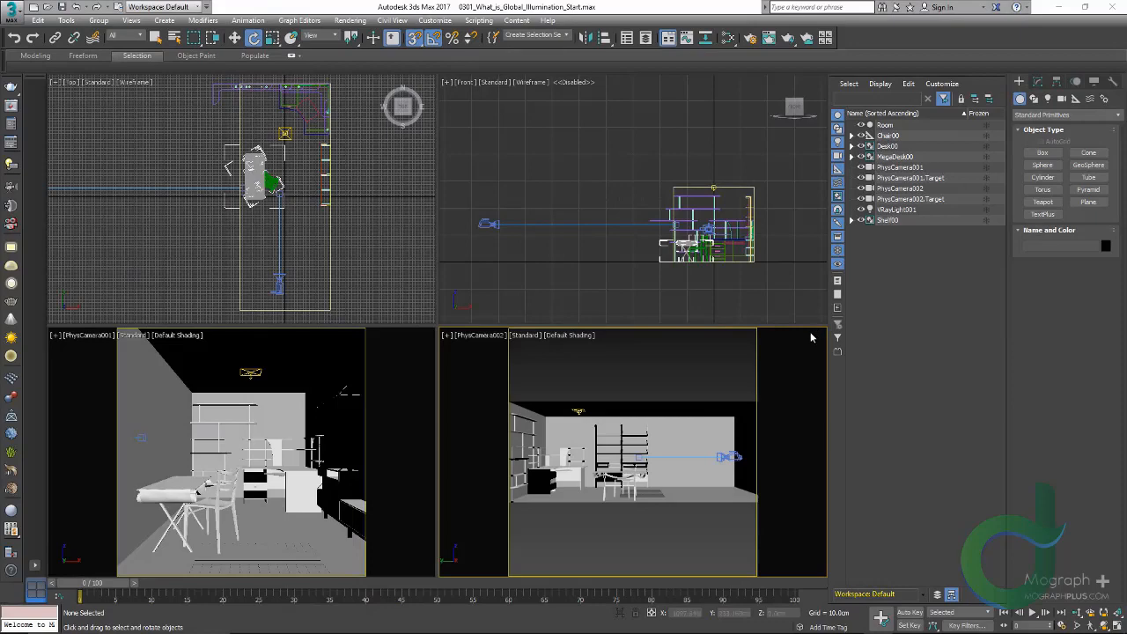
Open the V-Ray frame buffer, load the GI Off, Camera 01 render from history, and display it at 100% in the maximized window
{"action": "left_click", "coordinate": [11, 106]}
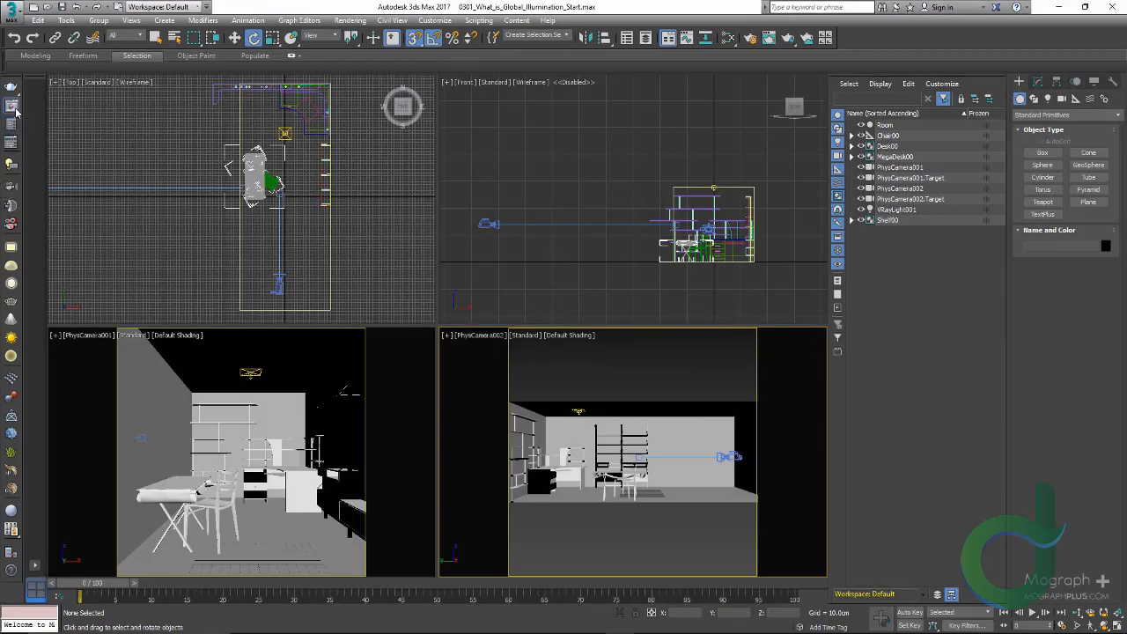
{"action": "left_click", "coordinate": [663, 5]}
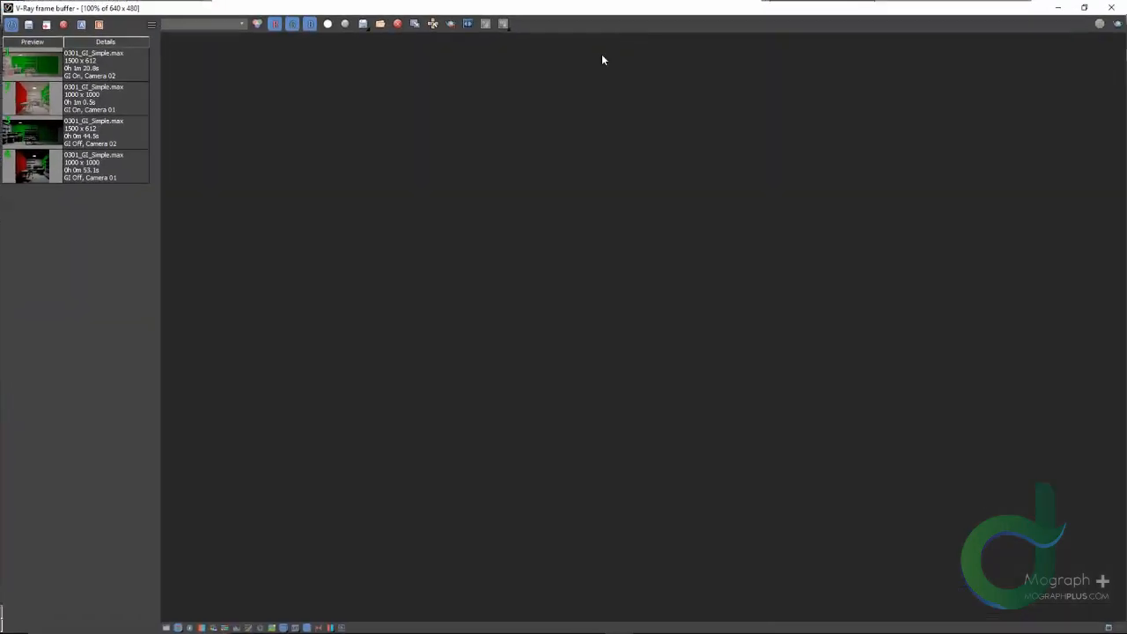
{"action": "double_click", "coordinate": [27, 168]}
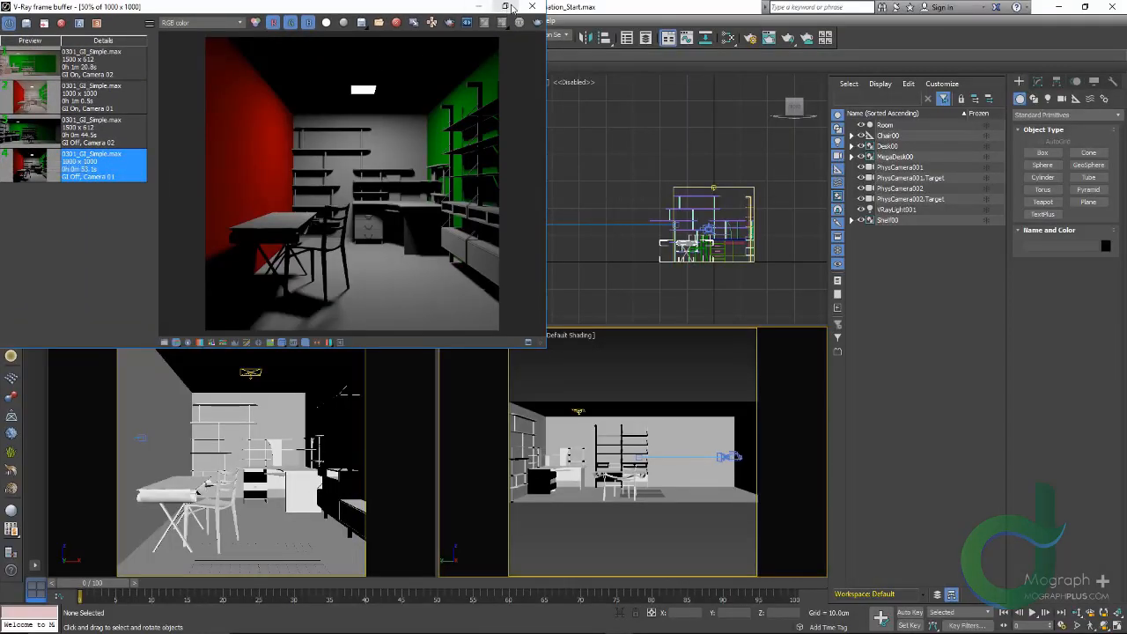
{"action": "left_click", "coordinate": [504, 7]}
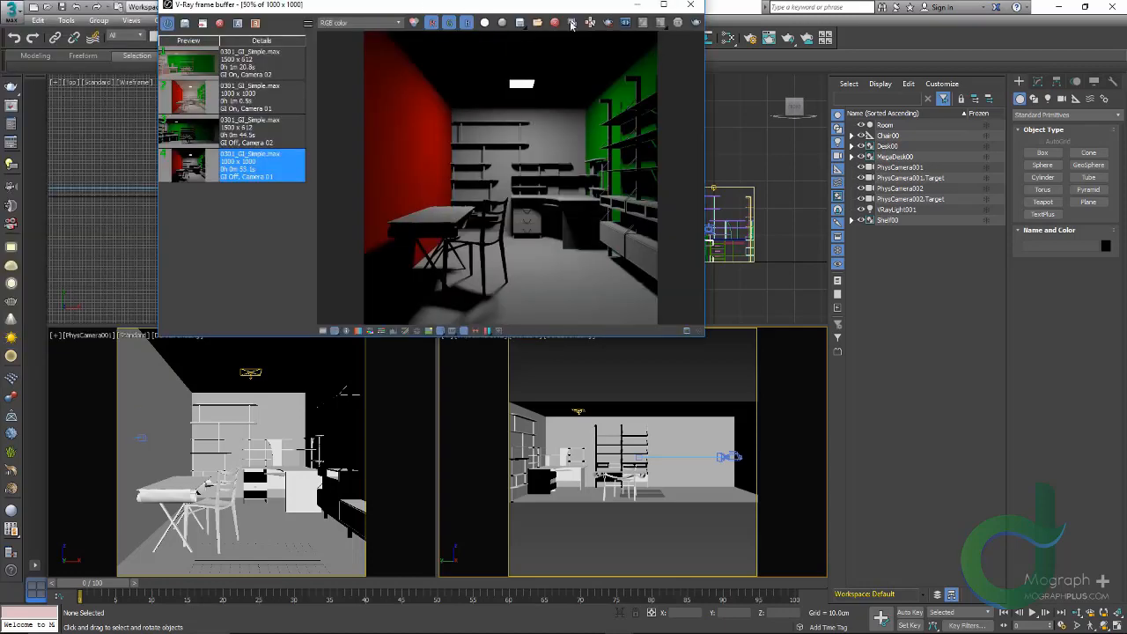
{"action": "left_click", "coordinate": [664, 6]}
{"action": "double_click", "coordinate": [694, 238]}
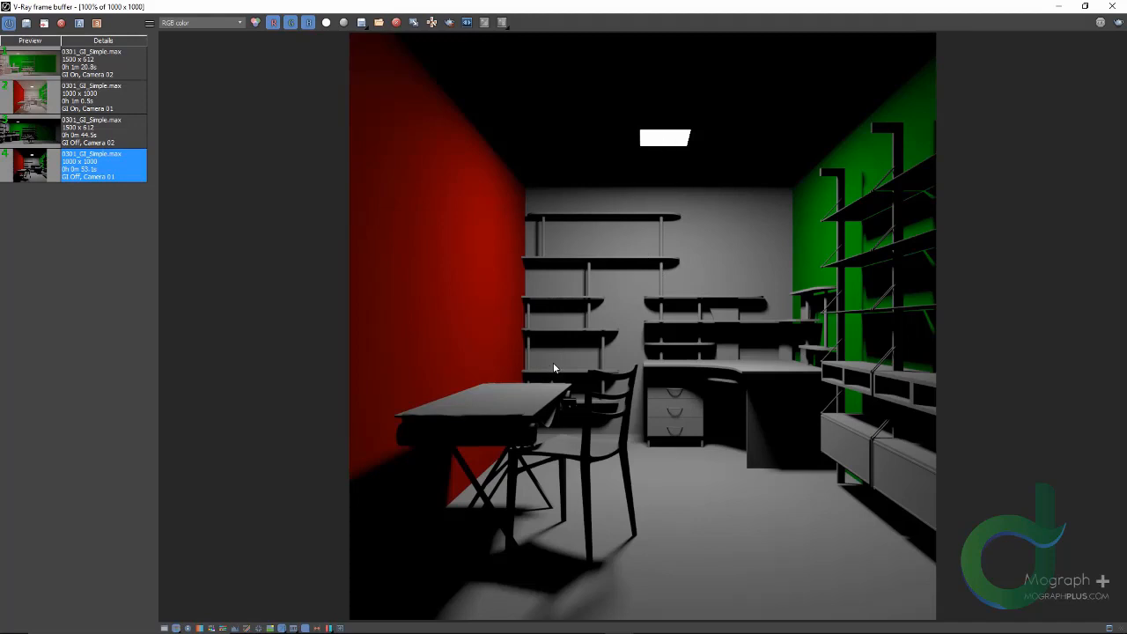
Load the GI On, Camera 01 render, trace a bouncing light path from the ceiling light, clear the arrows, and close the frame buffer
{"action": "double_click", "coordinate": [33, 102]}
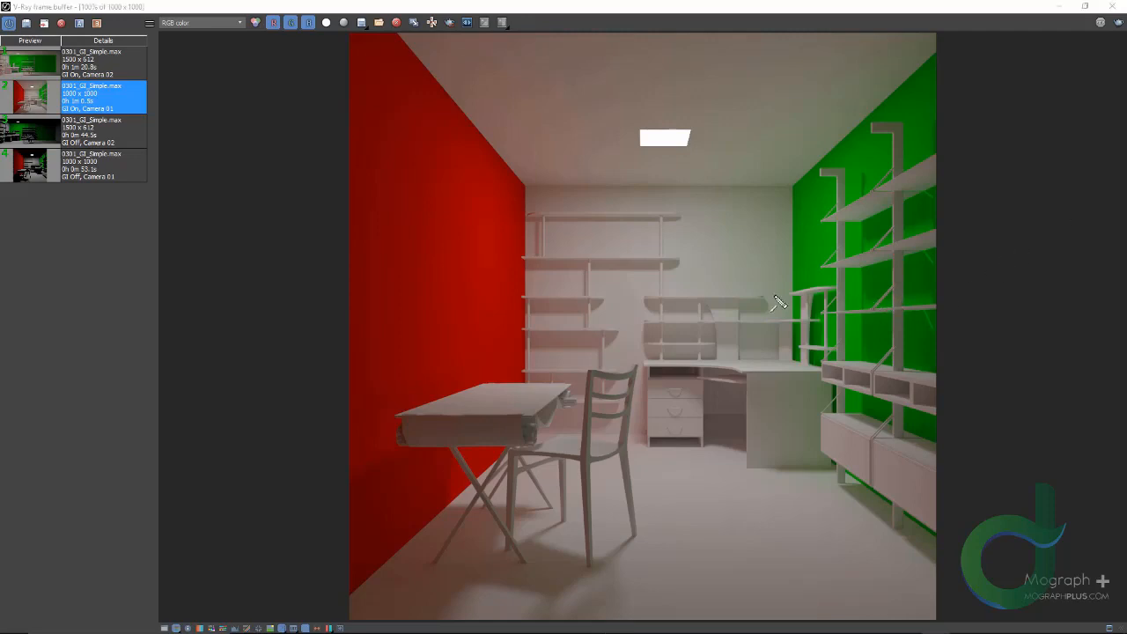
{"action": "mouse_move", "coordinate": [667, 148]}
{"action": "left_mouse_down"}
{"action": "mouse_move", "coordinate": [735, 409]}
{"action": "mouse_move", "coordinate": [702, 467]}
{"action": "mouse_move", "coordinate": [724, 387]}
{"action": "mouse_move", "coordinate": [731, 433]}
{"action": "mouse_move", "coordinate": [741, 391]}
{"action": "left_mouse_up"}
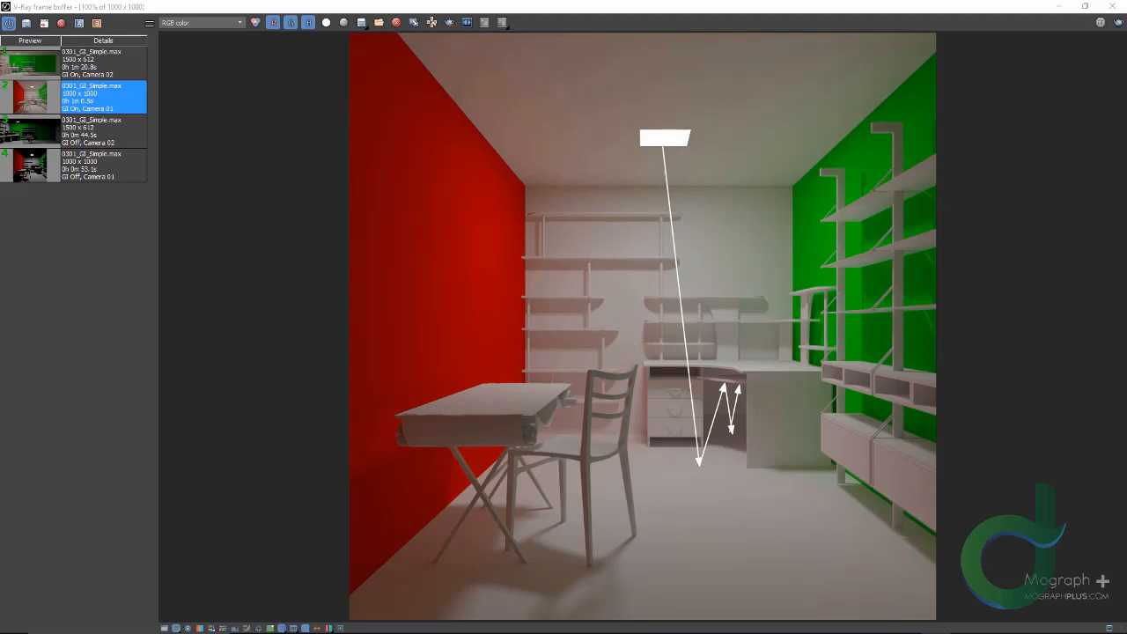
{"action": "key", "text": "Escape"}
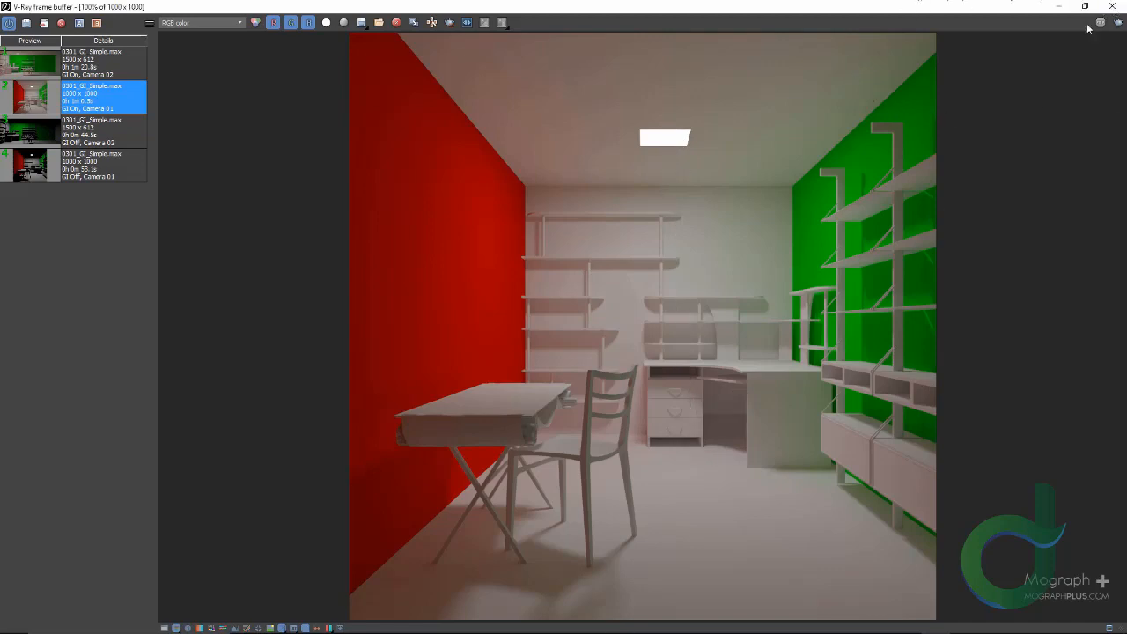
{"action": "left_click", "coordinate": [1111, 6]}
Show the PhysCamera001 view full size and select the Desk00 group and the Room object in it
{"action": "left_click", "coordinate": [318, 412]}
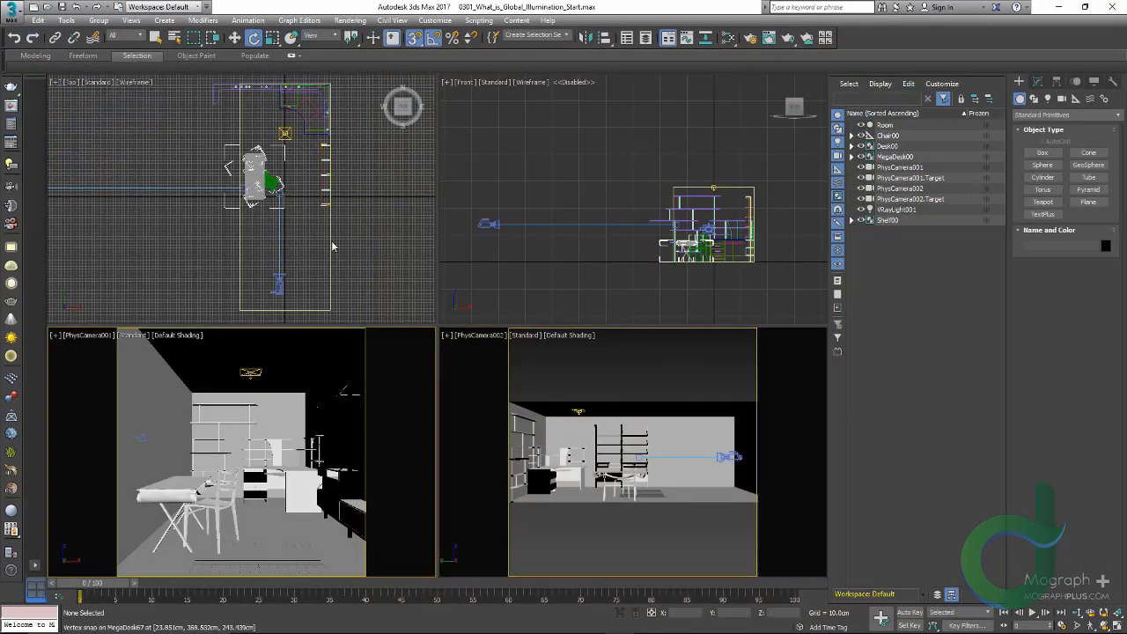
{"action": "key", "text": "alt+w"}
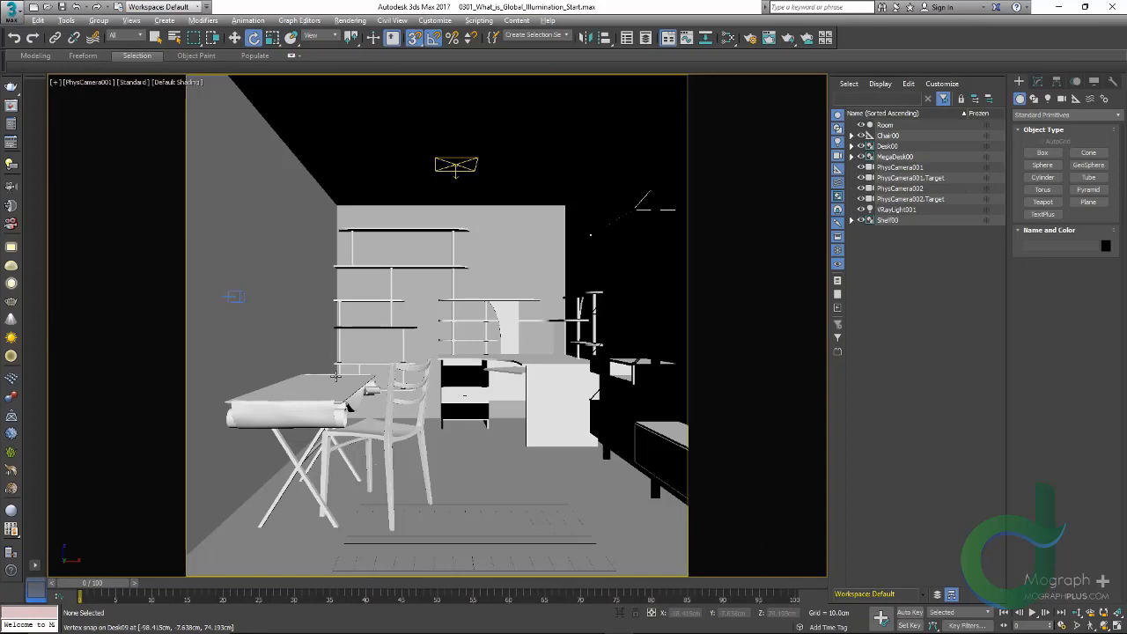
{"action": "right_click", "coordinate": [521, 392]}
{"action": "left_click", "coordinate": [382, 399]}
{"action": "left_click", "coordinate": [381, 399]}
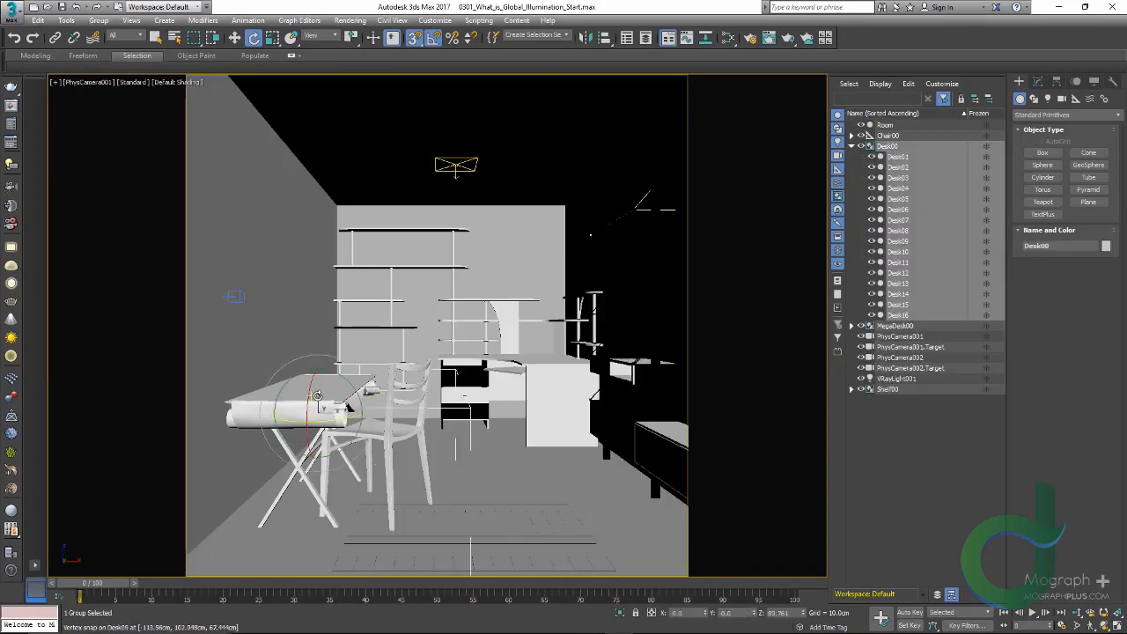
{"action": "left_click", "coordinate": [572, 398]}
{"action": "left_click", "coordinate": [579, 450]}
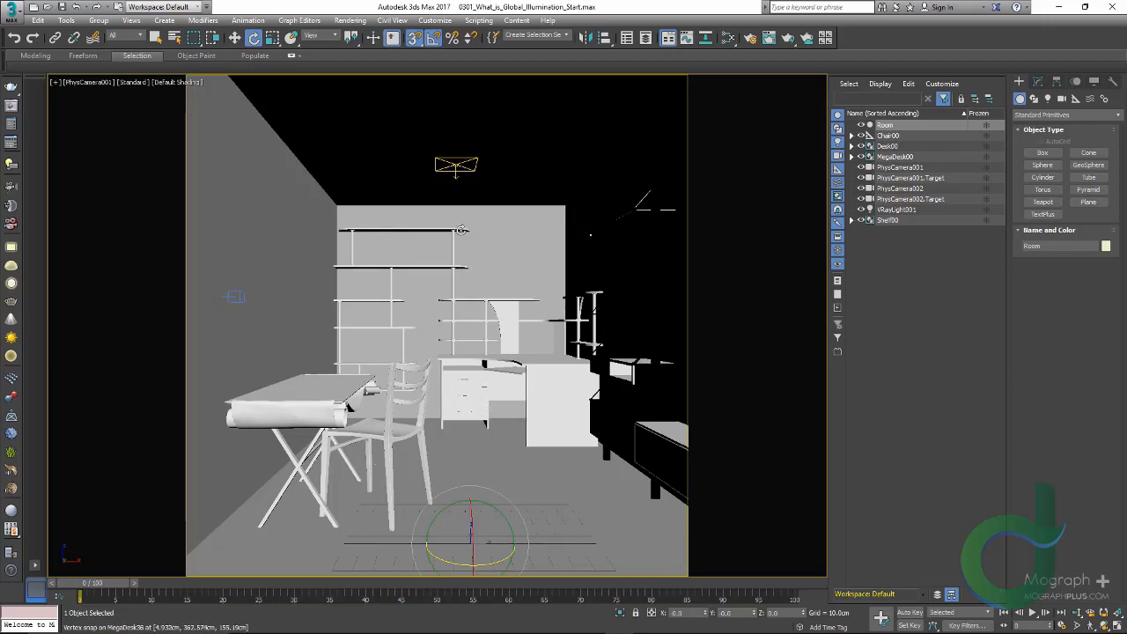
Select the ceiling light VRayLight001, activate the Move tool, and restore the four-viewport layout
{"action": "right_click", "coordinate": [454, 166]}
{"action": "left_click", "coordinate": [420, 205]}
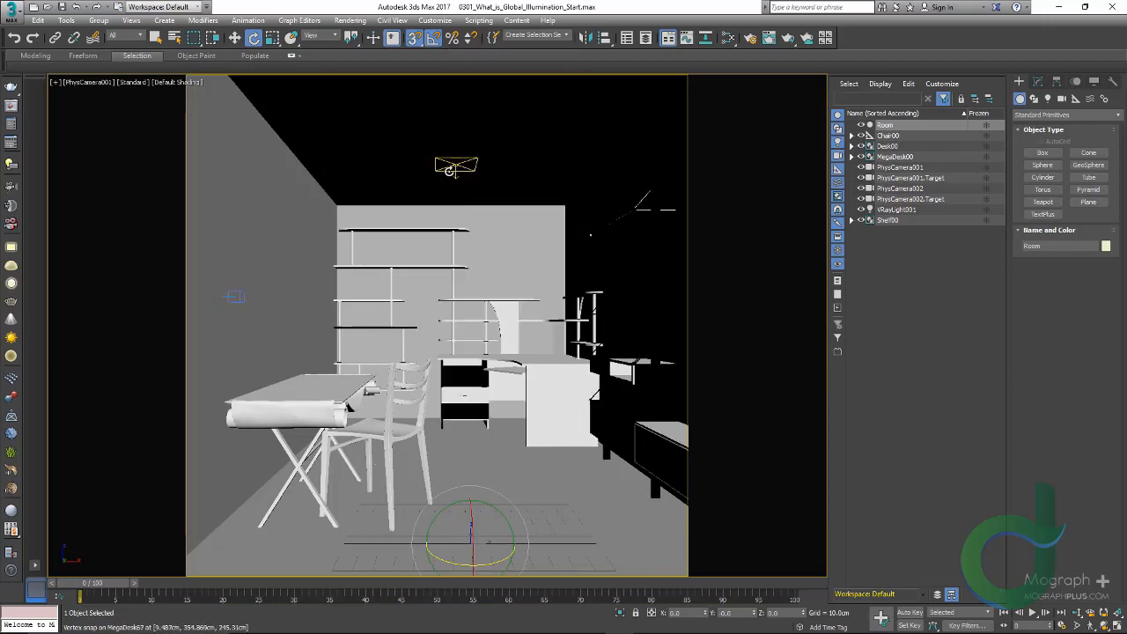
{"action": "left_click", "coordinate": [908, 209]}
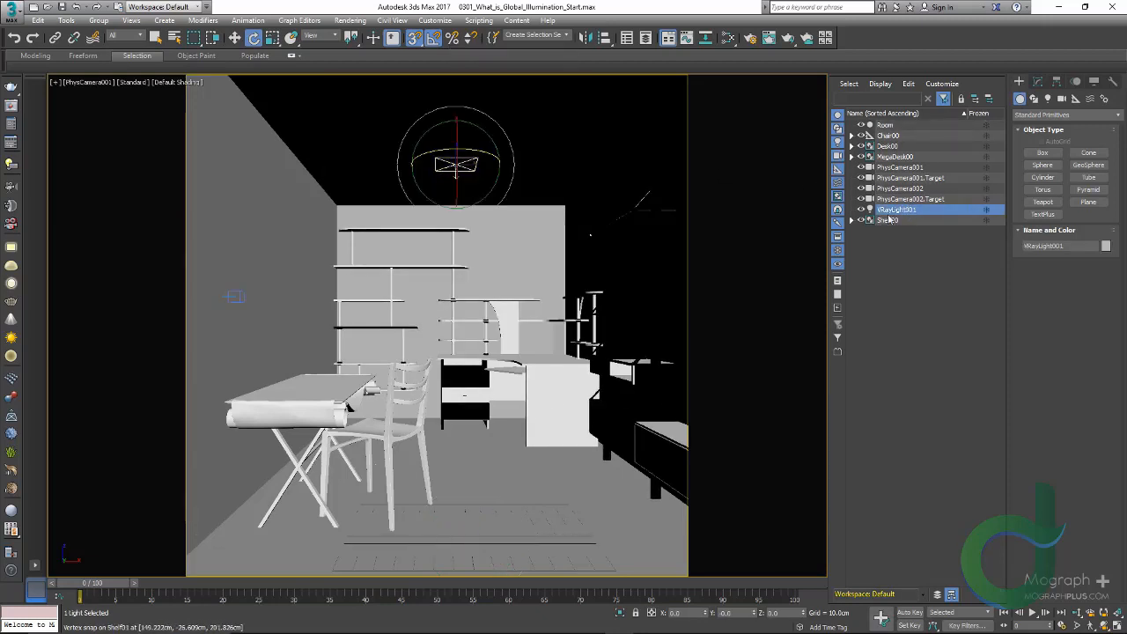
{"action": "key", "text": "w"}
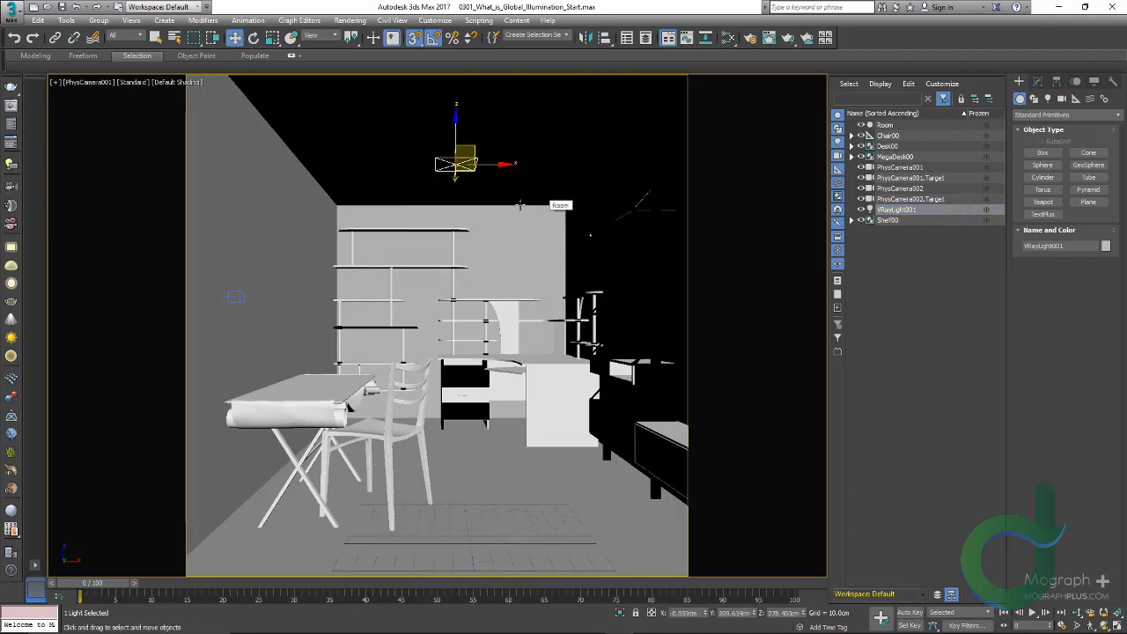
{"action": "key", "text": "alt+w"}
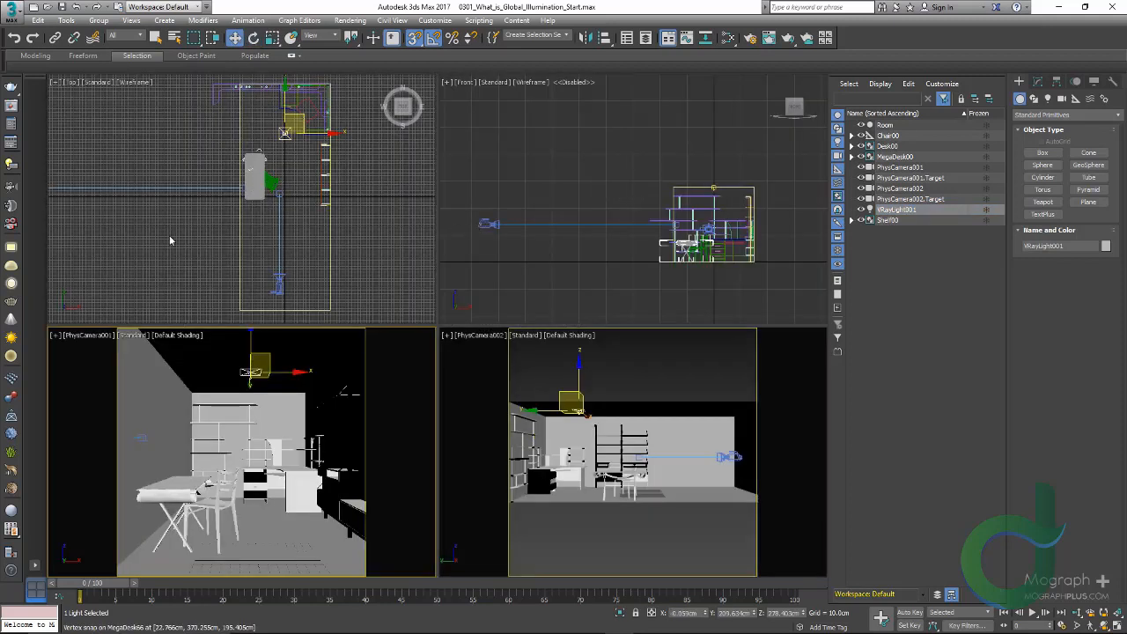
Show the PhysCamera002 view full size, inspect that camera's clipping plane settings under Miscellaneous, and return to the four-viewport layout
{"action": "scroll", "coordinate": [195, 242], "scroll_direction": "down", "scroll_amount": 2}
{"action": "left_click", "coordinate": [589, 407]}
{"action": "key", "text": "alt+w"}
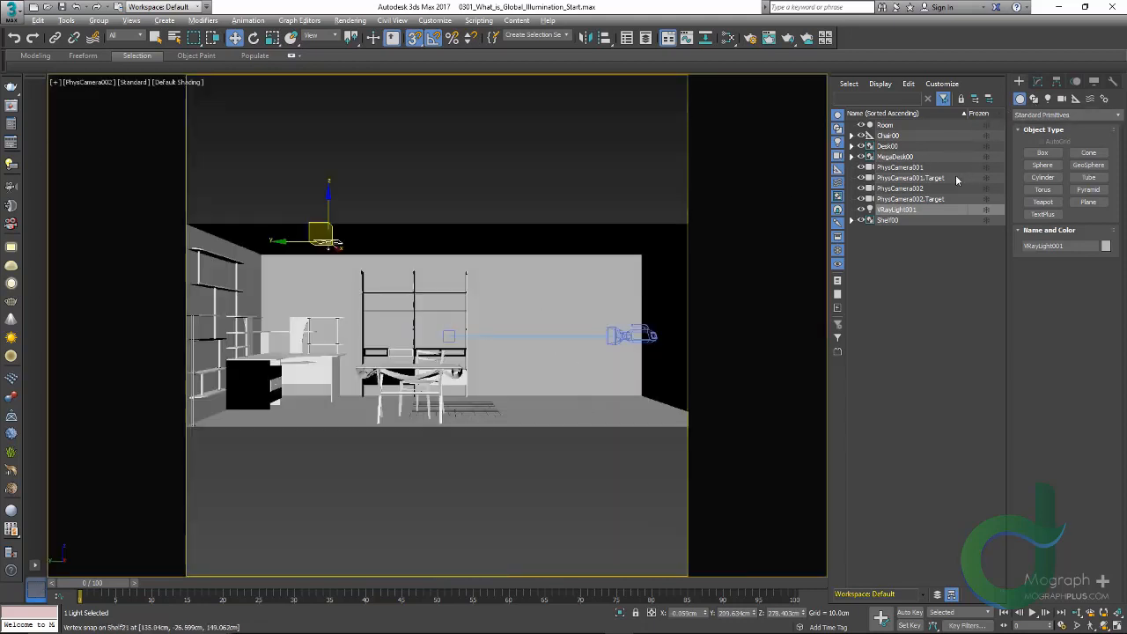
{"action": "left_click", "coordinate": [907, 189]}
{"action": "left_click", "coordinate": [1038, 81]}
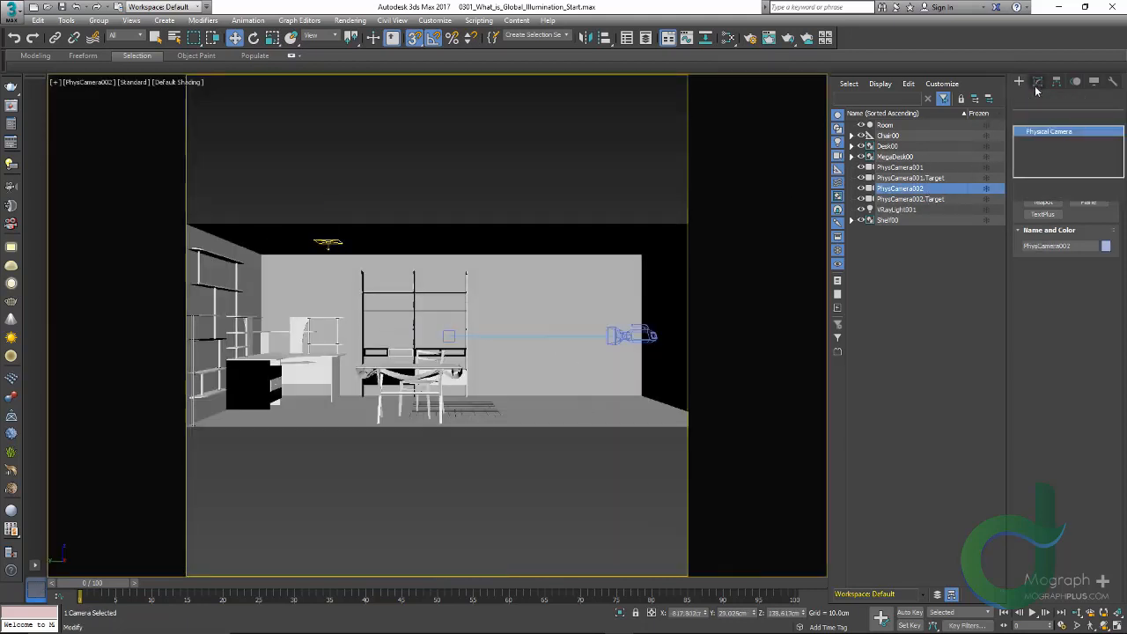
{"action": "scroll", "coordinate": [1070, 399], "scroll_direction": "down", "scroll_amount": 5}
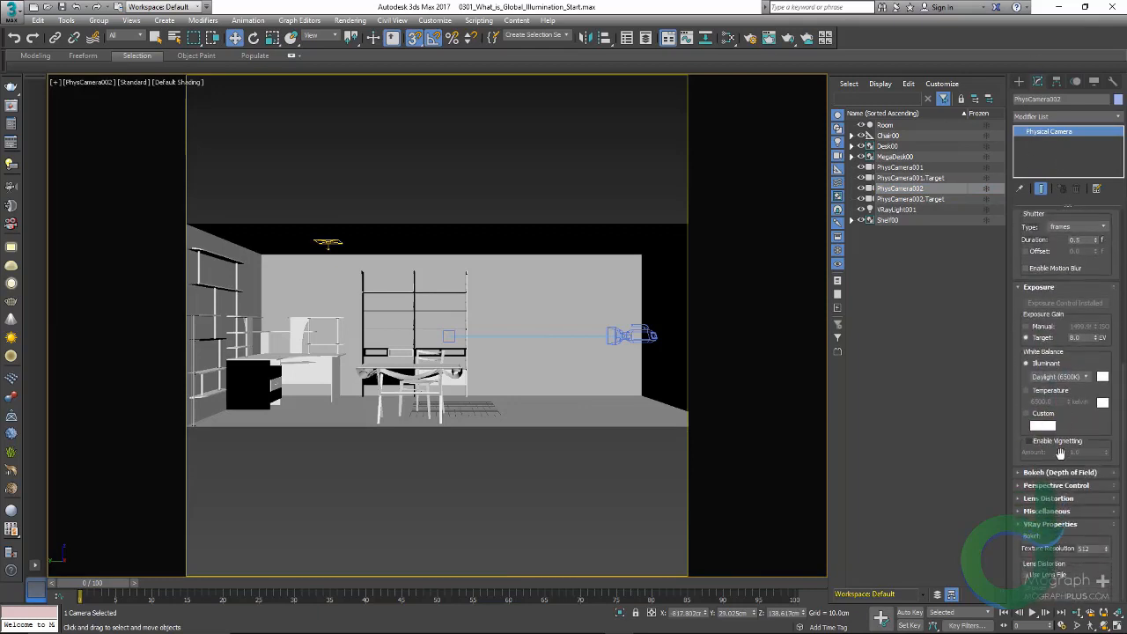
{"action": "left_click", "coordinate": [1055, 512]}
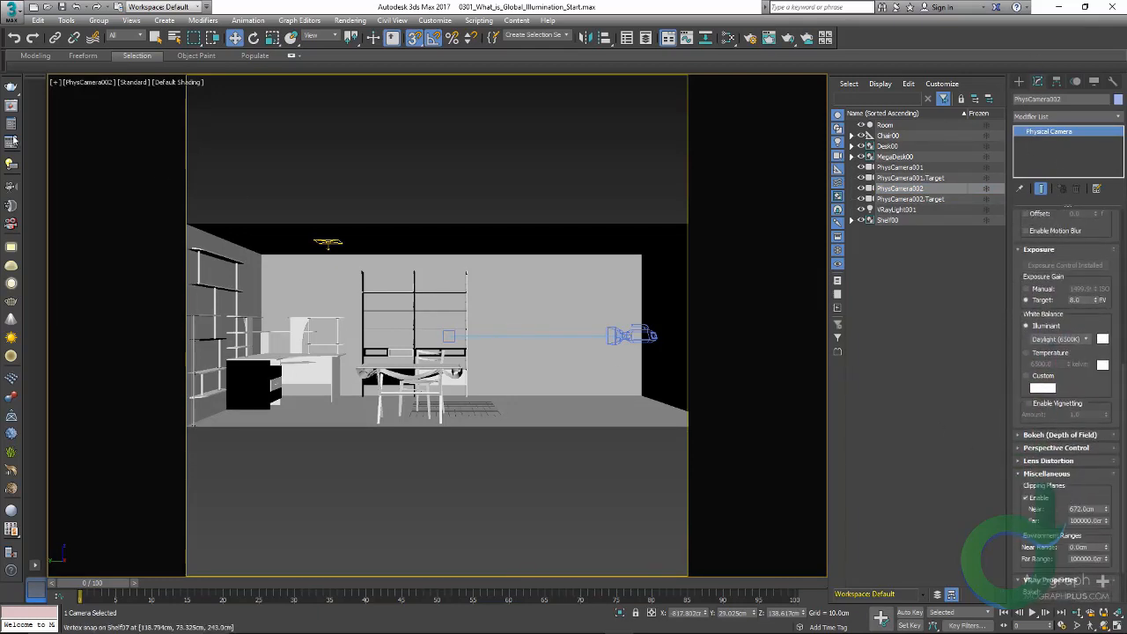
{"action": "key", "text": "alt+w"}
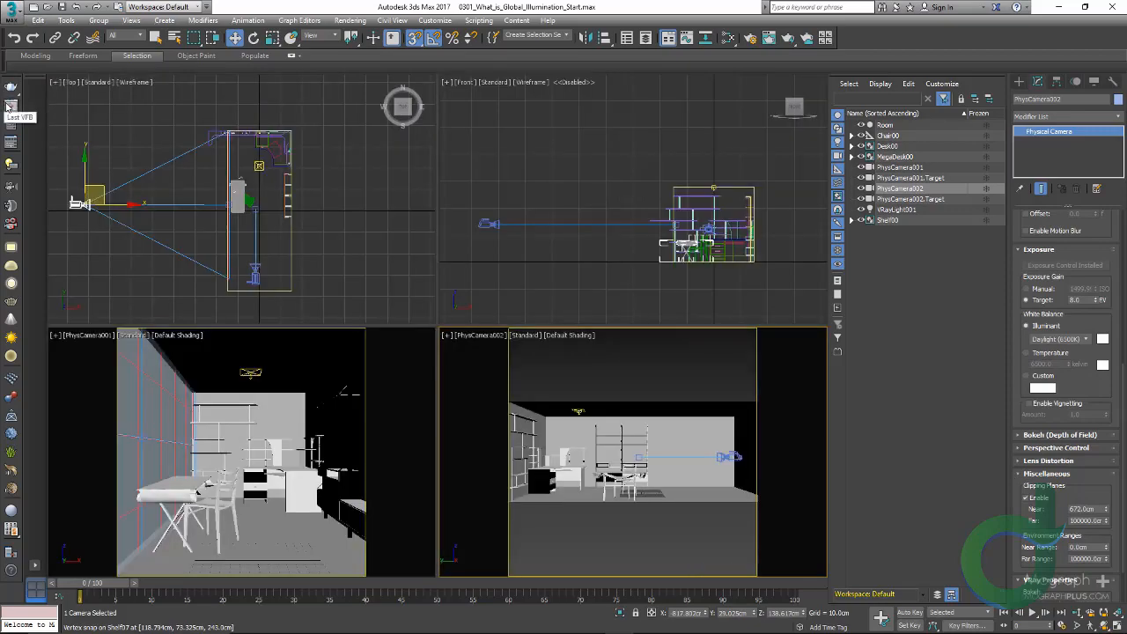
Reopen the V-Ray frame buffer and compare the saved GI Off and GI On renders of Camera 01 and Camera 02
{"action": "left_click", "coordinate": [10, 90]}
{"action": "left_click", "coordinate": [36, 161]}
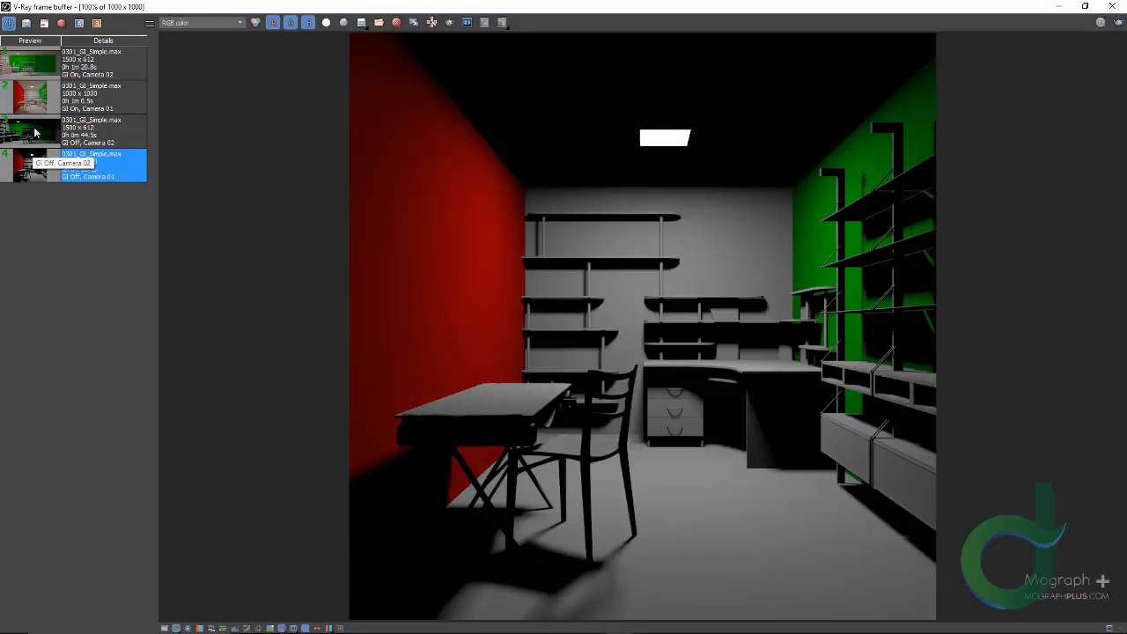
{"action": "left_click", "coordinate": [35, 132]}
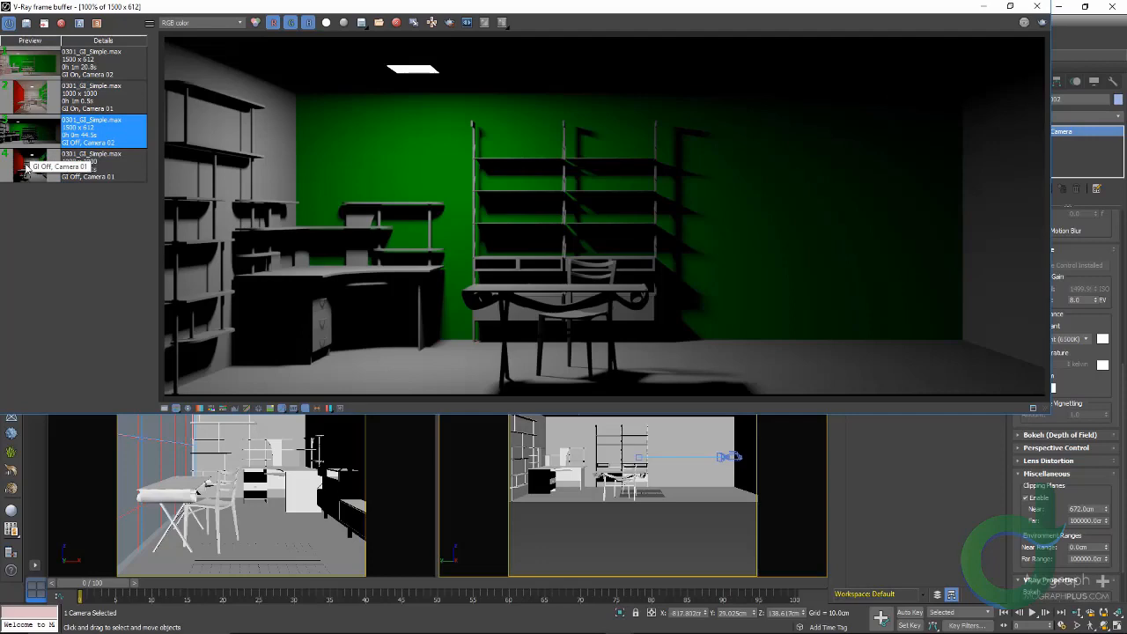
{"action": "left_click", "coordinate": [35, 168]}
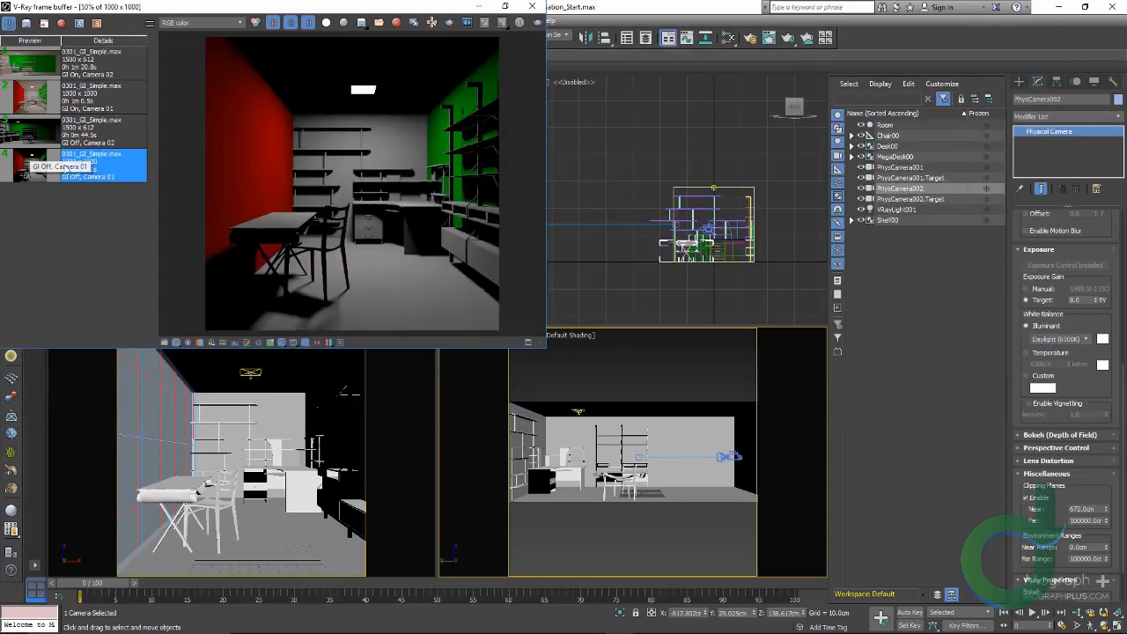
{"action": "left_click", "coordinate": [30, 98]}
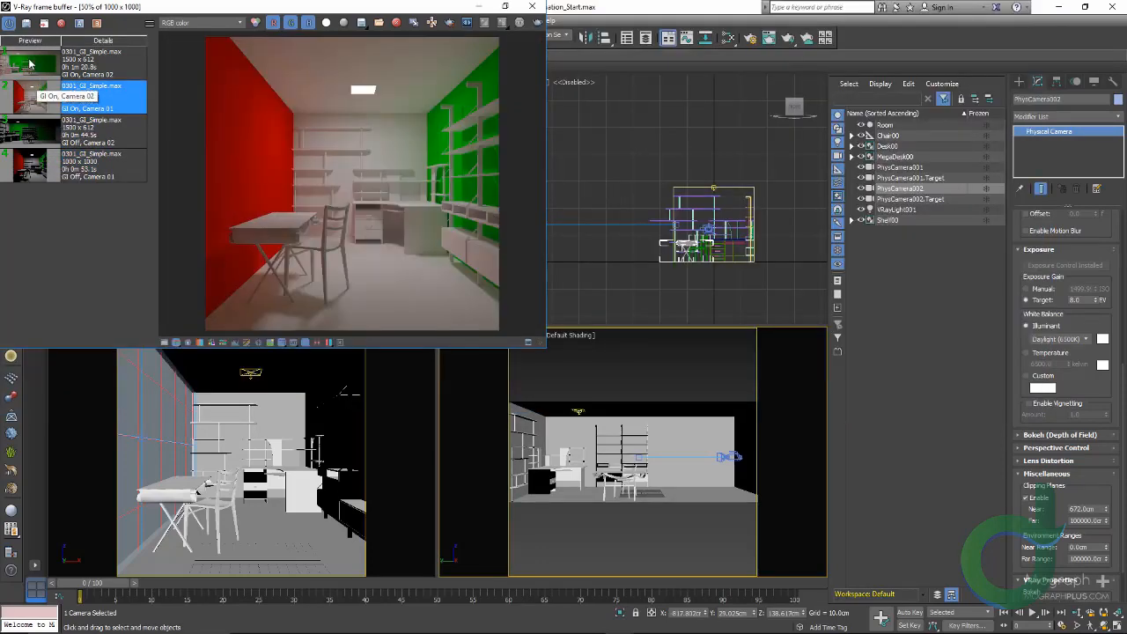
{"action": "left_click", "coordinate": [29, 63]}
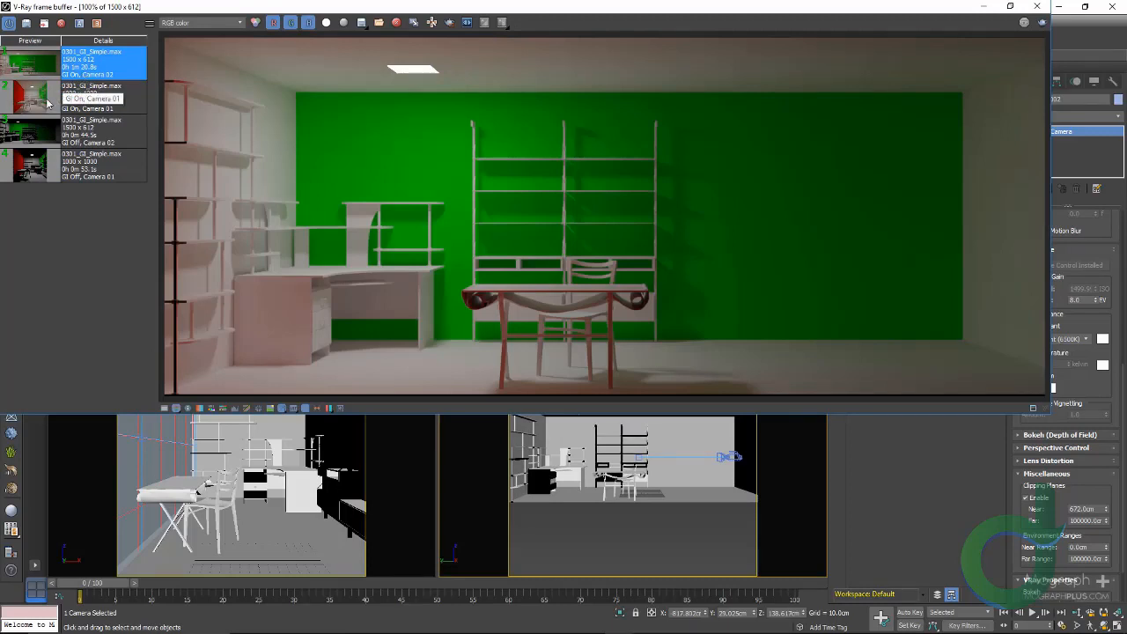
Reload the GI Off, Camera 01 render and show it at 100% in the maximized frame buffer
{"action": "left_click", "coordinate": [42, 159]}
{"action": "double_click", "coordinate": [95, 168]}
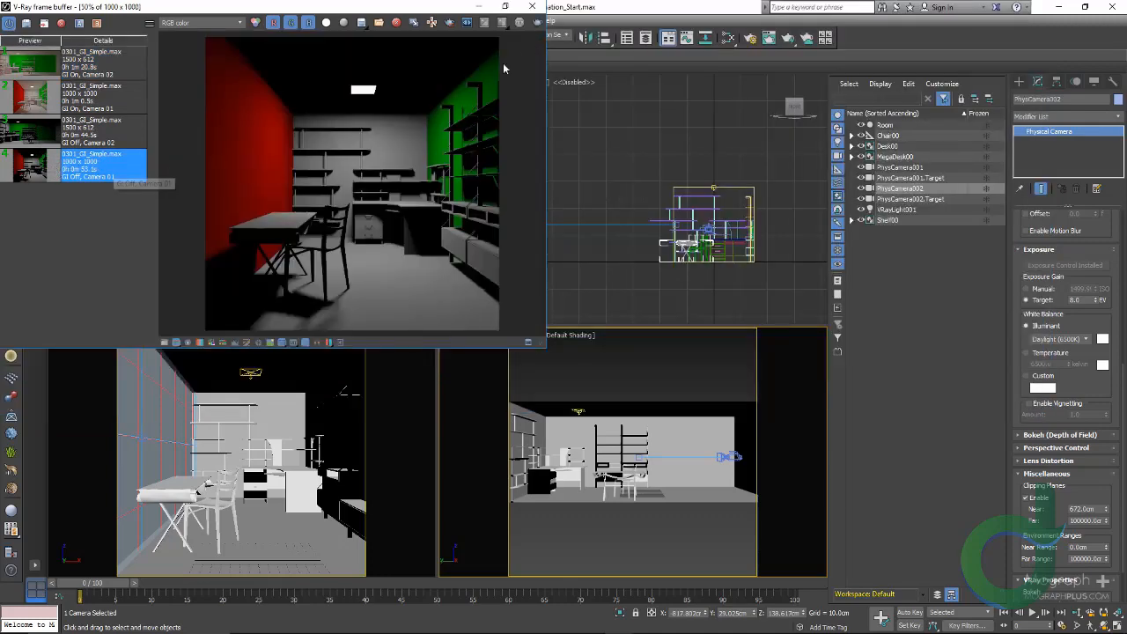
{"action": "left_click", "coordinate": [506, 7]}
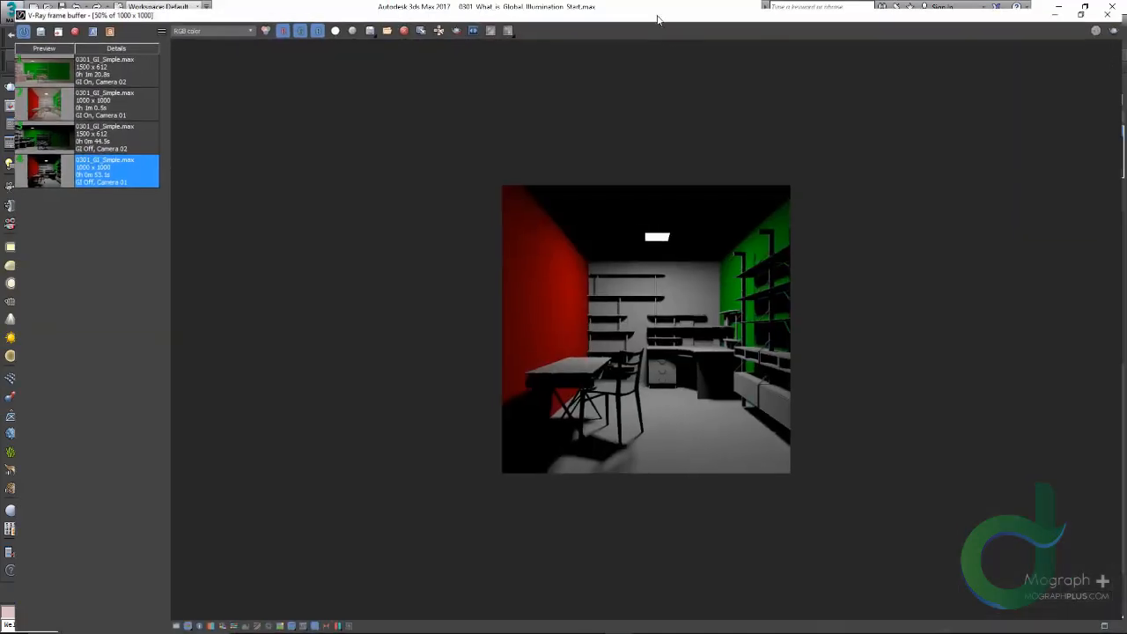
{"action": "left_click", "coordinate": [665, 5]}
{"action": "double_click", "coordinate": [691, 245]}
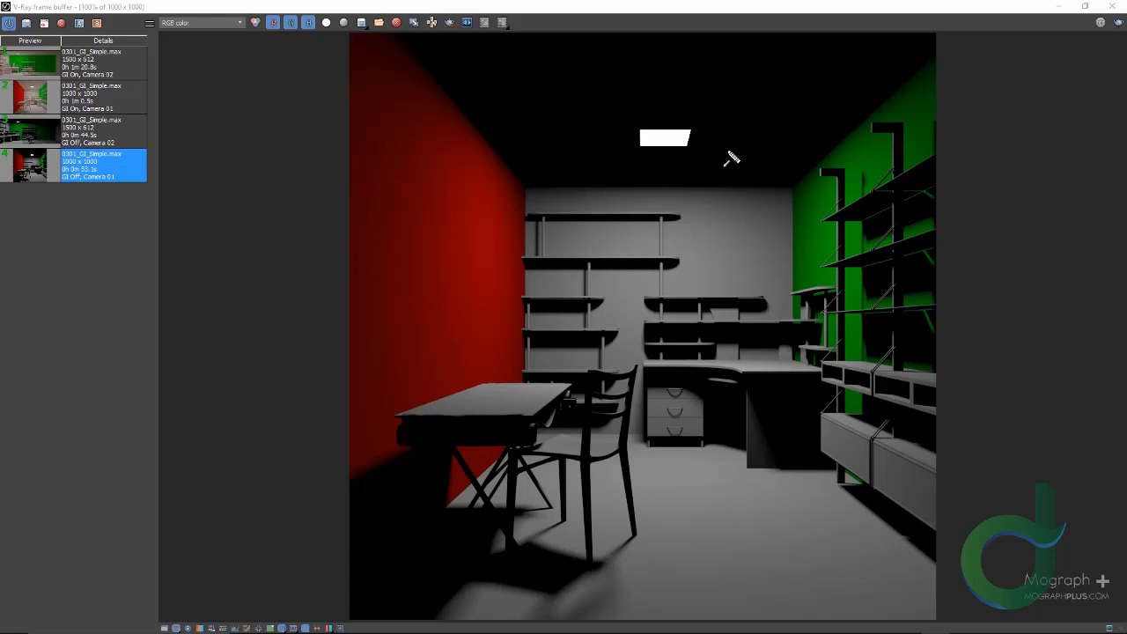
Draw five arrows on the render from the ceiling light towards the back wall and its shelves to illustrate direct light rays
{"action": "left_click_drag", "start_coordinate": [669, 147], "coordinate": [569, 186]}
{"action": "left_click_drag", "start_coordinate": [671, 147], "coordinate": [728, 214]}
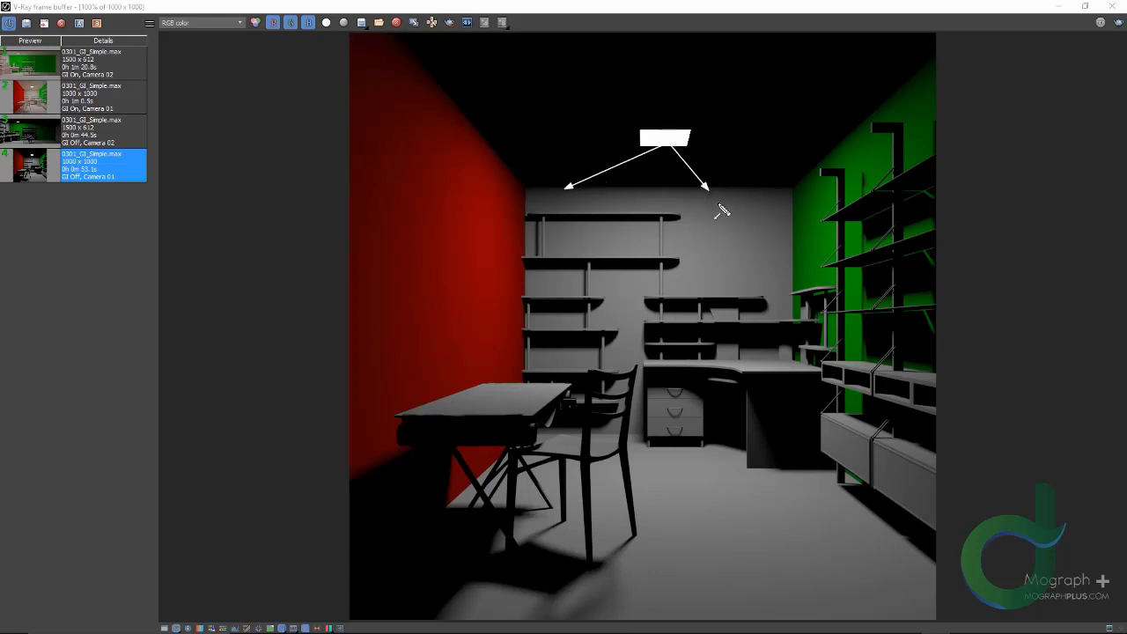
{"action": "left_click_drag", "start_coordinate": [672, 148], "coordinate": [663, 229]}
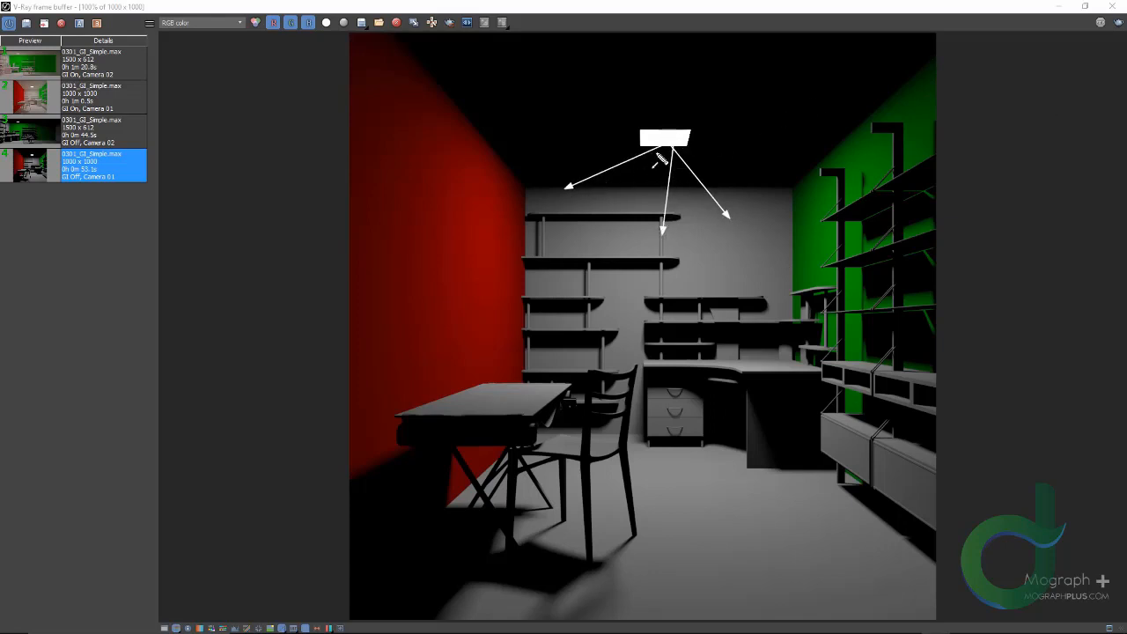
{"action": "left_click_drag", "start_coordinate": [657, 150], "coordinate": [635, 218]}
{"action": "left_click_drag", "start_coordinate": [660, 149], "coordinate": [627, 254]}
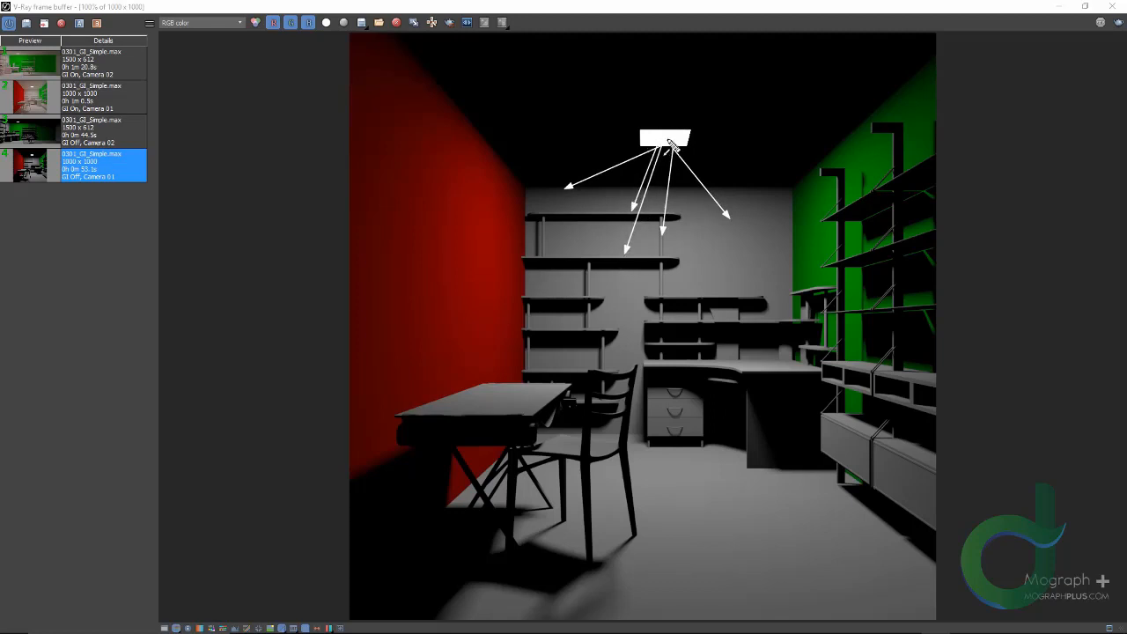
Draw further direct-light arrows from the ceiling light down to the floor and the tabletop
{"action": "mouse_move", "coordinate": [673, 150]}
{"action": "left_mouse_down"}
{"action": "mouse_move", "coordinate": [672, 509]}
{"action": "mouse_move", "coordinate": [676, 204]}
{"action": "mouse_move", "coordinate": [720, 462]}
{"action": "mouse_move", "coordinate": [715, 448]}
{"action": "left_mouse_up"}
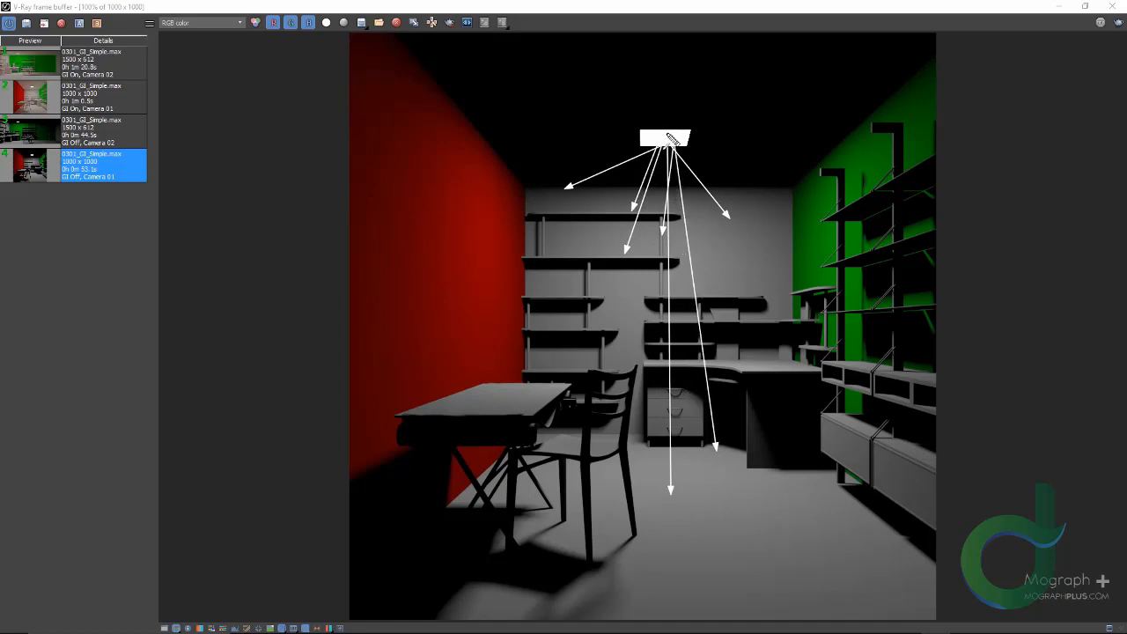
{"action": "mouse_move", "coordinate": [659, 149]}
{"action": "left_mouse_down"}
{"action": "mouse_move", "coordinate": [539, 363]}
{"action": "mouse_move", "coordinate": [499, 400]}
{"action": "mouse_move", "coordinate": [480, 392]}
{"action": "left_mouse_up"}
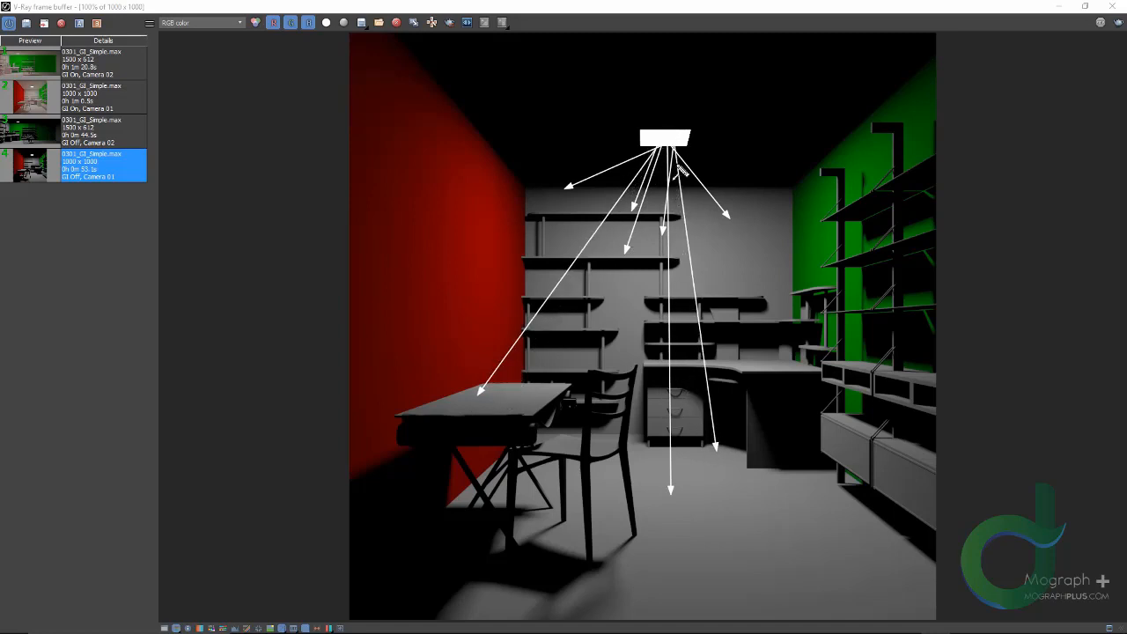
{"action": "left_click_drag", "start_coordinate": [661, 150], "coordinate": [503, 397]}
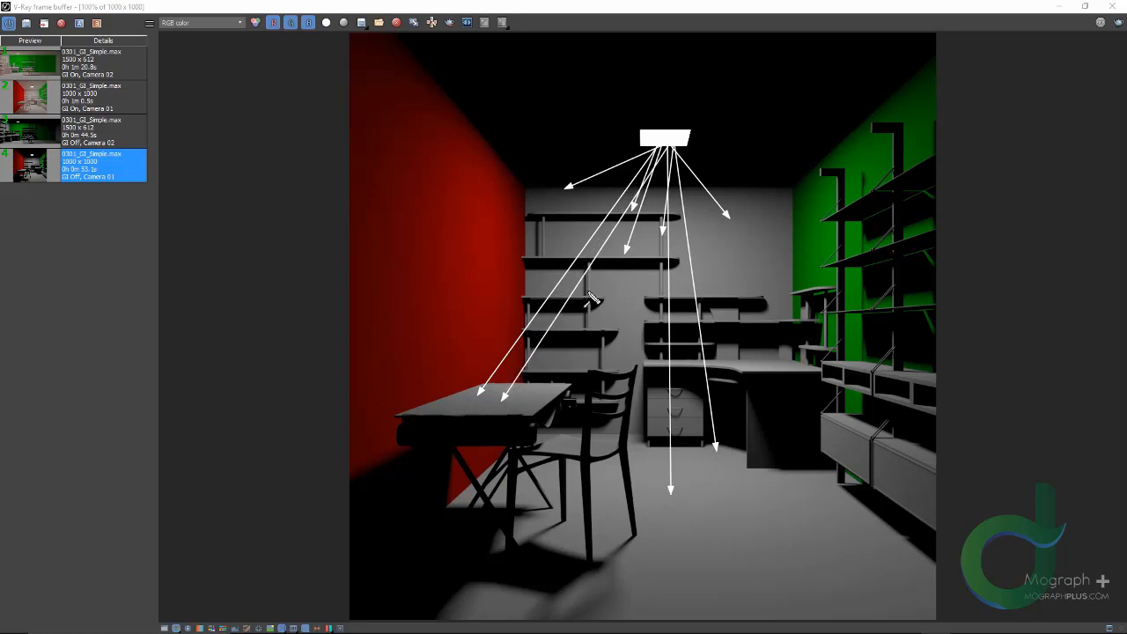
Draw light arrows from the ceiling light to the chair and desk, plus arrows from beneath the chair and table into their shadows
{"action": "left_click_drag", "start_coordinate": [662, 148], "coordinate": [569, 446]}
{"action": "mouse_move", "coordinate": [663, 147]}
{"action": "left_mouse_down"}
{"action": "mouse_move", "coordinate": [627, 387]}
{"action": "mouse_move", "coordinate": [625, 373]}
{"action": "left_mouse_up"}
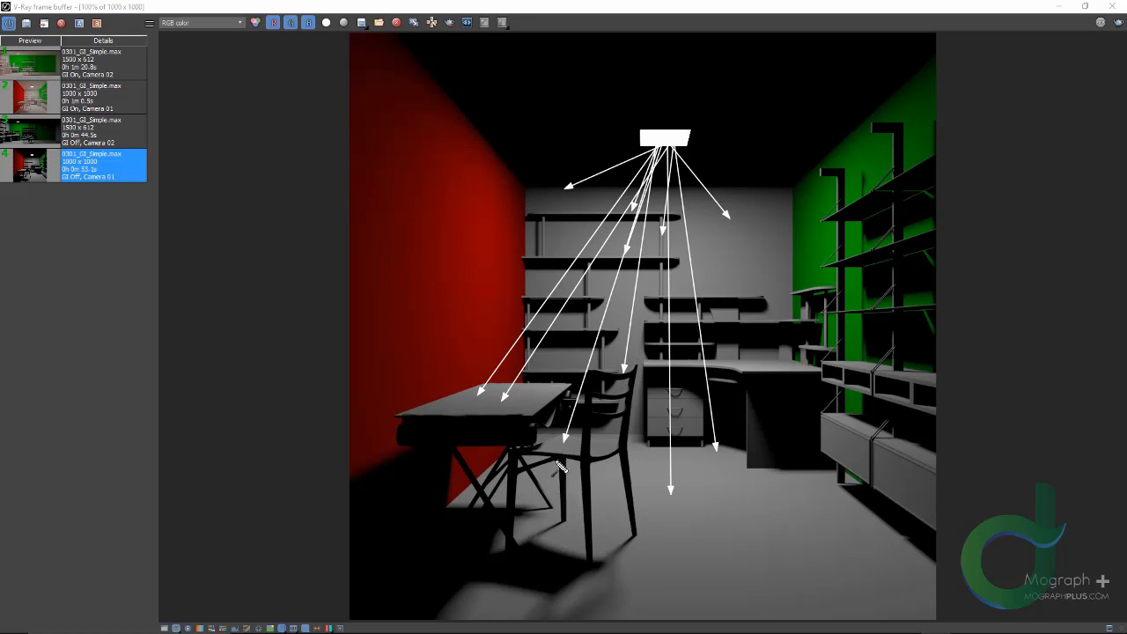
{"action": "left_click_drag", "start_coordinate": [563, 460], "coordinate": [548, 529]}
{"action": "left_click_drag", "start_coordinate": [491, 448], "coordinate": [465, 554]}
{"action": "left_click_drag", "start_coordinate": [666, 142], "coordinate": [721, 362]}
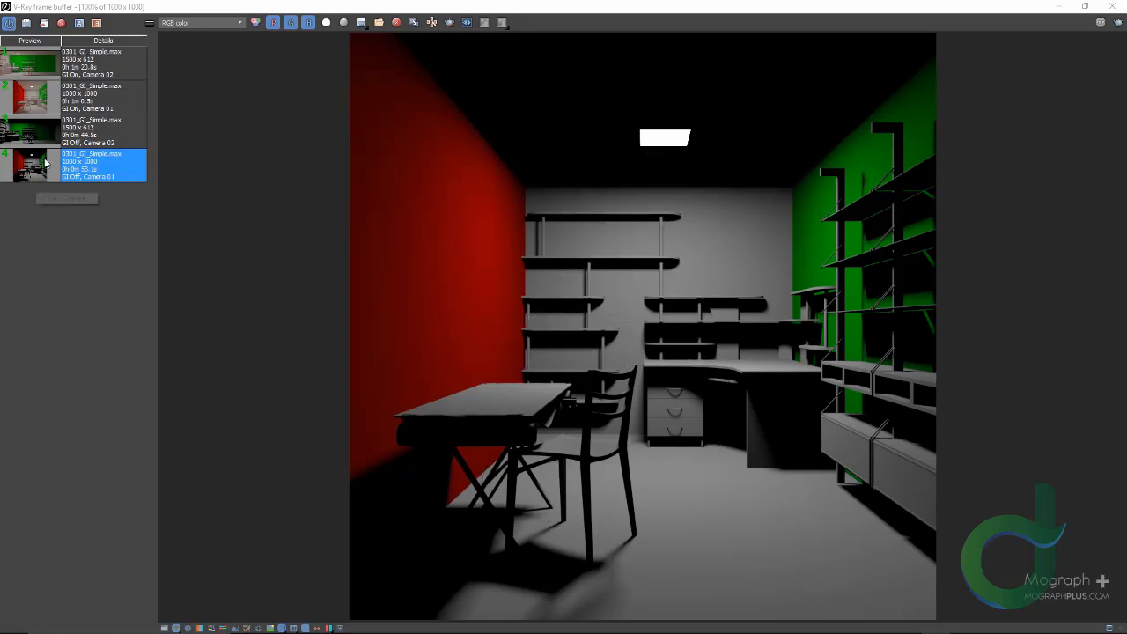
Load the GI On, Camera 01 render and draw direct-light arrows from the ceiling light around the fixture and to the rear desk
{"action": "left_click", "coordinate": [47, 100]}
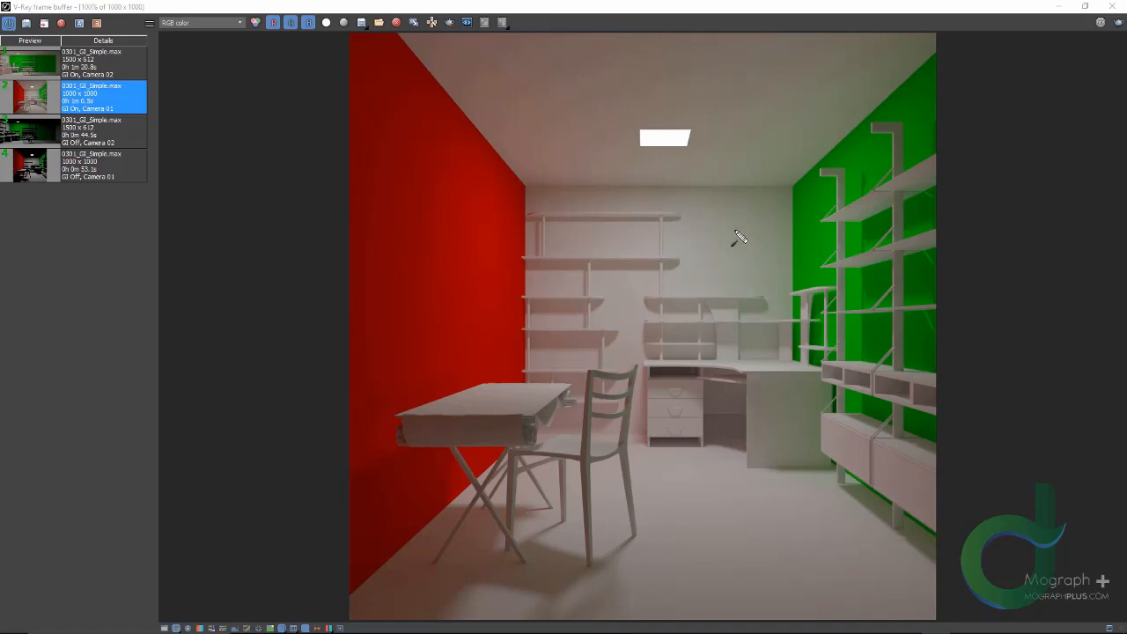
{"action": "left_click_drag", "start_coordinate": [663, 146], "coordinate": [569, 166]}
{"action": "mouse_move", "coordinate": [672, 148]}
{"action": "left_mouse_down"}
{"action": "mouse_move", "coordinate": [634, 179]}
{"action": "mouse_move", "coordinate": [590, 152]}
{"action": "left_mouse_up"}
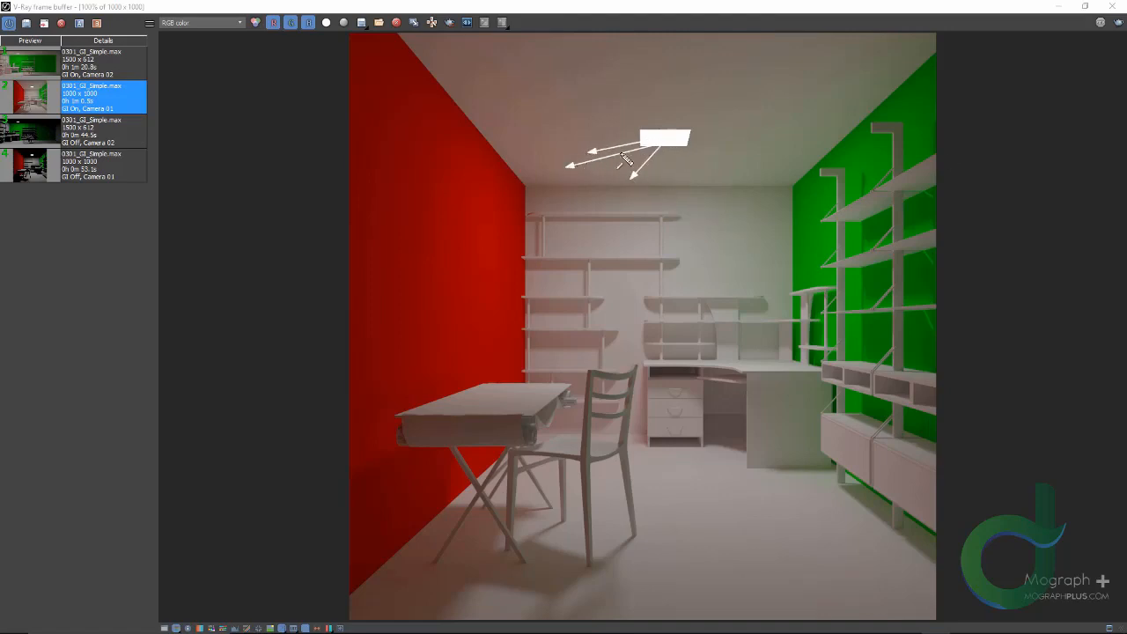
{"action": "mouse_move", "coordinate": [680, 146]}
{"action": "left_mouse_down"}
{"action": "mouse_move", "coordinate": [696, 185]}
{"action": "mouse_move", "coordinate": [616, 175]}
{"action": "left_mouse_up"}
{"action": "mouse_move", "coordinate": [680, 146]}
{"action": "left_mouse_down"}
{"action": "mouse_move", "coordinate": [809, 331]}
{"action": "mouse_move", "coordinate": [772, 370]}
{"action": "left_mouse_up"}
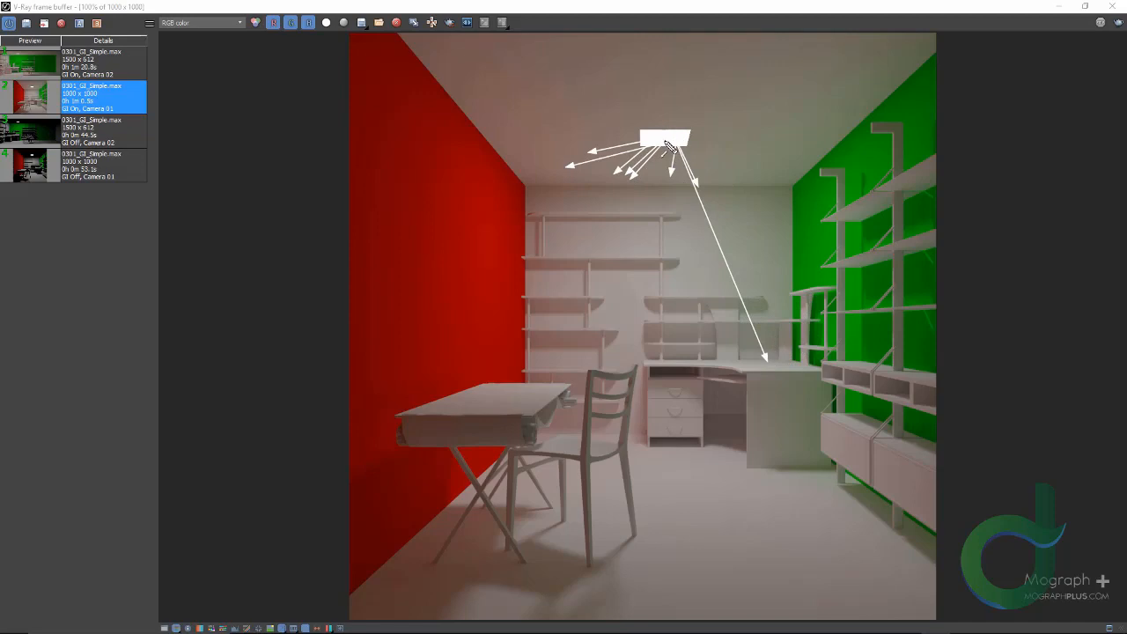
Draw more direct-light arrows from the ceiling light to the back wall, the tabletop, the chair seat and the chair backrest
{"action": "left_click_drag", "start_coordinate": [669, 147], "coordinate": [650, 211]}
{"action": "mouse_move", "coordinate": [658, 150]}
{"action": "left_mouse_down"}
{"action": "mouse_move", "coordinate": [495, 420]}
{"action": "mouse_move", "coordinate": [486, 389]}
{"action": "left_mouse_up"}
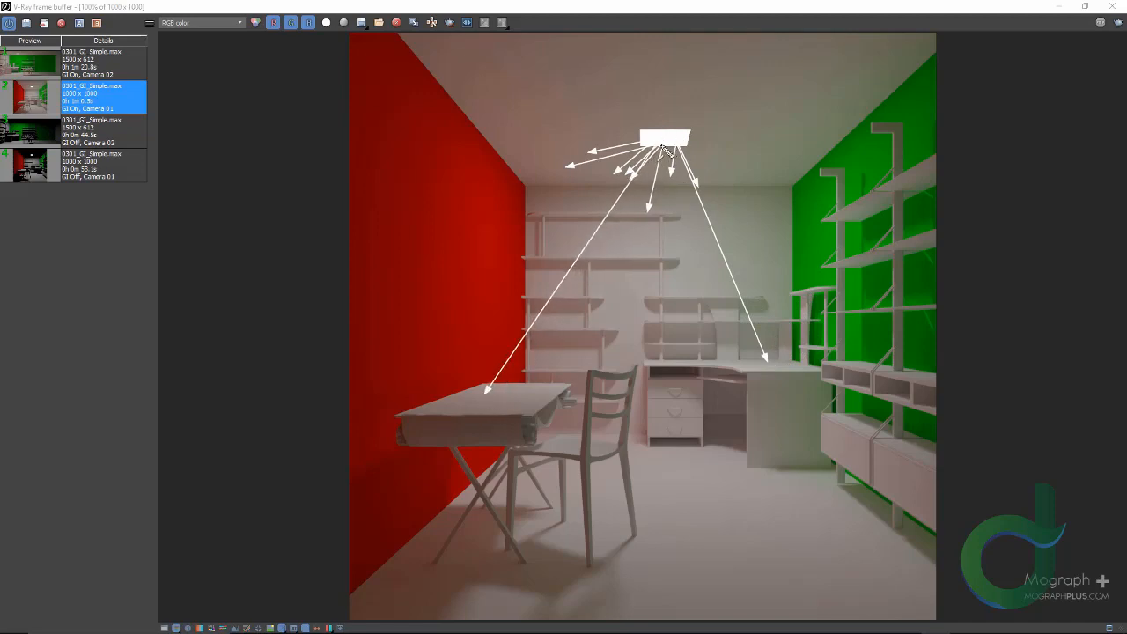
{"action": "mouse_move", "coordinate": [664, 150]}
{"action": "left_mouse_down"}
{"action": "mouse_move", "coordinate": [539, 387]}
{"action": "mouse_move", "coordinate": [519, 393]}
{"action": "left_mouse_up"}
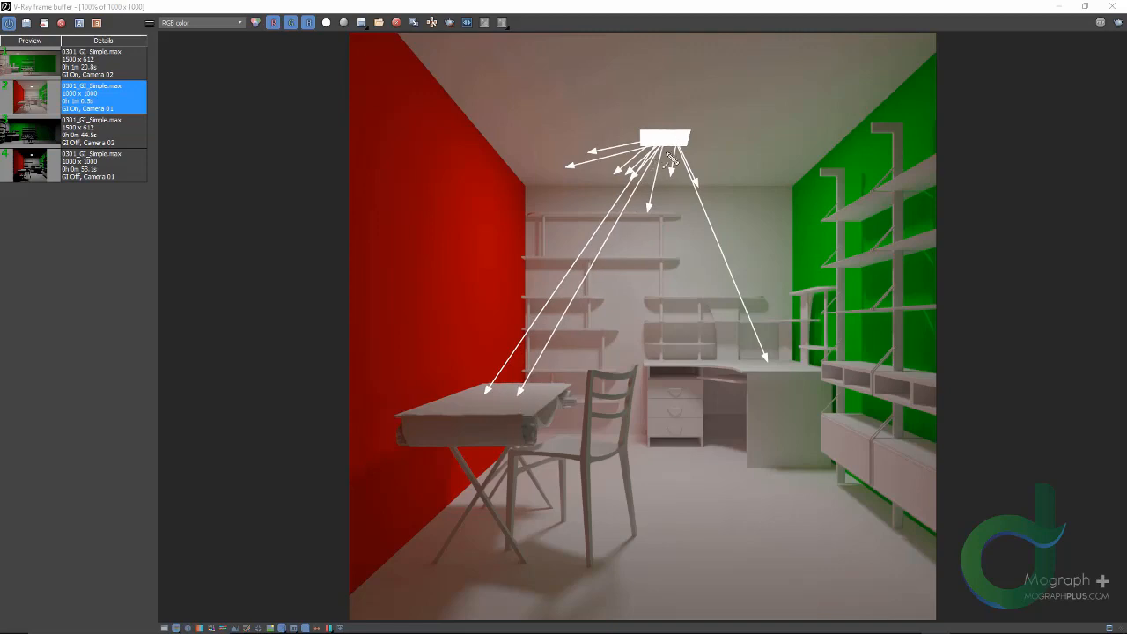
{"action": "left_click_drag", "start_coordinate": [670, 158], "coordinate": [569, 450]}
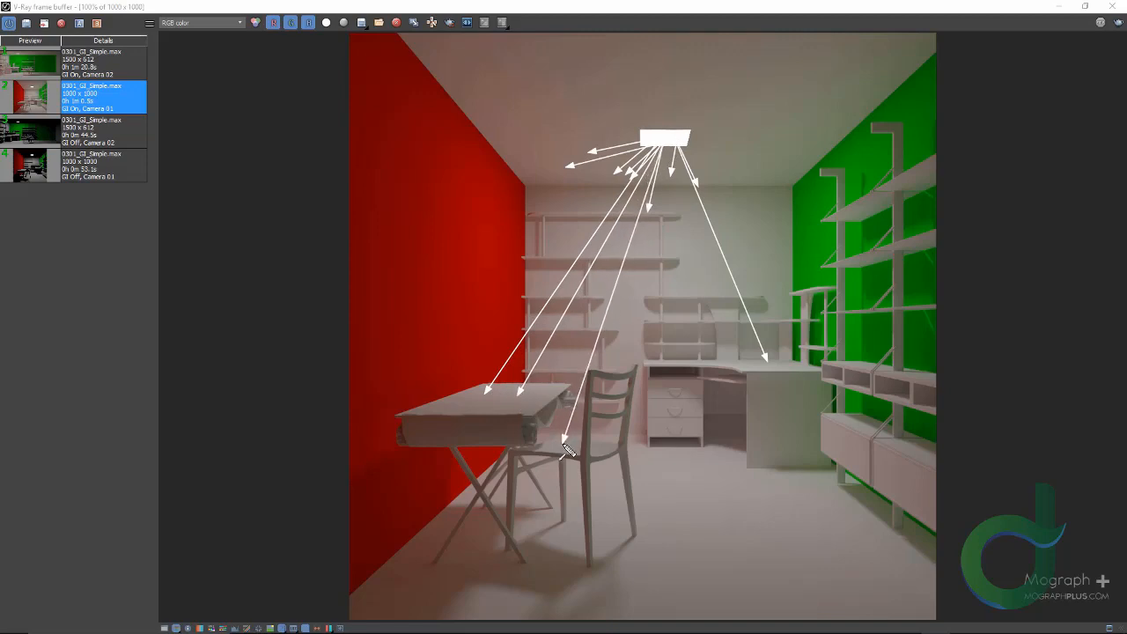
{"action": "left_click_drag", "start_coordinate": [668, 151], "coordinate": [577, 443]}
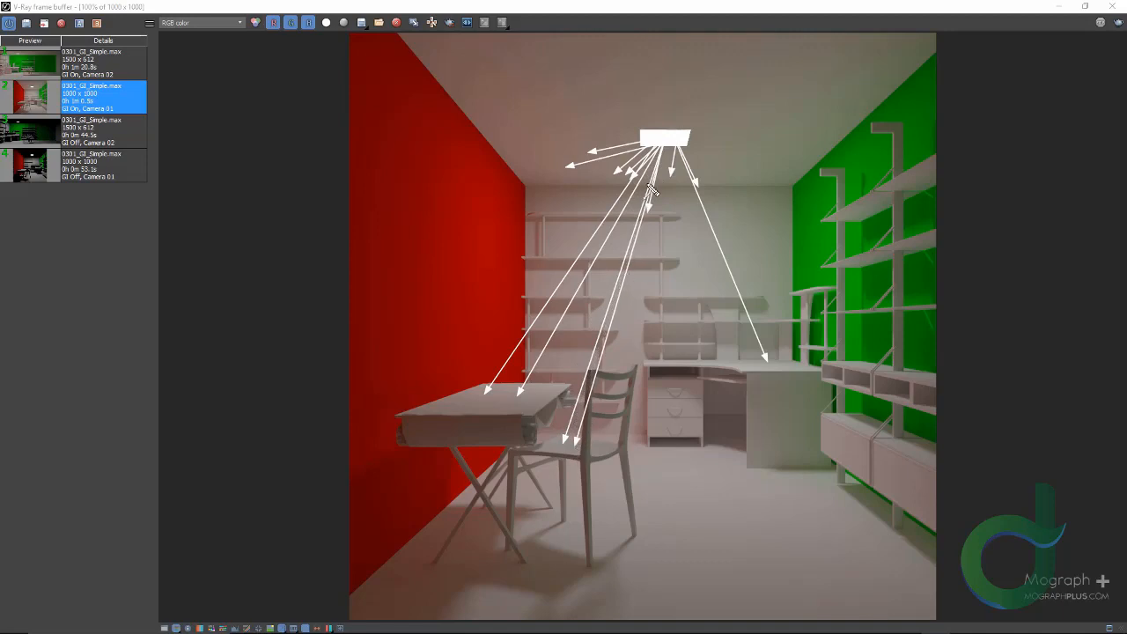
{"action": "left_click_drag", "start_coordinate": [673, 148], "coordinate": [629, 377]}
Draw four black arrows from beneath the chair seat and the table down to the shadowed floor to mark blocked light
{"action": "left_click_drag", "start_coordinate": [572, 459], "coordinate": [551, 556]}
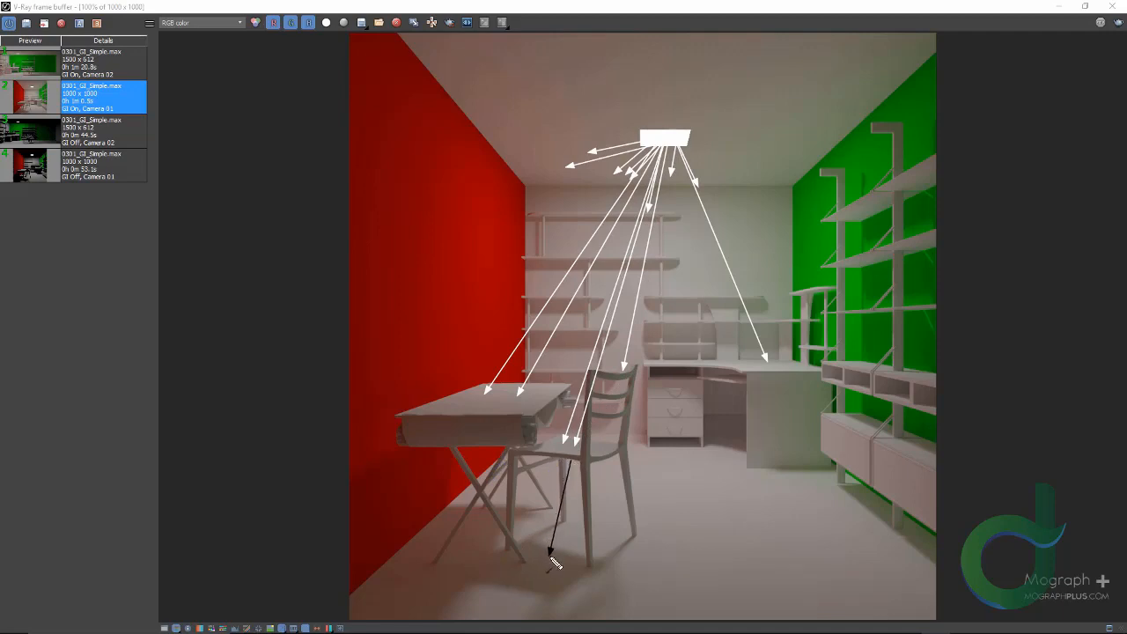
{"action": "left_click_drag", "start_coordinate": [563, 453], "coordinate": [532, 557]}
{"action": "mouse_move", "coordinate": [496, 450]}
{"action": "left_mouse_down"}
{"action": "mouse_move", "coordinate": [450, 550]}
{"action": "mouse_move", "coordinate": [434, 561]}
{"action": "left_mouse_up"}
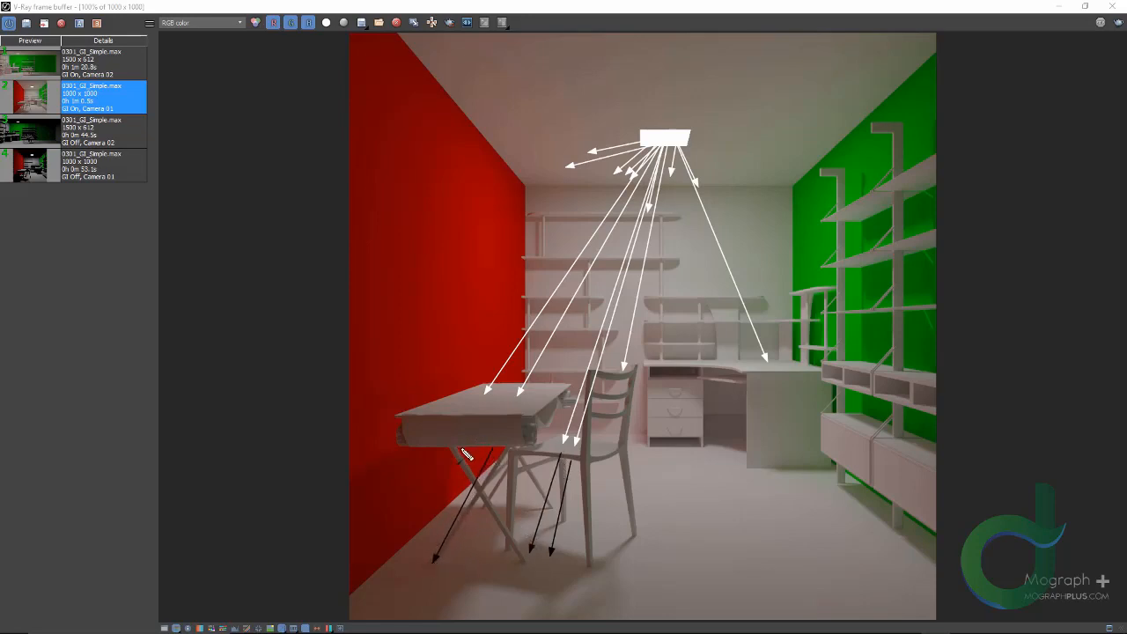
{"action": "left_click_drag", "start_coordinate": [457, 447], "coordinate": [396, 541]}
Draw white bounce paths from the ceiling light off the floor to the undersides of the chair, table and desk, and clear the arrows
{"action": "mouse_move", "coordinate": [667, 153]}
{"action": "left_mouse_down"}
{"action": "mouse_move", "coordinate": [648, 436]}
{"action": "mouse_move", "coordinate": [611, 513]}
{"action": "left_mouse_up"}
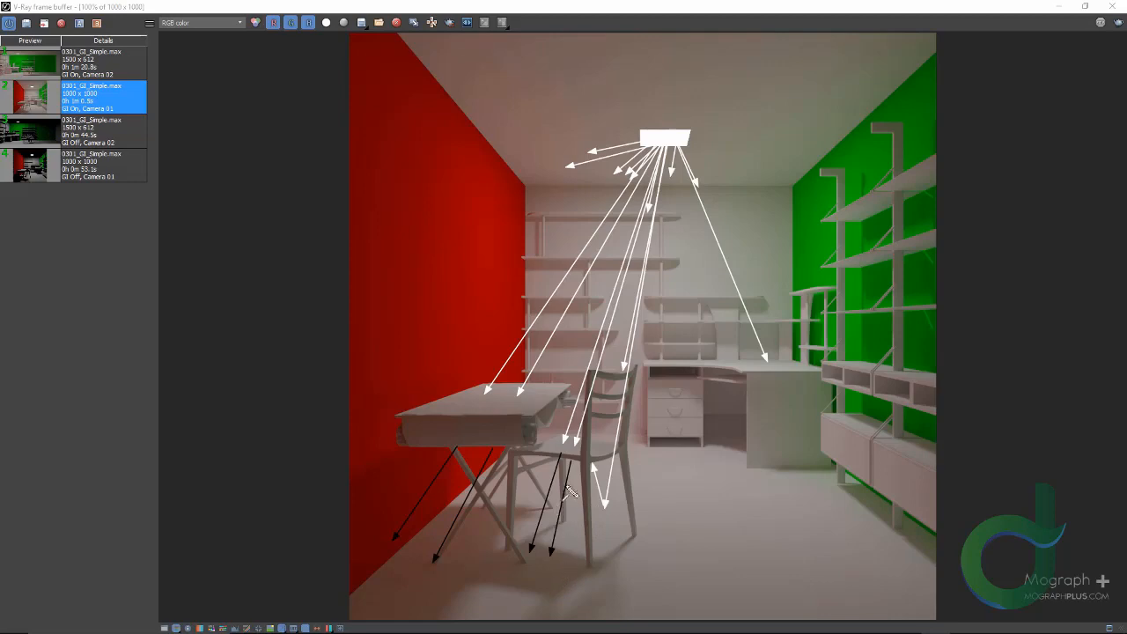
{"action": "left_click_drag", "start_coordinate": [591, 466], "coordinate": [564, 574]}
{"action": "left_click_drag", "start_coordinate": [562, 569], "coordinate": [568, 568]}
{"action": "left_click_drag", "start_coordinate": [569, 565], "coordinate": [498, 461]}
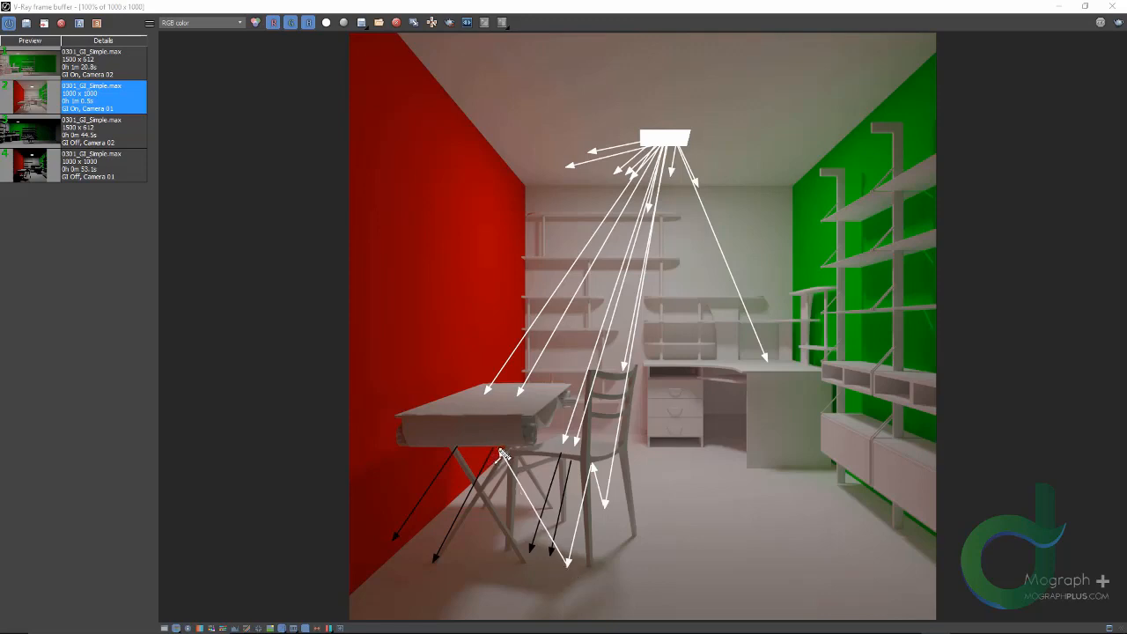
{"action": "left_click_drag", "start_coordinate": [500, 451], "coordinate": [443, 577]}
{"action": "mouse_move", "coordinate": [672, 157]}
{"action": "left_mouse_down"}
{"action": "mouse_move", "coordinate": [701, 483]}
{"action": "mouse_move", "coordinate": [717, 389]}
{"action": "mouse_move", "coordinate": [730, 444]}
{"action": "mouse_move", "coordinate": [742, 397]}
{"action": "left_mouse_up"}
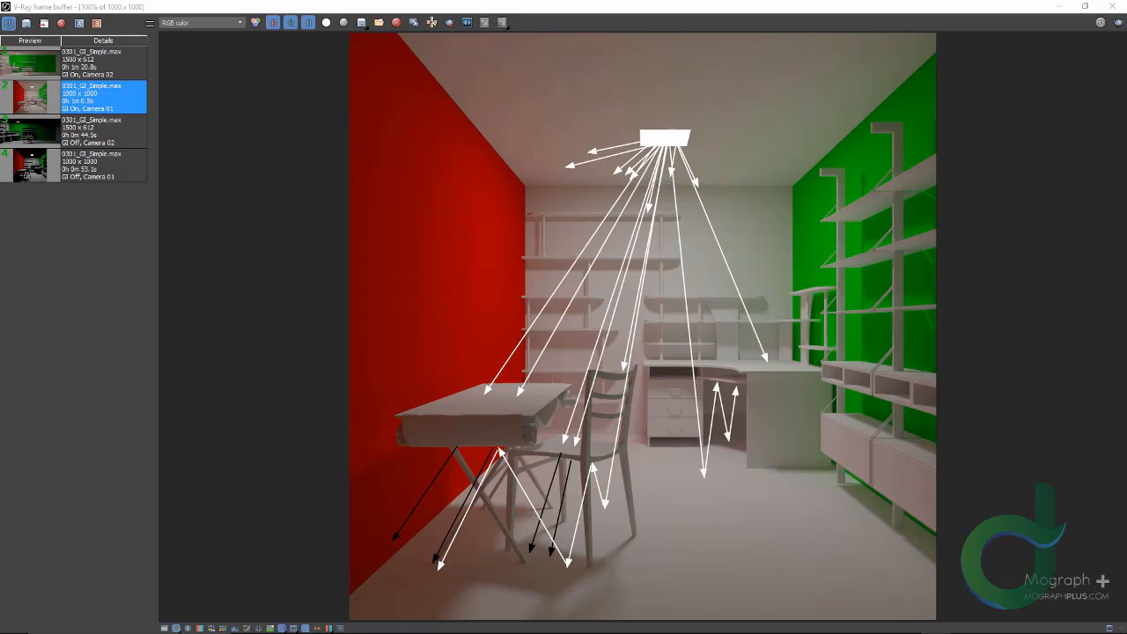
{"action": "key", "text": "Escape"}
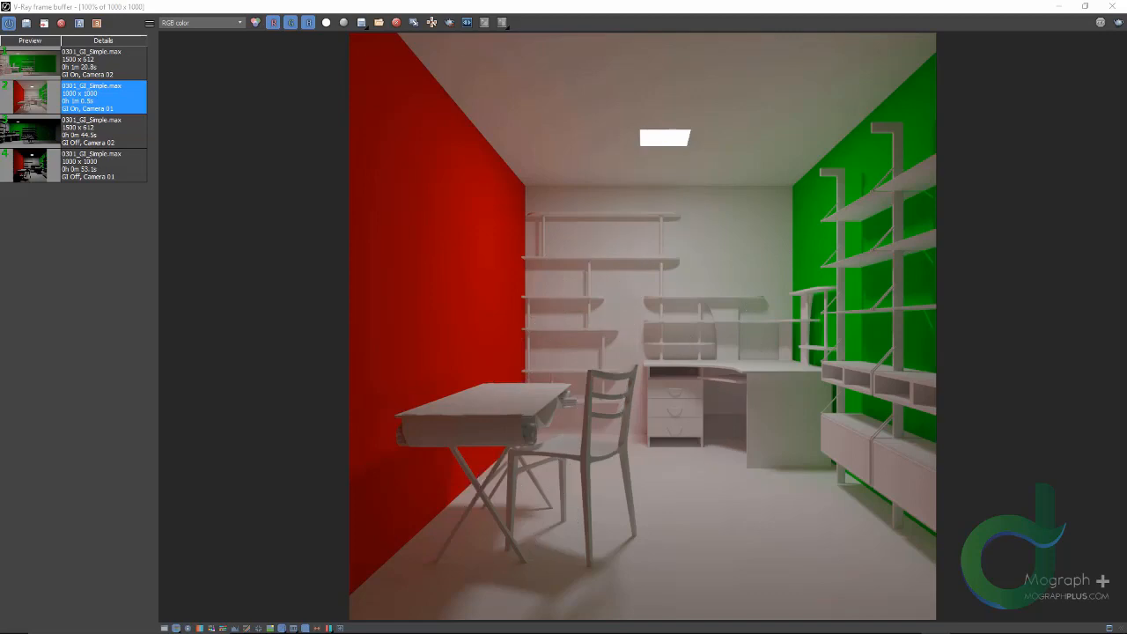
Draw direct-light arrows from the ceiling light to the red wall, the back wall, the green wall and the rear desk
{"action": "left_click_drag", "start_coordinate": [650, 145], "coordinate": [458, 174]}
{"action": "left_click_drag", "start_coordinate": [654, 147], "coordinate": [620, 173]}
{"action": "mouse_move", "coordinate": [676, 146]}
{"action": "left_mouse_down"}
{"action": "mouse_move", "coordinate": [700, 186]}
{"action": "mouse_move", "coordinate": [664, 174]}
{"action": "mouse_move", "coordinate": [661, 208]}
{"action": "mouse_move", "coordinate": [713, 156]}
{"action": "left_mouse_up"}
{"action": "left_click_drag", "start_coordinate": [780, 171], "coordinate": [832, 161]}
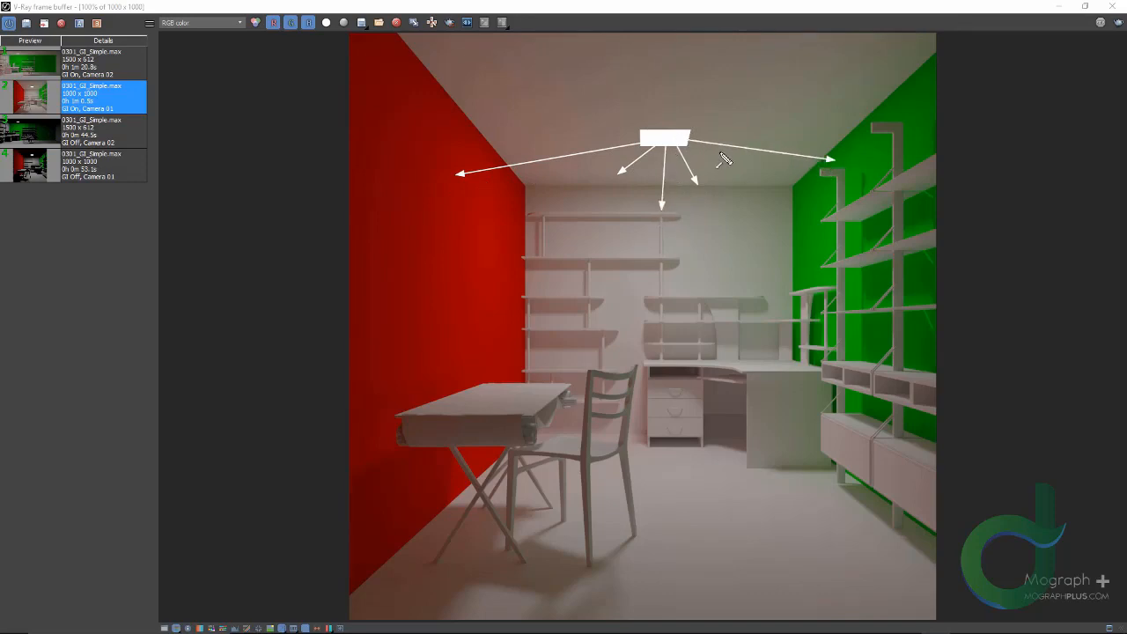
{"action": "mouse_move", "coordinate": [690, 147]}
{"action": "left_mouse_down"}
{"action": "mouse_move", "coordinate": [798, 238]}
{"action": "mouse_move", "coordinate": [802, 227]}
{"action": "left_mouse_up"}
{"action": "mouse_move", "coordinate": [680, 147]}
{"action": "left_mouse_down"}
{"action": "mouse_move", "coordinate": [783, 315]}
{"action": "mouse_move", "coordinate": [794, 368]}
{"action": "mouse_move", "coordinate": [785, 362]}
{"action": "left_mouse_up"}
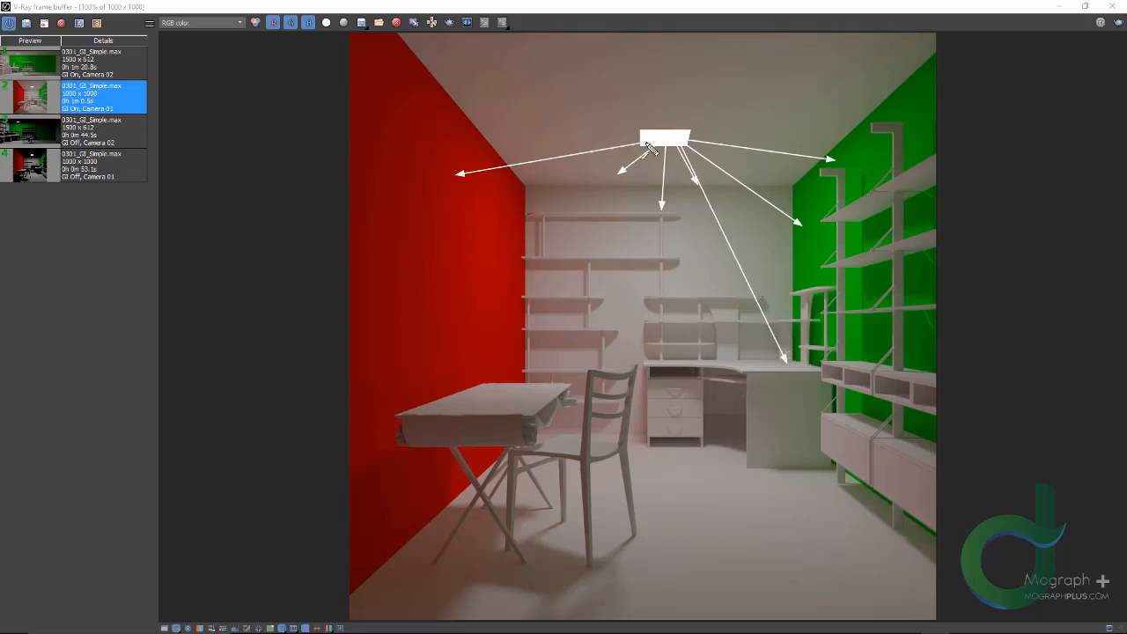
{"action": "mouse_move", "coordinate": [651, 148]}
{"action": "left_mouse_down"}
{"action": "mouse_move", "coordinate": [624, 171]}
{"action": "mouse_move", "coordinate": [479, 224]}
{"action": "left_mouse_up"}
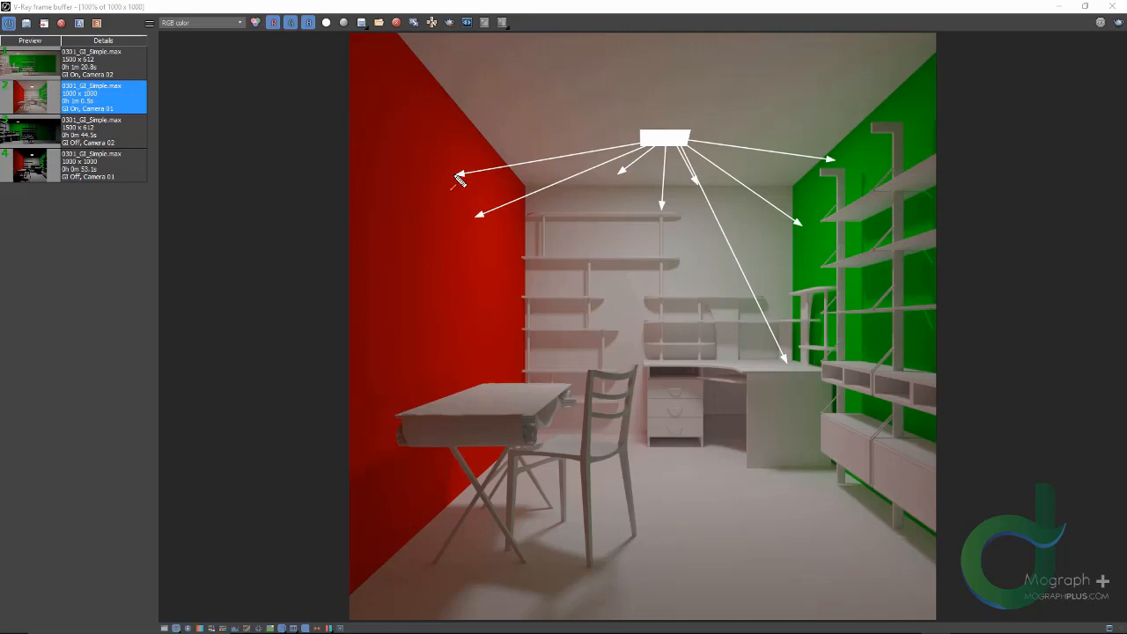
Draw red arrows scattering from the two light hits on the red wall, including onto the ceiling, and clear the drawing
{"action": "mouse_move", "coordinate": [455, 174]}
{"action": "left_mouse_down"}
{"action": "mouse_move", "coordinate": [440, 152]}
{"action": "mouse_move", "coordinate": [459, 167]}
{"action": "mouse_move", "coordinate": [466, 150]}
{"action": "mouse_move", "coordinate": [441, 171]}
{"action": "mouse_move", "coordinate": [422, 170]}
{"action": "mouse_move", "coordinate": [457, 205]}
{"action": "left_mouse_up"}
{"action": "mouse_move", "coordinate": [457, 174]}
{"action": "left_mouse_down"}
{"action": "mouse_move", "coordinate": [484, 153]}
{"action": "mouse_move", "coordinate": [502, 108]}
{"action": "left_mouse_up"}
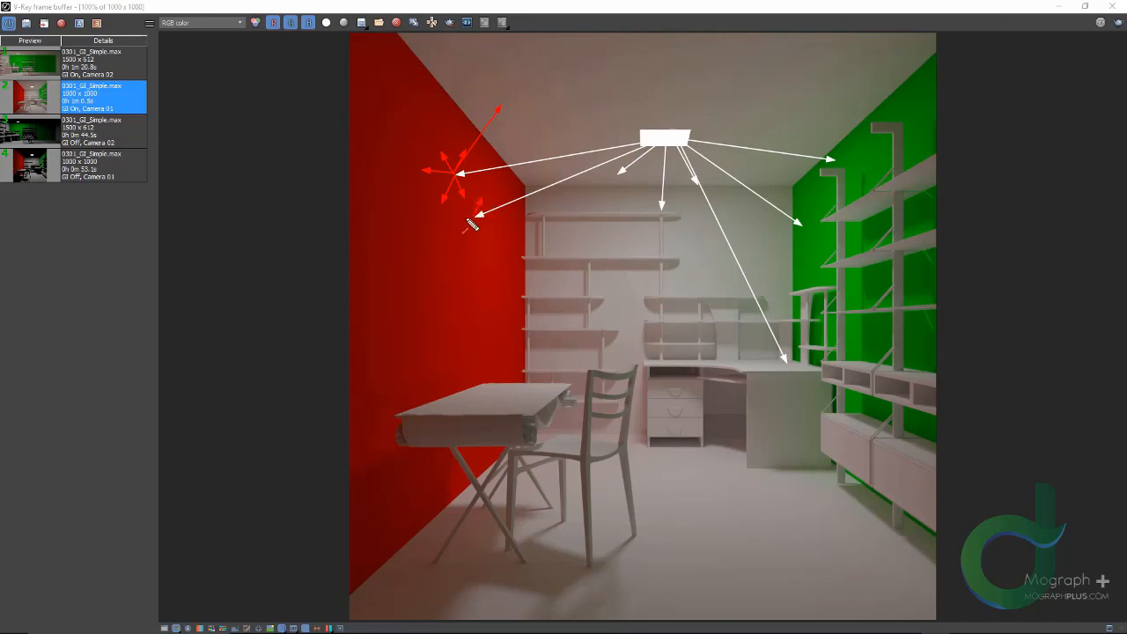
{"action": "mouse_move", "coordinate": [467, 220]}
{"action": "left_mouse_down"}
{"action": "mouse_move", "coordinate": [432, 228]}
{"action": "mouse_move", "coordinate": [482, 202]}
{"action": "mouse_move", "coordinate": [518, 125]}
{"action": "mouse_move", "coordinate": [549, 125]}
{"action": "left_mouse_up"}
{"action": "key", "text": "Escape"}
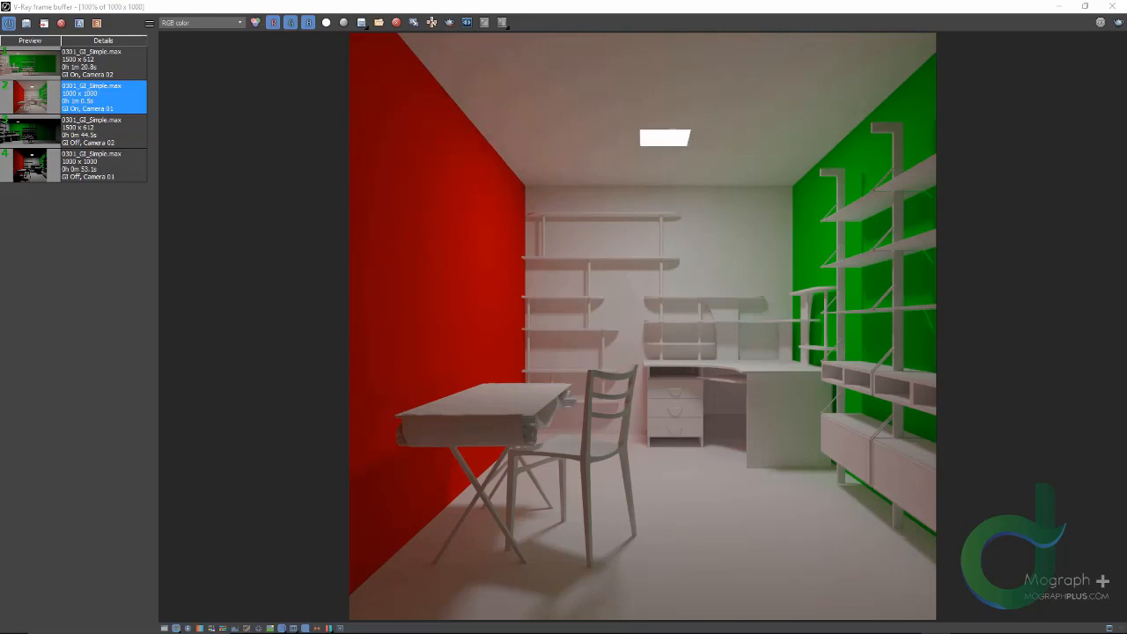
Inspect the pixel colour values of the ceiling next to the red wall
{"action": "right_click", "coordinate": [454, 82]}
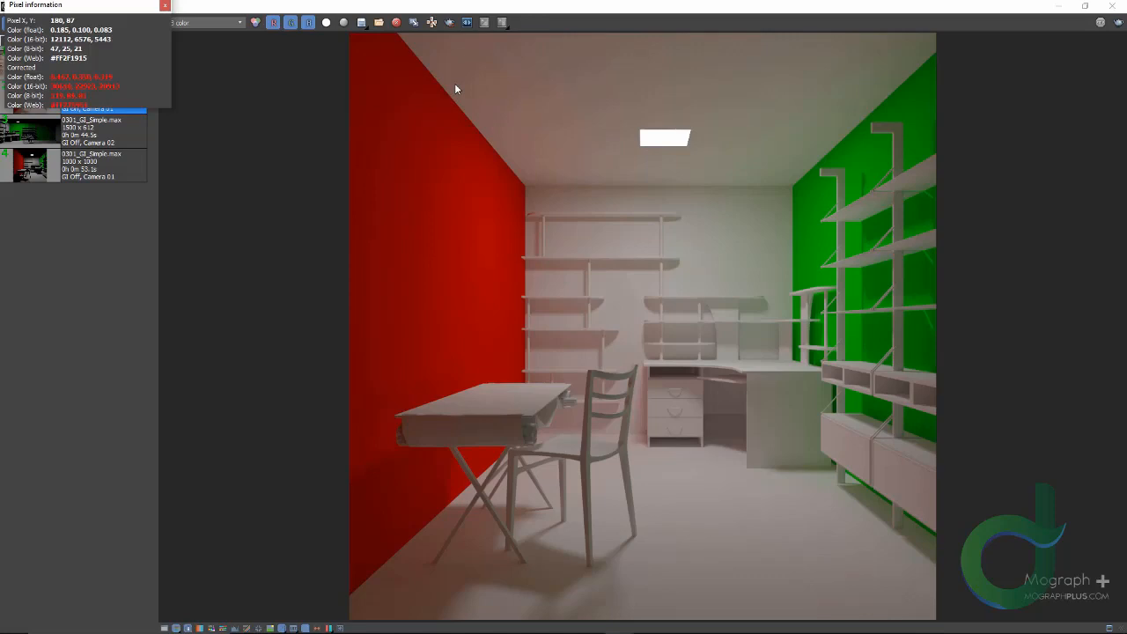
{"action": "right_click", "coordinate": [452, 81]}
{"action": "mouse_move", "coordinate": [447, 77]}
{"action": "right_mouse_down"}
{"action": "mouse_move", "coordinate": [436, 56]}
{"action": "mouse_move", "coordinate": [519, 169]}
{"action": "mouse_move", "coordinate": [448, 76]}
{"action": "right_mouse_up"}
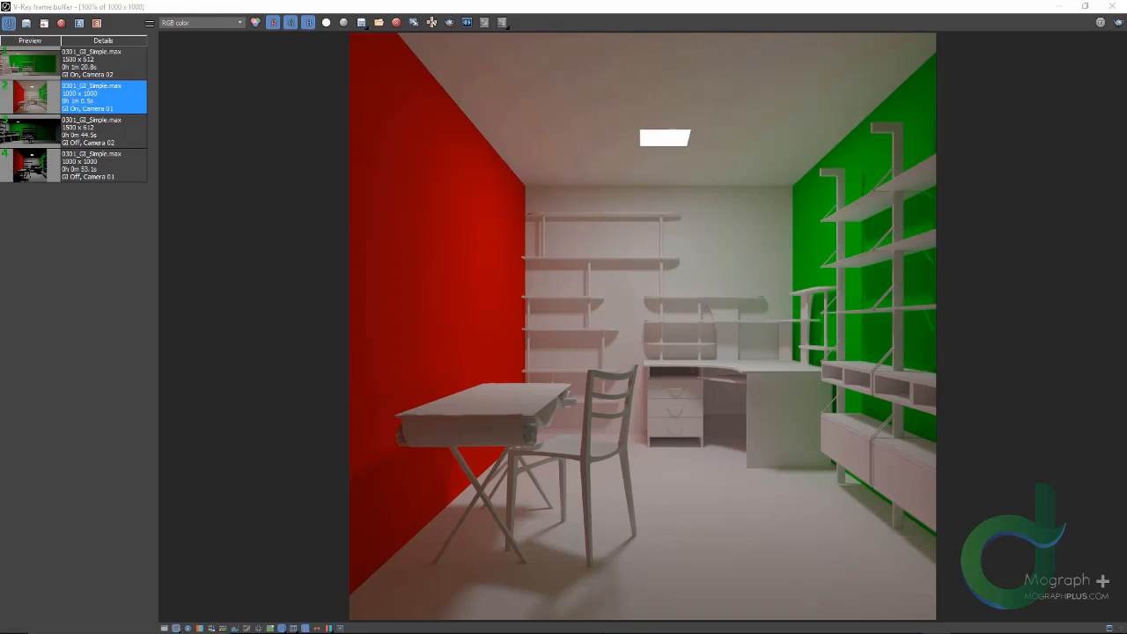
Draw light arrows to the red and green walls, with matching coloured bounces onto the ceiling, the chair back and the tabletop
{"action": "mouse_move", "coordinate": [652, 147]}
{"action": "left_mouse_down"}
{"action": "mouse_move", "coordinate": [521, 202]}
{"action": "mouse_move", "coordinate": [463, 201]}
{"action": "mouse_move", "coordinate": [499, 110]}
{"action": "left_mouse_up"}
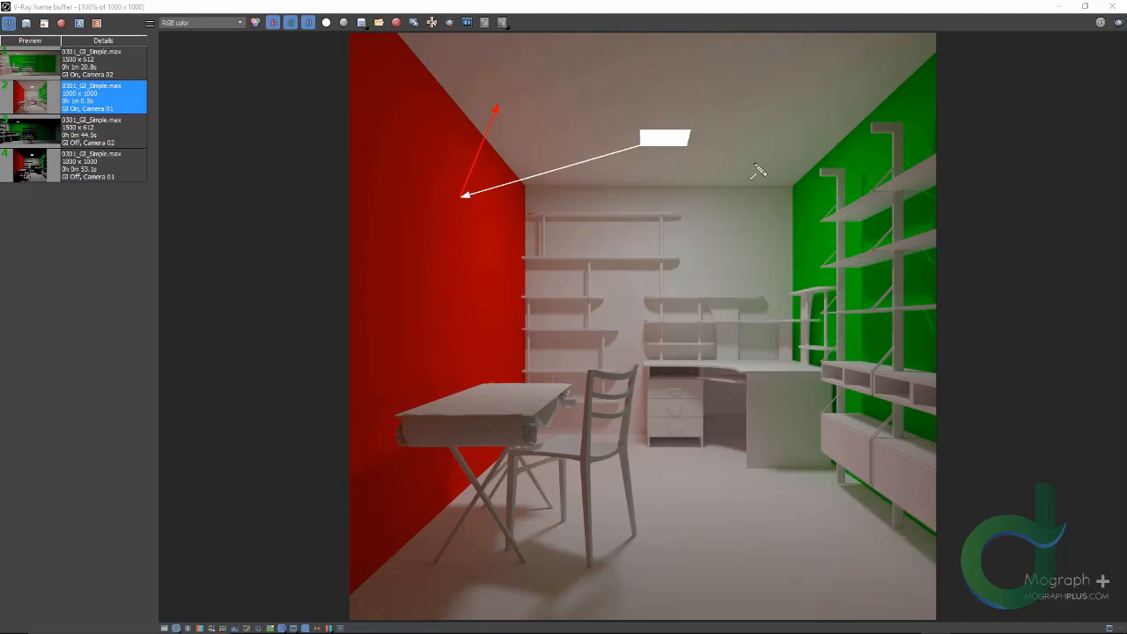
{"action": "mouse_move", "coordinate": [691, 147]}
{"action": "left_mouse_down"}
{"action": "mouse_move", "coordinate": [869, 170]}
{"action": "mouse_move", "coordinate": [837, 106]}
{"action": "left_mouse_up"}
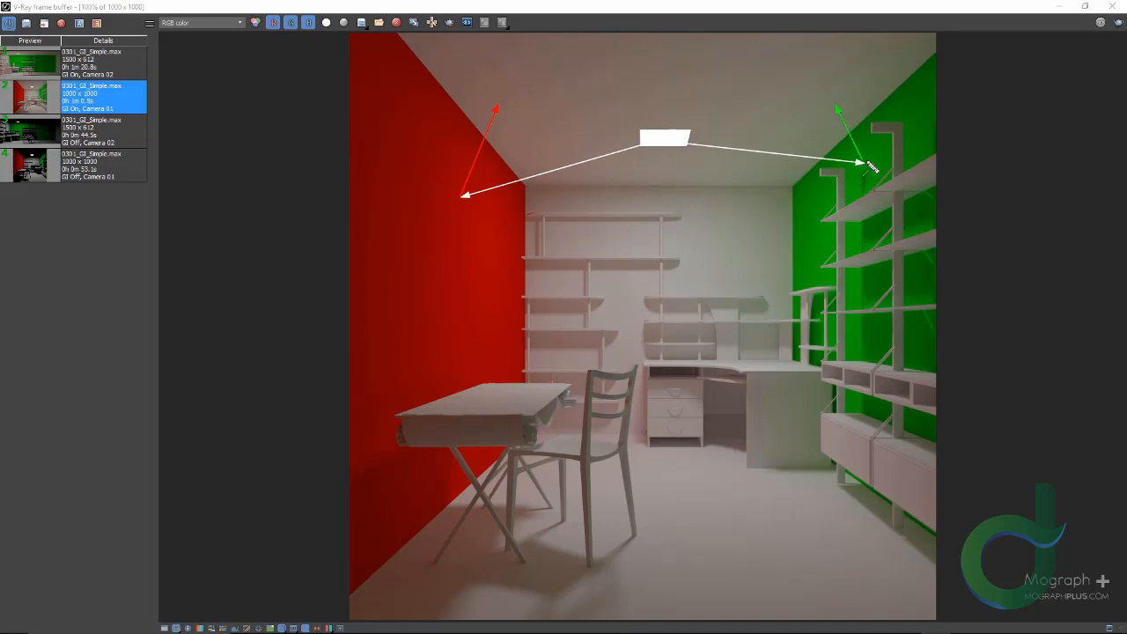
{"action": "mouse_move", "coordinate": [864, 162]}
{"action": "left_mouse_down"}
{"action": "mouse_move", "coordinate": [833, 216]}
{"action": "mouse_move", "coordinate": [669, 387]}
{"action": "mouse_move", "coordinate": [640, 377]}
{"action": "left_mouse_up"}
{"action": "left_click_drag", "start_coordinate": [464, 196], "coordinate": [474, 401]}
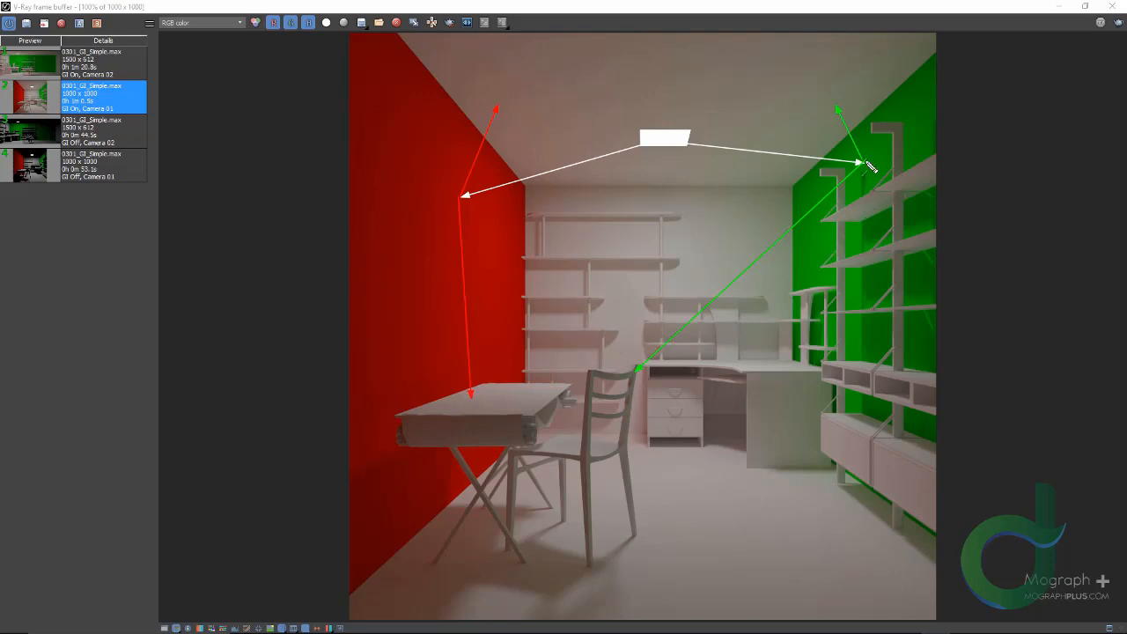
Draw additional green bounce arrows from the green wall to its shelves, the desk and the floor, and clear all arrows
{"action": "left_click_drag", "start_coordinate": [864, 164], "coordinate": [860, 201]}
{"action": "left_click_drag", "start_coordinate": [759, 347], "coordinate": [768, 370]}
{"action": "left_click_drag", "start_coordinate": [867, 169], "coordinate": [797, 480]}
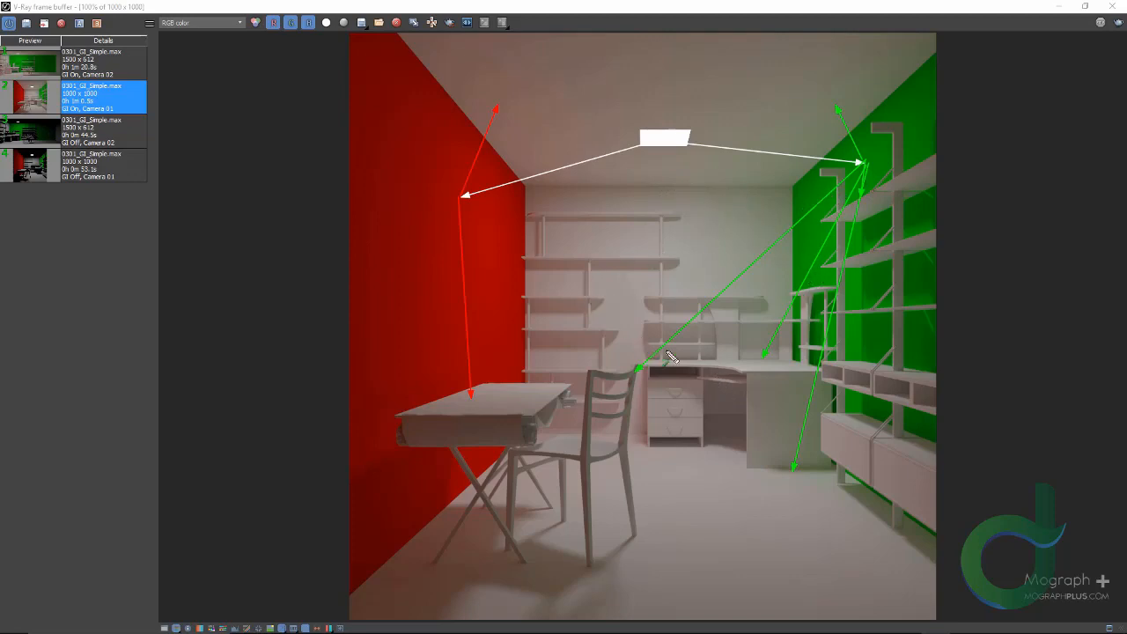
{"action": "key", "text": "Escape"}
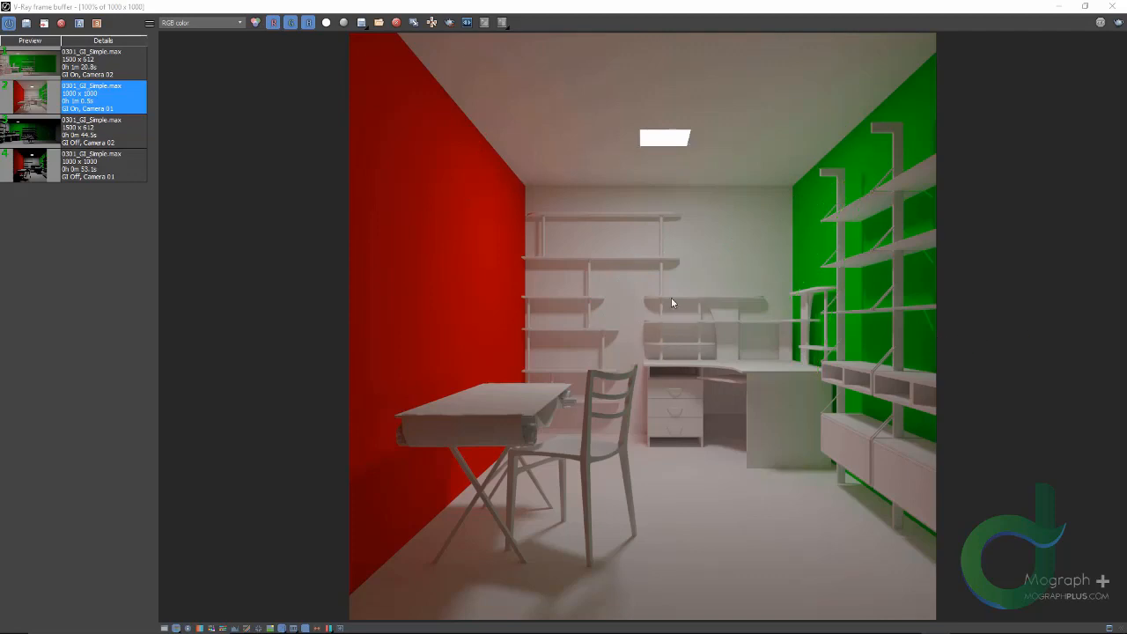
Close the frame buffer and enable GI in the V-Ray render settings
{"action": "left_click", "coordinate": [1112, 6]}
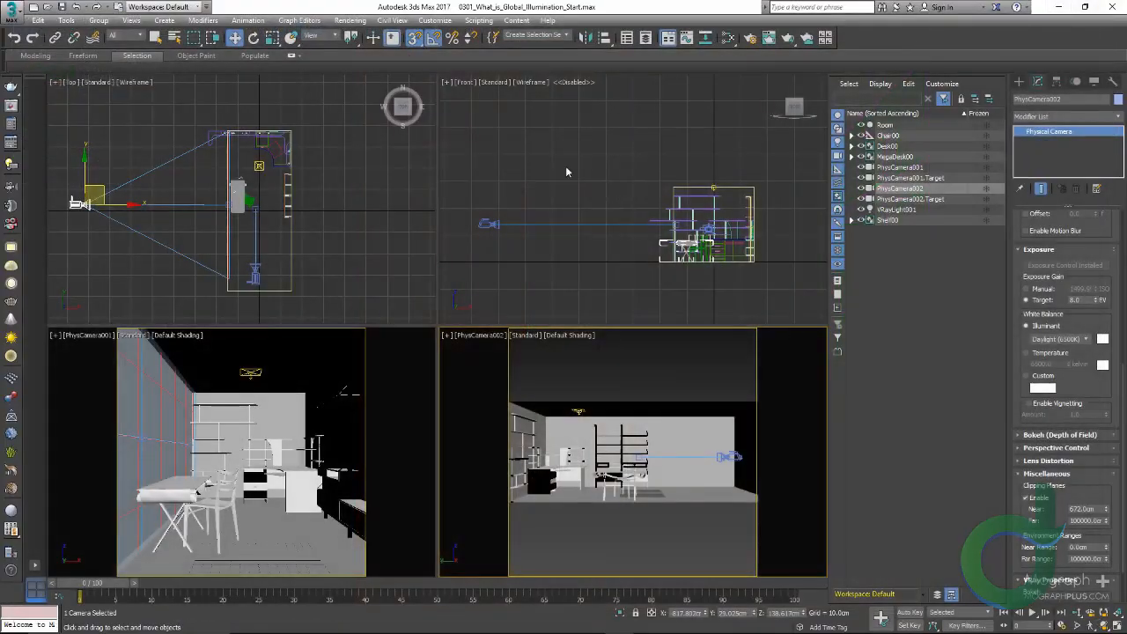
{"action": "left_click", "coordinate": [15, 128]}
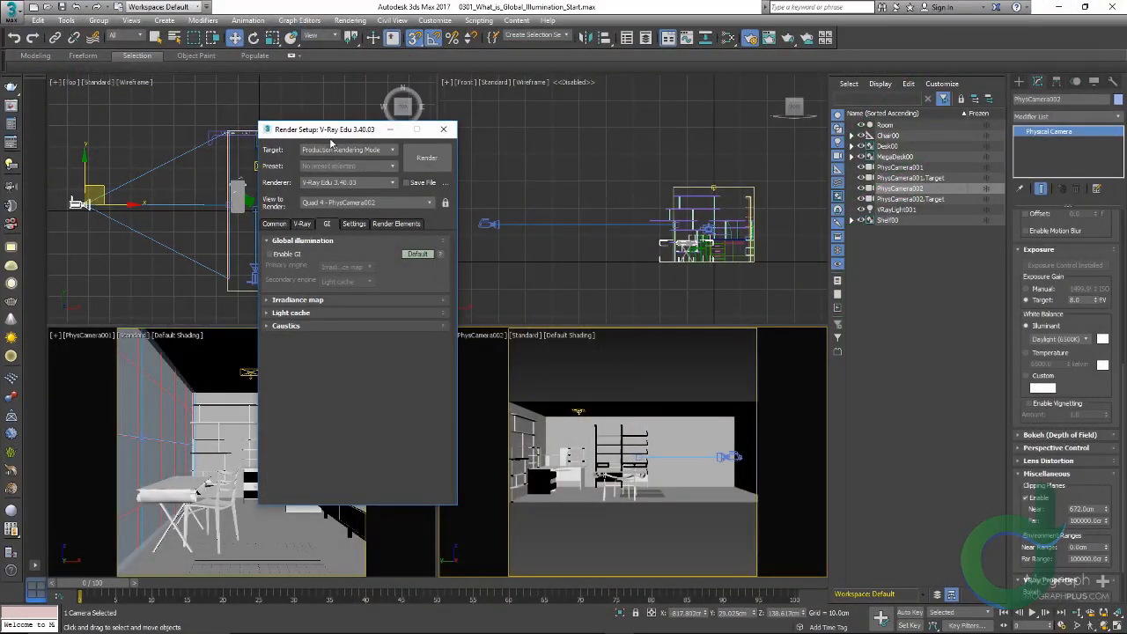
{"action": "left_click_drag", "start_coordinate": [357, 132], "coordinate": [537, 160]}
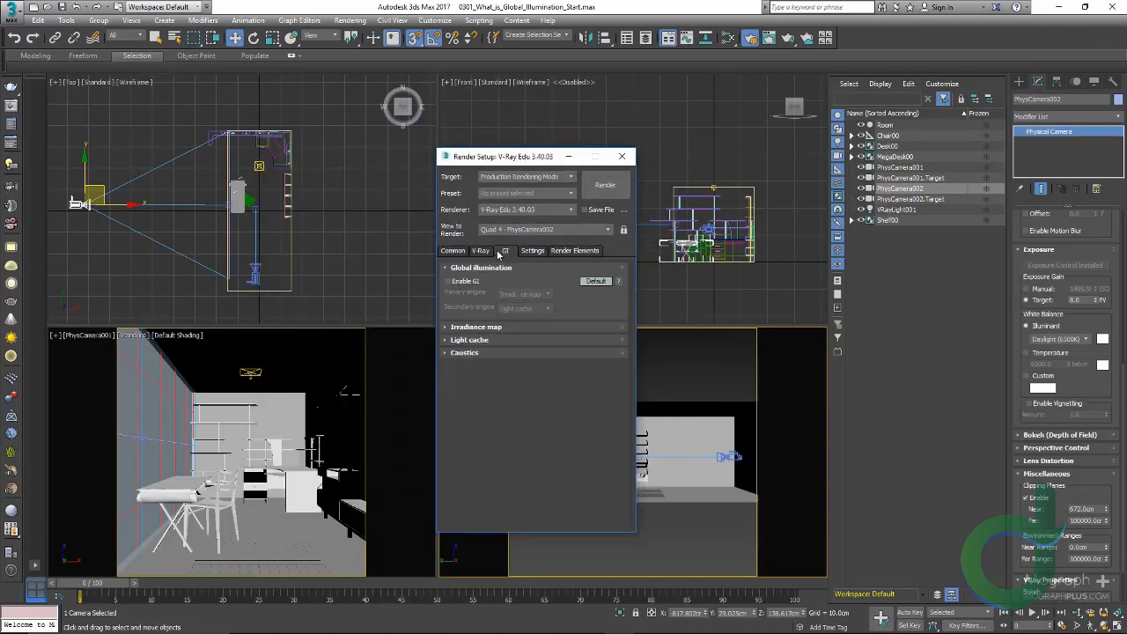
{"action": "left_click", "coordinate": [467, 282]}
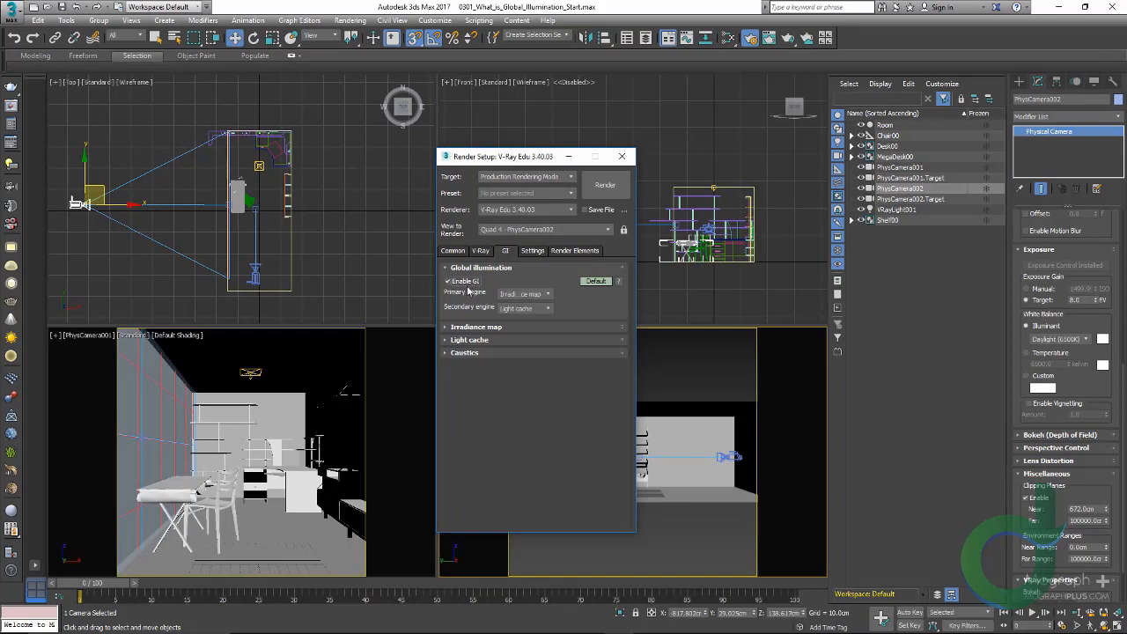
Review the Irradiance map and Light cache settings, and switch the Global illumination settings to Expert mode
{"action": "left_click", "coordinate": [485, 327]}
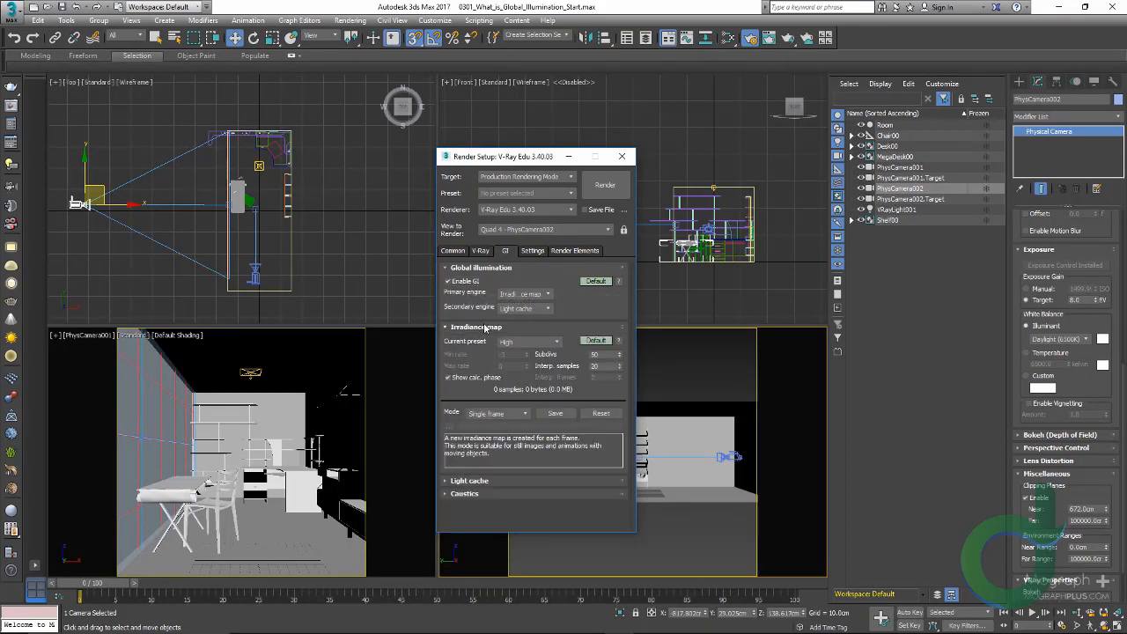
{"action": "left_click", "coordinate": [488, 328]}
{"action": "left_click", "coordinate": [491, 339]}
{"action": "left_click", "coordinate": [492, 342]}
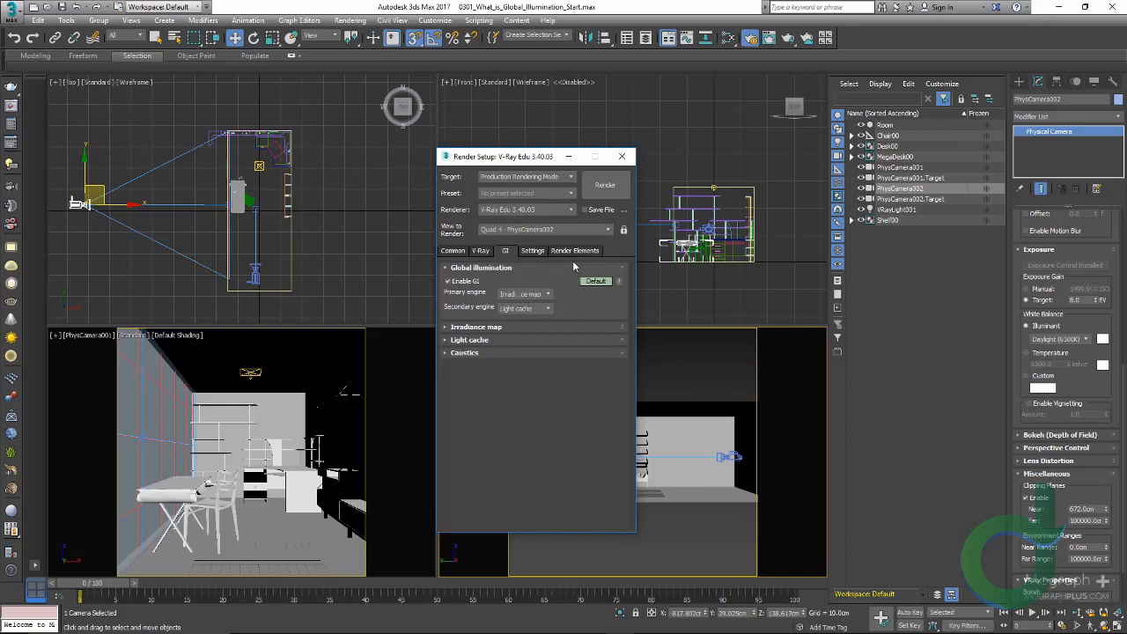
{"action": "left_click", "coordinate": [596, 281]}
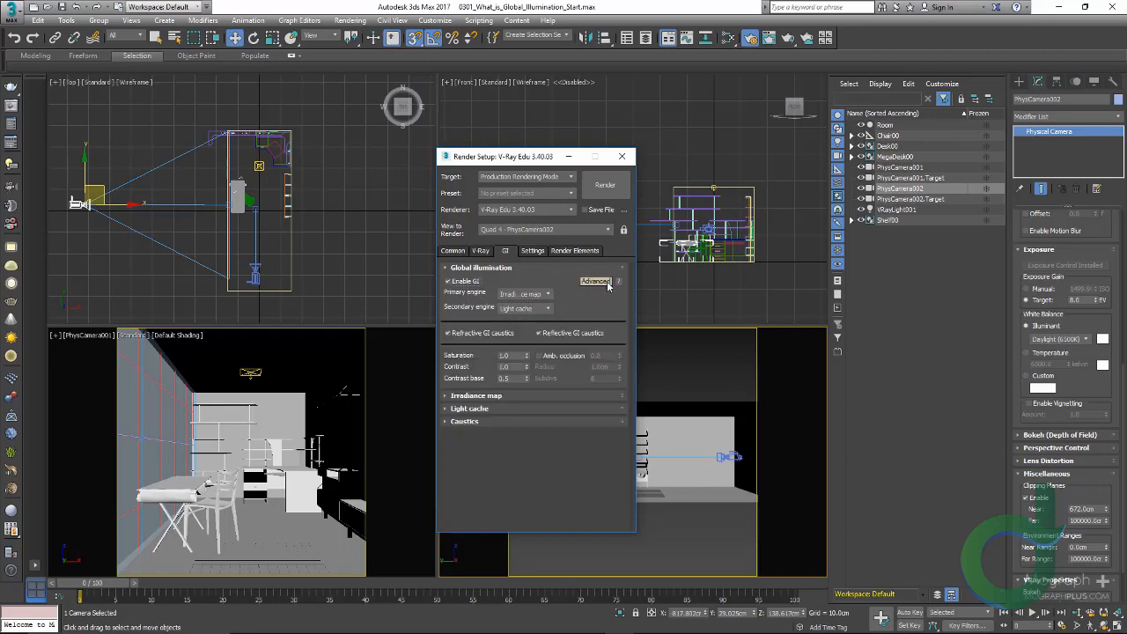
{"action": "left_click", "coordinate": [597, 281]}
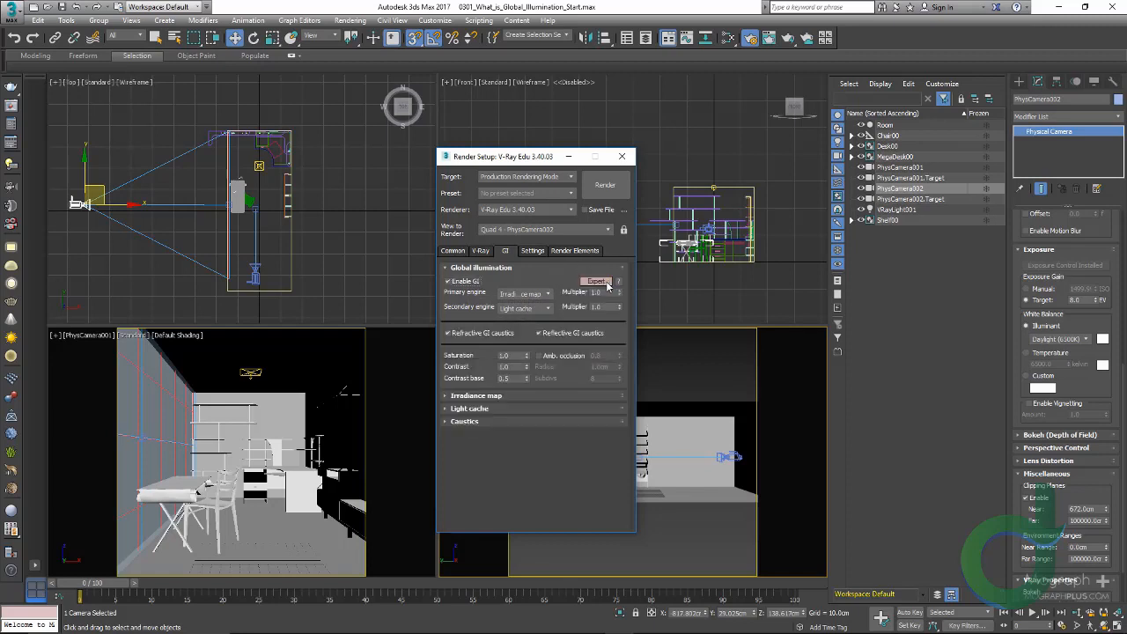
Cycle the Global illumination settings through their detail modes and leave them in Default mode
{"action": "left_click", "coordinate": [607, 284]}
{"action": "left_click", "coordinate": [607, 285]}
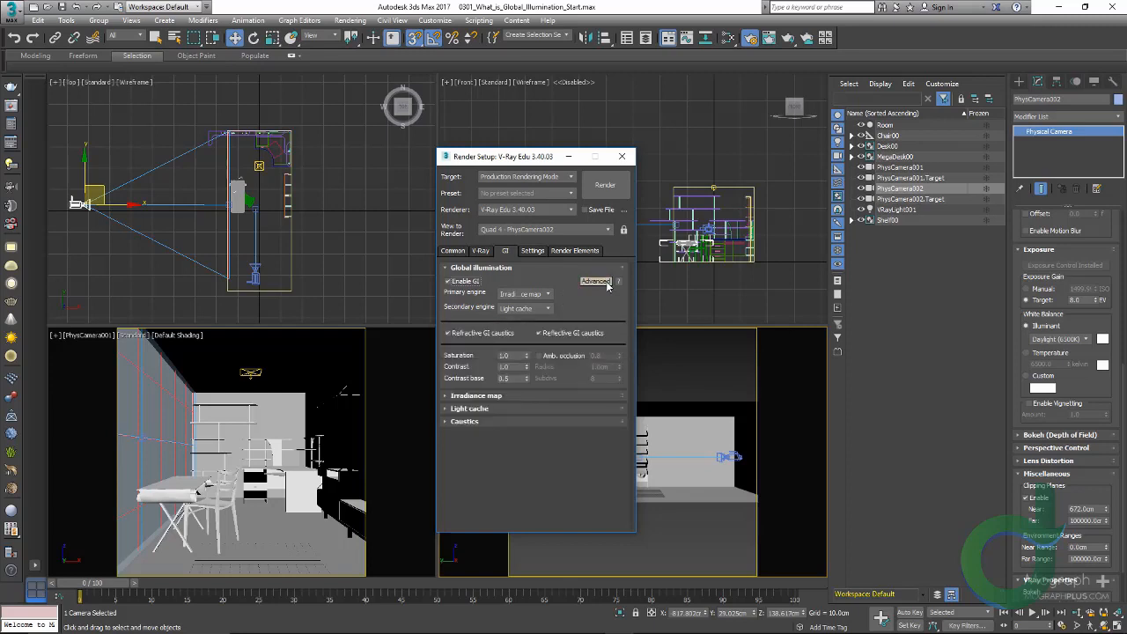
{"action": "left_click", "coordinate": [607, 285]}
{"action": "left_click", "coordinate": [607, 284]}
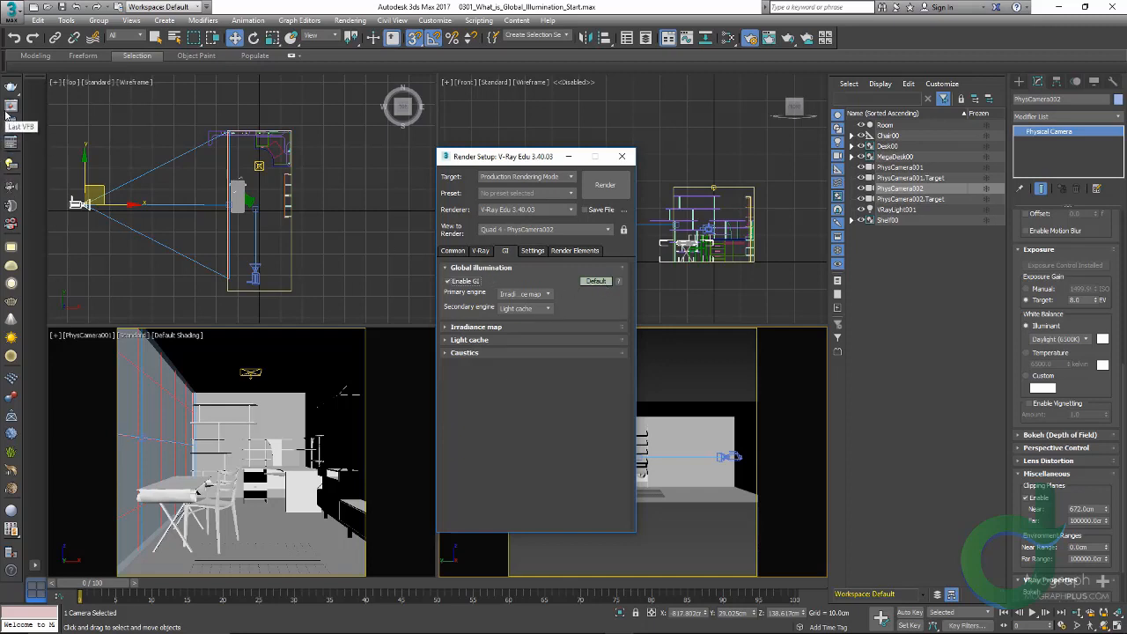
Examine the GI algorithms offered for the primary engine and the secondary engine without changing either selection
{"action": "left_click", "coordinate": [526, 292]}
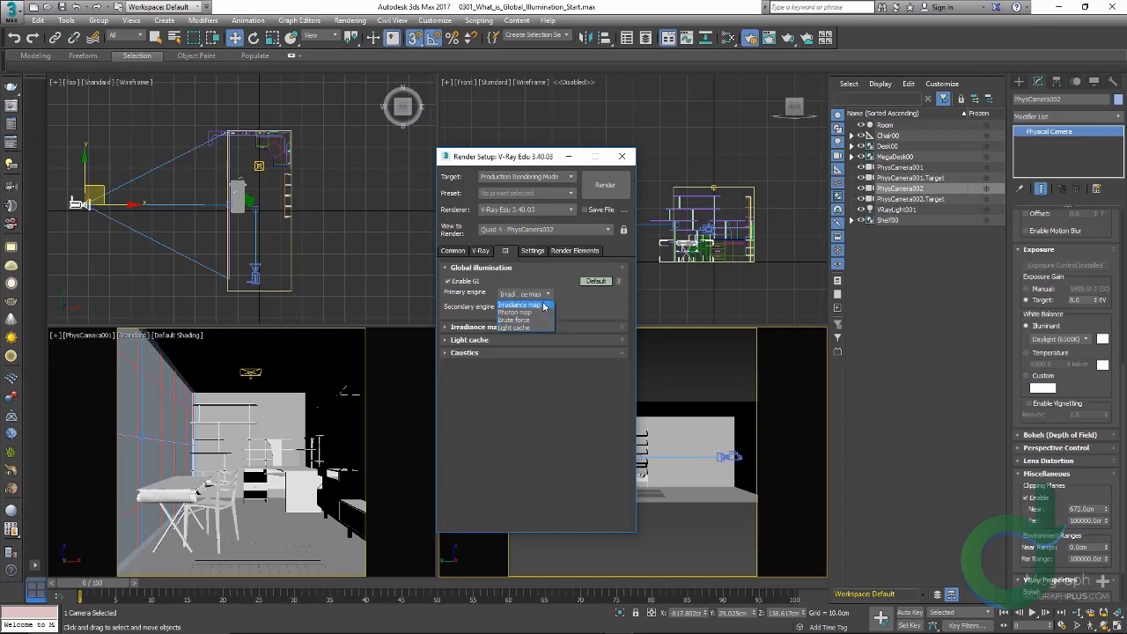
{"action": "left_click", "coordinate": [546, 292]}
{"action": "left_click", "coordinate": [539, 309]}
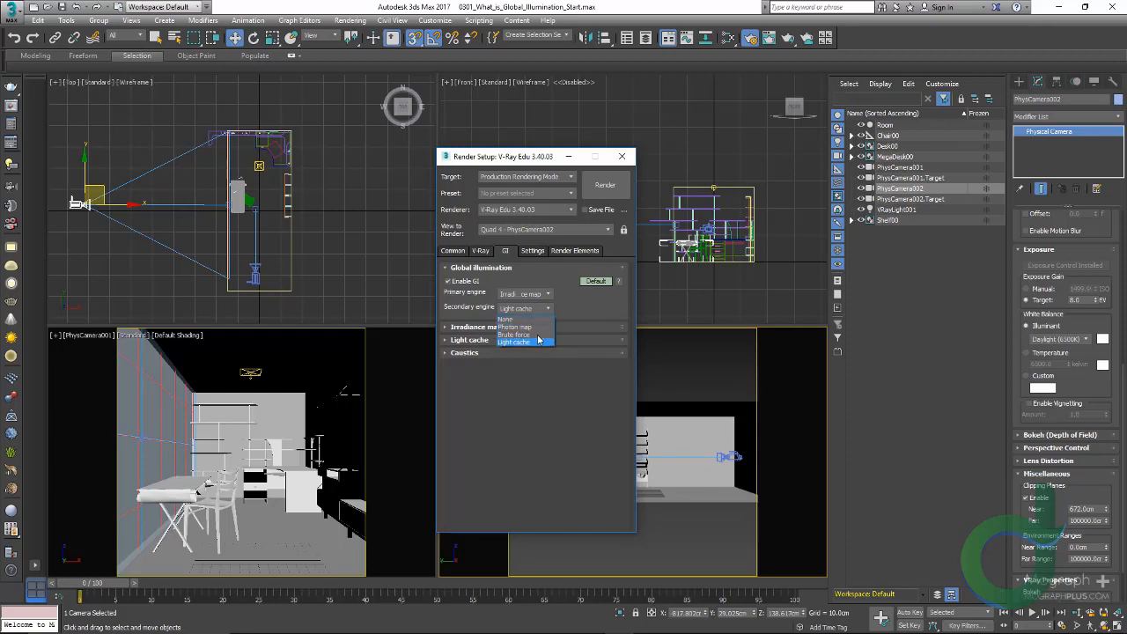
{"action": "left_click", "coordinate": [547, 280]}
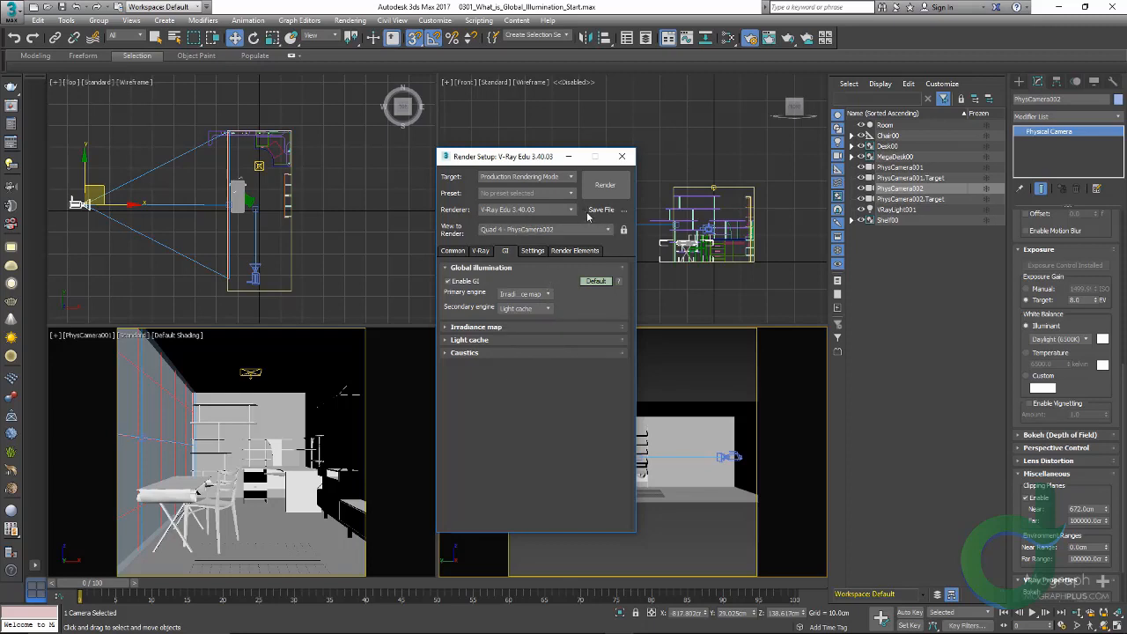
{"action": "left_click", "coordinate": [537, 294]}
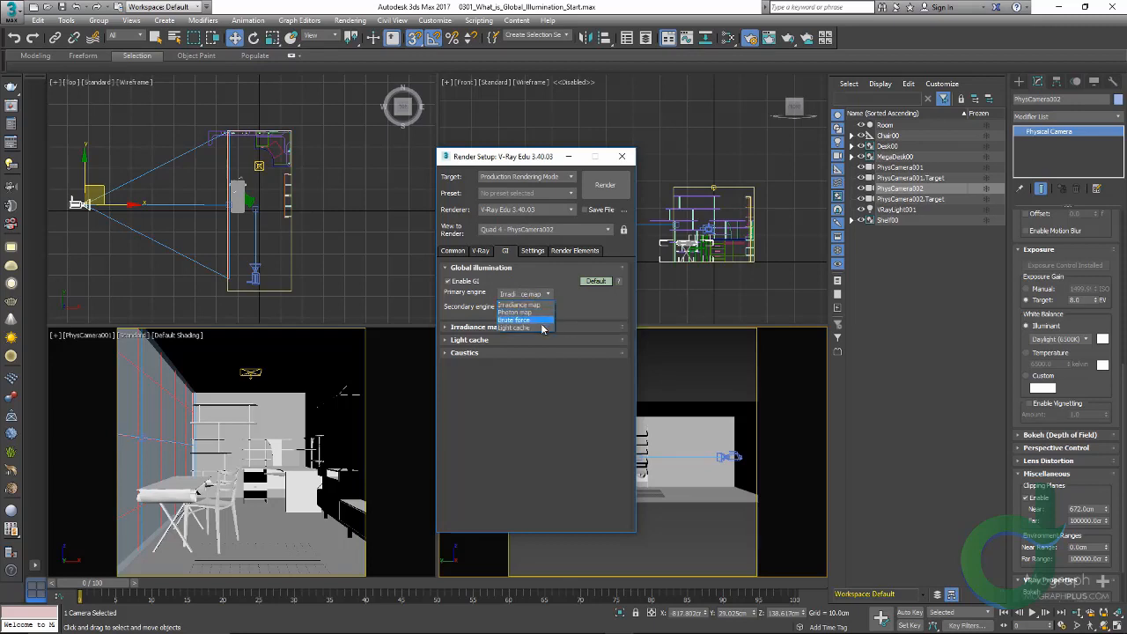
{"action": "left_click", "coordinate": [551, 279]}
{"action": "left_click", "coordinate": [537, 308]}
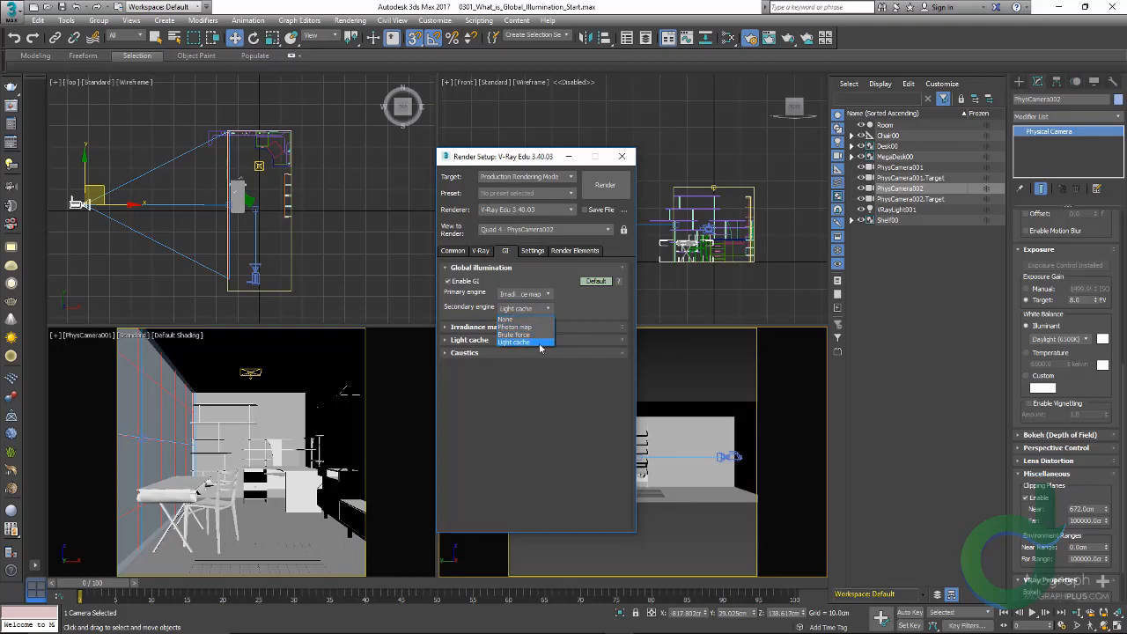
{"action": "left_click", "coordinate": [581, 304]}
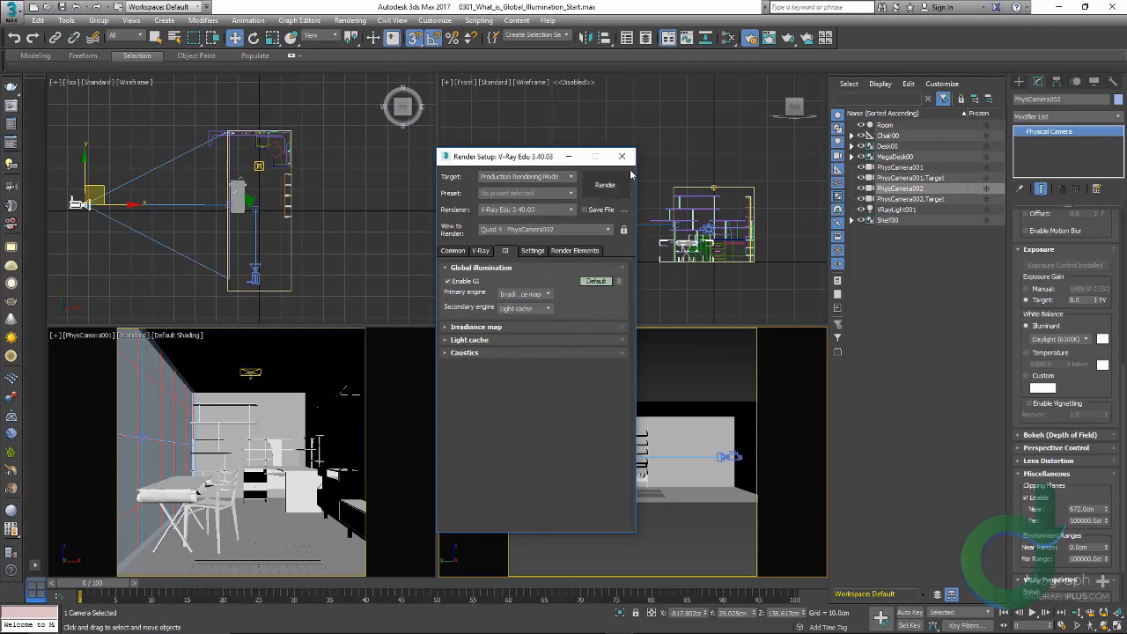
Open the last V-Ray frame buffer, load the saved "GI On, Camera 02" render and show it maximized
{"action": "left_click", "coordinate": [11, 108]}
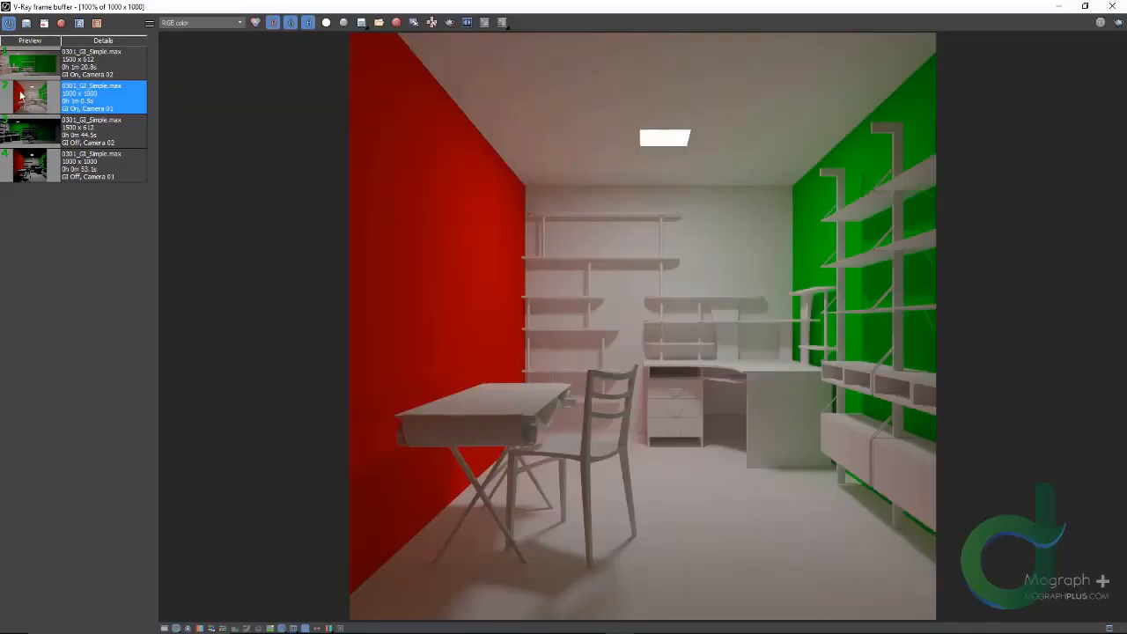
{"action": "double_click", "coordinate": [29, 72]}
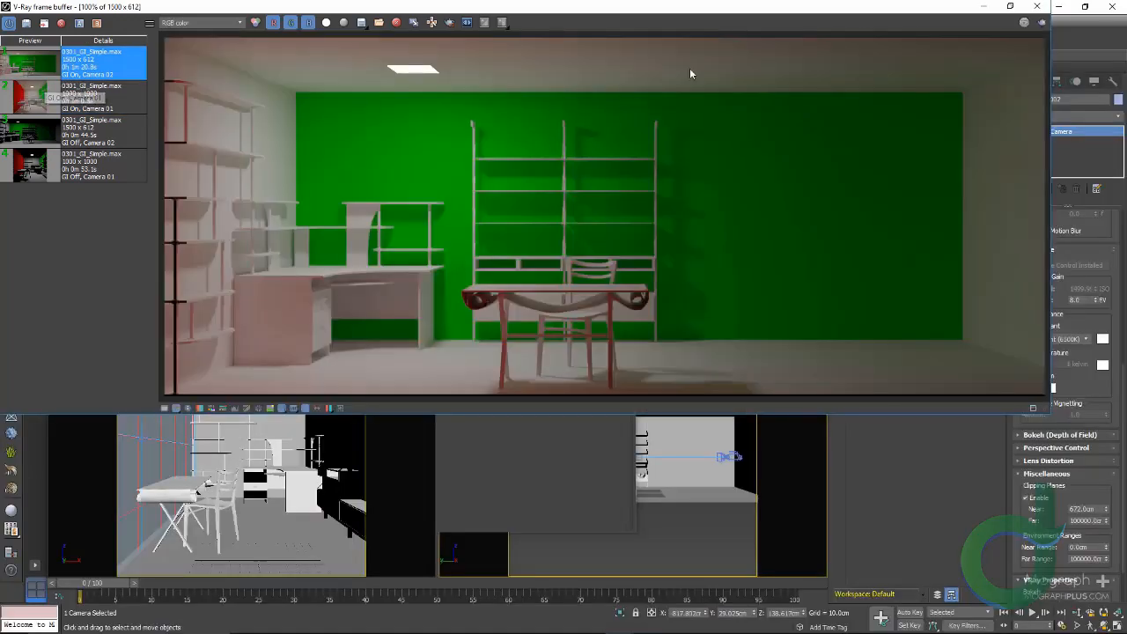
{"action": "left_click", "coordinate": [1011, 7]}
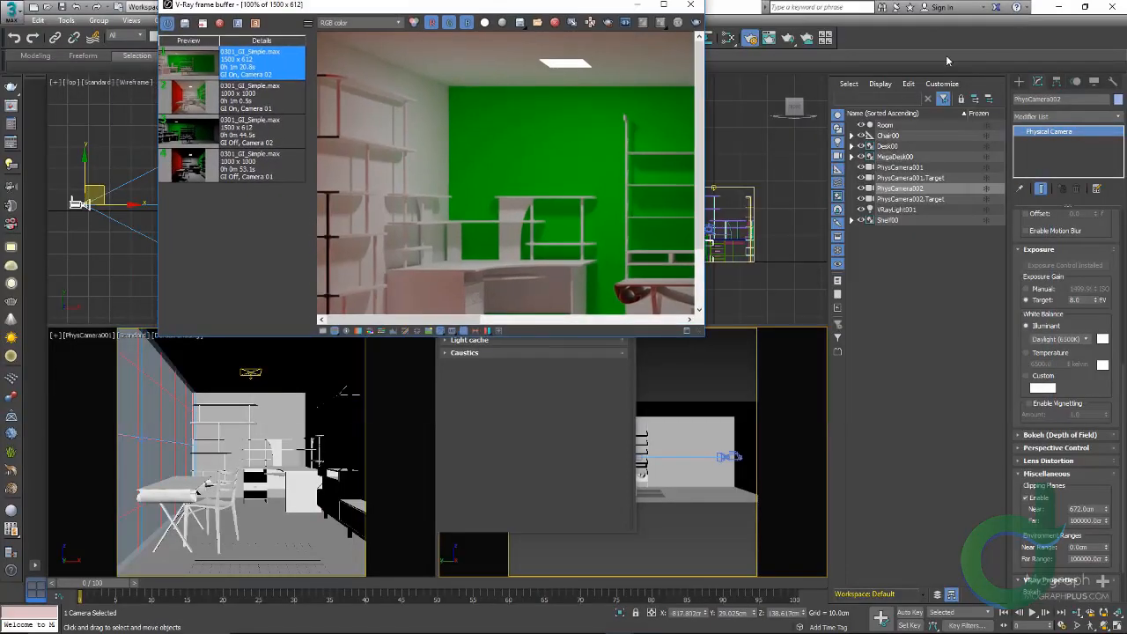
{"action": "left_click", "coordinate": [663, 5]}
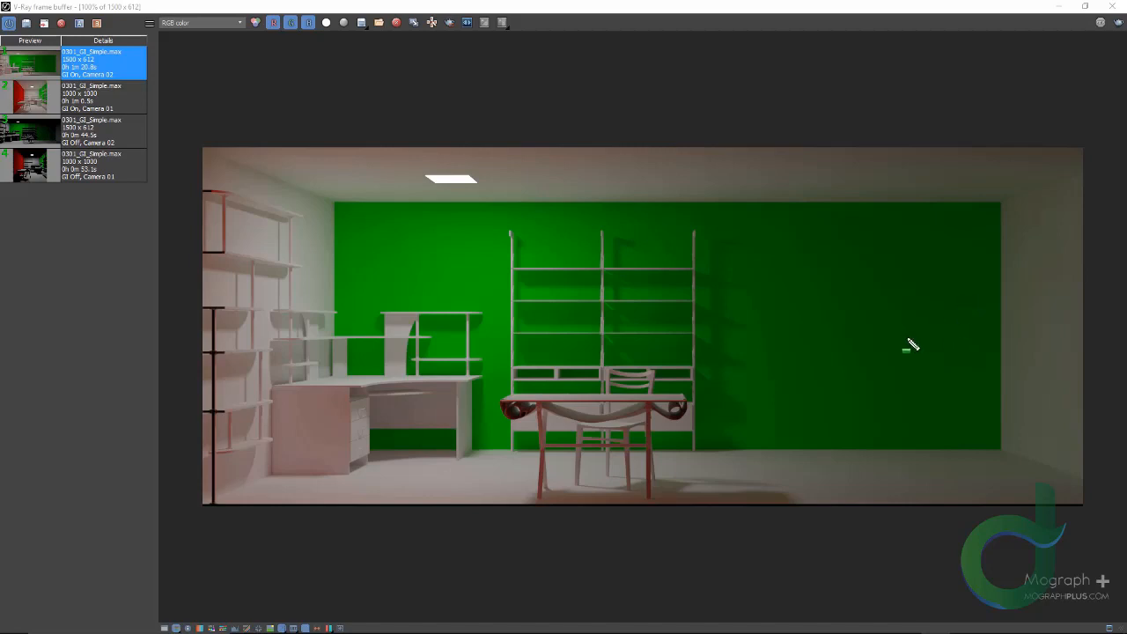
Draw a green rectangle as the camera in front of the green wall, with green rays fanning out, one reaching the floor
{"action": "left_click_drag", "start_coordinate": [966, 305], "coordinate": [882, 349]}
{"action": "mouse_move", "coordinate": [879, 329]}
{"action": "left_mouse_down"}
{"action": "mouse_move", "coordinate": [802, 304]}
{"action": "mouse_move", "coordinate": [829, 332]}
{"action": "mouse_move", "coordinate": [805, 329]}
{"action": "left_mouse_up"}
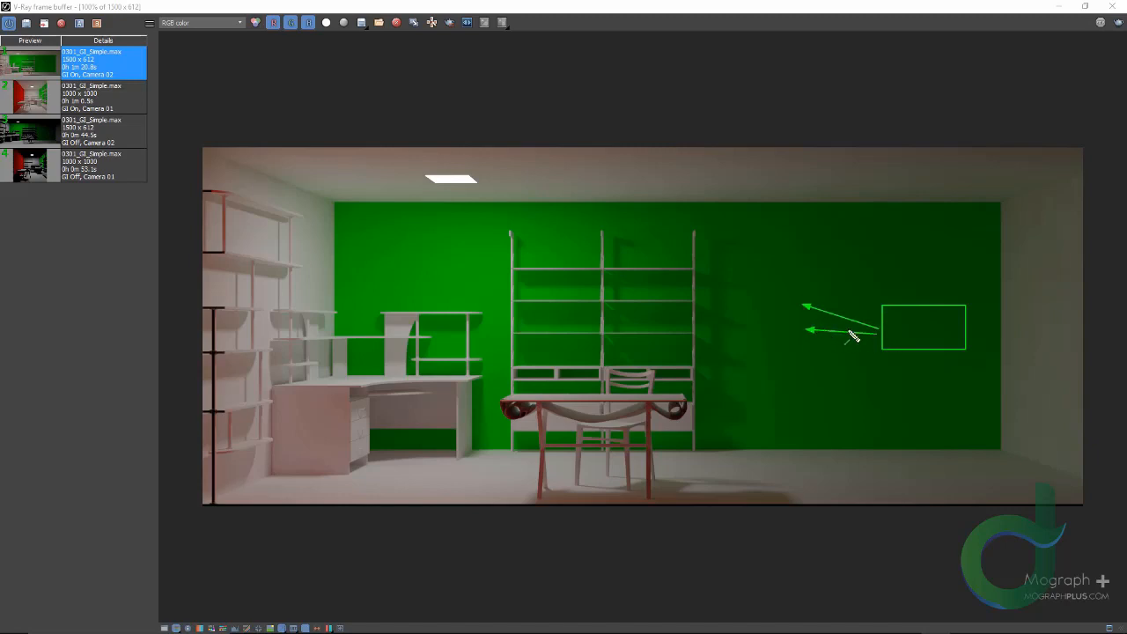
{"action": "left_click_drag", "start_coordinate": [880, 332], "coordinate": [818, 387]}
{"action": "mouse_move", "coordinate": [883, 331]}
{"action": "left_mouse_down"}
{"action": "mouse_move", "coordinate": [825, 326]}
{"action": "mouse_move", "coordinate": [872, 343]}
{"action": "mouse_move", "coordinate": [821, 353]}
{"action": "mouse_move", "coordinate": [871, 346]}
{"action": "mouse_move", "coordinate": [760, 479]}
{"action": "mouse_move", "coordinate": [754, 471]}
{"action": "left_mouse_up"}
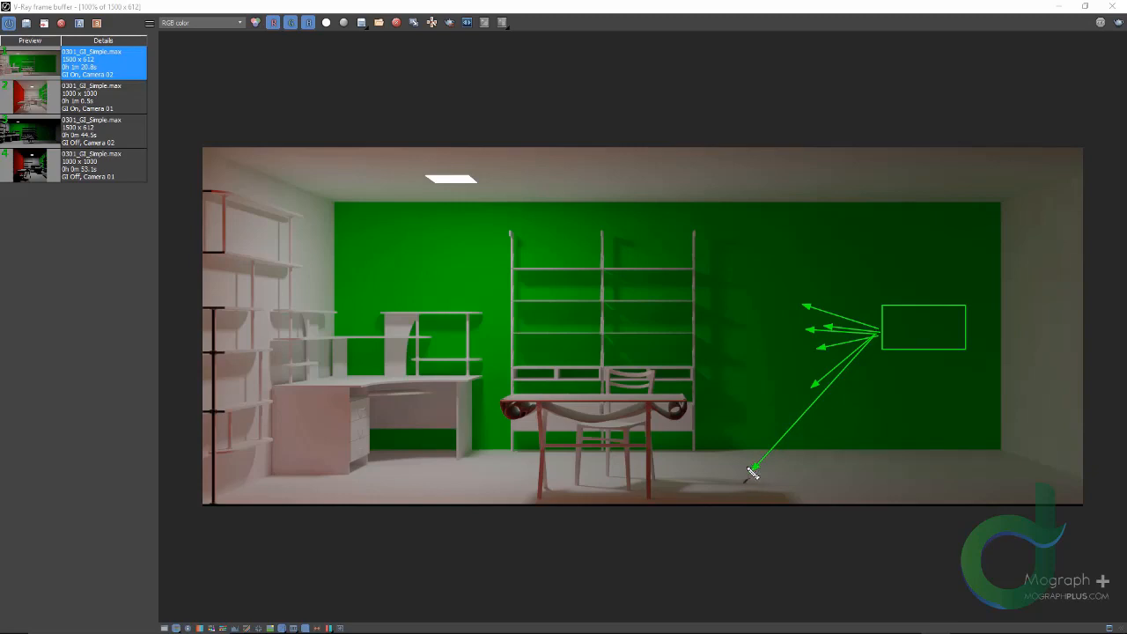
Add black bounce arrows from the floor to the ceiling light and tabletop, with another green camera ray to the floor, and clear the drawings
{"action": "mouse_move", "coordinate": [755, 471]}
{"action": "left_mouse_down"}
{"action": "mouse_move", "coordinate": [516, 238]}
{"action": "mouse_move", "coordinate": [624, 361]}
{"action": "mouse_move", "coordinate": [747, 464]}
{"action": "mouse_move", "coordinate": [458, 183]}
{"action": "left_mouse_up"}
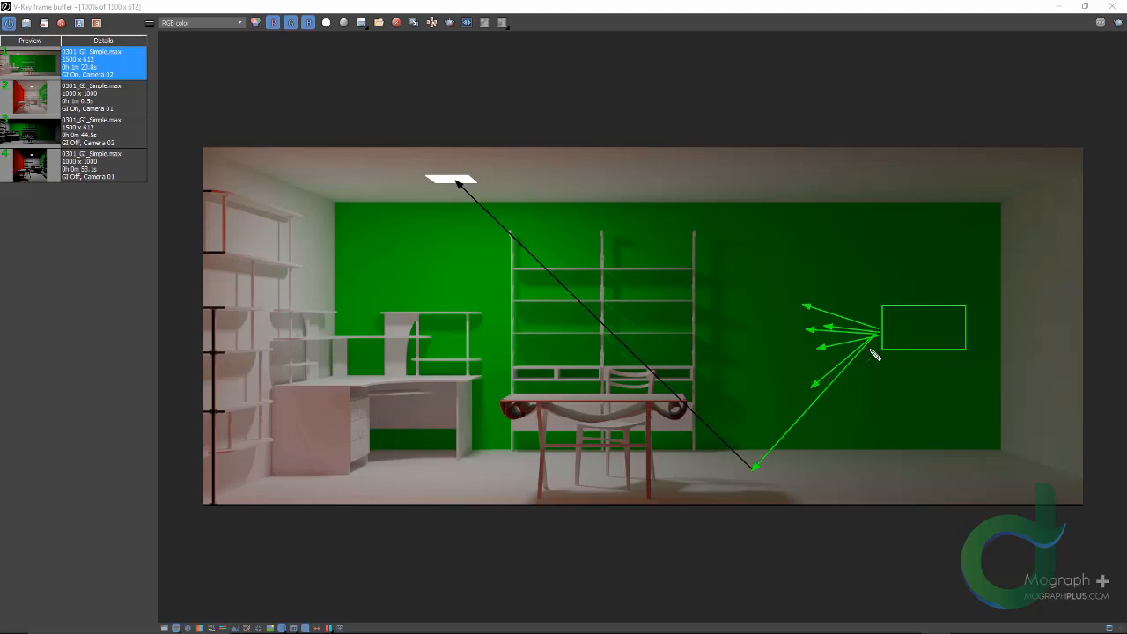
{"action": "left_click_drag", "start_coordinate": [878, 336], "coordinate": [666, 484]}
{"action": "mouse_move", "coordinate": [667, 487]}
{"action": "left_mouse_down"}
{"action": "mouse_move", "coordinate": [622, 418]}
{"action": "mouse_move", "coordinate": [640, 442]}
{"action": "mouse_move", "coordinate": [638, 410]}
{"action": "mouse_move", "coordinate": [603, 405]}
{"action": "left_mouse_up"}
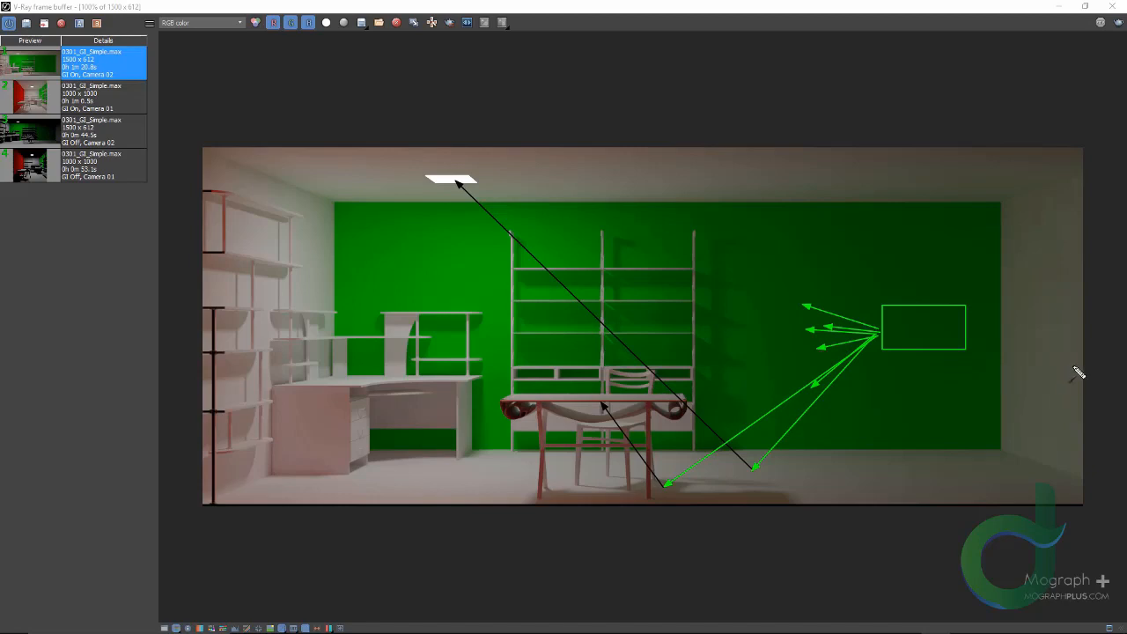
{"action": "key", "text": "Escape"}
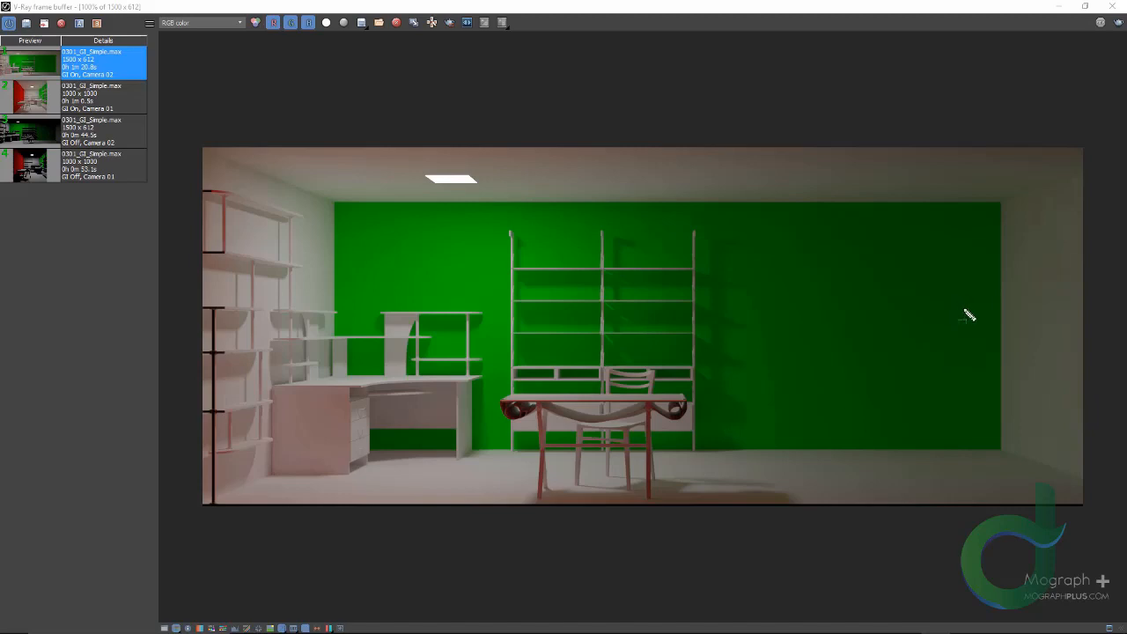
Redraw the green camera rectangle with green rays to the floor, the tabletop and the green wall
{"action": "left_click_drag", "start_coordinate": [965, 310], "coordinate": [877, 353]}
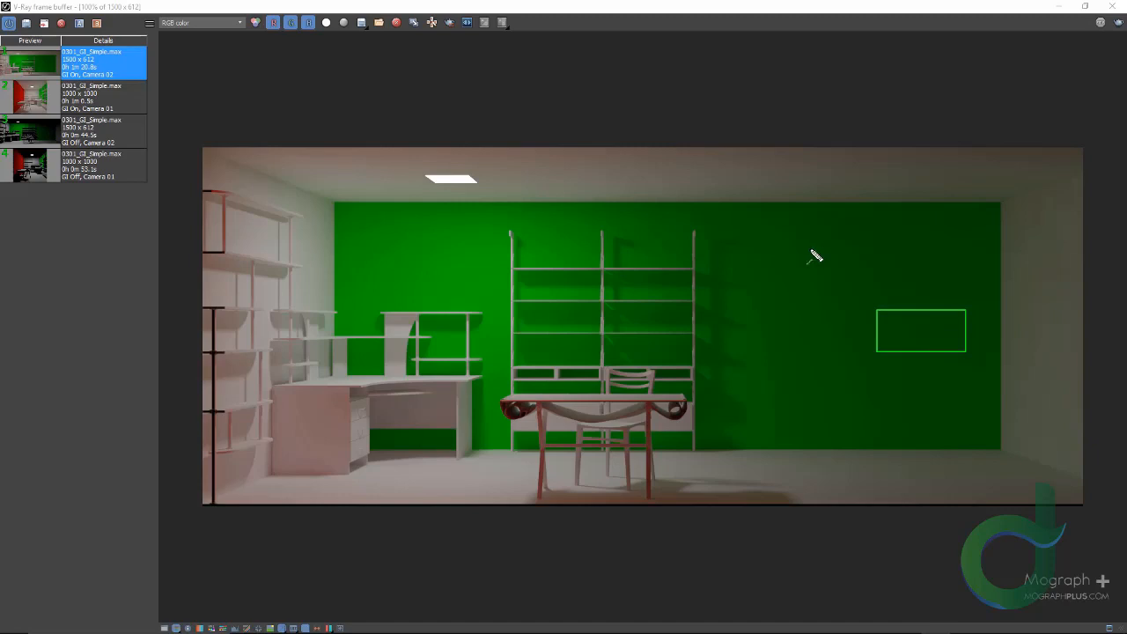
{"action": "mouse_move", "coordinate": [874, 327]}
{"action": "left_mouse_down"}
{"action": "mouse_move", "coordinate": [812, 314]}
{"action": "mouse_move", "coordinate": [801, 329]}
{"action": "mouse_move", "coordinate": [843, 344]}
{"action": "mouse_move", "coordinate": [820, 342]}
{"action": "mouse_move", "coordinate": [806, 419]}
{"action": "mouse_move", "coordinate": [765, 481]}
{"action": "left_mouse_up"}
{"action": "left_click_drag", "start_coordinate": [875, 329], "coordinate": [660, 402]}
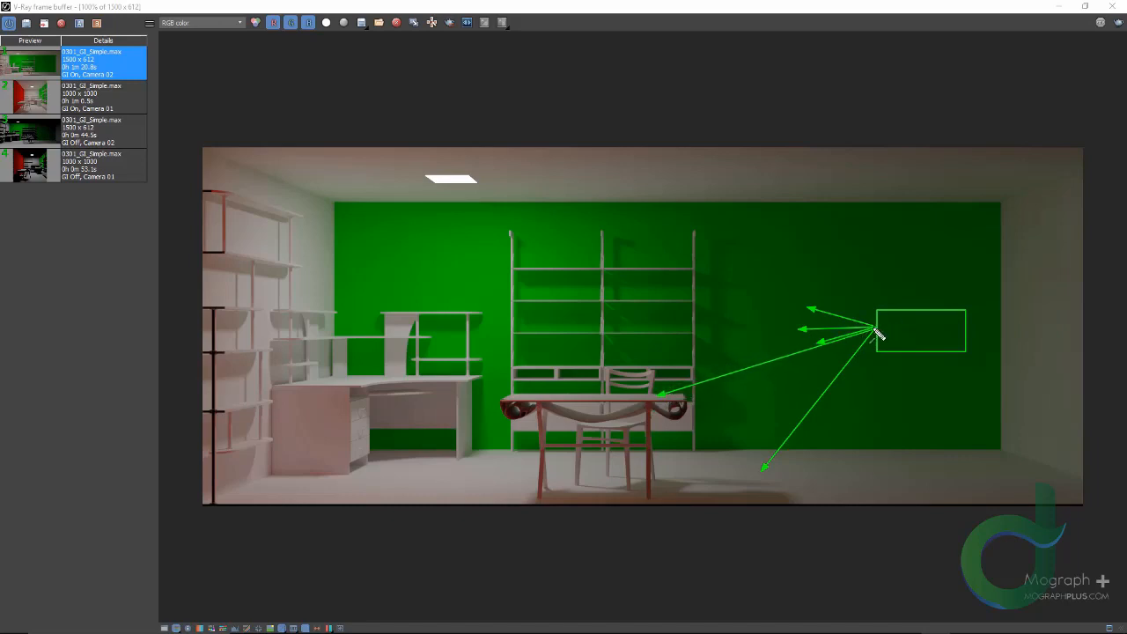
{"action": "left_click_drag", "start_coordinate": [876, 330], "coordinate": [771, 259]}
Mark the three points hit by the camera rays in red and draw red arrows scattering from each one
{"action": "left_click_drag", "start_coordinate": [767, 251], "coordinate": [760, 256]}
{"action": "left_click_drag", "start_coordinate": [671, 398], "coordinate": [660, 400]}
{"action": "left_click_drag", "start_coordinate": [749, 478], "coordinate": [761, 468]}
{"action": "mouse_move", "coordinate": [762, 472]}
{"action": "left_mouse_down"}
{"action": "mouse_move", "coordinate": [798, 474]}
{"action": "mouse_move", "coordinate": [797, 464]}
{"action": "mouse_move", "coordinate": [758, 437]}
{"action": "mouse_move", "coordinate": [713, 449]}
{"action": "mouse_move", "coordinate": [710, 469]}
{"action": "left_mouse_up"}
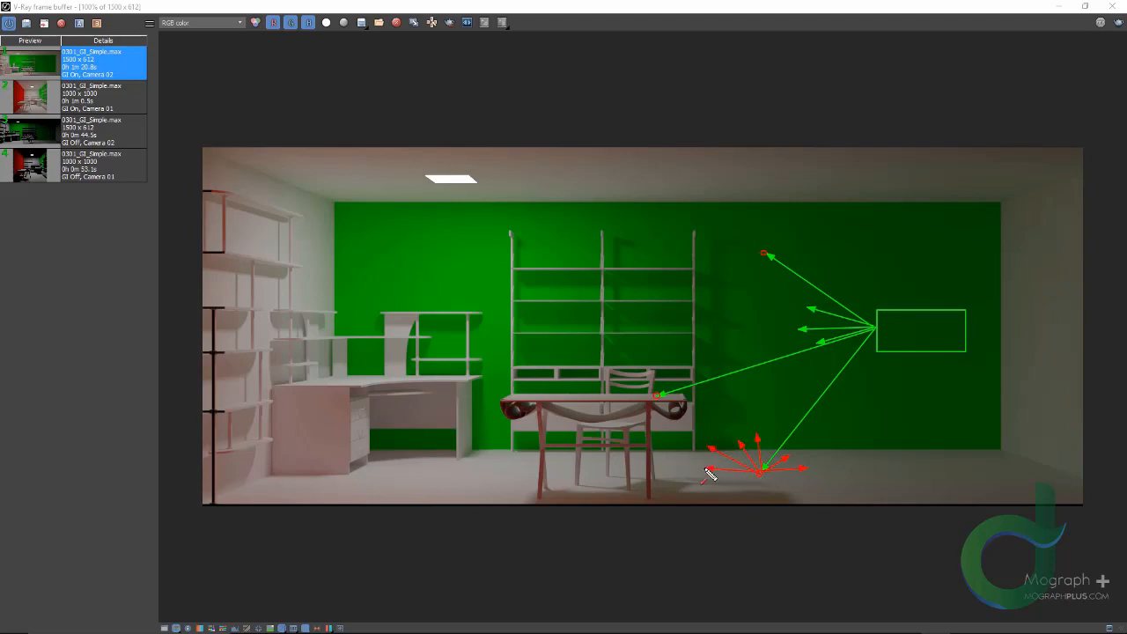
{"action": "left_click_drag", "start_coordinate": [781, 451], "coordinate": [786, 426]}
{"action": "mouse_move", "coordinate": [761, 471]}
{"action": "left_mouse_down"}
{"action": "mouse_move", "coordinate": [816, 453]}
{"action": "mouse_move", "coordinate": [741, 466]}
{"action": "mouse_move", "coordinate": [718, 459]}
{"action": "left_mouse_up"}
{"action": "mouse_move", "coordinate": [762, 471]}
{"action": "left_mouse_down"}
{"action": "mouse_move", "coordinate": [807, 390]}
{"action": "mouse_move", "coordinate": [774, 382]}
{"action": "left_mouse_up"}
{"action": "mouse_move", "coordinate": [764, 254]}
{"action": "left_mouse_down"}
{"action": "mouse_move", "coordinate": [759, 273]}
{"action": "mouse_move", "coordinate": [756, 256]}
{"action": "mouse_move", "coordinate": [750, 264]}
{"action": "mouse_move", "coordinate": [802, 240]}
{"action": "mouse_move", "coordinate": [816, 255]}
{"action": "left_mouse_up"}
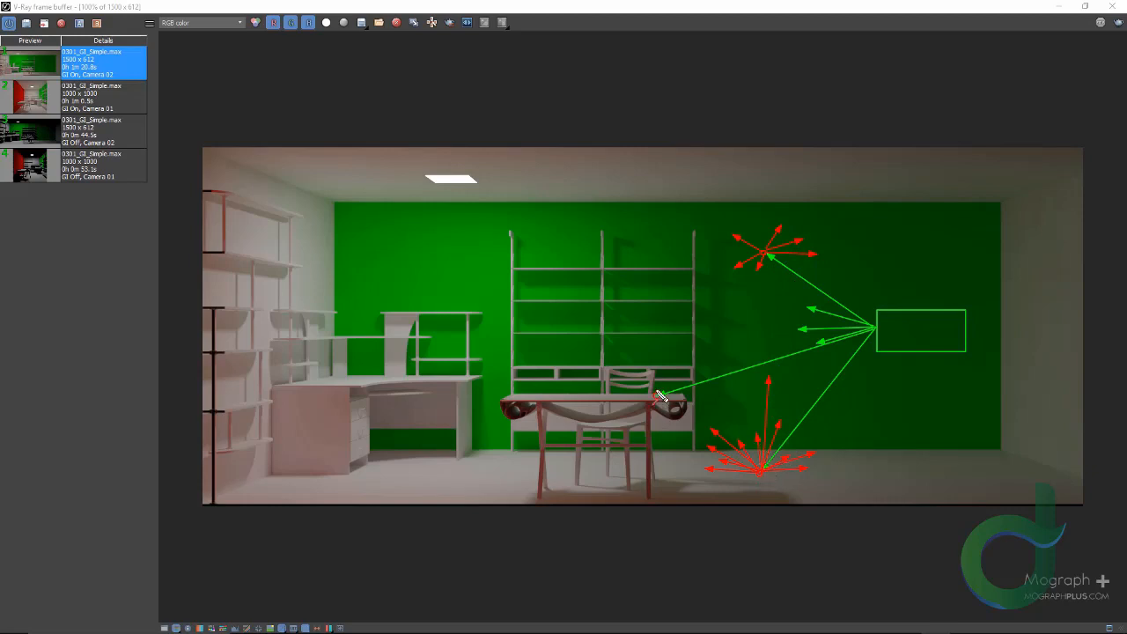
{"action": "mouse_move", "coordinate": [660, 395]}
{"action": "left_mouse_down"}
{"action": "mouse_move", "coordinate": [687, 391]}
{"action": "mouse_move", "coordinate": [654, 373]}
{"action": "mouse_move", "coordinate": [612, 388]}
{"action": "mouse_move", "coordinate": [628, 396]}
{"action": "mouse_move", "coordinate": [603, 395]}
{"action": "mouse_move", "coordinate": [673, 386]}
{"action": "mouse_move", "coordinate": [682, 368]}
{"action": "mouse_move", "coordinate": [699, 388]}
{"action": "mouse_move", "coordinate": [660, 366]}
{"action": "mouse_move", "coordinate": [659, 344]}
{"action": "left_mouse_up"}
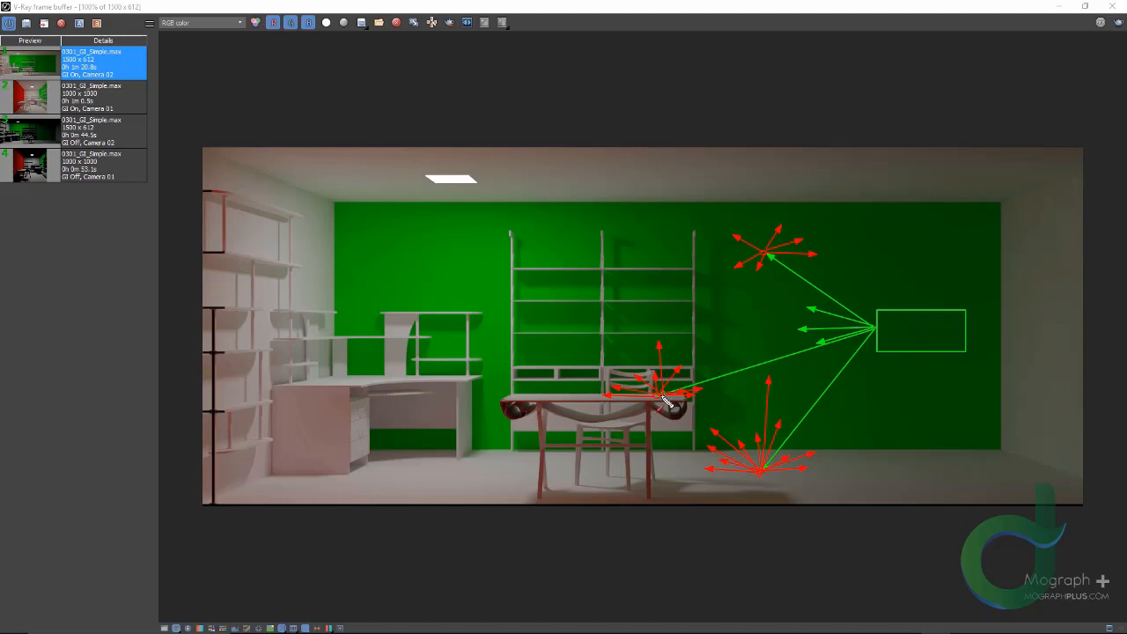
Extend a red ray from the tabletop and one from the floor with blue secondary bounce arrows across the walls, ceiling, desk and floor
{"action": "mouse_move", "coordinate": [667, 401]}
{"action": "left_mouse_down"}
{"action": "mouse_move", "coordinate": [586, 255]}
{"action": "mouse_move", "coordinate": [571, 253]}
{"action": "left_mouse_up"}
{"action": "mouse_move", "coordinate": [576, 254]}
{"action": "left_mouse_down"}
{"action": "mouse_move", "coordinate": [484, 214]}
{"action": "mouse_move", "coordinate": [481, 192]}
{"action": "mouse_move", "coordinate": [350, 238]}
{"action": "left_mouse_up"}
{"action": "key", "text": "ctrl+z"}
{"action": "mouse_move", "coordinate": [484, 198]}
{"action": "left_mouse_down"}
{"action": "mouse_move", "coordinate": [316, 218]}
{"action": "mouse_move", "coordinate": [373, 175]}
{"action": "mouse_move", "coordinate": [366, 389]}
{"action": "mouse_move", "coordinate": [417, 262]}
{"action": "mouse_move", "coordinate": [431, 467]}
{"action": "left_mouse_up"}
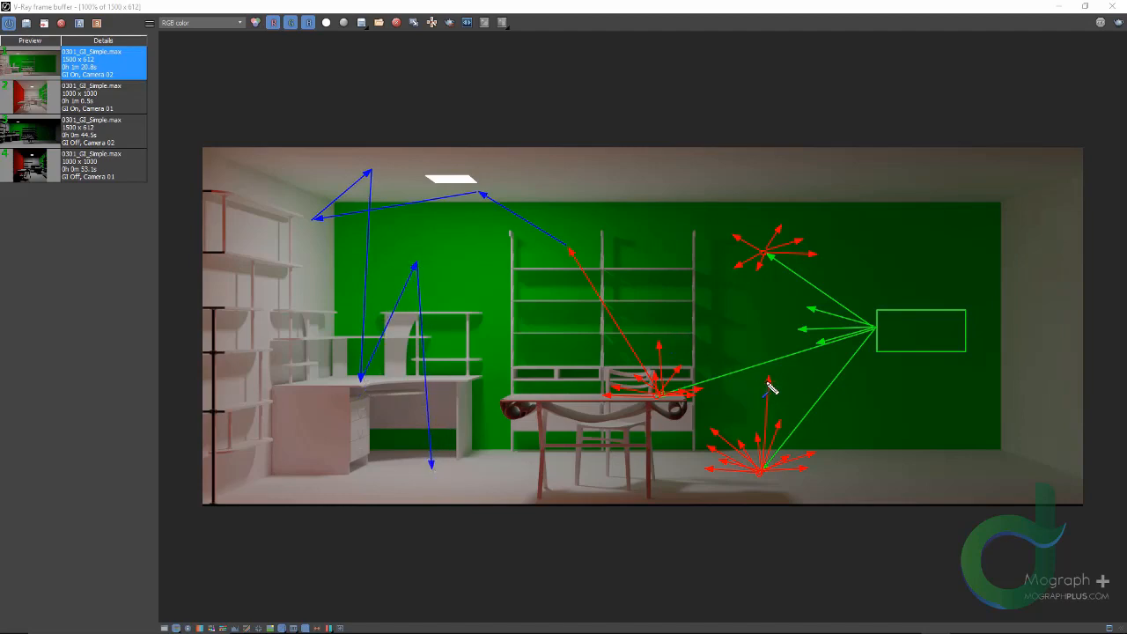
{"action": "mouse_move", "coordinate": [770, 382]}
{"action": "left_mouse_down"}
{"action": "mouse_move", "coordinate": [834, 193]}
{"action": "mouse_move", "coordinate": [1029, 213]}
{"action": "mouse_move", "coordinate": [966, 321]}
{"action": "left_mouse_up"}
{"action": "left_click_drag", "start_coordinate": [938, 383], "coordinate": [907, 477]}
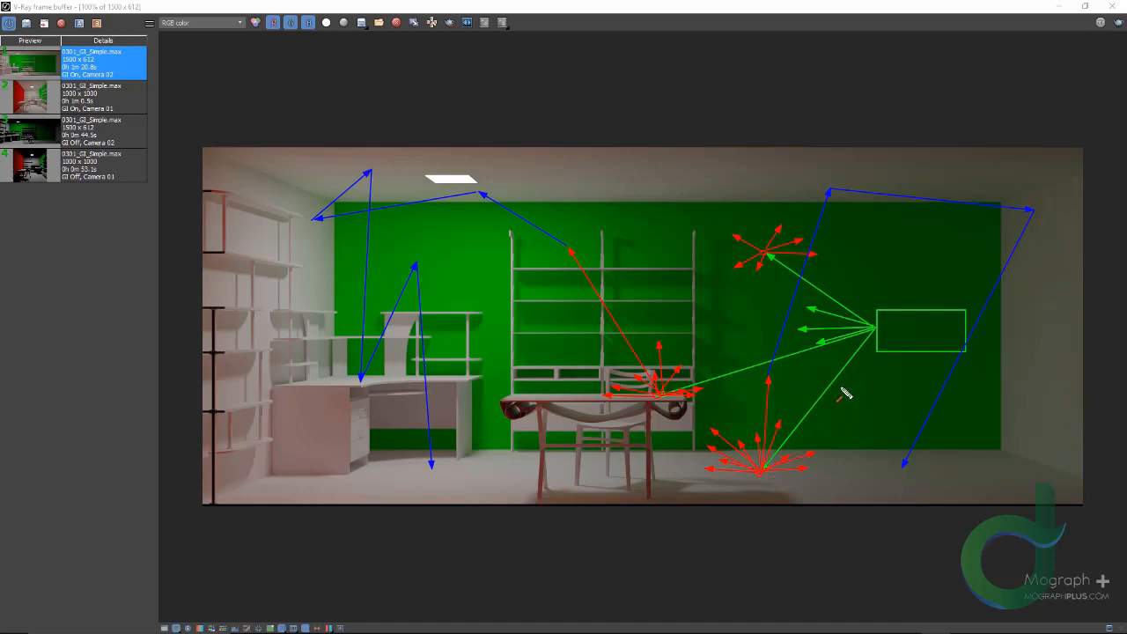
Draw another green camera ray to the floor in front of the table with red scattering arrows, and clear all drawings
{"action": "mouse_move", "coordinate": [874, 328]}
{"action": "left_mouse_down"}
{"action": "mouse_move", "coordinate": [701, 503]}
{"action": "mouse_move", "coordinate": [761, 496]}
{"action": "mouse_move", "coordinate": [702, 479]}
{"action": "mouse_move", "coordinate": [665, 504]}
{"action": "mouse_move", "coordinate": [727, 478]}
{"action": "mouse_move", "coordinate": [680, 465]}
{"action": "left_mouse_up"}
{"action": "key", "text": "r"}
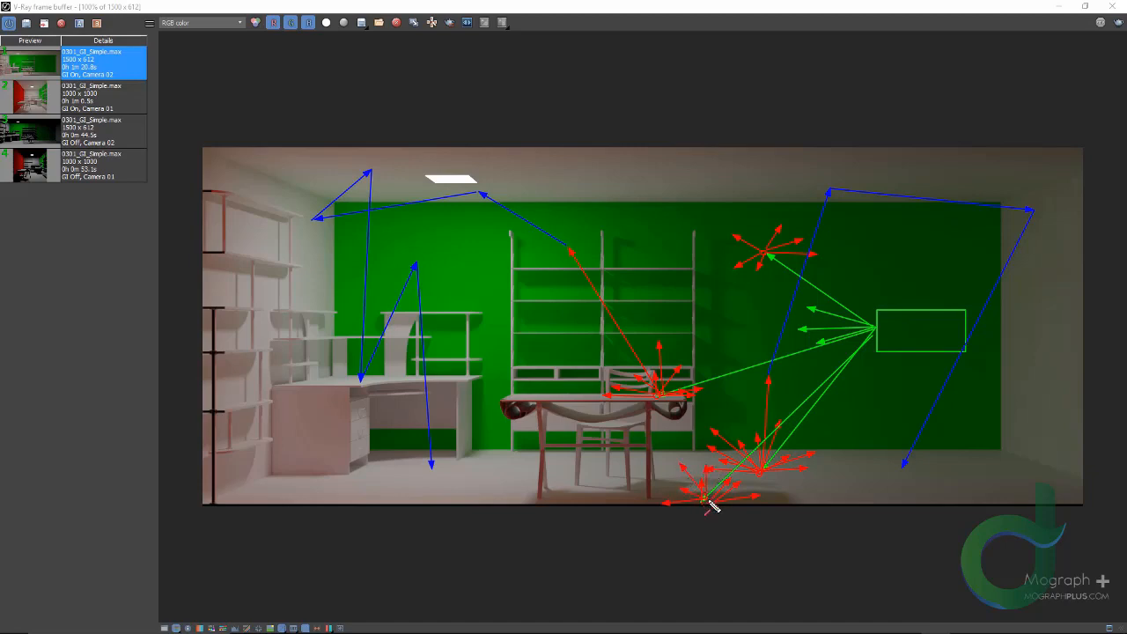
{"action": "mouse_move", "coordinate": [707, 501]}
{"action": "left_mouse_down"}
{"action": "mouse_move", "coordinate": [666, 492]}
{"action": "mouse_move", "coordinate": [758, 482]}
{"action": "mouse_move", "coordinate": [762, 498]}
{"action": "left_mouse_up"}
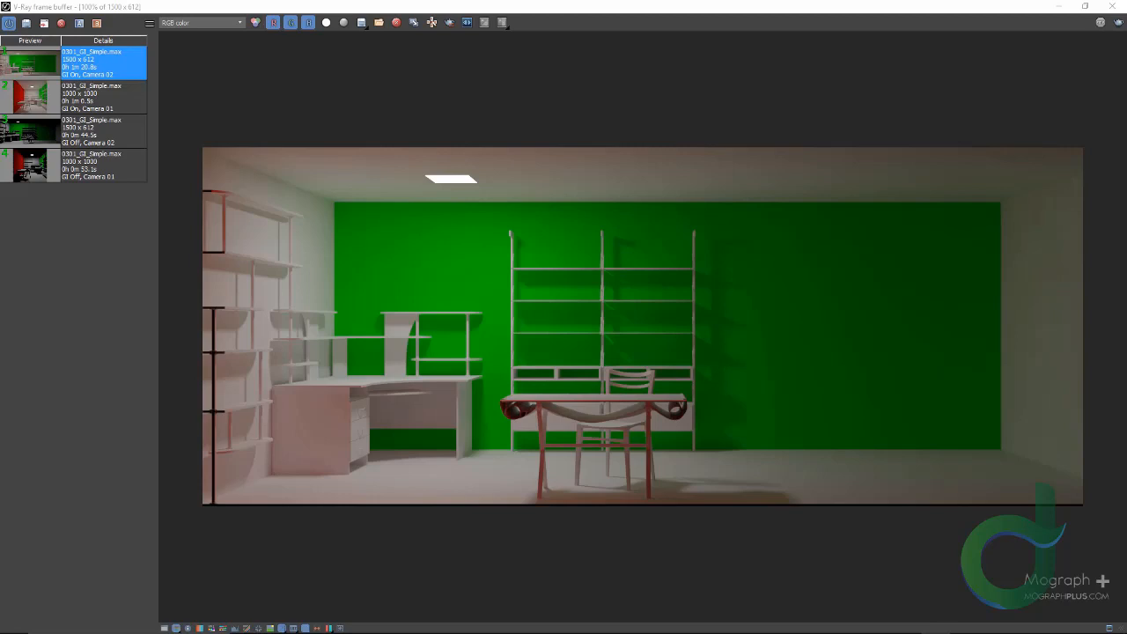
Load the saved "GI On, Camera 01" render, reposition the frame buffer window and maximize it
{"action": "left_click", "coordinate": [62, 96]}
{"action": "scroll", "coordinate": [304, 157], "scroll_direction": "up", "scroll_amount": 2}
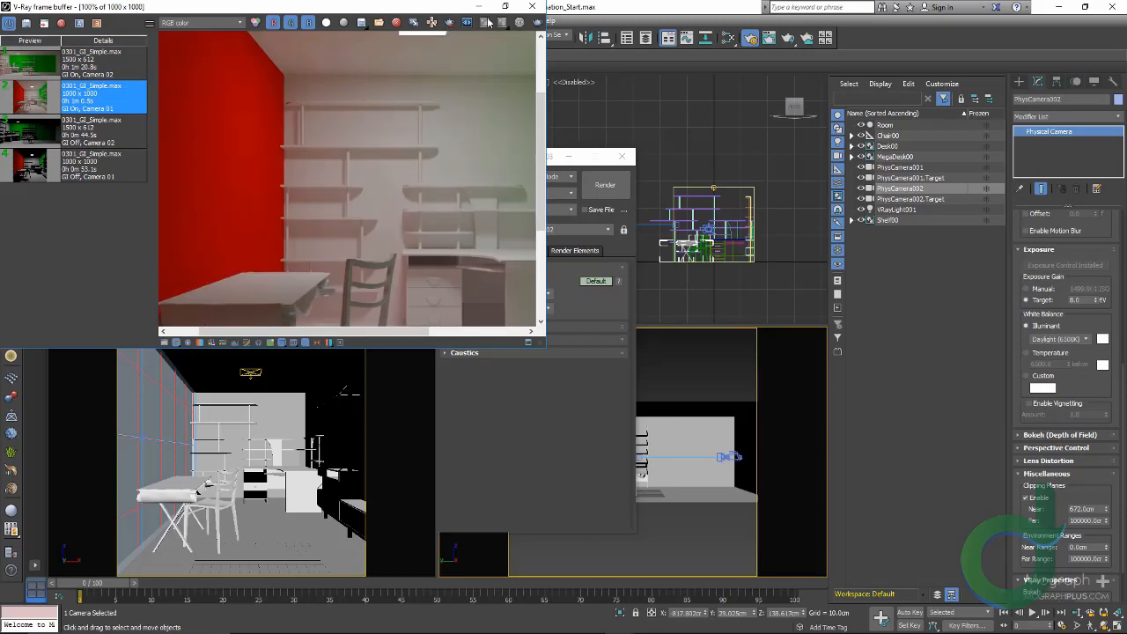
{"action": "left_click_drag", "start_coordinate": [493, 6], "coordinate": [651, 6]}
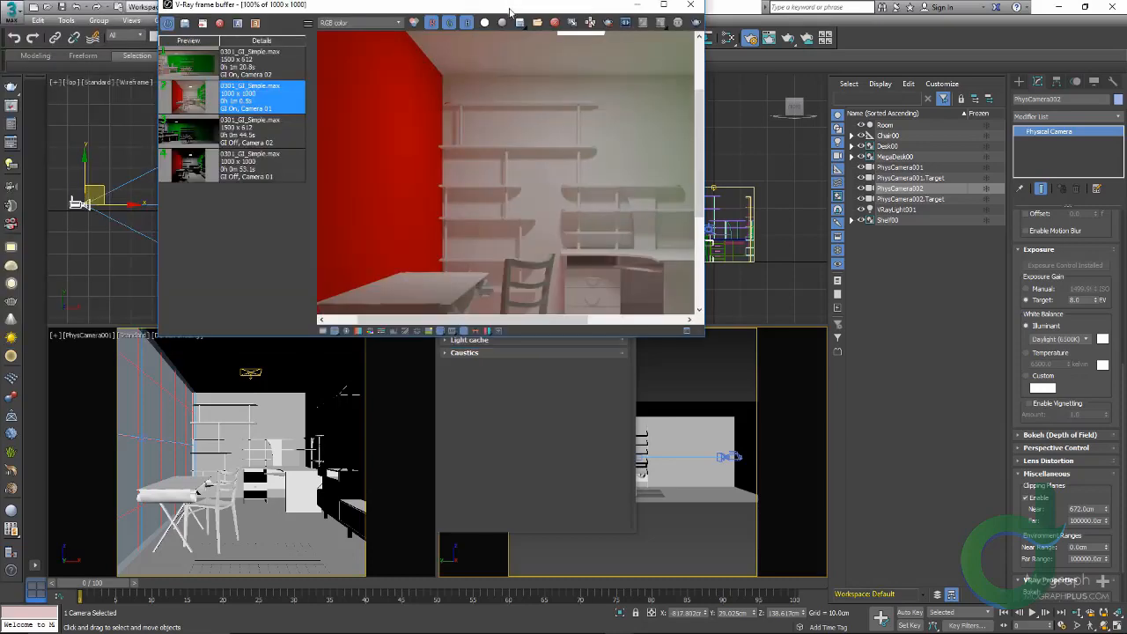
{"action": "left_click", "coordinate": [662, 6]}
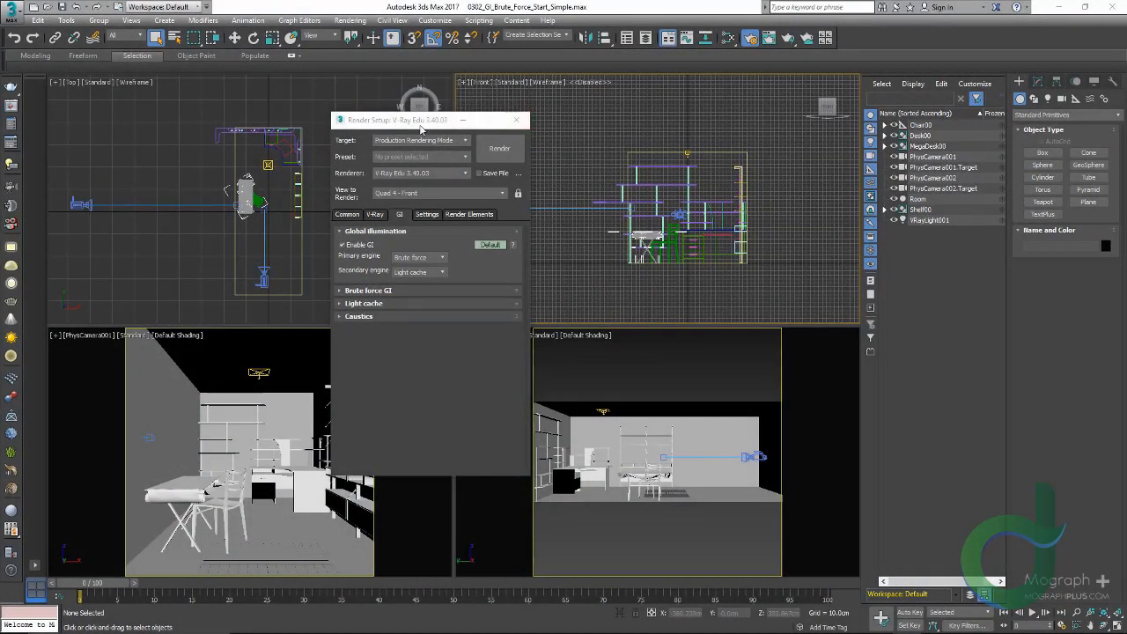
Reposition the Render Setup window, choose Brute force as the primary engine and expand the Brute force GI settings
{"action": "left_click_drag", "start_coordinate": [422, 127], "coordinate": [477, 112]}
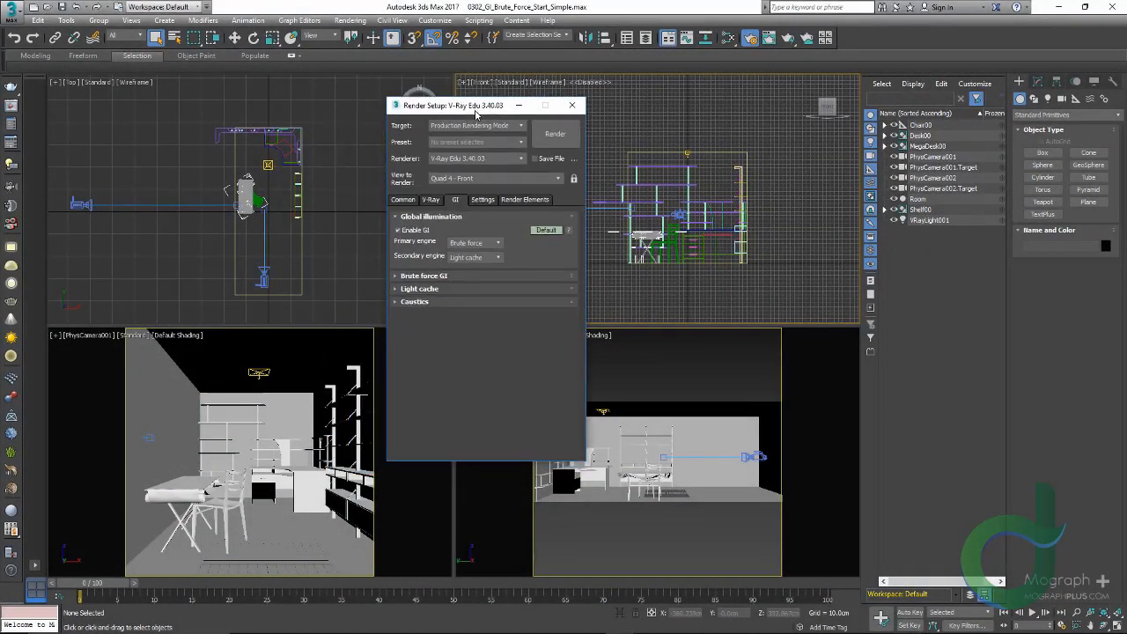
{"action": "left_click", "coordinate": [485, 243]}
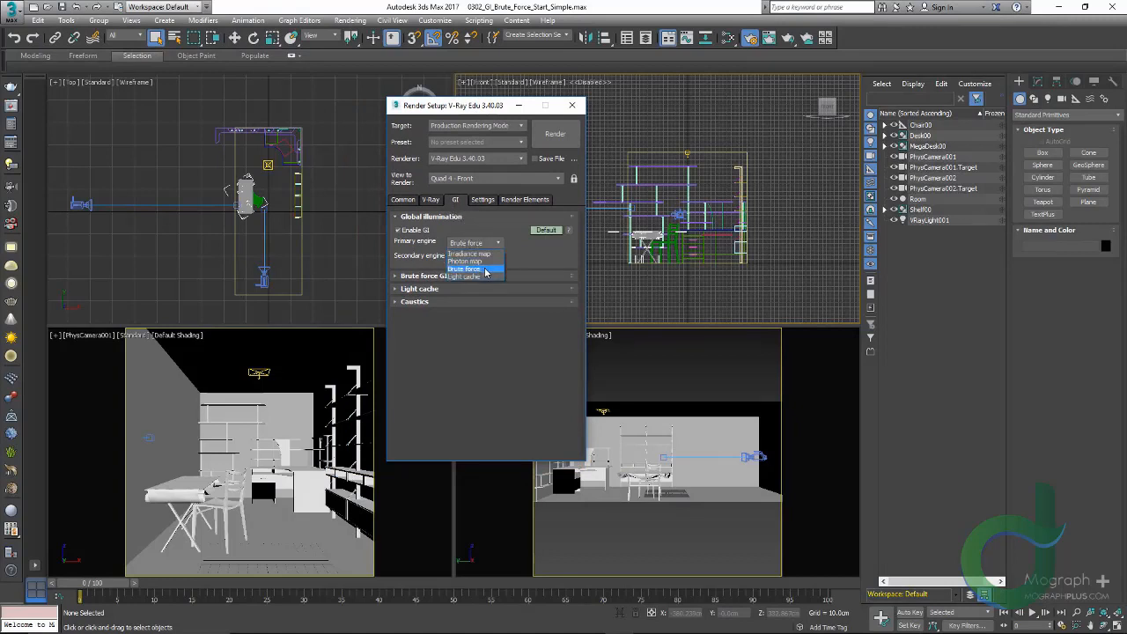
{"action": "left_click", "coordinate": [486, 268]}
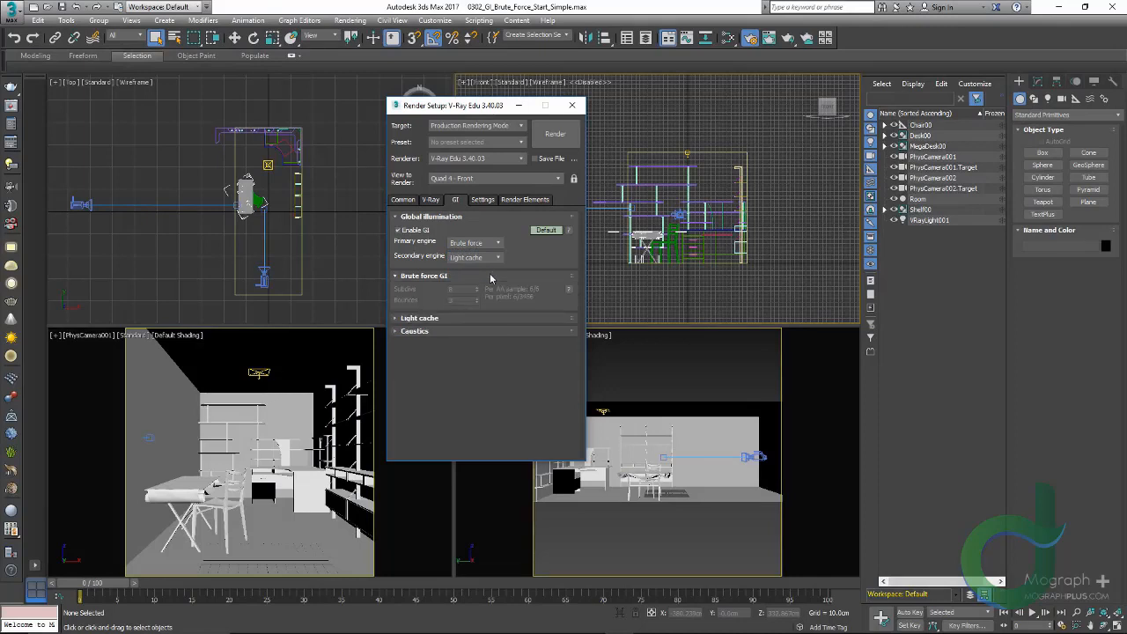
Review the available secondary GI engines, keep Light cache, and open the last V-Ray frame buffer with the saved renders
{"action": "left_click", "coordinate": [494, 258]}
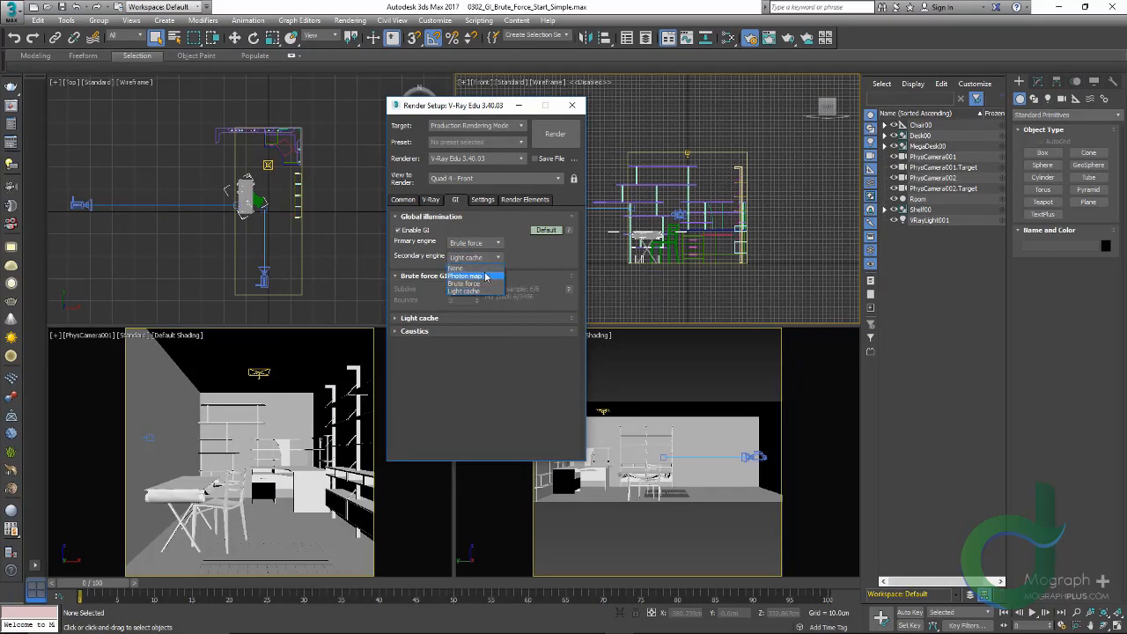
{"action": "left_click", "coordinate": [515, 263]}
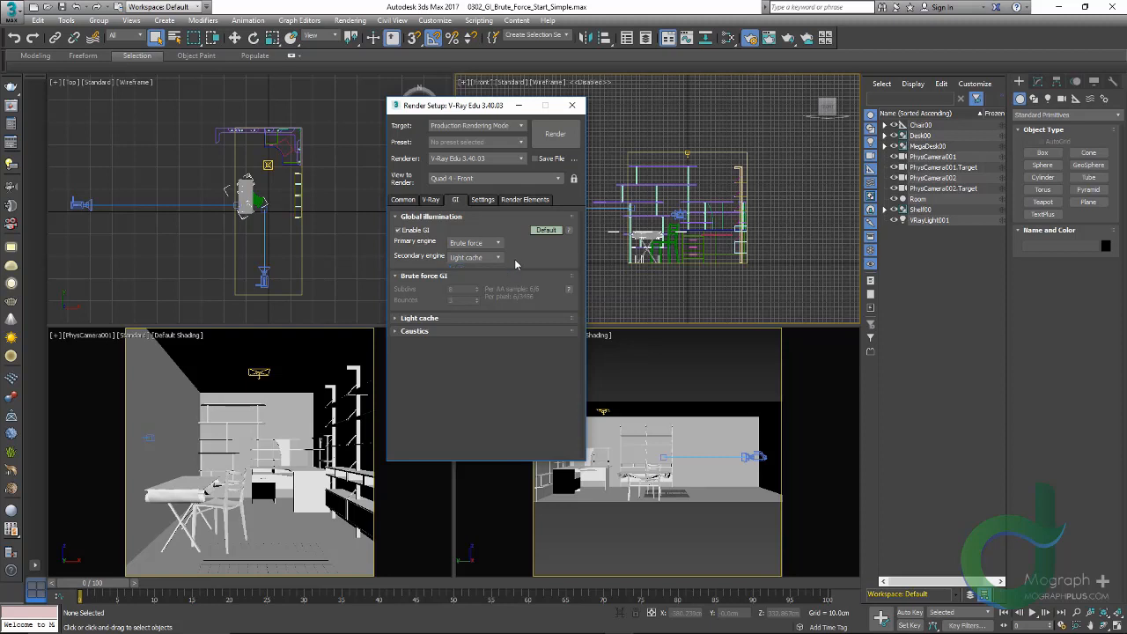
{"action": "left_click", "coordinate": [10, 107]}
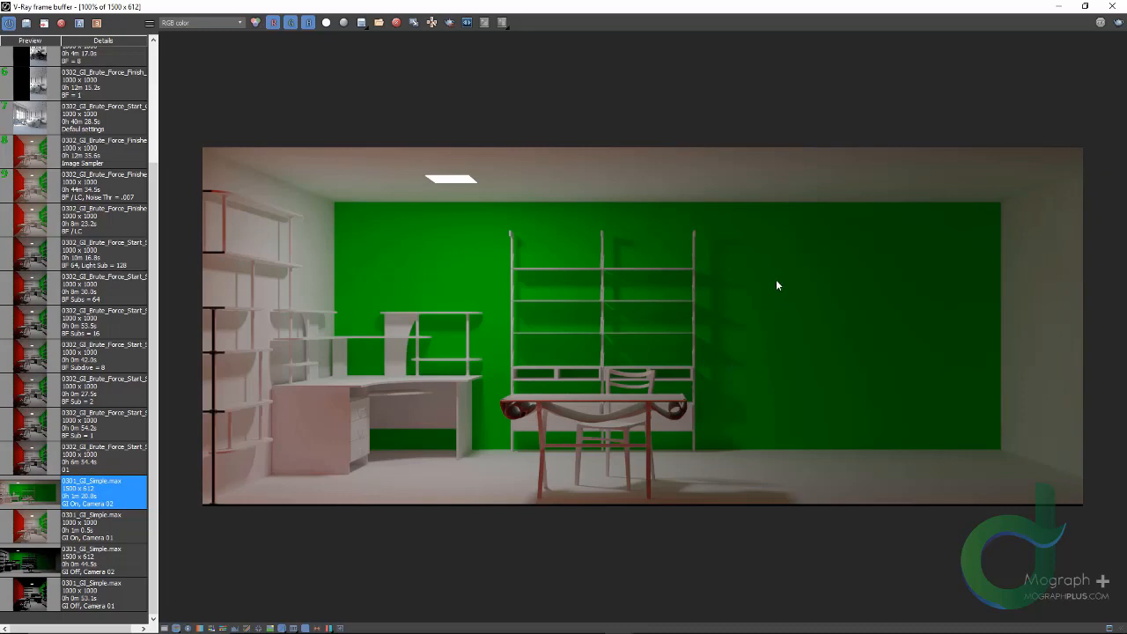
Maximize the PhysCamera001 viewport and close the frame buffer and Render Setup windows
{"action": "left_click", "coordinate": [1114, 7]}
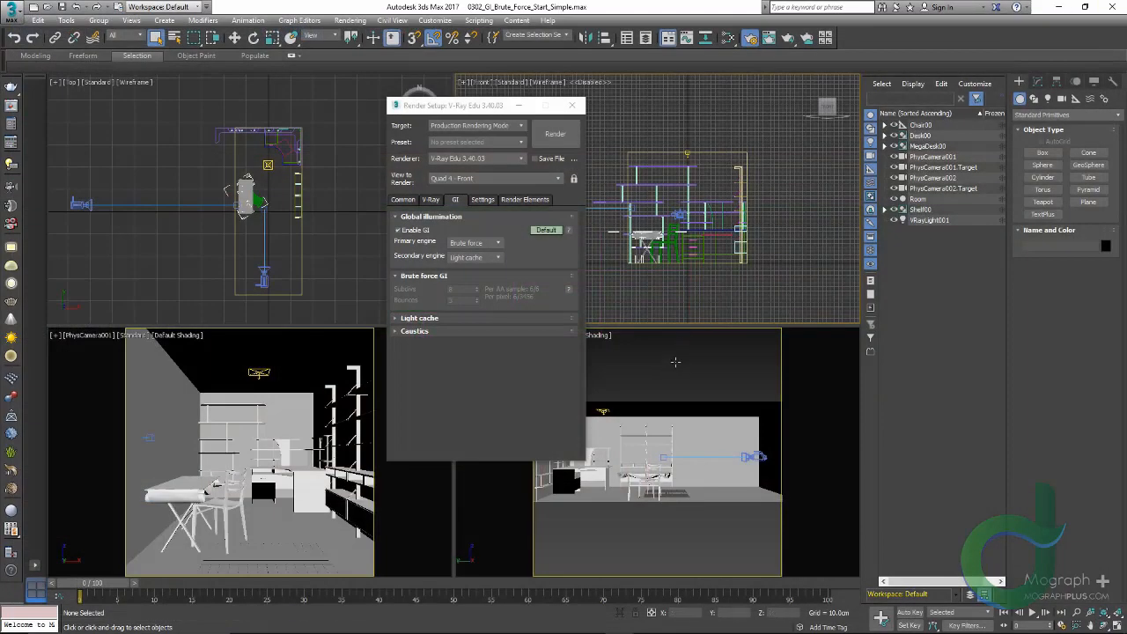
{"action": "left_click", "coordinate": [678, 345]}
{"action": "left_click", "coordinate": [251, 454]}
{"action": "key", "text": "alt+w"}
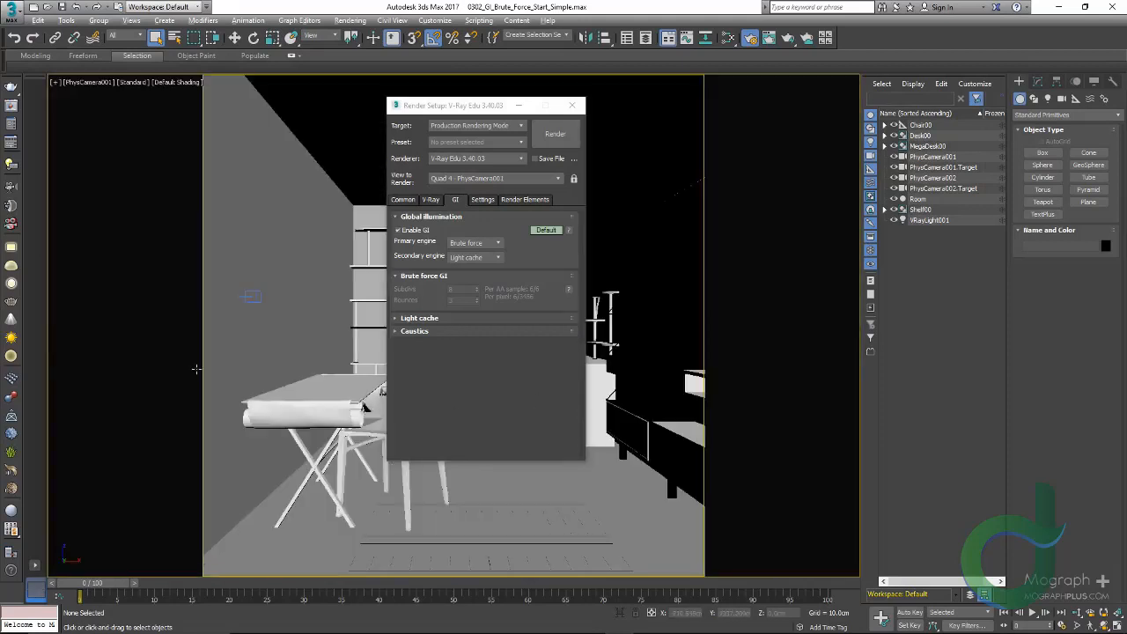
{"action": "left_click", "coordinate": [573, 105]}
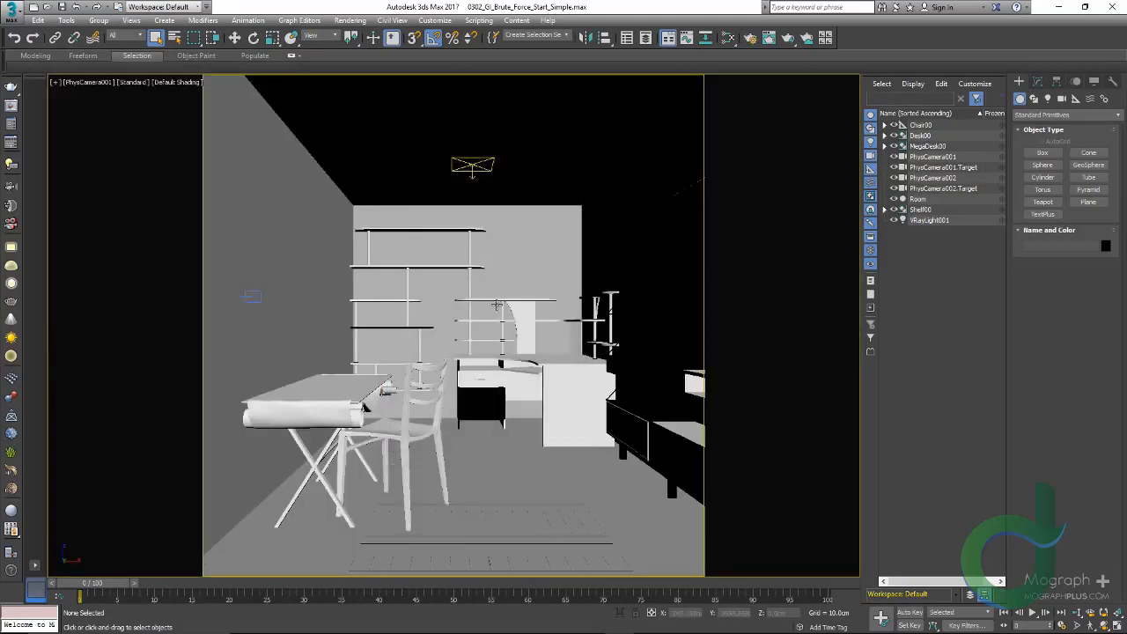
Reopen the last frame buffer and draw a green camera rectangle over the green wall, with green rays reaching the floor and tabletop
{"action": "left_click", "coordinate": [11, 106]}
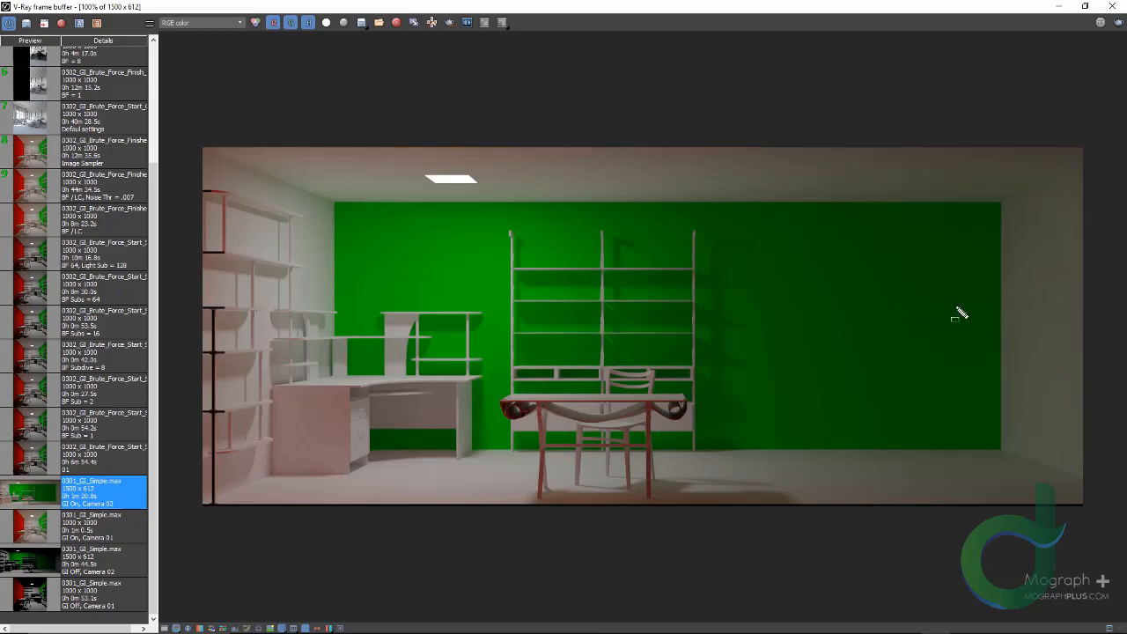
{"action": "left_click_drag", "start_coordinate": [958, 297], "coordinate": [887, 341]}
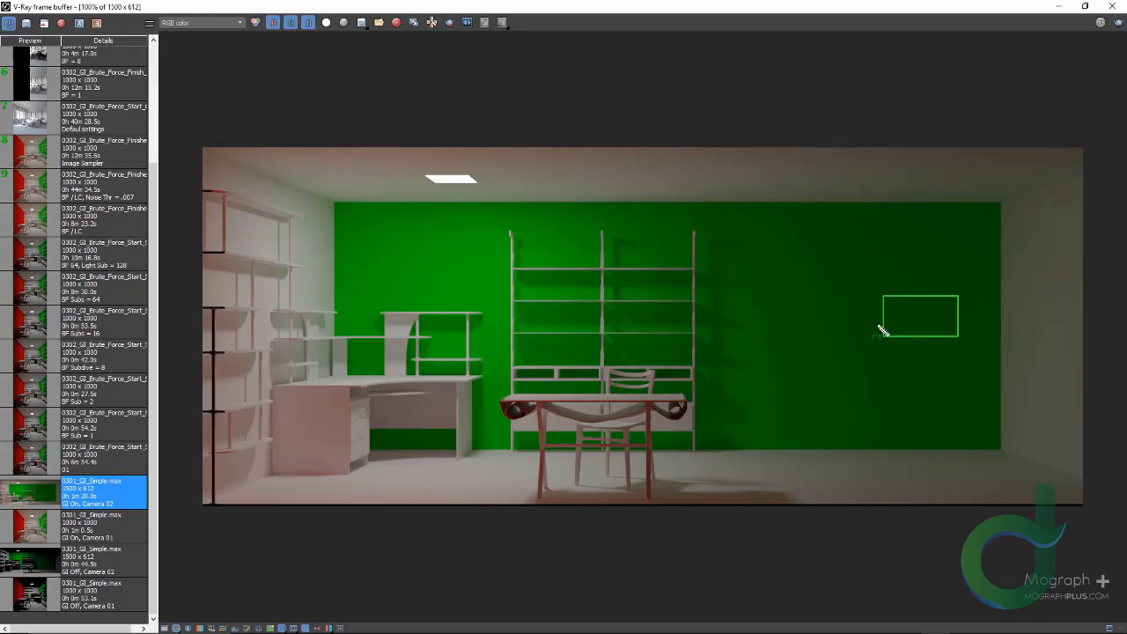
{"action": "left_click_drag", "start_coordinate": [885, 318], "coordinate": [821, 274]}
{"action": "left_click_drag", "start_coordinate": [882, 312], "coordinate": [804, 299]}
{"action": "left_click_drag", "start_coordinate": [881, 313], "coordinate": [821, 292]}
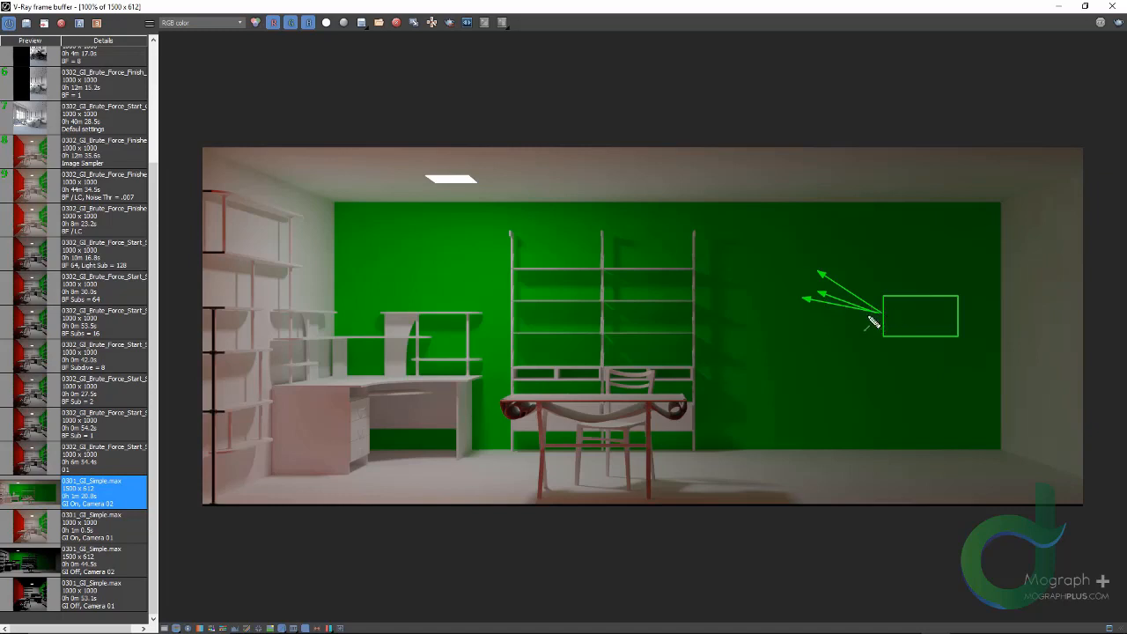
{"action": "left_click_drag", "start_coordinate": [875, 320], "coordinate": [812, 328]}
{"action": "left_click_drag", "start_coordinate": [884, 320], "coordinate": [755, 464]}
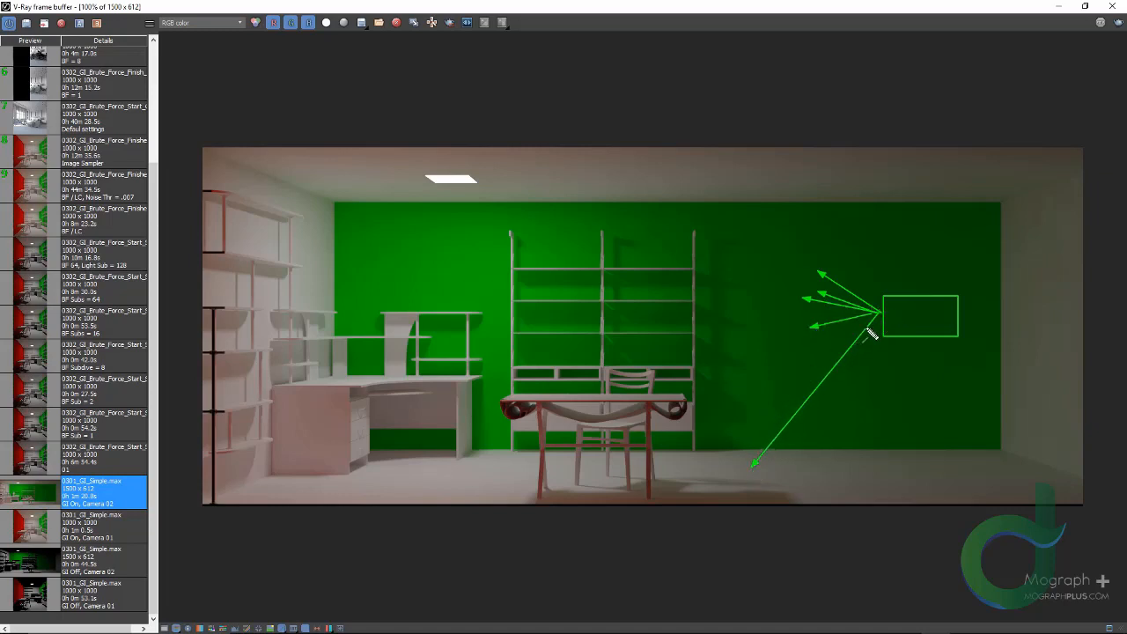
{"action": "left_click_drag", "start_coordinate": [883, 319], "coordinate": [662, 393]}
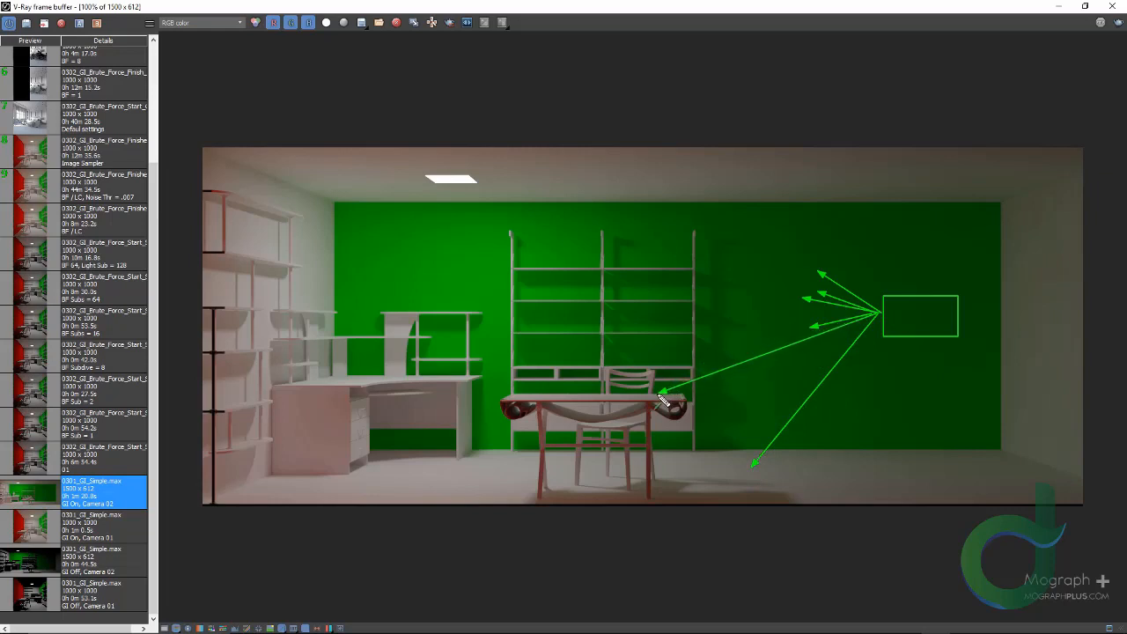
Add more green camera rays from the rectangle toward the green wall and the tall shelf
{"action": "left_click_drag", "start_coordinate": [883, 321], "coordinate": [750, 254]}
{"action": "left_click_drag", "start_coordinate": [880, 316], "coordinate": [798, 314]}
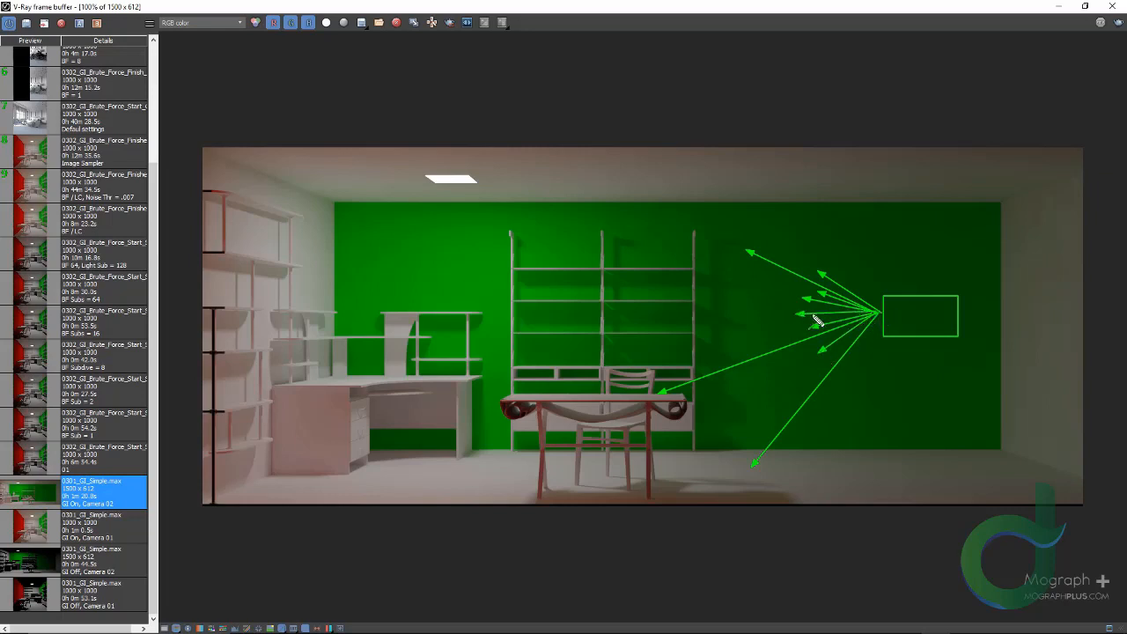
{"action": "left_click_drag", "start_coordinate": [881, 316], "coordinate": [771, 306]}
{"action": "left_click_drag", "start_coordinate": [880, 315], "coordinate": [699, 321]}
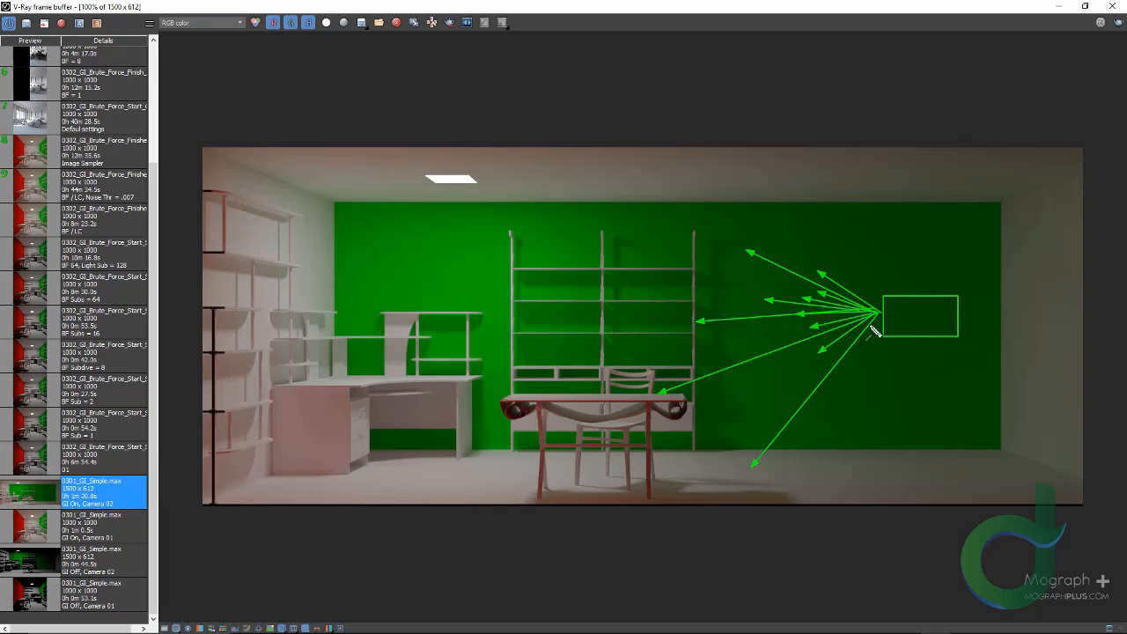
{"action": "mouse_move", "coordinate": [882, 317]}
{"action": "left_mouse_down"}
{"action": "mouse_move", "coordinate": [819, 325]}
{"action": "mouse_move", "coordinate": [862, 272]}
{"action": "mouse_move", "coordinate": [835, 330]}
{"action": "mouse_move", "coordinate": [811, 333]}
{"action": "left_mouse_up"}
{"action": "key", "text": "ctrl+z"}
{"action": "key", "text": "ctrl+z"}
{"action": "mouse_move", "coordinate": [880, 314]}
{"action": "left_mouse_down"}
{"action": "mouse_move", "coordinate": [816, 350]}
{"action": "mouse_move", "coordinate": [824, 354]}
{"action": "mouse_move", "coordinate": [809, 337]}
{"action": "mouse_move", "coordinate": [820, 319]}
{"action": "mouse_move", "coordinate": [805, 306]}
{"action": "left_mouse_up"}
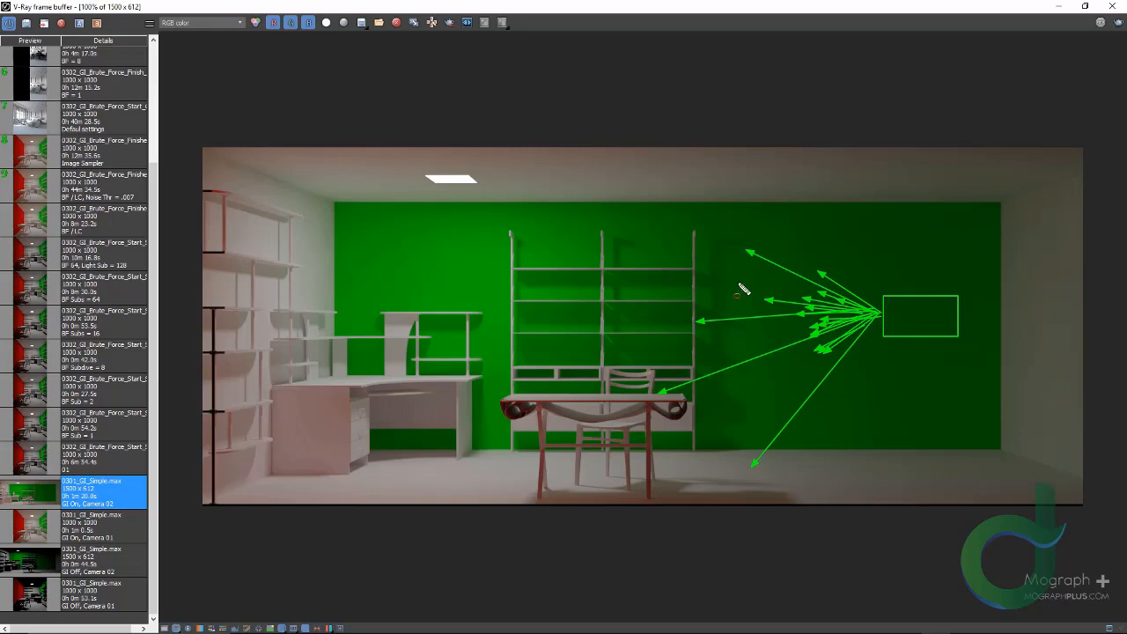
Circle the ray hit points in red and draw red scattering arrows from the floor, table and wall hits
{"action": "left_click_drag", "start_coordinate": [739, 247], "coordinate": [745, 256]}
{"action": "left_click_drag", "start_coordinate": [744, 476], "coordinate": [750, 480]}
{"action": "mouse_move", "coordinate": [751, 466]}
{"action": "left_mouse_down"}
{"action": "mouse_move", "coordinate": [791, 469]}
{"action": "mouse_move", "coordinate": [779, 458]}
{"action": "mouse_move", "coordinate": [787, 445]}
{"action": "mouse_move", "coordinate": [765, 428]}
{"action": "mouse_move", "coordinate": [728, 432]}
{"action": "mouse_move", "coordinate": [702, 466]}
{"action": "left_mouse_up"}
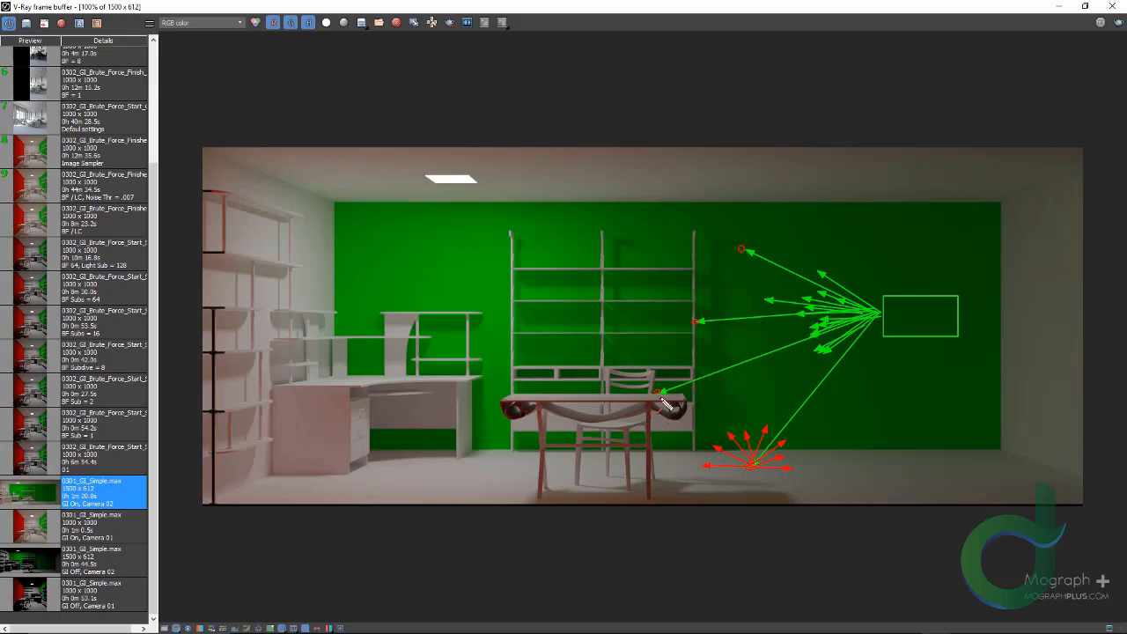
{"action": "mouse_move", "coordinate": [658, 393]}
{"action": "left_mouse_down"}
{"action": "mouse_move", "coordinate": [709, 375]}
{"action": "mouse_move", "coordinate": [691, 356]}
{"action": "left_mouse_up"}
{"action": "mouse_move", "coordinate": [659, 394]}
{"action": "left_mouse_down"}
{"action": "mouse_move", "coordinate": [649, 361]}
{"action": "mouse_move", "coordinate": [646, 384]}
{"action": "mouse_move", "coordinate": [631, 371]}
{"action": "mouse_move", "coordinate": [608, 393]}
{"action": "mouse_move", "coordinate": [672, 349]}
{"action": "left_mouse_up"}
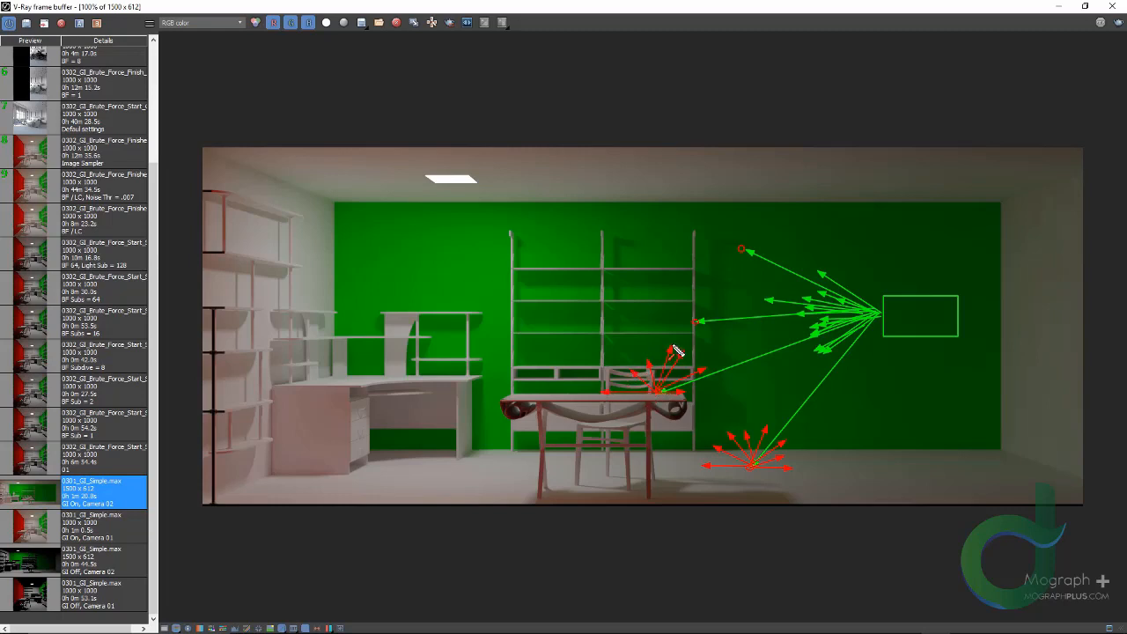
{"action": "mouse_move", "coordinate": [741, 249]}
{"action": "left_mouse_down"}
{"action": "mouse_move", "coordinate": [766, 218]}
{"action": "mouse_move", "coordinate": [711, 237]}
{"action": "mouse_move", "coordinate": [727, 276]}
{"action": "mouse_move", "coordinate": [791, 242]}
{"action": "mouse_move", "coordinate": [683, 251]}
{"action": "left_mouse_up"}
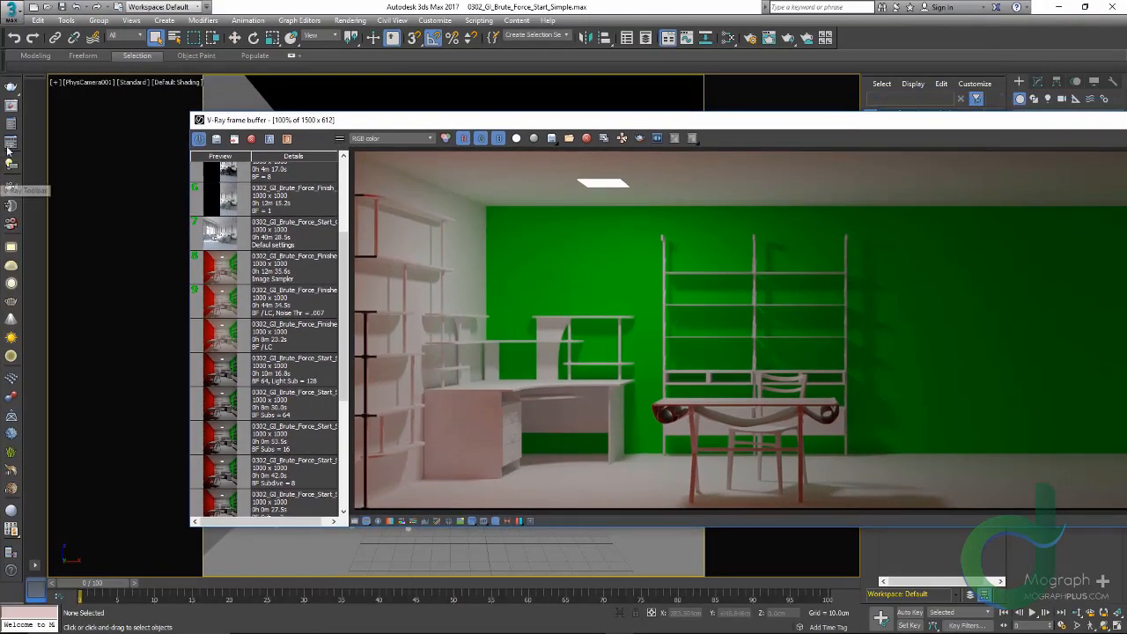
Open Render Setup and reposition it and the frame buffer window
{"action": "key", "text": "F10"}
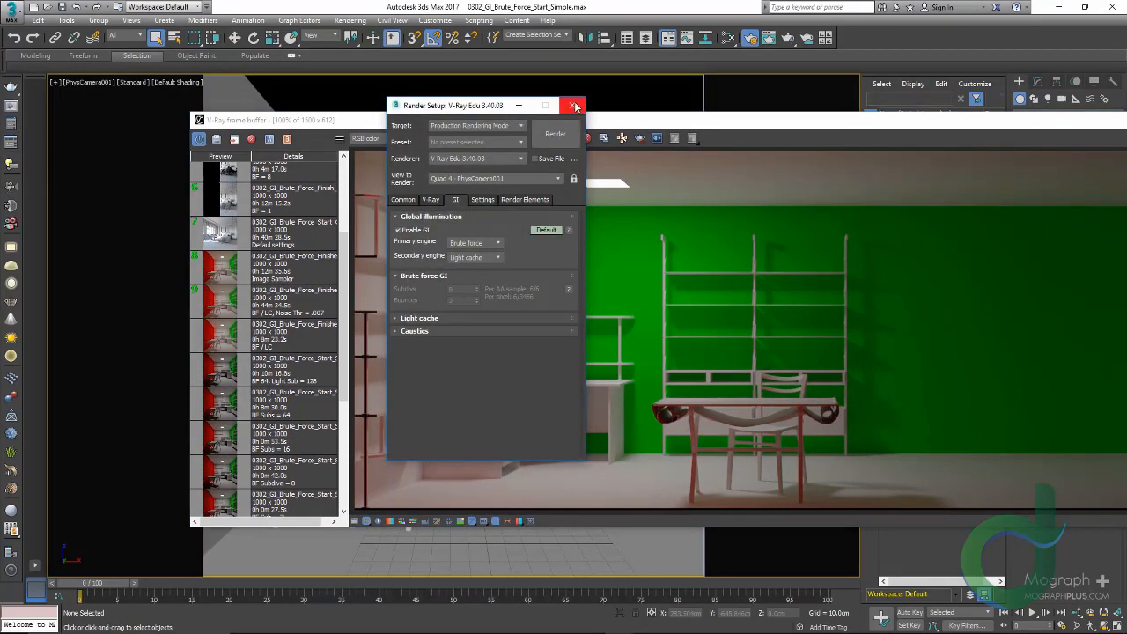
{"action": "left_click_drag", "start_coordinate": [467, 107], "coordinate": [305, 112]}
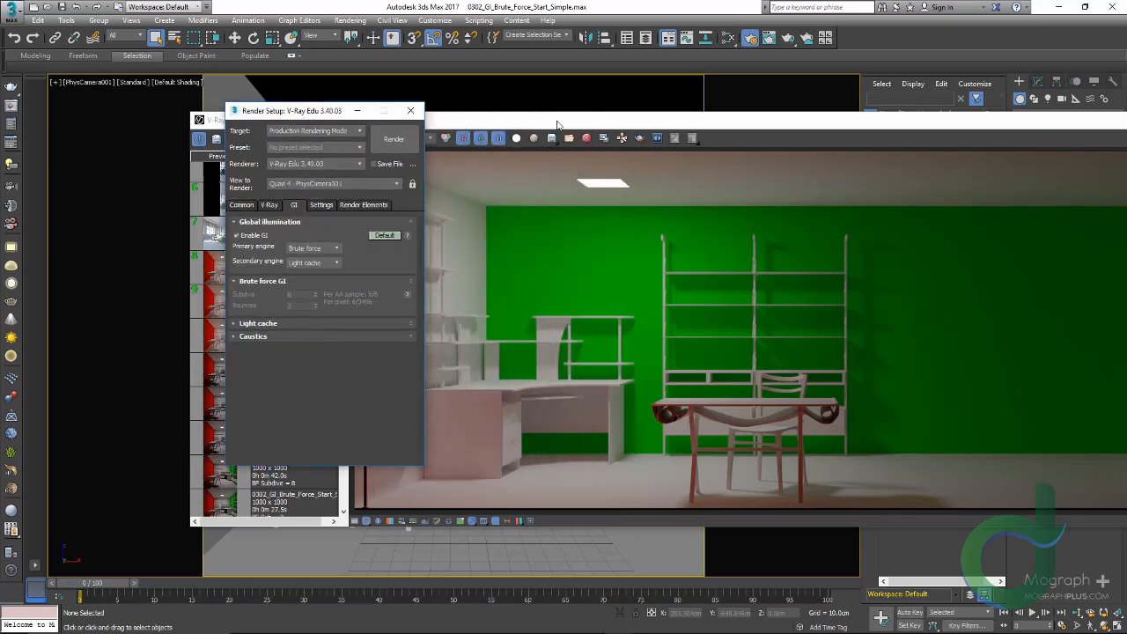
{"action": "left_click_drag", "start_coordinate": [566, 120], "coordinate": [369, 118]}
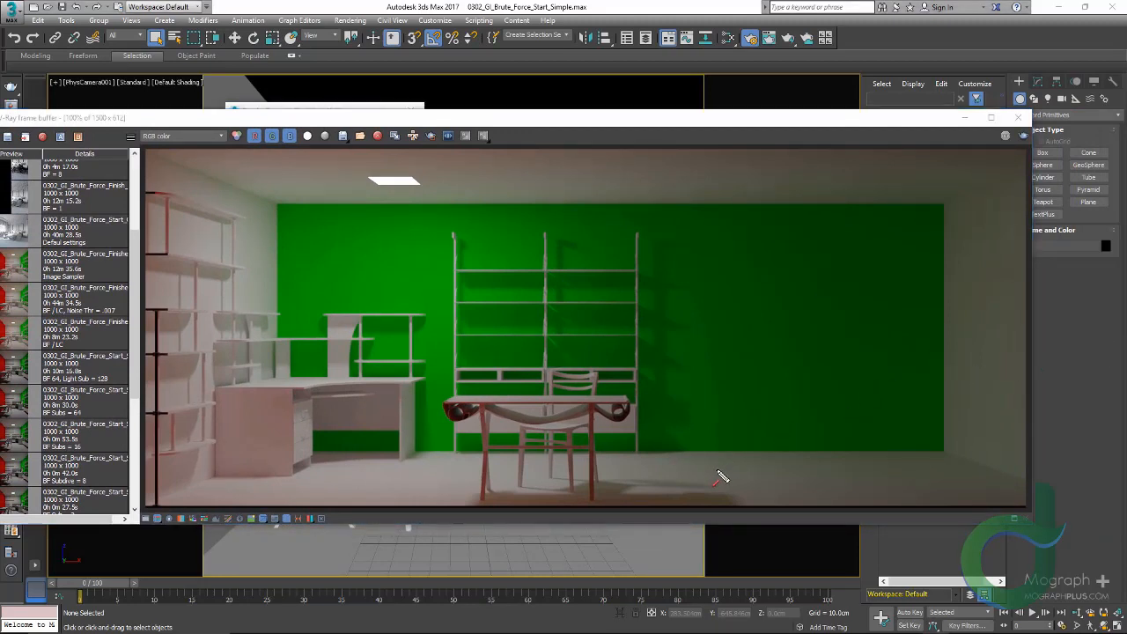
Draw red arrows scattering from the floor beside the table, extend one with blue bounces off wall, ceiling and floor, and clear the drawings
{"action": "left_click_drag", "start_coordinate": [696, 459], "coordinate": [733, 405]}
{"action": "mouse_move", "coordinate": [698, 460]}
{"action": "left_mouse_down"}
{"action": "mouse_move", "coordinate": [701, 388]}
{"action": "mouse_move", "coordinate": [657, 394]}
{"action": "left_mouse_up"}
{"action": "left_click_drag", "start_coordinate": [696, 461], "coordinate": [641, 420]}
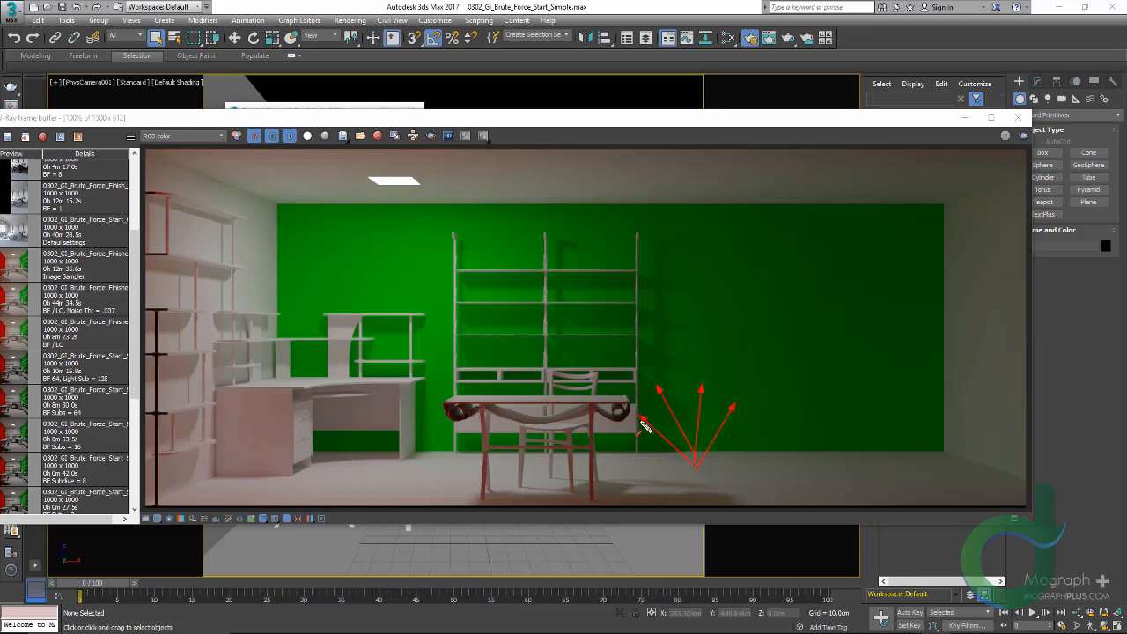
{"action": "left_click_drag", "start_coordinate": [698, 470], "coordinate": [636, 453]}
{"action": "mouse_move", "coordinate": [734, 405]}
{"action": "left_mouse_down"}
{"action": "mouse_move", "coordinate": [953, 289]}
{"action": "mouse_move", "coordinate": [868, 196]}
{"action": "mouse_move", "coordinate": [852, 189]}
{"action": "mouse_move", "coordinate": [837, 458]}
{"action": "left_mouse_up"}
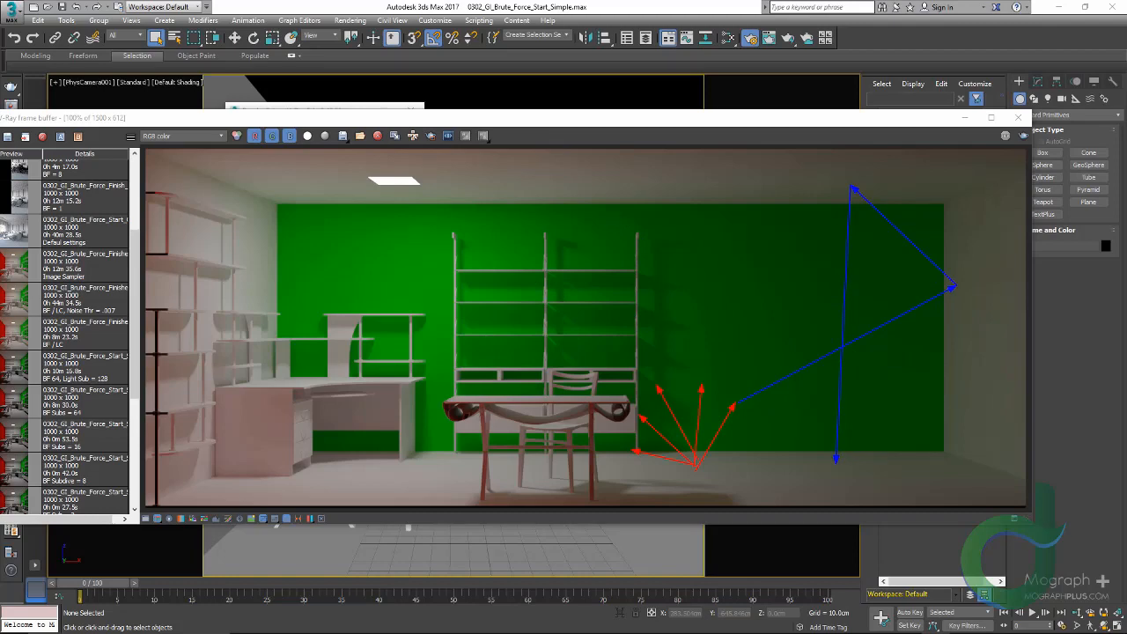
{"action": "key", "text": "Escape"}
Move the frame buffer down to uncover Render Setup, and close both windows
{"action": "left_click_drag", "start_coordinate": [324, 118], "coordinate": [334, 147]}
{"action": "left_click", "coordinate": [327, 117]}
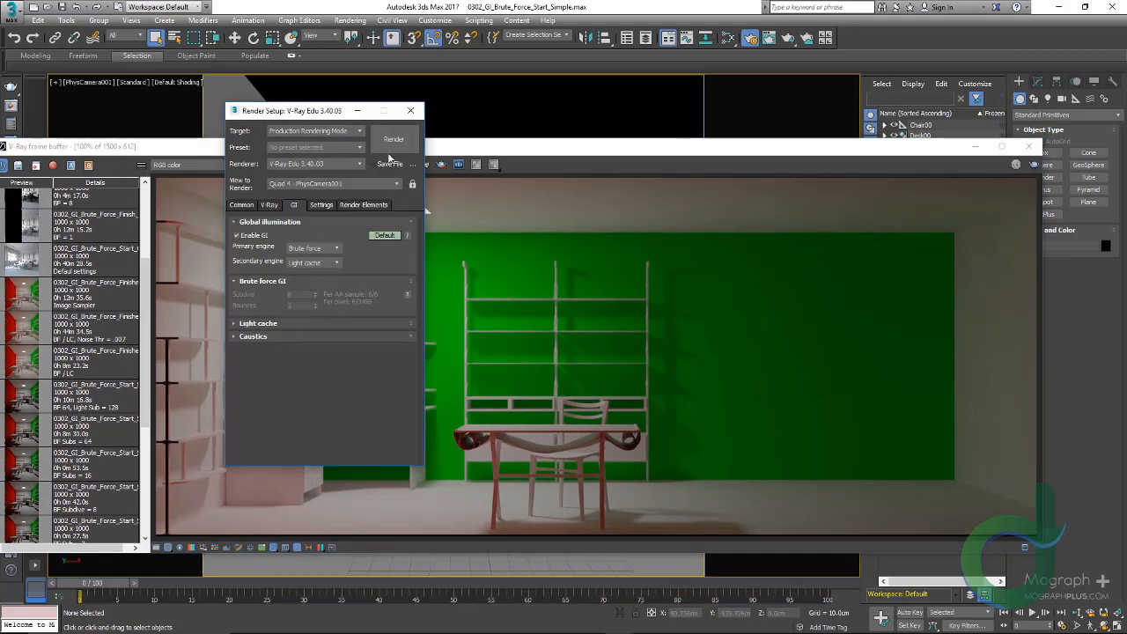
{"action": "left_click", "coordinate": [411, 112]}
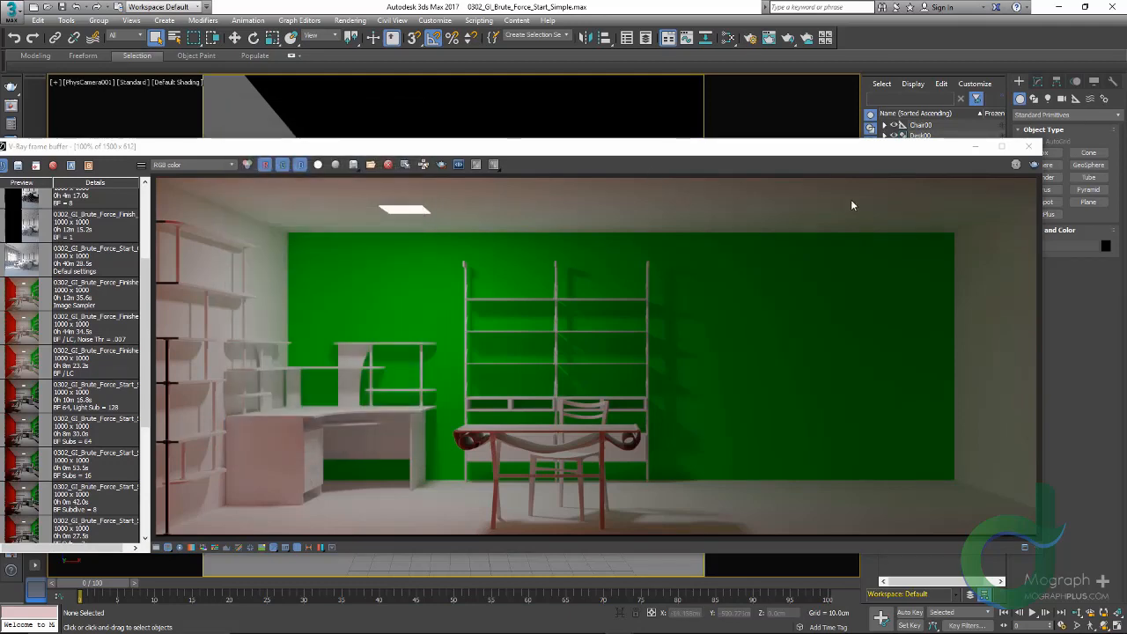
{"action": "left_click", "coordinate": [1029, 146]}
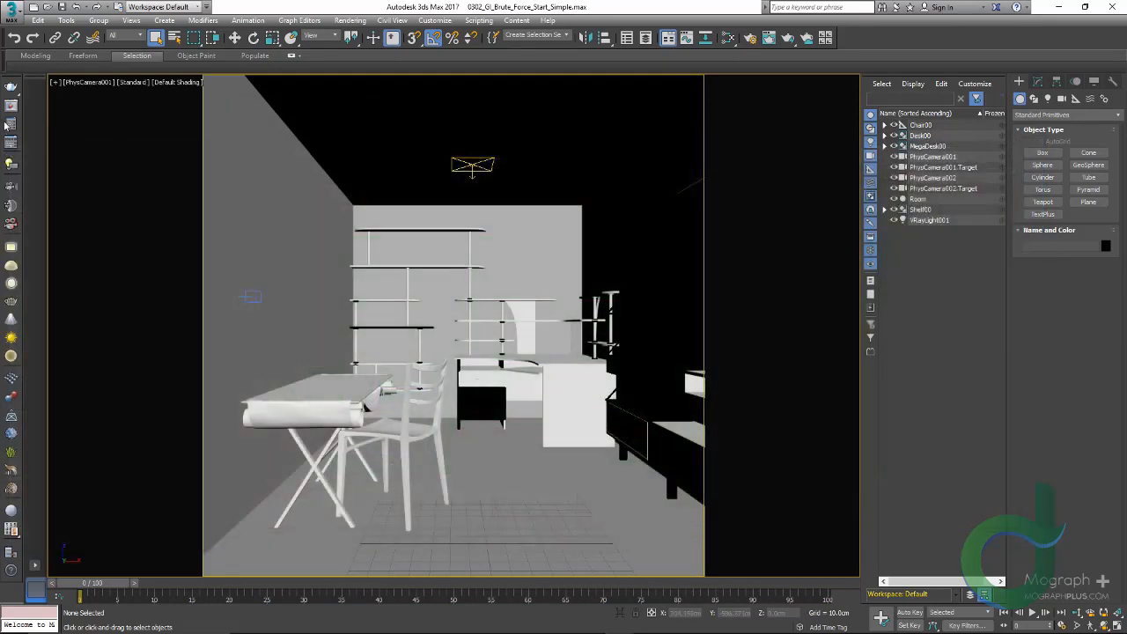
Reopen Render Setup, toggle Enable GI off and back on, and review the primary engines, keeping Brute force
{"action": "key", "text": "F10"}
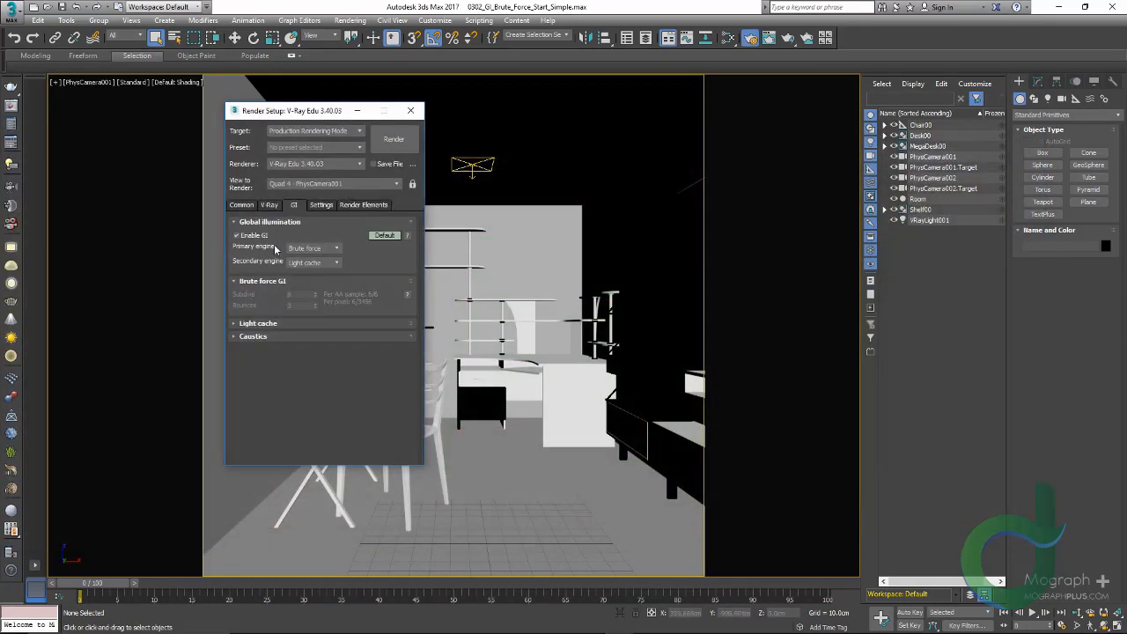
{"action": "left_click", "coordinate": [237, 236]}
{"action": "left_click", "coordinate": [237, 236]}
{"action": "left_click", "coordinate": [326, 249]}
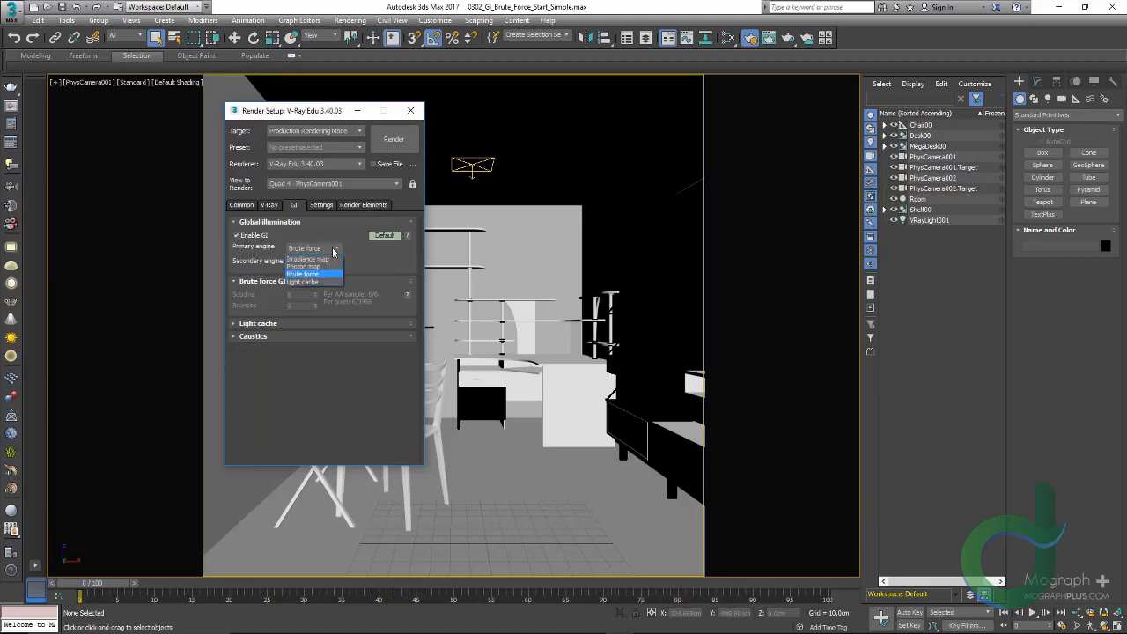
{"action": "left_click", "coordinate": [357, 258]}
Try Brute force as the secondary GI engine and settle on None
{"action": "left_click", "coordinate": [333, 263]}
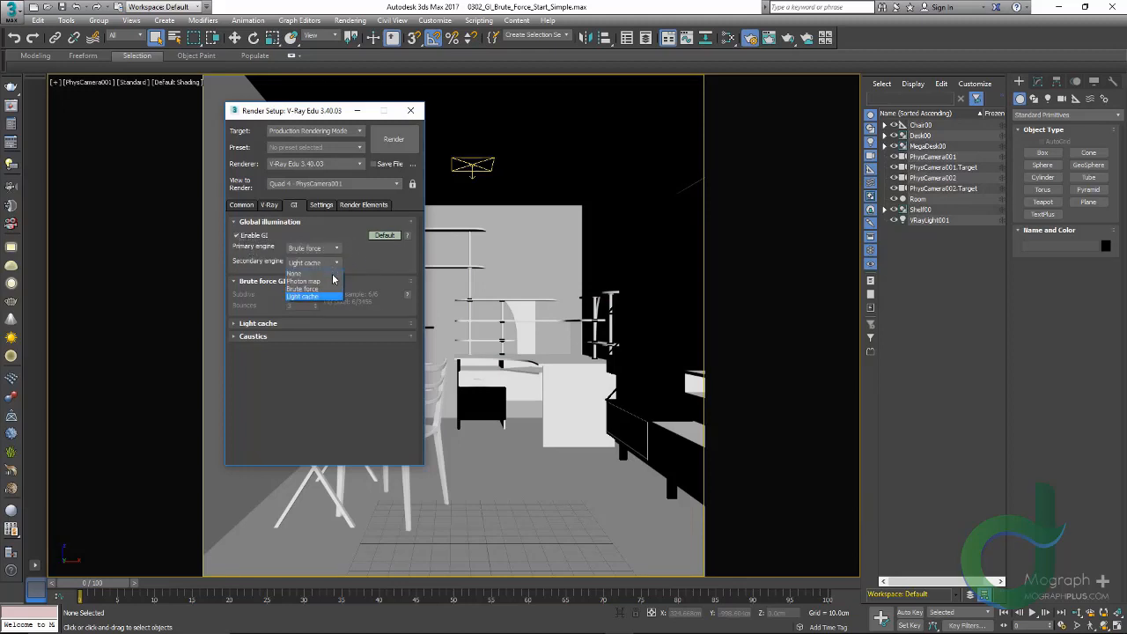
{"action": "left_click", "coordinate": [329, 288]}
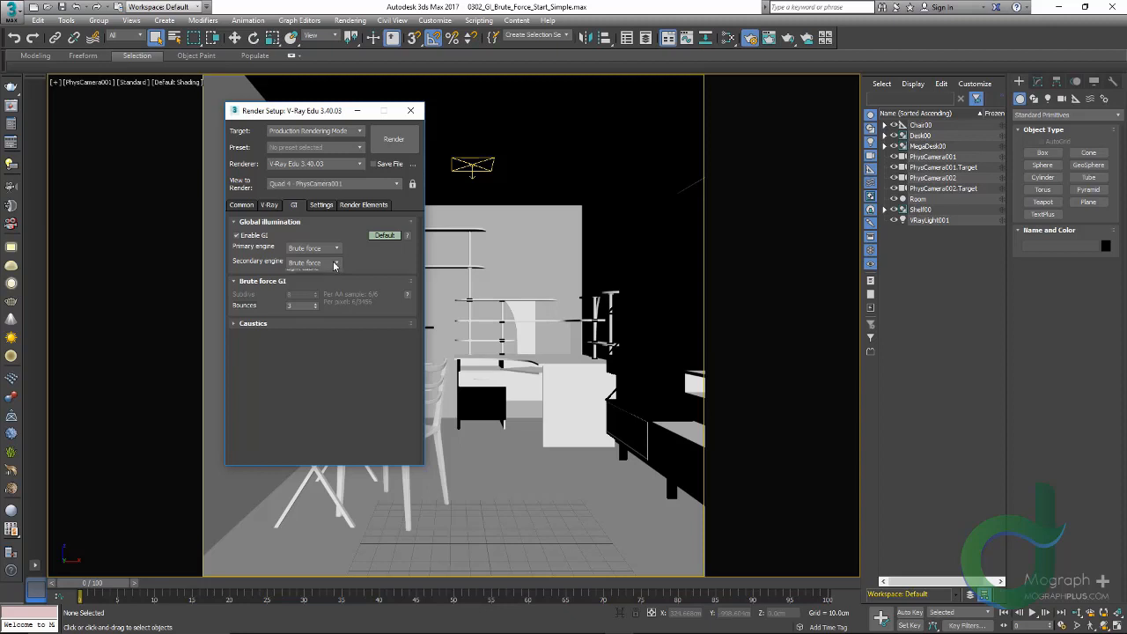
{"action": "left_click", "coordinate": [335, 265]}
{"action": "left_click", "coordinate": [326, 274]}
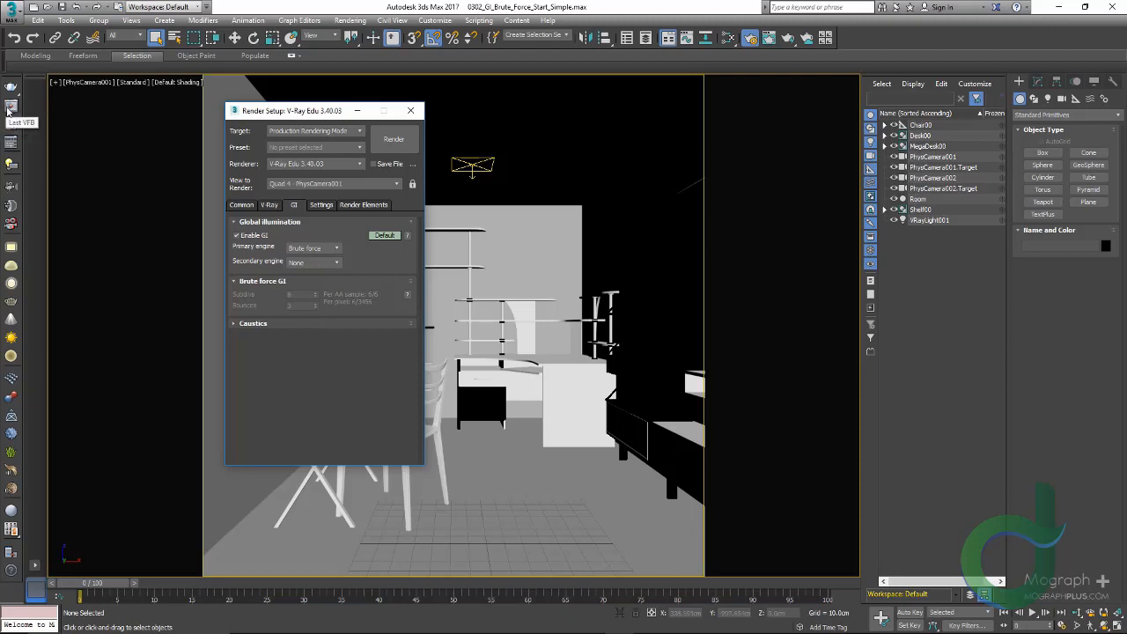
Reopen the last frame buffer behind Render Setup and add the VRayGlobalIllumination and VRayLighting render elements
{"action": "left_click", "coordinate": [10, 107]}
{"action": "left_click_drag", "start_coordinate": [378, 147], "coordinate": [400, 193]}
{"action": "left_click", "coordinate": [297, 111]}
{"action": "left_click", "coordinate": [363, 205]}
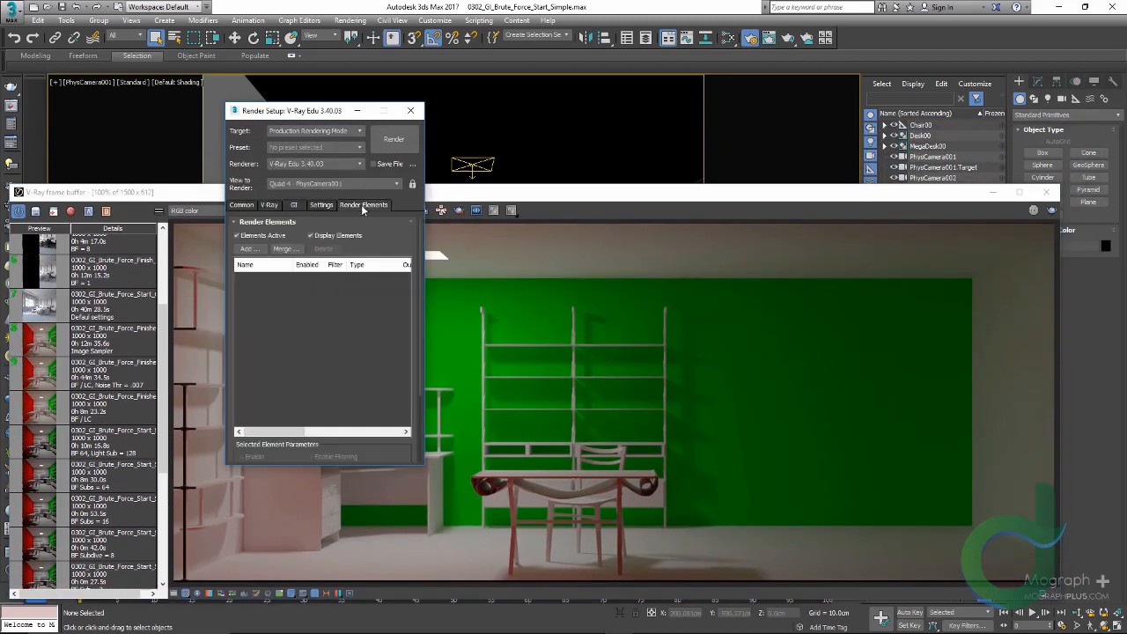
{"action": "left_click", "coordinate": [248, 248]}
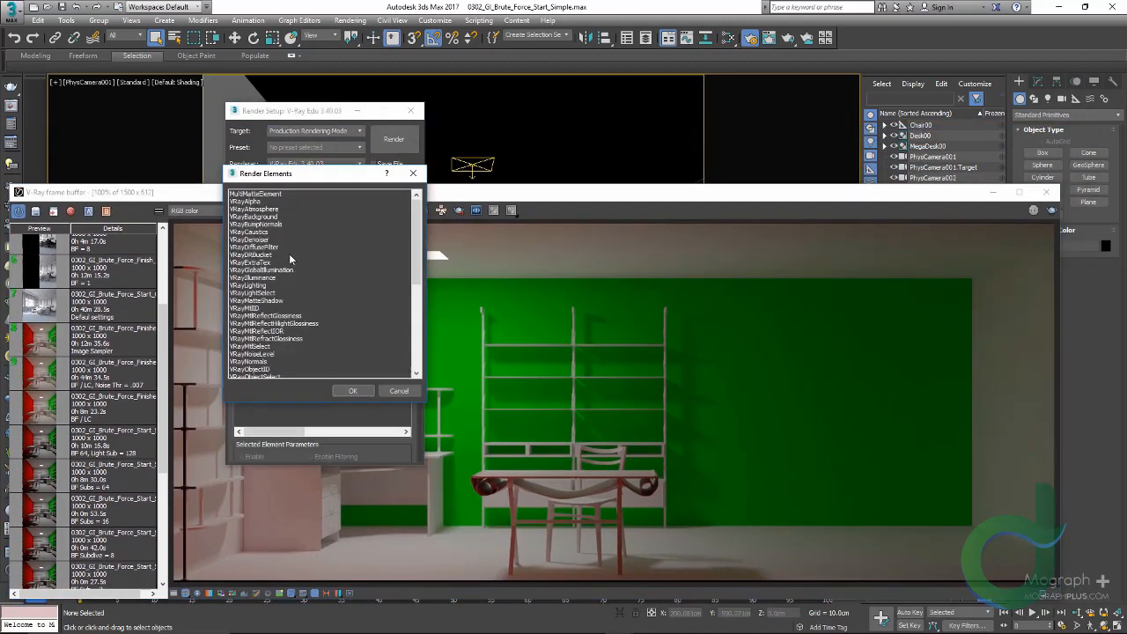
{"action": "left_click", "coordinate": [291, 269]}
{"action": "left_click", "coordinate": [285, 285], "text": "ctrl"}
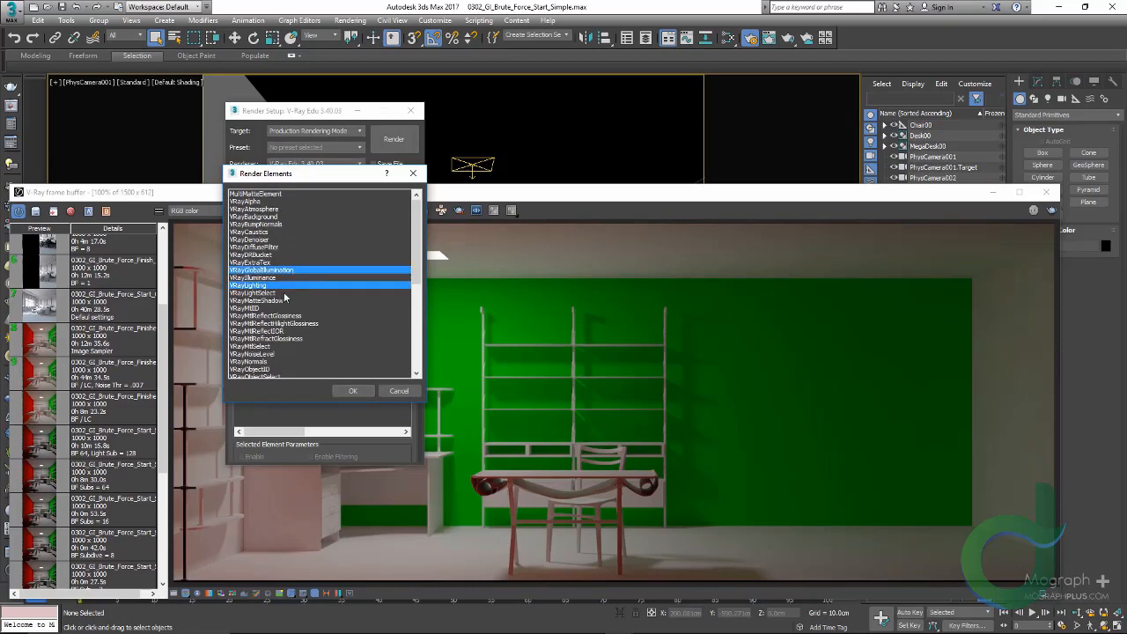
{"action": "left_click", "coordinate": [352, 391]}
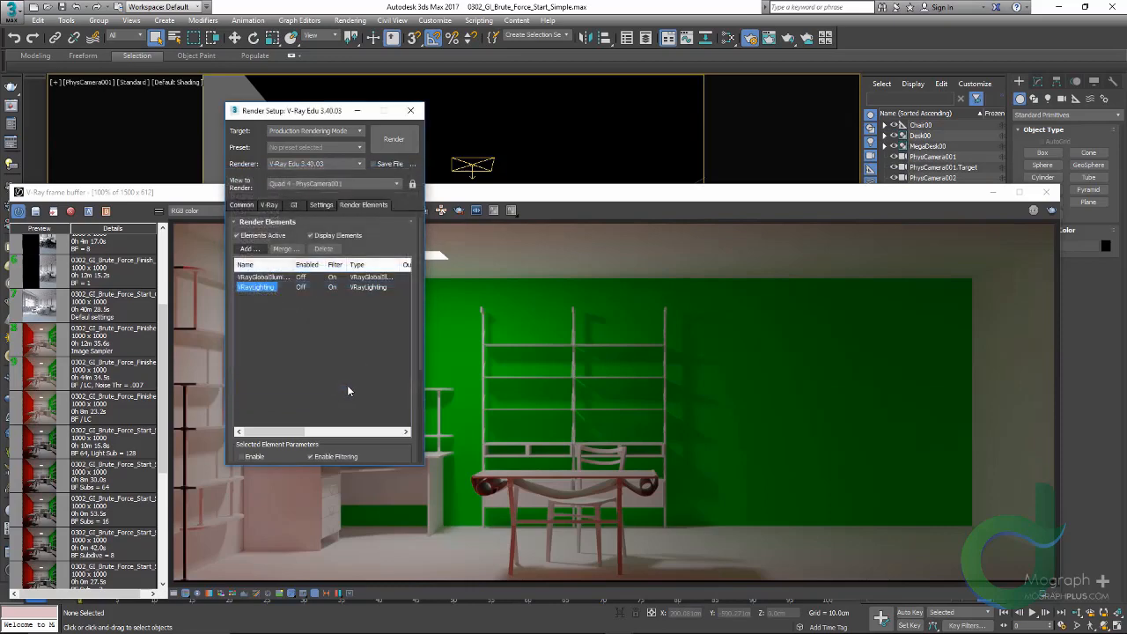
Close Render Setup, load the saved Brute Force start render noted "01" and maximize the frame buffer window
{"action": "left_click", "coordinate": [411, 110]}
{"action": "left_click_drag", "start_coordinate": [357, 199], "coordinate": [367, 177]}
{"action": "double_click", "coordinate": [366, 171]}
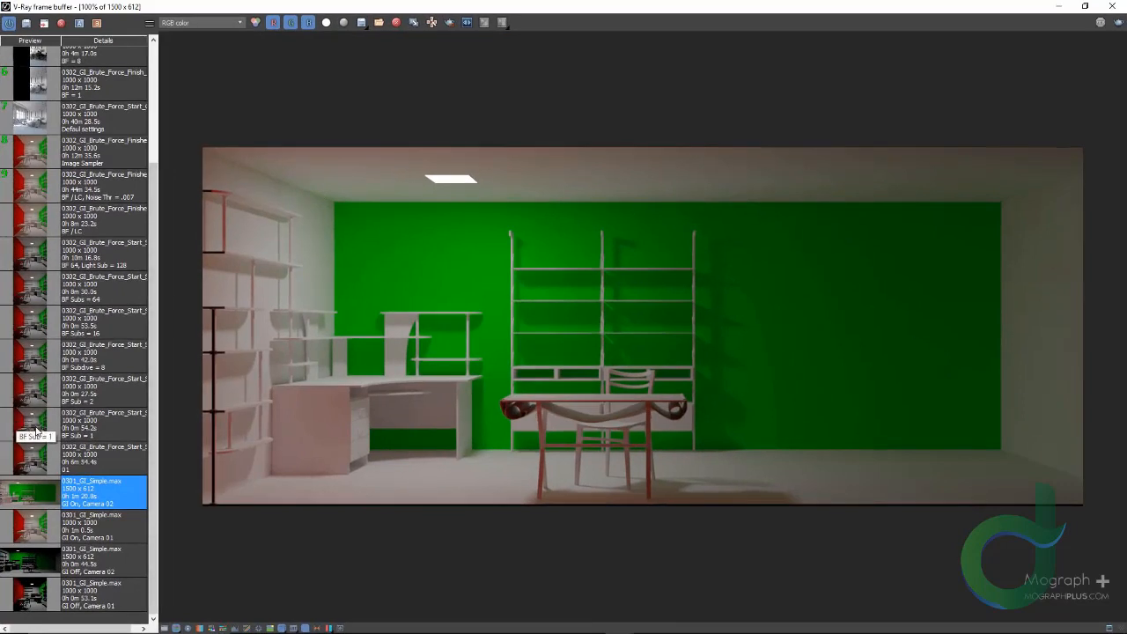
{"action": "left_click", "coordinate": [33, 465]}
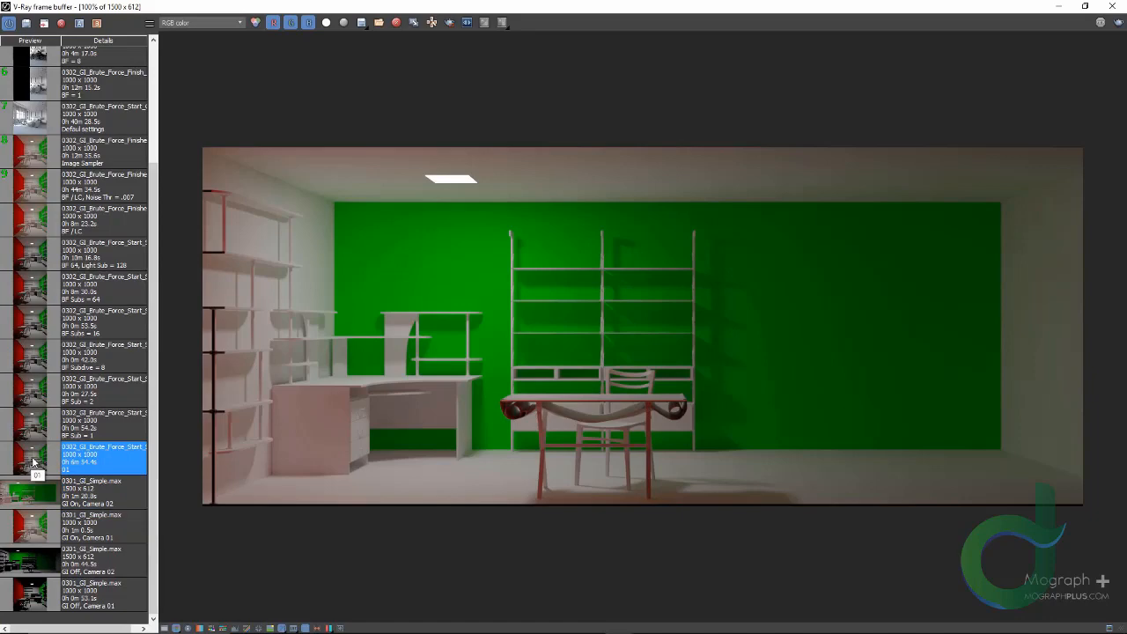
{"action": "double_click", "coordinate": [33, 464]}
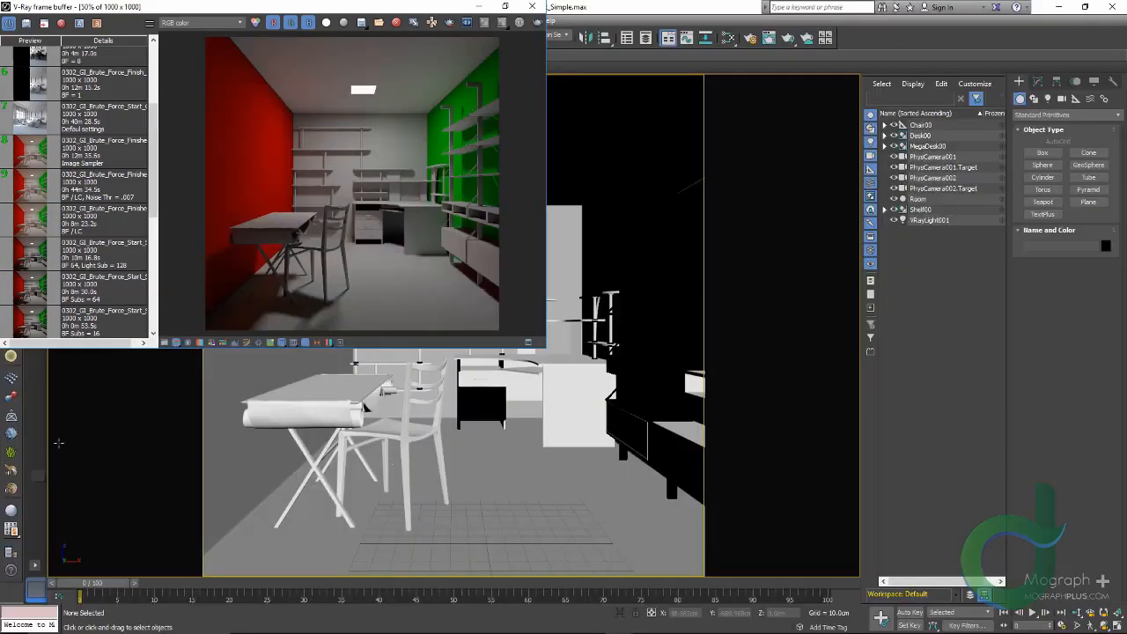
{"action": "double_click", "coordinate": [445, 8]}
{"action": "double_click", "coordinate": [598, 169]}
{"action": "double_click", "coordinate": [638, 231]}
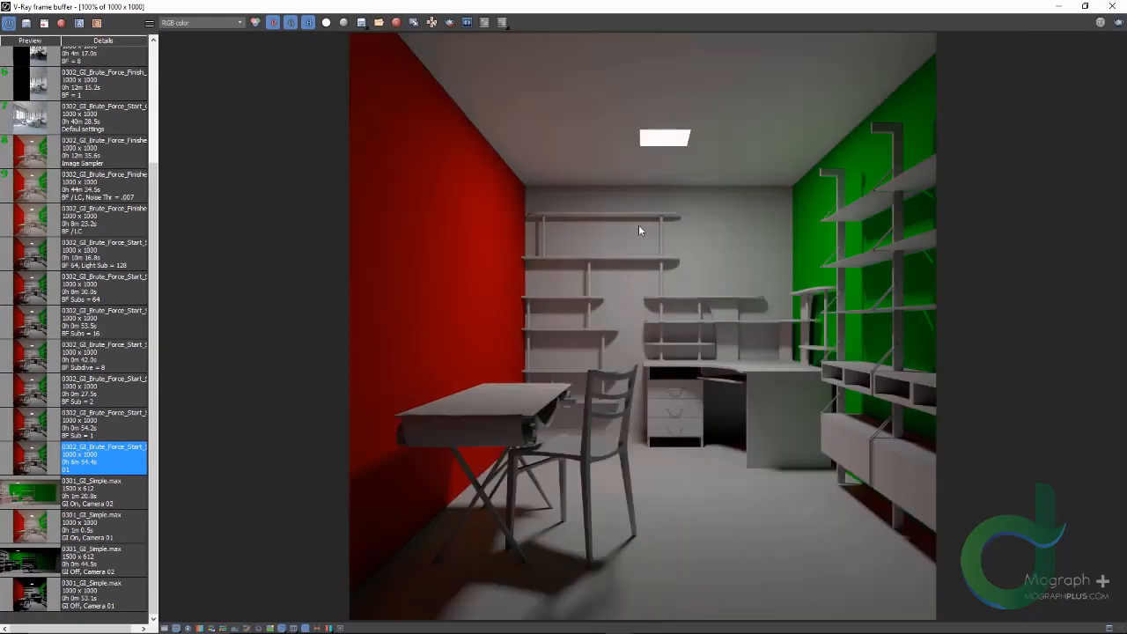
Start a render of the last rendered view, stop it, and return to the saved render history
{"action": "left_click", "coordinate": [1120, 23]}
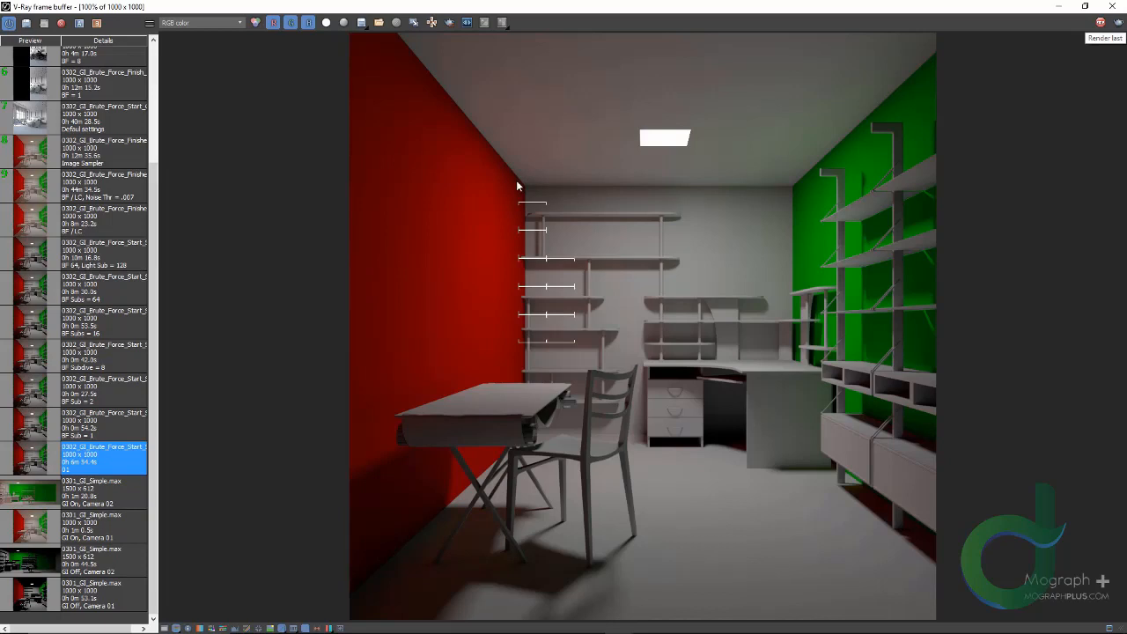
{"action": "left_click", "coordinate": [1100, 22]}
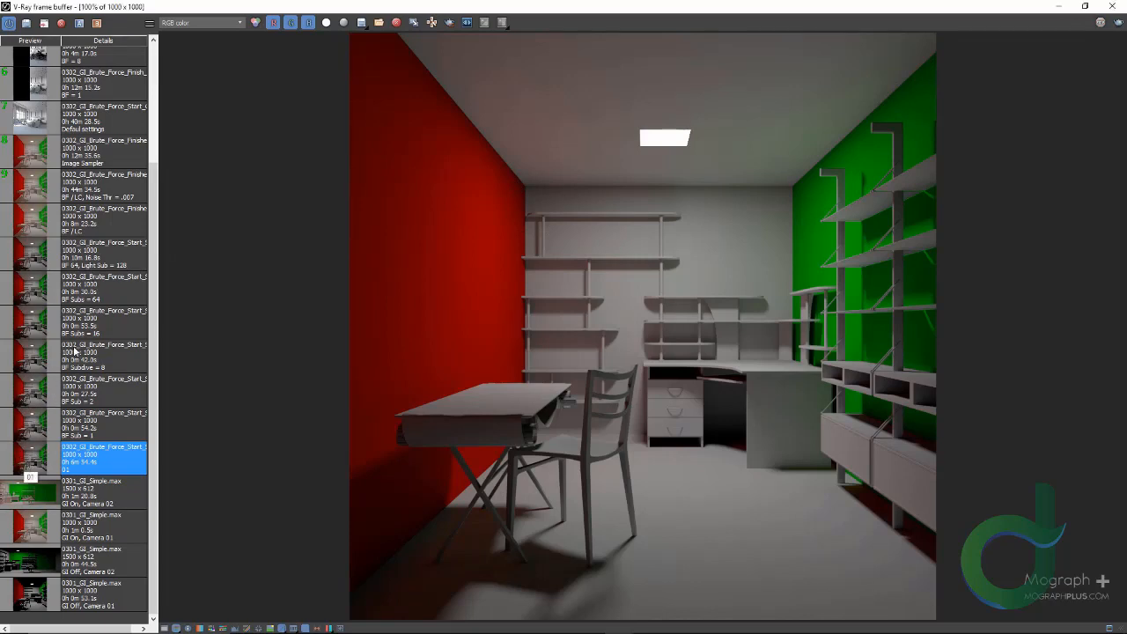
{"action": "scroll", "coordinate": [48, 447], "scroll_direction": "up", "scroll_amount": 1}
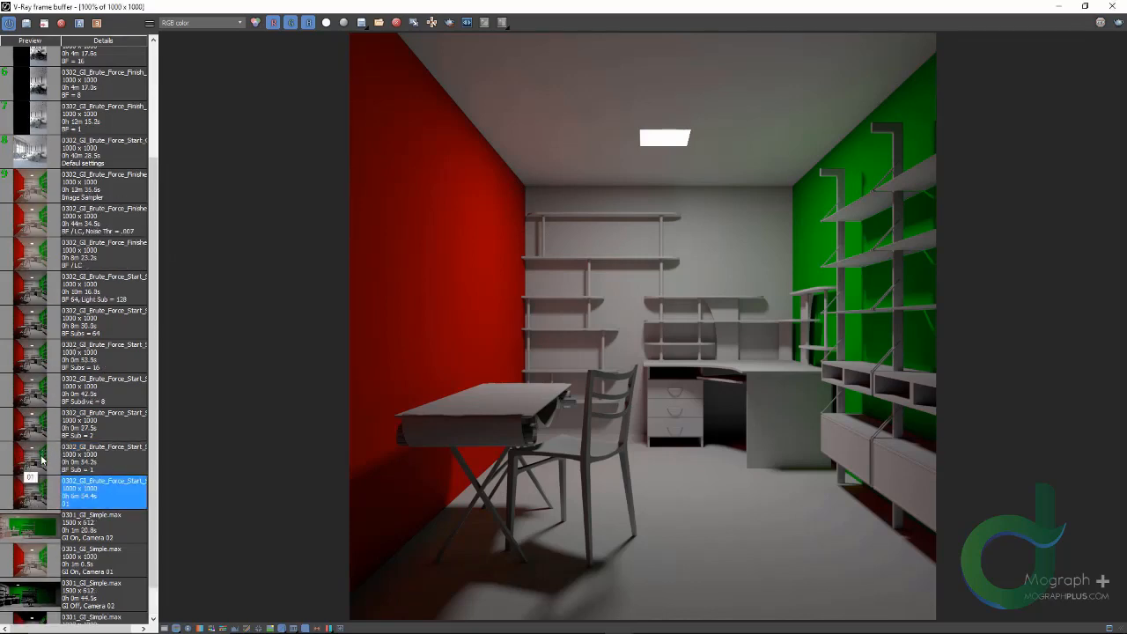
{"action": "scroll", "coordinate": [84, 489], "scroll_direction": "down", "scroll_amount": 1}
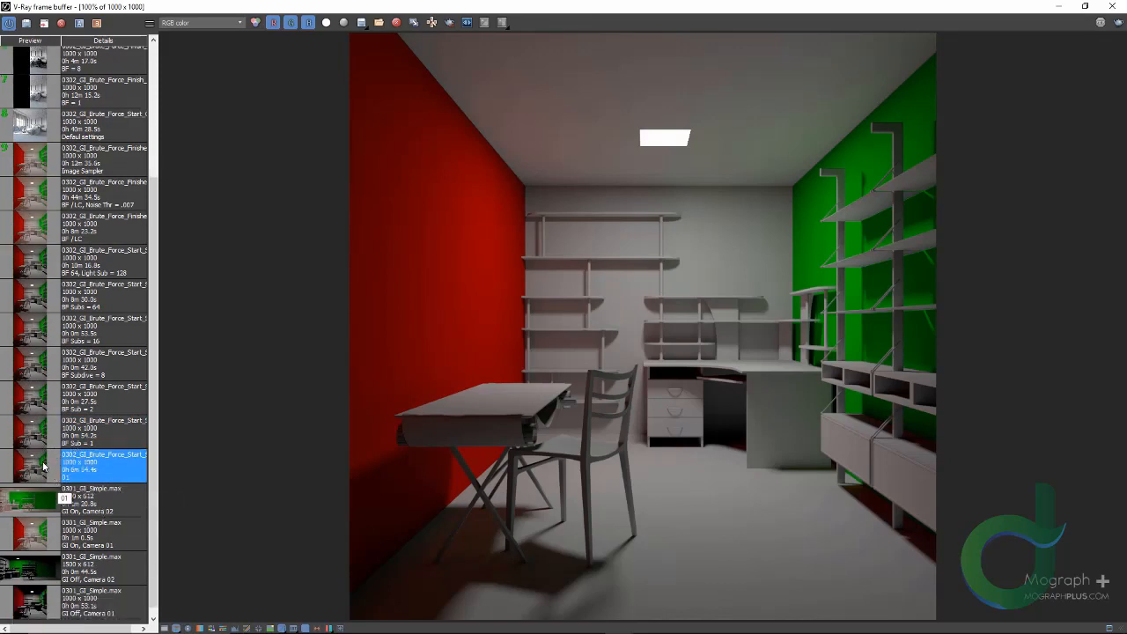
Examine the "01" Brute Force render around the wall shelves and floor, and compare it with the "GI On, Camera 01" render
{"action": "scroll", "coordinate": [586, 247], "scroll_direction": "up", "scroll_amount": 3}
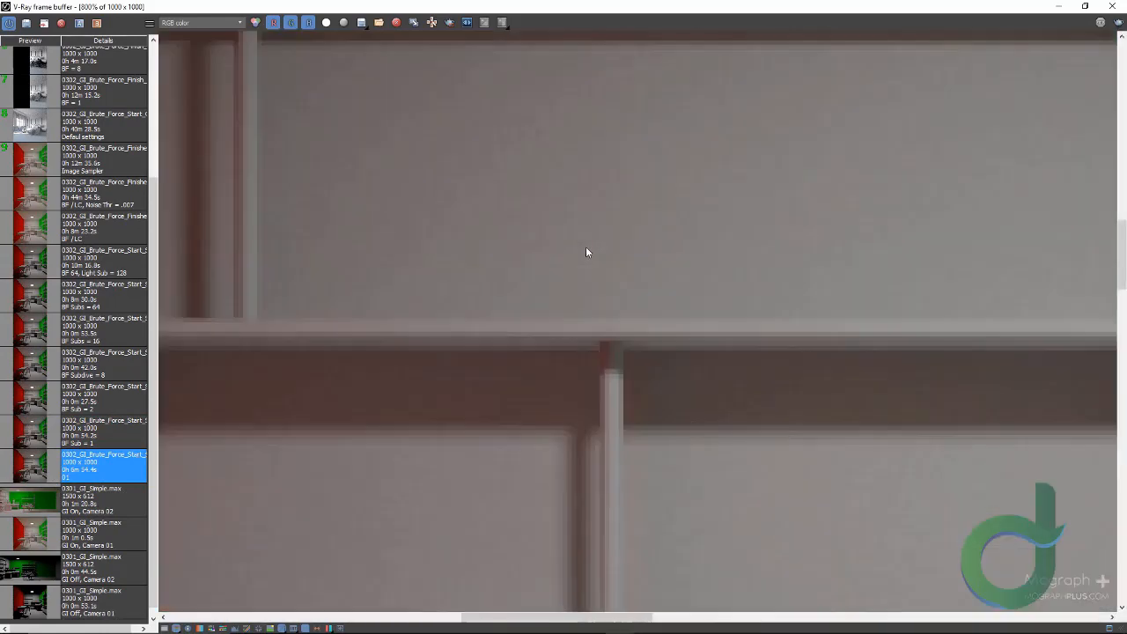
{"action": "scroll", "coordinate": [586, 246], "scroll_direction": "down", "scroll_amount": 1}
{"action": "scroll", "coordinate": [686, 298], "scroll_direction": "down", "scroll_amount": 1}
{"action": "middle_click_drag", "start_coordinate": [679, 449], "coordinate": [575, 37]}
{"action": "scroll", "coordinate": [581, 250], "scroll_direction": "down", "scroll_amount": 1}
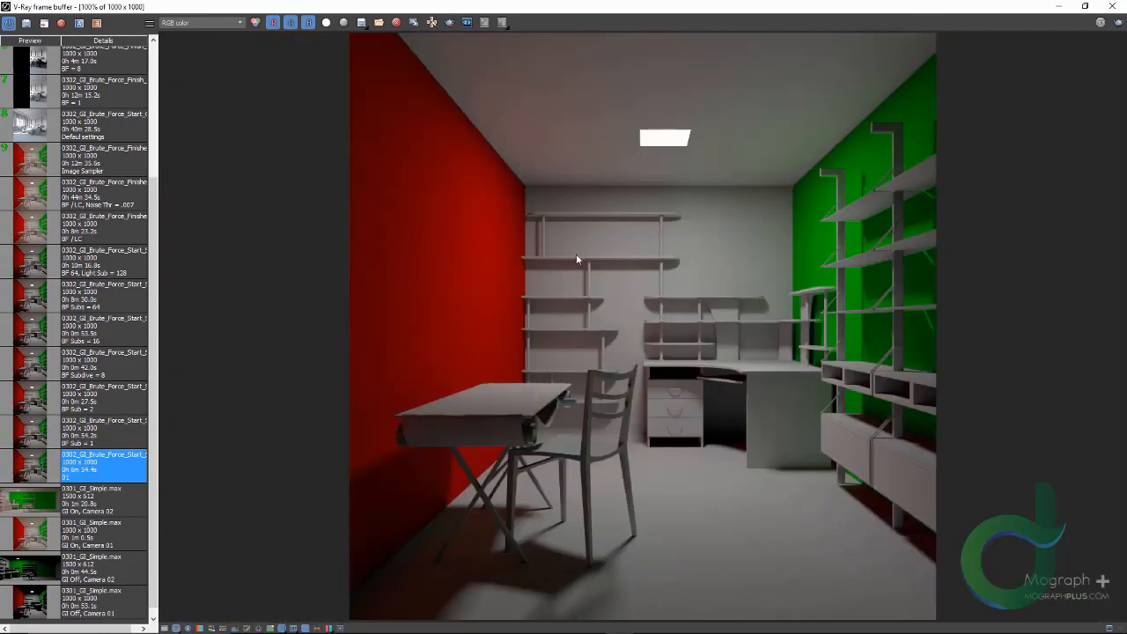
{"action": "left_click", "coordinate": [26, 540]}
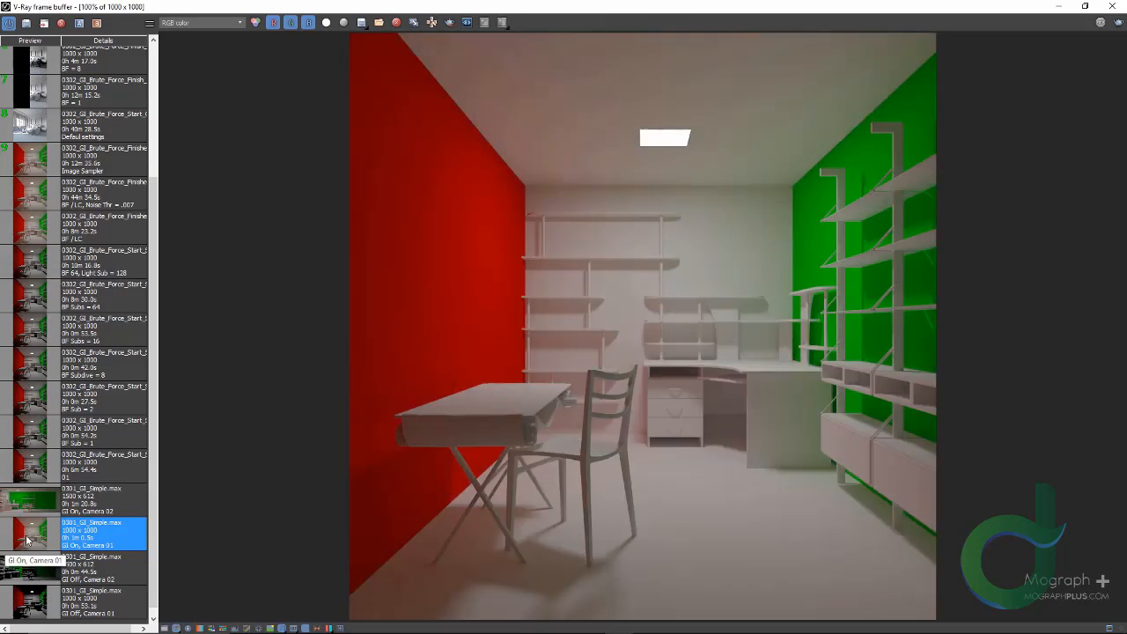
{"action": "left_click", "coordinate": [18, 473]}
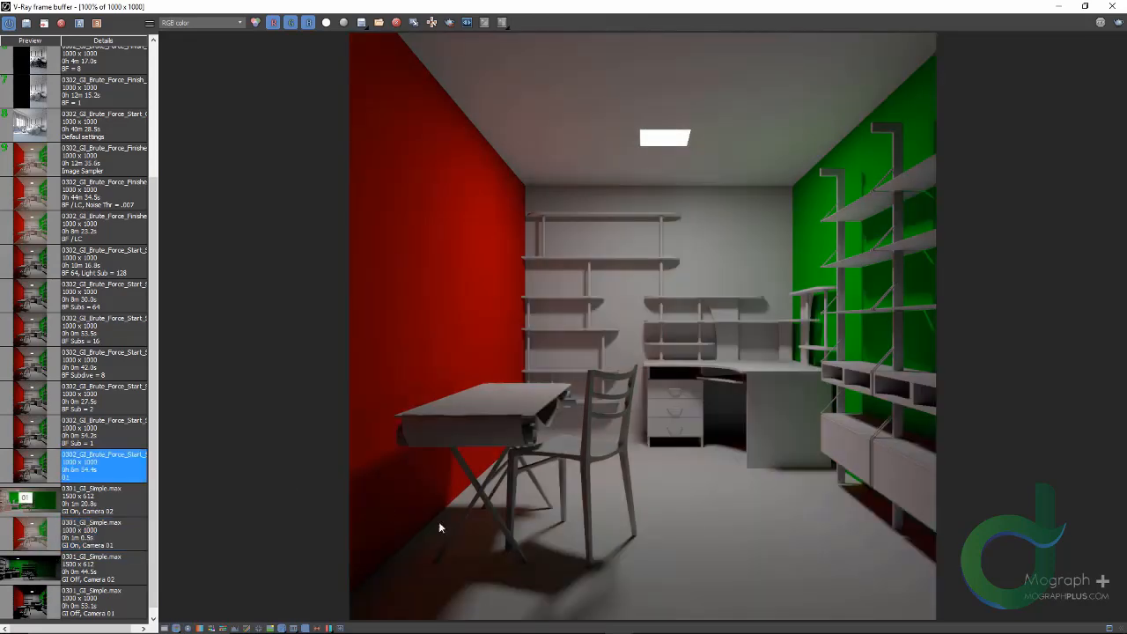
{"action": "scroll", "coordinate": [439, 526], "scroll_direction": "up", "scroll_amount": 1}
{"action": "middle_click_drag", "start_coordinate": [438, 535], "coordinate": [526, 220]}
{"action": "scroll", "coordinate": [432, 300], "scroll_direction": "down", "scroll_amount": 1}
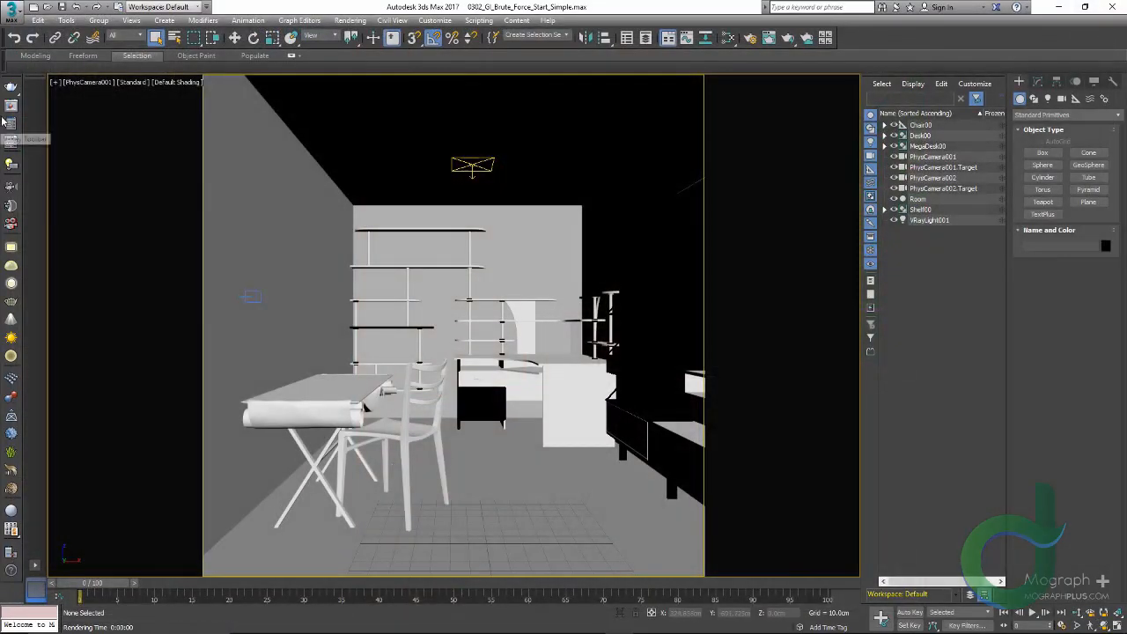
Open Render Setup at the V-Ray image sampler settings and expand the Global DMC rollout
{"action": "key", "text": "F10"}
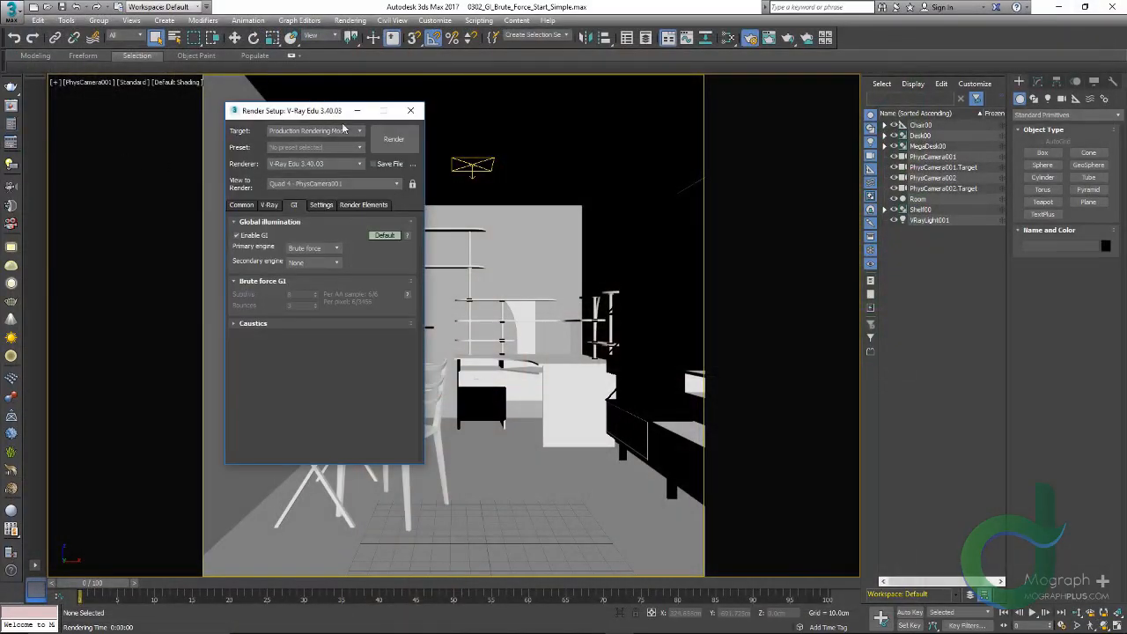
{"action": "left_click_drag", "start_coordinate": [310, 111], "coordinate": [458, 177]}
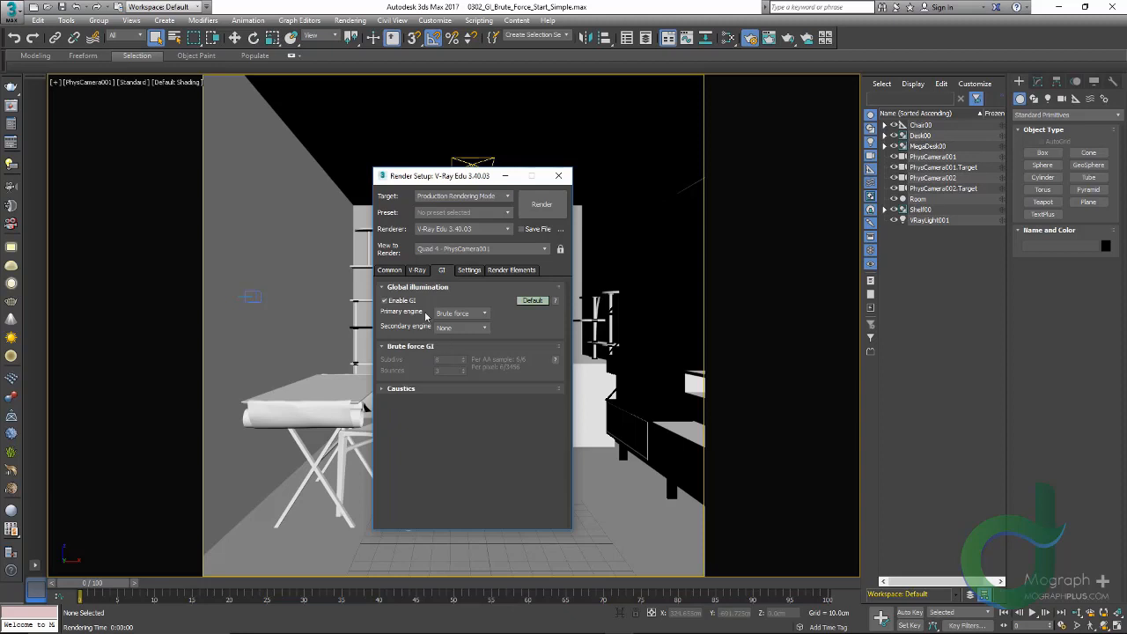
{"action": "left_click", "coordinate": [417, 270]}
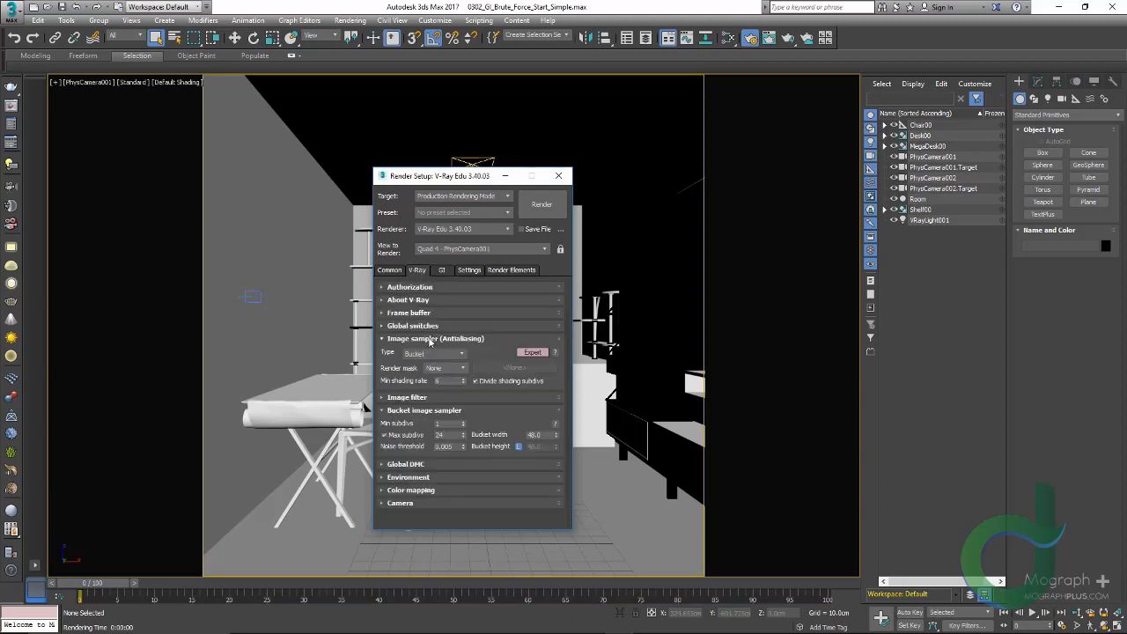
{"action": "left_click", "coordinate": [405, 464]}
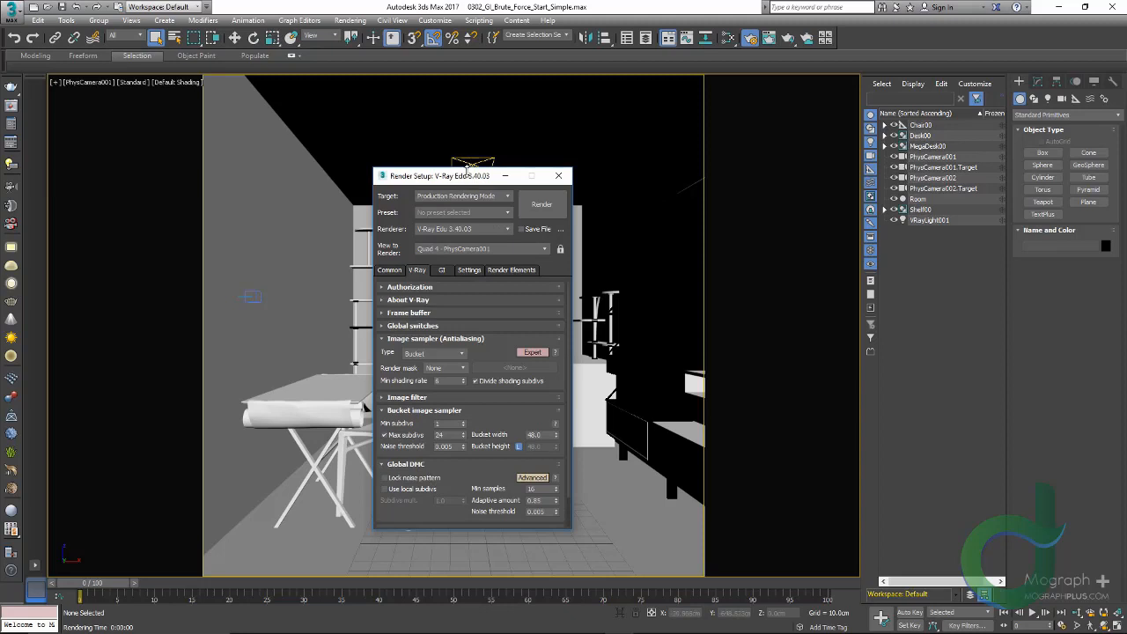
{"action": "left_click_drag", "start_coordinate": [468, 167], "coordinate": [475, 91]}
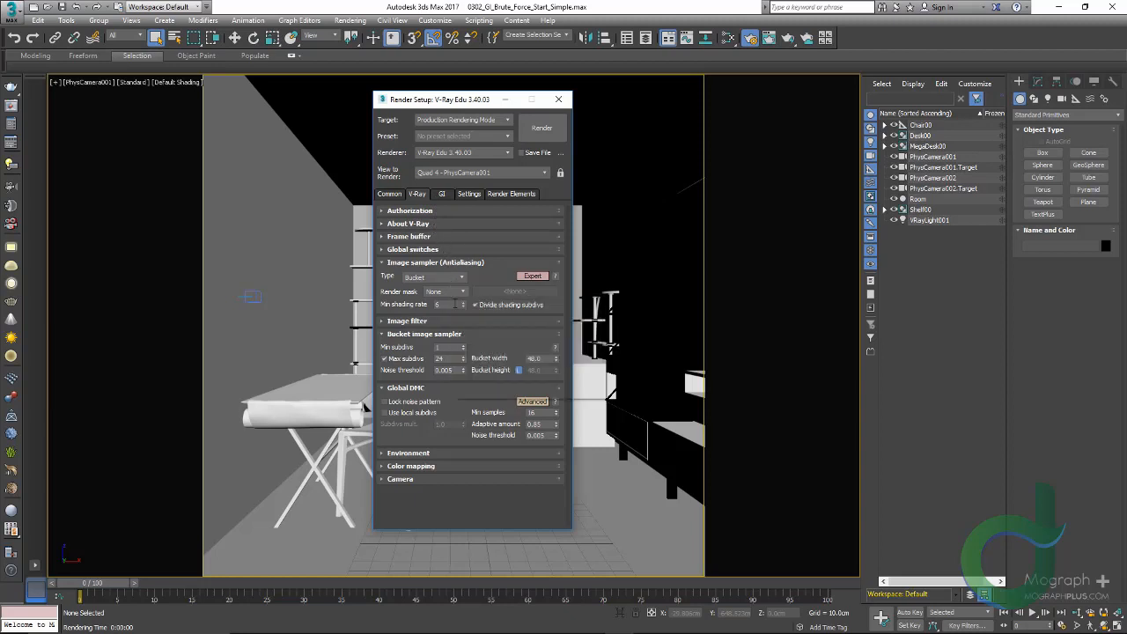
Set the min shading rate to 1, turn off Divide shading subdivs, and set the bucket sampler's noise threshold to 0.1
{"action": "double_click", "coordinate": [453, 303]}
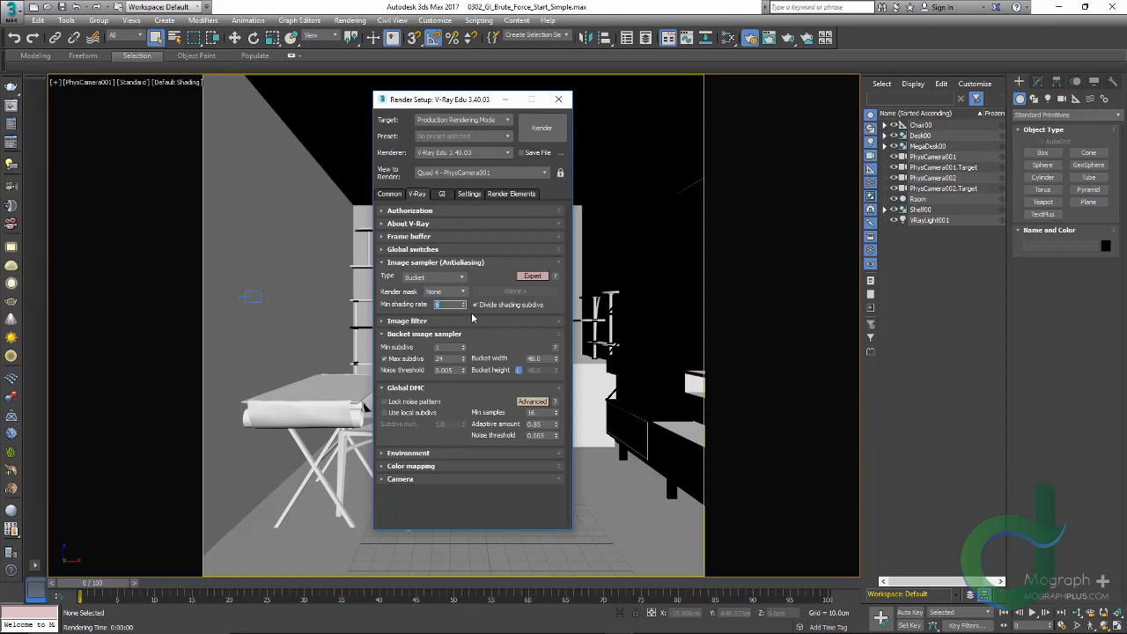
{"action": "type", "text": "1"}
{"action": "double_click", "coordinate": [447, 371]}
{"action": "type", "text": "0.1"}
Enable Use local subdivs in Global DMC and set its noise threshold to 0.1
{"action": "left_click", "coordinate": [418, 418]}
{"action": "double_click", "coordinate": [541, 436]}
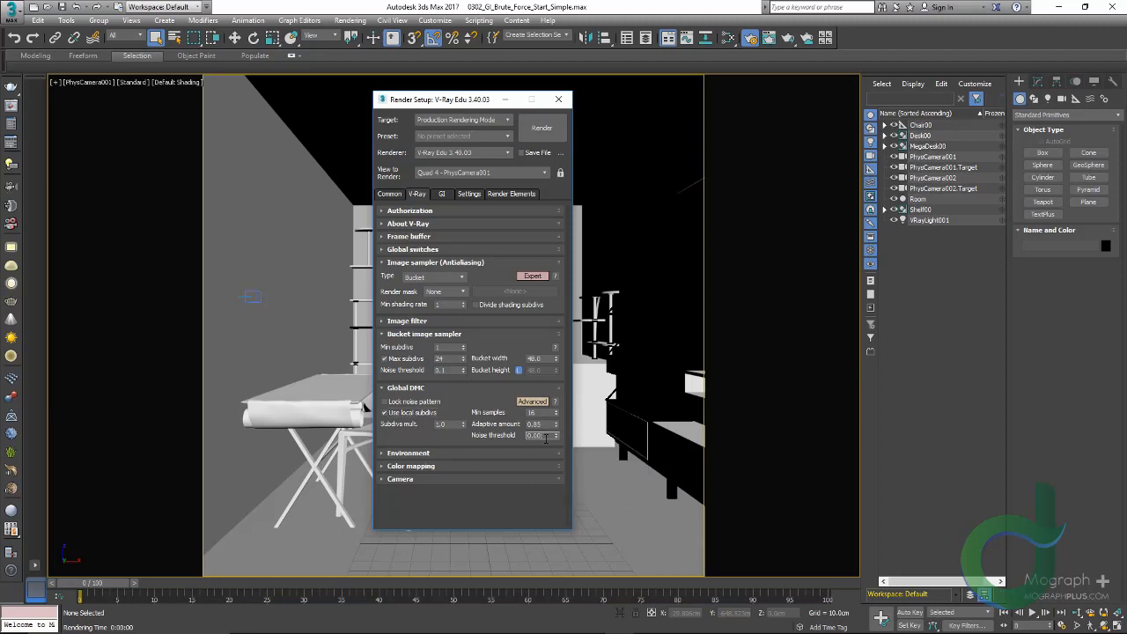
{"action": "type", "text": "0.1"}
{"action": "key", "text": "Return"}
Try a Global DMC adaptive amount of 0.0, check its effect on the Brute force GI sample counts, and restore 0.85
{"action": "left_click", "coordinate": [442, 193]}
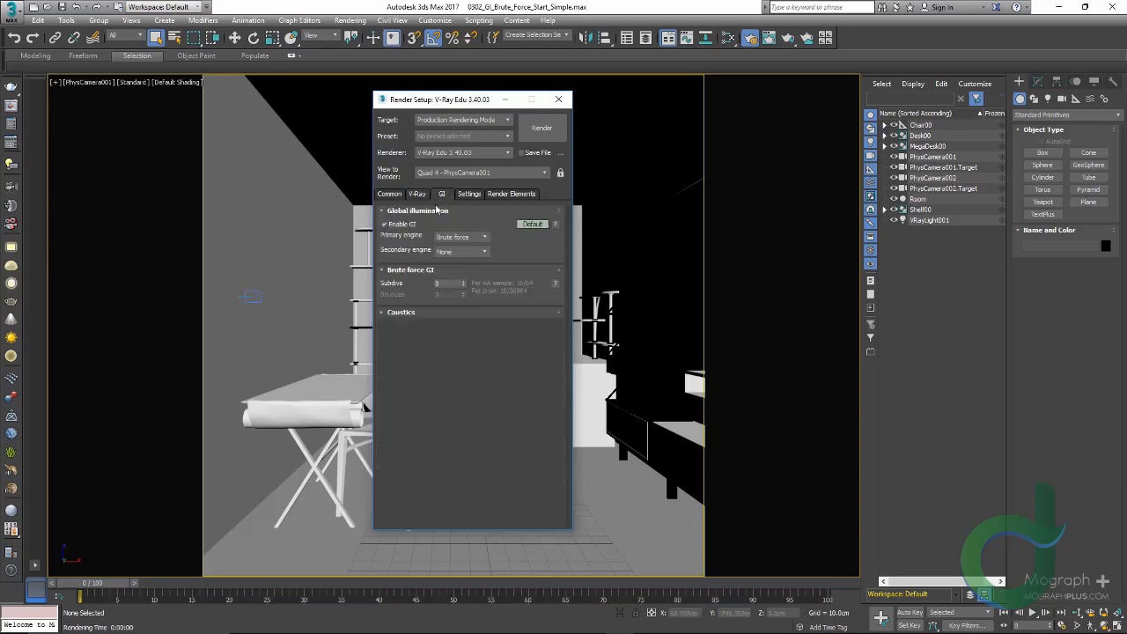
{"action": "double_click", "coordinate": [449, 284]}
{"action": "left_click", "coordinate": [415, 195]}
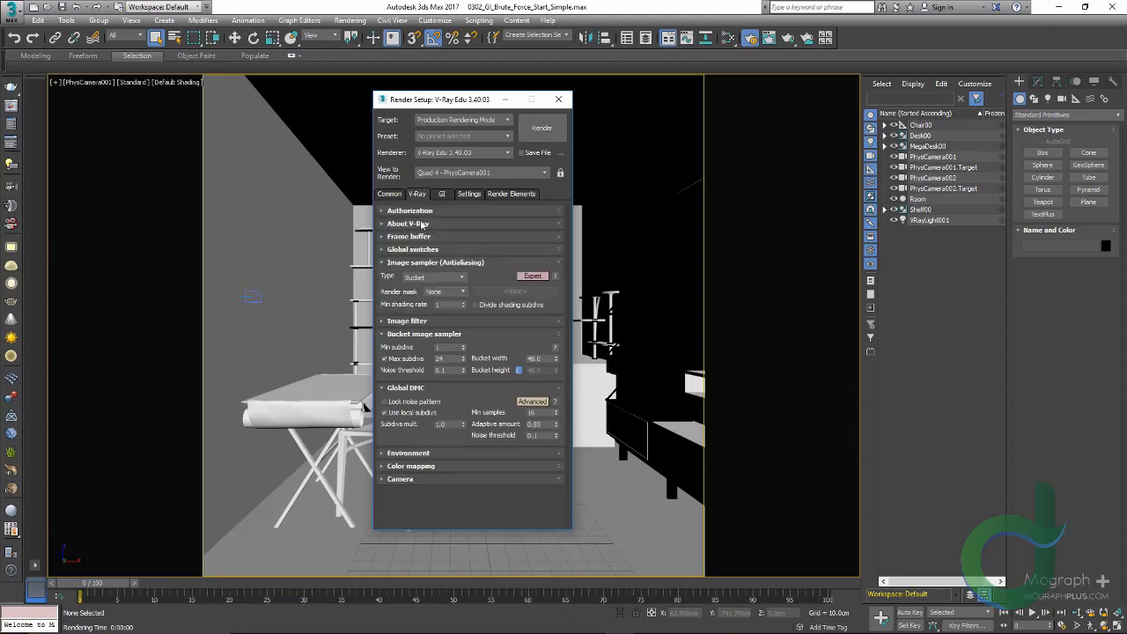
{"action": "double_click", "coordinate": [533, 424]}
{"action": "type", "text": "0.0"}
{"action": "left_click", "coordinate": [442, 196]}
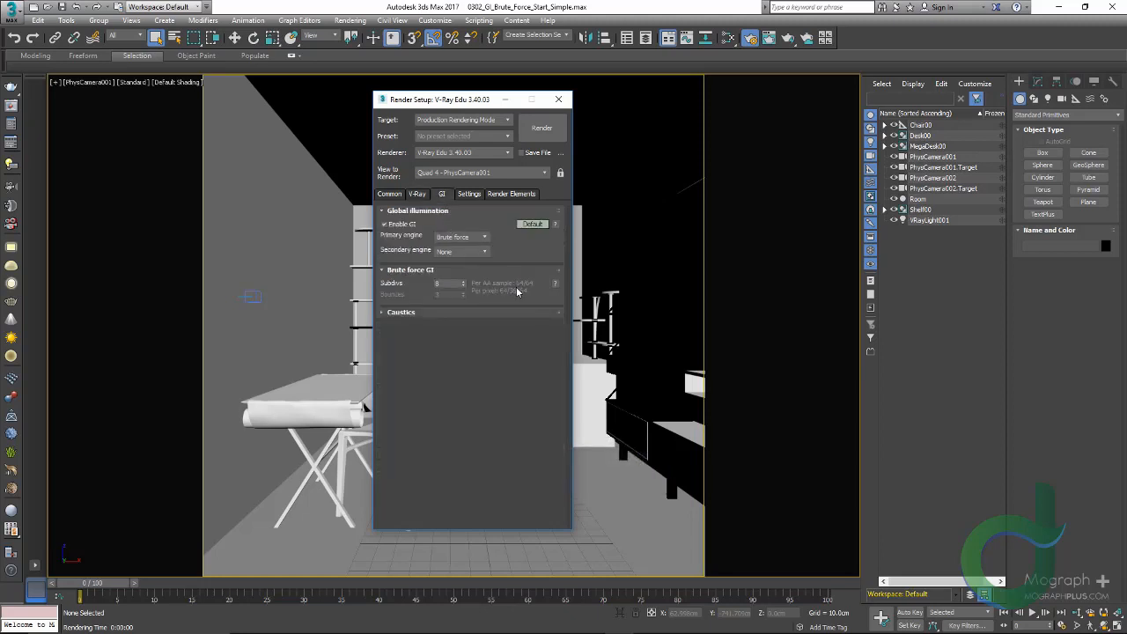
{"action": "left_click", "coordinate": [414, 195]}
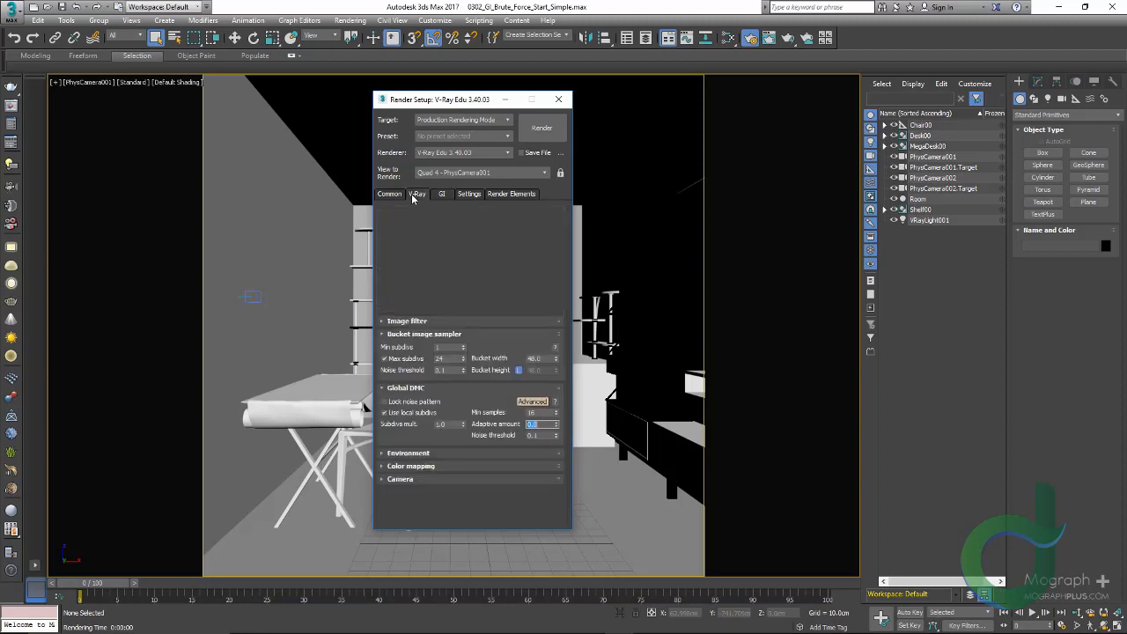
{"action": "left_click", "coordinate": [549, 424]}
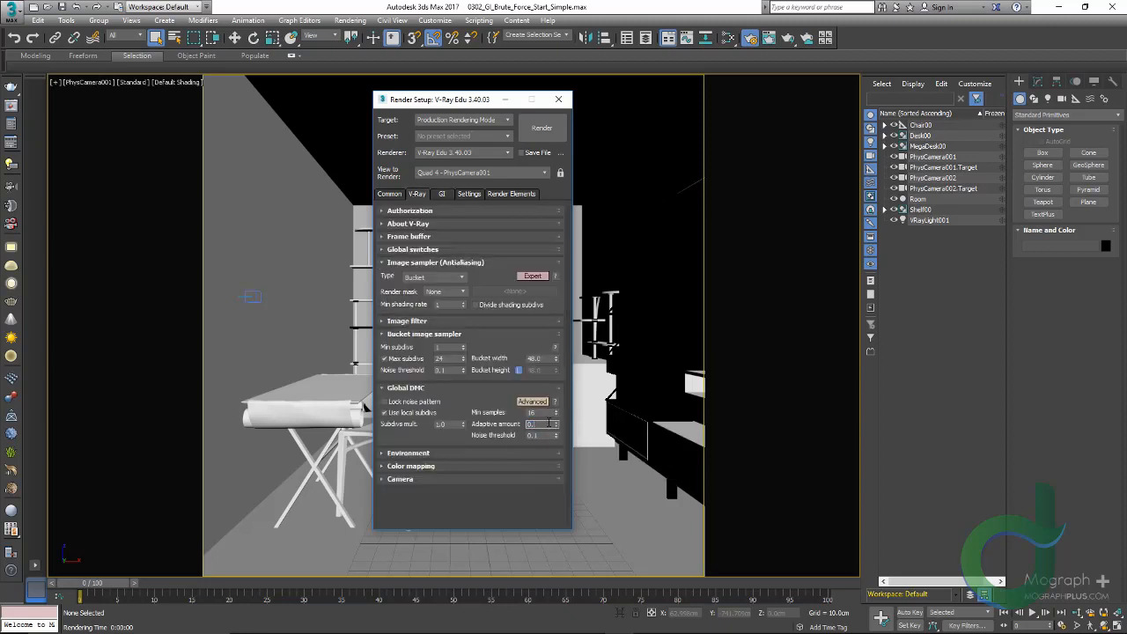
{"action": "type", "text": "85"}
{"action": "key", "text": "Return"}
{"action": "left_click", "coordinate": [442, 195]}
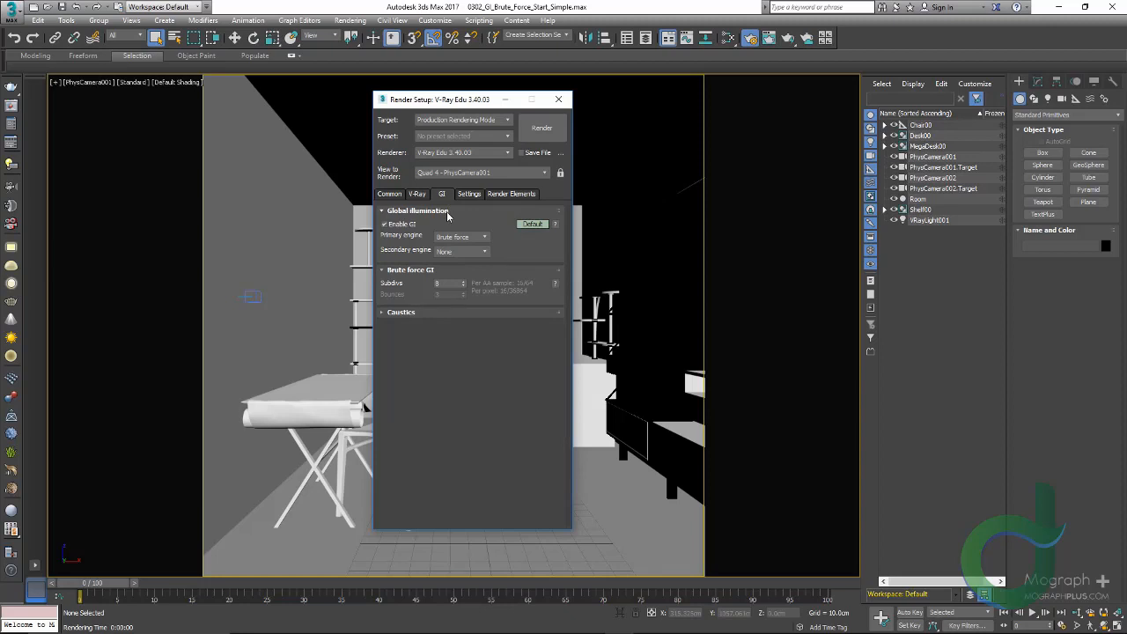
Recheck the Global DMC settings and set the Brute force GI subdivs to 1
{"action": "left_click", "coordinate": [424, 194]}
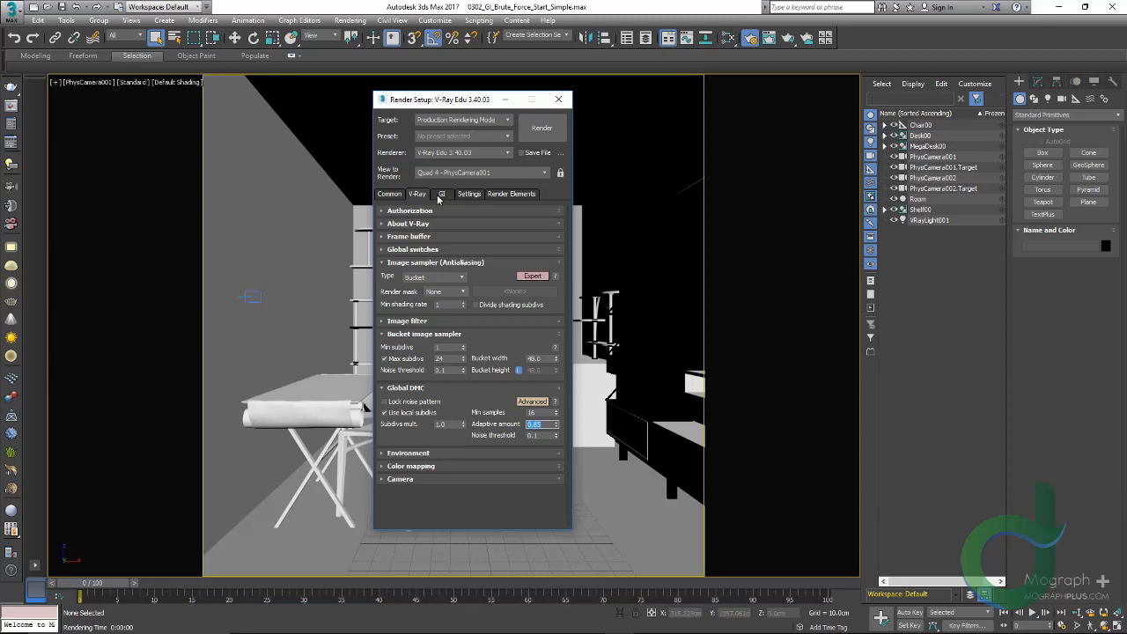
{"action": "left_click", "coordinate": [440, 197]}
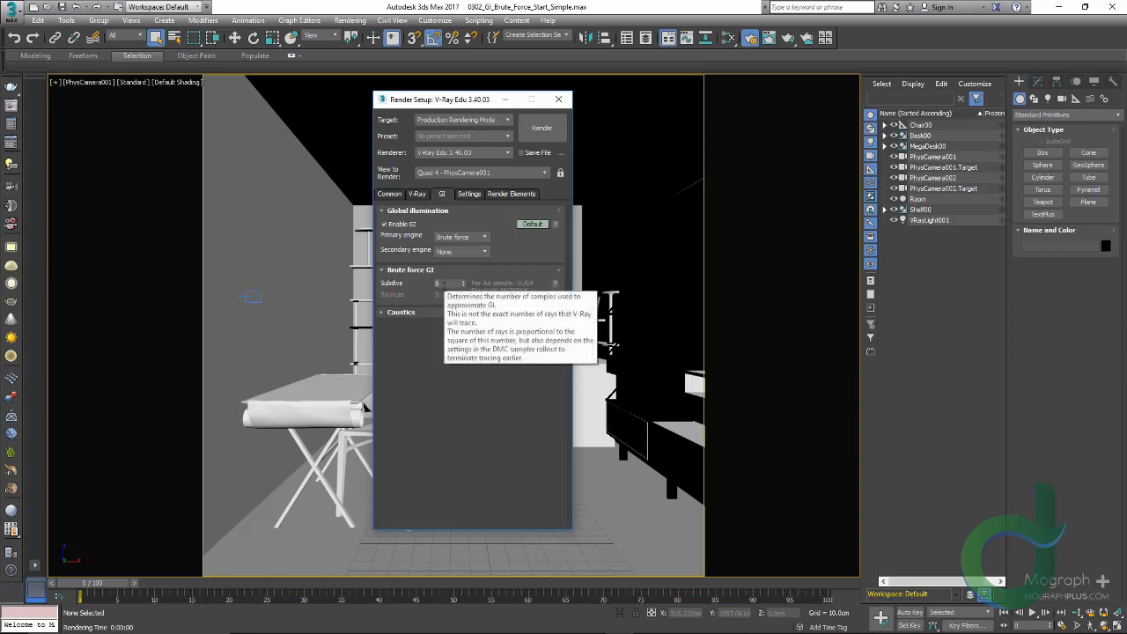
{"action": "left_click_drag", "start_coordinate": [445, 284], "coordinate": [423, 303]}
{"action": "type", "text": "1"}
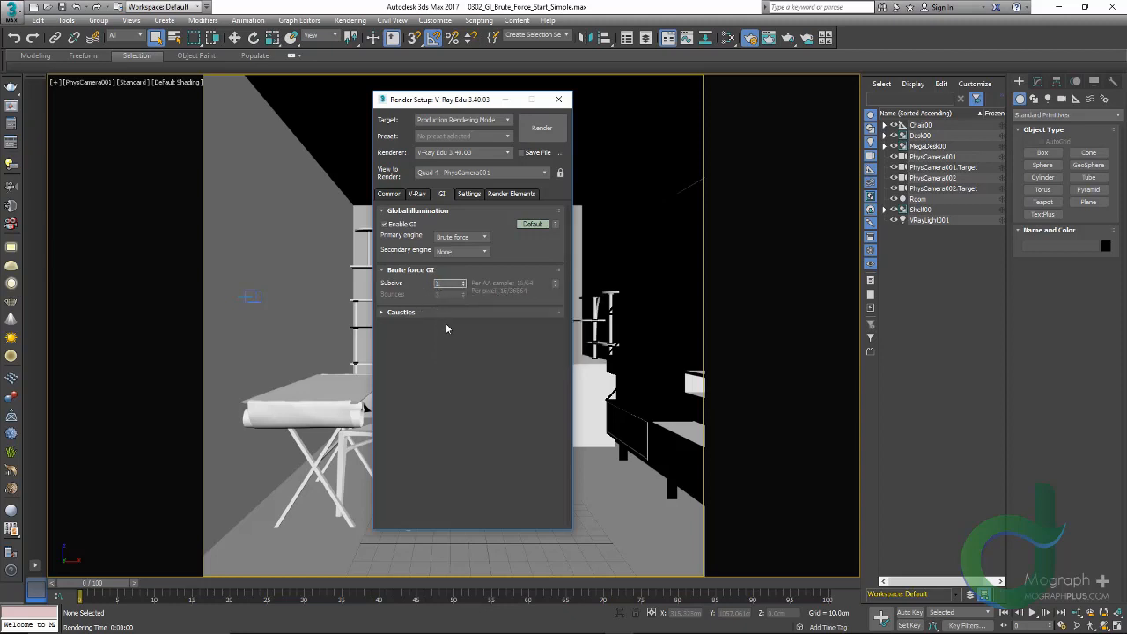
{"action": "key", "text": "Return"}
Load the saved "BF Sub = 1" render in the frame buffer and examine the noise on the floor, chair and desk up close
{"action": "left_click", "coordinate": [8, 111]}
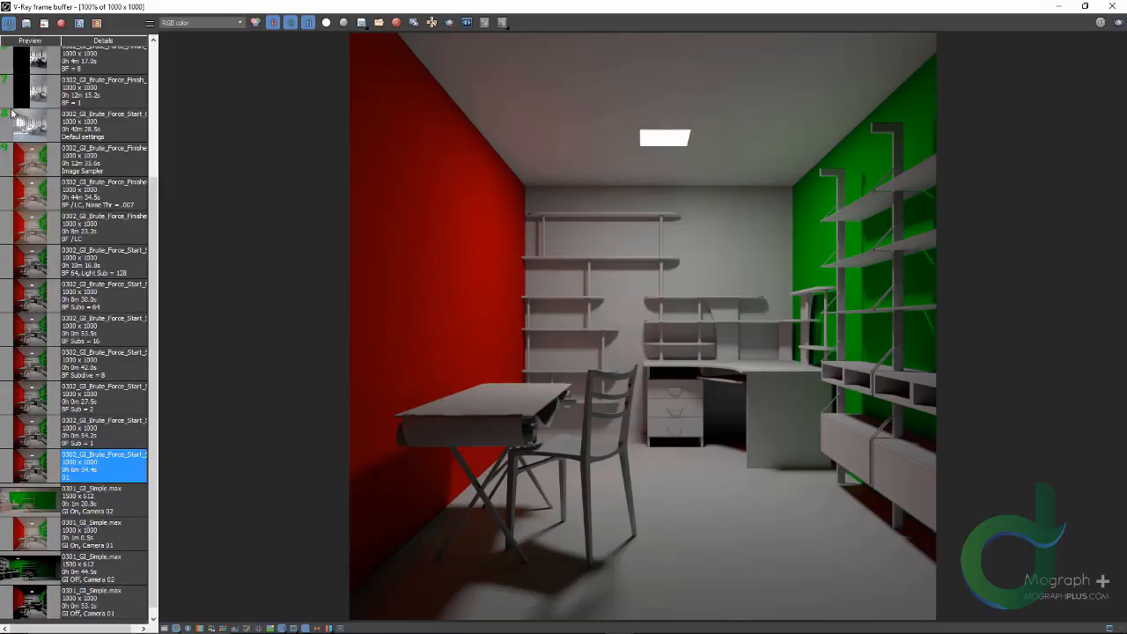
{"action": "double_click", "coordinate": [40, 435]}
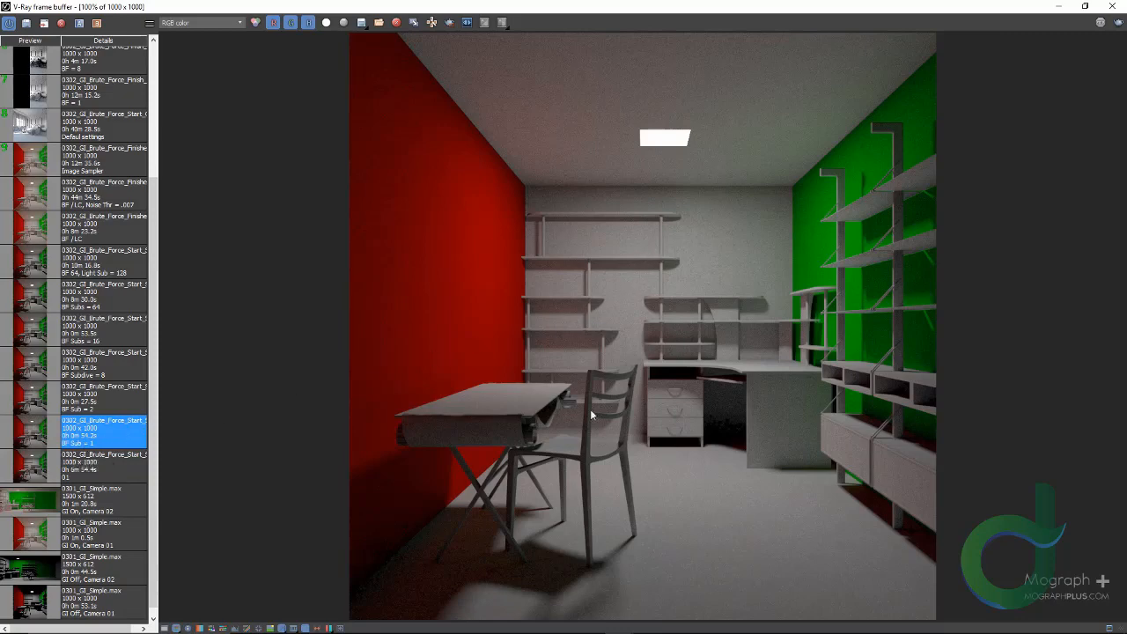
{"action": "scroll", "coordinate": [686, 316], "scroll_direction": "up", "scroll_amount": 5}
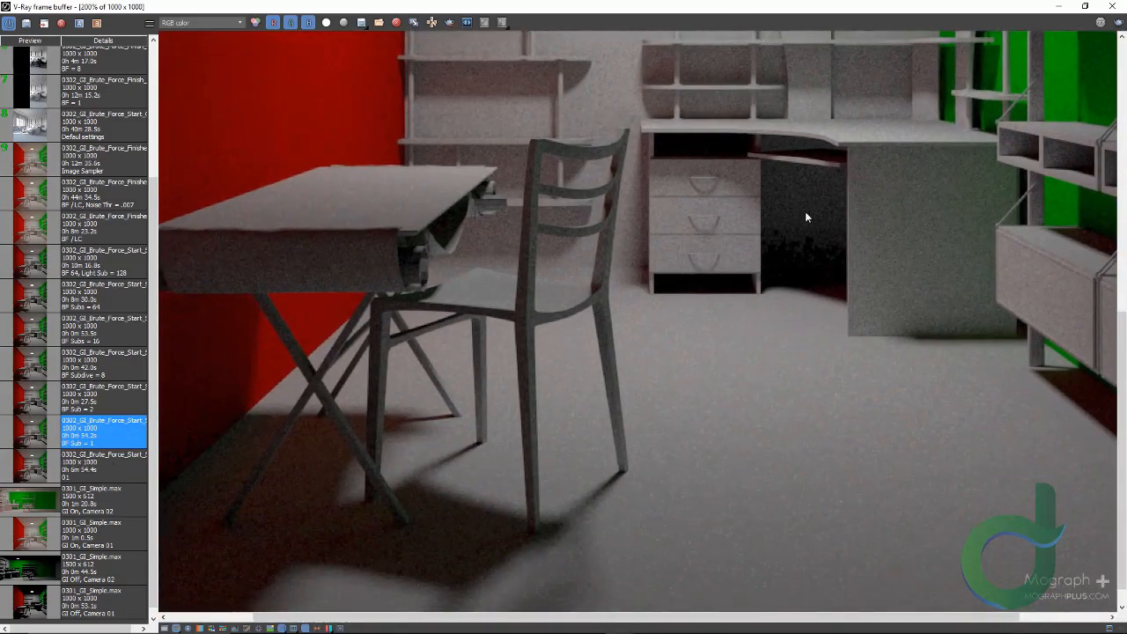
{"action": "middle_click_drag", "start_coordinate": [618, 326], "coordinate": [725, 299]}
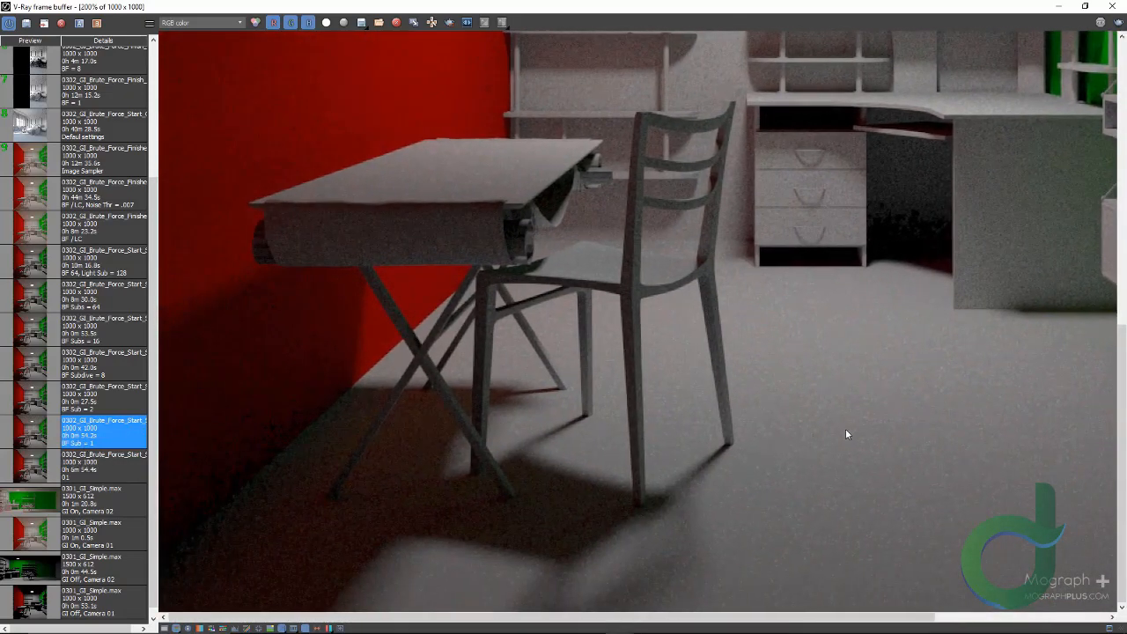
{"action": "scroll", "coordinate": [954, 180], "scroll_direction": "up", "scroll_amount": 2}
{"action": "scroll", "coordinate": [623, 111], "scroll_direction": "up", "scroll_amount": 6}
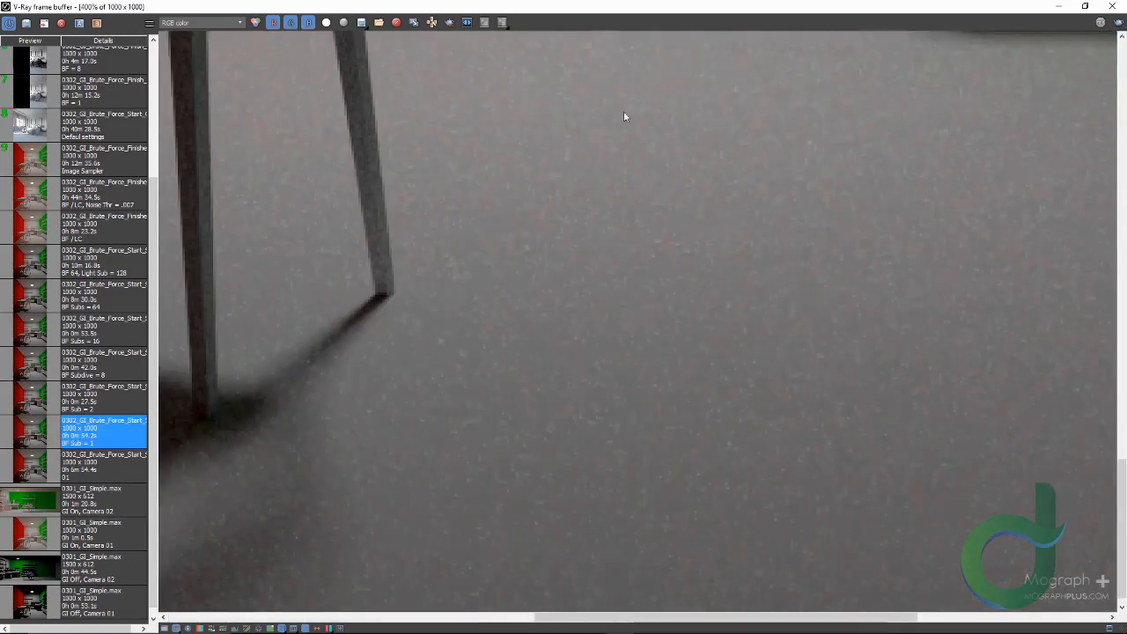
{"action": "scroll", "coordinate": [559, 340], "scroll_direction": "down", "scroll_amount": 4}
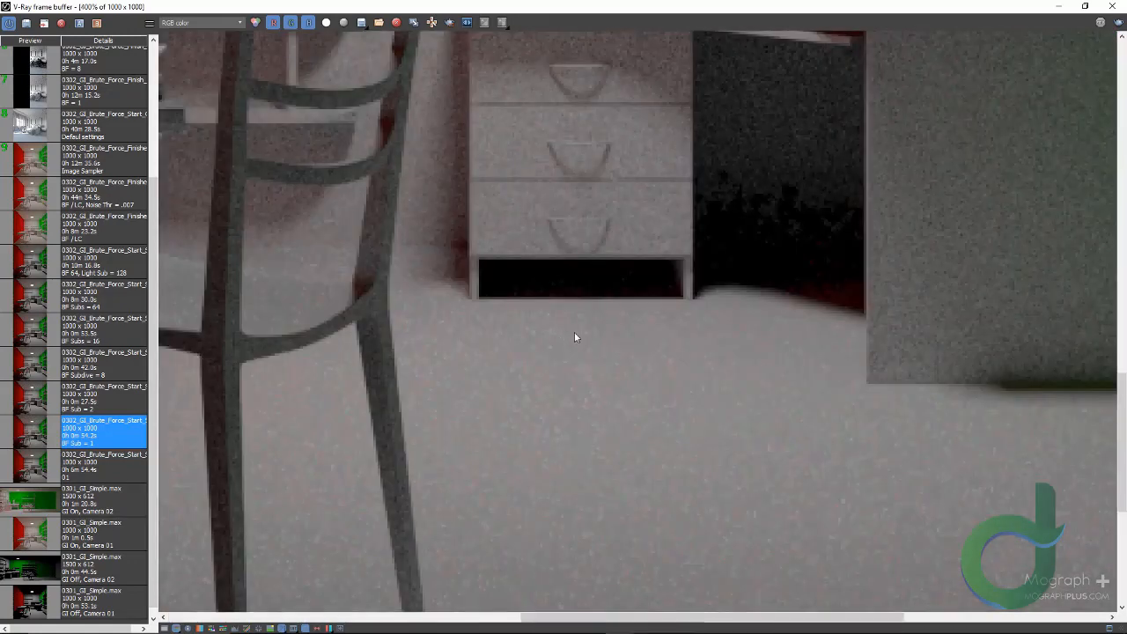
{"action": "scroll", "coordinate": [809, 204], "scroll_direction": "up", "scroll_amount": 4}
{"action": "scroll", "coordinate": [795, 221], "scroll_direction": "down", "scroll_amount": 5}
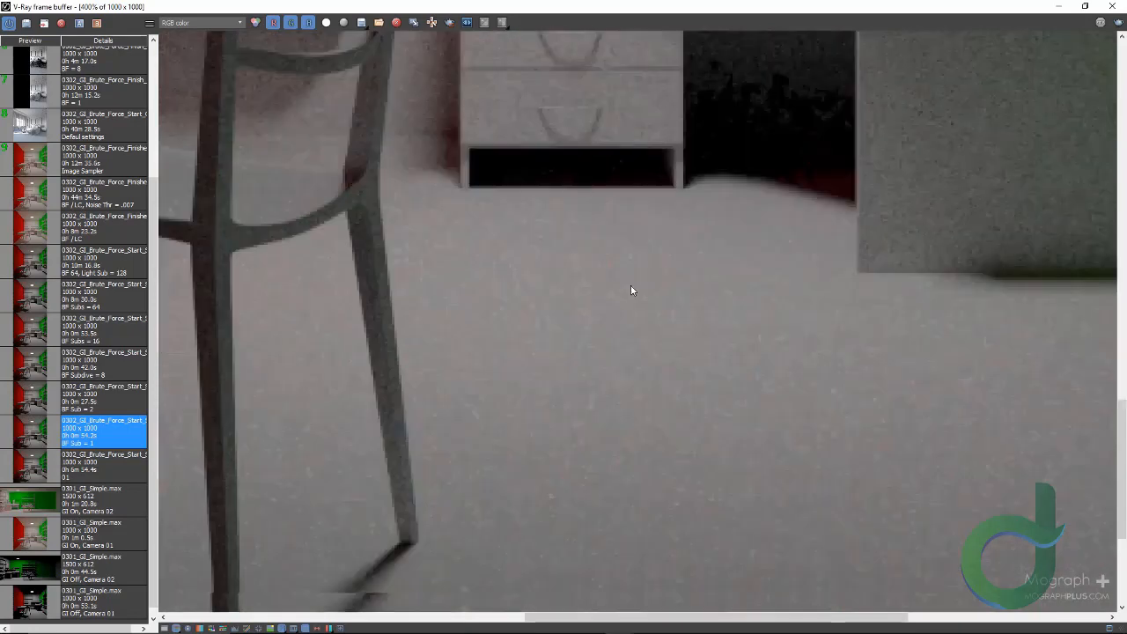
{"action": "scroll", "coordinate": [613, 299], "scroll_direction": "down", "scroll_amount": 2}
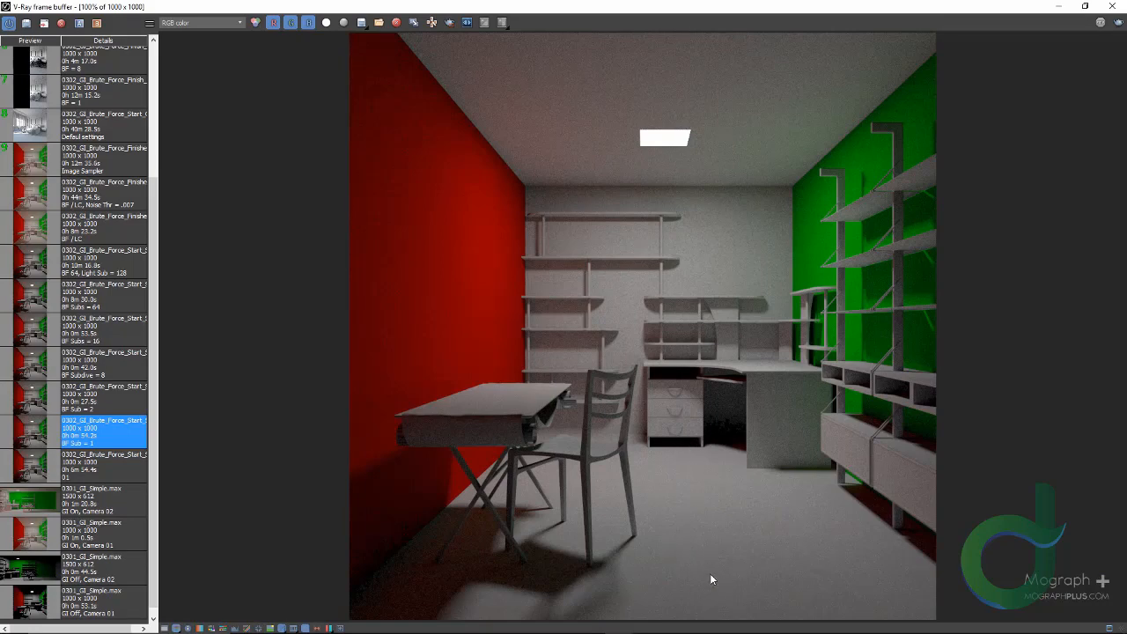
{"action": "scroll", "coordinate": [712, 579], "scroll_direction": "up", "scroll_amount": 2}
{"action": "scroll", "coordinate": [654, 503], "scroll_direction": "up", "scroll_amount": 3}
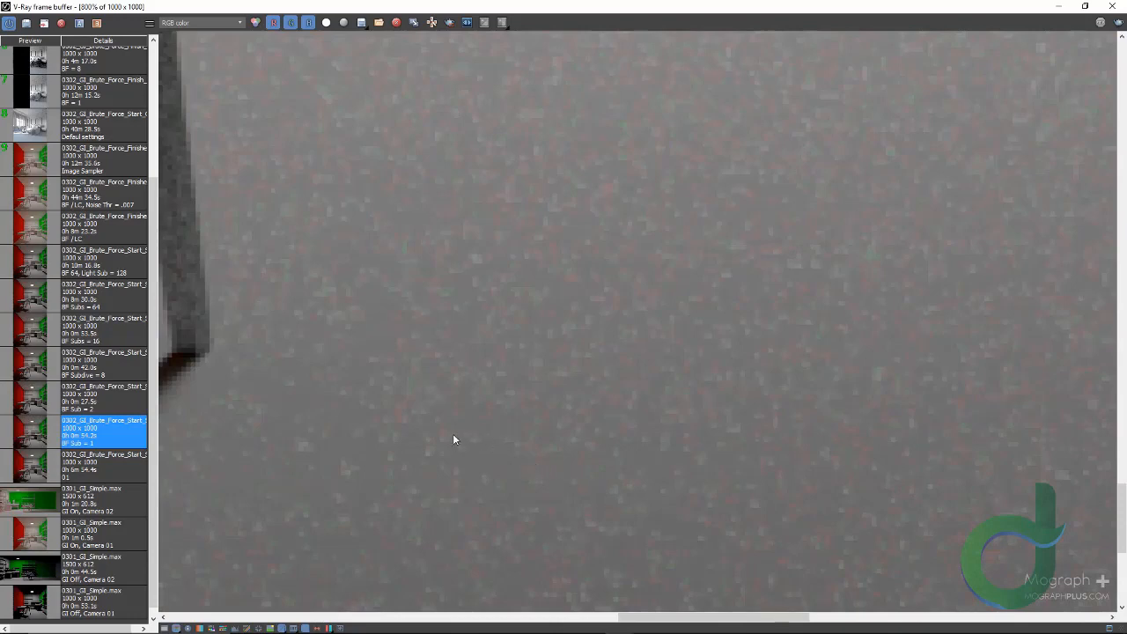
{"action": "scroll", "coordinate": [452, 433], "scroll_direction": "down", "scroll_amount": 5}
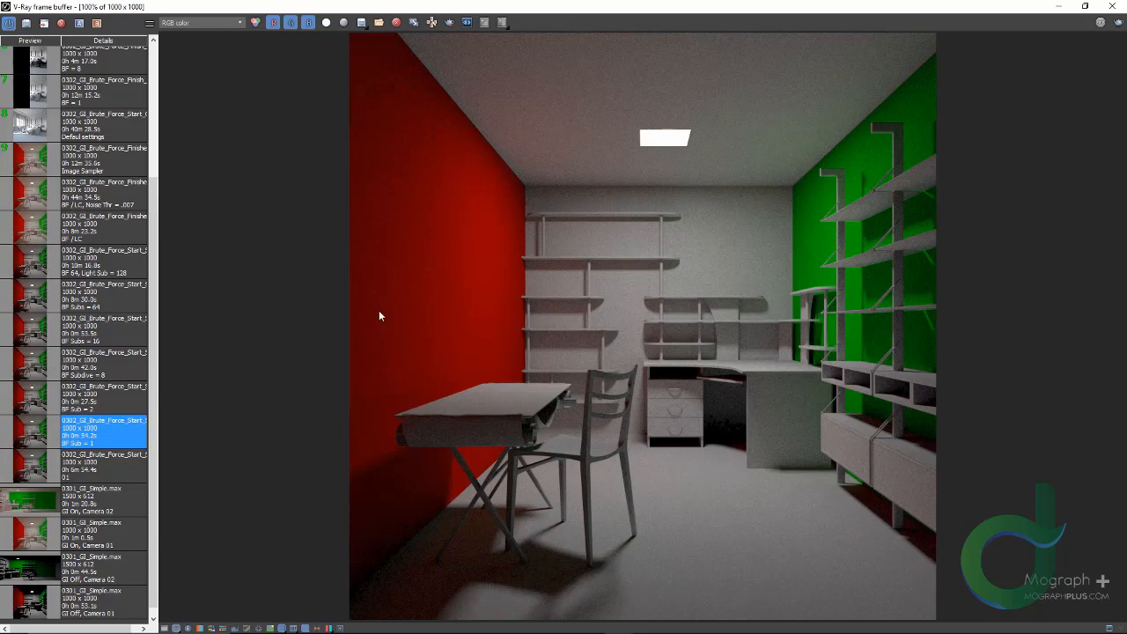
Examine the floor noise around the chair leg and its shadow up close in the "BF Sub = 1" render
{"action": "scroll", "coordinate": [653, 548], "scroll_direction": "up", "scroll_amount": 4}
{"action": "middle_click_drag", "start_coordinate": [653, 548], "coordinate": [625, 341]}
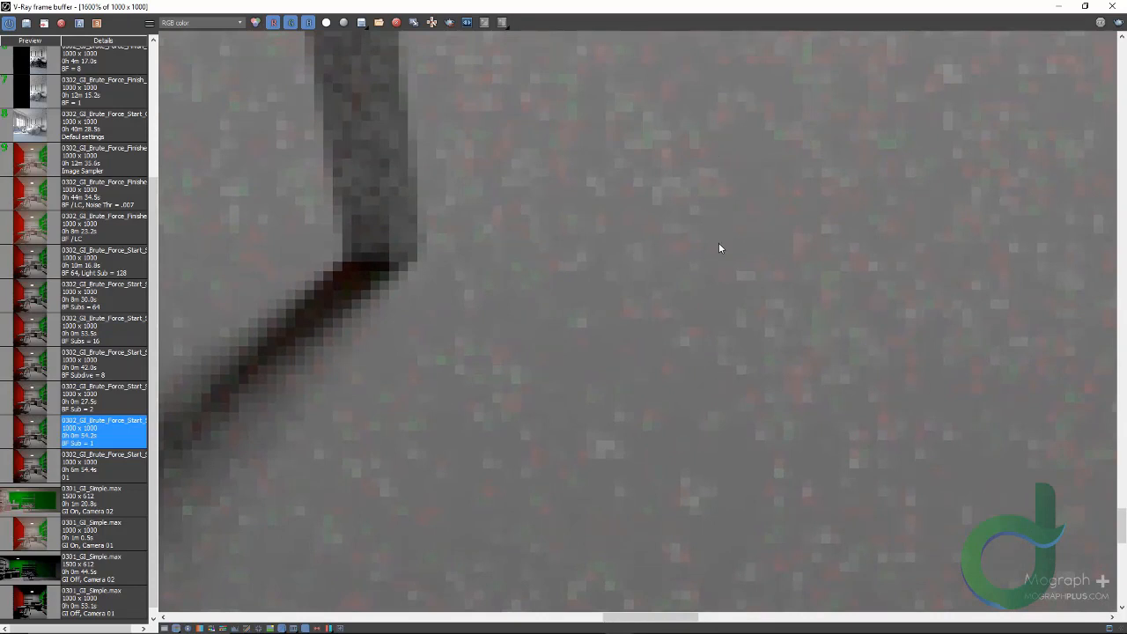
{"action": "scroll", "coordinate": [720, 247], "scroll_direction": "down", "scroll_amount": 1}
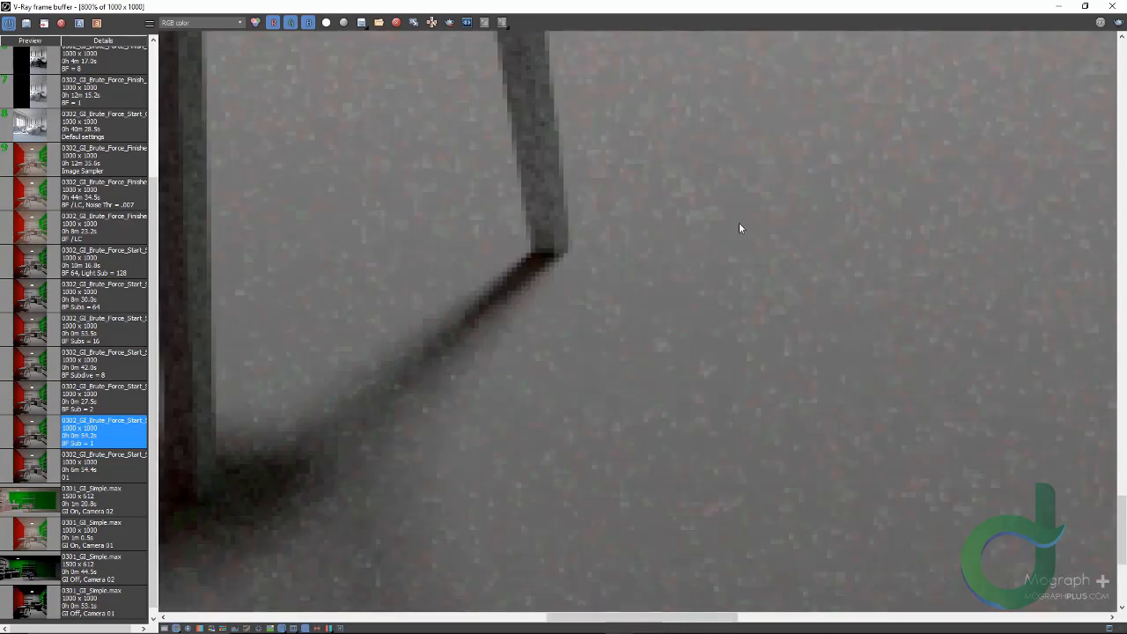
{"action": "scroll", "coordinate": [699, 158], "scroll_direction": "down", "scroll_amount": 3}
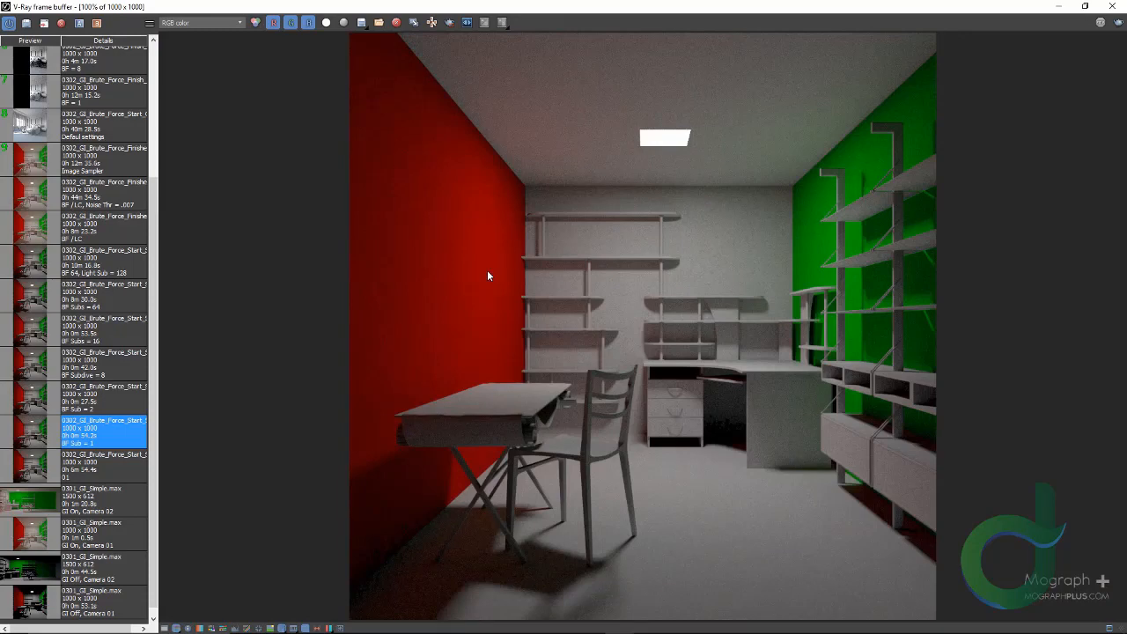
Display the VRayGlobalIllumination channel of the "BF Sub = 1" render, examine the floor noise up close, and return to RGB color
{"action": "left_click", "coordinate": [203, 22]}
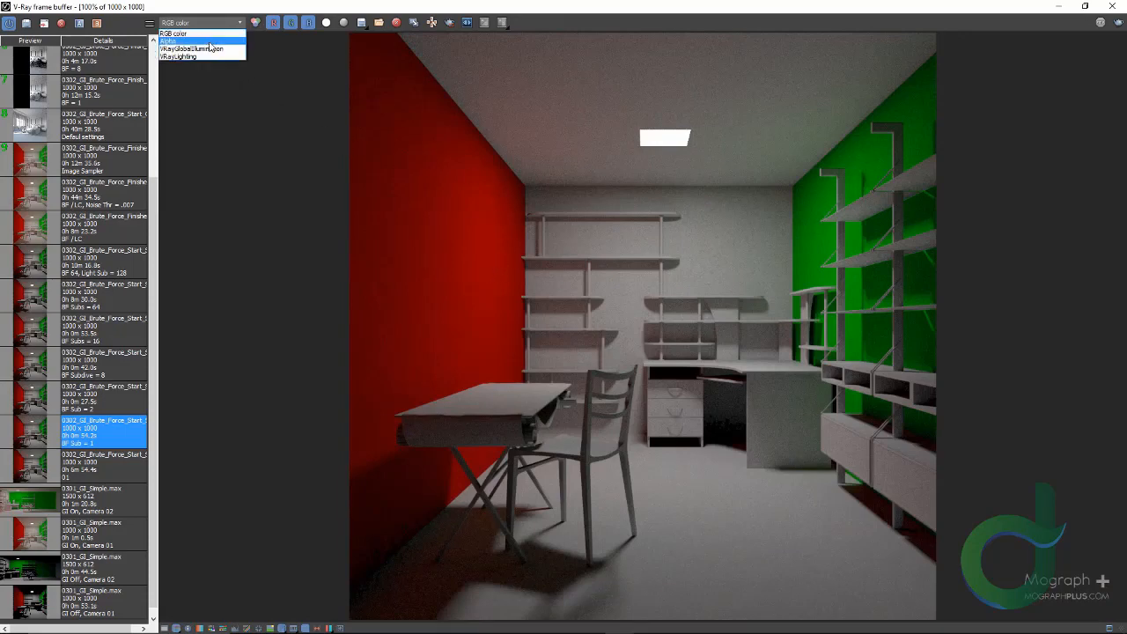
{"action": "left_click", "coordinate": [210, 48]}
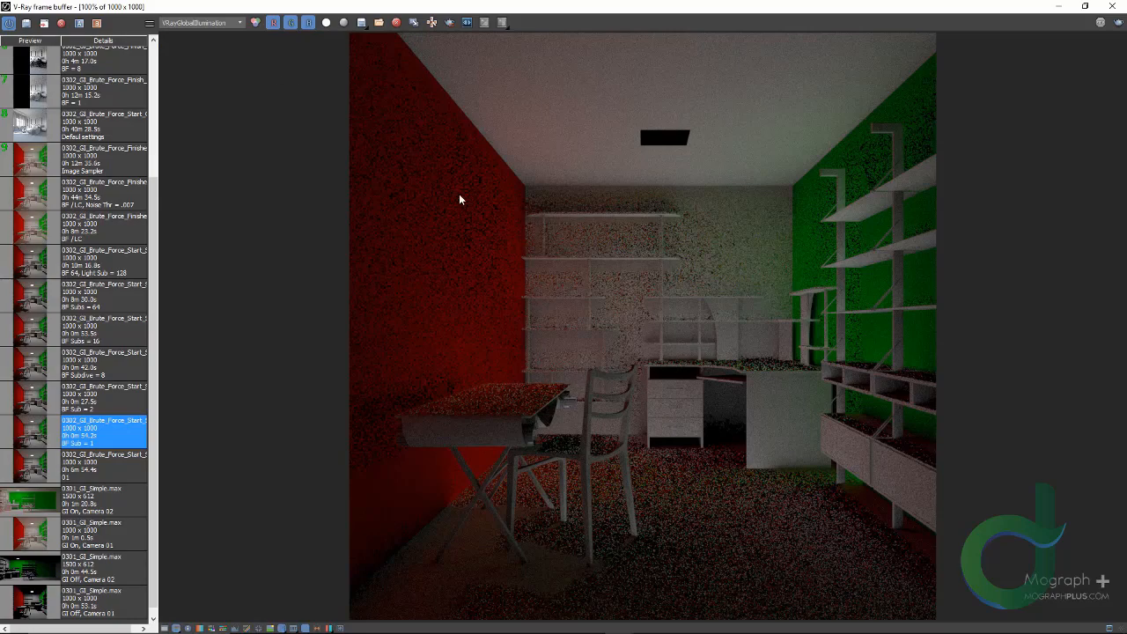
{"action": "scroll", "coordinate": [646, 430], "scroll_direction": "up", "scroll_amount": 3}
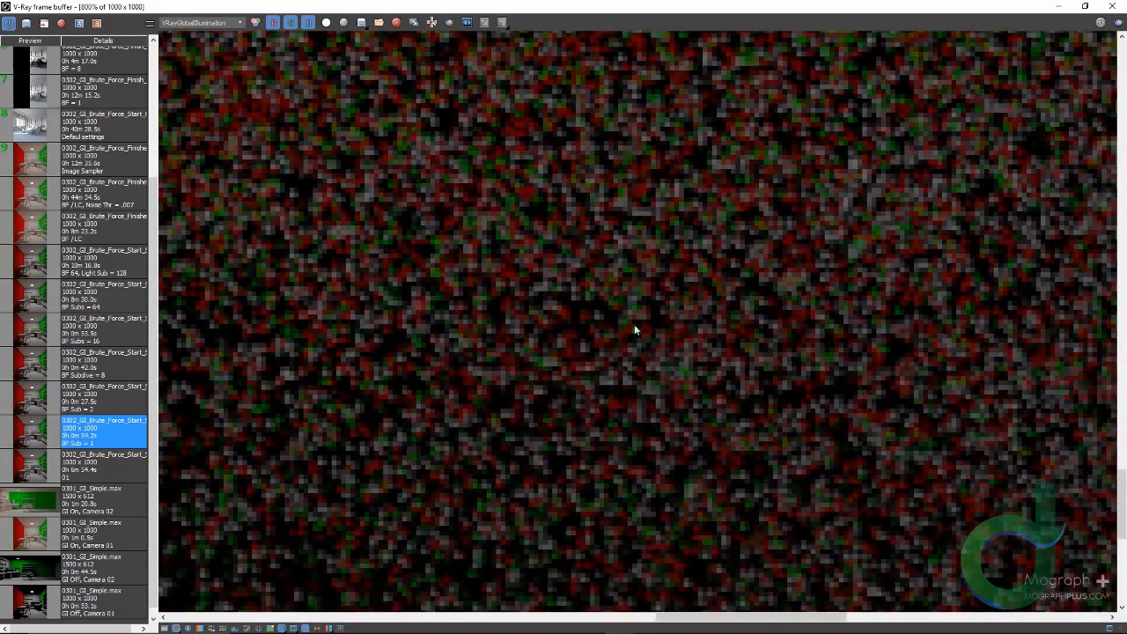
{"action": "scroll", "coordinate": [630, 242], "scroll_direction": "down", "scroll_amount": 3}
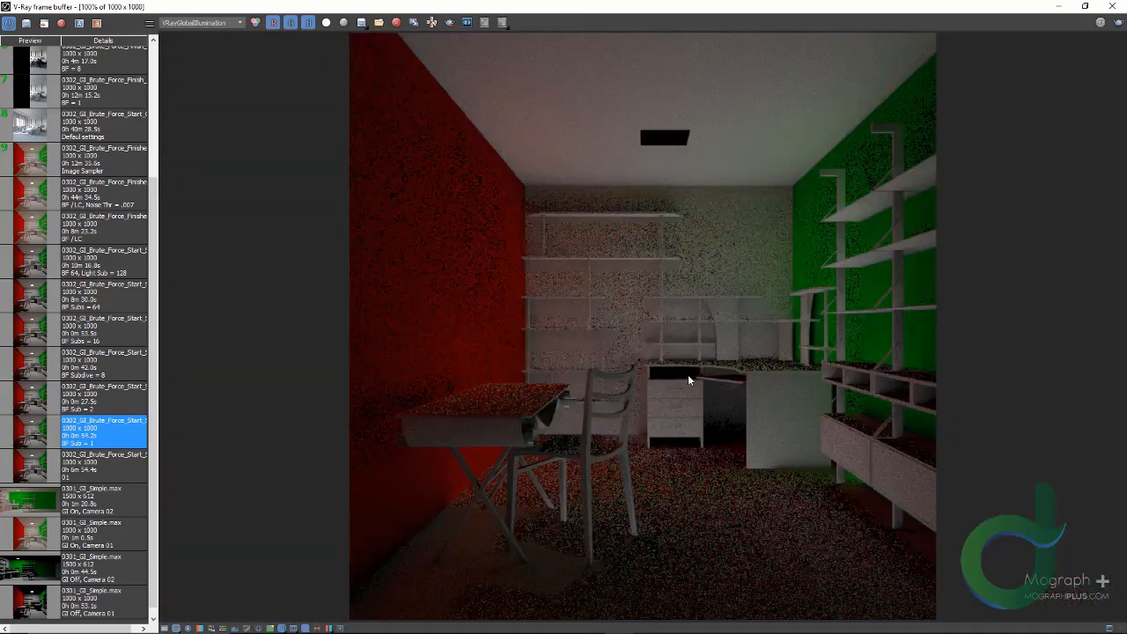
{"action": "scroll", "coordinate": [712, 407], "scroll_direction": "up", "scroll_amount": 2}
{"action": "middle_click_drag", "start_coordinate": [655, 484], "coordinate": [606, 73]}
{"action": "middle_click_drag", "start_coordinate": [700, 330], "coordinate": [580, 69]}
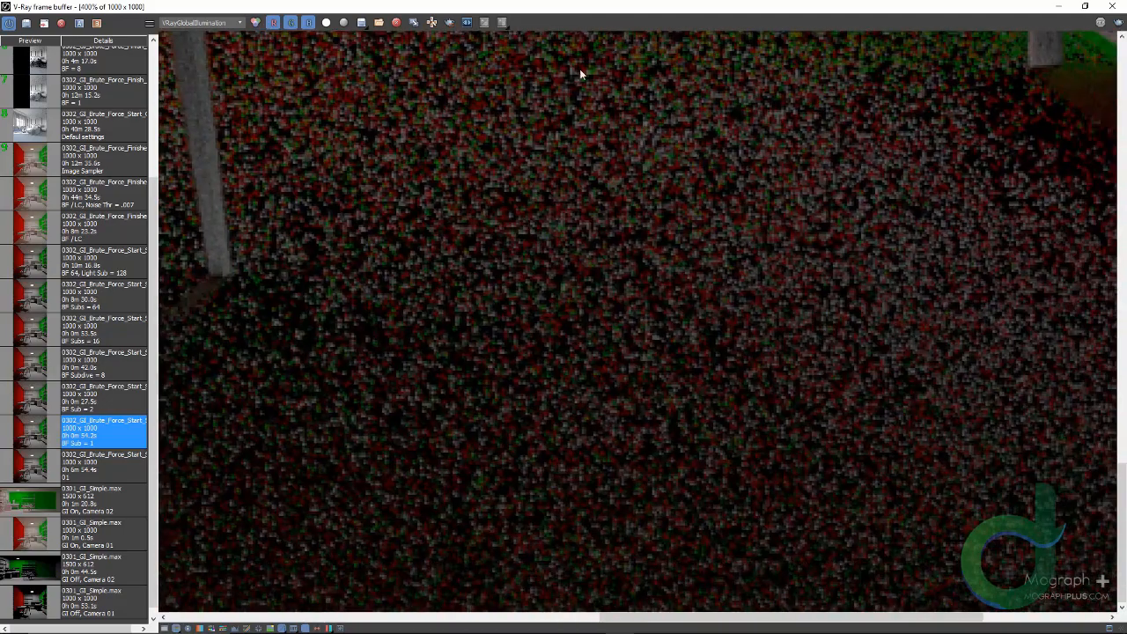
{"action": "scroll", "coordinate": [669, 231], "scroll_direction": "down", "scroll_amount": 1}
{"action": "middle_click_drag", "start_coordinate": [672, 239], "coordinate": [661, 83]}
{"action": "scroll", "coordinate": [688, 209], "scroll_direction": "down", "scroll_amount": 1}
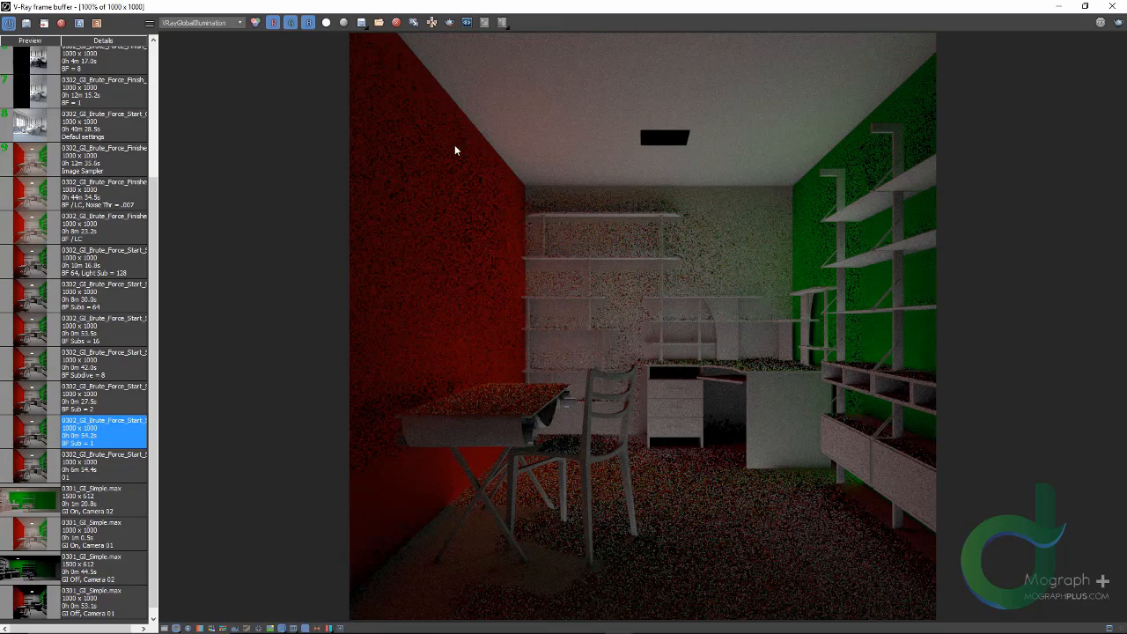
{"action": "left_click", "coordinate": [195, 22]}
{"action": "left_click", "coordinate": [186, 35]}
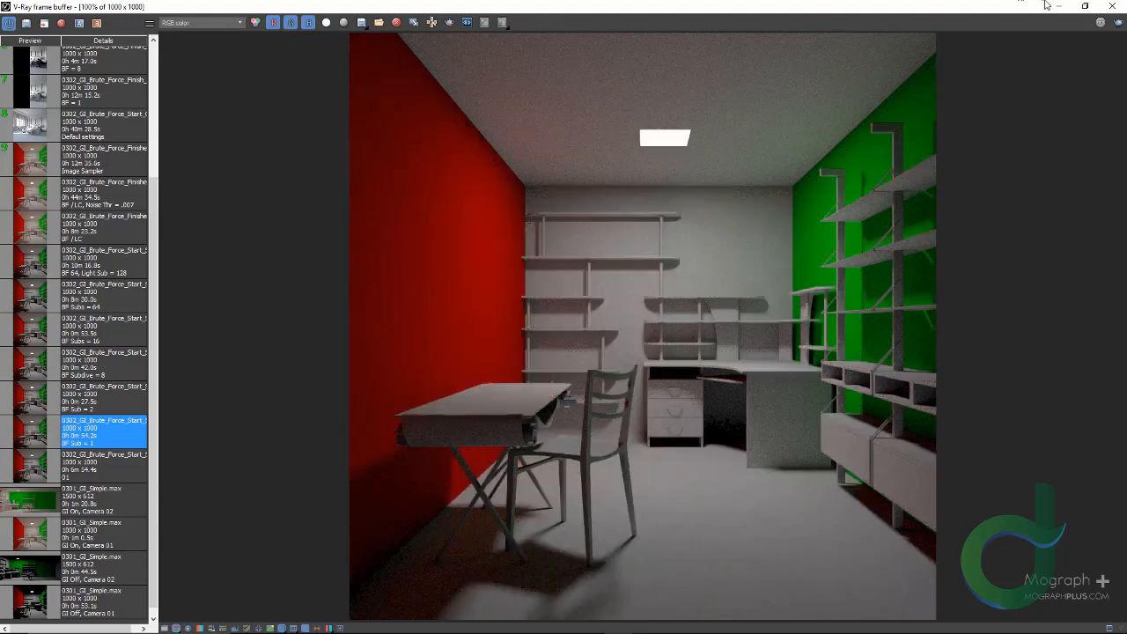
Close the frame buffer and set the Brute force GI subdivs to 2
{"action": "left_click", "coordinate": [1113, 6]}
{"action": "left_click", "coordinate": [394, 275]}
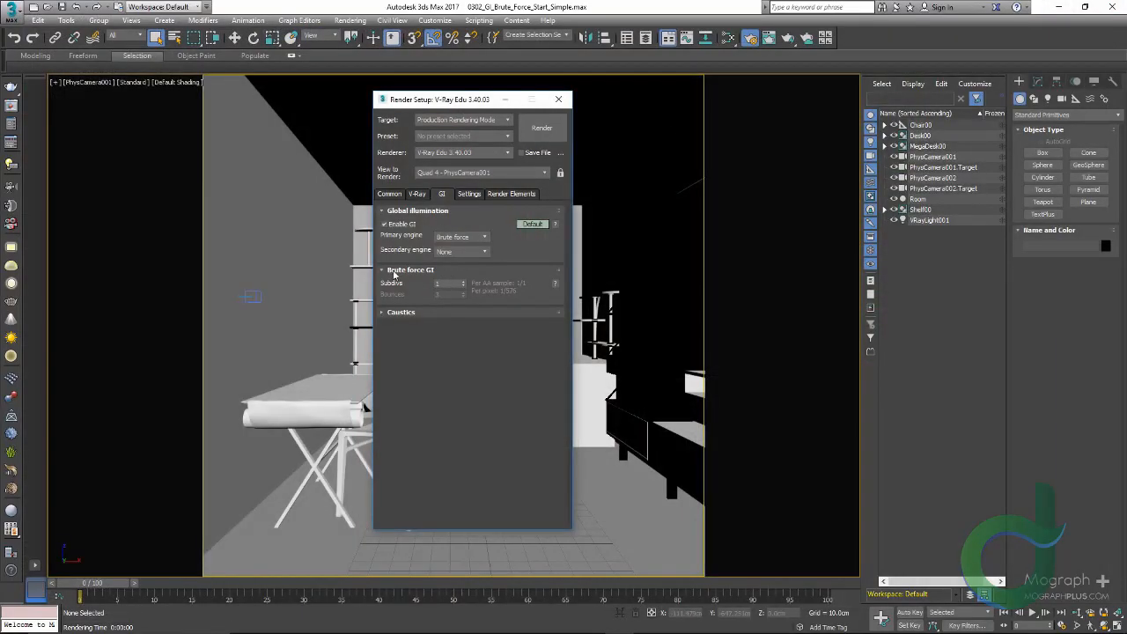
{"action": "left_click_drag", "start_coordinate": [443, 284], "coordinate": [393, 284]}
{"action": "type", "text": "2"}
{"action": "key", "text": "Return"}
Load the saved "BF Sub = 2" render in the frame buffer and compare its noise with the "BF Sub = 1" render
{"action": "left_click", "coordinate": [12, 106]}
{"action": "left_click", "coordinate": [29, 403]}
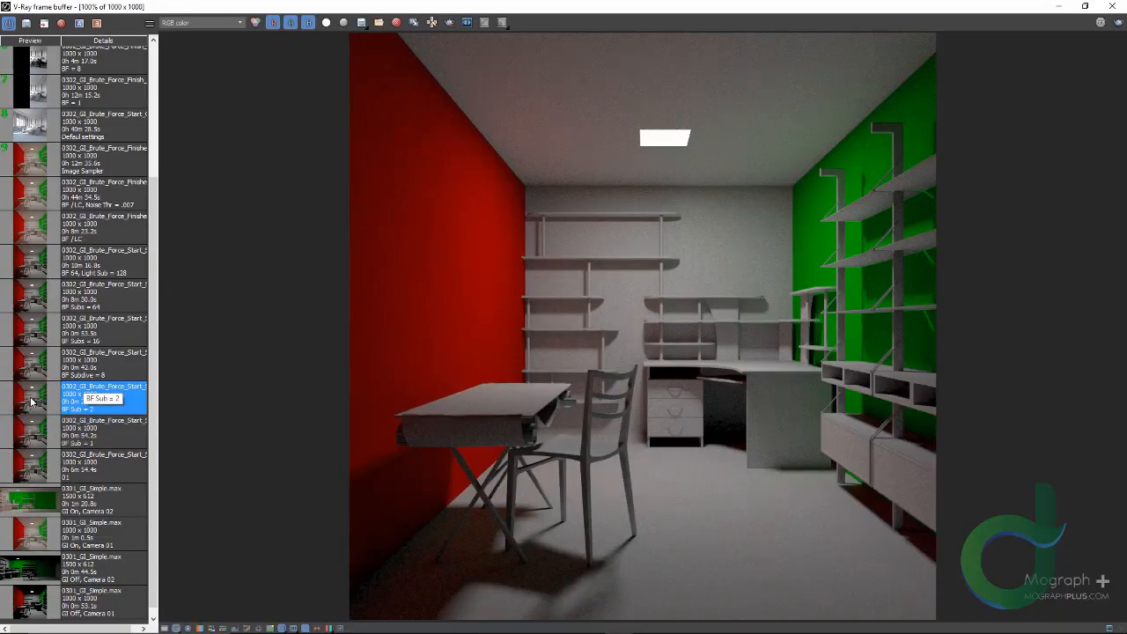
{"action": "scroll", "coordinate": [604, 398], "scroll_direction": "up", "scroll_amount": 1}
{"action": "scroll", "coordinate": [662, 459], "scroll_direction": "down", "scroll_amount": 1}
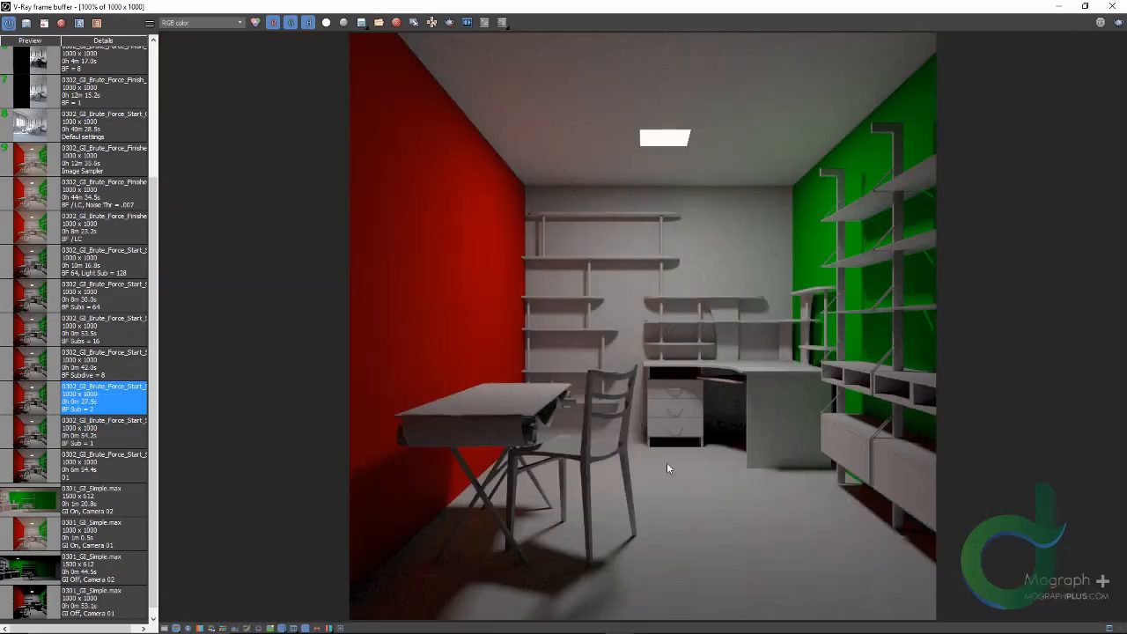
{"action": "scroll", "coordinate": [702, 544], "scroll_direction": "up", "scroll_amount": 2}
{"action": "scroll", "coordinate": [701, 541], "scroll_direction": "down", "scroll_amount": 2}
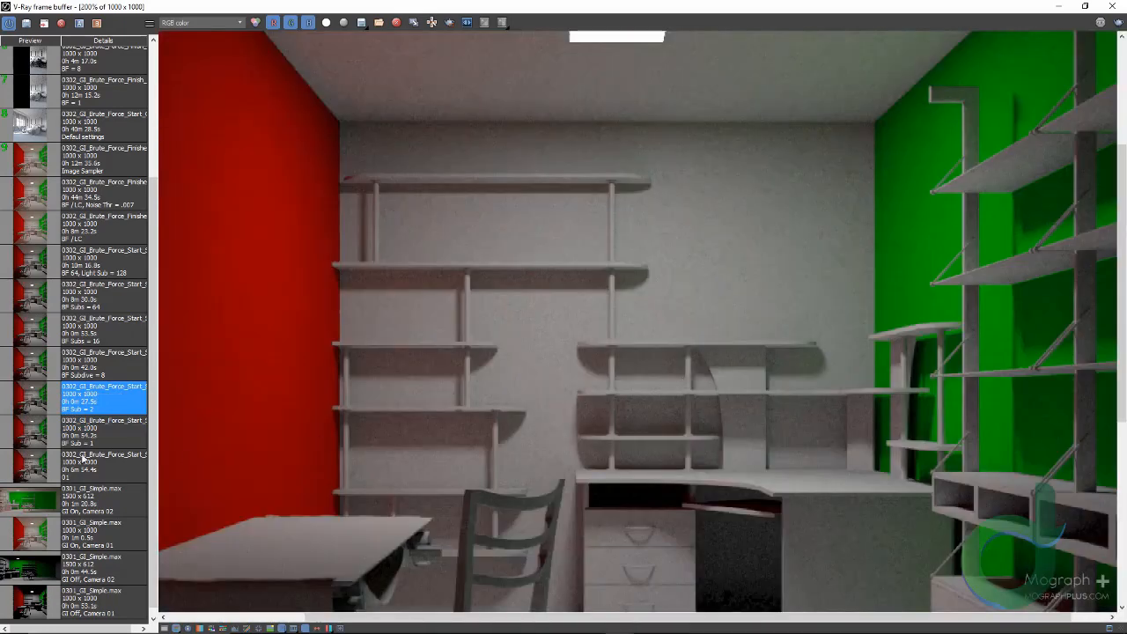
{"action": "scroll", "coordinate": [547, 436], "scroll_direction": "down", "scroll_amount": 1}
{"action": "left_click", "coordinate": [36, 432]}
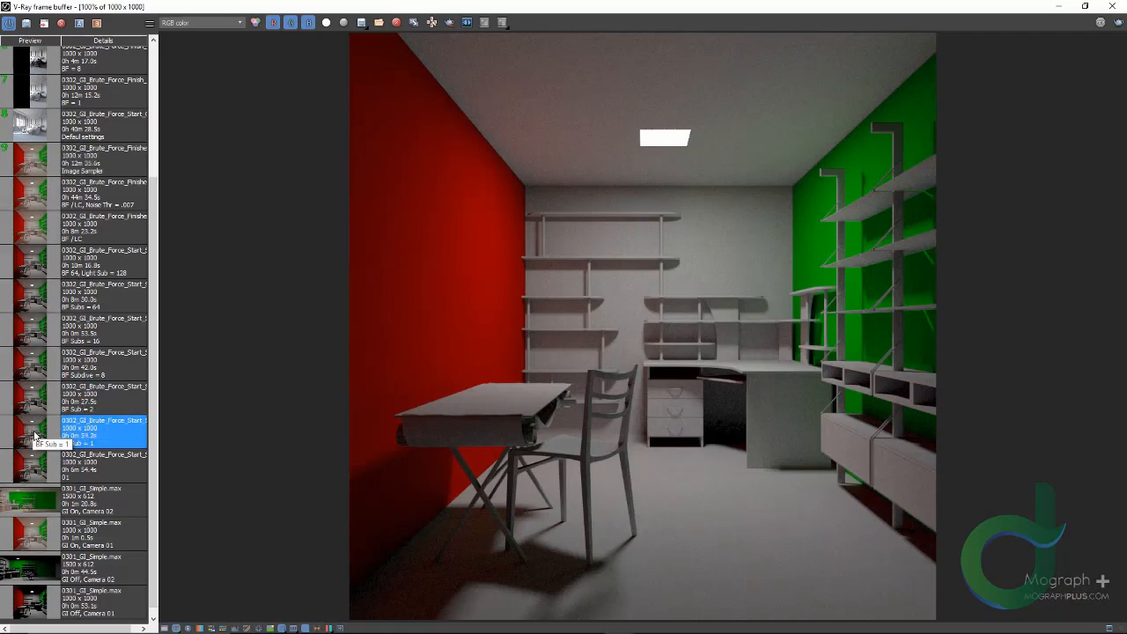
{"action": "left_click", "coordinate": [39, 400]}
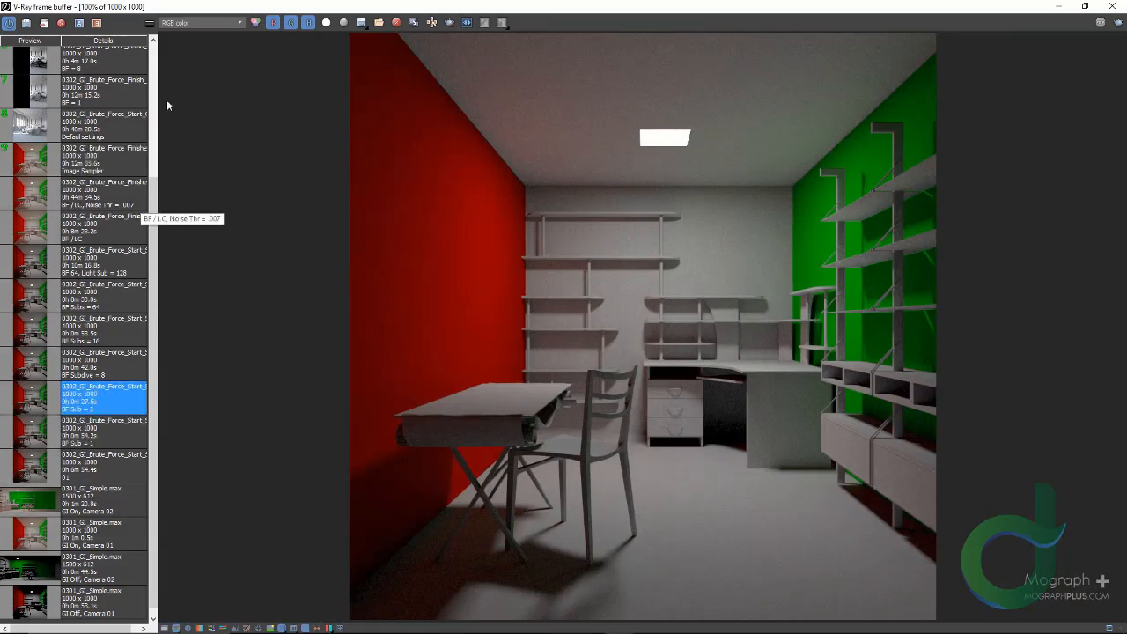
Compare the floor noise of the "BF Sub = 1" and "BF Sub = 2" renders up close in the VRayGlobalIllumination channel
{"action": "left_click", "coordinate": [195, 23]}
{"action": "left_click", "coordinate": [199, 50]}
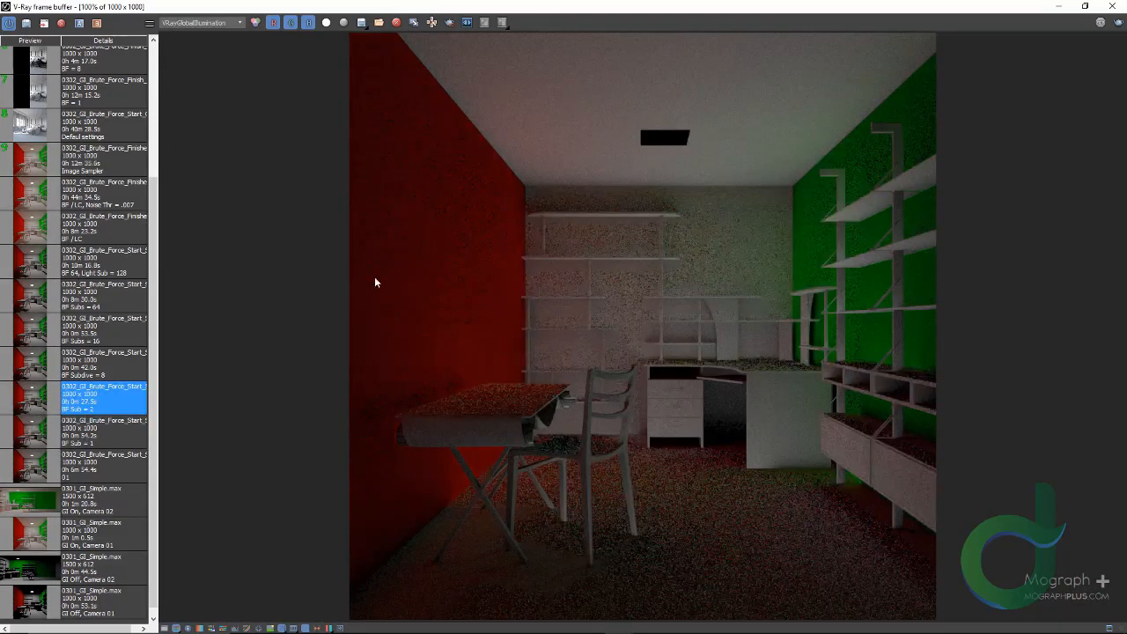
{"action": "left_click", "coordinate": [39, 432]}
{"action": "scroll", "coordinate": [620, 544], "scroll_direction": "up", "scroll_amount": 3}
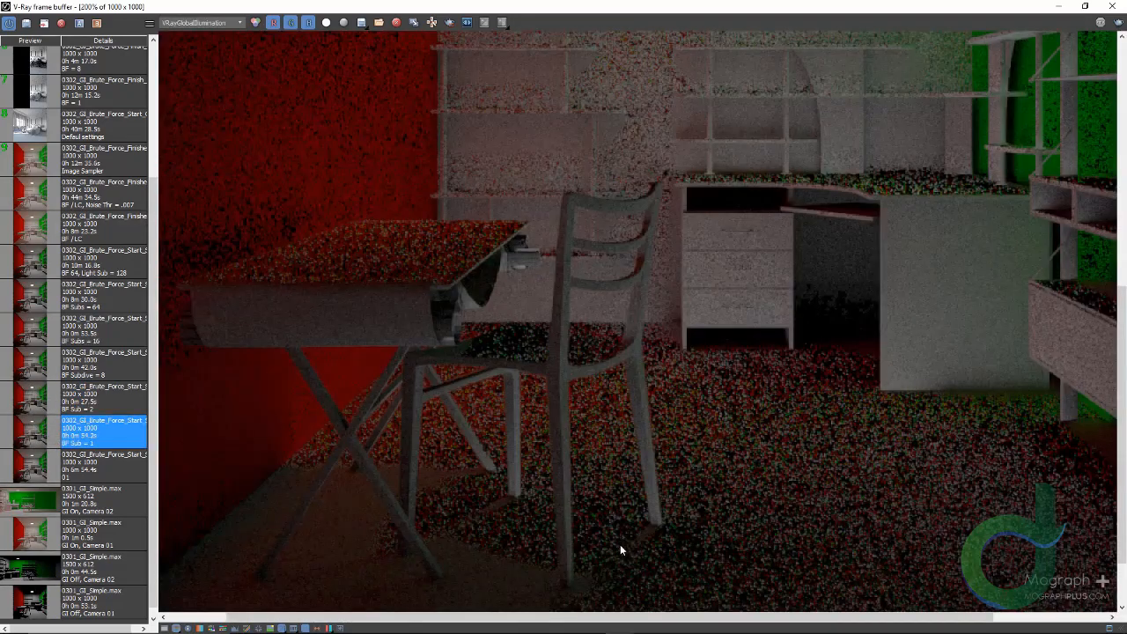
{"action": "middle_click_drag", "start_coordinate": [693, 508], "coordinate": [531, 464]}
{"action": "left_click", "coordinate": [29, 403]}
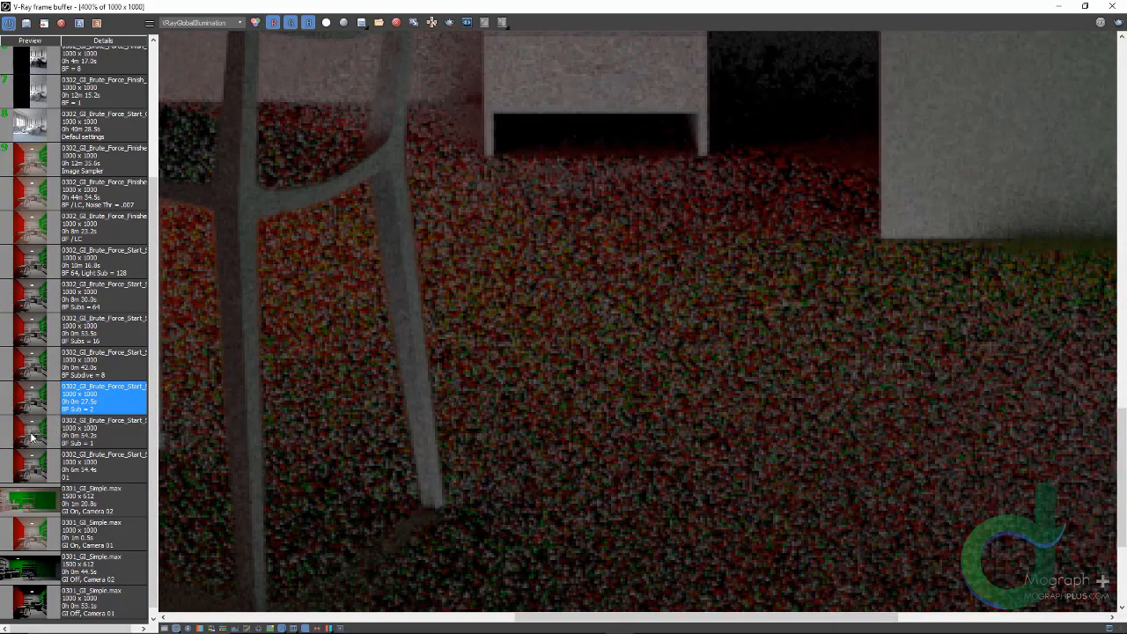
{"action": "left_click", "coordinate": [31, 420]}
{"action": "left_click", "coordinate": [31, 405]}
{"action": "left_click", "coordinate": [31, 437]}
{"action": "left_click", "coordinate": [31, 403]}
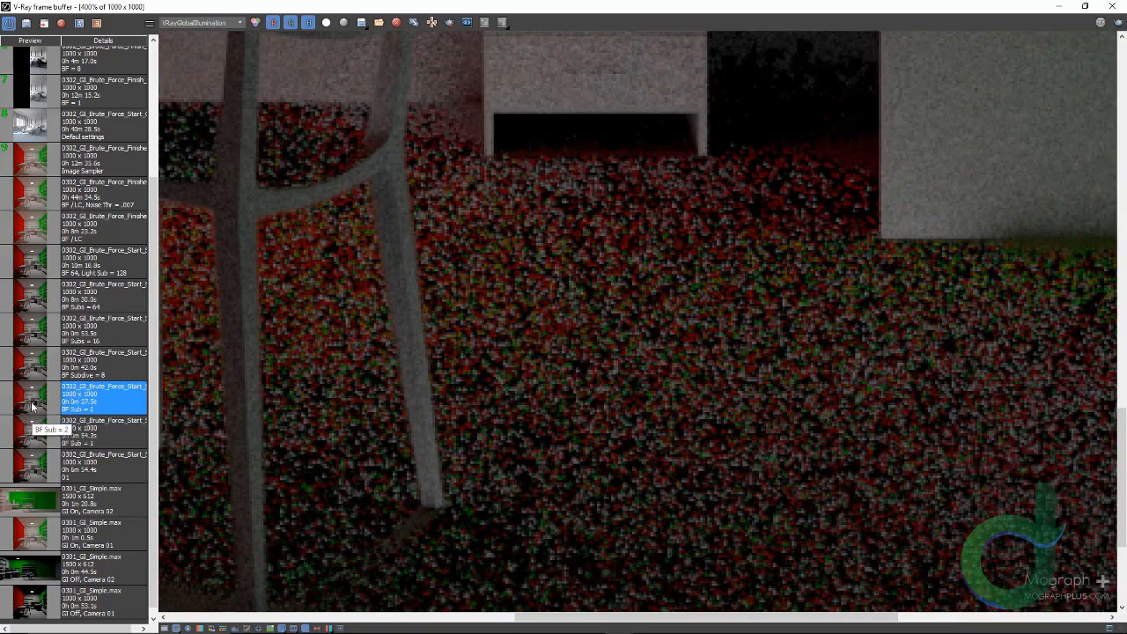
Load the saved "BF Subdive = 8" render and compare its RGB color and VRayGlobalIllumination channels in the maximized frame buffer
{"action": "left_click_drag", "start_coordinate": [405, 7], "coordinate": [668, 95]}
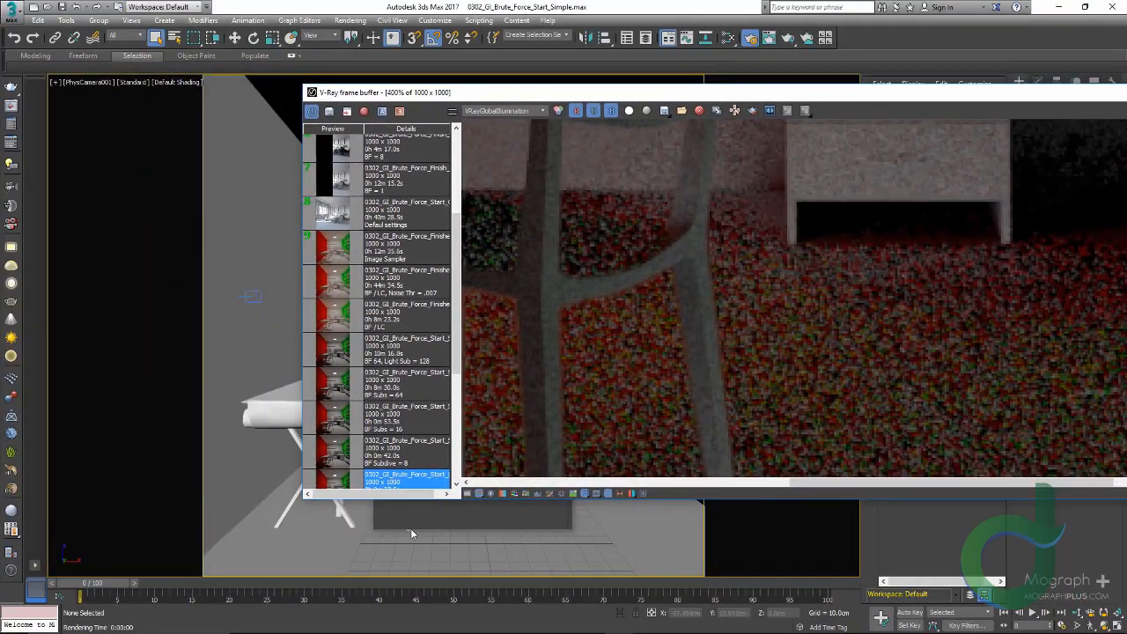
{"action": "left_click", "coordinate": [340, 456]}
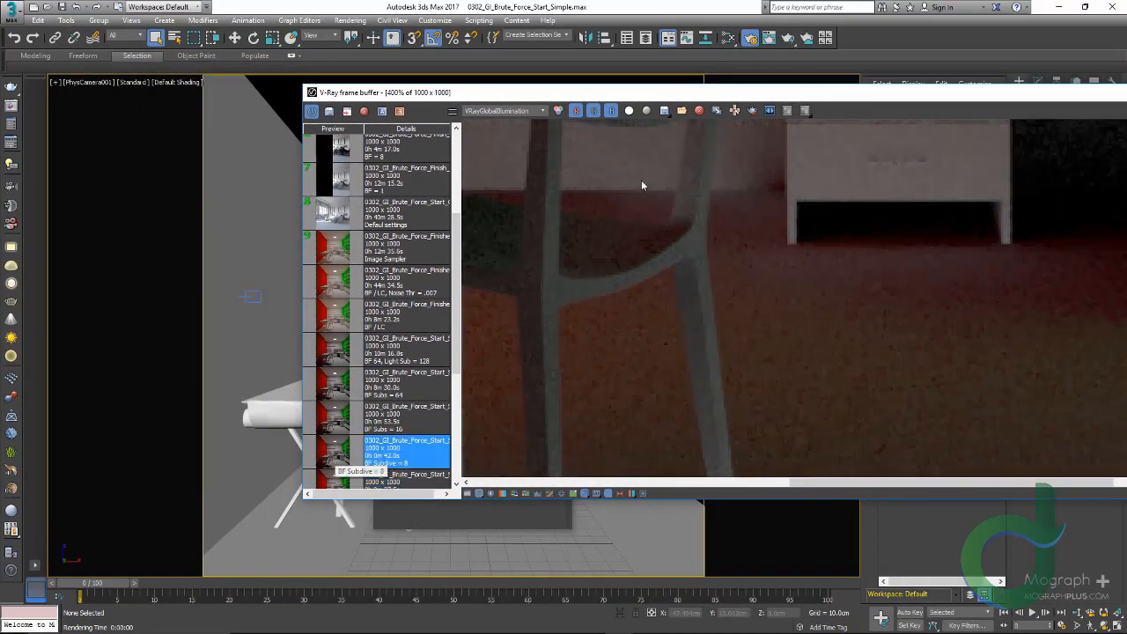
{"action": "double_click", "coordinate": [686, 89]}
{"action": "double_click", "coordinate": [633, 249]}
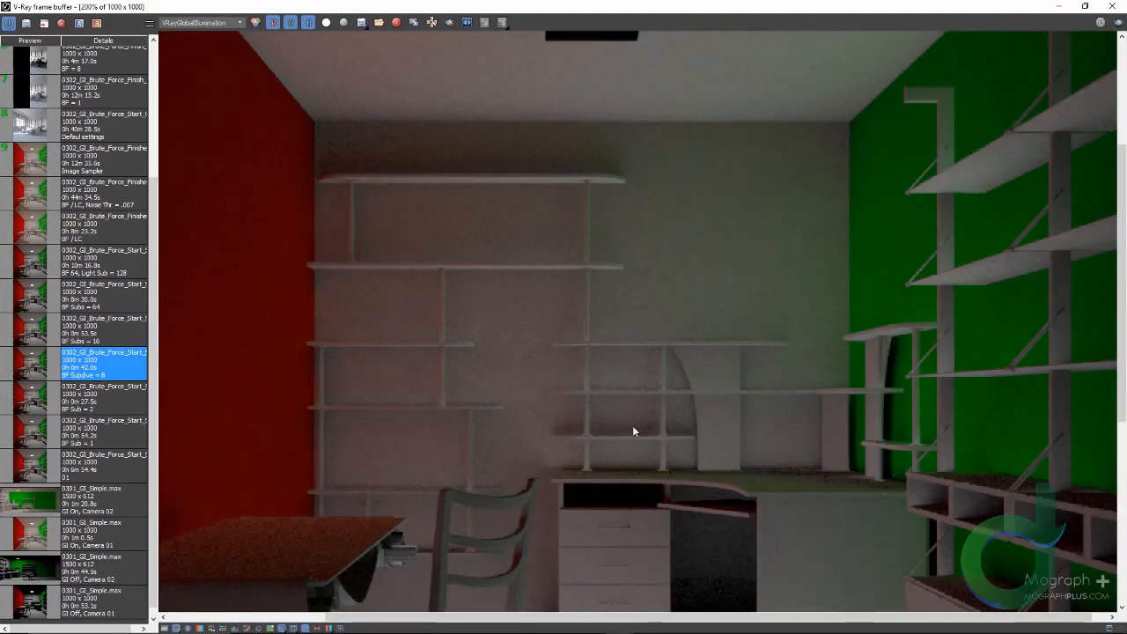
{"action": "left_click", "coordinate": [213, 23]}
{"action": "left_click", "coordinate": [201, 34]}
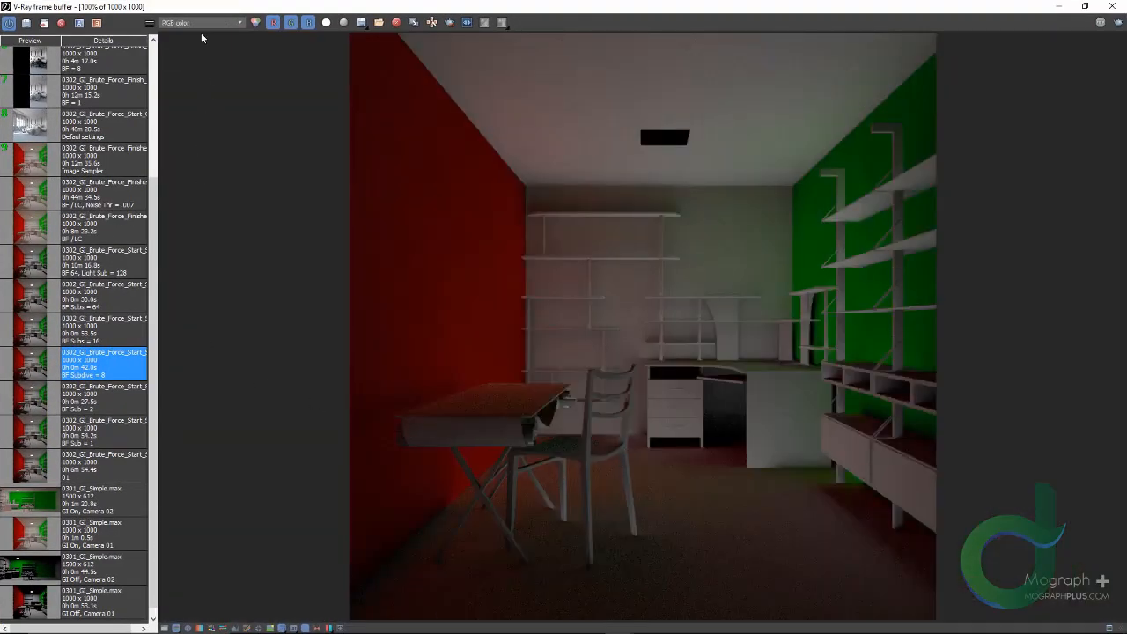
{"action": "left_click", "coordinate": [205, 24]}
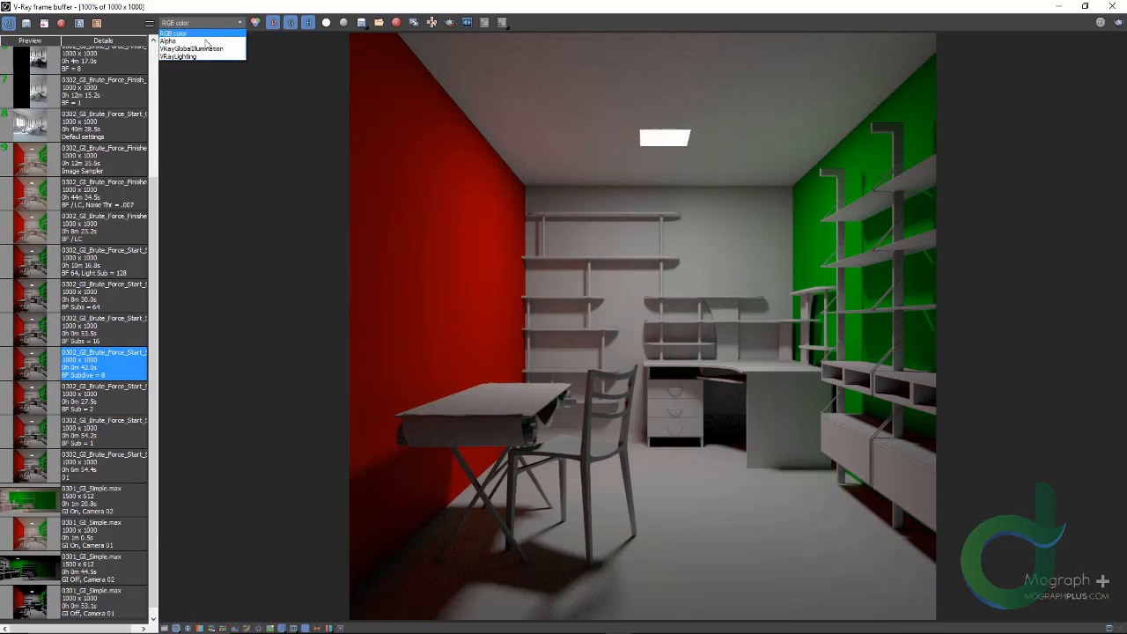
{"action": "left_click", "coordinate": [206, 32]}
{"action": "left_click", "coordinate": [206, 24]}
{"action": "left_click", "coordinate": [207, 50]}
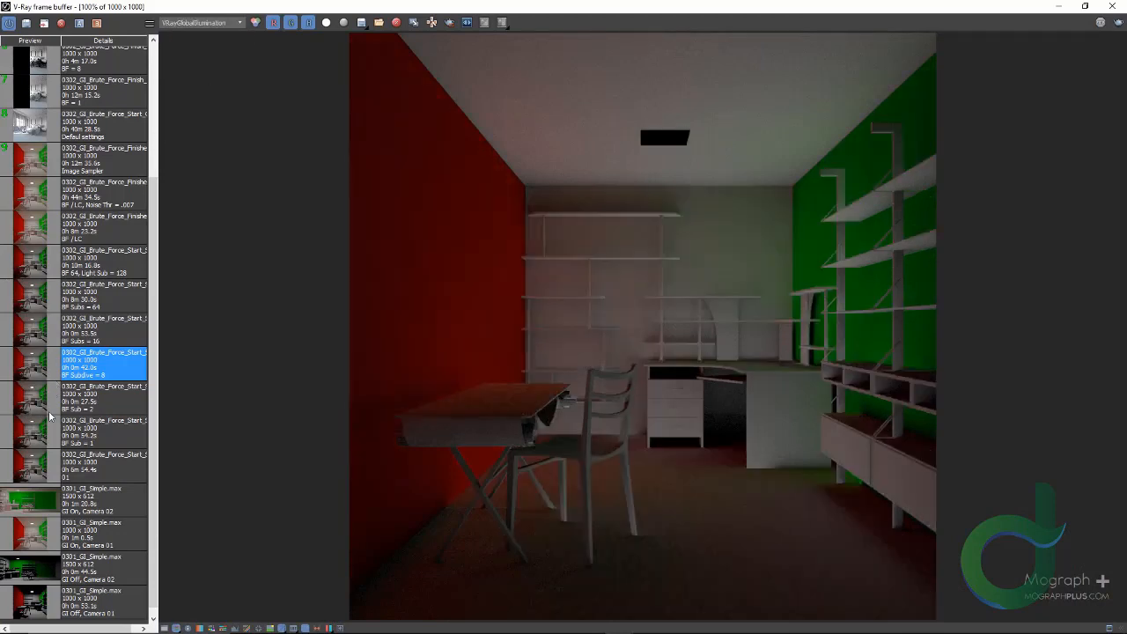
Compare the global illumination noise of the "BF Sub = 2" and "BF Subdive = 8" renders and return to RGB color
{"action": "double_click", "coordinate": [33, 398]}
{"action": "double_click", "coordinate": [32, 364]}
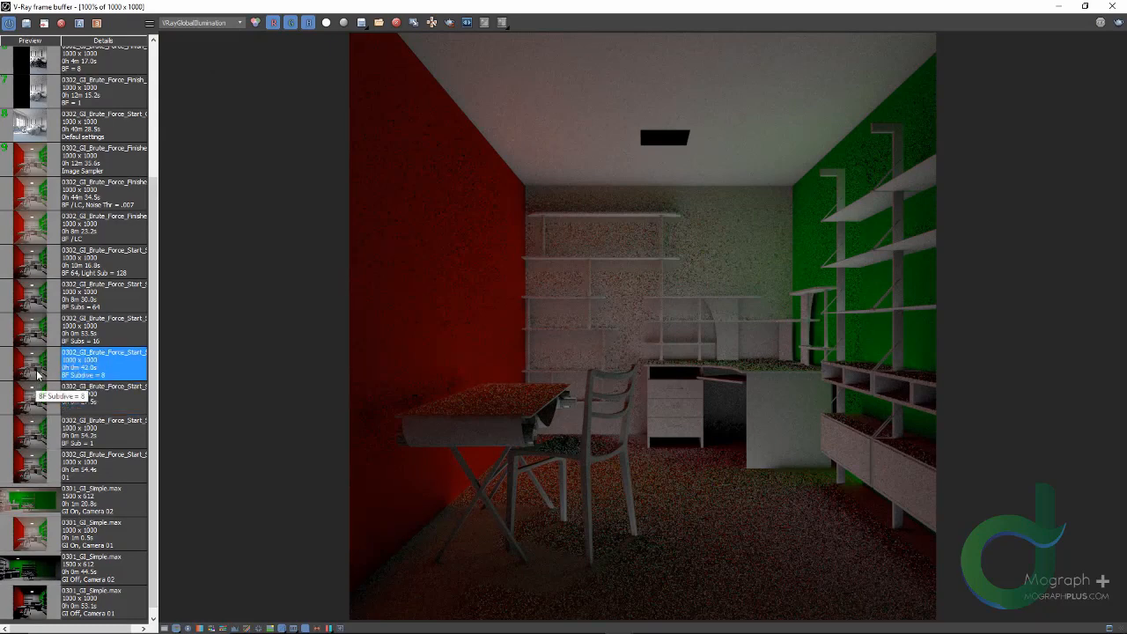
{"action": "left_click", "coordinate": [196, 23]}
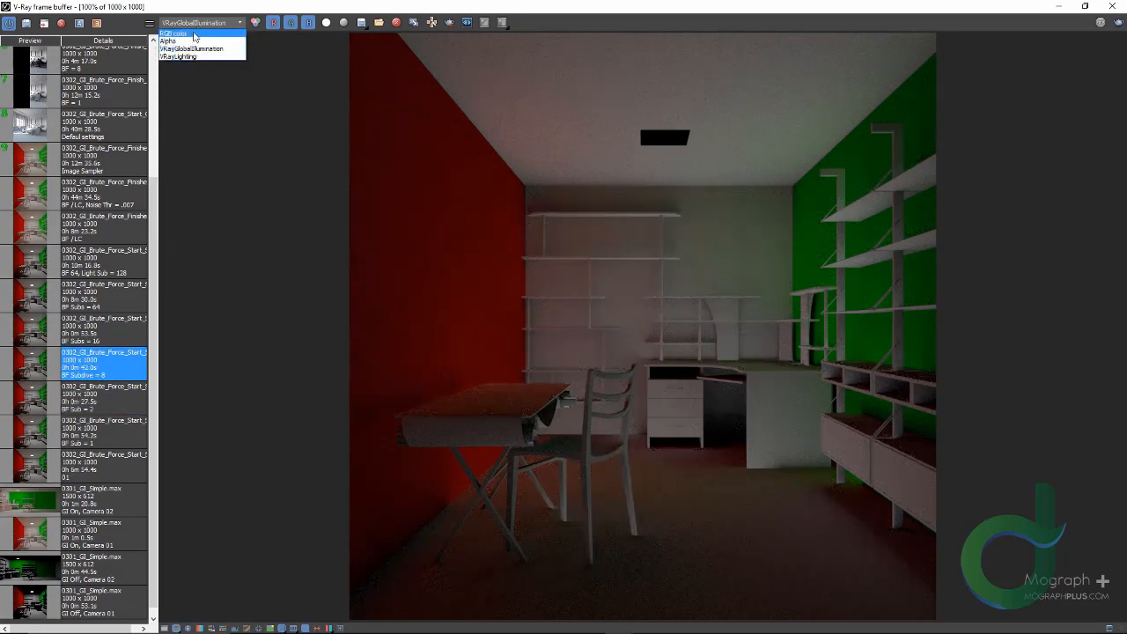
{"action": "left_click", "coordinate": [196, 34]}
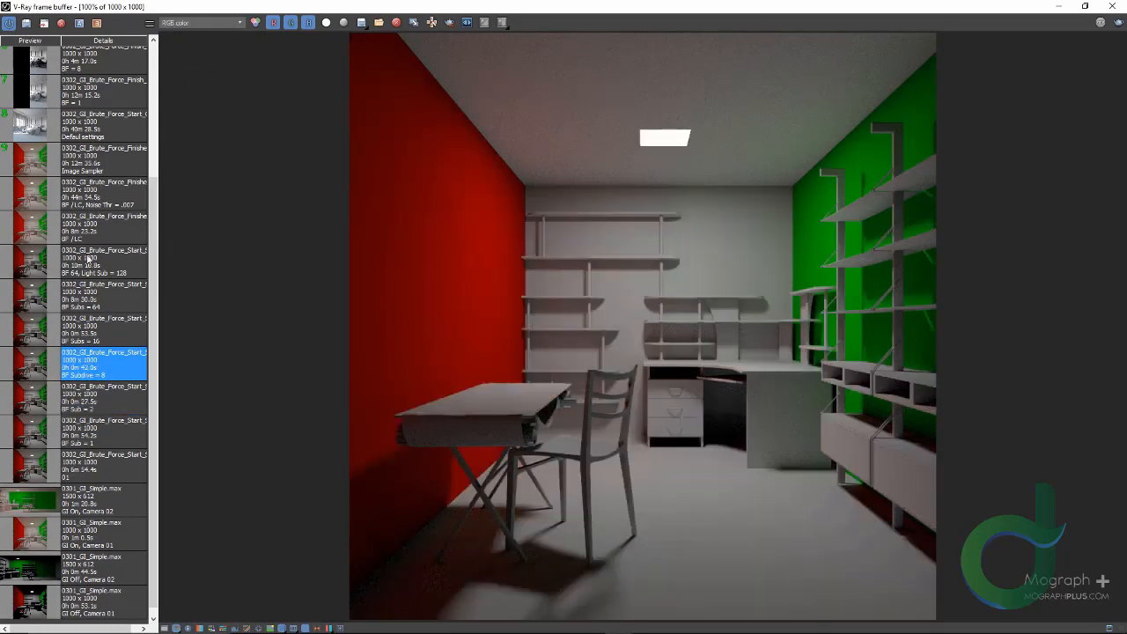
Load the saved "BF Subs = 16" render and examine the shadows under the desk and chair up close
{"action": "double_click", "coordinate": [38, 343]}
{"action": "scroll", "coordinate": [570, 560], "scroll_direction": "up", "scroll_amount": 2}
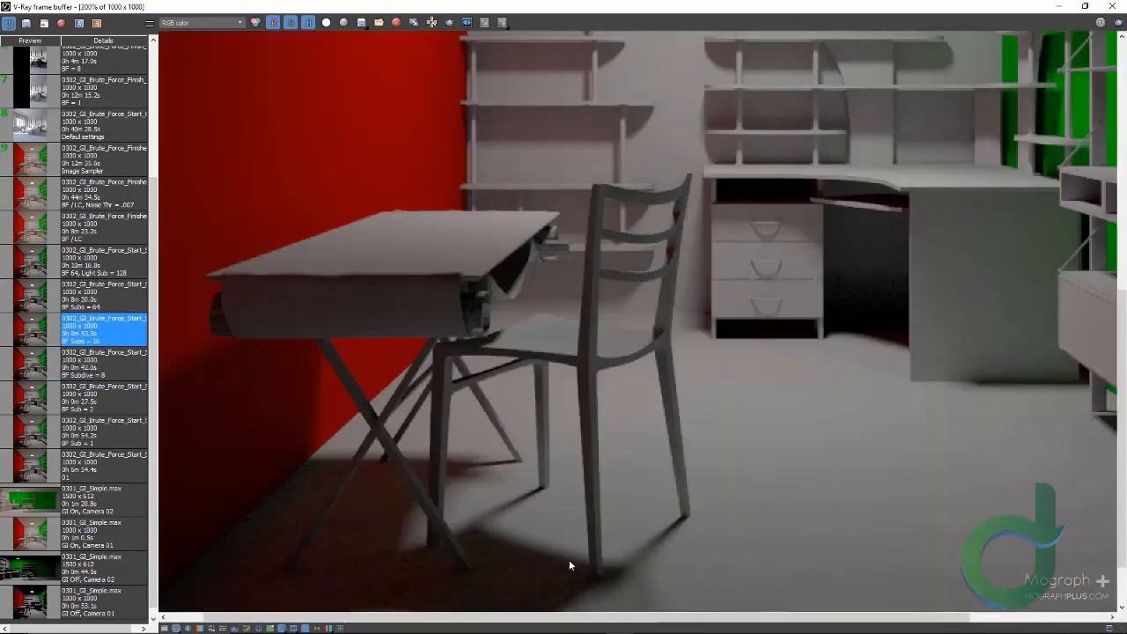
{"action": "scroll", "coordinate": [564, 379], "scroll_direction": "up", "scroll_amount": 3}
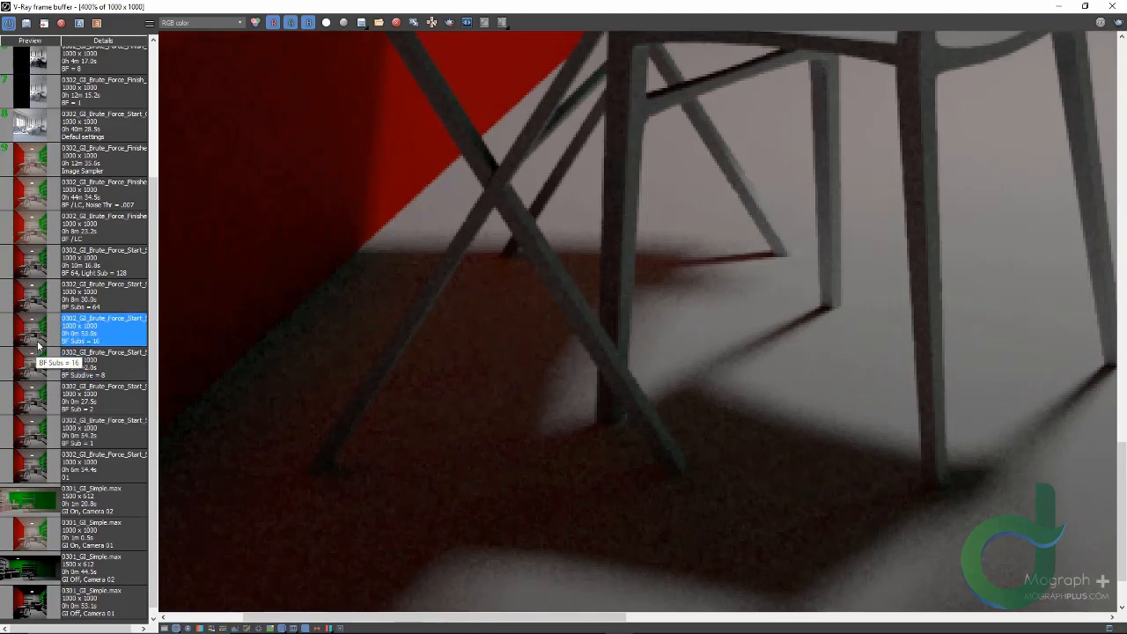
{"action": "scroll", "coordinate": [346, 351], "scroll_direction": "down", "scroll_amount": 2}
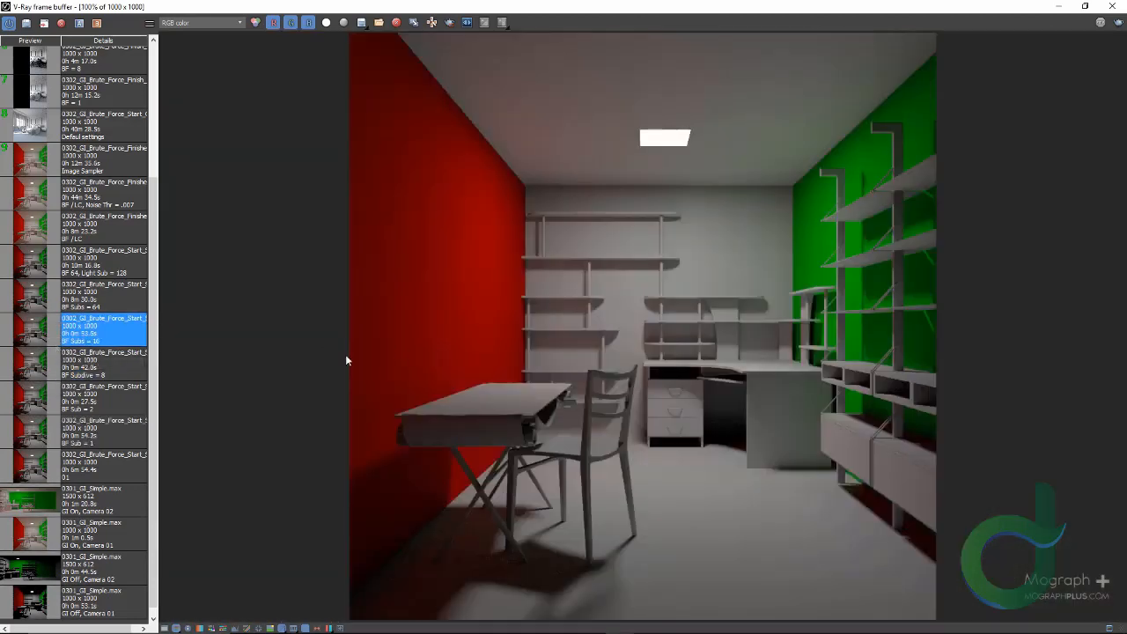
Load the saved "BF Subs = 64" render and examine the noise in the floor shadows under the desk and chair
{"action": "left_click", "coordinate": [36, 305]}
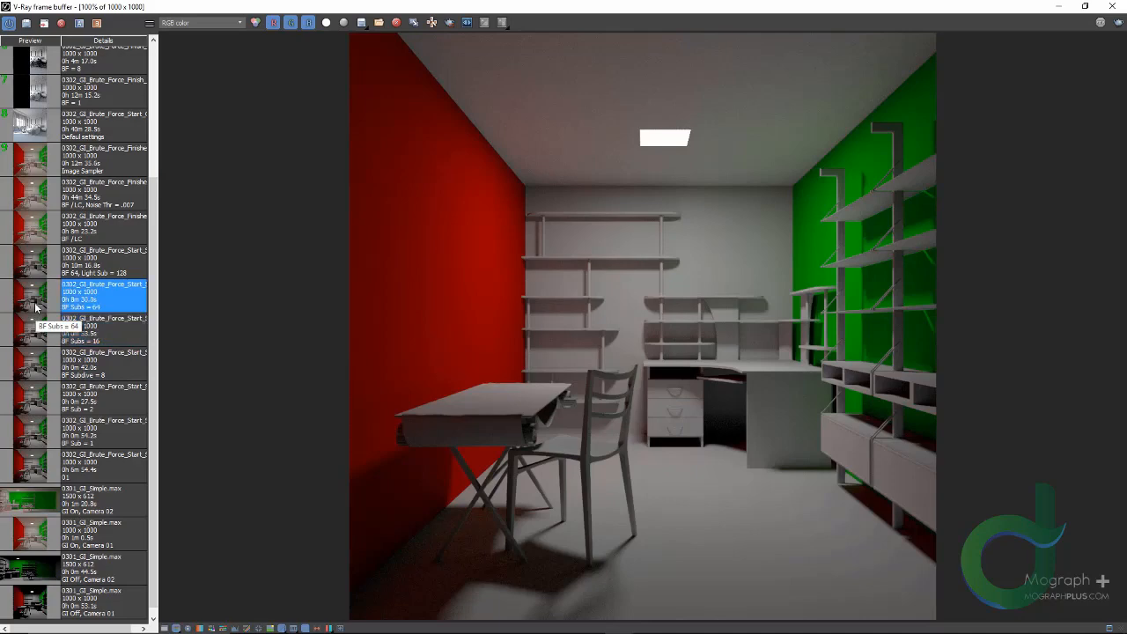
{"action": "scroll", "coordinate": [490, 480], "scroll_direction": "up", "scroll_amount": 1}
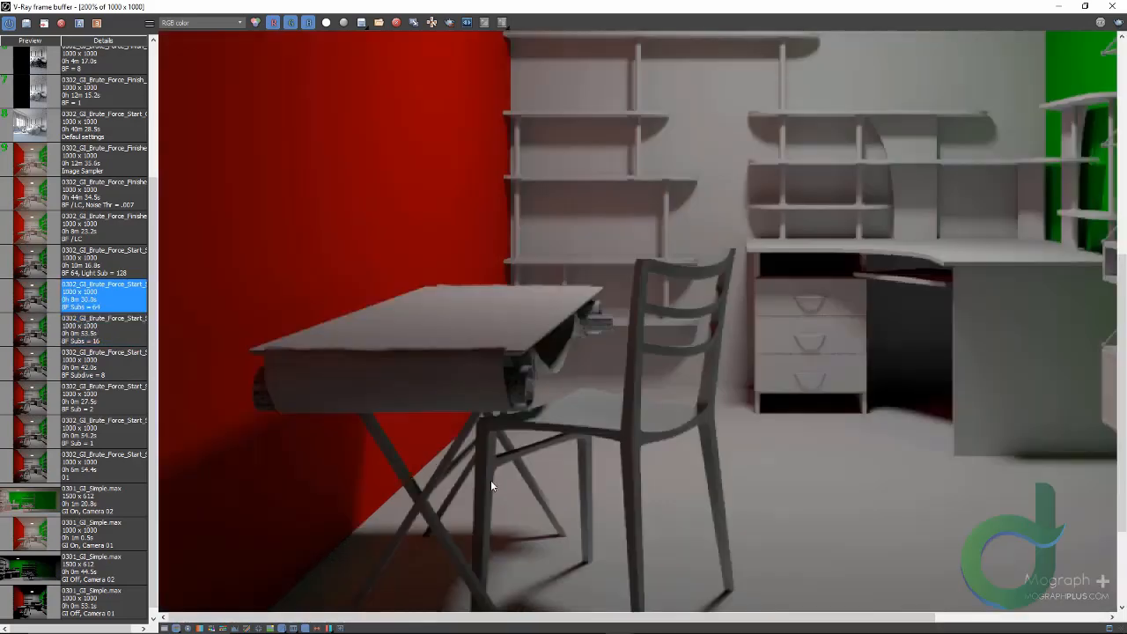
{"action": "middle_click_drag", "start_coordinate": [475, 428], "coordinate": [423, 291]}
{"action": "scroll", "coordinate": [423, 475], "scroll_direction": "up", "scroll_amount": 1}
{"action": "middle_click_drag", "start_coordinate": [423, 474], "coordinate": [441, 256]}
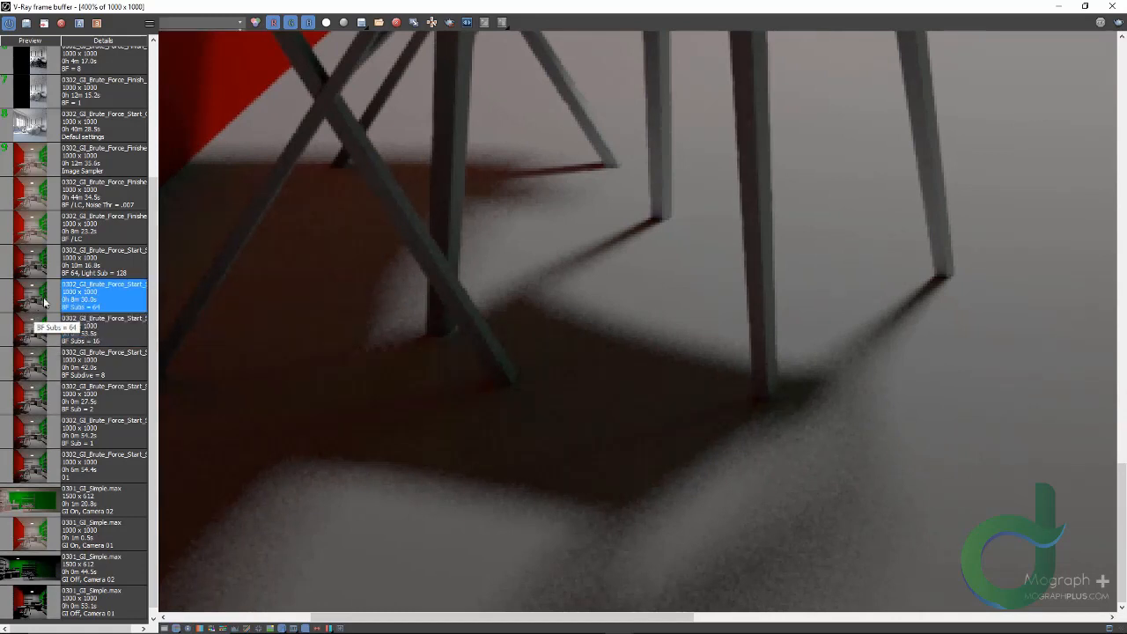
Compare the VRayGlobalIllumination channel noise of the "BF Subs = 16" and "BF Subs = 64" renders, including the back wall shelves up close
{"action": "left_click", "coordinate": [210, 22]}
{"action": "left_click", "coordinate": [190, 50]}
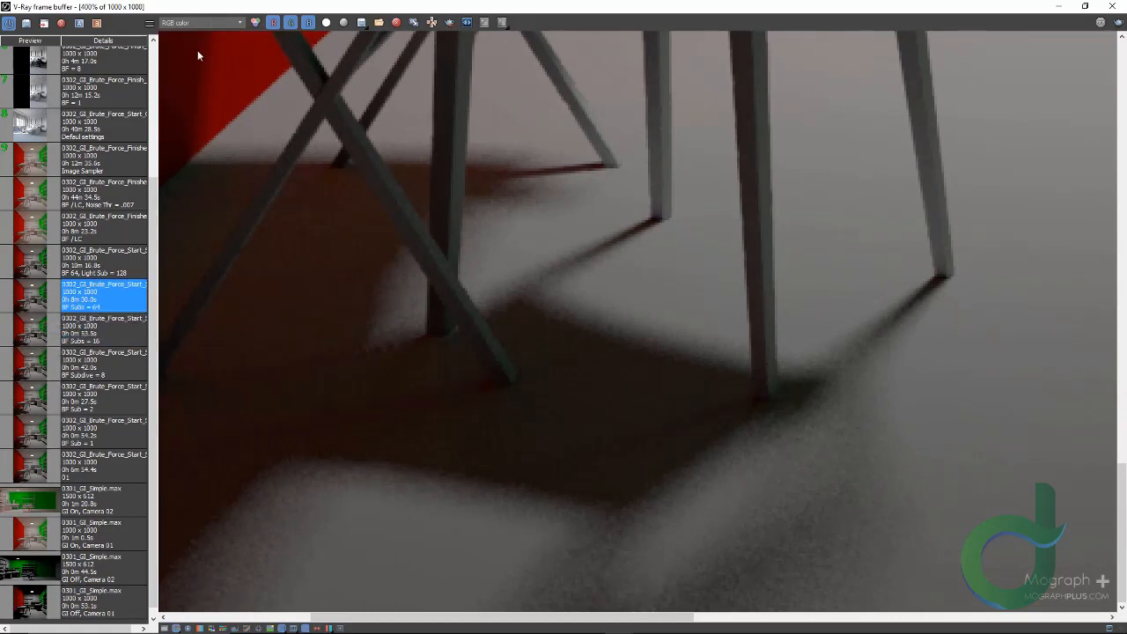
{"action": "double_click", "coordinate": [39, 330]}
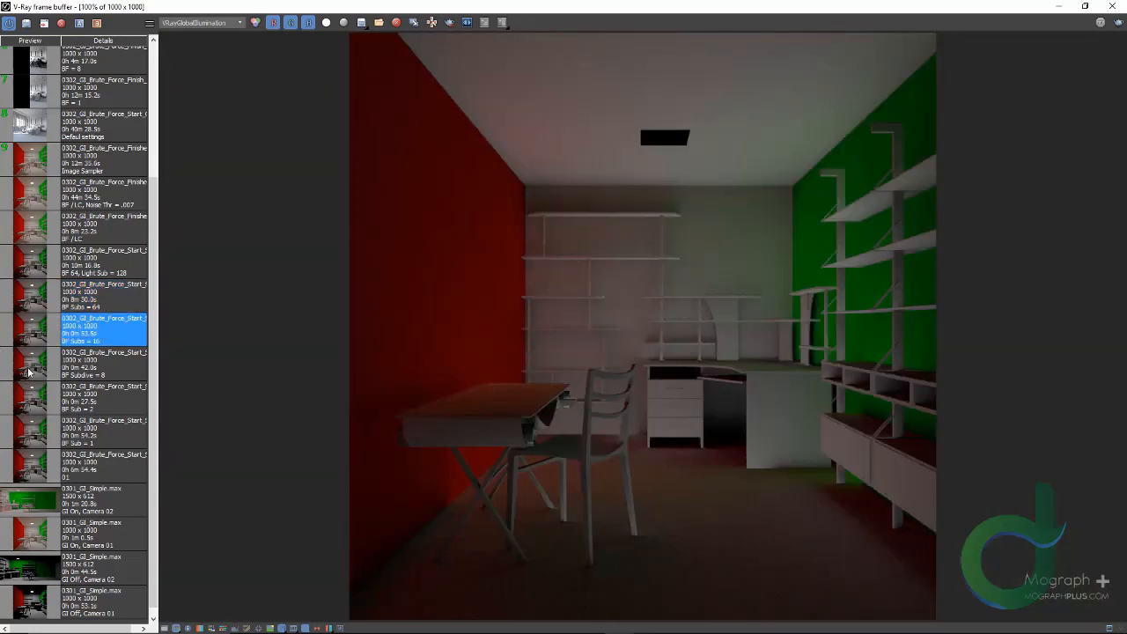
{"action": "left_click", "coordinate": [32, 300]}
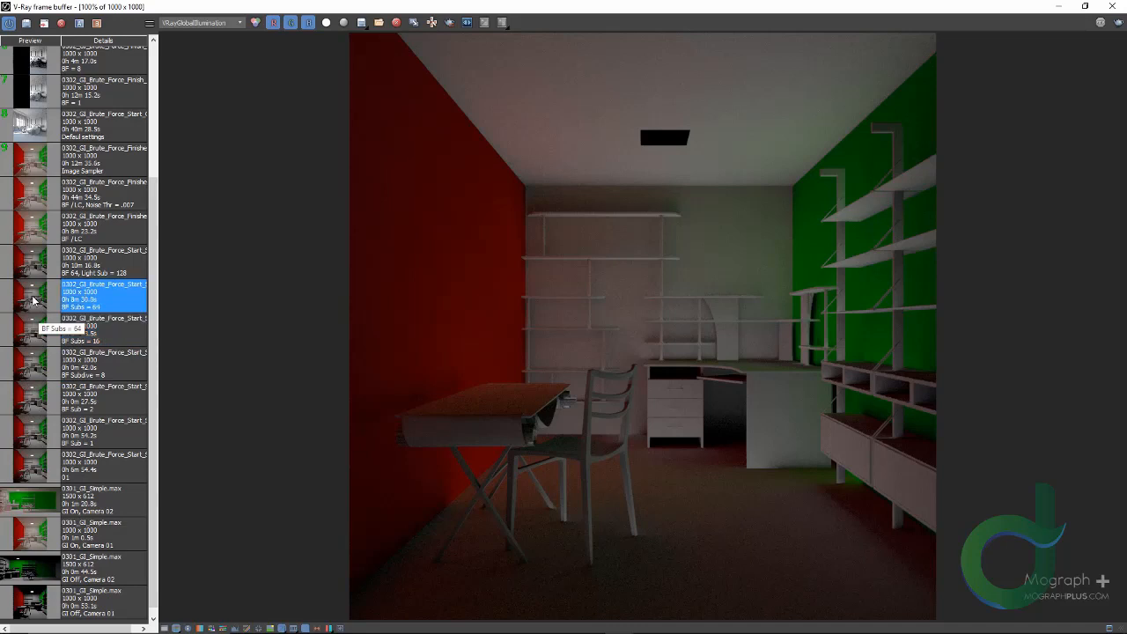
{"action": "left_click", "coordinate": [25, 343]}
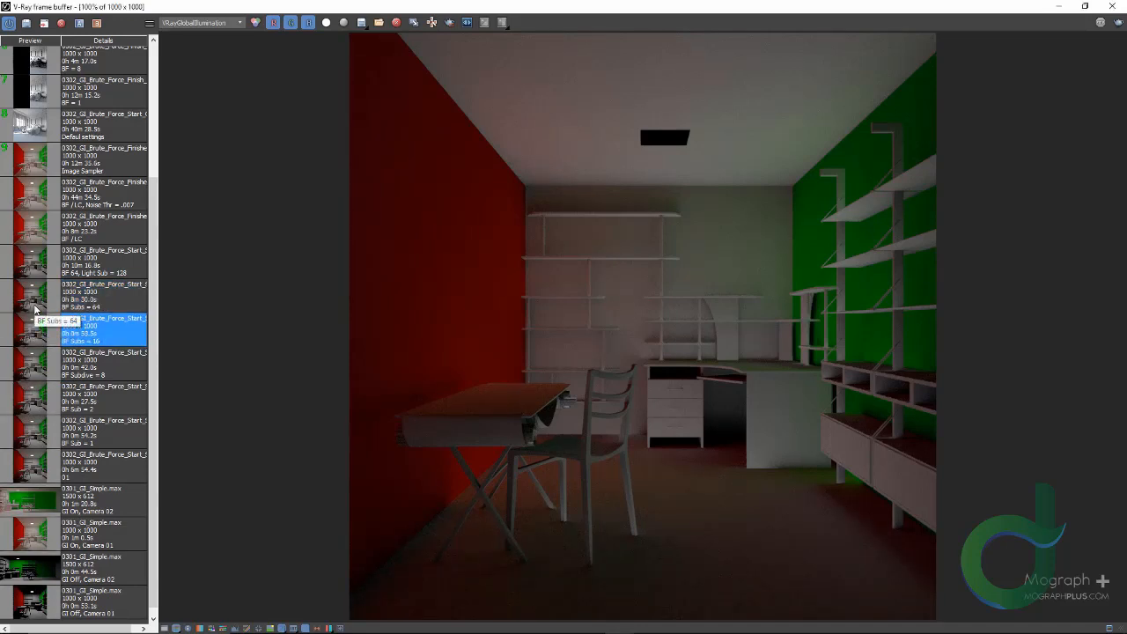
{"action": "left_click", "coordinate": [36, 307]}
{"action": "scroll", "coordinate": [596, 256], "scroll_direction": "up", "scroll_amount": 2}
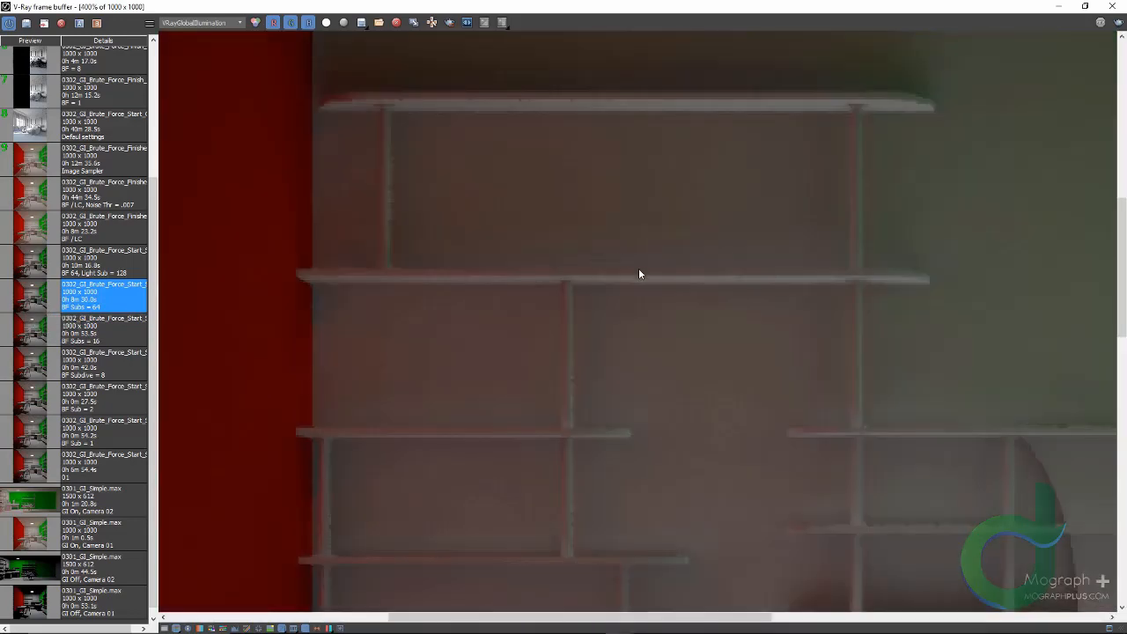
{"action": "scroll", "coordinate": [639, 273], "scroll_direction": "down", "scroll_amount": 2}
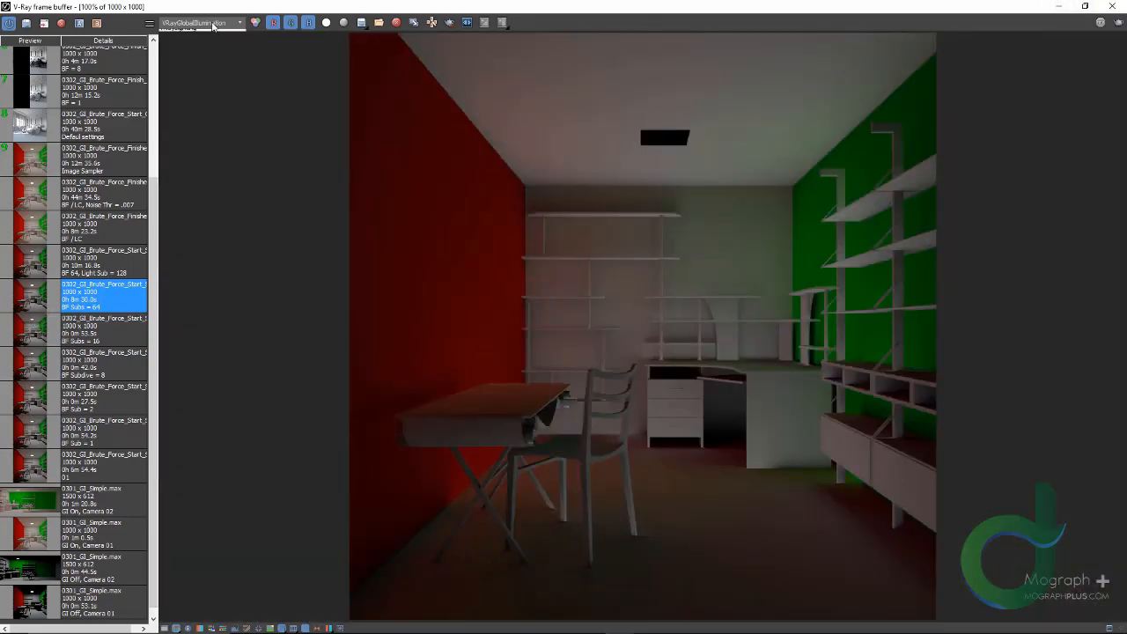
Examine the floor shadow noise under the desk and chair in the VRayLighting channel of "BF Subs = 64", and close the frame buffer
{"action": "left_click", "coordinate": [212, 23]}
{"action": "left_click", "coordinate": [216, 55]}
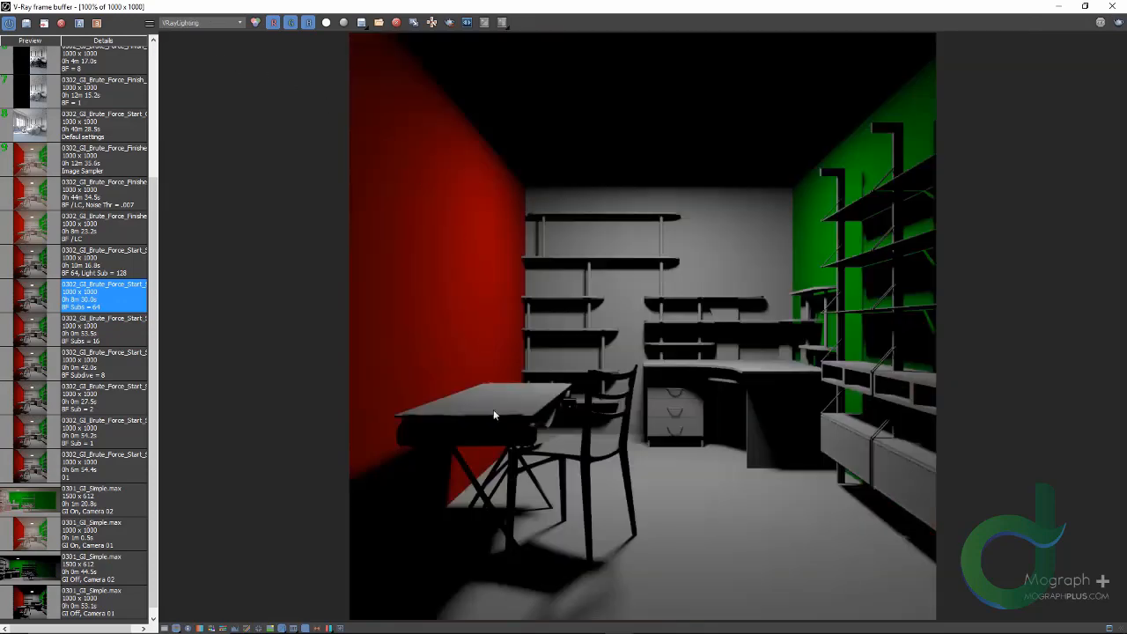
{"action": "scroll", "coordinate": [522, 462], "scroll_direction": "up", "scroll_amount": 2}
{"action": "middle_click_drag", "start_coordinate": [526, 516], "coordinate": [432, 57]}
{"action": "middle_click_drag", "start_coordinate": [596, 506], "coordinate": [550, 289]}
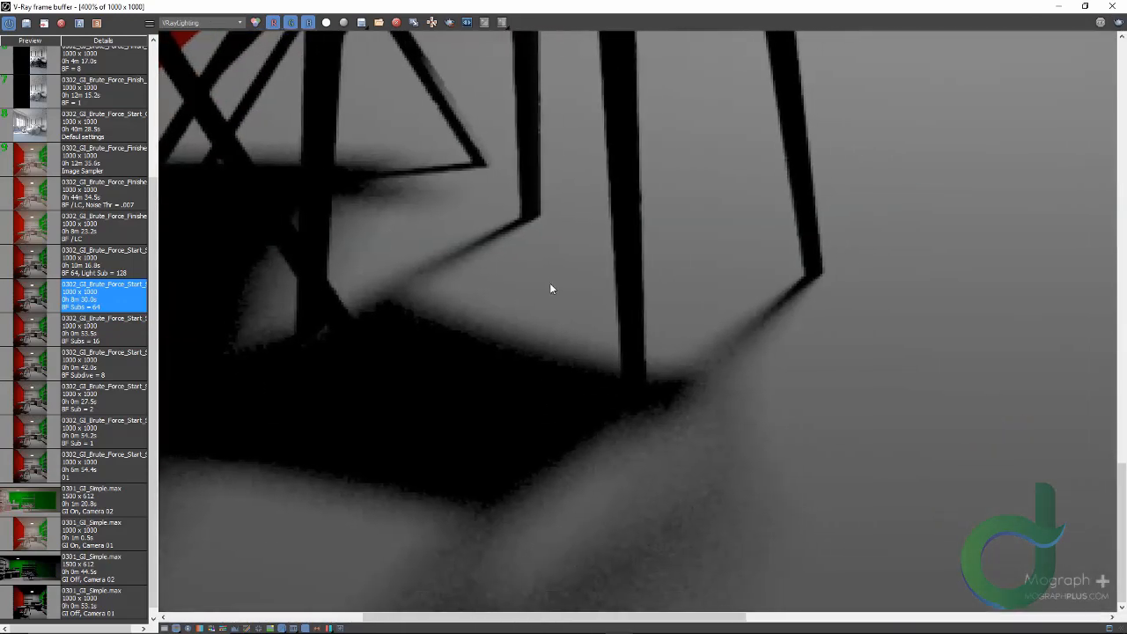
{"action": "scroll", "coordinate": [560, 335], "scroll_direction": "down", "scroll_amount": 3}
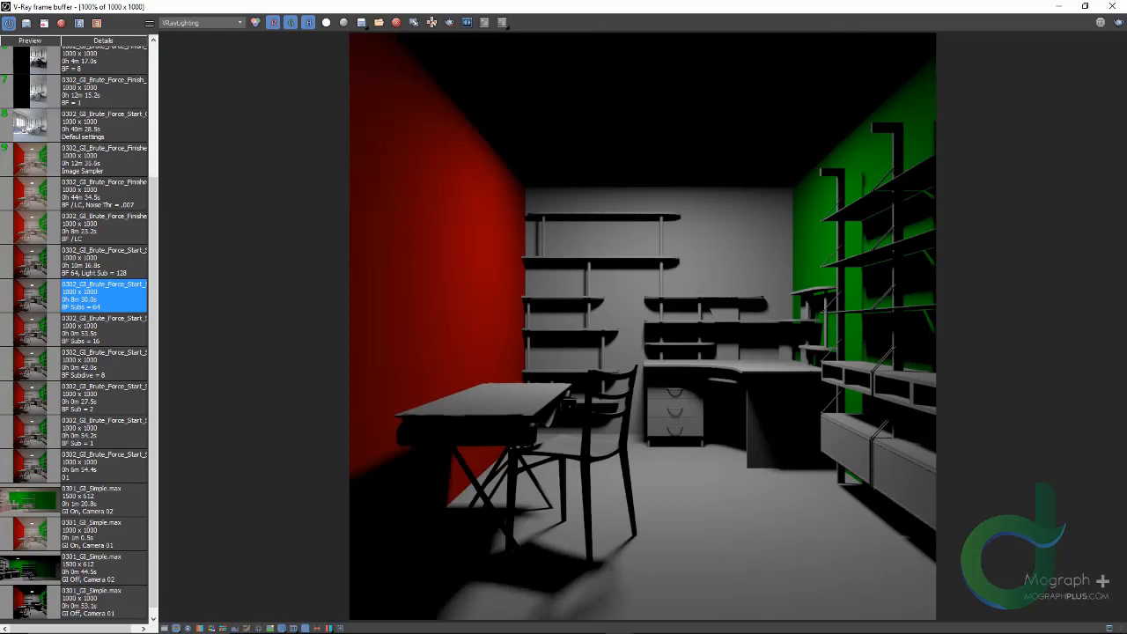
{"action": "left_click", "coordinate": [1117, 7]}
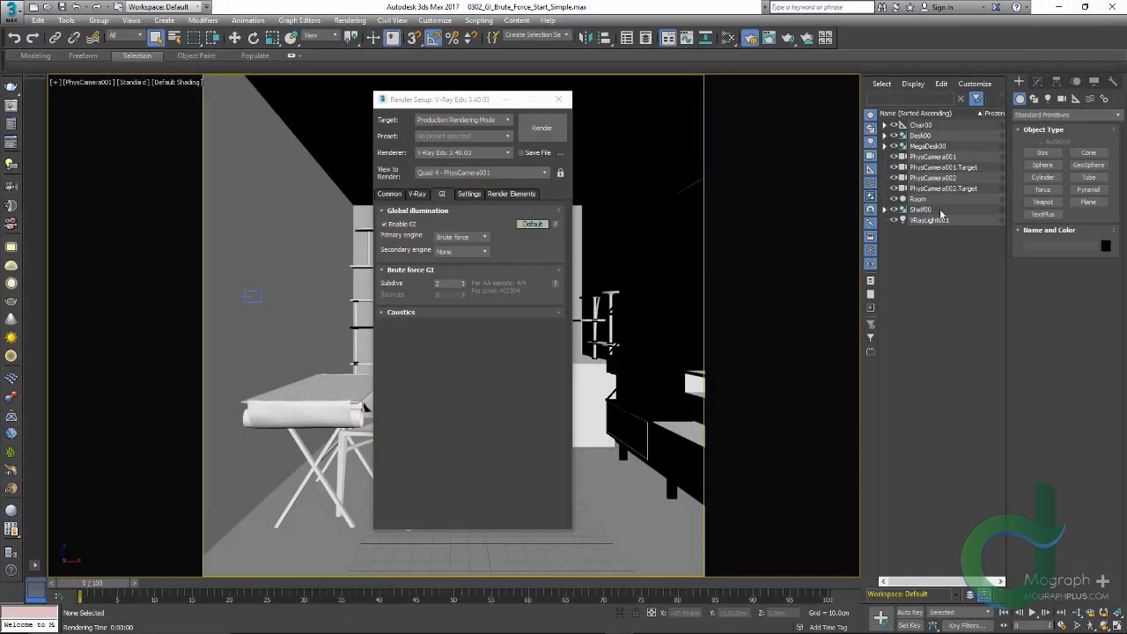
Set the sampling subdivs of VRayLight001 to 128
{"action": "left_click", "coordinate": [930, 220]}
{"action": "left_click", "coordinate": [1037, 81]}
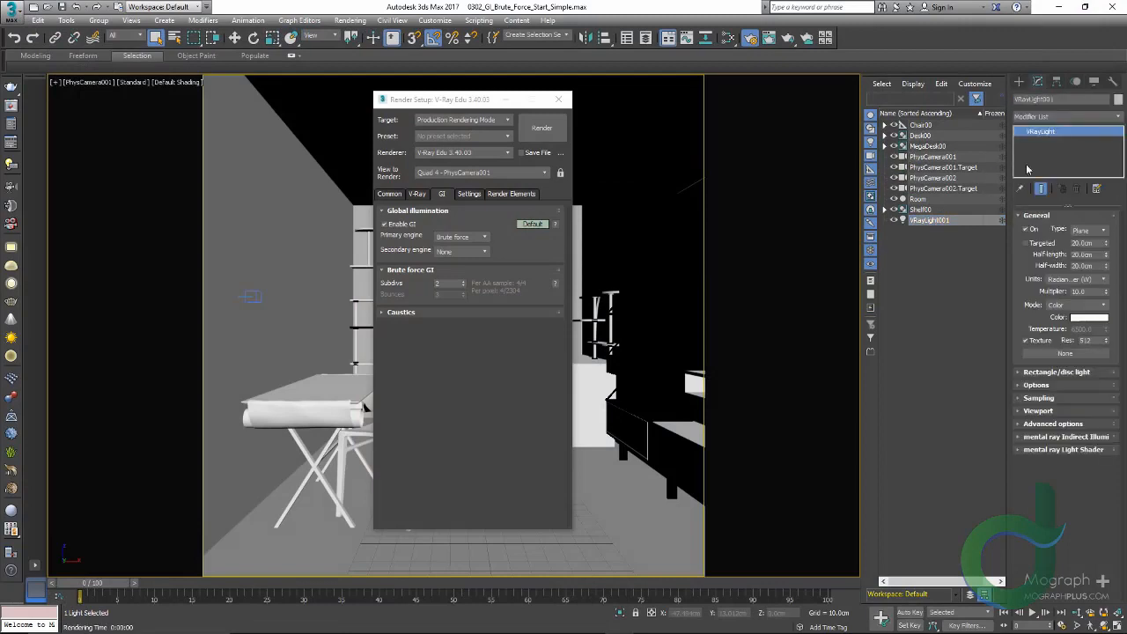
{"action": "left_click", "coordinate": [1039, 399]}
{"action": "left_click", "coordinate": [1072, 411]}
{"action": "type", "text": "12"}
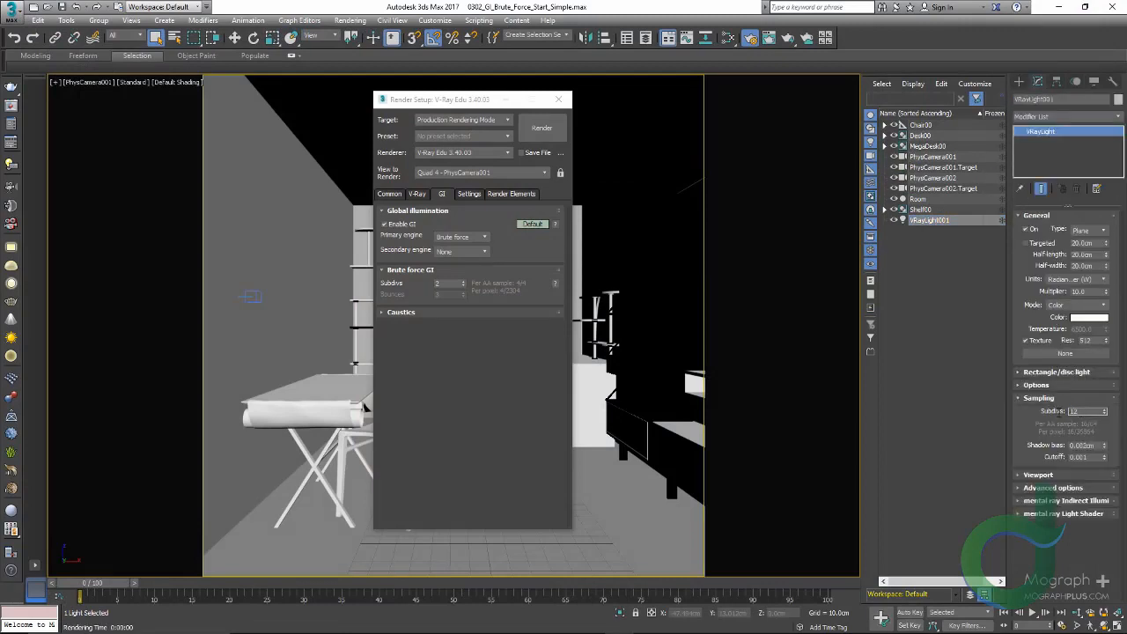
{"action": "type", "text": "8"}
{"action": "key", "text": "Return"}
Set the Brute force GI subdivs to 64 in the render settings
{"action": "left_click_drag", "start_coordinate": [450, 283], "coordinate": [405, 283]}
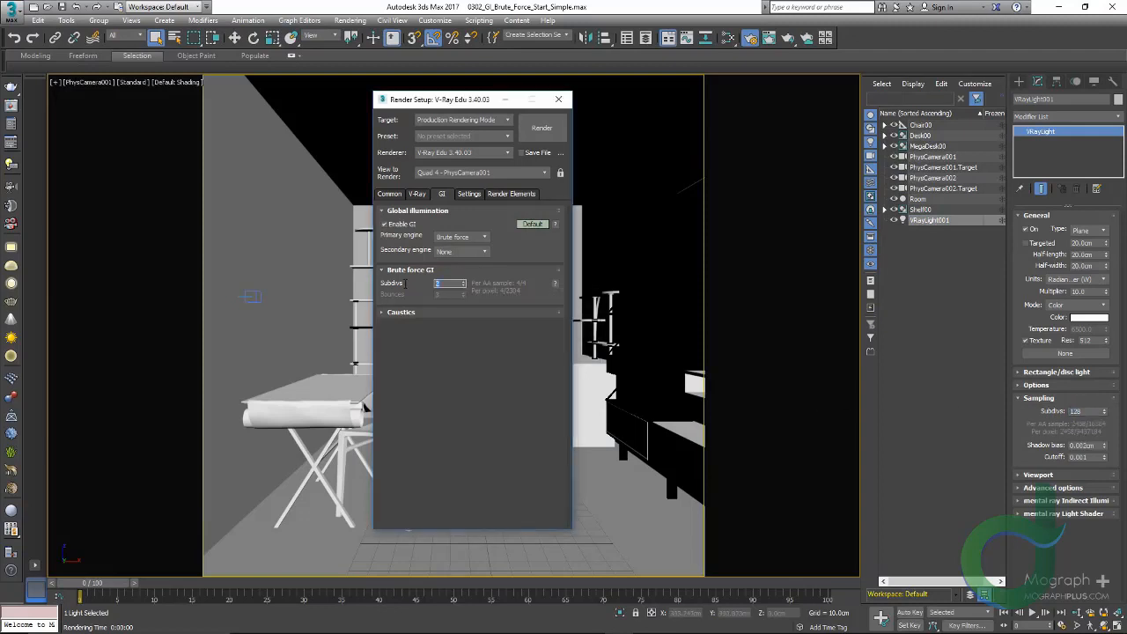
{"action": "type", "text": "64"}
{"action": "key", "text": "Return"}
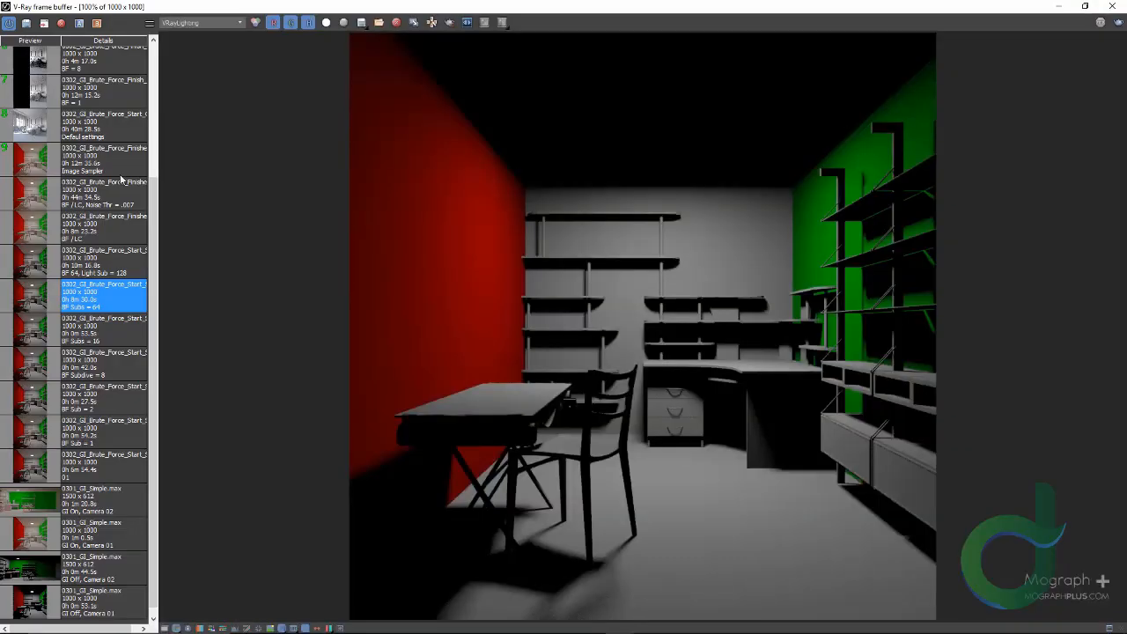
Load the saved "BF 64, Light Sub = 128" render, examine its desk and chair shadows in RGB color, and close the frame buffer
{"action": "left_click", "coordinate": [38, 268]}
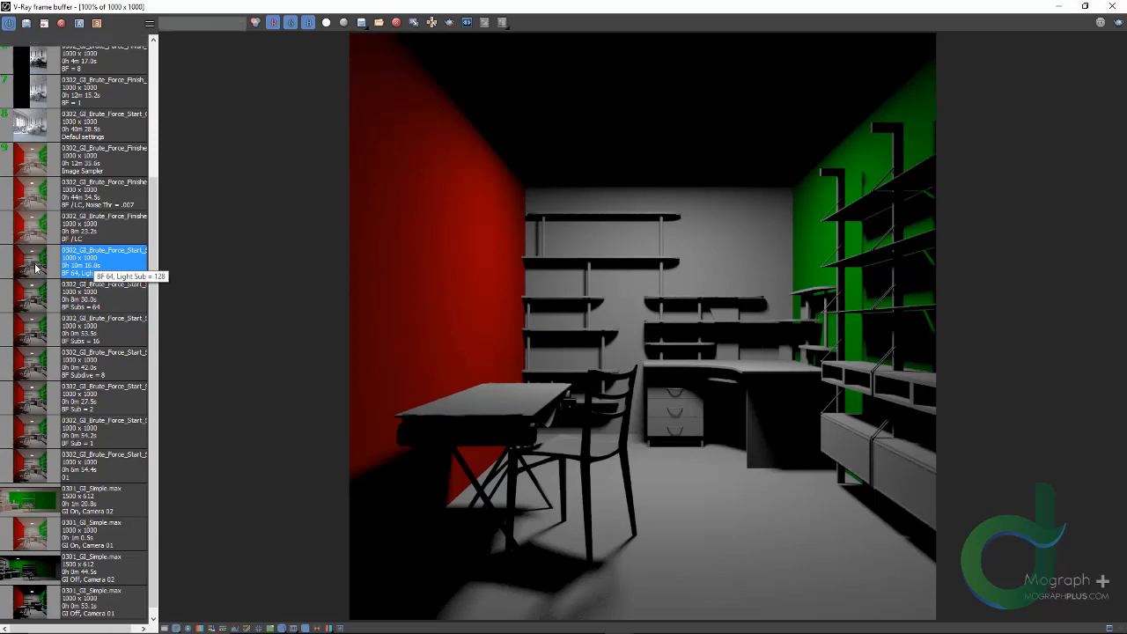
{"action": "left_click", "coordinate": [192, 24]}
{"action": "left_click", "coordinate": [192, 33]}
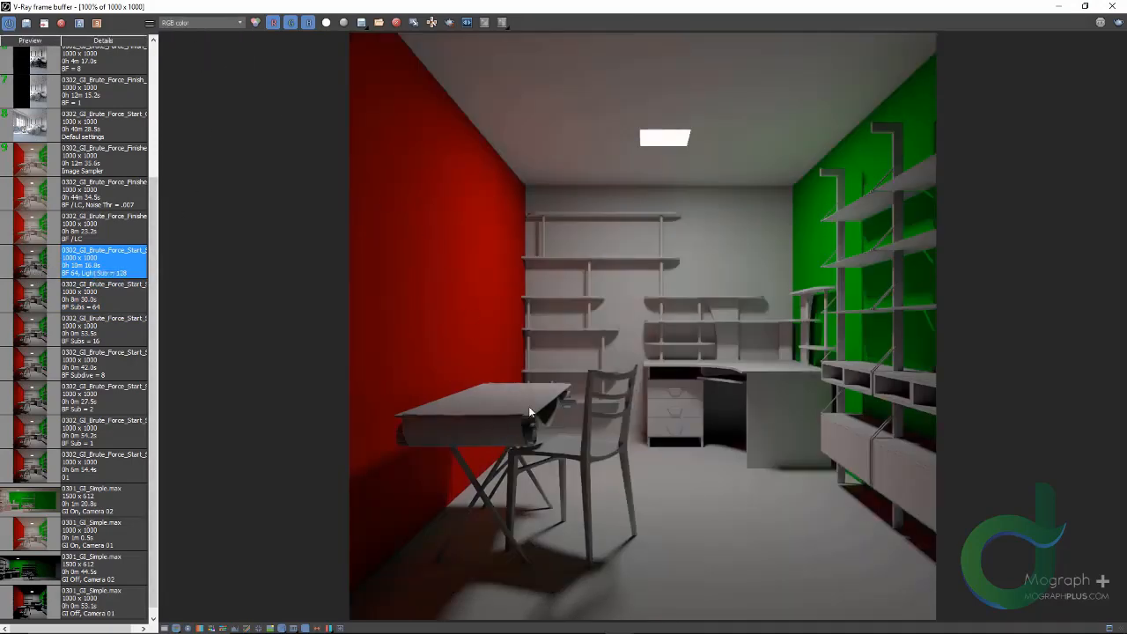
{"action": "scroll", "coordinate": [517, 491], "scroll_direction": "up", "scroll_amount": 1}
{"action": "middle_click_drag", "start_coordinate": [576, 419], "coordinate": [557, 207]}
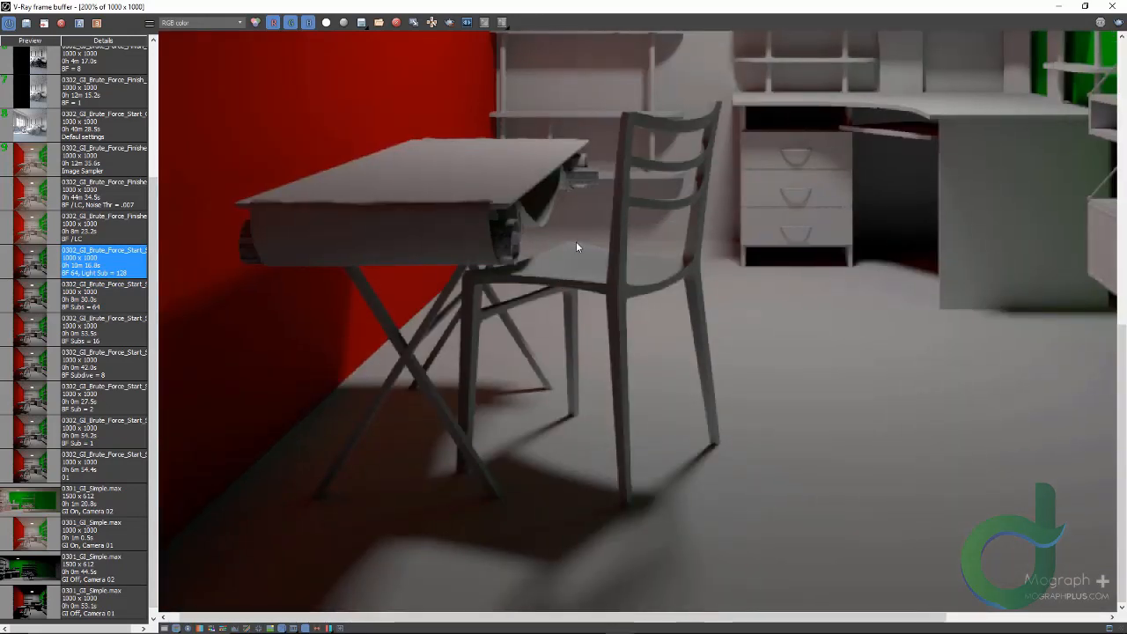
{"action": "scroll", "coordinate": [577, 243], "scroll_direction": "down", "scroll_amount": 1}
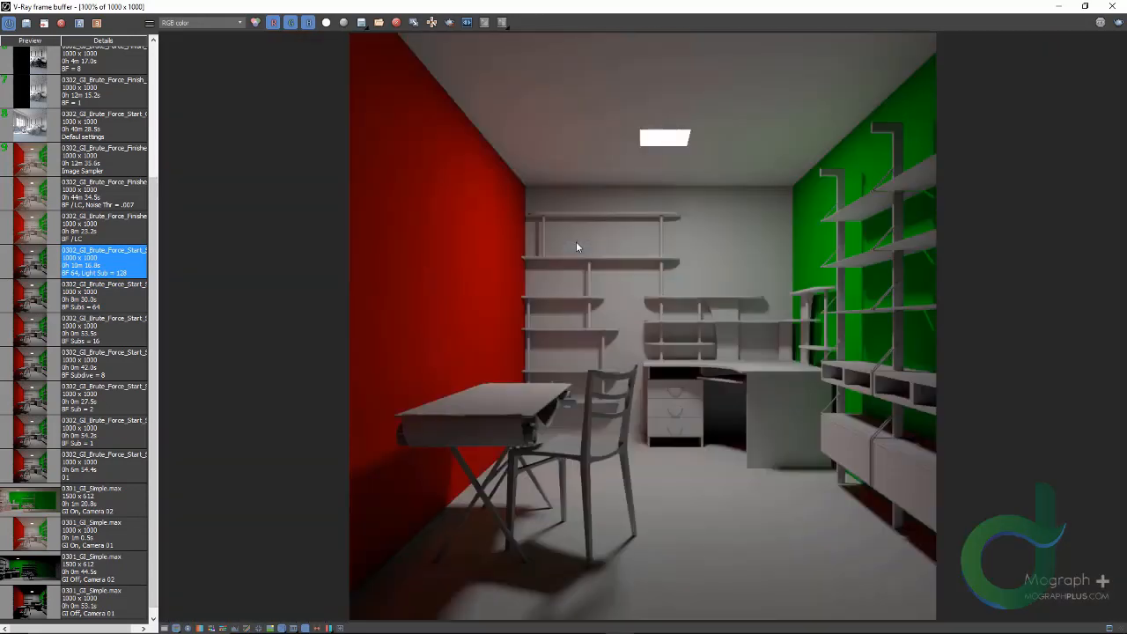
{"action": "left_click", "coordinate": [1113, 6]}
Set the secondary GI engine to Light cache, keeping Brute force as the primary engine
{"action": "left_click", "coordinate": [485, 252]}
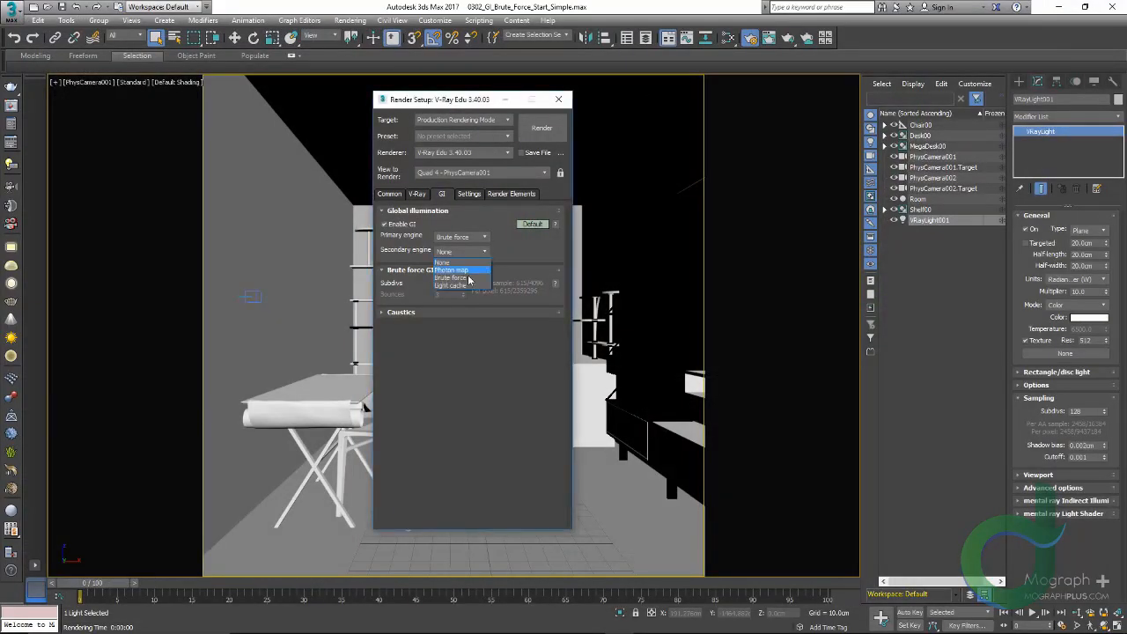
{"action": "left_click", "coordinate": [464, 288]}
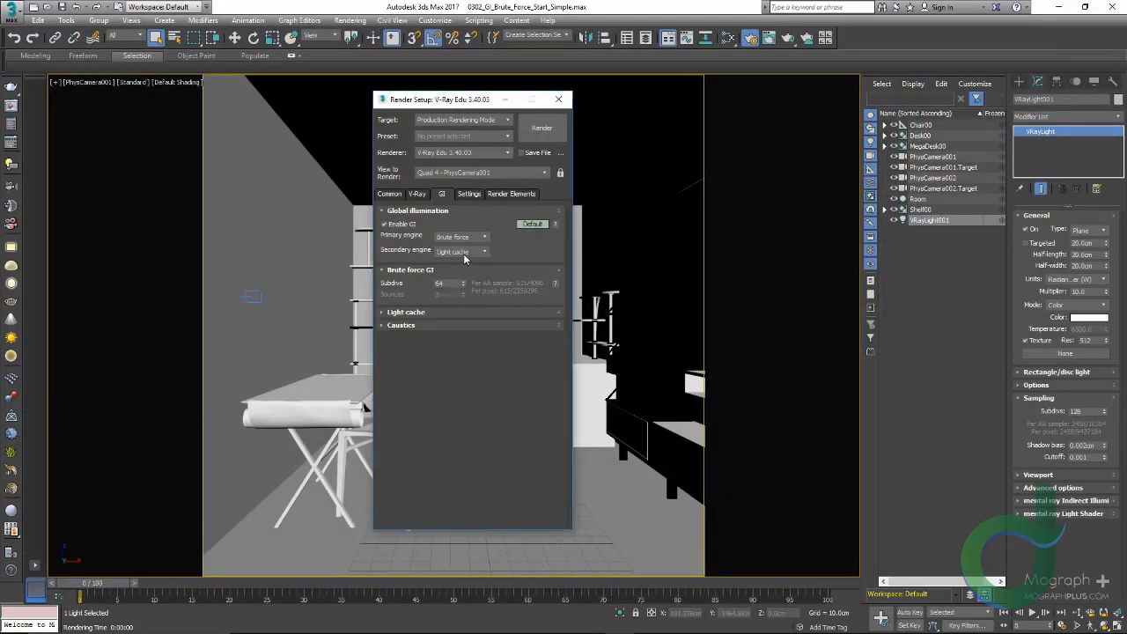
{"action": "left_click", "coordinate": [464, 253]}
{"action": "left_click", "coordinate": [465, 285]}
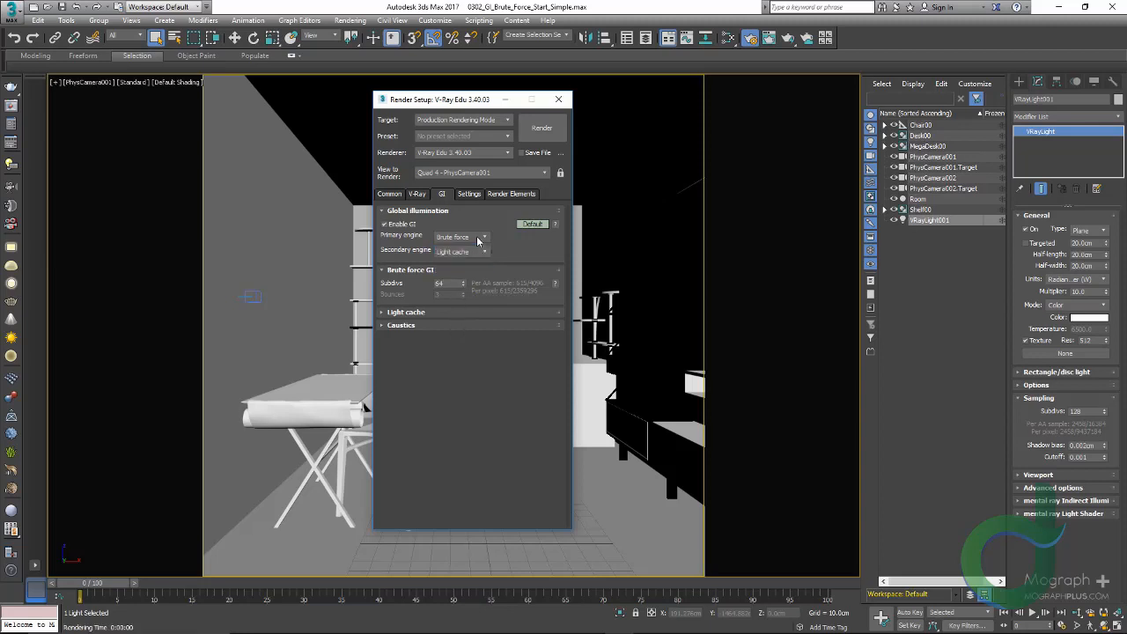
Expand the Light cache settings and set the subdivs to 1000
{"action": "left_click", "coordinate": [441, 314]}
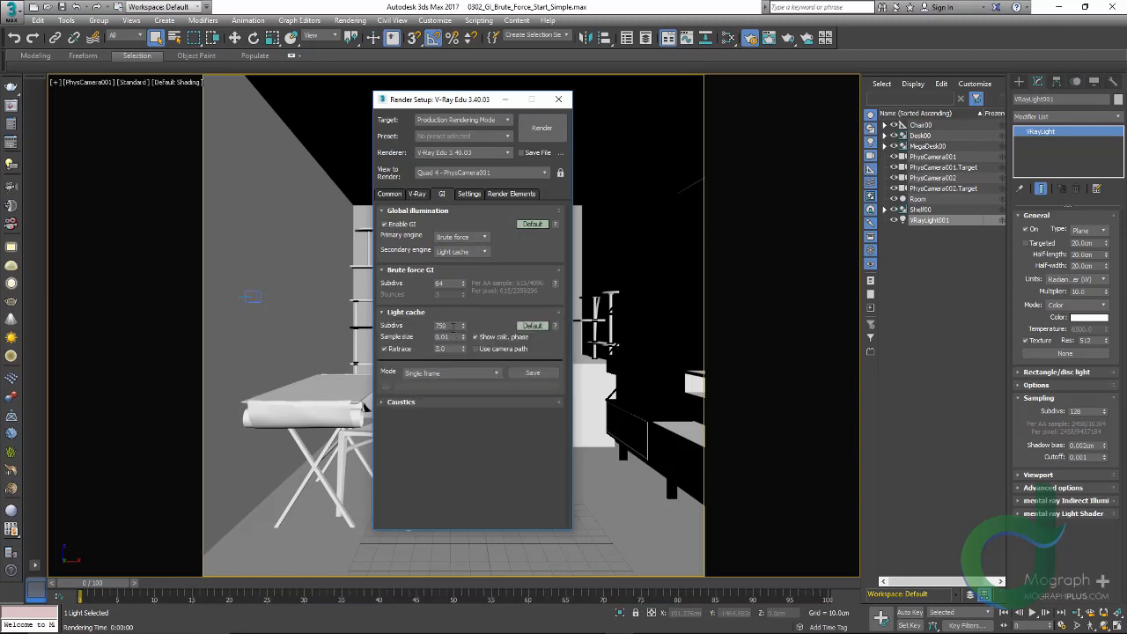
{"action": "double_click", "coordinate": [449, 326]}
{"action": "type", "text": "1000"}
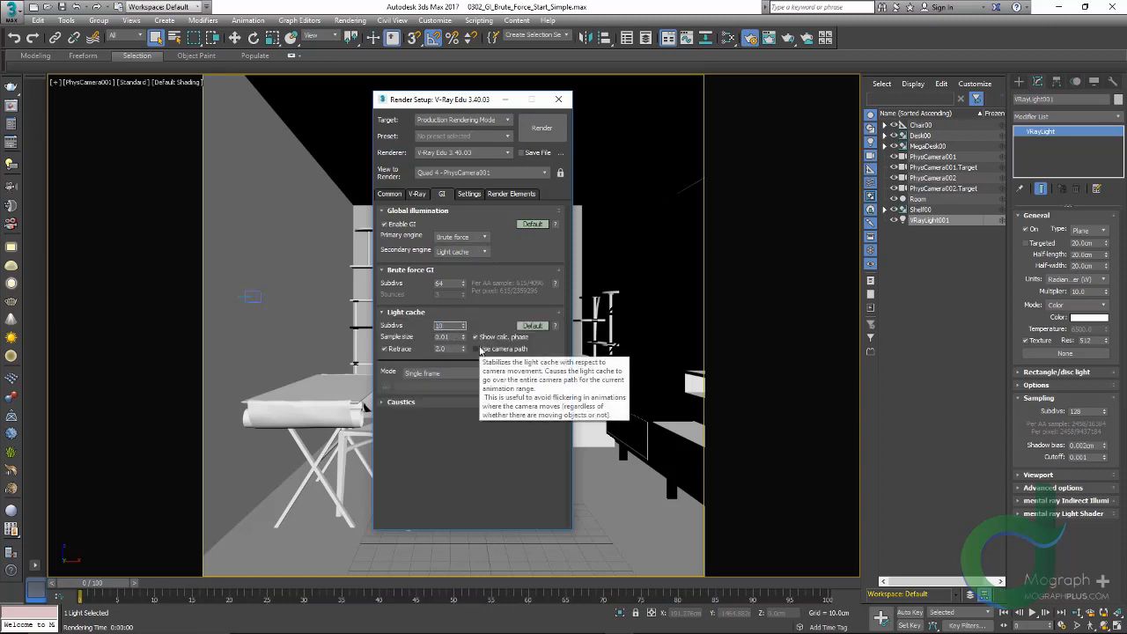
{"action": "key", "text": "Return"}
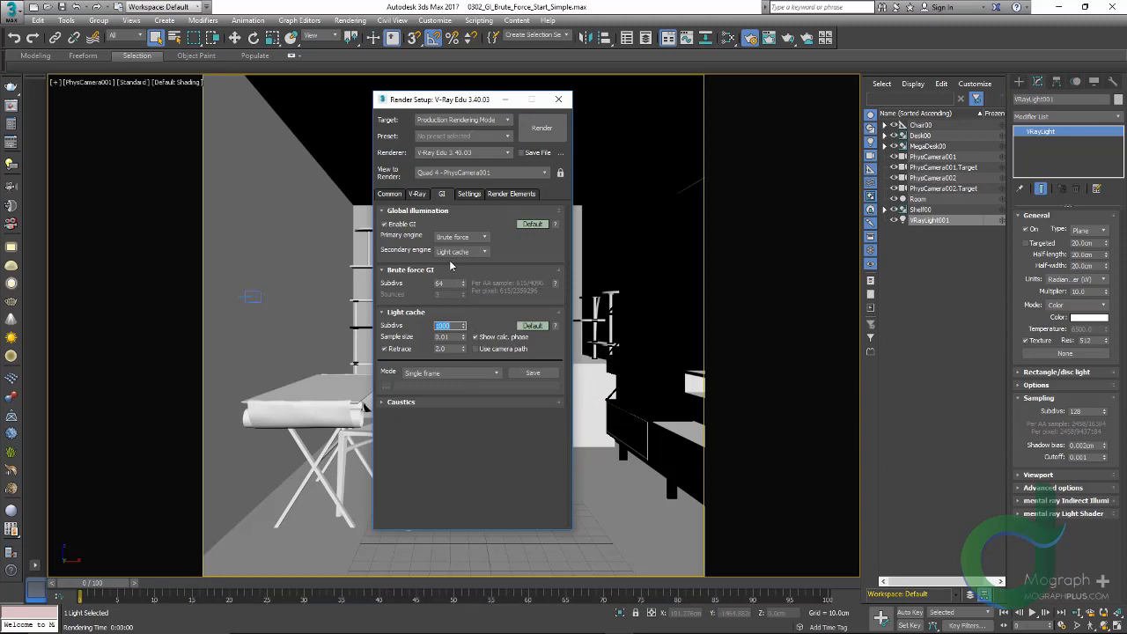
{"action": "left_click", "coordinate": [498, 434]}
Reopen the frame buffer and compare the saved "BF / LC" render with "BF 64, Light Sub = 128" in RGB color
{"action": "left_click", "coordinate": [12, 115]}
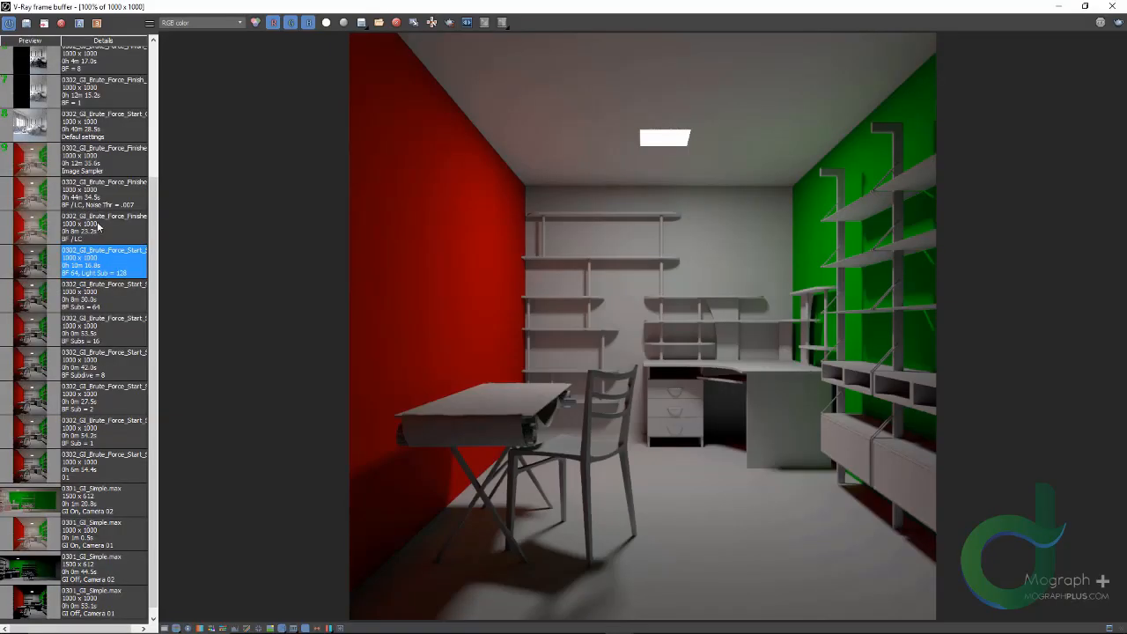
{"action": "double_click", "coordinate": [35, 229]}
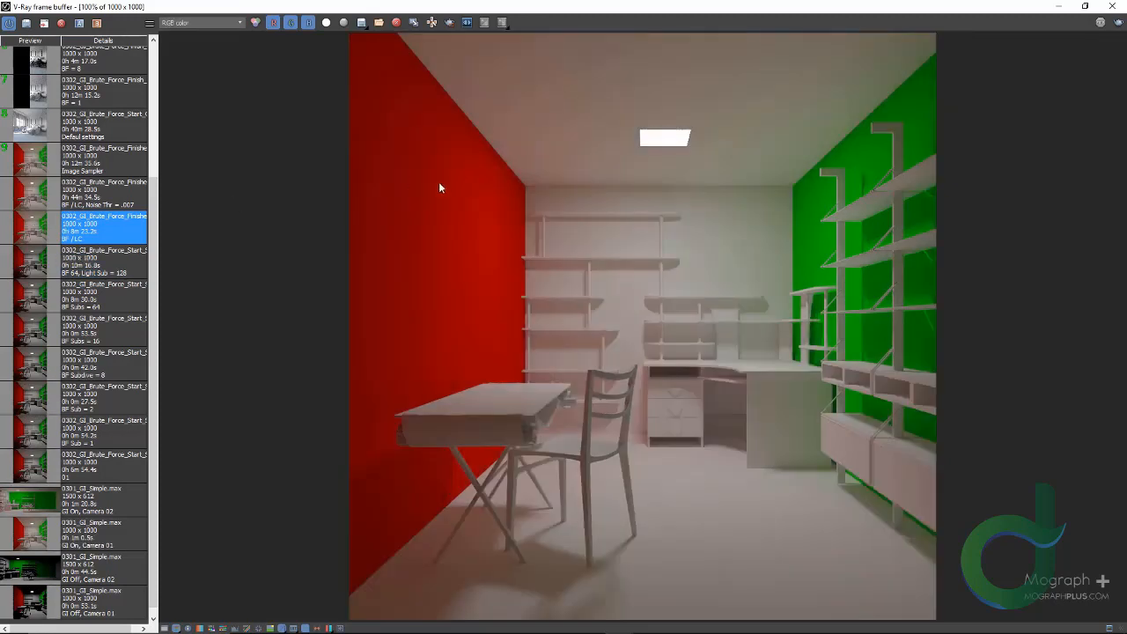
{"action": "left_click", "coordinate": [37, 264]}
{"action": "left_click", "coordinate": [37, 232]}
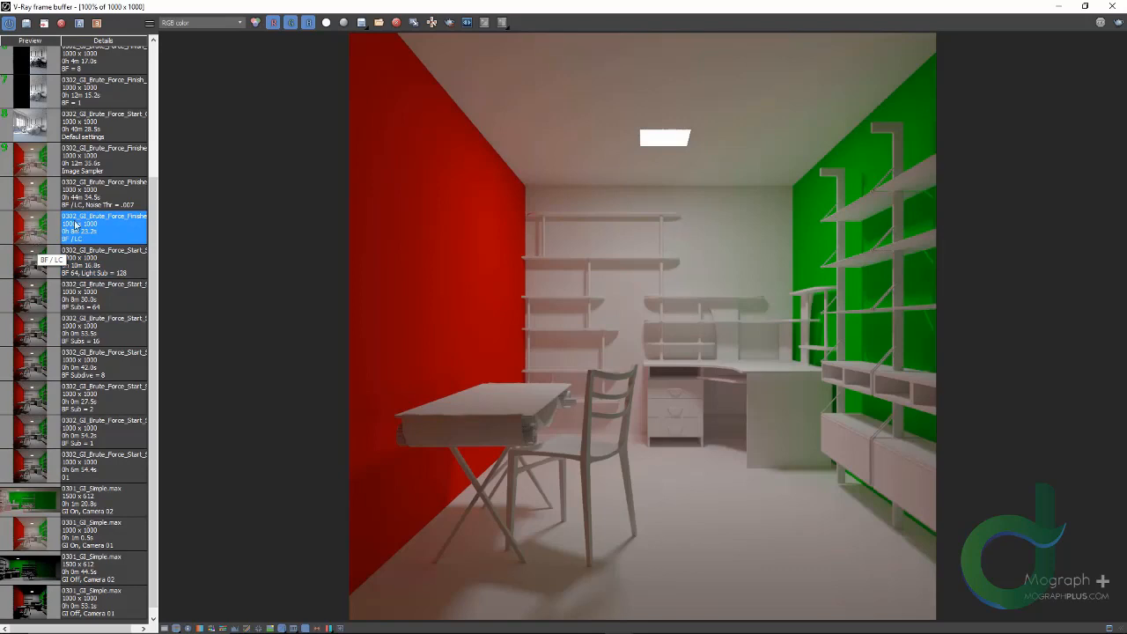
Compare the VRayGlobalIllumination channels of the "BF / LC" and "BF 64, Light Sub = 128" renders, ending on "BF / LC"
{"action": "left_click", "coordinate": [207, 23]}
{"action": "left_click", "coordinate": [202, 49]}
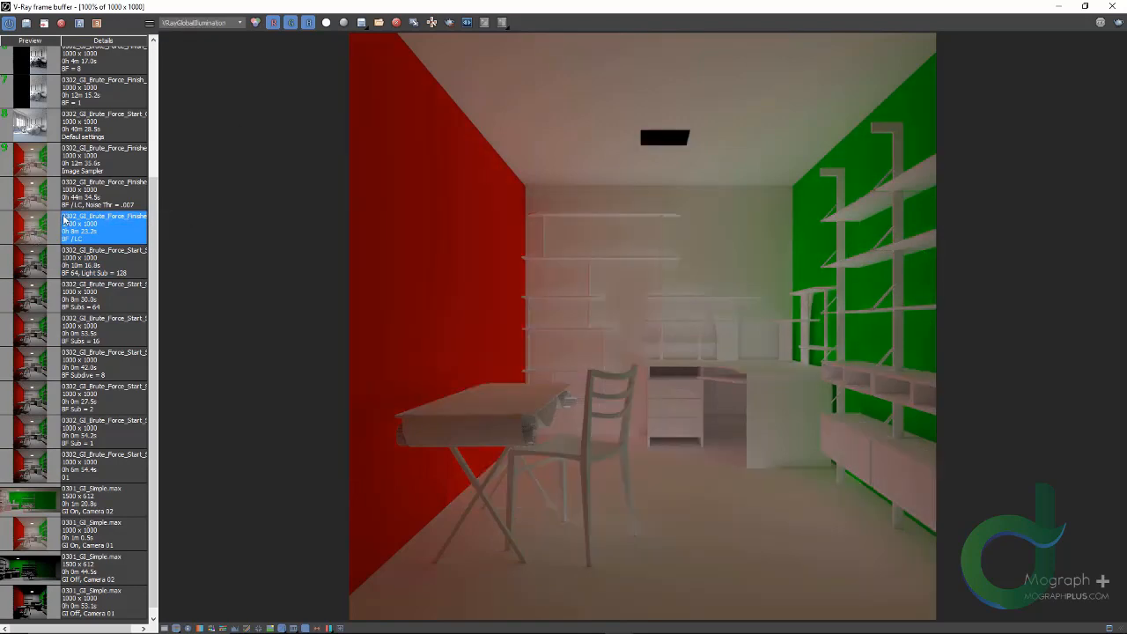
{"action": "left_click", "coordinate": [32, 265]}
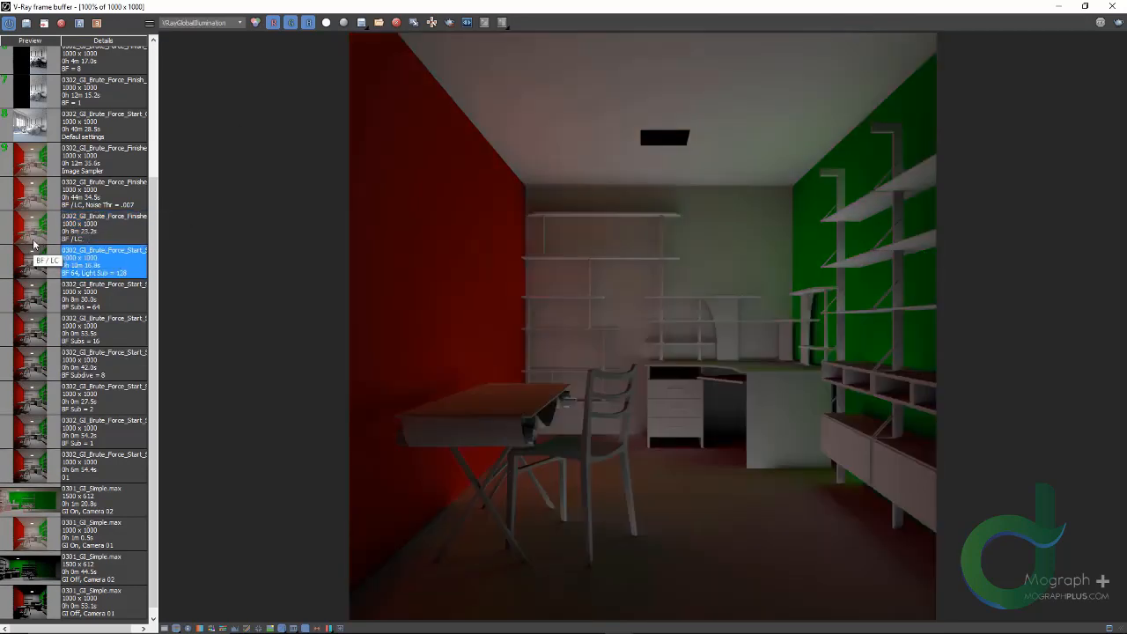
{"action": "left_click", "coordinate": [34, 236]}
{"action": "double_click", "coordinate": [35, 253]}
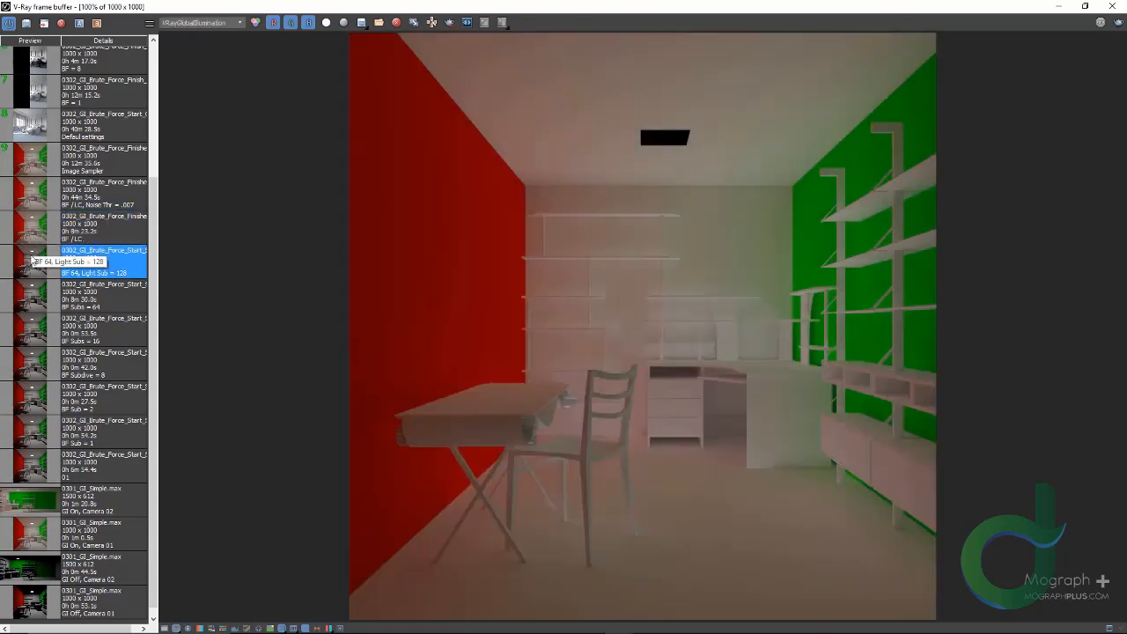
{"action": "double_click", "coordinate": [34, 230]}
{"action": "double_click", "coordinate": [35, 255]}
{"action": "double_click", "coordinate": [37, 236]}
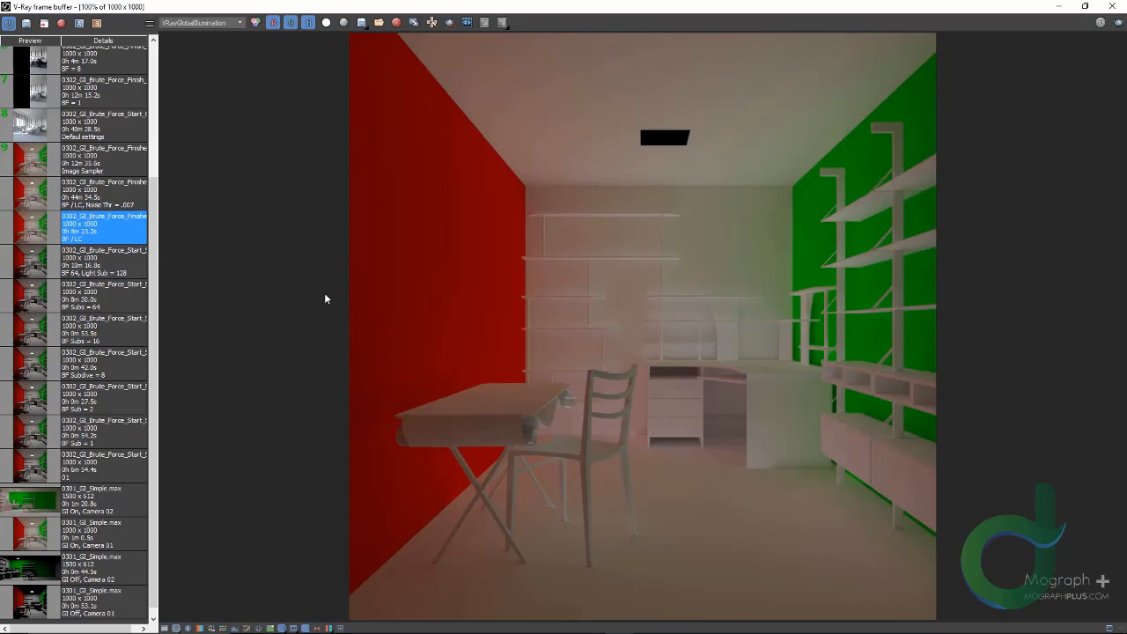
Return the "BF / LC" render to RGB color and examine the noise around the desk, chair and shelves up close
{"action": "left_click", "coordinate": [202, 23]}
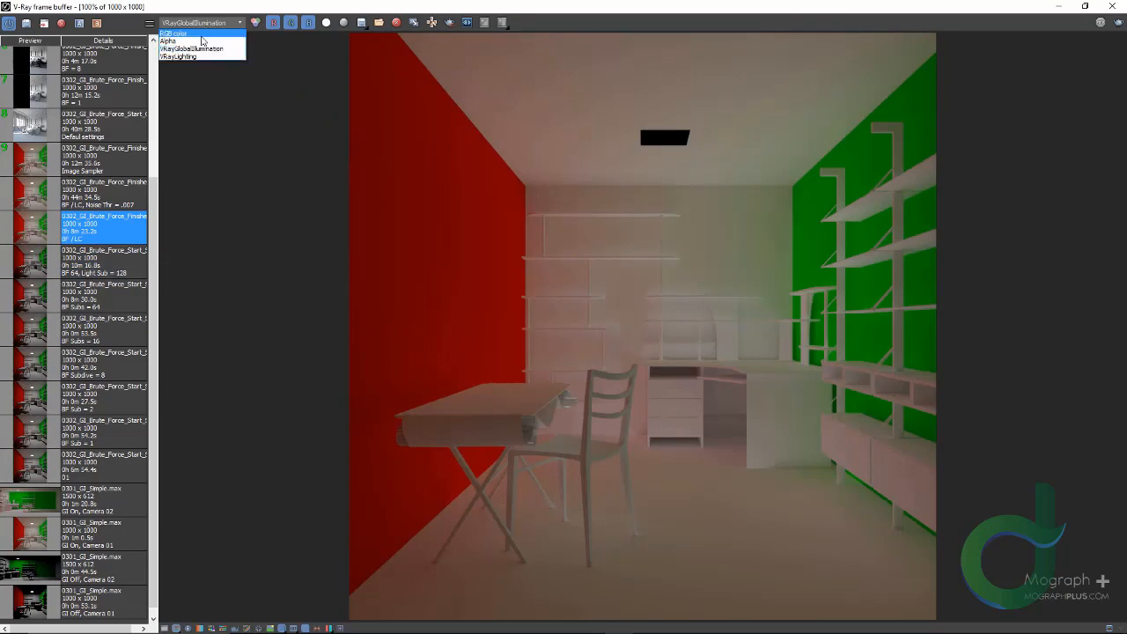
{"action": "left_click", "coordinate": [201, 35]}
{"action": "scroll", "coordinate": [573, 384], "scroll_direction": "up", "scroll_amount": 3}
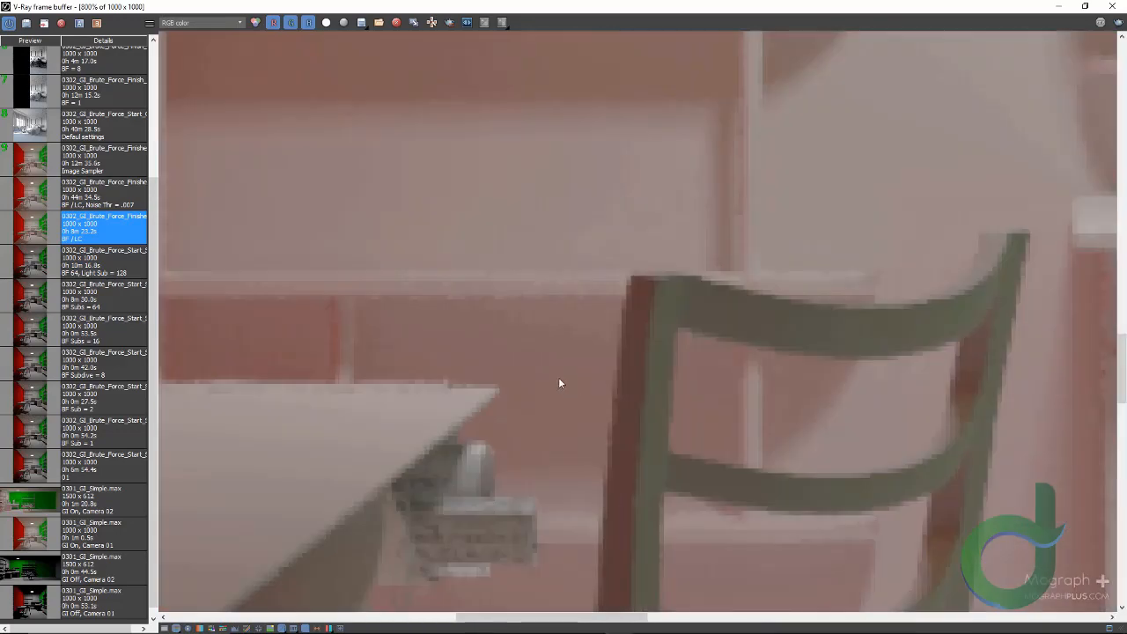
{"action": "scroll", "coordinate": [440, 393], "scroll_direction": "down", "scroll_amount": 1}
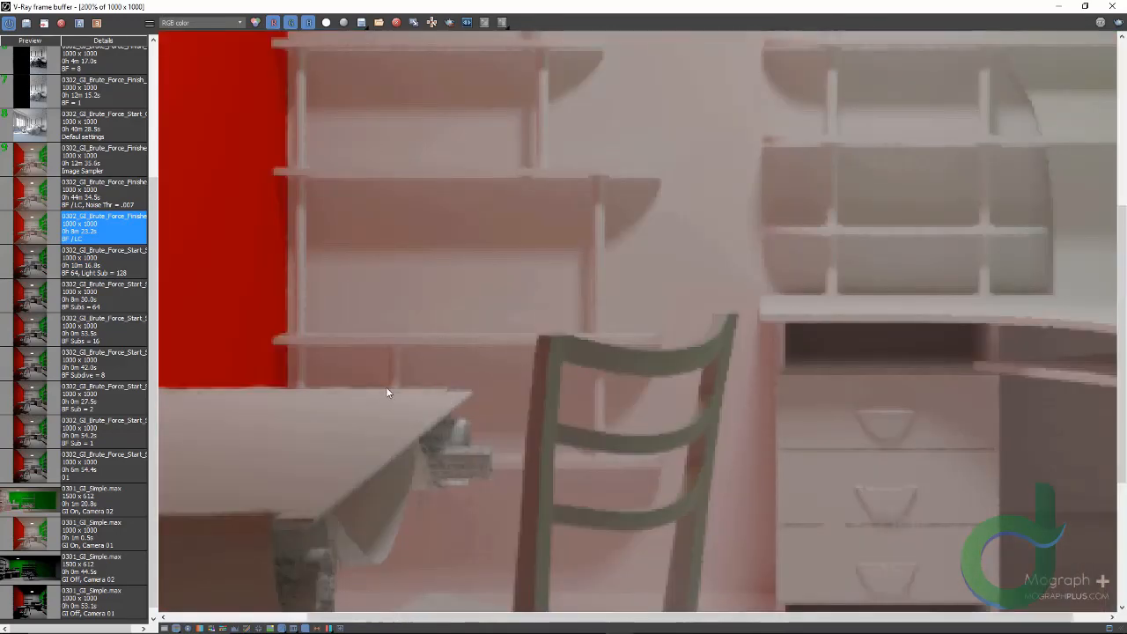
{"action": "scroll", "coordinate": [386, 387], "scroll_direction": "down", "scroll_amount": 2}
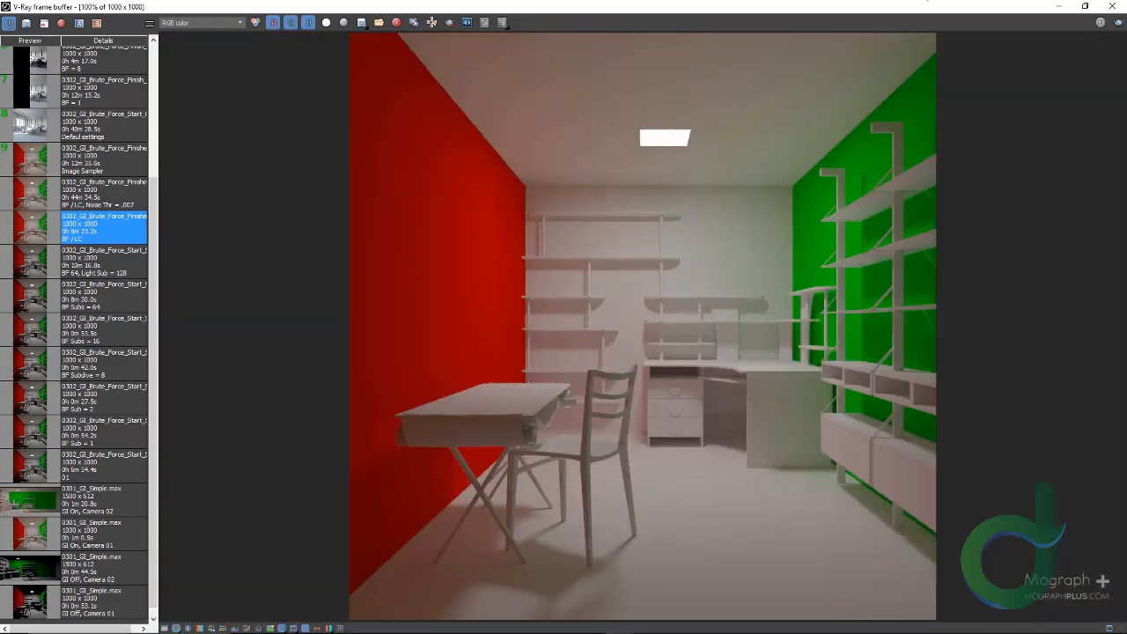
Set both the bucket image sampler and the Global DMC noise thresholds to 0.007
{"action": "left_click", "coordinate": [1112, 7]}
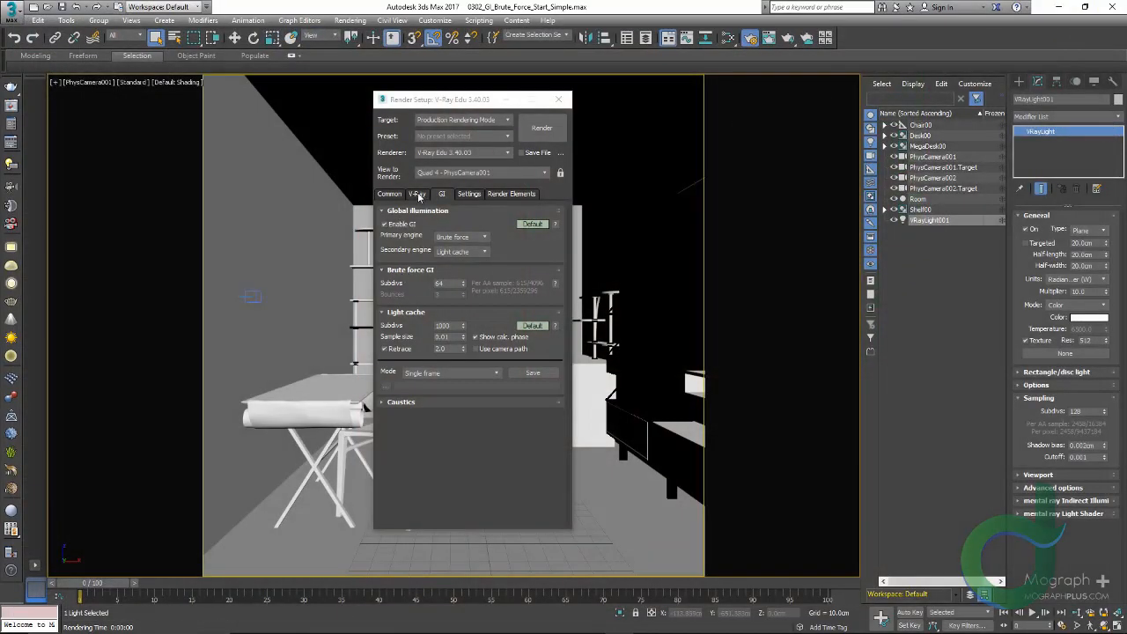
{"action": "double_click", "coordinate": [449, 369]}
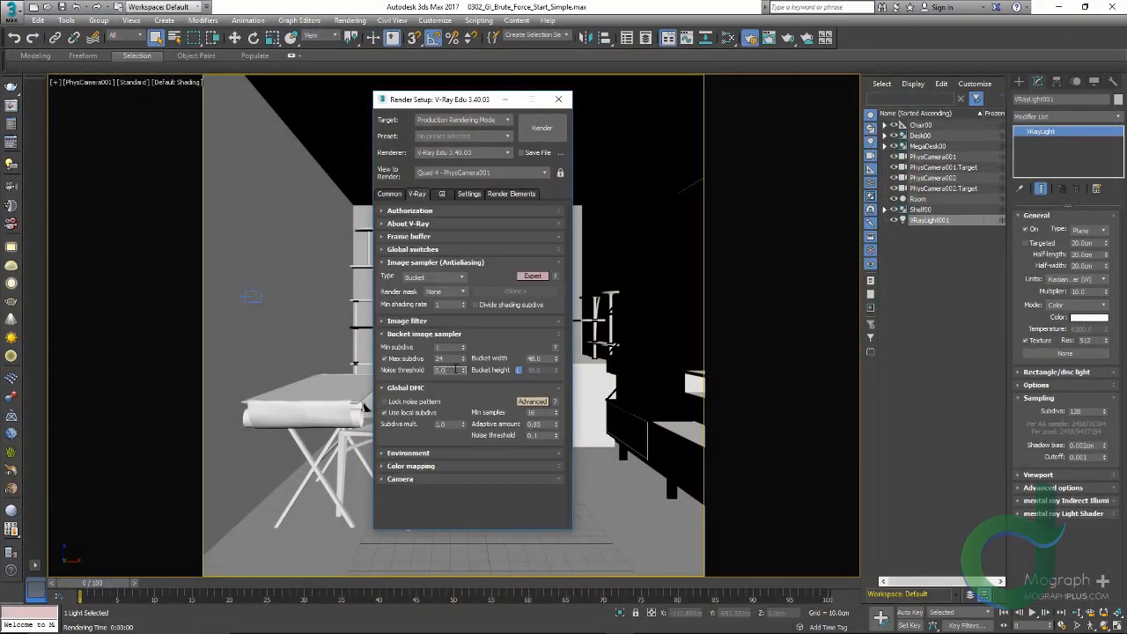
{"action": "double_click", "coordinate": [550, 437]}
{"action": "type", "text": "0.007"}
{"action": "key", "text": "Return"}
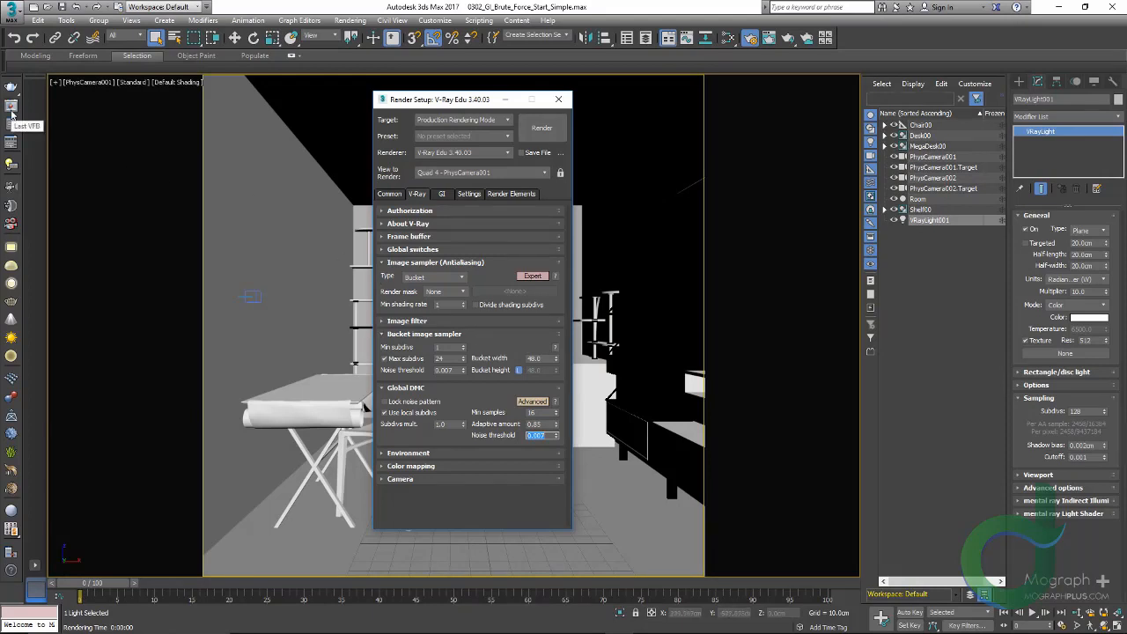
Reopen the frame buffer and view the saved "BF / LC, Noise Thr = .007" render in RGB color
{"action": "left_click", "coordinate": [10, 107]}
{"action": "left_click", "coordinate": [29, 205]}
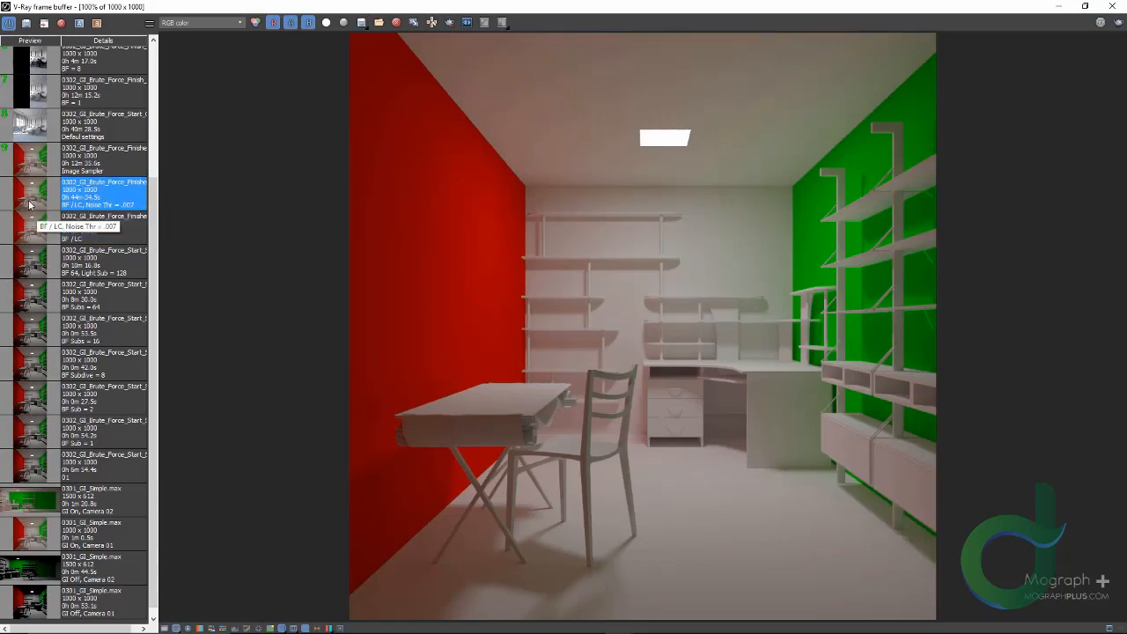
{"action": "scroll", "coordinate": [555, 435], "scroll_direction": "up", "scroll_amount": 2}
{"action": "scroll", "coordinate": [554, 435], "scroll_direction": "down", "scroll_amount": 2}
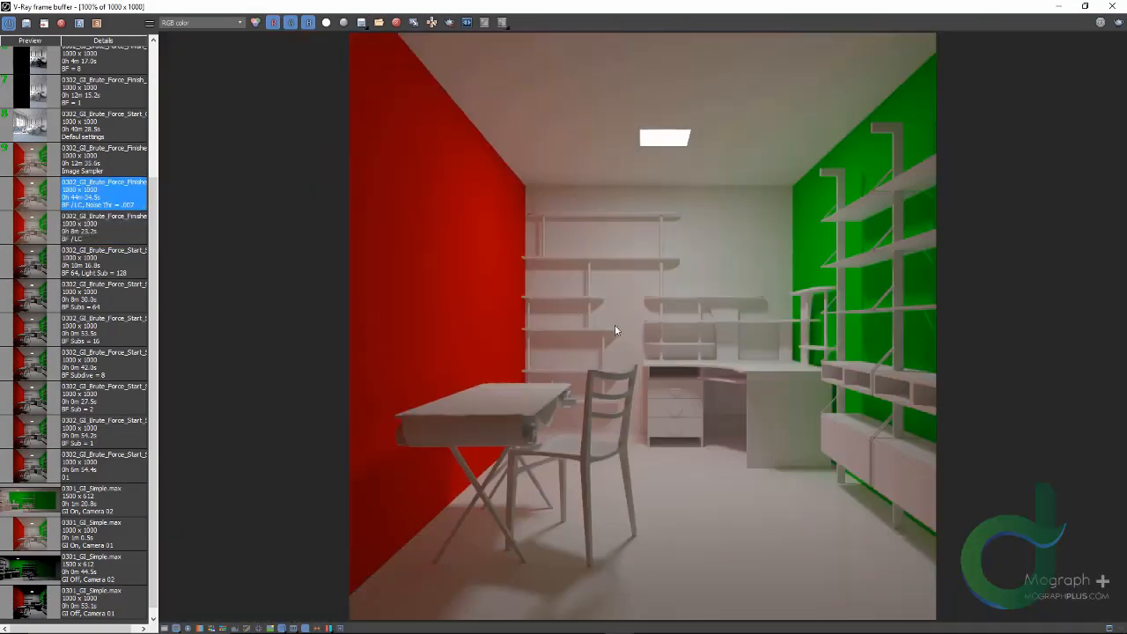
Compare the VRayGlobalIllumination channels of "BF / LC, Noise Thr = .007" and "BF / LC" around the chair legs, ending in RGB color
{"action": "left_click", "coordinate": [222, 25]}
{"action": "left_click", "coordinate": [205, 48]}
{"action": "scroll", "coordinate": [680, 469], "scroll_direction": "up", "scroll_amount": 3}
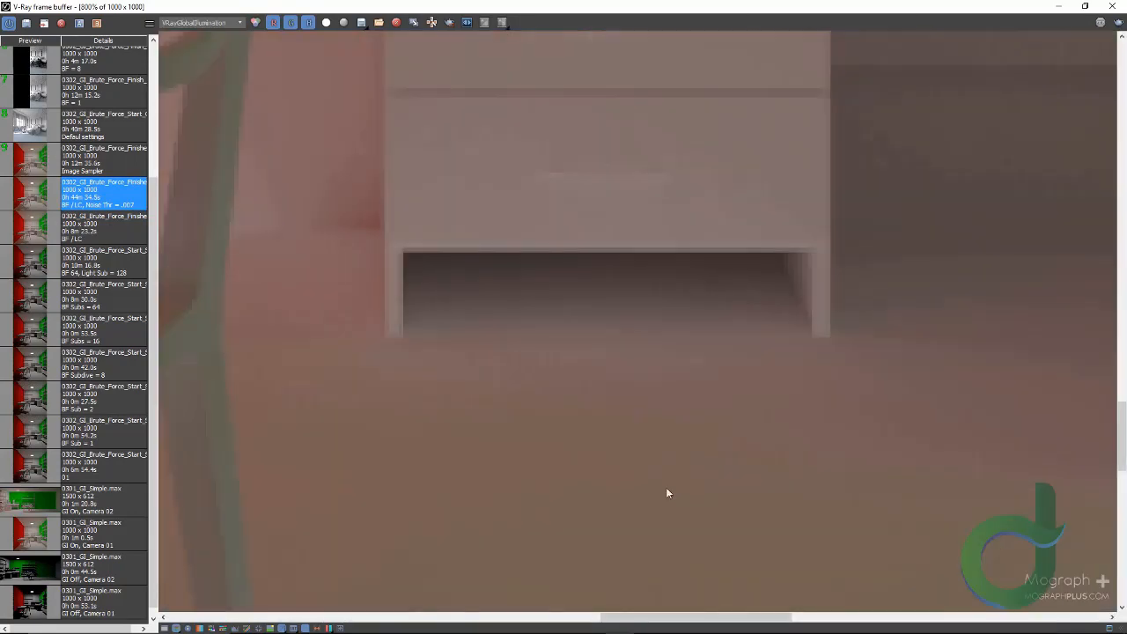
{"action": "middle_click_drag", "start_coordinate": [636, 479], "coordinate": [780, 229]}
{"action": "middle_click_drag", "start_coordinate": [404, 386], "coordinate": [633, 145]}
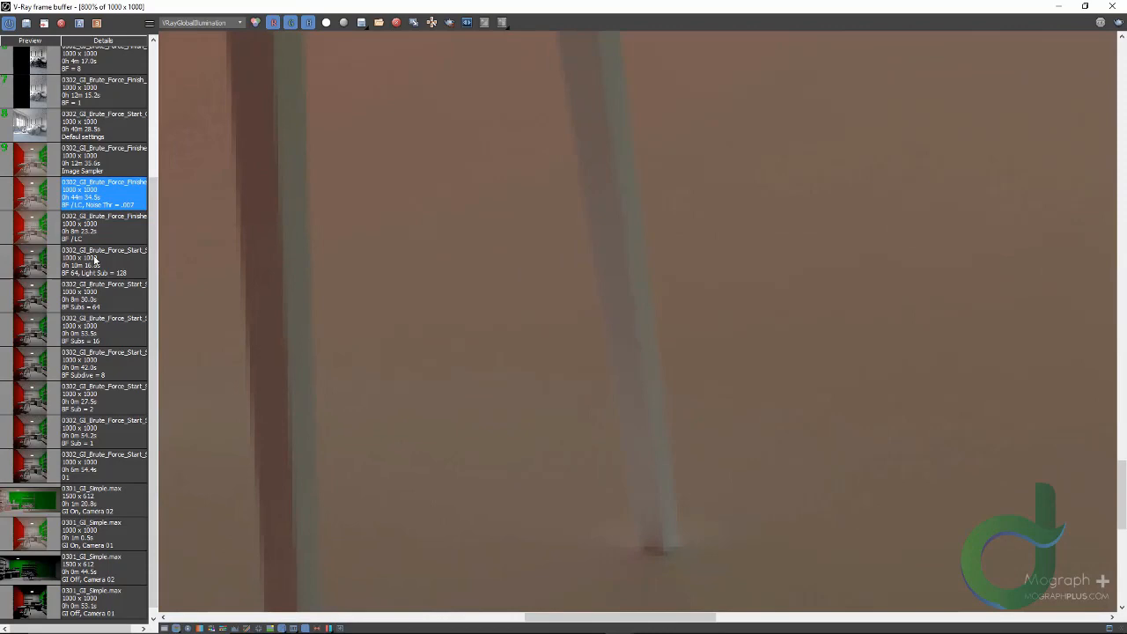
{"action": "double_click", "coordinate": [22, 236]}
{"action": "double_click", "coordinate": [29, 203]}
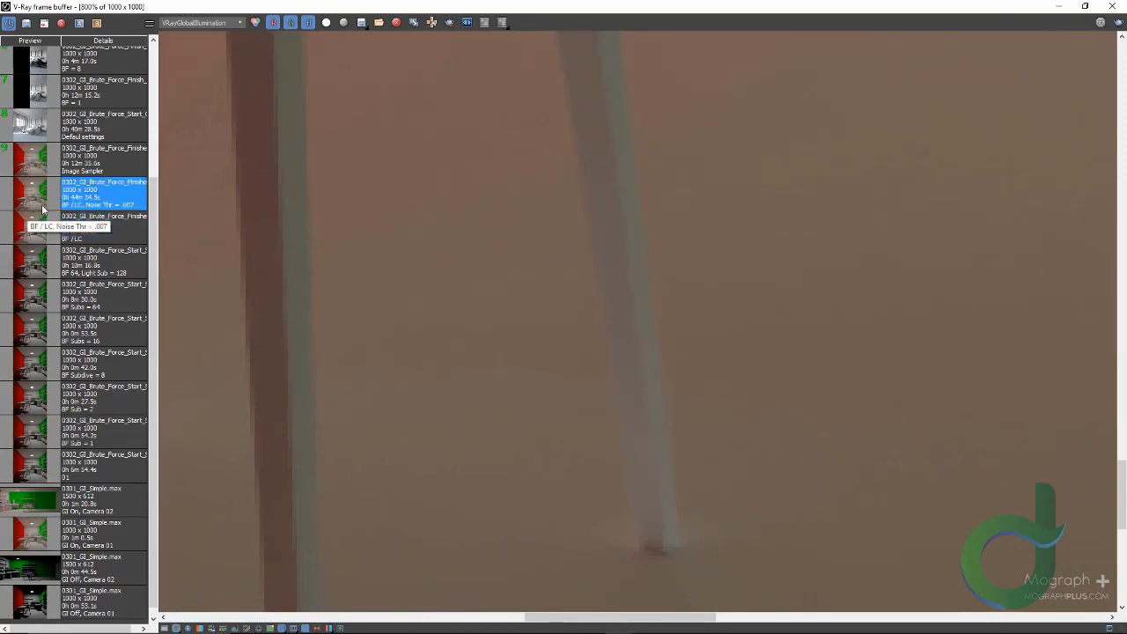
{"action": "scroll", "coordinate": [548, 320], "scroll_direction": "down", "scroll_amount": 3}
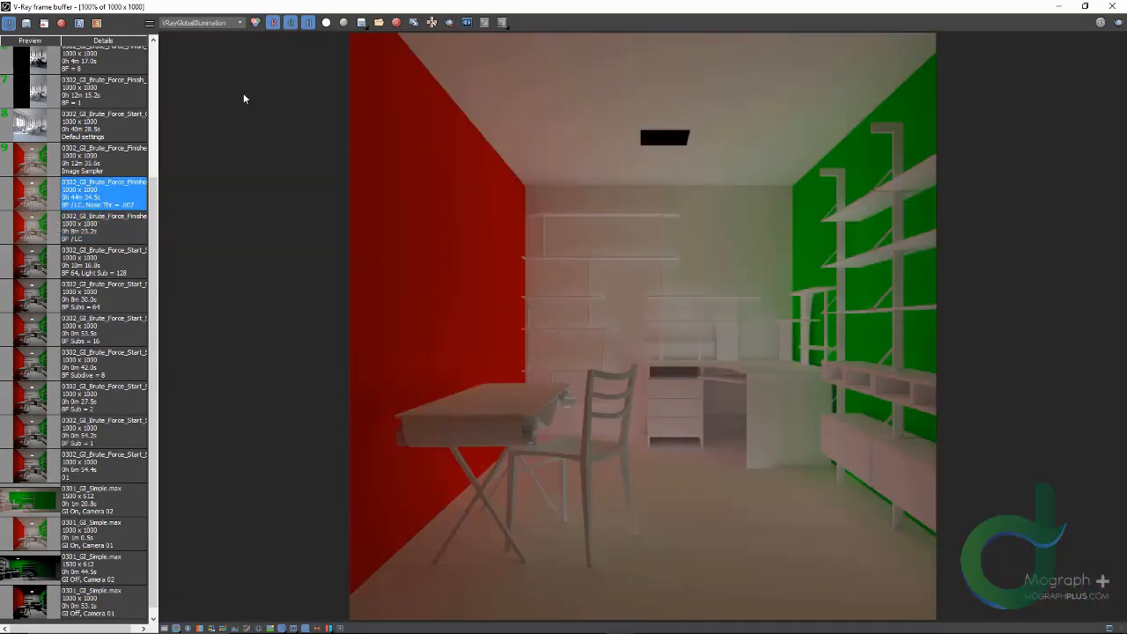
{"action": "left_click", "coordinate": [209, 26]}
{"action": "left_click", "coordinate": [207, 36]}
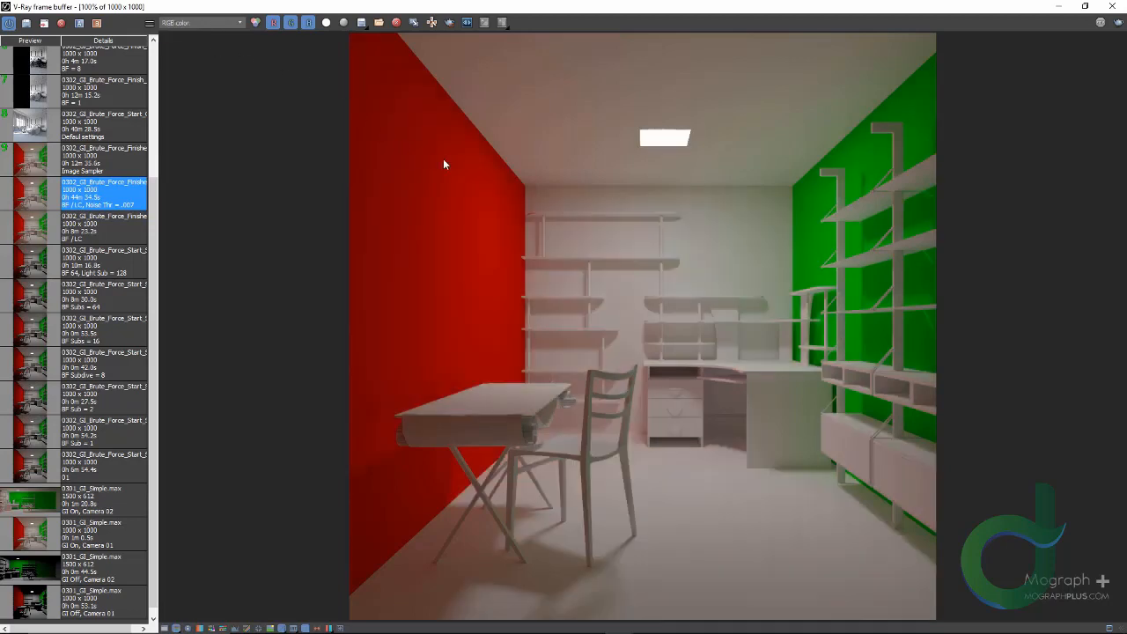
In the image sampler settings, enable Divide shading subdivs with a min shading rate of 256, and turn off Use local subdivs
{"action": "left_click", "coordinate": [1111, 7]}
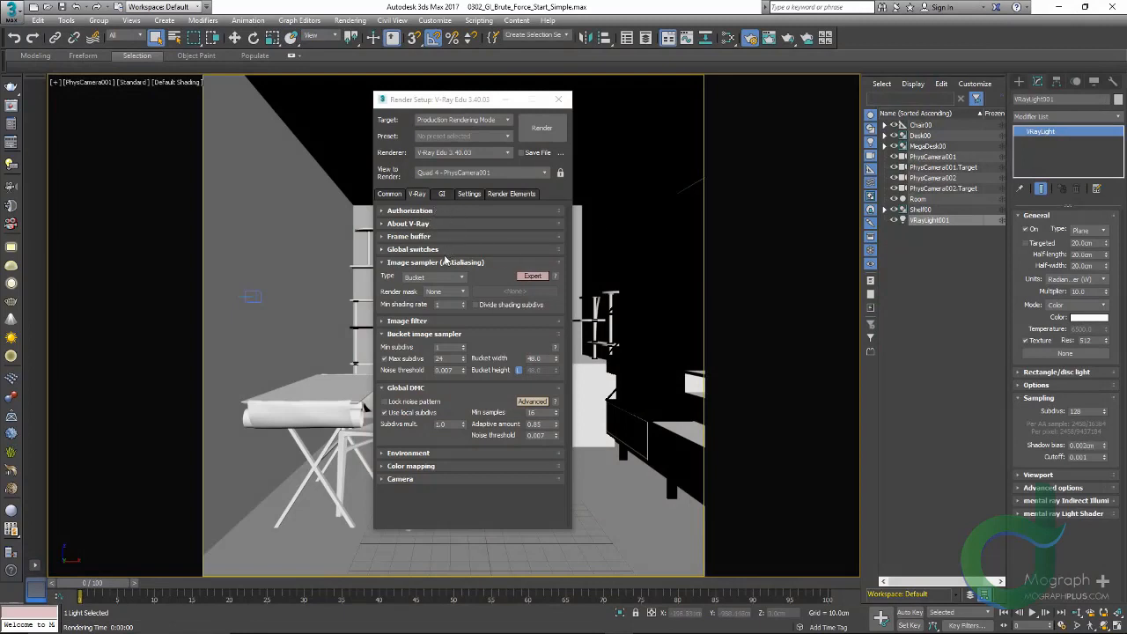
{"action": "left_click", "coordinate": [475, 304]}
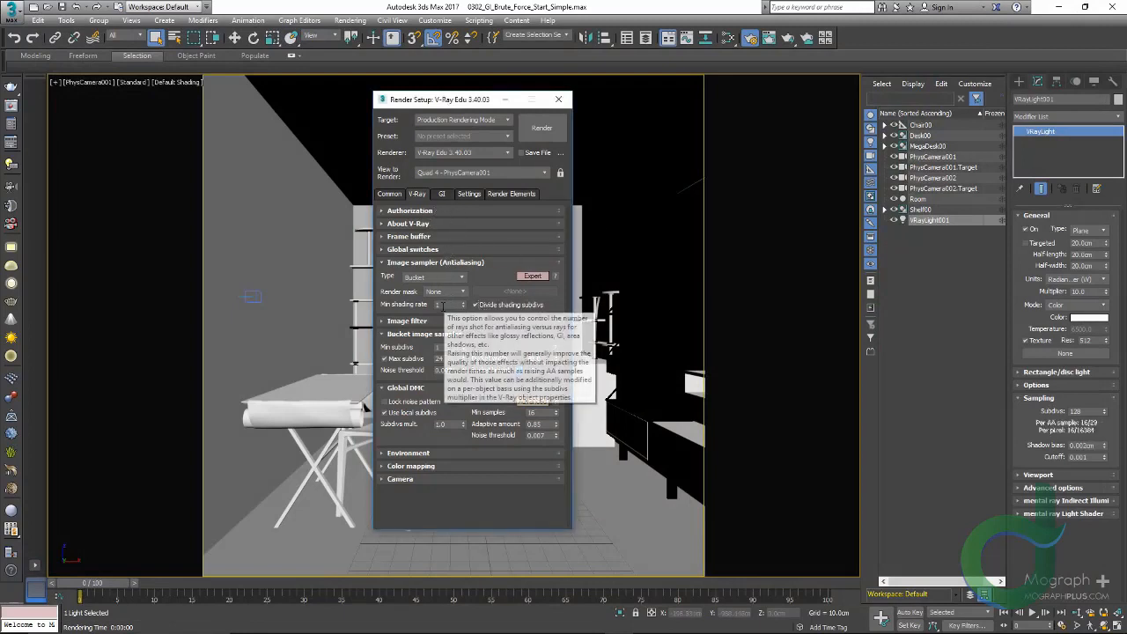
{"action": "double_click", "coordinate": [440, 305]}
{"action": "type", "text": "6"}
{"action": "key", "text": "Return"}
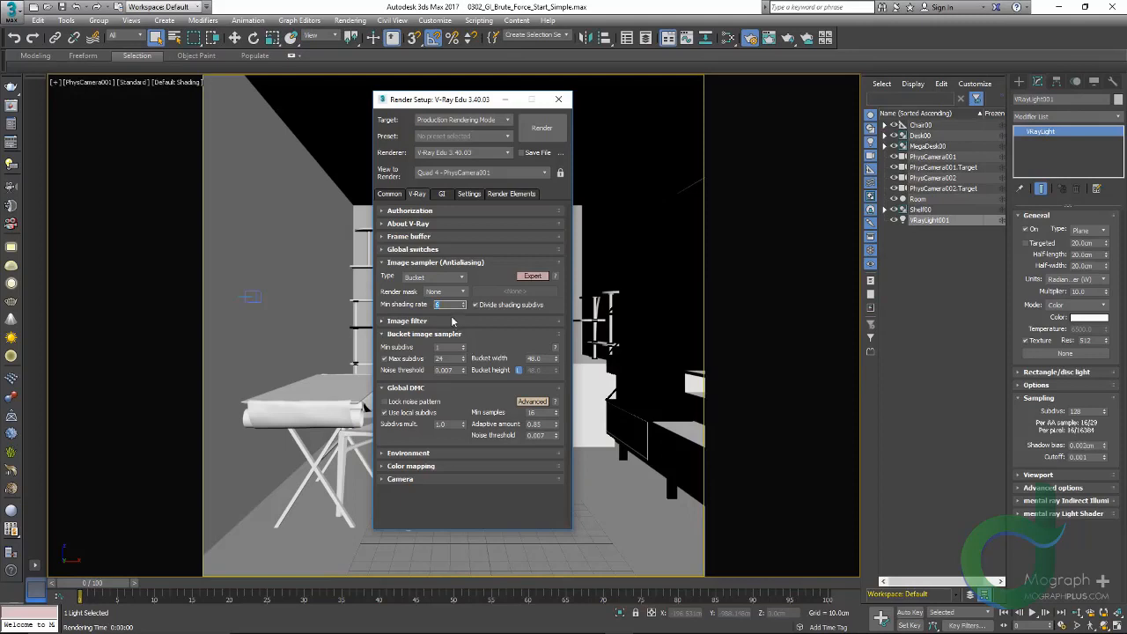
{"action": "type", "text": "256"}
{"action": "key", "text": "Return"}
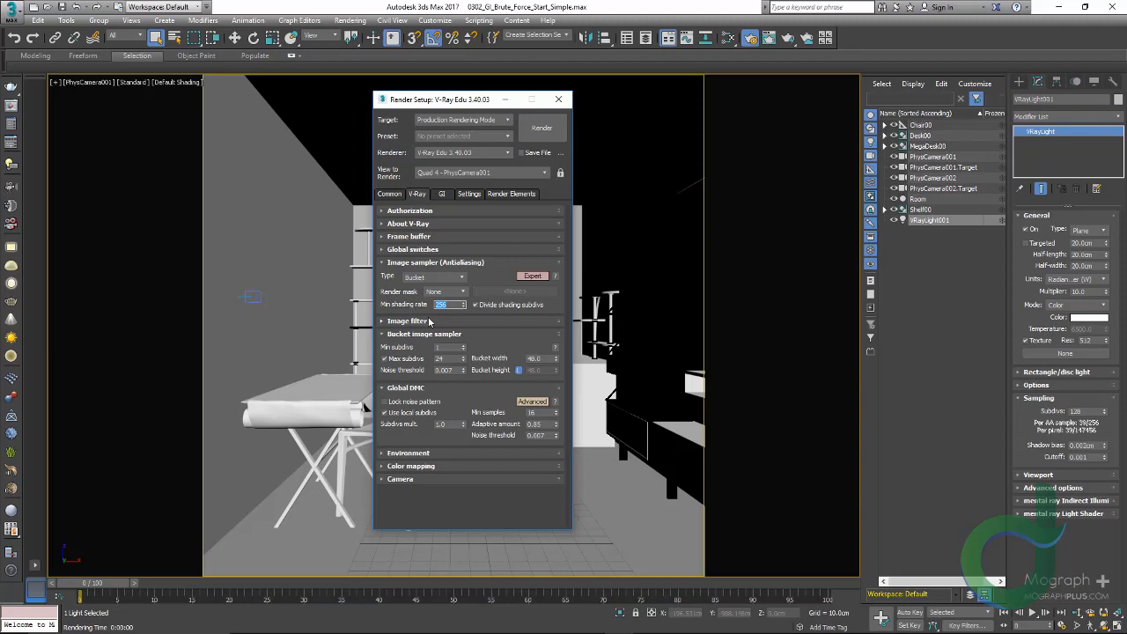
{"action": "left_click", "coordinate": [414, 414]}
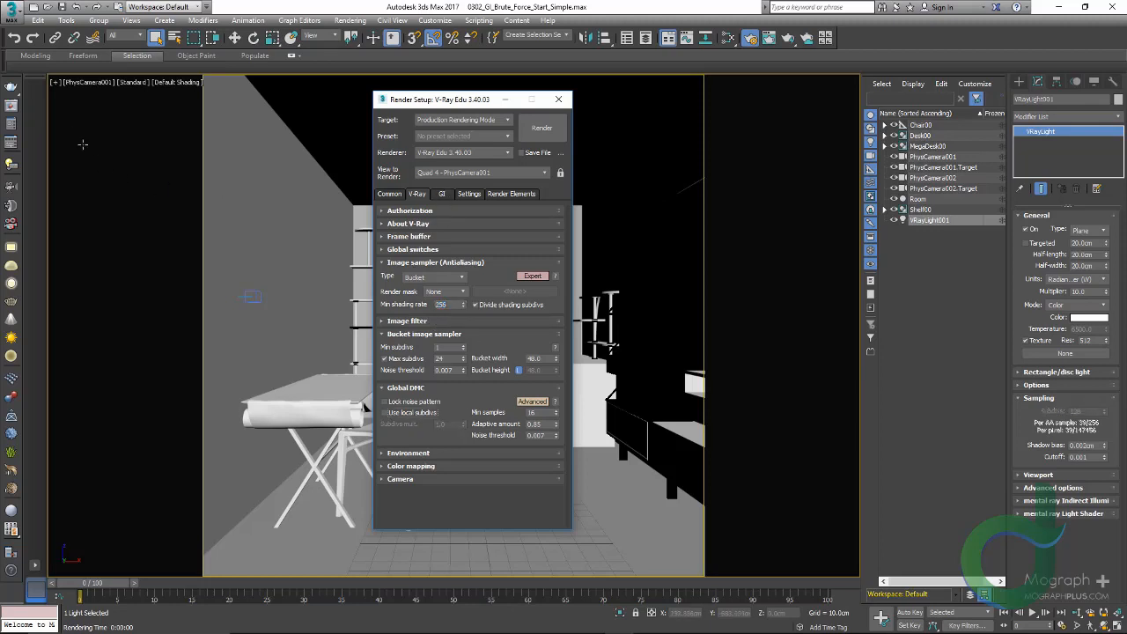
Compare the saved "Image Sampler" render with "BF / LC, Noise Thr = .007" up close on the floor beside the desk
{"action": "left_click", "coordinate": [14, 107]}
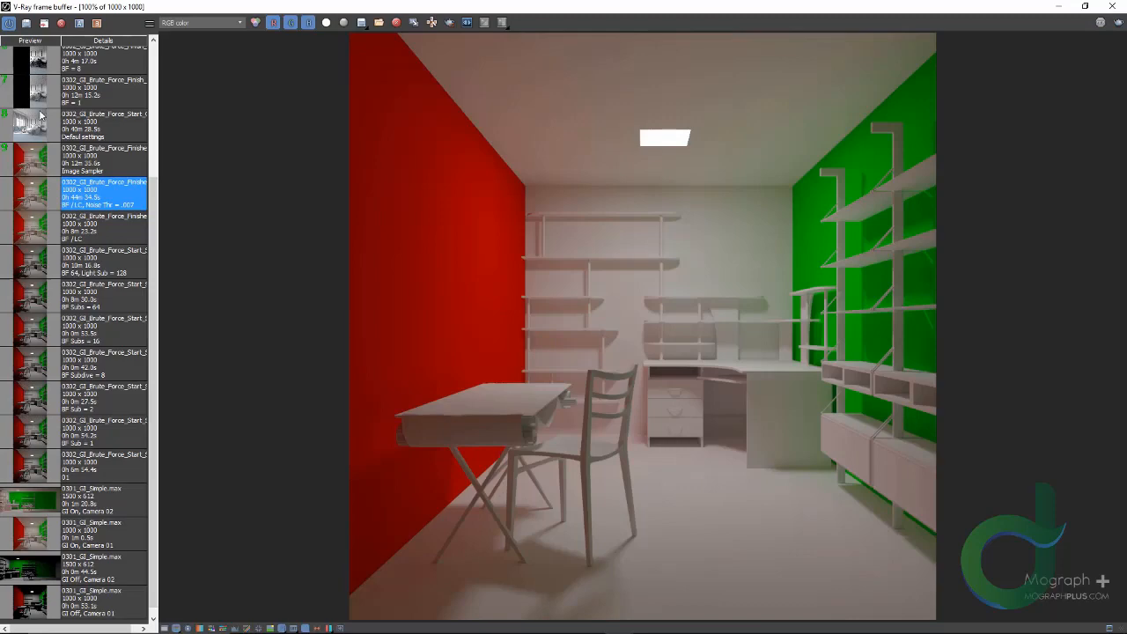
{"action": "left_click", "coordinate": [37, 165]}
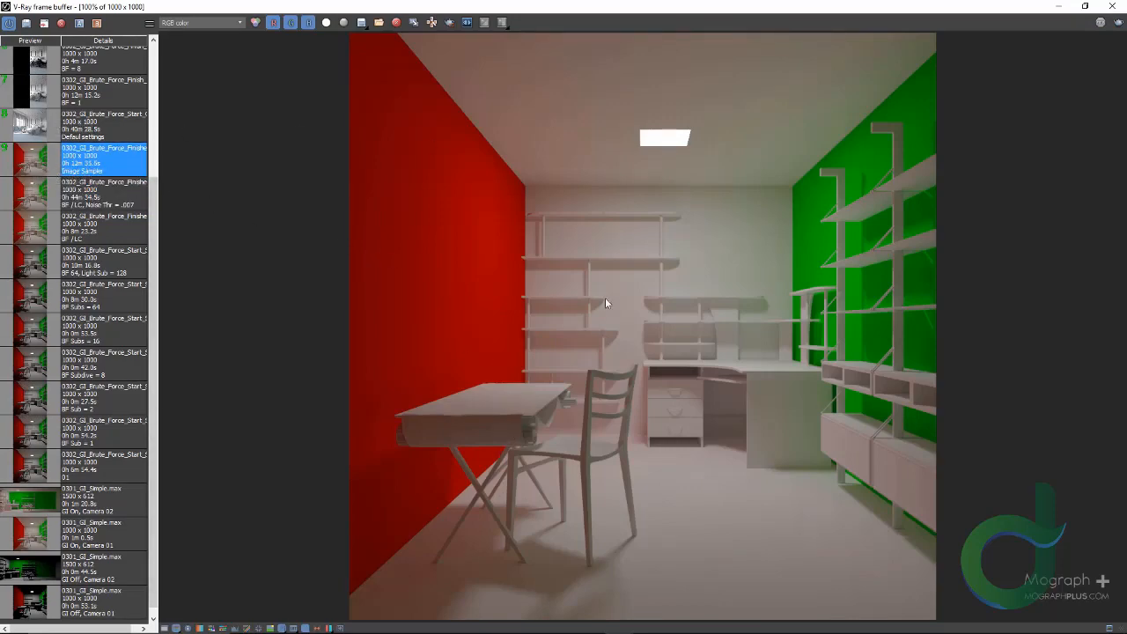
{"action": "scroll", "coordinate": [605, 299], "scroll_direction": "up", "scroll_amount": 4}
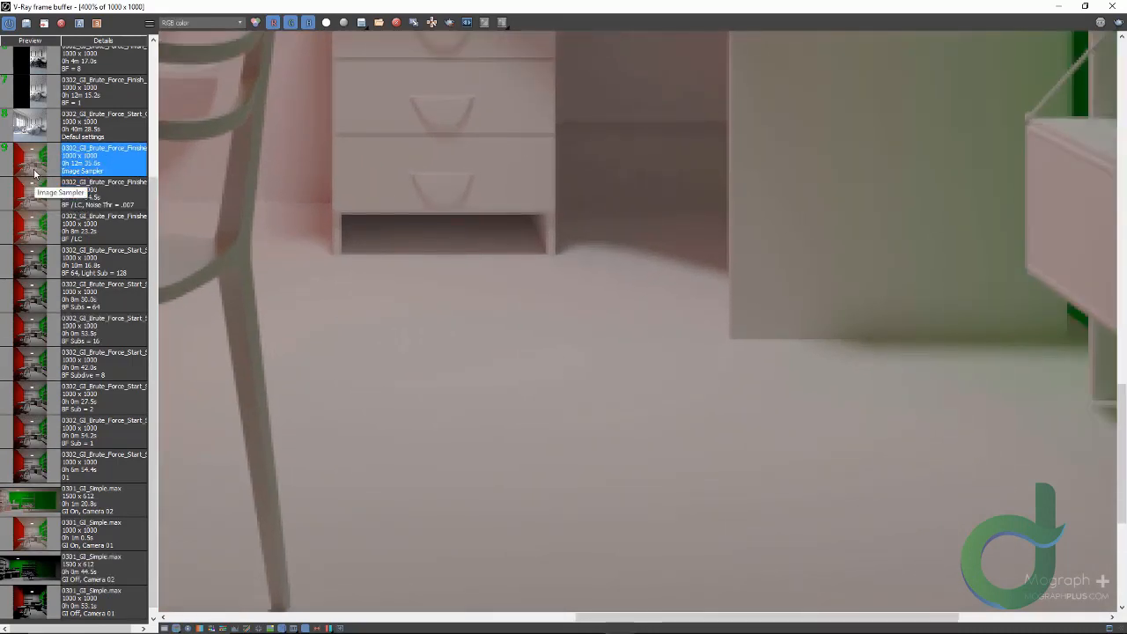
{"action": "scroll", "coordinate": [766, 206], "scroll_direction": "up", "scroll_amount": 2}
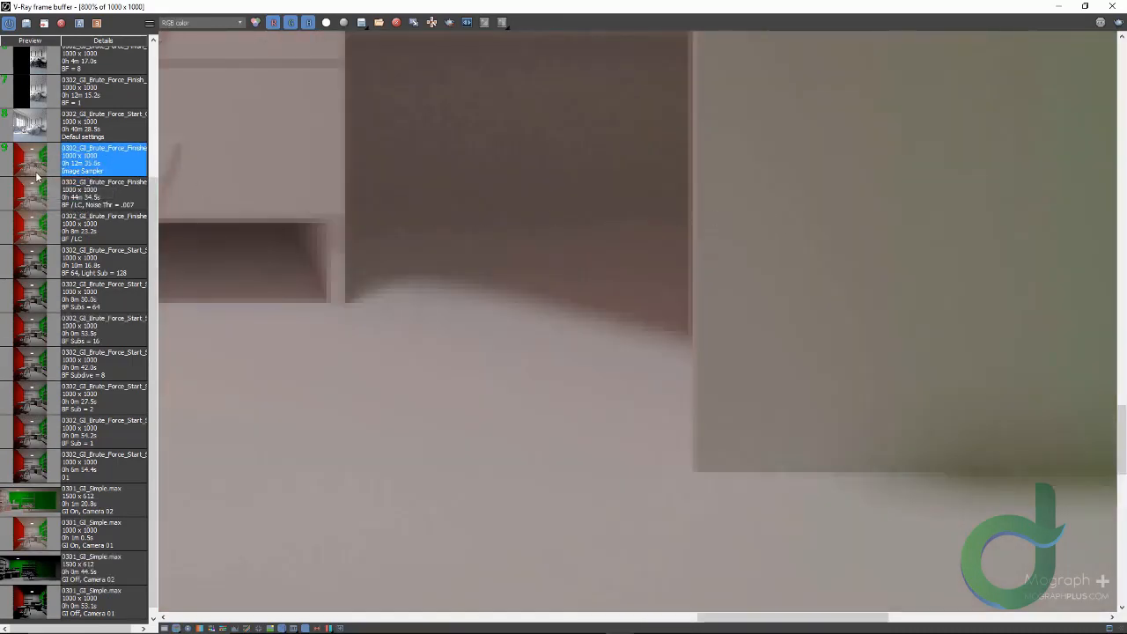
{"action": "left_click", "coordinate": [122, 181]}
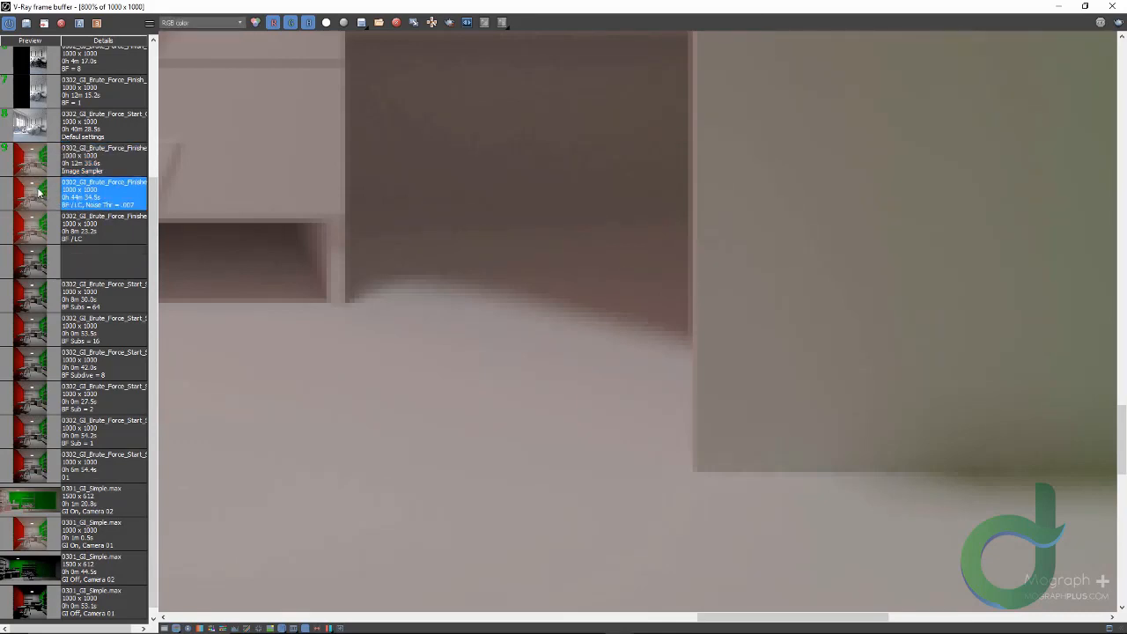
Compare the VRayGlobalIllumination channels of "BF / LC, Noise Thr = .007" and "Image Sampler" at the same spot, ending on "Image Sampler"
{"action": "left_click", "coordinate": [203, 22]}
{"action": "left_click", "coordinate": [195, 55]}
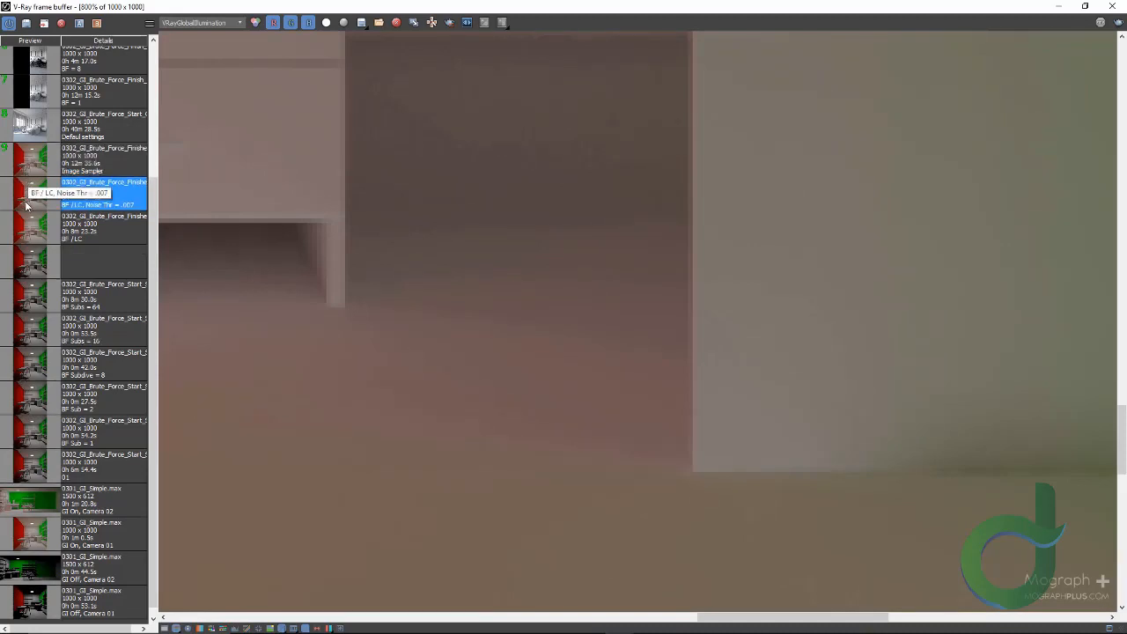
{"action": "left_click", "coordinate": [34, 168]}
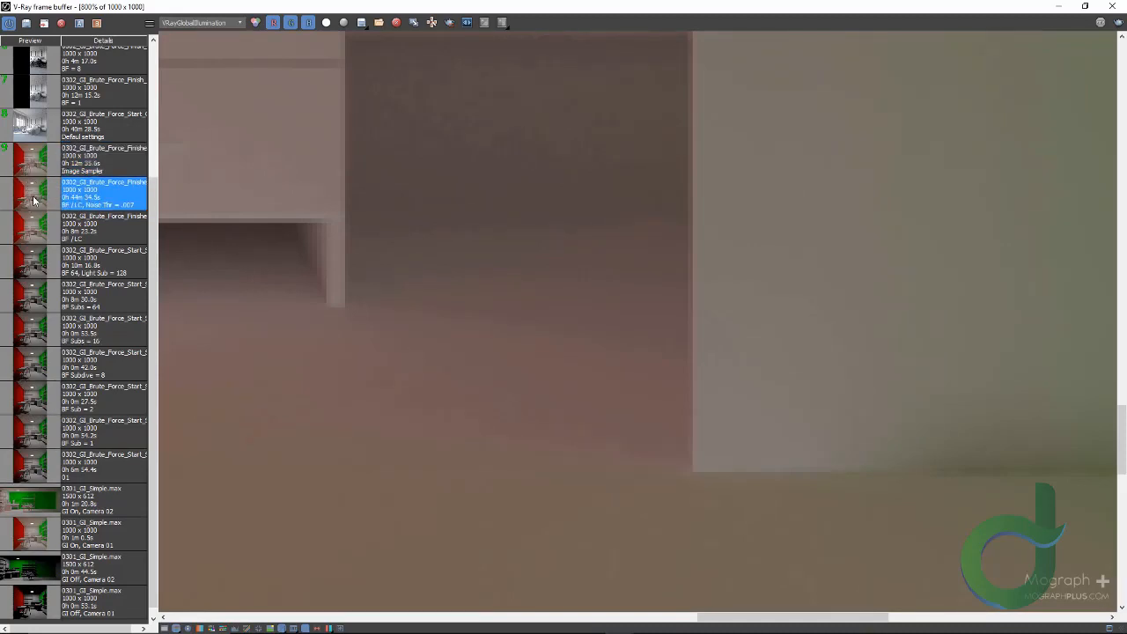
{"action": "scroll", "coordinate": [449, 273], "scroll_direction": "down", "scroll_amount": 3}
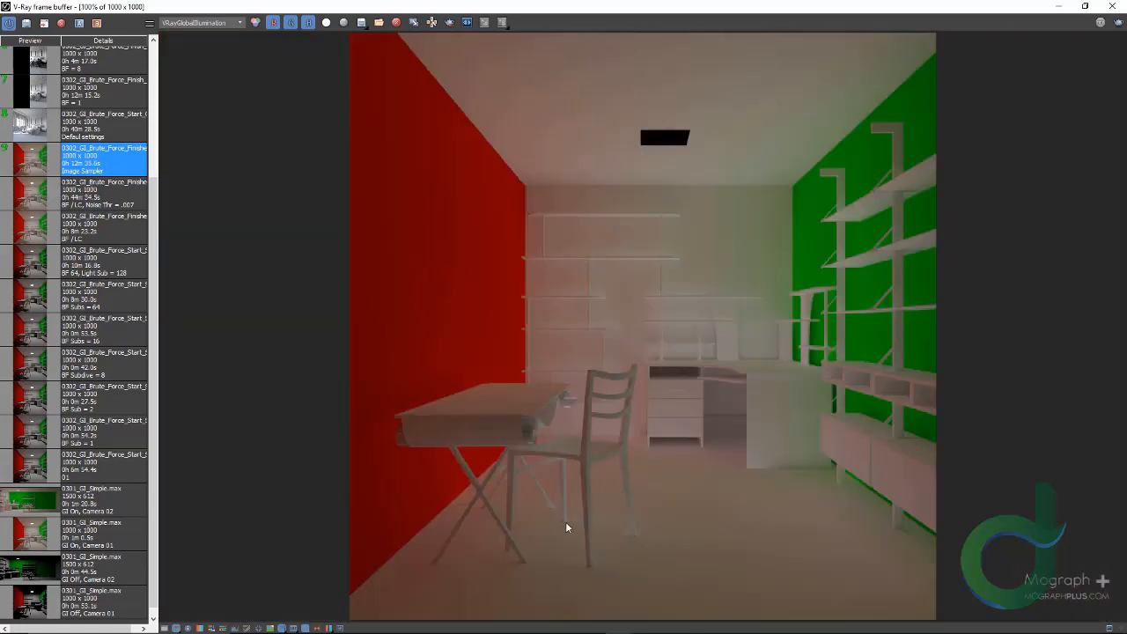
Return to RGB color and compare the noise on the ceiling and back wall between "Image Sampler" and "BF / LC, Noise Thr = .007"
{"action": "left_click", "coordinate": [208, 22]}
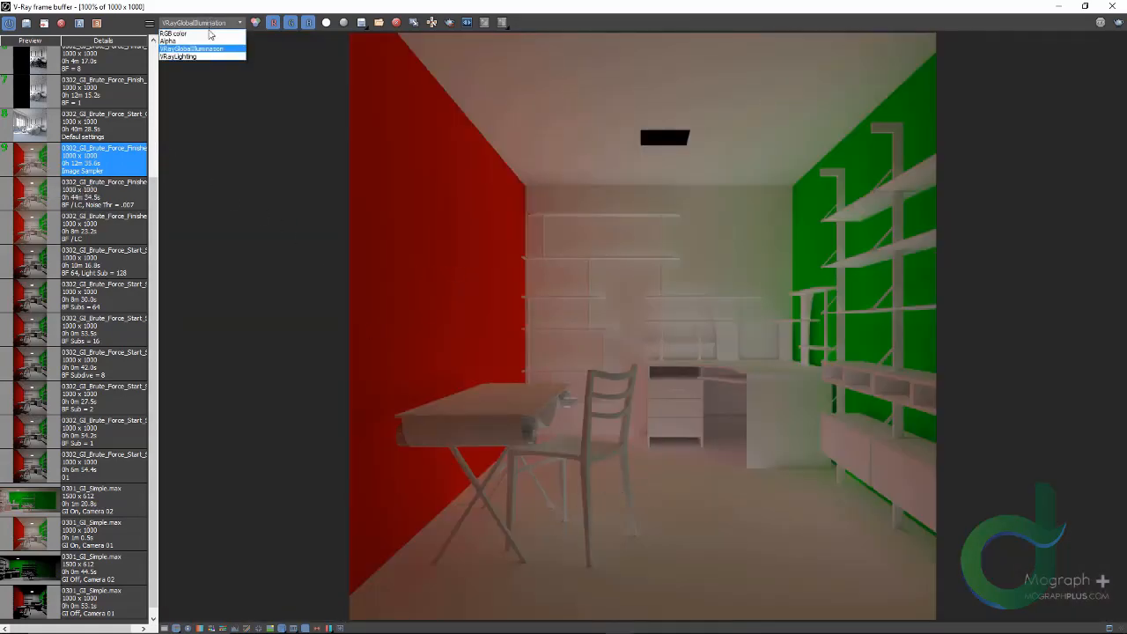
{"action": "left_click", "coordinate": [207, 33]}
{"action": "scroll", "coordinate": [629, 180], "scroll_direction": "up", "scroll_amount": 2}
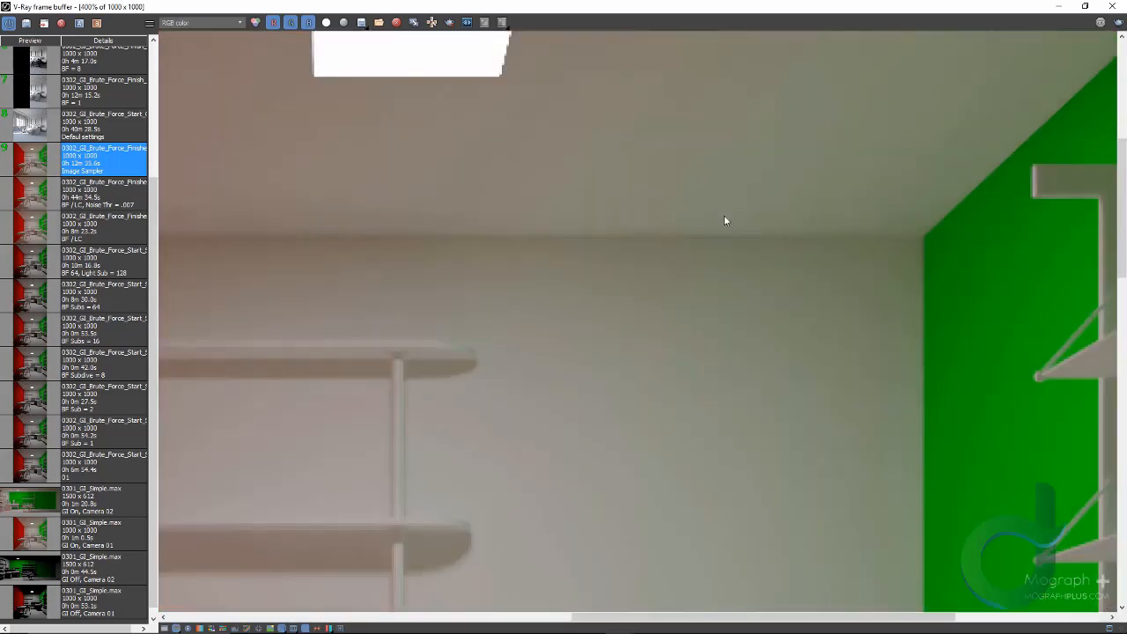
{"action": "left_click", "coordinate": [32, 181]}
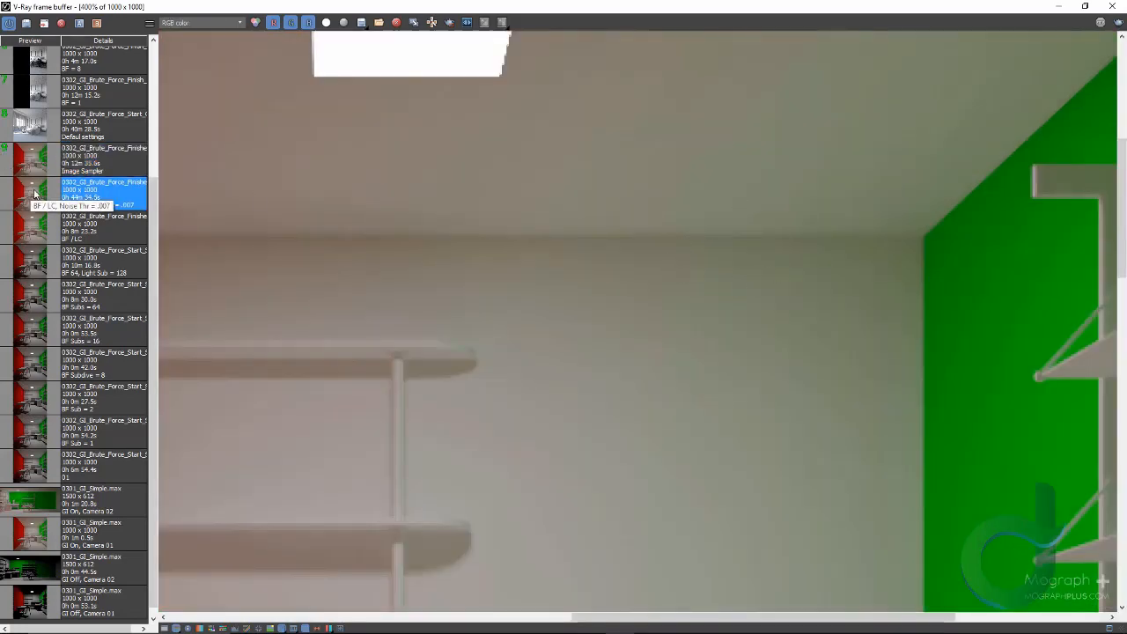
{"action": "double_click", "coordinate": [39, 172]}
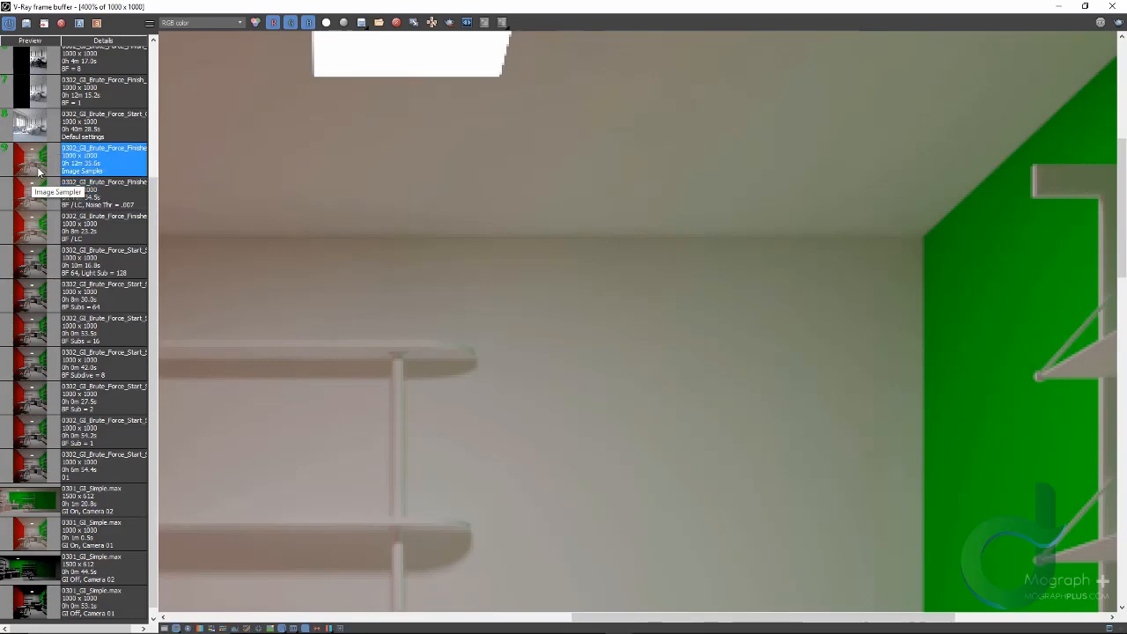
{"action": "scroll", "coordinate": [399, 242], "scroll_direction": "down", "scroll_amount": 2}
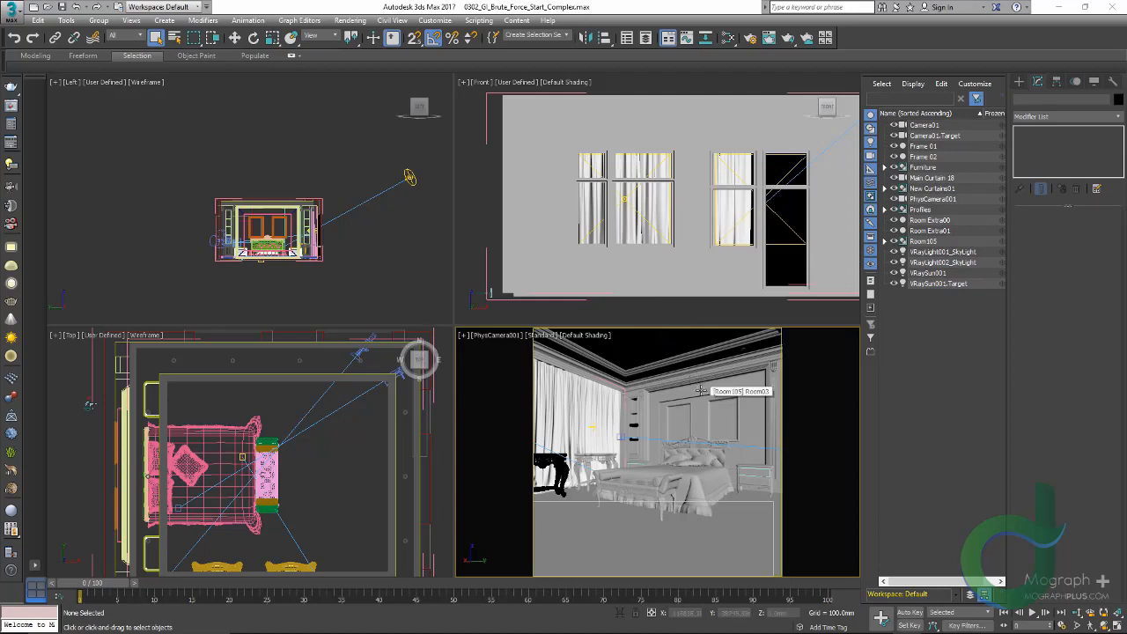
In the complex bedroom scene, inspect the VRaySun001 light and the environment's VRaySky map and exposure settings
{"action": "right_click", "coordinate": [634, 392]}
{"action": "scroll", "coordinate": [330, 236], "scroll_direction": "up", "scroll_amount": 2}
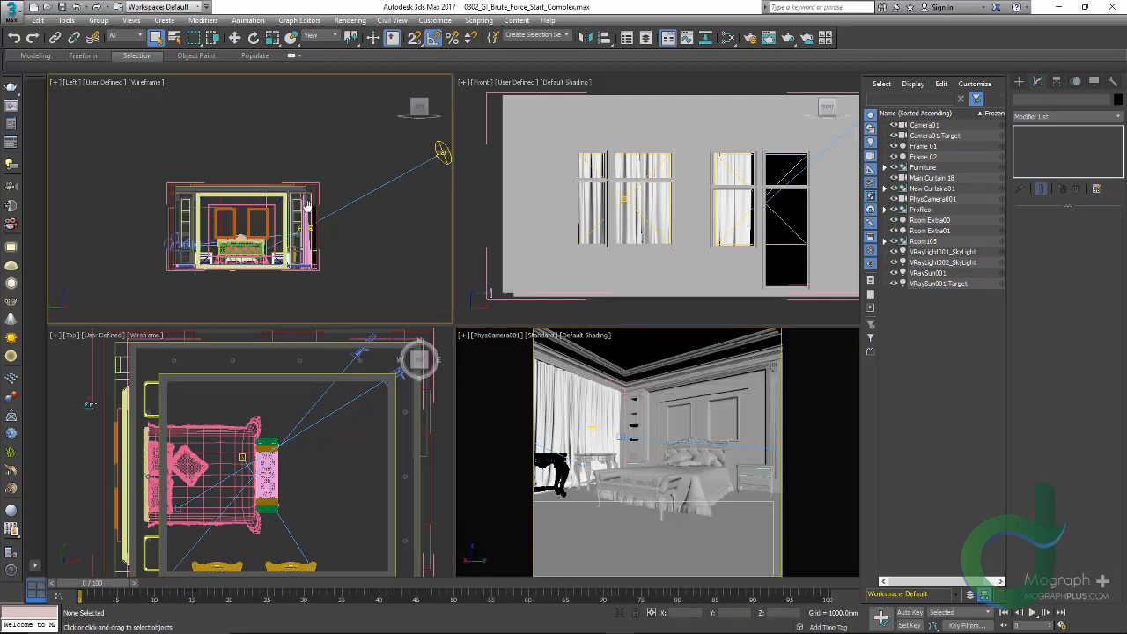
{"action": "middle_click_drag", "start_coordinate": [307, 207], "coordinate": [250, 210]}
{"action": "left_click_drag", "start_coordinate": [365, 133], "coordinate": [404, 192]}
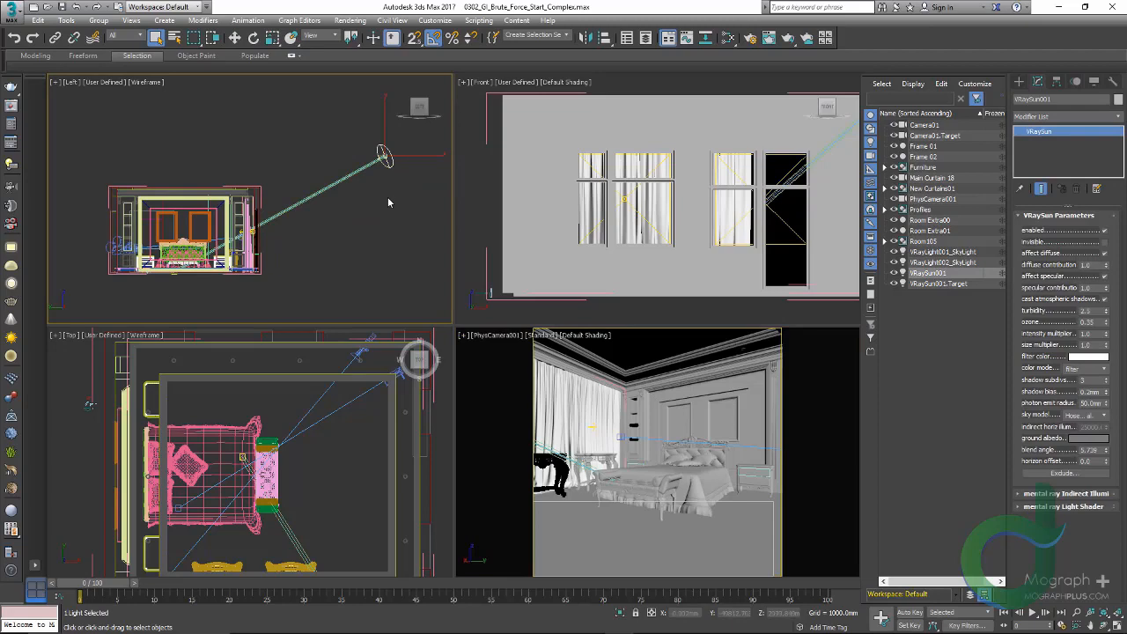
{"action": "key", "text": "8"}
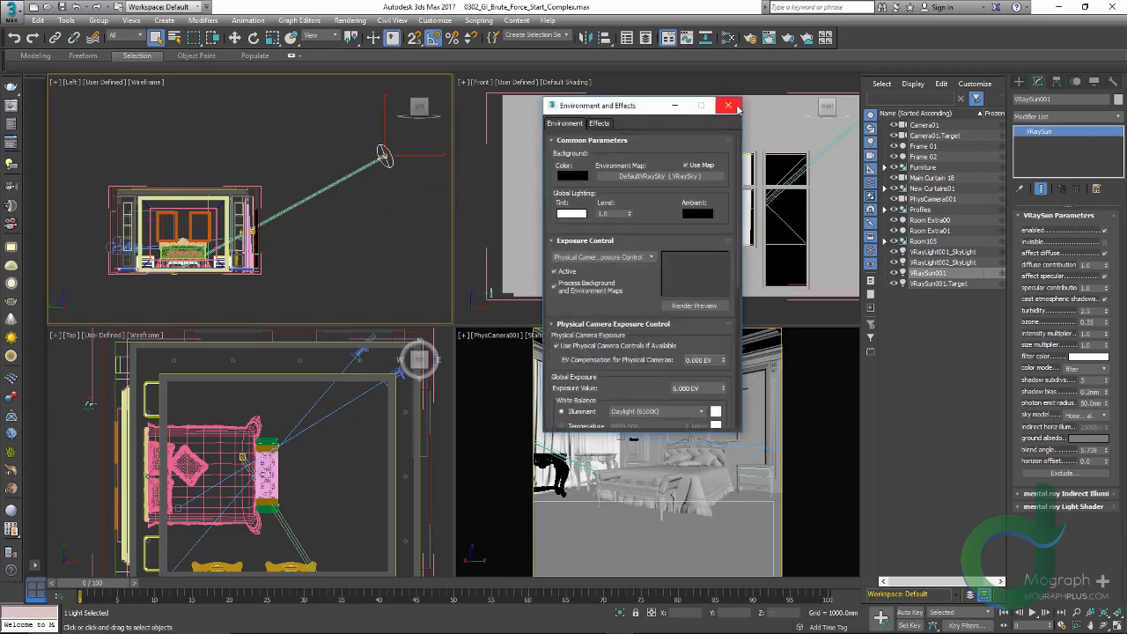
{"action": "left_click", "coordinate": [729, 106]}
Inspect the window lights VRayLight001_SkyLight and VRayLight002_SkyLight by selecting them in the scene
{"action": "middle_click_drag", "start_coordinate": [233, 419], "coordinate": [240, 359]}
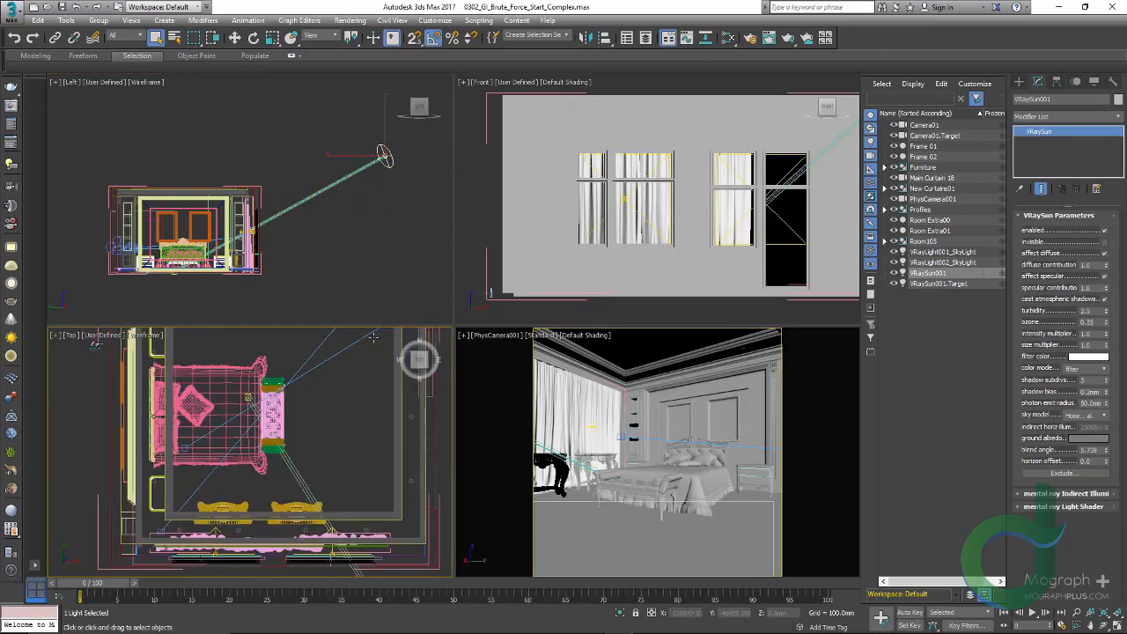
{"action": "middle_click", "coordinate": [615, 202]}
{"action": "left_click", "coordinate": [624, 201]}
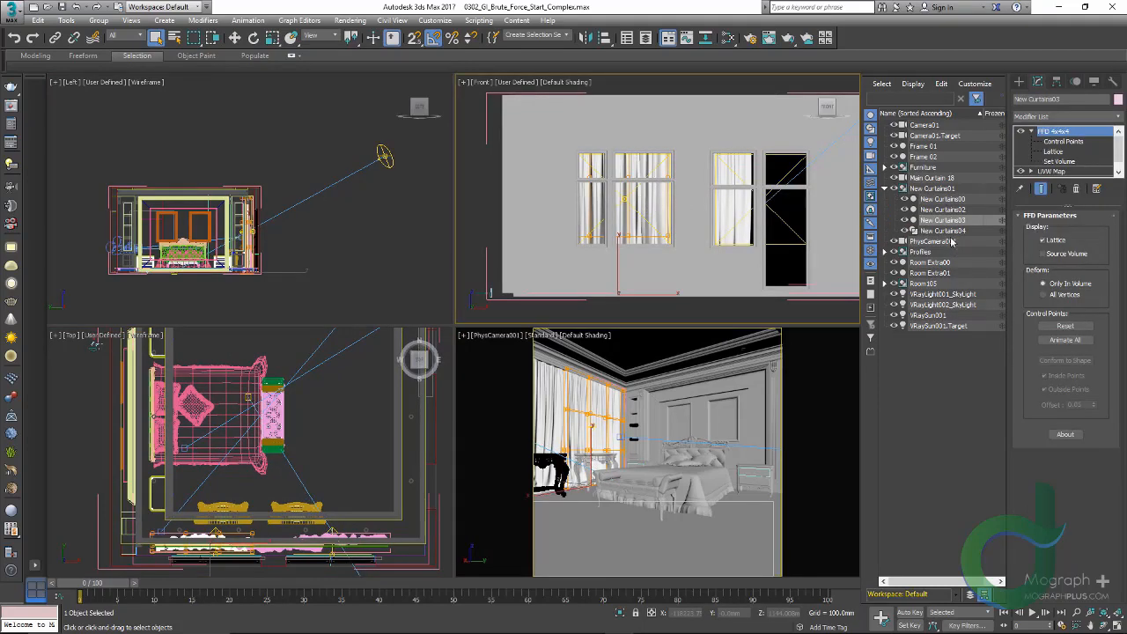
{"action": "left_click", "coordinate": [941, 295]}
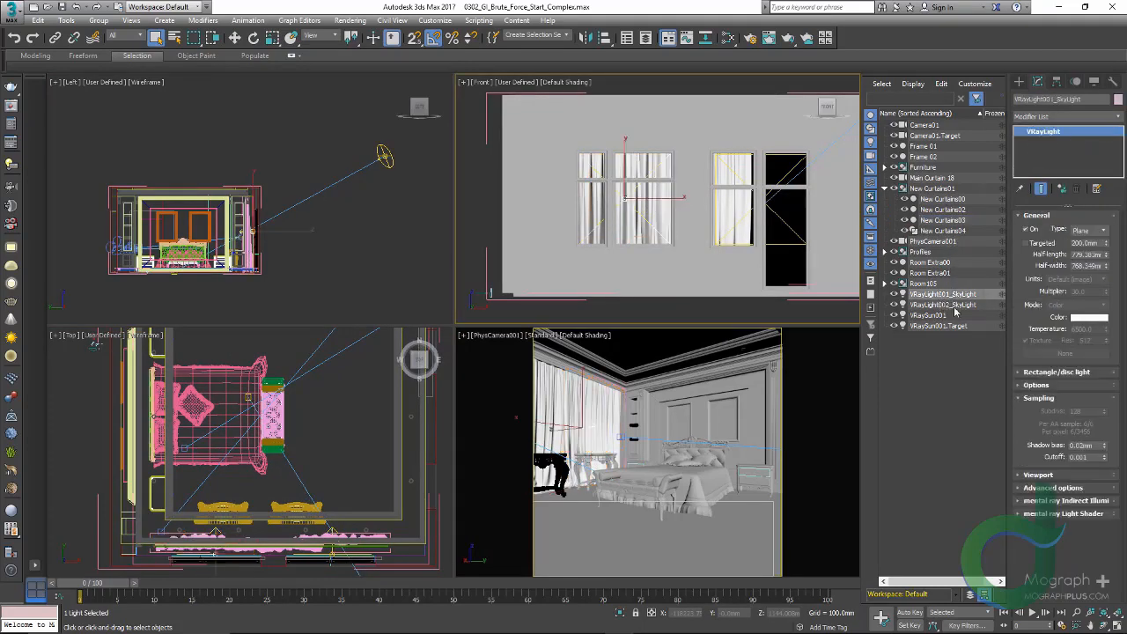
{"action": "left_click", "coordinate": [946, 304]}
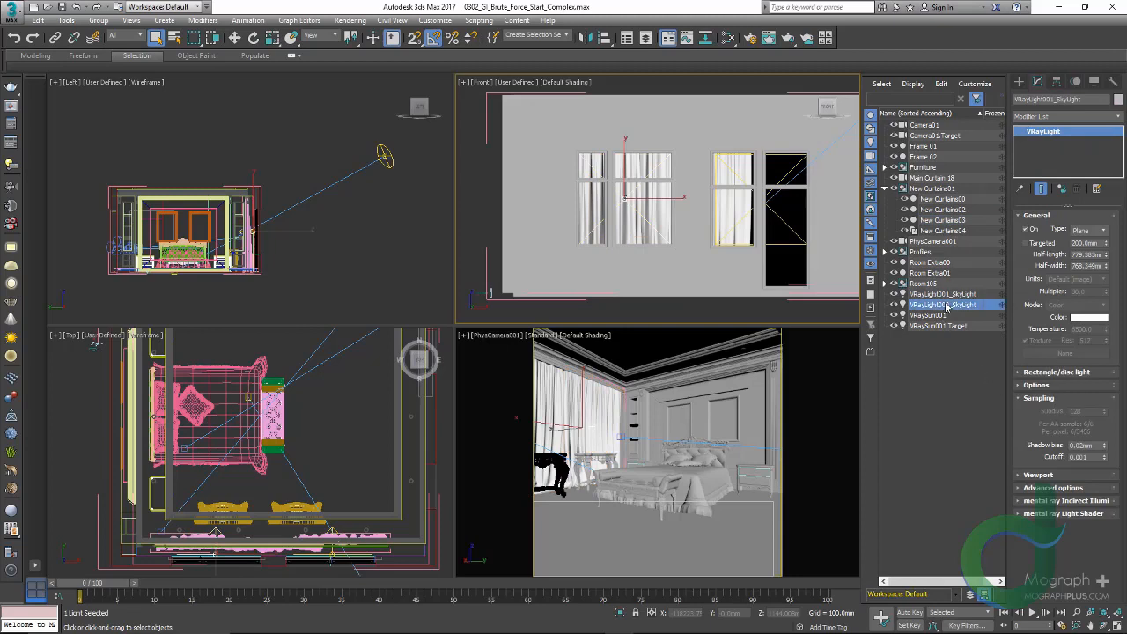
Check the skylight portal options of VRayLight002_SkyLight and maximize the PhysCamera001 view
{"action": "left_click", "coordinate": [1053, 387]}
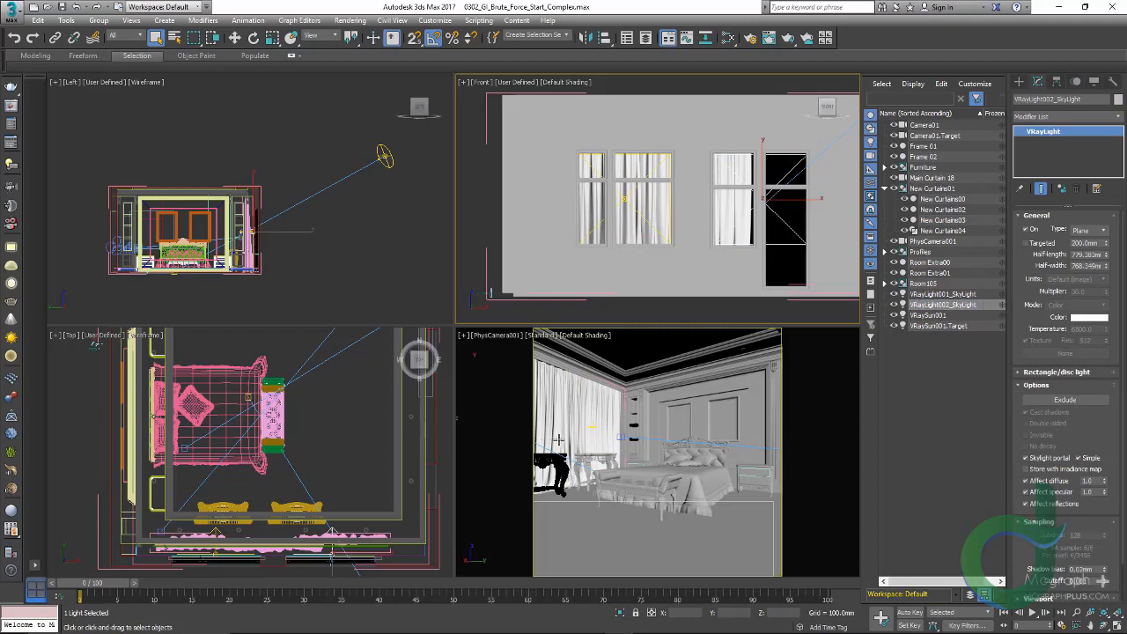
{"action": "key", "text": "alt+w"}
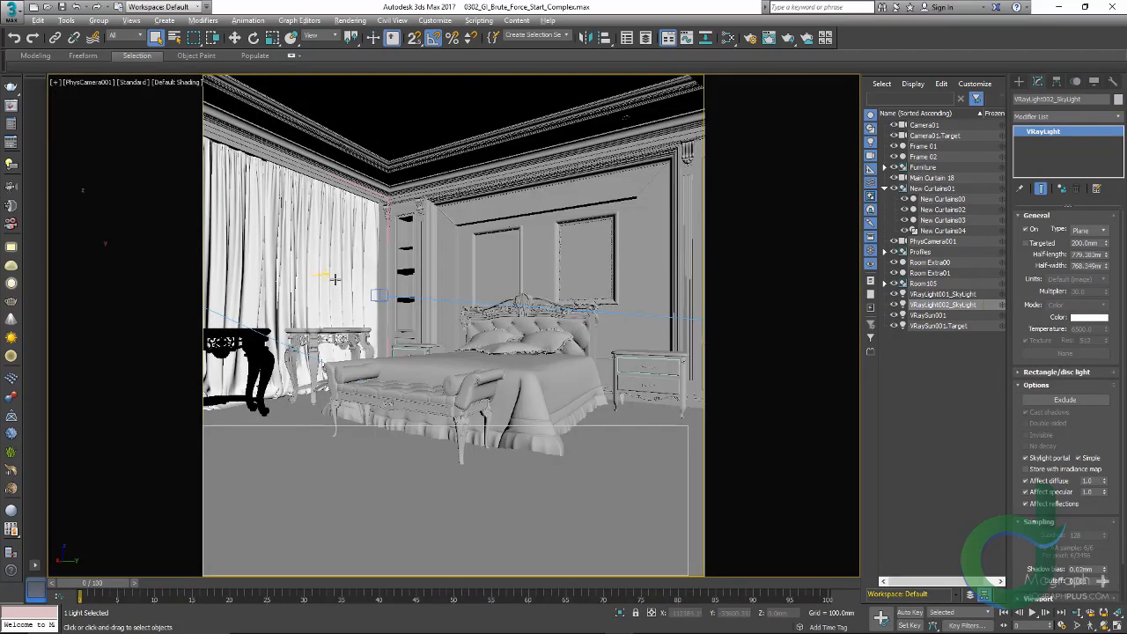
{"action": "right_click", "coordinate": [295, 236]}
{"action": "left_click", "coordinate": [239, 264]}
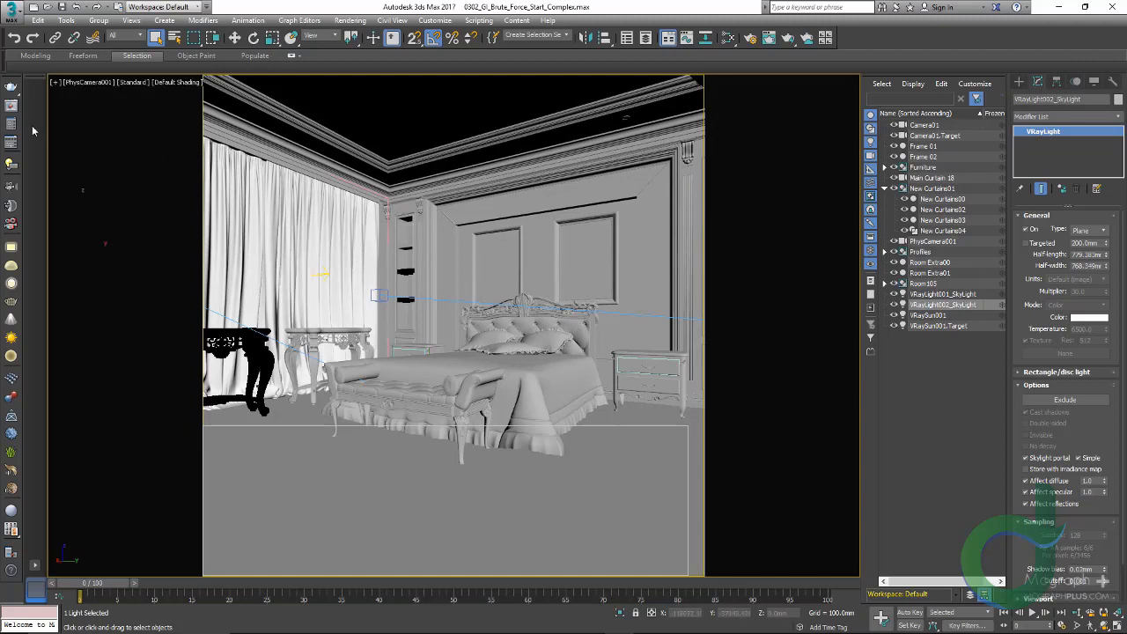
Review the render setup's primary and secondary GI engines, the image sampler values and the Global DMC settings
{"action": "key", "text": "F10"}
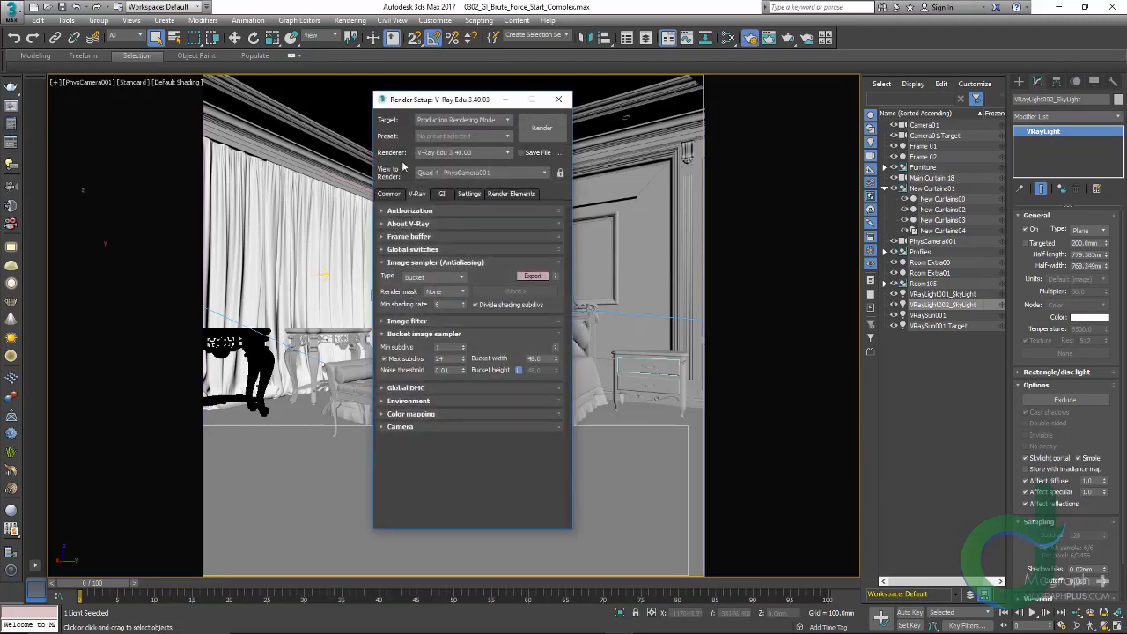
{"action": "left_click", "coordinate": [443, 194]}
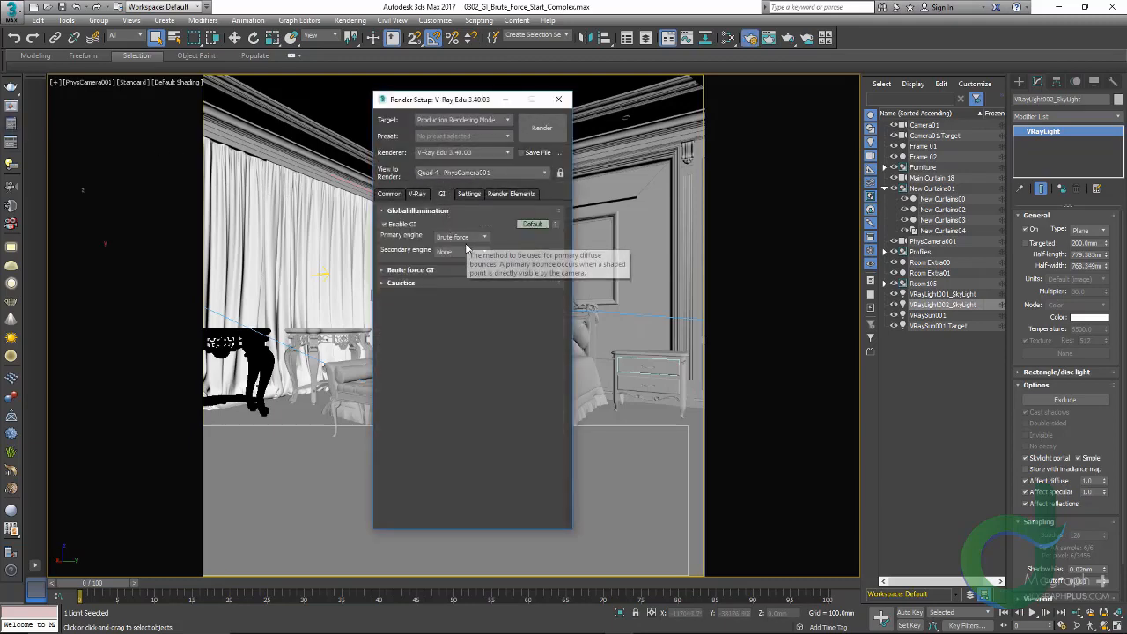
{"action": "left_click", "coordinate": [483, 256]}
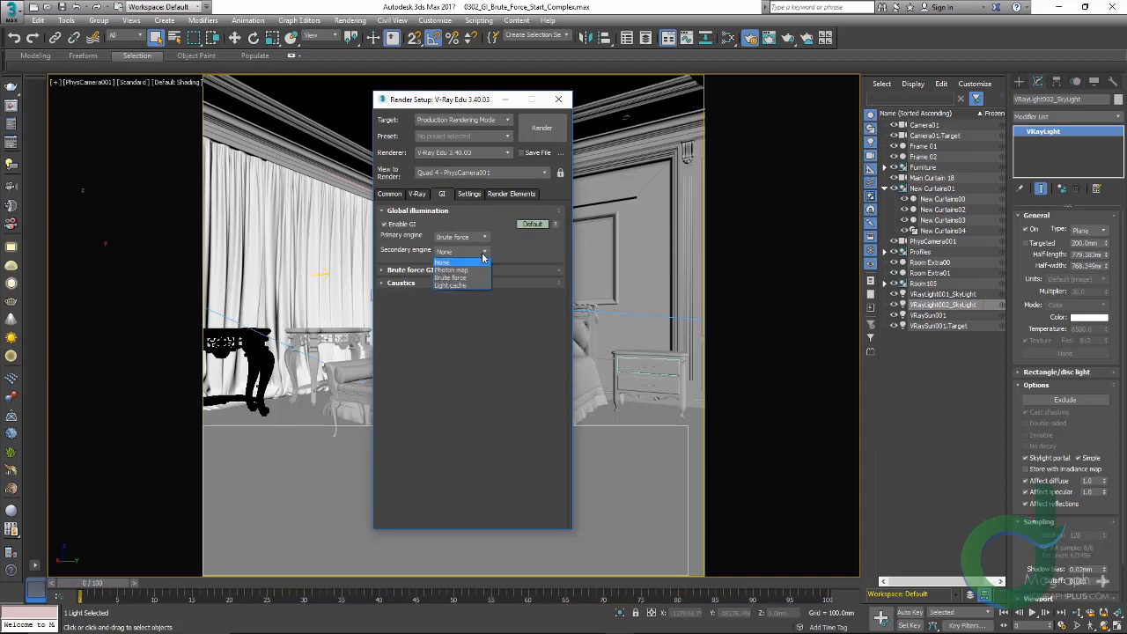
{"action": "left_click", "coordinate": [483, 258]}
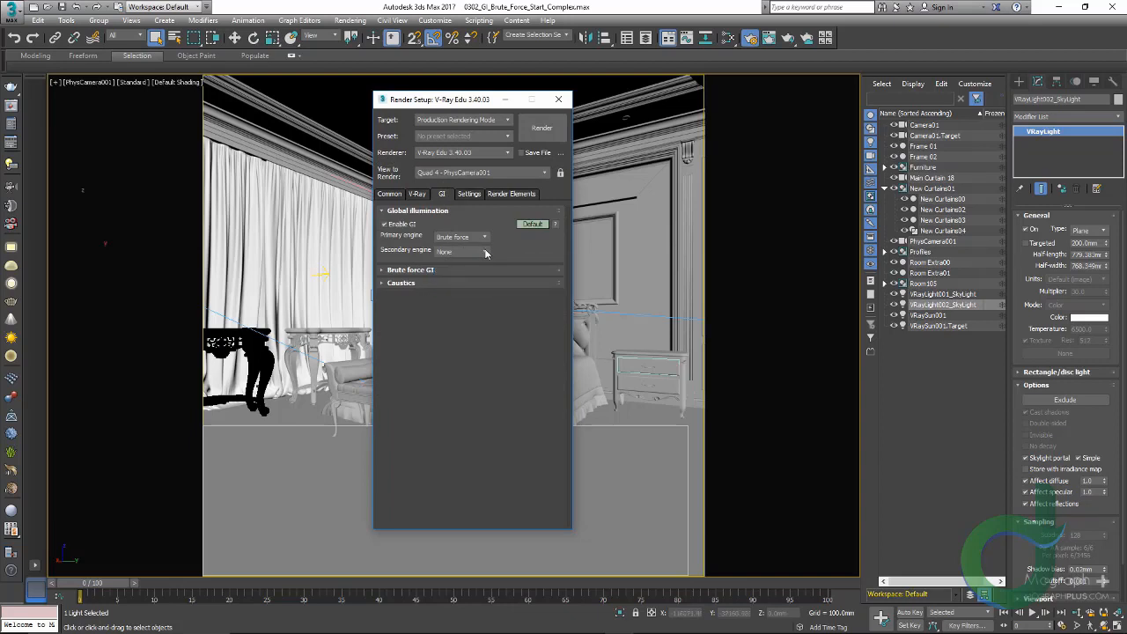
{"action": "left_click", "coordinate": [418, 194]}
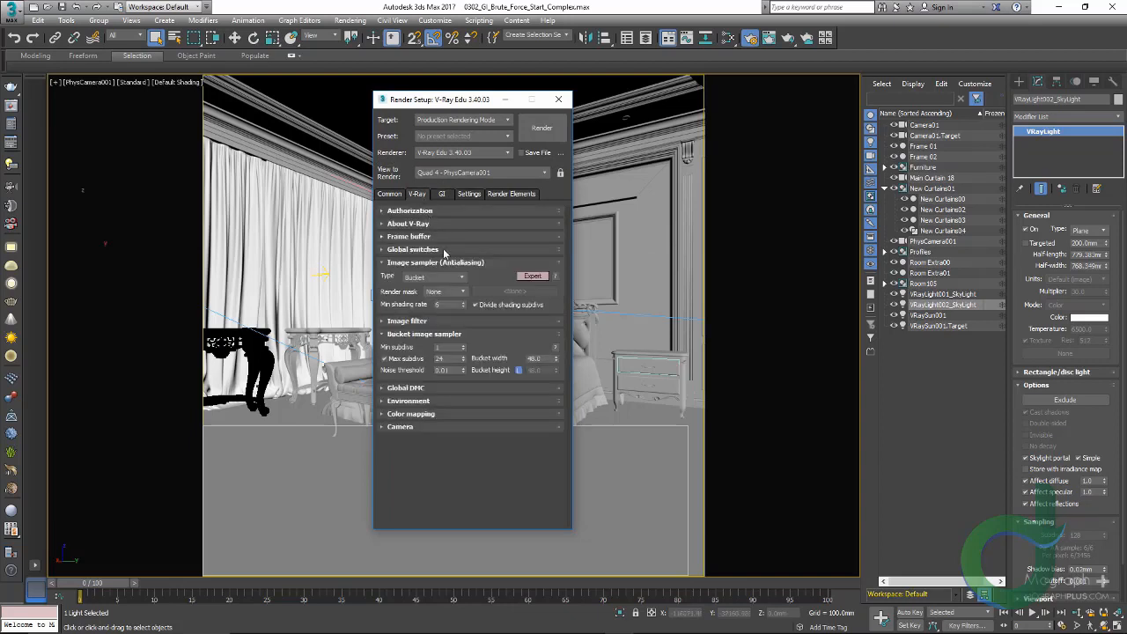
{"action": "left_click", "coordinate": [438, 391]}
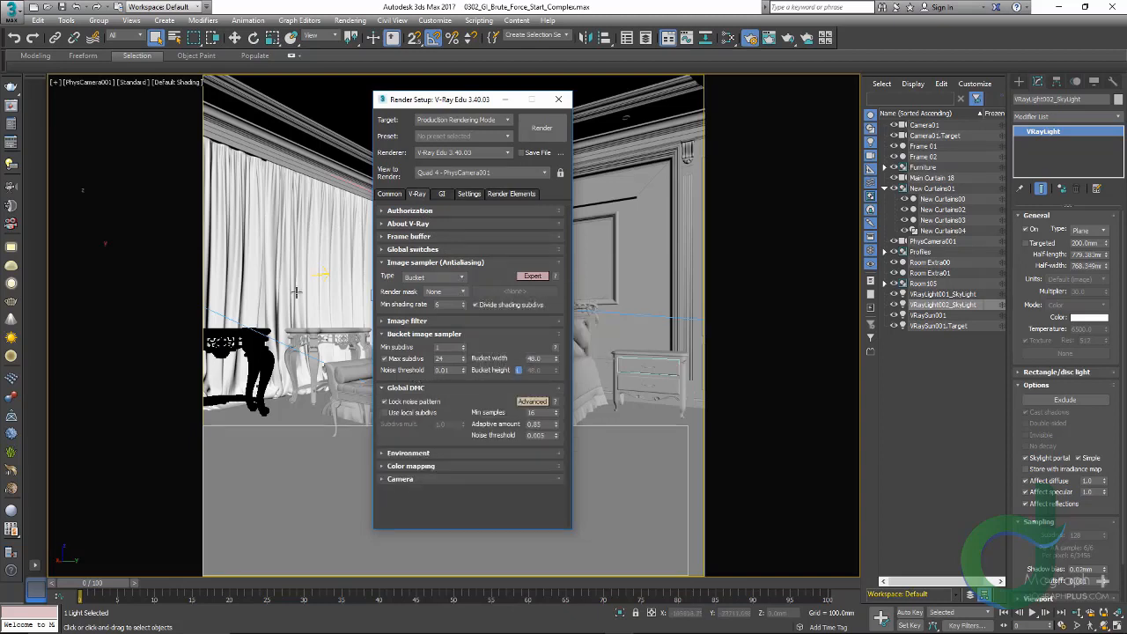
Inspect the render elements list, widening the Name column to show the full VRayGlobalIllumination name
{"action": "left_click", "coordinate": [515, 195]}
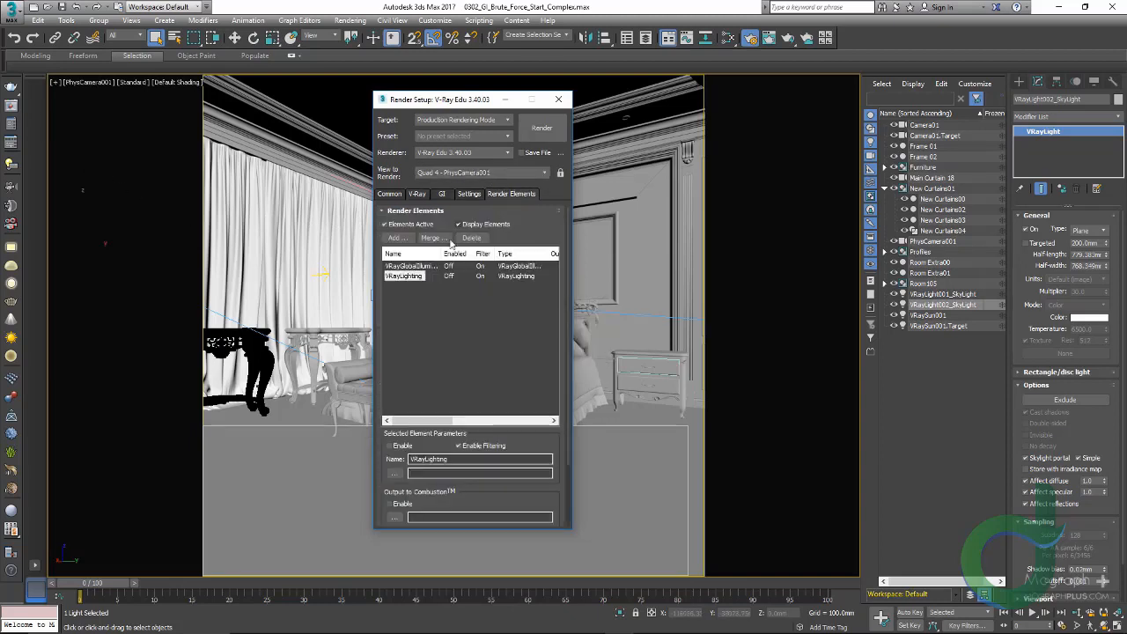
{"action": "left_click", "coordinate": [419, 268]}
{"action": "left_click", "coordinate": [423, 276]}
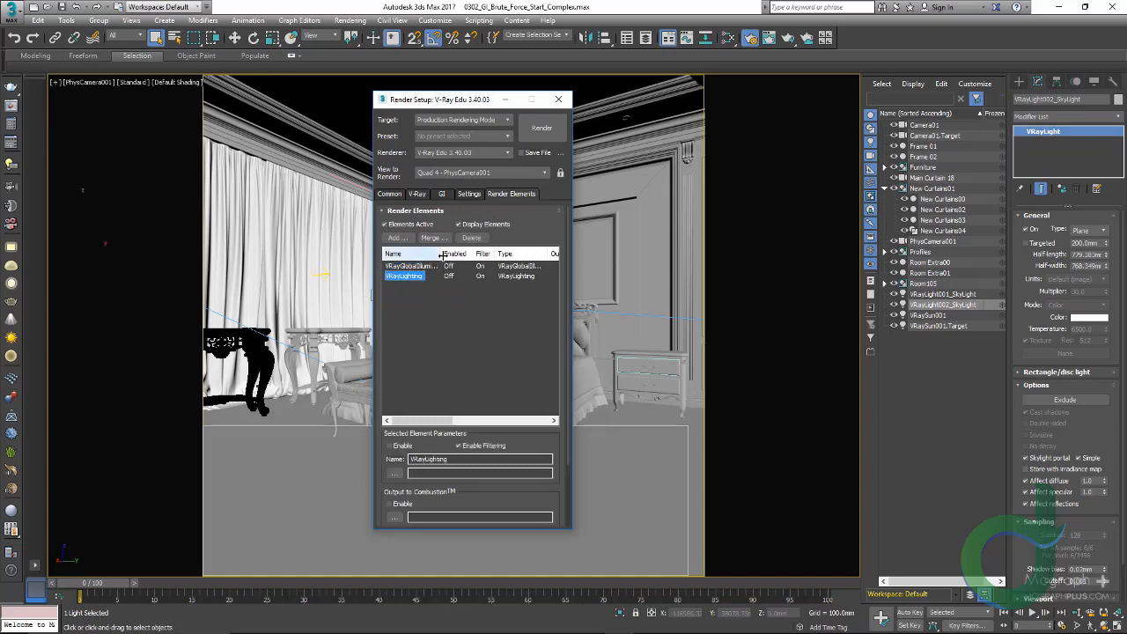
{"action": "double_click", "coordinate": [442, 253]}
{"action": "left_click_drag", "start_coordinate": [472, 254], "coordinate": [485, 253]}
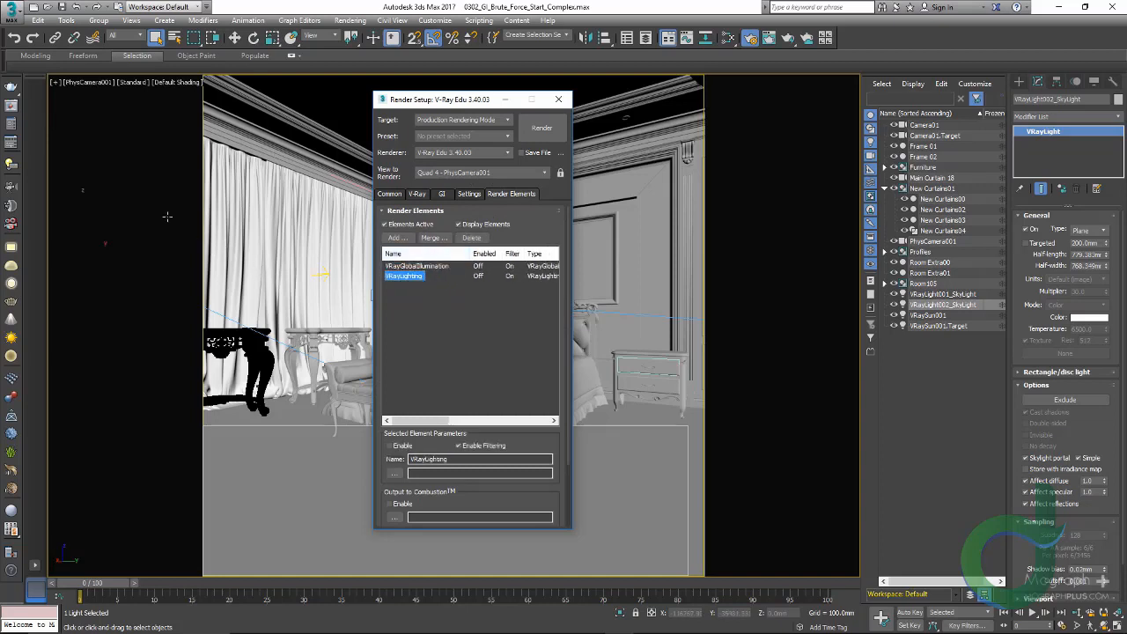
Examine the "Default settings" bedroom render in the V-Ray frame buffer, close up around the curtains and bed
{"action": "left_click", "coordinate": [13, 106]}
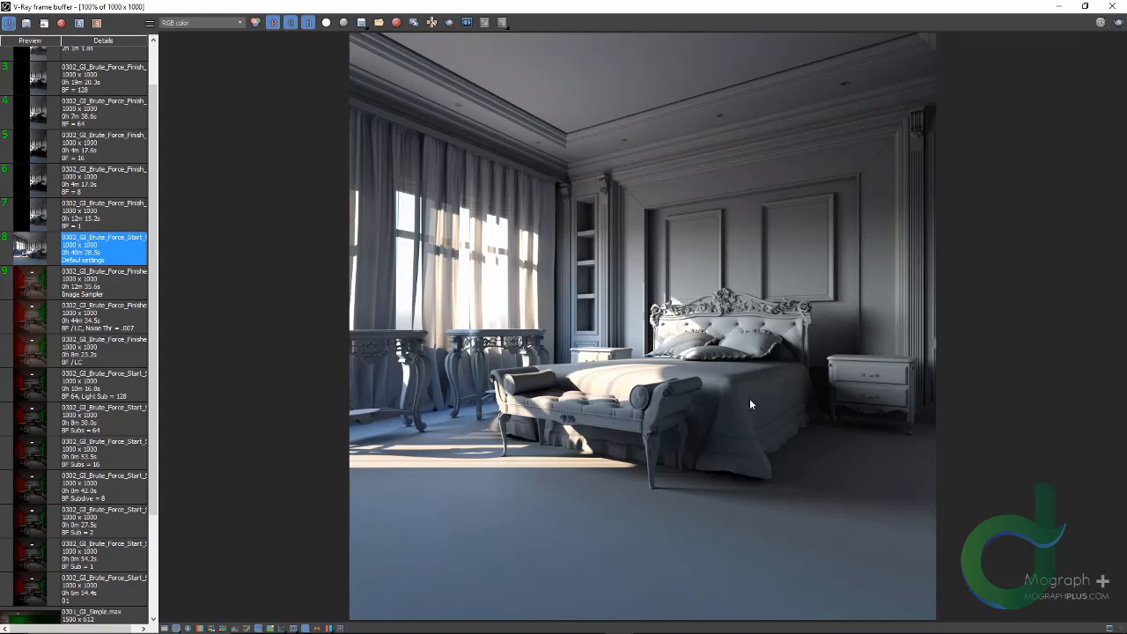
{"action": "scroll", "coordinate": [749, 398], "scroll_direction": "up", "scroll_amount": 2}
{"action": "middle_click_drag", "start_coordinate": [748, 398], "coordinate": [674, 619]}
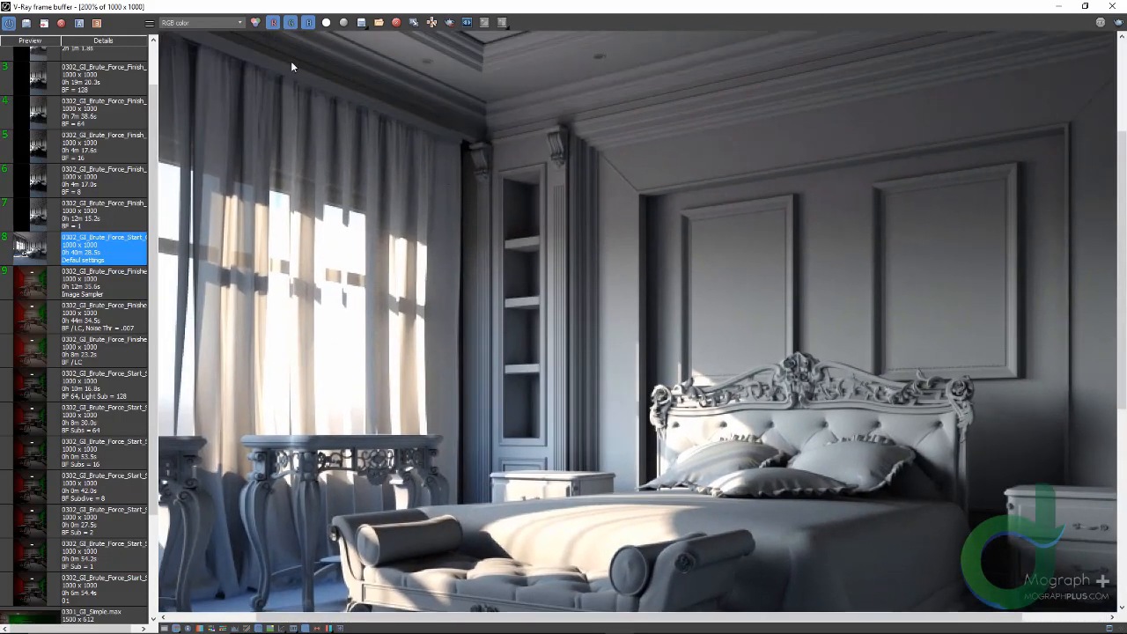
Inspect the noise in the "Default settings" render's VRayGlobalIllumination channel, return to RGB color and close the frame buffer
{"action": "left_click", "coordinate": [225, 27]}
{"action": "left_click", "coordinate": [220, 43]}
{"action": "scroll", "coordinate": [475, 171], "scroll_direction": "down", "scroll_amount": 2}
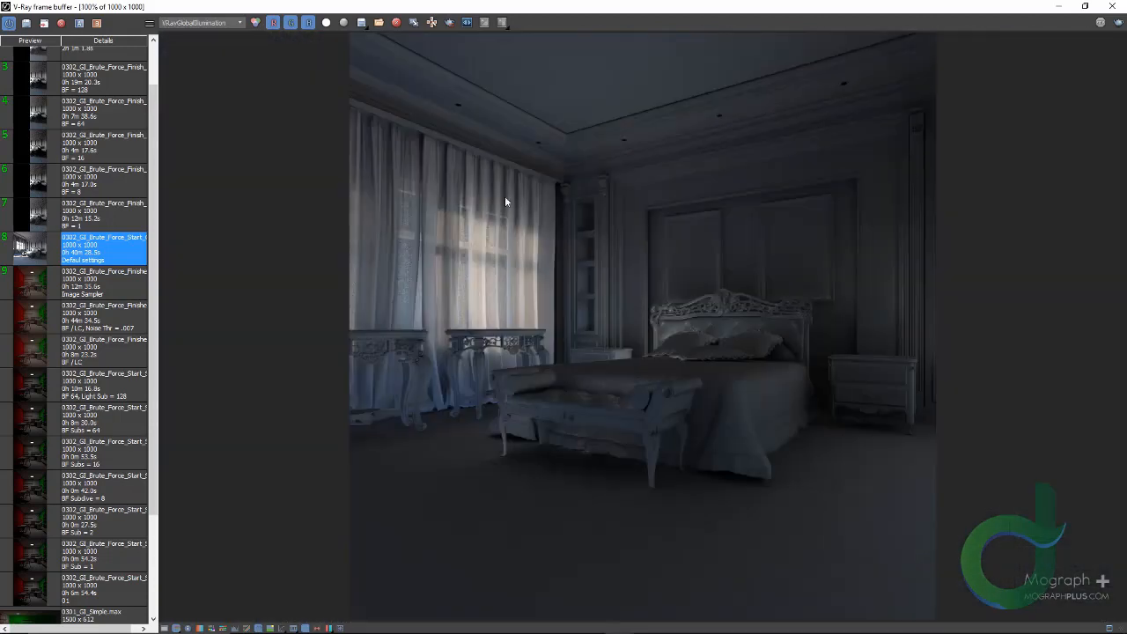
{"action": "scroll", "coordinate": [569, 245], "scroll_direction": "up", "scroll_amount": 4}
{"action": "middle_click_drag", "start_coordinate": [322, 279], "coordinate": [358, 308]}
{"action": "scroll", "coordinate": [605, 256], "scroll_direction": "down", "scroll_amount": 2}
{"action": "left_click", "coordinate": [247, 26]}
{"action": "left_click", "coordinate": [219, 33]}
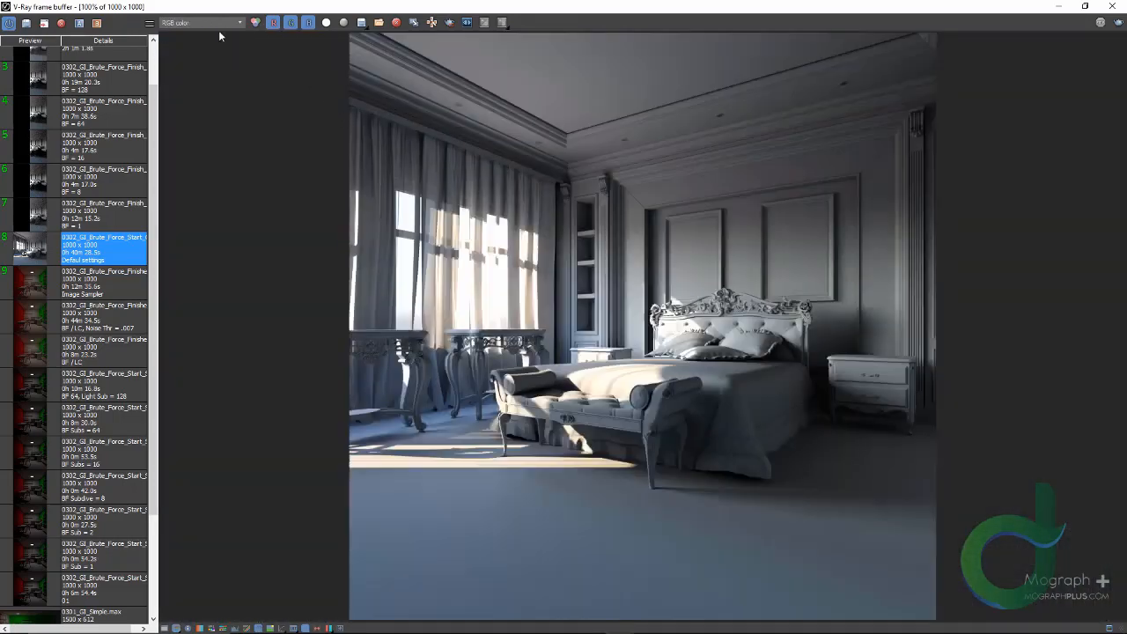
{"action": "double_click", "coordinate": [264, 10]}
{"action": "double_click", "coordinate": [336, 41]}
{"action": "left_click", "coordinate": [1114, 7]}
Turn off Divide shading subdivs, and set the min shading rate to 1 and the bucket sampler's noise threshold to 0.1
{"action": "left_click", "coordinate": [418, 195]}
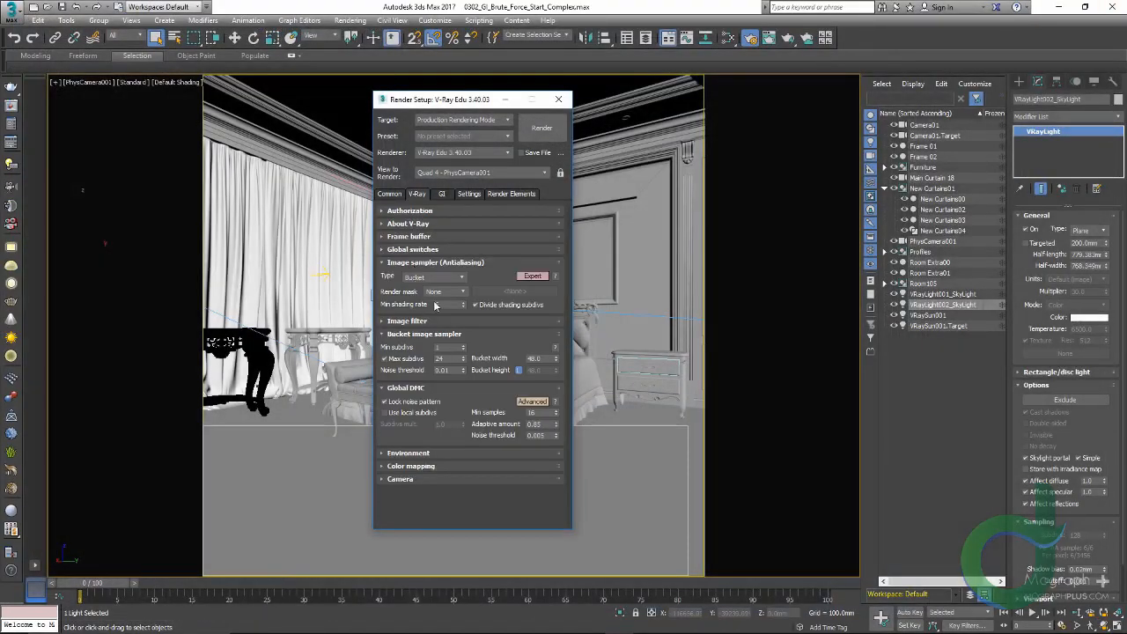
{"action": "left_click", "coordinate": [485, 305]}
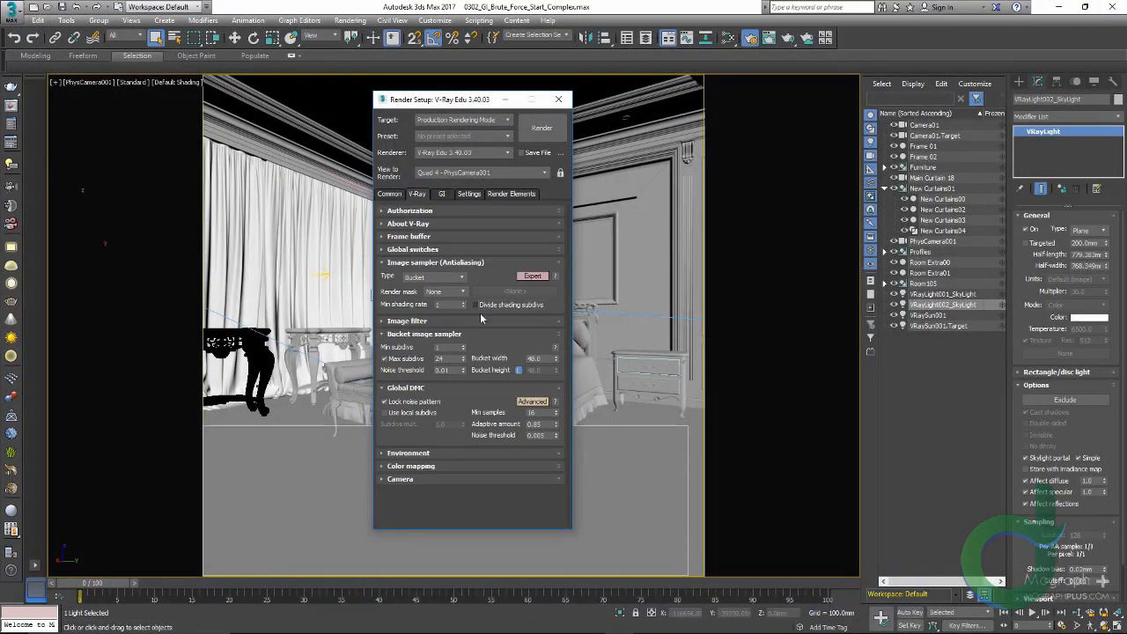
{"action": "left_click", "coordinate": [456, 372]}
{"action": "key", "text": "BackSpace"}
Set the Global DMC noise threshold to 0.1 and enable Use local subdivs
{"action": "left_click", "coordinate": [547, 439]}
{"action": "key", "text": "BackSpace"}
{"action": "key", "text": "BackSpace"}
{"action": "left_click", "coordinate": [419, 414]}
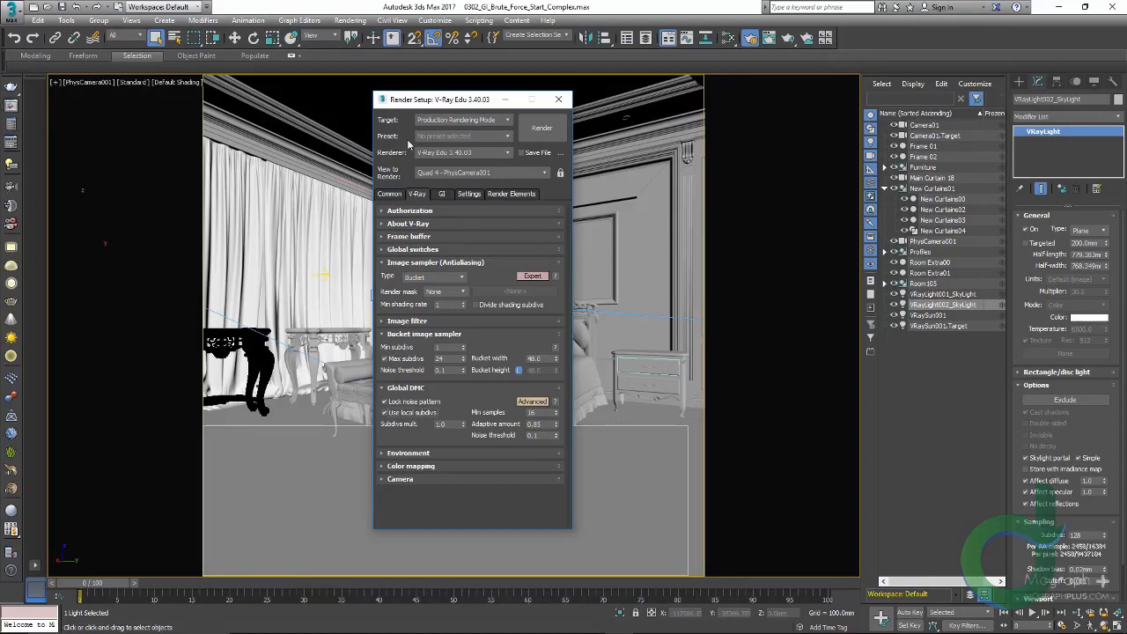
Set the Brute force GI subdivs to 1
{"action": "left_click", "coordinate": [443, 194]}
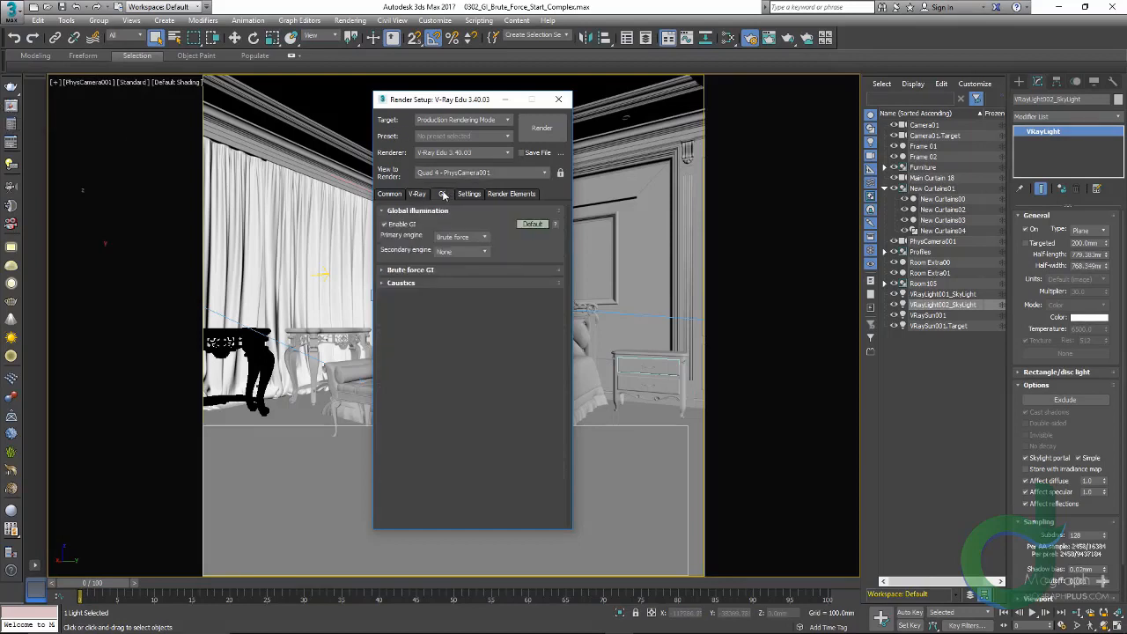
{"action": "left_click", "coordinate": [445, 272]}
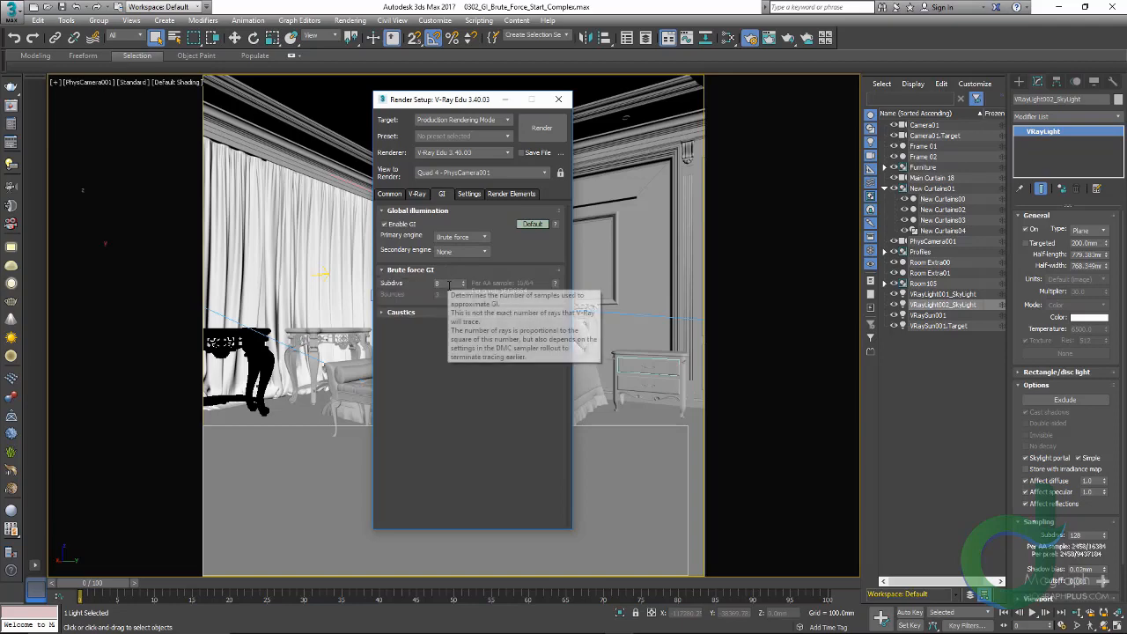
{"action": "left_click", "coordinate": [8, 107]}
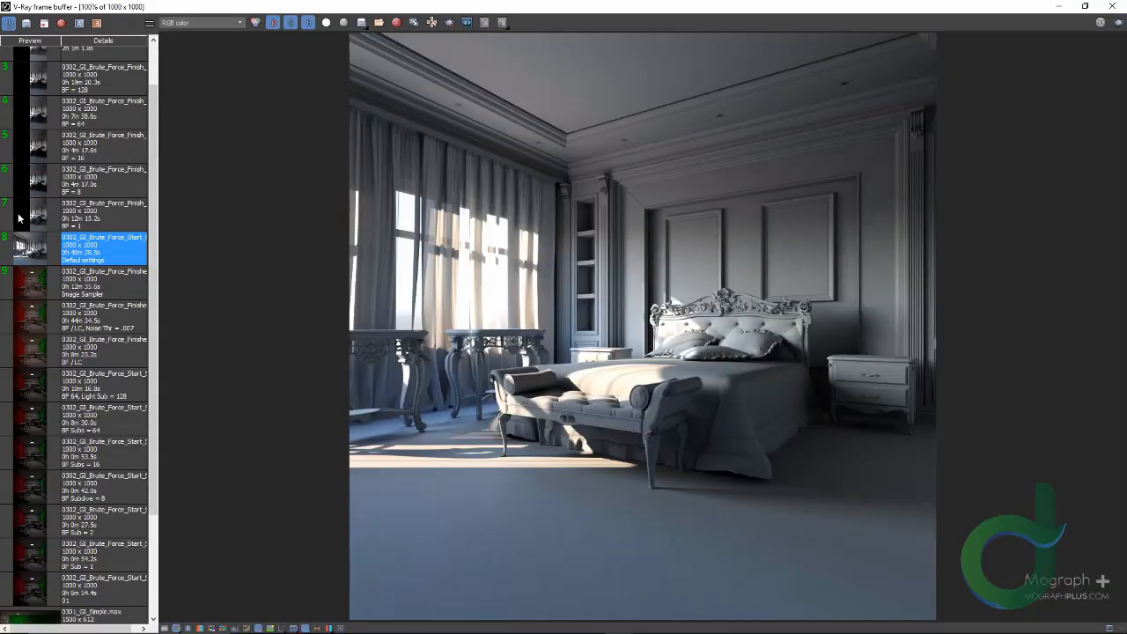
{"action": "left_click", "coordinate": [1114, 7]}
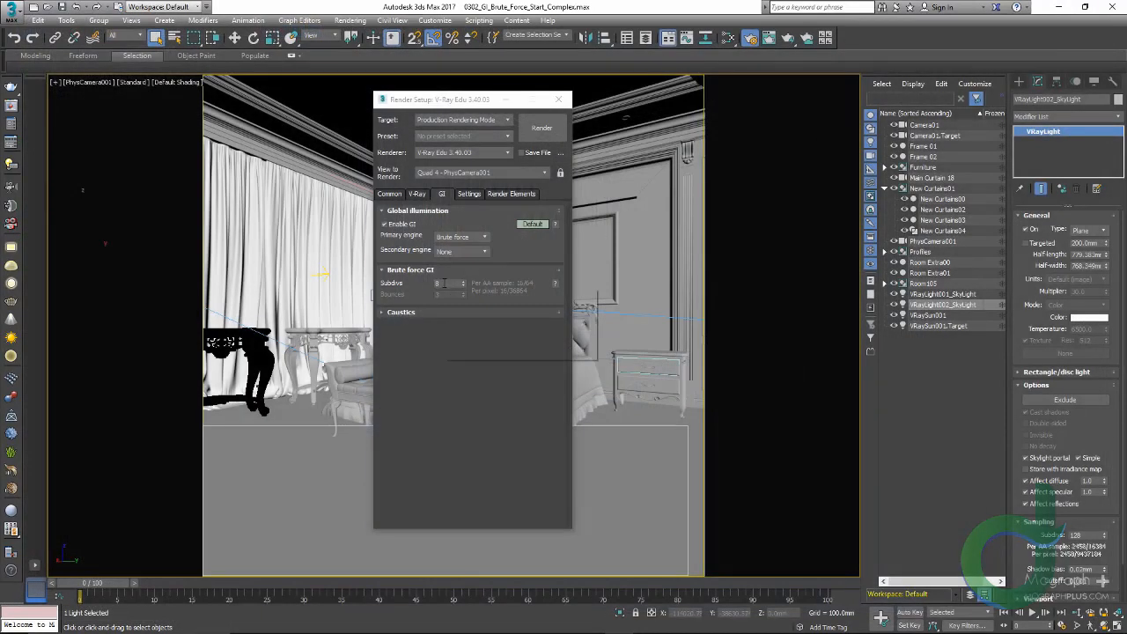
{"action": "double_click", "coordinate": [441, 284]}
{"action": "type", "text": "1"}
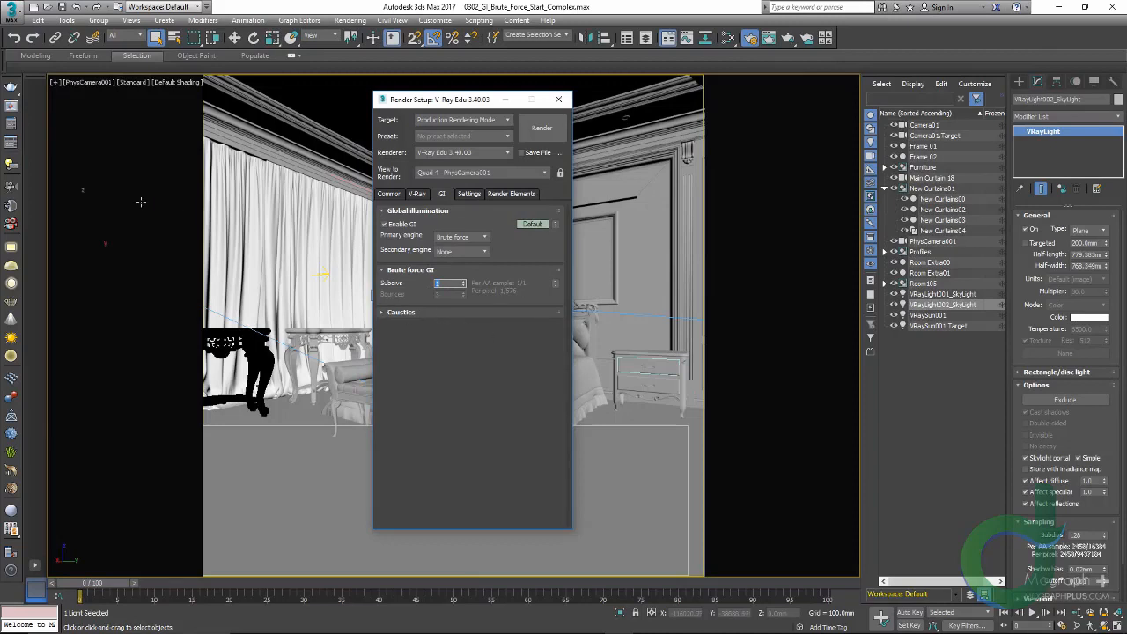
Load the saved "BF = 1" render in the frame buffer and examine its noise on the ceiling and back wall
{"action": "left_click", "coordinate": [13, 106]}
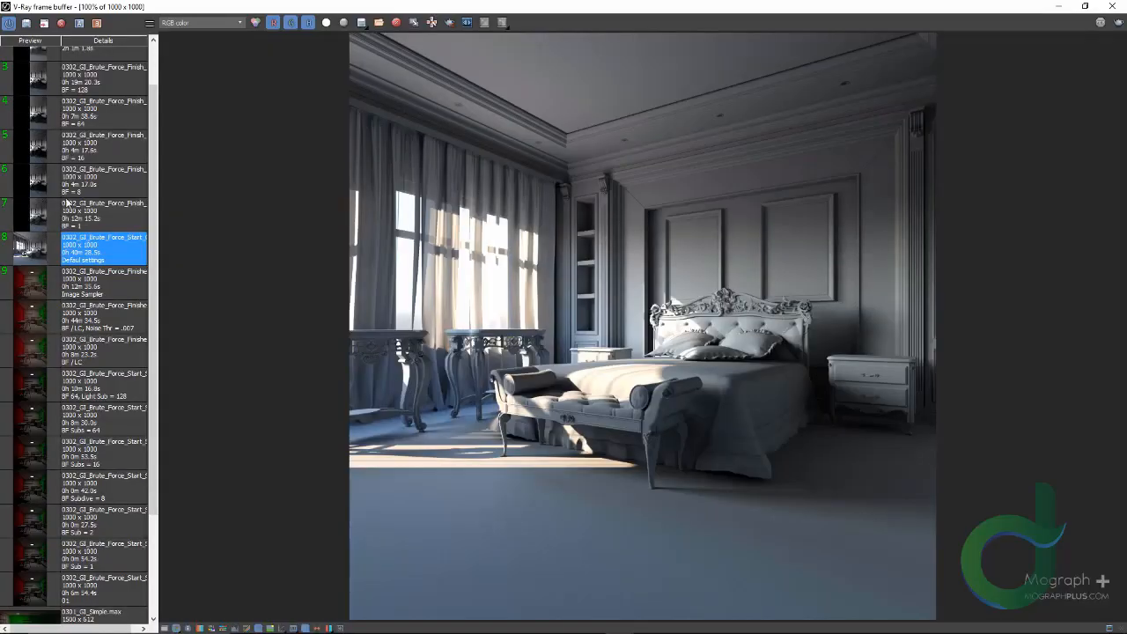
{"action": "double_click", "coordinate": [40, 209]}
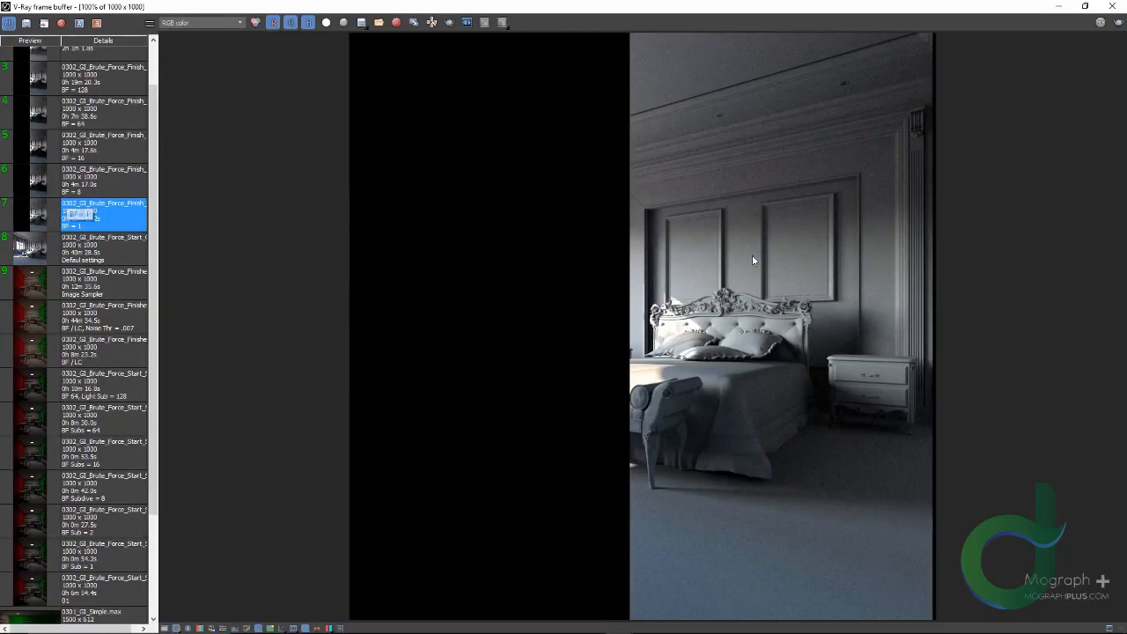
{"action": "scroll", "coordinate": [826, 219], "scroll_direction": "up", "scroll_amount": 5}
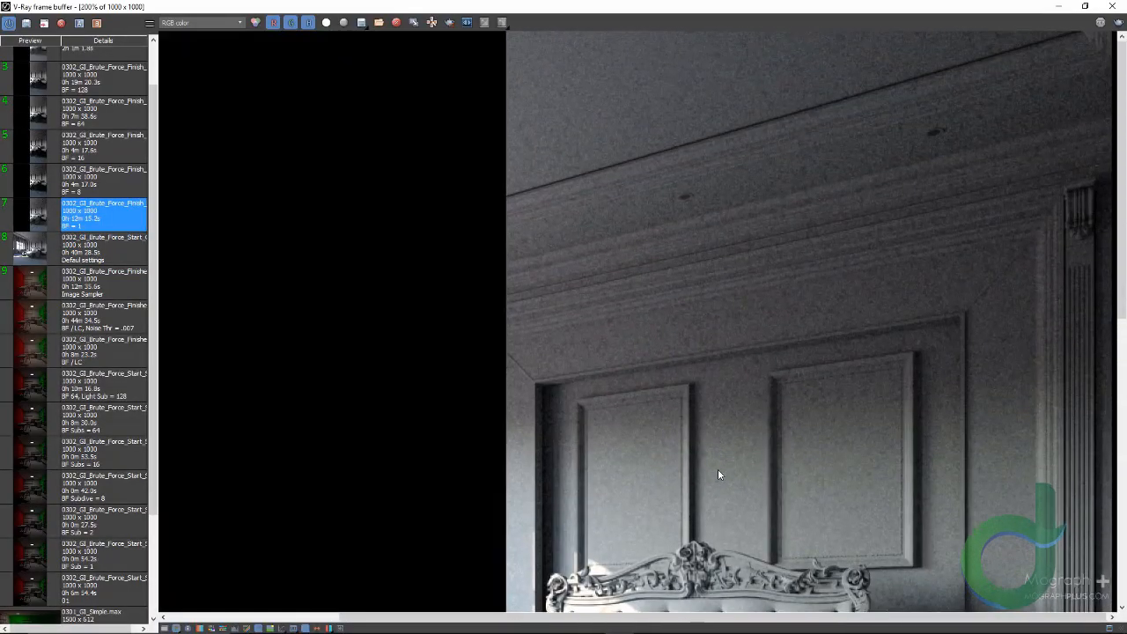
{"action": "middle_click_drag", "start_coordinate": [760, 525], "coordinate": [646, 2]}
{"action": "scroll", "coordinate": [764, 206], "scroll_direction": "down", "scroll_amount": 1}
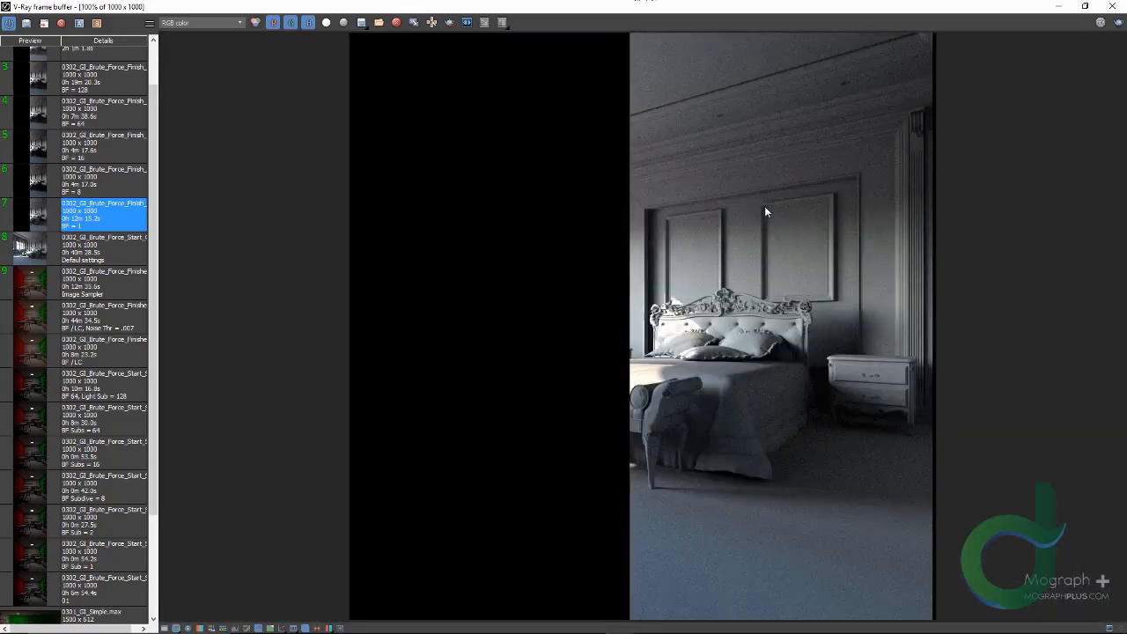
Examine the noise on the walls and ceiling in the "BF = 1" render's VRayGlobalIllumination channel, and return to RGB color
{"action": "left_click", "coordinate": [202, 22]}
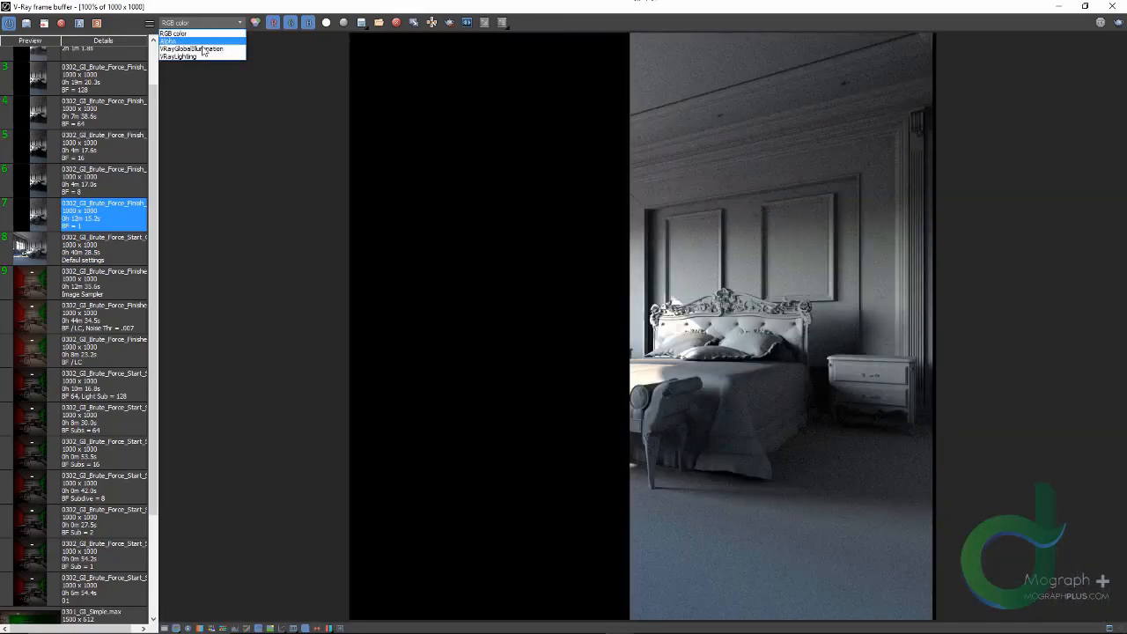
{"action": "left_click", "coordinate": [202, 44]}
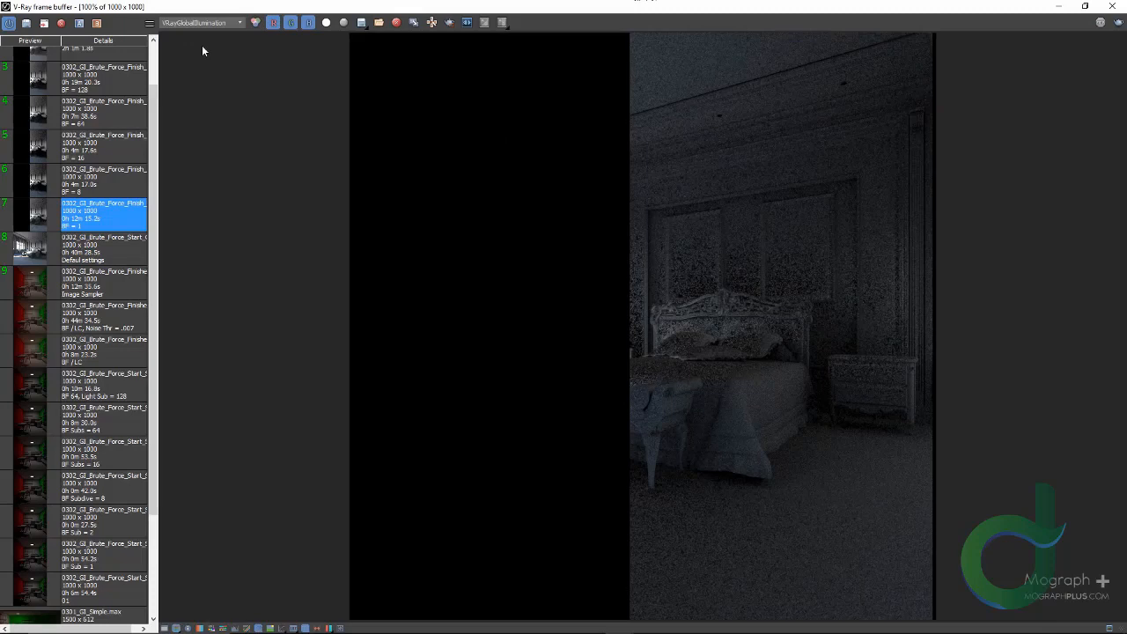
{"action": "scroll", "coordinate": [870, 330], "scroll_direction": "up", "scroll_amount": 1}
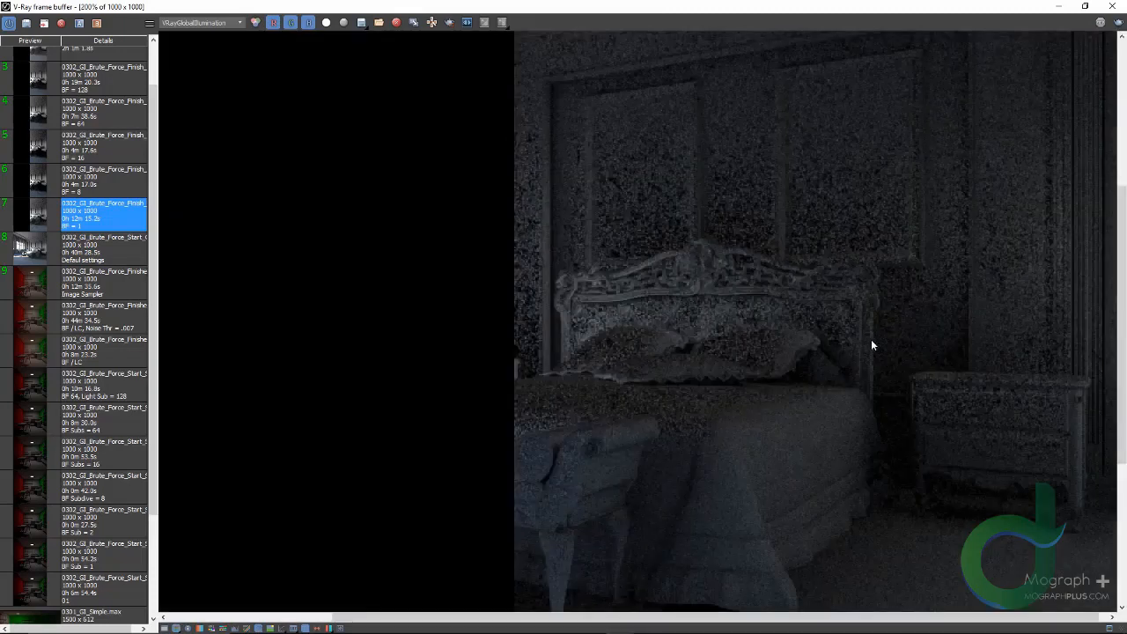
{"action": "middle_click_drag", "start_coordinate": [871, 344], "coordinate": [673, 166]}
{"action": "middle_click_drag", "start_coordinate": [743, 185], "coordinate": [737, 403]}
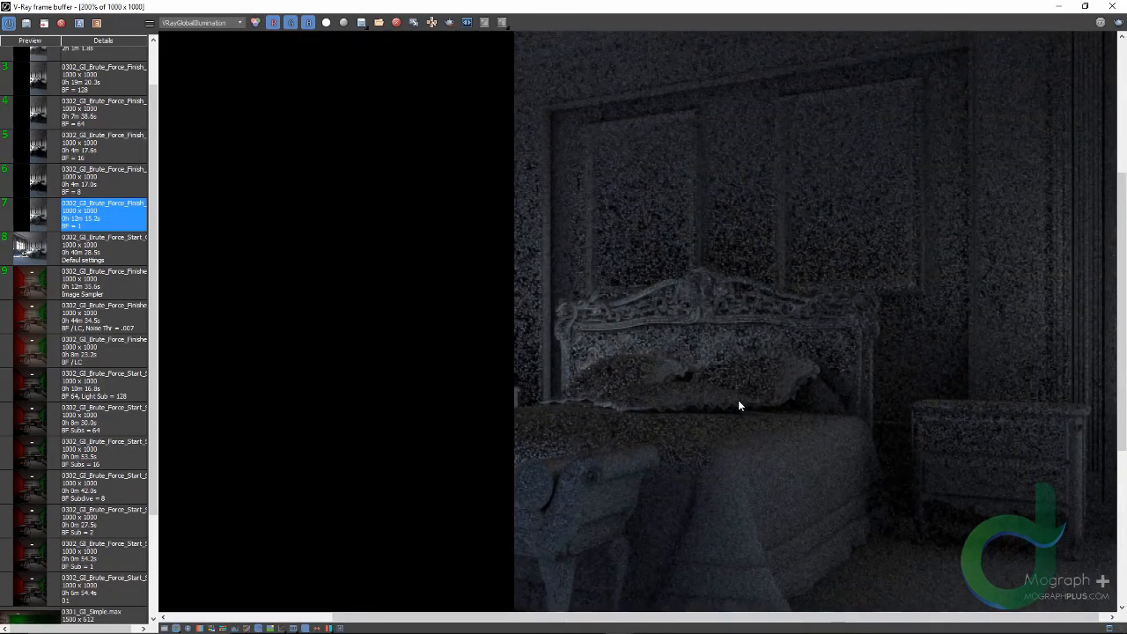
{"action": "mouse_move", "coordinate": [654, 256]}
{"action": "middle_mouse_down"}
{"action": "mouse_move", "coordinate": [673, 440]}
{"action": "mouse_move", "coordinate": [657, 256]}
{"action": "middle_mouse_up"}
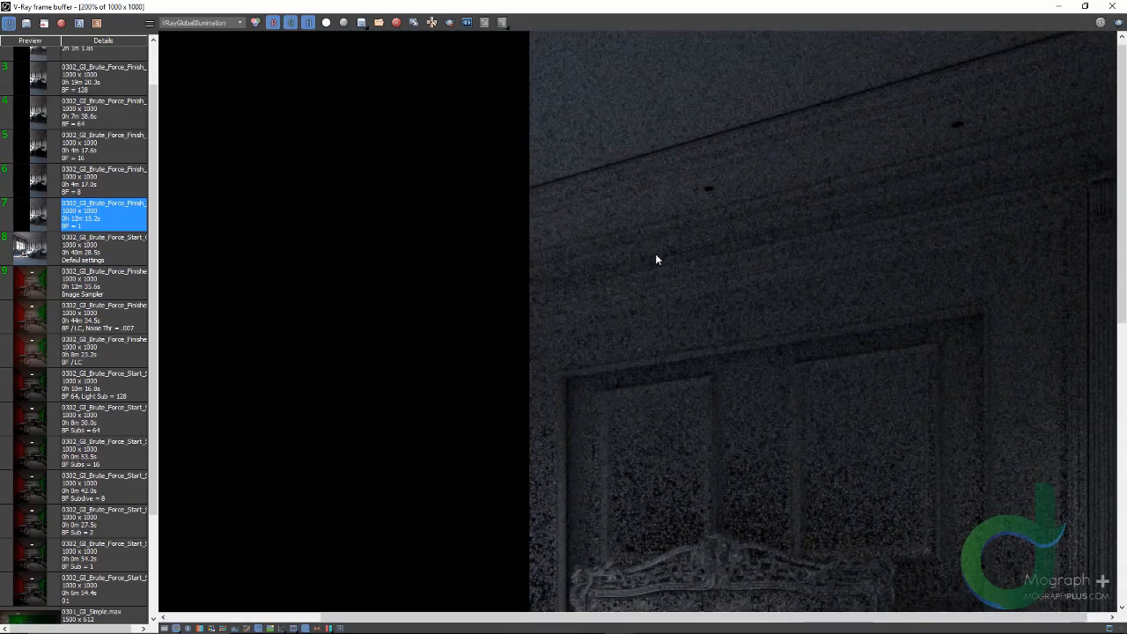
{"action": "scroll", "coordinate": [656, 256], "scroll_direction": "down", "scroll_amount": 1}
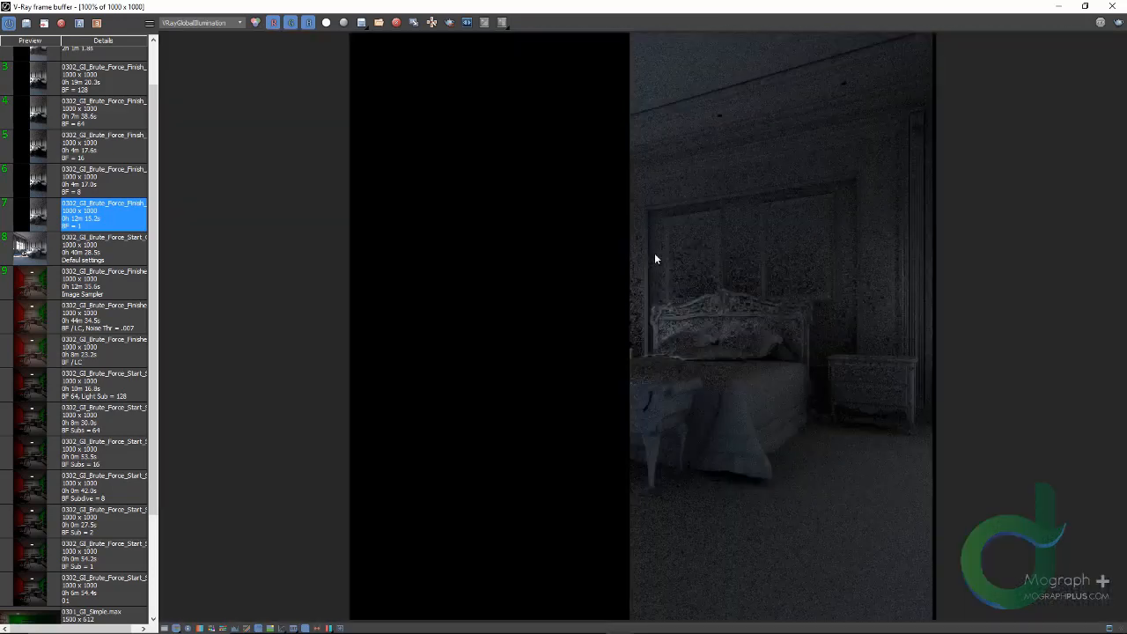
{"action": "left_click", "coordinate": [226, 22]}
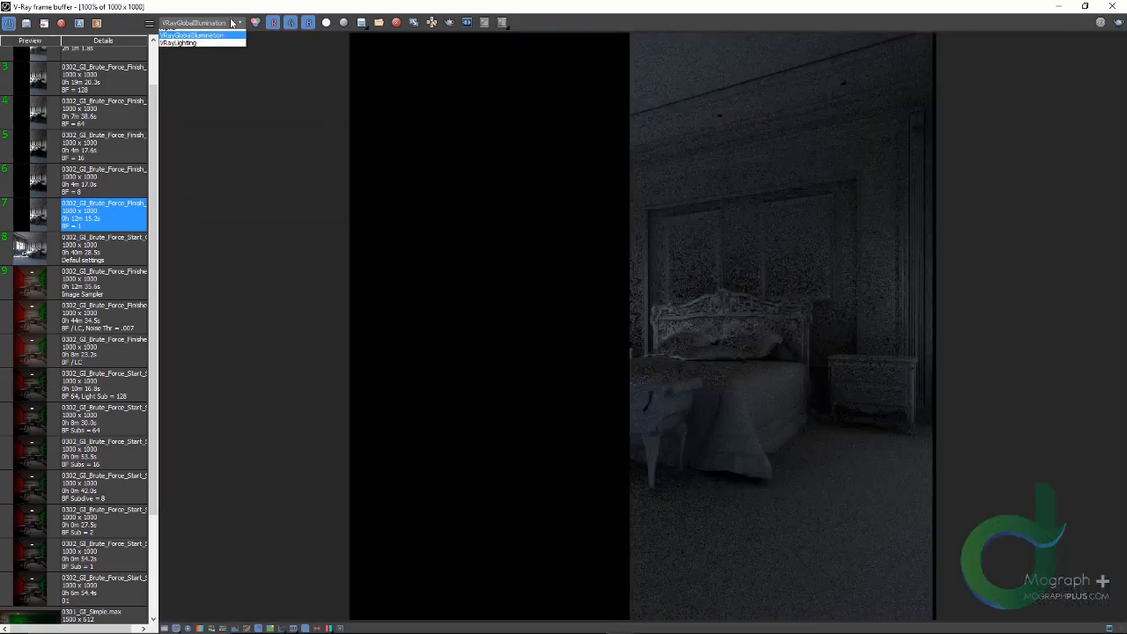
{"action": "left_click", "coordinate": [183, 34]}
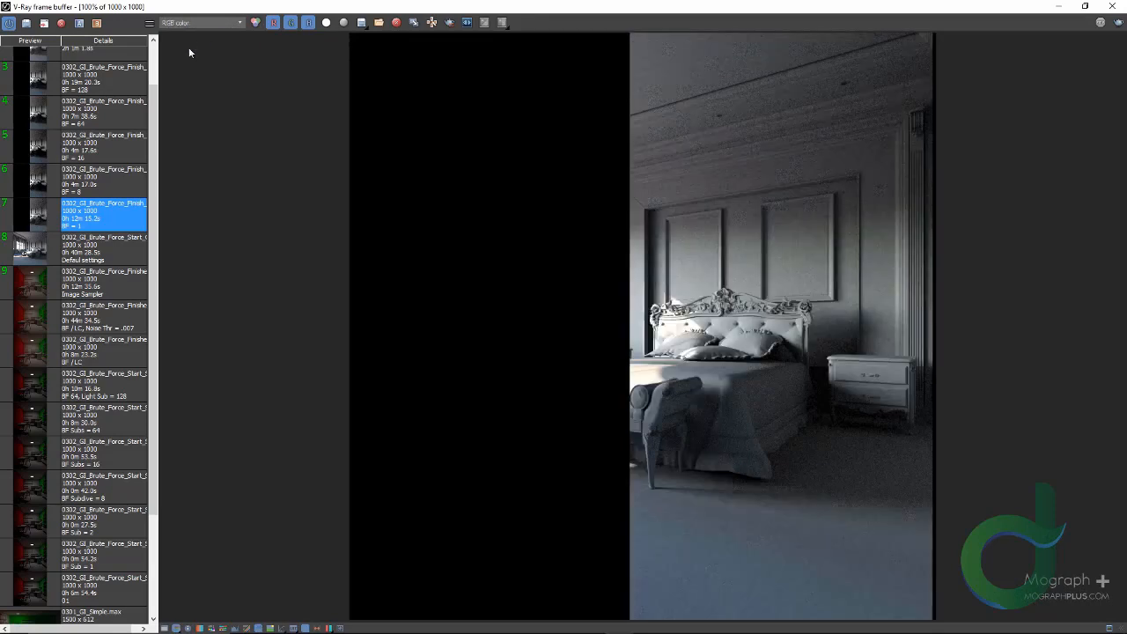
Compare the saved "BF = 8" render with the "BF = 1" render in RGB color, ending on "BF = 8"
{"action": "double_click", "coordinate": [51, 176]}
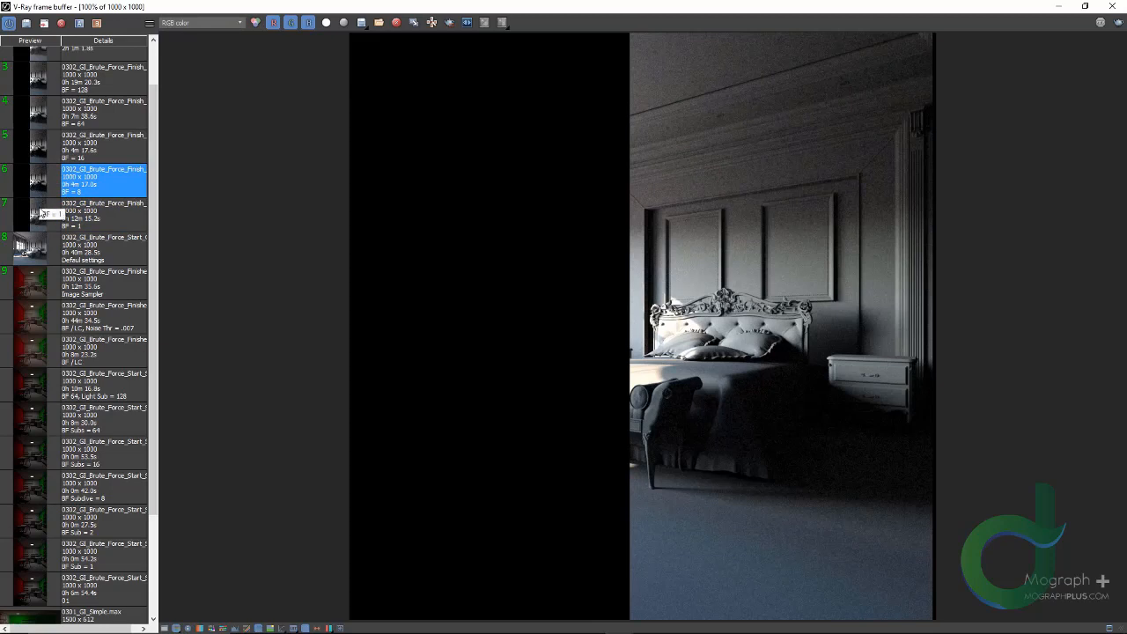
{"action": "double_click", "coordinate": [38, 207]}
{"action": "double_click", "coordinate": [34, 188]}
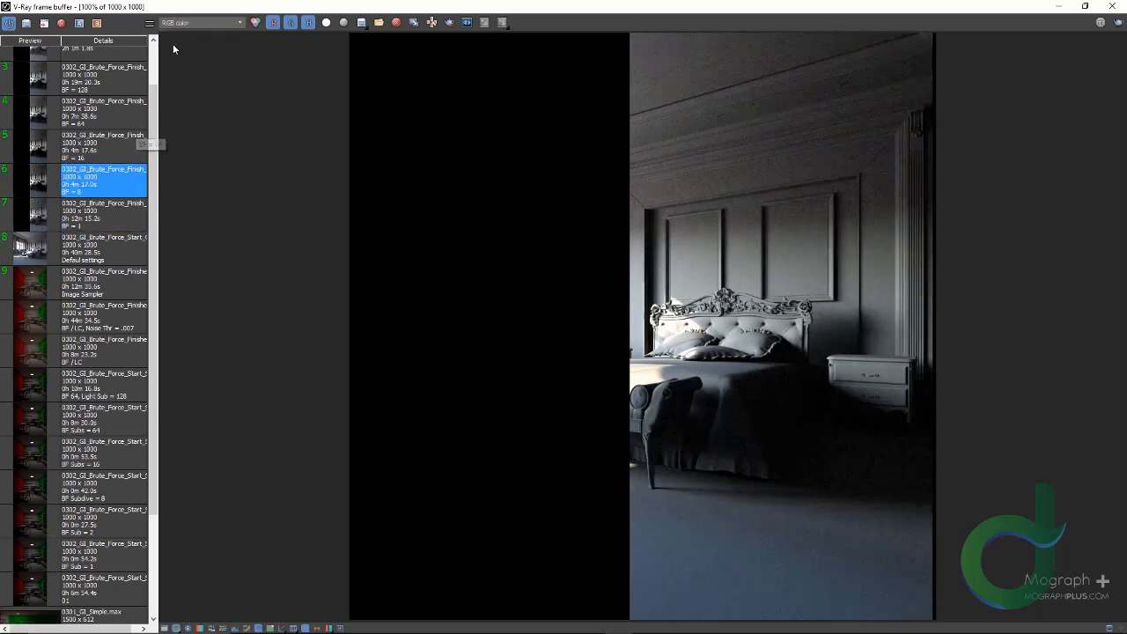
View the VRayGlobalIllumination channel of the "BF = 8" render and return to RGB color
{"action": "left_click", "coordinate": [185, 23]}
{"action": "left_click", "coordinate": [192, 49]}
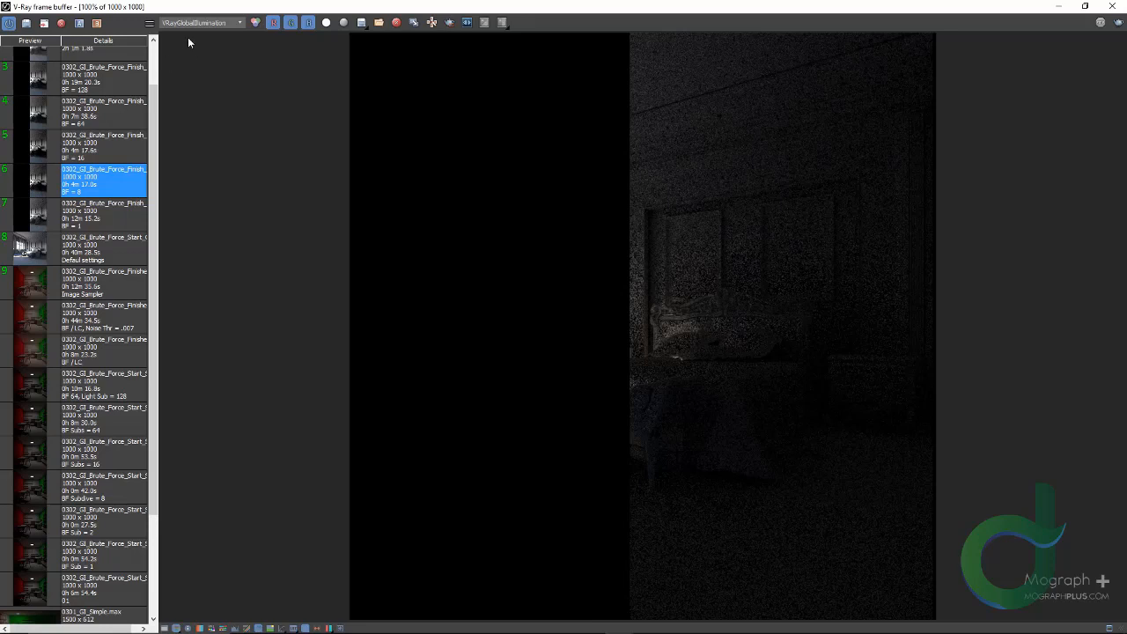
{"action": "left_click", "coordinate": [196, 22]}
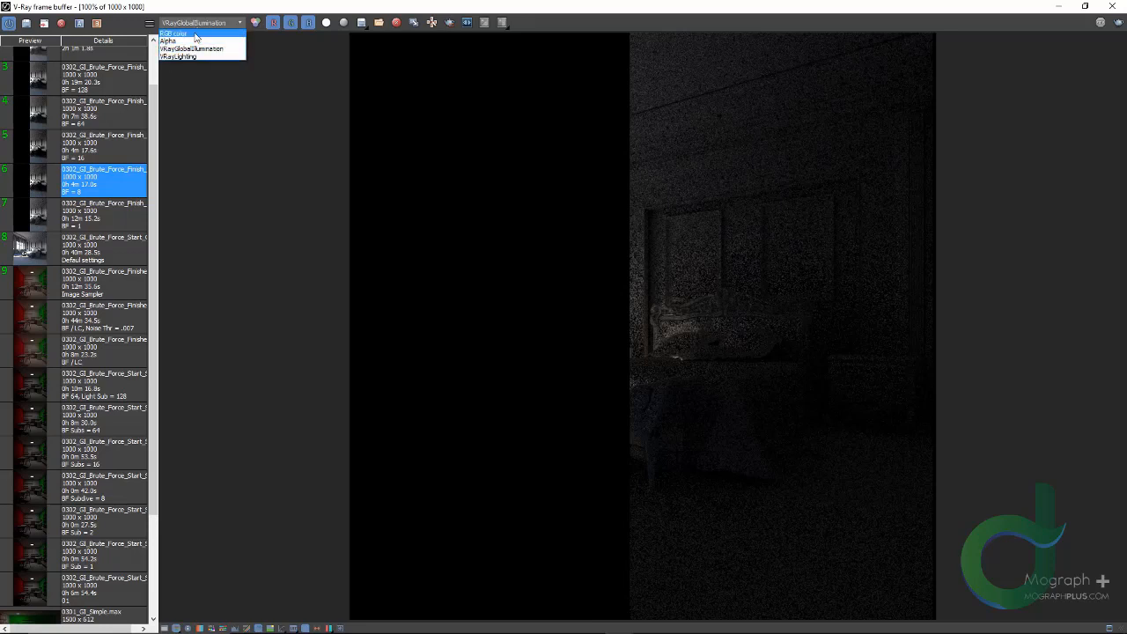
{"action": "left_click", "coordinate": [194, 33]}
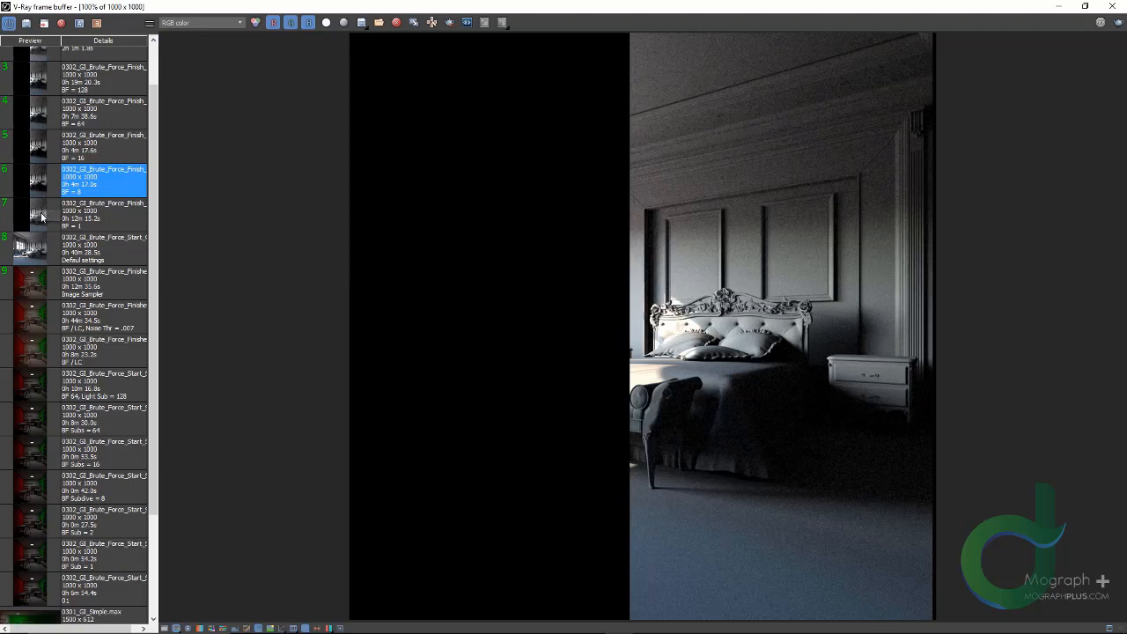
Load the saved "BF = 16" render, compare its VRayGlobalIllumination channel with the "BF = 8" render's, and return to RGB color
{"action": "left_click", "coordinate": [46, 152]}
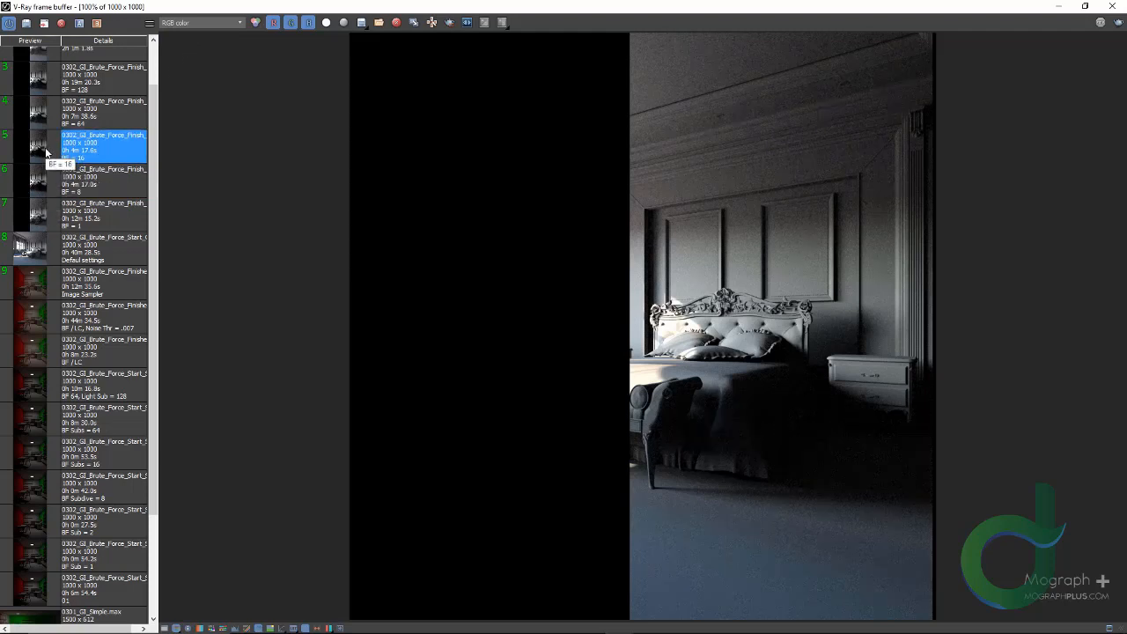
{"action": "left_click", "coordinate": [211, 23]}
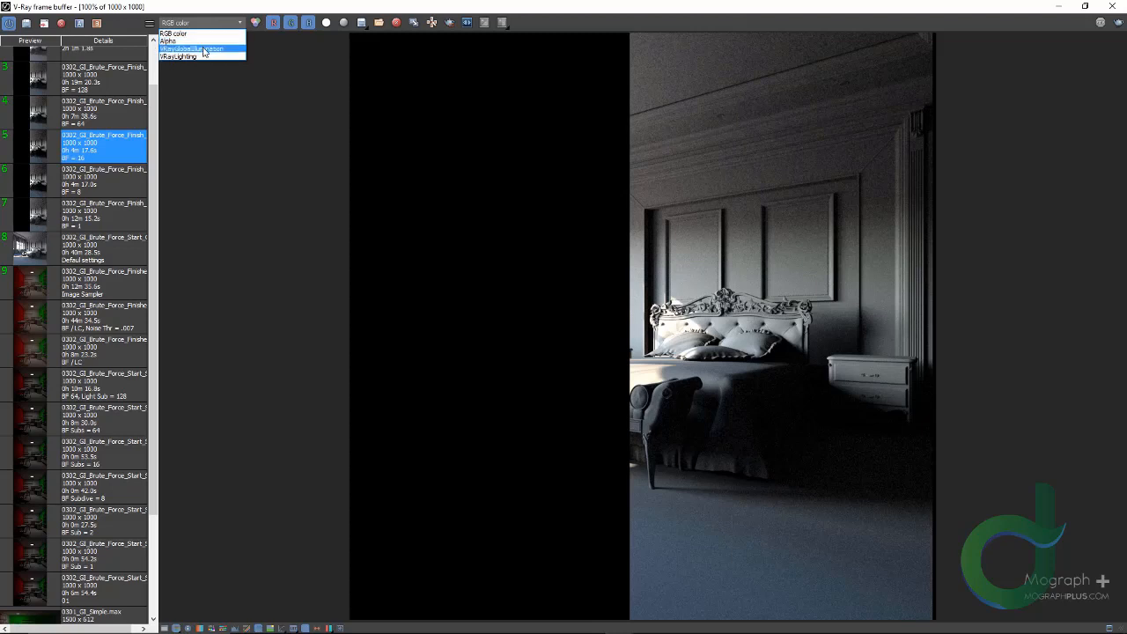
{"action": "left_click", "coordinate": [204, 49]}
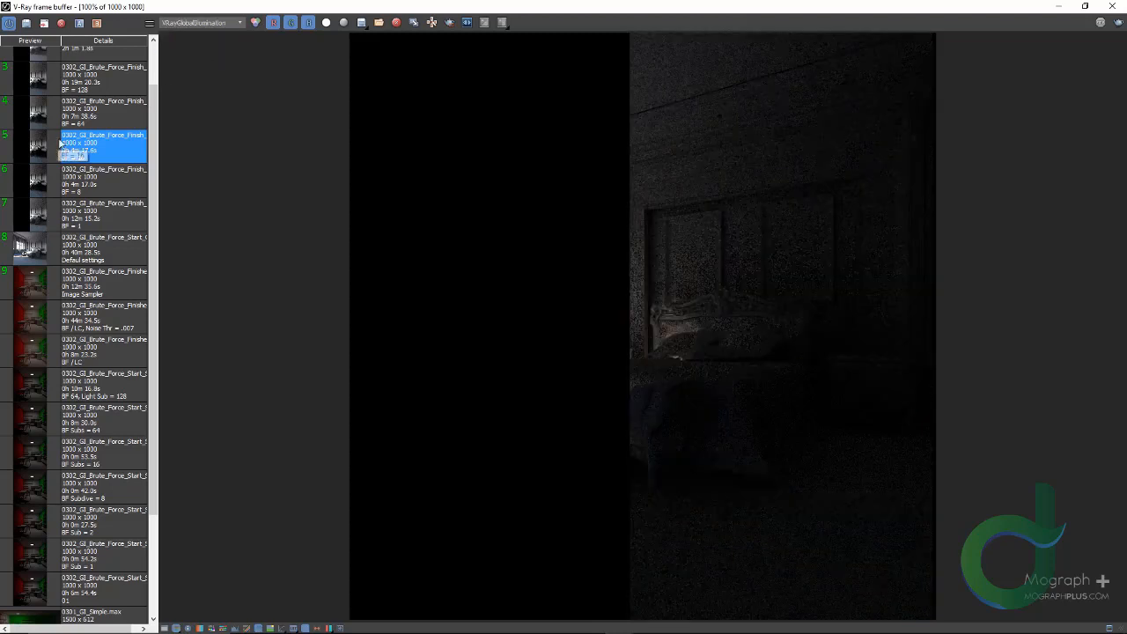
{"action": "left_click", "coordinate": [44, 177]}
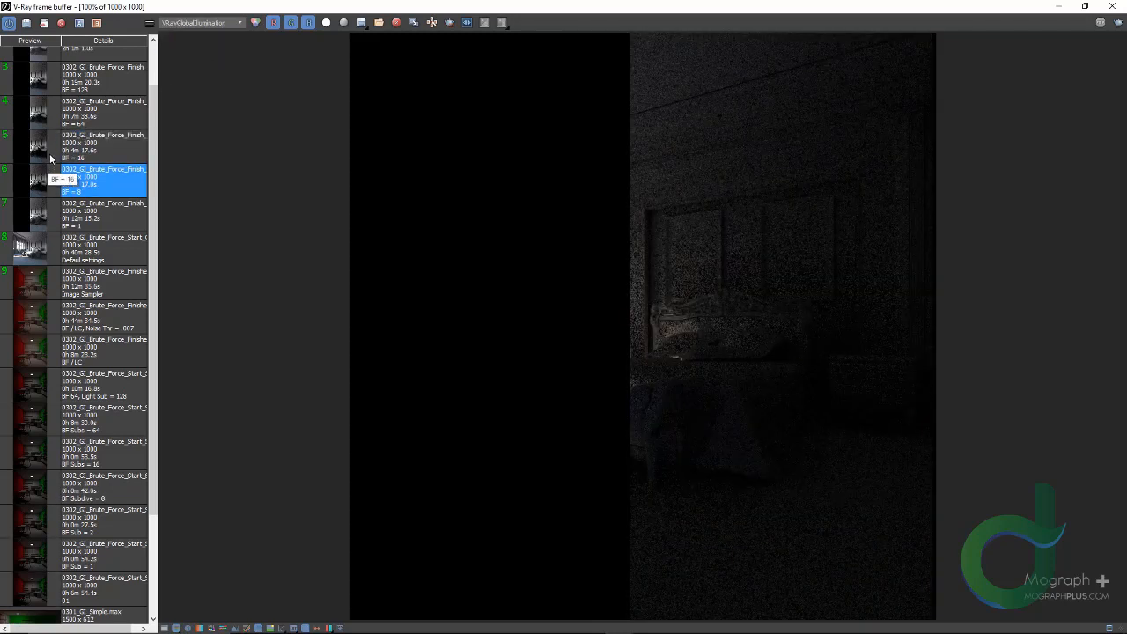
{"action": "left_click", "coordinate": [51, 158]}
{"action": "left_click", "coordinate": [198, 23]}
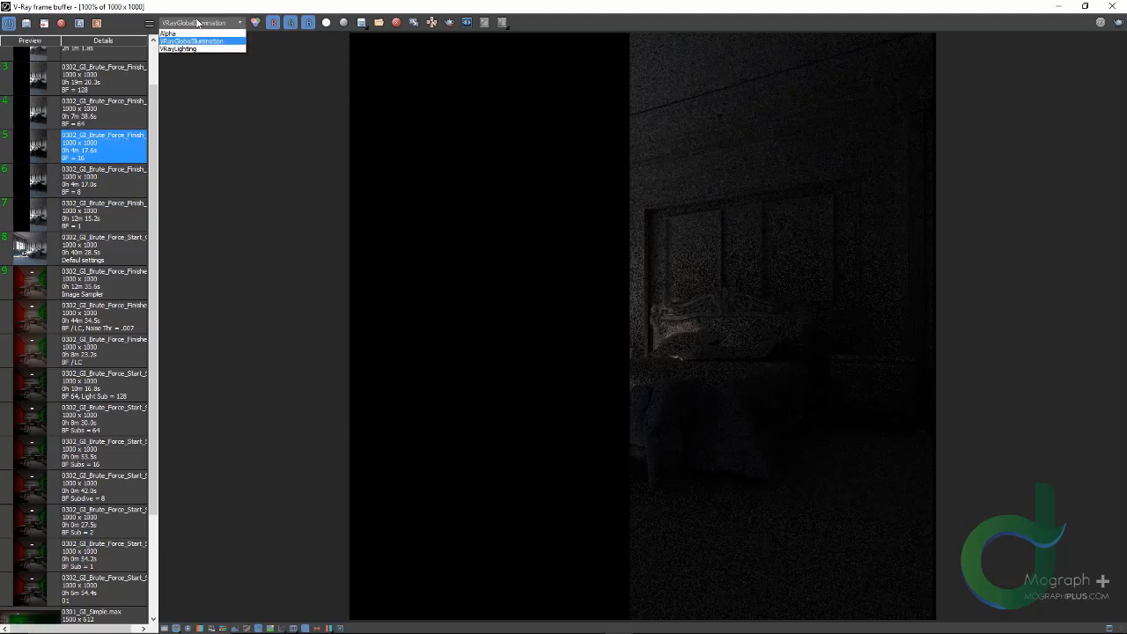
{"action": "left_click", "coordinate": [196, 33]}
Load the saved "BF = 64" render and compare it with the "BF = 16" render in RGB color
{"action": "left_click", "coordinate": [51, 117]}
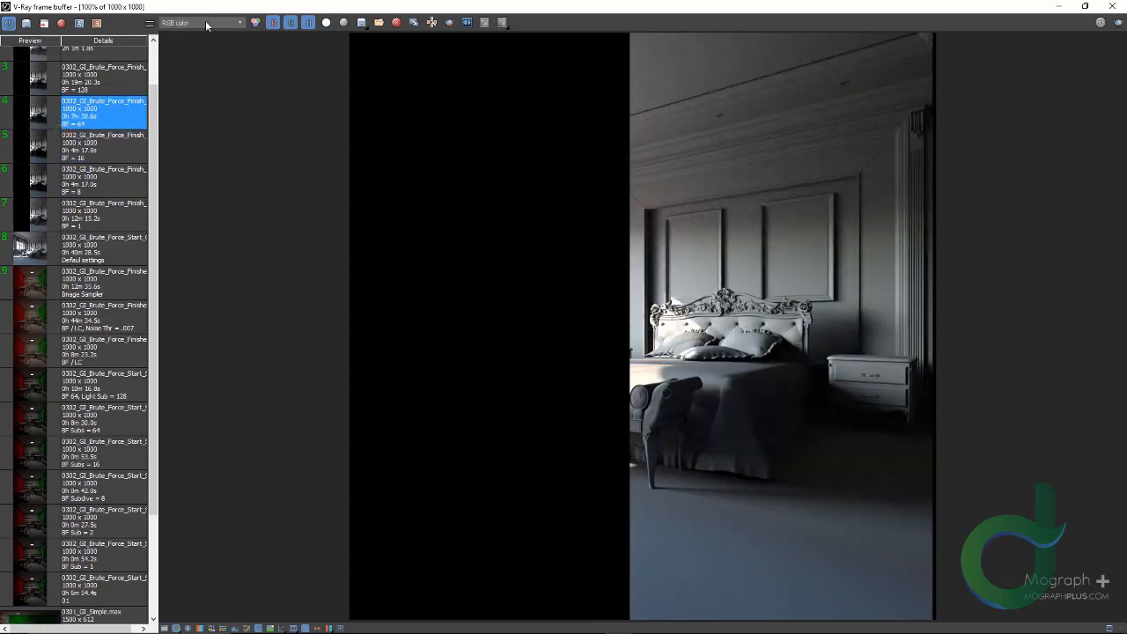
{"action": "left_click", "coordinate": [42, 152]}
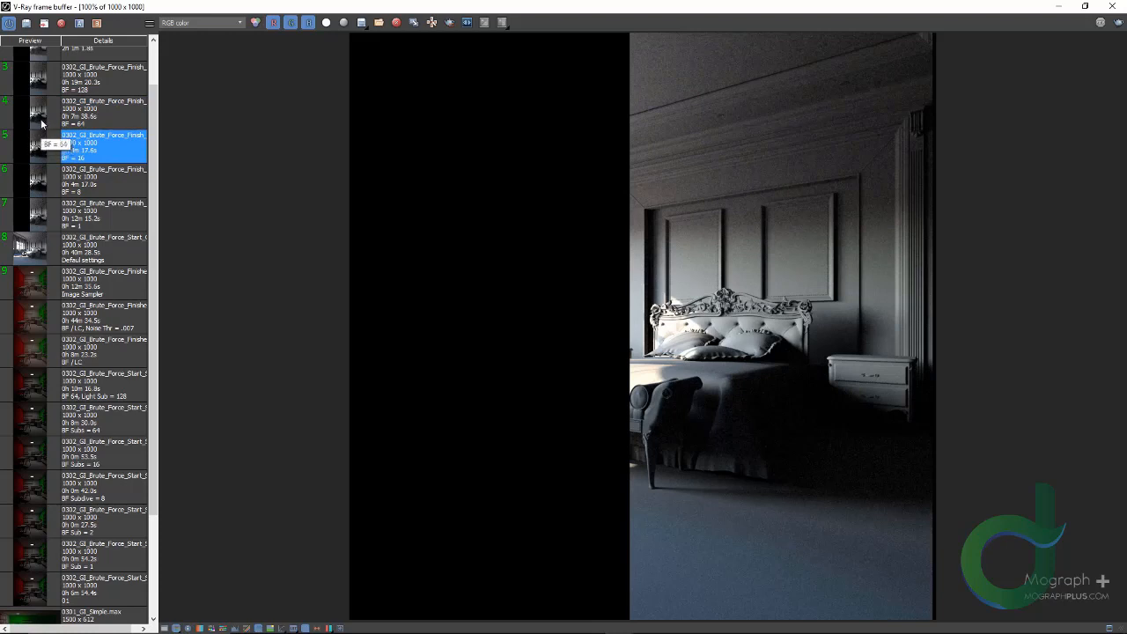
{"action": "left_click", "coordinate": [41, 124]}
Compare the VRayGlobalIllumination channels of the "BF = 64" and "BF = 16" renders, ending on "BF = 64"
{"action": "left_click", "coordinate": [195, 23]}
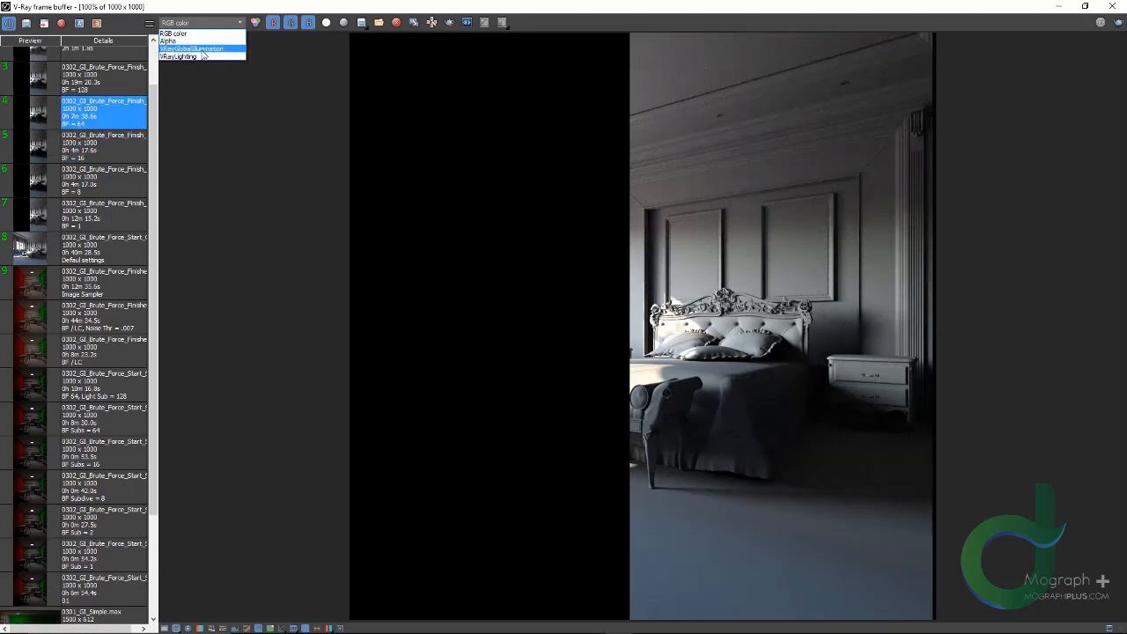
{"action": "left_click", "coordinate": [202, 56]}
{"action": "left_click", "coordinate": [44, 141]}
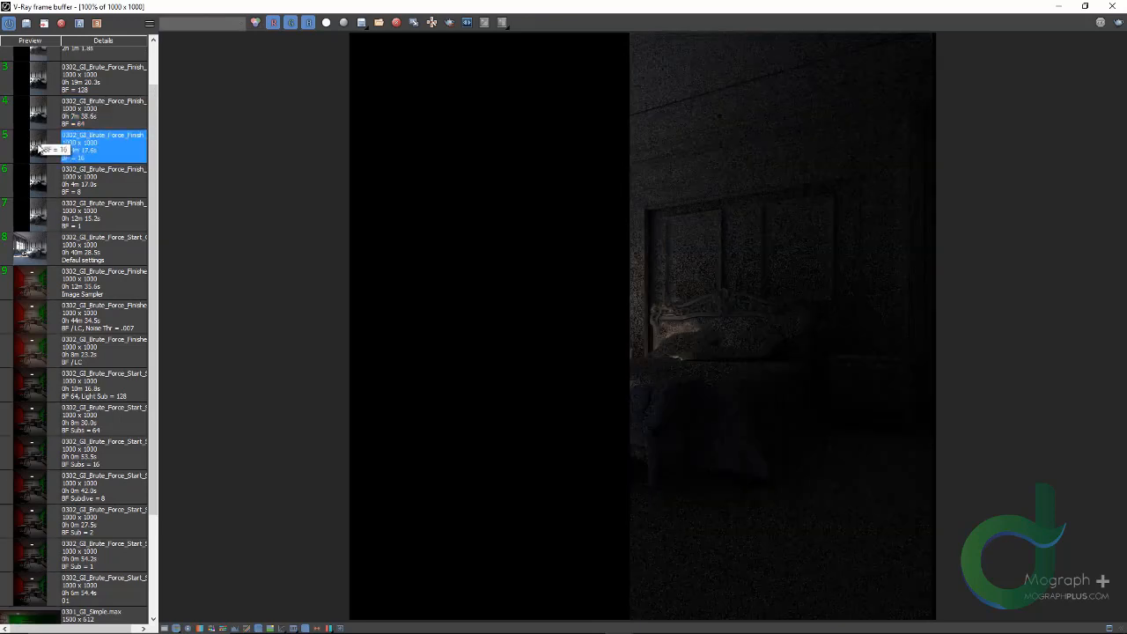
{"action": "left_click", "coordinate": [44, 124]}
Load the saved "BF = 128" render to view its VRayGlobalIllumination channel, and open the list of render channels
{"action": "scroll", "coordinate": [44, 132], "scroll_direction": "up", "scroll_amount": 2}
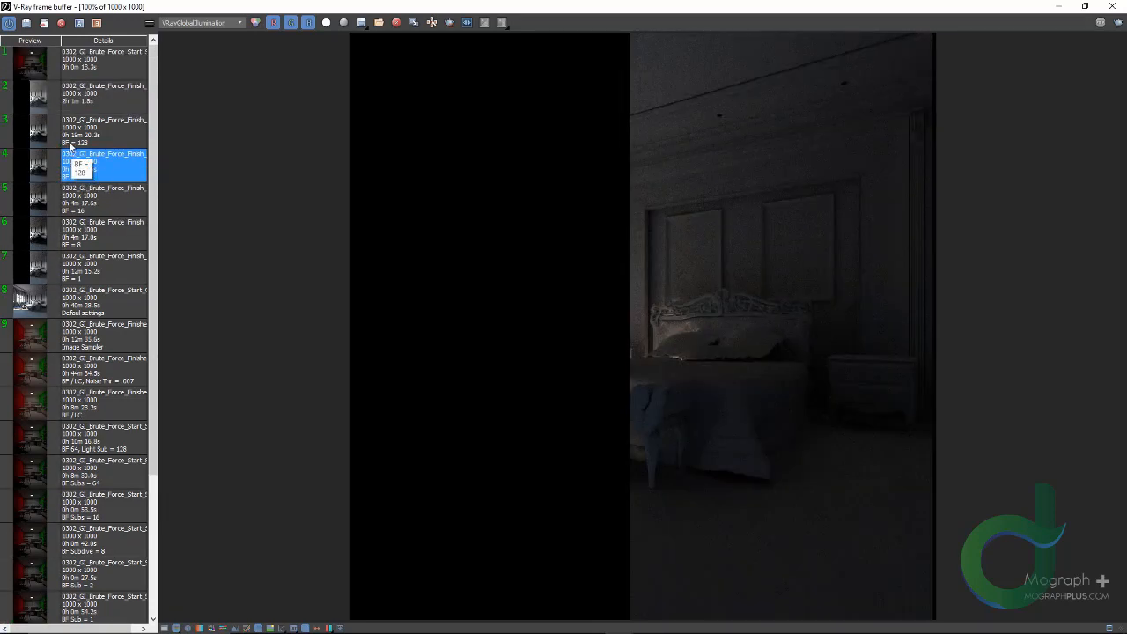
{"action": "left_click", "coordinate": [44, 139]}
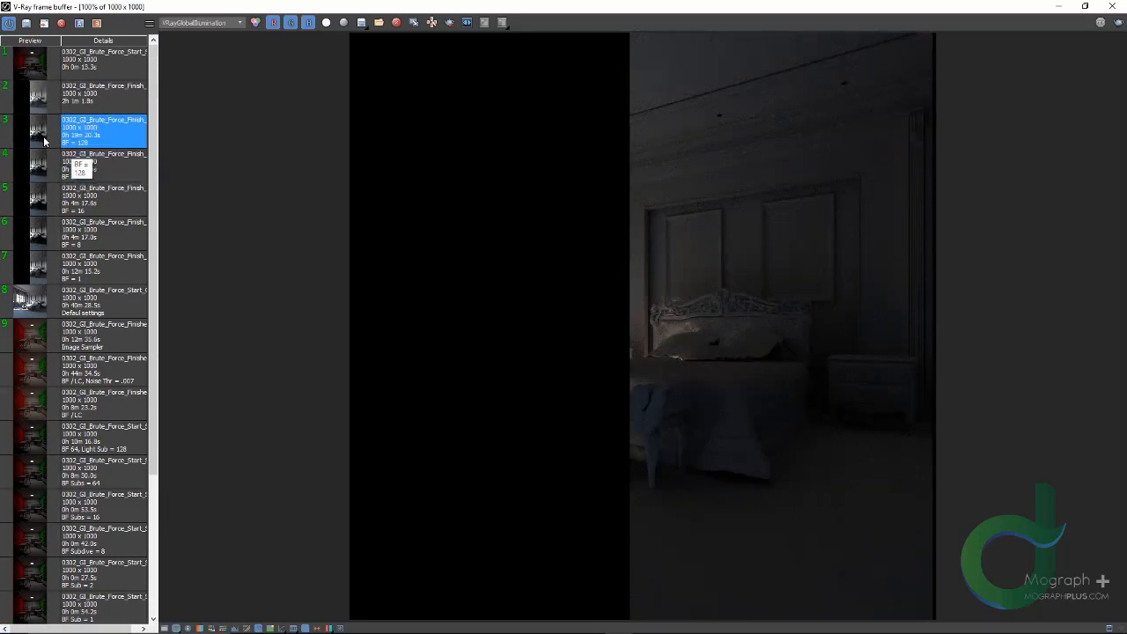
{"action": "left_click", "coordinate": [200, 24]}
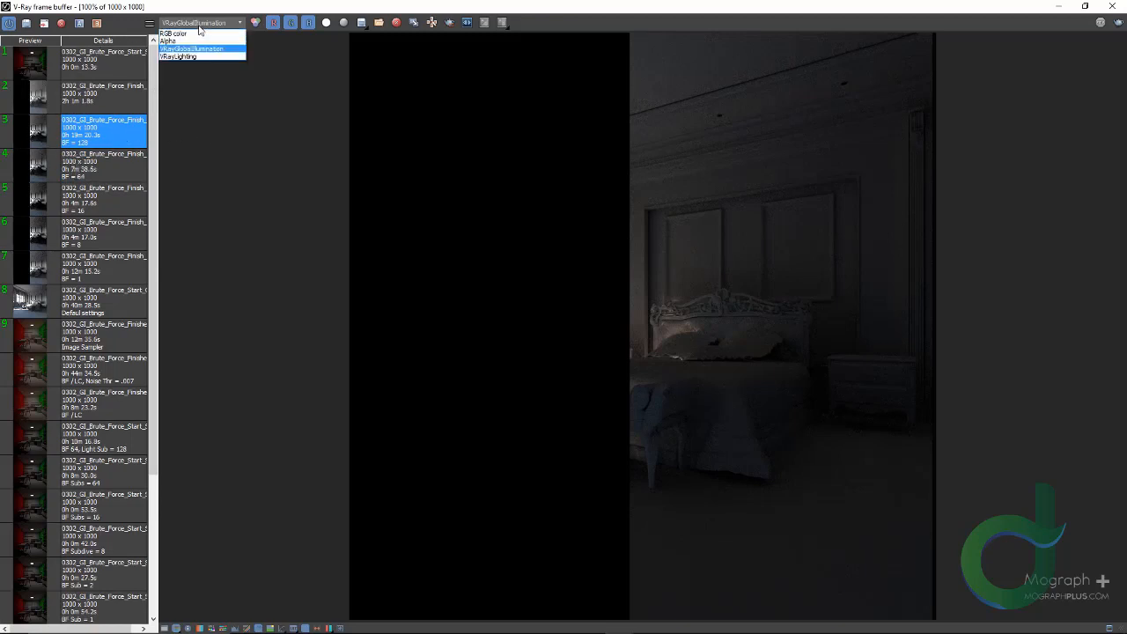
Show the RGB color channel of the BF = 128 render in the frame buffer and inspect the image
{"action": "left_click", "coordinate": [199, 33]}
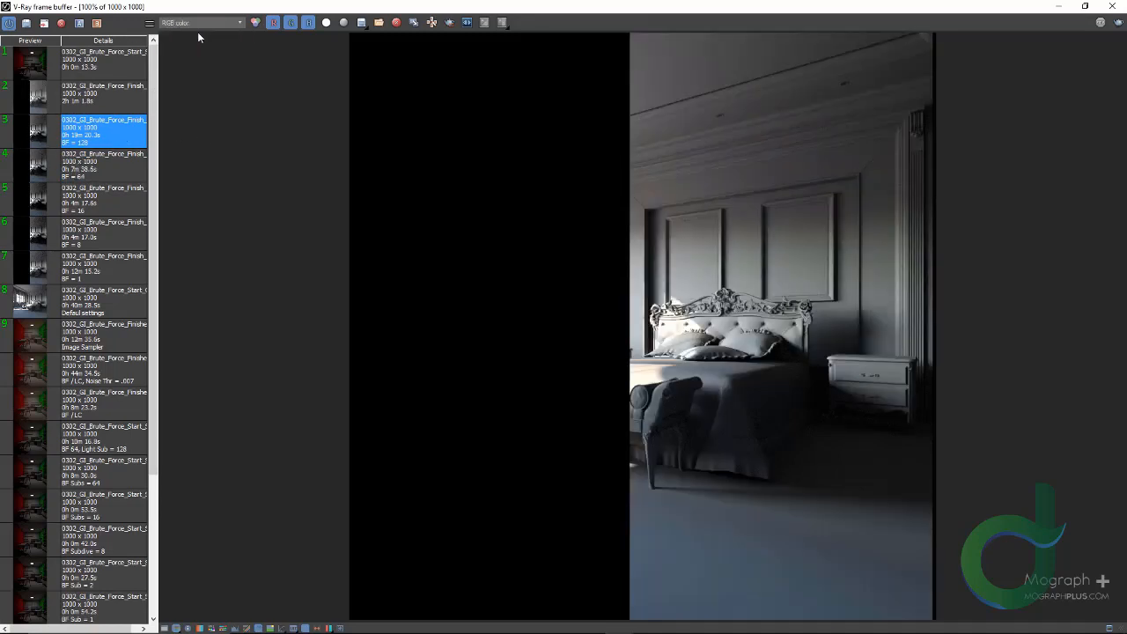
{"action": "left_click", "coordinate": [34, 166]}
{"action": "left_click", "coordinate": [55, 133]}
{"action": "scroll", "coordinate": [850, 292], "scroll_direction": "up", "scroll_amount": 1}
{"action": "scroll", "coordinate": [885, 162], "scroll_direction": "down", "scroll_amount": 3}
Set the Brute force GI subdivs to 128 and choose Light cache as the secondary GI engine
{"action": "left_click_drag", "start_coordinate": [303, 6], "coordinate": [485, 129]}
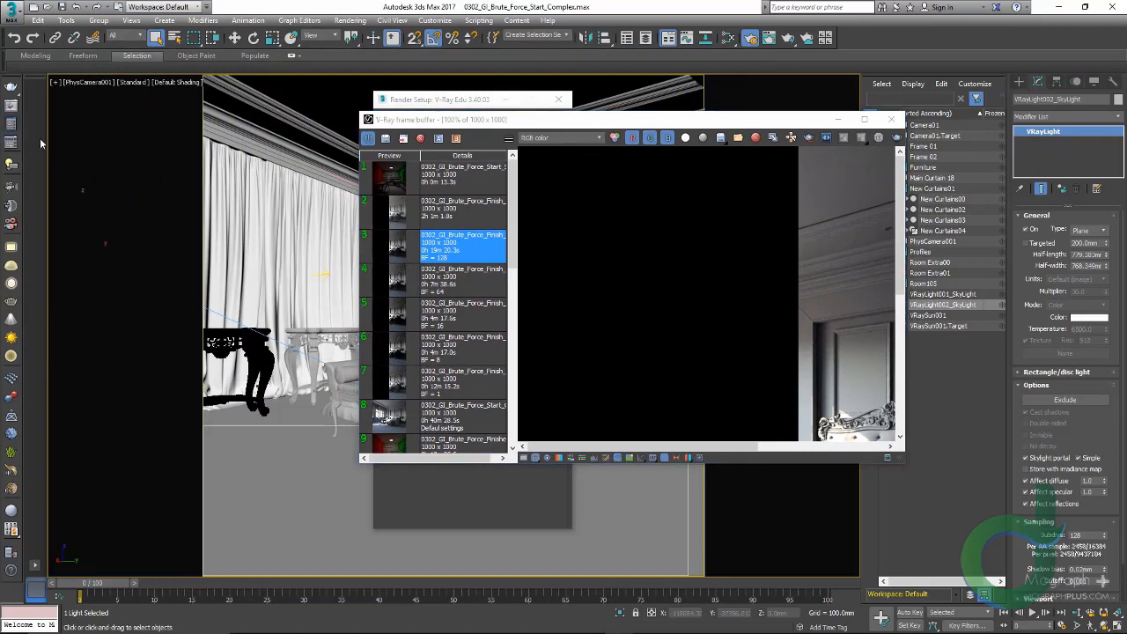
{"action": "left_click", "coordinate": [490, 101]}
{"action": "left_click_drag", "start_coordinate": [490, 100], "coordinate": [220, 102]}
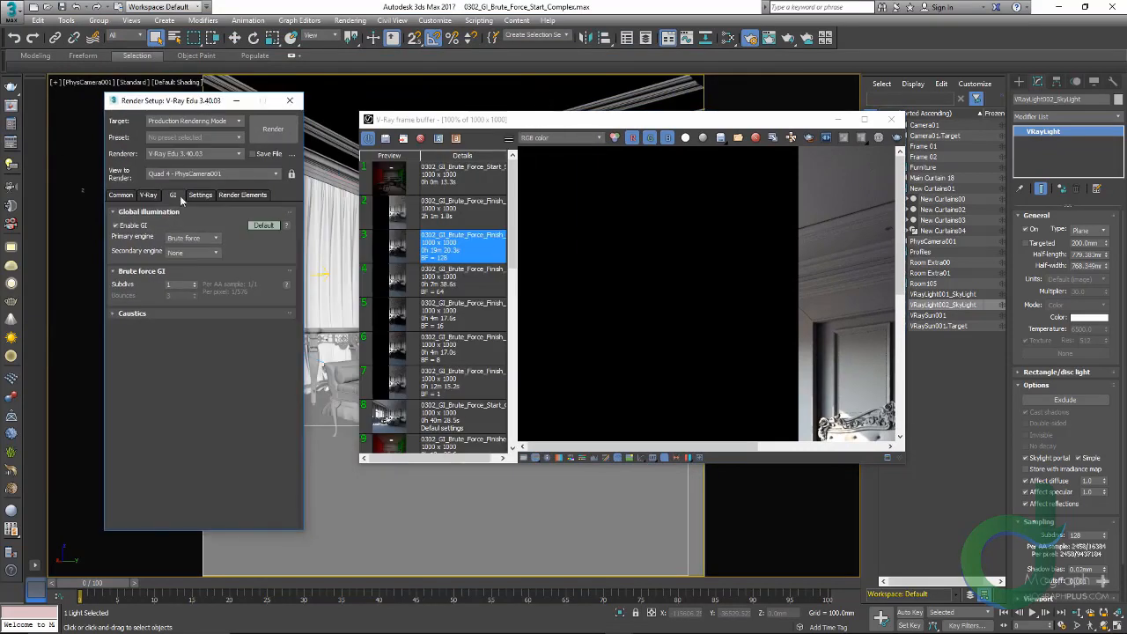
{"action": "double_click", "coordinate": [171, 285]}
{"action": "left_click", "coordinate": [191, 252]}
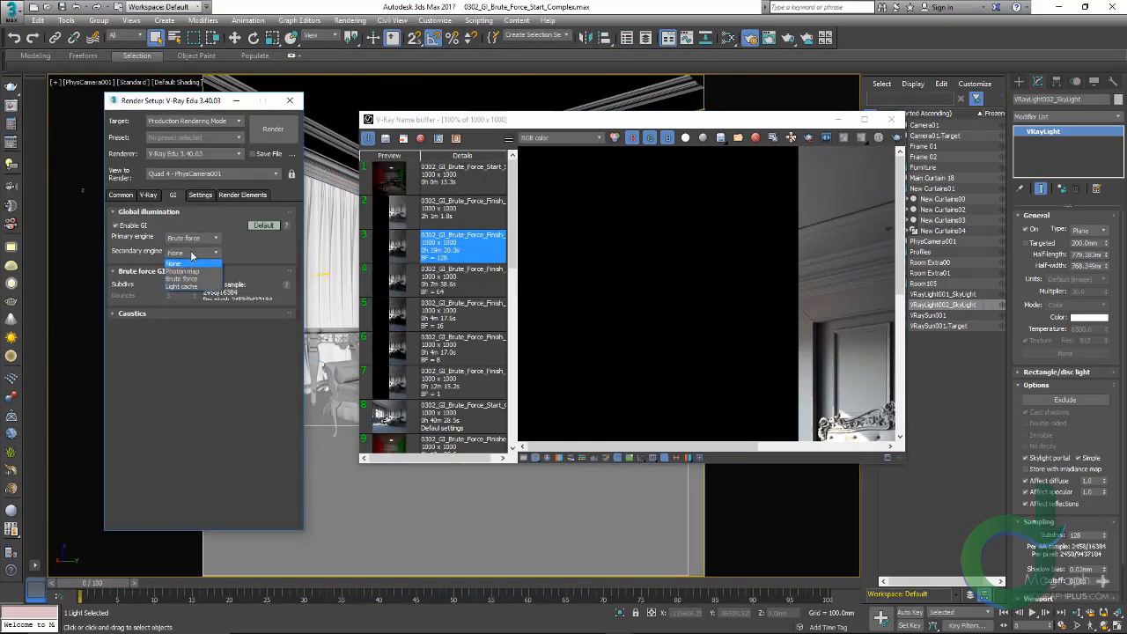
{"action": "left_click", "coordinate": [187, 287]}
{"action": "left_click", "coordinate": [185, 315]}
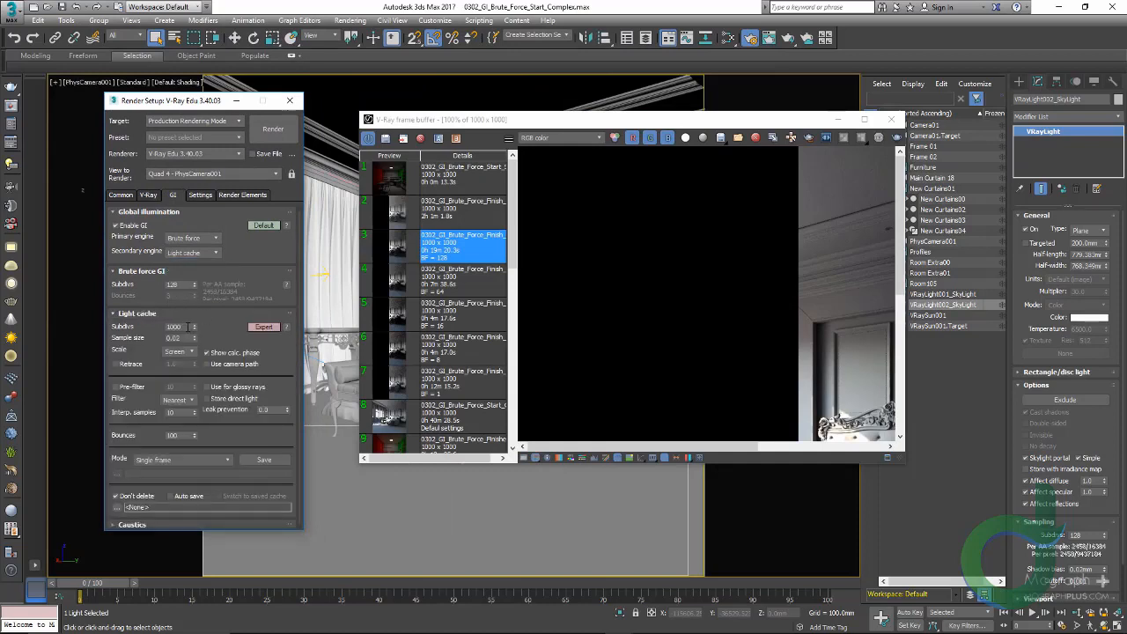
Set the Light cache subdivs to 1500
{"action": "mouse_move", "coordinate": [190, 327]}
{"action": "left_click_drag", "start_coordinate": [756, 258], "coordinate": [517, 283]}
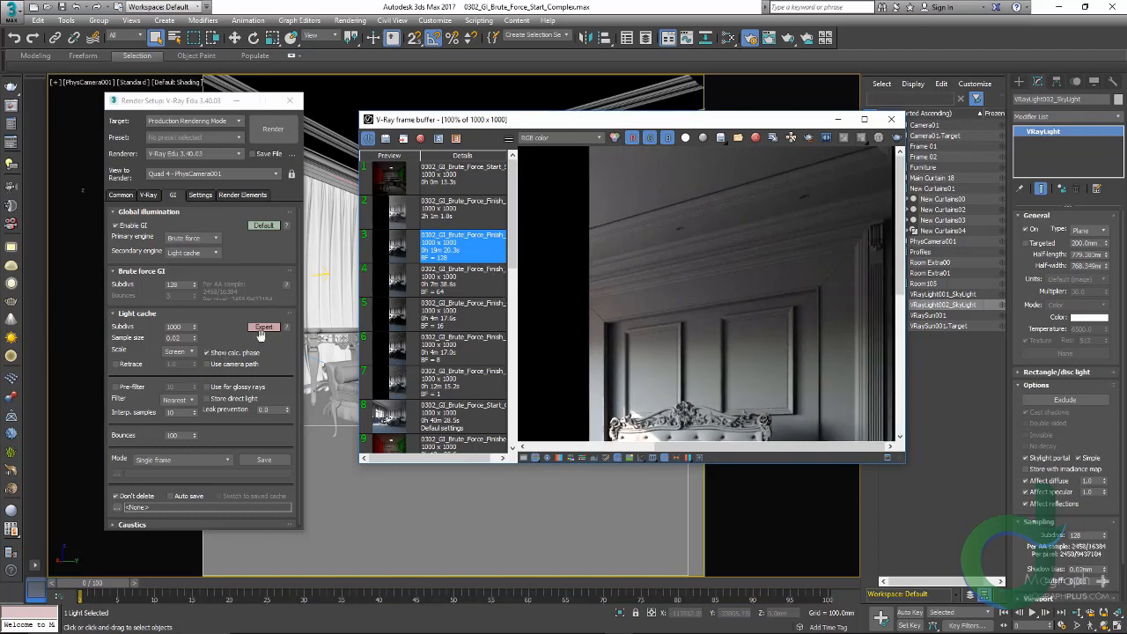
{"action": "left_click_drag", "start_coordinate": [356, 465], "coordinate": [349, 500]}
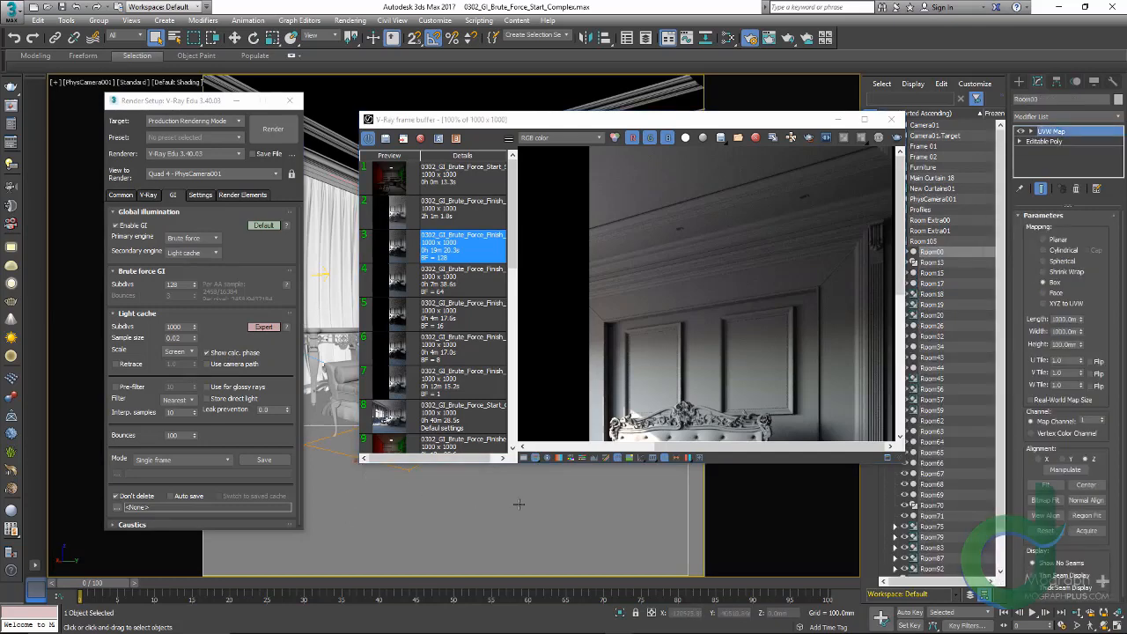
{"action": "double_click", "coordinate": [180, 327]}
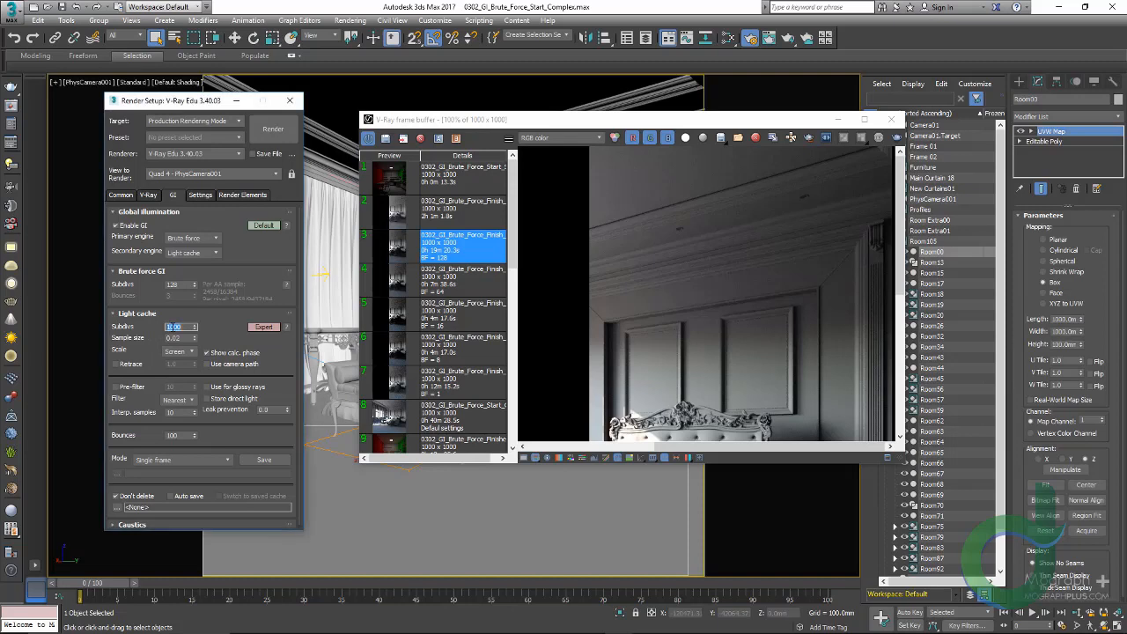
{"action": "type", "text": "1500"}
{"action": "key", "text": "Return"}
Set the bucket image sampler's noise threshold to 0.01 and update the Global DMC noise threshold
{"action": "left_click", "coordinate": [149, 196]}
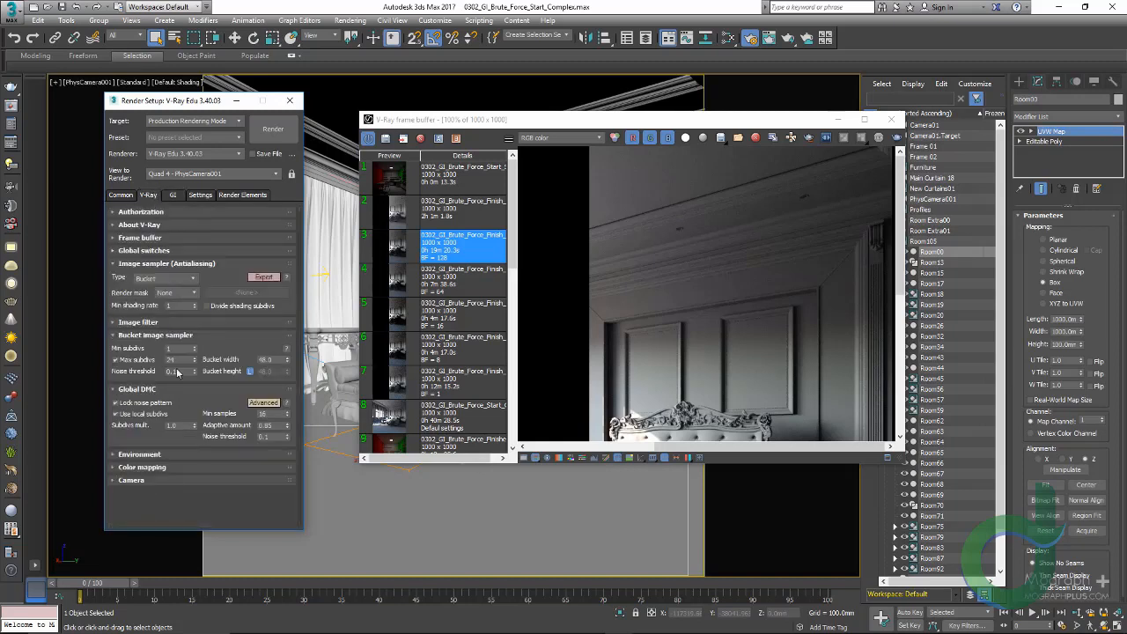
{"action": "left_click", "coordinate": [180, 372]}
{"action": "type", "text": "0.01"}
{"action": "left_click", "coordinate": [274, 437]}
{"action": "key", "text": "Return"}
Add a VRayDenoiser render element and set its preset to Mild
{"action": "left_click", "coordinate": [246, 197]}
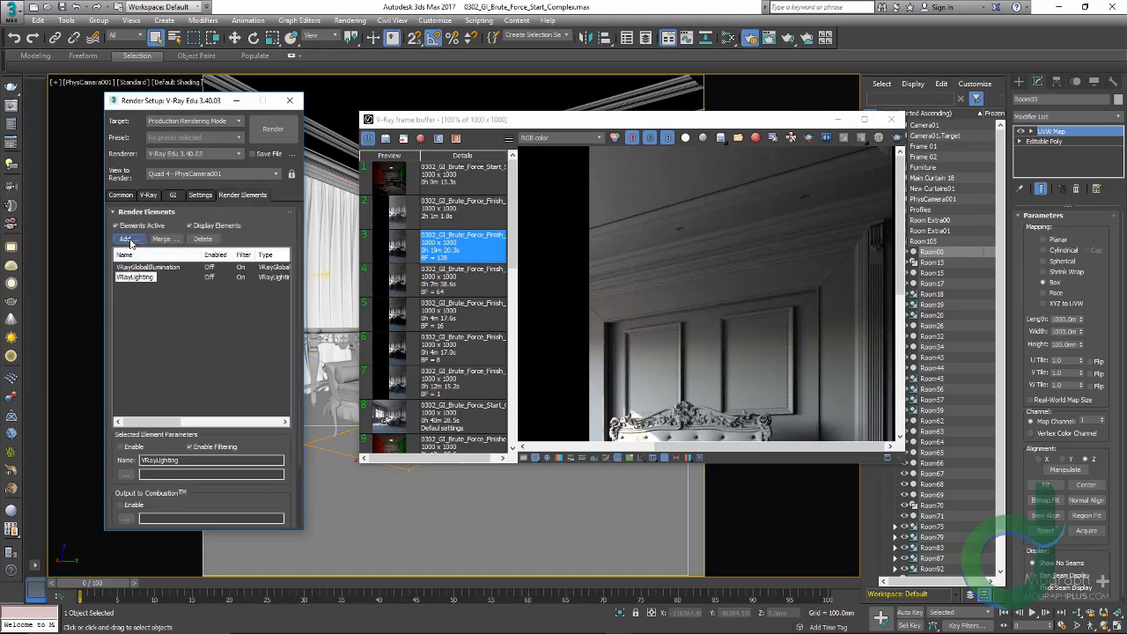
{"action": "left_click", "coordinate": [124, 239]}
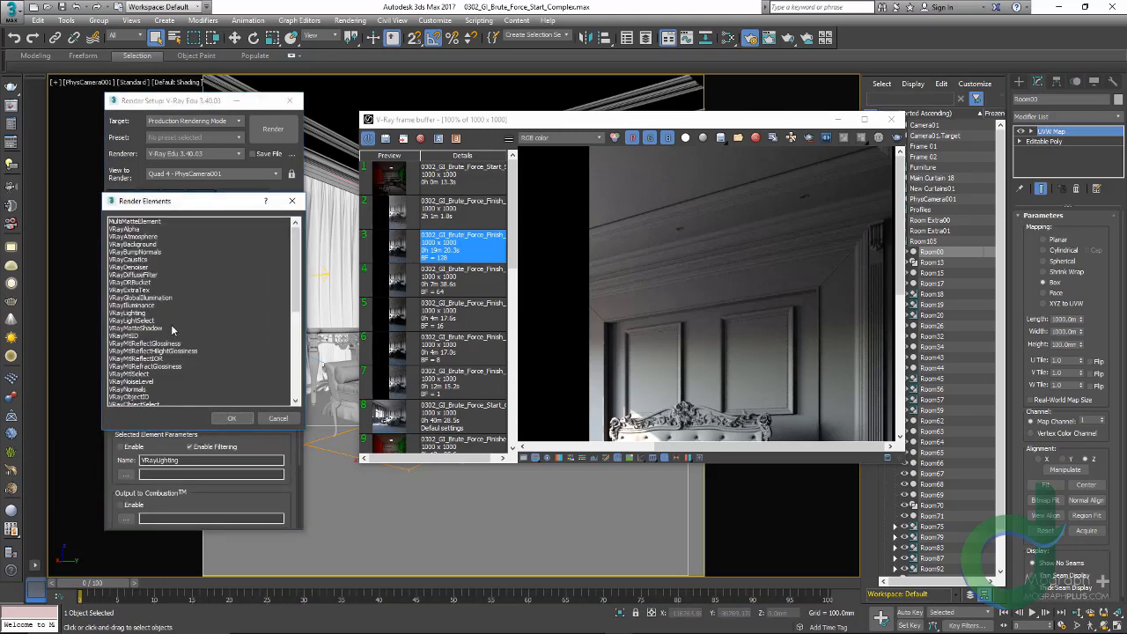
{"action": "double_click", "coordinate": [141, 267]}
{"action": "left_click", "coordinate": [147, 213]}
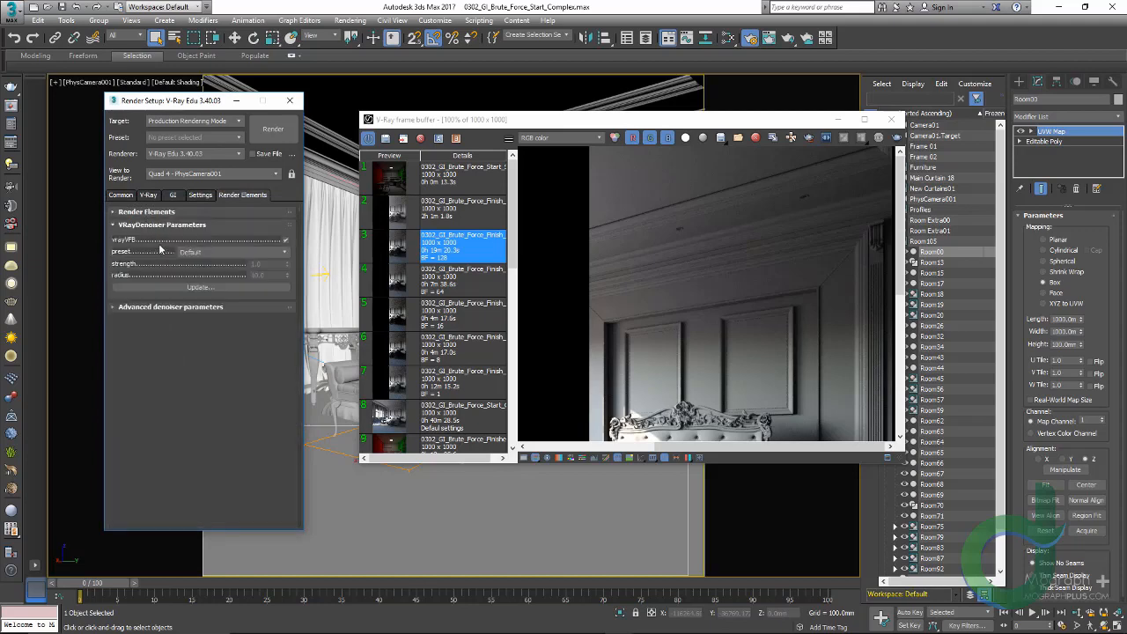
{"action": "left_click", "coordinate": [212, 254]}
{"action": "left_click", "coordinate": [206, 265]}
Maximize the frame buffer, load the second history render, and view its VRayGlobalIllumination channel before returning to RGB color
{"action": "double_click", "coordinate": [691, 124]}
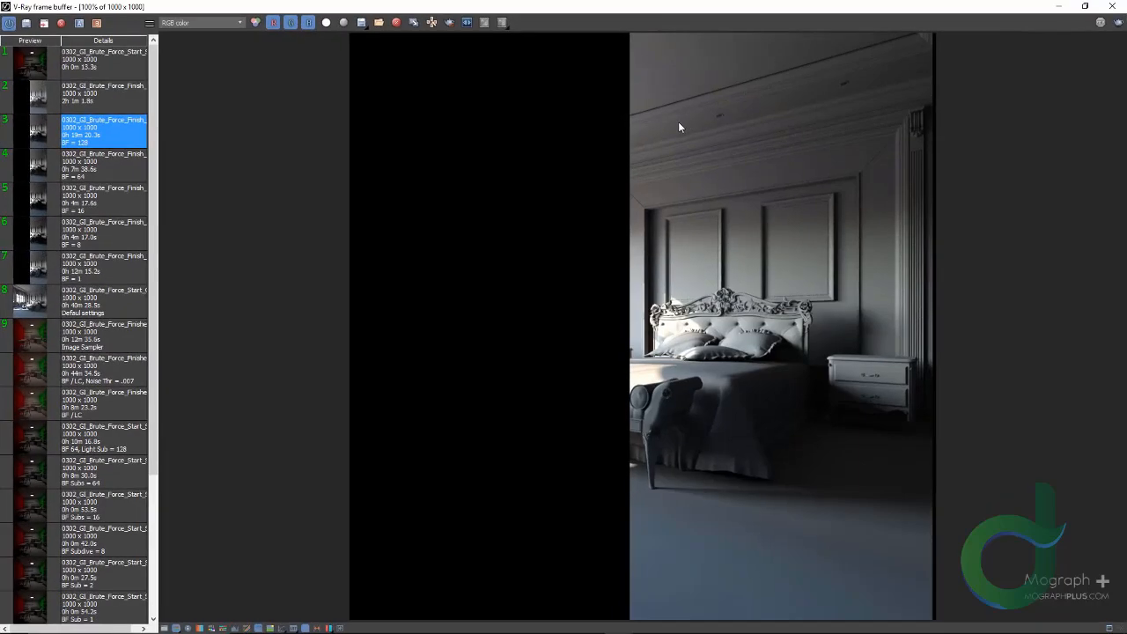
{"action": "double_click", "coordinate": [43, 106]}
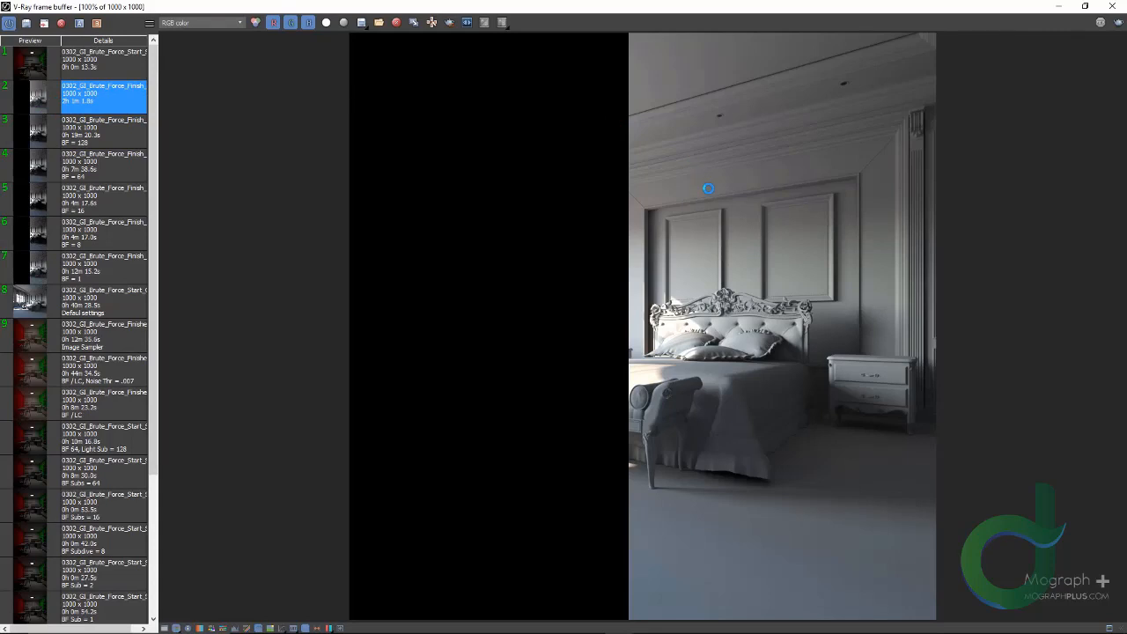
{"action": "left_click", "coordinate": [196, 24]}
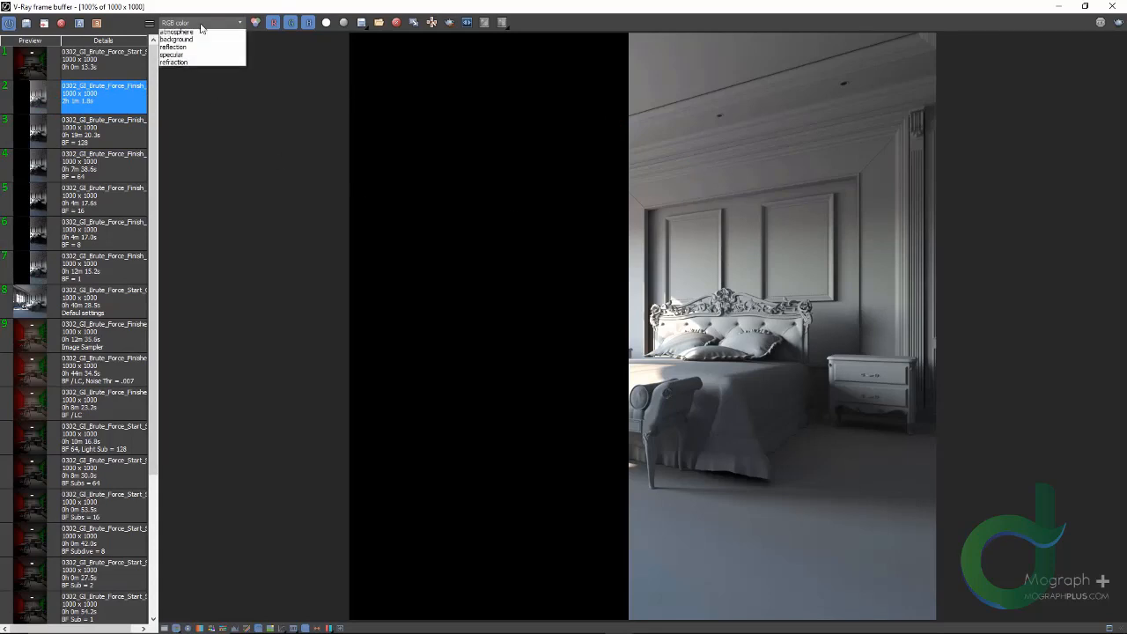
{"action": "left_click", "coordinate": [205, 49]}
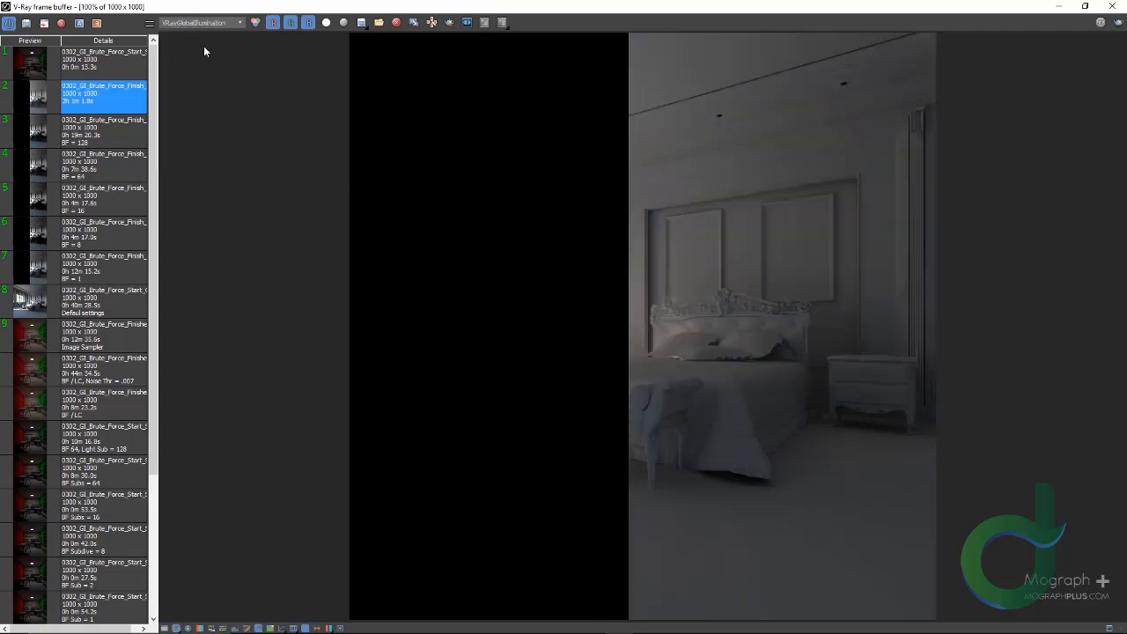
{"action": "left_click", "coordinate": [209, 23]}
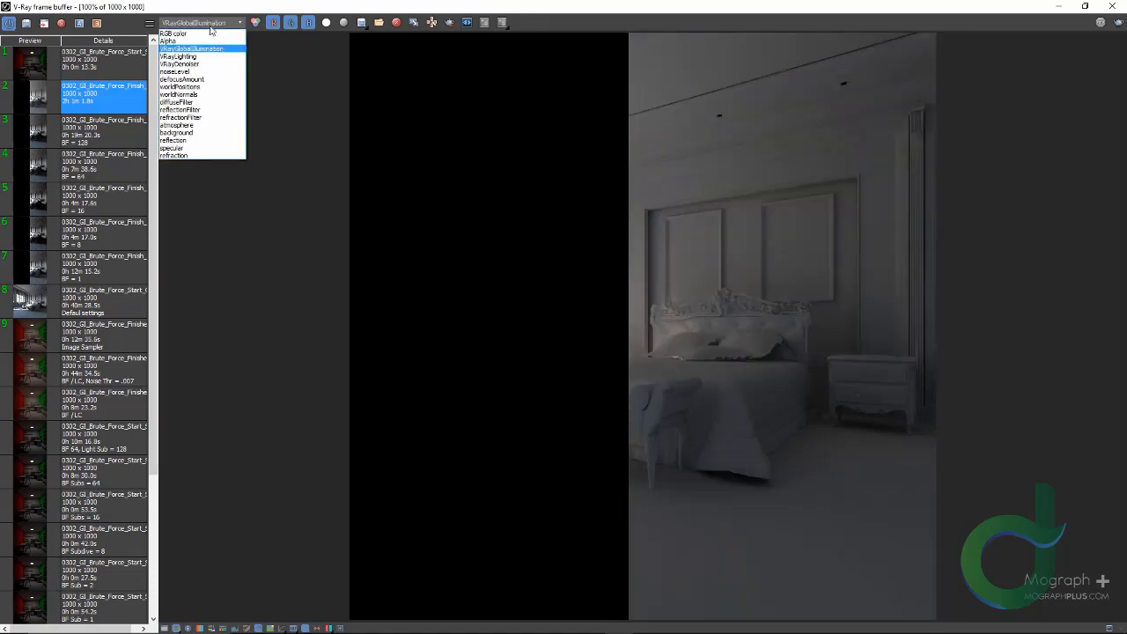
{"action": "left_click", "coordinate": [206, 33]}
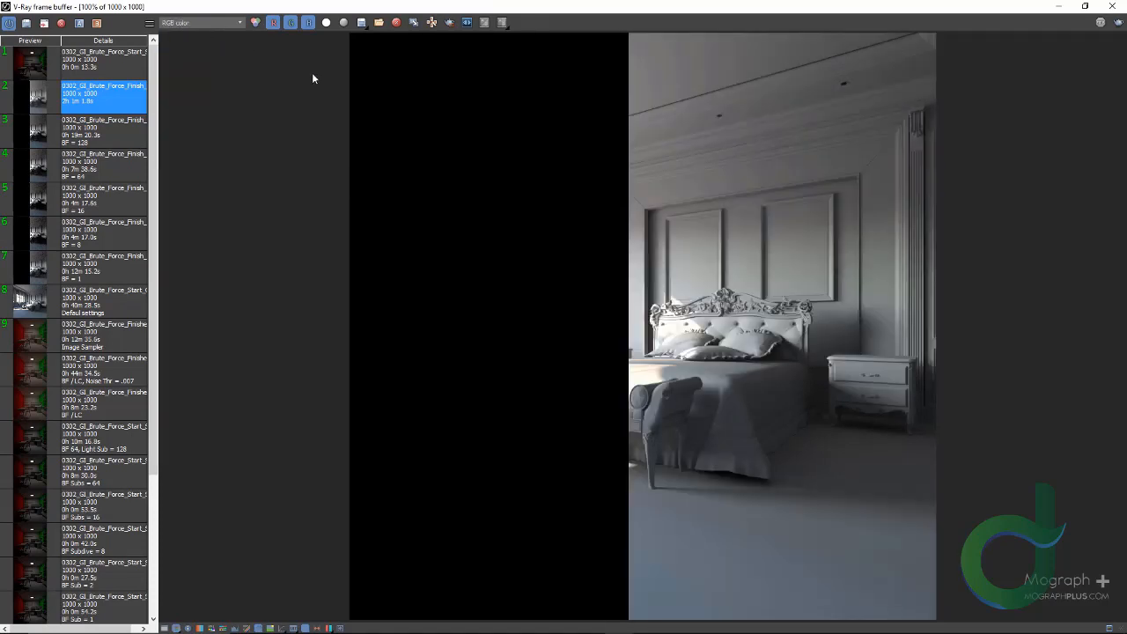
Examine the walls, bed and floor of the RGB render up close at 200%
{"action": "scroll", "coordinate": [745, 347], "scroll_direction": "up", "scroll_amount": 1}
{"action": "middle_click_drag", "start_coordinate": [814, 250], "coordinate": [737, 558]}
{"action": "middle_click_drag", "start_coordinate": [679, 461], "coordinate": [595, 55]}
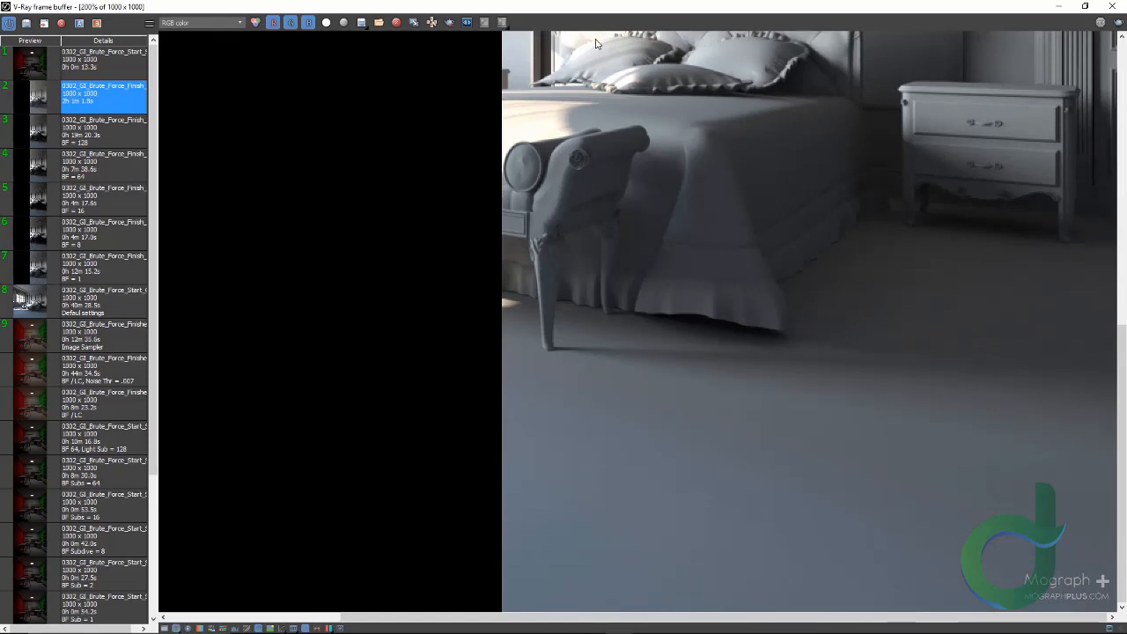
{"action": "scroll", "coordinate": [770, 118], "scroll_direction": "down", "scroll_amount": 1}
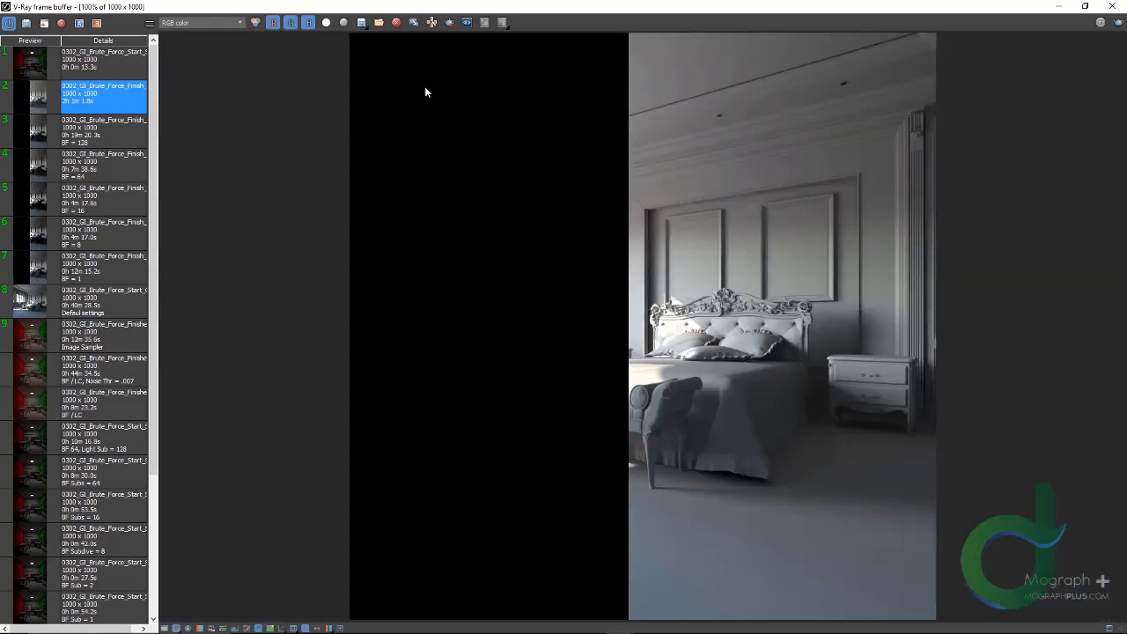
Inspect the render's VRayDenoiser channel at 200% around the wall panels, bed and ceiling, and return to RGB color
{"action": "left_click", "coordinate": [188, 26]}
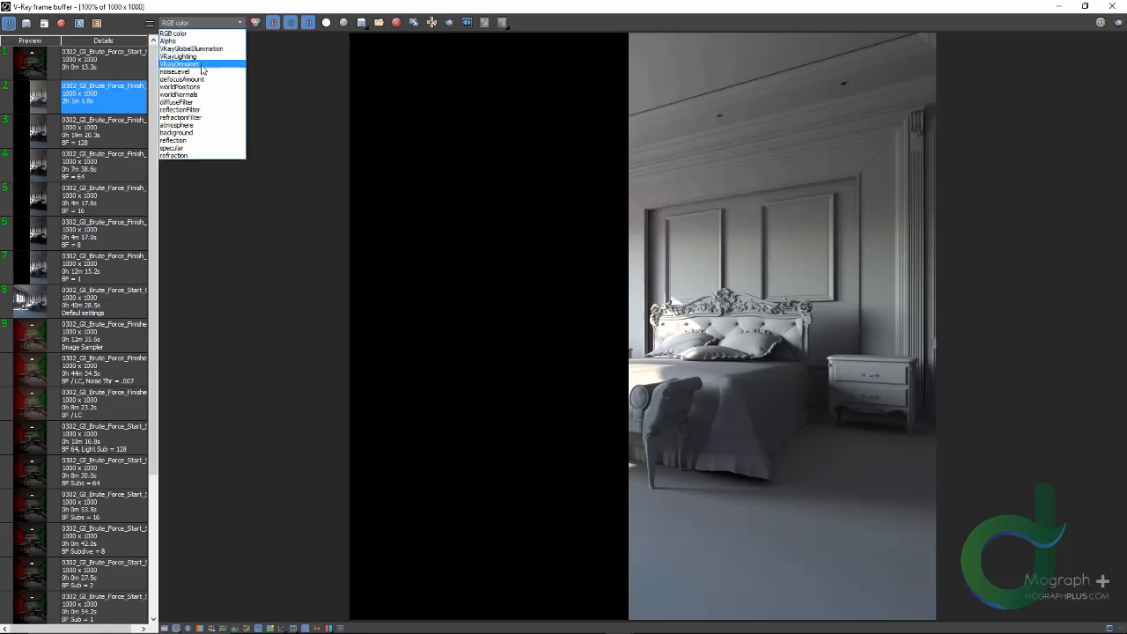
{"action": "left_click", "coordinate": [193, 64]}
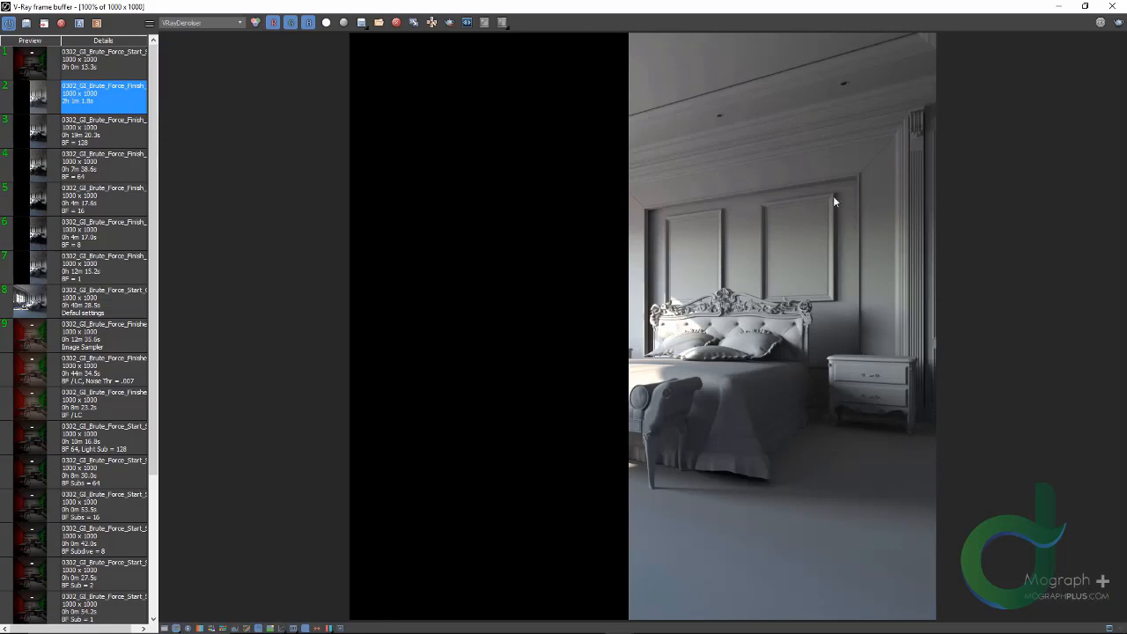
{"action": "scroll", "coordinate": [836, 181], "scroll_direction": "up", "scroll_amount": 1}
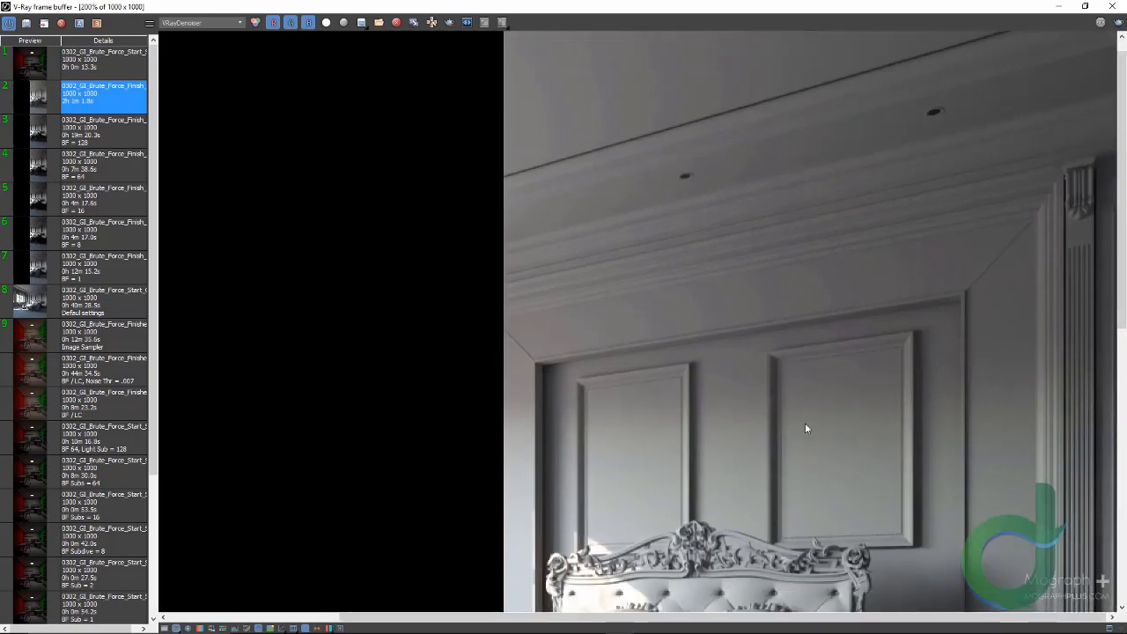
{"action": "middle_click_drag", "start_coordinate": [805, 429], "coordinate": [719, 132]}
{"action": "middle_click_drag", "start_coordinate": [875, 422], "coordinate": [770, 271]}
{"action": "middle_click_drag", "start_coordinate": [737, 108], "coordinate": [737, 310]}
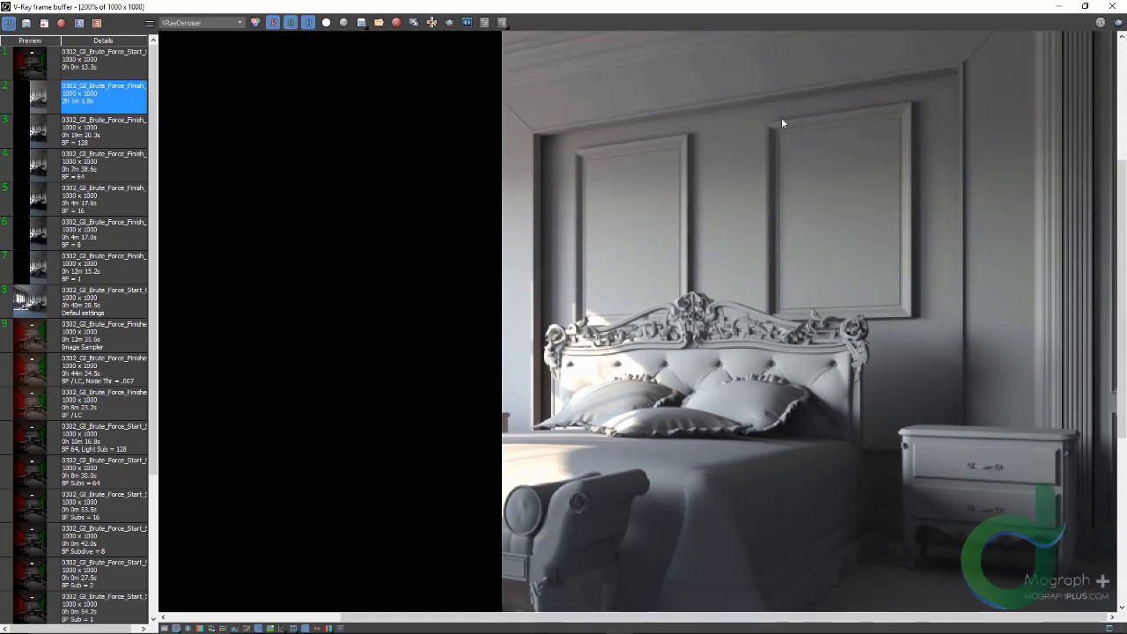
{"action": "middle_click_drag", "start_coordinate": [781, 115], "coordinate": [726, 329]}
{"action": "middle_click_drag", "start_coordinate": [735, 163], "coordinate": [722, 227]}
{"action": "scroll", "coordinate": [711, 262], "scroll_direction": "down", "scroll_amount": 2}
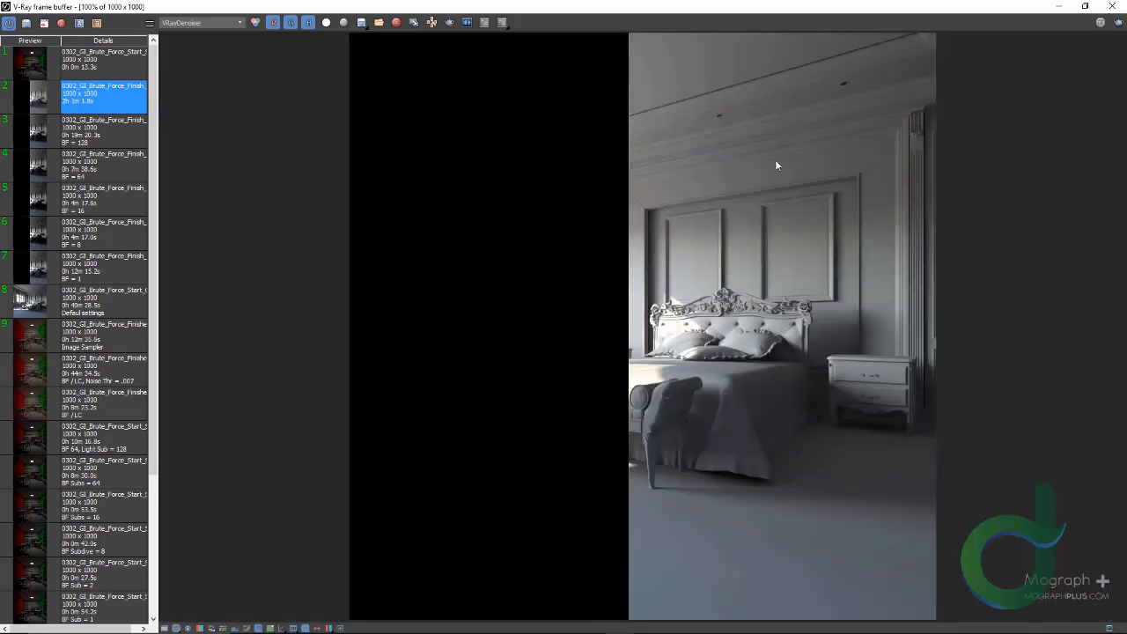
{"action": "left_click", "coordinate": [208, 23]}
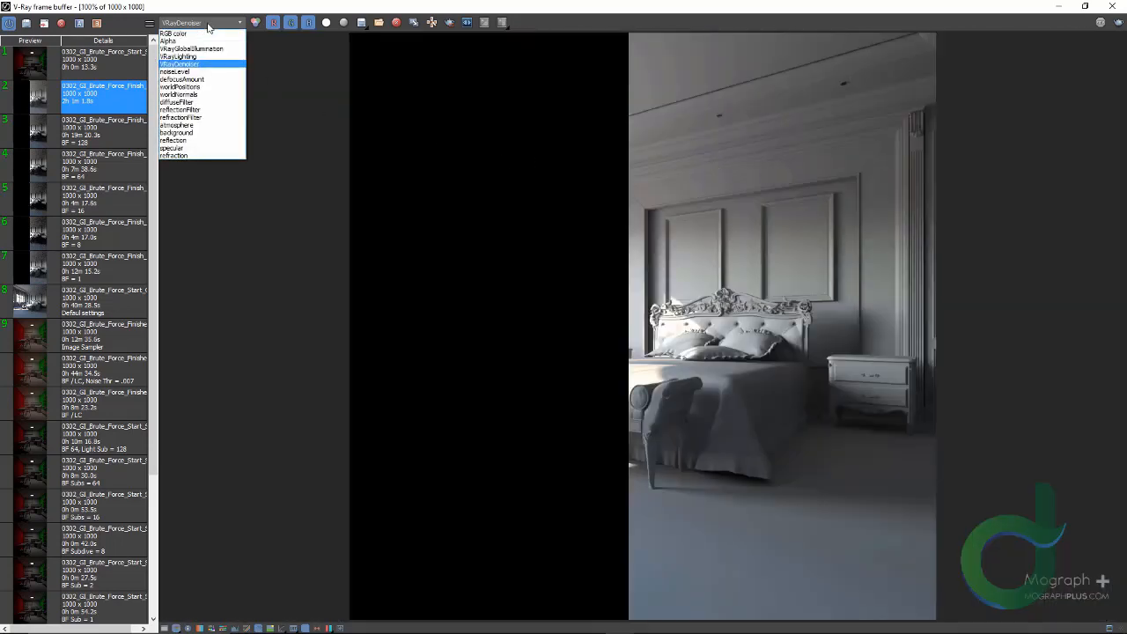
{"action": "left_click", "coordinate": [203, 33]}
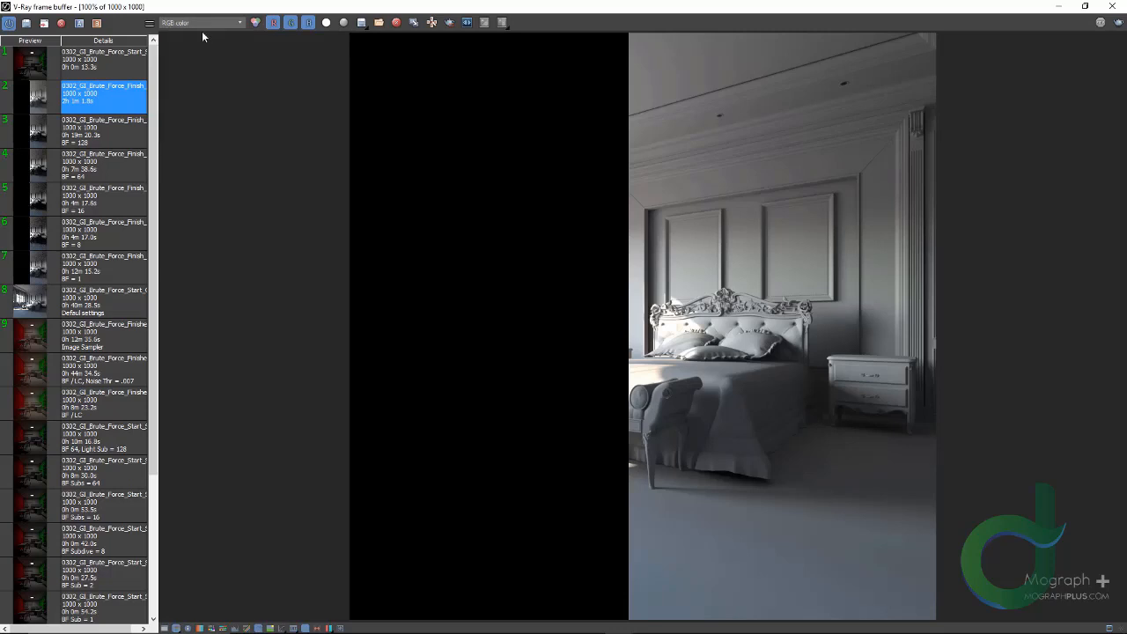
Delete the first render, the 13.3-second one, from the frame buffer history
{"action": "left_click", "coordinate": [97, 61]}
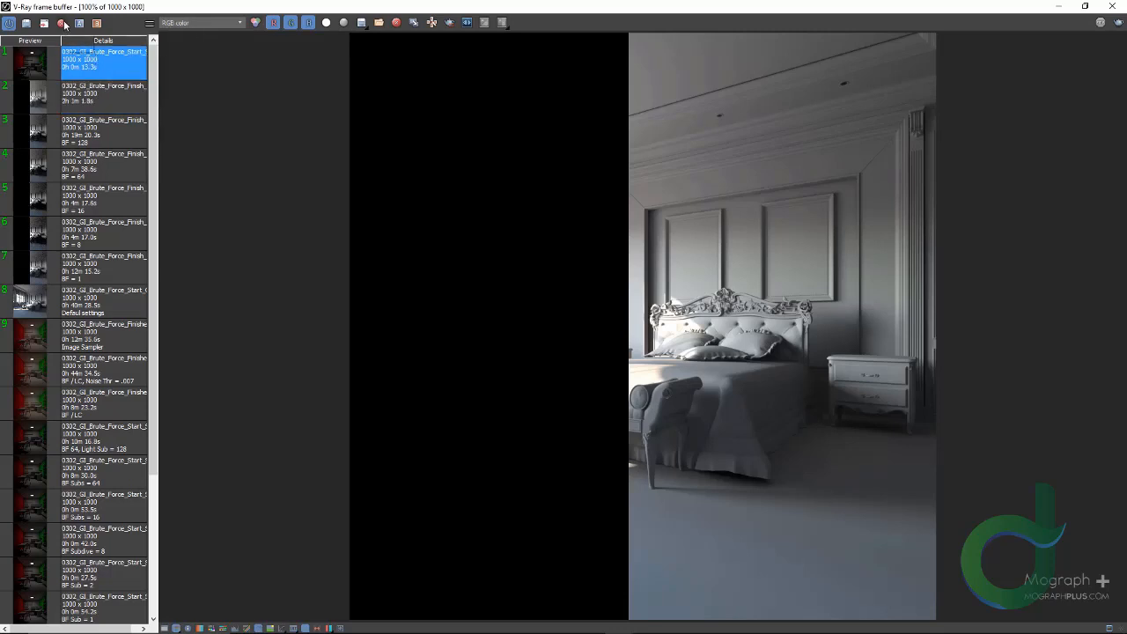
{"action": "left_click", "coordinate": [61, 23]}
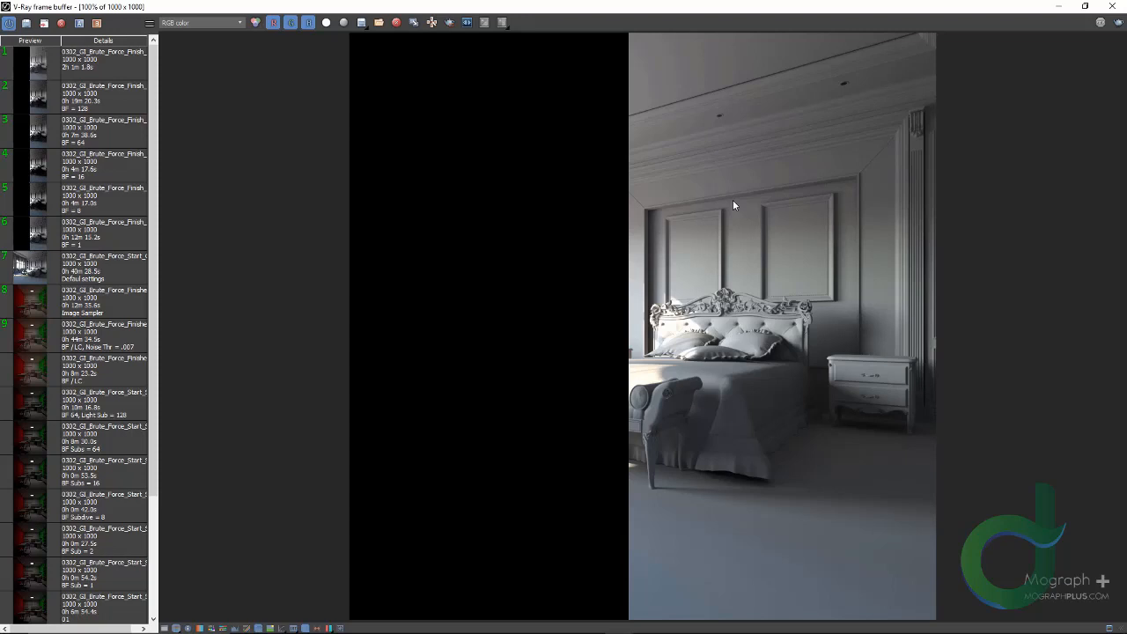
{"action": "scroll", "coordinate": [733, 200], "scroll_direction": "down", "scroll_amount": 5}
{"action": "scroll", "coordinate": [733, 213], "scroll_direction": "up", "scroll_amount": 5}
Close the frame buffer, collapse the Global illumination and Light cache sections of the GI render settings, and reopen the frame buffer
{"action": "left_click", "coordinate": [1120, 8]}
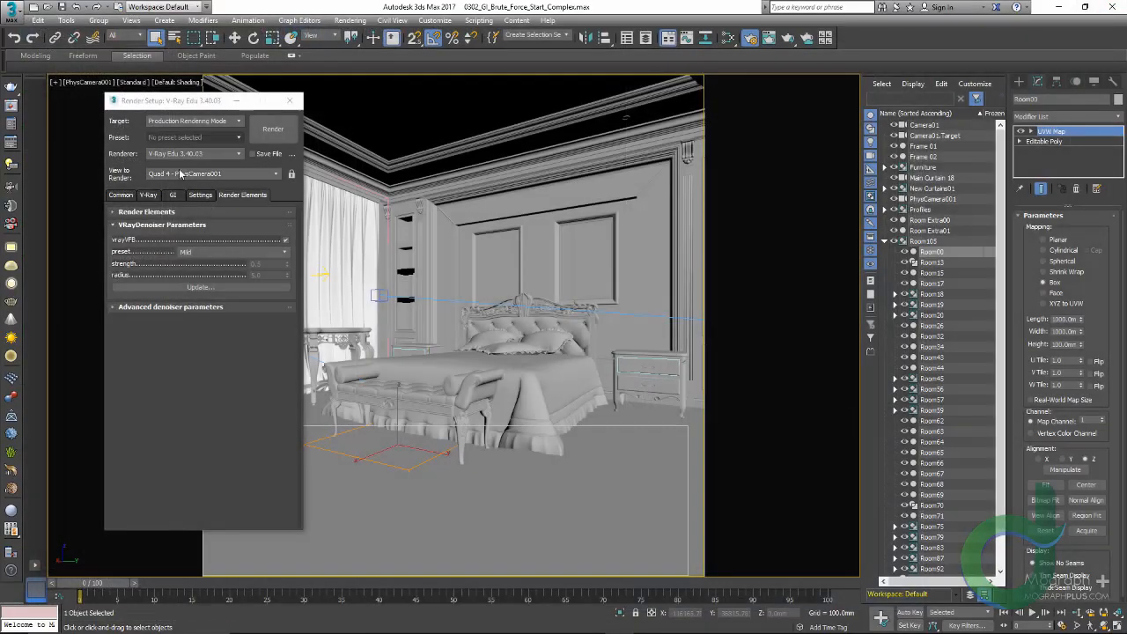
{"action": "left_click", "coordinate": [172, 195]}
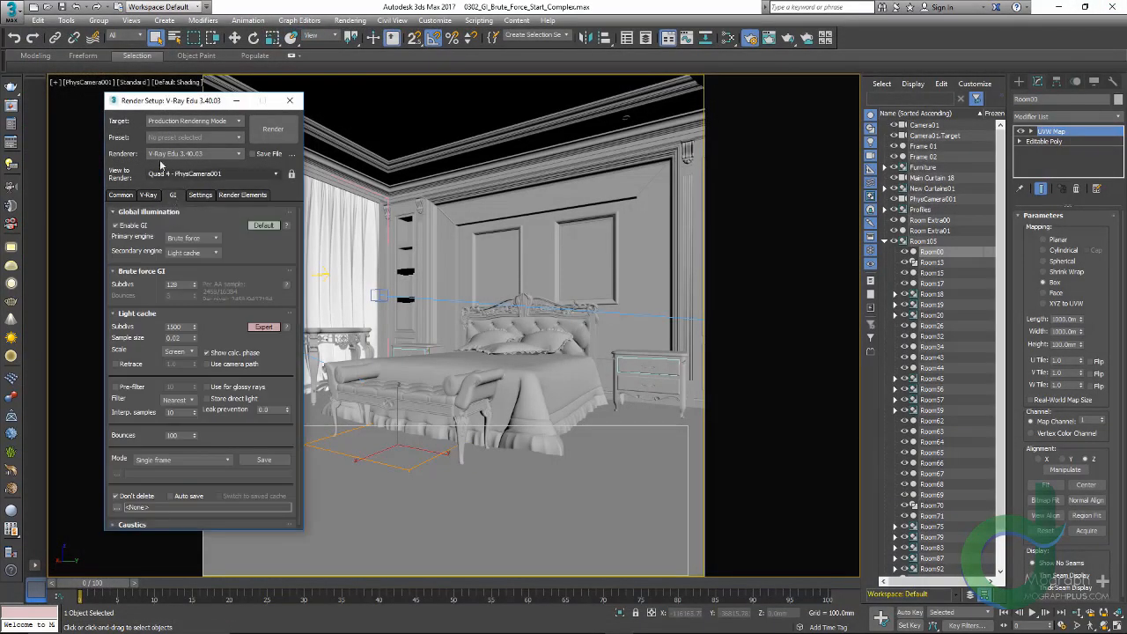
{"action": "left_click", "coordinate": [173, 102]}
{"action": "left_click_drag", "start_coordinate": [173, 106], "coordinate": [376, 85]}
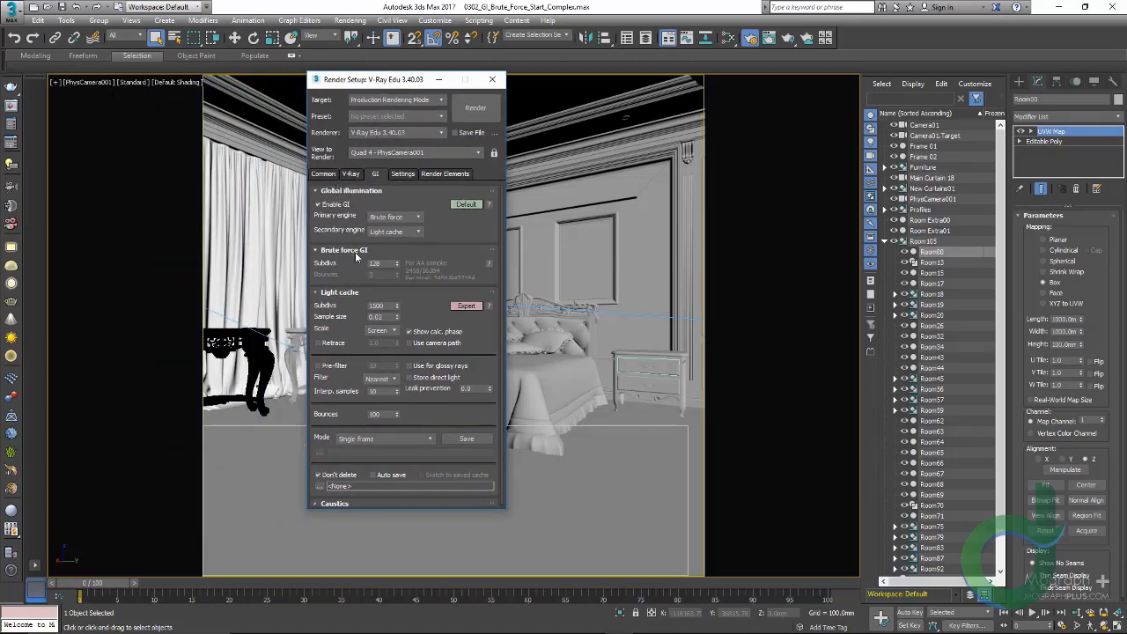
{"action": "left_click", "coordinate": [349, 190]}
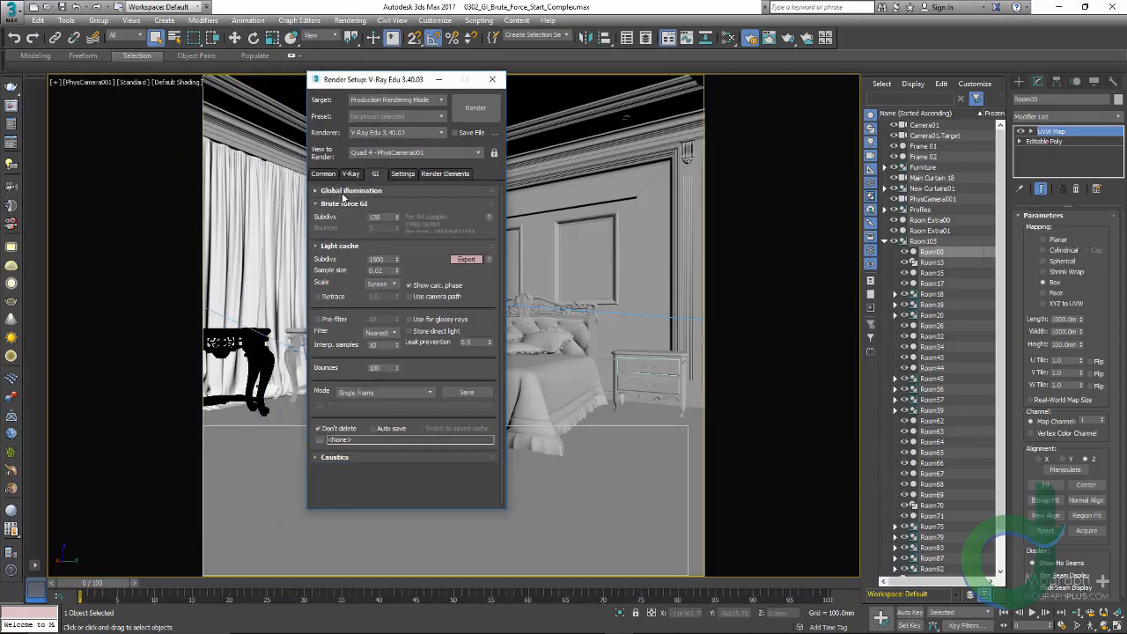
{"action": "left_click", "coordinate": [341, 247]}
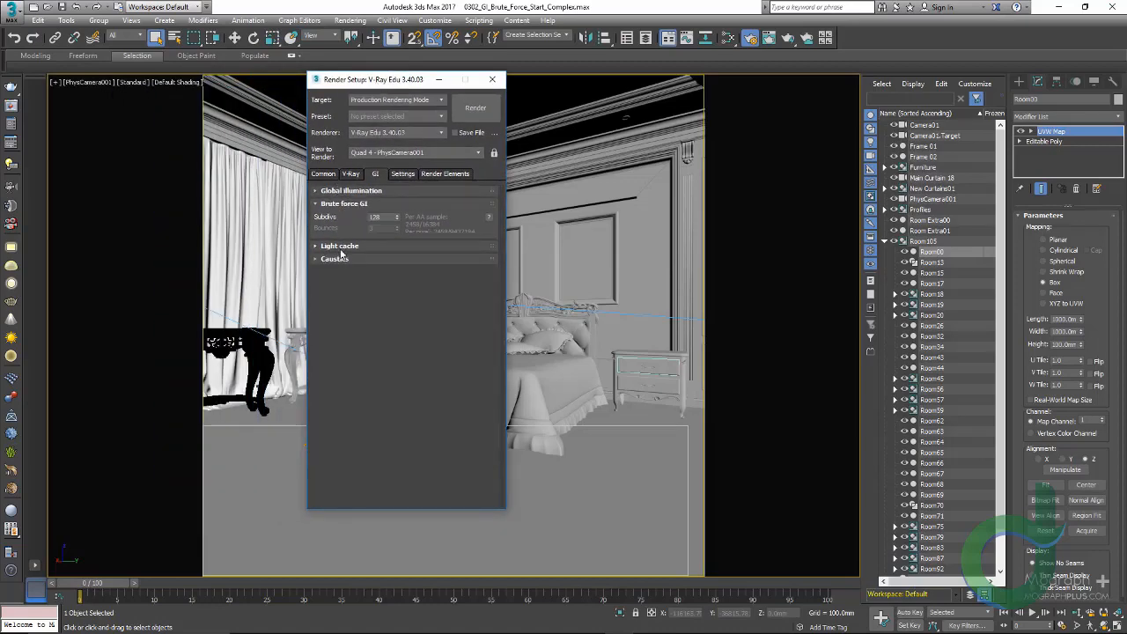
{"action": "left_click", "coordinate": [11, 107]}
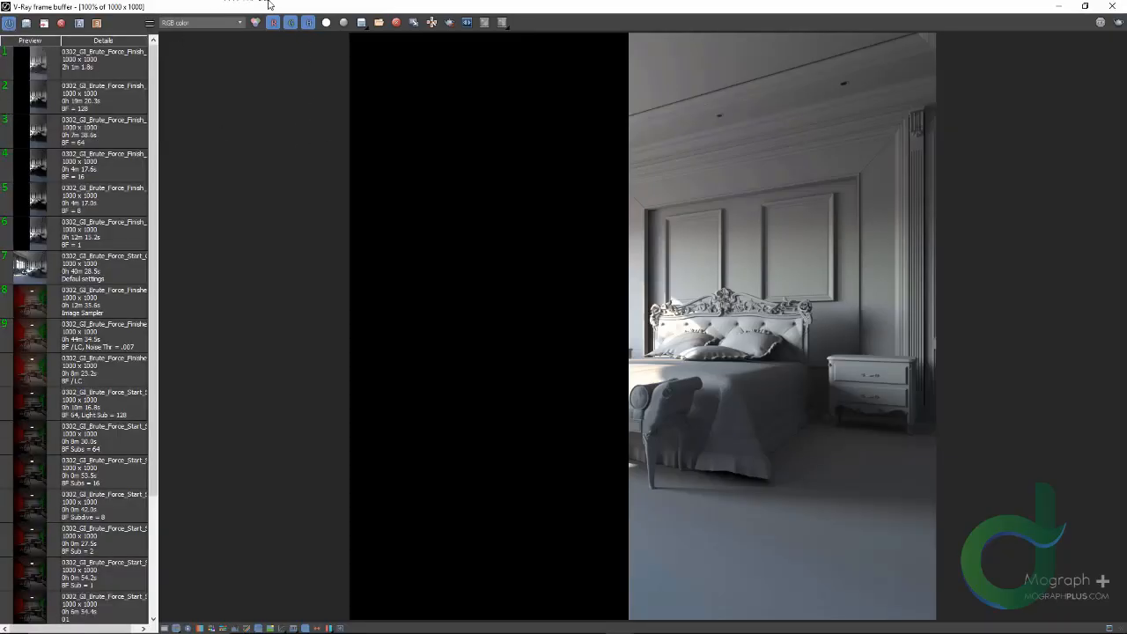
Examine the headboard, wall panels and ceiling moulding of the RGB render up close at 400%
{"action": "scroll", "coordinate": [802, 281], "scroll_direction": "up", "scroll_amount": 1}
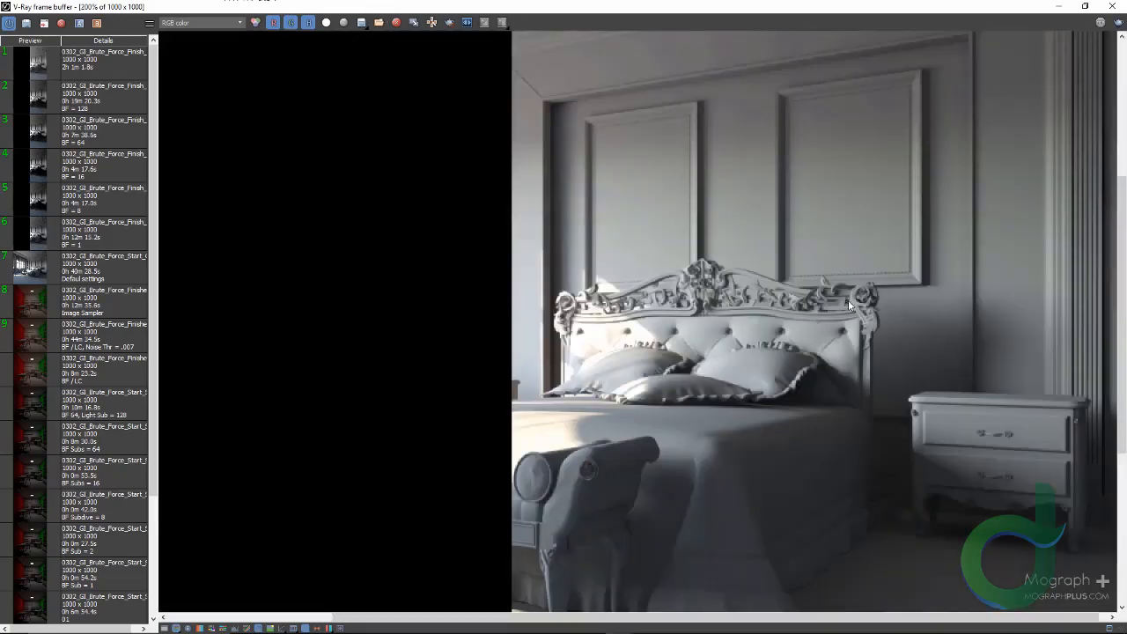
{"action": "middle_click_drag", "start_coordinate": [820, 283], "coordinate": [780, 367]}
{"action": "scroll", "coordinate": [857, 274], "scroll_direction": "up", "scroll_amount": 1}
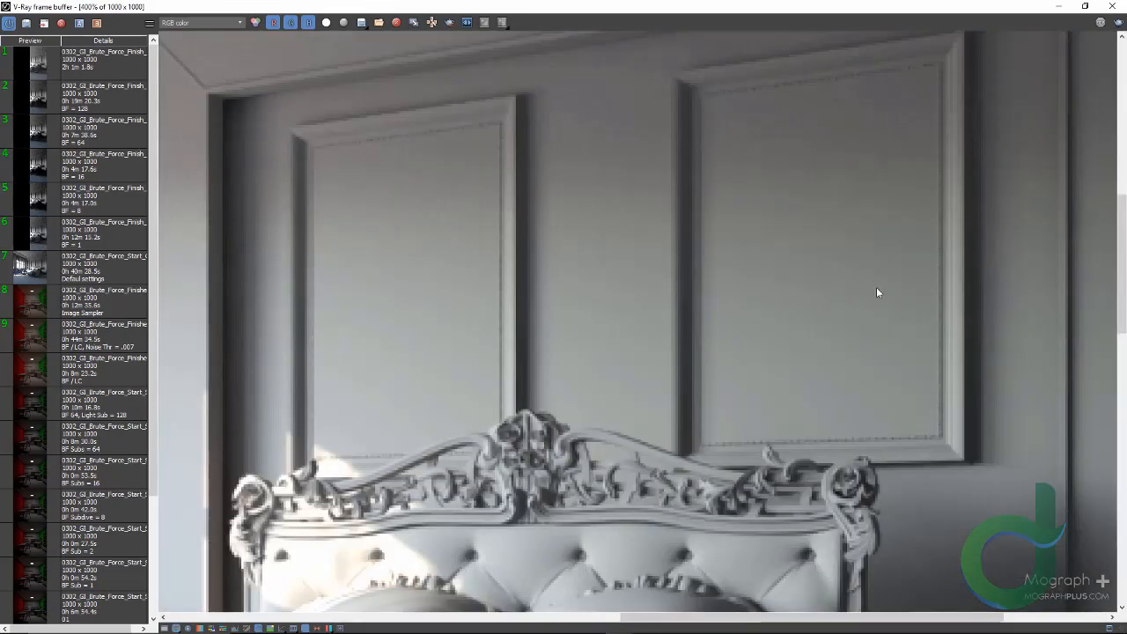
{"action": "middle_click_drag", "start_coordinate": [885, 355], "coordinate": [615, 490]}
{"action": "middle_click_drag", "start_coordinate": [785, 217], "coordinate": [782, 546]}
{"action": "middle_click_drag", "start_coordinate": [749, 267], "coordinate": [734, 414]}
{"action": "middle_click_drag", "start_coordinate": [703, 350], "coordinate": [606, 3]}
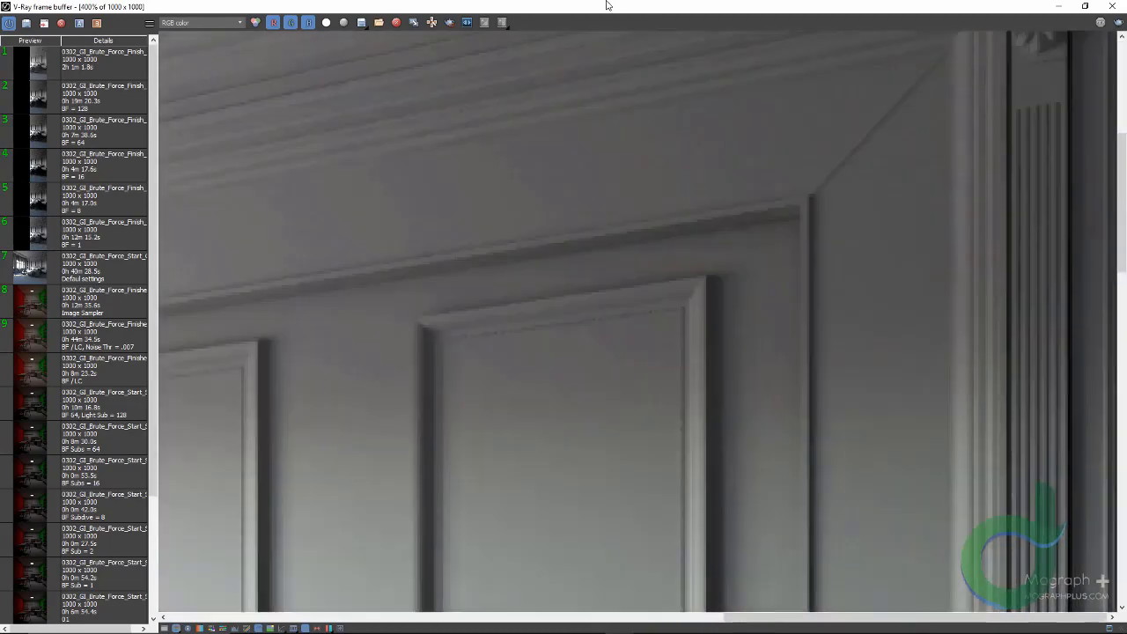
Examine the floor, bed skirt and nightstand of the RGB render at 400%
{"action": "middle_click_drag", "start_coordinate": [724, 190], "coordinate": [705, 2]}
{"action": "middle_click_drag", "start_coordinate": [793, 340], "coordinate": [699, 3]}
{"action": "middle_click_drag", "start_coordinate": [785, 306], "coordinate": [736, 100]}
{"action": "middle_click_drag", "start_coordinate": [687, 290], "coordinate": [585, 68]}
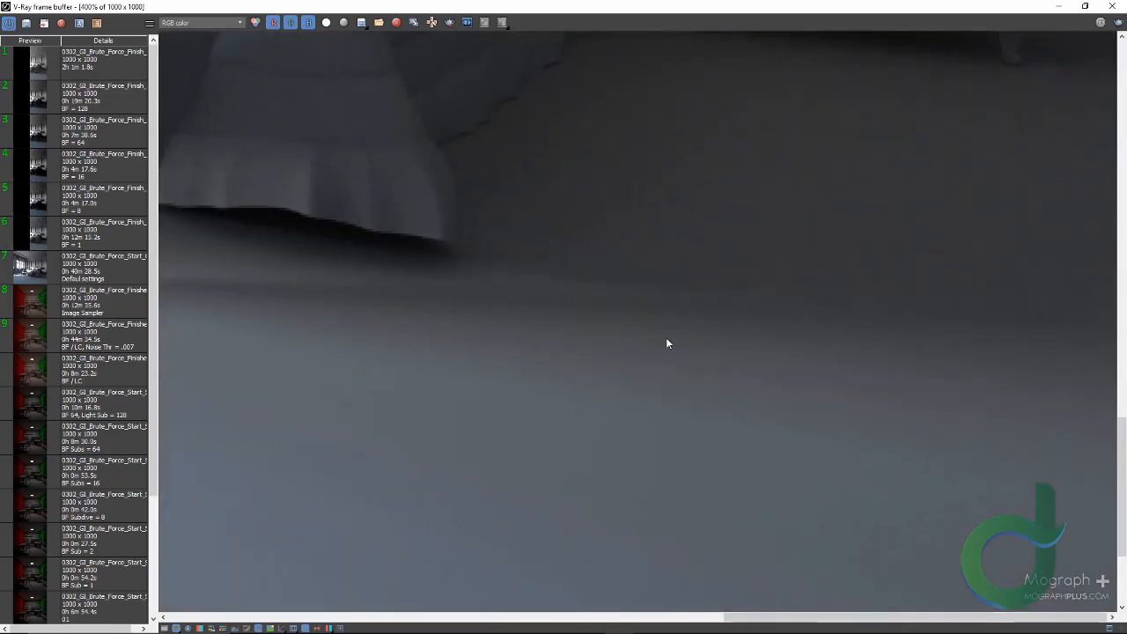
{"action": "middle_click_drag", "start_coordinate": [667, 343], "coordinate": [504, 340]}
{"action": "scroll", "coordinate": [642, 152], "scroll_direction": "down", "scroll_amount": 3}
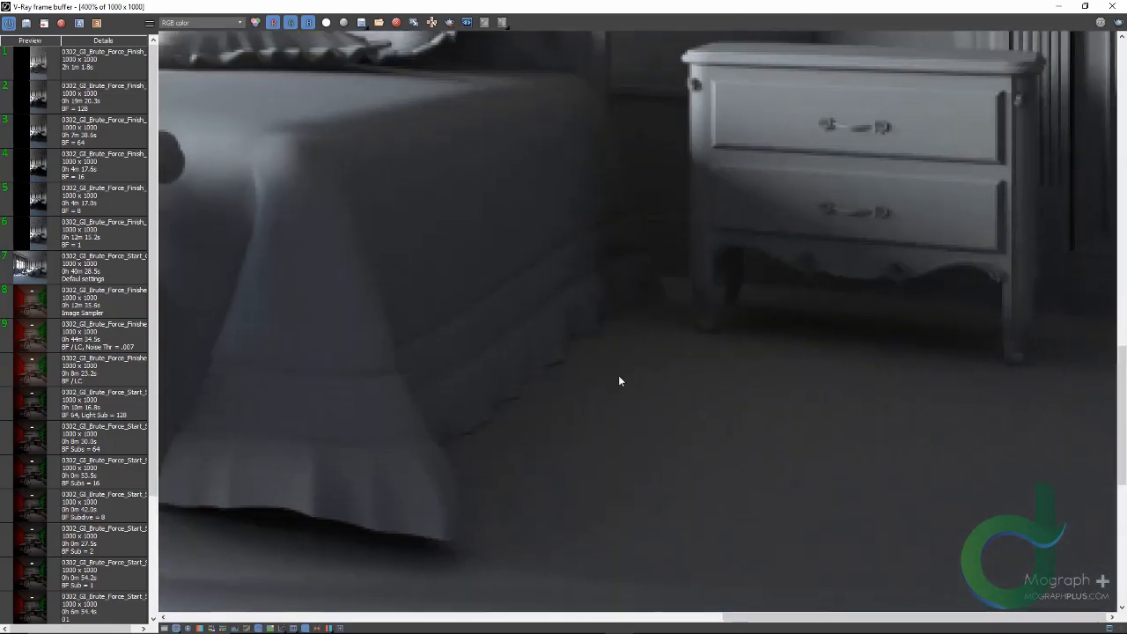
{"action": "scroll", "coordinate": [682, 269], "scroll_direction": "up", "scroll_amount": 3}
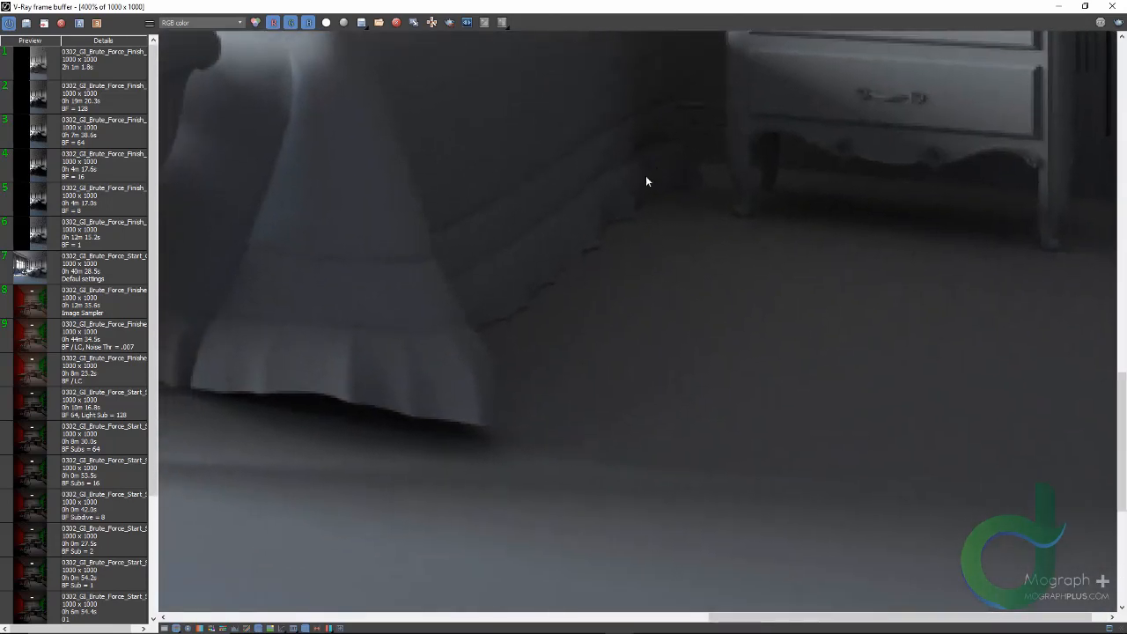
{"action": "middle_click_drag", "start_coordinate": [646, 181], "coordinate": [524, 216]}
Inspect the VRayDenoiser channel at 400% around the nightstand, bed and wall, and return to RGB color
{"action": "left_click", "coordinate": [231, 22]}
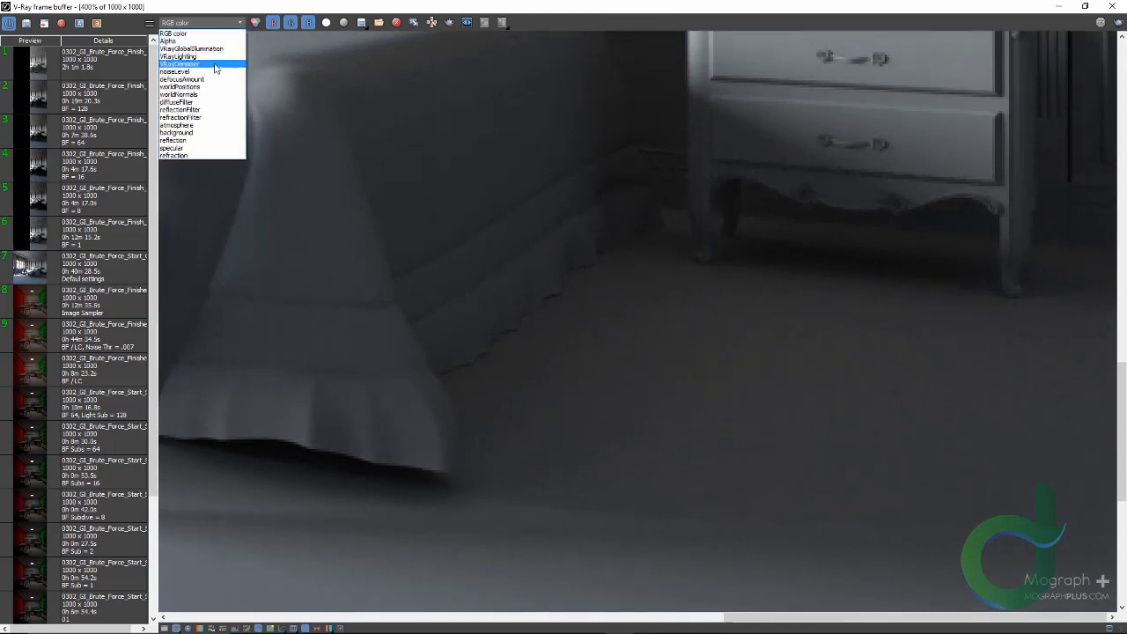
{"action": "left_click", "coordinate": [215, 64]}
{"action": "middle_click_drag", "start_coordinate": [765, 327], "coordinate": [747, 362]}
{"action": "middle_click_drag", "start_coordinate": [742, 178], "coordinate": [700, 345]}
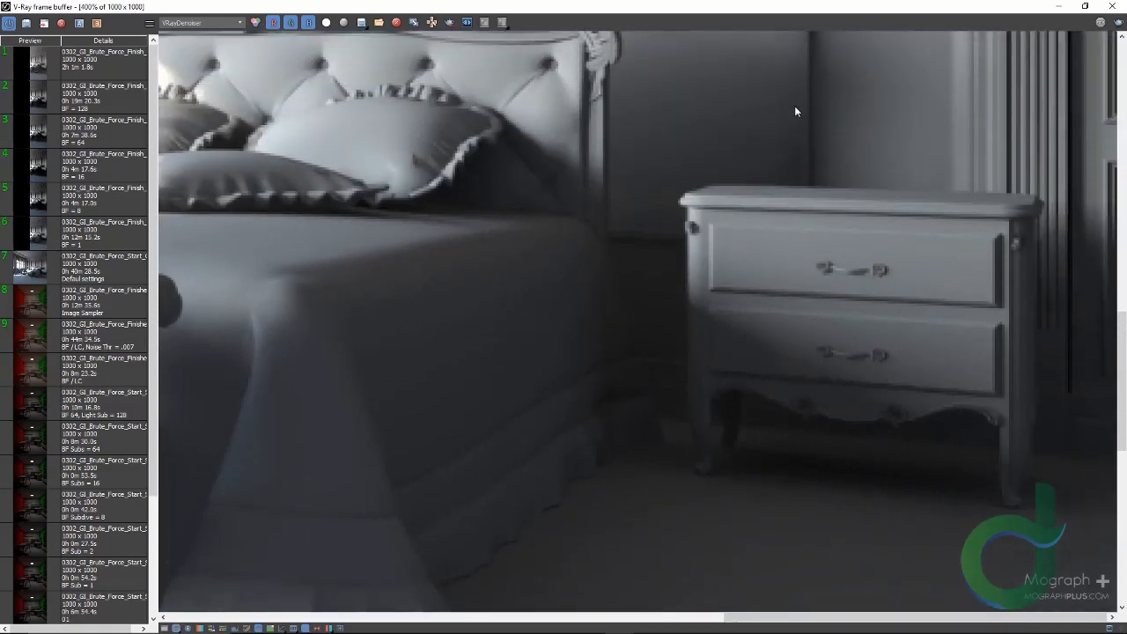
{"action": "middle_click_drag", "start_coordinate": [795, 108], "coordinate": [714, 254]}
{"action": "left_click", "coordinate": [220, 23]}
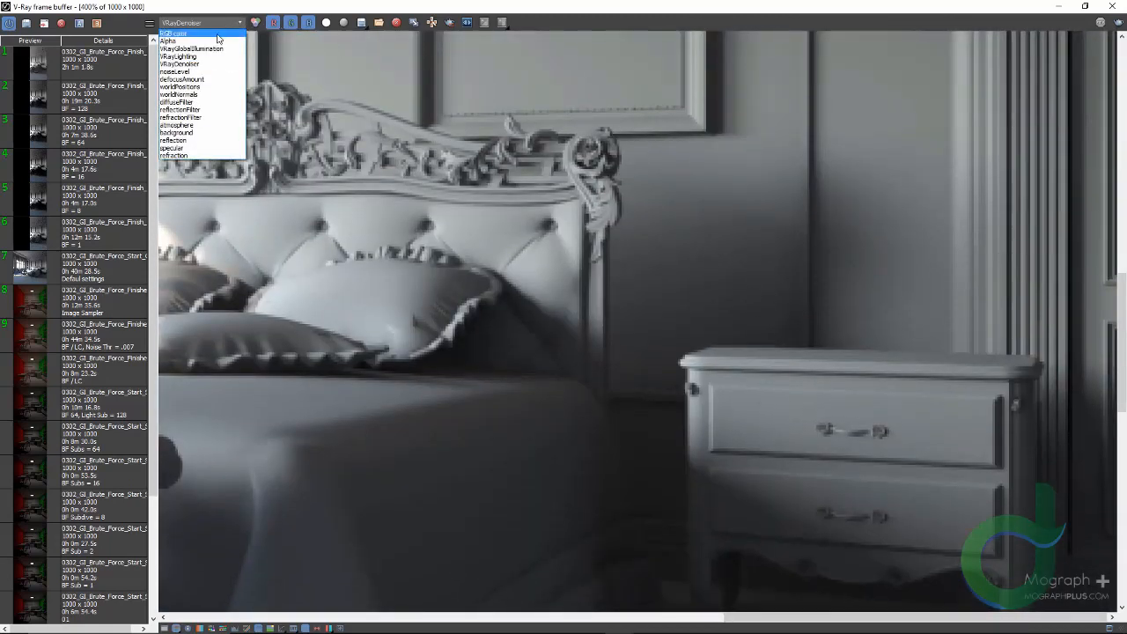
{"action": "left_click", "coordinate": [217, 35]}
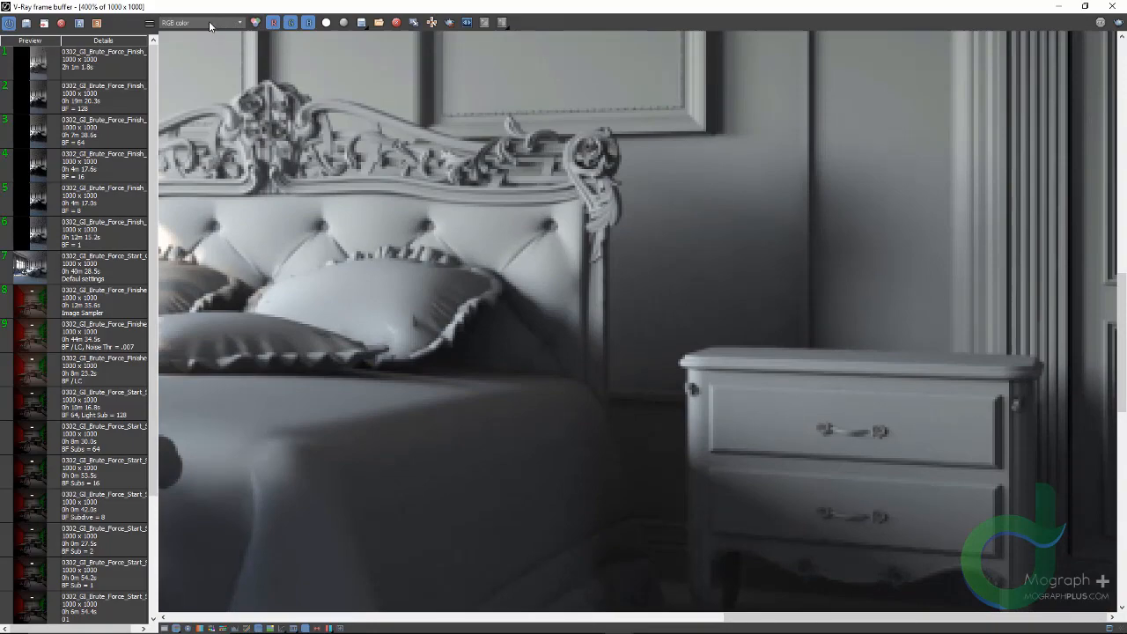
{"action": "left_click", "coordinate": [208, 21]}
{"action": "left_click", "coordinate": [208, 21]}
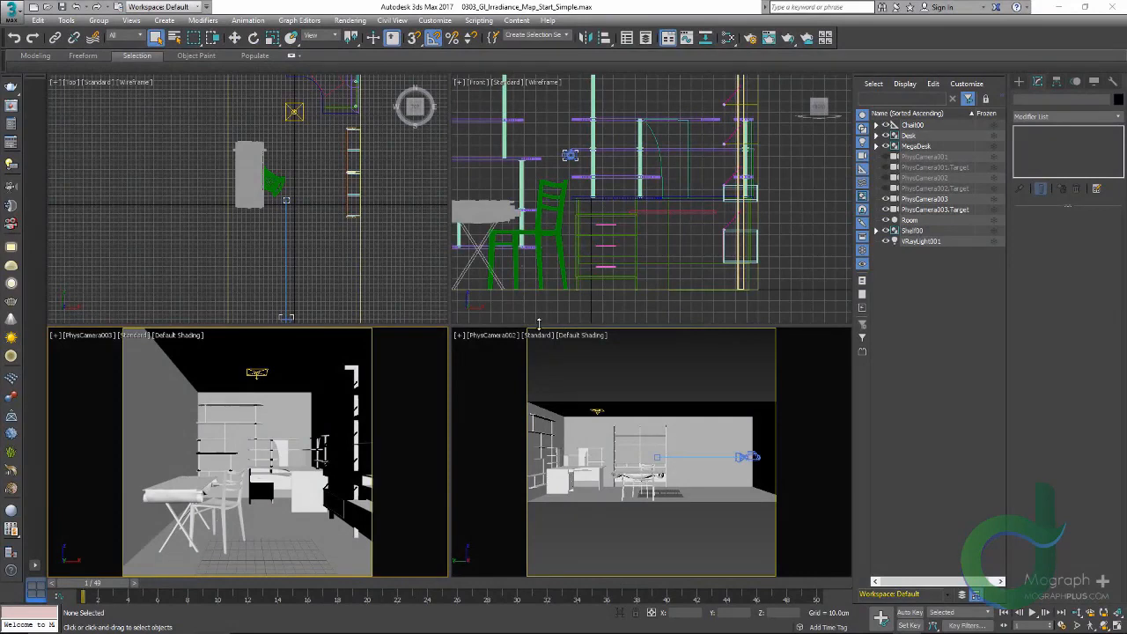
Open the render settings and set the primary GI engine to Irradiance map and the secondary engine to None
{"action": "left_click", "coordinate": [11, 127]}
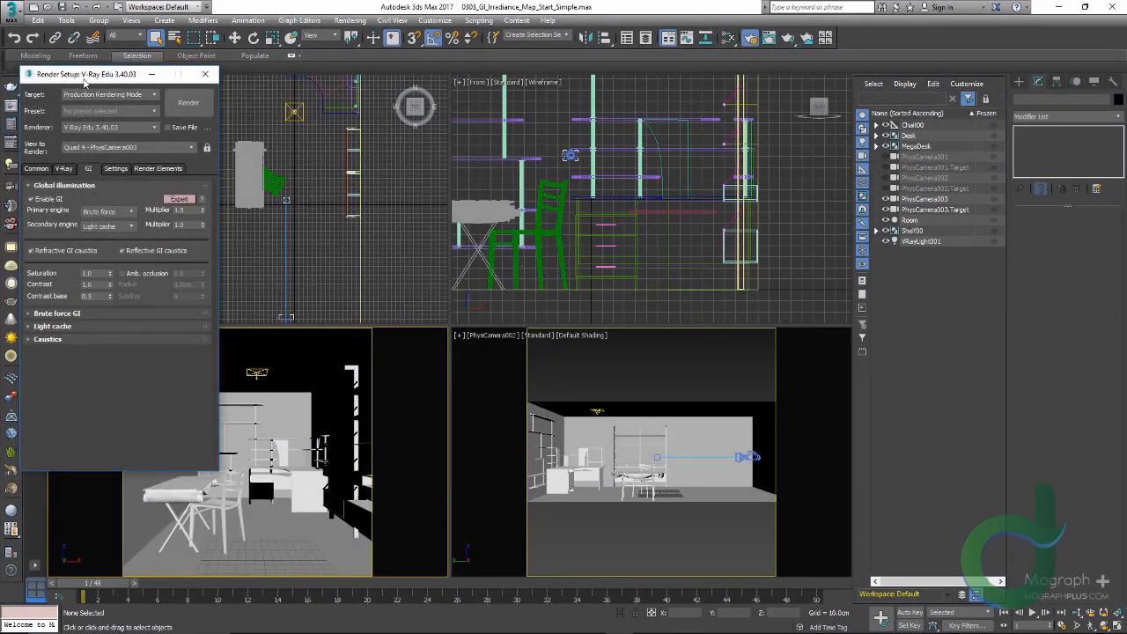
{"action": "left_click_drag", "start_coordinate": [85, 79], "coordinate": [100, 82]}
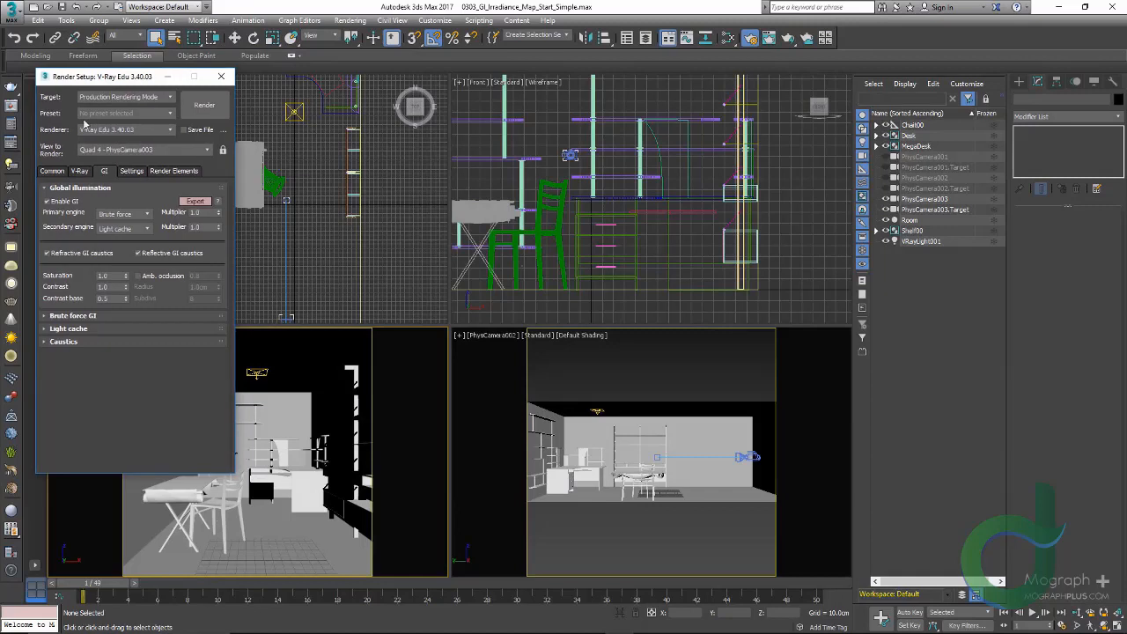
{"action": "left_click", "coordinate": [121, 215]}
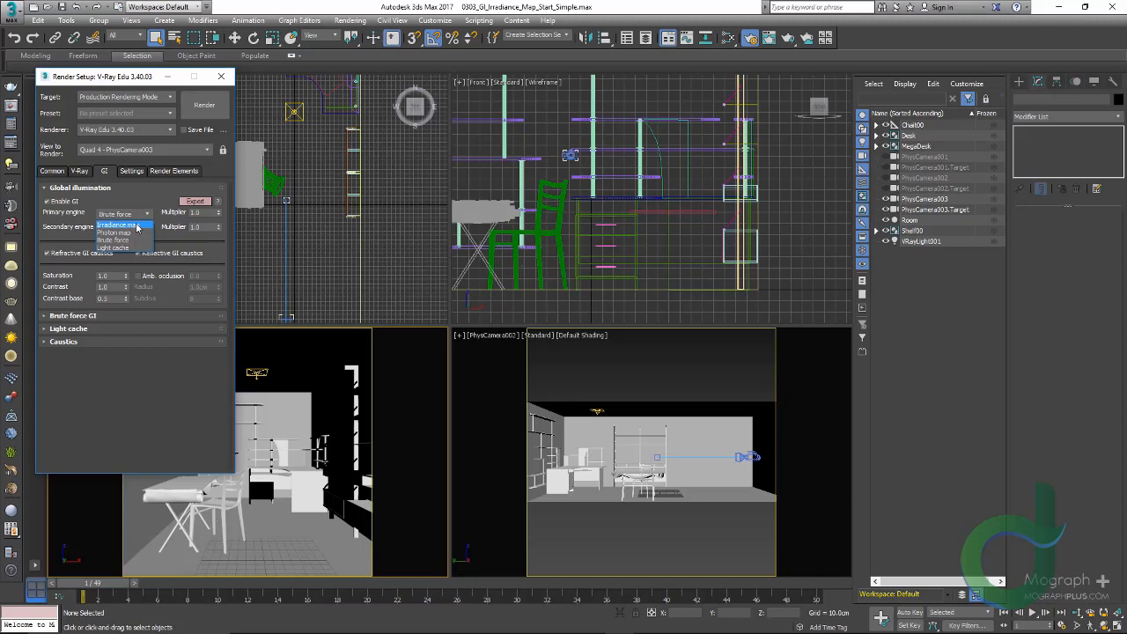
{"action": "left_click", "coordinate": [104, 85]}
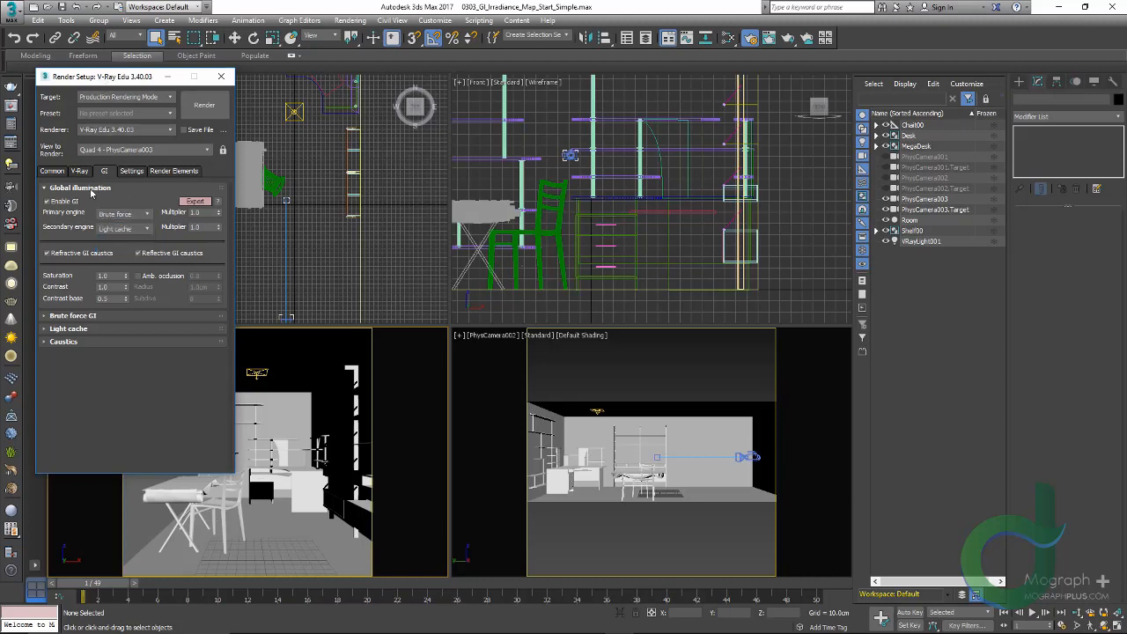
{"action": "left_click", "coordinate": [125, 214]}
{"action": "left_click", "coordinate": [119, 224]}
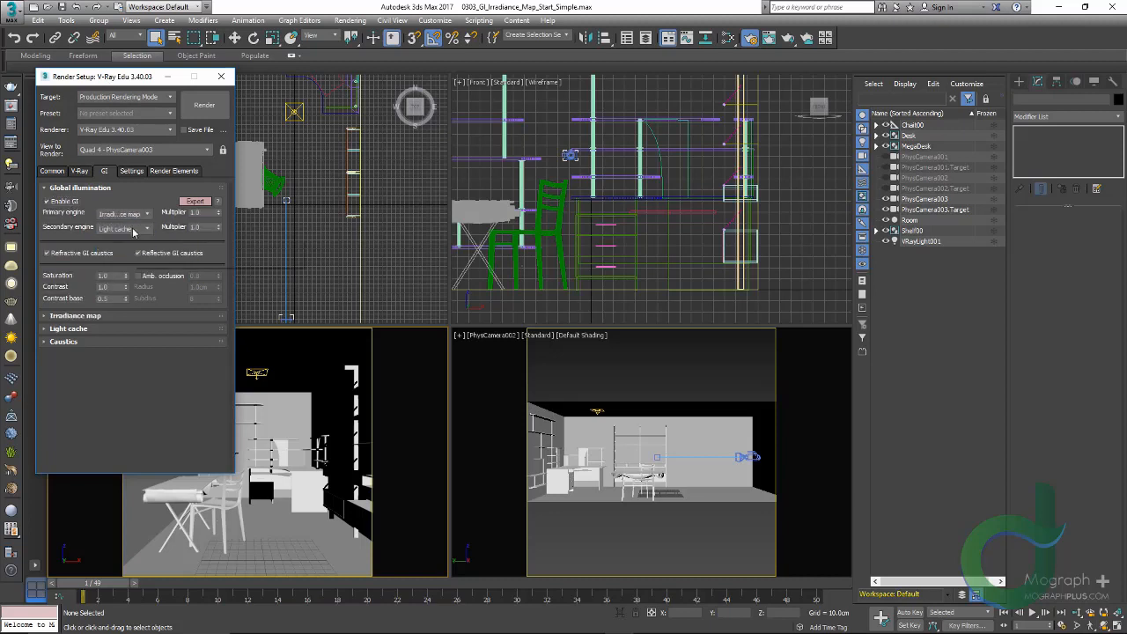
{"action": "left_click", "coordinate": [133, 229]}
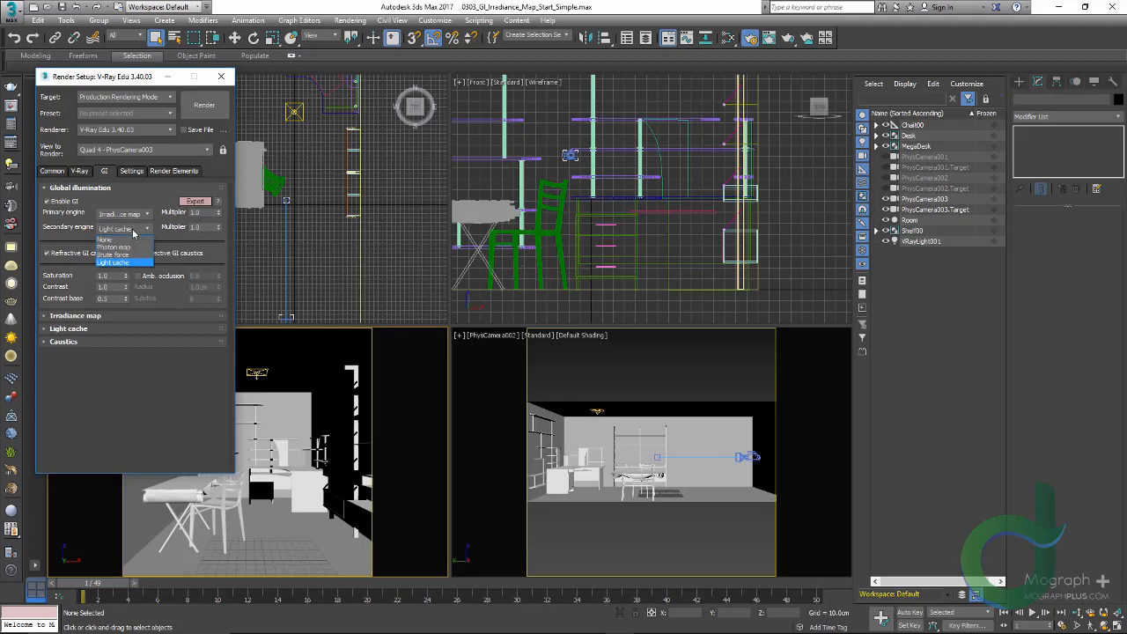
{"action": "left_click", "coordinate": [137, 240]}
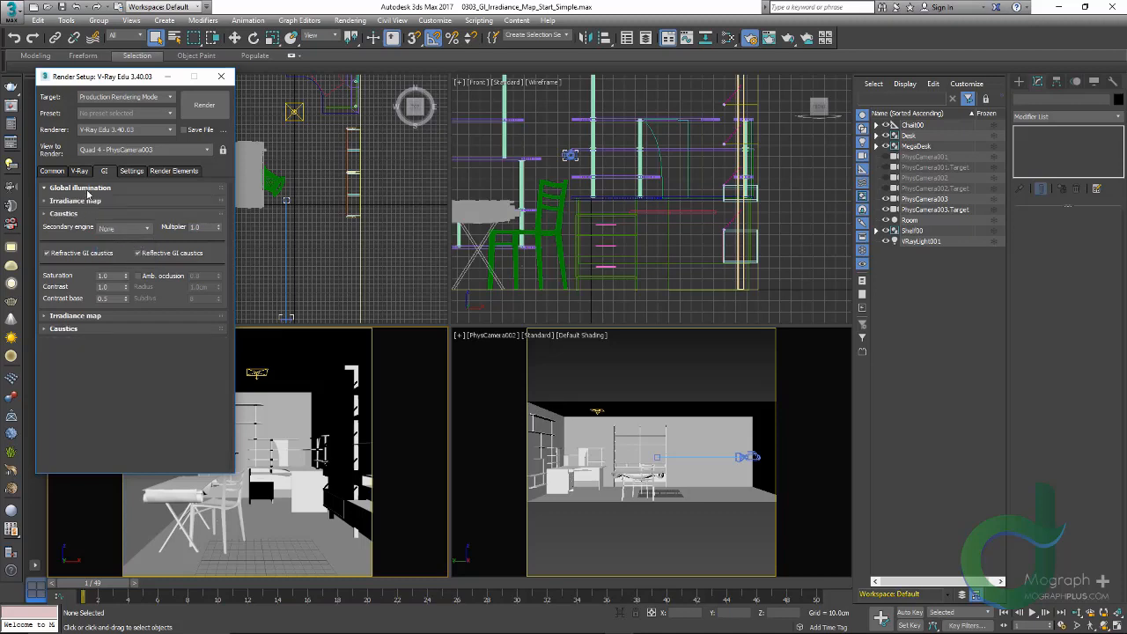
Collapse the Global illumination section, expand Irradiance map, and enlarge the render settings window to fit all its parameters
{"action": "left_click", "coordinate": [79, 188]}
{"action": "left_click", "coordinate": [93, 201]}
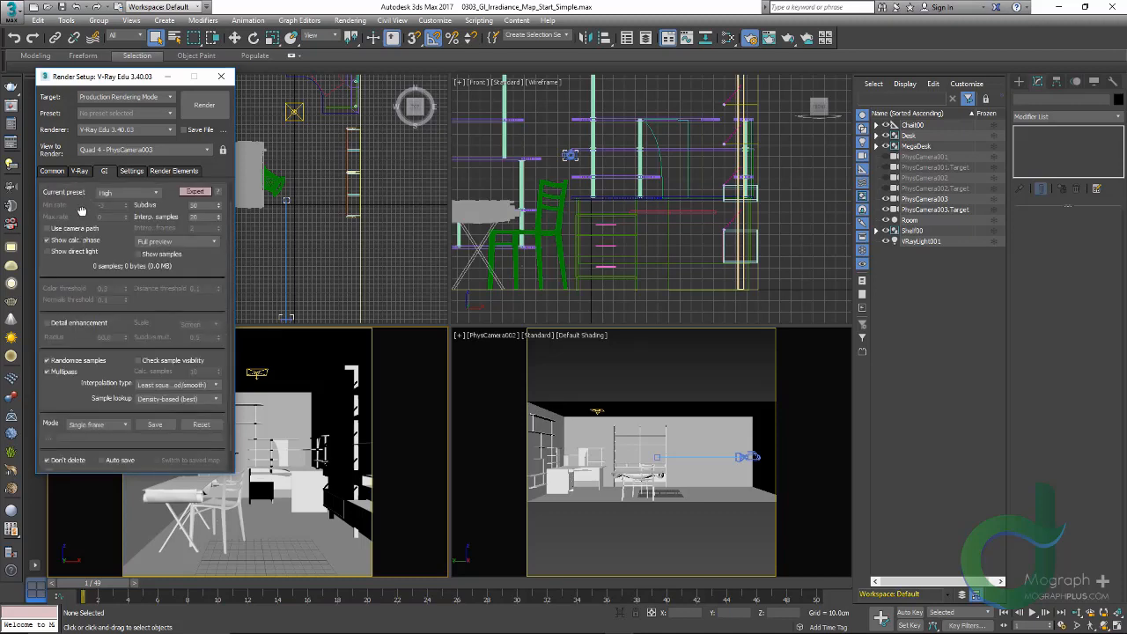
{"action": "left_click_drag", "start_coordinate": [85, 213], "coordinate": [89, 242]}
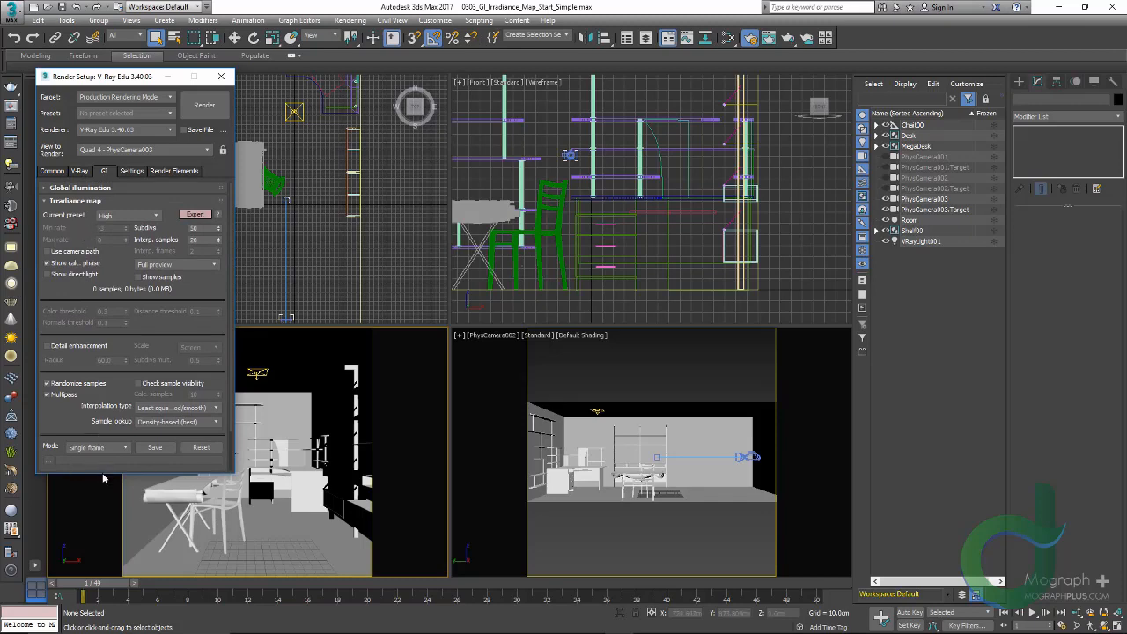
{"action": "left_click_drag", "start_coordinate": [105, 474], "coordinate": [105, 547]}
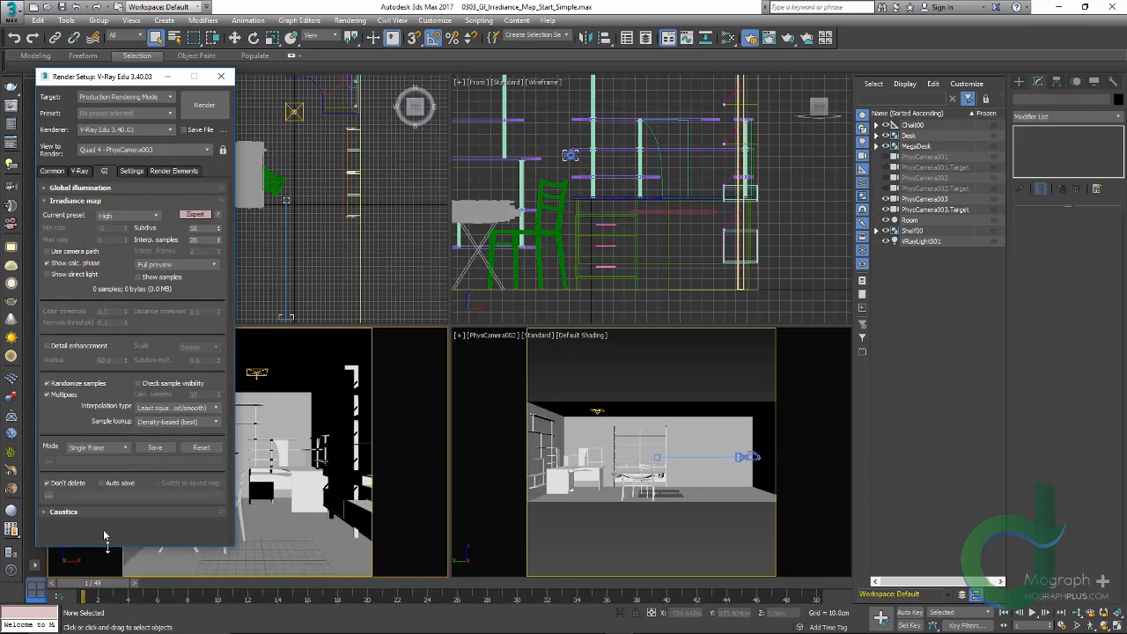
Load the "GI On, Camera 02" render from the frame buffer history, hide the history, and arrange it beside the render settings
{"action": "left_click", "coordinate": [12, 109]}
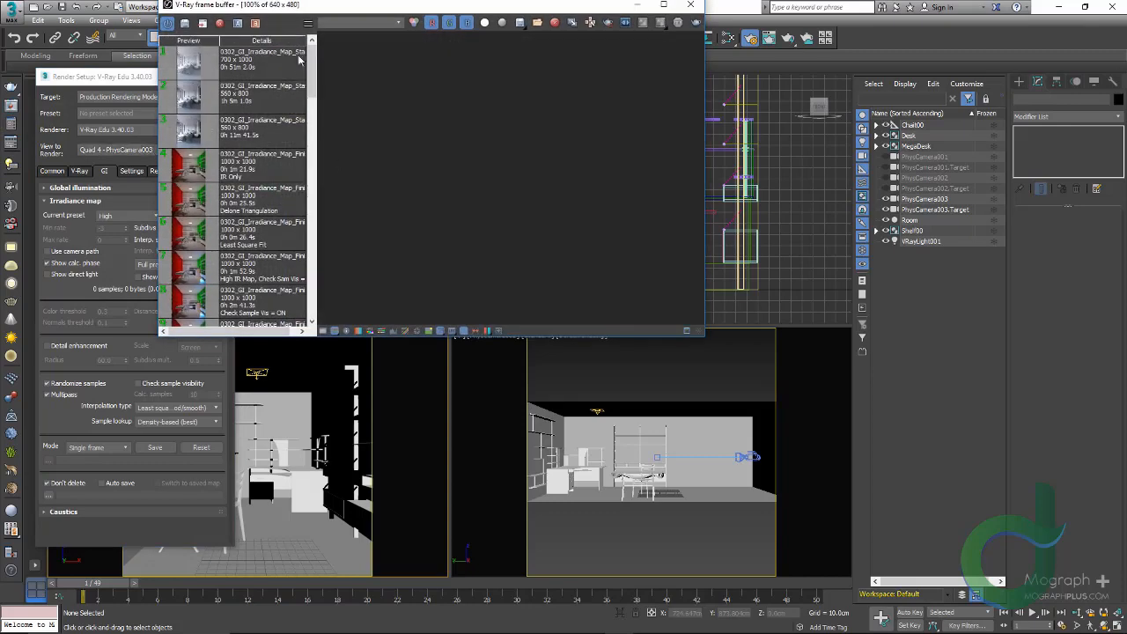
{"action": "left_click_drag", "start_coordinate": [312, 71], "coordinate": [325, 299]}
{"action": "double_click", "coordinate": [211, 199]}
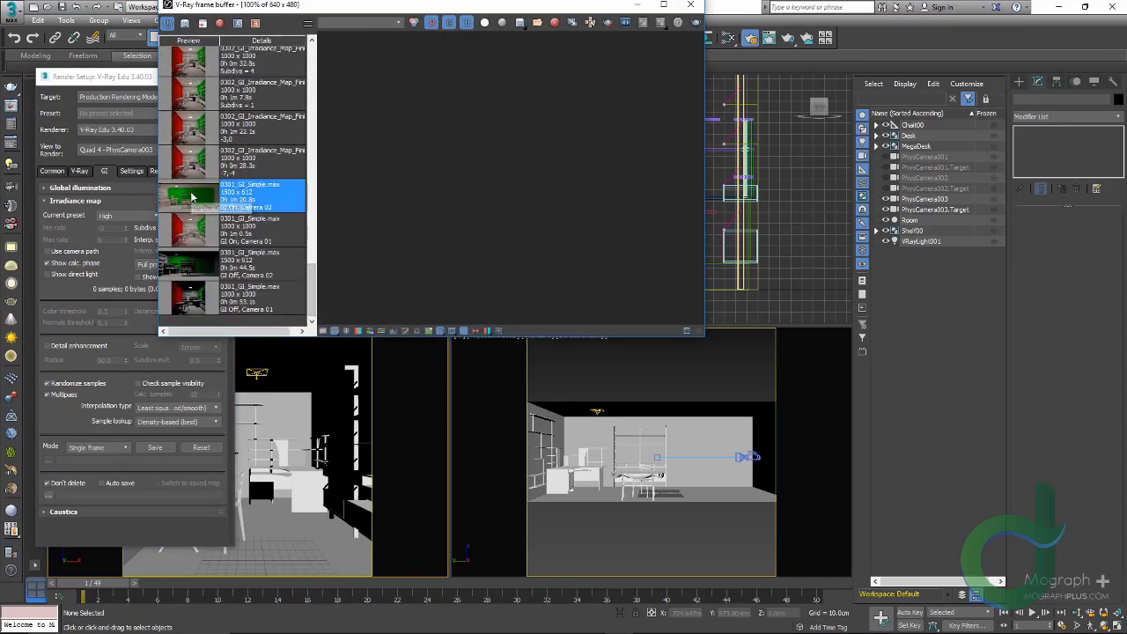
{"action": "left_click", "coordinate": [463, 408]}
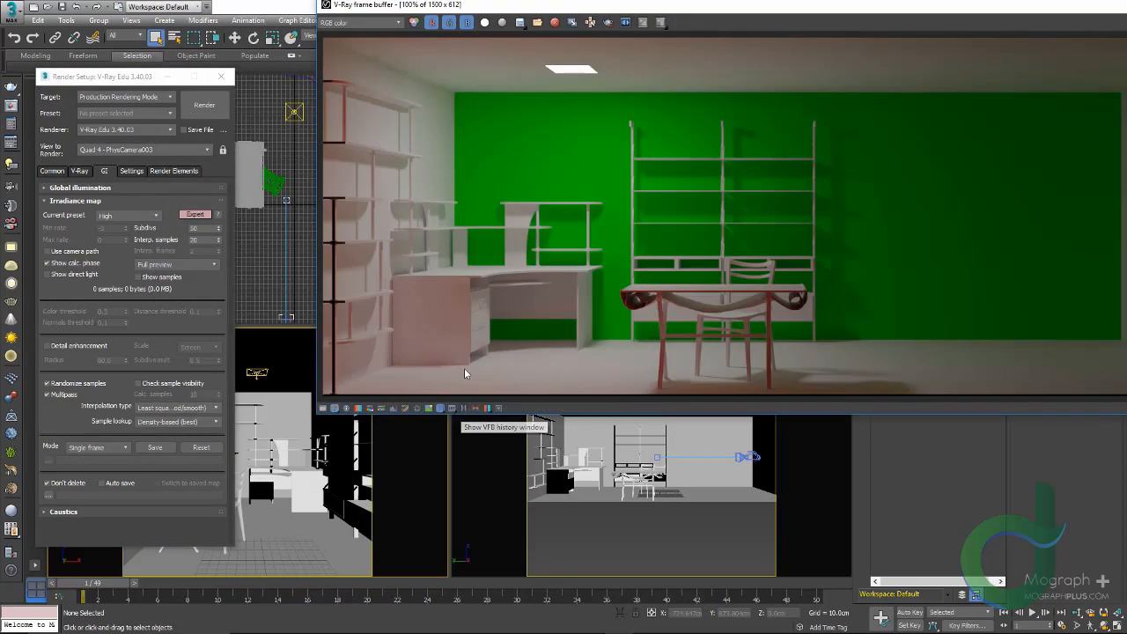
{"action": "left_click_drag", "start_coordinate": [833, 8], "coordinate": [732, 35]}
{"action": "left_click_drag", "start_coordinate": [128, 80], "coordinate": [98, 55]}
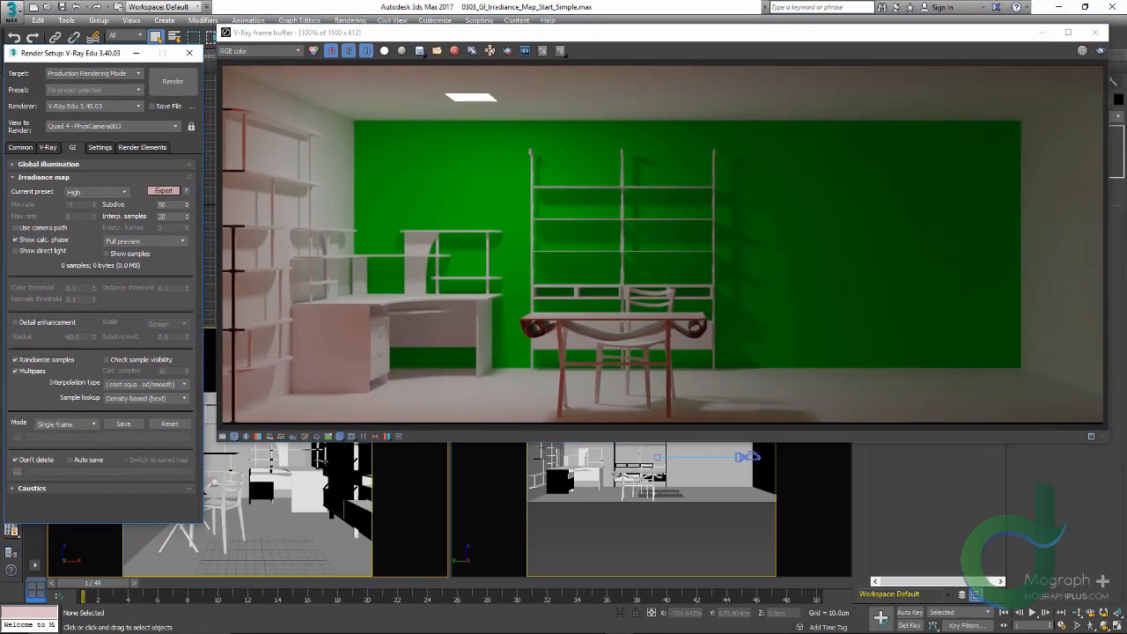
Annotate the render with a green camera rectangle and green arrows from it to points on the wall, desk, table and floor
{"action": "key", "text": "ctrl+shift+d"}
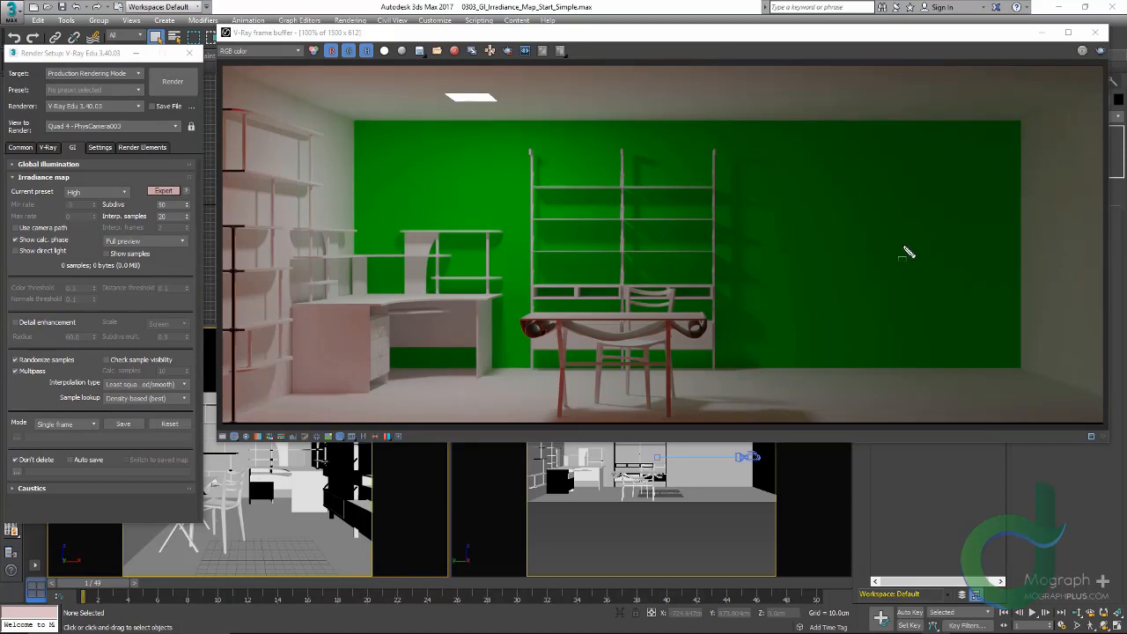
{"action": "mouse_move", "coordinate": [871, 246]}
{"action": "left_mouse_down"}
{"action": "mouse_move", "coordinate": [904, 261]}
{"action": "mouse_move", "coordinate": [956, 252]}
{"action": "mouse_move", "coordinate": [911, 262]}
{"action": "mouse_move", "coordinate": [895, 282]}
{"action": "mouse_move", "coordinate": [852, 230]}
{"action": "left_mouse_up"}
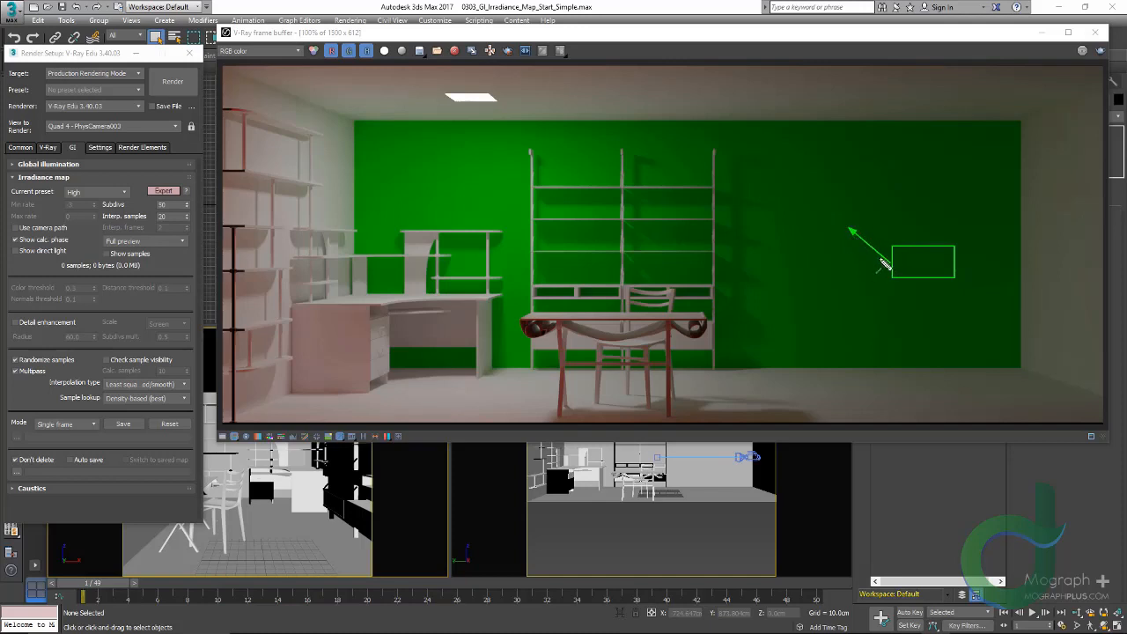
{"action": "left_click_drag", "start_coordinate": [891, 265], "coordinate": [831, 232]}
{"action": "mouse_move", "coordinate": [892, 263]}
{"action": "left_mouse_down"}
{"action": "mouse_move", "coordinate": [841, 260]}
{"action": "mouse_move", "coordinate": [797, 239]}
{"action": "left_mouse_up"}
{"action": "left_click_drag", "start_coordinate": [892, 266], "coordinate": [791, 379]}
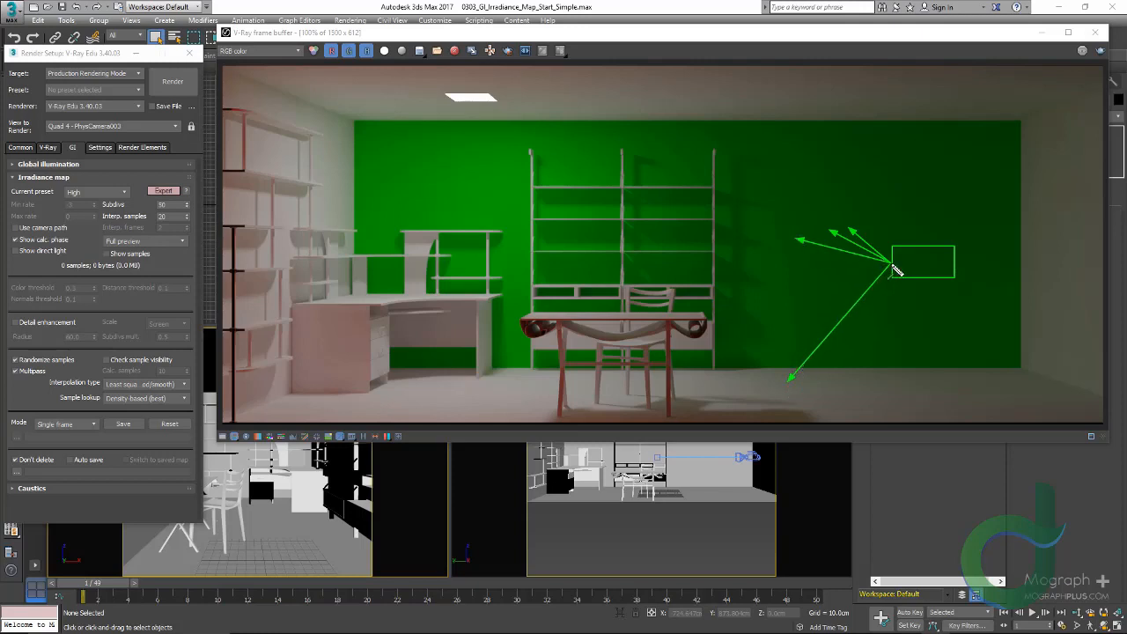
{"action": "left_click_drag", "start_coordinate": [891, 265], "coordinate": [640, 313]}
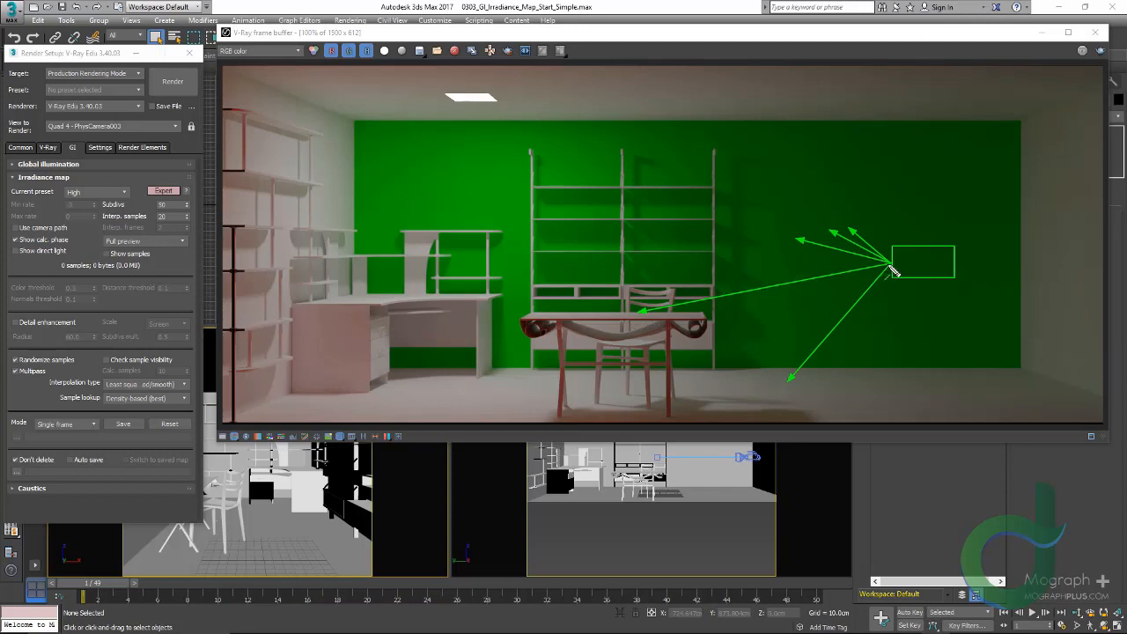
{"action": "mouse_move", "coordinate": [891, 266]}
{"action": "left_mouse_down"}
{"action": "mouse_move", "coordinate": [833, 295]}
{"action": "mouse_move", "coordinate": [832, 267]}
{"action": "mouse_move", "coordinate": [592, 264]}
{"action": "mouse_move", "coordinate": [444, 304]}
{"action": "mouse_move", "coordinate": [388, 301]}
{"action": "left_mouse_up"}
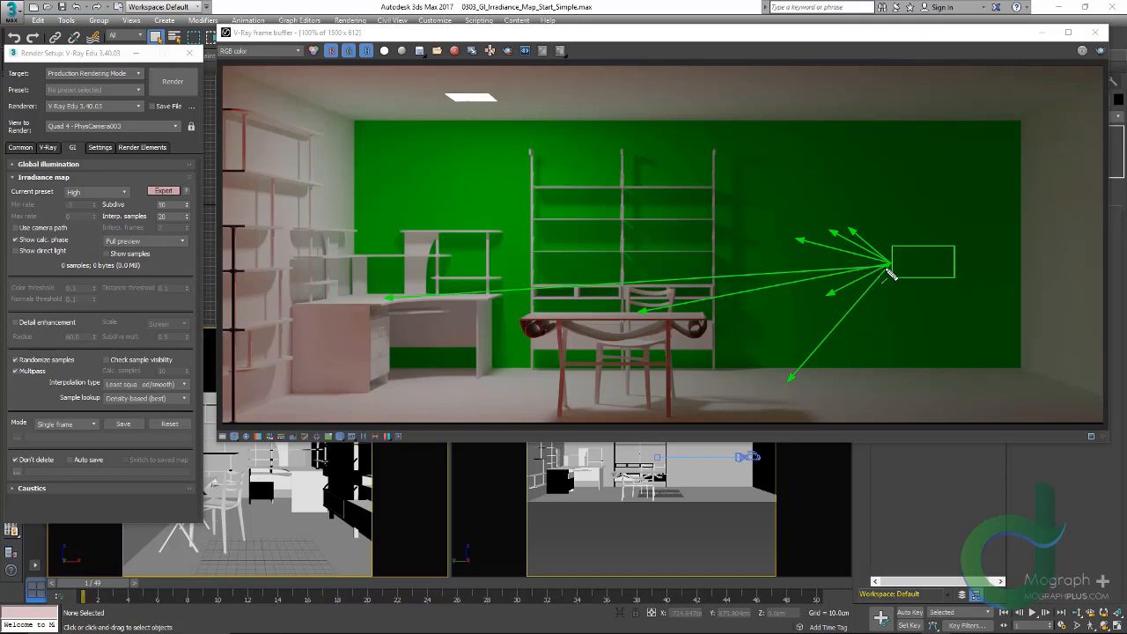
{"action": "left_click_drag", "start_coordinate": [889, 262], "coordinate": [469, 197]}
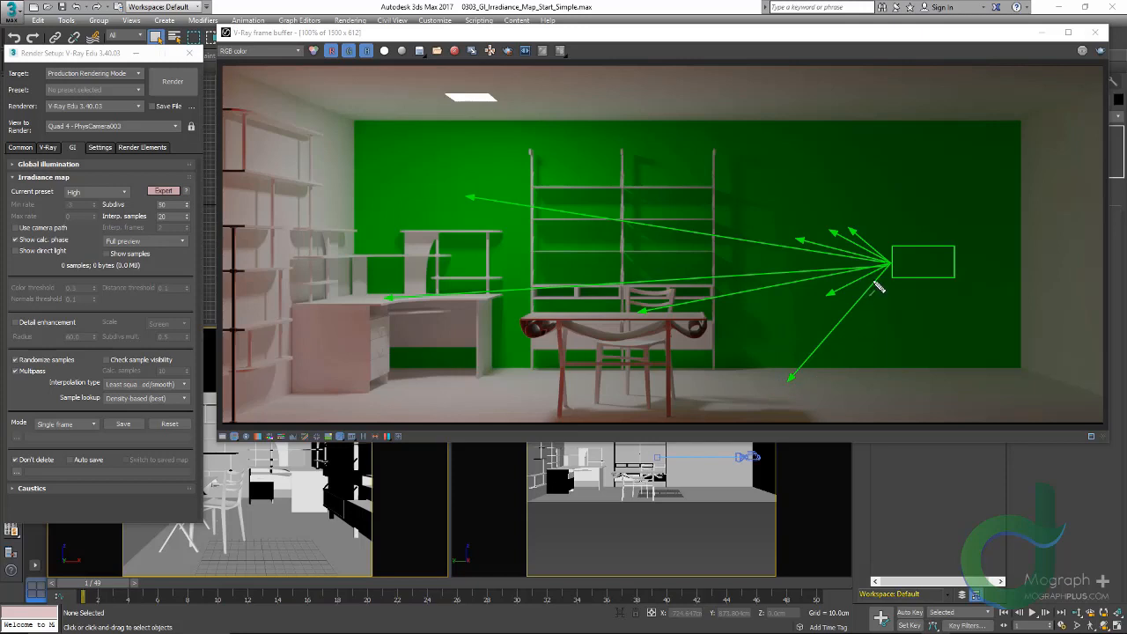
{"action": "left_click_drag", "start_coordinate": [890, 264], "coordinate": [733, 377]}
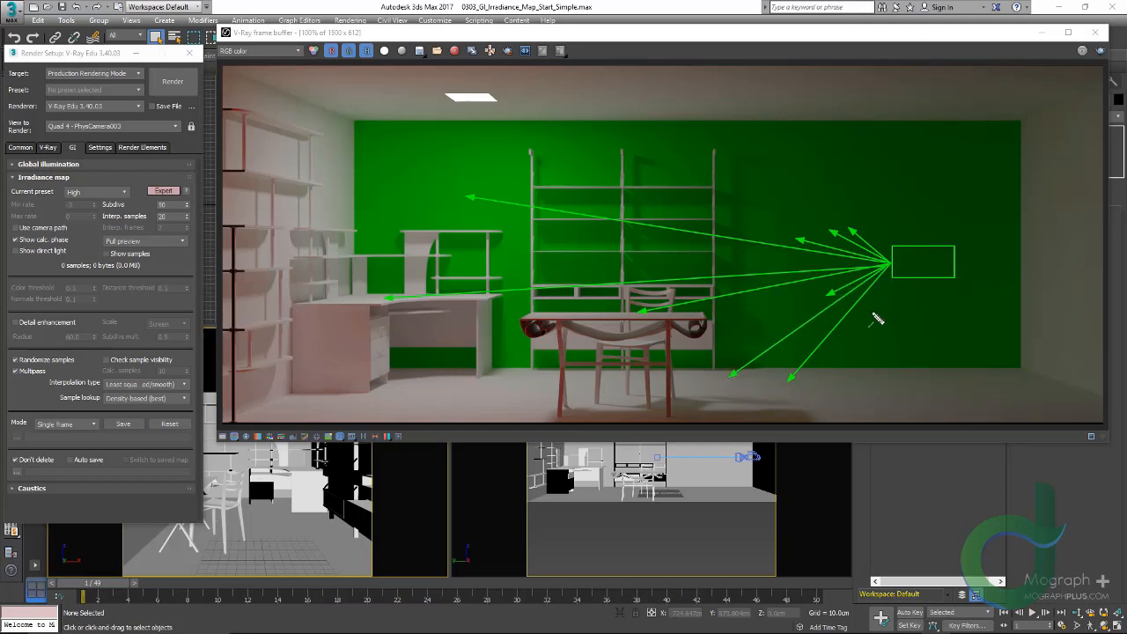
{"action": "mouse_move", "coordinate": [888, 275]}
{"action": "left_mouse_down"}
{"action": "mouse_move", "coordinate": [755, 327]}
{"action": "mouse_move", "coordinate": [722, 369]}
{"action": "mouse_move", "coordinate": [681, 379]}
{"action": "left_mouse_up"}
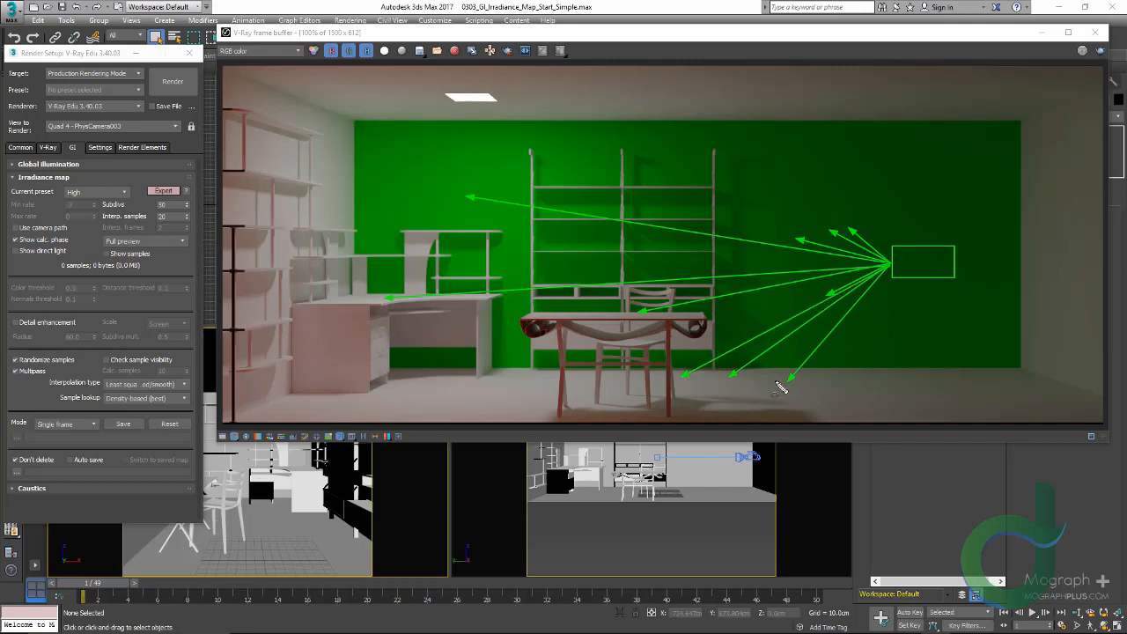
Circle in red the points on the floor, desk, table and wall where green arrows end
{"action": "key", "text": "r"}
{"action": "left_click_drag", "start_coordinate": [778, 377], "coordinate": [789, 384]}
{"action": "left_click_drag", "start_coordinate": [386, 302], "coordinate": [391, 301]}
{"action": "left_click_drag", "start_coordinate": [840, 221], "coordinate": [853, 231]}
Draw red arrows fanning out from the circled floor and table points, and circle the irradiance map's Subdivs setting
{"action": "mouse_move", "coordinate": [786, 379]}
{"action": "left_mouse_down"}
{"action": "mouse_move", "coordinate": [740, 375]}
{"action": "mouse_move", "coordinate": [814, 338]}
{"action": "left_mouse_up"}
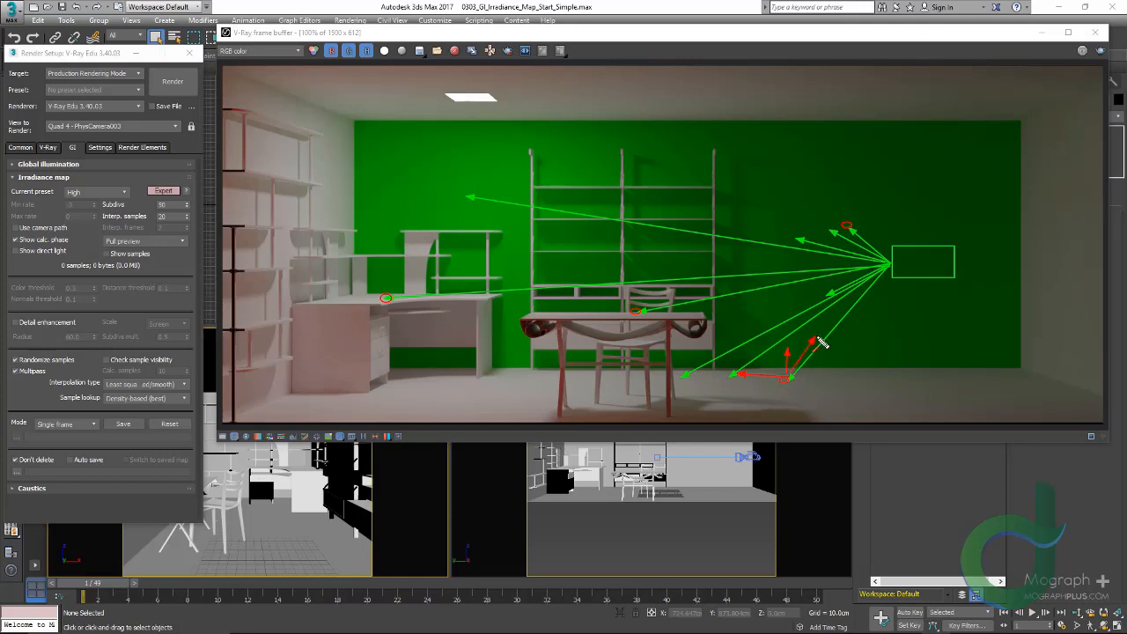
{"action": "mouse_move", "coordinate": [789, 377]}
{"action": "left_mouse_down"}
{"action": "mouse_move", "coordinate": [849, 370]}
{"action": "mouse_move", "coordinate": [763, 356]}
{"action": "mouse_move", "coordinate": [853, 355]}
{"action": "left_mouse_up"}
{"action": "left_click_drag", "start_coordinate": [94, 198], "coordinate": [191, 212]}
{"action": "mouse_move", "coordinate": [638, 310]}
{"action": "left_mouse_down"}
{"action": "mouse_move", "coordinate": [678, 310]}
{"action": "mouse_move", "coordinate": [629, 287]}
{"action": "mouse_move", "coordinate": [578, 304]}
{"action": "left_mouse_up"}
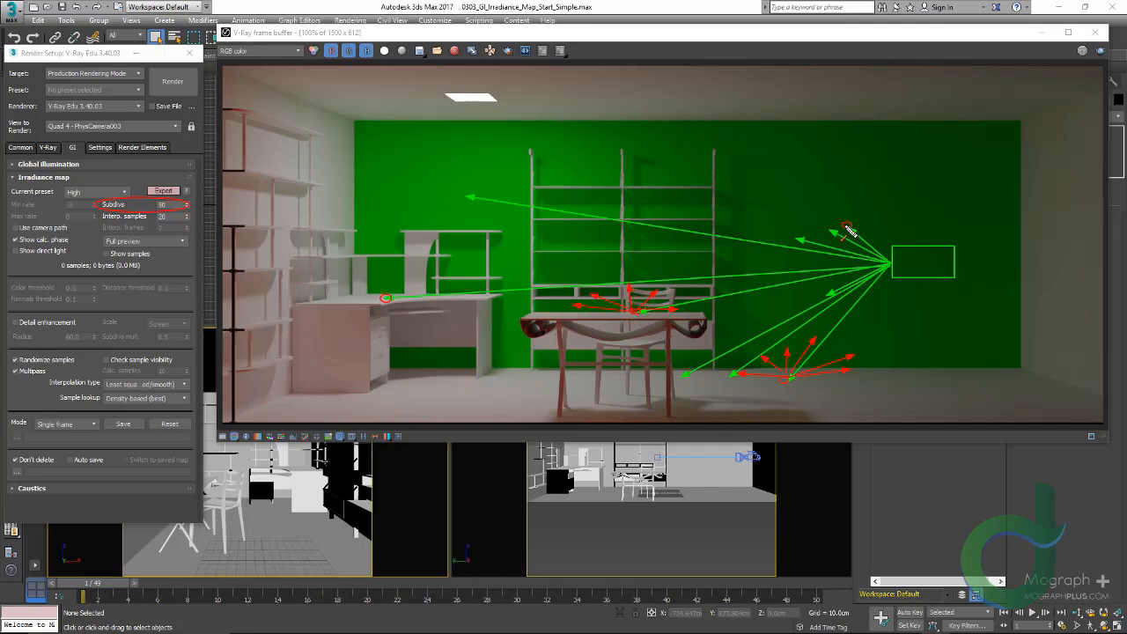
Draw red arrows fanning out from the circled point on the green wall and clear all annotations
{"action": "mouse_move", "coordinate": [845, 226]}
{"action": "left_mouse_down"}
{"action": "mouse_move", "coordinate": [888, 217]}
{"action": "mouse_move", "coordinate": [843, 195]}
{"action": "mouse_move", "coordinate": [806, 207]}
{"action": "mouse_move", "coordinate": [875, 192]}
{"action": "left_mouse_up"}
{"action": "mouse_move", "coordinate": [844, 227]}
{"action": "left_mouse_down"}
{"action": "mouse_move", "coordinate": [798, 238]}
{"action": "mouse_move", "coordinate": [879, 236]}
{"action": "mouse_move", "coordinate": [845, 236]}
{"action": "mouse_move", "coordinate": [836, 277]}
{"action": "mouse_move", "coordinate": [807, 222]}
{"action": "mouse_move", "coordinate": [795, 221]}
{"action": "left_mouse_up"}
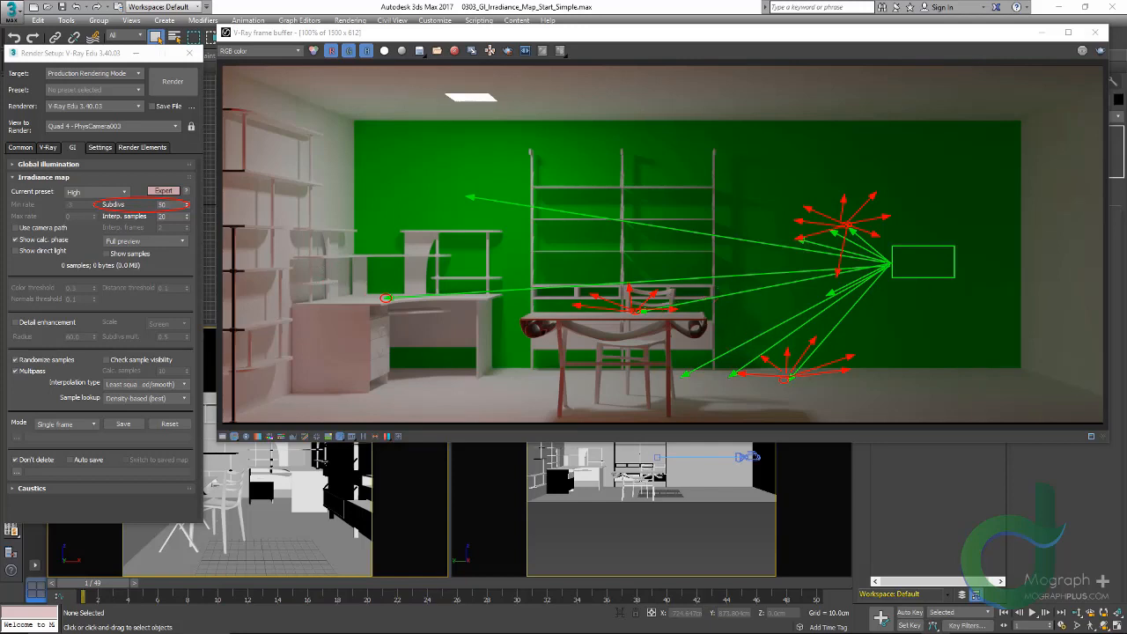
{"action": "key", "text": "Escape"}
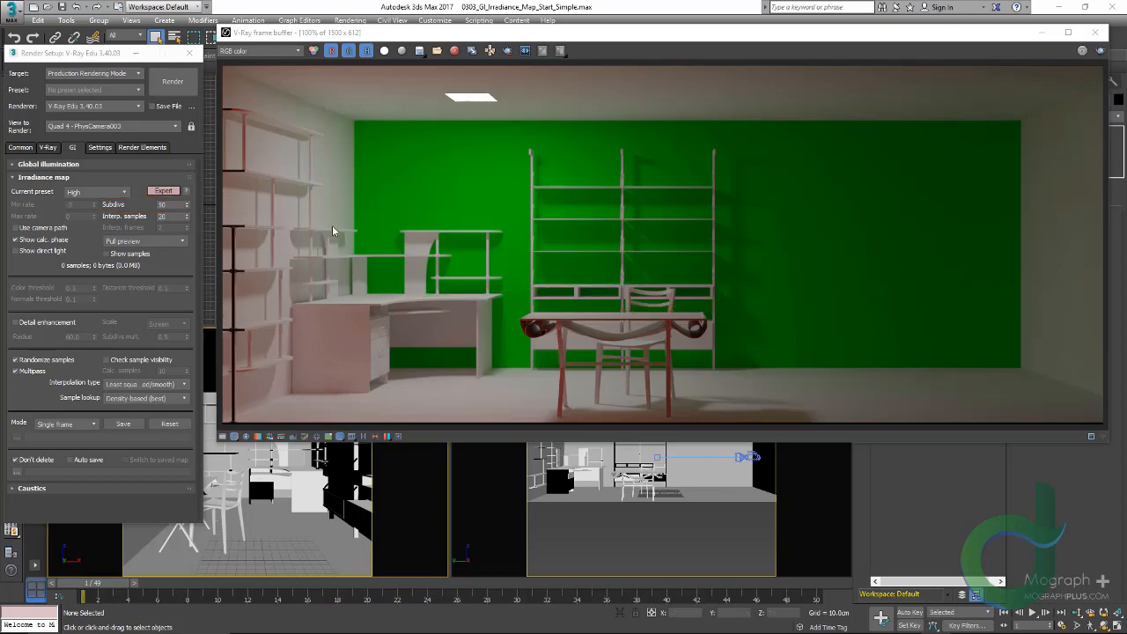
Load the "GI On, Camera 01" render from the history and enlarge it in a maximized frame buffer
{"action": "left_click", "coordinate": [461, 212]}
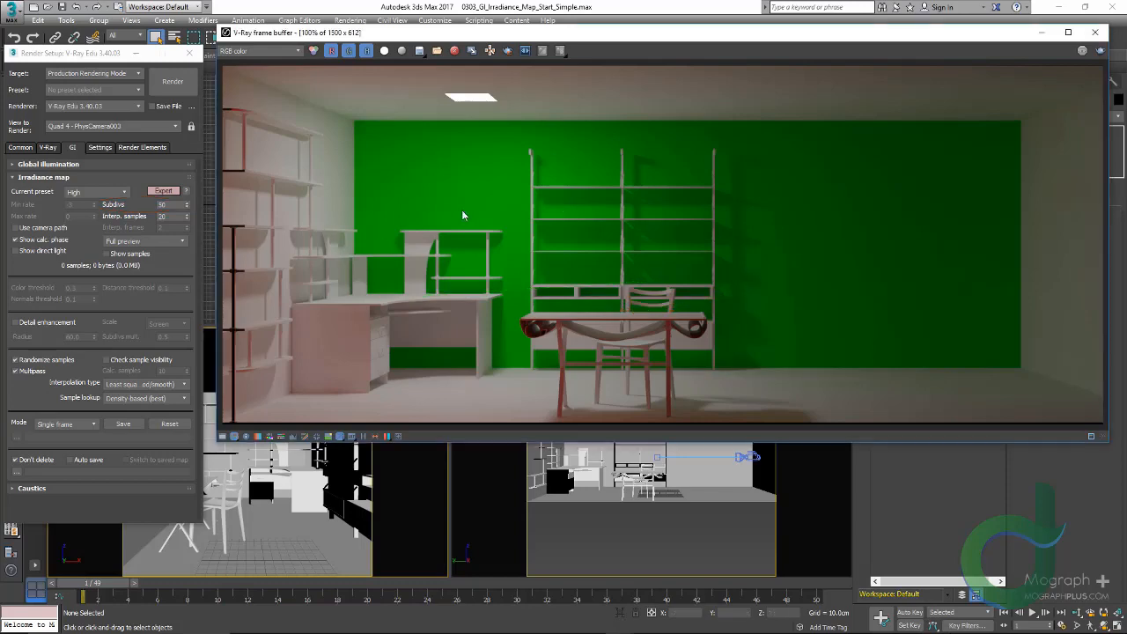
{"action": "left_click", "coordinate": [353, 436]}
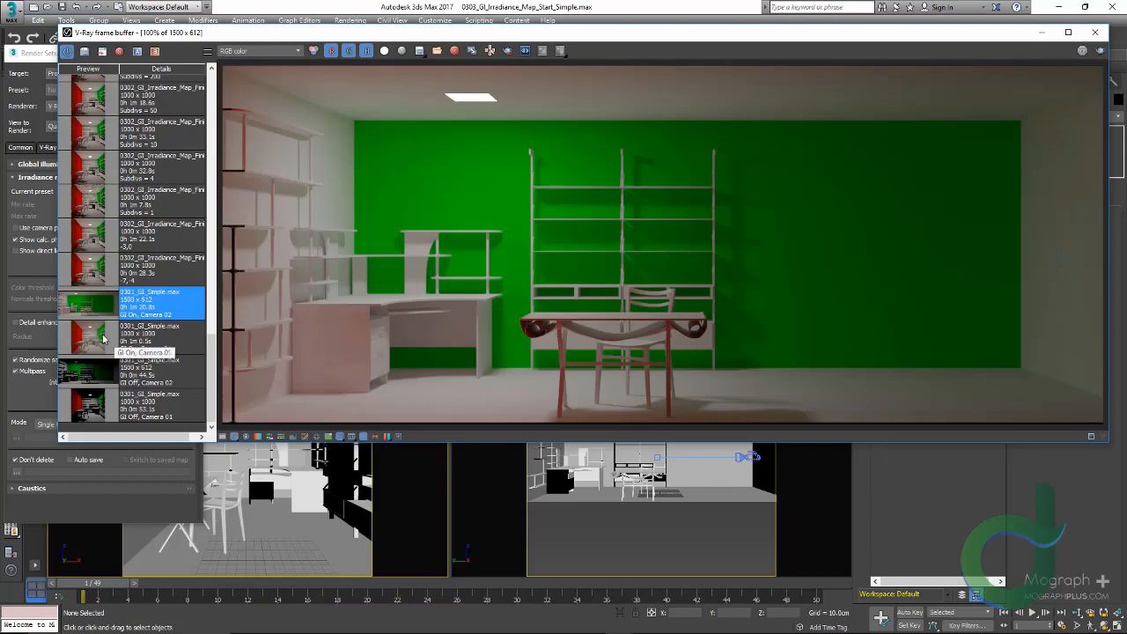
{"action": "double_click", "coordinate": [103, 339]}
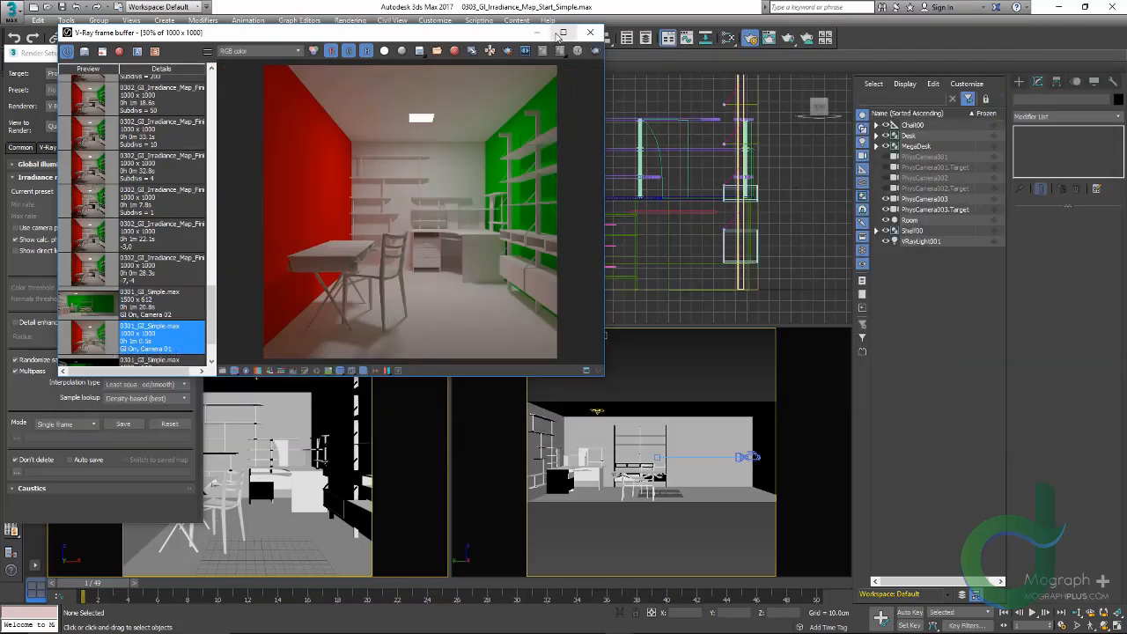
{"action": "left_click", "coordinate": [562, 33]}
{"action": "scroll", "coordinate": [671, 329], "scroll_direction": "up", "scroll_amount": 2}
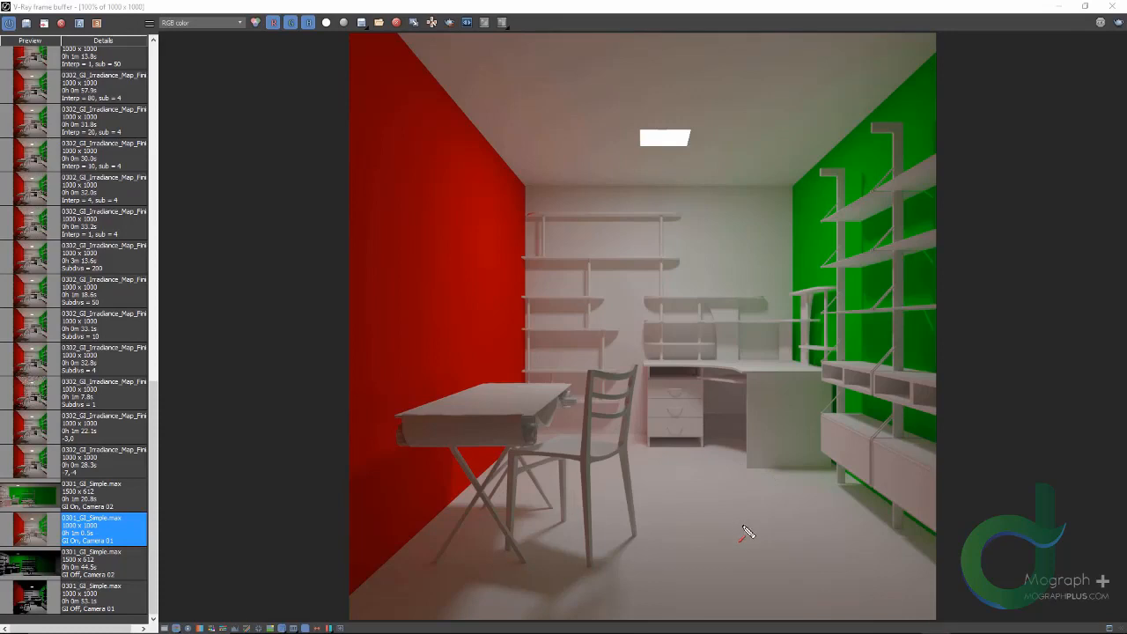
Circle four points on the open floor in red and mark a spot between them in black
{"action": "left_click", "coordinate": [783, 533]}
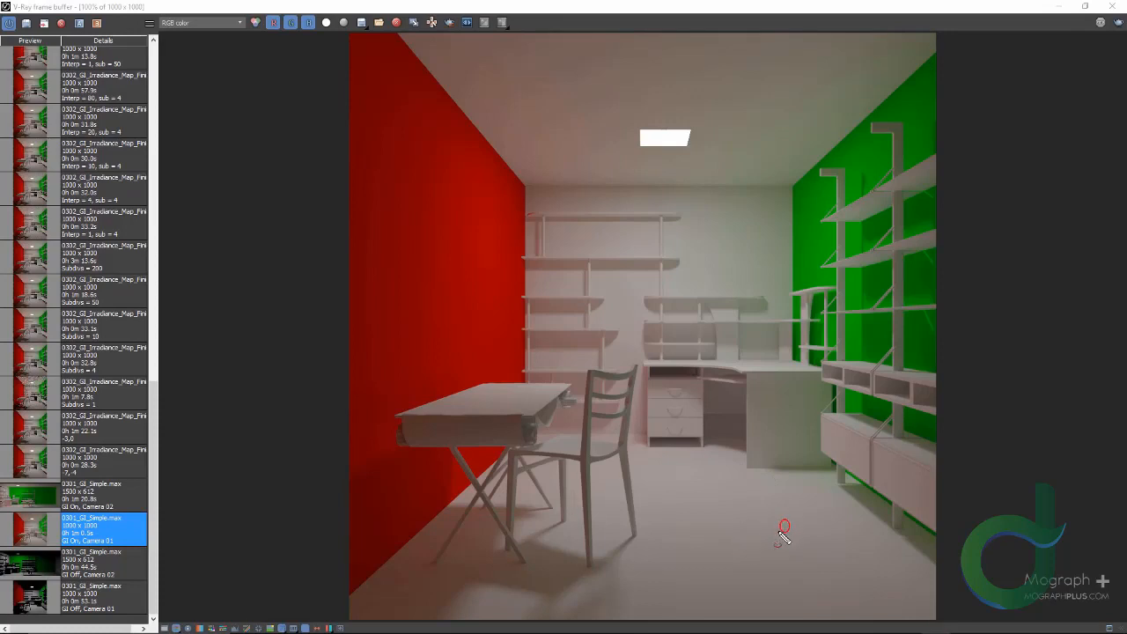
{"action": "left_click", "coordinate": [692, 496]}
{"action": "left_click", "coordinate": [678, 570]}
{"action": "left_click", "coordinate": [811, 574]}
{"action": "left_click_drag", "start_coordinate": [721, 542], "coordinate": [738, 552]}
Draw black arrows from the four circled floor points to the marked spot between them, and clear the annotations
{"action": "key", "text": "a"}
{"action": "mouse_move", "coordinate": [693, 497]}
{"action": "left_mouse_down"}
{"action": "mouse_move", "coordinate": [730, 546]}
{"action": "mouse_move", "coordinate": [696, 570]}
{"action": "mouse_move", "coordinate": [726, 550]}
{"action": "left_mouse_up"}
{"action": "left_click_drag", "start_coordinate": [782, 527], "coordinate": [738, 547]}
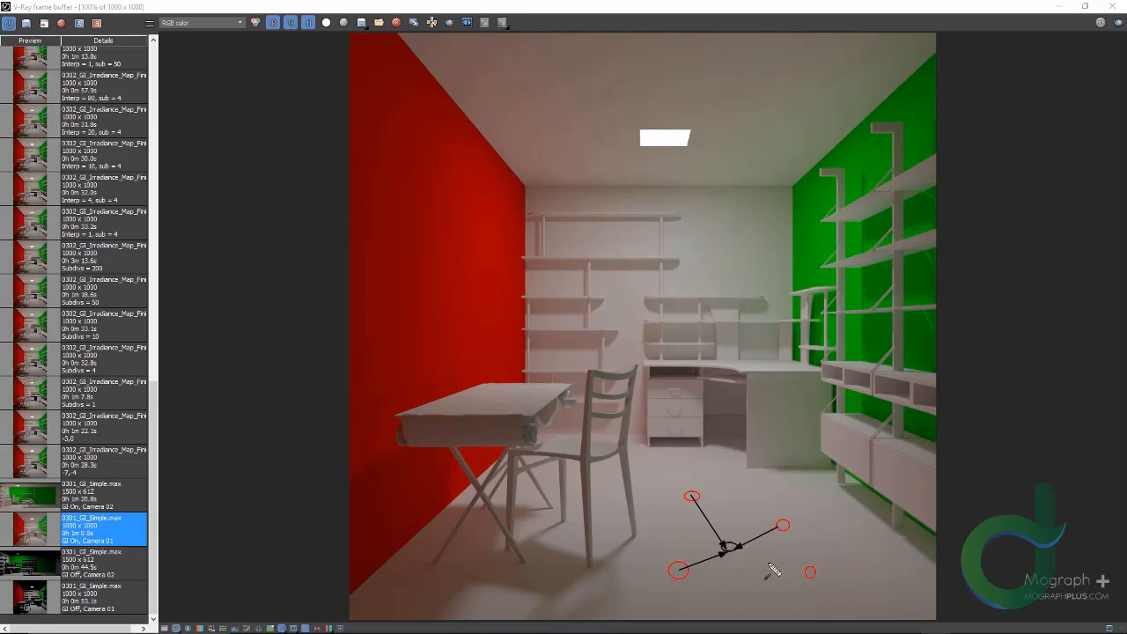
{"action": "left_click_drag", "start_coordinate": [810, 572], "coordinate": [738, 548]}
{"action": "key", "text": "Escape"}
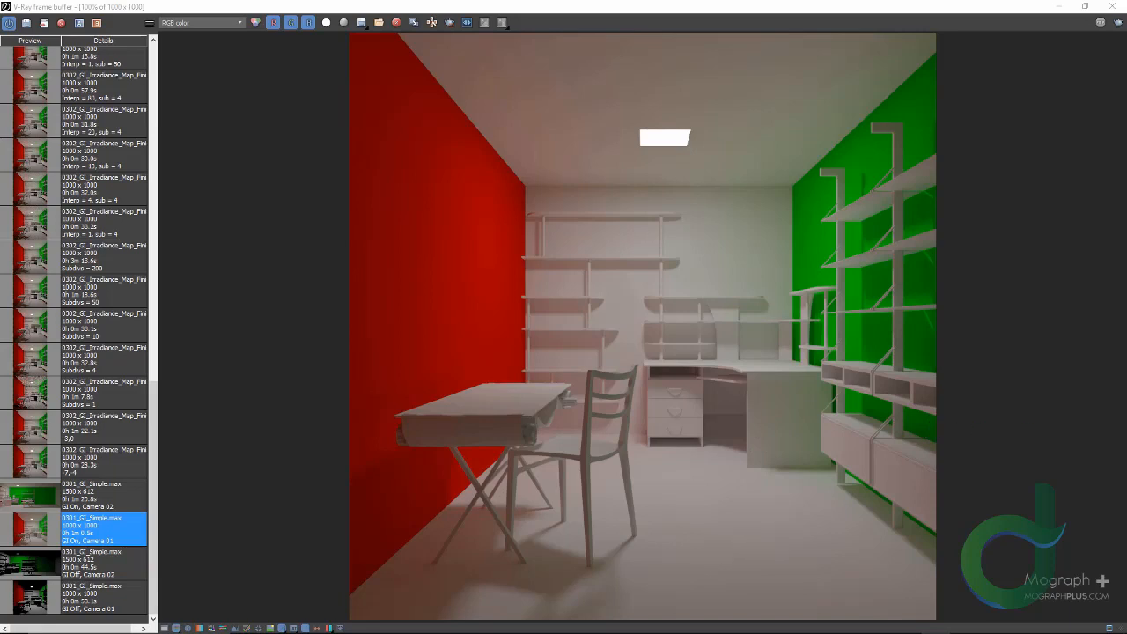
Load the "GI On, Camera 02" render, illustrate rays from a wall point with red arrows and a blue bouncing path, and clear the annotations
{"action": "double_click", "coordinate": [27, 496]}
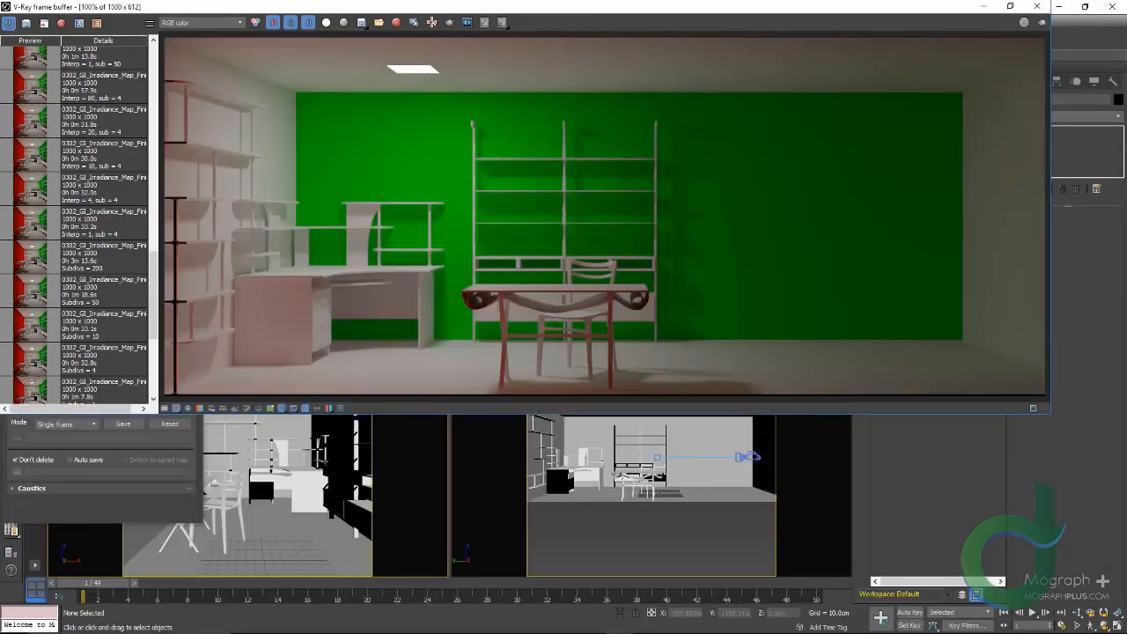
{"action": "key", "text": "ctrl+2"}
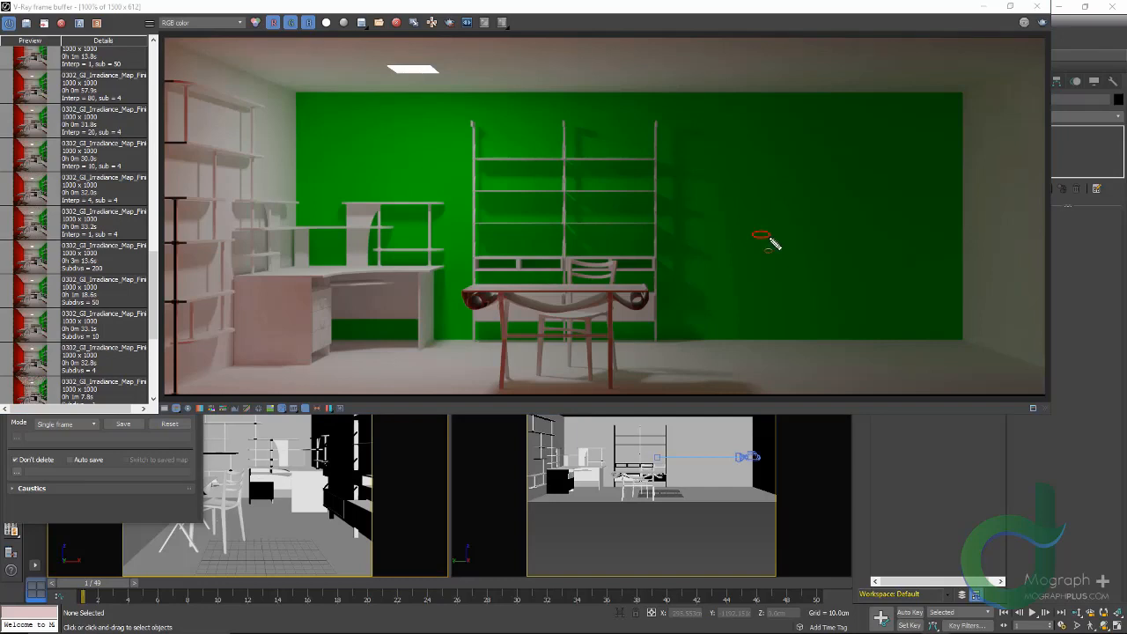
{"action": "mouse_move", "coordinate": [763, 234]}
{"action": "left_mouse_down"}
{"action": "mouse_move", "coordinate": [831, 232]}
{"action": "mouse_move", "coordinate": [785, 201]}
{"action": "mouse_move", "coordinate": [733, 203]}
{"action": "left_mouse_up"}
{"action": "mouse_move", "coordinate": [951, 136]}
{"action": "left_mouse_down"}
{"action": "mouse_move", "coordinate": [969, 125]}
{"action": "mouse_move", "coordinate": [887, 359]}
{"action": "mouse_move", "coordinate": [780, 86]}
{"action": "left_mouse_up"}
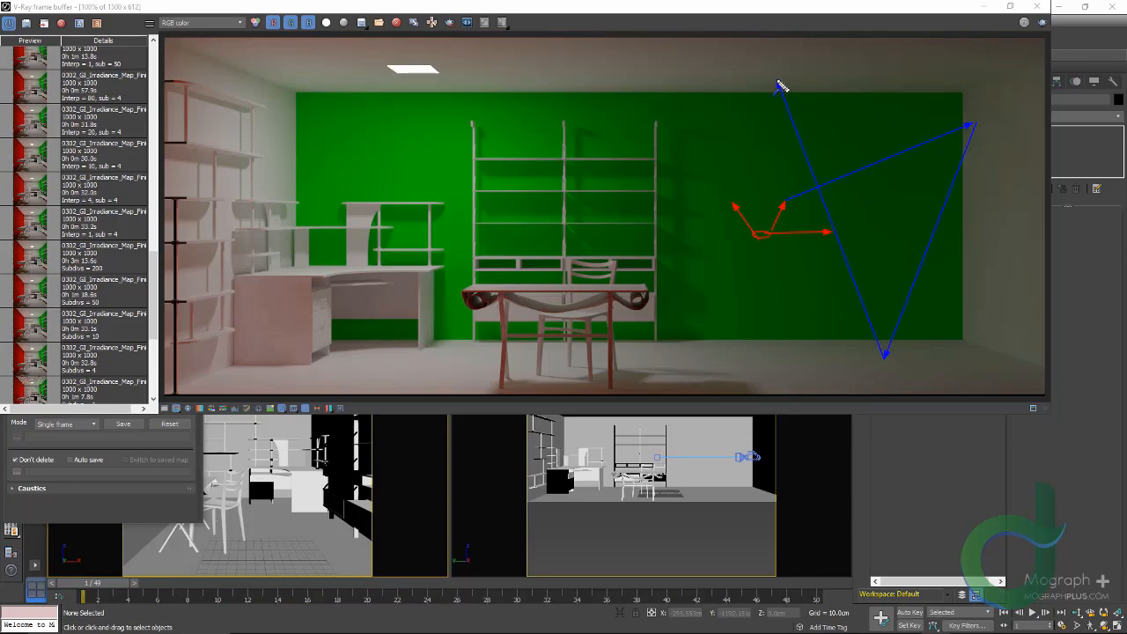
{"action": "key", "text": "Escape"}
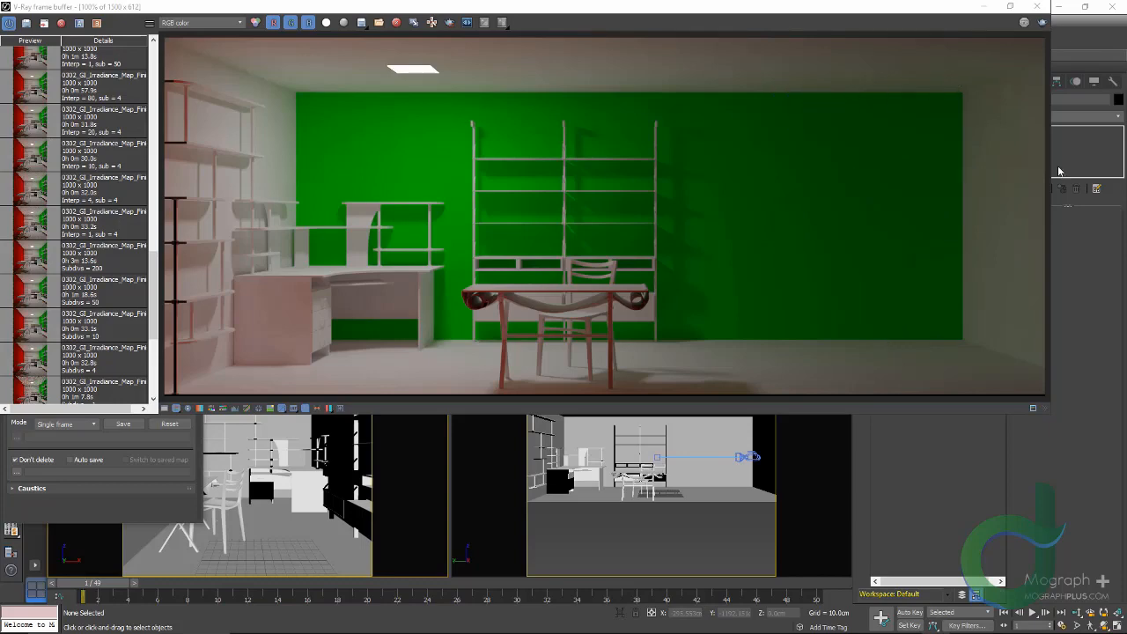
Browse the earlier irradiance map renders in the frame buffer history and close the frame buffer
{"action": "left_click", "coordinate": [1037, 6]}
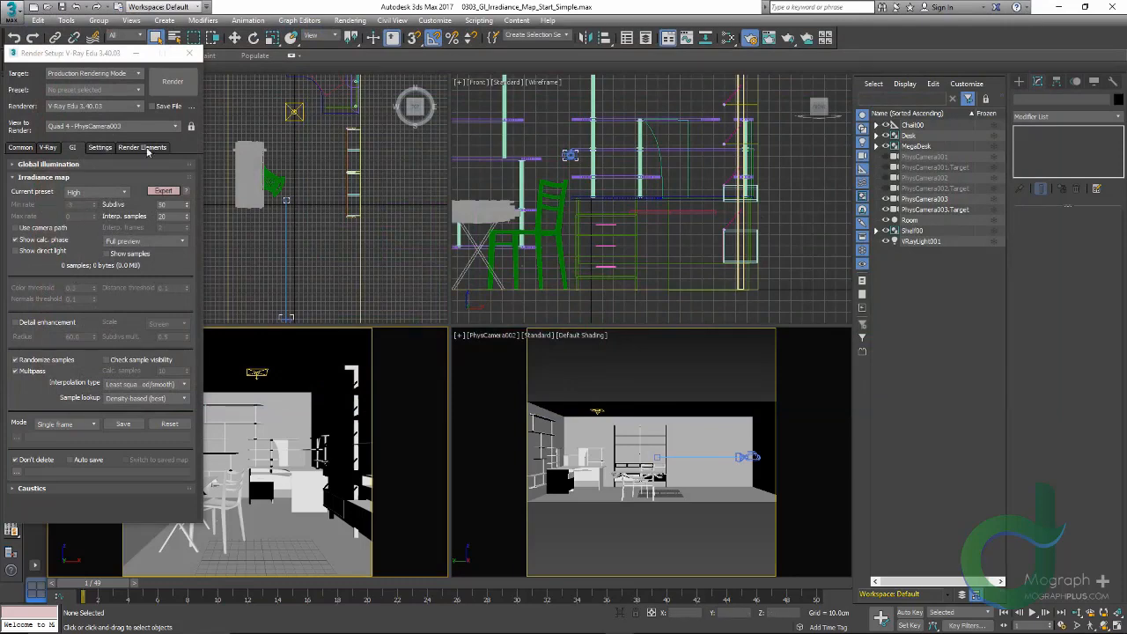
{"action": "left_click_drag", "start_coordinate": [96, 58], "coordinate": [288, 53]}
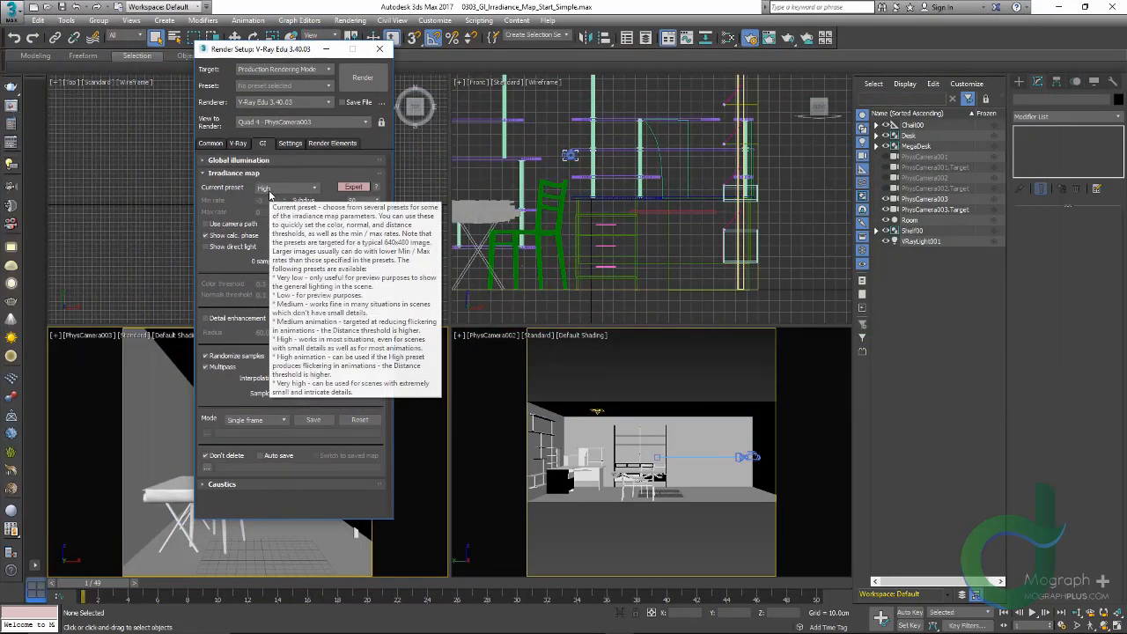
{"action": "left_click", "coordinate": [10, 109]}
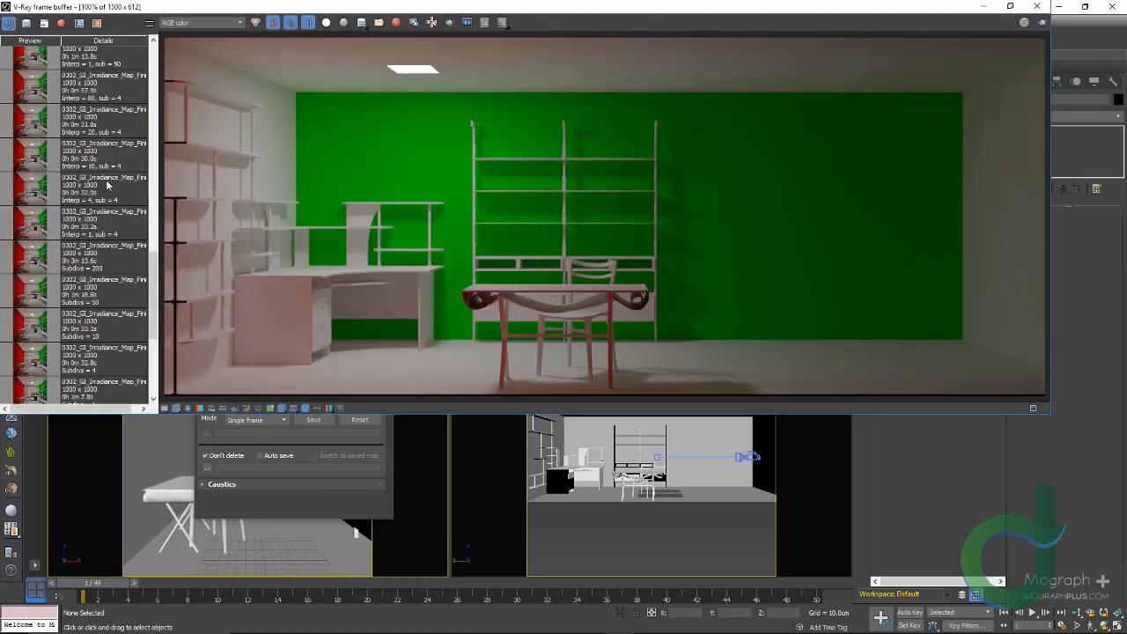
{"action": "scroll", "coordinate": [151, 100], "scroll_direction": "up", "scroll_amount": 7}
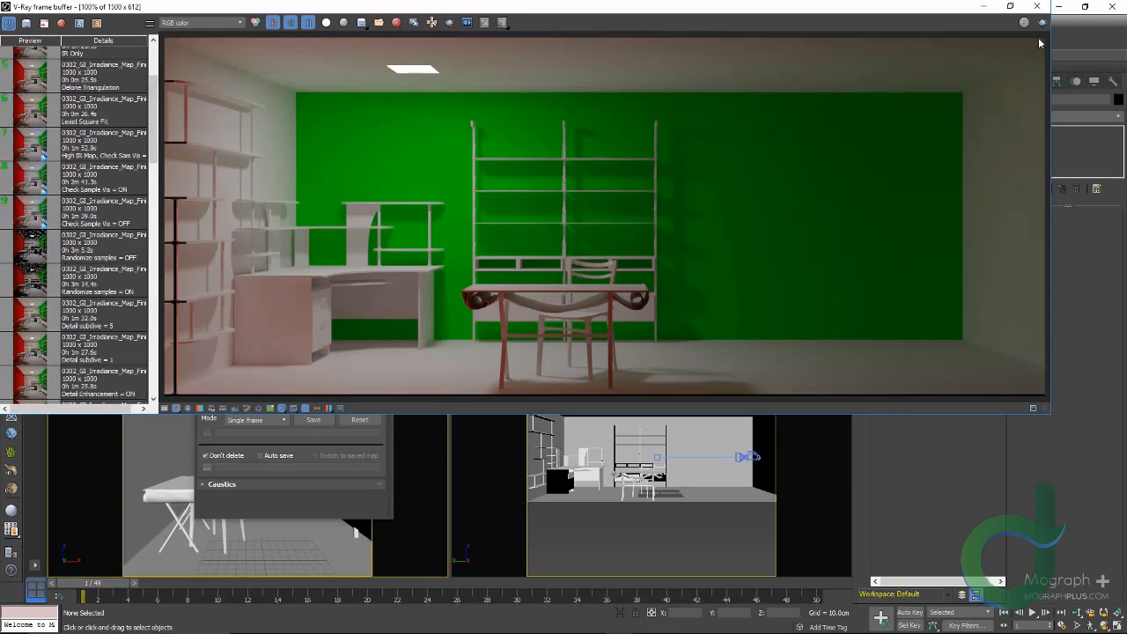
{"action": "left_click", "coordinate": [1037, 7]}
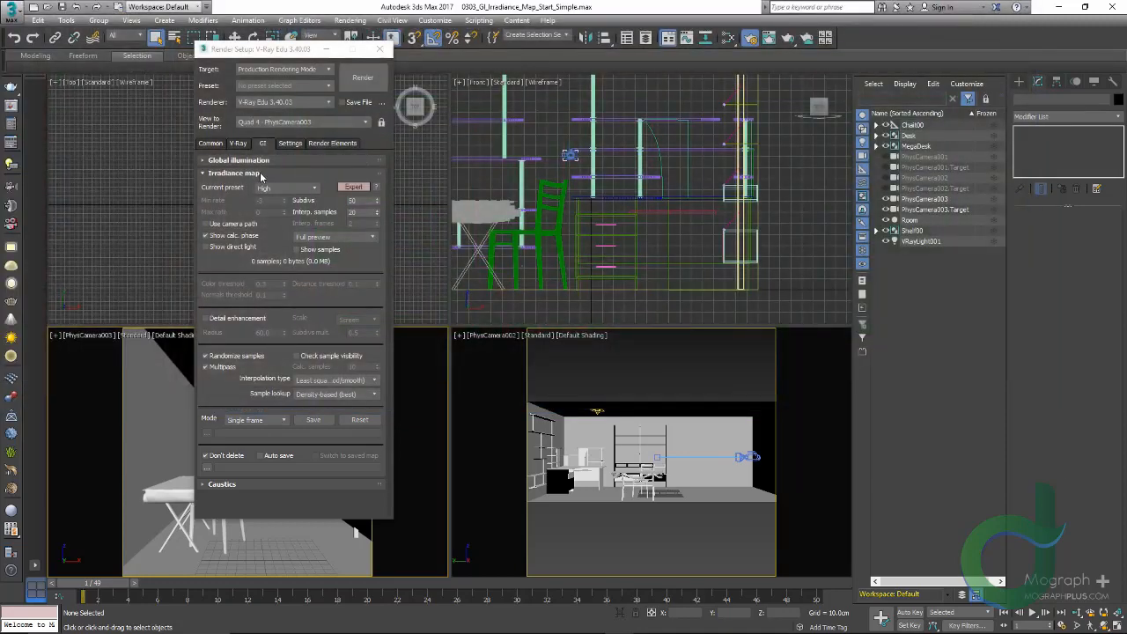
Move the render settings between the viewports and review the Global DMC and Global switches options
{"action": "left_click_drag", "start_coordinate": [293, 55], "coordinate": [143, 61]}
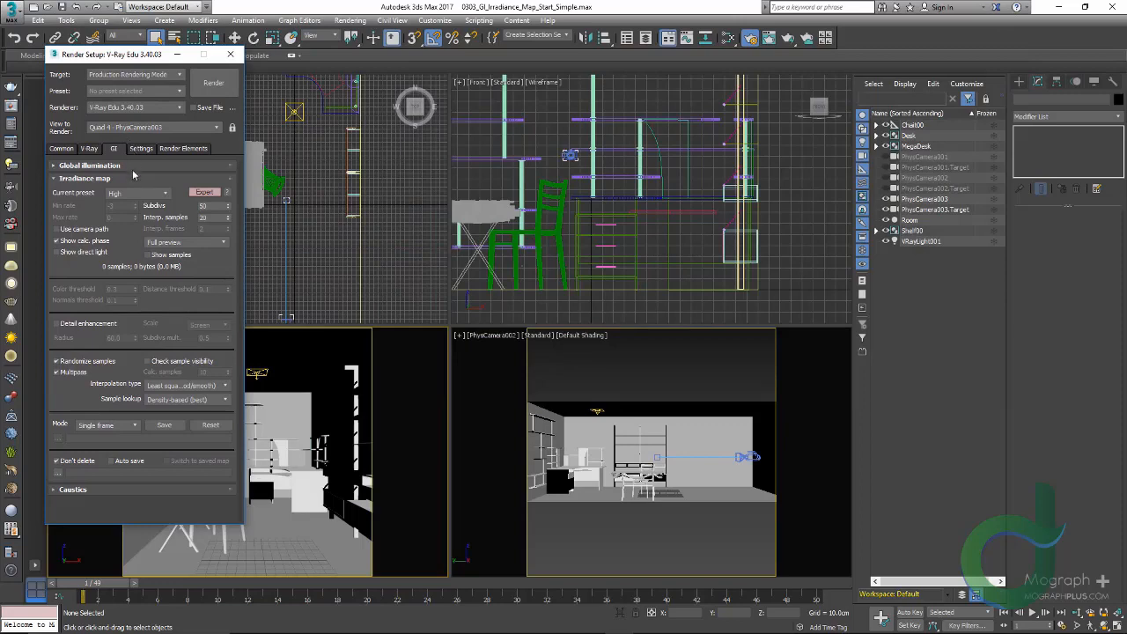
{"action": "left_click_drag", "start_coordinate": [141, 59], "coordinate": [476, 99]}
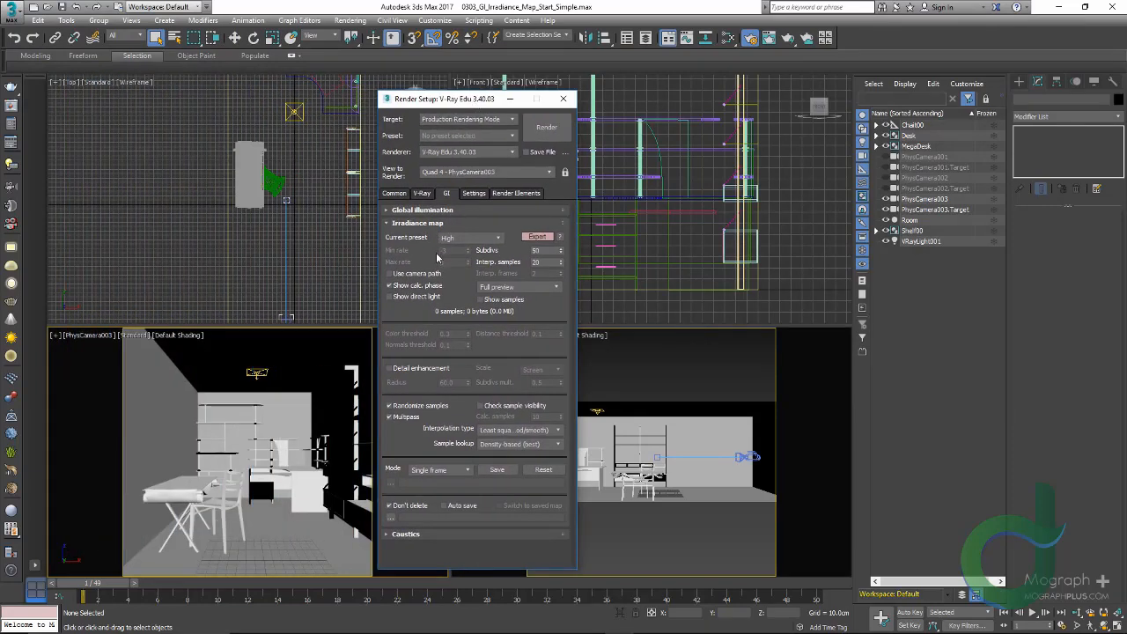
{"action": "left_click", "coordinate": [428, 195]}
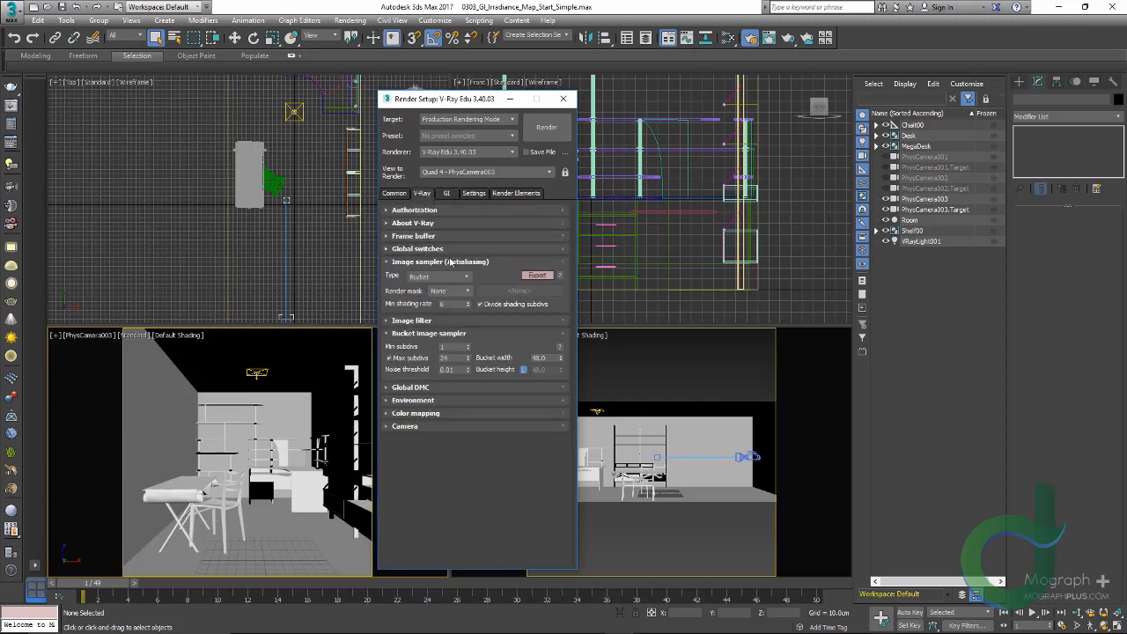
{"action": "left_click", "coordinate": [426, 387]}
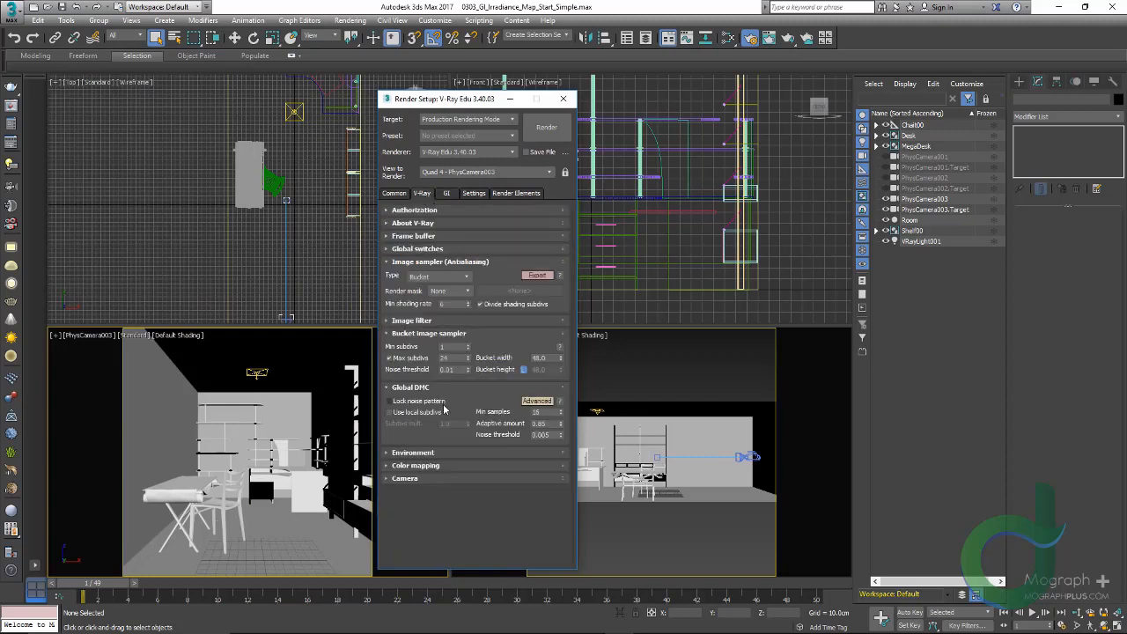
{"action": "left_click", "coordinate": [428, 388]}
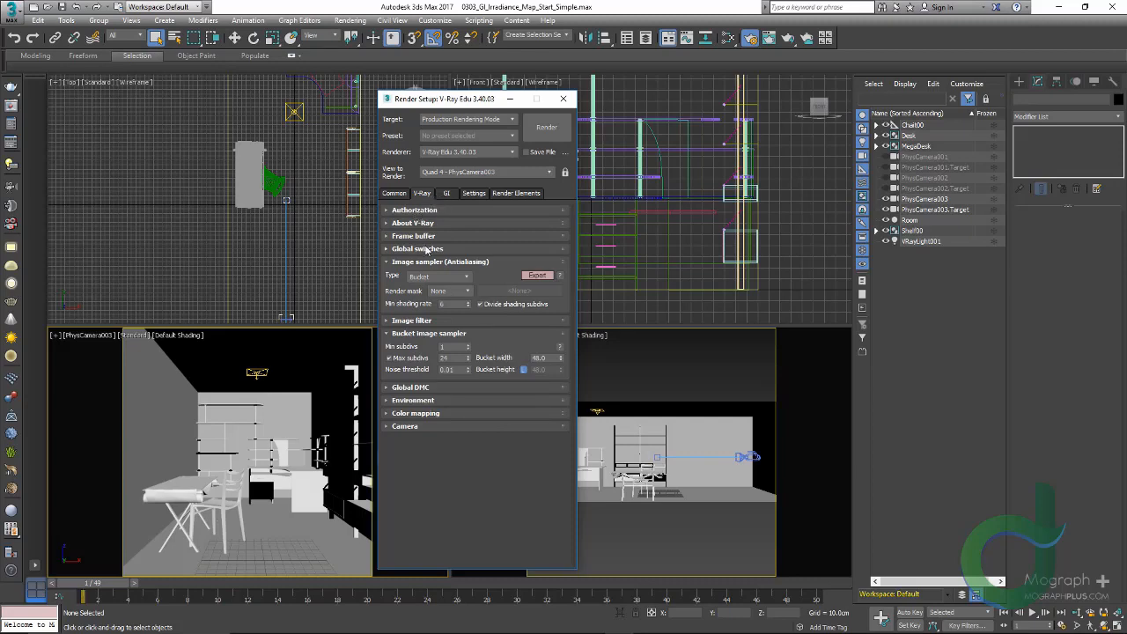
{"action": "left_click", "coordinate": [427, 249]}
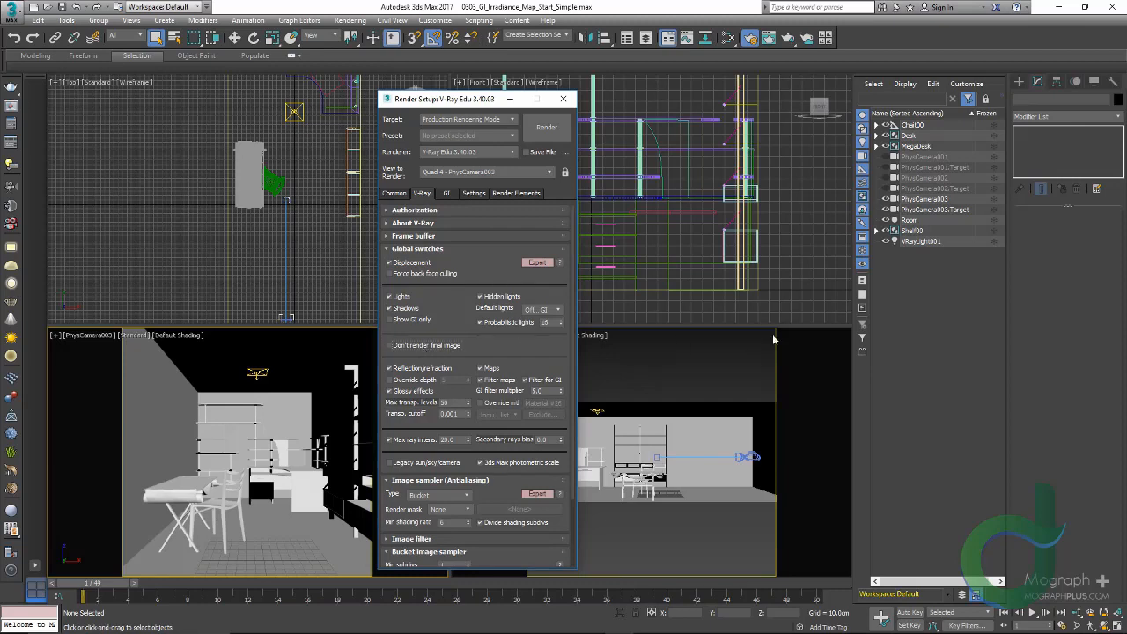
Inspect the scene's render elements and the list of elements available to add, and return to the GI settings
{"action": "left_click", "coordinate": [511, 192]}
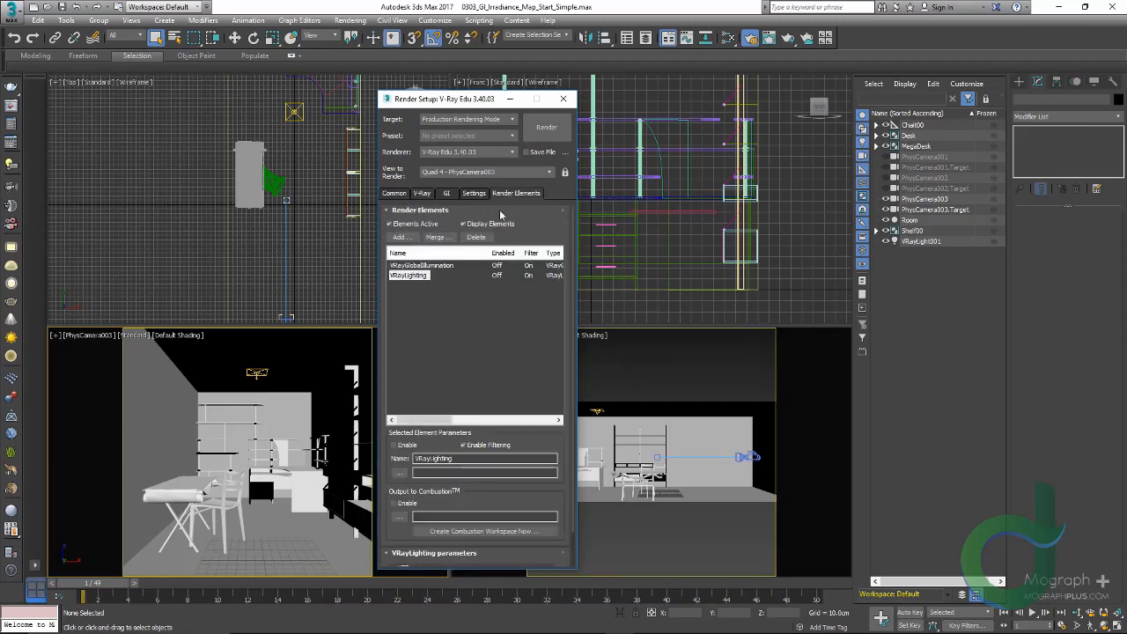
{"action": "left_click", "coordinate": [434, 277]}
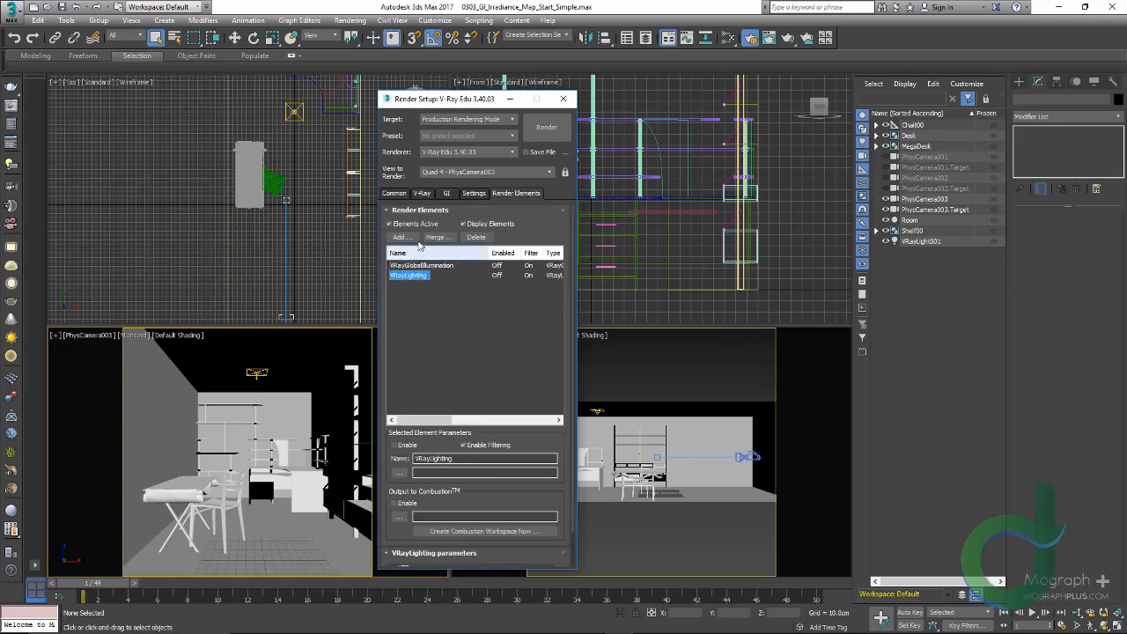
{"action": "left_click", "coordinate": [401, 237]}
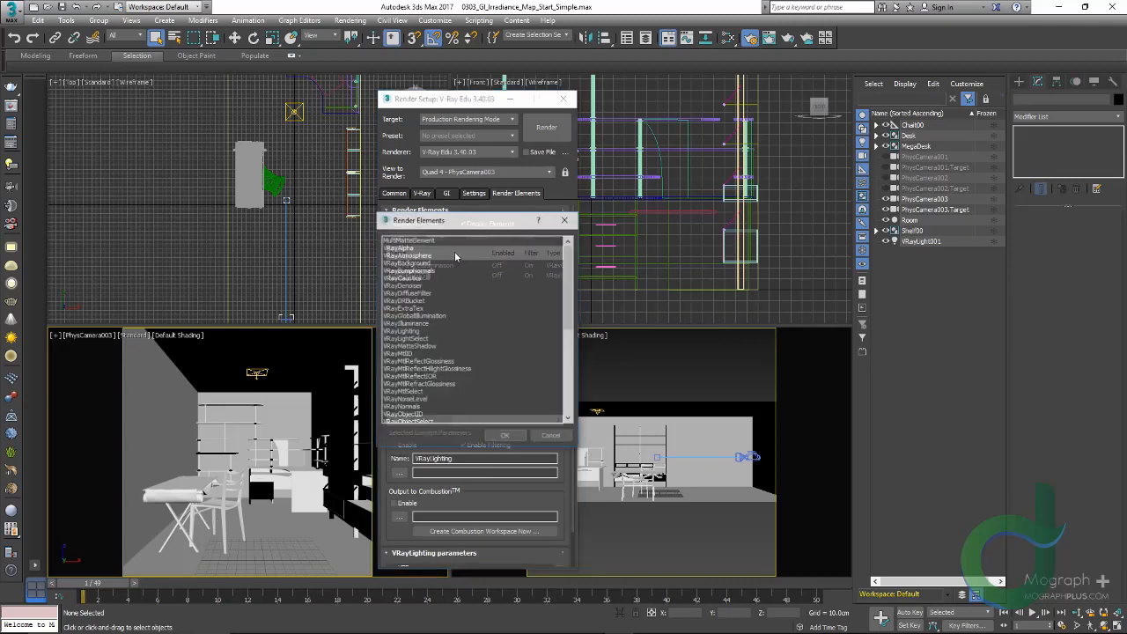
{"action": "left_click", "coordinate": [566, 220]}
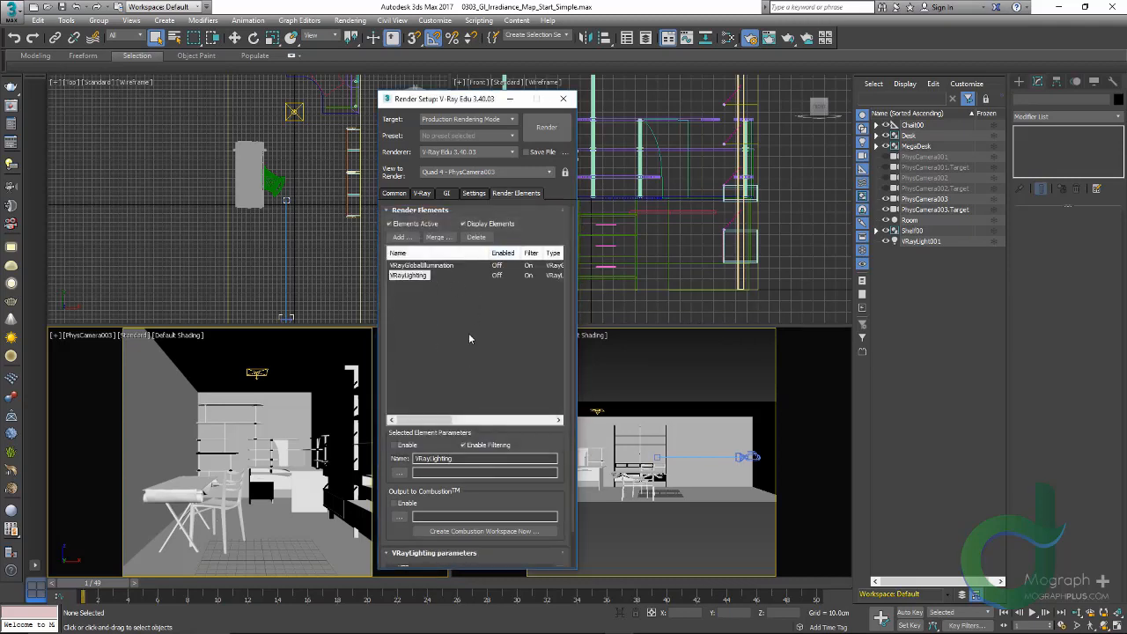
{"action": "left_click", "coordinate": [445, 194]}
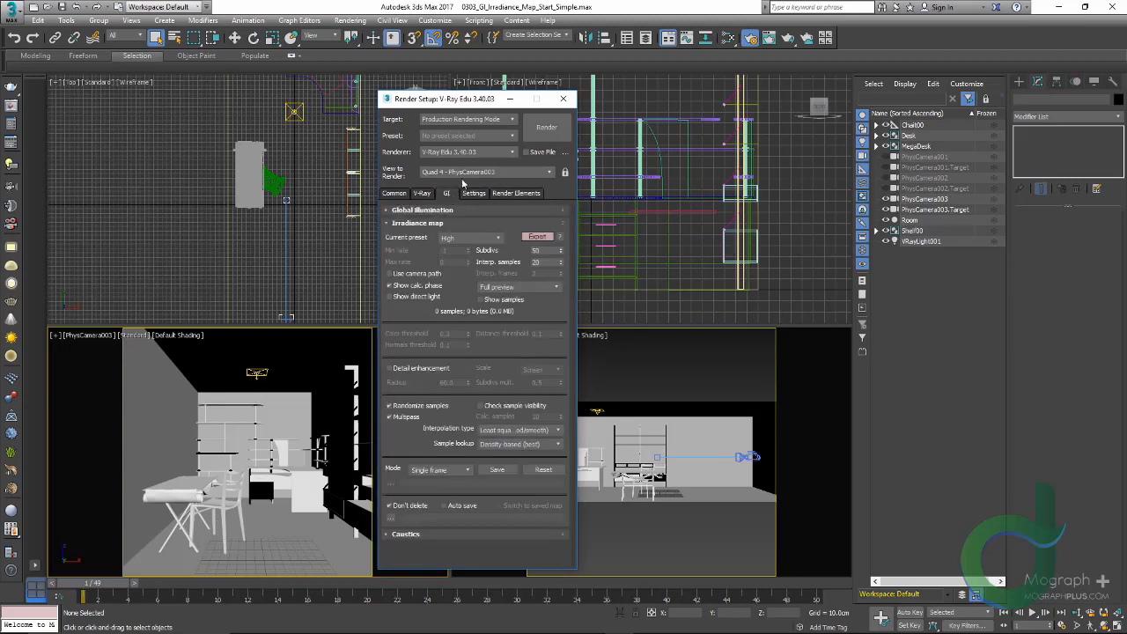
Select VRayLight001 and check its sampling subdivs
{"action": "left_click", "coordinate": [921, 241]}
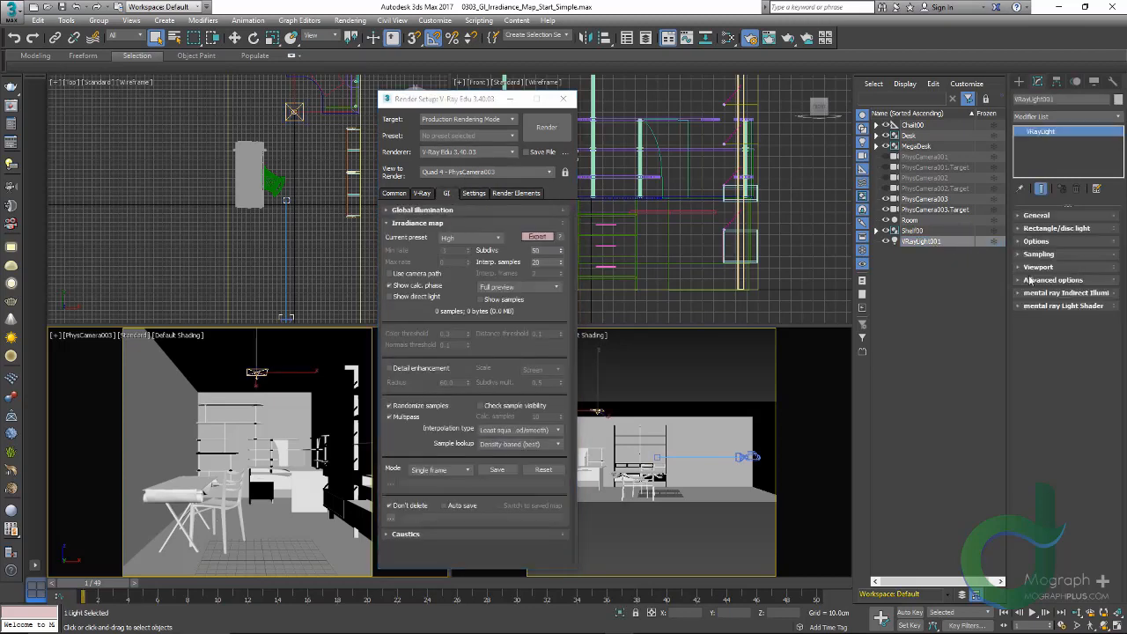
{"action": "left_click", "coordinate": [1039, 253]}
{"action": "double_click", "coordinate": [1077, 267]}
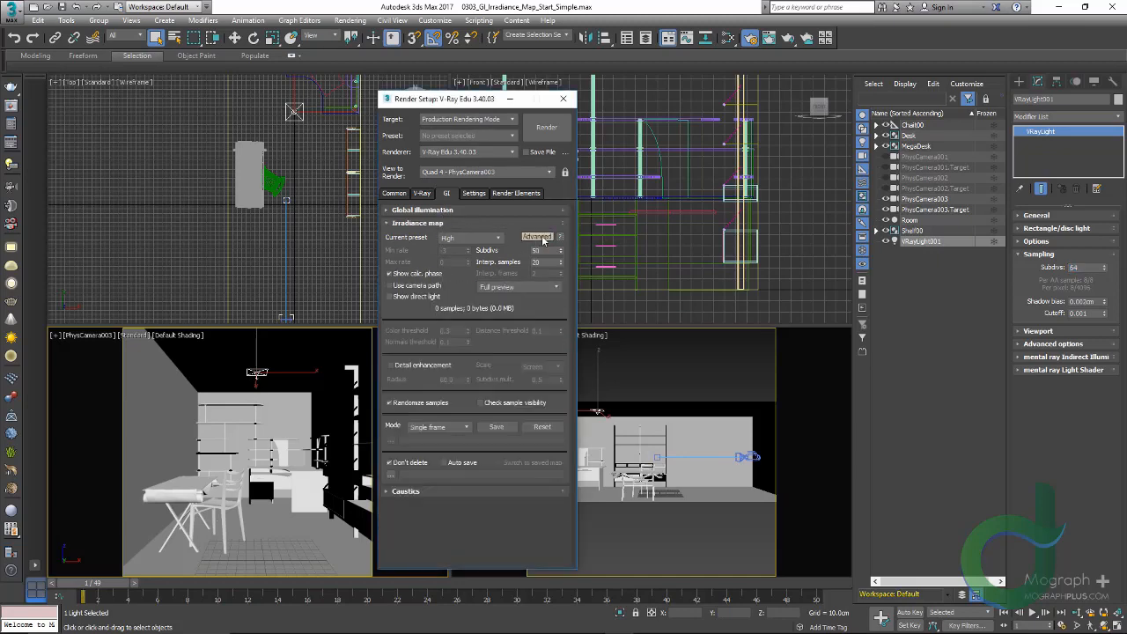
Set the irradiance map preset to Medium and start rendering the PhysCamera003 view
{"action": "left_click", "coordinate": [471, 237]}
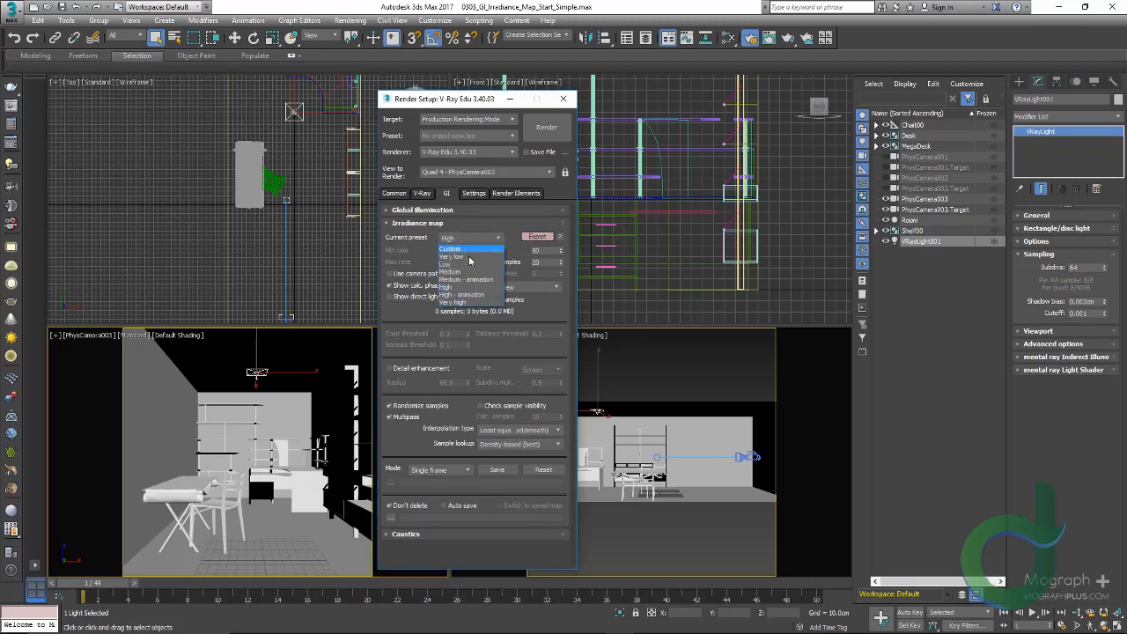
{"action": "left_click", "coordinate": [478, 264]}
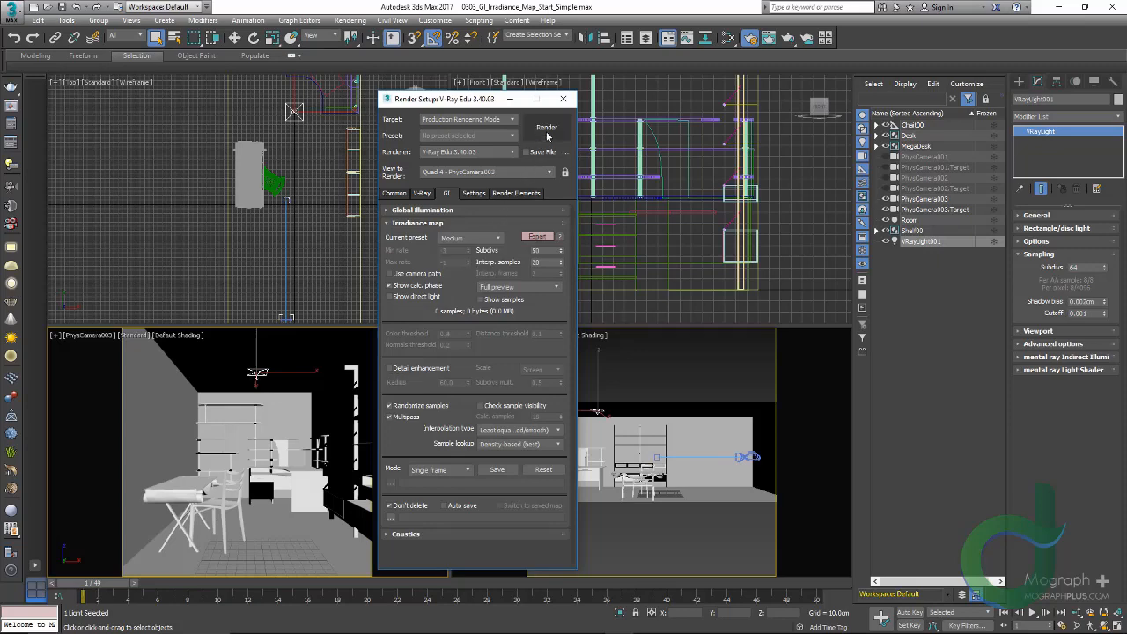
{"action": "left_click", "coordinate": [546, 131]}
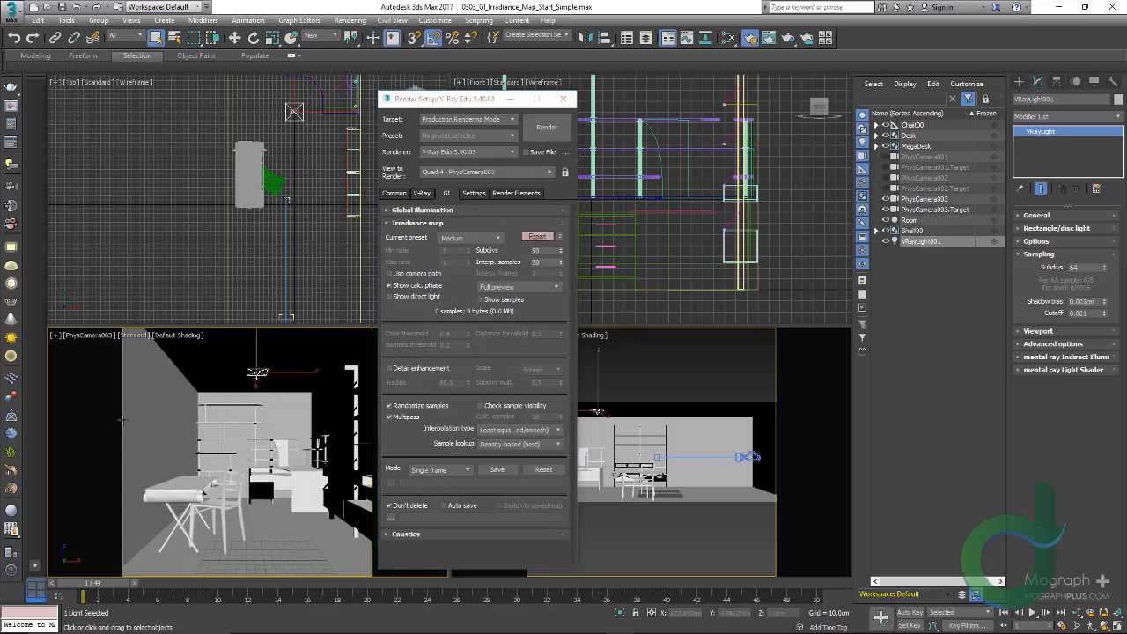
{"action": "left_click", "coordinate": [543, 131]}
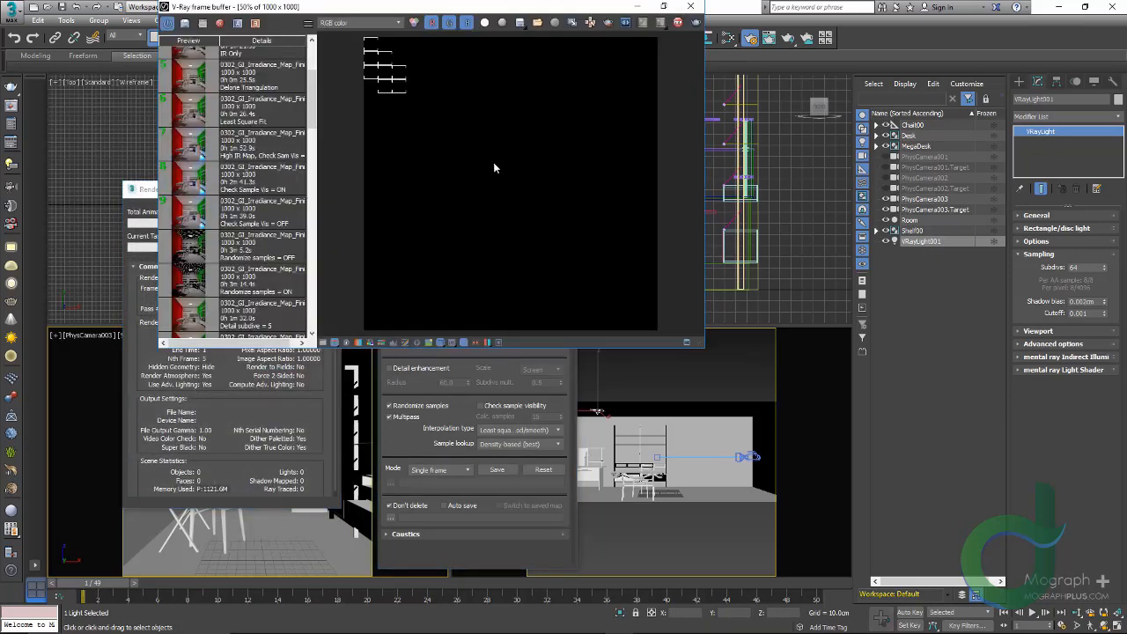
Arrange the frame buffer and the rendering progress window beside the render settings while the PhysCamera003 view renders
{"action": "left_click_drag", "start_coordinate": [492, 11], "coordinate": [797, 105]}
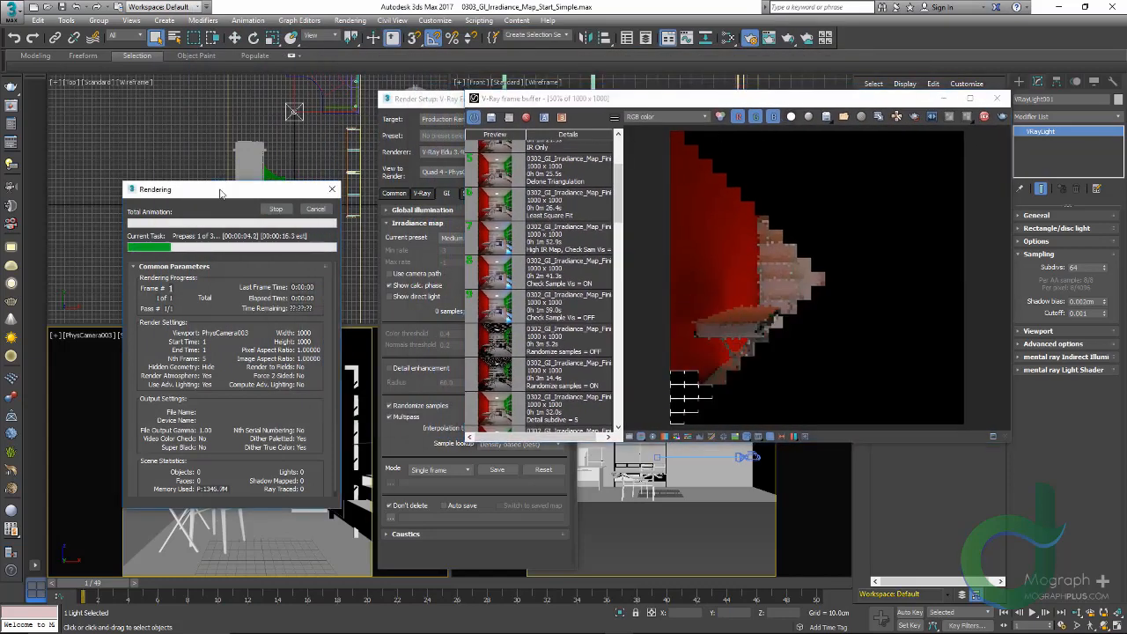
{"action": "left_click_drag", "start_coordinate": [220, 192], "coordinate": [141, 196]}
{"action": "left_click", "coordinate": [408, 99]}
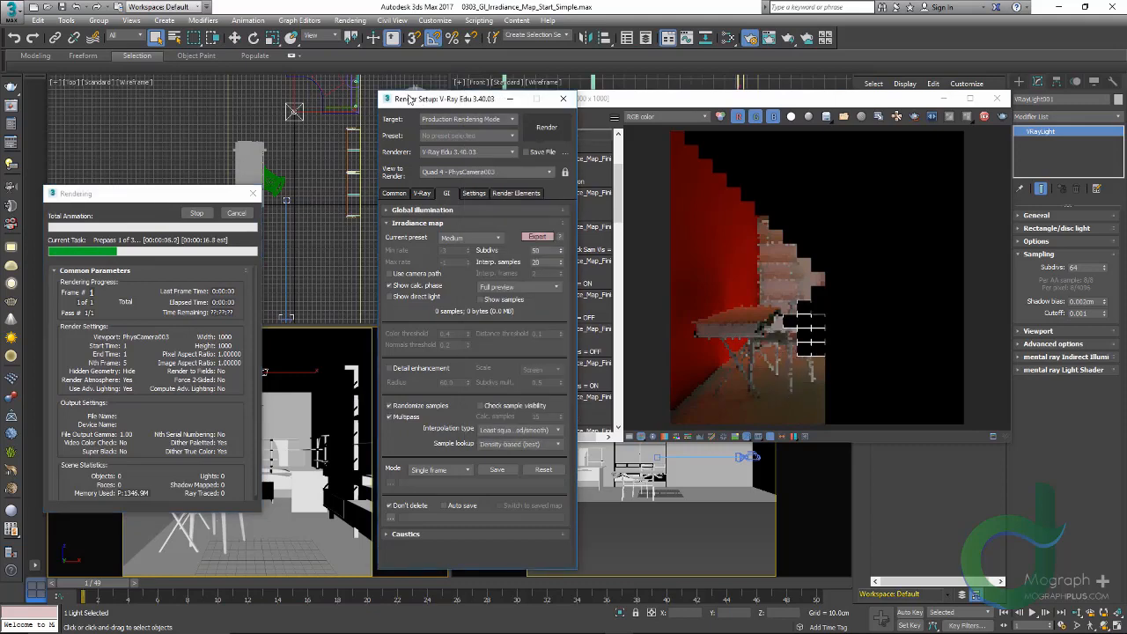
{"action": "left_click_drag", "start_coordinate": [629, 104], "coordinate": [727, 112]}
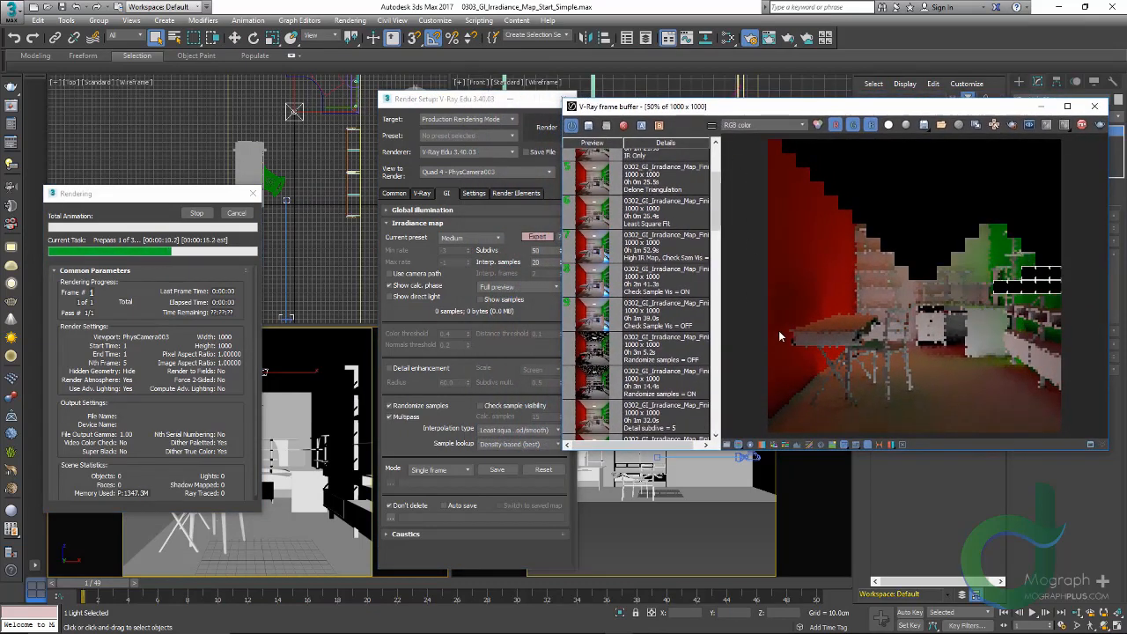
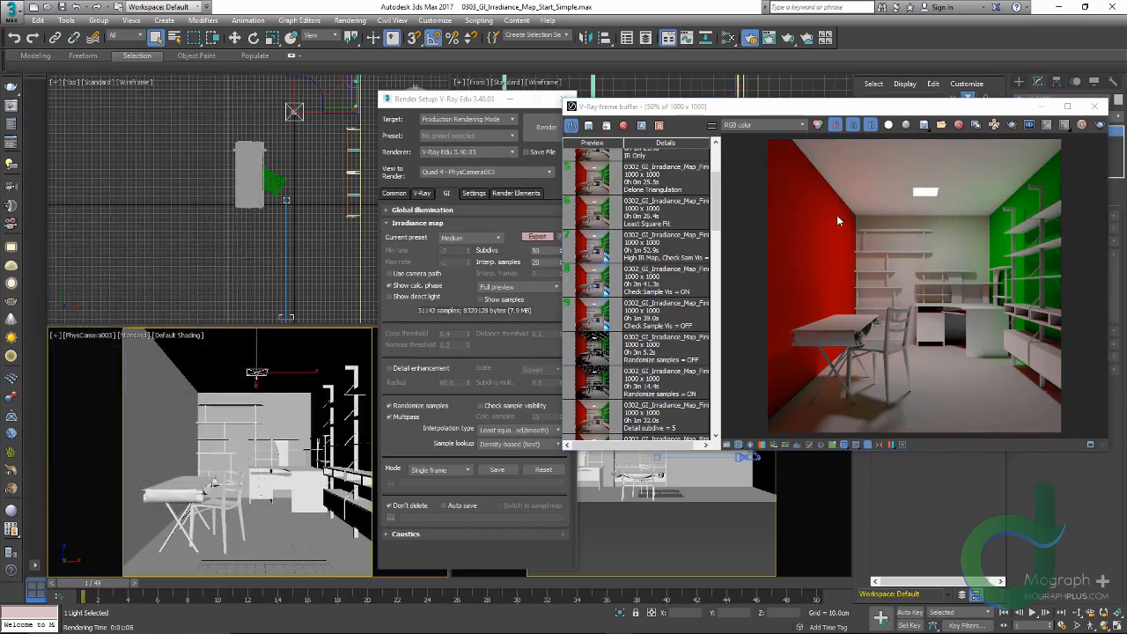
Enlarge the frame buffer window and examine the finished Medium preset render at 100% zoom
{"action": "double_click", "coordinate": [884, 106]}
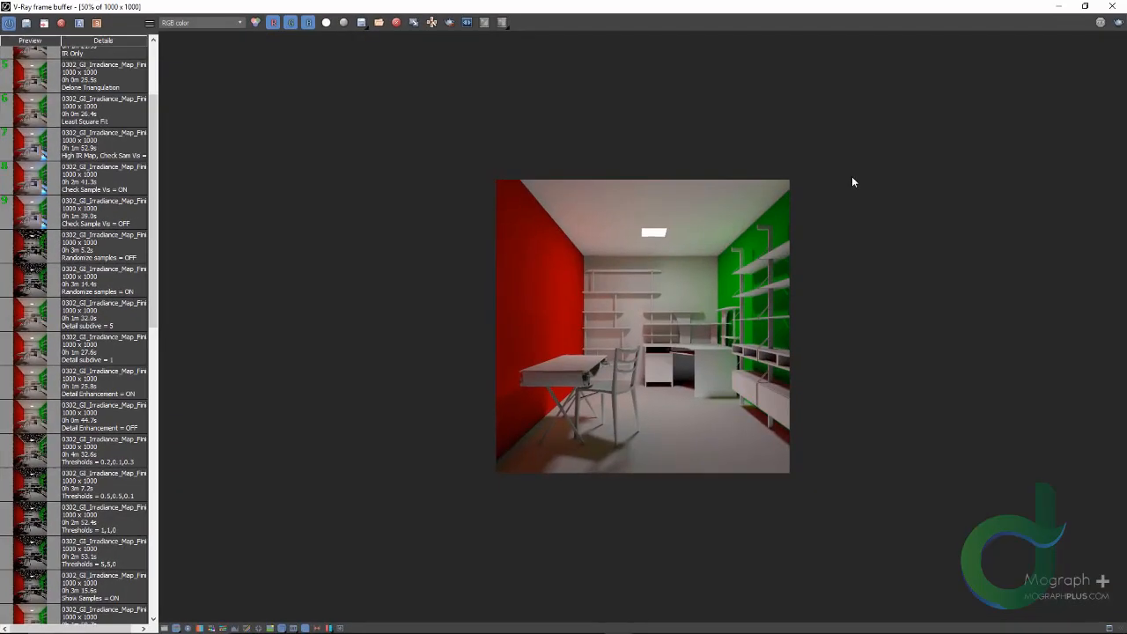
{"action": "scroll", "coordinate": [754, 247], "scroll_direction": "up", "scroll_amount": 1}
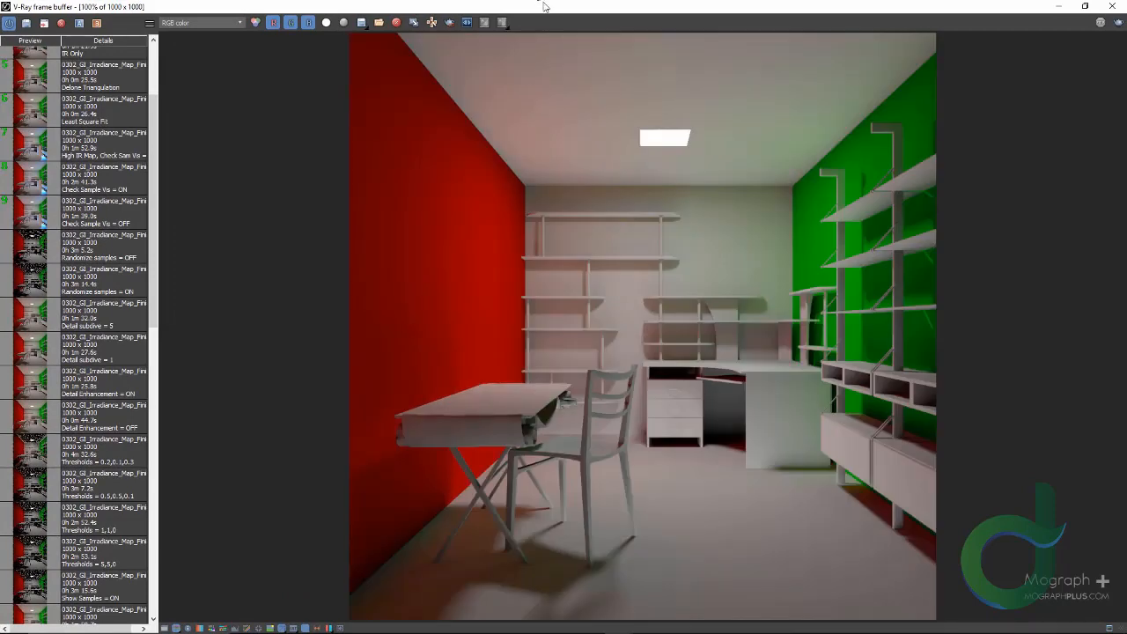
{"action": "left_click_drag", "start_coordinate": [544, 6], "coordinate": [821, 20]}
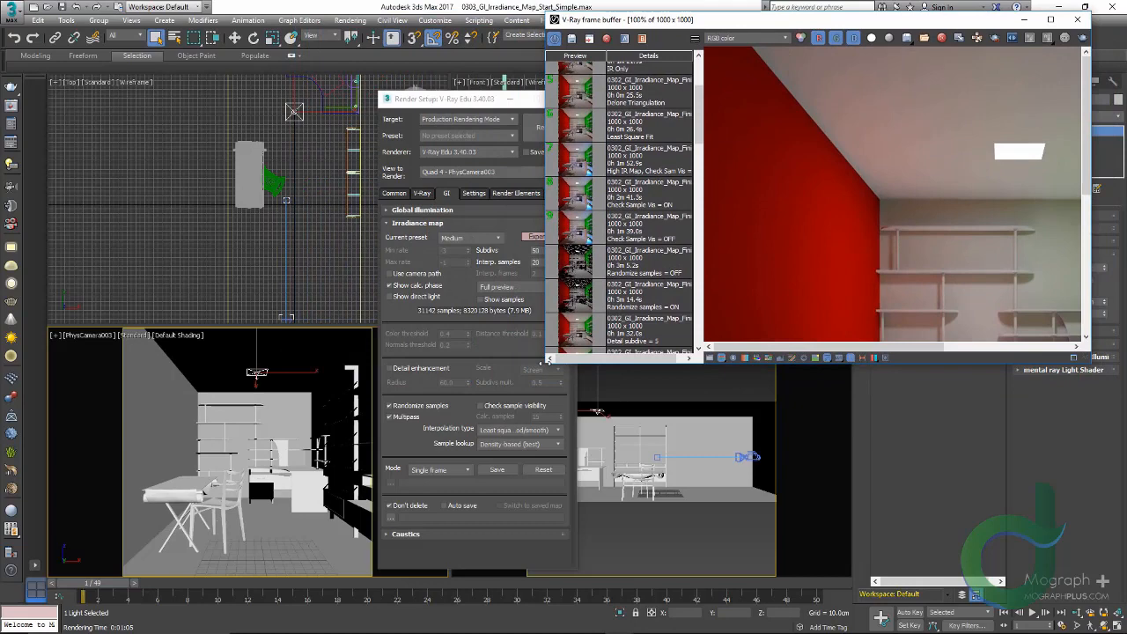
{"action": "left_click_drag", "start_coordinate": [542, 360], "coordinate": [404, 608]}
{"action": "scroll", "coordinate": [714, 187], "scroll_direction": "down", "scroll_amount": 1}
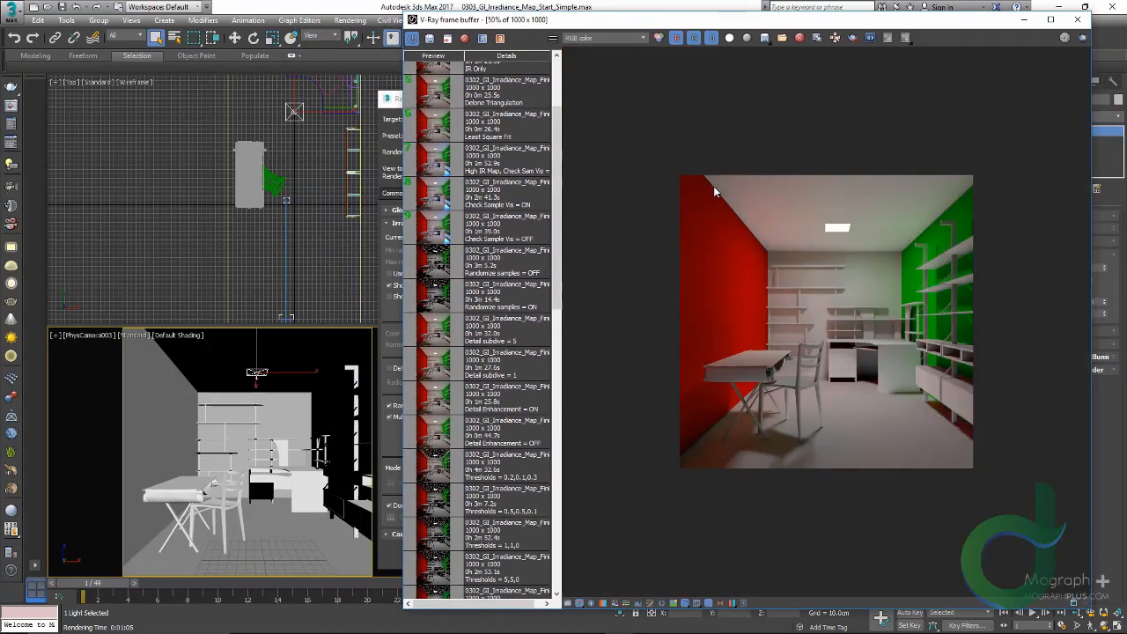
{"action": "scroll", "coordinate": [742, 212], "scroll_direction": "up", "scroll_amount": 1}
{"action": "middle_click_drag", "start_coordinate": [842, 269], "coordinate": [822, 225]}
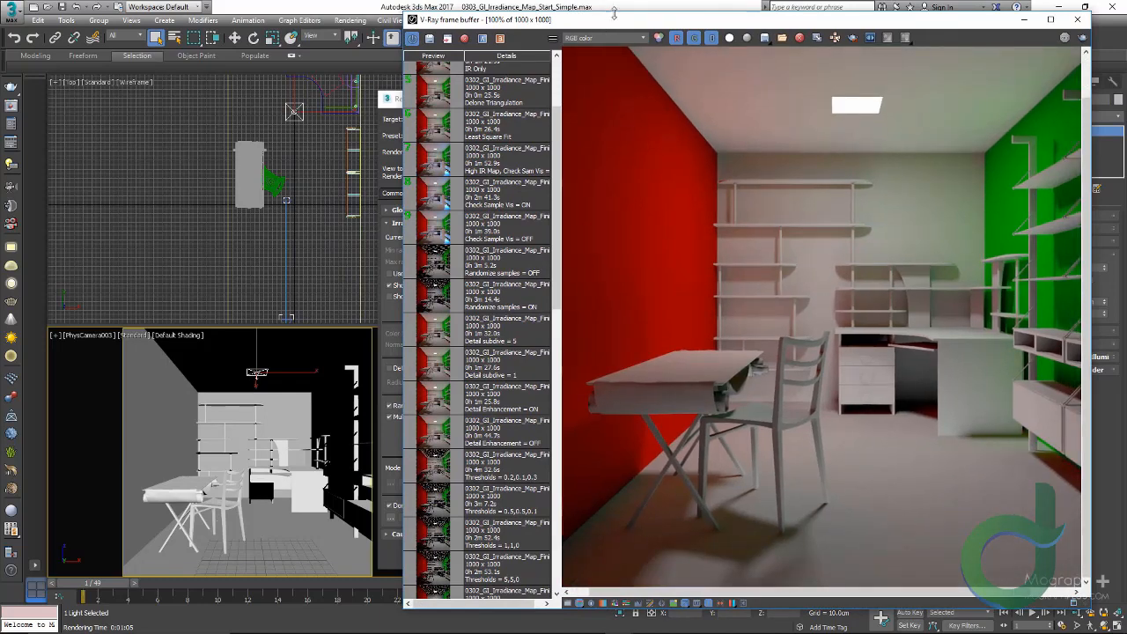
Show the VRayGlobalIllumination element in the frame buffer and examine the indirect light on the back wall and shelves
{"action": "left_click", "coordinate": [592, 38]}
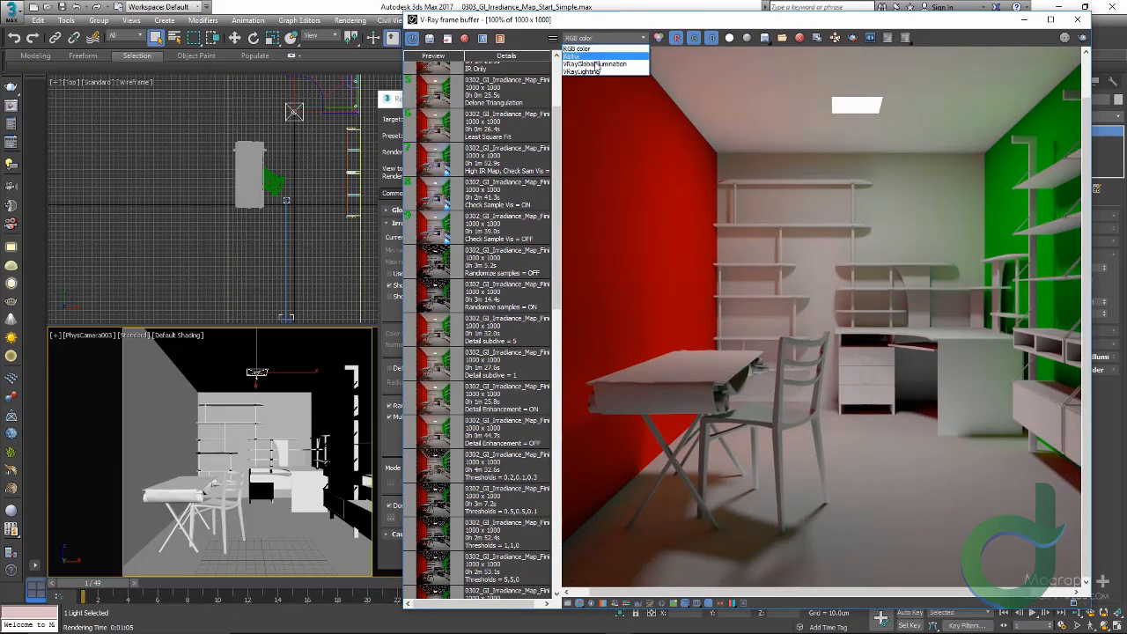
{"action": "left_click", "coordinate": [596, 68]}
{"action": "middle_click_drag", "start_coordinate": [852, 350], "coordinate": [858, 314]}
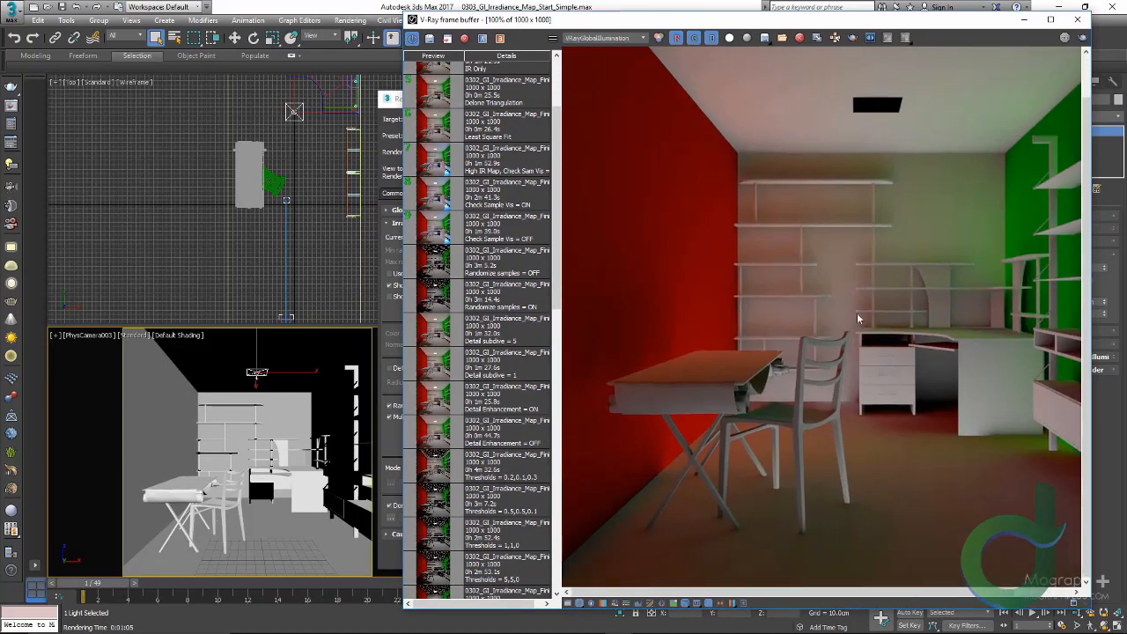
{"action": "scroll", "coordinate": [785, 479], "scroll_direction": "up", "scroll_amount": 1}
{"action": "middle_click_drag", "start_coordinate": [786, 478], "coordinate": [871, 254]}
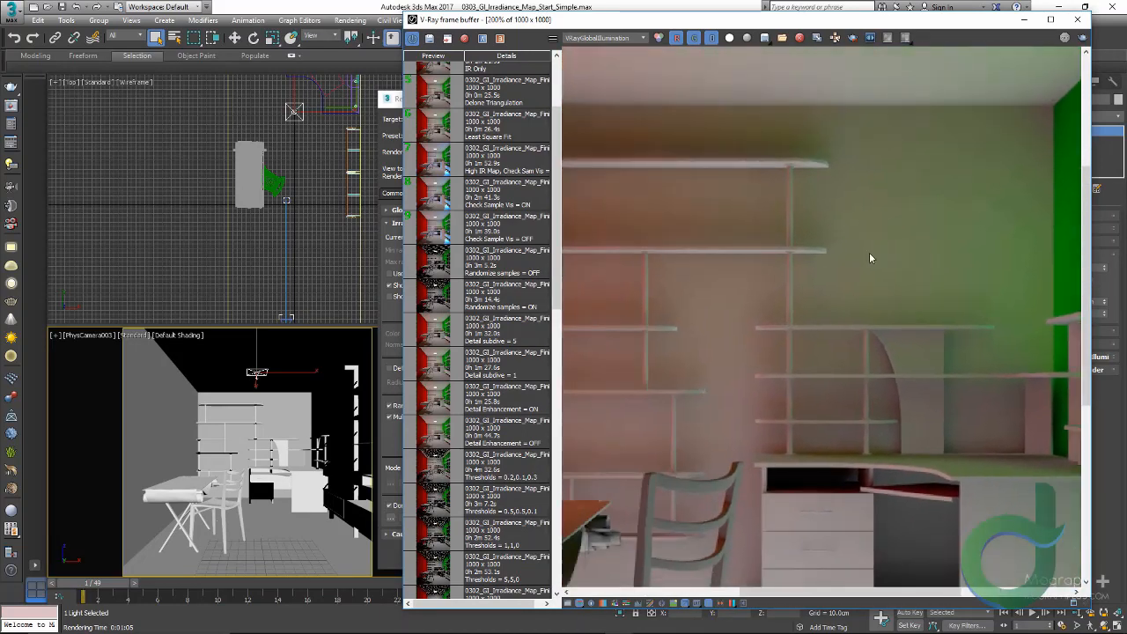
{"action": "scroll", "coordinate": [835, 252], "scroll_direction": "down", "scroll_amount": 1}
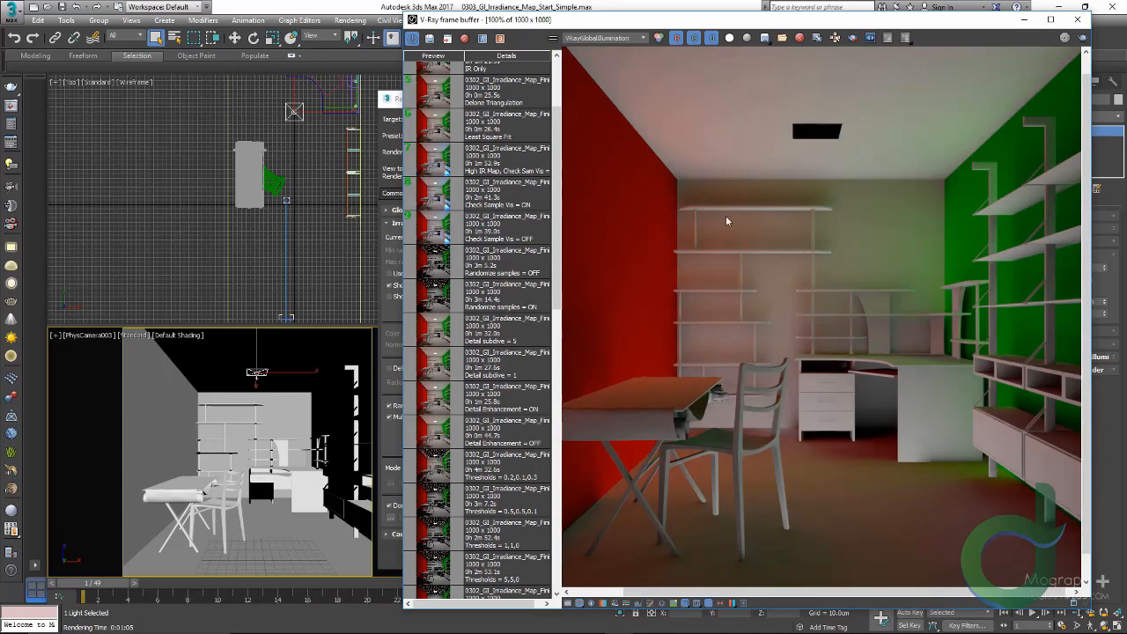
Show the VRayLighting element, examine the direct light and shadows around the chair, and return to the RGB color channel
{"action": "left_click", "coordinate": [612, 39]}
{"action": "left_click", "coordinate": [610, 72]}
{"action": "scroll", "coordinate": [813, 410], "scroll_direction": "up", "scroll_amount": 1}
{"action": "middle_click_drag", "start_coordinate": [697, 344], "coordinate": [714, 511]}
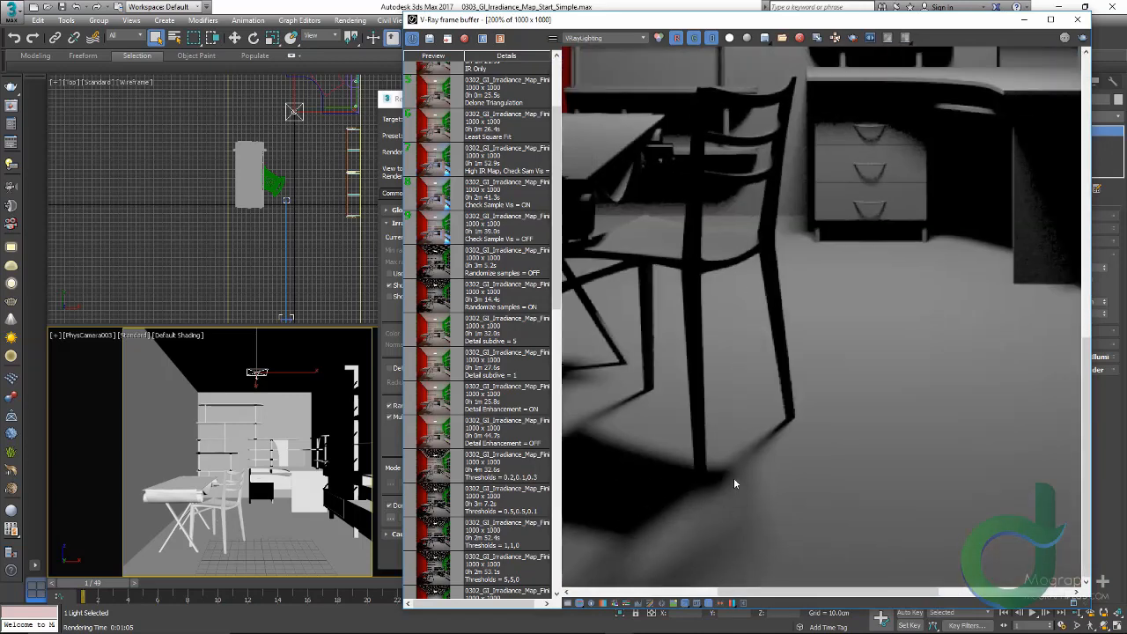
{"action": "scroll", "coordinate": [697, 143], "scroll_direction": "down", "scroll_amount": 2}
{"action": "scroll", "coordinate": [693, 130], "scroll_direction": "up", "scroll_amount": 1}
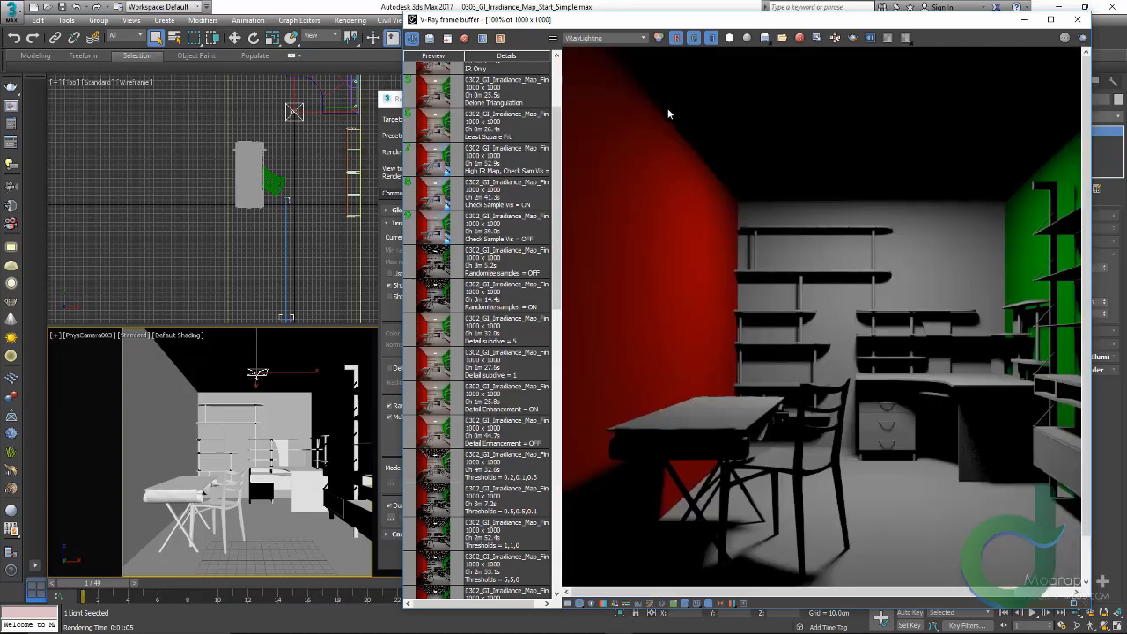
{"action": "left_click", "coordinate": [599, 39]}
{"action": "left_click", "coordinate": [586, 48]}
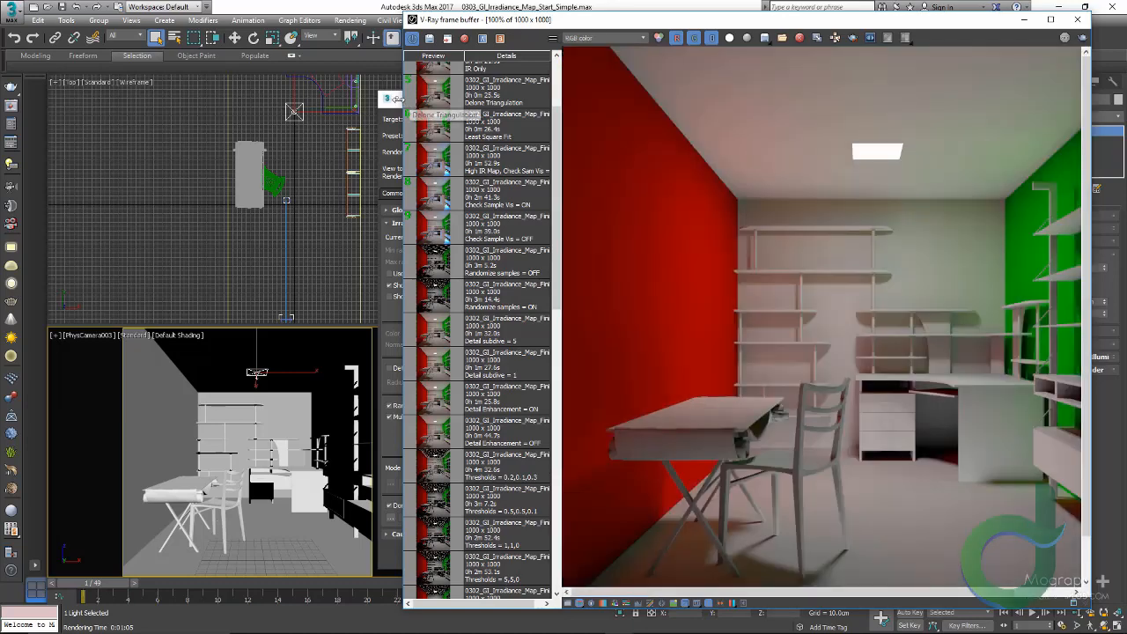
Close the frame buffer and place the render settings window over the middle of the viewports
{"action": "left_click_drag", "start_coordinate": [394, 99], "coordinate": [91, 64]}
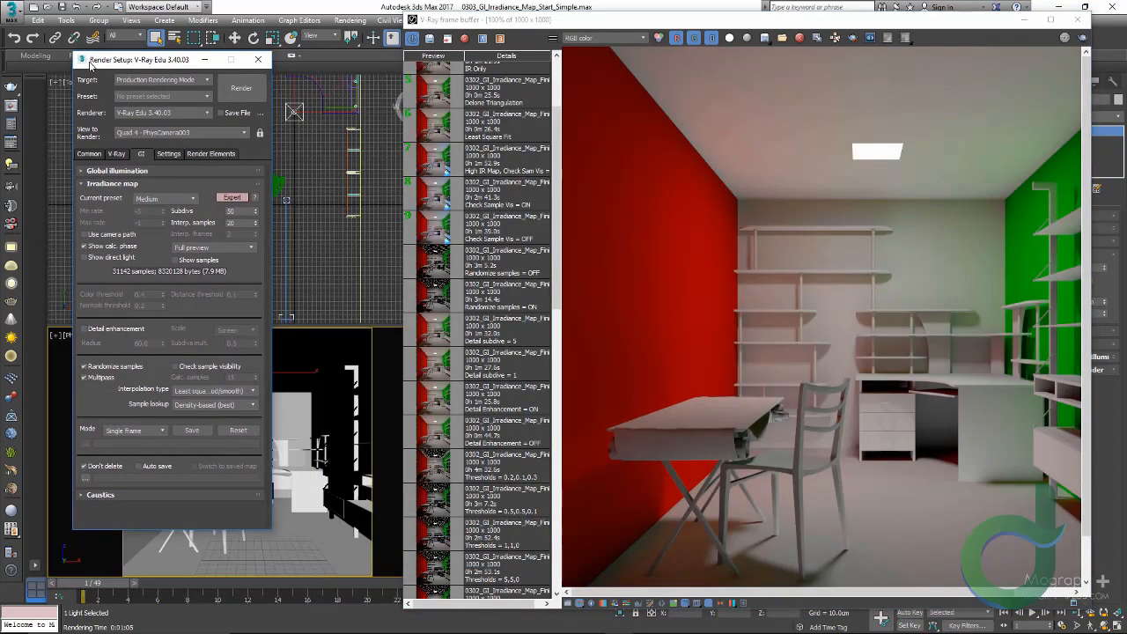
{"action": "left_click", "coordinate": [1078, 18]}
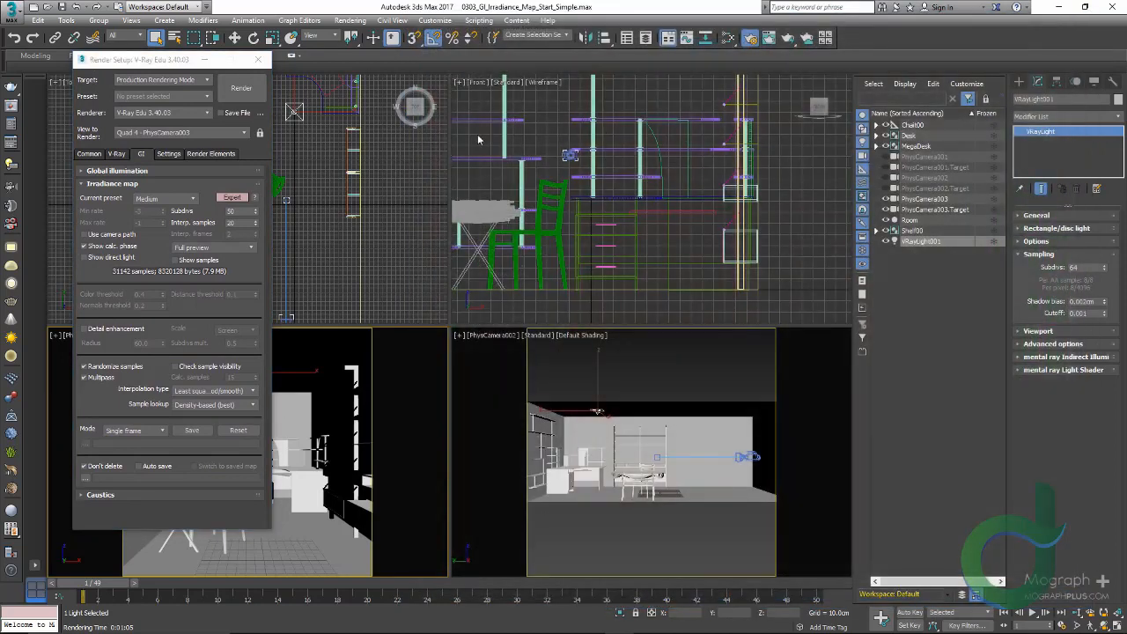
{"action": "left_click_drag", "start_coordinate": [145, 66], "coordinate": [398, 113]}
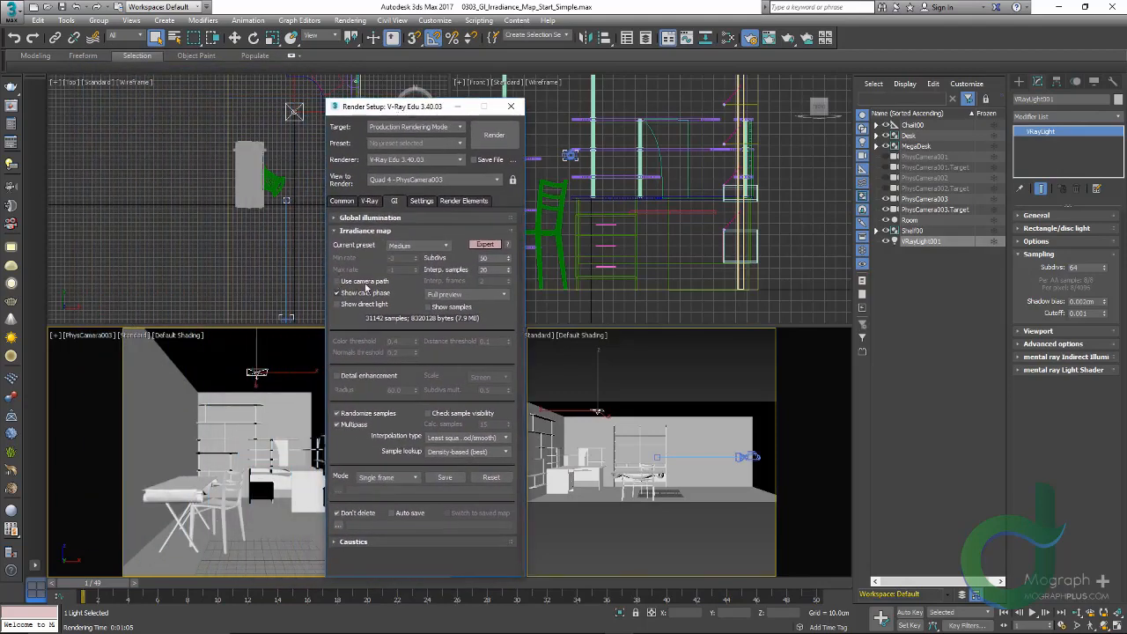
Load the Very low irradiance map preset and switch it to Custom to make its values editable
{"action": "left_click", "coordinate": [428, 246]}
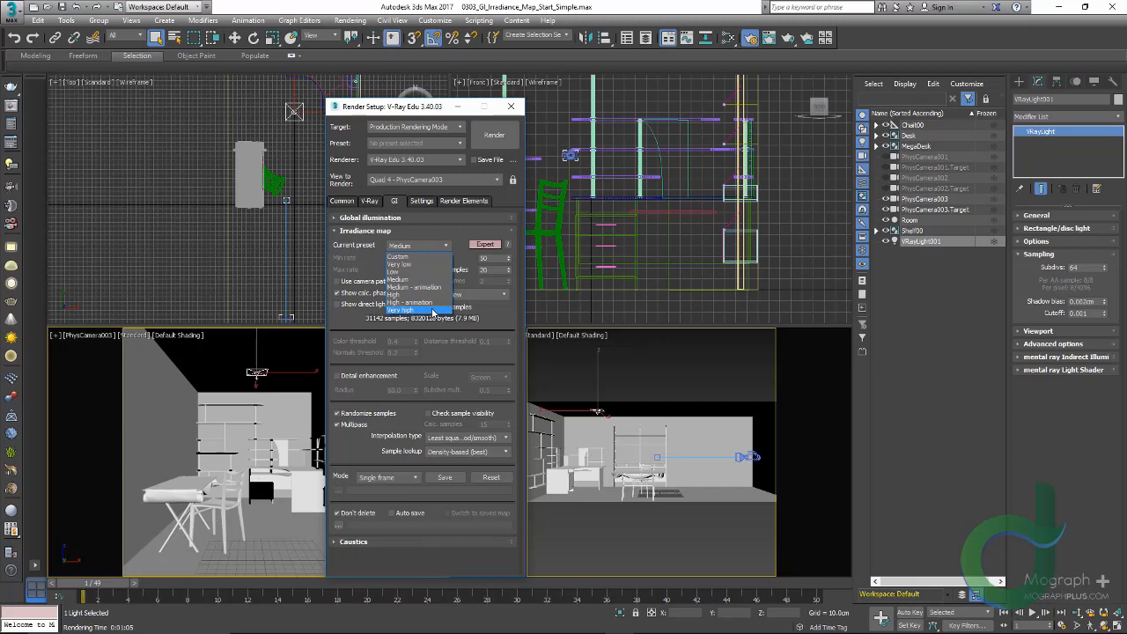
{"action": "left_click", "coordinate": [401, 263]}
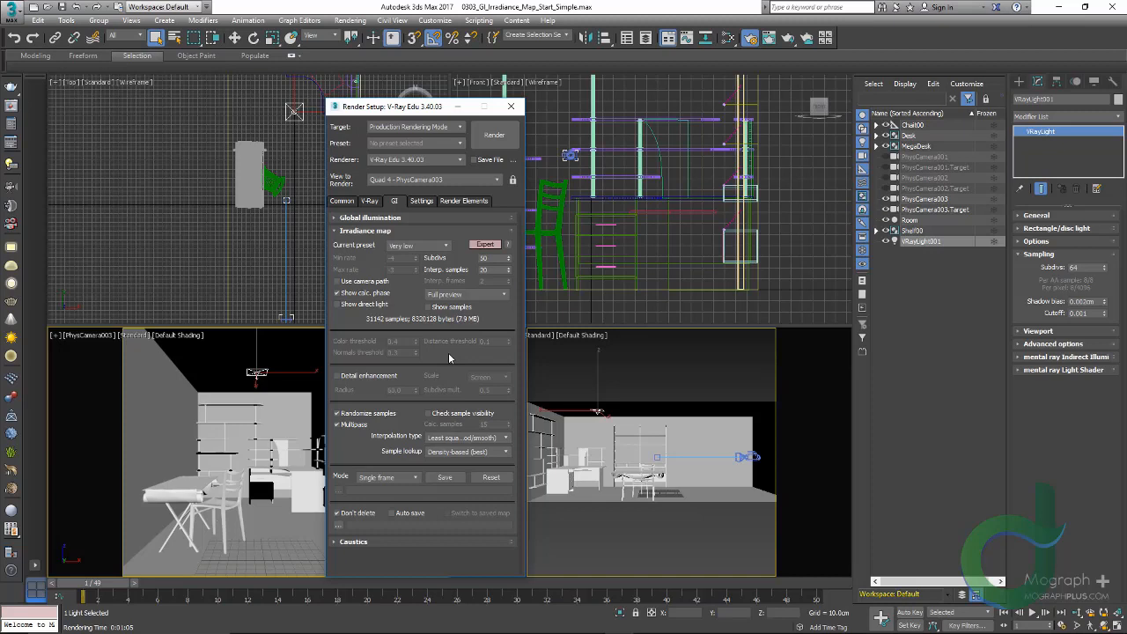
{"action": "left_click", "coordinate": [421, 246]}
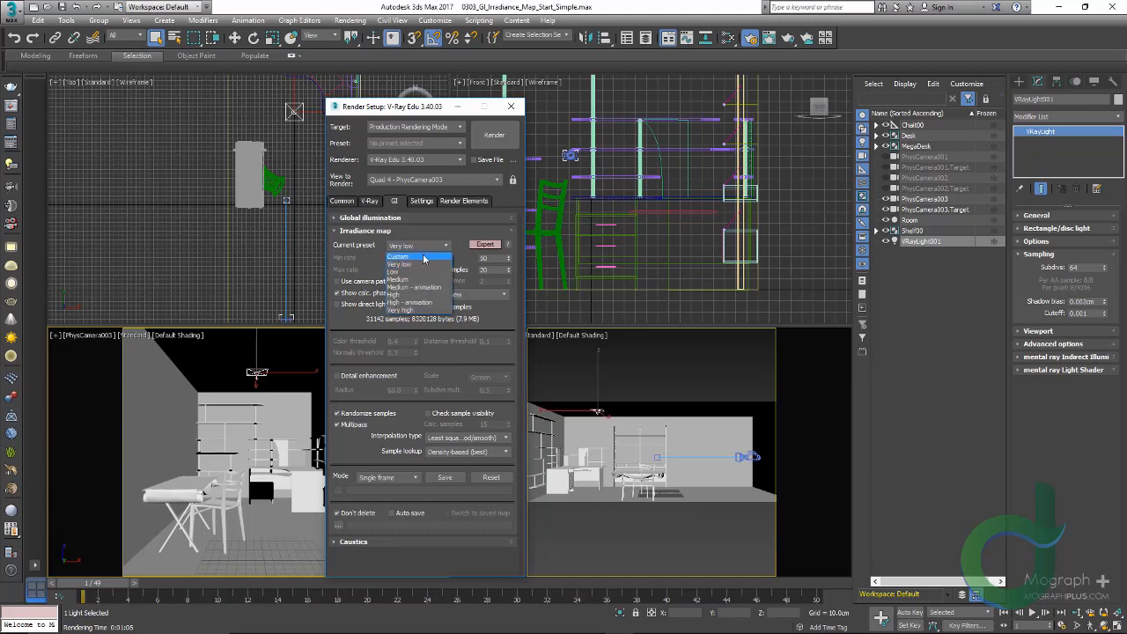
{"action": "left_click", "coordinate": [424, 256]}
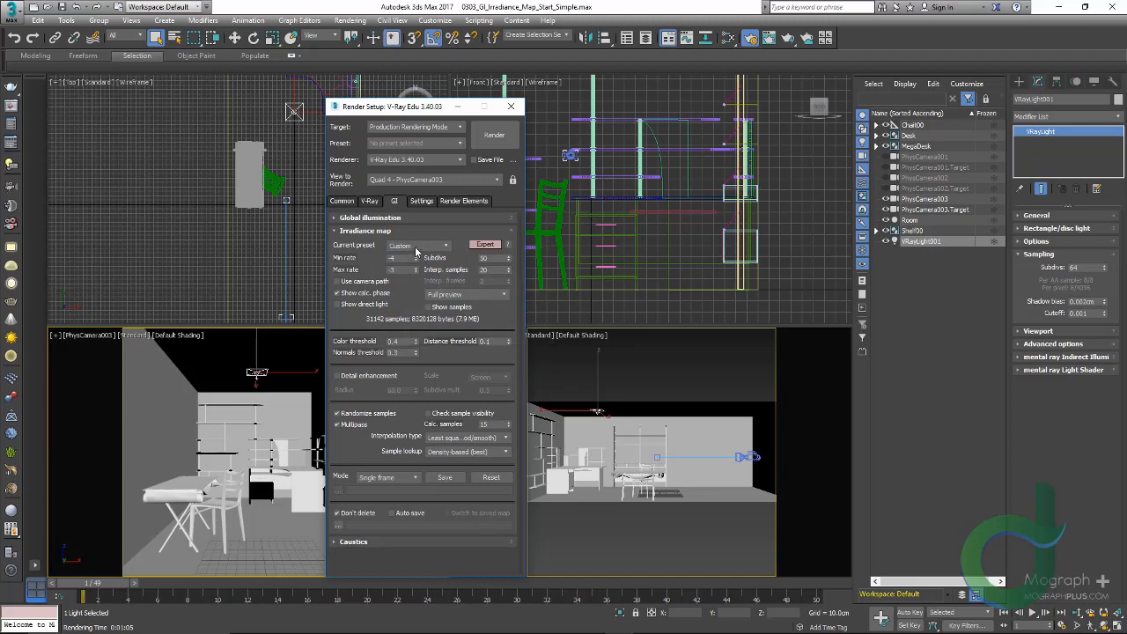
Load the Medium irradiance map preset and switch it to Custom to make its values editable
{"action": "left_click", "coordinate": [417, 245]}
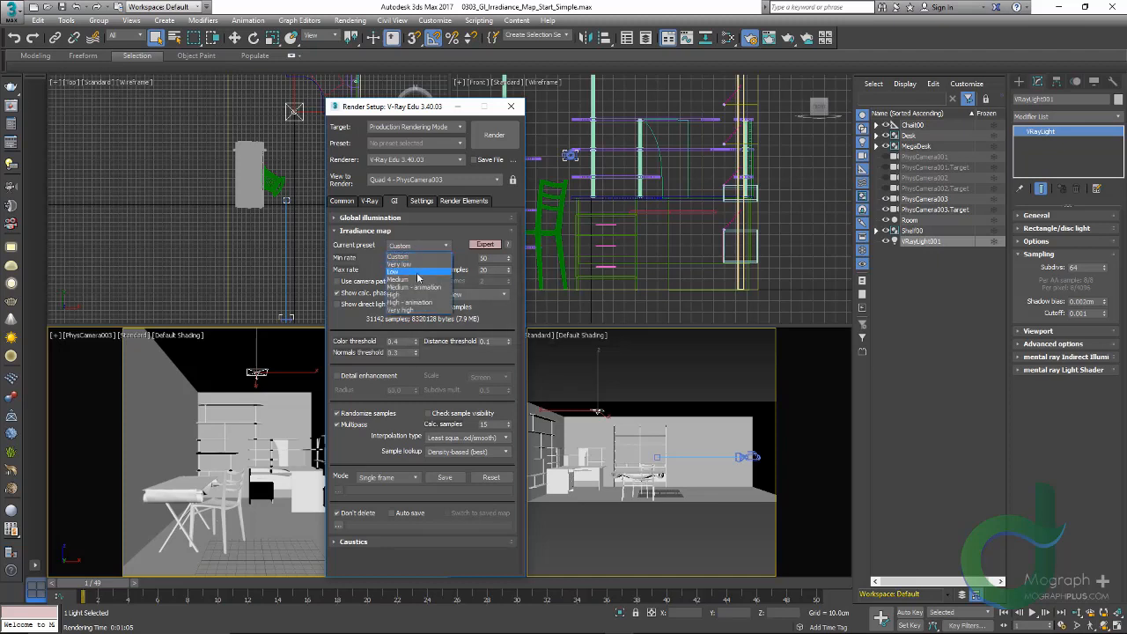
{"action": "left_click", "coordinate": [398, 279]}
{"action": "left_click", "coordinate": [410, 256]}
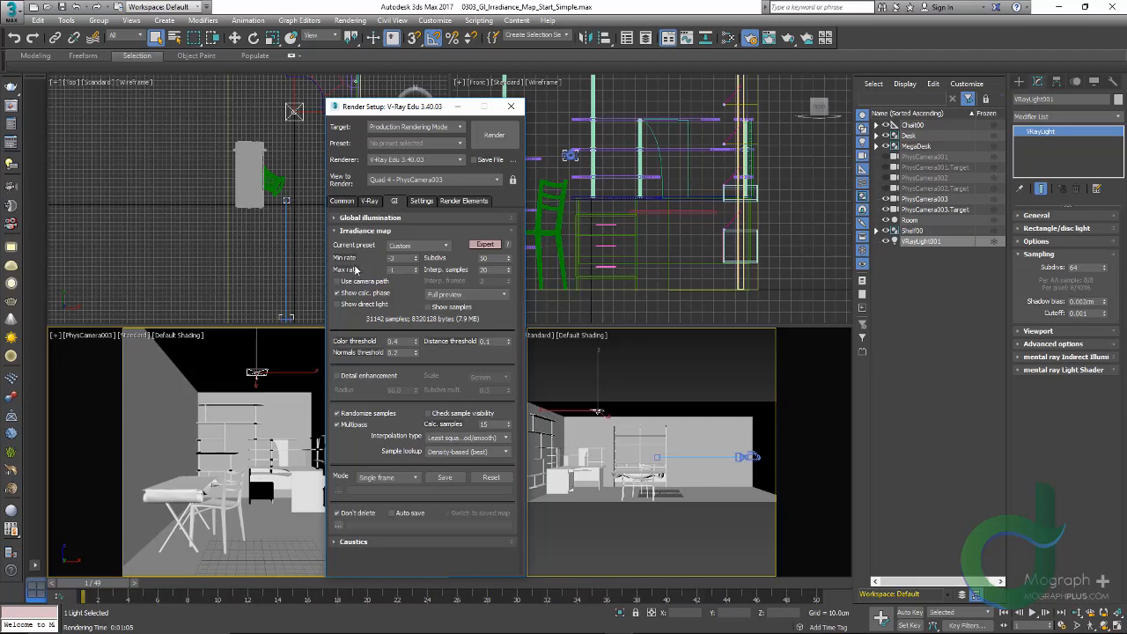
Set the irradiance map's min rate to -3 and its max rate to 0
{"action": "mouse_move", "coordinate": [403, 262]}
{"action": "left_click", "coordinate": [402, 260]}
{"action": "type", "text": "-4"}
{"action": "key", "text": "Return"}
{"action": "key", "text": "Tab"}
{"action": "double_click", "coordinate": [400, 258]}
{"action": "double_click", "coordinate": [402, 270]}
{"action": "type", "text": "0"}
Check the render output width and height, and return to the irradiance map settings
{"action": "left_click", "coordinate": [348, 203]}
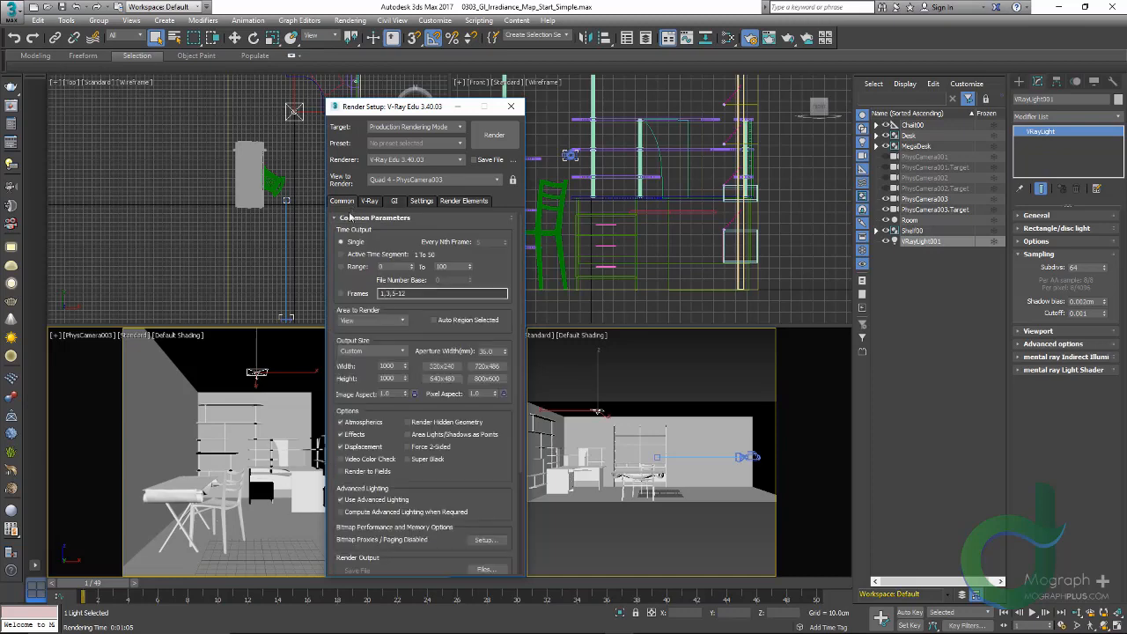
{"action": "left_click", "coordinate": [394, 366]}
{"action": "left_click", "coordinate": [393, 378]}
{"action": "left_click", "coordinate": [393, 202]}
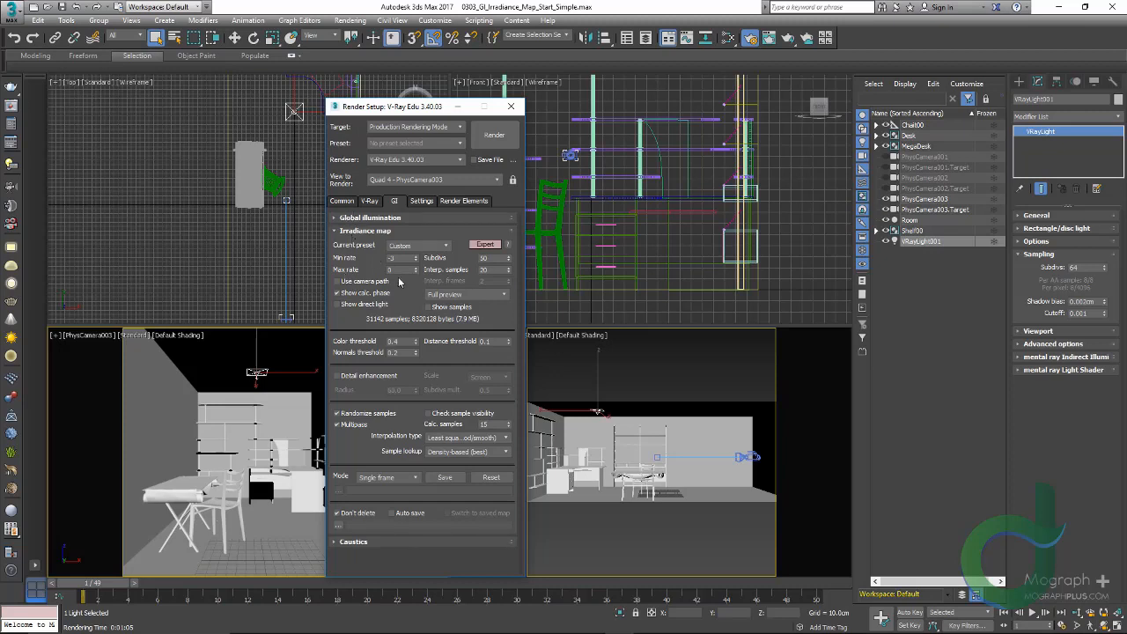
Keep Show calc. phase enabled and set its preview mode to show new samples as green
{"action": "left_click", "coordinate": [360, 295]}
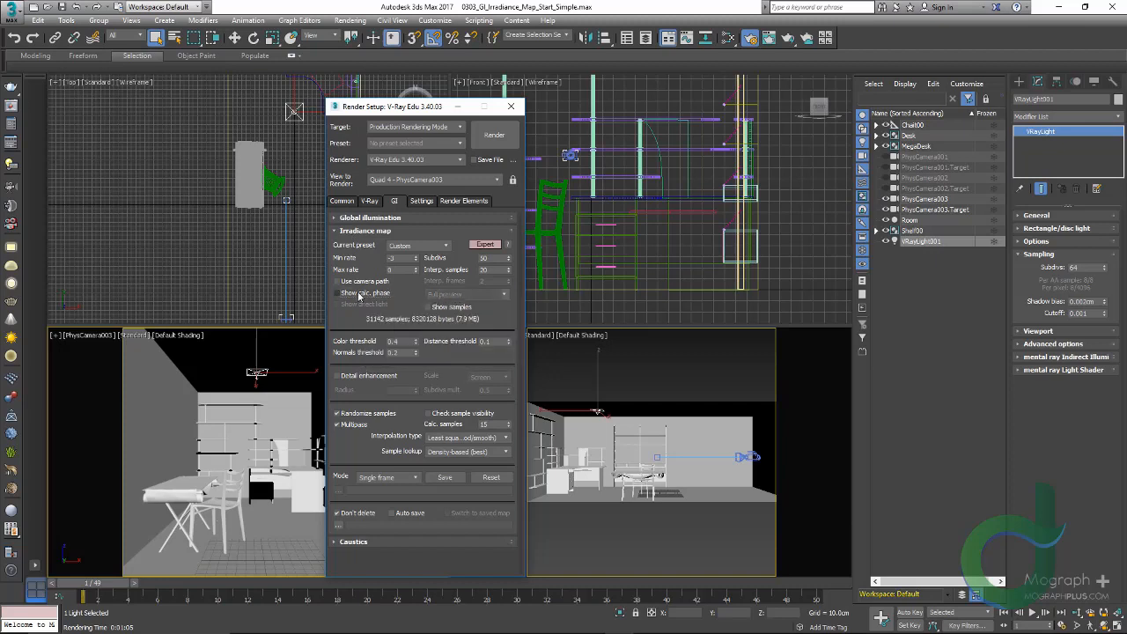
{"action": "left_click", "coordinate": [360, 295]}
{"action": "left_click", "coordinate": [460, 295]}
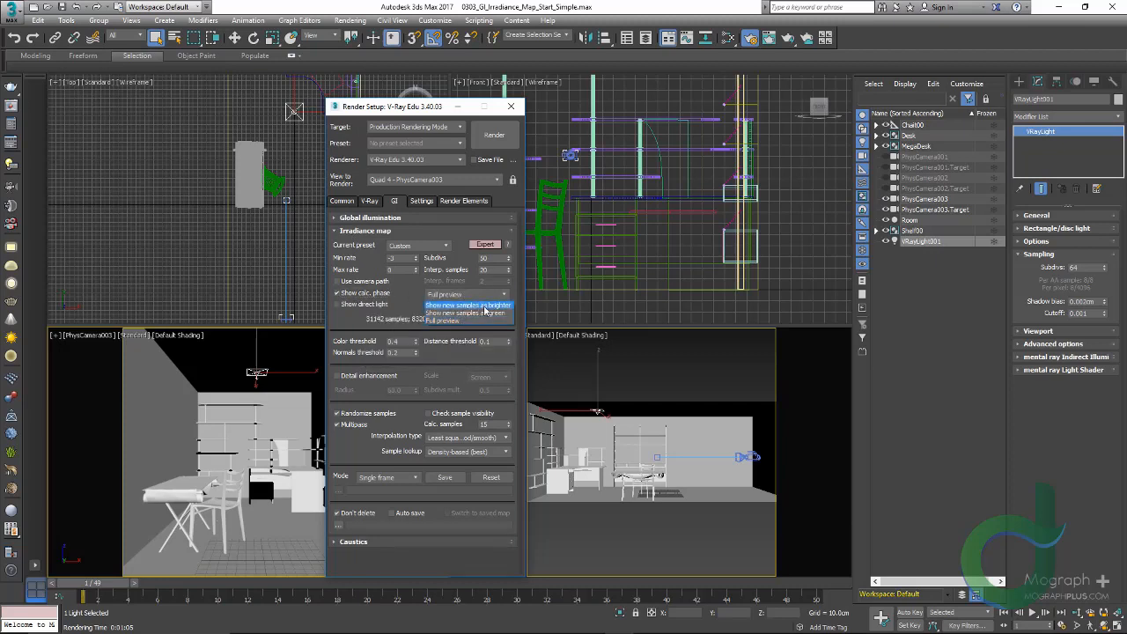
{"action": "left_click", "coordinate": [489, 314]}
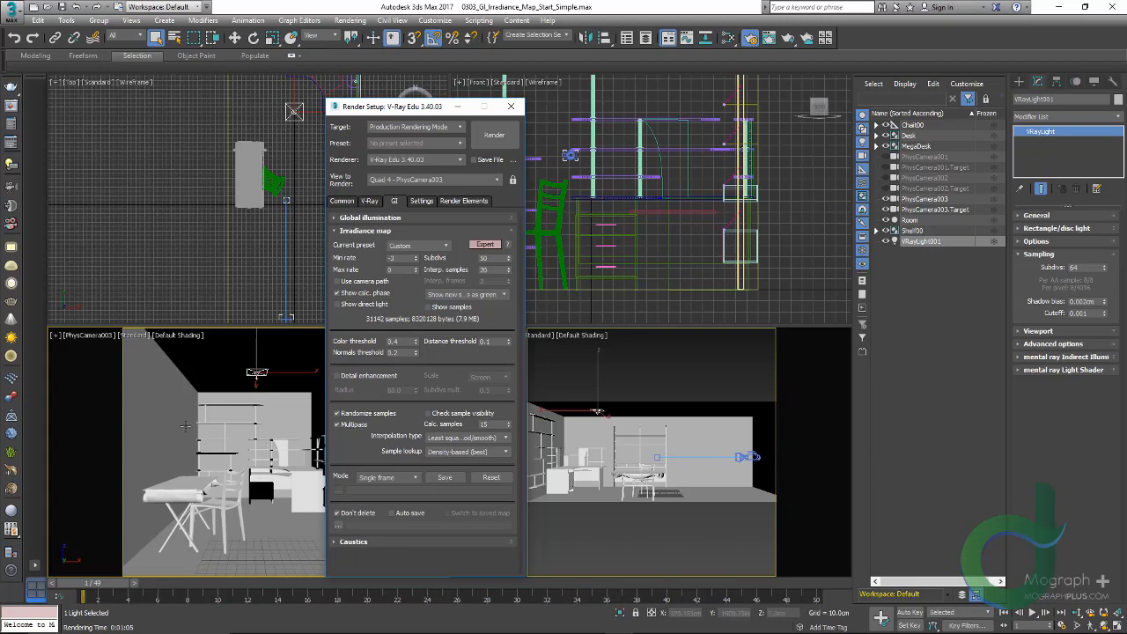
{"action": "right_click", "coordinate": [185, 427]}
{"action": "left_click", "coordinate": [142, 455]}
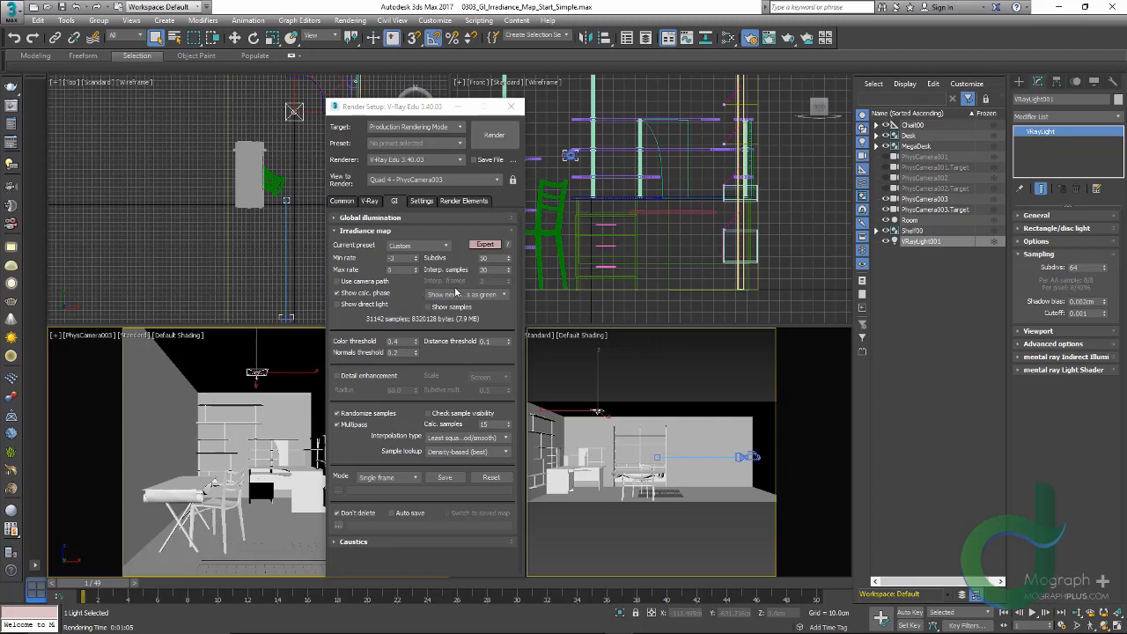
{"action": "left_click", "coordinate": [483, 294]}
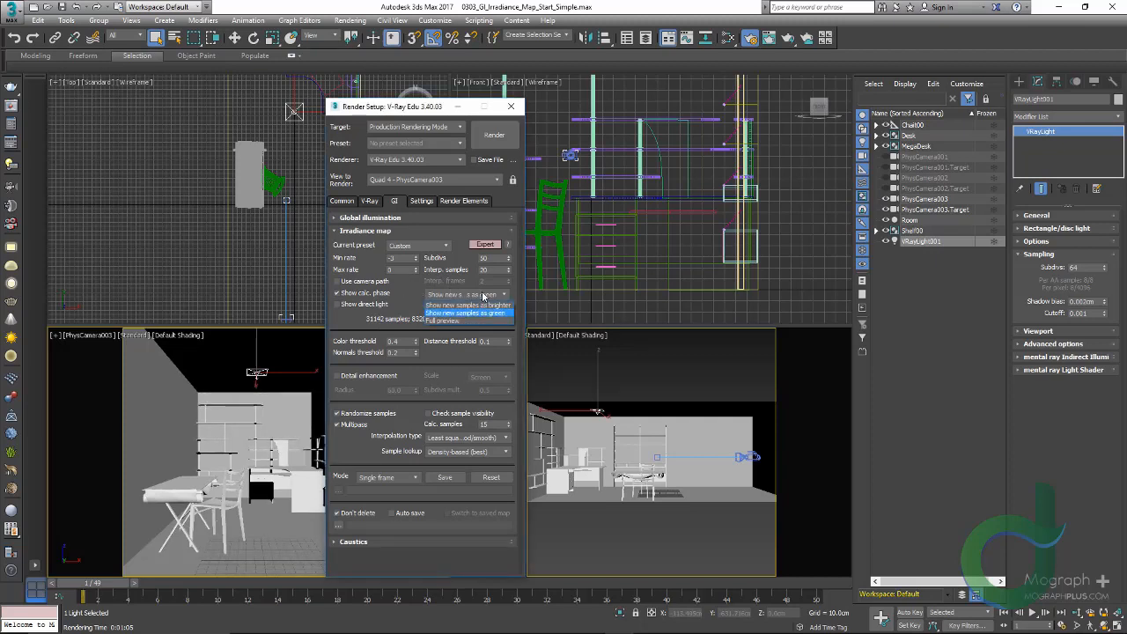
{"action": "left_click", "coordinate": [483, 295]}
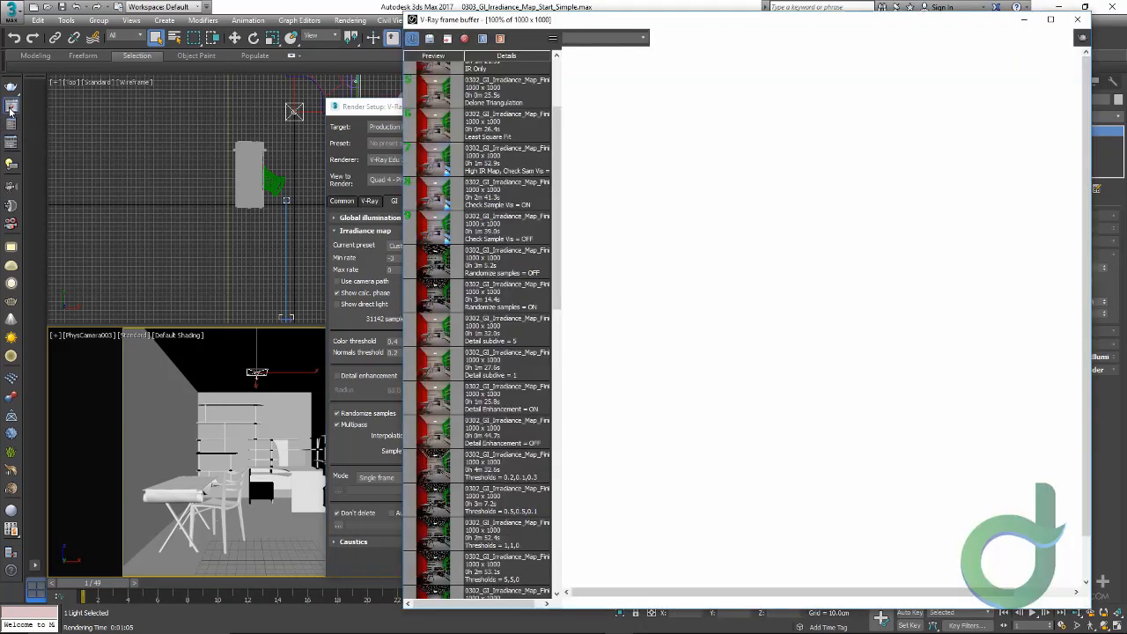
Reopen the V-Ray frame buffer and clear the previous render from it
{"action": "left_click", "coordinate": [10, 123]}
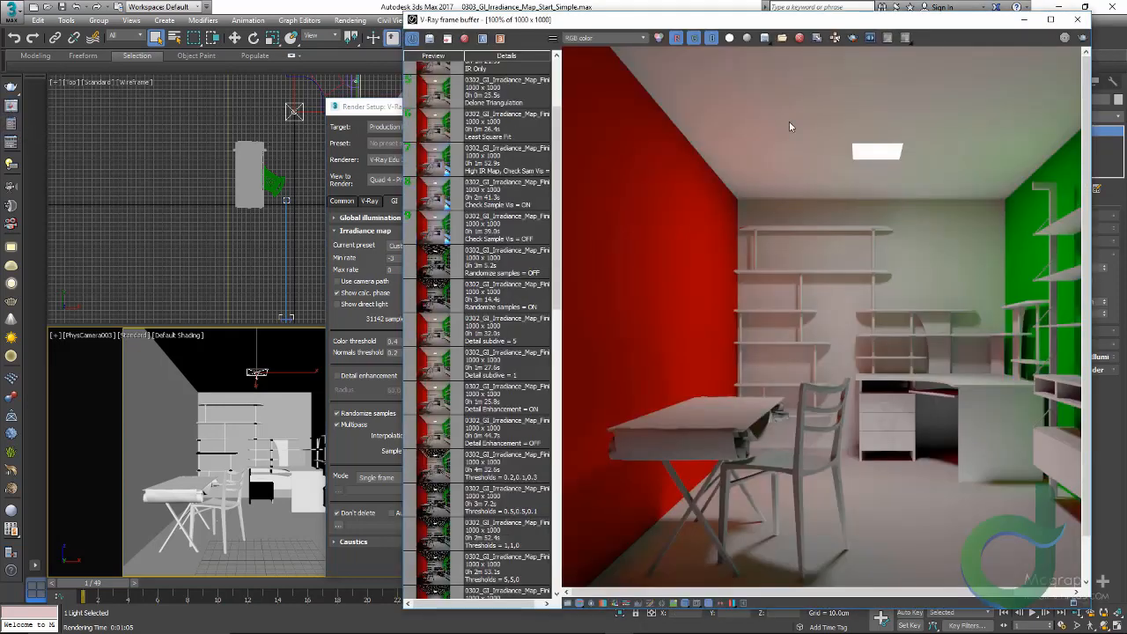
{"action": "left_click", "coordinate": [800, 39]}
{"action": "left_click", "coordinate": [555, 361]}
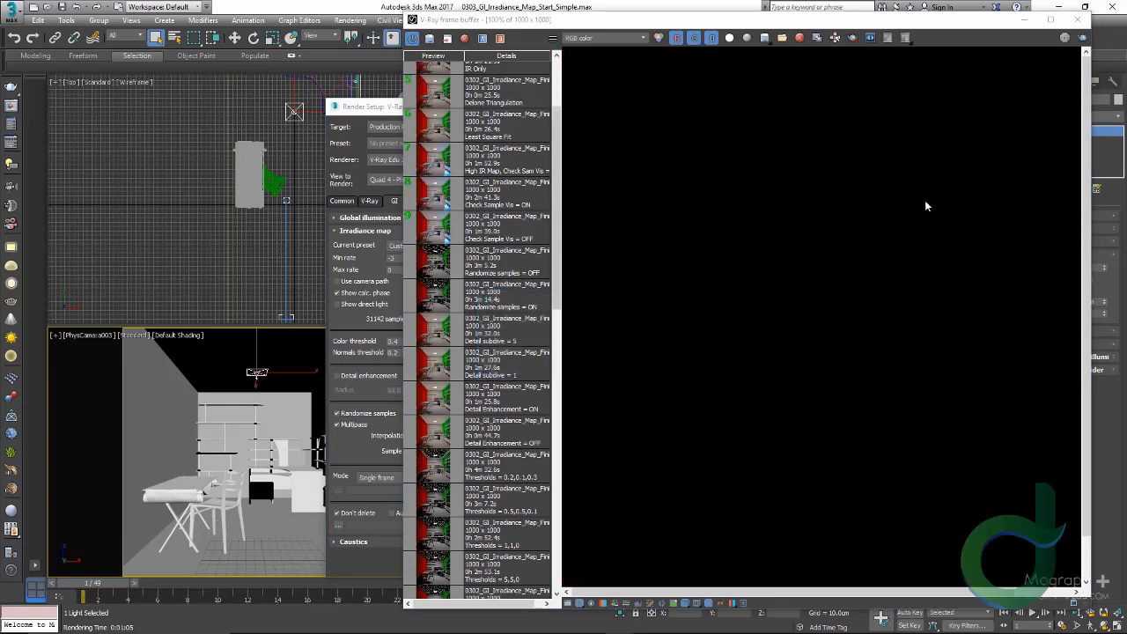
Render the camera view and examine the green irradiance samples on the walls, shelves and furniture edges during the calculation phase
{"action": "left_click", "coordinate": [1082, 39]}
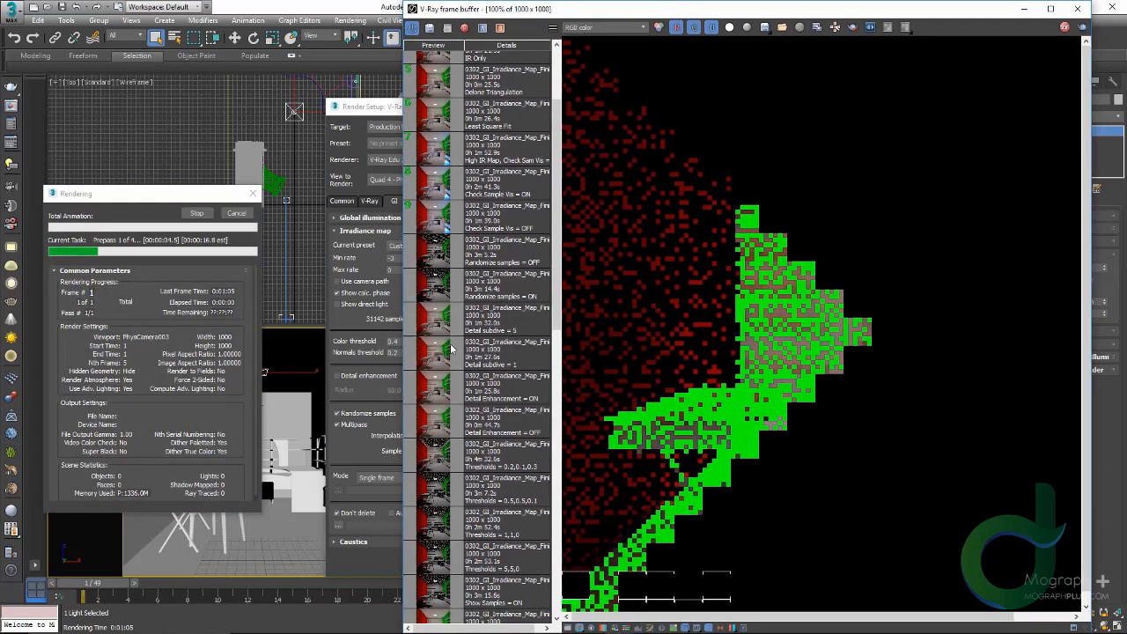
{"action": "left_click_drag", "start_coordinate": [405, 378], "coordinate": [290, 377]}
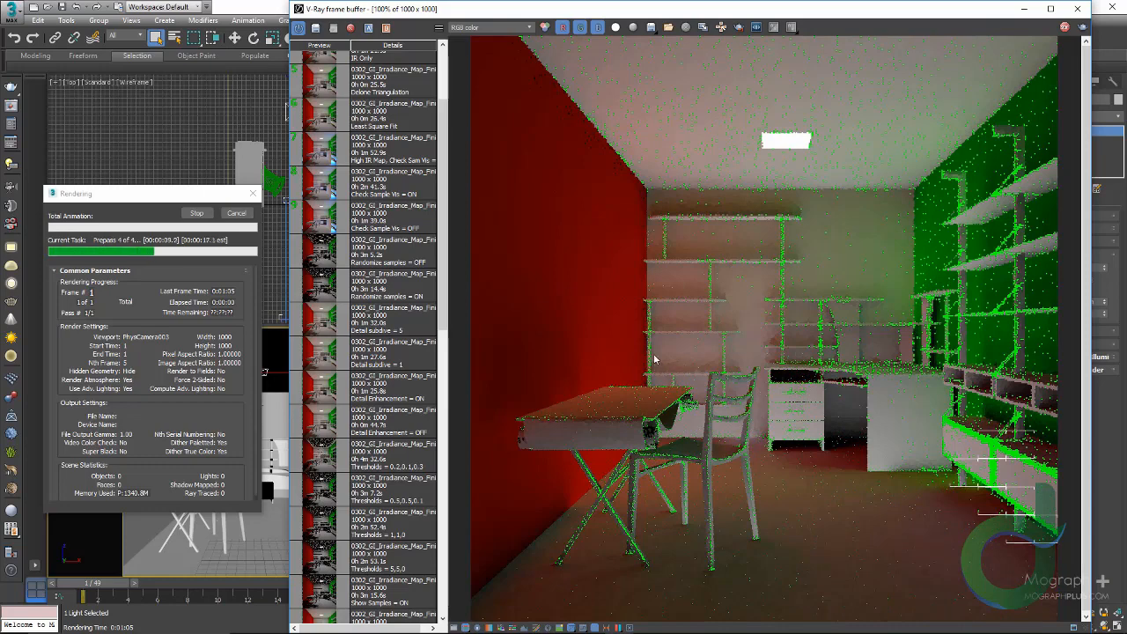
{"action": "scroll", "coordinate": [549, 238], "scroll_direction": "up", "scroll_amount": 3}
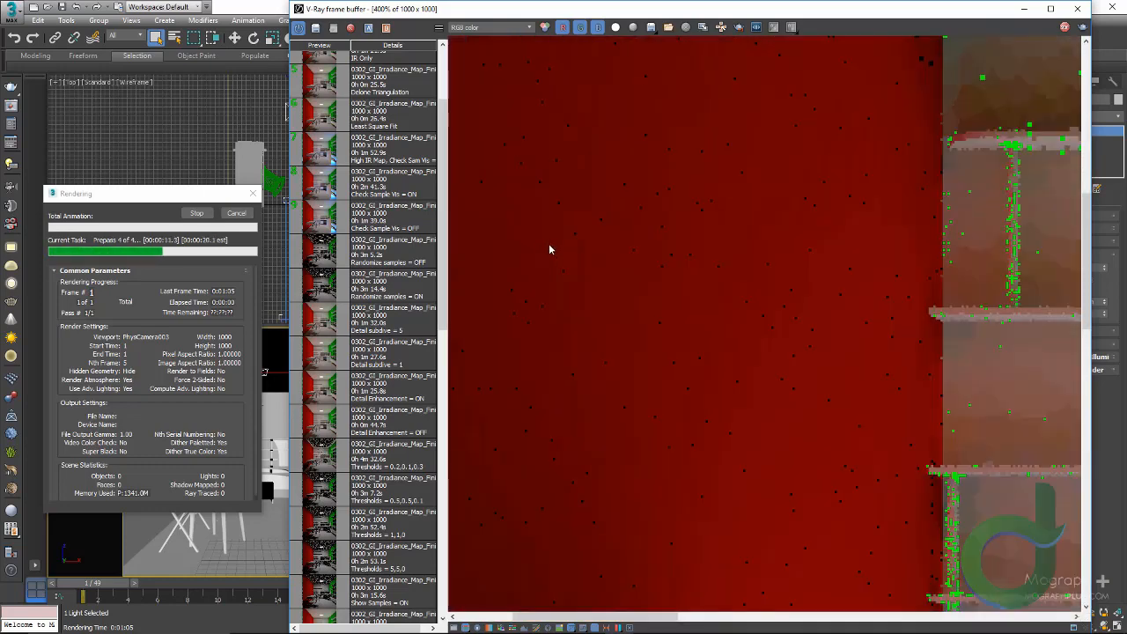
{"action": "scroll", "coordinate": [564, 244], "scroll_direction": "down", "scroll_amount": 3}
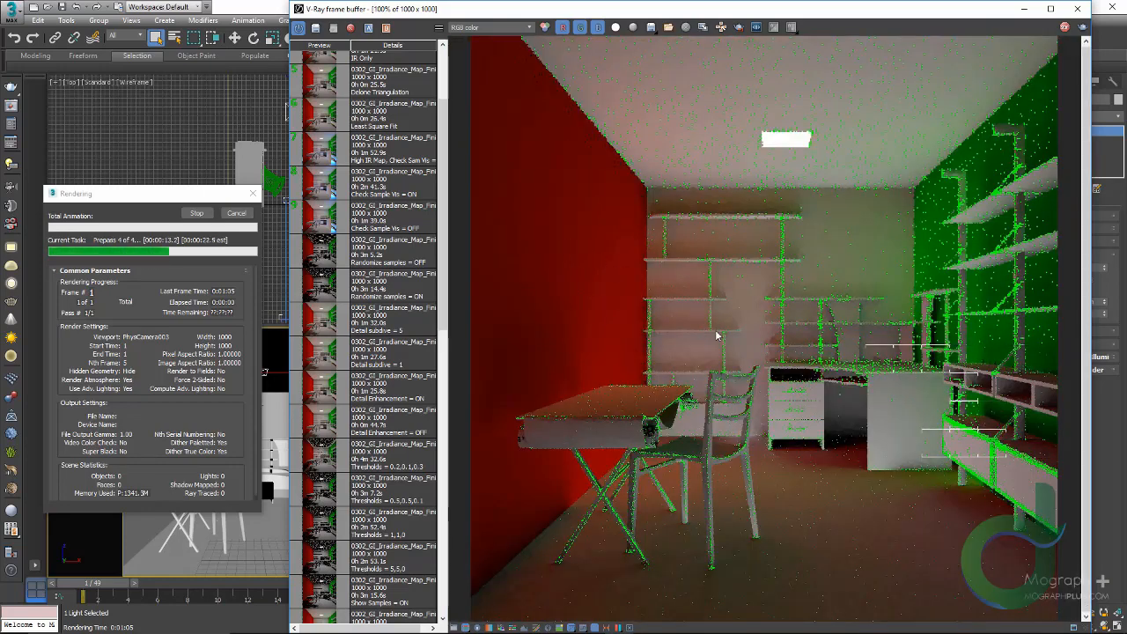
{"action": "scroll", "coordinate": [974, 451], "scroll_direction": "up", "scroll_amount": 2}
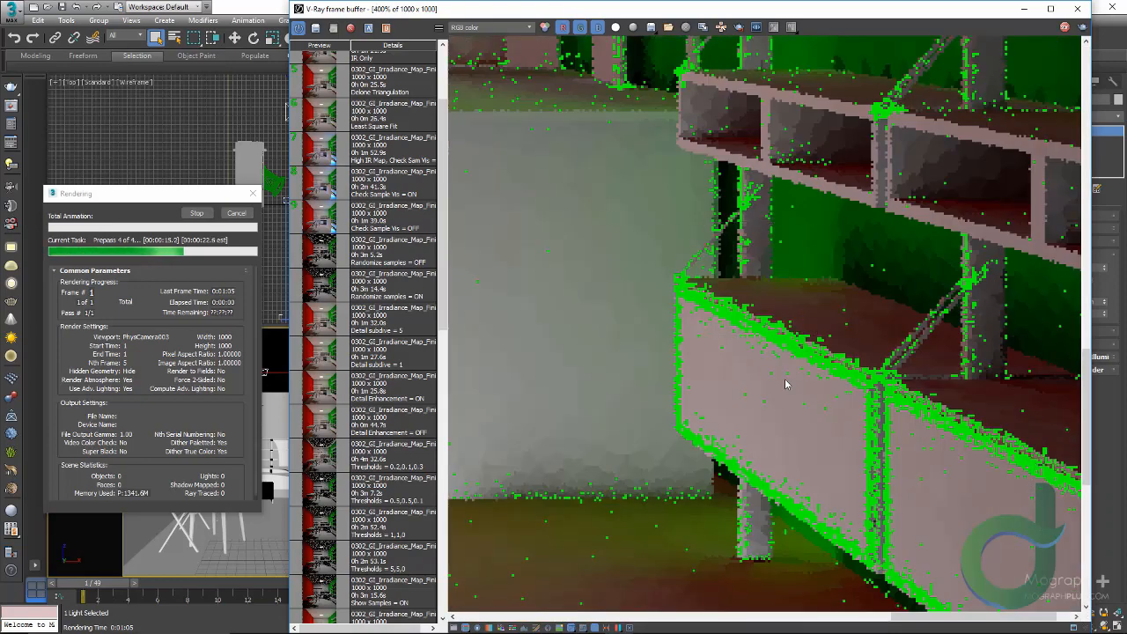
{"action": "scroll", "coordinate": [755, 324], "scroll_direction": "down", "scroll_amount": 2}
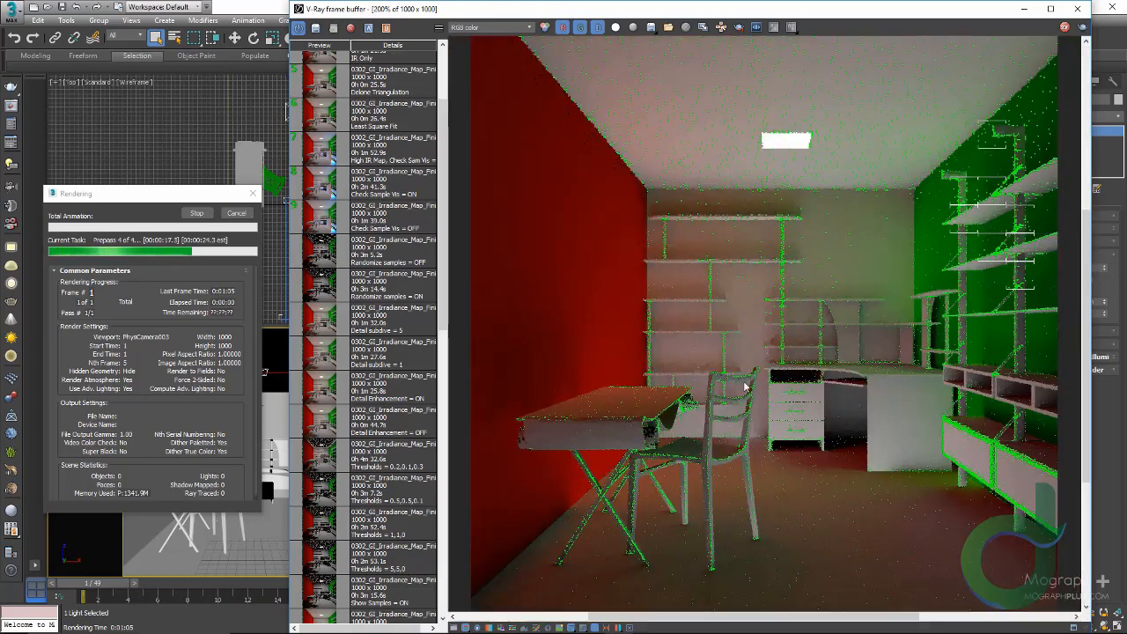
{"action": "scroll", "coordinate": [797, 309], "scroll_direction": "up", "scroll_amount": 2}
{"action": "scroll", "coordinate": [775, 299], "scroll_direction": "down", "scroll_amount": 2}
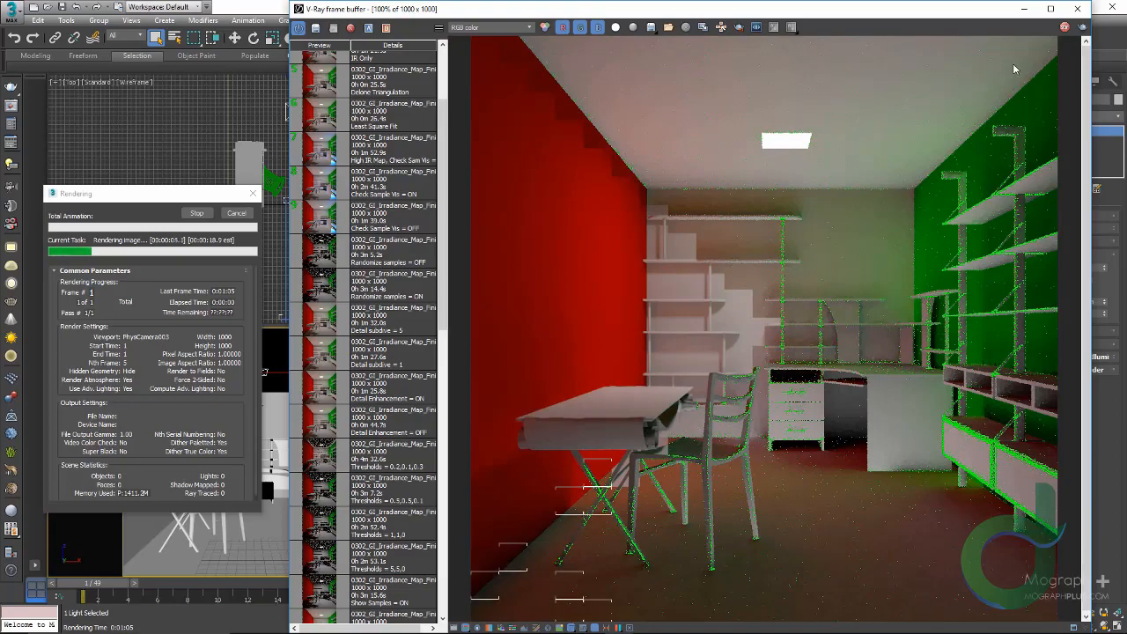
Arrange the Render Setup and V-Ray frame buffer windows side by side with the irradiance map settings in view
{"action": "left_click_drag", "start_coordinate": [843, 16], "coordinate": [878, 151]}
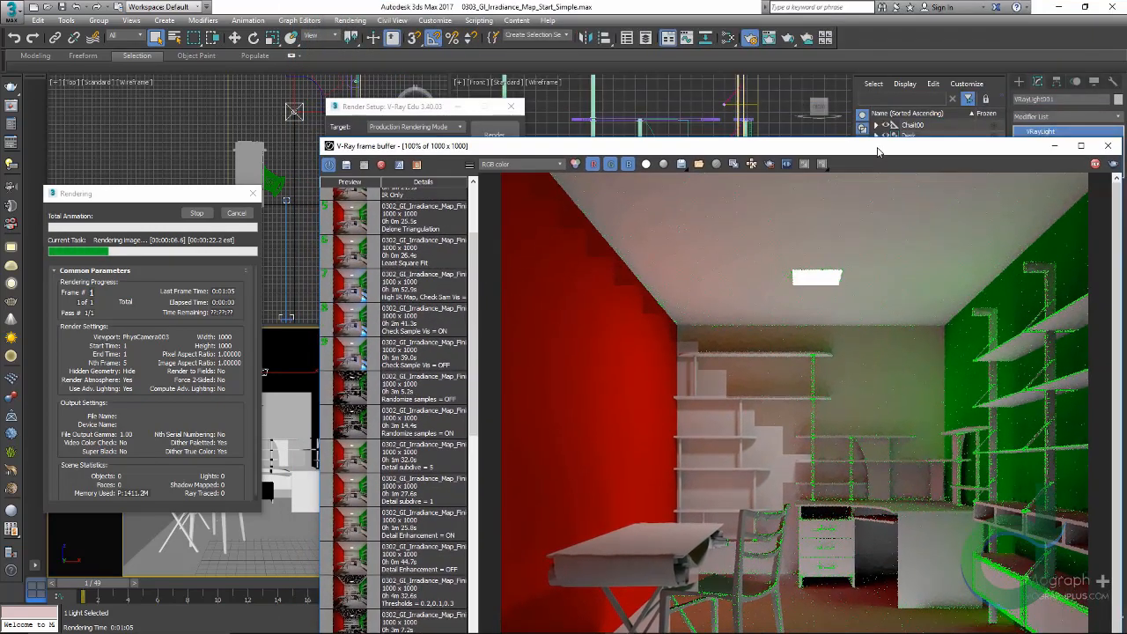
{"action": "left_click", "coordinate": [354, 109]}
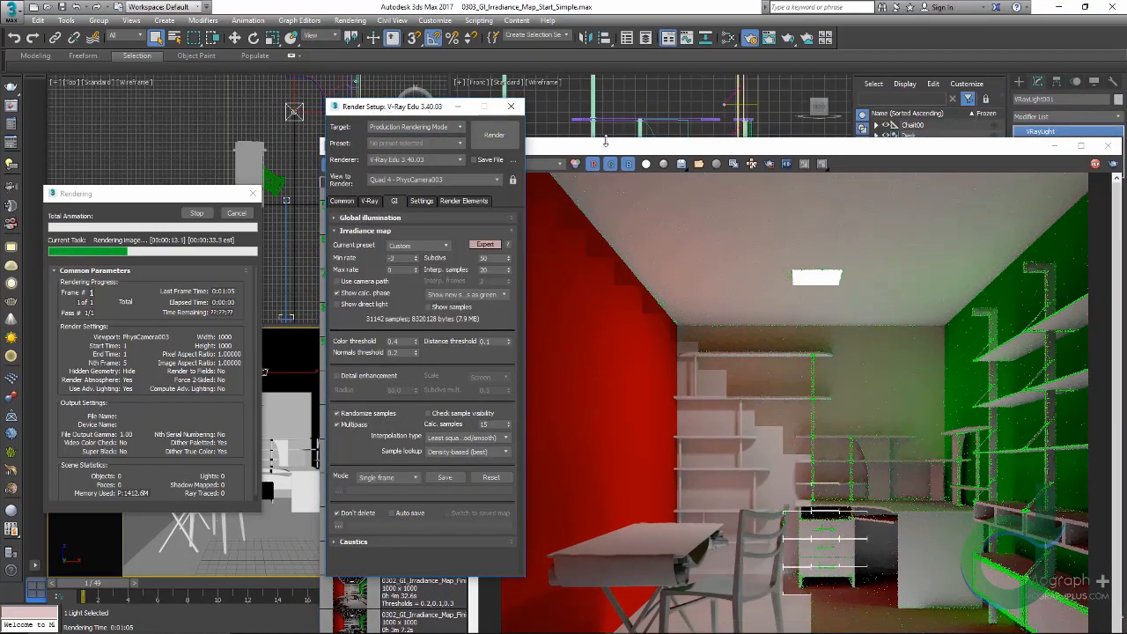
{"action": "left_click_drag", "start_coordinate": [612, 143], "coordinate": [588, 40]}
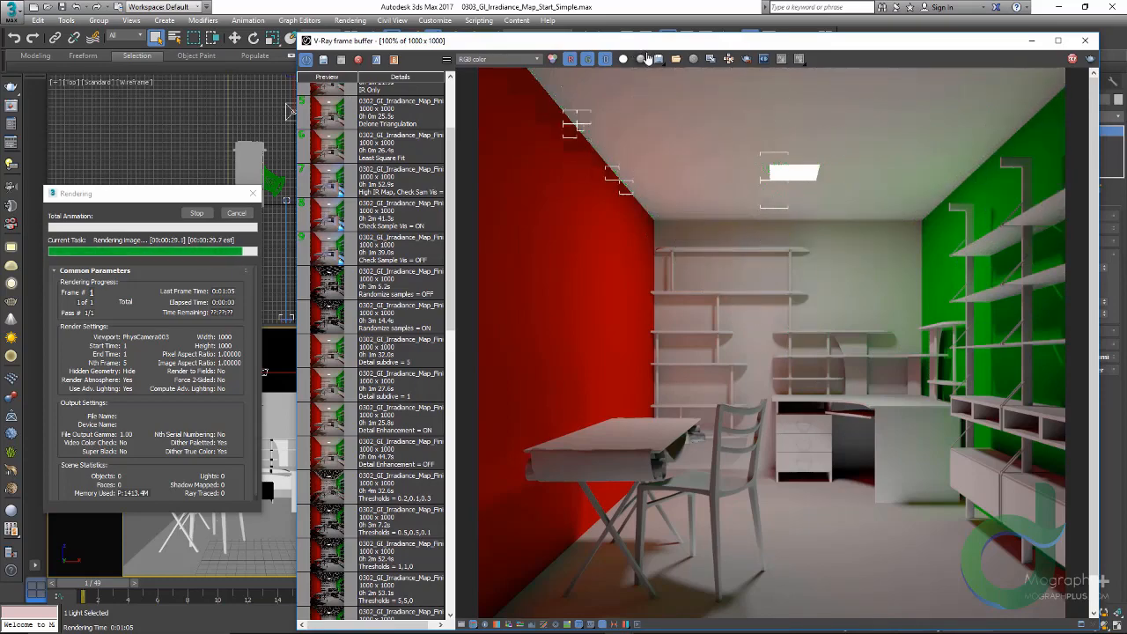
{"action": "left_click_drag", "start_coordinate": [354, 33], "coordinate": [196, 108]}
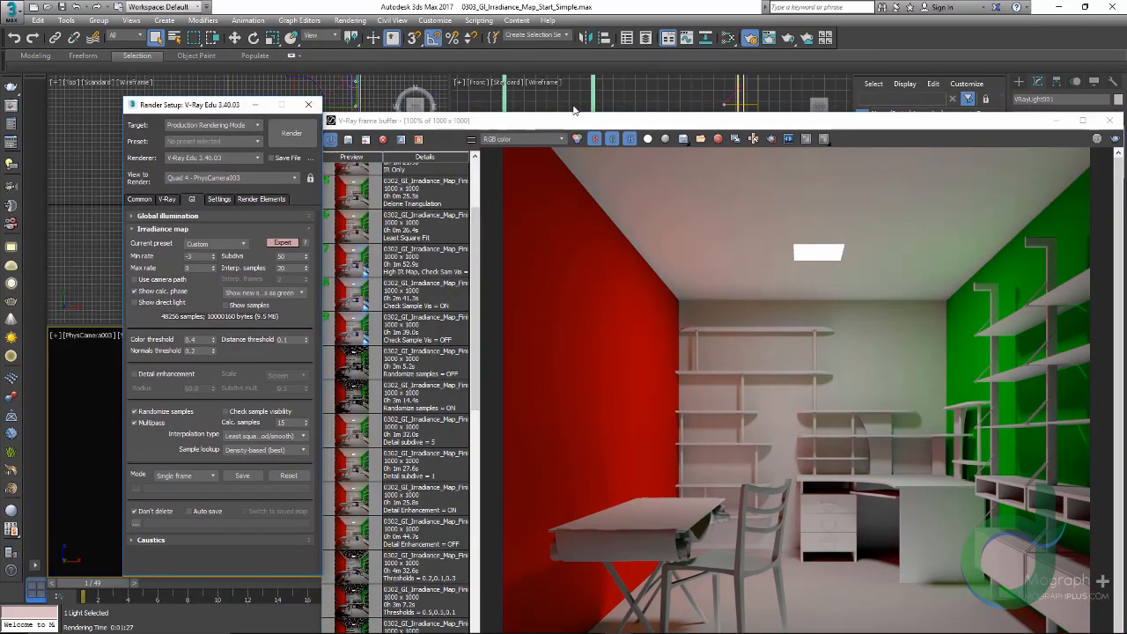
{"action": "left_click_drag", "start_coordinate": [602, 124], "coordinate": [603, 33]}
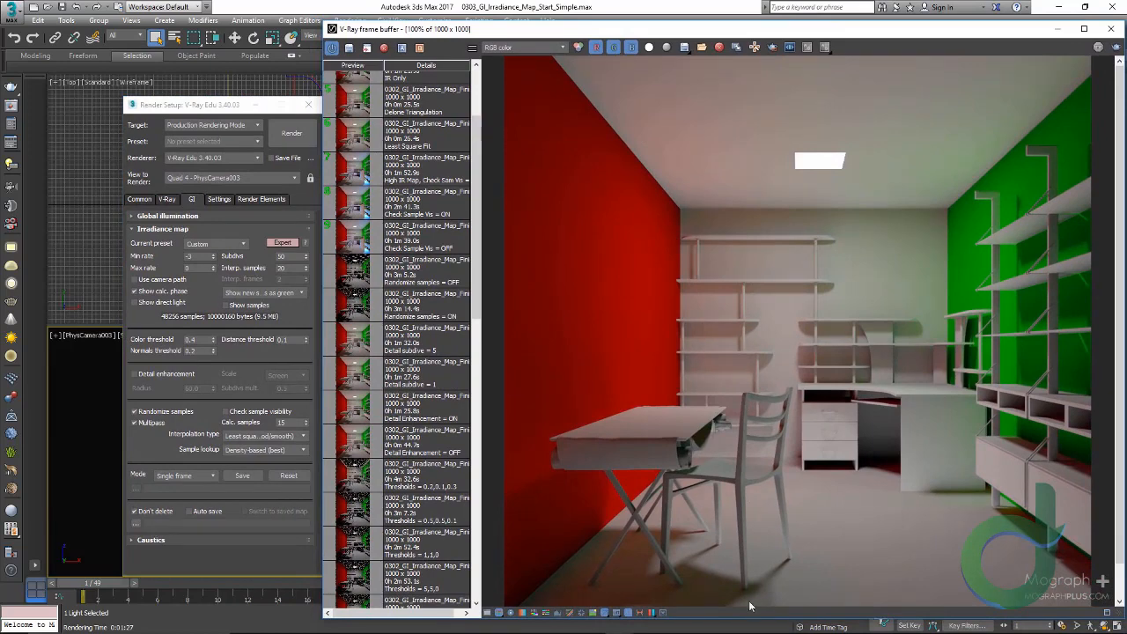
{"action": "left_click_drag", "start_coordinate": [744, 622], "coordinate": [745, 633]}
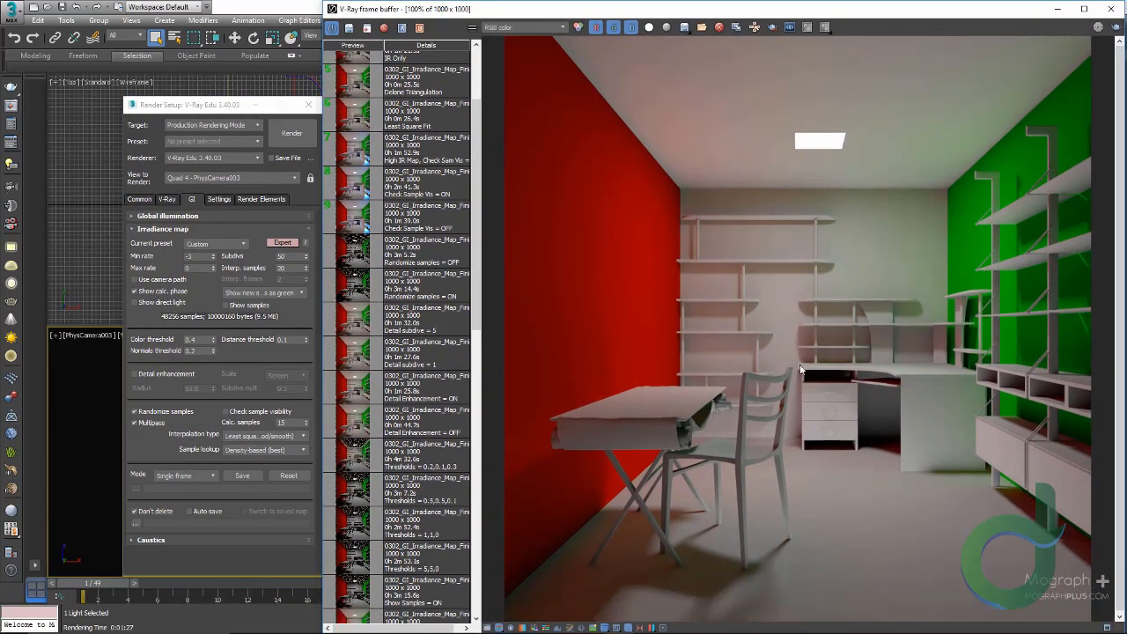
{"action": "left_click_drag", "start_coordinate": [234, 105], "coordinate": [208, 106]}
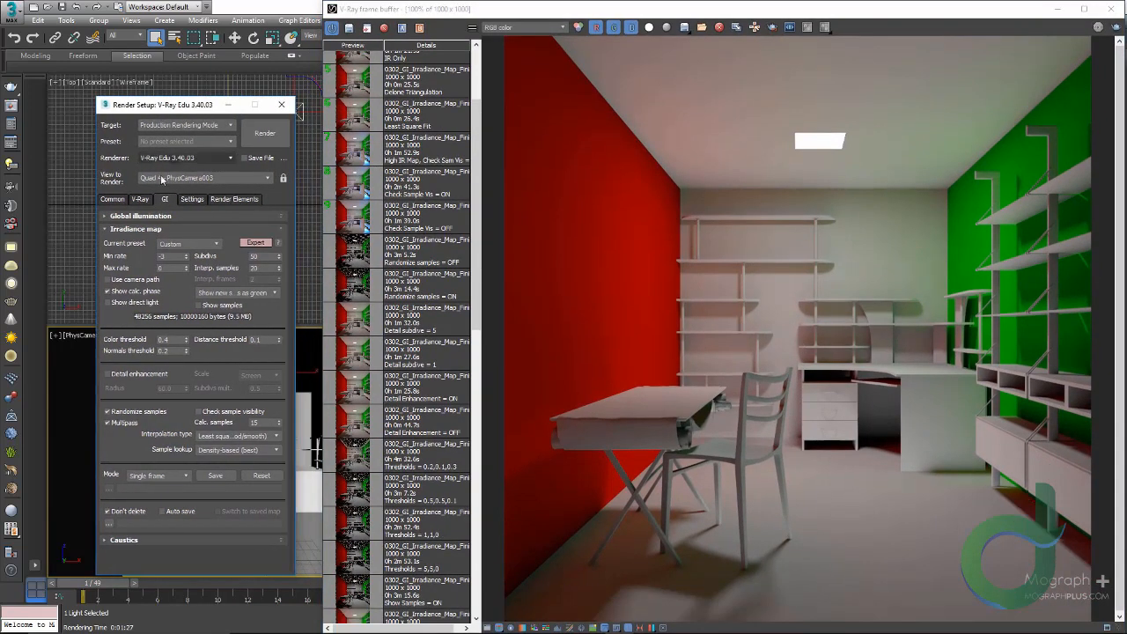
{"action": "left_click", "coordinate": [144, 198]}
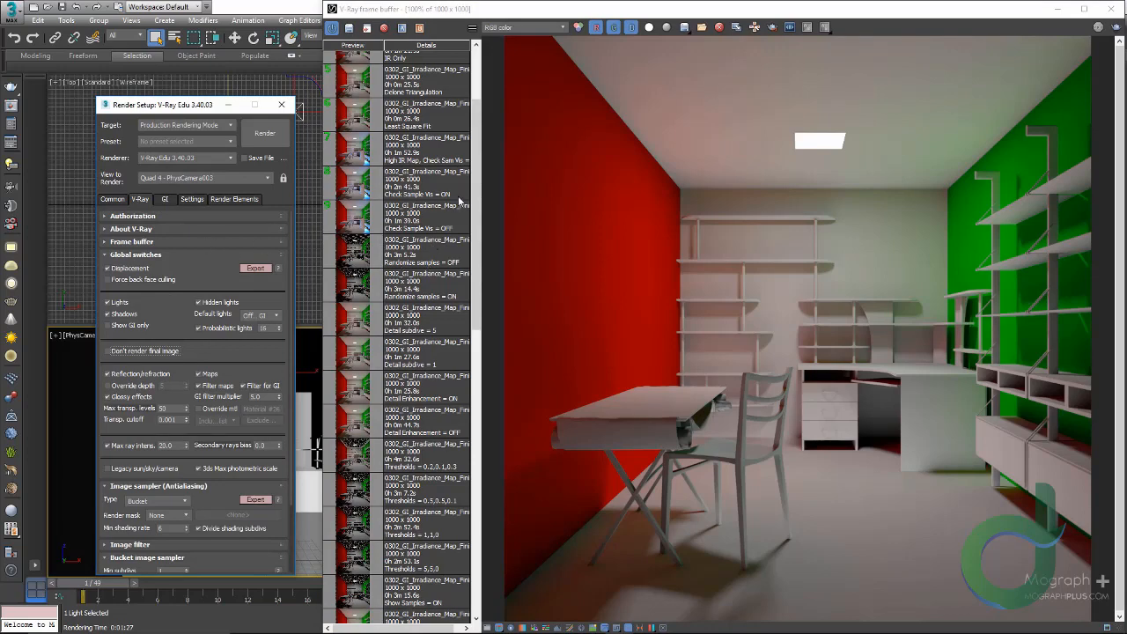
{"action": "left_click", "coordinate": [165, 200]}
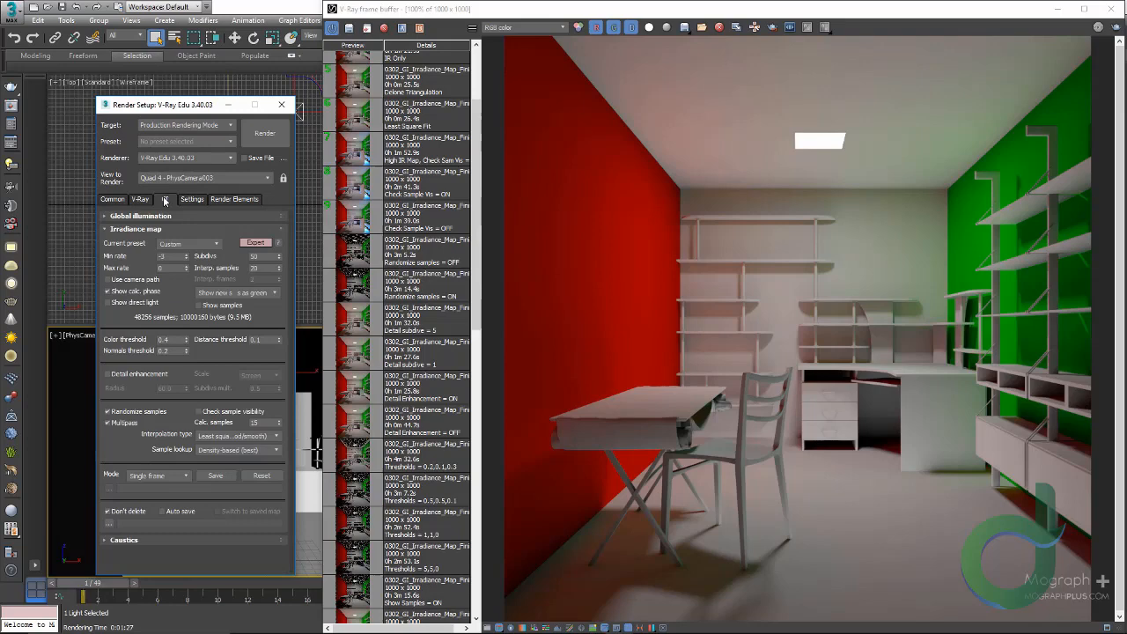
Find the saved min/max rate renders -3,0 and -7,-4 in the render history and select the -7,-4 one
{"action": "double_click", "coordinate": [174, 256]}
{"action": "left_click_drag", "start_coordinate": [477, 199], "coordinate": [487, 478]}
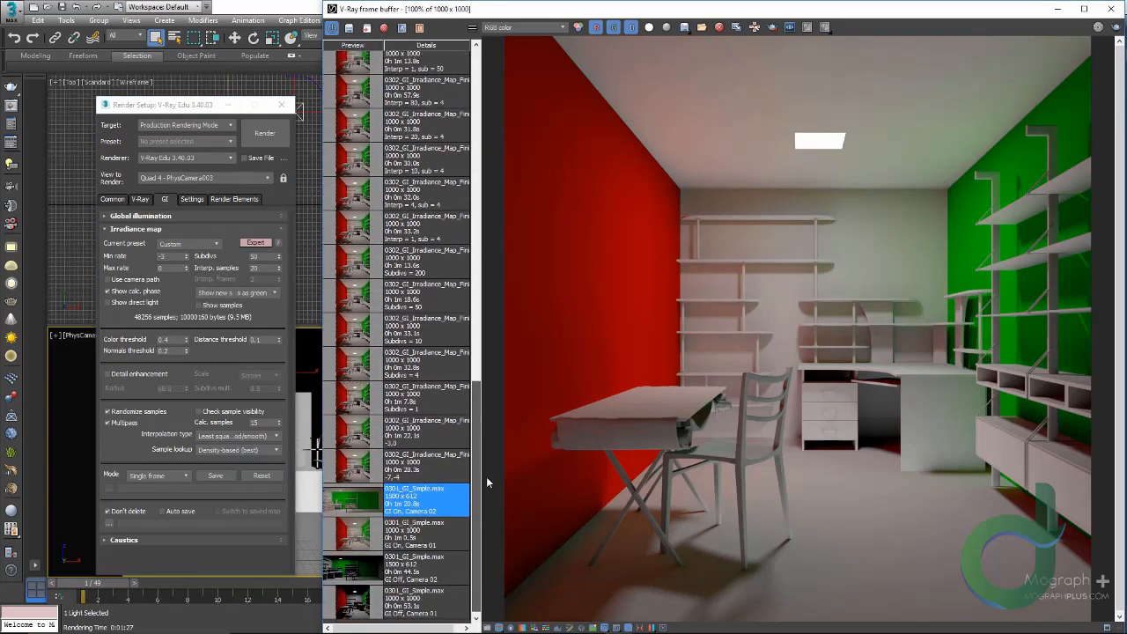
{"action": "left_click", "coordinate": [440, 474]}
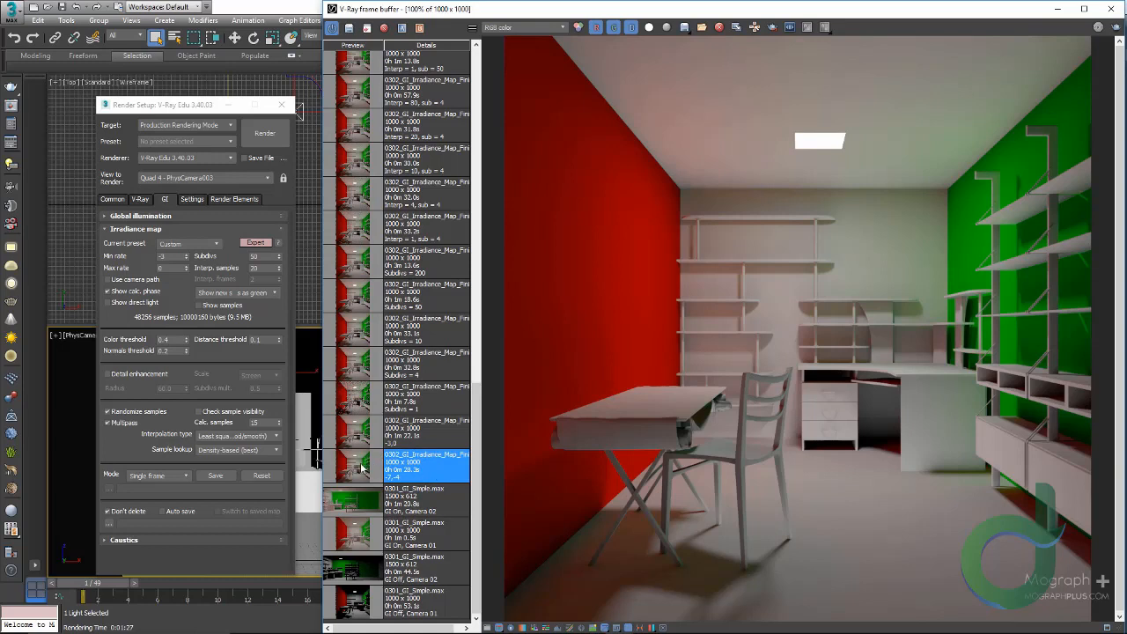
{"action": "scroll", "coordinate": [418, 469], "scroll_direction": "up", "scroll_amount": 1}
{"action": "left_click", "coordinate": [426, 468]}
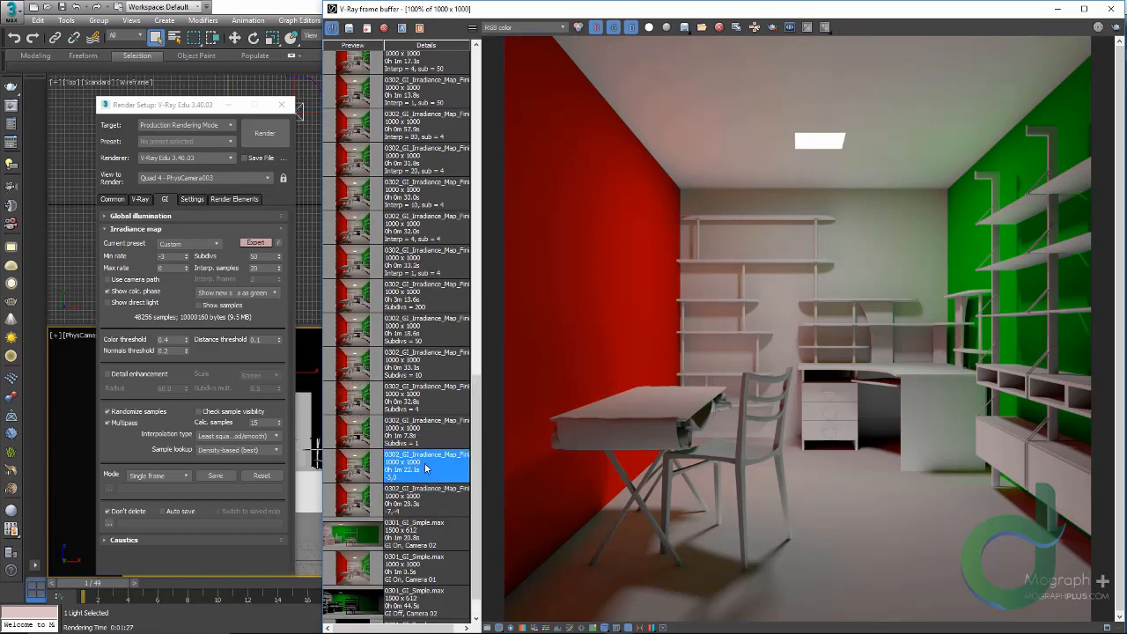
{"action": "left_click", "coordinate": [368, 511]}
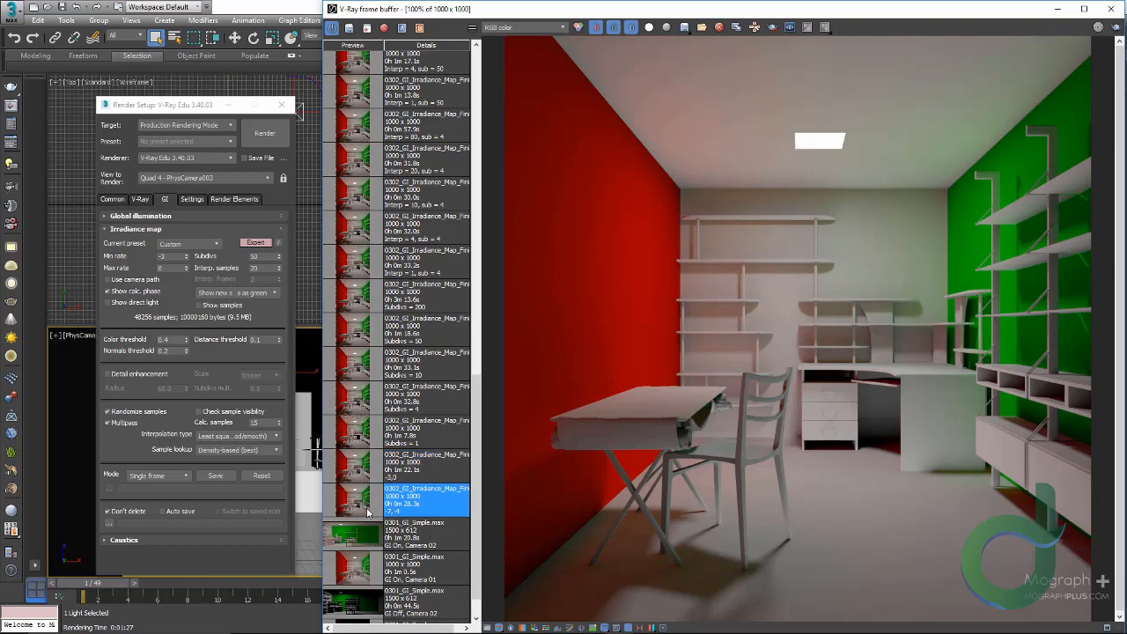
Compare the -7,-4 and -3,0 renders at the shadows under the table and chair legs and at the desk panel's base
{"action": "scroll", "coordinate": [733, 565], "scroll_direction": "up", "scroll_amount": 1}
{"action": "middle_click_drag", "start_coordinate": [733, 565], "coordinate": [739, 406]}
{"action": "scroll", "coordinate": [642, 505], "scroll_direction": "up", "scroll_amount": 1}
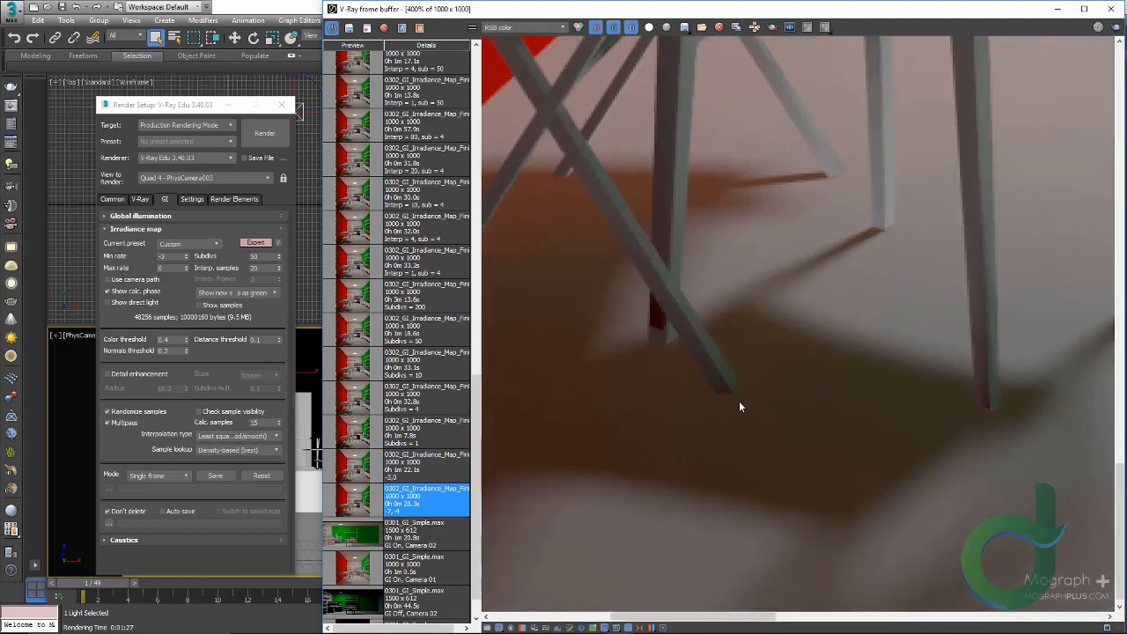
{"action": "left_click", "coordinate": [353, 473]}
{"action": "double_click", "coordinate": [356, 501]}
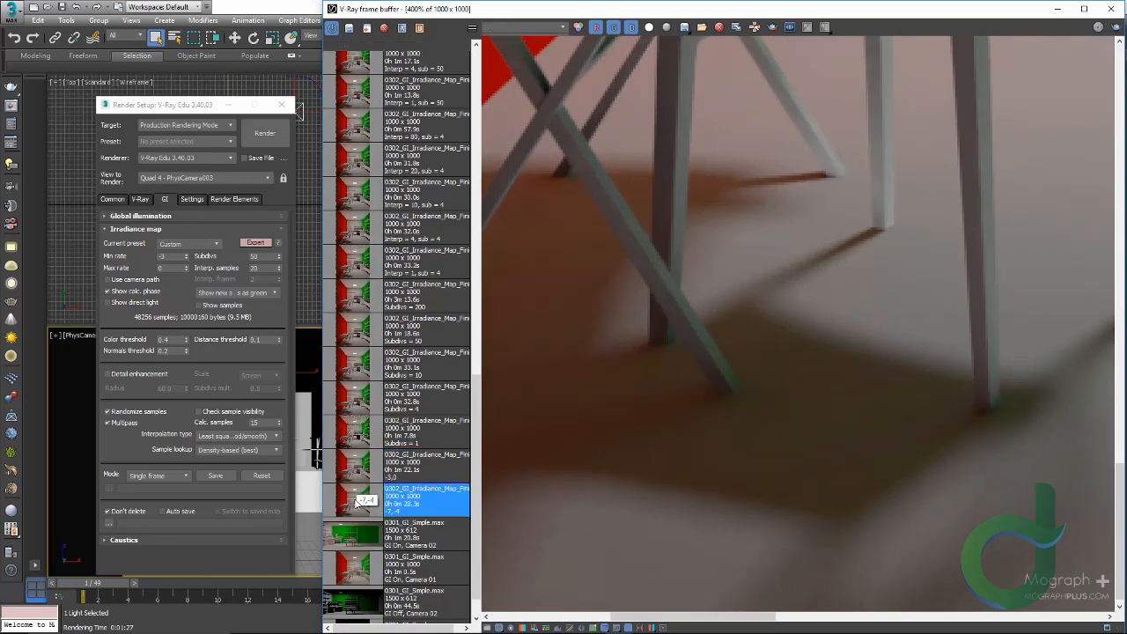
{"action": "double_click", "coordinate": [355, 477]}
{"action": "middle_click_drag", "start_coordinate": [907, 341], "coordinate": [609, 418]}
{"action": "double_click", "coordinate": [352, 499]}
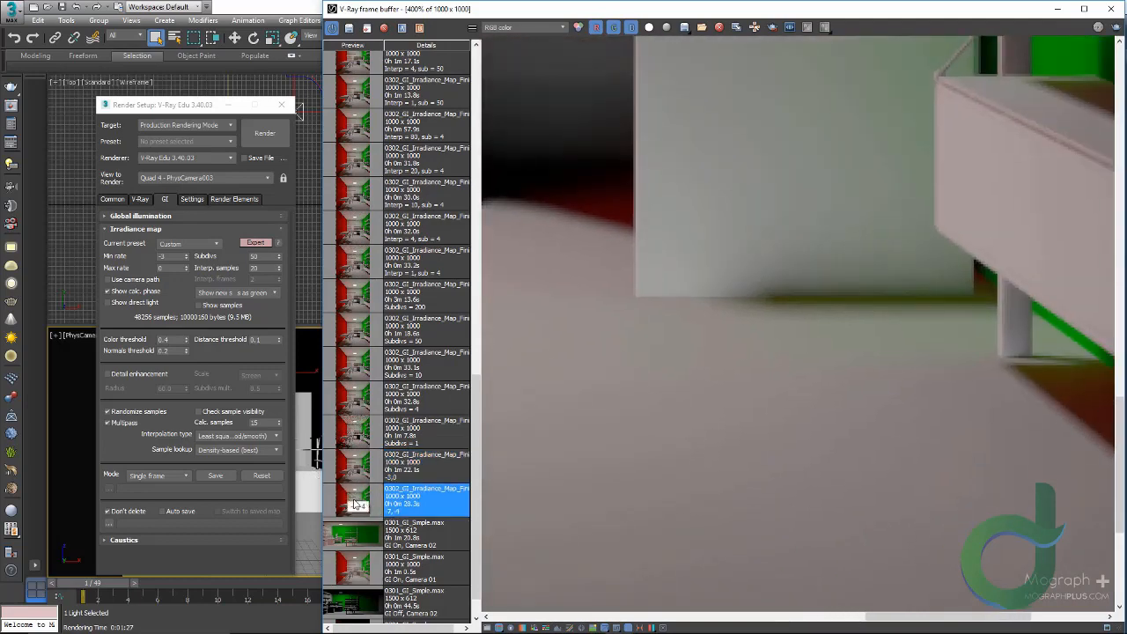
{"action": "double_click", "coordinate": [355, 478]}
Compare the -3,0 and -7,-4 renders on the desk and back shelves, ending on the full -3,0 image
{"action": "scroll", "coordinate": [802, 330], "scroll_direction": "down", "scroll_amount": 2}
{"action": "middle_click_drag", "start_coordinate": [802, 329], "coordinate": [790, 431]}
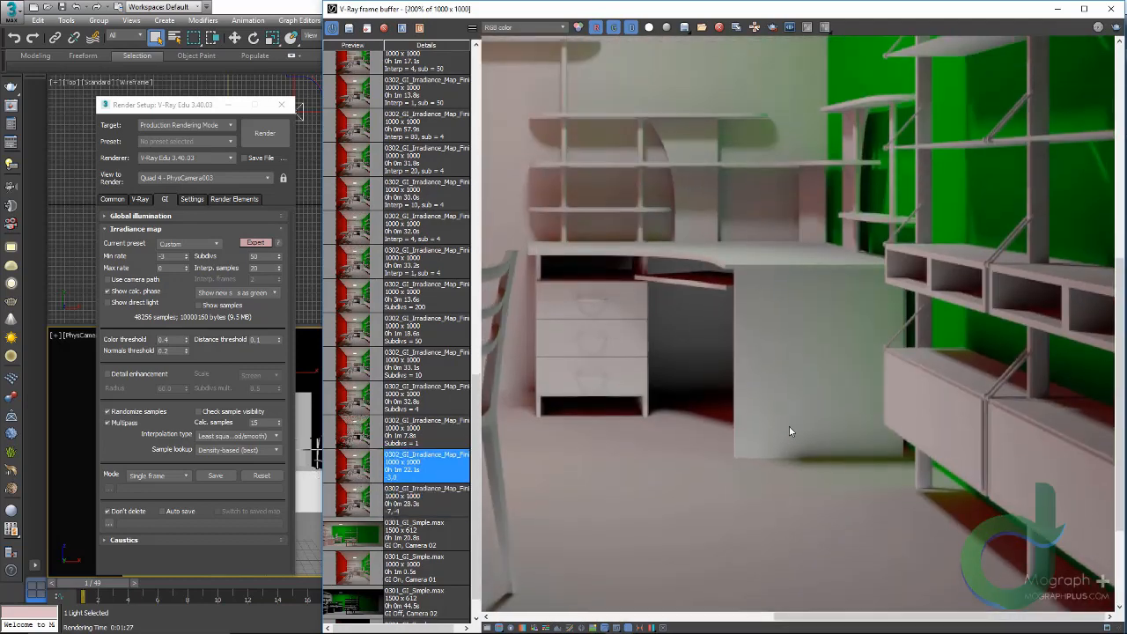
{"action": "scroll", "coordinate": [798, 259], "scroll_direction": "up", "scroll_amount": 2}
{"action": "double_click", "coordinate": [353, 498]}
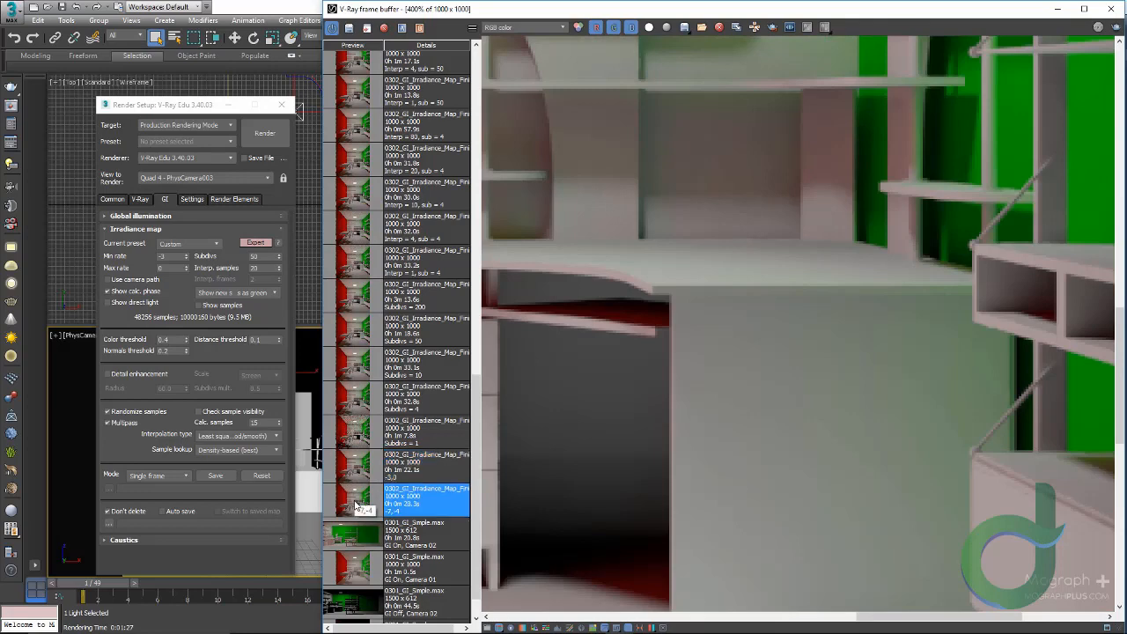
{"action": "scroll", "coordinate": [754, 177], "scroll_direction": "up", "scroll_amount": 1}
{"action": "middle_click_drag", "start_coordinate": [754, 176], "coordinate": [725, 368]}
{"action": "double_click", "coordinate": [368, 467]}
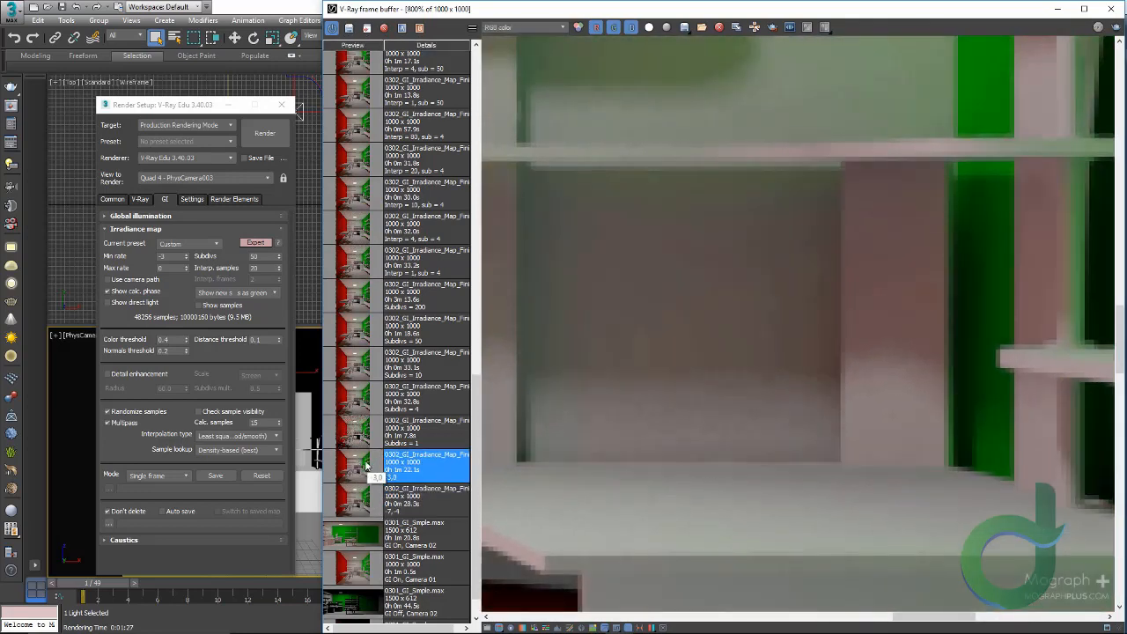
{"action": "scroll", "coordinate": [708, 385], "scroll_direction": "down", "scroll_amount": 1}
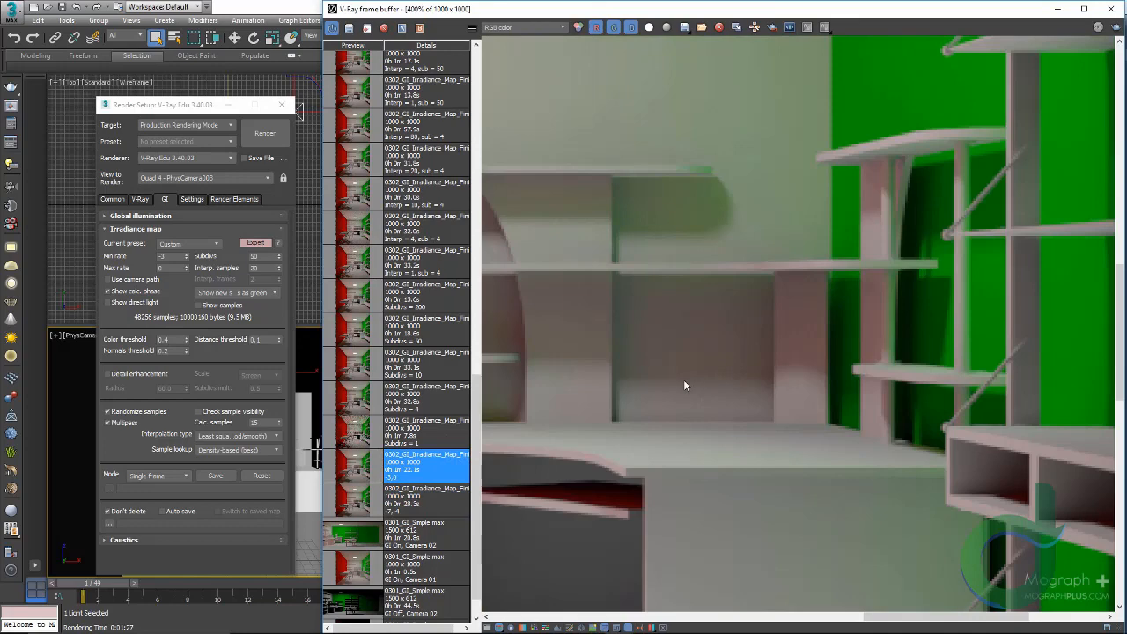
{"action": "double_click", "coordinate": [367, 504]}
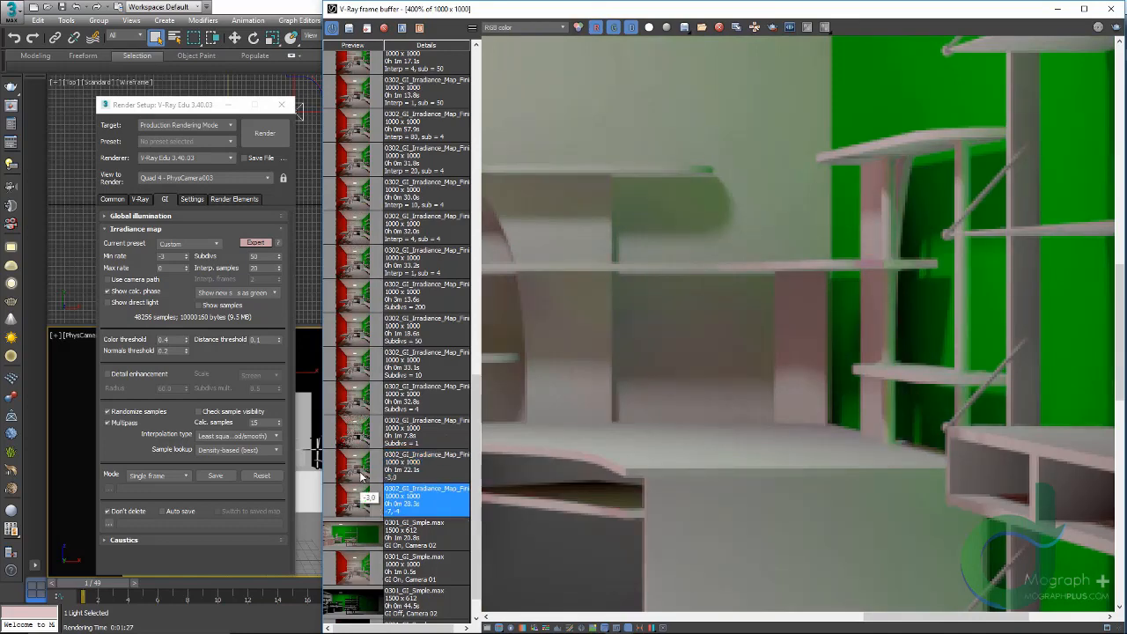
{"action": "double_click", "coordinate": [360, 476]}
{"action": "scroll", "coordinate": [700, 369], "scroll_direction": "down", "scroll_amount": 2}
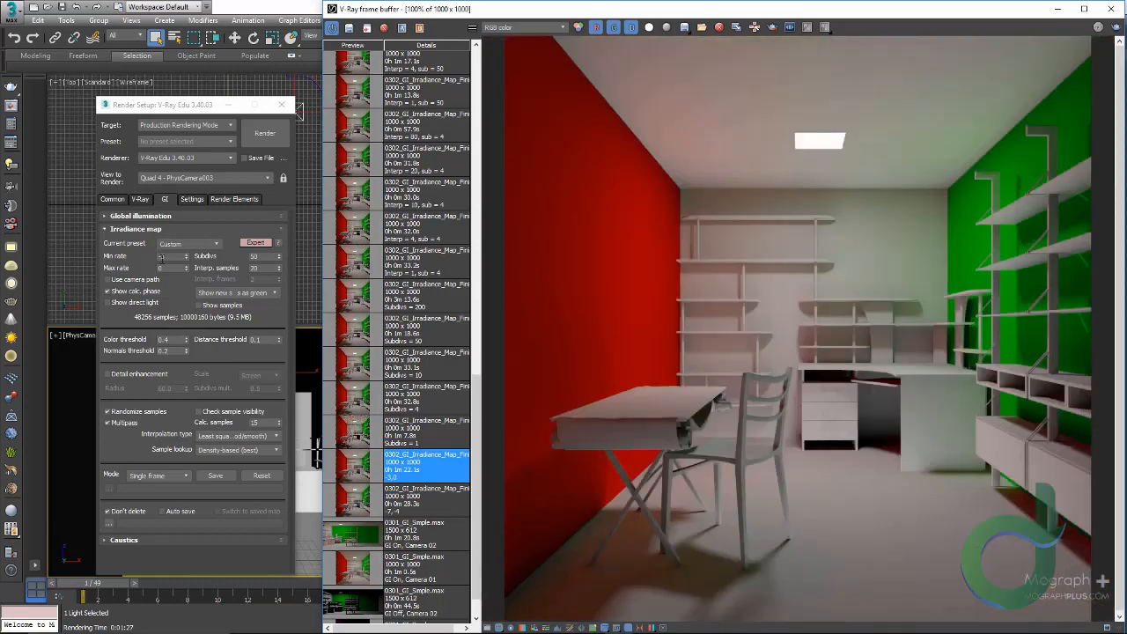
Set the irradiance map's subdivs to 4 and compare the saved Subdivs = 1 and Subdivs = 4 renders
{"action": "mouse_move", "coordinate": [265, 256]}
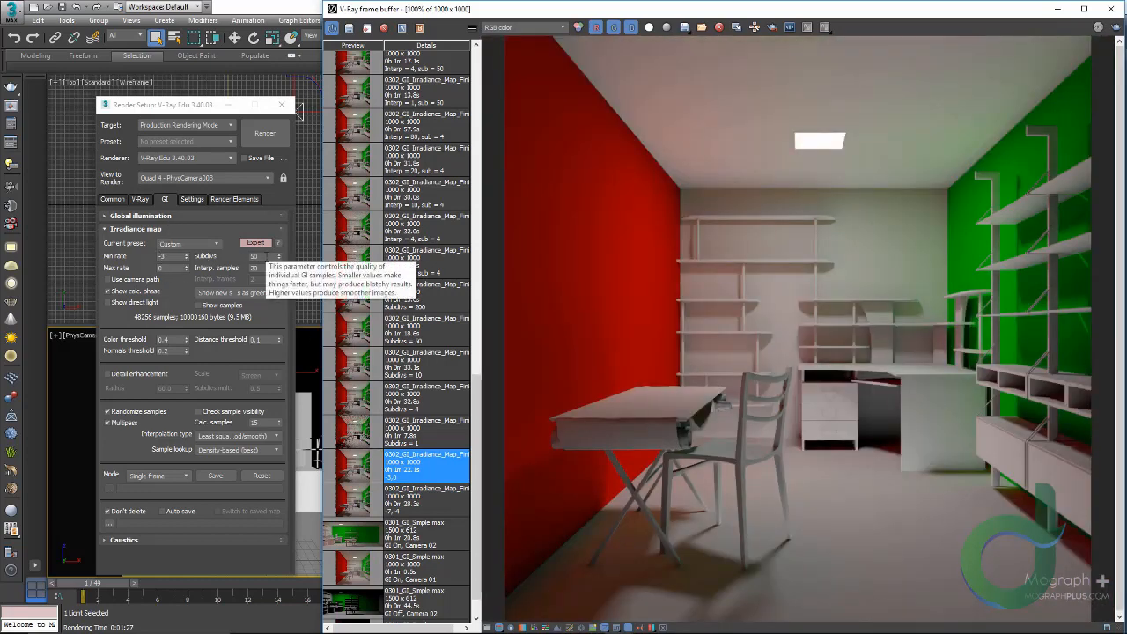
{"action": "left_click", "coordinate": [215, 261]}
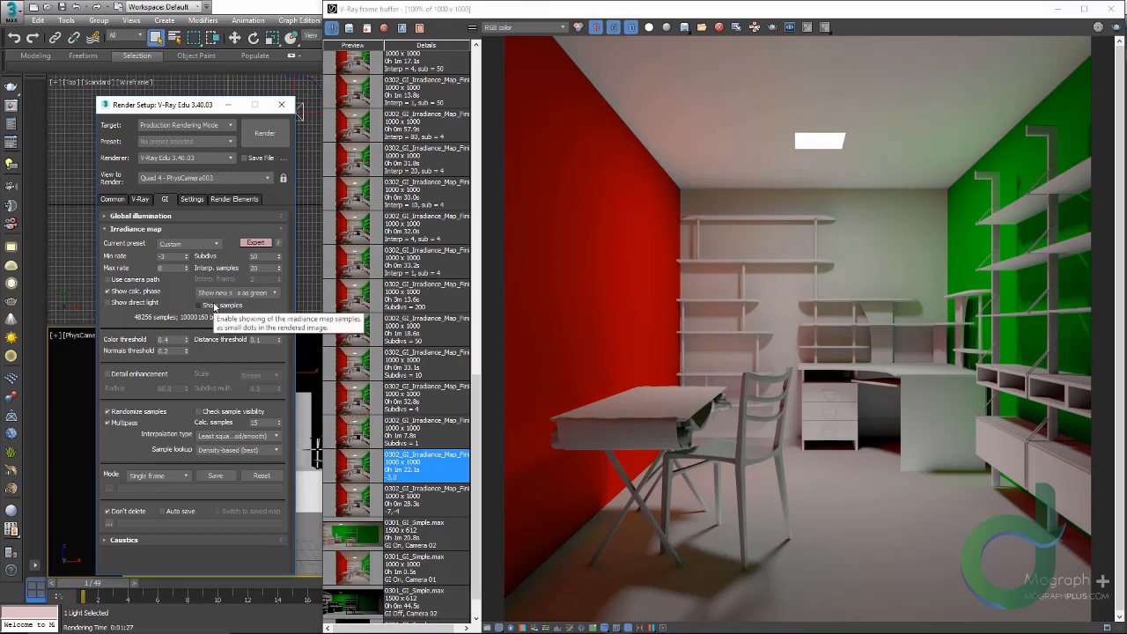
{"action": "double_click", "coordinate": [358, 435]}
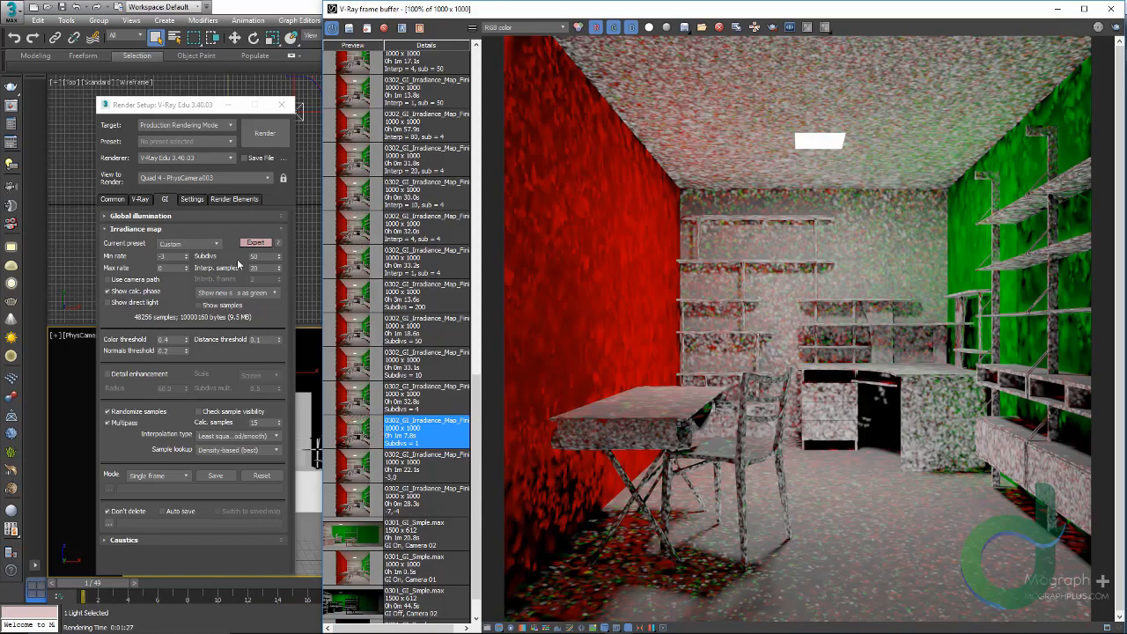
{"action": "double_click", "coordinate": [261, 256]}
{"action": "type", "text": "1"}
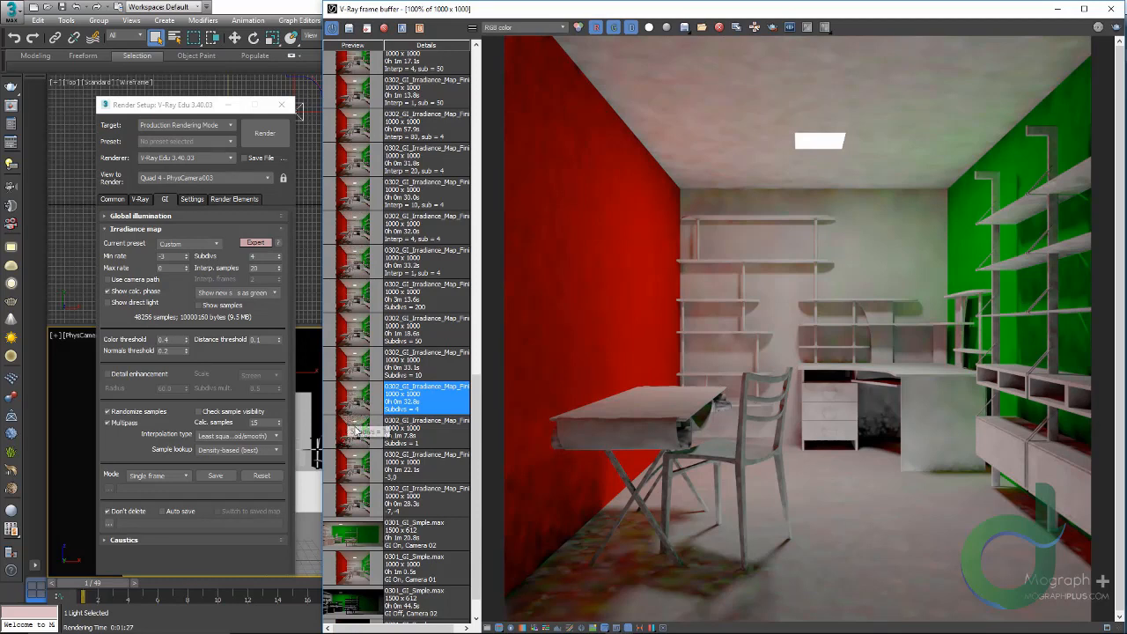
{"action": "left_click", "coordinate": [358, 428]}
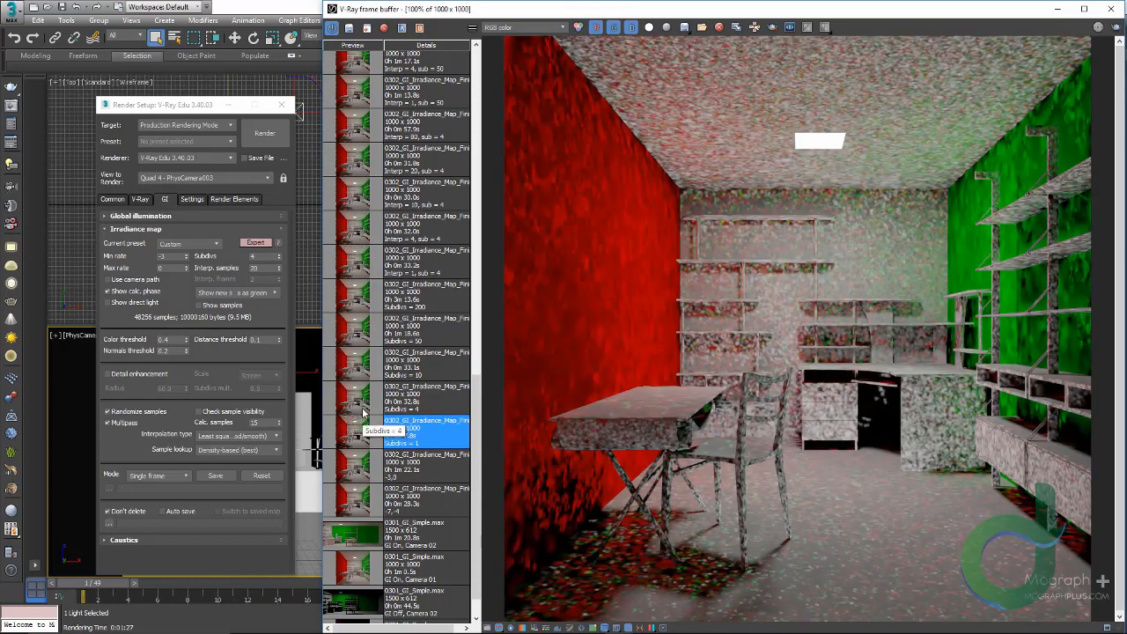
{"action": "left_click", "coordinate": [363, 405]}
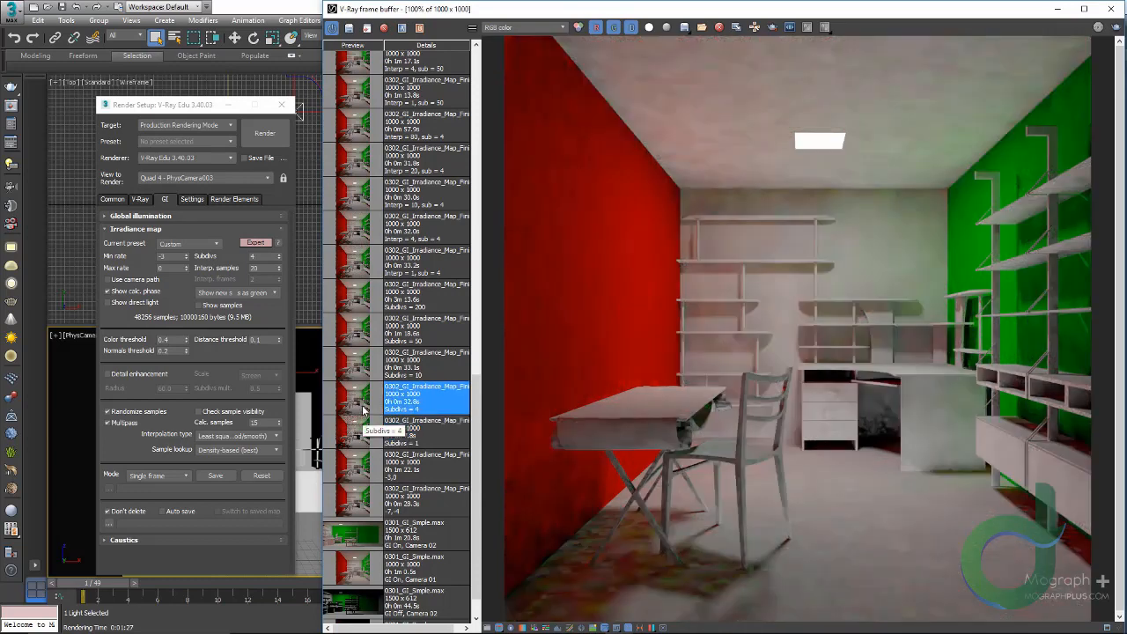
Set the irradiance map's subdivs to 10 and select the saved Subdivs = 10 render in the history
{"action": "double_click", "coordinate": [259, 257]}
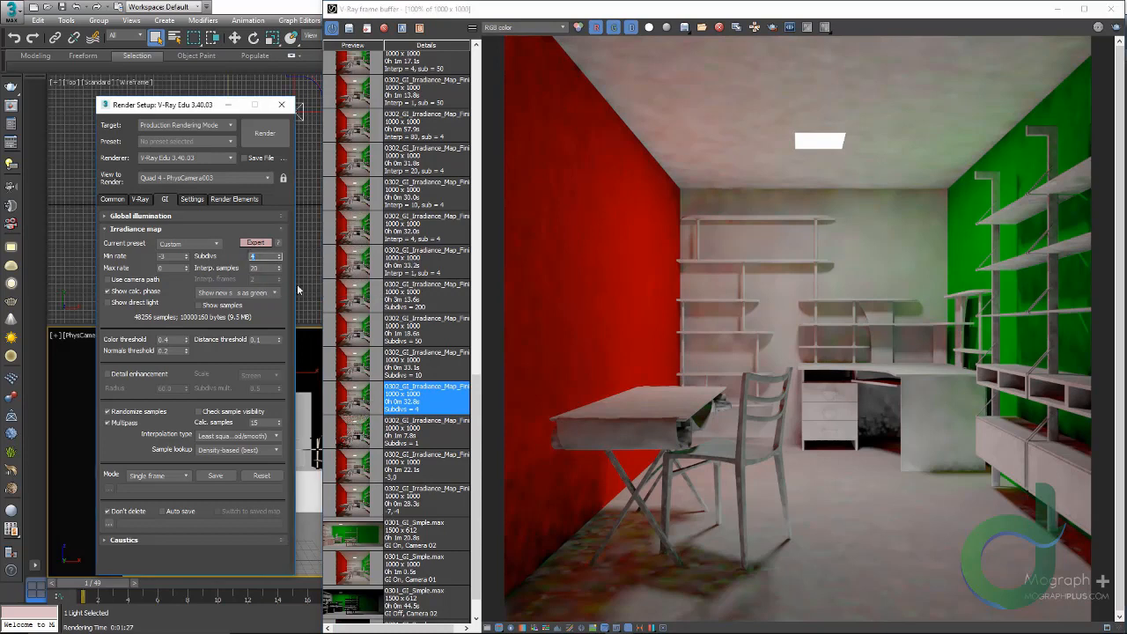
{"action": "type", "text": "10"}
{"action": "left_click", "coordinate": [354, 368]}
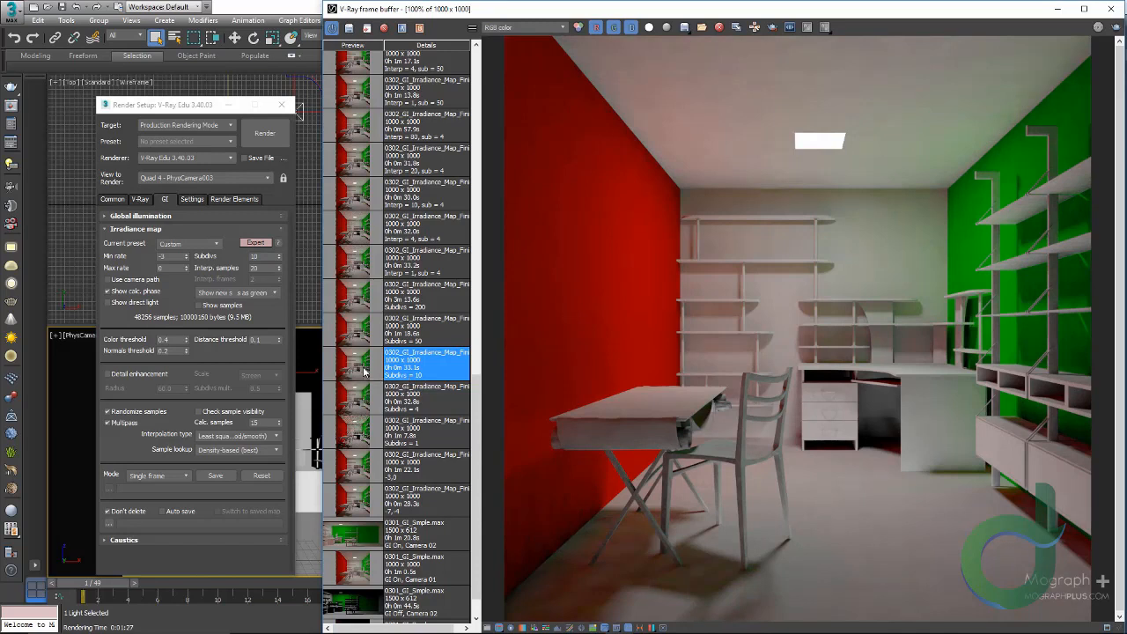
Compare the Subdivs = 10 and Subdivs = 4 renders in the VRayGlobalIllumination channel, ending on Subdivs = 10 in RGB color
{"action": "left_click", "coordinate": [524, 27]}
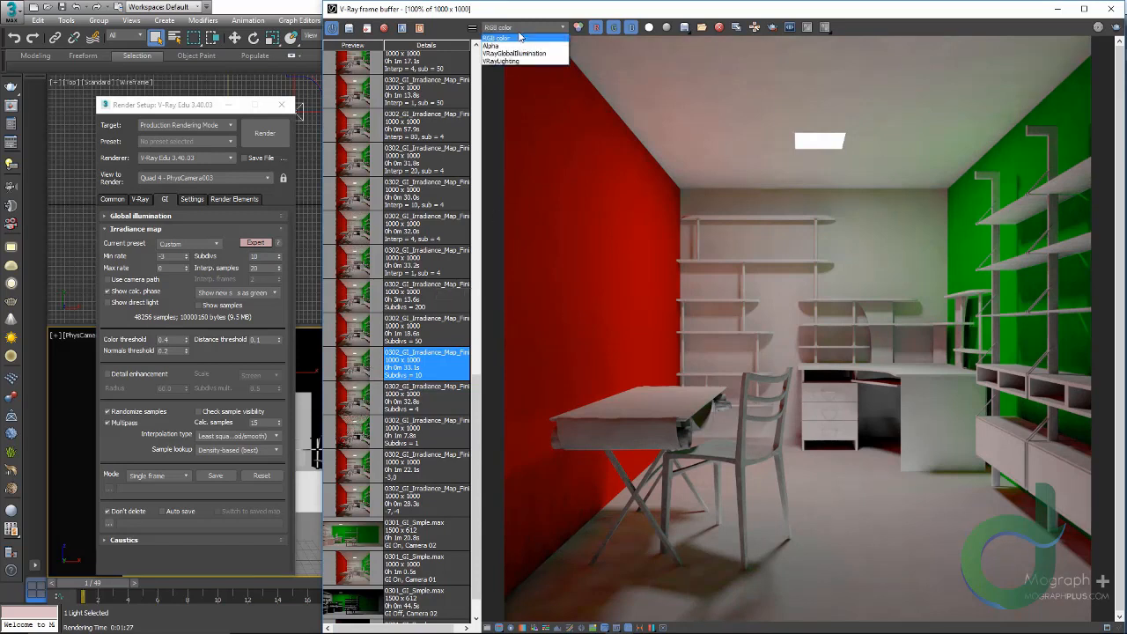
{"action": "left_click", "coordinate": [521, 53]}
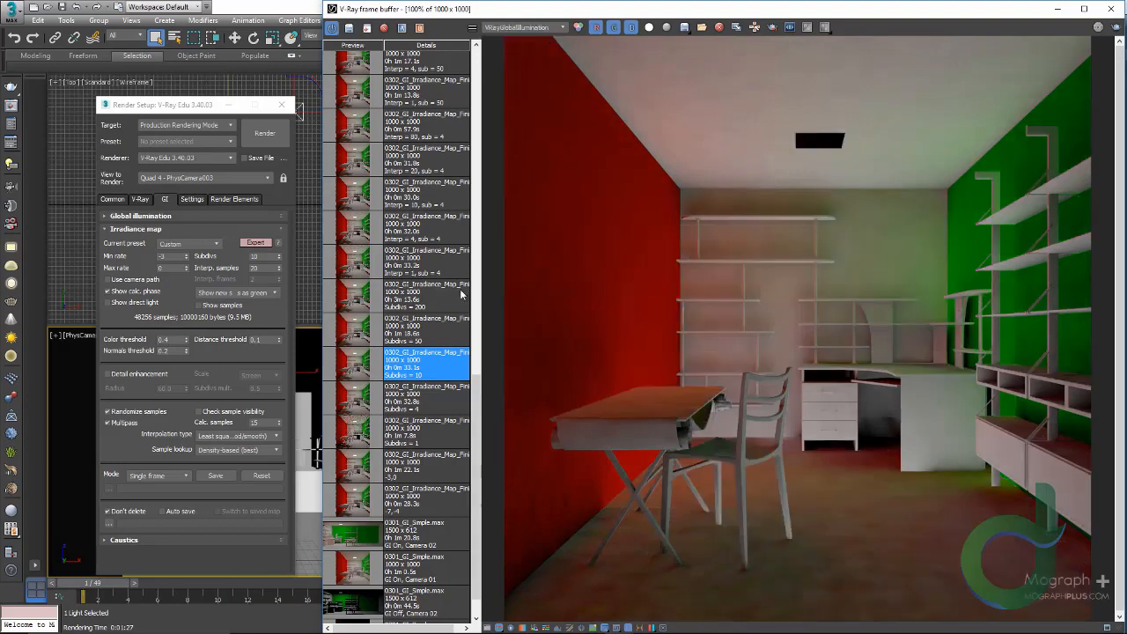
{"action": "left_click", "coordinate": [368, 401]}
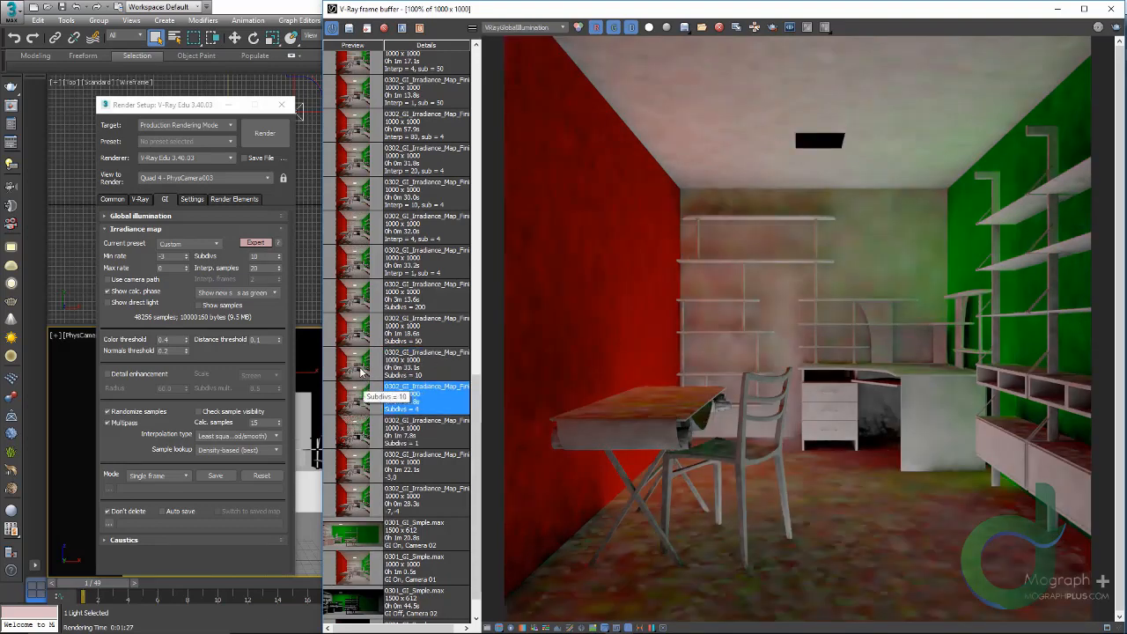
{"action": "left_click", "coordinate": [362, 370]}
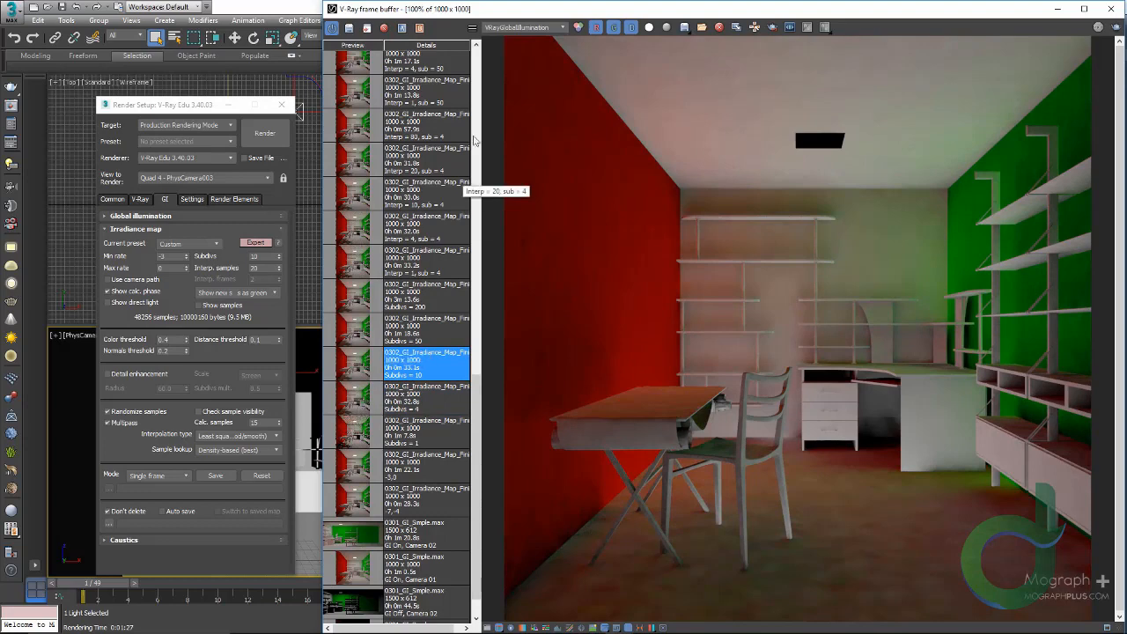
{"action": "left_click", "coordinate": [495, 28]}
{"action": "left_click", "coordinate": [507, 42]}
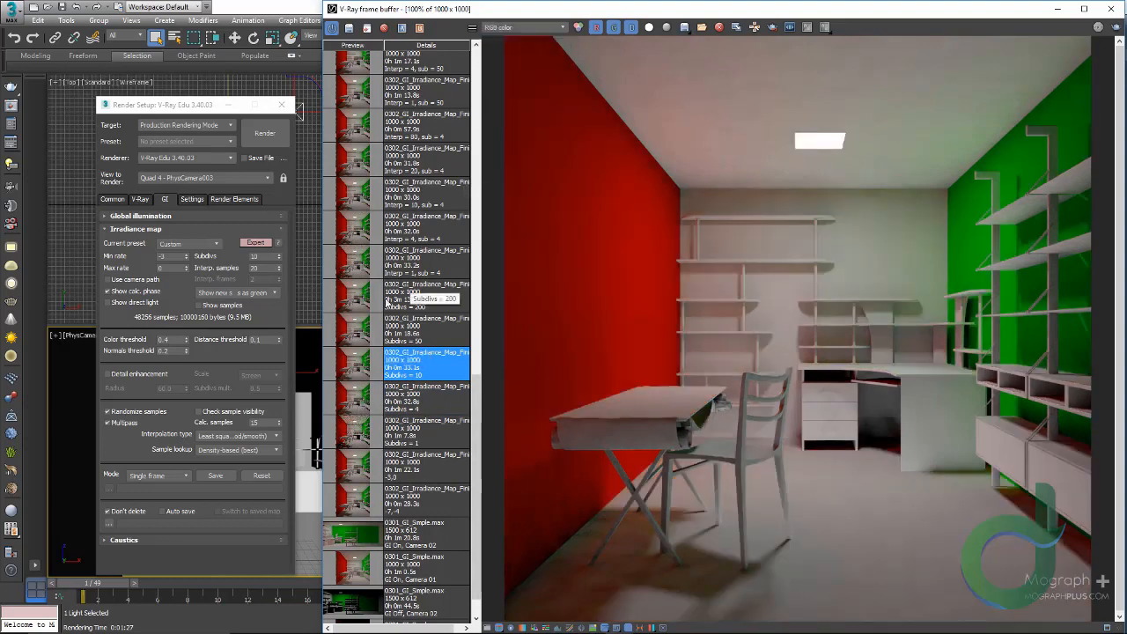
Show the saved Subdivs = 50 render and set the irradiance map's subdivs to 50
{"action": "left_click", "coordinate": [367, 331]}
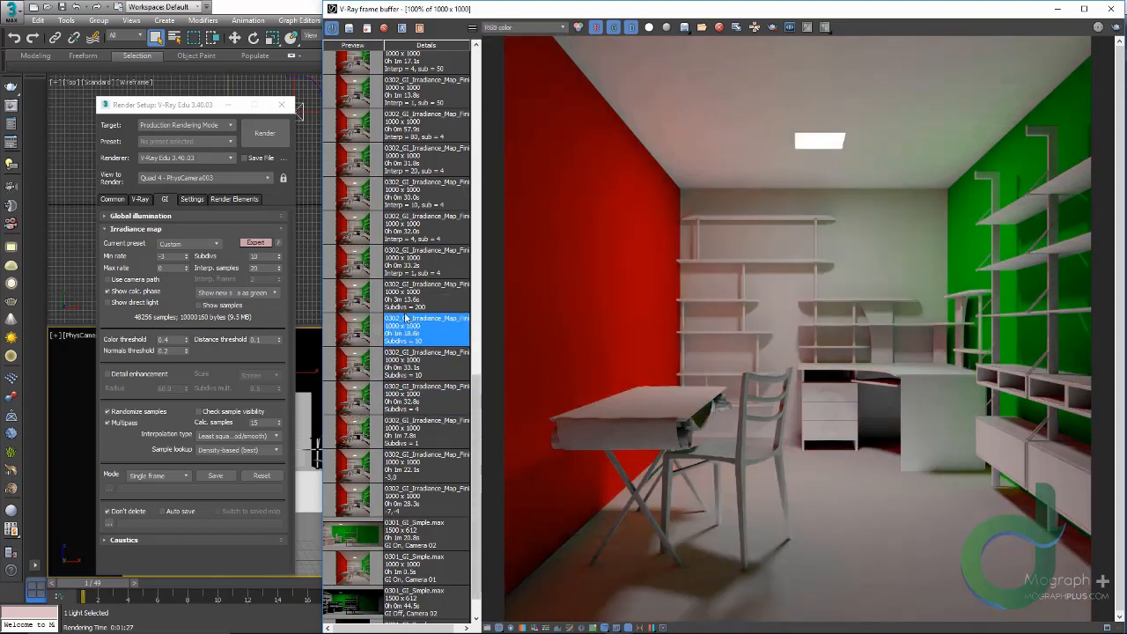
{"action": "double_click", "coordinate": [257, 256]}
{"action": "type", "text": "50"}
{"action": "key", "text": "Return"}
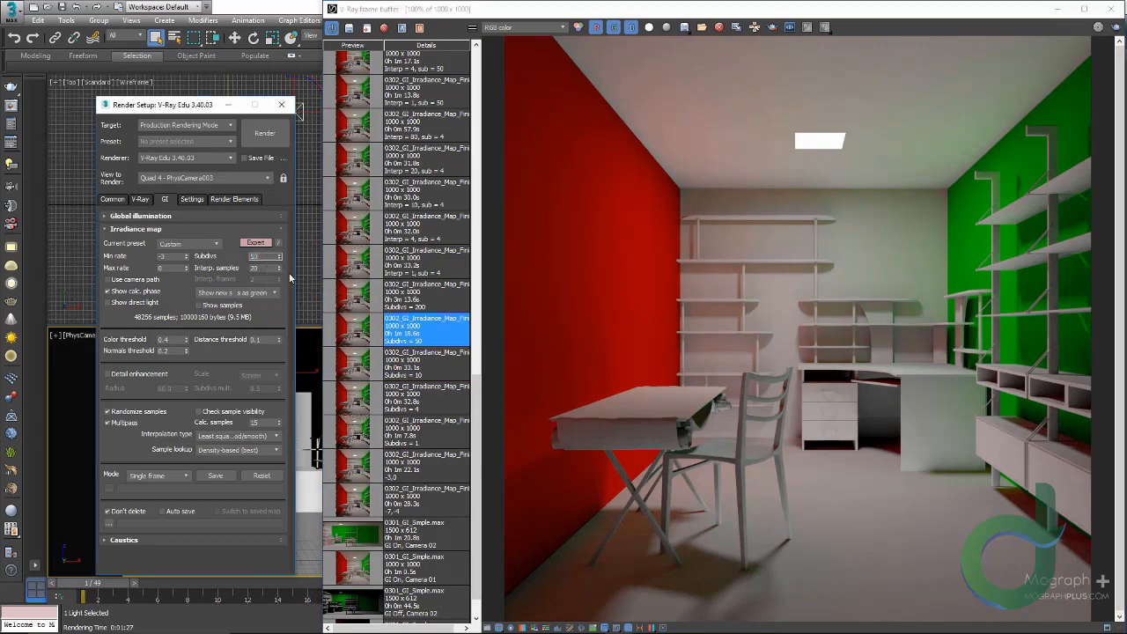
Compare the Subdivs = 50, 10 and 4 renders in the VRayGlobalIllumination channel, ending on Subdivs = 50 in RGB color
{"action": "left_click", "coordinate": [543, 27]}
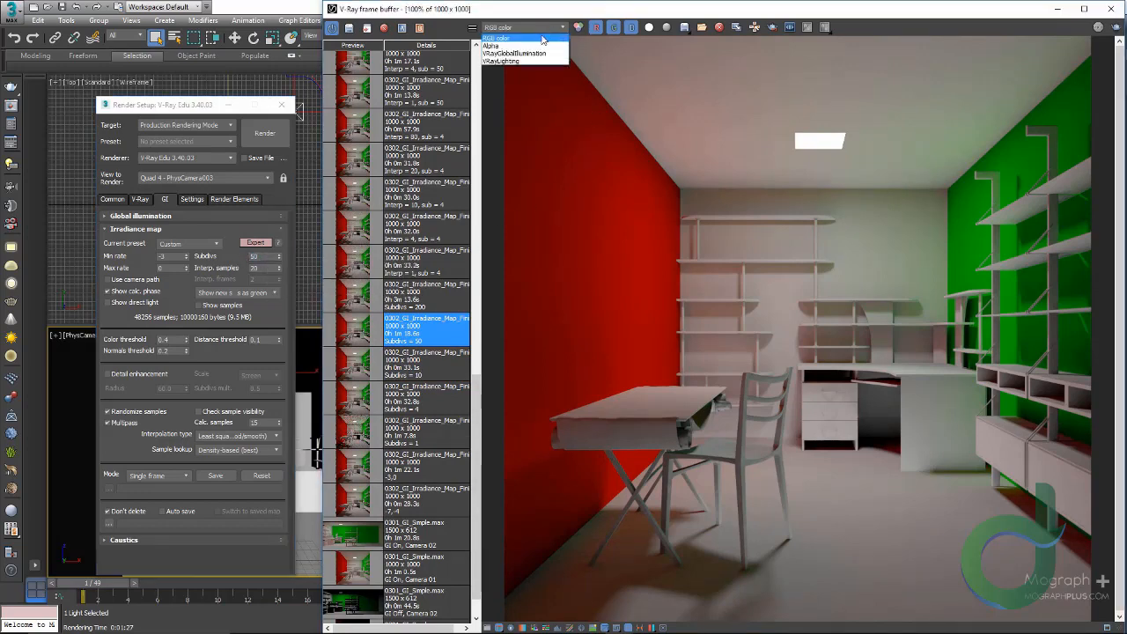
{"action": "left_click", "coordinate": [541, 54]}
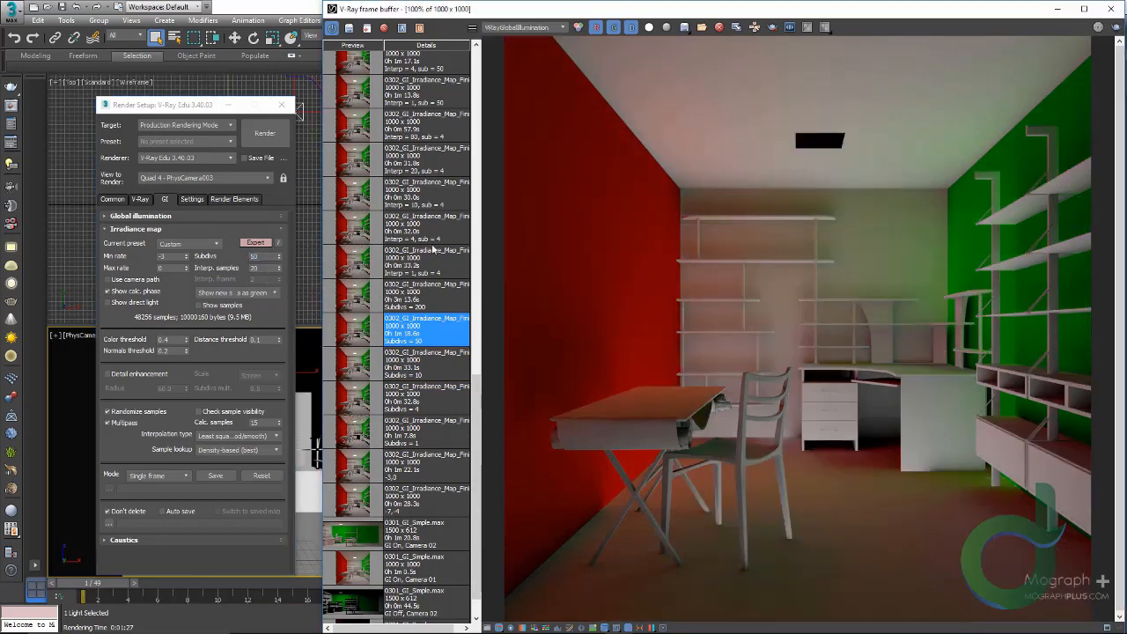
{"action": "left_click", "coordinate": [359, 376]}
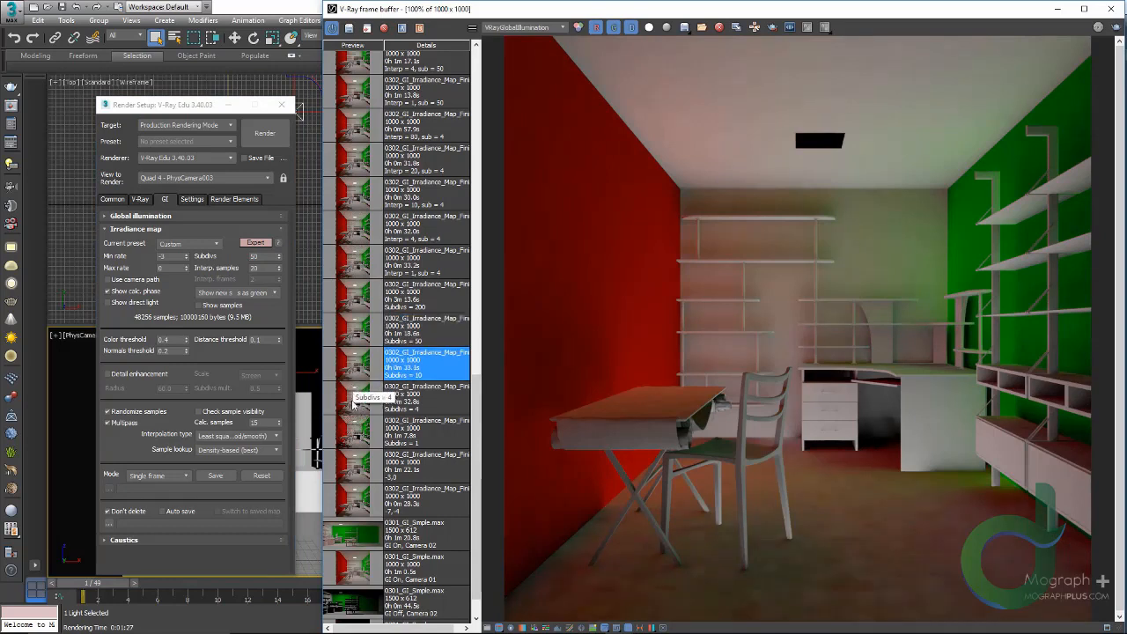
{"action": "left_click", "coordinate": [353, 401]}
{"action": "left_click", "coordinate": [361, 338]}
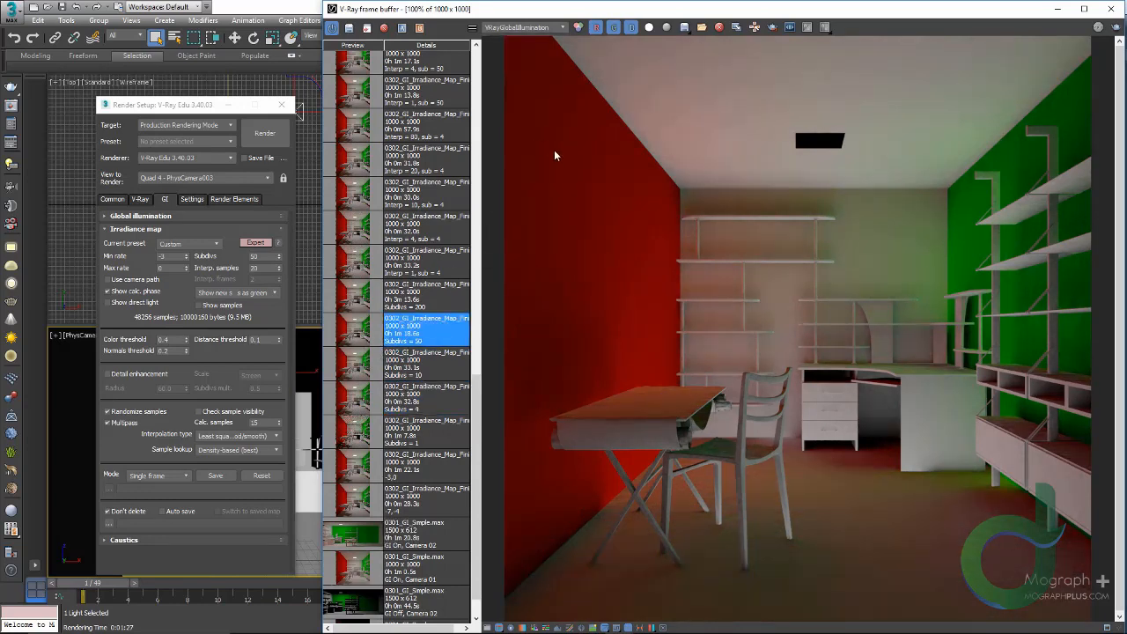
{"action": "left_click", "coordinate": [526, 27]}
{"action": "left_click", "coordinate": [523, 37]}
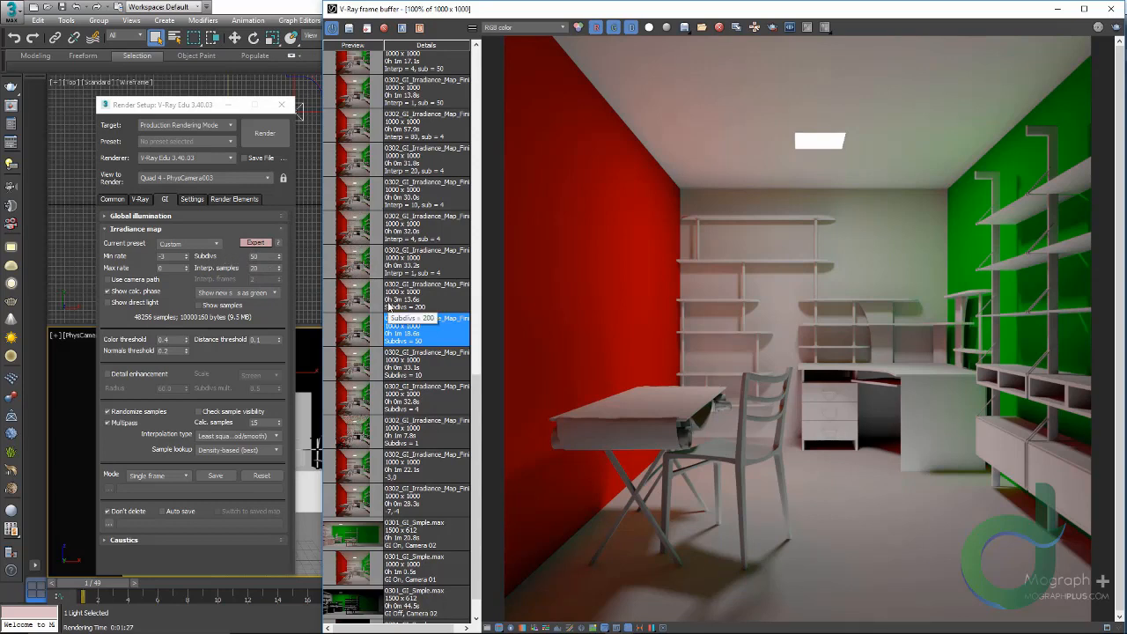
Show the Subdivs = 200 render's VRayGlobalIllumination channel and compare it with Subdivs = 50 around the table and chair
{"action": "left_click", "coordinate": [356, 302]}
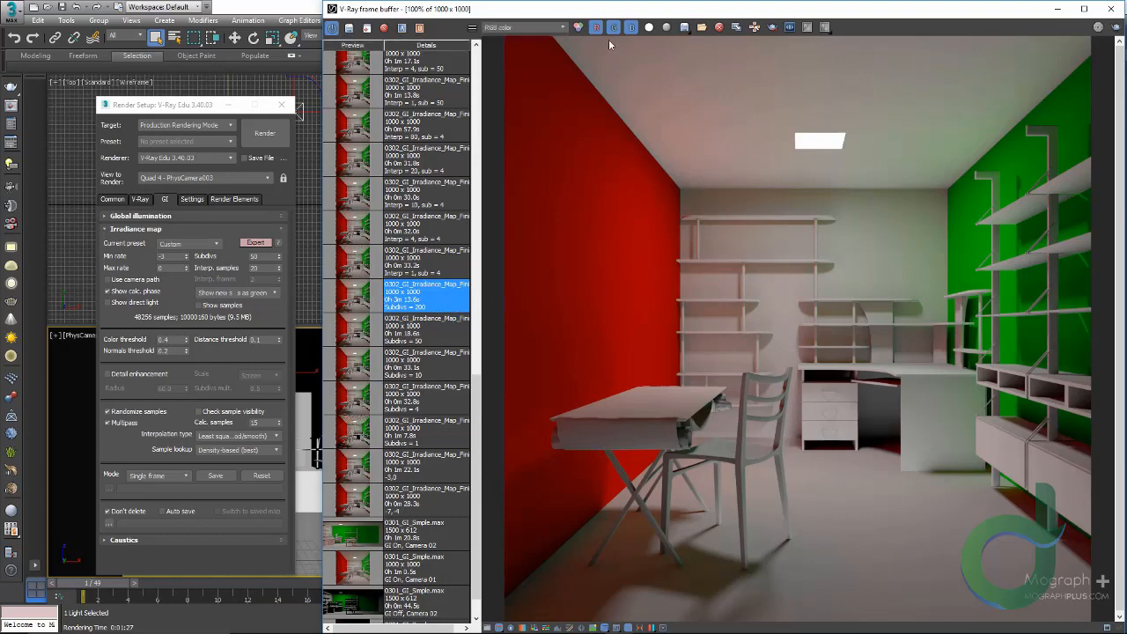
{"action": "left_click", "coordinate": [527, 27]}
{"action": "left_click", "coordinate": [526, 53]}
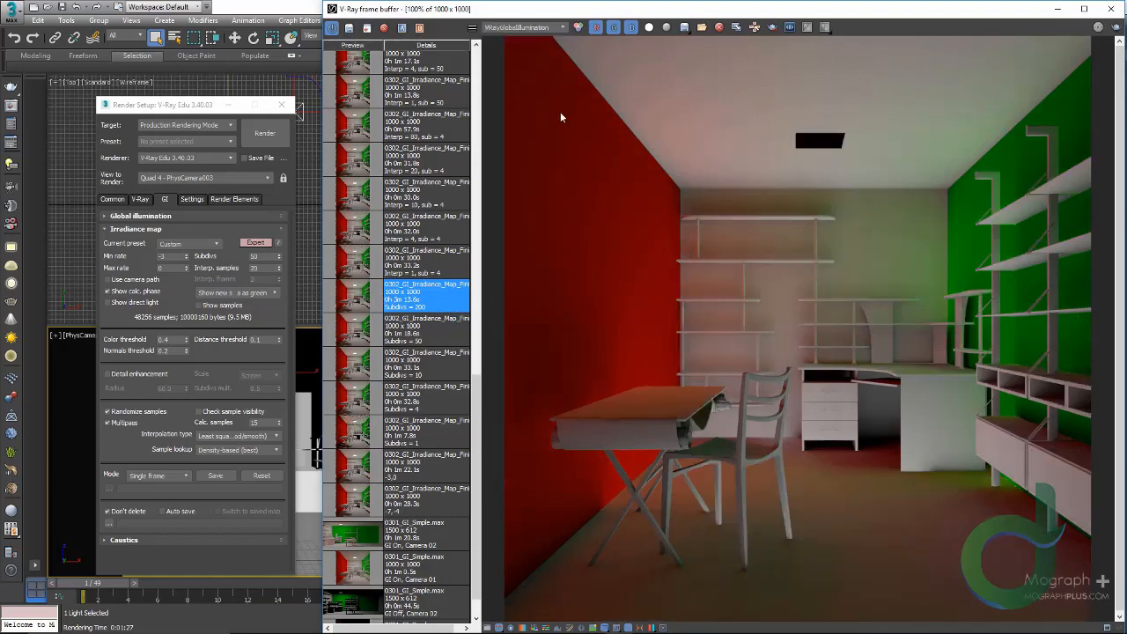
{"action": "scroll", "coordinate": [668, 366], "scroll_direction": "up", "scroll_amount": 1}
{"action": "middle_click_drag", "start_coordinate": [634, 373], "coordinate": [604, 162]}
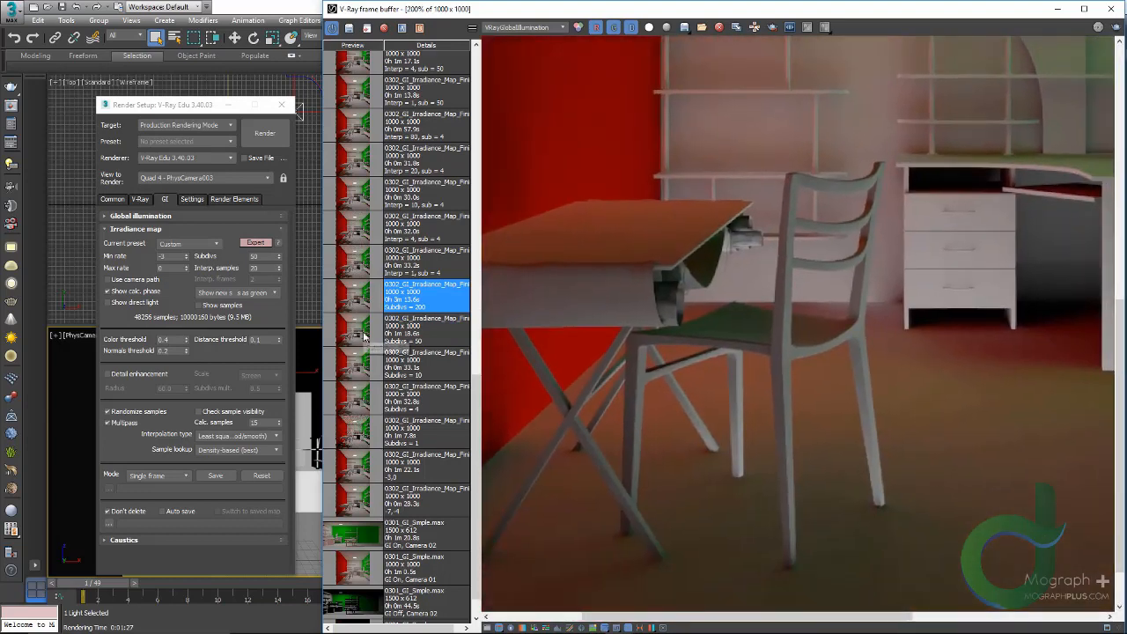
{"action": "double_click", "coordinate": [364, 335]}
{"action": "double_click", "coordinate": [363, 306]}
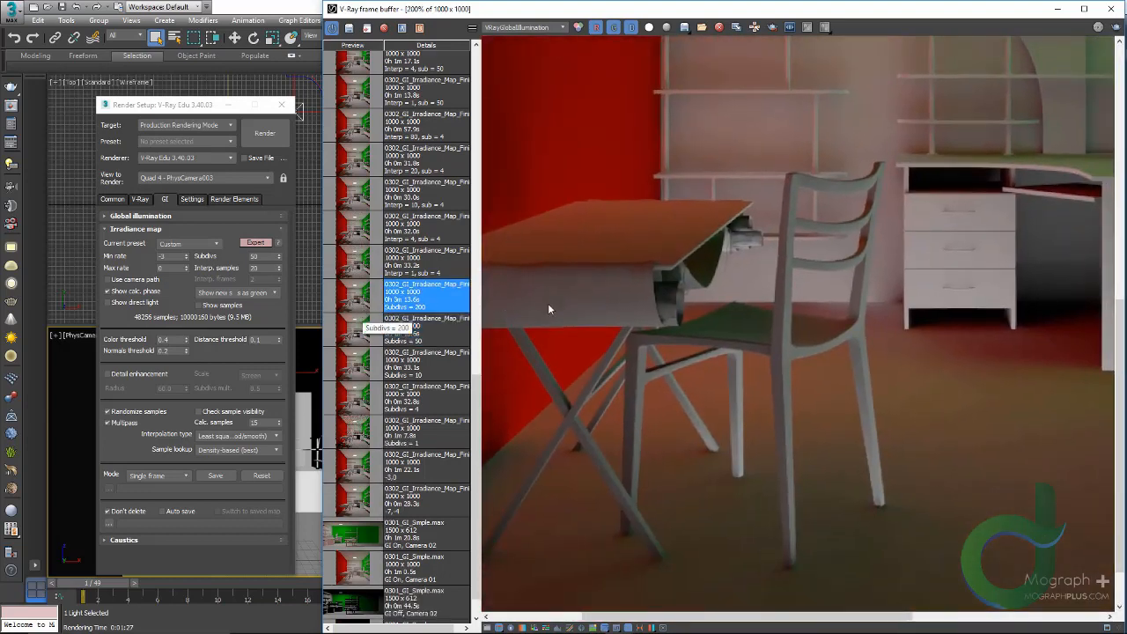
Compare the Subdivs = 50 and 200 renders at the table and chair feet, ending on the full Subdivs = 200 image in RGB color
{"action": "scroll", "coordinate": [667, 465], "scroll_direction": "up", "scroll_amount": 1}
{"action": "middle_click_drag", "start_coordinate": [666, 465], "coordinate": [675, 273]}
{"action": "scroll", "coordinate": [668, 391], "scroll_direction": "up", "scroll_amount": 1}
{"action": "scroll", "coordinate": [658, 368], "scroll_direction": "down", "scroll_amount": 1}
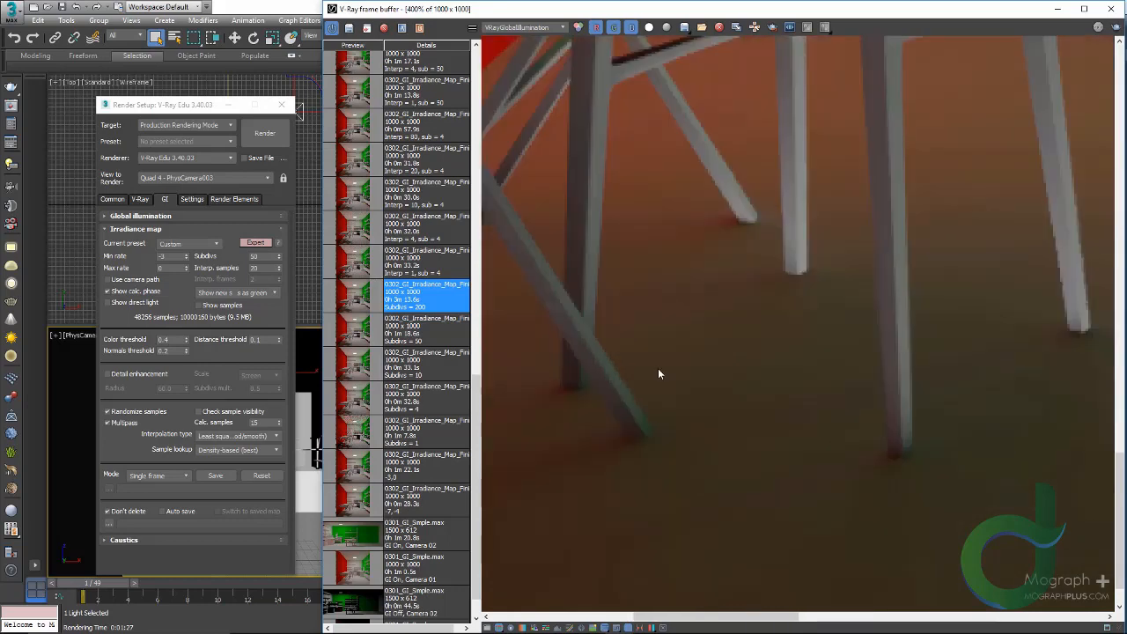
{"action": "double_click", "coordinate": [358, 339]}
{"action": "double_click", "coordinate": [354, 306]}
{"action": "scroll", "coordinate": [689, 361], "scroll_direction": "down", "scroll_amount": 1}
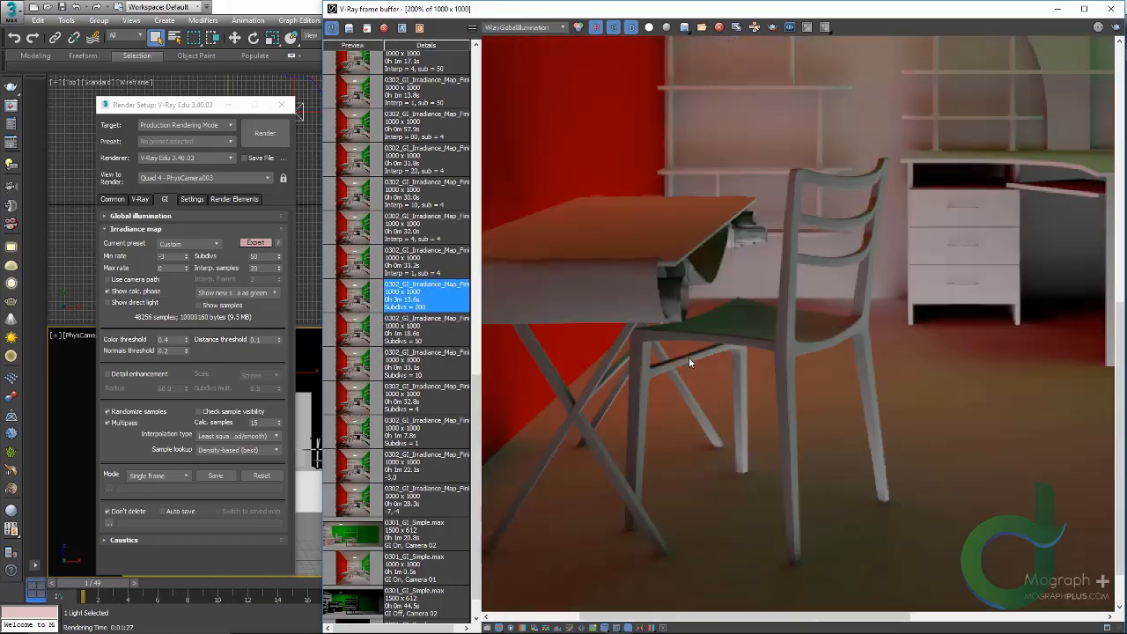
{"action": "scroll", "coordinate": [689, 357], "scroll_direction": "down", "scroll_amount": 1}
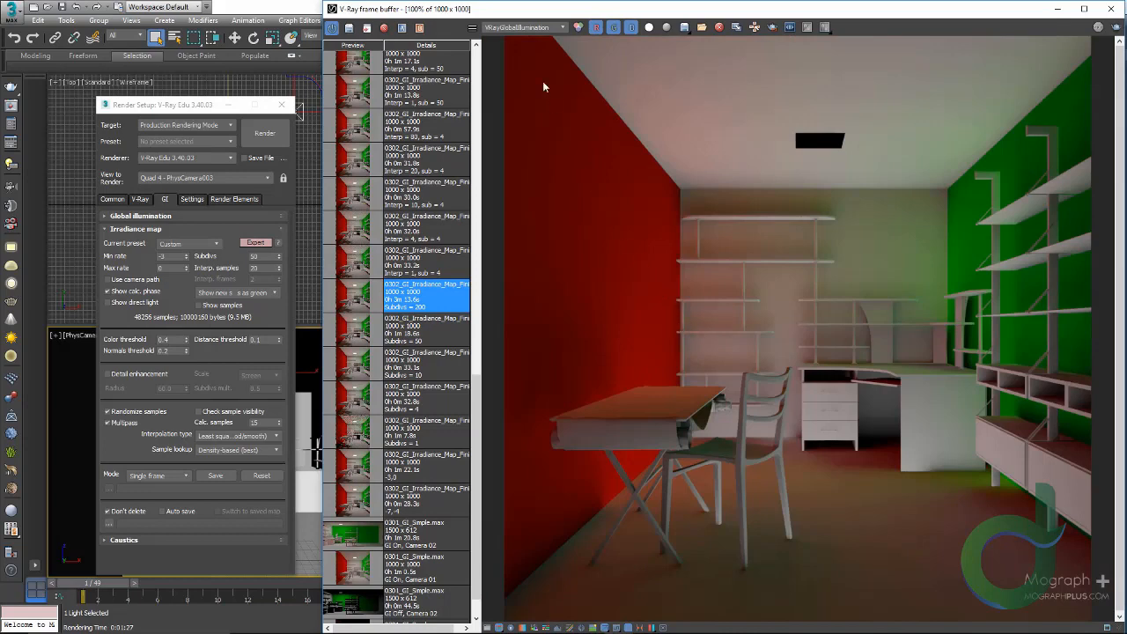
{"action": "left_click", "coordinate": [508, 28]}
{"action": "left_click", "coordinate": [505, 41]}
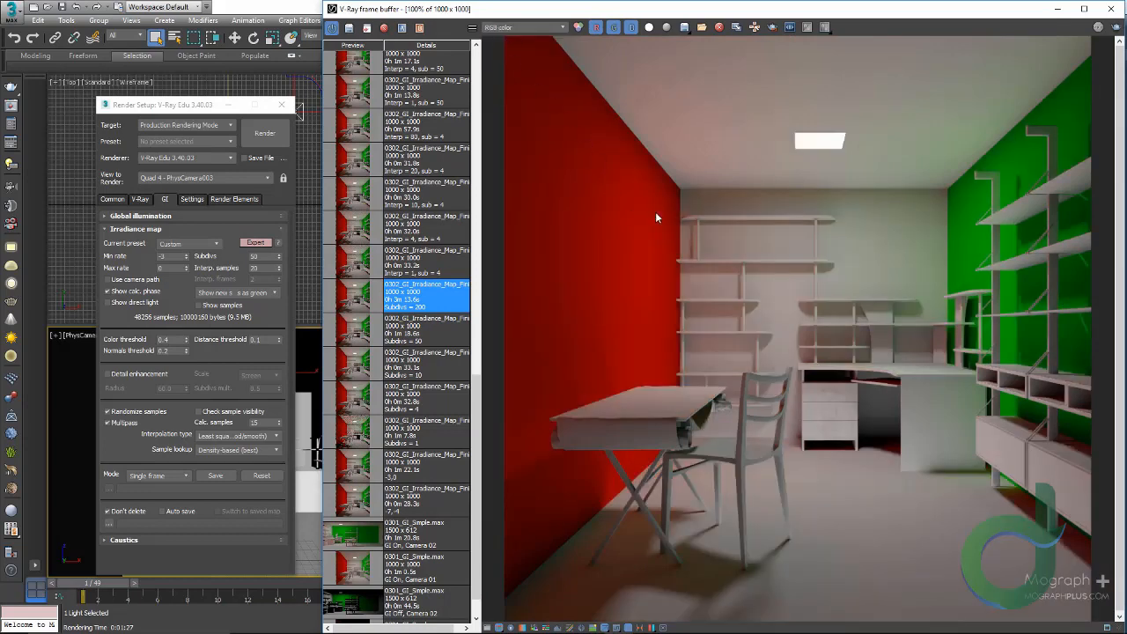
Set the irradiance map's subdivs to 4 and interpolation samples to 1, and show the saved Interp = 1, sub = 4 render
{"action": "left_click", "coordinate": [412, 266]}
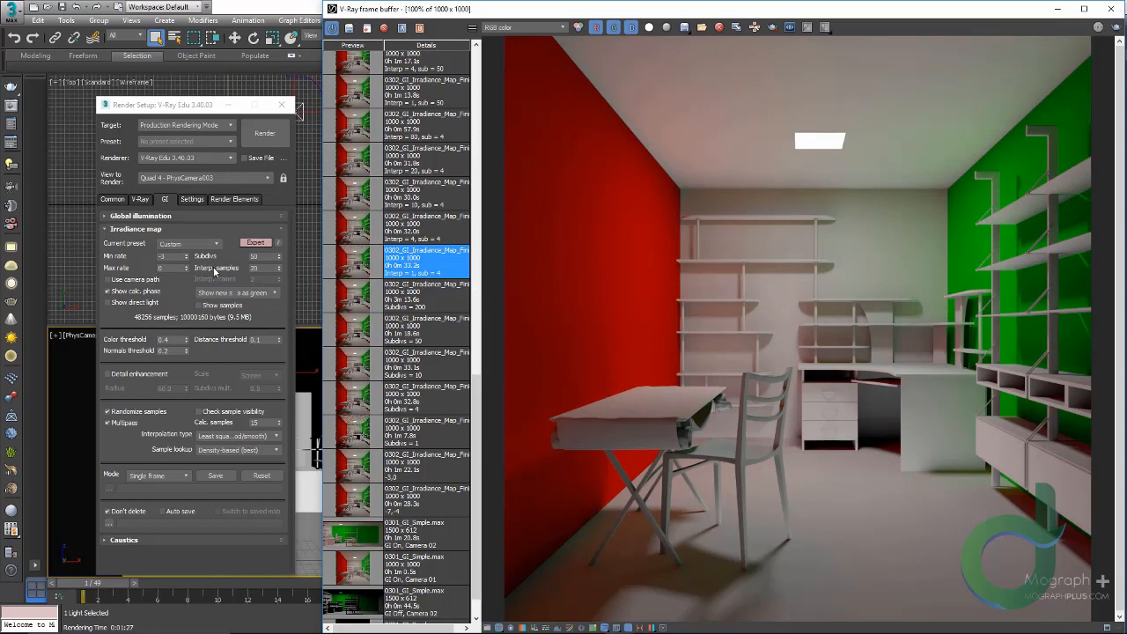
{"action": "left_click", "coordinate": [384, 303]}
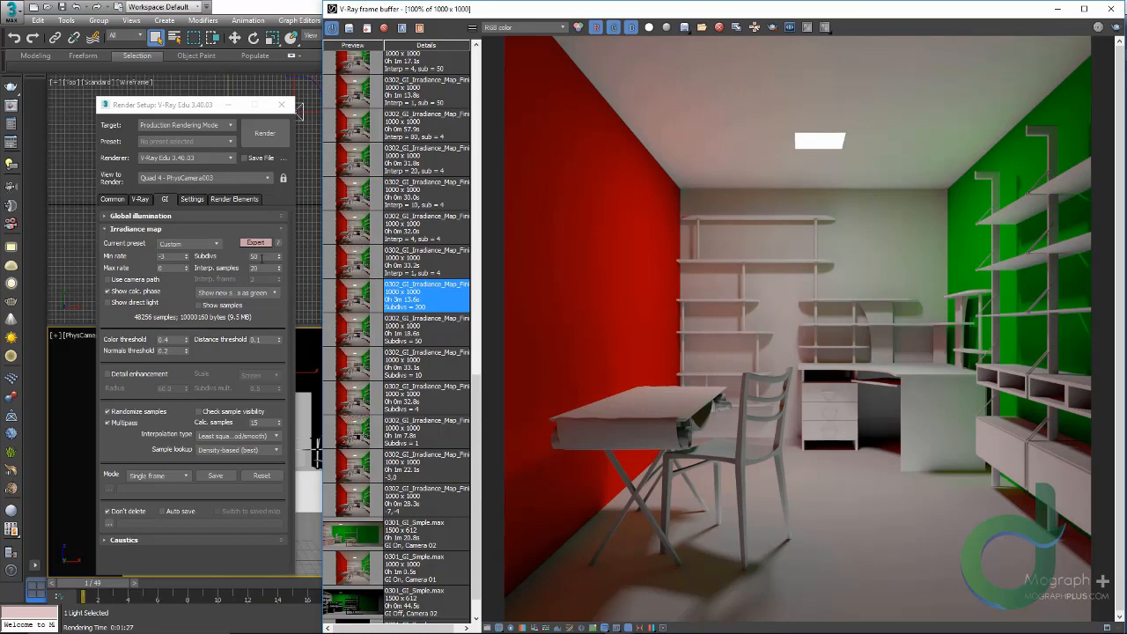
{"action": "double_click", "coordinate": [255, 256]}
{"action": "type", "text": "4"}
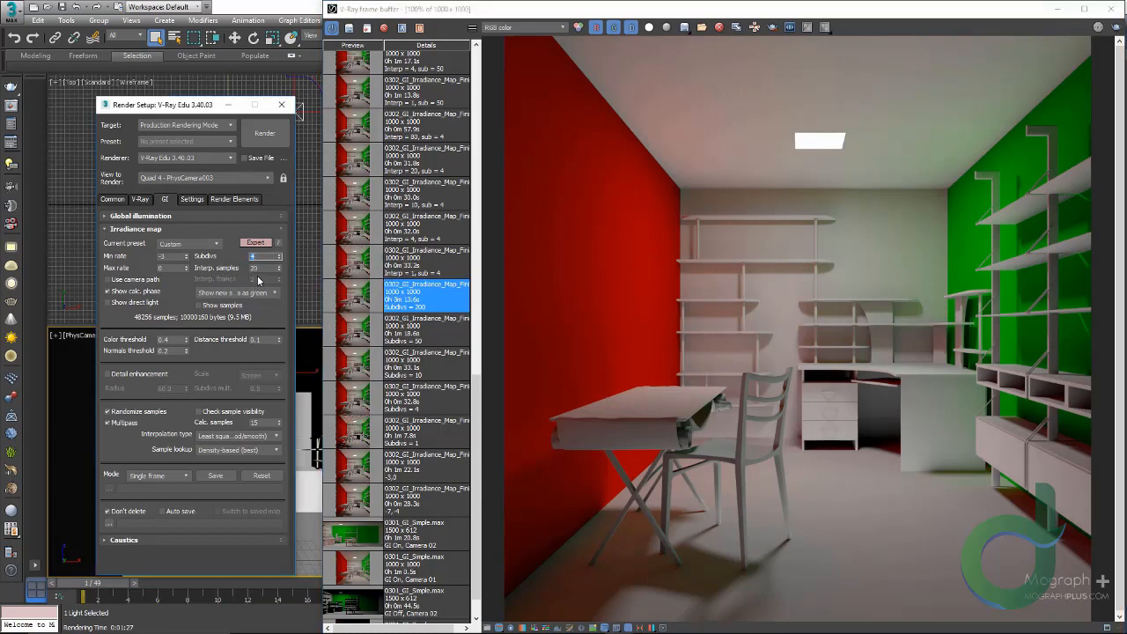
{"action": "double_click", "coordinate": [255, 267]}
{"action": "type", "text": "1"}
{"action": "left_click", "coordinate": [366, 269]}
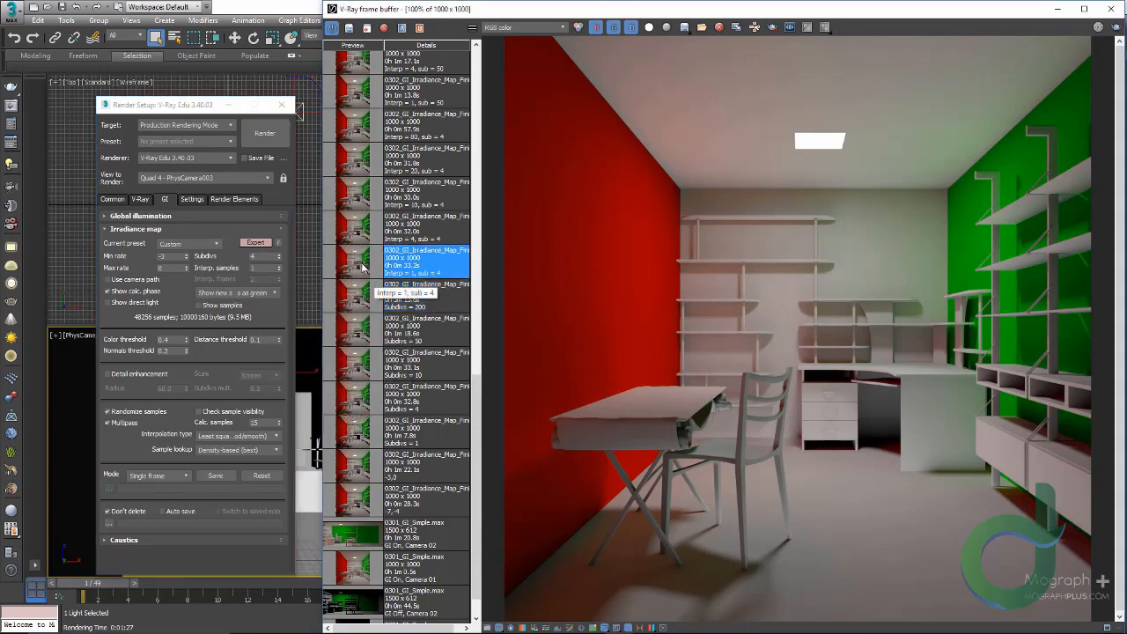
{"action": "double_click", "coordinate": [356, 265]}
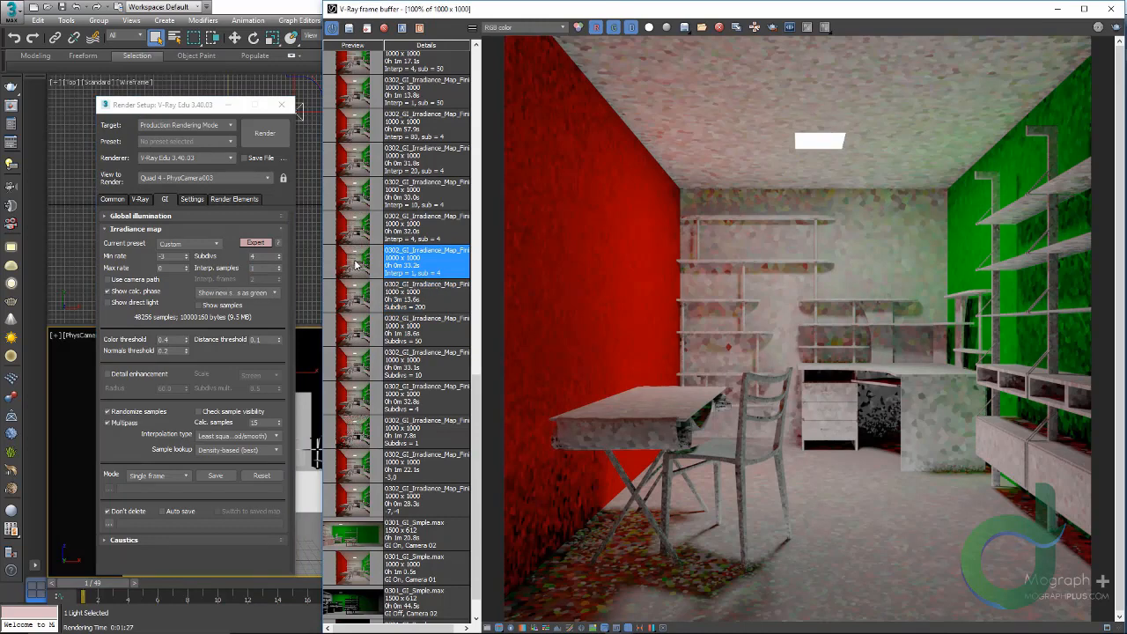
Examine the Interp = 1, sub = 4 render in the VRayGlobalIllumination channel and return to RGB color
{"action": "left_click", "coordinate": [498, 27]}
{"action": "left_click", "coordinate": [497, 53]}
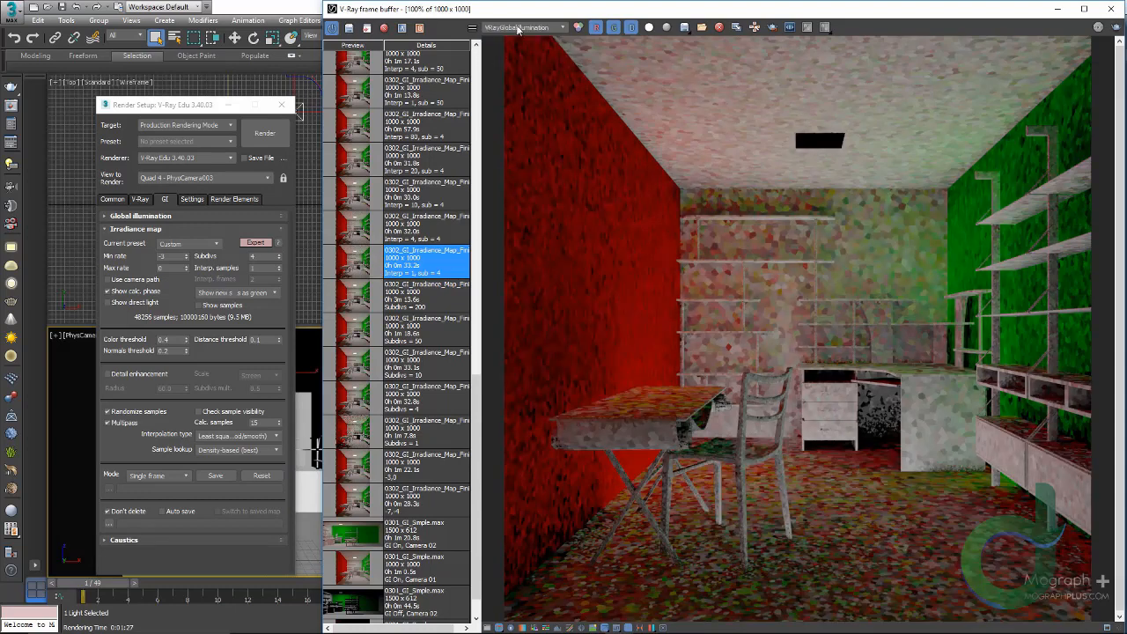
{"action": "left_click", "coordinate": [518, 28]}
{"action": "left_click", "coordinate": [516, 39]}
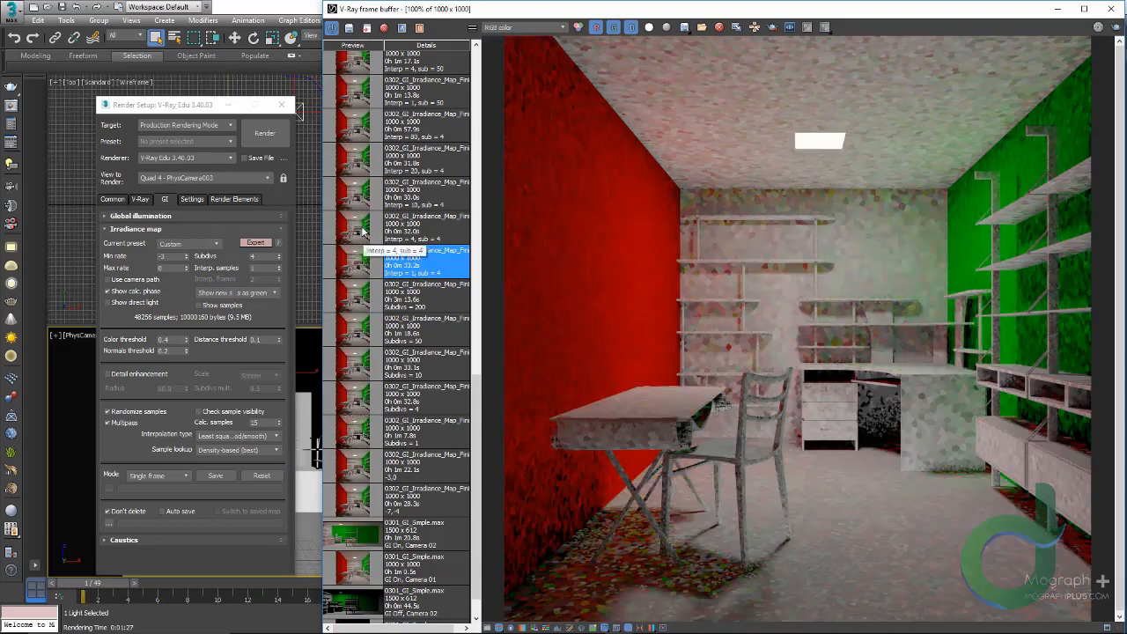
Set the interpolation samples to 4 and compare the saved Interp = 1 and Interp = 4 renders at sub = 4
{"action": "double_click", "coordinate": [363, 231]}
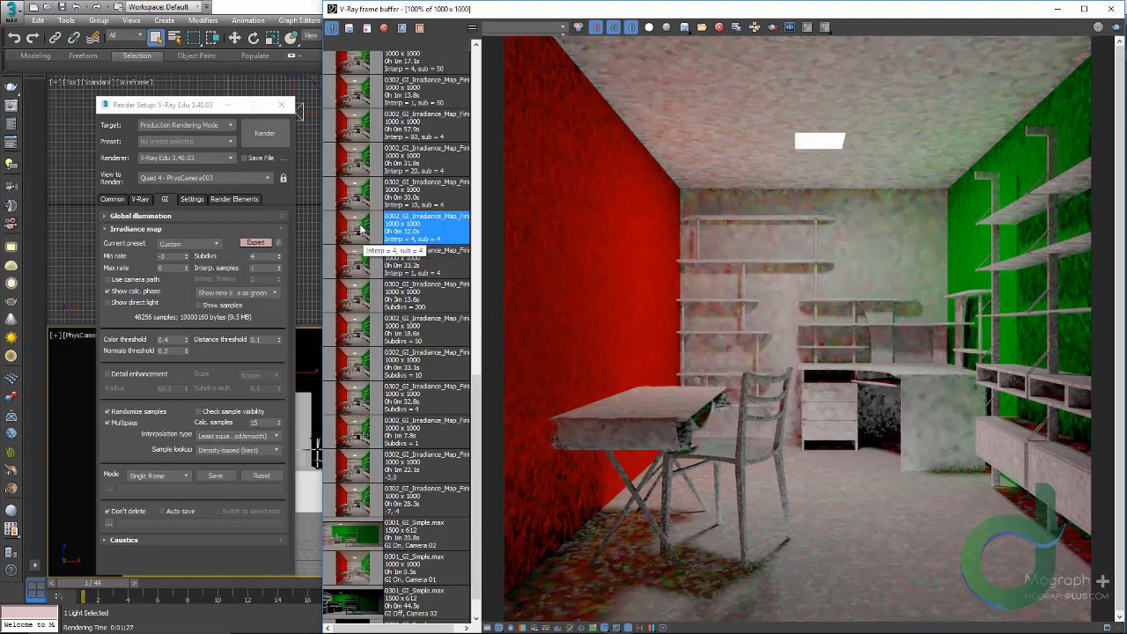
{"action": "double_click", "coordinate": [253, 268]}
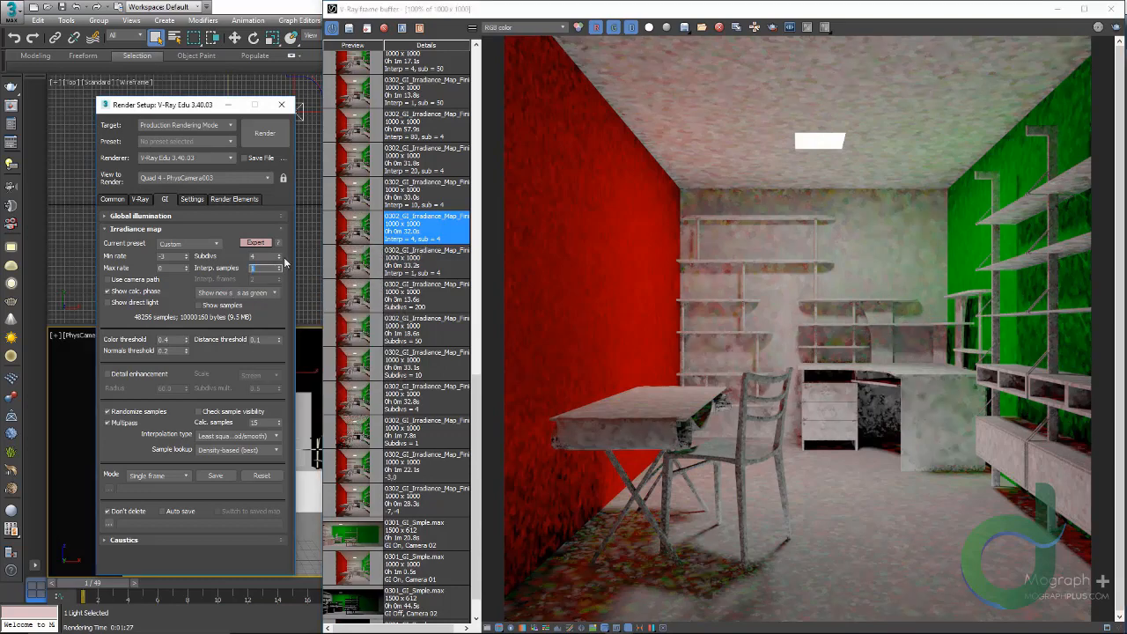
{"action": "double_click", "coordinate": [356, 263]}
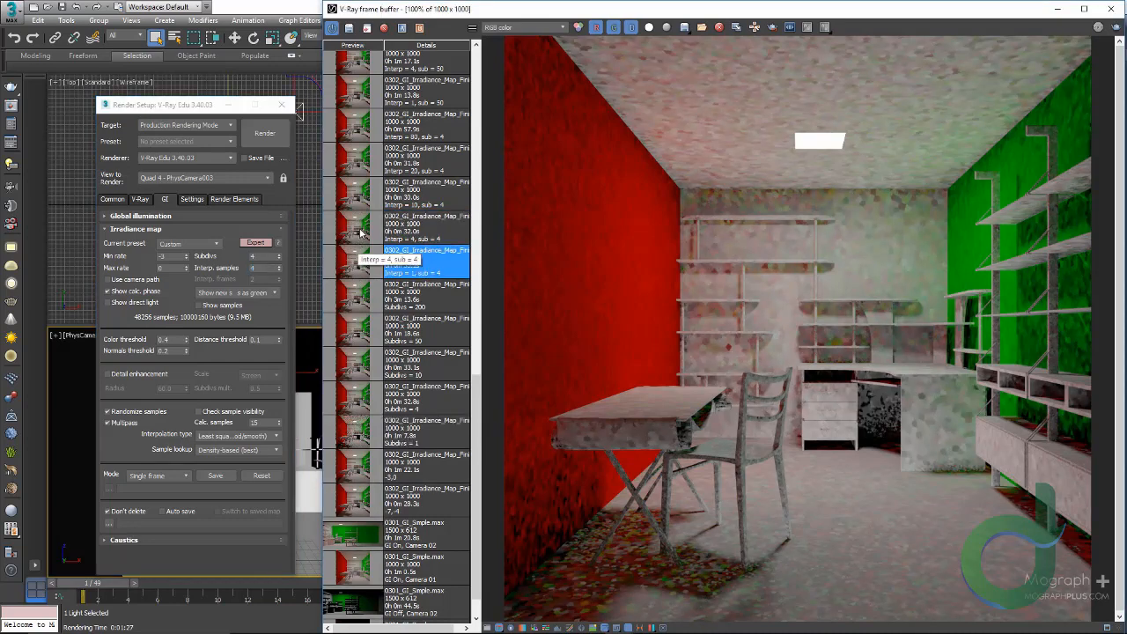
{"action": "double_click", "coordinate": [360, 231]}
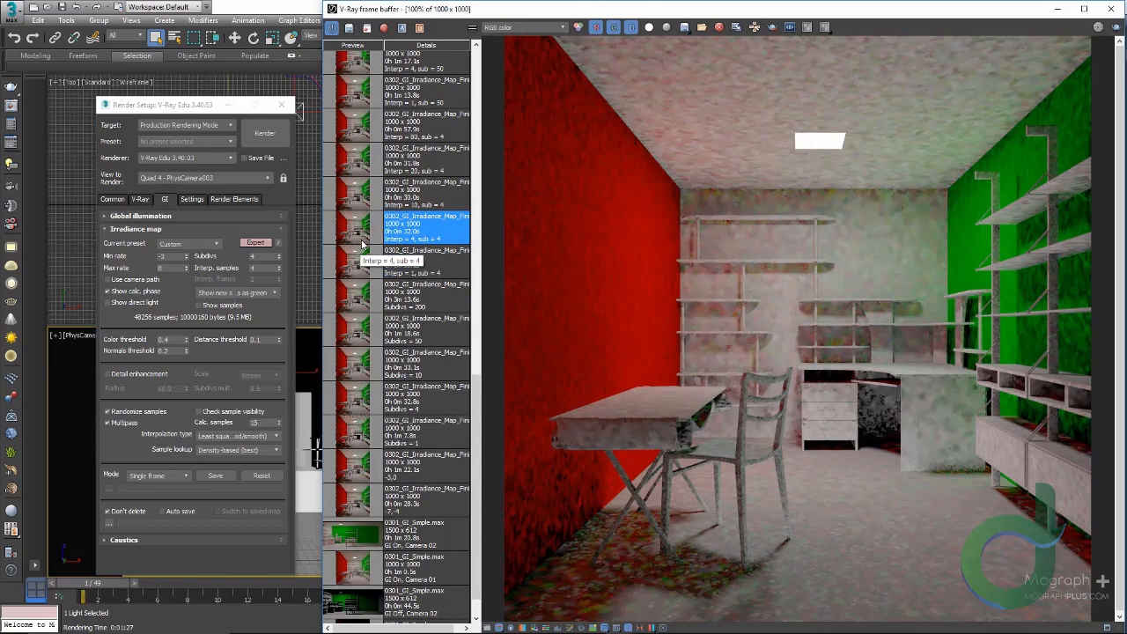
Compare the saved Interp = 10, 20 and 80 renders at sub = 4, ending on the Interp = 80 render
{"action": "double_click", "coordinate": [363, 208]}
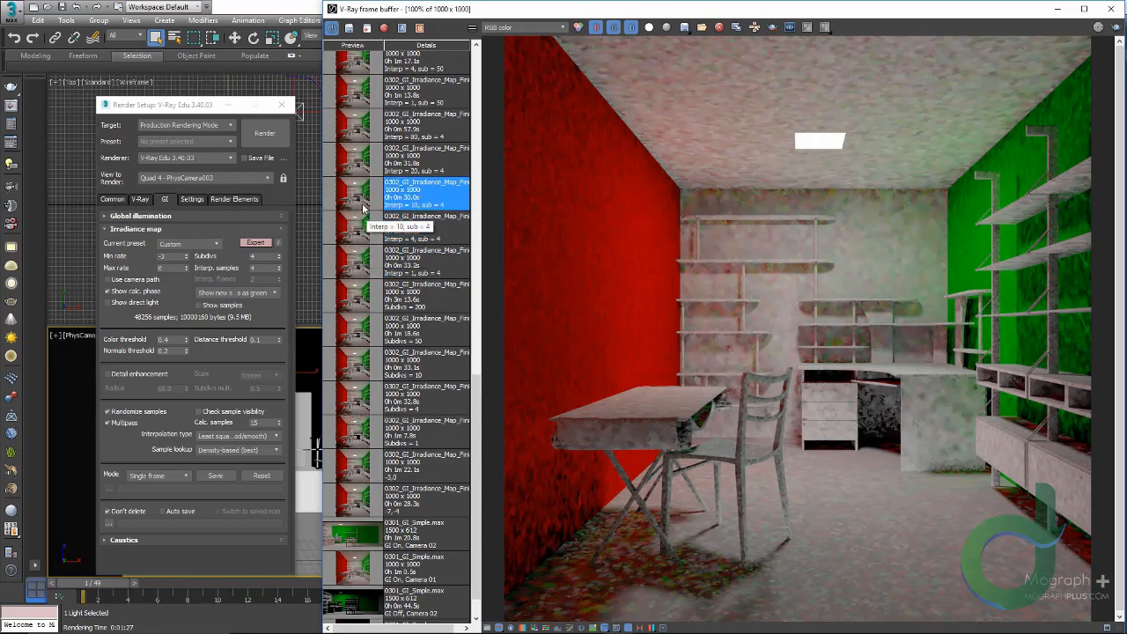
{"action": "double_click", "coordinate": [356, 166]}
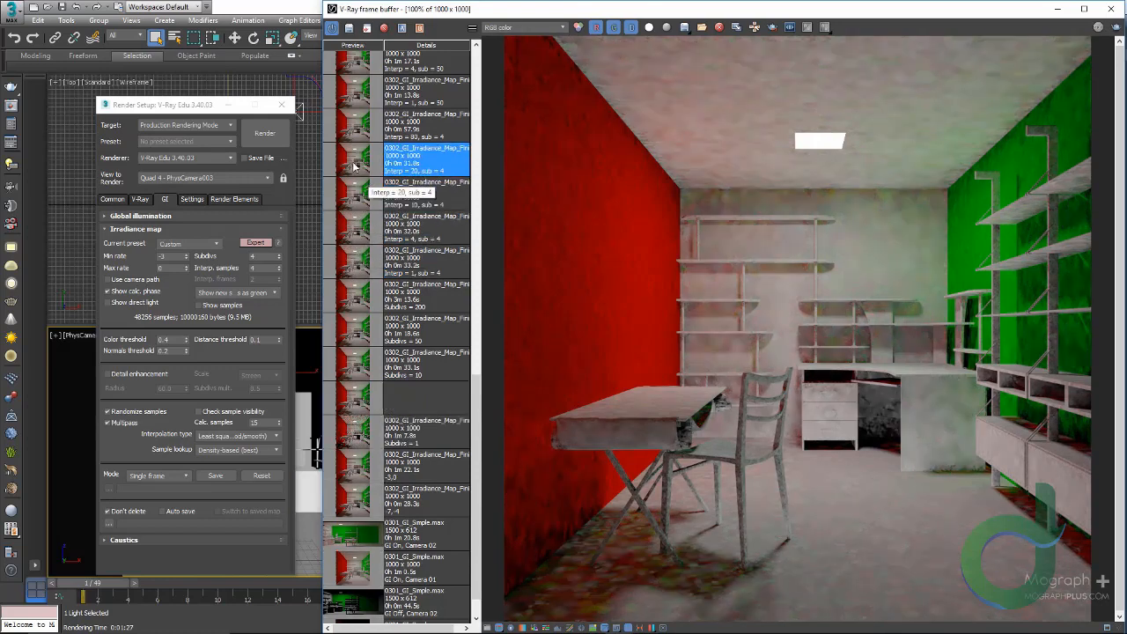
{"action": "double_click", "coordinate": [358, 136]}
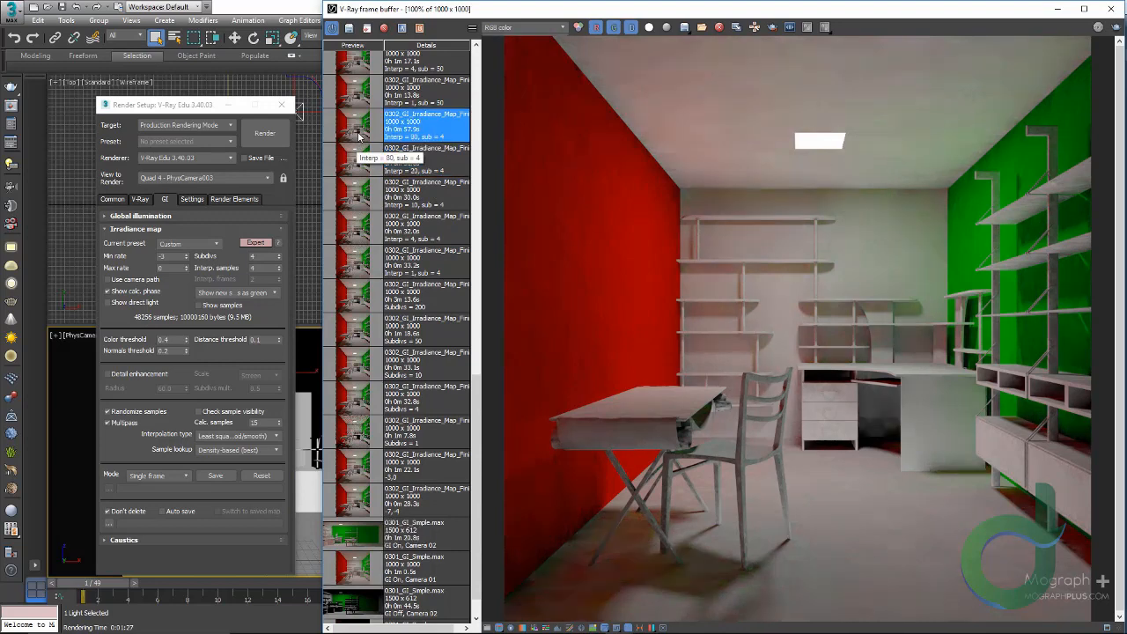
{"action": "scroll", "coordinate": [374, 199], "scroll_direction": "up", "scroll_amount": 1}
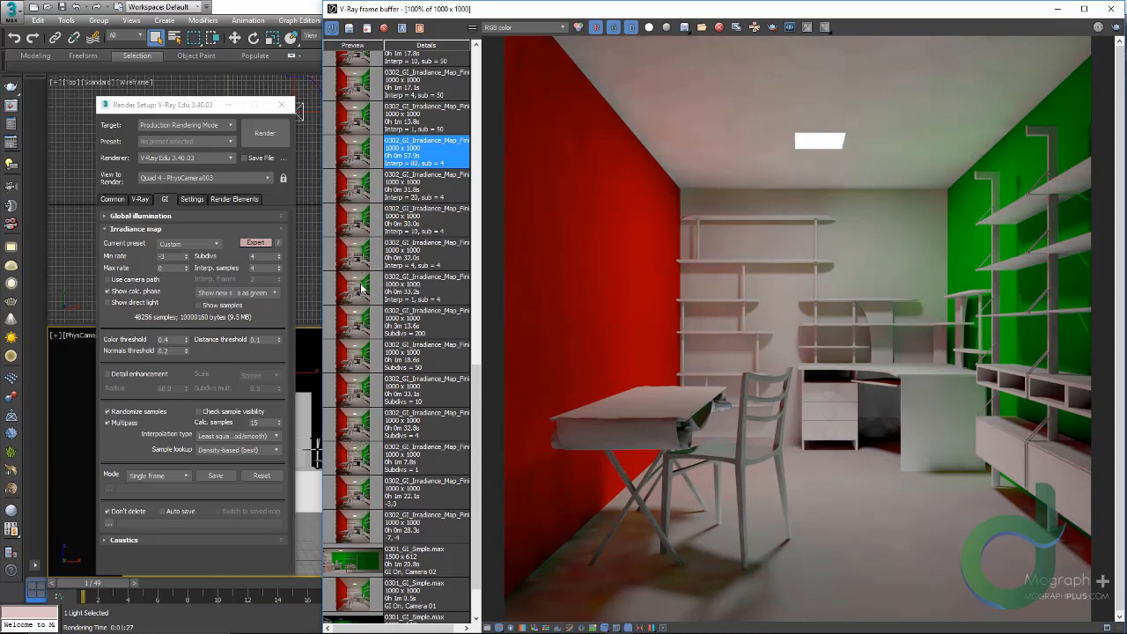
{"action": "scroll", "coordinate": [361, 289], "scroll_direction": "up", "scroll_amount": 1}
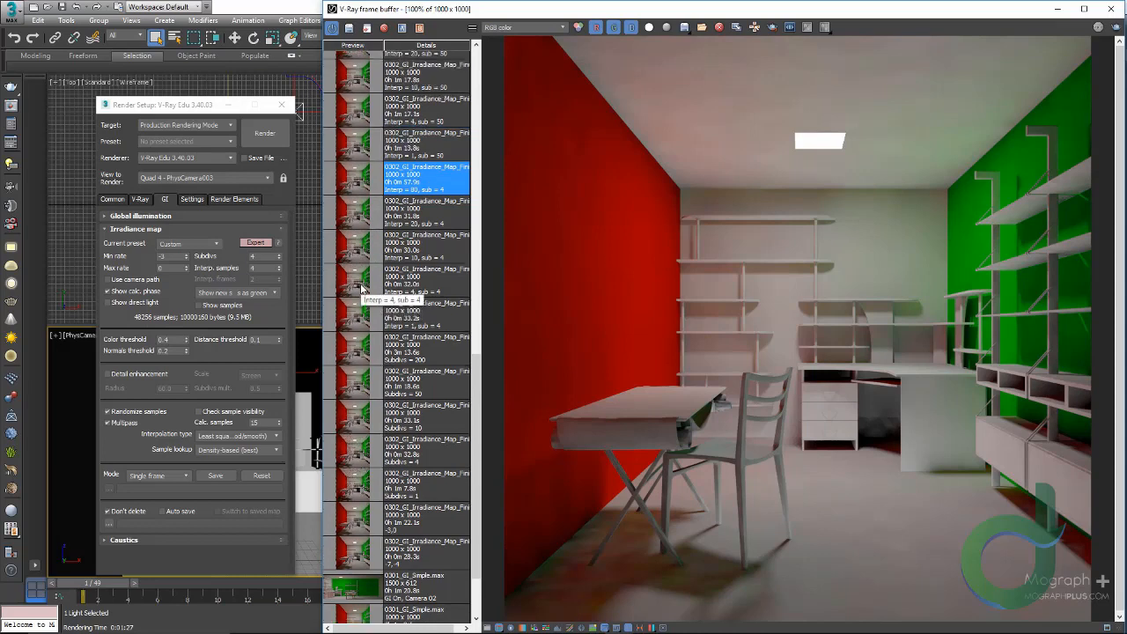
{"action": "left_click", "coordinate": [361, 215]}
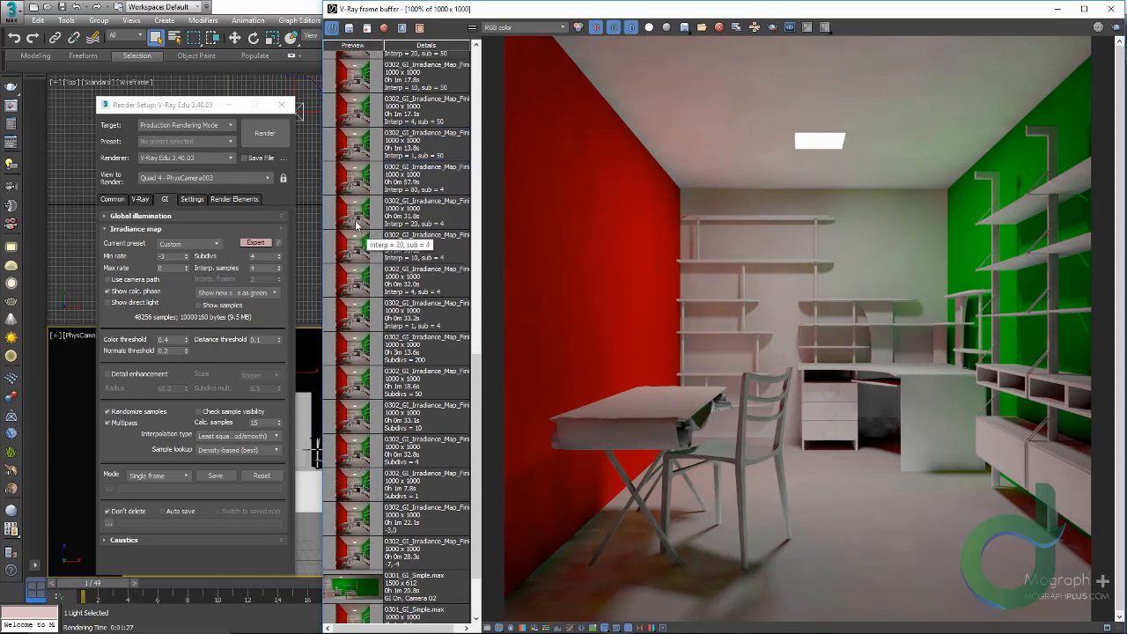
{"action": "left_click", "coordinate": [361, 187]}
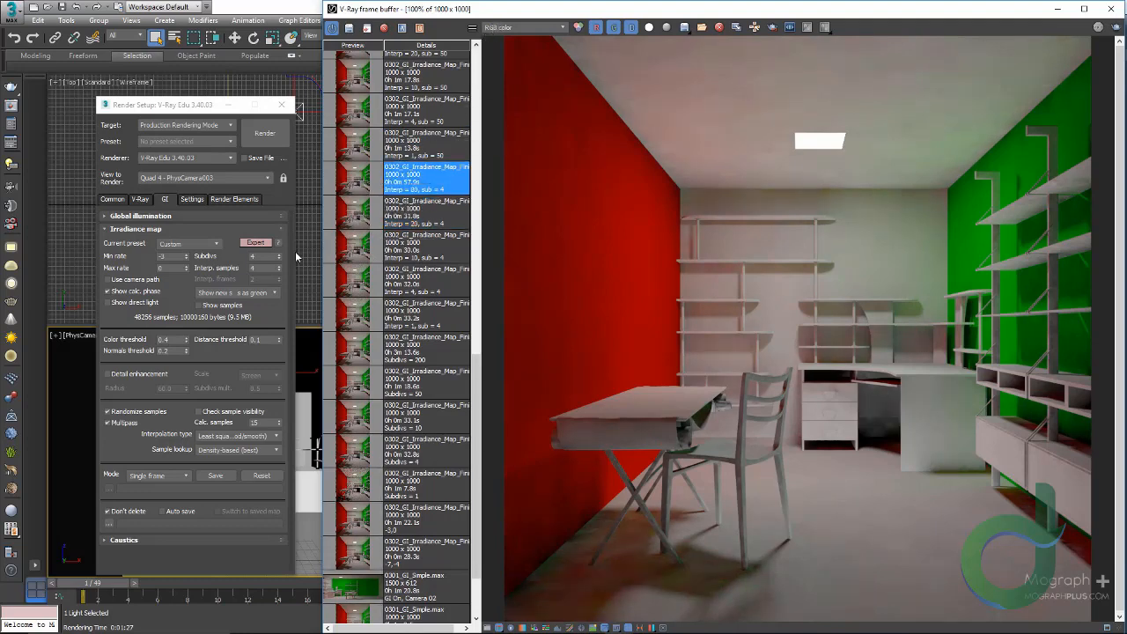
Set the irradiance map's subdivs to 50 and show the saved Interp = 1, sub = 50 render
{"action": "double_click", "coordinate": [255, 256]}
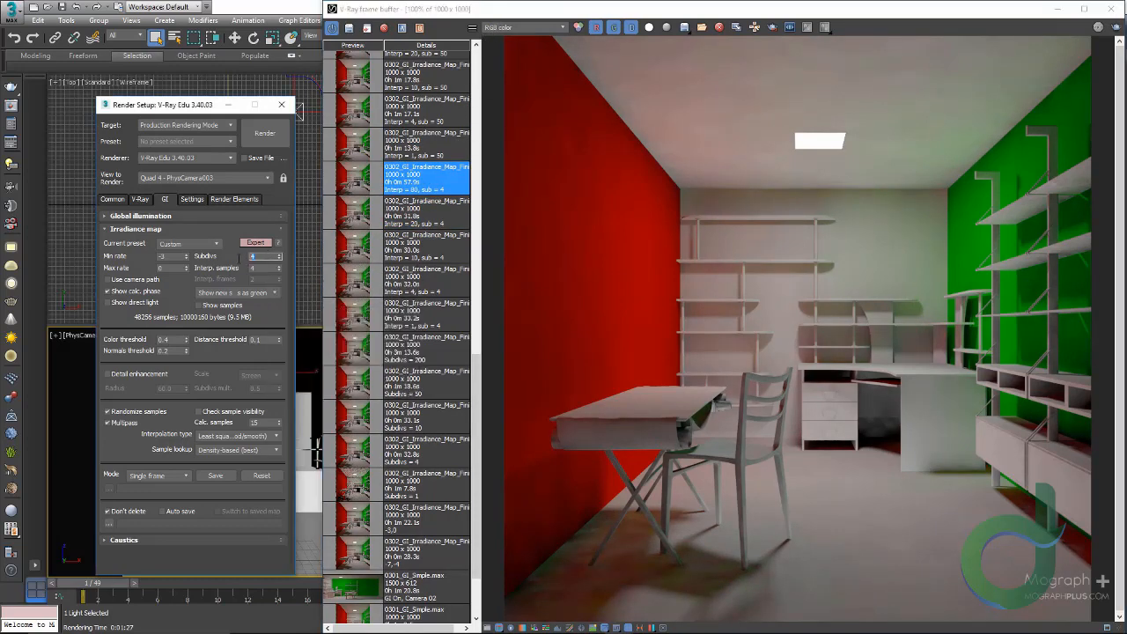
{"action": "type", "text": "50"}
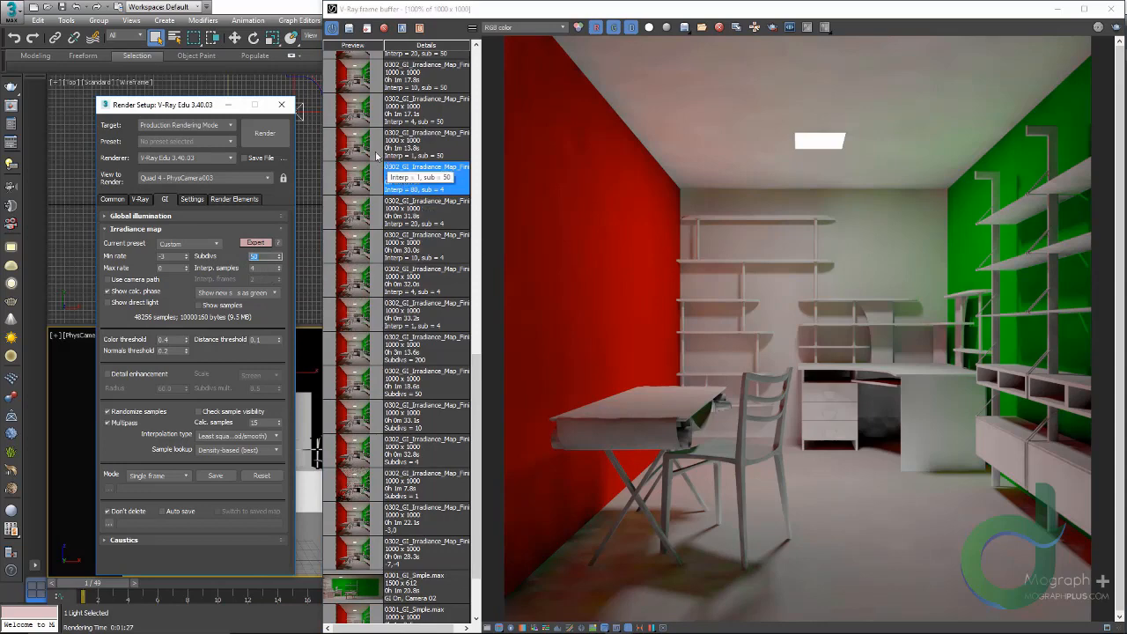
{"action": "left_click", "coordinate": [361, 149]}
{"action": "scroll", "coordinate": [362, 158], "scroll_direction": "up", "scroll_amount": 1}
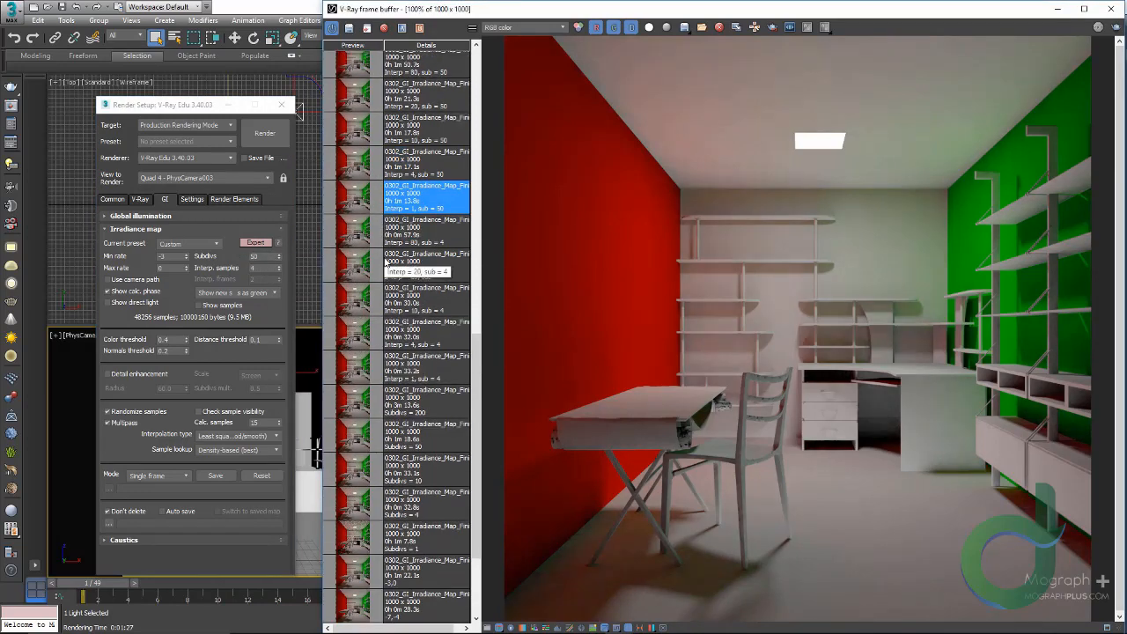
Examine the Interp = 1, sub = 50 render up close at the wall shelves, table and chair
{"action": "scroll", "coordinate": [664, 259], "scroll_direction": "up", "scroll_amount": 4}
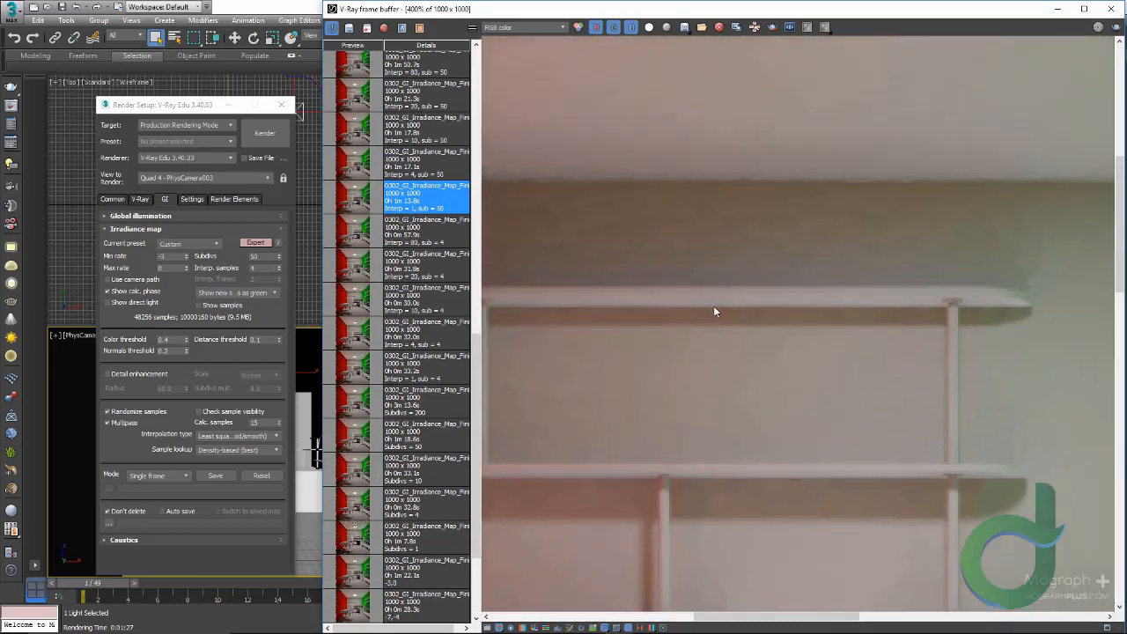
{"action": "scroll", "coordinate": [714, 222], "scroll_direction": "down", "scroll_amount": 1}
{"action": "middle_click_drag", "start_coordinate": [636, 427], "coordinate": [701, 170]}
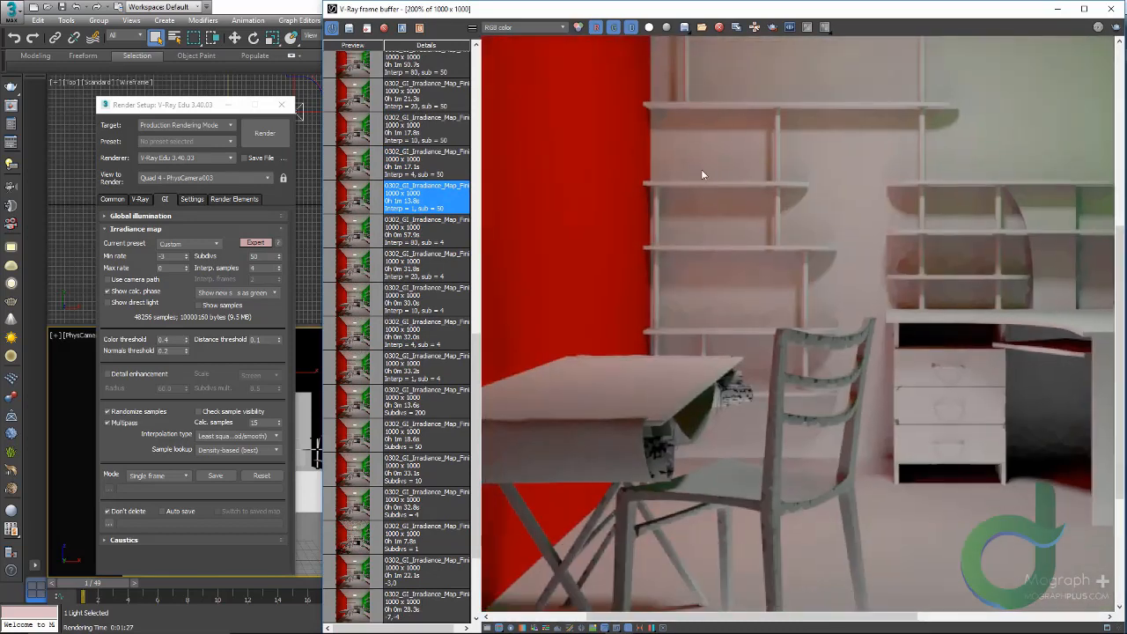
{"action": "middle_click_drag", "start_coordinate": [631, 365], "coordinate": [696, 162]}
{"action": "scroll", "coordinate": [783, 462], "scroll_direction": "up", "scroll_amount": 2}
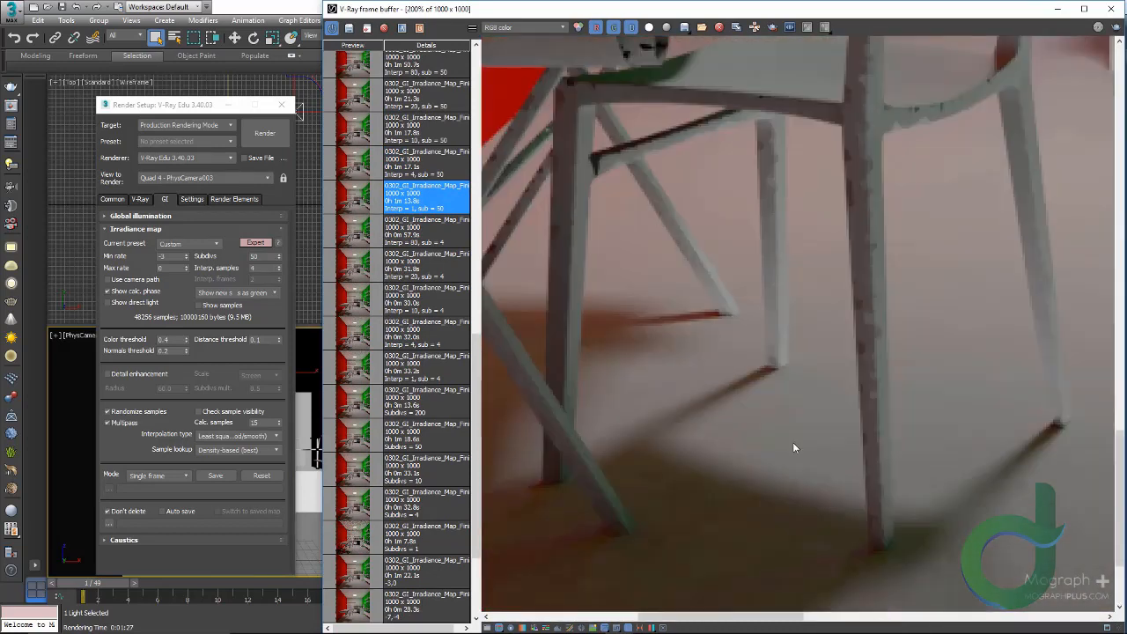
{"action": "scroll", "coordinate": [792, 442], "scroll_direction": "down", "scroll_amount": 2}
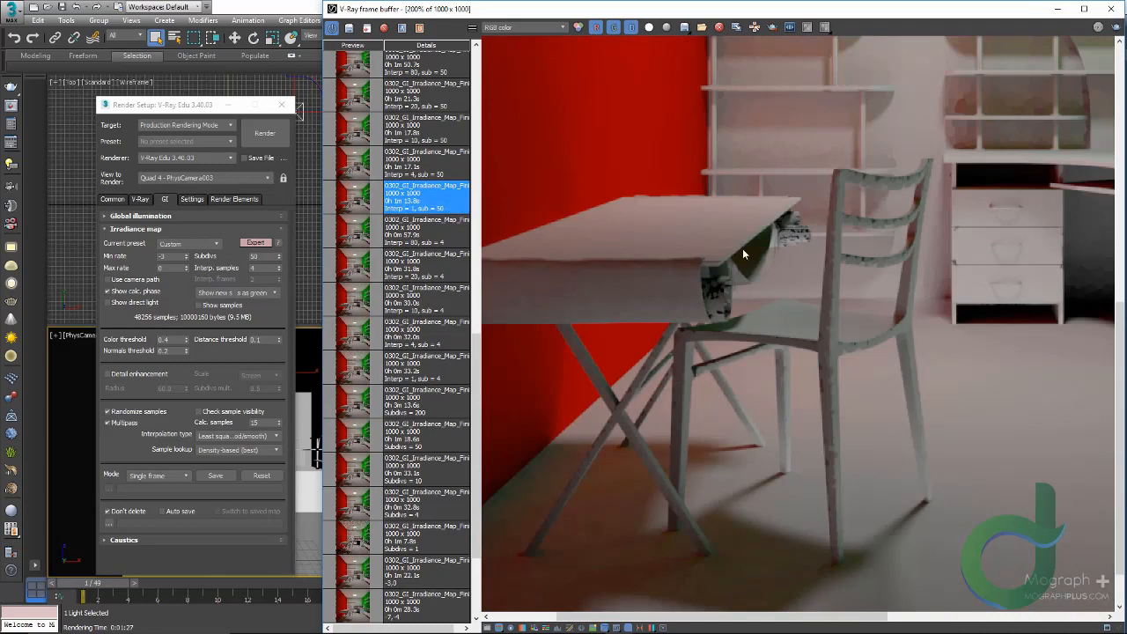
{"action": "middle_click_drag", "start_coordinate": [742, 248], "coordinate": [702, 161]}
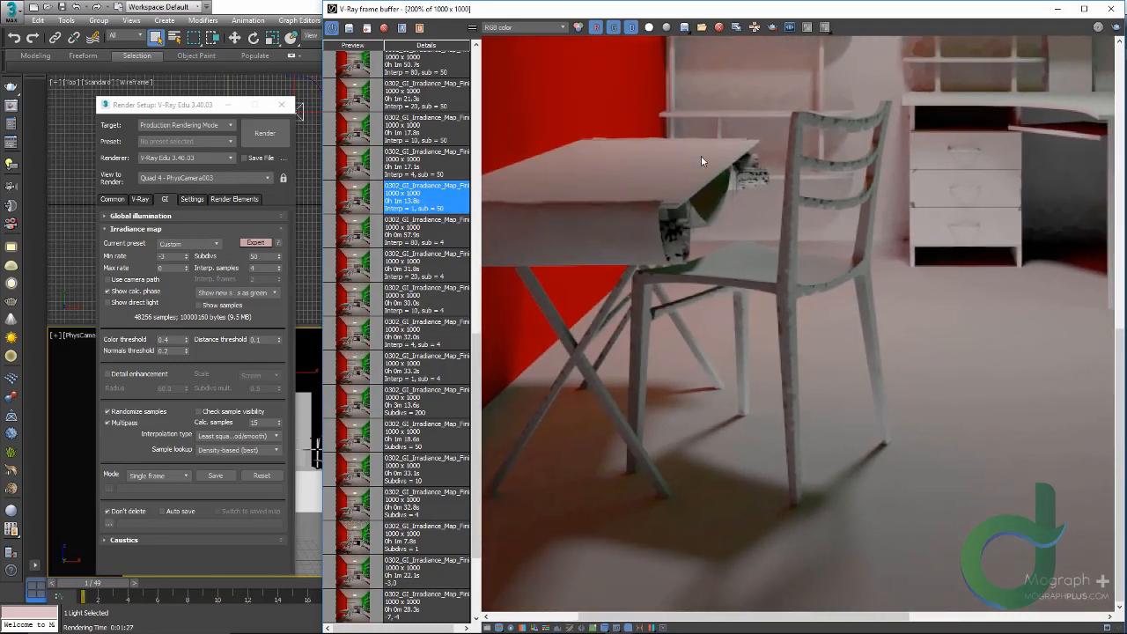
Compare the saved Interp = 4, 10, 20 and 80 renders at sub = 50 around the table and chair
{"action": "double_click", "coordinate": [364, 167]}
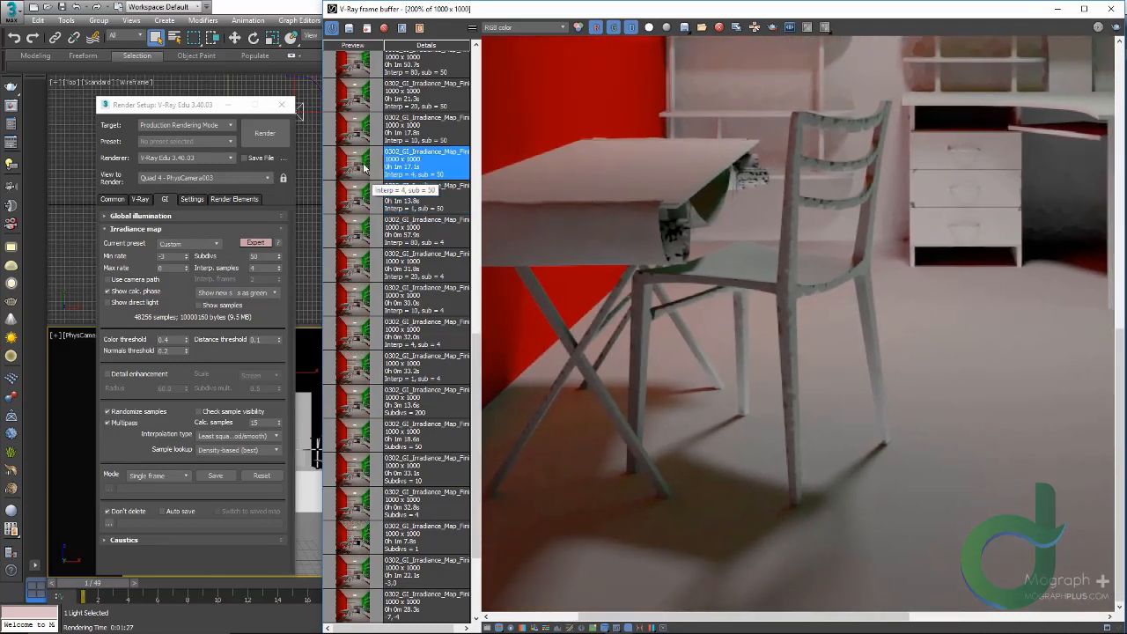
{"action": "double_click", "coordinate": [354, 135]}
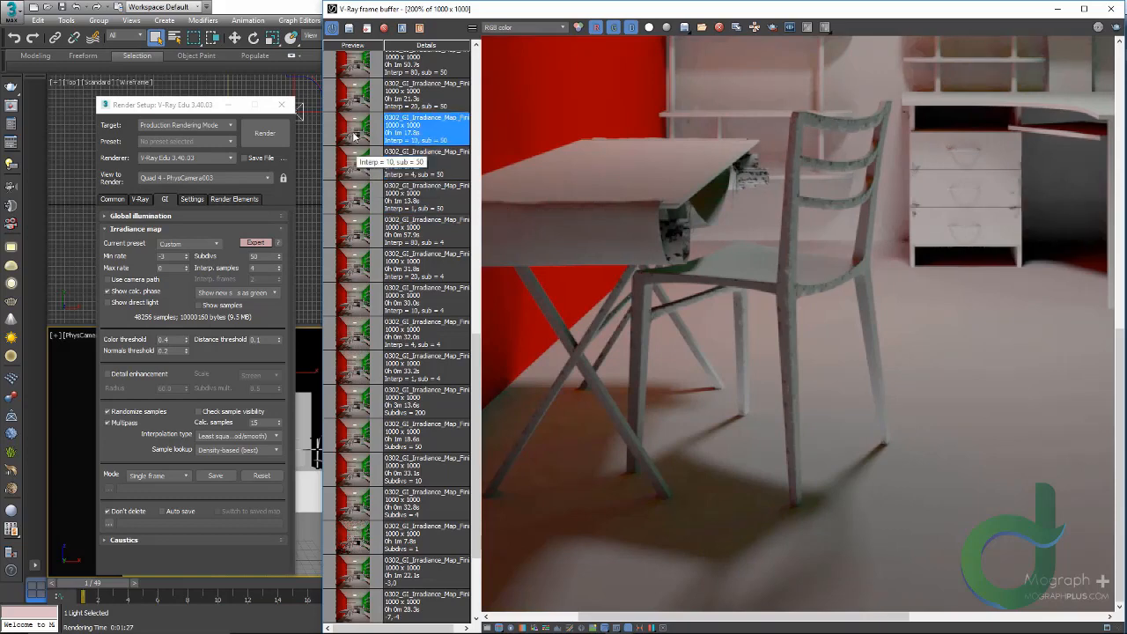
{"action": "scroll", "coordinate": [357, 154], "scroll_direction": "up", "scroll_amount": 3}
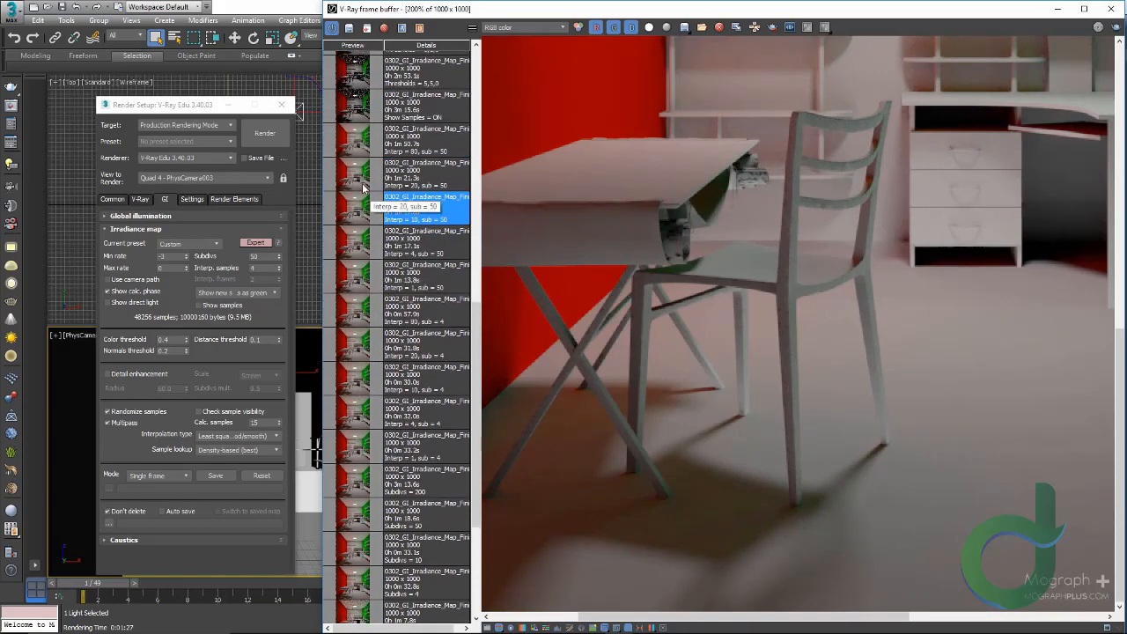
{"action": "double_click", "coordinate": [360, 176]}
{"action": "double_click", "coordinate": [359, 148]}
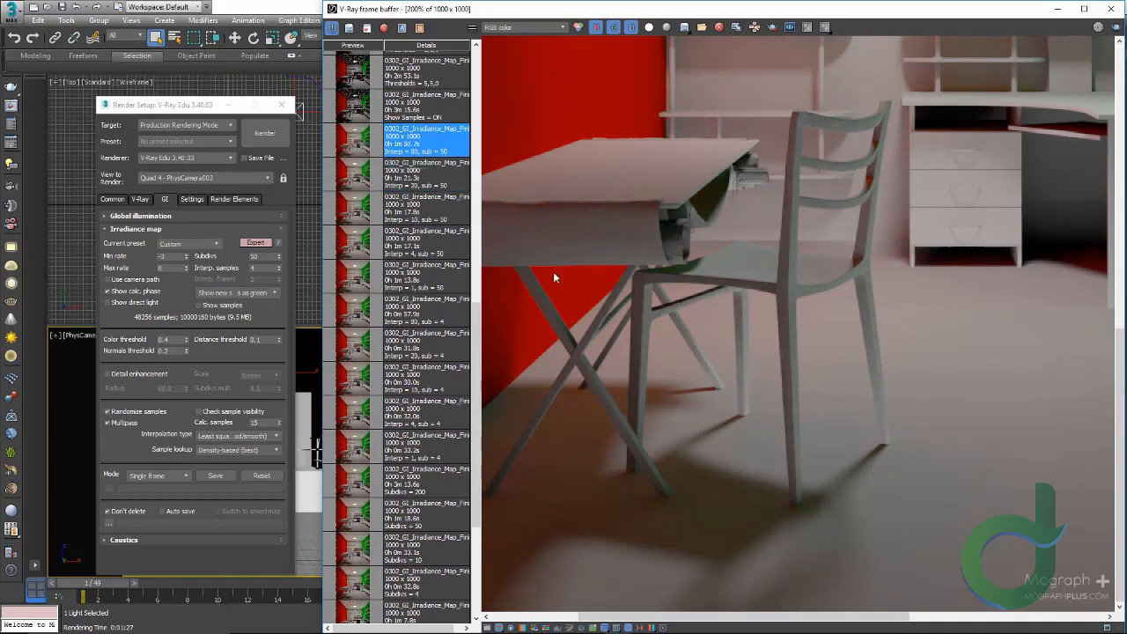
{"action": "double_click", "coordinate": [359, 176]}
{"action": "double_click", "coordinate": [360, 144]}
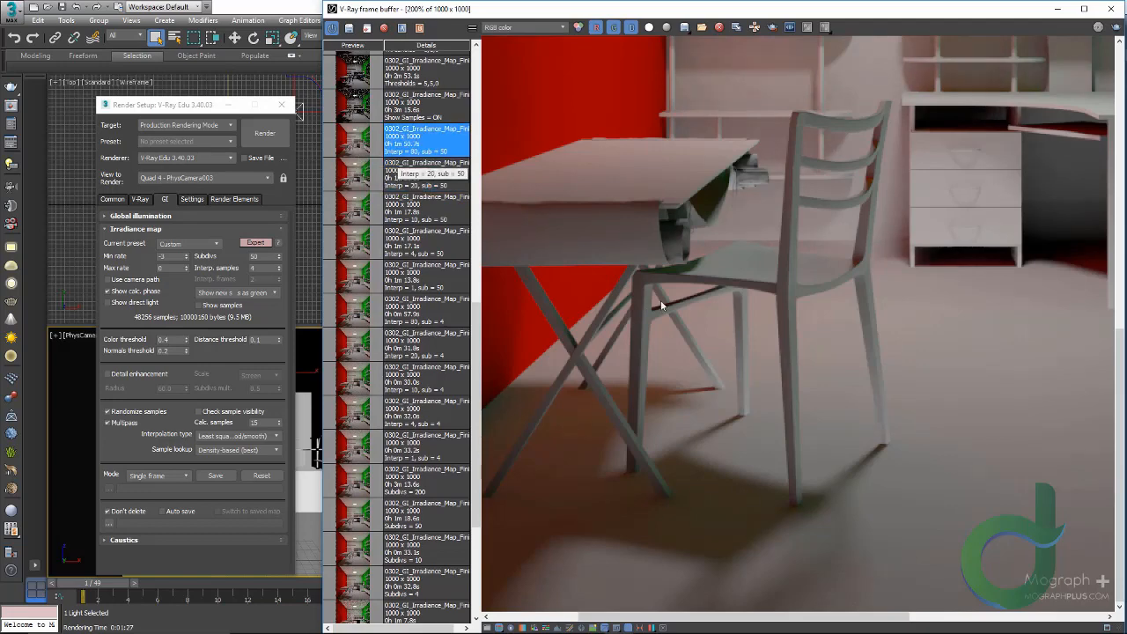
Compare the Interp = 20 and Interp = 80 renders at sub = 50 in the floor shadows beneath the table and chair
{"action": "scroll", "coordinate": [781, 491], "scroll_direction": "up", "scroll_amount": 1}
{"action": "middle_click_drag", "start_coordinate": [581, 183], "coordinate": [794, 375]}
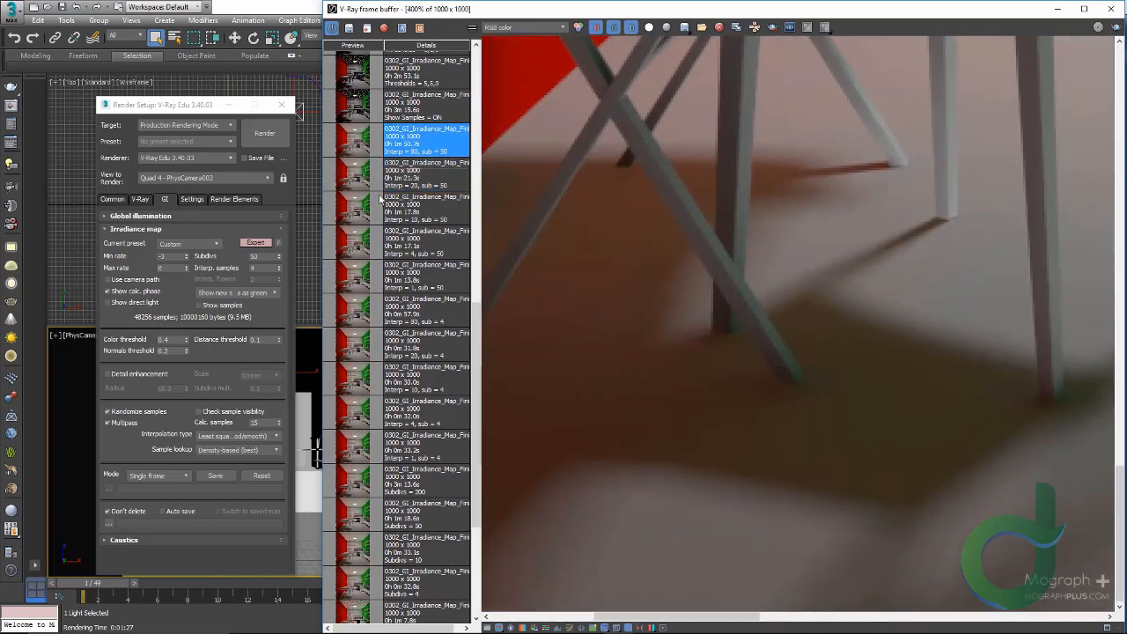
{"action": "left_click", "coordinate": [360, 188]}
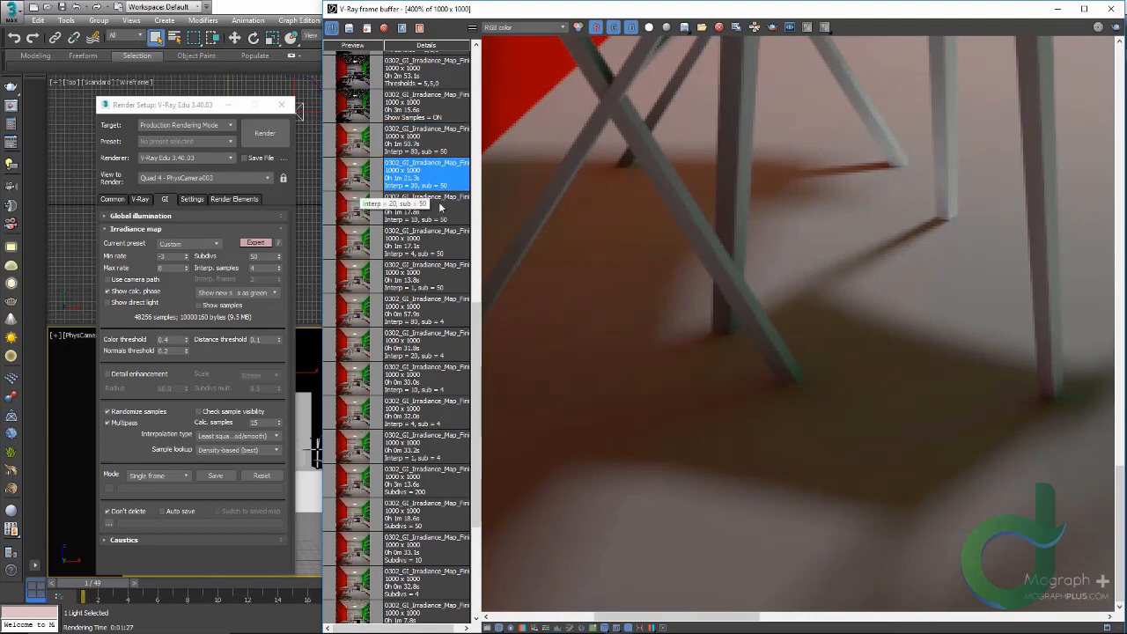
{"action": "left_click", "coordinate": [366, 148]}
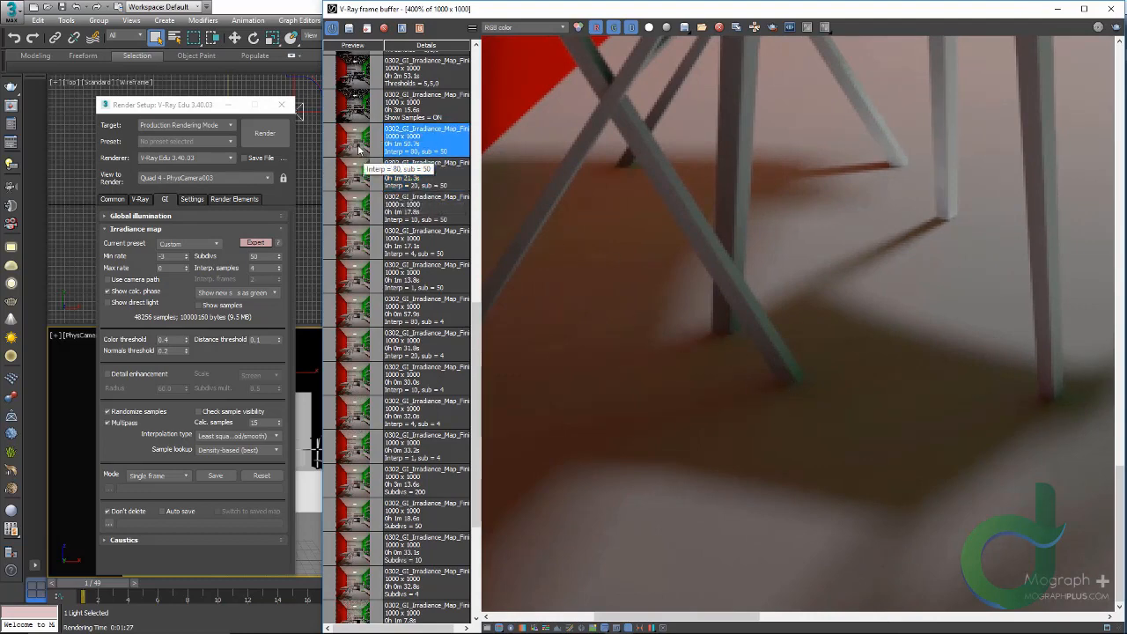
Compare the Interp = 80 and Interp = 20 renders at sub = 50 in the shelf niche above the back desk
{"action": "middle_click_drag", "start_coordinate": [1026, 181], "coordinate": [665, 409]}
{"action": "scroll", "coordinate": [665, 410], "scroll_direction": "down", "scroll_amount": 1}
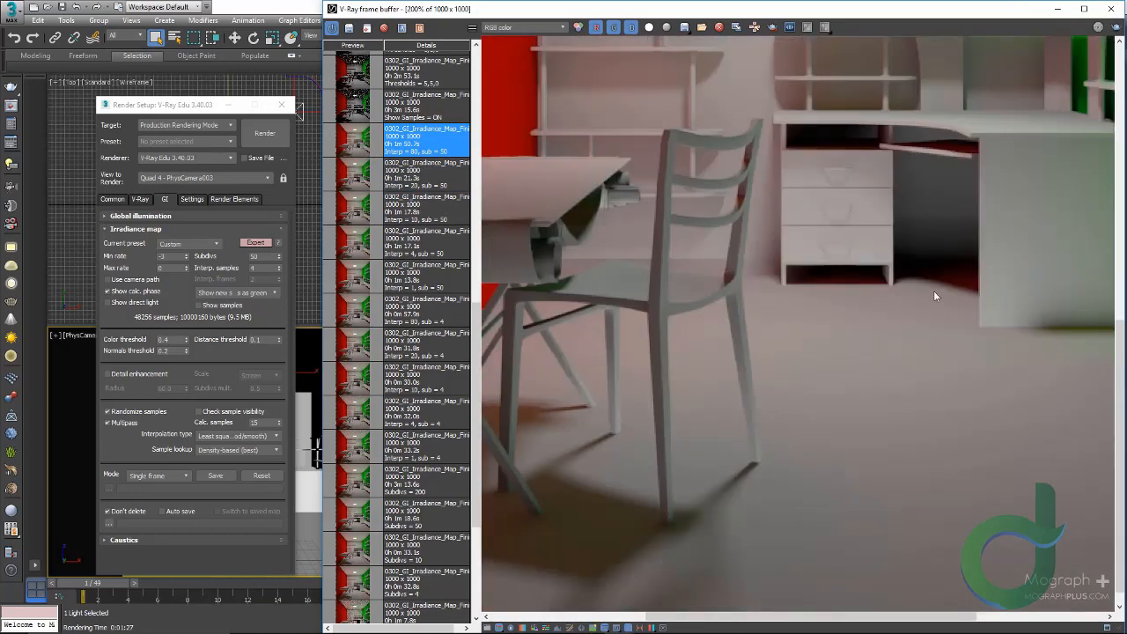
{"action": "middle_click_drag", "start_coordinate": [936, 294], "coordinate": [717, 465]}
{"action": "scroll", "coordinate": [913, 251], "scroll_direction": "up", "scroll_amount": 1}
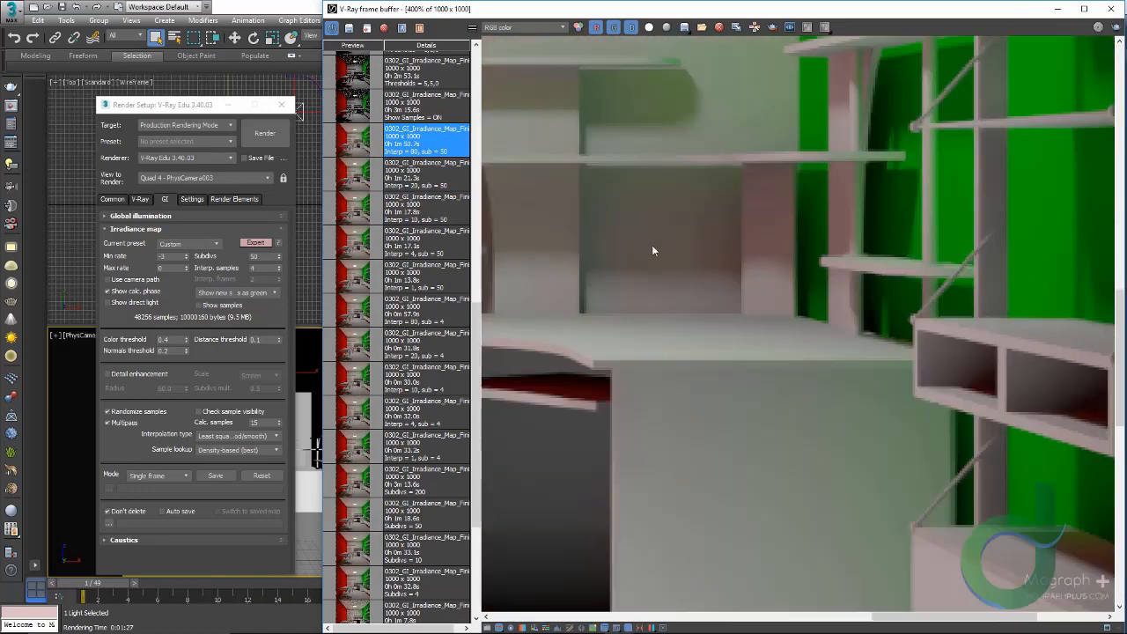
{"action": "left_click", "coordinate": [357, 185]}
{"action": "scroll", "coordinate": [622, 205], "scroll_direction": "up", "scroll_amount": 1}
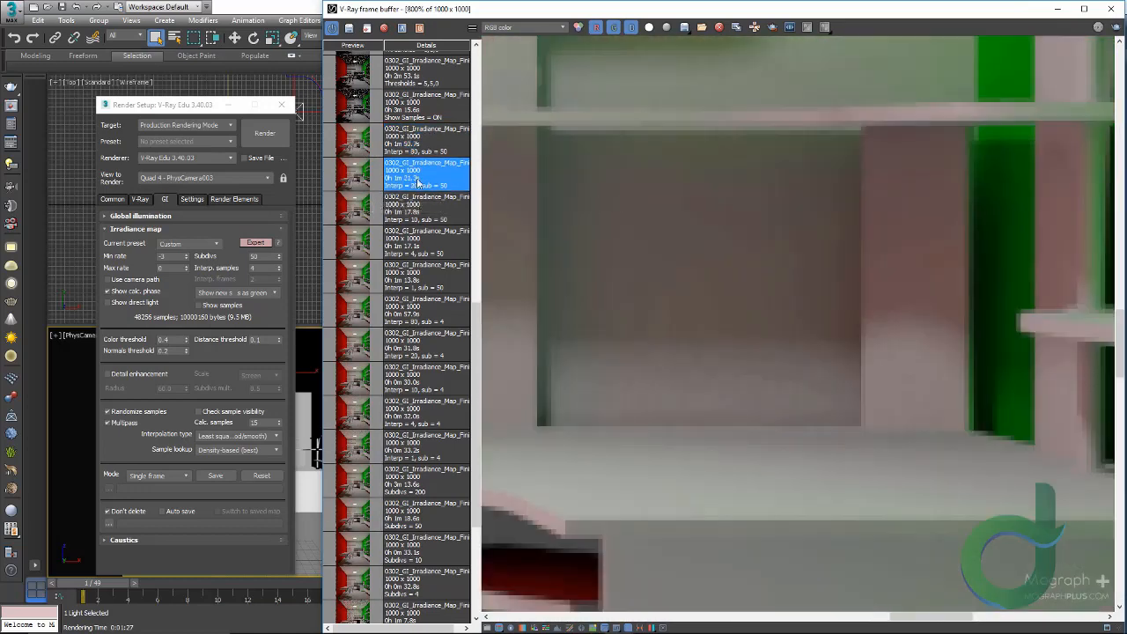
{"action": "left_click", "coordinate": [356, 147]}
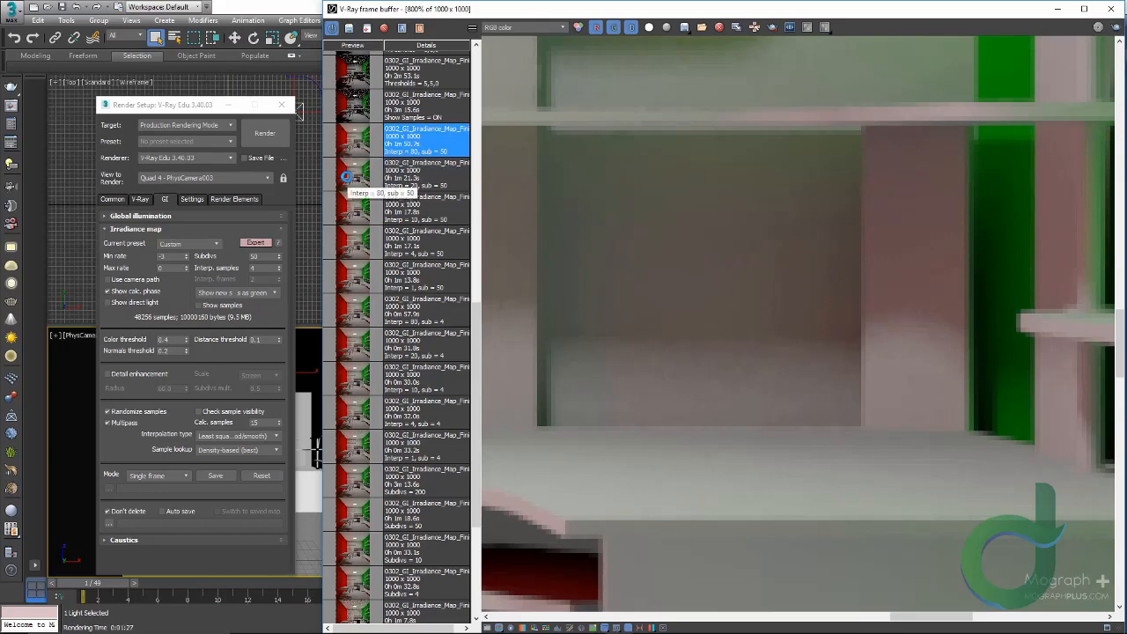
{"action": "left_click", "coordinate": [348, 176]}
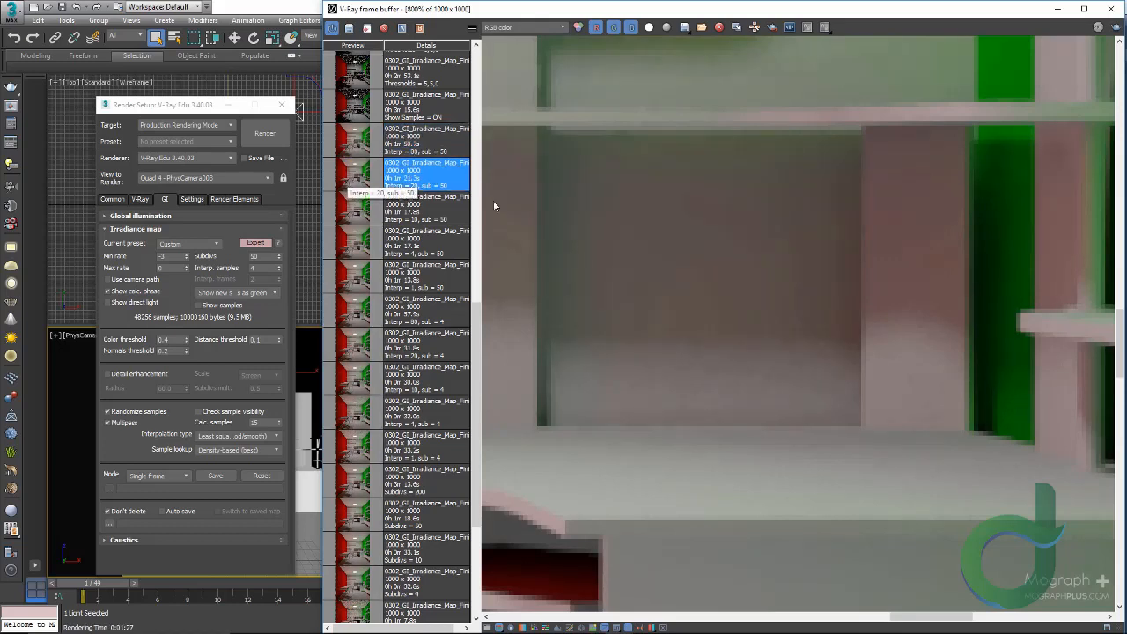
Compare the Interp = 80 and Interp = 20 renders at sub = 50 where the back desk's panel meets the floor
{"action": "scroll", "coordinate": [878, 480], "scroll_direction": "down", "scroll_amount": 4}
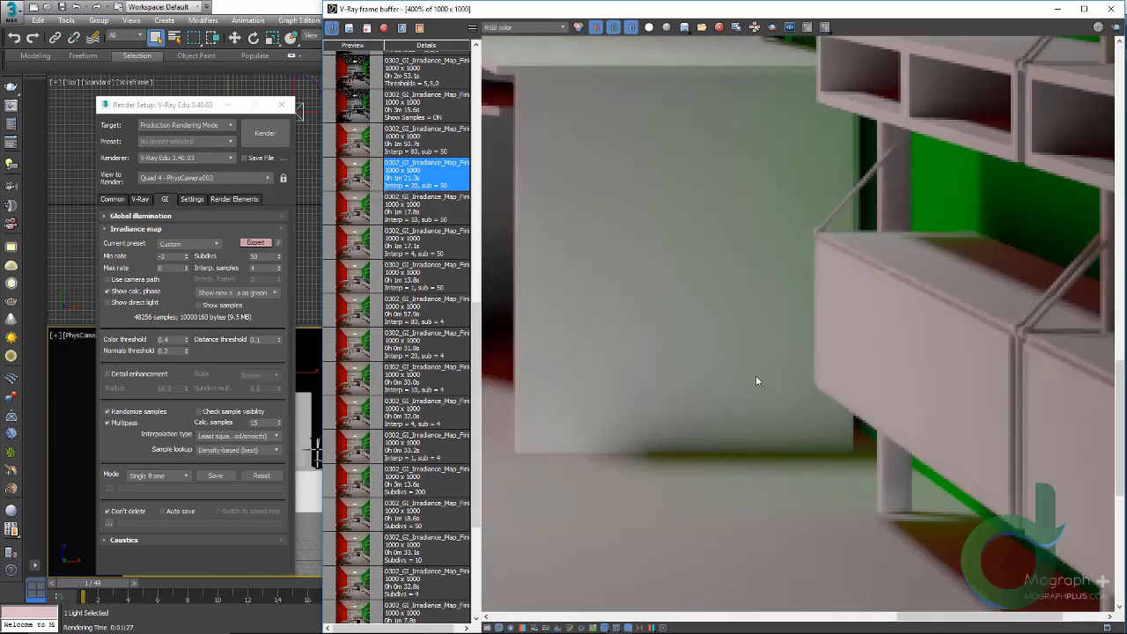
{"action": "left_click", "coordinate": [355, 143]}
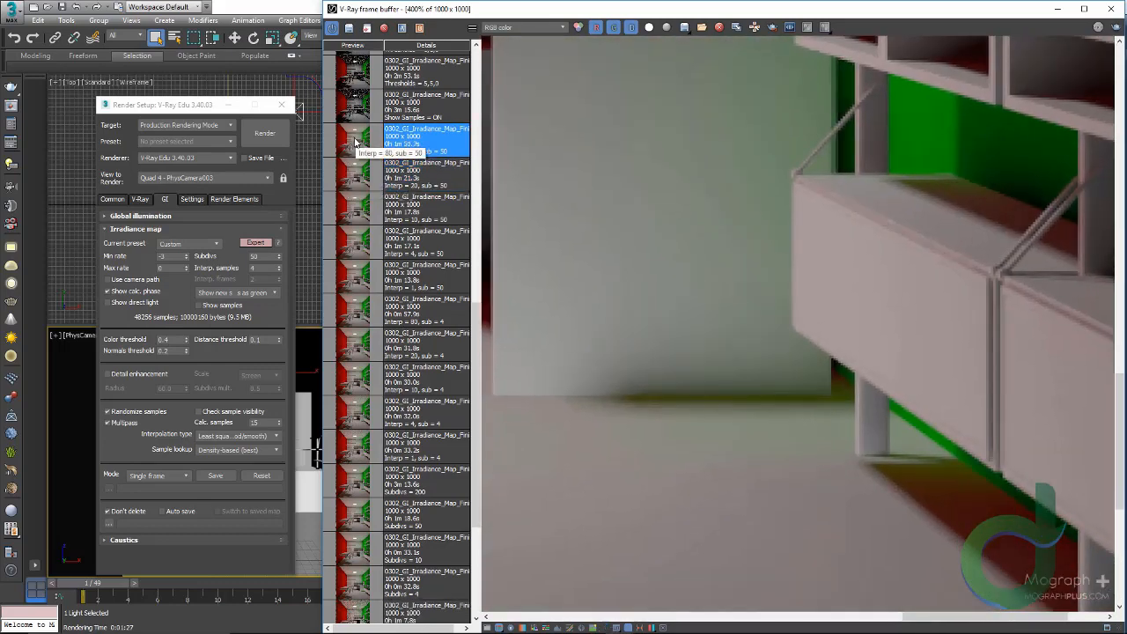
{"action": "left_click", "coordinate": [350, 178]}
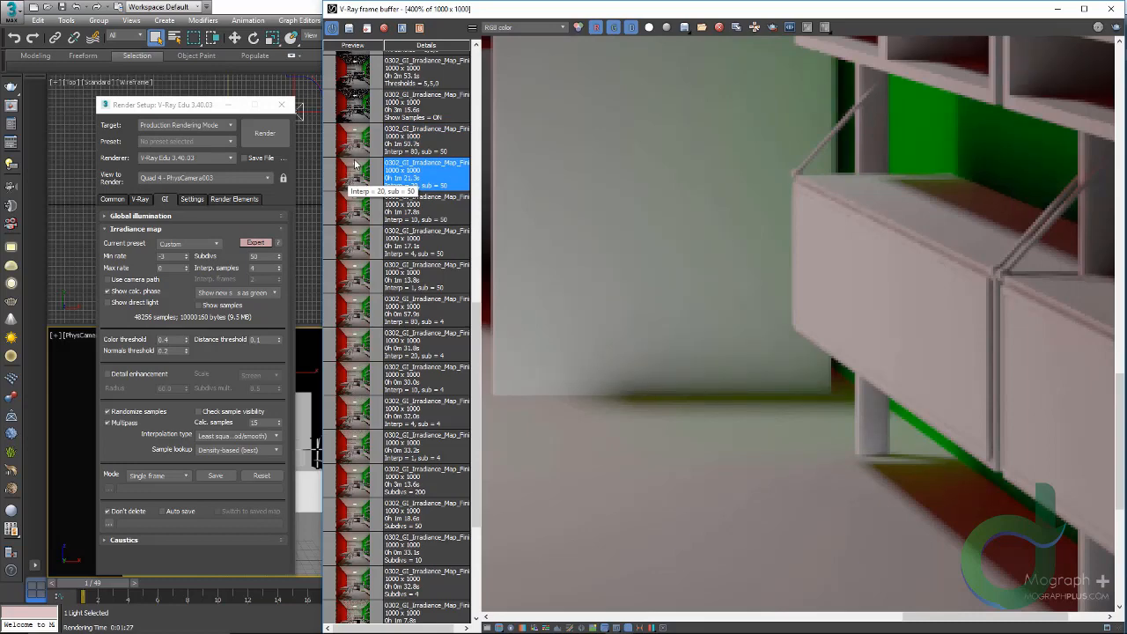
Return to the table and chair legs and compare the Interp = 20 and Interp = 80 shadows at sub = 50
{"action": "middle_click_drag", "start_coordinate": [617, 337], "coordinate": [927, 250]}
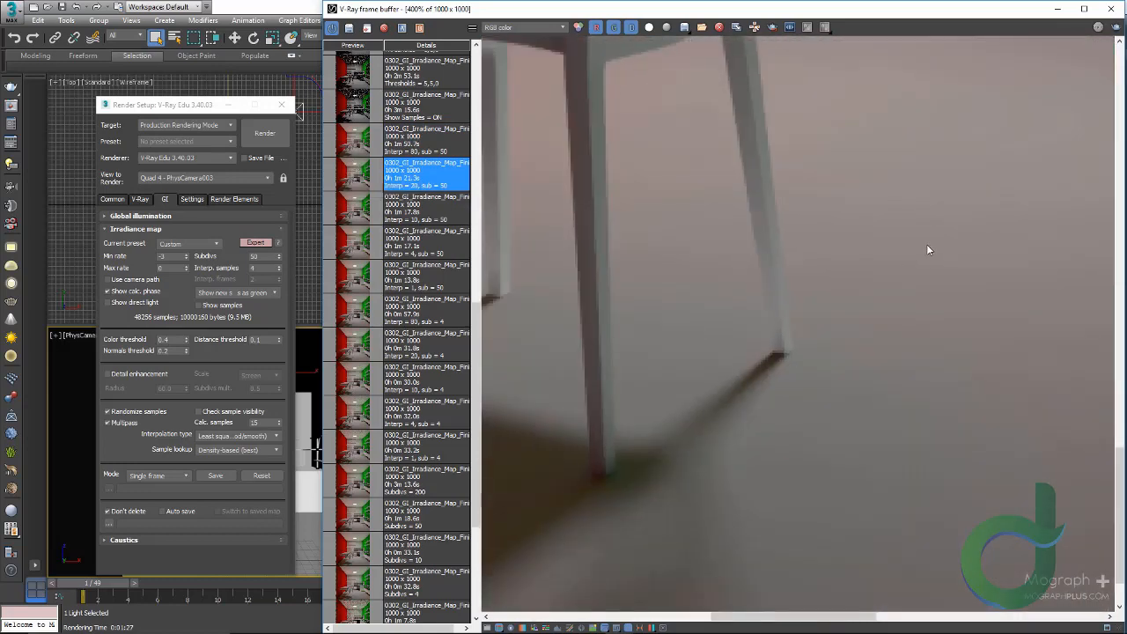
{"action": "middle_click_drag", "start_coordinate": [708, 278], "coordinate": [675, 436]}
{"action": "scroll", "coordinate": [674, 436], "scroll_direction": "down", "scroll_amount": 1}
{"action": "middle_click_drag", "start_coordinate": [610, 379], "coordinate": [907, 287]}
{"action": "scroll", "coordinate": [753, 446], "scroll_direction": "up", "scroll_amount": 1}
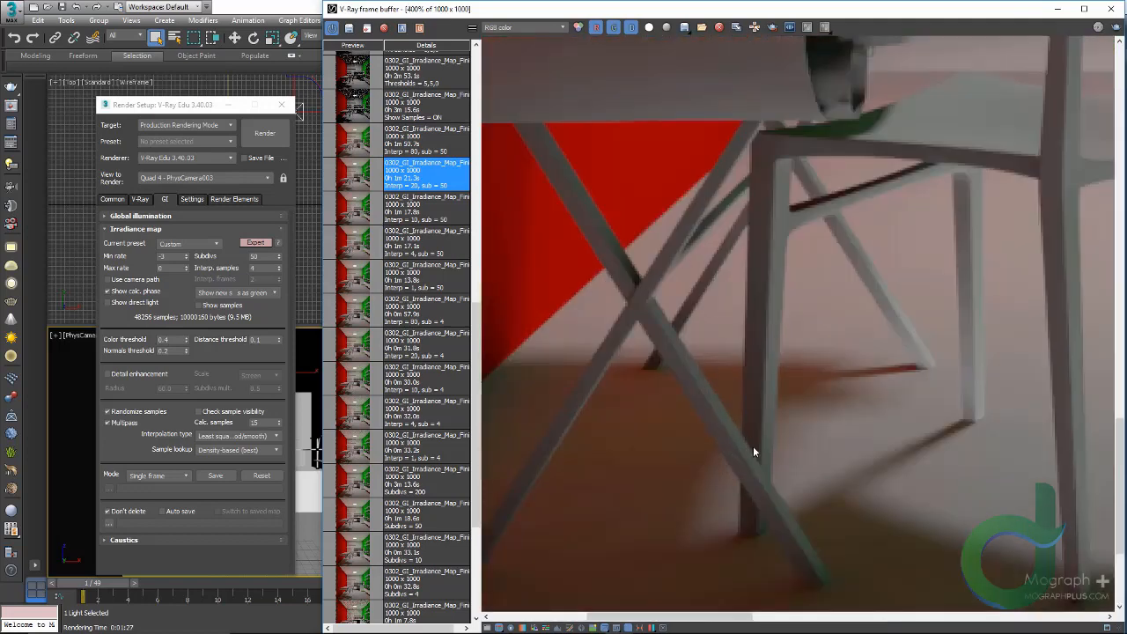
{"action": "middle_click_drag", "start_coordinate": [753, 446], "coordinate": [717, 298]}
{"action": "left_click", "coordinate": [355, 151]}
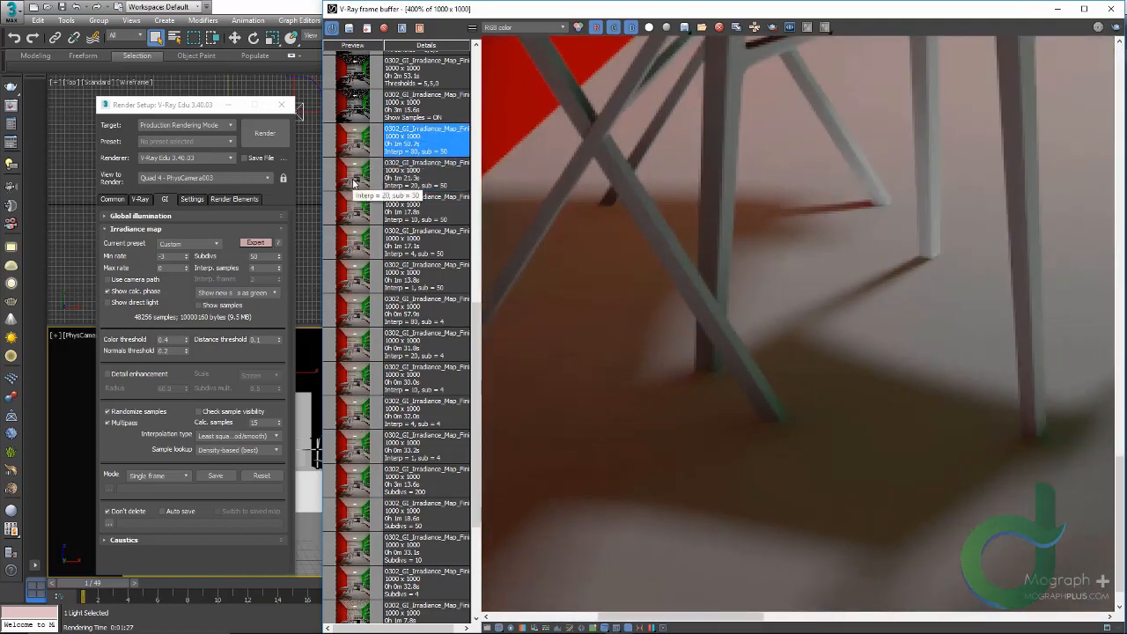
{"action": "double_click", "coordinate": [354, 183]}
{"action": "double_click", "coordinate": [355, 146]}
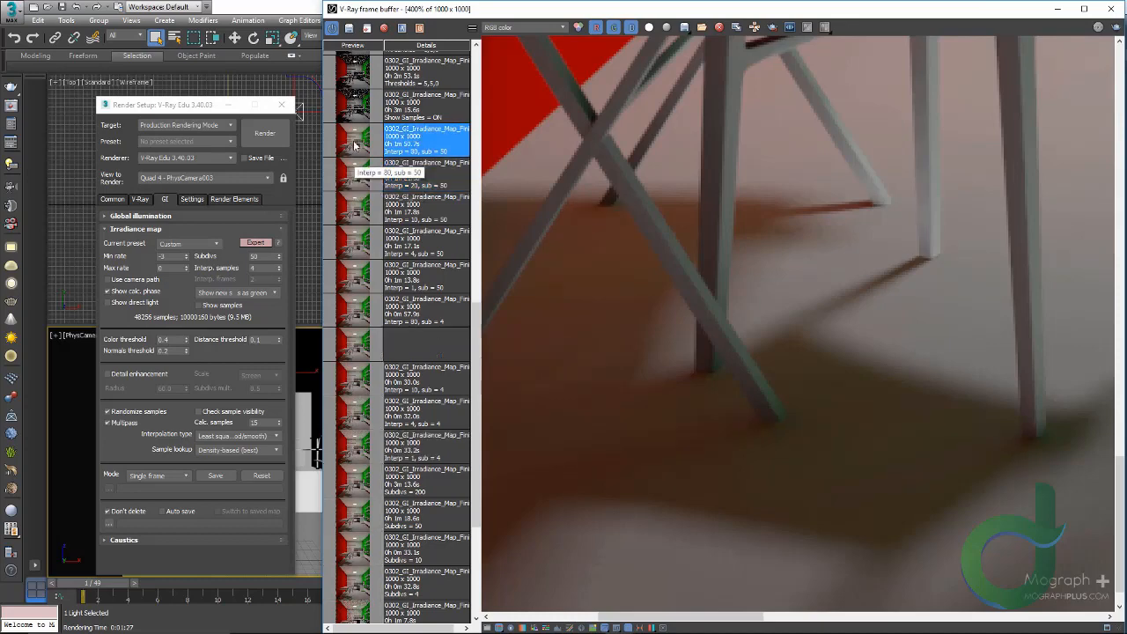
Set the irradiance map's interpolation samples to 20 and bring the whole room render back into view
{"action": "mouse_move", "coordinate": [260, 268]}
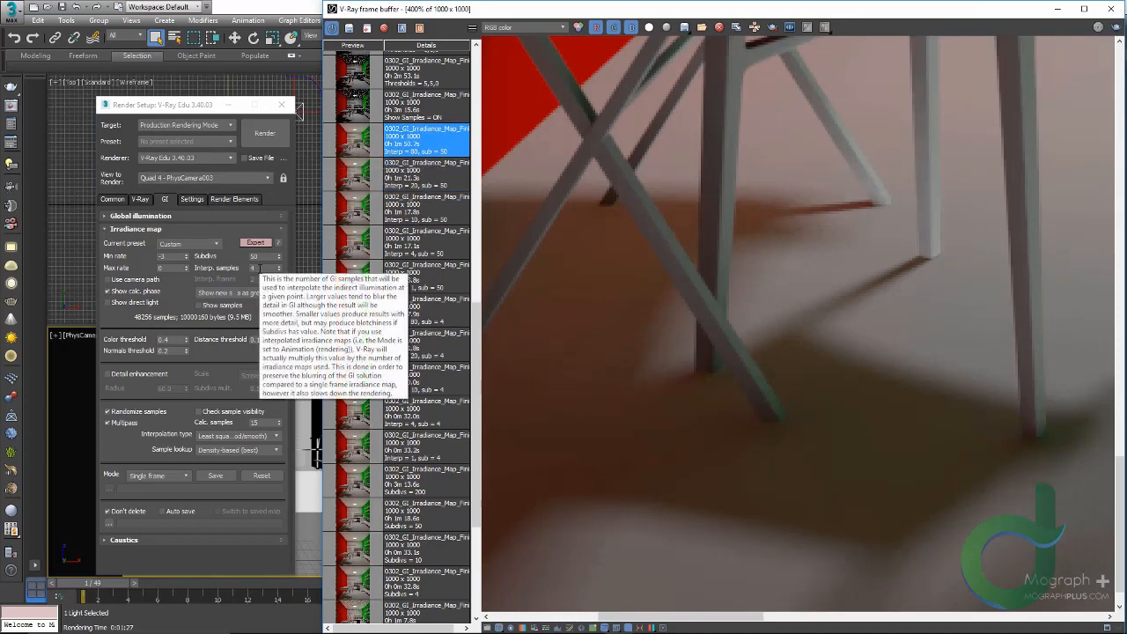
{"action": "left_click_drag", "start_coordinate": [259, 269], "coordinate": [248, 280]}
{"action": "type", "text": "20"}
{"action": "key", "text": "Return"}
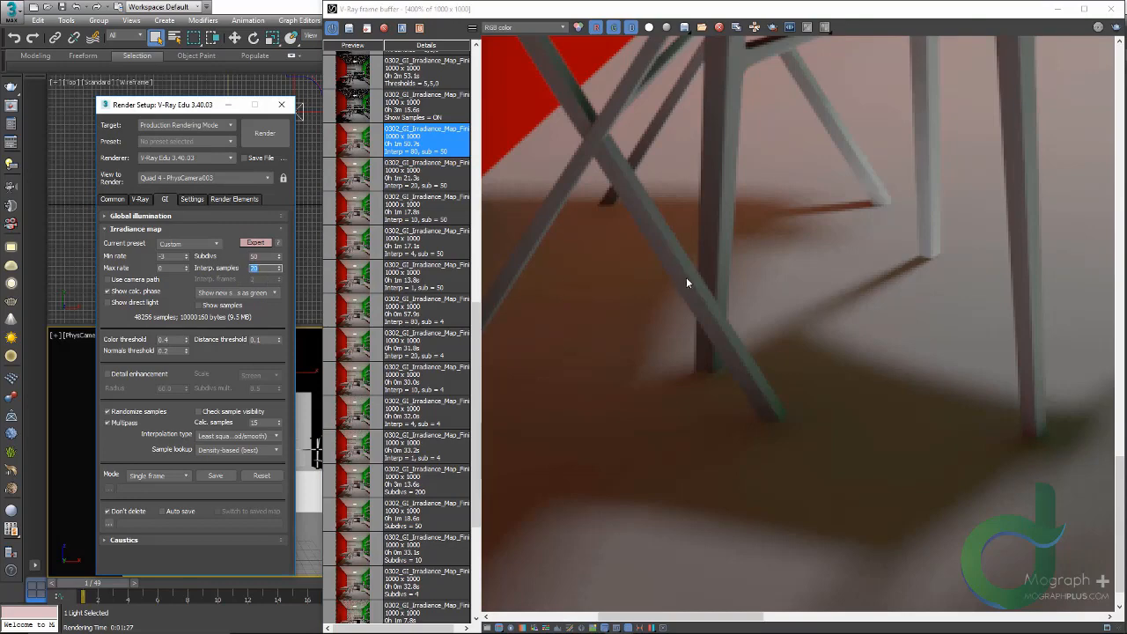
{"action": "scroll", "coordinate": [688, 284], "scroll_direction": "down", "scroll_amount": 3}
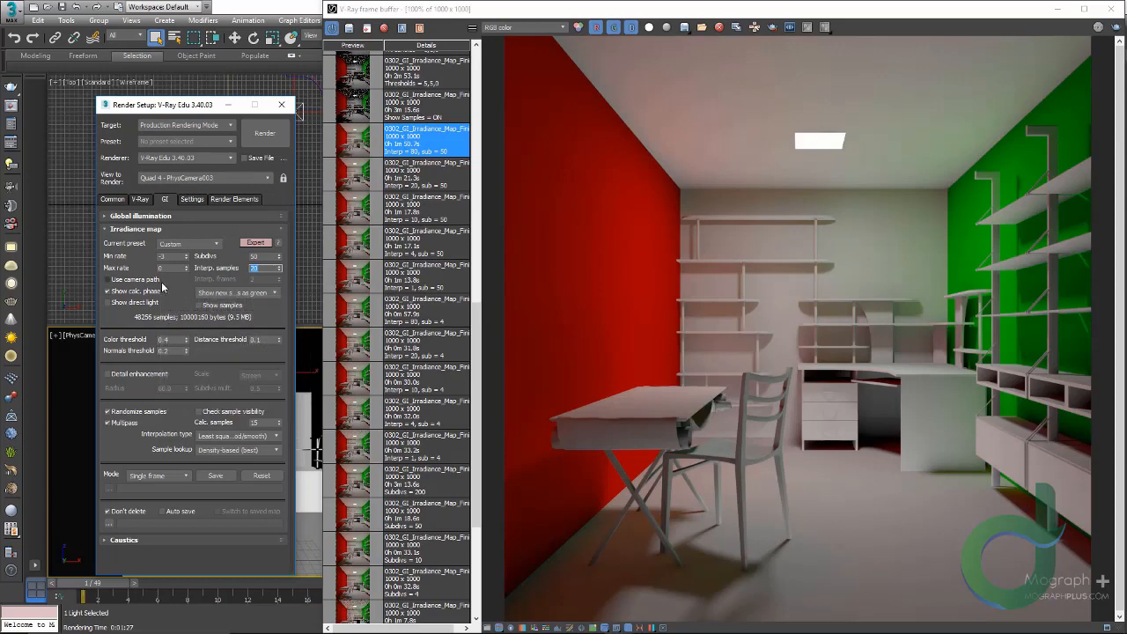
{"action": "mouse_move", "coordinate": [162, 286]}
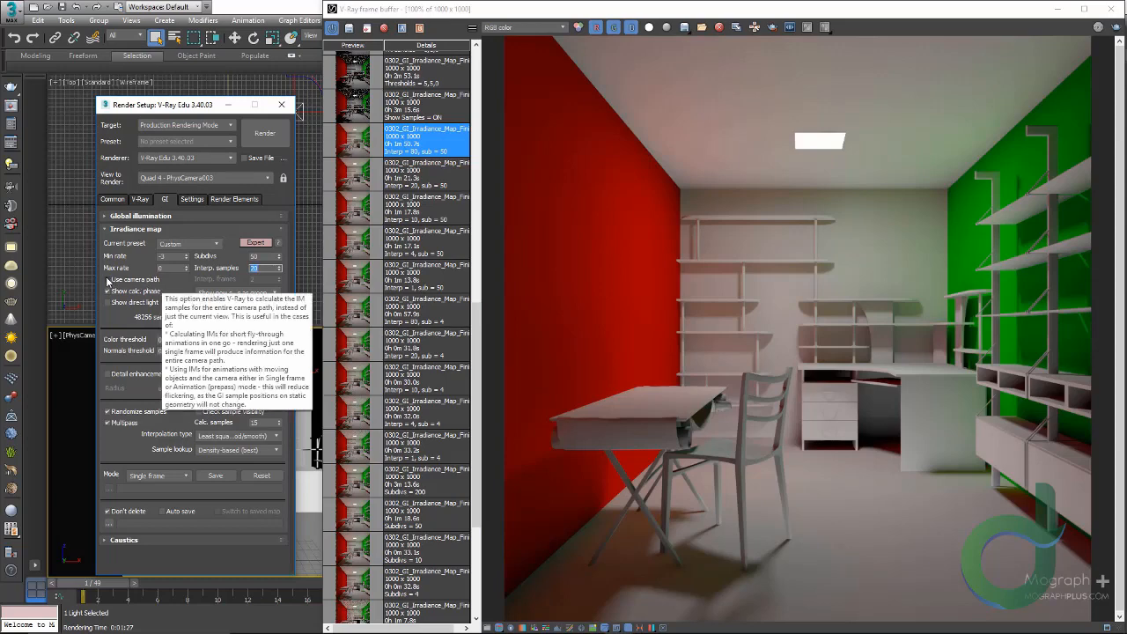
{"action": "left_click", "coordinate": [174, 287]}
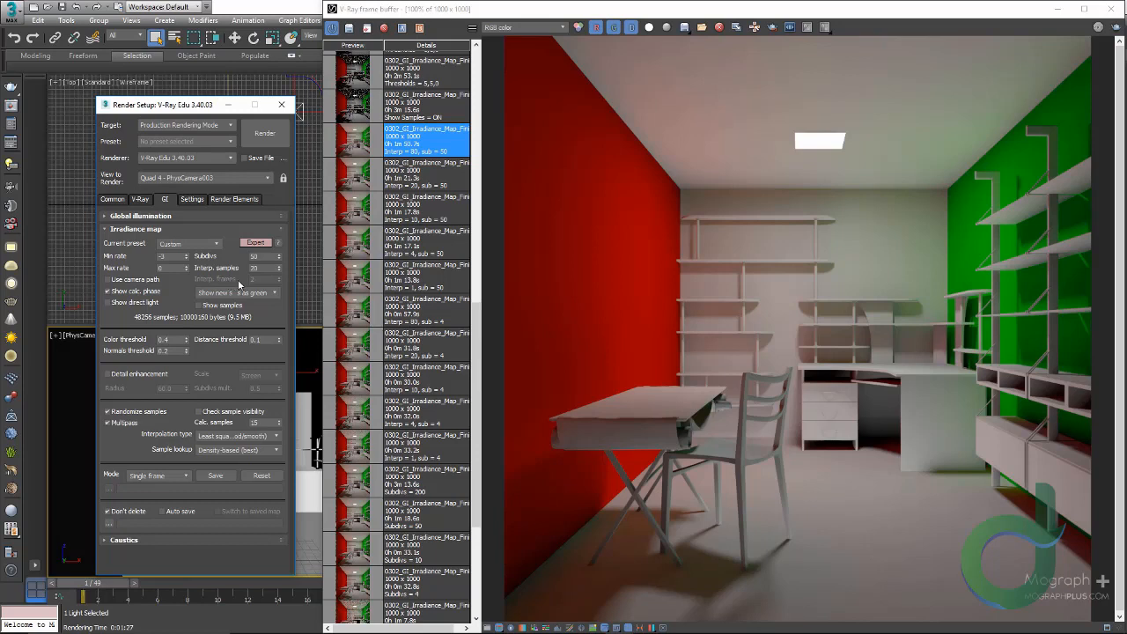
Switch the irradiance map mode to Animation (rendering) and cancel loading a map file
{"action": "left_click", "coordinate": [156, 476]}
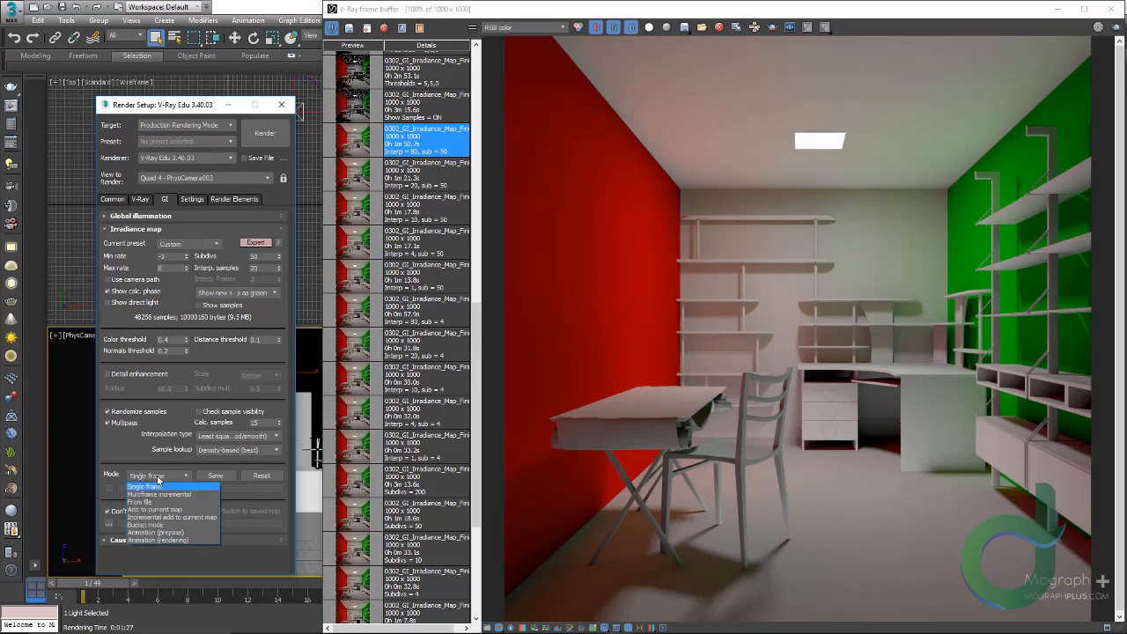
{"action": "left_click", "coordinate": [185, 541]}
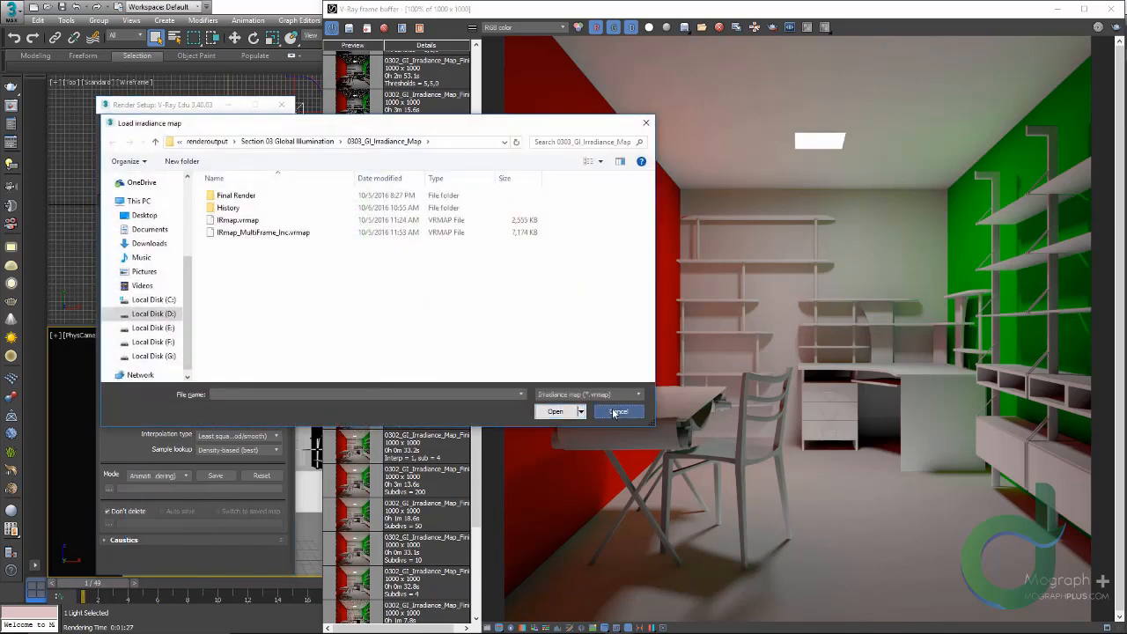
{"action": "left_click", "coordinate": [618, 412]}
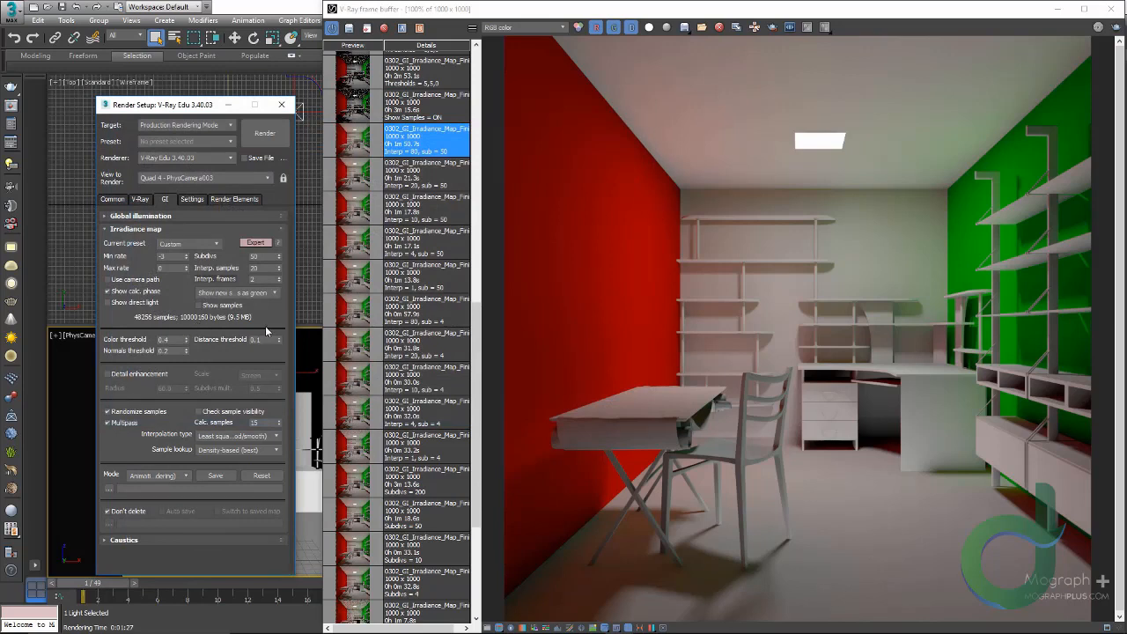
{"action": "mouse_move", "coordinate": [260, 279]}
Move the timeline to frame 10 and keep the interpolation samples at 20
{"action": "left_click_drag", "start_coordinate": [111, 587], "coordinate": [52, 577]}
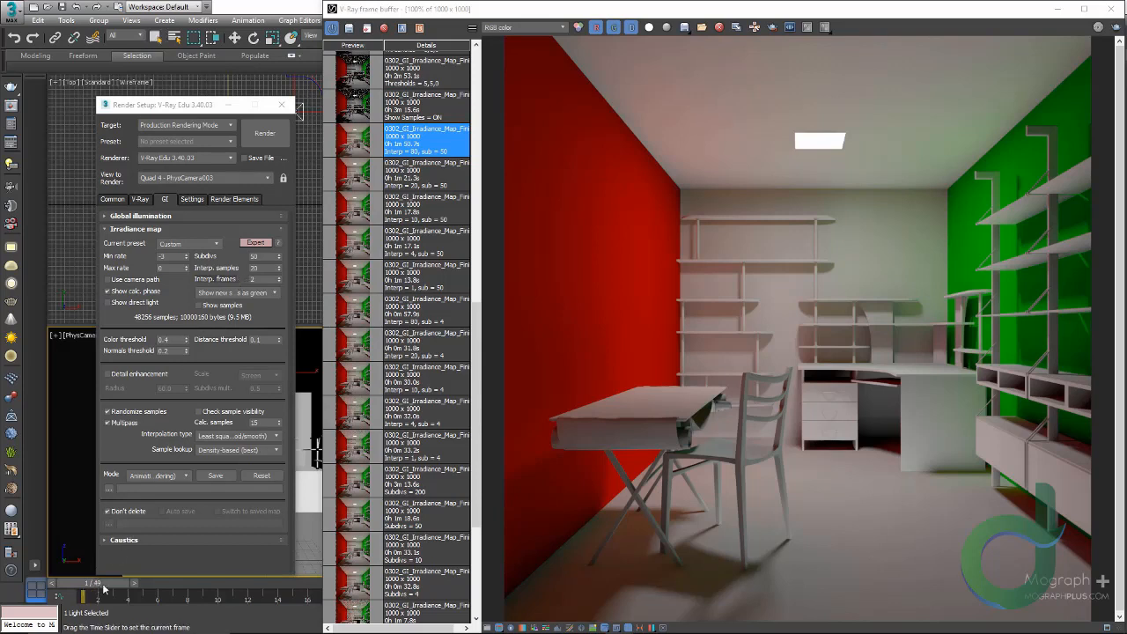
{"action": "left_click_drag", "start_coordinate": [108, 583], "coordinate": [218, 597]}
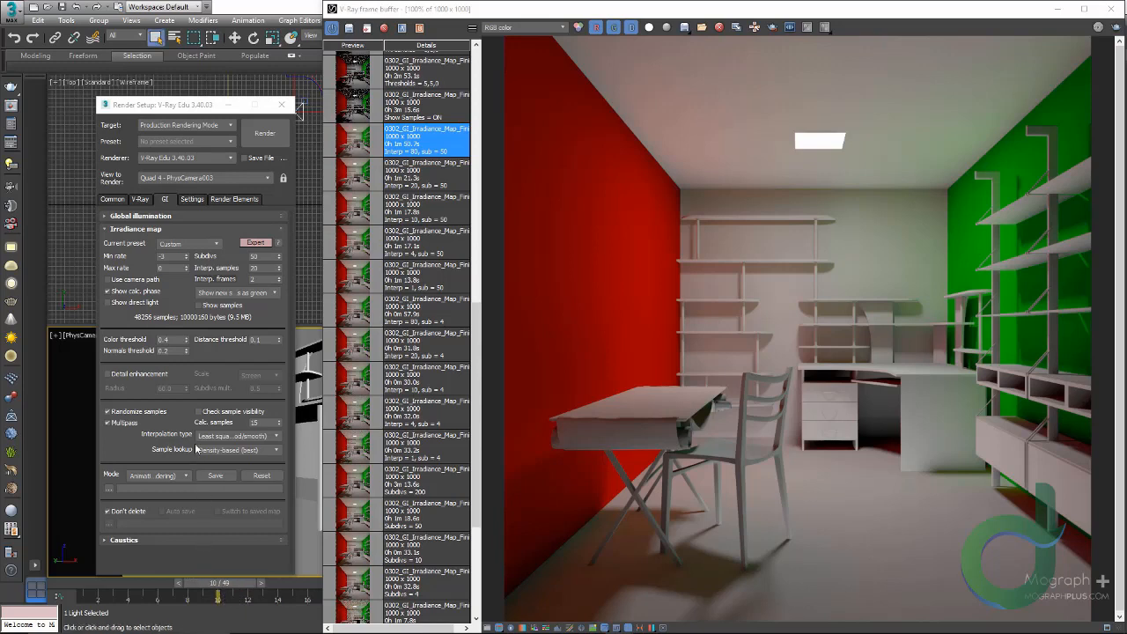
{"action": "mouse_move", "coordinate": [198, 437]}
{"action": "left_click", "coordinate": [260, 270]}
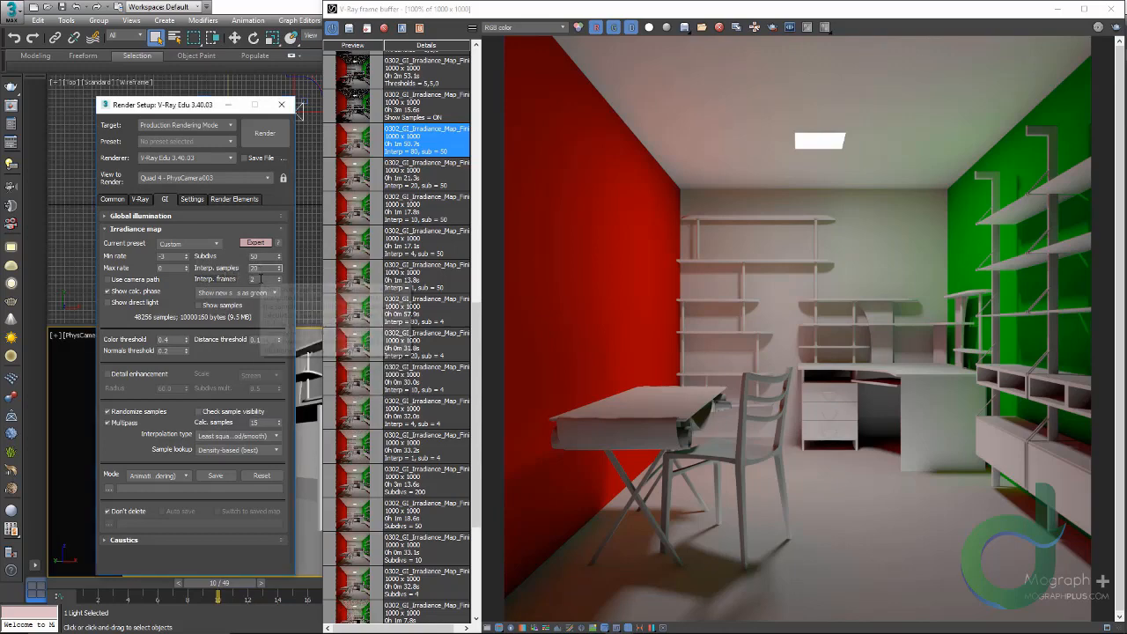
{"action": "type", "text": "21"}
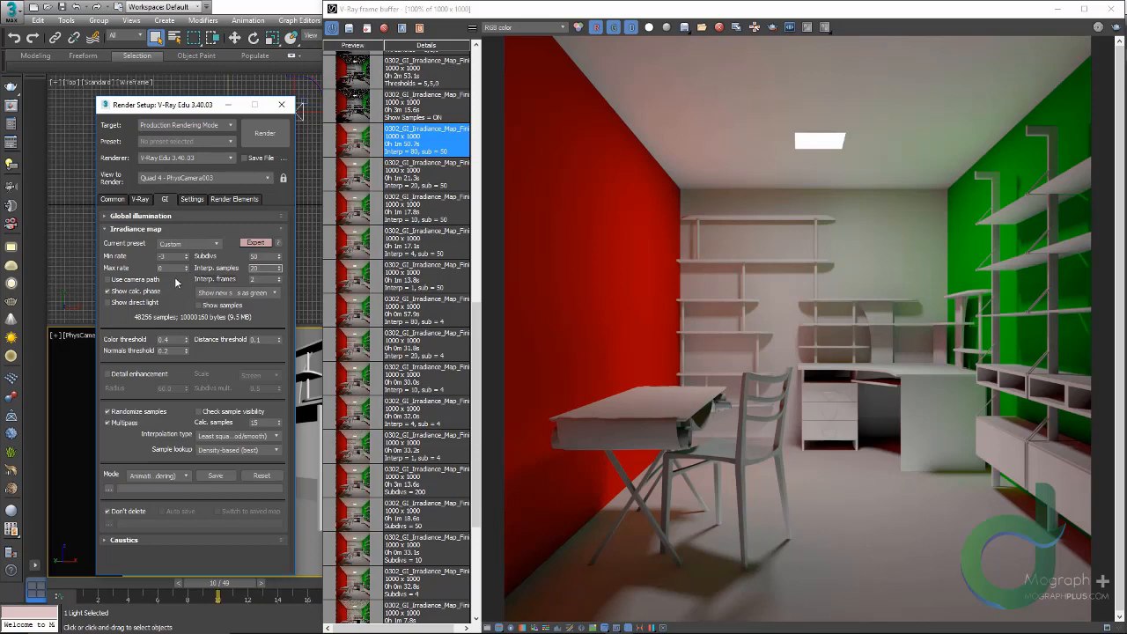
Return the irradiance map mode to Single frame and set the calculation phase display to Full preview
{"action": "left_click", "coordinate": [148, 477]}
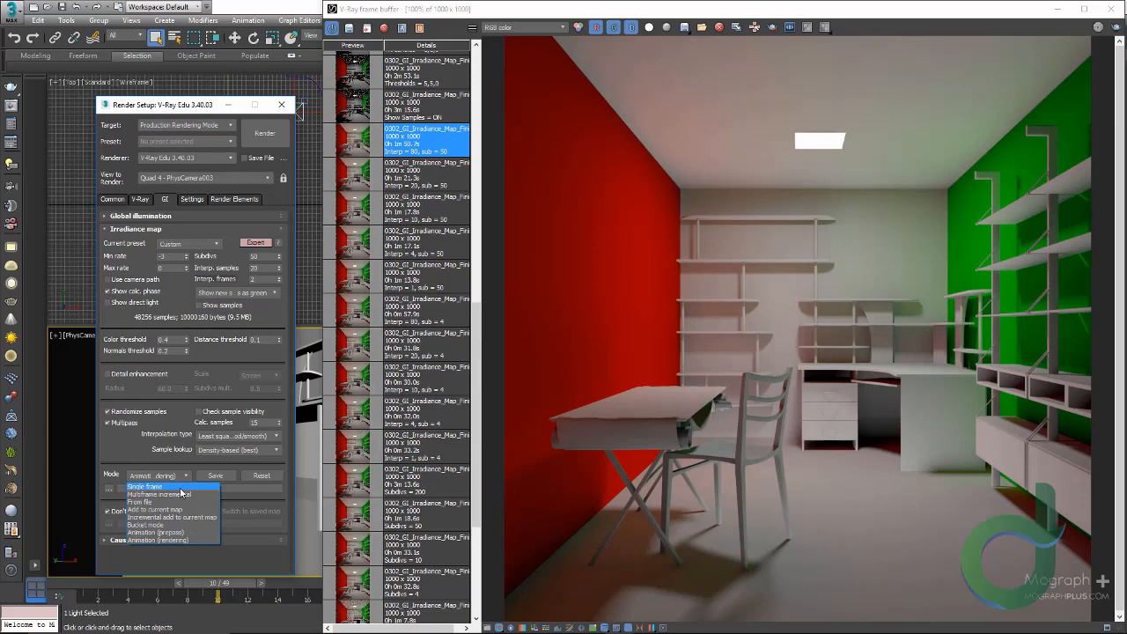
{"action": "left_click", "coordinate": [176, 487]}
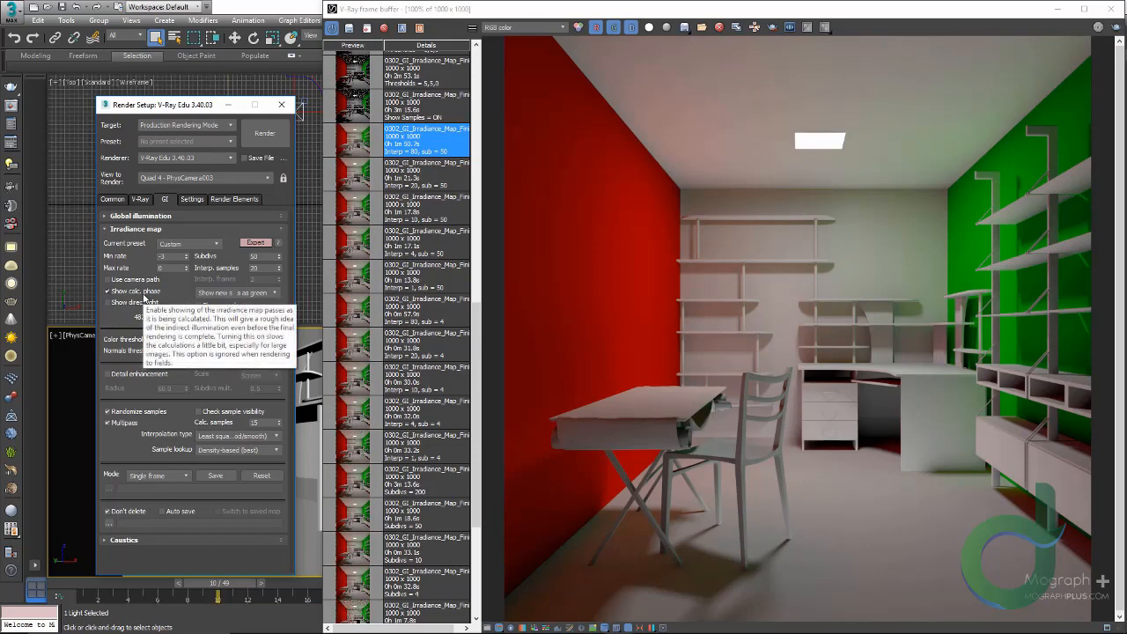
{"action": "left_click", "coordinate": [234, 292]}
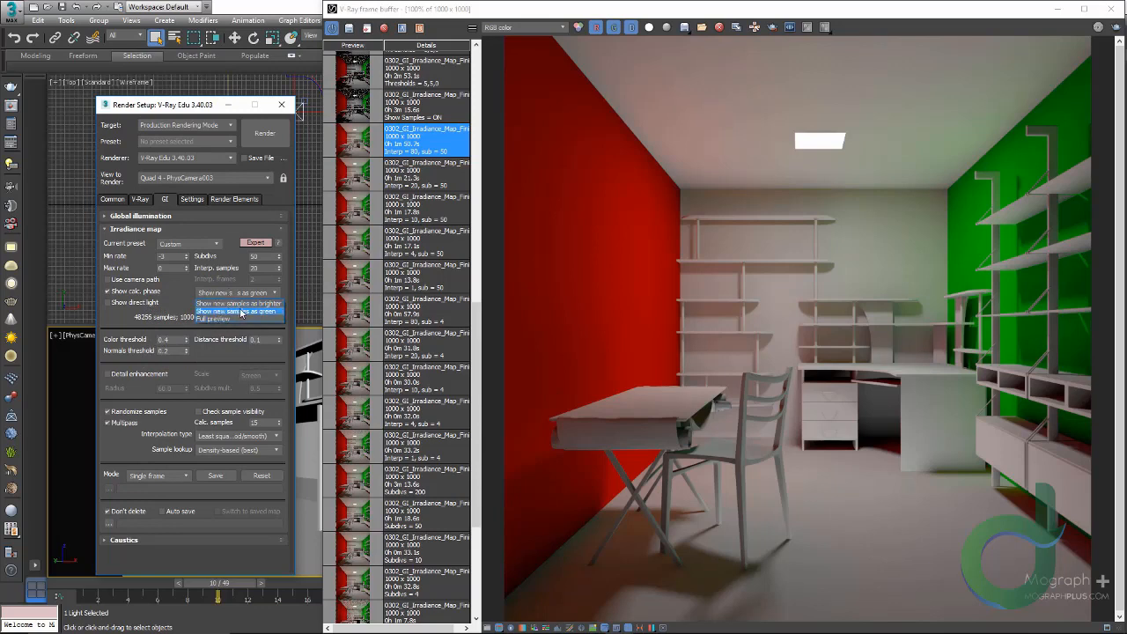
{"action": "left_click", "coordinate": [244, 319]}
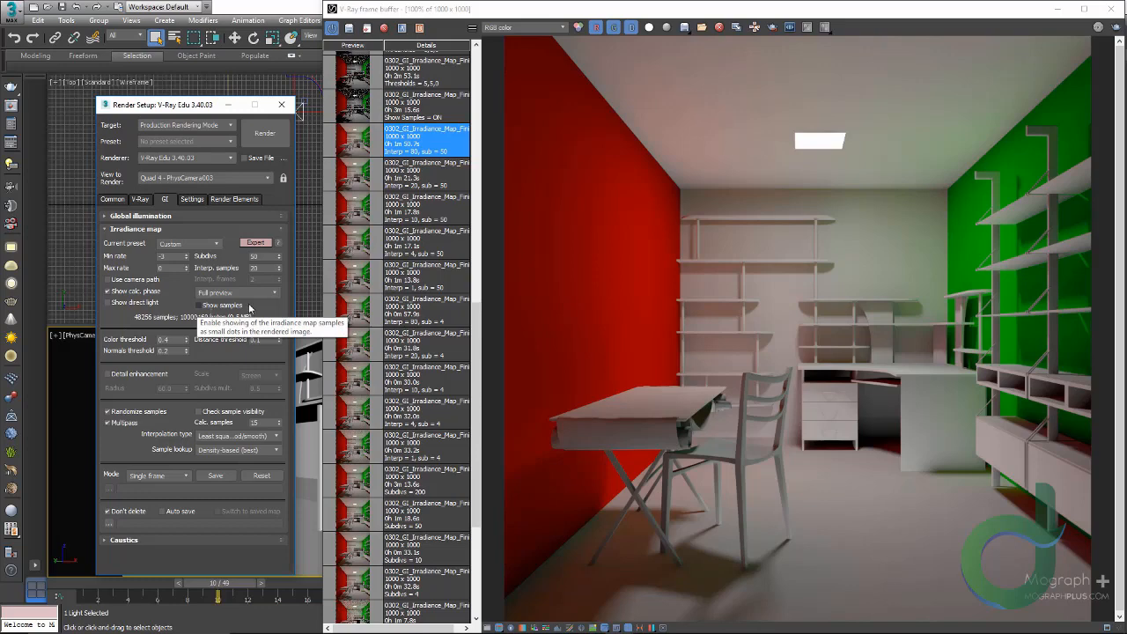
Load the saved Show Samples = ON render and inspect the sample dots around the back desk's drawers and side panel
{"action": "scroll", "coordinate": [397, 301], "scroll_direction": "up", "scroll_amount": 3}
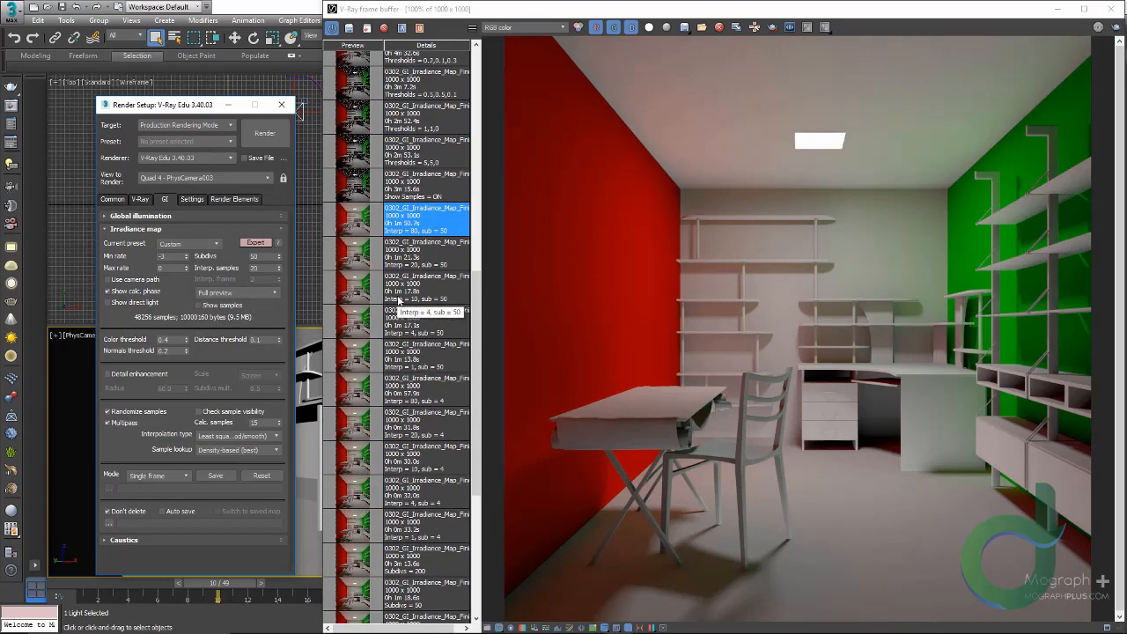
{"action": "left_click", "coordinate": [360, 189]}
{"action": "scroll", "coordinate": [802, 407], "scroll_direction": "up", "scroll_amount": 4}
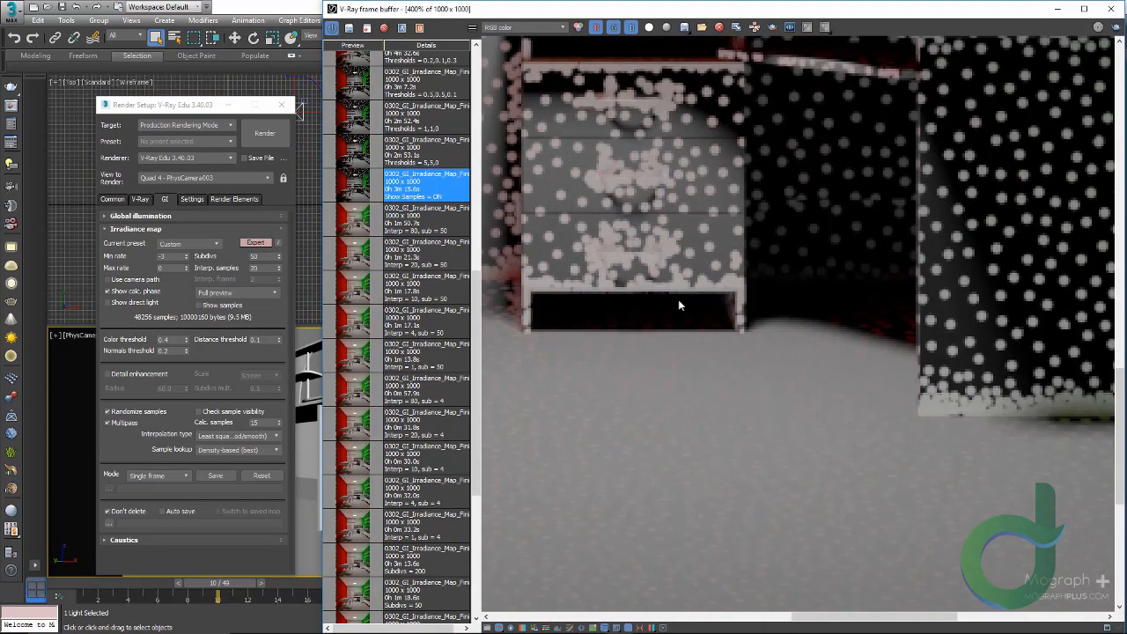
{"action": "middle_click_drag", "start_coordinate": [876, 426], "coordinate": [501, 319]}
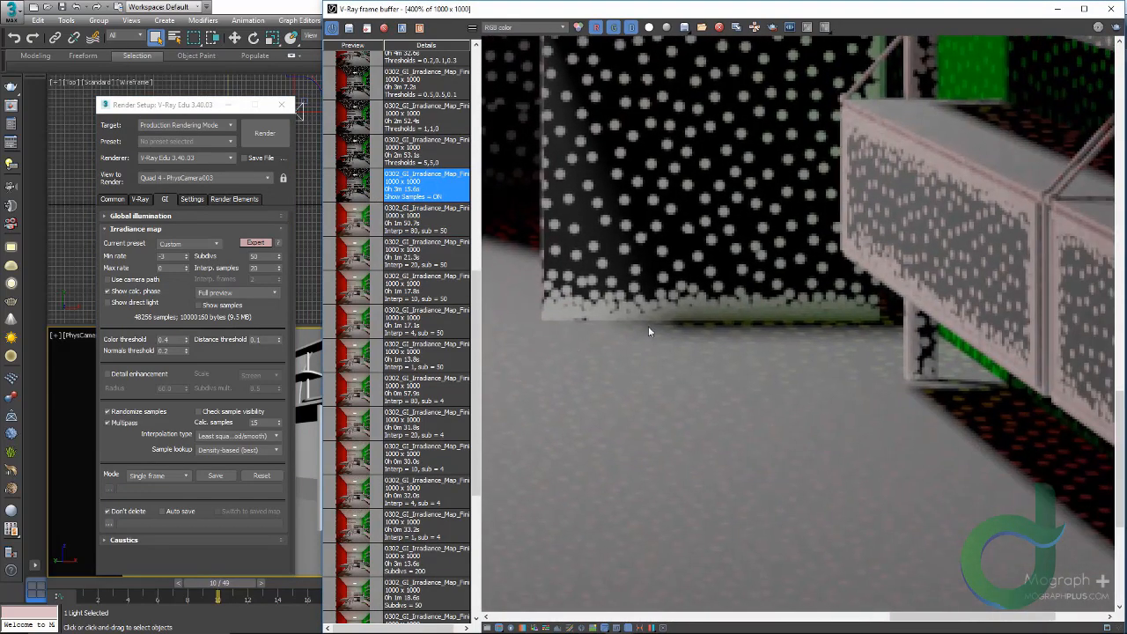
{"action": "middle_click_drag", "start_coordinate": [624, 241], "coordinate": [887, 440]}
{"action": "scroll", "coordinate": [806, 411], "scroll_direction": "down", "scroll_amount": 1}
Examine how the irradiance samples are distributed over the table, chair, shelves and back desk, ending on the whole room
{"action": "middle_click_drag", "start_coordinate": [657, 424], "coordinate": [886, 351]}
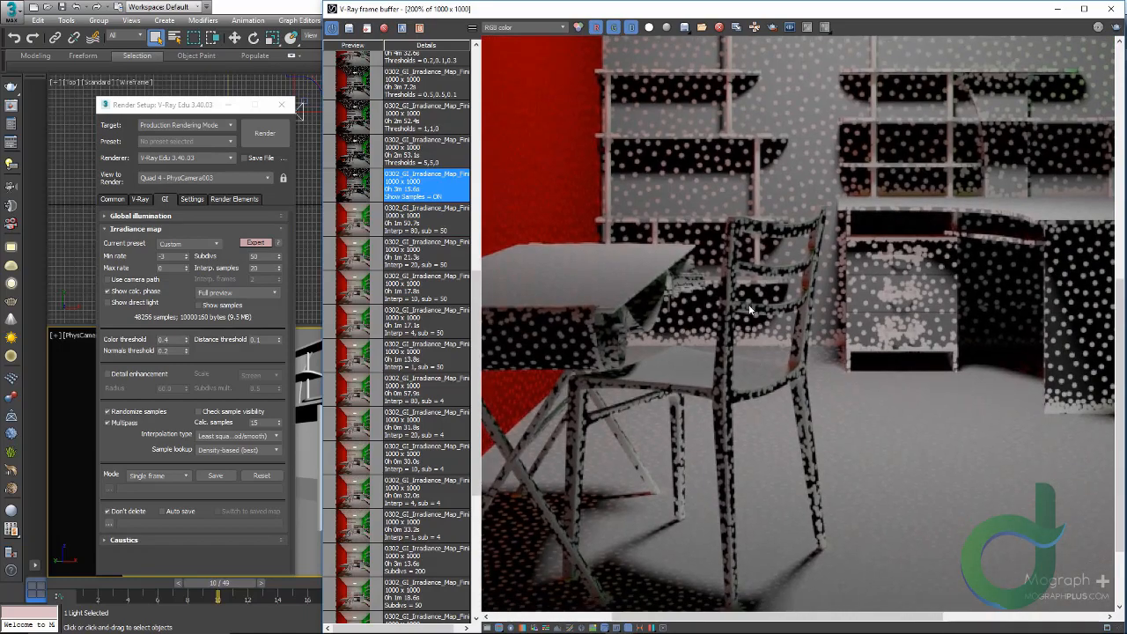
{"action": "middle_click_drag", "start_coordinate": [674, 303], "coordinate": [909, 221]}
{"action": "middle_click_drag", "start_coordinate": [733, 492], "coordinate": [622, 334]}
{"action": "middle_click_drag", "start_coordinate": [673, 225], "coordinate": [694, 476]}
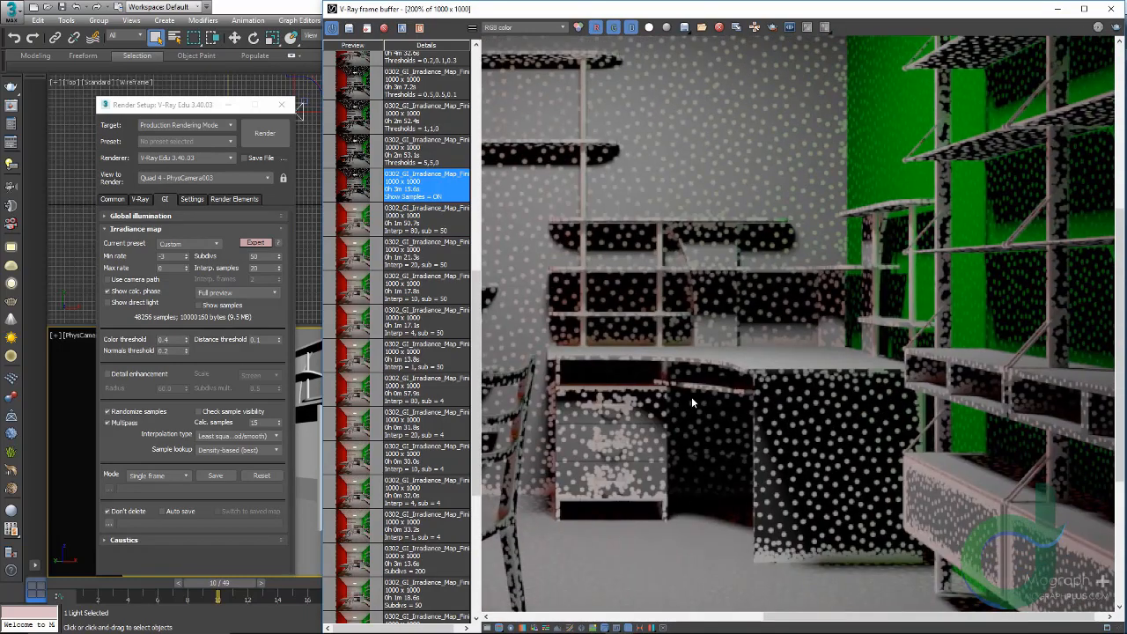
{"action": "middle_click_drag", "start_coordinate": [686, 291], "coordinate": [694, 485]}
{"action": "middle_click_drag", "start_coordinate": [673, 324], "coordinate": [791, 354]}
{"action": "scroll", "coordinate": [657, 315], "scroll_direction": "down", "scroll_amount": 1}
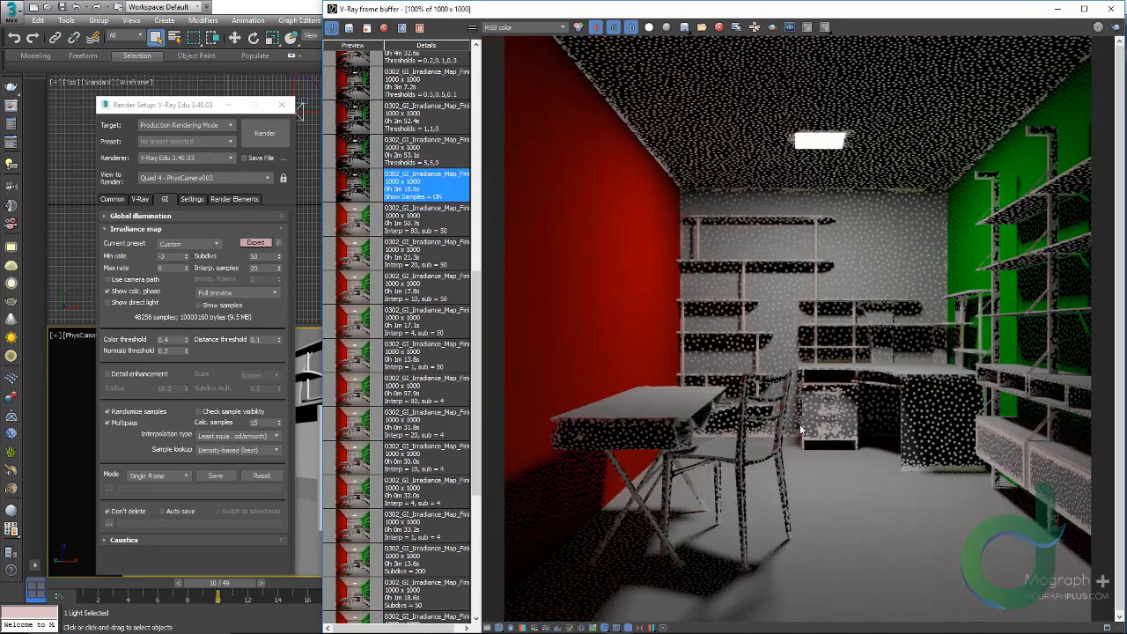
{"action": "scroll", "coordinate": [797, 436], "scroll_direction": "up", "scroll_amount": 1}
{"action": "scroll", "coordinate": [759, 449], "scroll_direction": "down", "scroll_amount": 1}
{"action": "scroll", "coordinate": [425, 347], "scroll_direction": "up", "scroll_amount": 5}
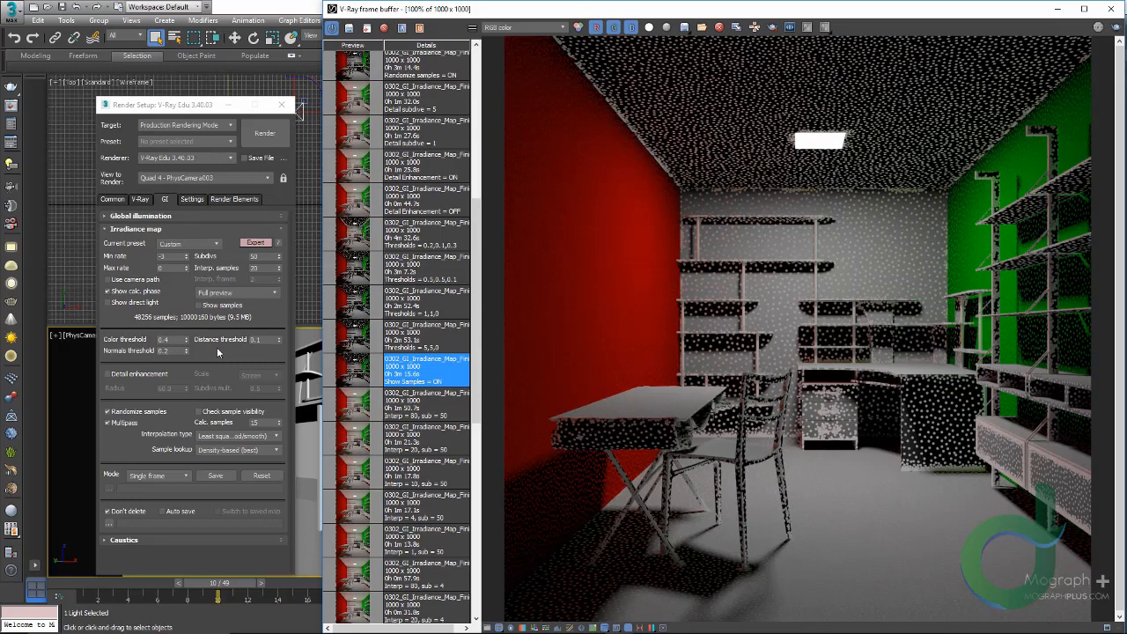
Cycle the irradiance map preset through Very low, Very high, Very low and Medium to compare their settings
{"action": "left_click", "coordinate": [190, 244]}
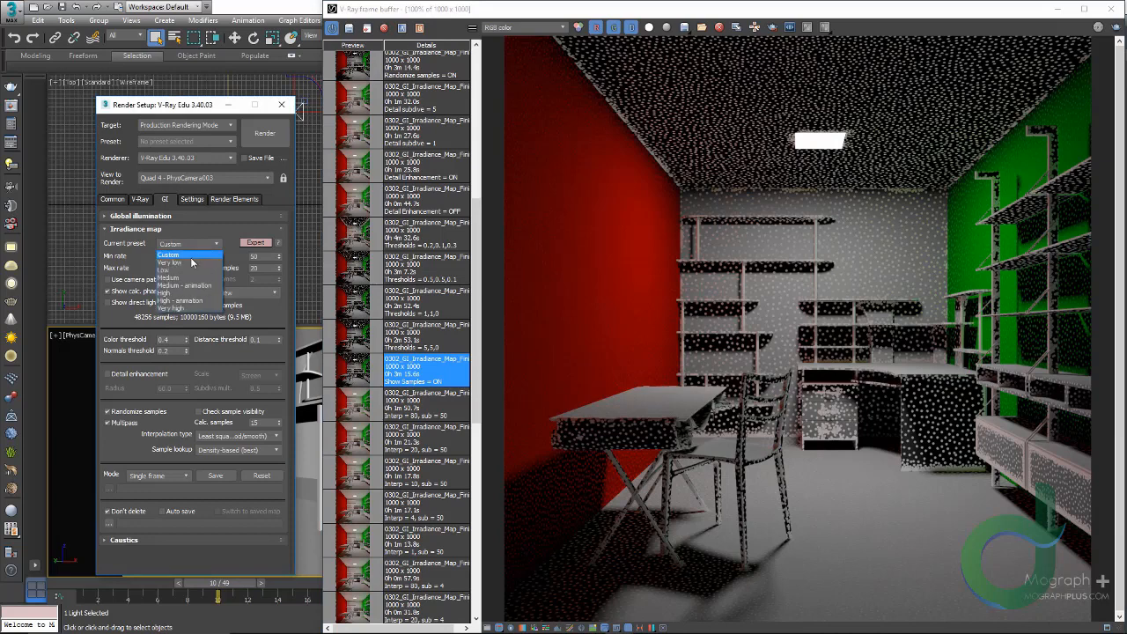
{"action": "left_click", "coordinate": [190, 261]}
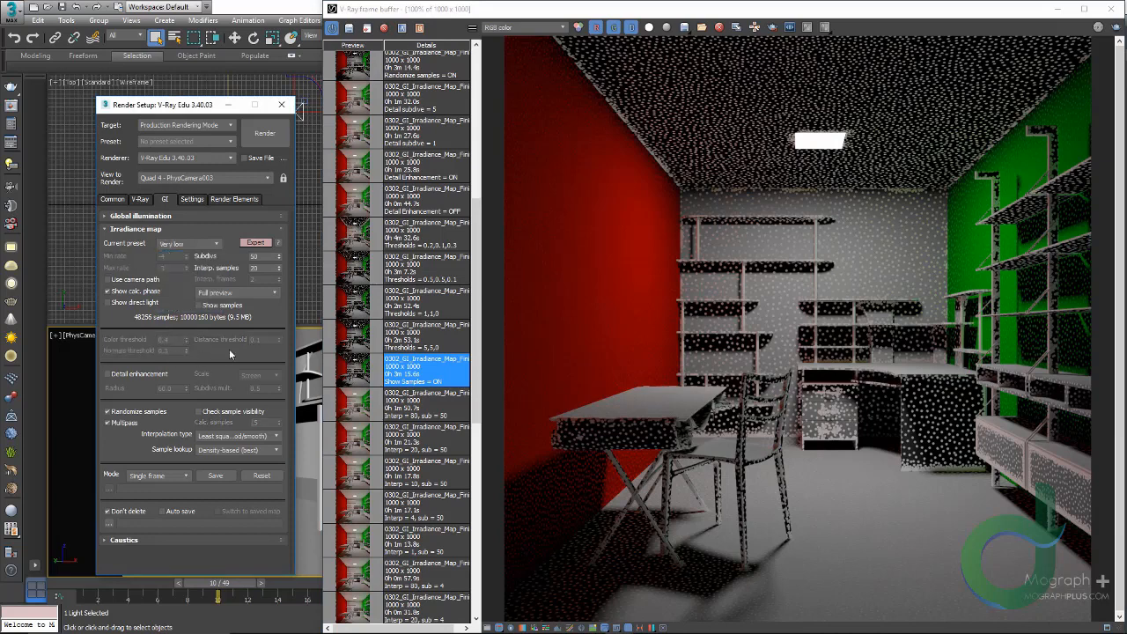
{"action": "left_click", "coordinate": [189, 244]}
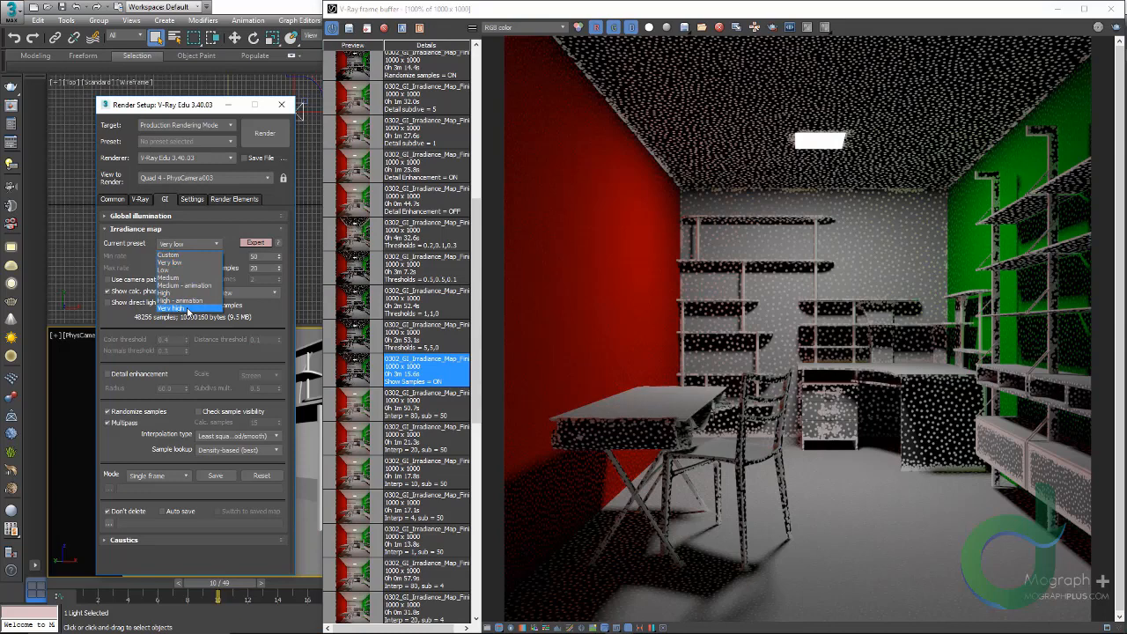
{"action": "left_click", "coordinate": [187, 308]}
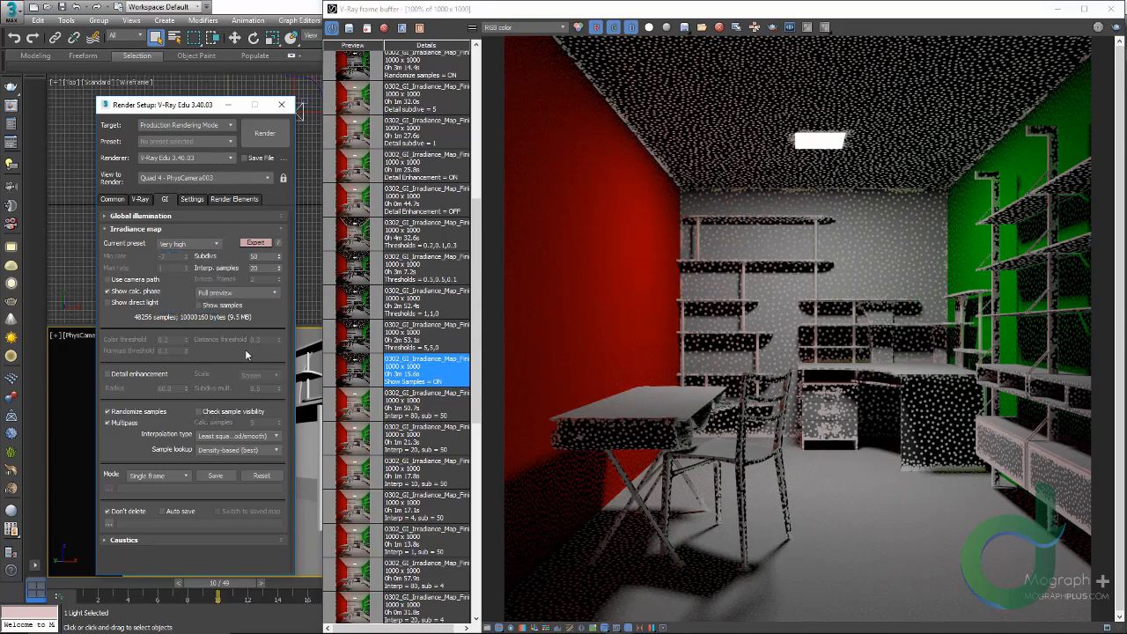
{"action": "left_click", "coordinate": [193, 245]}
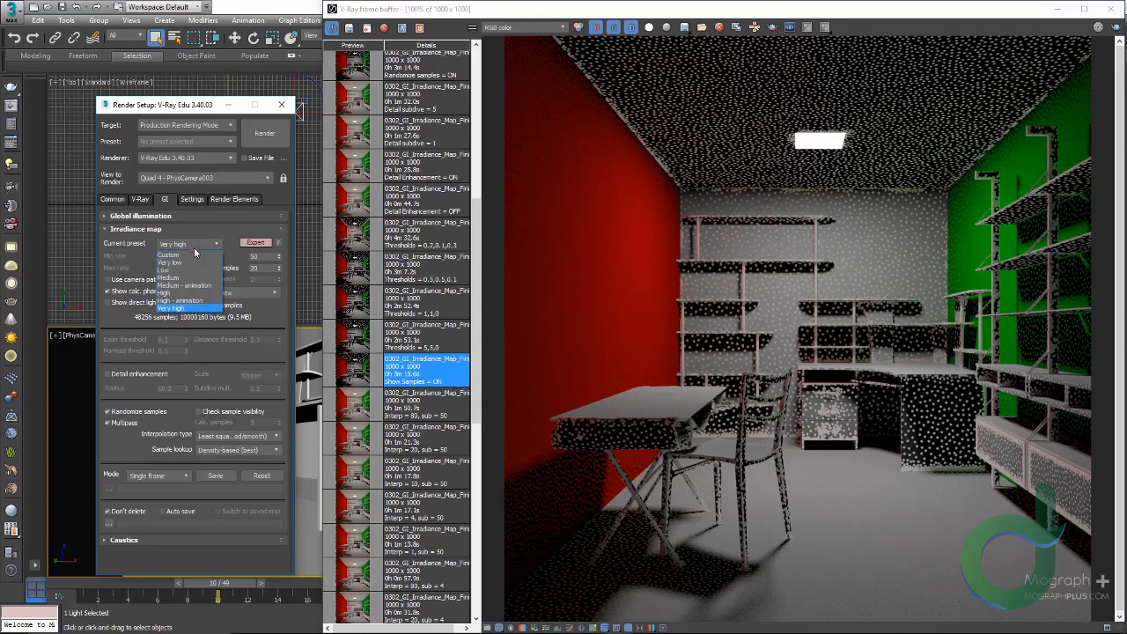
{"action": "left_click", "coordinate": [191, 262]}
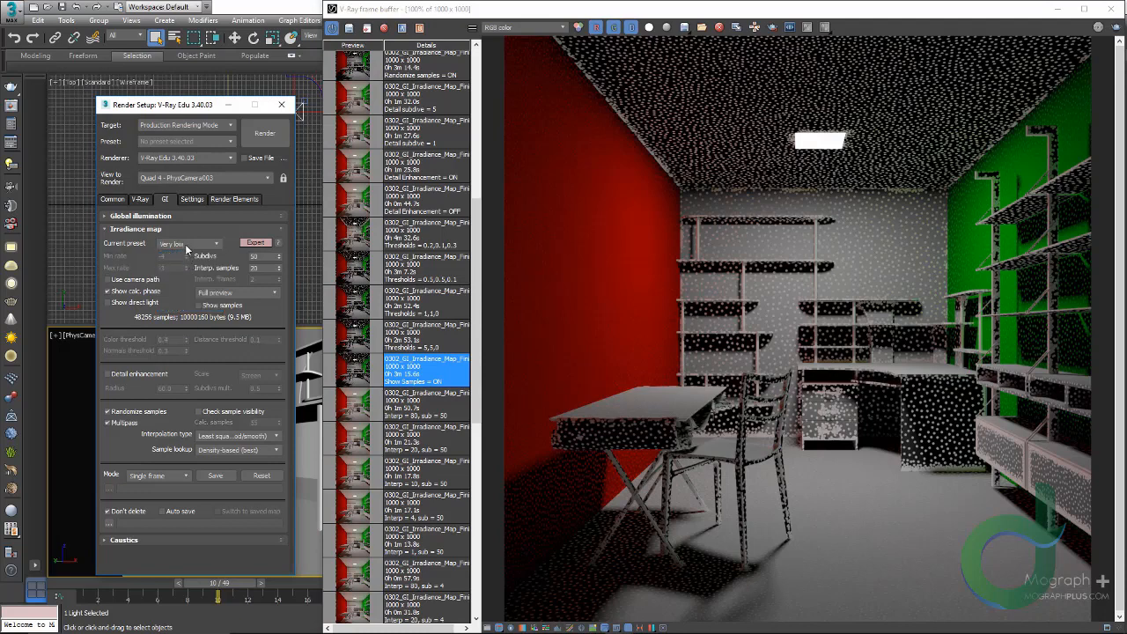
{"action": "left_click", "coordinate": [185, 247]}
{"action": "left_click", "coordinate": [186, 278]}
Return the irradiance map preset to Custom with a max rate of 0, and enable Show samples
{"action": "left_click", "coordinate": [187, 246]}
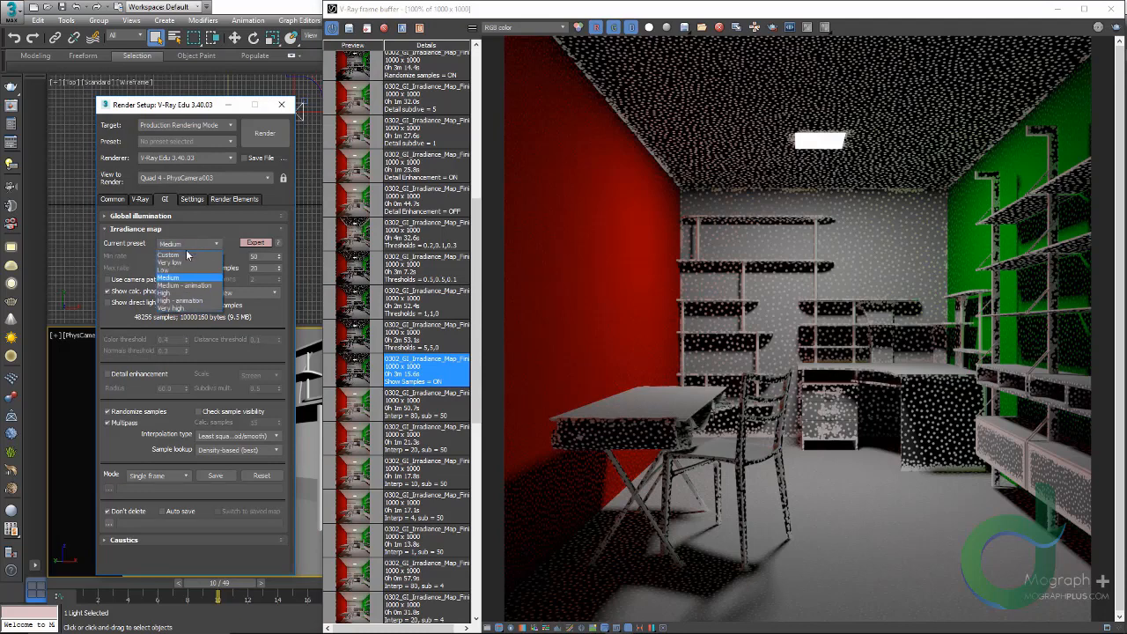
{"action": "left_click", "coordinate": [186, 255]}
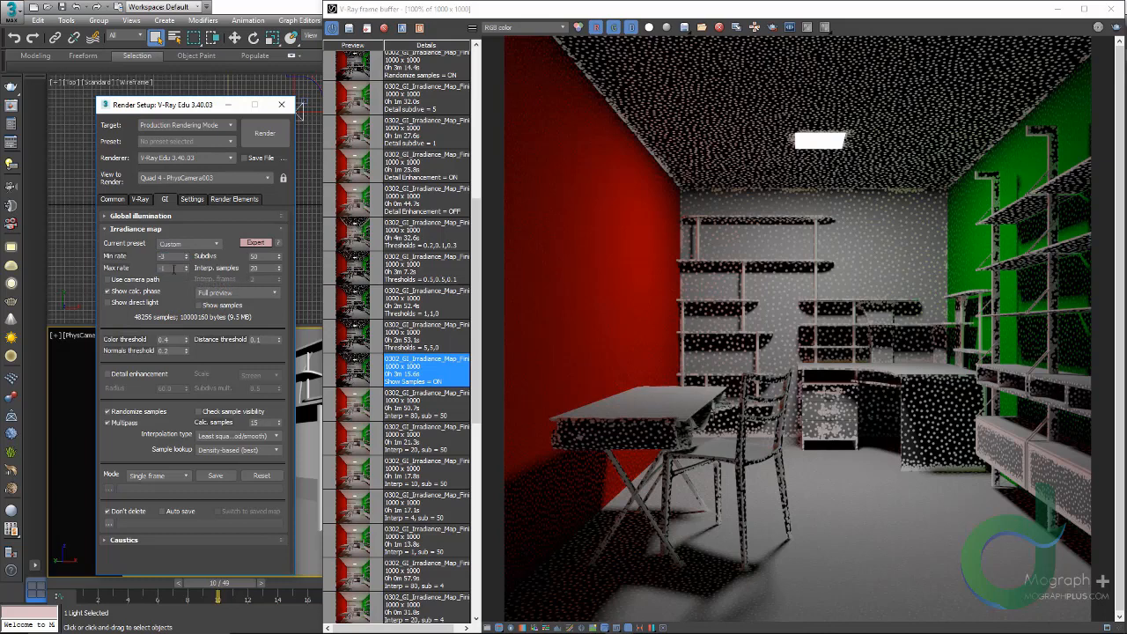
{"action": "double_click", "coordinate": [172, 268]}
{"action": "type", "text": "0"}
{"action": "left_click", "coordinate": [200, 305]}
Load the saved Thresholds = 5,5,0 render and set the color threshold to 5, normals threshold to 5 and distance threshold to 0
{"action": "left_click", "coordinate": [367, 337]}
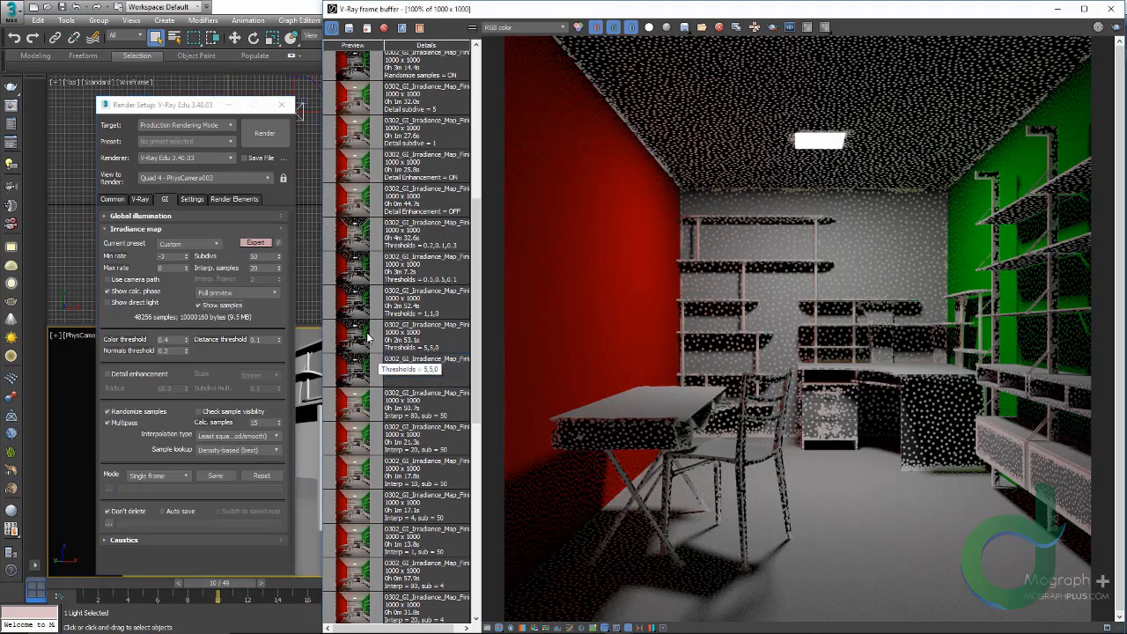
{"action": "left_click", "coordinate": [367, 337]}
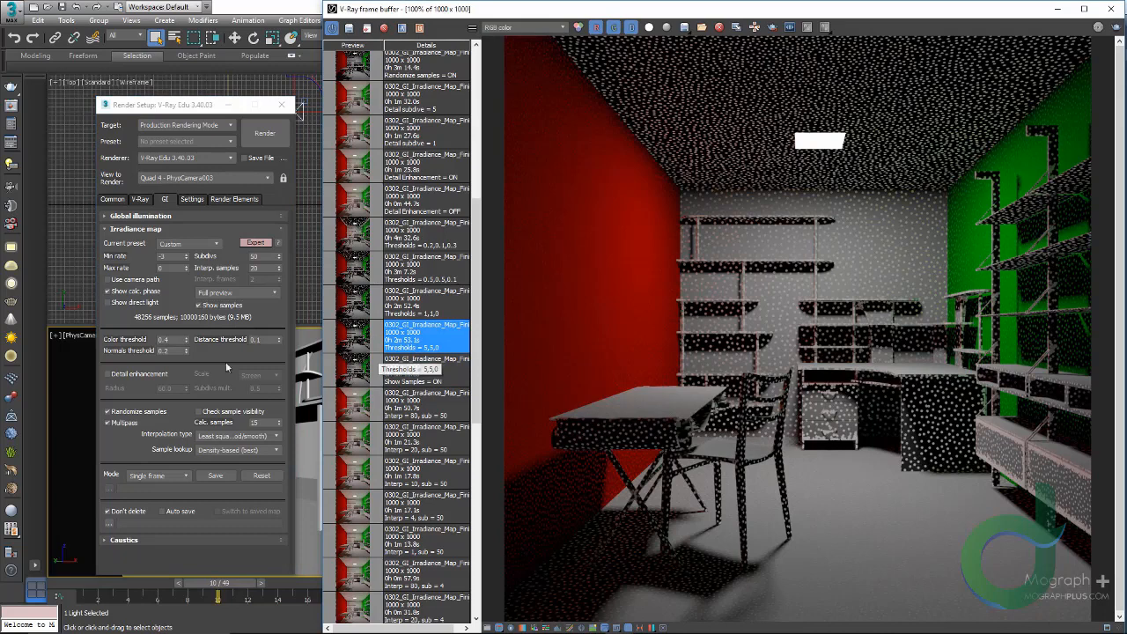
{"action": "double_click", "coordinate": [164, 339]}
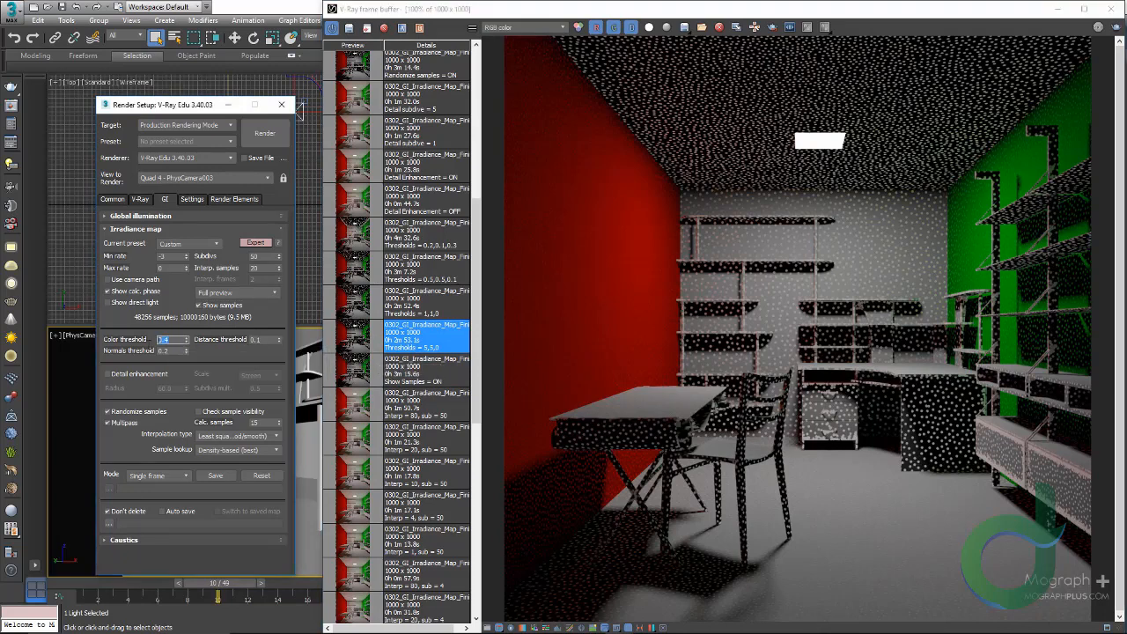
{"action": "type", "text": "5"}
{"action": "key", "text": "Tab"}
{"action": "type", "text": "5"}
{"action": "right_click", "coordinate": [279, 340]}
{"action": "left_click", "coordinate": [365, 342]}
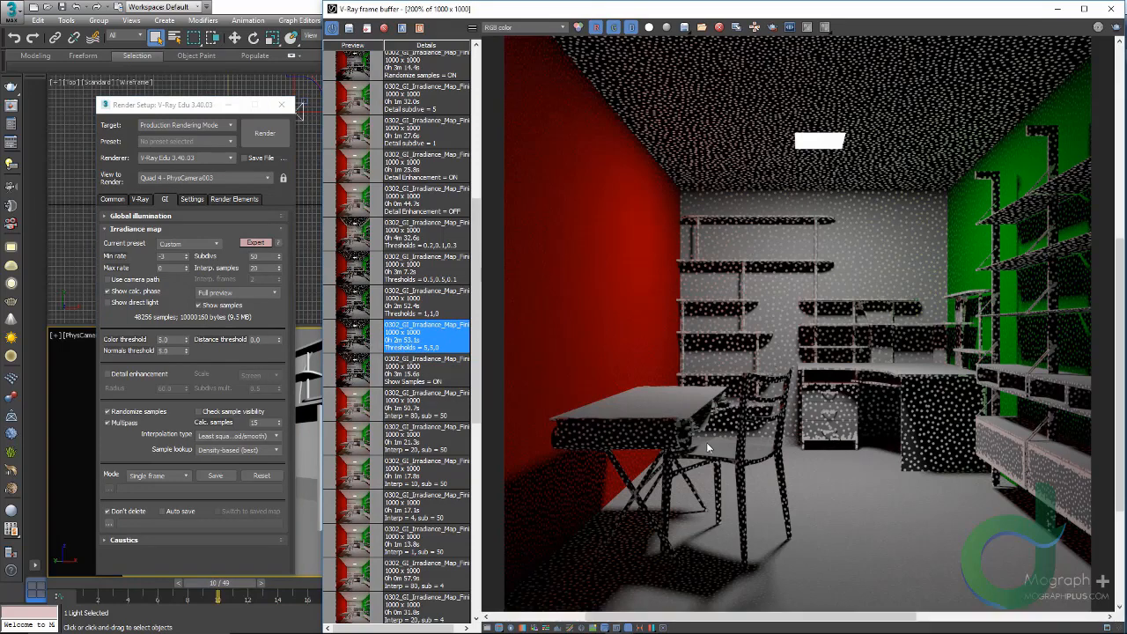
Examine the sample distribution in the Thresholds = 5,5,0 render over the chair legs, shelves, back desk, floor shadows and ceiling corner
{"action": "scroll", "coordinate": [706, 442], "scroll_direction": "up", "scroll_amount": 4}
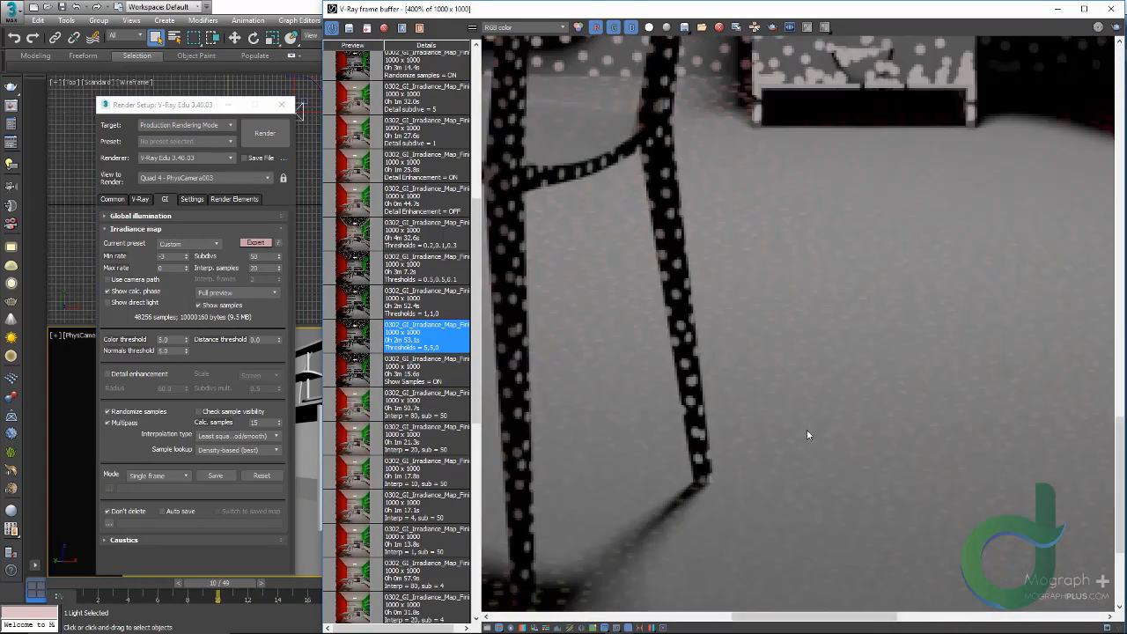
{"action": "middle_click_drag", "start_coordinate": [806, 428], "coordinate": [670, 373]}
{"action": "middle_click_drag", "start_coordinate": [832, 325], "coordinate": [724, 415]}
{"action": "middle_click_drag", "start_coordinate": [935, 231], "coordinate": [659, 368]}
{"action": "middle_click_drag", "start_coordinate": [862, 280], "coordinate": [575, 479]}
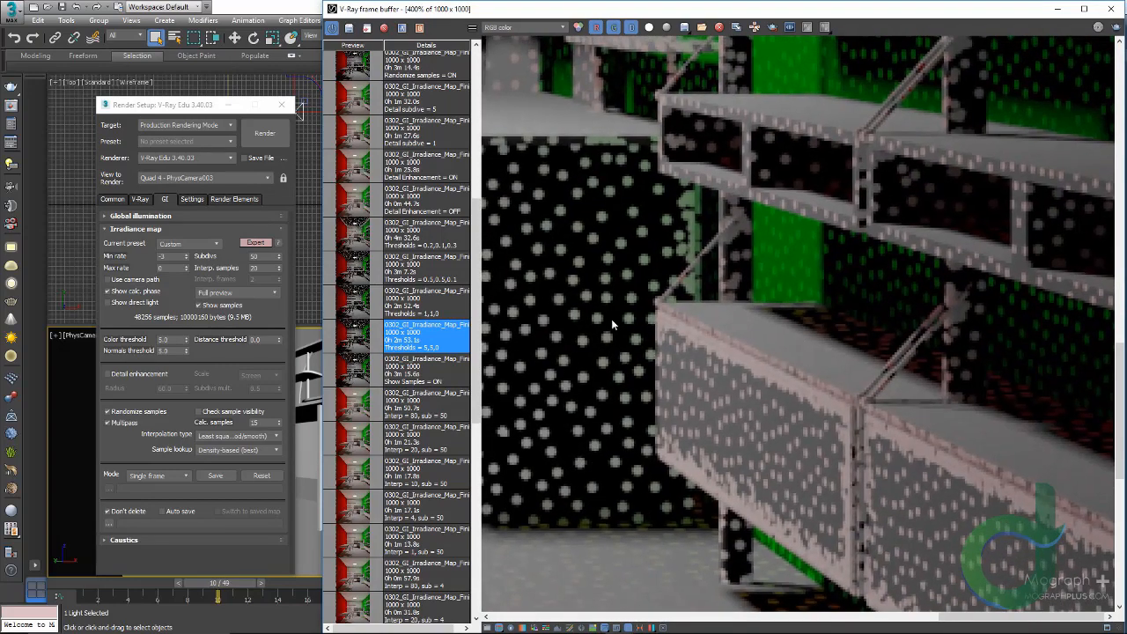
{"action": "middle_click_drag", "start_coordinate": [612, 319], "coordinate": [928, 366]}
{"action": "middle_click_drag", "start_coordinate": [656, 308], "coordinate": [871, 333]}
{"action": "middle_click_drag", "start_coordinate": [674, 267], "coordinate": [899, 236]}
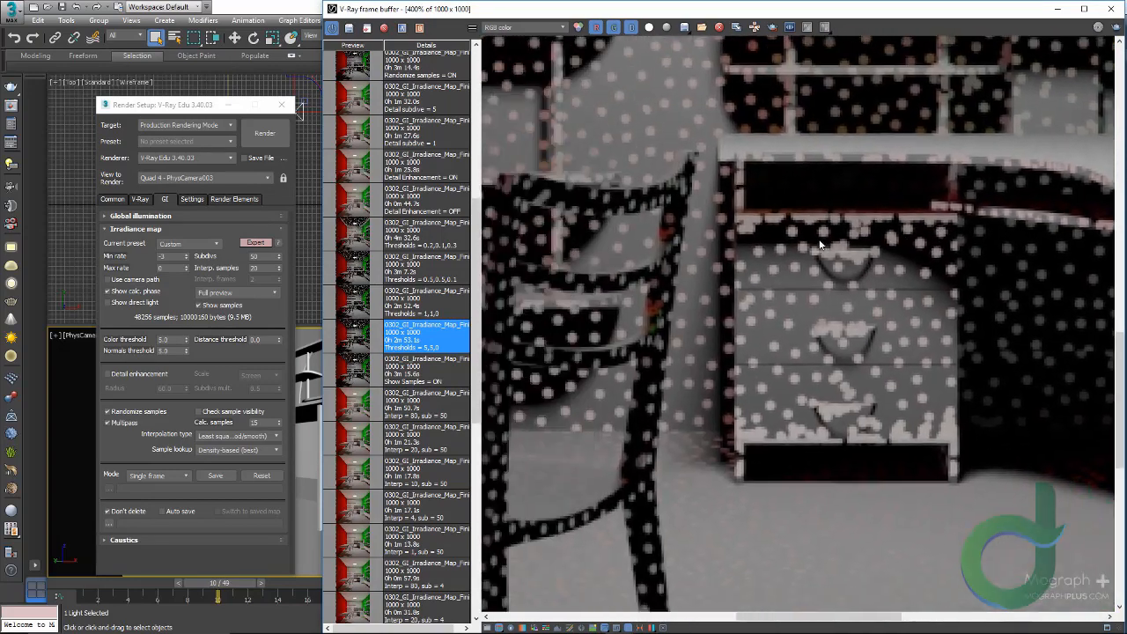
{"action": "middle_click_drag", "start_coordinate": [667, 327], "coordinate": [1053, 230]}
{"action": "middle_click_drag", "start_coordinate": [747, 462], "coordinate": [790, 158]}
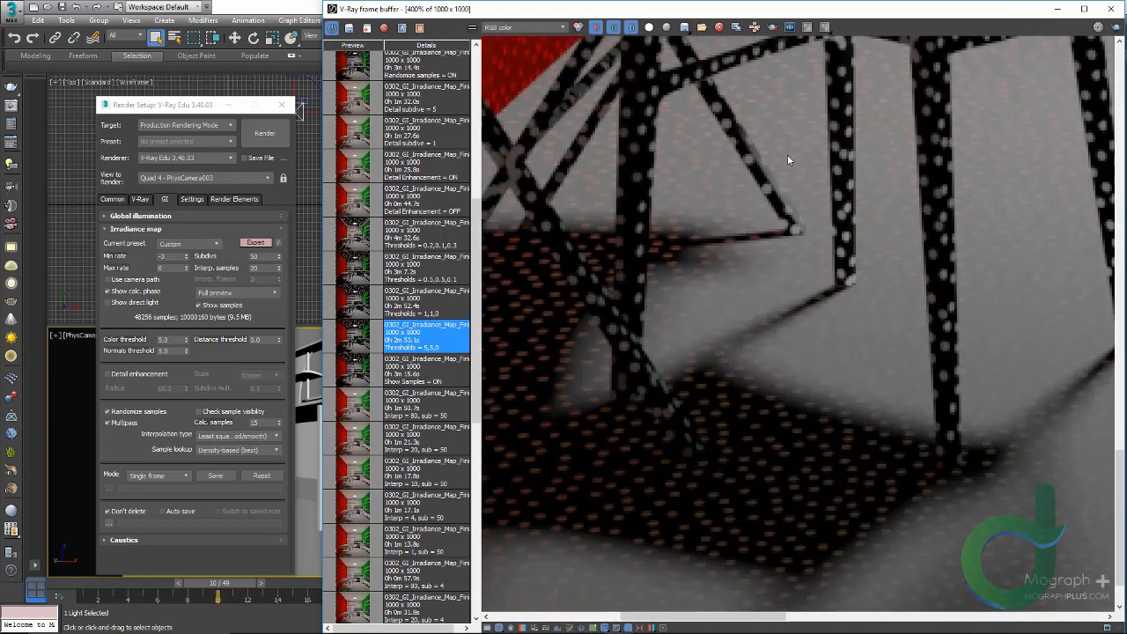
{"action": "scroll", "coordinate": [712, 404], "scroll_direction": "down", "scroll_amount": 2}
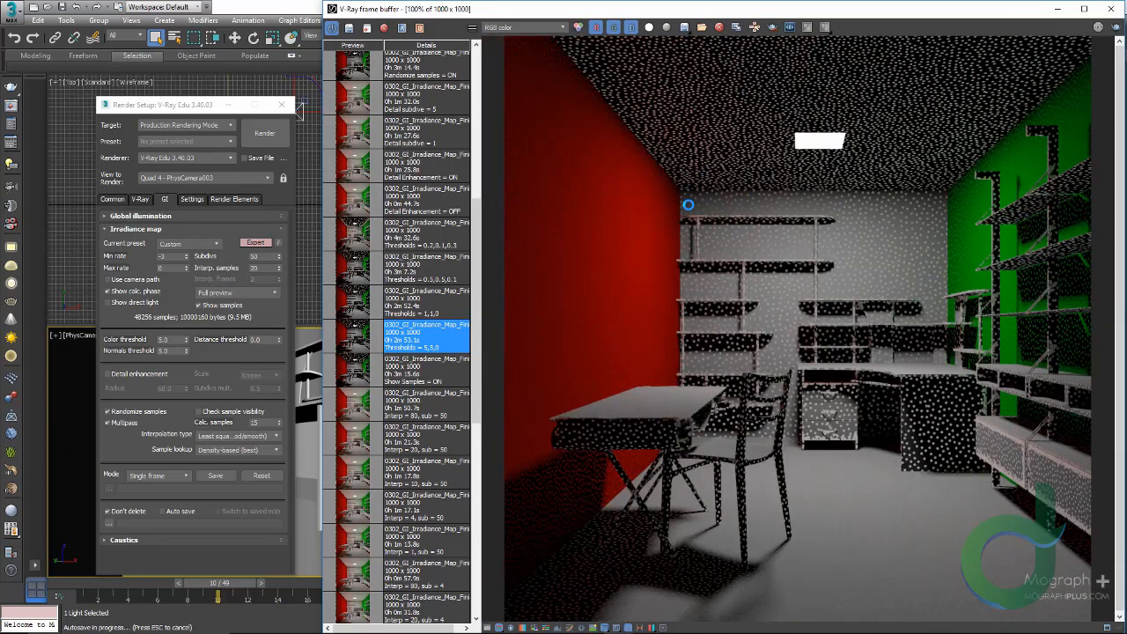
{"action": "scroll", "coordinate": [689, 204], "scroll_direction": "up", "scroll_amount": 1}
{"action": "scroll", "coordinate": [689, 204], "scroll_direction": "up", "scroll_amount": 1}
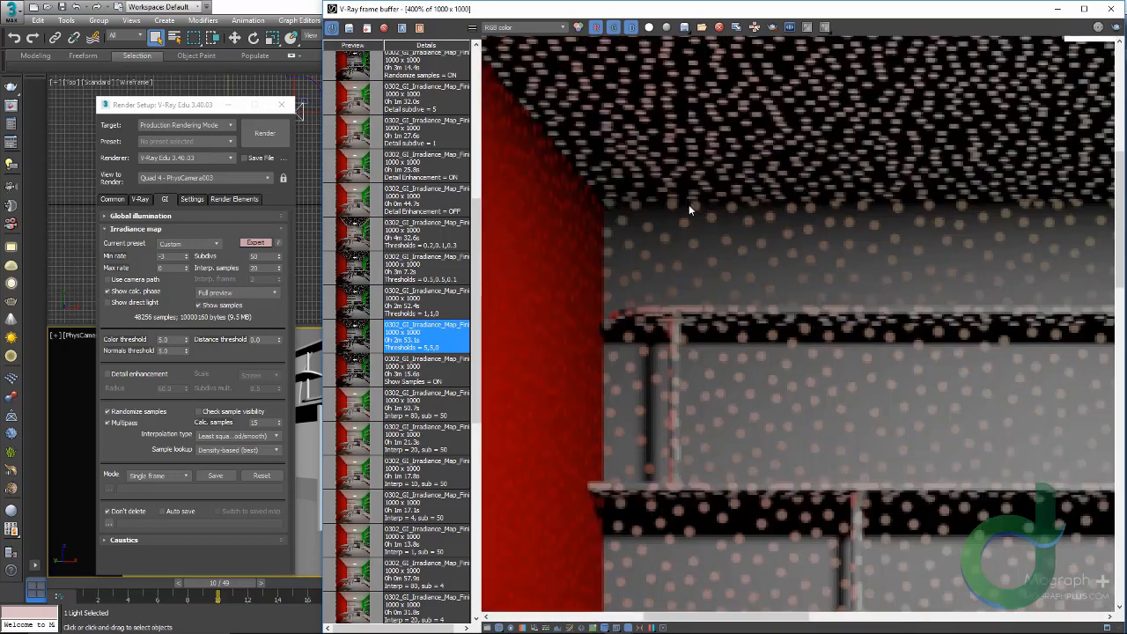
{"action": "scroll", "coordinate": [688, 204], "scroll_direction": "down", "scroll_amount": 1}
{"action": "scroll", "coordinate": [688, 205], "scroll_direction": "down", "scroll_amount": 1}
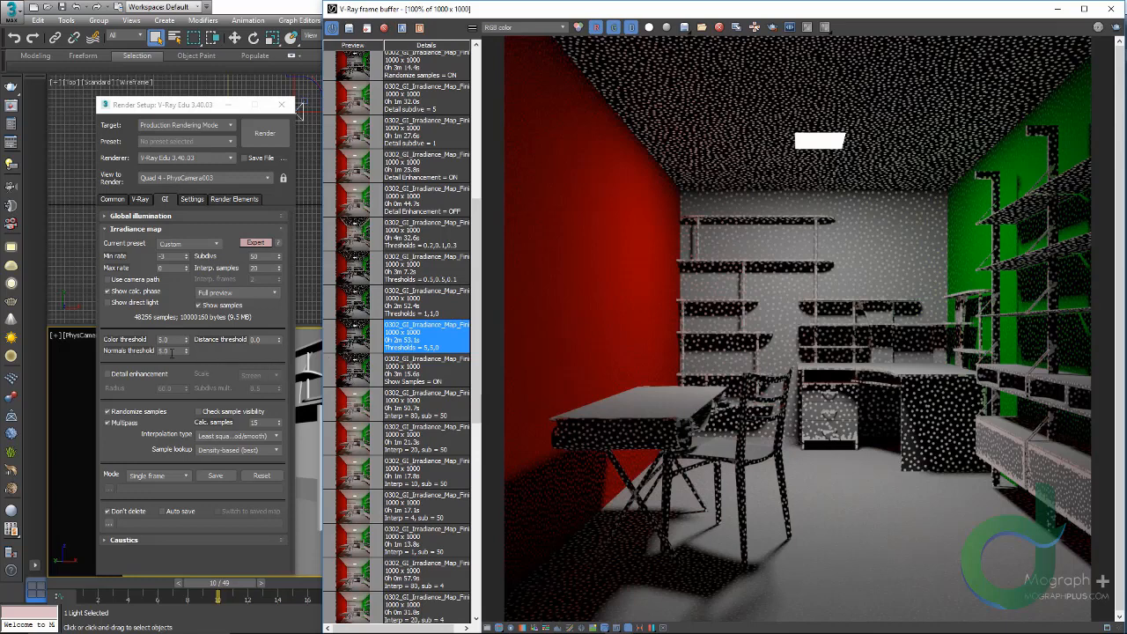
Set the color and normals thresholds to 1 and distance threshold to 0, and compare the saved Thresholds = 1,1,0 and 5,5,0 renders
{"action": "double_click", "coordinate": [164, 339]}
{"action": "type", "text": "1"}
{"action": "double_click", "coordinate": [173, 350]}
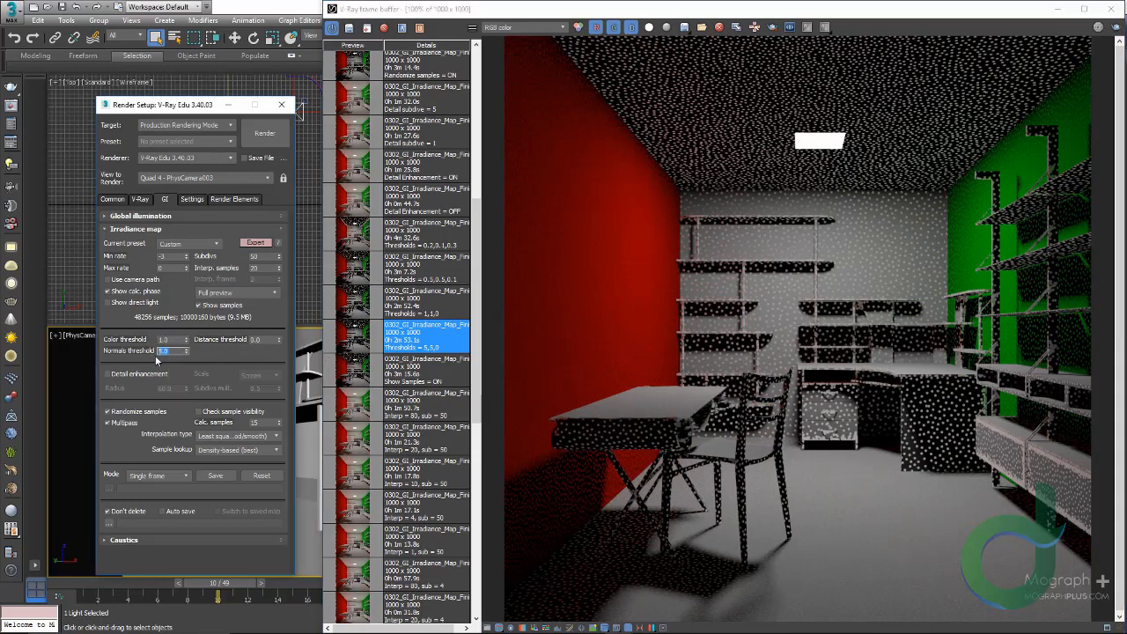
{"action": "type", "text": "3"}
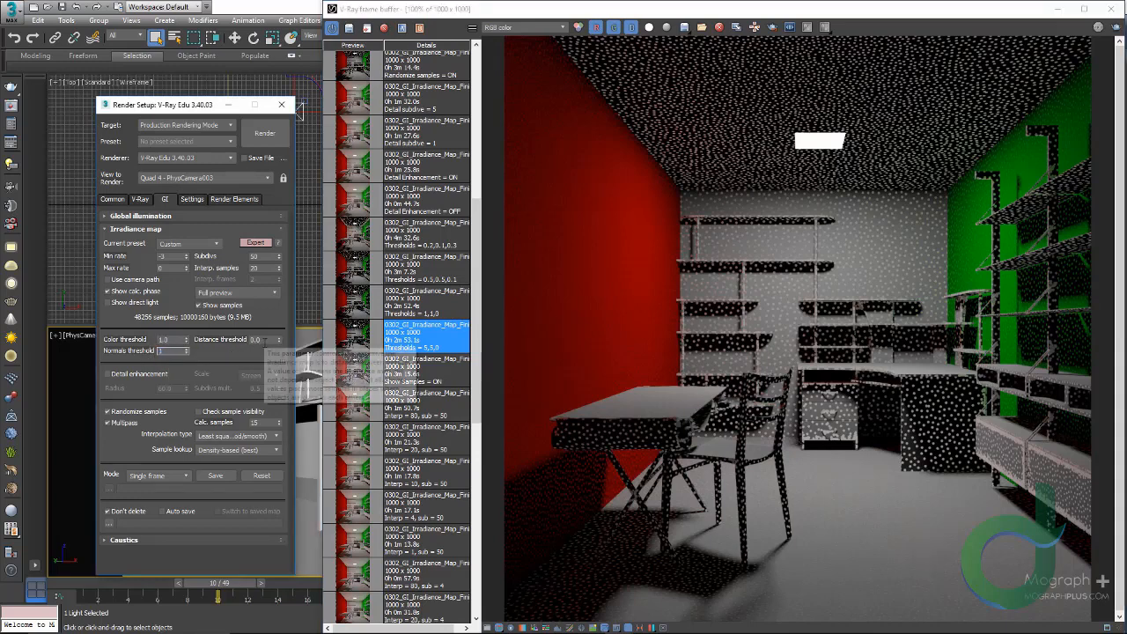
{"action": "double_click", "coordinate": [261, 340]}
{"action": "type", "text": "0"}
{"action": "key", "text": "Return"}
{"action": "left_click", "coordinate": [359, 312]}
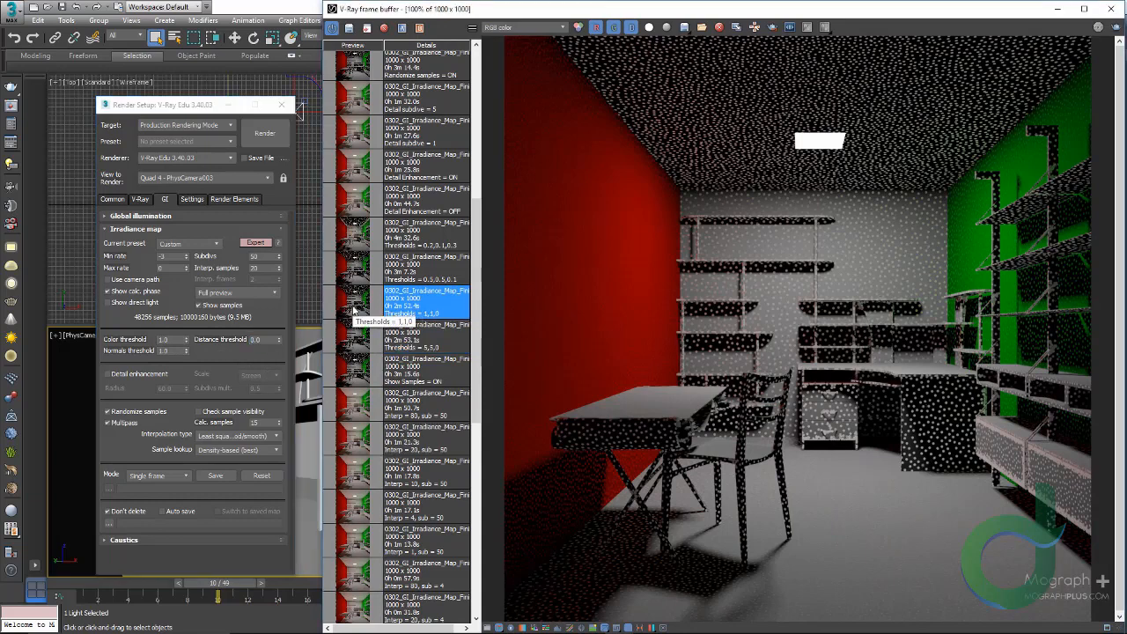
{"action": "key", "text": "Down"}
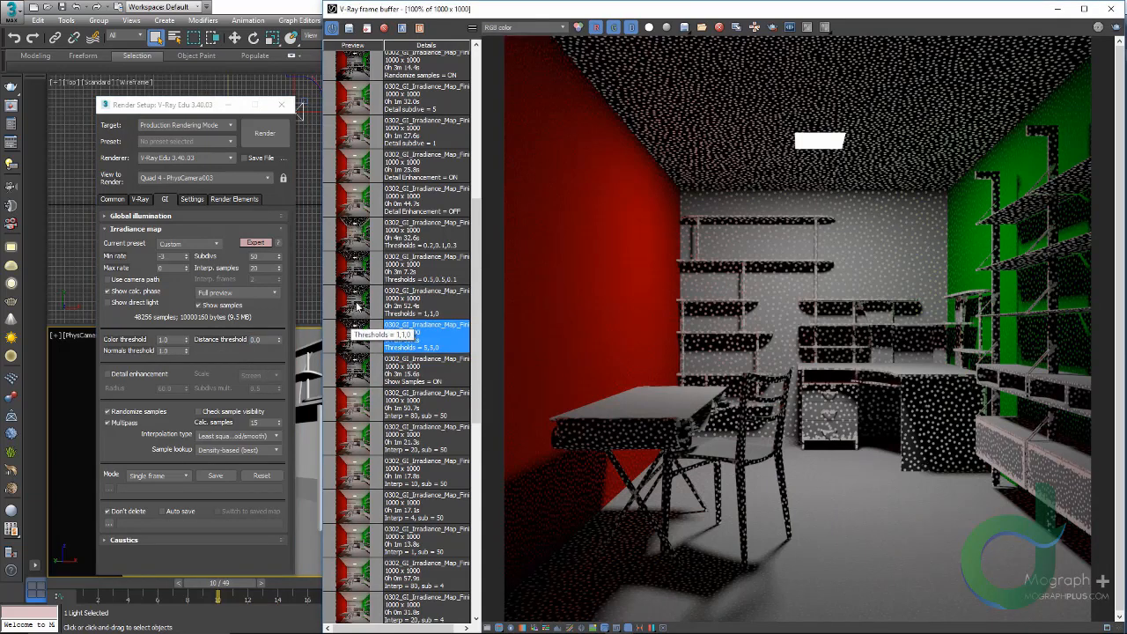
{"action": "key", "text": "Up"}
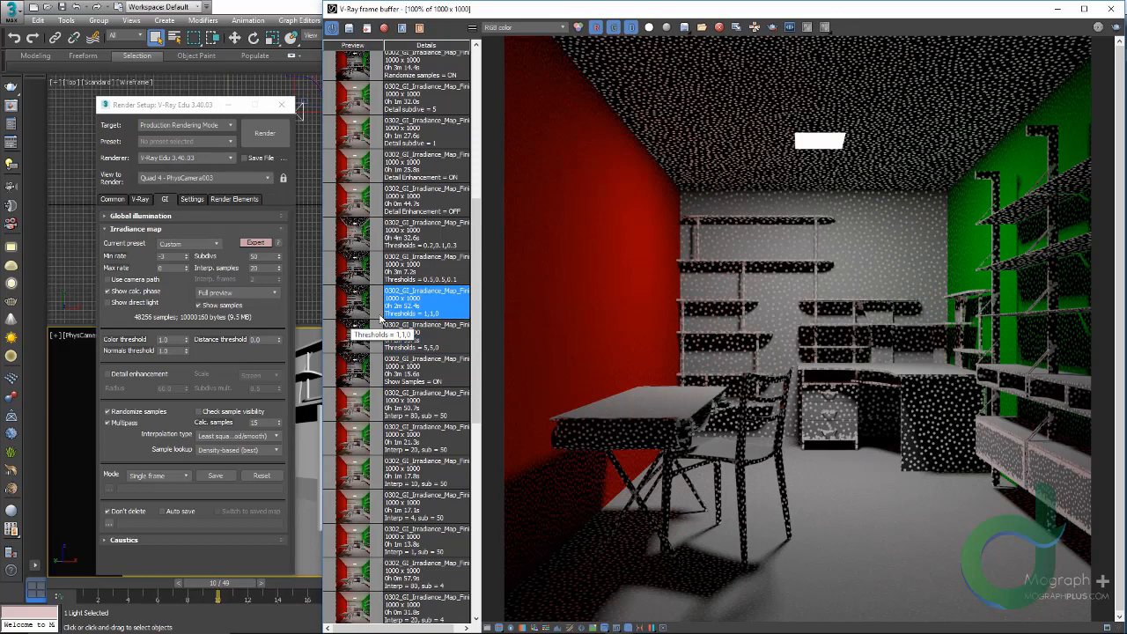
Set the color and normals thresholds to 0.5 and distance threshold to 0.1, and load the saved Thresholds = 0.5,0.5,0.1 render
{"action": "double_click", "coordinate": [176, 339]}
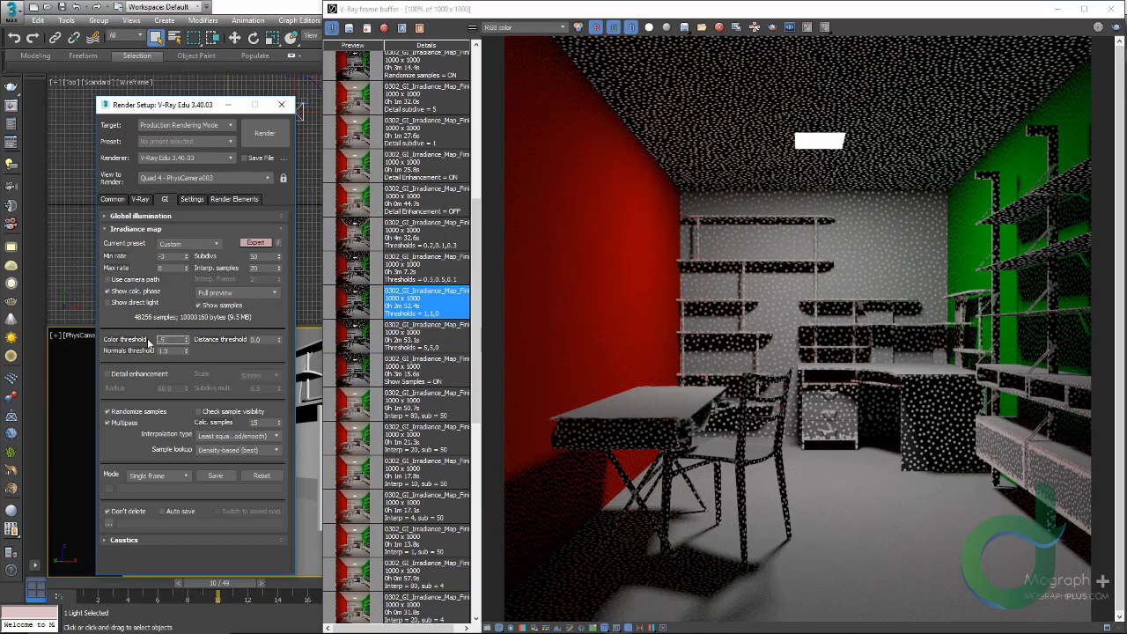
{"action": "type", "text": "5"}
{"action": "key", "text": "Tab"}
{"action": "type", "text": ".5"}
{"action": "key", "text": "Tab"}
{"action": "type", "text": ".1"}
{"action": "key", "text": "Return"}
{"action": "double_click", "coordinate": [358, 274]}
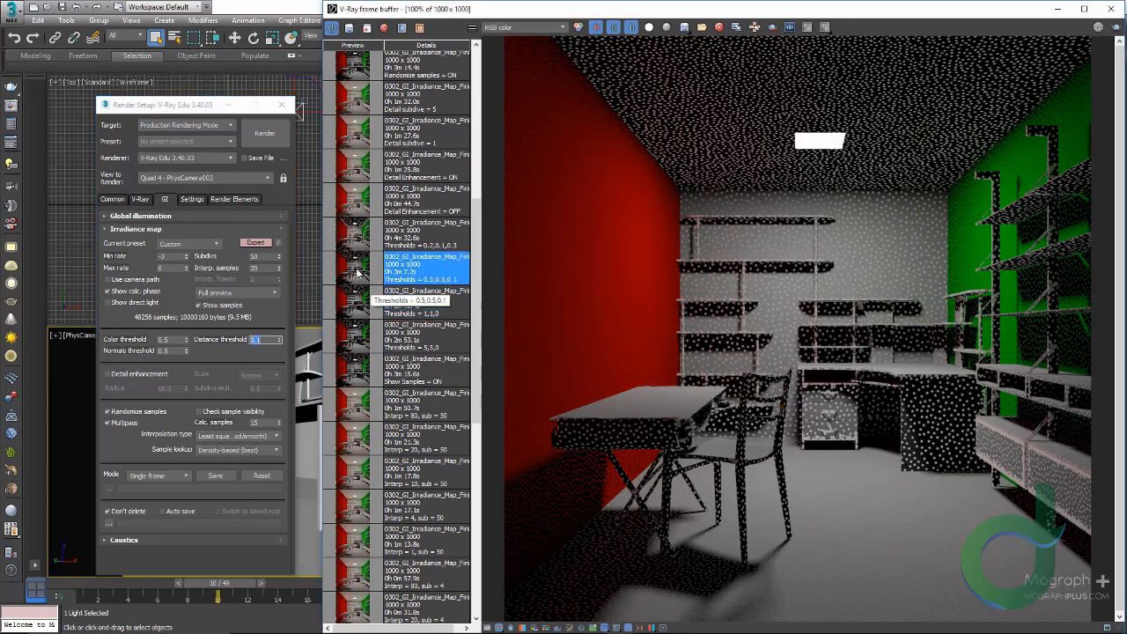
Examine the samples along the wall and ceiling edges and on the chair and table legs, ending on the whole room
{"action": "scroll", "coordinate": [614, 116], "scroll_direction": "up", "scroll_amount": 2}
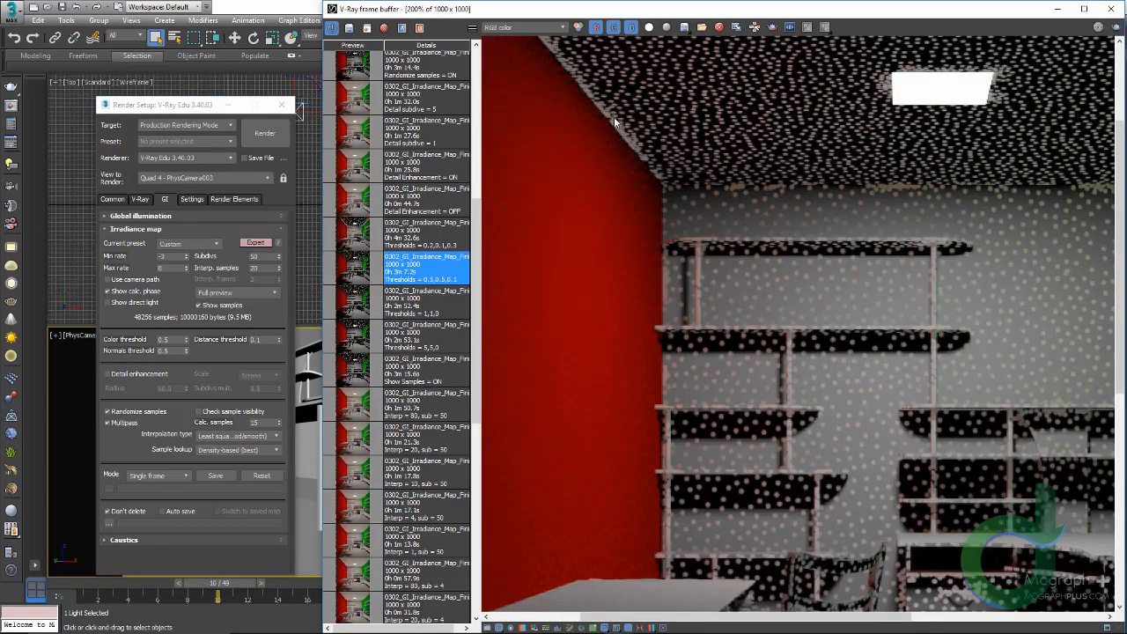
{"action": "scroll", "coordinate": [809, 189], "scroll_direction": "down", "scroll_amount": 1}
{"action": "scroll", "coordinate": [716, 478], "scroll_direction": "up", "scroll_amount": 2}
{"action": "middle_click_drag", "start_coordinate": [707, 532], "coordinate": [680, 237]}
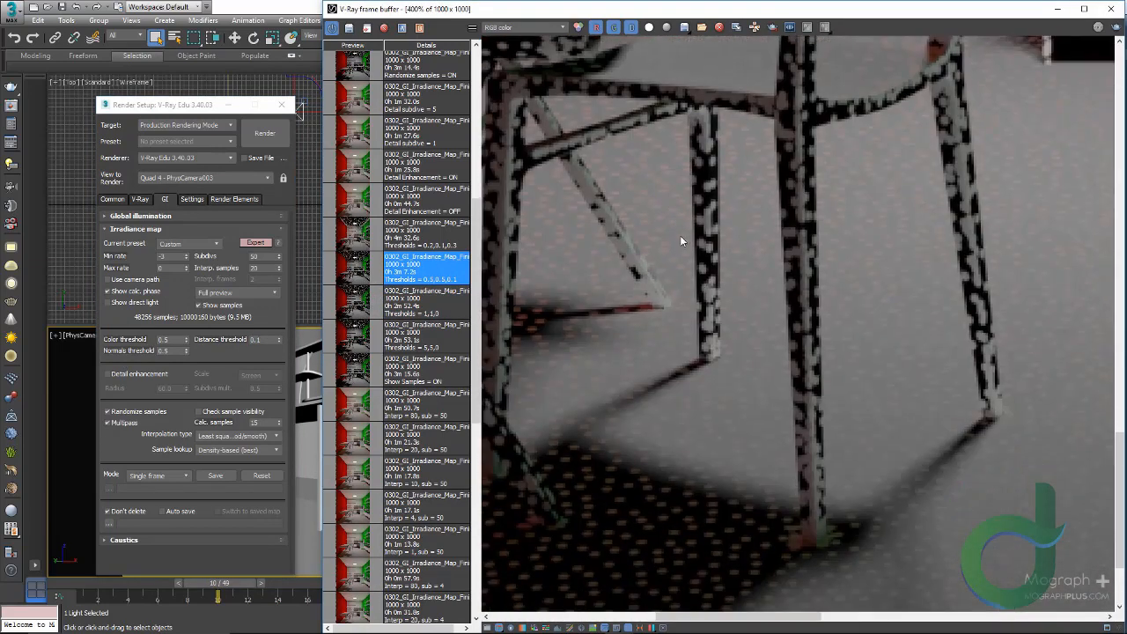
{"action": "scroll", "coordinate": [765, 436], "scroll_direction": "down", "scroll_amount": 2}
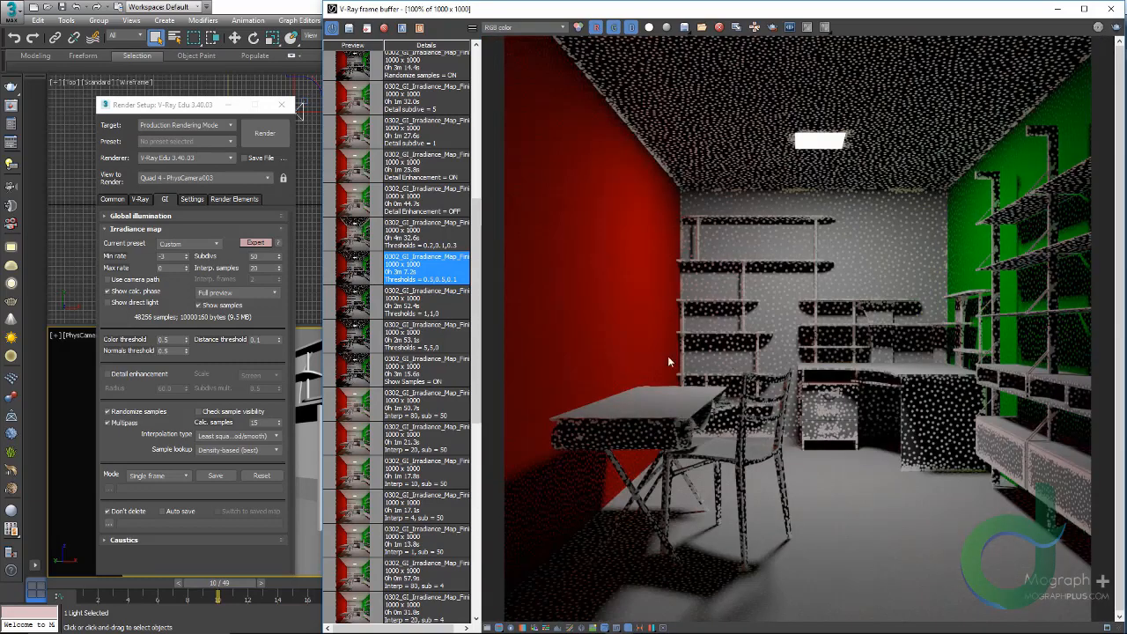
Load the saved Thresholds = 0.2,0.1,0.3 render and set the color threshold to 0.2
{"action": "double_click", "coordinate": [358, 238]}
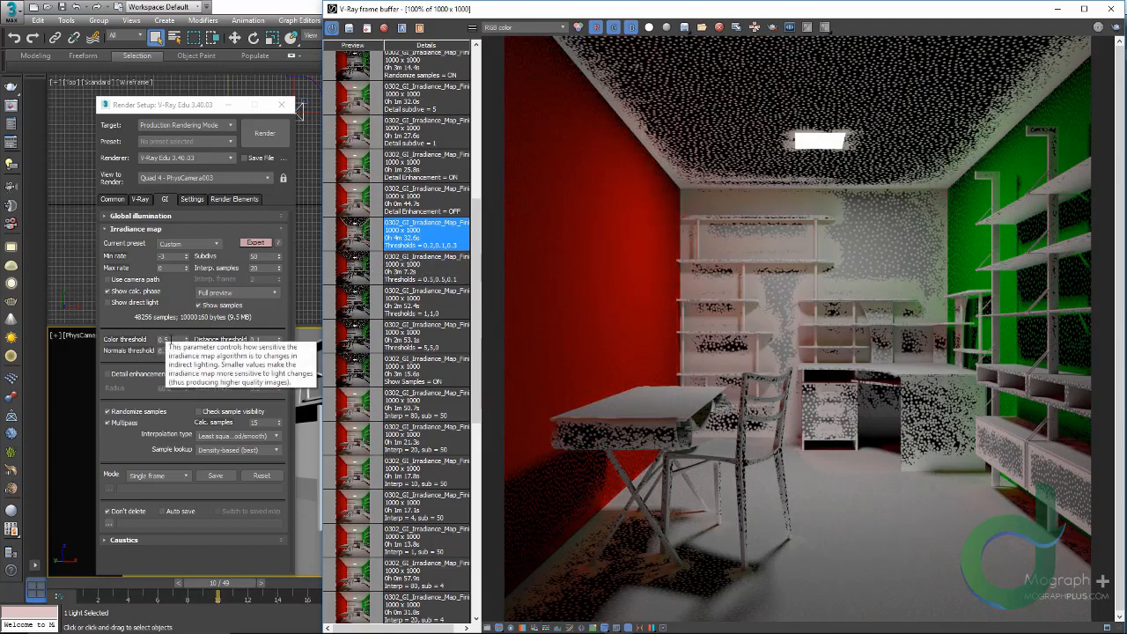
{"action": "left_click", "coordinate": [177, 343]}
{"action": "type", "text": "0."}
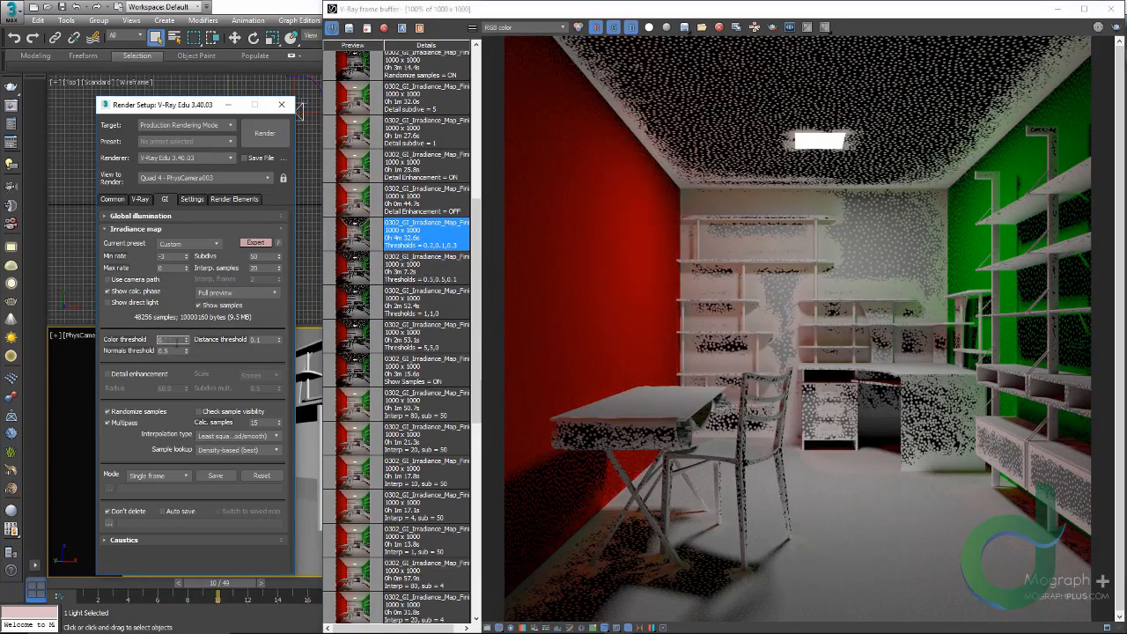
{"action": "type", "text": "2"}
{"action": "left_click", "coordinate": [177, 352]}
{"action": "left_click", "coordinate": [264, 339]}
Set the color threshold to 0.4, normals threshold to 0.2 and distance threshold to 0.1
{"action": "left_click", "coordinate": [179, 339]}
{"action": "type", "text": "0.4"}
{"action": "left_click", "coordinate": [177, 351]}
{"action": "key", "text": "Return"}
{"action": "double_click", "coordinate": [267, 342]}
{"action": "type", "text": "0.1"}
{"action": "key", "text": "Return"}
Inspect the samples around the back-wall shelves, and enable Detail enhancement for the irradiance map
{"action": "scroll", "coordinate": [755, 291], "scroll_direction": "up", "scroll_amount": 2}
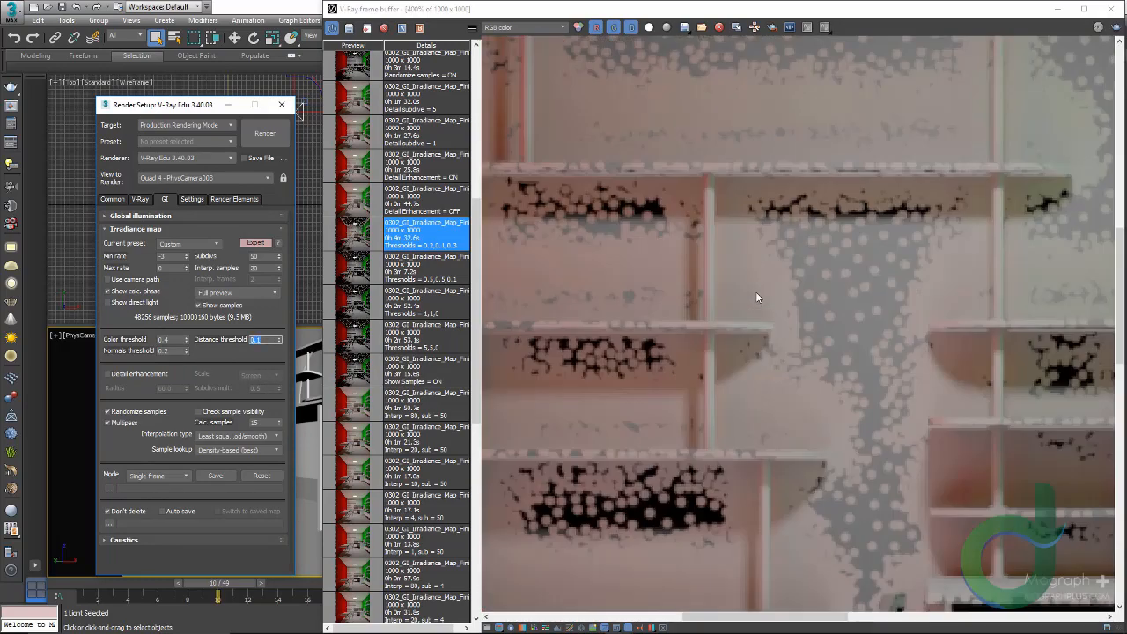
{"action": "scroll", "coordinate": [756, 291], "scroll_direction": "down", "scroll_amount": 3}
{"action": "scroll", "coordinate": [756, 291], "scroll_direction": "up", "scroll_amount": 1}
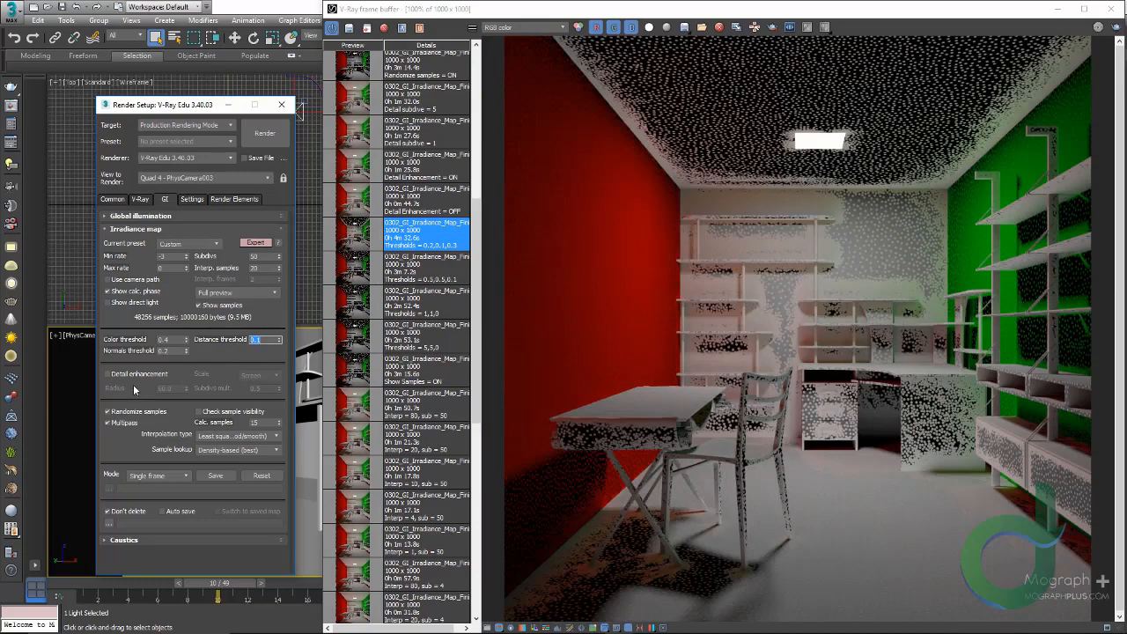
{"action": "mouse_move", "coordinate": [126, 381]}
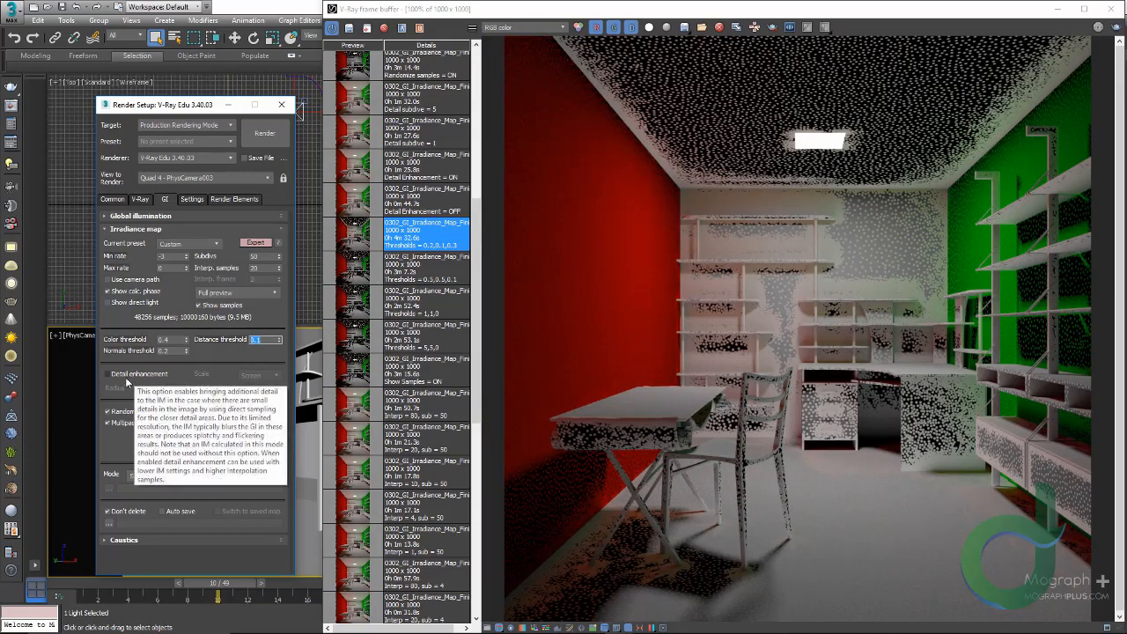
{"action": "left_click", "coordinate": [115, 379]}
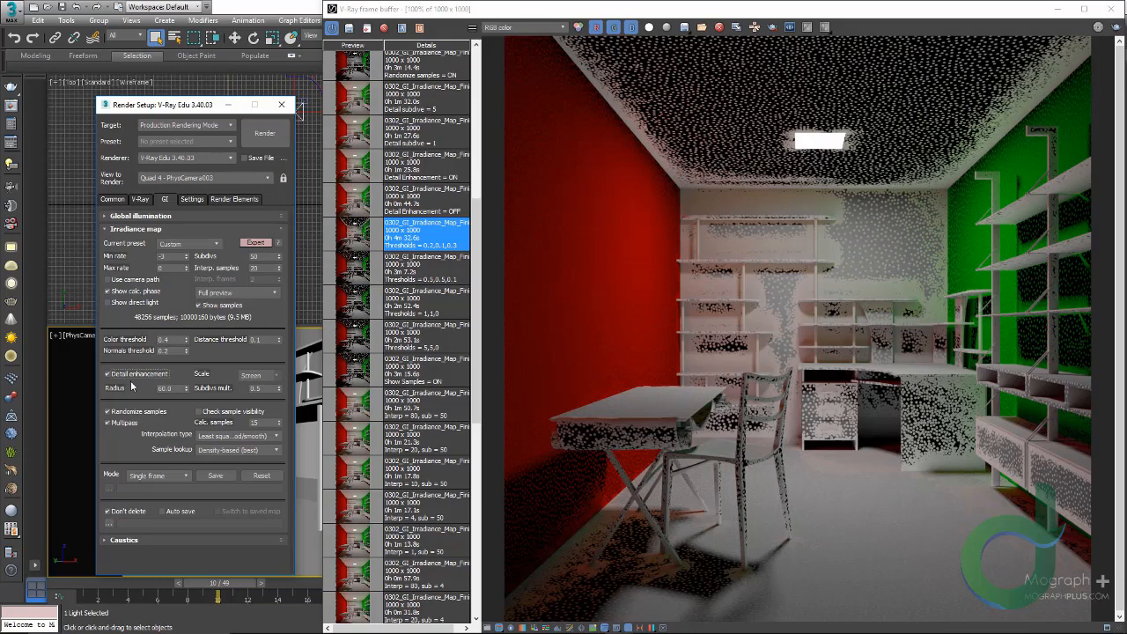
Choose the Very low irradiance map preset with 50 interpolation samples, and turn off Show samples and Detail enhancement
{"action": "left_click", "coordinate": [192, 246]}
{"action": "left_click", "coordinate": [190, 259]}
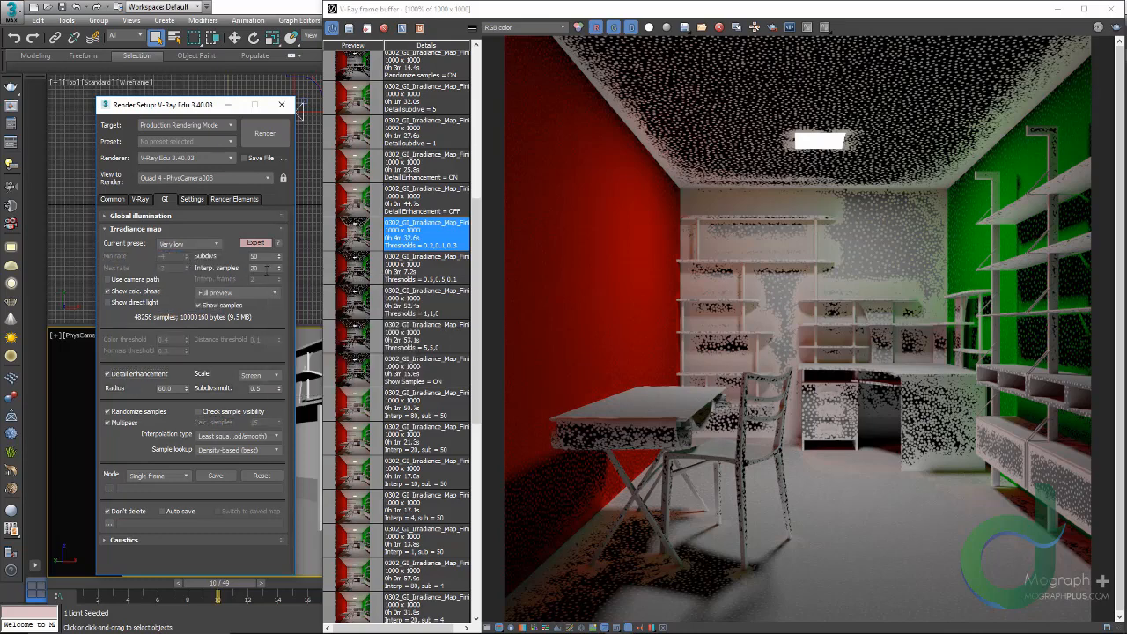
{"action": "double_click", "coordinate": [256, 268]}
{"action": "left_click", "coordinate": [210, 306]}
{"action": "left_click", "coordinate": [108, 374]}
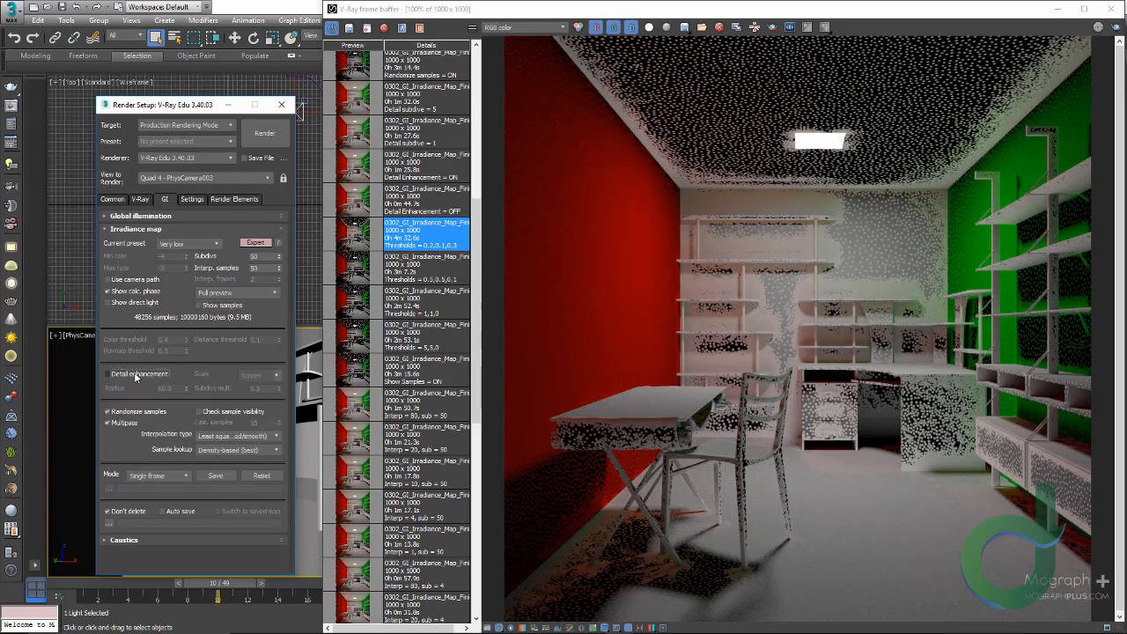
Load the saved Detail Enhancement = OFF render and examine the shadows on the floor around the table, chair and back desk
{"action": "double_click", "coordinate": [358, 206]}
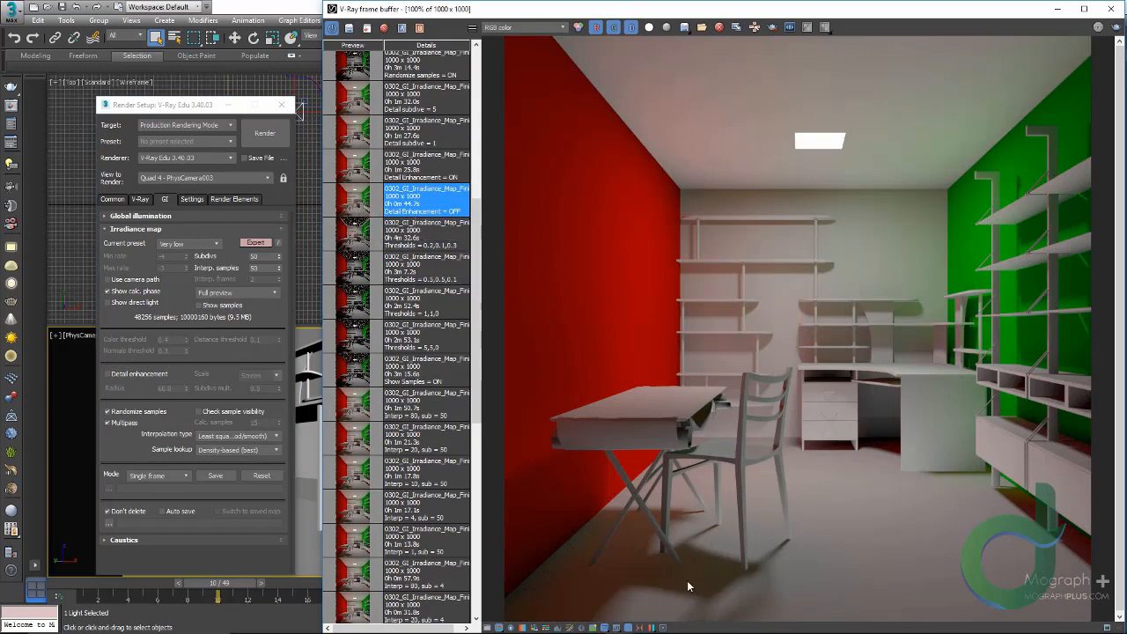
{"action": "scroll", "coordinate": [708, 550], "scroll_direction": "up", "scroll_amount": 3}
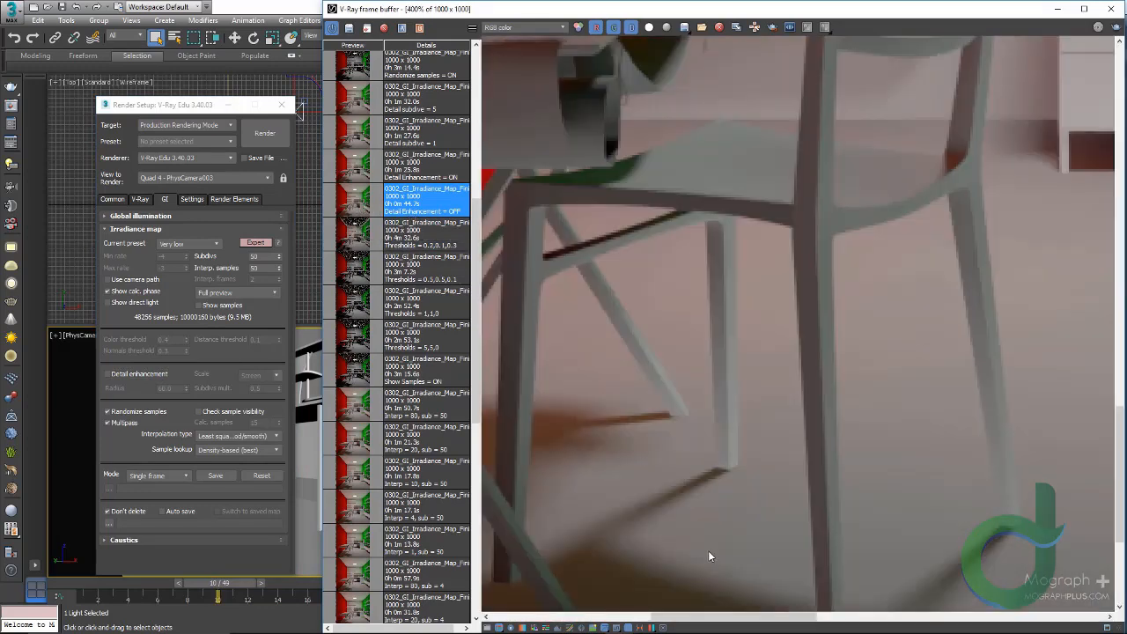
{"action": "scroll", "coordinate": [893, 337], "scroll_direction": "up", "scroll_amount": 1}
{"action": "middle_click_drag", "start_coordinate": [681, 344], "coordinate": [791, 314]}
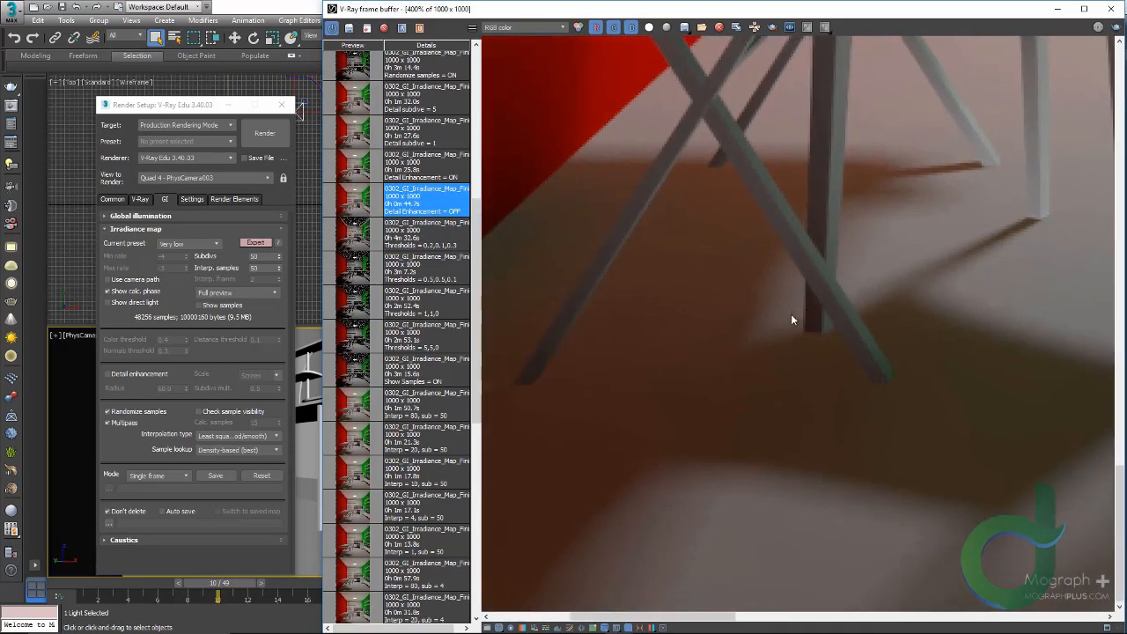
{"action": "middle_click_drag", "start_coordinate": [965, 233], "coordinate": [582, 419]}
{"action": "middle_click_drag", "start_coordinate": [951, 378], "coordinate": [649, 395]}
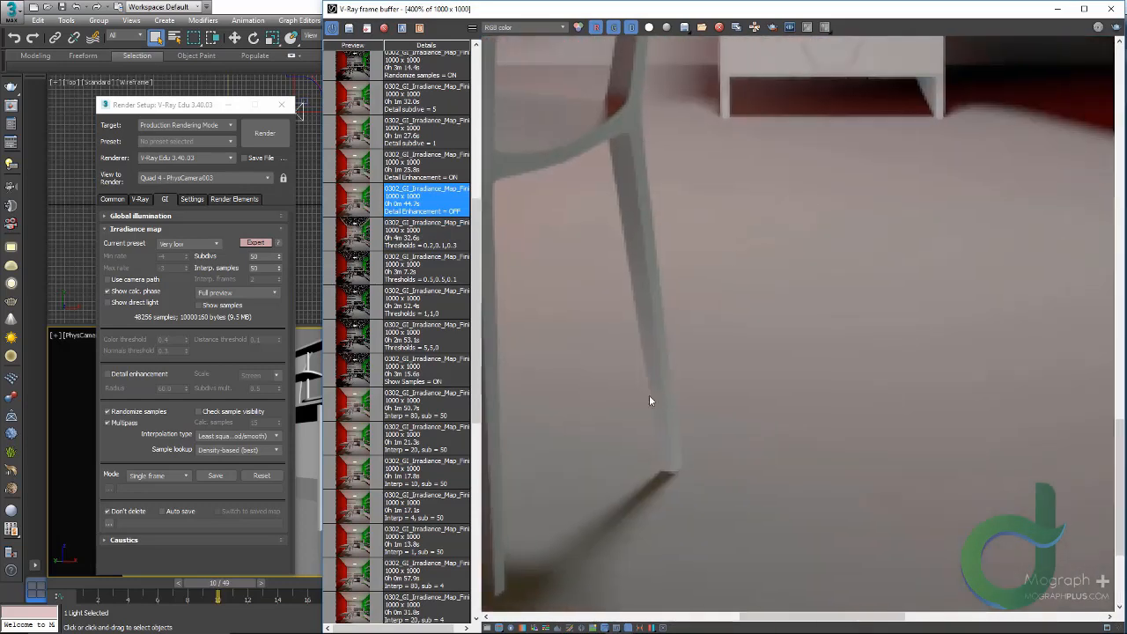
{"action": "middle_click_drag", "start_coordinate": [980, 238], "coordinate": [830, 345]}
{"action": "middle_click_drag", "start_coordinate": [1048, 291], "coordinate": [852, 339]}
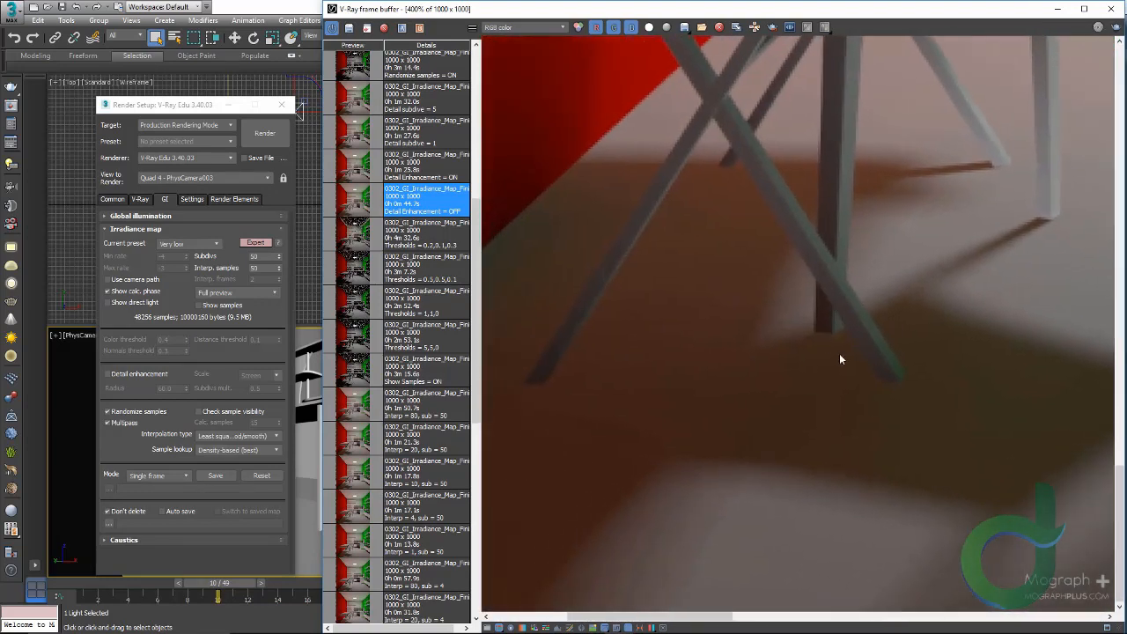
Examine the contact shadows at the feet of the chair and table, ending on the whole table and chair
{"action": "scroll", "coordinate": [765, 360], "scroll_direction": "down", "scroll_amount": 1}
{"action": "middle_click_drag", "start_coordinate": [923, 439], "coordinate": [753, 379]}
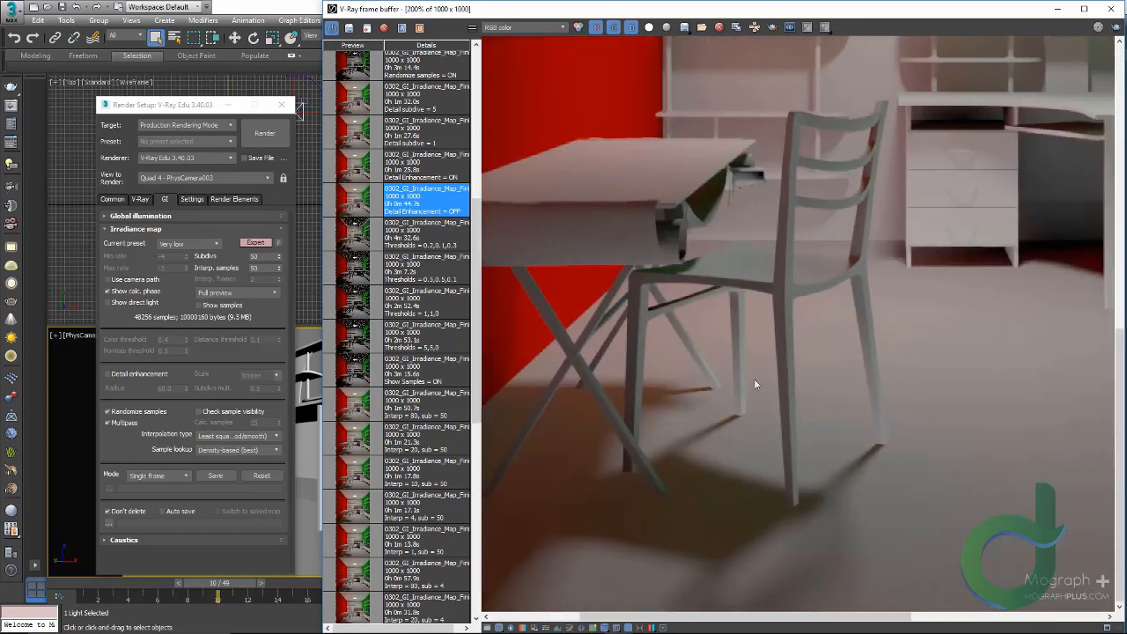
{"action": "scroll", "coordinate": [754, 379], "scroll_direction": "up", "scroll_amount": 1}
{"action": "middle_click_drag", "start_coordinate": [775, 451], "coordinate": [936, 204]}
{"action": "middle_click_drag", "start_coordinate": [529, 396], "coordinate": [895, 229]}
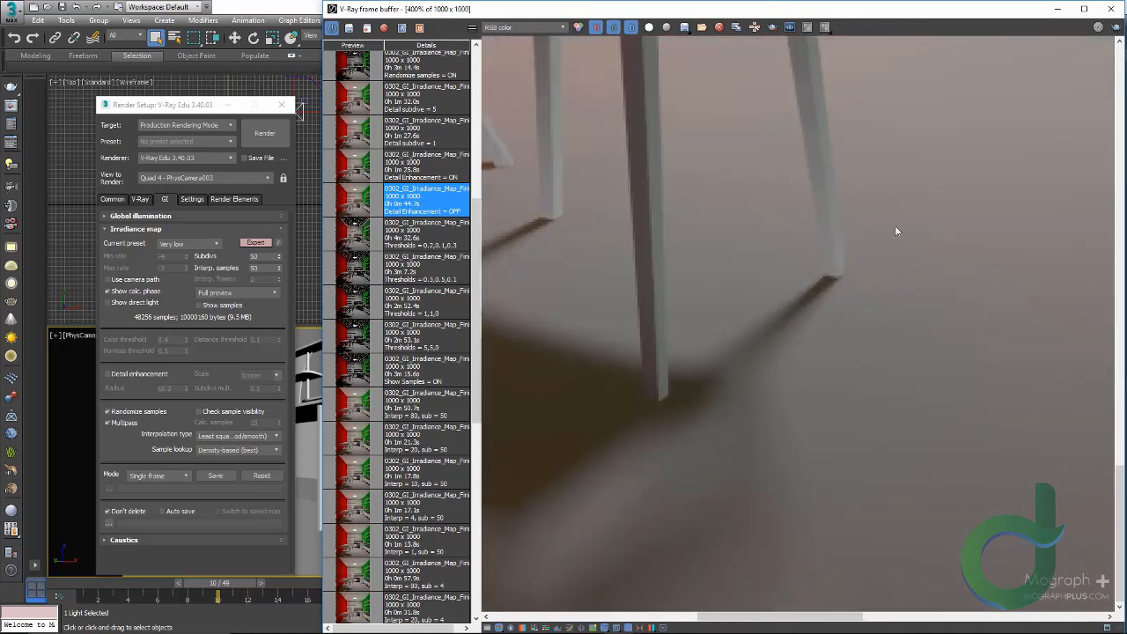
{"action": "middle_click_drag", "start_coordinate": [629, 245], "coordinate": [803, 483]}
{"action": "scroll", "coordinate": [803, 484], "scroll_direction": "down", "scroll_amount": 1}
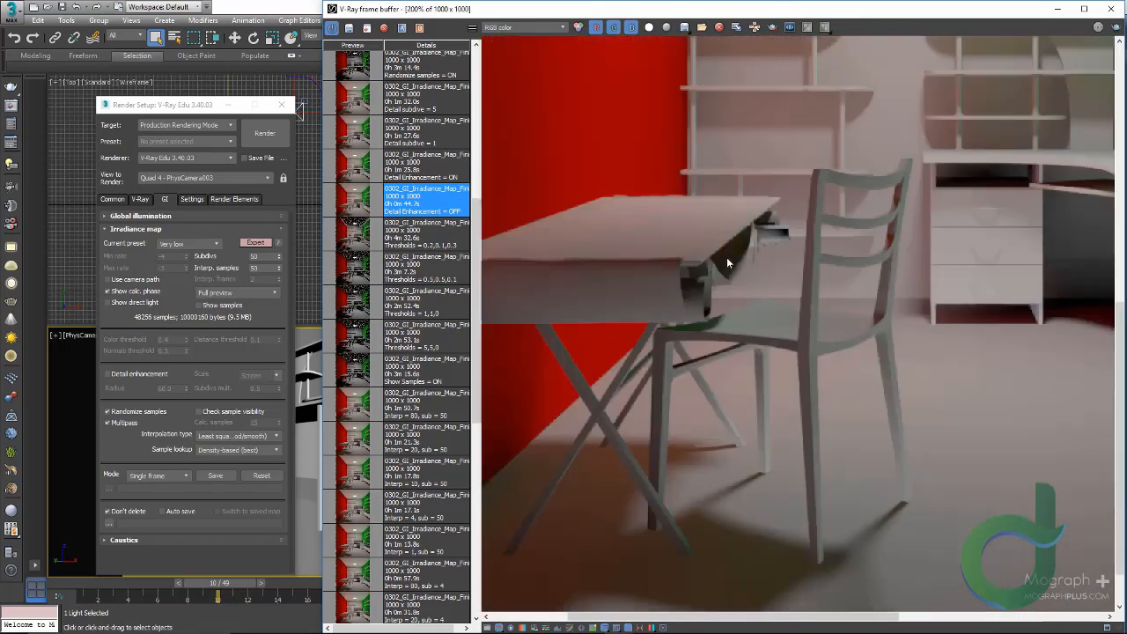
Load the saved Detail Enhancement = ON render and examine the shadows beneath the table and chair legs
{"action": "double_click", "coordinate": [359, 173]}
{"action": "scroll", "coordinate": [648, 460], "scroll_direction": "up", "scroll_amount": 1}
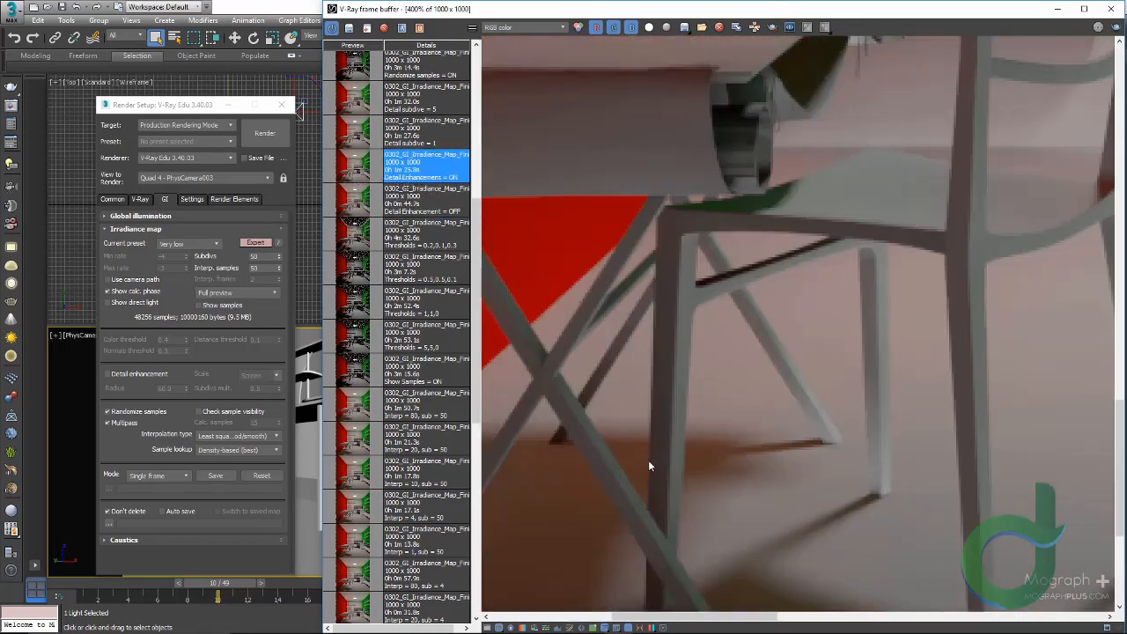
{"action": "middle_click_drag", "start_coordinate": [648, 460], "coordinate": [680, 192]}
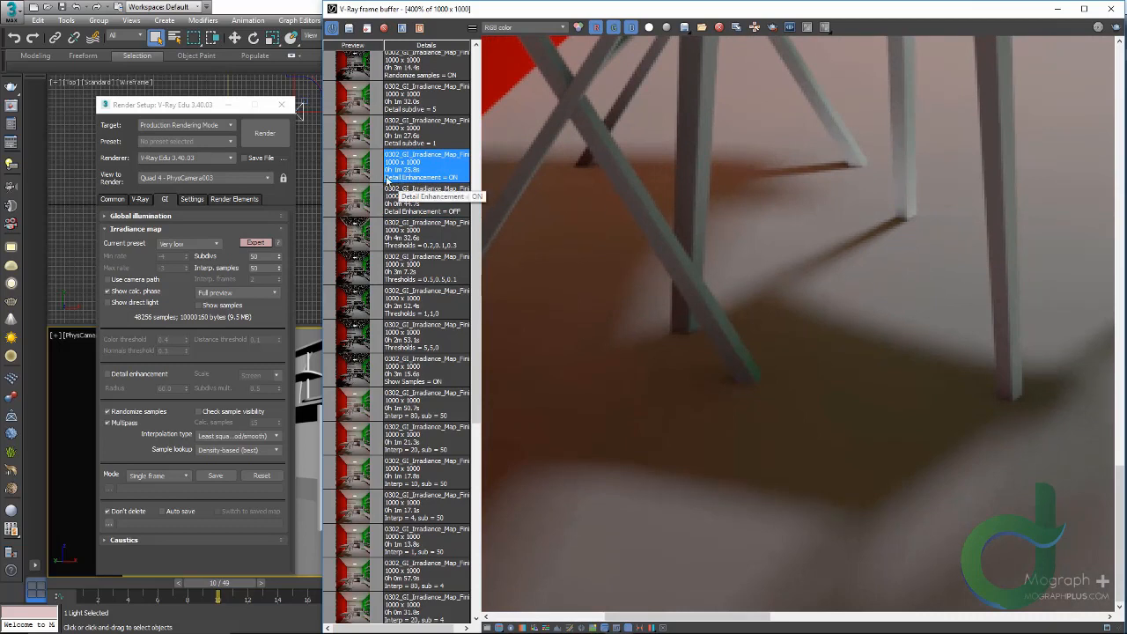
Compare the Detail Enhancement = OFF and ON renders at the feet of the crossed table legs
{"action": "middle_click_drag", "start_coordinate": [660, 362], "coordinate": [800, 332]}
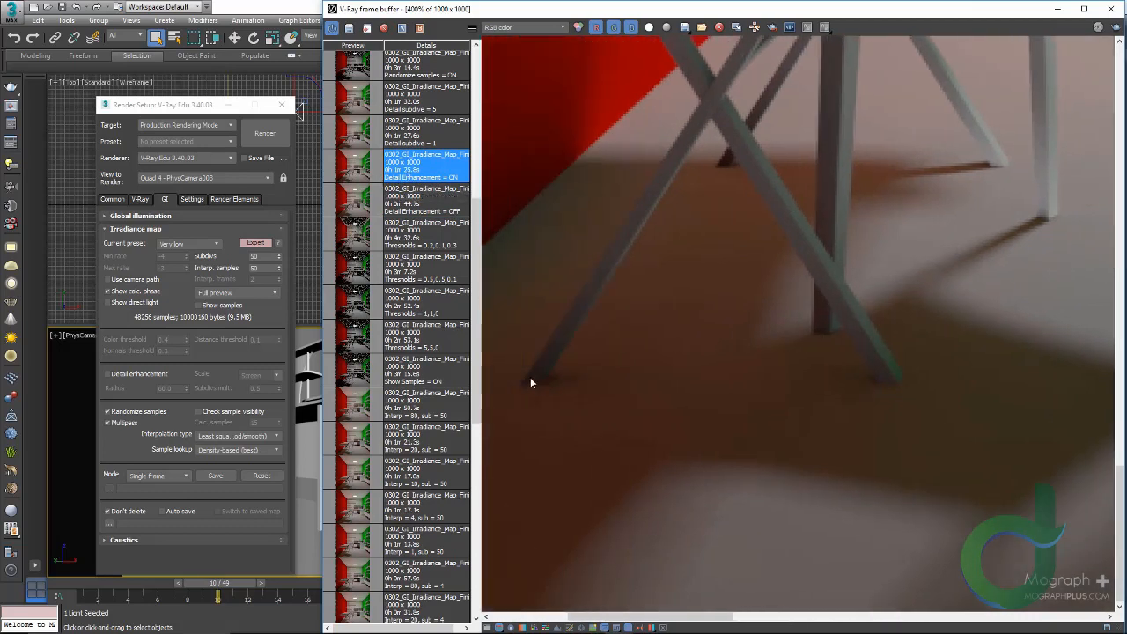
{"action": "double_click", "coordinate": [352, 210]}
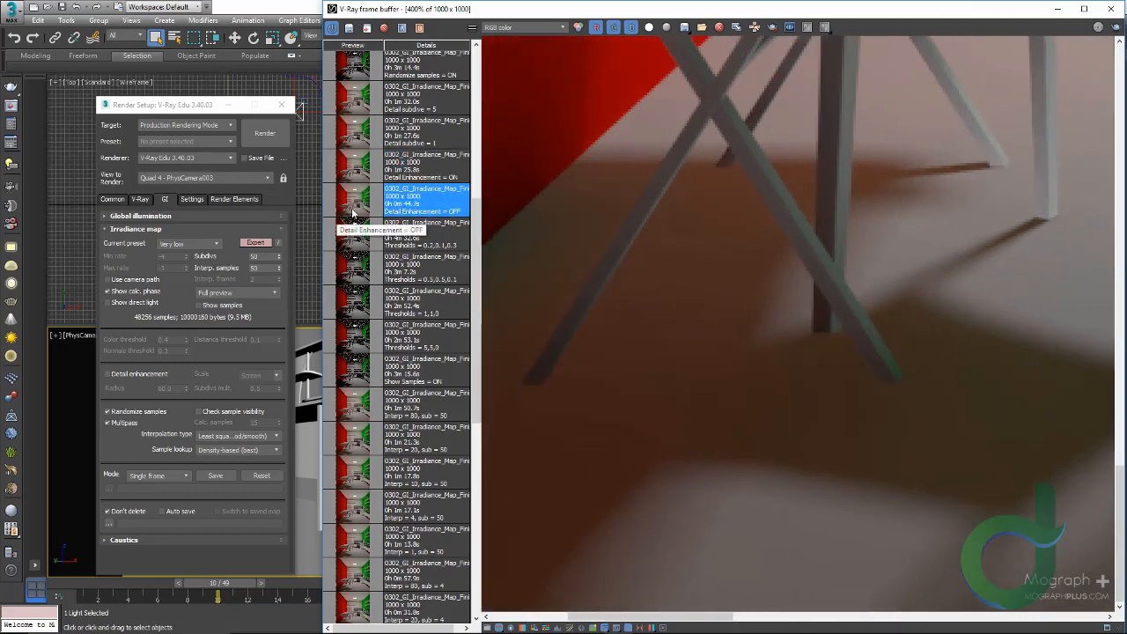
{"action": "double_click", "coordinate": [353, 175]}
Compare the Detail Enhancement OFF and ON renders along the floor beneath the back desk's panel and the adjacent cabinet
{"action": "middle_click_drag", "start_coordinate": [1008, 284], "coordinate": [749, 337]}
{"action": "middle_click_drag", "start_coordinate": [982, 194], "coordinate": [678, 266]}
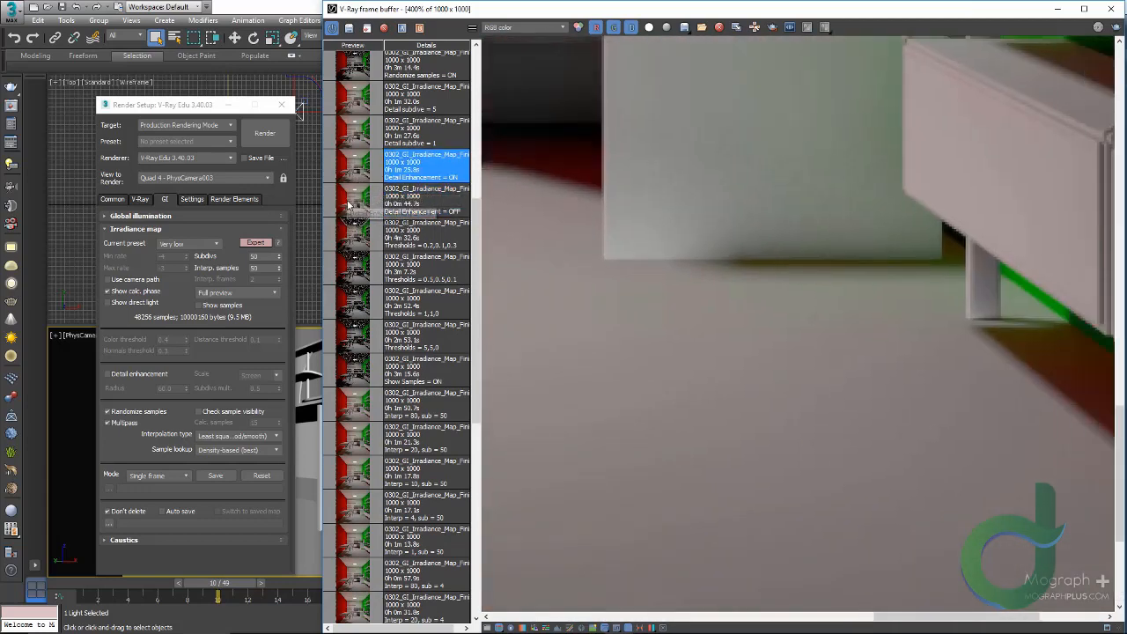
{"action": "double_click", "coordinate": [348, 194]}
{"action": "double_click", "coordinate": [354, 174]}
Compare the Detail Enhancement ON and OFF renders on the shelves and compartments above the back desk, alternating between them twice
{"action": "middle_click_drag", "start_coordinate": [674, 93], "coordinate": [700, 388]}
{"action": "middle_click_drag", "start_coordinate": [684, 128], "coordinate": [754, 344]}
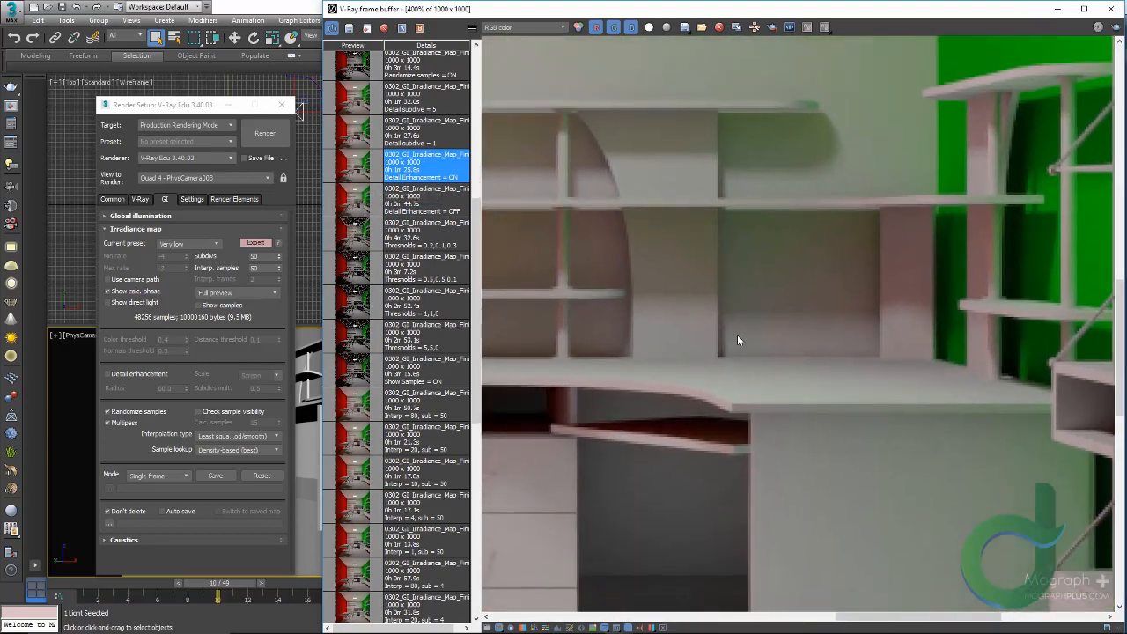
{"action": "scroll", "coordinate": [773, 307], "scroll_direction": "up", "scroll_amount": 1}
{"action": "scroll", "coordinate": [808, 307], "scroll_direction": "down", "scroll_amount": 1}
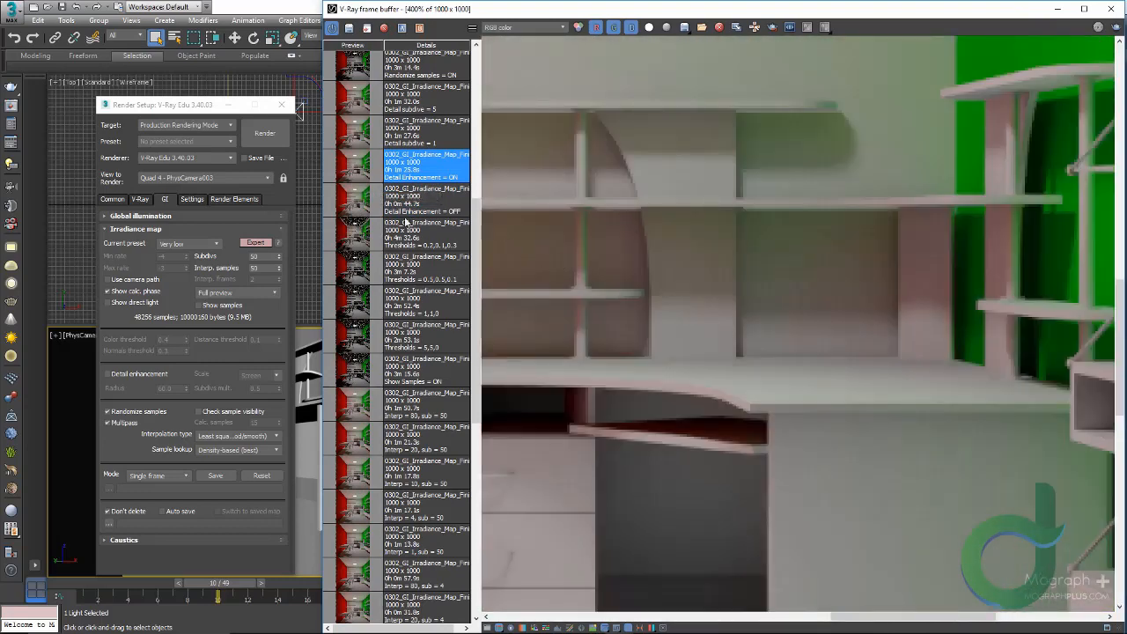
{"action": "double_click", "coordinate": [355, 201]}
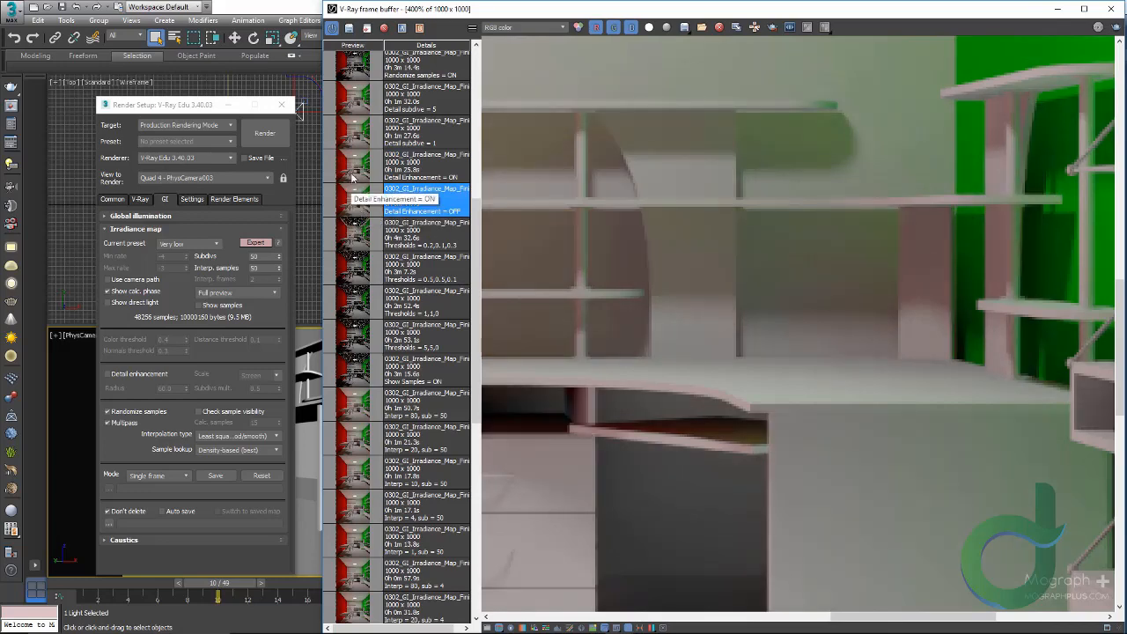
{"action": "double_click", "coordinate": [357, 176]}
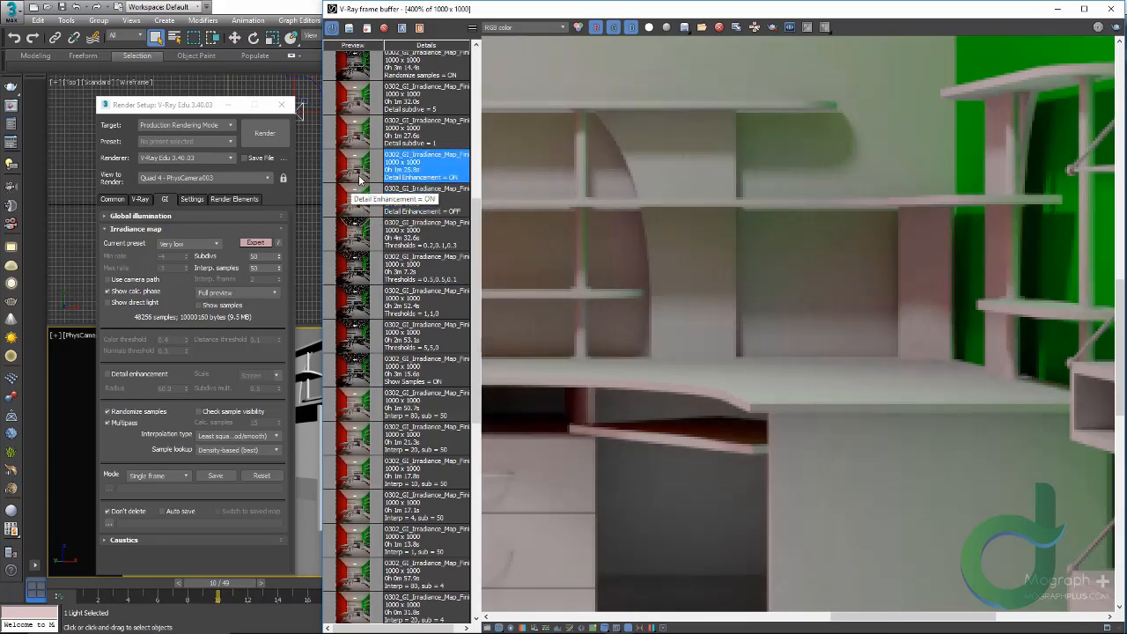
{"action": "double_click", "coordinate": [356, 199]}
{"action": "double_click", "coordinate": [358, 177]}
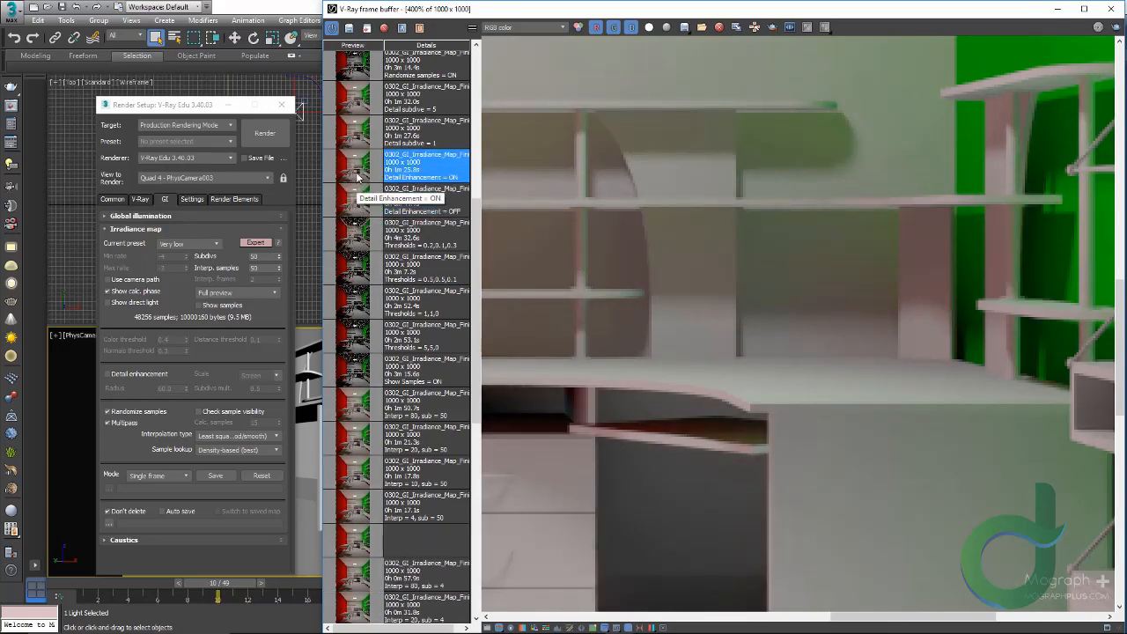
Compare the Detail Enhancement ON and OFF renders on the wall shelves beside the red wall
{"action": "middle_click_drag", "start_coordinate": [502, 239], "coordinate": [991, 217]}
{"action": "middle_click_drag", "start_coordinate": [502, 211], "coordinate": [683, 245]}
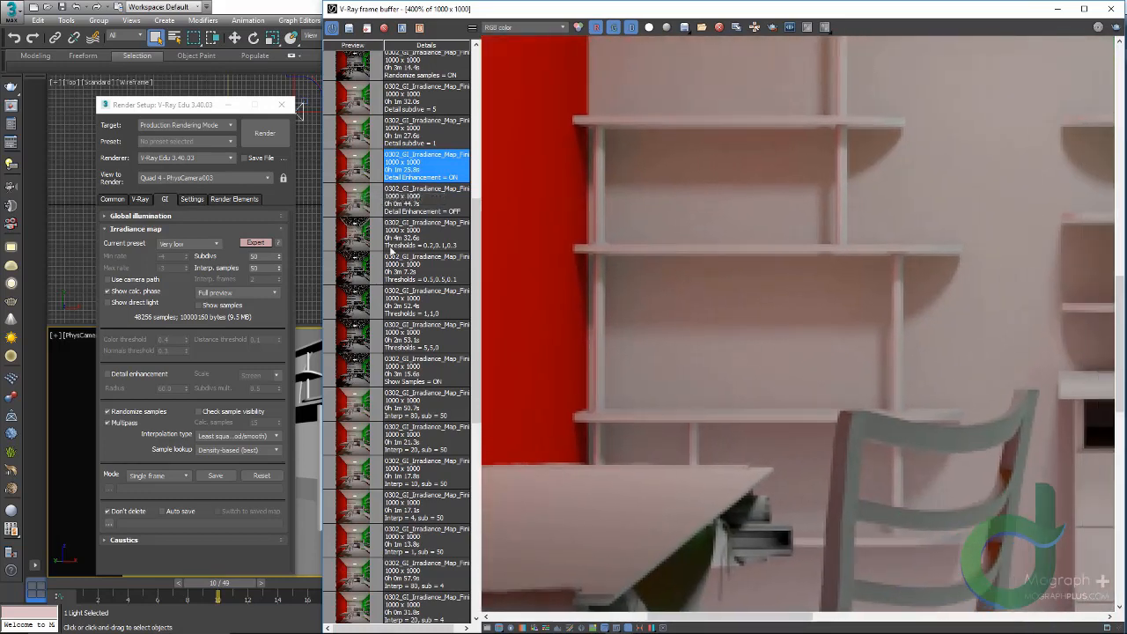
{"action": "double_click", "coordinate": [345, 201]}
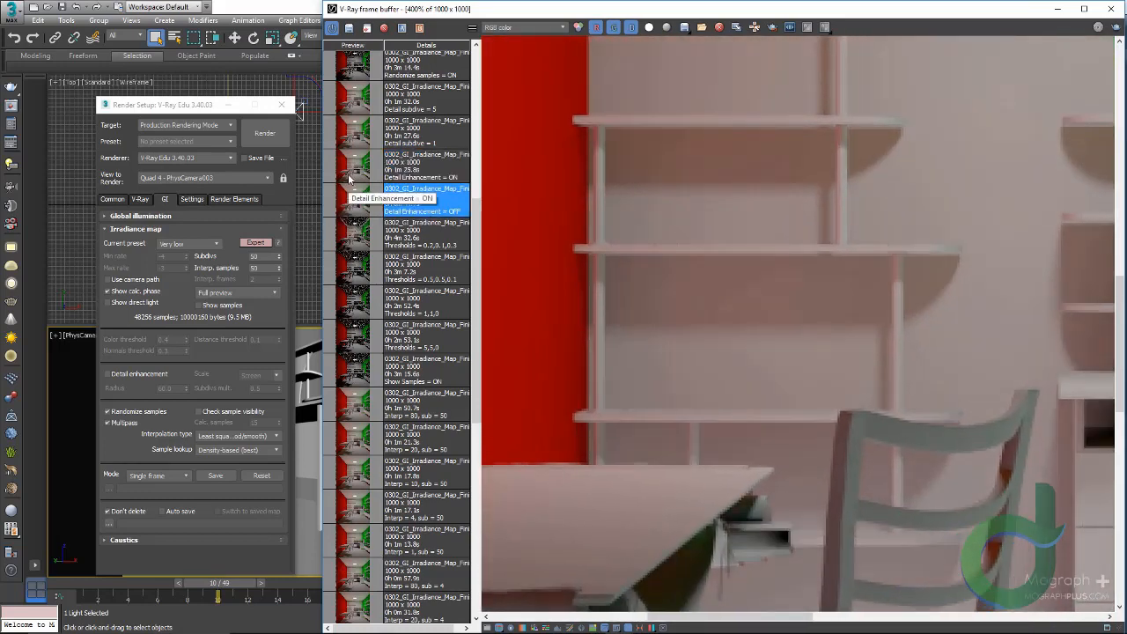
{"action": "double_click", "coordinate": [350, 178]}
Compare the Detail Enhancement ON and OFF renders on the whole table and chair, finishing with the ON render
{"action": "middle_click_drag", "start_coordinate": [691, 214], "coordinate": [679, 121]}
{"action": "middle_click_drag", "start_coordinate": [686, 539], "coordinate": [705, 148]}
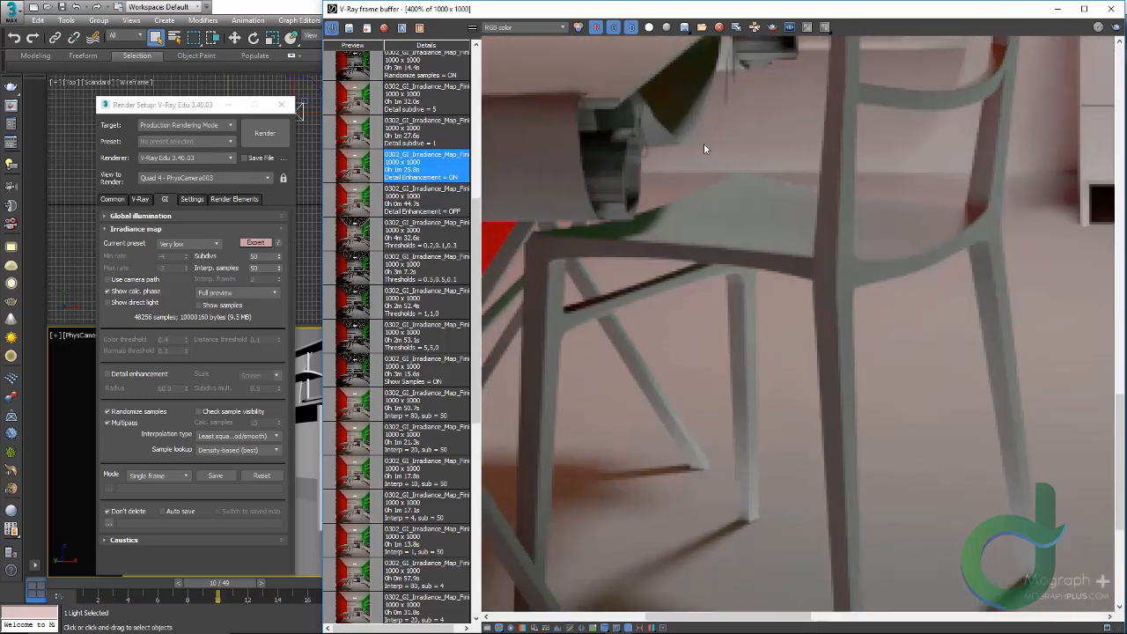
{"action": "middle_click_drag", "start_coordinate": [559, 504], "coordinate": [713, 233]}
{"action": "scroll", "coordinate": [695, 261], "scroll_direction": "down", "scroll_amount": 1}
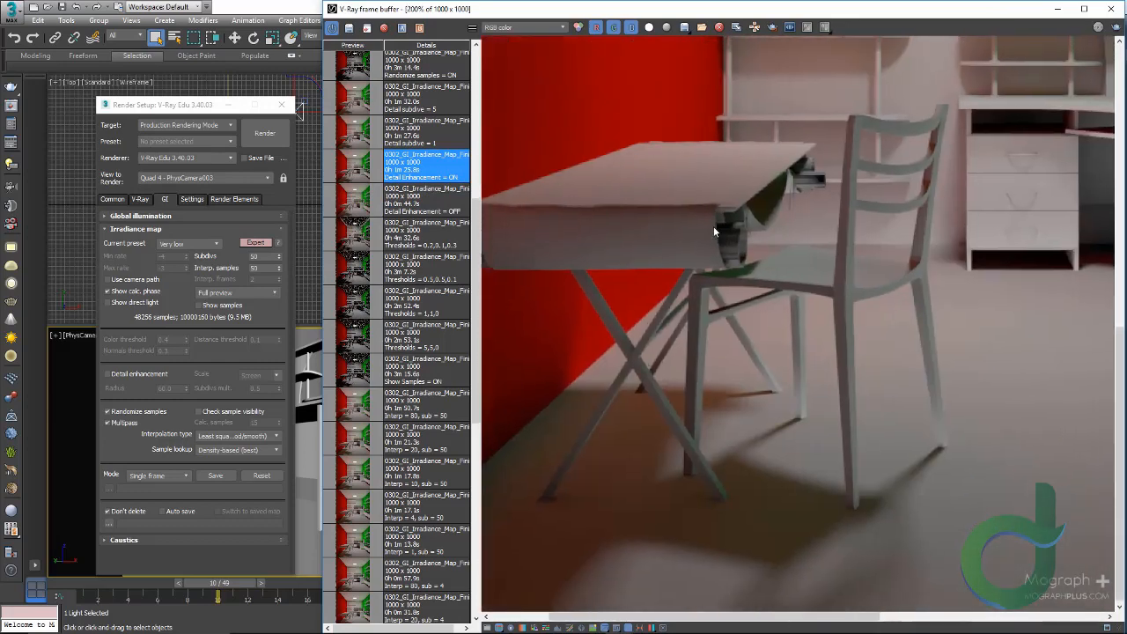
{"action": "double_click", "coordinate": [365, 207]}
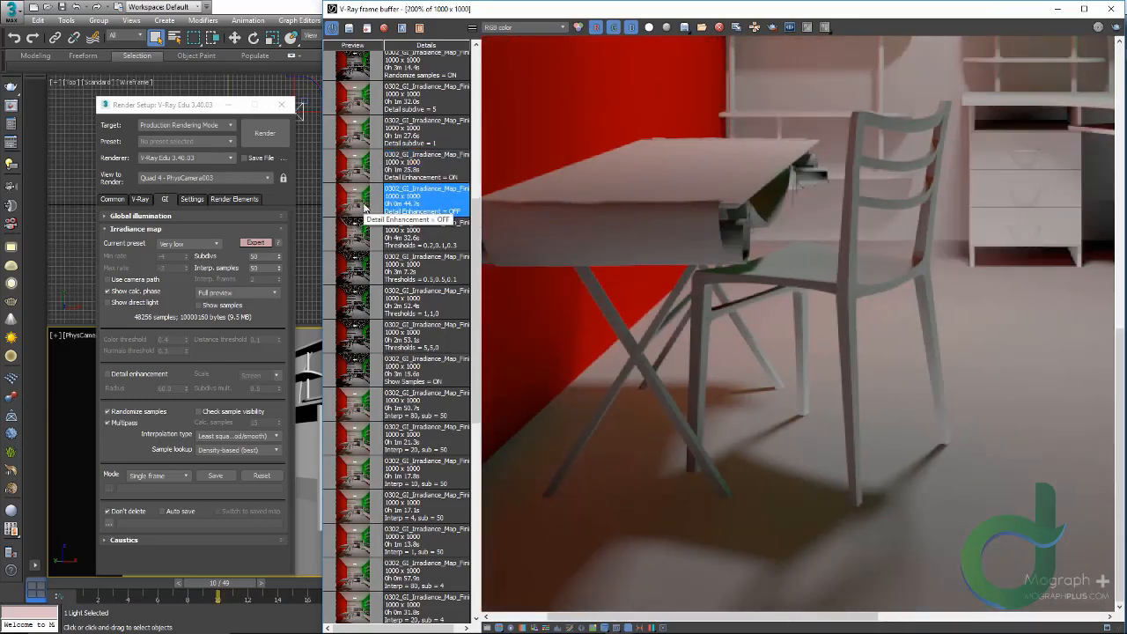
{"action": "double_click", "coordinate": [358, 171]}
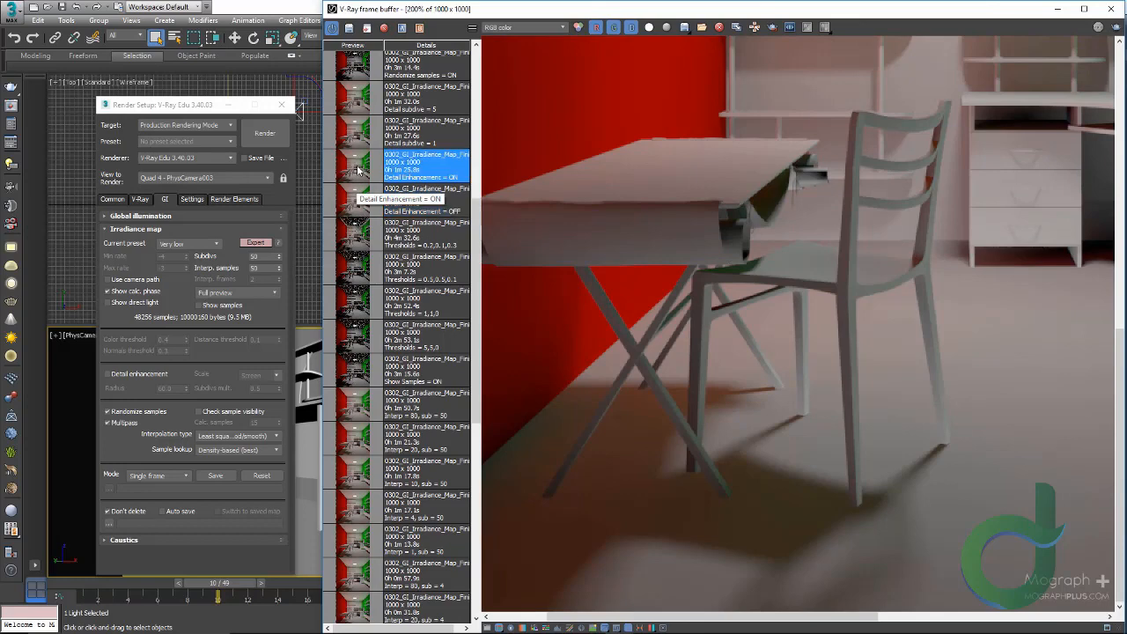
Display the VRayGlobalIllumination channel of the Detail Enhancement = ON render and examine the floor around the table and chair legs
{"action": "left_click", "coordinate": [516, 27]}
{"action": "left_click", "coordinate": [506, 41]}
{"action": "scroll", "coordinate": [747, 490], "scroll_direction": "up", "scroll_amount": 1}
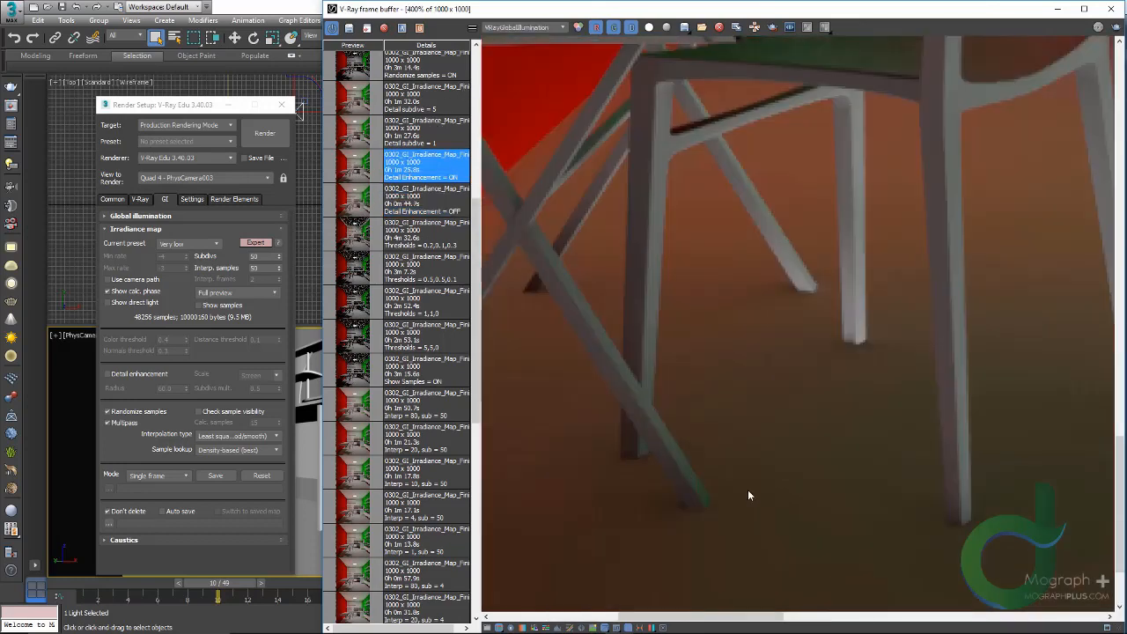
{"action": "scroll", "coordinate": [720, 478], "scroll_direction": "down", "scroll_amount": 1}
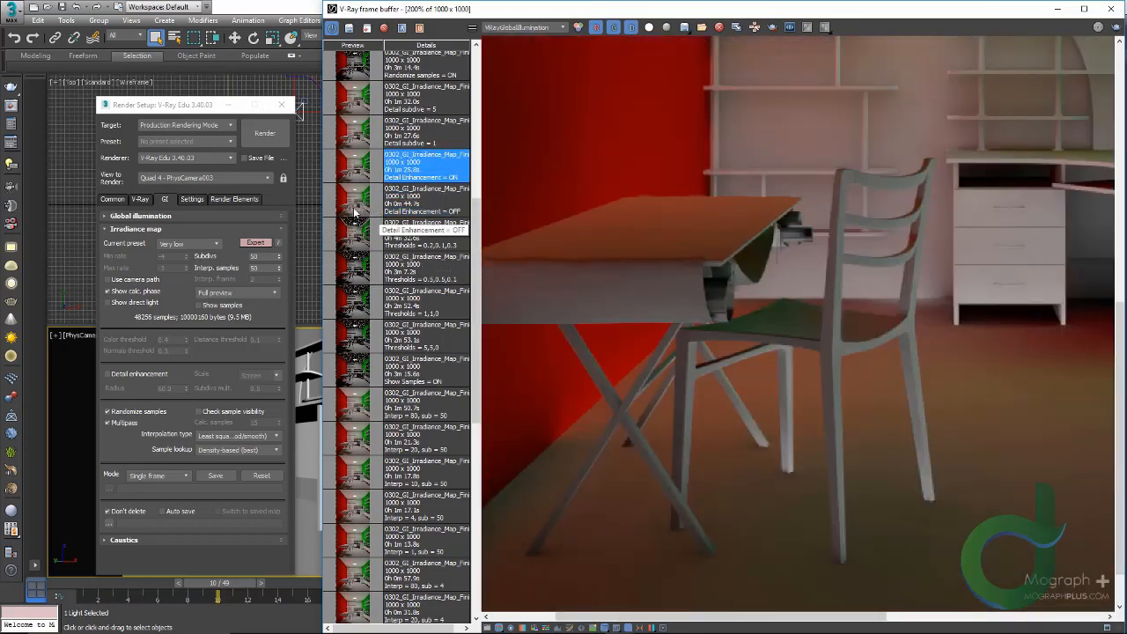
Compare the GI channel of the Detail Enhancement OFF and ON renders at the feet of the table and chair
{"action": "double_click", "coordinate": [361, 204]}
{"action": "middle_click_drag", "start_coordinate": [713, 475], "coordinate": [710, 412]}
{"action": "scroll", "coordinate": [666, 478], "scroll_direction": "up", "scroll_amount": 1}
{"action": "middle_click_drag", "start_coordinate": [666, 478], "coordinate": [708, 393]}
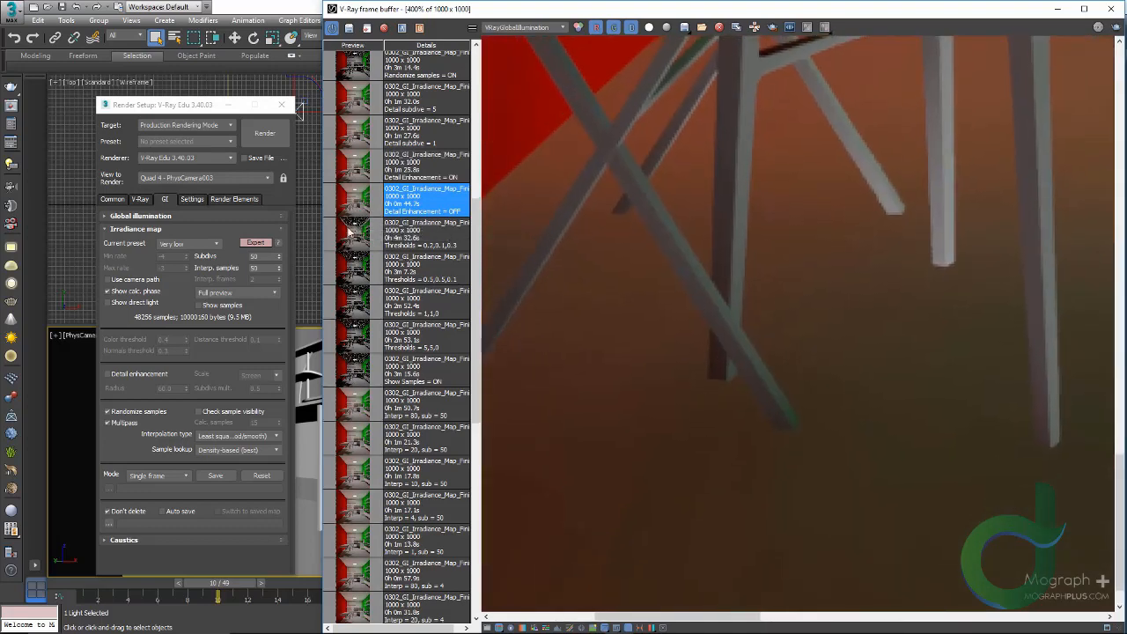
{"action": "double_click", "coordinate": [358, 170]}
Examine the GI channel around the chair legs and back desk panel, then load the Detail Enhancement = OFF render to compare the panel
{"action": "middle_click_drag", "start_coordinate": [763, 329], "coordinate": [557, 365]}
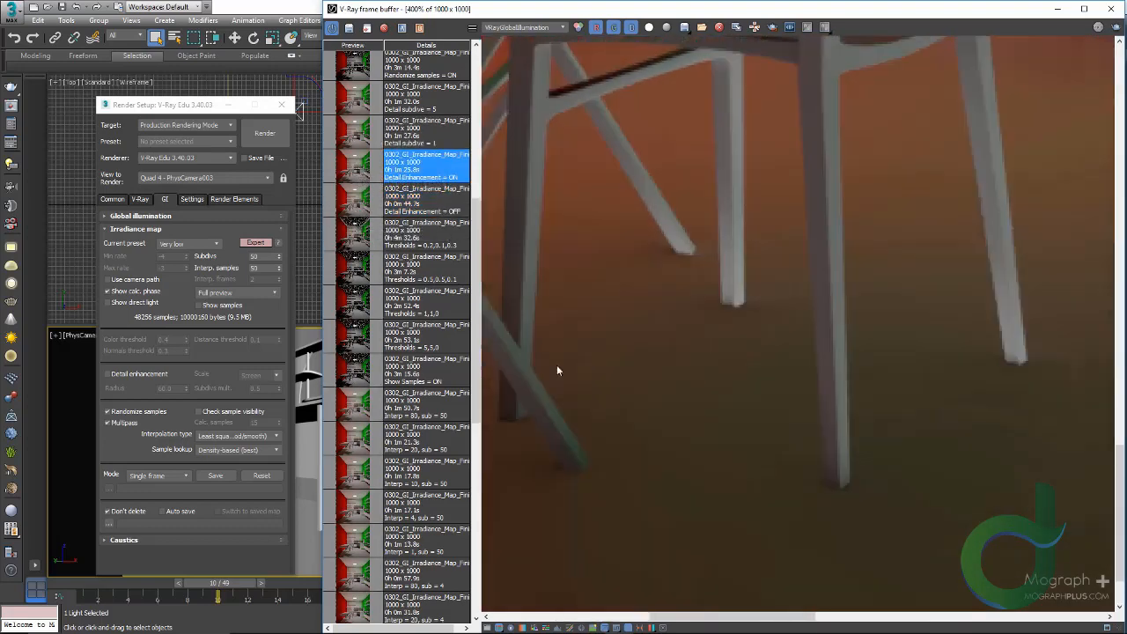
{"action": "middle_click_drag", "start_coordinate": [1017, 220], "coordinate": [776, 268]}
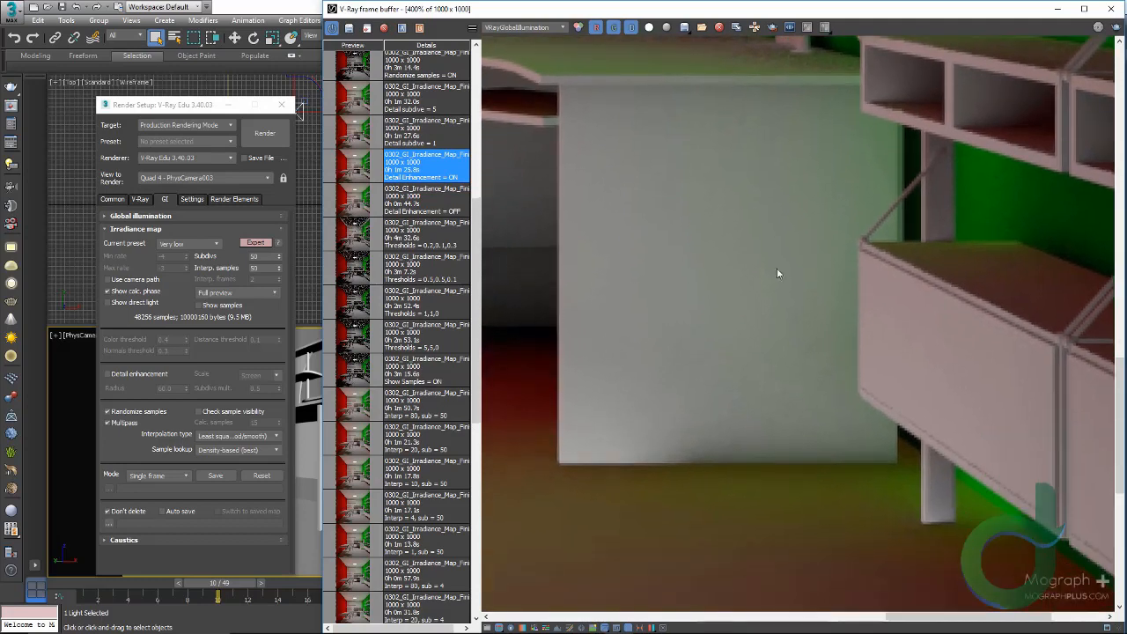
{"action": "double_click", "coordinate": [350, 204]}
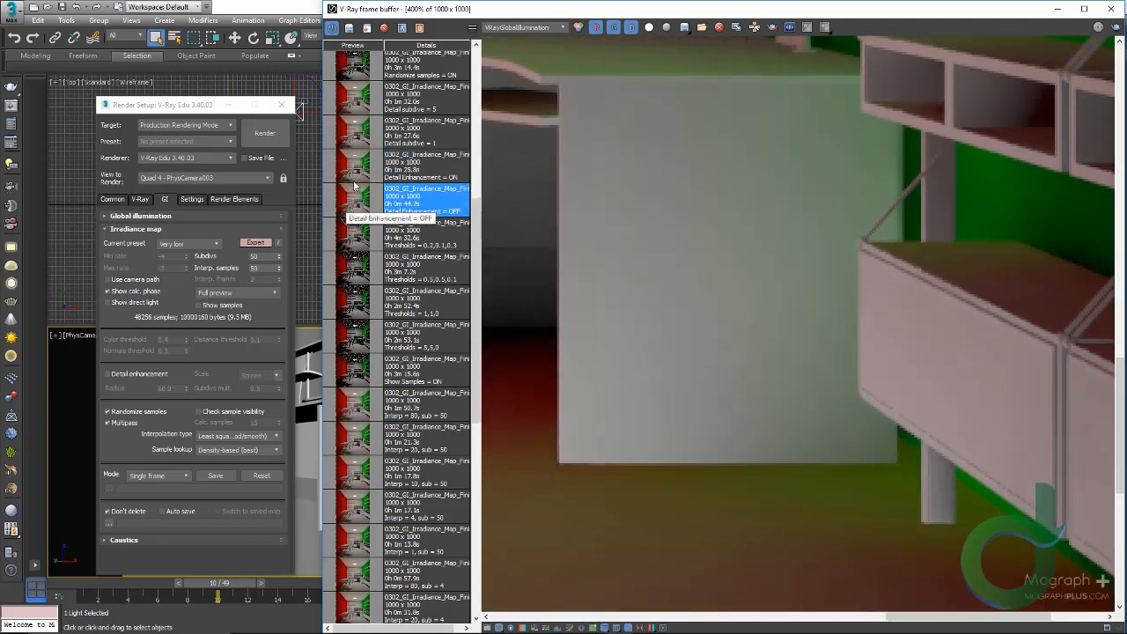
Compare the "Detail Enhancement = ON" and "Detail Enhancement = OFF" history renders around the shelves, desk and chair legs
{"action": "double_click", "coordinate": [353, 171]}
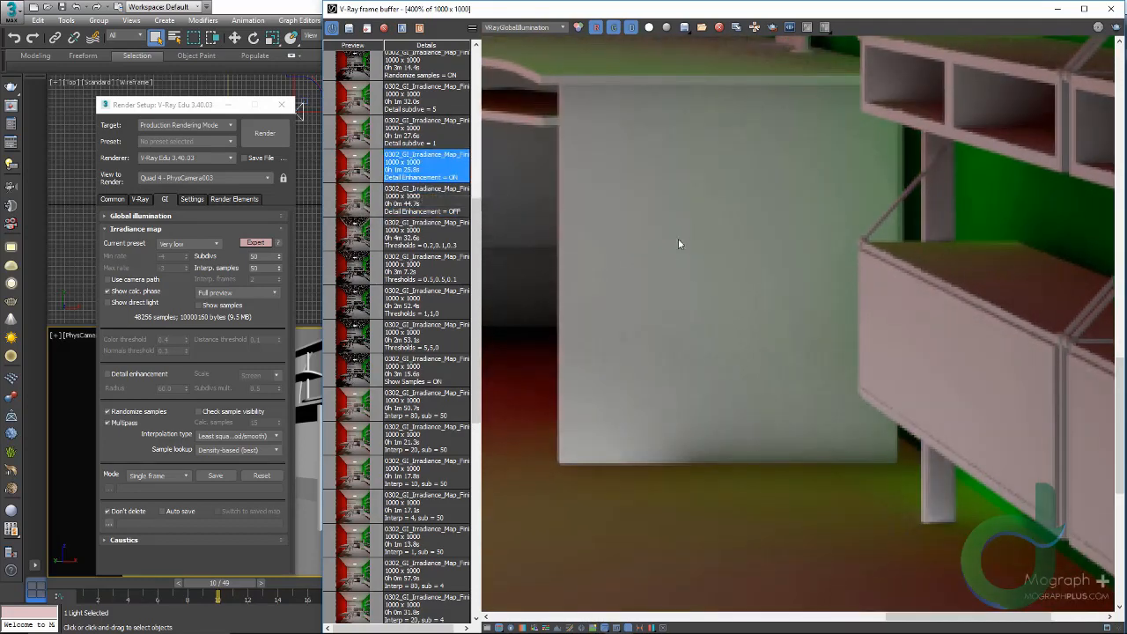
{"action": "middle_click_drag", "start_coordinate": [678, 239], "coordinate": [740, 280]}
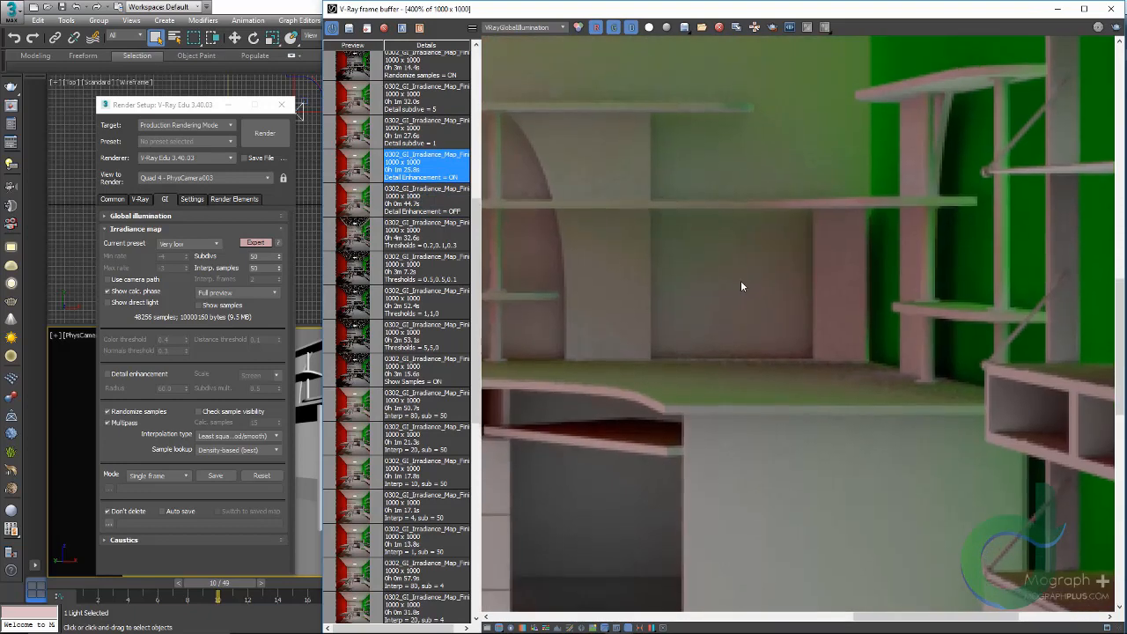
{"action": "double_click", "coordinate": [361, 208]}
{"action": "double_click", "coordinate": [357, 168]}
{"action": "scroll", "coordinate": [591, 249], "scroll_direction": "down", "scroll_amount": 1}
{"action": "middle_click_drag", "start_coordinate": [636, 334], "coordinate": [881, 123]}
{"action": "middle_click_drag", "start_coordinate": [599, 409], "coordinate": [766, 387]}
{"action": "scroll", "coordinate": [644, 514], "scroll_direction": "up", "scroll_amount": 1}
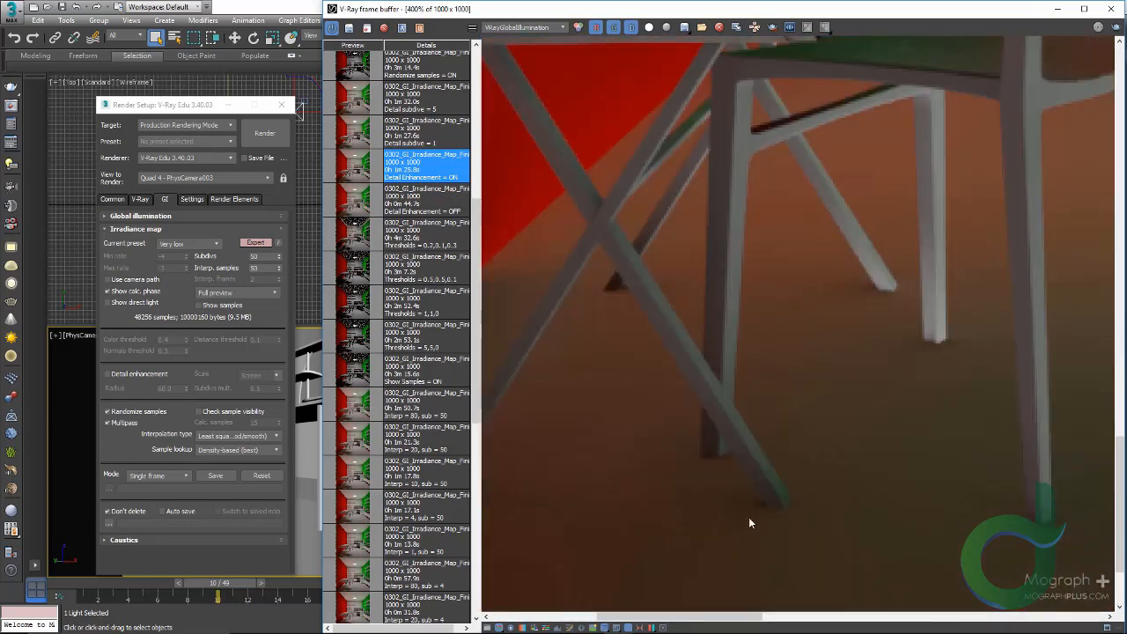
{"action": "scroll", "coordinate": [685, 506], "scroll_direction": "up", "scroll_amount": 1}
{"action": "scroll", "coordinate": [742, 518], "scroll_direction": "down", "scroll_amount": 3}
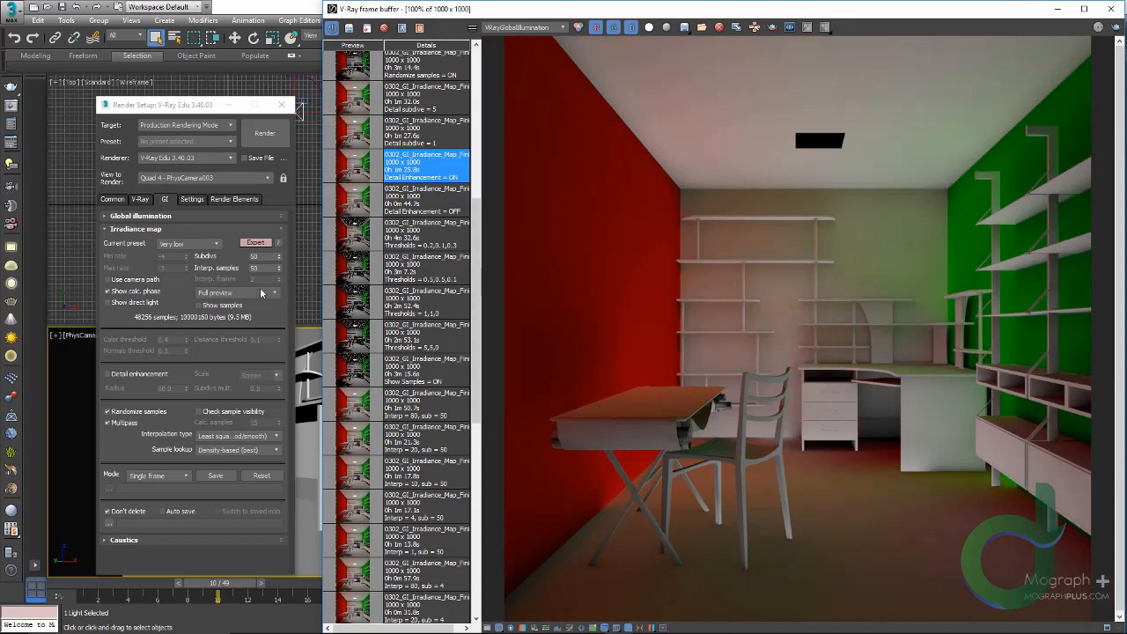
Enable detail enhancement for the irradiance map and set its subdivs multiplier to 1.0
{"action": "left_click", "coordinate": [128, 374]}
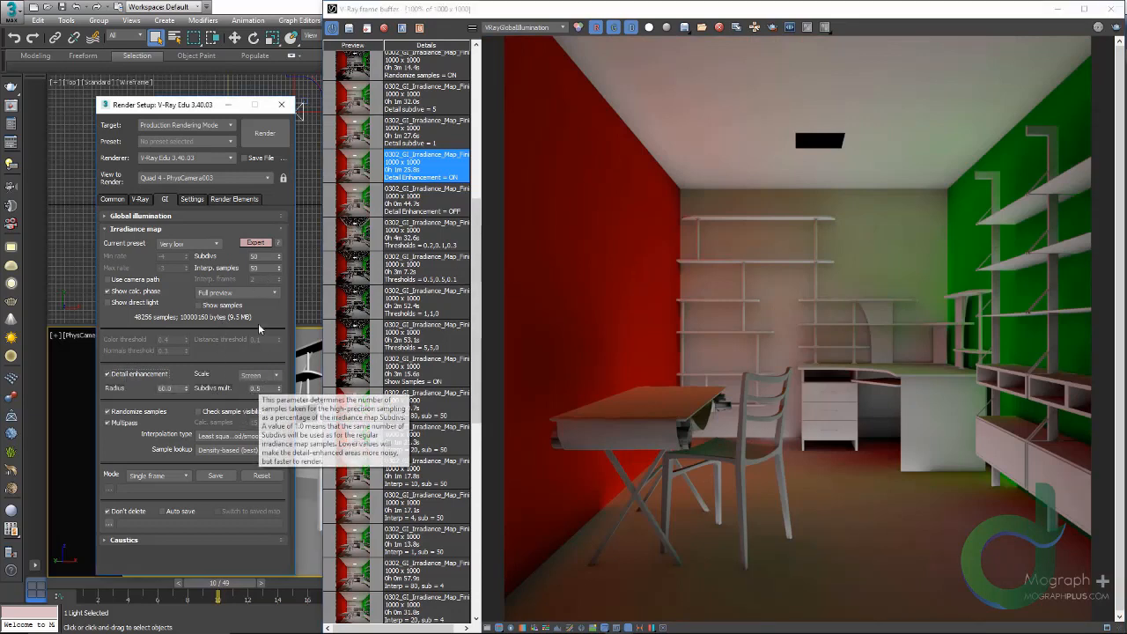
{"action": "double_click", "coordinate": [255, 255]}
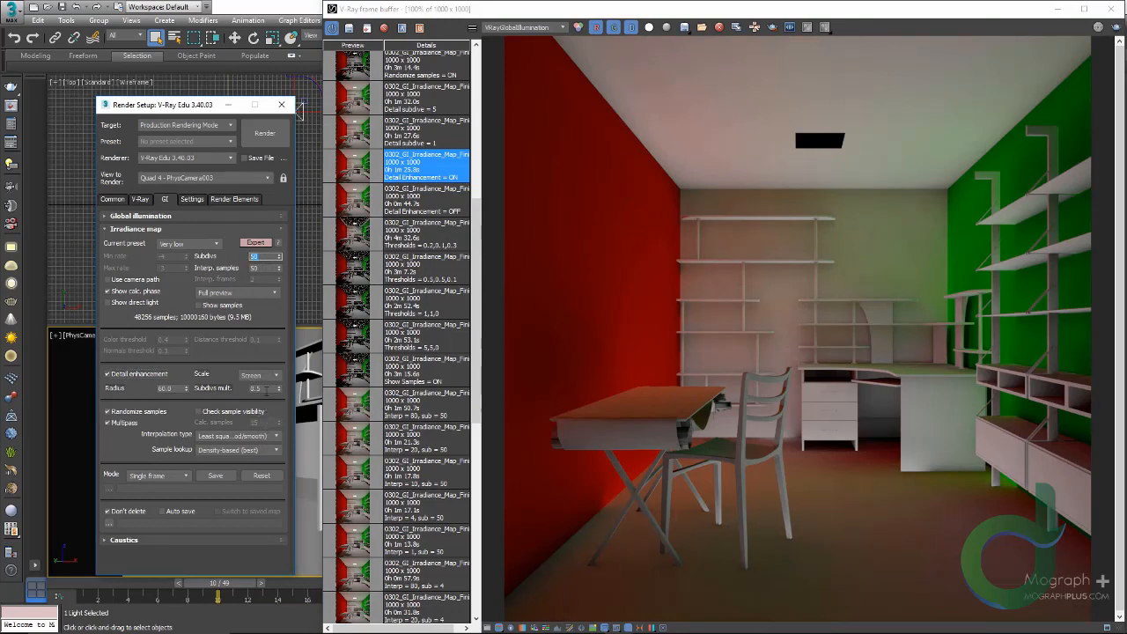
{"action": "double_click", "coordinate": [256, 389]}
{"action": "left_click", "coordinate": [272, 389]}
{"action": "type", "text": "1"}
{"action": "key", "text": "Return"}
Load the "Detail subdivs = 1" history render and examine the floor around the chair and table legs
{"action": "left_click", "coordinate": [360, 137]}
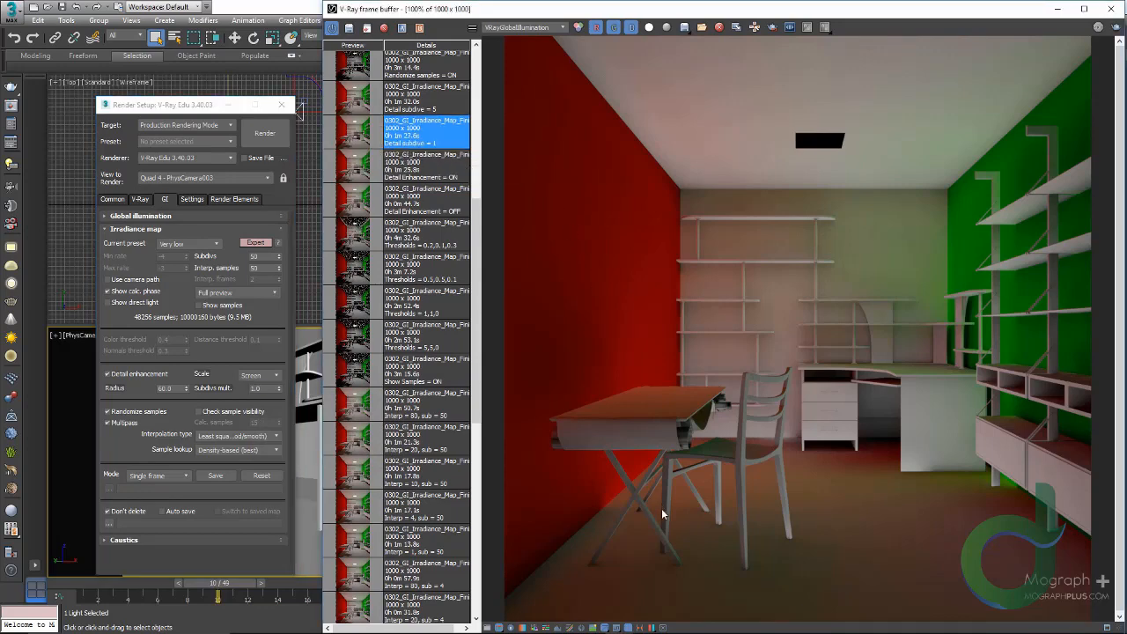
{"action": "scroll", "coordinate": [665, 515], "scroll_direction": "up", "scroll_amount": 2}
{"action": "middle_click_drag", "start_coordinate": [689, 533], "coordinate": [670, 335]}
{"action": "middle_click_drag", "start_coordinate": [631, 375], "coordinate": [510, 366]}
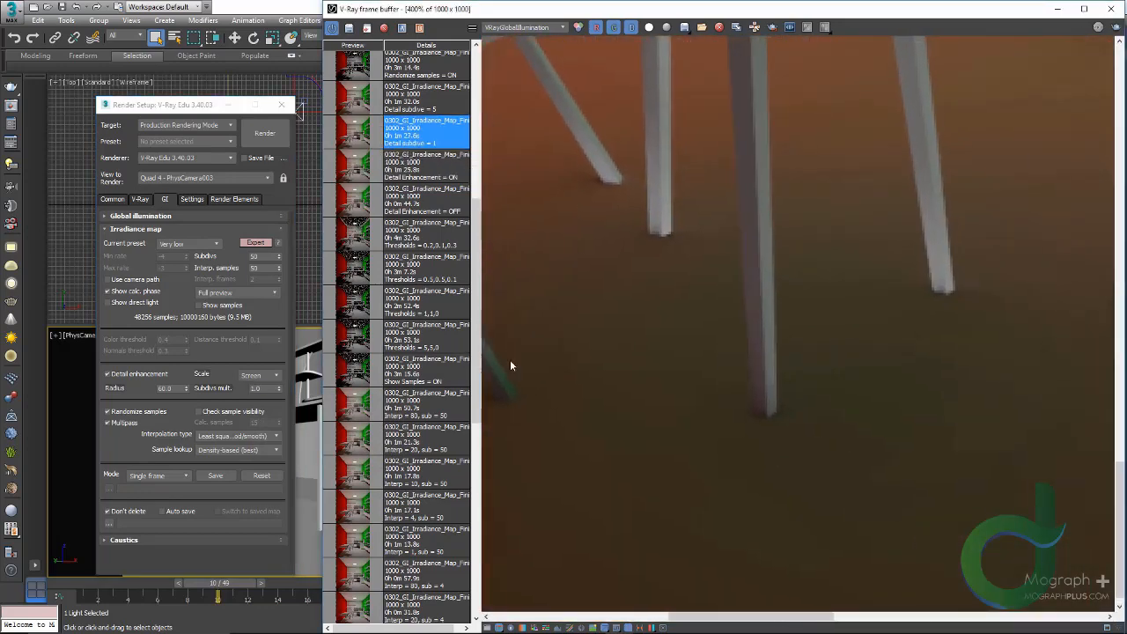
{"action": "scroll", "coordinate": [773, 304], "scroll_direction": "down", "scroll_amount": 2}
{"action": "scroll", "coordinate": [785, 307], "scroll_direction": "up", "scroll_amount": 2}
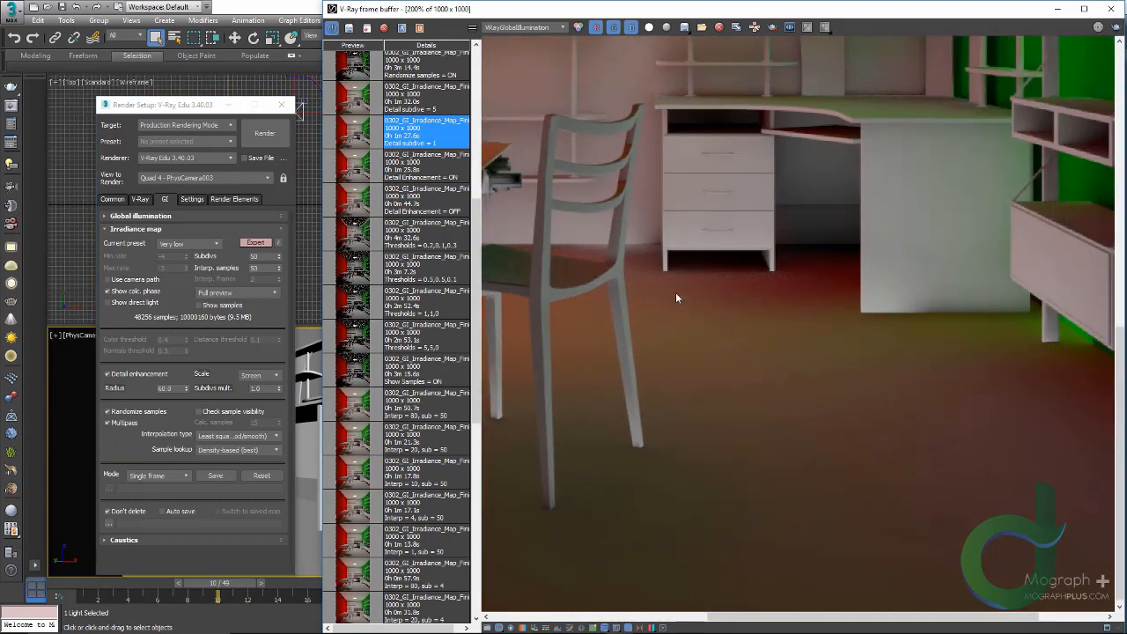
{"action": "middle_click_drag", "start_coordinate": [541, 286], "coordinate": [712, 264]}
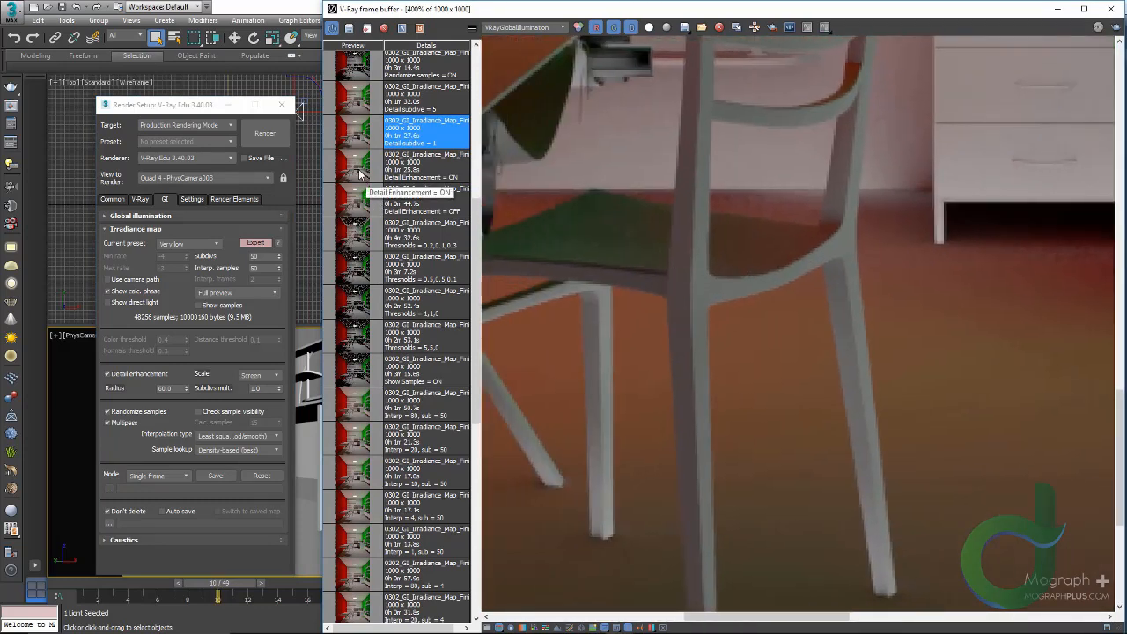
Compare the history renders with detail subdivs 5 and 1 around the chair, drawers and shelves
{"action": "left_click", "coordinate": [351, 104]}
{"action": "middle_click_drag", "start_coordinate": [599, 529], "coordinate": [692, 233]}
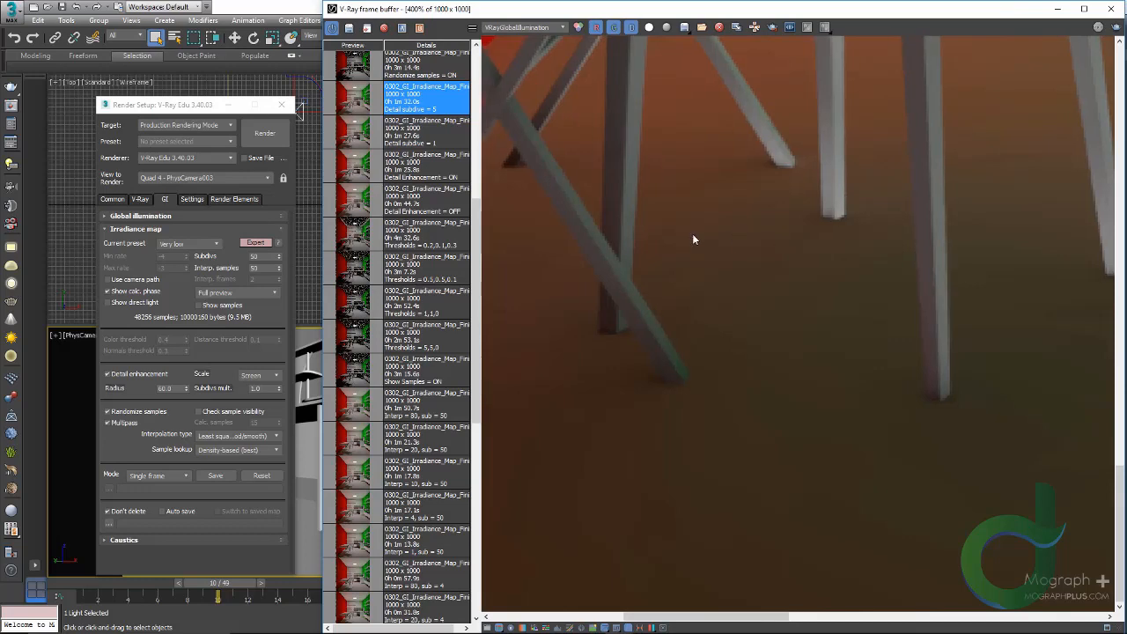
{"action": "double_click", "coordinate": [351, 132]}
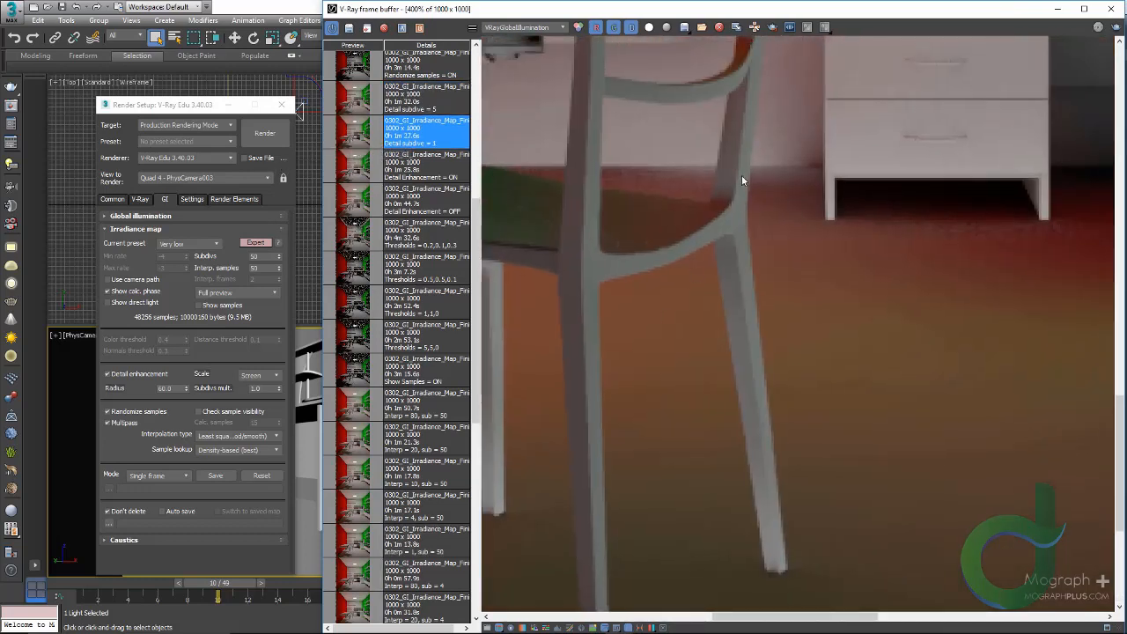
{"action": "middle_click_drag", "start_coordinate": [890, 47], "coordinate": [732, 429]}
{"action": "double_click", "coordinate": [357, 104]}
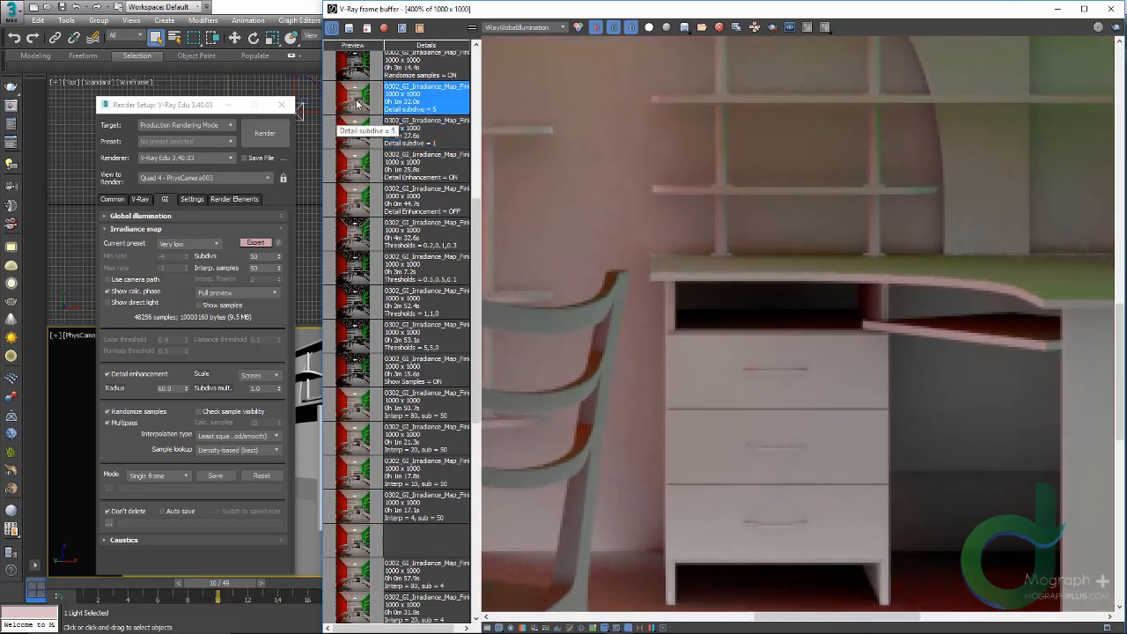
{"action": "double_click", "coordinate": [356, 133]}
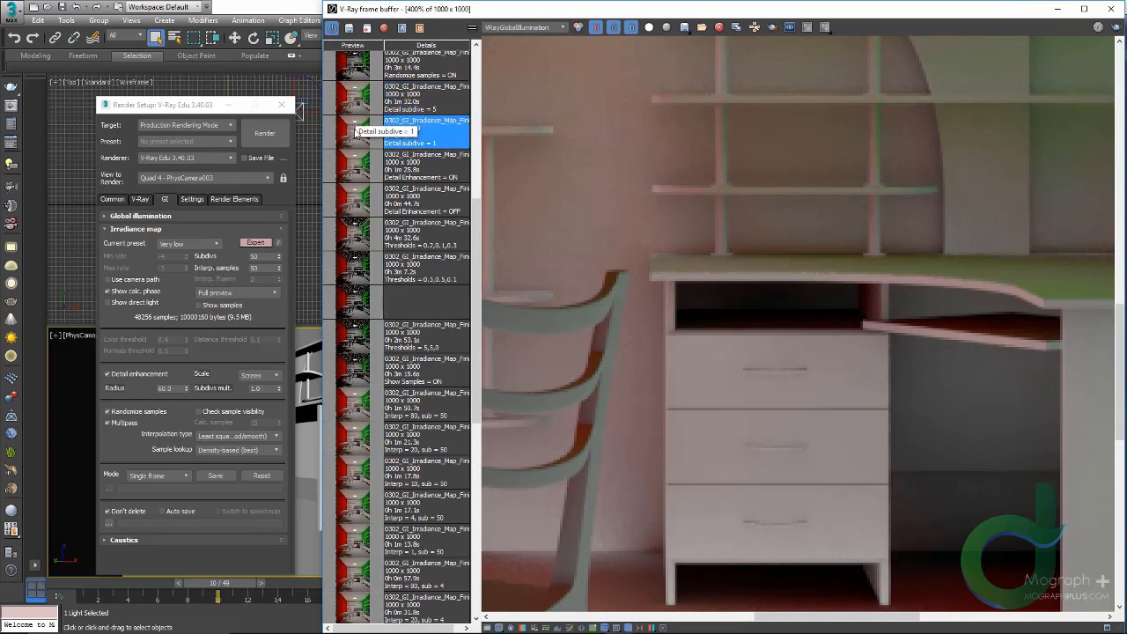
{"action": "double_click", "coordinate": [358, 107]}
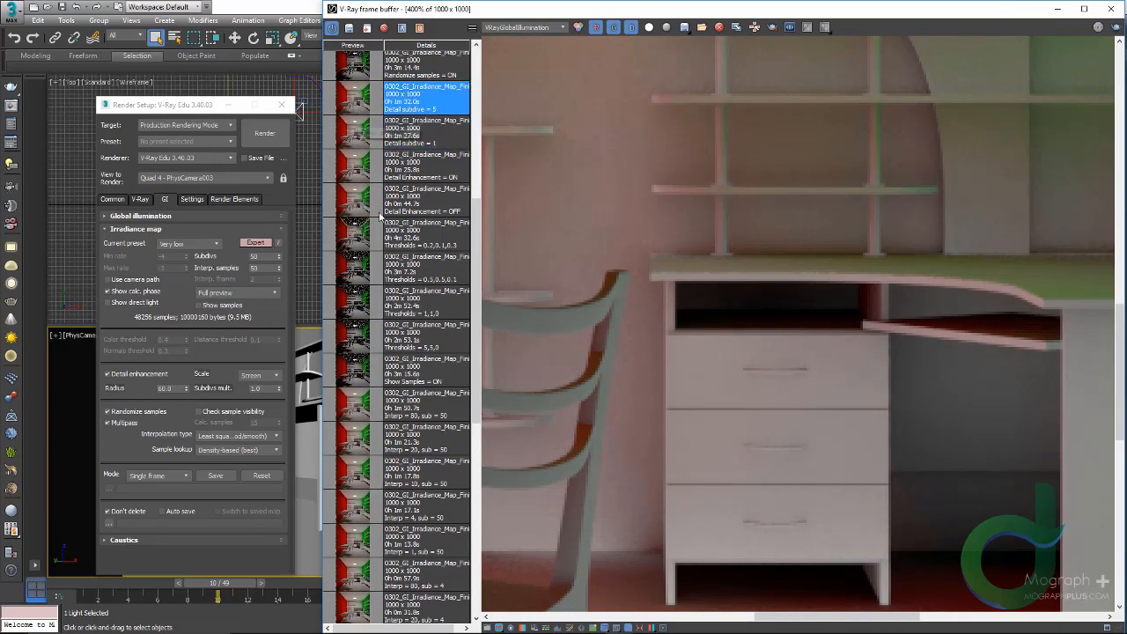
Review the detail enhancement radius and scale options, and turn detail enhancement off
{"action": "scroll", "coordinate": [386, 220], "scroll_direction": "up", "scroll_amount": 2}
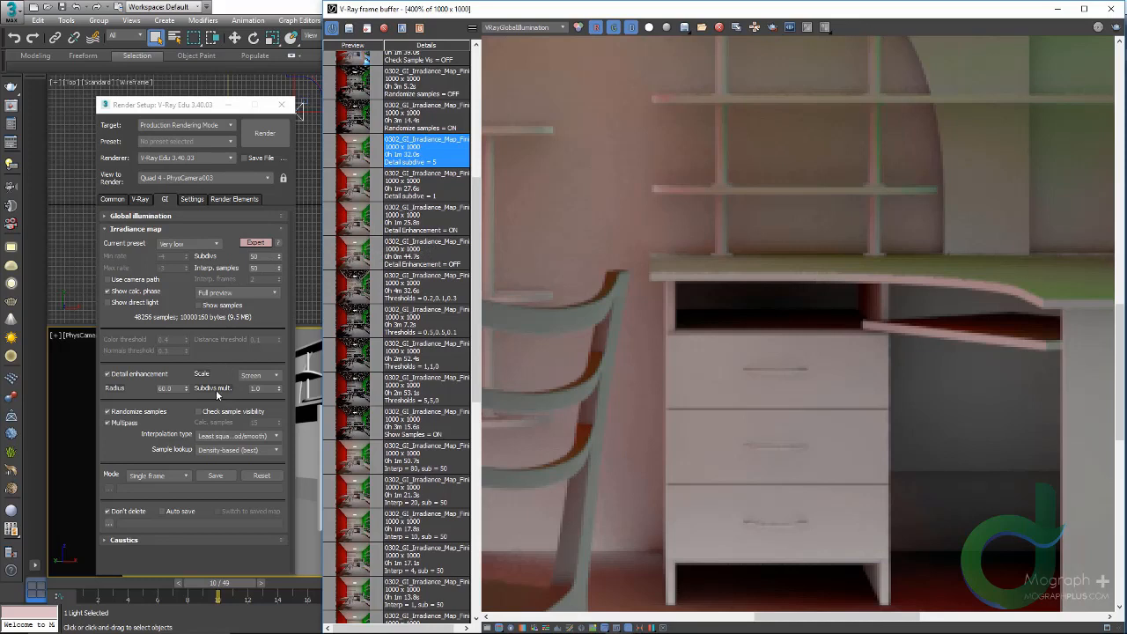
{"action": "left_click", "coordinate": [141, 388]}
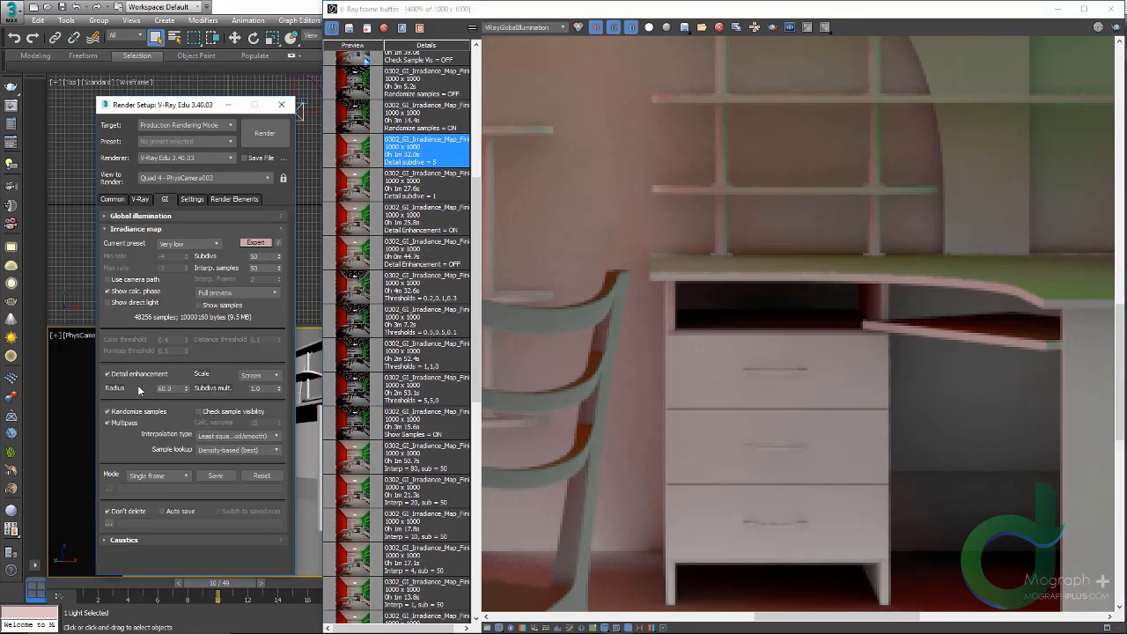
{"action": "double_click", "coordinate": [159, 388]}
{"action": "left_click", "coordinate": [267, 377]}
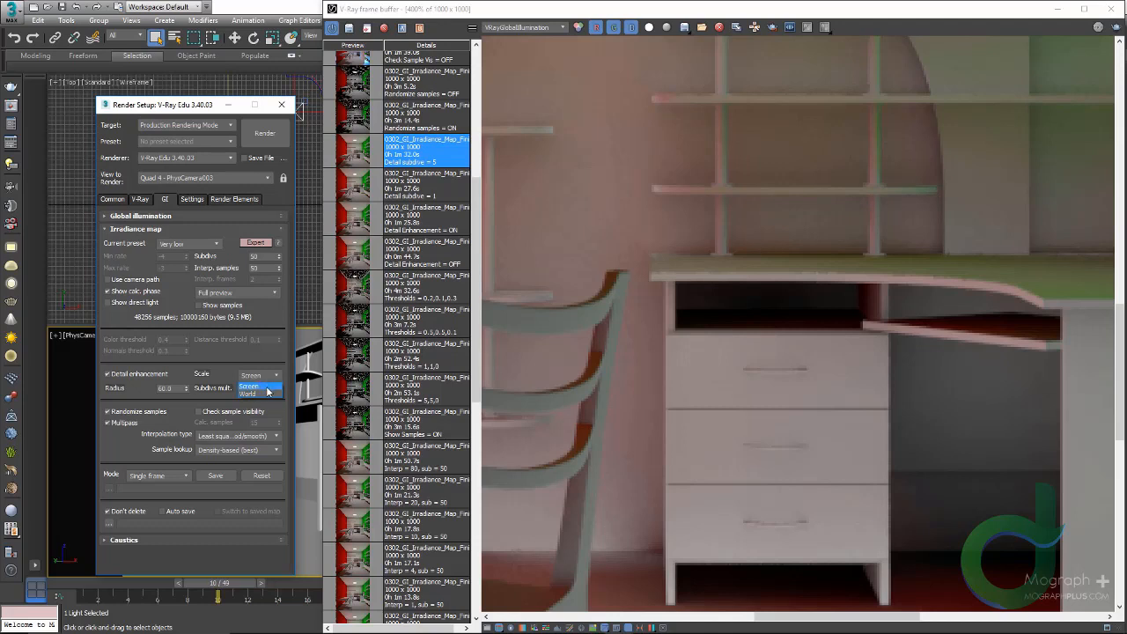
{"action": "left_click", "coordinate": [214, 377]}
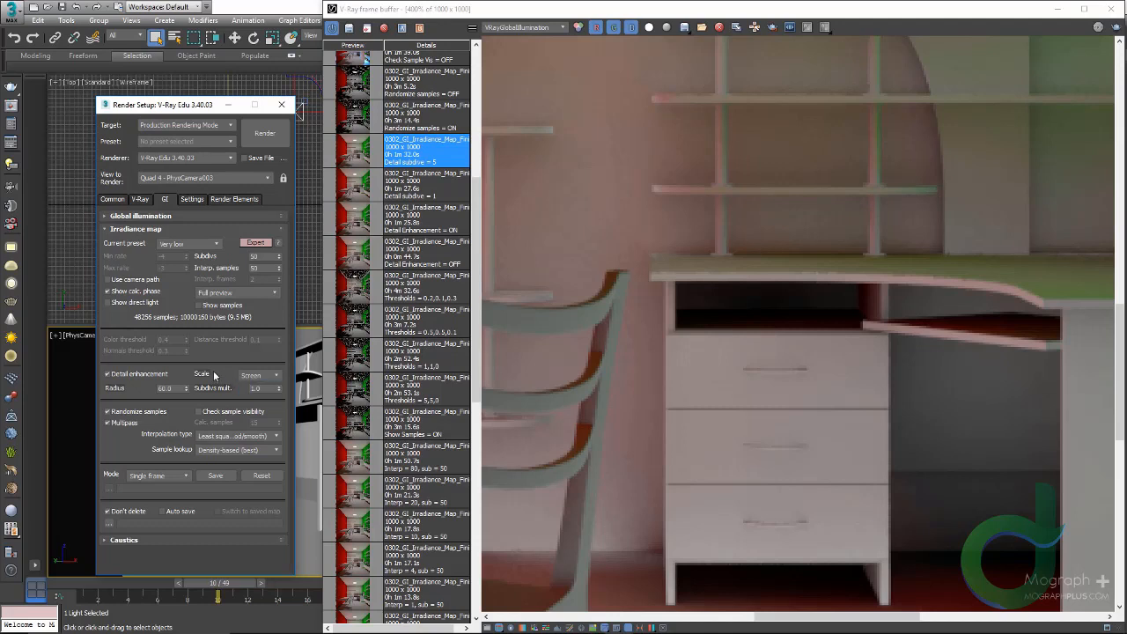
{"action": "left_click", "coordinate": [118, 374]}
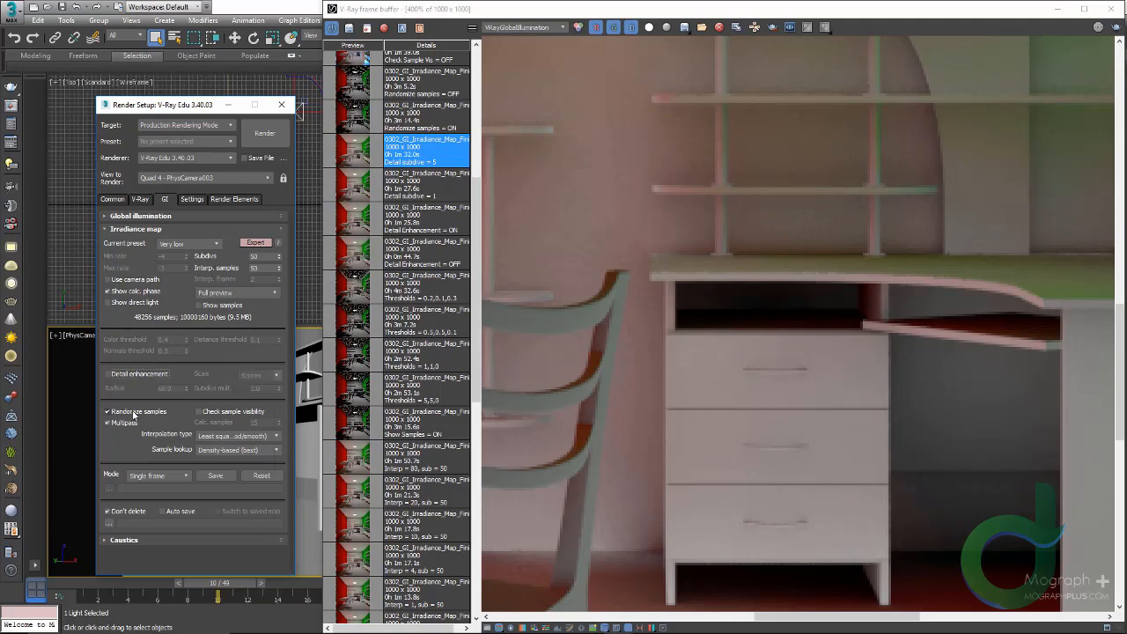
{"action": "scroll", "coordinate": [369, 322], "scroll_direction": "up", "scroll_amount": 1}
{"action": "scroll", "coordinate": [370, 321], "scroll_direction": "up", "scroll_amount": 3}
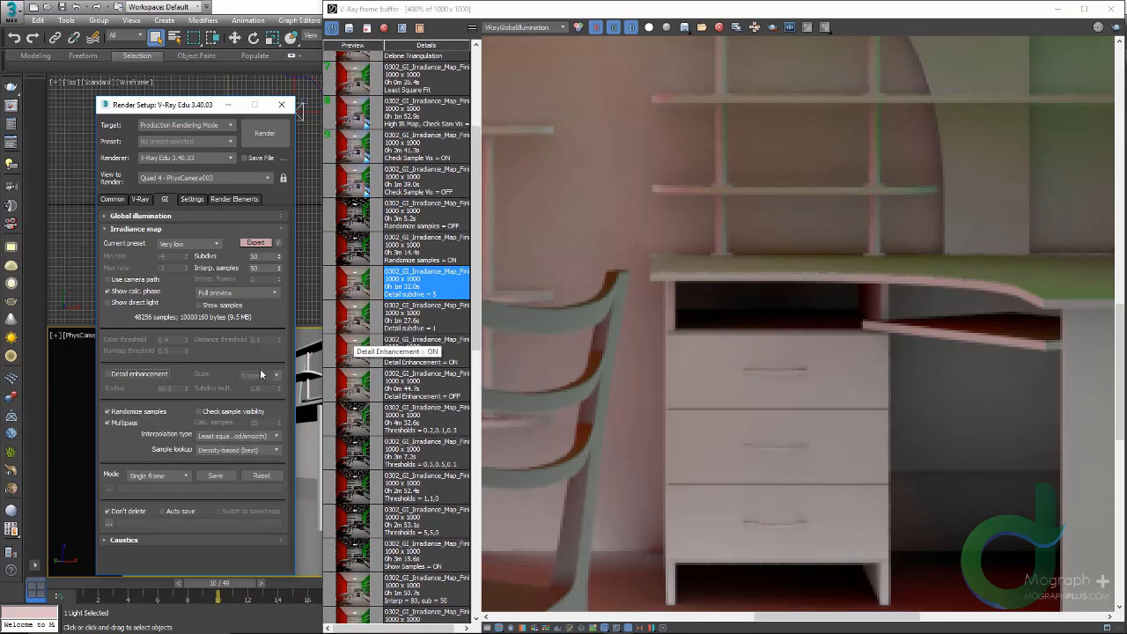
Set the irradiance map to 20 interpolation samples and the Custom preset with min rate -3 and max rate 0
{"action": "double_click", "coordinate": [254, 268]}
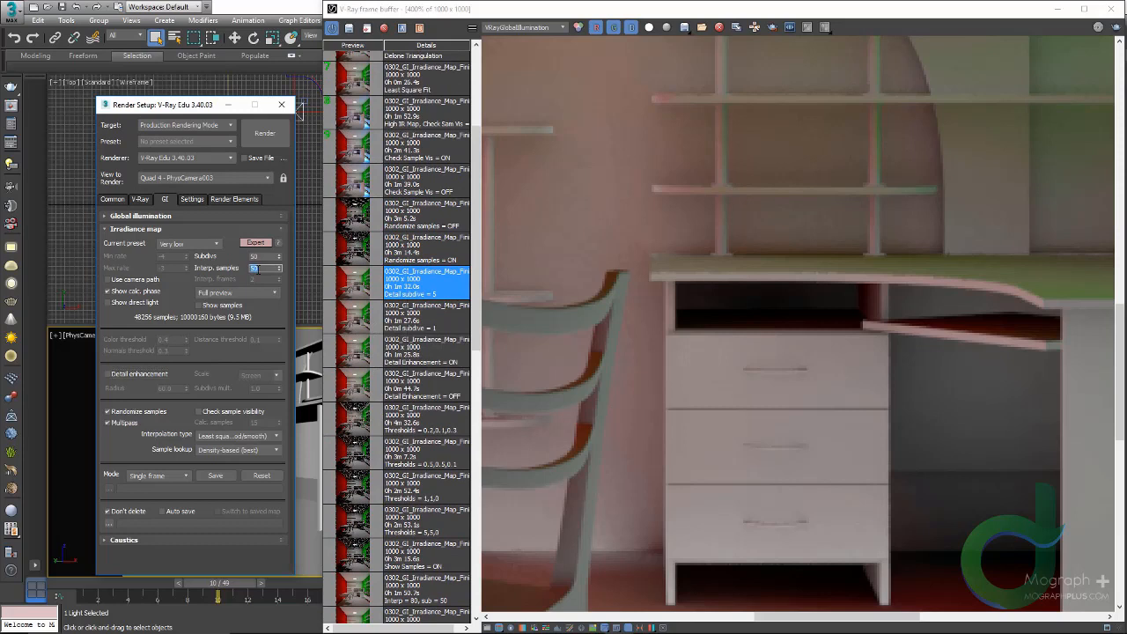
{"action": "left_click", "coordinate": [187, 244]}
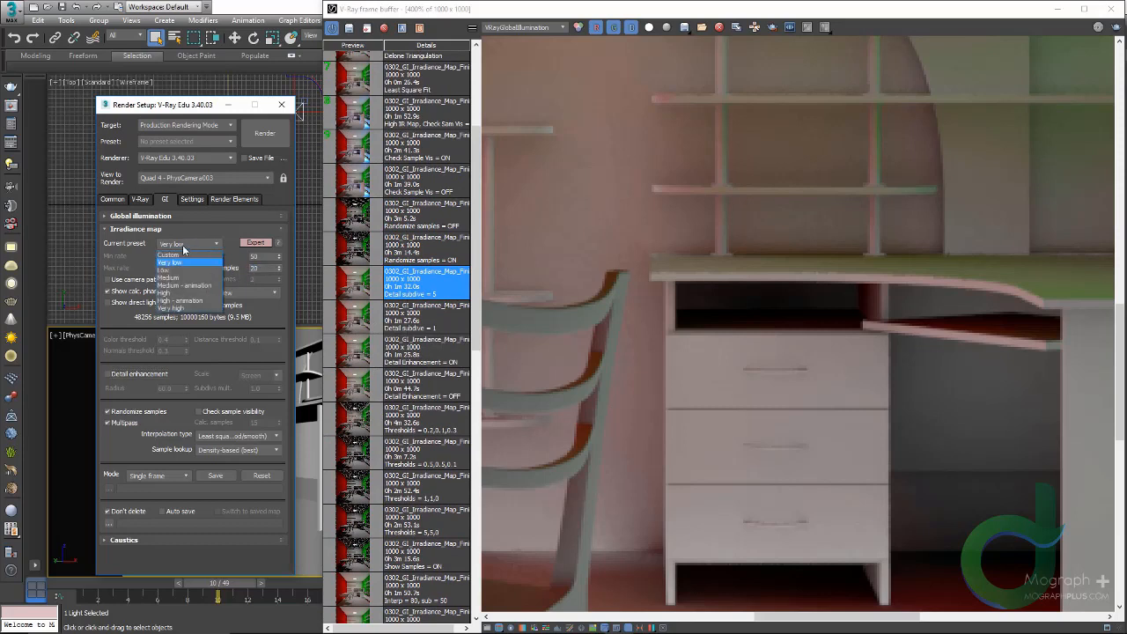
{"action": "left_click", "coordinate": [185, 255]}
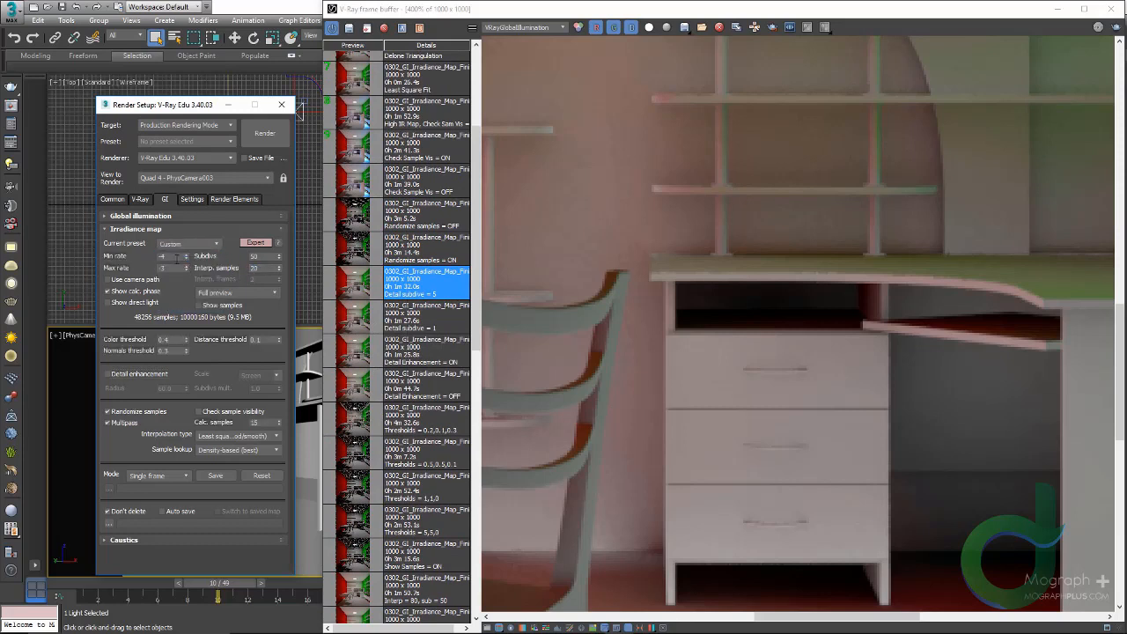
{"action": "double_click", "coordinate": [176, 257]}
{"action": "double_click", "coordinate": [175, 268]}
{"action": "type", "text": "0"}
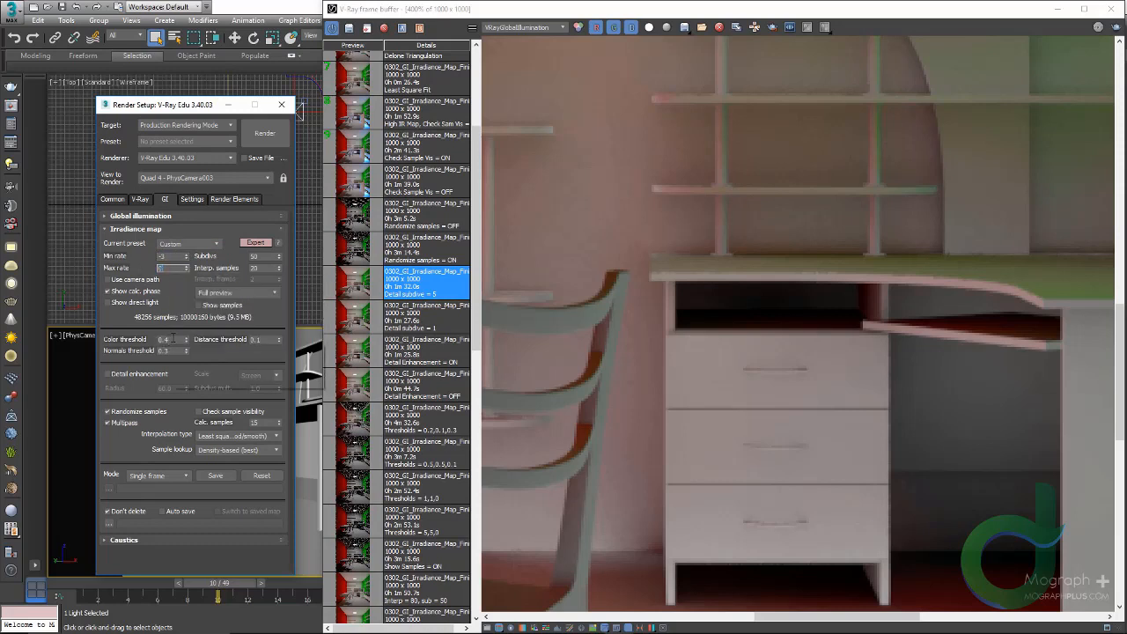
Review the irradiance map's color and distance thresholds, and set the normals threshold to 0.2
{"action": "double_click", "coordinate": [173, 339]}
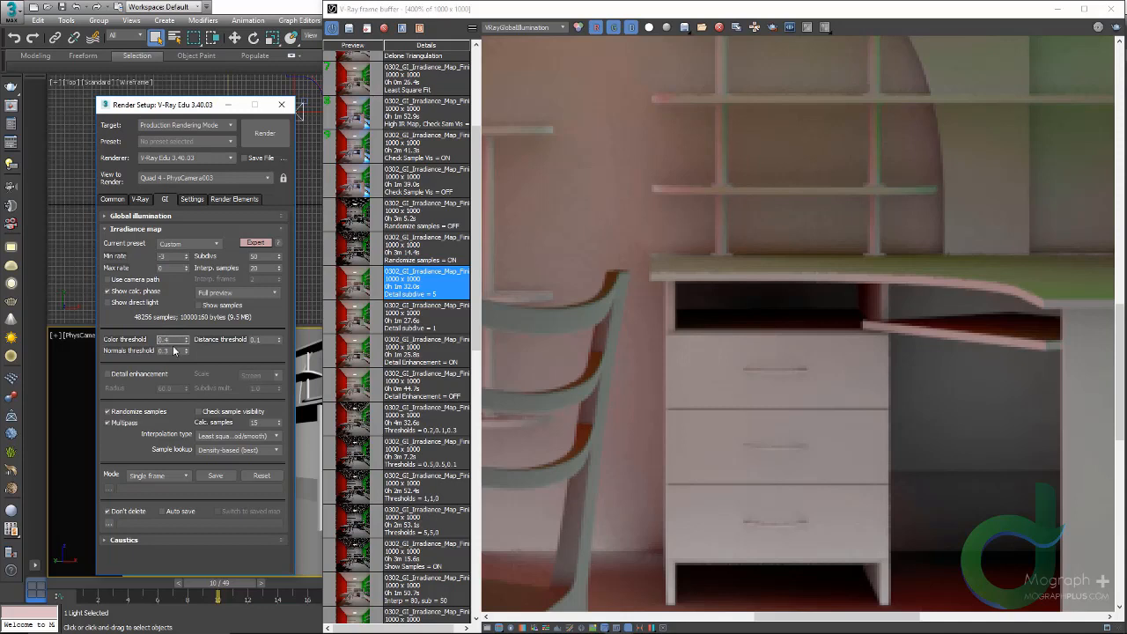
{"action": "double_click", "coordinate": [174, 351]}
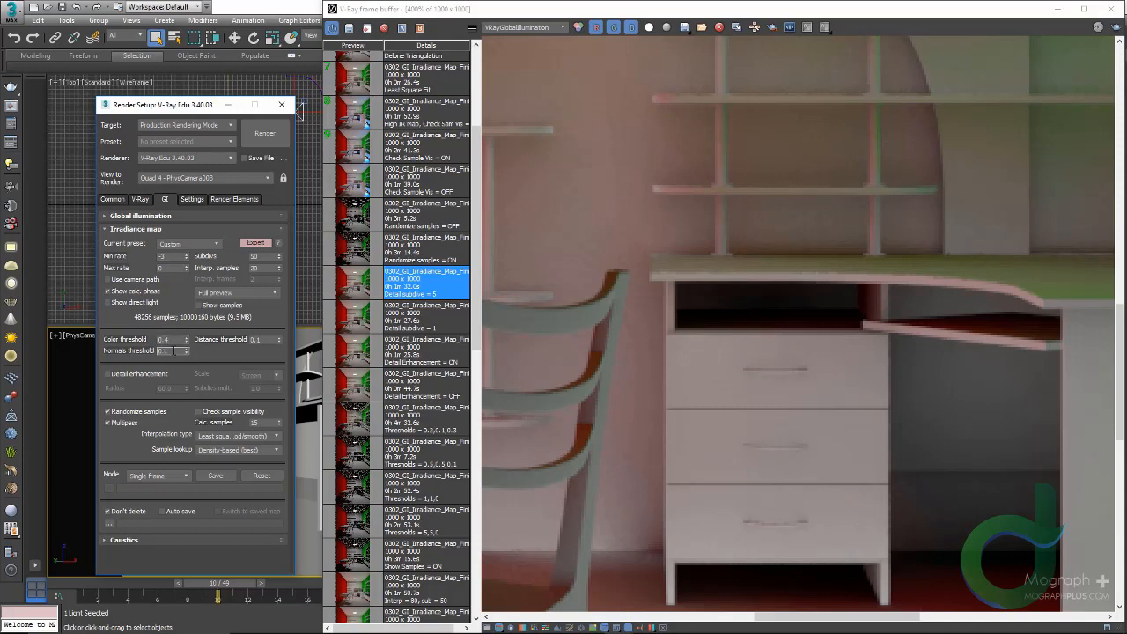
{"action": "left_click", "coordinate": [265, 339]}
{"action": "left_click", "coordinate": [242, 355]}
Select the "Randomize samples = ON" history render and enable Show samples for the irradiance map
{"action": "left_click", "coordinate": [359, 254]}
{"action": "scroll", "coordinate": [676, 267], "scroll_direction": "down", "scroll_amount": 4}
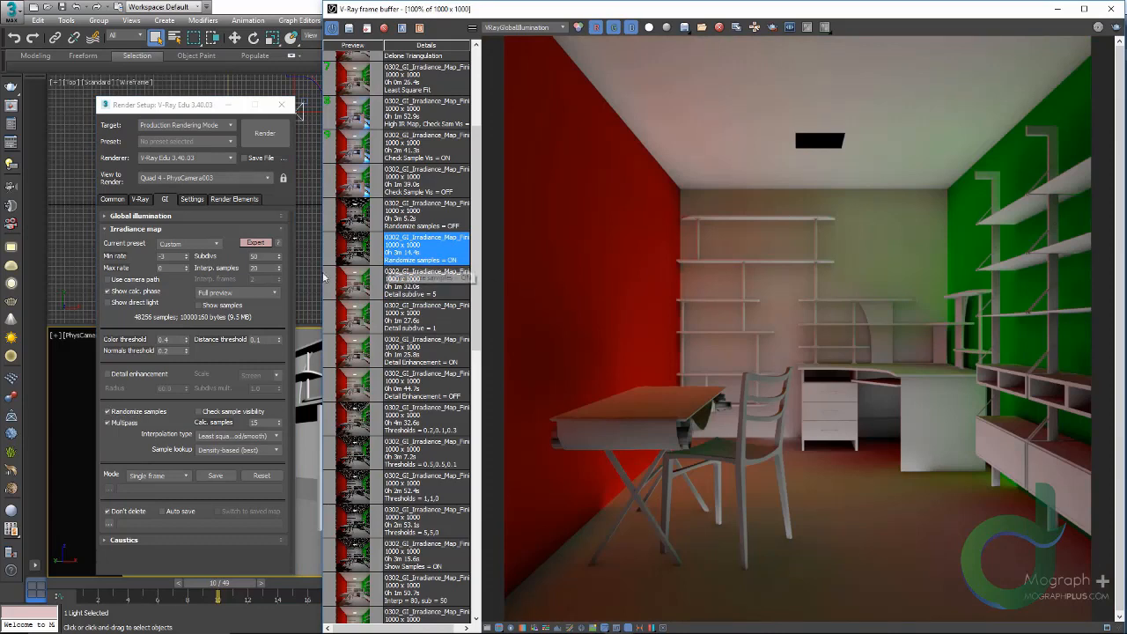
{"action": "left_click", "coordinate": [227, 306]}
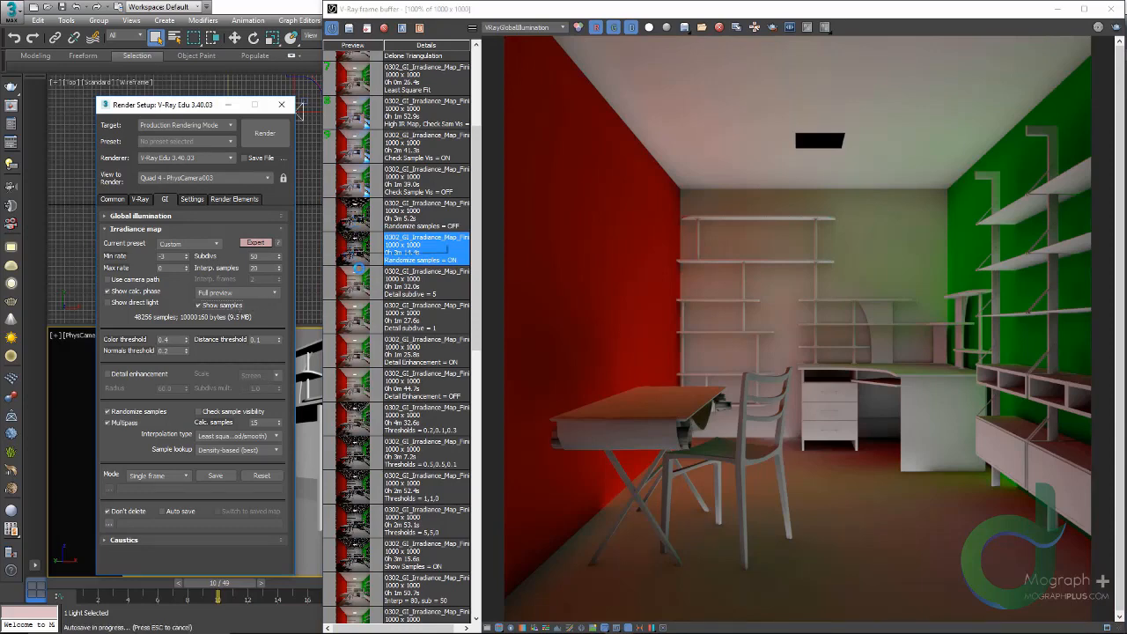
Compare the "Randomize samples = ON" and "Randomize samples = OFF" history renders, examining the sample pattern on the back wall up close
{"action": "double_click", "coordinate": [361, 256]}
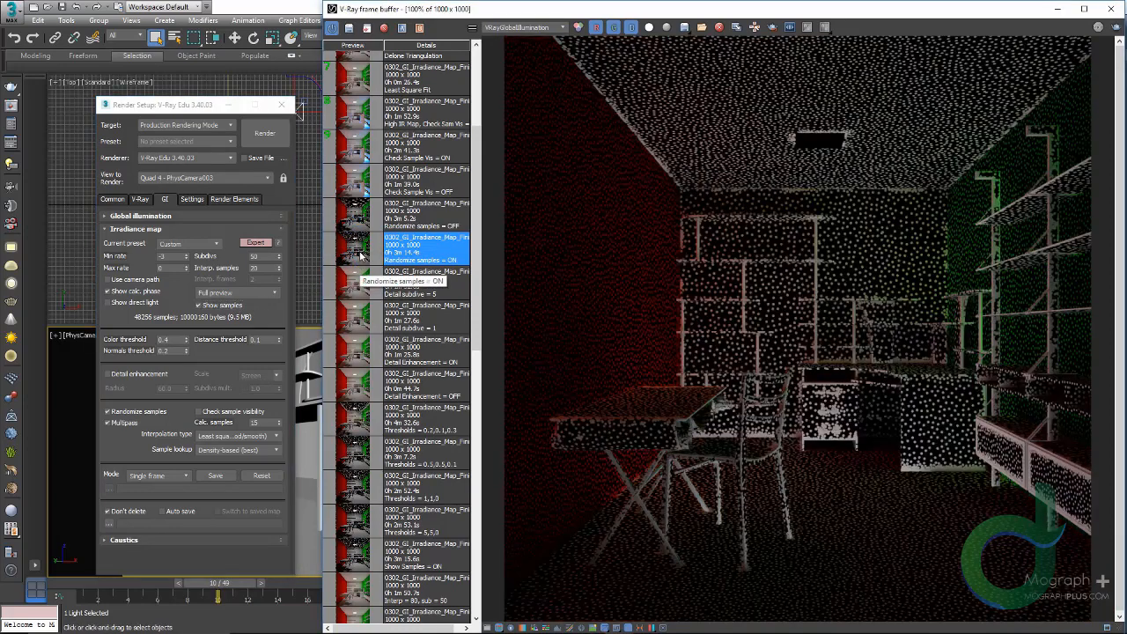
{"action": "double_click", "coordinate": [357, 225]}
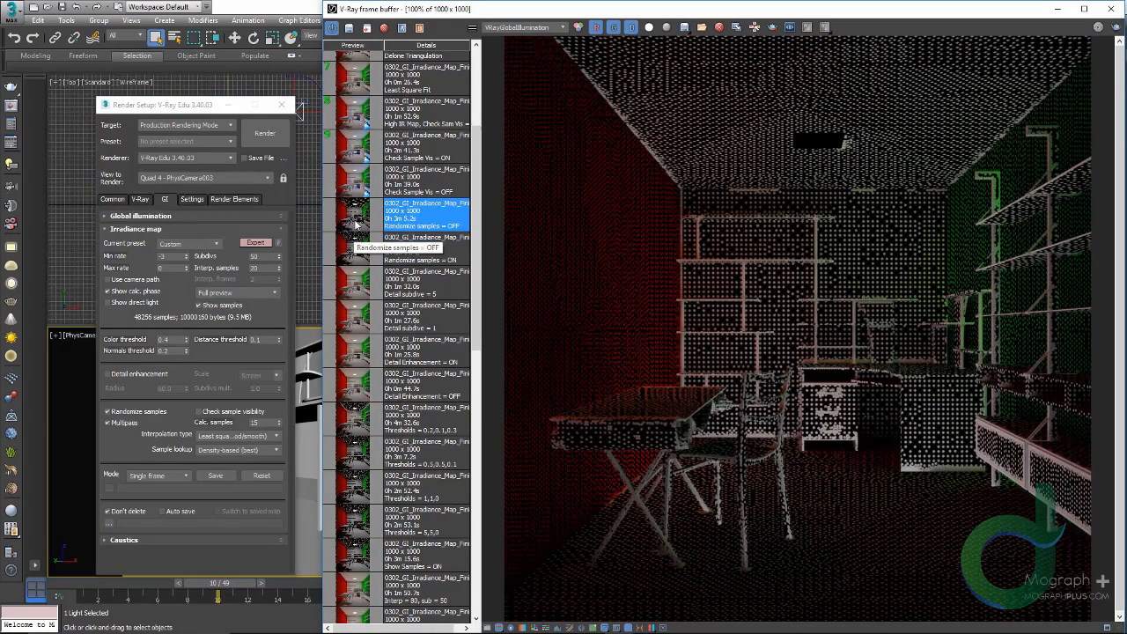
{"action": "scroll", "coordinate": [772, 363], "scroll_direction": "up", "scroll_amount": 3}
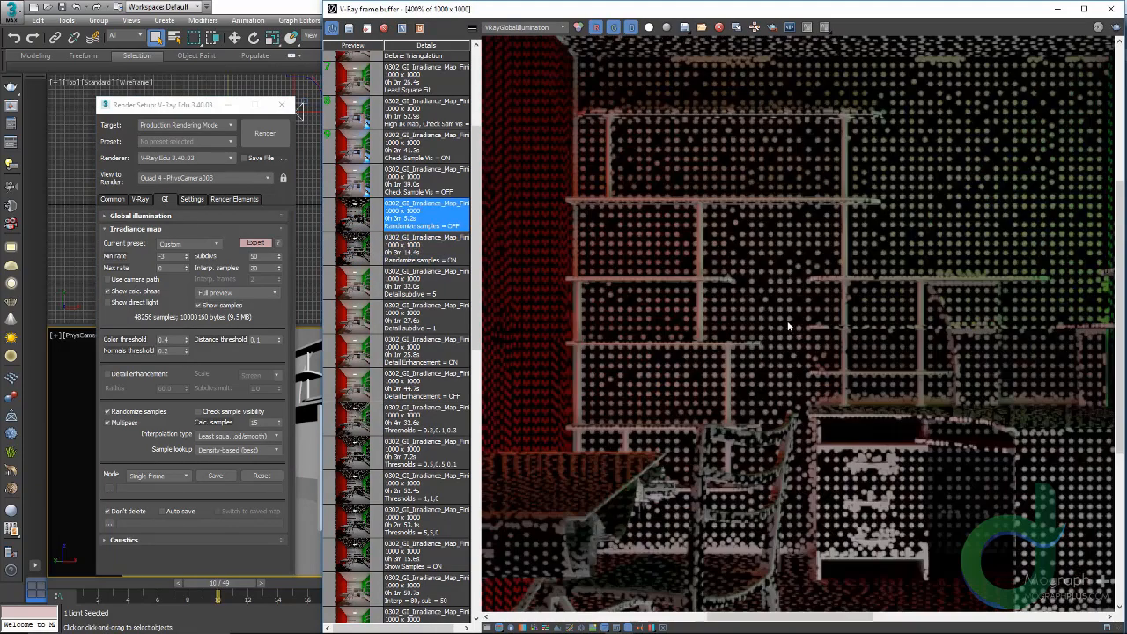
{"action": "scroll", "coordinate": [684, 290], "scroll_direction": "down", "scroll_amount": 3}
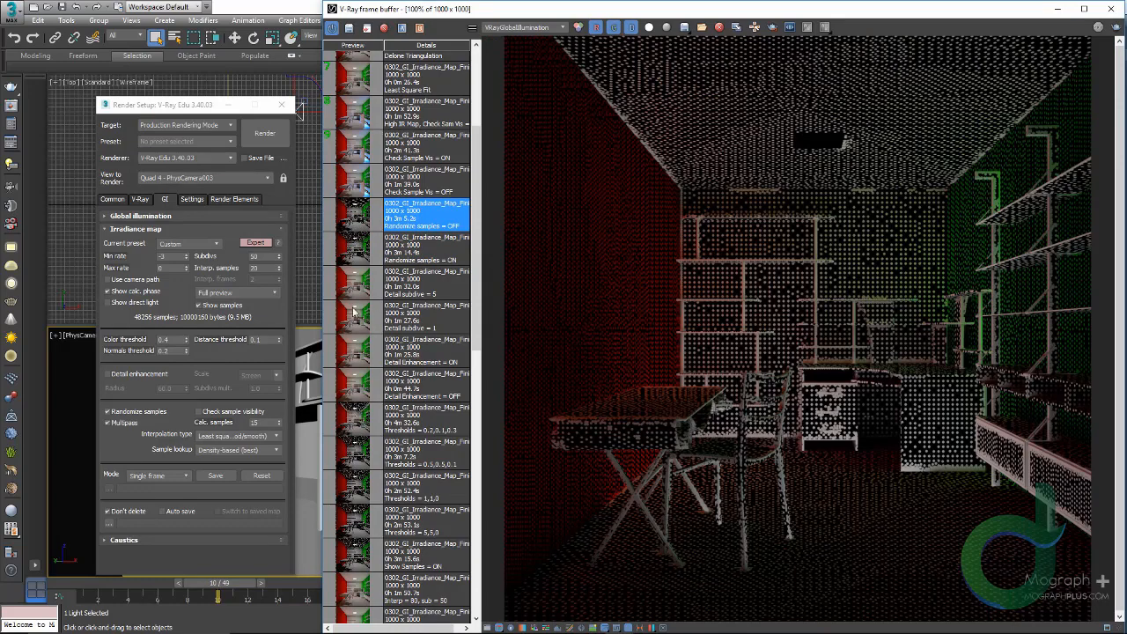
{"action": "double_click", "coordinate": [353, 251]}
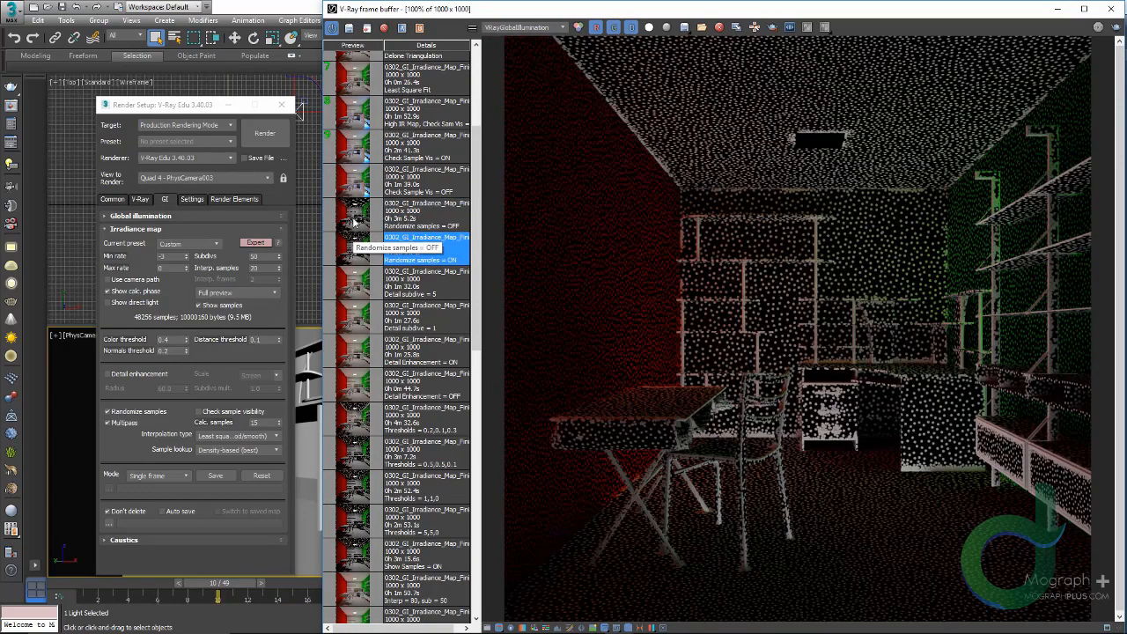
{"action": "double_click", "coordinate": [353, 222]}
Display the RGB color channel in the frame buffer and turn off Show samples for the irradiance map
{"action": "left_click", "coordinate": [506, 28]}
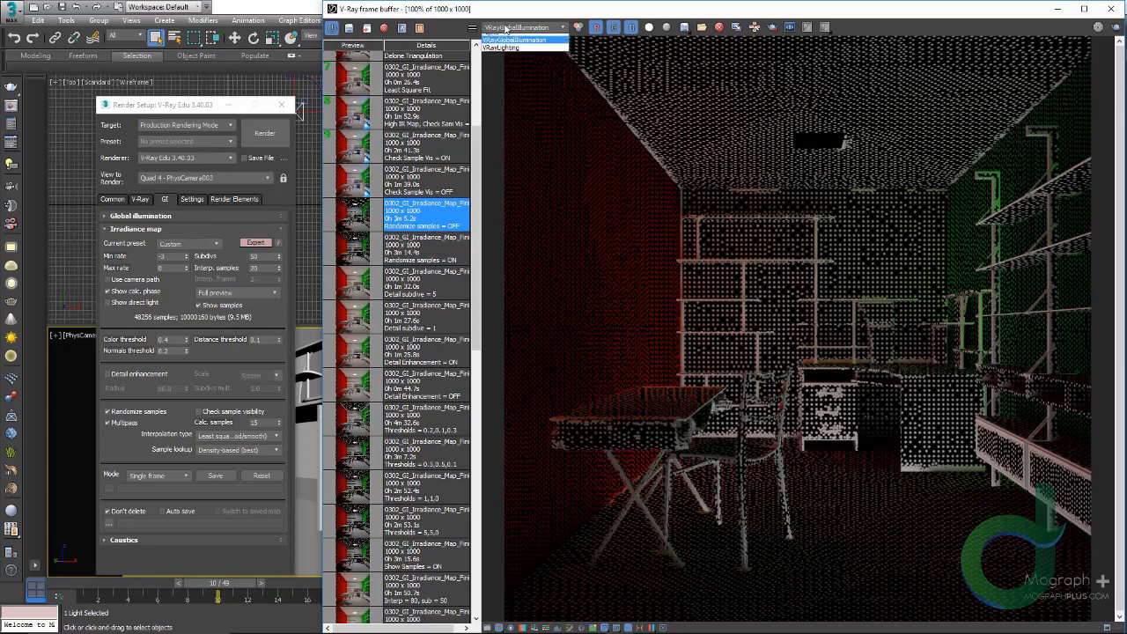
{"action": "left_click", "coordinate": [515, 62]}
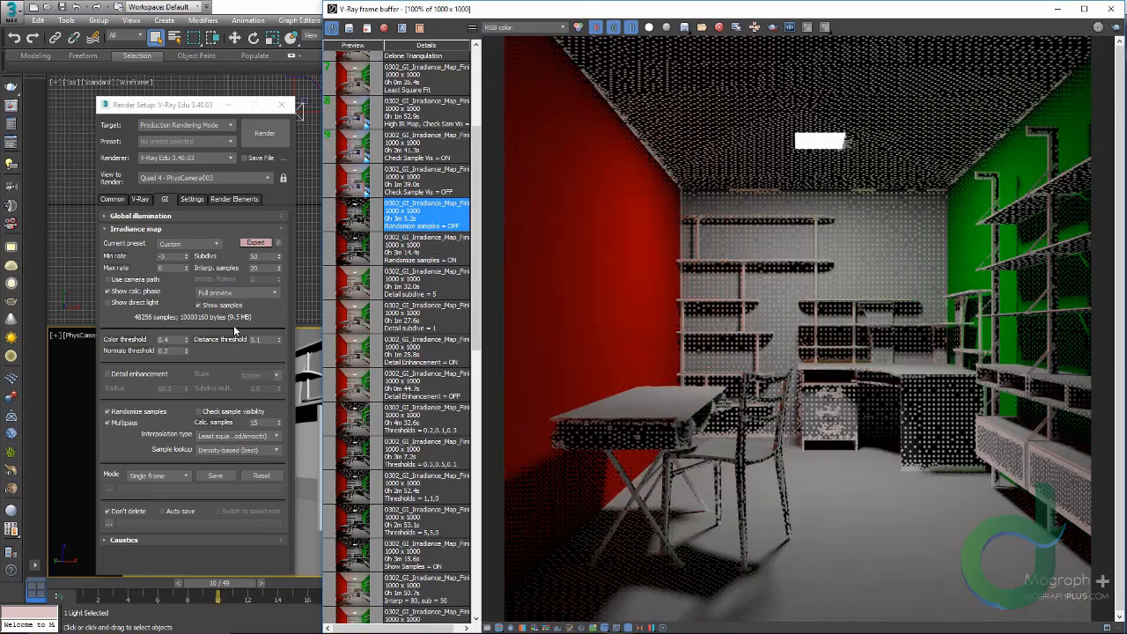
{"action": "left_click", "coordinate": [217, 307]}
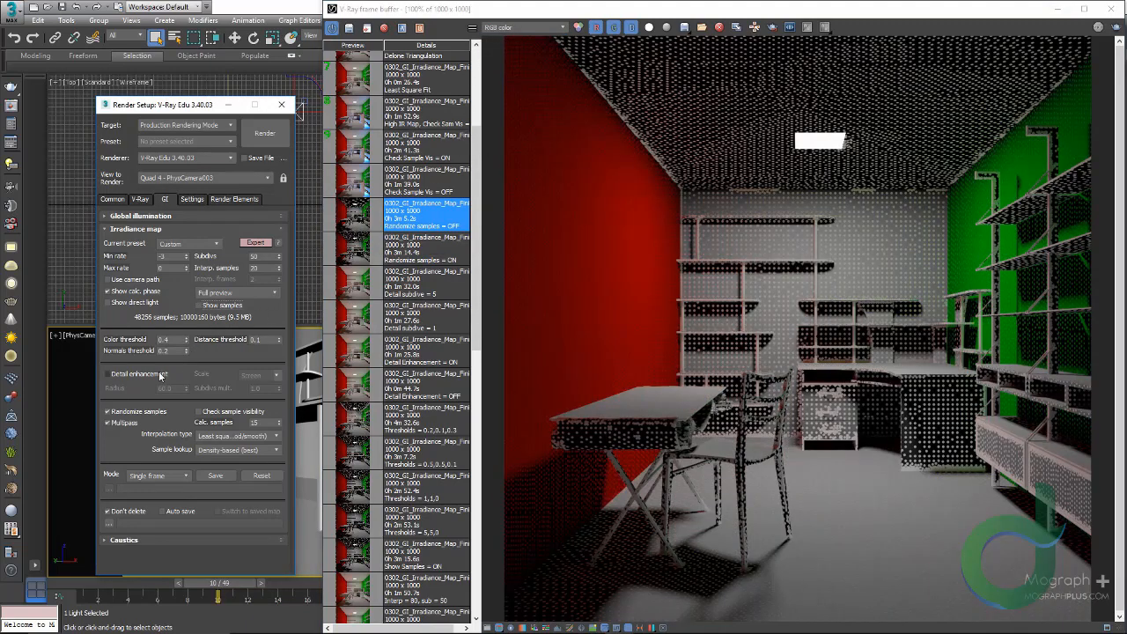
Review the irradiance map's Multipass and Check sample visibility options
{"action": "left_click", "coordinate": [108, 423]}
{"action": "left_click", "coordinate": [107, 423]}
{"action": "left_click", "coordinate": [108, 423]}
{"action": "mouse_move", "coordinate": [221, 413]}
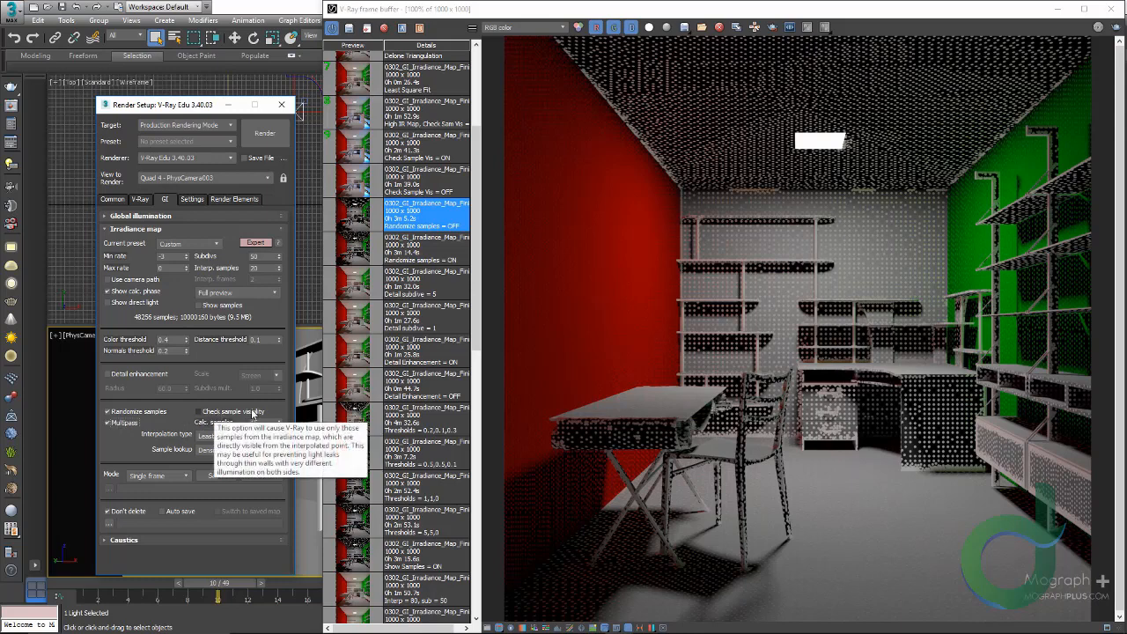
{"action": "left_click", "coordinate": [199, 412]}
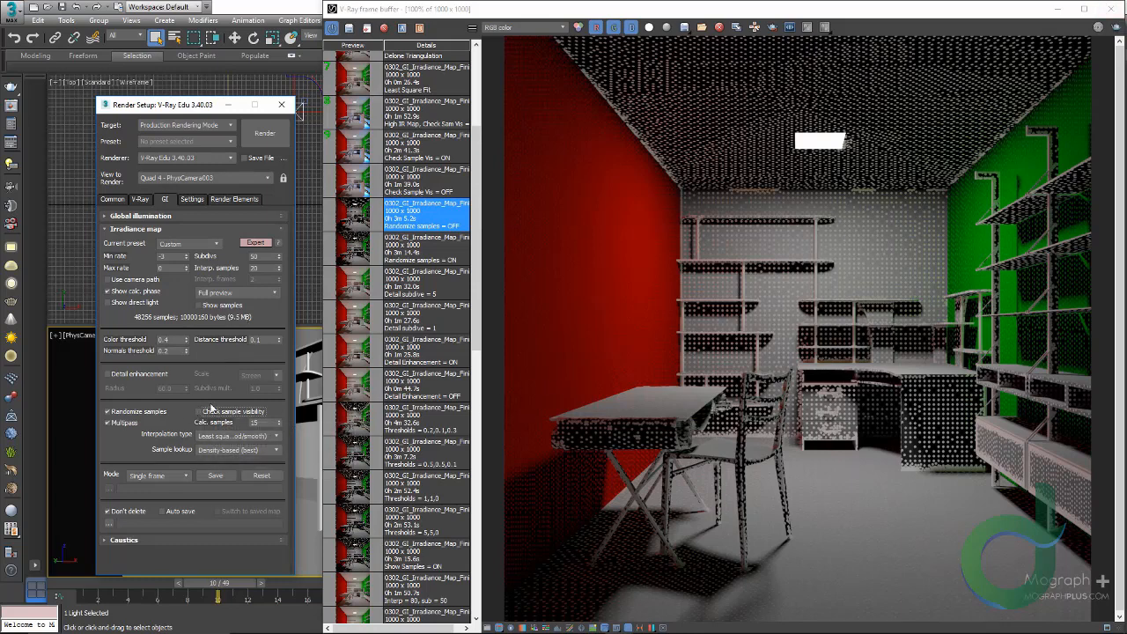
Close the frame buffer and Render Setup, and show the PhysCamera003 view maximized at frame 1
{"action": "left_click", "coordinate": [1109, 8]}
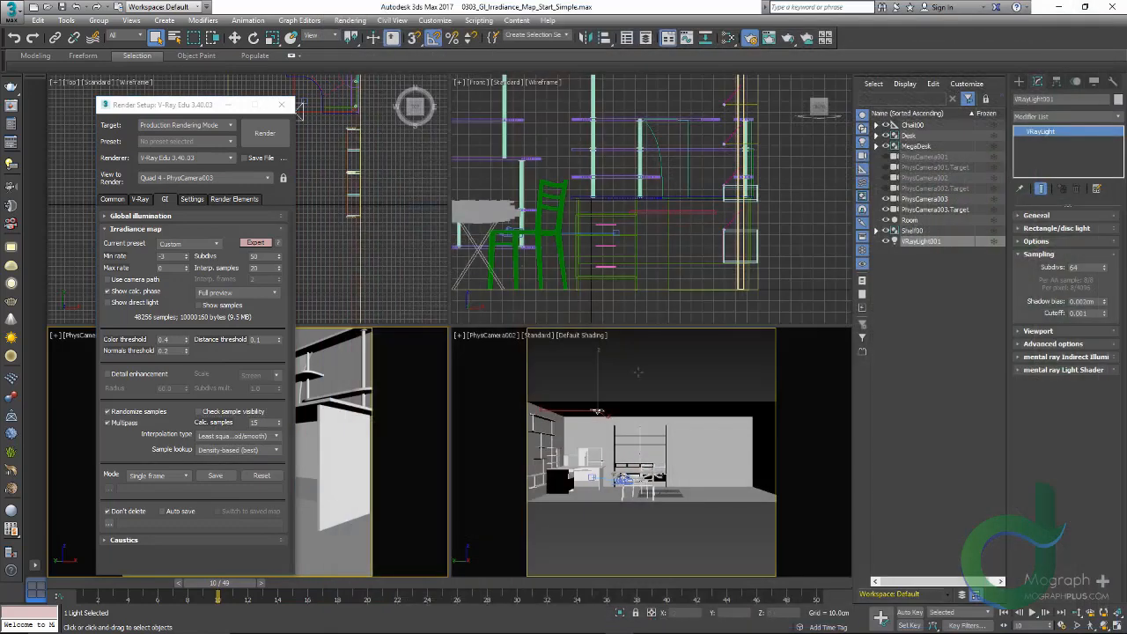
{"action": "right_click", "coordinate": [356, 451]}
{"action": "left_click", "coordinate": [322, 369]}
{"action": "left_click", "coordinate": [115, 588]}
{"action": "left_click", "coordinate": [281, 105]}
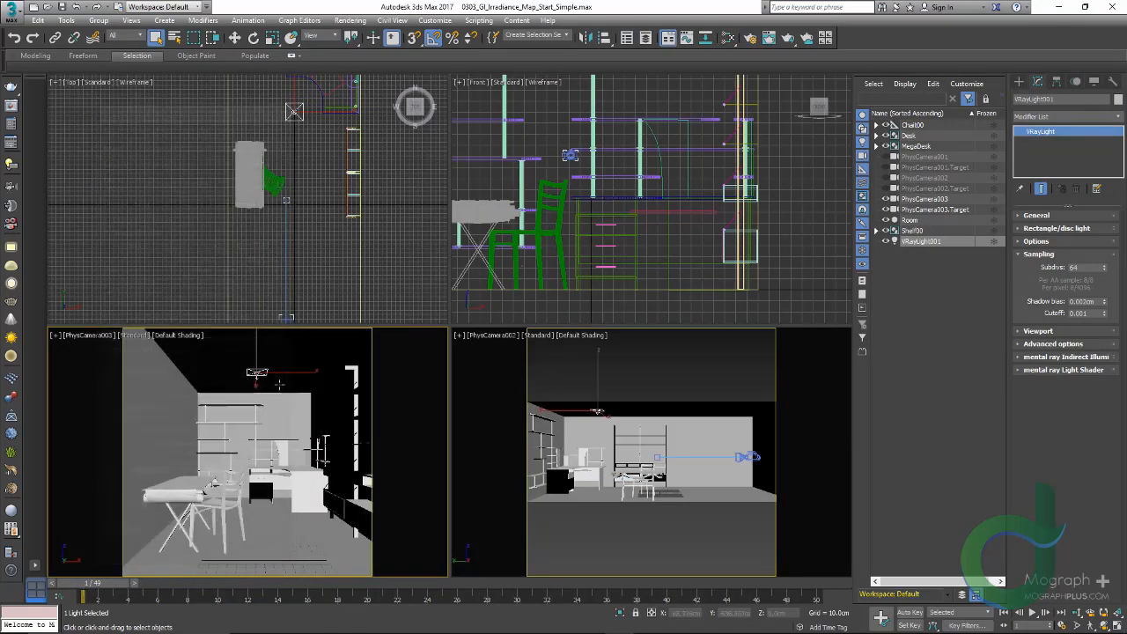
{"action": "key", "text": "alt+w"}
Create a plane about 206 cm long and 97 cm wide on the floor beside the shelves, and move it toward the chair
{"action": "right_click", "coordinate": [559, 475]}
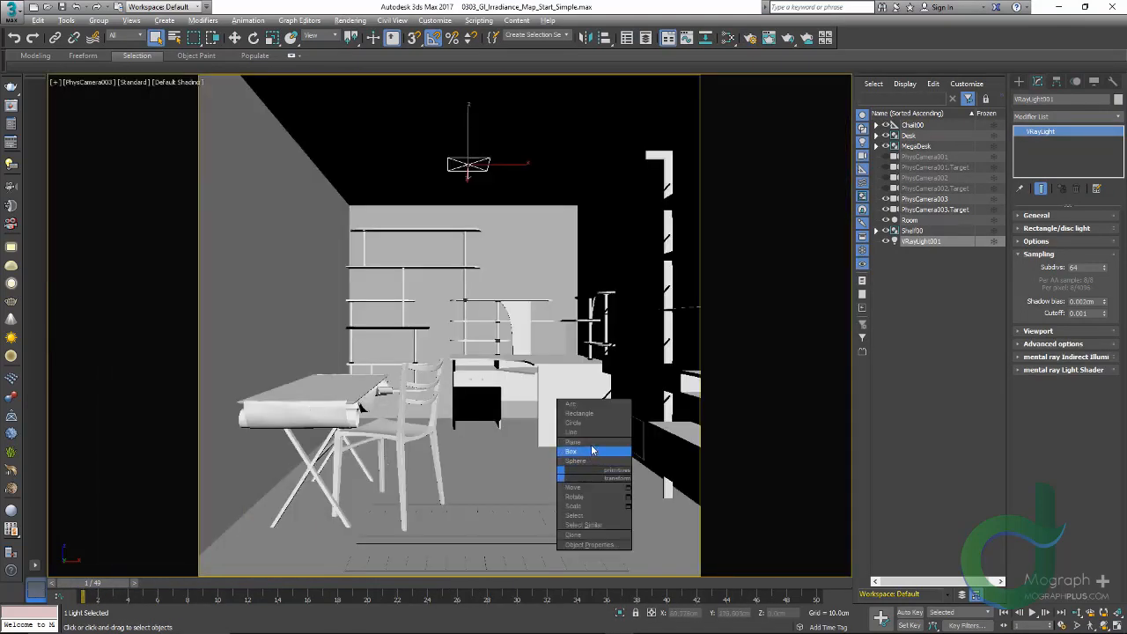
{"action": "left_click", "coordinate": [577, 442]}
{"action": "left_click_drag", "start_coordinate": [509, 451], "coordinate": [714, 540]}
{"action": "key", "text": "w"}
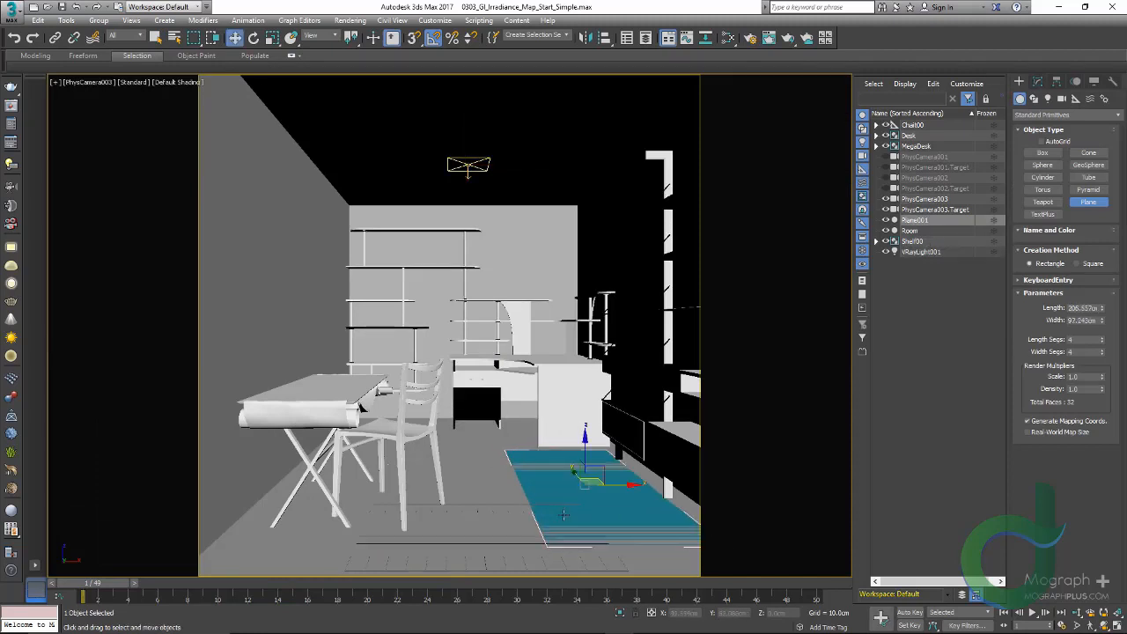
{"action": "mouse_move", "coordinate": [611, 485]}
{"action": "left_mouse_down"}
{"action": "mouse_move", "coordinate": [554, 486]}
{"action": "mouse_move", "coordinate": [557, 514]}
{"action": "left_mouse_up"}
Rotate the plane upright, turn it side-on to the camera, and place it on the floor between the chair and the shelves
{"action": "key", "text": "e"}
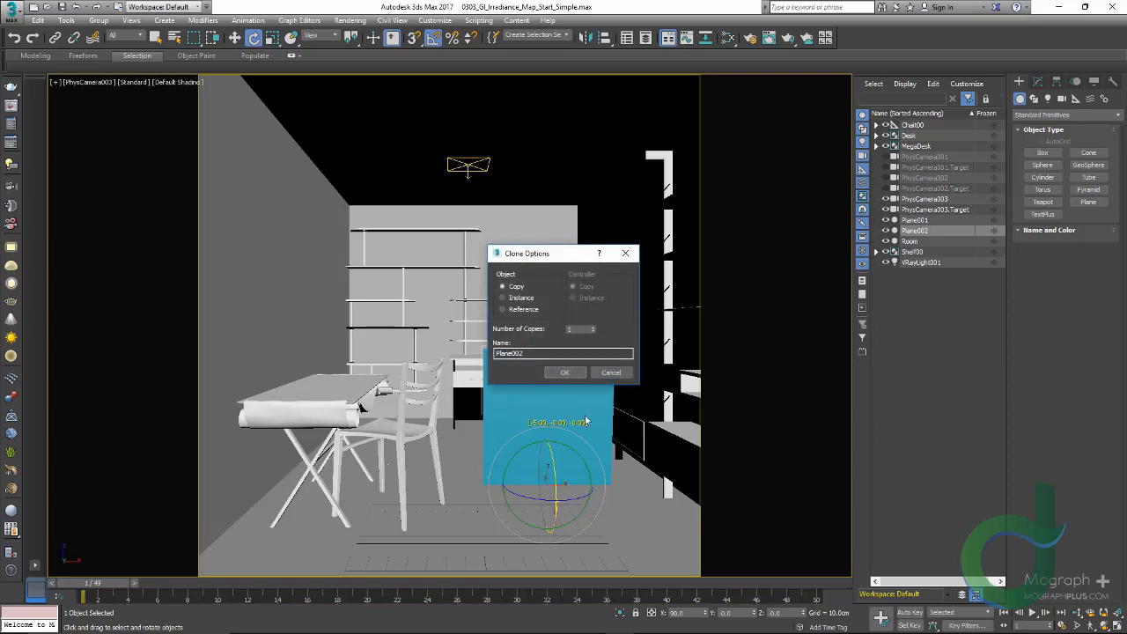
{"action": "left_click", "coordinate": [610, 380]}
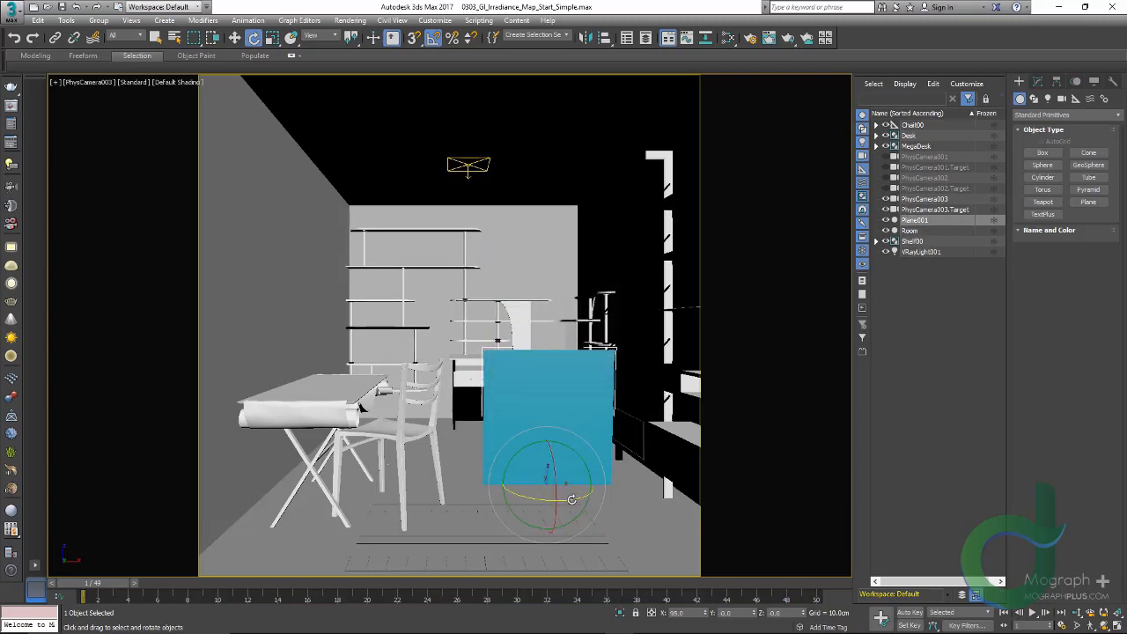
{"action": "left_click_drag", "start_coordinate": [571, 500], "coordinate": [526, 491]}
{"action": "left_click_drag", "start_coordinate": [526, 447], "coordinate": [534, 444]}
{"action": "key", "text": "w"}
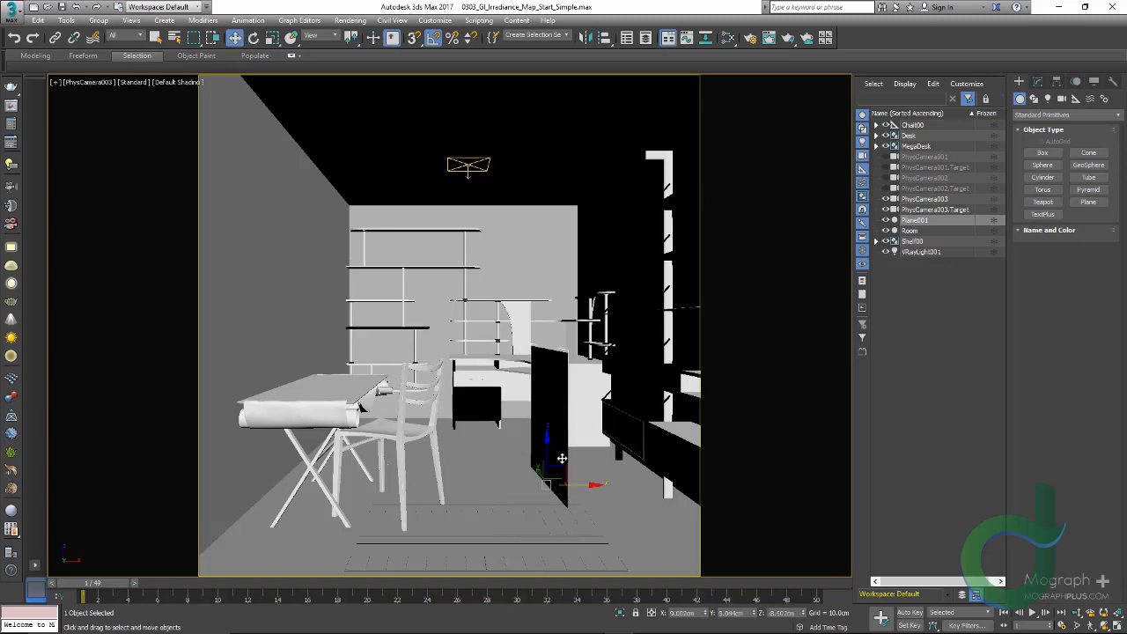
{"action": "left_click_drag", "start_coordinate": [561, 481], "coordinate": [596, 515]}
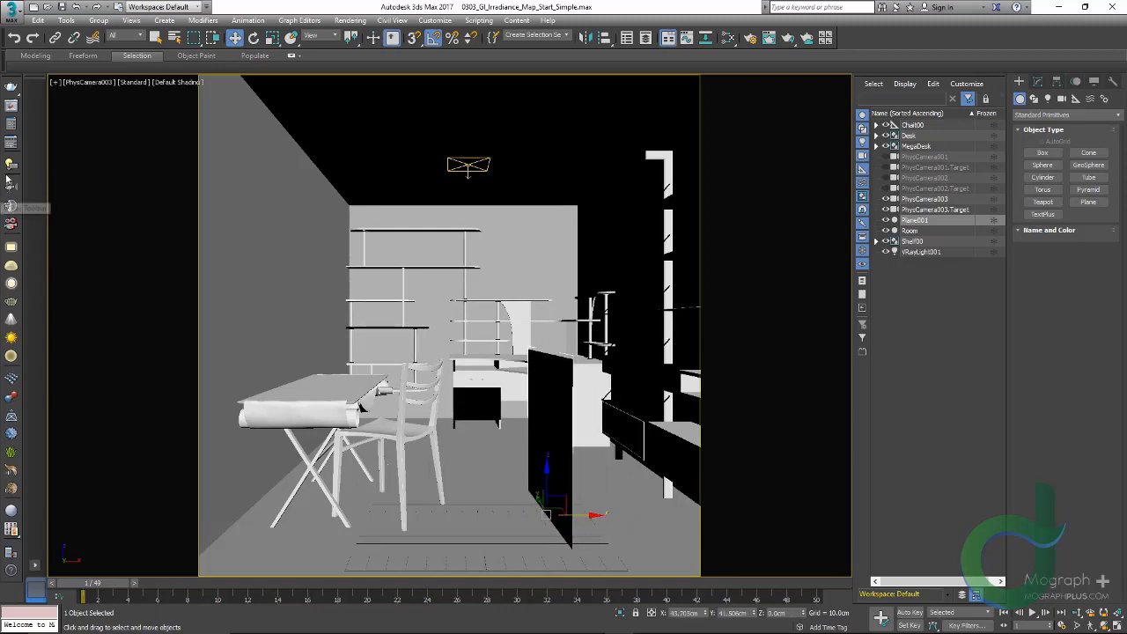
Create a VRayLight plane light between the upright plane and the shelves, and rotate it 70 degrees about Y toward the plane
{"action": "left_click", "coordinate": [13, 250]}
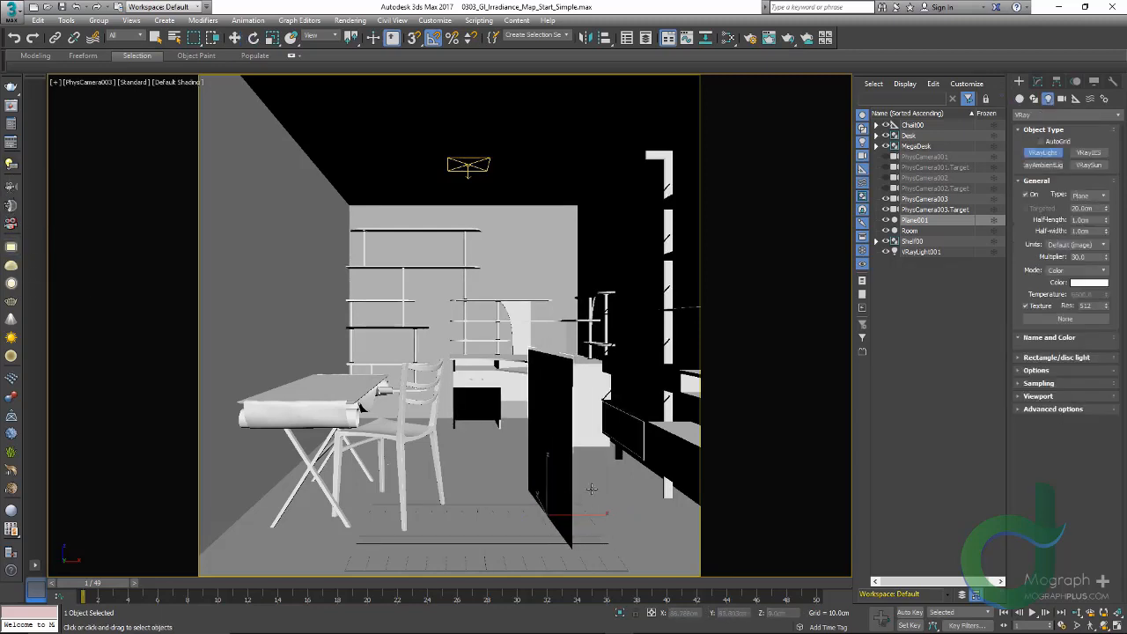
{"action": "left_click_drag", "start_coordinate": [593, 477], "coordinate": [609, 395]}
{"action": "key", "text": "w"}
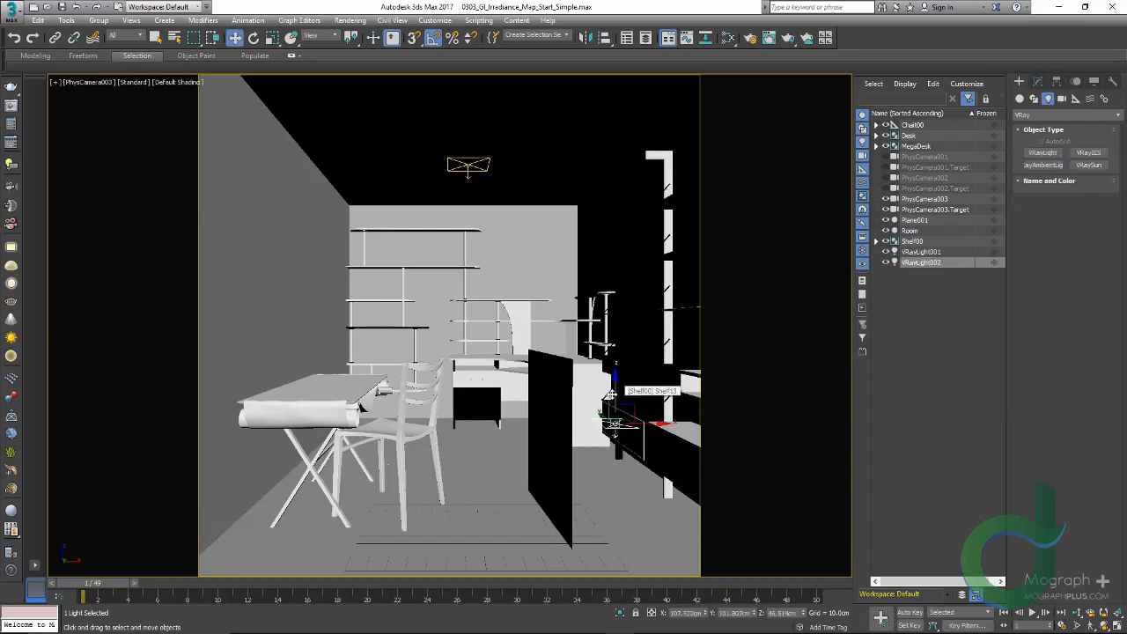
{"action": "key", "text": "e"}
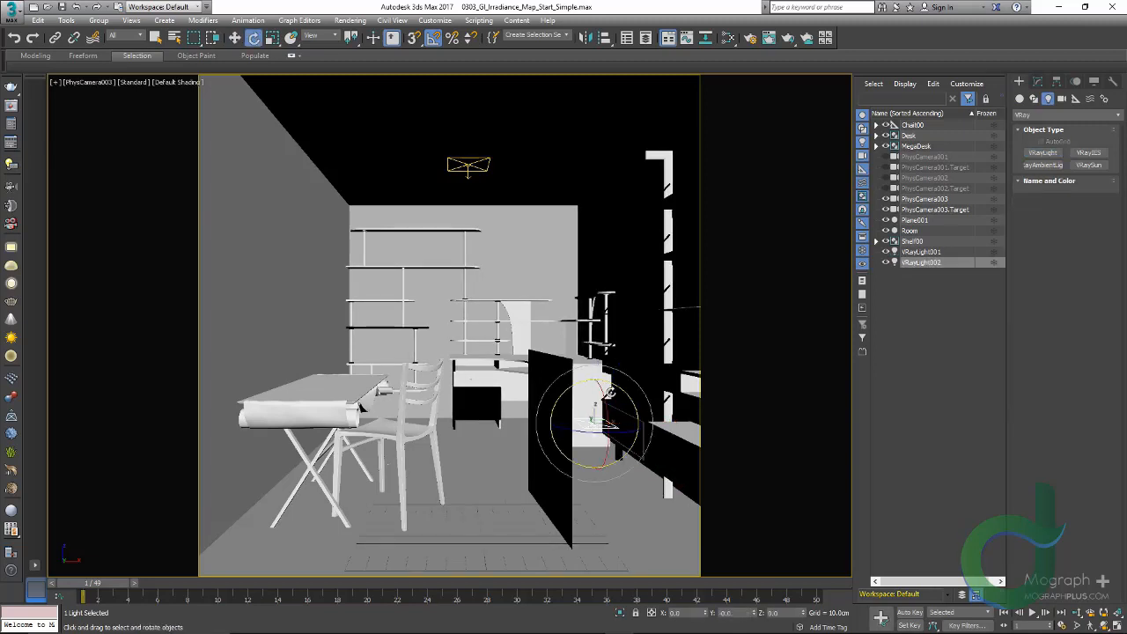
{"action": "left_click_drag", "start_coordinate": [609, 391], "coordinate": [661, 388]}
Move the new light in the Top view so it sits behind the middle of the upright plane
{"action": "key", "text": "alt+w"}
{"action": "key", "text": "alt+w"}
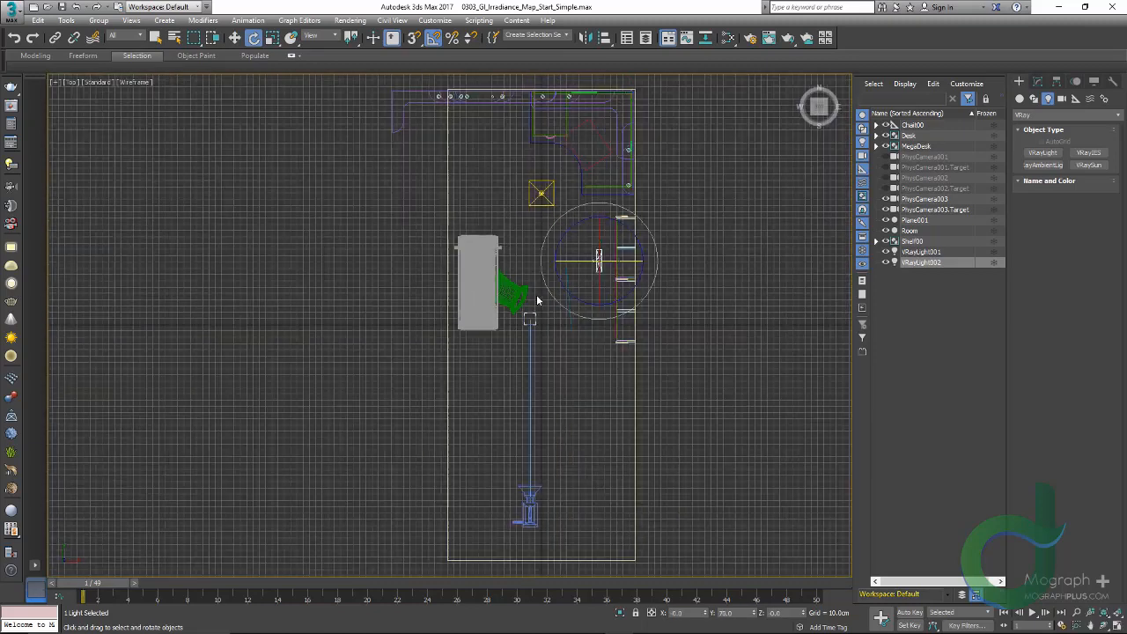
{"action": "key", "text": "w"}
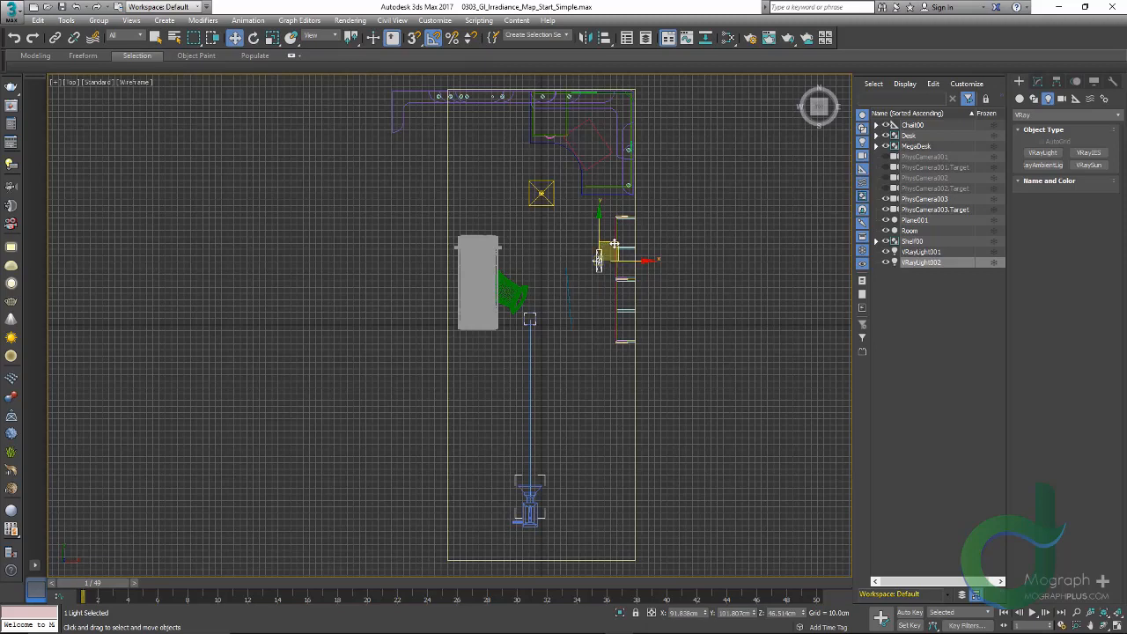
{"action": "left_click_drag", "start_coordinate": [614, 244], "coordinate": [614, 284]}
Shift the upright plane slightly toward the new light and rotate it parallel to the side wall
{"action": "scroll", "coordinate": [608, 300], "scroll_direction": "up", "scroll_amount": 4}
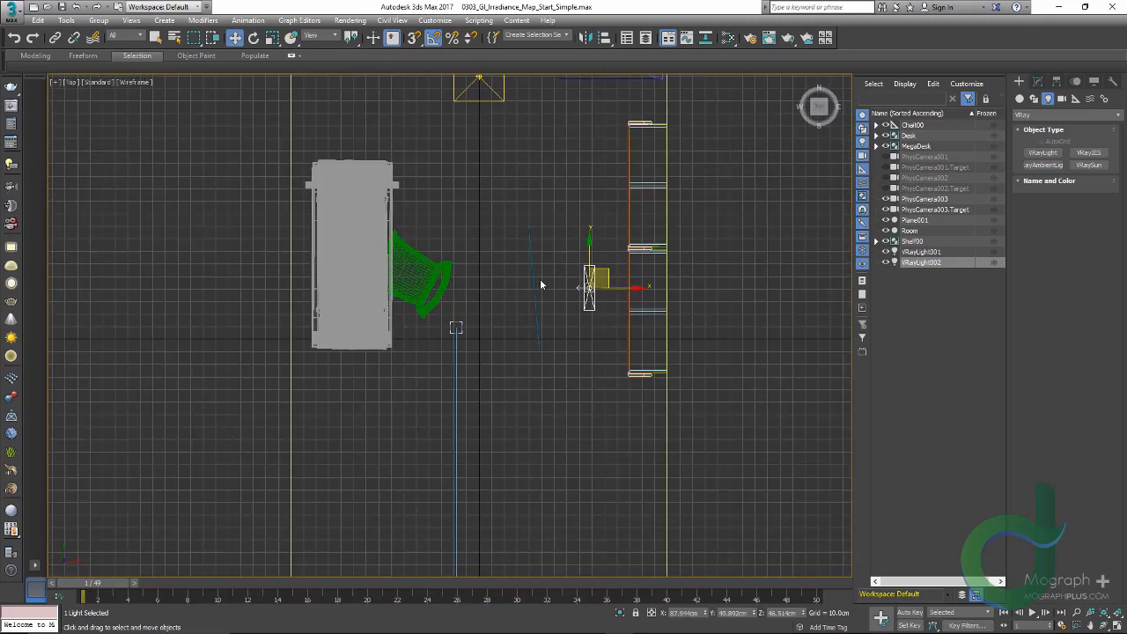
{"action": "left_click", "coordinate": [535, 282]}
{"action": "left_click", "coordinate": [534, 284]}
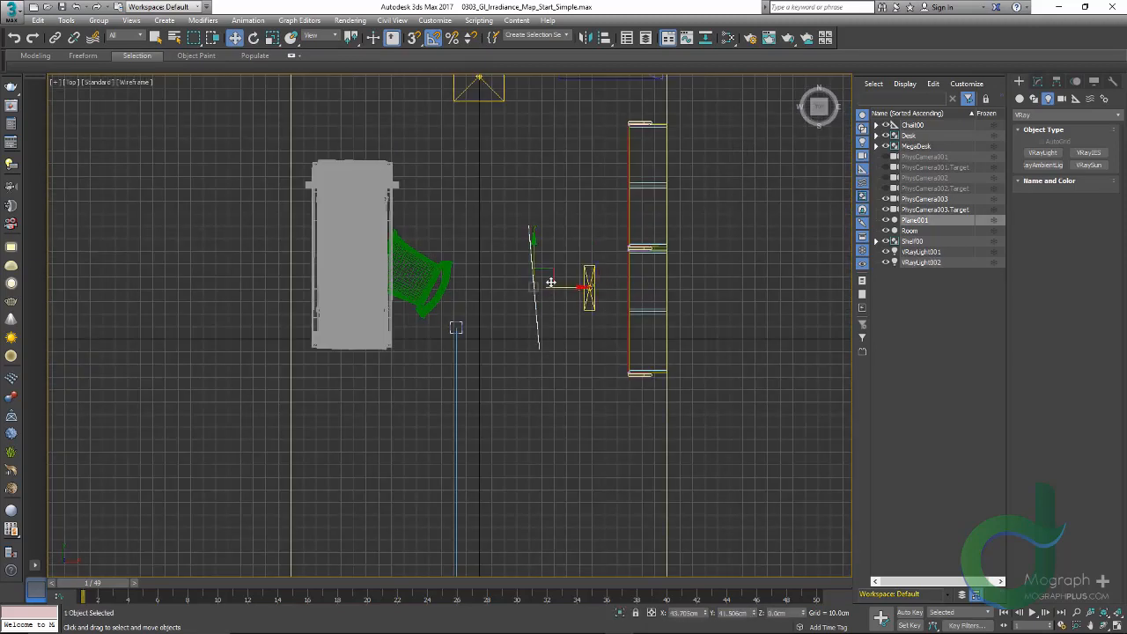
{"action": "key", "text": "e"}
{"action": "left_click_drag", "start_coordinate": [562, 252], "coordinate": [565, 255]}
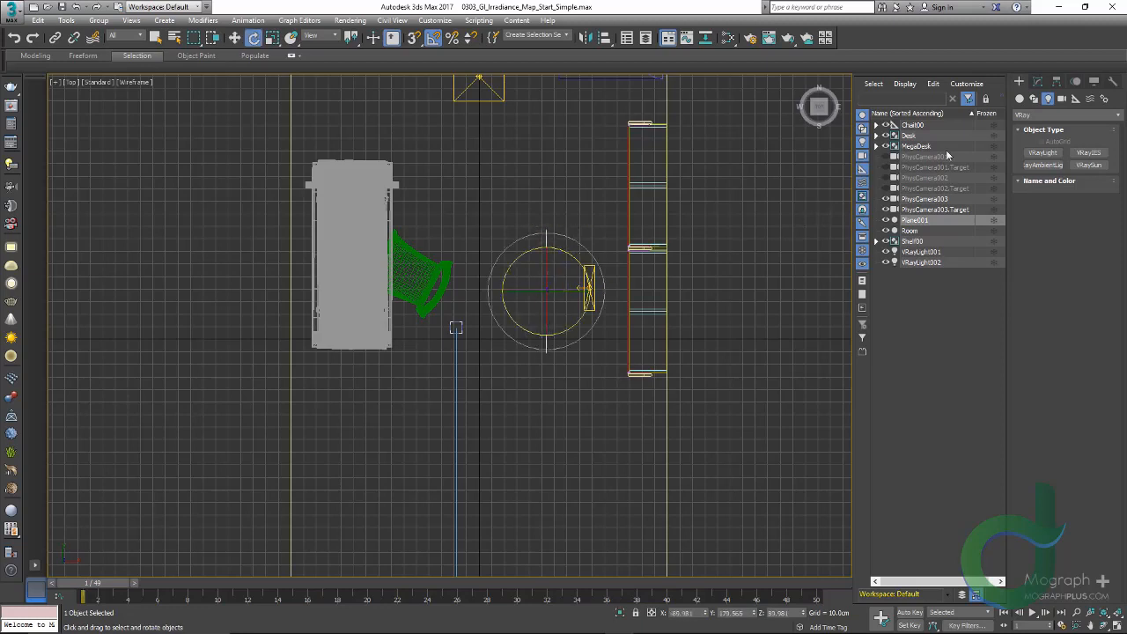
Set the new light's multiplier to 400
{"action": "left_click", "coordinate": [916, 263]}
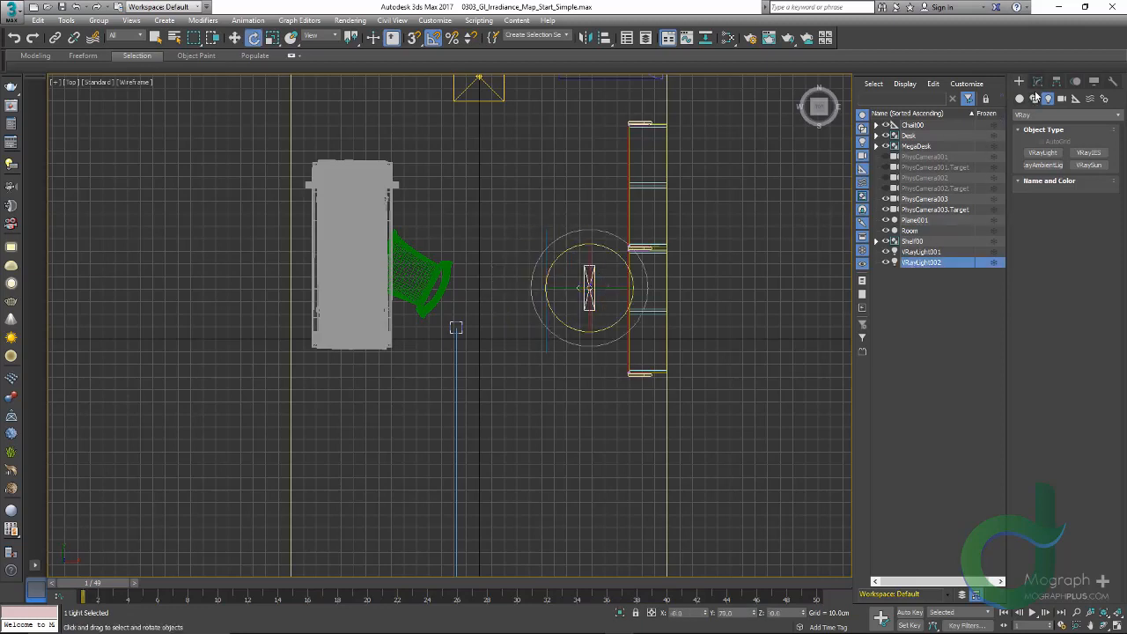
{"action": "left_click", "coordinate": [1039, 81]}
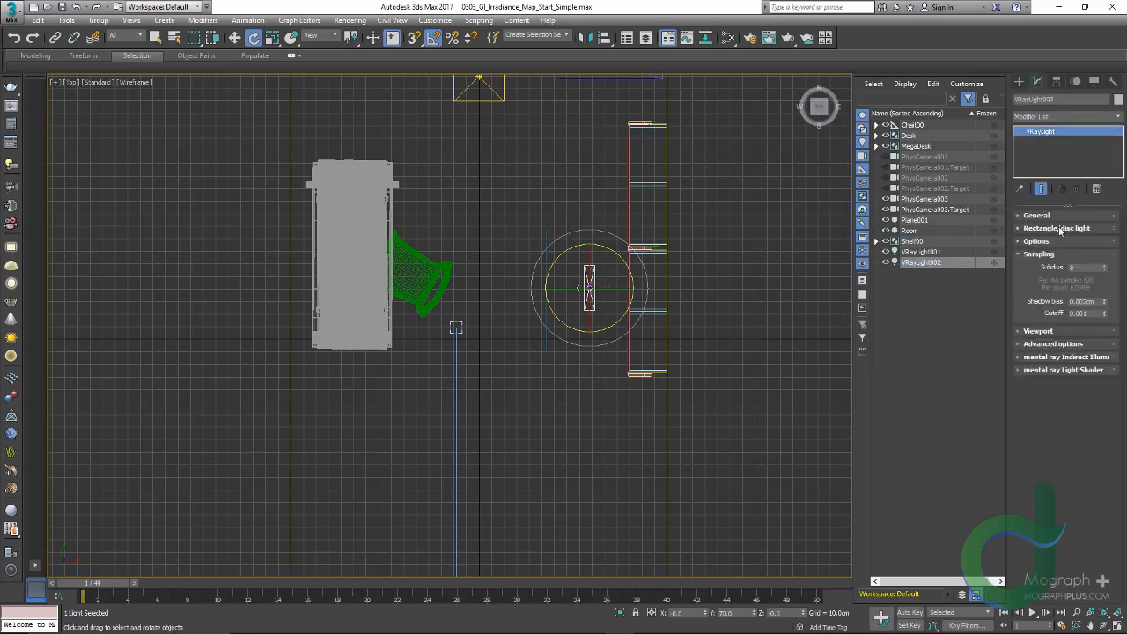
{"action": "left_click", "coordinate": [1039, 215]}
{"action": "double_click", "coordinate": [1090, 291]}
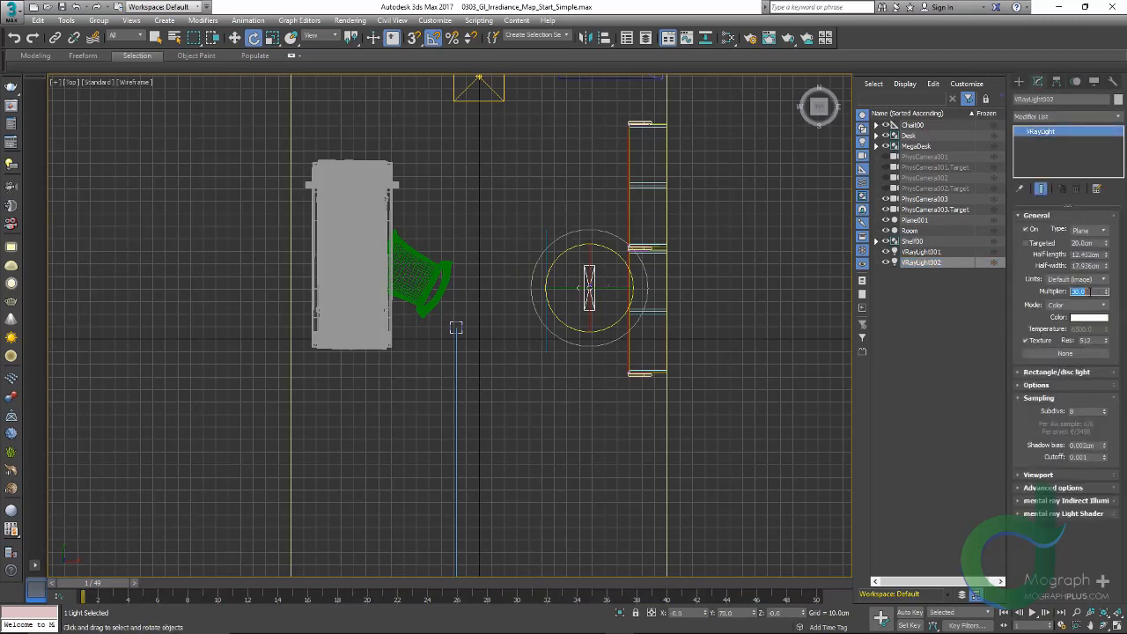
{"action": "type", "text": "4"}
{"action": "key", "text": "Return"}
Set the new light's half-length and half-width to 10 cm each
{"action": "left_click", "coordinate": [1092, 319]}
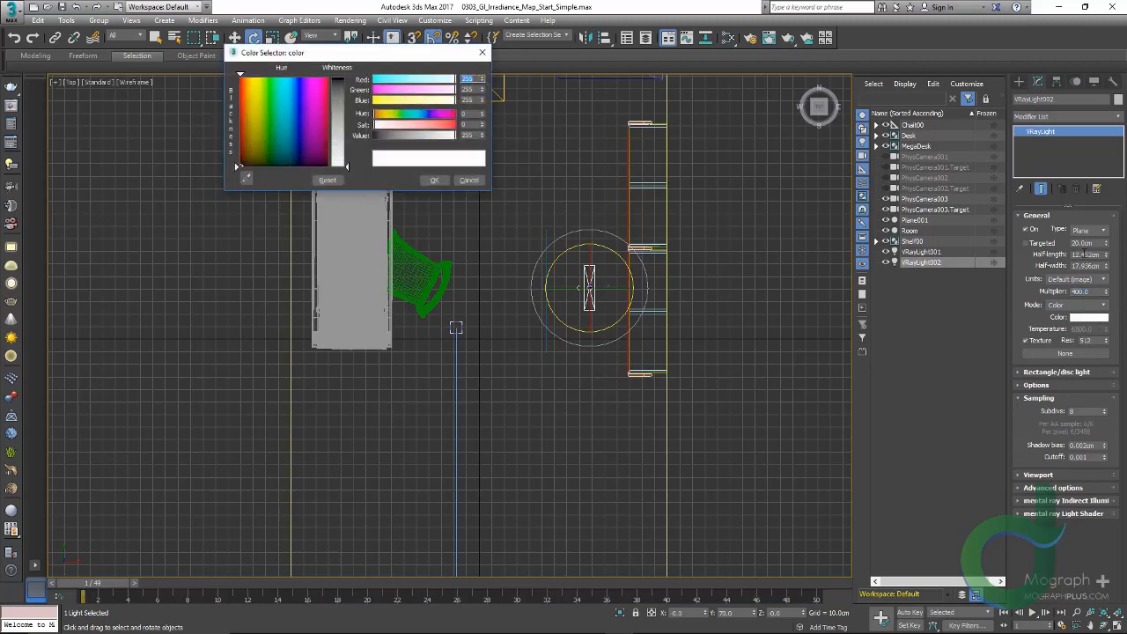
{"action": "double_click", "coordinate": [1087, 255]}
{"action": "type", "text": "10"}
{"action": "key", "text": "Tab"}
{"action": "type", "text": "10"}
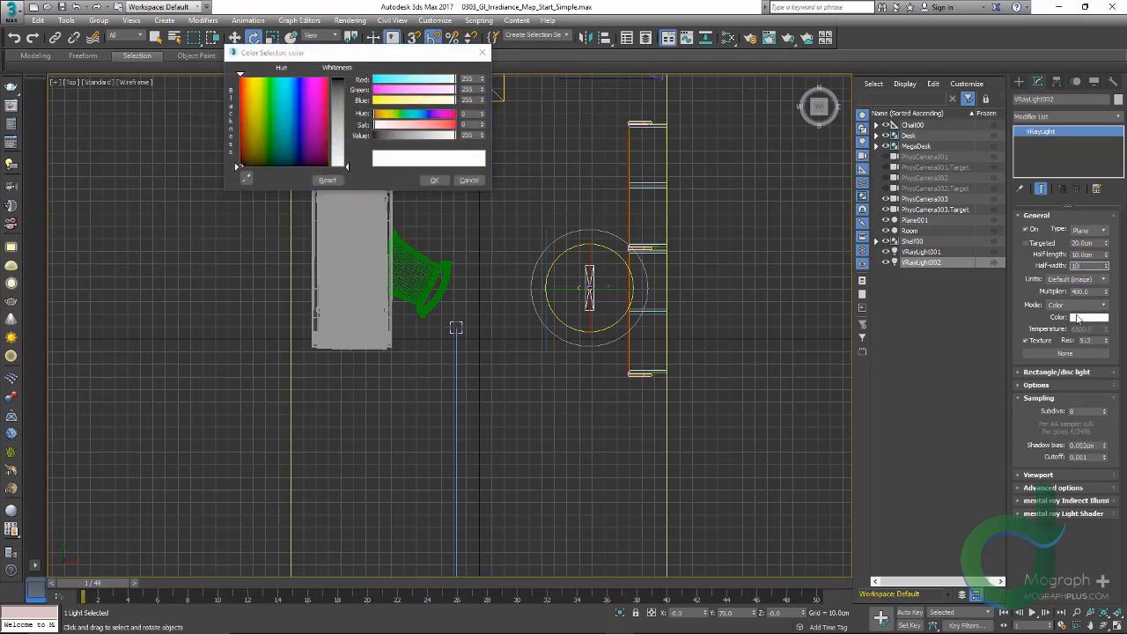
{"action": "key", "text": "Return"}
Change the new light's color to a saturated blue and return to the maximized PhysCamera003 view
{"action": "left_click", "coordinate": [427, 114]}
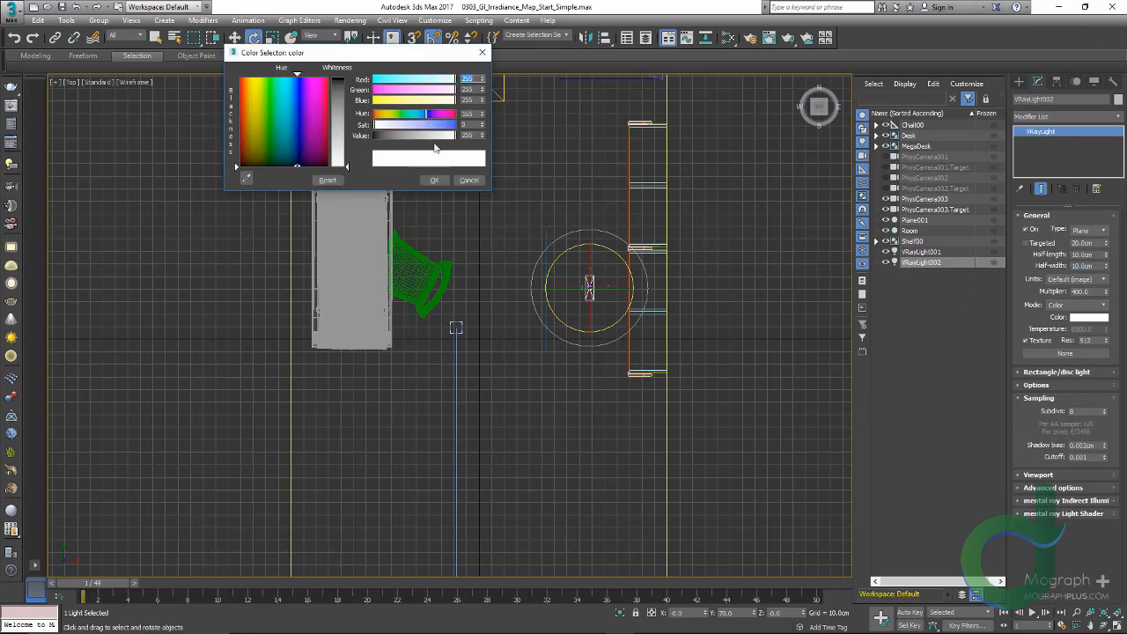
{"action": "left_click_drag", "start_coordinate": [440, 126], "coordinate": [461, 127]}
{"action": "left_click", "coordinate": [434, 180]}
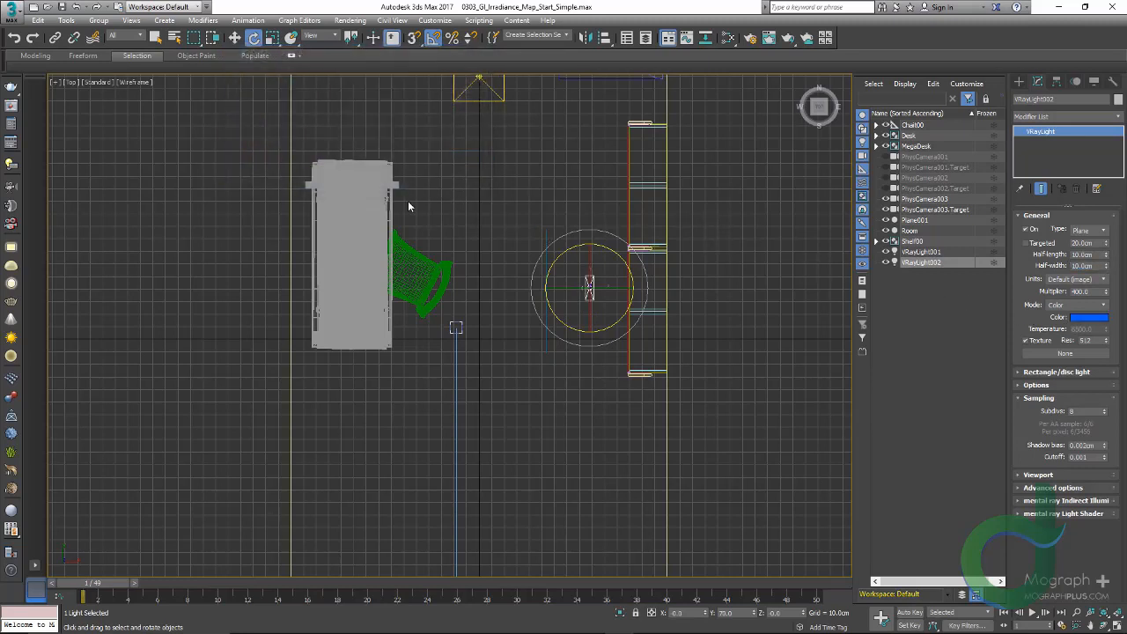
{"action": "key", "text": "alt+w"}
{"action": "middle_click", "coordinate": [306, 402]}
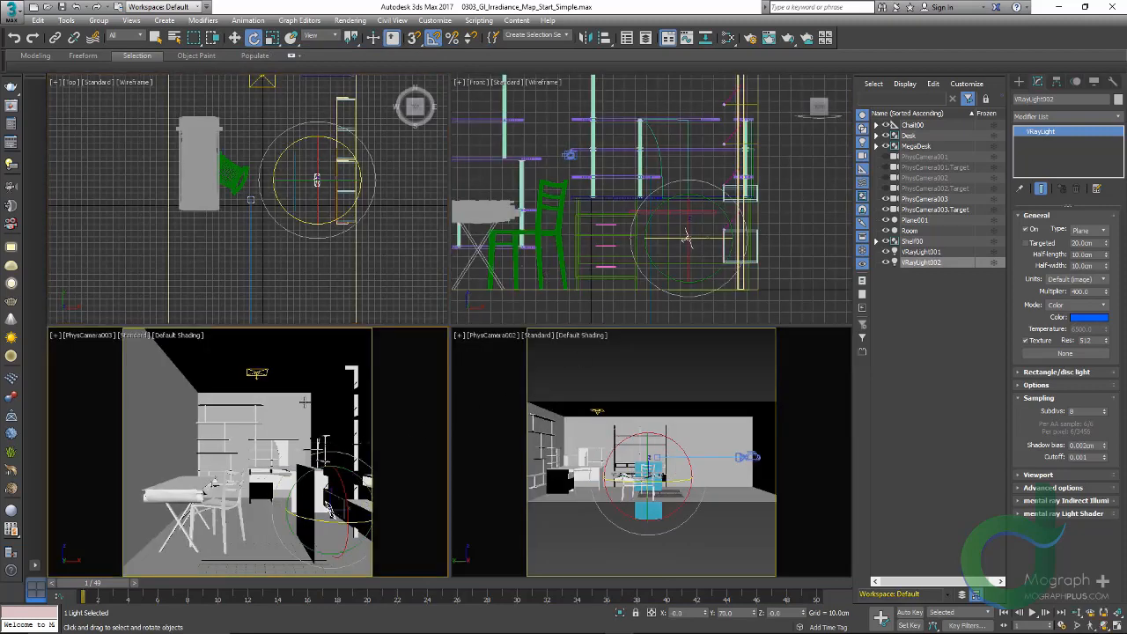
{"action": "key", "text": "alt+w"}
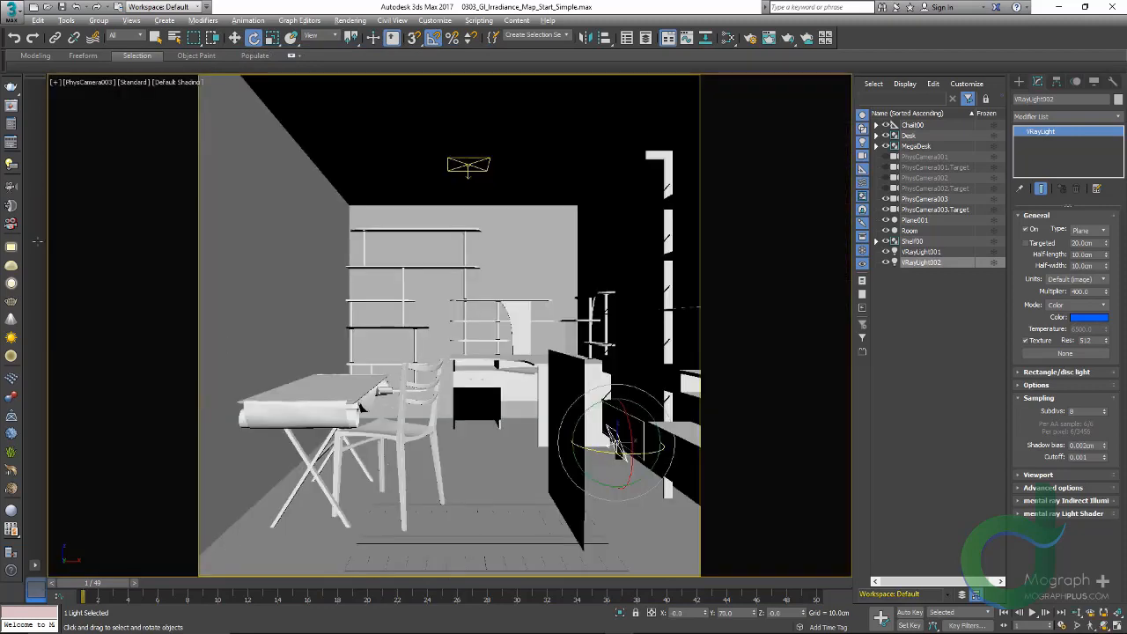
Display the "Check Sample Vis = OFF" render from the V-Ray frame buffer history
{"action": "left_click", "coordinate": [11, 105]}
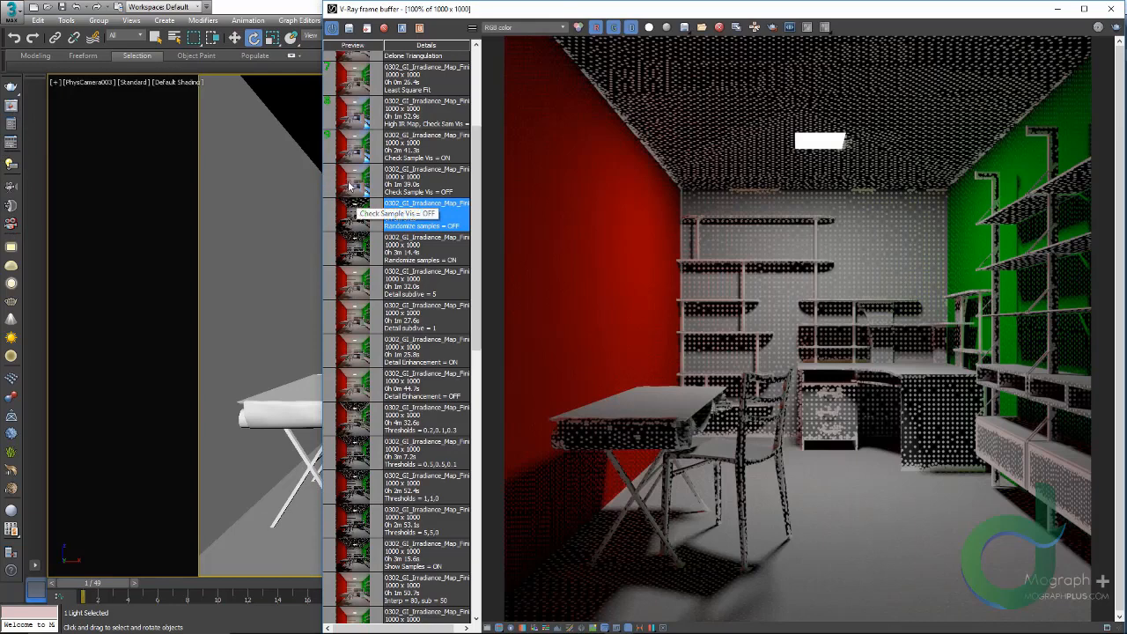
{"action": "left_click", "coordinate": [351, 185]}
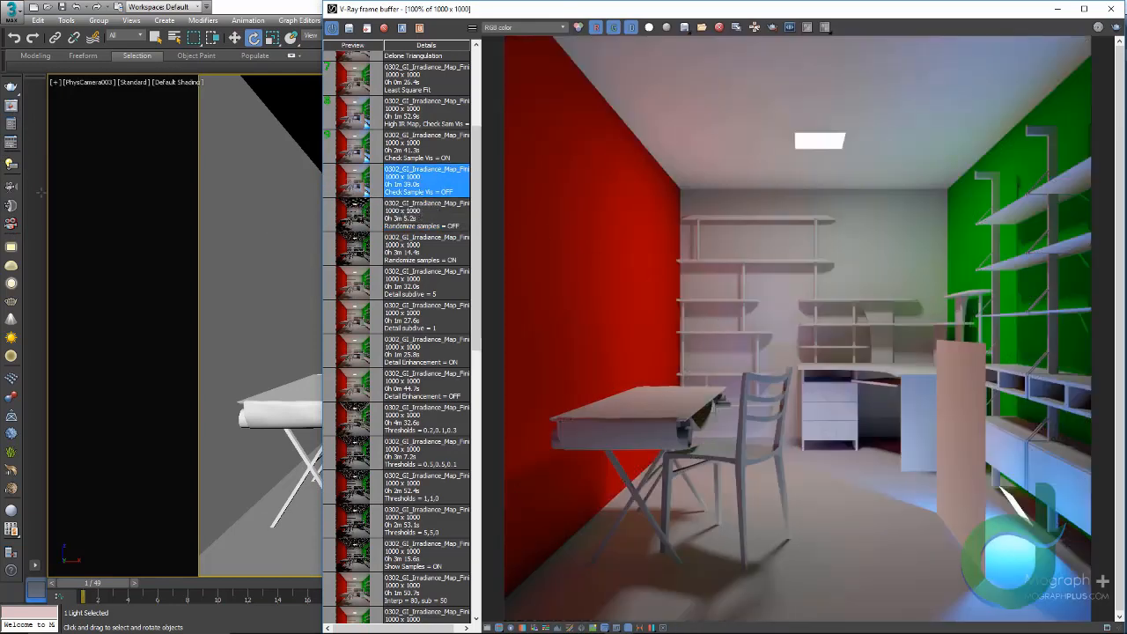
Set the irradiance map preset to Very low and its interpolation samples to 100
{"action": "left_click", "coordinate": [11, 124]}
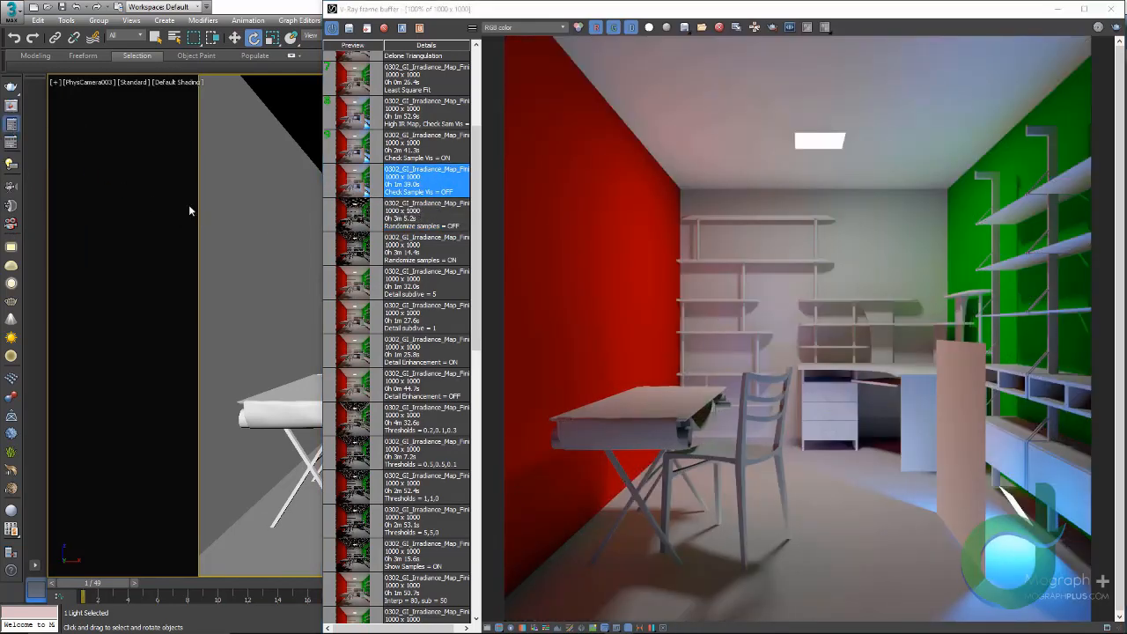
{"action": "left_click", "coordinate": [164, 246]}
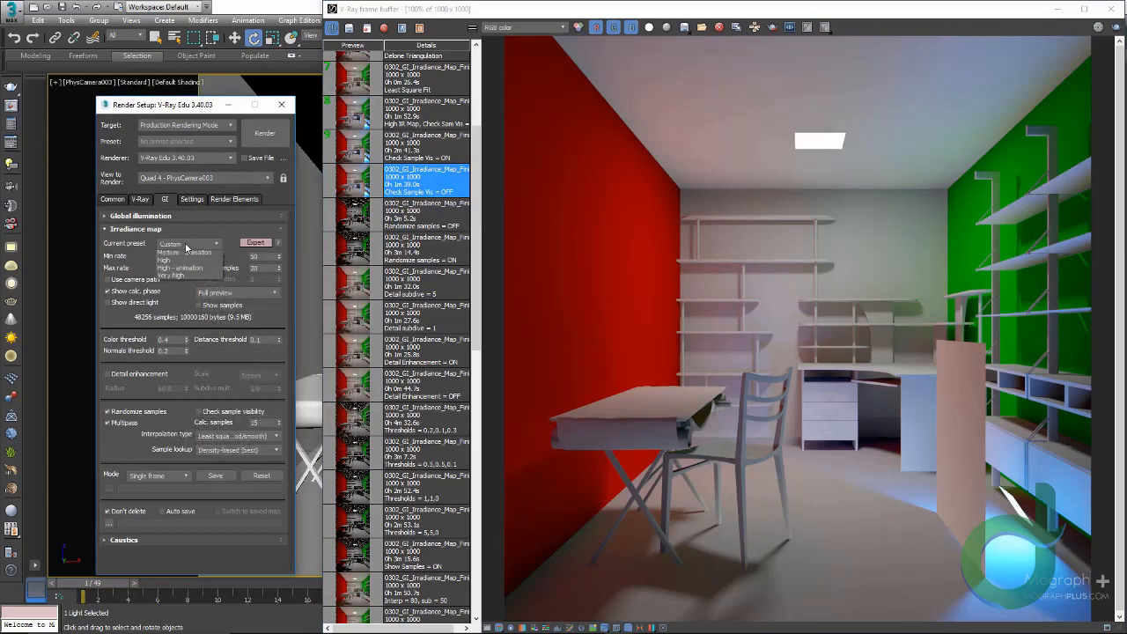
{"action": "left_click", "coordinate": [281, 104]}
{"action": "scroll", "coordinate": [1015, 569], "scroll_direction": "up", "scroll_amount": 1}
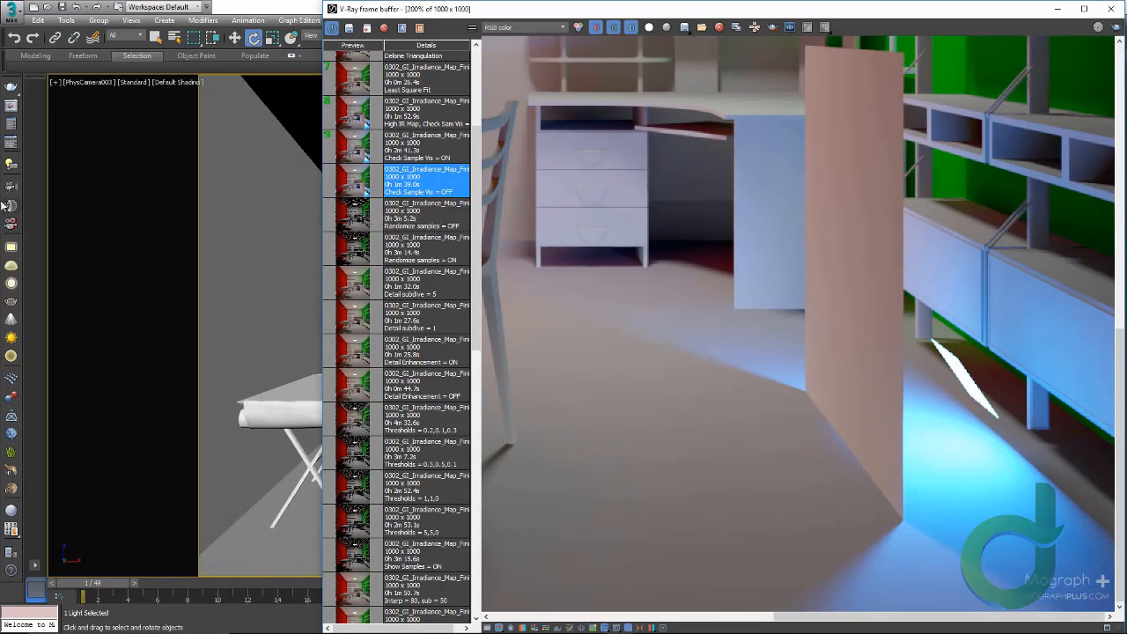
{"action": "left_click", "coordinate": [12, 126]}
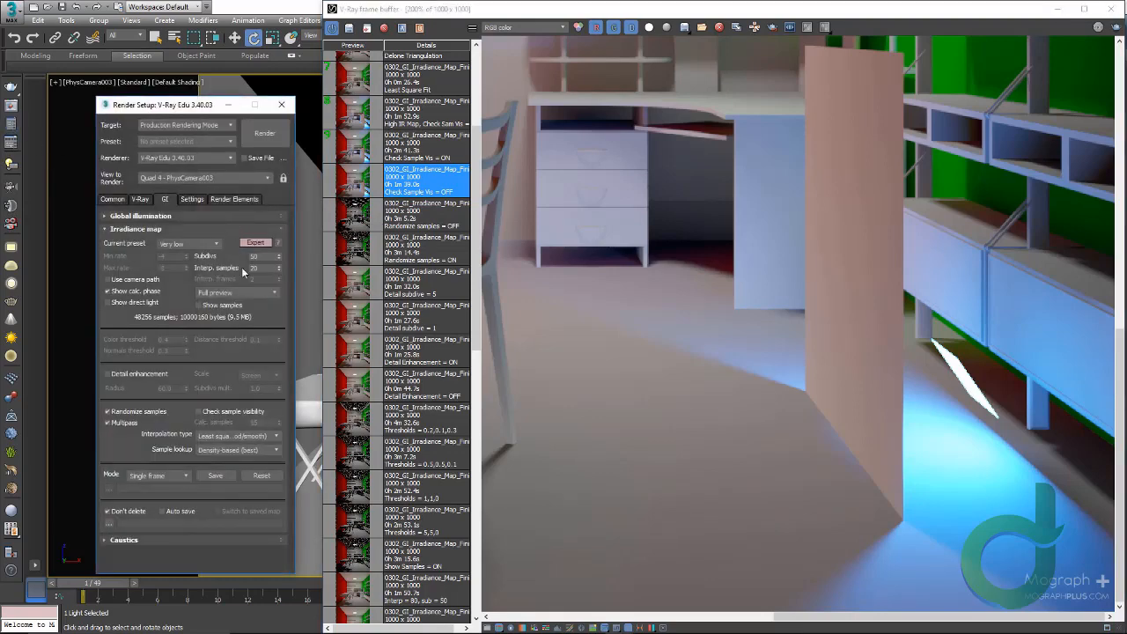
{"action": "left_click", "coordinate": [281, 104]}
Enable Check sample visibility for the irradiance map
{"action": "scroll", "coordinate": [861, 478], "scroll_direction": "up", "scroll_amount": 2}
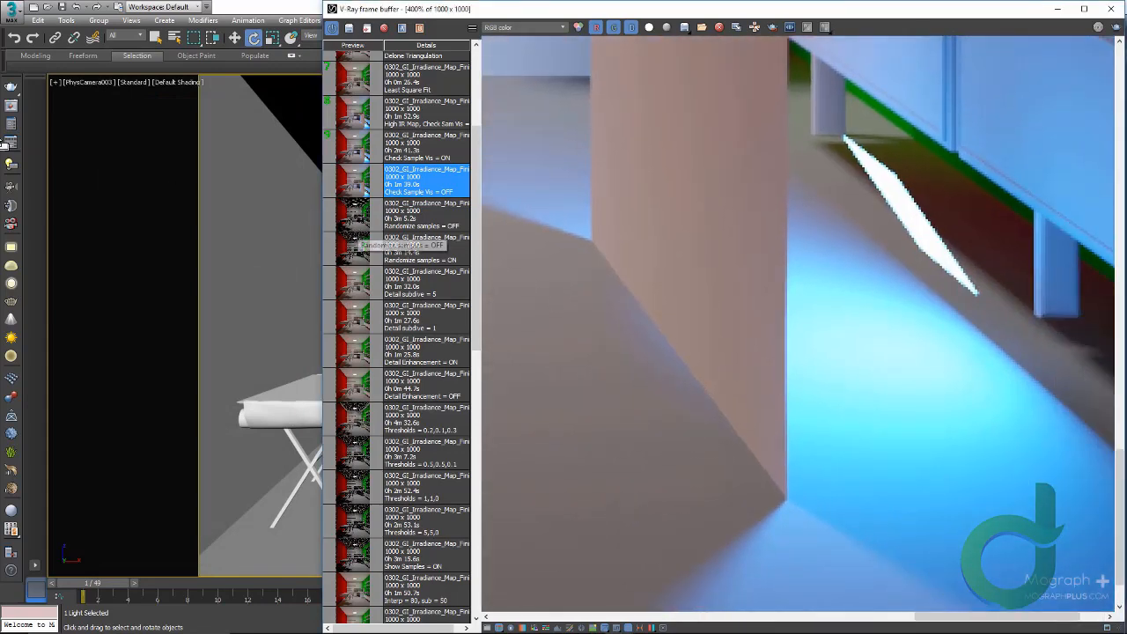
{"action": "left_click", "coordinate": [11, 127]}
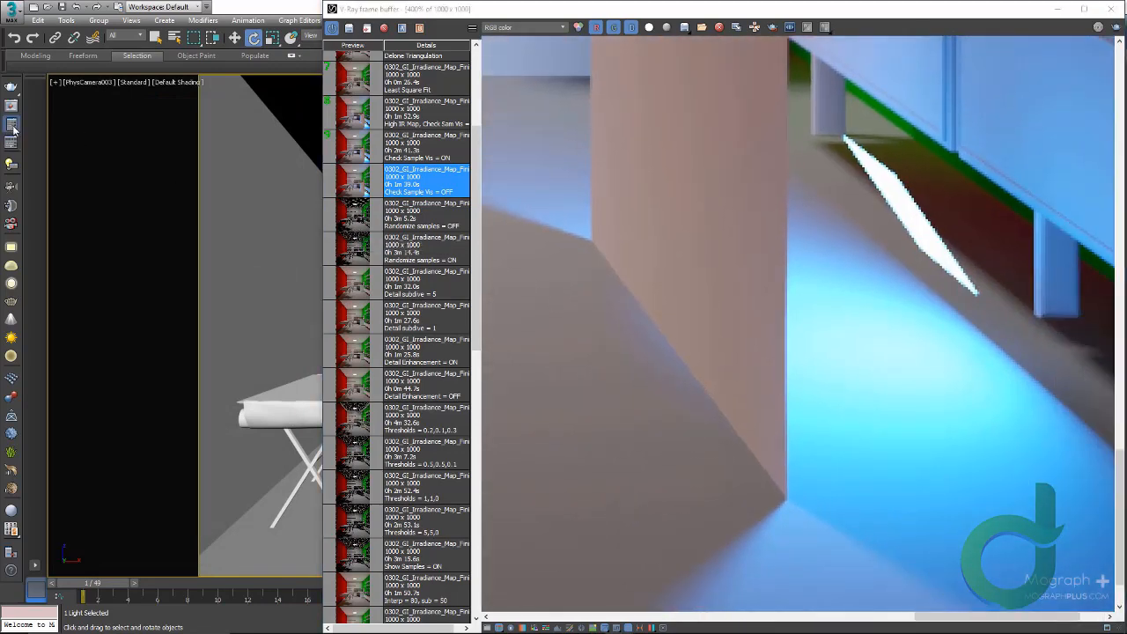
{"action": "left_click", "coordinate": [234, 411]}
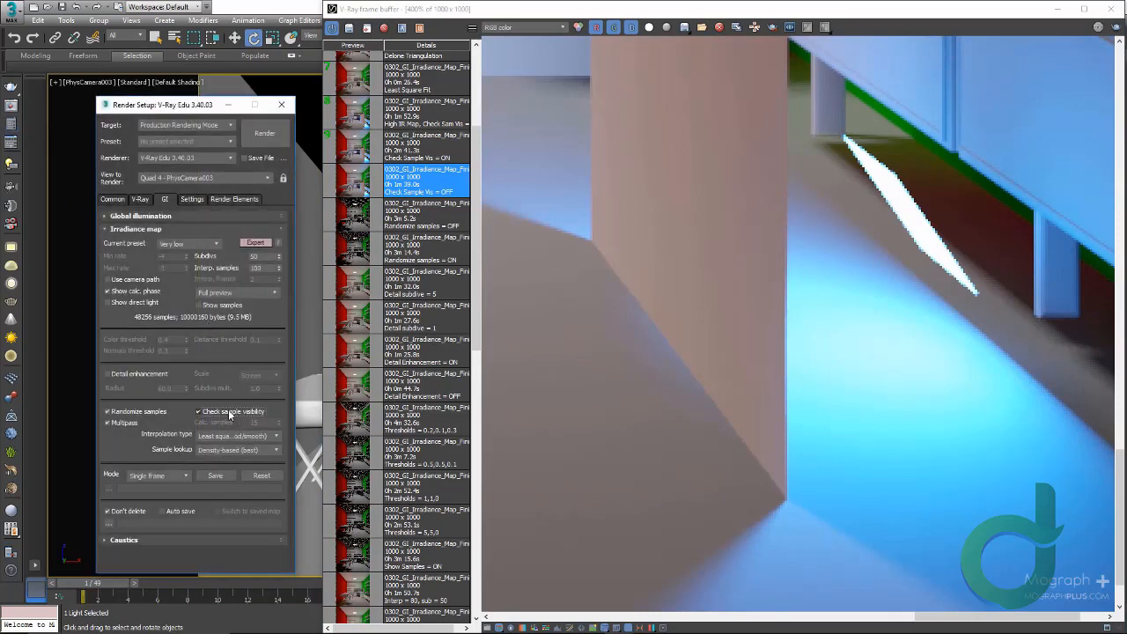
Compare the "Check Sample Vis = ON" and "Check Sample Vis = OFF" renders around the base of the thin wall and the desk
{"action": "left_click", "coordinate": [358, 154]}
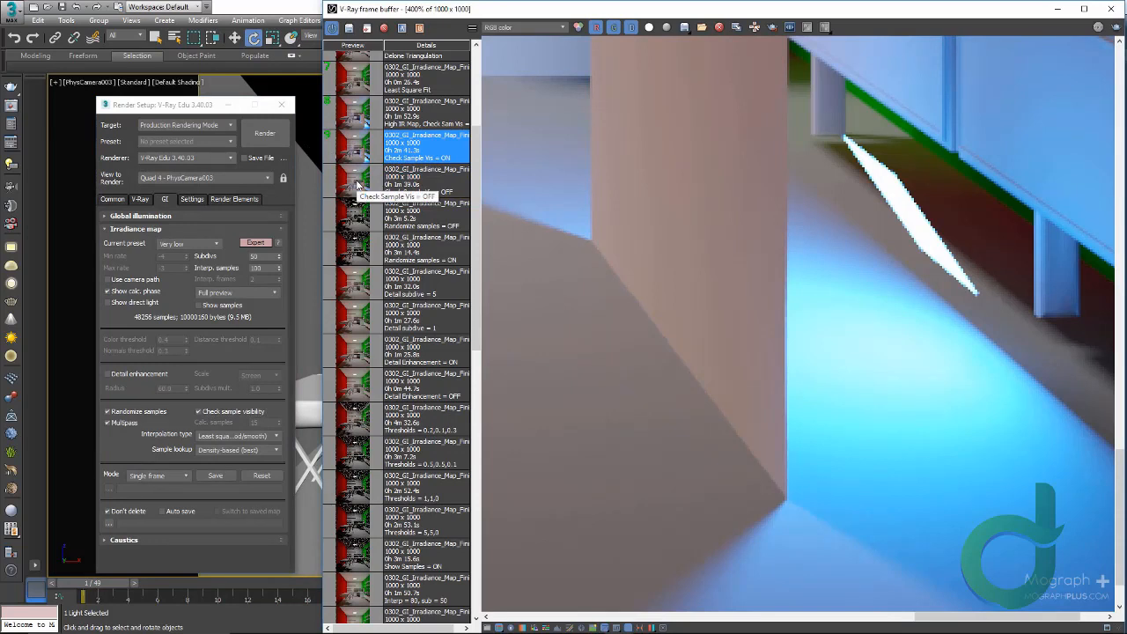
{"action": "left_click", "coordinate": [359, 184]}
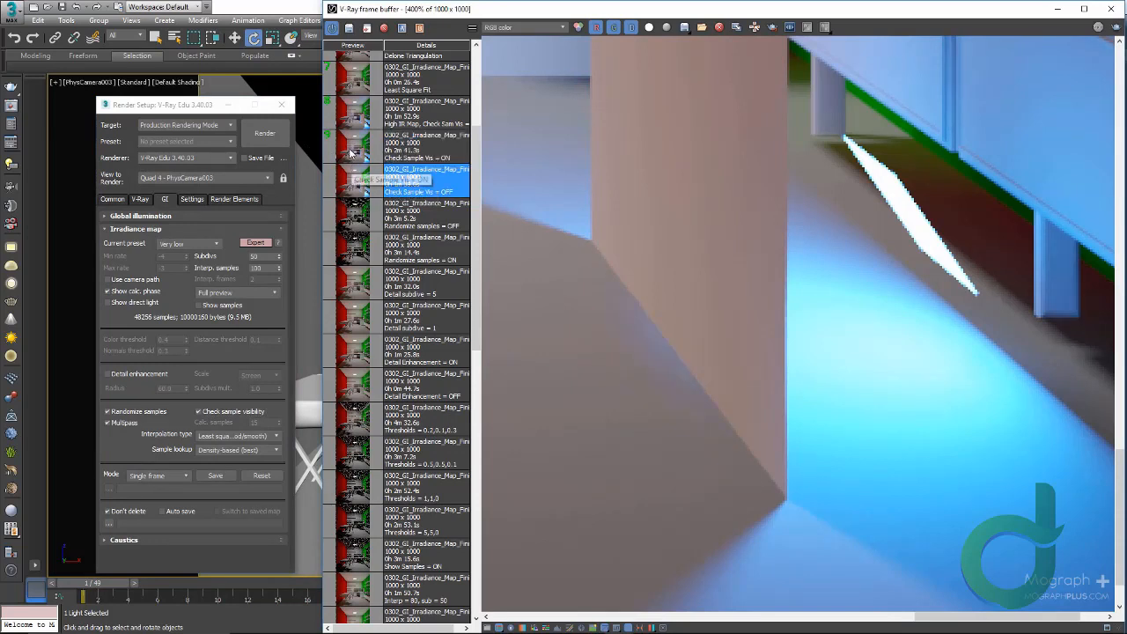
{"action": "left_click", "coordinate": [353, 153]}
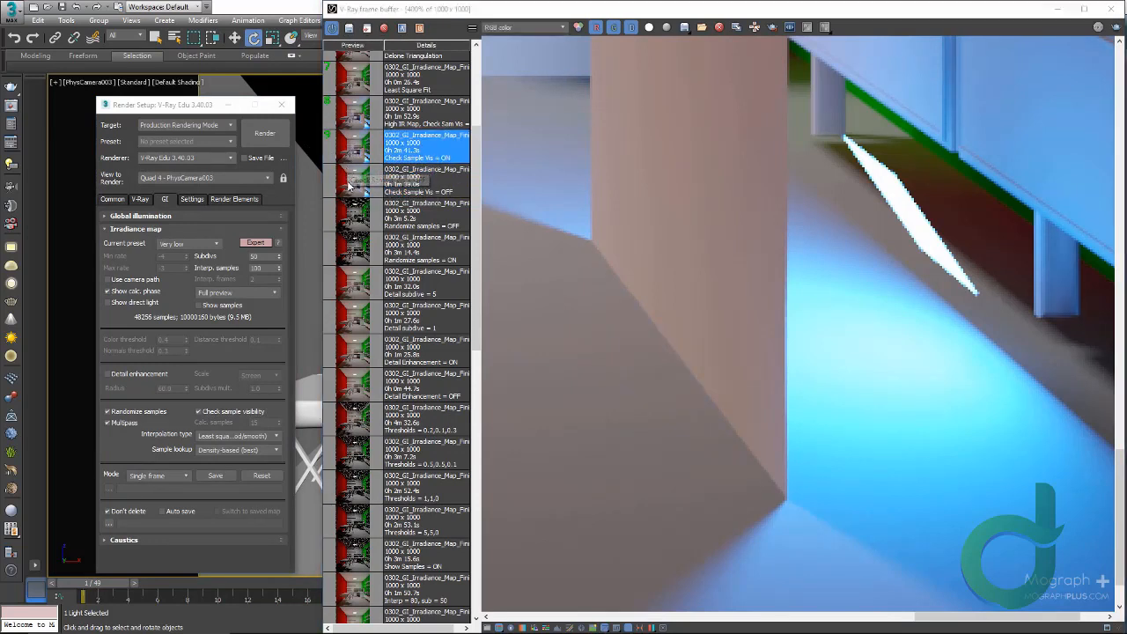
{"action": "left_click", "coordinate": [350, 181]}
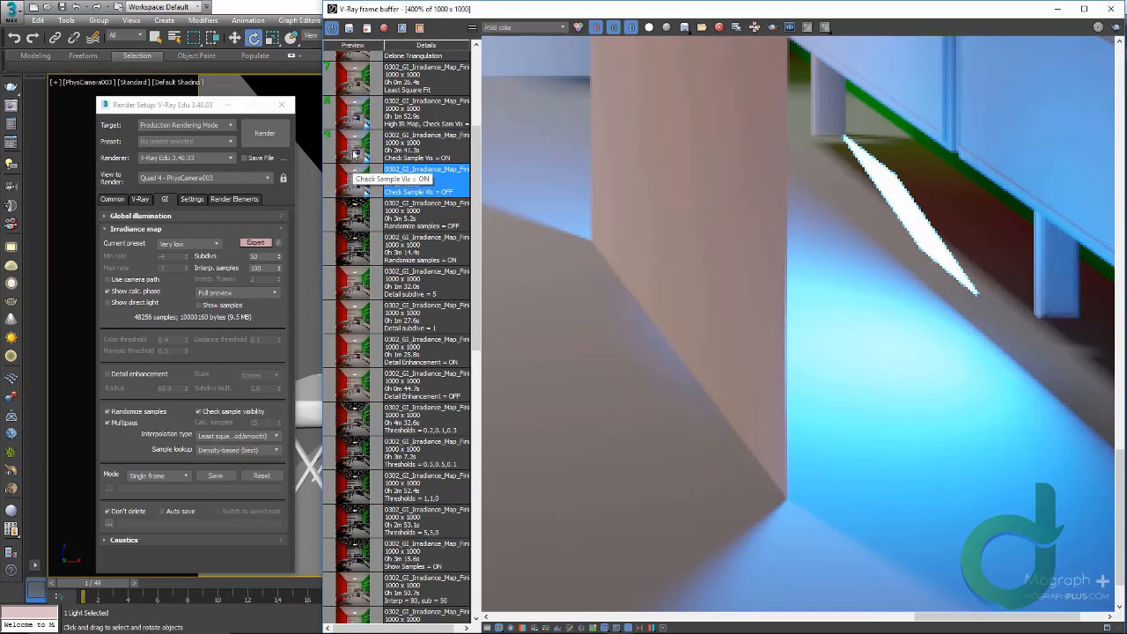
{"action": "left_click", "coordinate": [356, 153]}
{"action": "scroll", "coordinate": [604, 264], "scroll_direction": "down", "scroll_amount": 3}
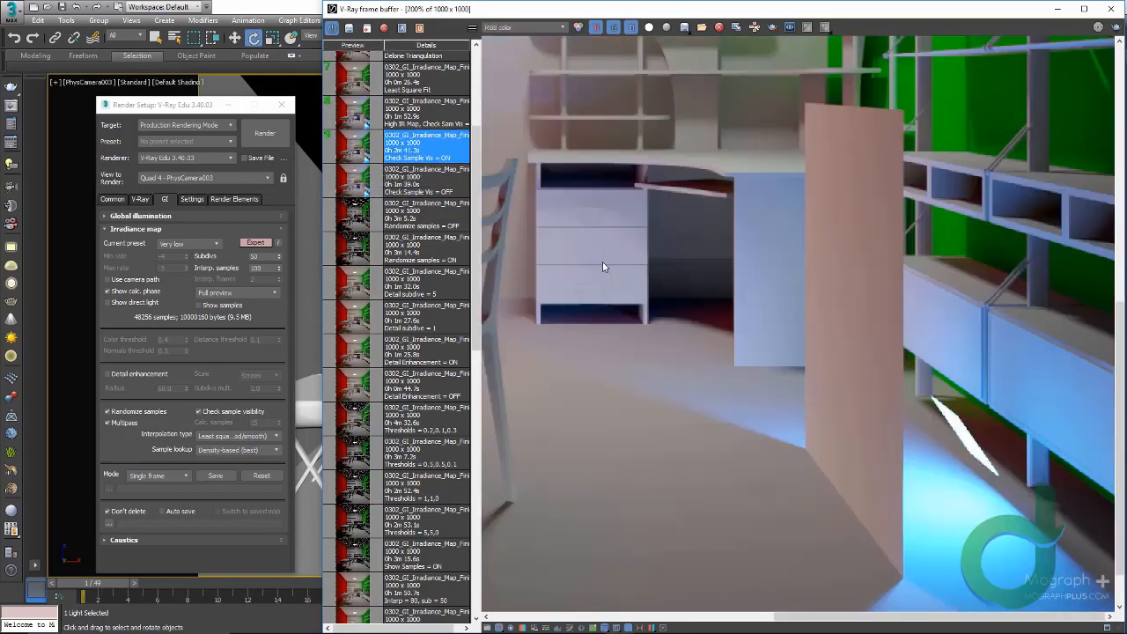
{"action": "left_click", "coordinate": [406, 191]}
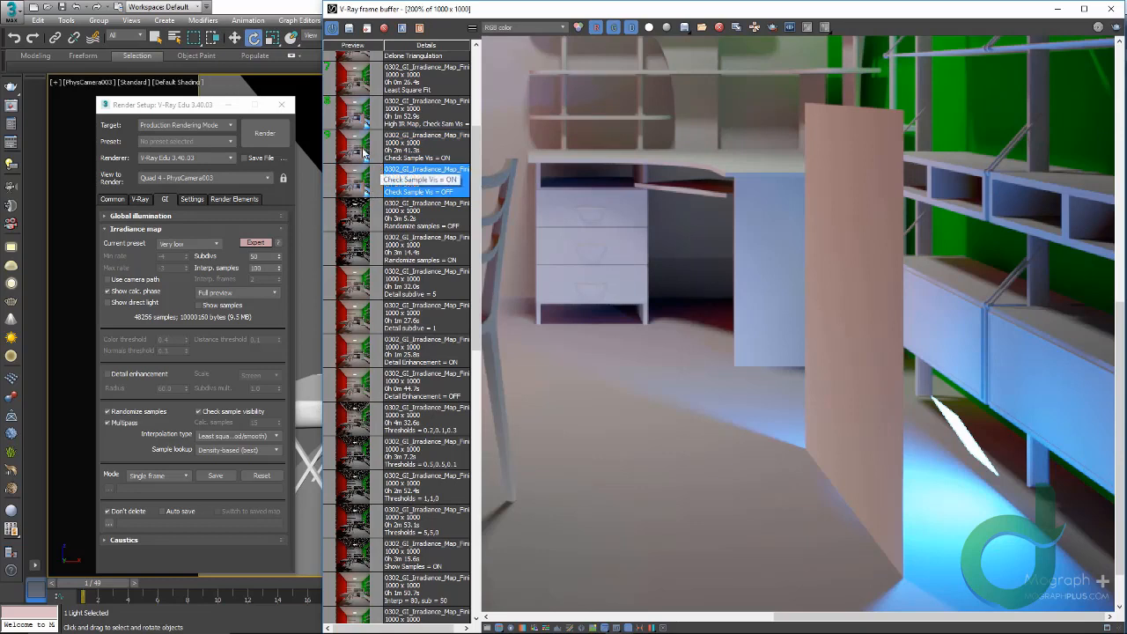
{"action": "left_click", "coordinate": [368, 152]}
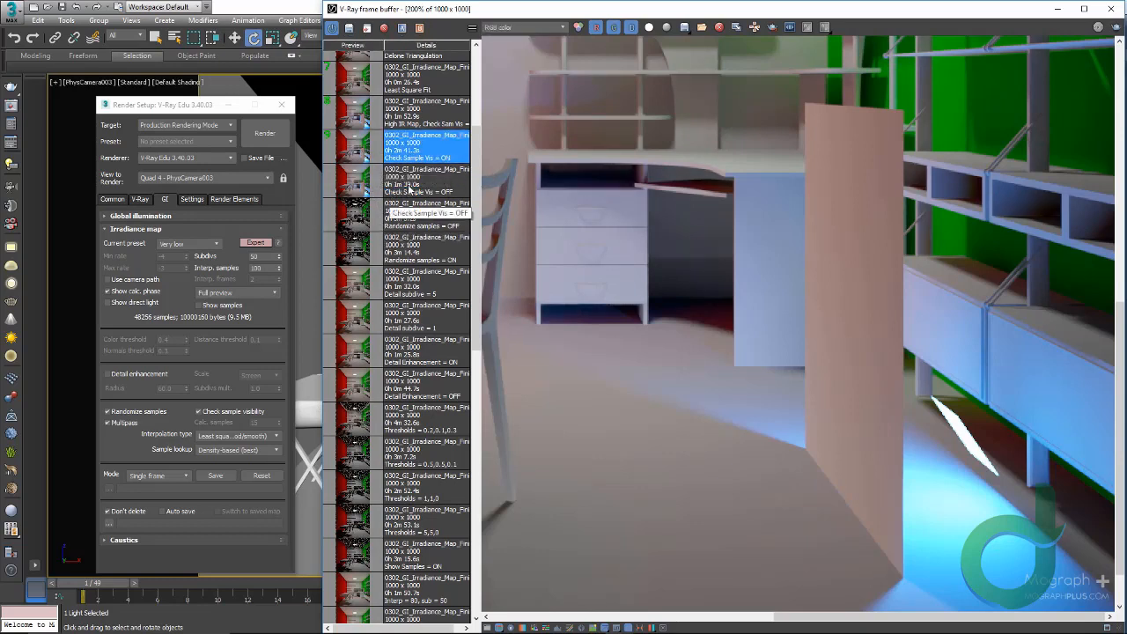
Load the V-Ray settings stored with the "Check Sample Vis = ON" render
{"action": "right_click", "coordinate": [440, 153]}
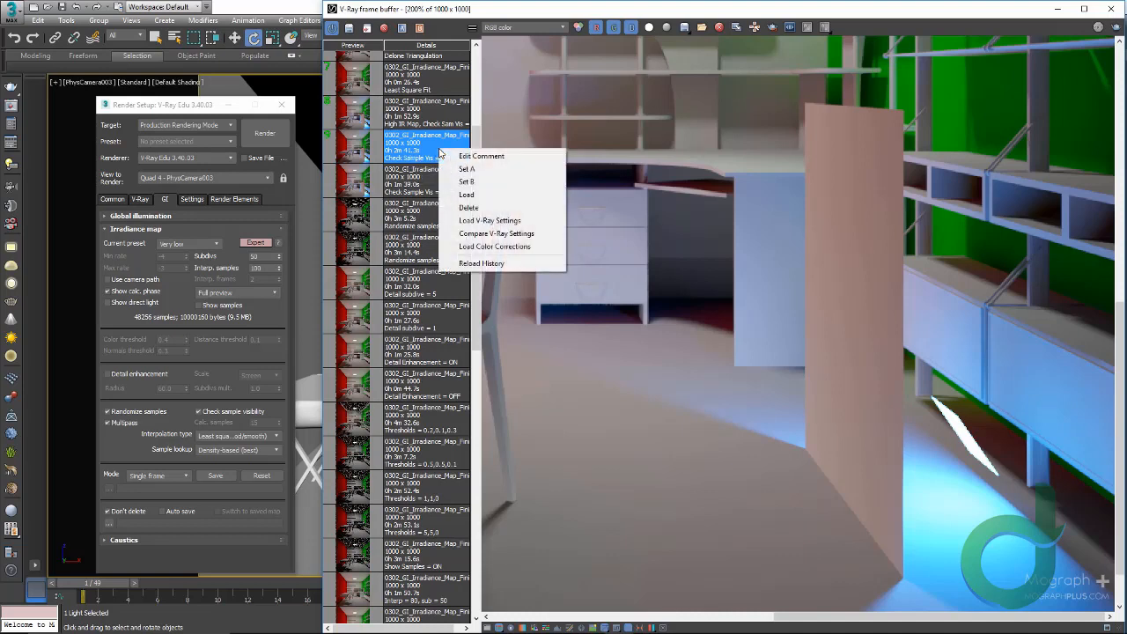
{"action": "left_click", "coordinate": [489, 220]}
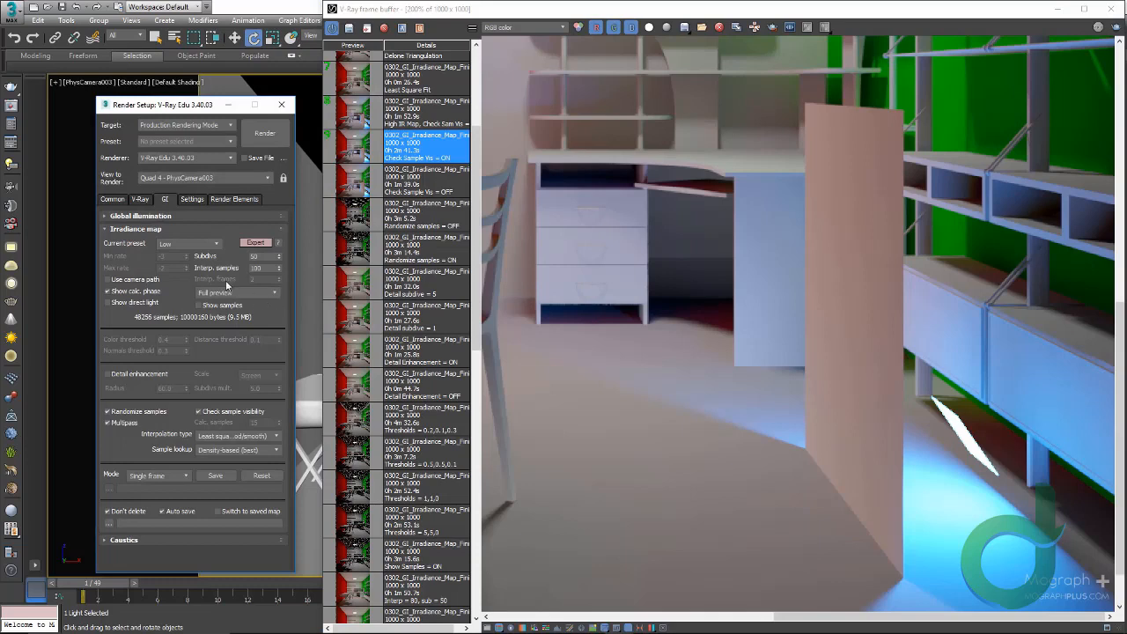
Configure the irradiance map as Custom with min rate -3, max rate 0, 20 interpolation samples and Check sample visibility off
{"action": "left_click", "coordinate": [196, 245]}
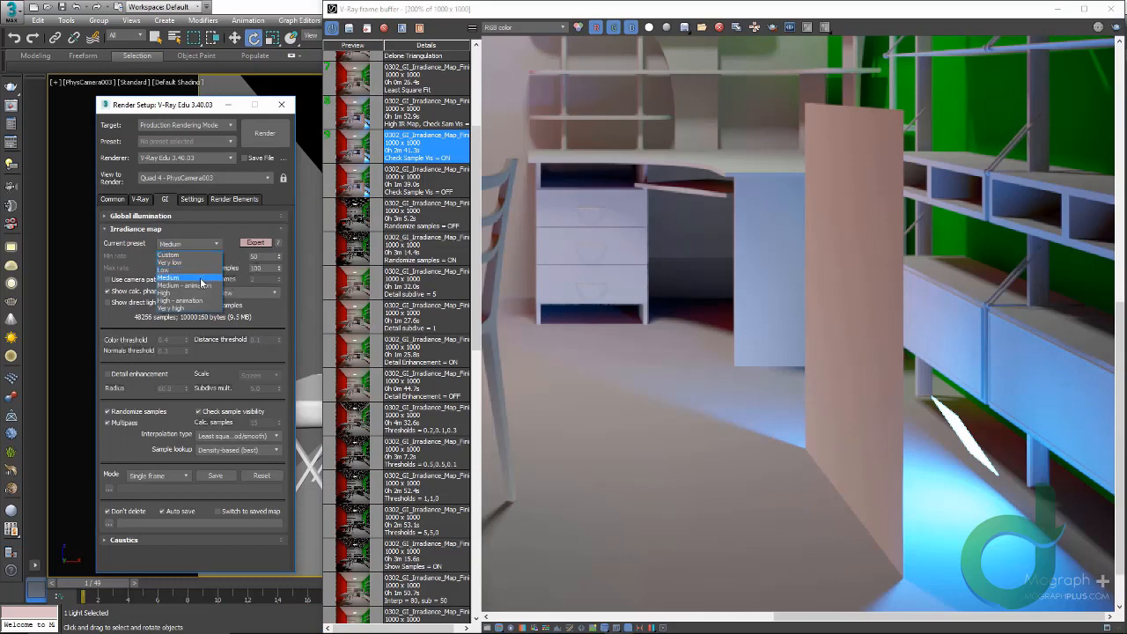
{"action": "left_click", "coordinate": [181, 257]}
{"action": "left_click", "coordinate": [189, 244]}
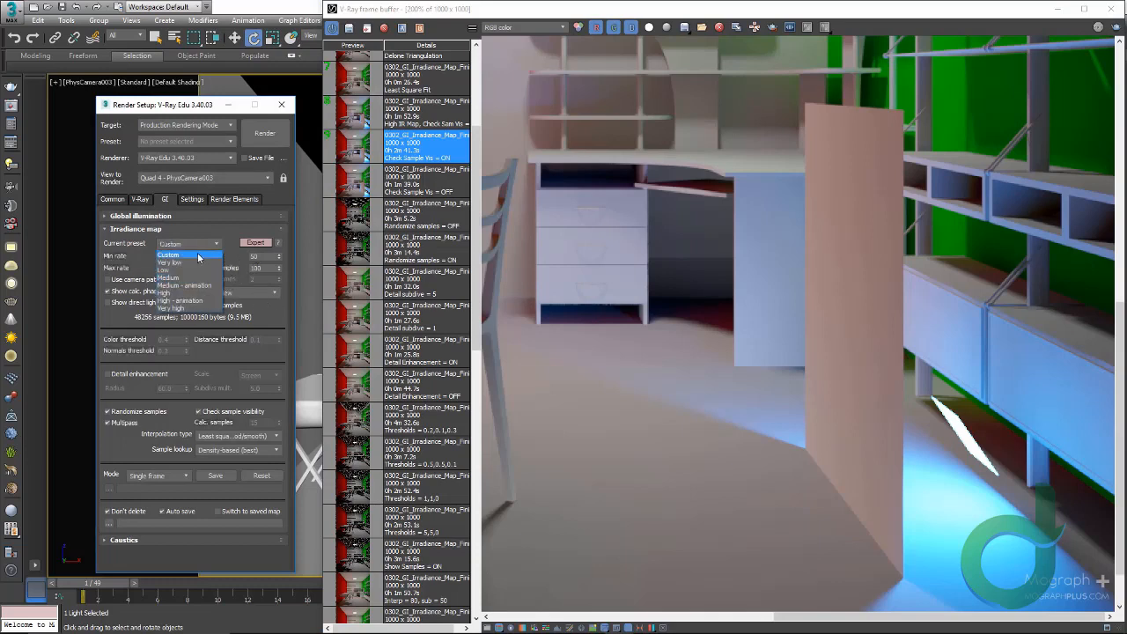
{"action": "left_click", "coordinate": [180, 254]}
{"action": "left_click", "coordinate": [172, 268]}
{"action": "type", "text": "0"}
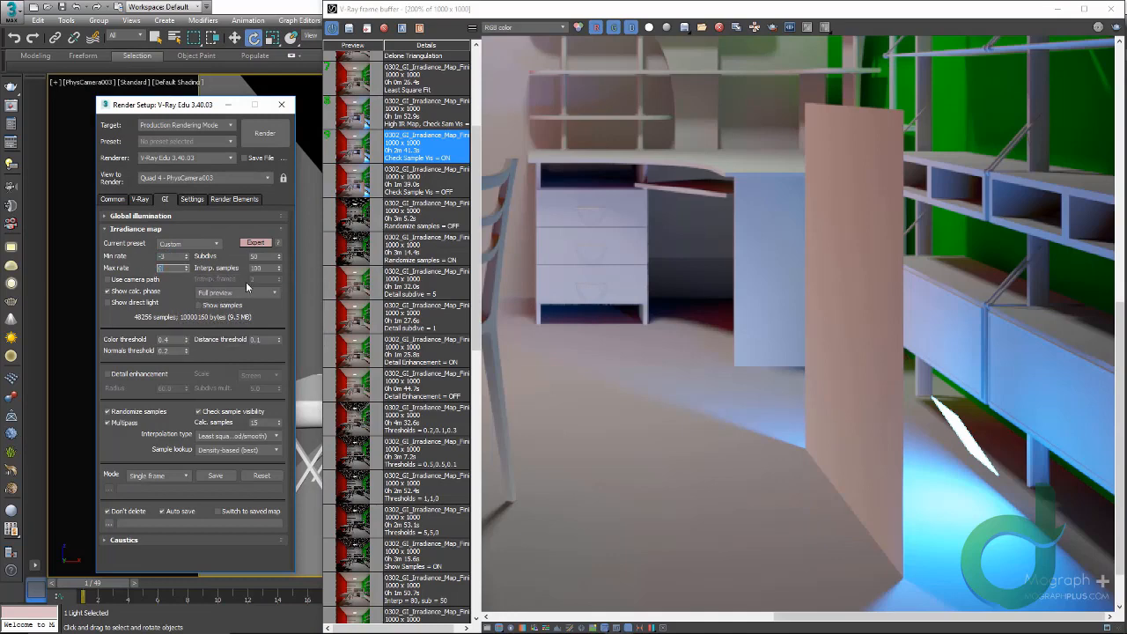
{"action": "key", "text": "Tab"}
{"action": "left_click", "coordinate": [236, 411]}
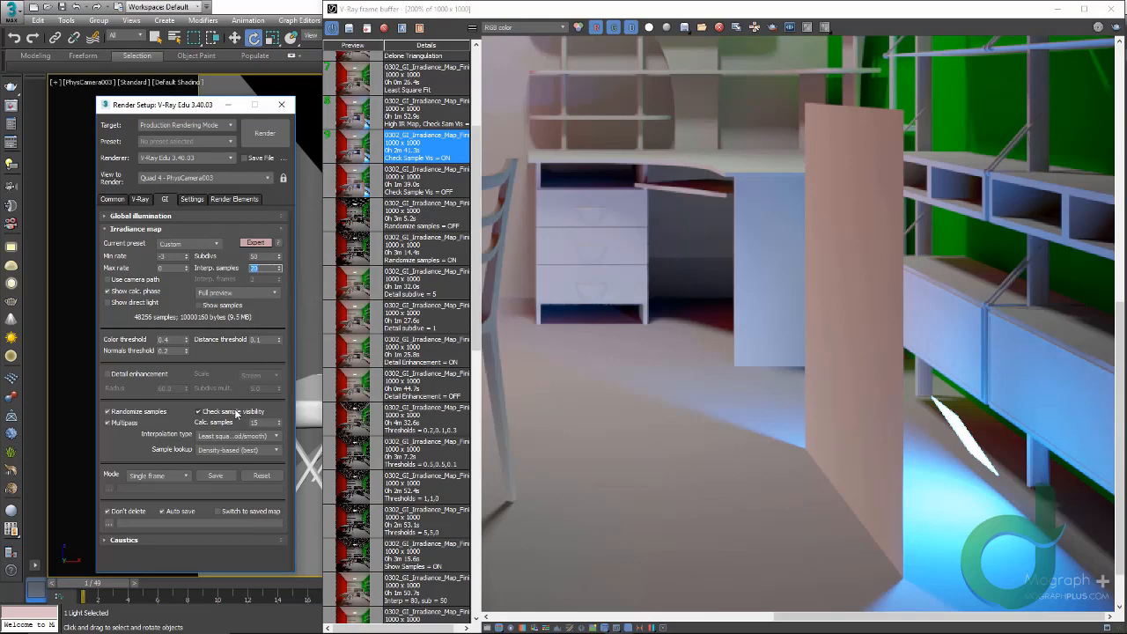
View the "High IR Map" render from the history at full frame, and close the frame buffer
{"action": "double_click", "coordinate": [356, 118]}
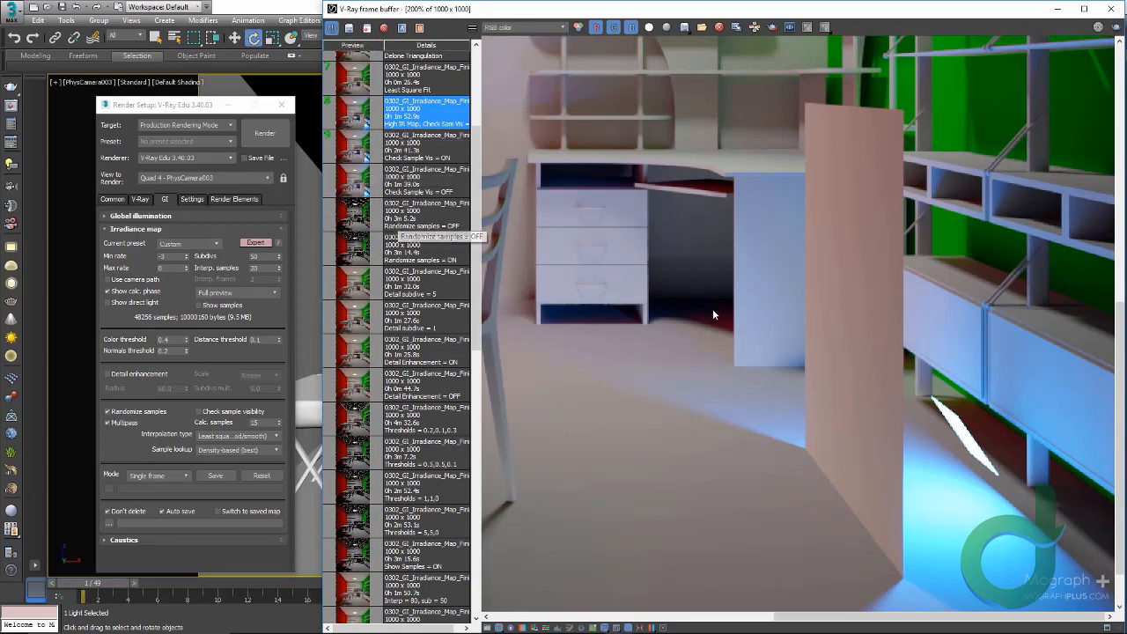
{"action": "scroll", "coordinate": [775, 369], "scroll_direction": "down", "scroll_amount": 1}
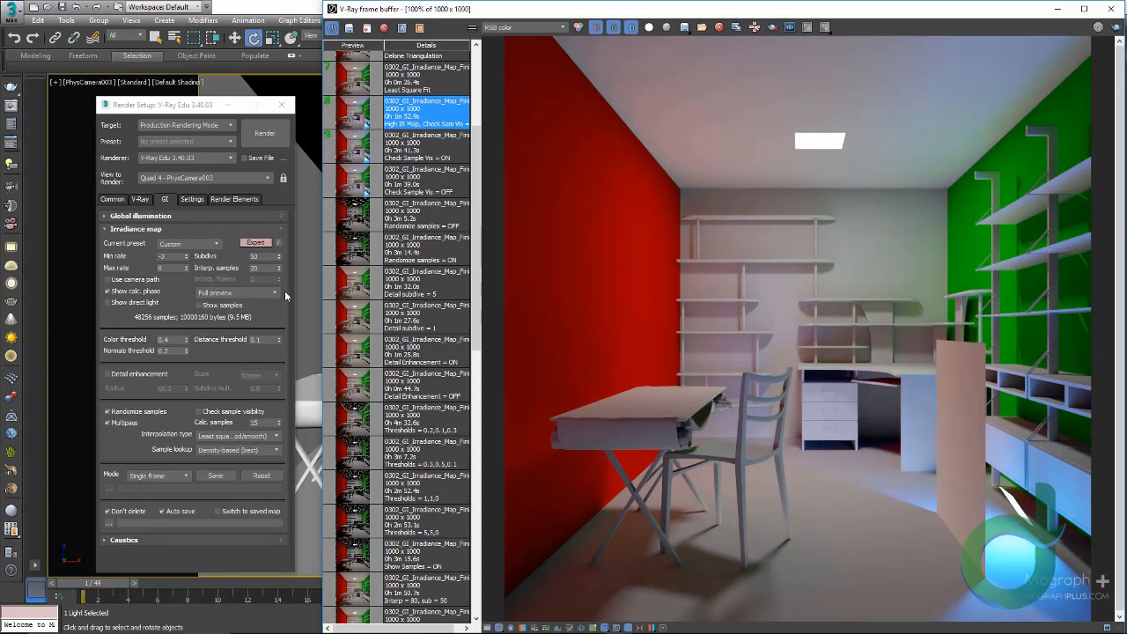
{"action": "left_click", "coordinate": [1111, 9]}
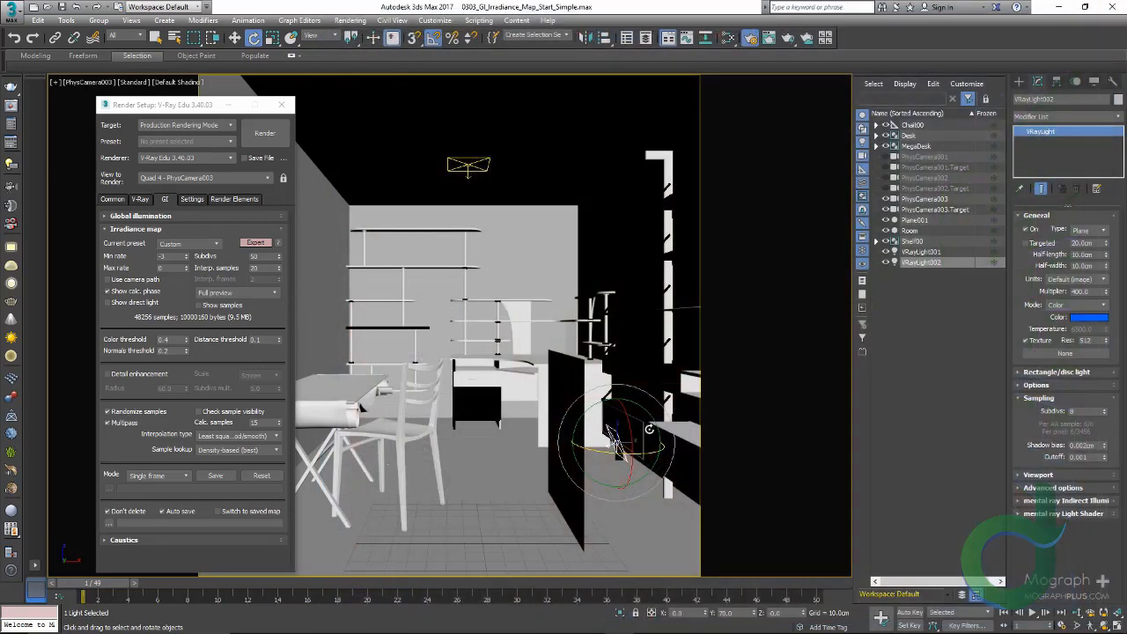
Delete the upright plane and the blue VRayLight002 from the scene
{"action": "left_click", "coordinate": [564, 392]}
{"action": "key", "text": "Delete"}
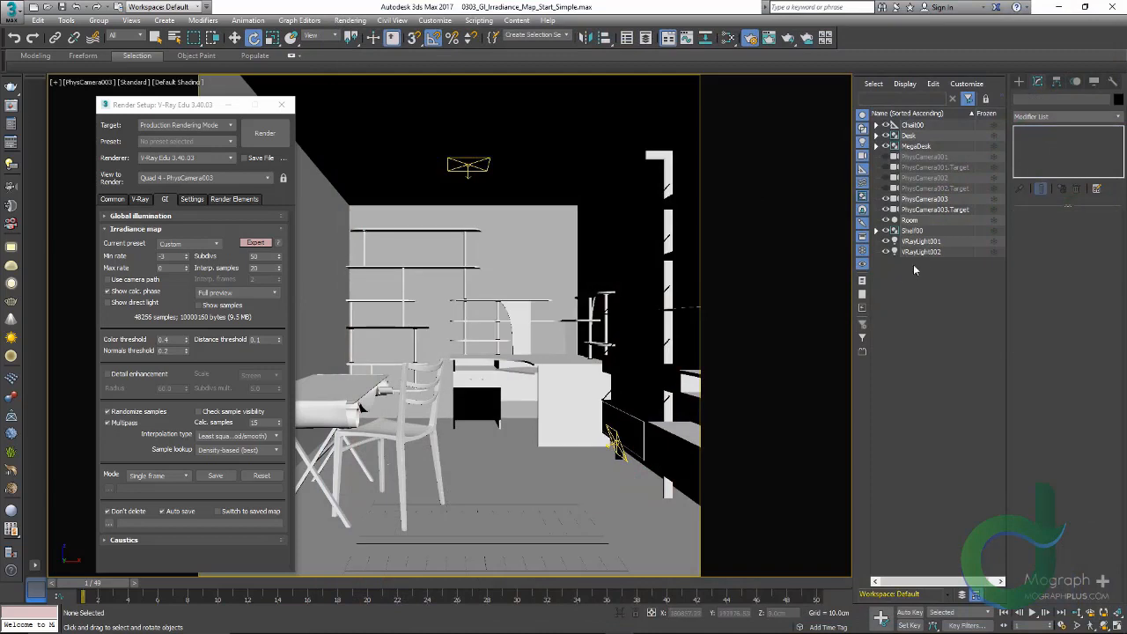
{"action": "left_click", "coordinate": [920, 252]}
{"action": "key", "text": "Delete"}
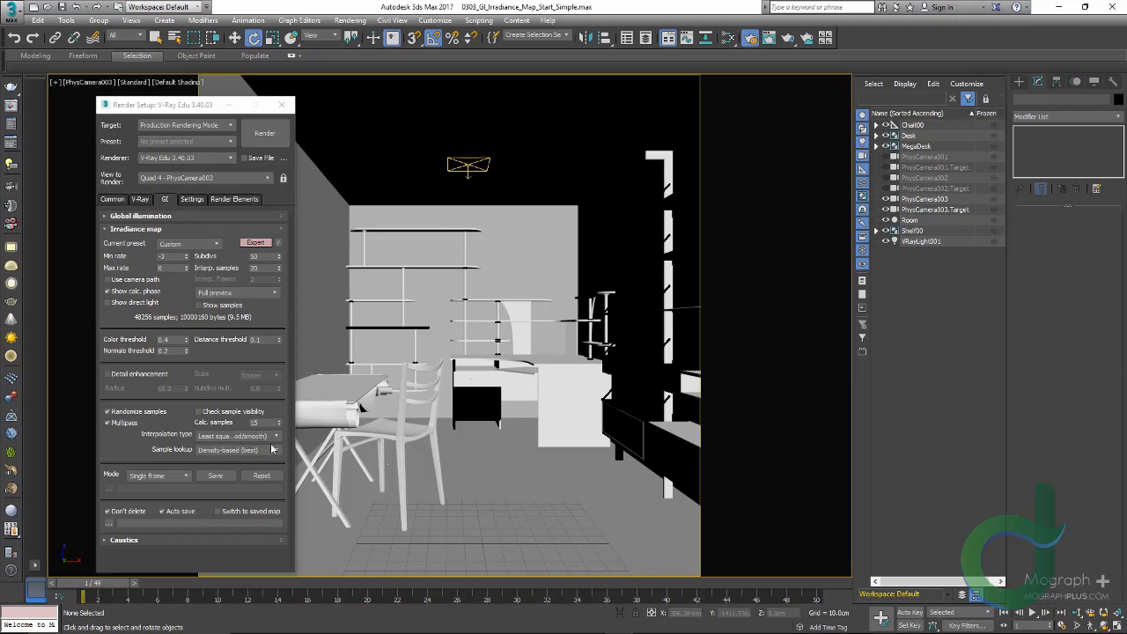
Examine the irradiance map's interpolation types and reselect Least squares fit
{"action": "left_click", "coordinate": [264, 436]}
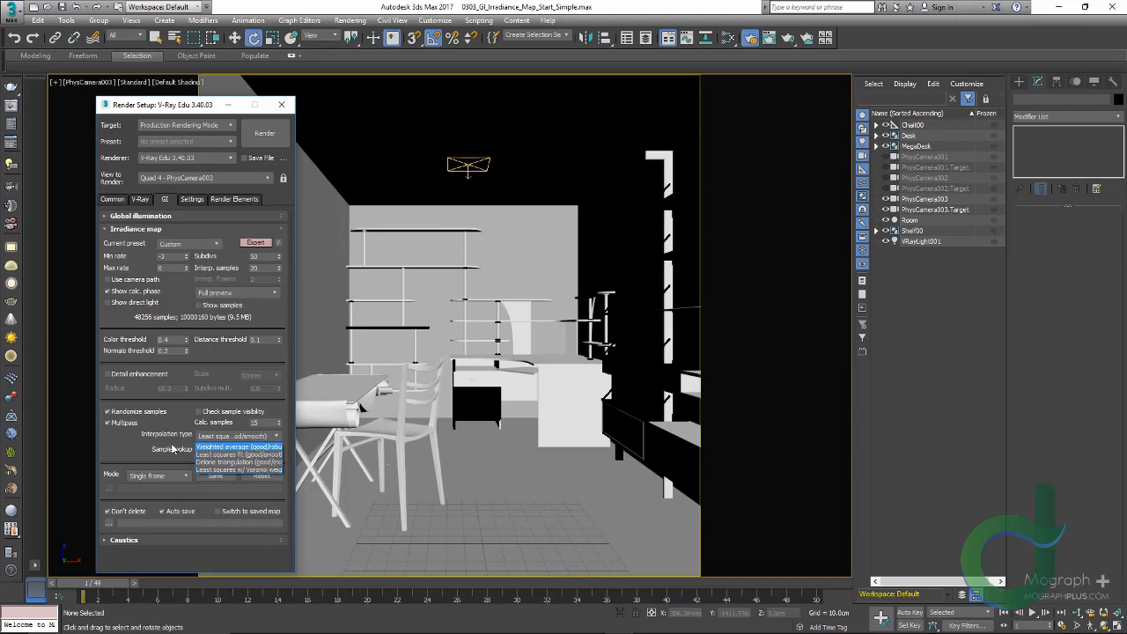
{"action": "left_click", "coordinate": [266, 269]}
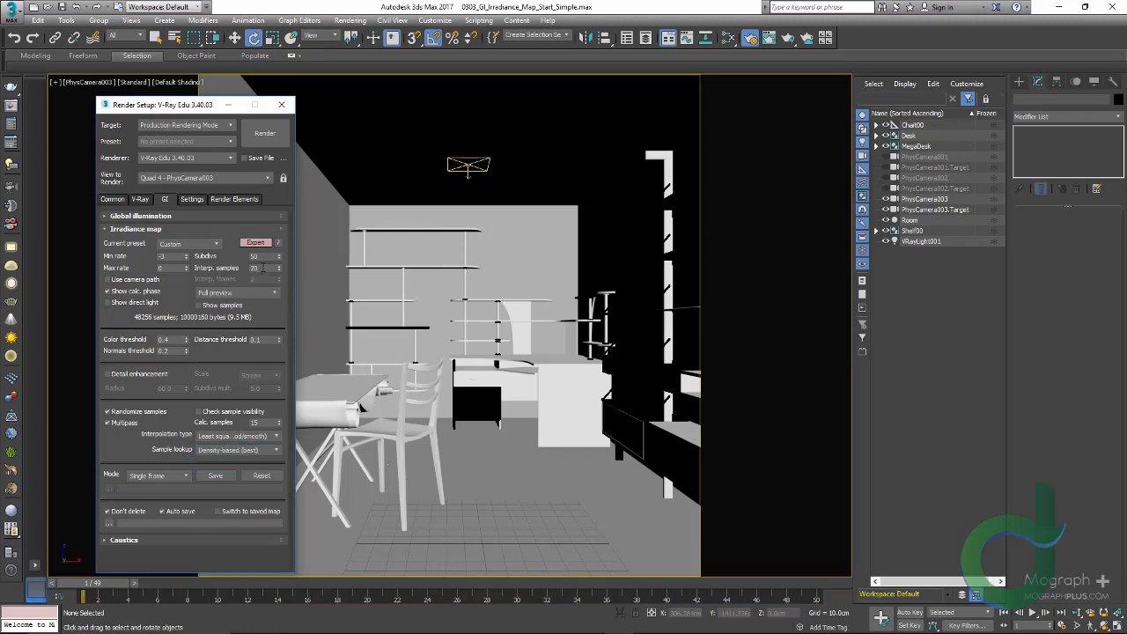
{"action": "double_click", "coordinate": [255, 268]}
{"action": "left_click", "coordinate": [261, 438]}
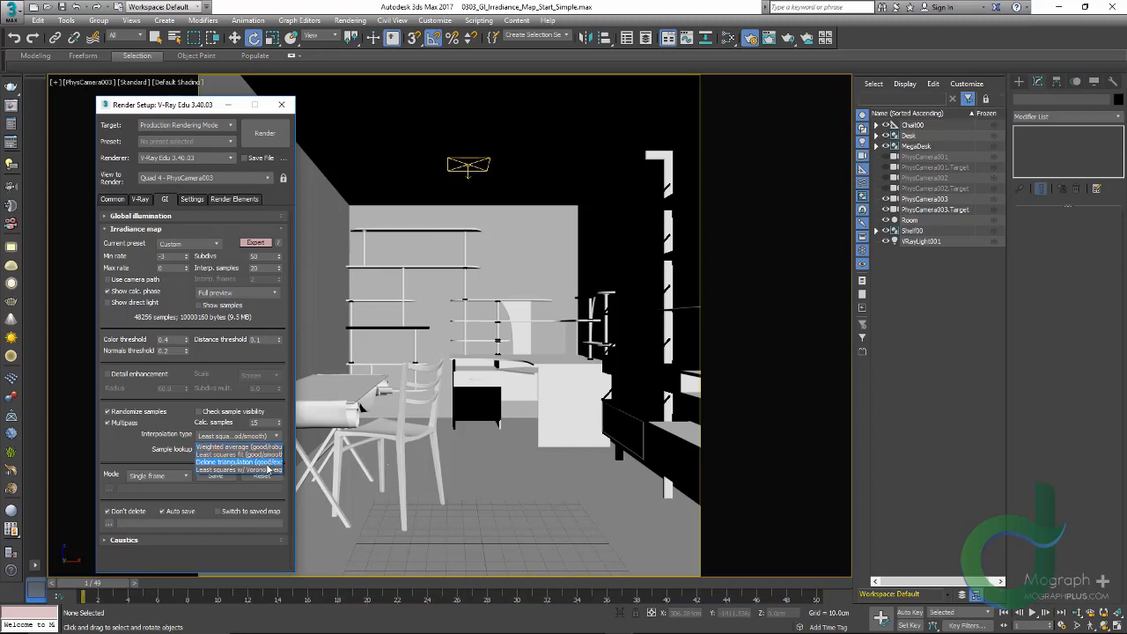
{"action": "left_click", "coordinate": [272, 456]}
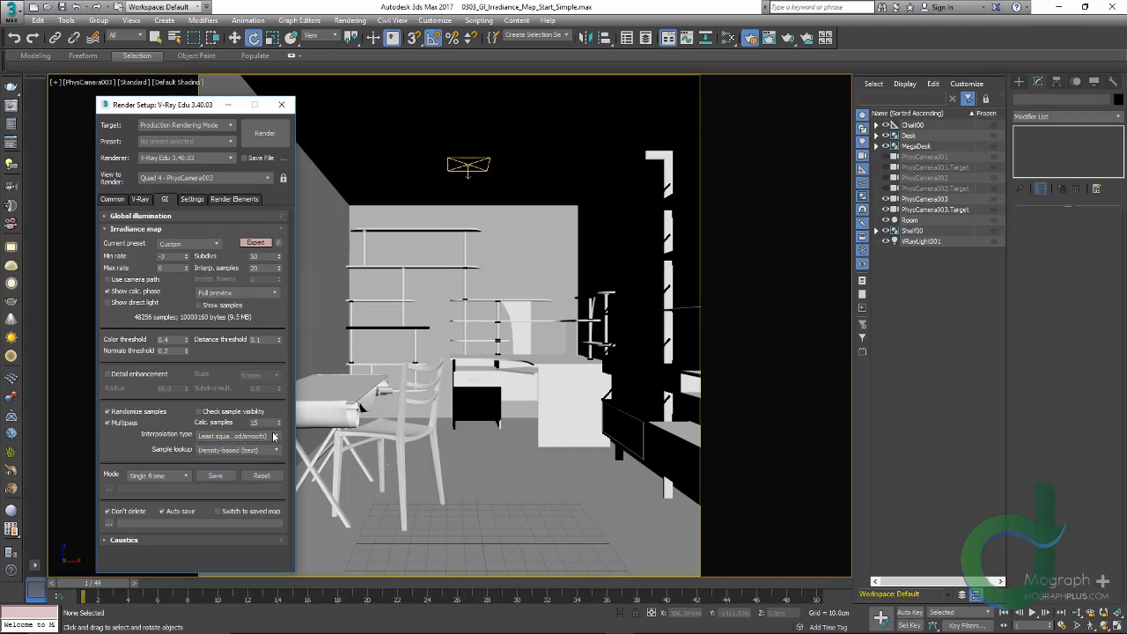
{"action": "left_click", "coordinate": [275, 437]}
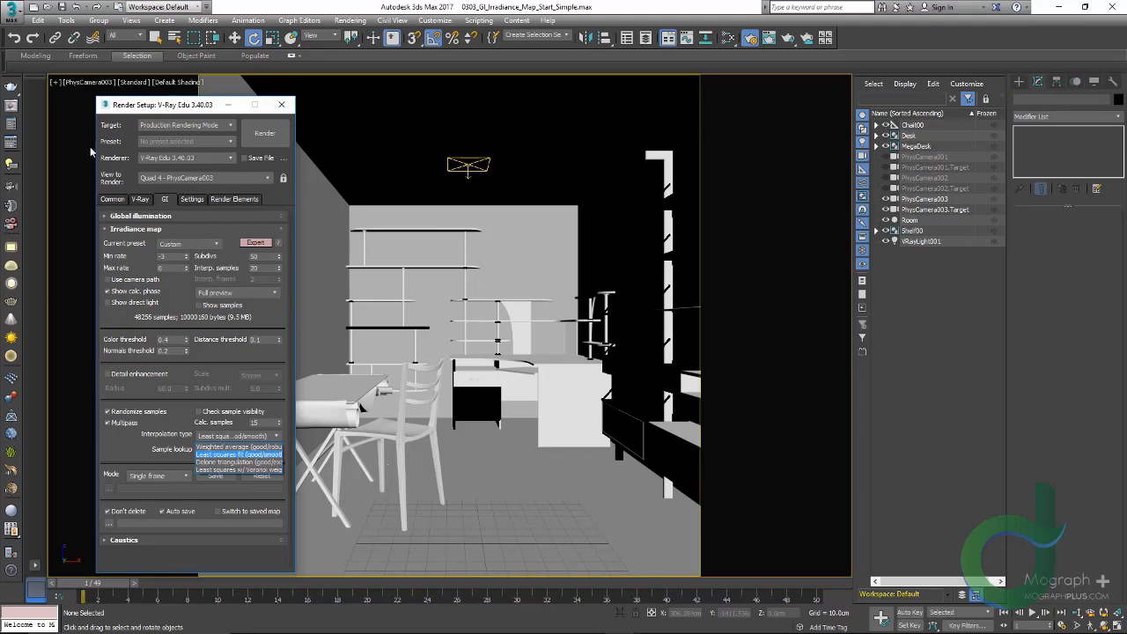
Set the irradiance map preset to Very low with 10 subdivs
{"action": "left_click", "coordinate": [175, 244]}
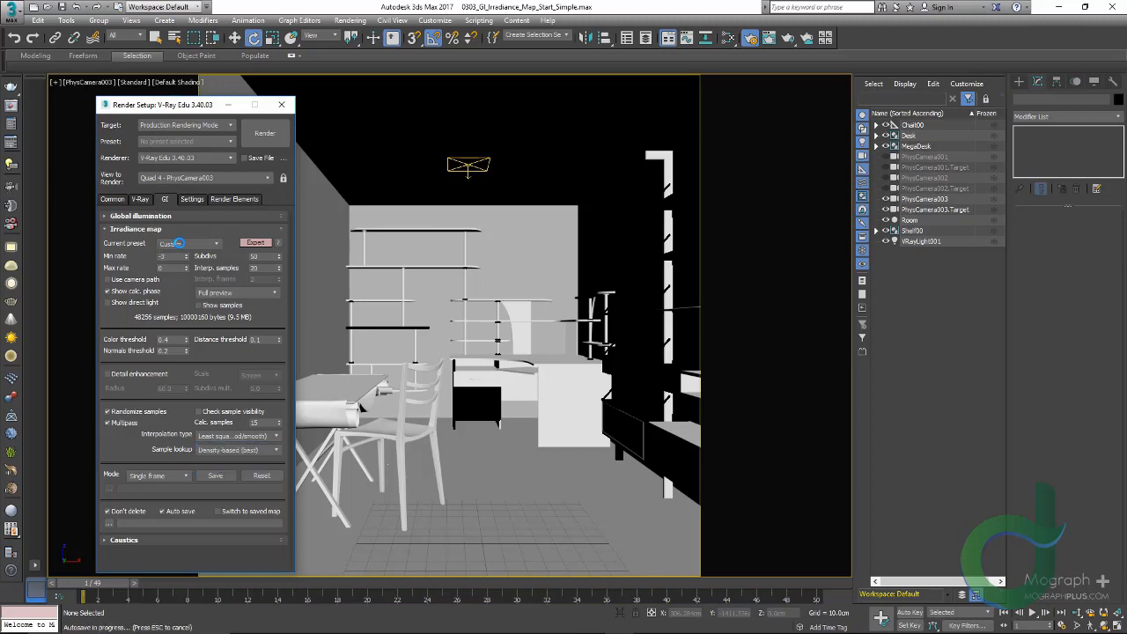
{"action": "left_click", "coordinate": [178, 243]}
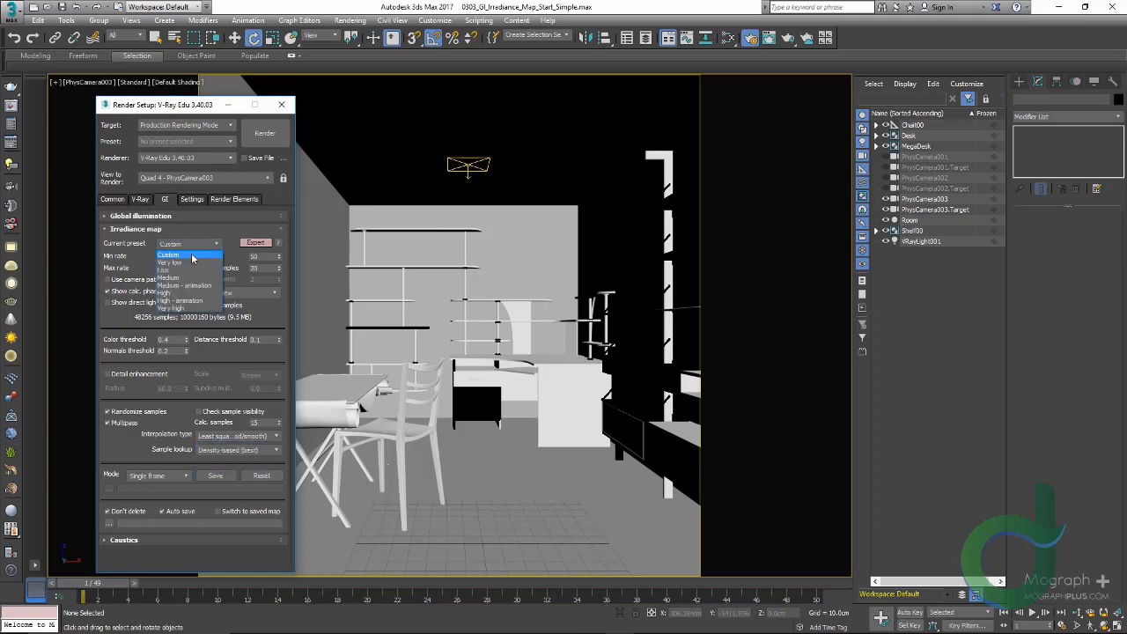
{"action": "left_click", "coordinate": [181, 262]}
{"action": "left_click_drag", "start_coordinate": [260, 256], "coordinate": [238, 258]}
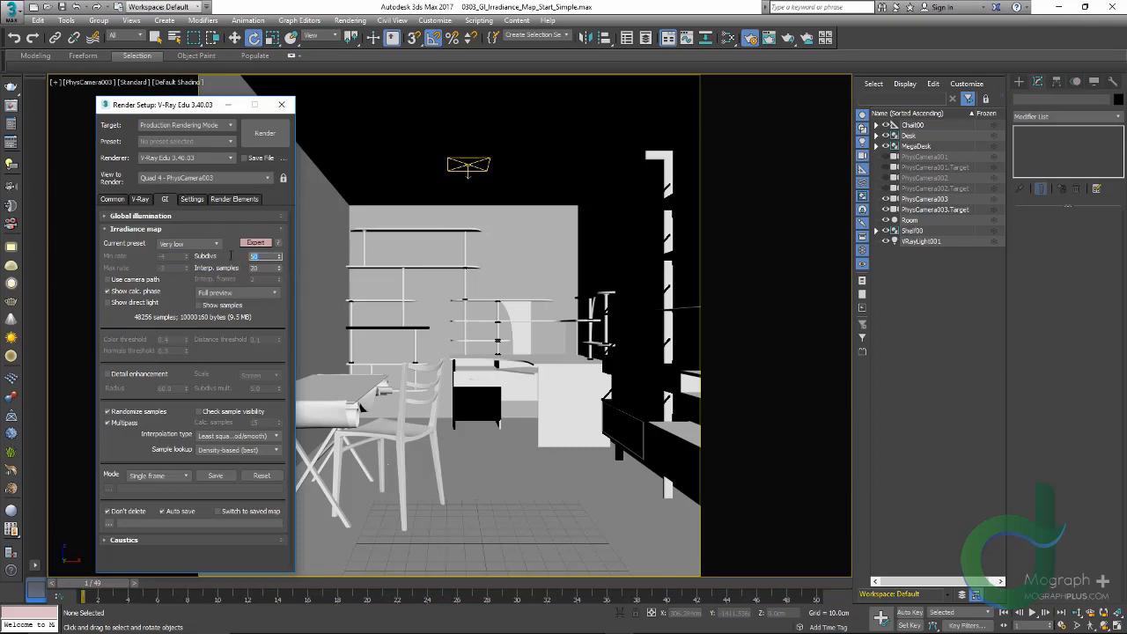
{"action": "type", "text": "10"}
{"action": "key", "text": "Return"}
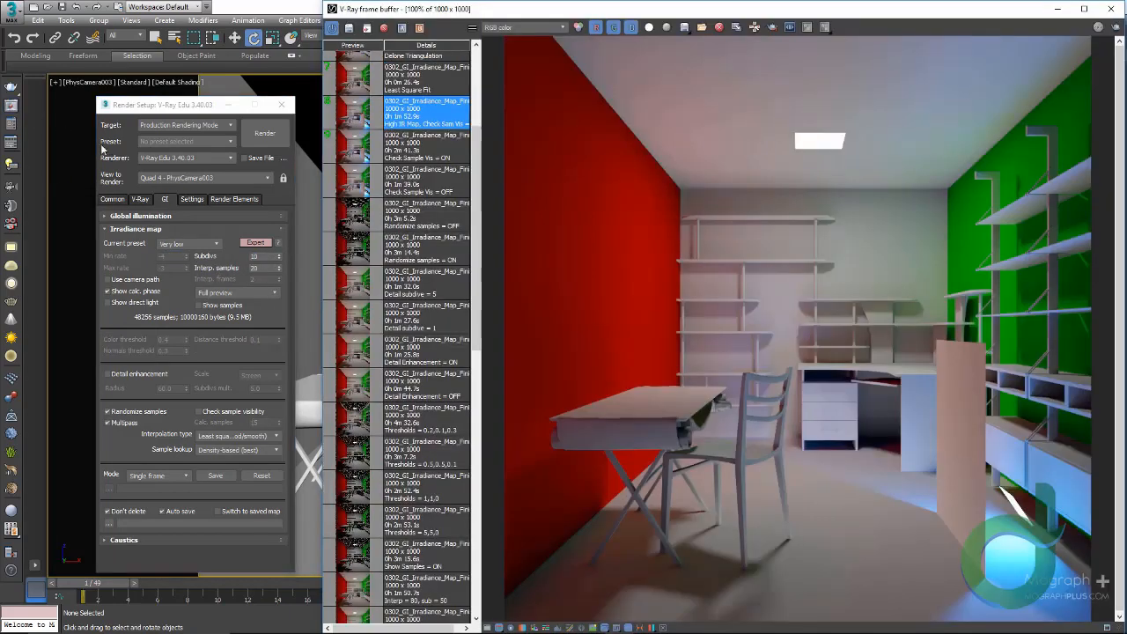
Compare the "Least Square Fit" and "Delone Triangulation" renders from the frame buffer history in the RGB color channel
{"action": "left_click", "coordinate": [11, 105]}
{"action": "scroll", "coordinate": [359, 174], "scroll_direction": "up", "scroll_amount": 3}
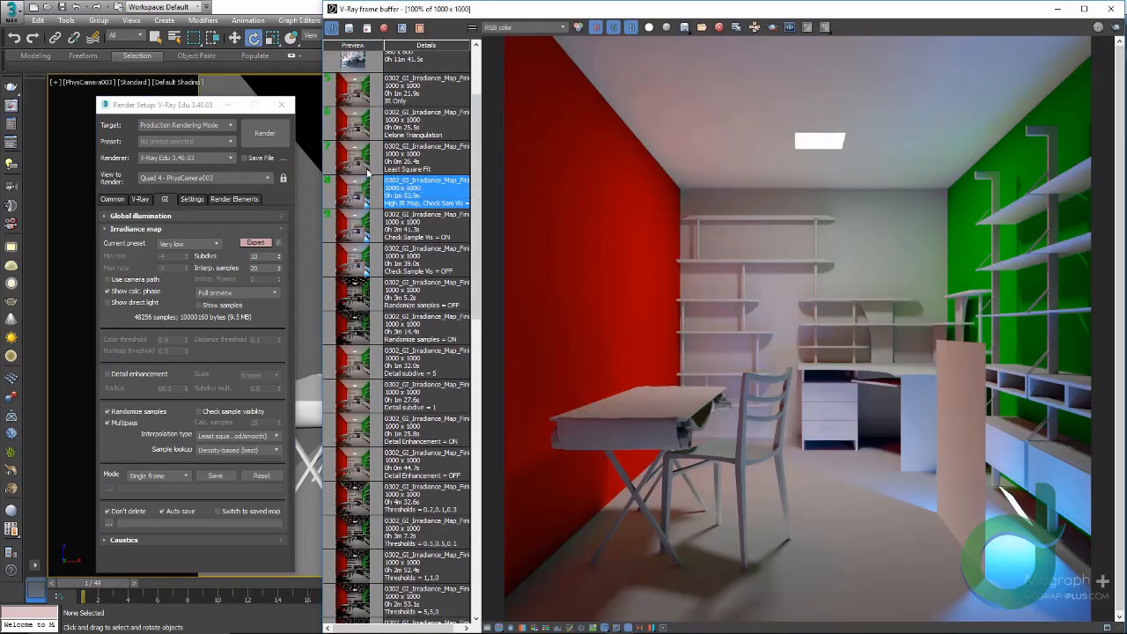
{"action": "left_click", "coordinate": [363, 164]}
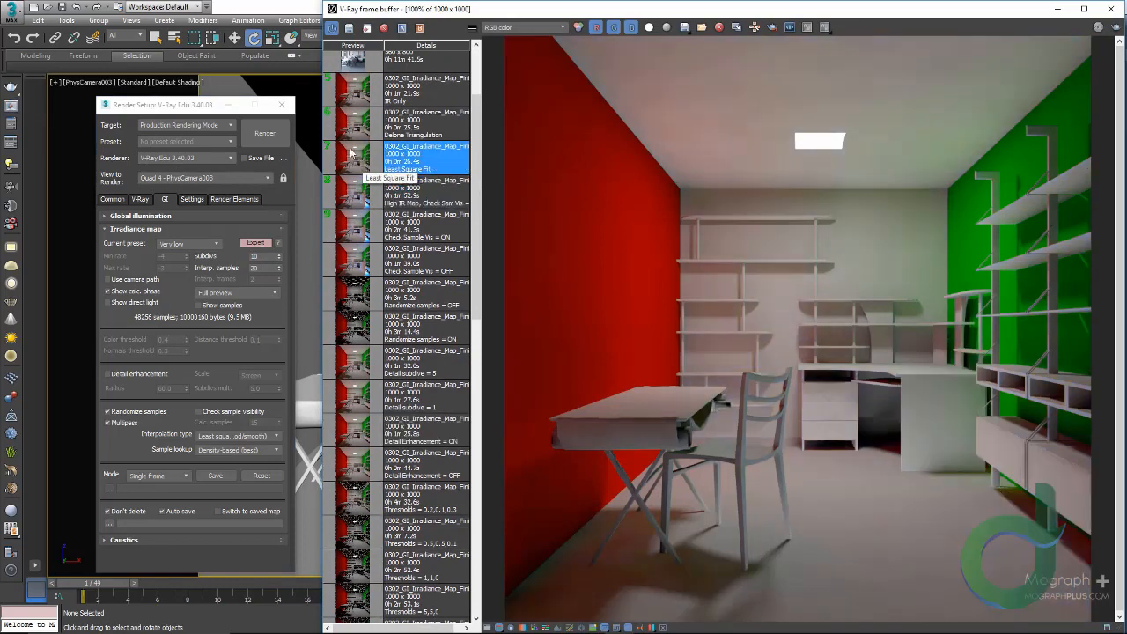
{"action": "left_click", "coordinate": [361, 130]}
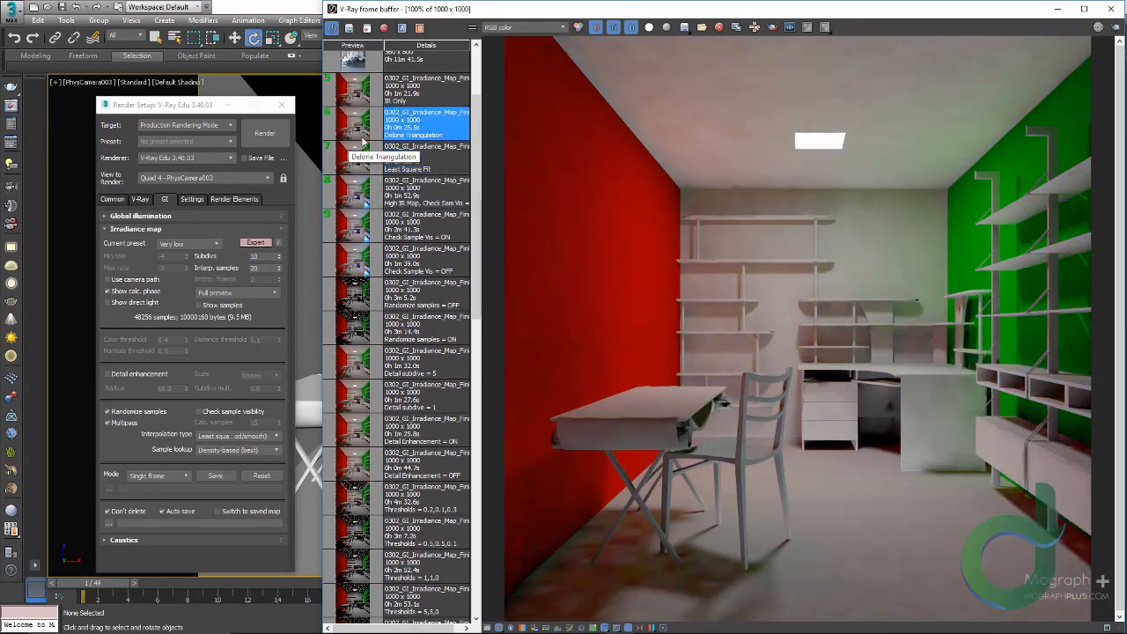
{"action": "left_click", "coordinate": [356, 164]}
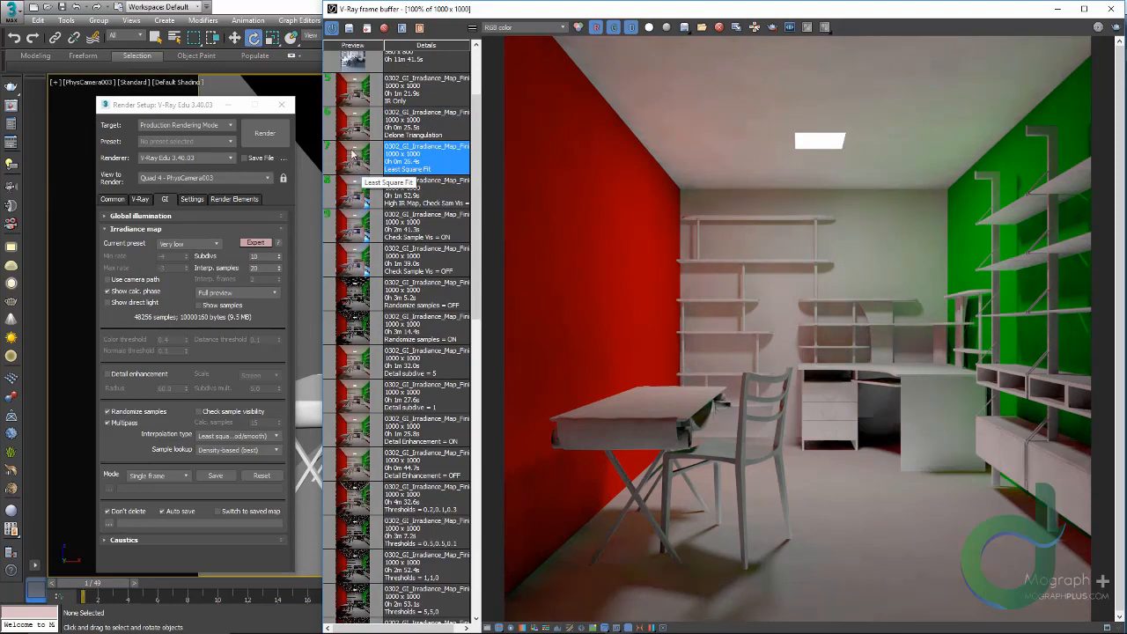
{"action": "left_click", "coordinate": [356, 133]}
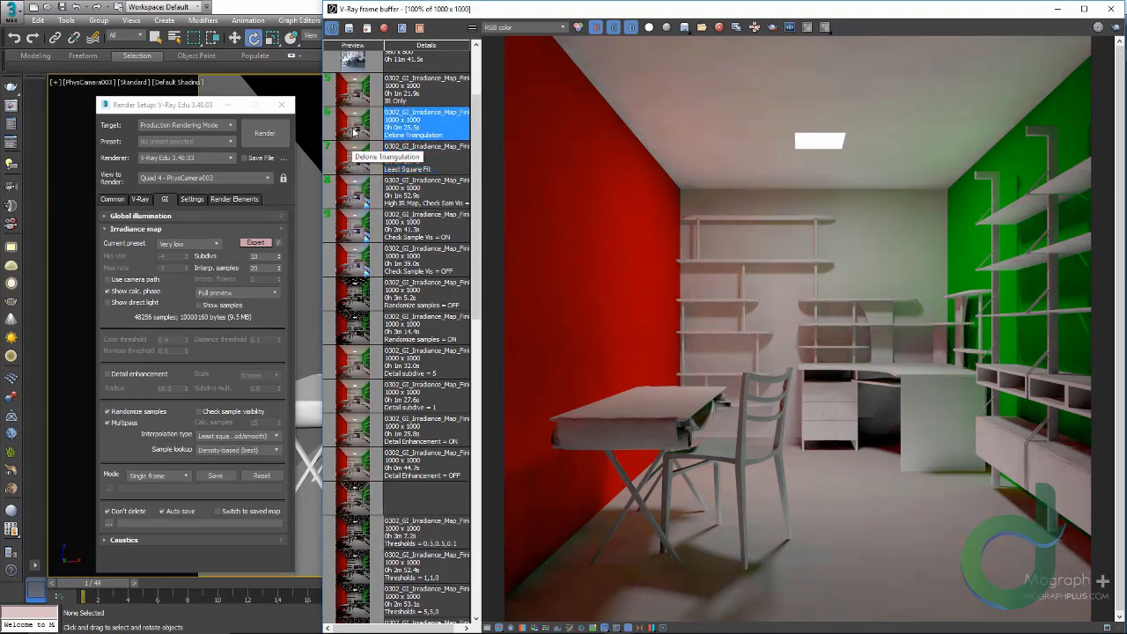
Compare the "Delone Triangulation" and "Least Square Fit" renders in the VRayGlobalIllumination channel
{"action": "left_click", "coordinate": [511, 28]}
{"action": "left_click", "coordinate": [512, 54]}
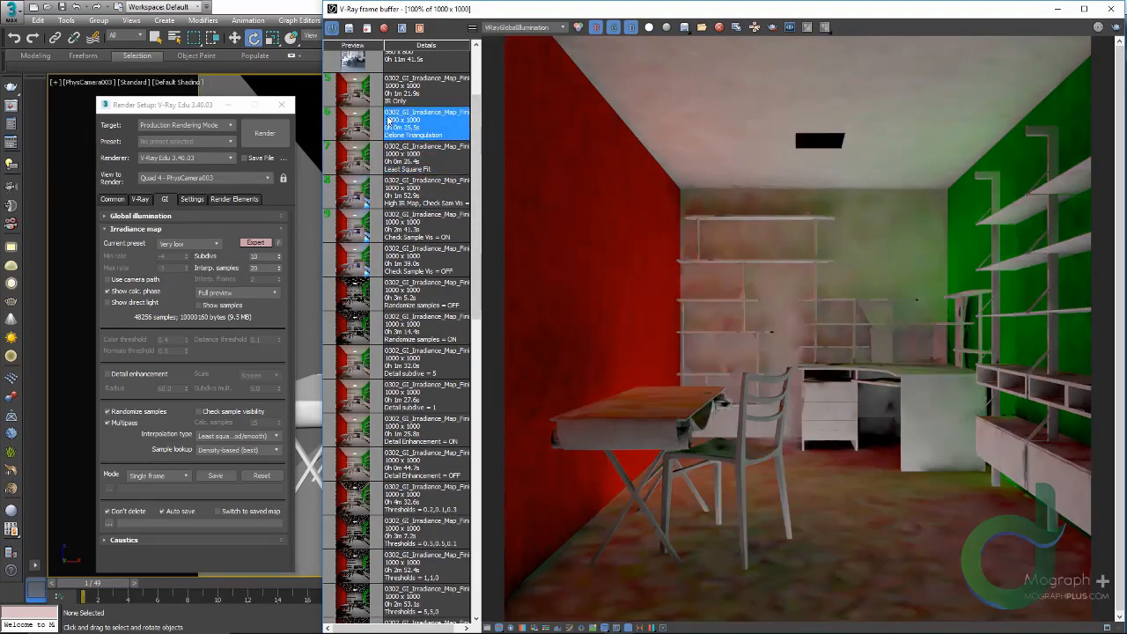
{"action": "left_click", "coordinate": [359, 163]}
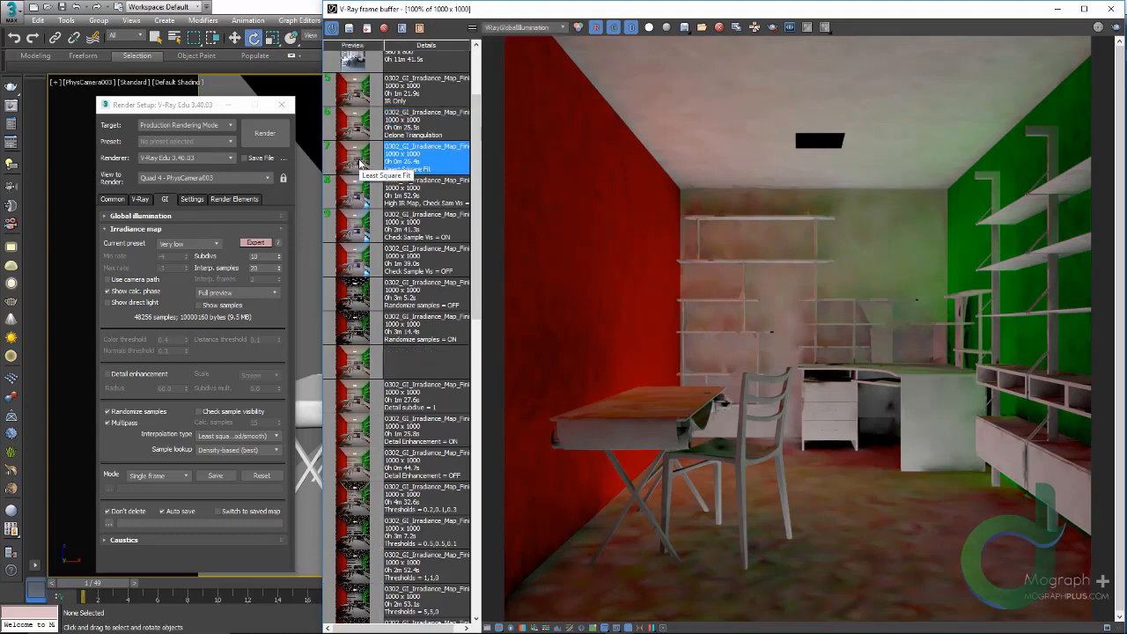
{"action": "left_click", "coordinate": [356, 129]}
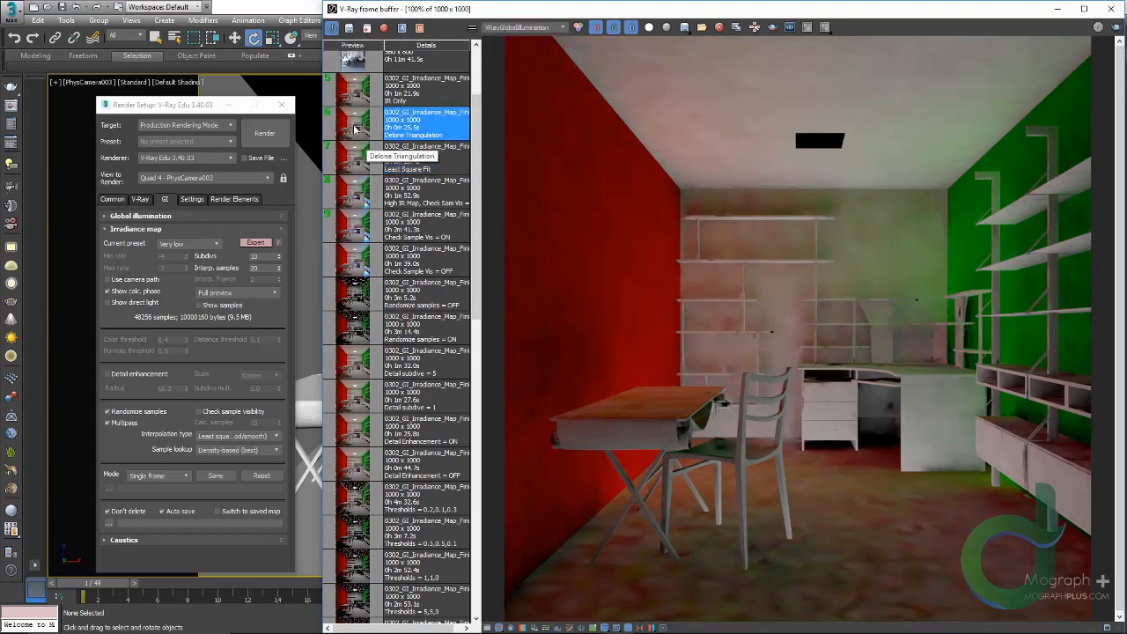
{"action": "left_click", "coordinate": [353, 157]}
{"action": "left_click", "coordinate": [350, 128]}
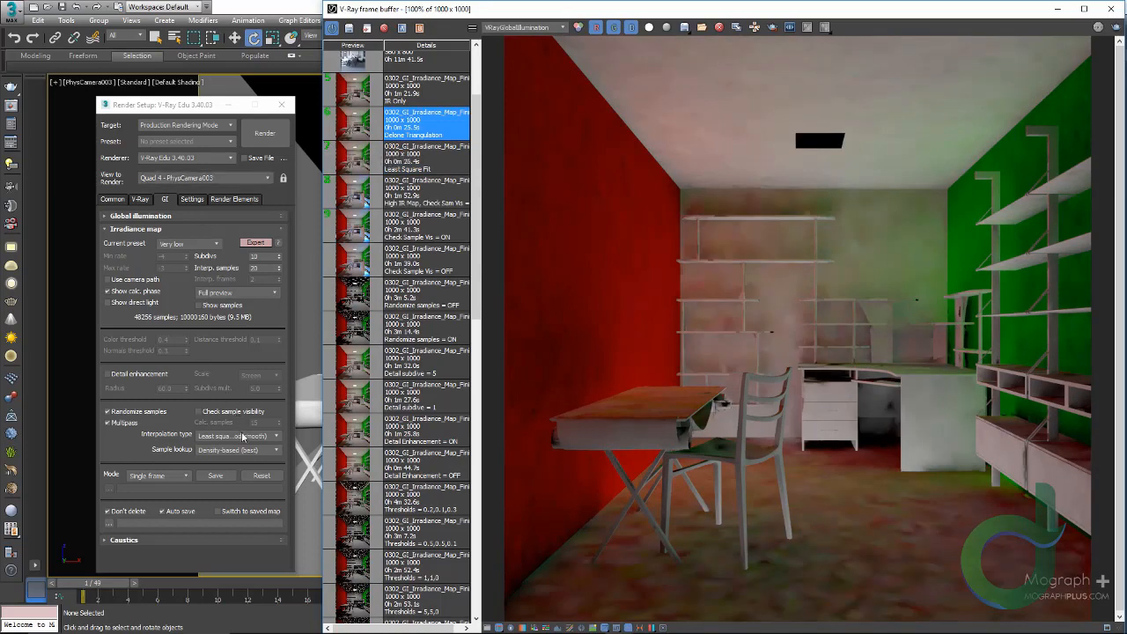
Set the irradiance map preset to Medium with 50 subdivs, and keep the sample lookup at Density-based (best)
{"action": "left_click", "coordinate": [185, 243]}
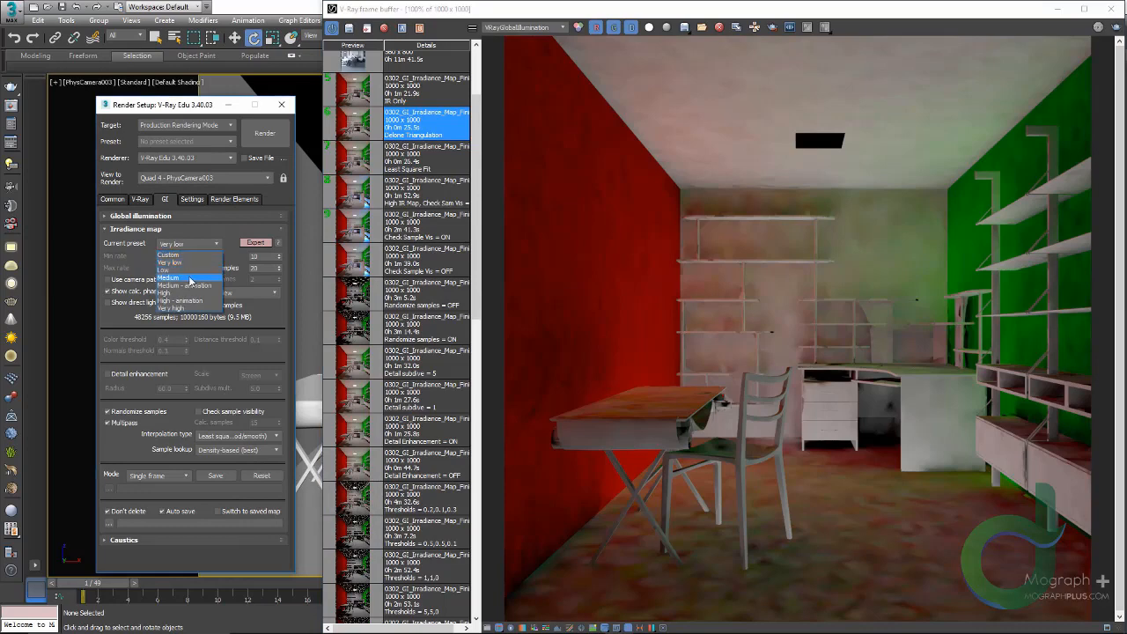
{"action": "left_click", "coordinate": [189, 280]}
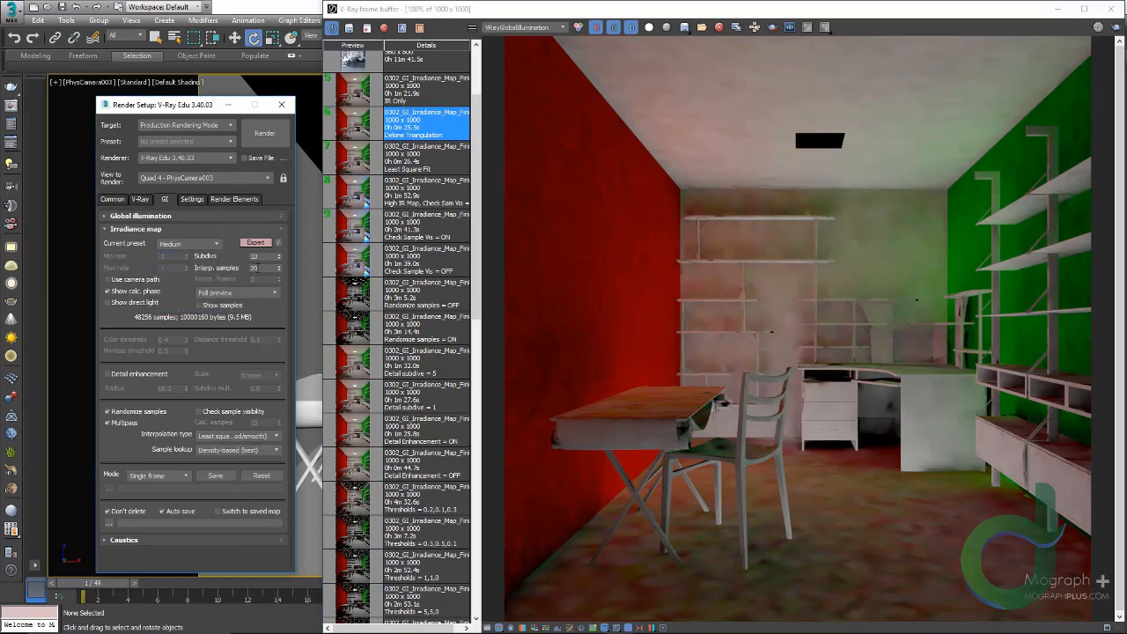
{"action": "double_click", "coordinate": [260, 257]}
{"action": "left_click", "coordinate": [234, 451]}
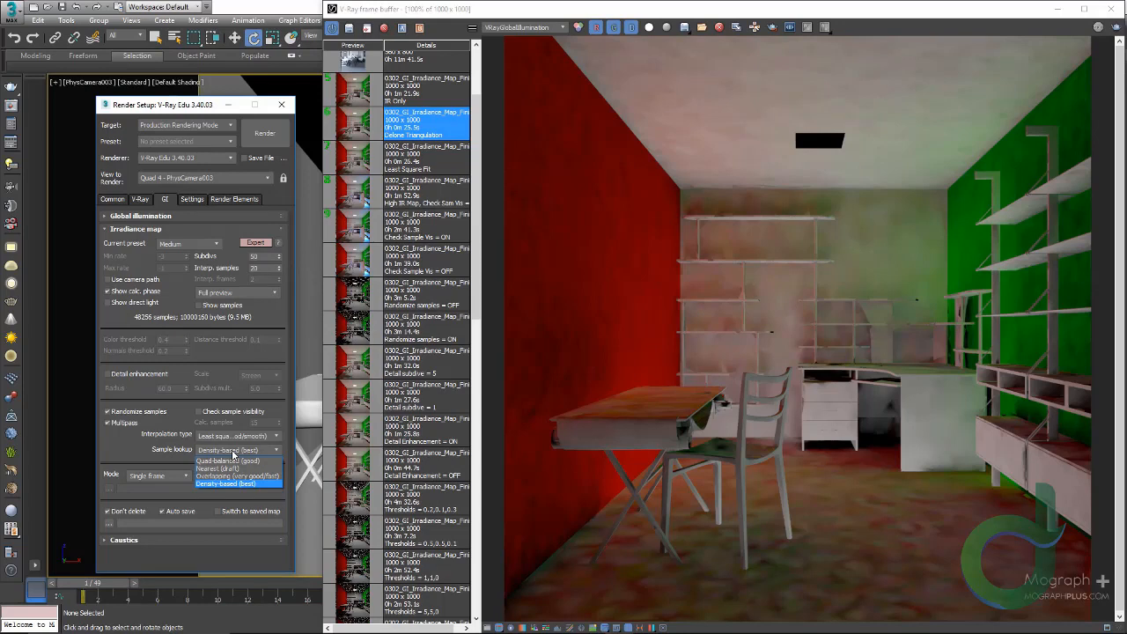
{"action": "left_click", "coordinate": [266, 484]}
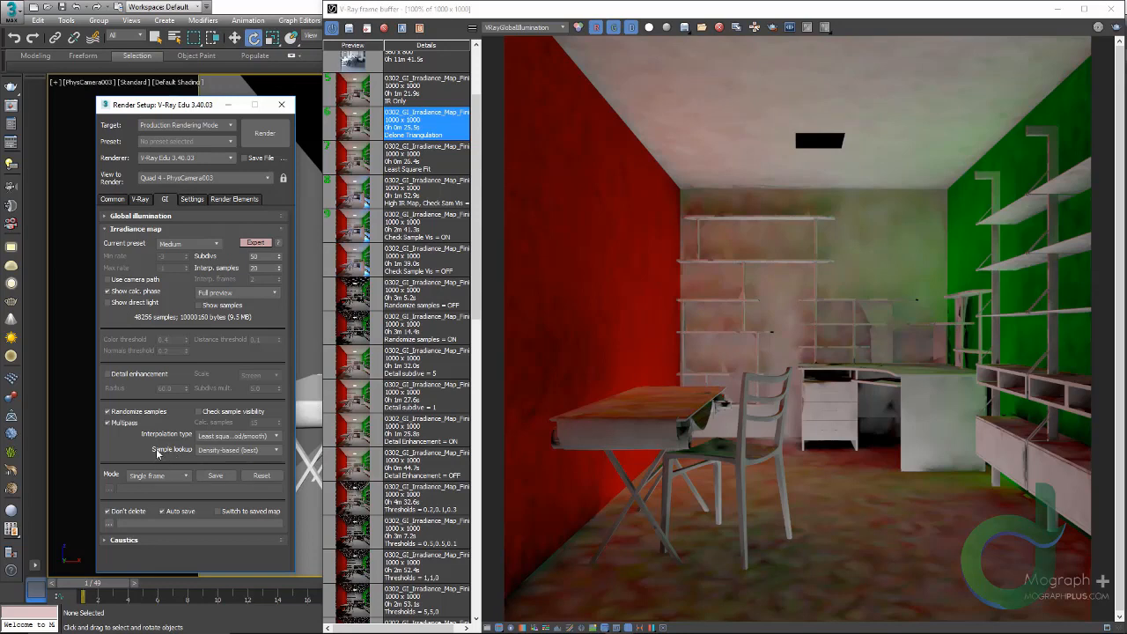
Try a render with the irradiance map in Bucket mode while viewing the RGB color channel, and cancel it partway
{"action": "left_click", "coordinate": [168, 476]}
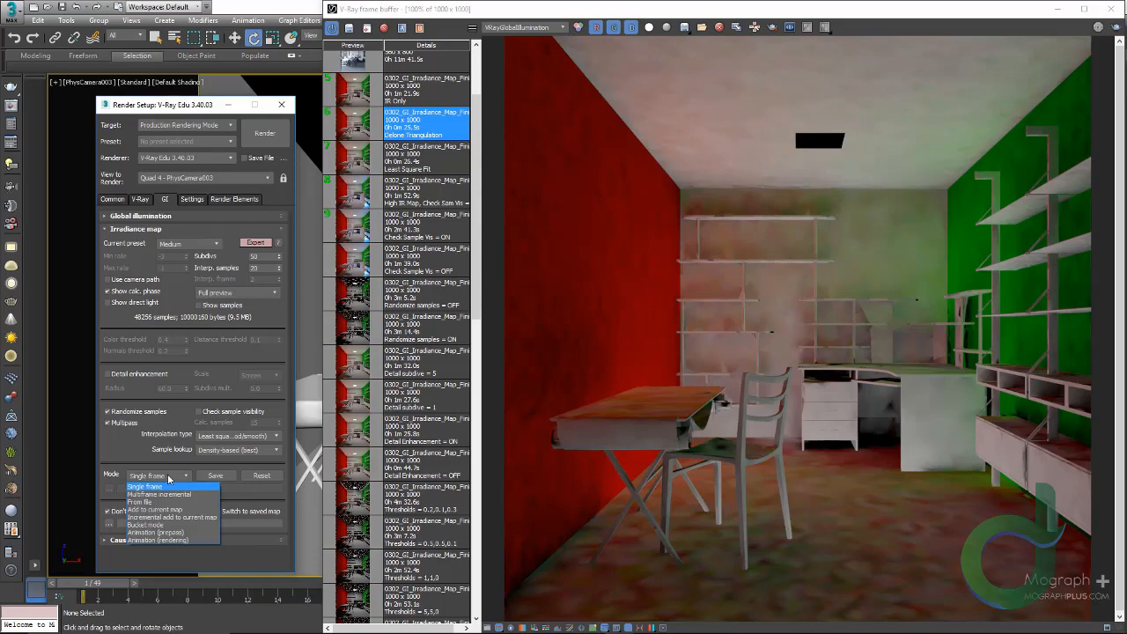
{"action": "left_click", "coordinate": [166, 525]}
{"action": "left_click", "coordinate": [271, 139]}
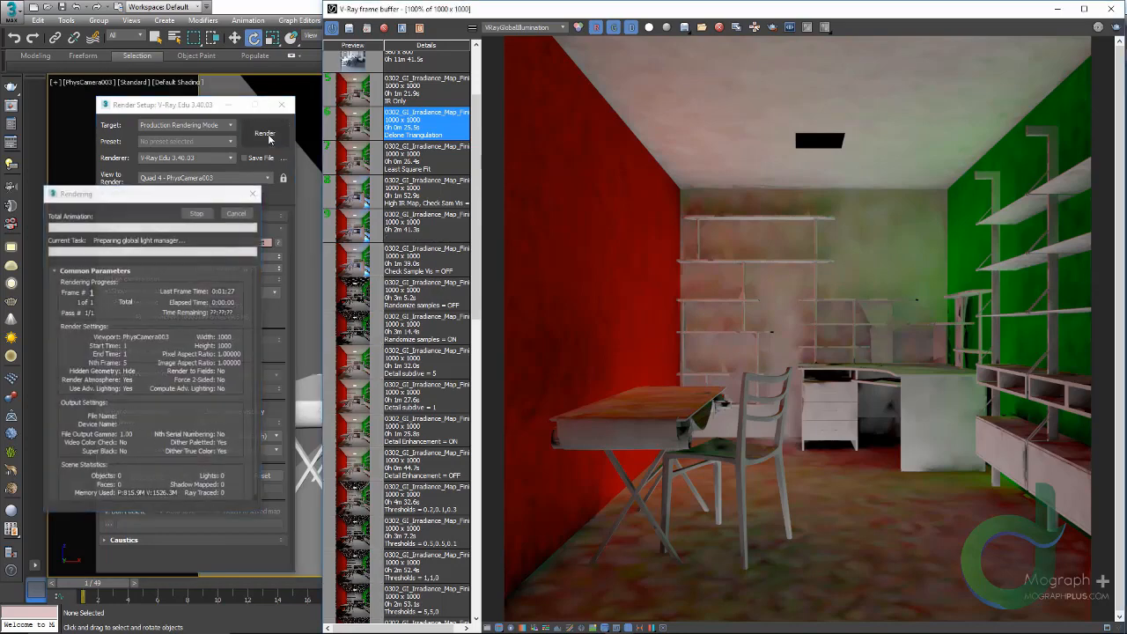
{"action": "left_click", "coordinate": [523, 28]}
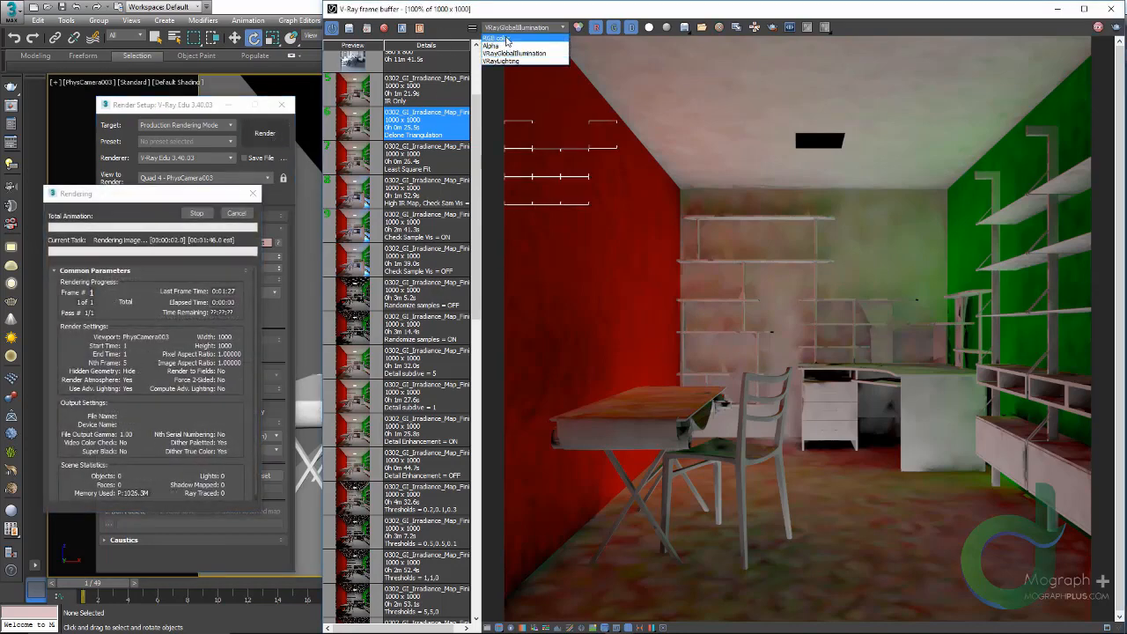
{"action": "left_click", "coordinate": [519, 40]}
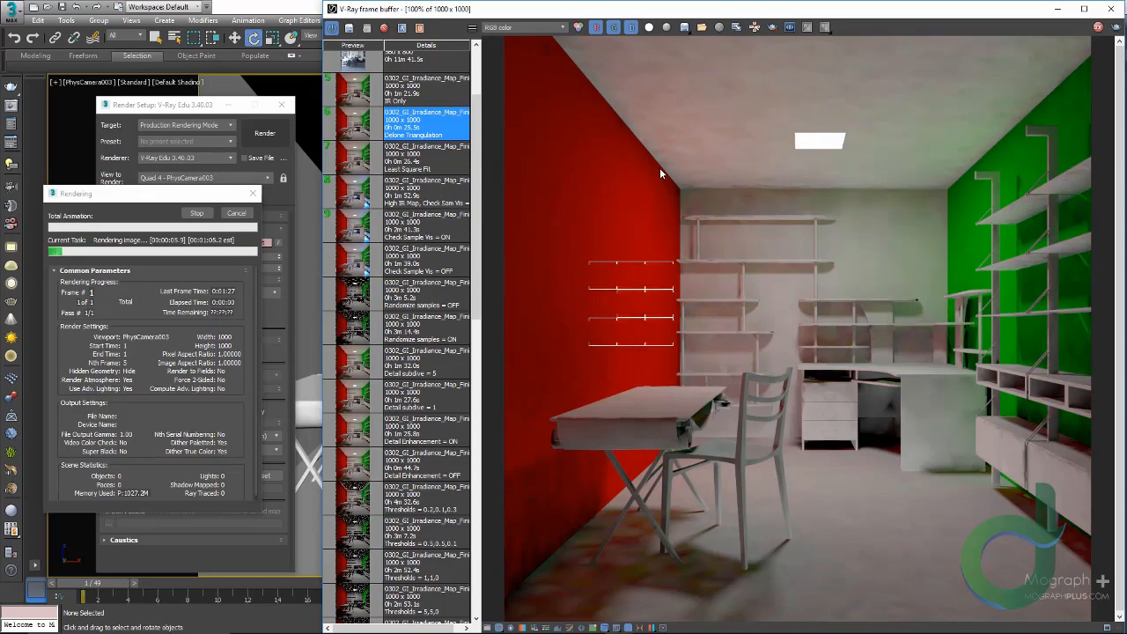
{"action": "left_click_drag", "start_coordinate": [176, 197], "coordinate": [285, 103]}
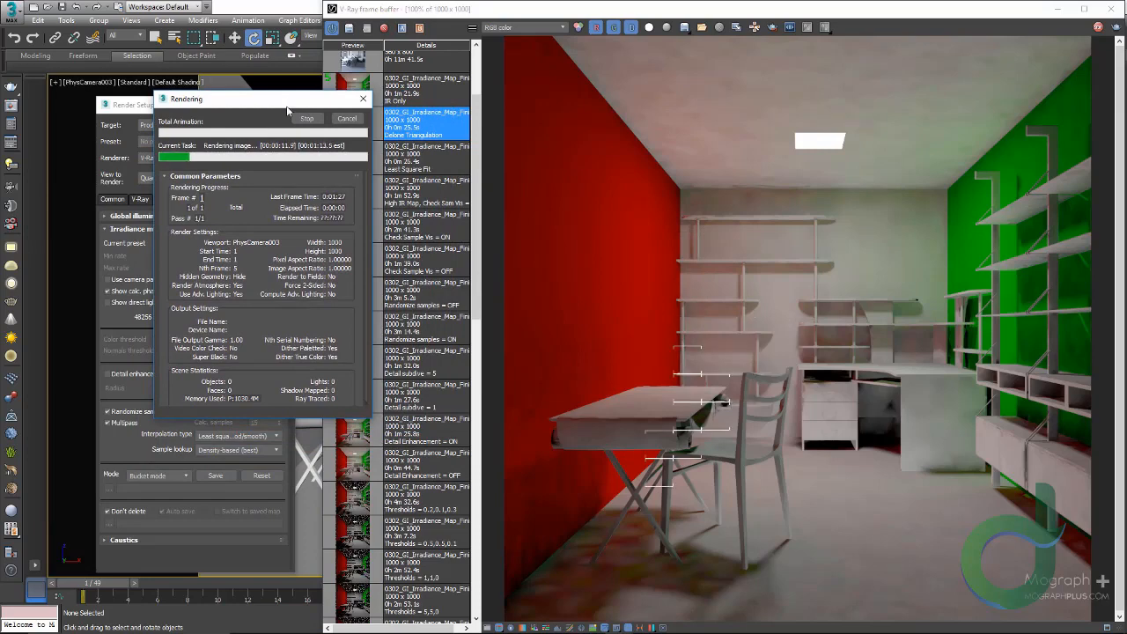
{"action": "left_click", "coordinate": [343, 121]}
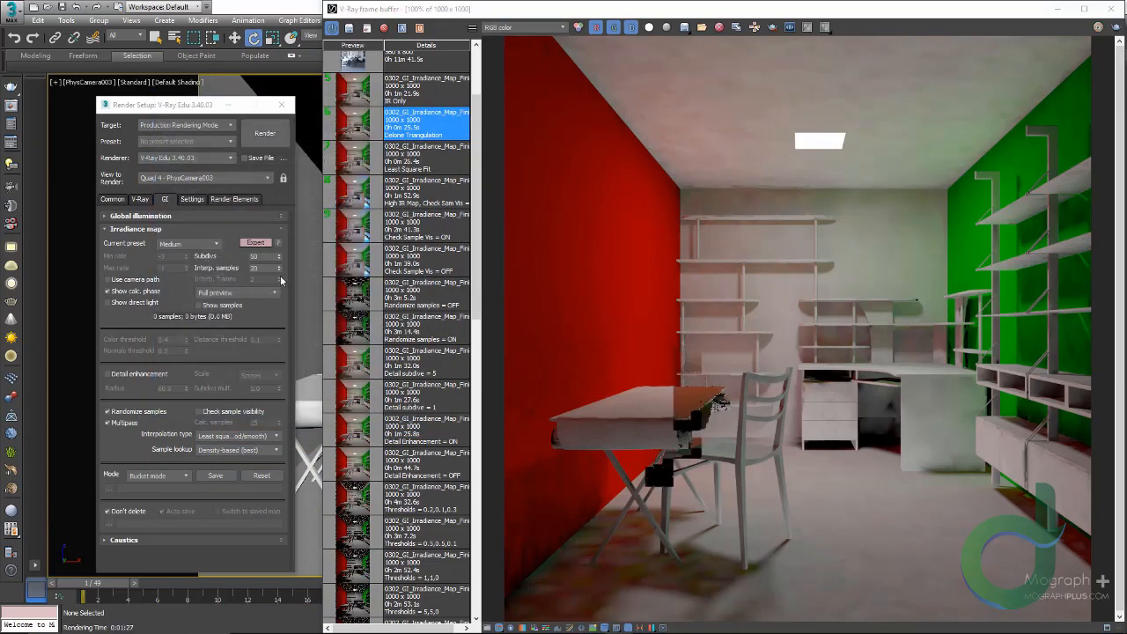
Set the irradiance map mode to Single frame and clear the irradiance map held in memory
{"action": "left_click", "coordinate": [148, 476]}
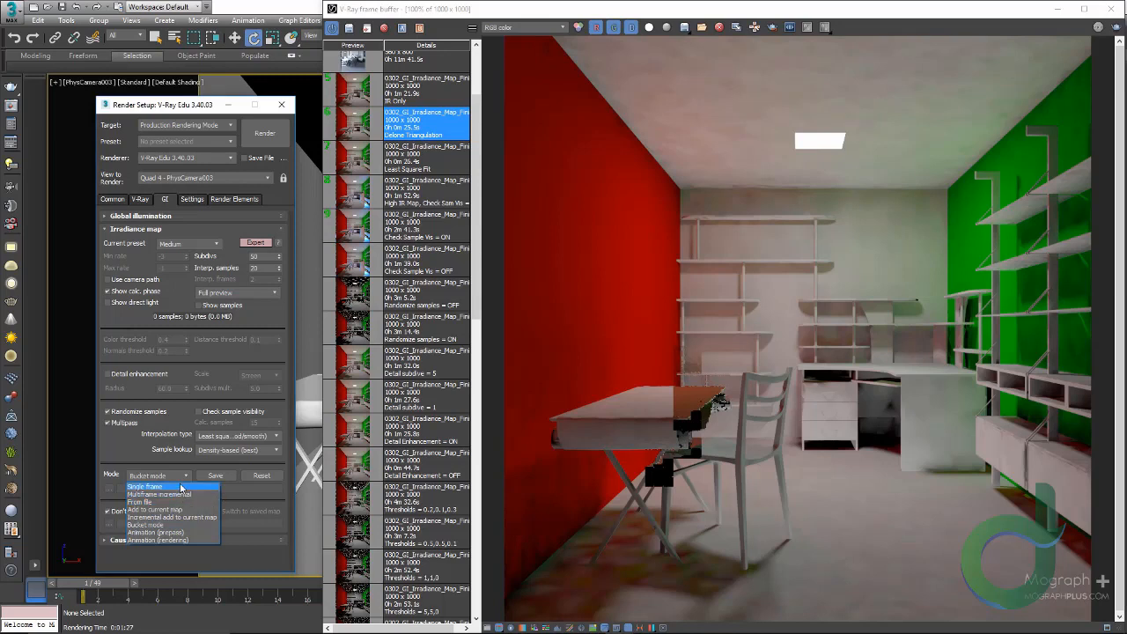
{"action": "left_click", "coordinate": [181, 487]}
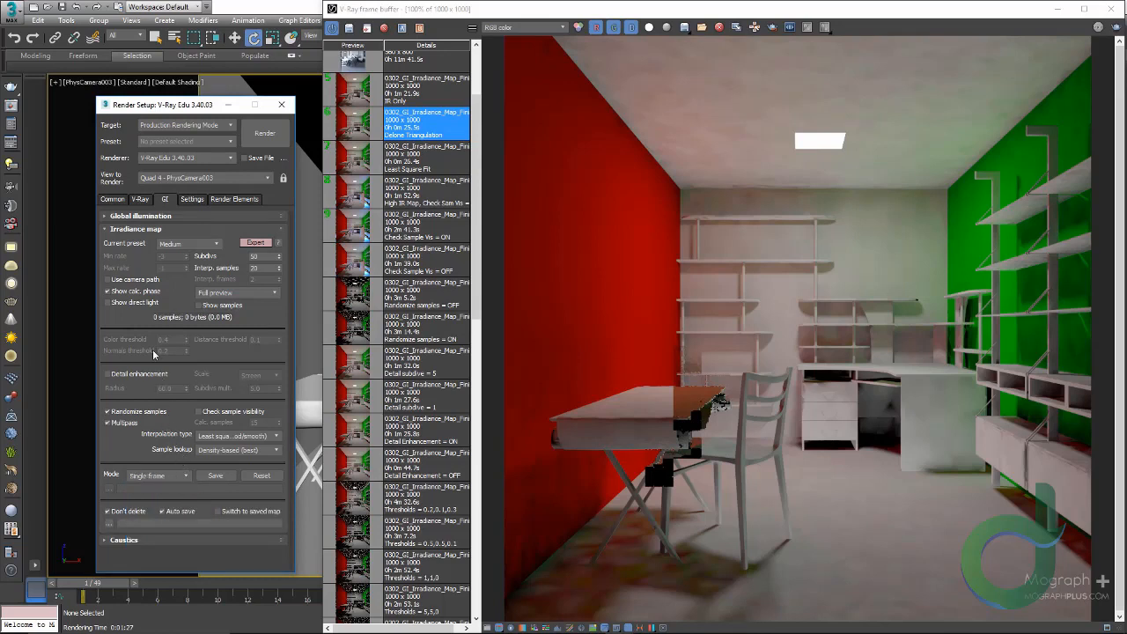
{"action": "left_click", "coordinate": [262, 475]}
{"action": "left_click", "coordinate": [546, 362]}
{"action": "left_click", "coordinate": [262, 475]}
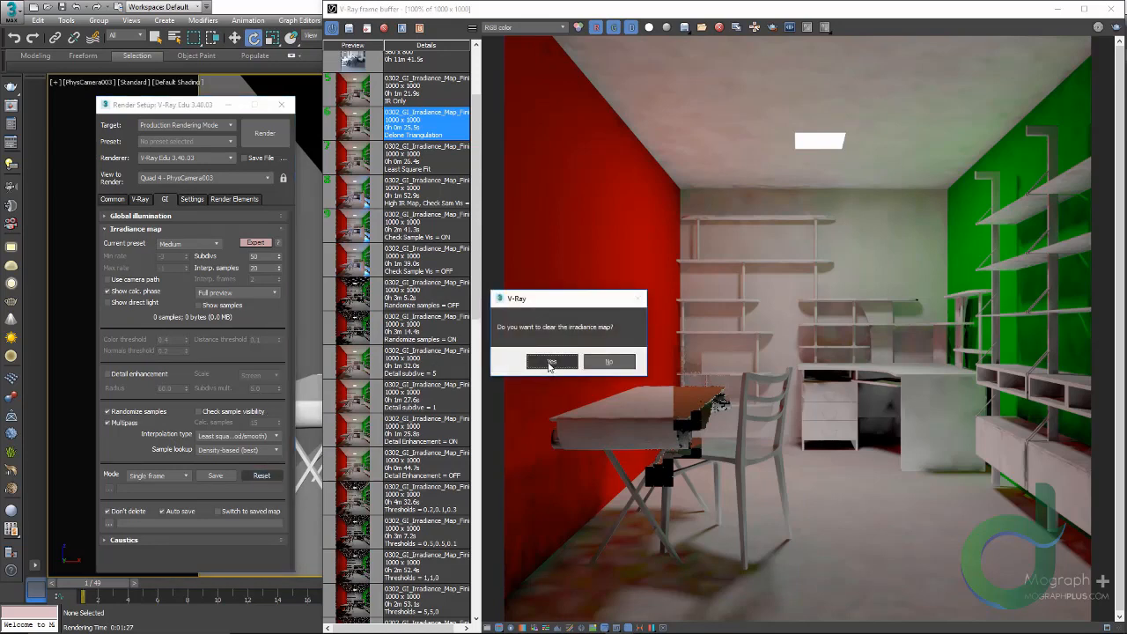
{"action": "left_click", "coordinate": [550, 362]}
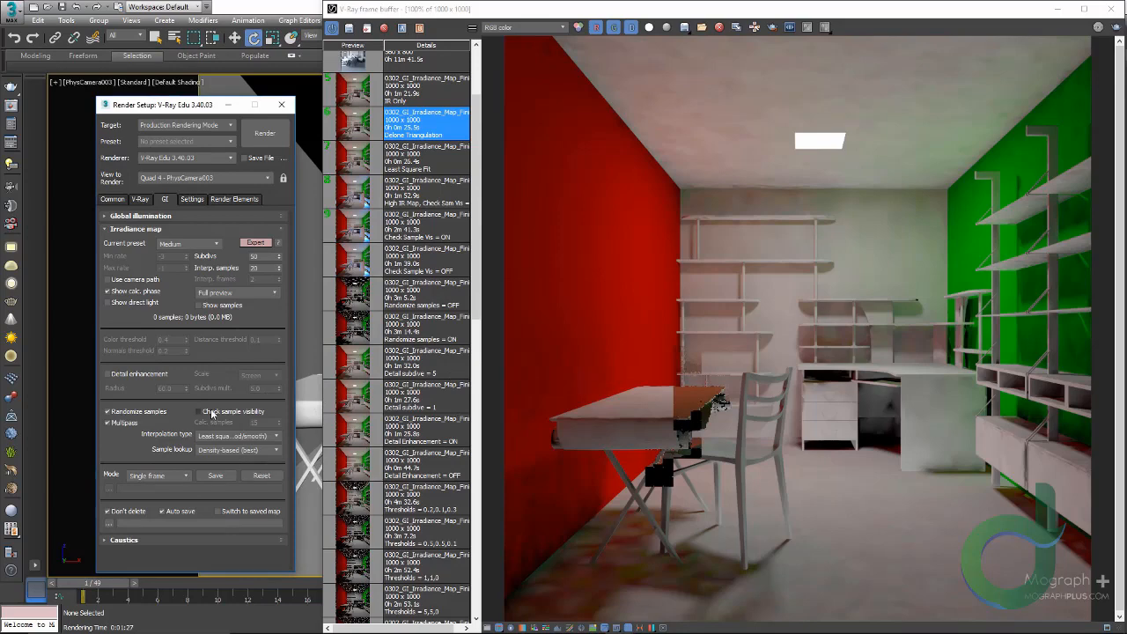
Enable Don't render final image in the V-Ray global switches and render the scene to calculate only the irradiance map
{"action": "left_click", "coordinate": [140, 200]}
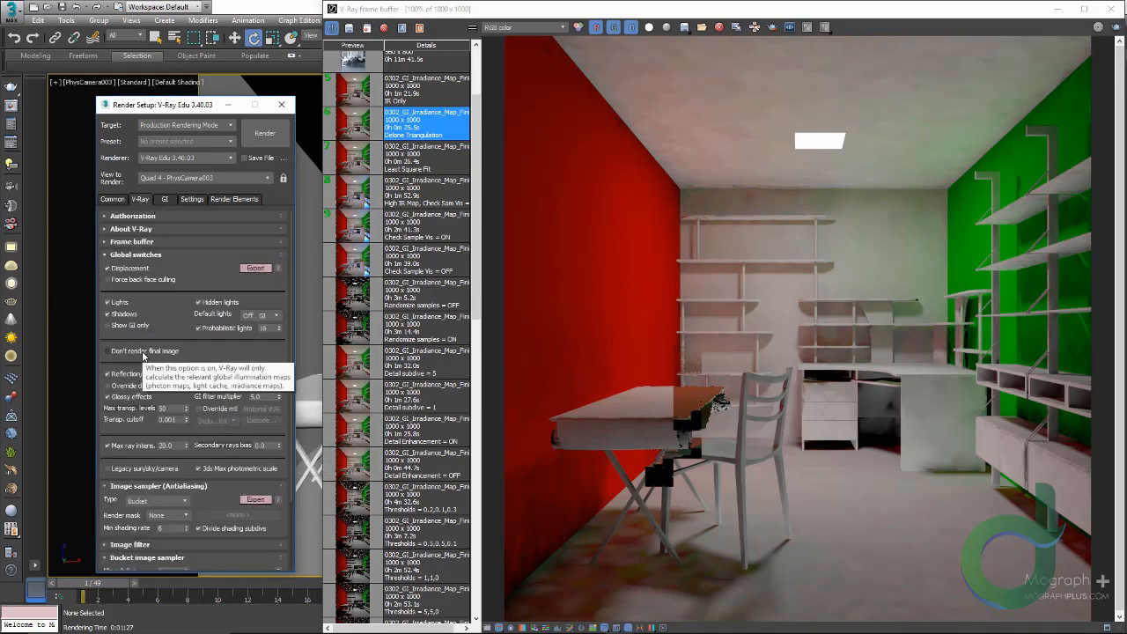
{"action": "left_click", "coordinate": [107, 350]}
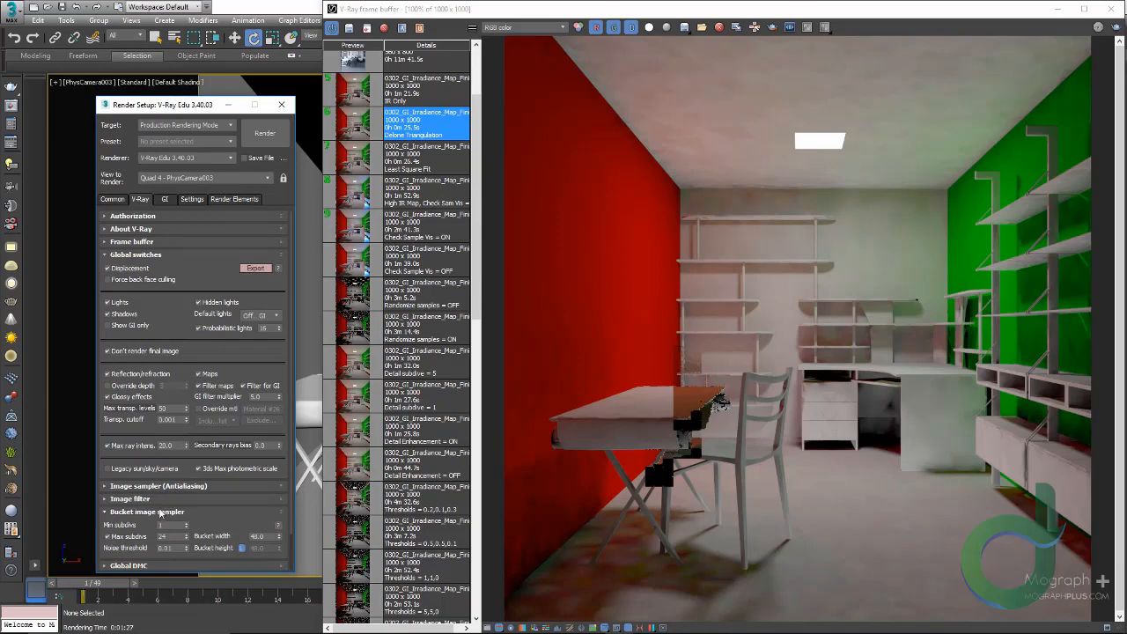
{"action": "left_click", "coordinate": [165, 487]}
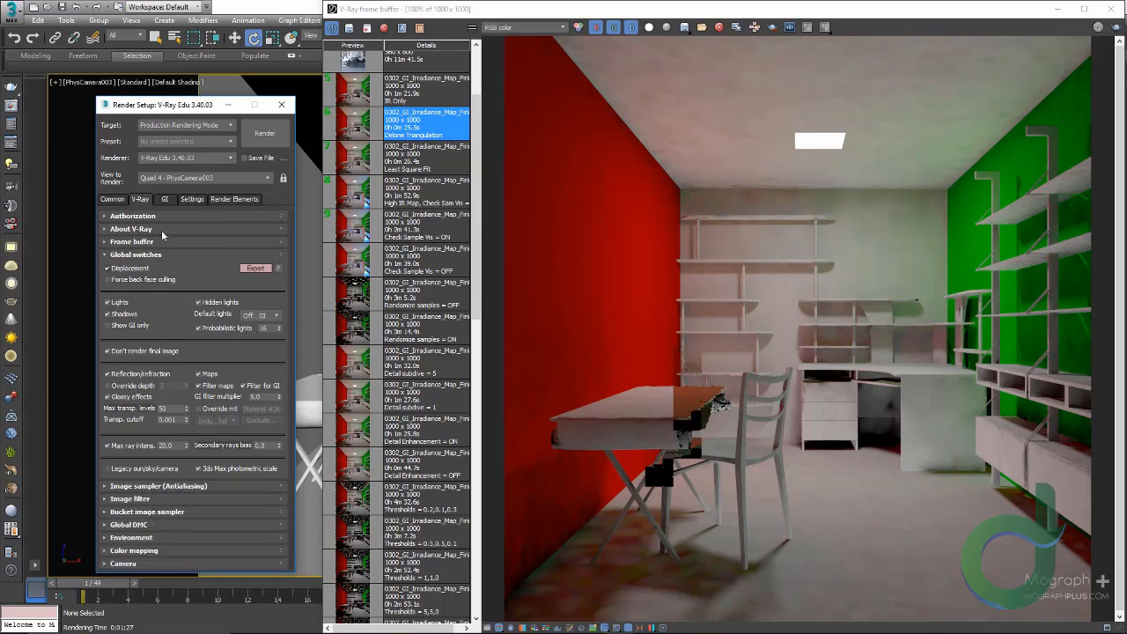
{"action": "left_click", "coordinate": [264, 134]}
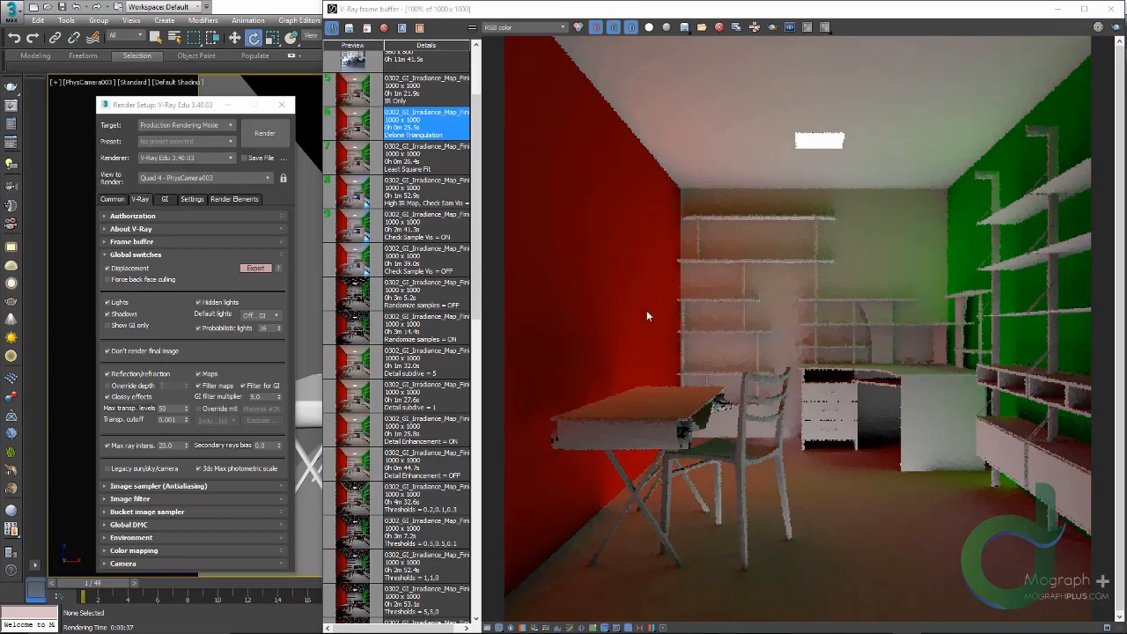
Save the calculated irradiance map as IRmap.vrmap in the 0303_GI_Irradiance_Map folder
{"action": "left_click", "coordinate": [165, 199]}
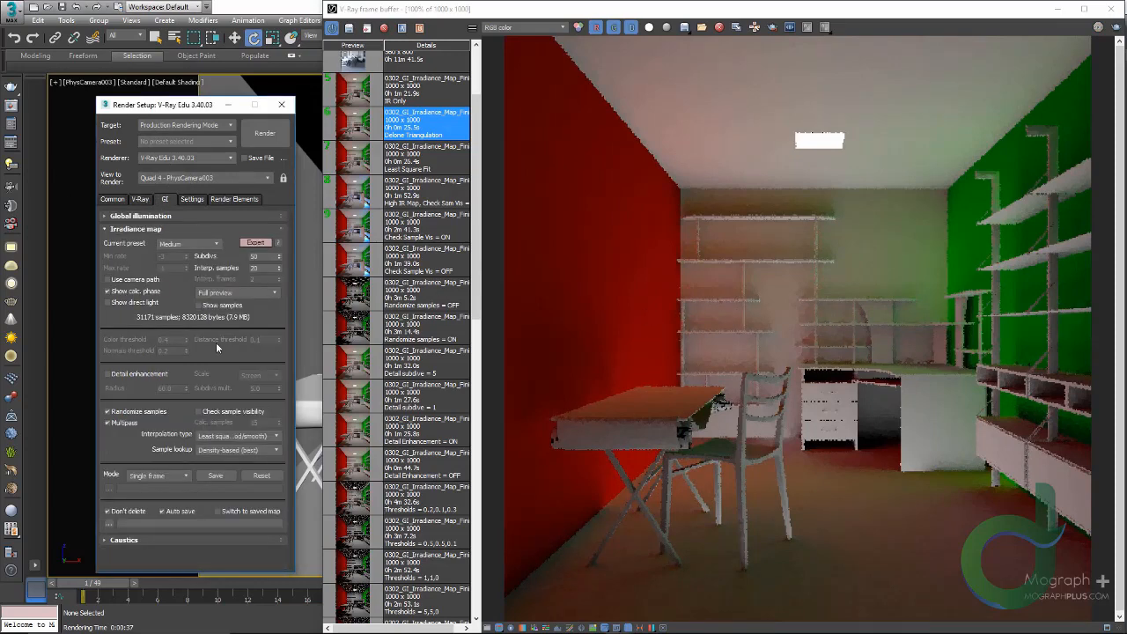
{"action": "left_click", "coordinate": [222, 477]}
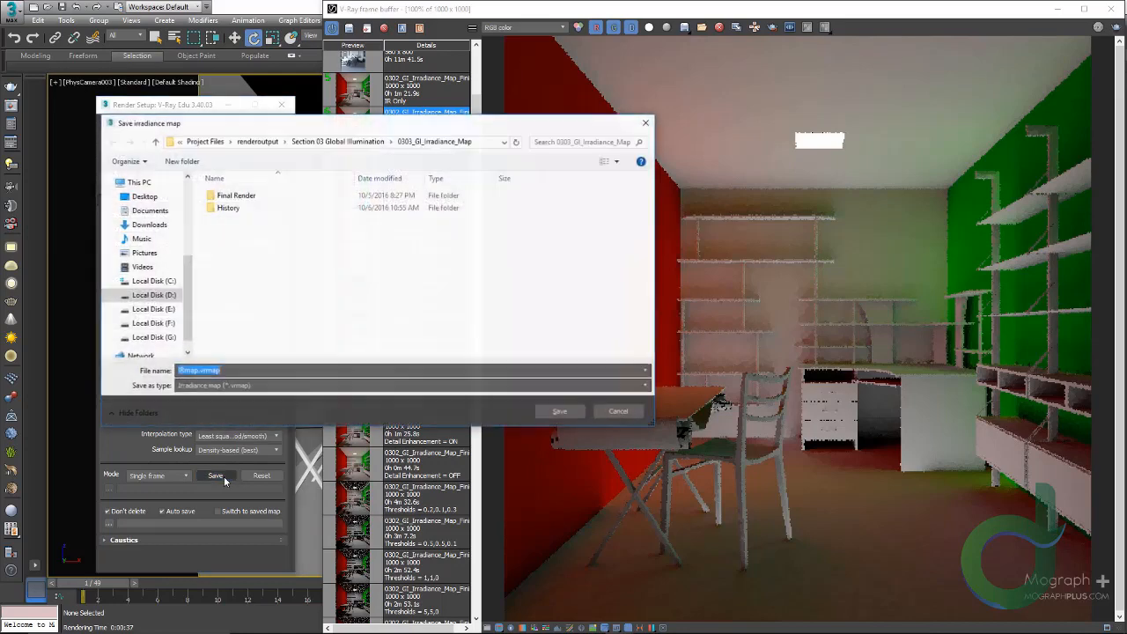
{"action": "left_click", "coordinate": [220, 371]}
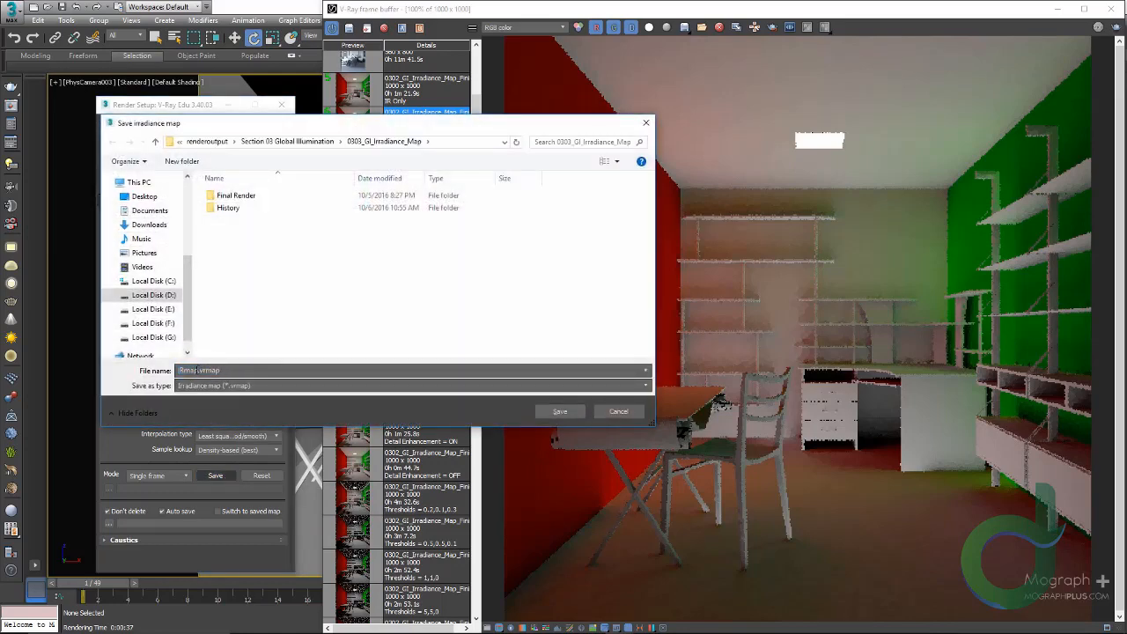
{"action": "double_click", "coordinate": [194, 371]}
{"action": "left_click", "coordinate": [198, 370]}
{"action": "left_click", "coordinate": [552, 412]}
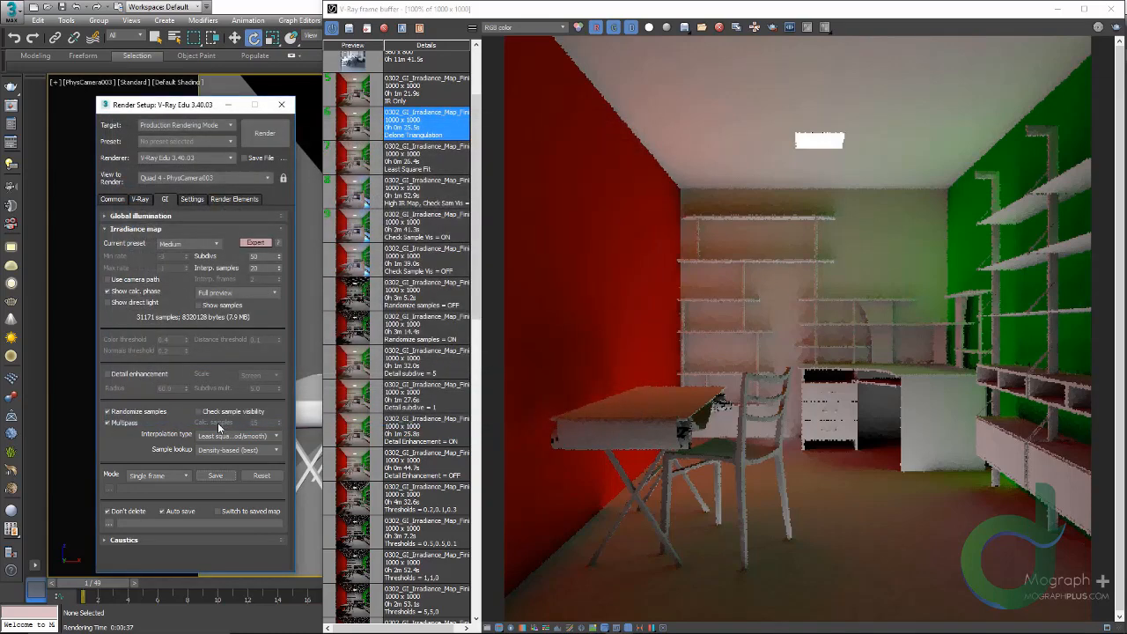
Set the irradiance map mode to From file and load IRmap.vrmap from the 0303_GI_Irradiance_Map folder
{"action": "left_click", "coordinate": [166, 477]}
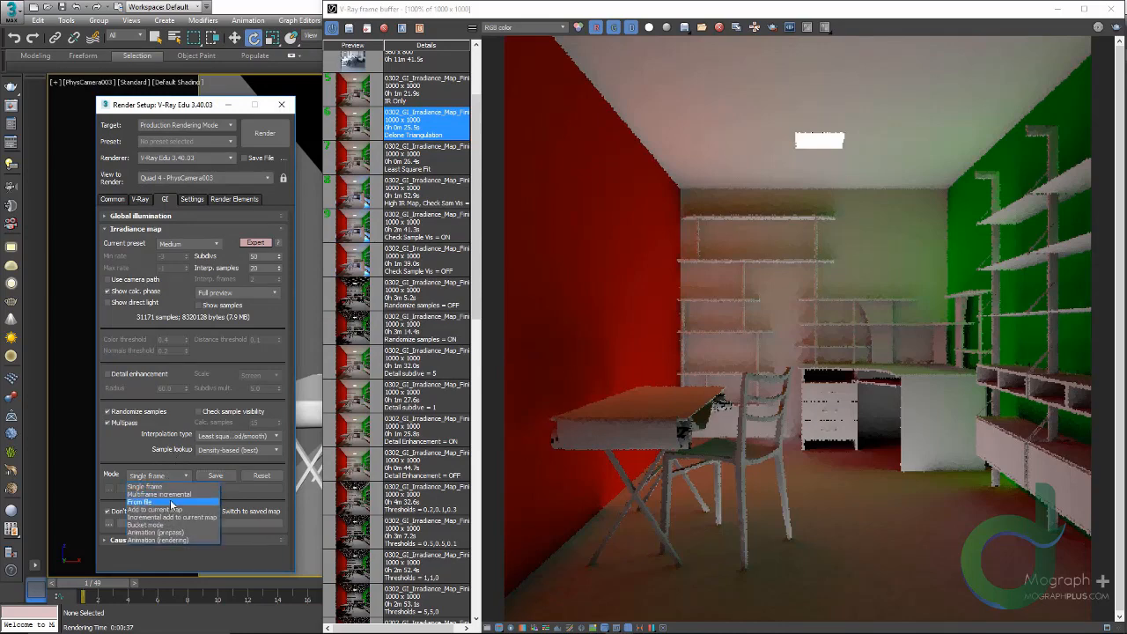
{"action": "left_click", "coordinate": [170, 501]}
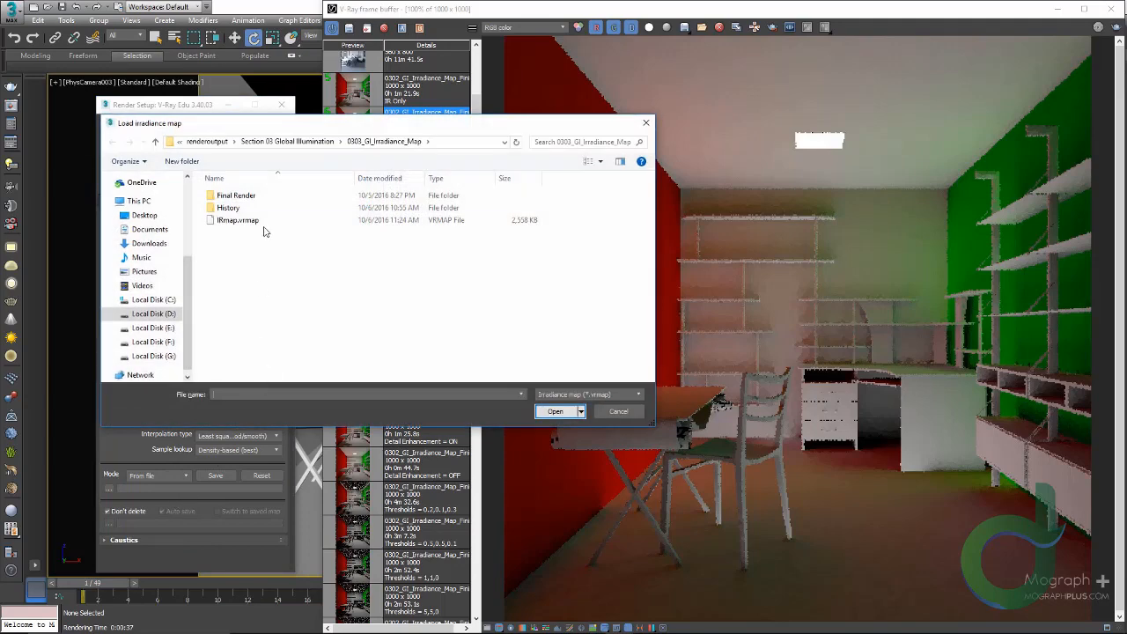
{"action": "double_click", "coordinate": [247, 224]}
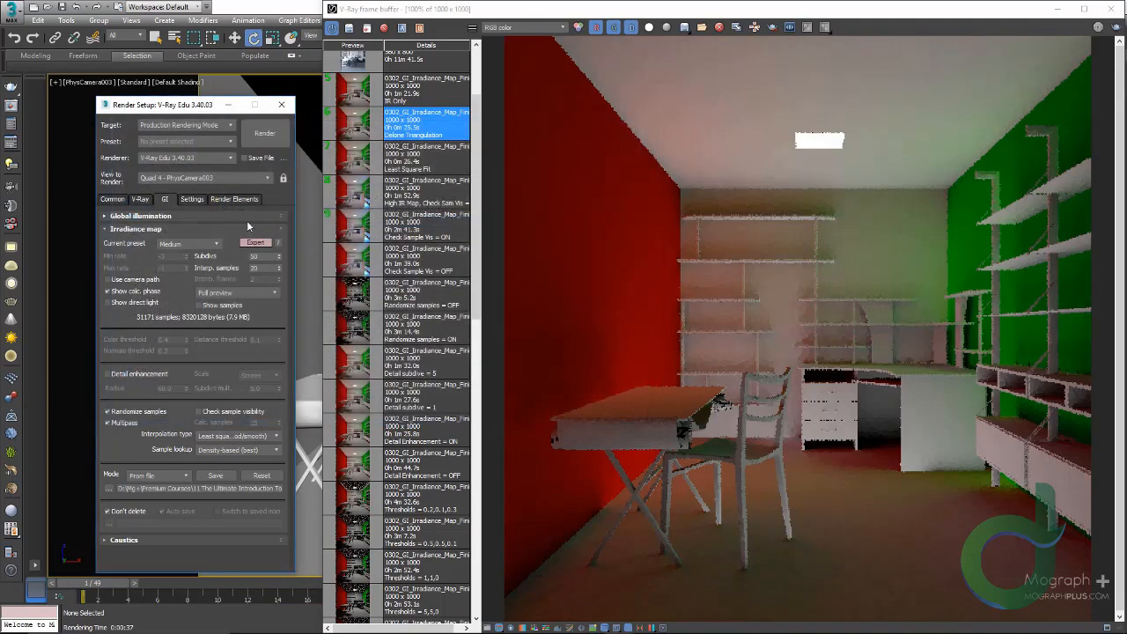
Disable Don't render final image in the V-Ray global switches and render the scene with the loaded irradiance map
{"action": "mouse_move", "coordinate": [233, 414]}
{"action": "left_click", "coordinate": [144, 202]}
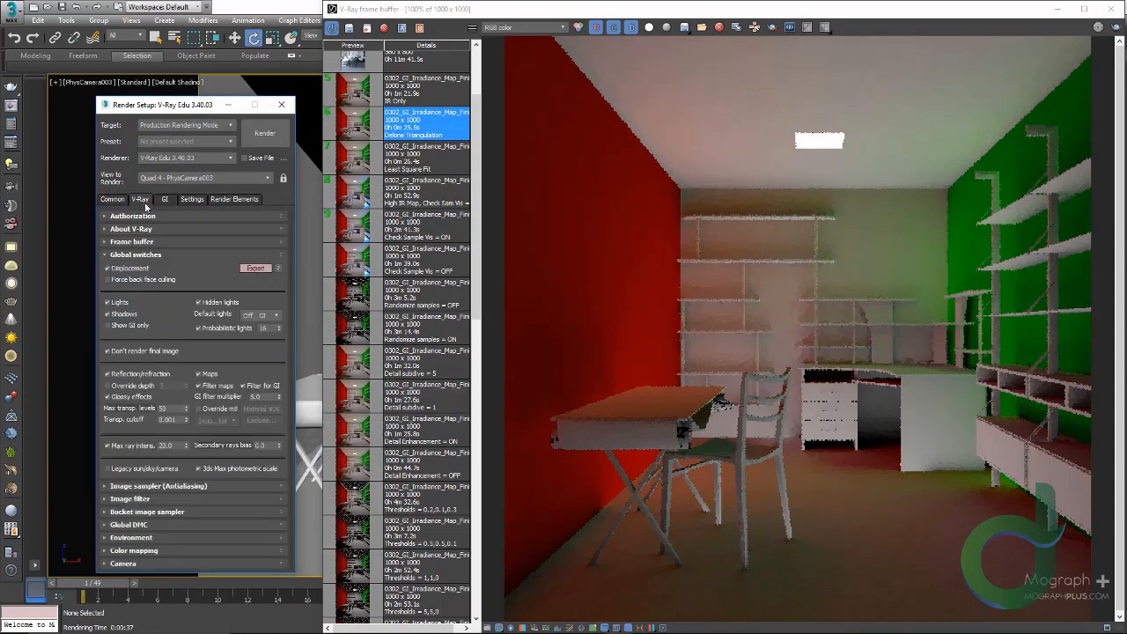
{"action": "left_click", "coordinate": [160, 351]}
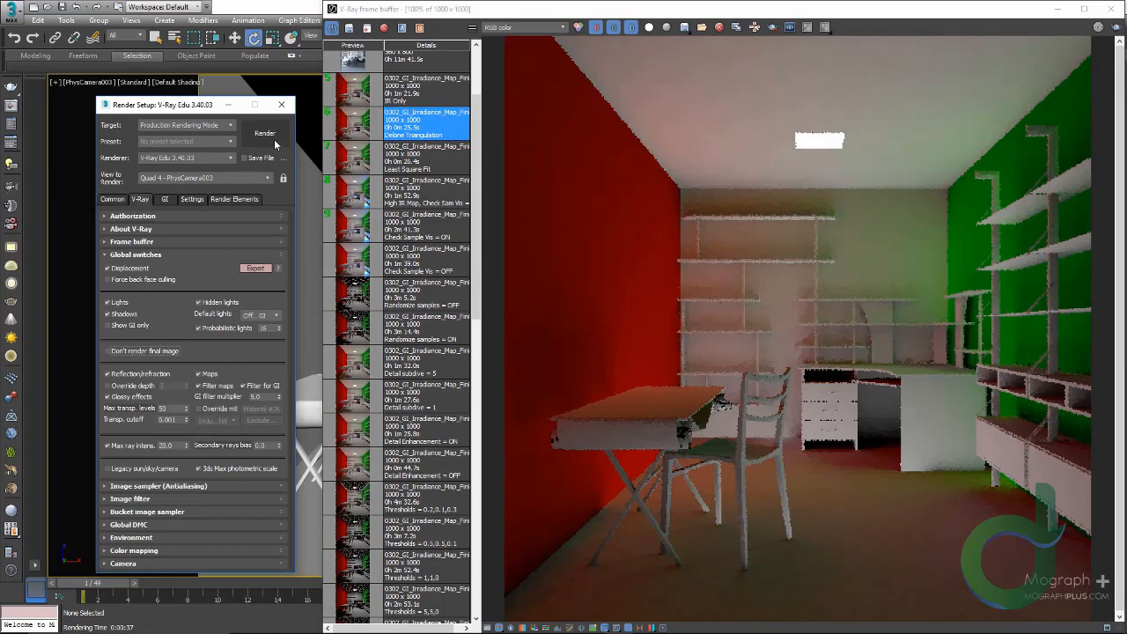
{"action": "left_click", "coordinate": [265, 134]}
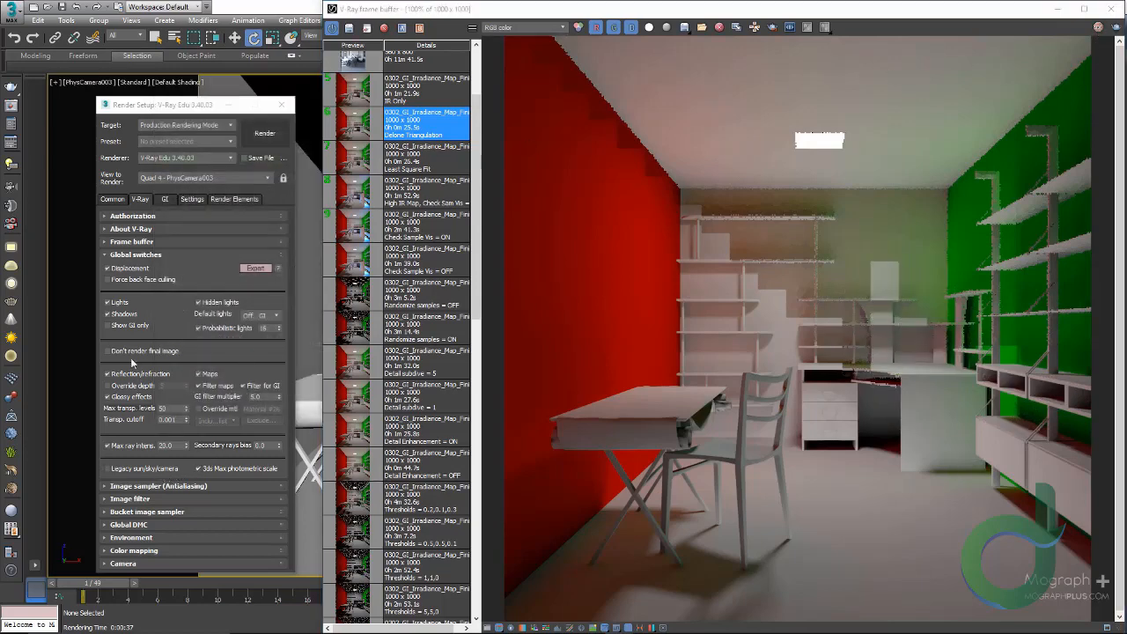
Set the irradiance map mode to Multiframe incremental, and close the render setup and V-Ray frame buffer
{"action": "left_click", "coordinate": [167, 200]}
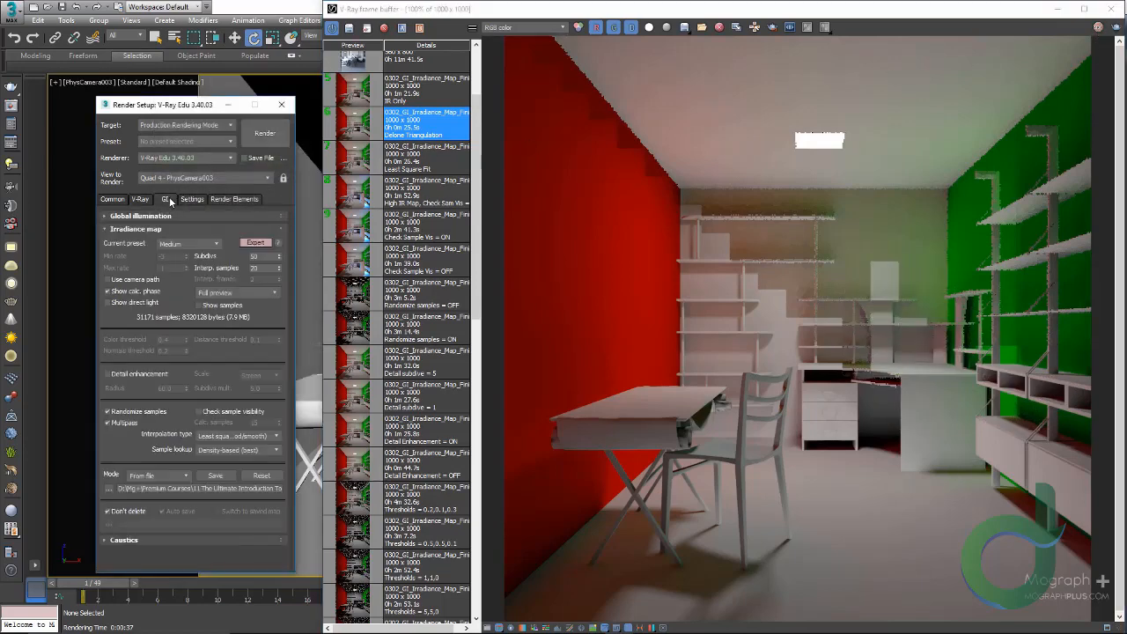
{"action": "left_click", "coordinate": [156, 479]}
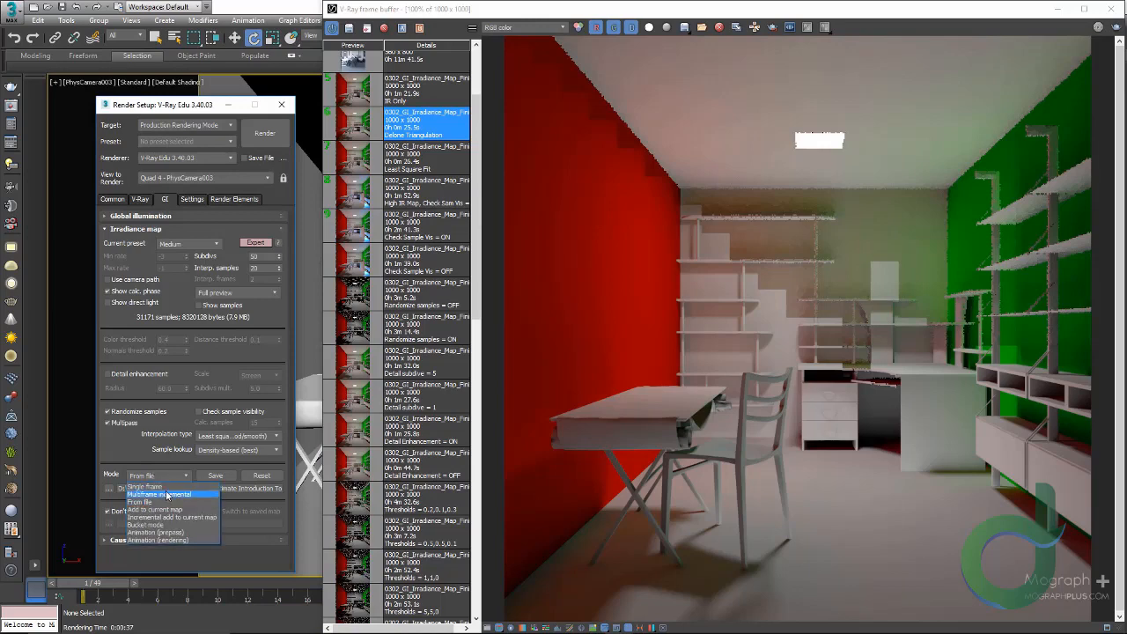
{"action": "left_click", "coordinate": [167, 494]}
{"action": "left_click", "coordinate": [281, 104]}
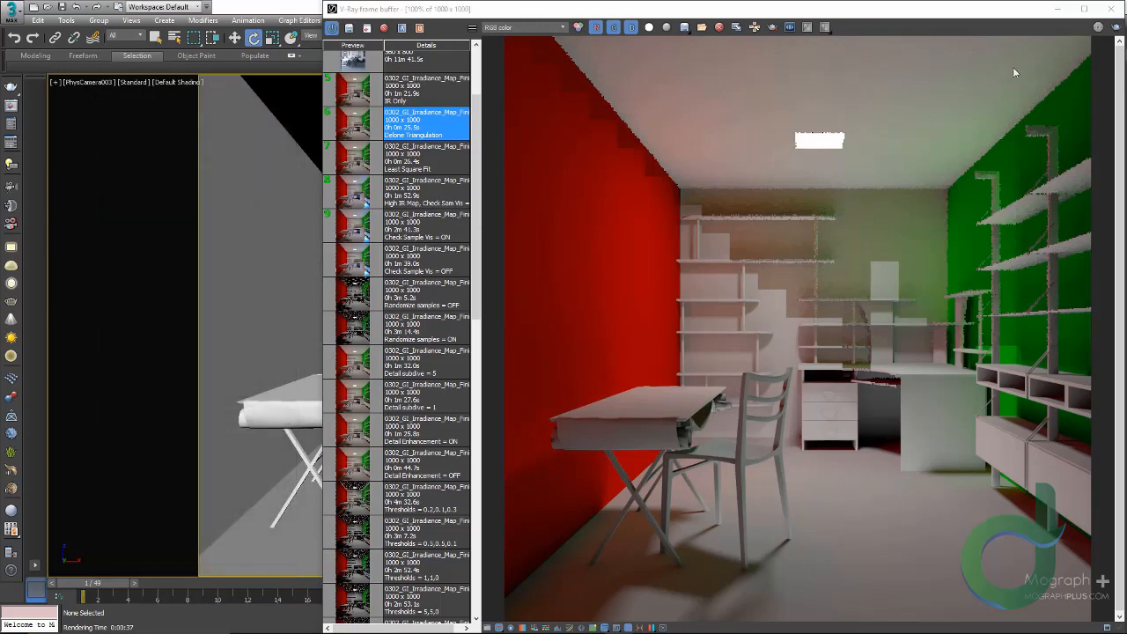
{"action": "left_click", "coordinate": [1109, 9]}
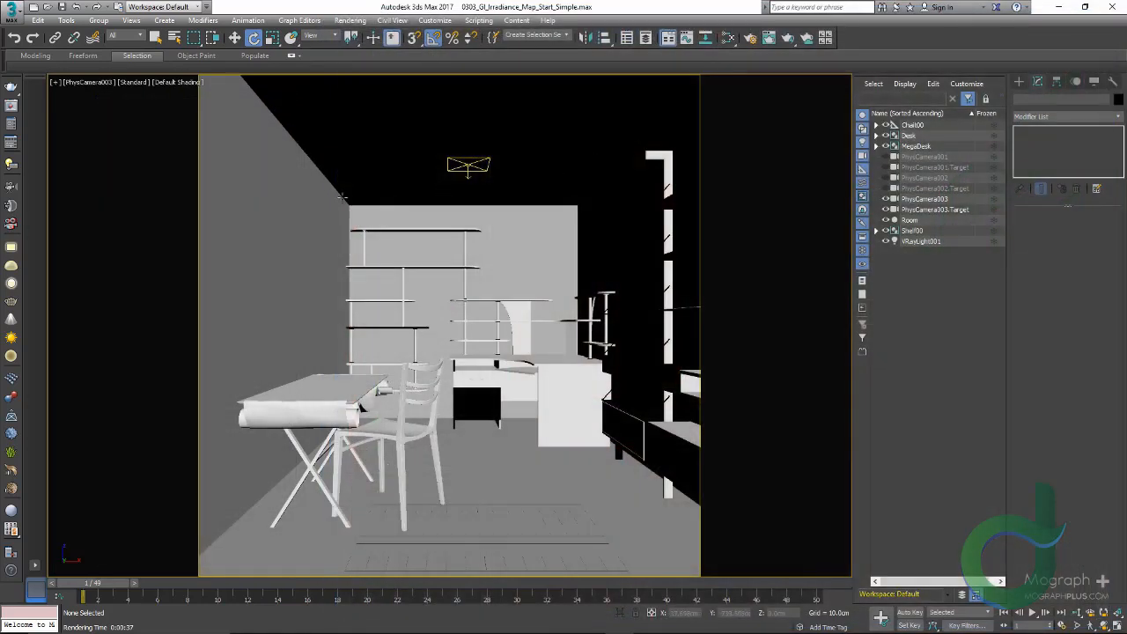
Switch the viewport to the PhysCamera001 view and select that camera
{"action": "left_click", "coordinate": [93, 83]}
{"action": "mouse_move", "coordinate": [107, 92]}
{"action": "left_click", "coordinate": [298, 94]}
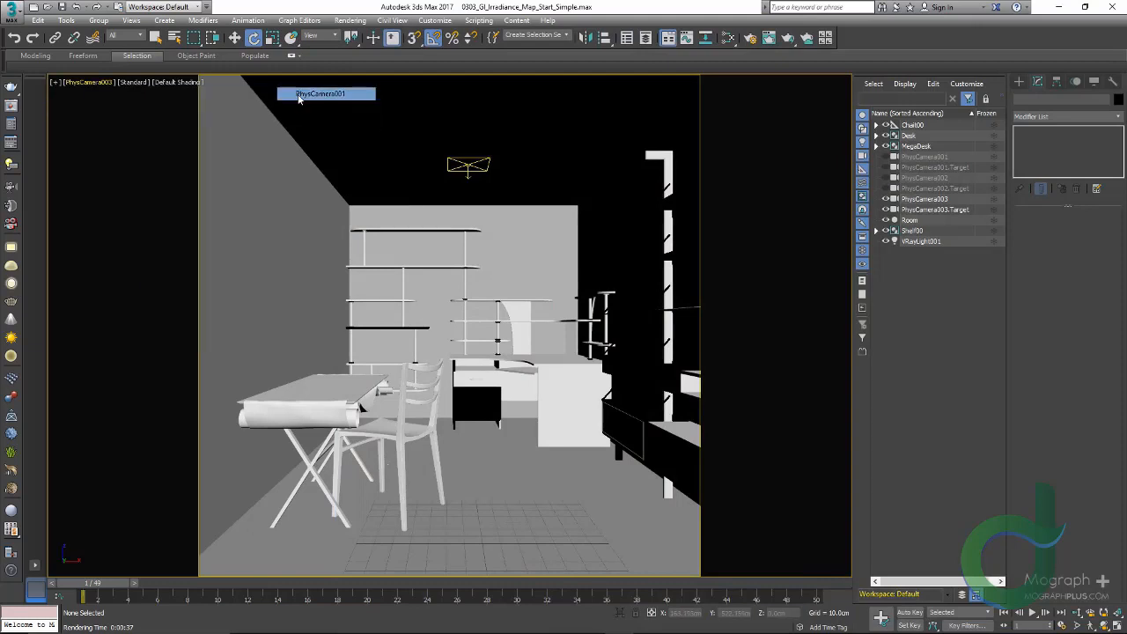
{"action": "left_click", "coordinate": [929, 157]}
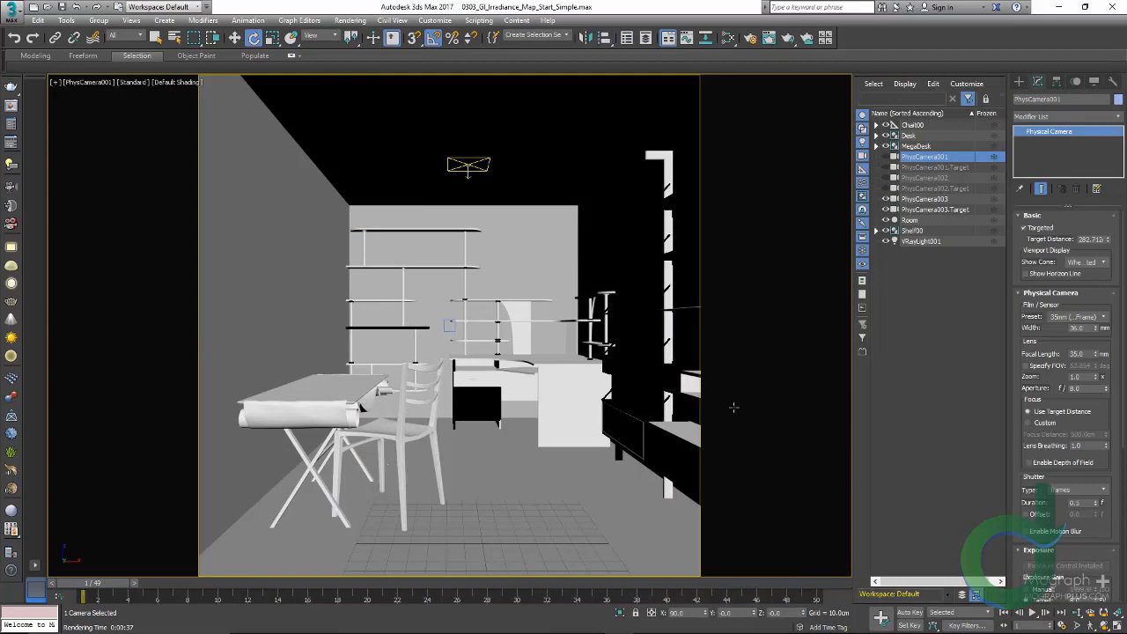
With Auto Key on, animate PhysCamera001 at frame 50 by orbiting and dollying it towards the back shelves and corner desk
{"action": "left_click", "coordinate": [916, 611]}
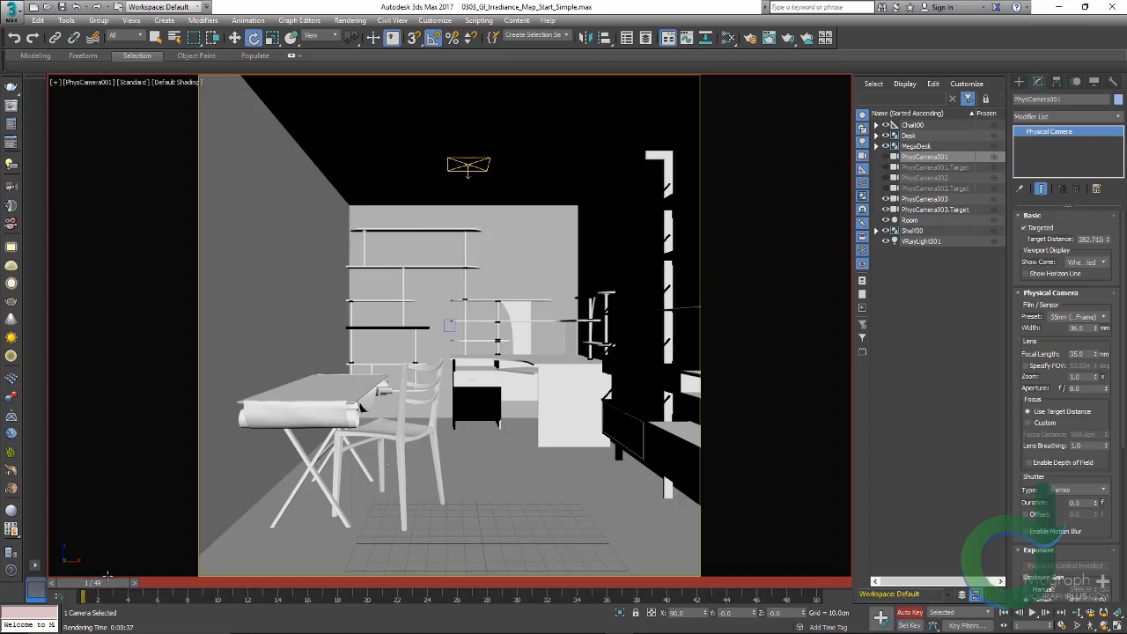
{"action": "left_click_drag", "start_coordinate": [97, 585], "coordinate": [817, 586]}
{"action": "key", "text": "e"}
{"action": "right_click", "coordinate": [477, 333]}
{"action": "left_click", "coordinate": [436, 335]}
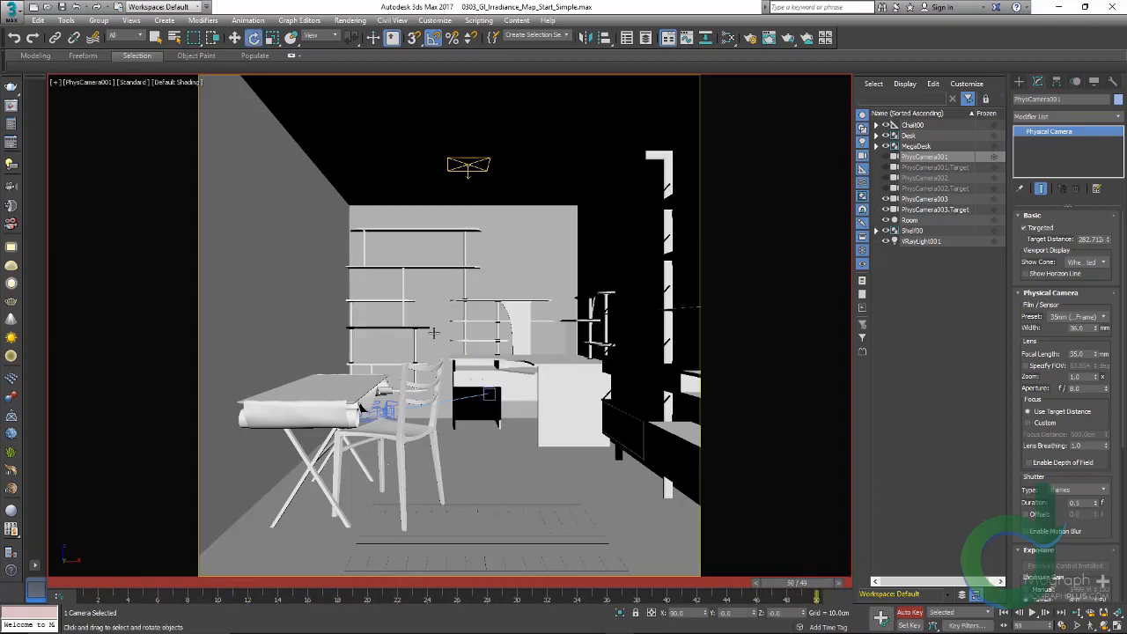
{"action": "key", "text": "alt+z"}
{"action": "left_click_drag", "start_coordinate": [486, 335], "coordinate": [366, 354]}
{"action": "key", "text": "ctrl+r"}
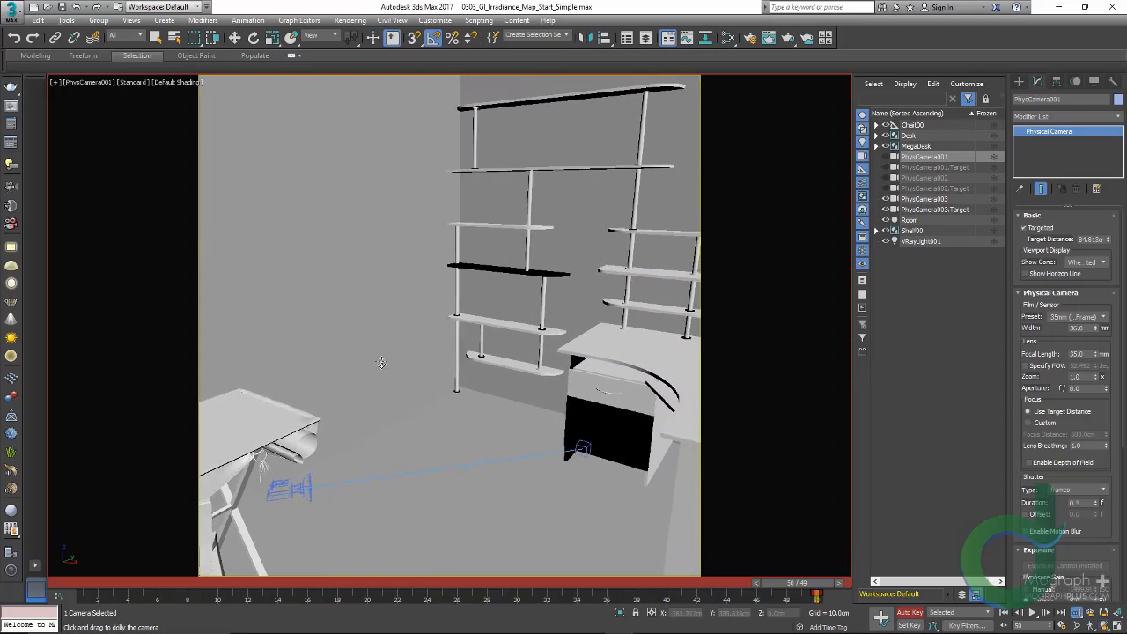
{"action": "scroll", "coordinate": [384, 362], "scroll_direction": "up", "scroll_amount": 3}
{"action": "middle_click_drag", "start_coordinate": [398, 346], "coordinate": [390, 371]}
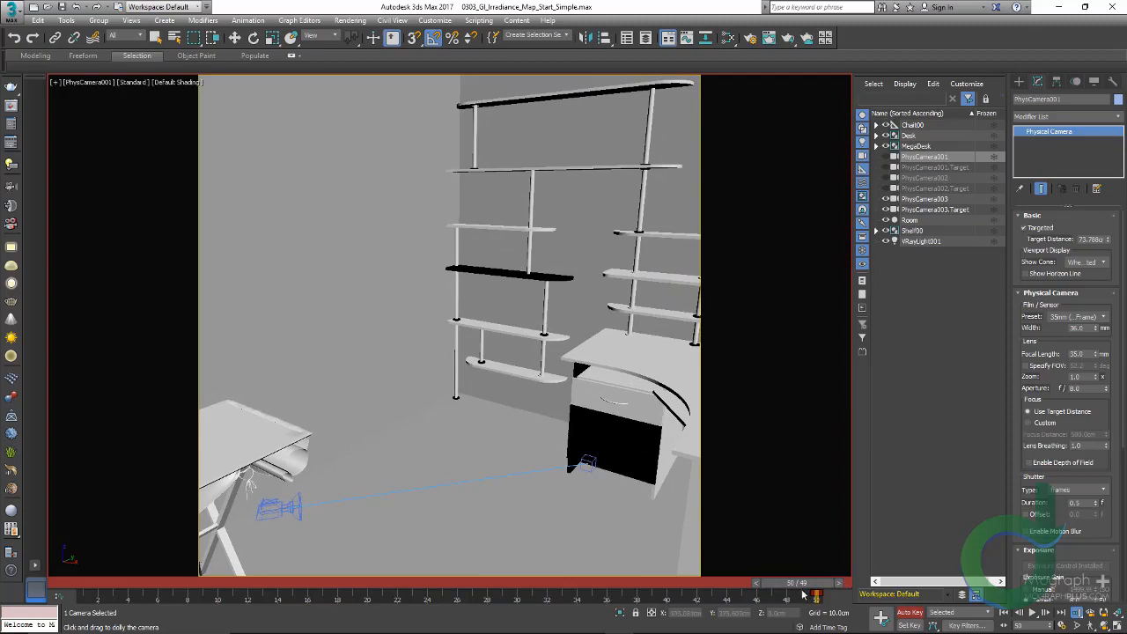
Turn off Auto Key and scrub the camera animation back to frame 1
{"action": "left_click_drag", "start_coordinate": [799, 590], "coordinate": [86, 584]}
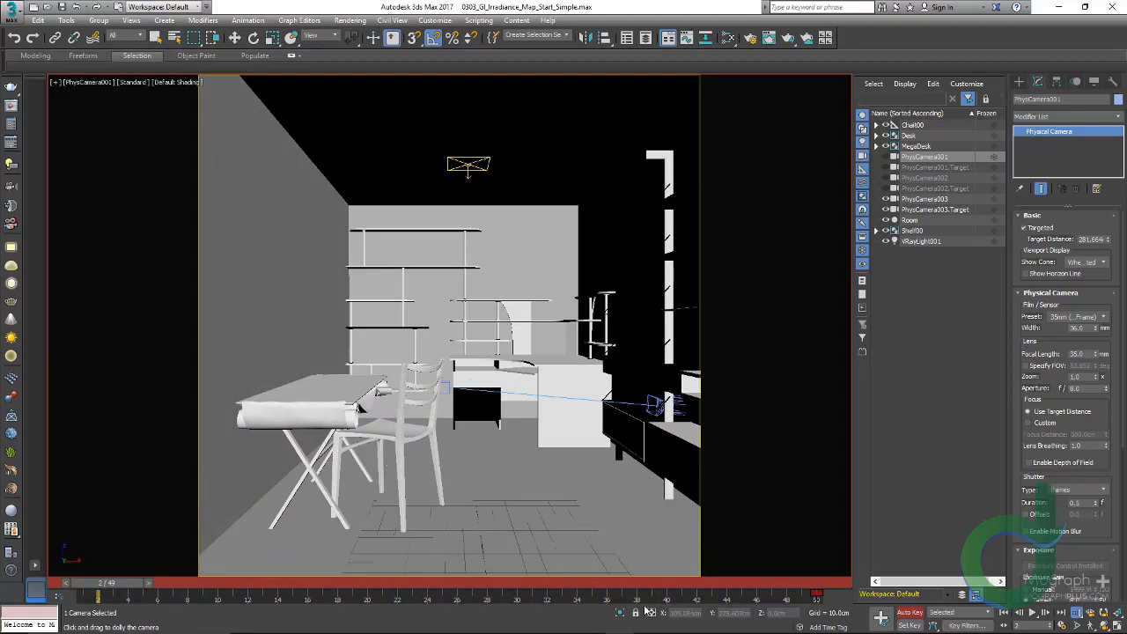
{"action": "left_click", "coordinate": [913, 613]}
{"action": "left_click_drag", "start_coordinate": [108, 586], "coordinate": [39, 579]}
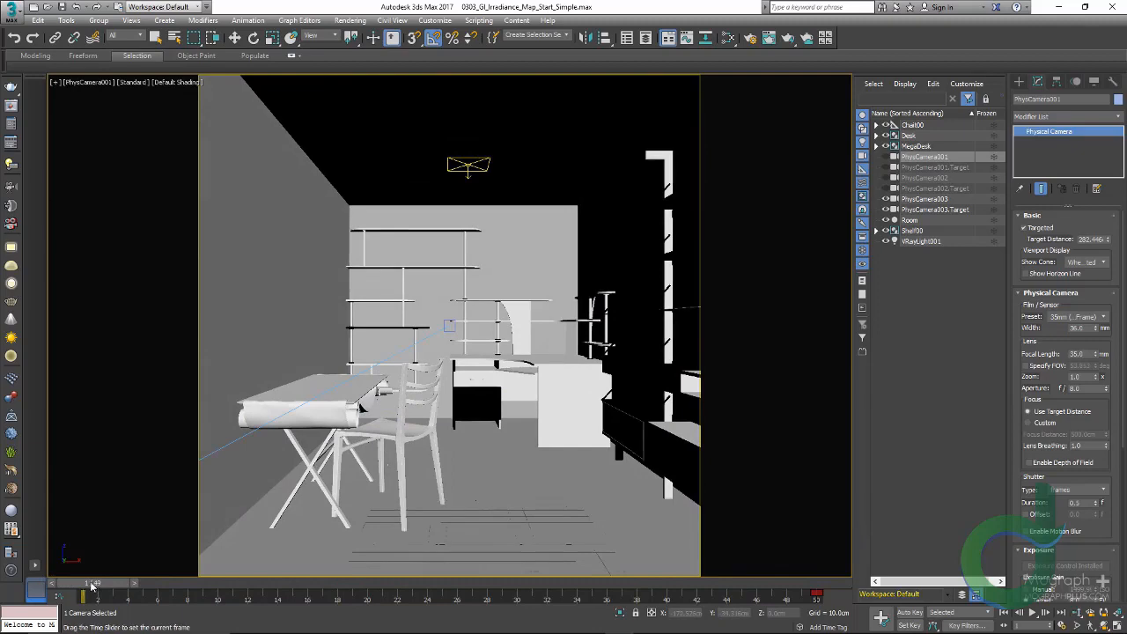
{"action": "mouse_move", "coordinate": [94, 585]}
{"action": "left_mouse_down"}
{"action": "mouse_move", "coordinate": [137, 588]}
{"action": "mouse_move", "coordinate": [53, 579]}
{"action": "mouse_move", "coordinate": [169, 587]}
{"action": "mouse_move", "coordinate": [75, 585]}
{"action": "left_mouse_up"}
{"action": "key", "text": "alt+z"}
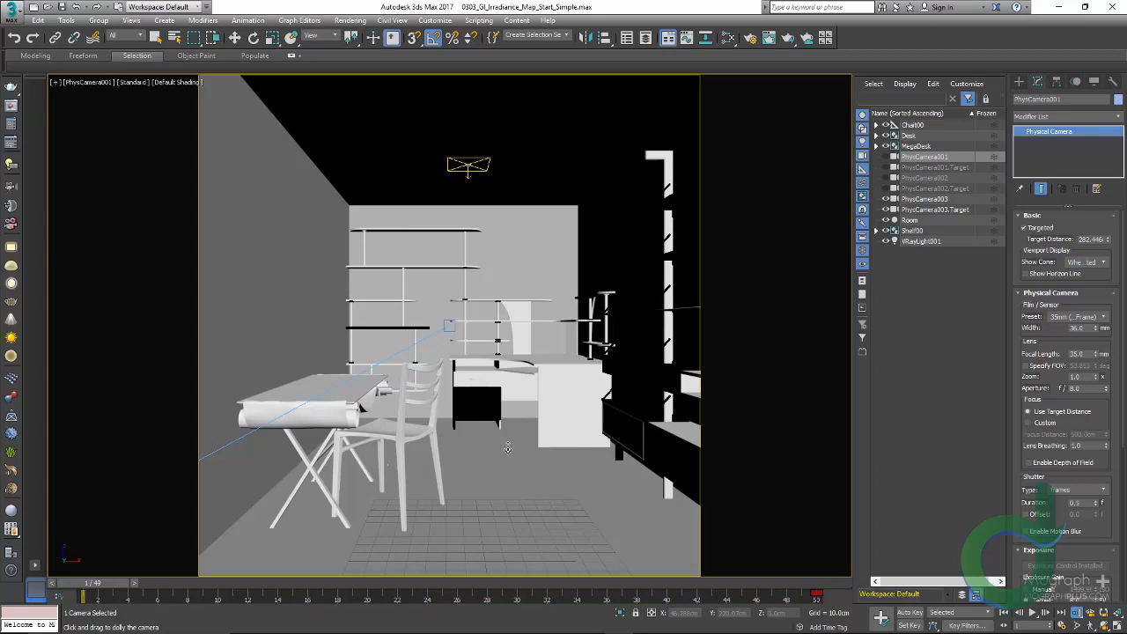
Reopen the render setup, move it aside, and scrub through the camera move, ending at frame 1
{"action": "left_click", "coordinate": [13, 127]}
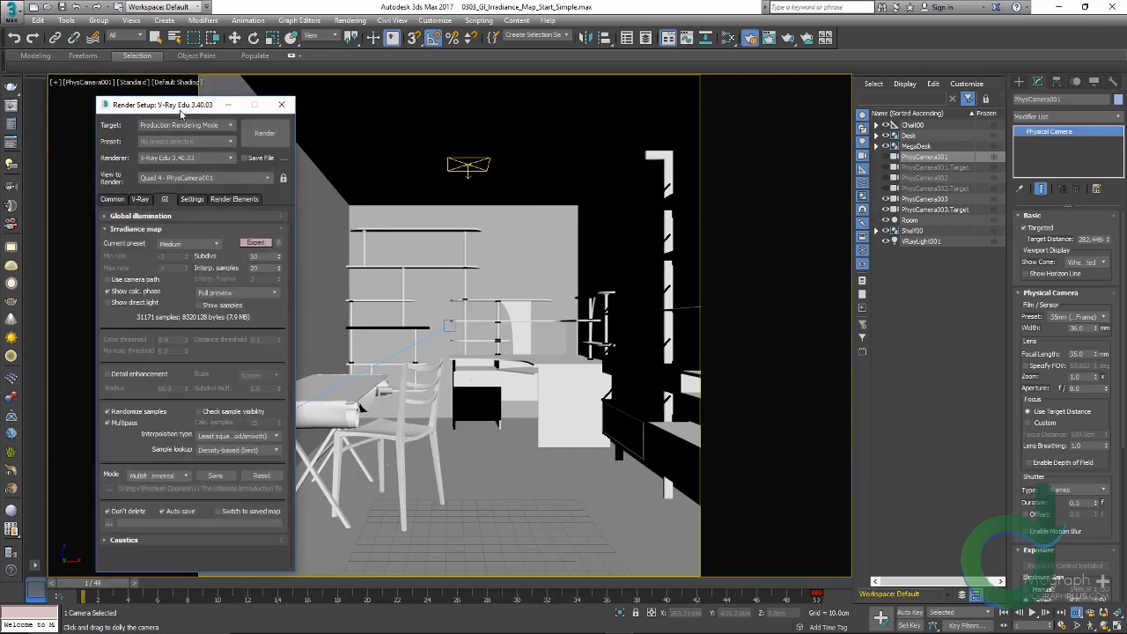
{"action": "left_click_drag", "start_coordinate": [177, 107], "coordinate": [158, 91]}
{"action": "left_click_drag", "start_coordinate": [105, 583], "coordinate": [79, 577]}
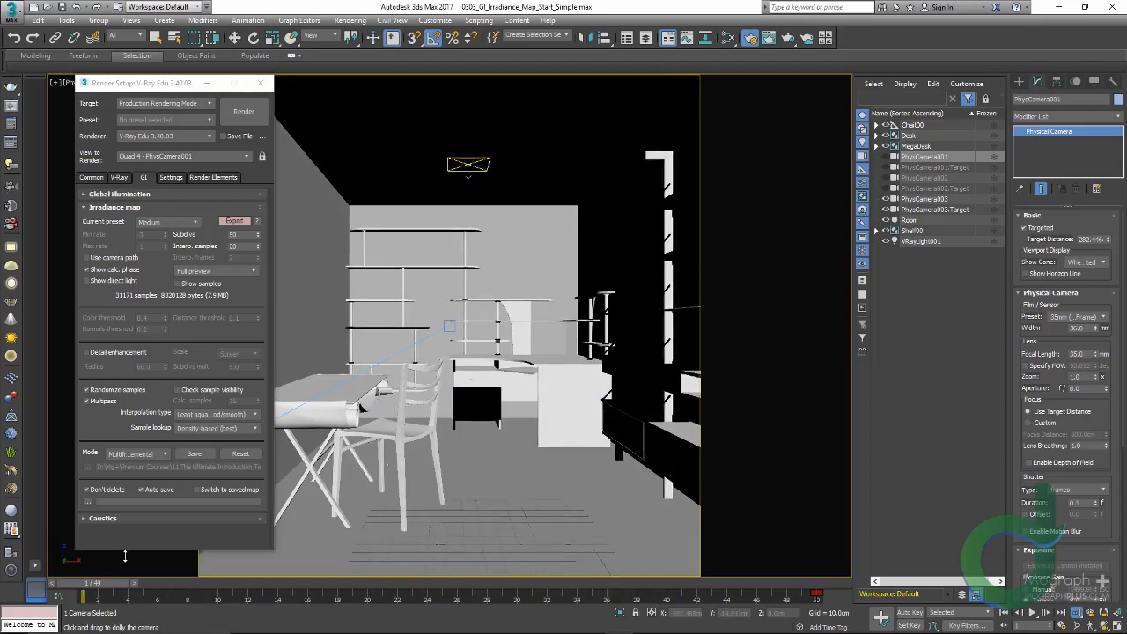
{"action": "left_click_drag", "start_coordinate": [100, 584], "coordinate": [24, 573]}
{"action": "left_click_drag", "start_coordinate": [97, 584], "coordinate": [84, 612]}
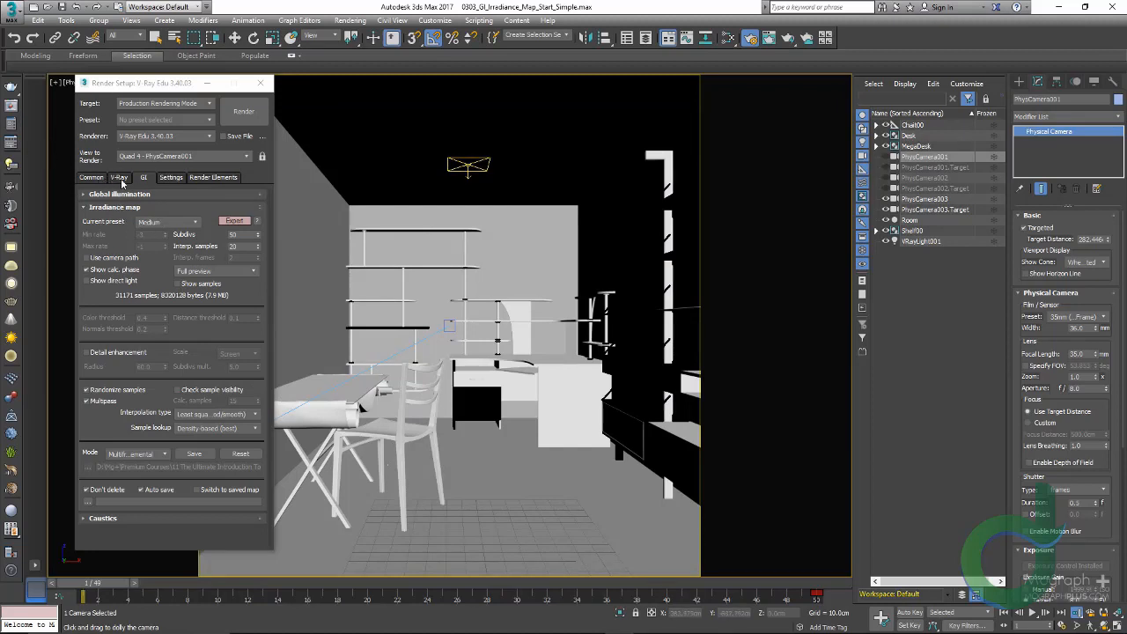
Keep the irradiance map in Multiframe incremental mode and reset the map held in memory
{"action": "left_click", "coordinate": [154, 455]}
{"action": "left_click", "coordinate": [158, 455]}
{"action": "left_click", "coordinate": [245, 454]}
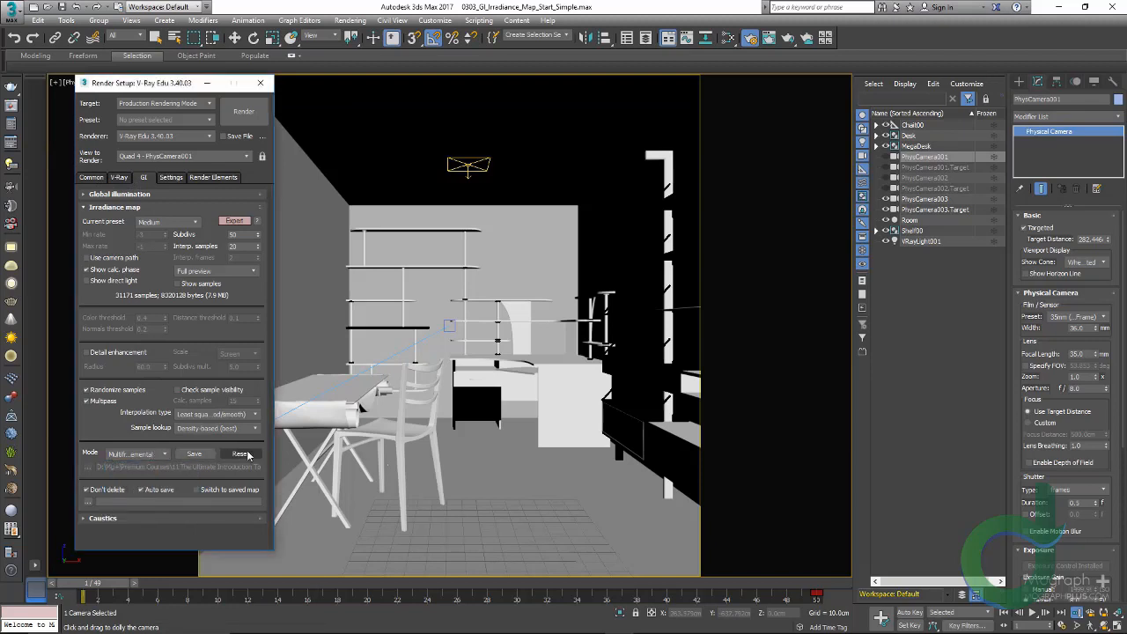
{"action": "left_click", "coordinate": [551, 361]}
{"action": "right_click", "coordinate": [429, 229]}
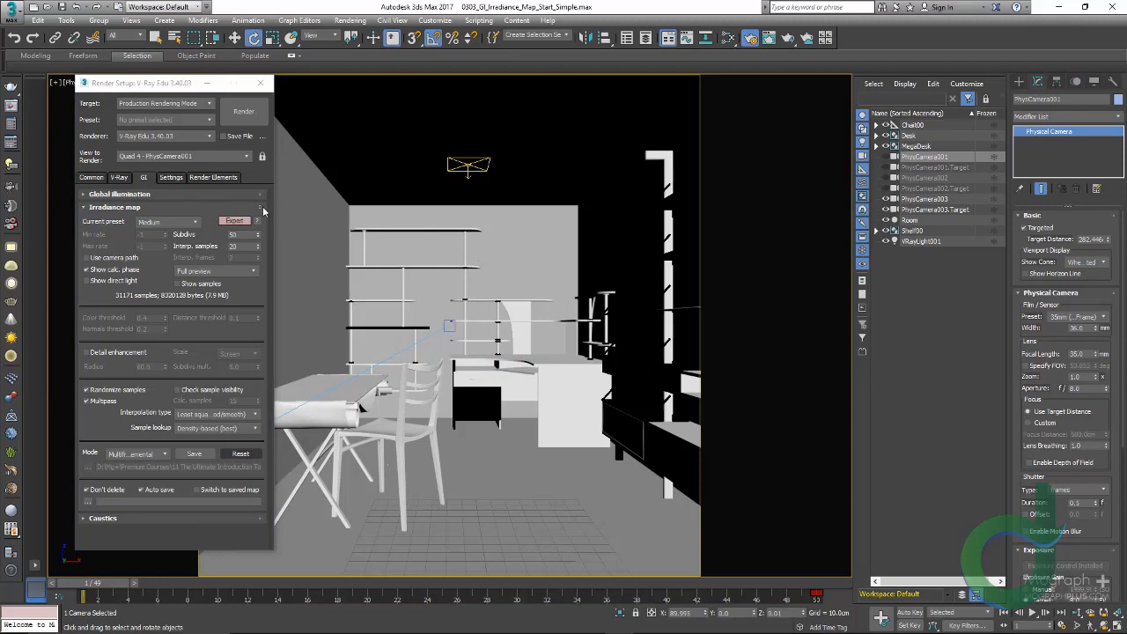
Calculate the irradiance map for every 5th frame of the active time segment, with Don't render final image enabled and no output file
{"action": "left_click", "coordinate": [91, 178]}
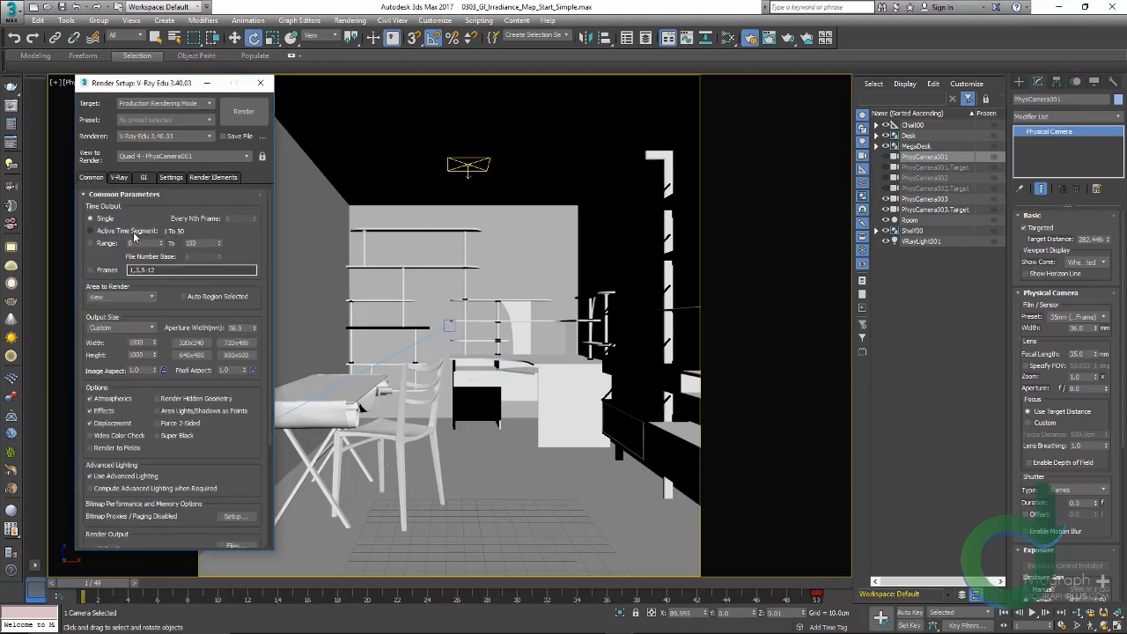
{"action": "left_click", "coordinate": [134, 231]}
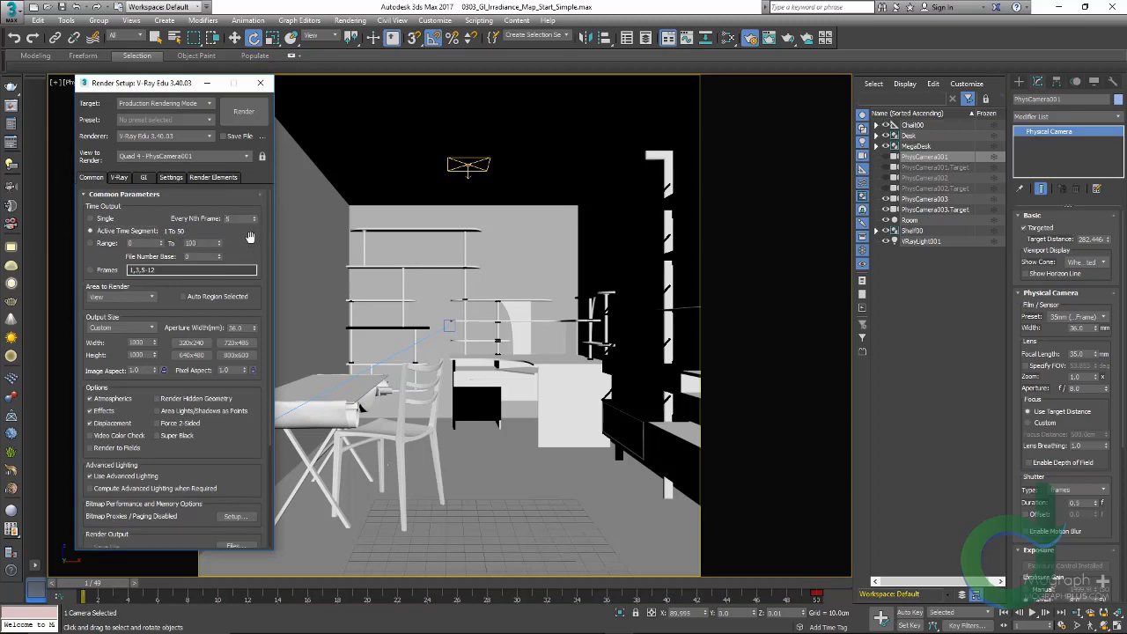
{"action": "left_click", "coordinate": [121, 178]}
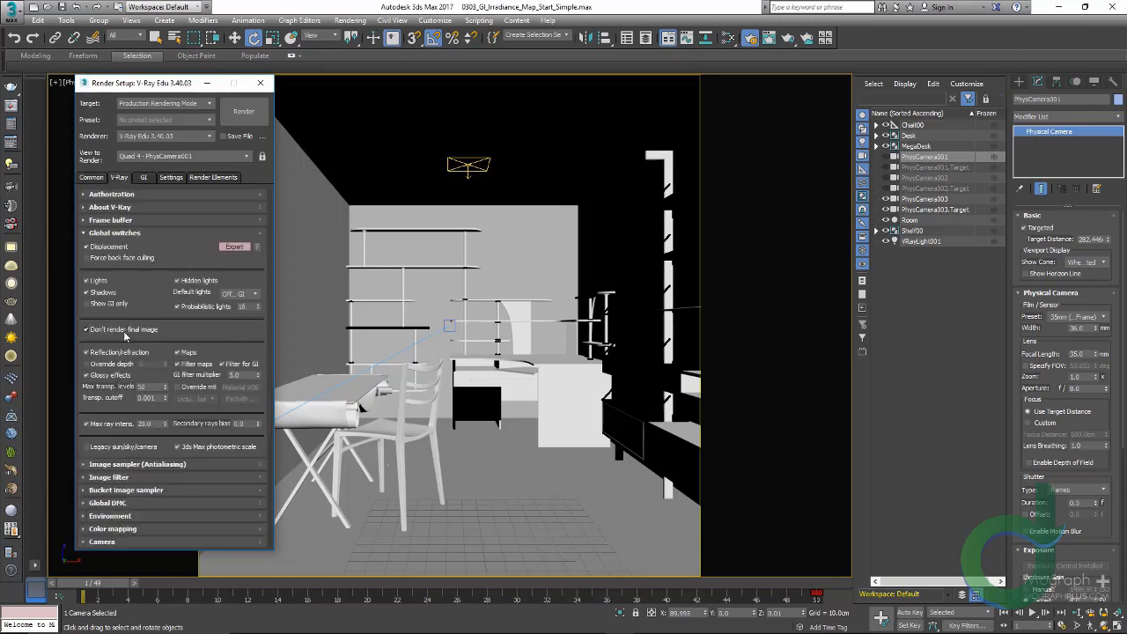
{"action": "left_click", "coordinate": [241, 123]}
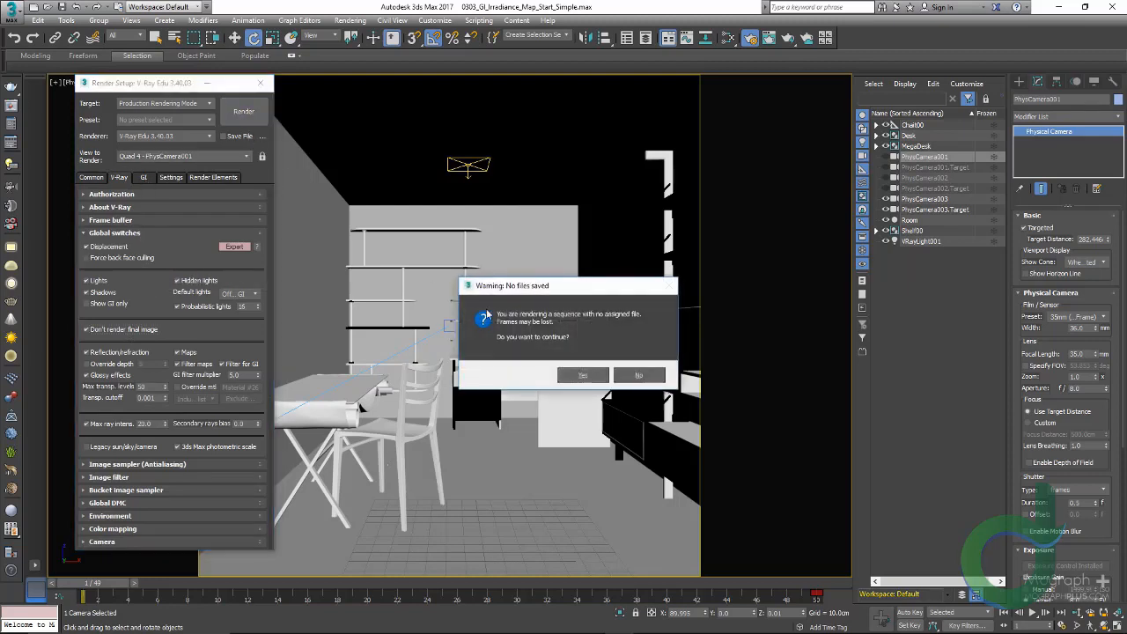
{"action": "left_click", "coordinate": [580, 374]}
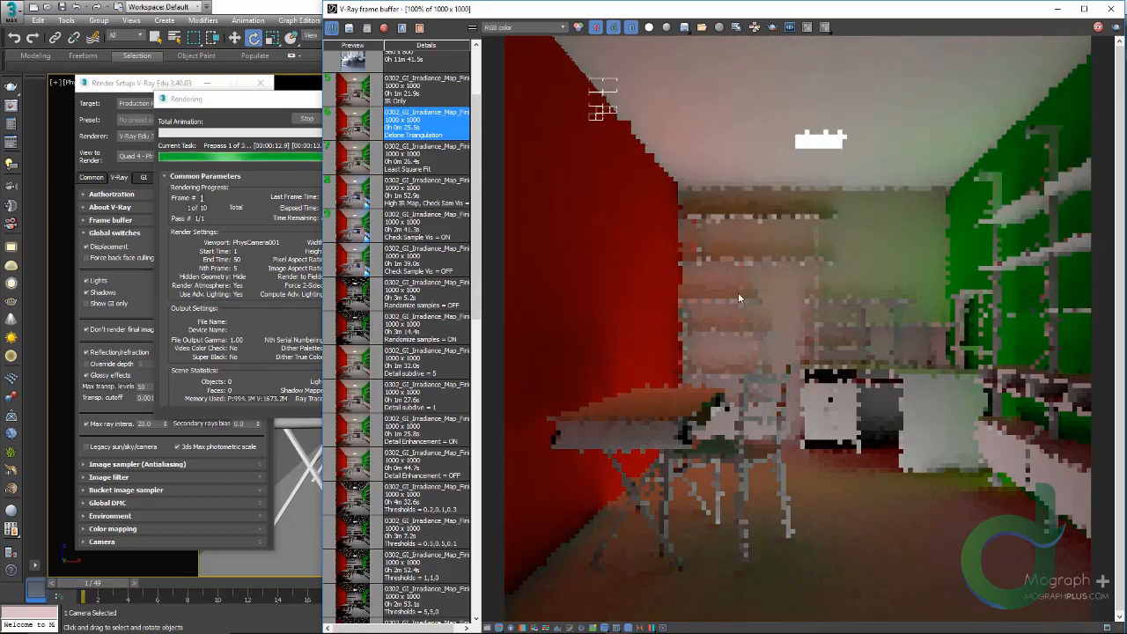
{"action": "left_click_drag", "start_coordinate": [250, 105], "coordinate": [190, 113]}
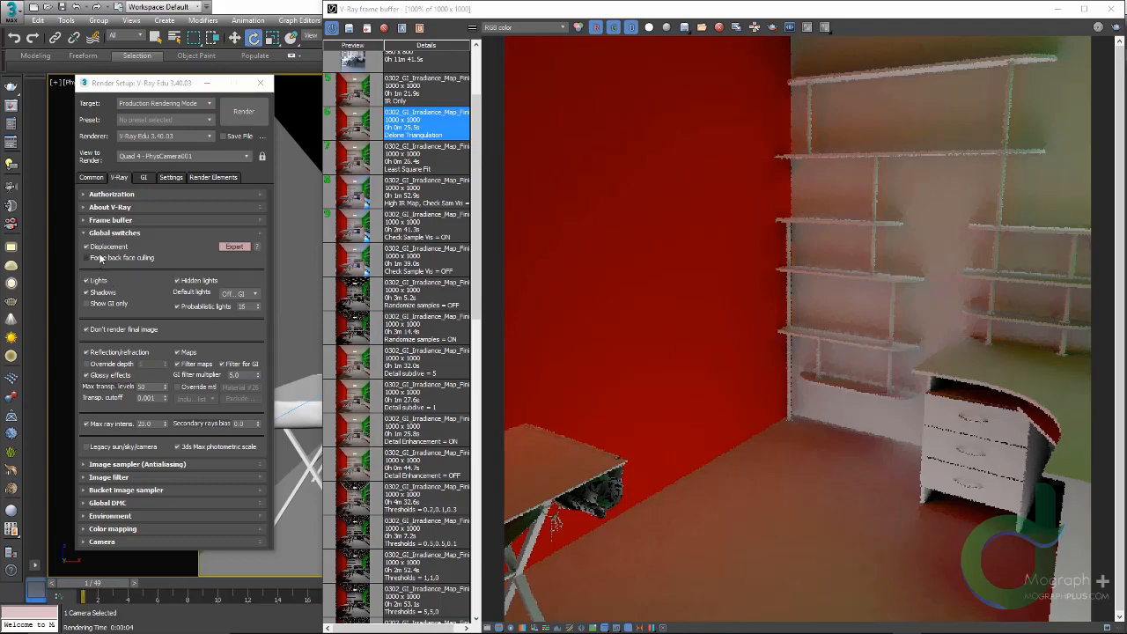
Save the multiframe irradiance map as IRmap_MultiFrame_Inc.vrmap in the 0303_GI_Irradiance_Map folder
{"action": "left_click", "coordinate": [144, 179]}
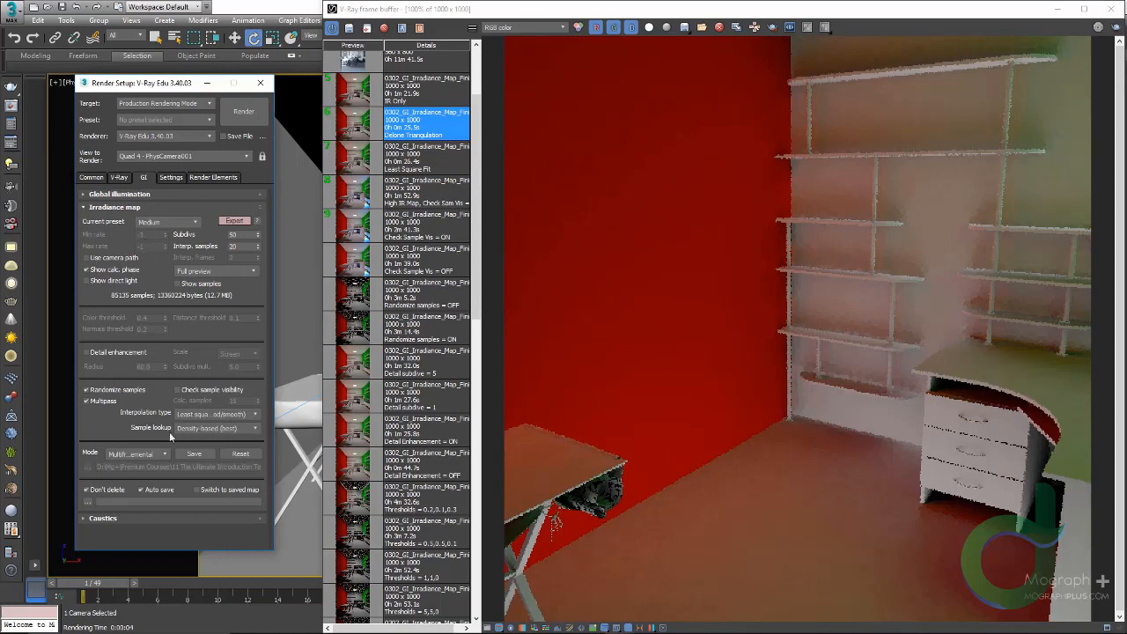
{"action": "left_click", "coordinate": [194, 454]}
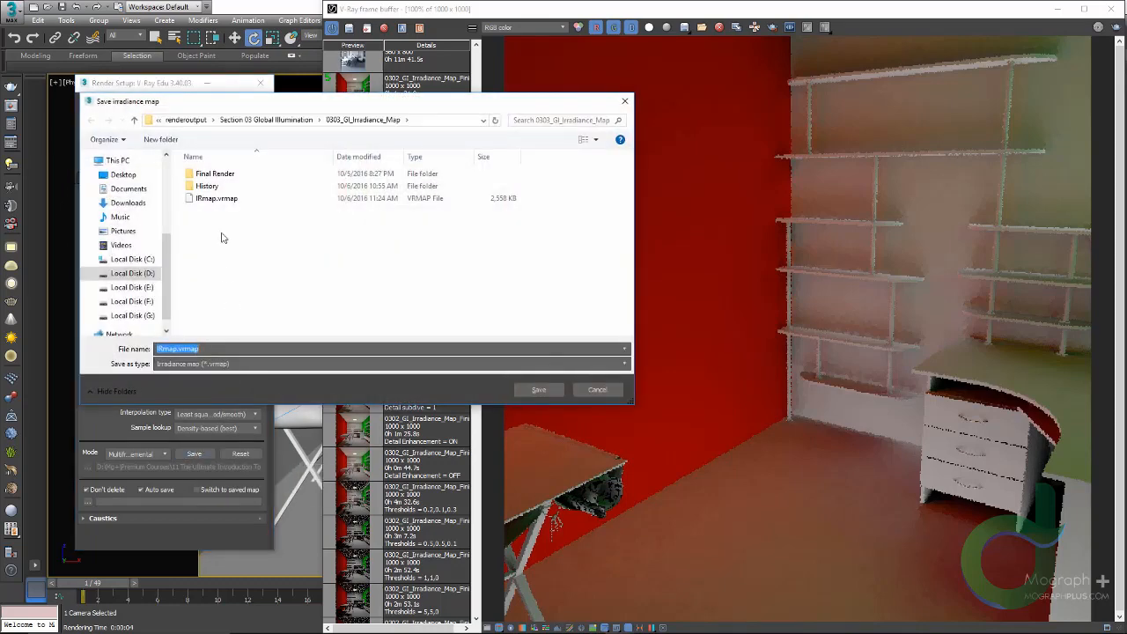
{"action": "left_click", "coordinate": [222, 201]}
{"action": "left_click", "coordinate": [176, 348]}
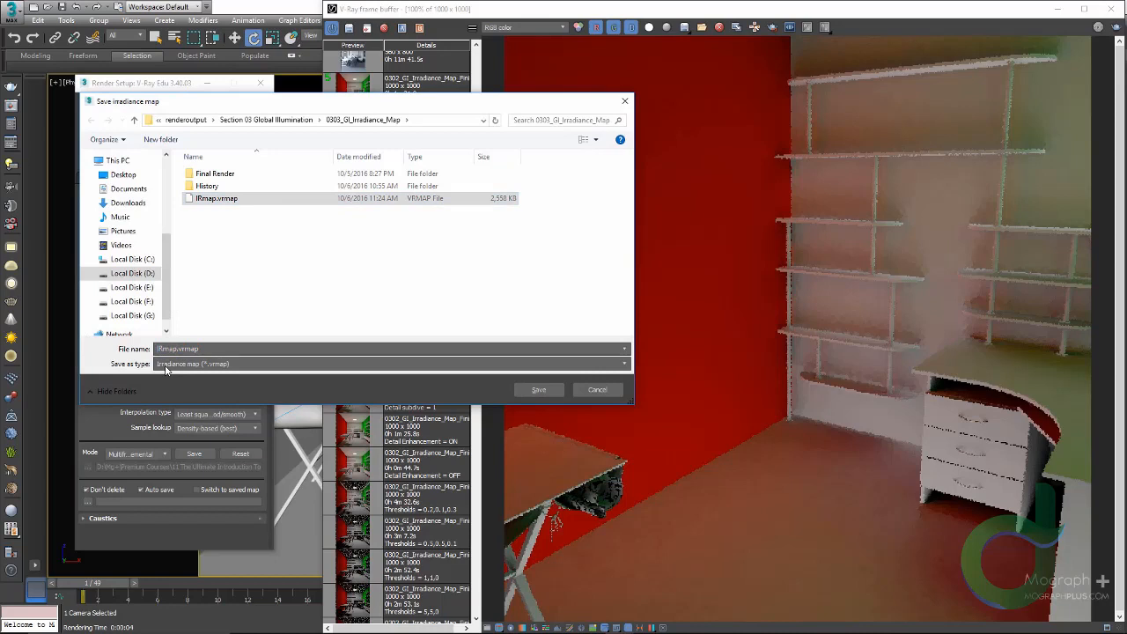
{"action": "type", "text": "_MultiFrame_Inc"}
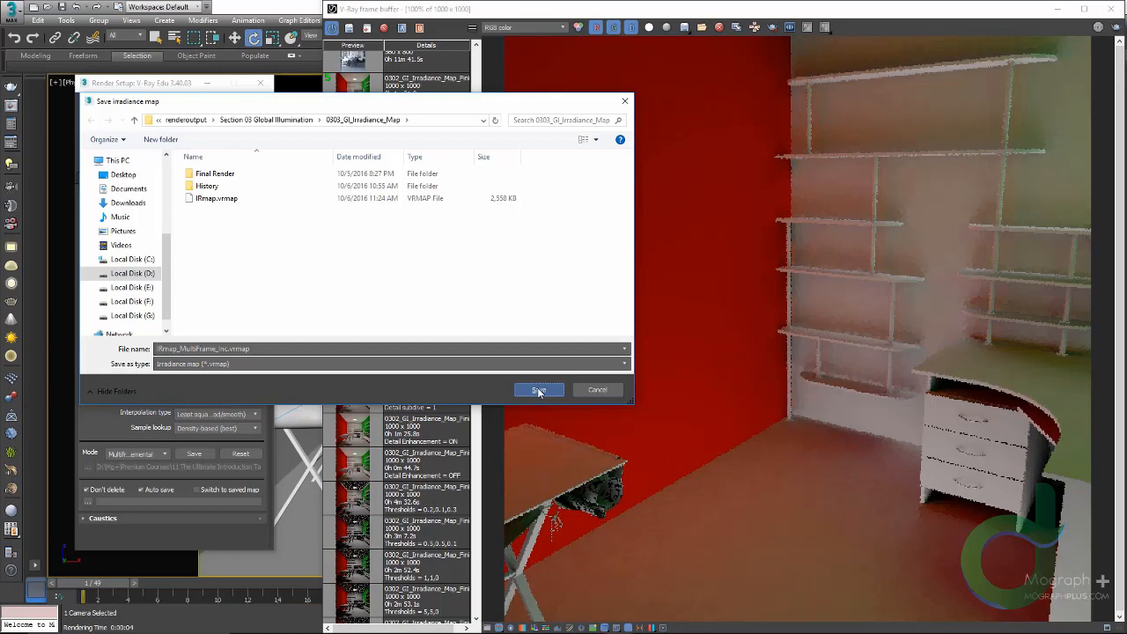
{"action": "left_click", "coordinate": [539, 390]}
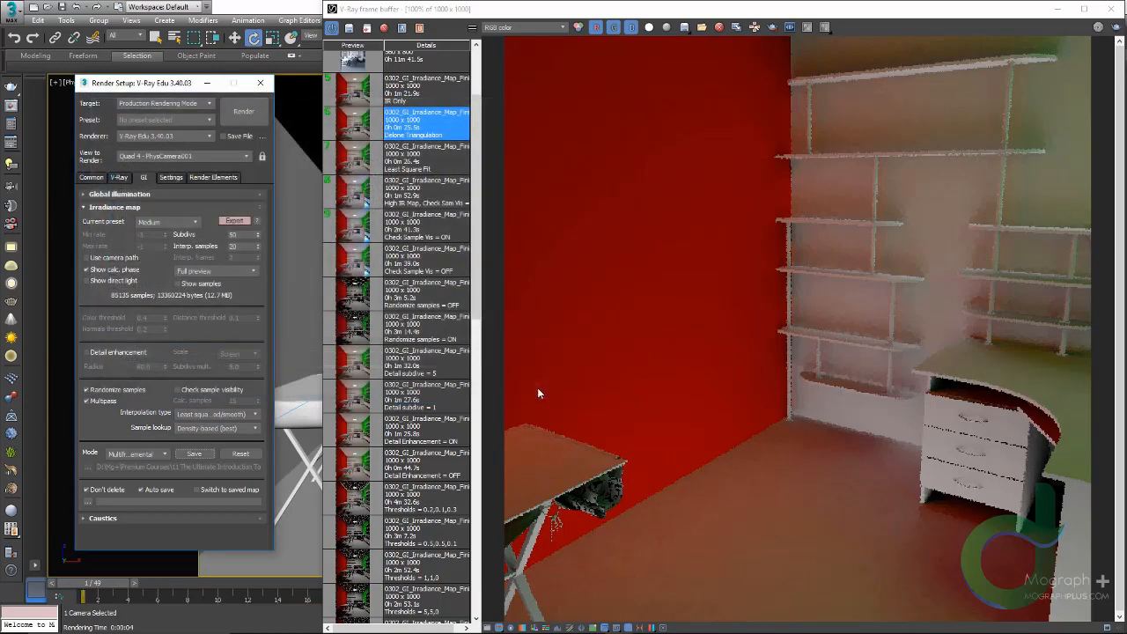
Close the frame buffer, set the irradiance map mode to From file, and load IRmap_MultiFrame_Inc.vrmap
{"action": "left_click", "coordinate": [1104, 12]}
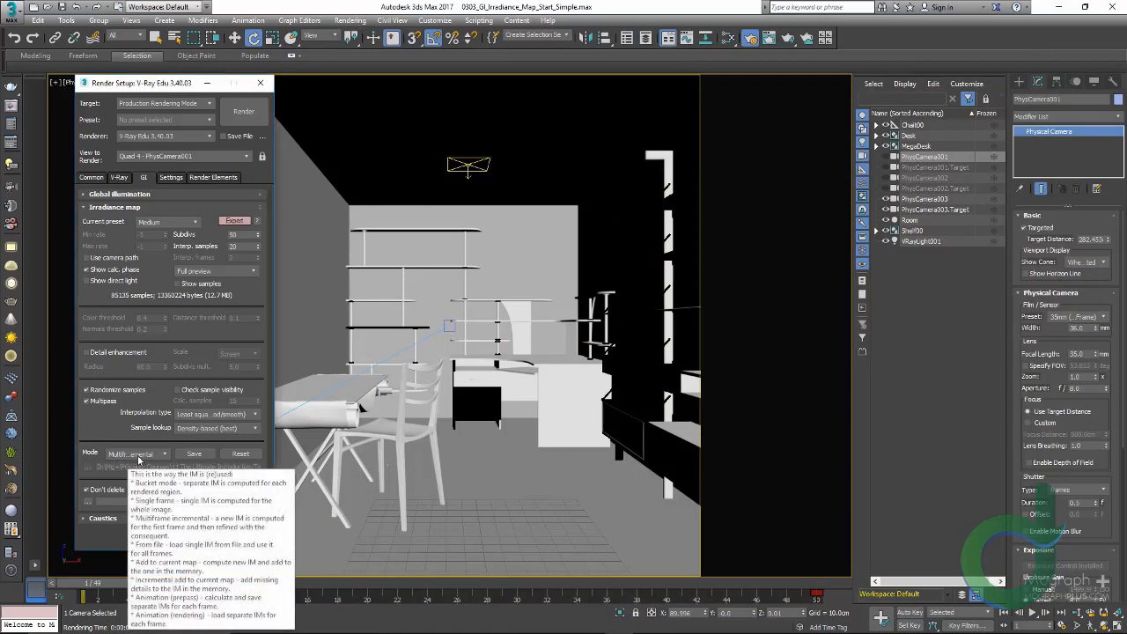
{"action": "left_click", "coordinate": [140, 455]}
{"action": "left_click", "coordinate": [162, 480]}
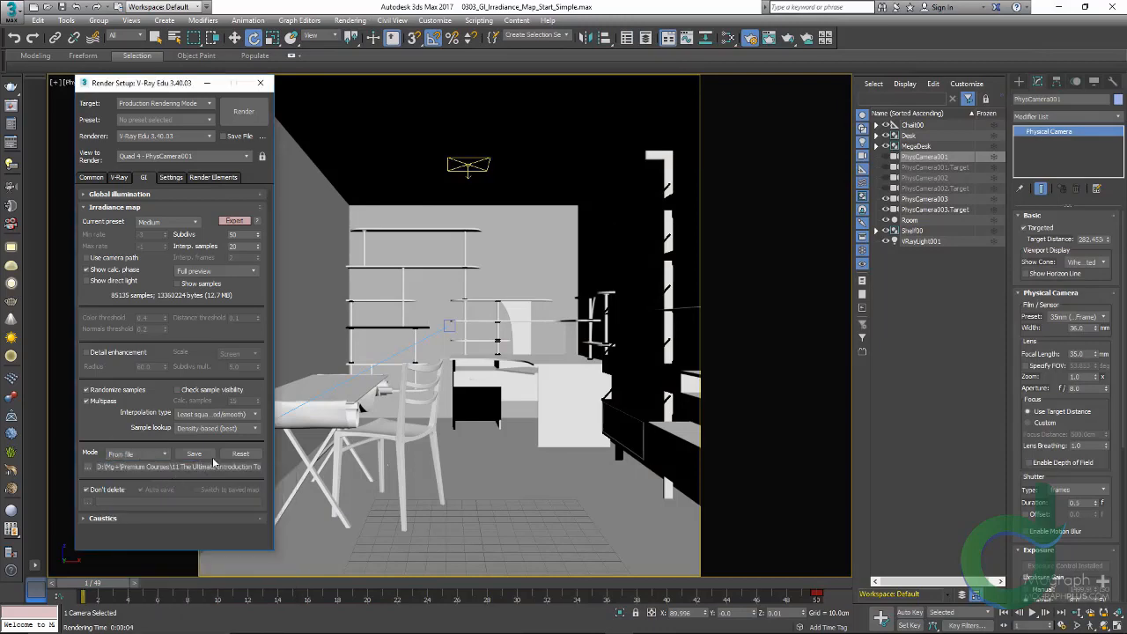
{"action": "left_click", "coordinate": [87, 468]}
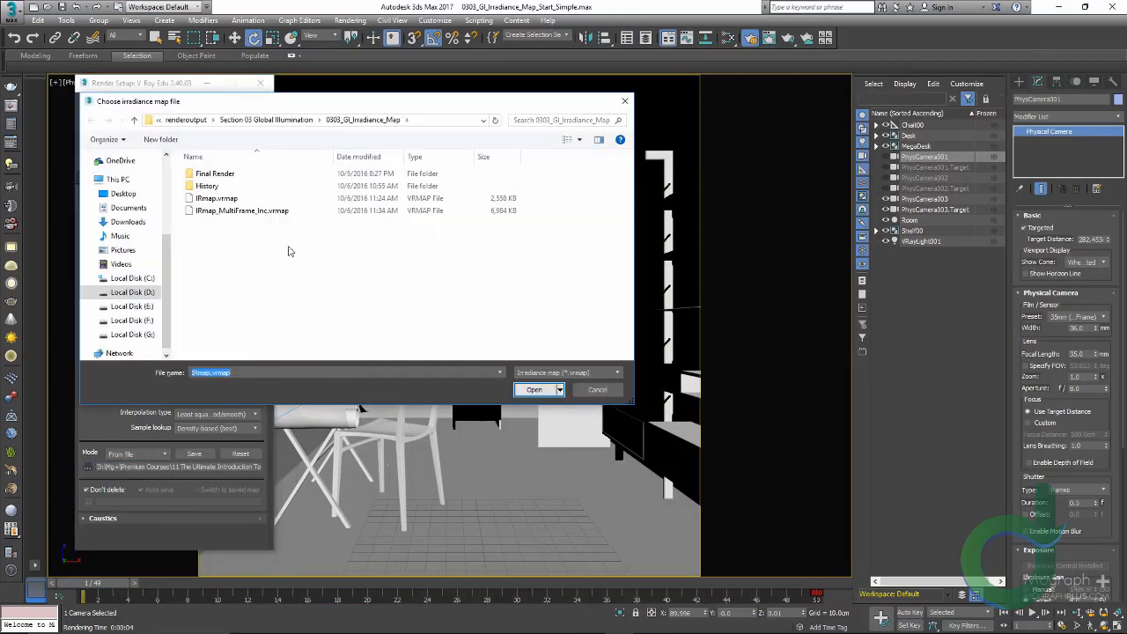
{"action": "left_click", "coordinate": [264, 212]}
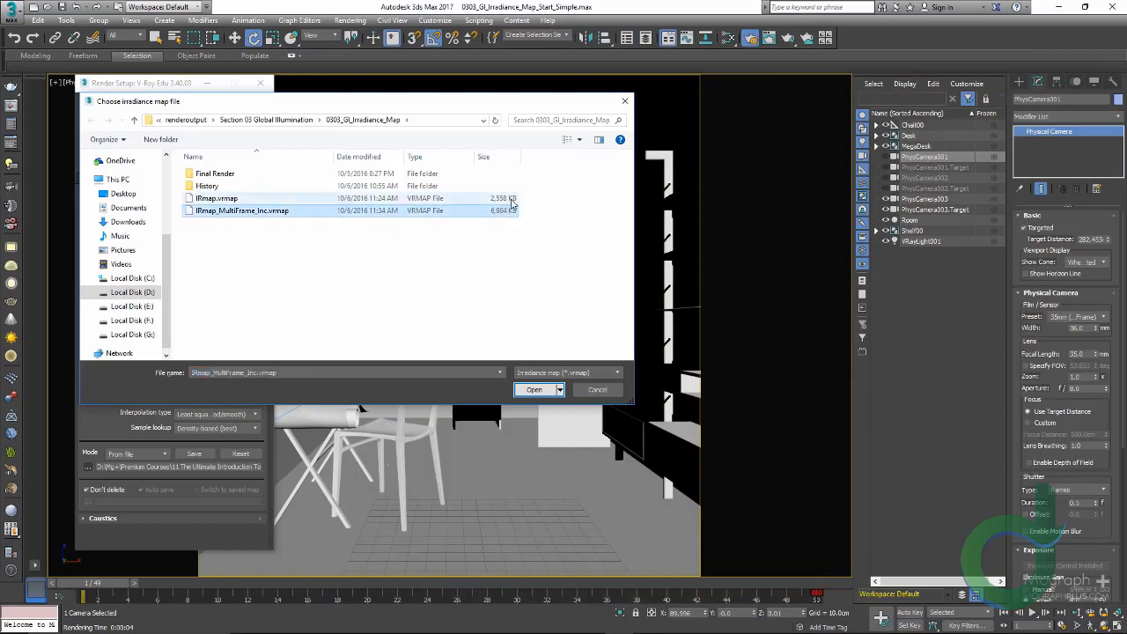
{"action": "double_click", "coordinate": [244, 211]}
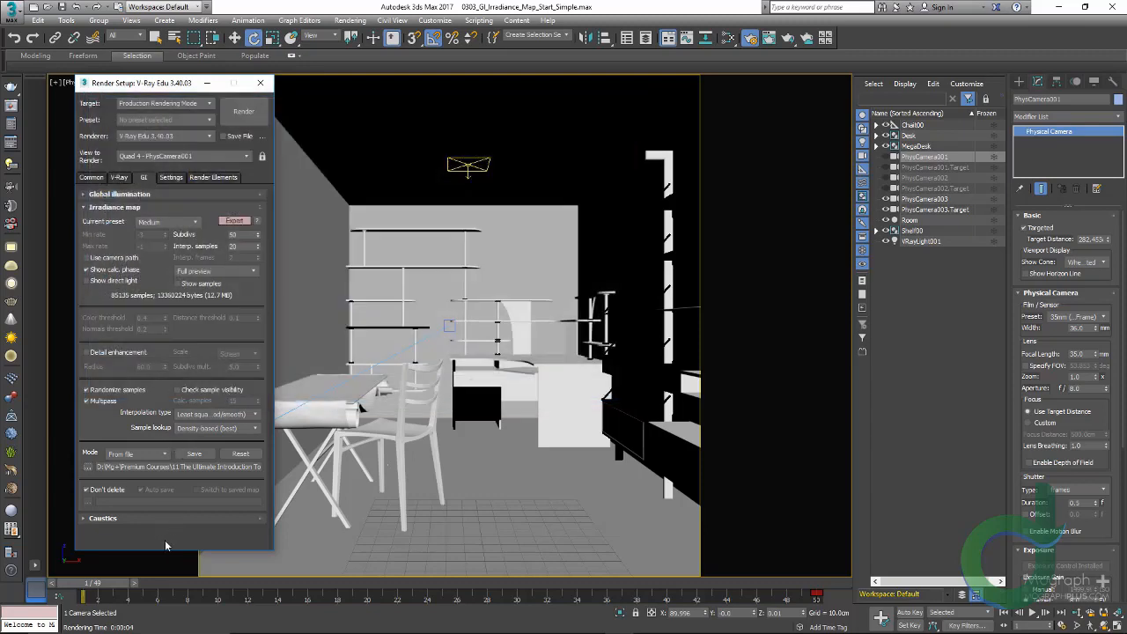
Go to frame 25 and render it from PhysCamera001 as a single frame, with Don't render final image disabled
{"action": "left_click_drag", "start_coordinate": [98, 591], "coordinate": [291, 589]}
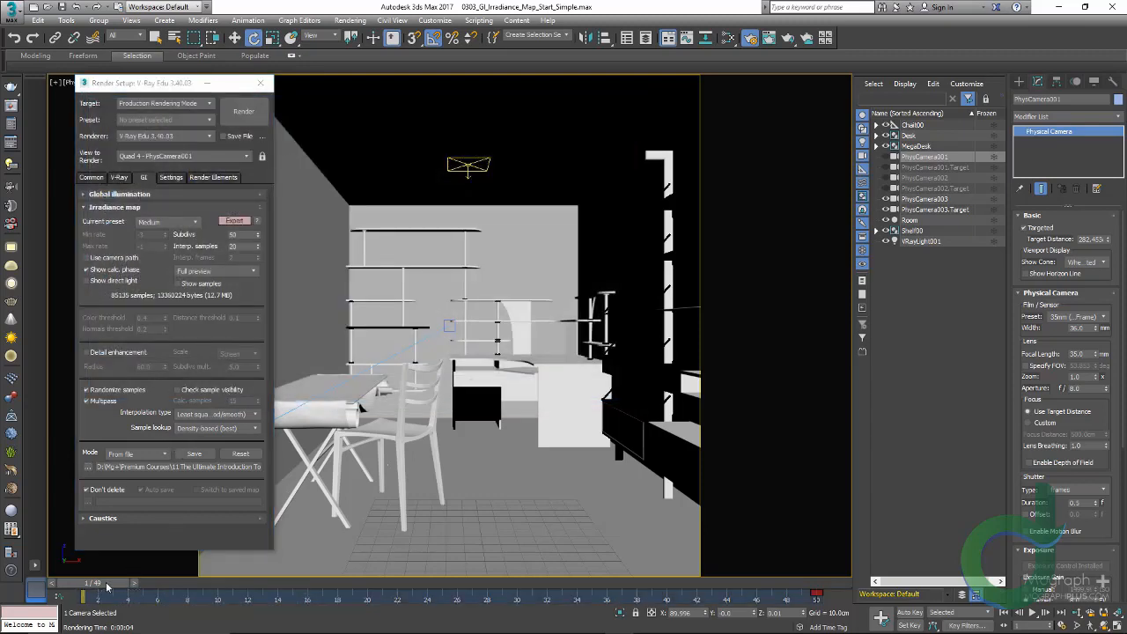
{"action": "left_click_drag", "start_coordinate": [97, 585], "coordinate": [451, 591]}
{"action": "key", "text": "e"}
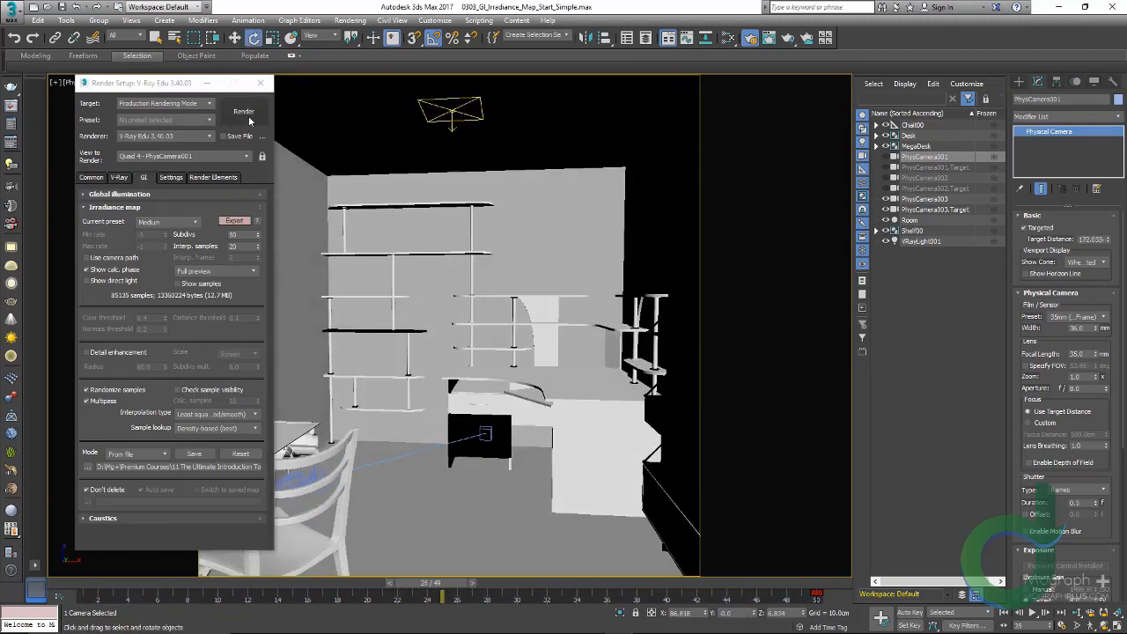
{"action": "left_click", "coordinate": [119, 177]}
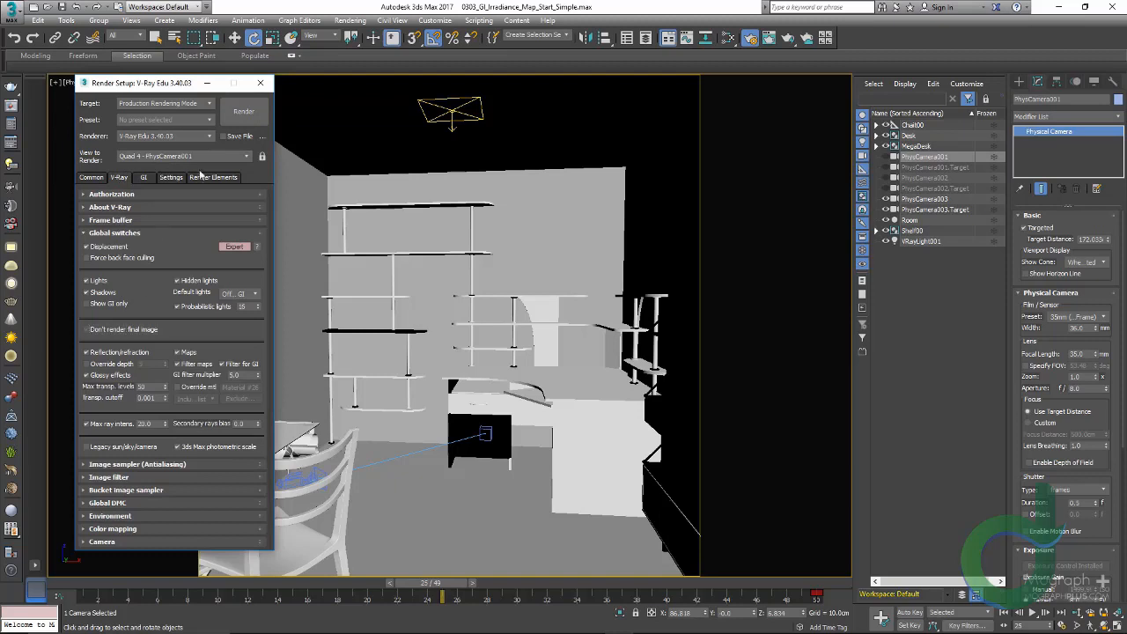
{"action": "left_click", "coordinate": [90, 178]}
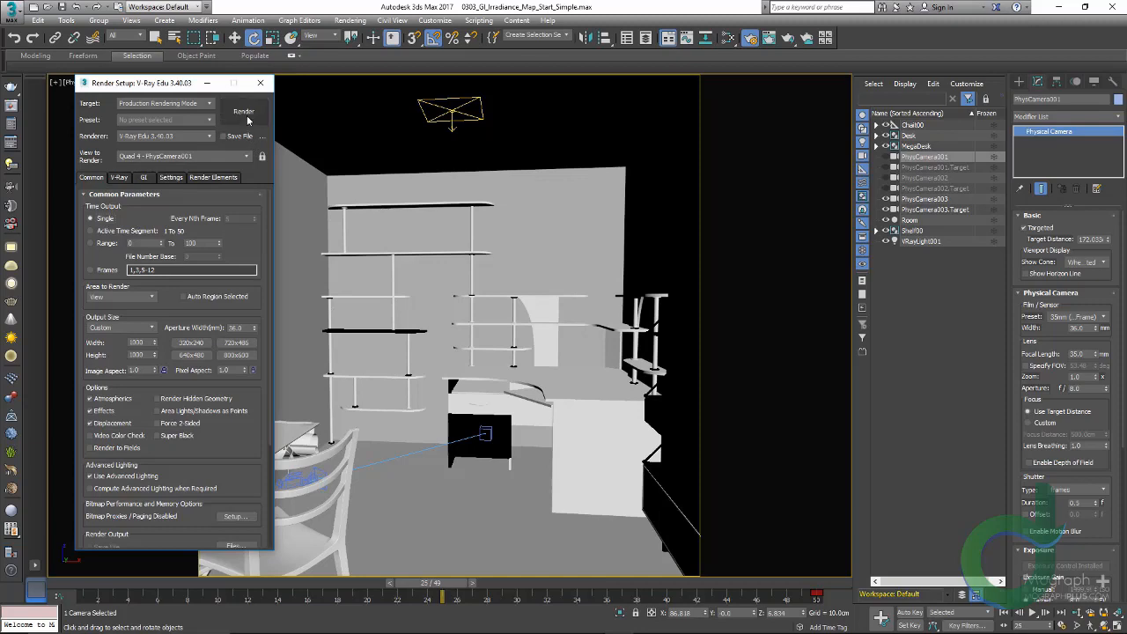
{"action": "left_click", "coordinate": [243, 112]}
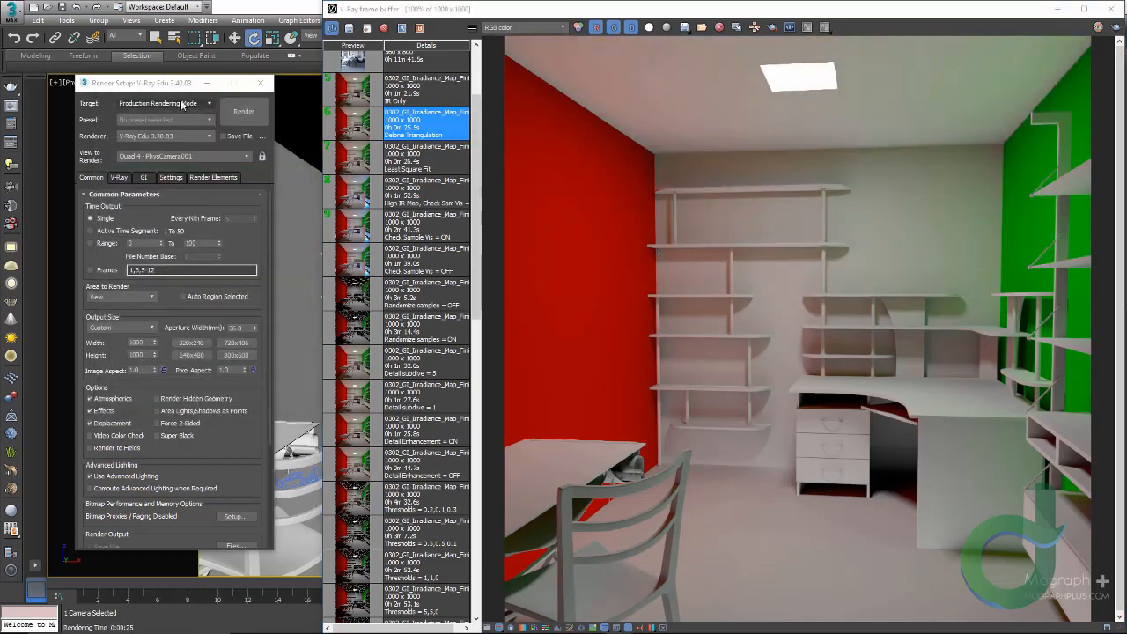
Review the available irradiance map modes beside the rendered frame and close the frame buffer
{"action": "left_click", "coordinate": [144, 177]}
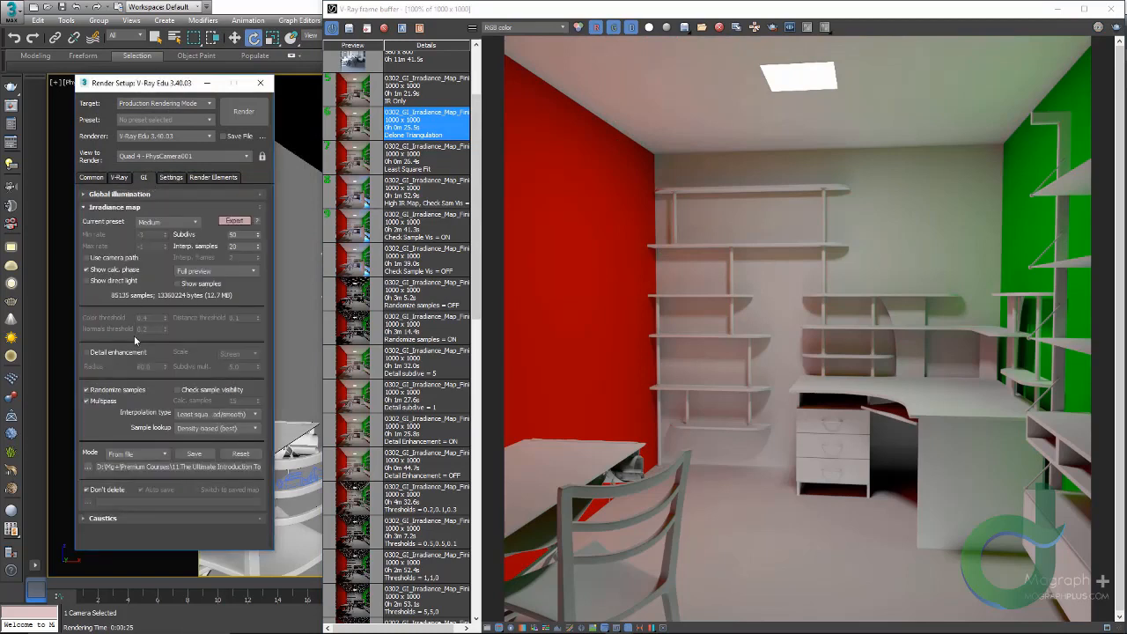
{"action": "left_click", "coordinate": [134, 454]}
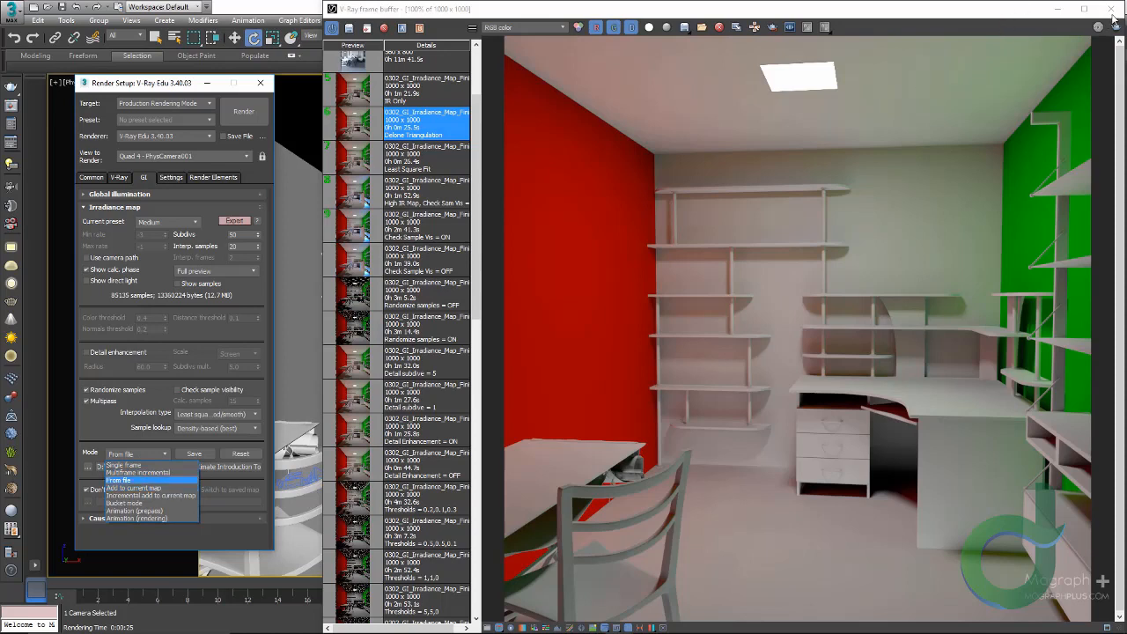
{"action": "left_click", "coordinate": [1039, 33]}
{"action": "left_click", "coordinate": [1111, 9]}
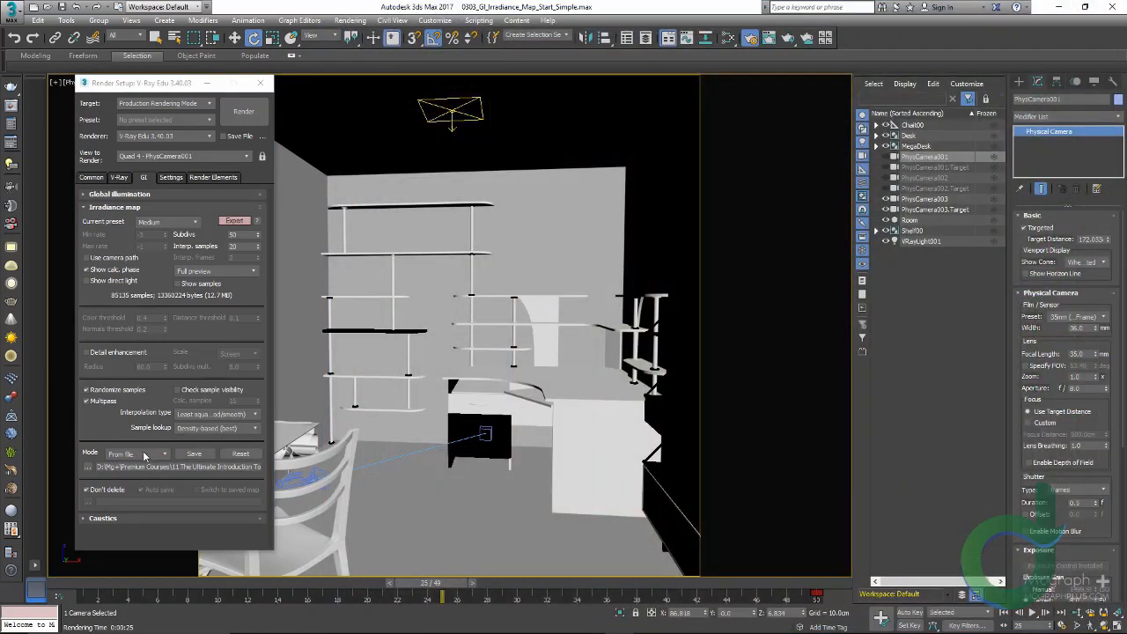
Select PhysCamera003 and switch the viewport to its view, moving the render setup window aside
{"action": "left_click", "coordinate": [957, 200]}
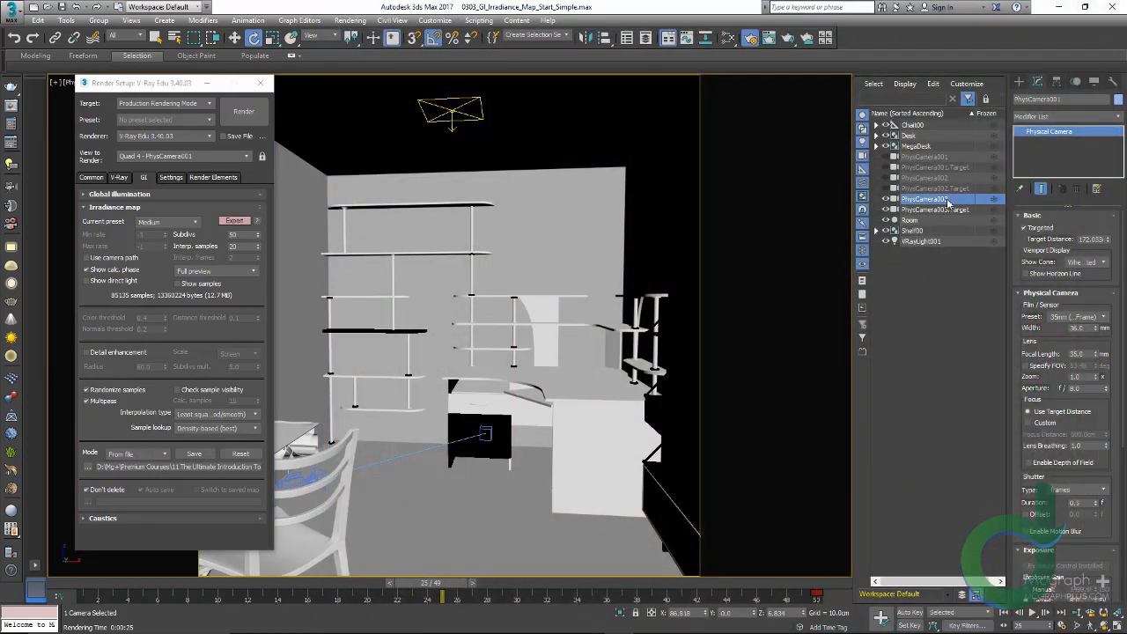
{"action": "left_click_drag", "start_coordinate": [170, 84], "coordinate": [145, 126]}
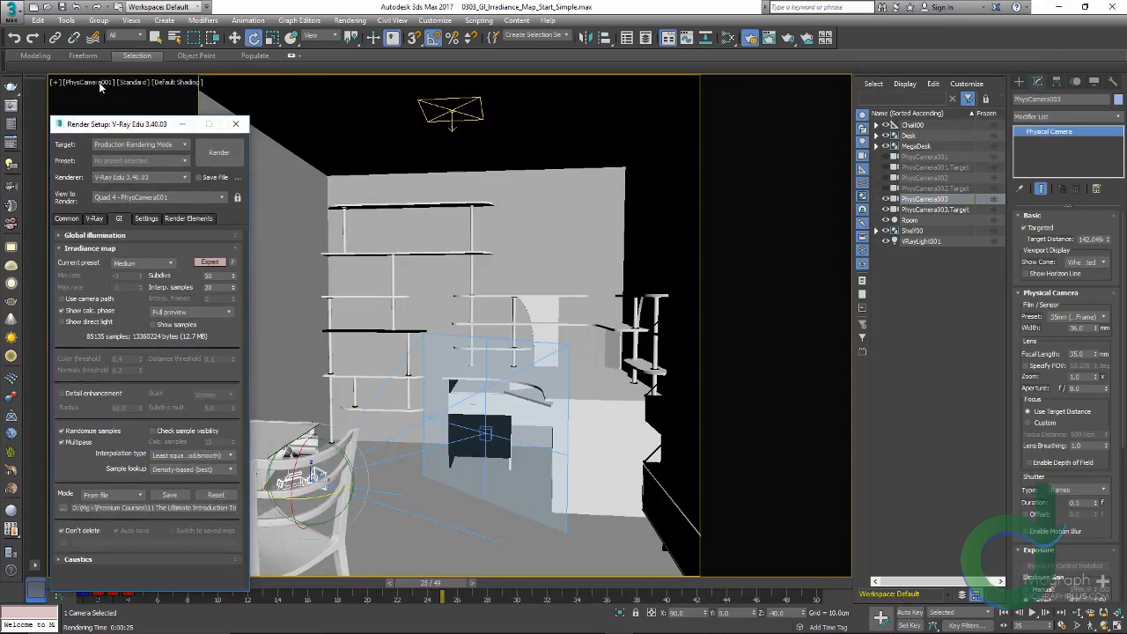
{"action": "left_click", "coordinate": [95, 82]}
{"action": "mouse_move", "coordinate": [130, 93]}
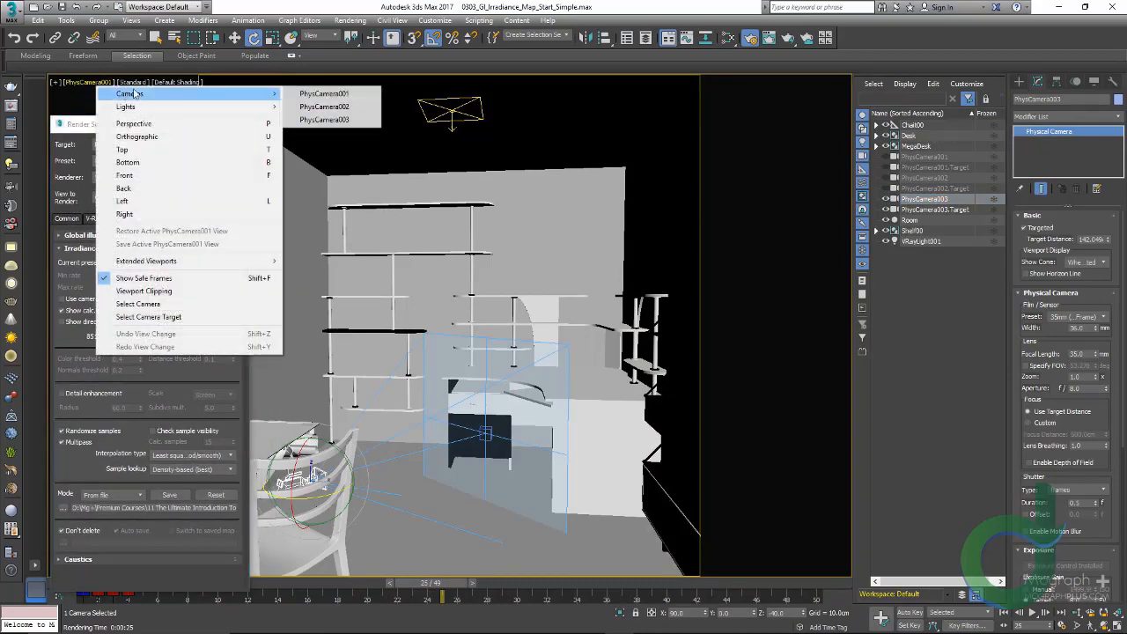
{"action": "left_click", "coordinate": [324, 119]}
{"action": "left_click_drag", "start_coordinate": [157, 129], "coordinate": [394, 95]}
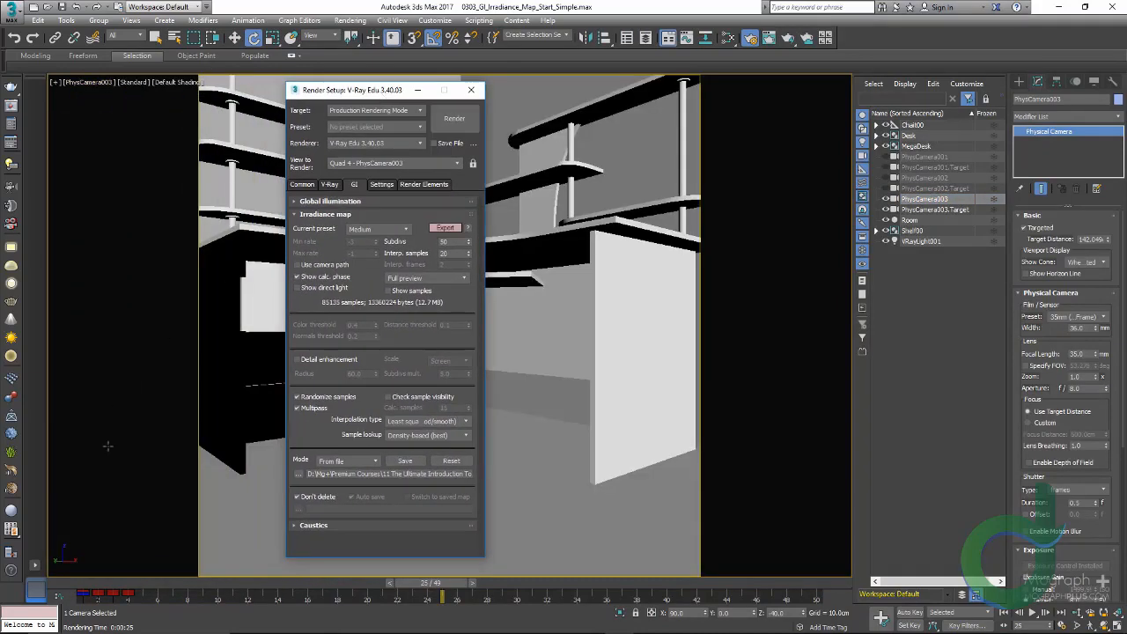
Scrub through the PhysCamera003 view up to frame 4, and move the render setup clear of the scene
{"action": "left_click_drag", "start_coordinate": [112, 582], "coordinate": [140, 588]}
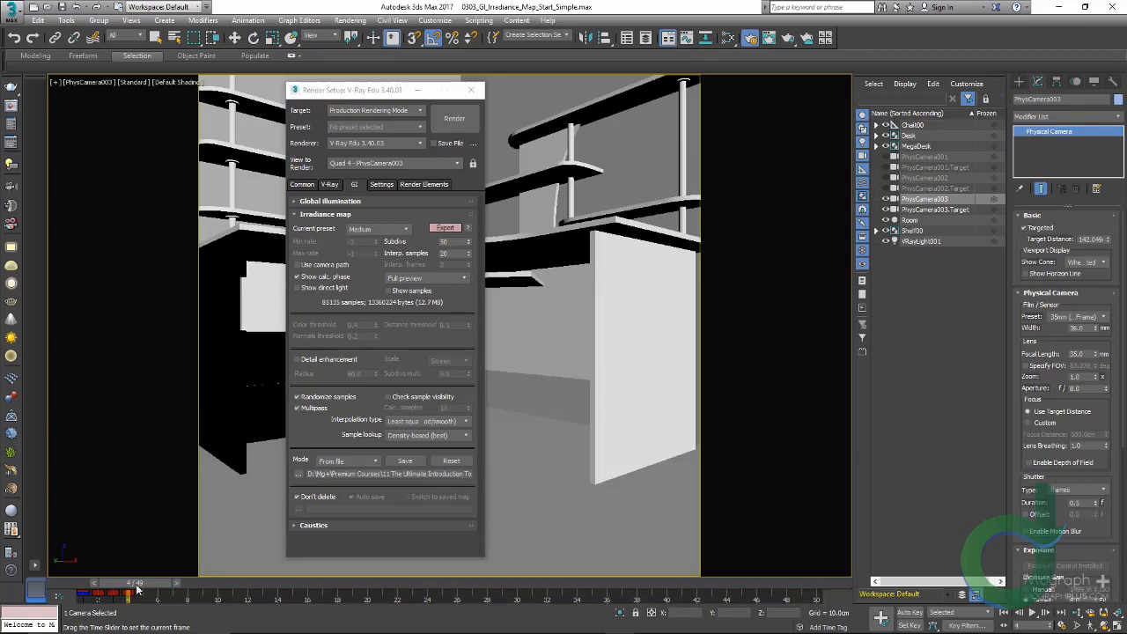
{"action": "key", "text": "e"}
{"action": "left_click_drag", "start_coordinate": [346, 93], "coordinate": [106, 95]}
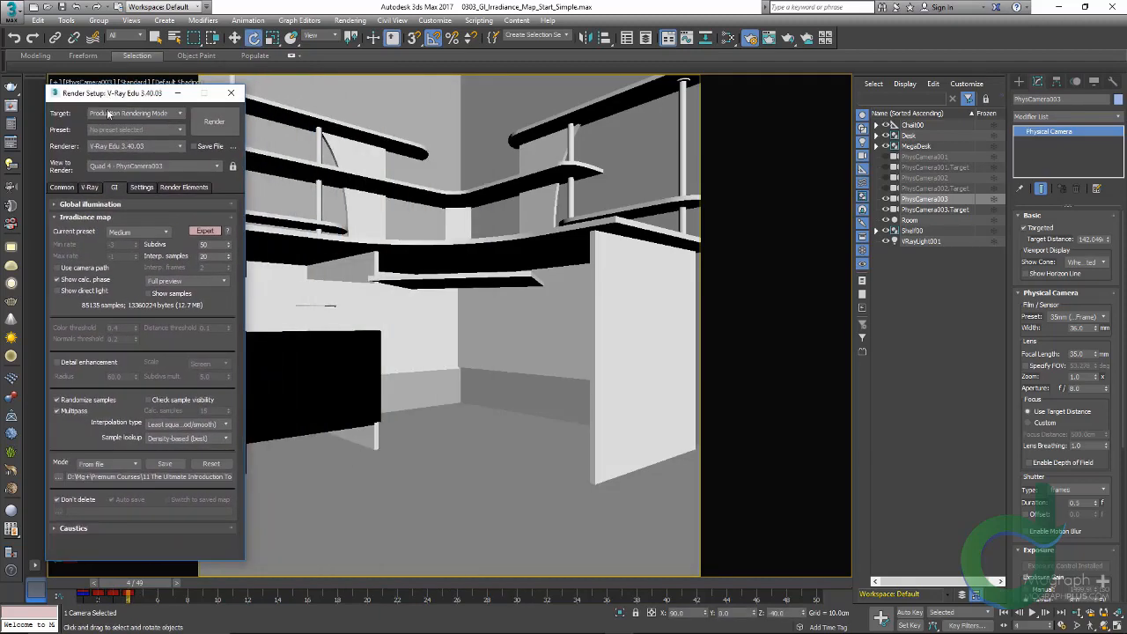
Return to frame 1 and set the irradiance map mode to Add to current map
{"action": "left_click_drag", "start_coordinate": [132, 588], "coordinate": [75, 585]}
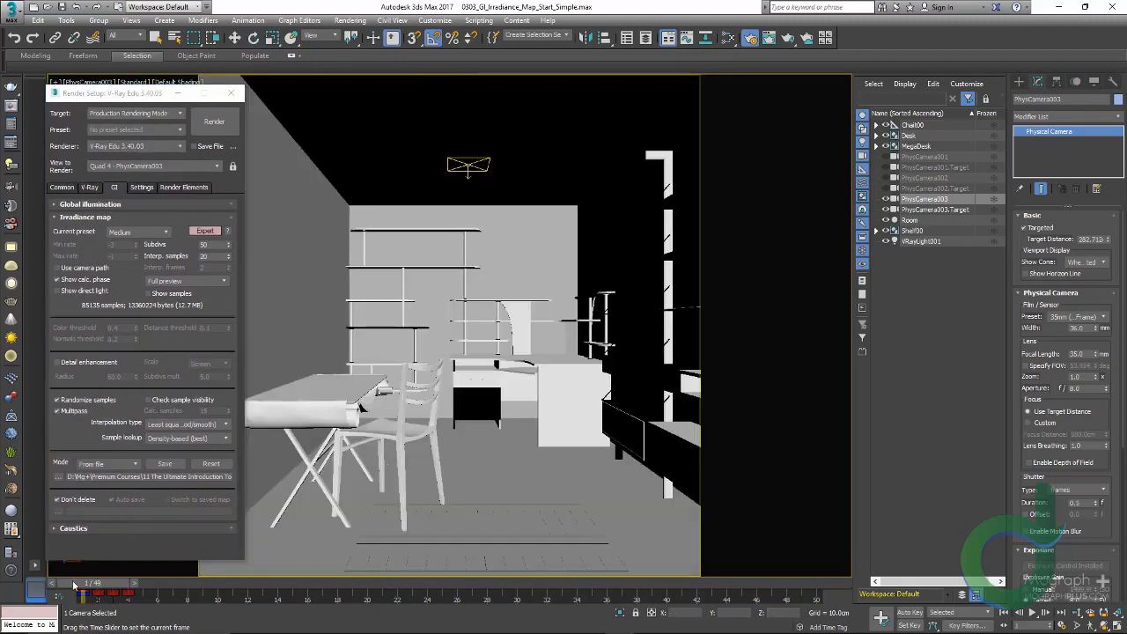
{"action": "left_click", "coordinate": [114, 464]}
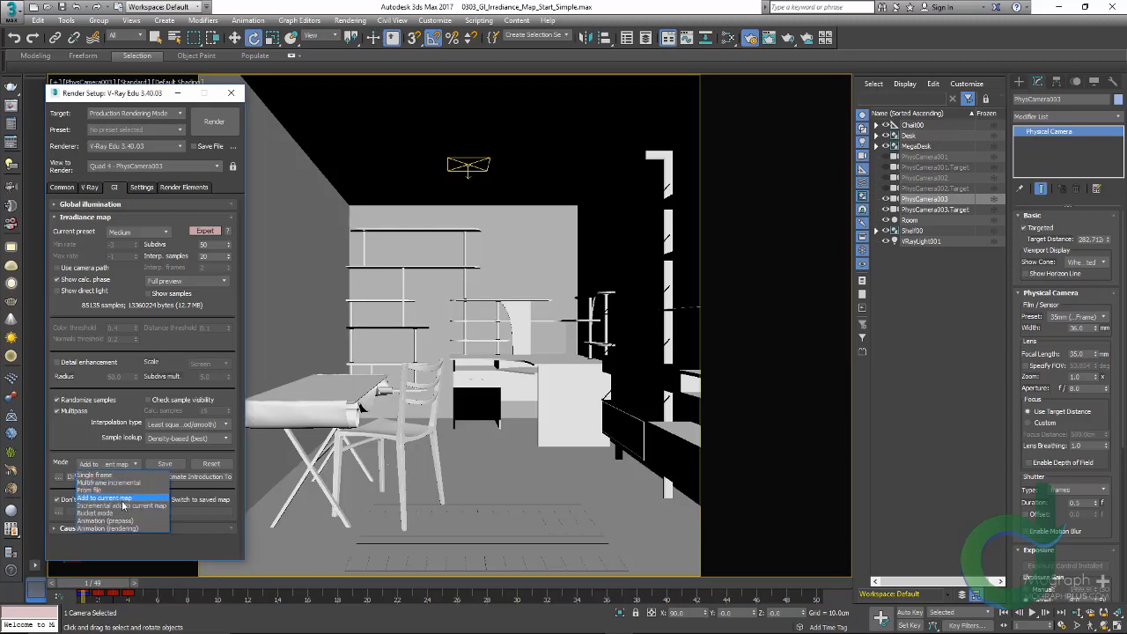
{"action": "left_click", "coordinate": [122, 500]}
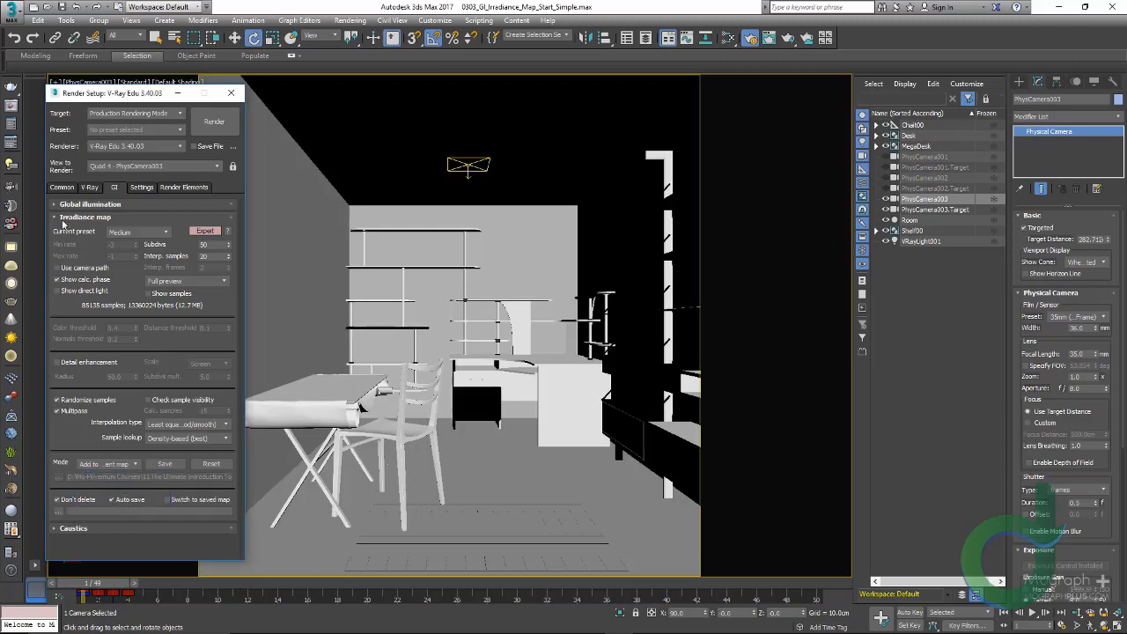
Set the time output to Active Time Segment, enter 1 in the range values, and enable Don't render final image
{"action": "left_click", "coordinate": [62, 188]}
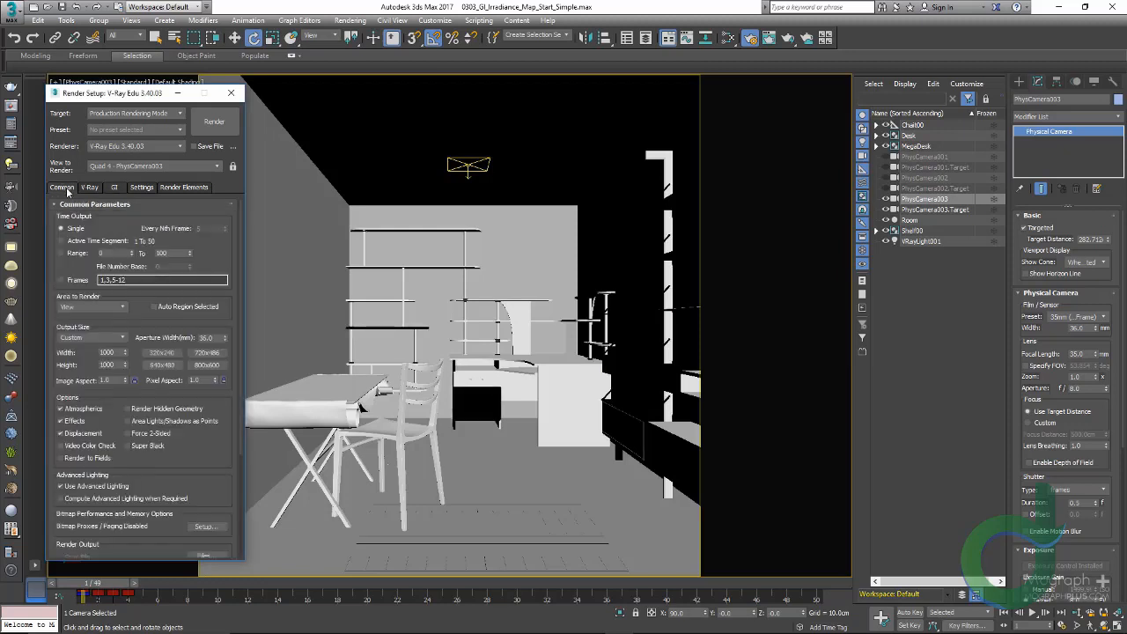
{"action": "left_click", "coordinate": [96, 241]}
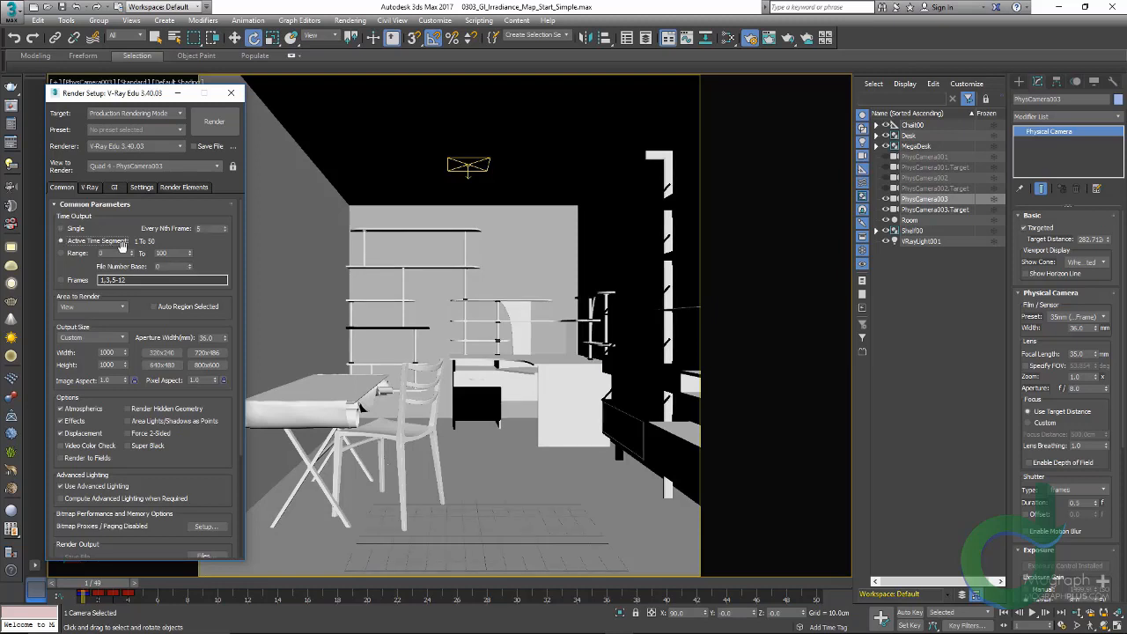
{"action": "left_click_drag", "start_coordinate": [173, 253], "coordinate": [120, 259]}
{"action": "type", "text": "1"}
{"action": "left_click", "coordinate": [90, 187]}
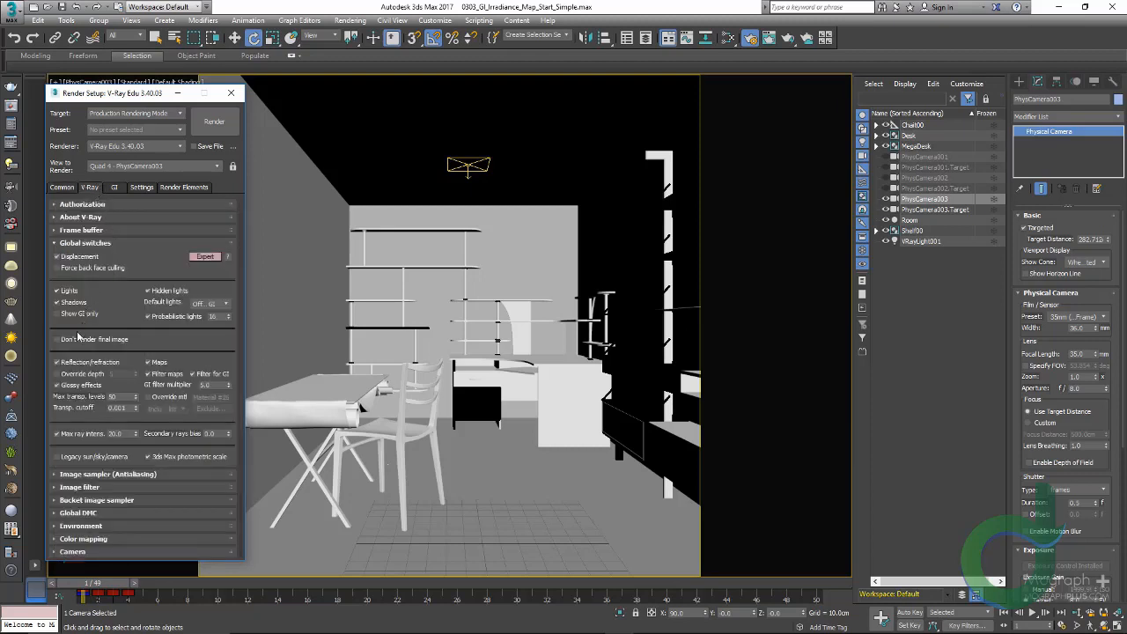
{"action": "left_click", "coordinate": [78, 339]}
Step the timeline through frames 2 and 4 to examine PhysCamera003's separate still views
{"action": "left_click_drag", "start_coordinate": [105, 585], "coordinate": [115, 585]}
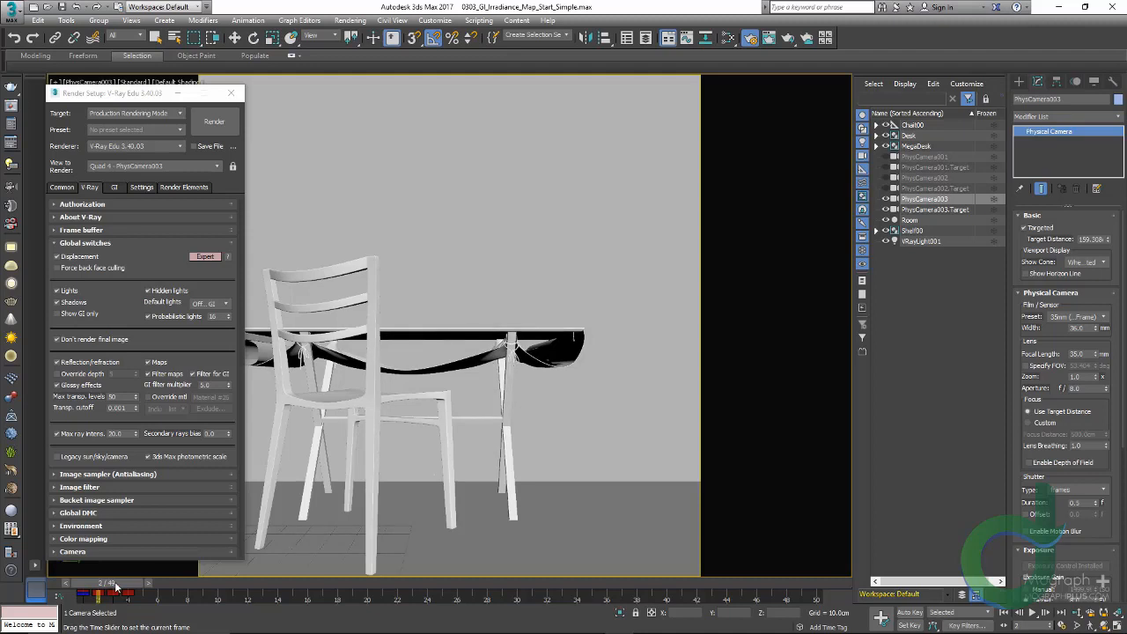
{"action": "key", "text": "e"}
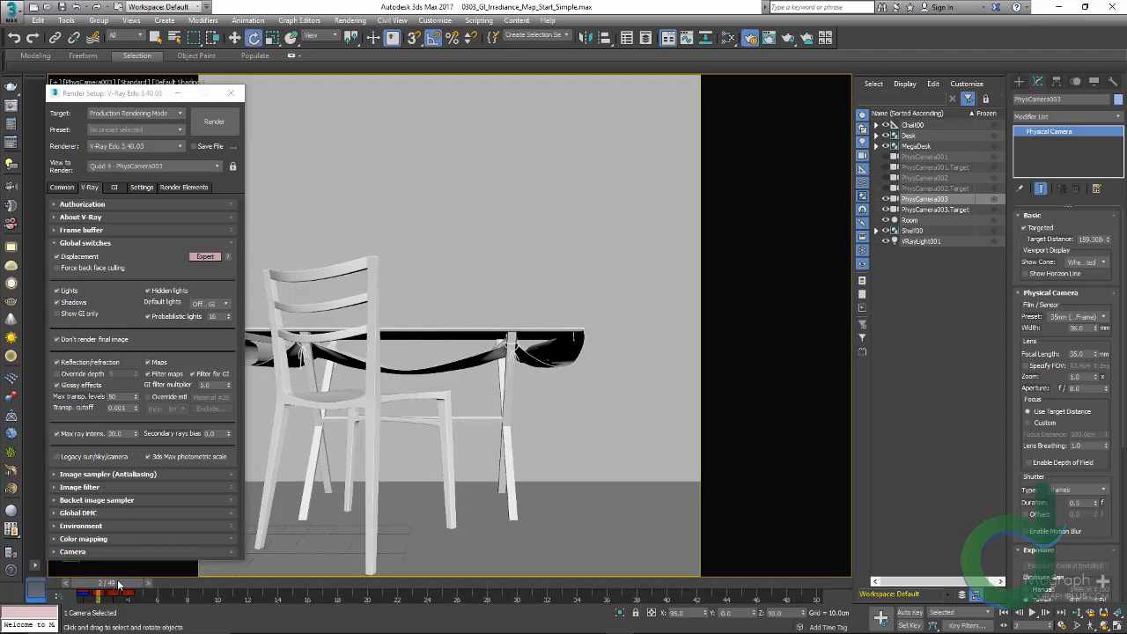
{"action": "key", "text": "q"}
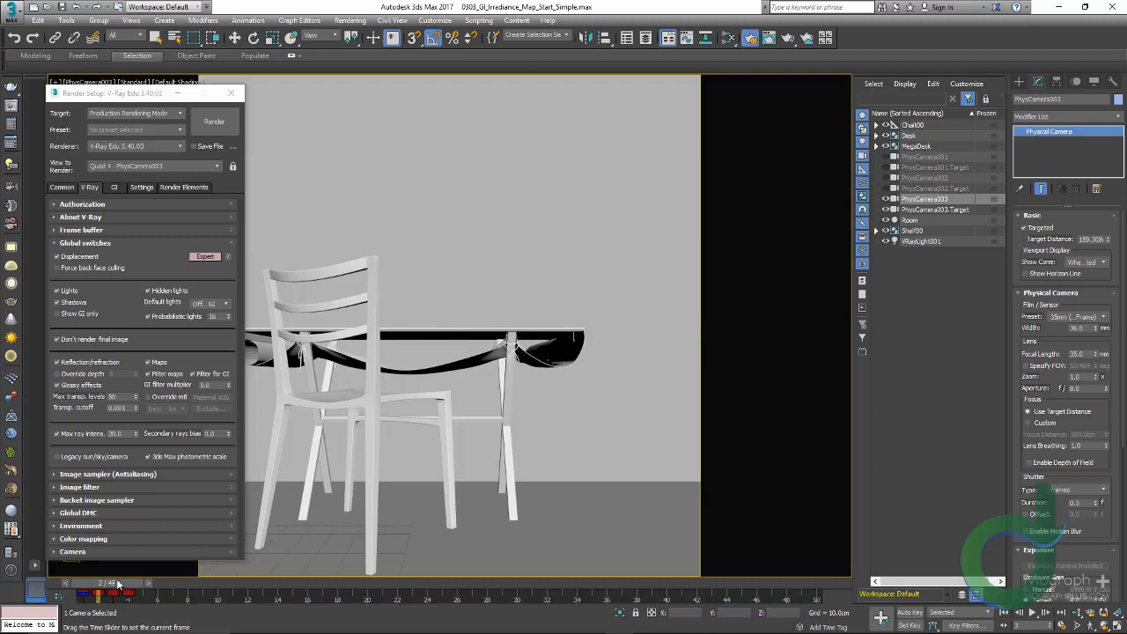
{"action": "left_click_drag", "start_coordinate": [115, 583], "coordinate": [113, 583]}
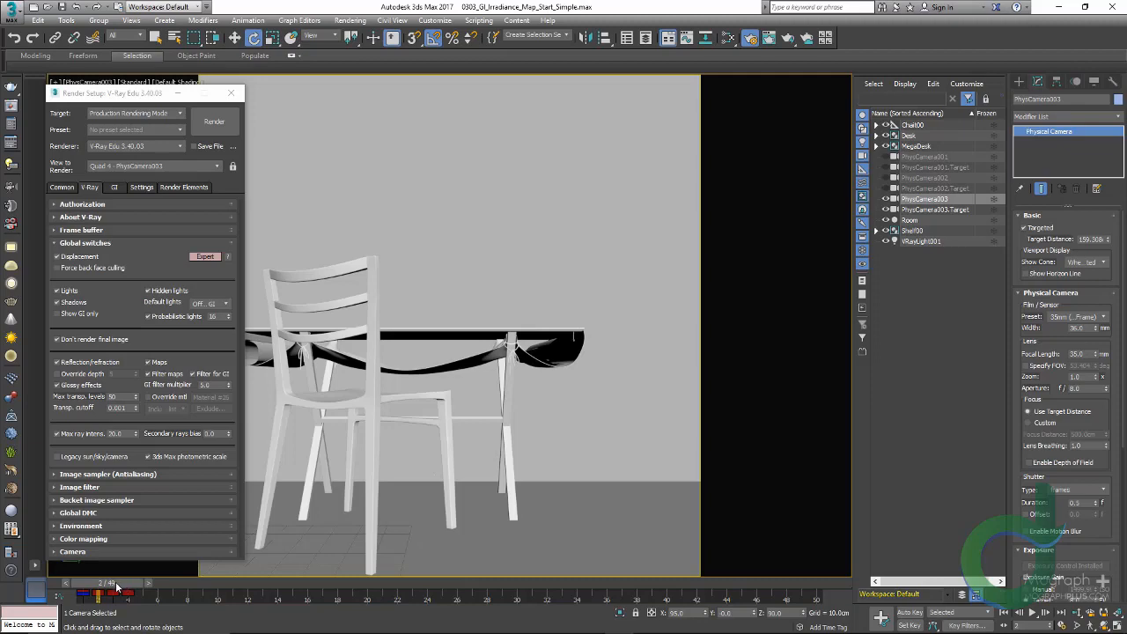
{"action": "left_click_drag", "start_coordinate": [115, 584], "coordinate": [141, 586]}
{"action": "key", "text": "e"}
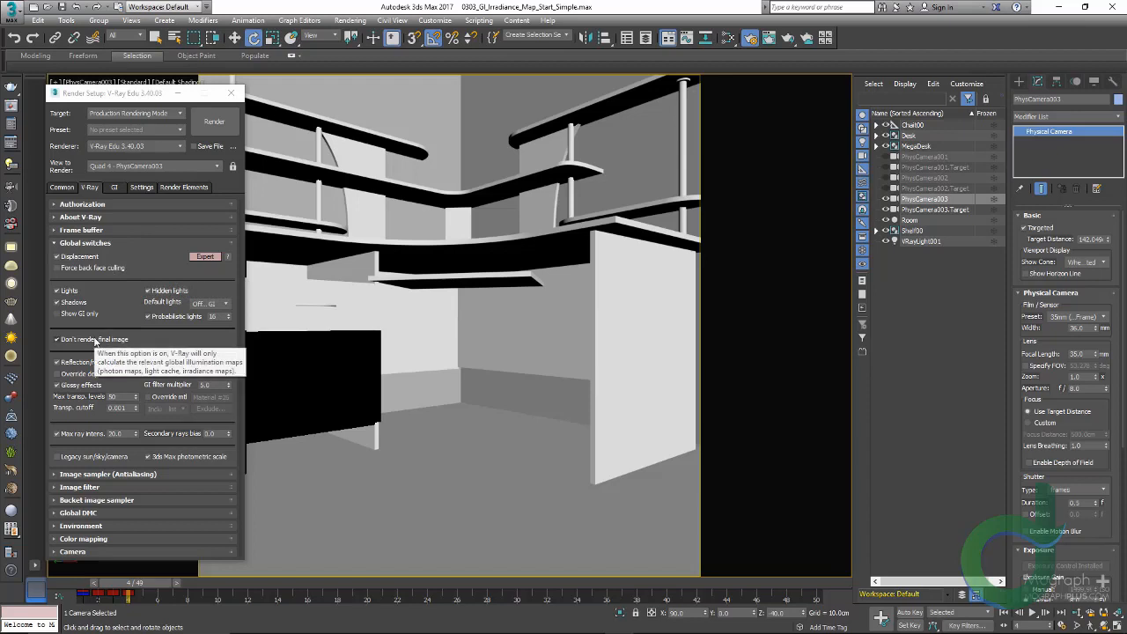
Show the irradiance map settings, view the available modes, and return the timeline to frame 1
{"action": "left_click", "coordinate": [114, 187]}
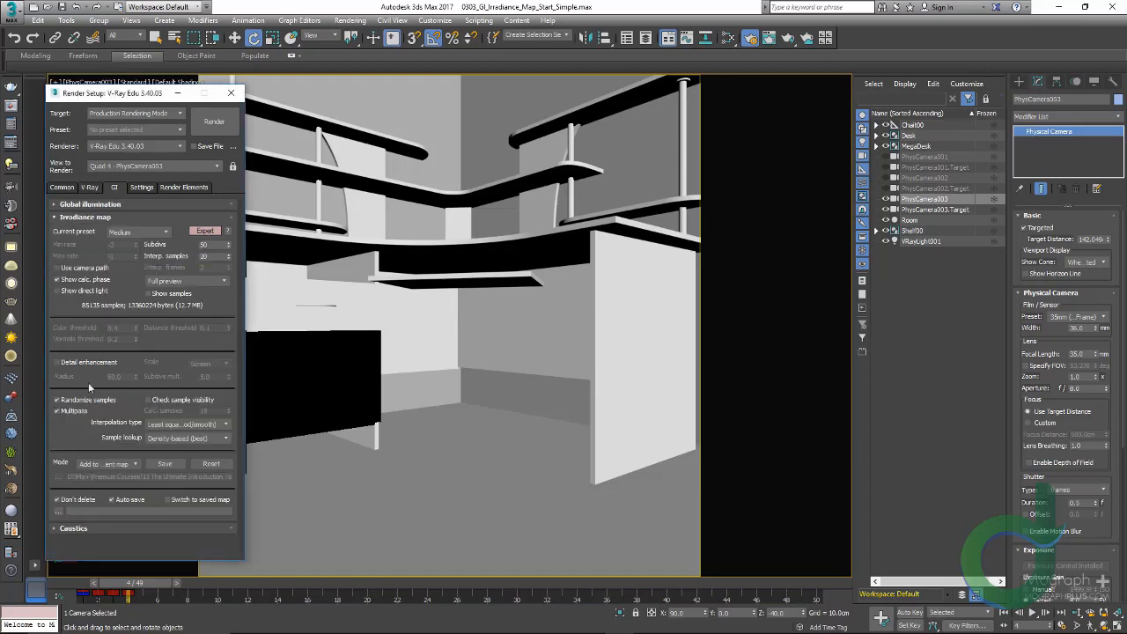
{"action": "left_click", "coordinate": [94, 463]}
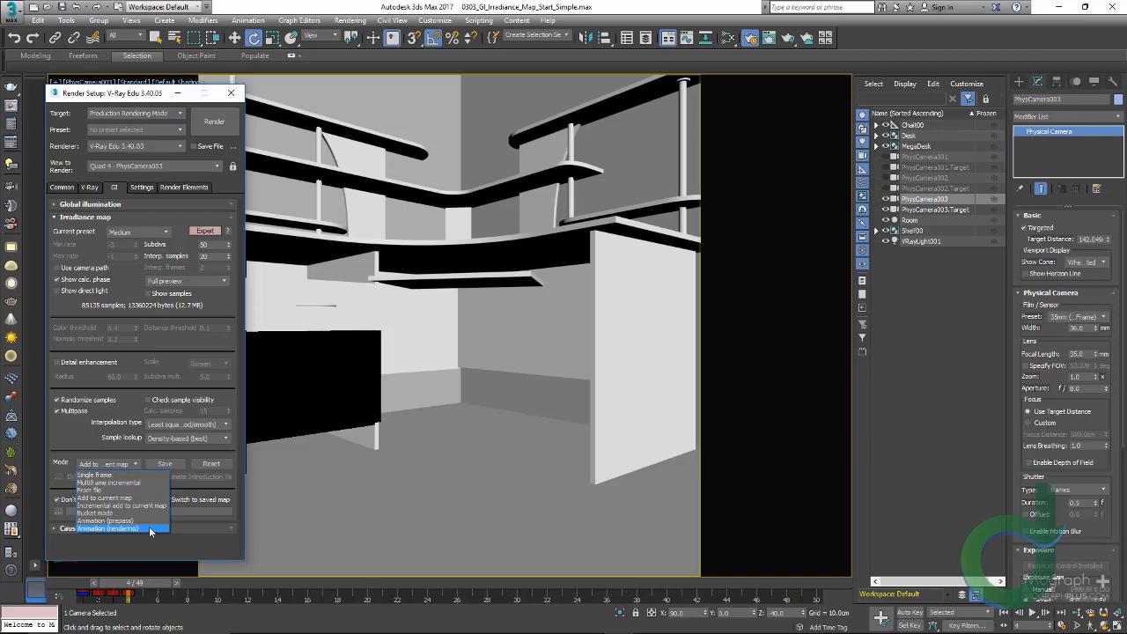
{"action": "left_click", "coordinate": [136, 583]}
{"action": "left_click_drag", "start_coordinate": [127, 585], "coordinate": [92, 584]}
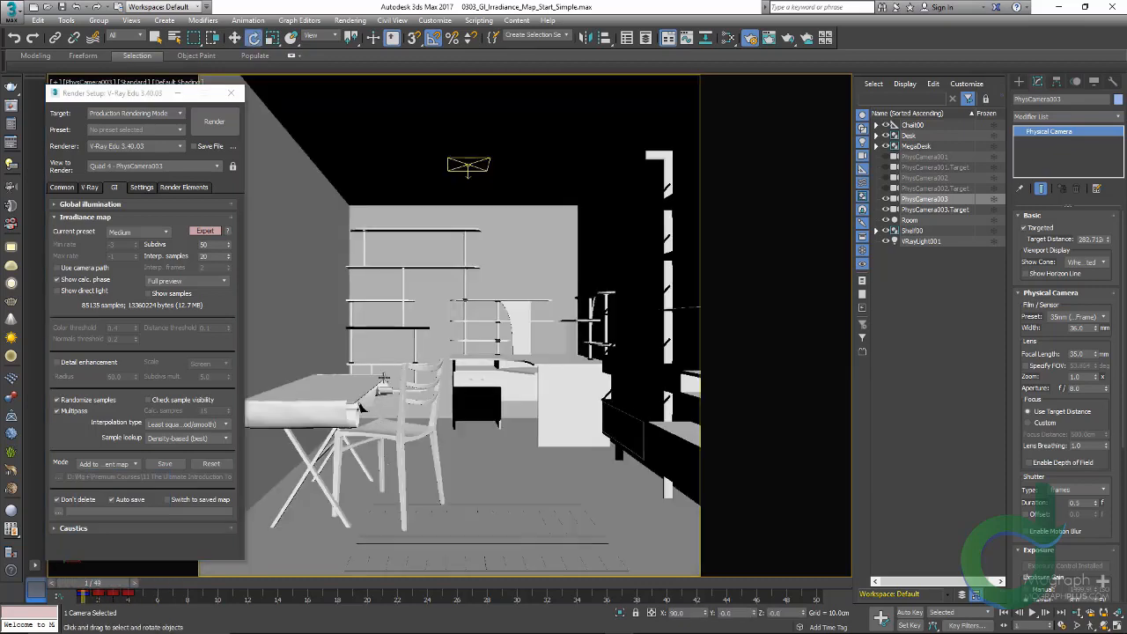
Set the irradiance map mode to Animation (prepass) without choosing an auto-save file
{"action": "left_click", "coordinate": [112, 464]}
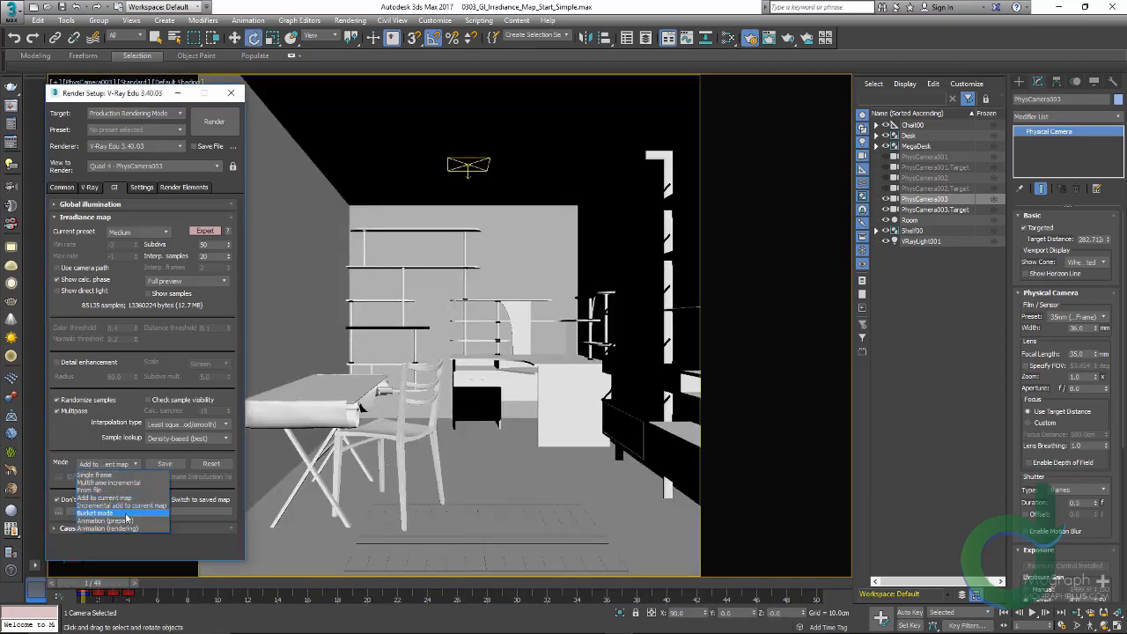
{"action": "left_click", "coordinate": [123, 521]}
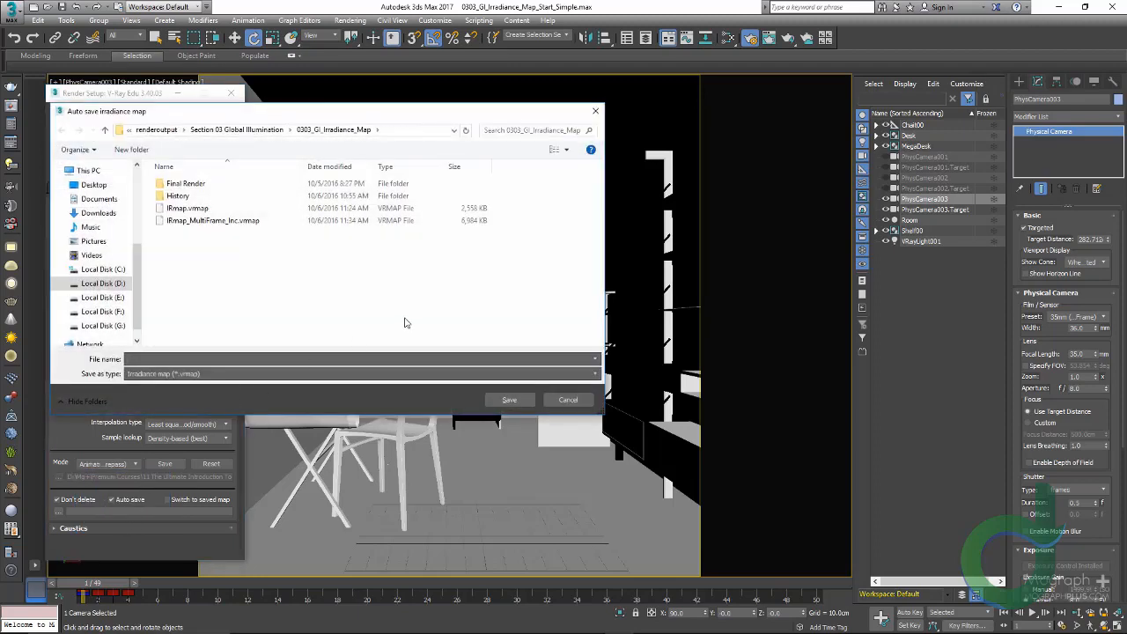
{"action": "left_click_drag", "start_coordinate": [384, 113], "coordinate": [573, 108]}
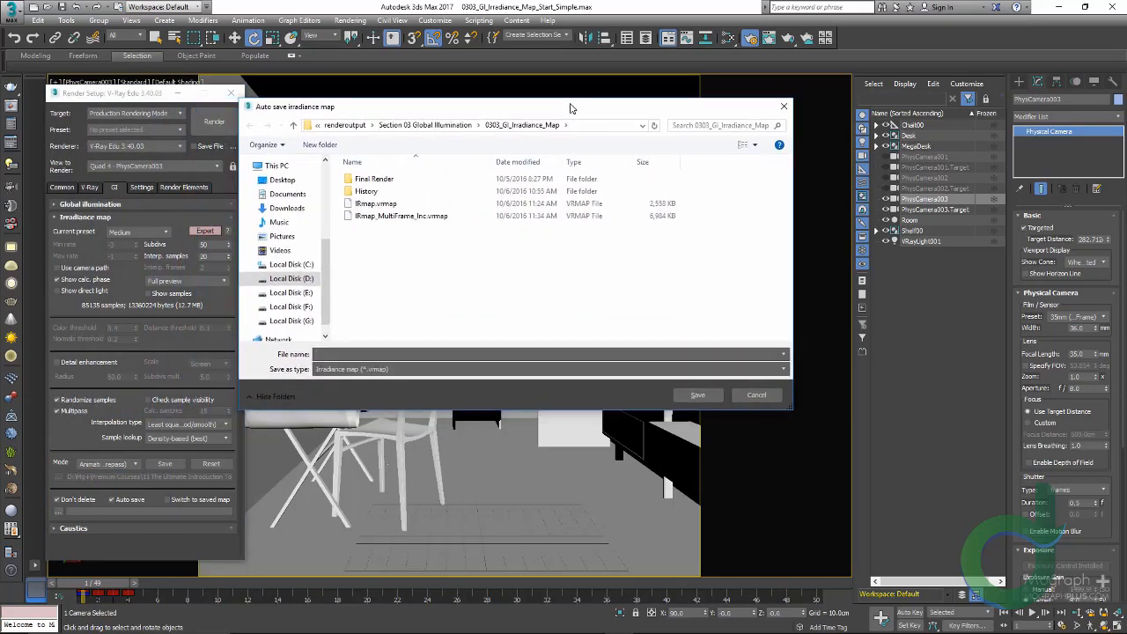
{"action": "left_click", "coordinate": [744, 396]}
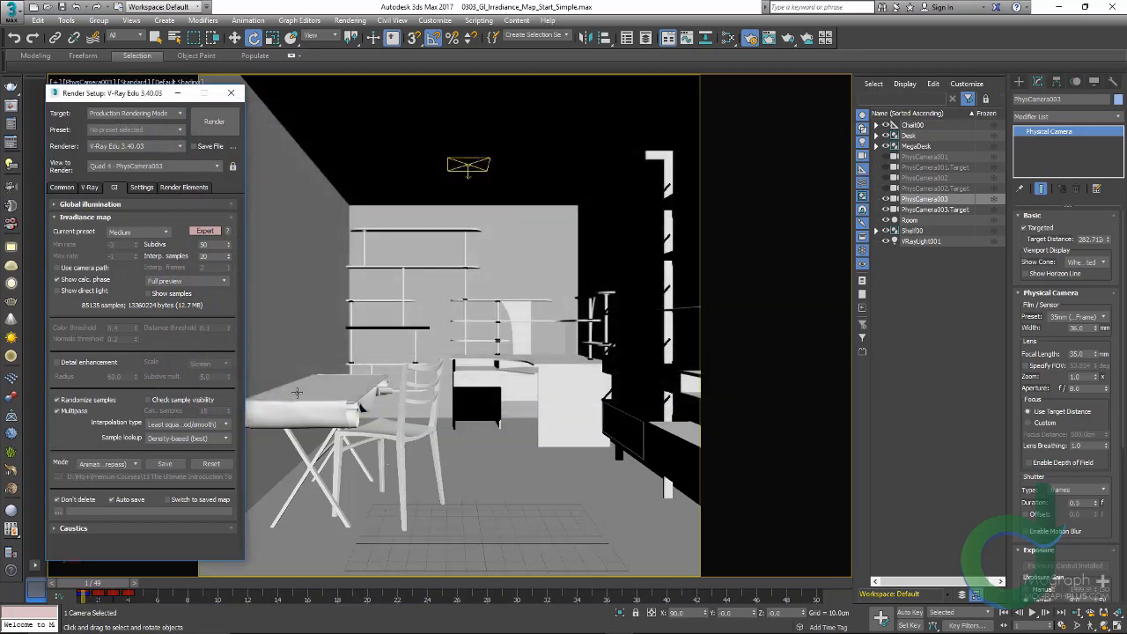
{"action": "left_click", "coordinate": [132, 464]}
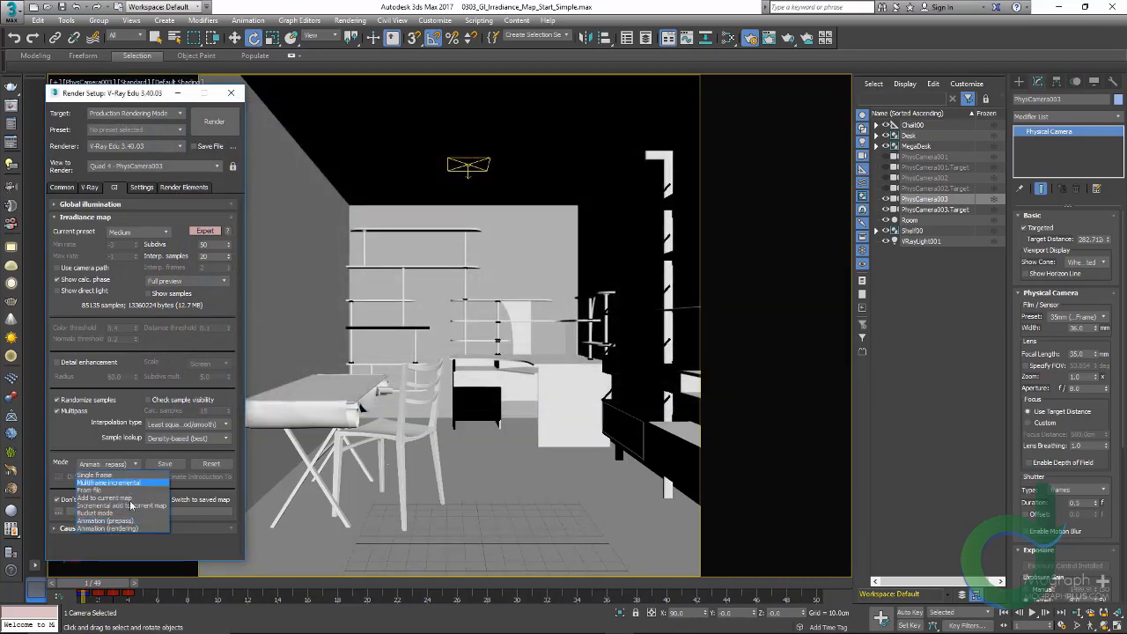
{"action": "left_click", "coordinate": [136, 513]}
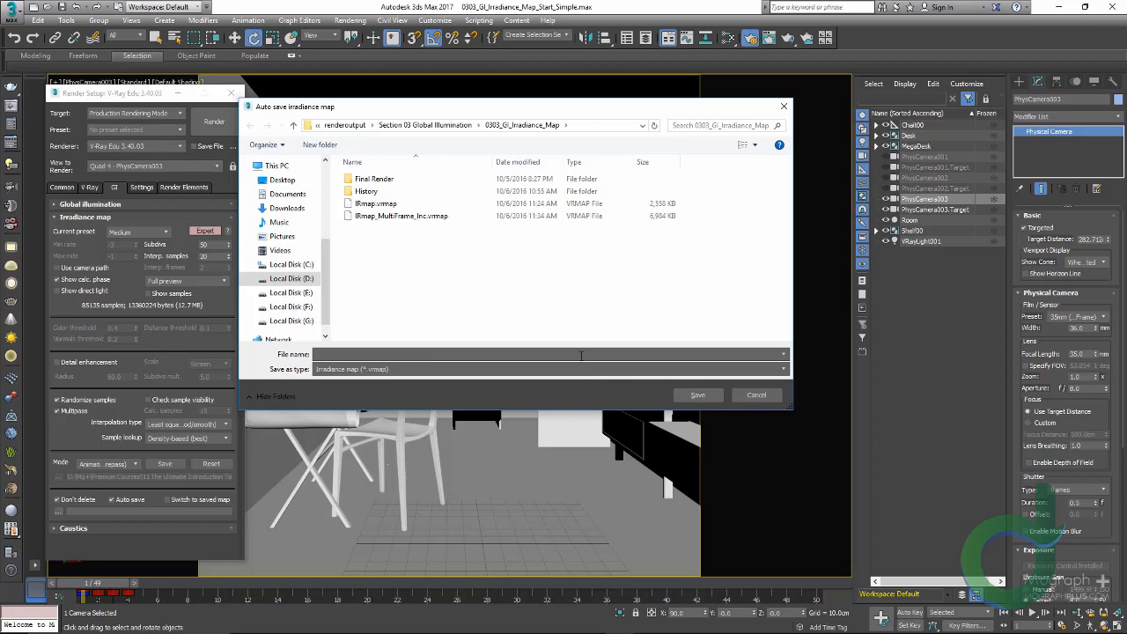
{"action": "left_click", "coordinate": [756, 394]}
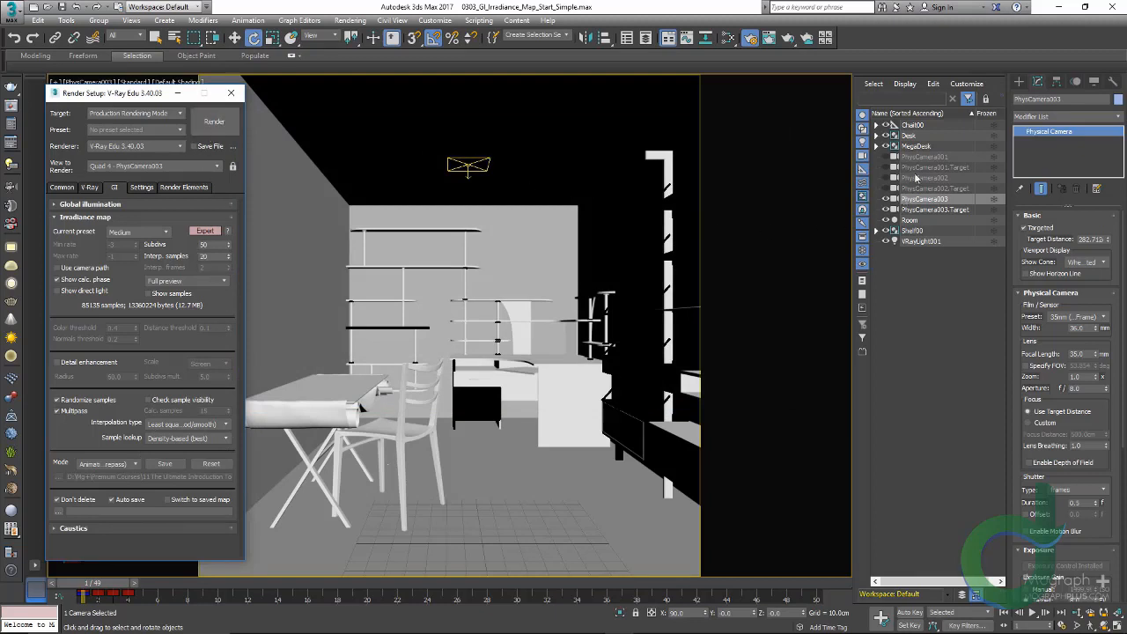
Select PhysCamera001 and set the irradiance map mode to Animation (rendering), leaving the map file selection without choosing another file
{"action": "left_click", "coordinate": [922, 157]}
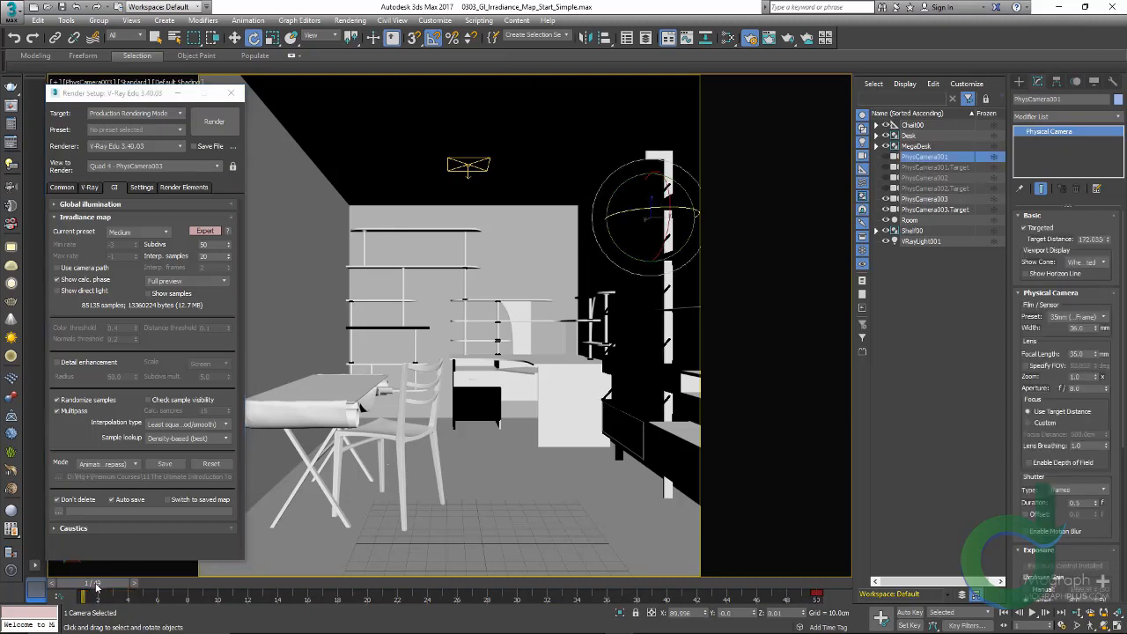
{"action": "left_click", "coordinate": [84, 463]}
{"action": "left_click", "coordinate": [109, 529]}
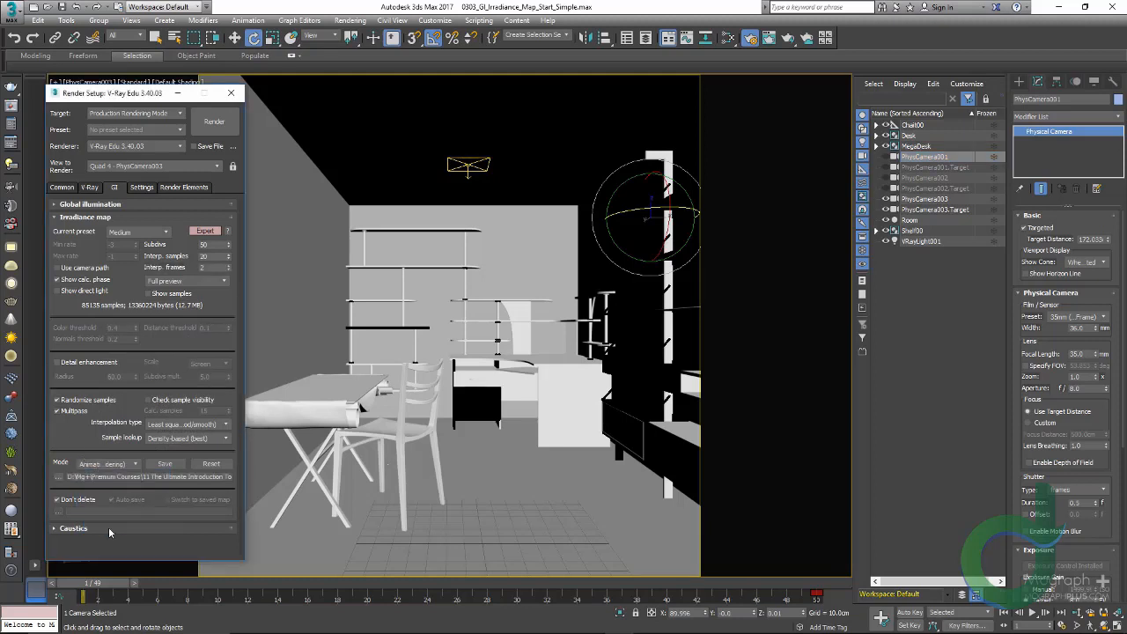
{"action": "left_click", "coordinate": [59, 478]}
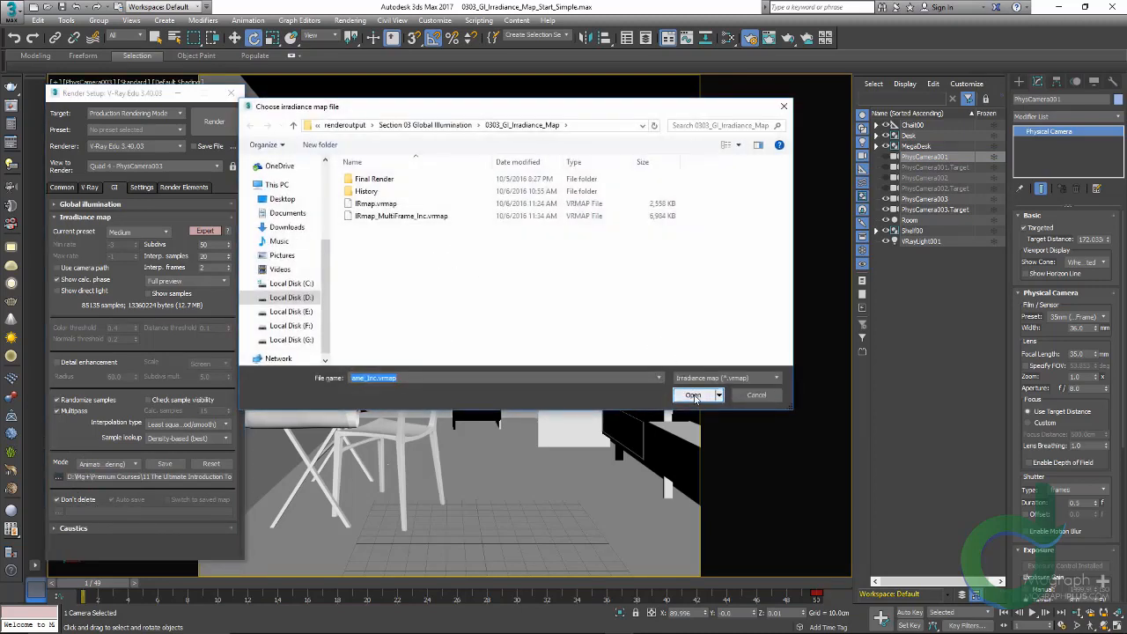
{"action": "left_click", "coordinate": [757, 394]}
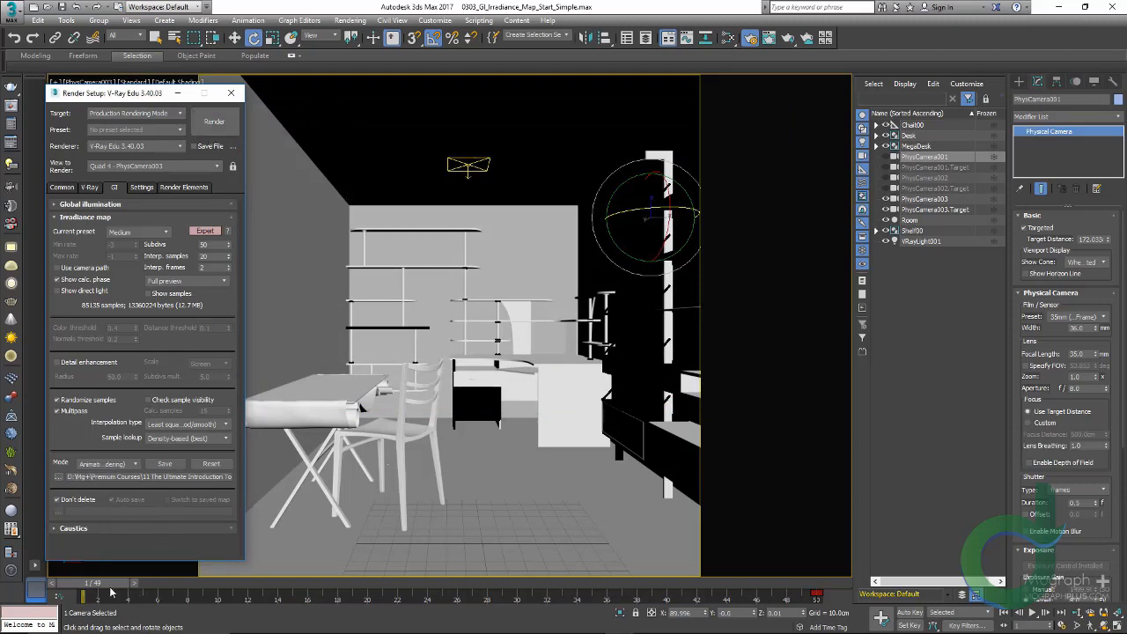
Switch the viewport from PhysCamera003 to the PhysCamera001 view
{"action": "left_click_drag", "start_coordinate": [111, 592], "coordinate": [88, 598]}
{"action": "key", "text": "e"}
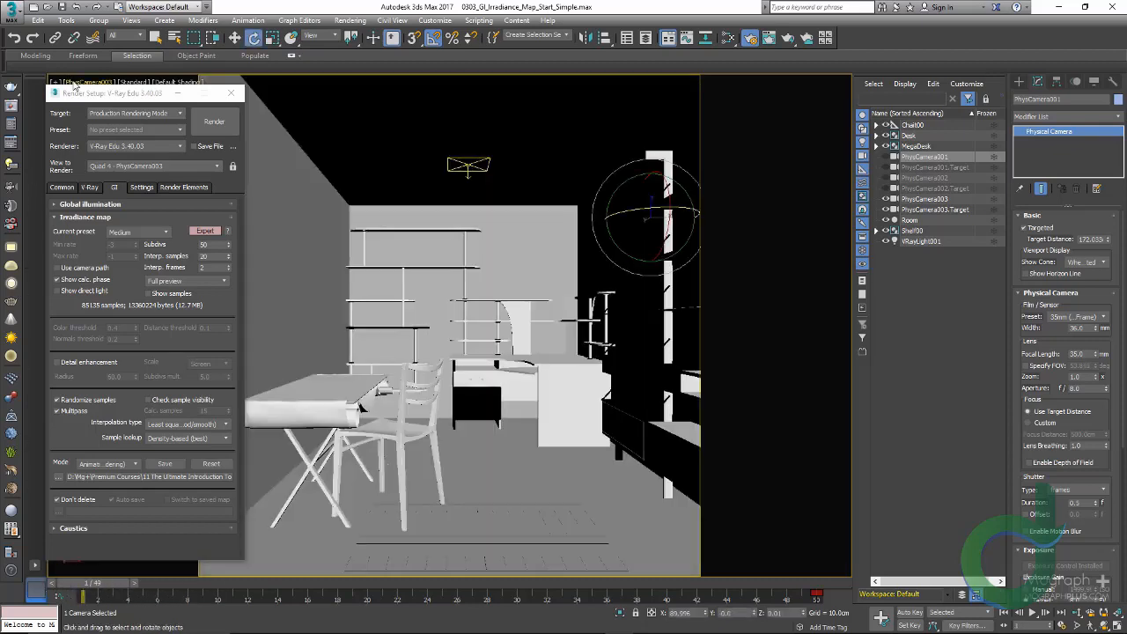
{"action": "left_click", "coordinate": [75, 85]}
{"action": "mouse_move", "coordinate": [97, 92]}
{"action": "left_click", "coordinate": [289, 91]}
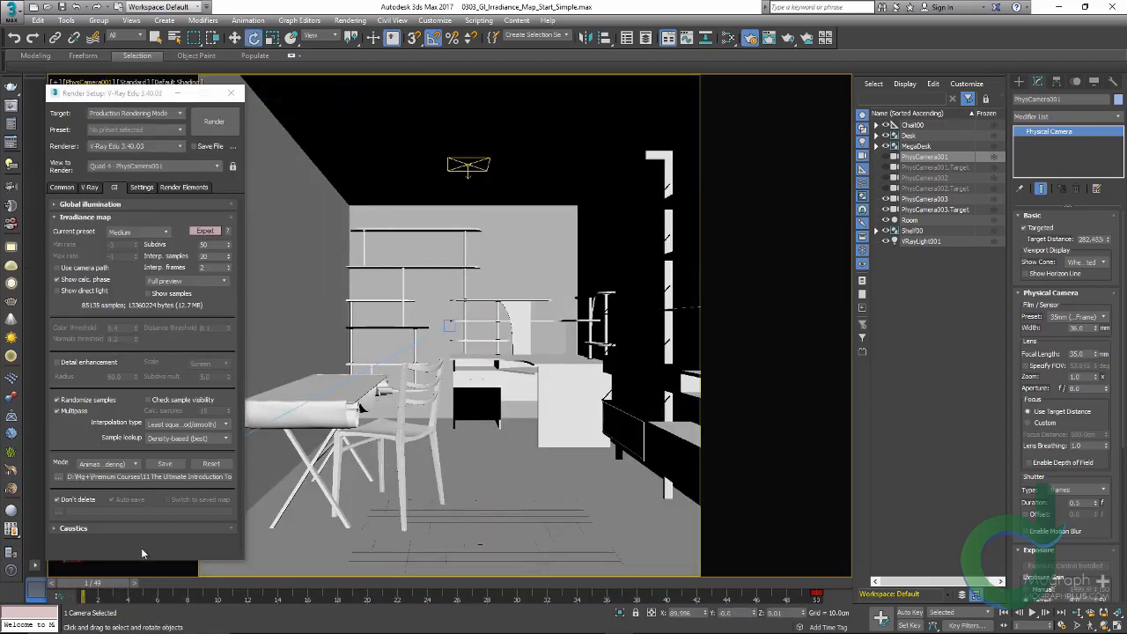
Scrub the timeline to frame 2 and on to frame 23 to examine the PhysCamera001 animation
{"action": "mouse_move", "coordinate": [96, 583]}
{"action": "left_mouse_down"}
{"action": "mouse_move", "coordinate": [766, 581]}
{"action": "mouse_move", "coordinate": [106, 583]}
{"action": "left_mouse_up"}
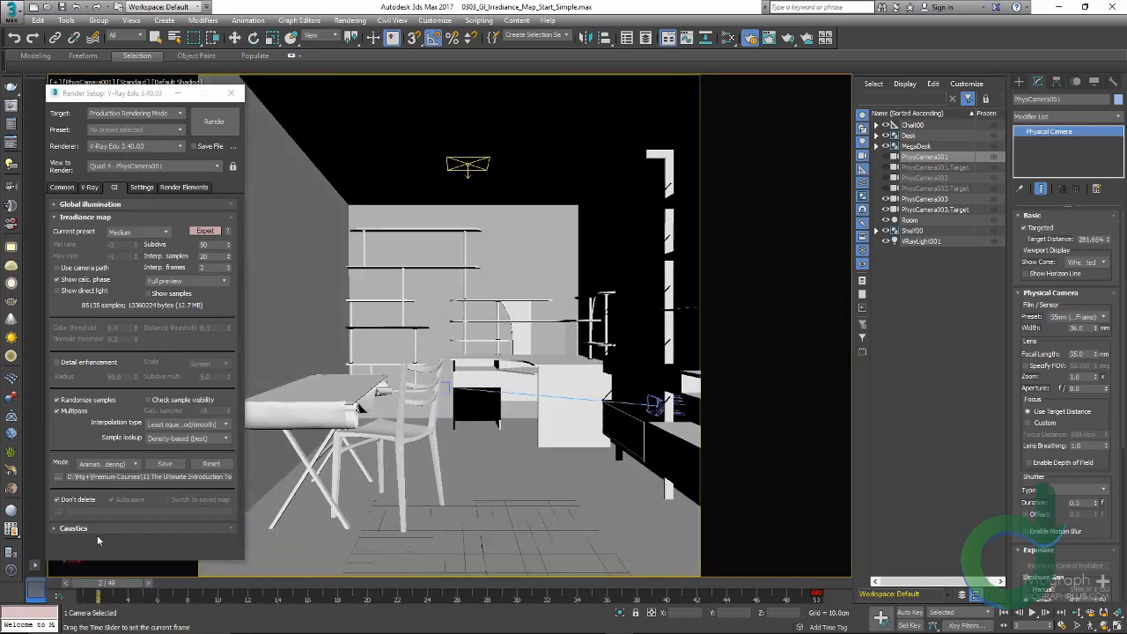
{"action": "left_click_drag", "start_coordinate": [98, 540], "coordinate": [85, 524]}
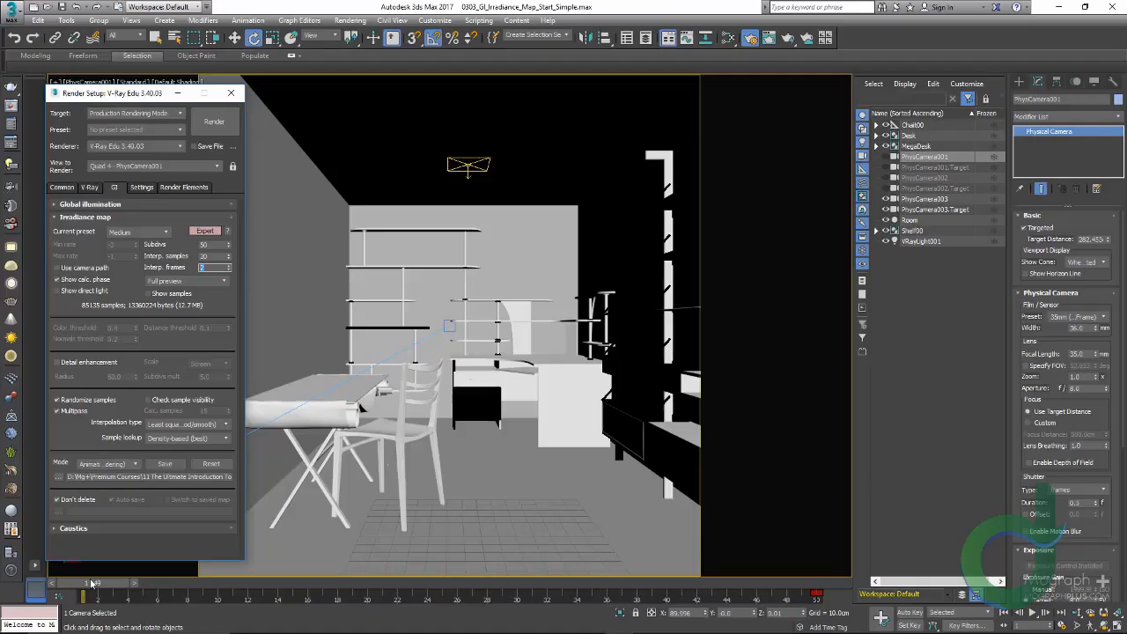
{"action": "left_click_drag", "start_coordinate": [91, 583], "coordinate": [404, 583]}
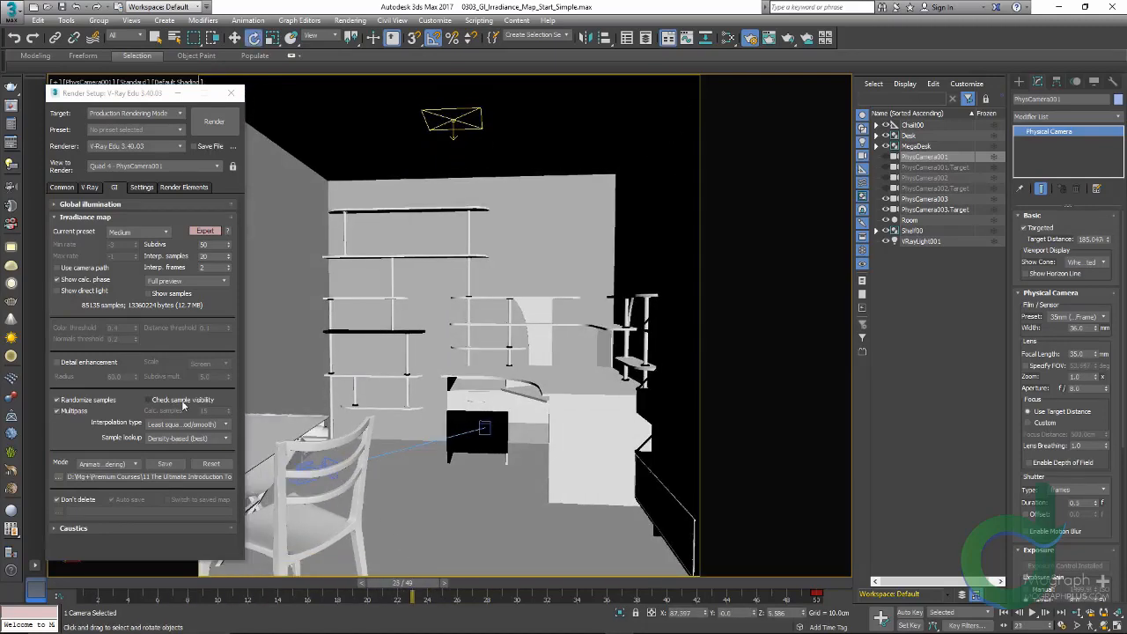
{"action": "mouse_move", "coordinate": [416, 584]}
{"action": "left_mouse_down"}
{"action": "mouse_move", "coordinate": [396, 588]}
{"action": "mouse_move", "coordinate": [447, 583]}
{"action": "mouse_move", "coordinate": [417, 583]}
{"action": "left_mouse_up"}
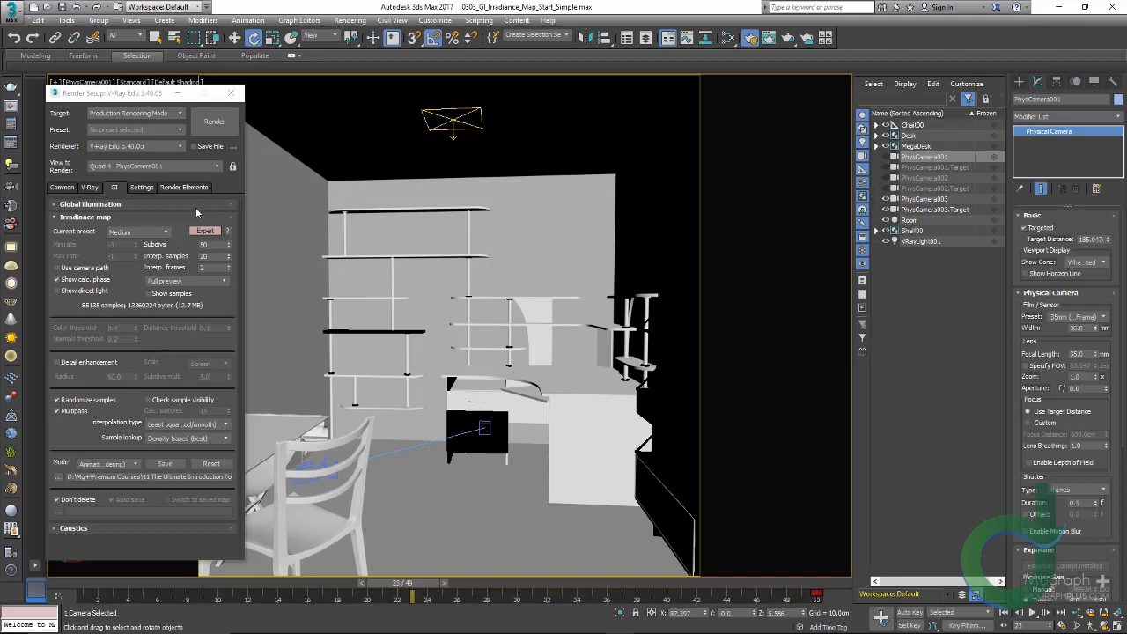
Set the irradiance map mode to Single frame and the time output to Single
{"action": "left_click", "coordinate": [115, 464]}
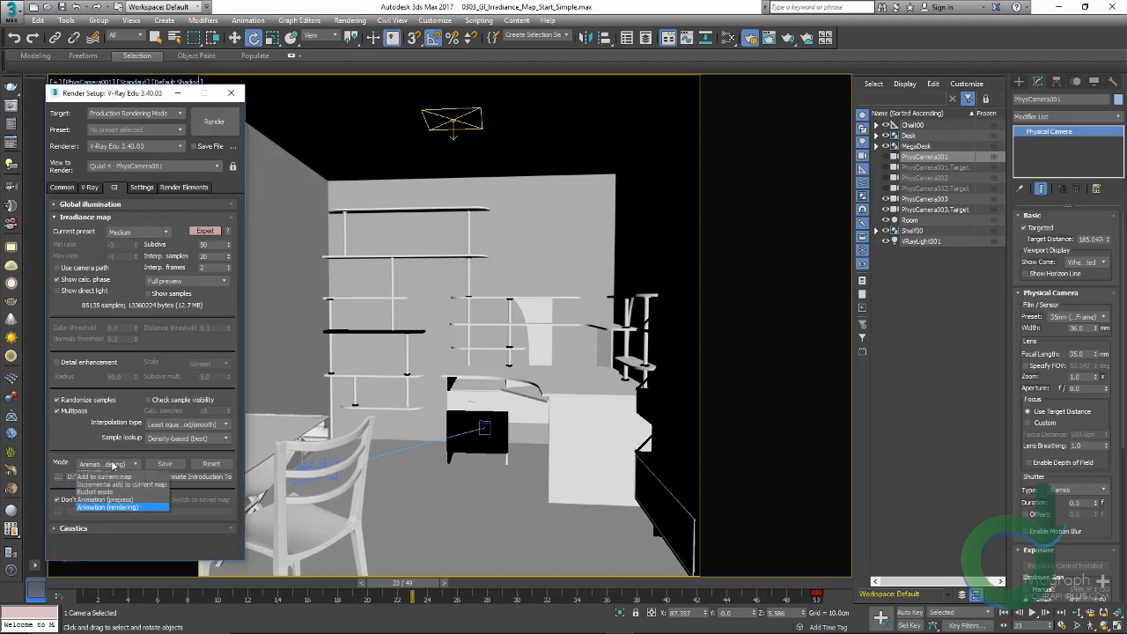
{"action": "left_click", "coordinate": [126, 480]}
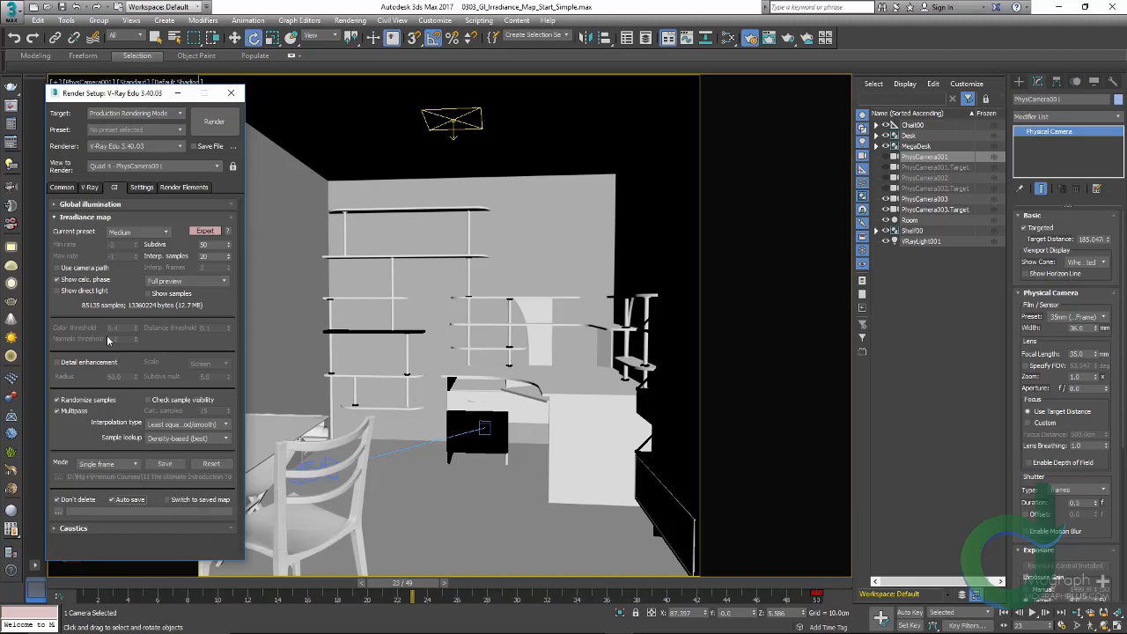
{"action": "left_click", "coordinate": [62, 190]}
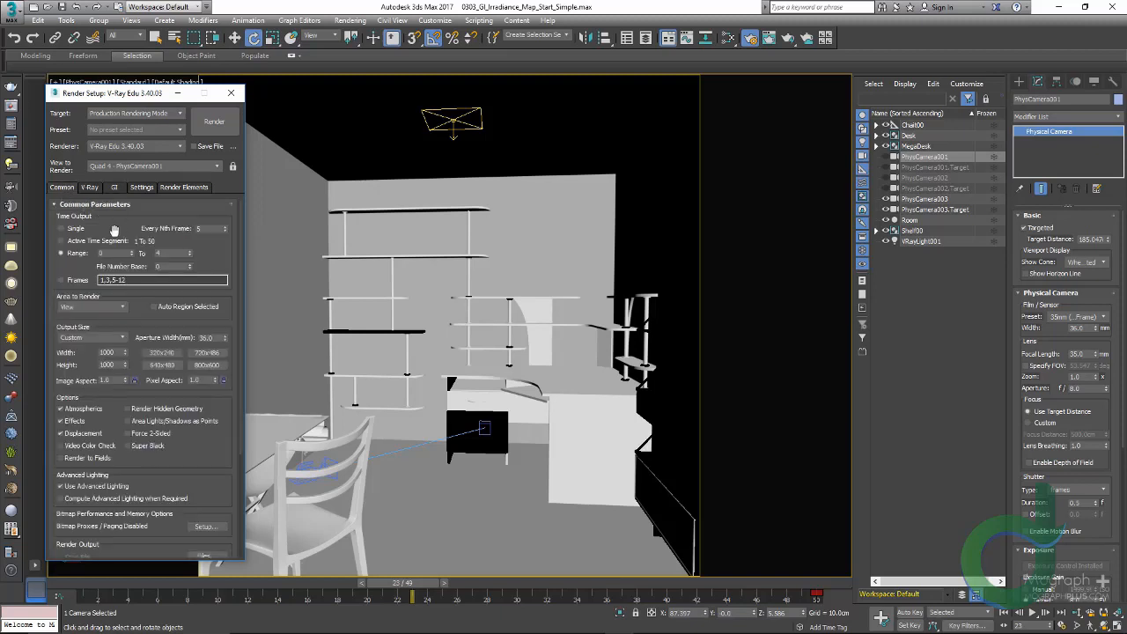
{"action": "left_click", "coordinate": [62, 229]}
{"action": "left_click", "coordinate": [116, 189]}
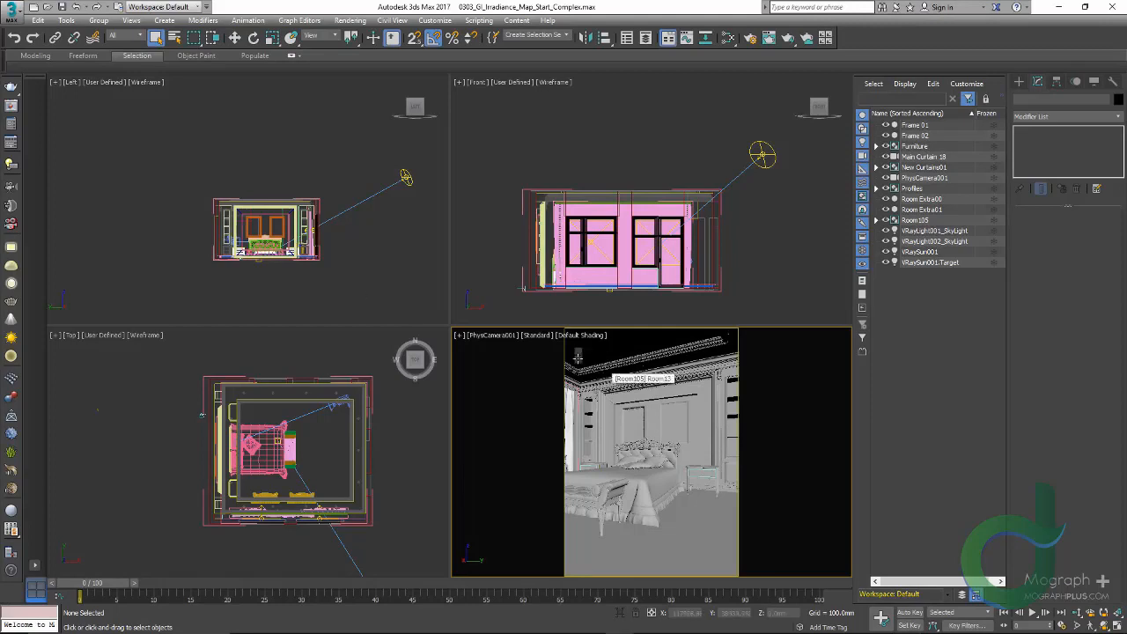
Maximize the PhysCamera001 viewport of the bedroom scene
{"action": "key", "text": "alt+w"}
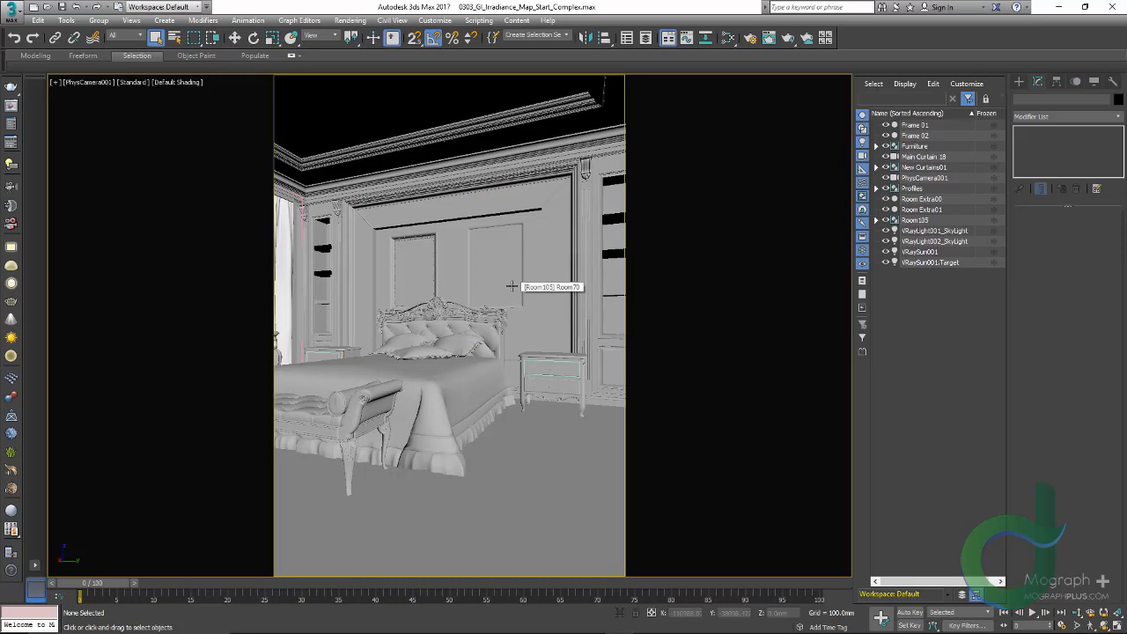
{"action": "key", "text": "alt+w"}
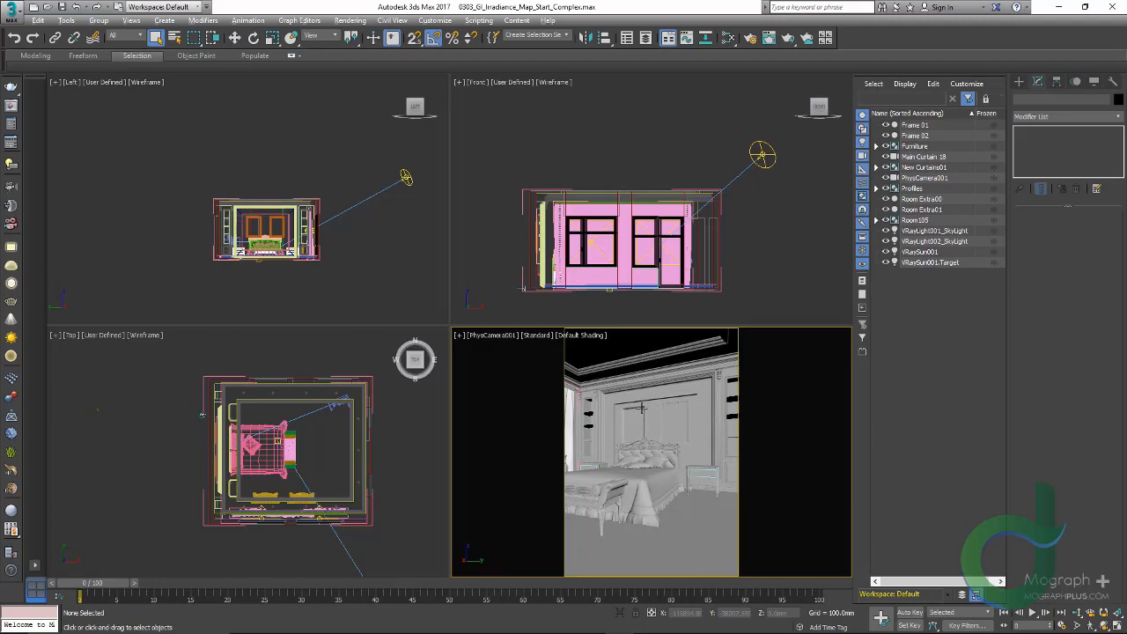
{"action": "key", "text": "alt+w"}
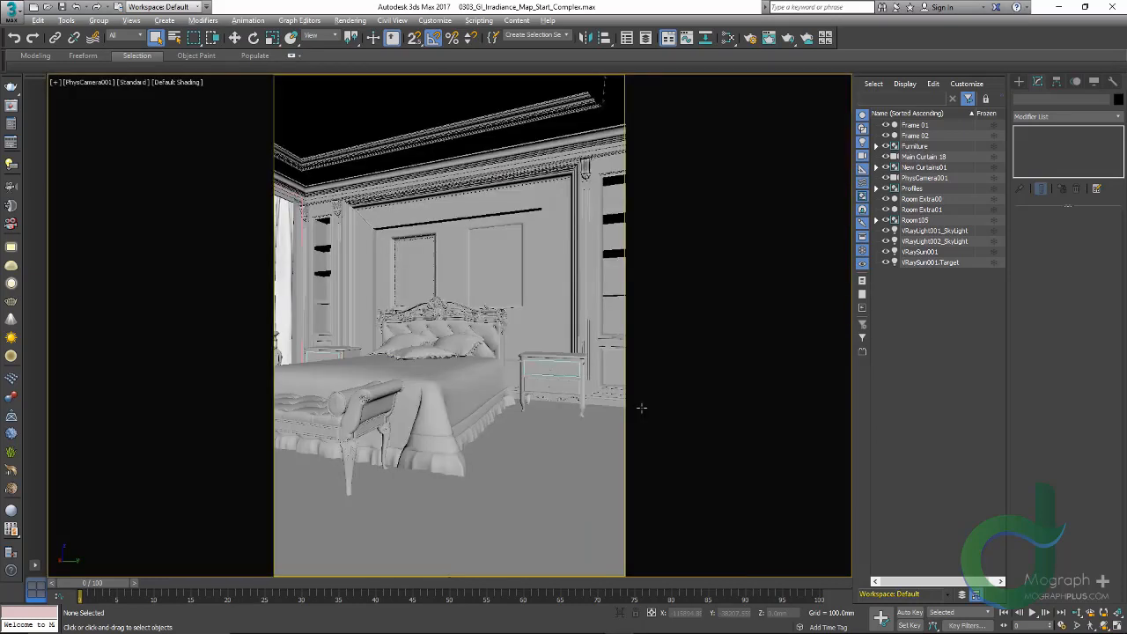
Open the render setup, move it aside, and examine the bucket image sampler and Global DMC settings
{"action": "left_click", "coordinate": [13, 122]}
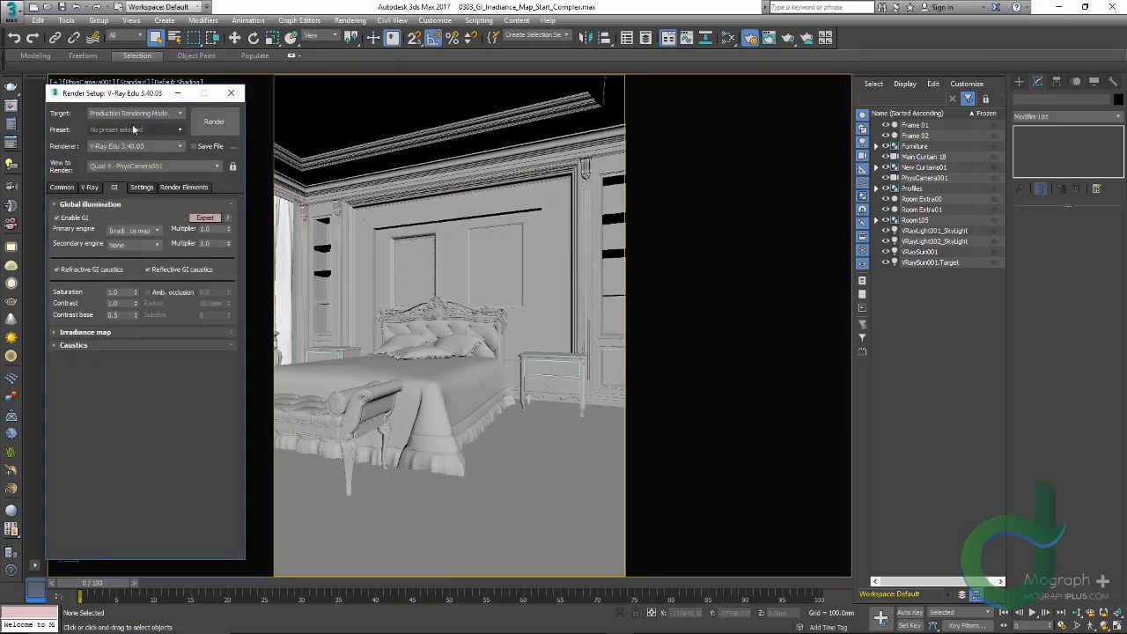
{"action": "left_click_drag", "start_coordinate": [92, 93], "coordinate": [232, 101]}
{"action": "left_click", "coordinate": [224, 194]}
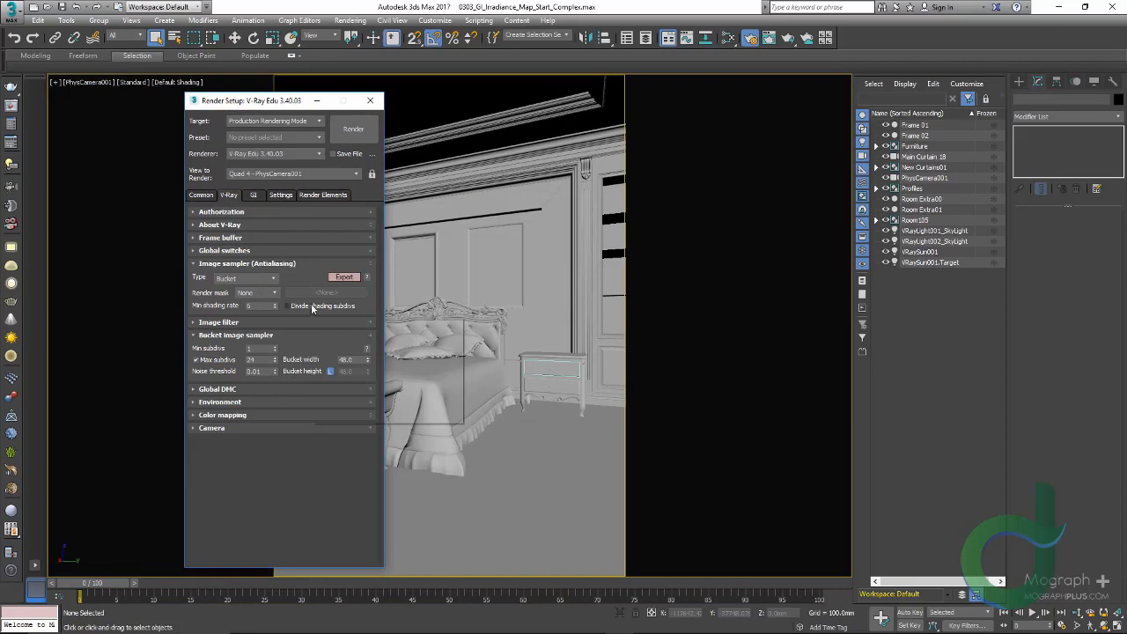
{"action": "left_click", "coordinate": [269, 390]}
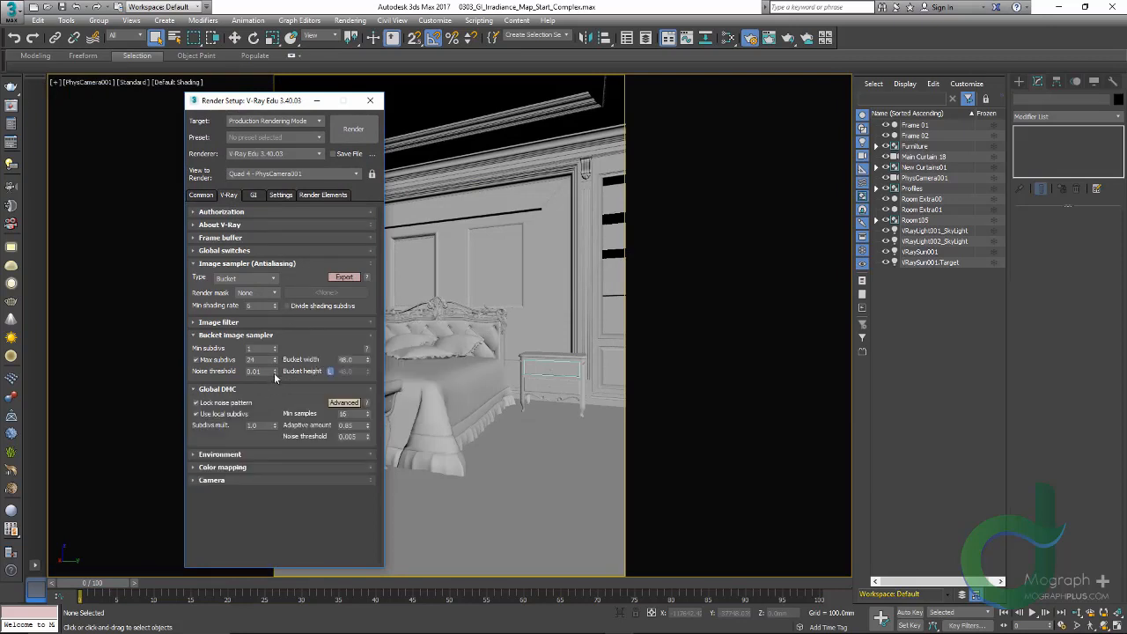
Choose Irradiance map as the primary GI engine and check the secondary engine selection
{"action": "left_click", "coordinate": [253, 196]}
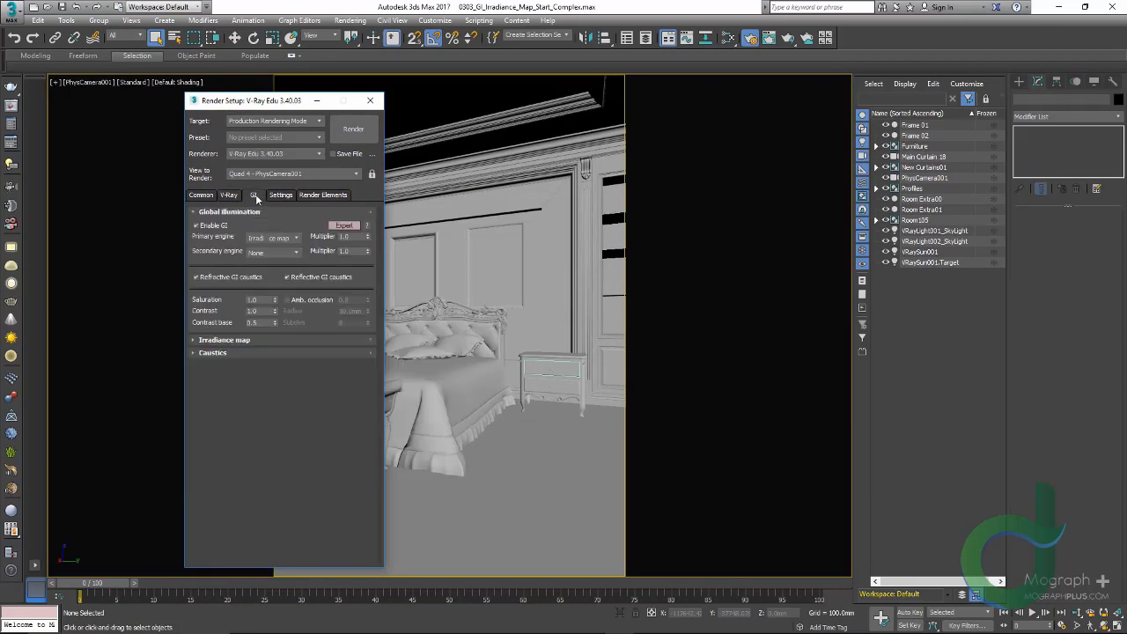
{"action": "left_click", "coordinate": [285, 239]}
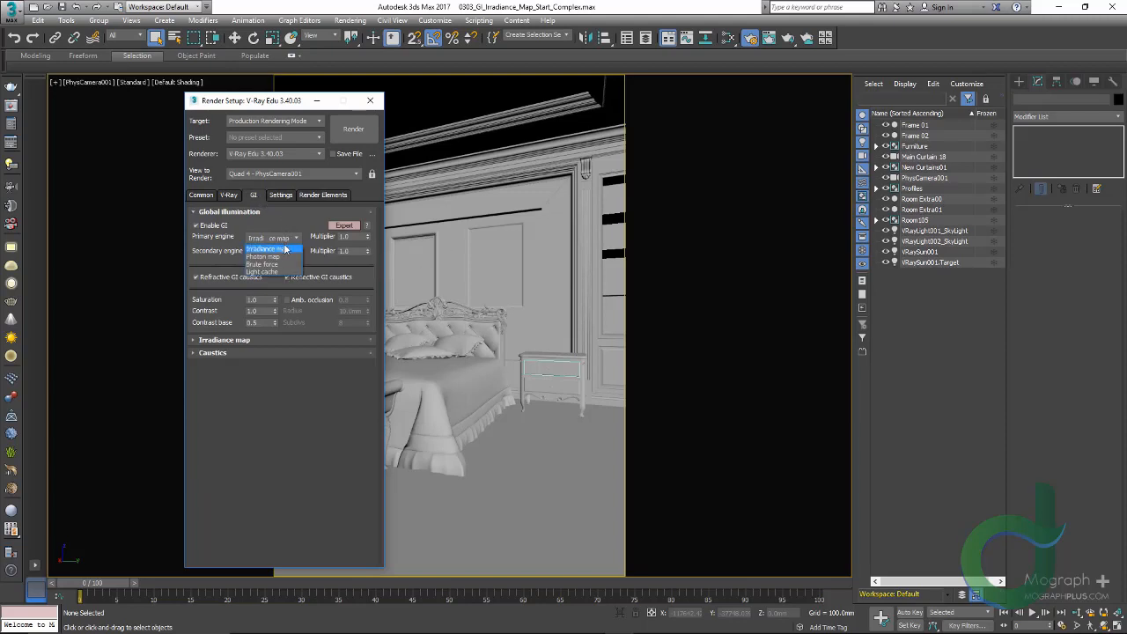
{"action": "left_click", "coordinate": [282, 247]}
{"action": "left_click", "coordinate": [283, 254]}
{"action": "left_click", "coordinate": [282, 255]}
Collapse the global illumination settings and set the irradiance map's current preset to Medium
{"action": "left_click", "coordinate": [229, 212]}
{"action": "left_click", "coordinate": [227, 224]}
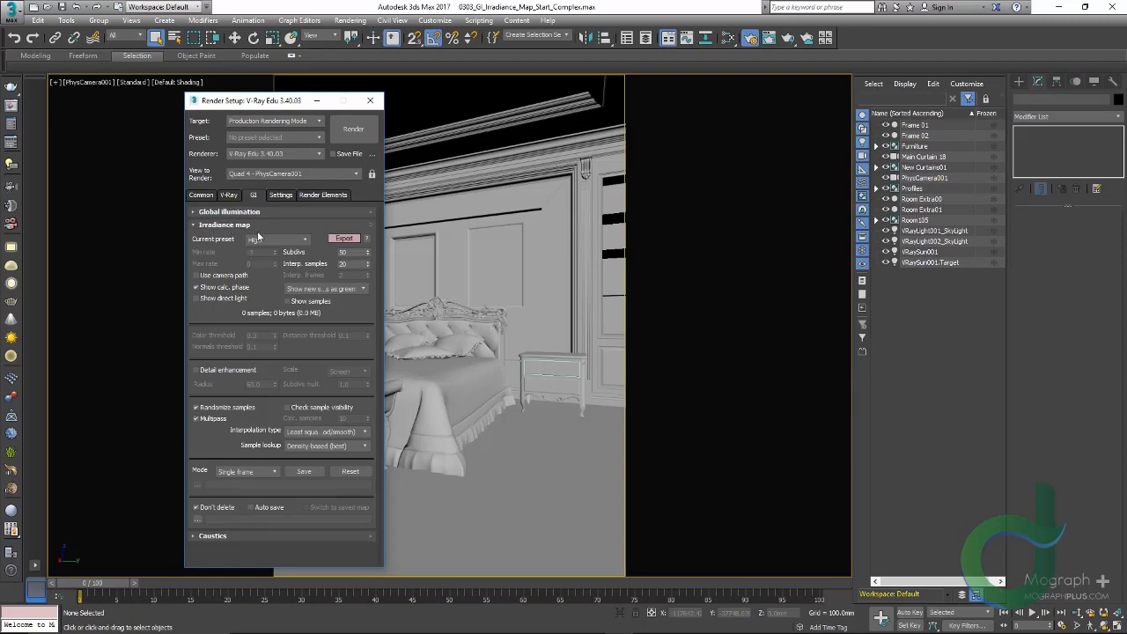
{"action": "left_click", "coordinate": [266, 240]}
{"action": "left_click", "coordinate": [262, 273]}
Open the V-Ray frame buffer and select the third render in the history for viewing
{"action": "left_click", "coordinate": [11, 106]}
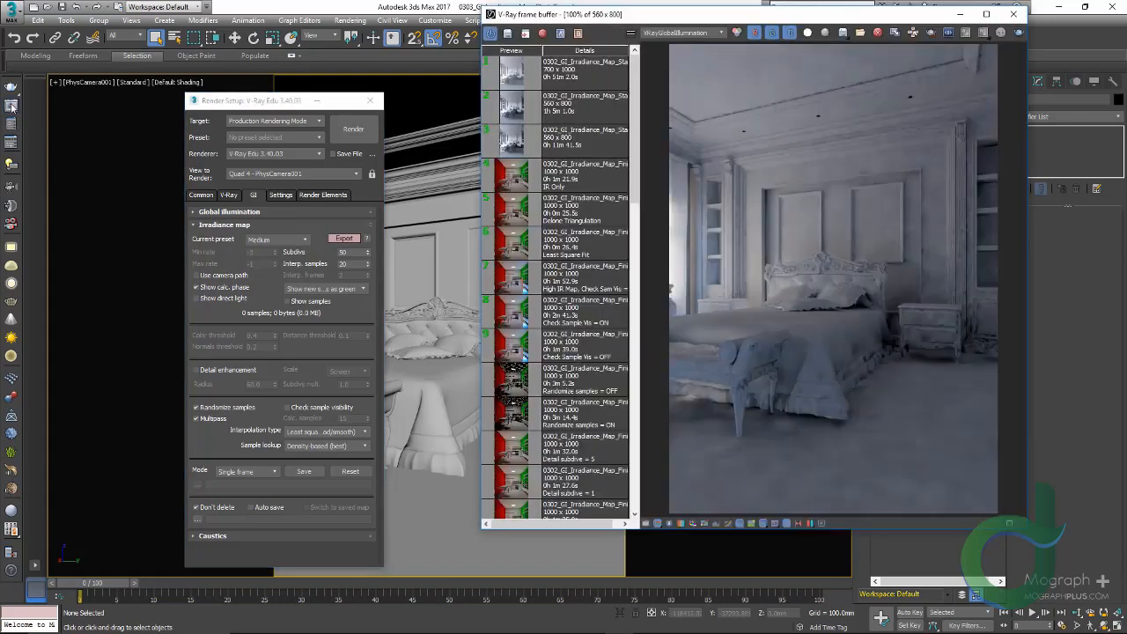
{"action": "left_click", "coordinate": [508, 147]}
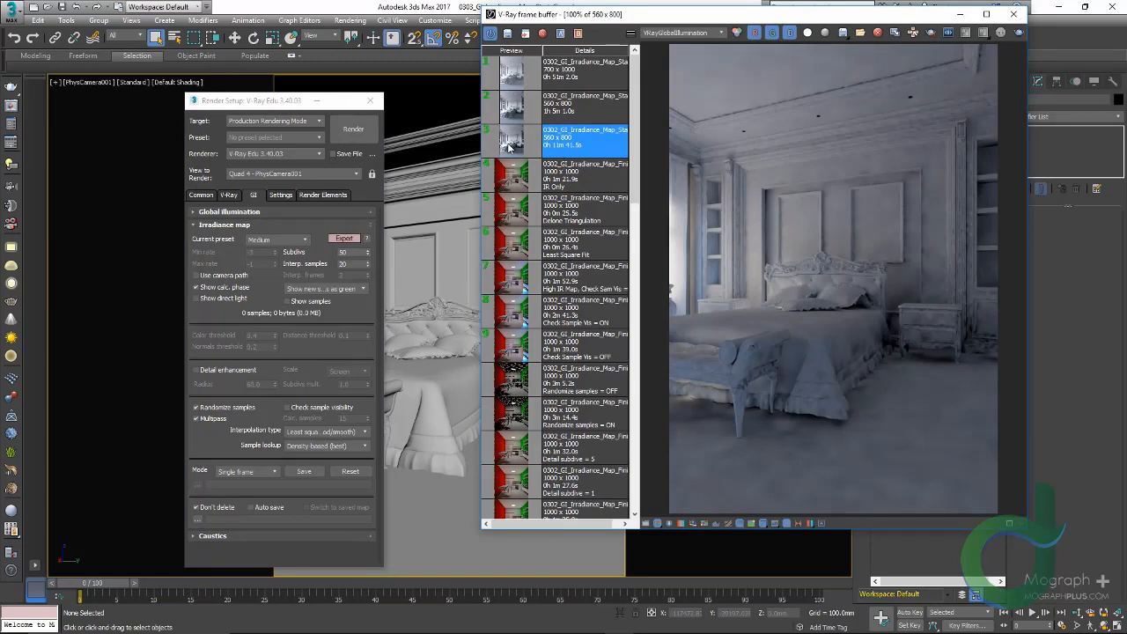
Compare the RGB color and VRayGlobalIllumination channels of the bedroom render in the frame buffer
{"action": "left_click", "coordinate": [693, 35]}
{"action": "left_click", "coordinate": [683, 44]}
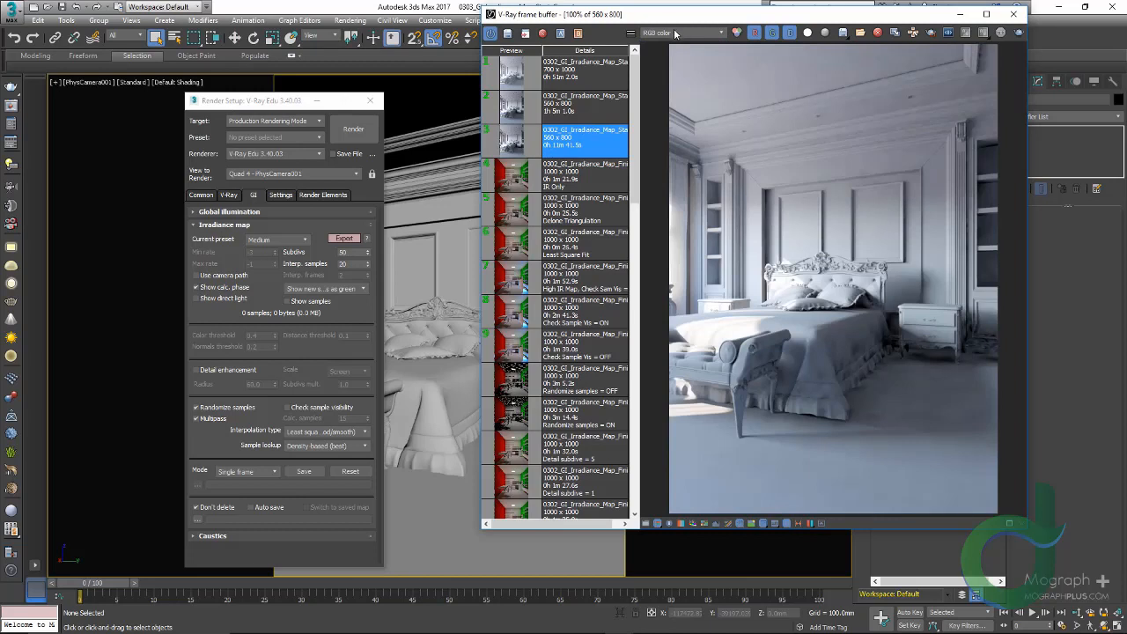
{"action": "left_click", "coordinate": [676, 34]}
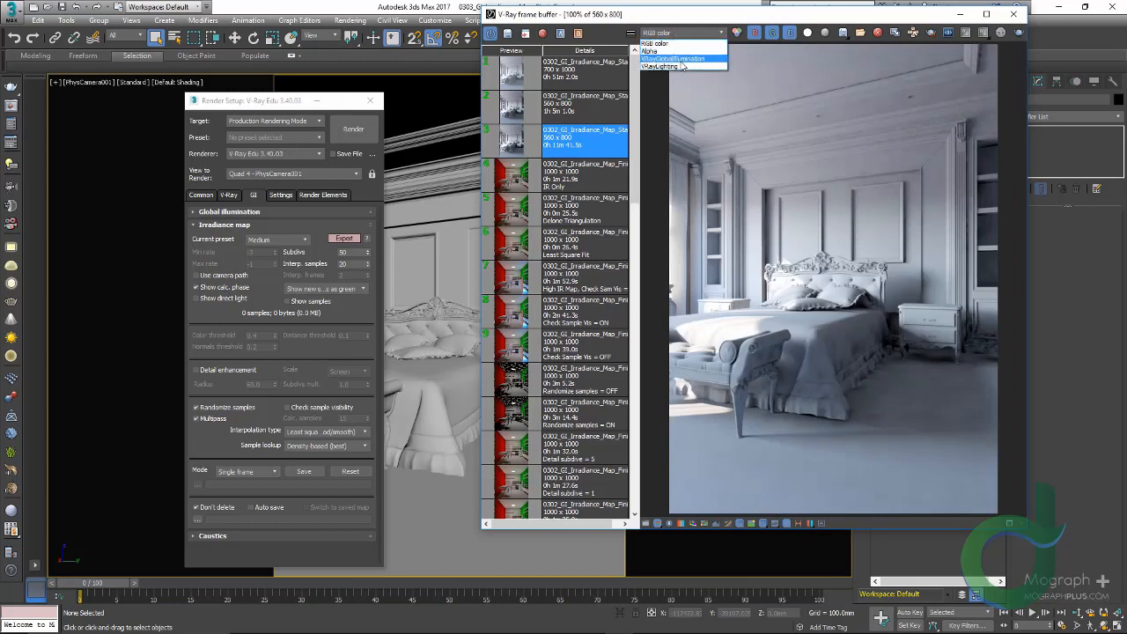
{"action": "left_click", "coordinate": [680, 59]}
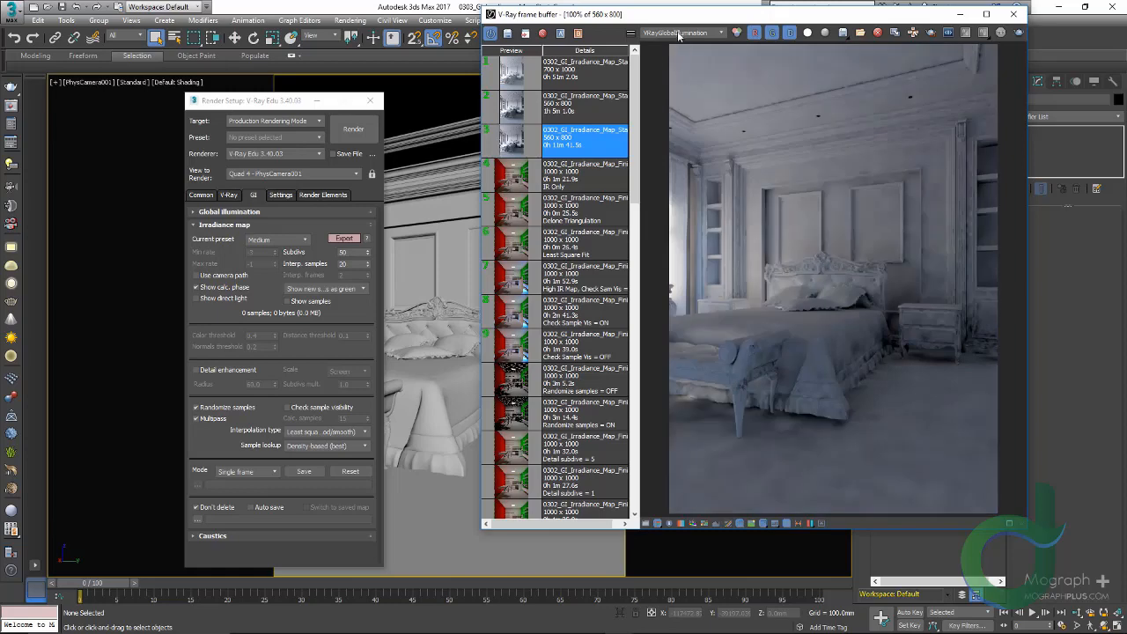
{"action": "left_click", "coordinate": [679, 35]}
{"action": "left_click", "coordinate": [675, 44]}
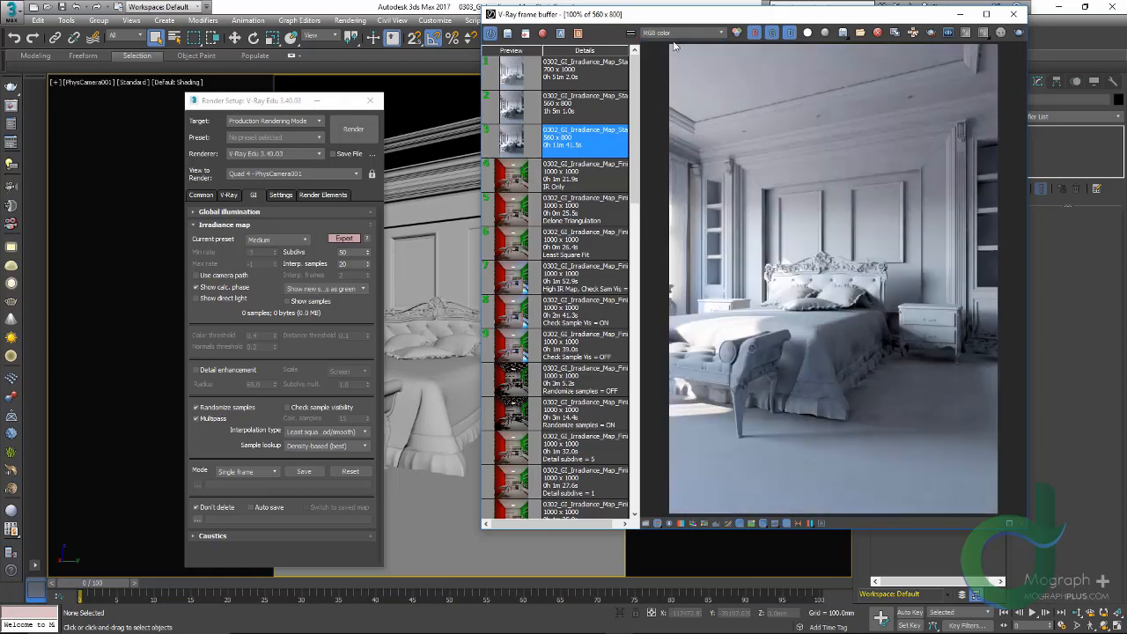
{"action": "left_click", "coordinate": [679, 33]}
{"action": "left_click", "coordinate": [677, 59]}
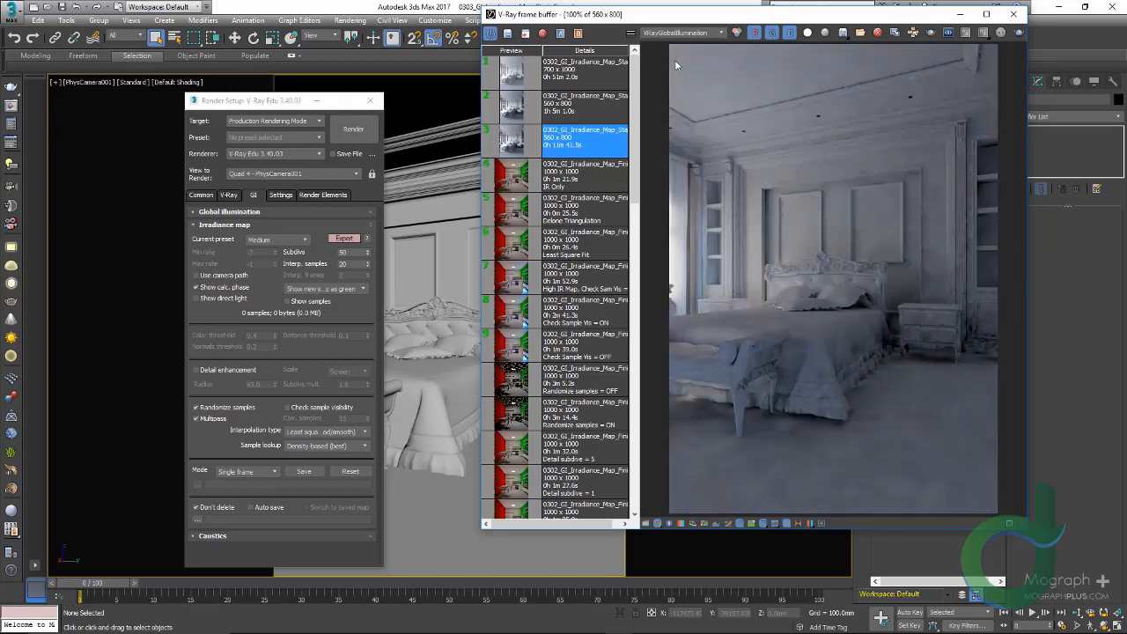
{"action": "left_click", "coordinate": [679, 33]}
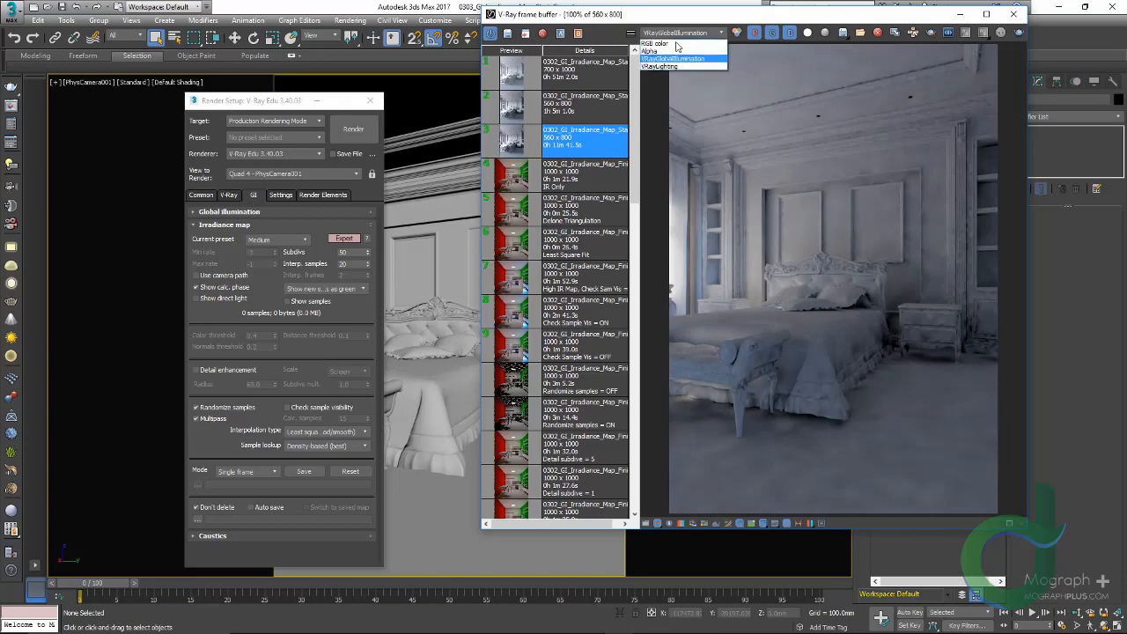
{"action": "left_click", "coordinate": [676, 44]}
Inspect the RGB color render up close around the floor, nightstand, wall panels and ceiling moldings
{"action": "scroll", "coordinate": [918, 408], "scroll_direction": "up", "scroll_amount": 2}
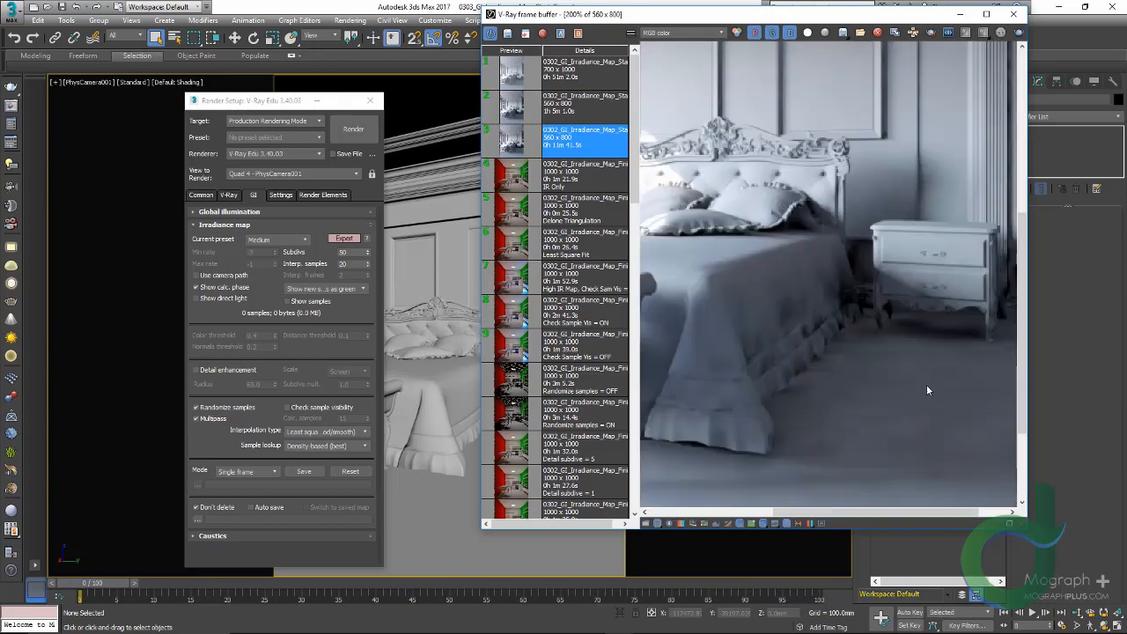
{"action": "scroll", "coordinate": [853, 233], "scroll_direction": "down", "scroll_amount": 1}
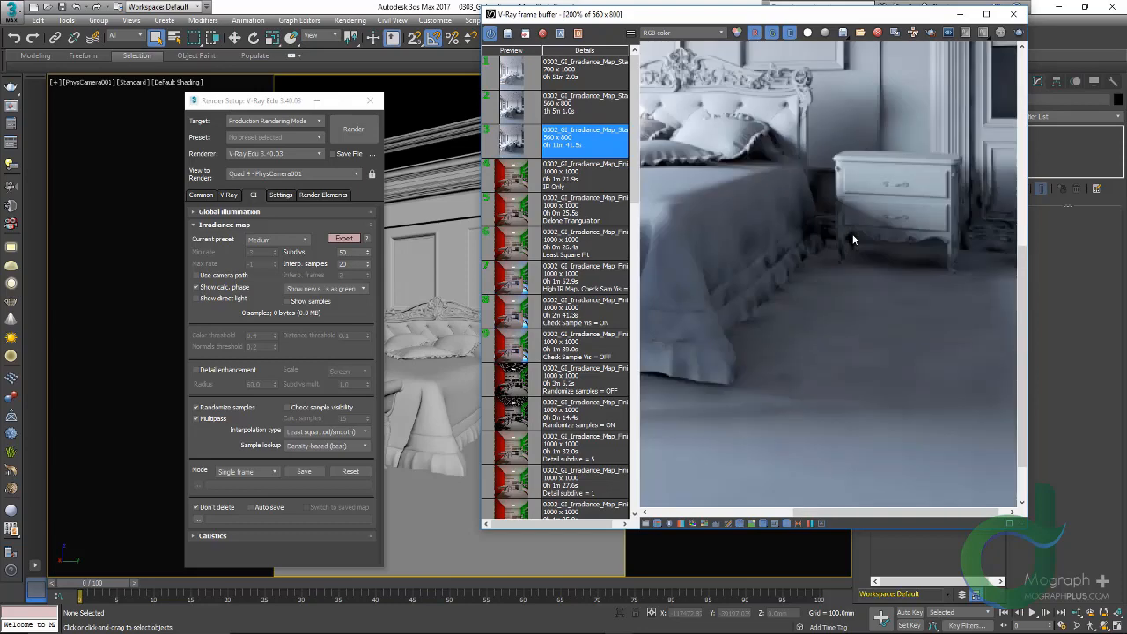
{"action": "scroll", "coordinate": [853, 233], "scroll_direction": "down", "scroll_amount": 1}
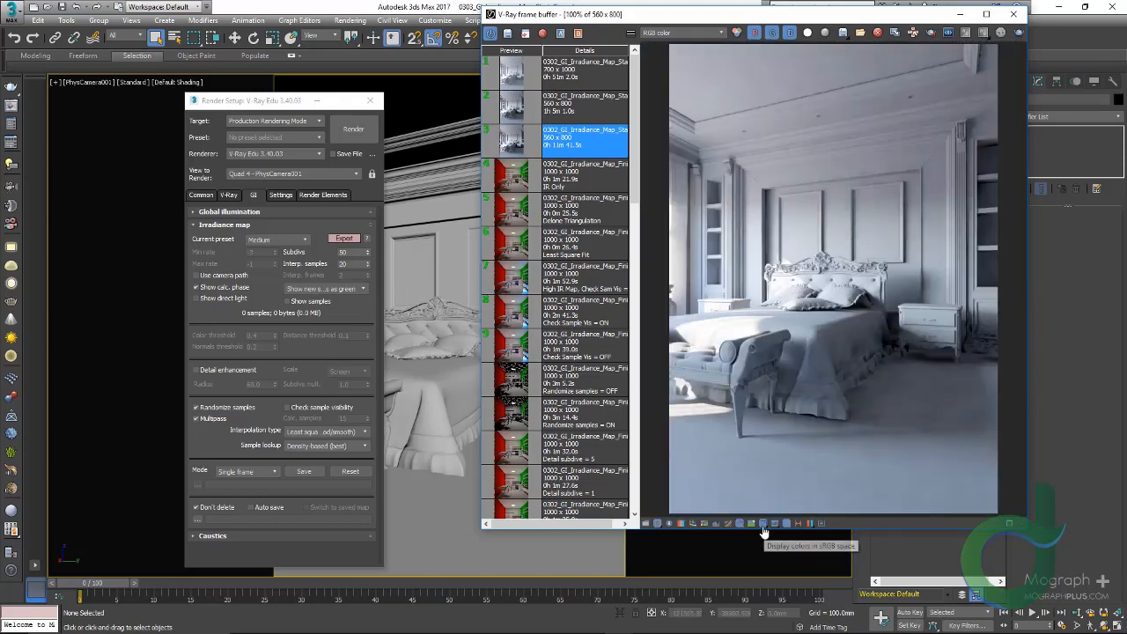
{"action": "left_click", "coordinate": [692, 33]}
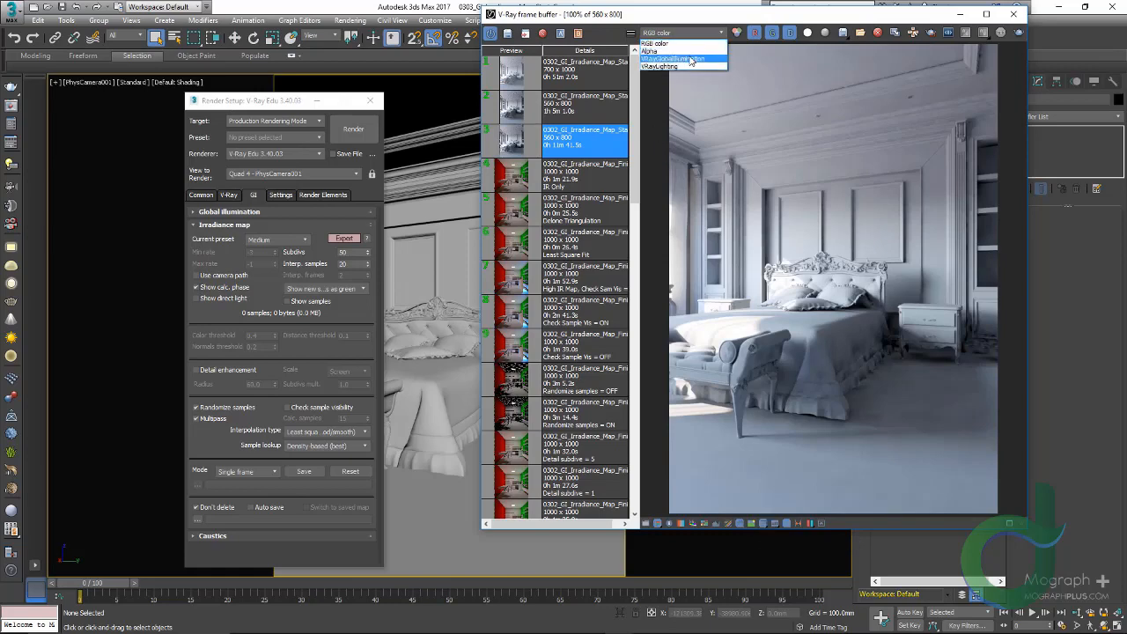
{"action": "left_click", "coordinate": [946, 209]}
{"action": "scroll", "coordinate": [922, 440], "scroll_direction": "up", "scroll_amount": 2}
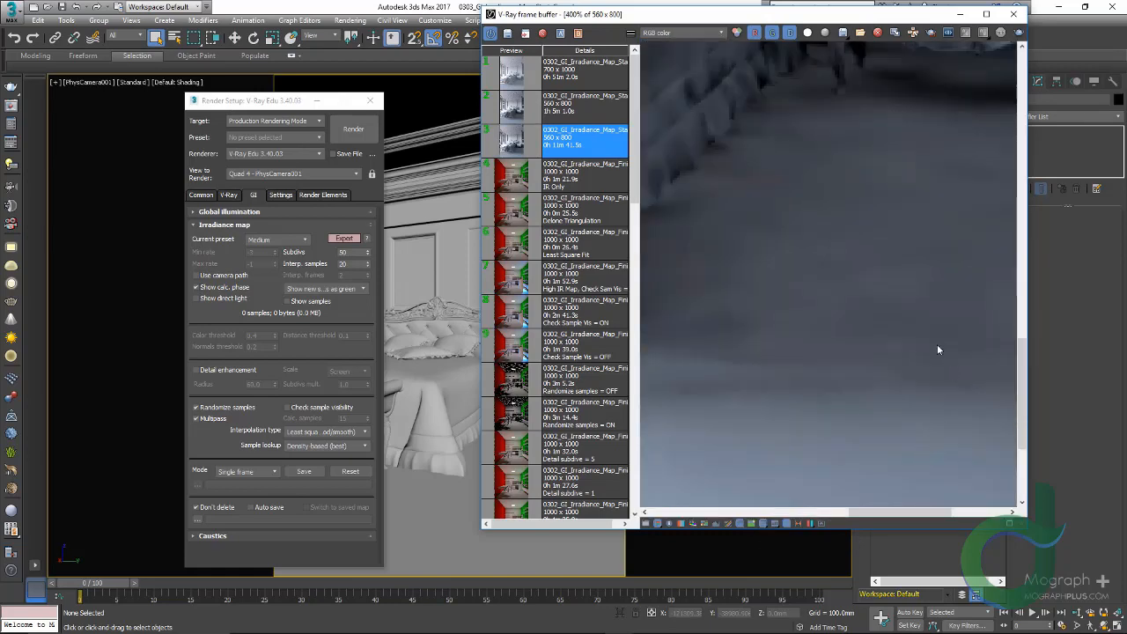
{"action": "middle_click_drag", "start_coordinate": [935, 115], "coordinate": [749, 271]}
{"action": "middle_click_drag", "start_coordinate": [730, 154], "coordinate": [717, 367]}
{"action": "middle_click_drag", "start_coordinate": [746, 264], "coordinate": [836, 435]}
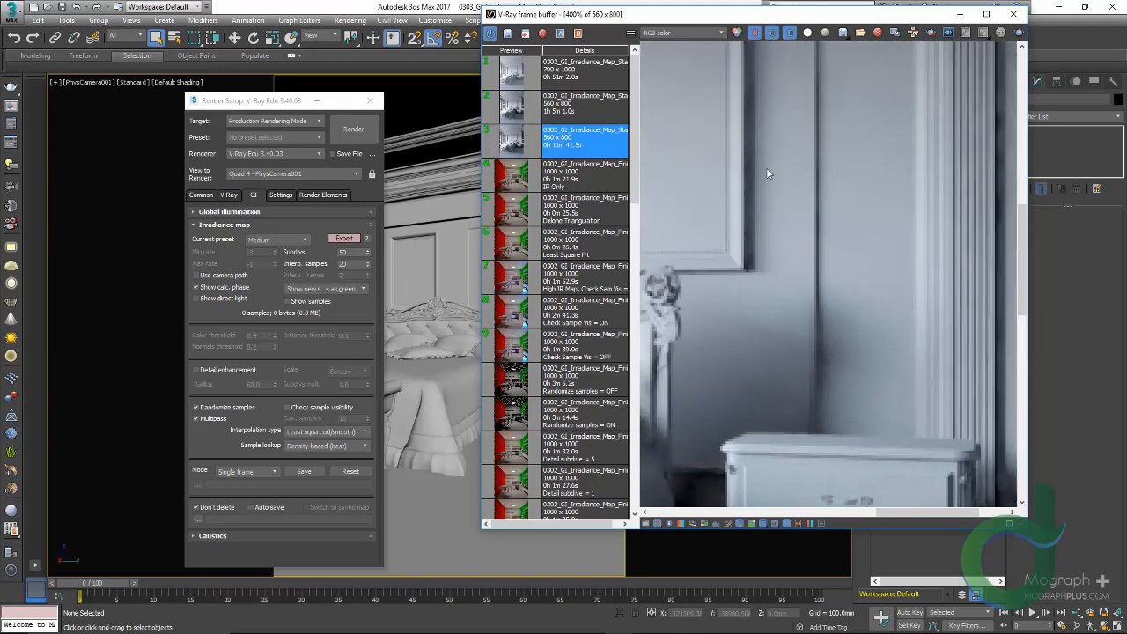
{"action": "middle_click_drag", "start_coordinate": [766, 168], "coordinate": [863, 471]}
{"action": "middle_click_drag", "start_coordinate": [756, 236], "coordinate": [779, 258]}
Display the VRayGlobalIllumination channel and examine the whole bedroom image at 100%
{"action": "left_click", "coordinate": [684, 33]}
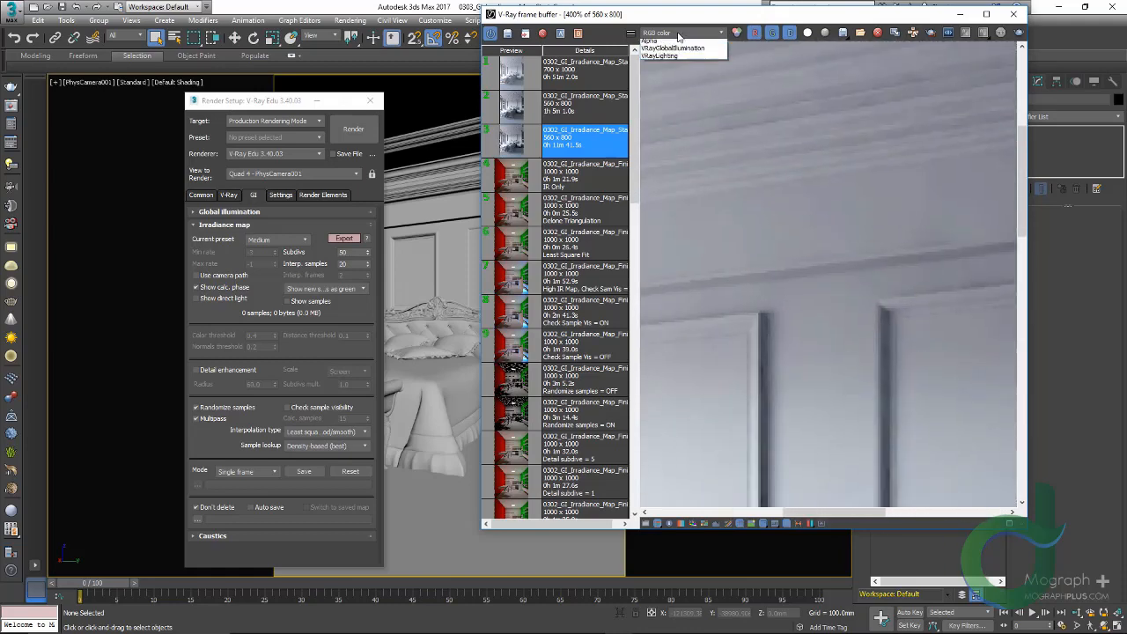
{"action": "left_click", "coordinate": [678, 58]}
{"action": "scroll", "coordinate": [782, 216], "scroll_direction": "down", "scroll_amount": 5}
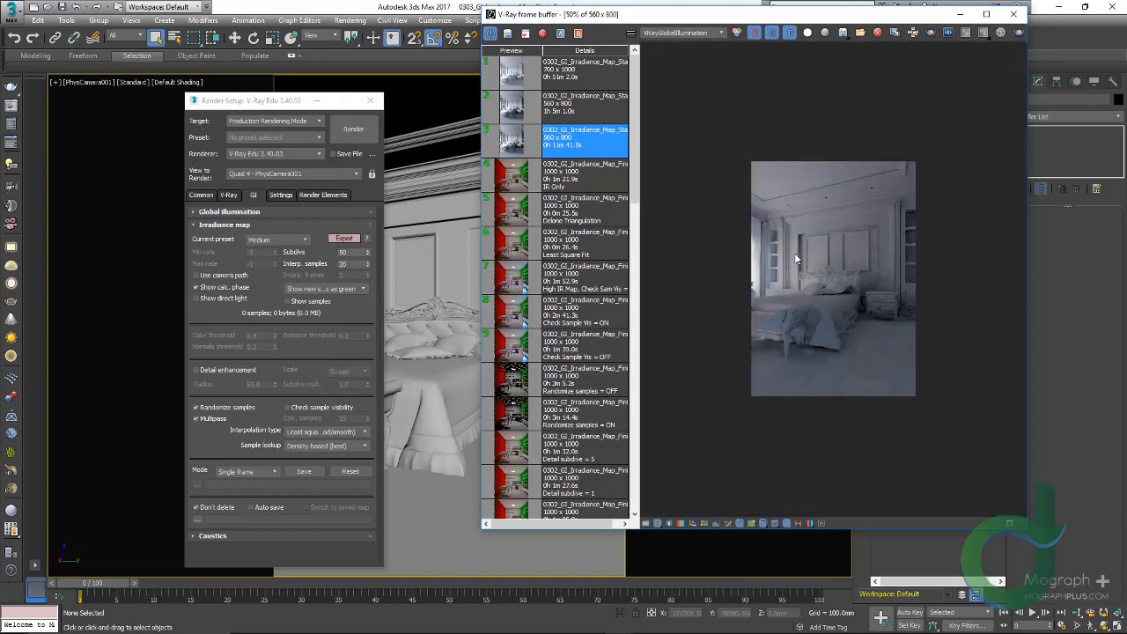
{"action": "scroll", "coordinate": [794, 253], "scroll_direction": "up", "scroll_amount": 2}
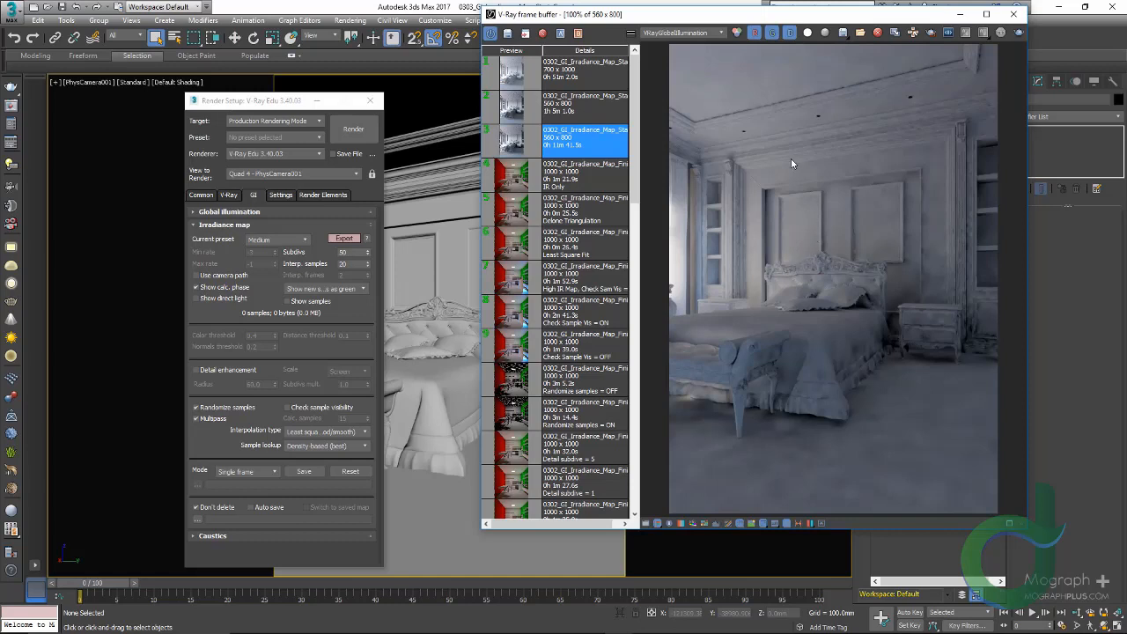
Enable region render and draw a region over the ceiling molding above the headboard wall panels
{"action": "left_click", "coordinate": [930, 35]}
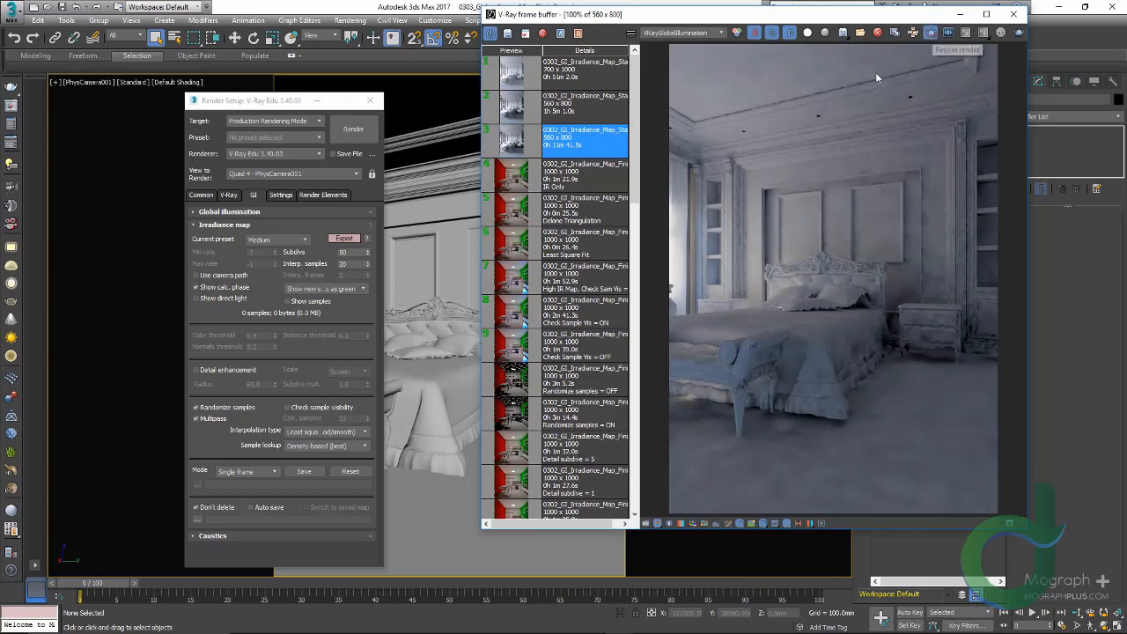
{"action": "scroll", "coordinate": [791, 140], "scroll_direction": "up", "scroll_amount": 1}
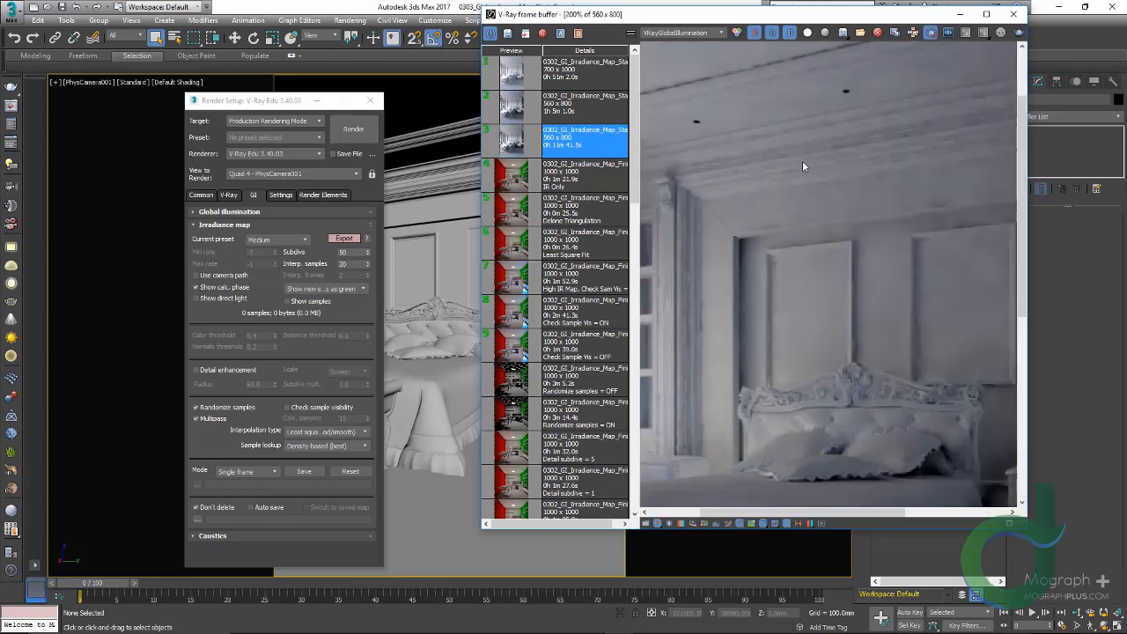
{"action": "middle_click_drag", "start_coordinate": [802, 161], "coordinate": [783, 214]}
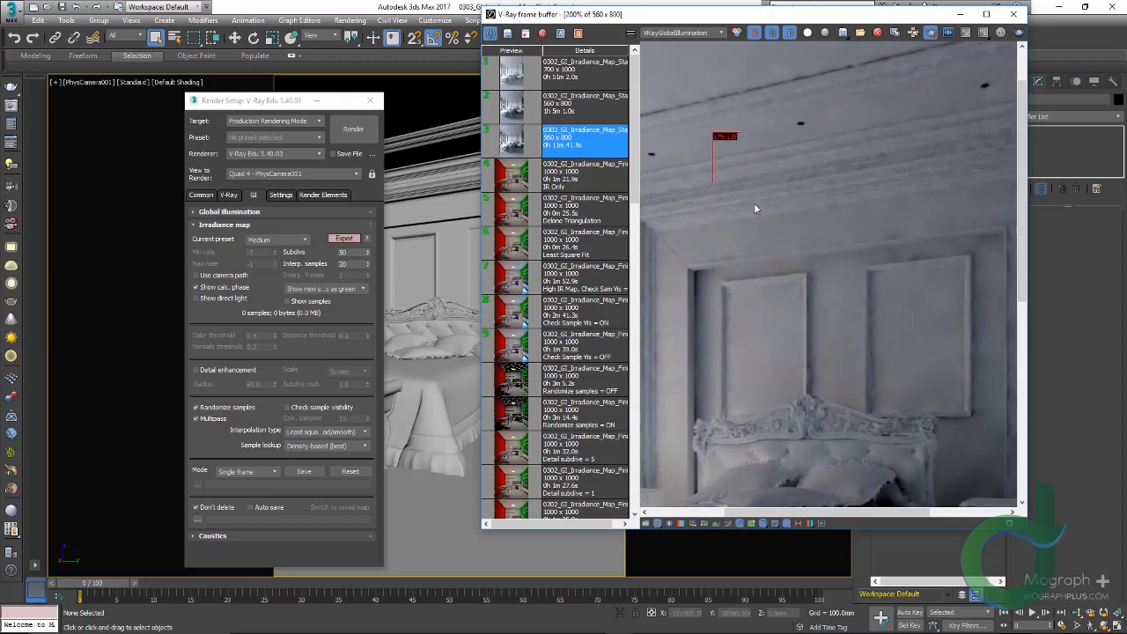
{"action": "left_click_drag", "start_coordinate": [754, 208], "coordinate": [848, 255]}
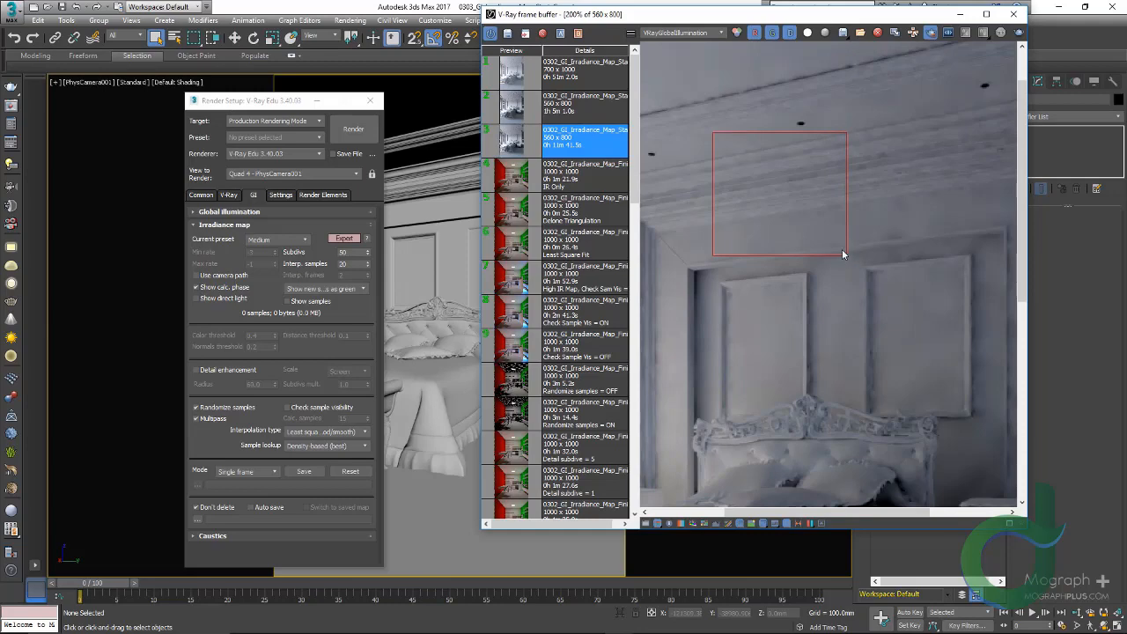
{"action": "scroll", "coordinate": [791, 166], "scroll_direction": "down", "scroll_amount": 1}
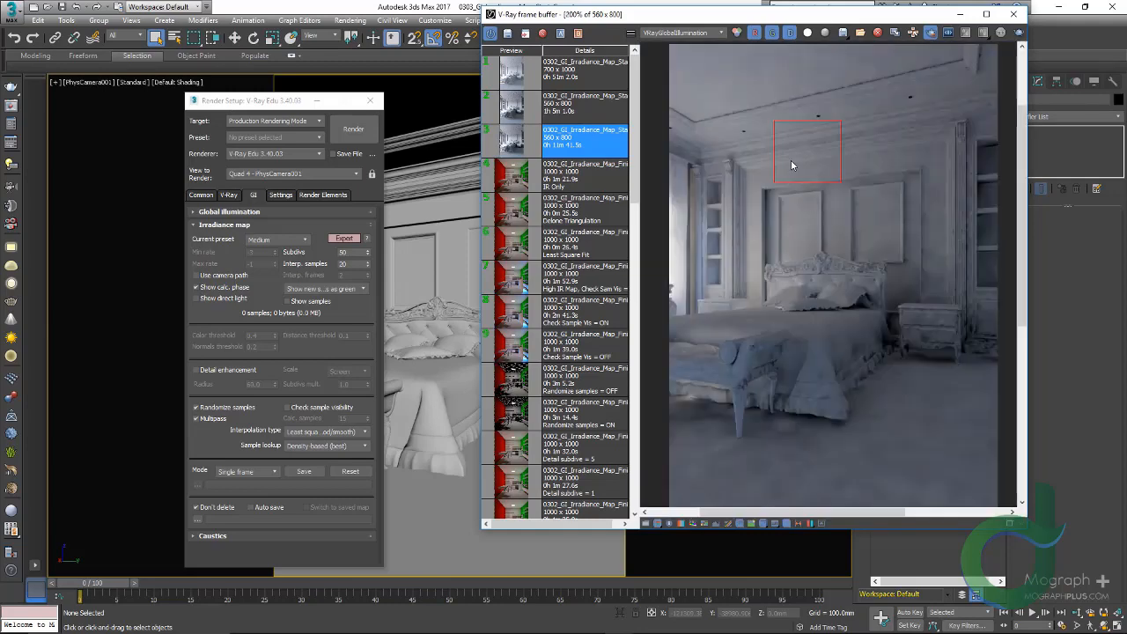
{"action": "scroll", "coordinate": [788, 167], "scroll_direction": "up", "scroll_amount": 4}
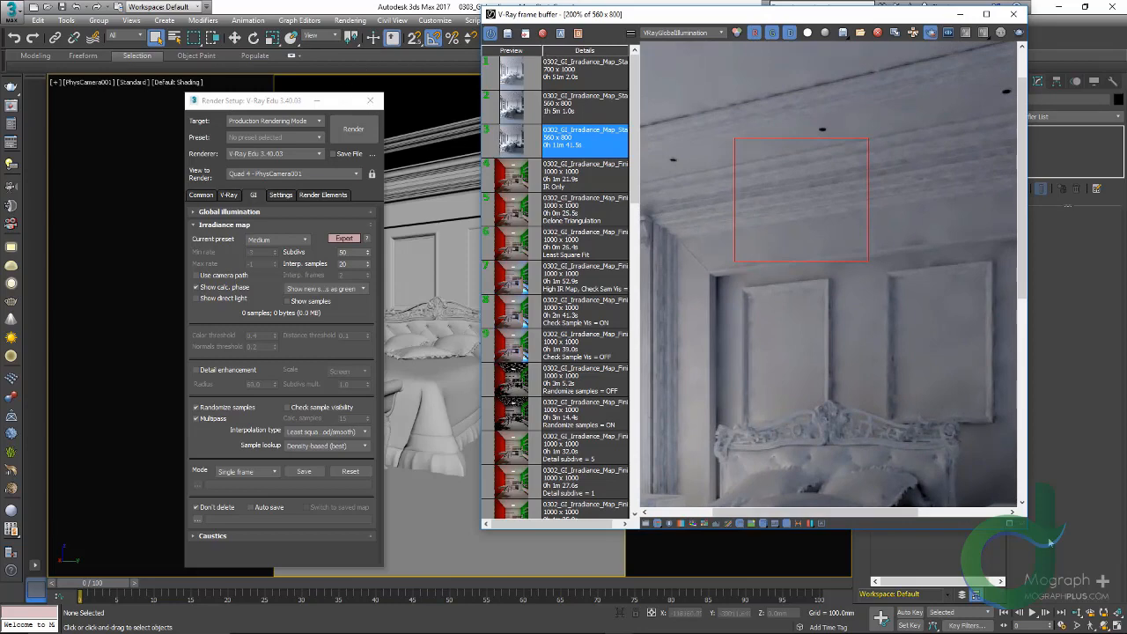
Enlarge the frame buffer window and move the render setup aside so both can be seen together
{"action": "left_click_drag", "start_coordinate": [1023, 529], "coordinate": [1103, 577]}
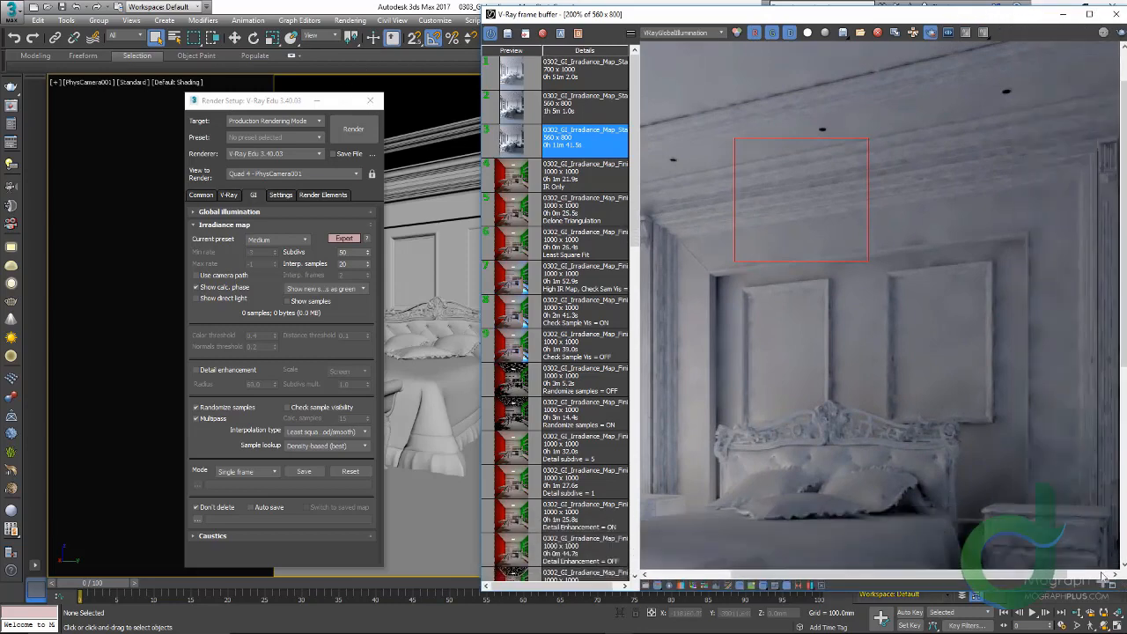
{"action": "left_click_drag", "start_coordinate": [275, 103], "coordinate": [252, 100]}
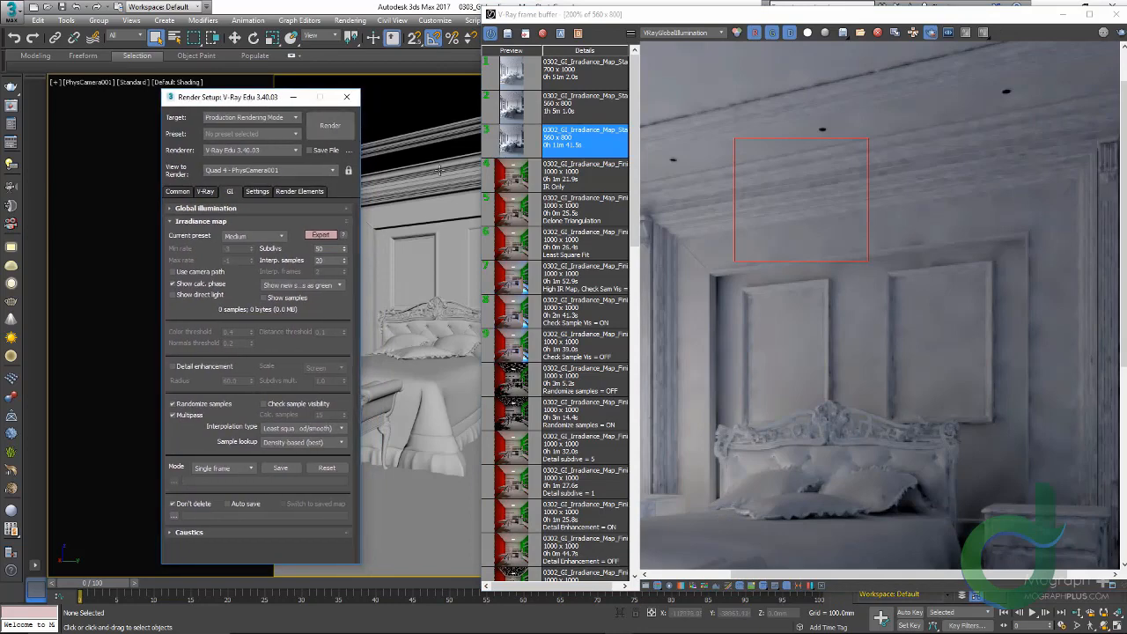
{"action": "left_click_drag", "start_coordinate": [483, 226], "coordinate": [361, 225]}
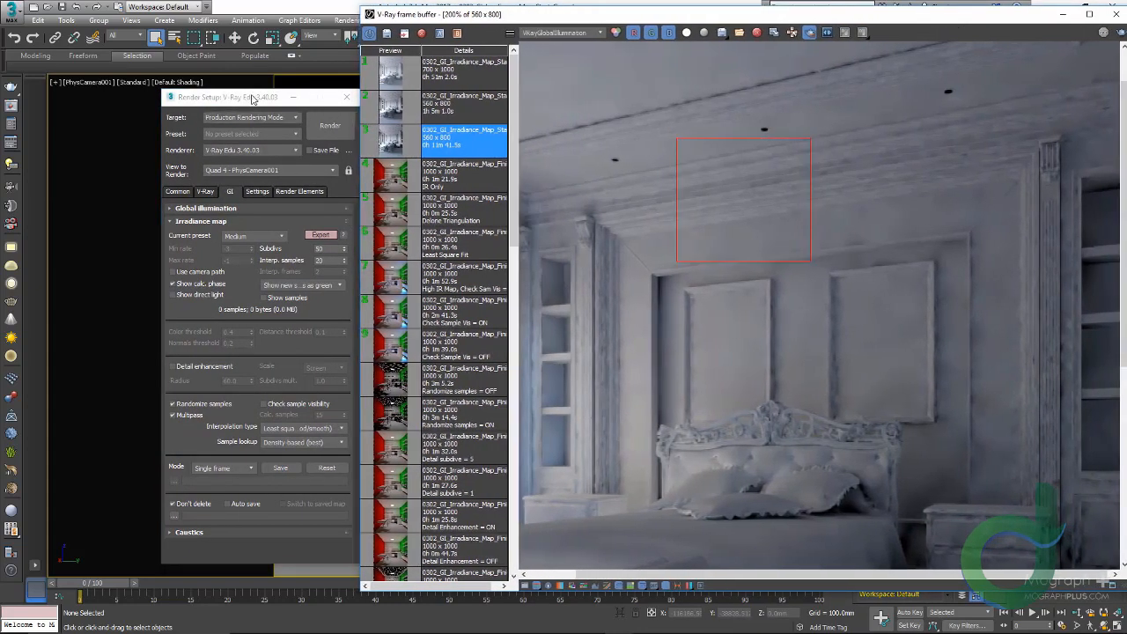
{"action": "left_click_drag", "start_coordinate": [256, 100], "coordinate": [219, 88]}
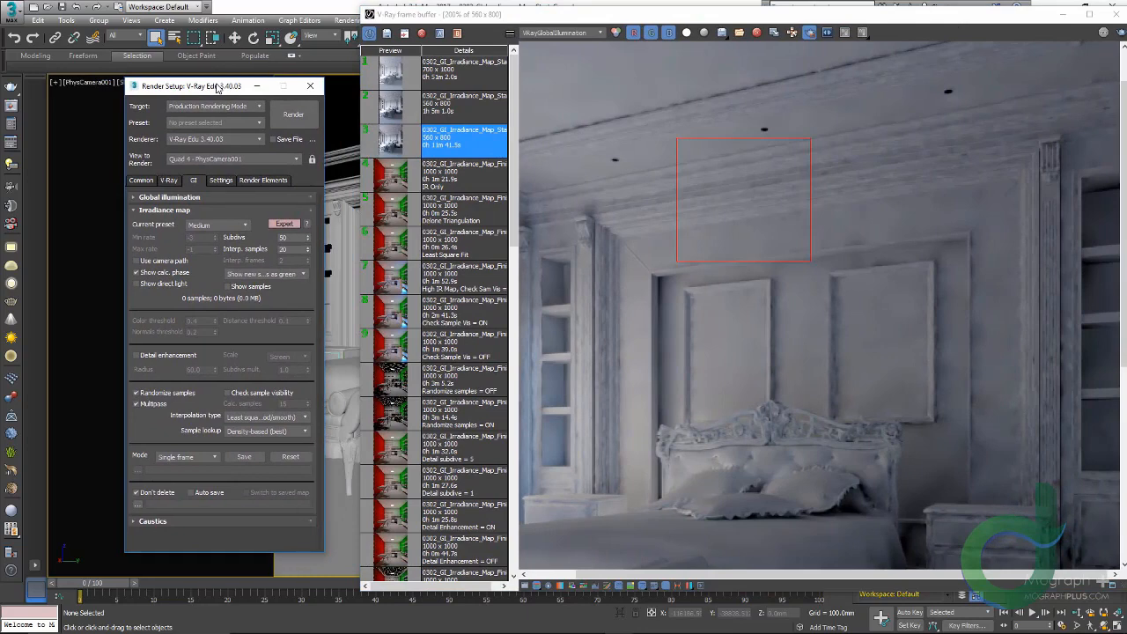
Set the irradiance map preset to High and render the molding region
{"action": "left_click", "coordinate": [209, 227]}
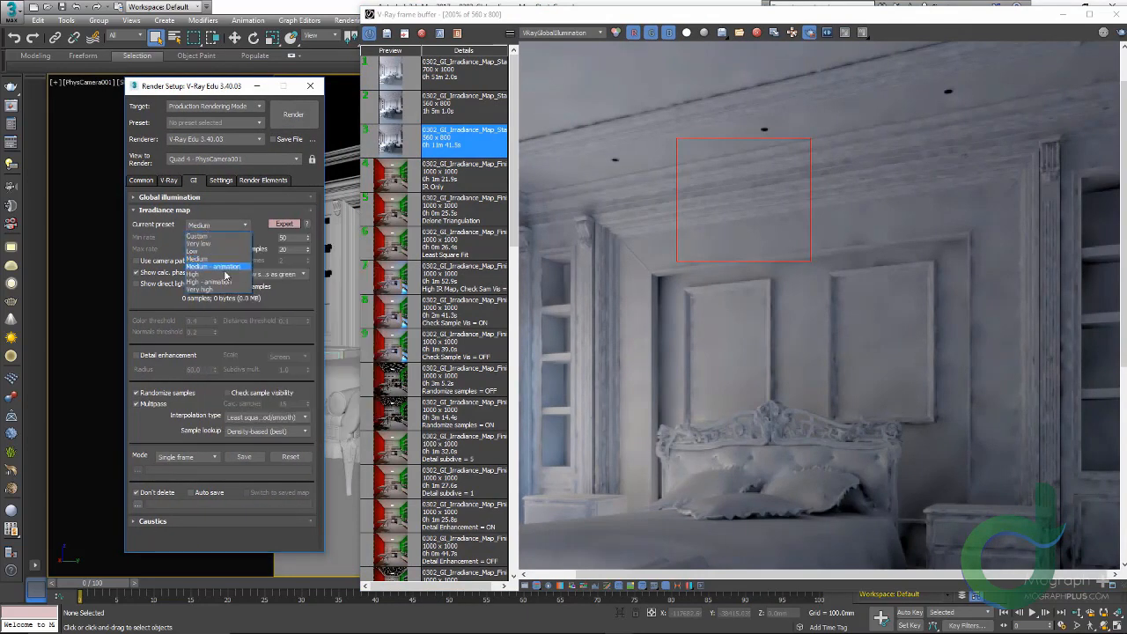
{"action": "left_click", "coordinate": [211, 274]}
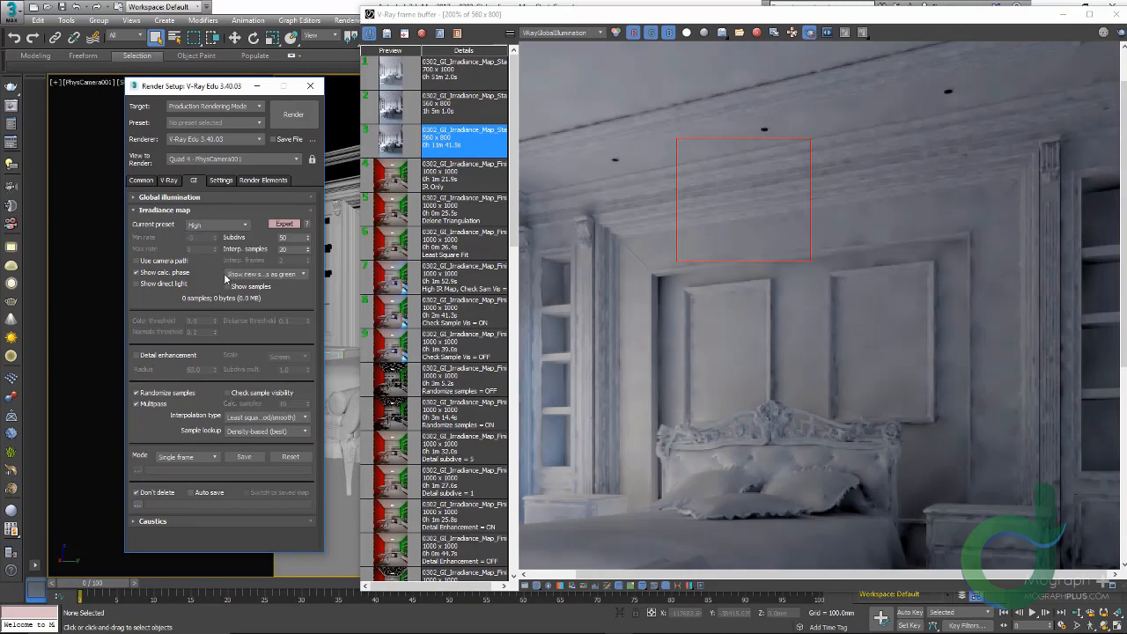
{"action": "left_click", "coordinate": [1103, 32]}
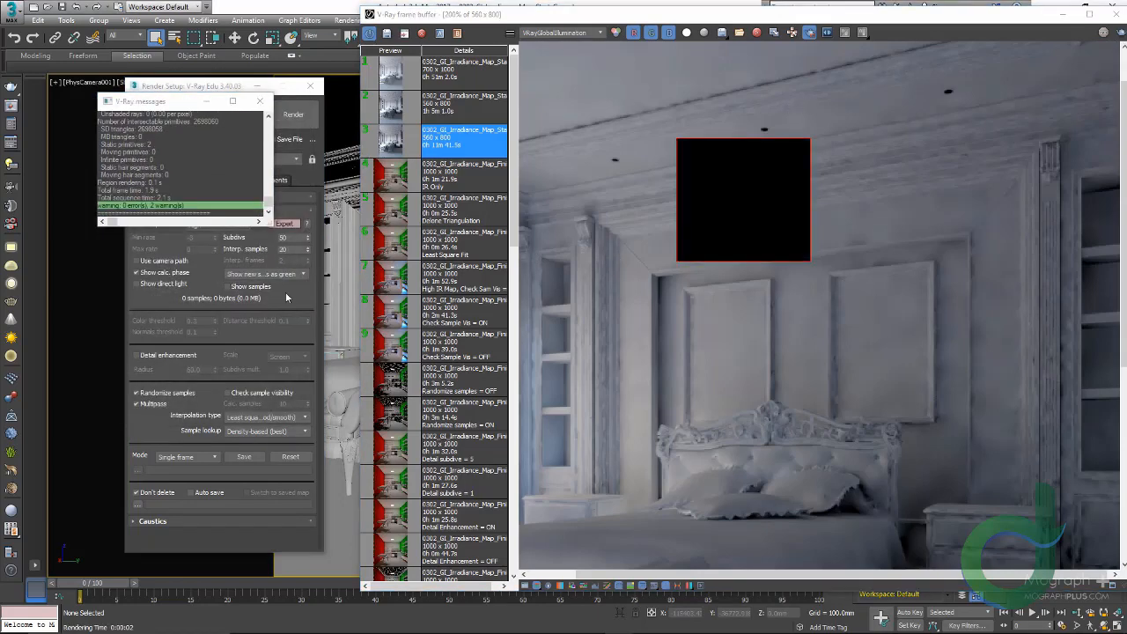
{"action": "left_click", "coordinate": [83, 342]}
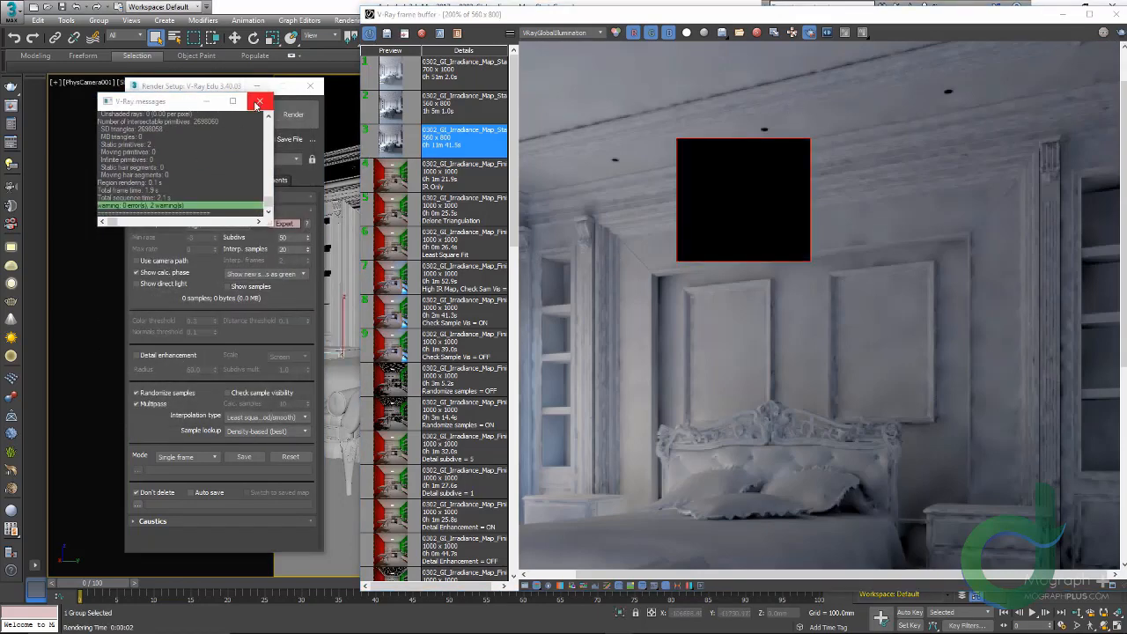
{"action": "left_click", "coordinate": [292, 115]}
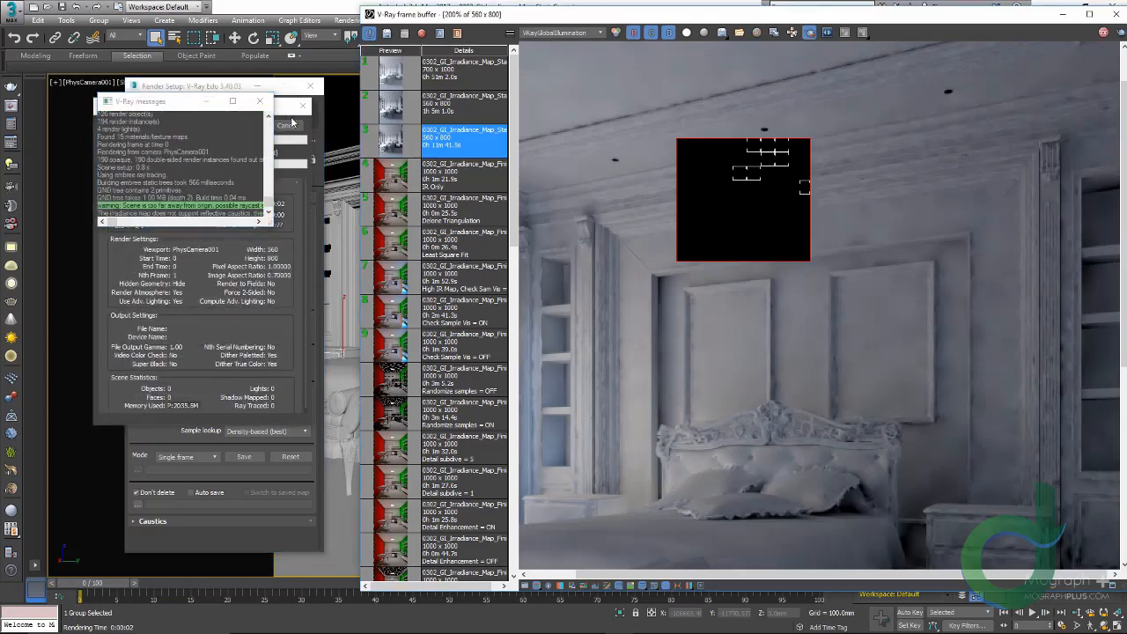
Examine the rendered region in the RGB color and VRayGlobalIllumination channels
{"action": "left_click", "coordinate": [537, 33]}
{"action": "left_click", "coordinate": [543, 55]}
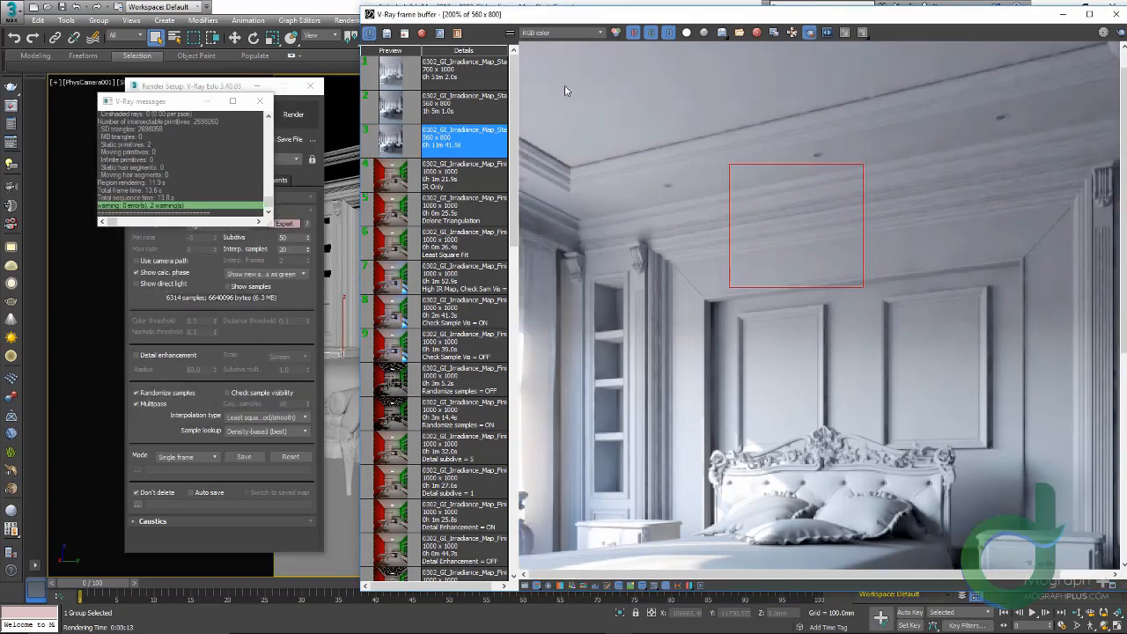
{"action": "left_click", "coordinate": [581, 32]}
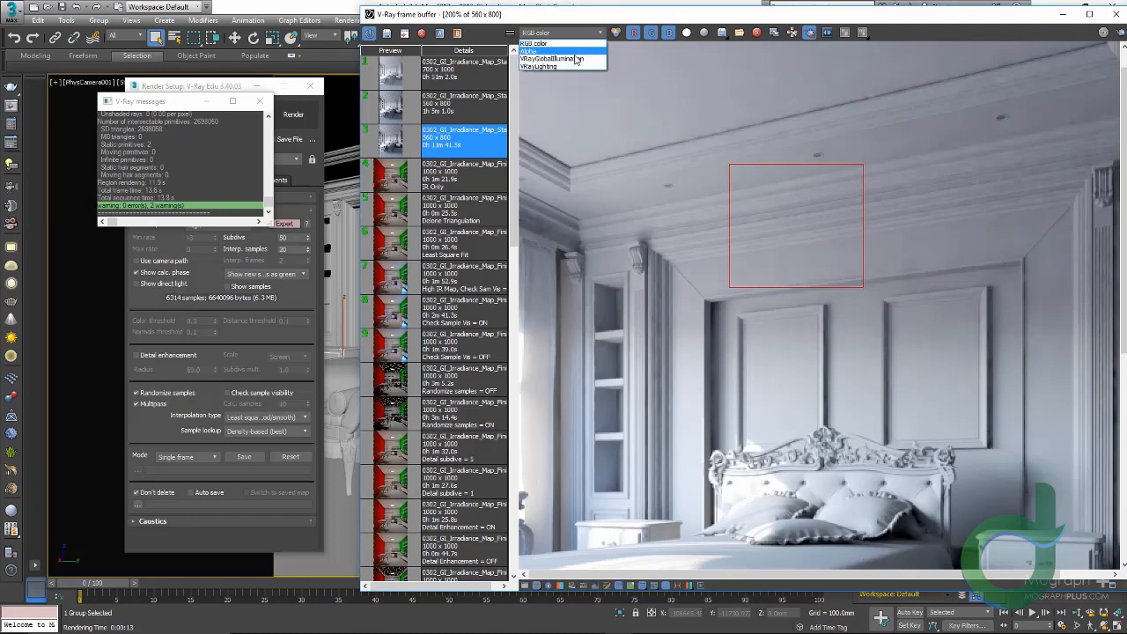
{"action": "left_click", "coordinate": [574, 58]}
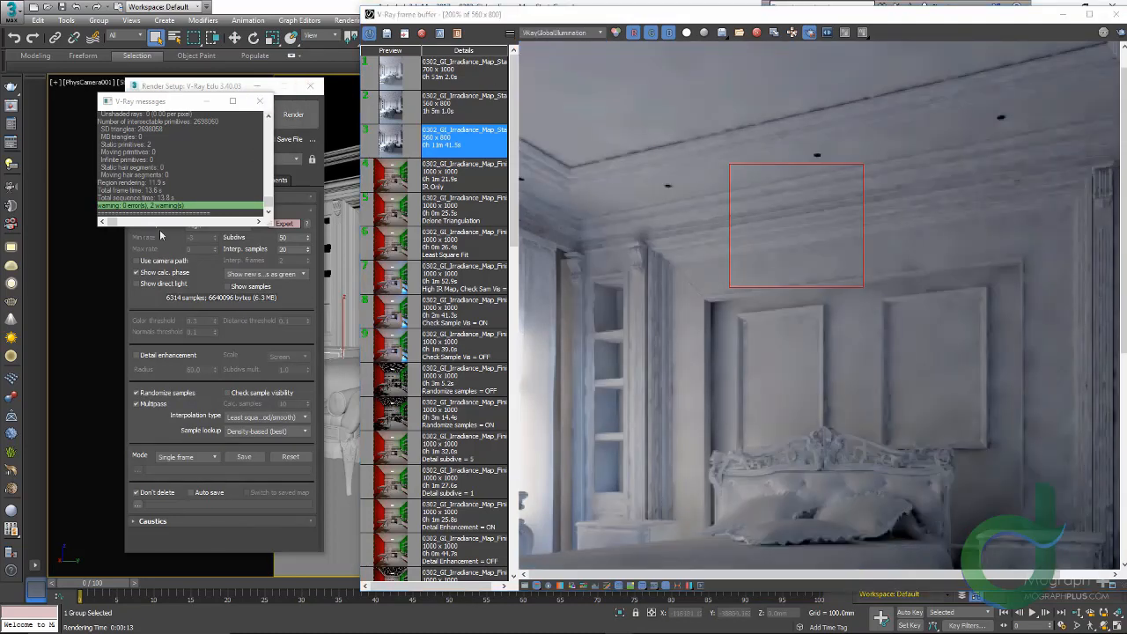
Close the V-Ray messages window and set the irradiance map preset to Medium
{"action": "left_click", "coordinate": [260, 100]}
{"action": "left_click", "coordinate": [211, 224]}
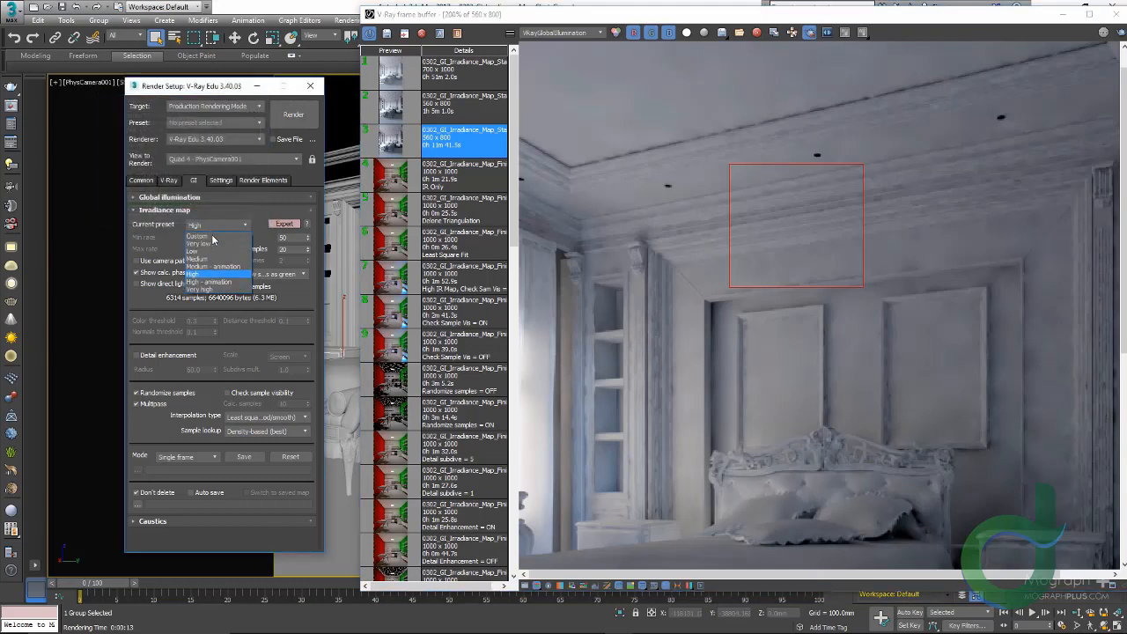
{"action": "left_click", "coordinate": [220, 261]}
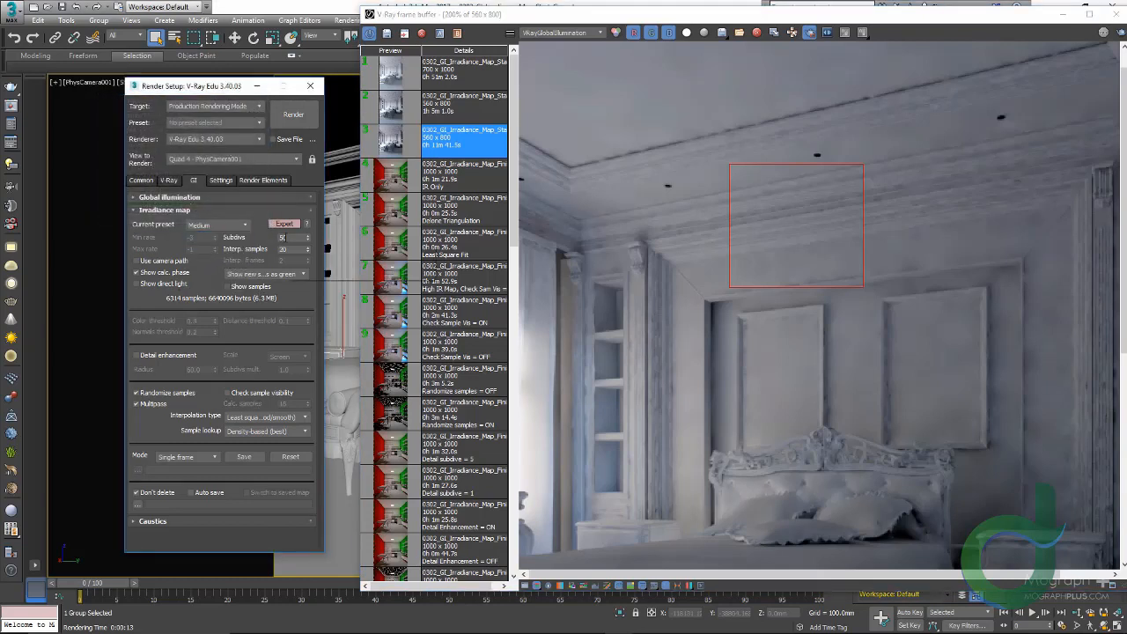
Set the irradiance map subdivs to 100, then render the molding region and inspect it up close
{"action": "double_click", "coordinate": [282, 238]}
{"action": "left_click", "coordinate": [294, 114]}
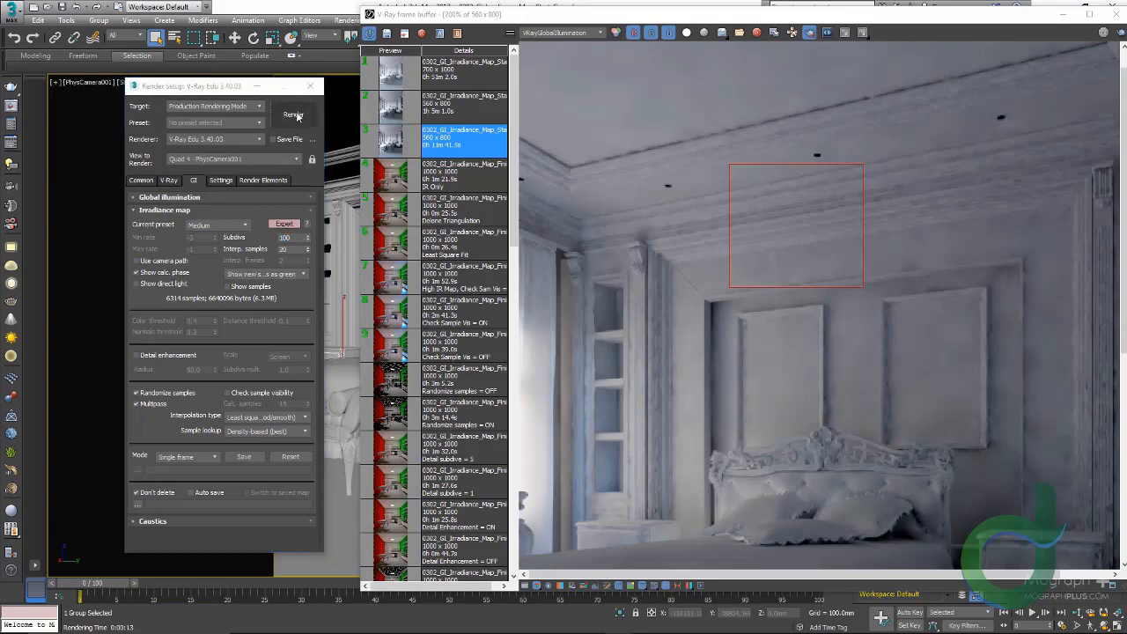
{"action": "left_click", "coordinate": [570, 32]}
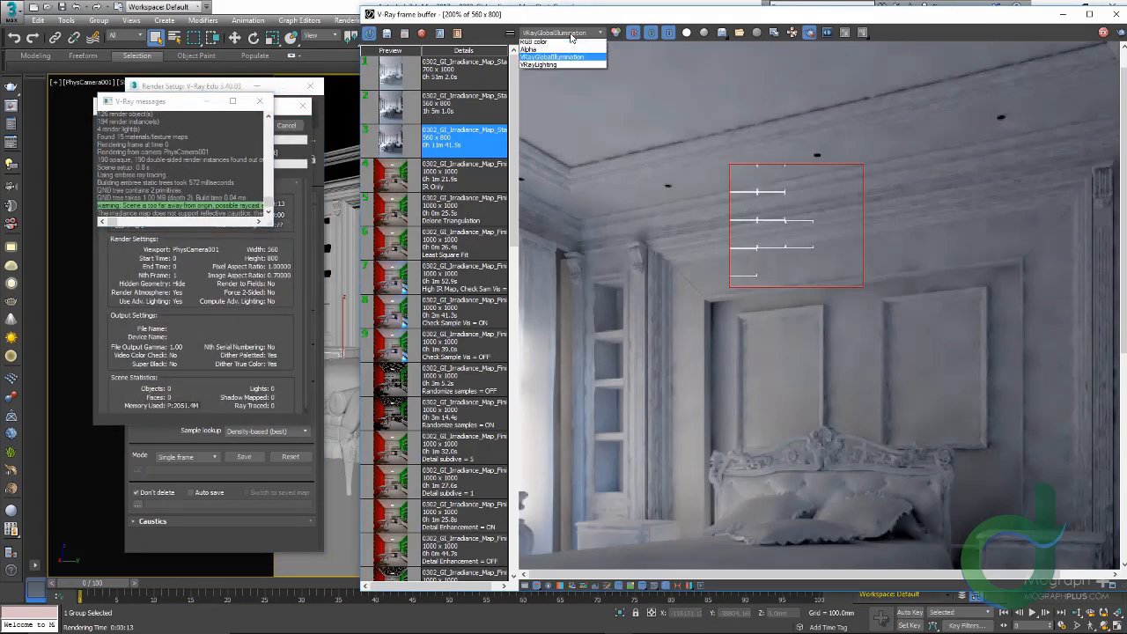
{"action": "left_click", "coordinate": [564, 41]}
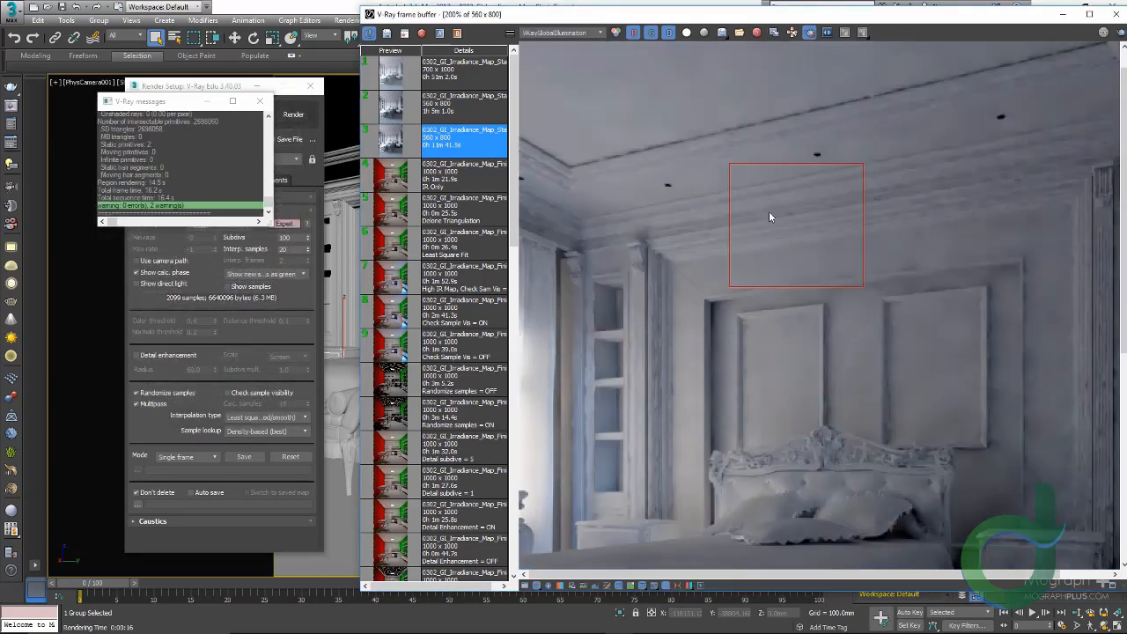
{"action": "scroll", "coordinate": [793, 224], "scroll_direction": "up", "scroll_amount": 1}
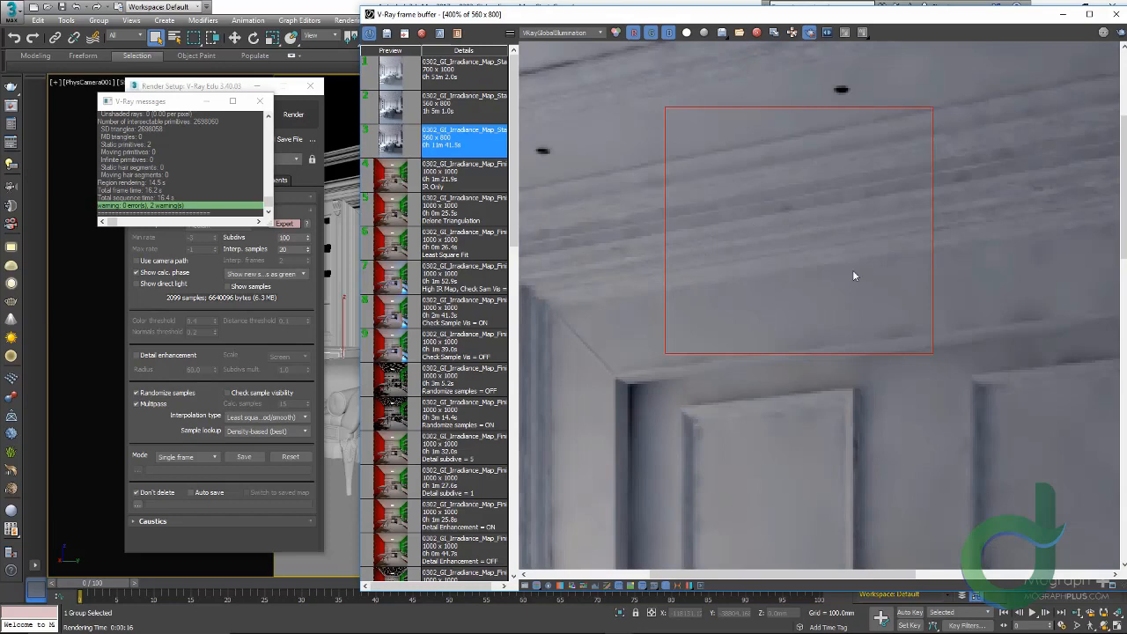
{"action": "scroll", "coordinate": [855, 269], "scroll_direction": "down", "scroll_amount": 2}
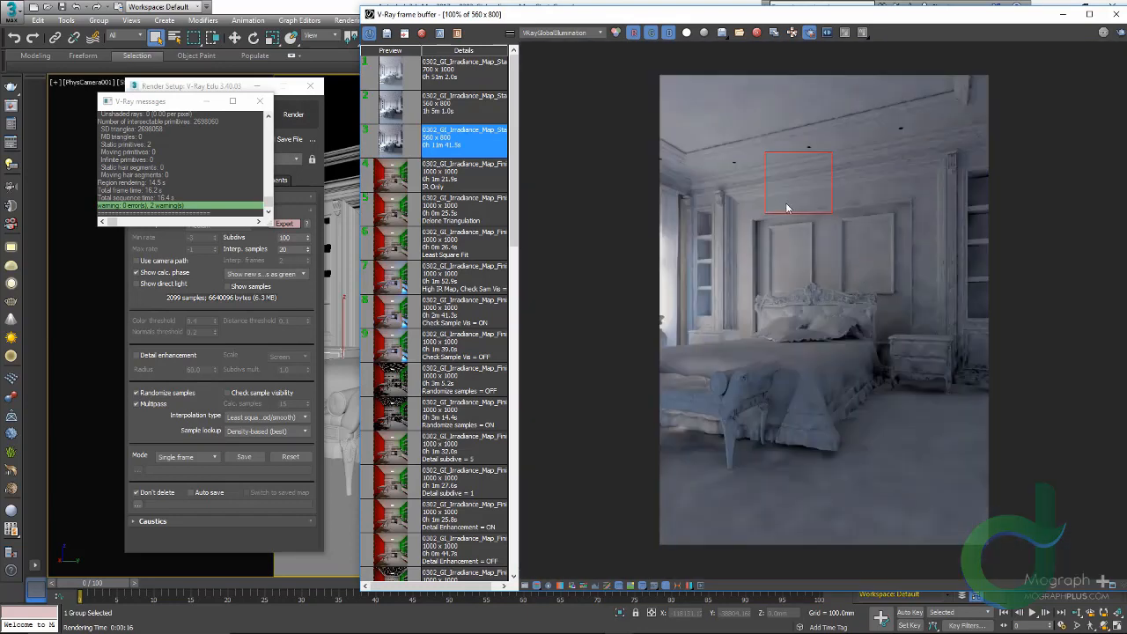
{"action": "scroll", "coordinate": [784, 177], "scroll_direction": "up", "scroll_amount": 2}
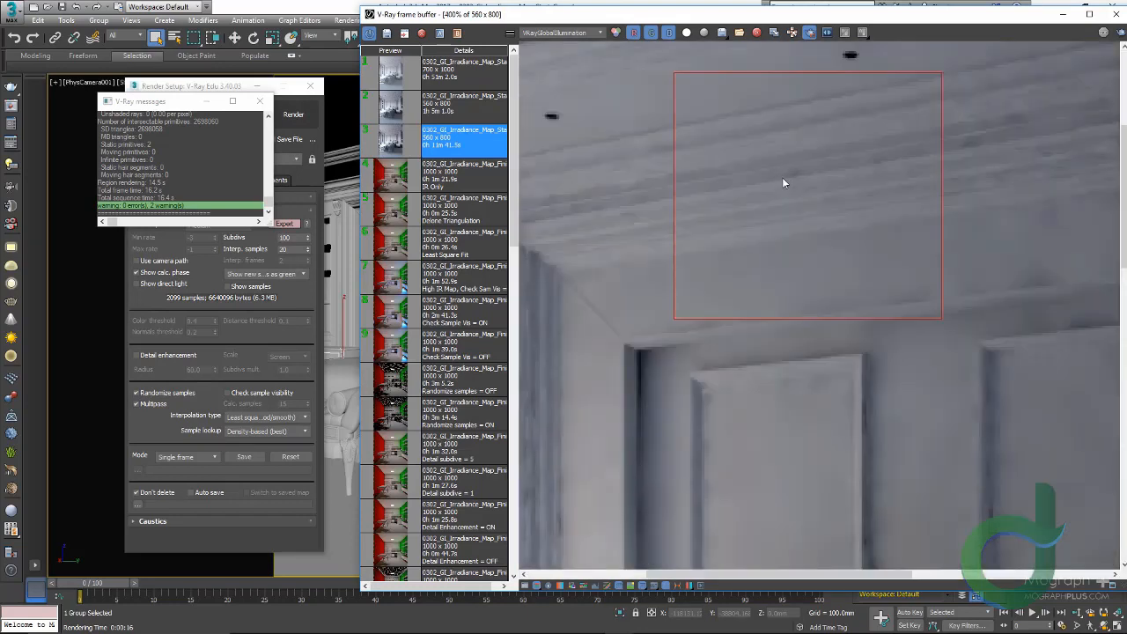
{"action": "scroll", "coordinate": [797, 179], "scroll_direction": "down", "scroll_amount": 1}
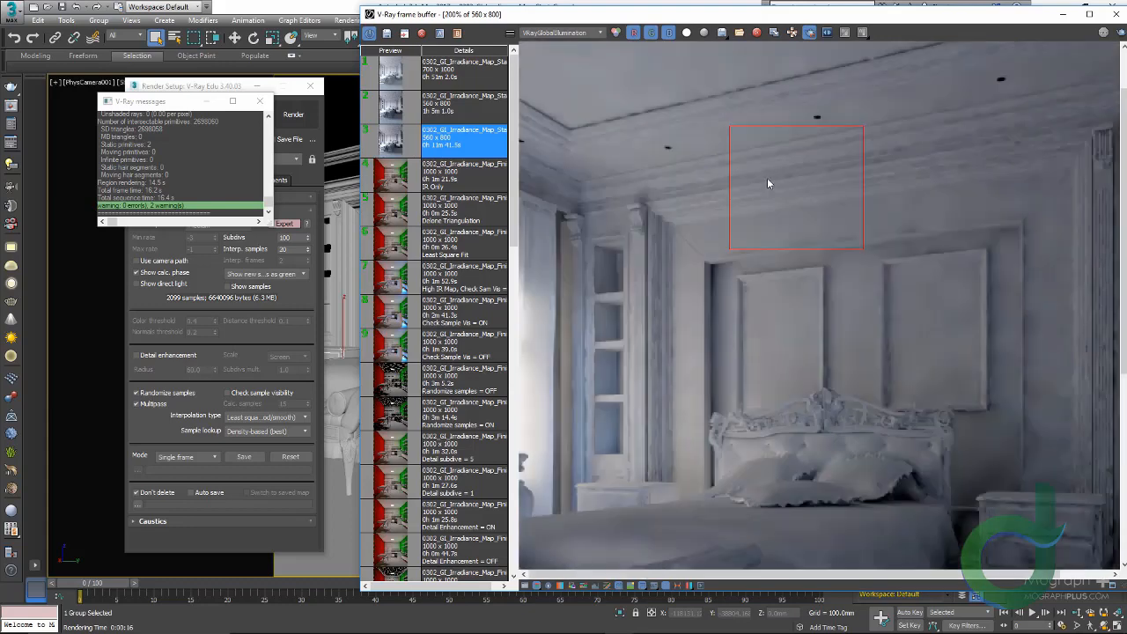
Close the V-Ray messages window, set the interpolation samples to 35 and render the molding region again
{"action": "left_click", "coordinate": [258, 103]}
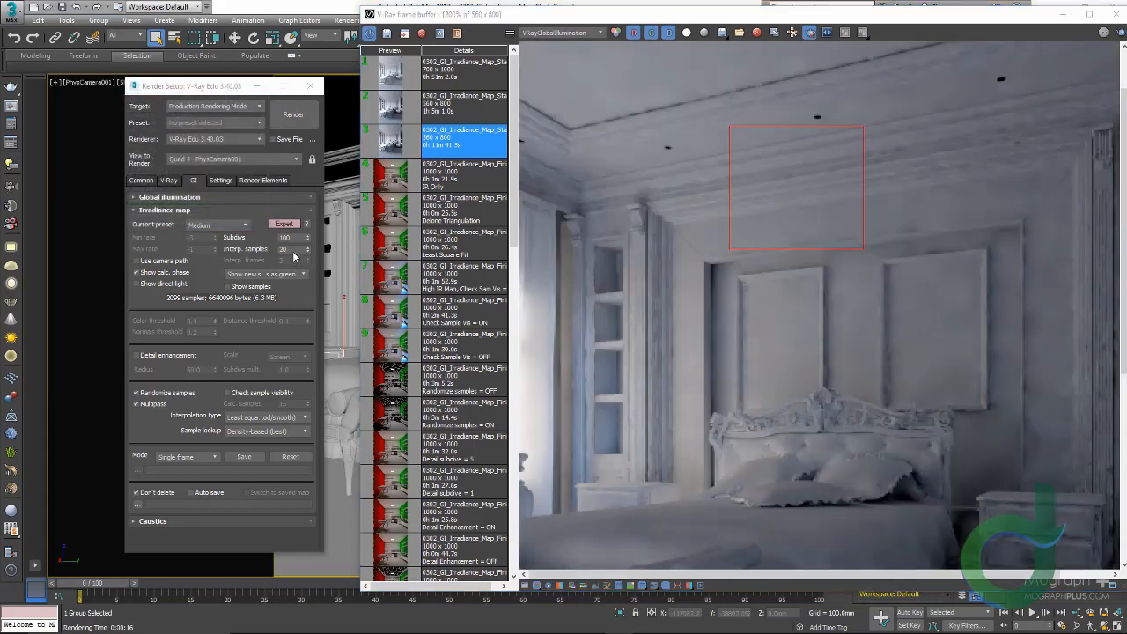
{"action": "double_click", "coordinate": [293, 250]}
{"action": "type", "text": "35"}
{"action": "key", "text": "Return"}
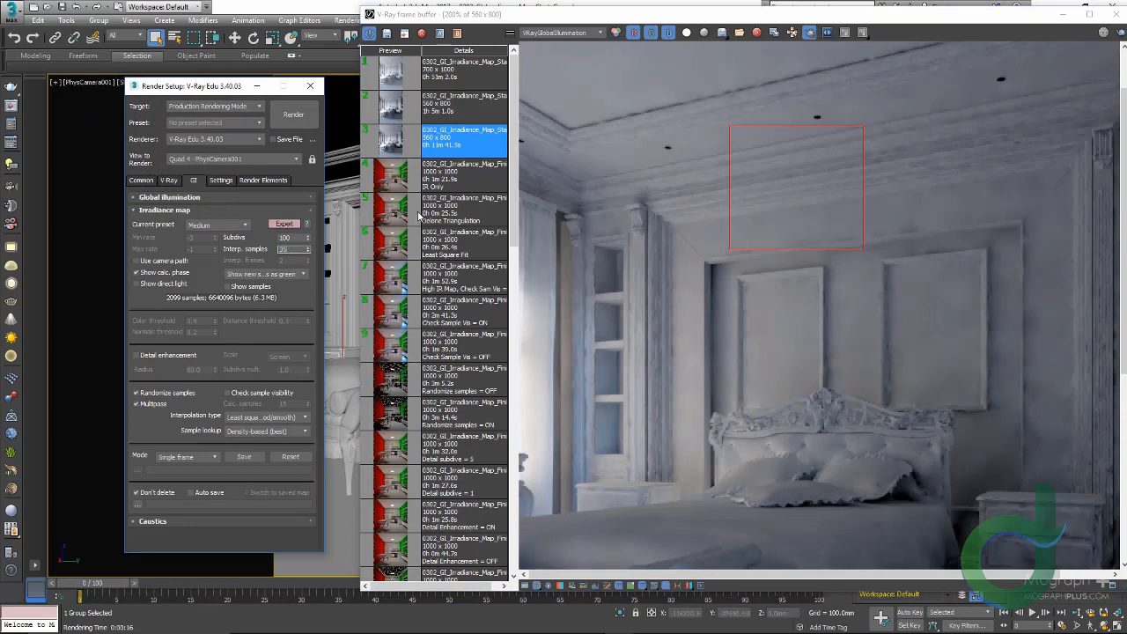
{"action": "left_click", "coordinate": [291, 119]}
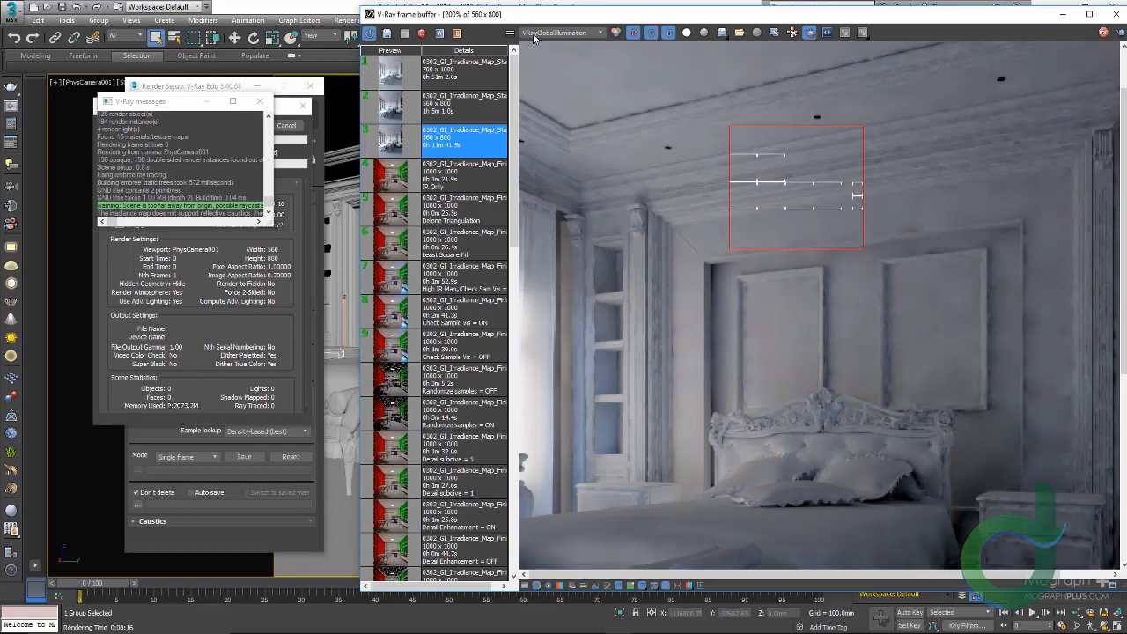
{"action": "left_click", "coordinate": [534, 36]}
{"action": "left_click", "coordinate": [531, 43]}
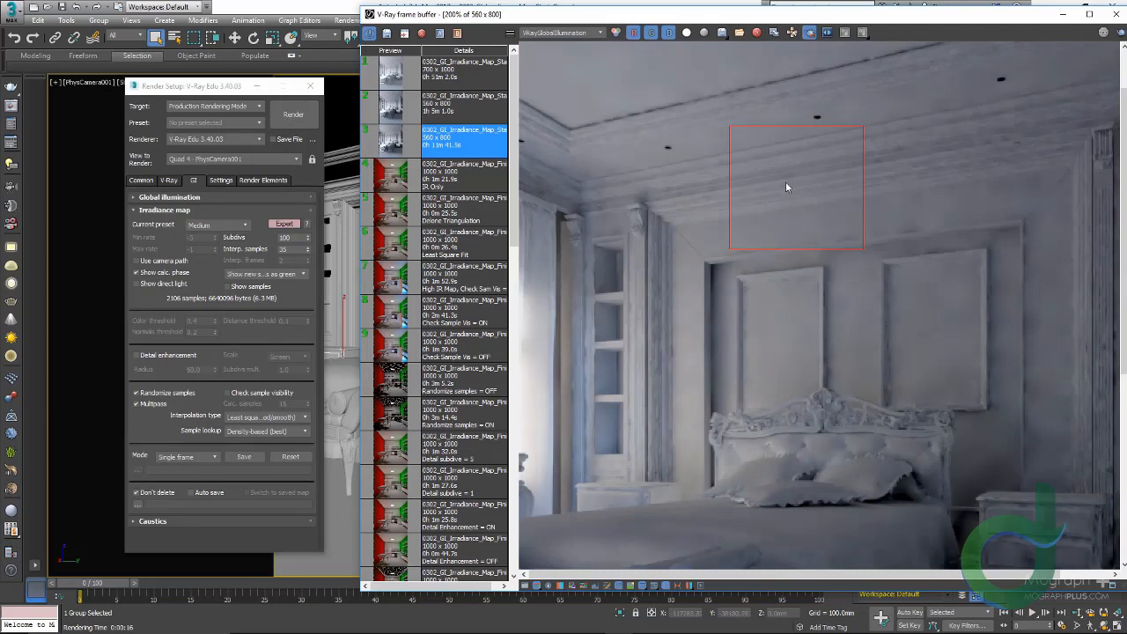
Examine the re-rendered molding region up close in the VRayGlobalIllumination and RGB color channels
{"action": "scroll", "coordinate": [786, 186], "scroll_direction": "up", "scroll_amount": 2}
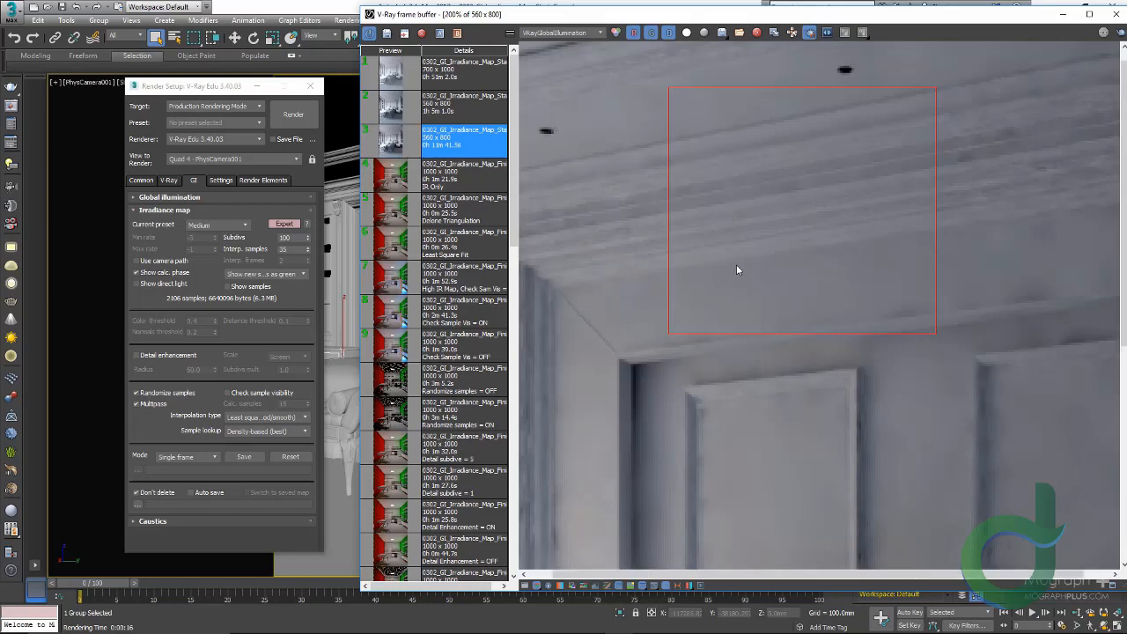
{"action": "scroll", "coordinate": [737, 269], "scroll_direction": "down", "scroll_amount": 2}
{"action": "left_click", "coordinate": [553, 33]}
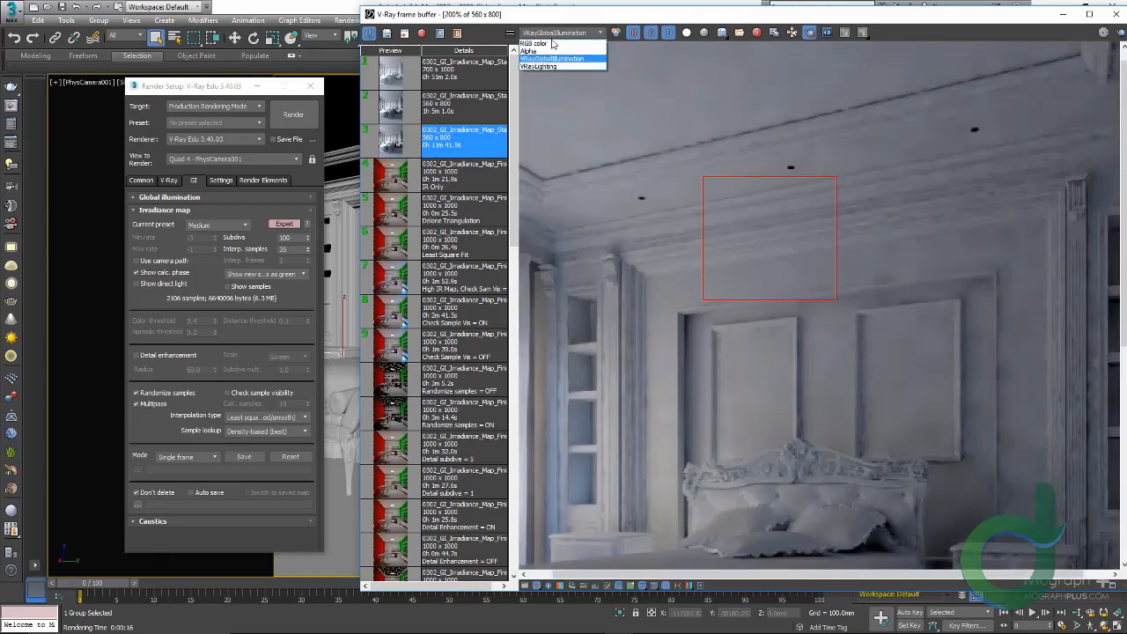
{"action": "left_click", "coordinate": [551, 41]}
{"action": "scroll", "coordinate": [798, 228], "scroll_direction": "up", "scroll_amount": 2}
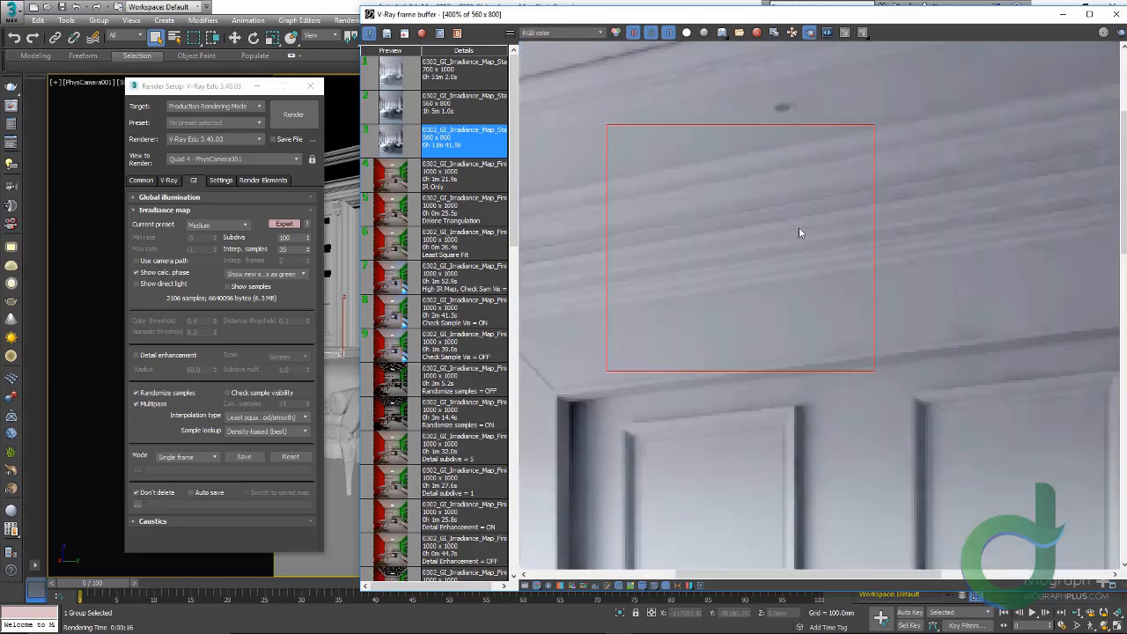
{"action": "scroll", "coordinate": [863, 172], "scroll_direction": "down", "scroll_amount": 3}
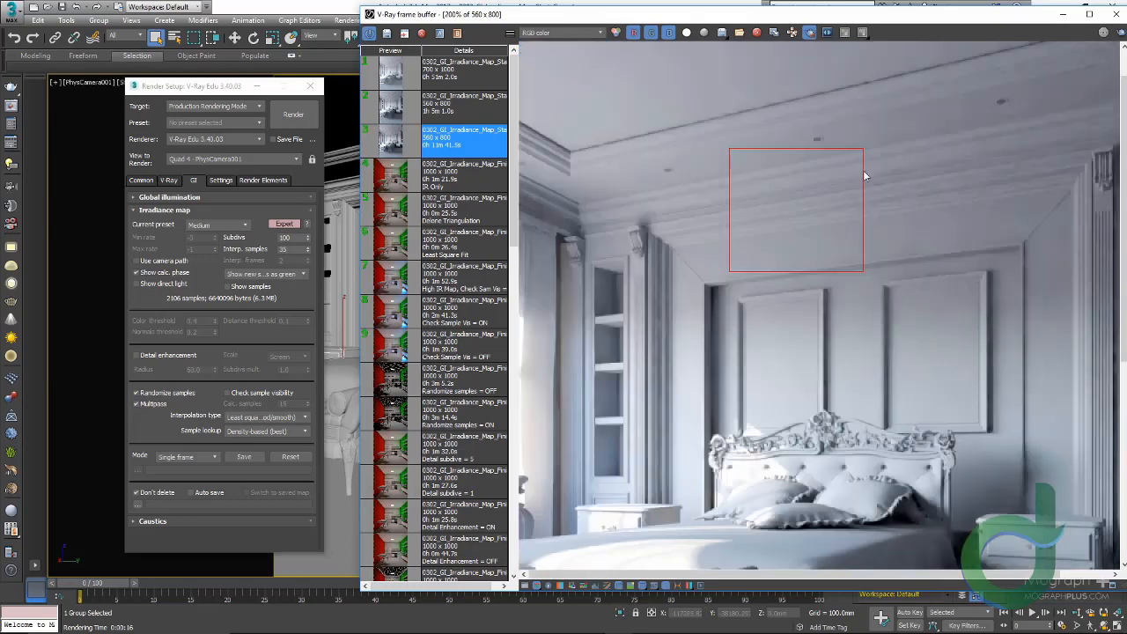
{"action": "scroll", "coordinate": [798, 173], "scroll_direction": "up", "scroll_amount": 3}
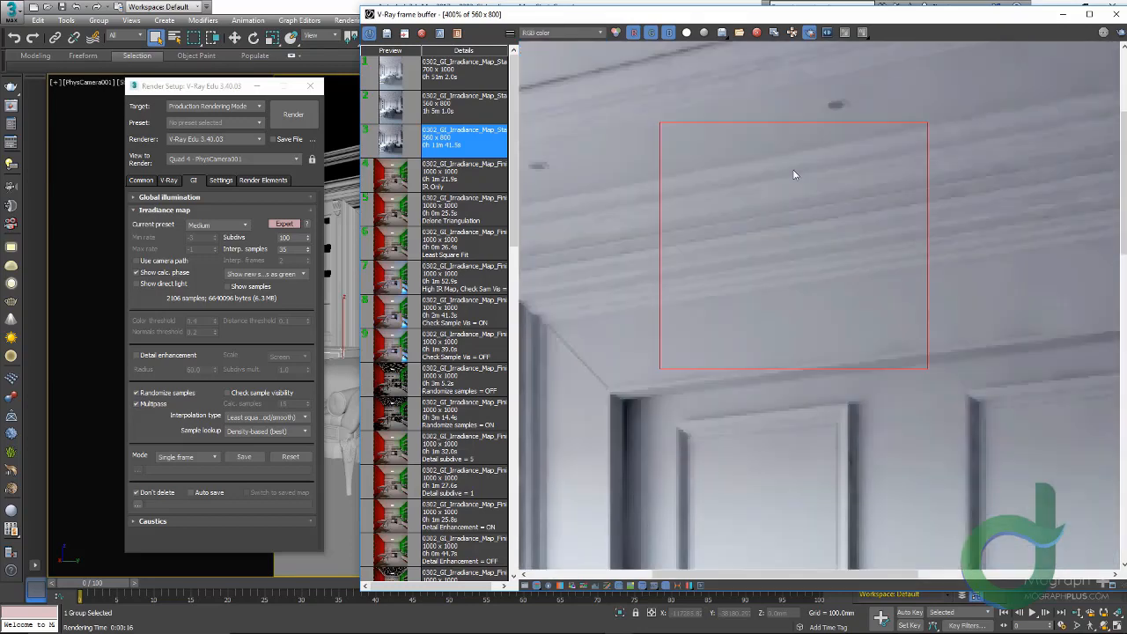
{"action": "left_click", "coordinate": [557, 32]}
{"action": "left_click", "coordinate": [546, 55]}
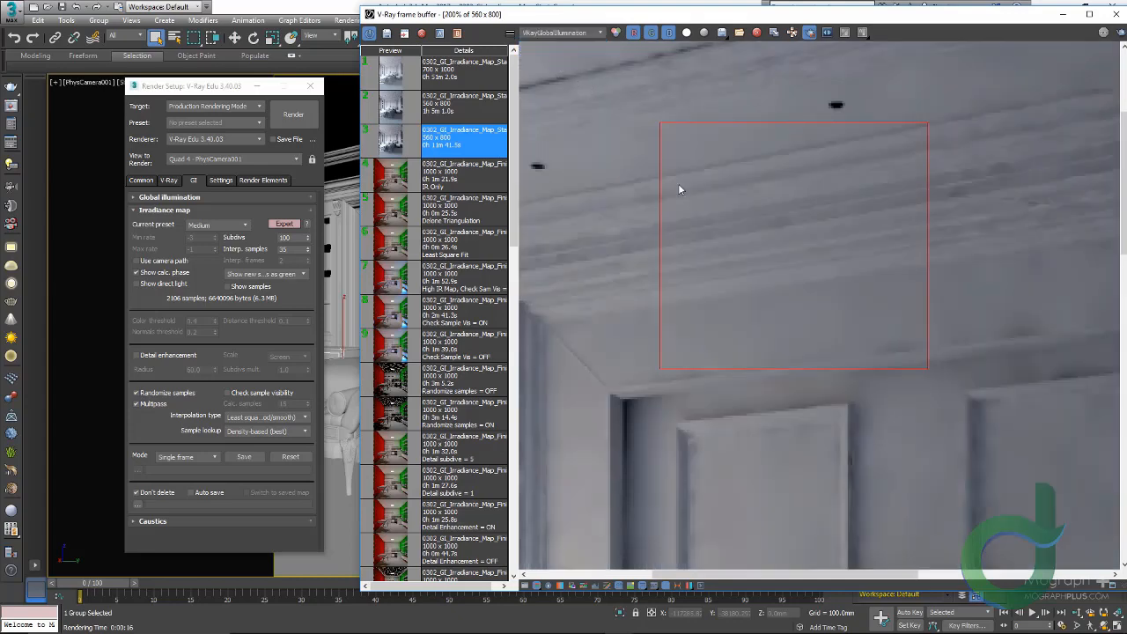
{"action": "scroll", "coordinate": [679, 189], "scroll_direction": "down", "scroll_amount": 2}
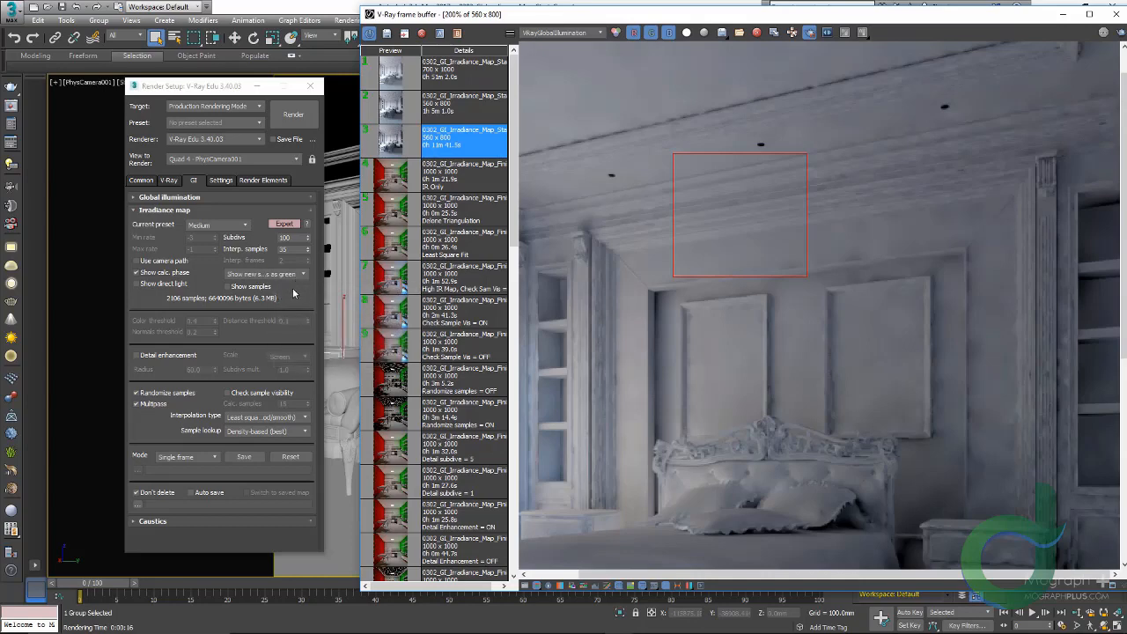
Set the irradiance map to the Low preset with 50 subdivs and 200 interpolation samples
{"action": "mouse_move", "coordinate": [155, 356]}
{"action": "left_click", "coordinate": [204, 224]}
{"action": "left_click", "coordinate": [205, 251]}
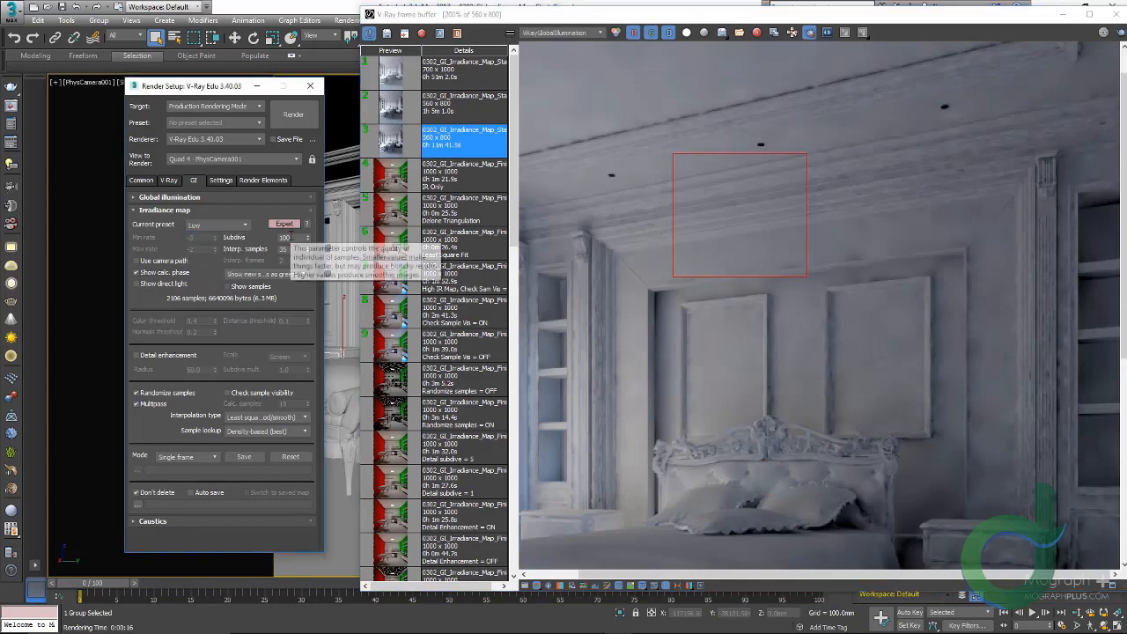
{"action": "double_click", "coordinate": [291, 249]}
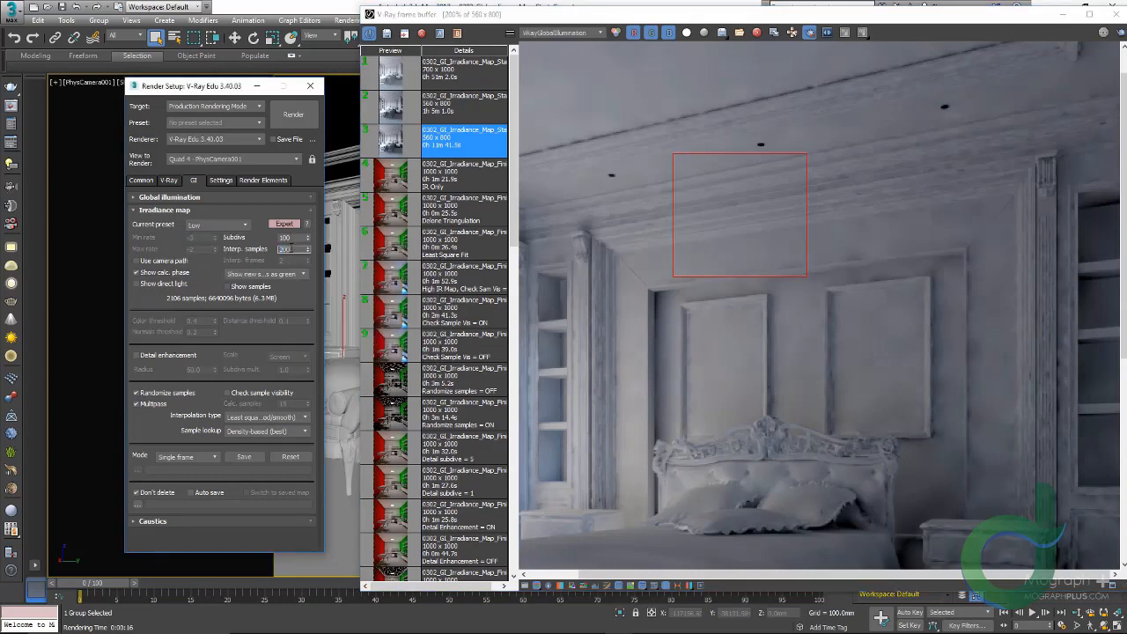
{"action": "key", "text": "Return"}
{"action": "double_click", "coordinate": [285, 238]}
Enable detail enhancement with a radius of 40 and a subdivs multiplier of 1.0, and render the region
{"action": "left_click", "coordinate": [161, 356]}
{"action": "double_click", "coordinate": [199, 369]}
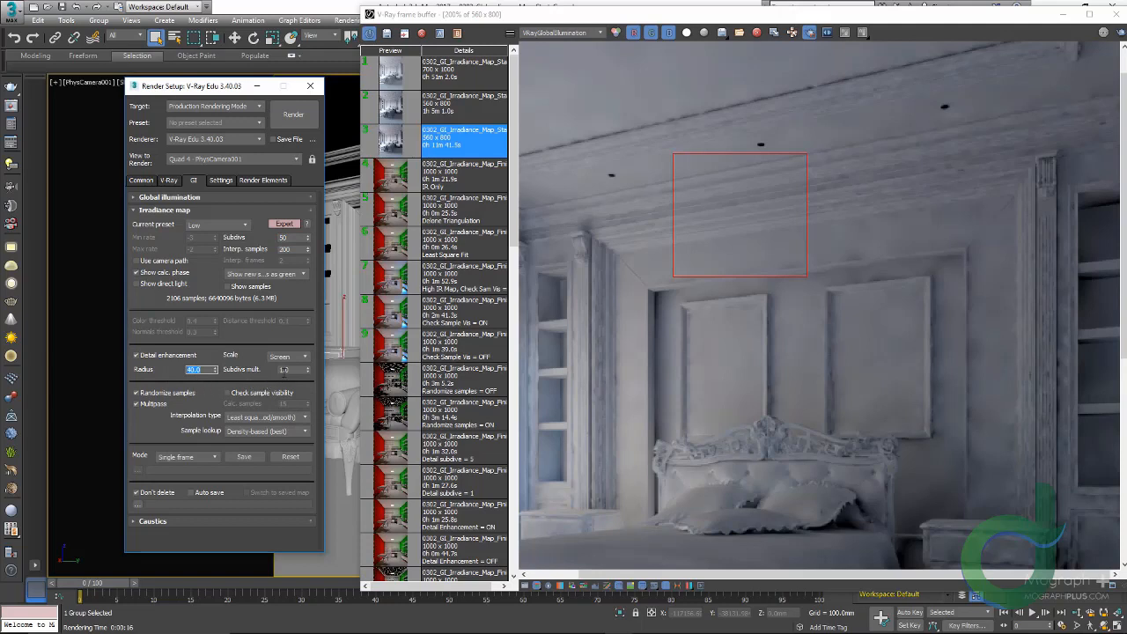
{"action": "double_click", "coordinate": [284, 370]}
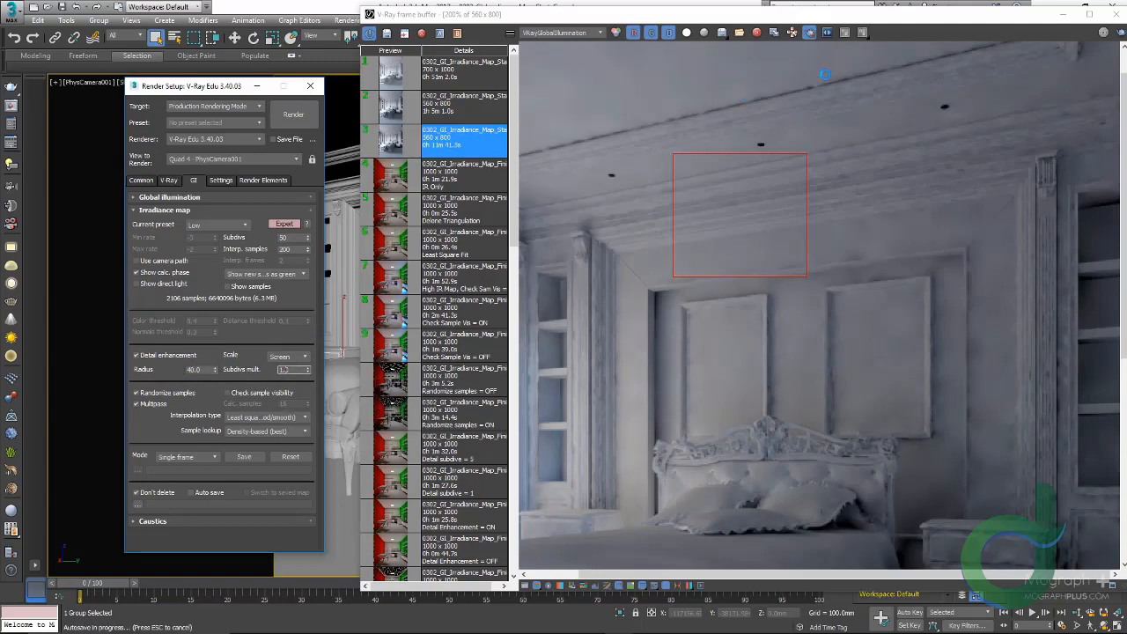
{"action": "left_click", "coordinate": [1105, 32]}
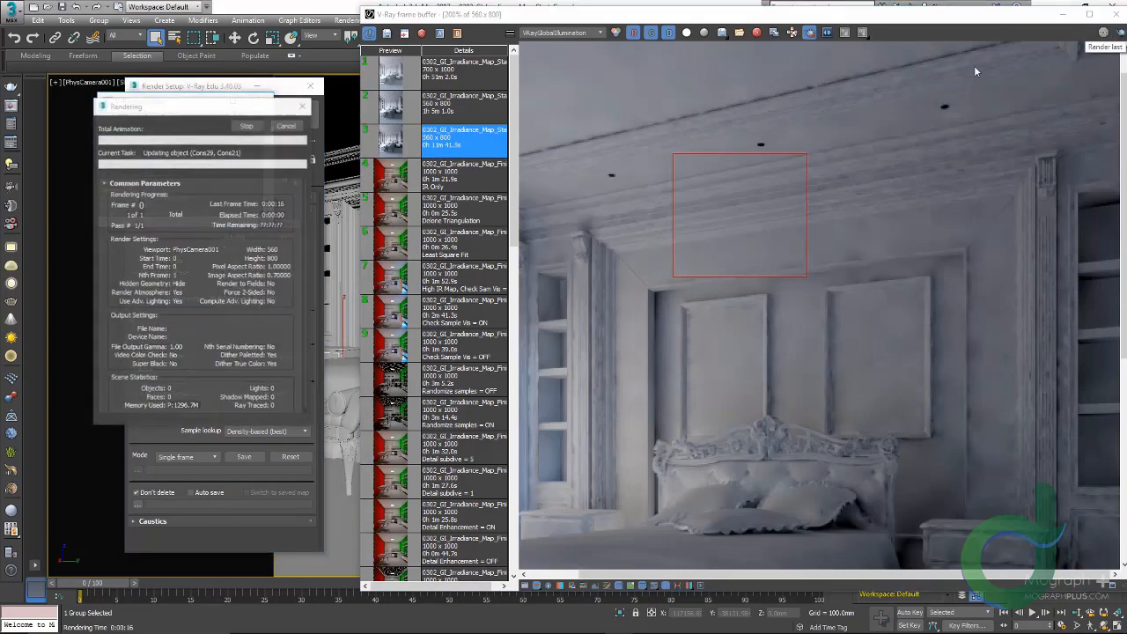
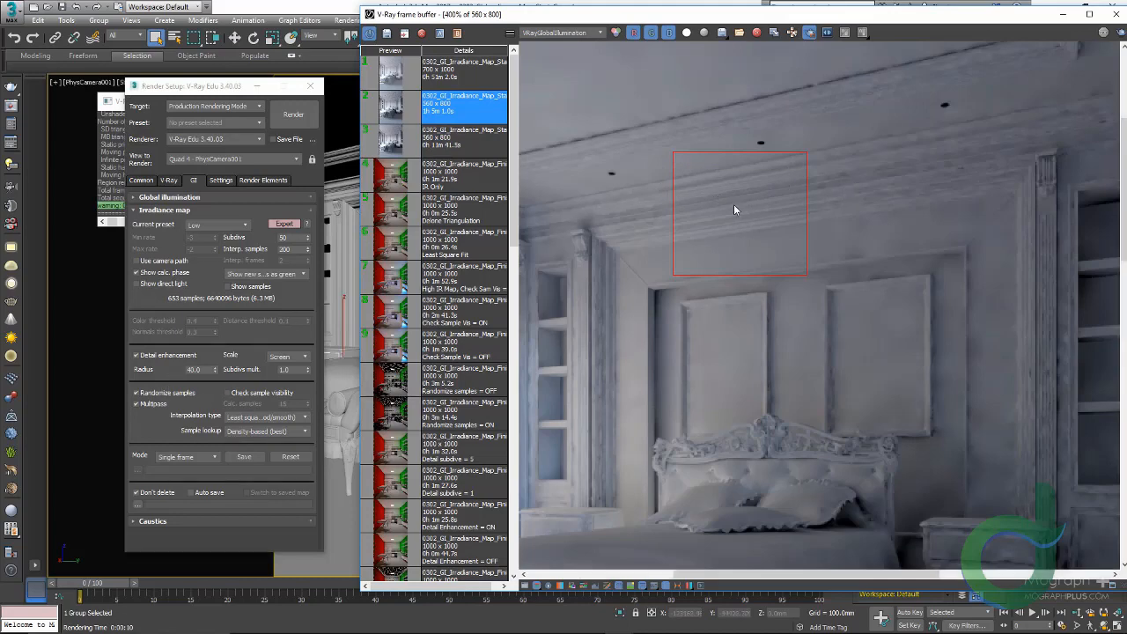
Inspect the detail-enhanced molding region in the RGB color channel and return to VRayGlobalIllumination
{"action": "scroll", "coordinate": [733, 204], "scroll_direction": "up", "scroll_amount": 1}
{"action": "left_click", "coordinate": [548, 34]}
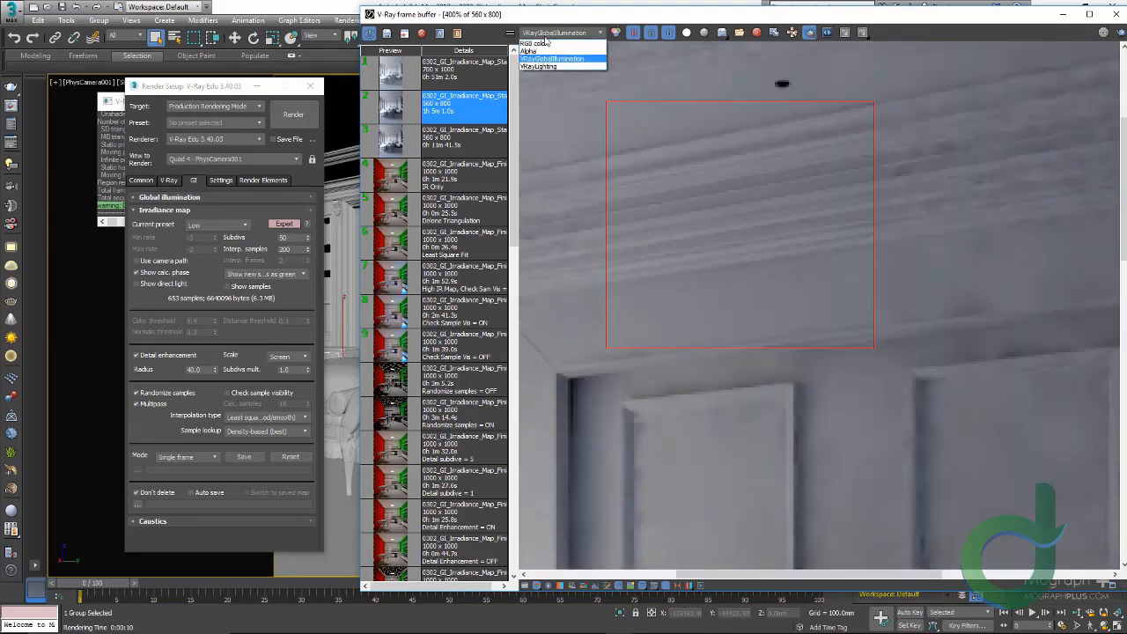
{"action": "left_click", "coordinate": [547, 42]}
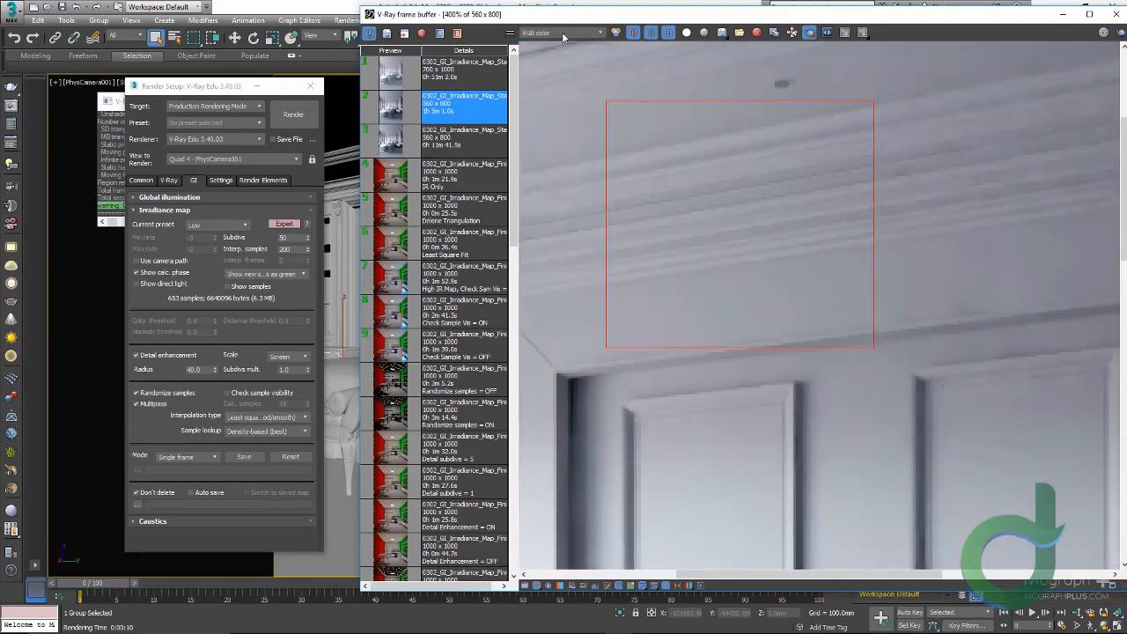
{"action": "left_click", "coordinate": [562, 32]}
{"action": "left_click", "coordinate": [564, 68]}
{"action": "scroll", "coordinate": [667, 196], "scroll_direction": "down", "scroll_amount": 1}
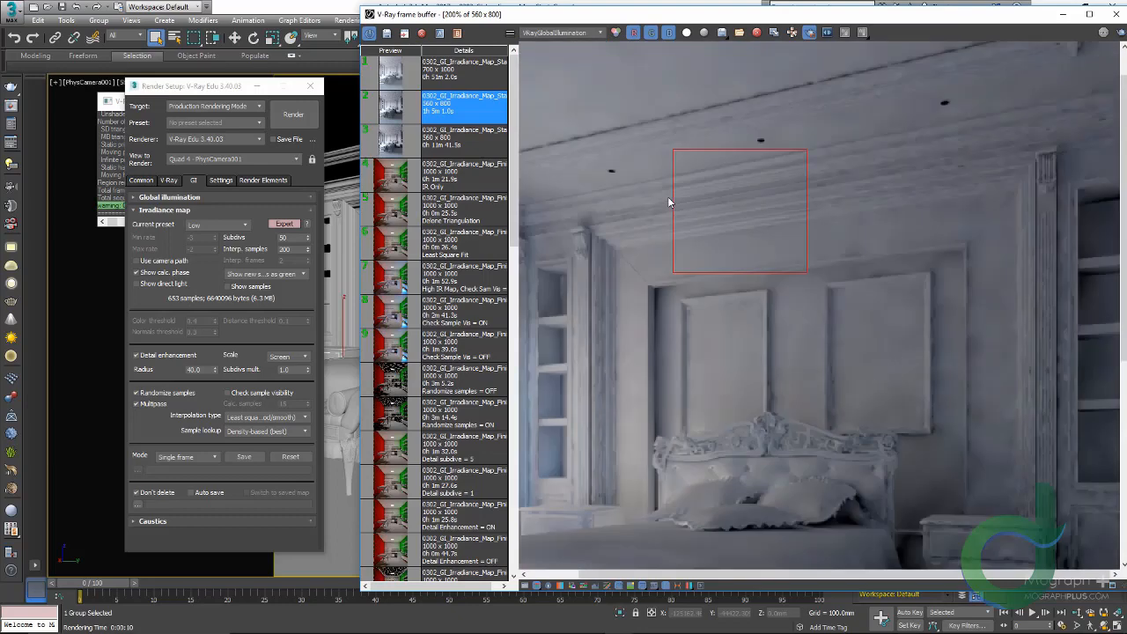
Set the detail enhancement subdivs multiplier to 5 and render the molding region
{"action": "double_click", "coordinate": [285, 369]}
{"action": "type", "text": "5"}
{"action": "key", "text": "Return"}
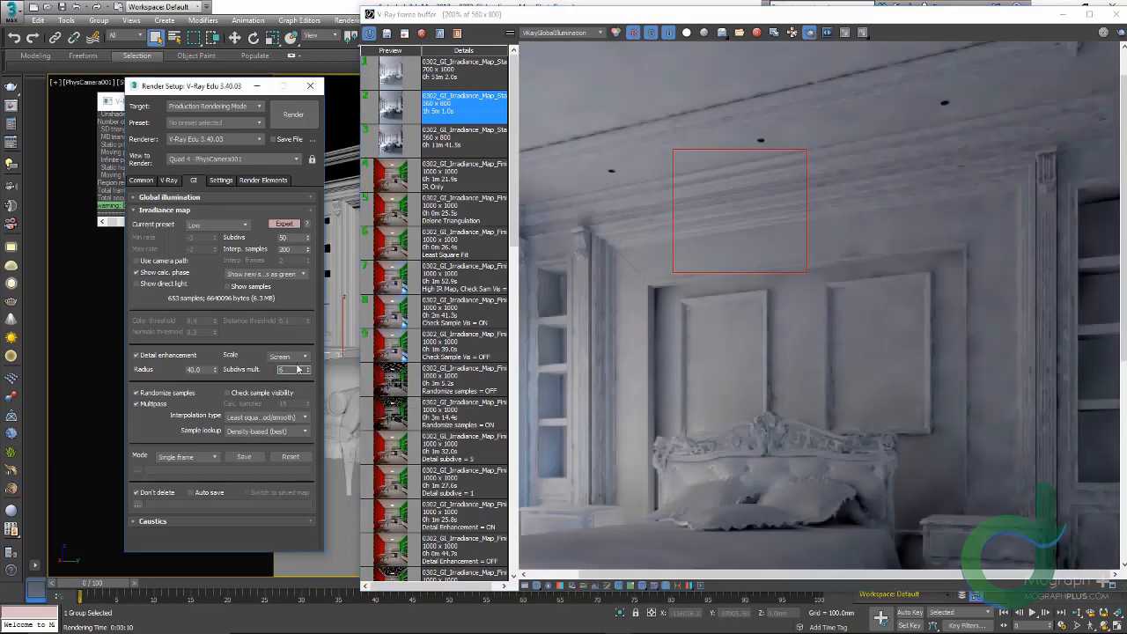
{"action": "left_click", "coordinate": [276, 116]}
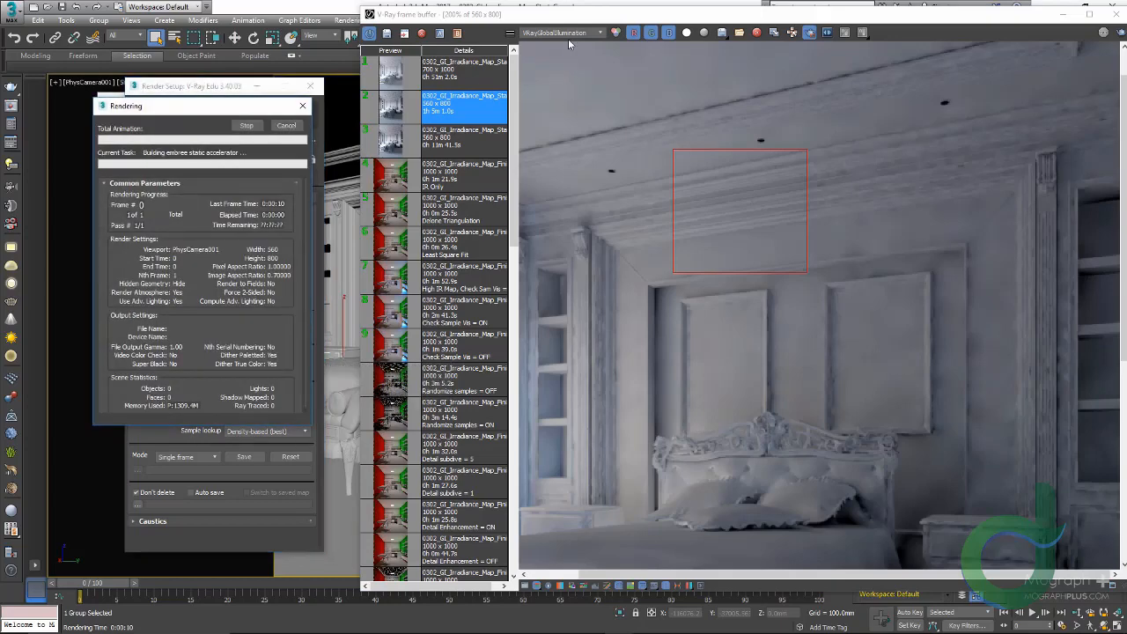
Check the molding region rendered with the higher subdivs multiplier in the RGB color and VRayGlobalIllumination channels
{"action": "scroll", "coordinate": [733, 269], "scroll_direction": "up", "scroll_amount": 2}
{"action": "scroll", "coordinate": [785, 236], "scroll_direction": "down", "scroll_amount": 1}
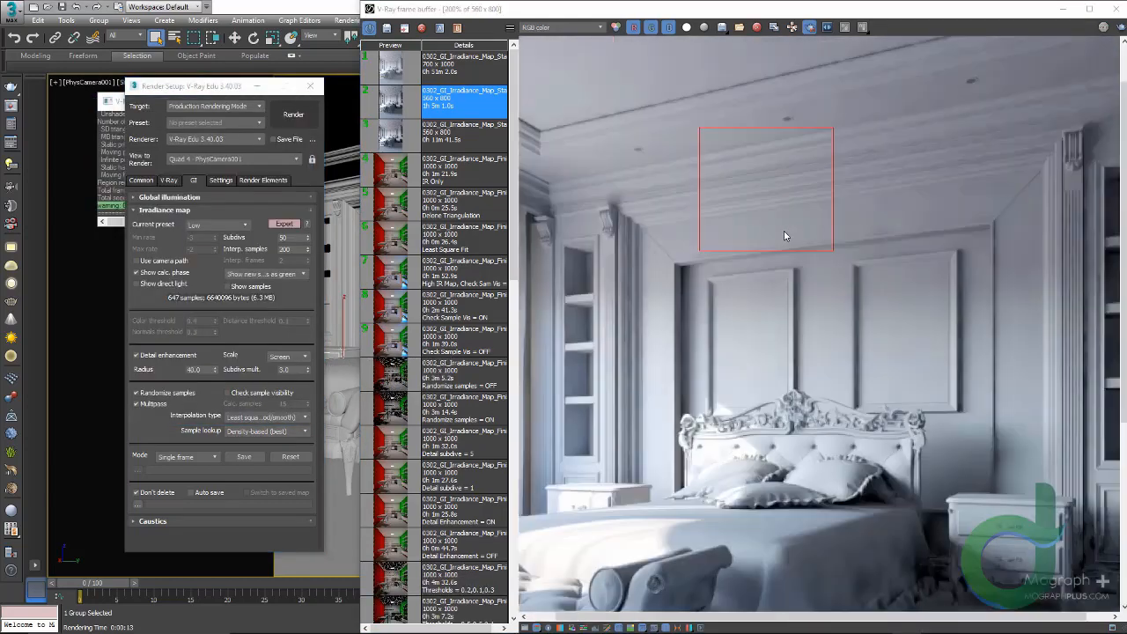
{"action": "left_click", "coordinate": [569, 29]}
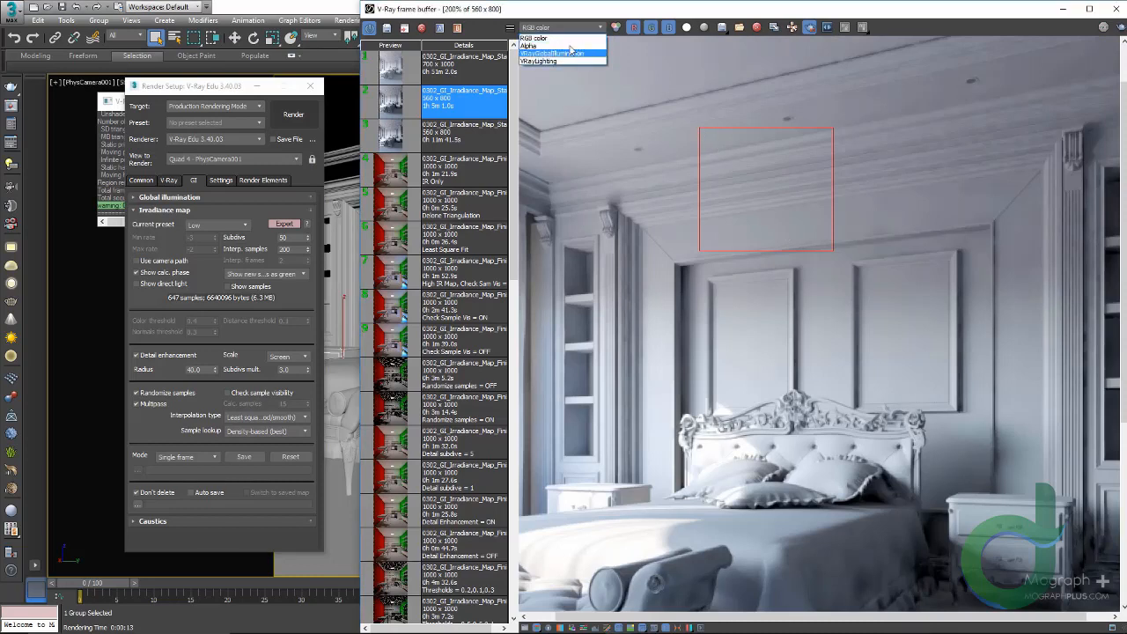
{"action": "left_click", "coordinate": [570, 38]}
{"action": "left_click", "coordinate": [570, 32]}
{"action": "left_click", "coordinate": [568, 55]}
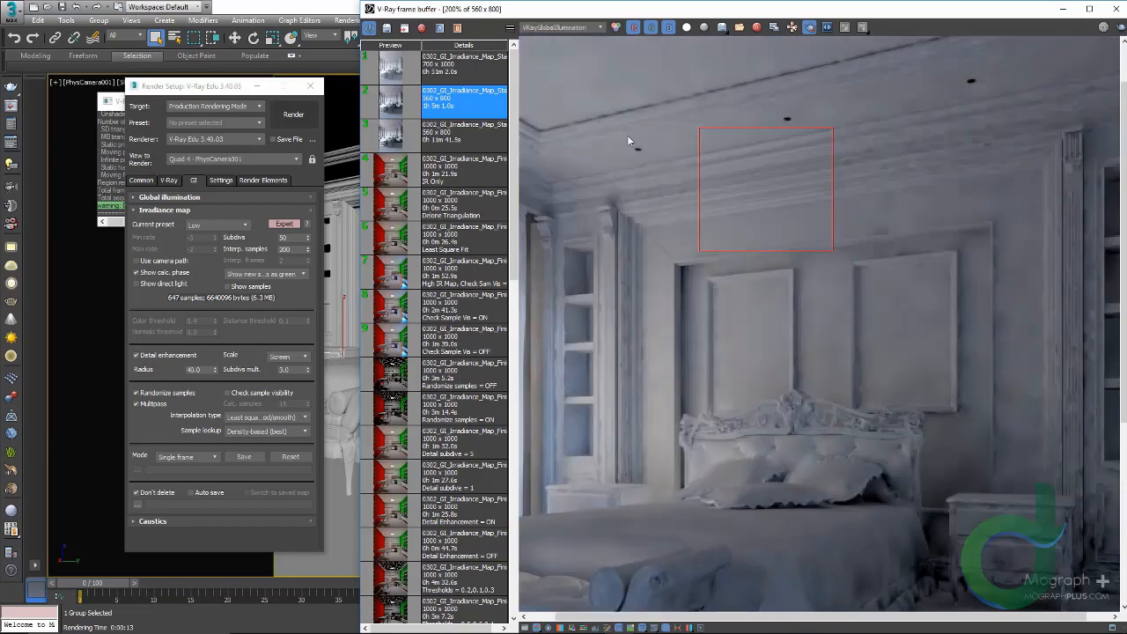
{"action": "scroll", "coordinate": [675, 218], "scroll_direction": "down", "scroll_amount": 1}
{"action": "scroll", "coordinate": [768, 209], "scroll_direction": "up", "scroll_amount": 1}
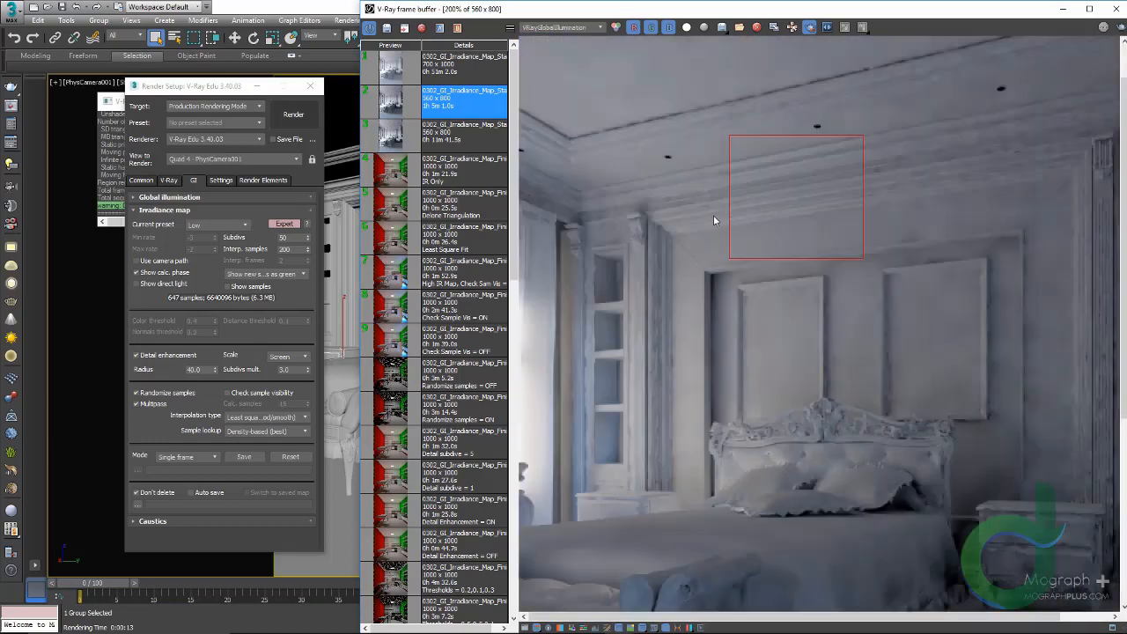
Turn off region rendering and load the 560 x 800 bedroom render with the 1h 5m 1.0s time from the history
{"action": "left_click", "coordinate": [809, 28]}
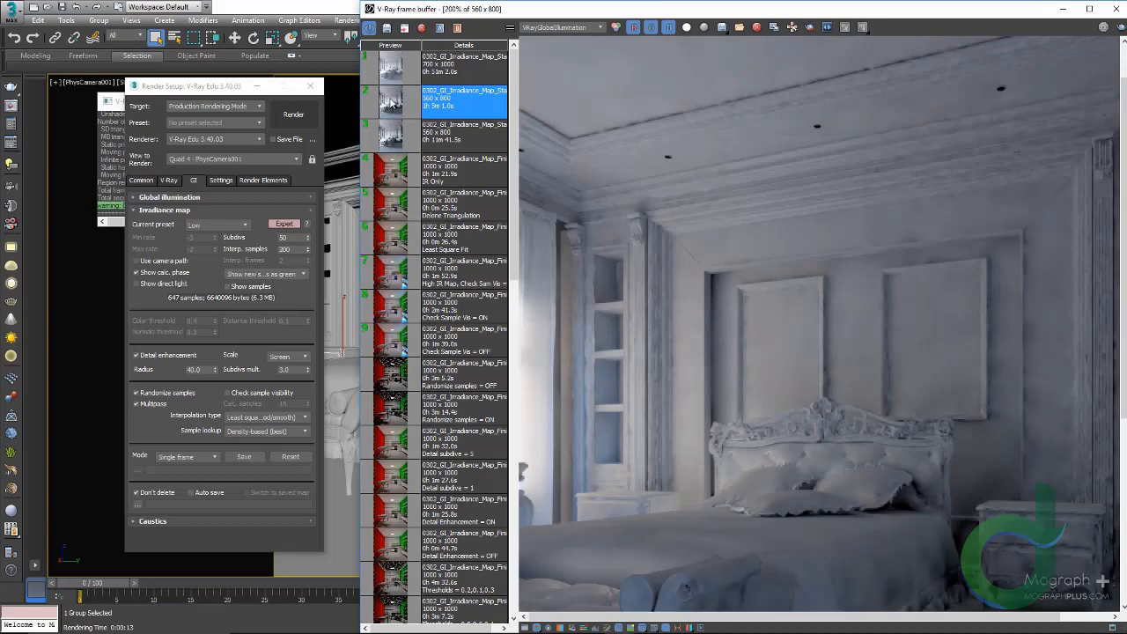
{"action": "double_click", "coordinate": [392, 102]}
{"action": "scroll", "coordinate": [815, 244], "scroll_direction": "down", "scroll_amount": 1}
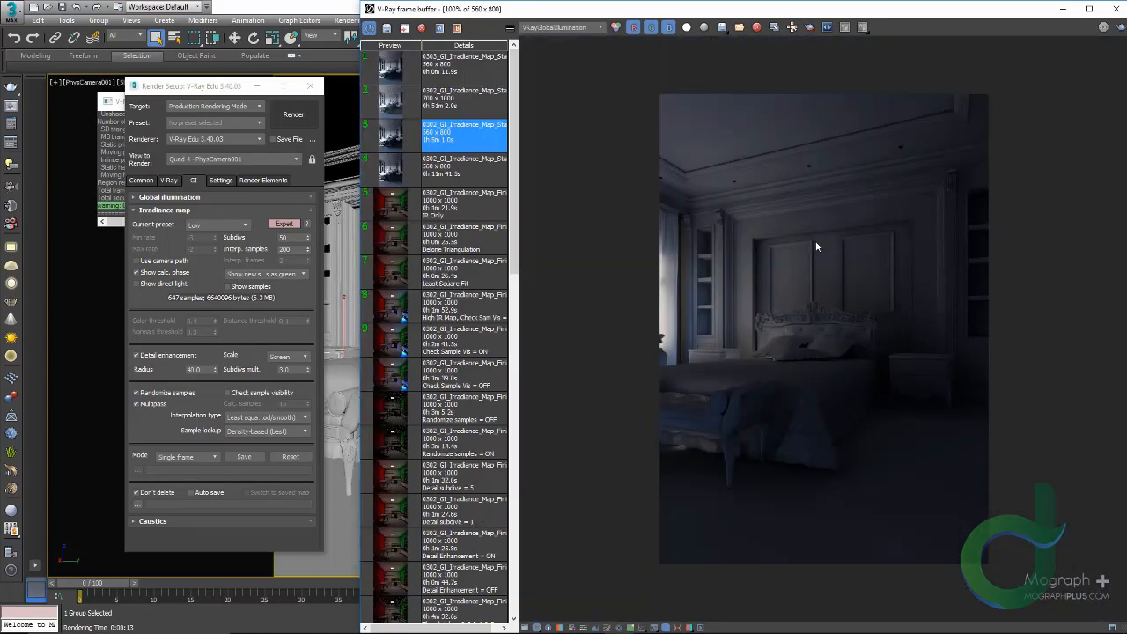
Compare the loaded 560 x 800 bedroom render in the RGB color and VRayGlobalIllumination channels, ending on RGB color
{"action": "left_click", "coordinate": [567, 28]}
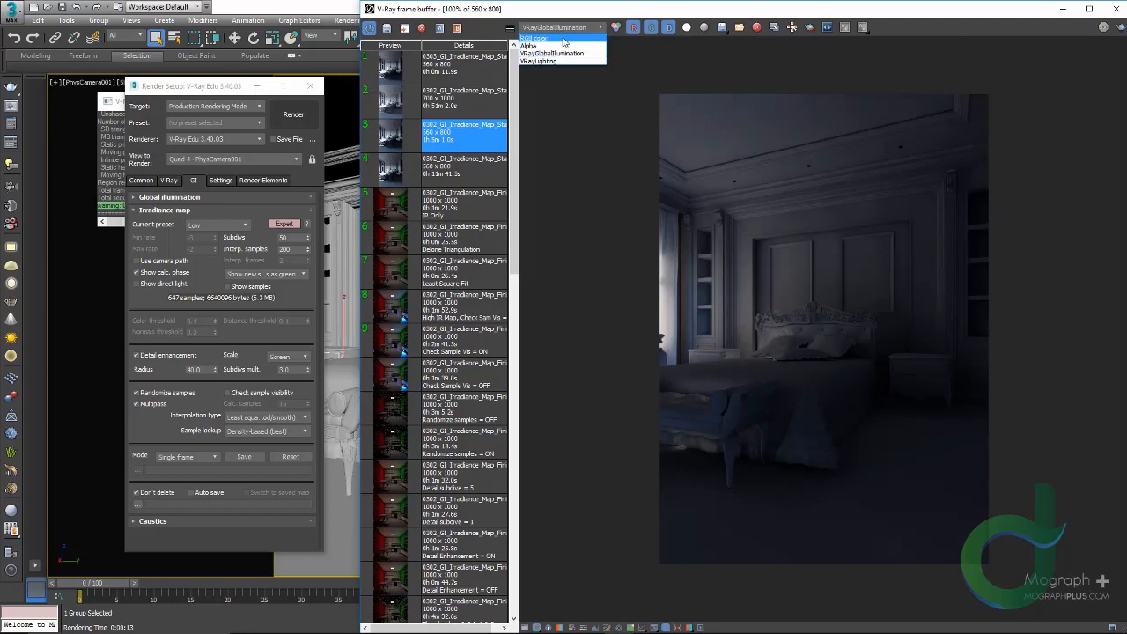
{"action": "left_click", "coordinate": [562, 38]}
{"action": "left_click", "coordinate": [565, 27]}
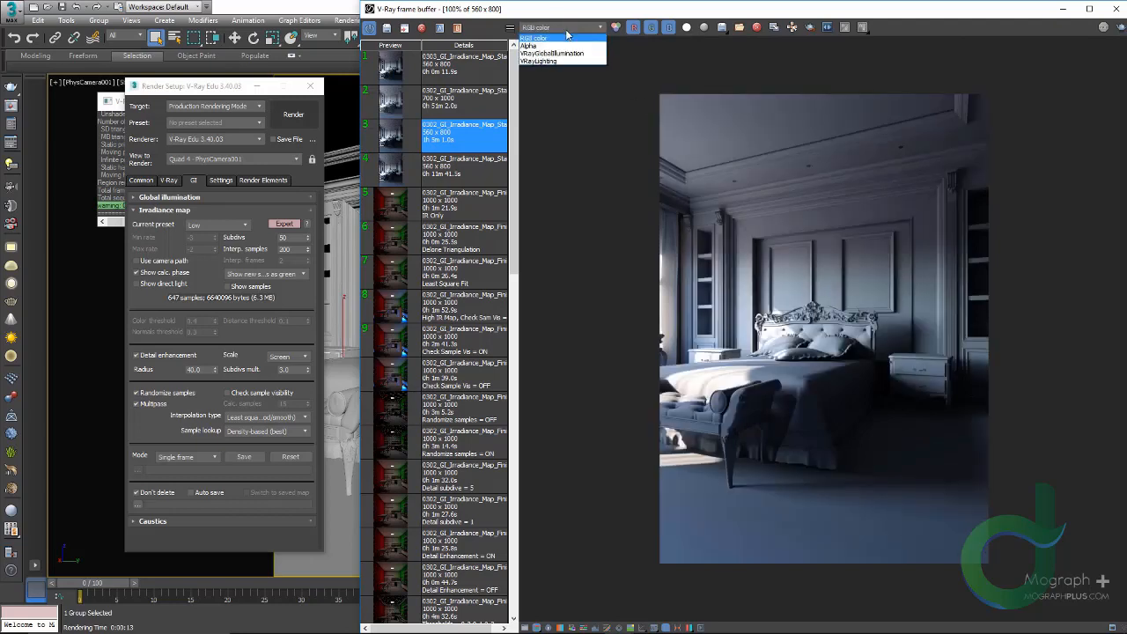
{"action": "left_click", "coordinate": [564, 51]}
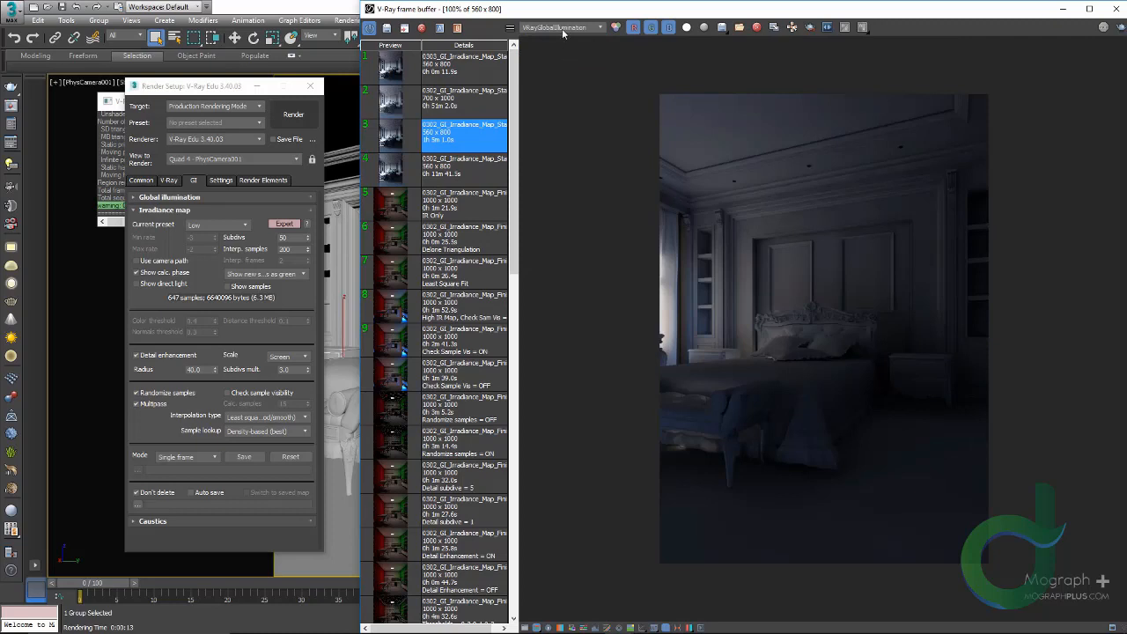
{"action": "left_click", "coordinate": [562, 28]}
{"action": "left_click", "coordinate": [561, 39]}
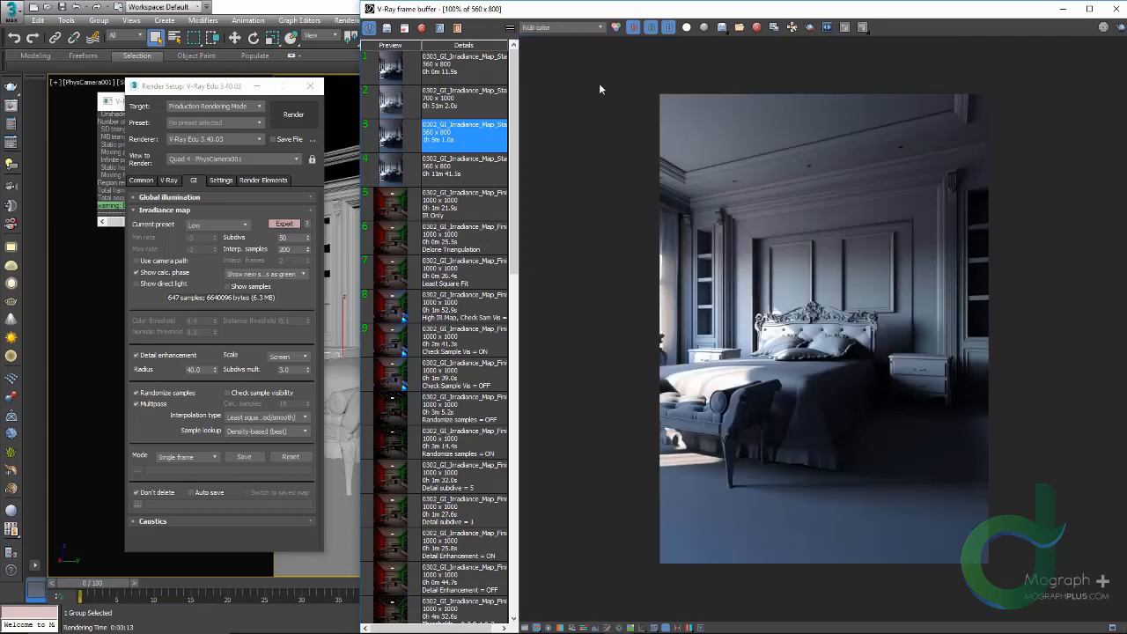
Remove the 0h 0m 11.9s render from the history and view the bedroom's VRayGlobalIllumination channel with sRGB display on
{"action": "left_click", "coordinate": [482, 81]}
{"action": "left_click", "coordinate": [424, 28]}
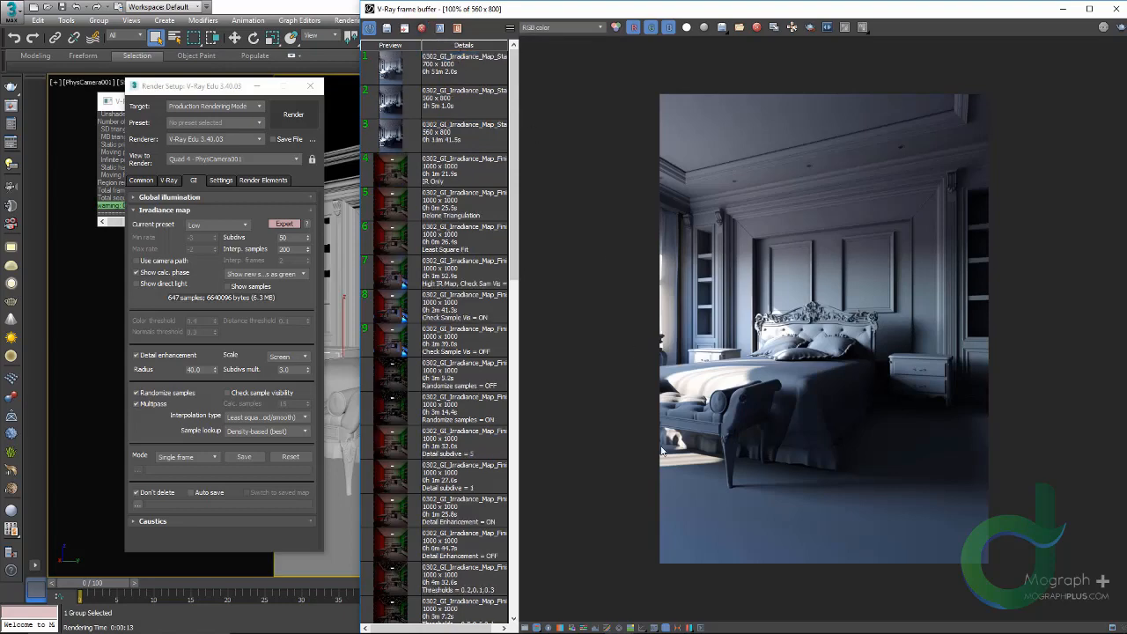
{"action": "left_click", "coordinate": [642, 627]}
{"action": "left_click", "coordinate": [564, 27]}
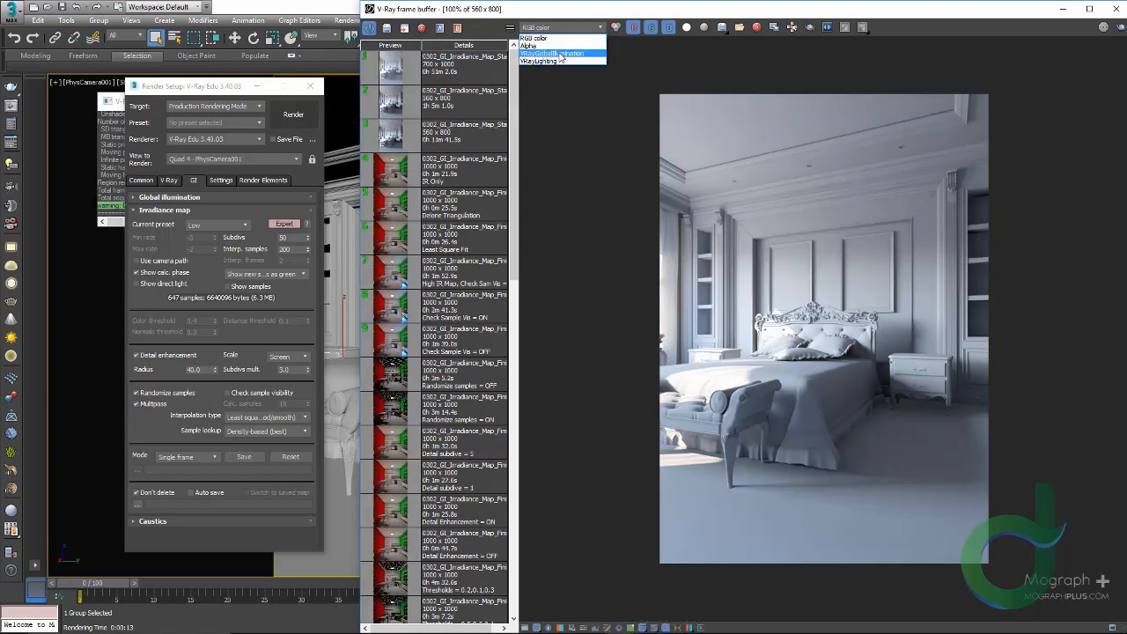
{"action": "left_click", "coordinate": [558, 51]}
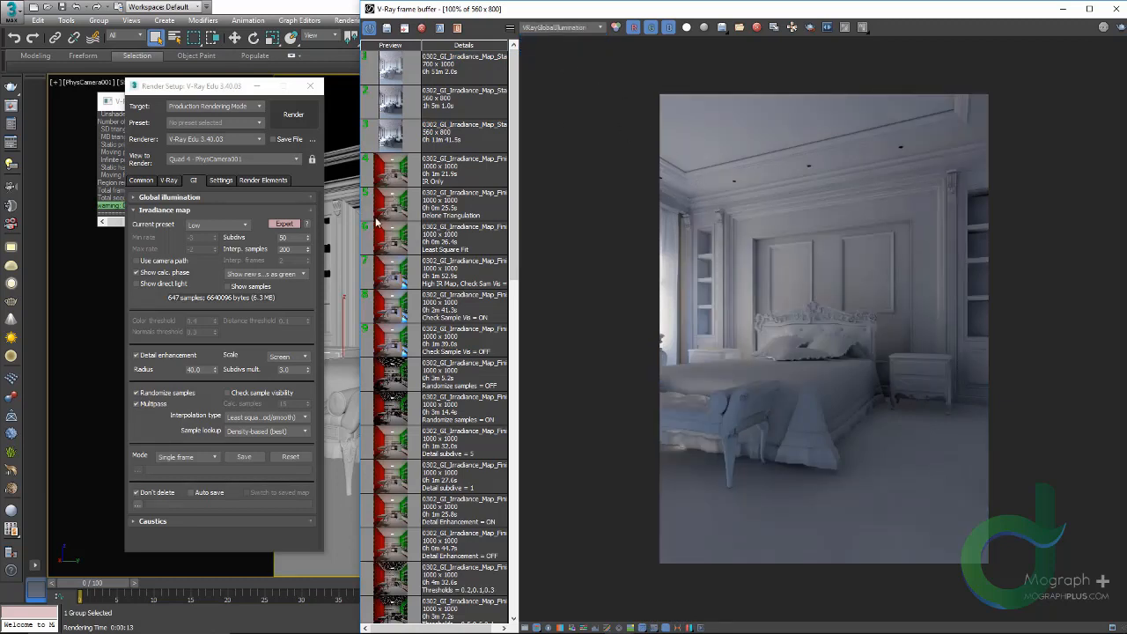
Set the secondary GI engine to Light cache and select the Subdivs value in its settings
{"action": "left_click", "coordinate": [205, 199]}
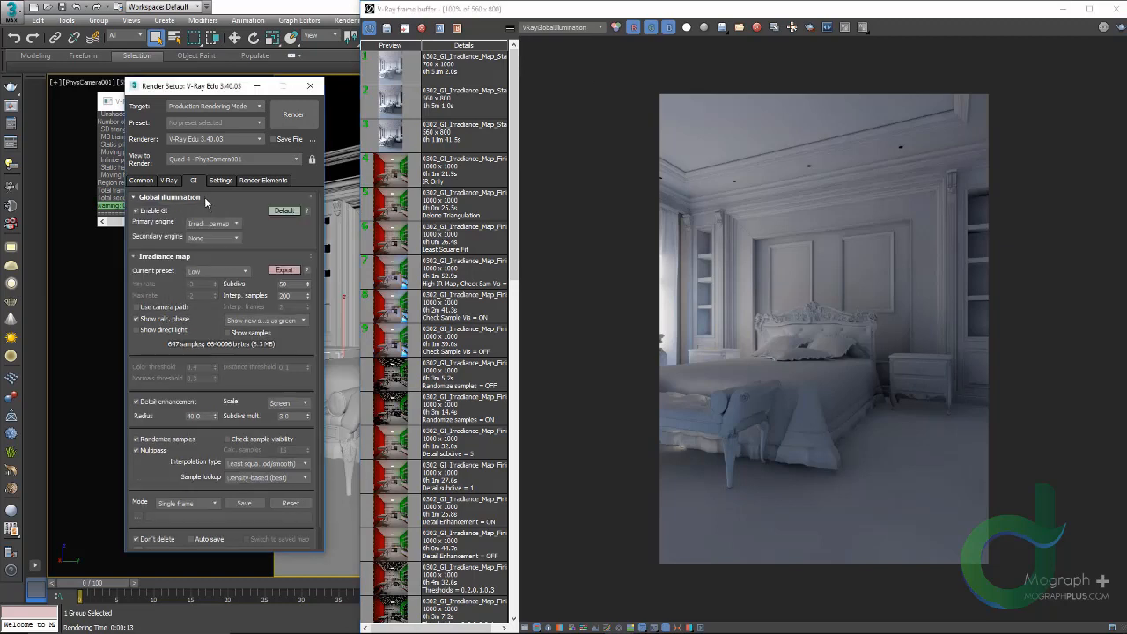
{"action": "left_click", "coordinate": [212, 238]}
{"action": "left_click", "coordinate": [218, 274]}
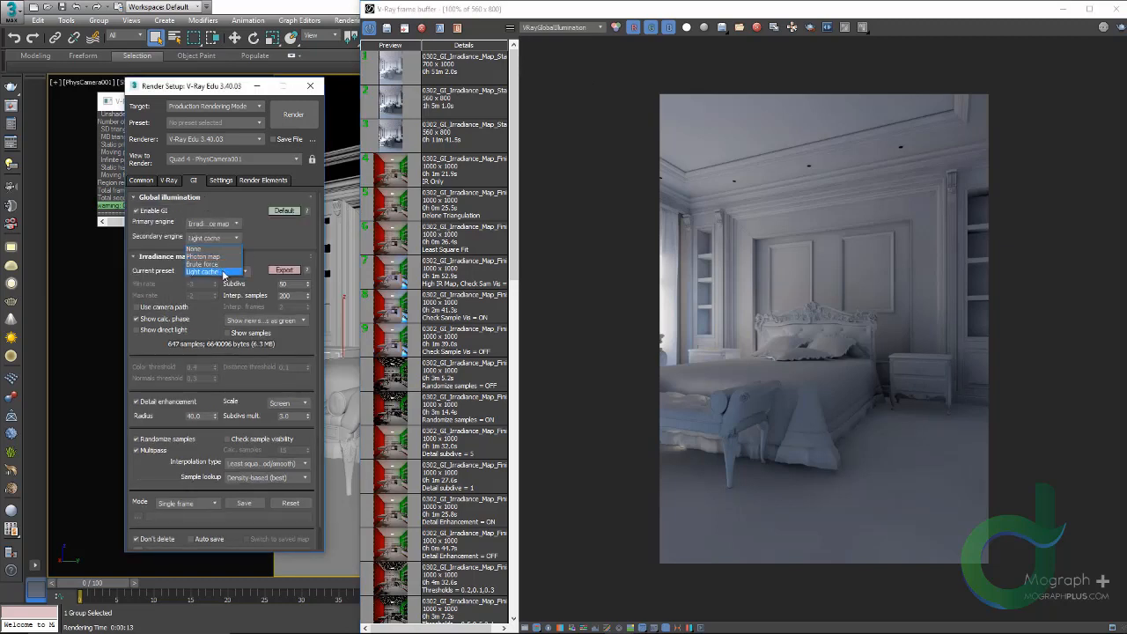
{"action": "left_click", "coordinate": [234, 255]}
{"action": "left_click", "coordinate": [199, 270]}
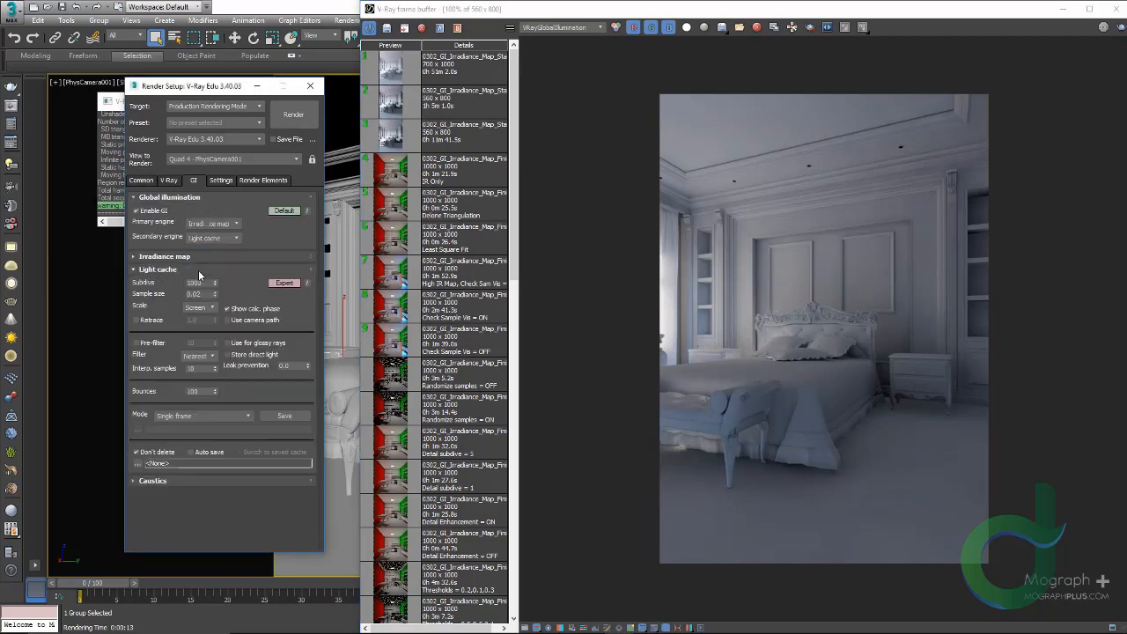
{"action": "double_click", "coordinate": [199, 283]}
{"action": "double_click", "coordinate": [209, 283]}
Add a VRayDenoiser render element and review the presets in its parameters, keeping Default
{"action": "left_click", "coordinate": [263, 180]}
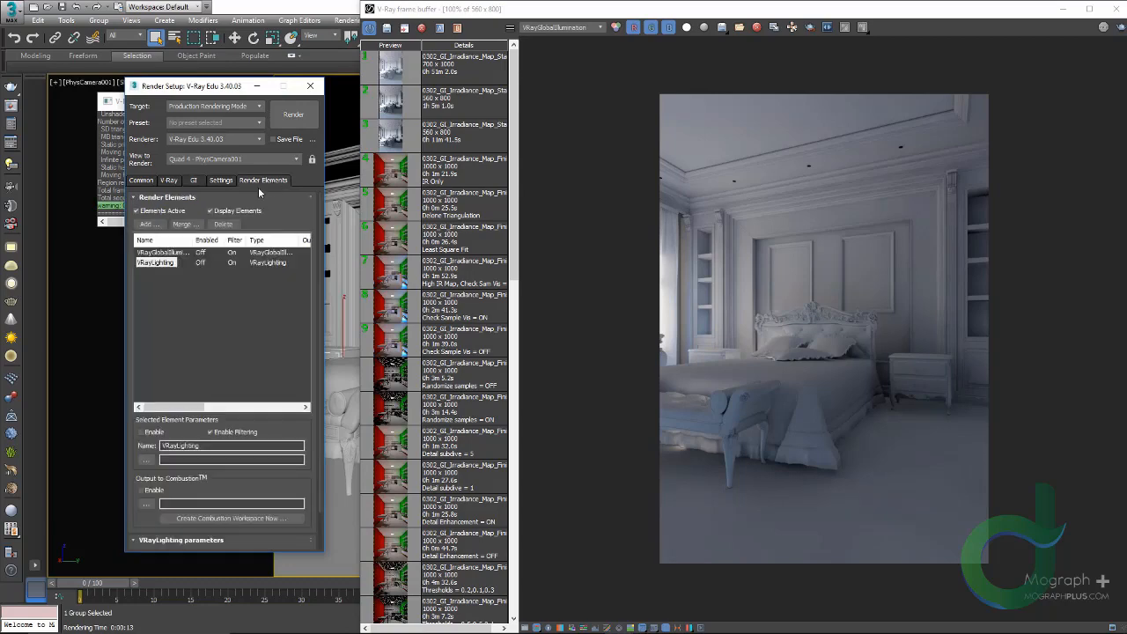
{"action": "left_click", "coordinate": [147, 226]}
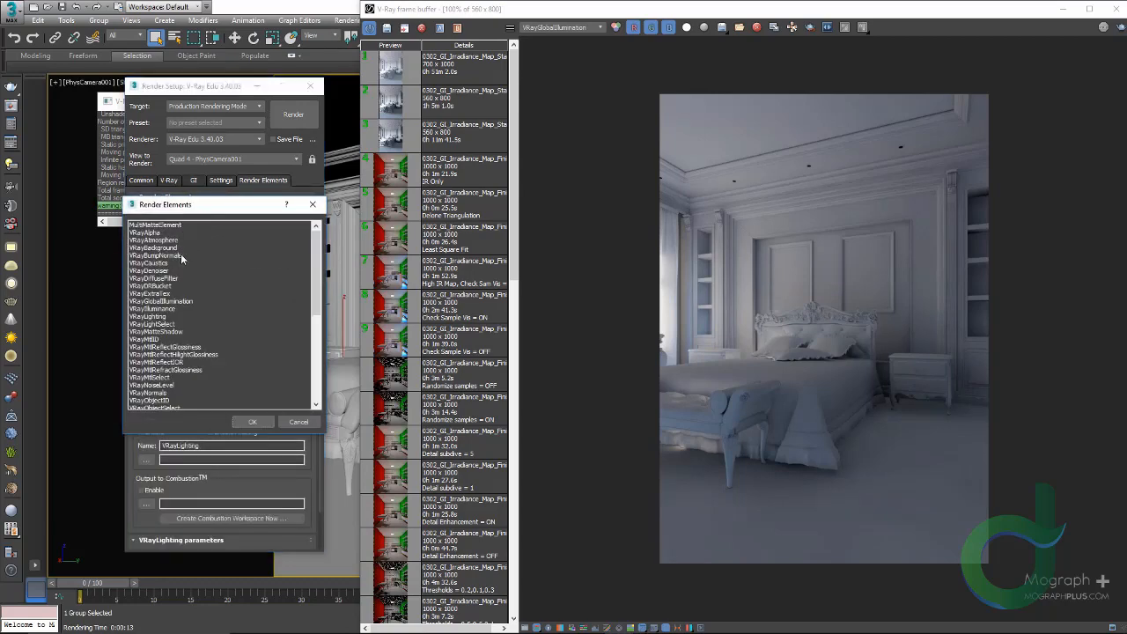
{"action": "double_click", "coordinate": [172, 270]}
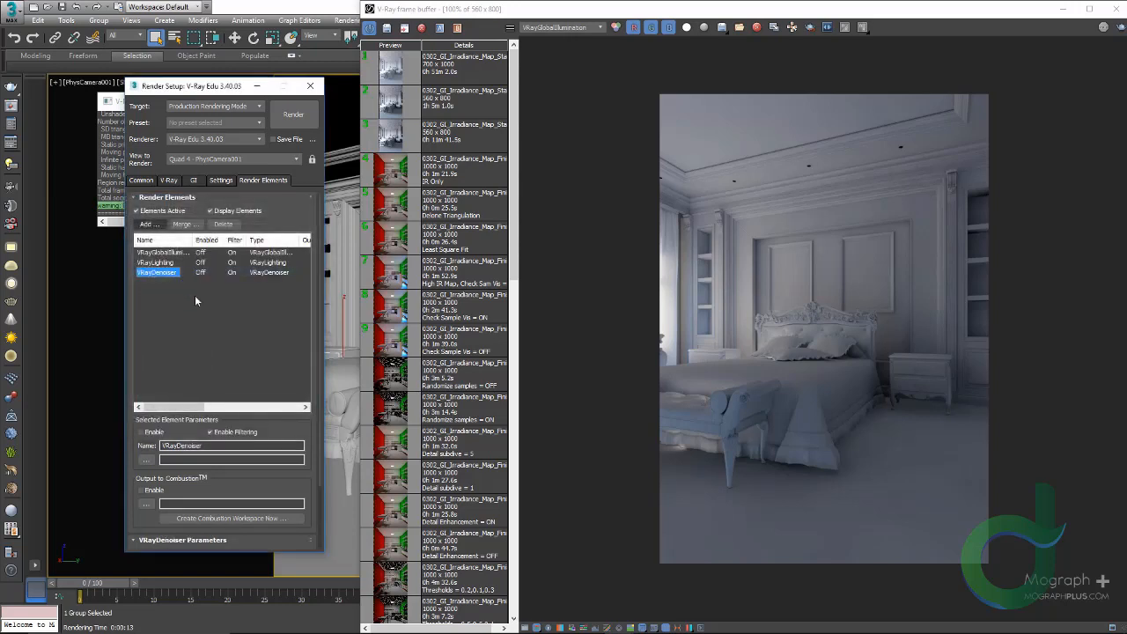
{"action": "left_click", "coordinate": [213, 201]}
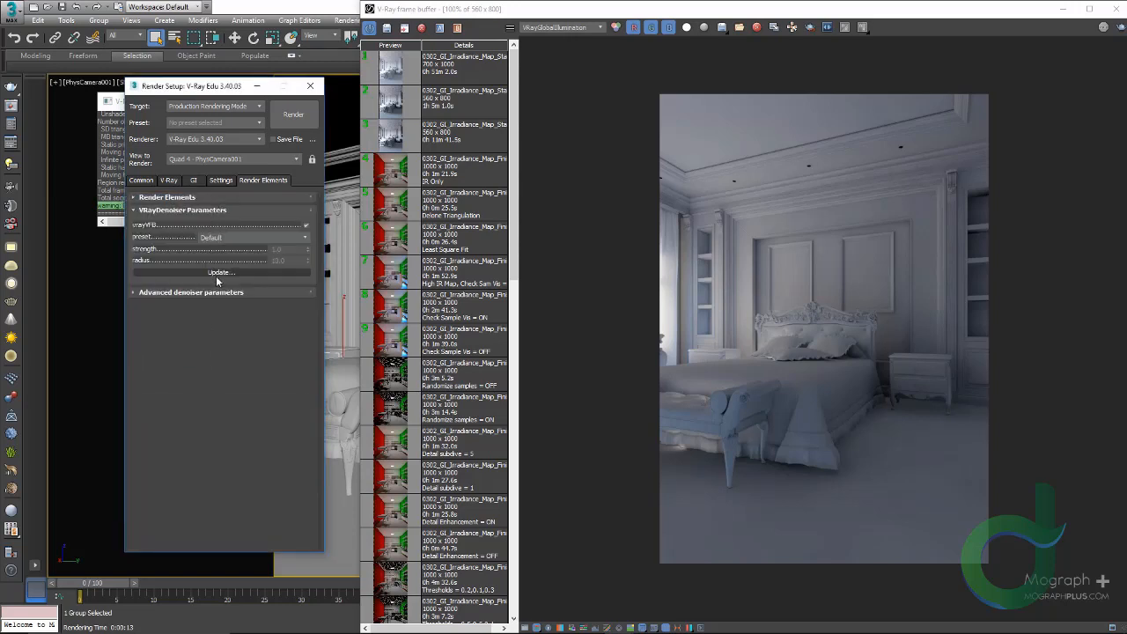
{"action": "left_click", "coordinate": [248, 237]}
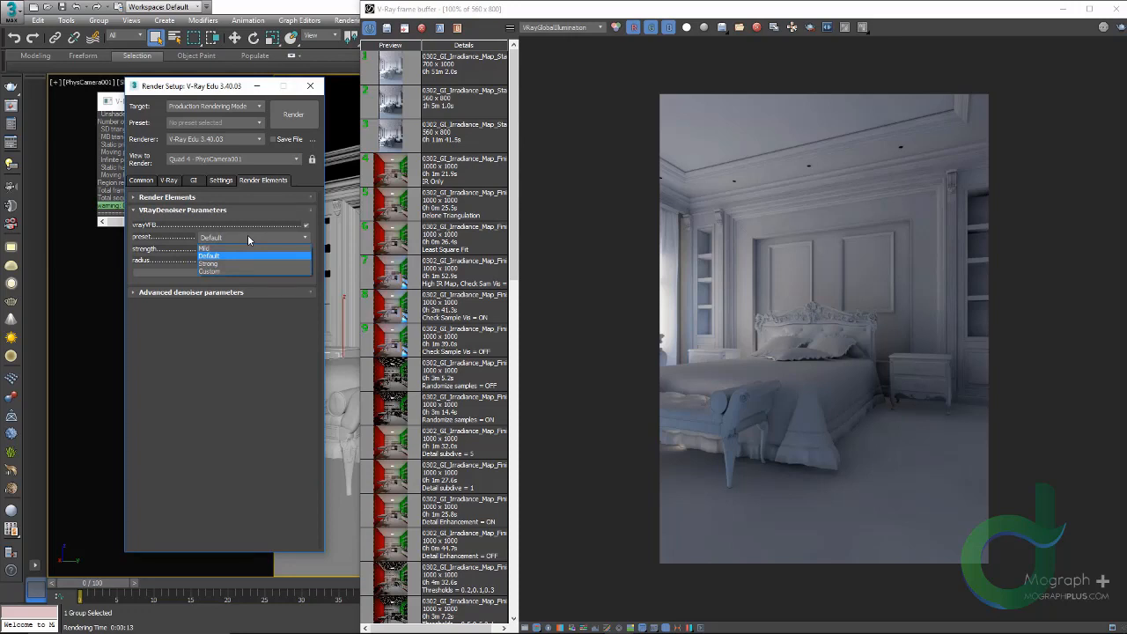
{"action": "left_click", "coordinate": [248, 237]}
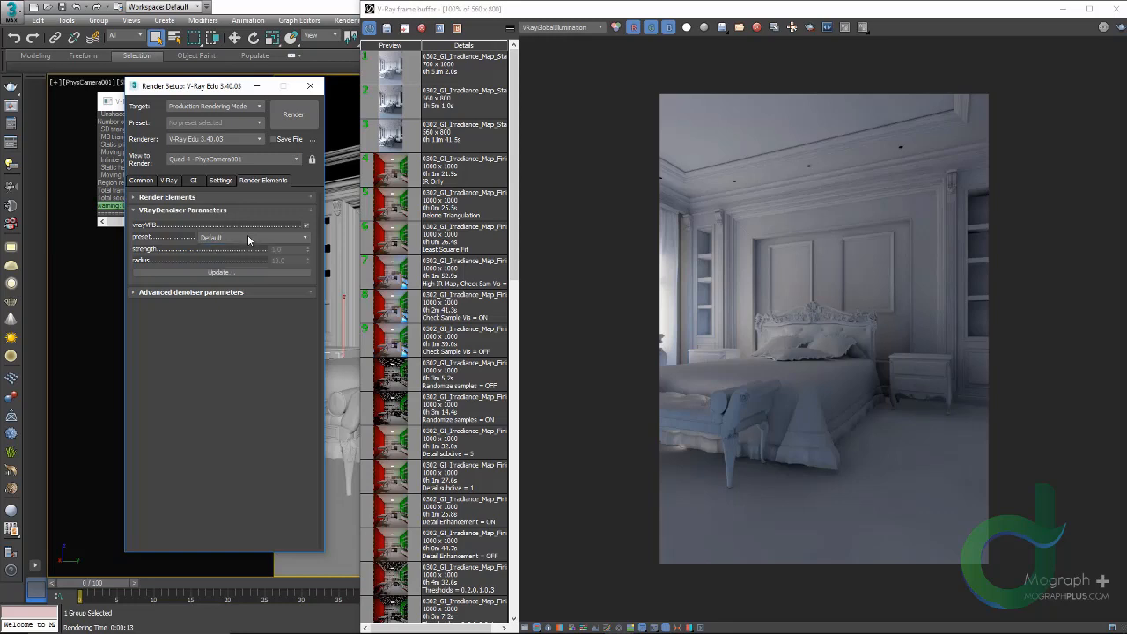
Load the 700 x 1000 bedroom render from the history and view its RGB color channel full screen in sRGB
{"action": "left_click", "coordinate": [569, 28]}
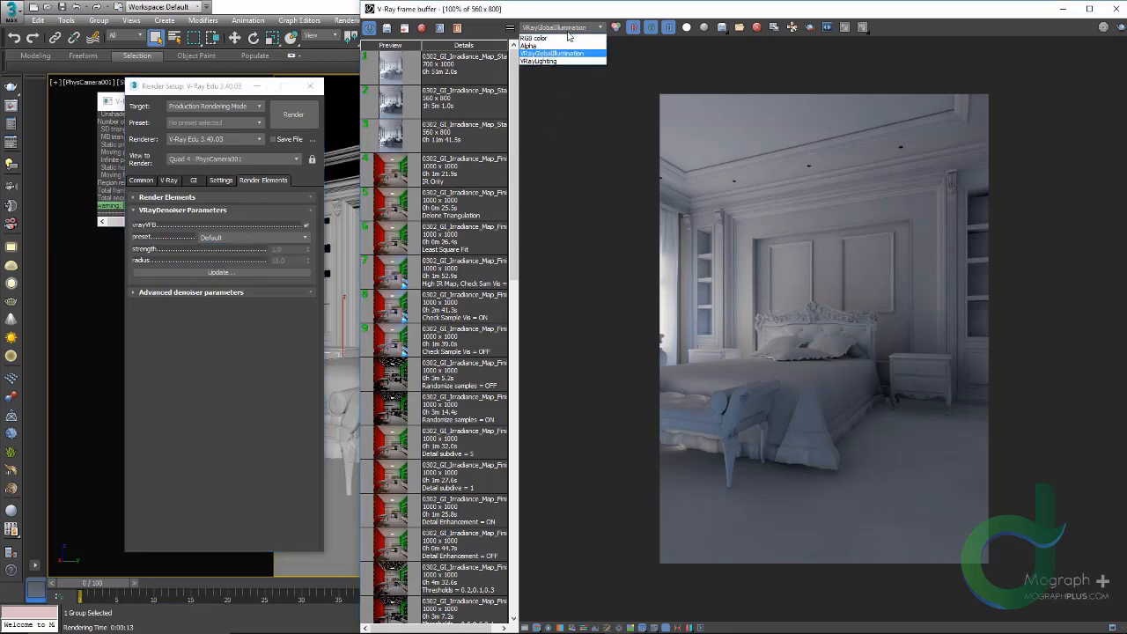
{"action": "left_click", "coordinate": [565, 40]}
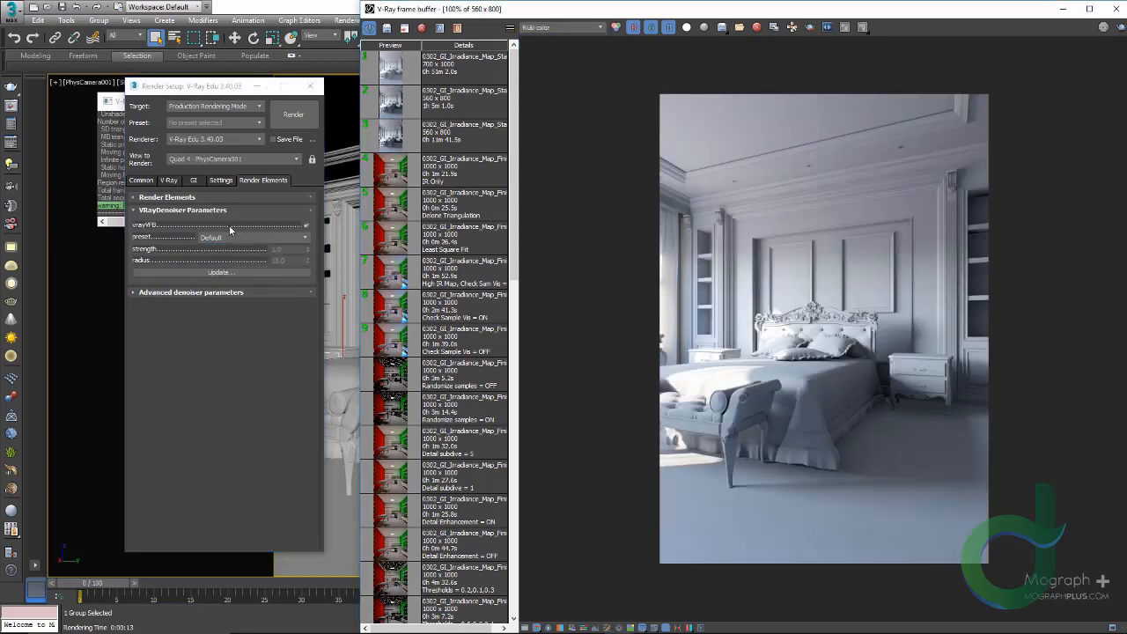
{"action": "double_click", "coordinate": [390, 69]}
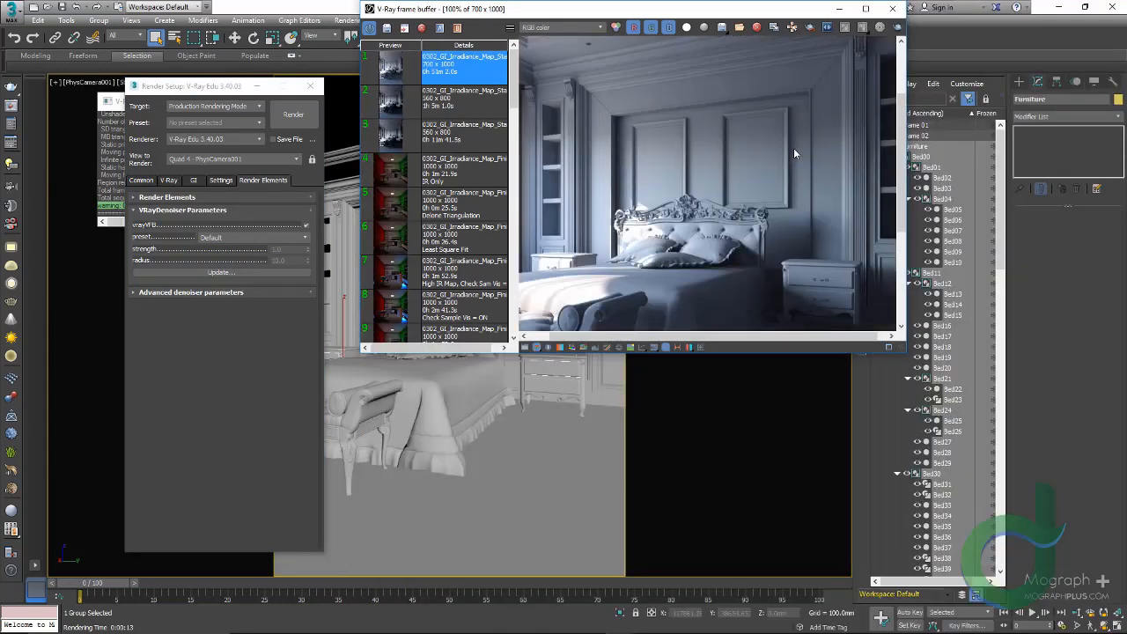
{"action": "left_click", "coordinate": [865, 8]}
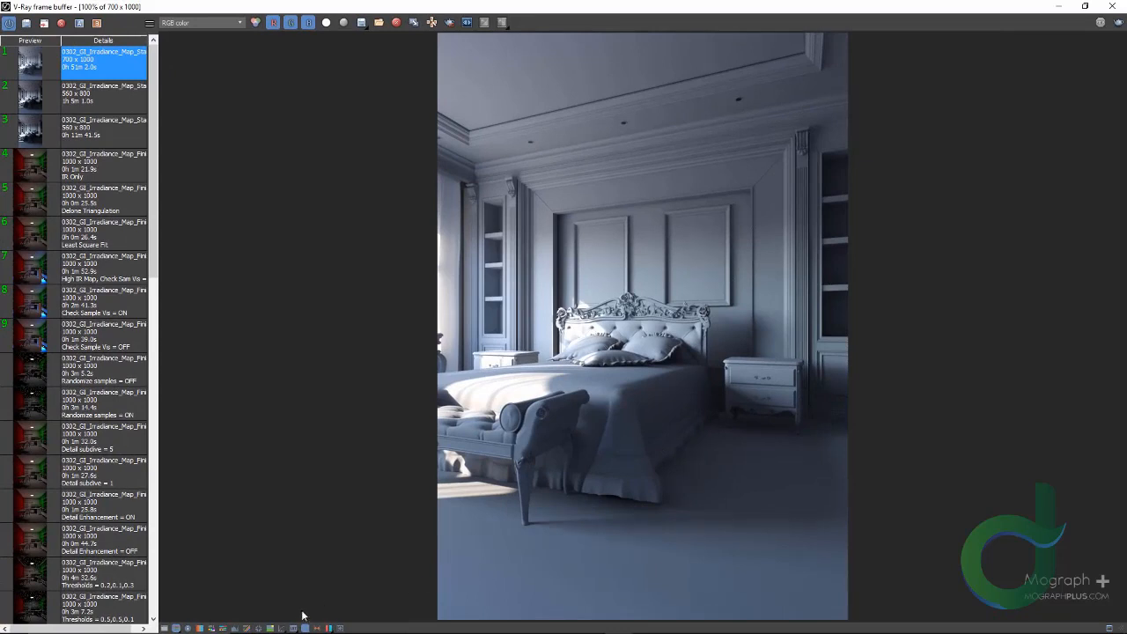
{"action": "left_click", "coordinate": [282, 628]}
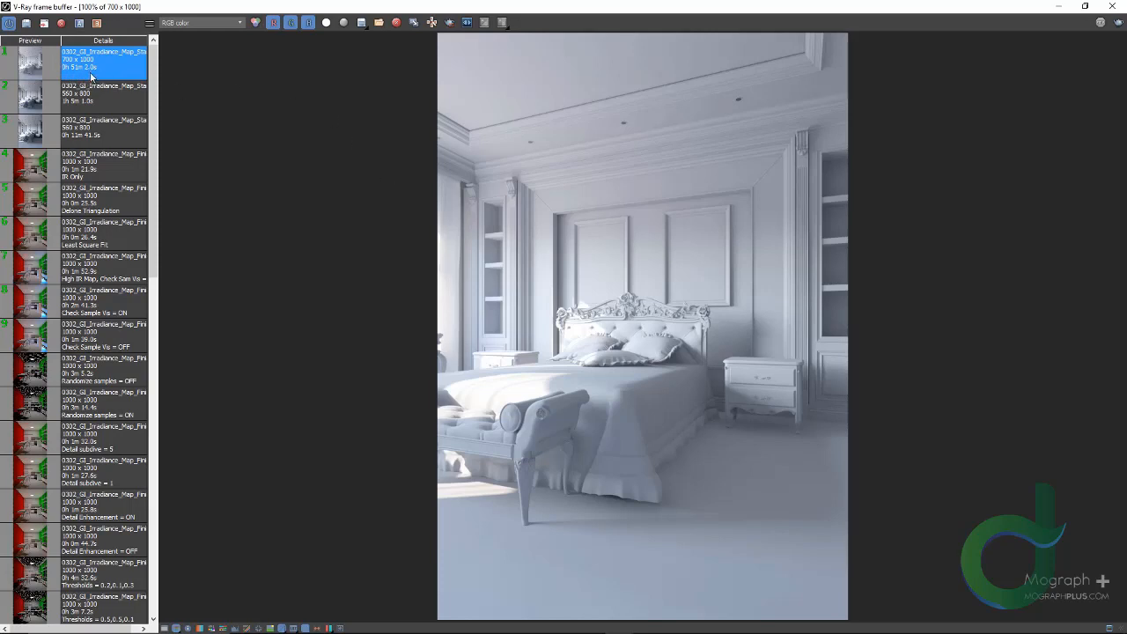
Inspect the 700 x 1000 bedroom render in RGB color, then show its VRayGlobalIllumination channel
{"action": "left_click", "coordinate": [206, 25]}
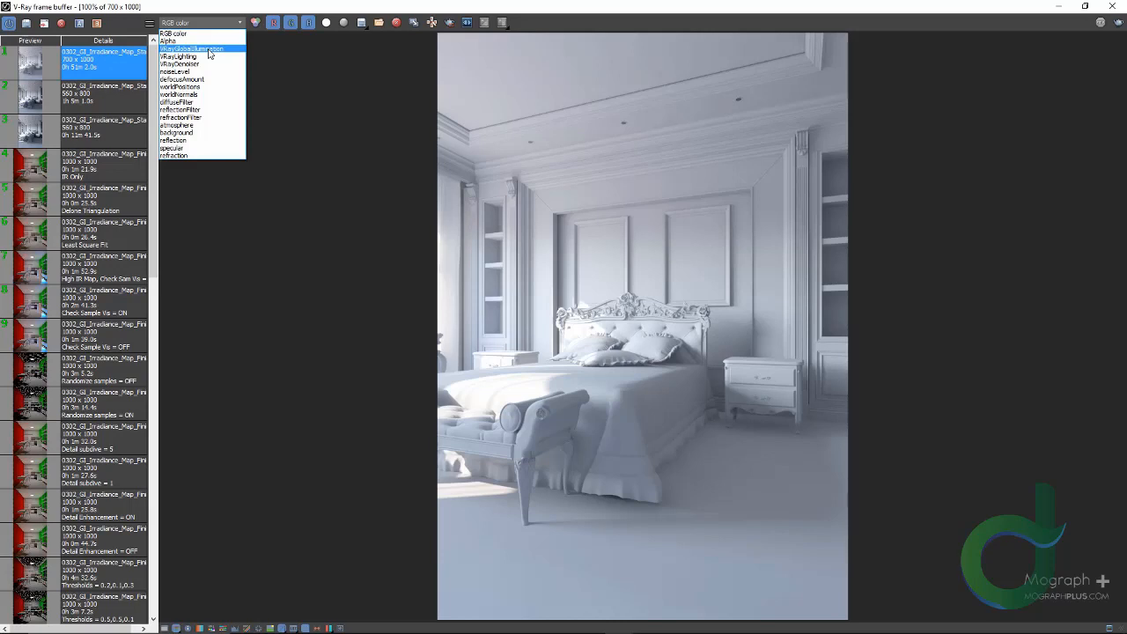
{"action": "left_click", "coordinate": [511, 246]}
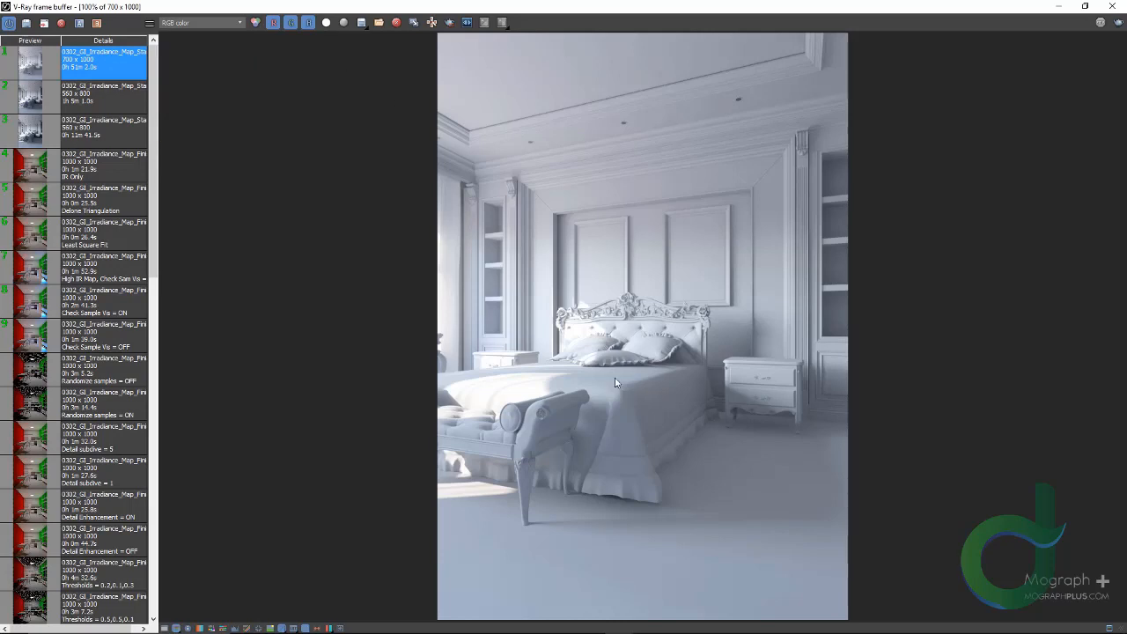
{"action": "scroll", "coordinate": [676, 369], "scroll_direction": "up", "scroll_amount": 1}
{"action": "scroll", "coordinate": [672, 348], "scroll_direction": "down", "scroll_amount": 1}
{"action": "left_click", "coordinate": [222, 22]}
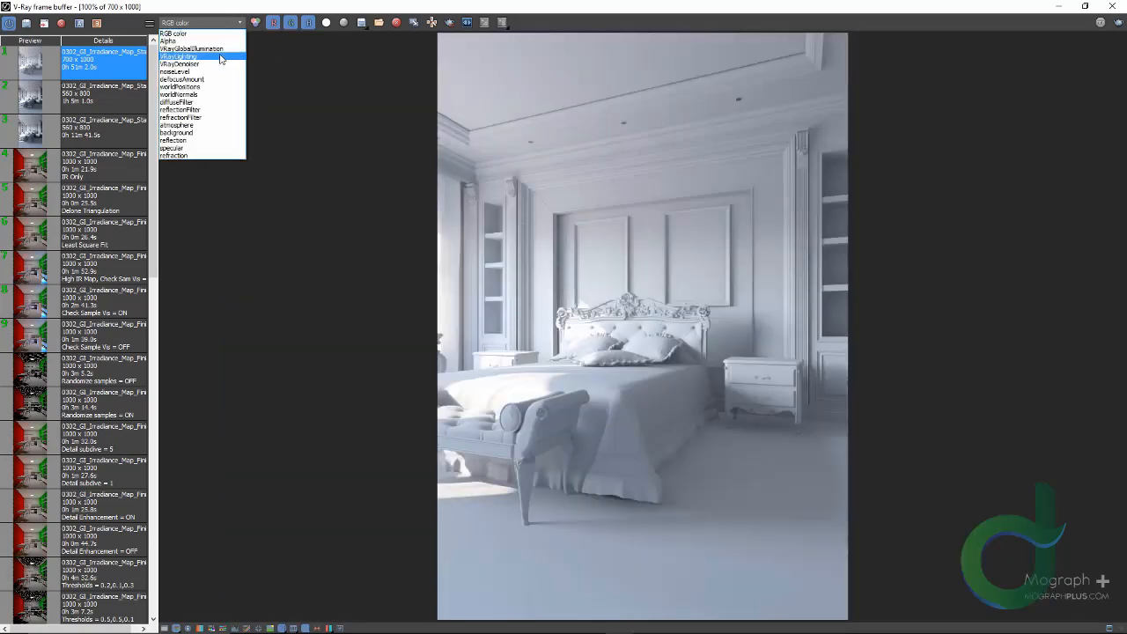
{"action": "left_click", "coordinate": [221, 49]}
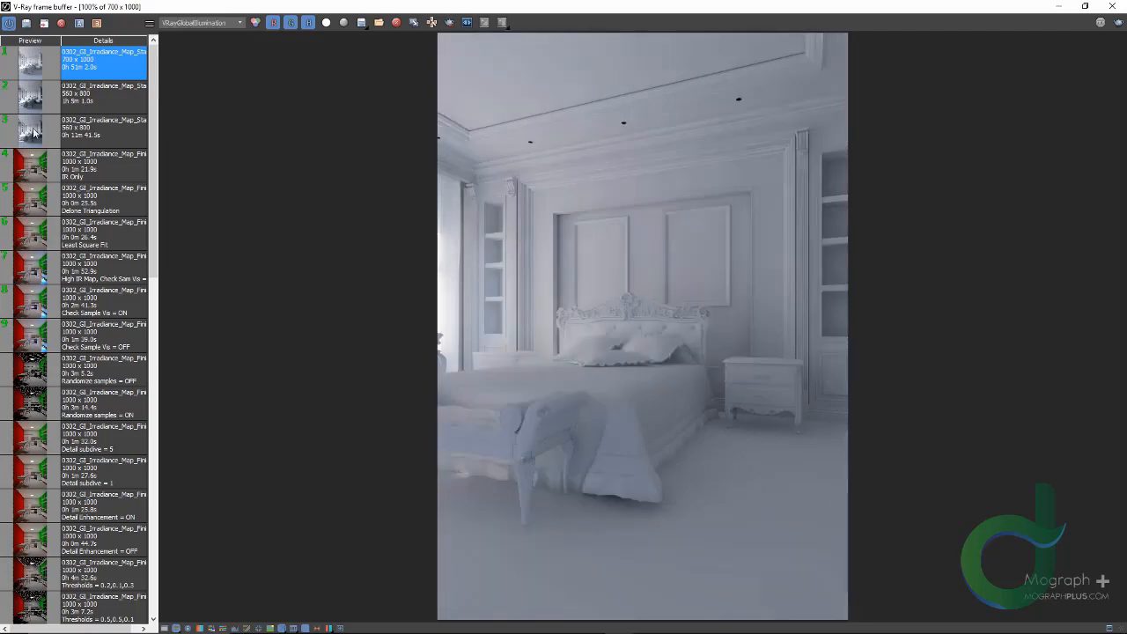
Compare the GI of the 560 x 800 render timed 0h 11m 41.5s with the 700 x 1000 render, ending on the latter full screen
{"action": "left_click", "coordinate": [29, 130]}
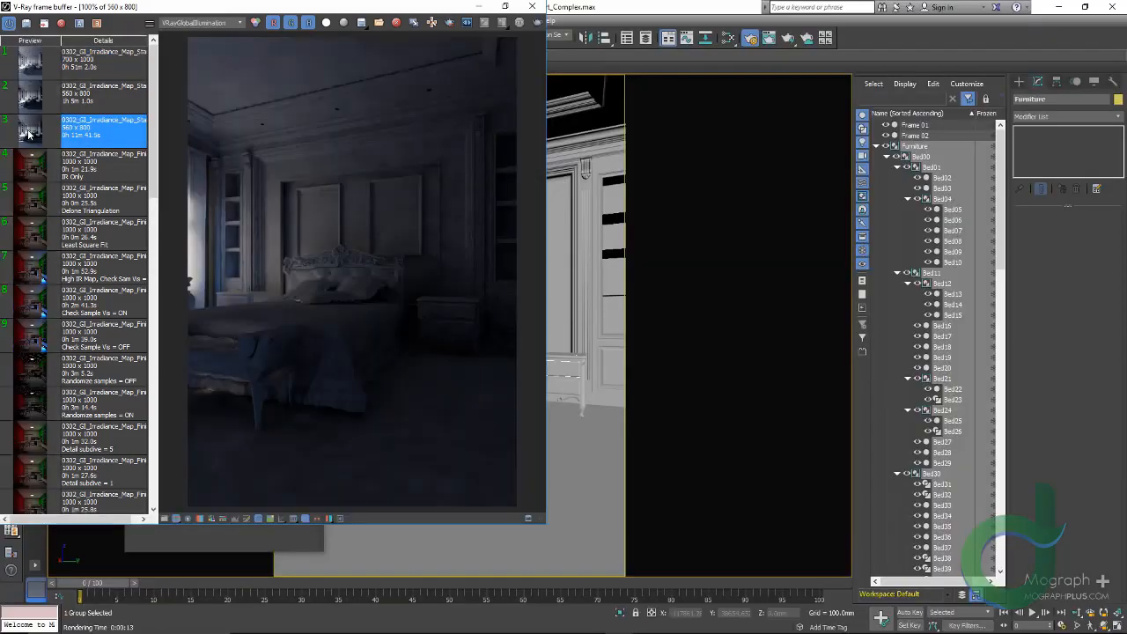
{"action": "left_click", "coordinate": [27, 69]}
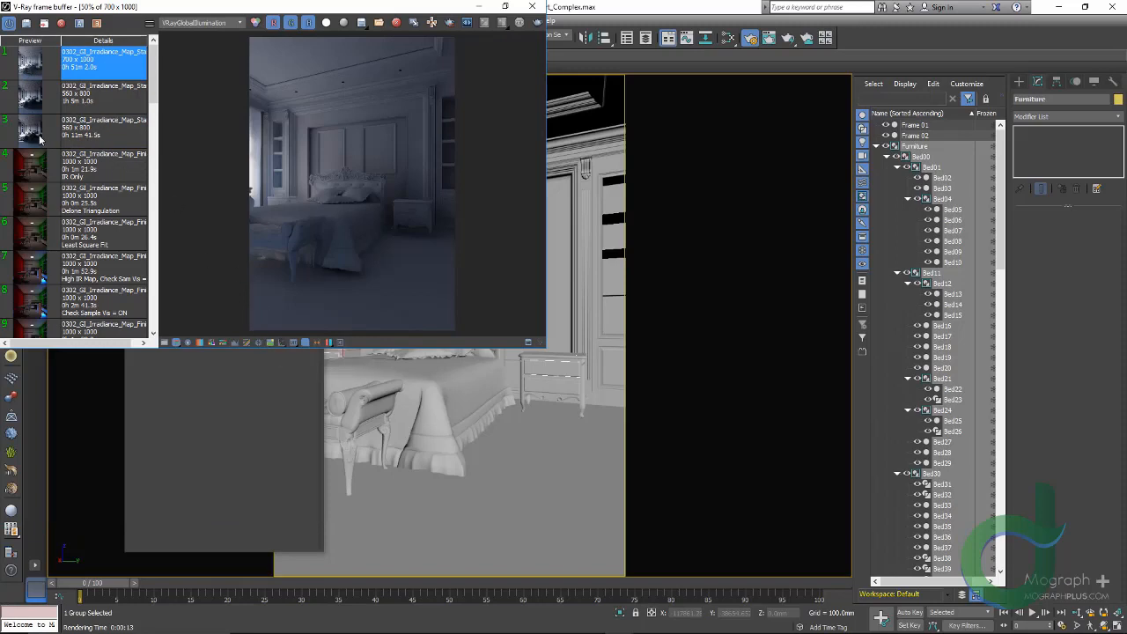
{"action": "left_click", "coordinate": [37, 126]}
{"action": "left_click", "coordinate": [40, 62]}
{"action": "left_click", "coordinate": [504, 7]}
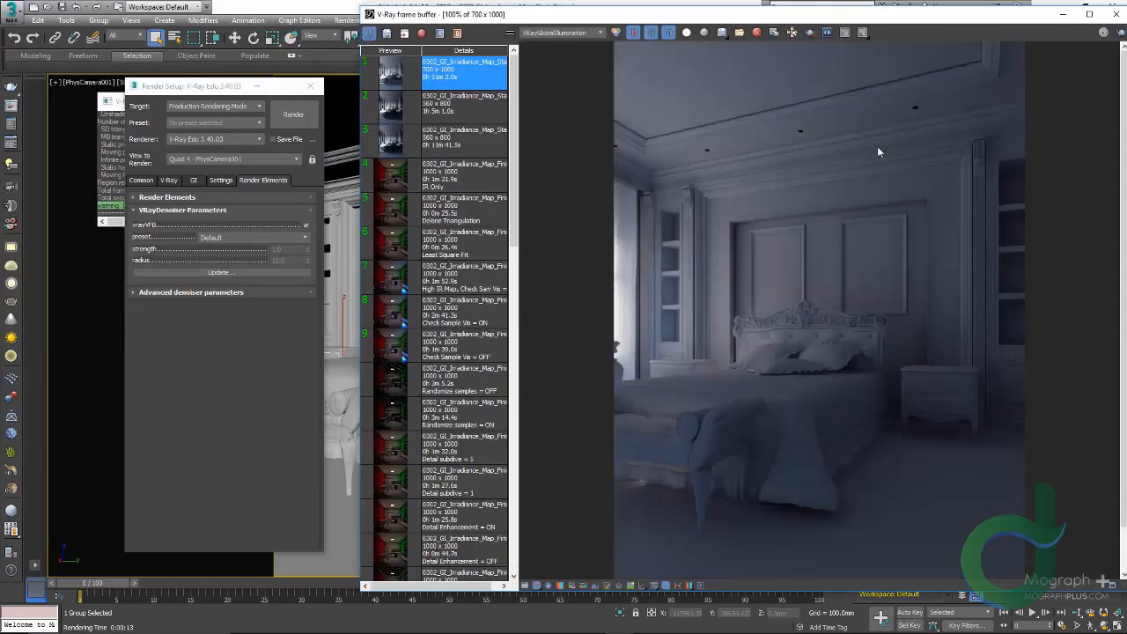
{"action": "left_click", "coordinate": [1090, 15]}
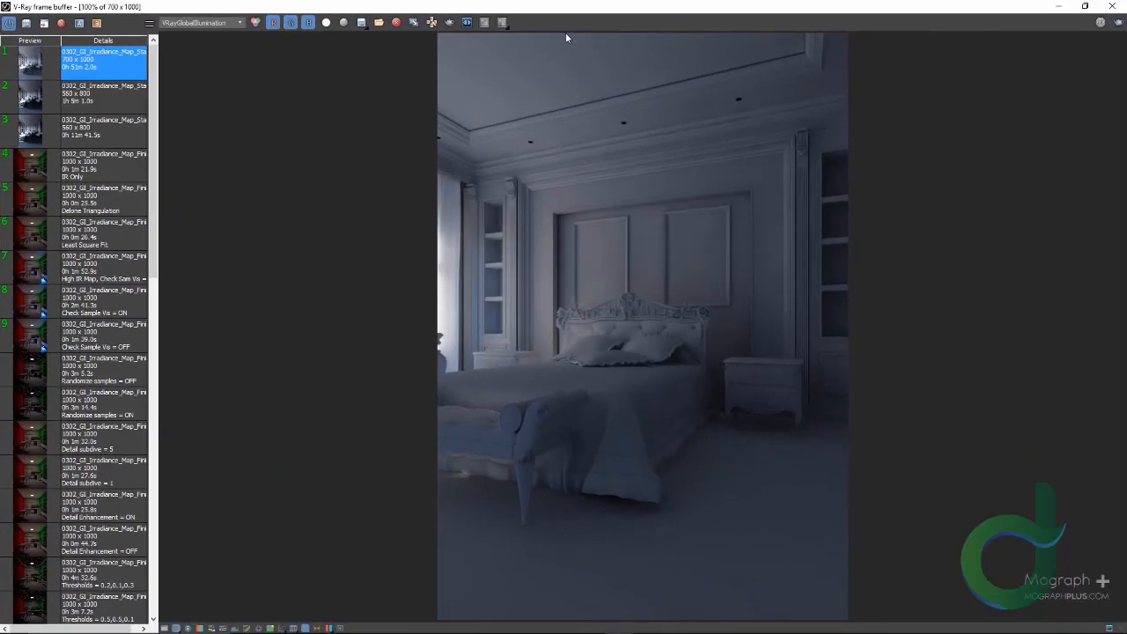
View the 700 x 1000 render's VRayDenoiser channel in sRGB and open the color correction controls
{"action": "left_click", "coordinate": [220, 23]}
{"action": "left_click", "coordinate": [221, 64]}
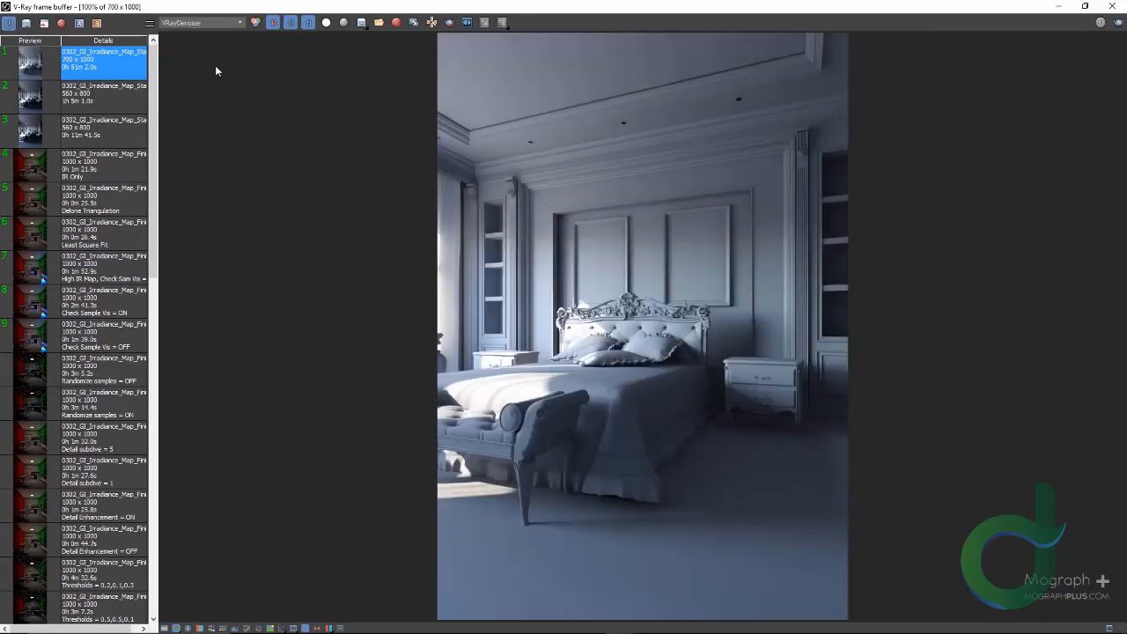
{"action": "left_click", "coordinate": [283, 628]}
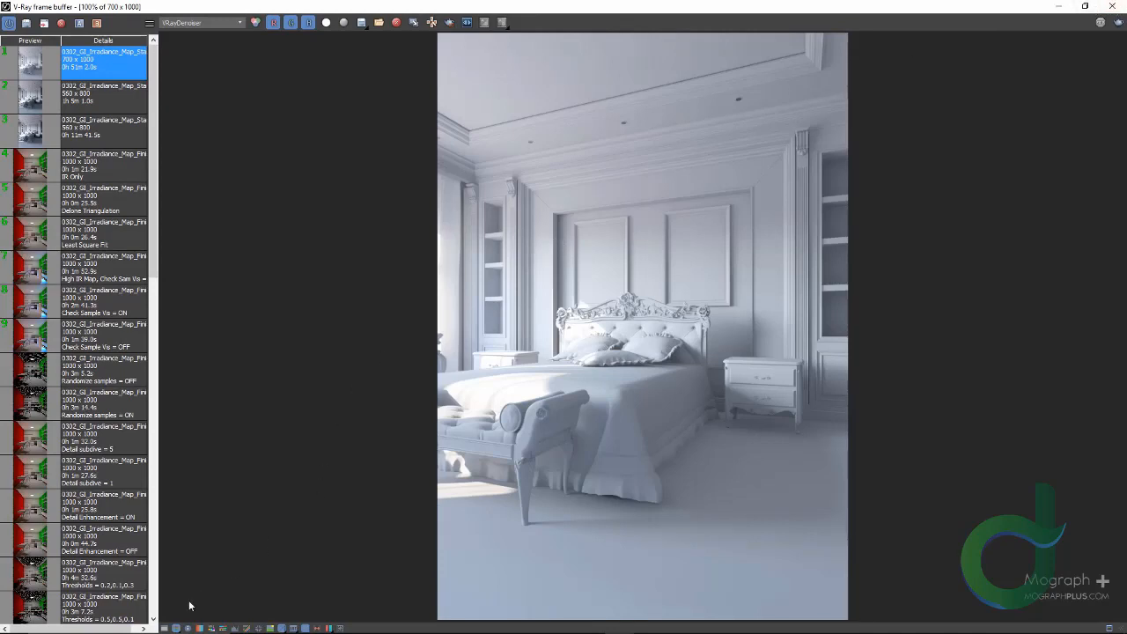
{"action": "left_click", "coordinate": [167, 628]}
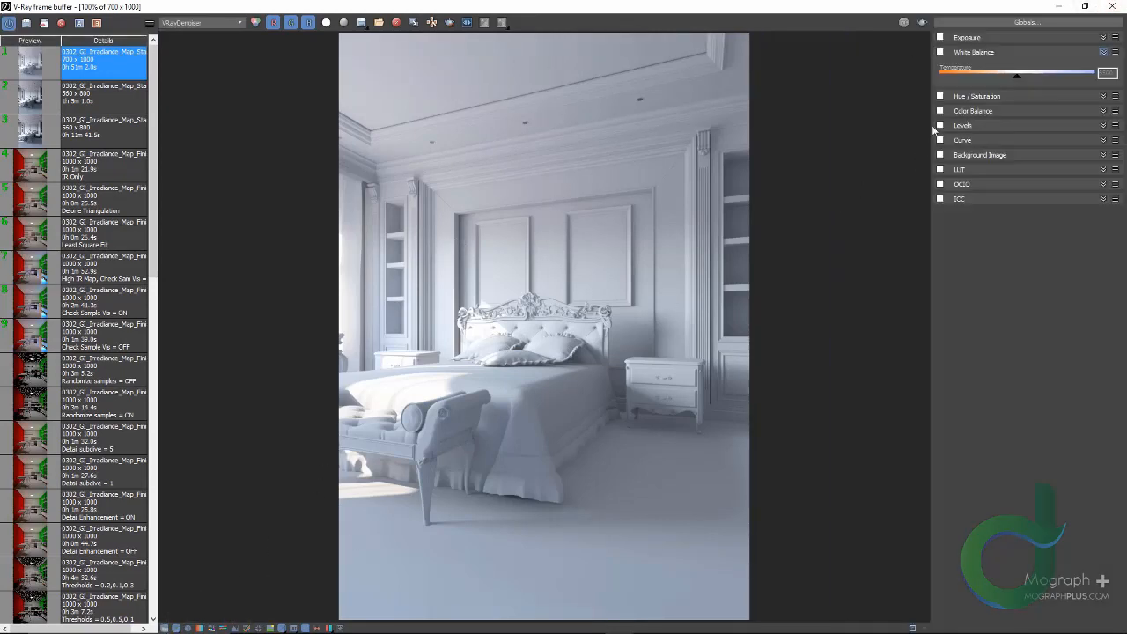
Enable the White Balance correction in the frame buffer and set its temperature to 7500
{"action": "left_click", "coordinate": [965, 53]}
{"action": "left_click", "coordinate": [940, 53]}
{"action": "left_click", "coordinate": [969, 53]}
{"action": "double_click", "coordinate": [1106, 73]}
{"action": "type", "text": "7500"}
{"action": "key", "text": "Return"}
Enable the Curve correction and bend it into a gentle S-curve, darkening the shadows and lifting the highlights
{"action": "left_click", "coordinate": [939, 140]}
{"action": "left_click", "coordinate": [962, 141]}
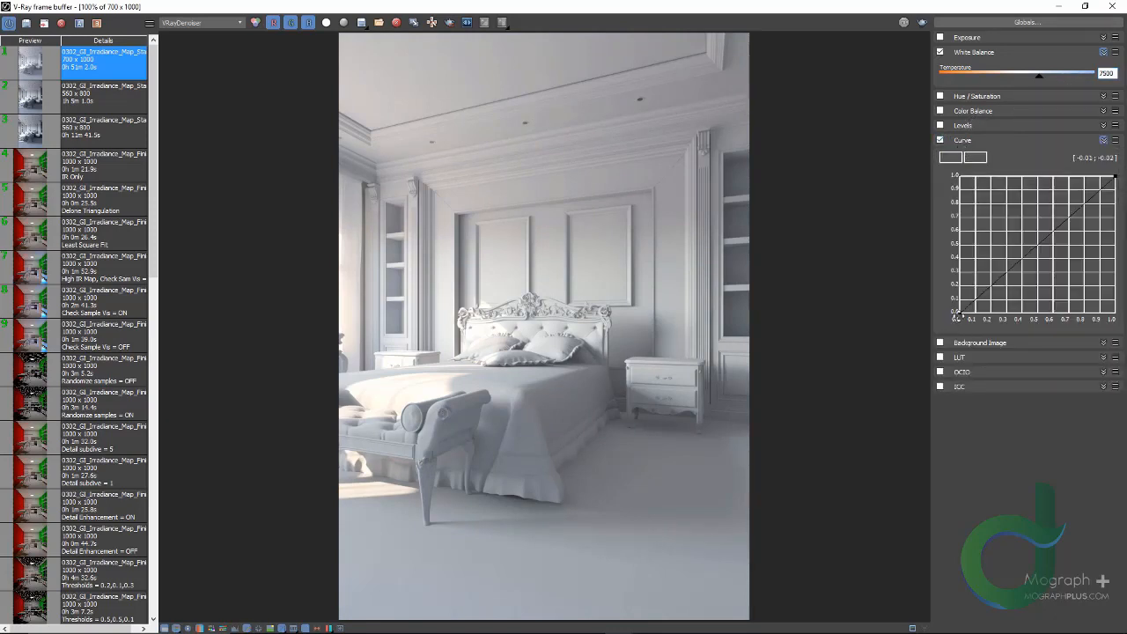
{"action": "left_click_drag", "start_coordinate": [958, 317], "coordinate": [958, 318]}
{"action": "left_click_drag", "start_coordinate": [1005, 271], "coordinate": [1013, 284]}
{"action": "left_click", "coordinate": [1115, 176]}
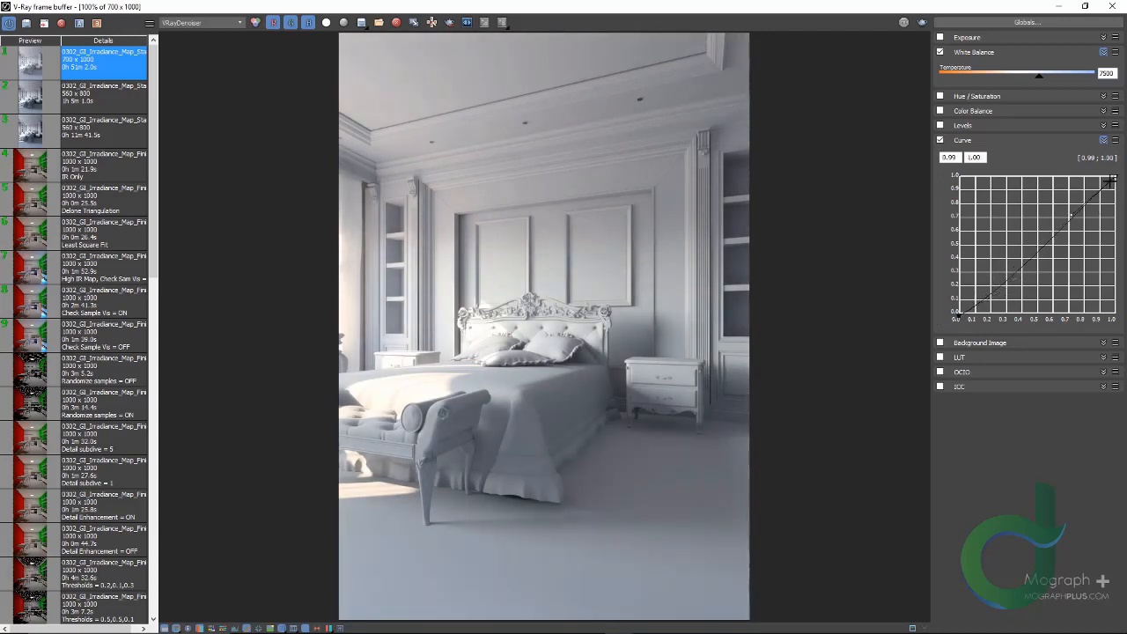
{"action": "left_click_drag", "start_coordinate": [1072, 215], "coordinate": [1061, 206]}
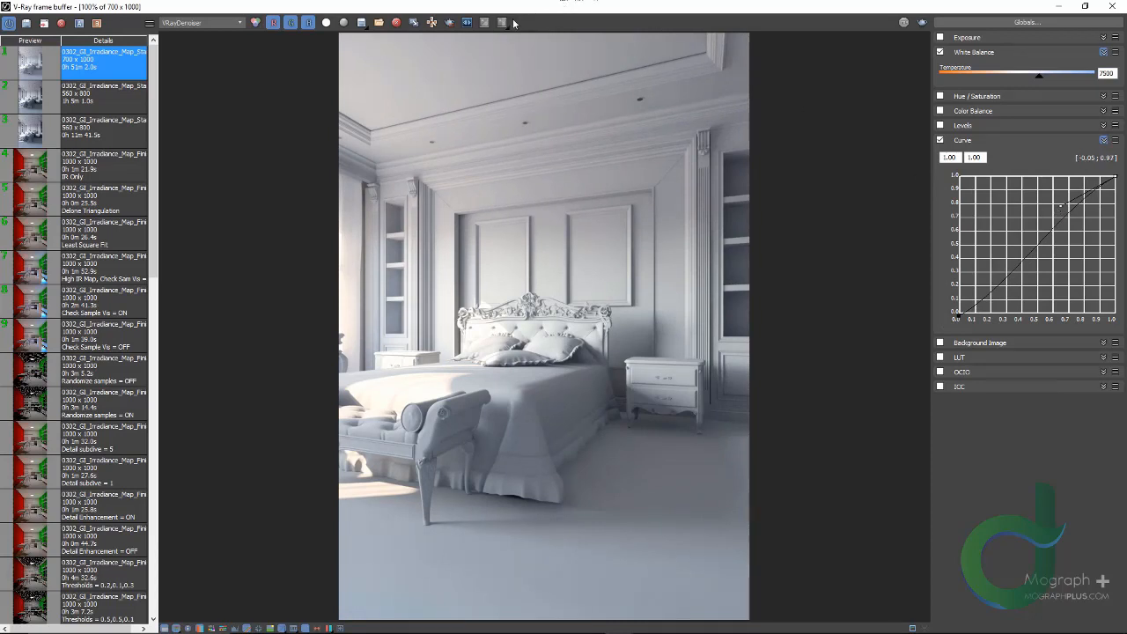
Load the V-Ray settings of history renders 1 and 3 in turn to compare their GI and irradiance map options
{"action": "right_click", "coordinate": [26, 72]}
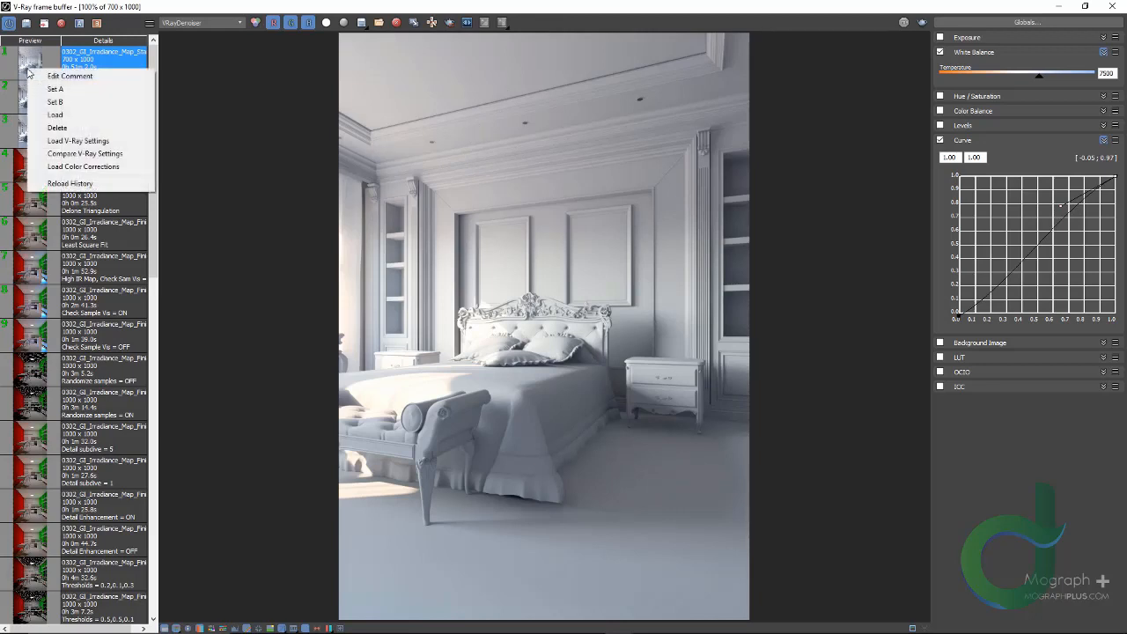
{"action": "left_click", "coordinate": [131, 143]}
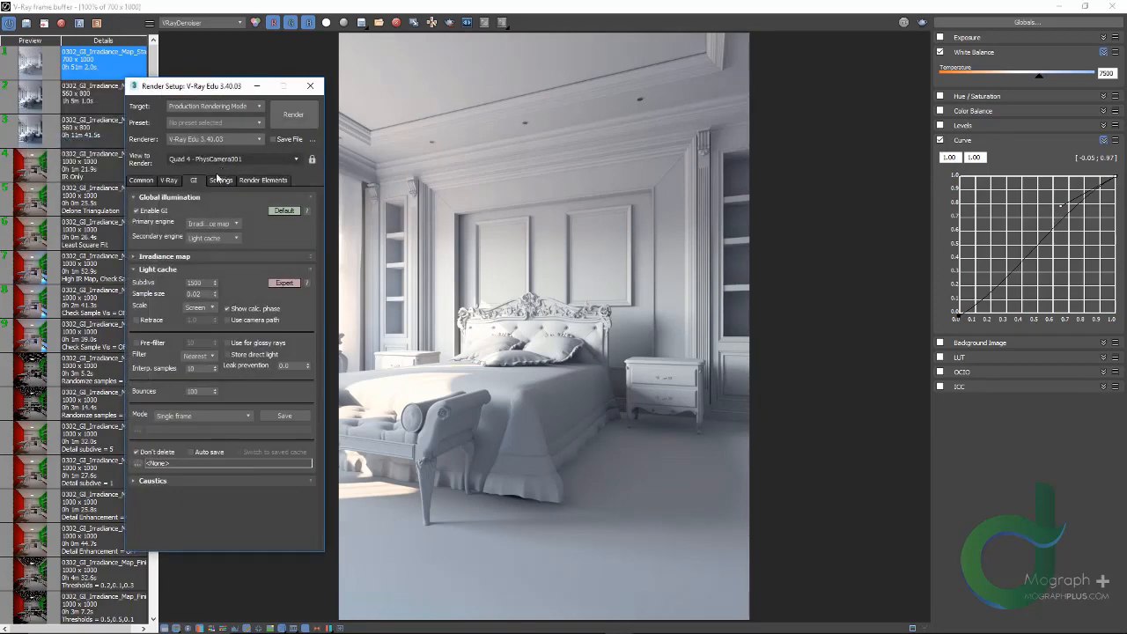
{"action": "left_click", "coordinate": [187, 257]}
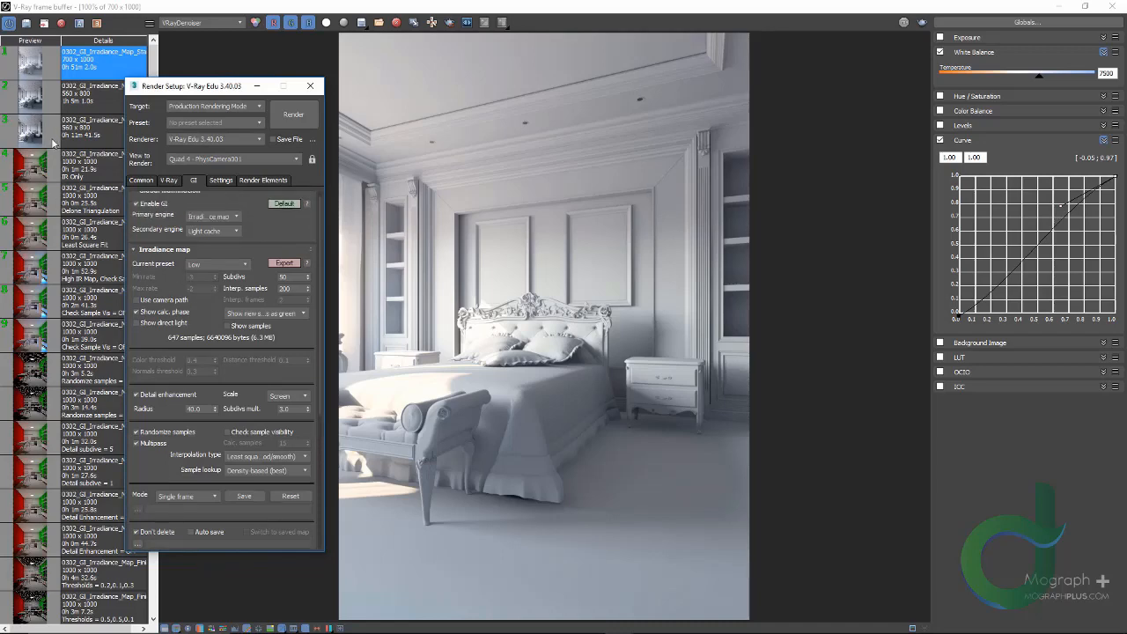
{"action": "right_click", "coordinate": [26, 131]}
{"action": "left_click", "coordinate": [102, 203]}
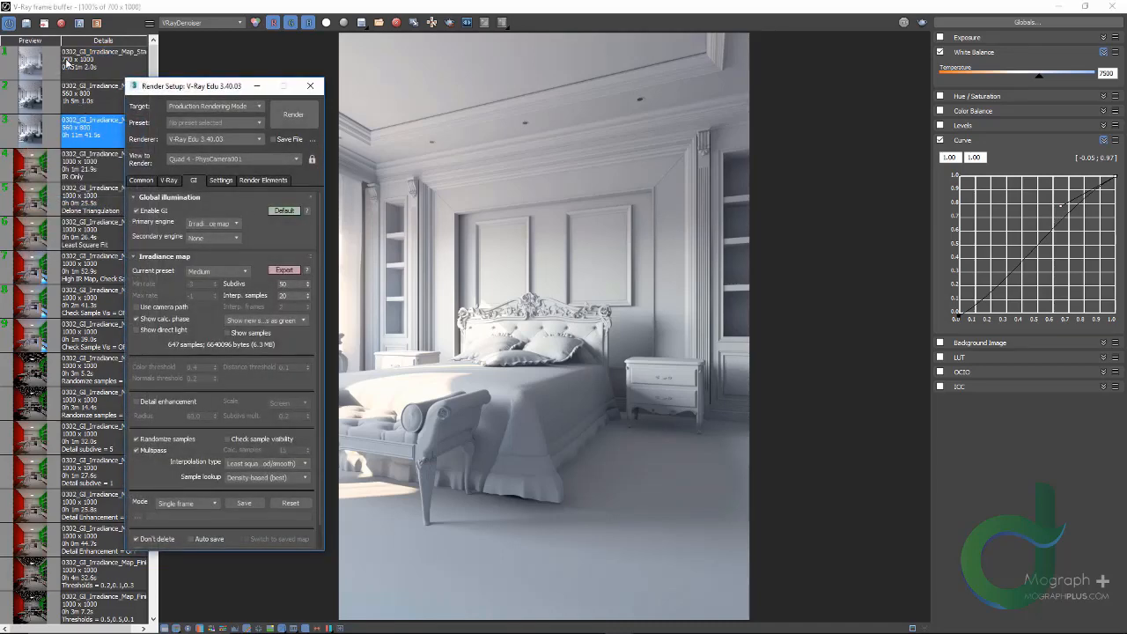
Load the V-Ray settings of history render 1 again and close Render Setup
{"action": "right_click", "coordinate": [67, 62]}
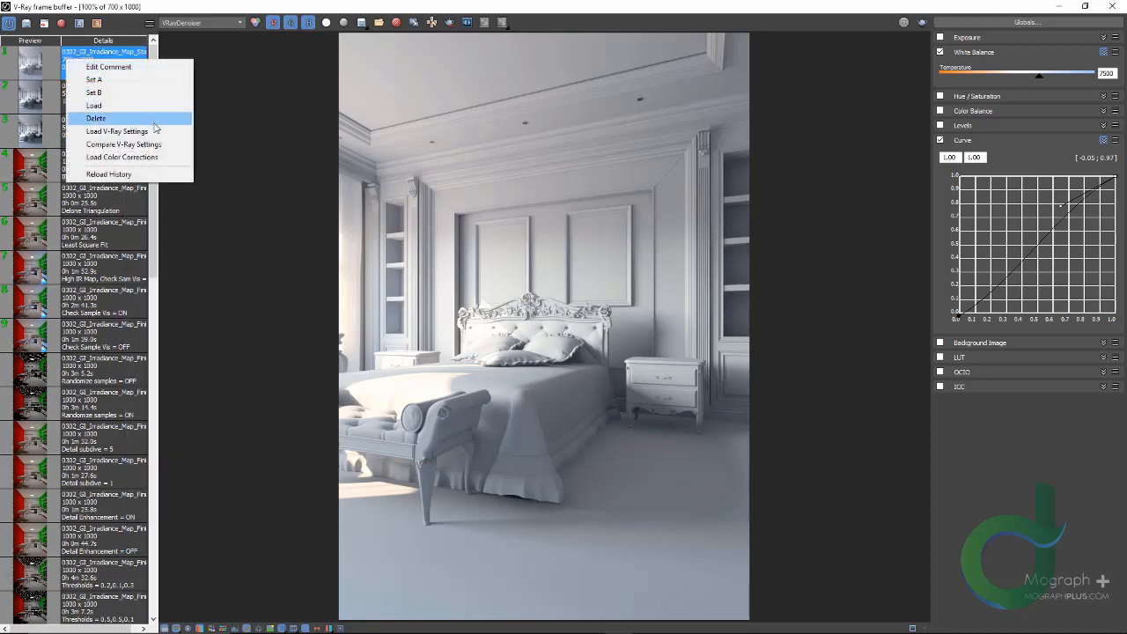
{"action": "left_click", "coordinate": [101, 134]}
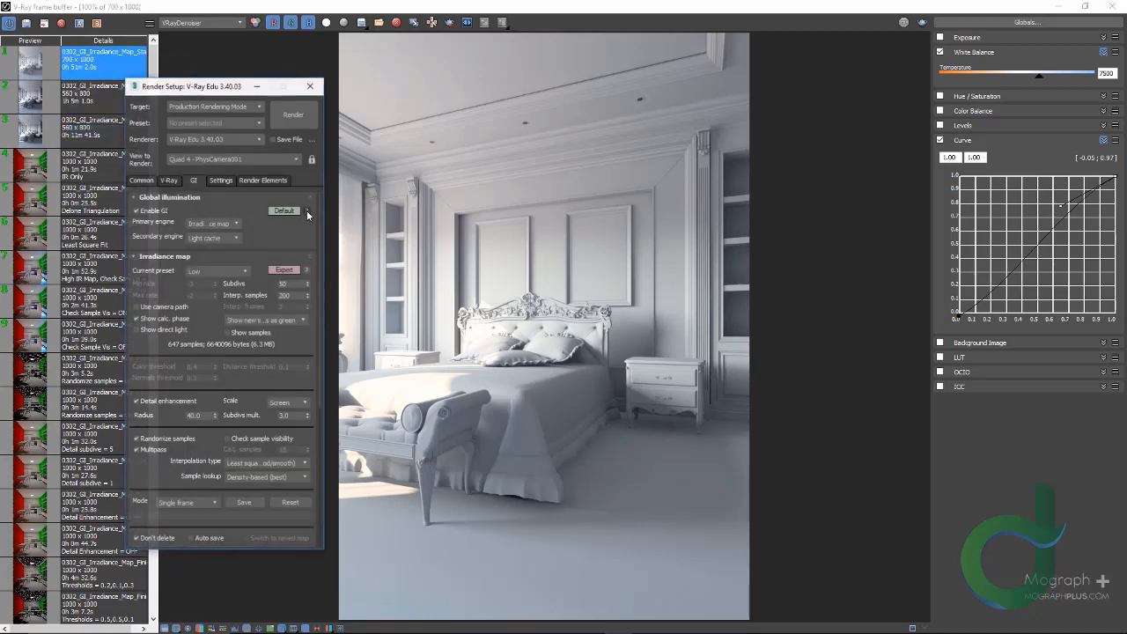
{"action": "left_click", "coordinate": [312, 89]}
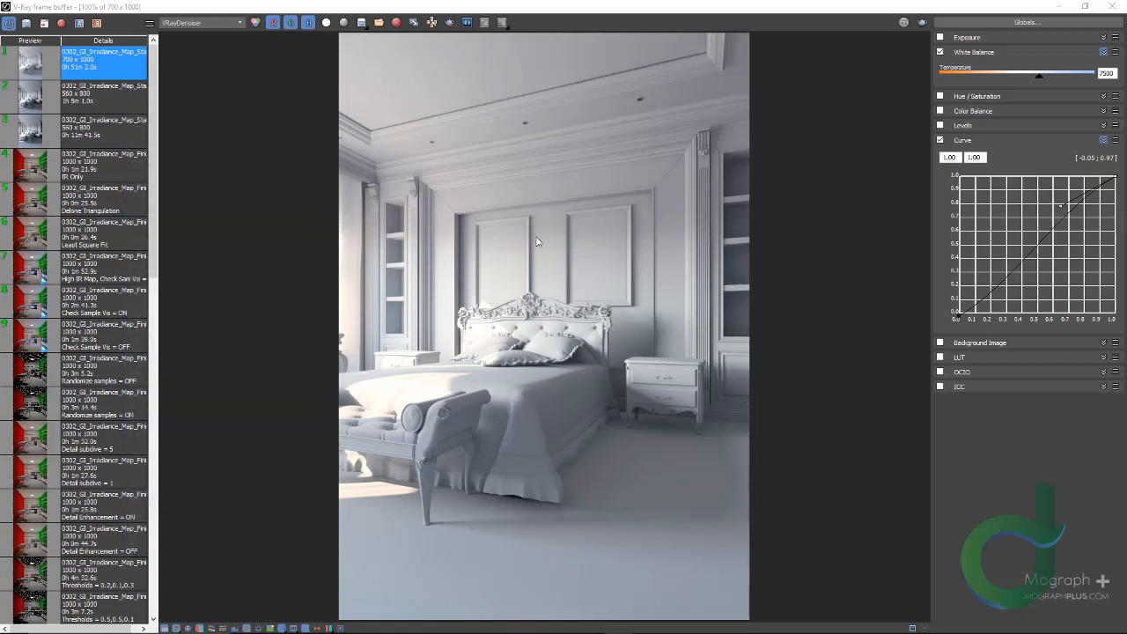
Examine the bedroom render close up around the floor, bed and bench at 200% and 400%
{"action": "scroll", "coordinate": [536, 238], "scroll_direction": "up", "scroll_amount": 1}
{"action": "middle_click_drag", "start_coordinate": [650, 383], "coordinate": [553, 99]}
{"action": "middle_click_drag", "start_coordinate": [645, 350], "coordinate": [570, 252]}
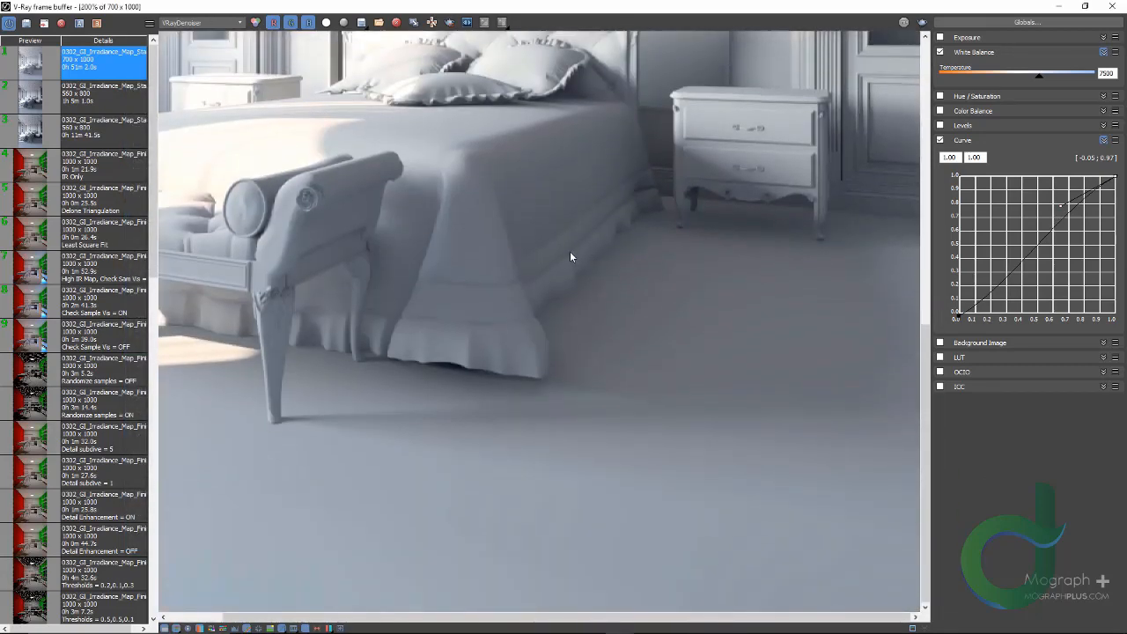
{"action": "middle_click_drag", "start_coordinate": [413, 352], "coordinate": [577, 351]}
{"action": "scroll", "coordinate": [715, 323], "scroll_direction": "up", "scroll_amount": 1}
{"action": "middle_click_drag", "start_coordinate": [764, 262], "coordinate": [369, 441]}
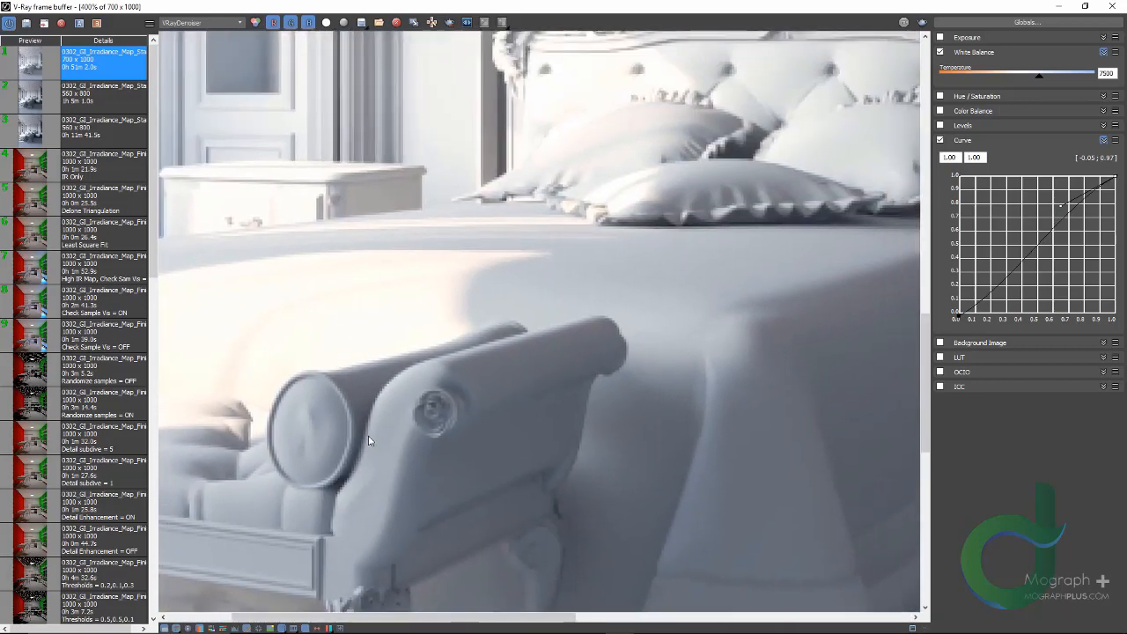
{"action": "scroll", "coordinate": [397, 256], "scroll_direction": "down", "scroll_amount": 1}
{"action": "scroll", "coordinate": [398, 266], "scroll_direction": "down", "scroll_amount": 1}
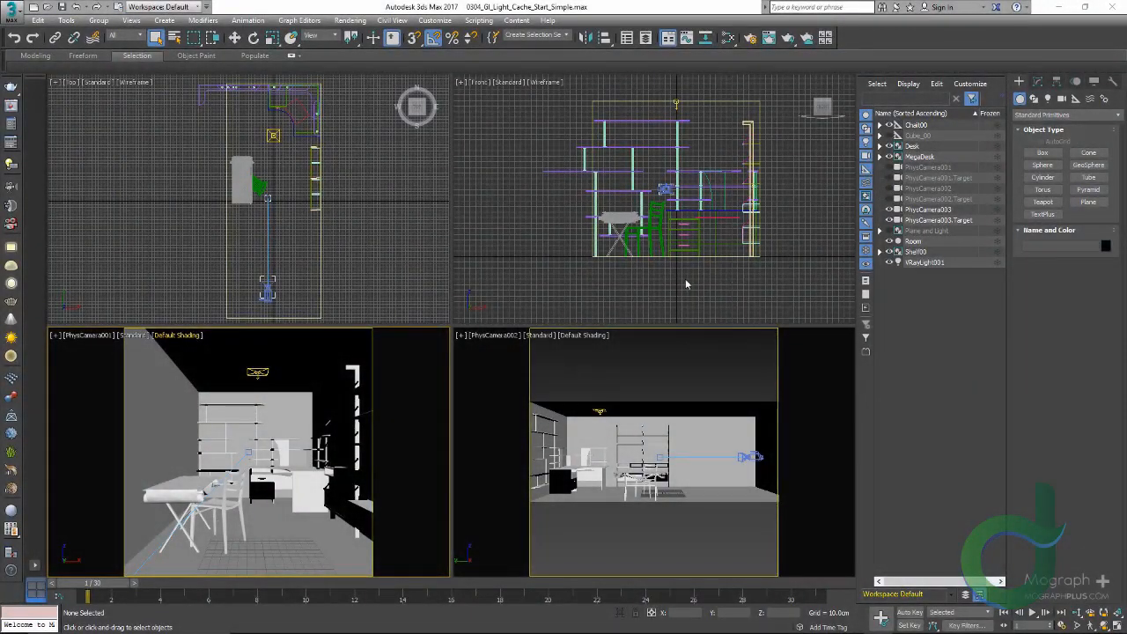
Review the available primary and secondary GI engines in Render Setup for the PhysCamera001 view, leaving them unaltered
{"action": "right_click", "coordinate": [314, 351]}
{"action": "left_click", "coordinate": [271, 368]}
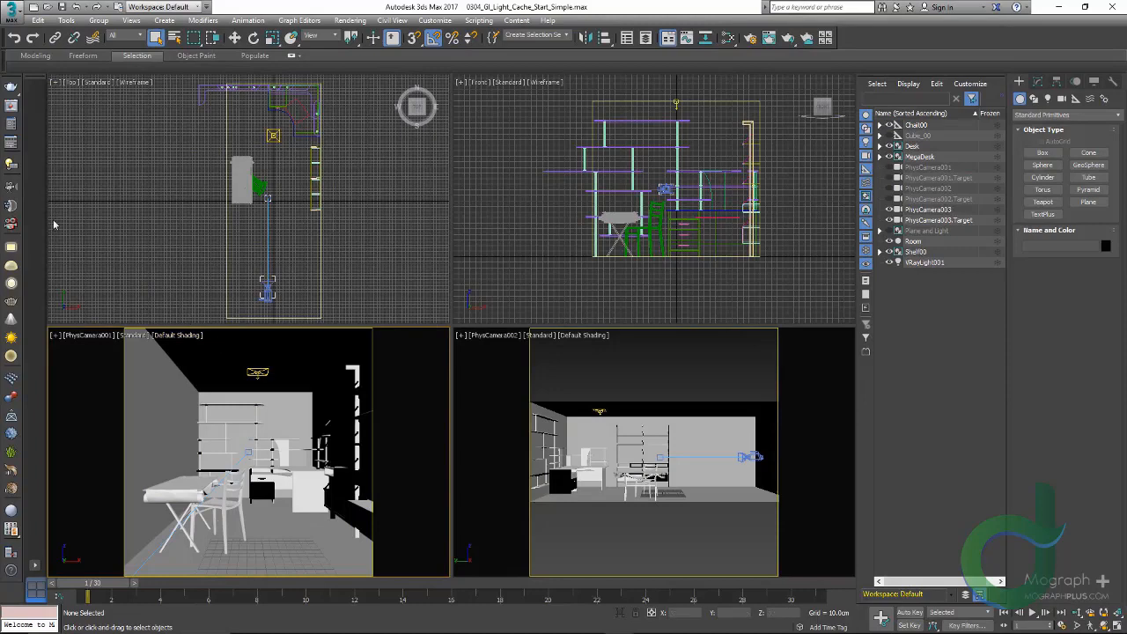
{"action": "key", "text": "F10"}
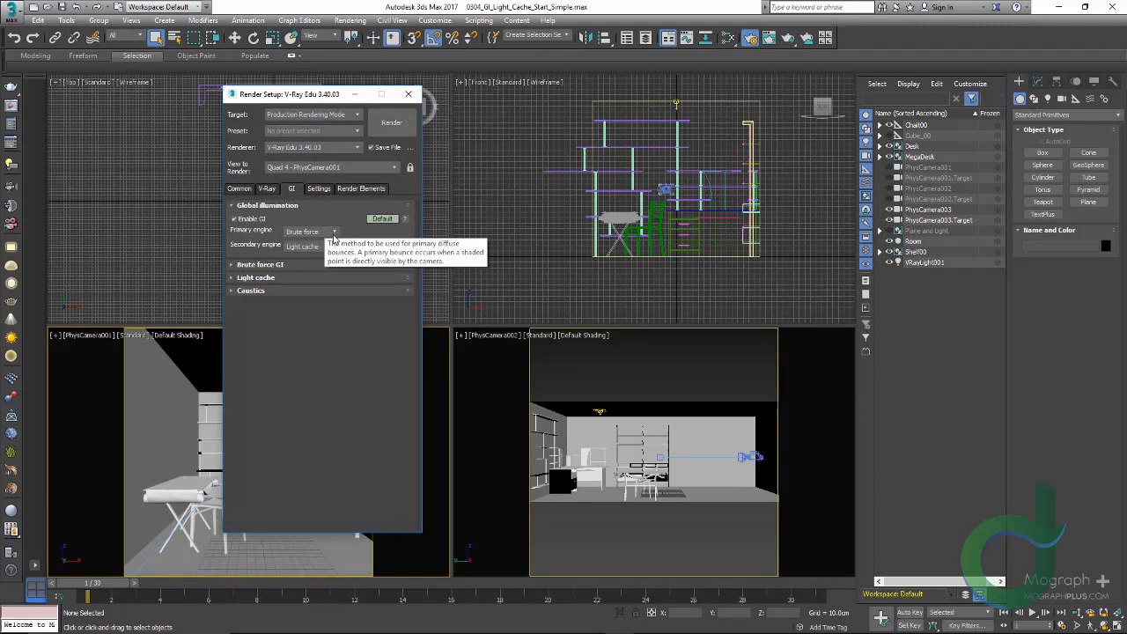
{"action": "left_click", "coordinate": [336, 232]}
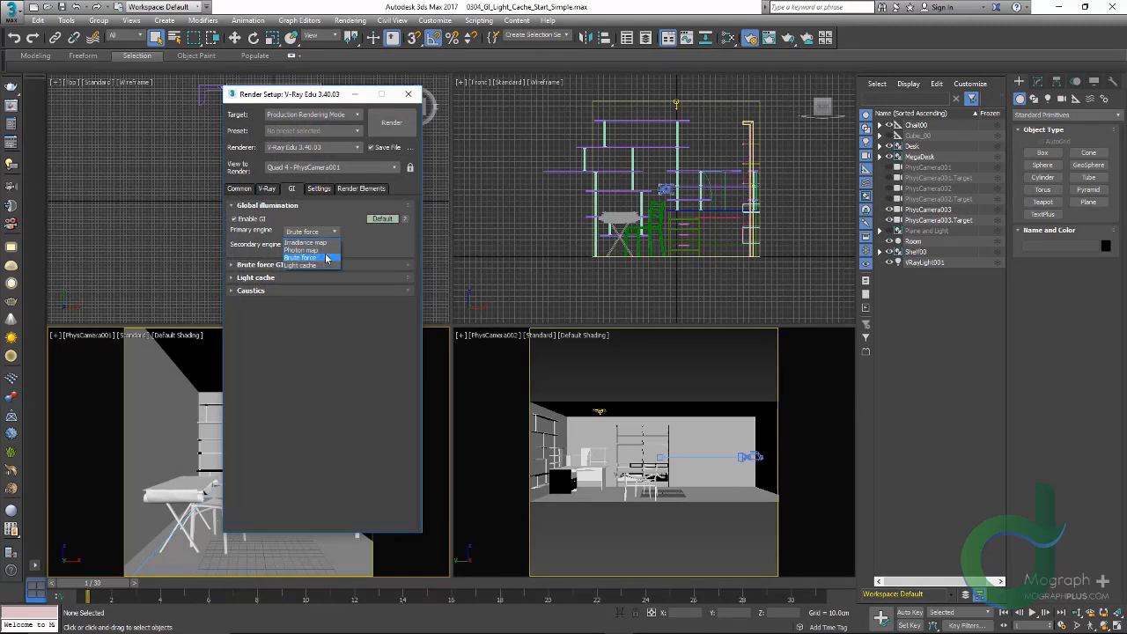
{"action": "left_click", "coordinate": [334, 220]}
{"action": "left_click", "coordinate": [328, 246]}
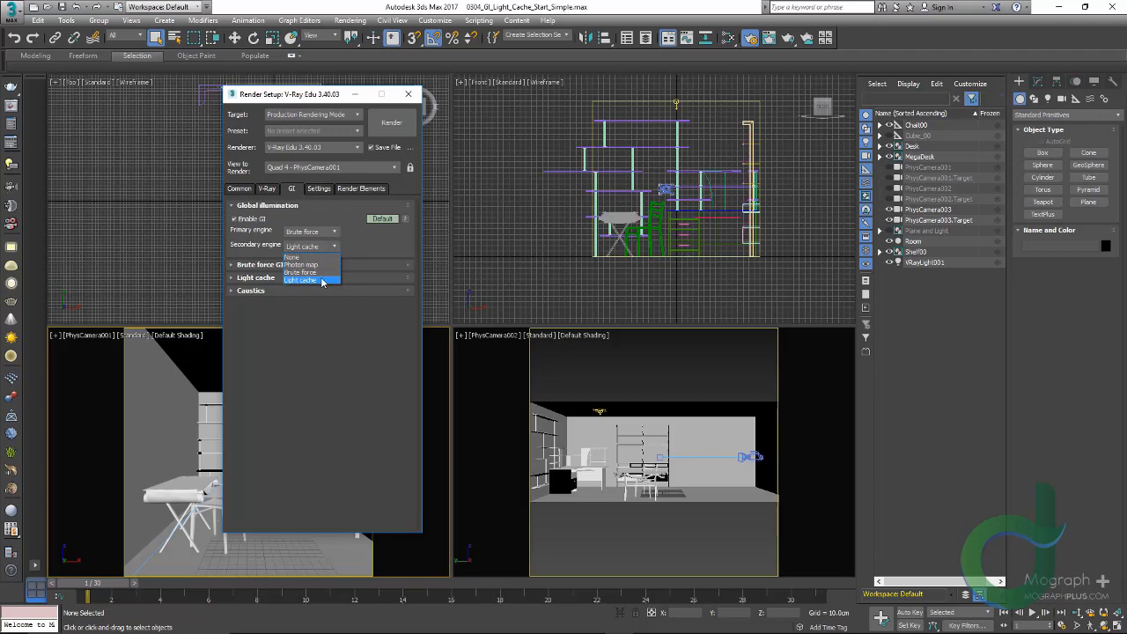
{"action": "left_click", "coordinate": [332, 233]}
{"action": "left_click", "coordinate": [332, 233]}
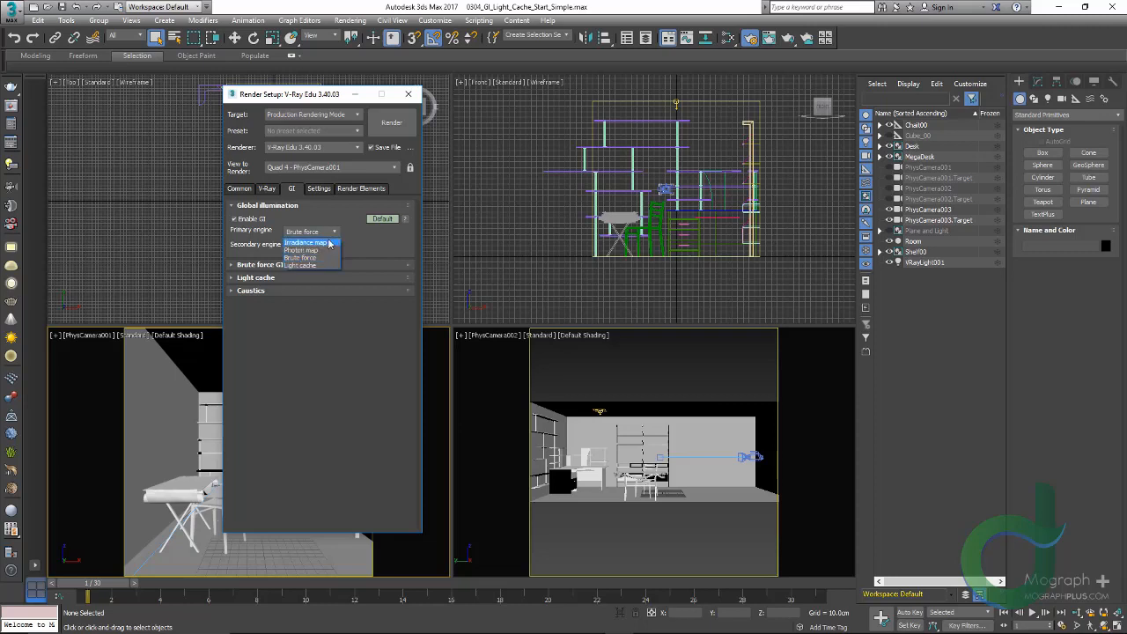
{"action": "left_click", "coordinate": [325, 306]}
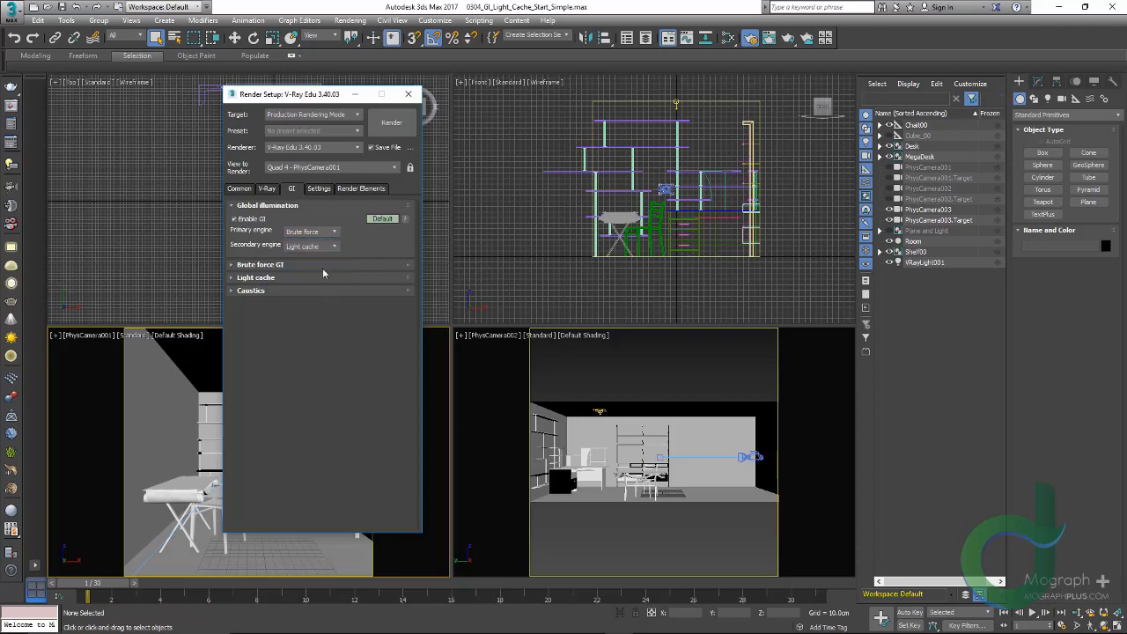
{"action": "left_click", "coordinate": [322, 249]}
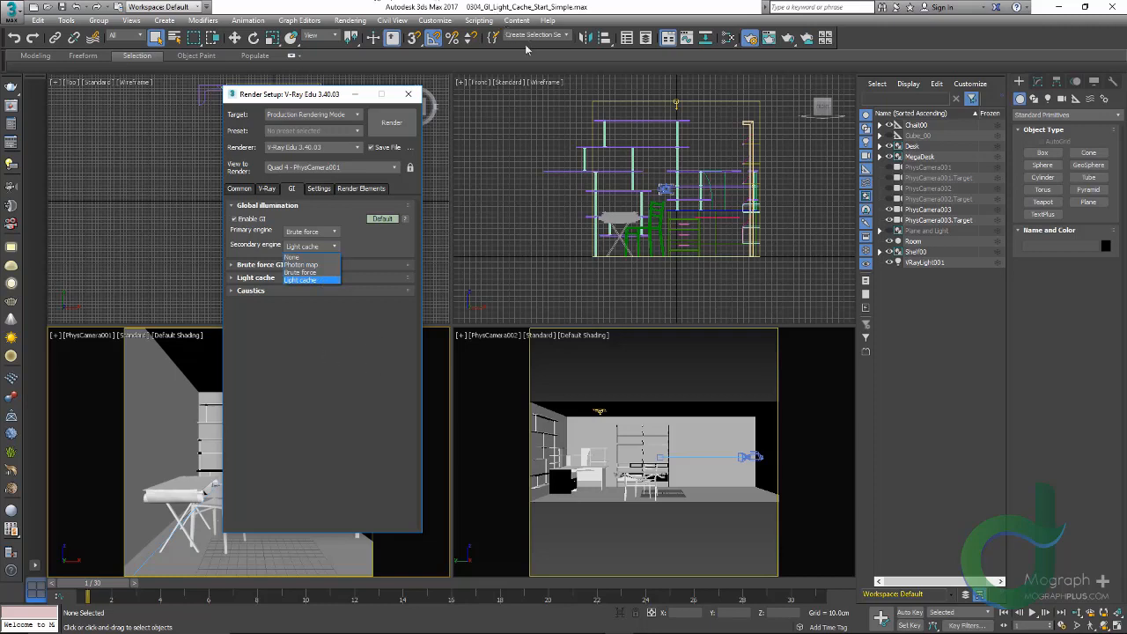
{"action": "left_click", "coordinate": [310, 330]}
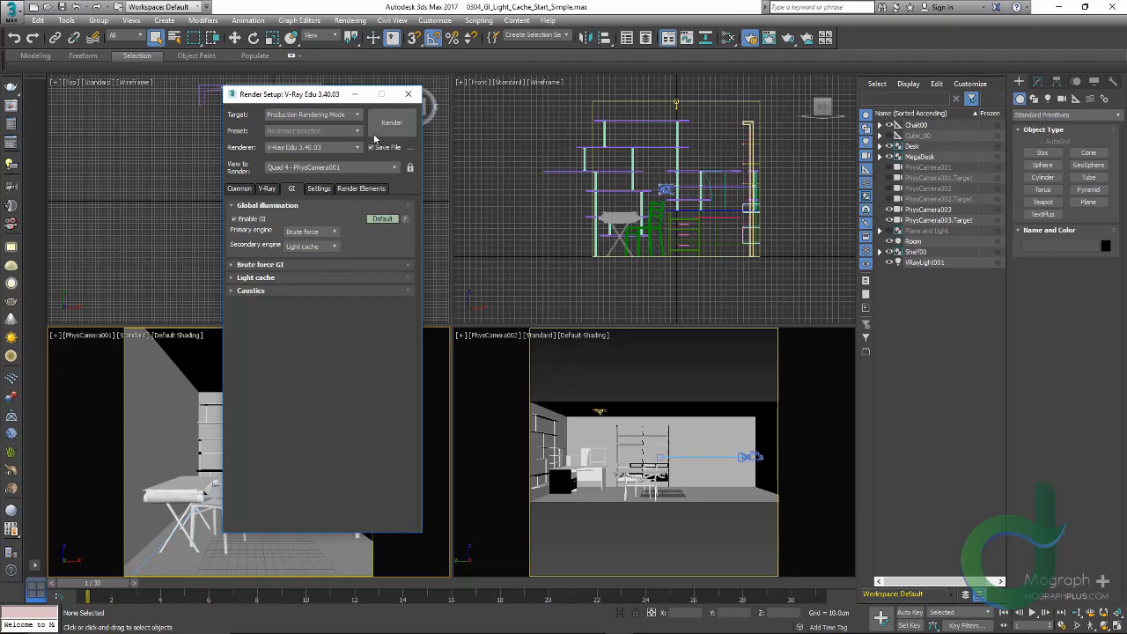
{"action": "left_click", "coordinate": [407, 94]}
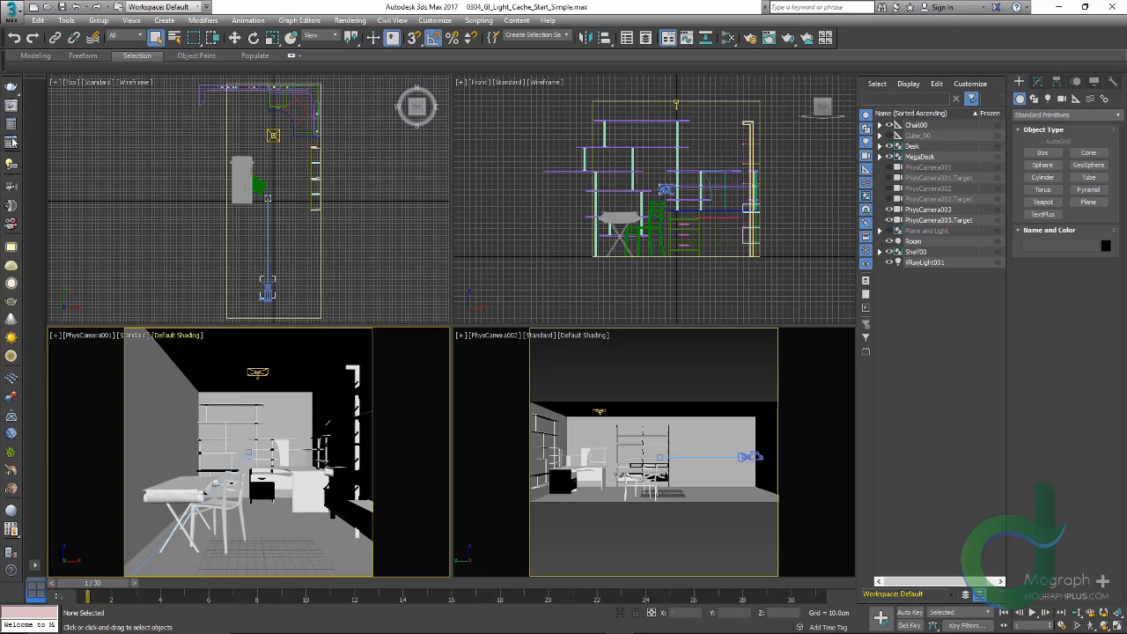
Show the V-Ray frame buffer with the green-wall room render and reposition its window over the viewports
{"action": "left_click", "coordinate": [12, 105]}
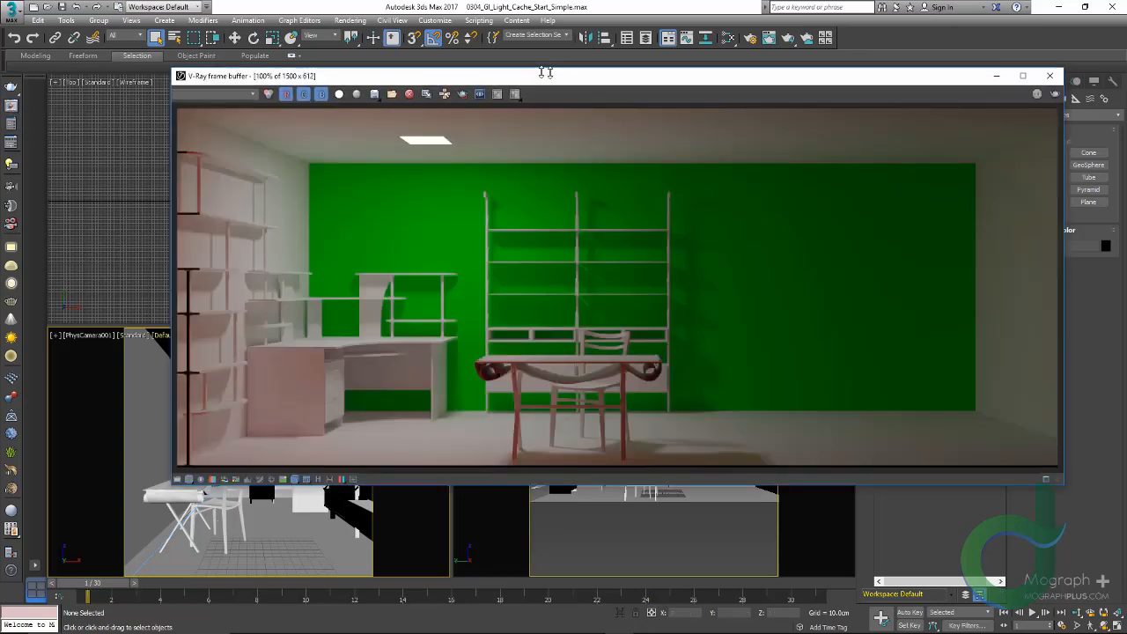
{"action": "left_click_drag", "start_coordinate": [583, 68], "coordinate": [614, 73]}
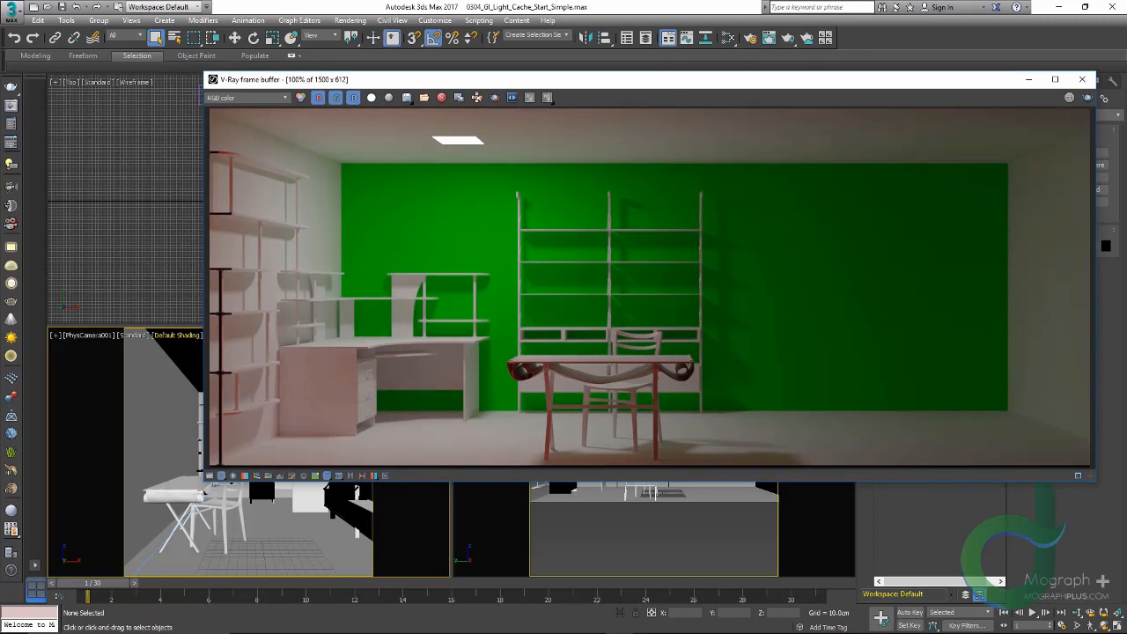
{"action": "key", "text": "alt+Tab"}
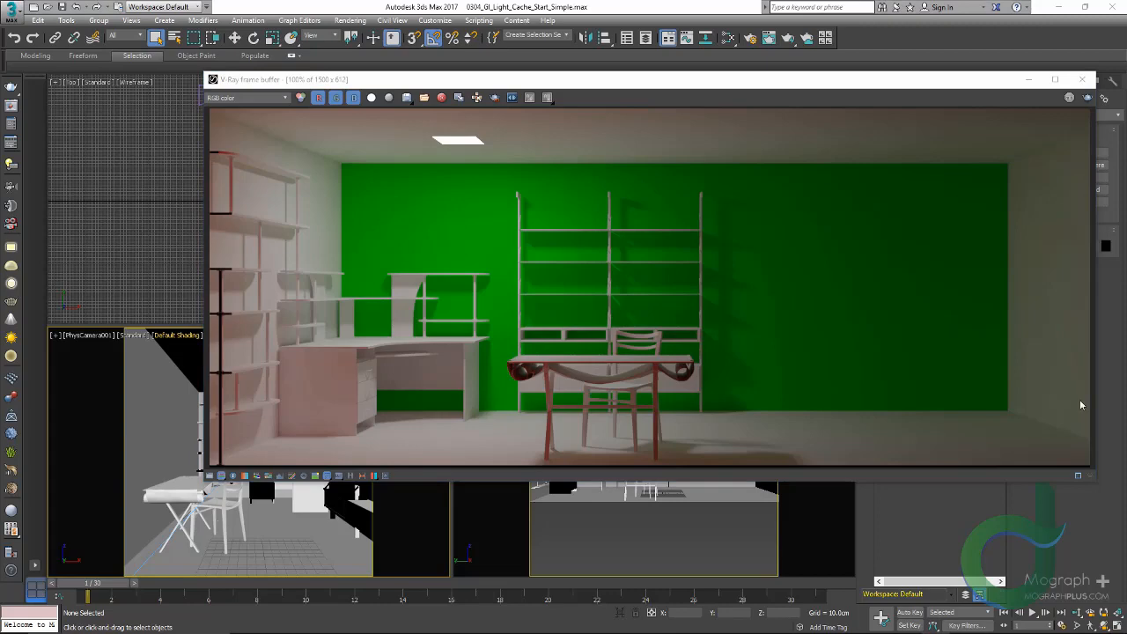
Set the primary GI engine to Light cache and the secondary engine to None in Render Setup
{"action": "left_click", "coordinate": [11, 126]}
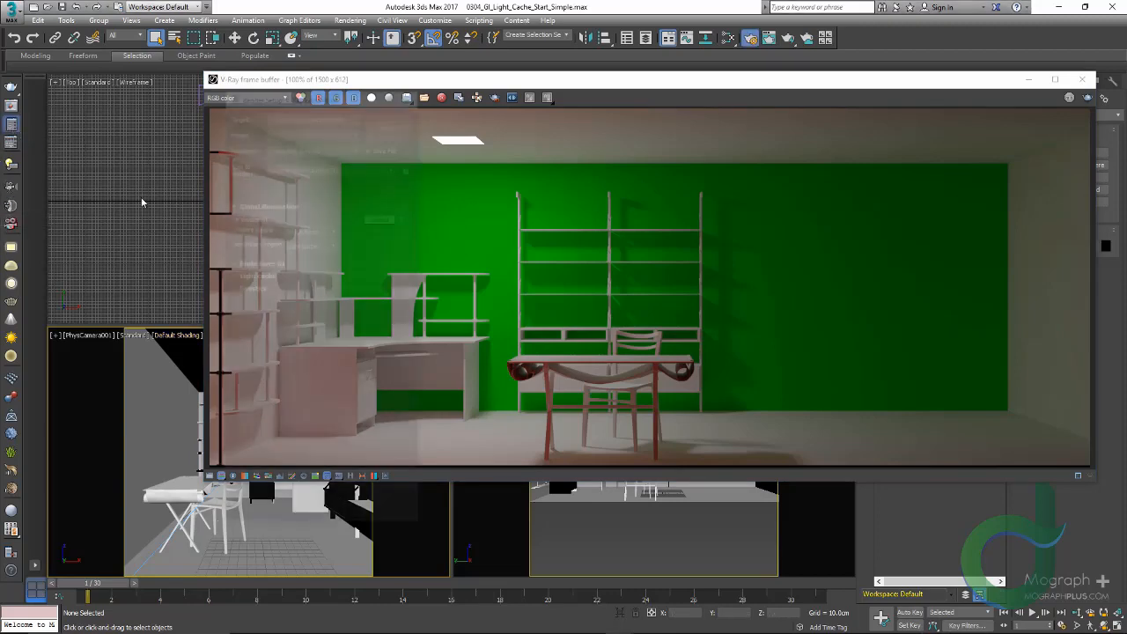
{"action": "left_click", "coordinate": [322, 231]}
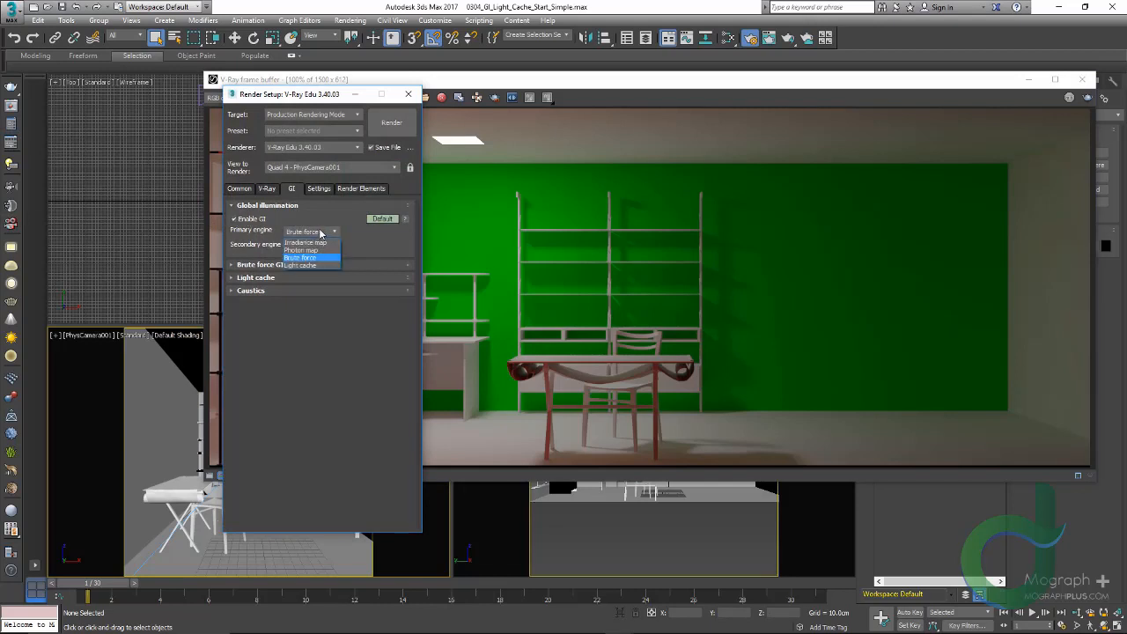
{"action": "left_click", "coordinate": [319, 269]}
{"action": "left_click", "coordinate": [311, 247]}
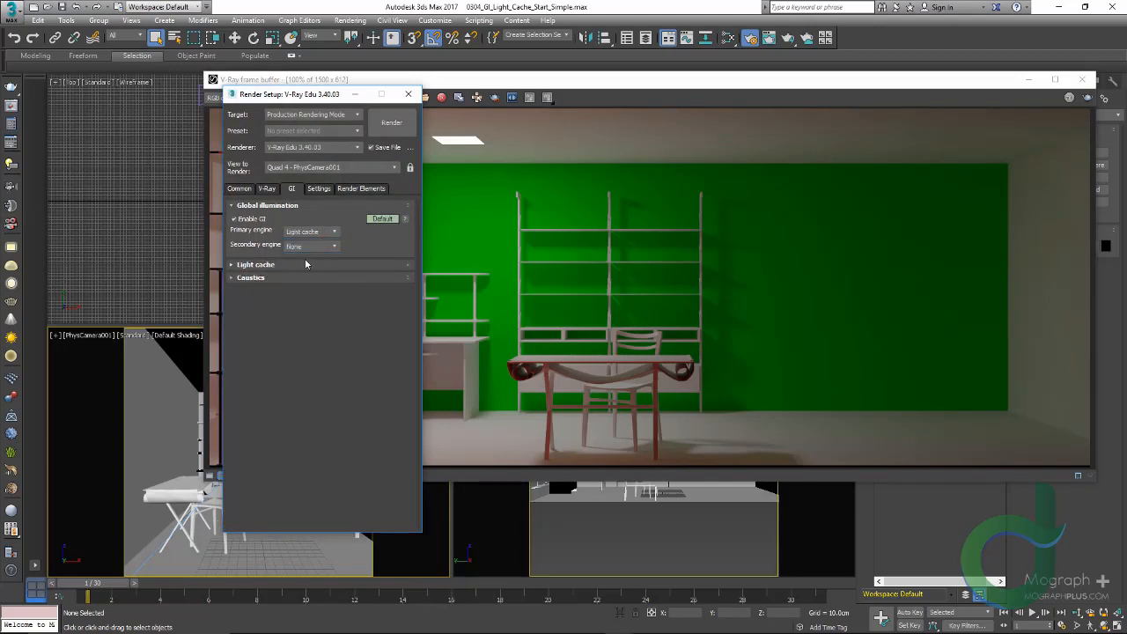
Expand the Light cache settings in Expert mode and place Render Setup beside the frame buffer
{"action": "left_click", "coordinate": [315, 261]}
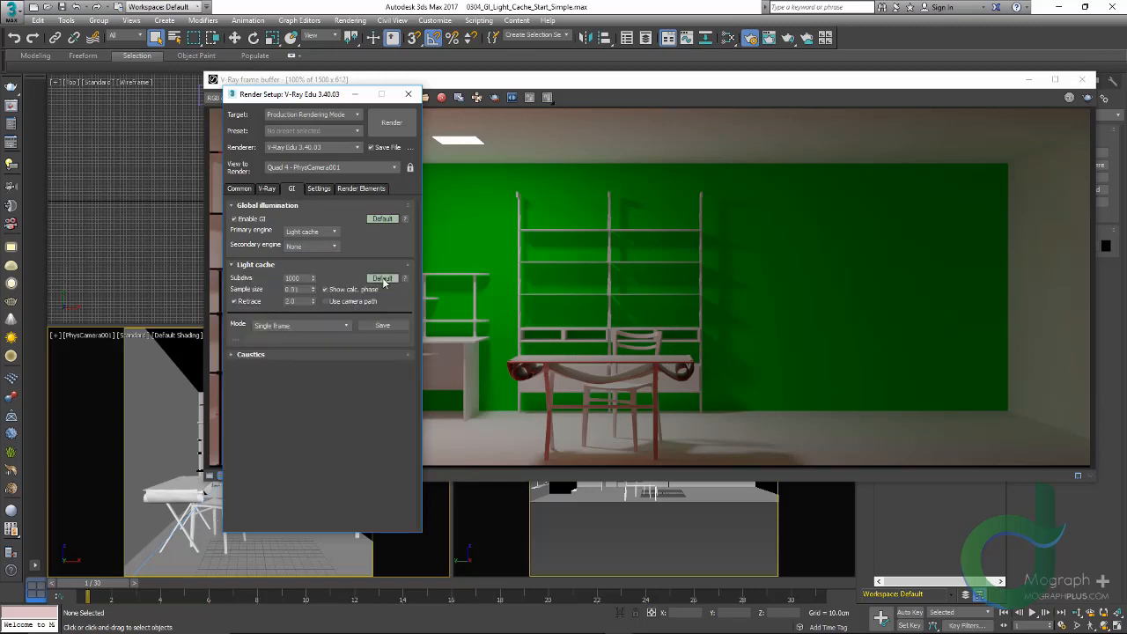
{"action": "left_click", "coordinate": [381, 219]}
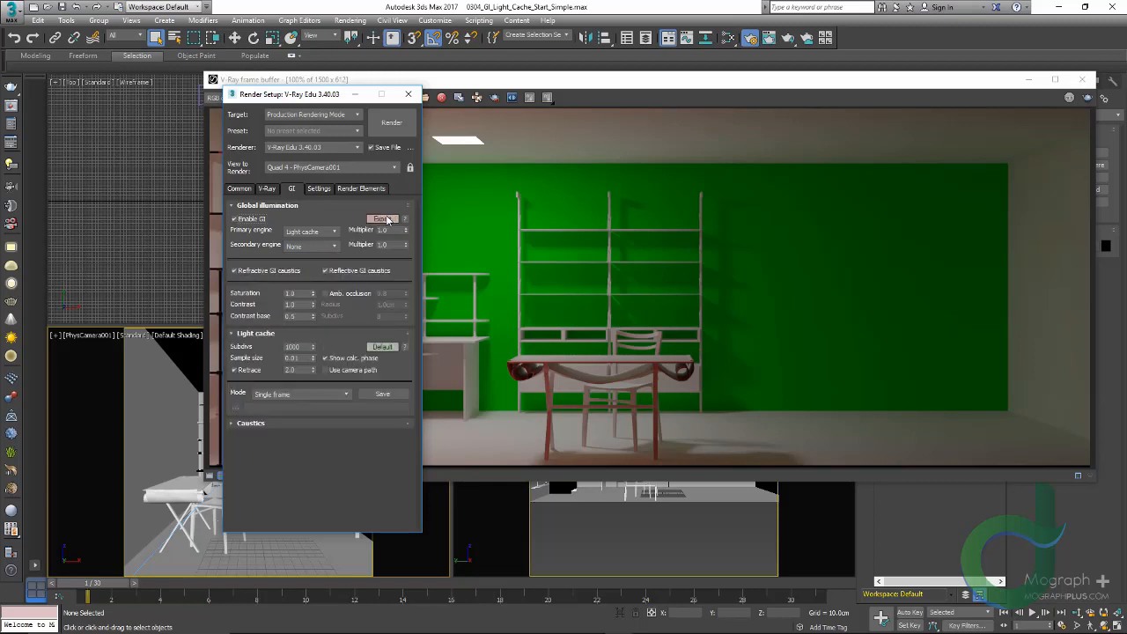
{"action": "left_click", "coordinate": [384, 219]}
{"action": "left_click", "coordinate": [383, 279]}
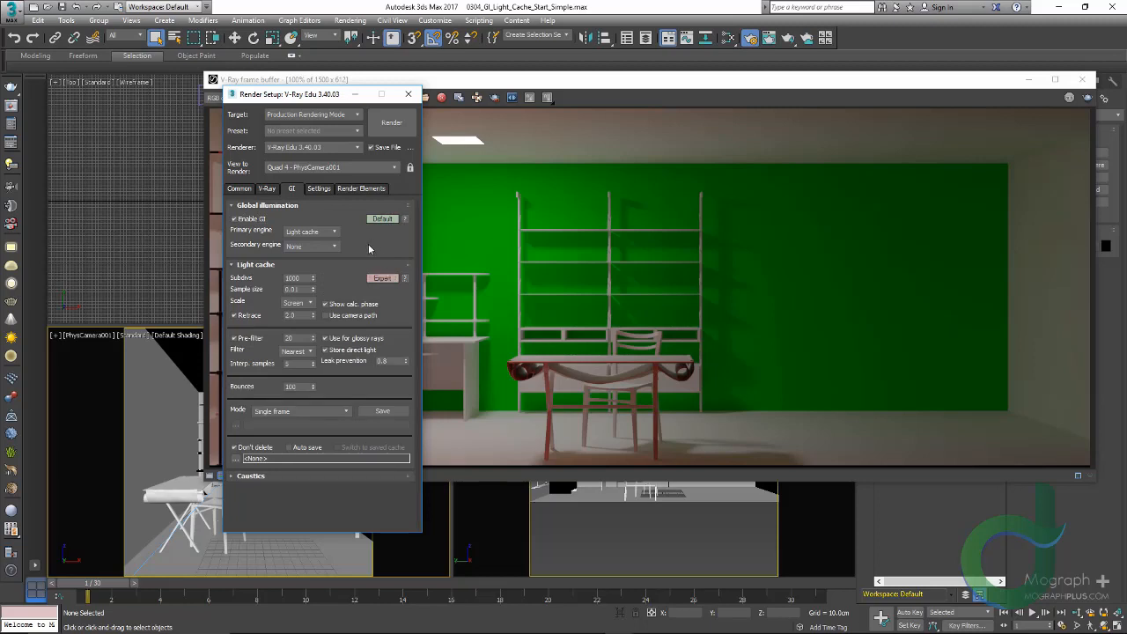
{"action": "left_click_drag", "start_coordinate": [321, 96], "coordinate": [111, 87]}
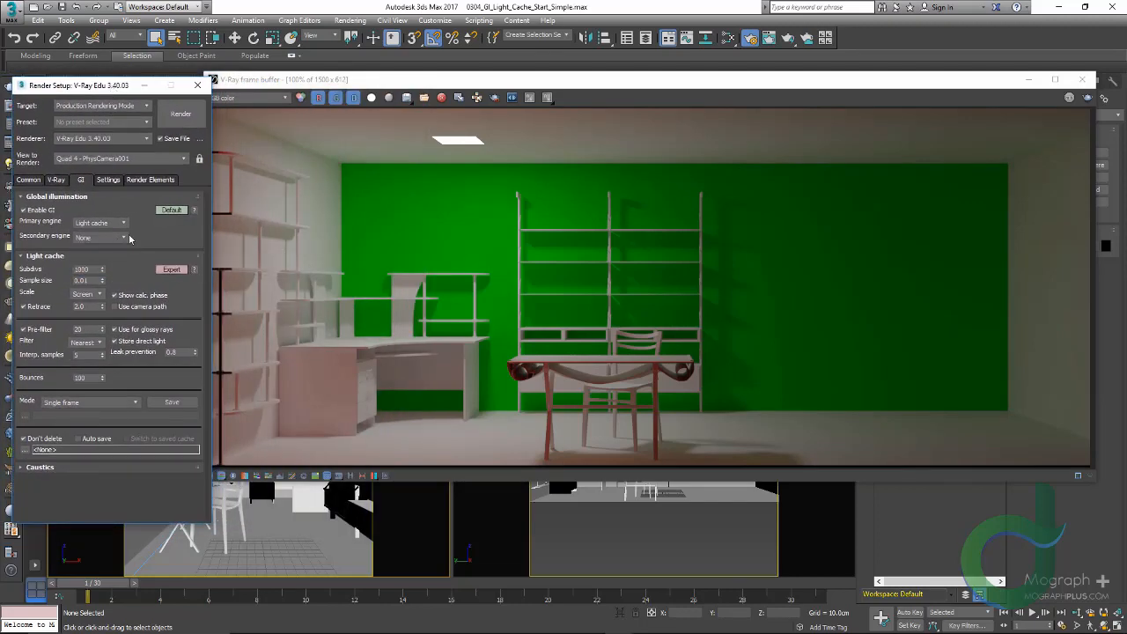
{"action": "left_click_drag", "start_coordinate": [485, 83], "coordinate": [502, 83]}
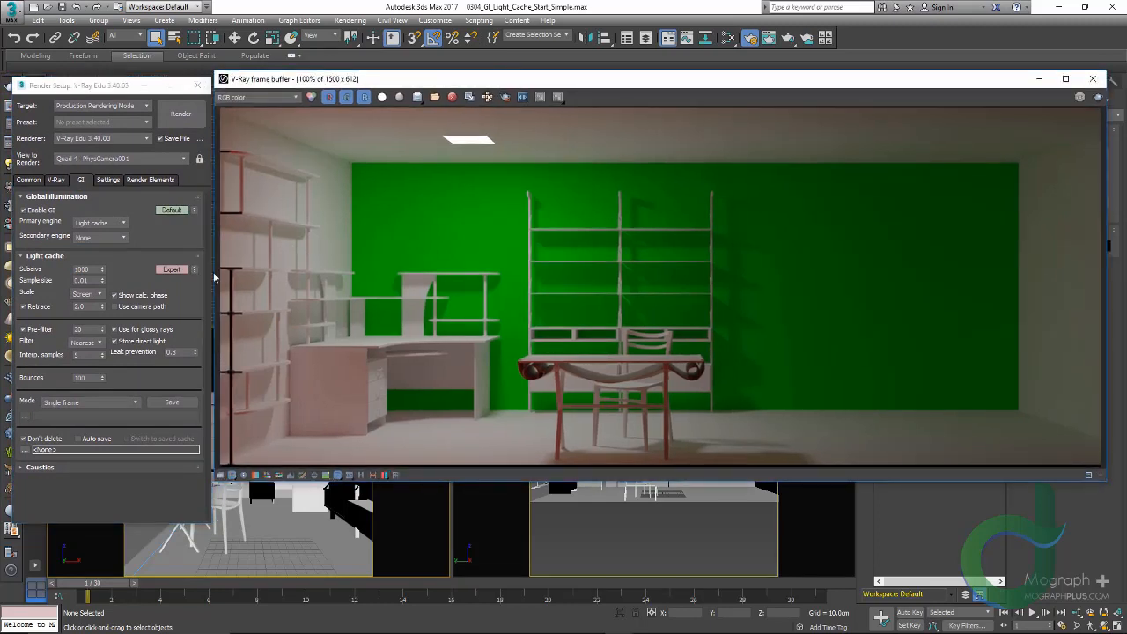
{"action": "left_click", "coordinate": [174, 267]}
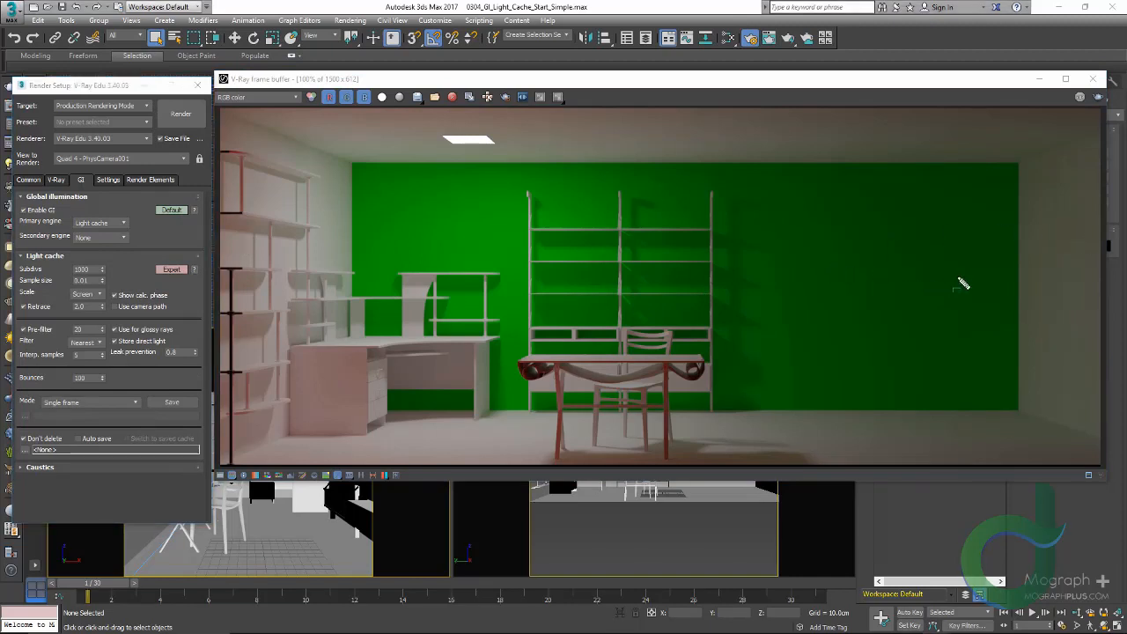
{"action": "left_click_drag", "start_coordinate": [1009, 273], "coordinate": [952, 297]}
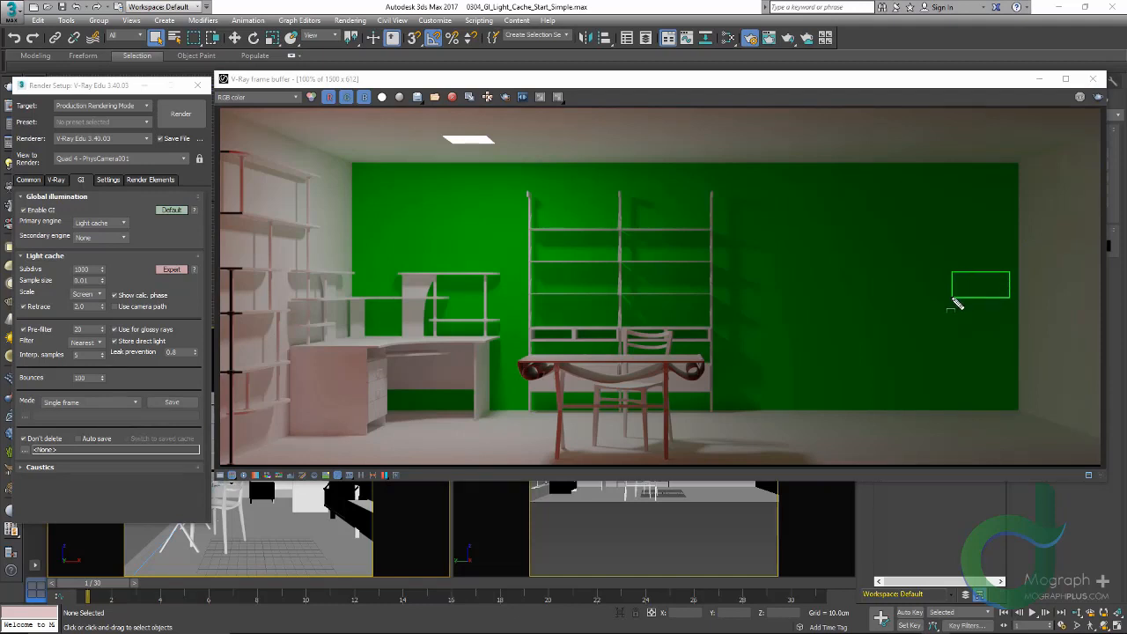
Annotate the render with blue and red arrows fanning out from the green camera box to illustrate light cache camera rays
{"action": "left_click_drag", "start_coordinate": [953, 285], "coordinate": [861, 246]}
{"action": "left_click_drag", "start_coordinate": [953, 285], "coordinate": [900, 360]}
{"action": "left_click_drag", "start_coordinate": [955, 287], "coordinate": [797, 315]}
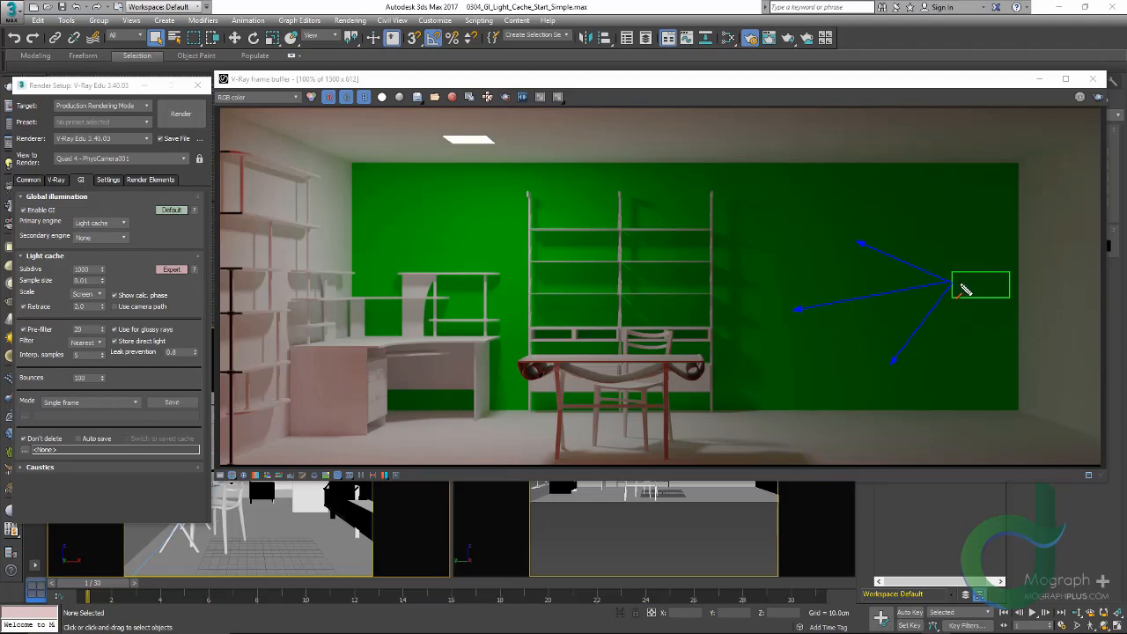
{"action": "left_click_drag", "start_coordinate": [948, 284], "coordinate": [718, 246]}
{"action": "left_click_drag", "start_coordinate": [950, 282], "coordinate": [646, 359]}
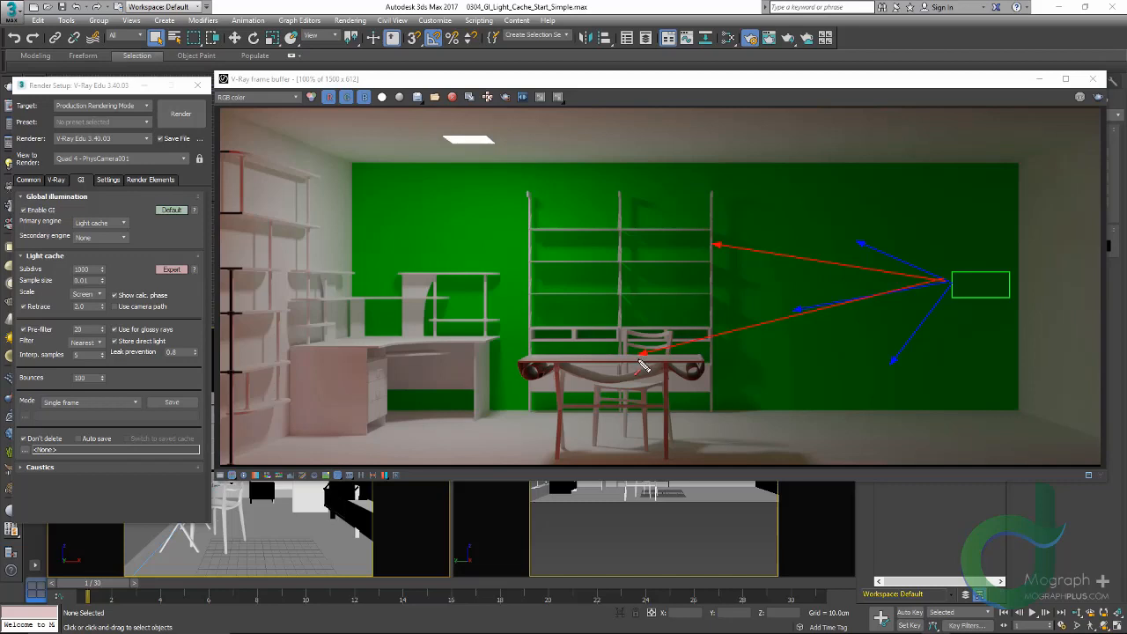
{"action": "left_click_drag", "start_coordinate": [953, 289], "coordinate": [796, 417]}
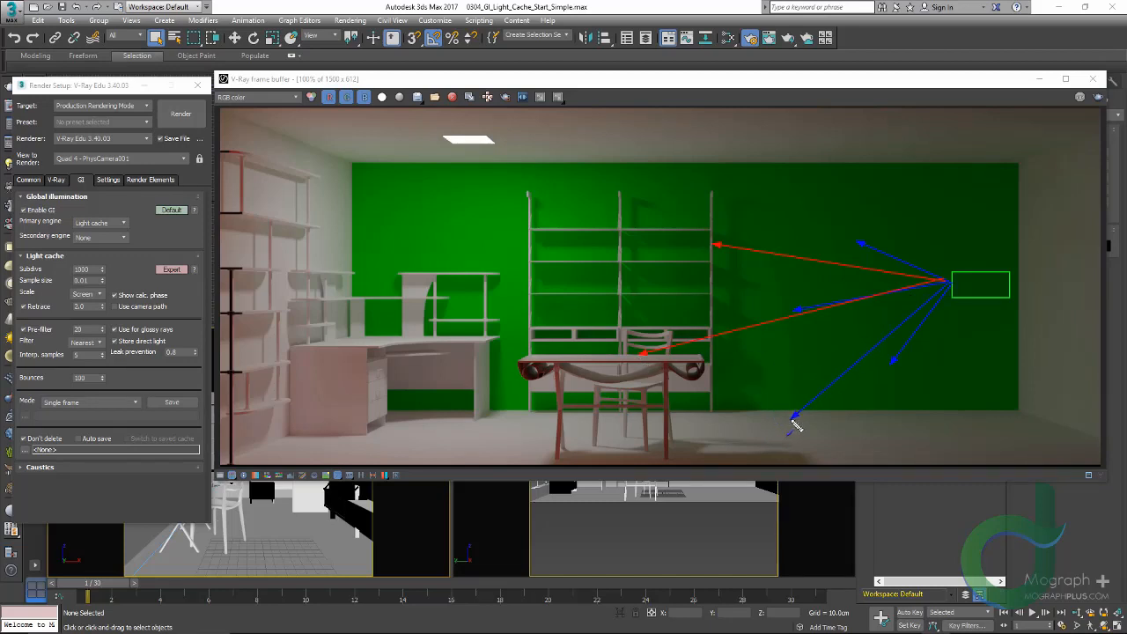
{"action": "left_click_drag", "start_coordinate": [949, 282], "coordinate": [667, 303]}
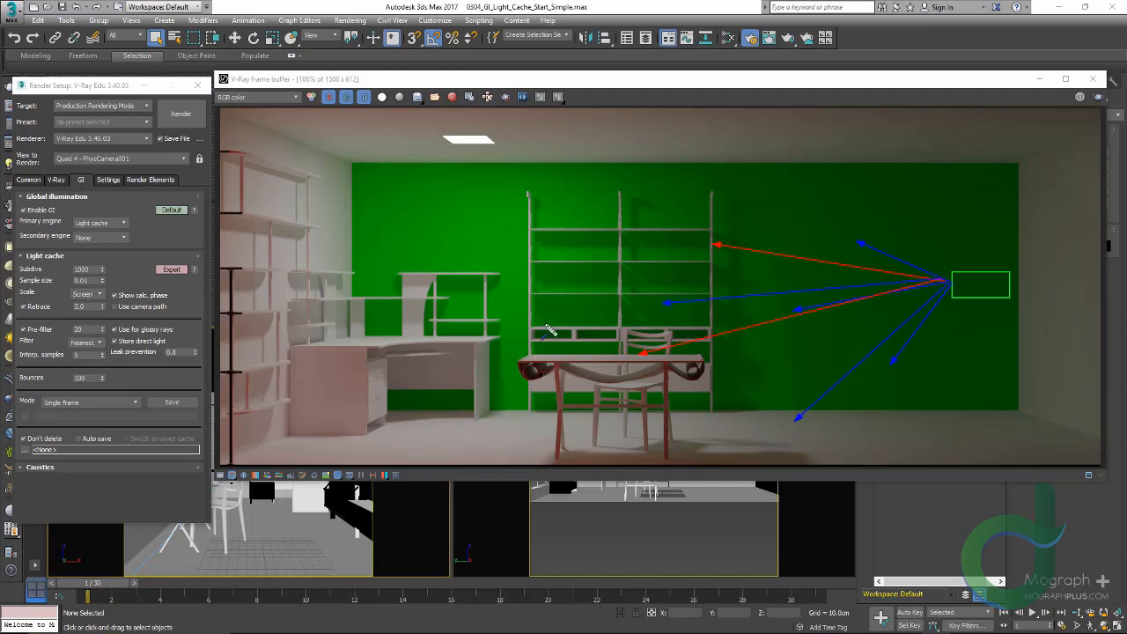
{"action": "left_click_drag", "start_coordinate": [548, 329], "coordinate": [370, 342]}
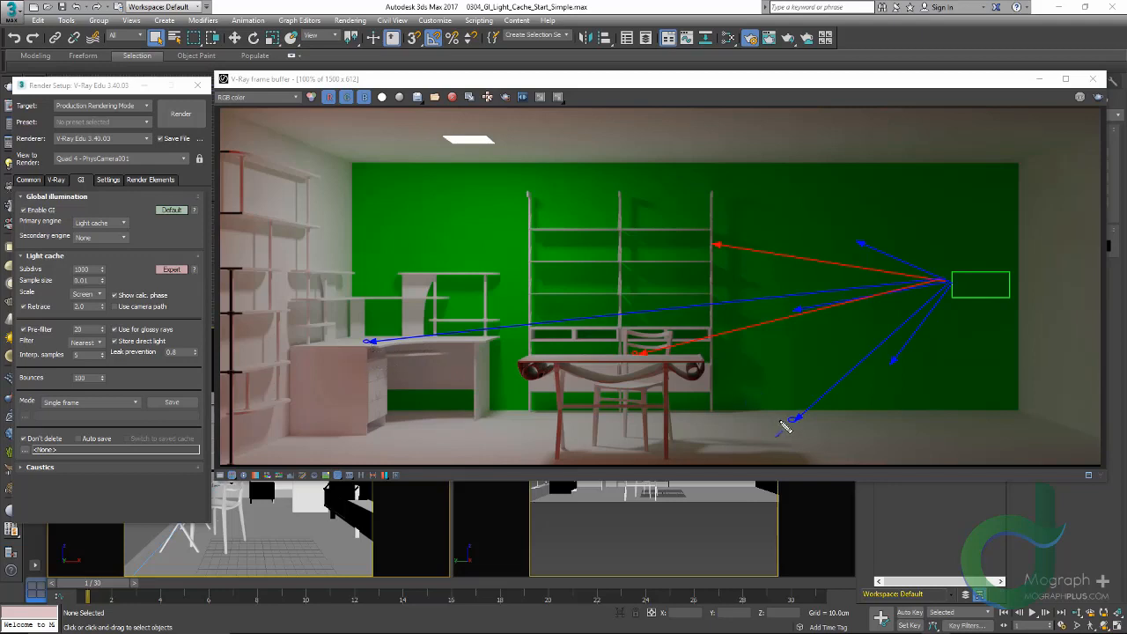
Annotate the ray bounces with a blue path from floor to ceiling to desk and a red path between shelf, ceiling, side wall and floor
{"action": "mouse_move", "coordinate": [784, 424]}
{"action": "left_mouse_down"}
{"action": "mouse_move", "coordinate": [794, 419]}
{"action": "mouse_move", "coordinate": [605, 264]}
{"action": "mouse_move", "coordinate": [529, 147]}
{"action": "left_mouse_up"}
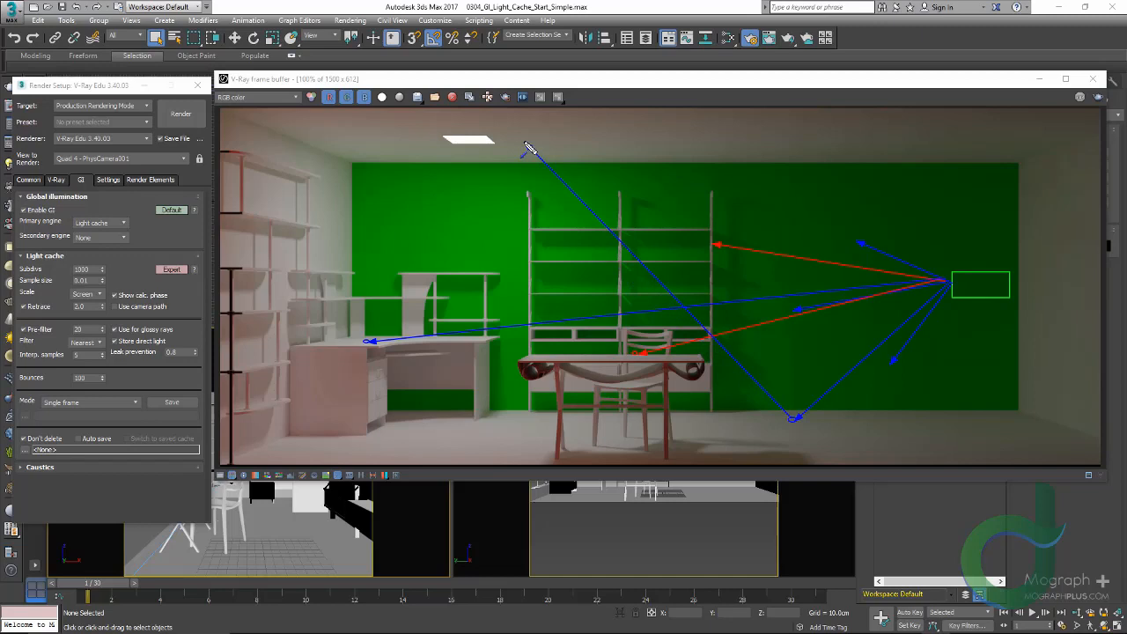
{"action": "key", "text": "e"}
{"action": "mouse_move", "coordinate": [515, 138]}
{"action": "left_mouse_down"}
{"action": "mouse_move", "coordinate": [532, 143]}
{"action": "mouse_move", "coordinate": [425, 271]}
{"action": "left_mouse_up"}
{"action": "key", "text": "e"}
{"action": "left_click_drag", "start_coordinate": [714, 248], "coordinate": [776, 148]}
{"action": "mouse_move", "coordinate": [778, 151]}
{"action": "left_mouse_down"}
{"action": "mouse_move", "coordinate": [986, 187]}
{"action": "mouse_move", "coordinate": [1031, 247]}
{"action": "mouse_move", "coordinate": [1046, 246]}
{"action": "left_mouse_up"}
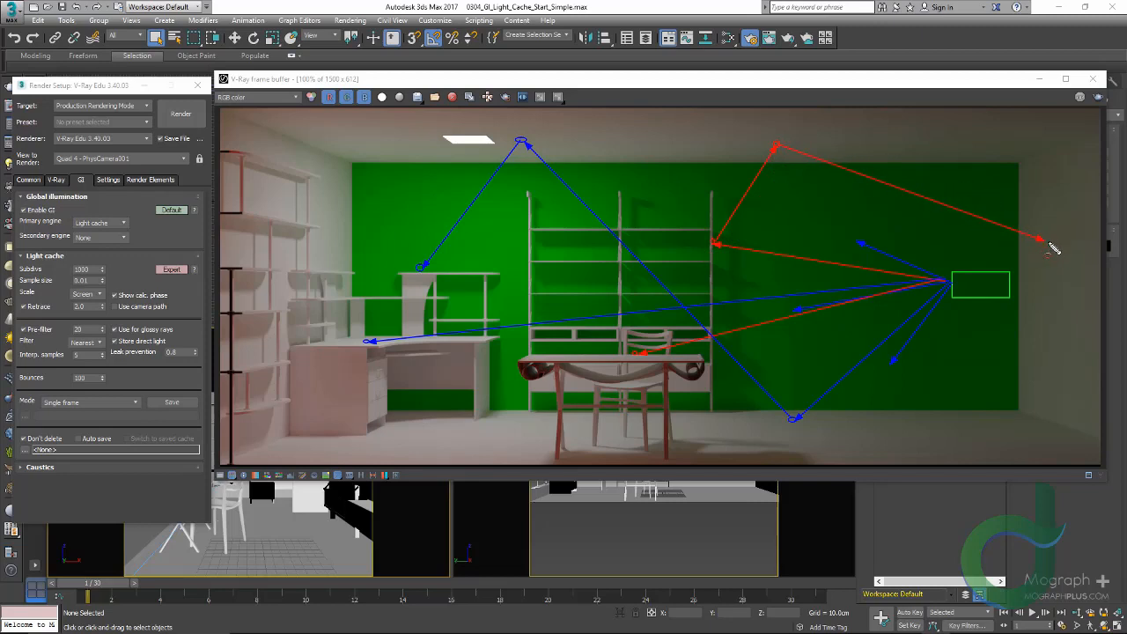
{"action": "mouse_move", "coordinate": [1048, 239]}
{"action": "left_mouse_down"}
{"action": "mouse_move", "coordinate": [1059, 249]}
{"action": "mouse_move", "coordinate": [1041, 255]}
{"action": "mouse_move", "coordinate": [1016, 368]}
{"action": "mouse_move", "coordinate": [963, 449]}
{"action": "mouse_move", "coordinate": [960, 437]}
{"action": "mouse_move", "coordinate": [977, 446]}
{"action": "mouse_move", "coordinate": [837, 126]}
{"action": "left_mouse_up"}
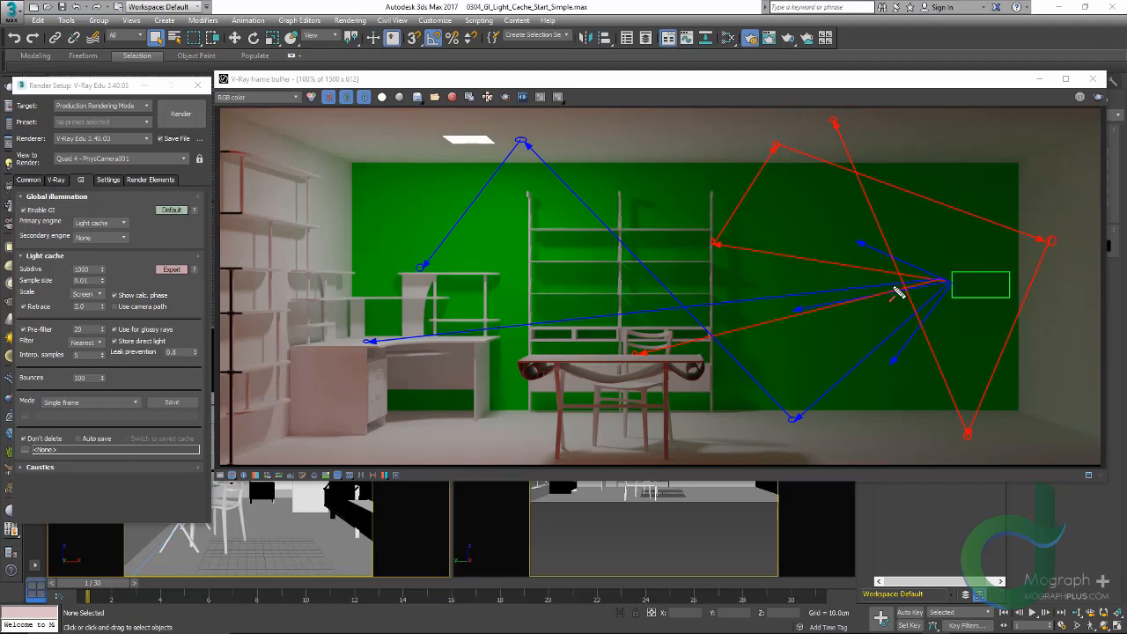
Annotate two further ray paths bouncing from floor to ceiling, mark the Bounces setting, and clear all annotations
{"action": "mouse_move", "coordinate": [946, 281]}
{"action": "left_mouse_down"}
{"action": "mouse_move", "coordinate": [843, 436]}
{"action": "mouse_move", "coordinate": [661, 116]}
{"action": "mouse_move", "coordinate": [668, 131]}
{"action": "left_mouse_up"}
{"action": "key", "text": "e"}
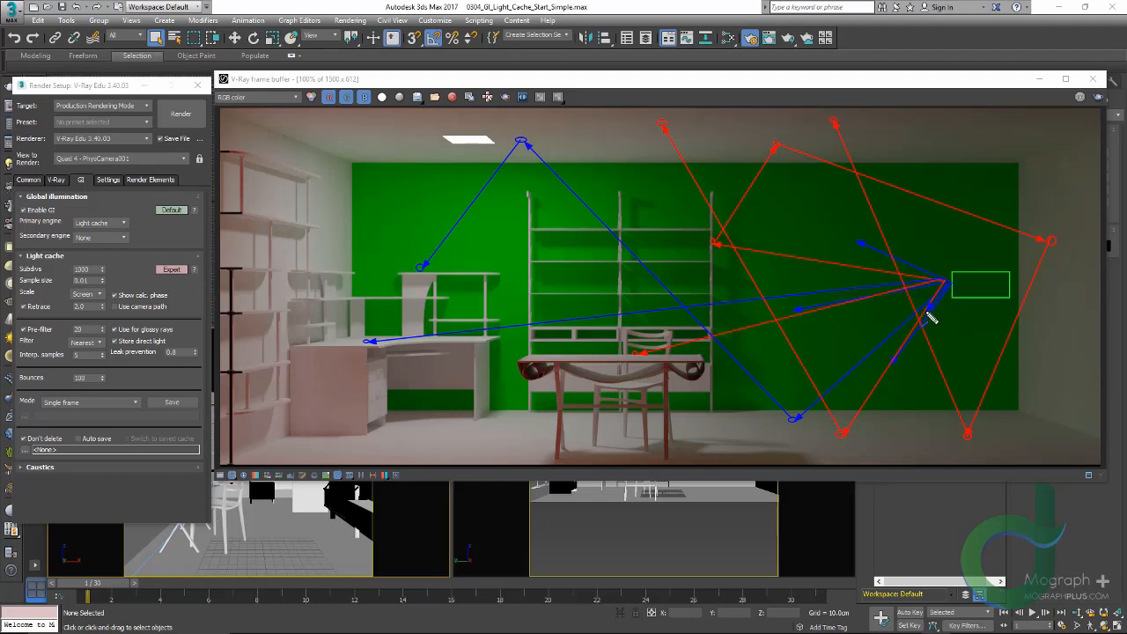
{"action": "mouse_move", "coordinate": [931, 315]}
{"action": "left_mouse_down"}
{"action": "mouse_move", "coordinate": [871, 442]}
{"action": "mouse_move", "coordinate": [742, 172]}
{"action": "mouse_move", "coordinate": [662, 124]}
{"action": "left_mouse_up"}
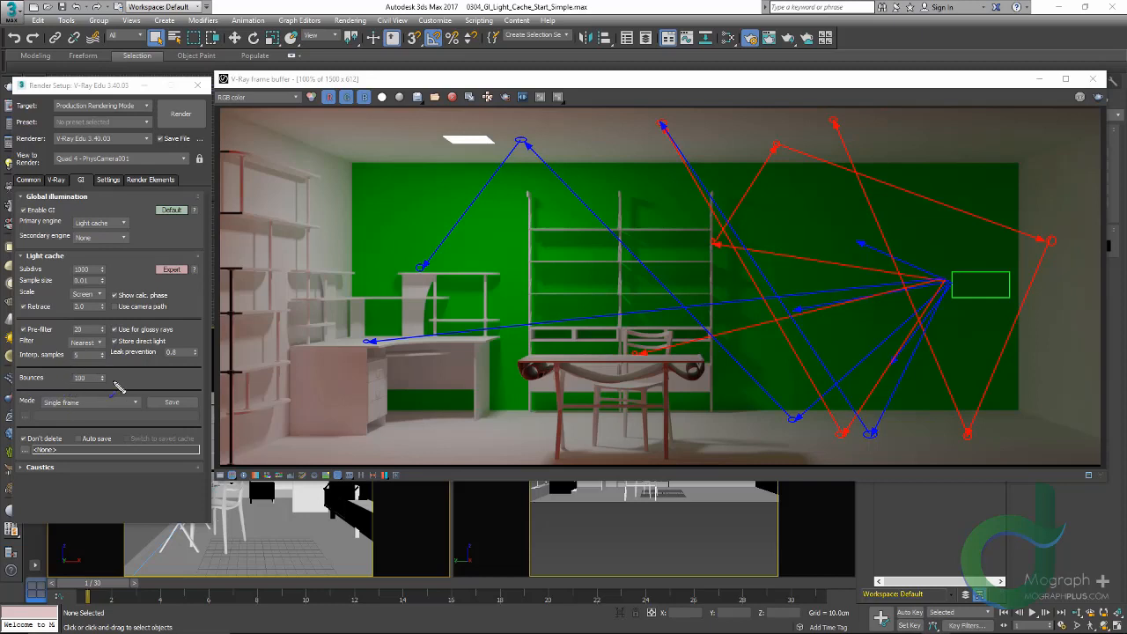
{"action": "left_click_drag", "start_coordinate": [144, 377], "coordinate": [112, 376]}
{"action": "key", "text": "Escape"}
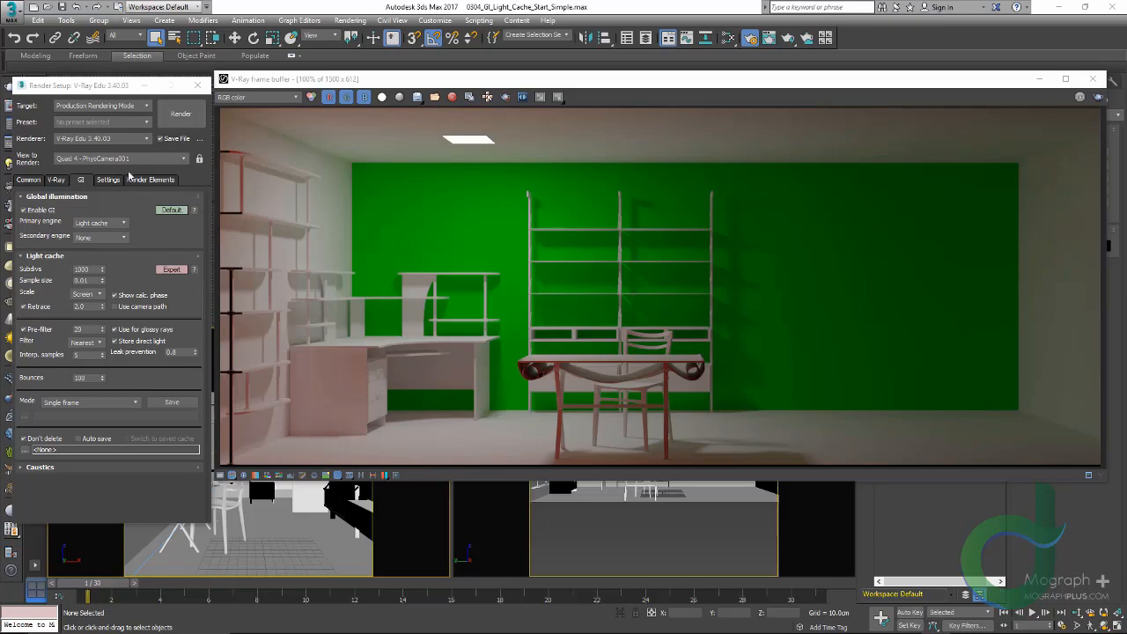
Render the PhysCamera001 view with Light cache GI and enlarge the frame buffer beside Render Setup
{"action": "left_click", "coordinate": [179, 116]}
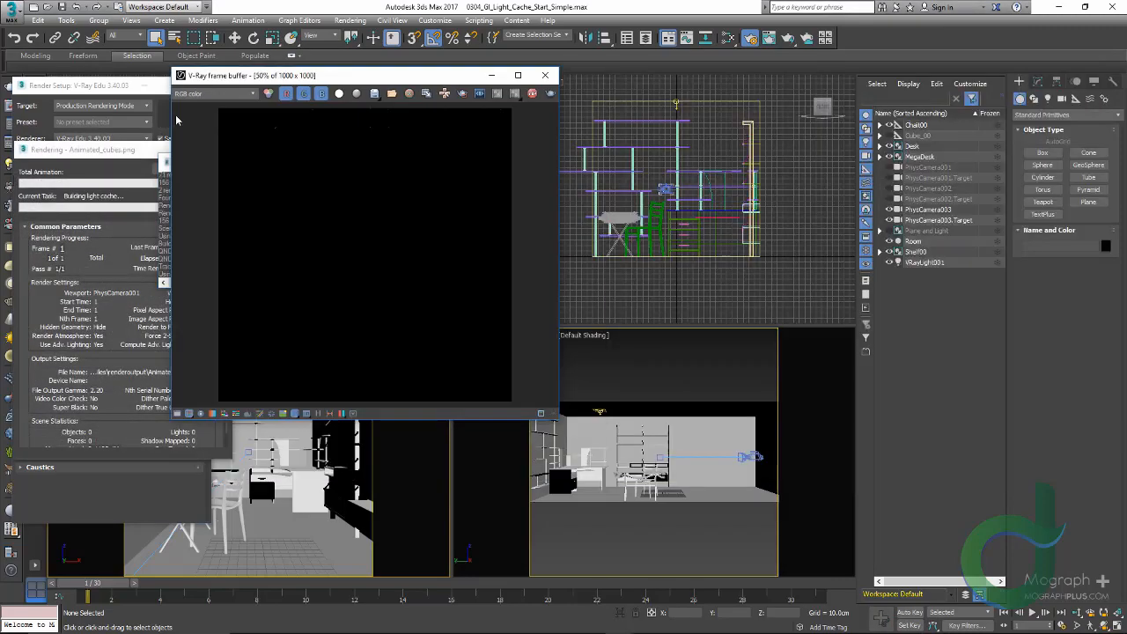
{"action": "left_click_drag", "start_coordinate": [481, 81], "coordinate": [922, 32]}
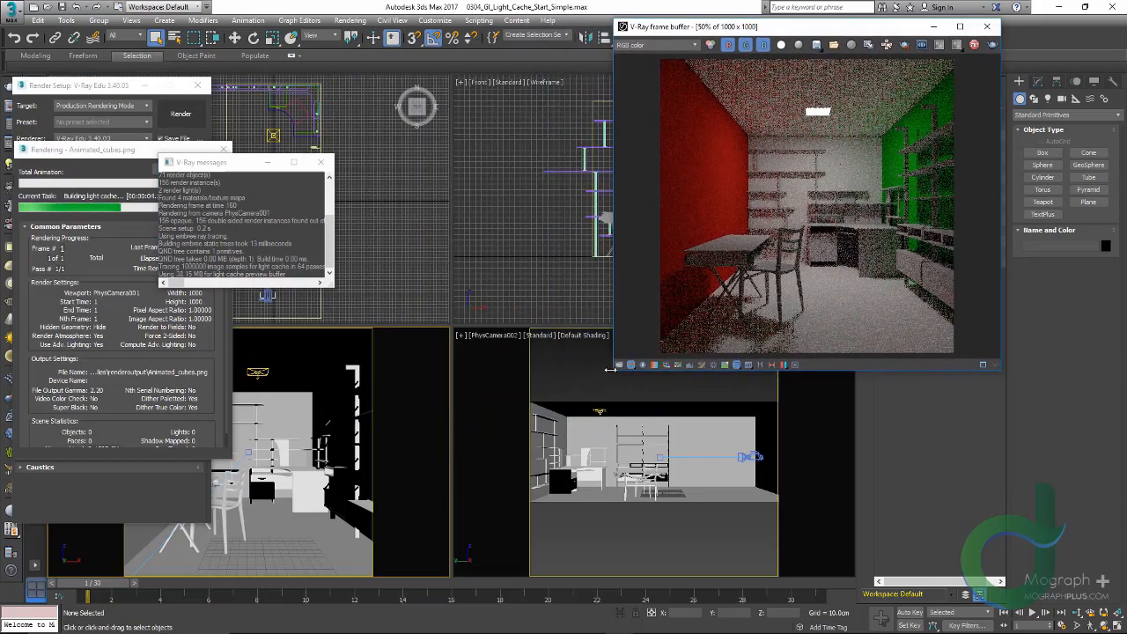
{"action": "left_click_drag", "start_coordinate": [614, 370], "coordinate": [485, 603]}
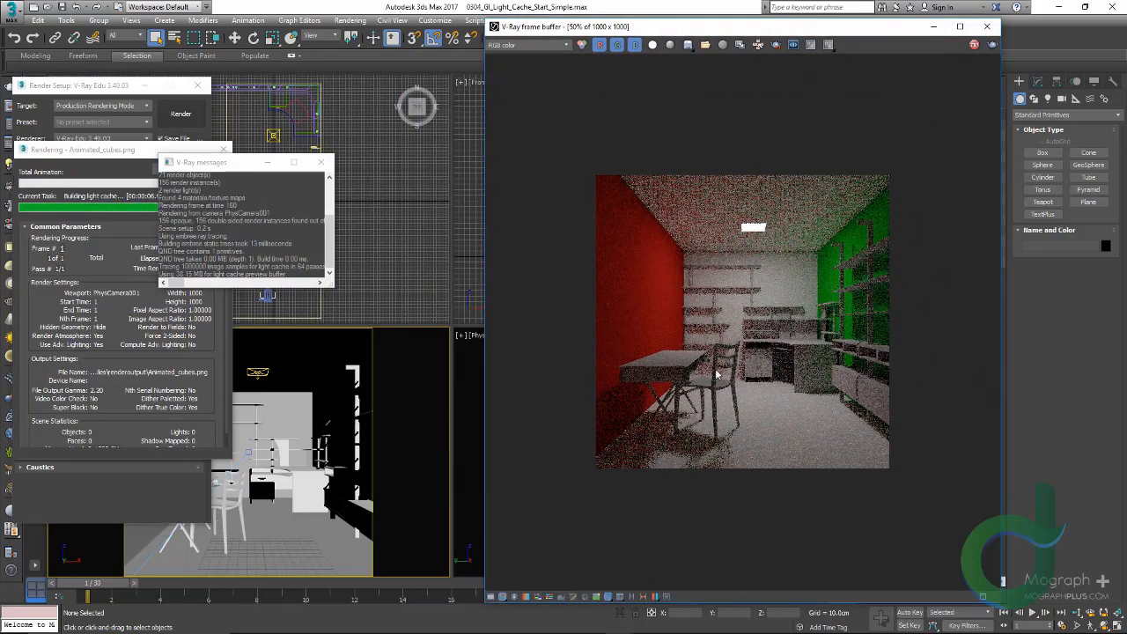
{"action": "scroll", "coordinate": [727, 314], "scroll_direction": "up", "scroll_amount": 1}
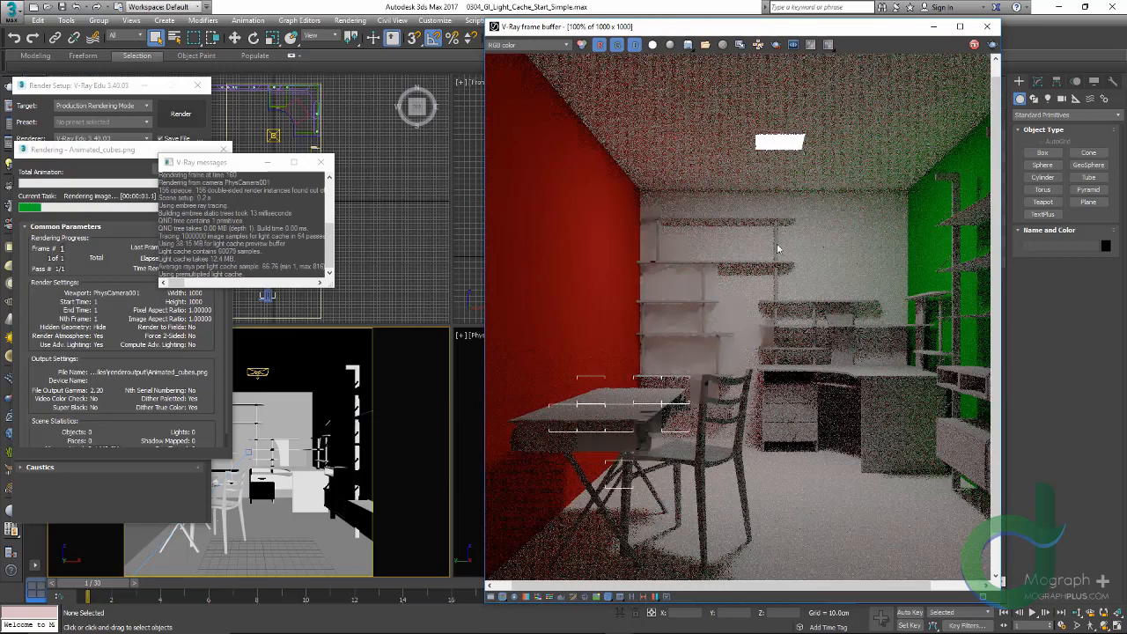
{"action": "scroll", "coordinate": [787, 262], "scroll_direction": "down", "scroll_amount": 1}
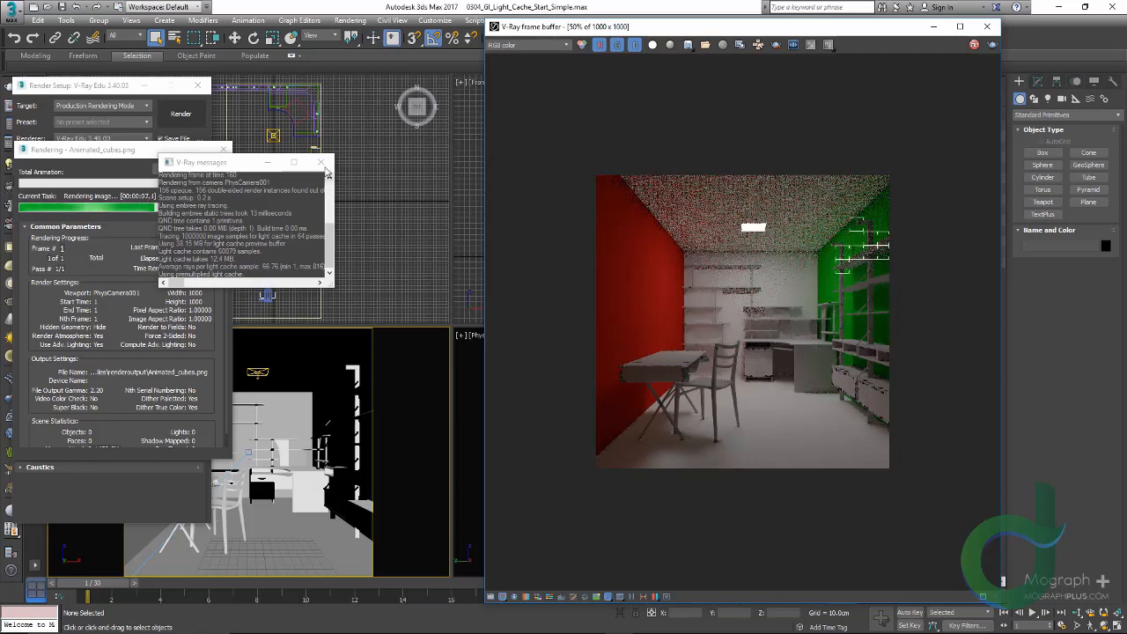
Close the V-Ray messages window covering the Render Setup settings
{"action": "left_click", "coordinate": [321, 162]}
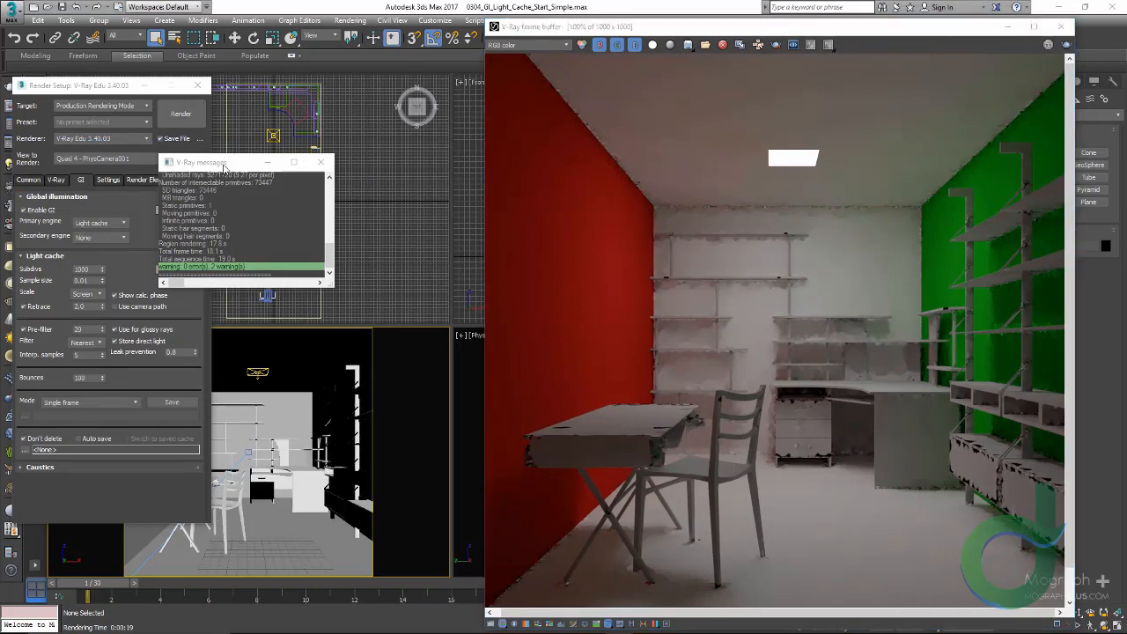
{"action": "left_click_drag", "start_coordinate": [220, 162], "coordinate": [291, 162]}
{"action": "left_click", "coordinate": [384, 168]}
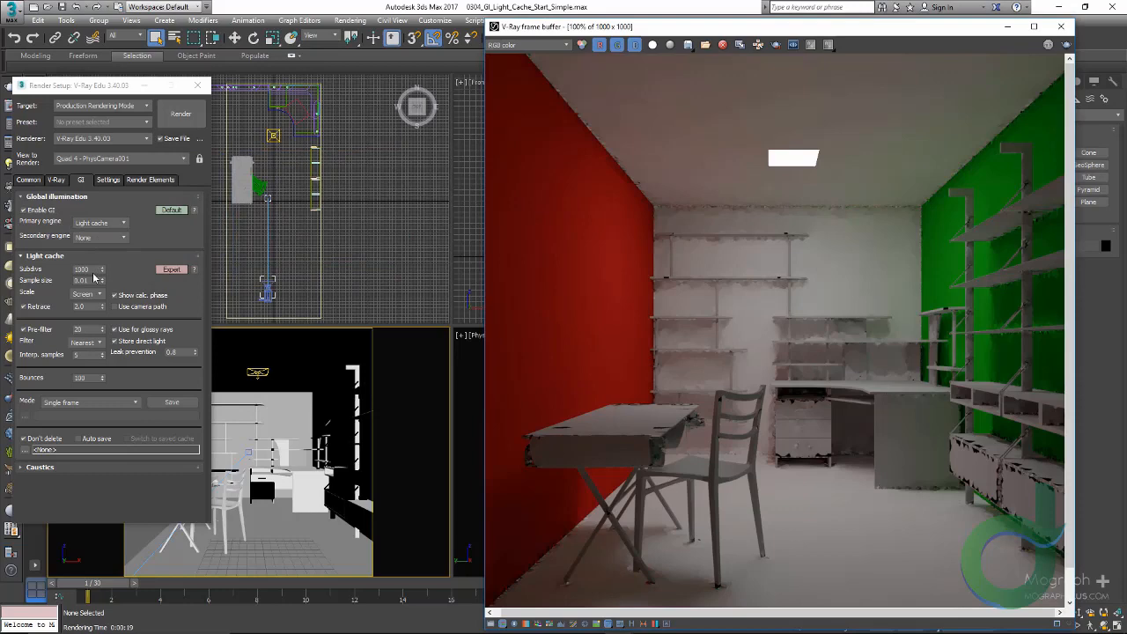
Show the frame buffer's render history and load the stored Subdivs = 10 render
{"action": "left_click", "coordinate": [632, 623]}
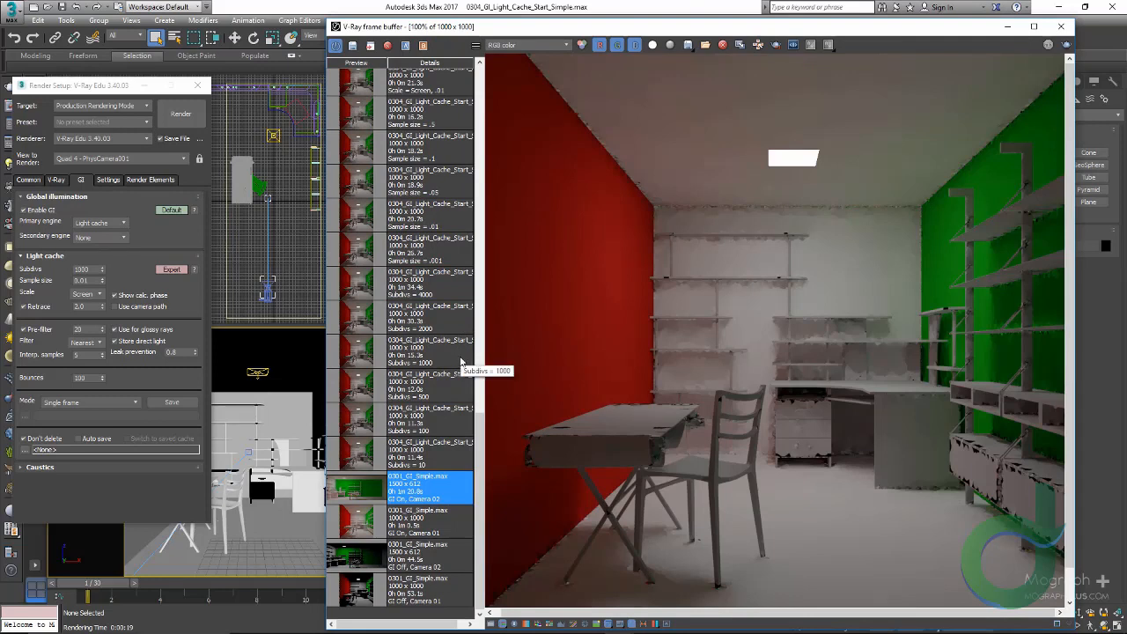
{"action": "left_click", "coordinate": [367, 453]}
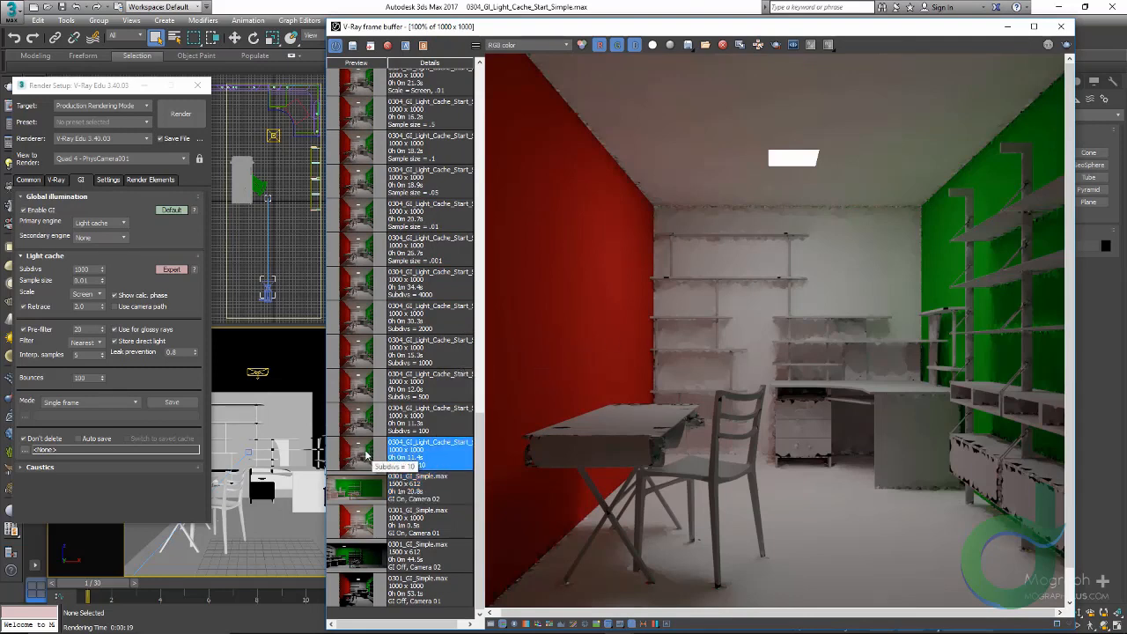
{"action": "scroll", "coordinate": [369, 451], "scroll_direction": "down", "scroll_amount": 1}
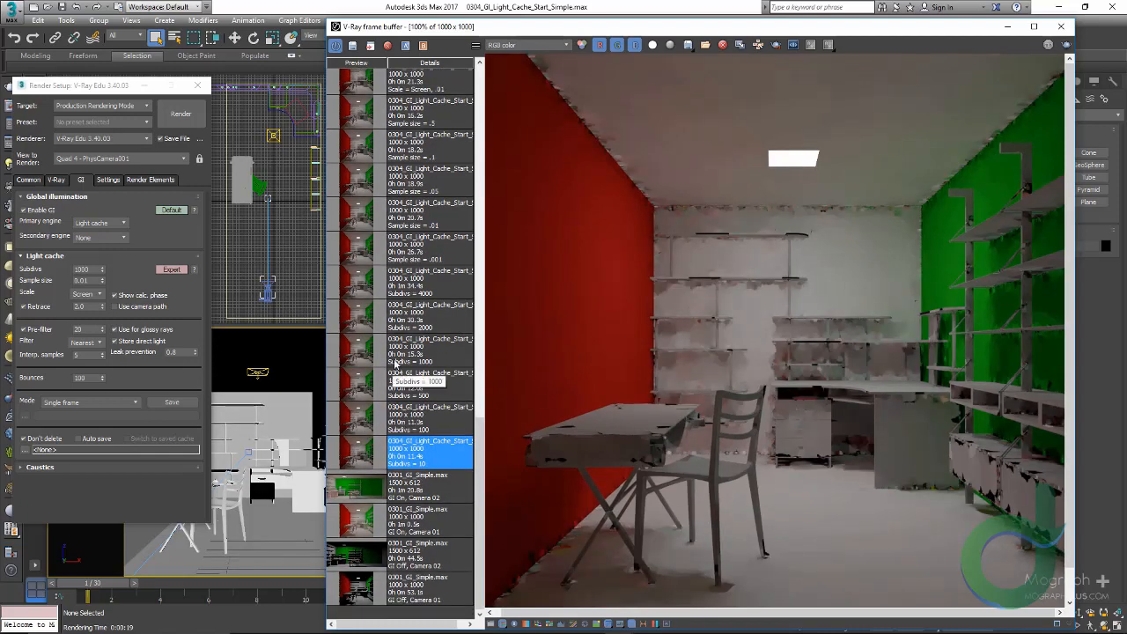
Remove the newest render without a note from the frame buffer history
{"action": "scroll", "coordinate": [397, 352], "scroll_direction": "up", "scroll_amount": 10}
{"action": "scroll", "coordinate": [423, 203], "scroll_direction": "up", "scroll_amount": 10}
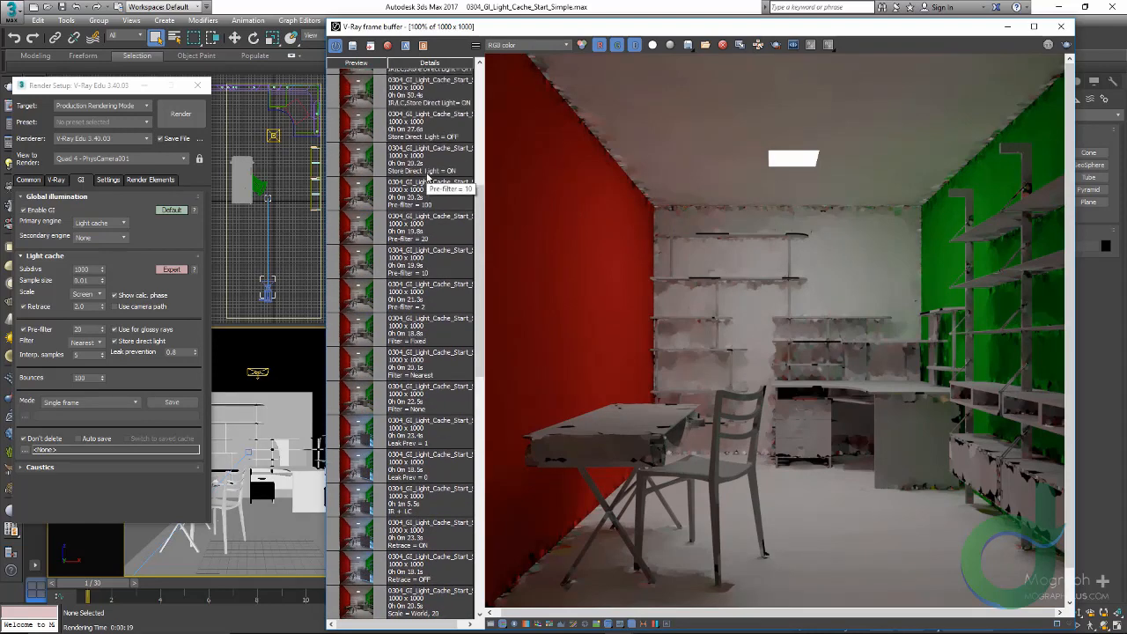
{"action": "left_click", "coordinate": [443, 87]}
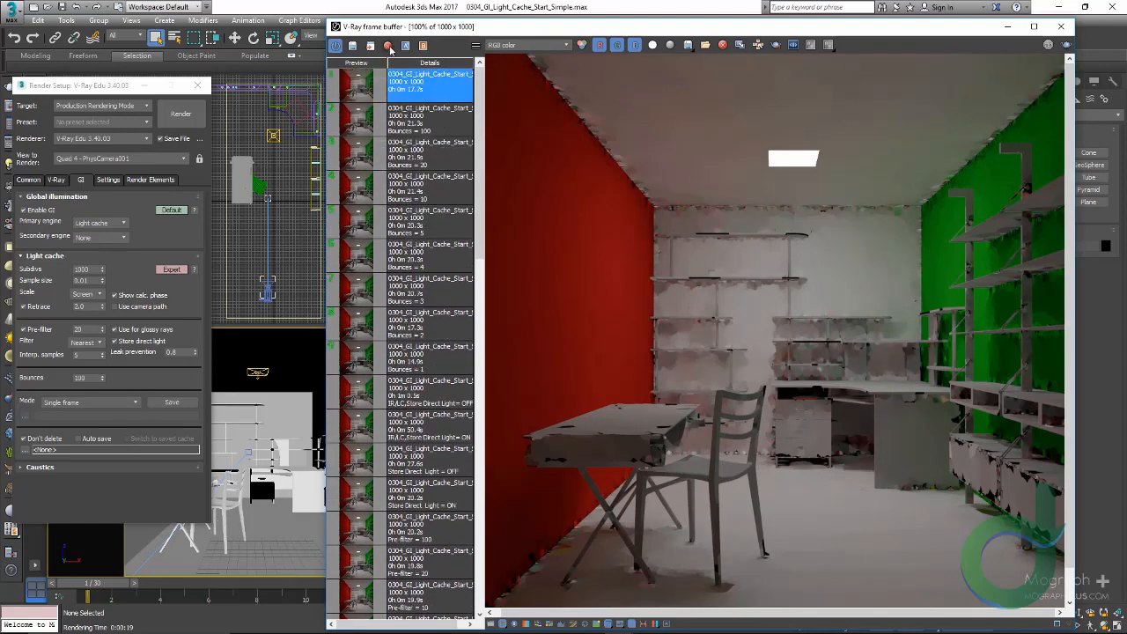
Compare the stored light cache renders in ascending order of Subdivs: 10, 100, 500, 1000, 2000 and 4000
{"action": "left_click_drag", "start_coordinate": [479, 124], "coordinate": [516, 467]}
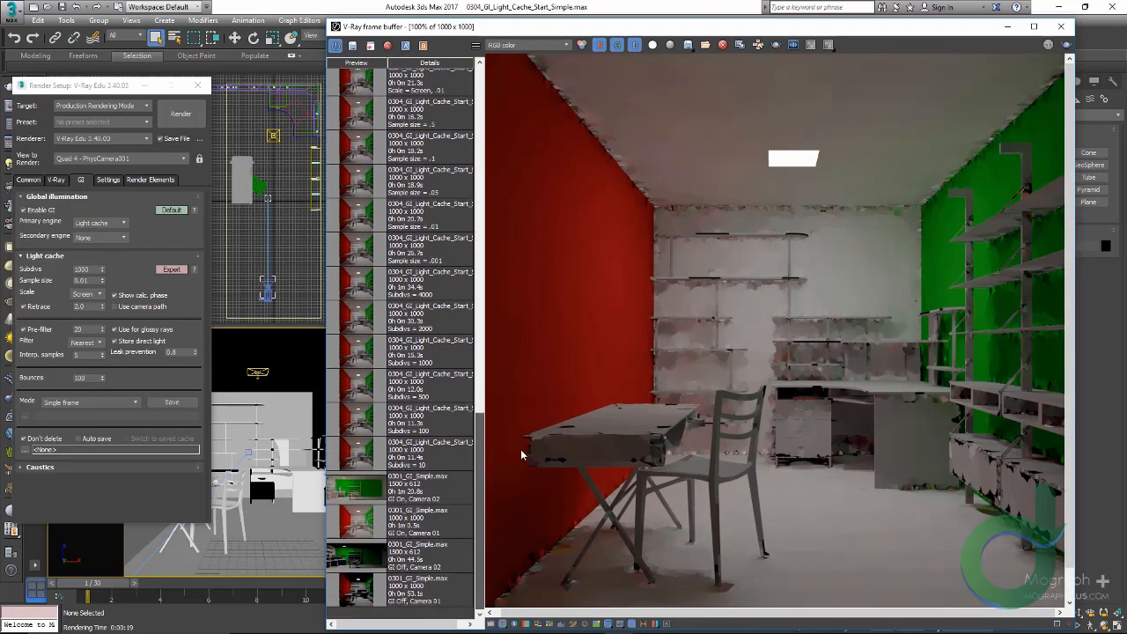
{"action": "left_click", "coordinate": [366, 455]}
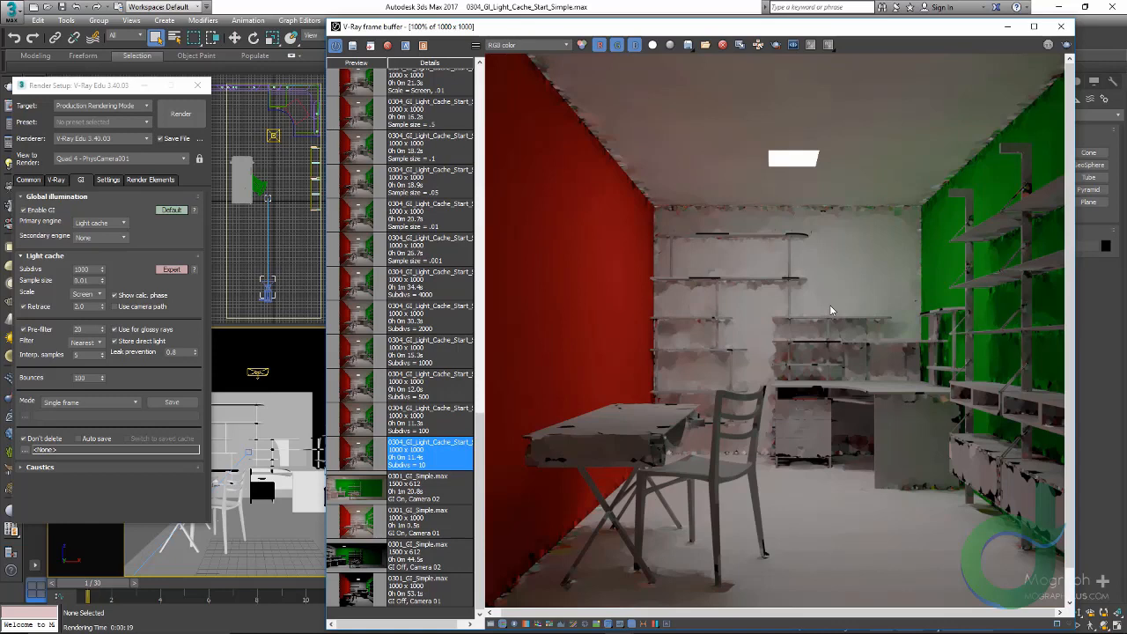
{"action": "left_click", "coordinate": [366, 426]}
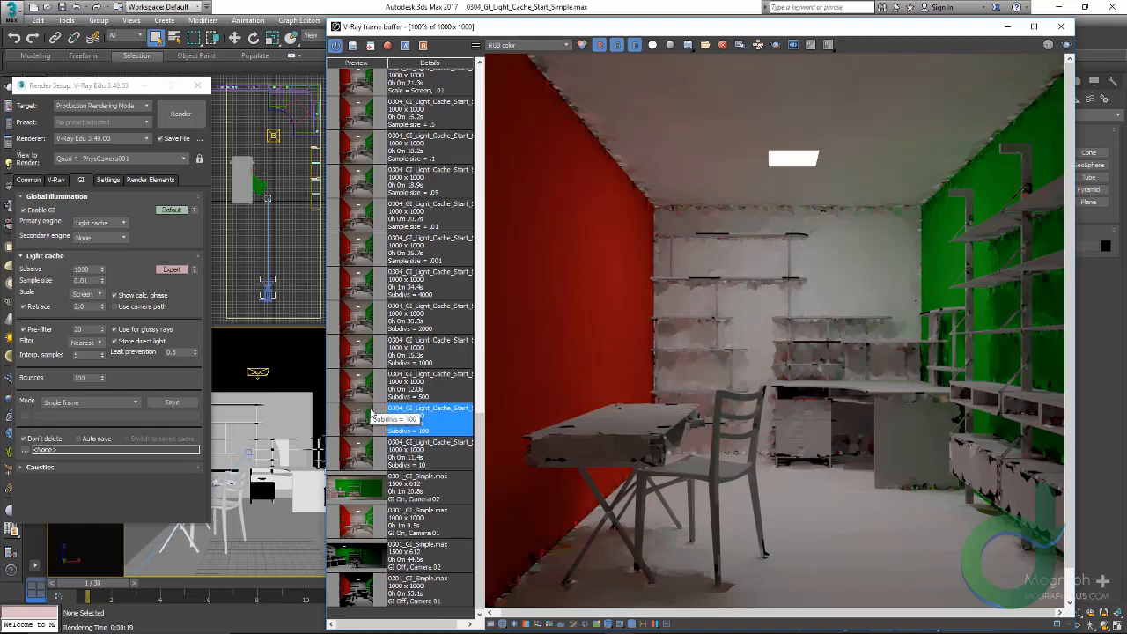
{"action": "left_click", "coordinate": [372, 393]}
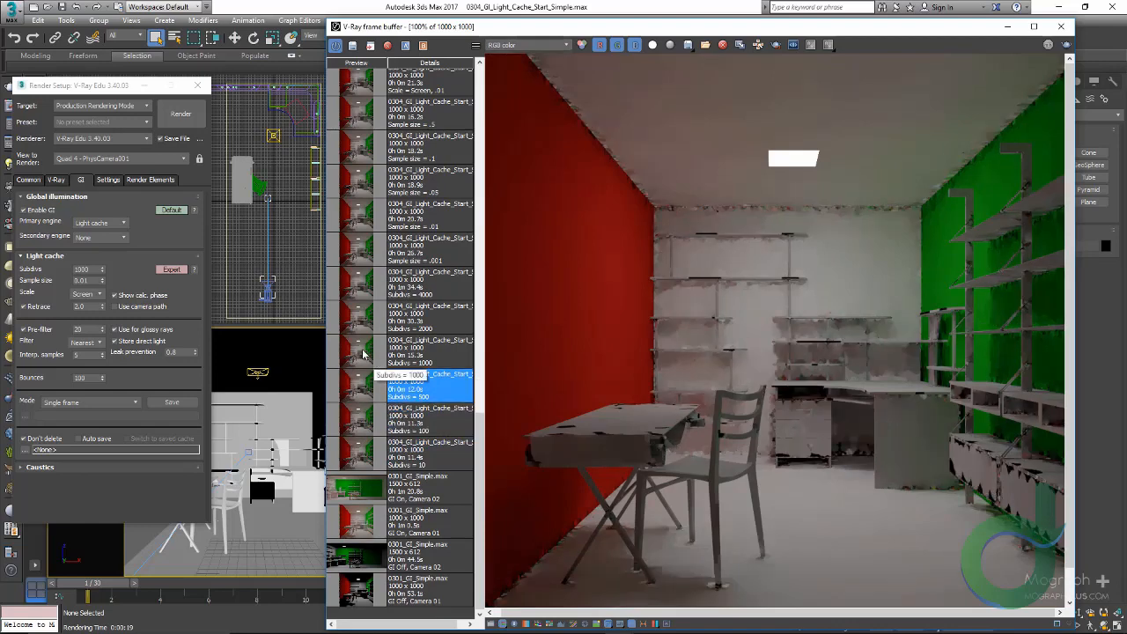
{"action": "left_click", "coordinate": [363, 353]}
{"action": "left_click", "coordinate": [359, 322]}
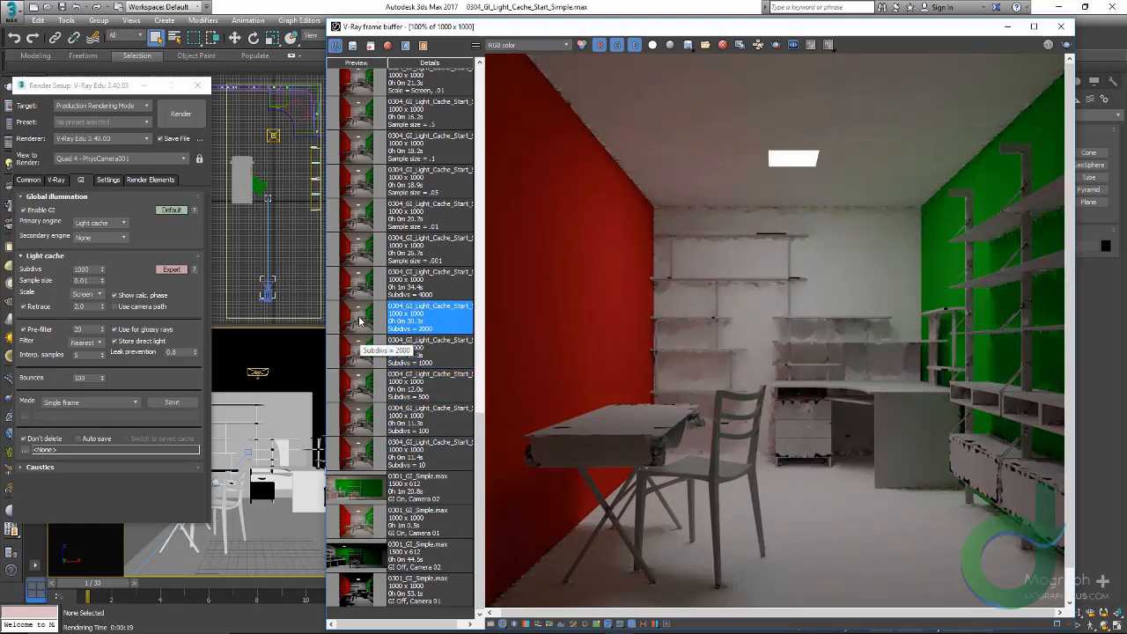
{"action": "left_click", "coordinate": [359, 291]}
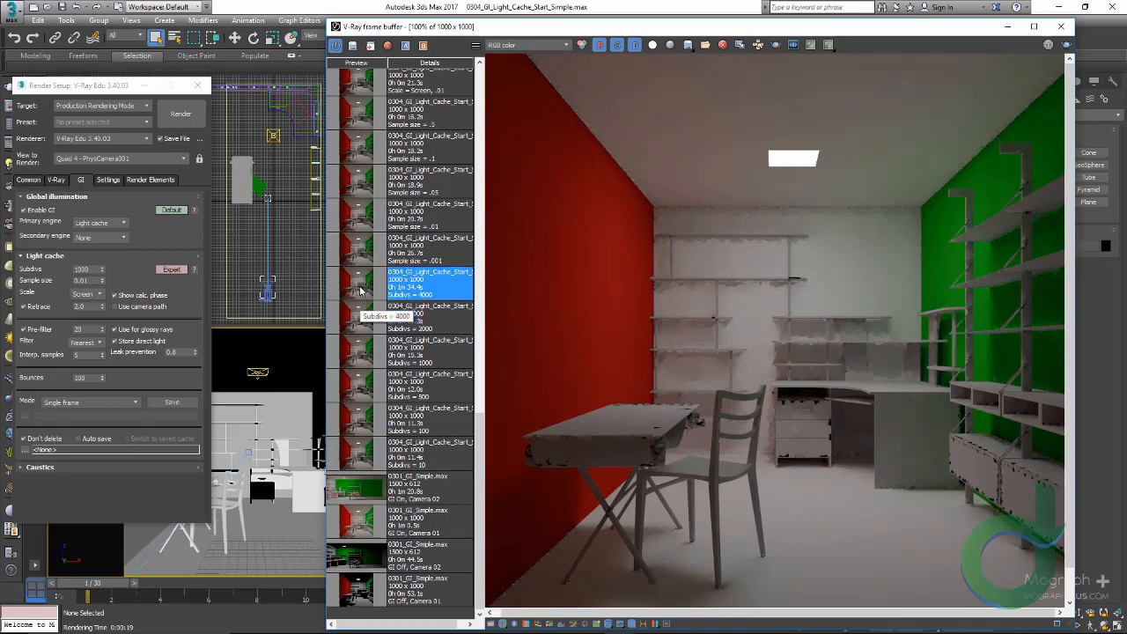
Contrast the Subdivs 10 and 4000 renders directly, and review the history from 10 up to 4000 once more
{"action": "left_click", "coordinate": [363, 459]}
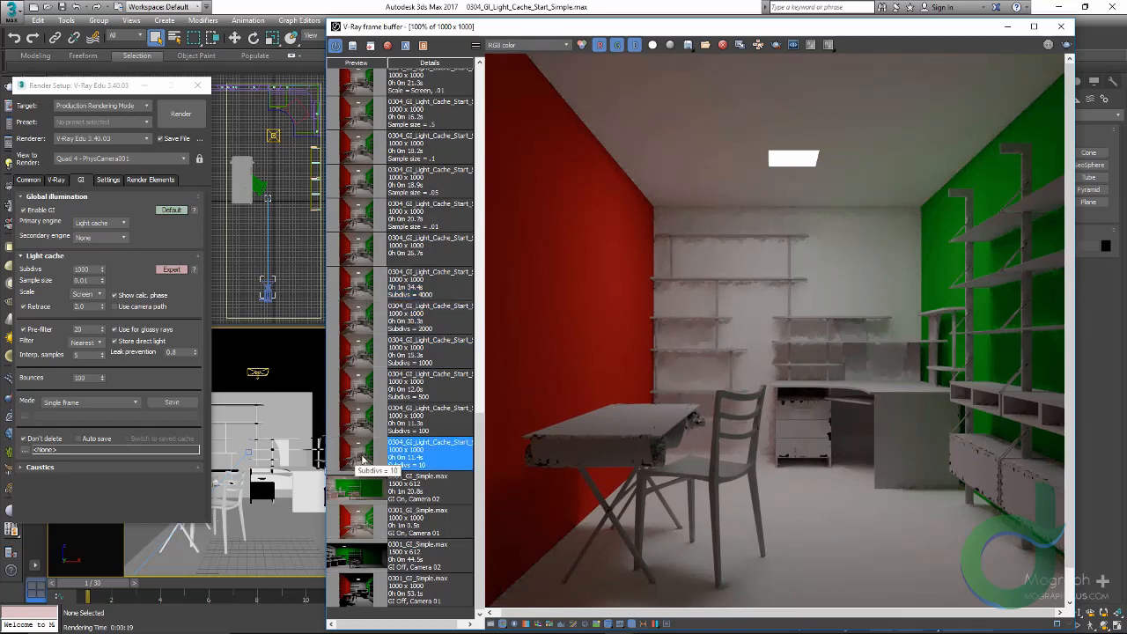
{"action": "left_click", "coordinate": [353, 288]}
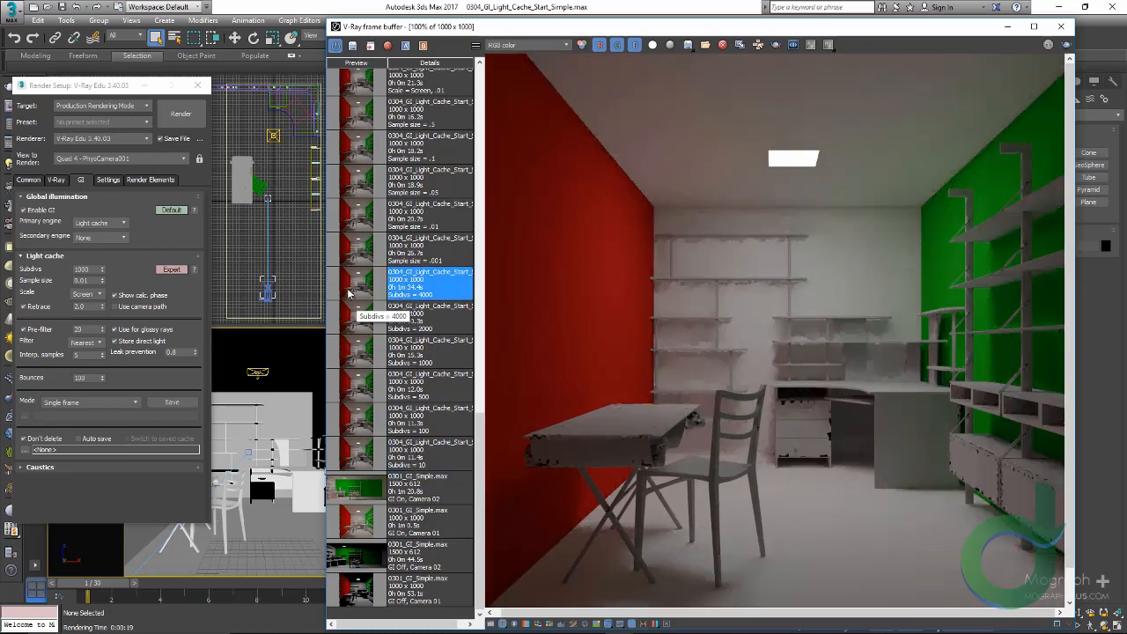
{"action": "left_click", "coordinate": [359, 455]}
{"action": "left_click", "coordinate": [361, 421]}
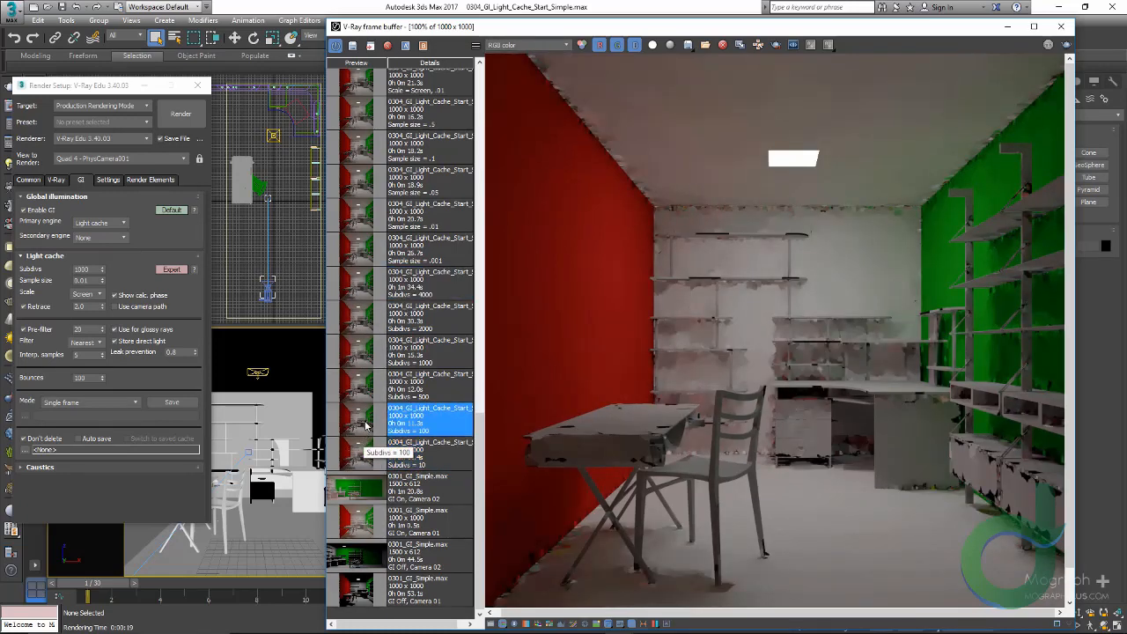
{"action": "left_click", "coordinate": [357, 386]}
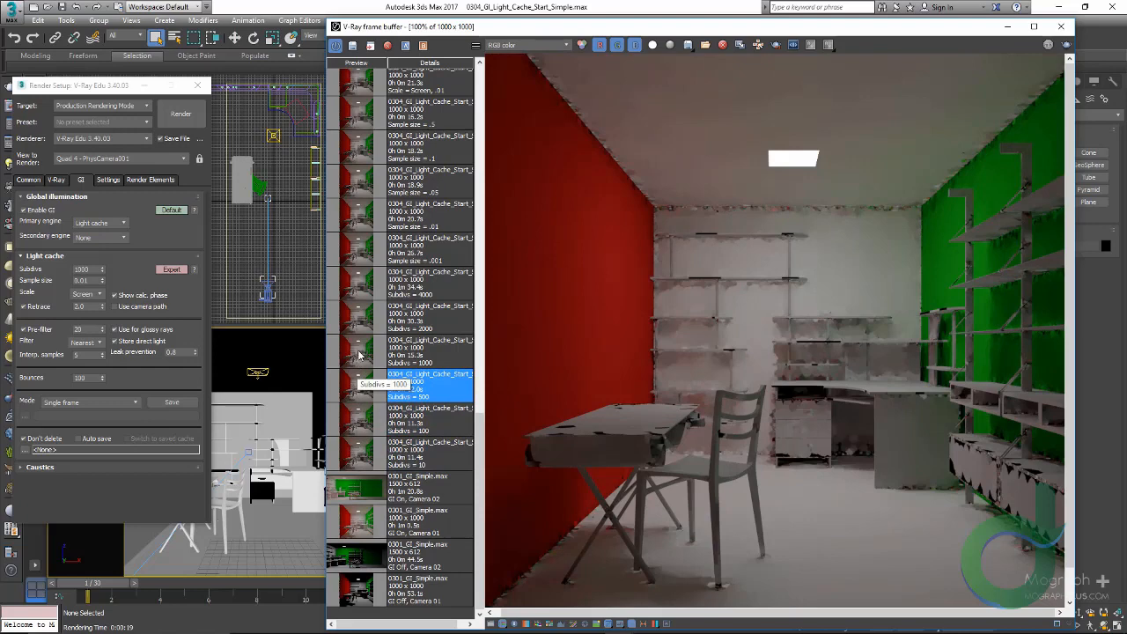
{"action": "left_click", "coordinate": [360, 354]}
{"action": "left_click", "coordinate": [358, 321]}
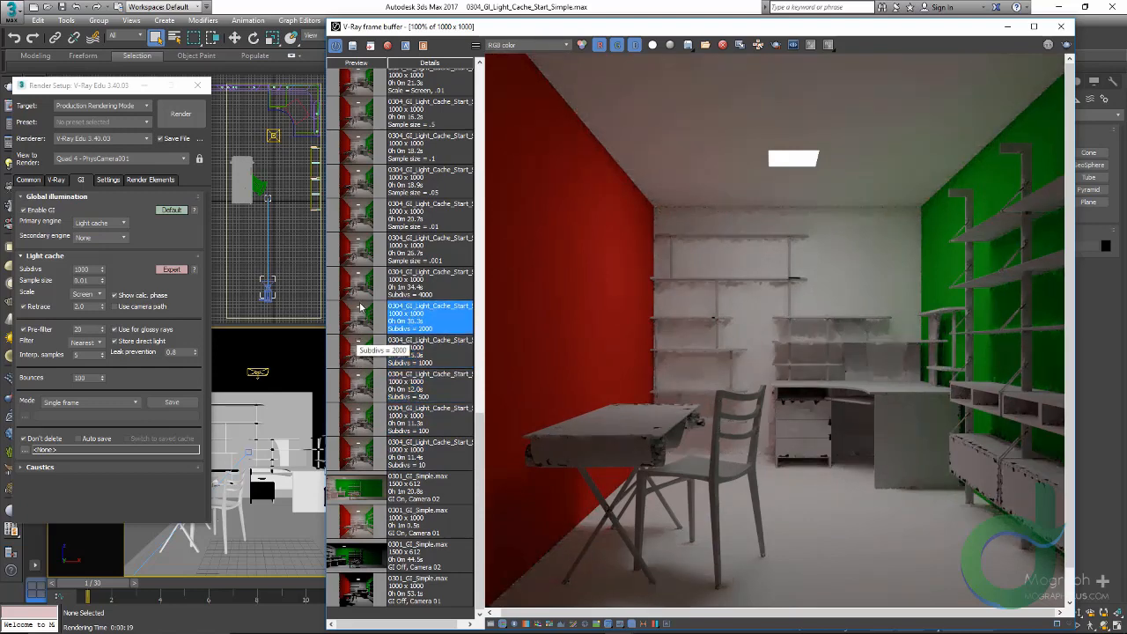
{"action": "left_click", "coordinate": [360, 292]}
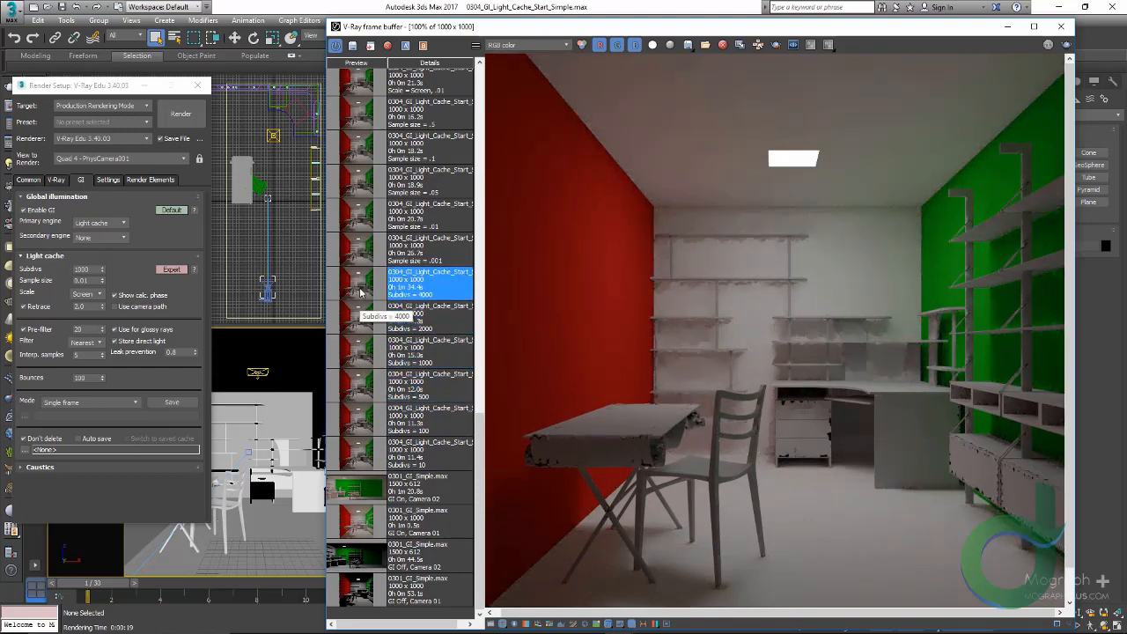
Set the light cache Subdivs to 1500 and move the Render Setup window next to the frame buffer
{"action": "double_click", "coordinate": [81, 268]}
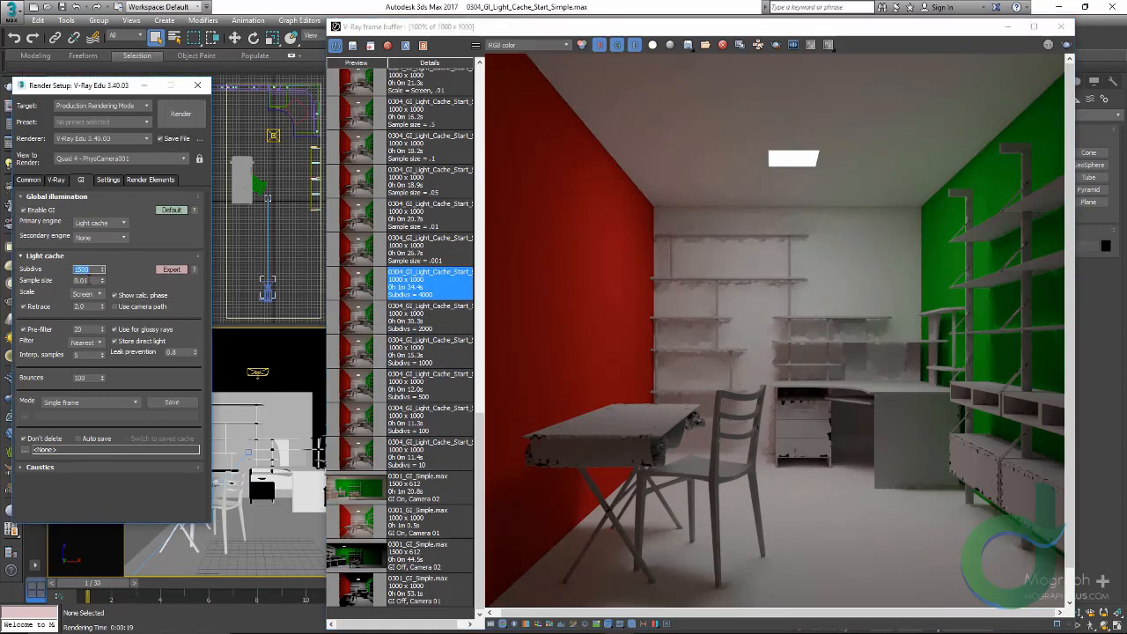
{"action": "left_click", "coordinate": [88, 280]}
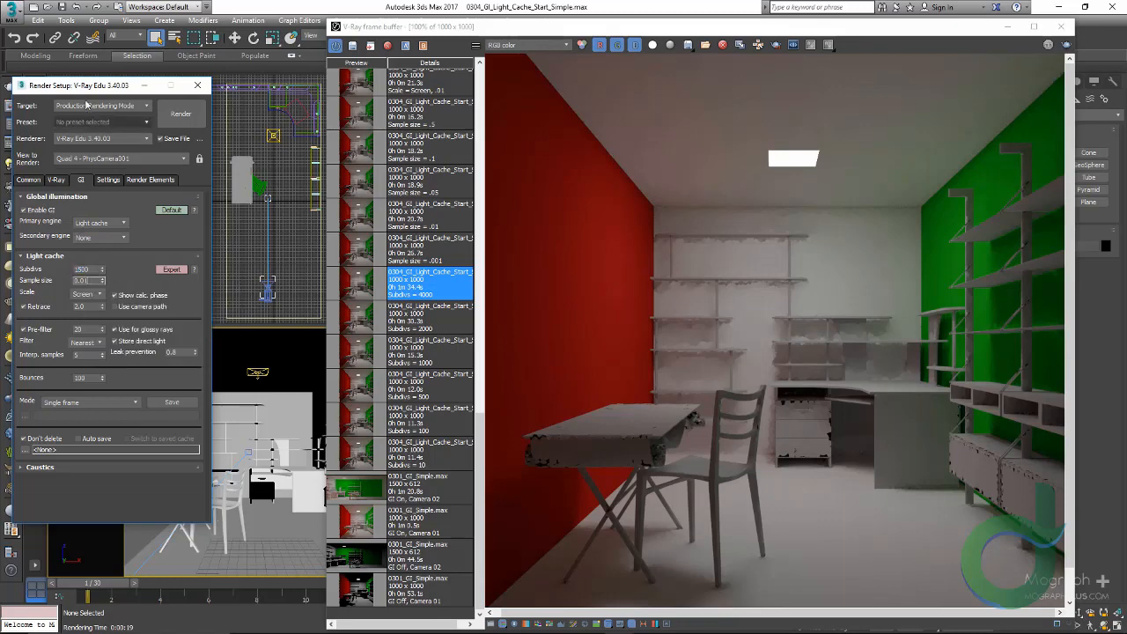
{"action": "left_click_drag", "start_coordinate": [79, 85], "coordinate": [176, 86]}
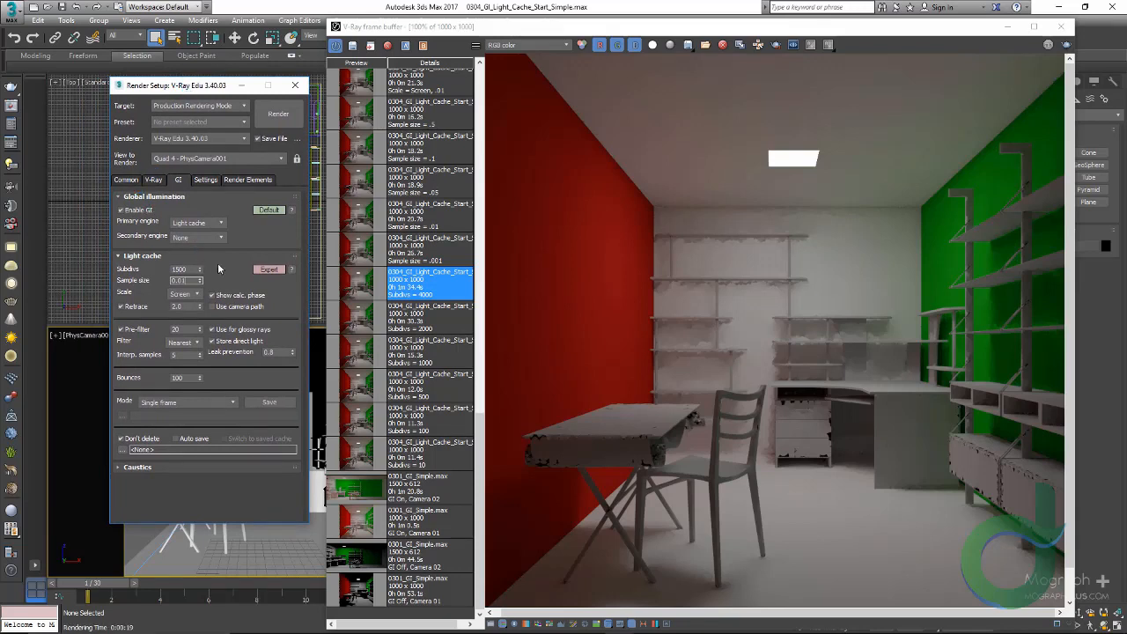
Compare the stored Sample size renders in ascending order: .001, .01, .05, .1 and .5
{"action": "left_click", "coordinate": [359, 254]}
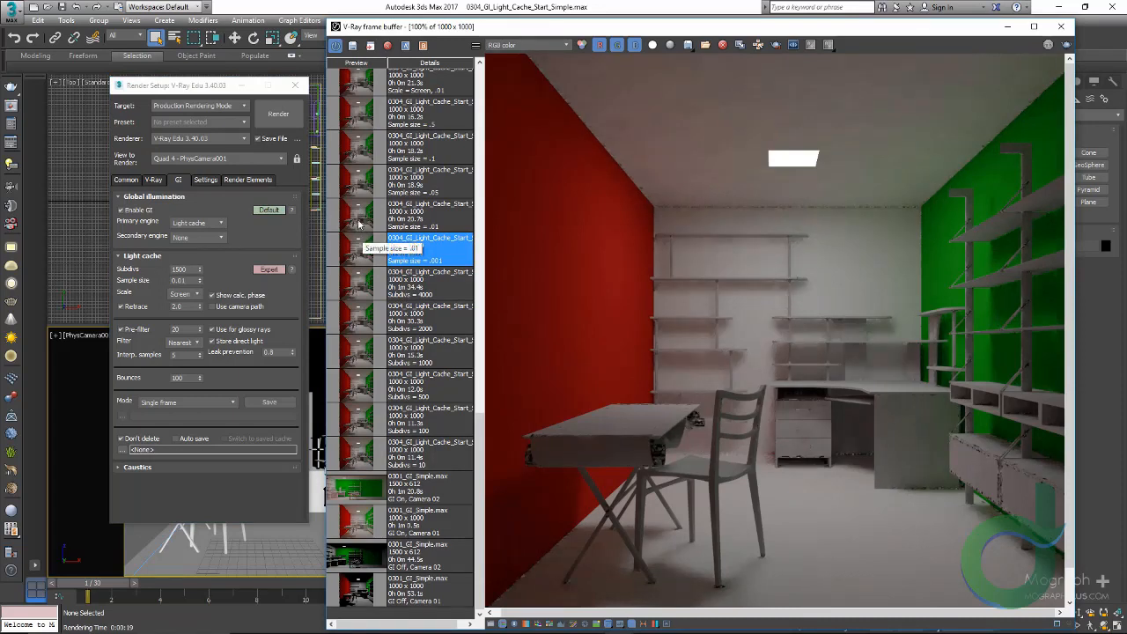
{"action": "left_click", "coordinate": [358, 224]}
{"action": "left_click", "coordinate": [357, 187]}
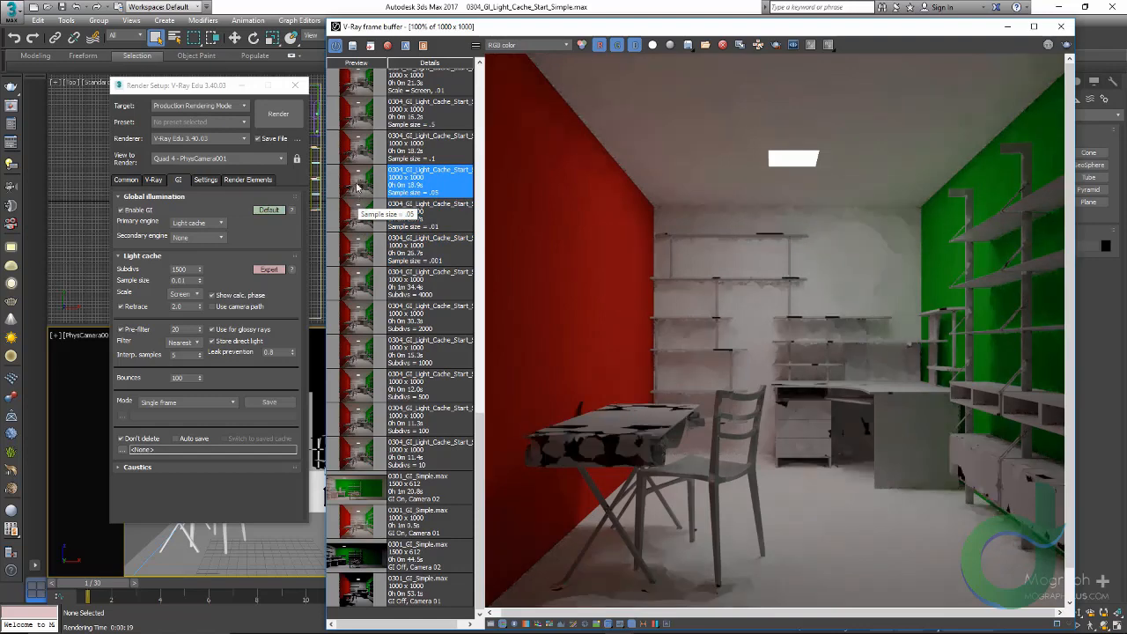
{"action": "left_click", "coordinate": [355, 155]}
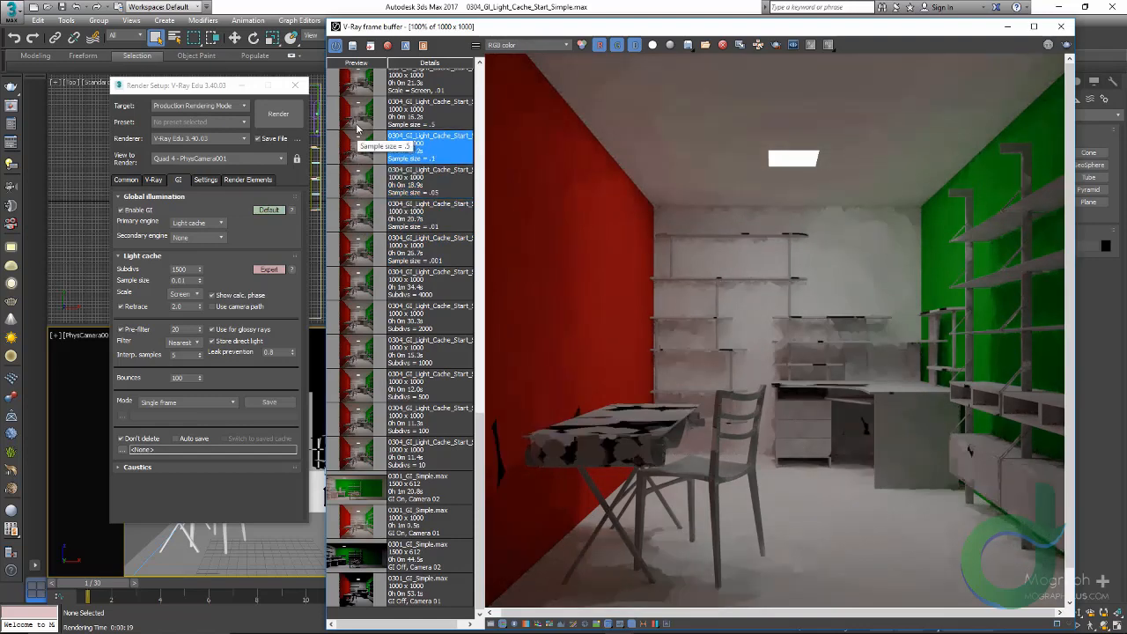
{"action": "left_click", "coordinate": [357, 121]}
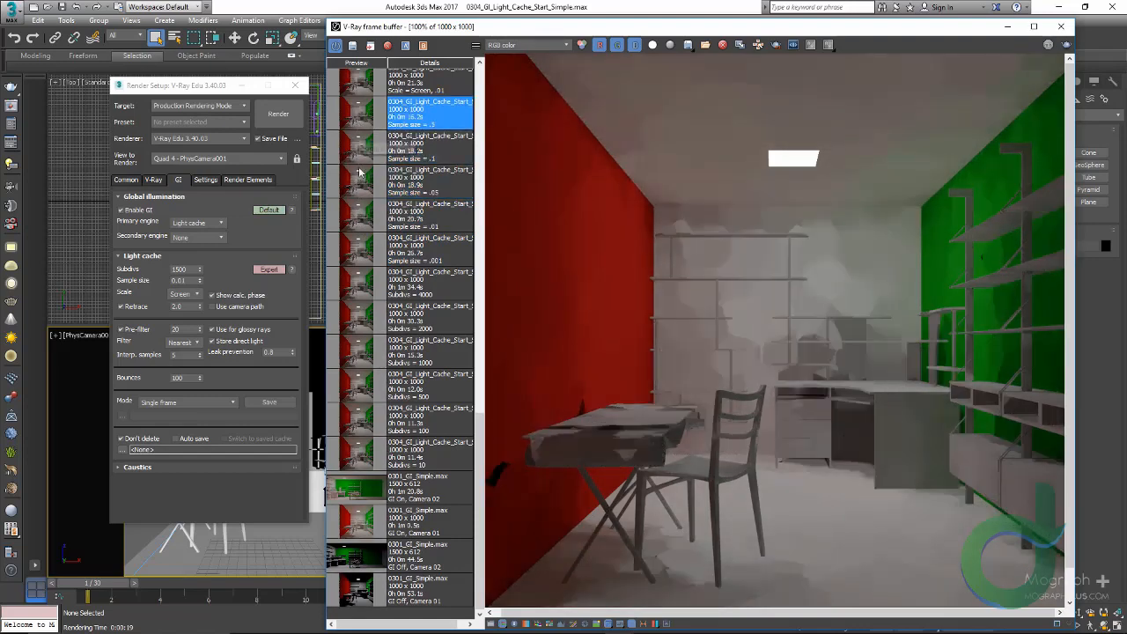
Review the Sample size renders again, loading .001, .01, .05 and .5
{"action": "left_click", "coordinate": [361, 252]}
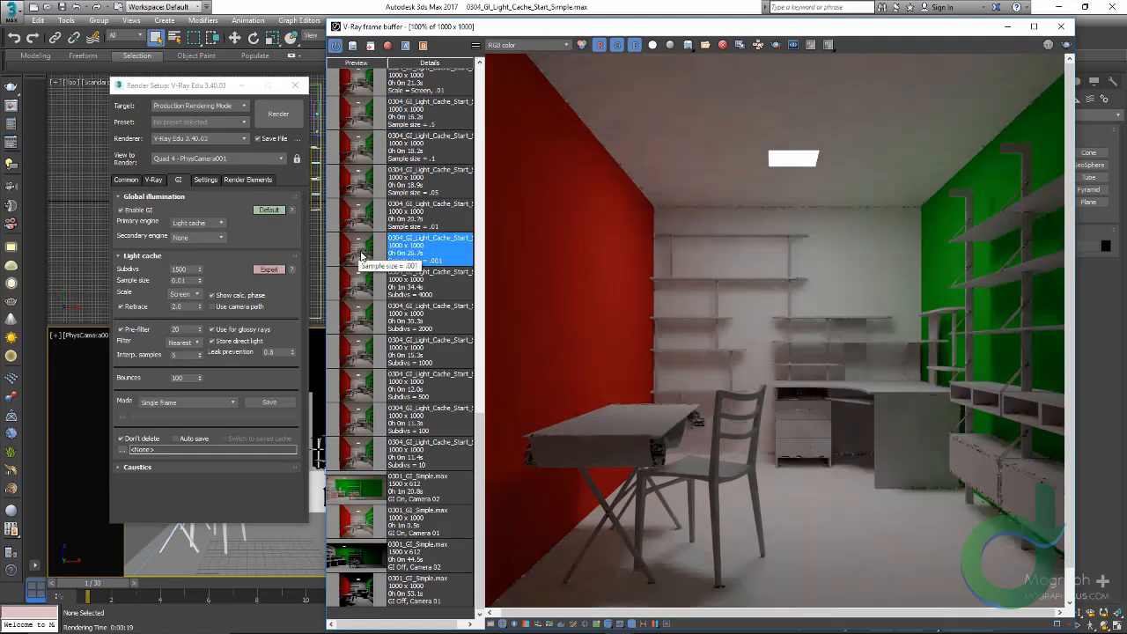
{"action": "left_click", "coordinate": [367, 221]}
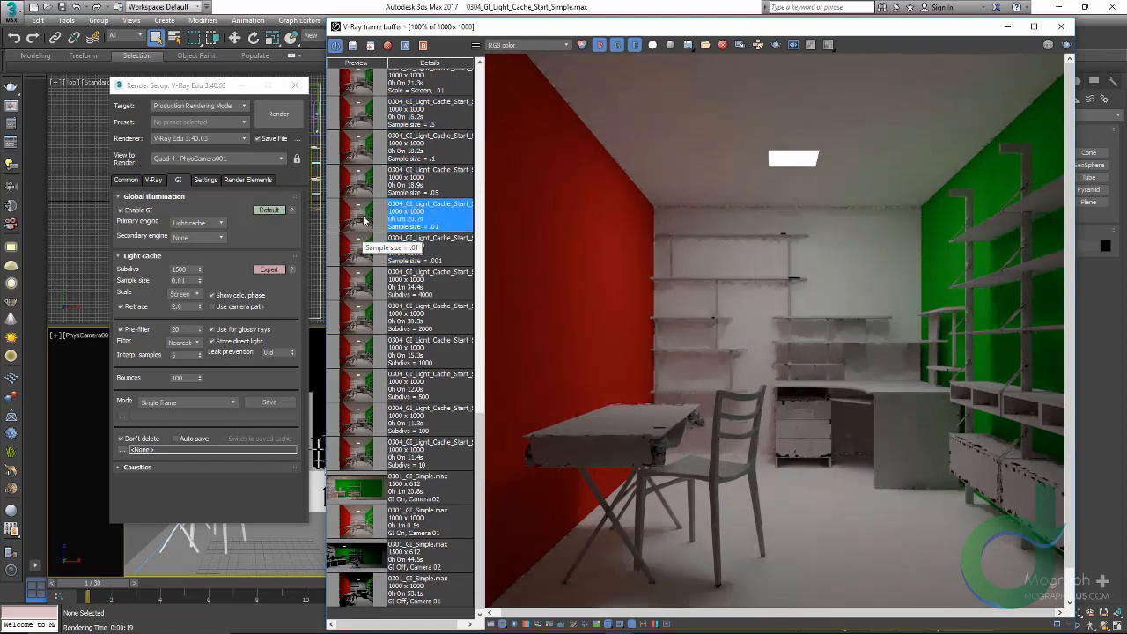
{"action": "left_click", "coordinate": [369, 185]}
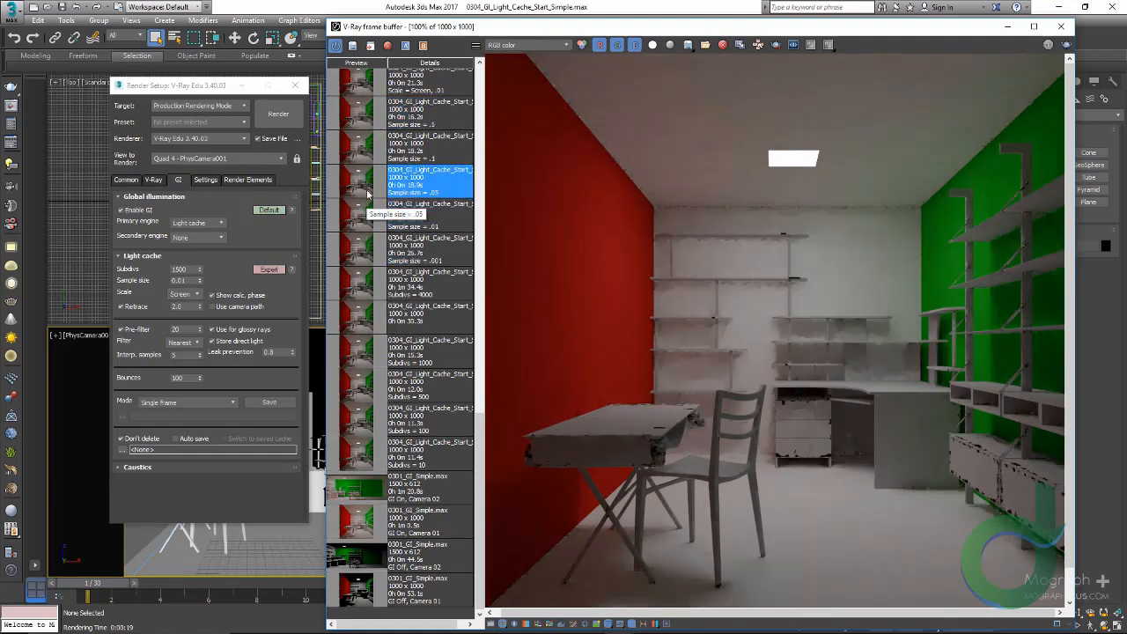
{"action": "left_click", "coordinate": [358, 123]}
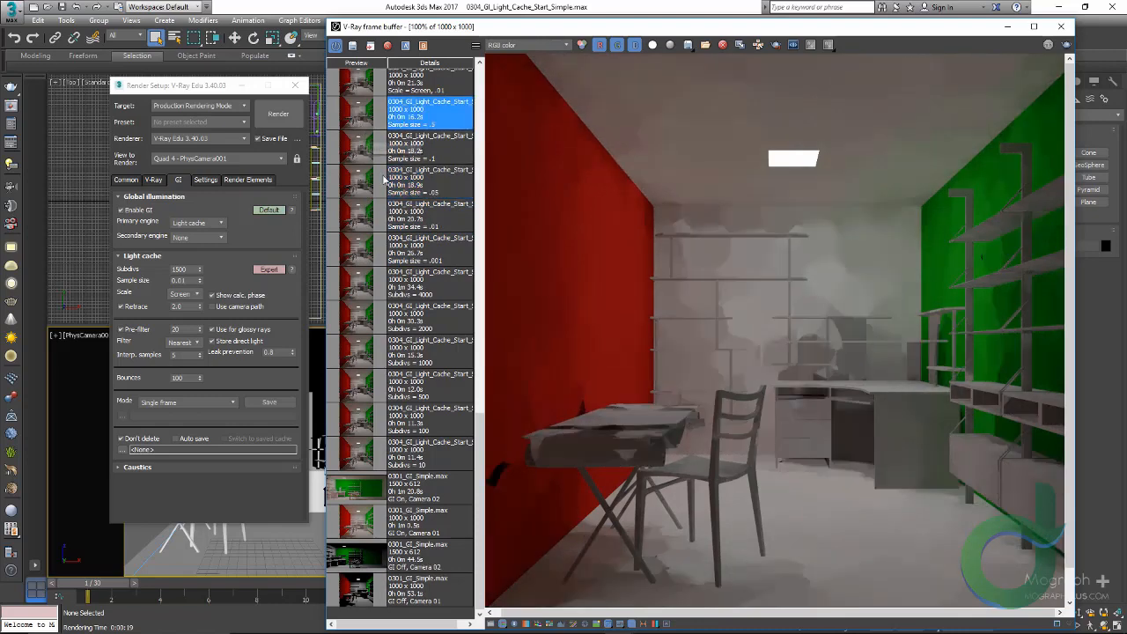
Load the Sample size .1, .05 and .001 renders in descending order and contrast them with the .5 render
{"action": "scroll", "coordinate": [355, 221], "scroll_direction": "up", "scroll_amount": 3}
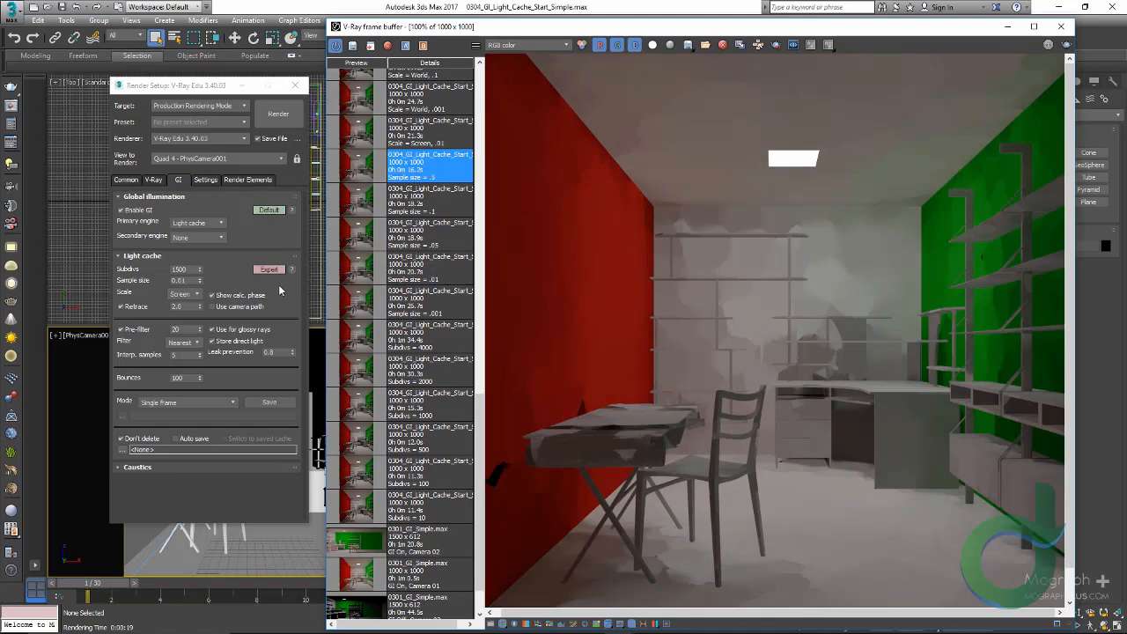
{"action": "left_click", "coordinate": [366, 209]}
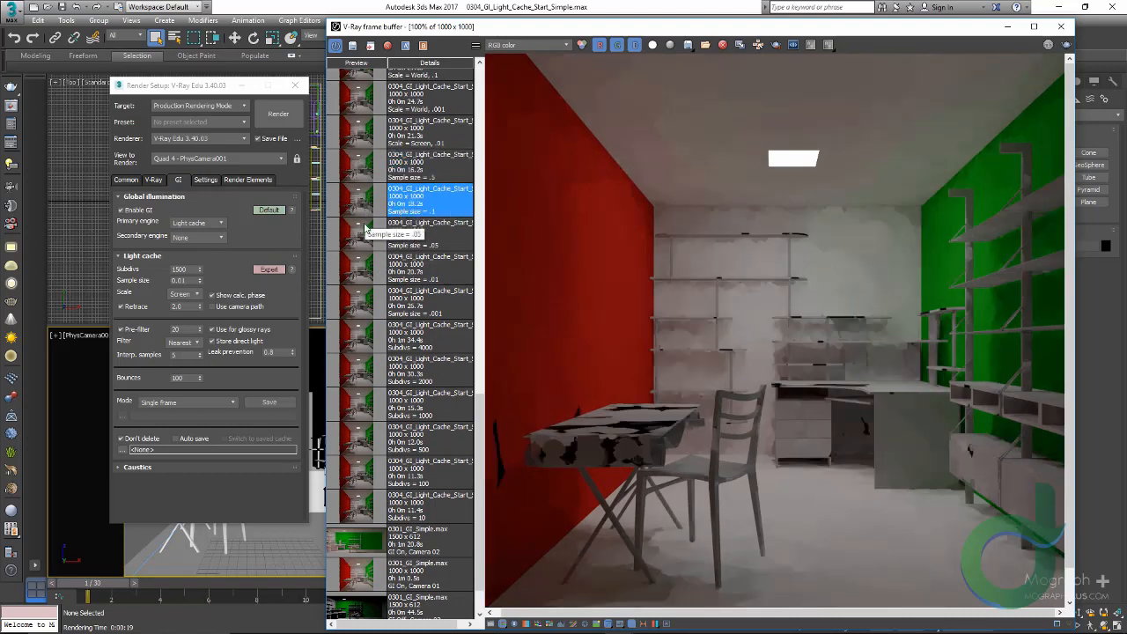
{"action": "left_click", "coordinate": [366, 234]}
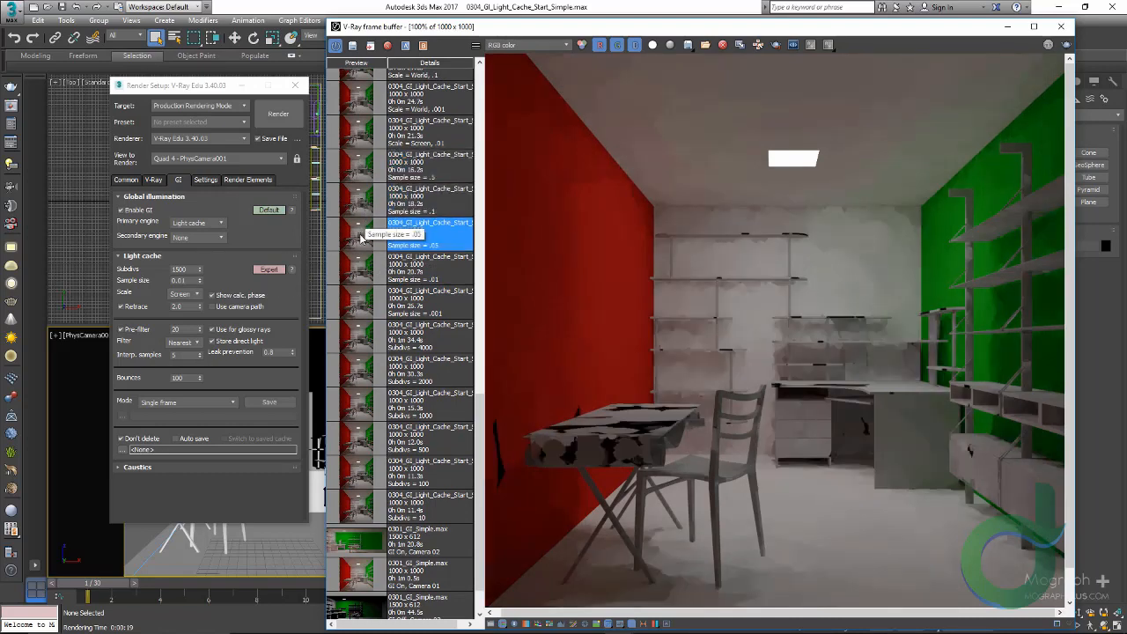
{"action": "left_click", "coordinate": [360, 308]}
{"action": "left_click", "coordinate": [362, 171]}
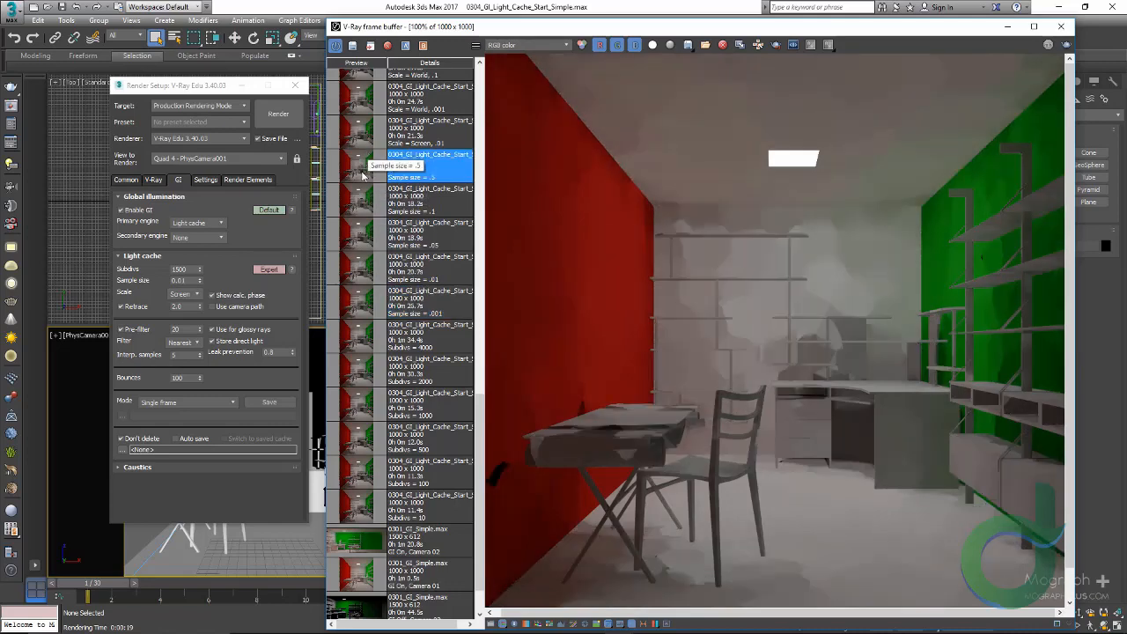
{"action": "scroll", "coordinate": [365, 189], "scroll_direction": "up", "scroll_amount": 1}
Point out the light cache Sample size value and view the available Scale options
{"action": "left_click", "coordinate": [195, 280]}
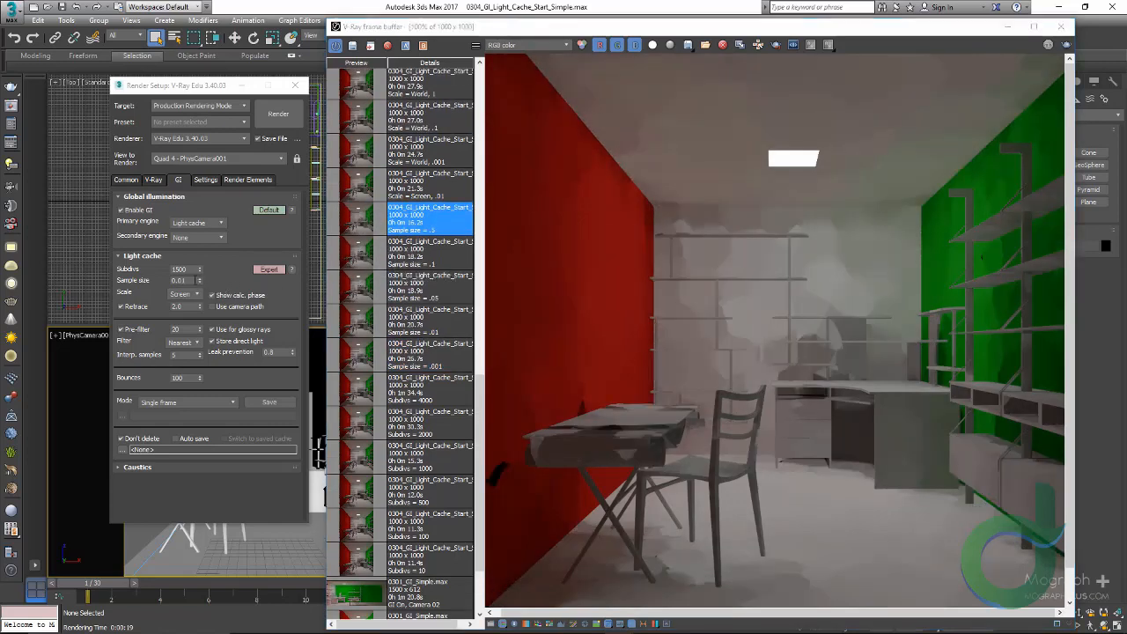
{"action": "double_click", "coordinate": [194, 280]}
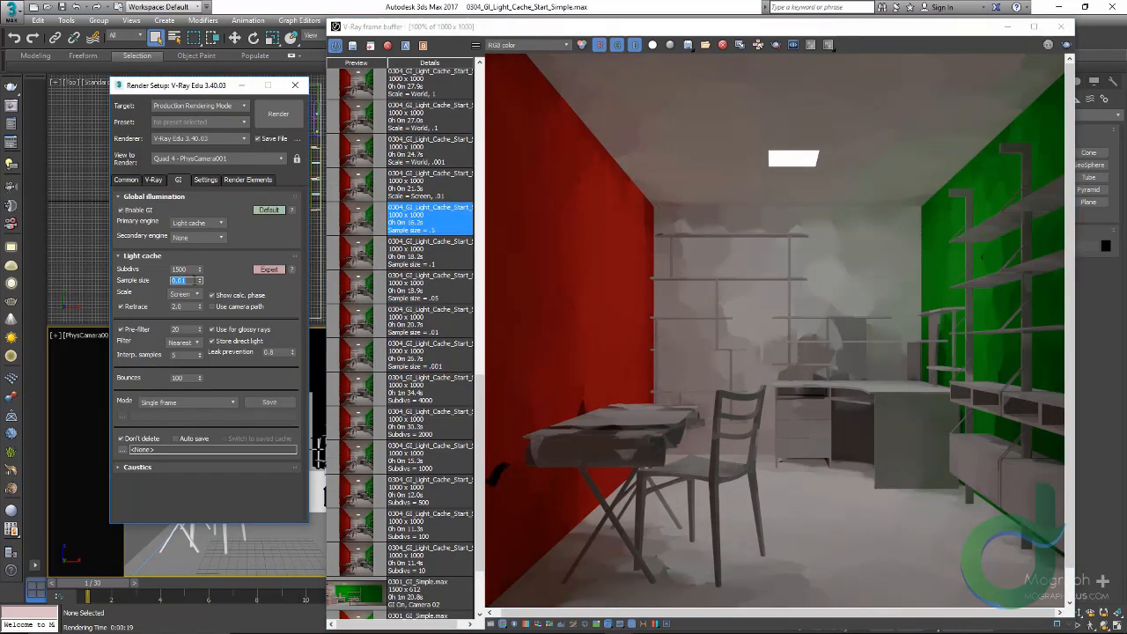
{"action": "left_click", "coordinate": [198, 294]}
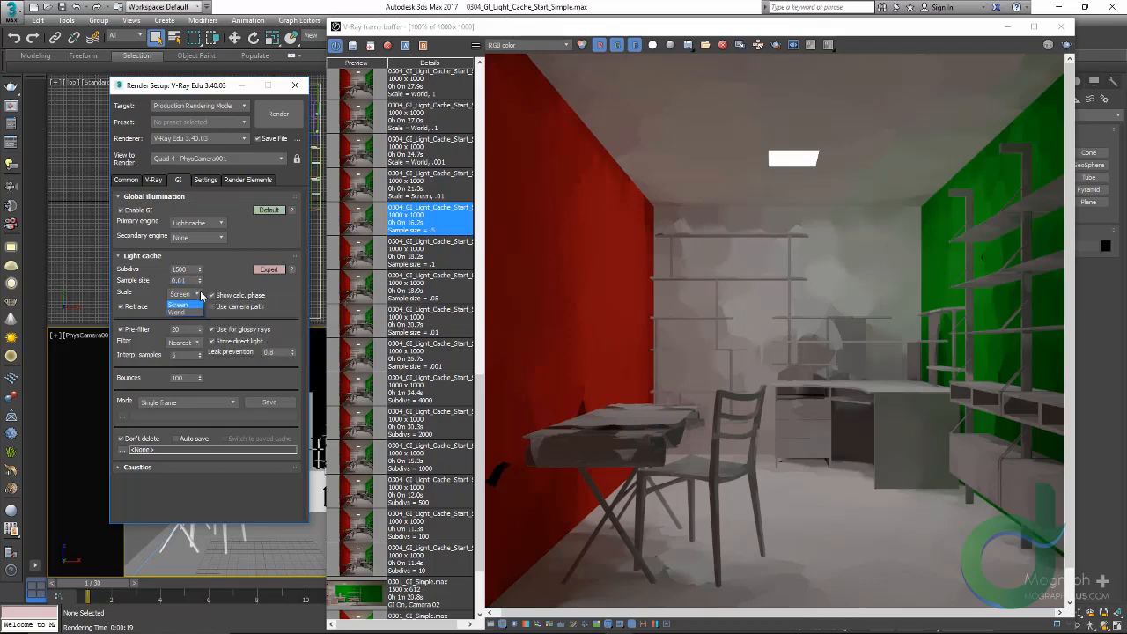
{"action": "left_click", "coordinate": [201, 296]}
Switch the light cache Filter to Fixed to view its size parameter, and return it to Nearest
{"action": "left_click", "coordinate": [193, 342]}
{"action": "left_click", "coordinate": [182, 368]}
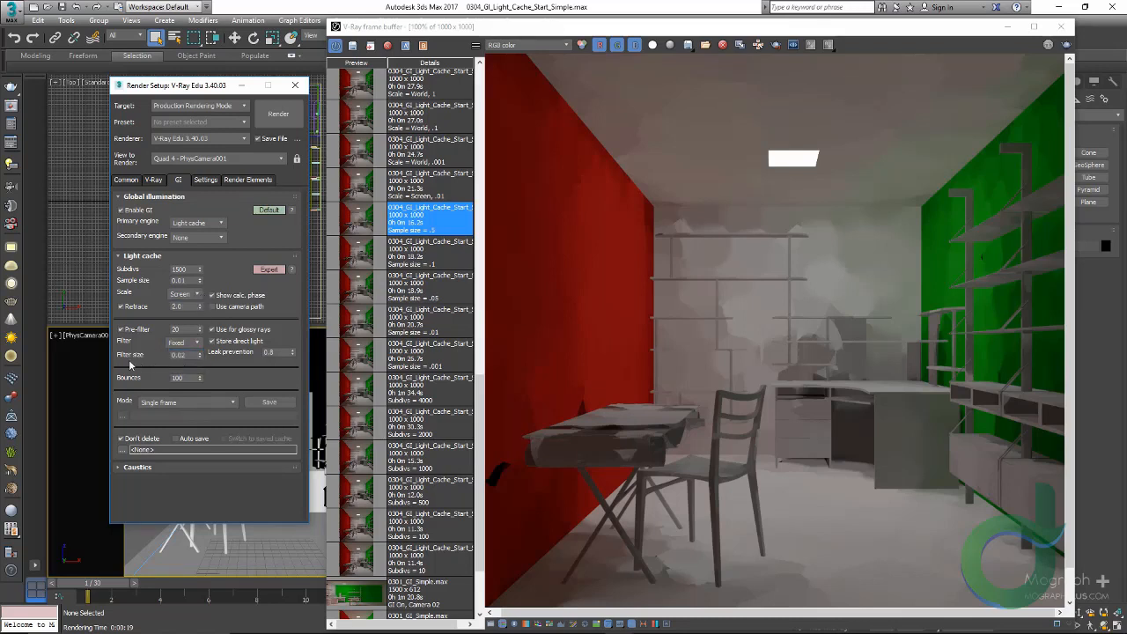
{"action": "left_click", "coordinate": [184, 343]}
{"action": "left_click", "coordinate": [185, 359]}
Review the light cache Mode options and set the Scale to World
{"action": "left_click", "coordinate": [183, 295]}
{"action": "left_click", "coordinate": [182, 401]}
{"action": "left_click", "coordinate": [181, 402]}
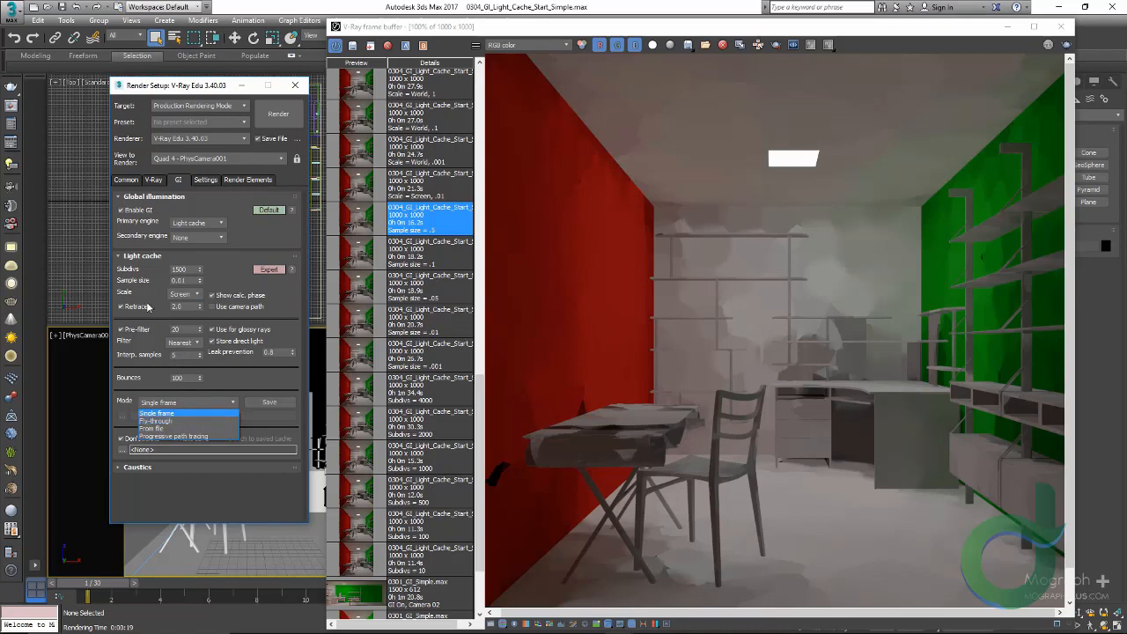
{"action": "left_click", "coordinate": [181, 296]}
{"action": "left_click", "coordinate": [183, 296]}
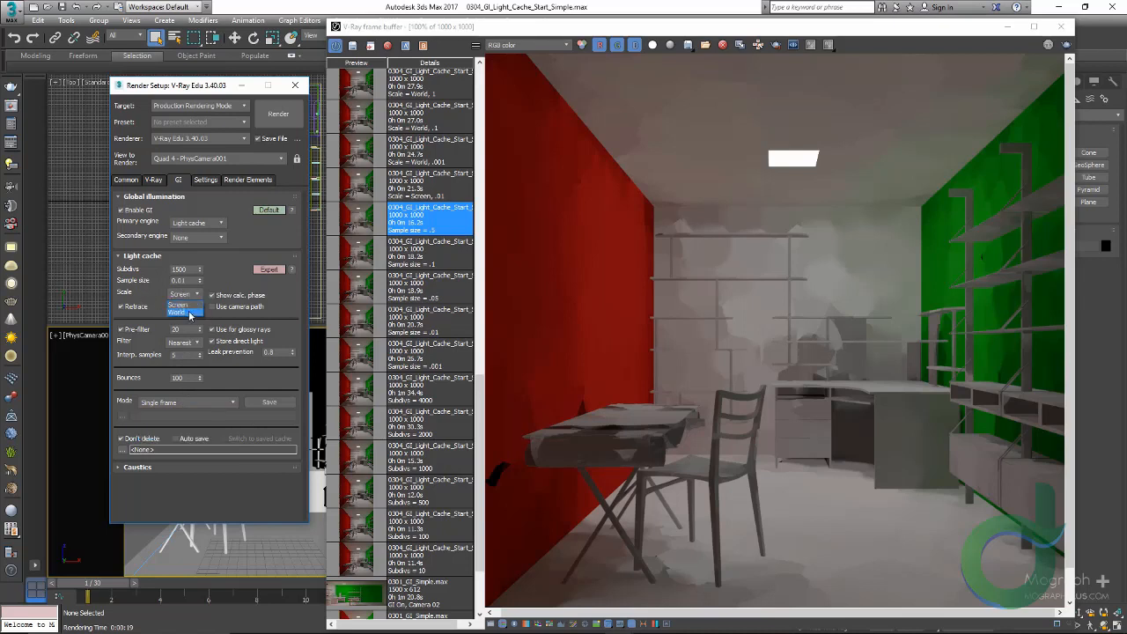
{"action": "left_click", "coordinate": [176, 310]}
Load the stored Scale = Screen, .01 render and check the Scale options again
{"action": "scroll", "coordinate": [398, 280], "scroll_direction": "up", "scroll_amount": 1}
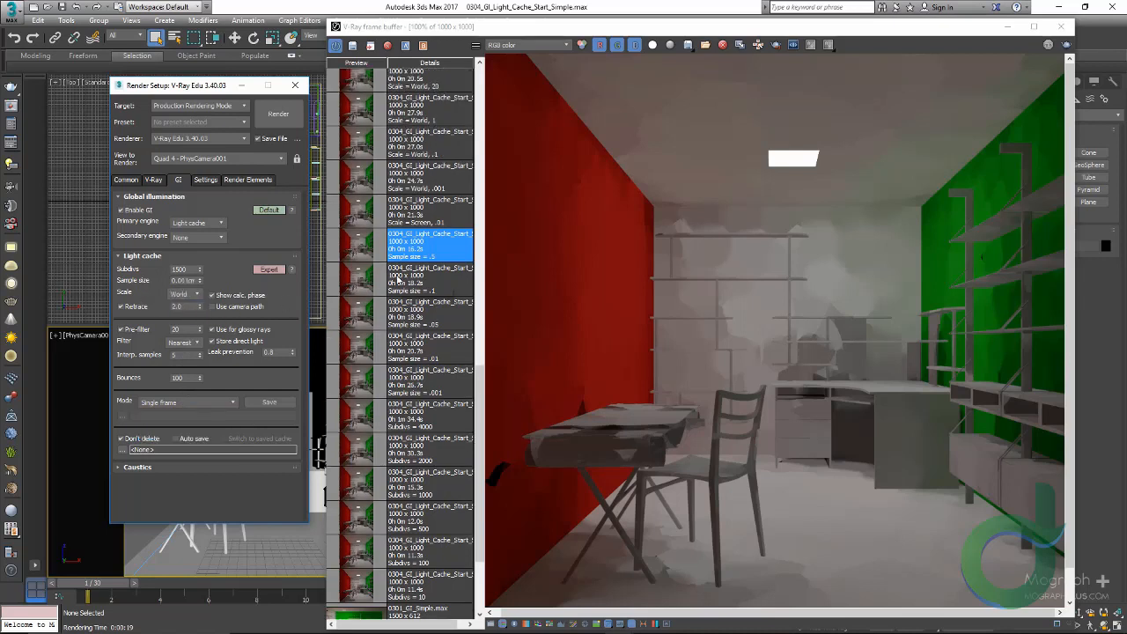
{"action": "left_click", "coordinate": [362, 216]}
{"action": "scroll", "coordinate": [384, 255], "scroll_direction": "up", "scroll_amount": 1}
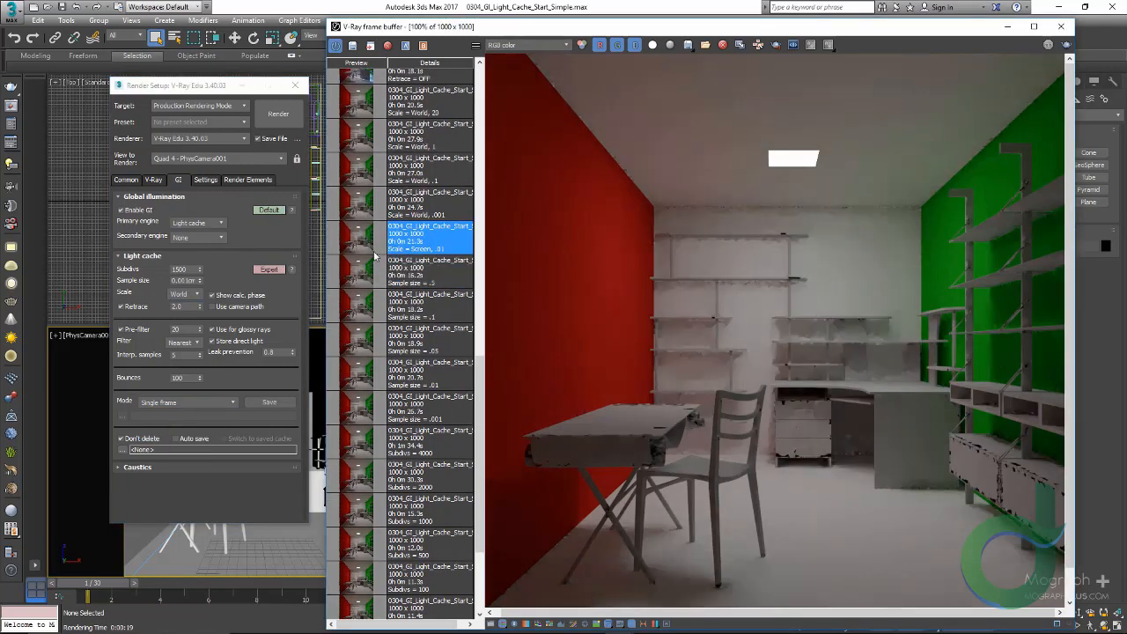
{"action": "left_click", "coordinate": [184, 295]}
{"action": "left_click", "coordinate": [186, 298]}
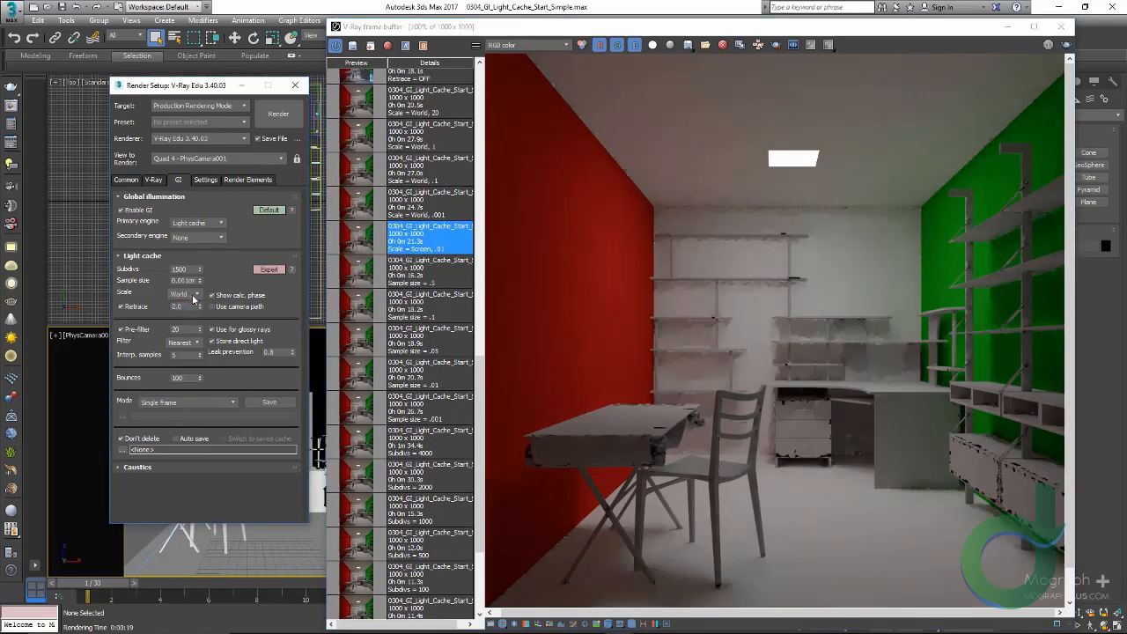
Compare the stored World scale renders in ascending order of sample size: .001, .1, 1 and 20
{"action": "scroll", "coordinate": [459, 287], "scroll_direction": "up", "scroll_amount": 2}
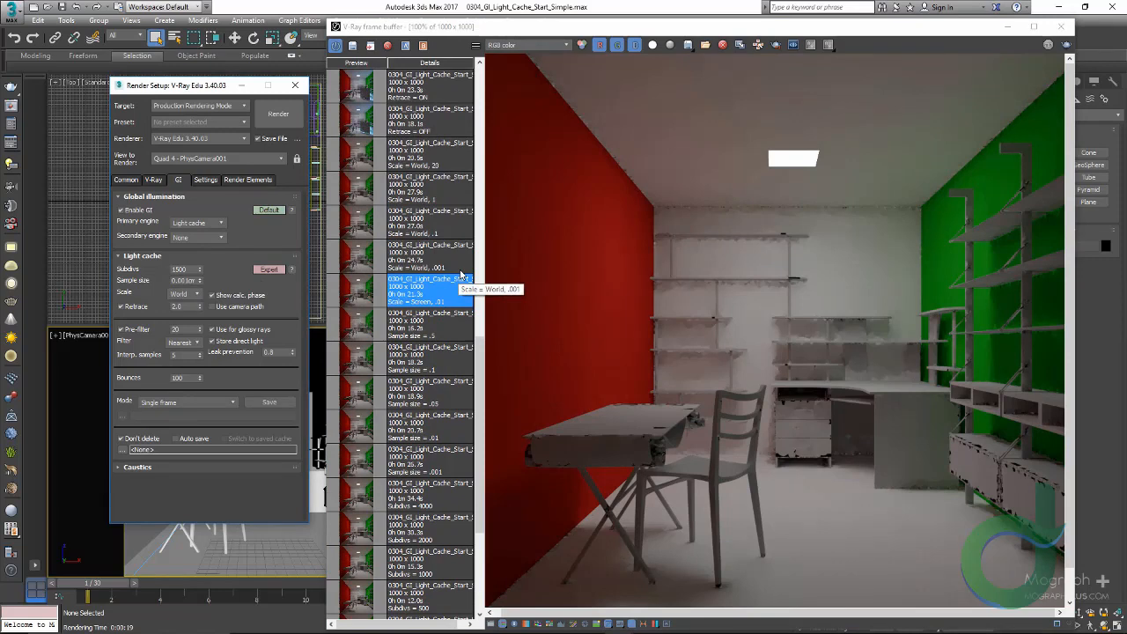
{"action": "scroll", "coordinate": [437, 351], "scroll_direction": "up", "scroll_amount": 6}
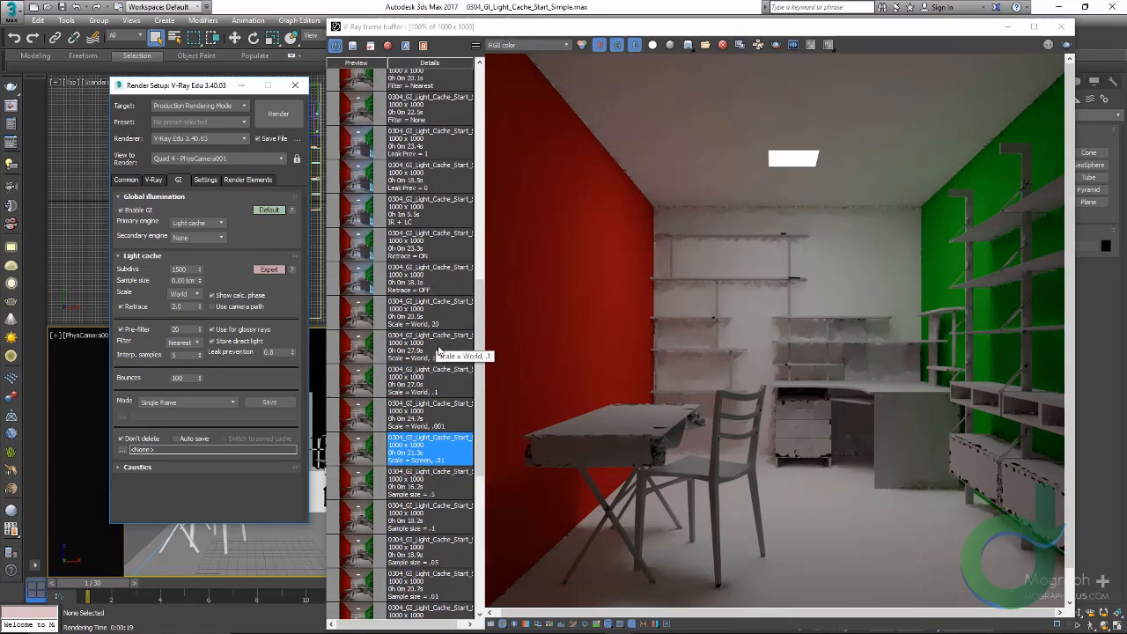
{"action": "scroll", "coordinate": [418, 378], "scroll_direction": "up", "scroll_amount": 1}
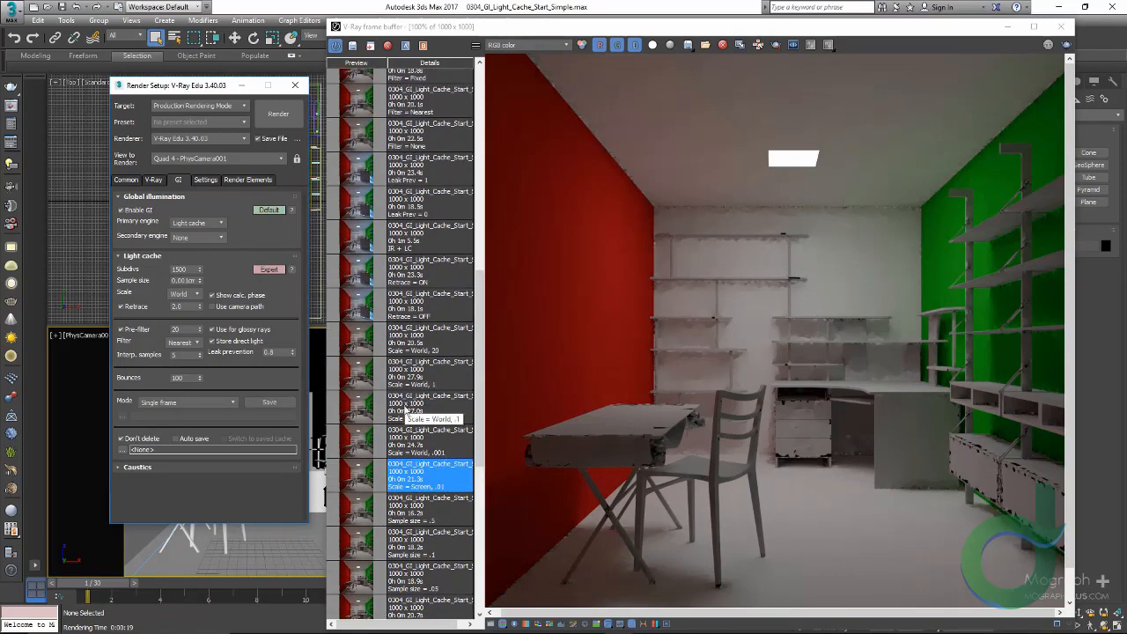
{"action": "double_click", "coordinate": [363, 443]}
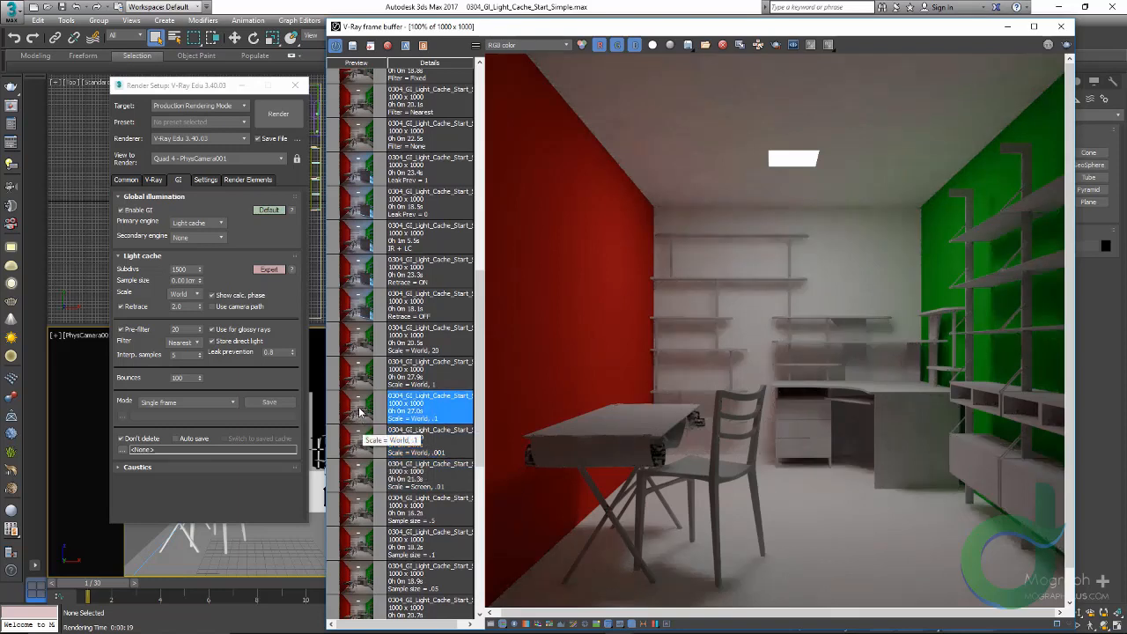
{"action": "double_click", "coordinate": [359, 381]}
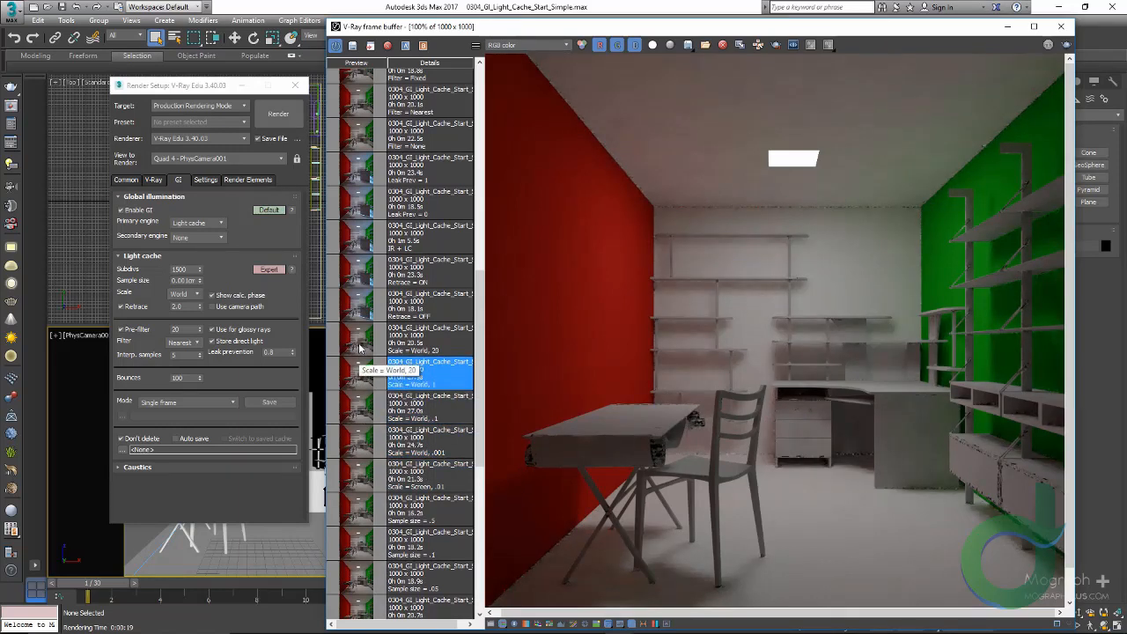
{"action": "double_click", "coordinate": [356, 346]}
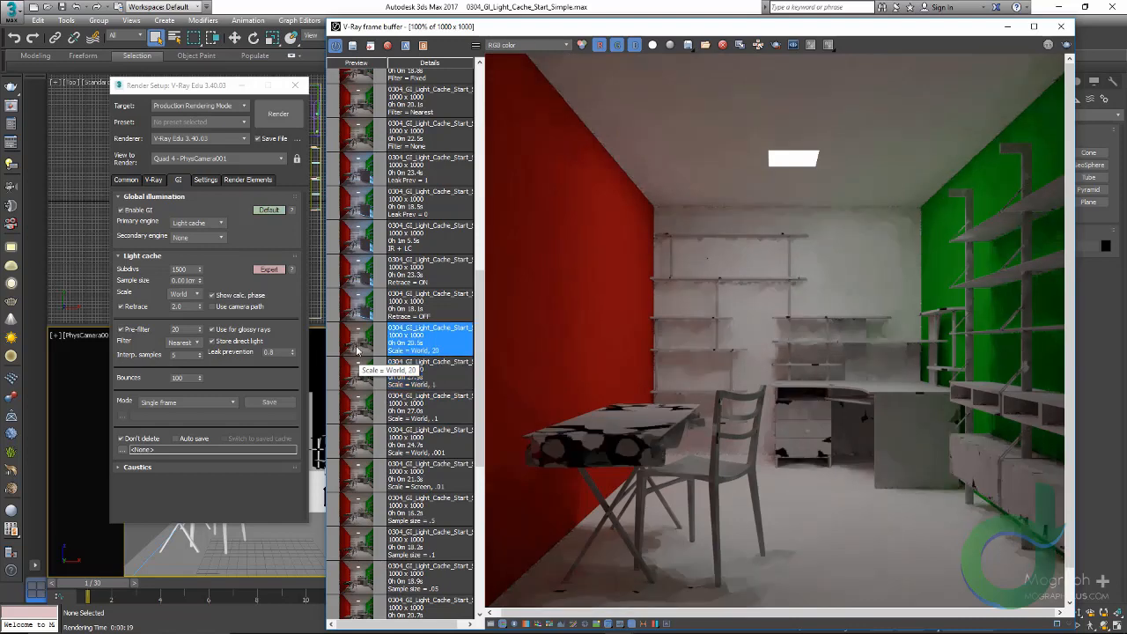
Go back through the World scale renders from 1 down to .001, and up again to 20
{"action": "double_click", "coordinate": [356, 373]}
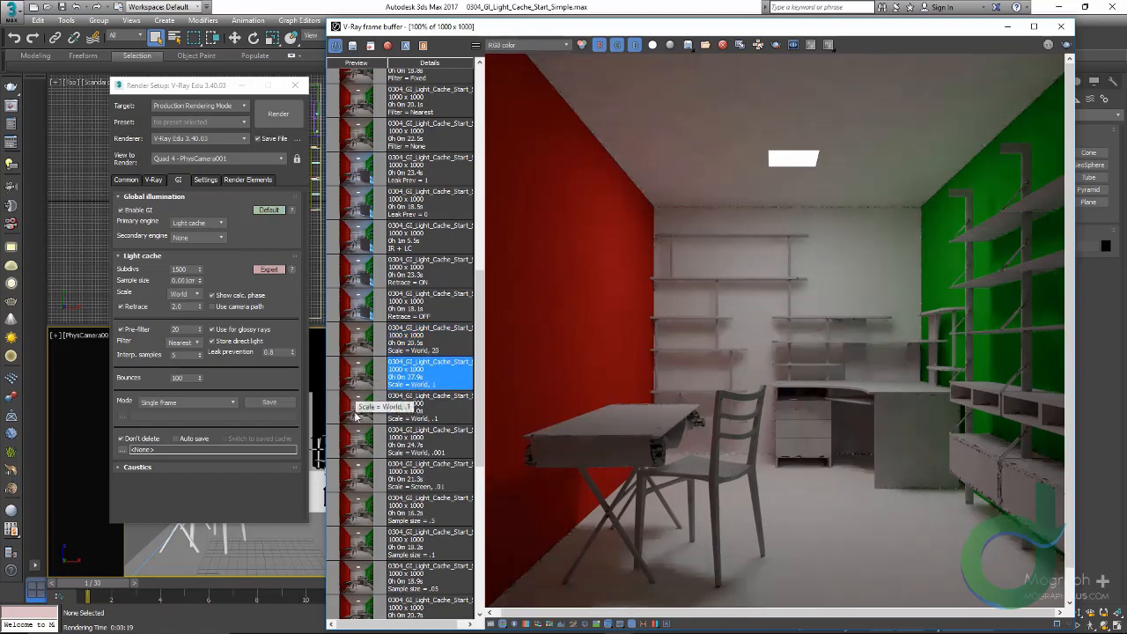
{"action": "double_click", "coordinate": [355, 413]}
{"action": "double_click", "coordinate": [355, 443]}
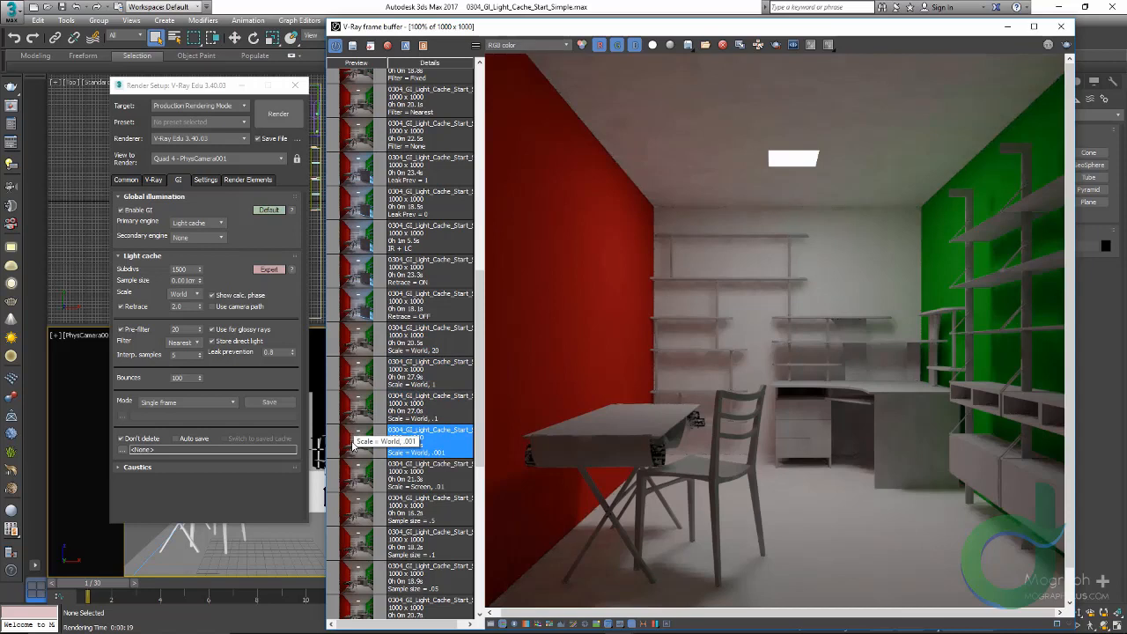
{"action": "double_click", "coordinate": [356, 409]}
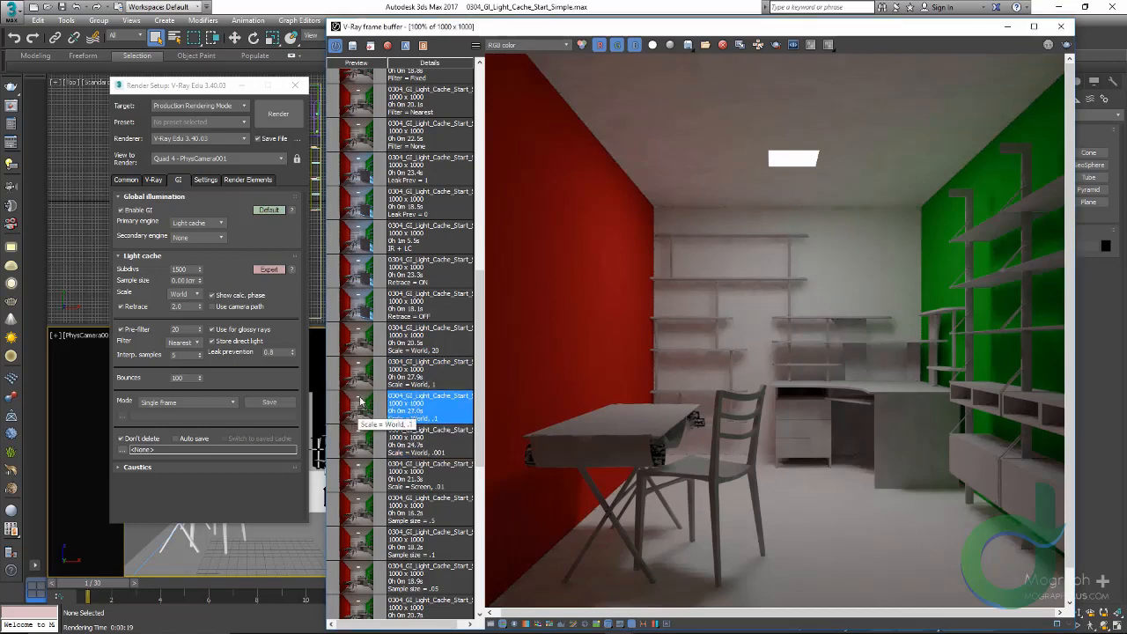
{"action": "double_click", "coordinate": [361, 381]}
{"action": "double_click", "coordinate": [363, 350]}
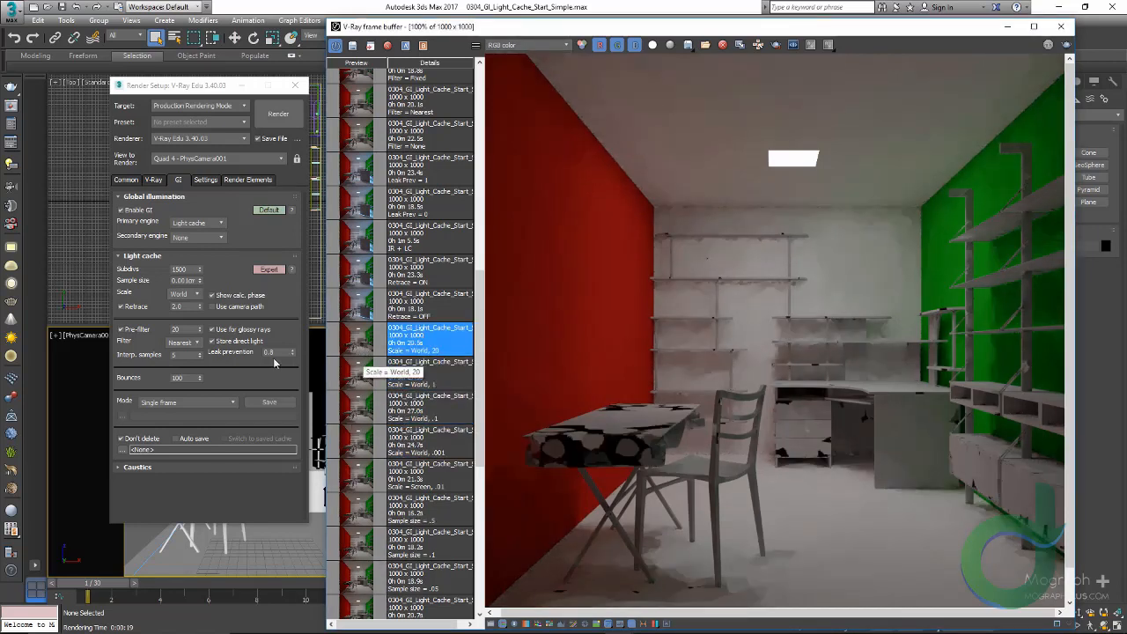
Set the light cache Scale to Screen and close the frame buffer
{"action": "left_click", "coordinate": [186, 293]}
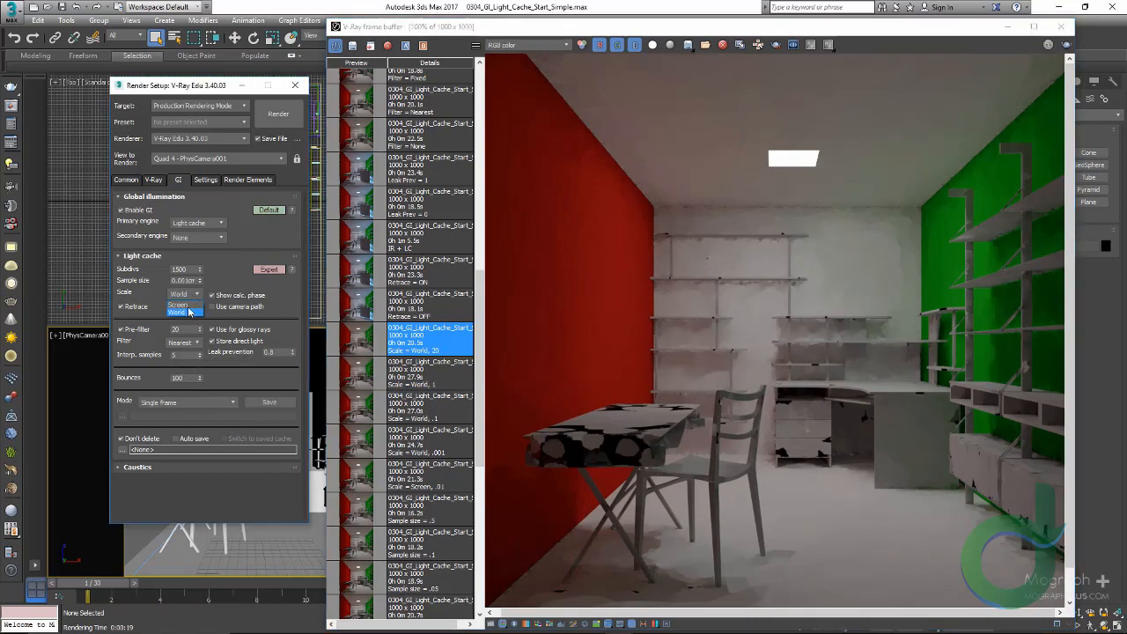
{"action": "left_click", "coordinate": [192, 304]}
{"action": "double_click", "coordinate": [190, 308]}
{"action": "left_click", "coordinate": [1062, 29]}
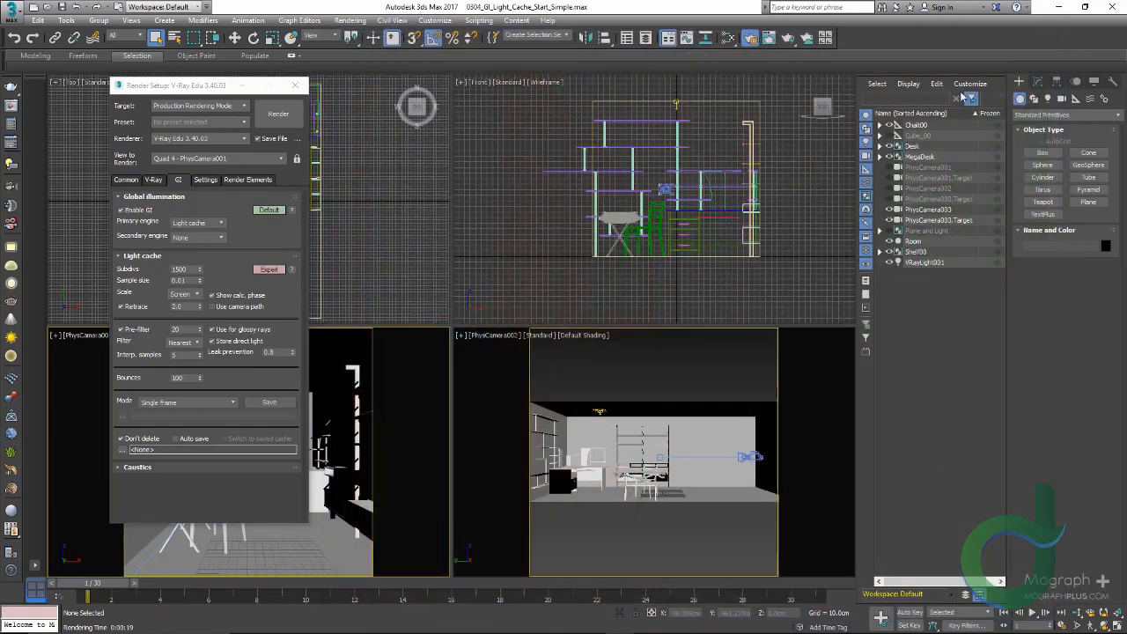
Unhide the Plane and Light group and open the parameters of its VRayLight002
{"action": "left_click", "coordinate": [923, 230]}
{"action": "left_click", "coordinate": [889, 230]}
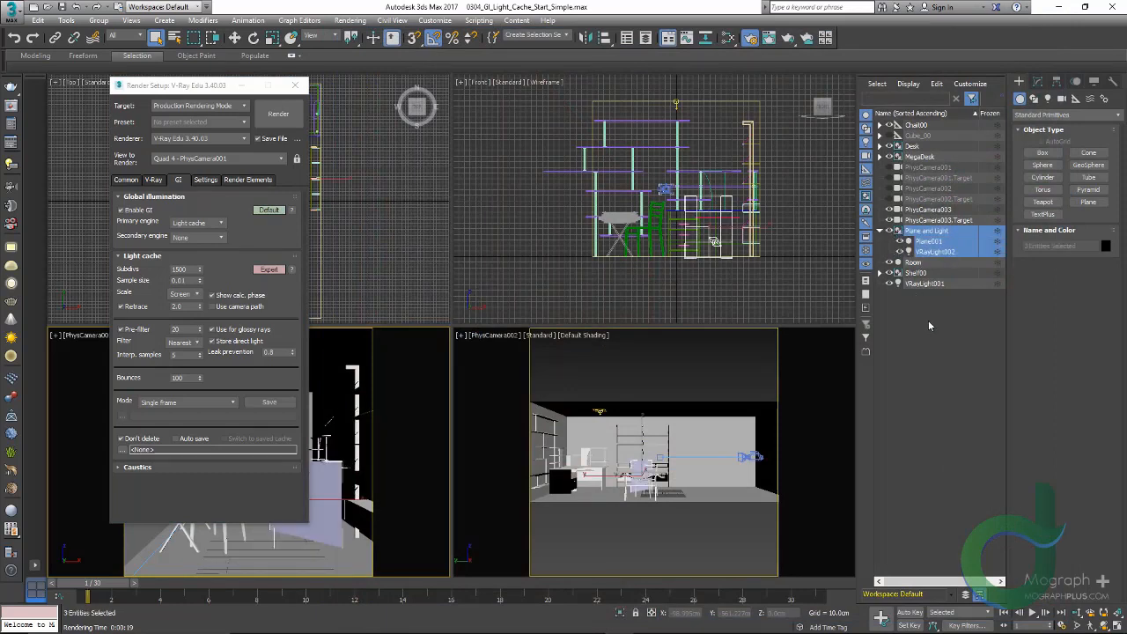
{"action": "left_click", "coordinate": [929, 326]}
{"action": "left_click", "coordinate": [933, 252]}
{"action": "left_click", "coordinate": [1037, 81]}
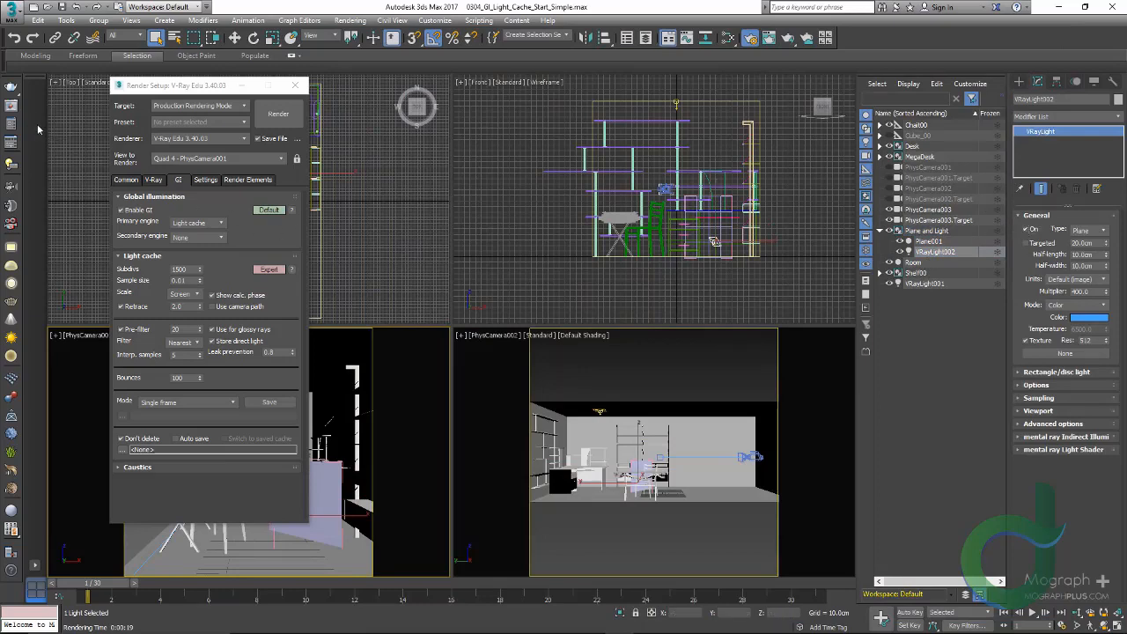
Reopen the frame buffer and compare the stored Retrace = OFF and Retrace = ON renders
{"action": "left_click", "coordinate": [12, 106]}
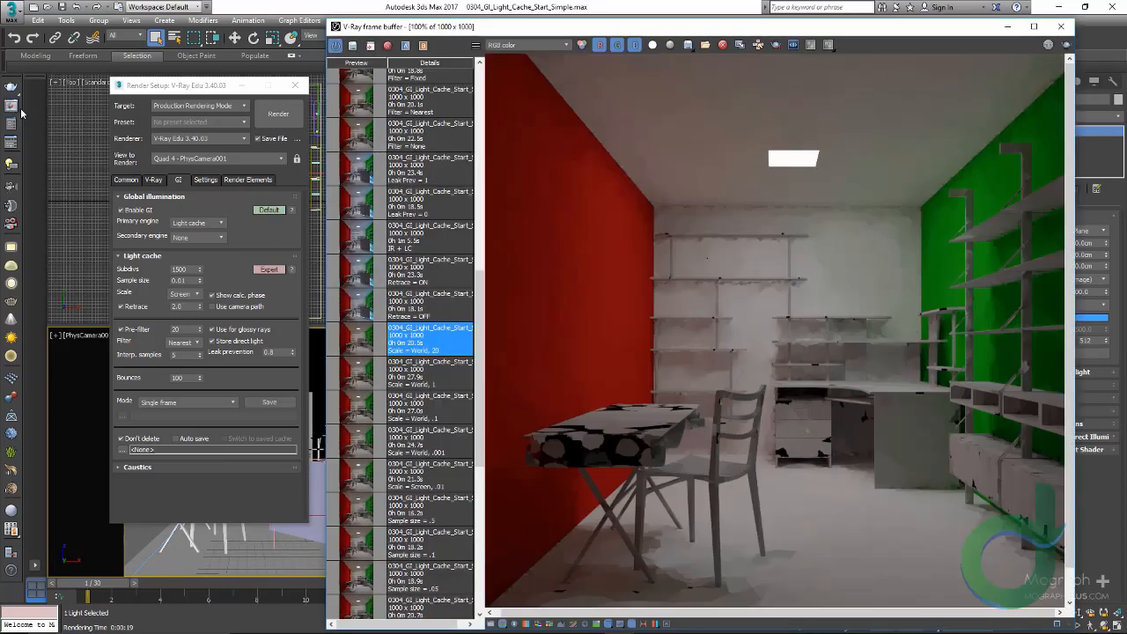
{"action": "left_click", "coordinate": [431, 315]}
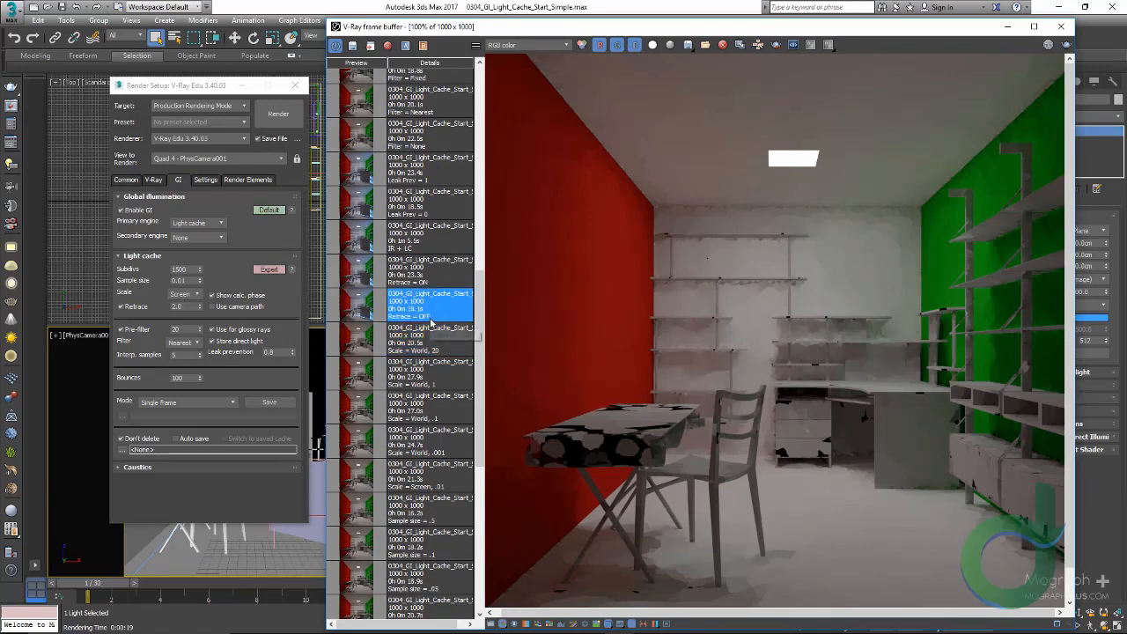
{"action": "scroll", "coordinate": [430, 323], "scroll_direction": "up", "scroll_amount": 1}
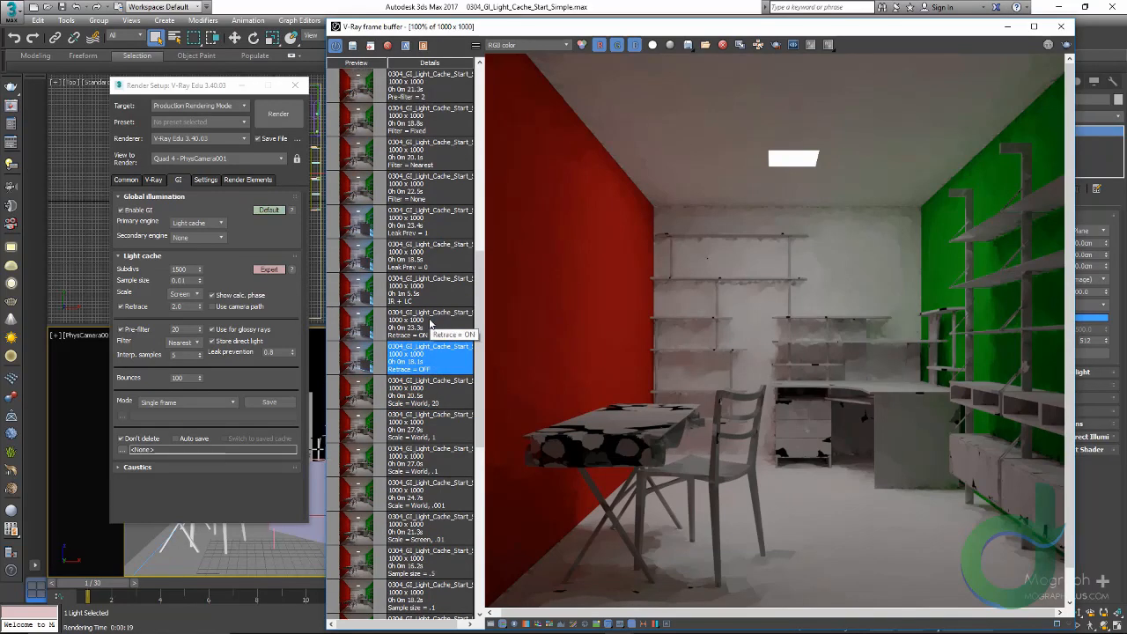
{"action": "double_click", "coordinate": [357, 362]}
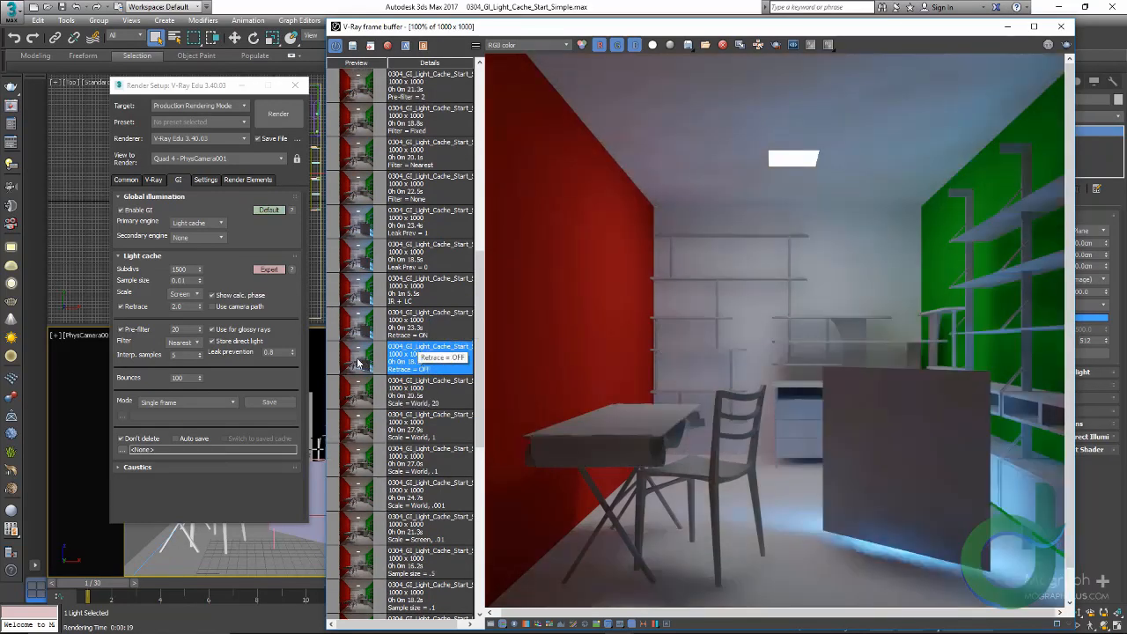
{"action": "double_click", "coordinate": [357, 333]}
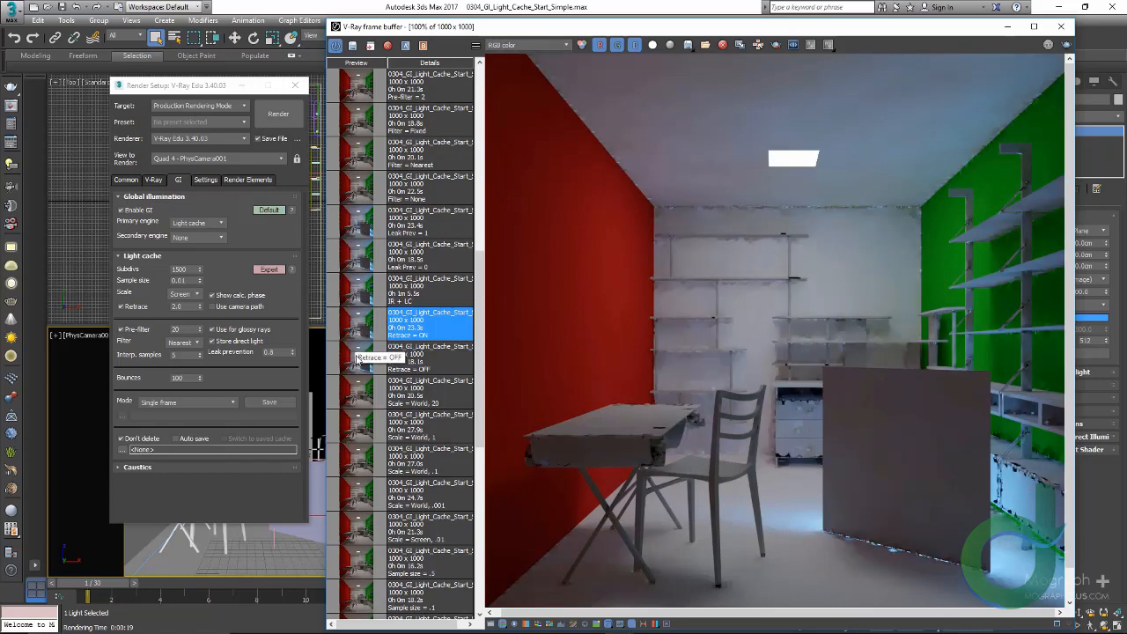
{"action": "double_click", "coordinate": [358, 360]}
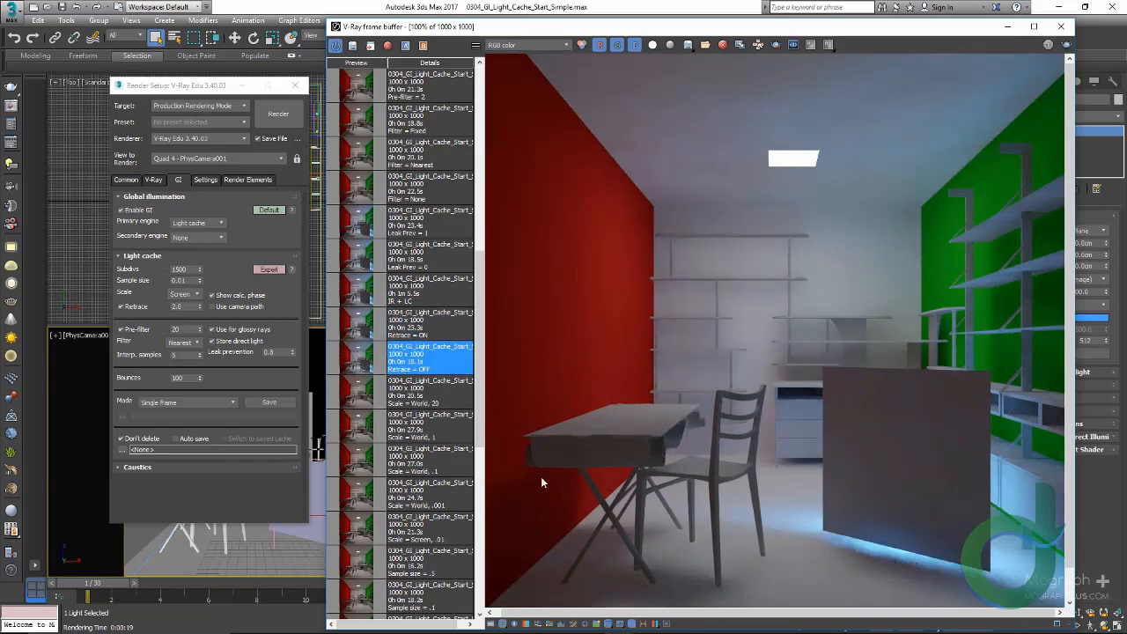
Examine the light leak along the base of the standing plane in the Retrace = OFF and Retrace = ON renders
{"action": "scroll", "coordinate": [933, 536], "scroll_direction": "up", "scroll_amount": 2}
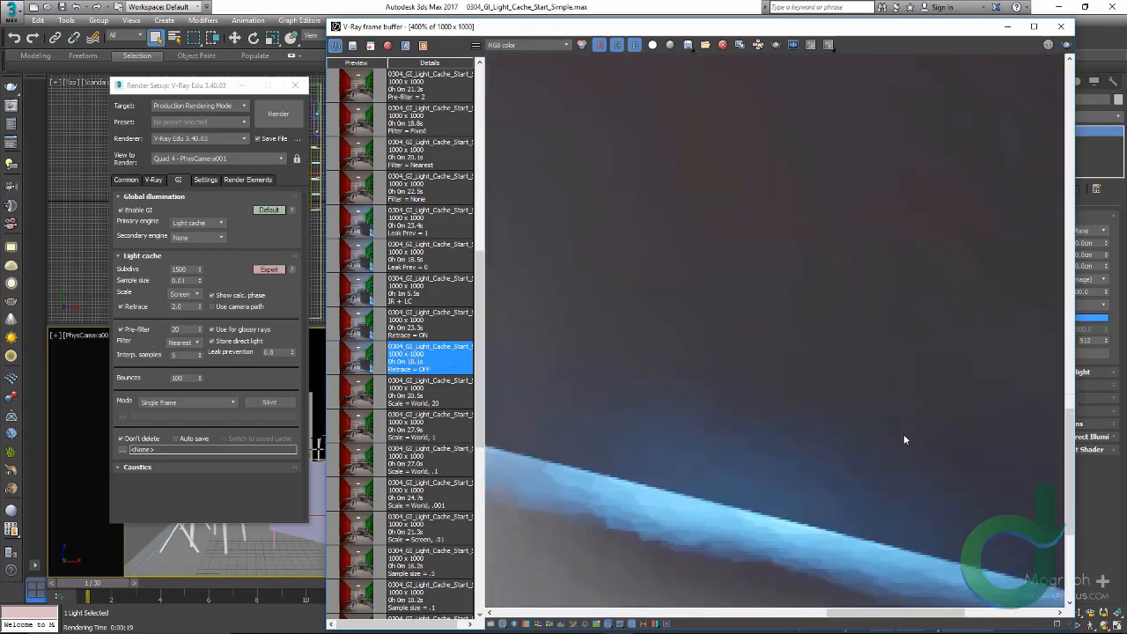
{"action": "scroll", "coordinate": [856, 458], "scroll_direction": "down", "scroll_amount": 1}
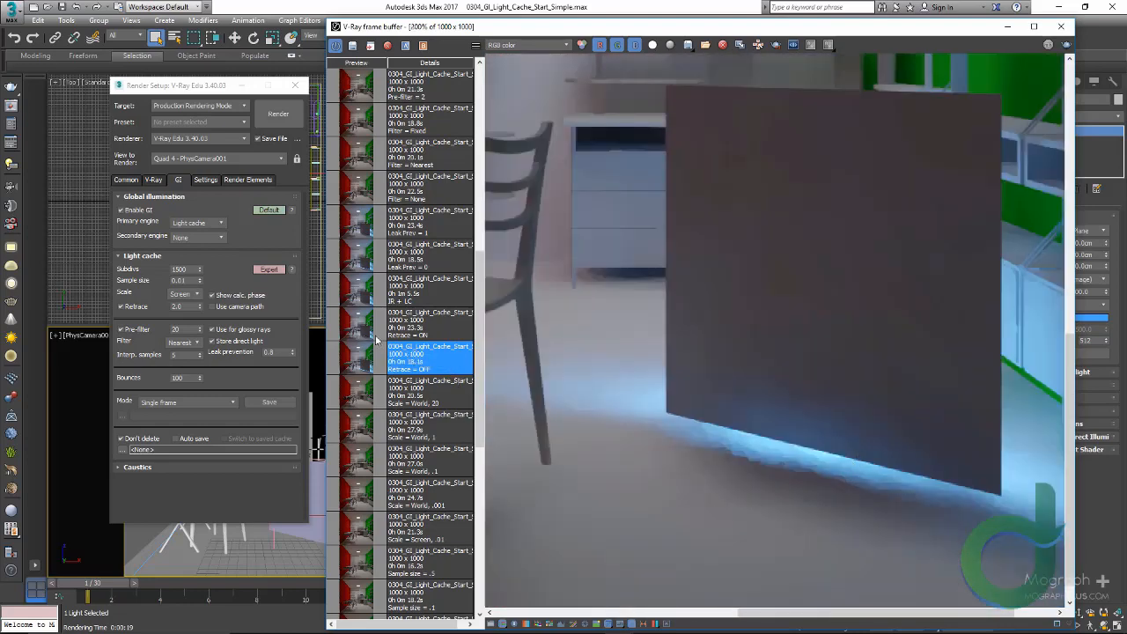
{"action": "scroll", "coordinate": [780, 361], "scroll_direction": "down", "scroll_amount": 2}
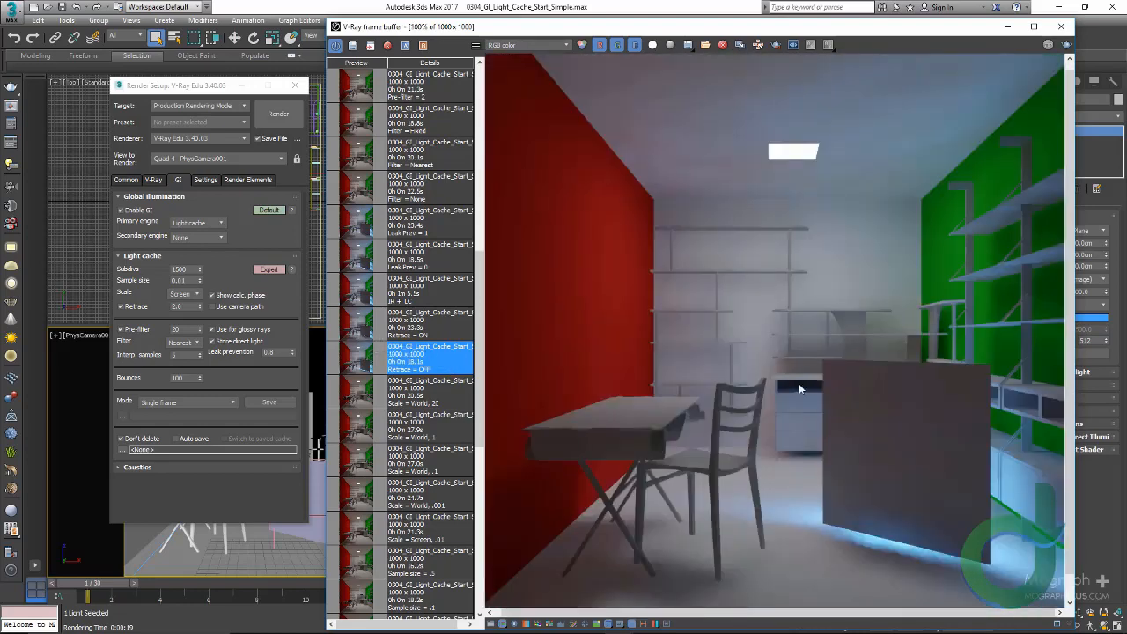
{"action": "double_click", "coordinate": [357, 328]}
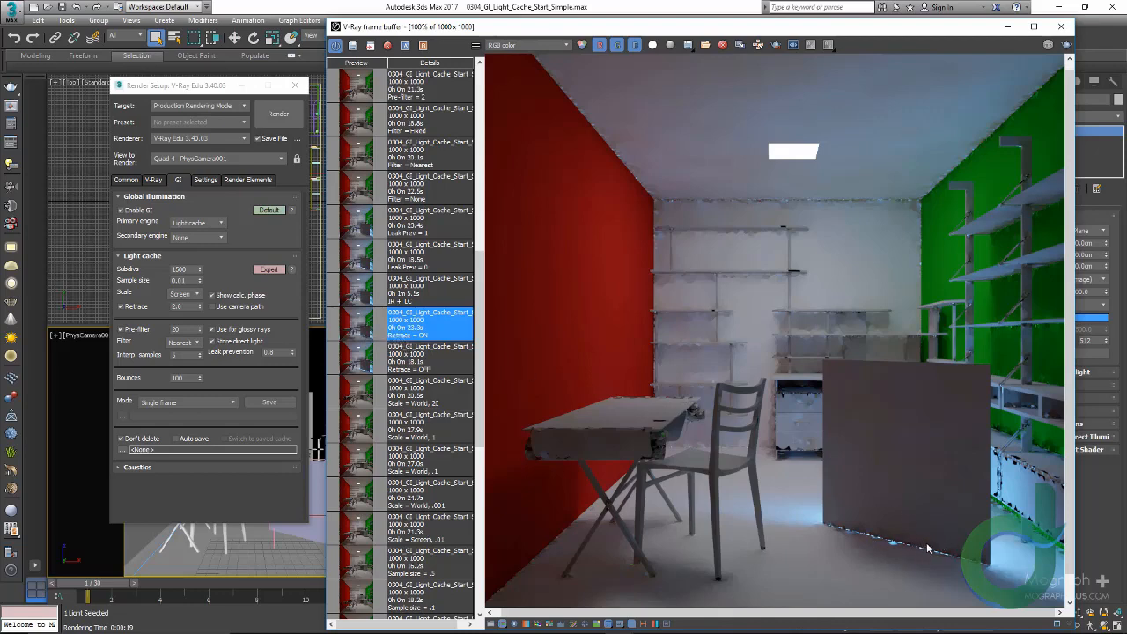
{"action": "scroll", "coordinate": [926, 561], "scroll_direction": "up", "scroll_amount": 1}
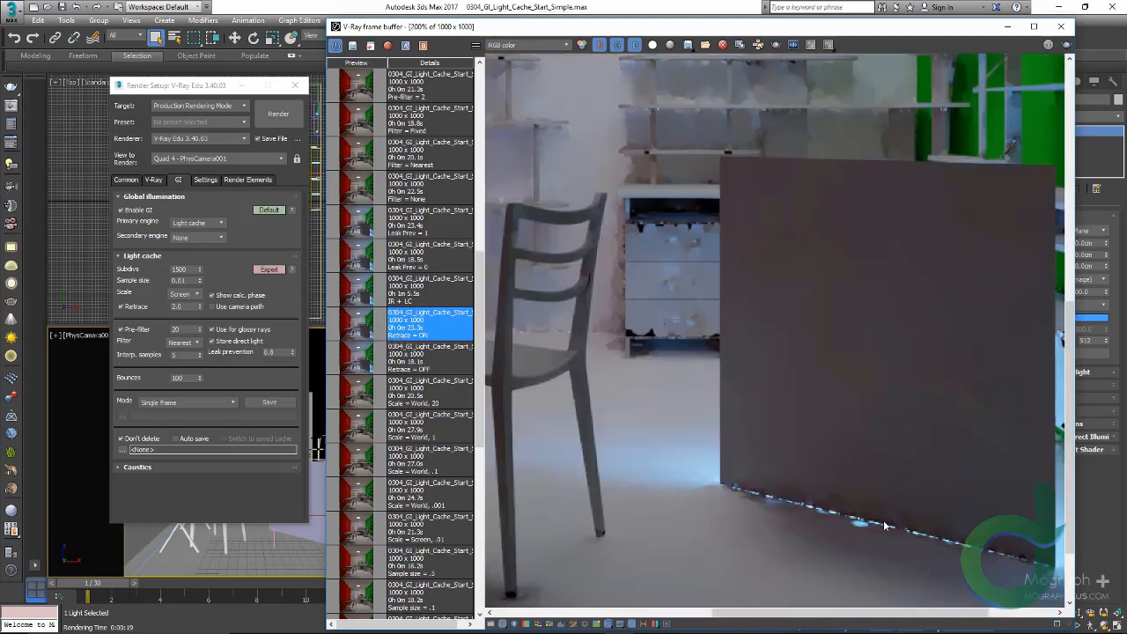
{"action": "scroll", "coordinate": [885, 524], "scroll_direction": "down", "scroll_amount": 1}
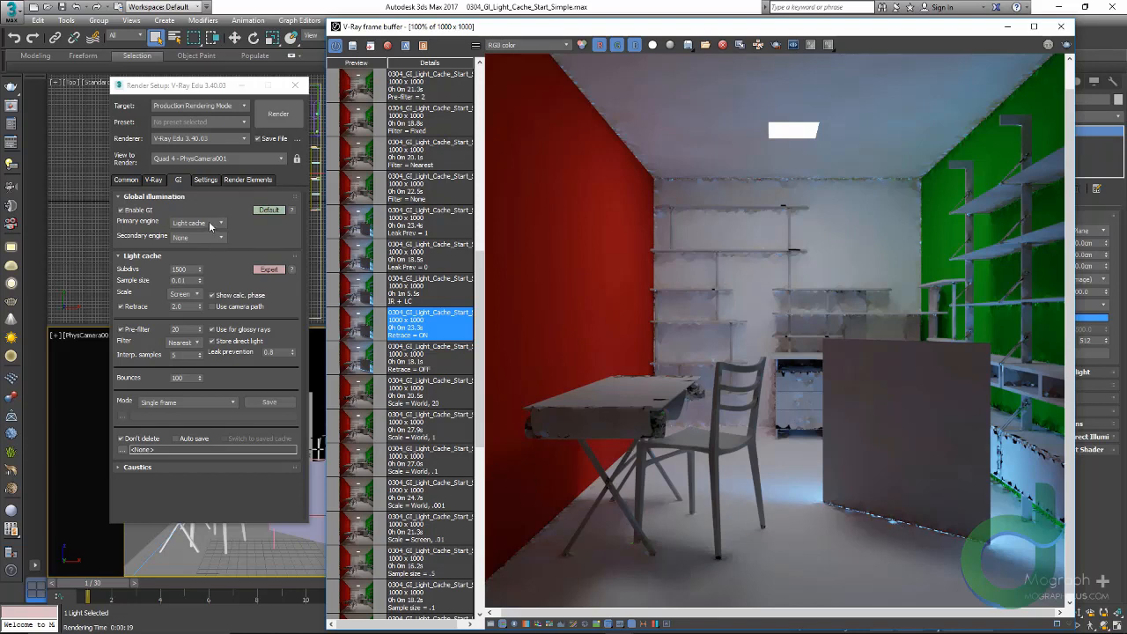
Set the primary GI engine to Irradiance map and the secondary engine to Light cache
{"action": "left_click", "coordinate": [196, 223]}
{"action": "left_click", "coordinate": [203, 233]}
{"action": "left_click", "coordinate": [202, 239]}
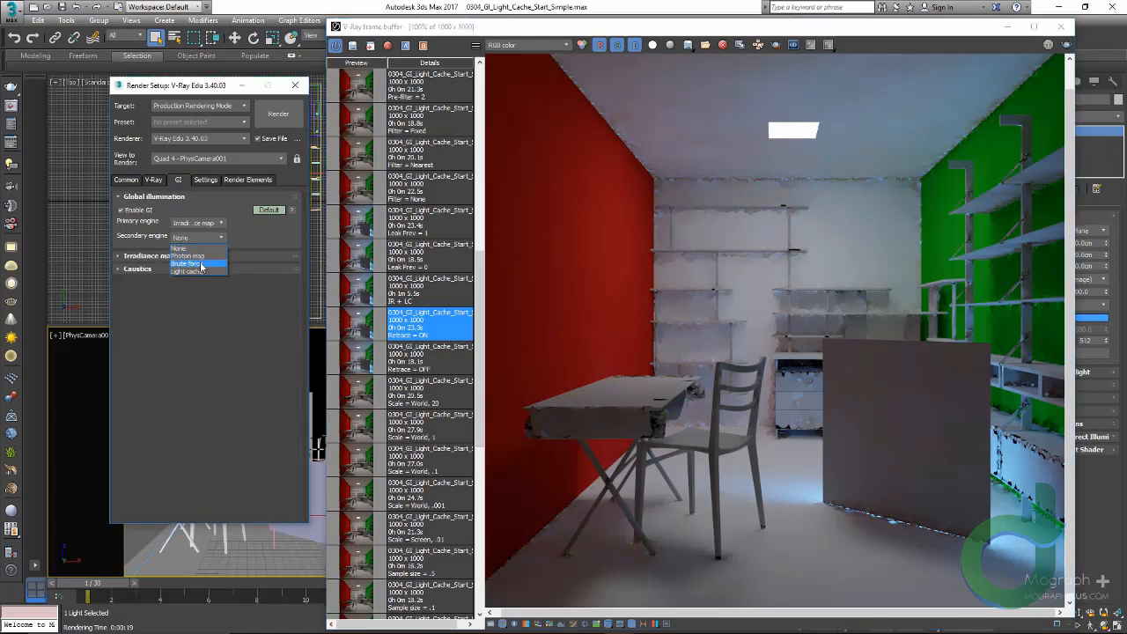
{"action": "left_click", "coordinate": [198, 271]}
Set the irradiance map preset to Medium with Check sample visibility enabled, and show the light cache settings instead
{"action": "left_click", "coordinate": [195, 258]}
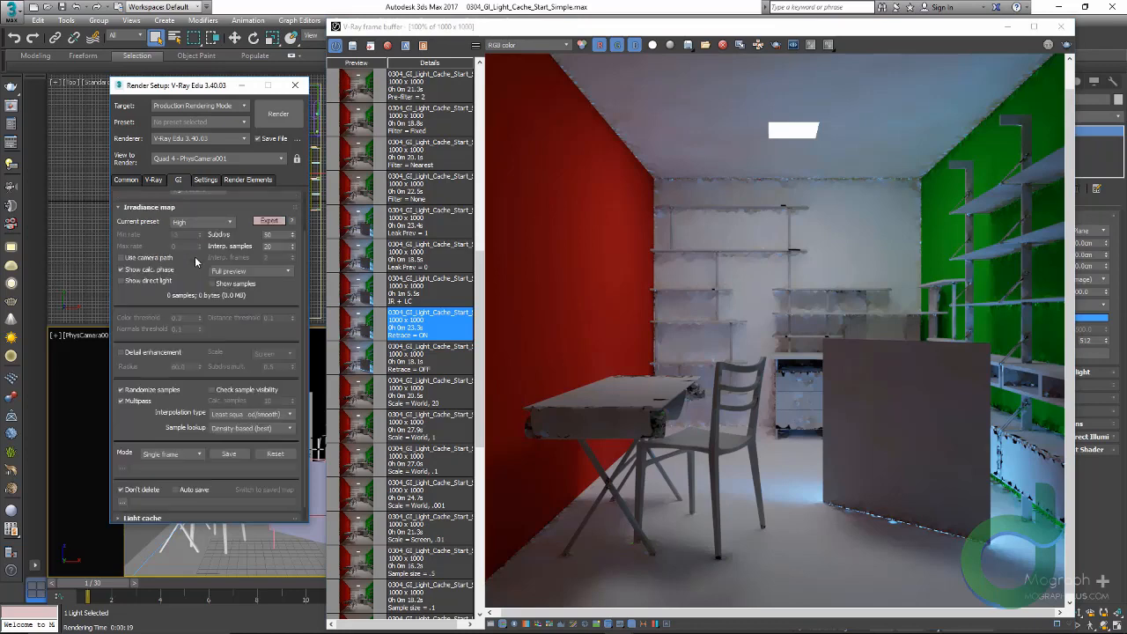
{"action": "scroll", "coordinate": [201, 234], "scroll_direction": "down", "scroll_amount": 1}
{"action": "scroll", "coordinate": [211, 229], "scroll_direction": "up", "scroll_amount": 2}
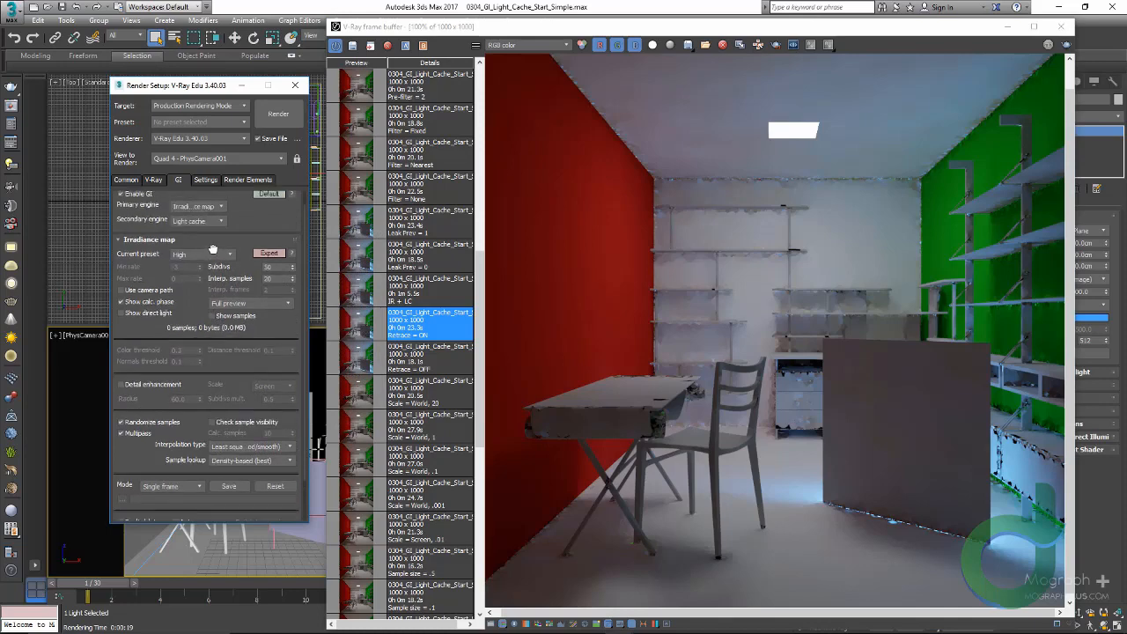
{"action": "left_click", "coordinate": [211, 273]}
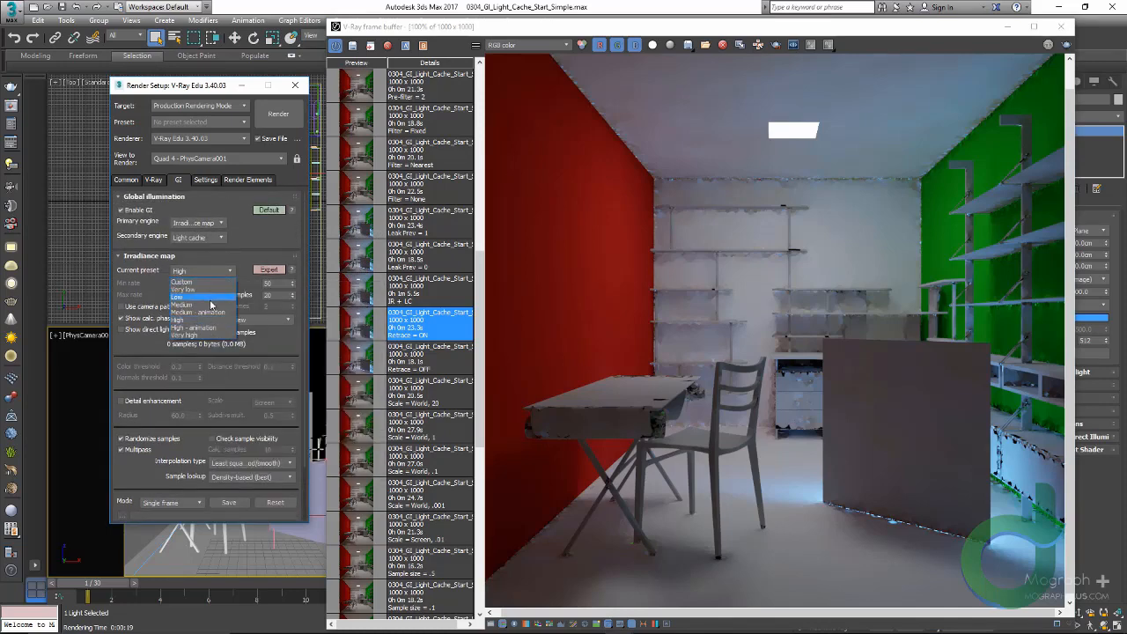
{"action": "left_click", "coordinate": [212, 297]}
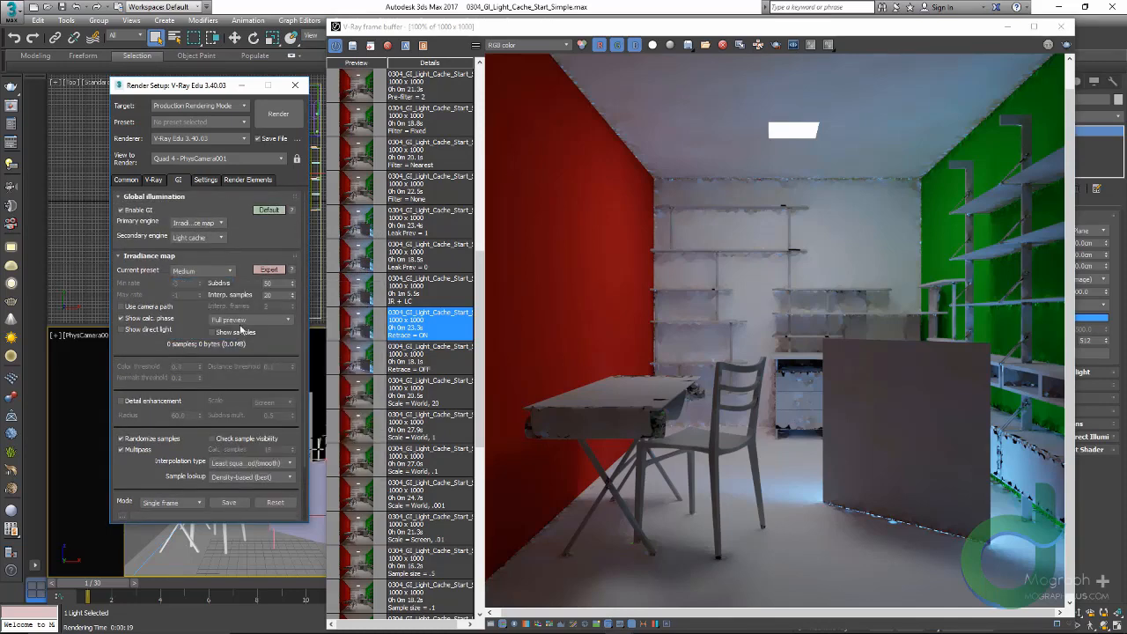
{"action": "left_click", "coordinate": [242, 437]}
{"action": "left_click", "coordinate": [208, 254]}
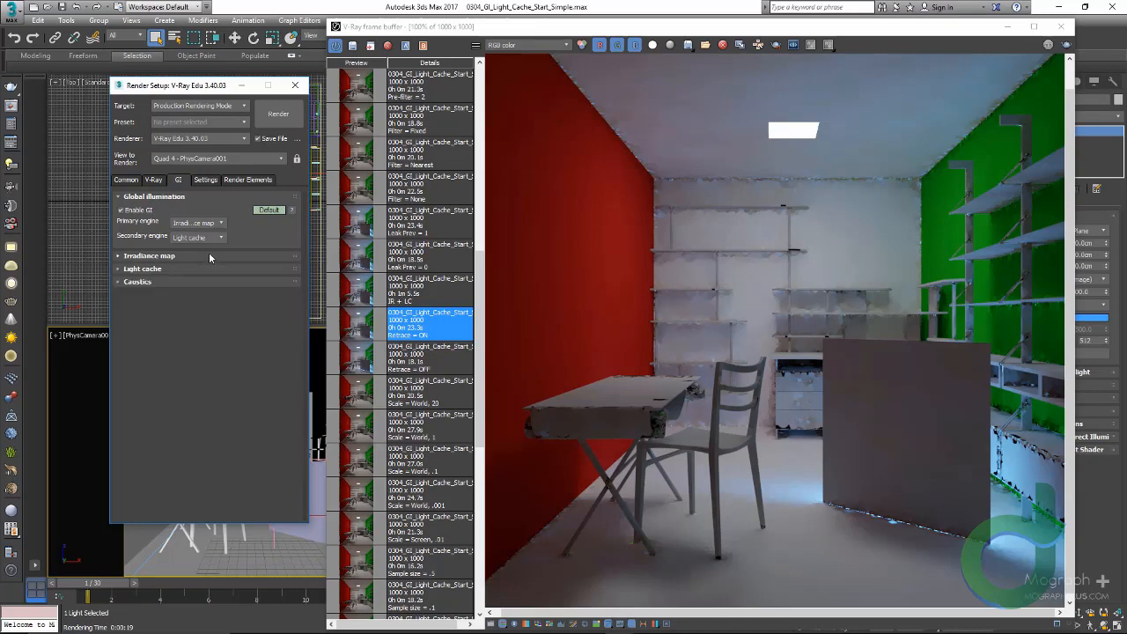
{"action": "left_click", "coordinate": [176, 269]}
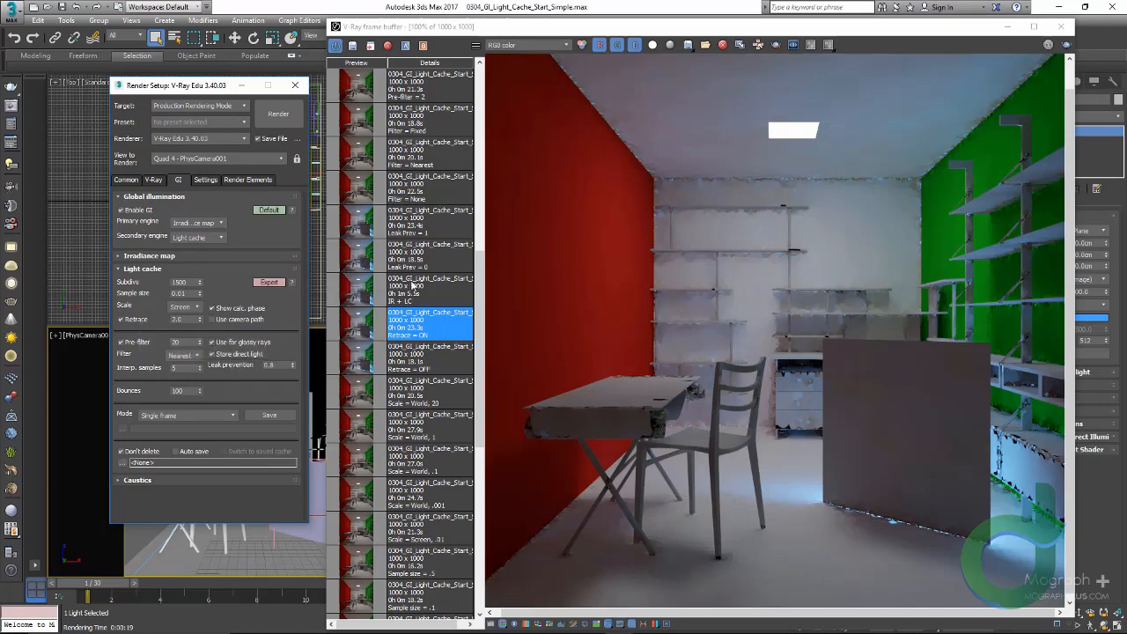
Load the stored IR + LC render and inspect the base of the standing plane for light leaks
{"action": "left_click", "coordinate": [438, 299]}
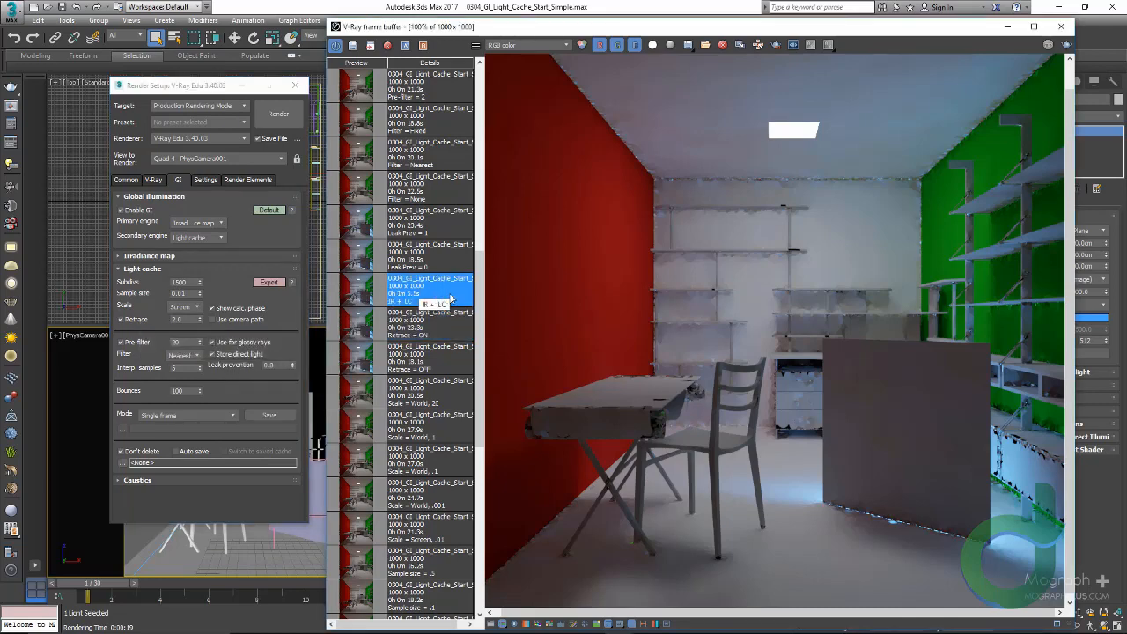
{"action": "double_click", "coordinate": [450, 300]}
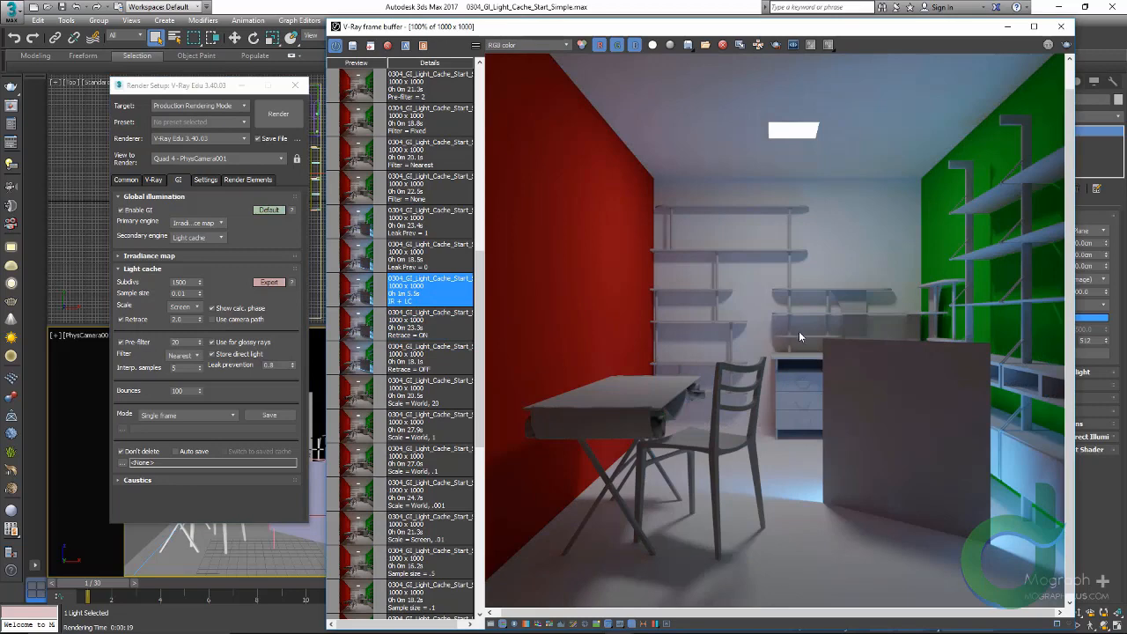
{"action": "scroll", "coordinate": [898, 445], "scroll_direction": "up", "scroll_amount": 2}
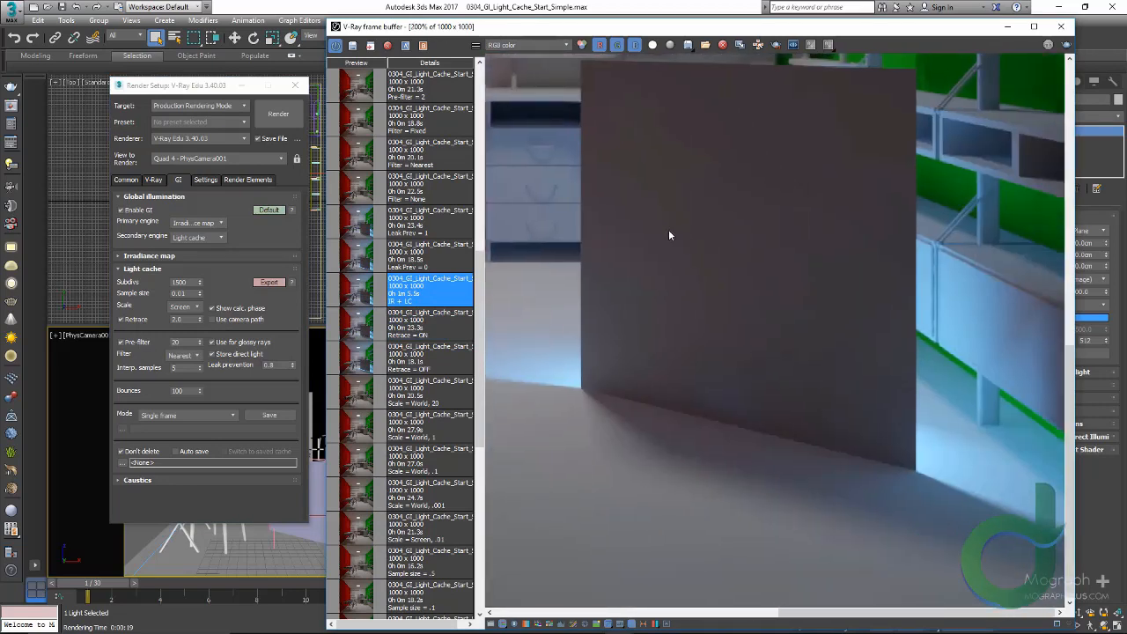
{"action": "scroll", "coordinate": [668, 229], "scroll_direction": "down", "scroll_amount": 2}
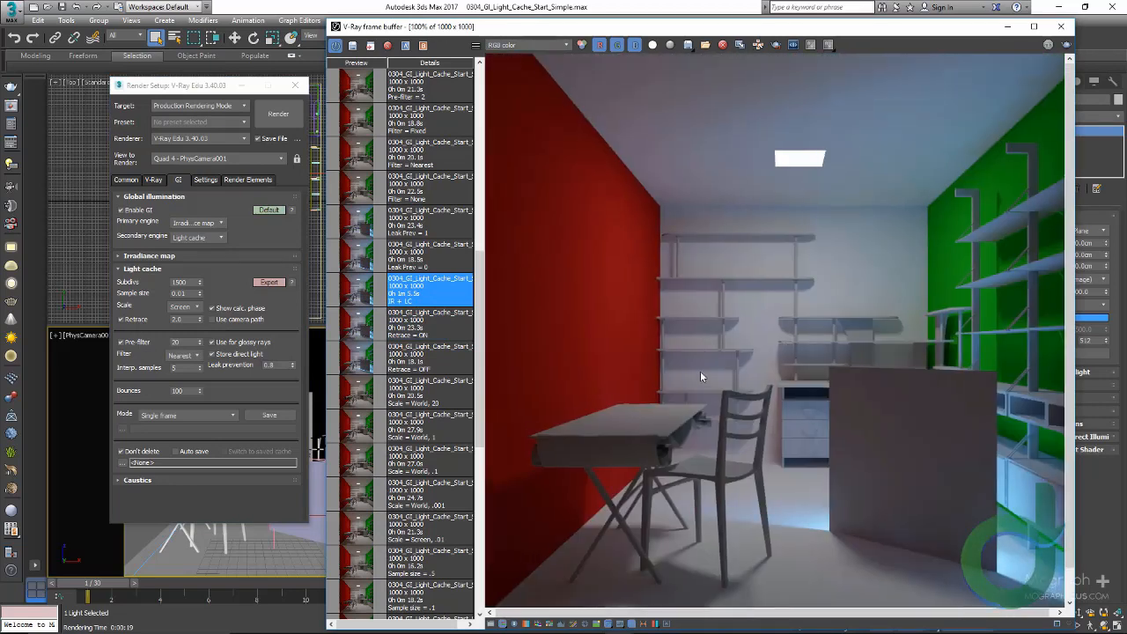
{"action": "scroll", "coordinate": [958, 537], "scroll_direction": "up", "scroll_amount": 2}
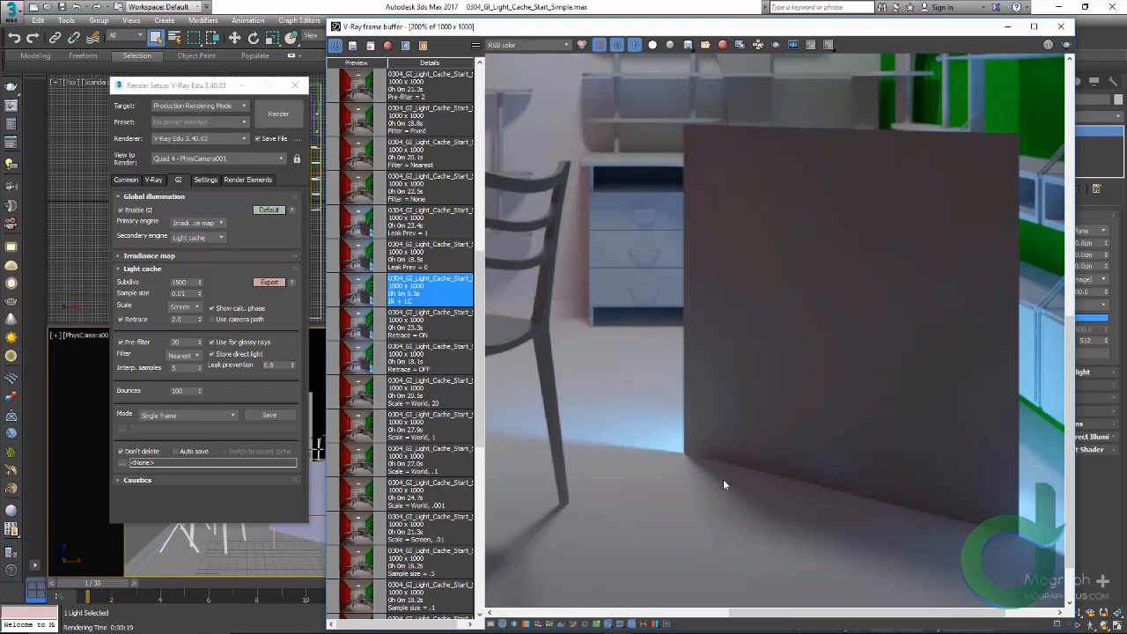
{"action": "scroll", "coordinate": [723, 483], "scroll_direction": "down", "scroll_amount": 2}
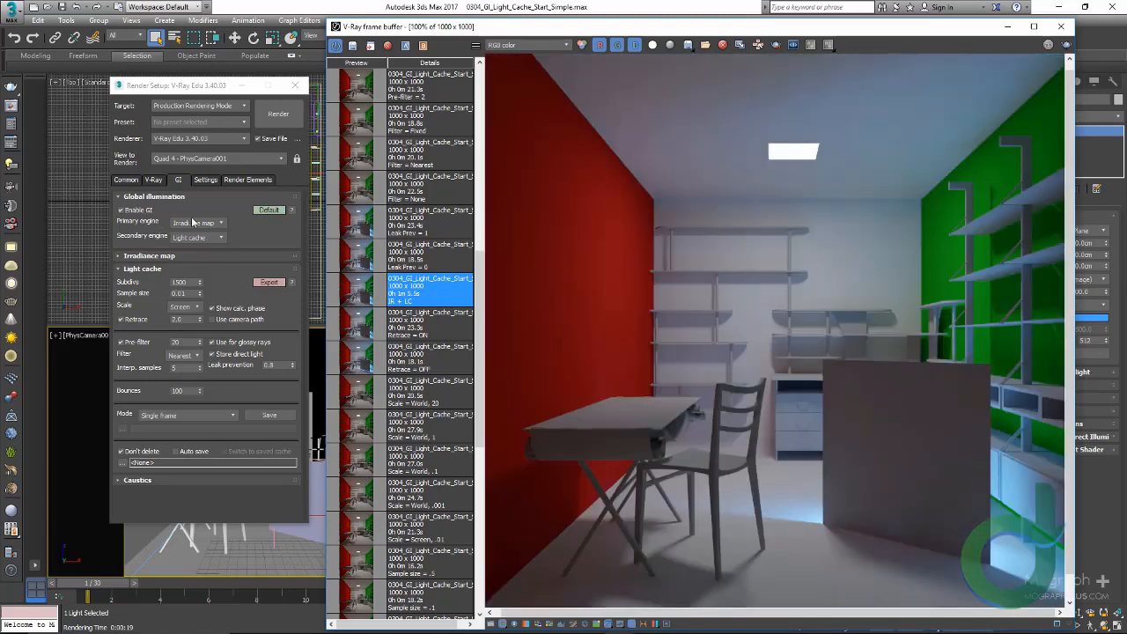
Set the primary GI engine to Light cache and the secondary engine to None
{"action": "left_click", "coordinate": [195, 223]}
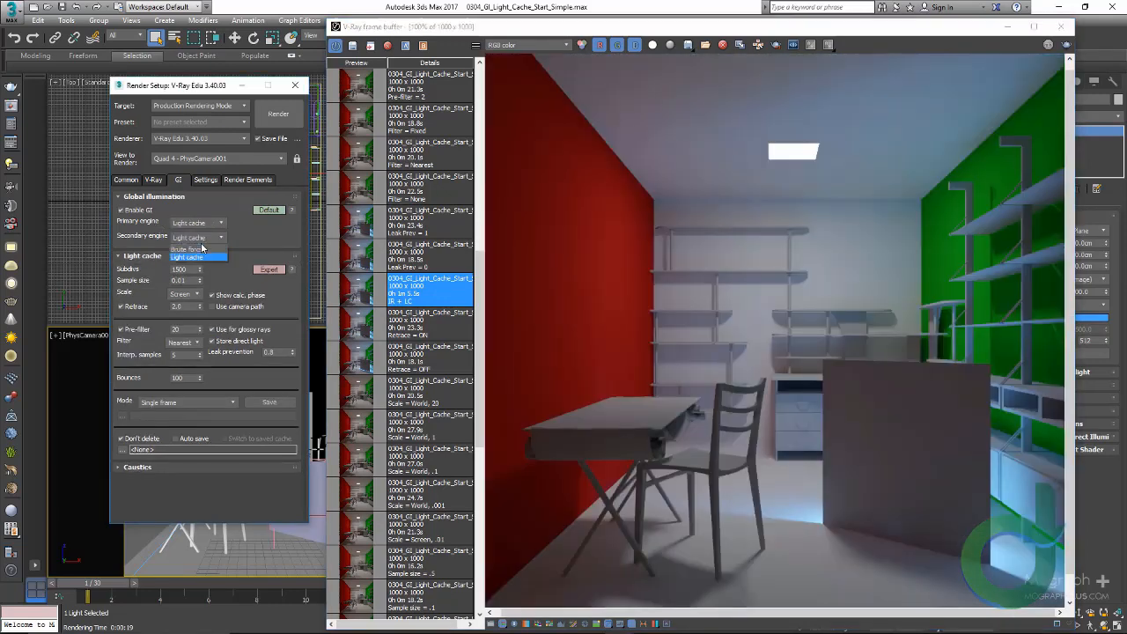
{"action": "left_click", "coordinate": [195, 198]}
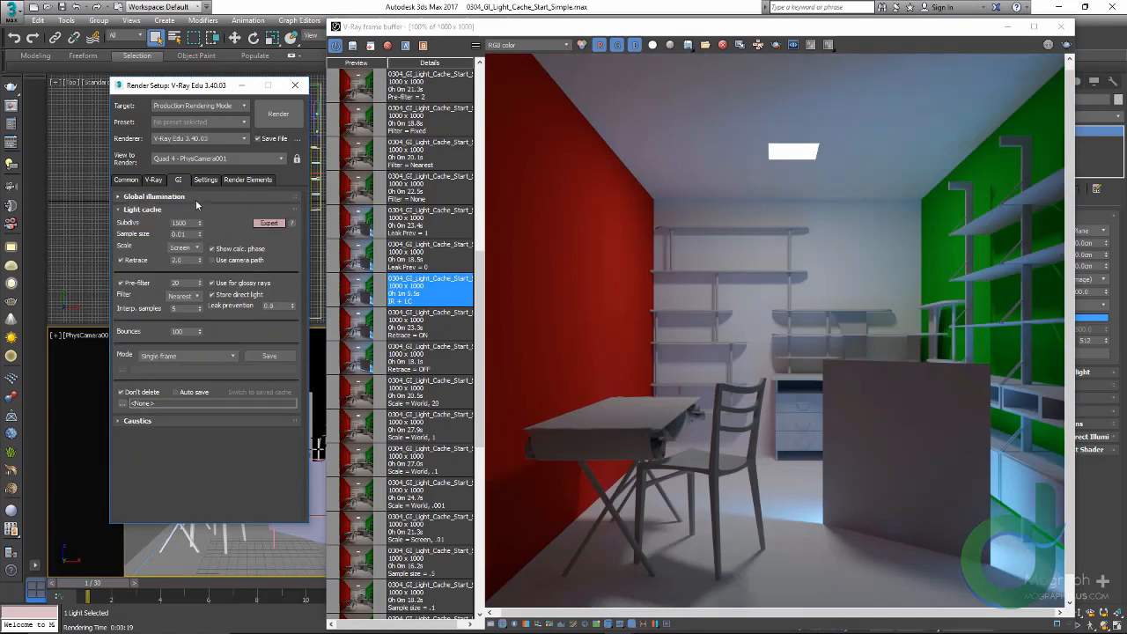
{"action": "left_click", "coordinate": [196, 202]}
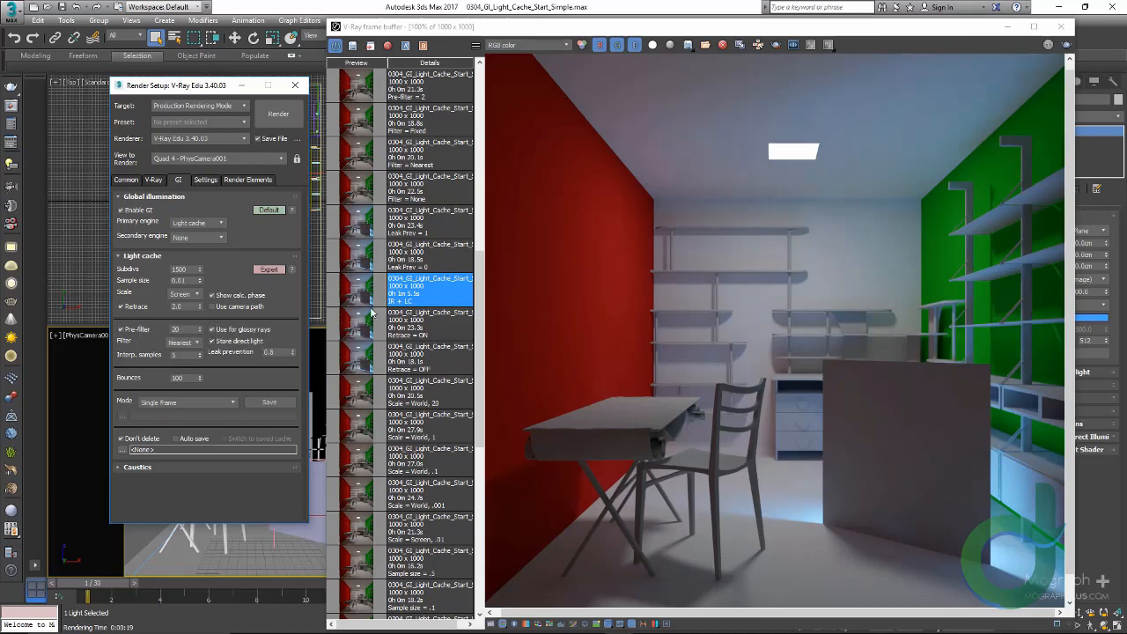
Compare the stored Leak Prev = 0 and Leak Prev = 1 renders, finishing on Leak Prev = 1
{"action": "double_click", "coordinate": [352, 262]}
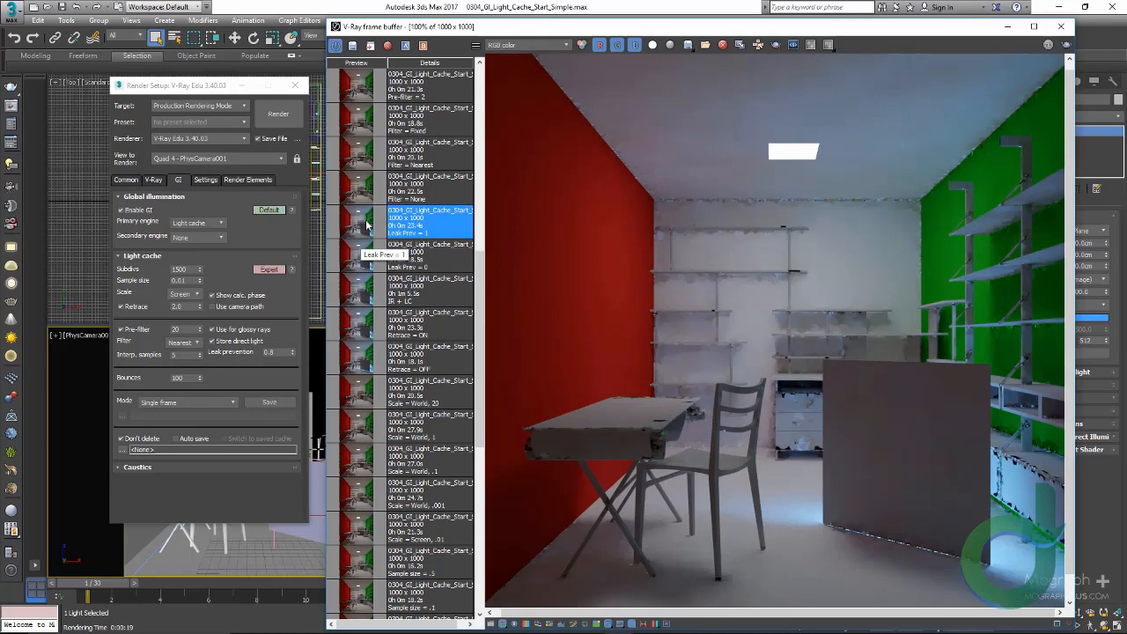
{"action": "left_click", "coordinate": [360, 252]}
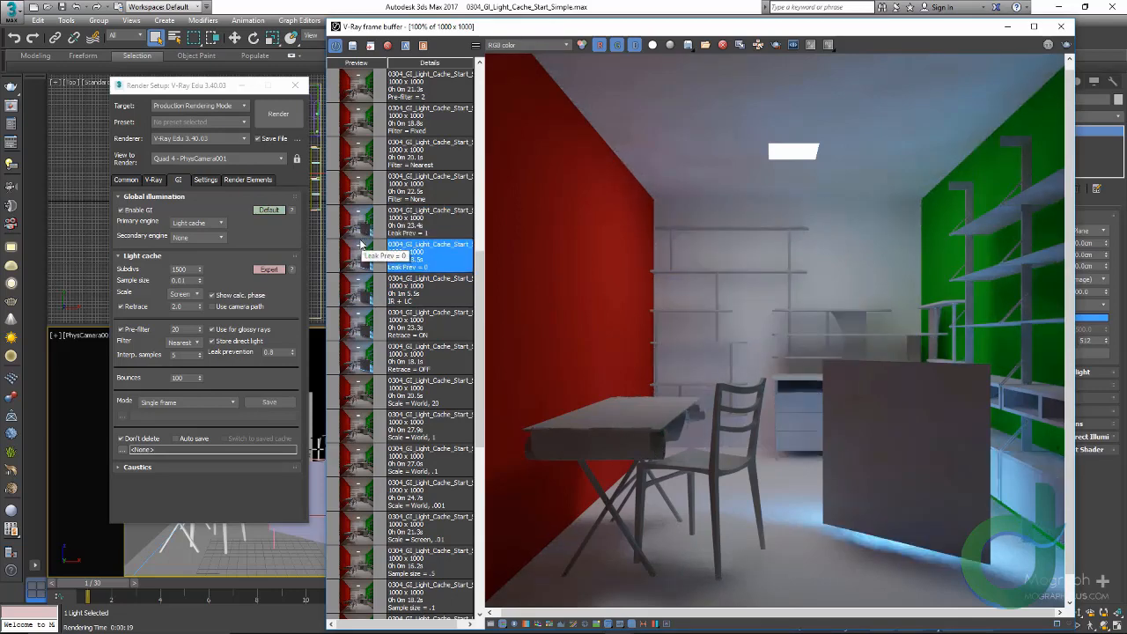
{"action": "left_click", "coordinate": [361, 230]}
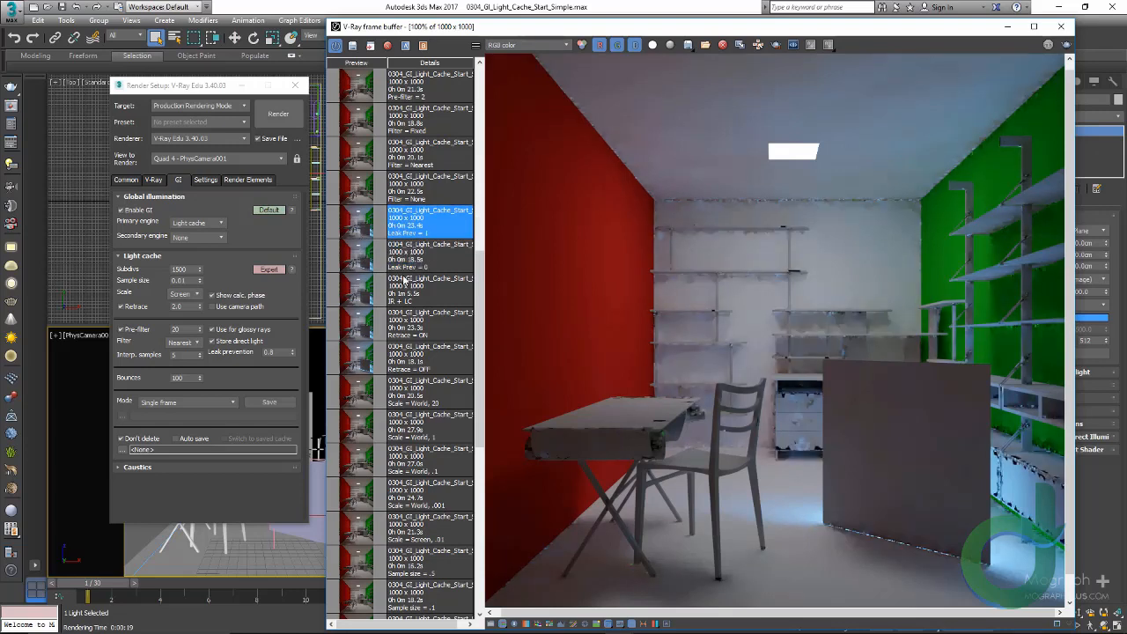
Hide the Plane and Light group, collapse it in the scene list, clear the selection and bring the frame buffer back
{"action": "scroll", "coordinate": [410, 283], "scroll_direction": "up", "scroll_amount": 3}
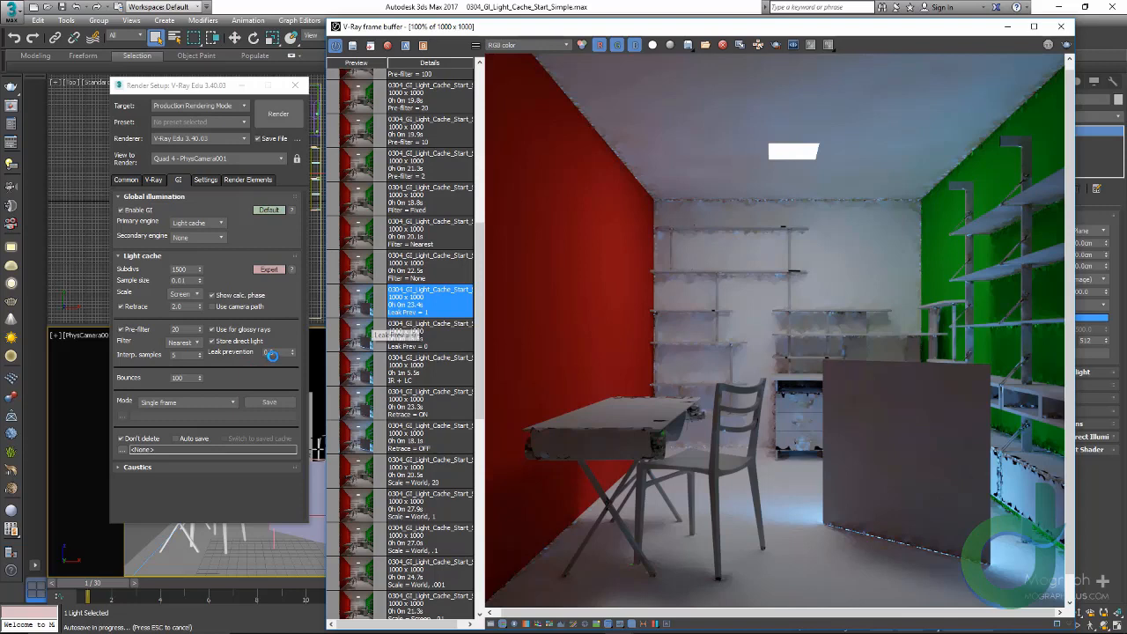
{"action": "left_click", "coordinate": [279, 351]}
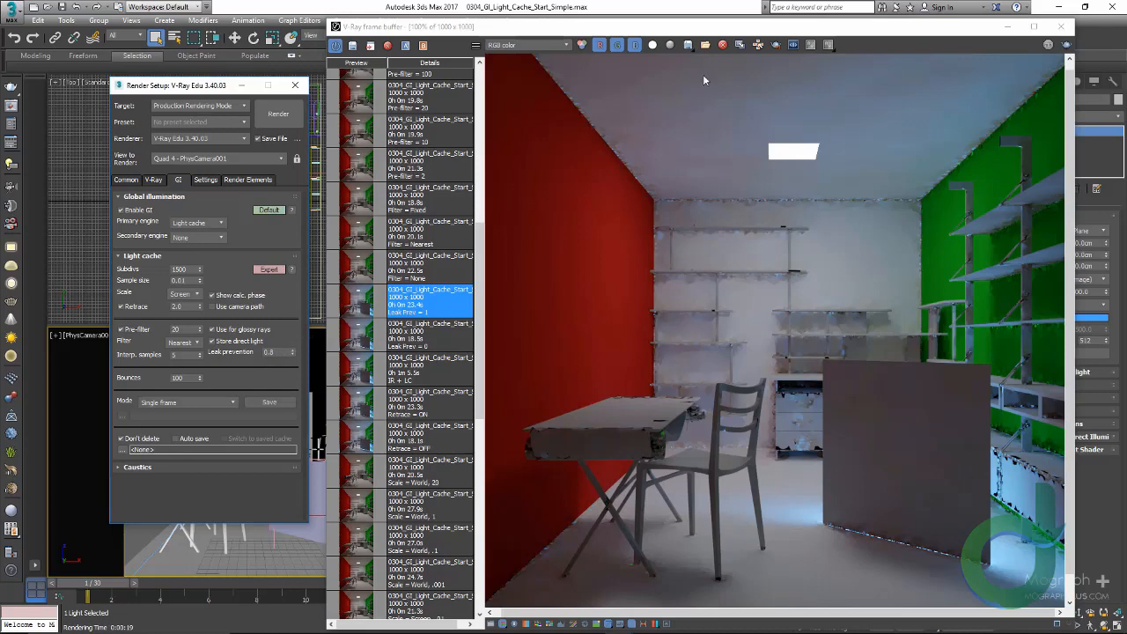
{"action": "left_click", "coordinate": [1008, 26]}
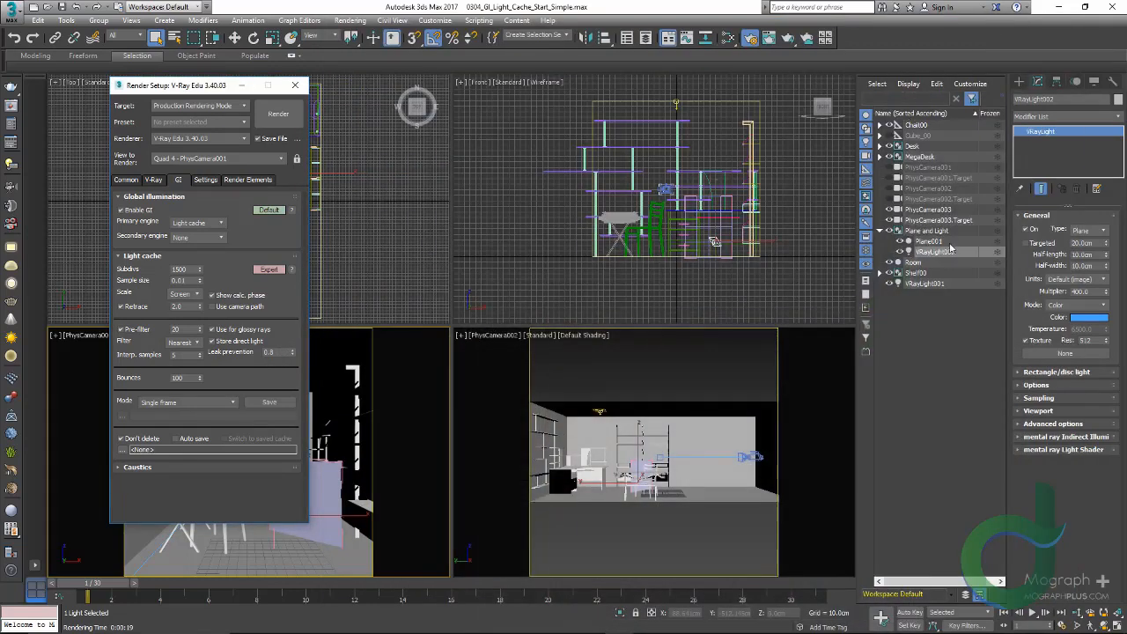
{"action": "left_click", "coordinate": [913, 231]}
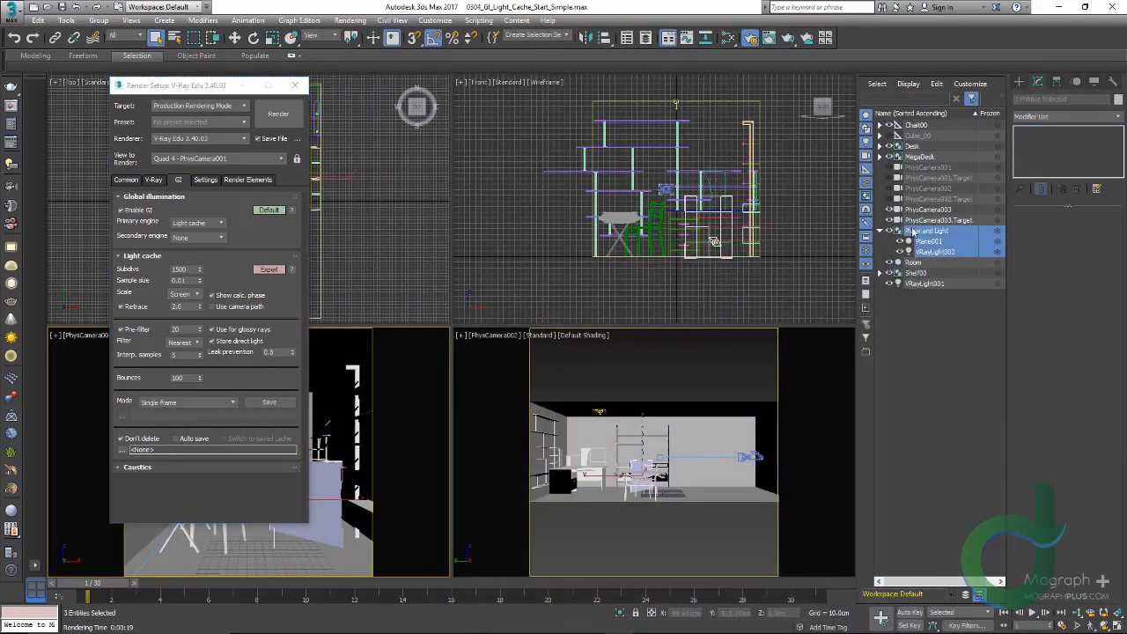
{"action": "left_click", "coordinate": [879, 231]}
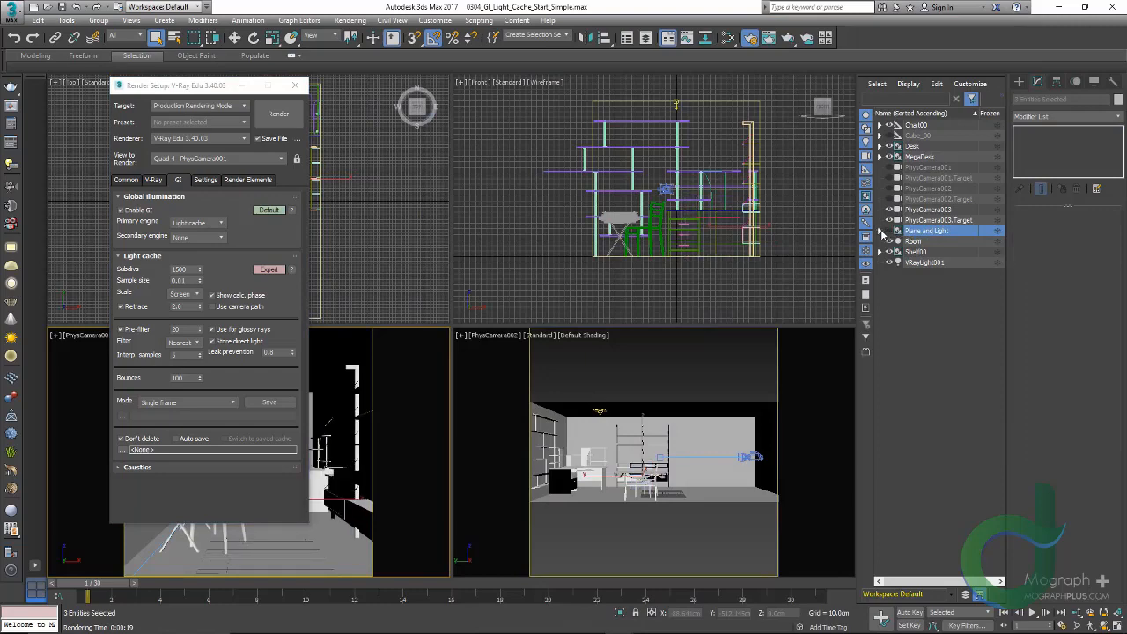
{"action": "left_click", "coordinate": [941, 320]}
{"action": "left_click", "coordinate": [10, 107]}
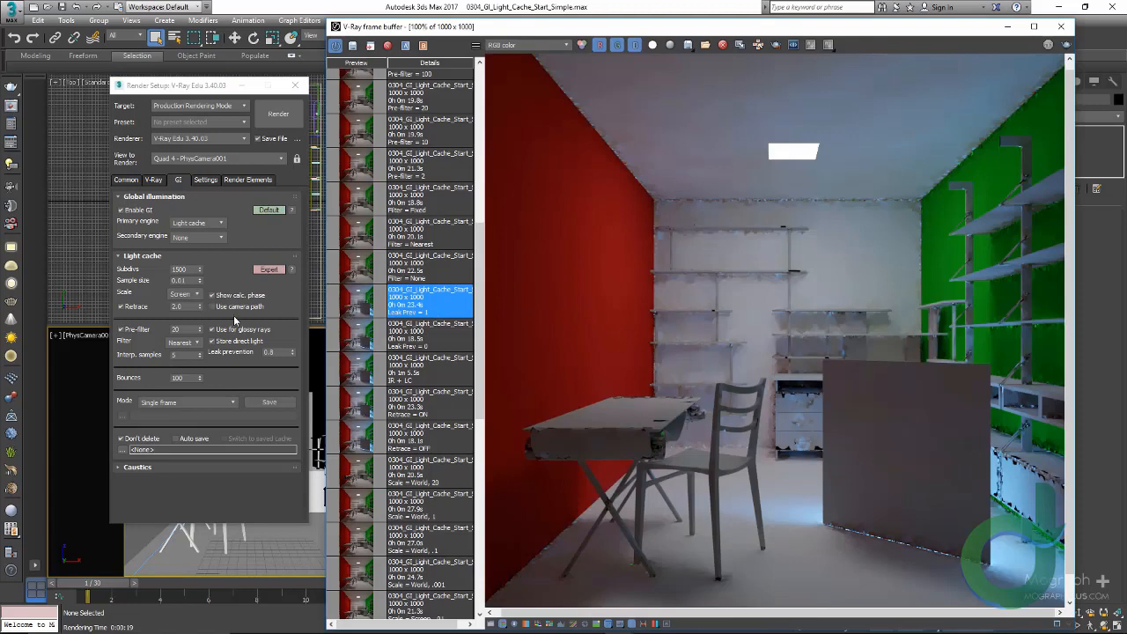
Keep the light cache mode at Single frame, enable Use camera path and close the frame buffer
{"action": "mouse_move", "coordinate": [248, 299]}
{"action": "left_click", "coordinate": [210, 404]}
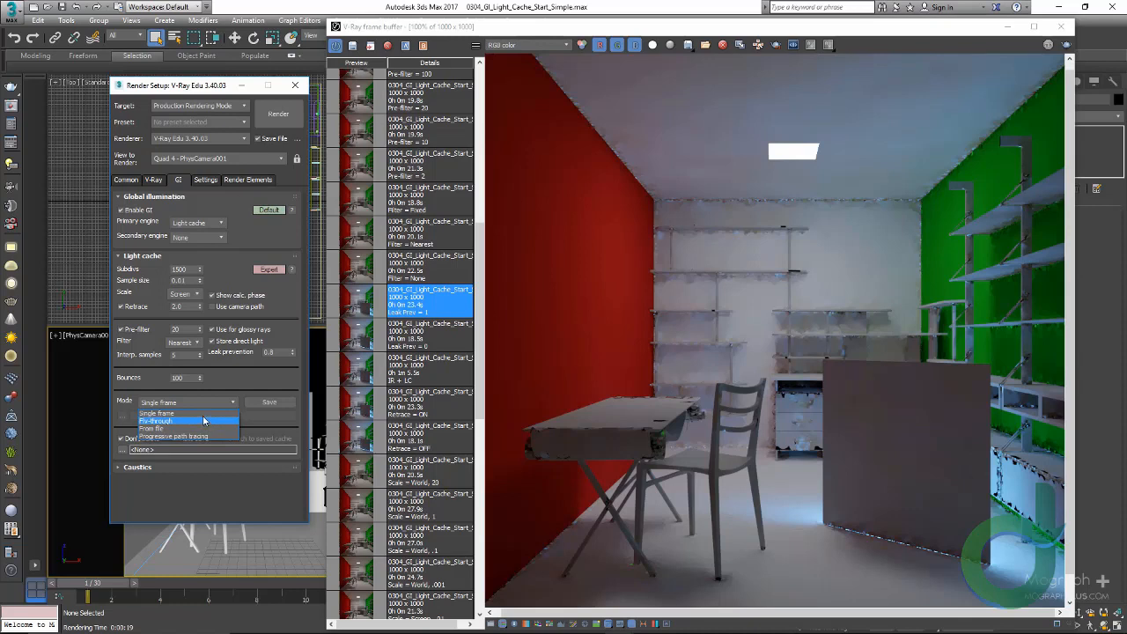
{"action": "left_click", "coordinate": [202, 413]}
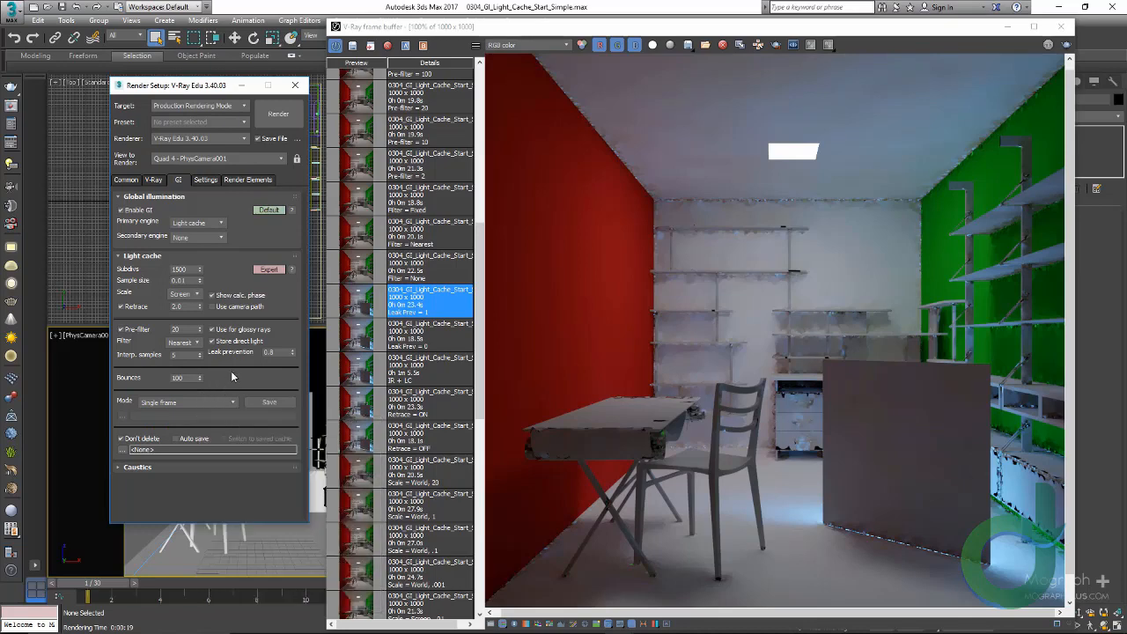
{"action": "left_click", "coordinate": [237, 309]}
{"action": "left_click", "coordinate": [1063, 27]}
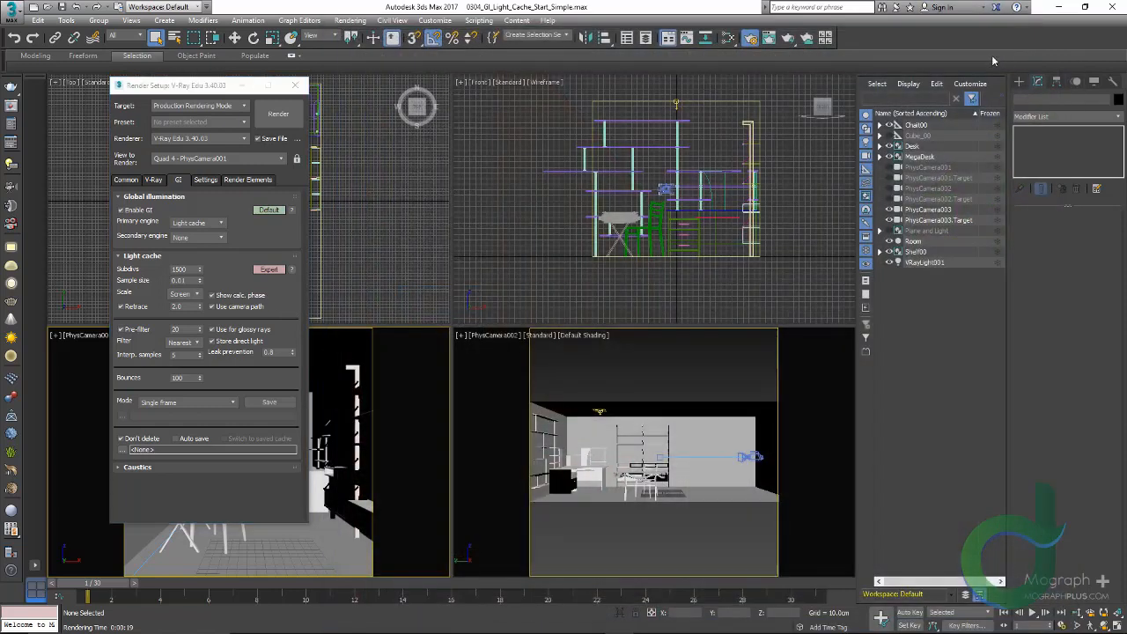
Unhide the Cube_00 hierarchy, collapse its list of children and maximize the PhysCamera001 viewport
{"action": "double_click", "coordinate": [900, 137]}
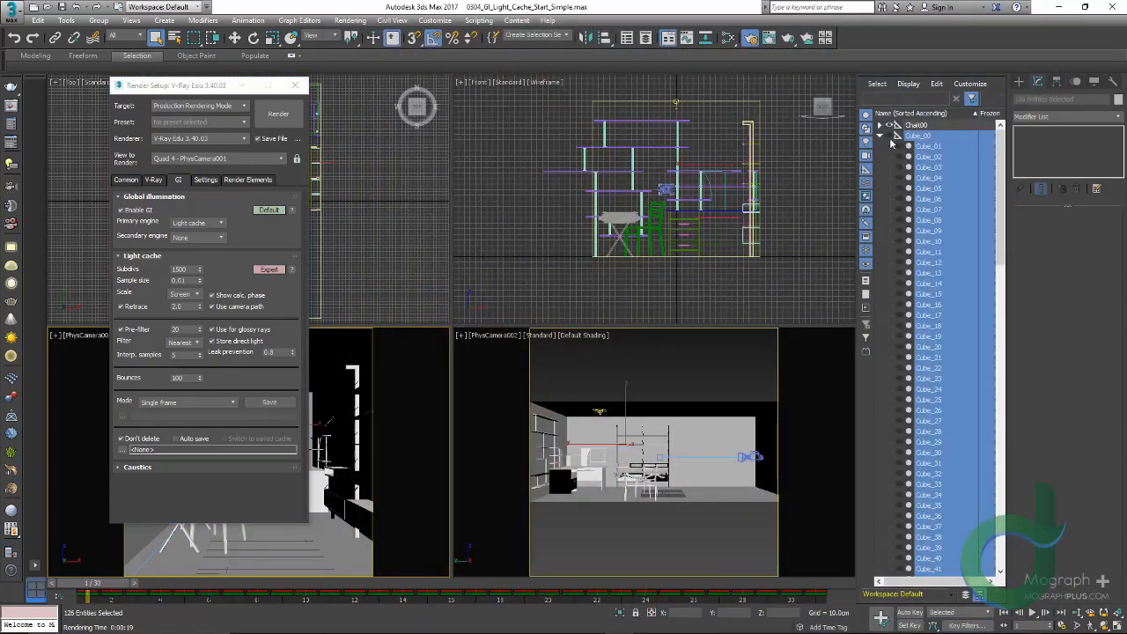
{"action": "left_click", "coordinate": [880, 136]}
{"action": "right_click", "coordinate": [340, 430]}
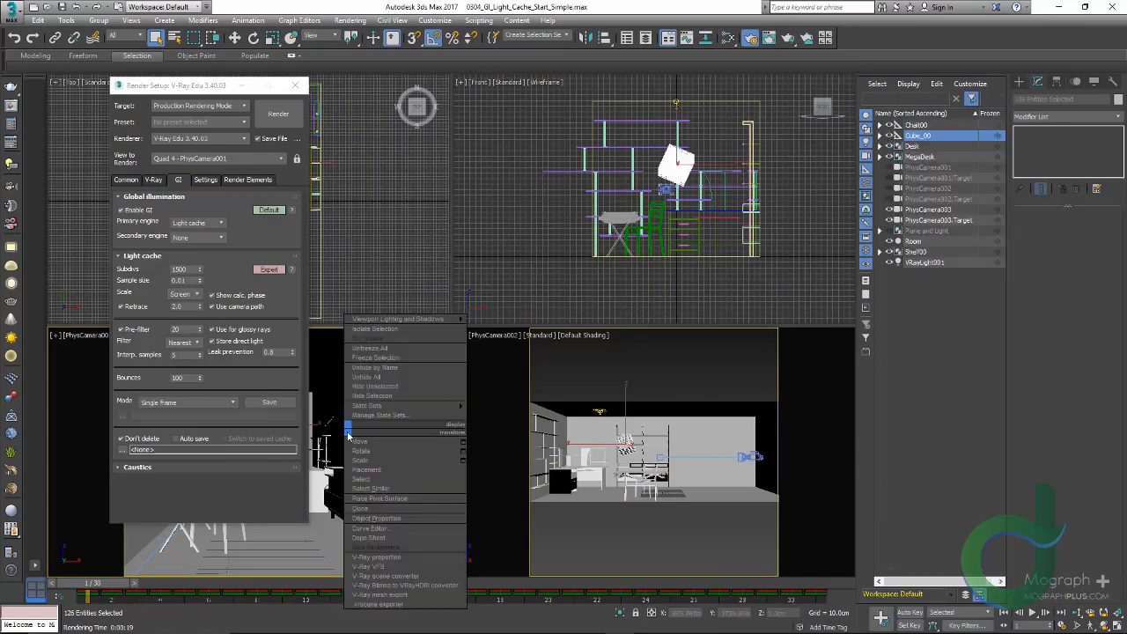
{"action": "key", "text": "alt+w"}
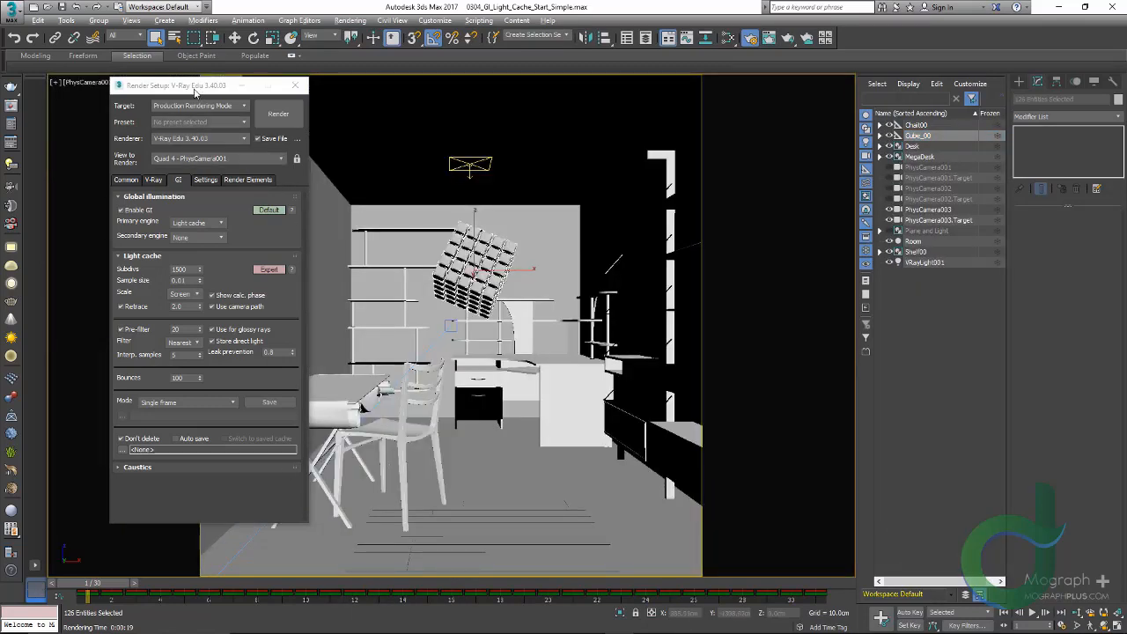
Move the render settings clear of the viewport label, select PhysCamera001 and scrub the timeline to preview its animation
{"action": "left_click_drag", "start_coordinate": [196, 88], "coordinate": [196, 117]}
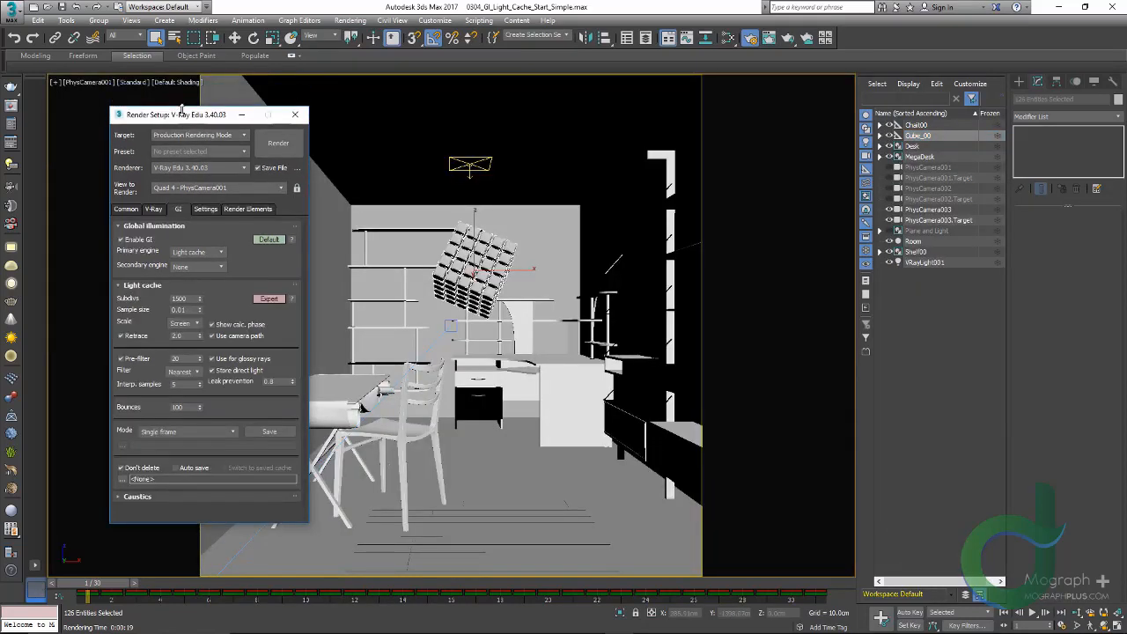
{"action": "left_click", "coordinate": [99, 84]}
{"action": "mouse_move", "coordinate": [176, 93]}
{"action": "left_click", "coordinate": [283, 94]}
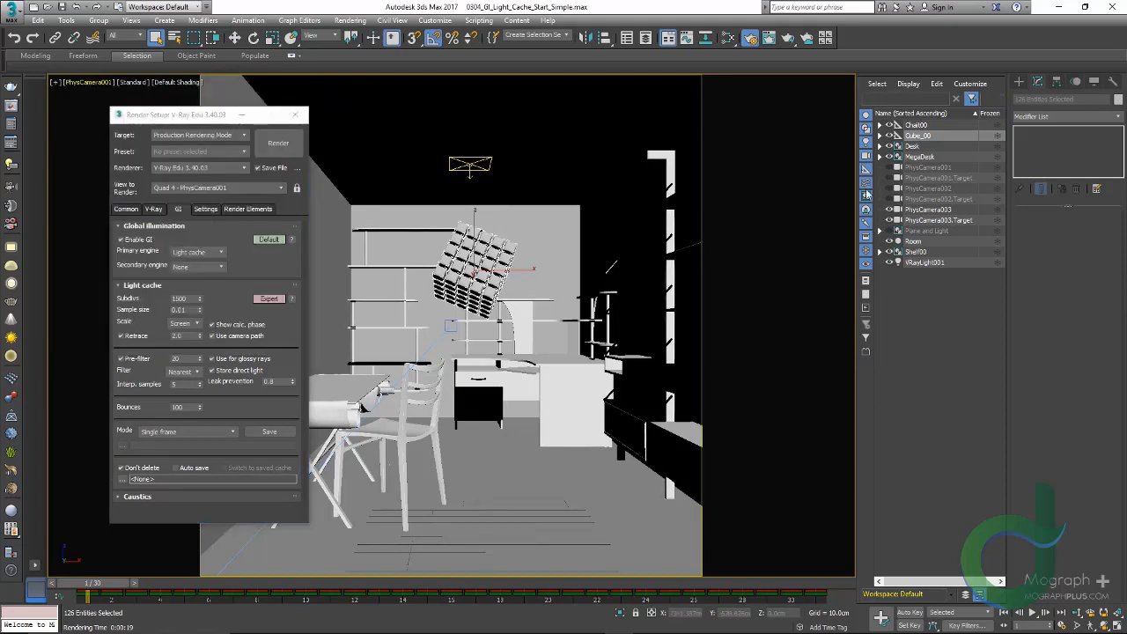
{"action": "left_click", "coordinate": [921, 169]}
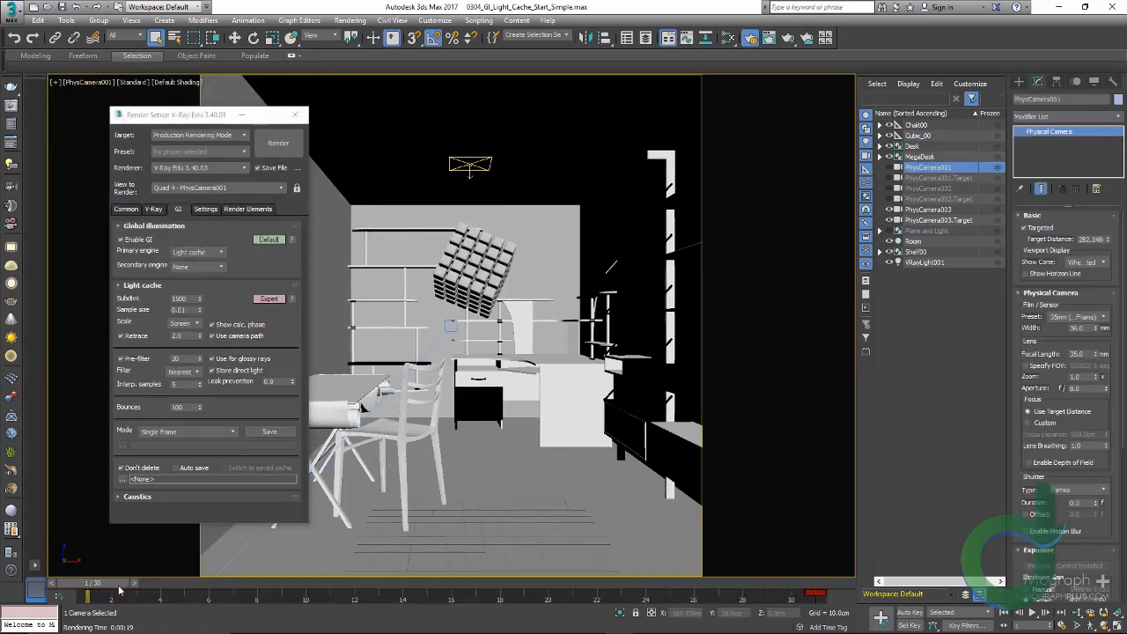
{"action": "mouse_move", "coordinate": [103, 583]}
{"action": "left_mouse_down"}
{"action": "mouse_move", "coordinate": [612, 559]}
{"action": "mouse_move", "coordinate": [174, 558]}
{"action": "mouse_move", "coordinate": [556, 571]}
{"action": "mouse_move", "coordinate": [123, 574]}
{"action": "left_mouse_up"}
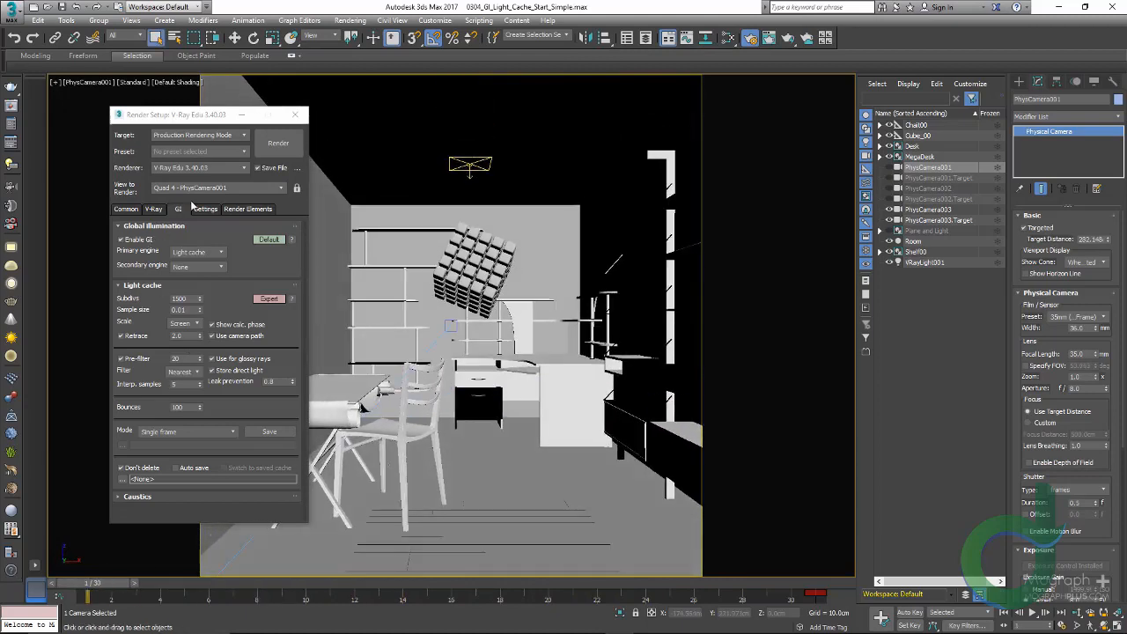
Keep the secondary GI engine at None and set the render time output to Active Time Segment
{"action": "left_click", "coordinate": [207, 268]}
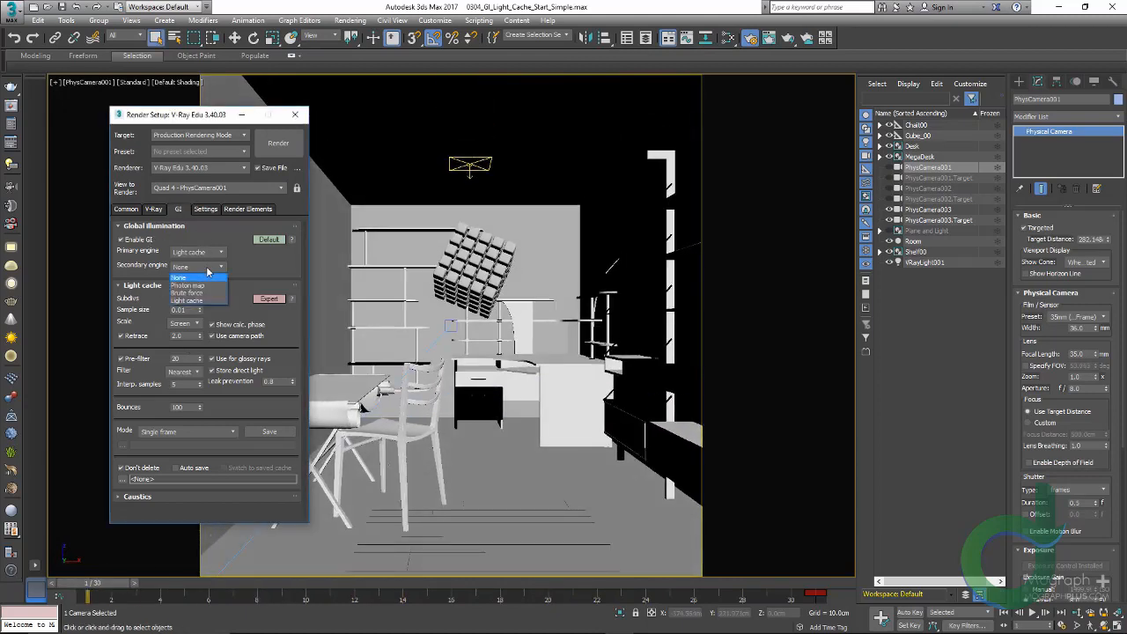
{"action": "left_click", "coordinate": [207, 269]}
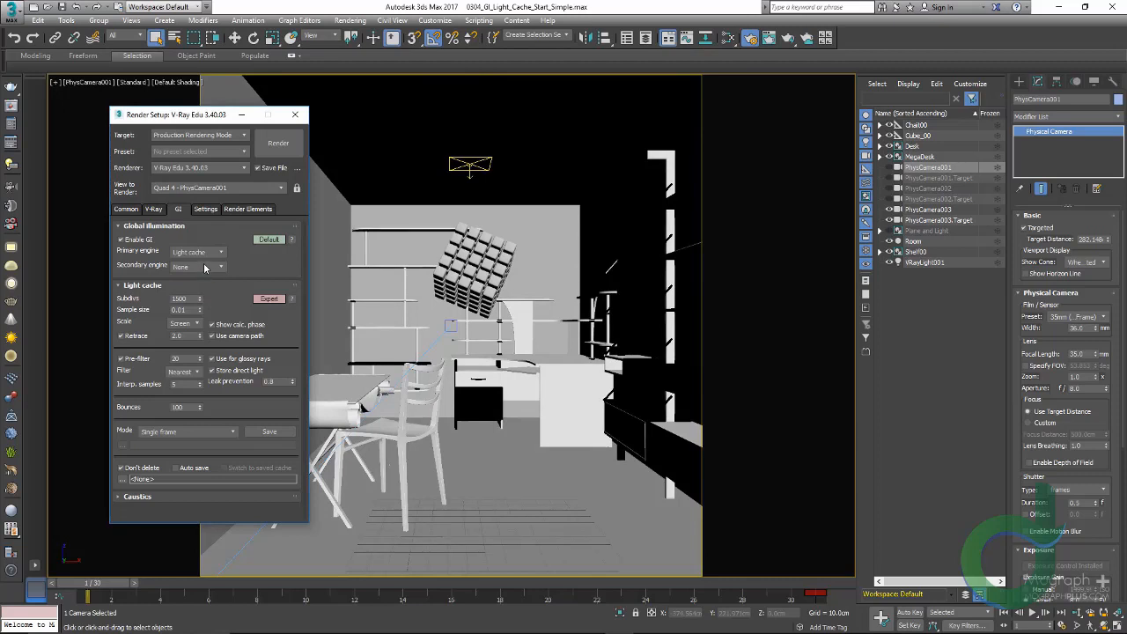
{"action": "mouse_move", "coordinate": [251, 345]}
{"action": "left_click", "coordinate": [129, 211]}
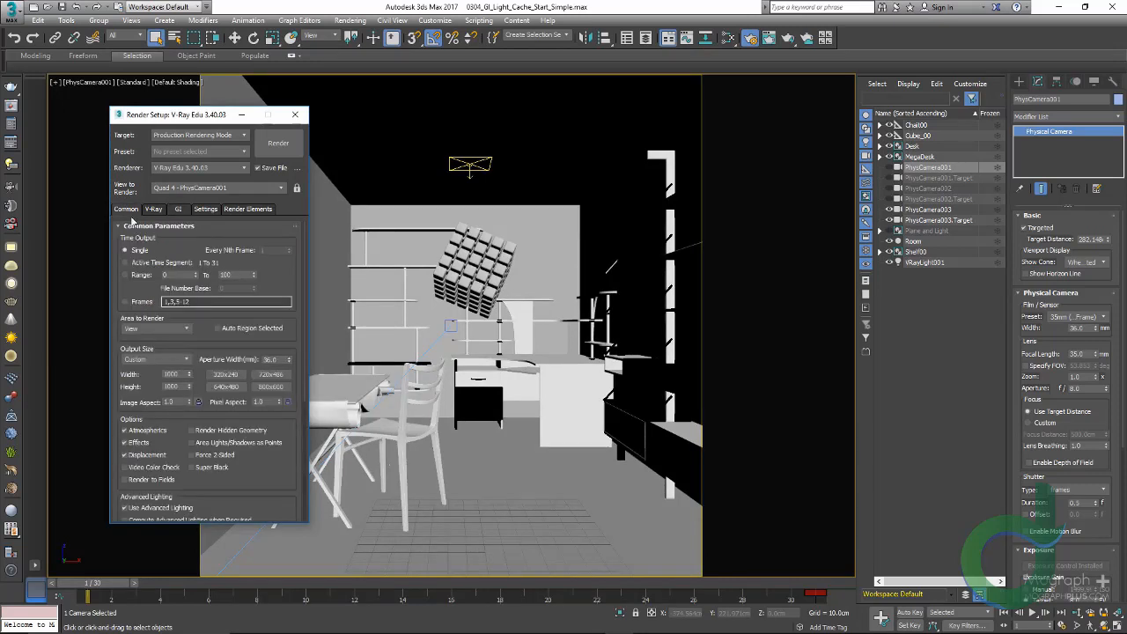
{"action": "left_click", "coordinate": [164, 263]}
Create and open a render output folder named Animated cubes inside Section 03 Global Illumination, 0304_GI_Light_Cache
{"action": "left_click", "coordinate": [258, 169]}
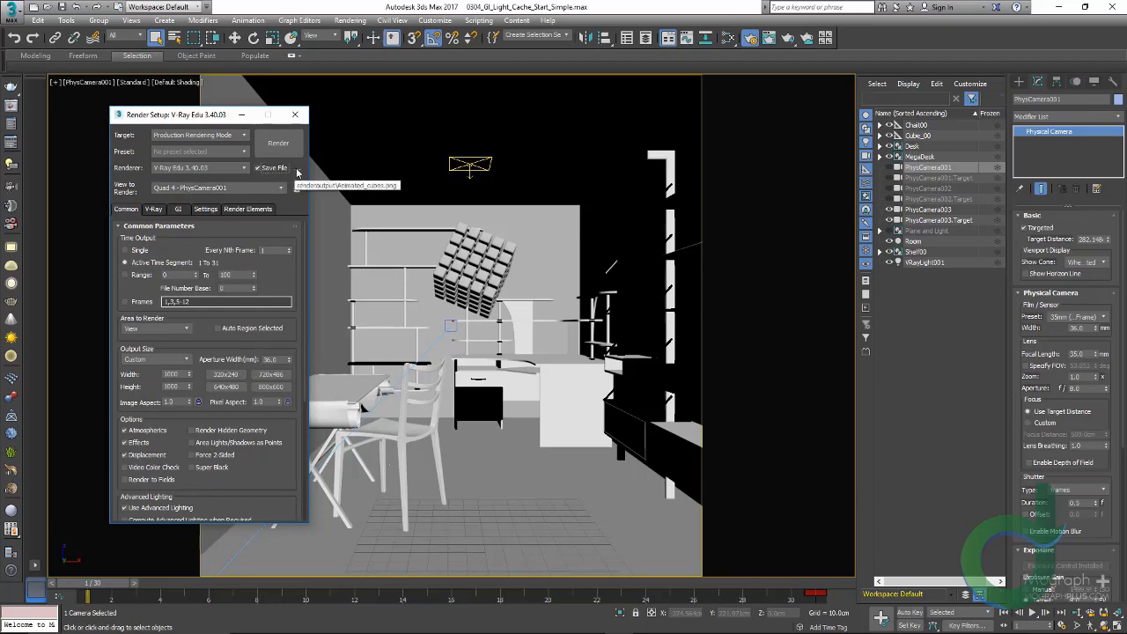
{"action": "left_click", "coordinate": [297, 169]}
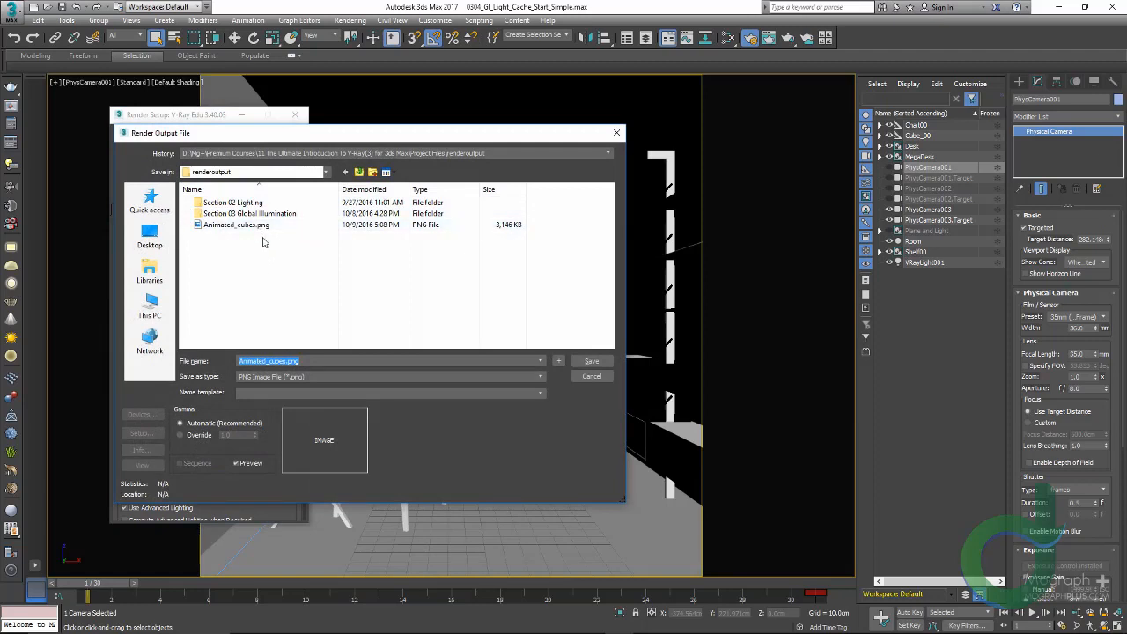
{"action": "left_click", "coordinate": [263, 239]}
{"action": "double_click", "coordinate": [266, 214]}
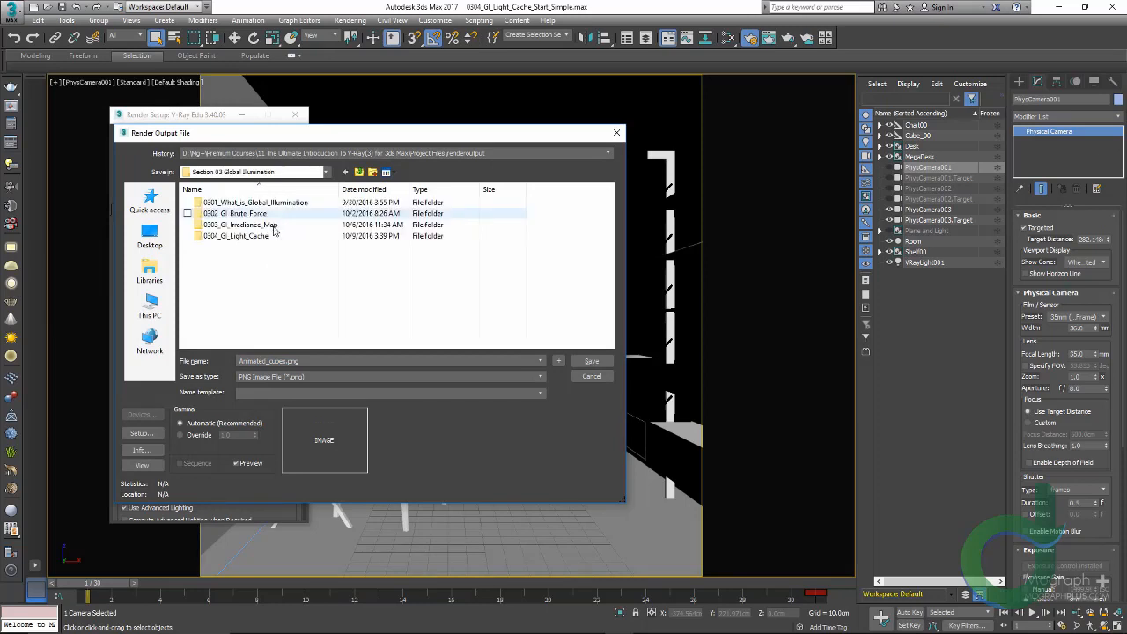
{"action": "double_click", "coordinate": [269, 235]}
{"action": "right_click", "coordinate": [258, 240]}
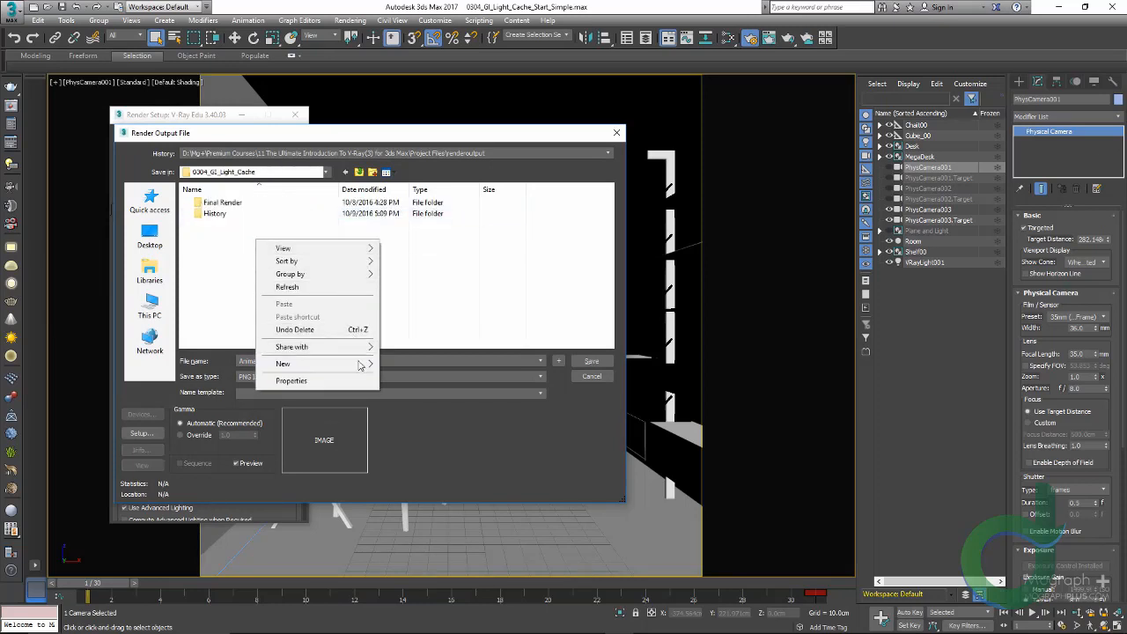
{"action": "mouse_move", "coordinate": [361, 364]}
{"action": "left_click", "coordinate": [406, 365]}
{"action": "type", "text": "A"}
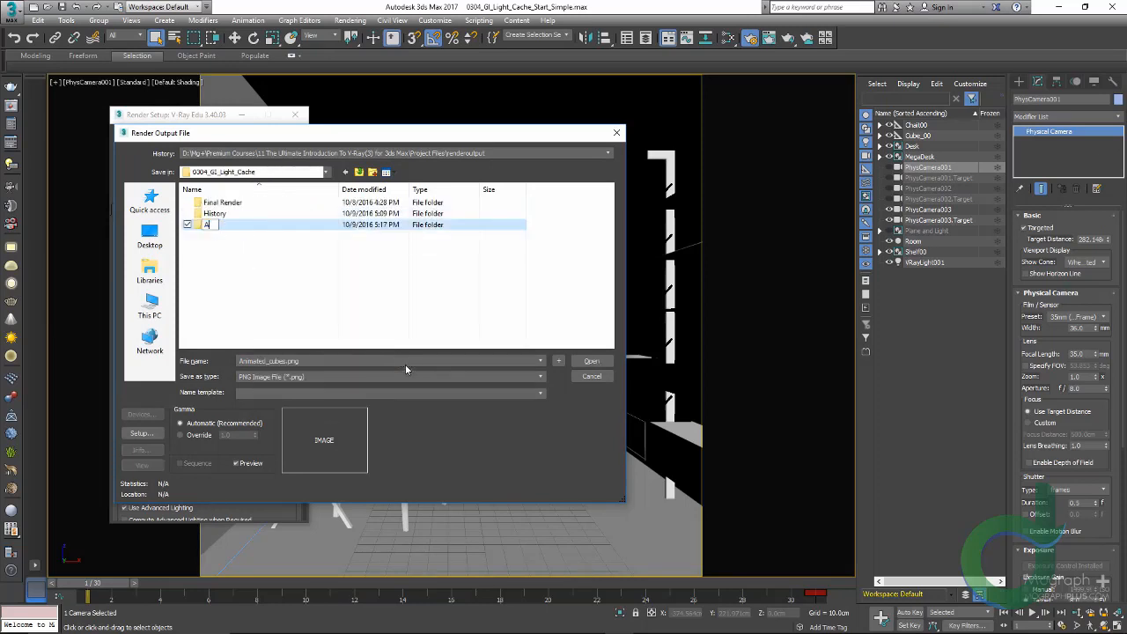
{"action": "type", "text": "nimated cubes"}
{"action": "key", "text": "Return"}
{"action": "key", "text": "Return"}
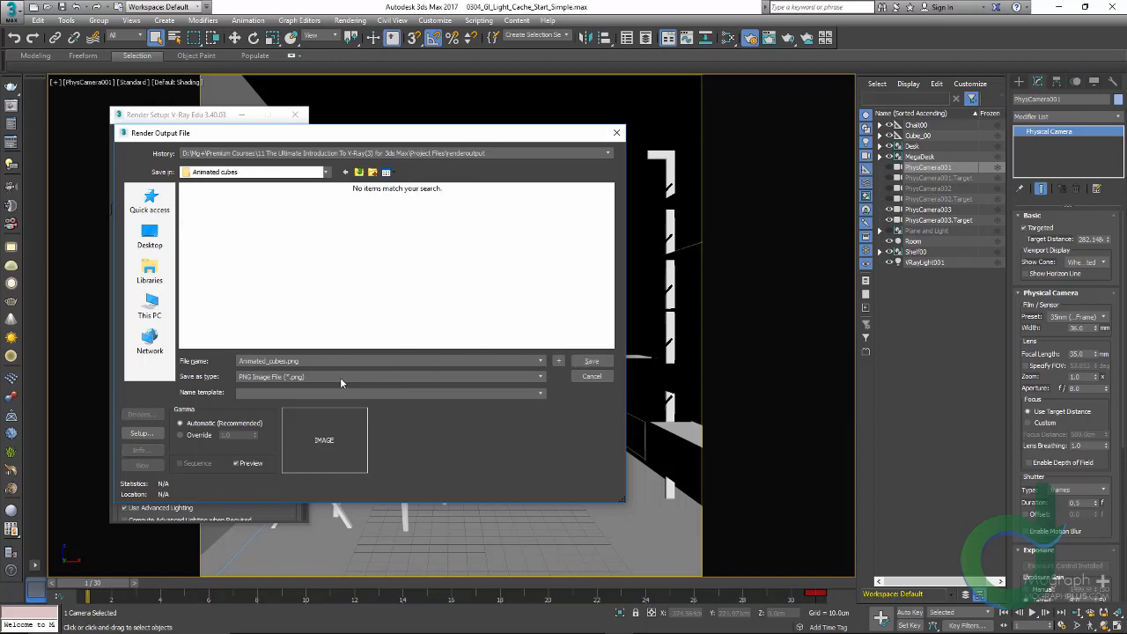
Save the render output as Animated_cubes.png in the Animated cubes folder
{"action": "left_click", "coordinate": [308, 364]}
{"action": "left_click", "coordinate": [358, 360]}
{"action": "left_click", "coordinate": [591, 361]}
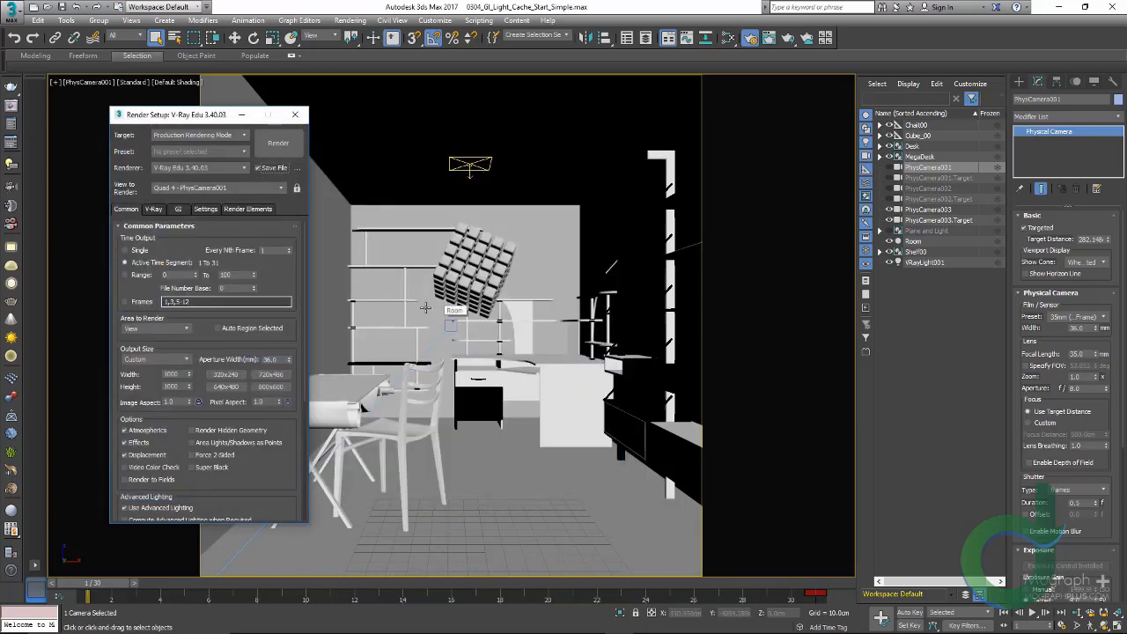
Render the cube animation from PhysCamera001 and show the whole frame at 50% in the frame buffer
{"action": "left_click", "coordinate": [277, 144]}
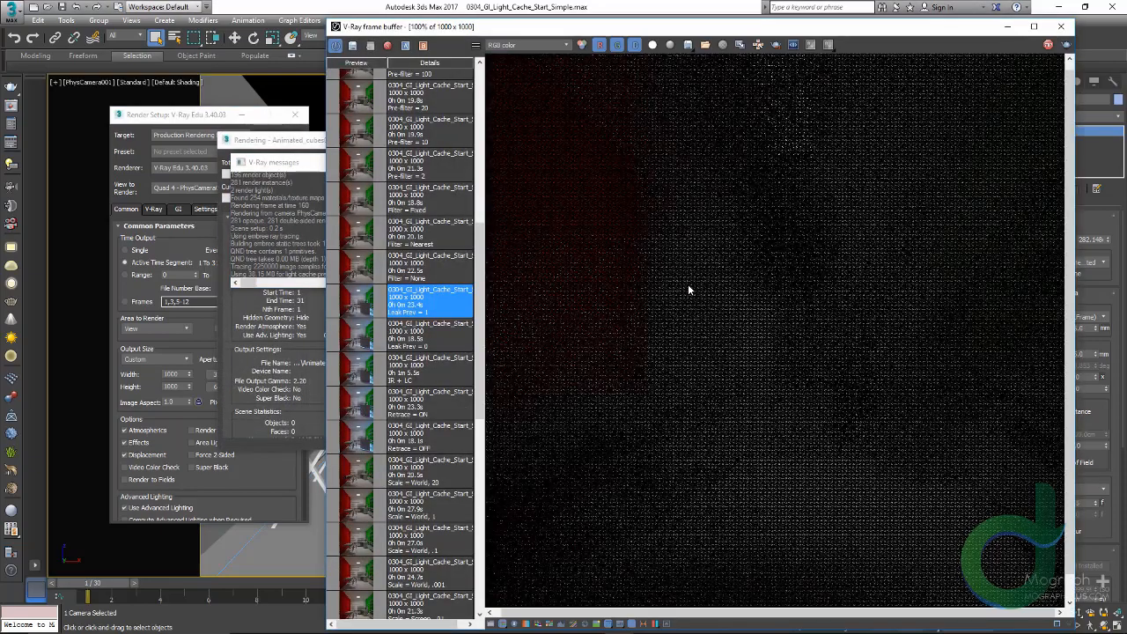
{"action": "scroll", "coordinate": [688, 284], "scroll_direction": "down", "scroll_amount": 2}
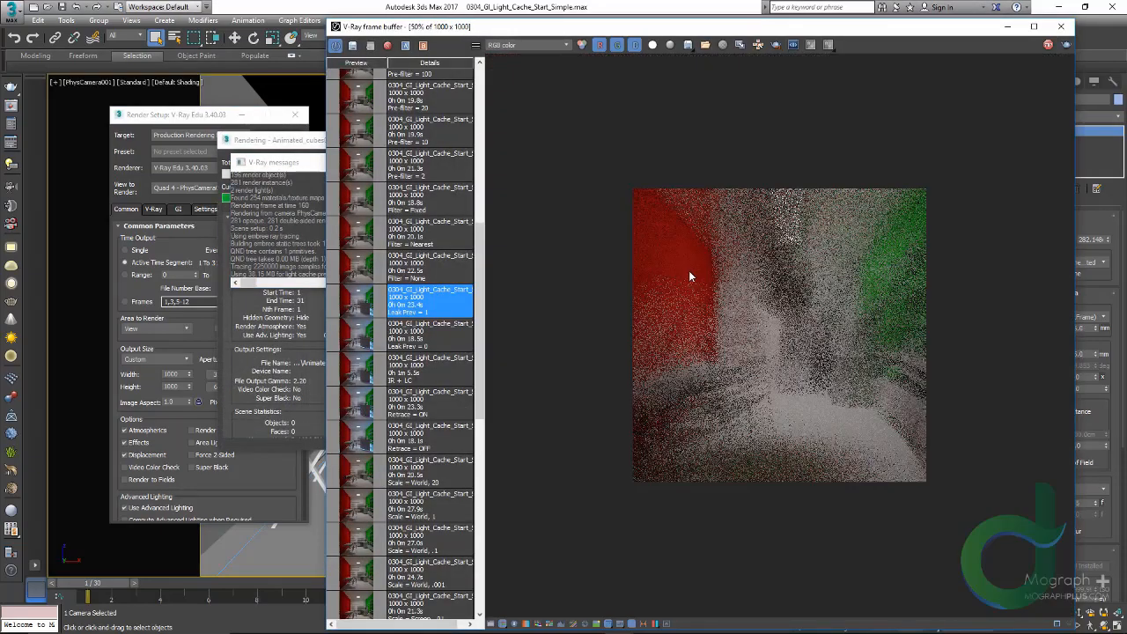
{"action": "scroll", "coordinate": [689, 273], "scroll_direction": "up", "scroll_amount": 2}
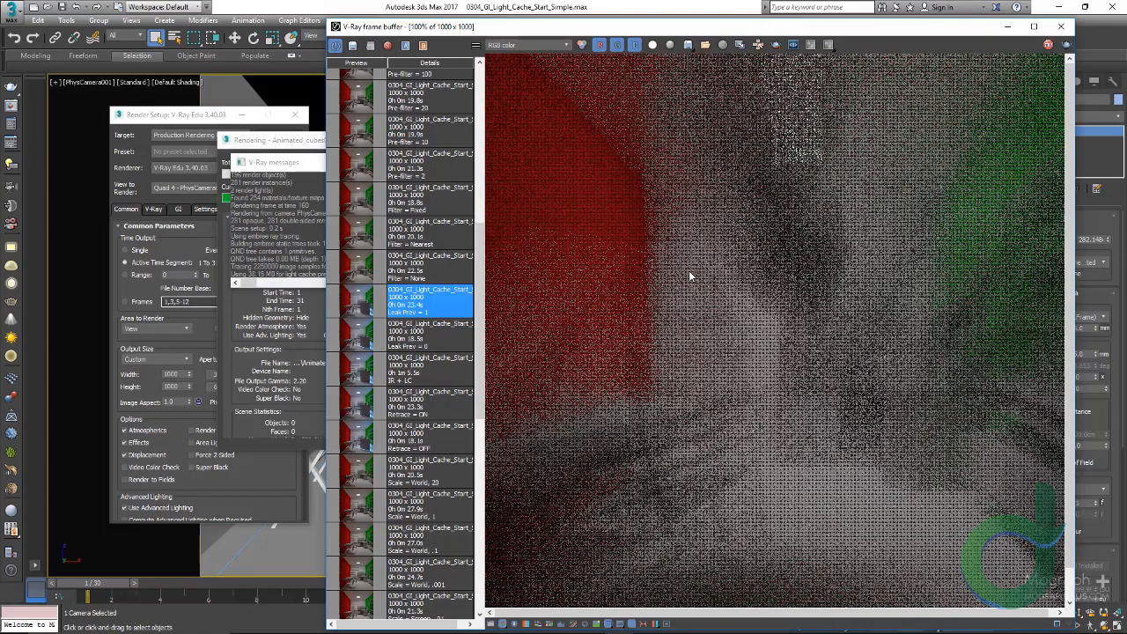
{"action": "scroll", "coordinate": [689, 276], "scroll_direction": "down", "scroll_amount": 2}
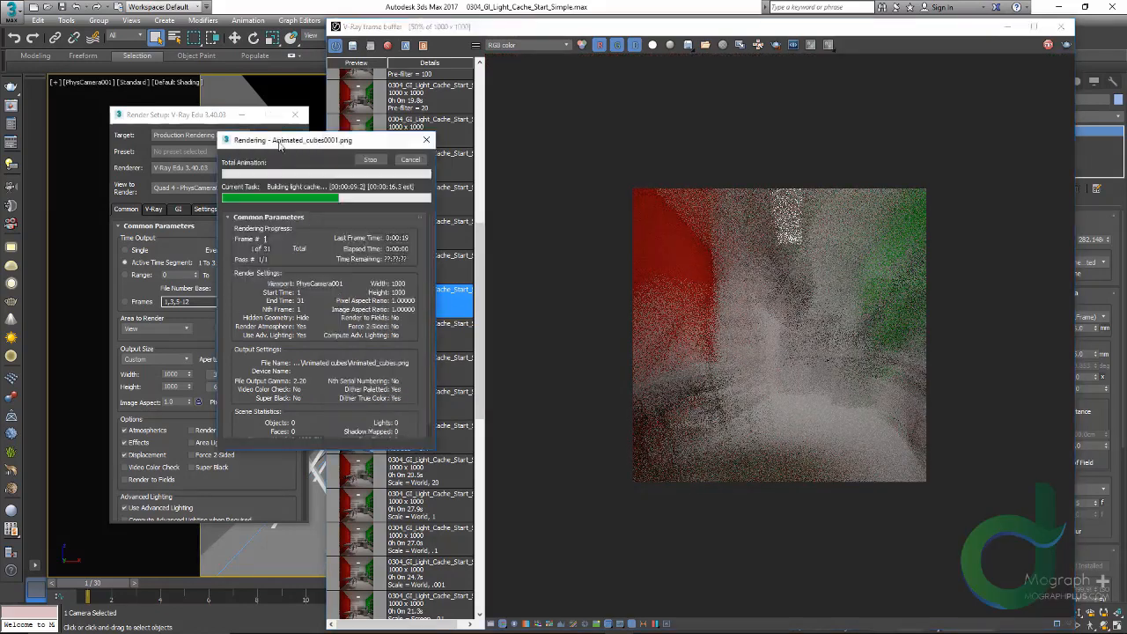
Close the V-Ray messages window and move the rendering progress dialog clear of the frame buffer
{"action": "left_click", "coordinate": [262, 161]}
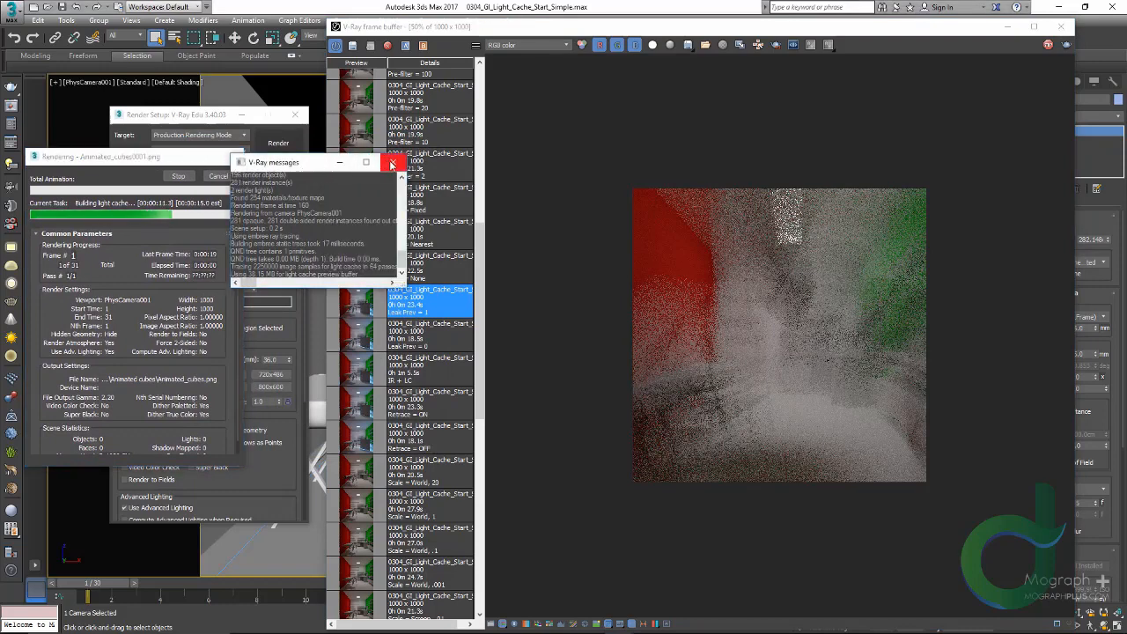
{"action": "left_click", "coordinate": [396, 161]}
{"action": "left_click_drag", "start_coordinate": [134, 161], "coordinate": [186, 160]}
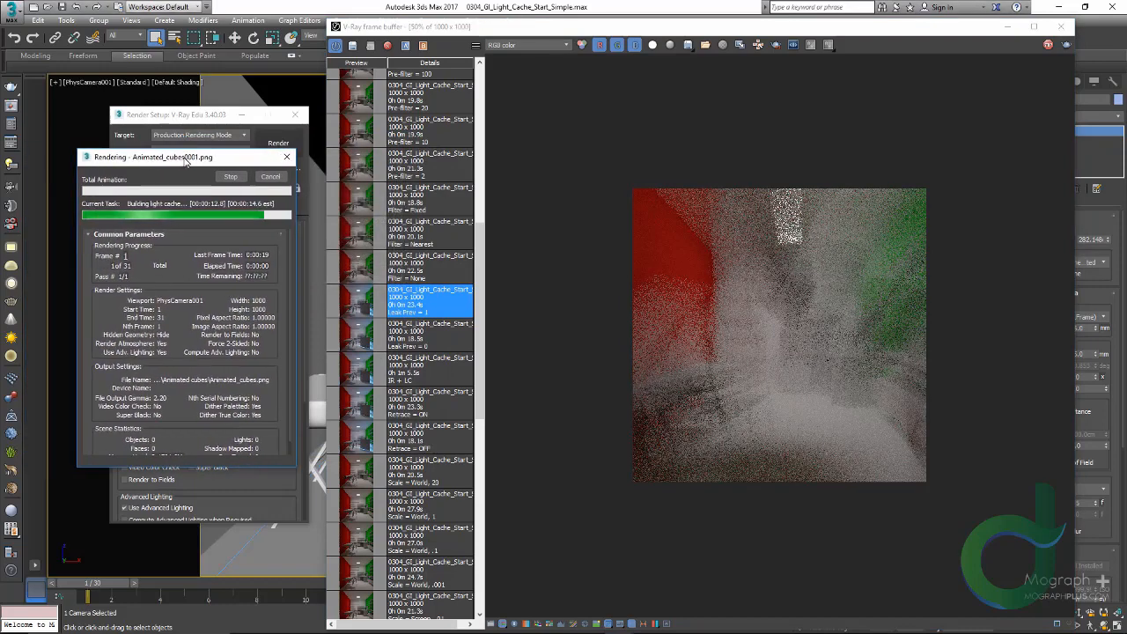
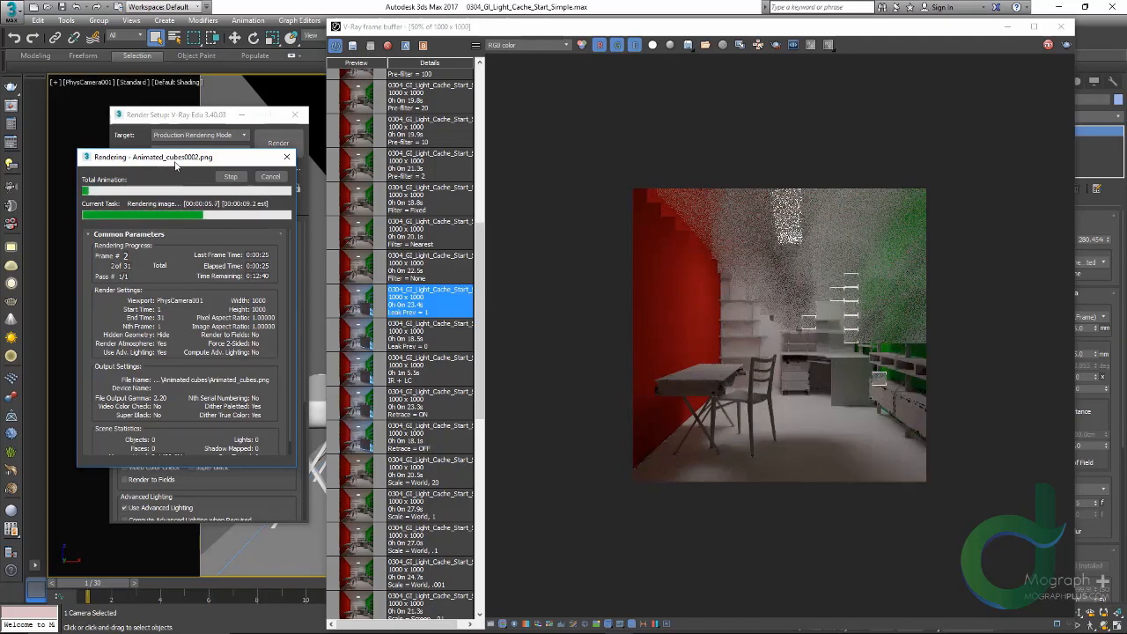
{"action": "left_click_drag", "start_coordinate": [172, 161], "coordinate": [224, 171]}
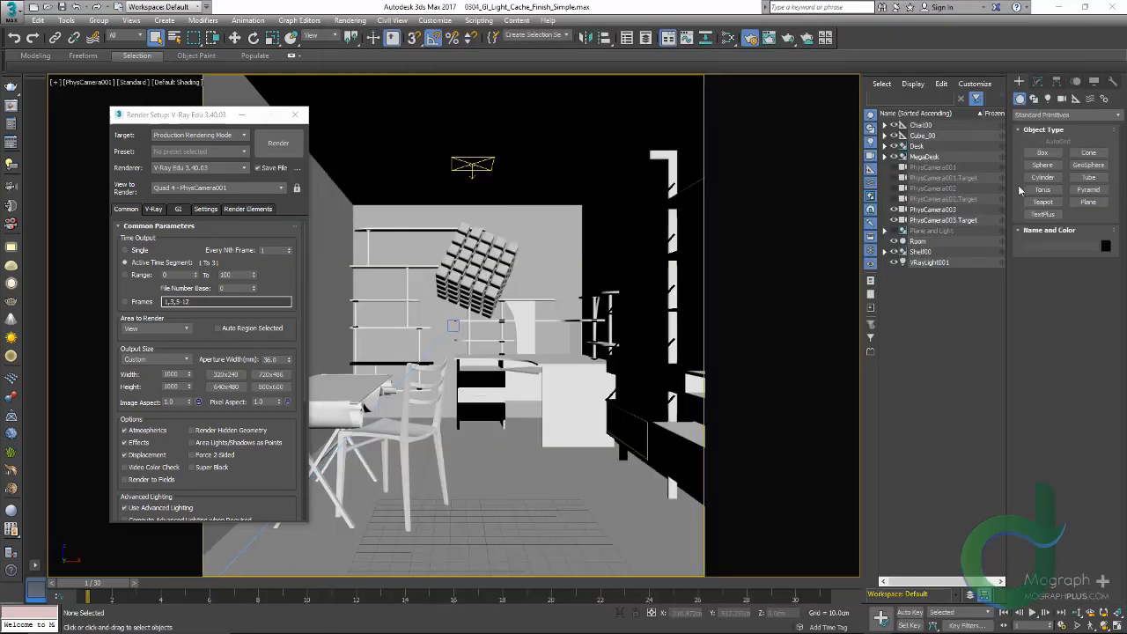
Open the RAM Player and load the 31-frame sequence from 0304_GI_Light_Cache, Animated Cubes into channel A at 1000 x 1000
{"action": "left_click", "coordinate": [341, 22]}
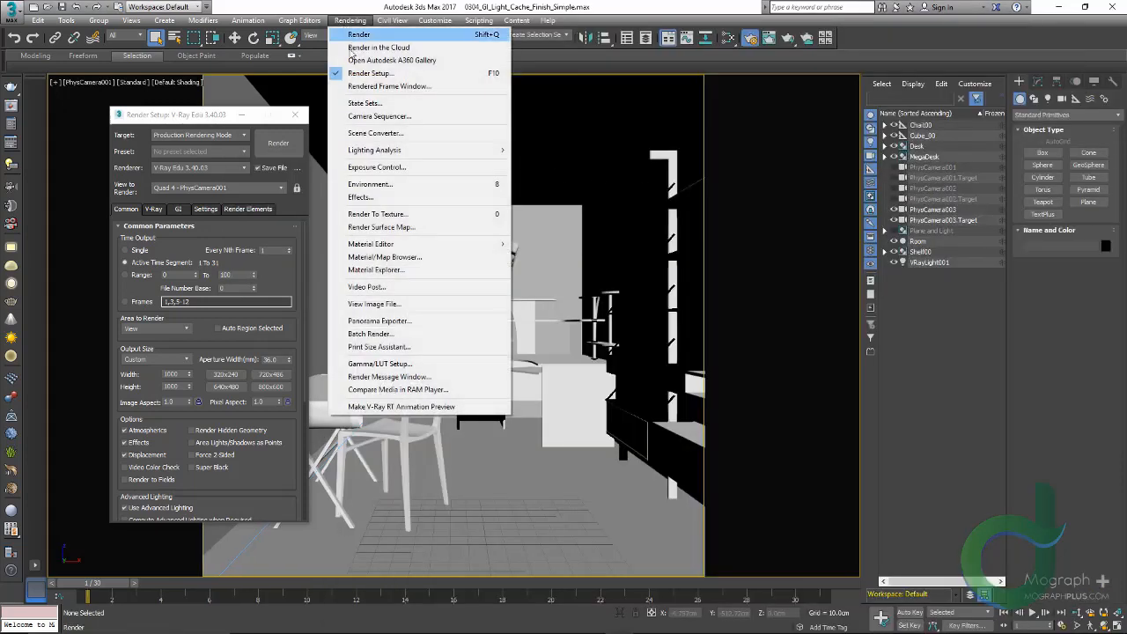
{"action": "left_click", "coordinate": [433, 390]}
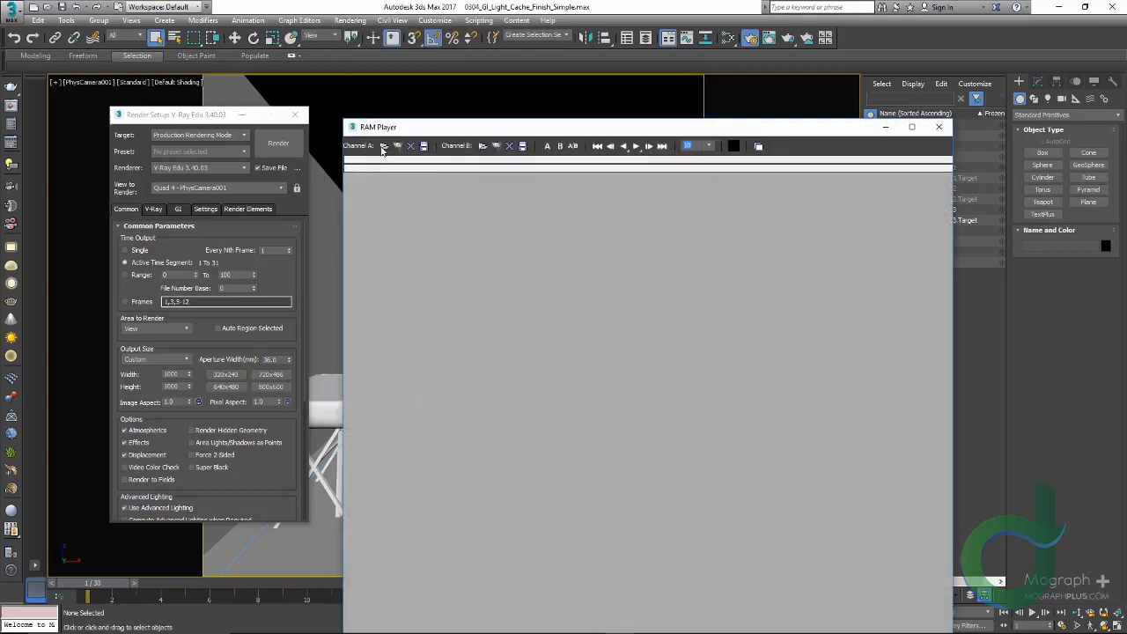
{"action": "left_click", "coordinate": [383, 147]}
{"action": "double_click", "coordinate": [480, 229]}
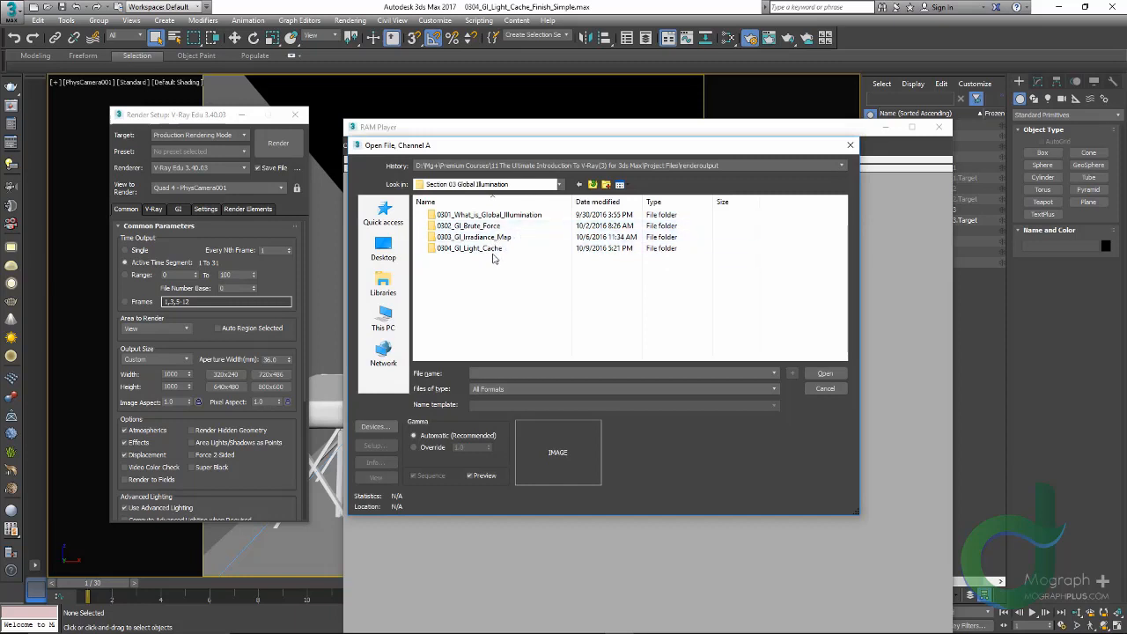
{"action": "double_click", "coordinate": [492, 250]}
{"action": "double_click", "coordinate": [471, 215]}
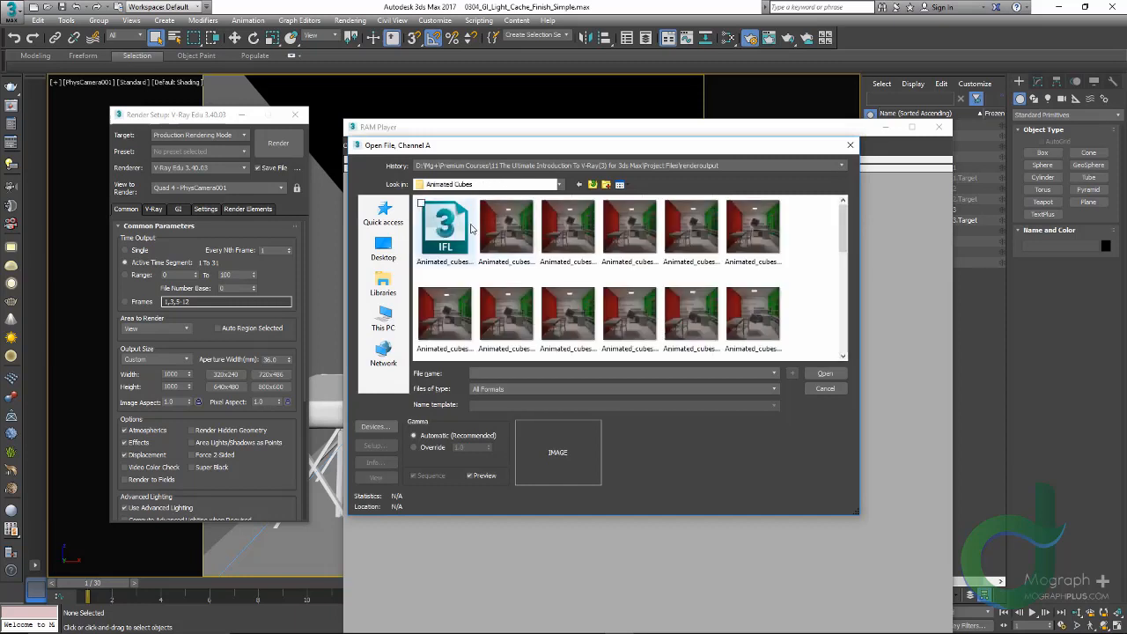
{"action": "left_click", "coordinate": [500, 227]}
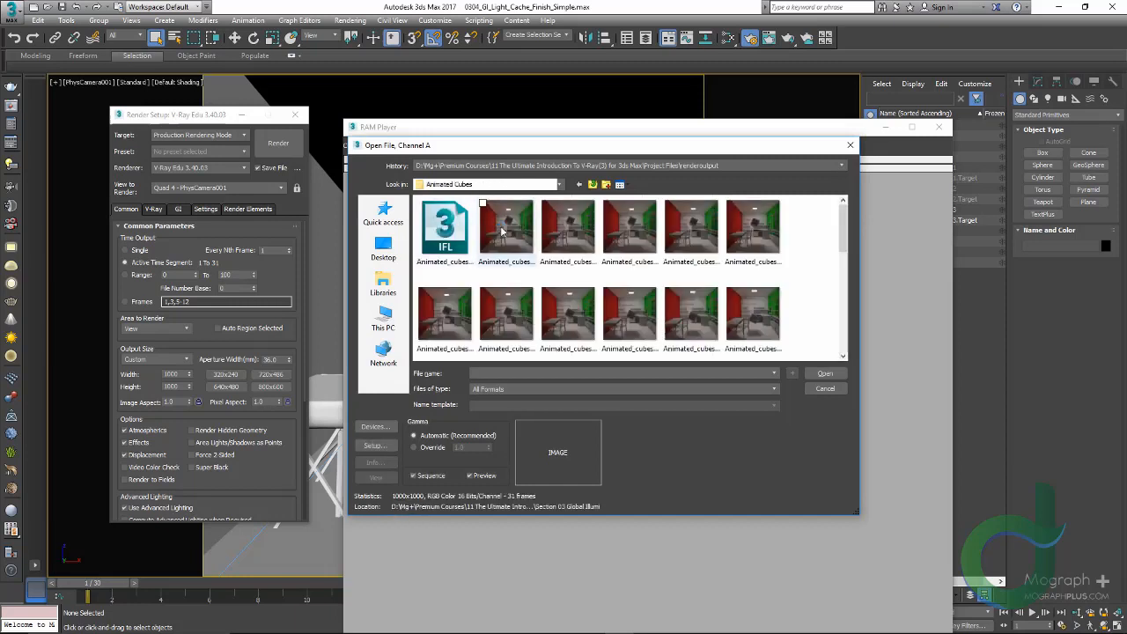
{"action": "left_click", "coordinate": [827, 374]}
{"action": "left_click", "coordinate": [644, 376]}
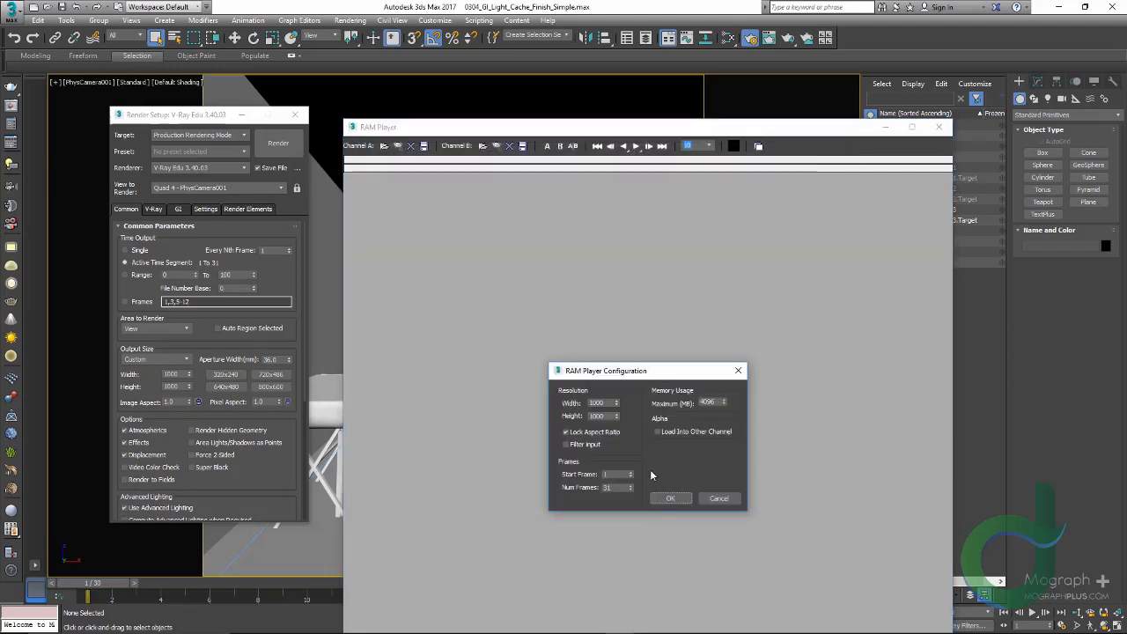
{"action": "left_click", "coordinate": [670, 499]}
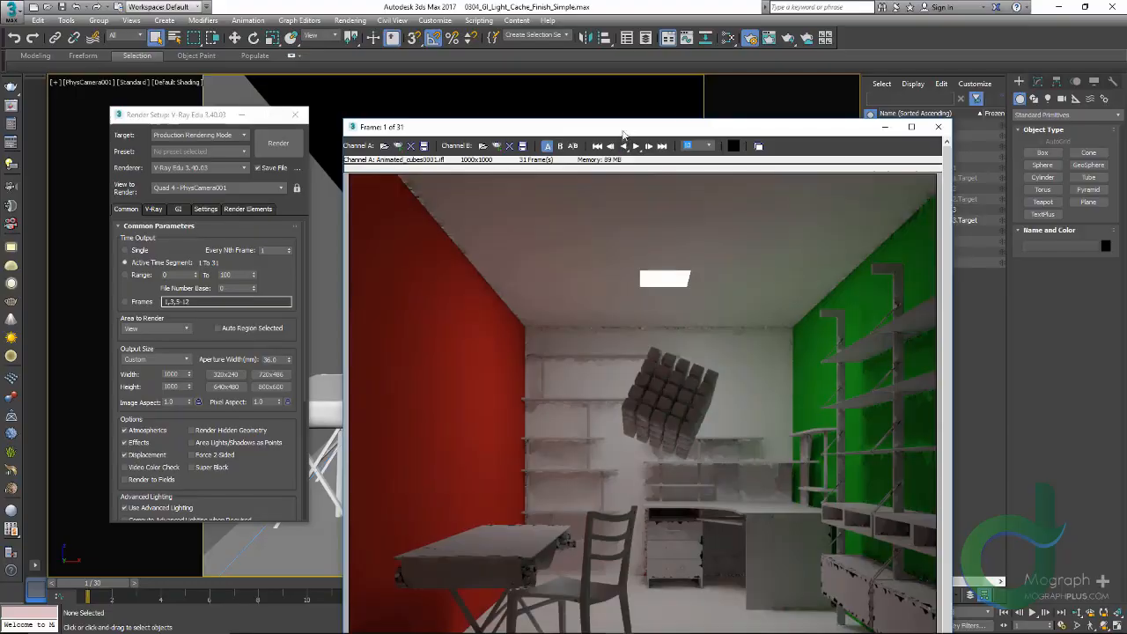
Maximize the RAM Player, step through the channel A cube animation frame by frame, and play it back briefly
{"action": "double_click", "coordinate": [623, 133]}
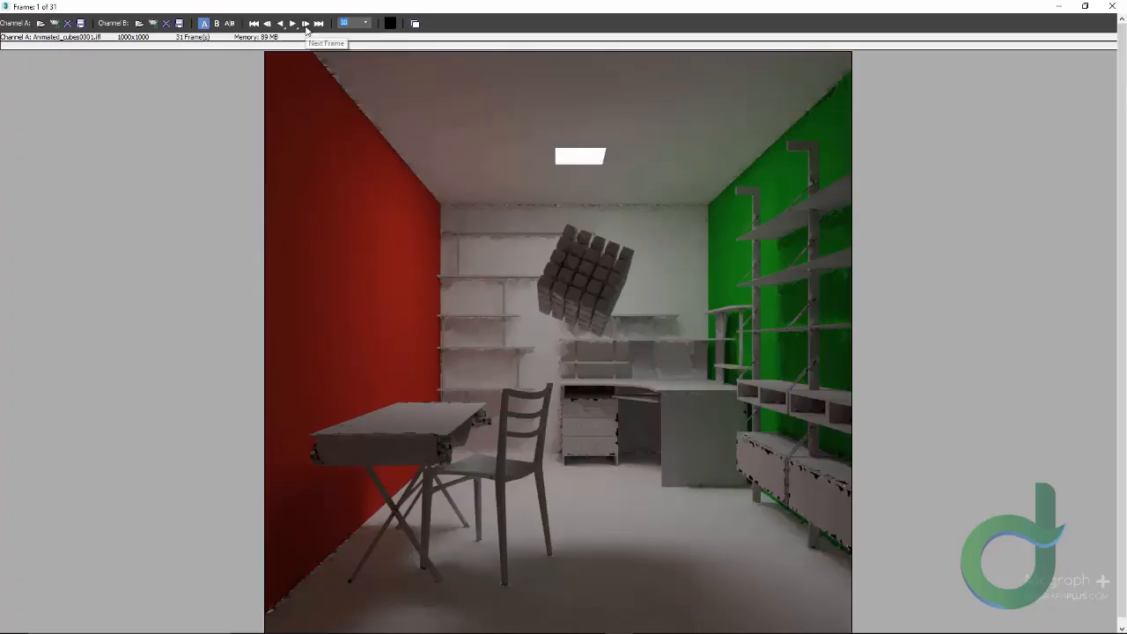
{"action": "left_click", "coordinate": [306, 26]}
{"action": "left_click", "coordinate": [307, 27]}
{"action": "left_click", "coordinate": [306, 28]}
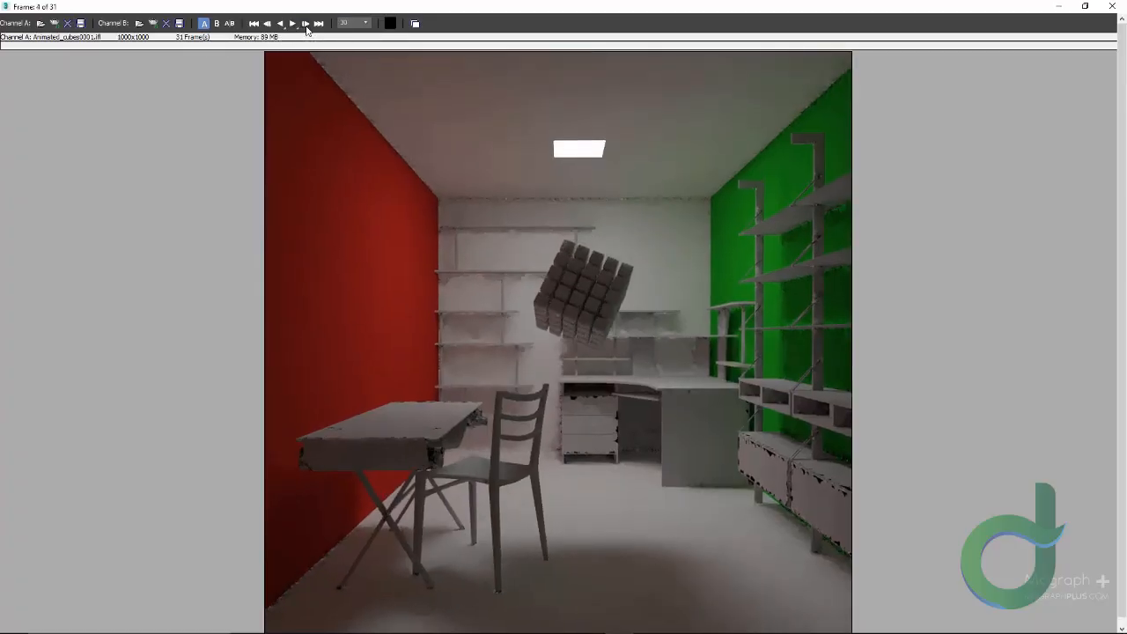
{"action": "left_click", "coordinate": [307, 28]}
{"action": "left_click", "coordinate": [307, 27]}
{"action": "left_click", "coordinate": [306, 27]}
{"action": "left_click", "coordinate": [307, 27]}
{"action": "left_click", "coordinate": [306, 27]}
{"action": "left_click", "coordinate": [306, 27]}
{"action": "left_click", "coordinate": [307, 28]}
{"action": "left_click", "coordinate": [307, 27]}
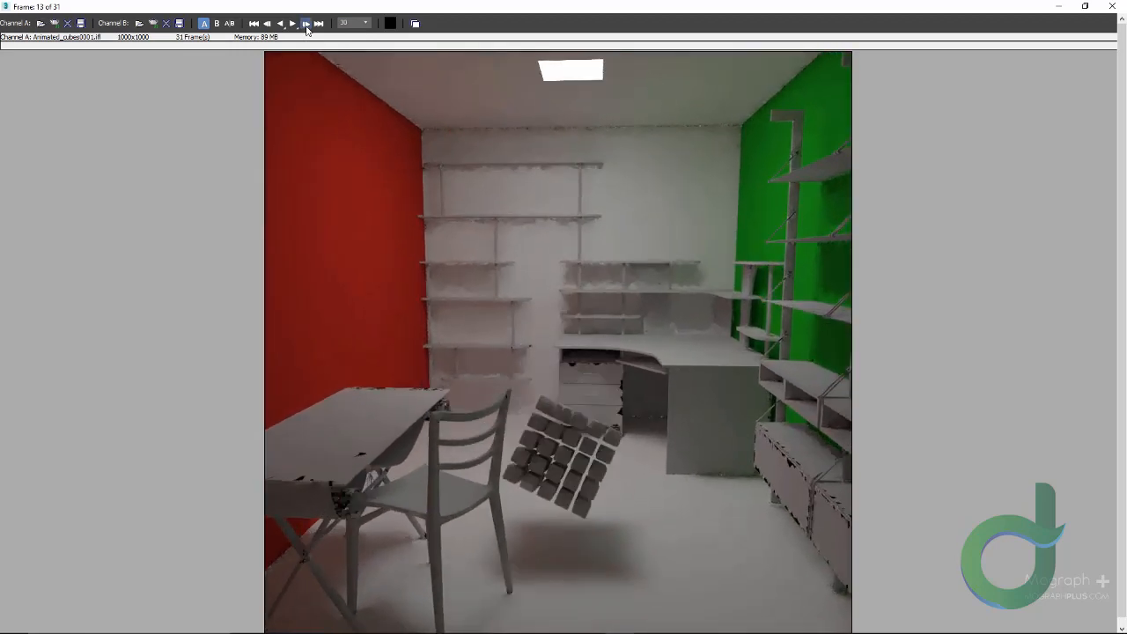
{"action": "left_click", "coordinate": [306, 28]}
{"action": "left_click", "coordinate": [307, 27]}
{"action": "left_click", "coordinate": [306, 27]}
{"action": "left_click", "coordinate": [306, 27]}
{"action": "left_click", "coordinate": [306, 27]}
{"action": "left_click", "coordinate": [306, 28]}
{"action": "left_click", "coordinate": [306, 27]}
{"action": "left_click", "coordinate": [306, 27]}
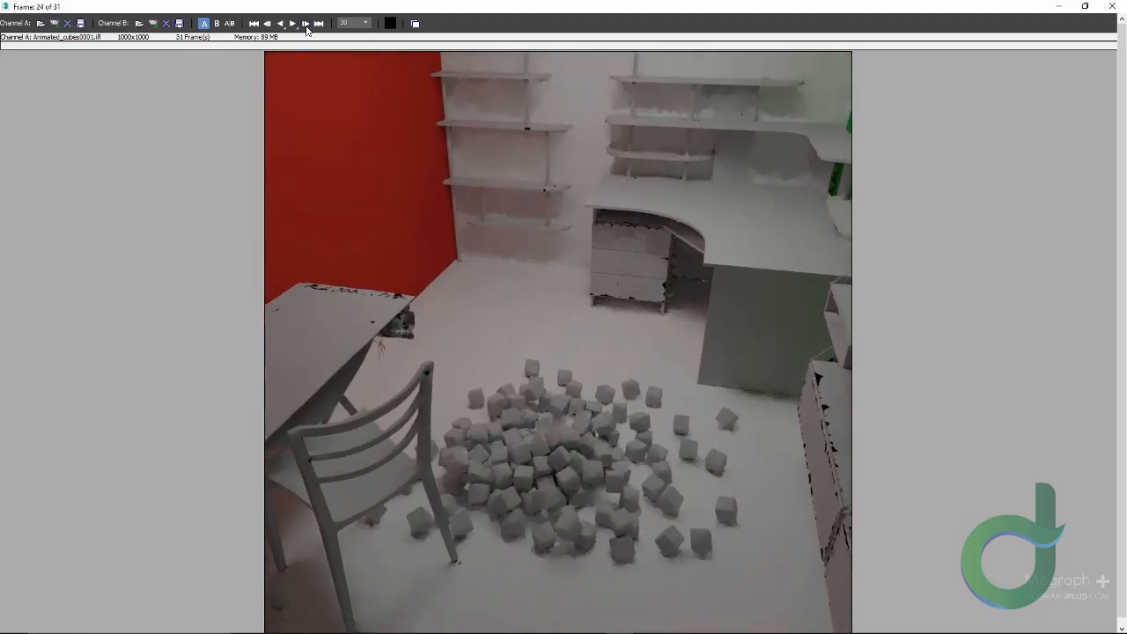
{"action": "left_click", "coordinate": [306, 27]}
{"action": "left_click", "coordinate": [306, 27]}
{"action": "left_click", "coordinate": [306, 27]}
{"action": "left_click", "coordinate": [307, 27]}
{"action": "left_click", "coordinate": [307, 28]}
{"action": "left_click", "coordinate": [306, 27]}
{"action": "left_click", "coordinate": [306, 27]}
{"action": "left_click", "coordinate": [307, 28]}
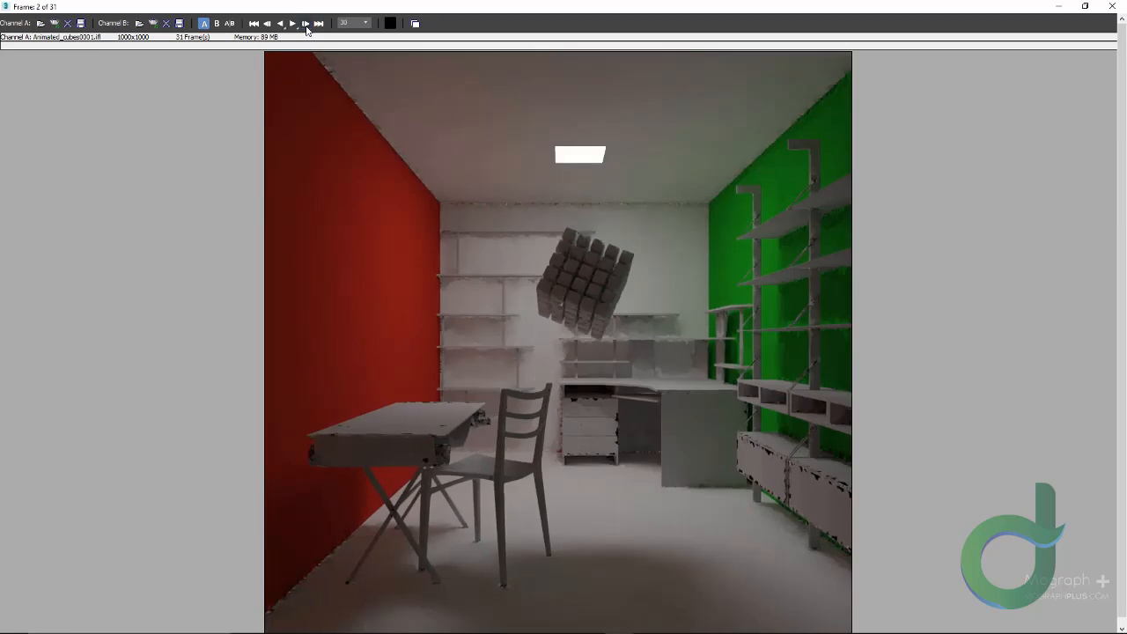
{"action": "left_click", "coordinate": [306, 28]}
{"action": "left_click", "coordinate": [307, 28]}
{"action": "left_click", "coordinate": [291, 24]}
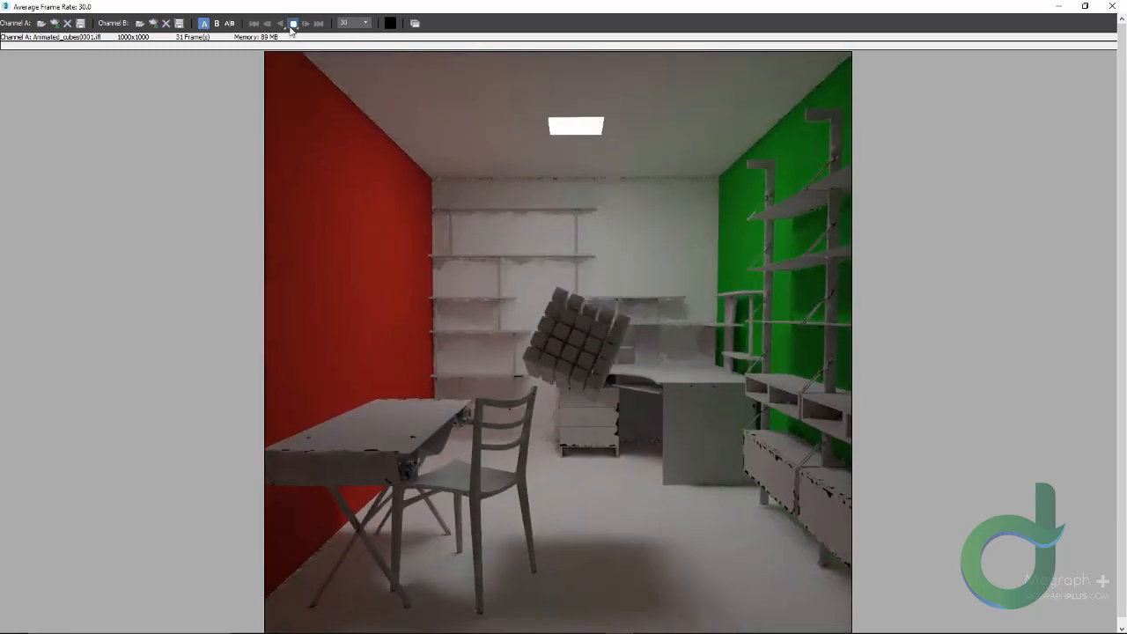
{"action": "left_click", "coordinate": [292, 24]}
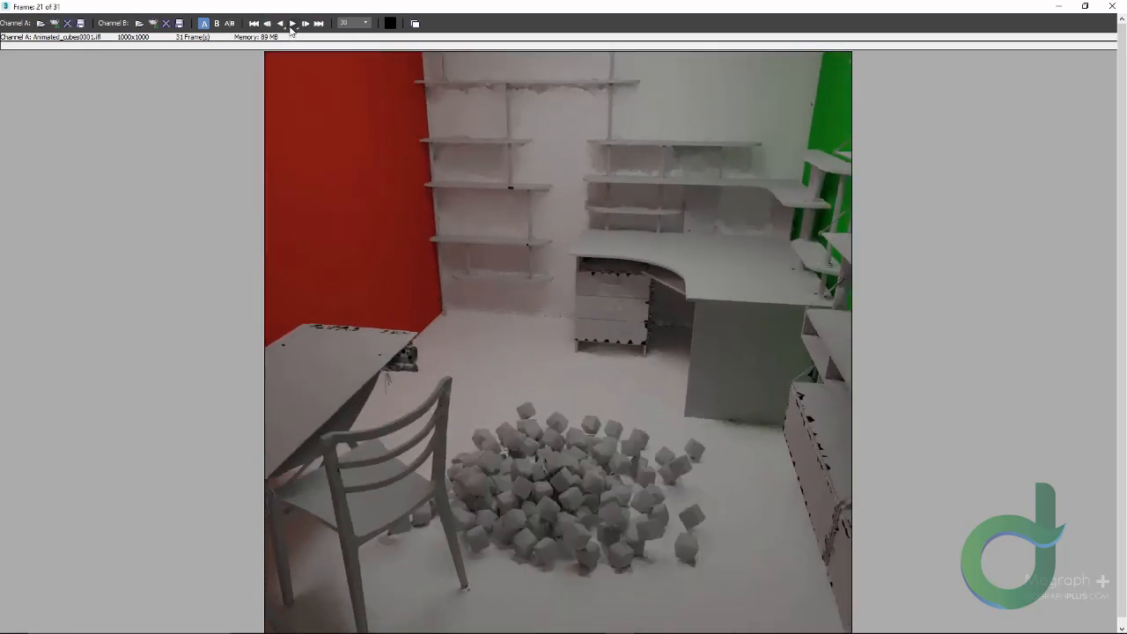
Load the Animated_cubes_CameraPath_Off0001.png sequence from the Animated Cubes_Camera Path OFF folder into channel B, 31 frames
{"action": "left_click", "coordinate": [138, 24]}
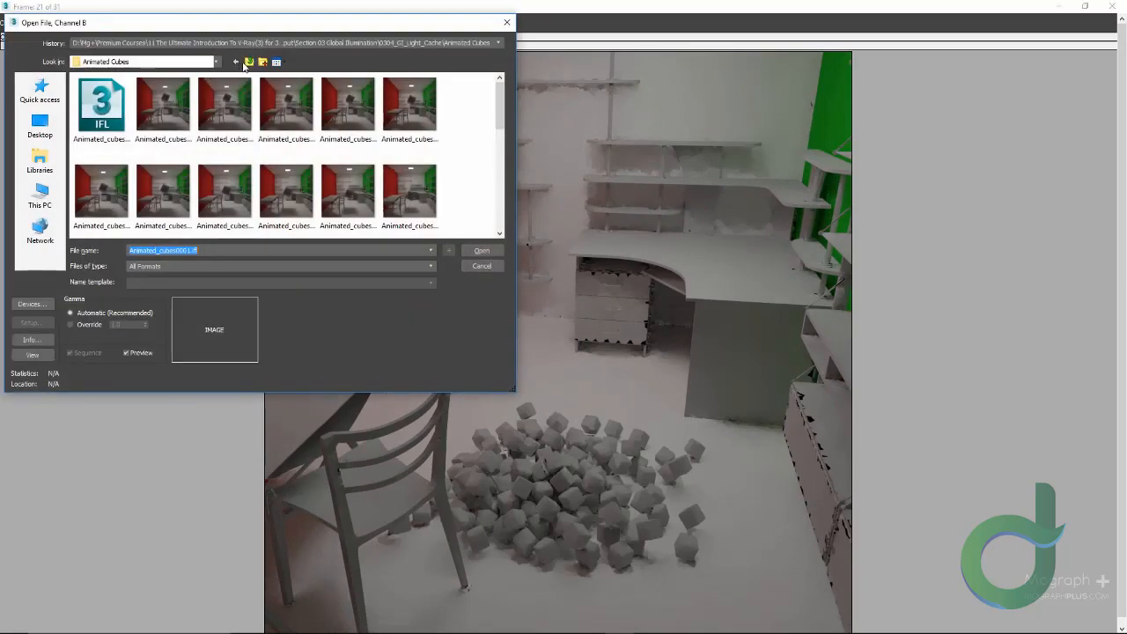
{"action": "left_click", "coordinate": [244, 65]}
{"action": "double_click", "coordinate": [162, 104]}
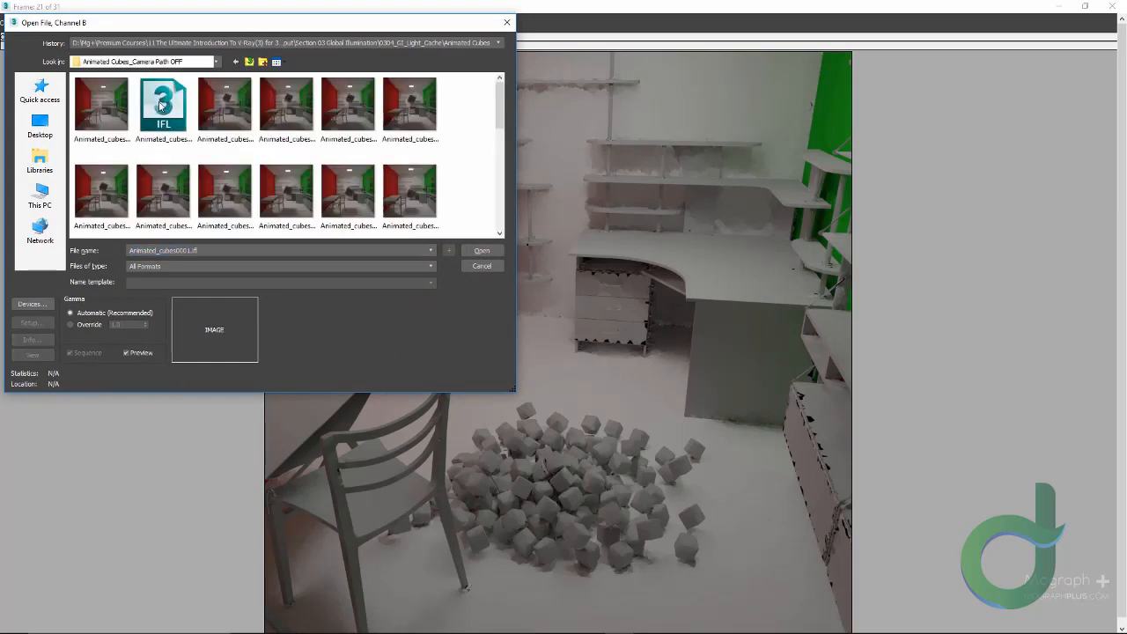
{"action": "left_click", "coordinate": [225, 104]}
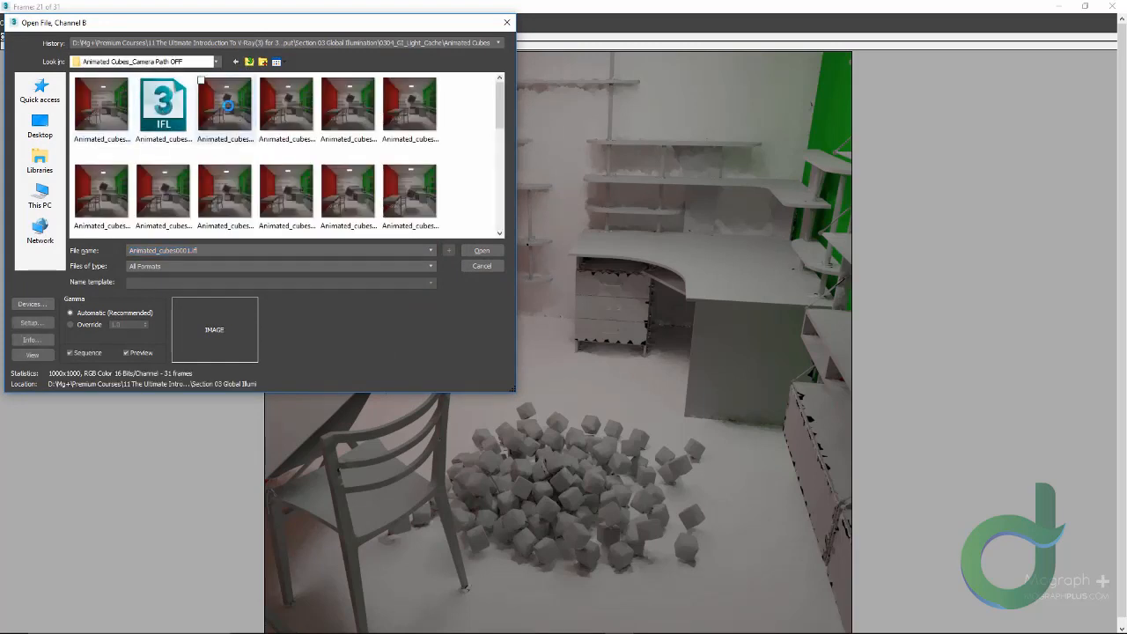
{"action": "left_click", "coordinate": [116, 111]}
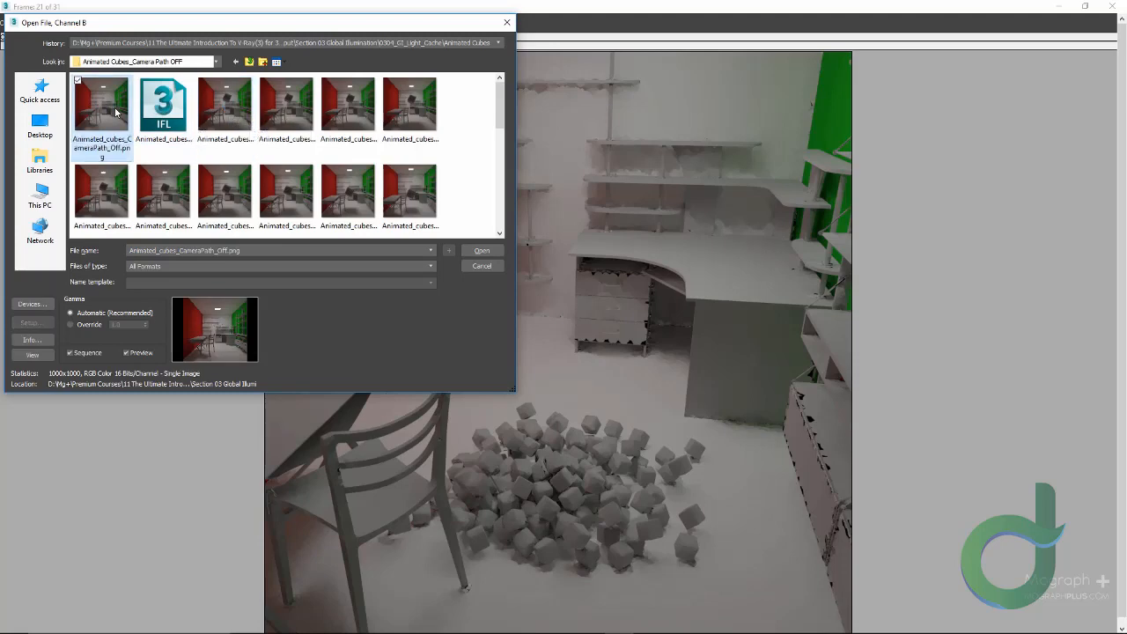
{"action": "left_click", "coordinate": [229, 106]}
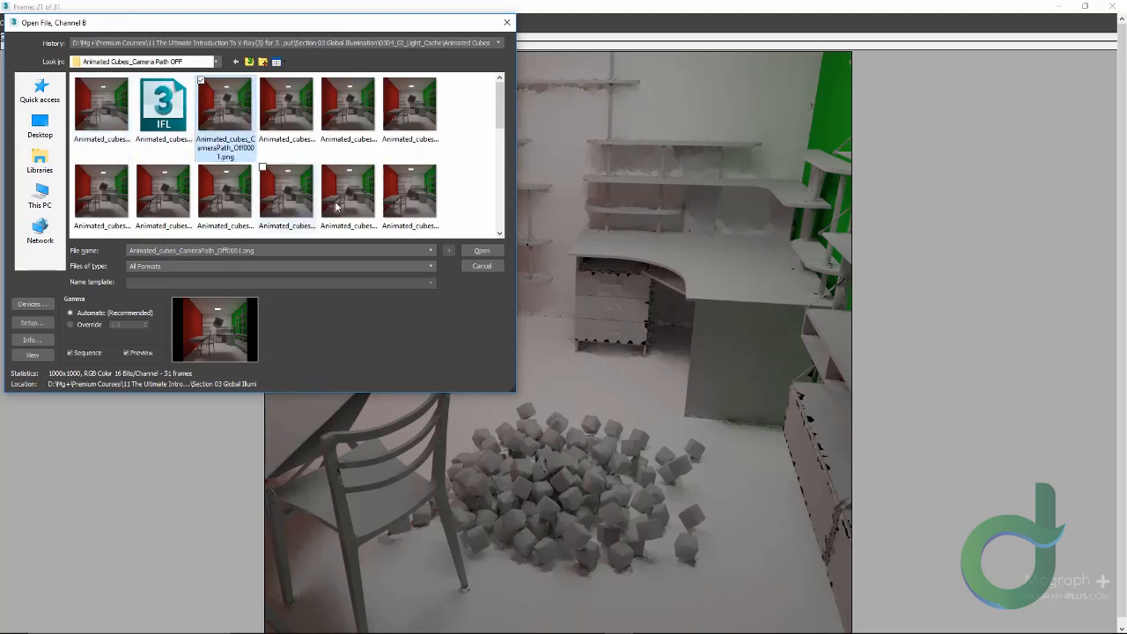
{"action": "left_click", "coordinate": [475, 250]}
{"action": "left_click", "coordinate": [299, 253]}
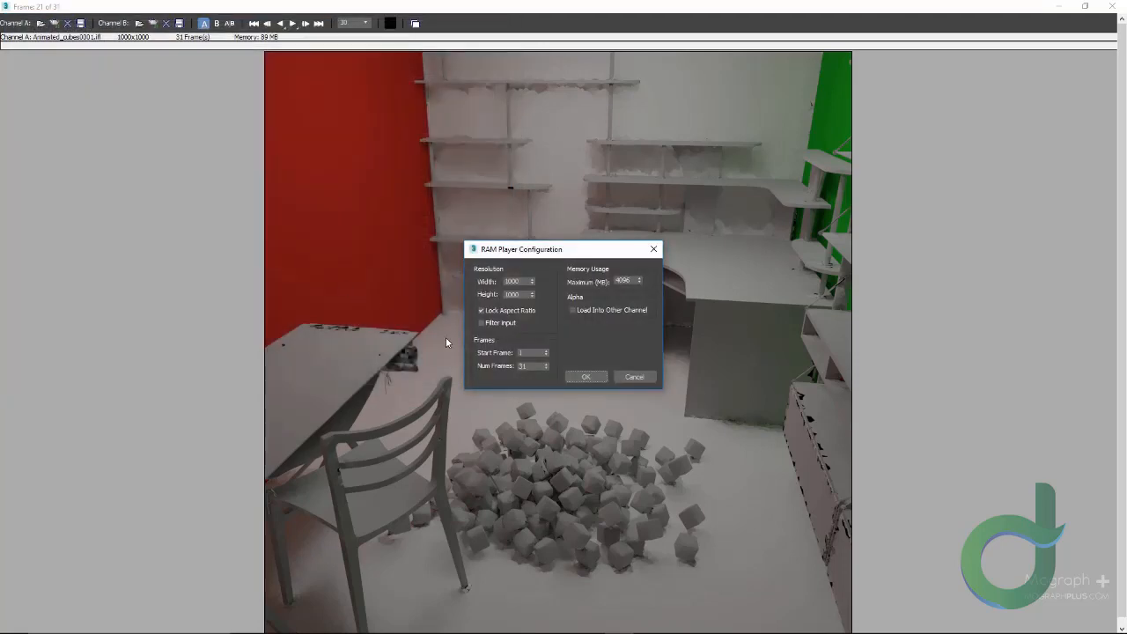
{"action": "left_click", "coordinate": [585, 377]}
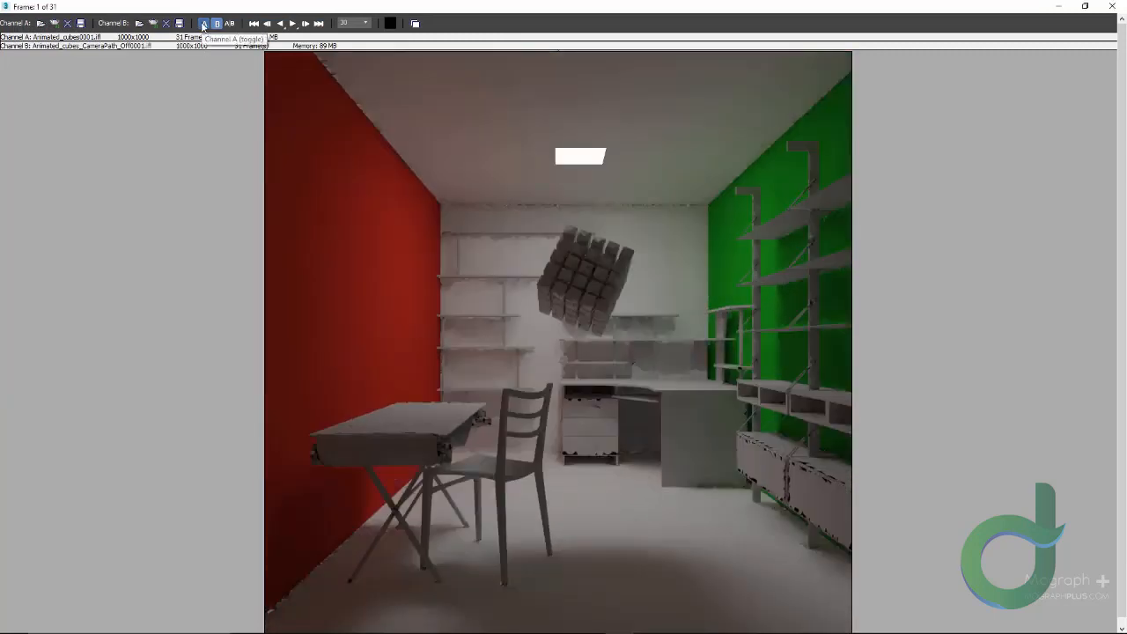
Set the playback rate to 10 frames per second and play channel B alone
{"action": "left_click", "coordinate": [367, 24]}
{"action": "left_click", "coordinate": [349, 35]}
{"action": "left_click", "coordinate": [203, 24]}
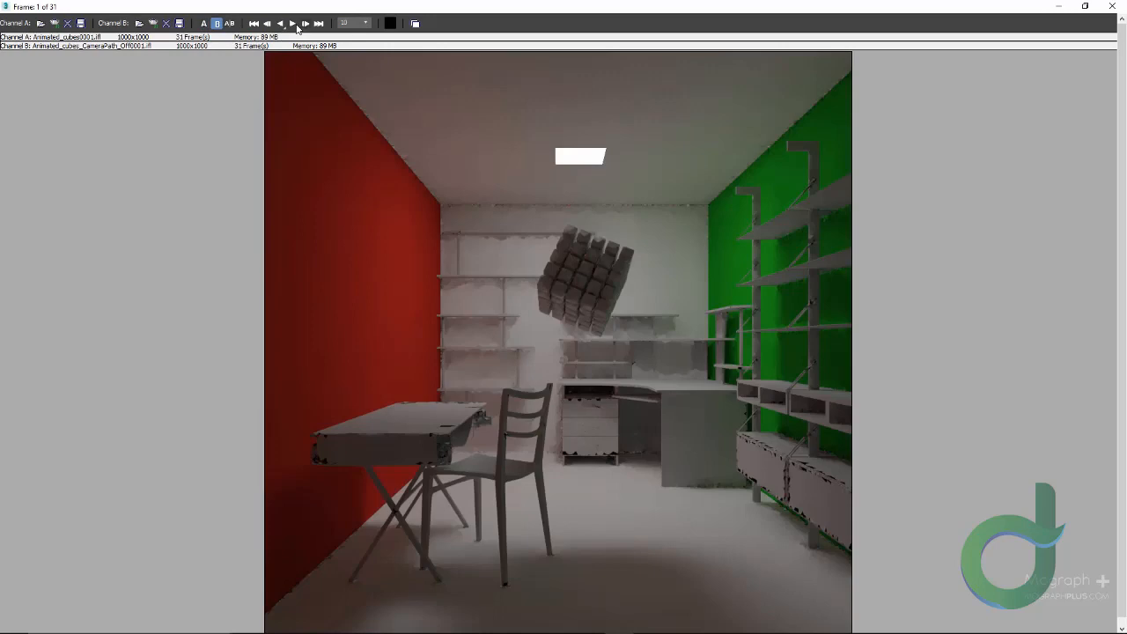
{"action": "left_click", "coordinate": [293, 24]}
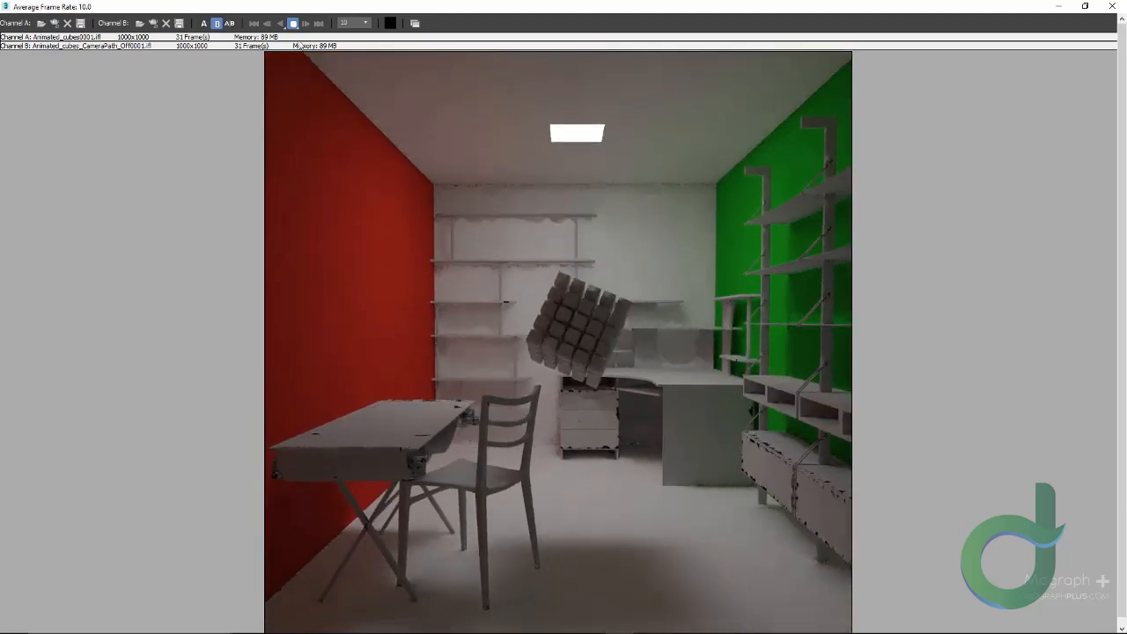
Compare the two animations during playback by switching the display between channel A and channel B
{"action": "left_click", "coordinate": [203, 23]}
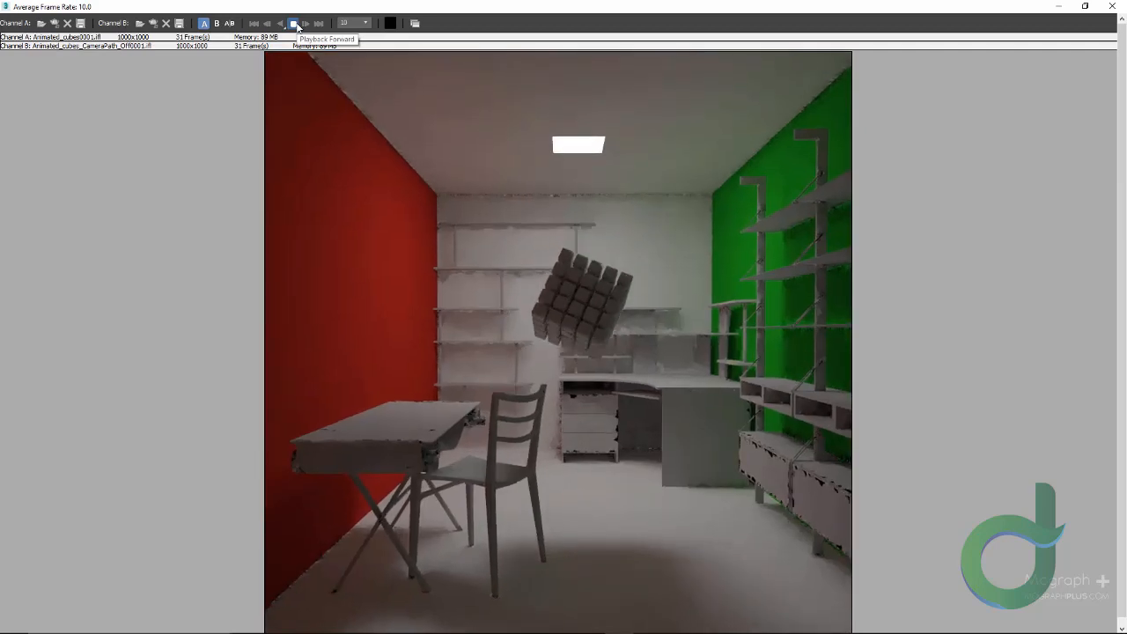
{"action": "left_click", "coordinate": [209, 26]}
{"action": "left_click", "coordinate": [215, 24]}
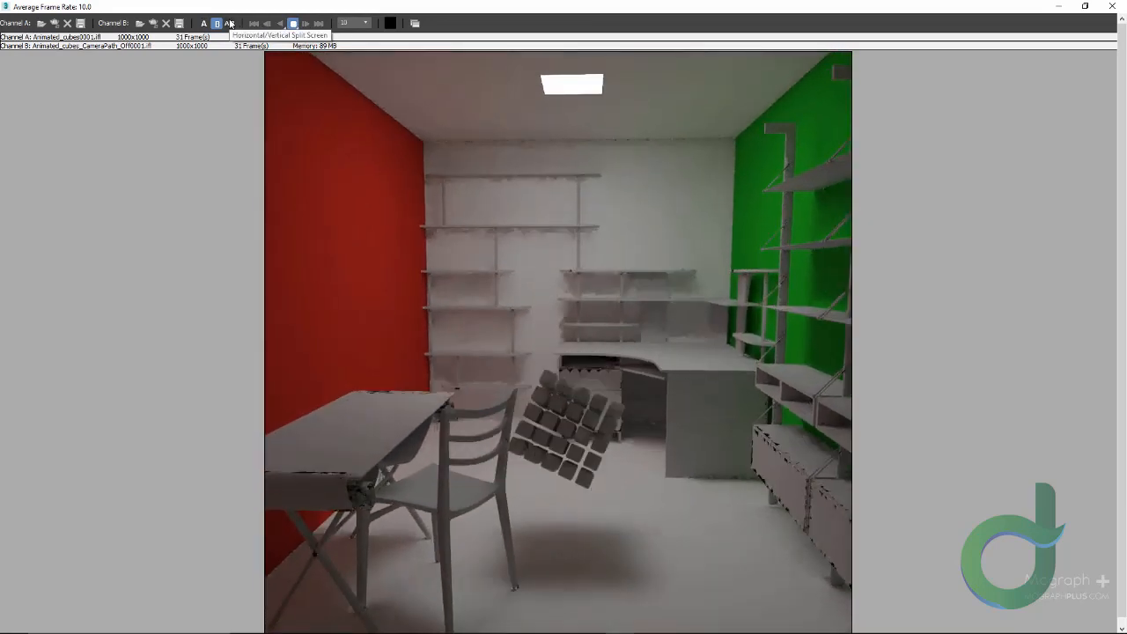
{"action": "left_click", "coordinate": [204, 24]}
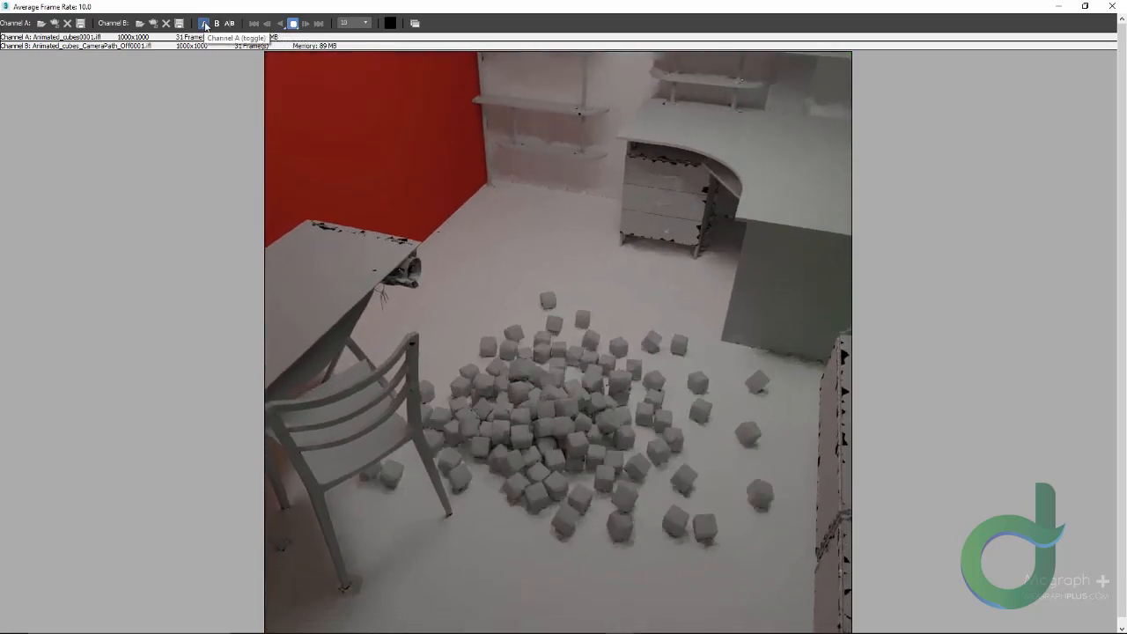
{"action": "left_click", "coordinate": [206, 24]}
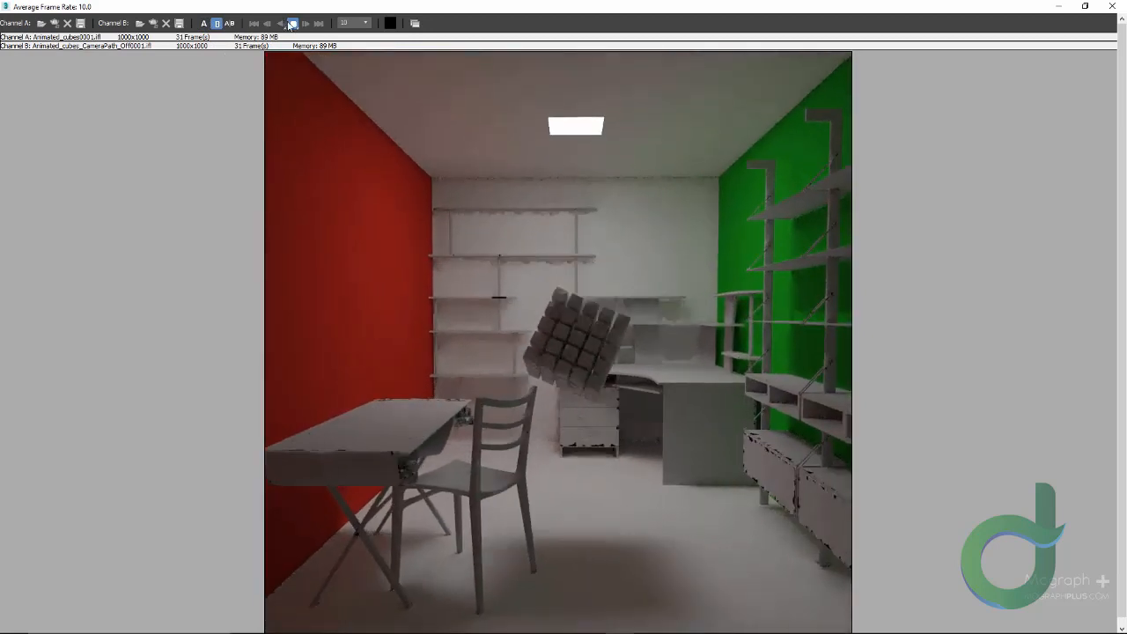
Stop the playback and exit the RAM Player, unloading its files
{"action": "left_click", "coordinate": [294, 26]}
{"action": "left_click", "coordinate": [1113, 7]}
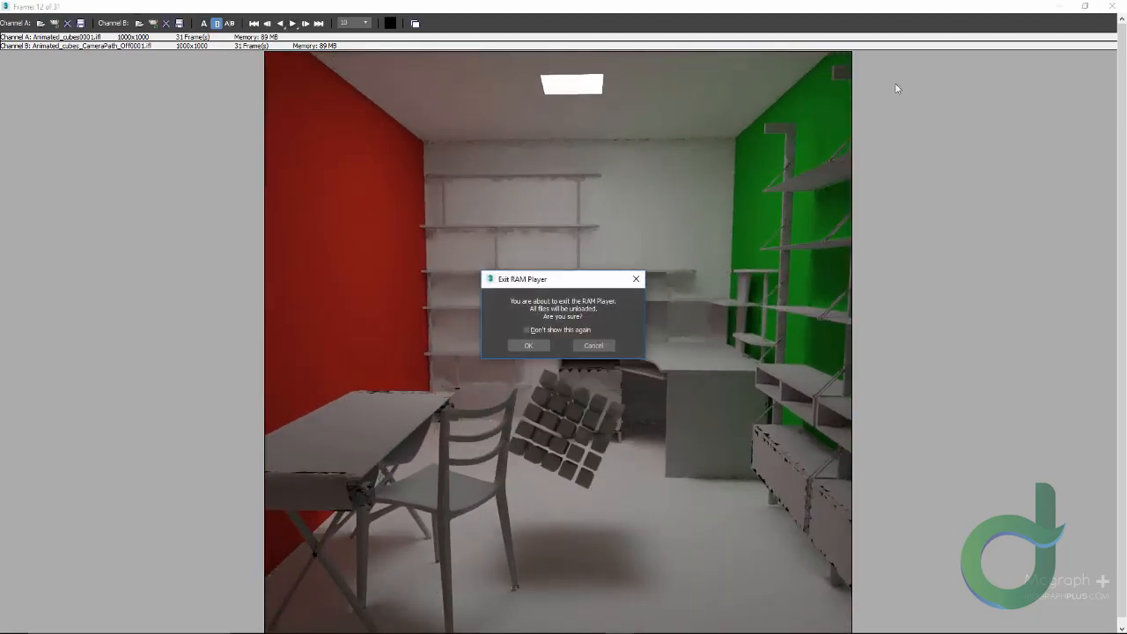
{"action": "left_click", "coordinate": [533, 346]}
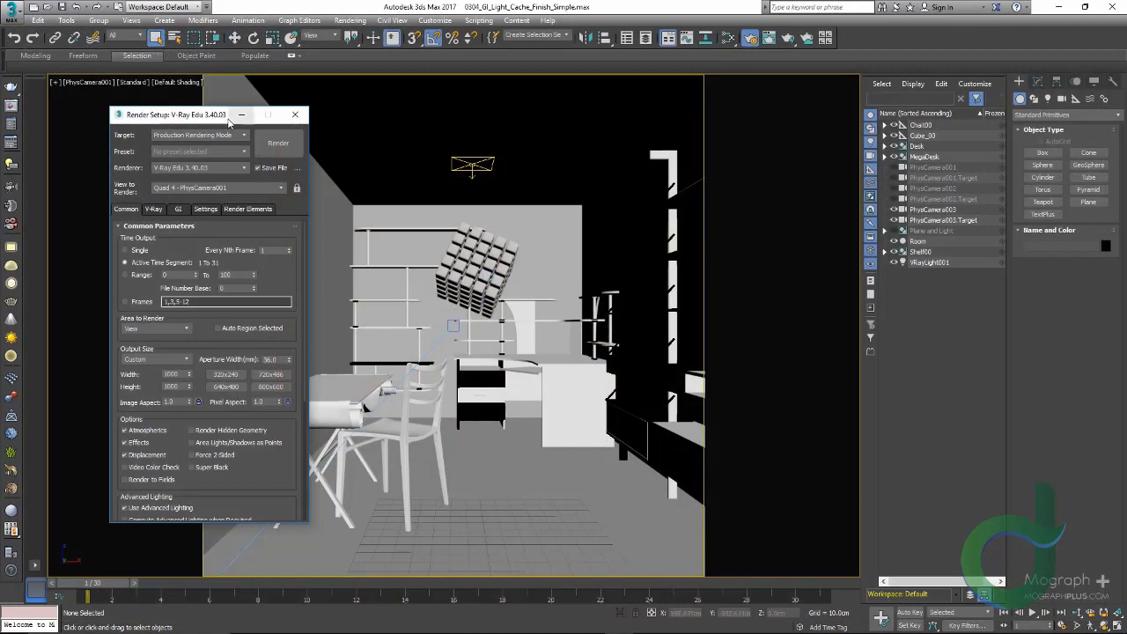
Move Render Setup aside, open the V-Ray frame buffer and extend its height to list more stored renders
{"action": "left_click_drag", "start_coordinate": [227, 114], "coordinate": [208, 99]}
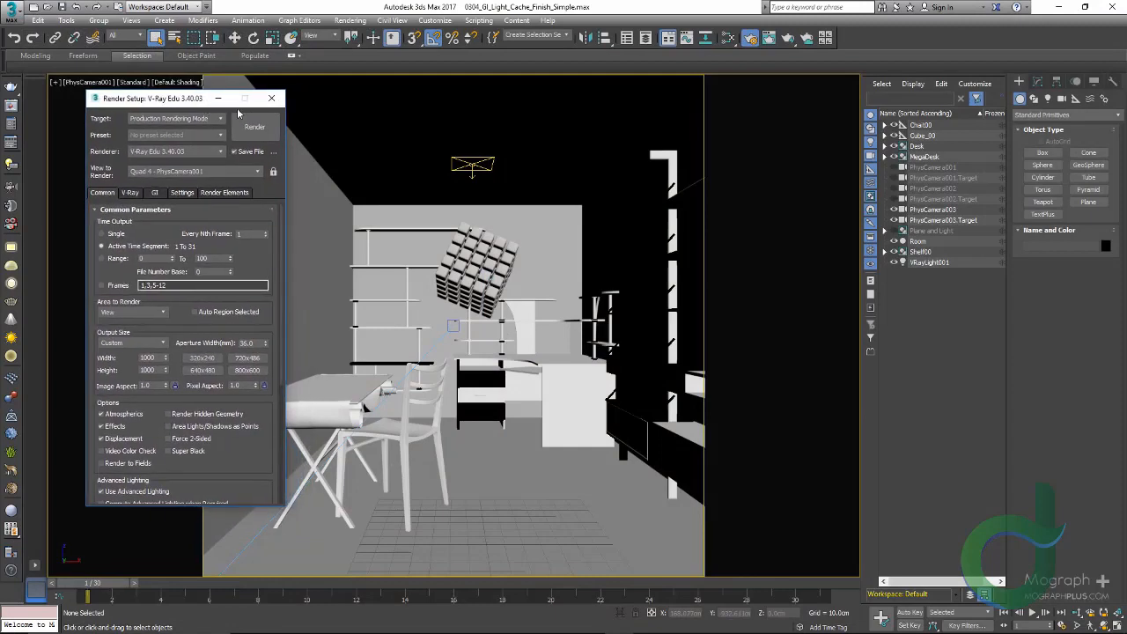
{"action": "left_click", "coordinate": [10, 105]}
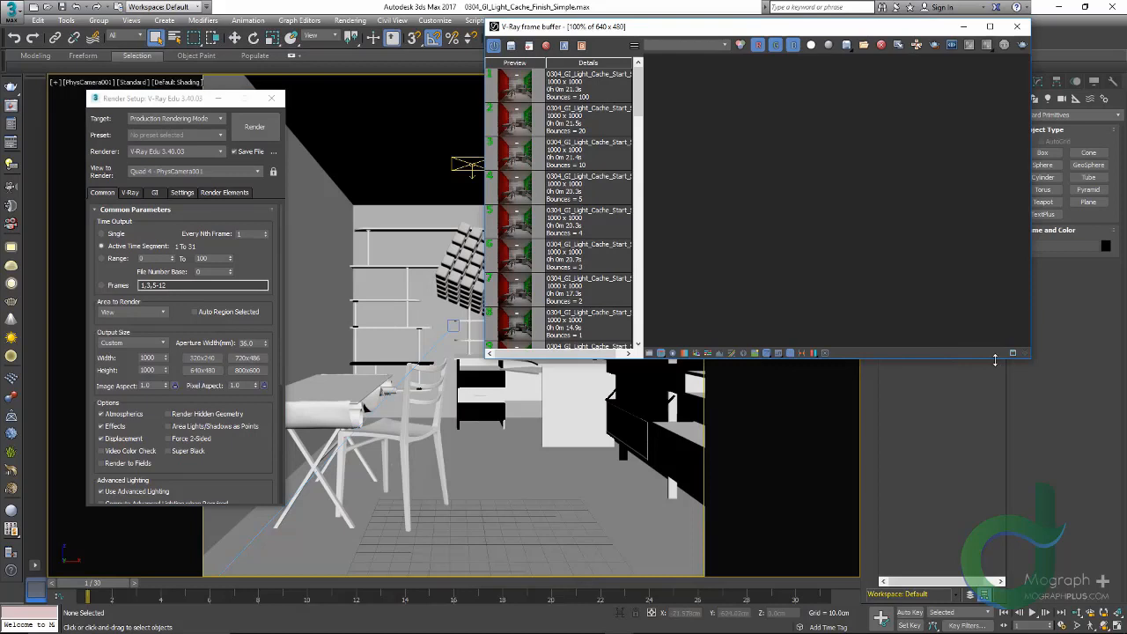
{"action": "left_click_drag", "start_coordinate": [995, 359], "coordinate": [995, 507]}
Set the time output to Single with Save File off, and expand the Light cache settings
{"action": "left_click", "coordinate": [109, 195]}
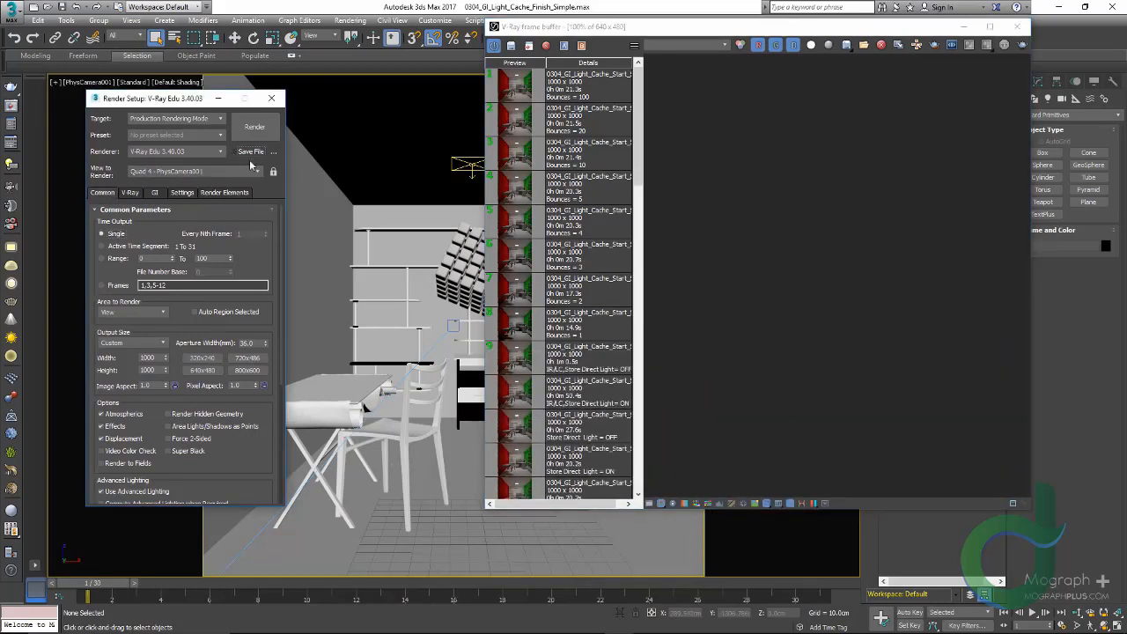
{"action": "left_click", "coordinate": [156, 193]}
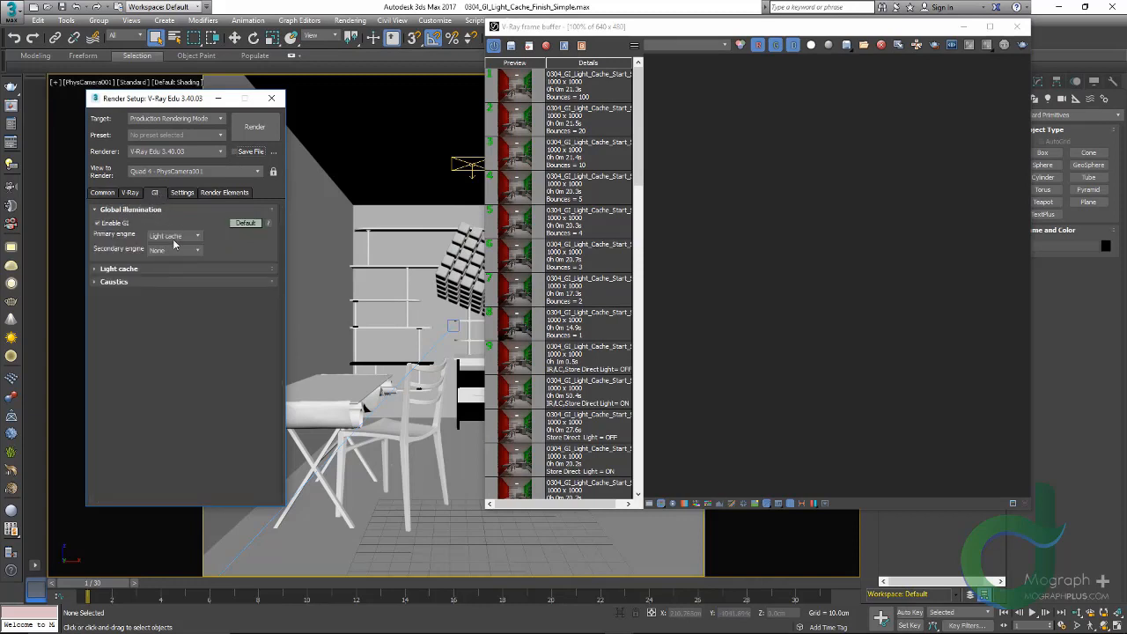
{"action": "left_click", "coordinate": [119, 268]}
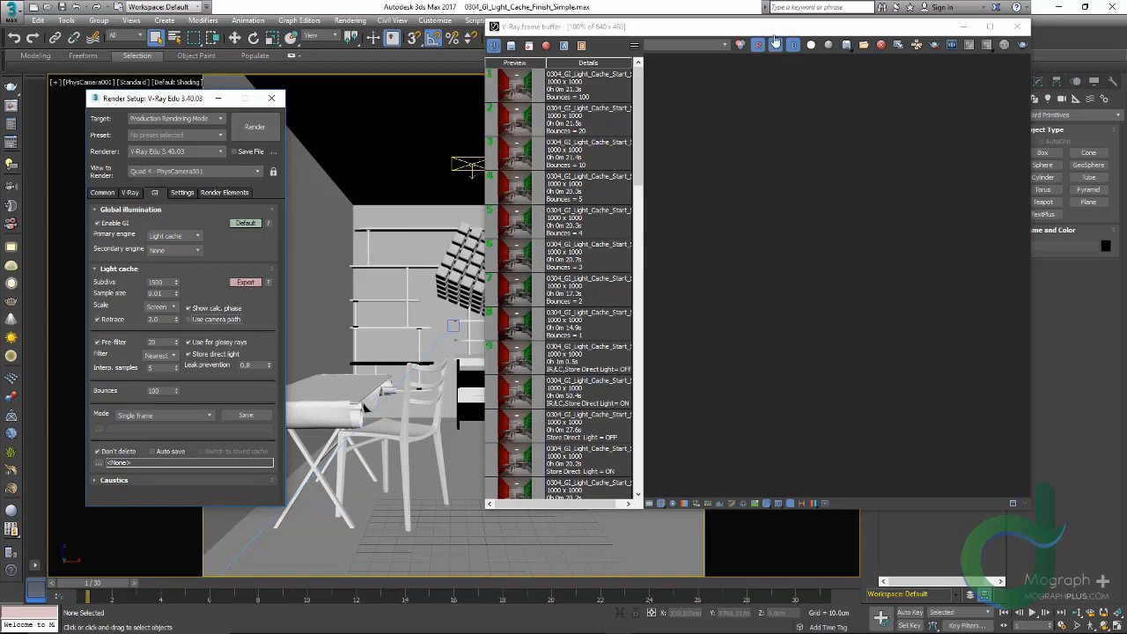
Hide the Cube_00 group in the scene, moving the V-Ray frame buffer out of the way and back
{"action": "left_click_drag", "start_coordinate": [773, 26], "coordinate": [459, 232]}
{"action": "double_click", "coordinate": [923, 137]}
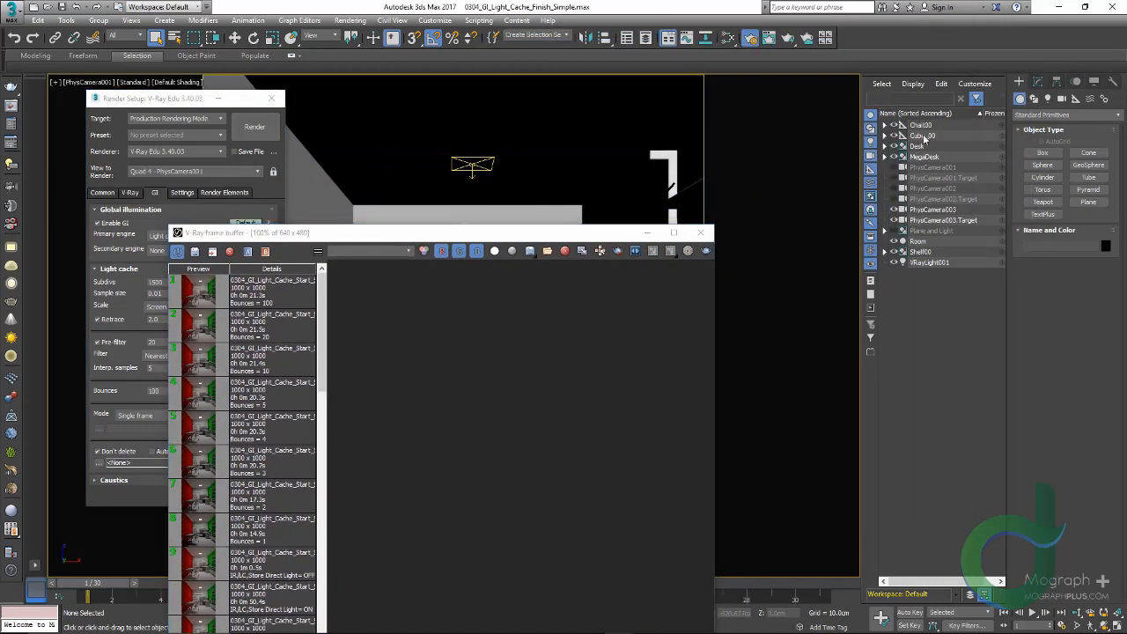
{"action": "left_click", "coordinate": [888, 140]}
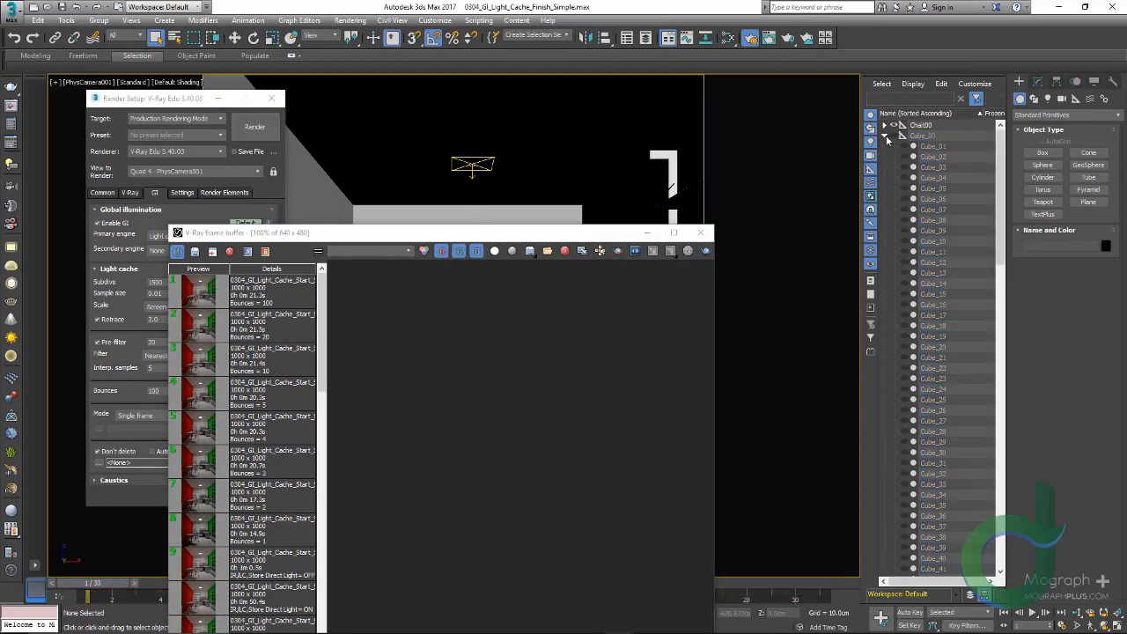
{"action": "left_click", "coordinate": [886, 137]}
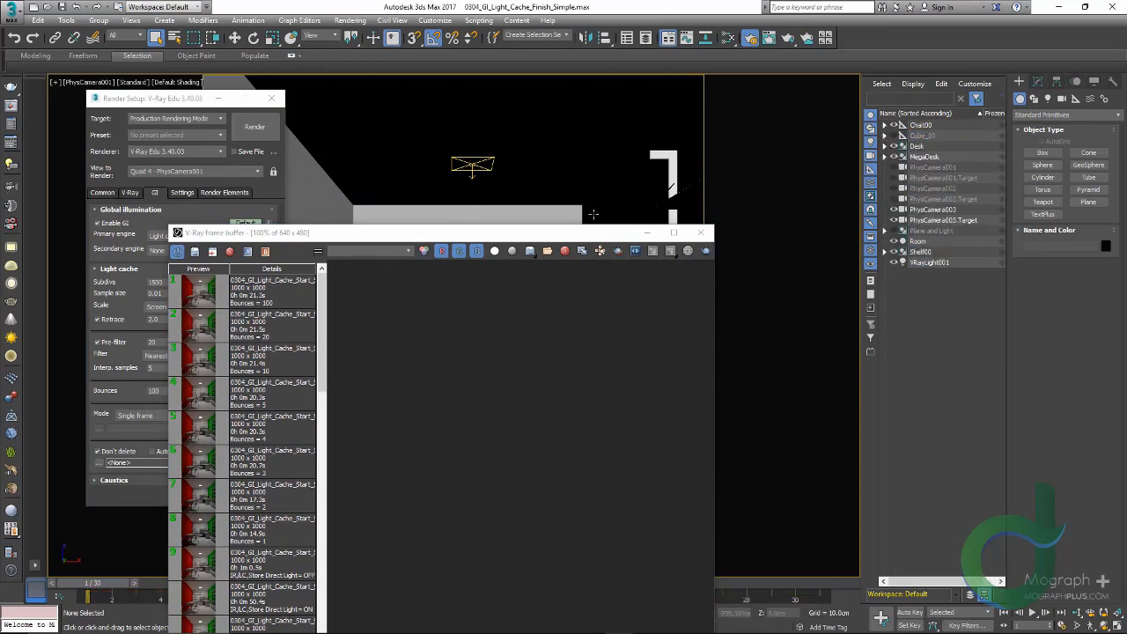
{"action": "left_click_drag", "start_coordinate": [573, 233], "coordinate": [789, 88]}
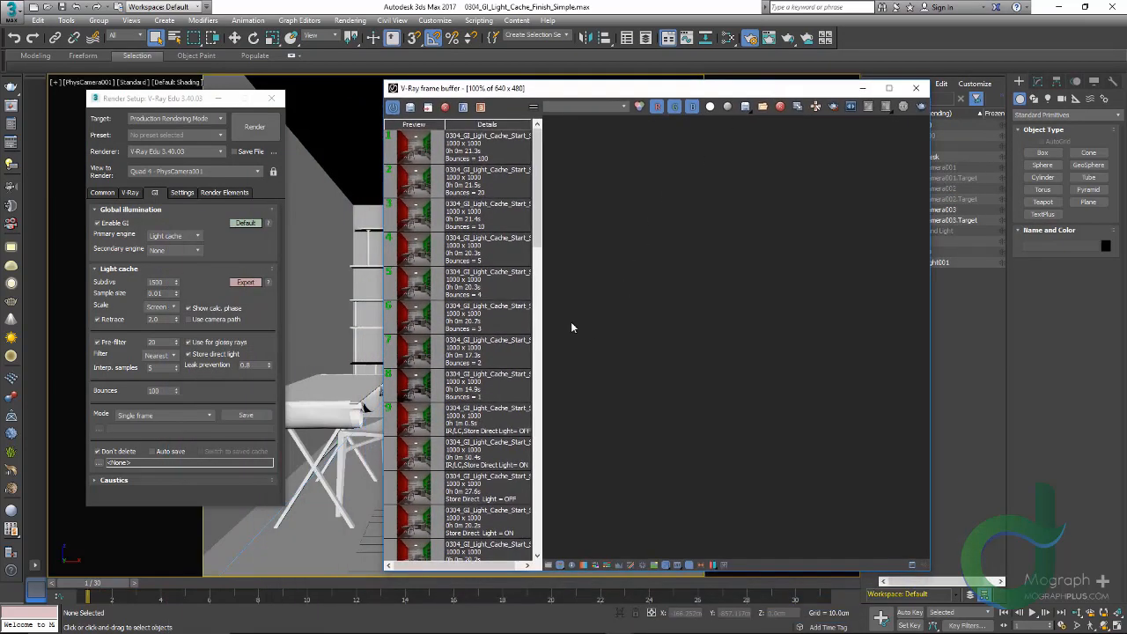
Load the stored render labelled Filter = None from the history into the frame buffer
{"action": "scroll", "coordinate": [501, 405], "scroll_direction": "down", "scroll_amount": 3}
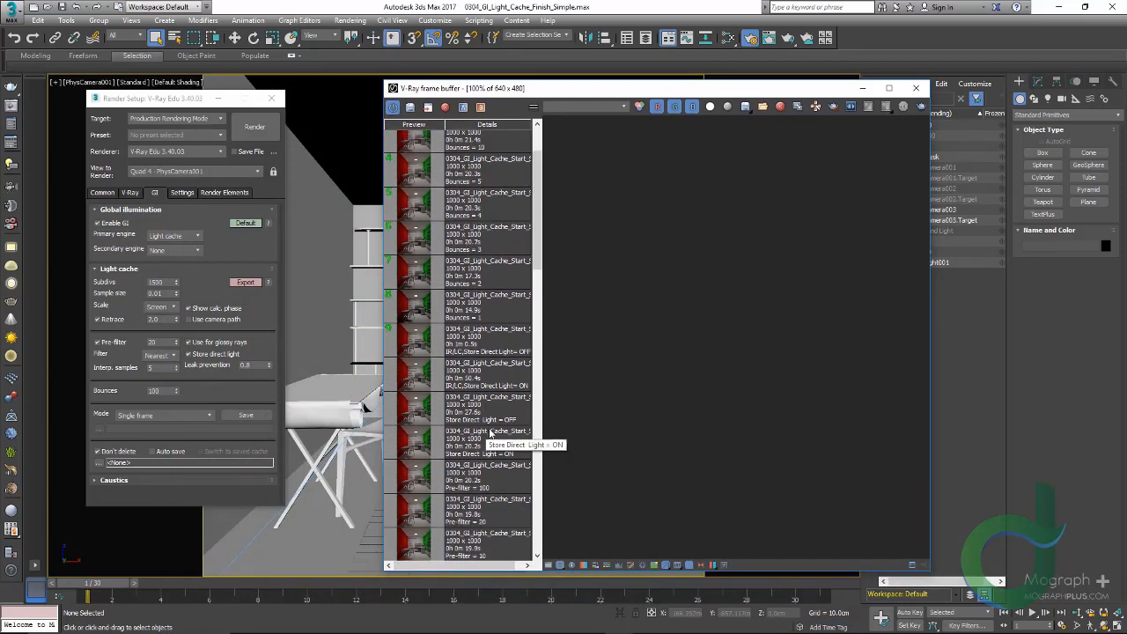
{"action": "scroll", "coordinate": [507, 442], "scroll_direction": "down", "scroll_amount": 3}
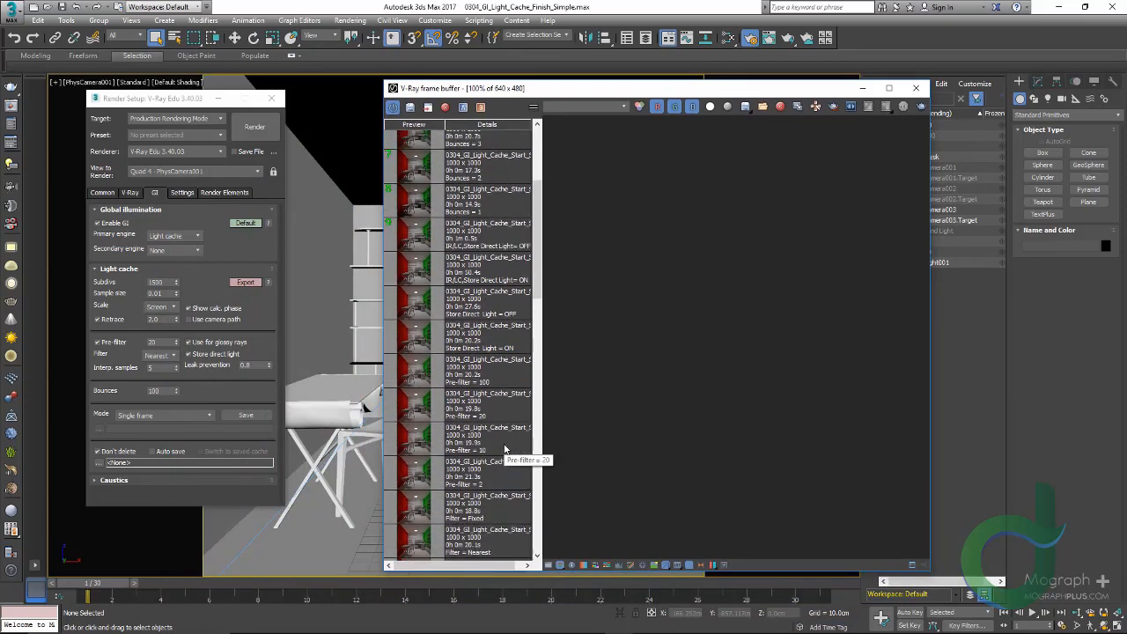
{"action": "scroll", "coordinate": [505, 449], "scroll_direction": "down", "scroll_amount": 3}
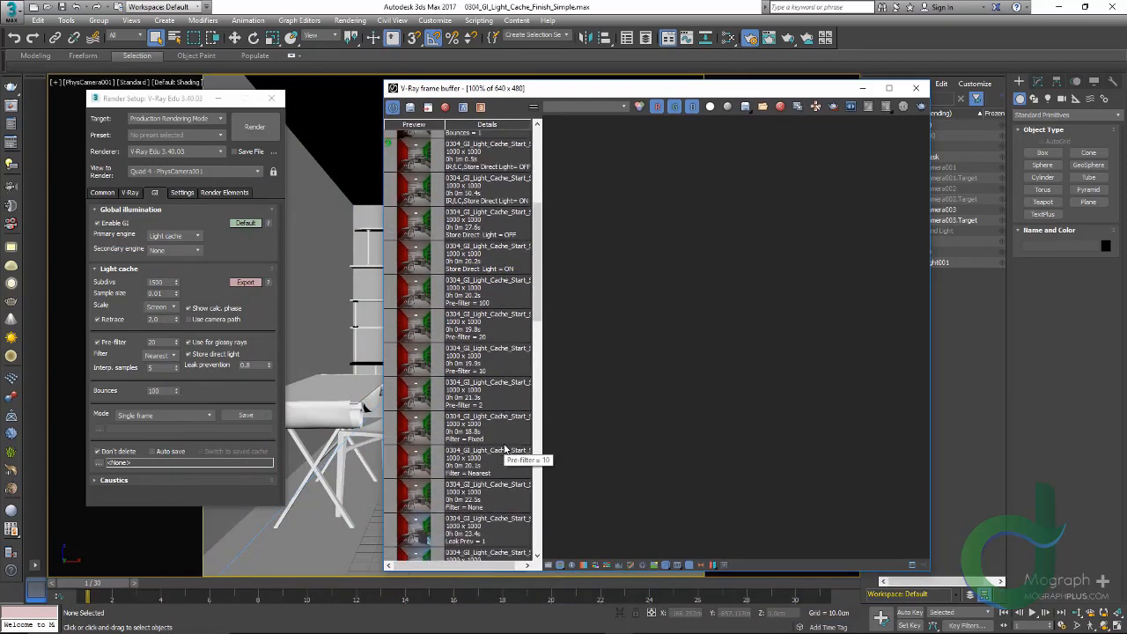
{"action": "left_click", "coordinate": [442, 504]}
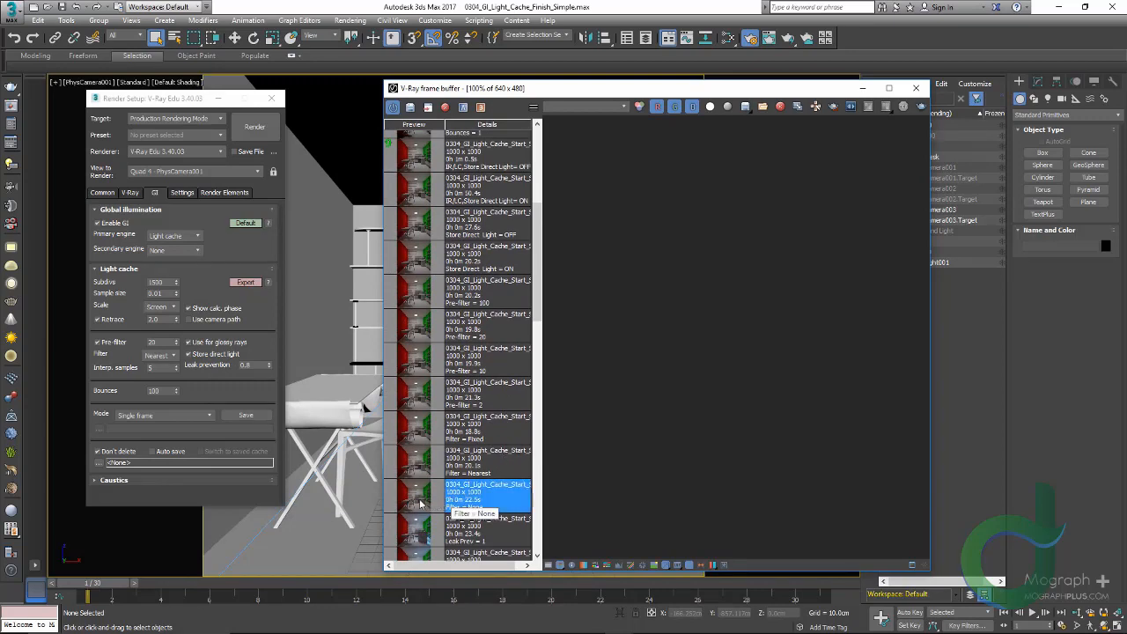
{"action": "double_click", "coordinate": [416, 504]}
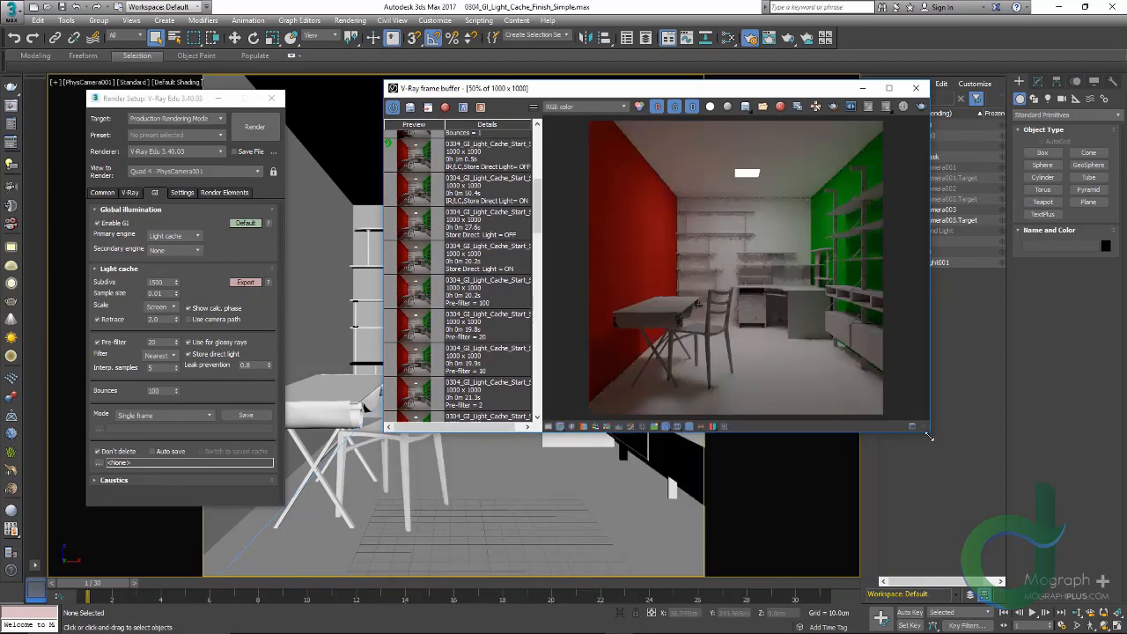
Enlarge the frame buffer window beside Render Setup and show the render at 100% scale
{"action": "left_click_drag", "start_coordinate": [929, 436], "coordinate": [1082, 585]}
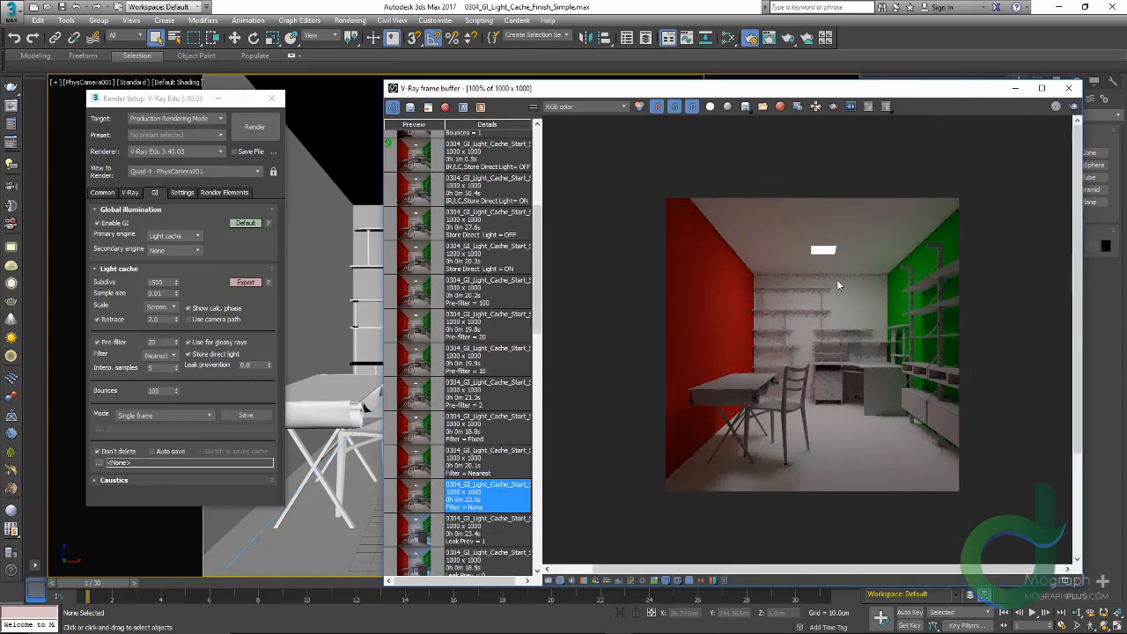
{"action": "scroll", "coordinate": [838, 285], "scroll_direction": "up", "scroll_amount": 2}
{"action": "double_click", "coordinate": [865, 82]}
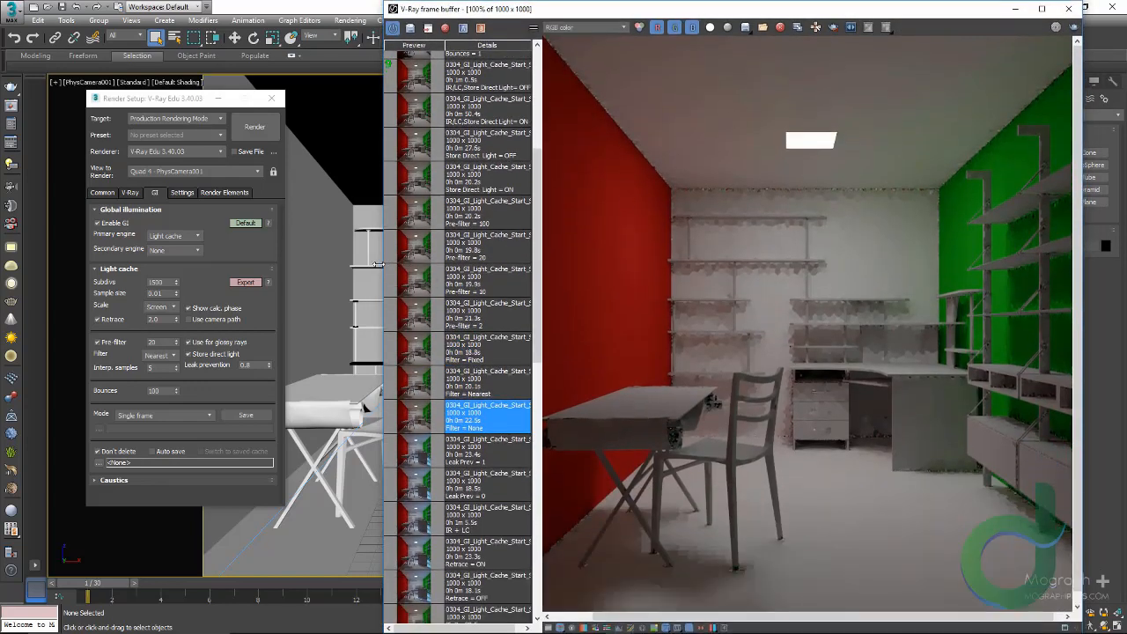
{"action": "left_click_drag", "start_coordinate": [380, 264], "coordinate": [301, 264]}
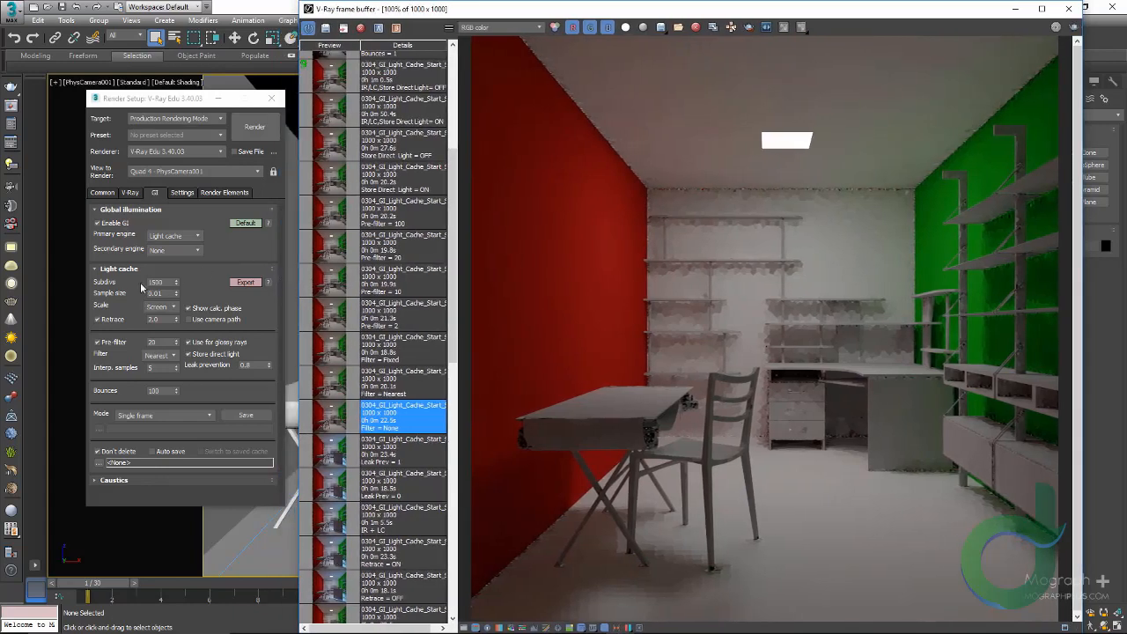
Set the Light cache filter to None
{"action": "left_click", "coordinate": [146, 373]}
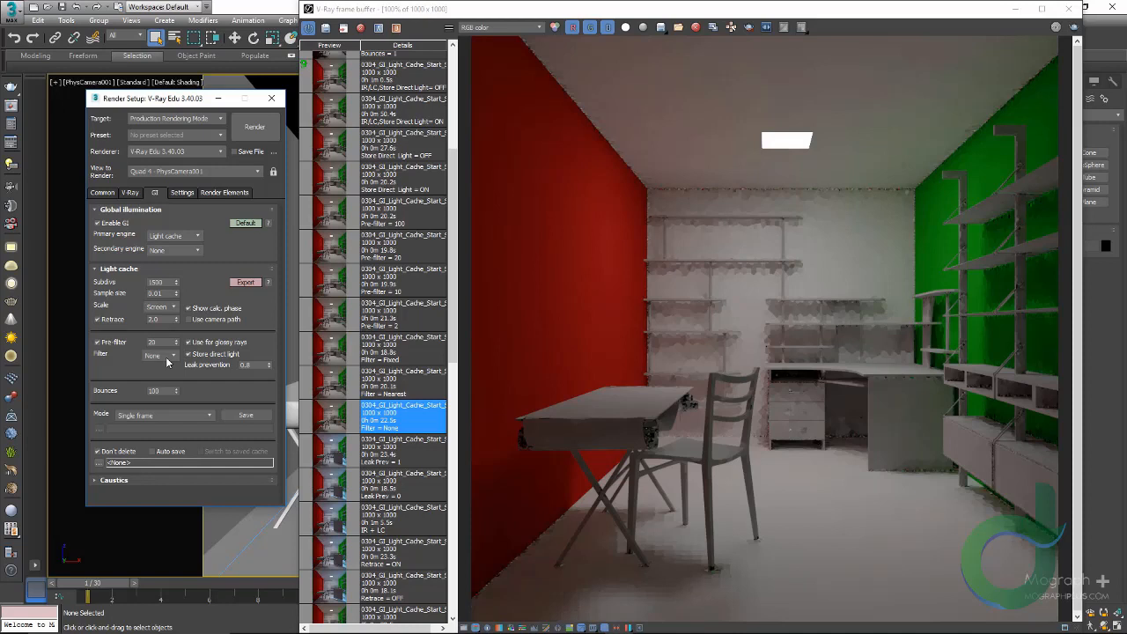
{"action": "left_click", "coordinate": [166, 358]}
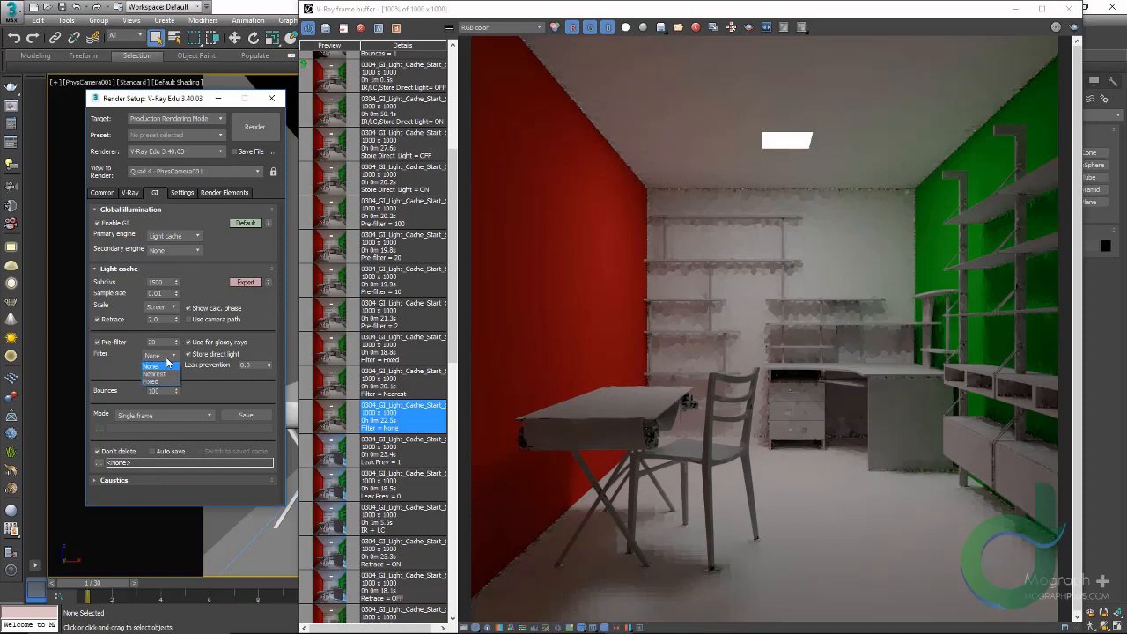
{"action": "left_click", "coordinate": [166, 363]}
Load the stored Filter = Nearest render and set the Light cache filter to Nearest
{"action": "left_click", "coordinate": [342, 390]}
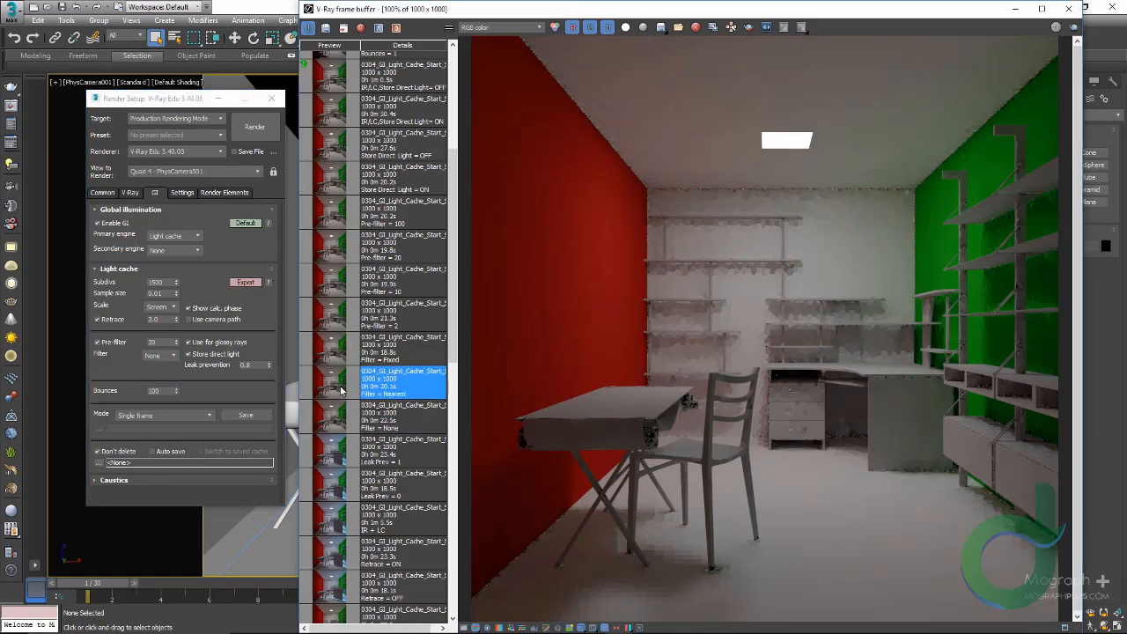
{"action": "left_click", "coordinate": [153, 358]}
{"action": "left_click", "coordinate": [167, 370]}
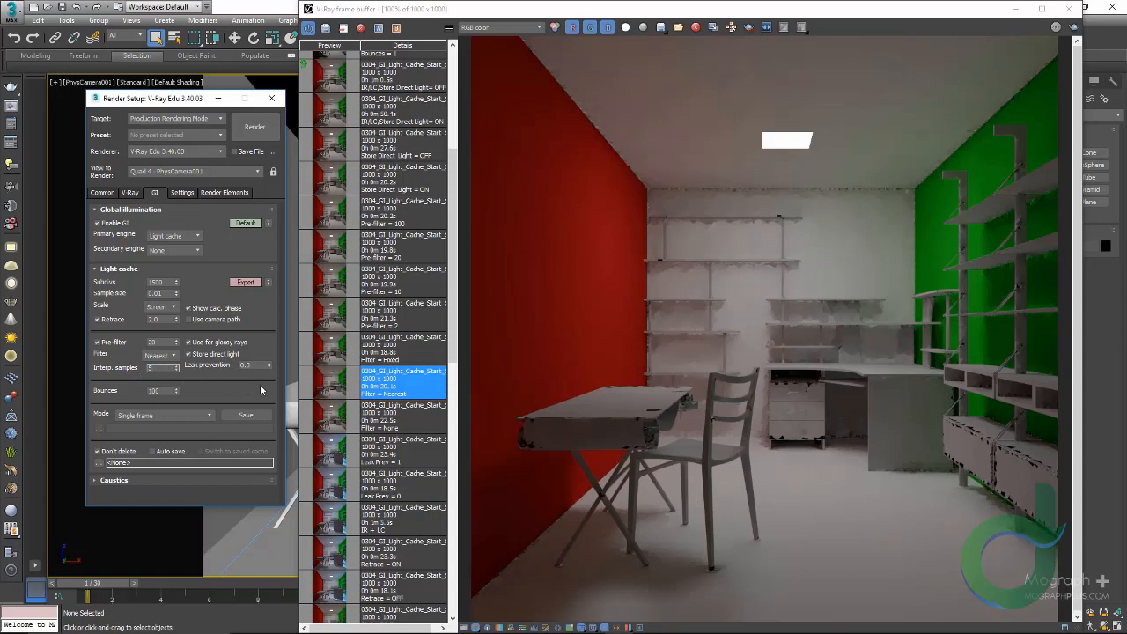
{"action": "left_click", "coordinate": [324, 374]}
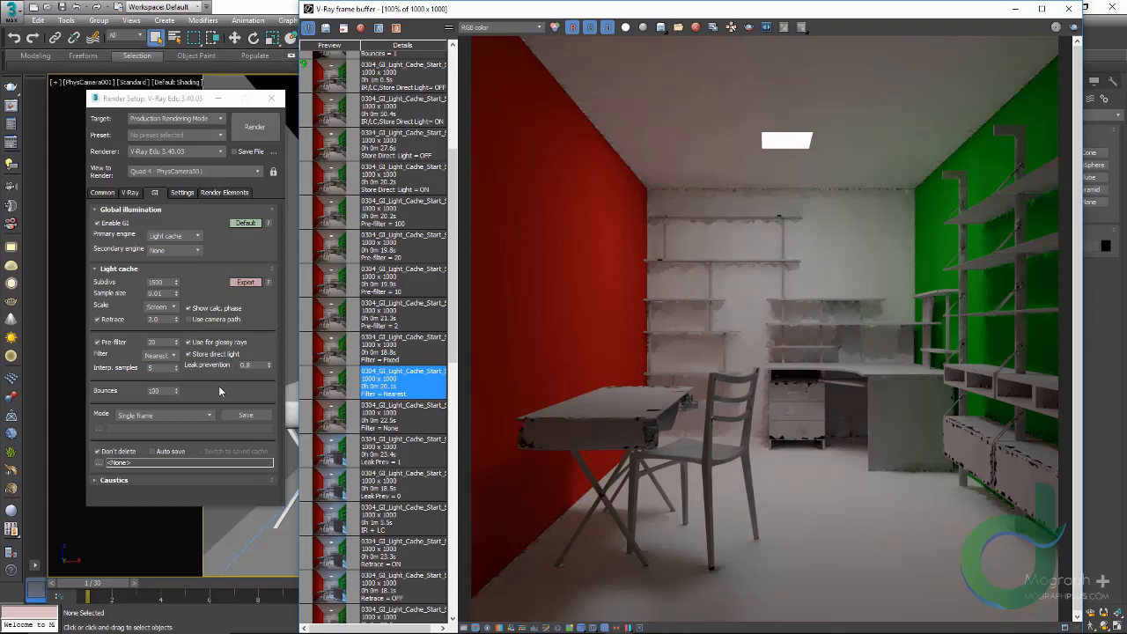
Load the stored Filter = Fixed render and set the Light cache filter to Fixed
{"action": "left_click", "coordinate": [333, 352]}
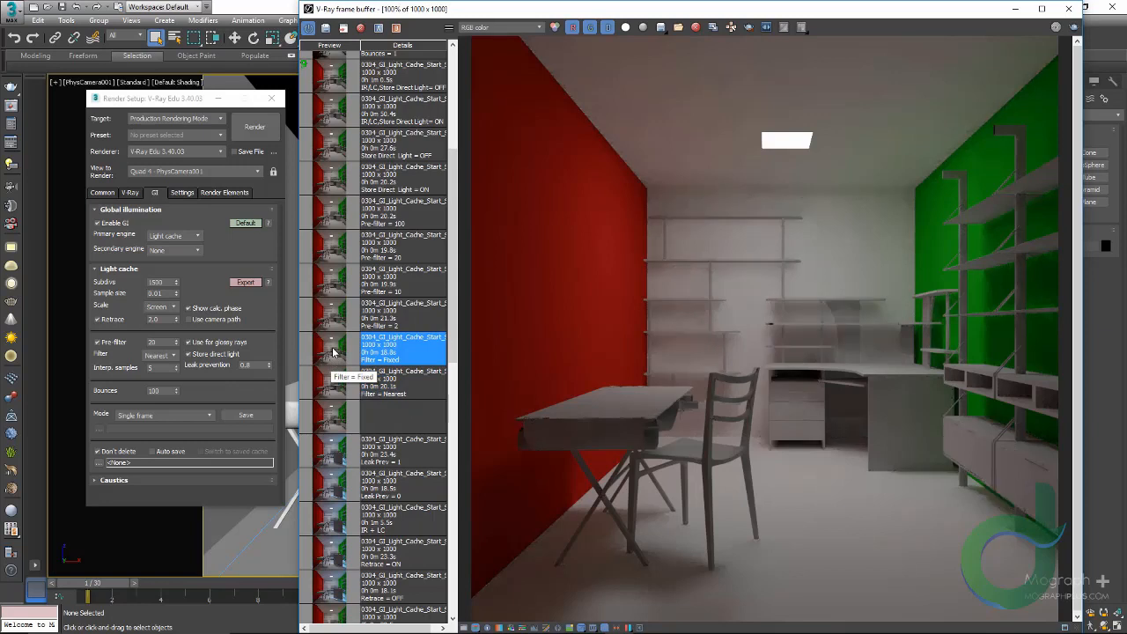
{"action": "left_click", "coordinate": [164, 356]}
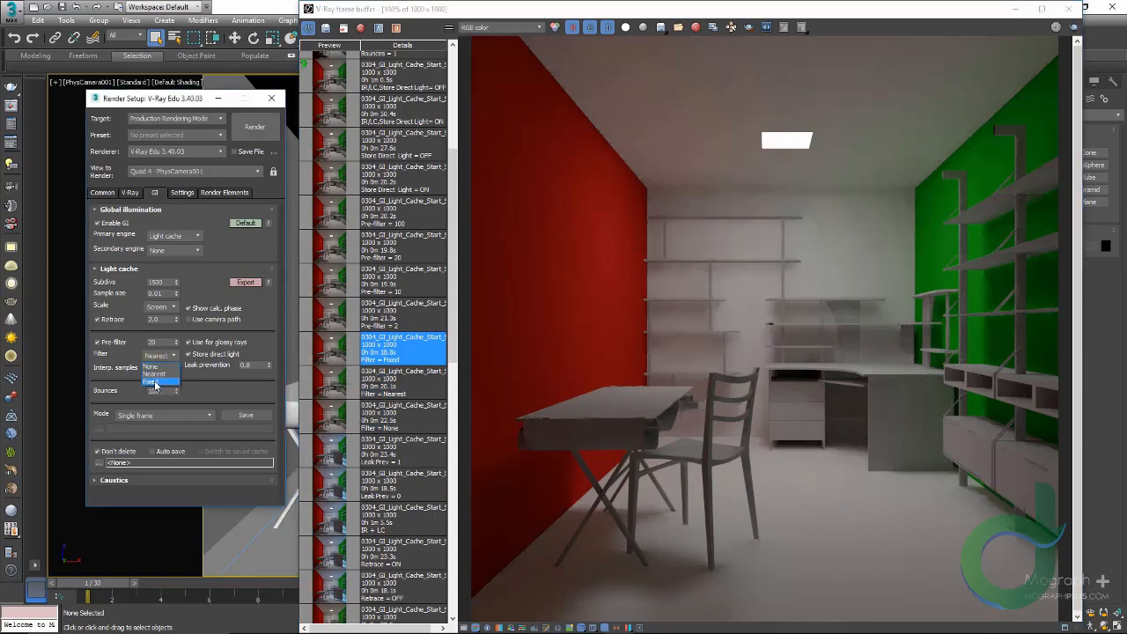
{"action": "left_click", "coordinate": [156, 382]}
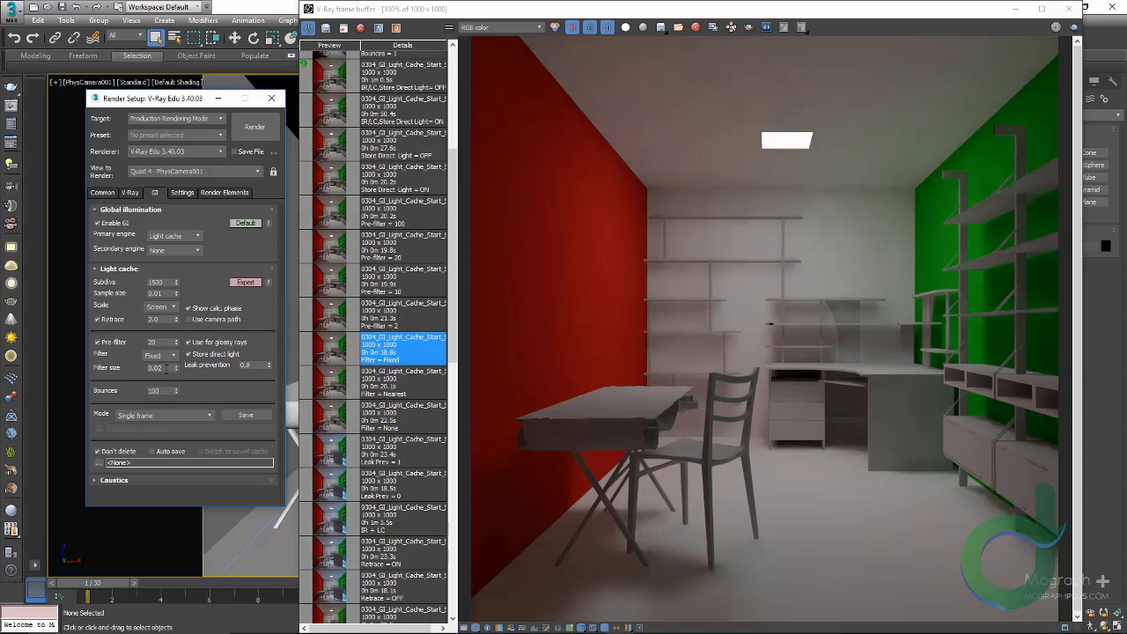
{"action": "left_click_drag", "start_coordinate": [166, 369], "coordinate": [133, 374]}
{"action": "left_click", "coordinate": [166, 356]}
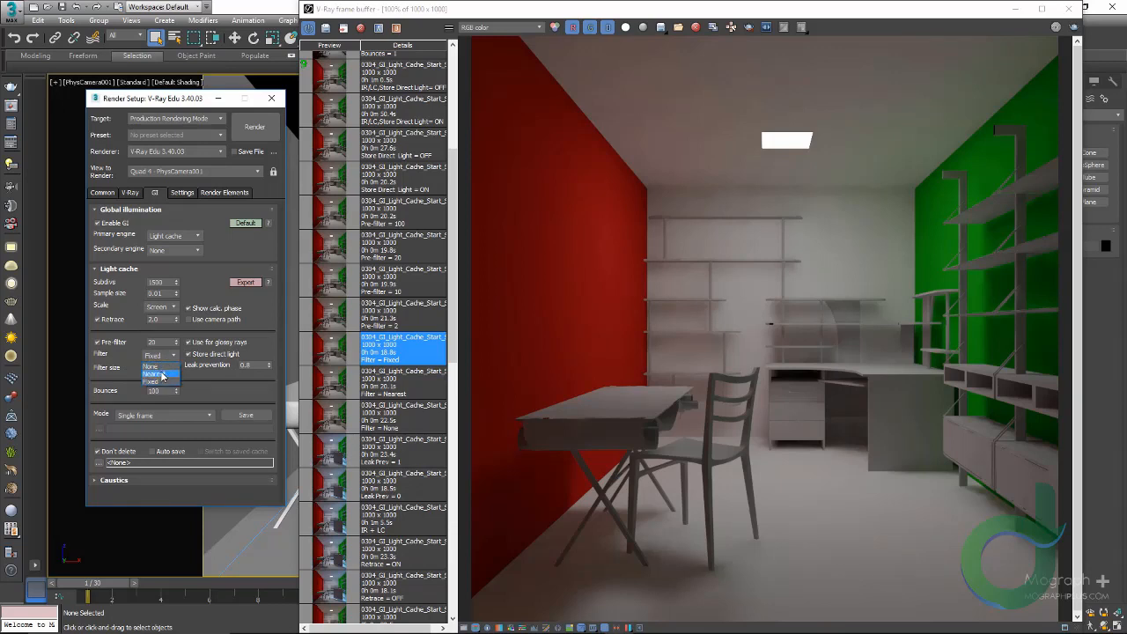
{"action": "left_click", "coordinate": [158, 382]}
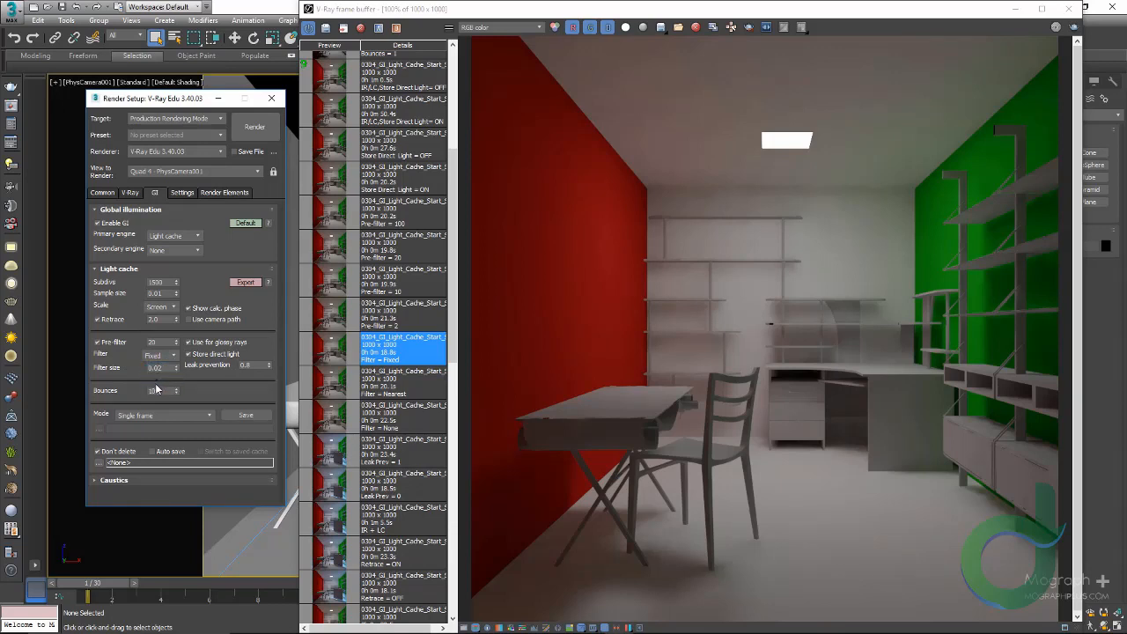
Compare the stored Filter = None, Nearest and Fixed renders by loading them alternately in the frame buffer
{"action": "double_click", "coordinate": [334, 380]}
{"action": "left_click", "coordinate": [337, 362]}
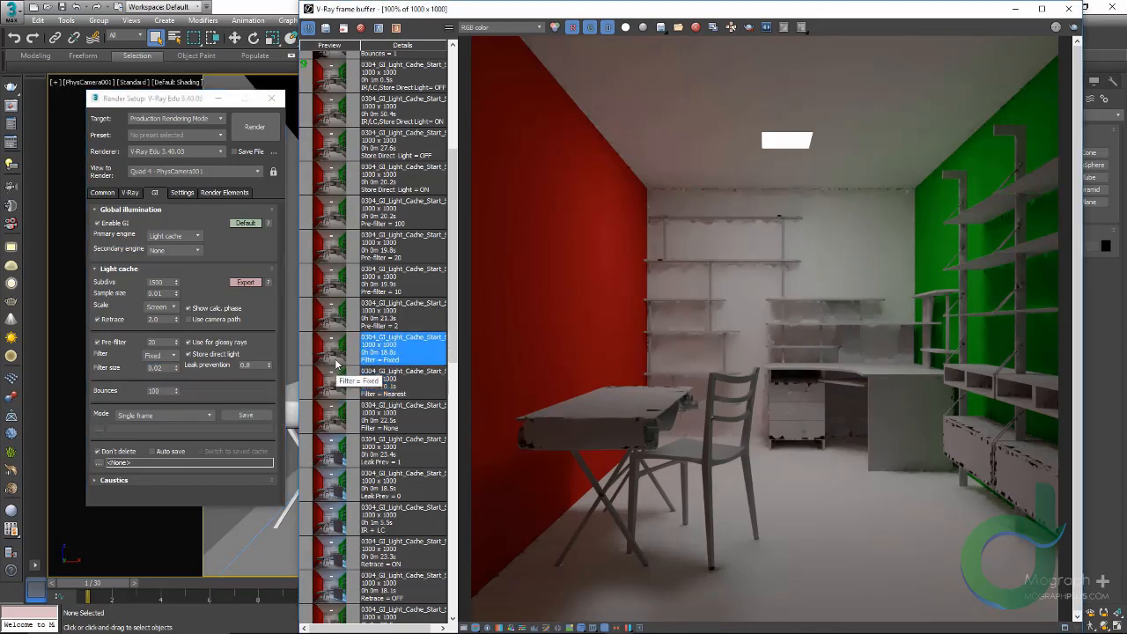
{"action": "double_click", "coordinate": [336, 363]}
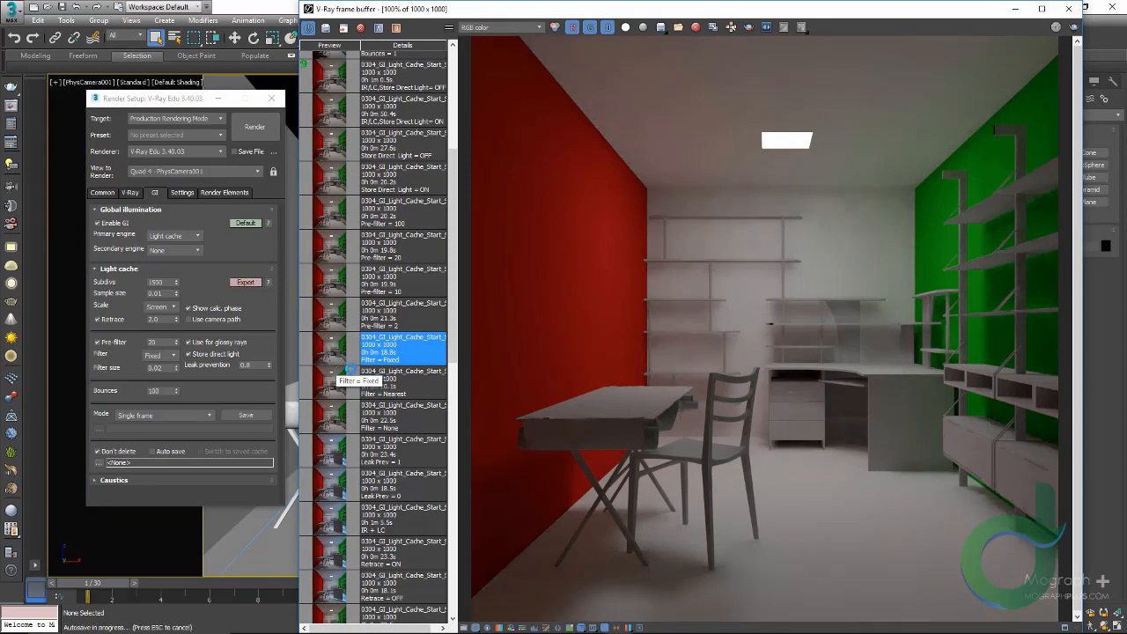
{"action": "left_click", "coordinate": [333, 422]}
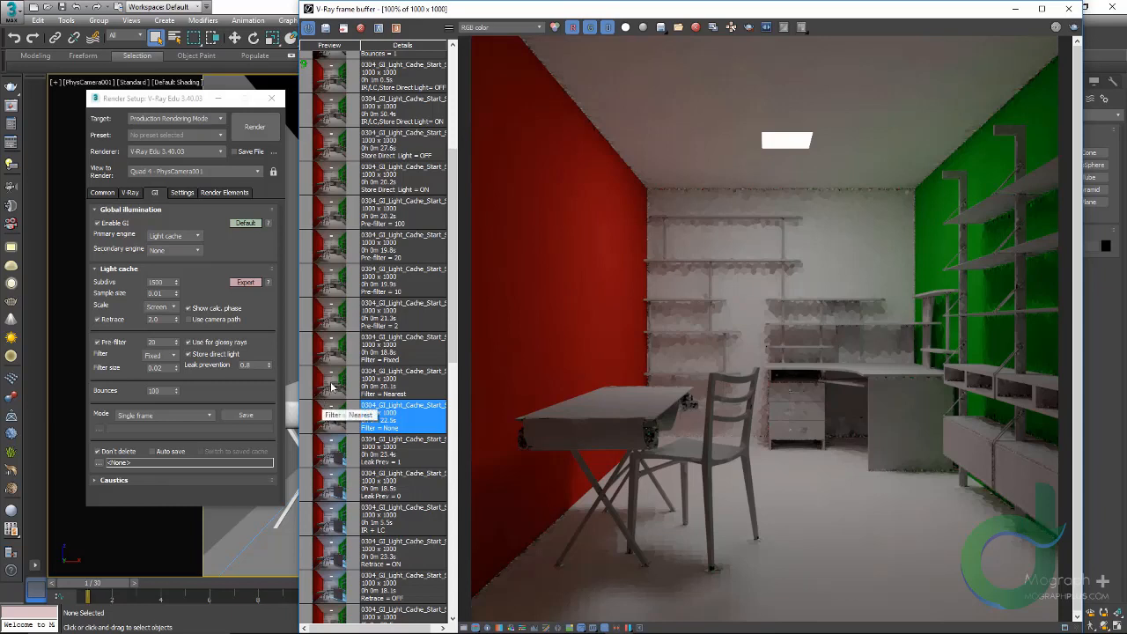
{"action": "left_click", "coordinate": [331, 387]}
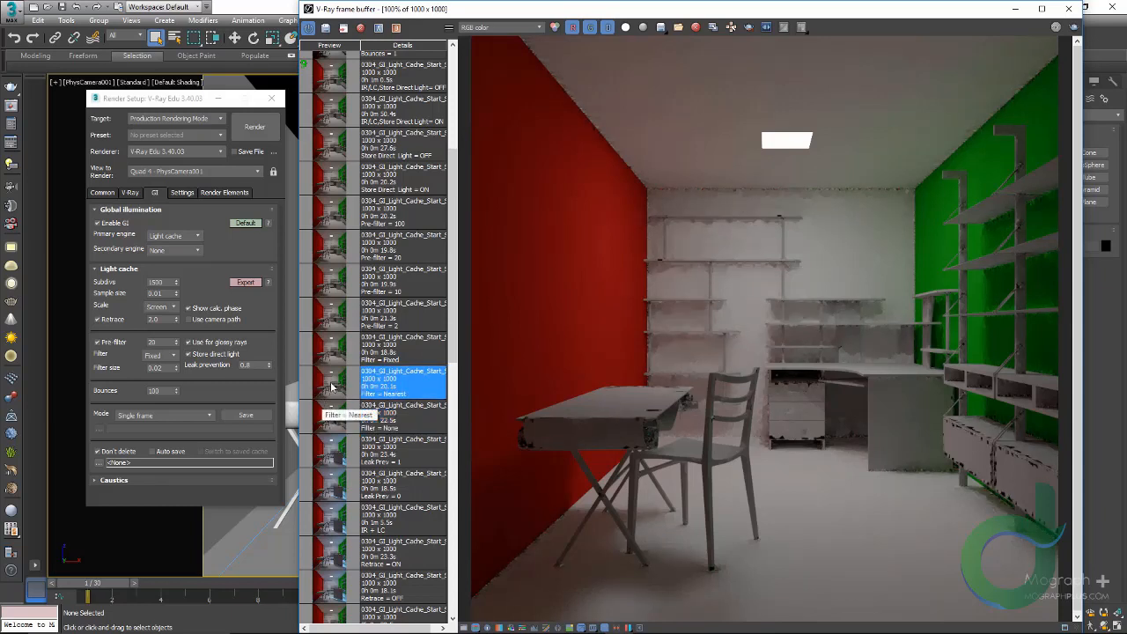
{"action": "left_click", "coordinate": [331, 354]}
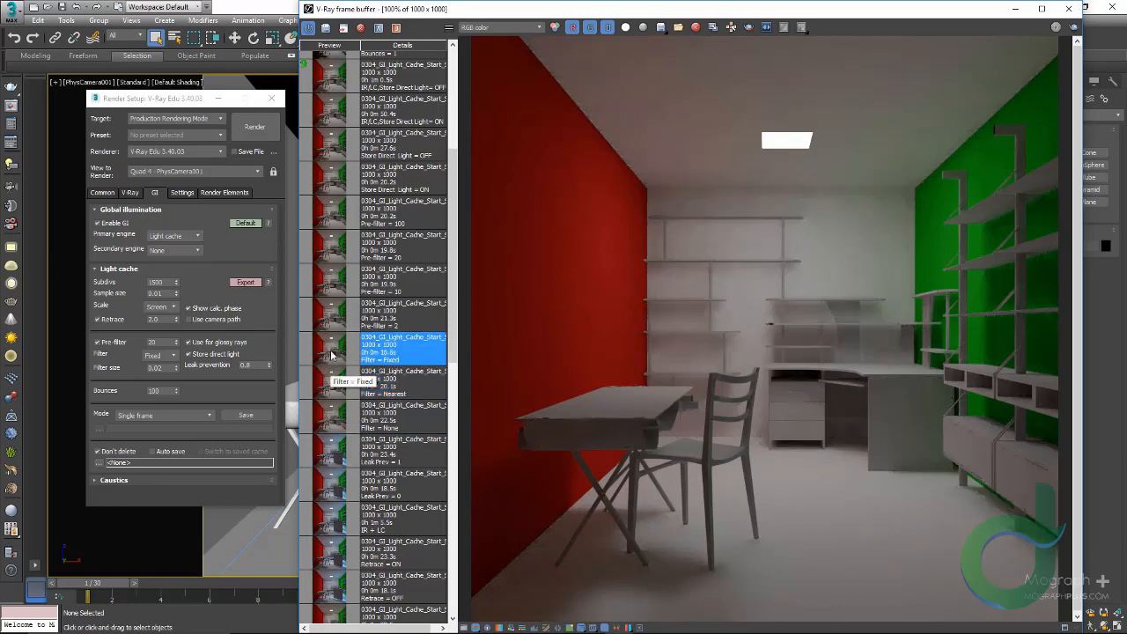
{"action": "left_click", "coordinate": [337, 410]}
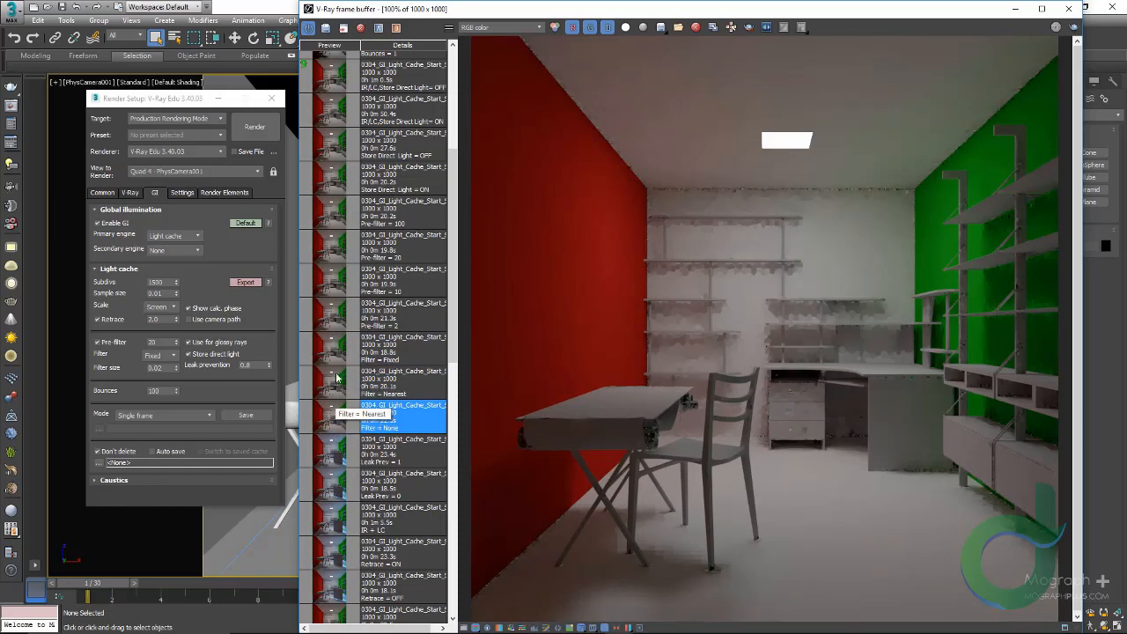
{"action": "left_click", "coordinate": [338, 385]}
{"action": "left_click", "coordinate": [335, 354]}
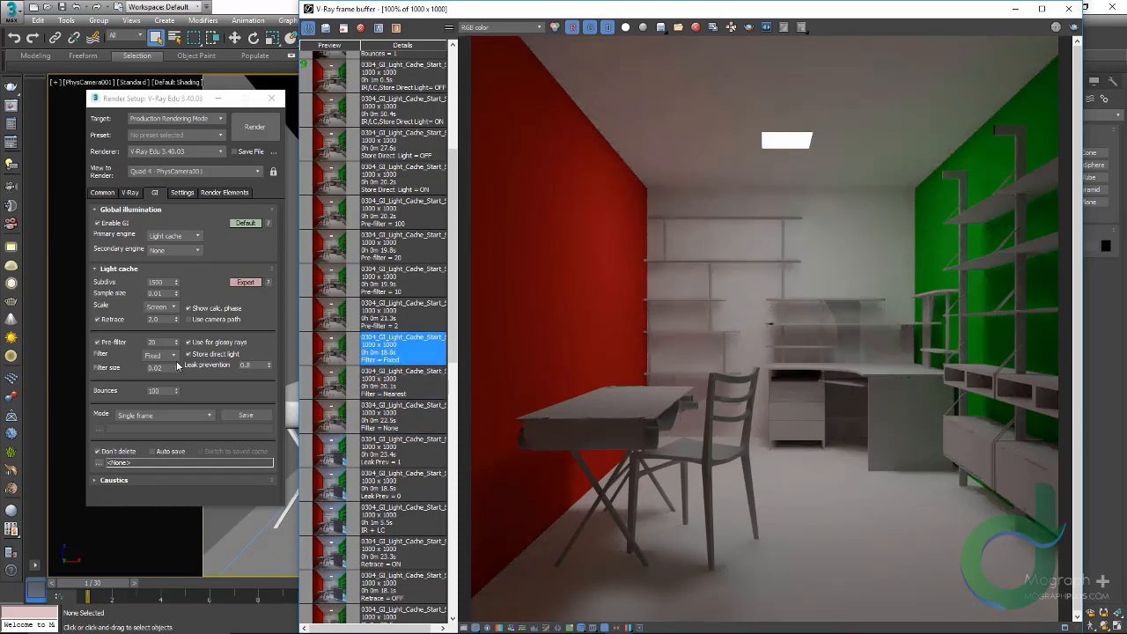
Switch the Light cache filter between Nearest and Fixed, leaving it on Nearest with its interpolation samples setting shown
{"action": "left_click", "coordinate": [160, 355]}
{"action": "left_click", "coordinate": [164, 374]}
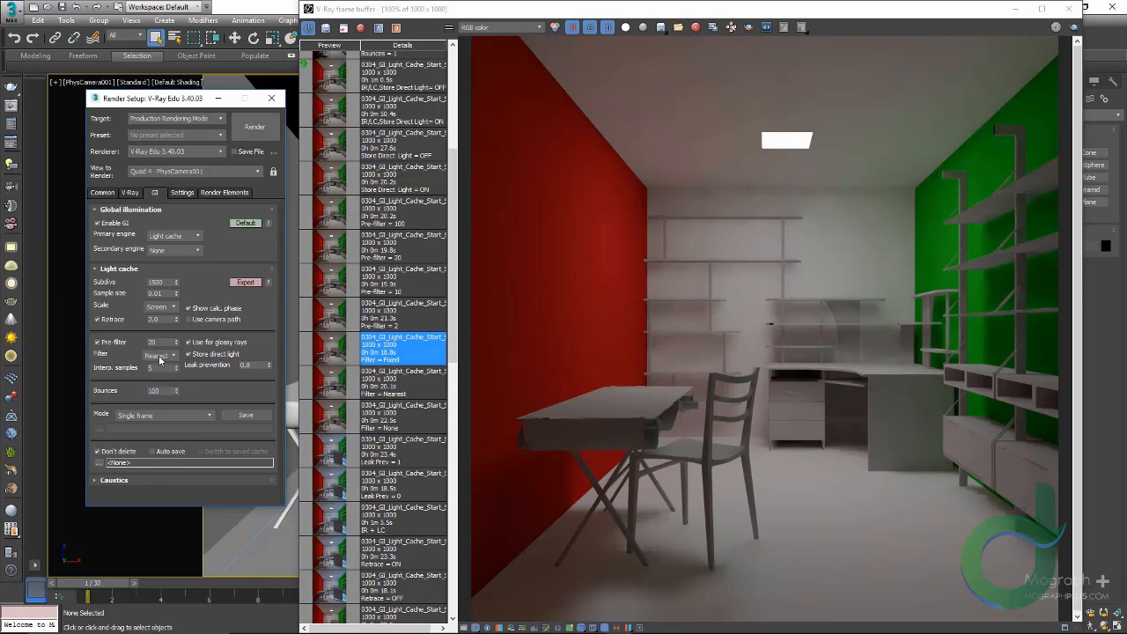
{"action": "left_click", "coordinate": [161, 355]}
{"action": "left_click", "coordinate": [158, 382]}
{"action": "left_click", "coordinate": [162, 355]}
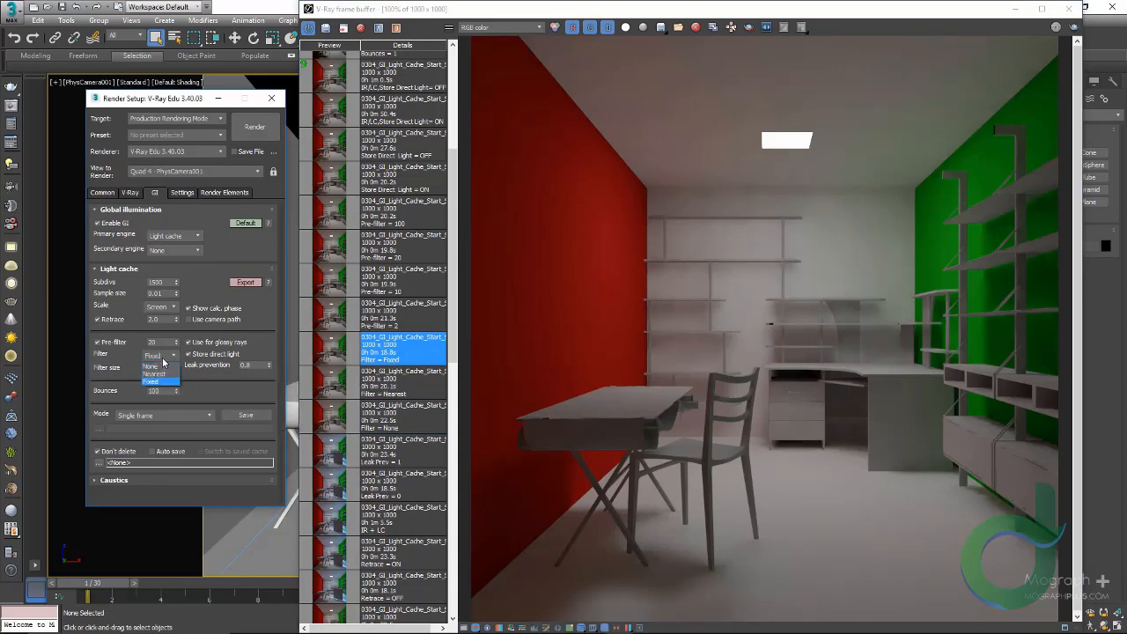
{"action": "left_click", "coordinate": [162, 375]}
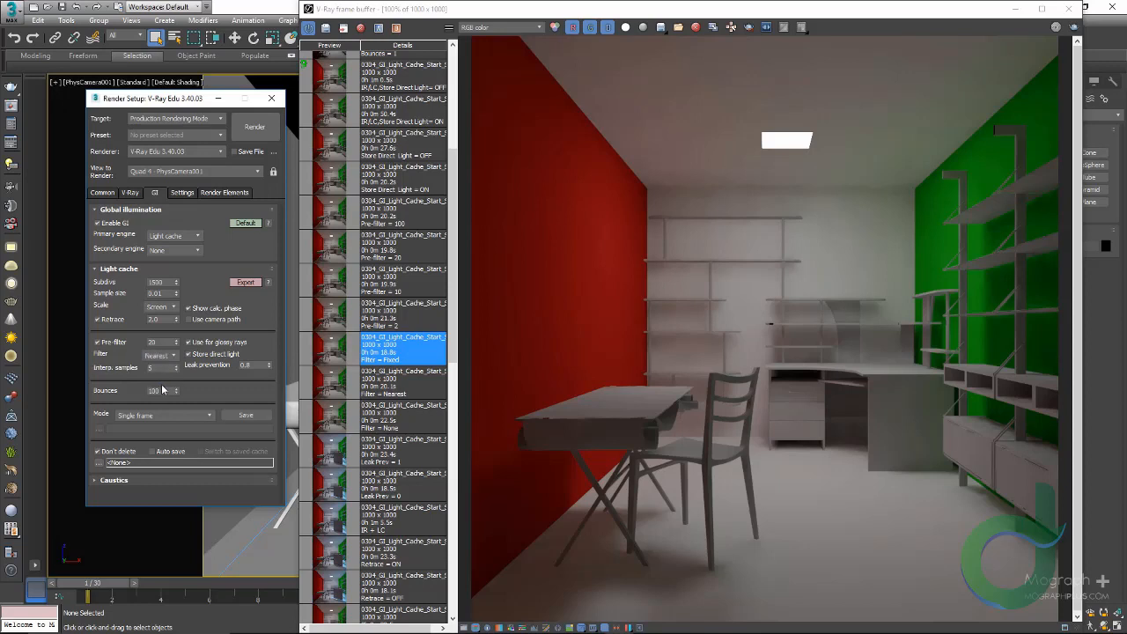
{"action": "left_click", "coordinate": [161, 354]}
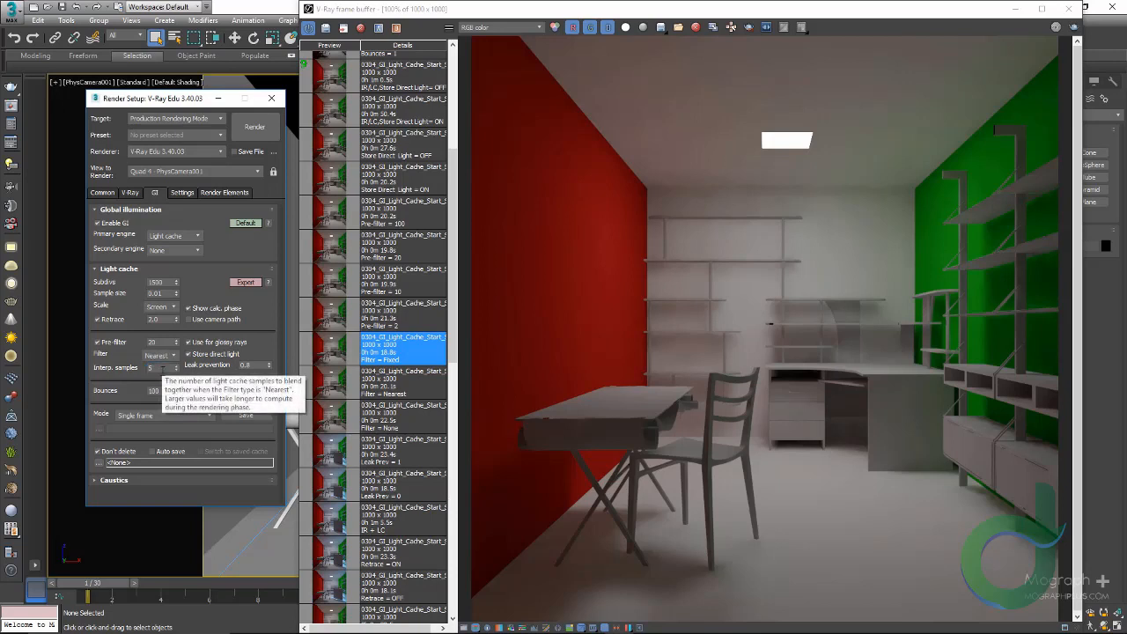
{"action": "left_click", "coordinate": [163, 370]}
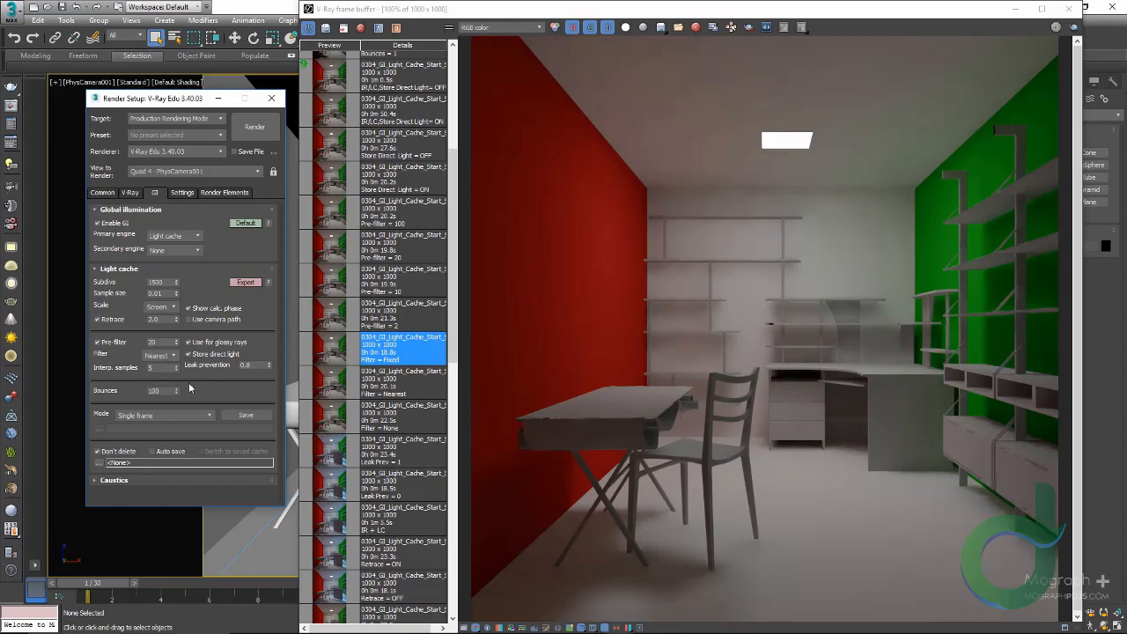
View the stored Pre-filter = 2, 10, 20 and 100 renders one after another in the frame buffer
{"action": "left_click", "coordinate": [99, 343]}
{"action": "left_click", "coordinate": [99, 343]}
{"action": "left_click", "coordinate": [326, 326]}
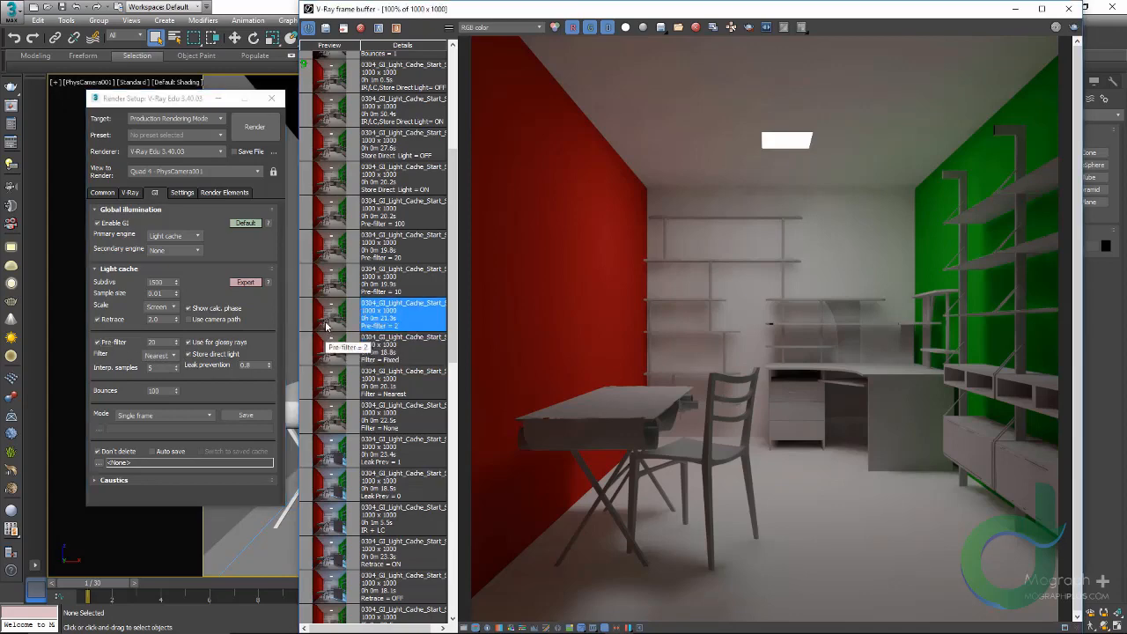
{"action": "scroll", "coordinate": [326, 325], "scroll_direction": "up", "scroll_amount": 4}
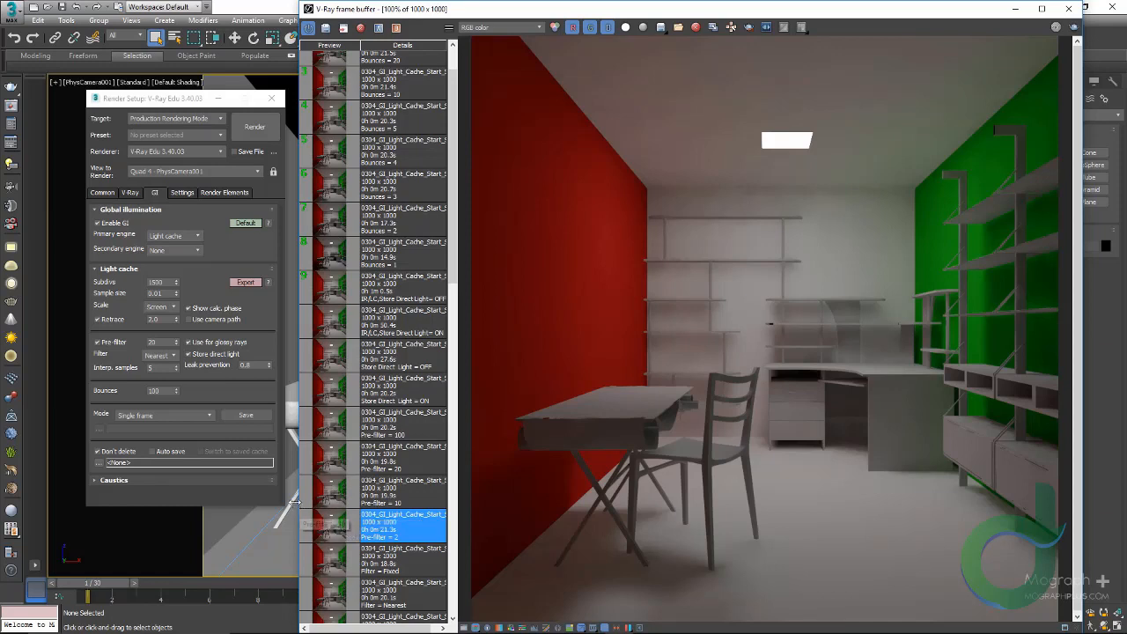
{"action": "double_click", "coordinate": [333, 528]}
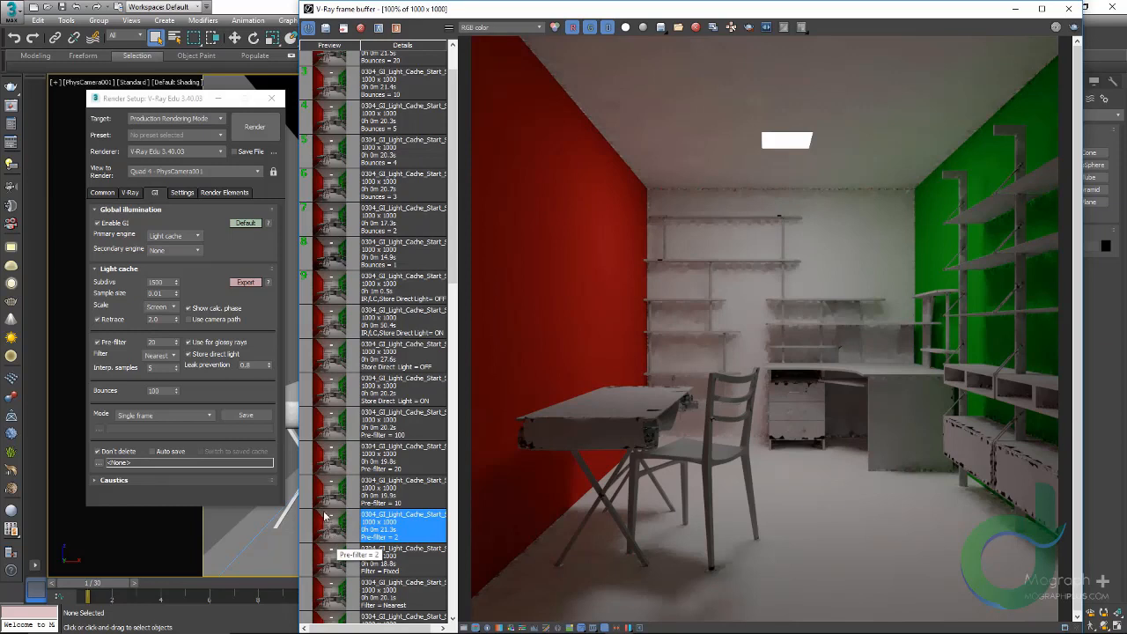
{"action": "left_click", "coordinate": [337, 499]}
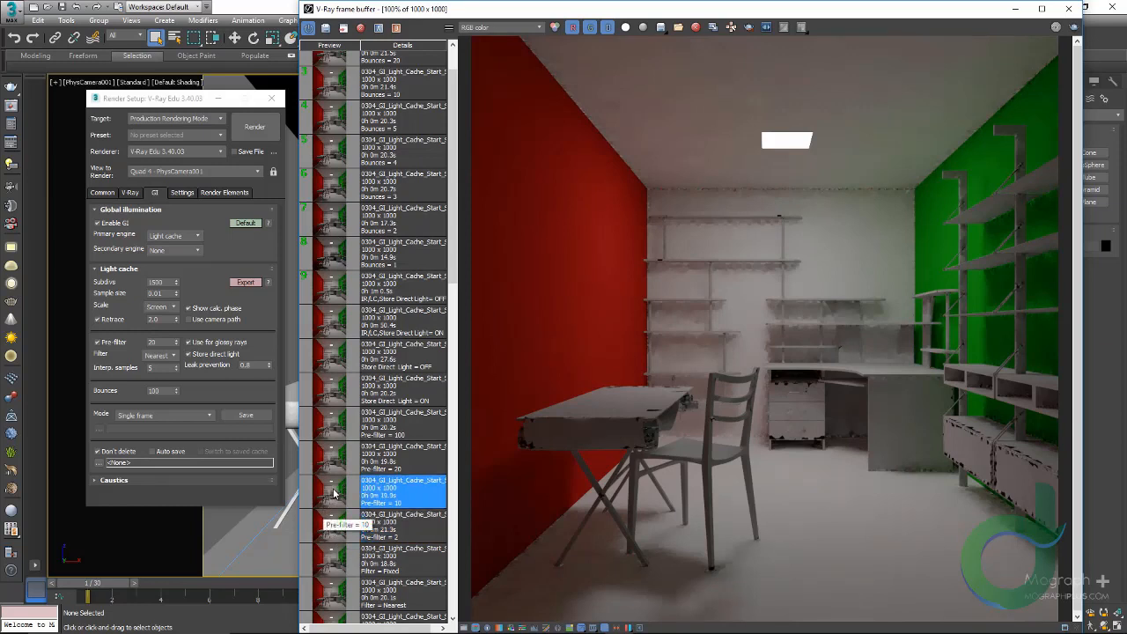
{"action": "left_click", "coordinate": [329, 464]}
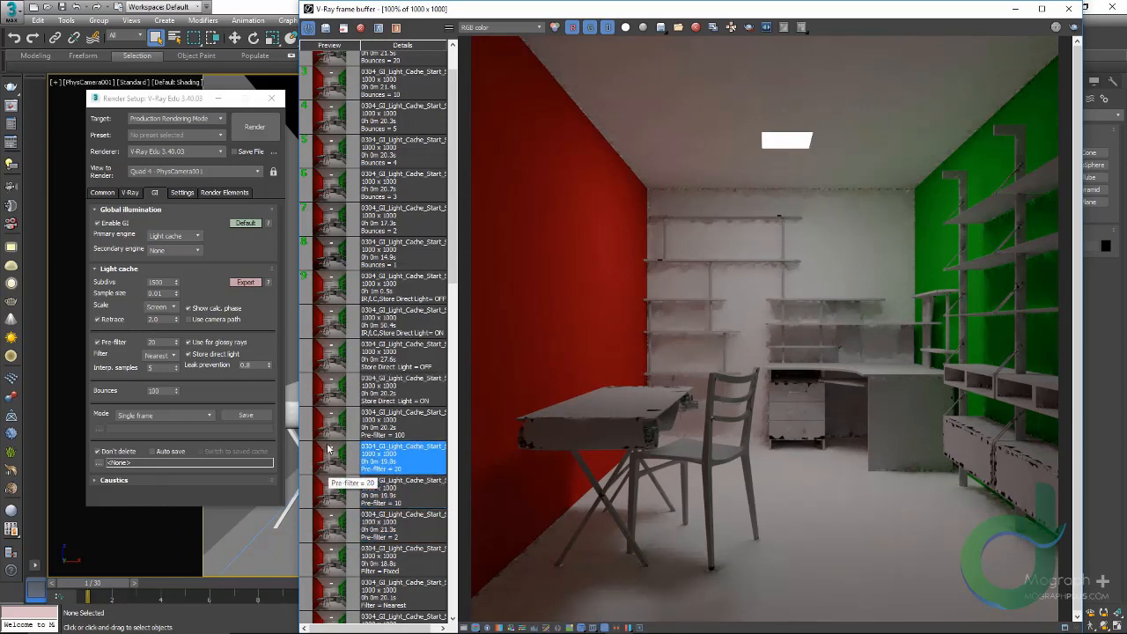
{"action": "left_click", "coordinate": [327, 435]}
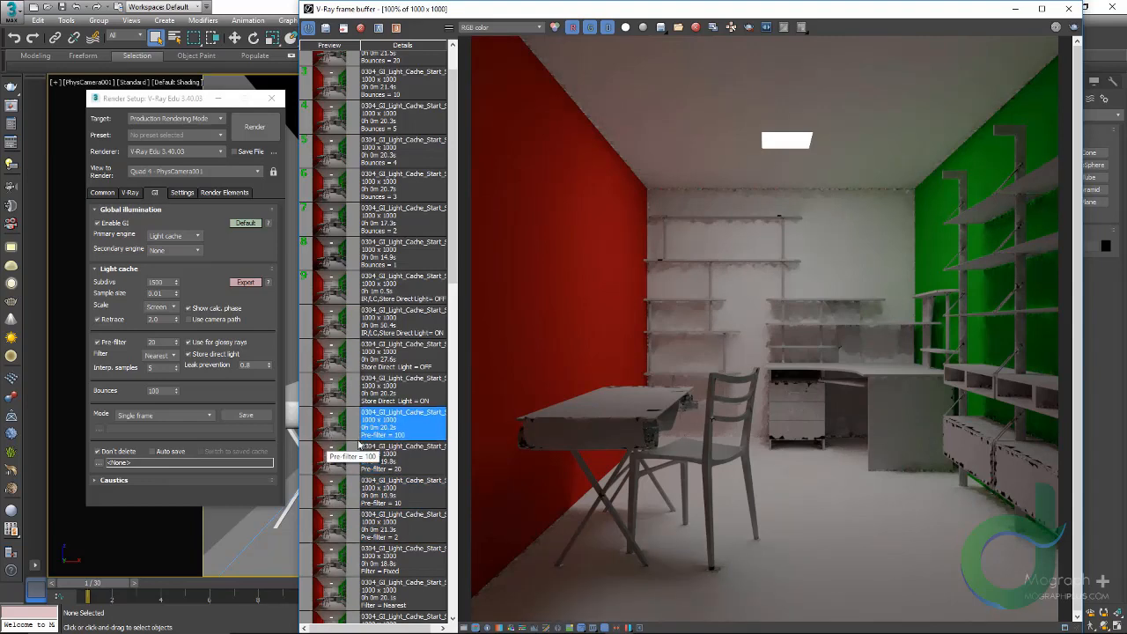
Compare the stored Pre-filter = 100 and Pre-filter = 2 renders close up around the table and chair
{"action": "scroll", "coordinate": [595, 565], "scroll_direction": "up", "scroll_amount": 2}
{"action": "middle_click_drag", "start_coordinate": [596, 564], "coordinate": [704, 382]}
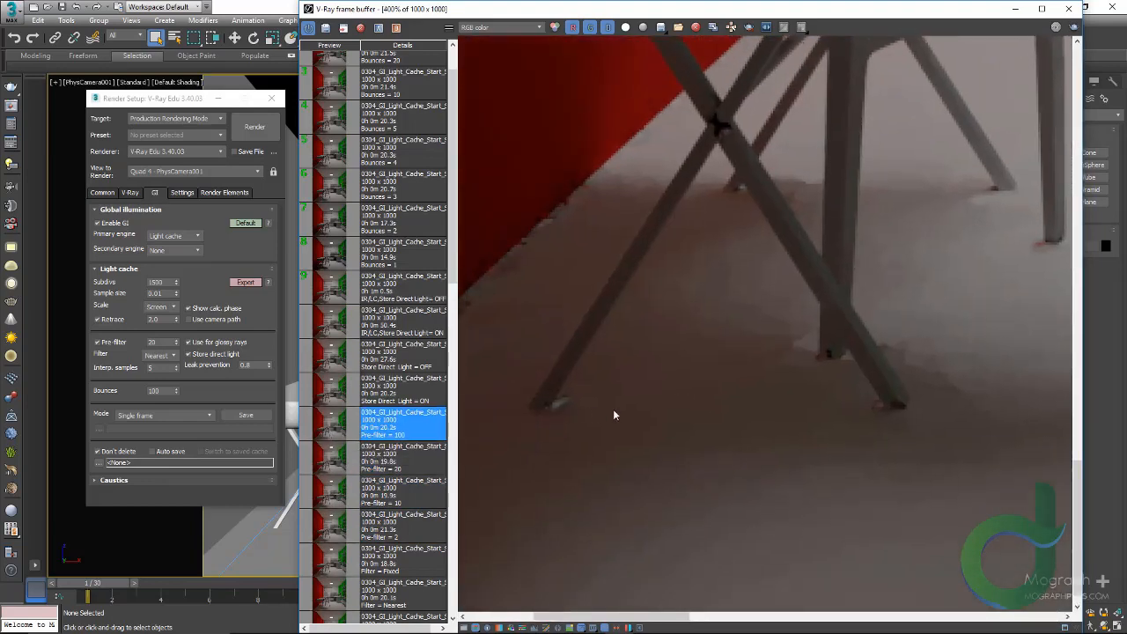
{"action": "scroll", "coordinate": [613, 414], "scroll_direction": "down", "scroll_amount": 1}
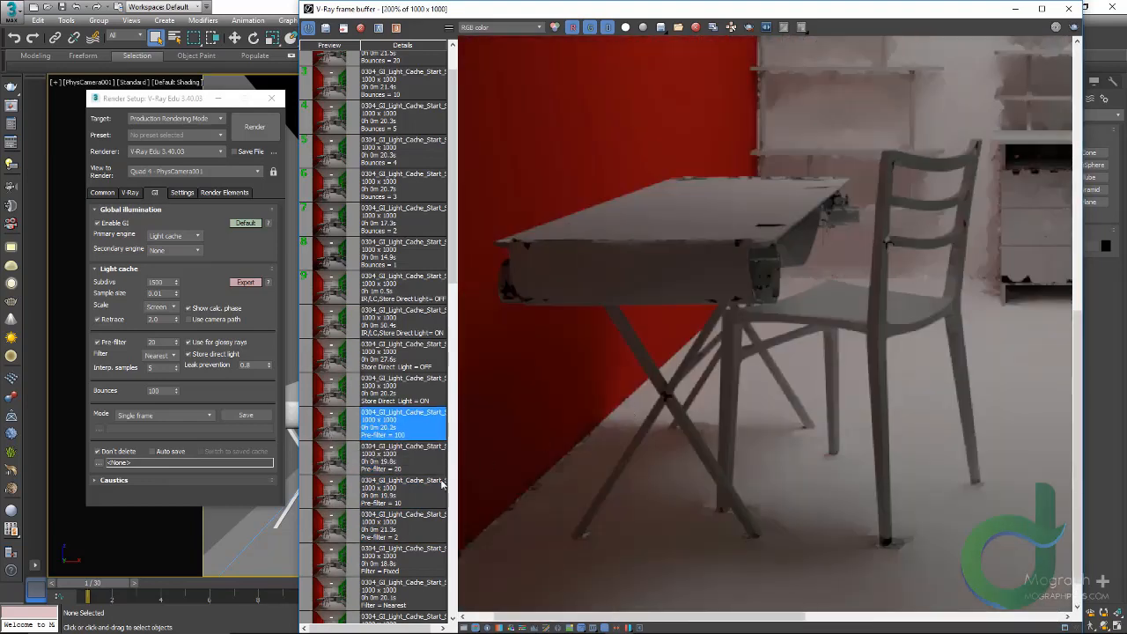
{"action": "left_click", "coordinate": [338, 528]}
{"action": "left_click", "coordinate": [336, 430]}
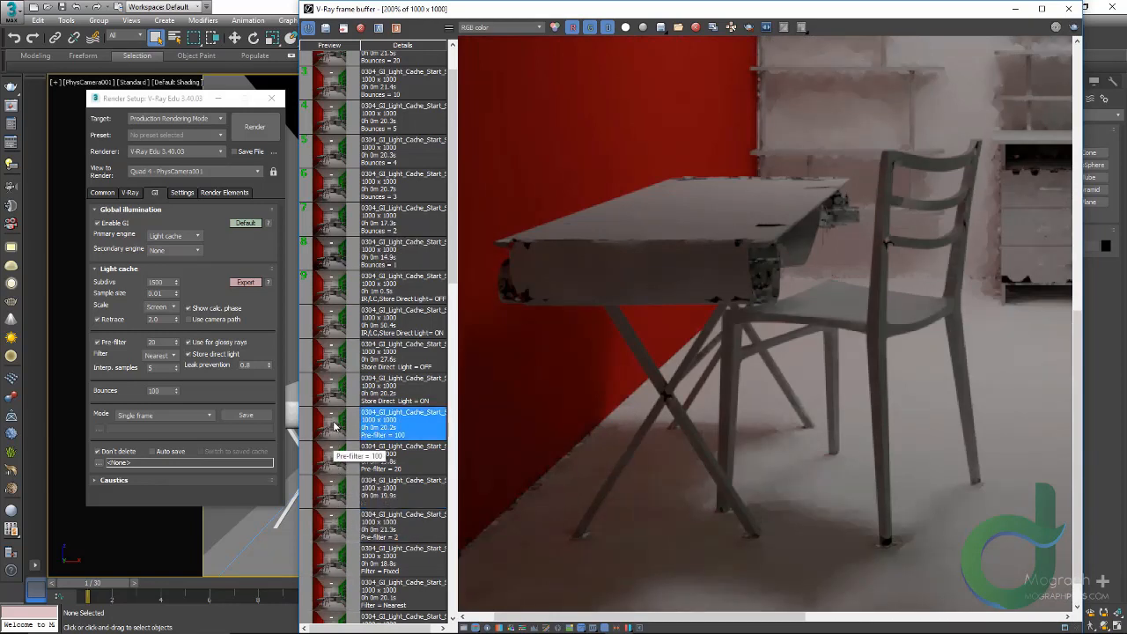
{"action": "left_click", "coordinate": [344, 523]}
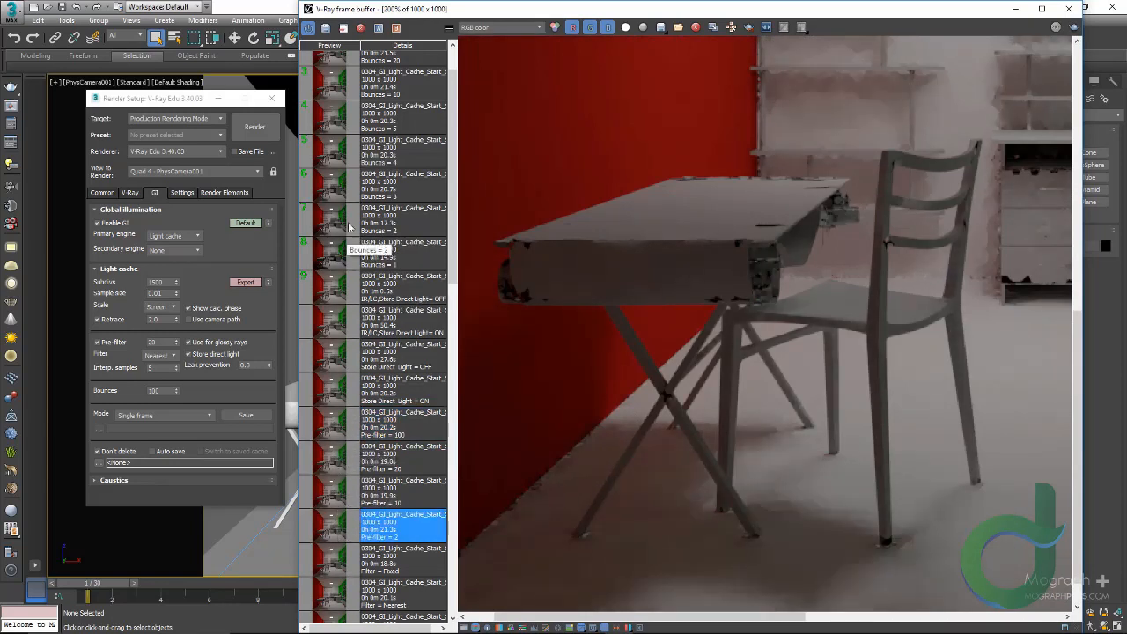
Set the Pre-filter = 2 render as image A and the Pre-filter = 100 render as image B for comparison
{"action": "left_click", "coordinate": [379, 28]}
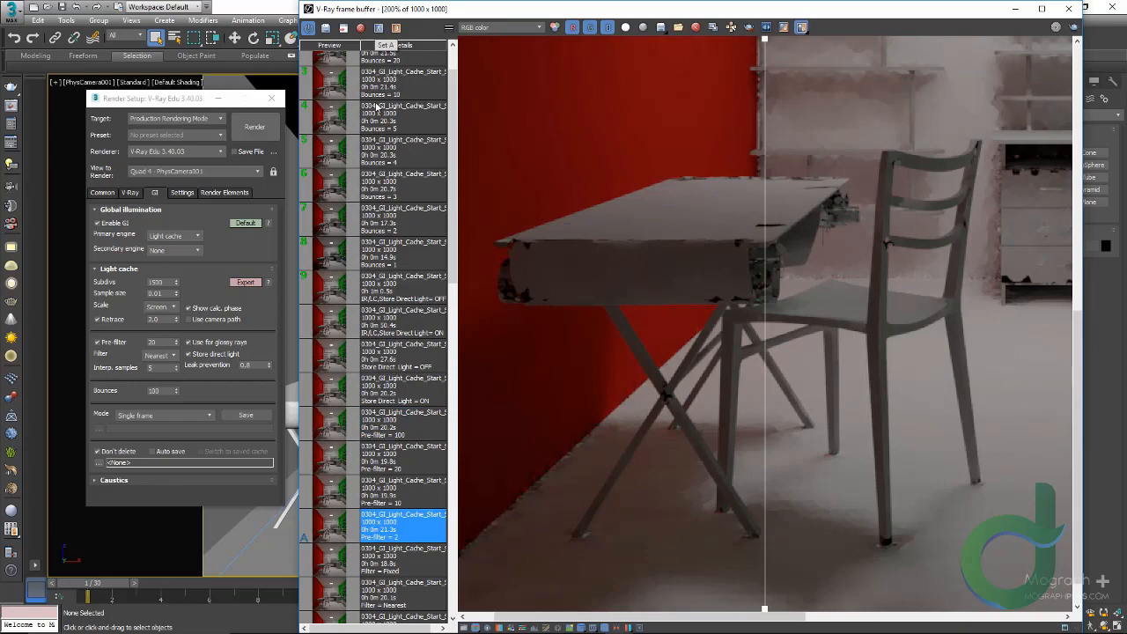
{"action": "left_click", "coordinate": [429, 432]}
{"action": "left_click", "coordinate": [396, 27]}
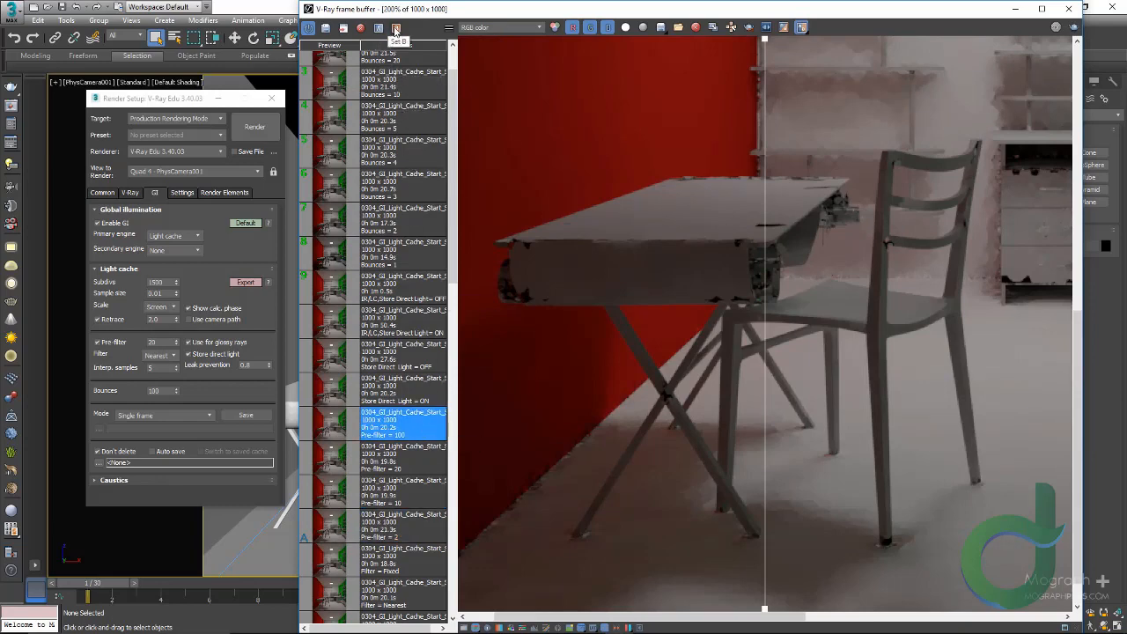
Sweep the A/B divider across the table and floor to compare both pre-filter renders, and close the comparison
{"action": "scroll", "coordinate": [716, 273], "scroll_direction": "down", "scroll_amount": 1}
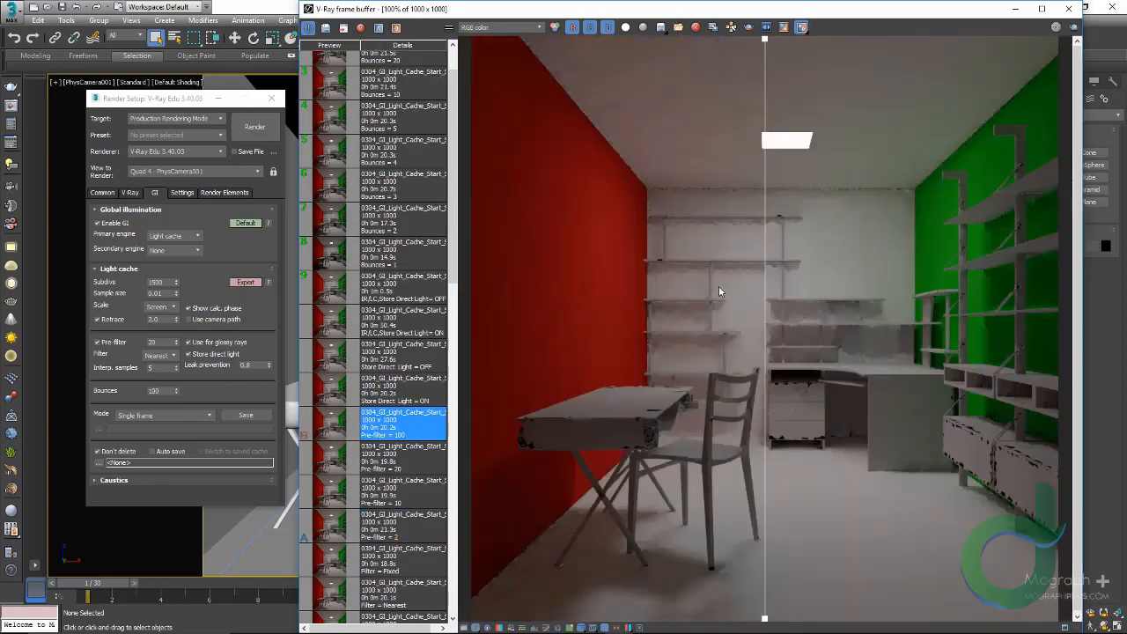
{"action": "left_click_drag", "start_coordinate": [767, 557], "coordinate": [616, 611]}
{"action": "scroll", "coordinate": [615, 610], "scroll_direction": "up", "scroll_amount": 1}
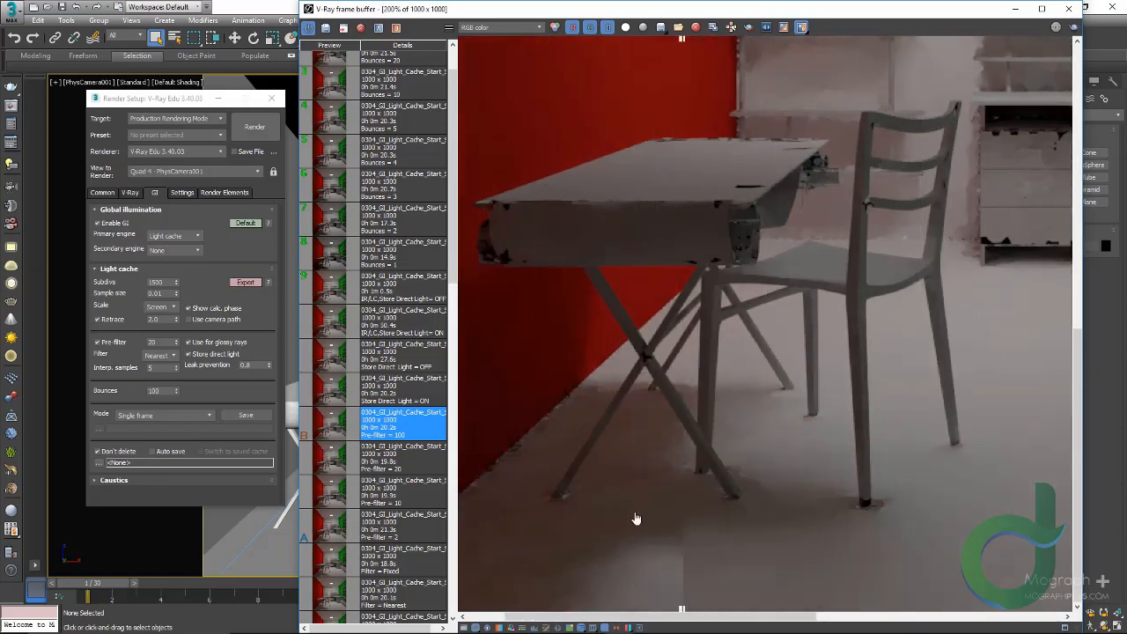
{"action": "left_click_drag", "start_coordinate": [636, 521], "coordinate": [657, 515]}
{"action": "mouse_move", "coordinate": [813, 509]}
{"action": "left_mouse_down"}
{"action": "mouse_move", "coordinate": [991, 494]}
{"action": "mouse_move", "coordinate": [819, 520]}
{"action": "left_mouse_up"}
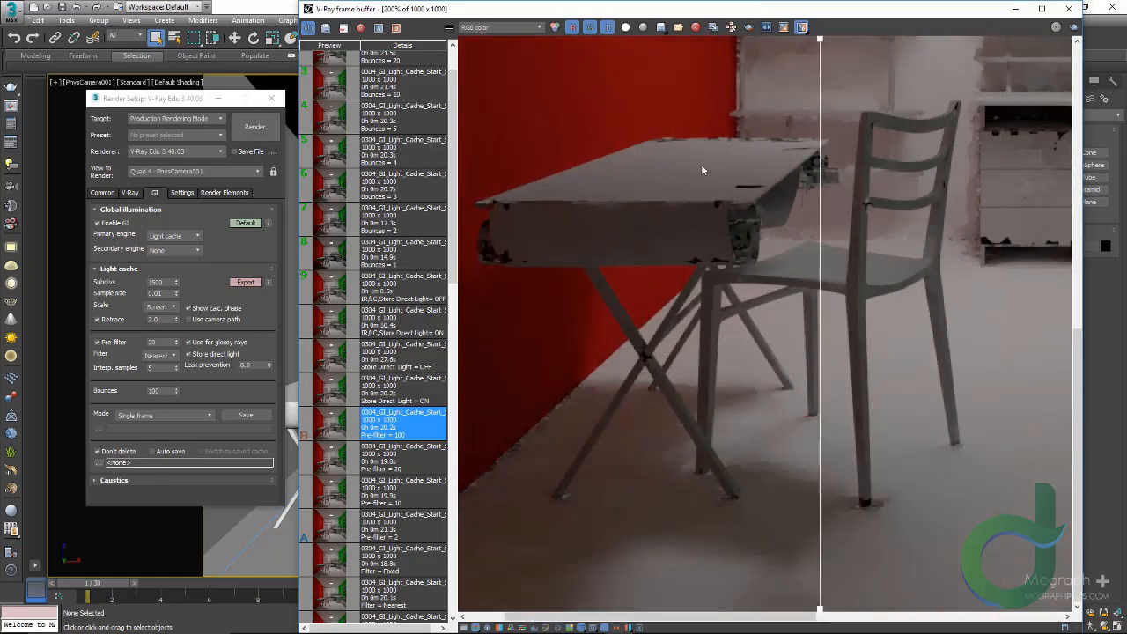
{"action": "left_click", "coordinate": [801, 28]}
{"action": "scroll", "coordinate": [705, 212], "scroll_direction": "down", "scroll_amount": 1}
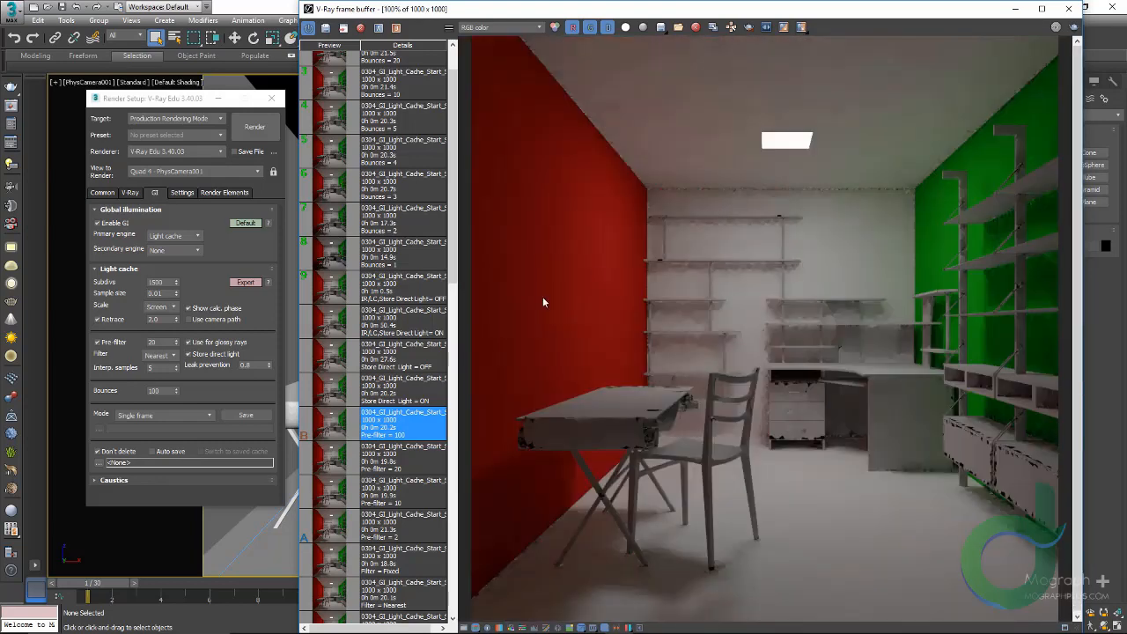
Load the stored Store Direct Light = ON render and inspect its VRayLighting channel before returning to RGB color
{"action": "left_click", "coordinate": [225, 350]}
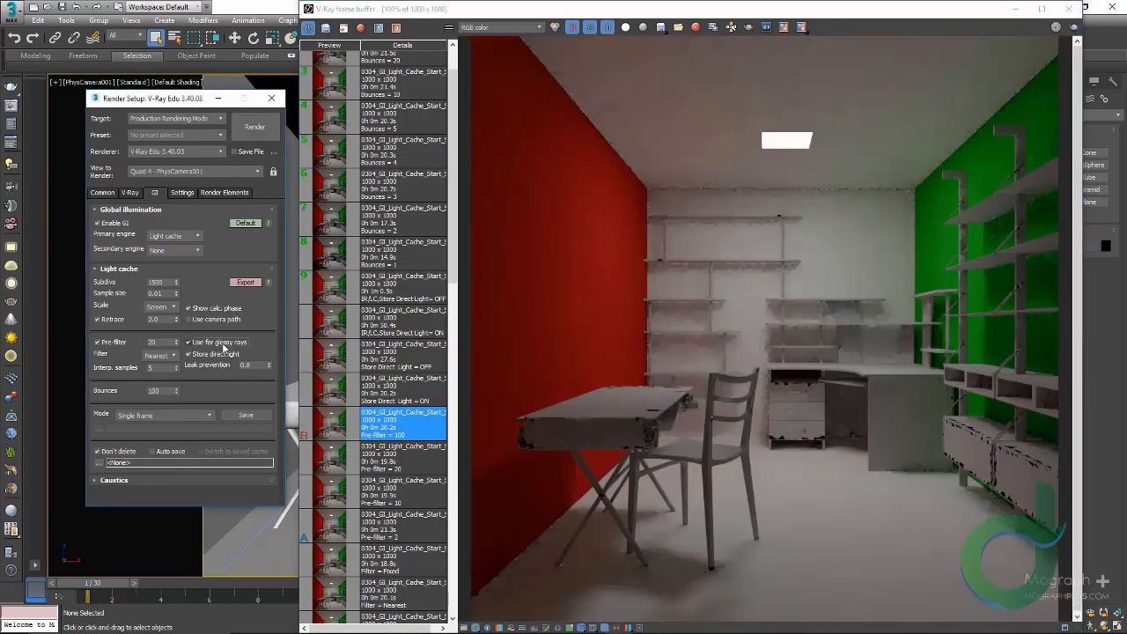
{"action": "left_click", "coordinate": [225, 344]}
{"action": "scroll", "coordinate": [394, 445], "scroll_direction": "up", "scroll_amount": 2}
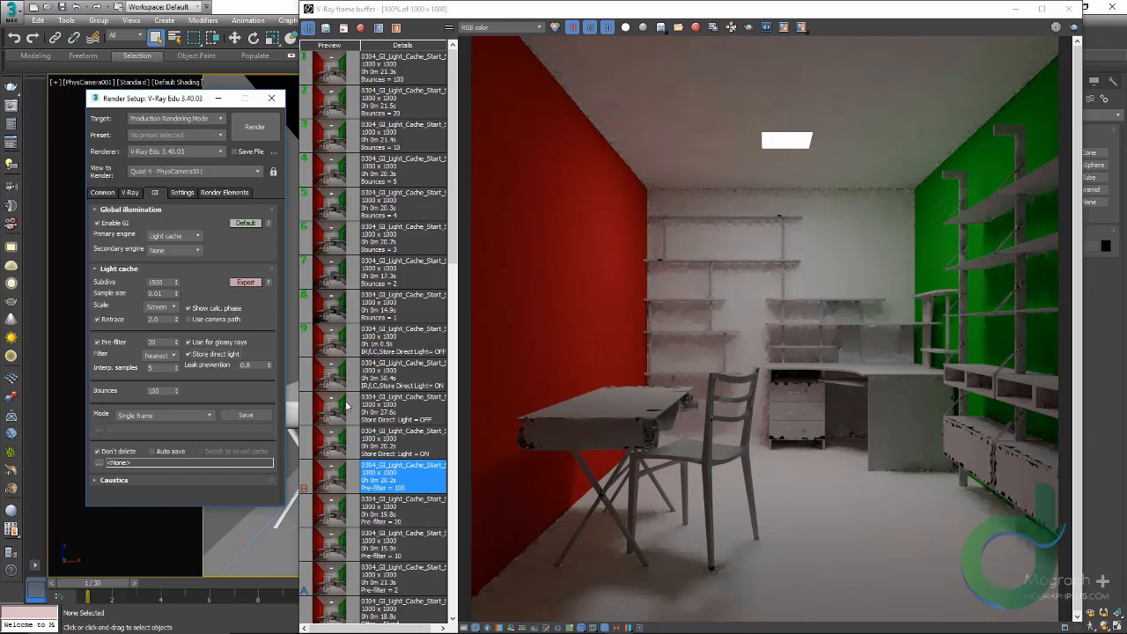
{"action": "left_click", "coordinate": [341, 454]}
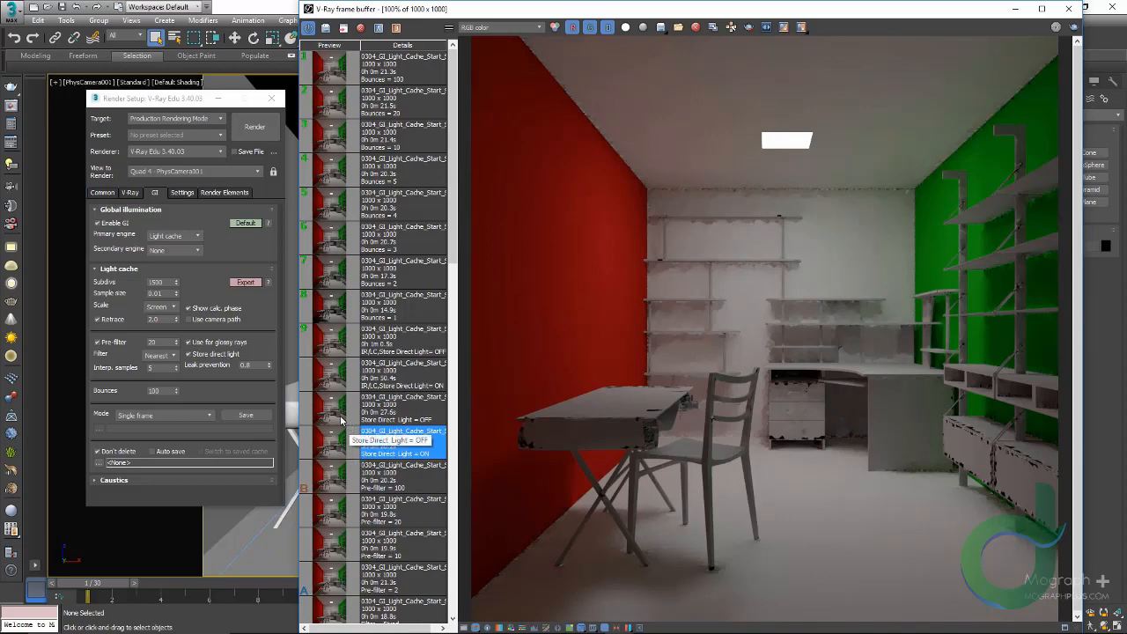
{"action": "left_click", "coordinate": [502, 29]}
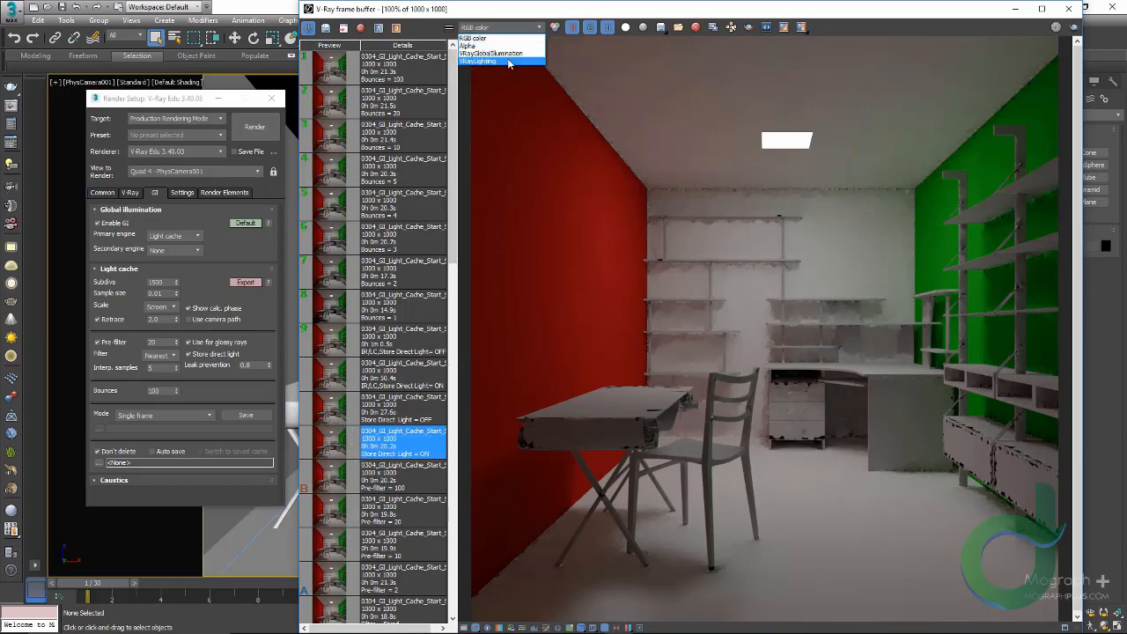
{"action": "left_click", "coordinate": [507, 60]}
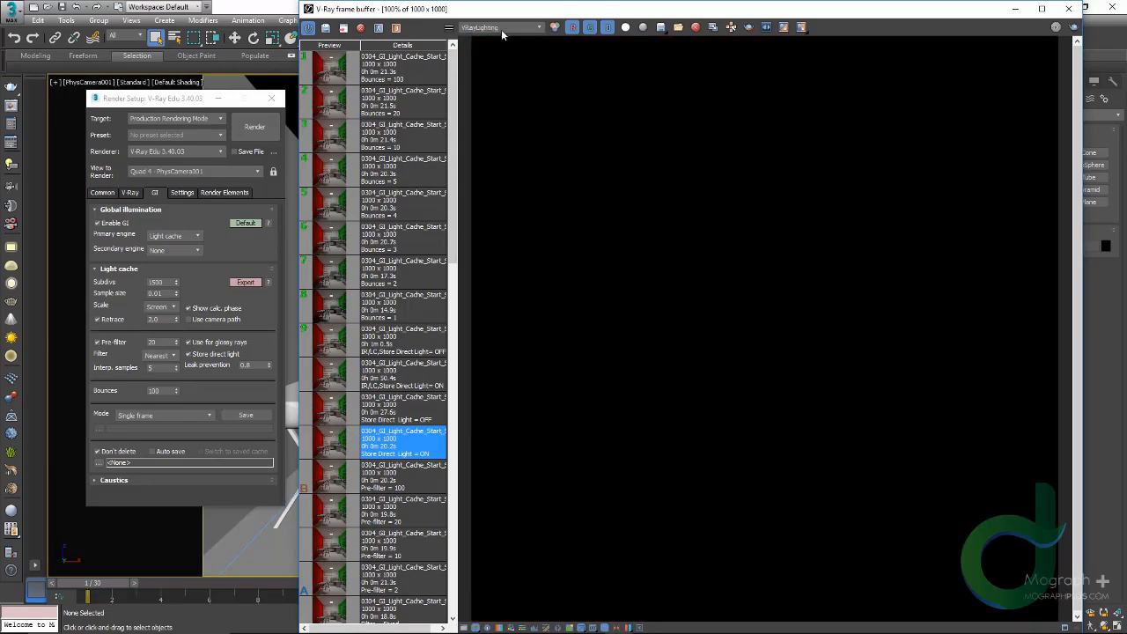
{"action": "left_click", "coordinate": [501, 29]}
{"action": "left_click", "coordinate": [493, 40]}
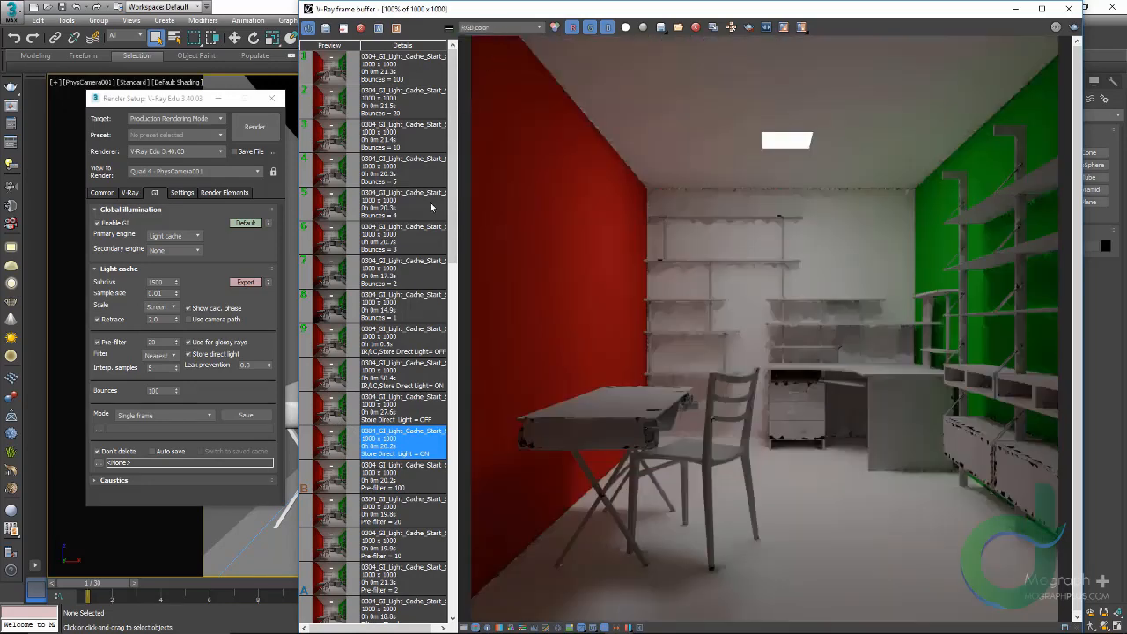
Load the Store Direct Light = OFF render with the matching option disabled, and inspect its VRayLighting channel before returning to RGB color
{"action": "left_click", "coordinate": [335, 410]}
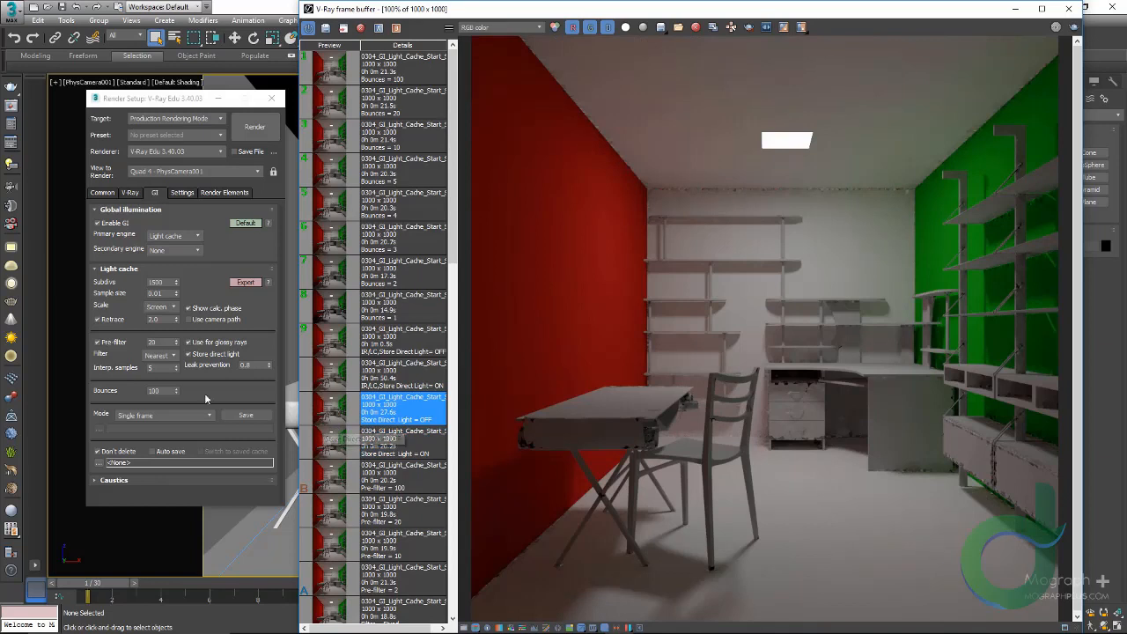
{"action": "left_click", "coordinate": [213, 354]}
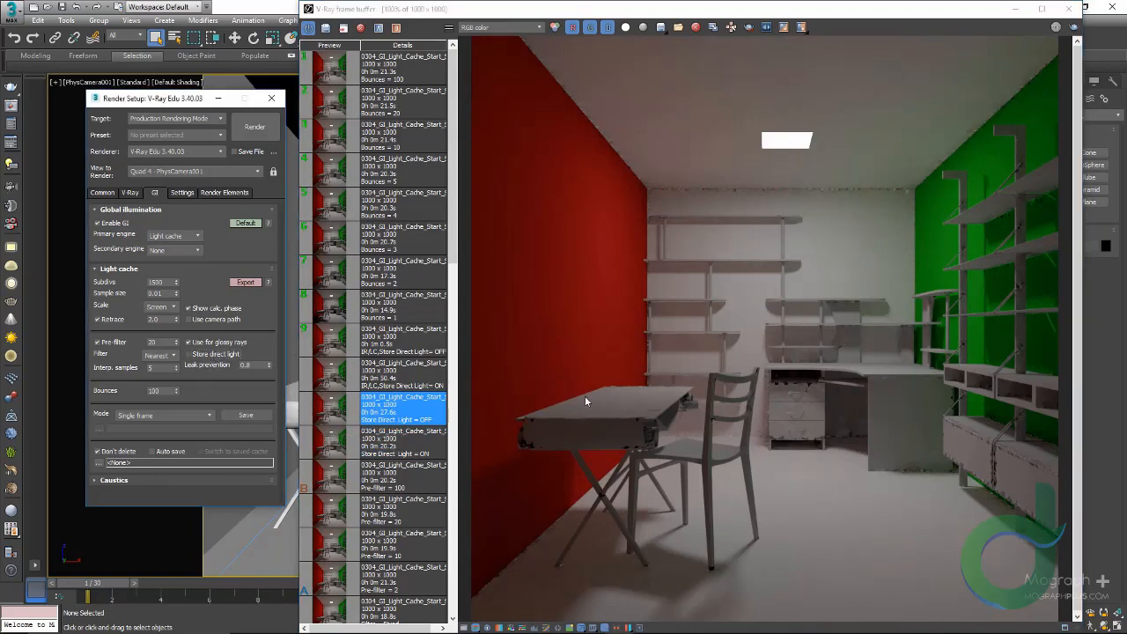
{"action": "left_click", "coordinate": [510, 27]}
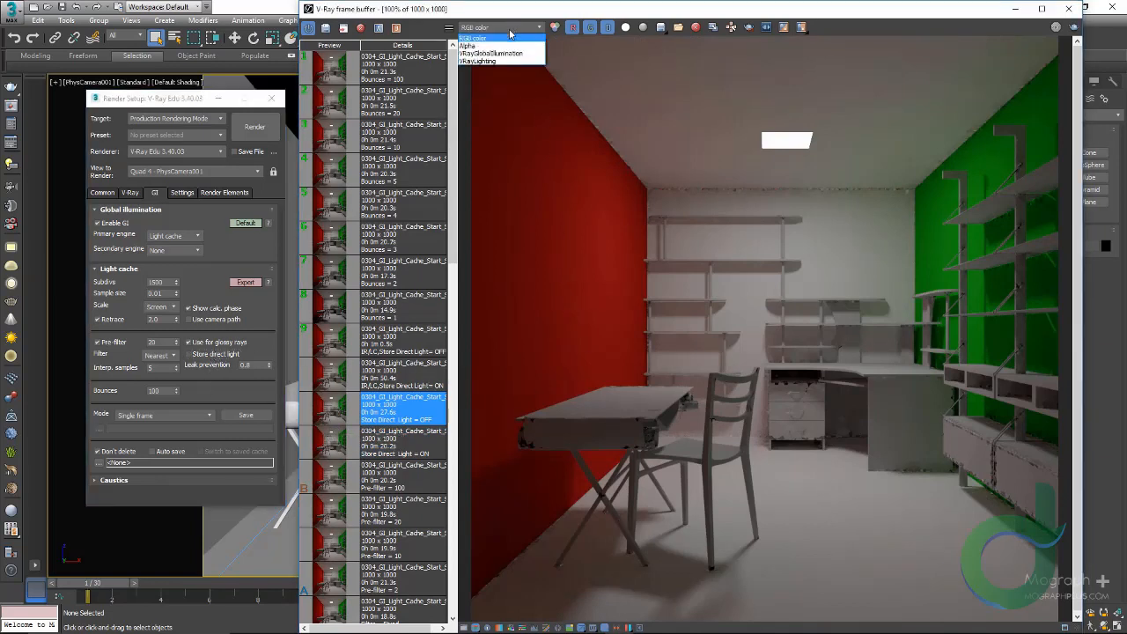
{"action": "left_click", "coordinate": [510, 58]}
{"action": "left_click", "coordinate": [507, 28]}
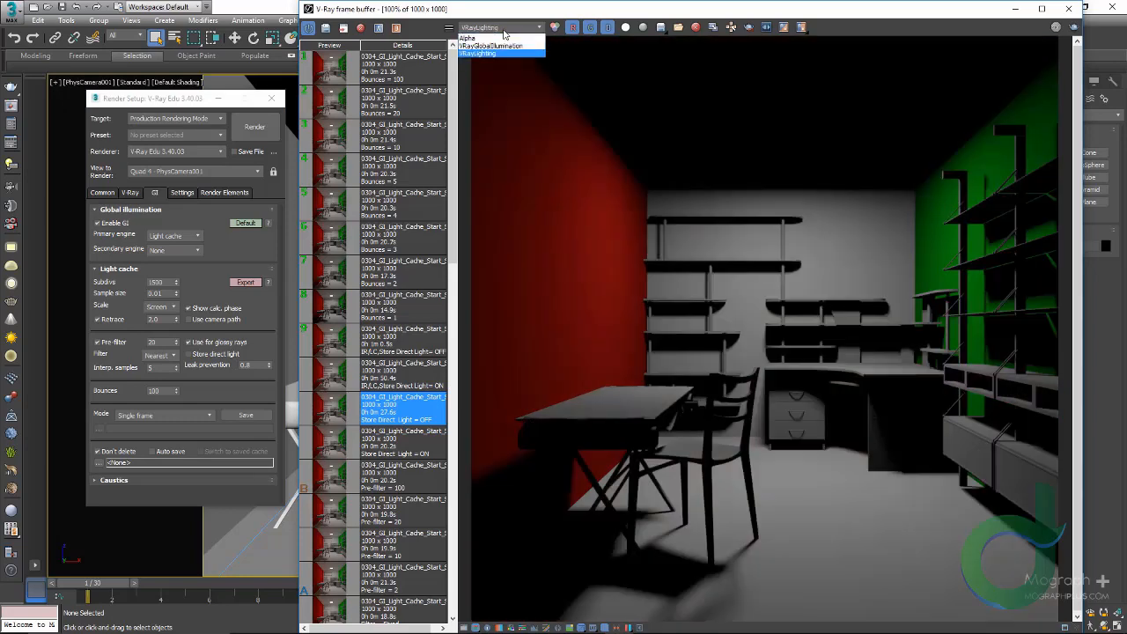
{"action": "left_click", "coordinate": [508, 40]}
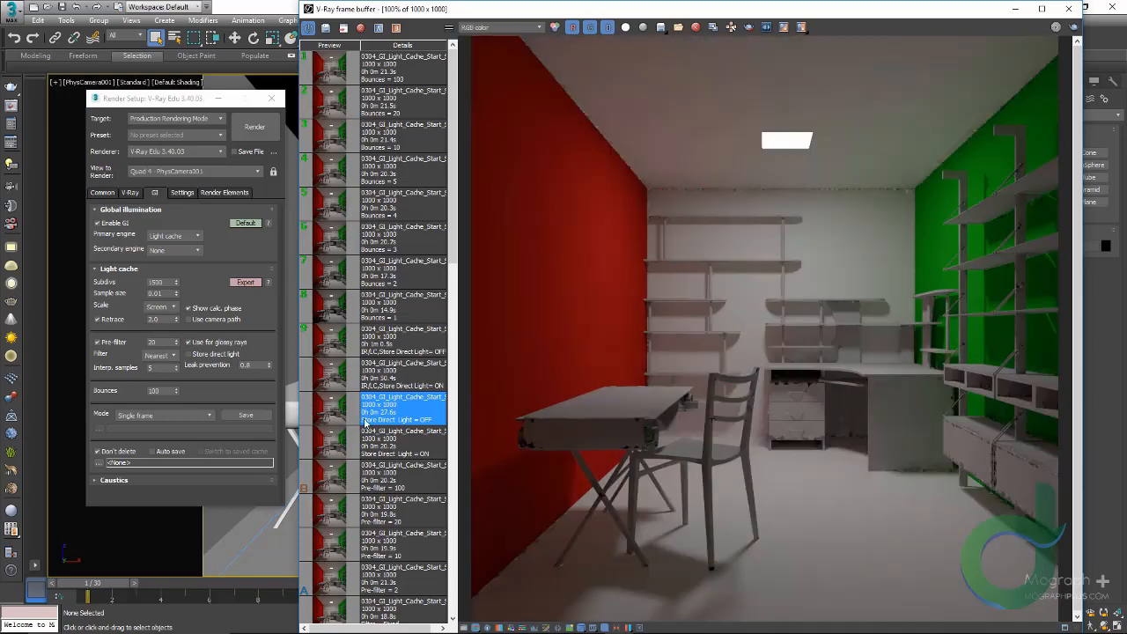
Compare the Store Direct Light = ON and OFF renders, and check the secondary engine options while keeping None
{"action": "double_click", "coordinate": [335, 443]}
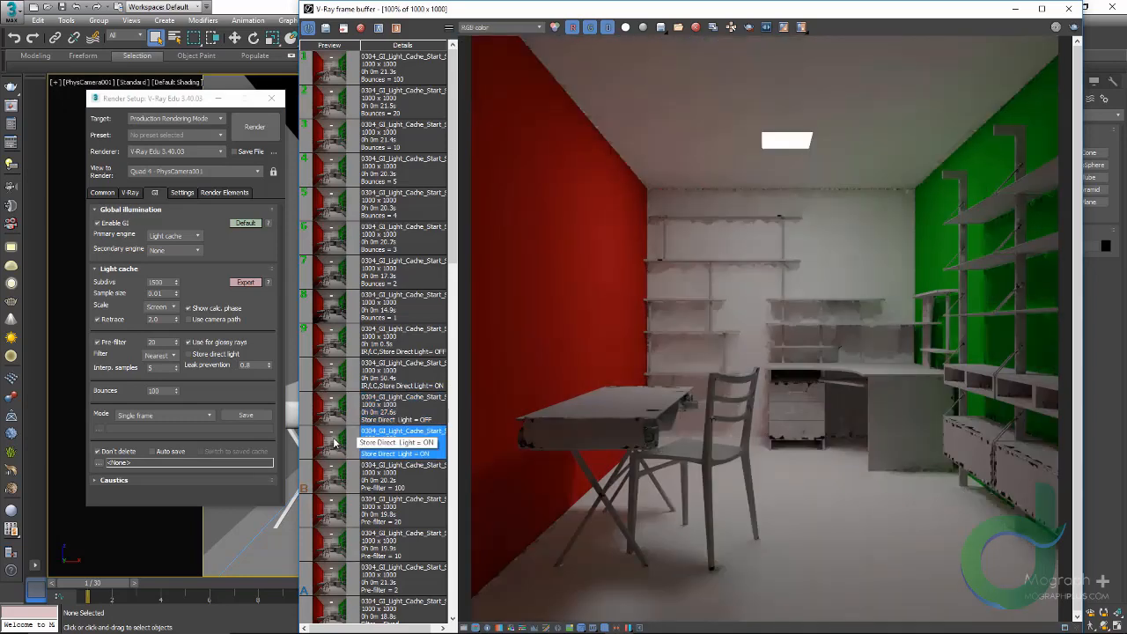
{"action": "double_click", "coordinate": [329, 407]}
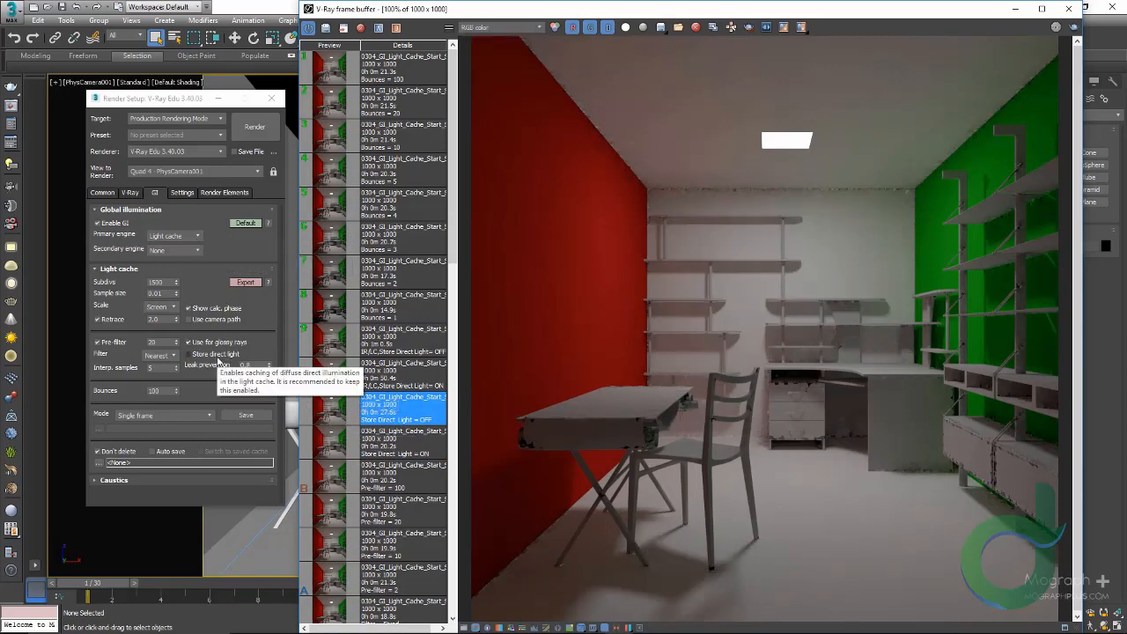
{"action": "left_click", "coordinate": [180, 252]}
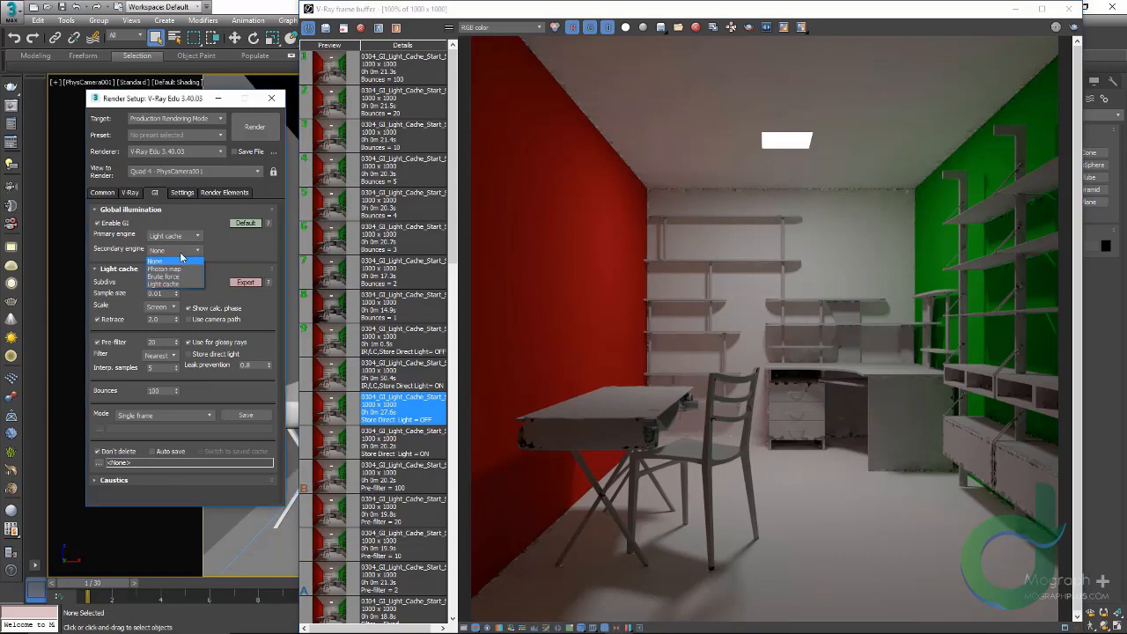
{"action": "left_click", "coordinate": [181, 256]}
Load the stored IR/LC renders with Store Direct Light ON and OFF alternately to compare them
{"action": "double_click", "coordinate": [398, 376]}
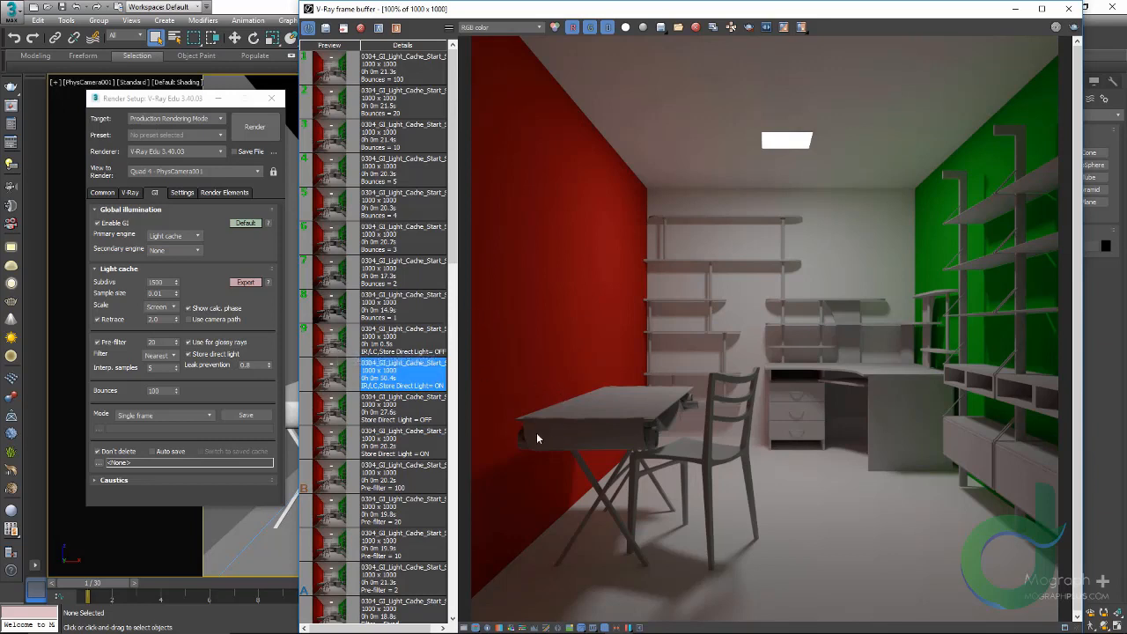
{"action": "left_click", "coordinate": [332, 344]}
{"action": "left_click", "coordinate": [337, 368]}
{"action": "left_click", "coordinate": [338, 348]}
Compare the shadows under the chair legs close up in the IR/LC Store Direct Light ON and OFF renders
{"action": "scroll", "coordinate": [655, 433], "scroll_direction": "up", "scroll_amount": 3}
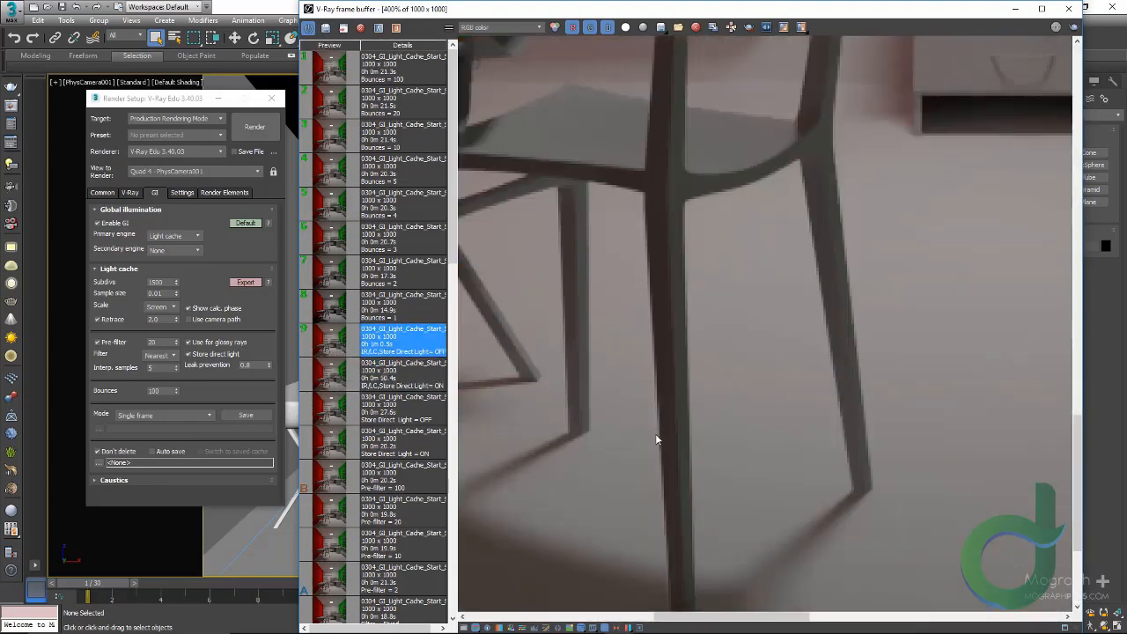
{"action": "middle_click_drag", "start_coordinate": [655, 434], "coordinate": [654, 239]}
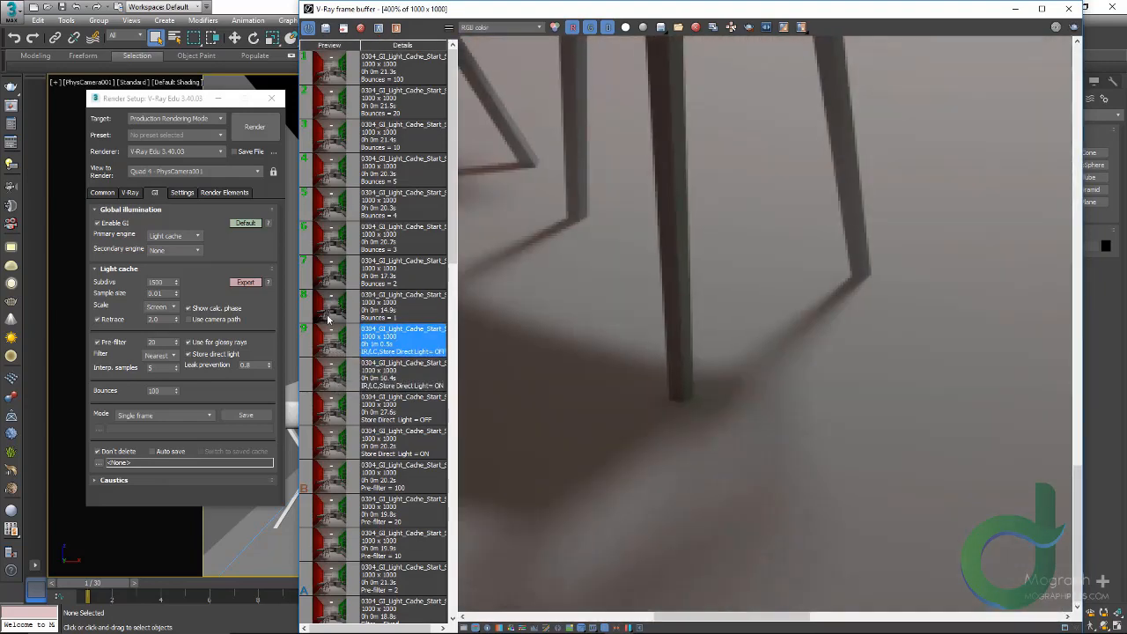
{"action": "left_click", "coordinate": [344, 378]}
{"action": "left_click", "coordinate": [335, 342]}
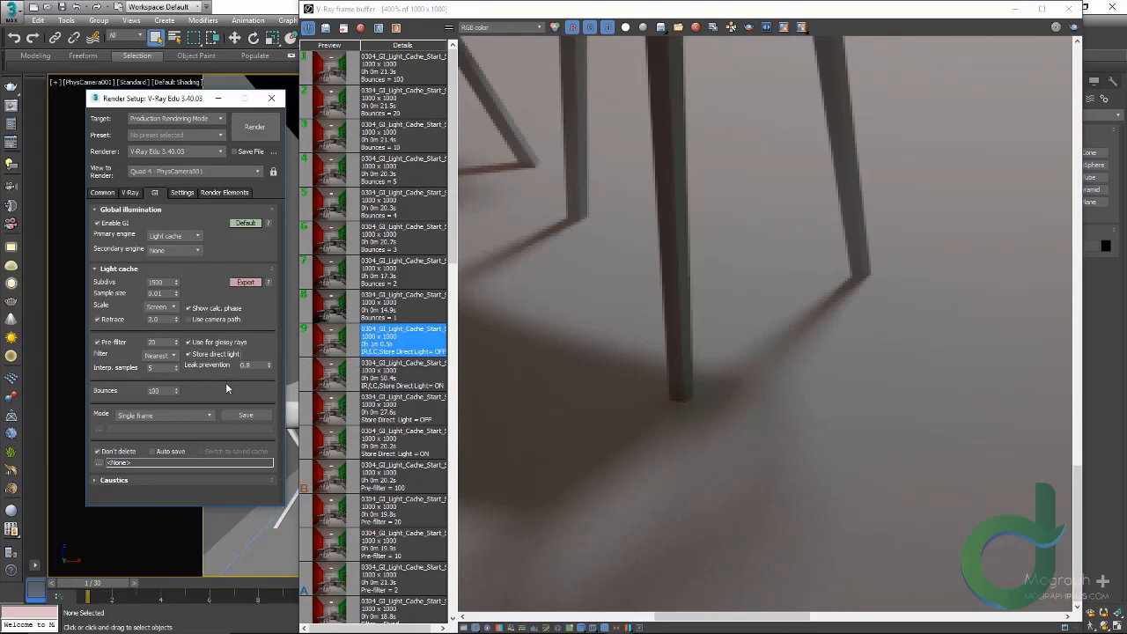
{"action": "scroll", "coordinate": [690, 386], "scroll_direction": "down", "scroll_amount": 2}
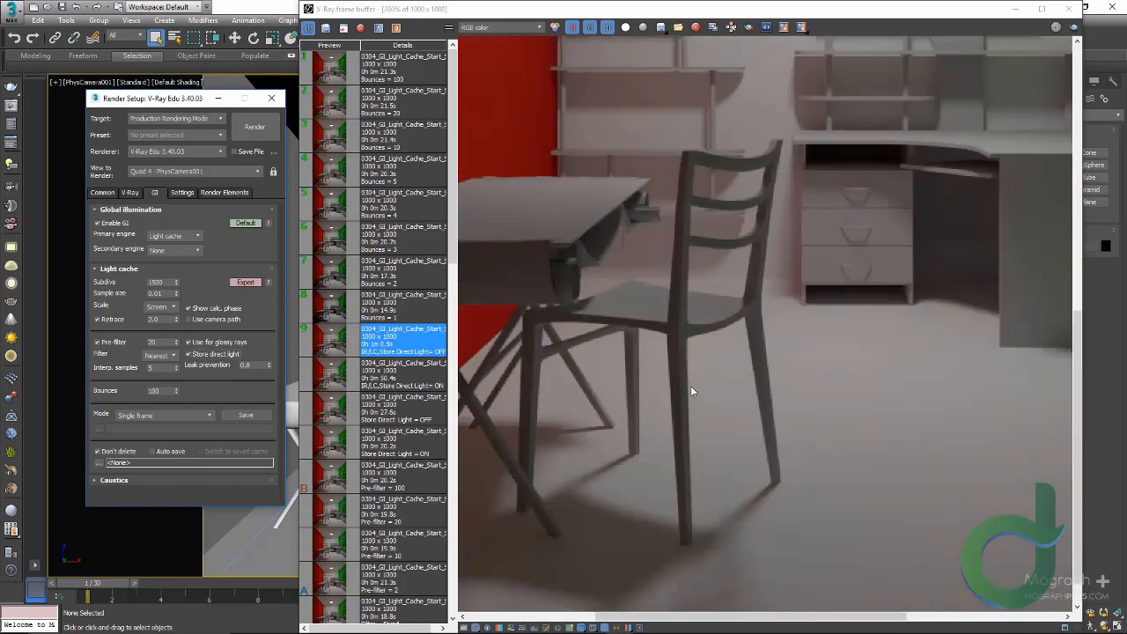
Load the stored Bounces = 1 render at full view and compare it with the Bounces = 2 render
{"action": "scroll", "coordinate": [690, 388], "scroll_direction": "down", "scroll_amount": 1}
{"action": "left_click", "coordinate": [335, 306]}
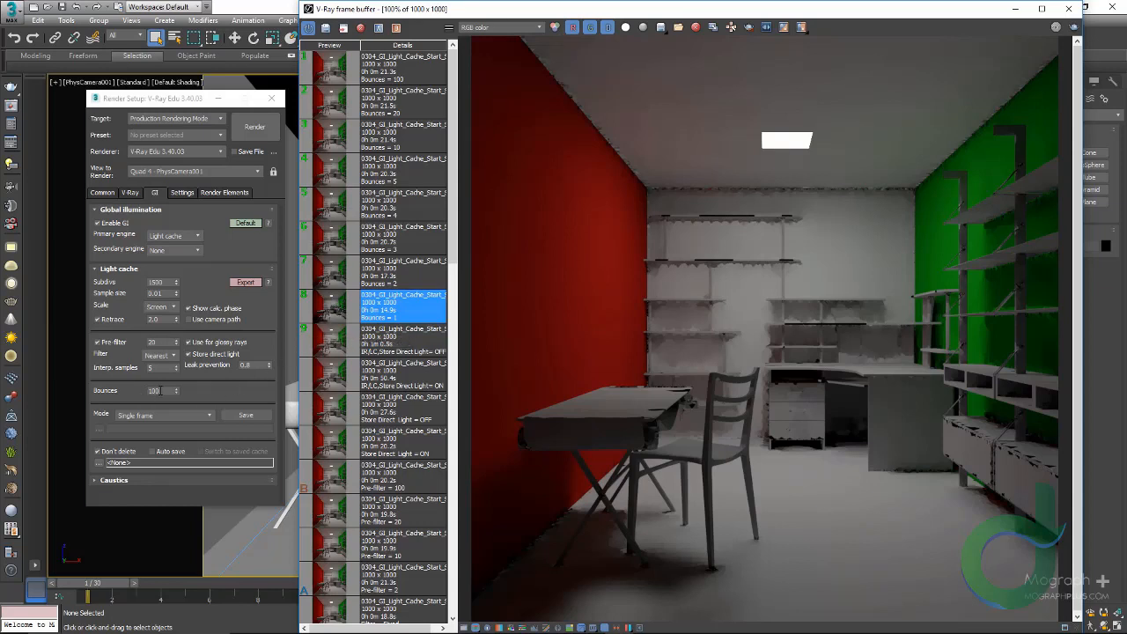
{"action": "left_click", "coordinate": [162, 391]}
{"action": "left_click", "coordinate": [359, 312]}
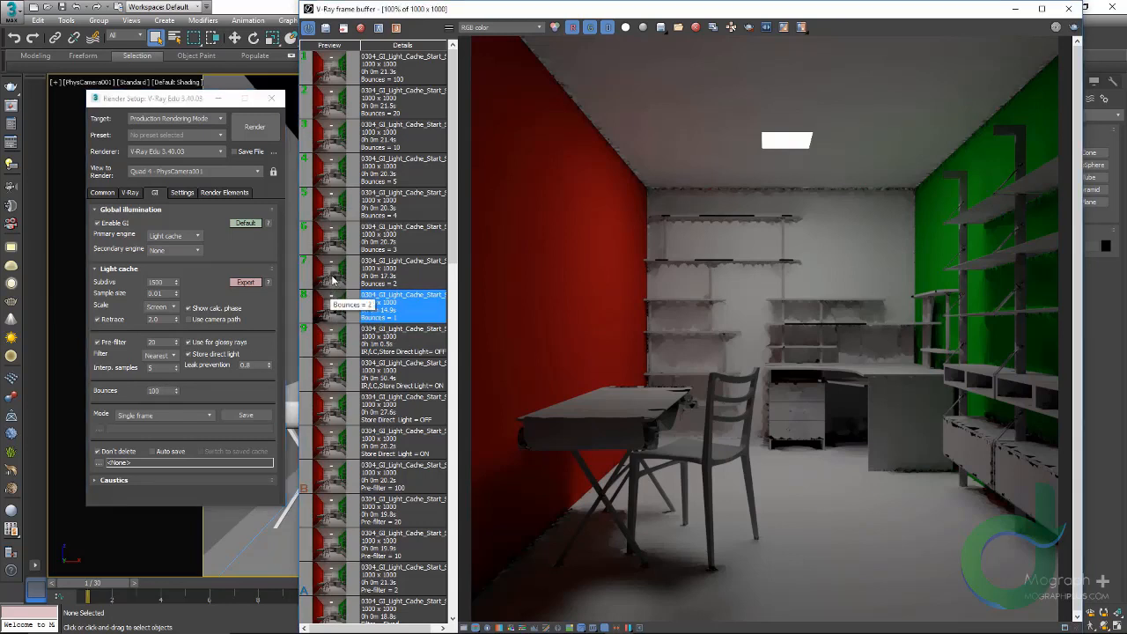
{"action": "double_click", "coordinate": [333, 280]}
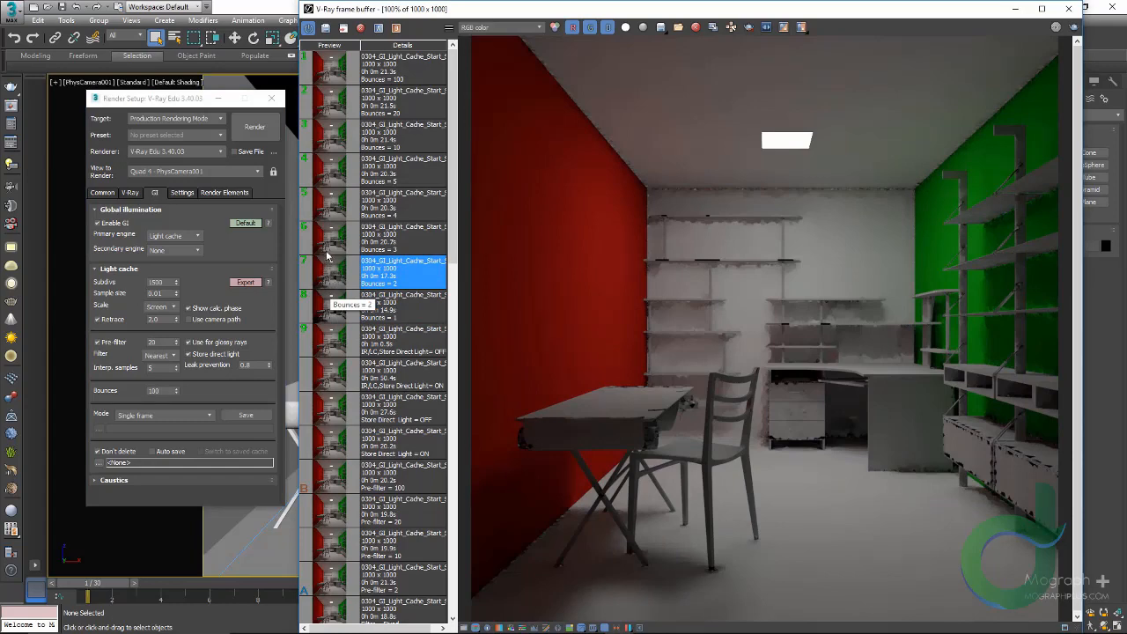
{"action": "double_click", "coordinate": [333, 303]}
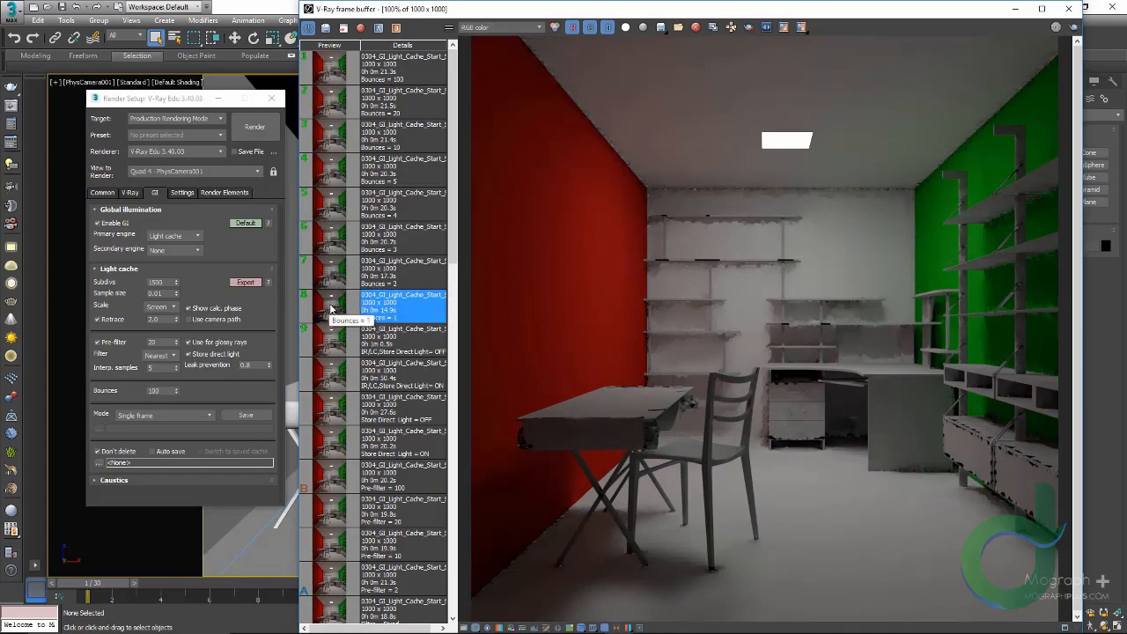
{"action": "double_click", "coordinate": [335, 278]}
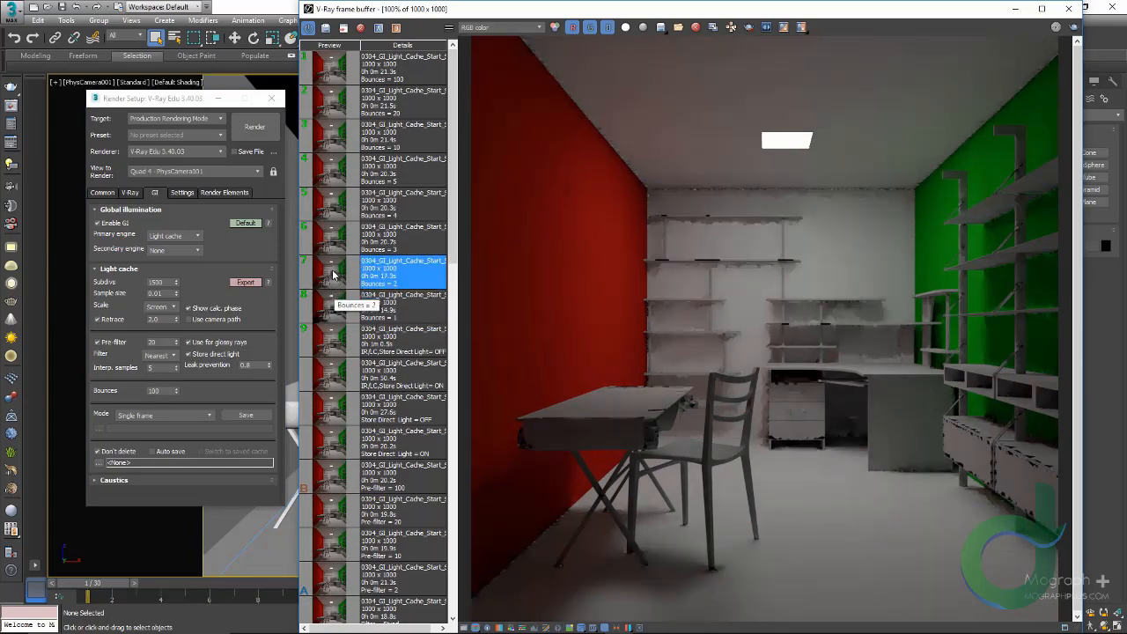
Load the stored renders with Bounces = 3, 4 and 5 one after another to compare their brightness
{"action": "double_click", "coordinate": [332, 248]}
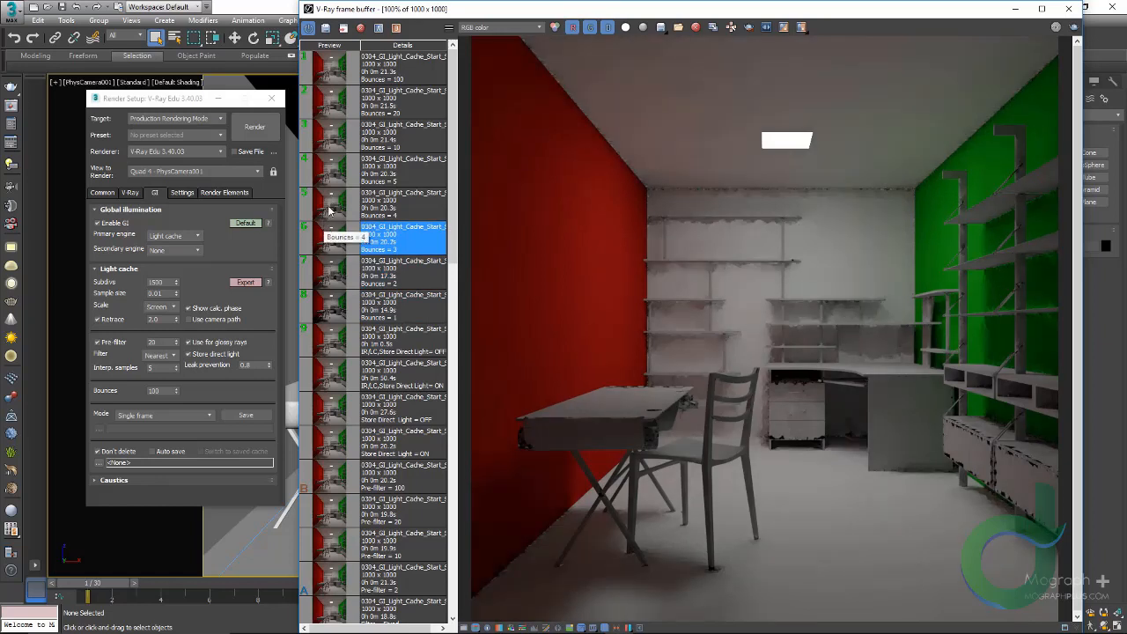
{"action": "double_click", "coordinate": [329, 209]}
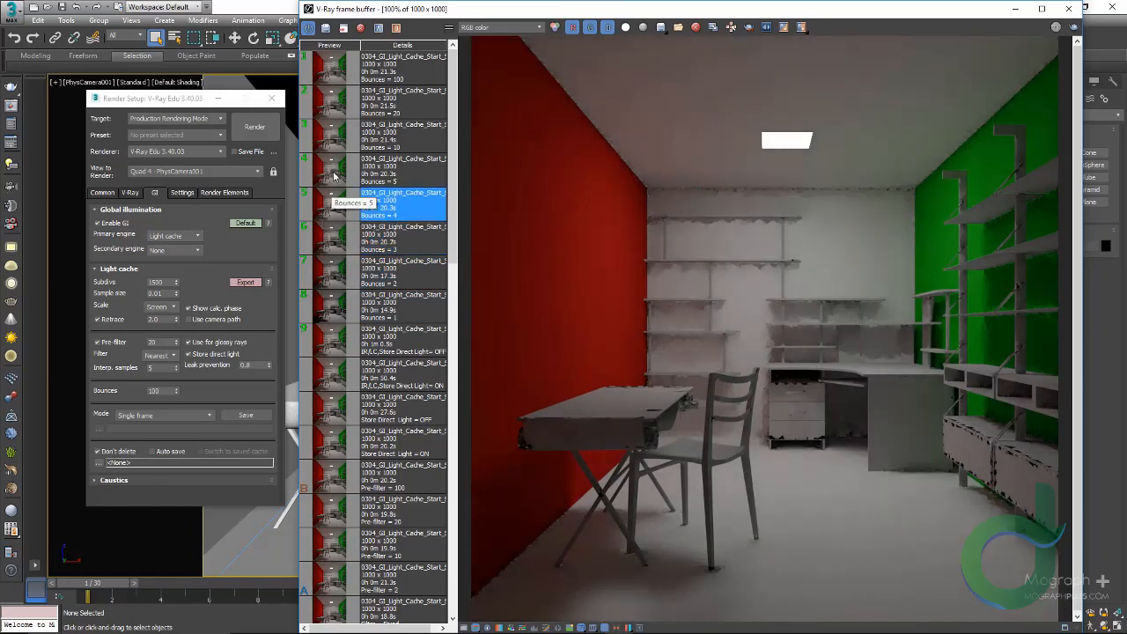
{"action": "double_click", "coordinate": [334, 173]}
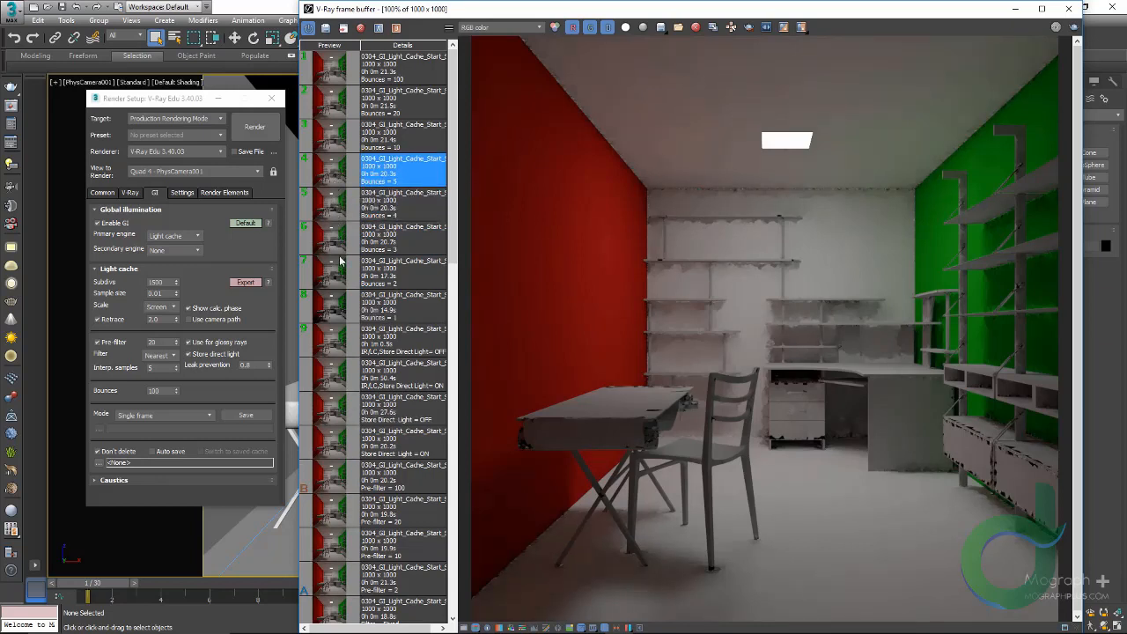
Go through the stored renders again from Bounces = 1 up through 2, 3, 4, 5 and 10
{"action": "double_click", "coordinate": [337, 312]}
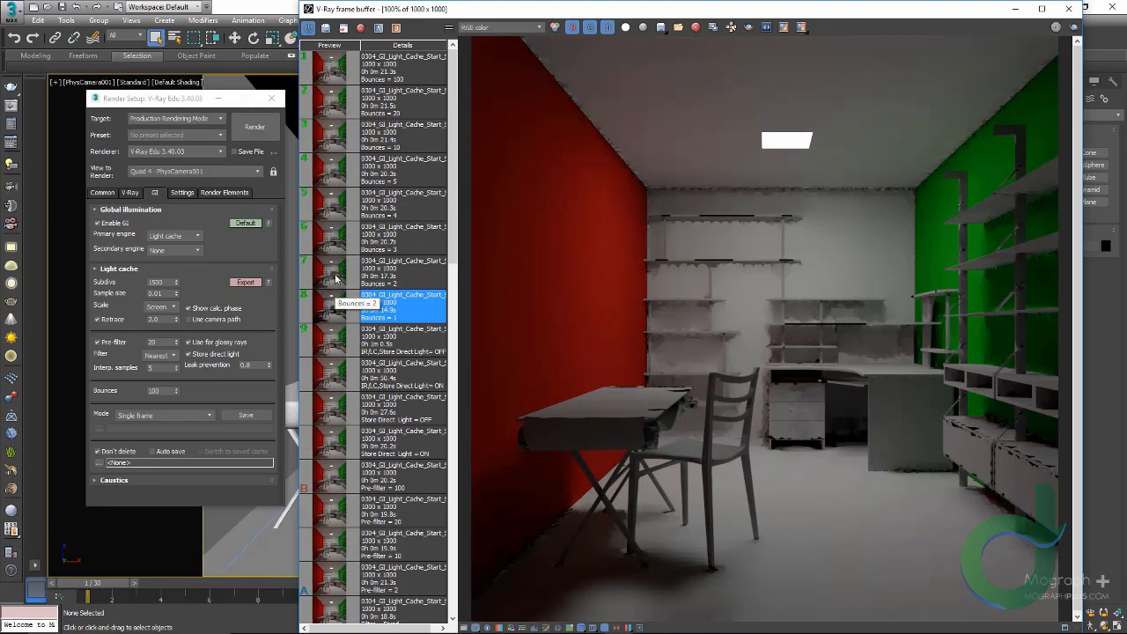
{"action": "double_click", "coordinate": [337, 277]}
{"action": "double_click", "coordinate": [333, 243]}
{"action": "double_click", "coordinate": [335, 207]}
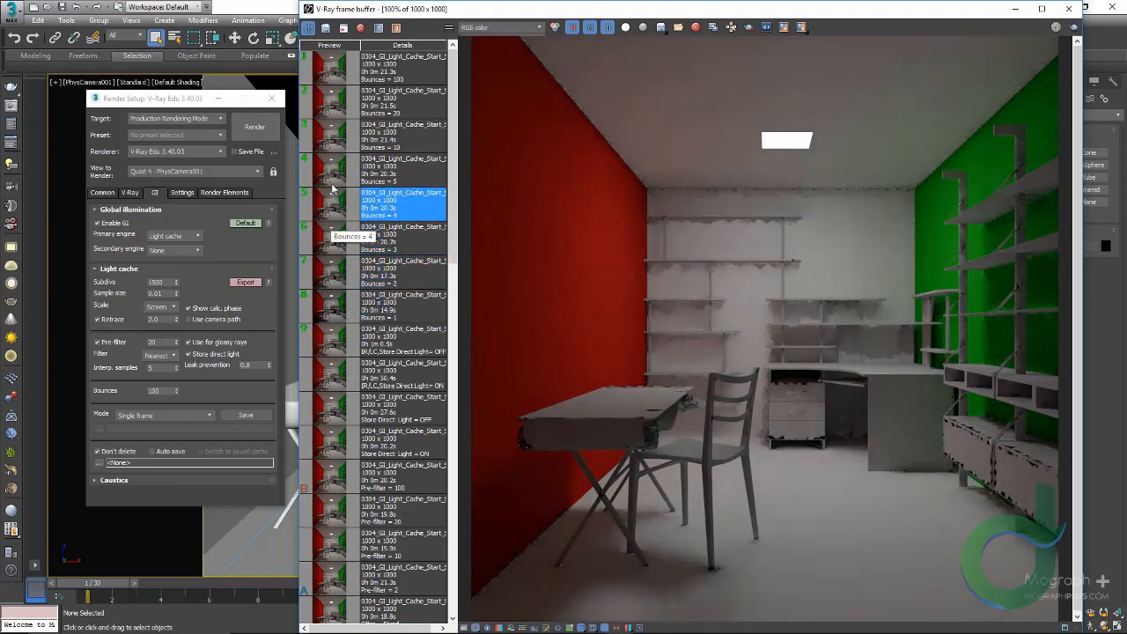
{"action": "double_click", "coordinate": [334, 173]}
{"action": "double_click", "coordinate": [335, 139]}
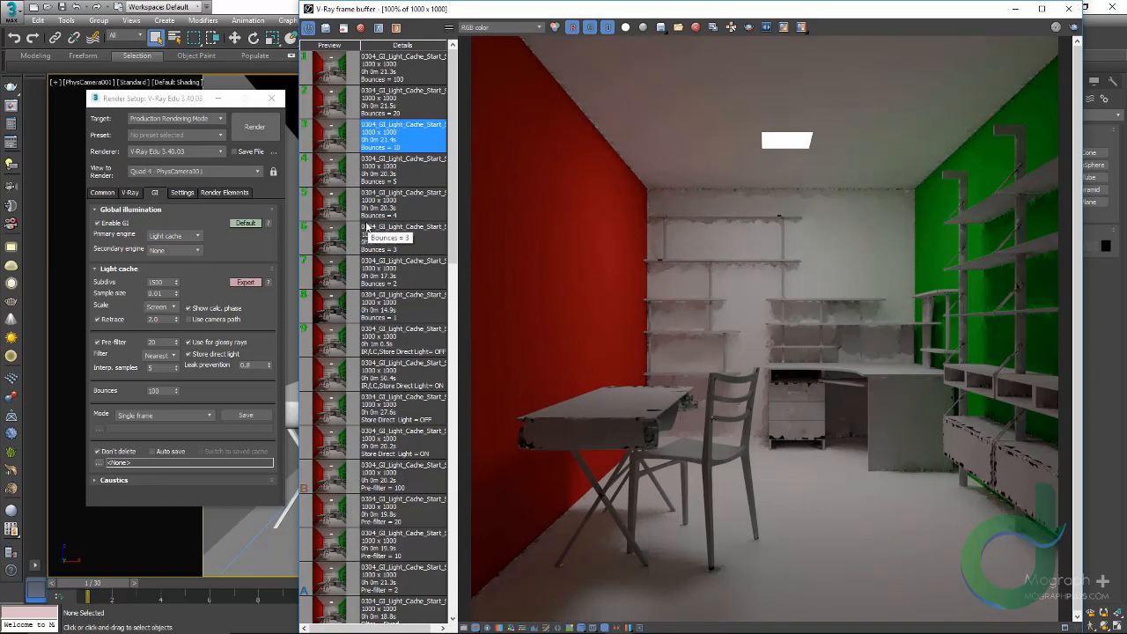
Compare the Bounces = 5 and Bounces = 10 renders, and continue with the Bounces = 20 and 100 renders
{"action": "double_click", "coordinate": [332, 176]}
{"action": "double_click", "coordinate": [341, 145]}
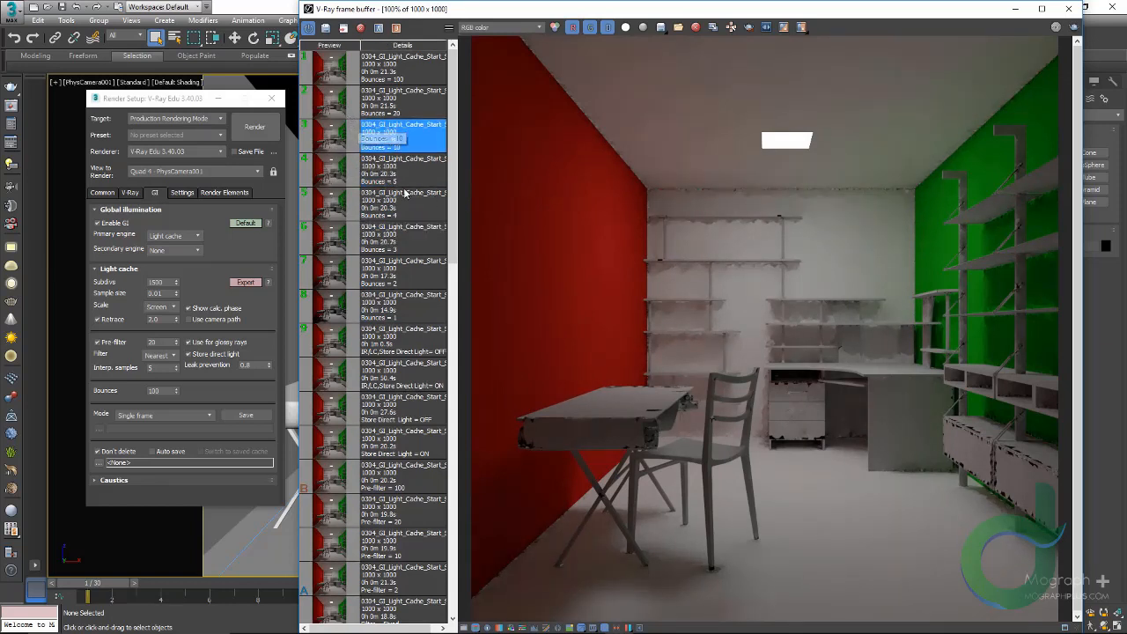
{"action": "double_click", "coordinate": [337, 107]}
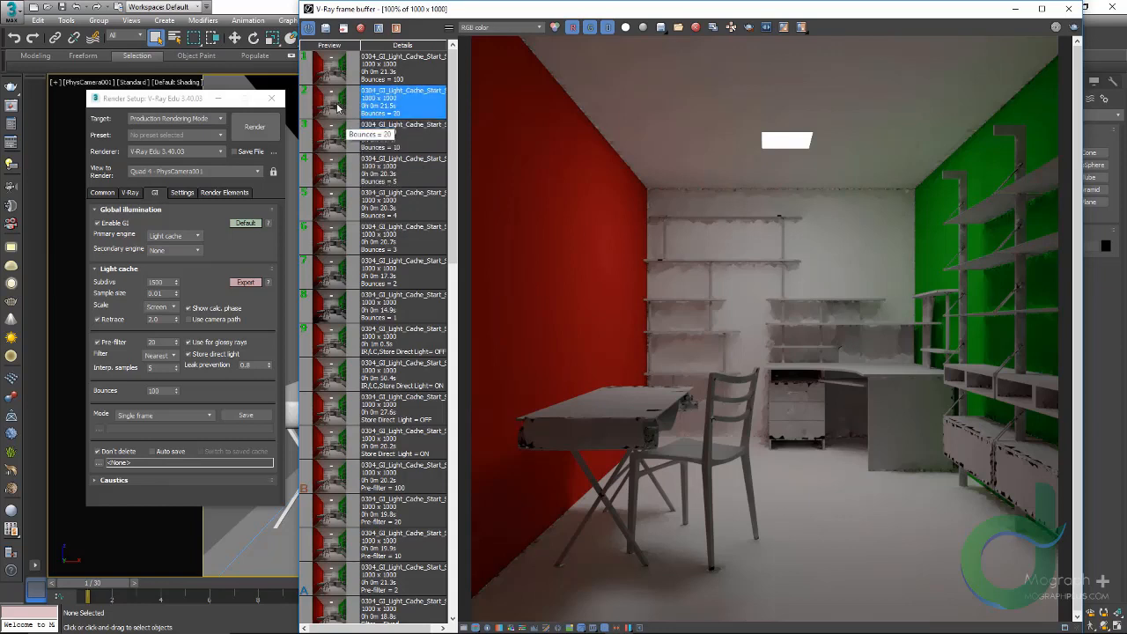
{"action": "double_click", "coordinate": [331, 70]}
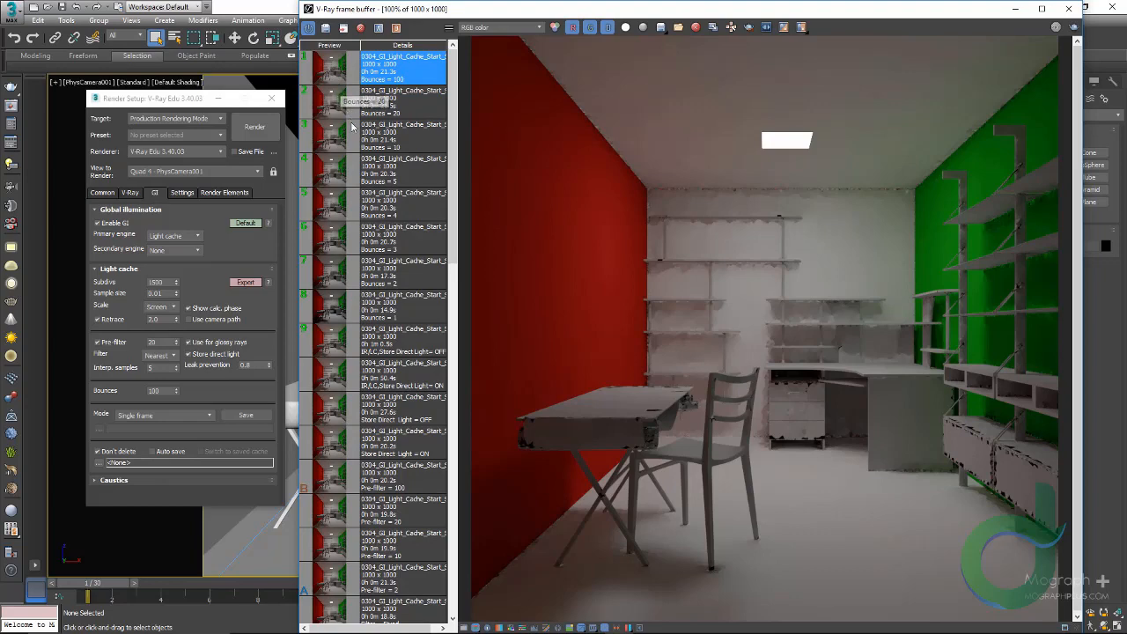
Compare the Bounces = 1 render with Bounces = 4, and again with the Bounces = 10 and 100 renders
{"action": "double_click", "coordinate": [338, 310]}
{"action": "double_click", "coordinate": [329, 204]}
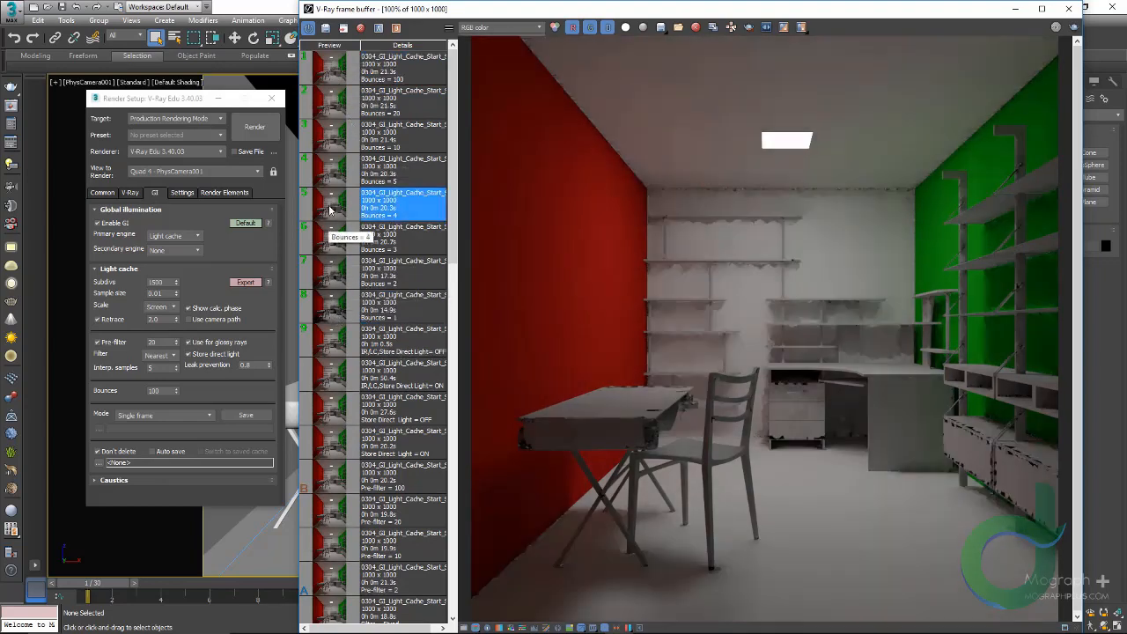
{"action": "double_click", "coordinate": [342, 304]}
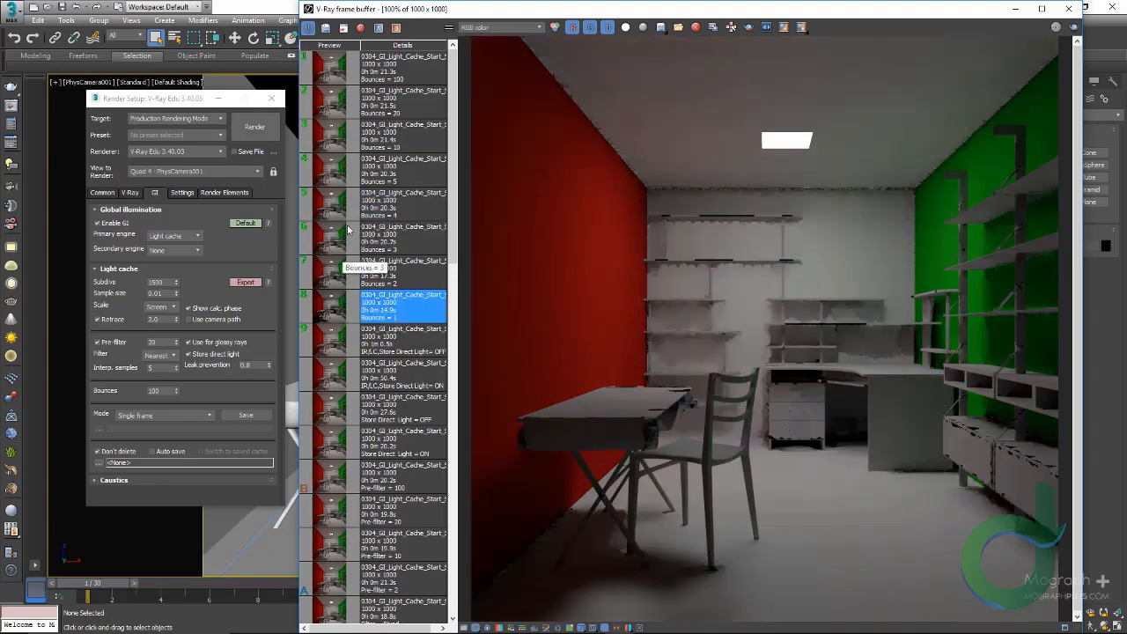
{"action": "double_click", "coordinate": [335, 137]}
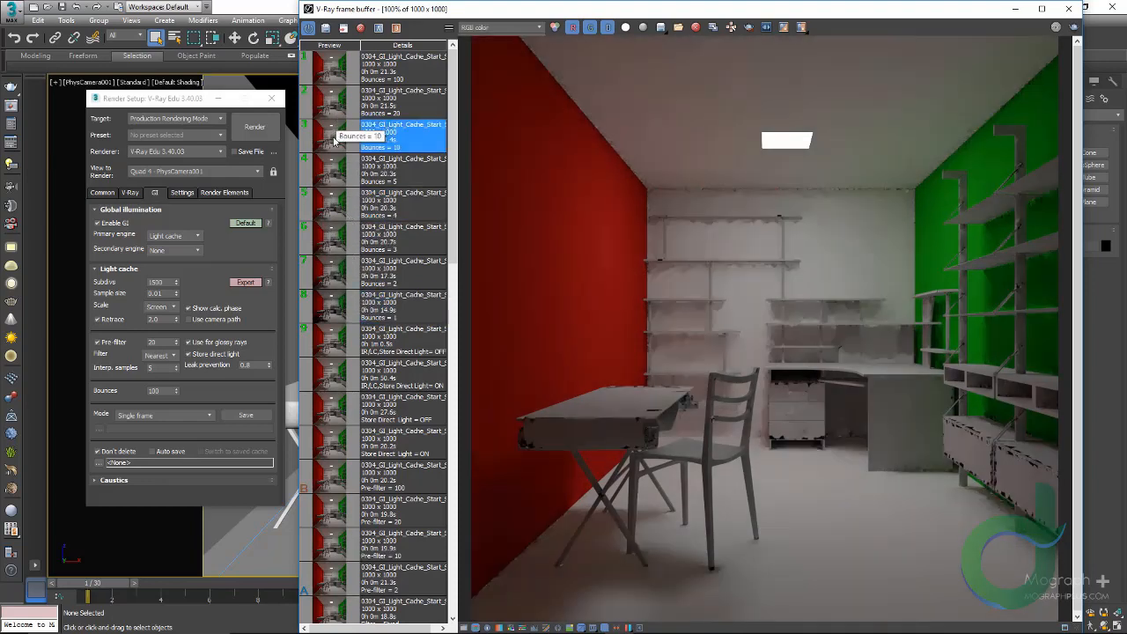
{"action": "double_click", "coordinate": [334, 72]}
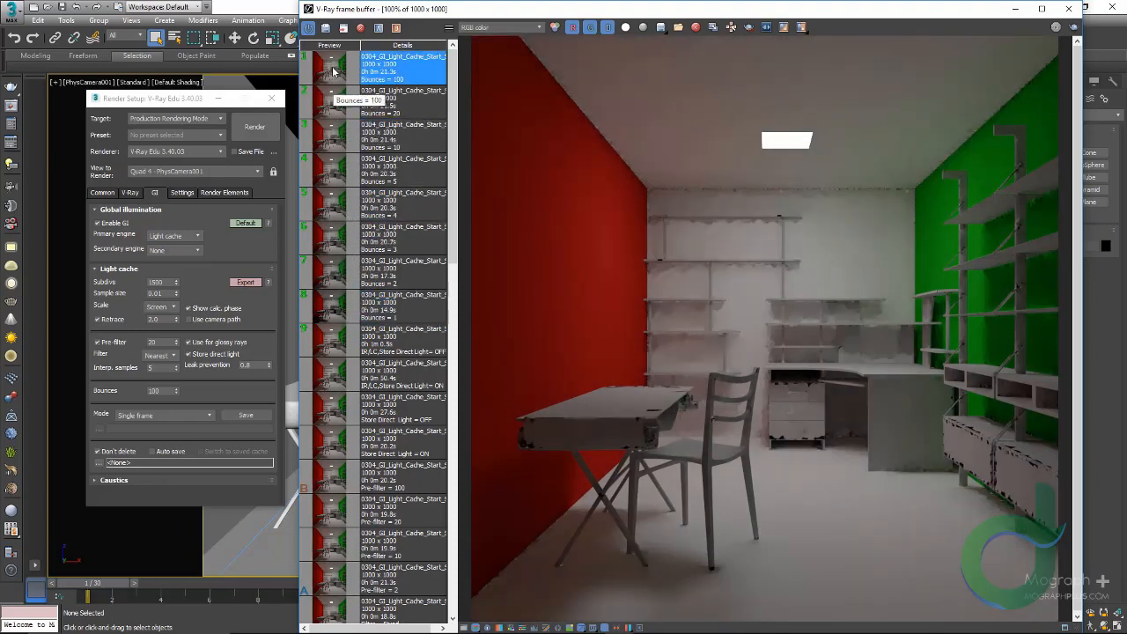
Load the stored Bounces = 10 and Bounces = 100 renders alternately, ending on Bounces = 100
{"action": "double_click", "coordinate": [331, 134]}
{"action": "double_click", "coordinate": [335, 68]}
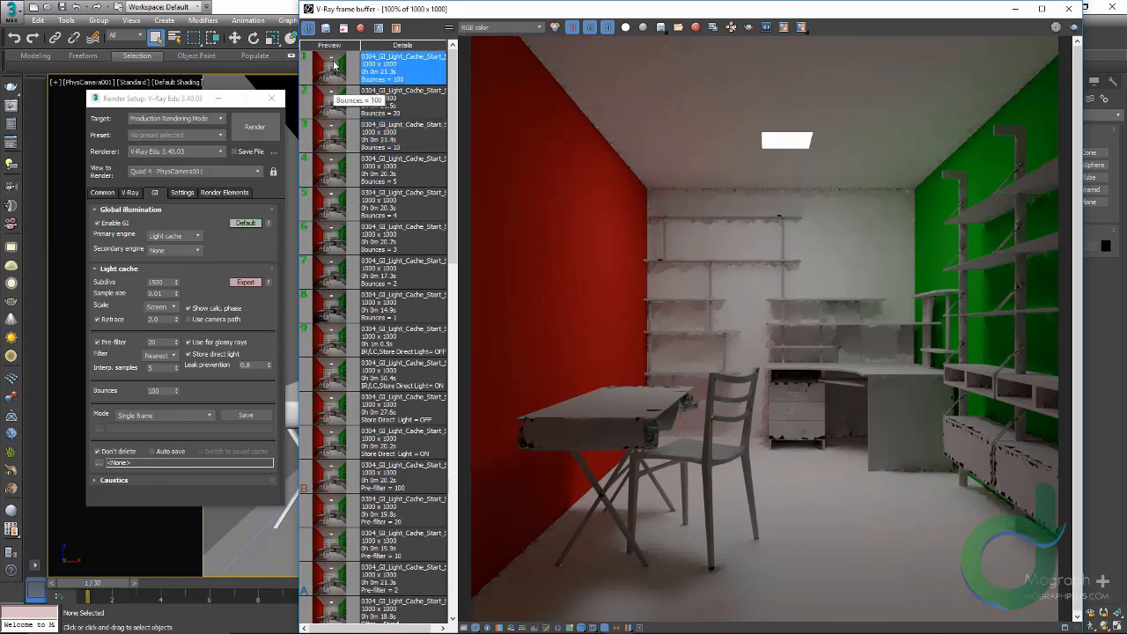
{"action": "double_click", "coordinate": [331, 137]}
{"action": "double_click", "coordinate": [332, 74]}
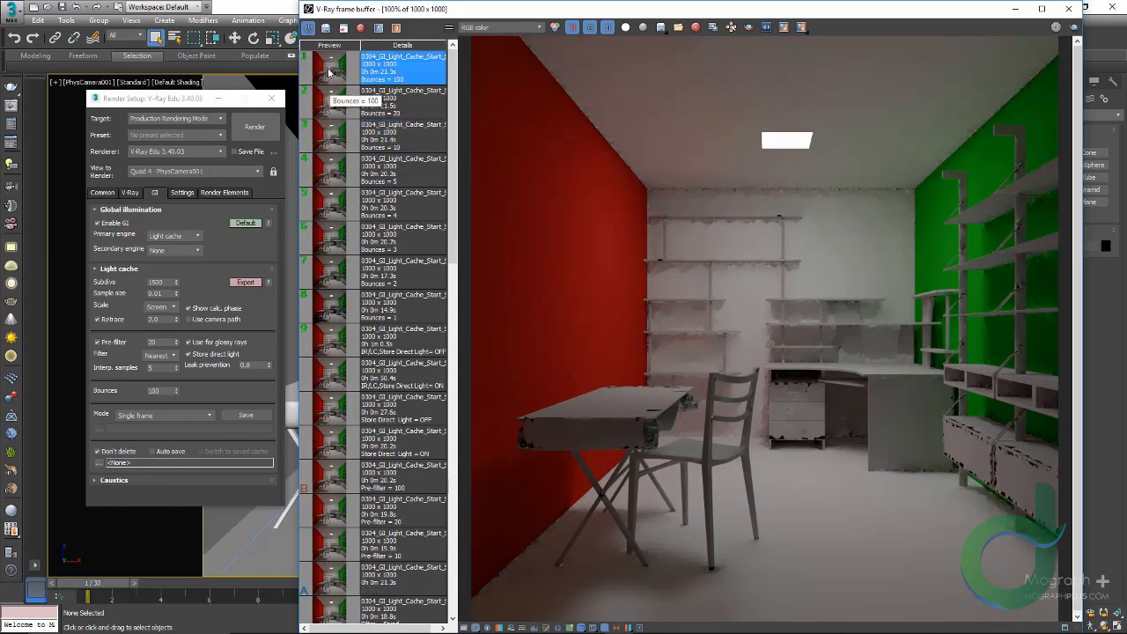
{"action": "double_click", "coordinate": [328, 135]}
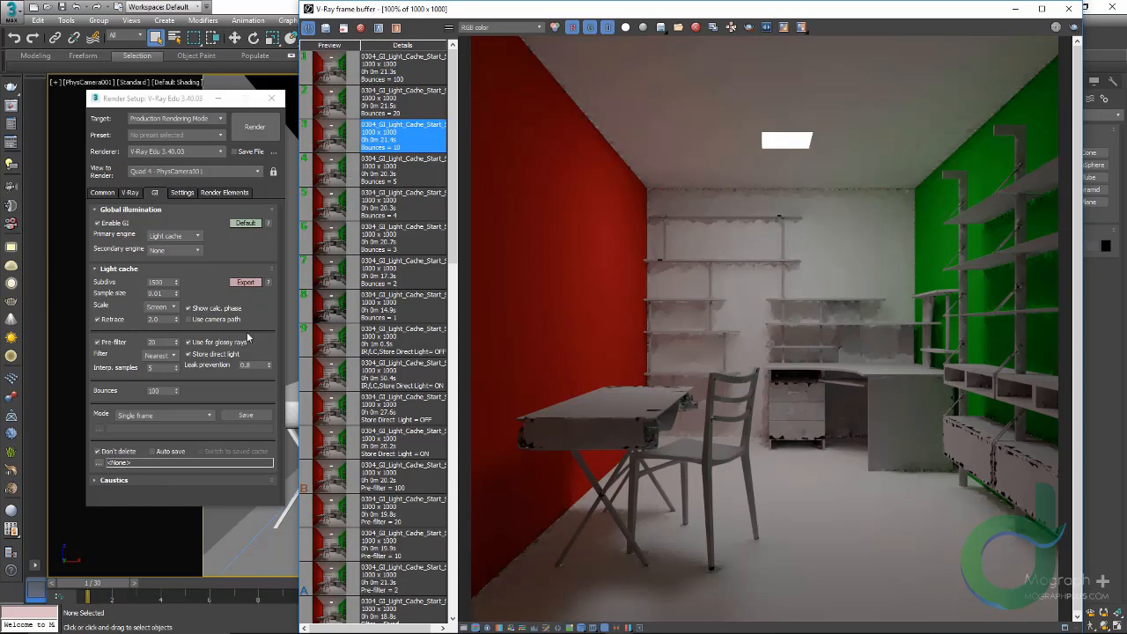
{"action": "mouse_move", "coordinate": [249, 343]}
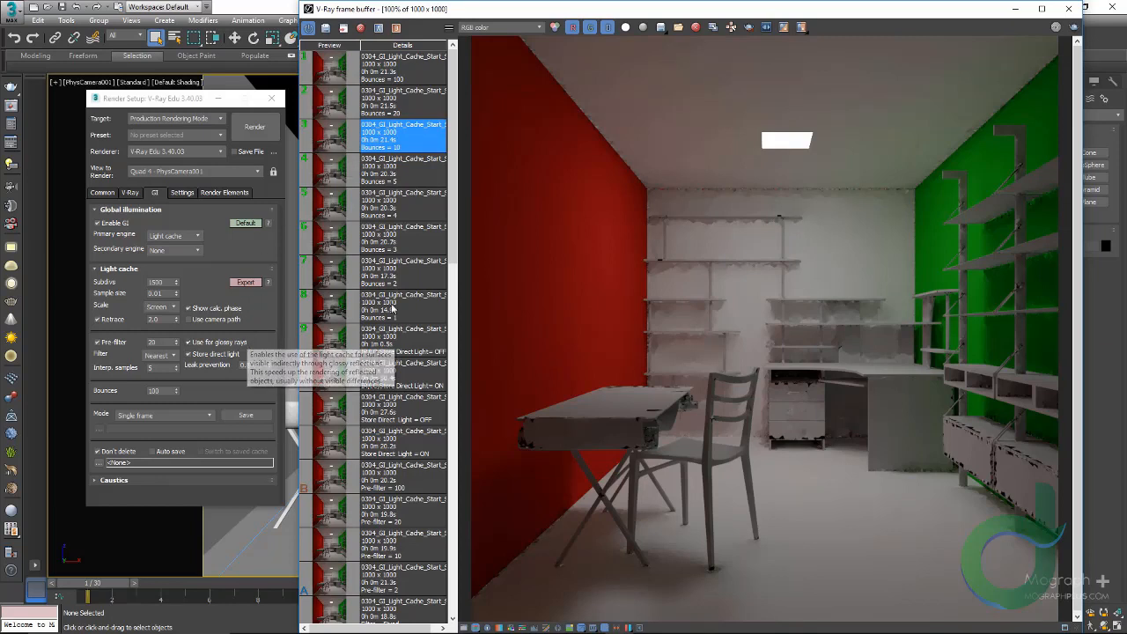
{"action": "left_click", "coordinate": [374, 74]}
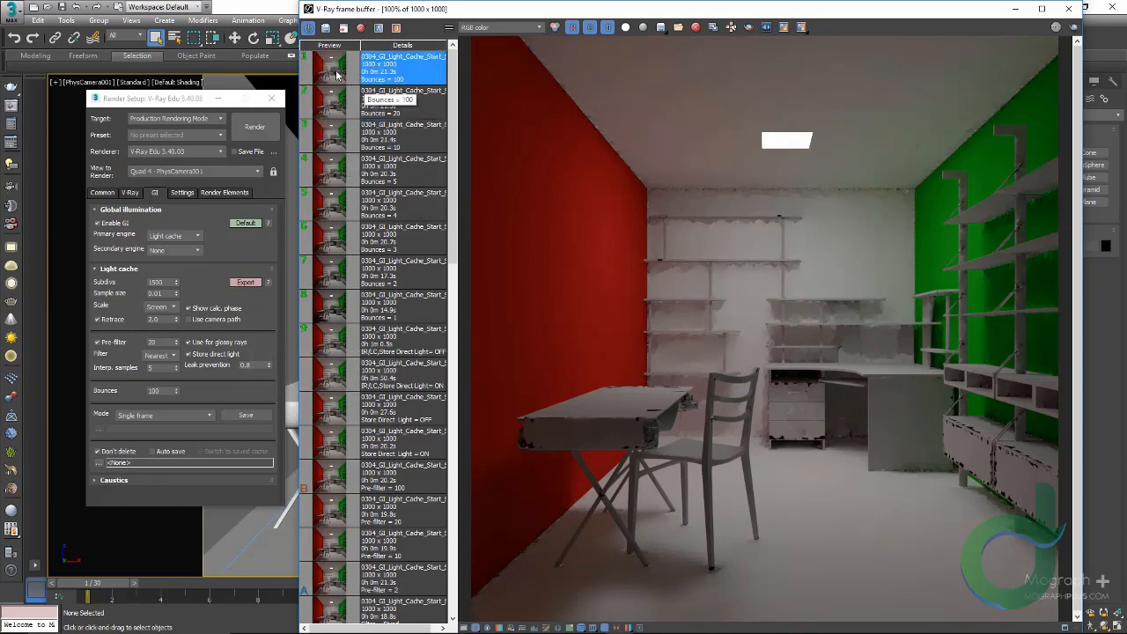
Try the Light cache modes From file and Fly-through to see which options each affects
{"action": "left_click", "coordinate": [185, 415]}
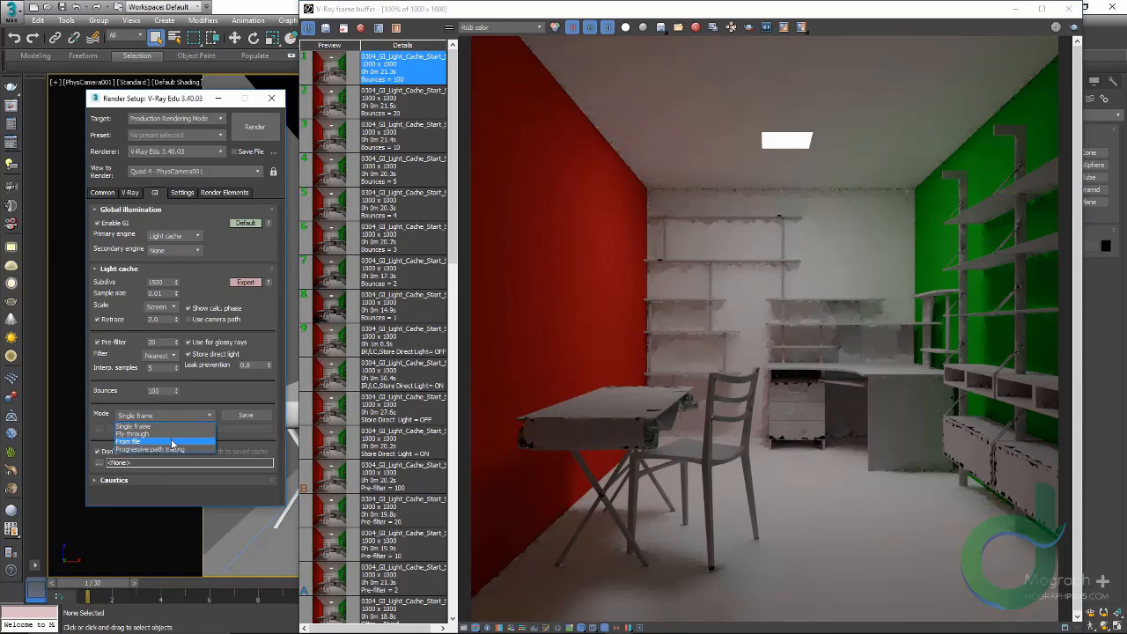
{"action": "left_click", "coordinate": [173, 443]}
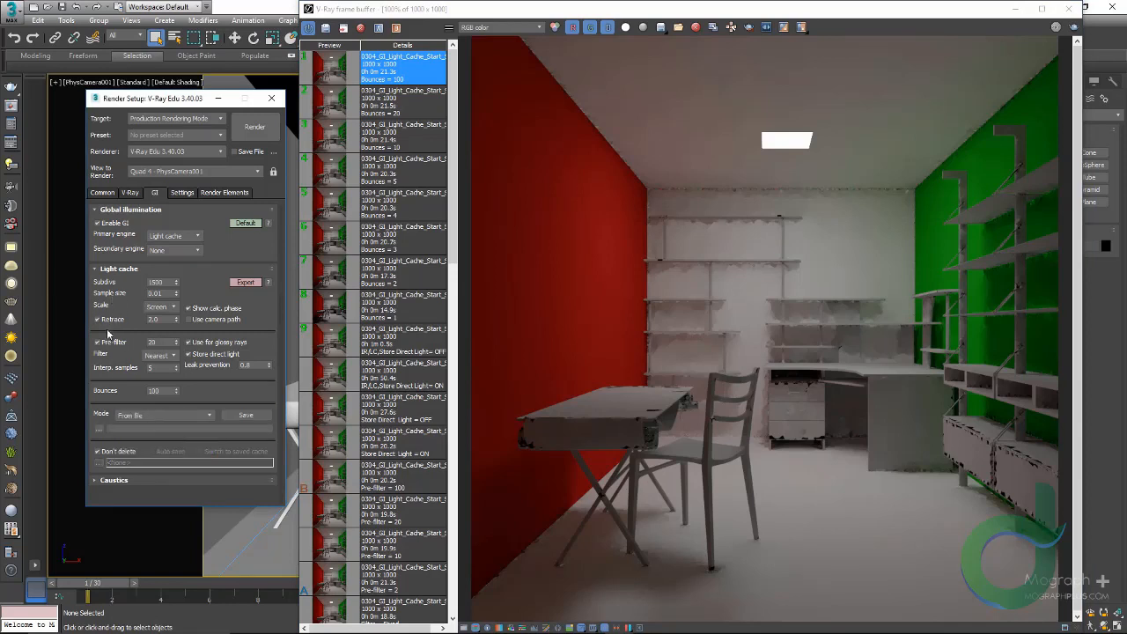
{"action": "left_click", "coordinate": [176, 414]}
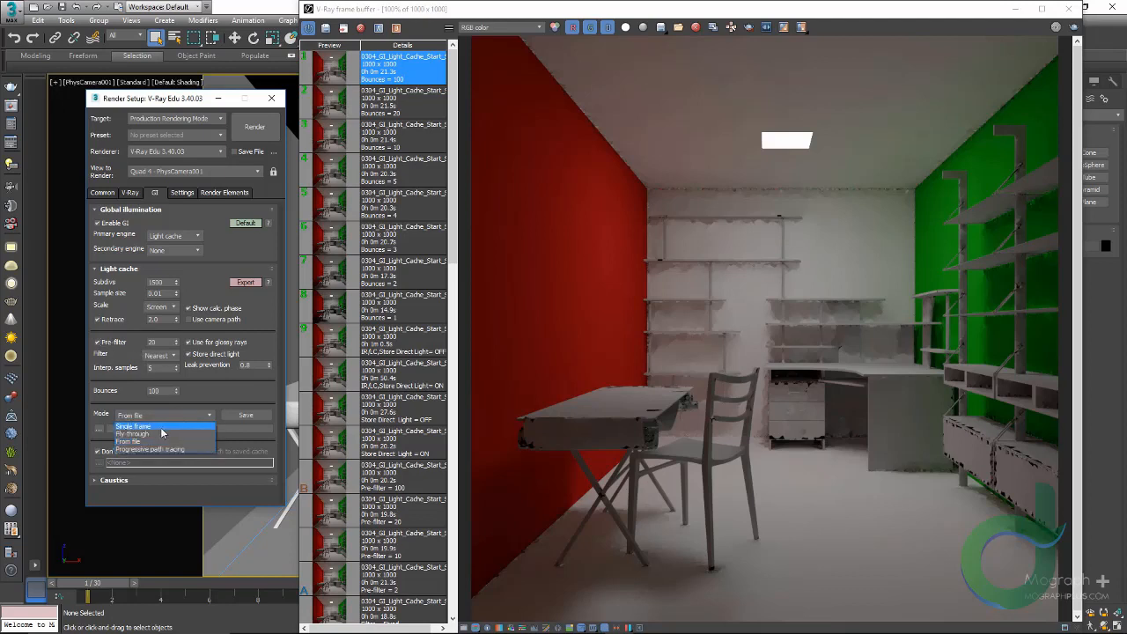
{"action": "left_click", "coordinate": [157, 430]}
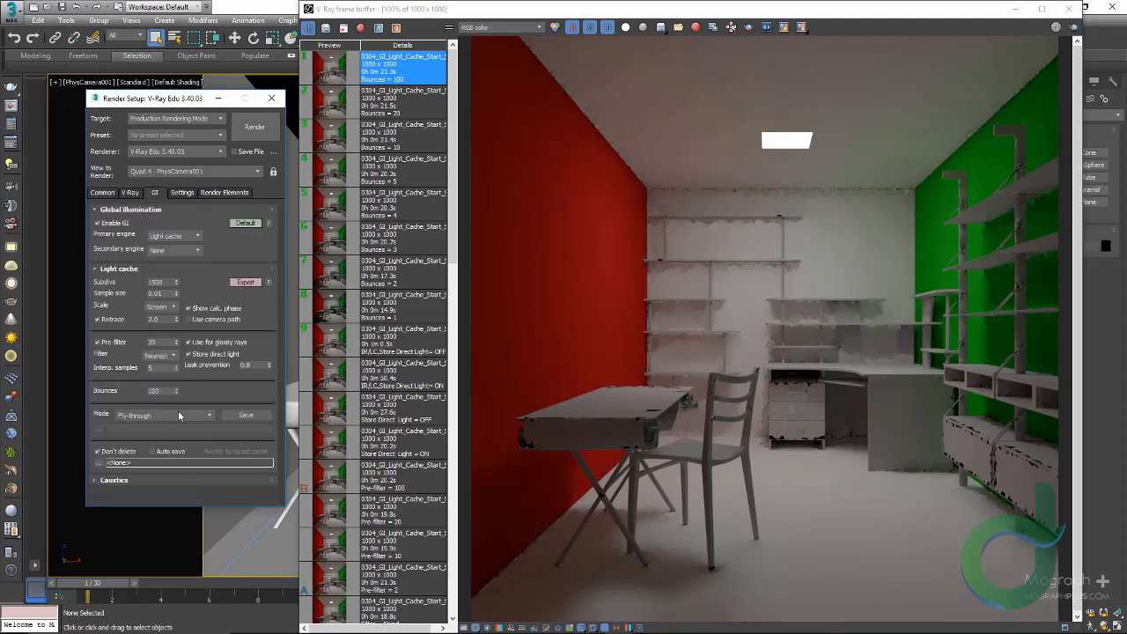
Set the Light cache mode to Progressive path tracing and render the camera view, keeping the progress window clear of the settings
{"action": "left_click", "coordinate": [178, 415]}
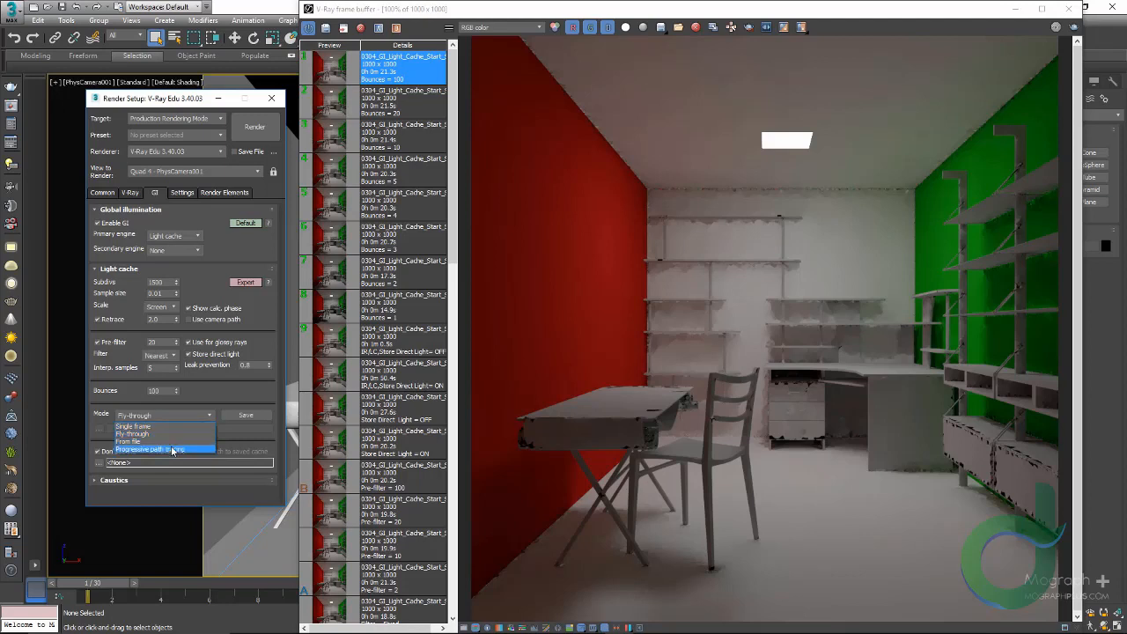
{"action": "left_click", "coordinate": [171, 450]}
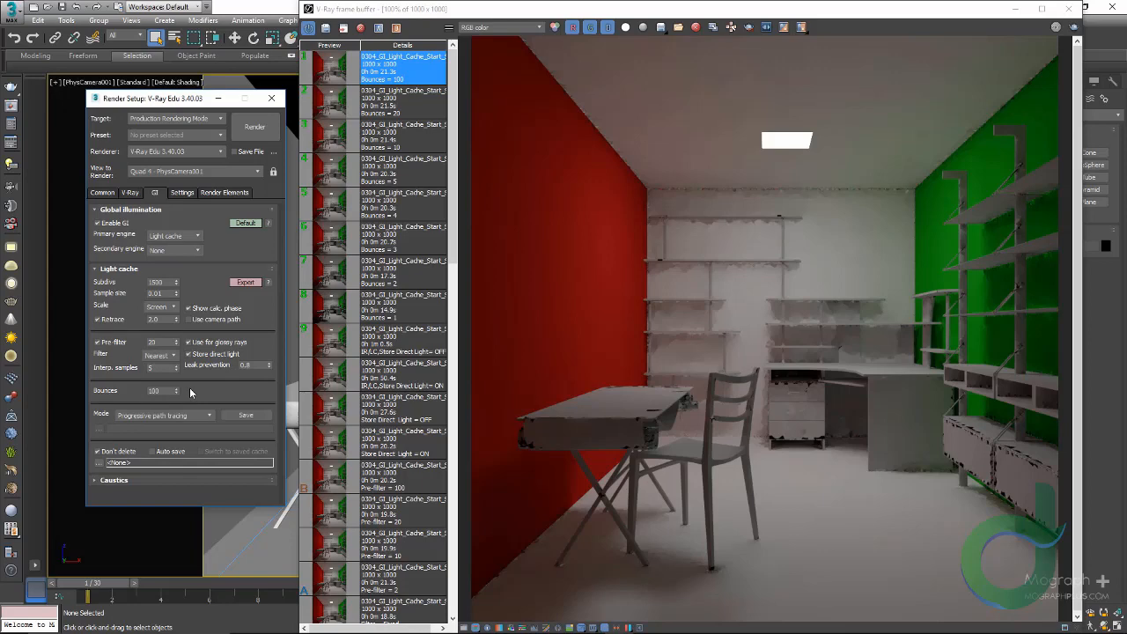
{"action": "left_click", "coordinate": [243, 127]}
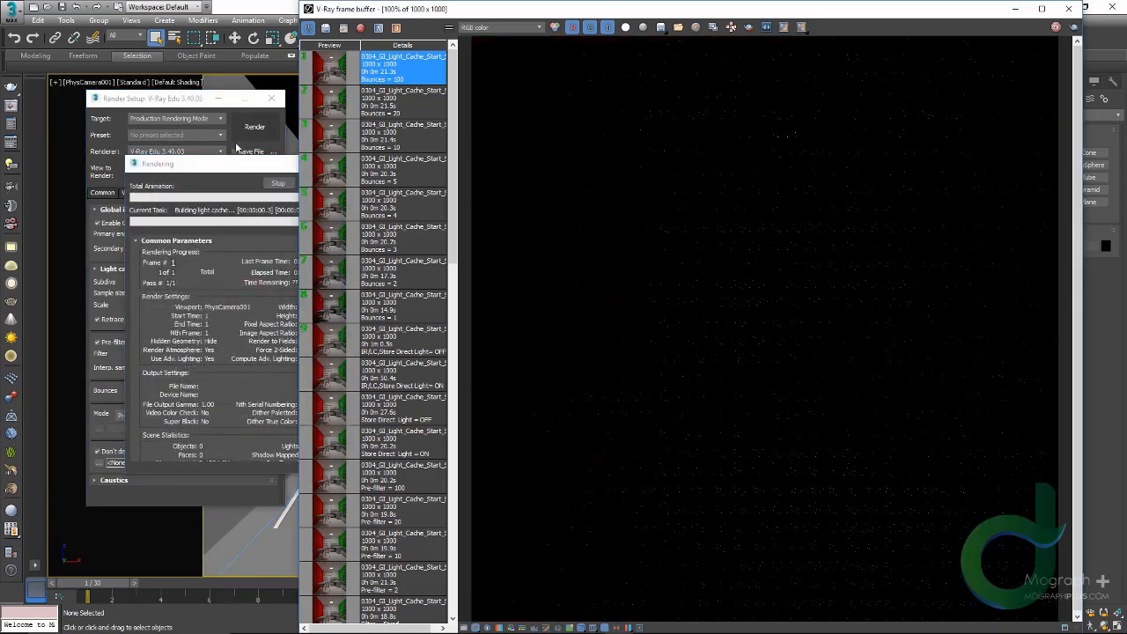
{"action": "left_click_drag", "start_coordinate": [264, 169], "coordinate": [427, 125]}
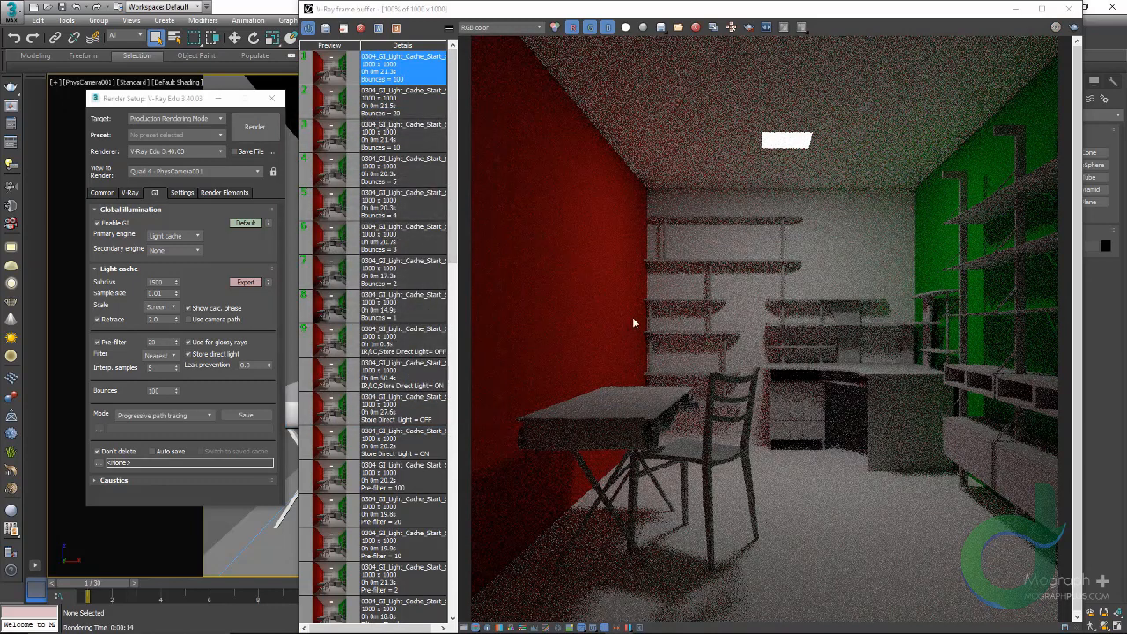
Set the Light cache subdivs to 5000, render the camera view again, and stop the render before it finishes
{"action": "double_click", "coordinate": [159, 282]}
{"action": "type", "text": "80"}
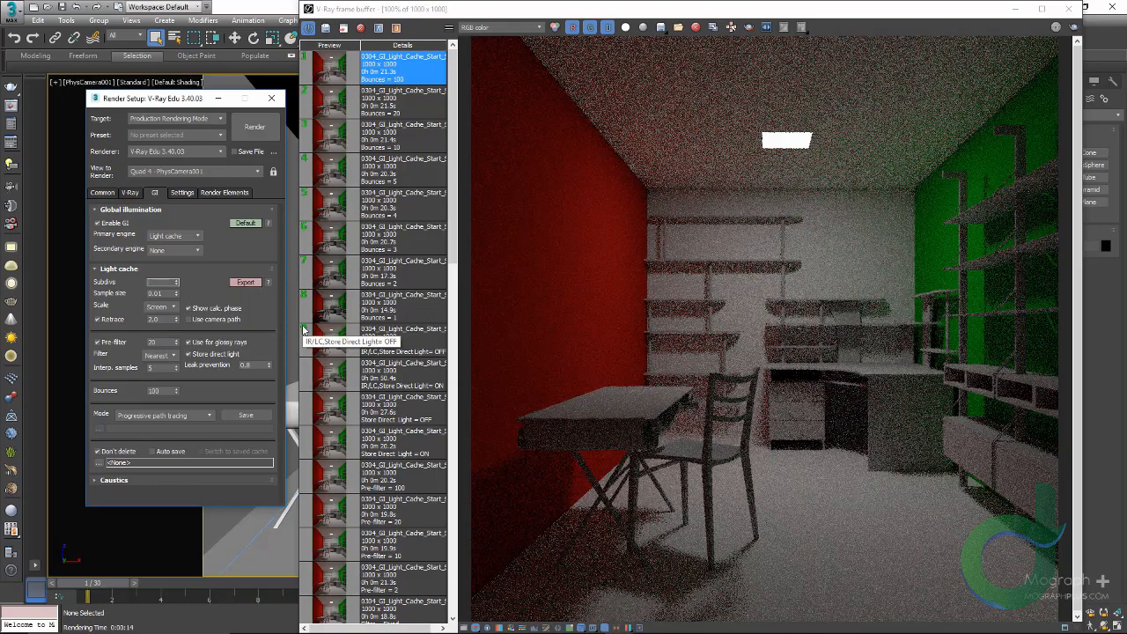
{"action": "type", "text": "0"}
{"action": "left_click", "coordinate": [254, 127]}
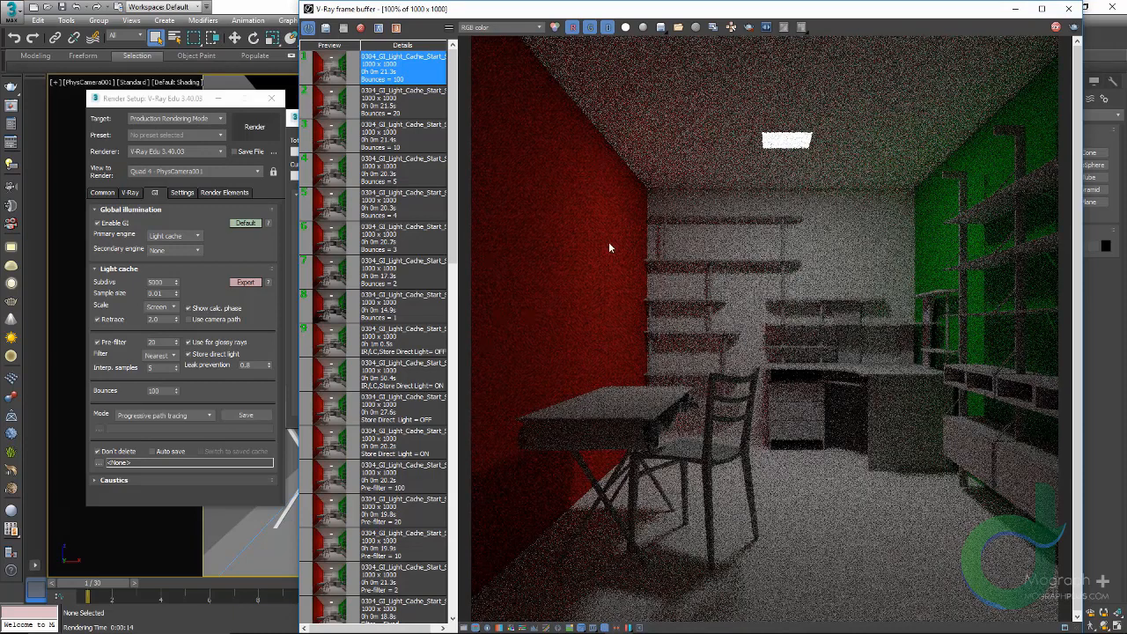
{"action": "left_click", "coordinate": [184, 106]}
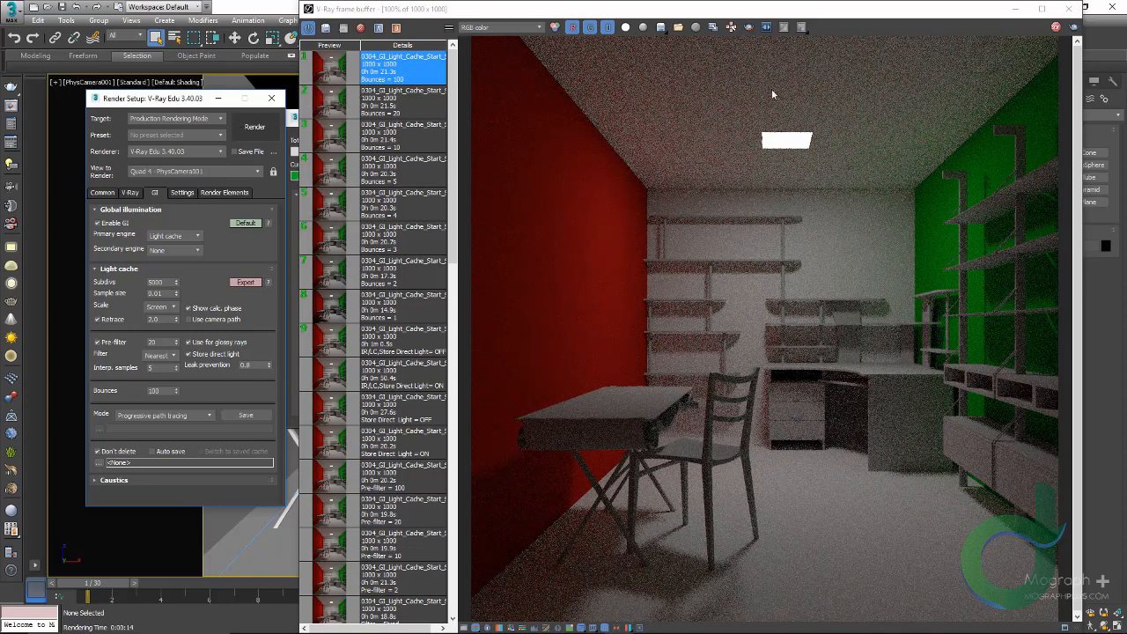
{"action": "left_click", "coordinate": [1056, 28]}
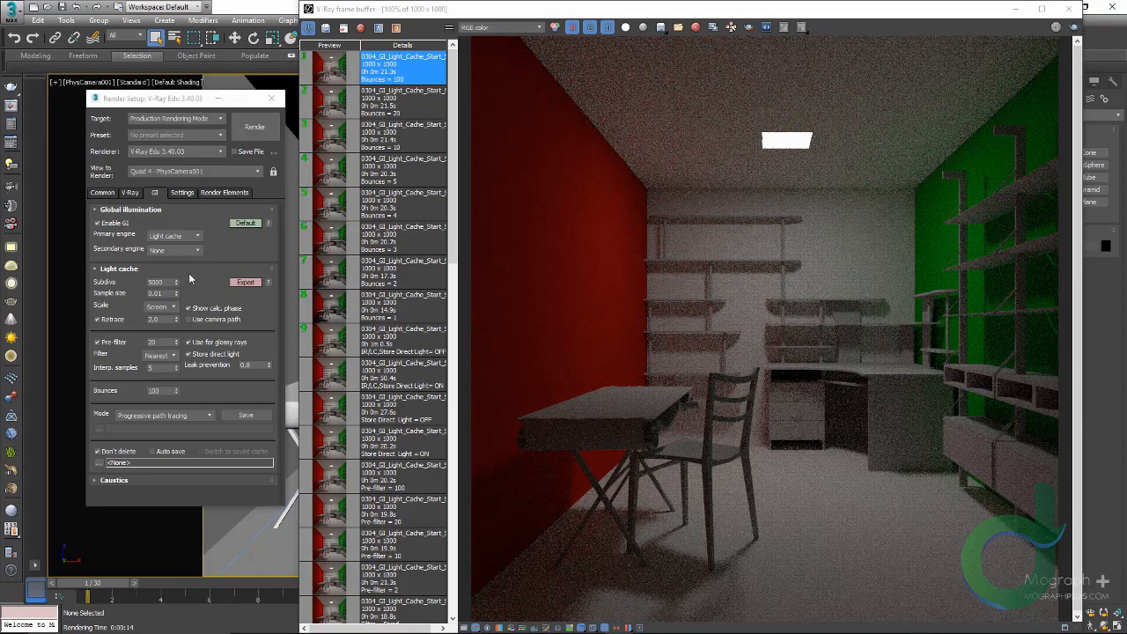
Set the Light cache mode back to Single frame and clear the noisy render from the frame buffer
{"action": "left_click", "coordinate": [163, 415]}
{"action": "left_click", "coordinate": [150, 428]}
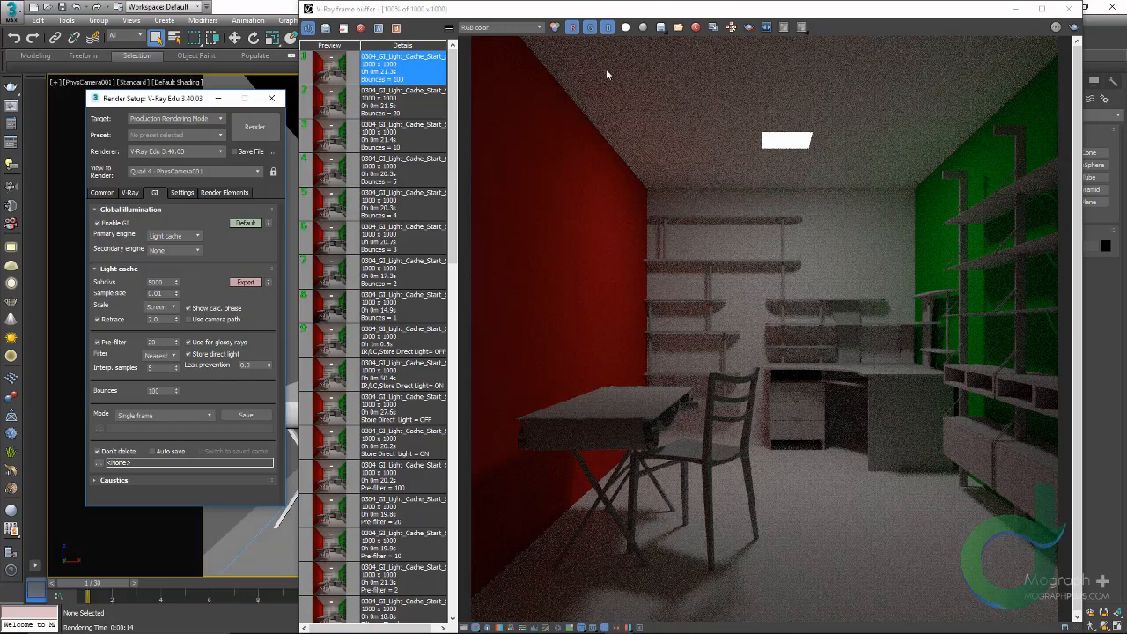
{"action": "left_click", "coordinate": [696, 27]}
{"action": "left_click", "coordinate": [567, 362]}
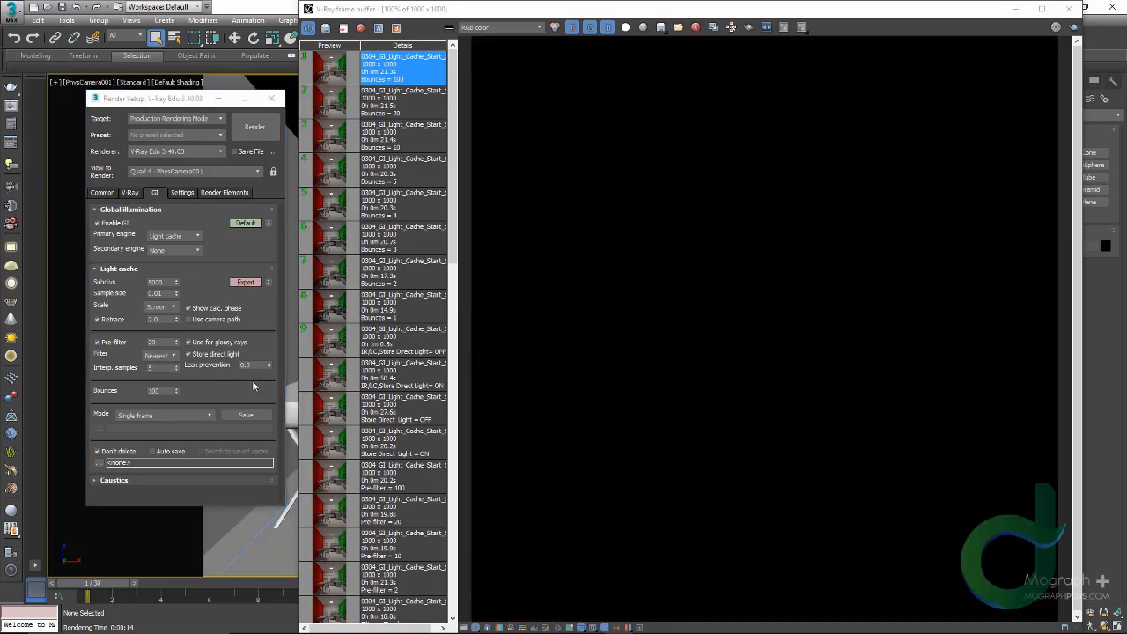
Review the available Light cache modes and the primary and secondary GI engine choices, keeping the current selections
{"action": "left_click", "coordinate": [177, 415]}
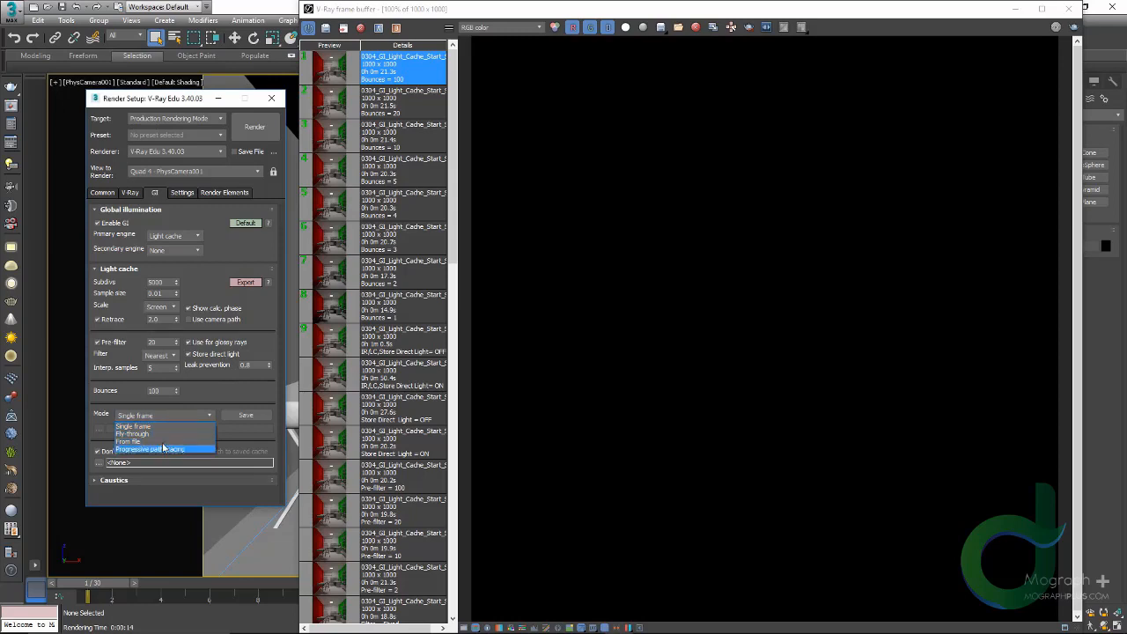
{"action": "left_click", "coordinate": [179, 235]}
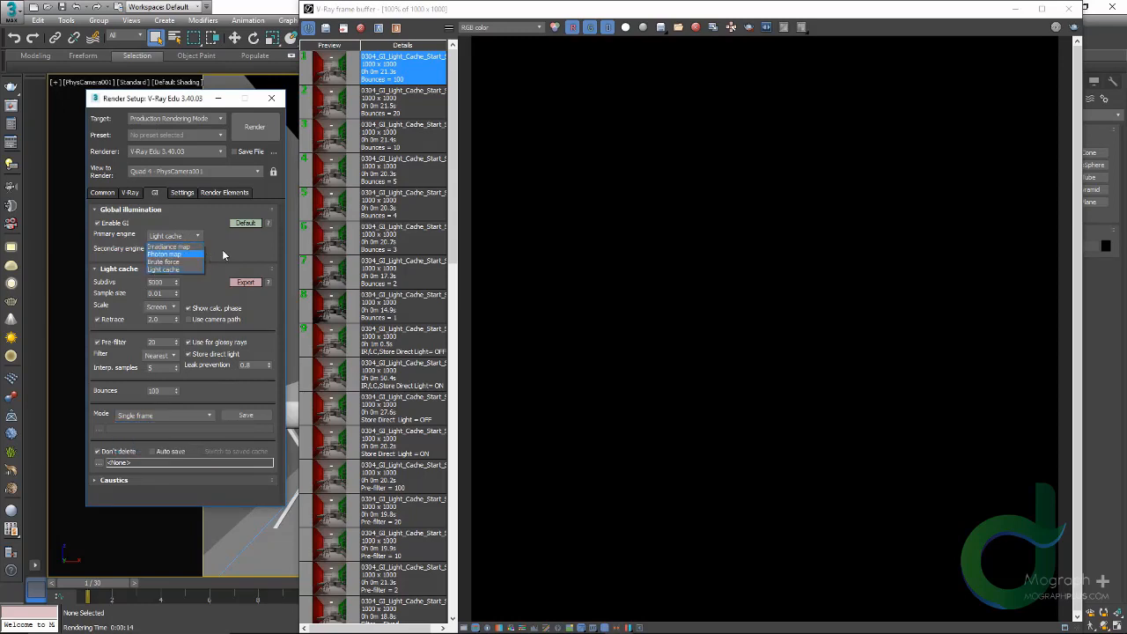
{"action": "left_click", "coordinate": [222, 254]}
{"action": "left_click", "coordinate": [184, 250]}
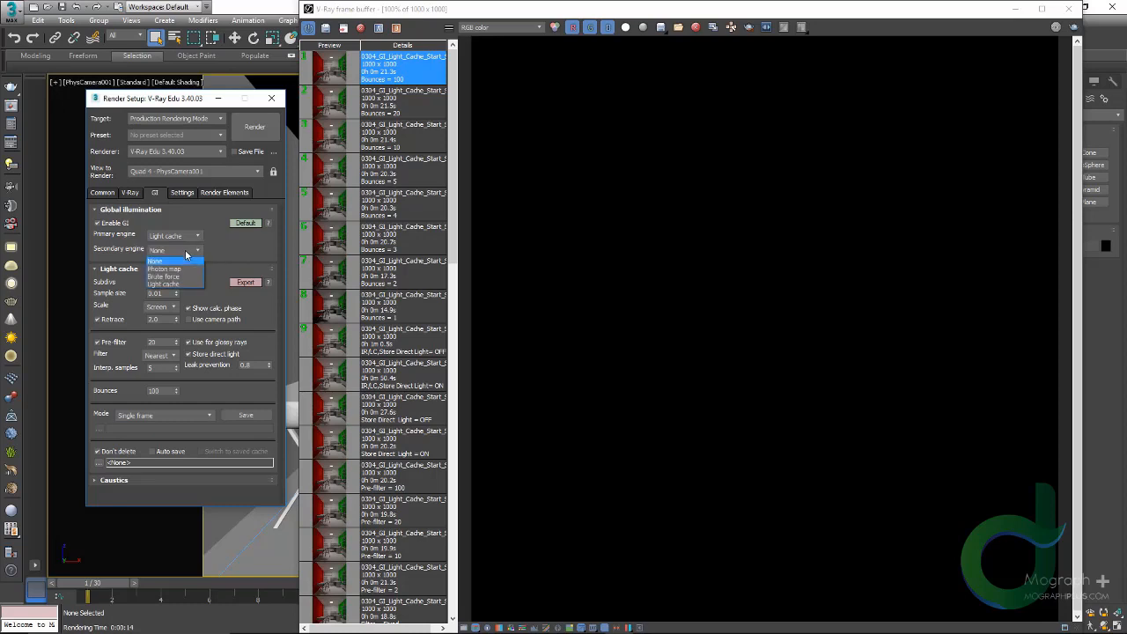
{"action": "left_click", "coordinate": [234, 246]}
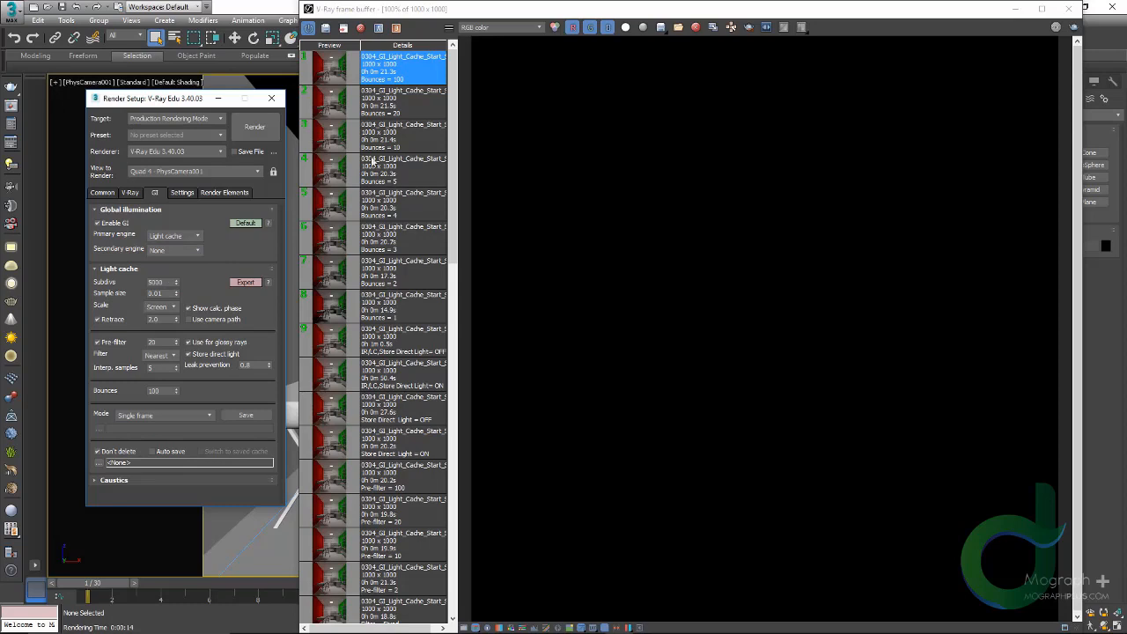
Load the stored Bounces = 100 render into the frame buffer
{"action": "left_click", "coordinate": [338, 78]}
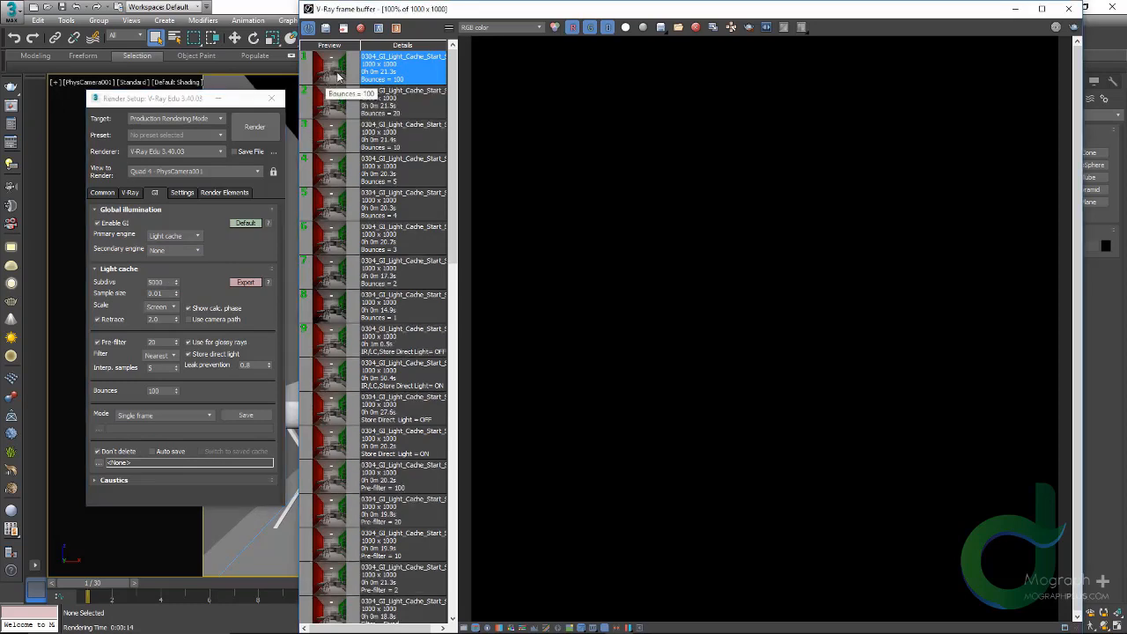
{"action": "double_click", "coordinate": [338, 77]}
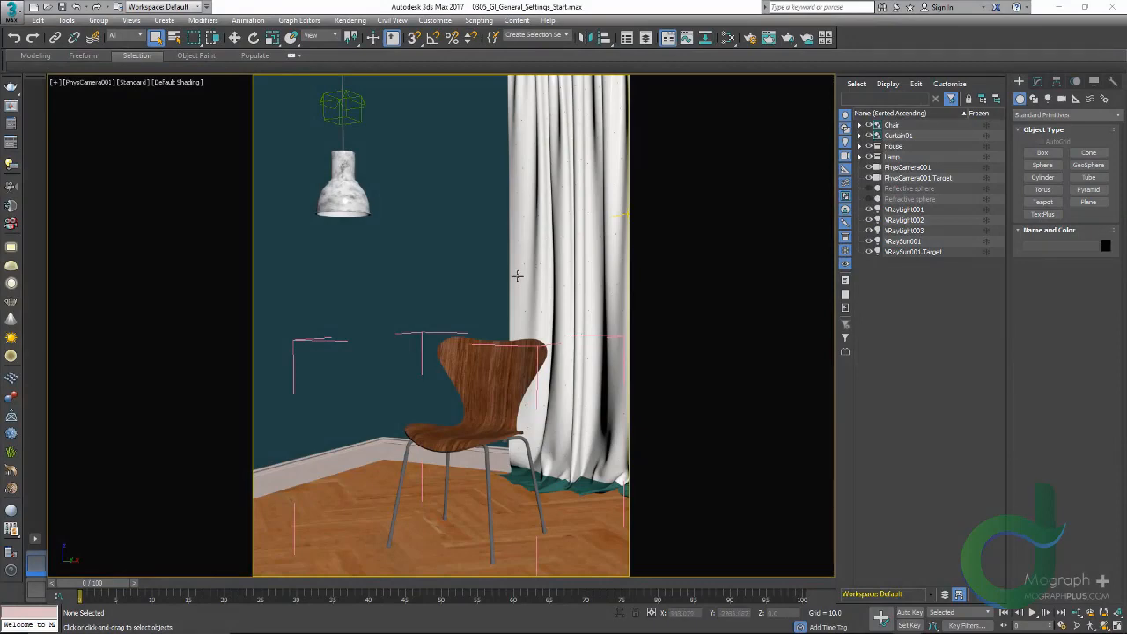
Open the render settings at the Global illumination parameters and move the window clear of the chair
{"action": "left_click", "coordinate": [10, 128]}
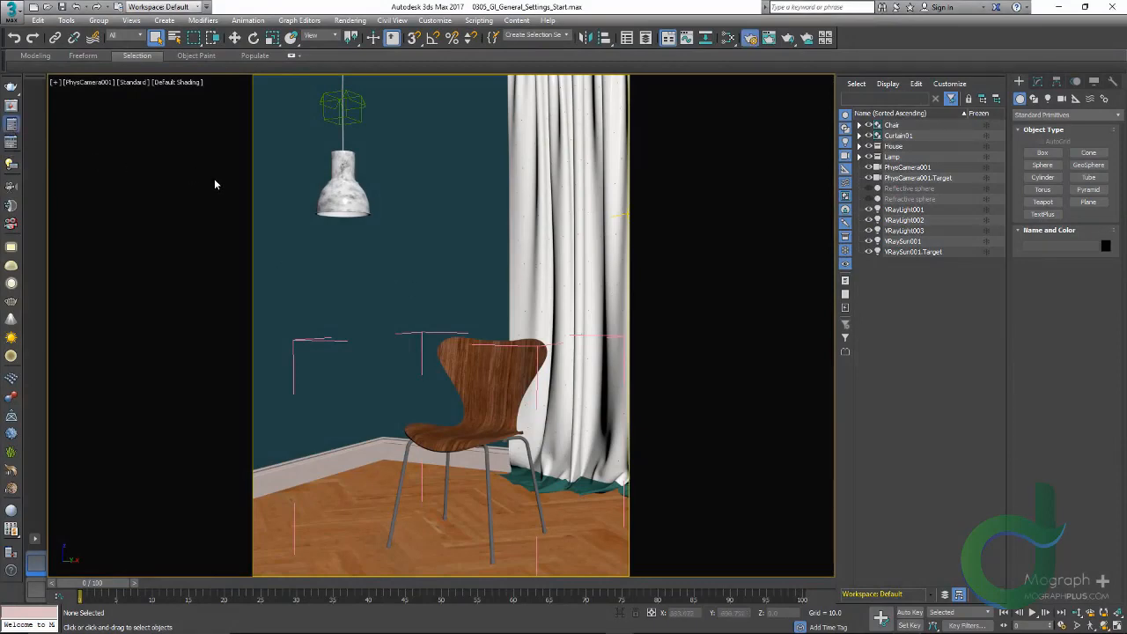
{"action": "left_click", "coordinate": [248, 208]}
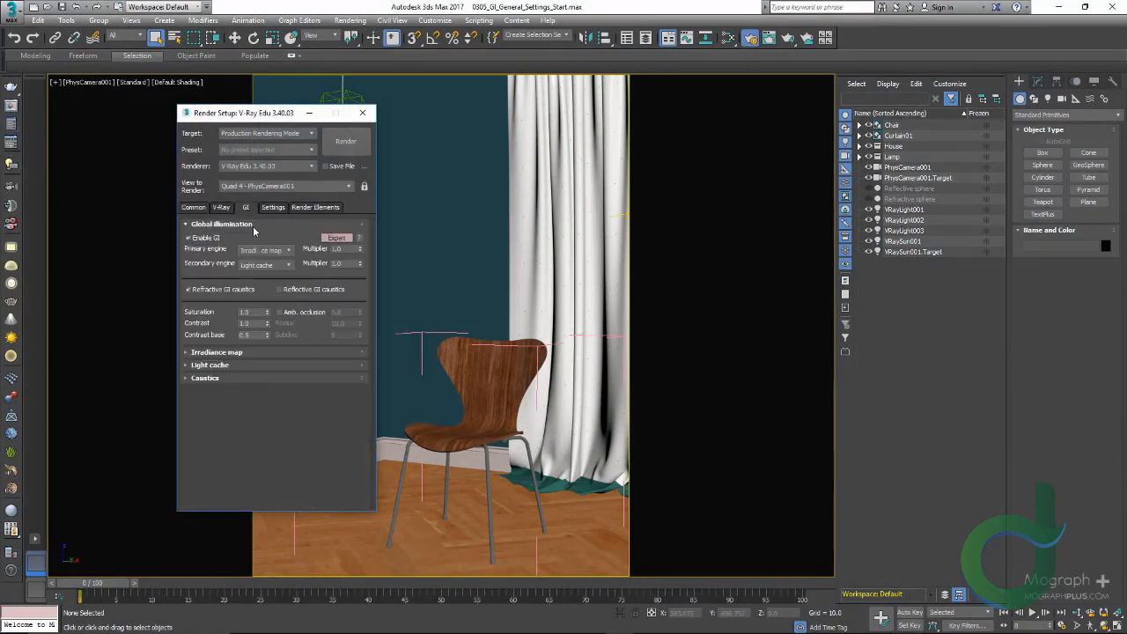
{"action": "left_click", "coordinate": [251, 225]}
{"action": "left_click", "coordinate": [251, 224]}
{"action": "left_click_drag", "start_coordinate": [265, 113], "coordinate": [180, 120]}
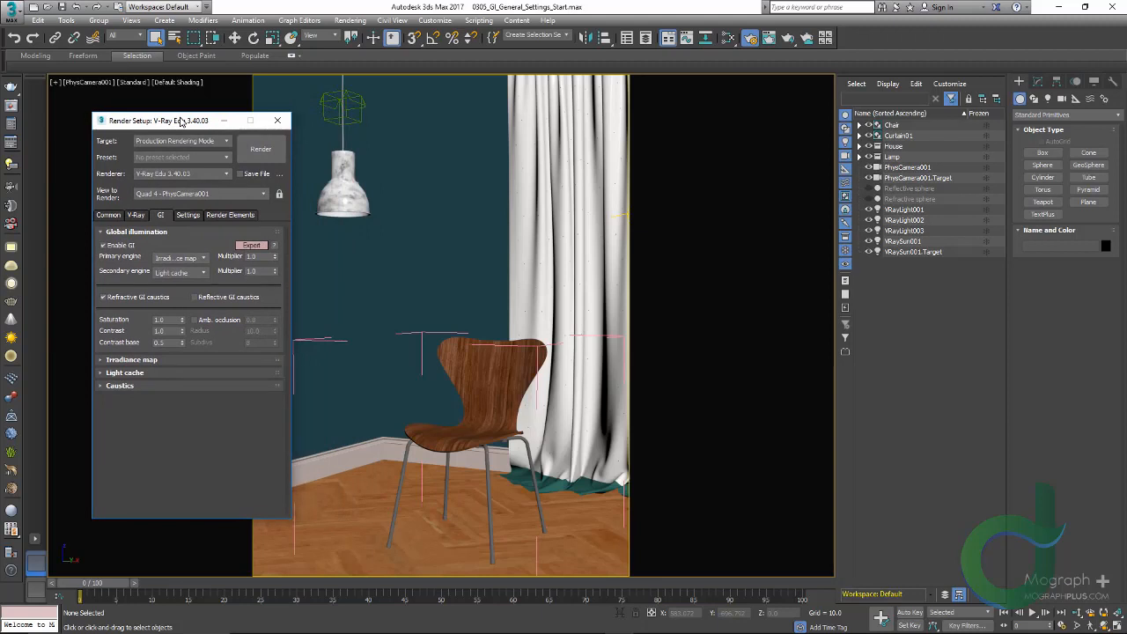
Expand the V-Ray Global switches and inspect which objects the material override excludes, leaving the list unchanged
{"action": "left_click", "coordinate": [138, 216]}
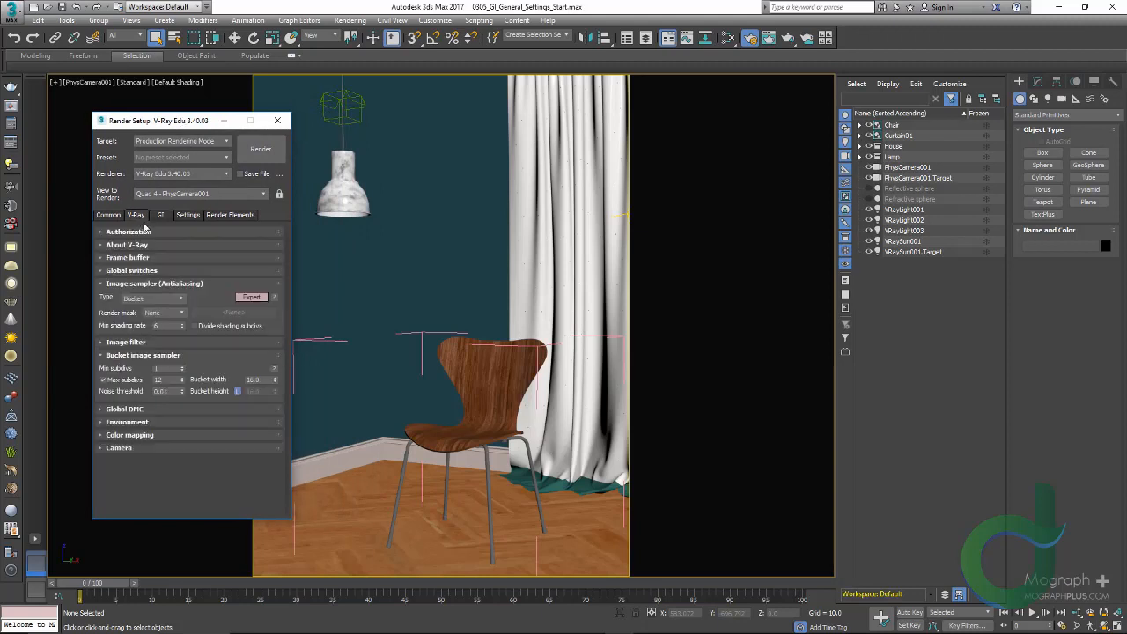
{"action": "left_click", "coordinate": [157, 270]}
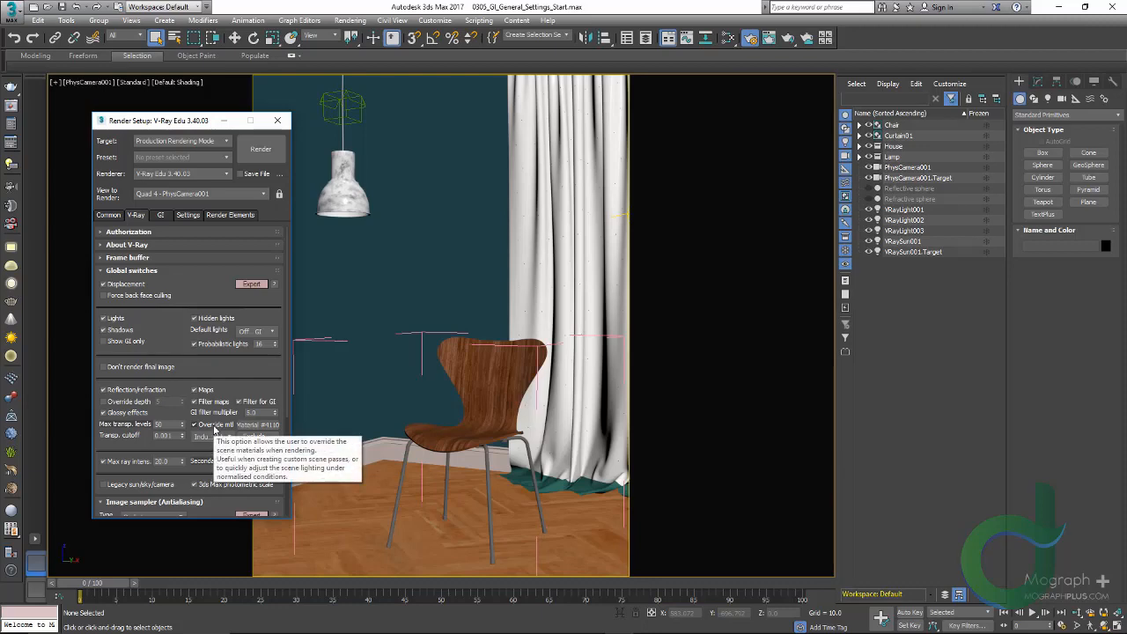
{"action": "left_click", "coordinate": [254, 437]}
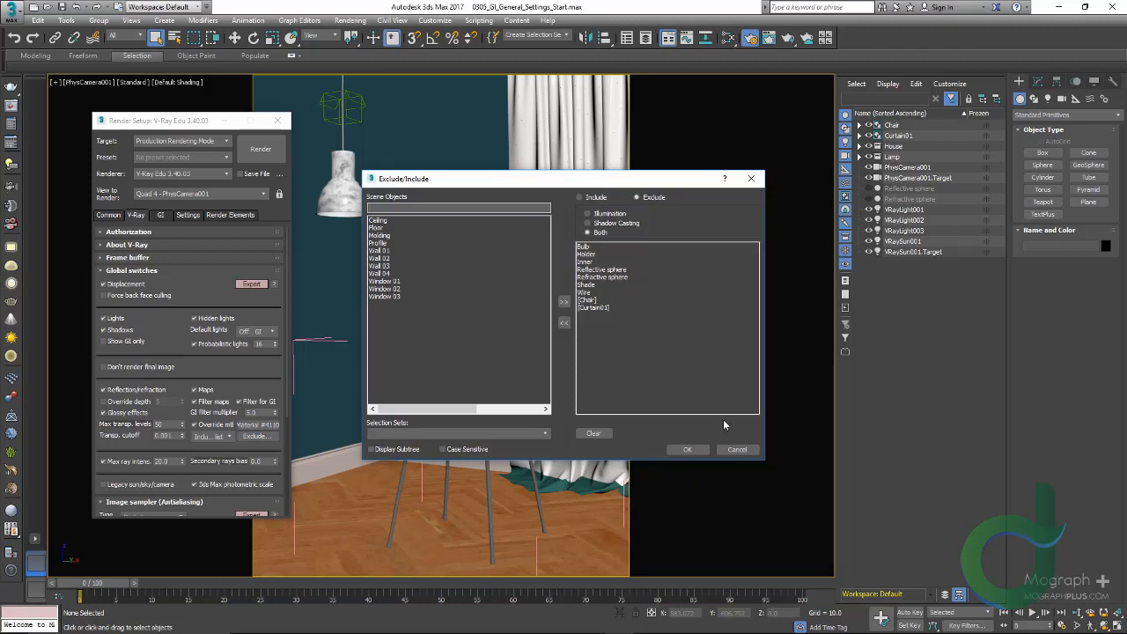
{"action": "left_click", "coordinate": [744, 452]}
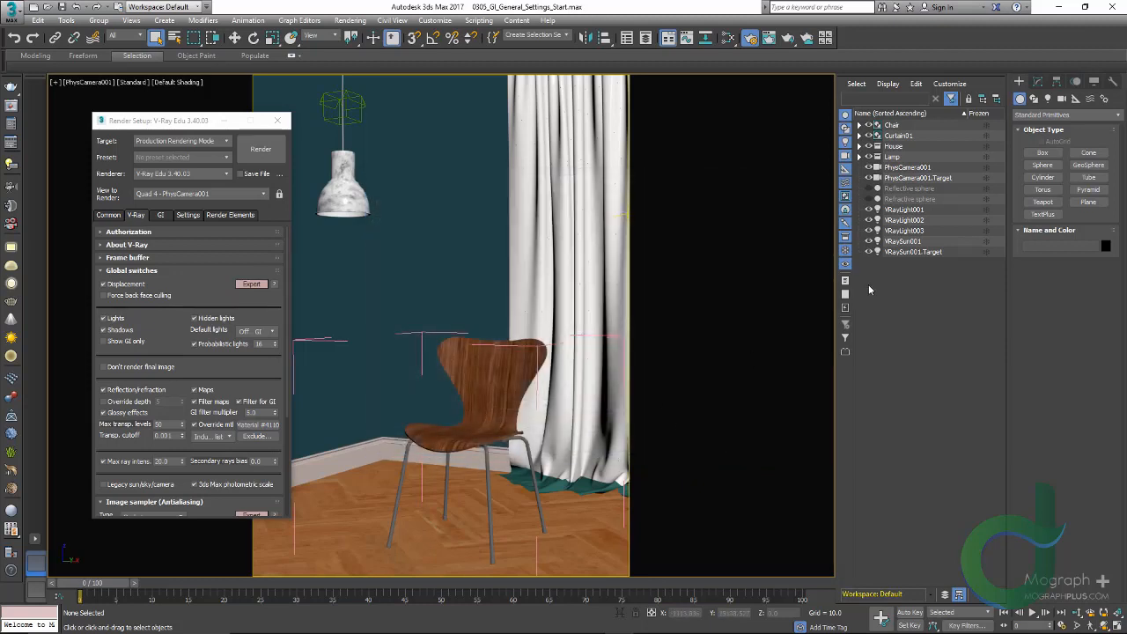
Unhide the Reflective sphere and Refractive sphere to view them behind the chair, and hide both again
{"action": "left_click", "coordinate": [868, 188]}
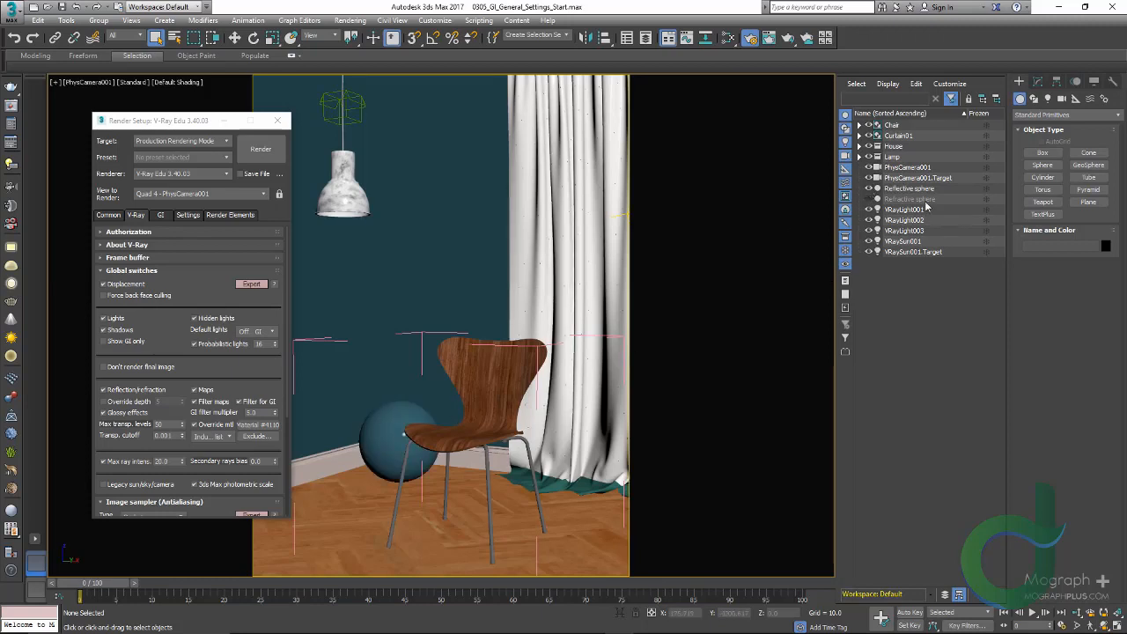
{"action": "left_click", "coordinate": [868, 188]}
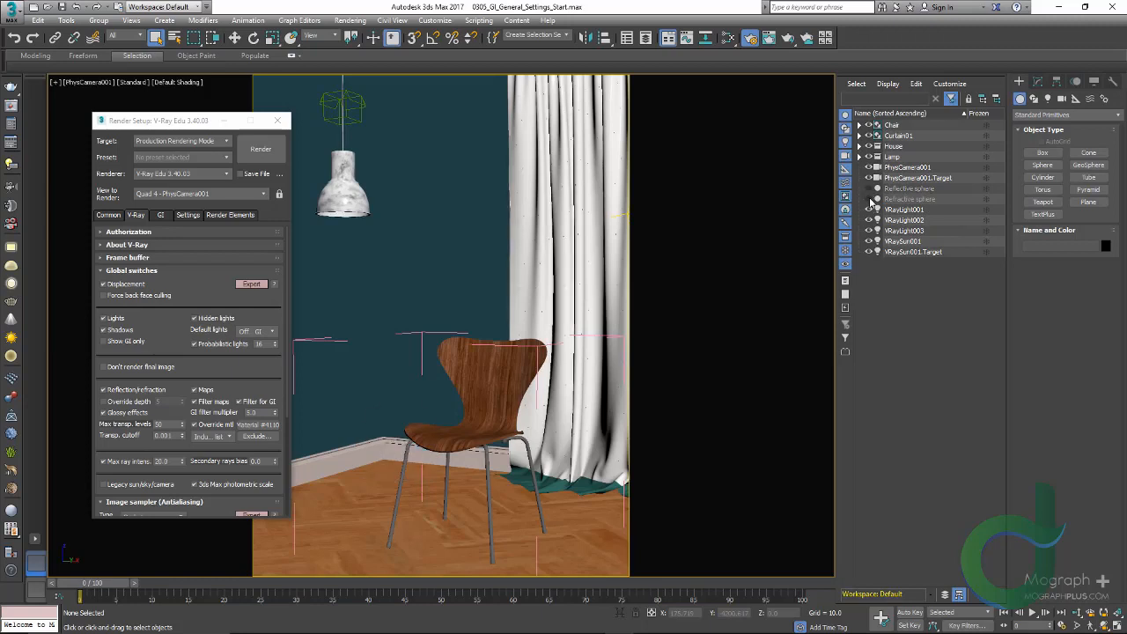
{"action": "left_click", "coordinate": [868, 199]}
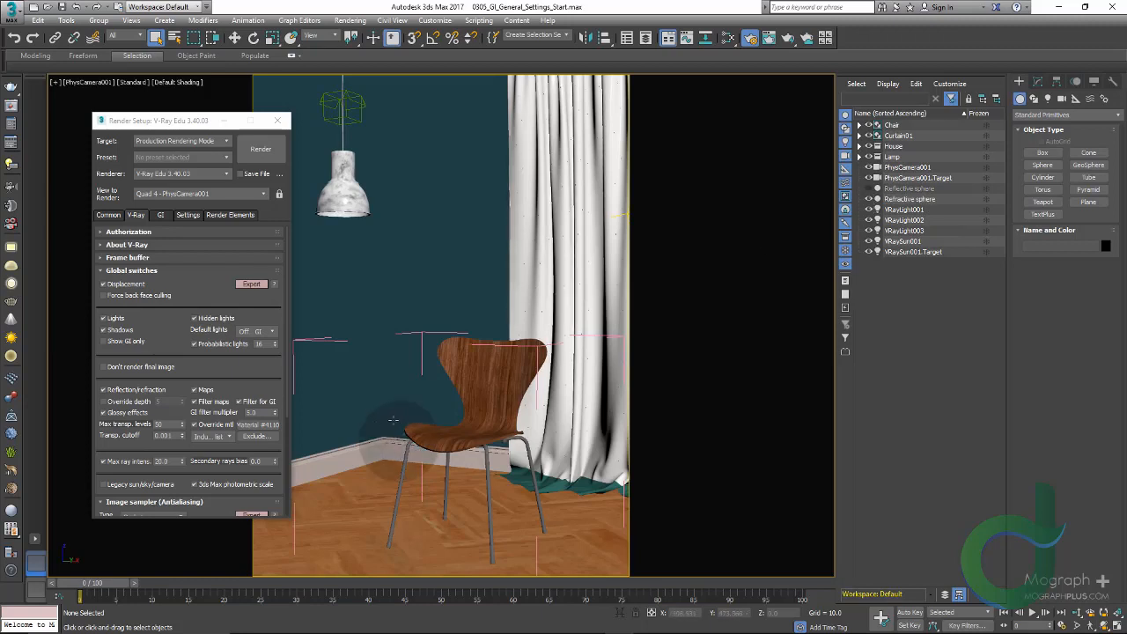
{"action": "left_click", "coordinate": [868, 189]}
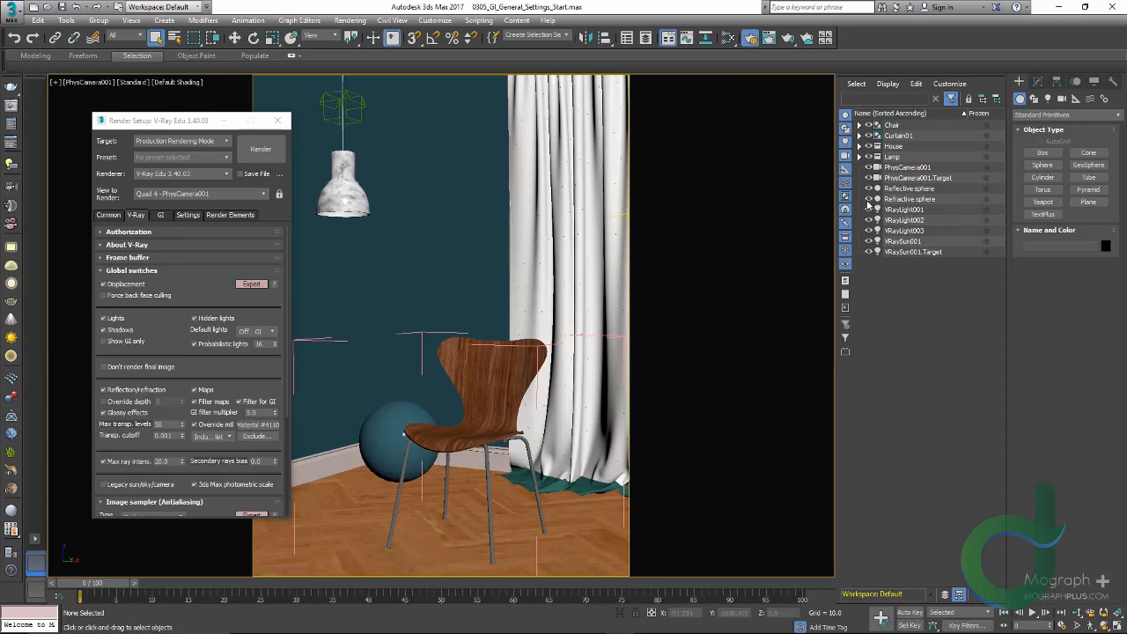
{"action": "left_click", "coordinate": [869, 199]}
{"action": "left_click", "coordinate": [868, 188]}
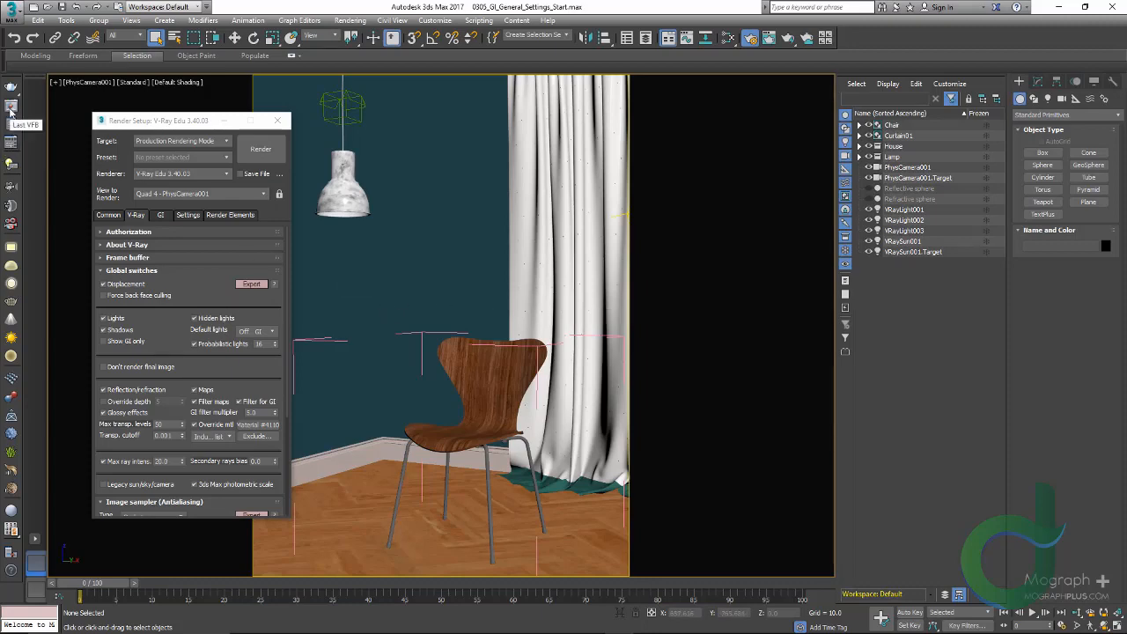
Open the last V-Ray frame buffer with its stored renders and place it beside the render settings
{"action": "left_click", "coordinate": [11, 107]}
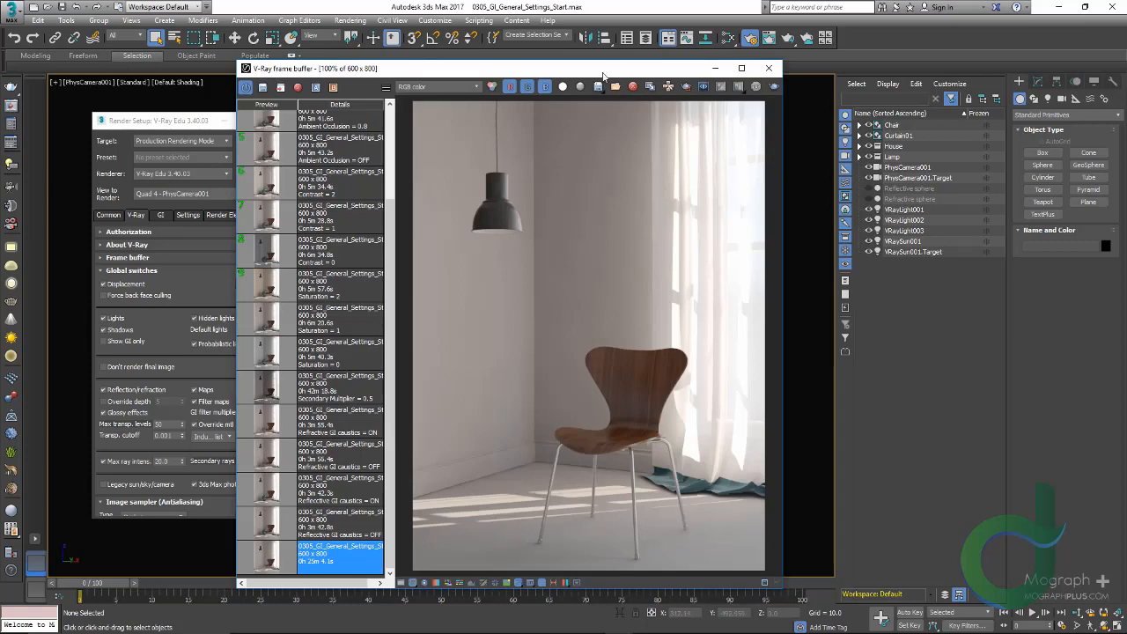
{"action": "left_click_drag", "start_coordinate": [606, 68], "coordinate": [683, 50]}
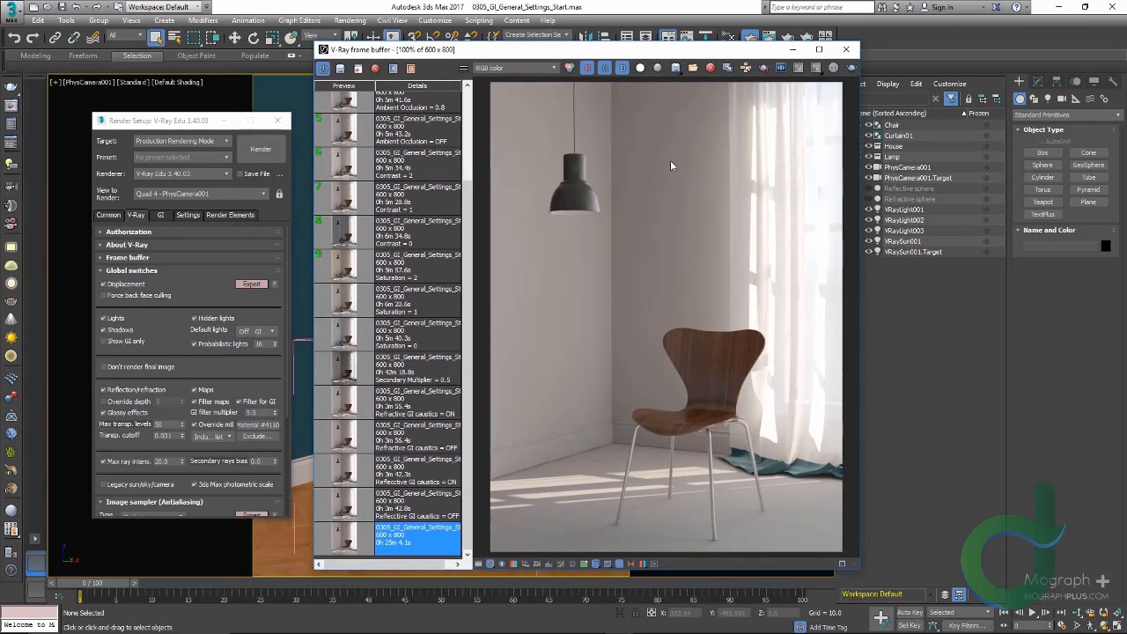
View the latest render's VRayGlobalIllumination channel and return the display to RGB color
{"action": "left_click", "coordinate": [525, 69]}
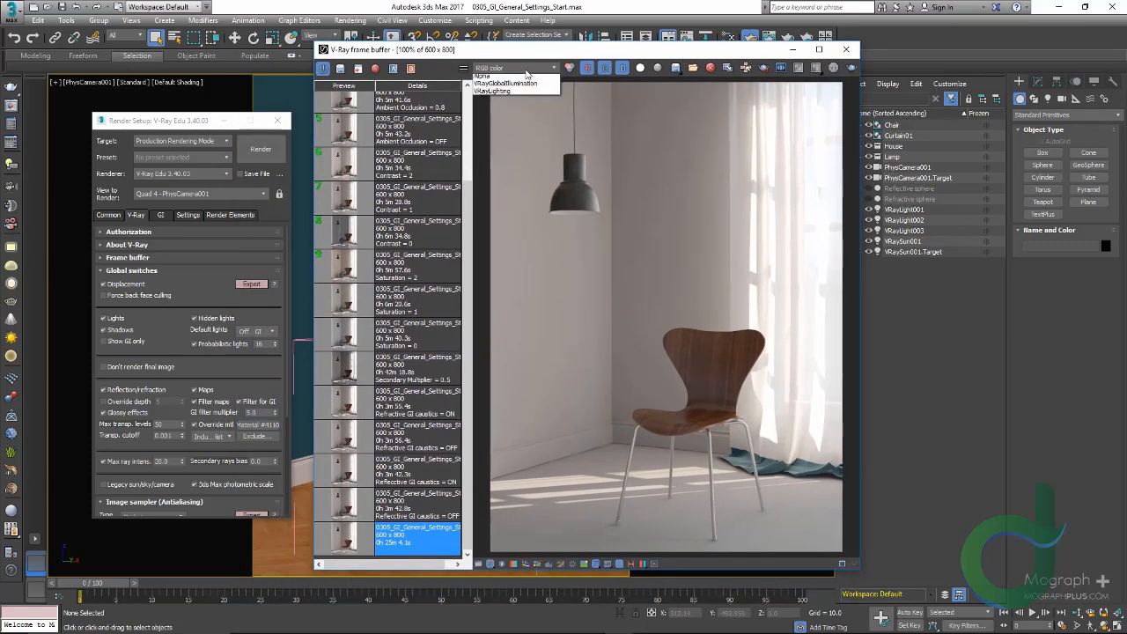
{"action": "left_click", "coordinate": [520, 94]}
{"action": "left_click", "coordinate": [519, 69]}
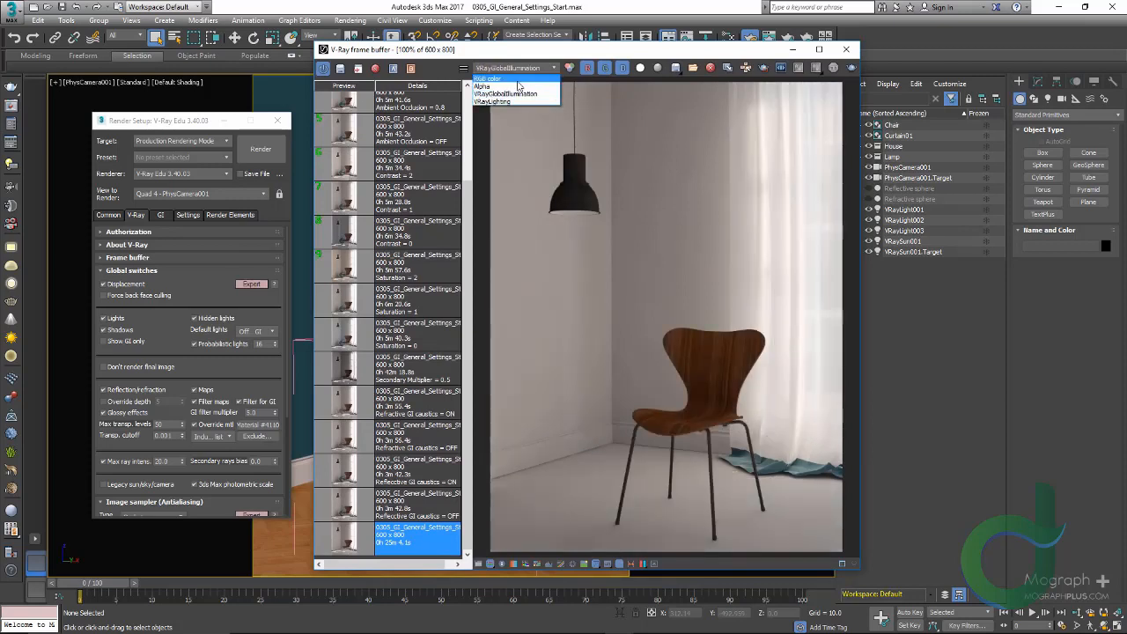
{"action": "left_click", "coordinate": [518, 79]}
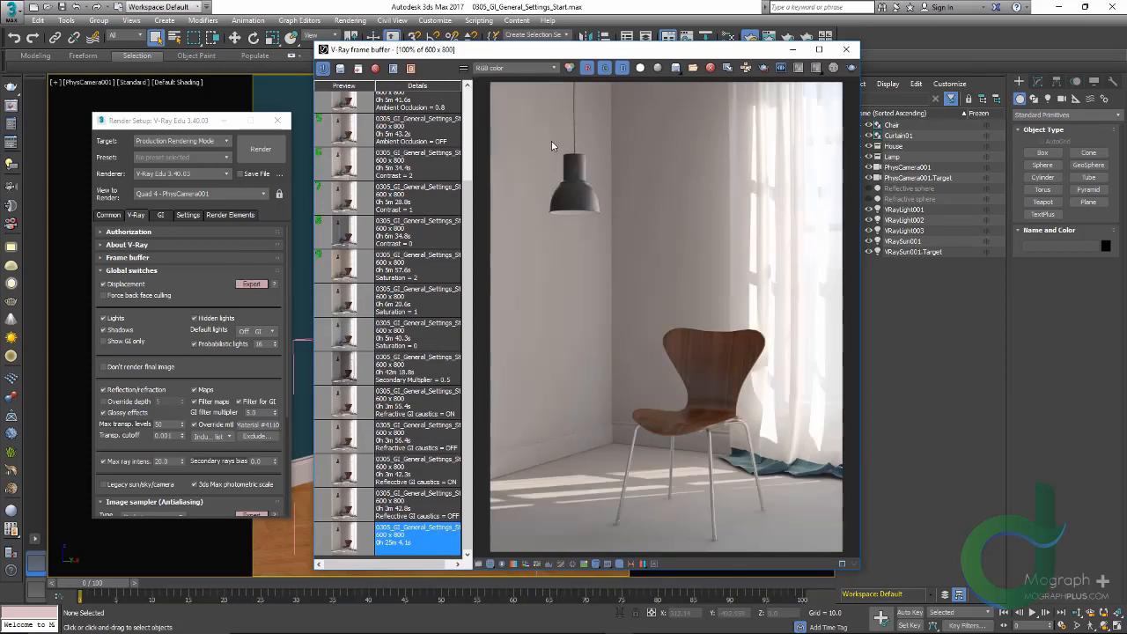
Examine the Global illumination settings, including the primary and secondary engine choices and their multipliers
{"action": "left_click", "coordinate": [160, 216]}
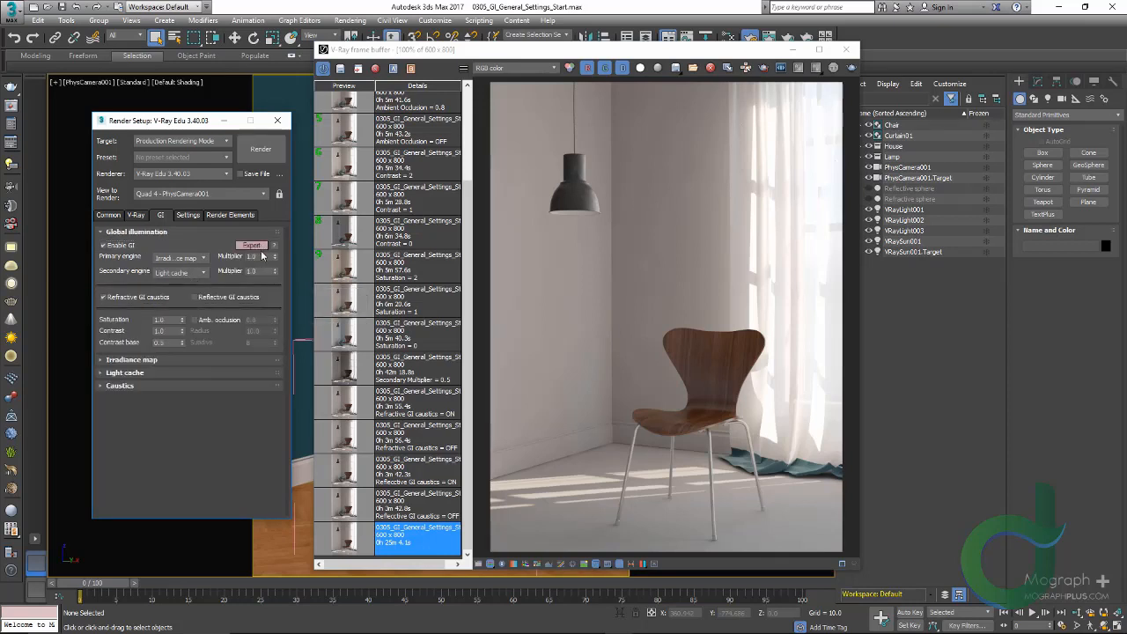
{"action": "left_click", "coordinate": [182, 257]}
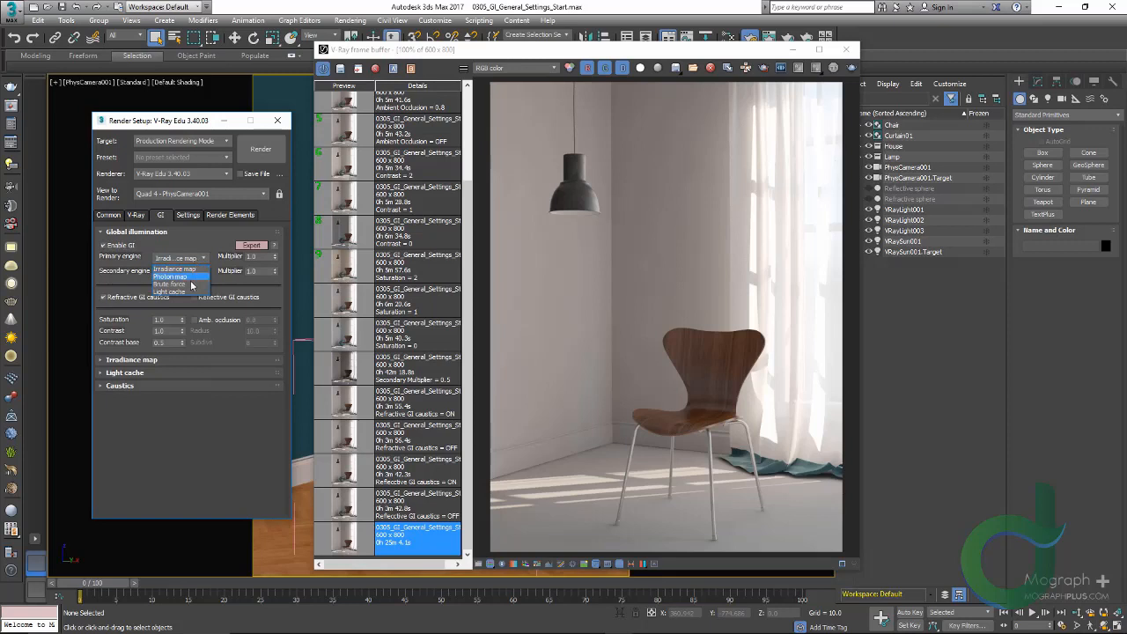
{"action": "left_click", "coordinate": [183, 256]}
{"action": "left_click", "coordinate": [181, 272]}
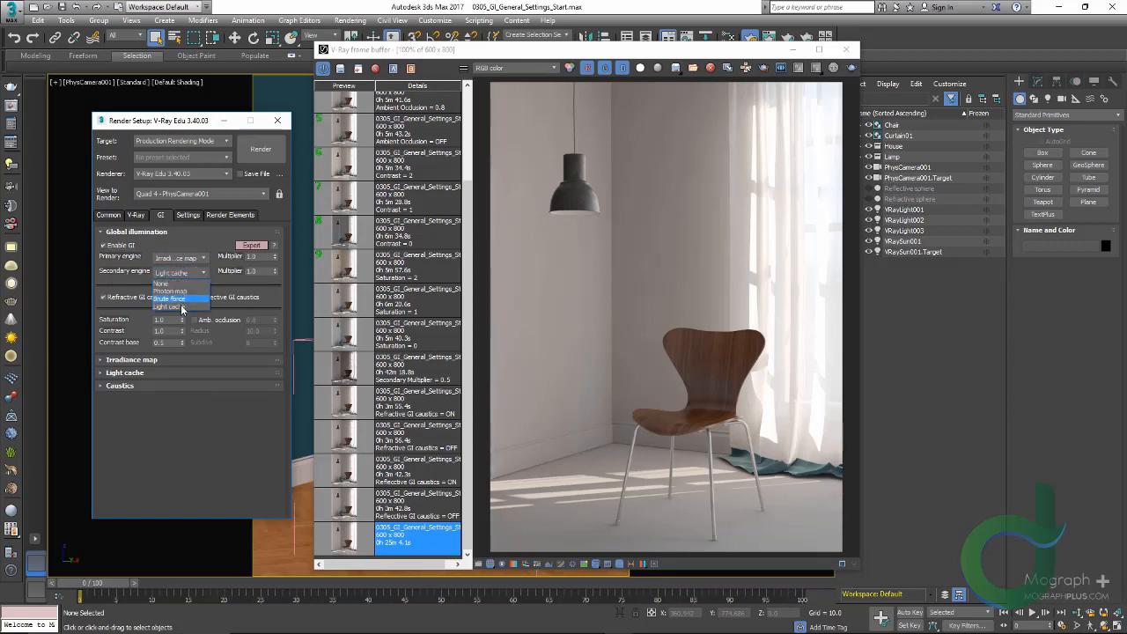
{"action": "left_click", "coordinate": [177, 246]}
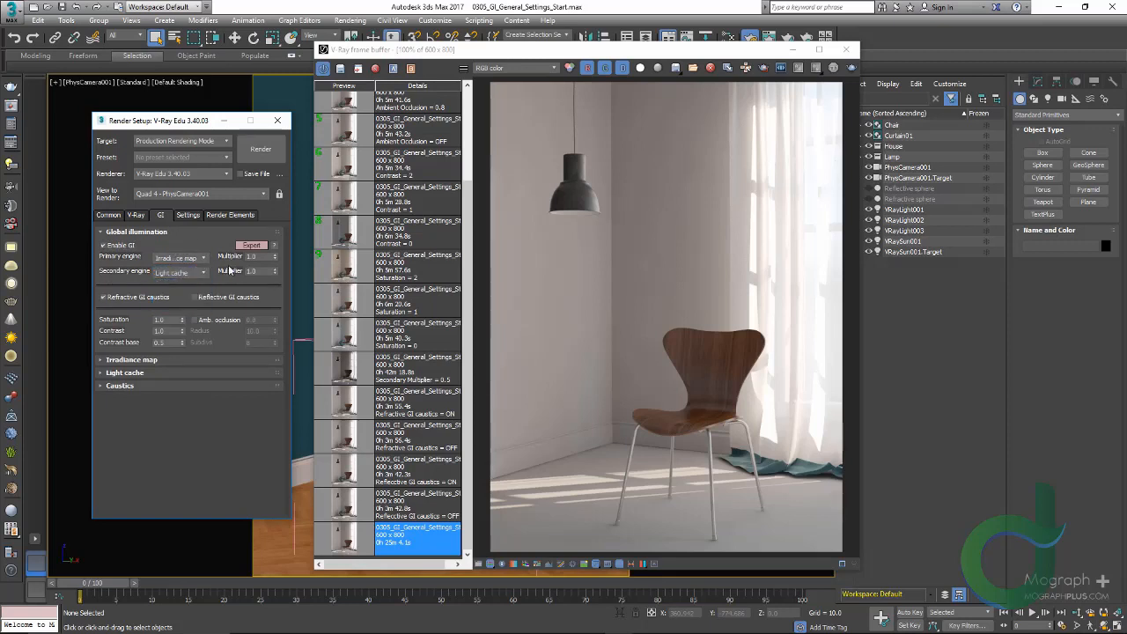
{"action": "double_click", "coordinate": [251, 257]}
{"action": "double_click", "coordinate": [251, 271]}
{"action": "left_click", "coordinate": [221, 234]}
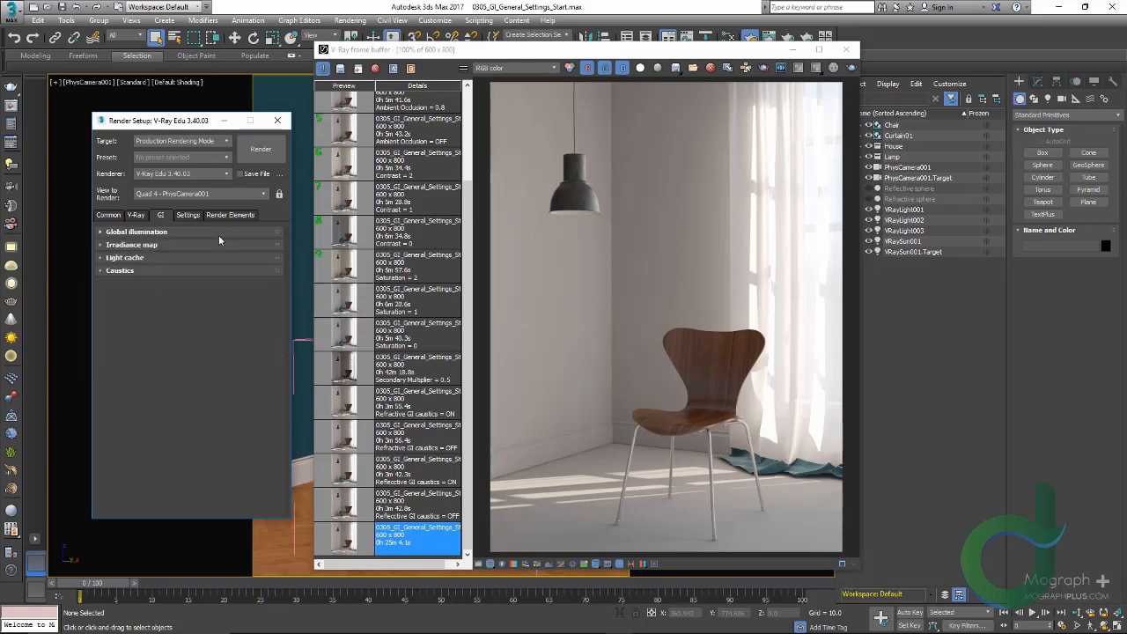
{"action": "left_click", "coordinate": [219, 235]}
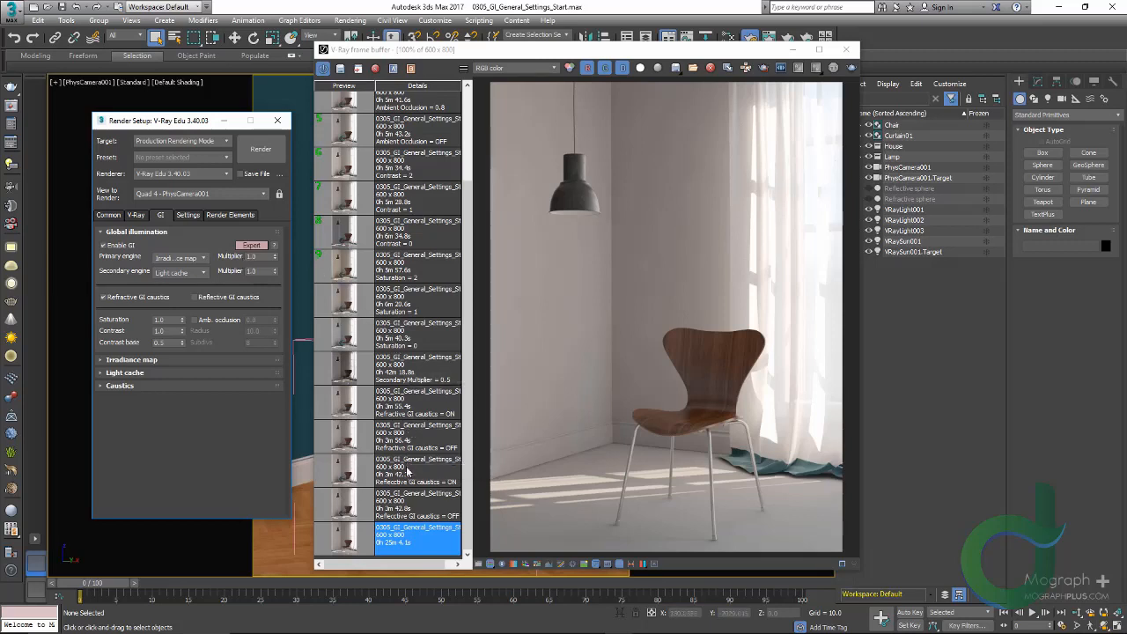
Set the secondary engine's multiplier to 0.5 and compare the "Secondary Multiplier = 0.5" history render with the most recent render entry
{"action": "double_click", "coordinate": [253, 270]}
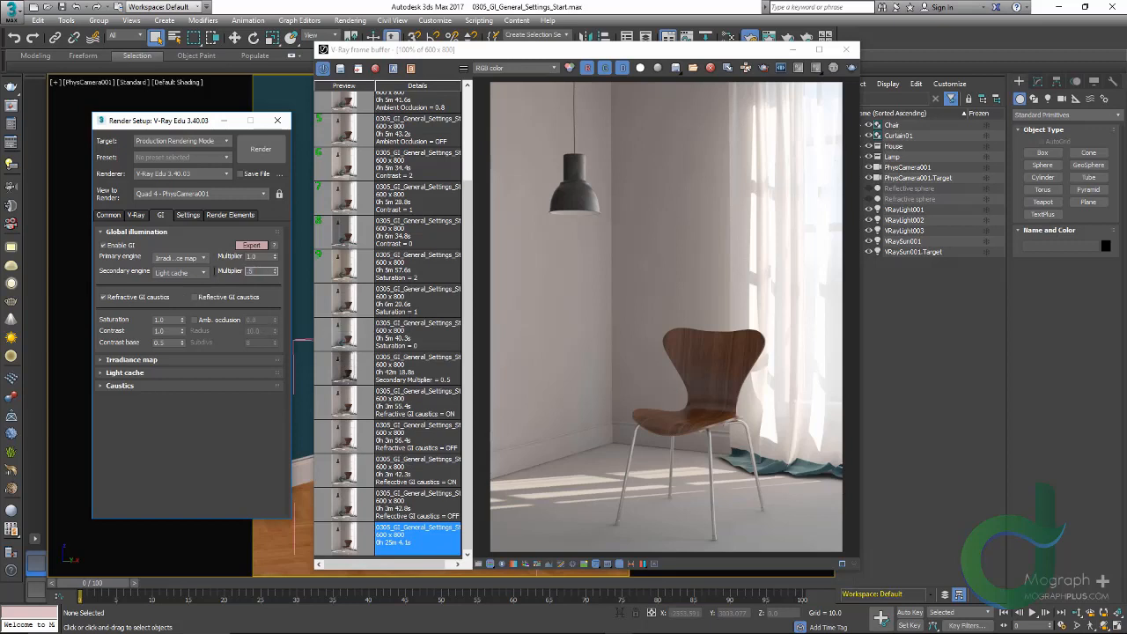
{"action": "double_click", "coordinate": [345, 370]}
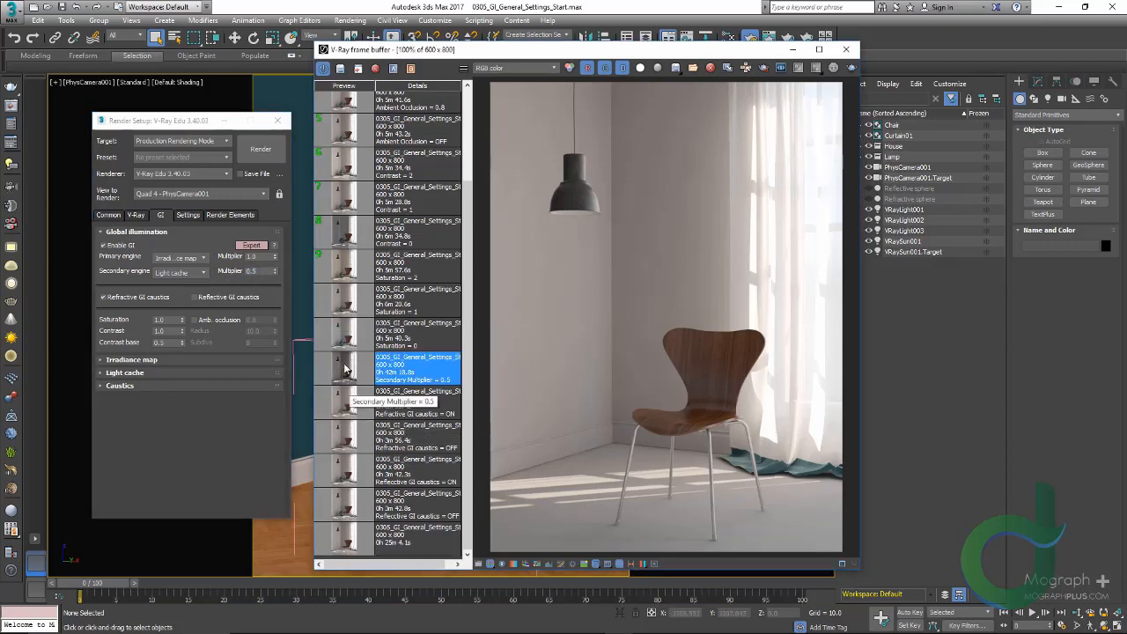
{"action": "double_click", "coordinate": [345, 543]}
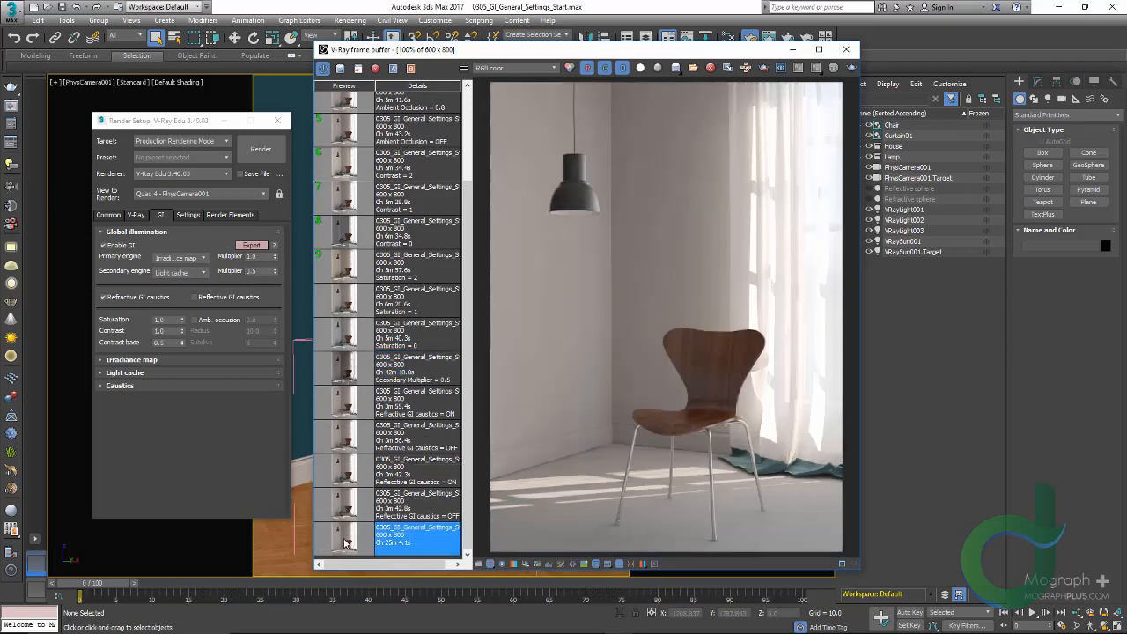
{"action": "double_click", "coordinate": [339, 366]}
{"action": "double_click", "coordinate": [341, 539]}
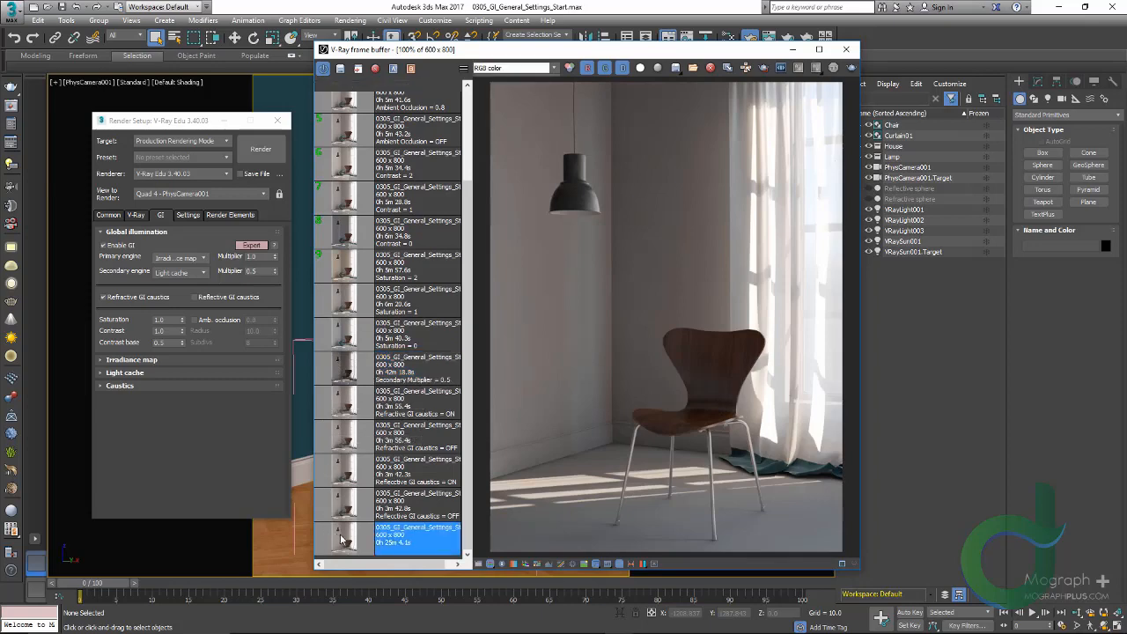
{"action": "left_click", "coordinate": [345, 368]}
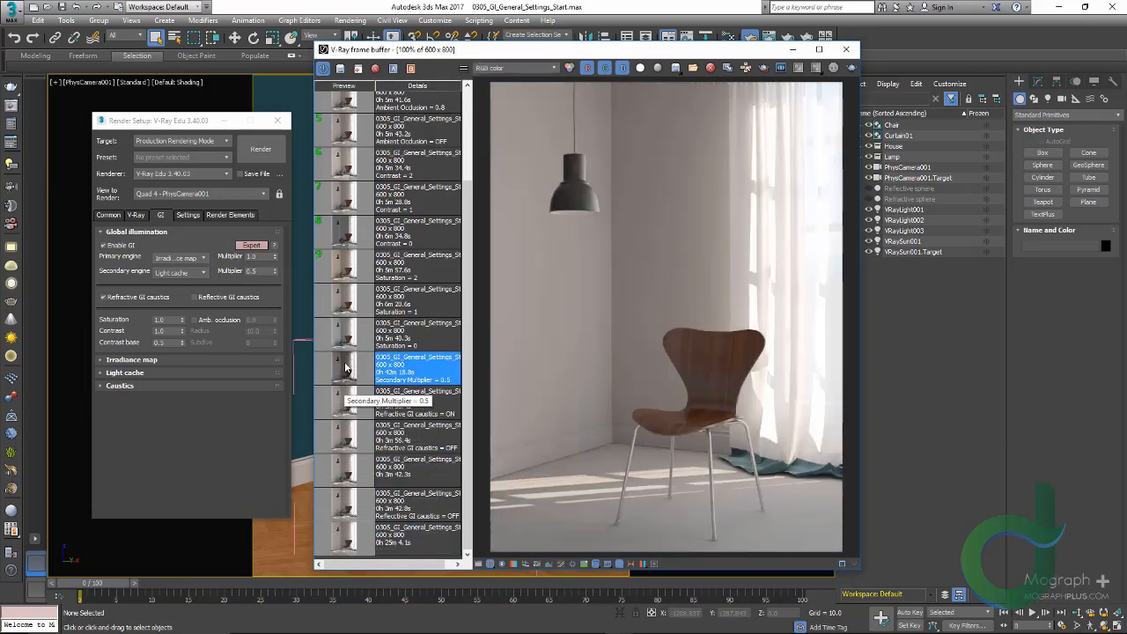
Compare the VRayGlobalIllumination channel of the "Secondary Multiplier = 0.5" render with that of the last history entry
{"action": "left_click", "coordinate": [515, 67]}
{"action": "left_click", "coordinate": [513, 91]}
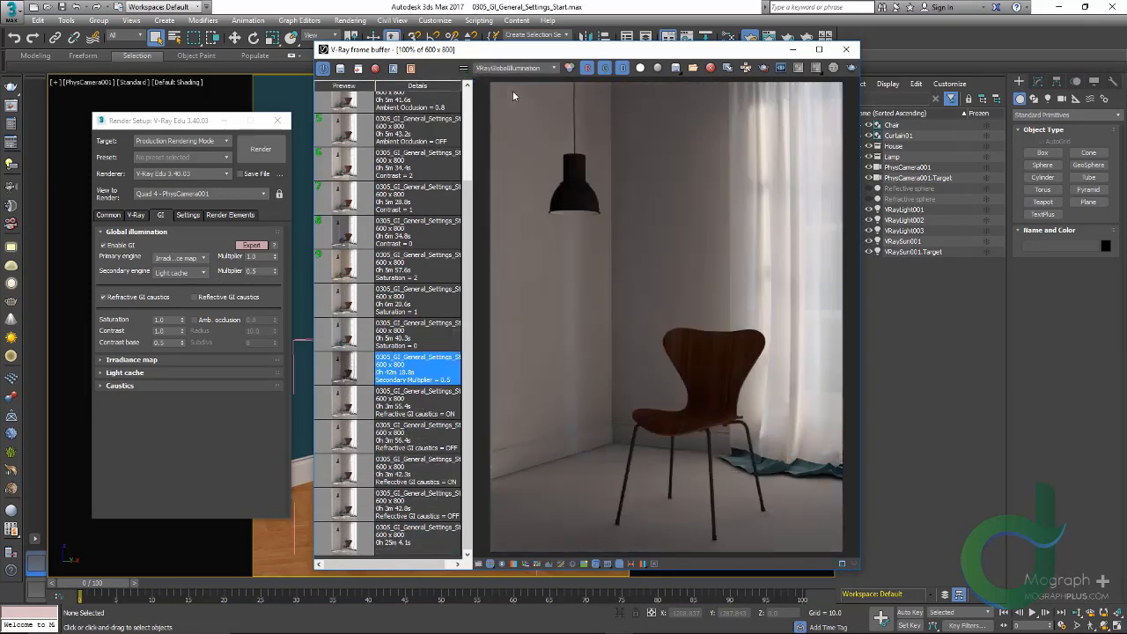
{"action": "left_click", "coordinate": [345, 544]}
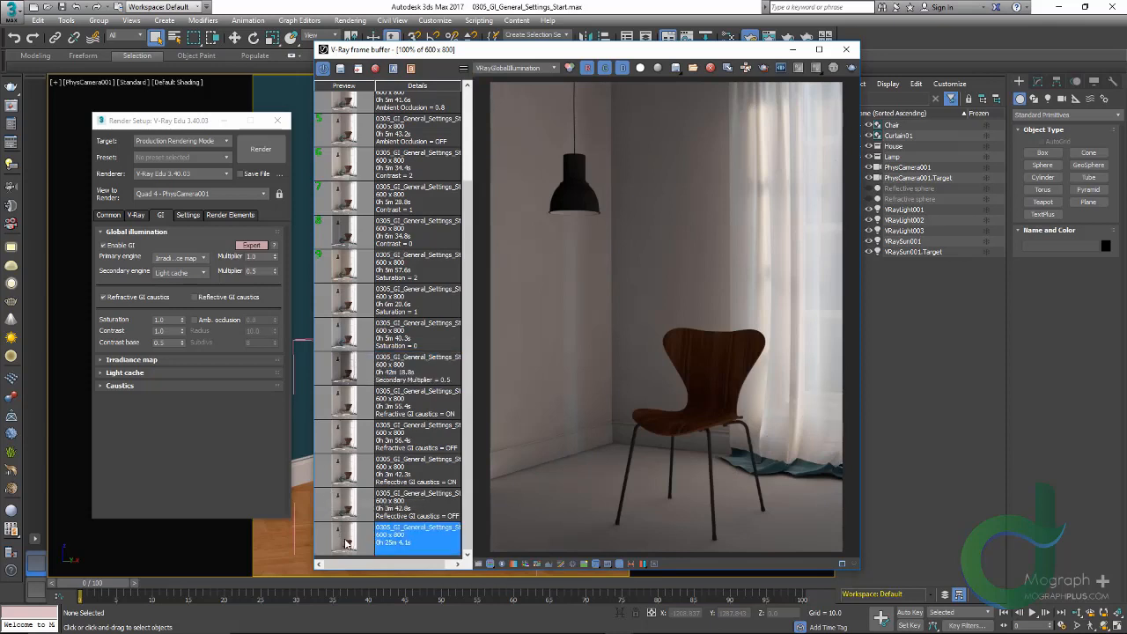
{"action": "left_click", "coordinate": [349, 370]}
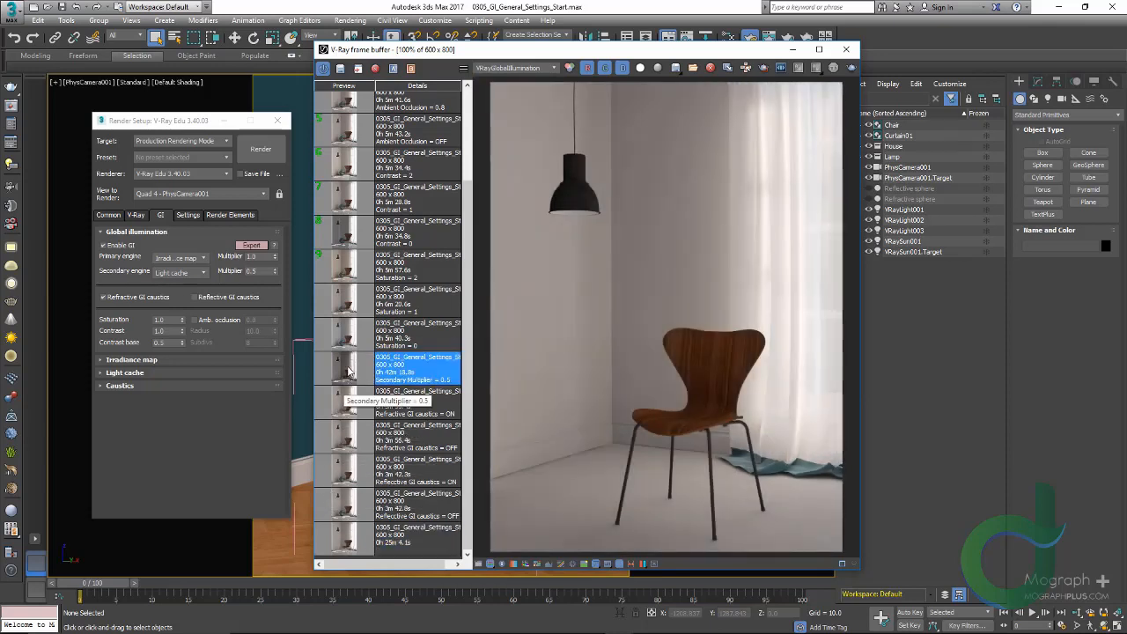
Restore the secondary engine's multiplier to 1.0 and display the last history render in RGB color
{"action": "double_click", "coordinate": [257, 271]}
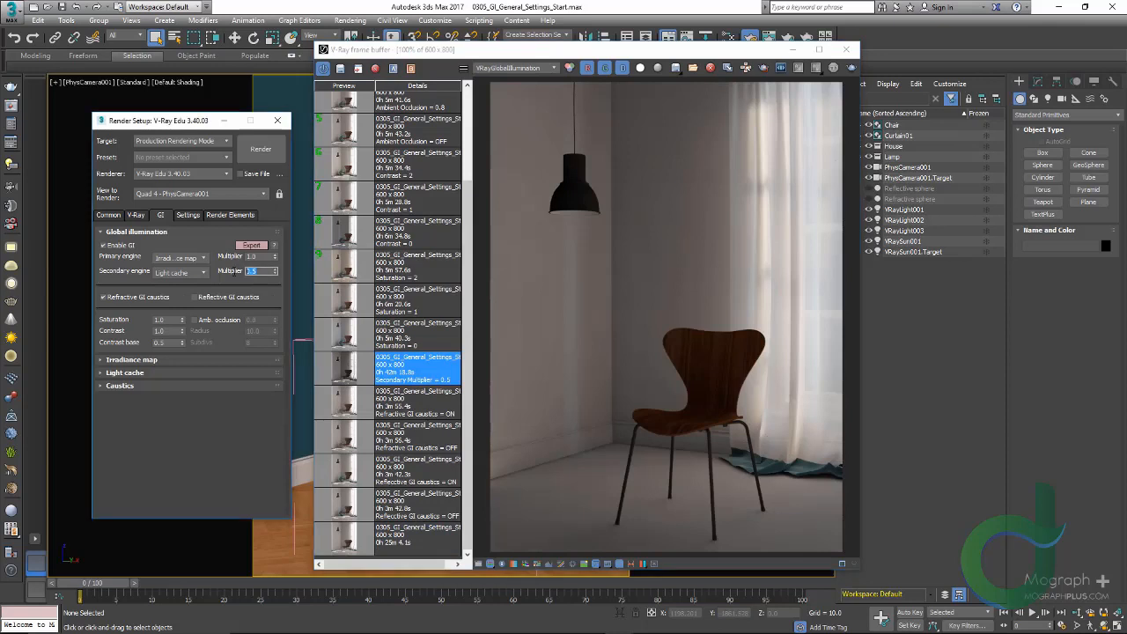
{"action": "type", "text": "1"}
{"action": "left_click", "coordinate": [350, 544]}
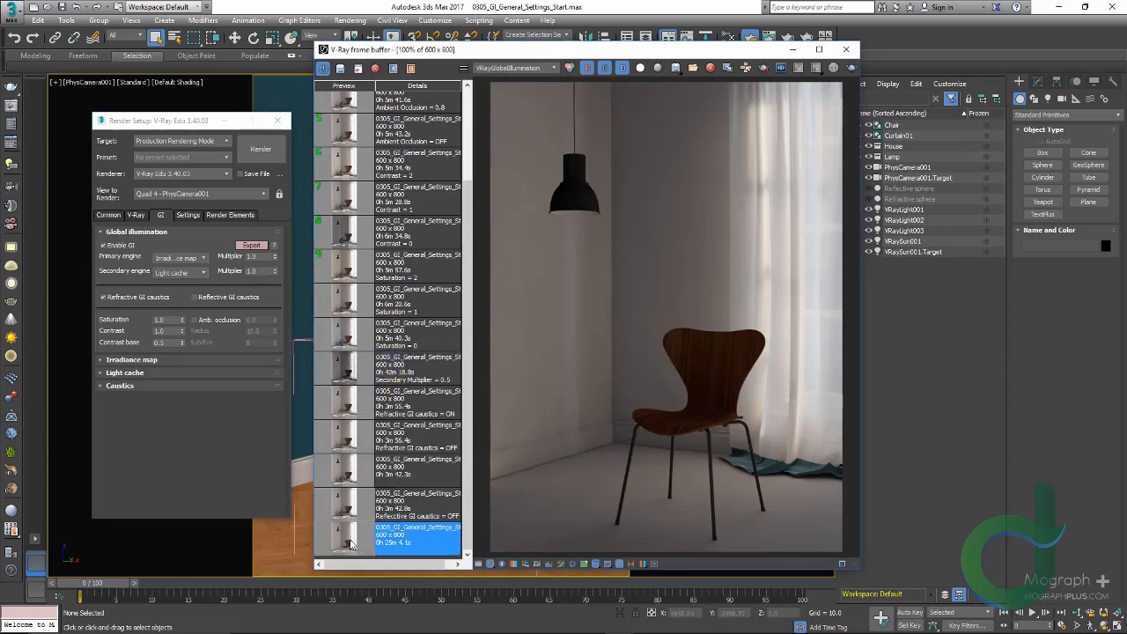
{"action": "left_click", "coordinate": [496, 69]}
{"action": "left_click", "coordinate": [502, 77]}
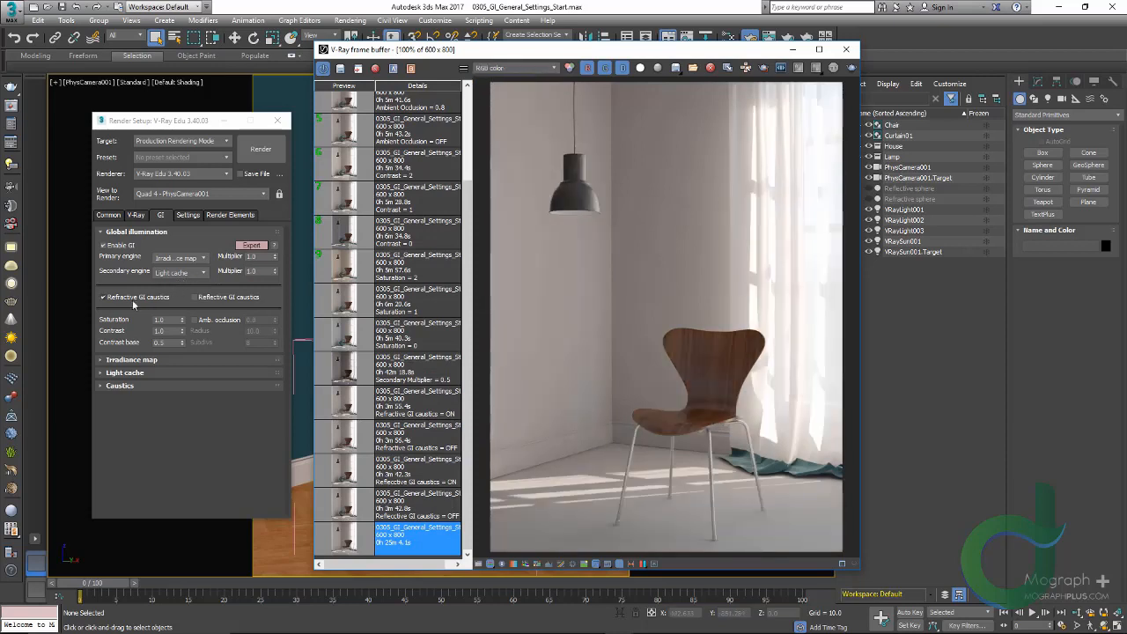
Toggle Refractive GI caustics off and back on, and load the "Refractive GI caustics = OFF" render from the history
{"action": "left_click", "coordinate": [103, 297]}
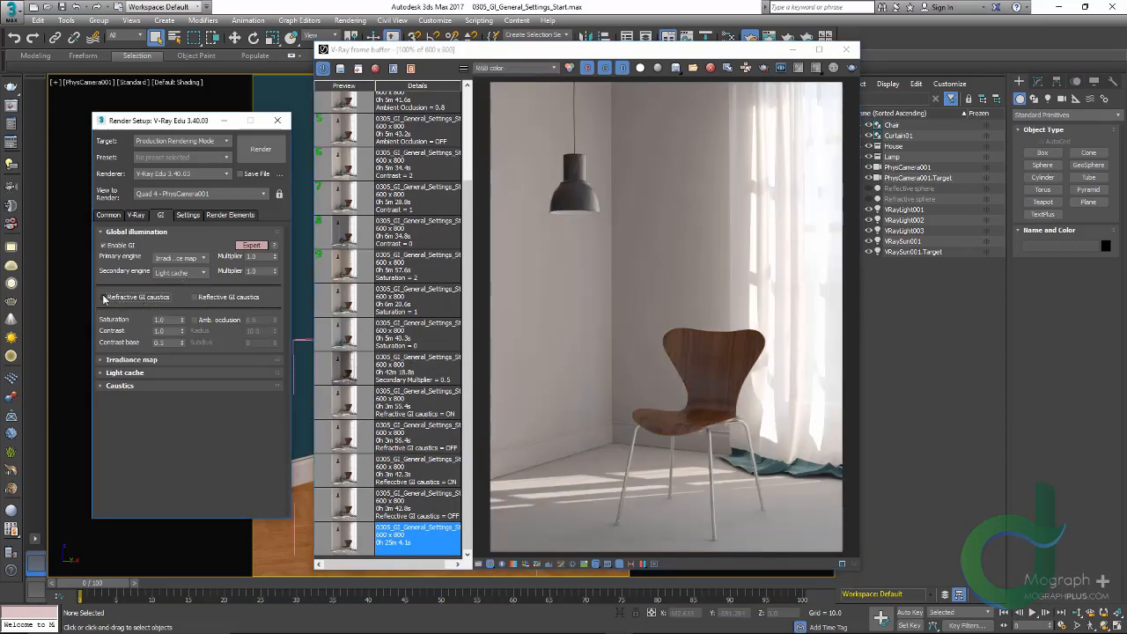
{"action": "left_click", "coordinate": [103, 297]}
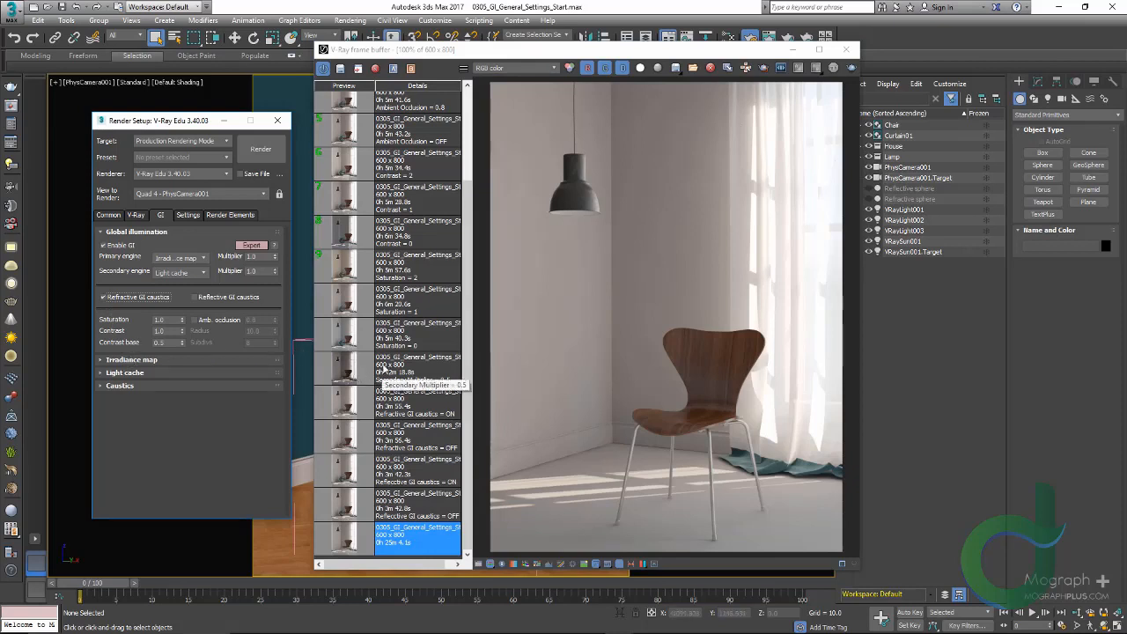
{"action": "left_click", "coordinate": [347, 447]}
{"action": "left_click", "coordinate": [347, 448]}
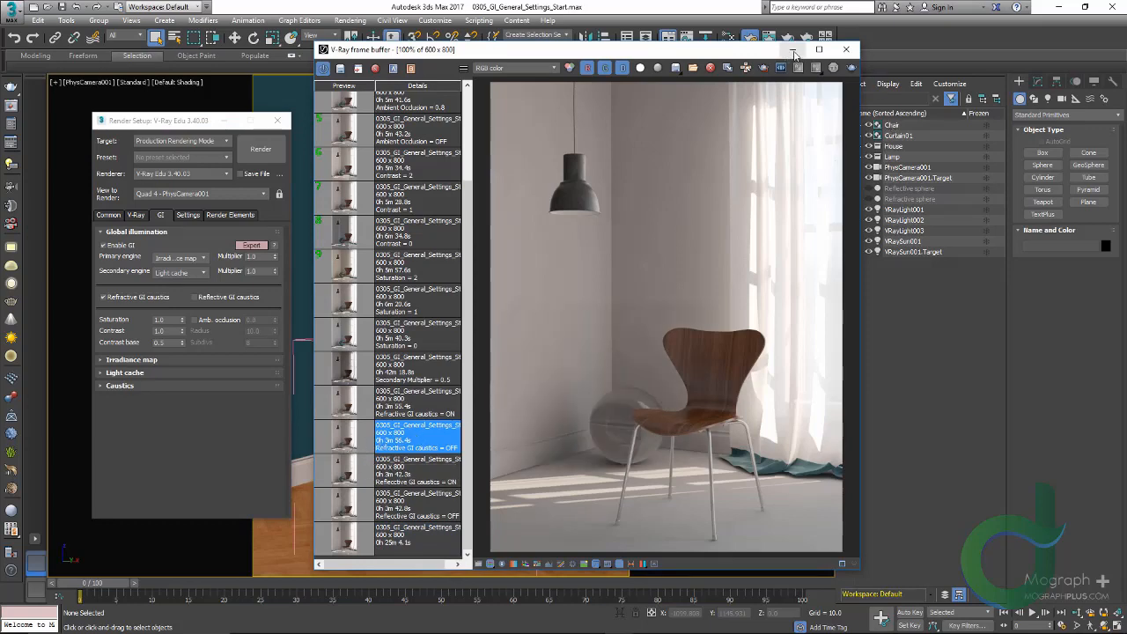
Make the hidden Refractive sphere visible in the scene
{"action": "left_click_drag", "start_coordinate": [768, 53], "coordinate": [729, 47]}
{"action": "left_click", "coordinate": [868, 199]}
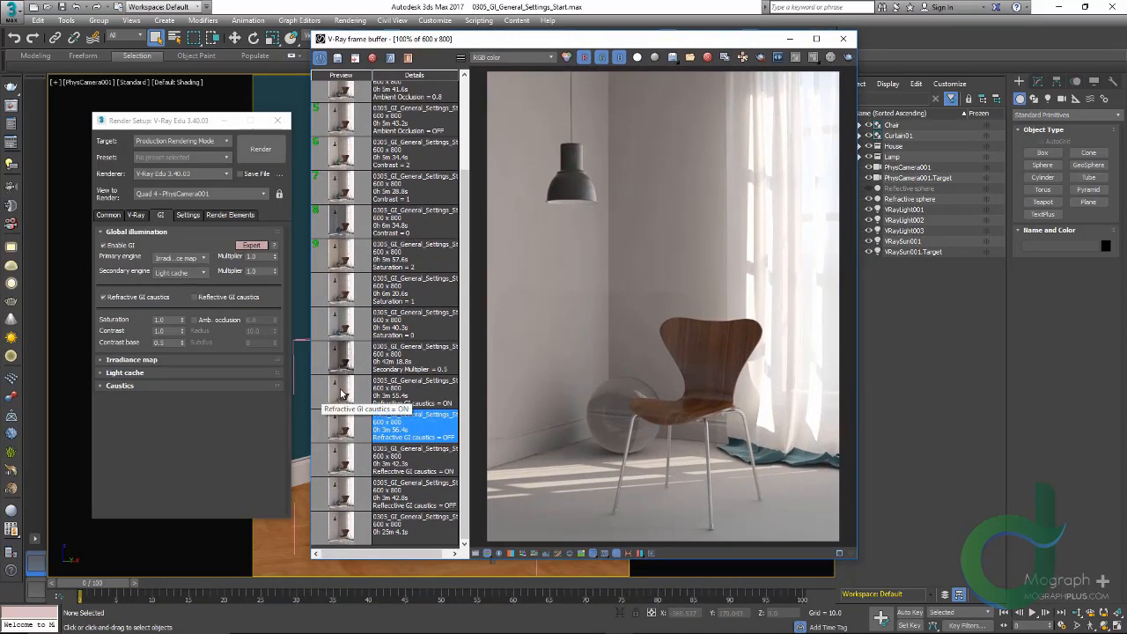
Compare the "Refractive GI caustics = ON" and "OFF" history renders around the glass sphere at 200%
{"action": "left_click", "coordinate": [341, 393]}
{"action": "scroll", "coordinate": [517, 399], "scroll_direction": "up", "scroll_amount": 1}
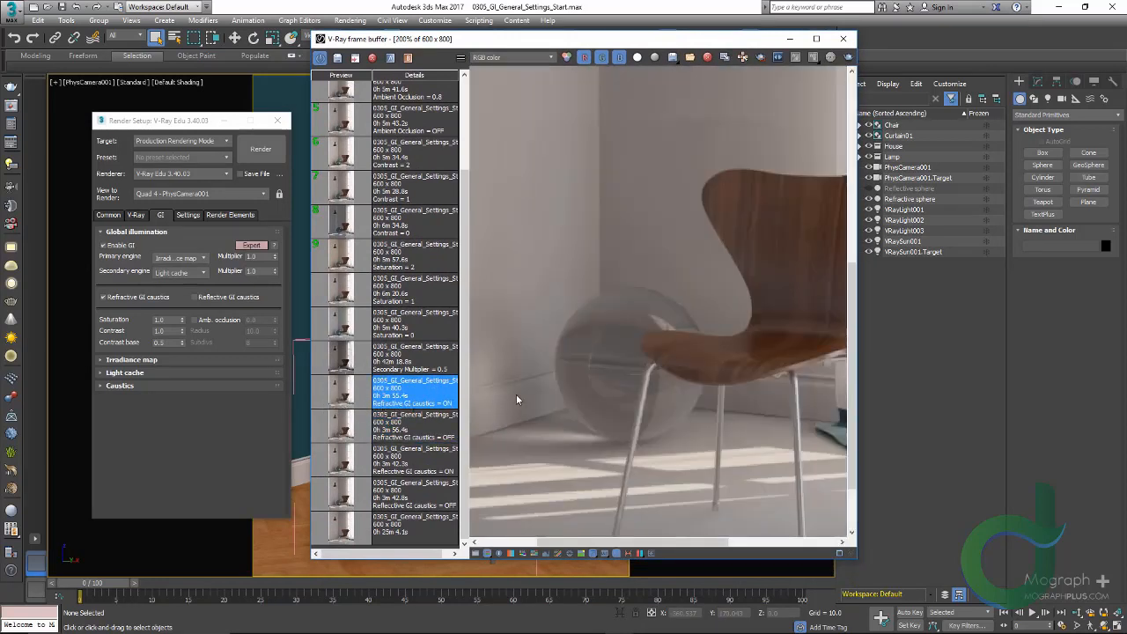
{"action": "middle_click_drag", "start_coordinate": [517, 399], "coordinate": [583, 395]}
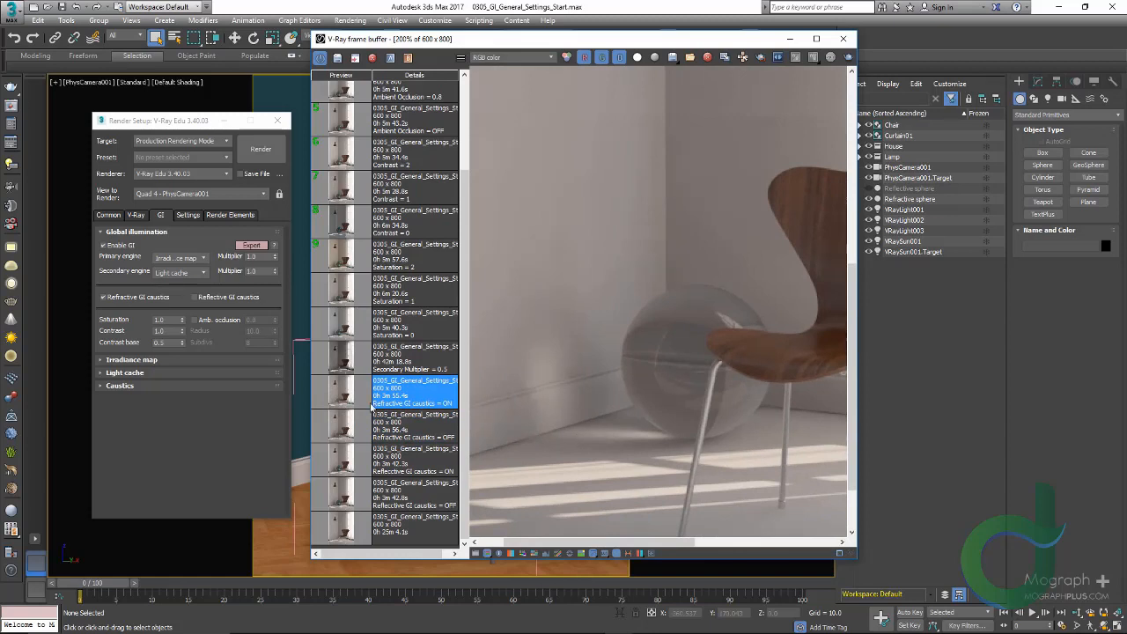
{"action": "left_click", "coordinate": [339, 419]}
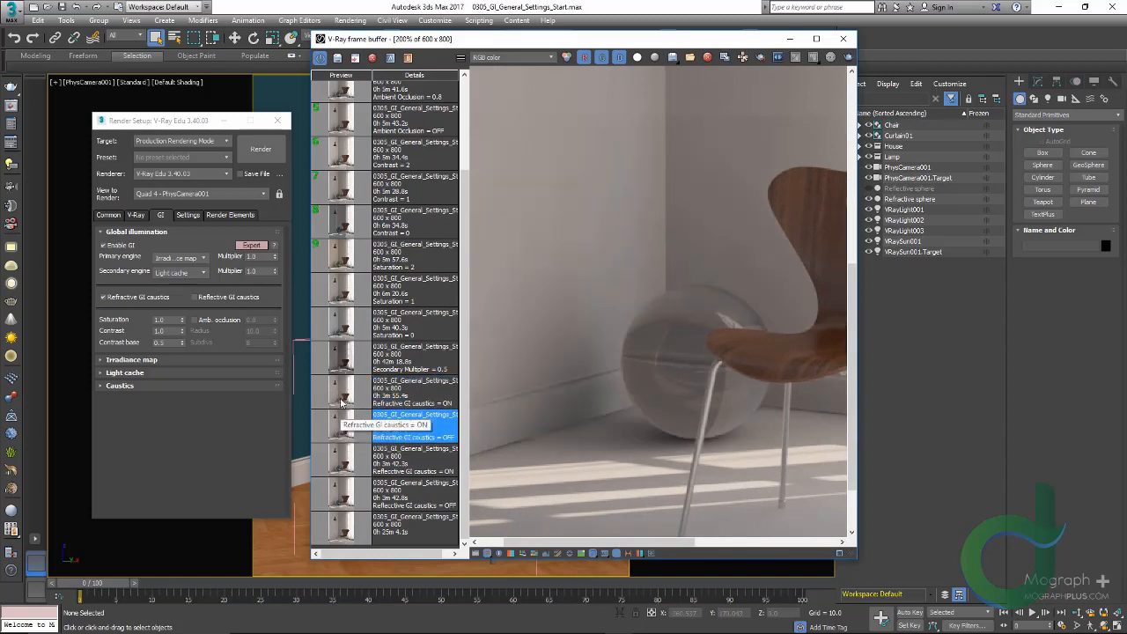
{"action": "left_click", "coordinate": [341, 401]}
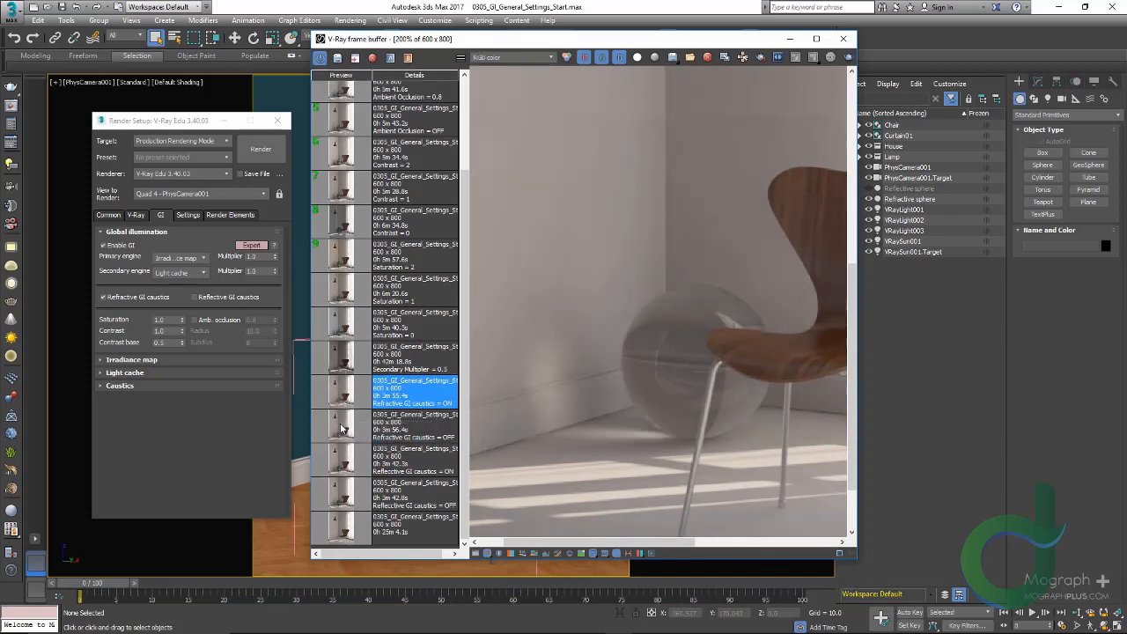
{"action": "left_click", "coordinate": [342, 428]}
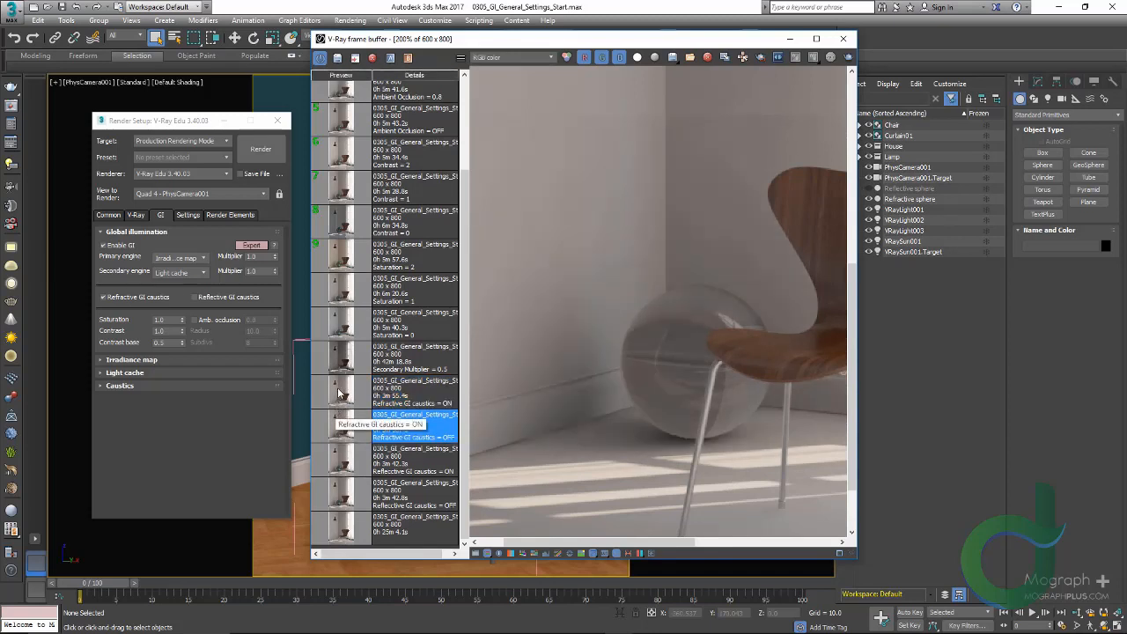
{"action": "left_click", "coordinate": [339, 394]}
Inspect the separate Caustics settings, collapse them again, and redisplay the "Refractive GI caustics = OFF" render
{"action": "left_click", "coordinate": [178, 385]}
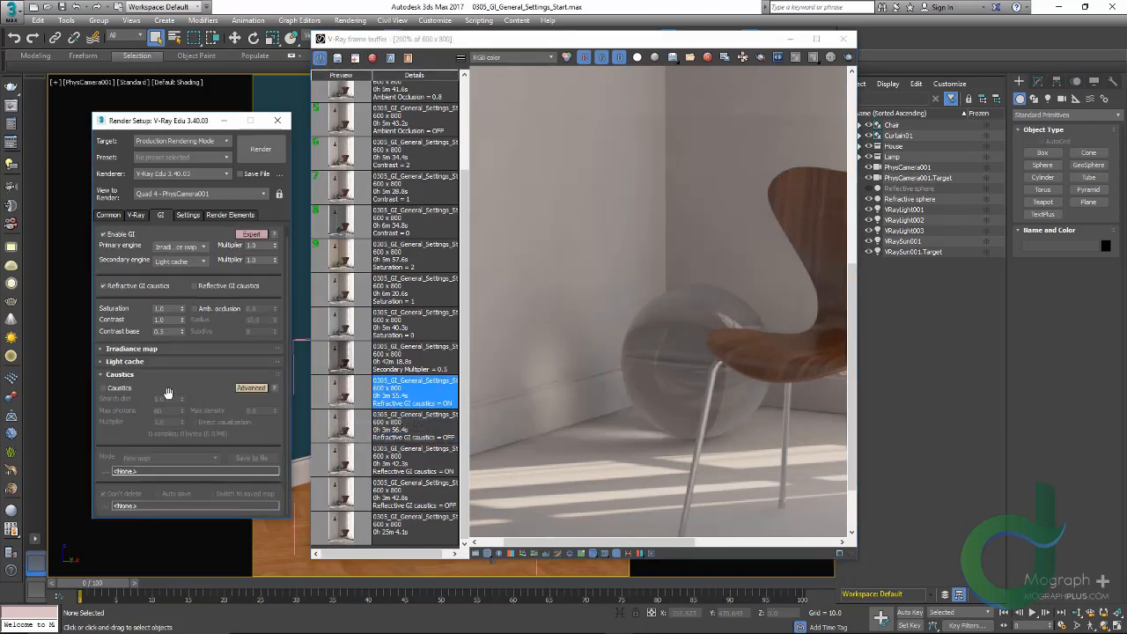
{"action": "scroll", "coordinate": [168, 384], "scroll_direction": "up", "scroll_amount": 1}
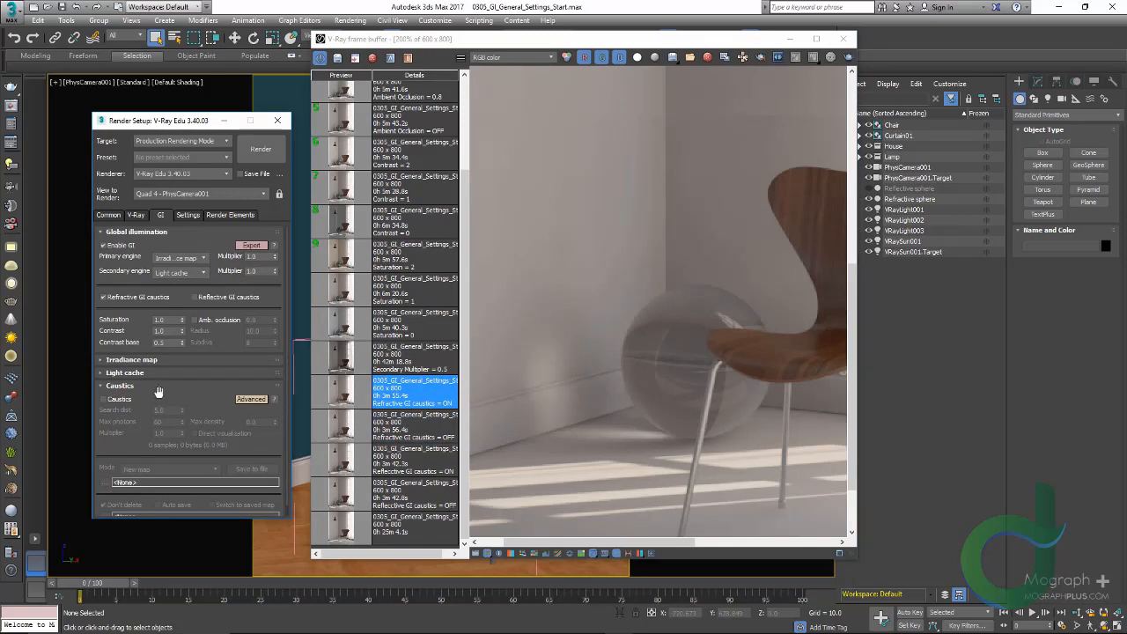
{"action": "left_click", "coordinate": [153, 387]}
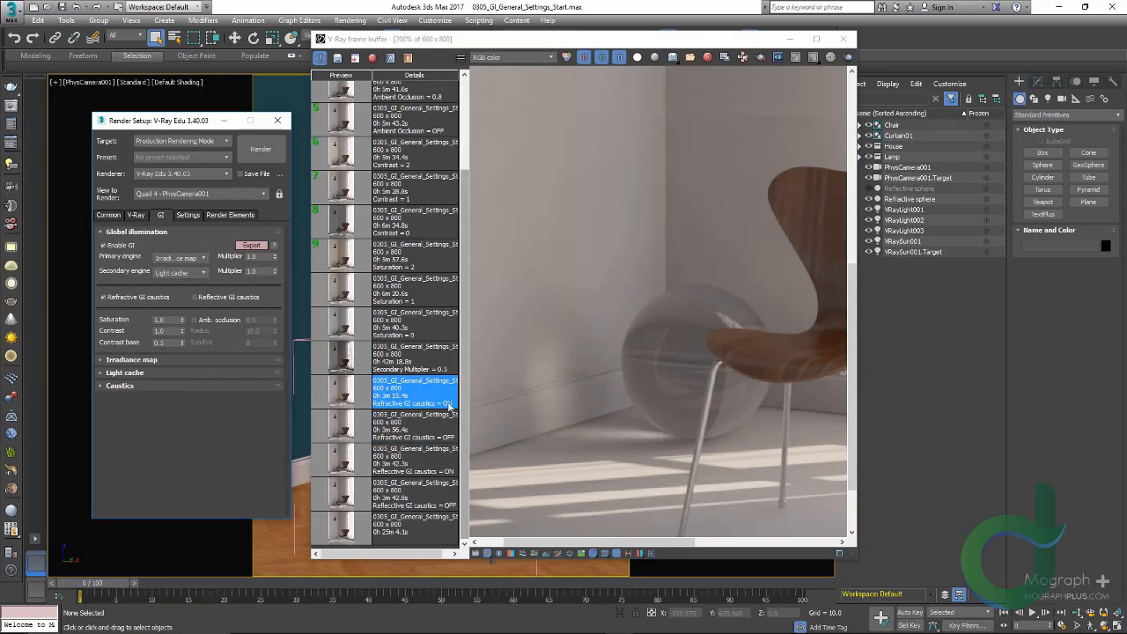
{"action": "left_click", "coordinate": [349, 426]}
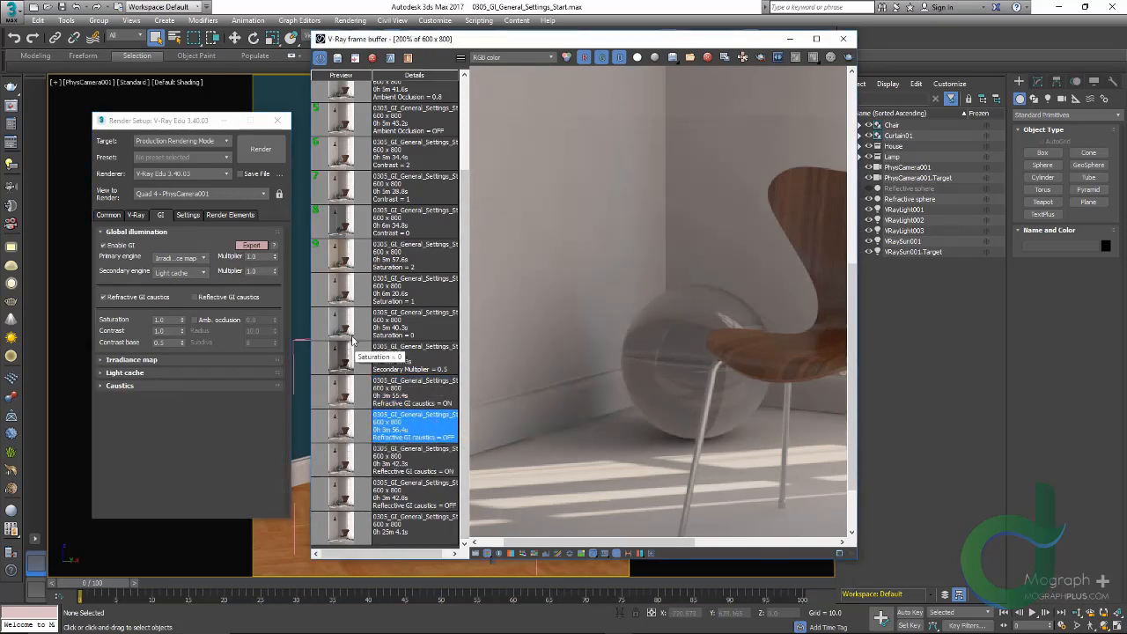
Move the frame buffer clear of the viewport, make the Reflective sphere visible, and enable Reflective GI caustics
{"action": "left_click_drag", "start_coordinate": [772, 44], "coordinate": [679, 561]}
{"action": "left_click", "coordinate": [869, 188]}
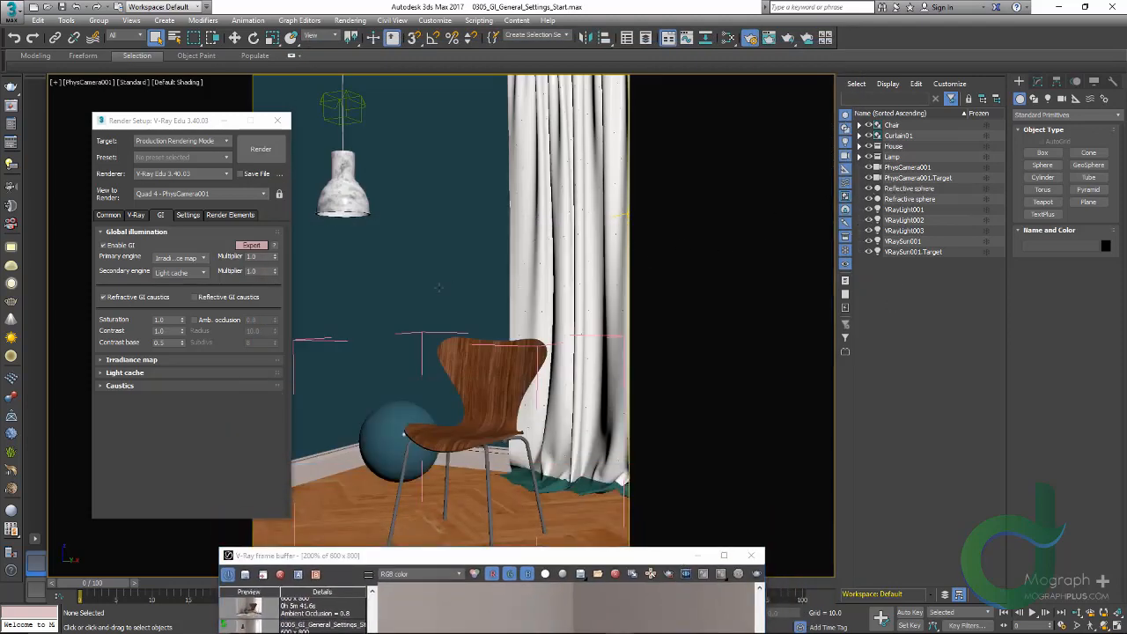
{"action": "left_click", "coordinate": [216, 296]}
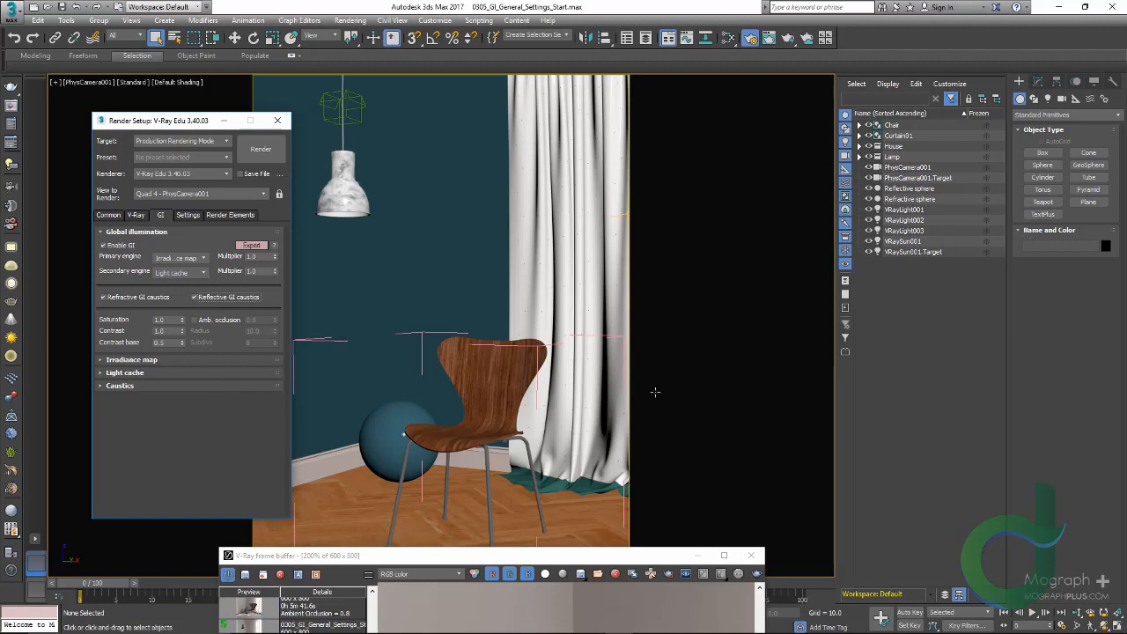
Hide the Refractive sphere, bring the V-Ray frame buffer back over the viewport, and show its render at 100%
{"action": "left_click", "coordinate": [871, 200]}
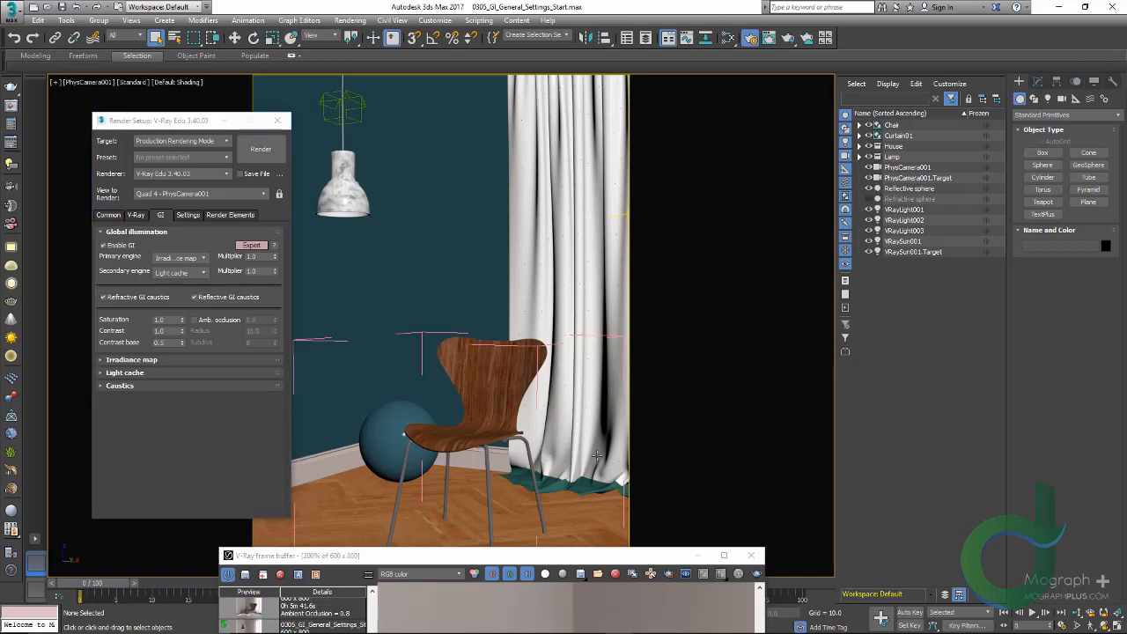
{"action": "left_click_drag", "start_coordinate": [564, 555], "coordinate": [616, 61]}
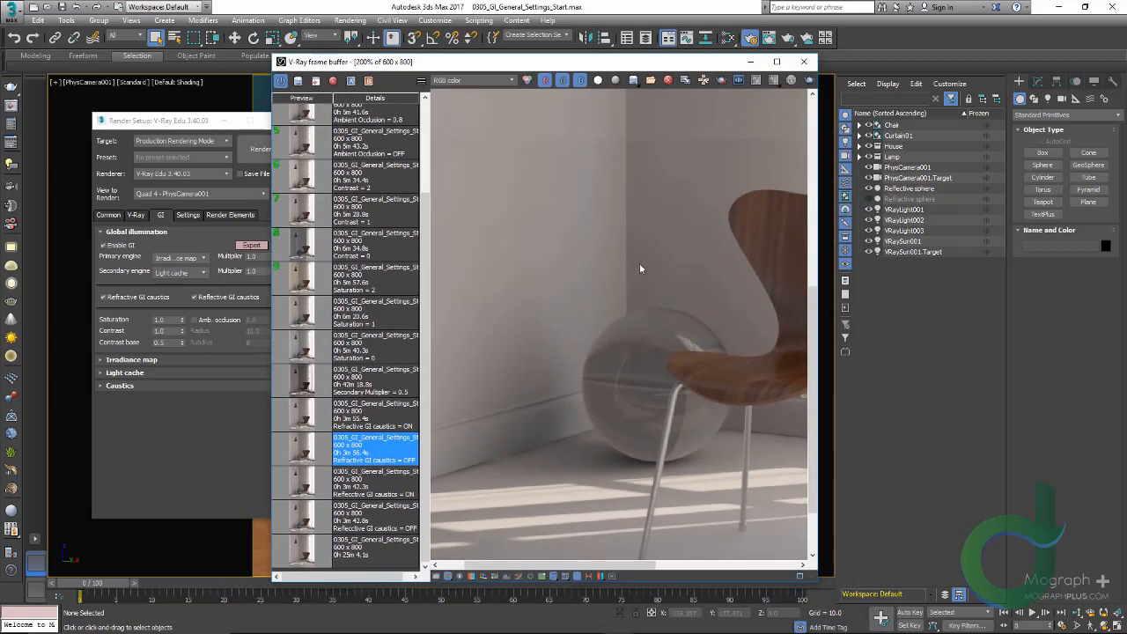
{"action": "scroll", "coordinate": [630, 338], "scroll_direction": "down", "scroll_amount": 2}
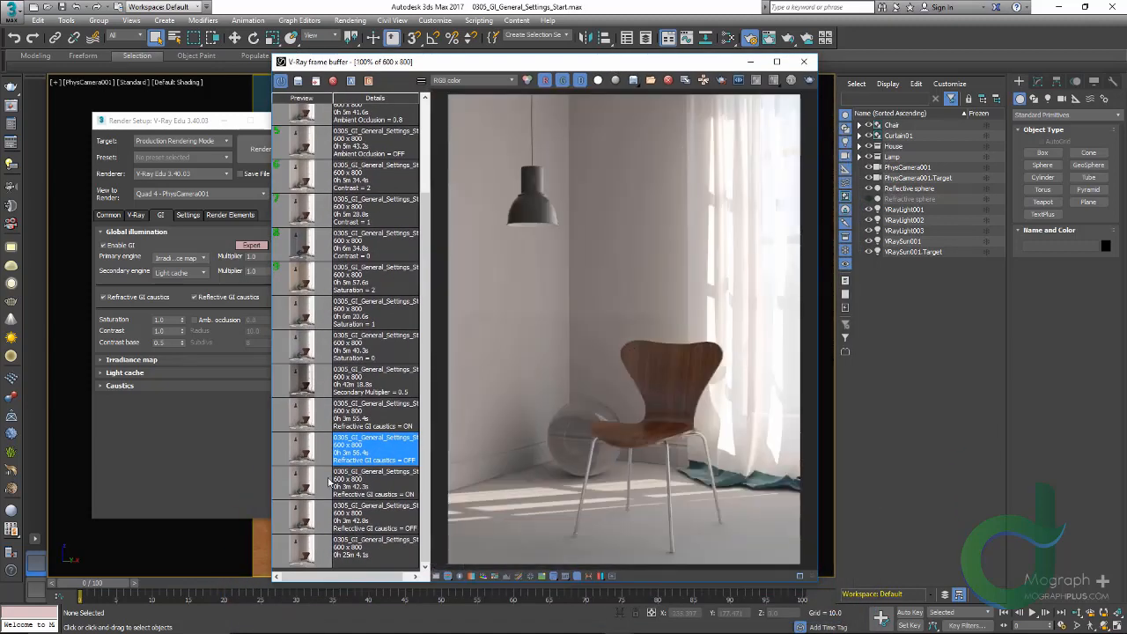
Compare the "Reflective GI caustics = ON" and "OFF" history renders in full frame and at 400% beside the blue sphere
{"action": "double_click", "coordinate": [295, 526]}
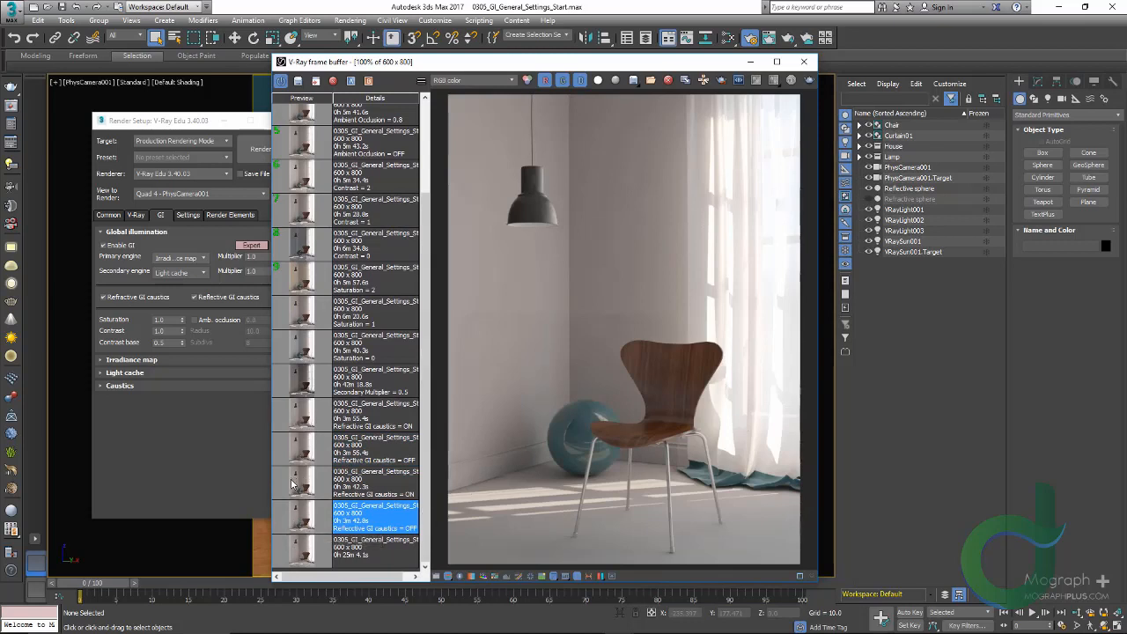
{"action": "double_click", "coordinate": [294, 486]}
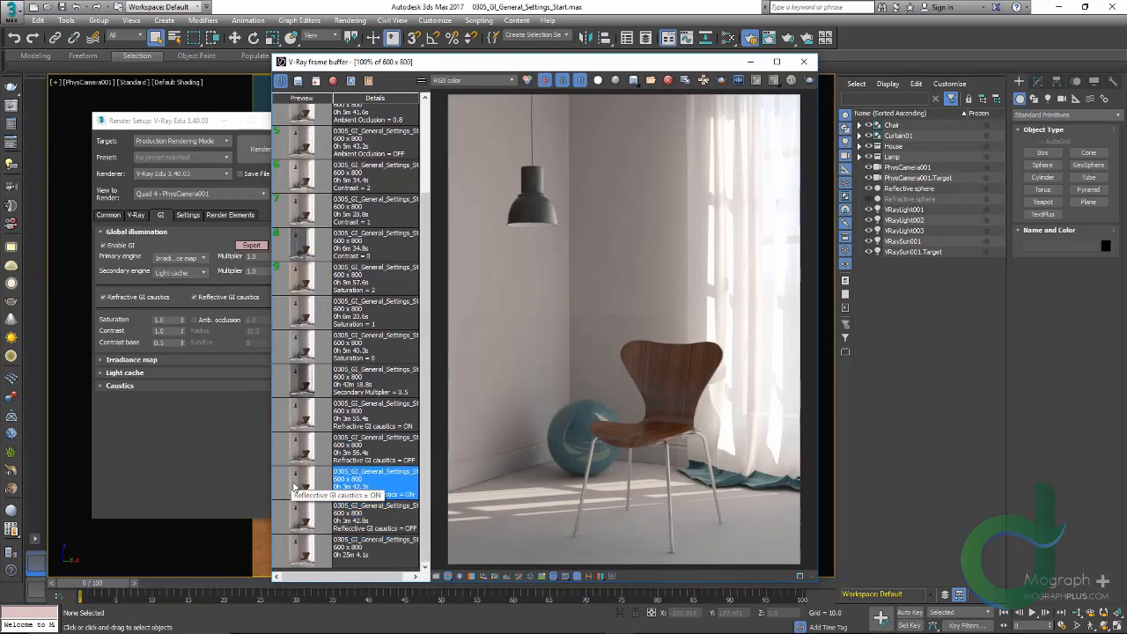
{"action": "double_click", "coordinate": [297, 519]}
{"action": "scroll", "coordinate": [567, 498], "scroll_direction": "up", "scroll_amount": 1}
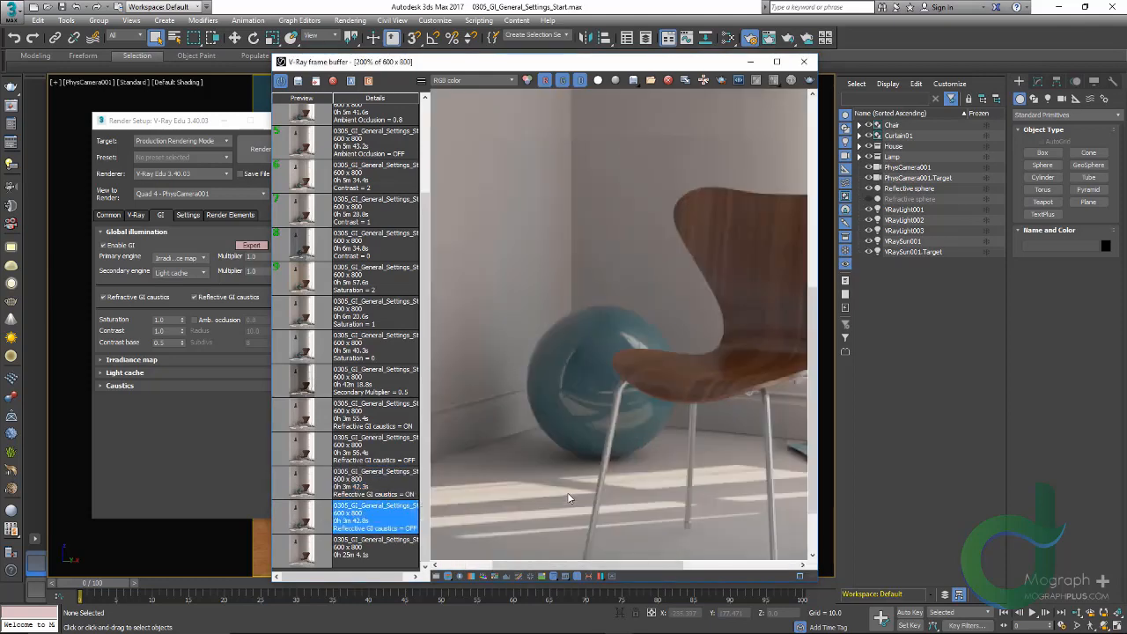
{"action": "middle_click_drag", "start_coordinate": [500, 456], "coordinate": [536, 447]}
{"action": "scroll", "coordinate": [578, 416], "scroll_direction": "up", "scroll_amount": 1}
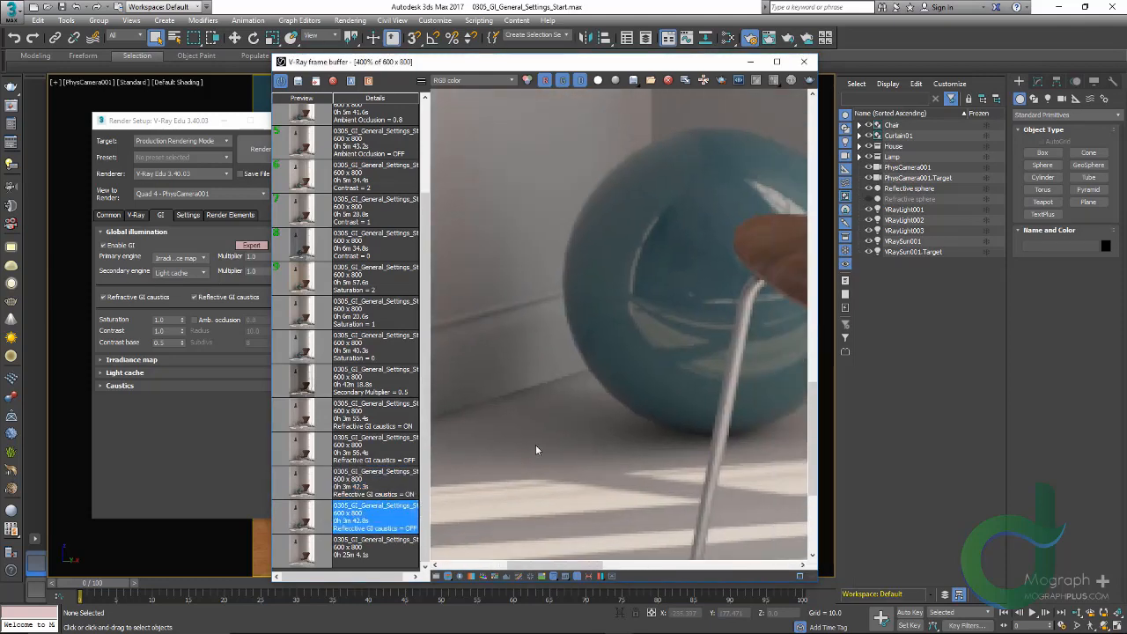
{"action": "double_click", "coordinate": [308, 487]}
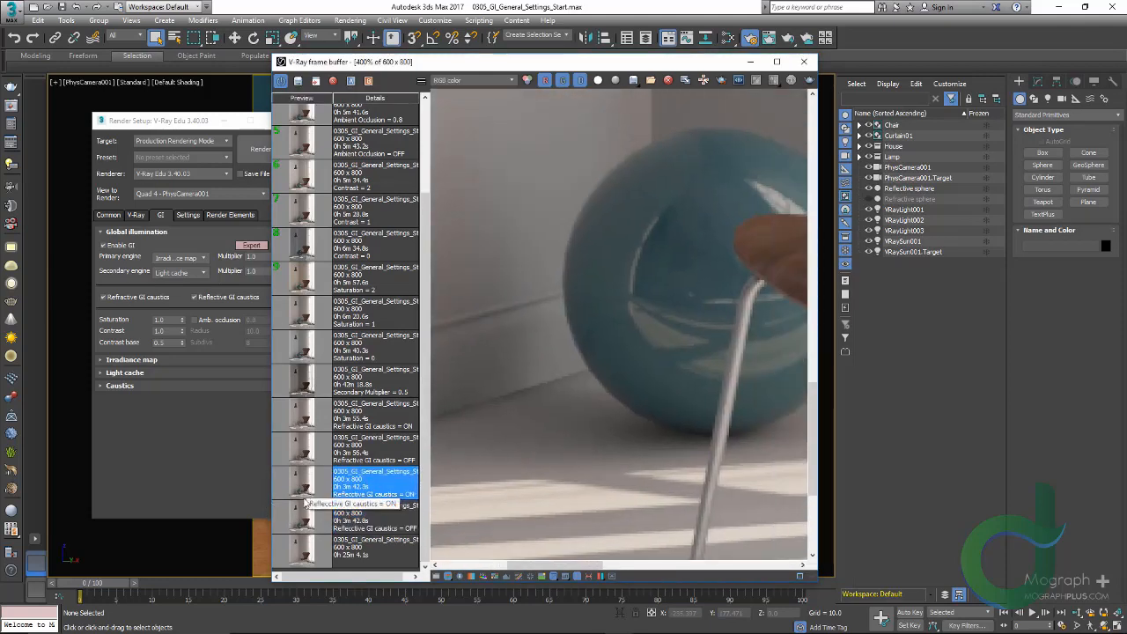
{"action": "double_click", "coordinate": [296, 529]}
Compare the "Reflective GI caustics = ON" and "OFF" renders at 800% on the baseboard and floor beside the sphere
{"action": "scroll", "coordinate": [576, 444], "scroll_direction": "up", "scroll_amount": 1}
{"action": "middle_click_drag", "start_coordinate": [576, 444], "coordinate": [757, 454]}
{"action": "double_click", "coordinate": [299, 490]}
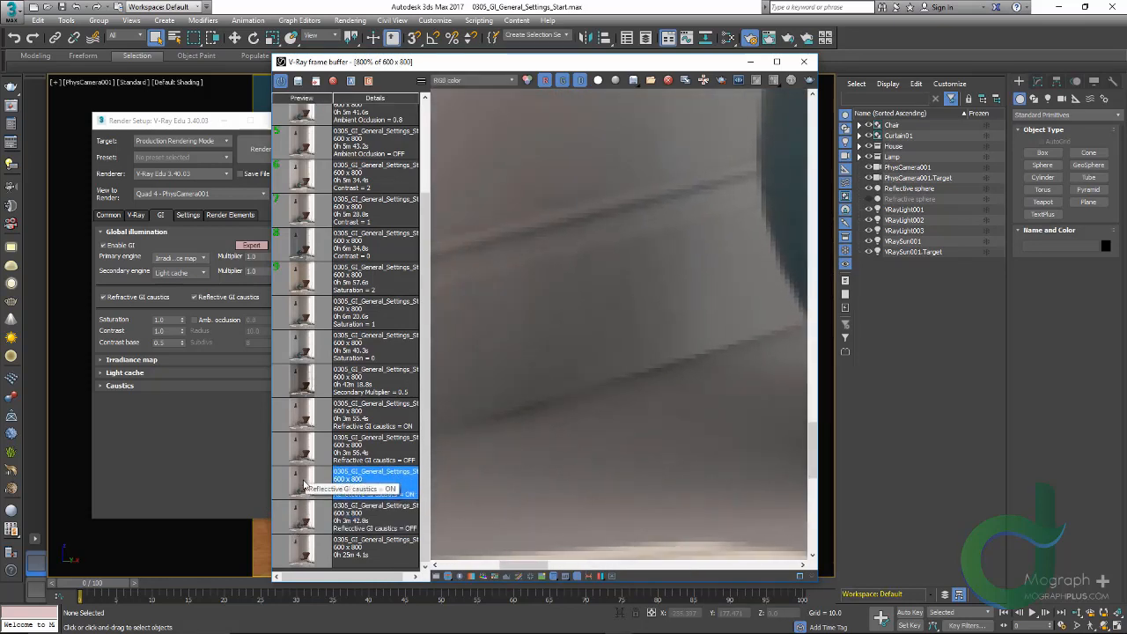
{"action": "double_click", "coordinate": [297, 511]}
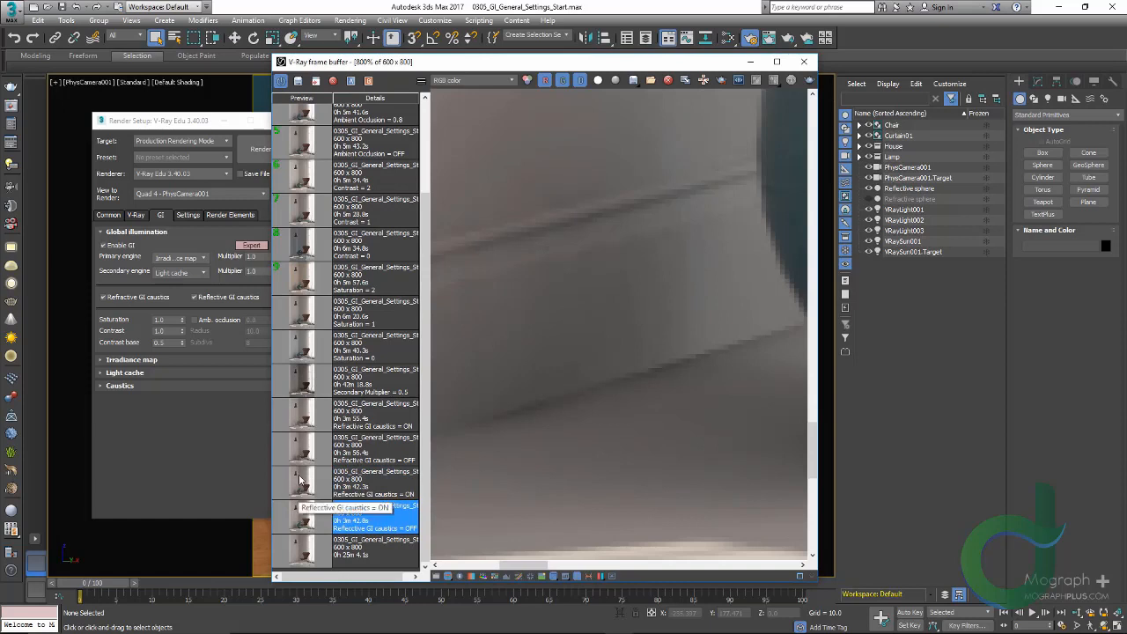
{"action": "double_click", "coordinate": [299, 479]}
{"action": "double_click", "coordinate": [297, 514]}
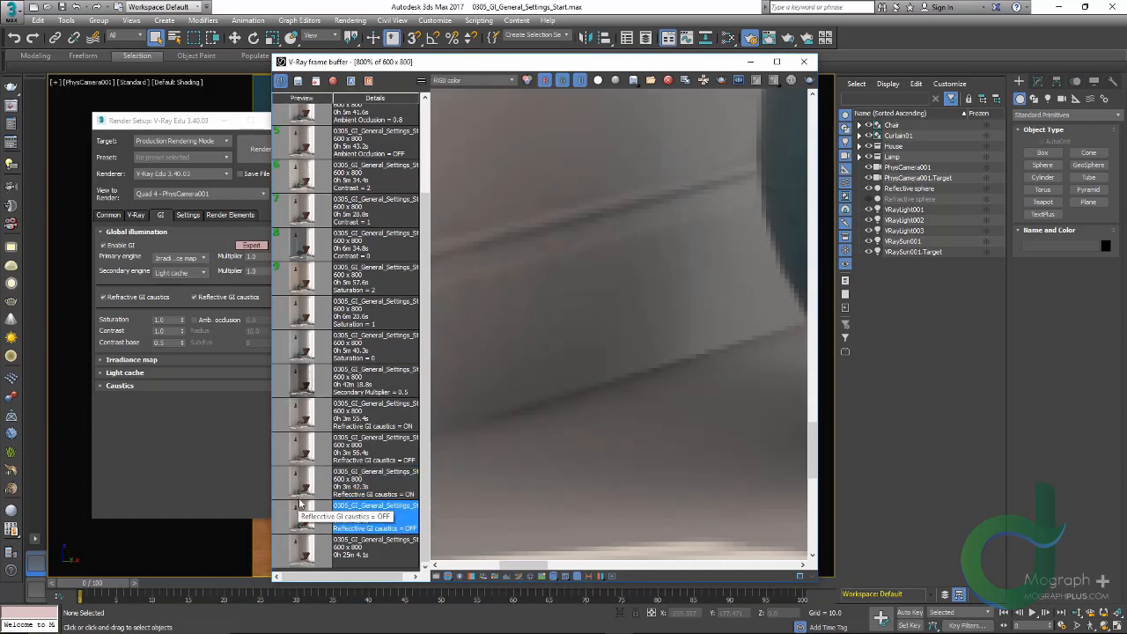
Disable Reflective GI caustics and select the "Saturation = 0" entry in the render history, with the view at 100%
{"action": "left_click", "coordinate": [218, 296]}
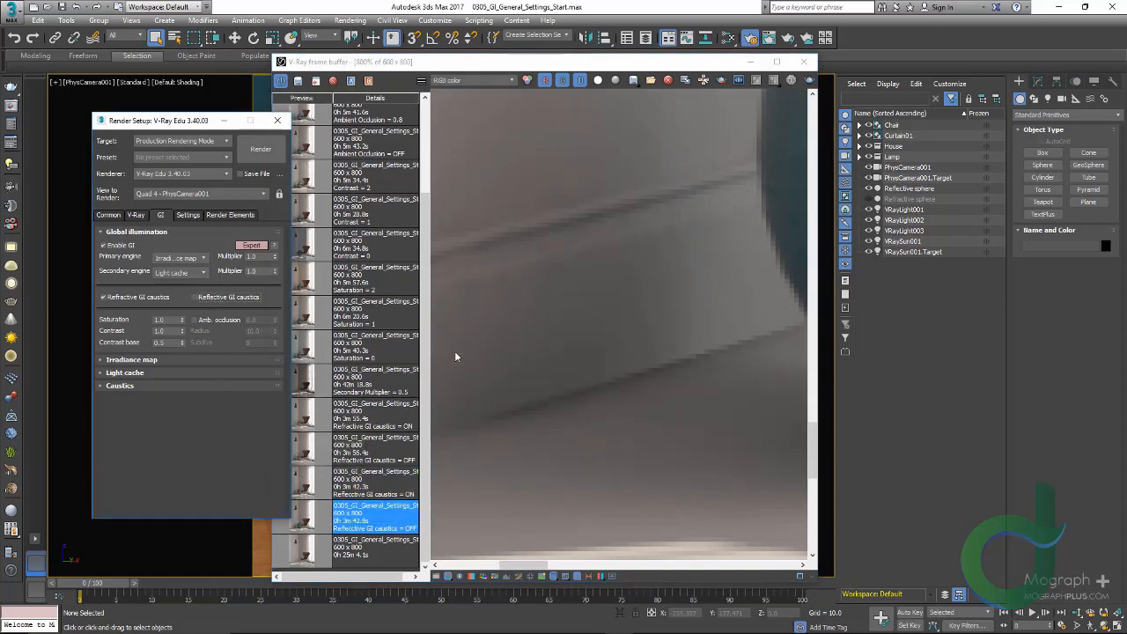
{"action": "double_click", "coordinate": [367, 419]}
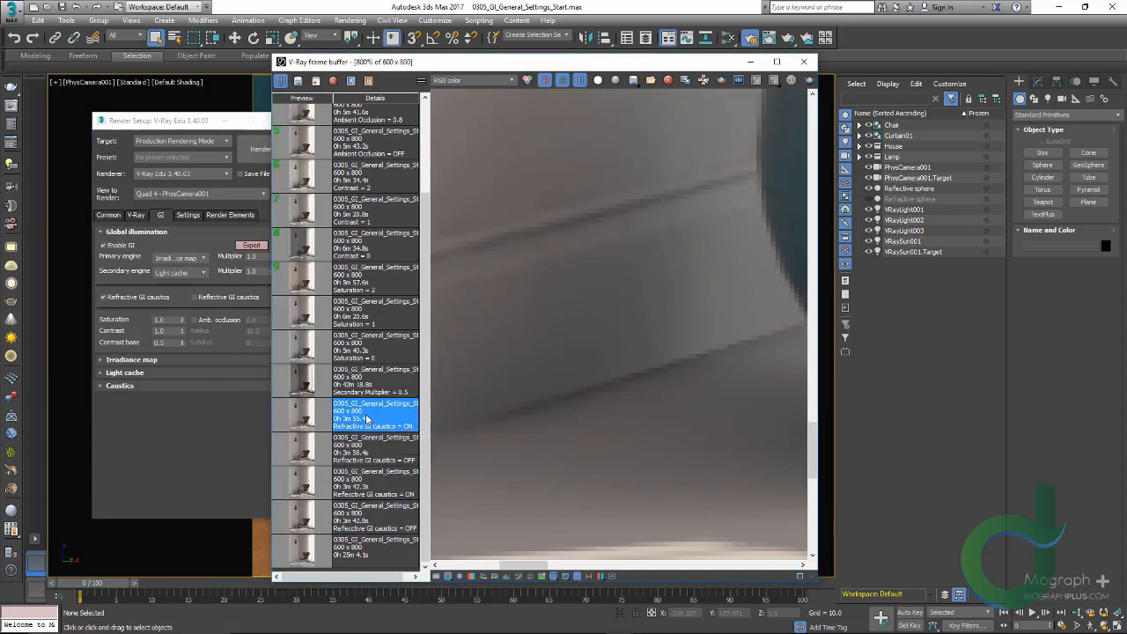
{"action": "left_click", "coordinate": [374, 348]}
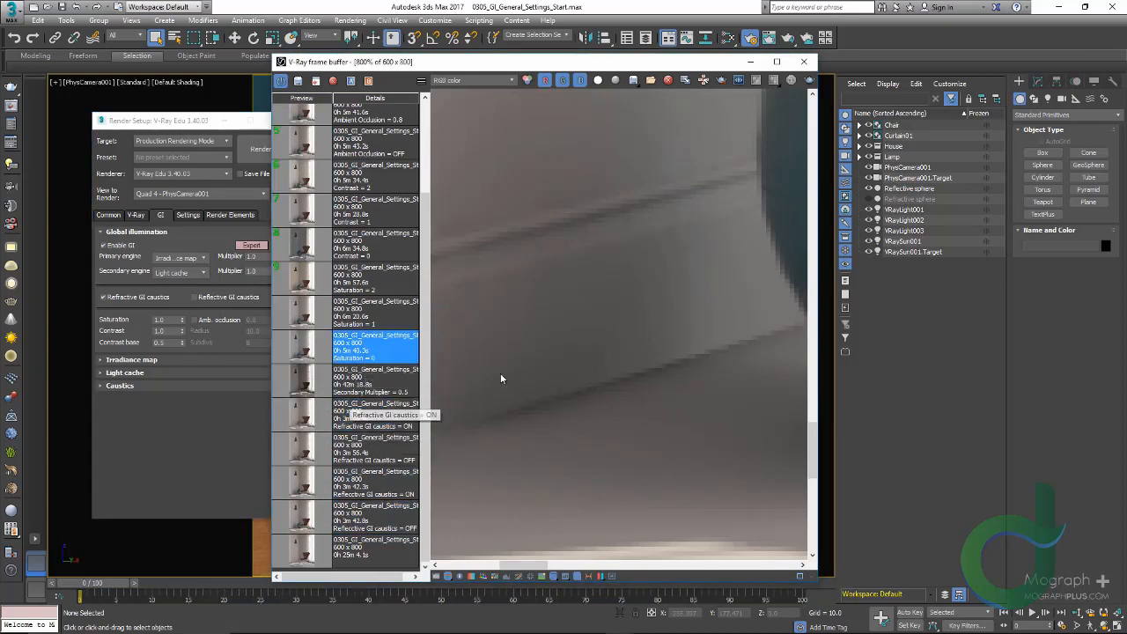
{"action": "scroll", "coordinate": [544, 368], "scroll_direction": "down", "scroll_amount": 5}
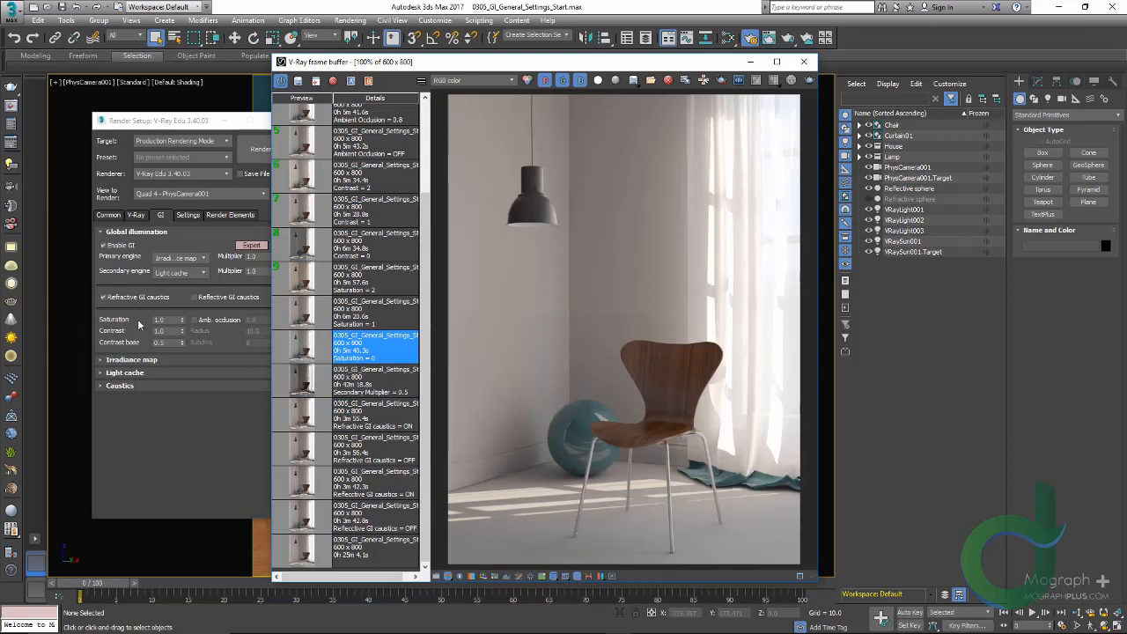
Point out the GI Saturation setting and move the Render Setup window clear of the frame buffer's history list
{"action": "left_click", "coordinate": [159, 320]}
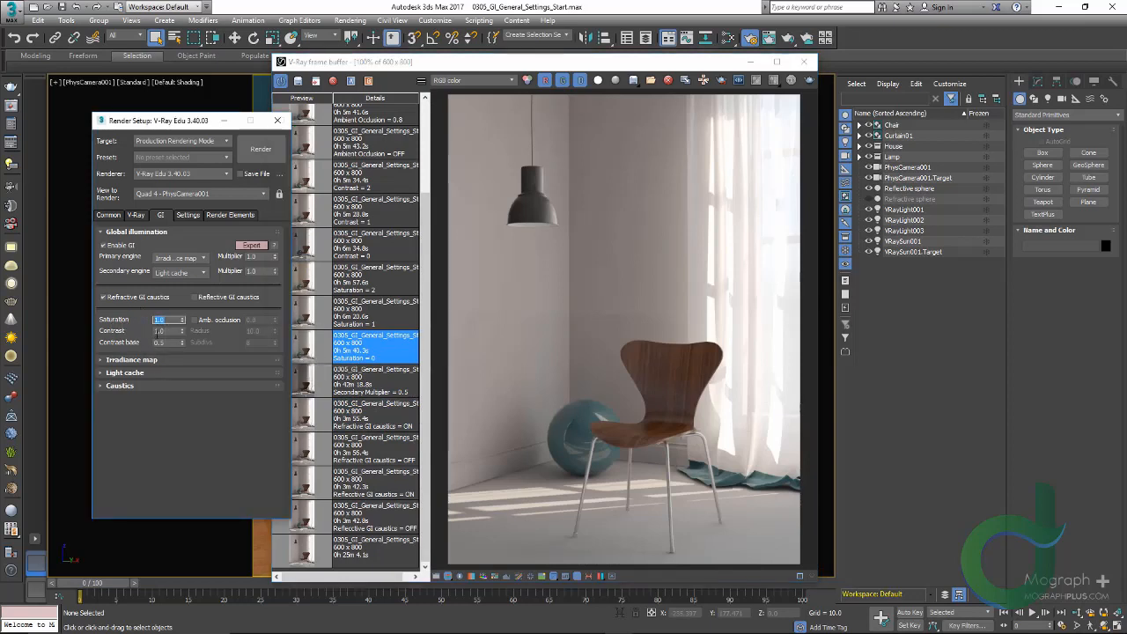
{"action": "left_click", "coordinate": [191, 424]}
{"action": "left_click_drag", "start_coordinate": [176, 120], "coordinate": [138, 118]}
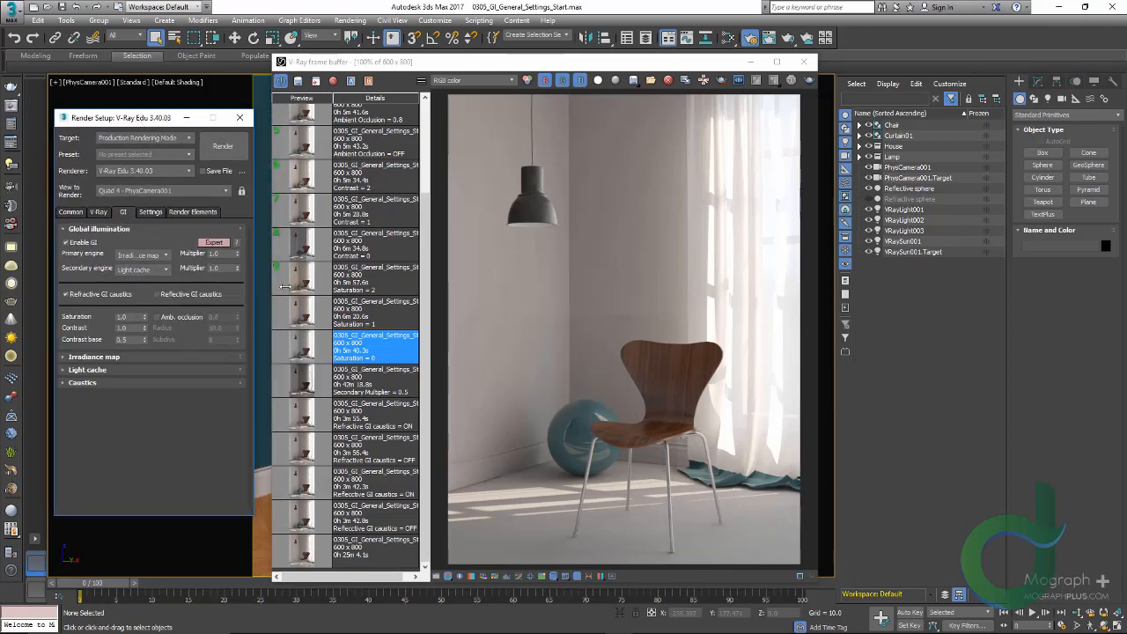
Display the "Saturation = 0" history render and briefly show the render region covering the room's corner
{"action": "left_click", "coordinate": [308, 354]}
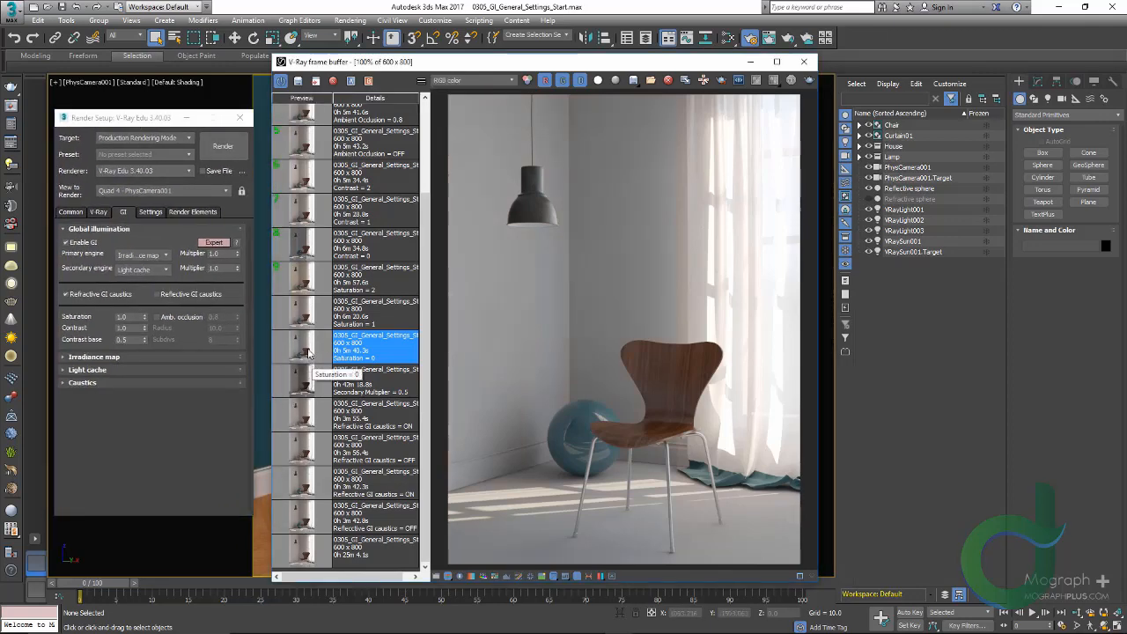
{"action": "left_click", "coordinate": [723, 85]}
{"action": "left_click_drag", "start_coordinate": [448, 94], "coordinate": [675, 574]}
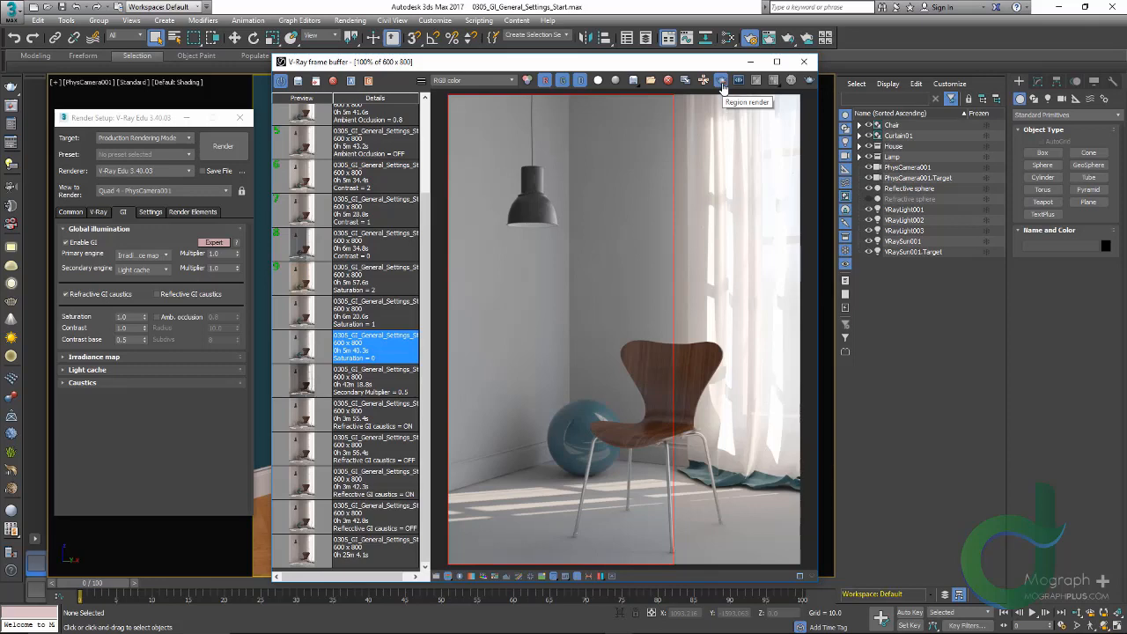
{"action": "left_click", "coordinate": [723, 81]}
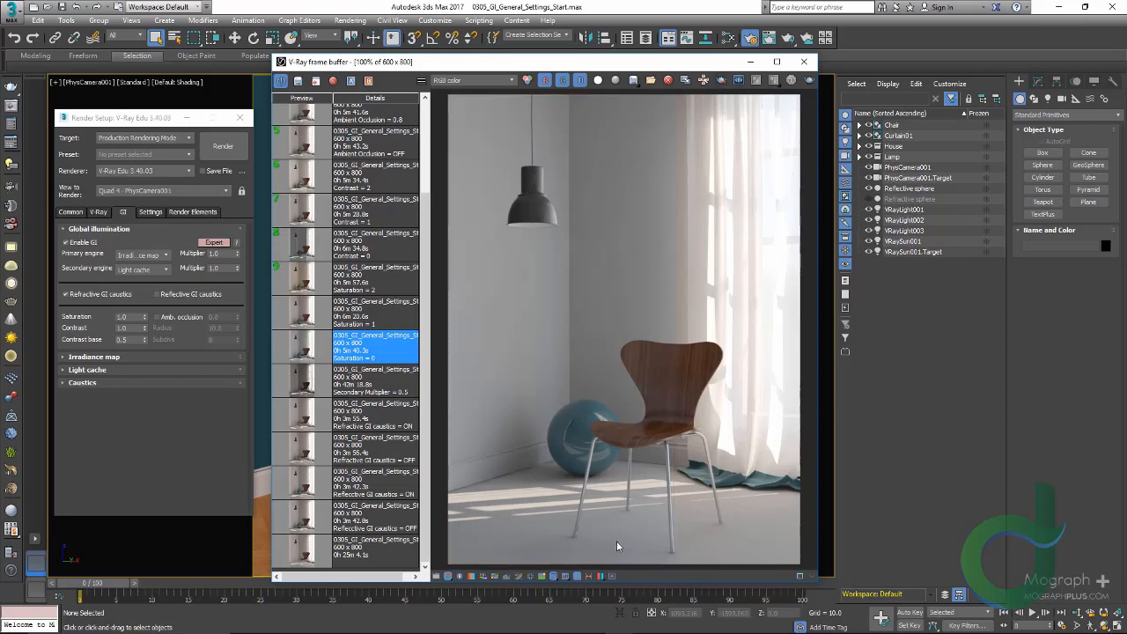
Compare the "Saturation = 1" and "Saturation = 2" history renders, briefly showing the render region on the latter
{"action": "left_click", "coordinate": [295, 320]}
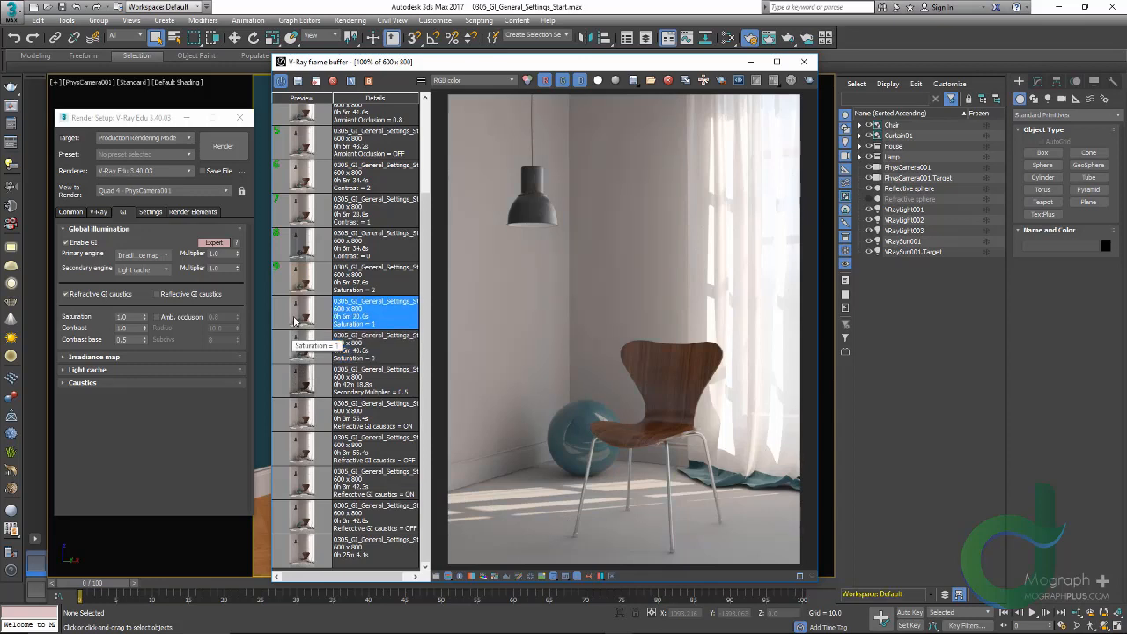
{"action": "left_click", "coordinate": [303, 282]}
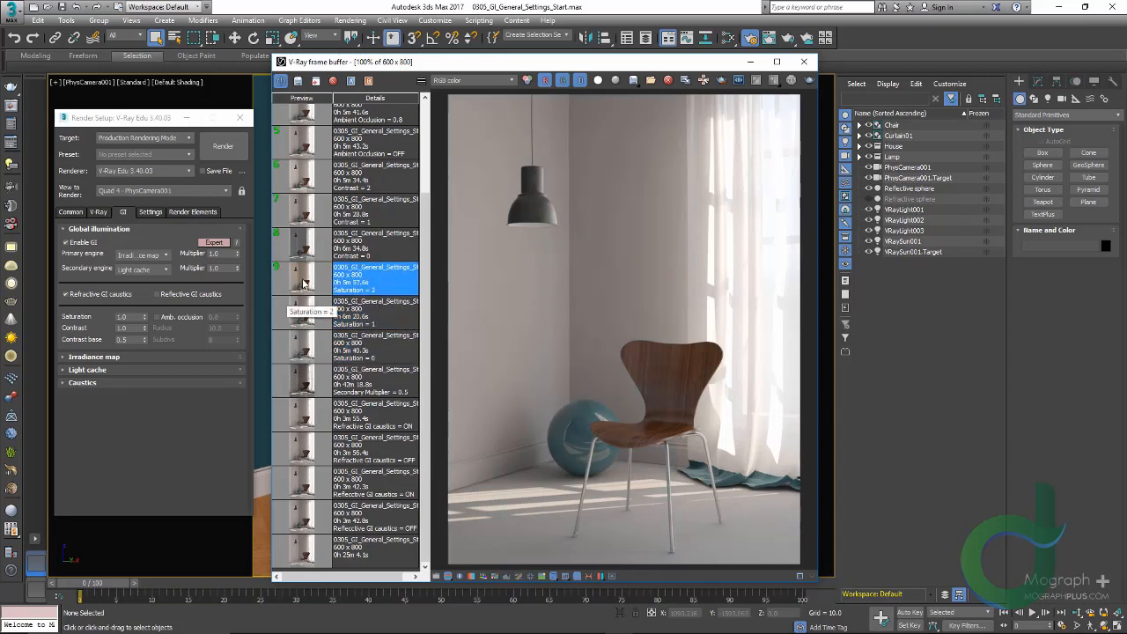
{"action": "left_click", "coordinate": [721, 80]}
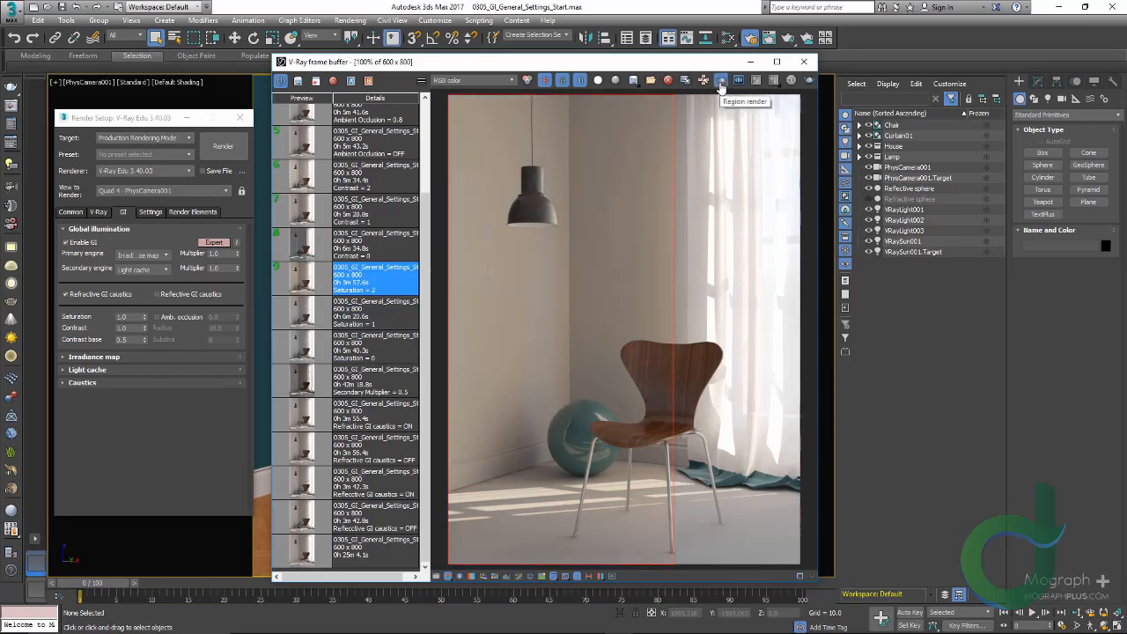
{"action": "left_click", "coordinate": [721, 80]}
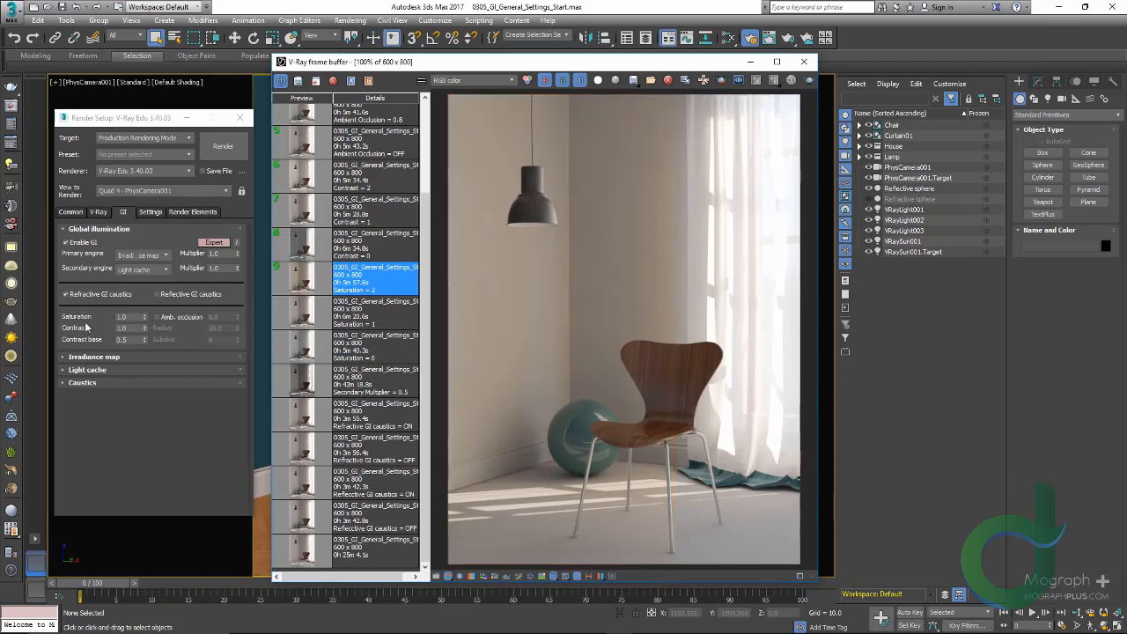
Inspect the GI Contrast and Contrast base settings and select the "Contrast = 0" entry in the render history
{"action": "double_click", "coordinate": [123, 327]}
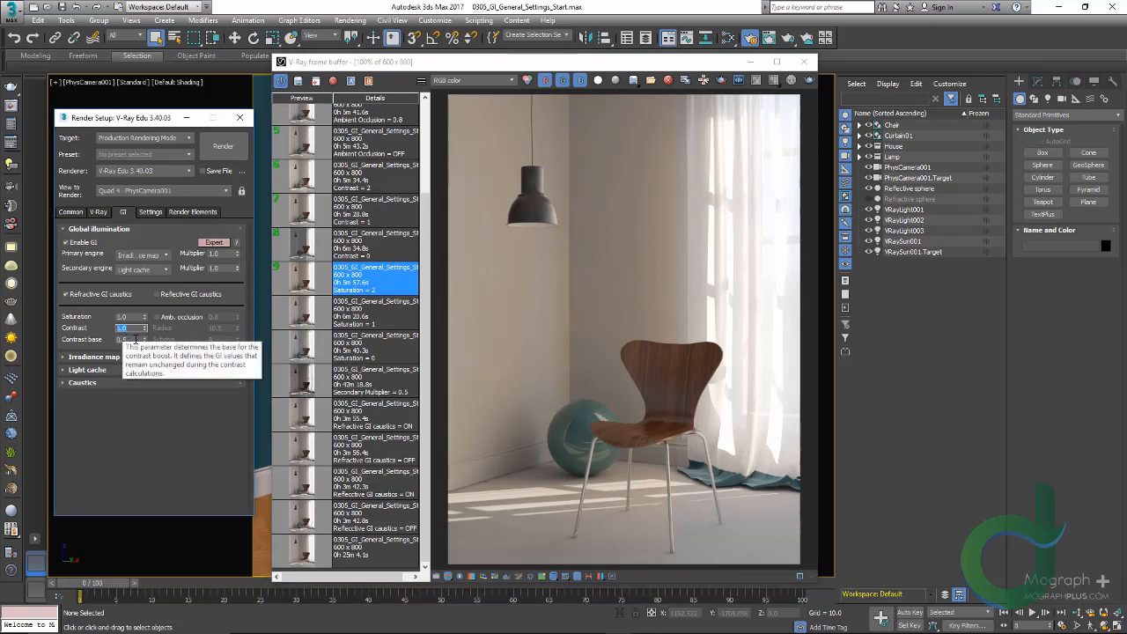
{"action": "left_click", "coordinate": [302, 251]}
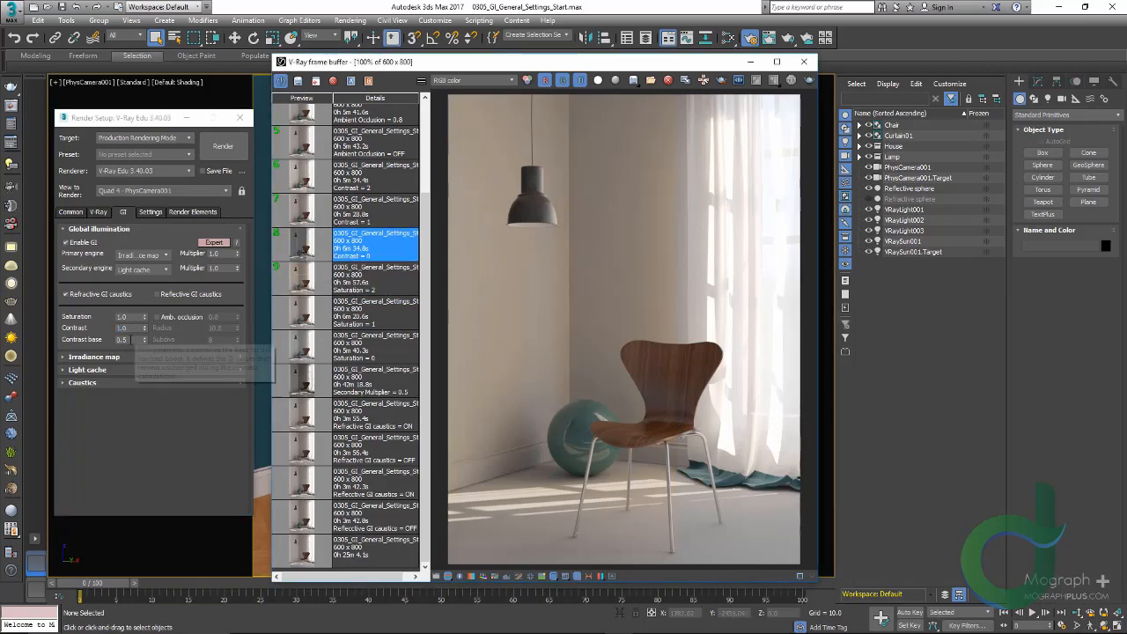
{"action": "left_click", "coordinate": [128, 339]}
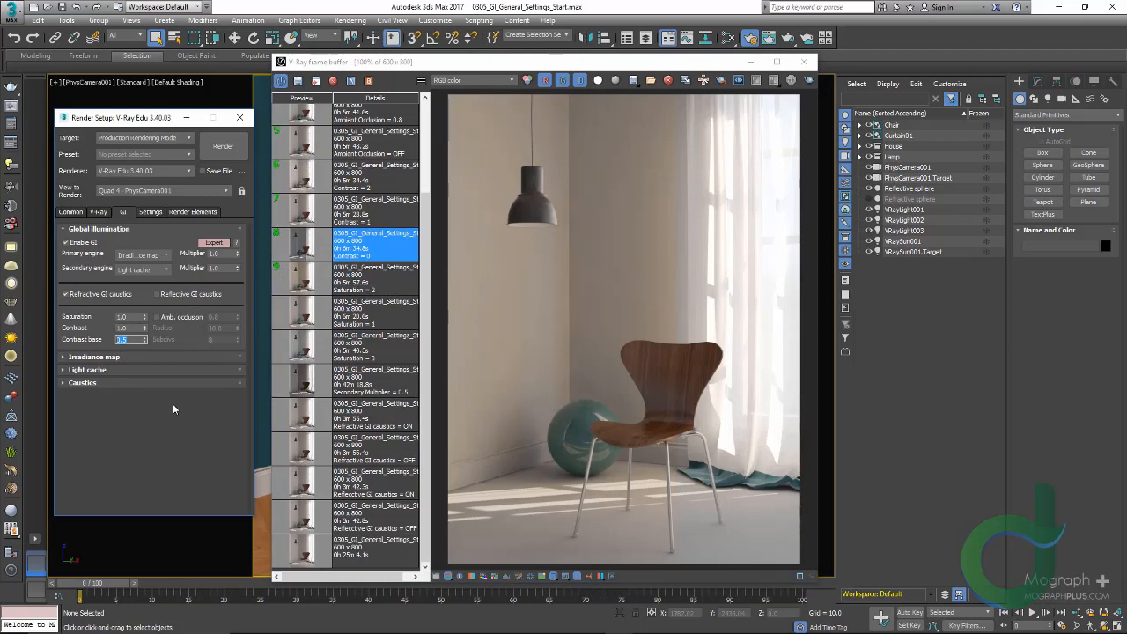
{"action": "left_click", "coordinate": [118, 328]}
{"action": "left_click", "coordinate": [143, 429]}
Display the "Contrast = 0" history render and briefly show its render region
{"action": "left_click", "coordinate": [299, 251]}
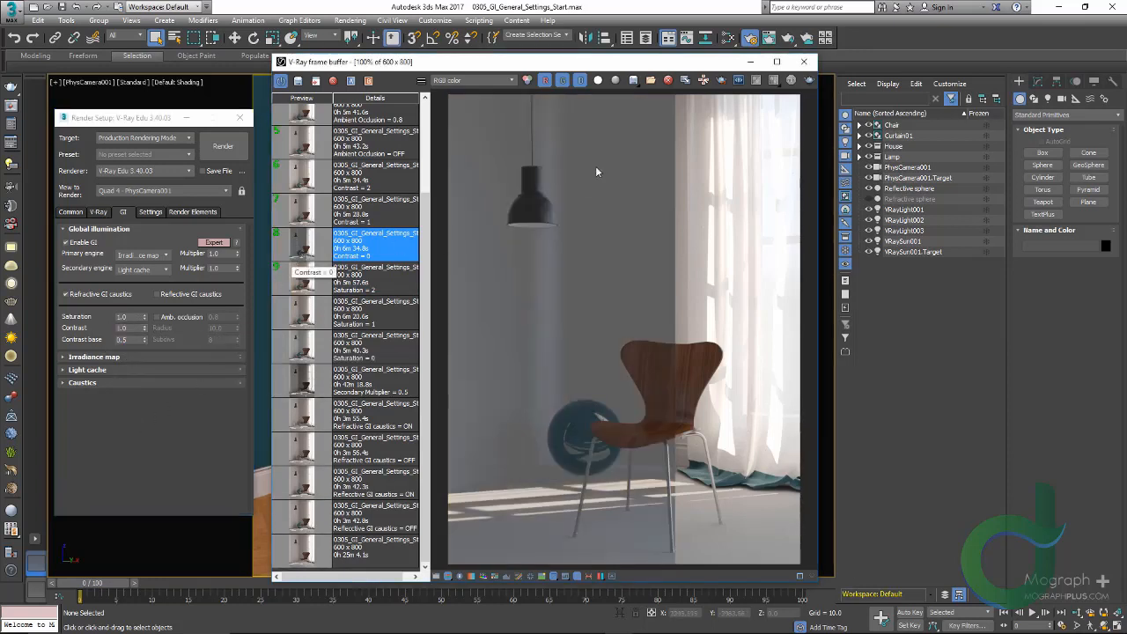
{"action": "left_click", "coordinate": [721, 81]}
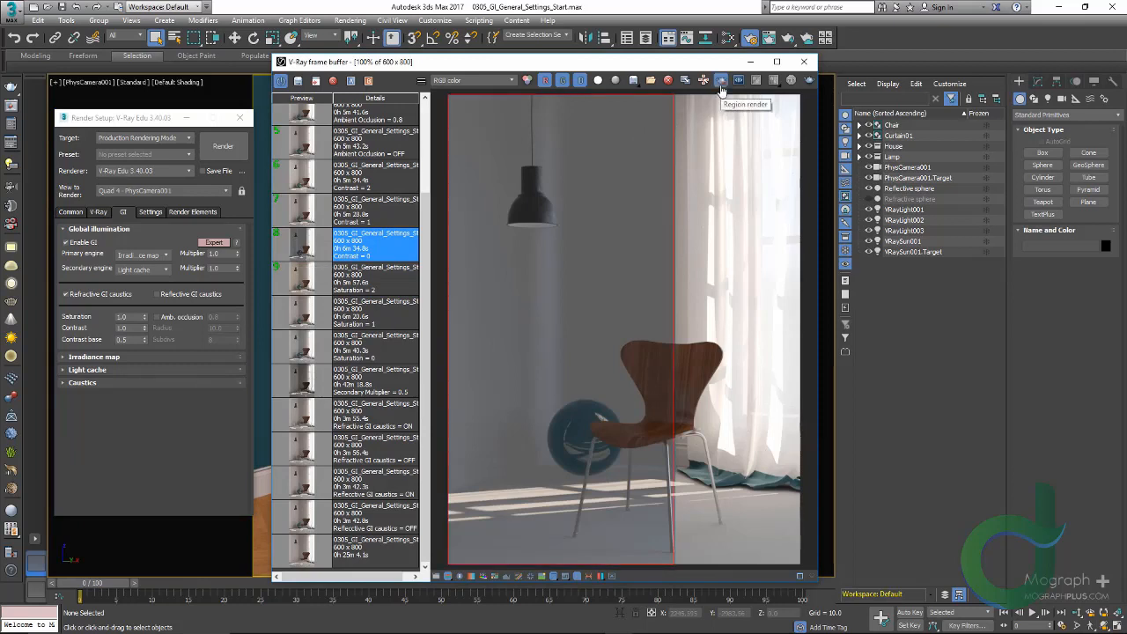
{"action": "left_click", "coordinate": [721, 86]}
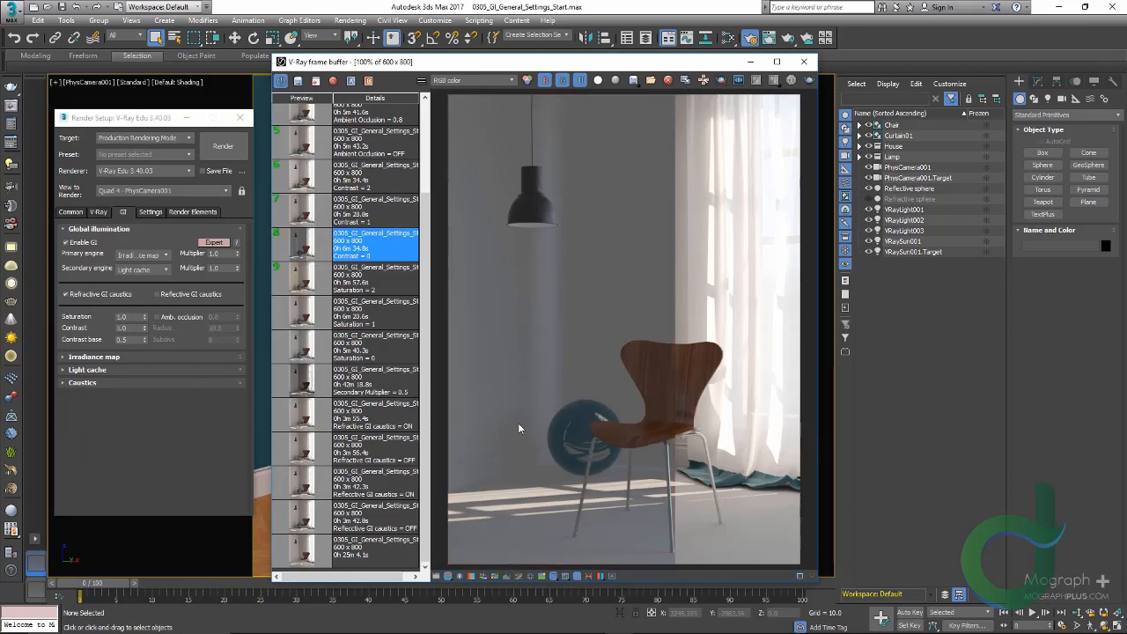
View the VRayGlobalIllumination element of the "Contrast = 0" render and return to the RGB color channel
{"action": "left_click", "coordinate": [493, 80]}
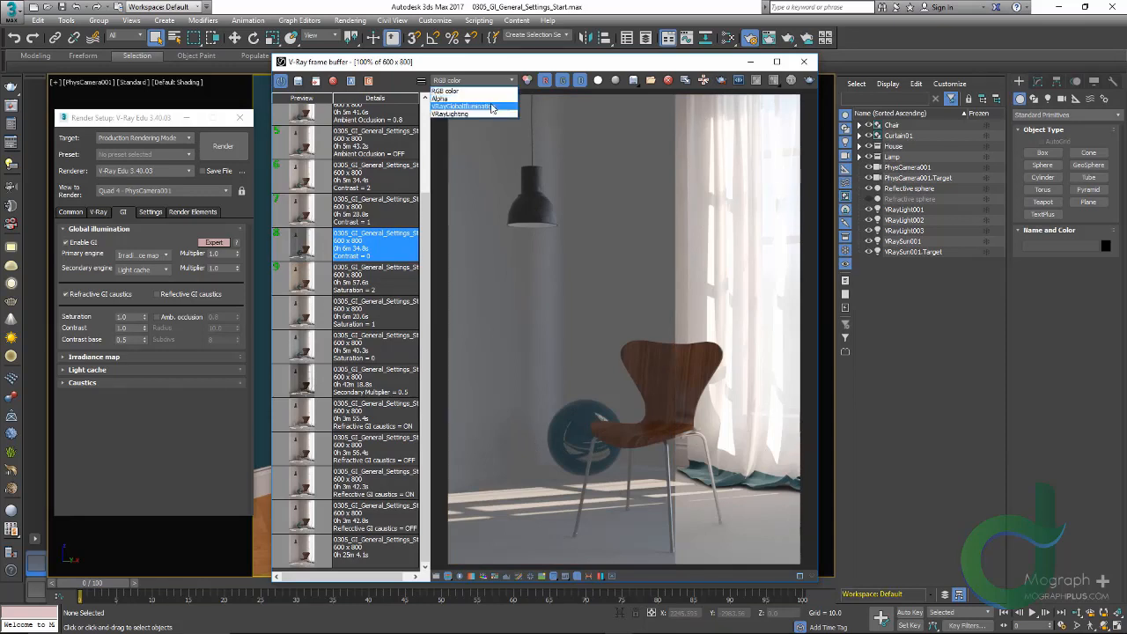
{"action": "left_click", "coordinate": [491, 106]}
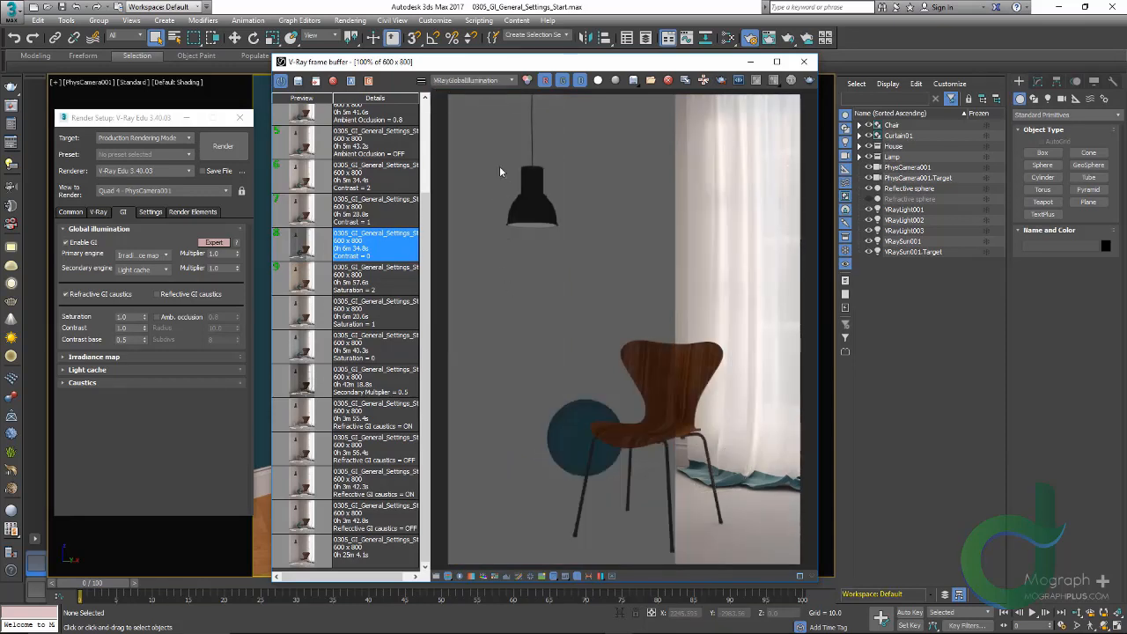
{"action": "left_click", "coordinate": [480, 85]}
{"action": "left_click", "coordinate": [474, 90]}
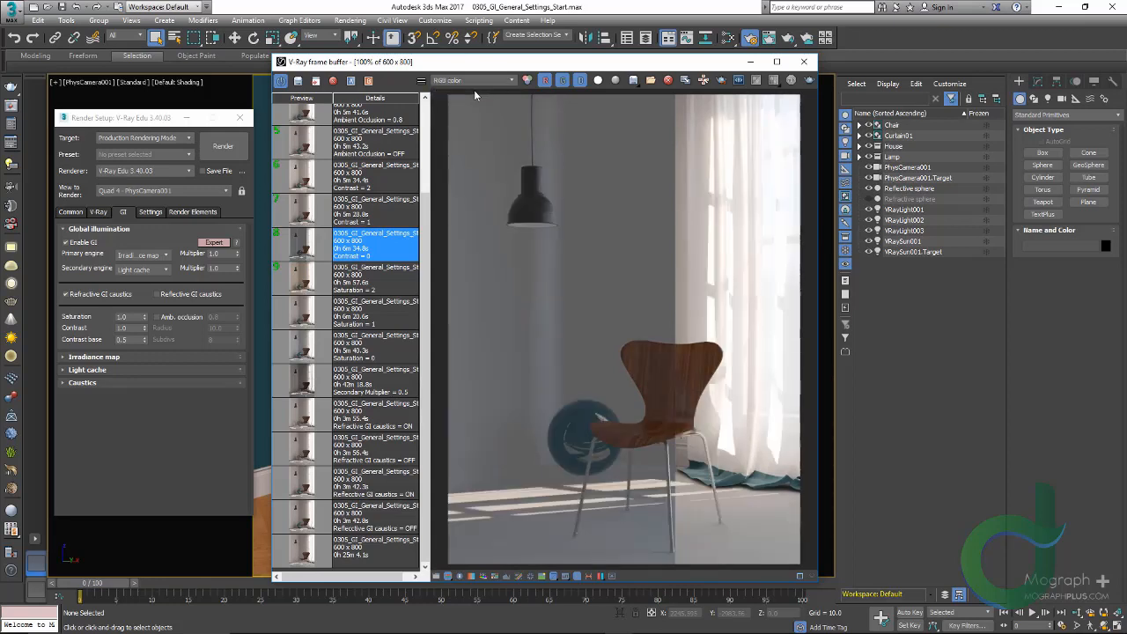
Display the "Contrast = 1" and "Contrast = 2" history renders in turn to compare their GI contrast
{"action": "double_click", "coordinate": [316, 209]}
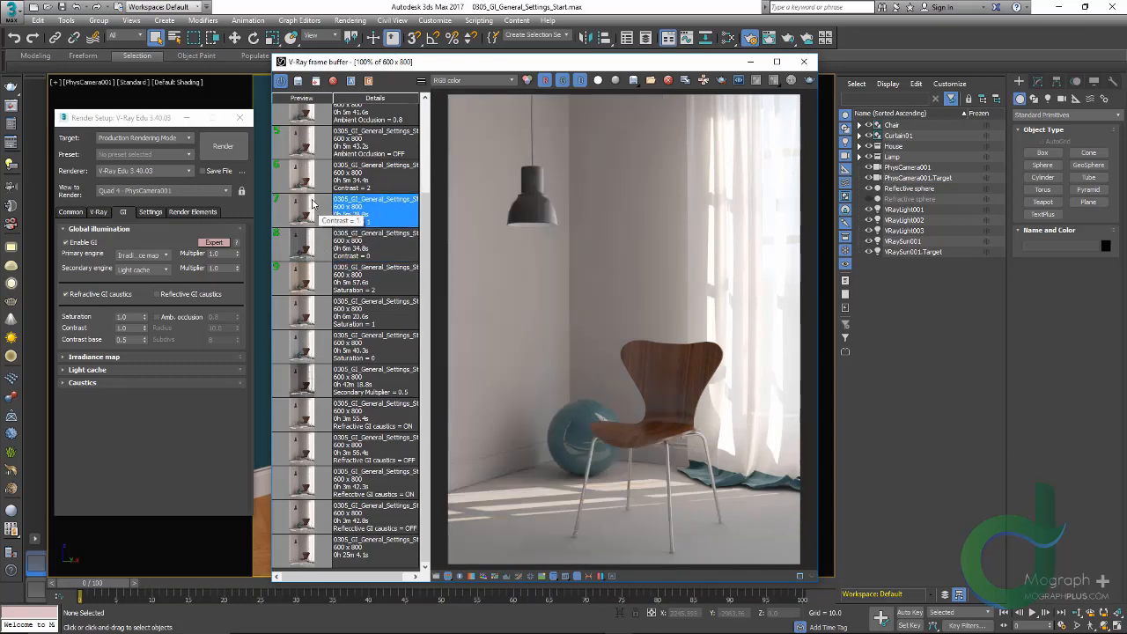
{"action": "double_click", "coordinate": [293, 178]}
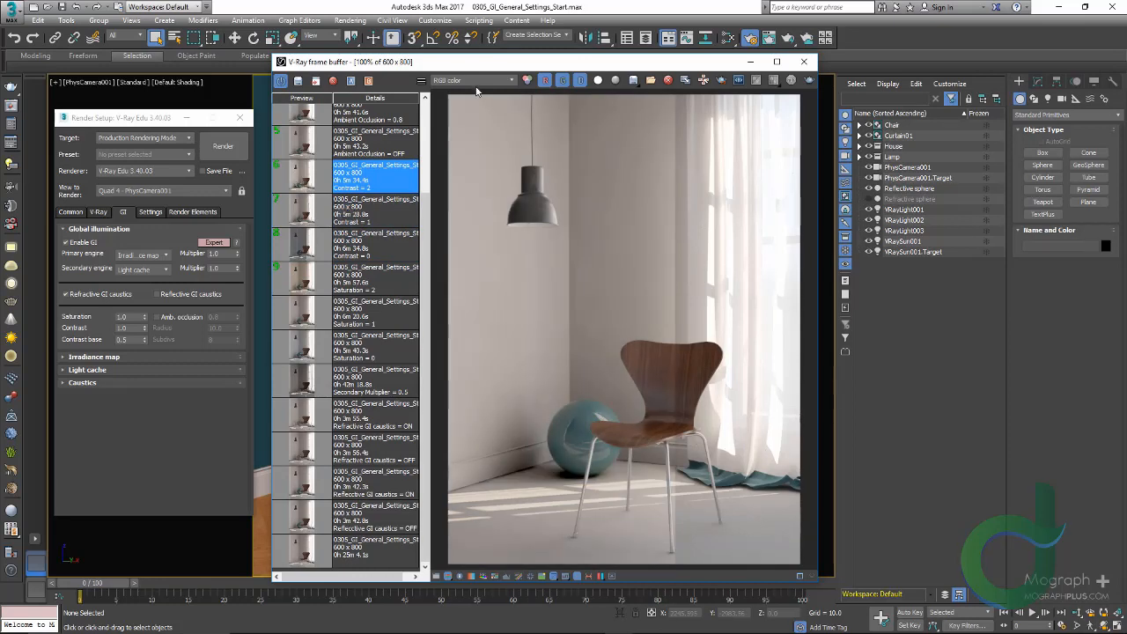
Compare the "Contrast = 1" and "Contrast = 2" history renders again and check the GI Contrast setting
{"action": "double_click", "coordinate": [300, 217]}
{"action": "double_click", "coordinate": [297, 189]}
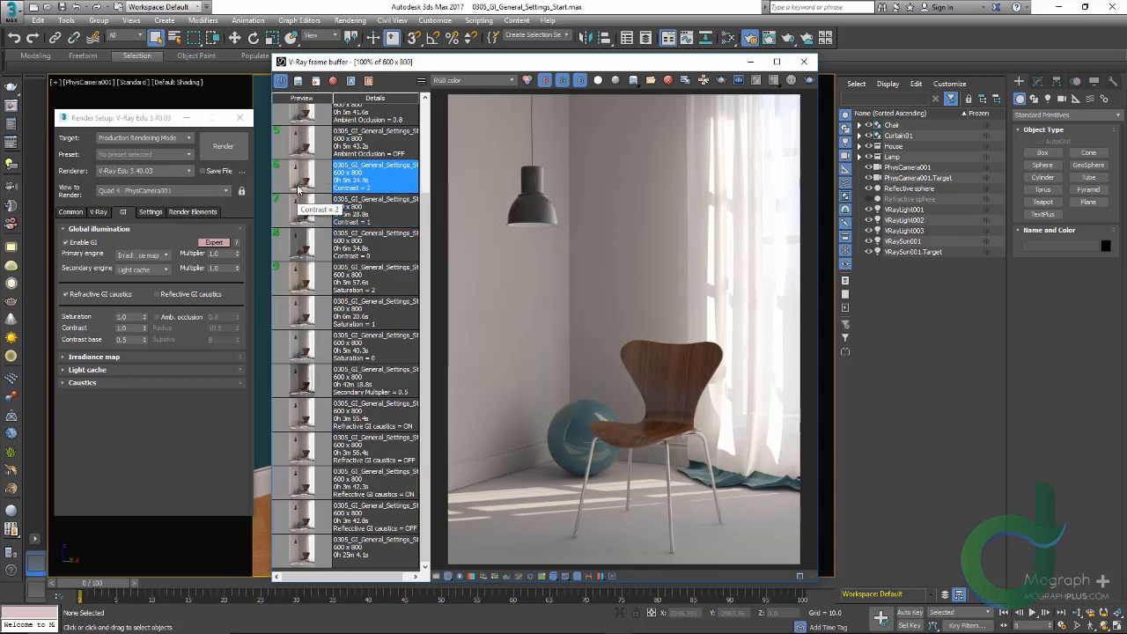
{"action": "scroll", "coordinate": [327, 296], "scroll_direction": "up", "scroll_amount": 1}
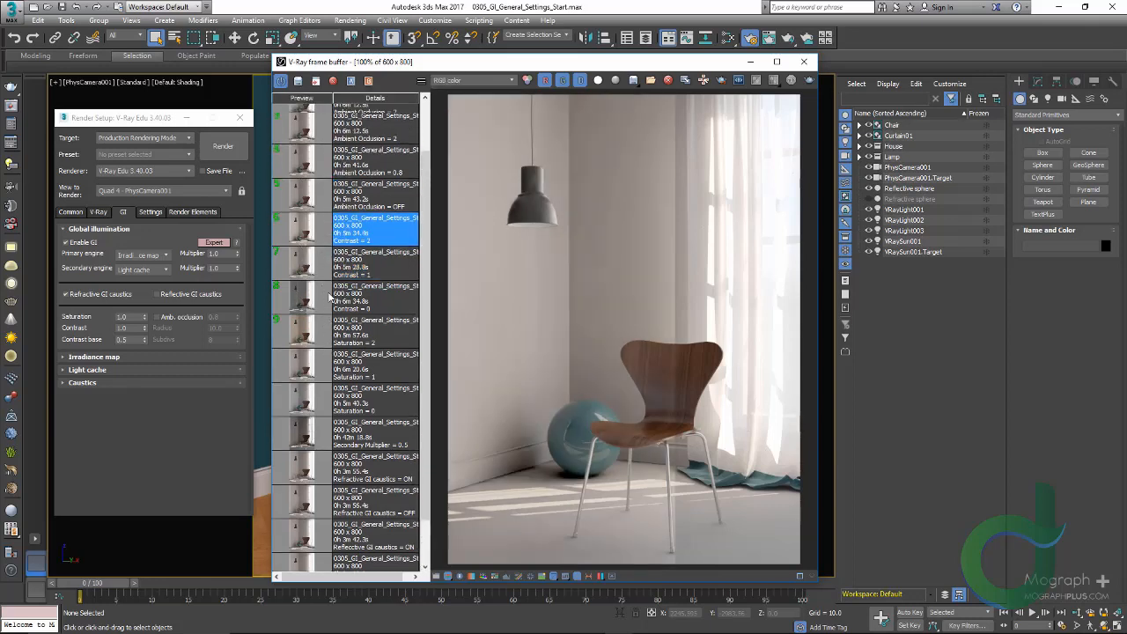
{"action": "left_click", "coordinate": [132, 328]}
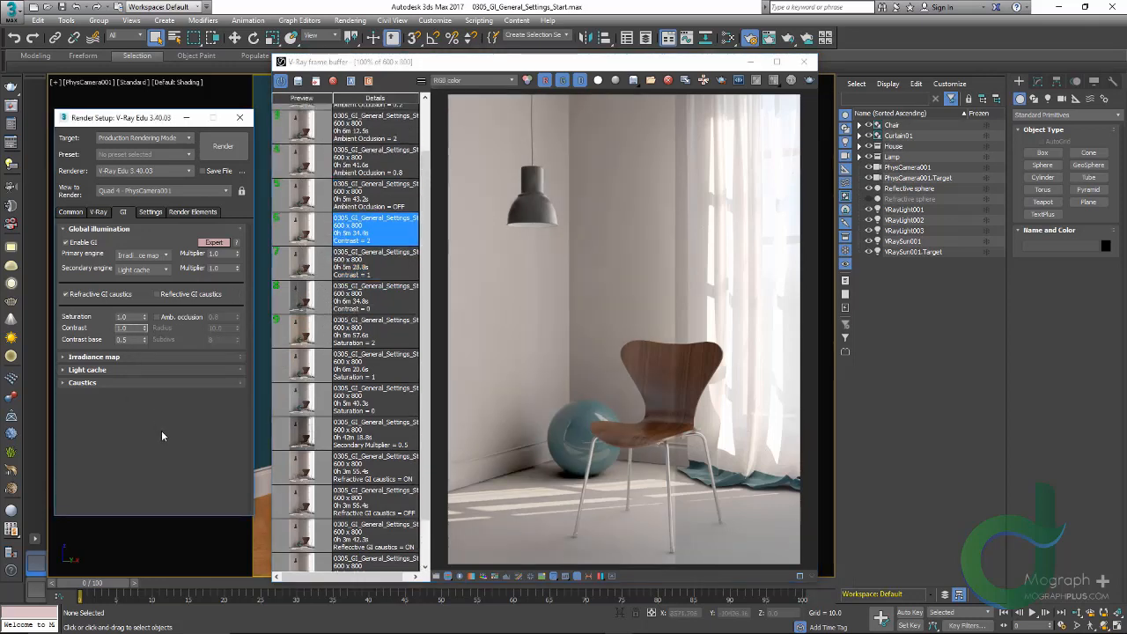
Enable ambient occlusion in the Global illumination settings and set its amount to 0.0, displaying the "Contrast = 1" history render meanwhile
{"action": "left_click", "coordinate": [171, 319]}
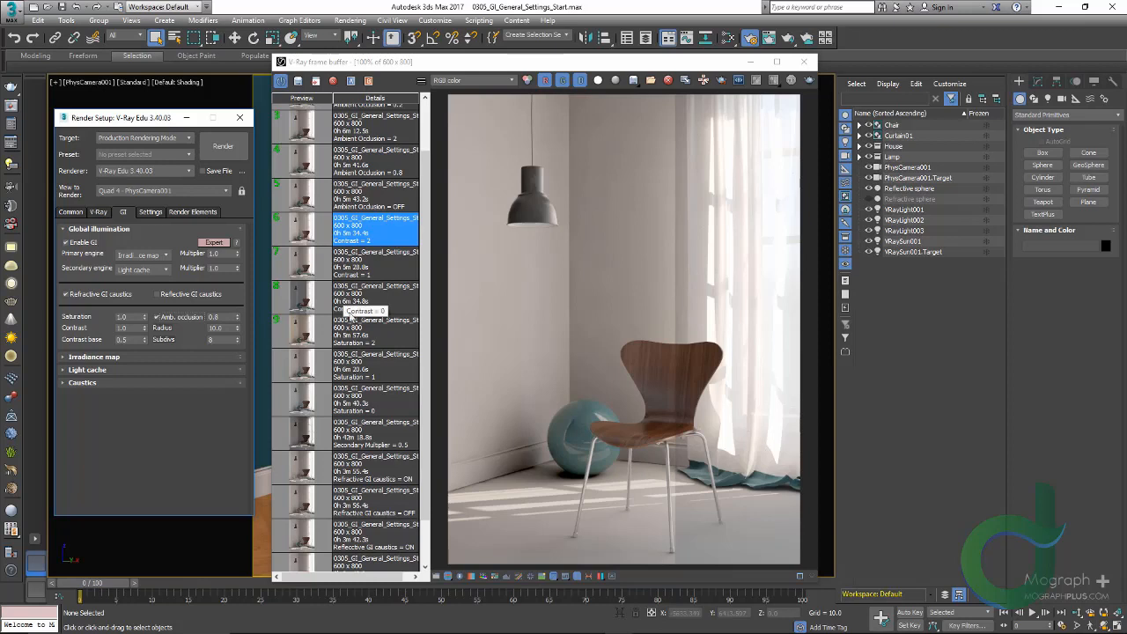
{"action": "scroll", "coordinate": [353, 342], "scroll_direction": "up", "scroll_amount": 1}
{"action": "scroll", "coordinate": [352, 342], "scroll_direction": "up", "scroll_amount": 1}
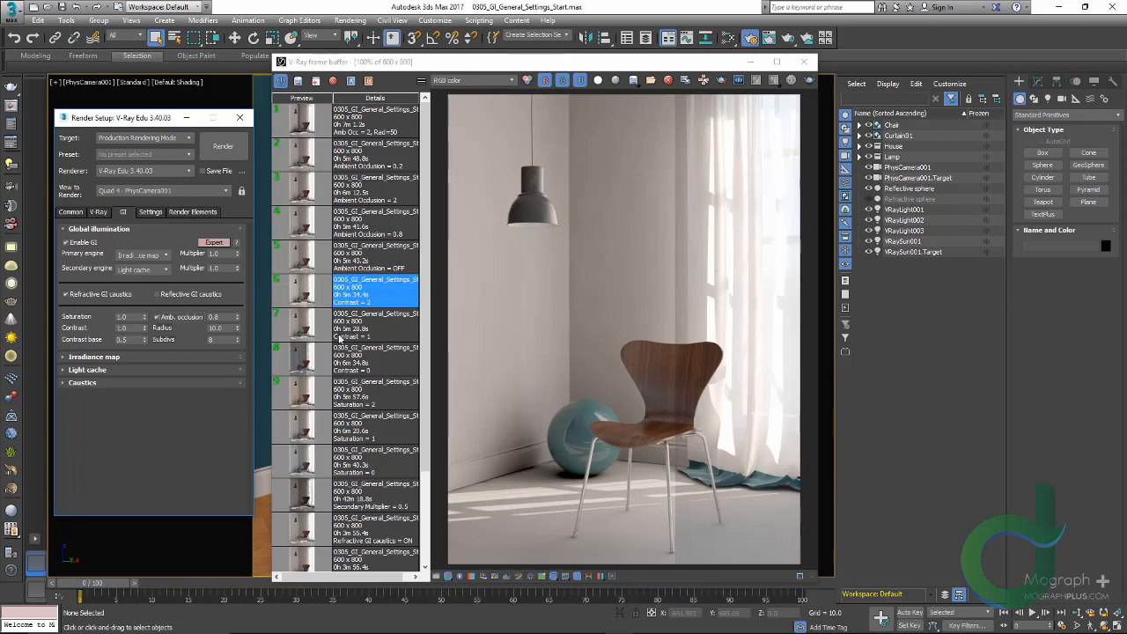
{"action": "left_click", "coordinate": [315, 327]}
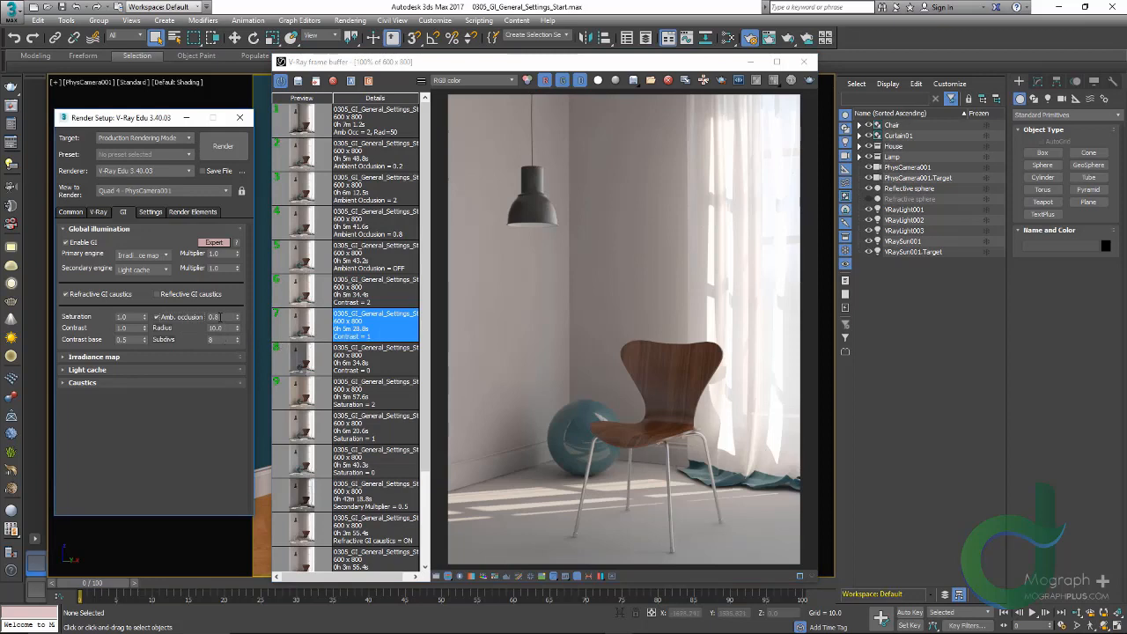
{"action": "double_click", "coordinate": [214, 316]}
Alternate between the "Ambient Occlusion = OFF" and "Ambient Occlusion = 0.8" history renders to compare the corner shading
{"action": "left_click", "coordinate": [305, 262]}
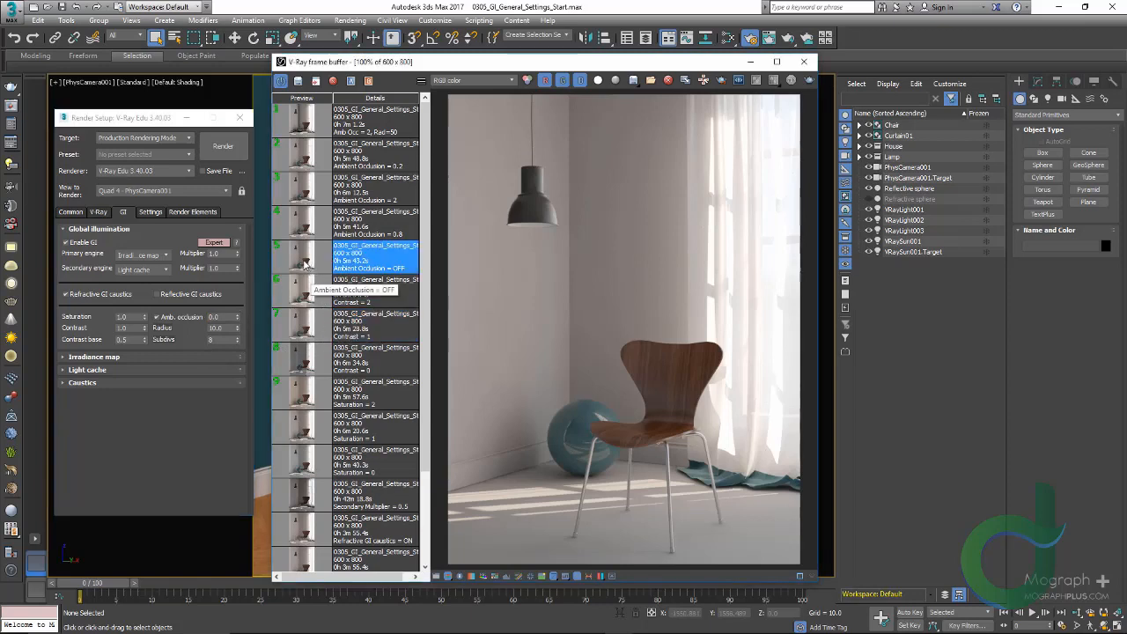
{"action": "left_click", "coordinate": [304, 231]}
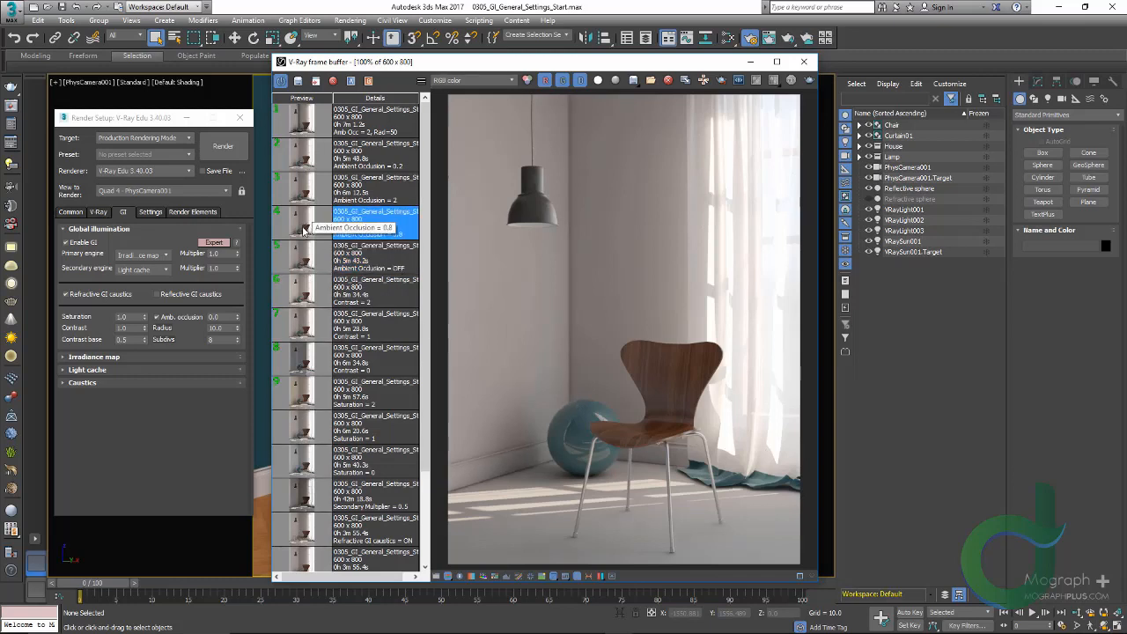
{"action": "double_click", "coordinate": [298, 260]}
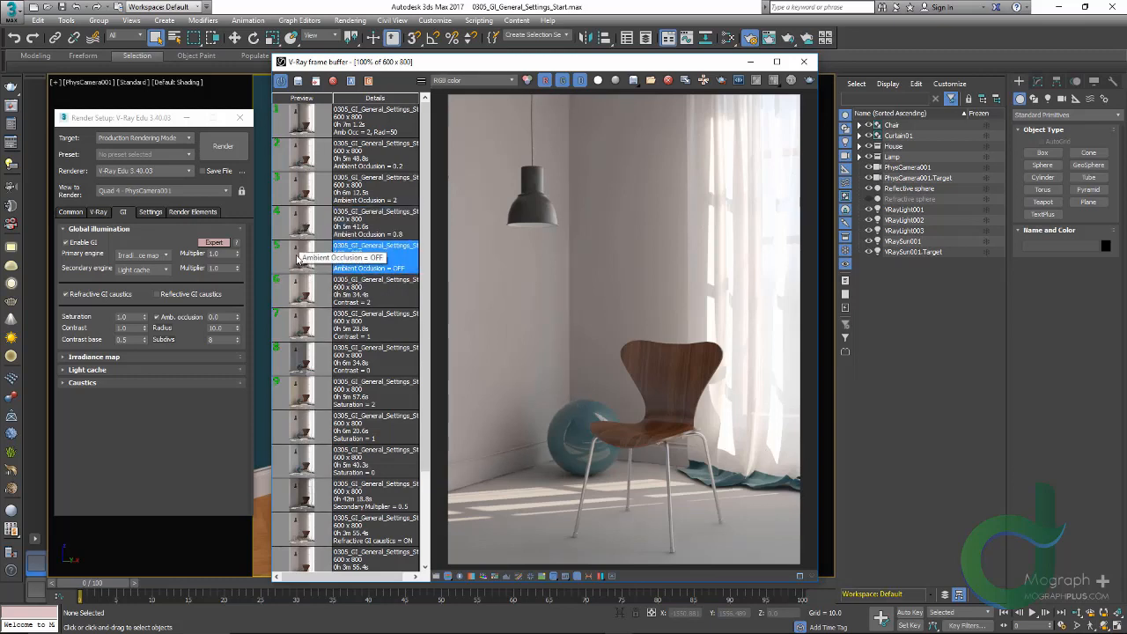
{"action": "double_click", "coordinate": [293, 230]}
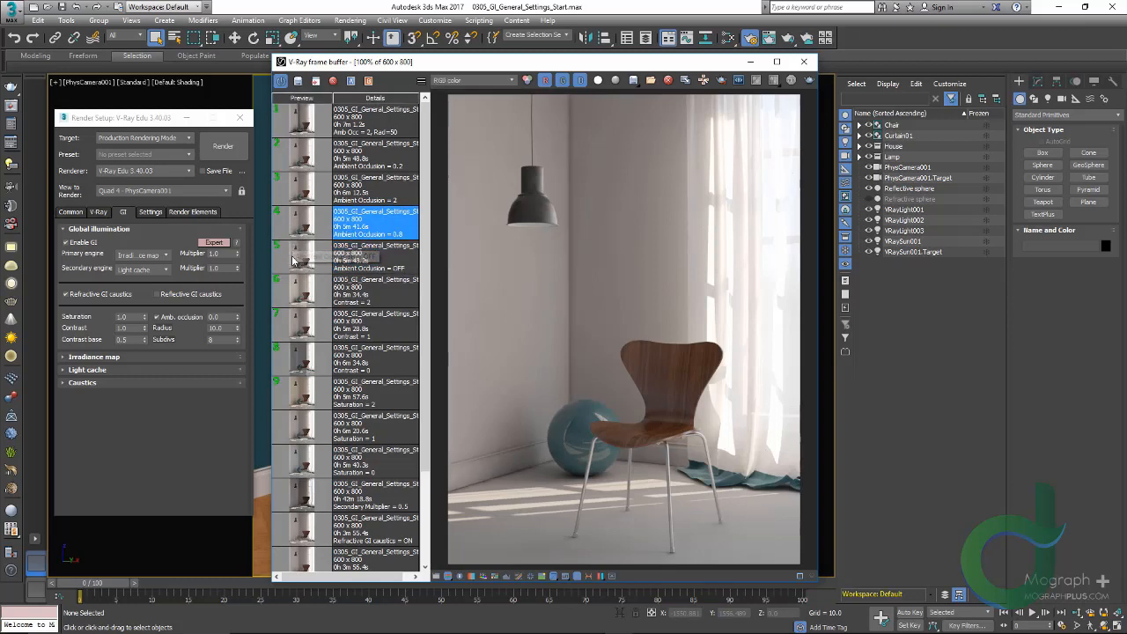
{"action": "double_click", "coordinate": [293, 260]}
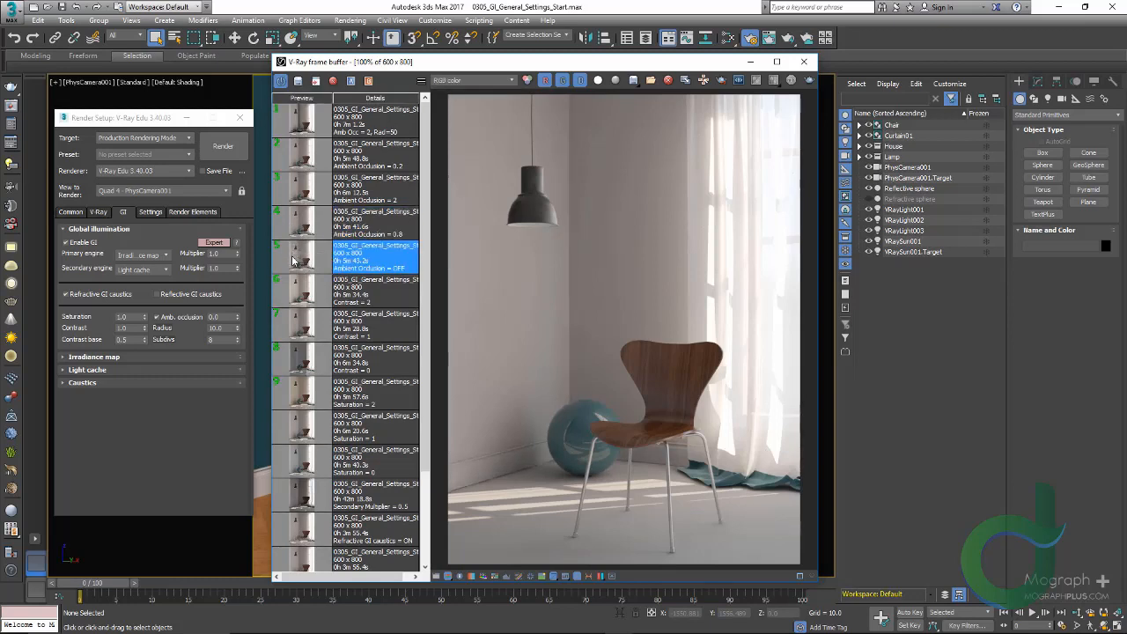
Compare the "Ambient Occlusion = 2" render with the "Ambient Occlusion = OFF" render up close around the wall corner and sphere
{"action": "double_click", "coordinate": [300, 200]}
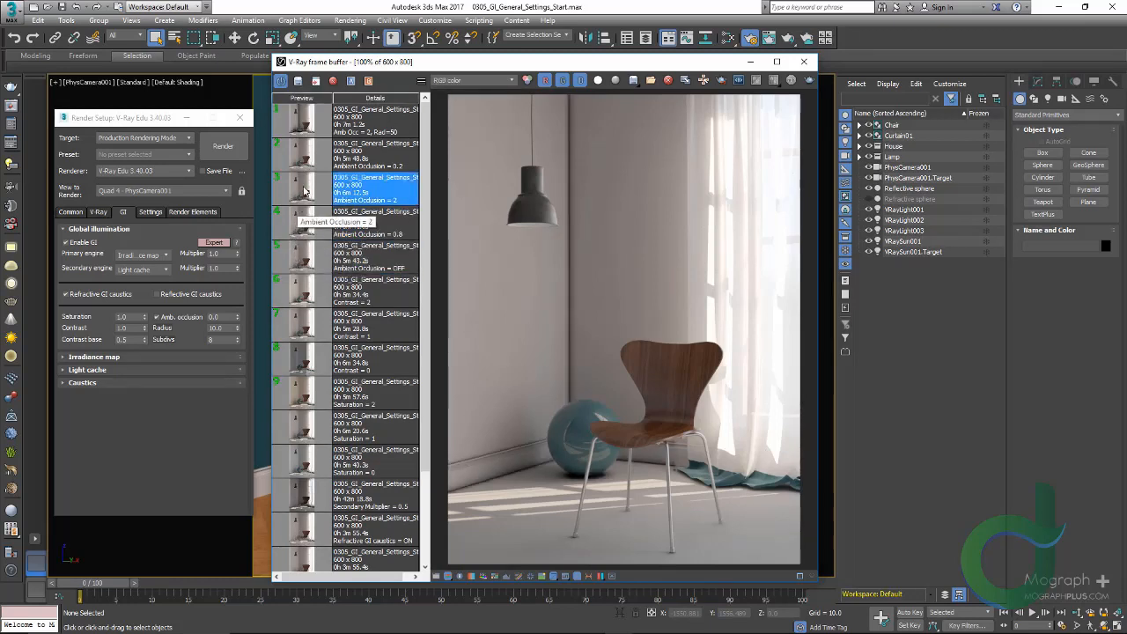
{"action": "scroll", "coordinate": [600, 279], "scroll_direction": "up", "scroll_amount": 4}
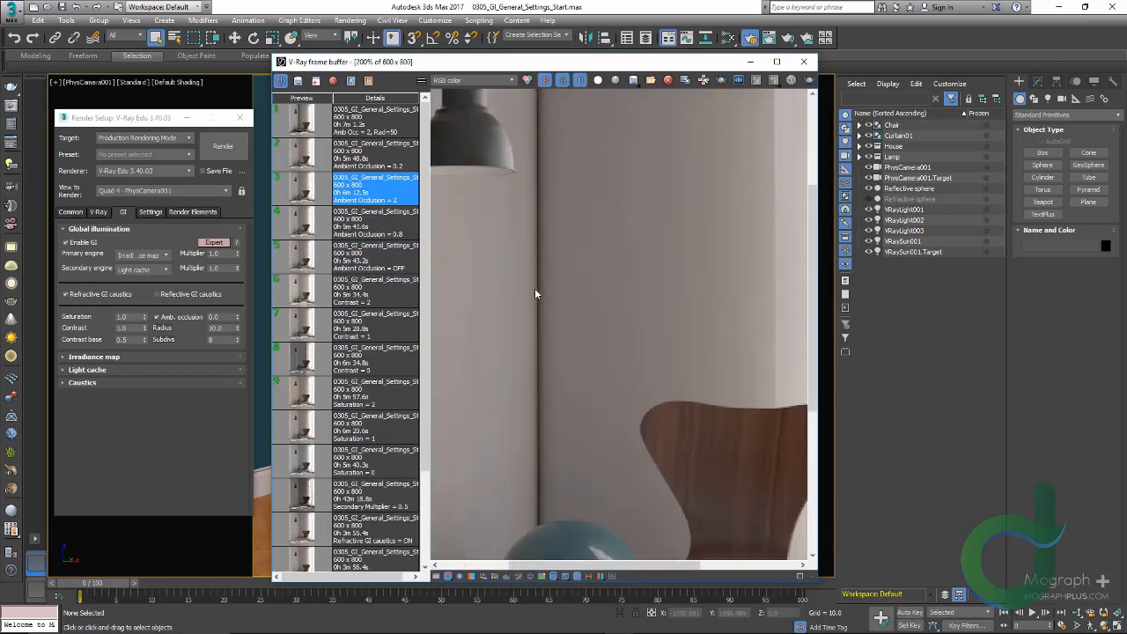
{"action": "double_click", "coordinate": [301, 257]}
{"action": "double_click", "coordinate": [300, 189]}
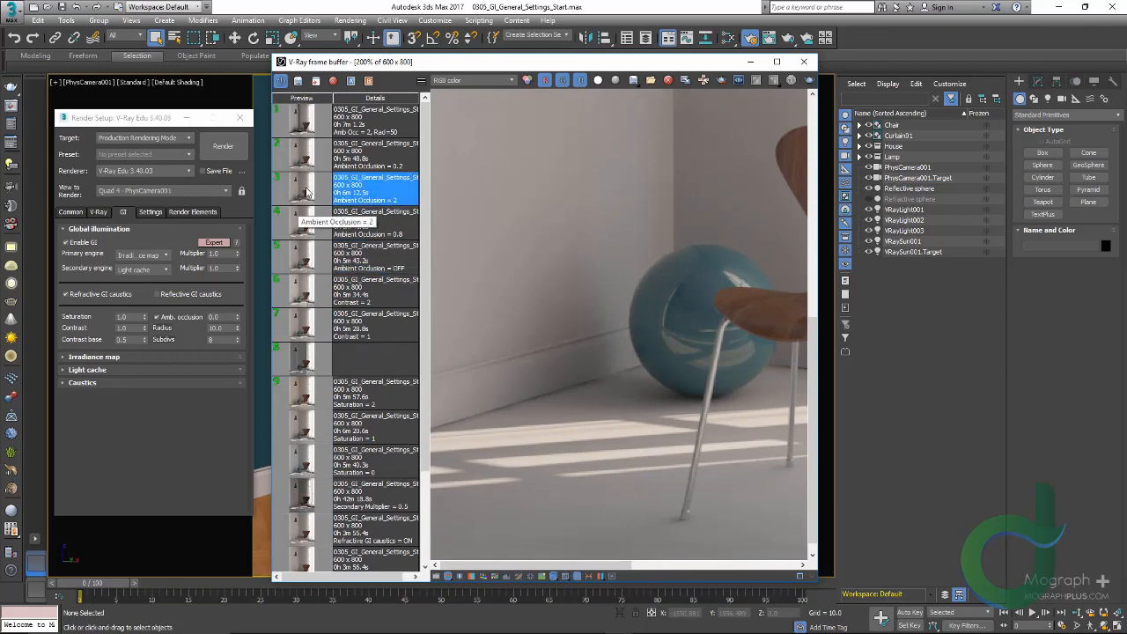
{"action": "scroll", "coordinate": [584, 358], "scroll_direction": "down", "scroll_amount": 4}
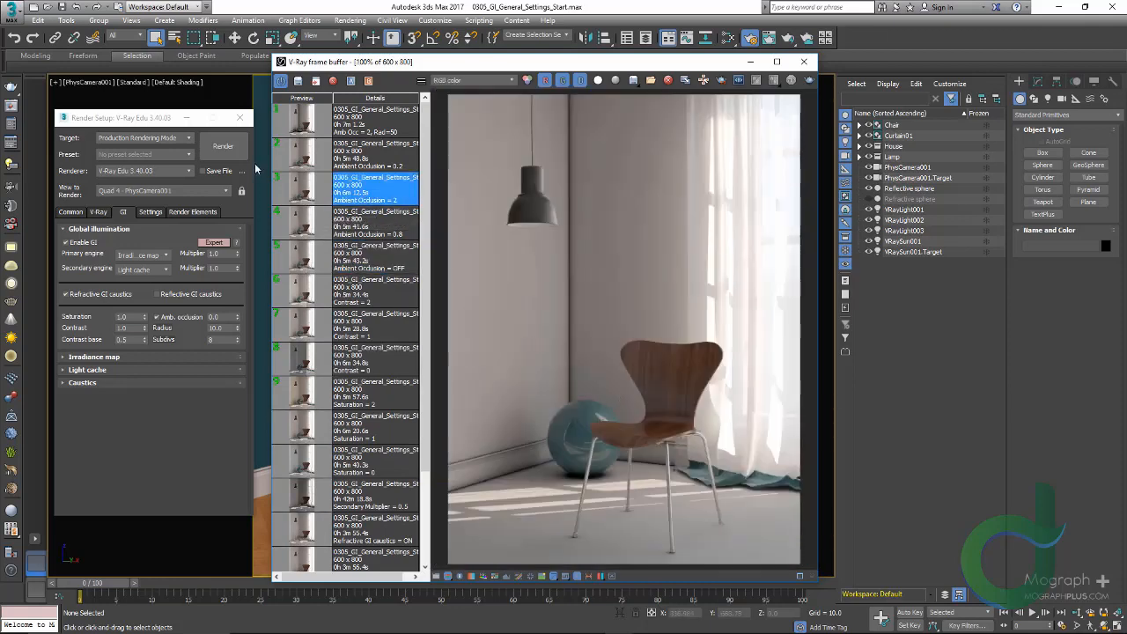
Compare the "Ambient Occlusion = 0.2" render with the "Ambient Occlusion = OFF" render at 200% around the sphere and skirting
{"action": "double_click", "coordinate": [300, 157]}
{"action": "scroll", "coordinate": [524, 480], "scroll_direction": "up", "scroll_amount": 4}
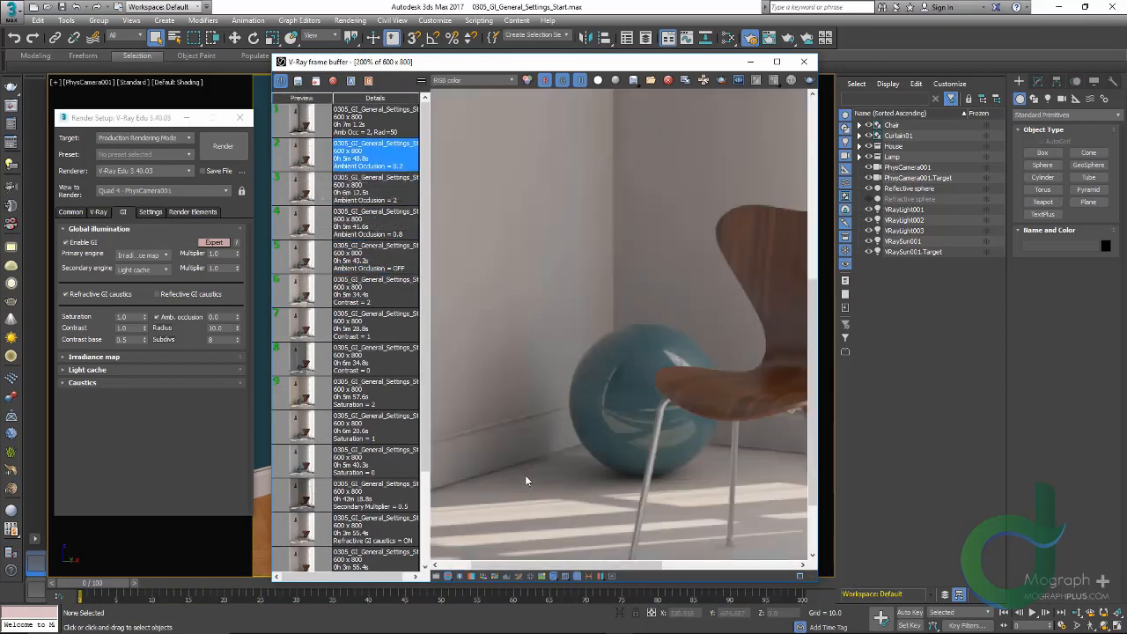
{"action": "middle_click_drag", "start_coordinate": [485, 464], "coordinate": [544, 394]}
{"action": "double_click", "coordinate": [304, 264]}
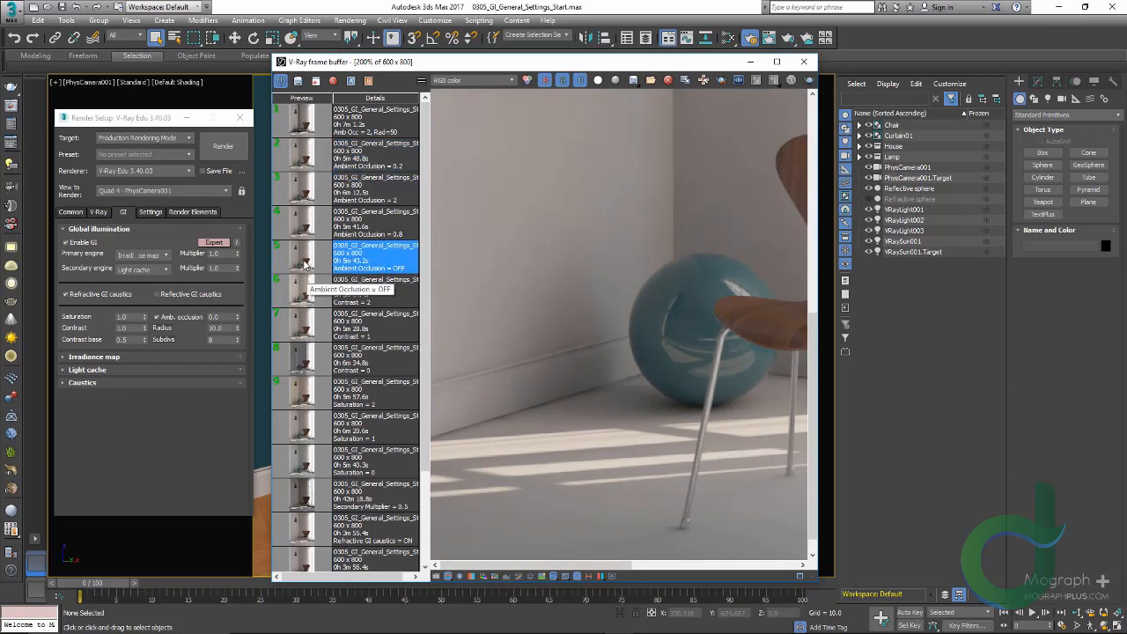
Assign the "Ambient Occlusion = OFF" render as image A and the "Ambient Occlusion = 0.2" render as image B for comparison
{"action": "left_click", "coordinate": [351, 80]}
{"action": "left_click", "coordinate": [378, 159]}
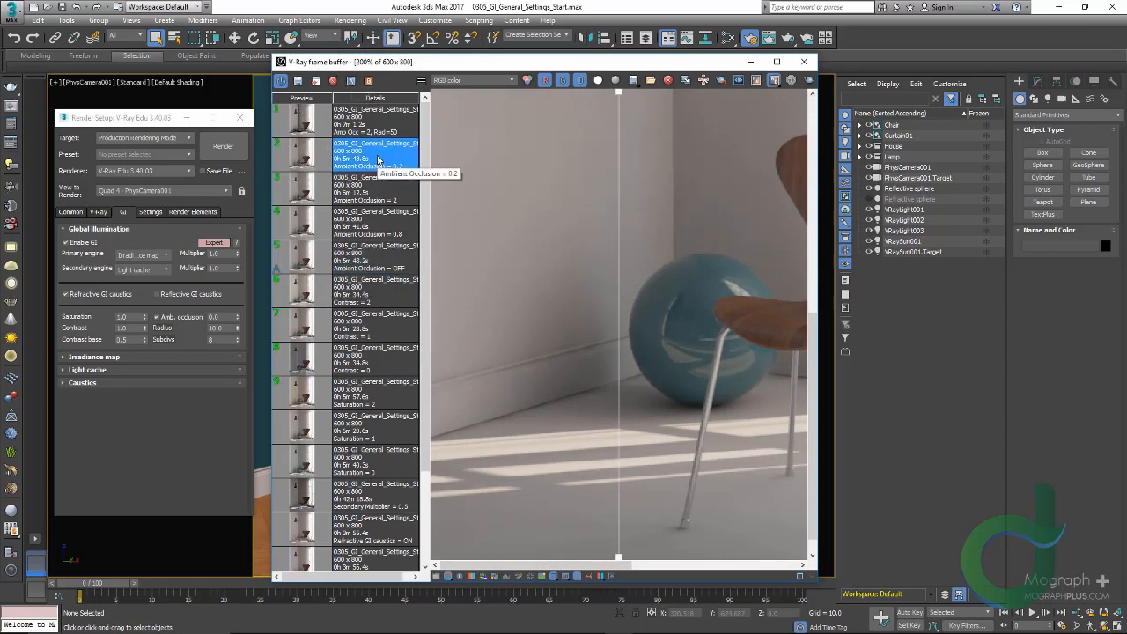
{"action": "left_click", "coordinate": [368, 80]}
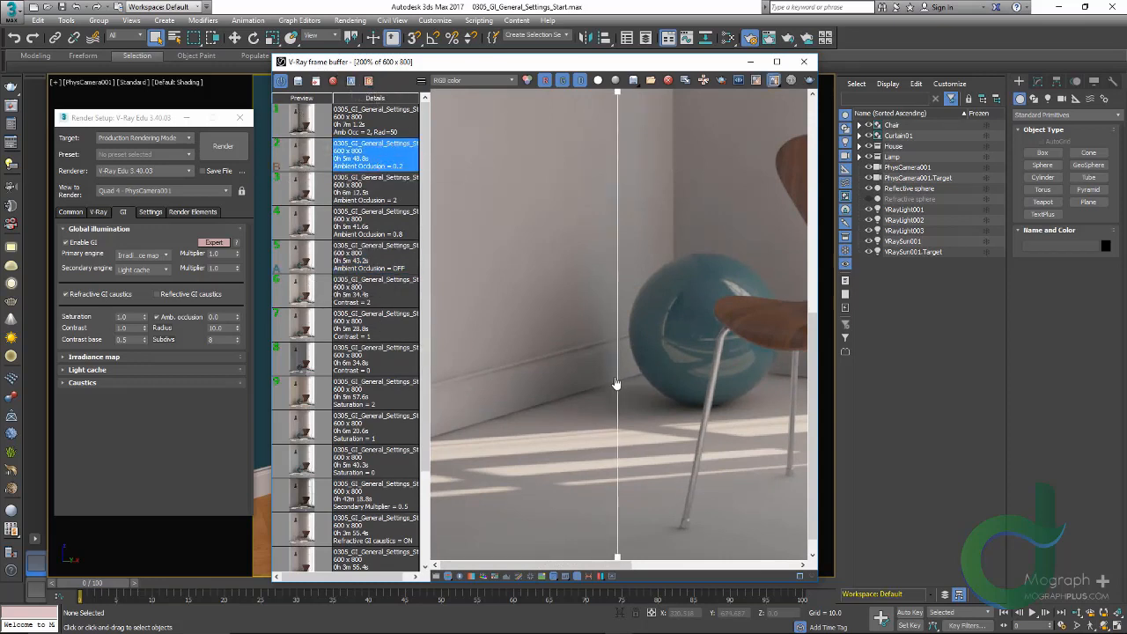
Sweep the A/B divider across the two ambient occlusion renders to compare them, and turn the comparison off
{"action": "left_click_drag", "start_coordinate": [616, 384], "coordinate": [566, 427]}
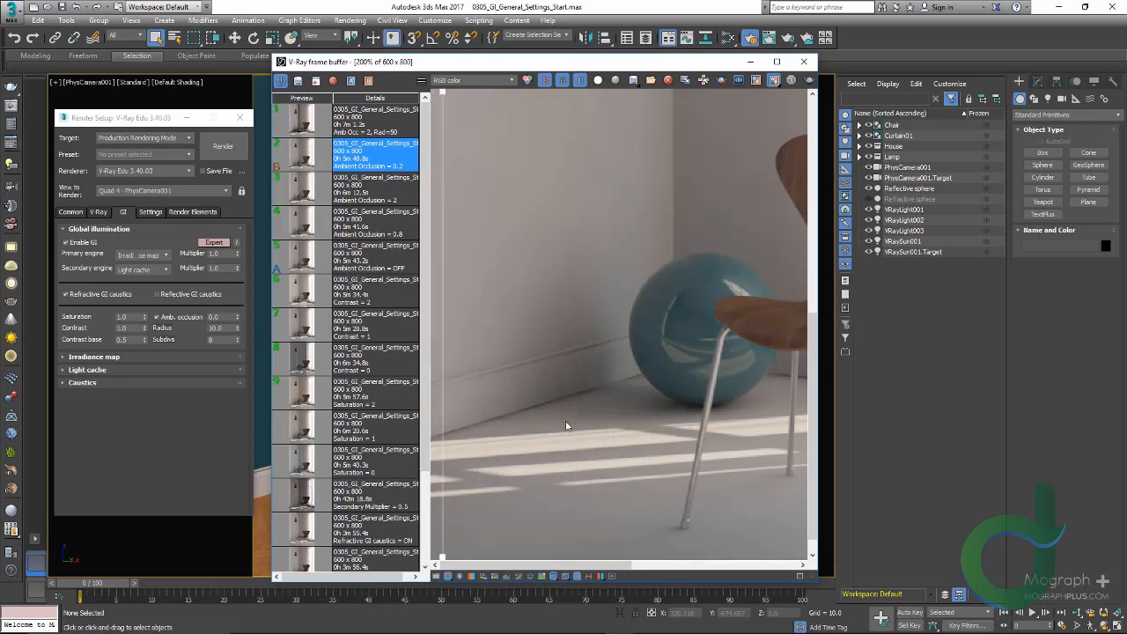
{"action": "scroll", "coordinate": [570, 417], "scroll_direction": "down", "scroll_amount": 2}
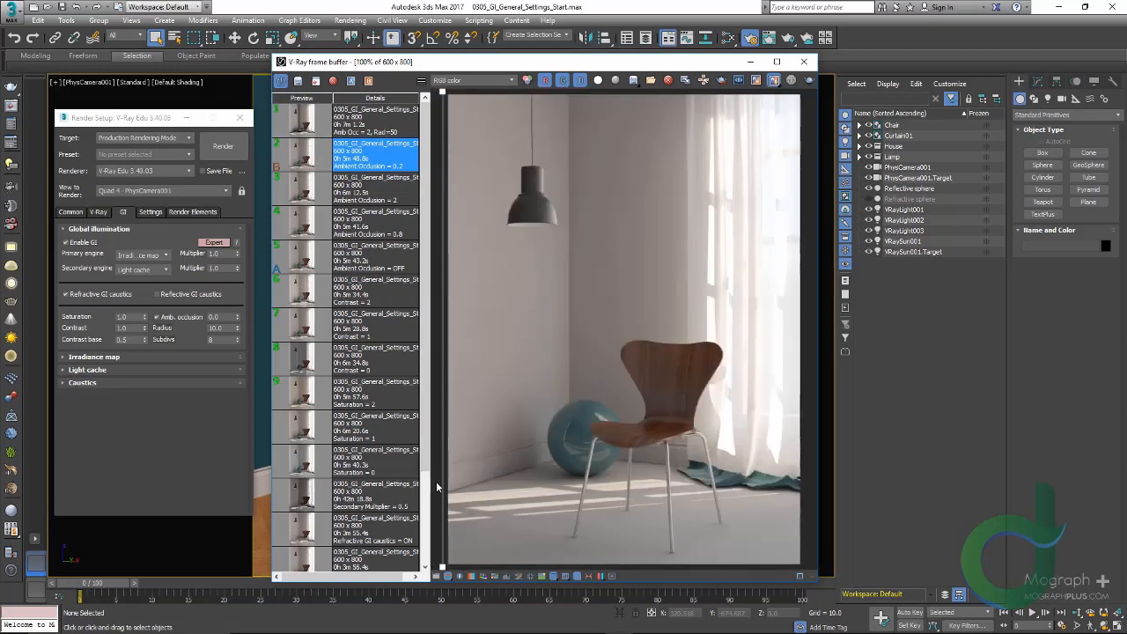
{"action": "left_click_drag", "start_coordinate": [448, 487], "coordinate": [452, 522]}
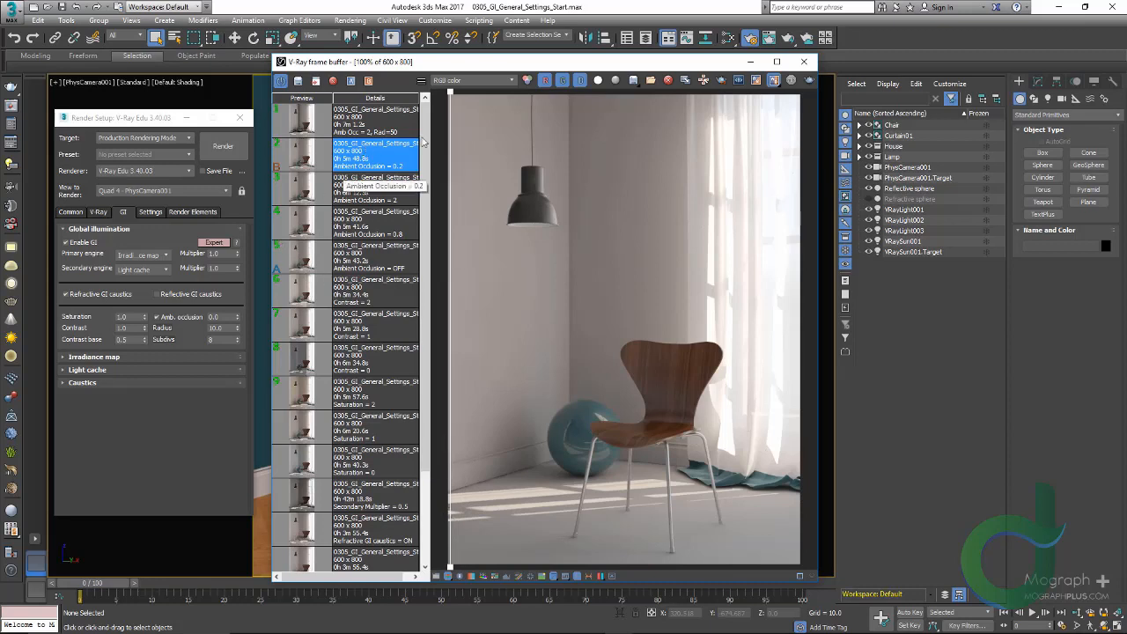
{"action": "left_click", "coordinate": [773, 80]}
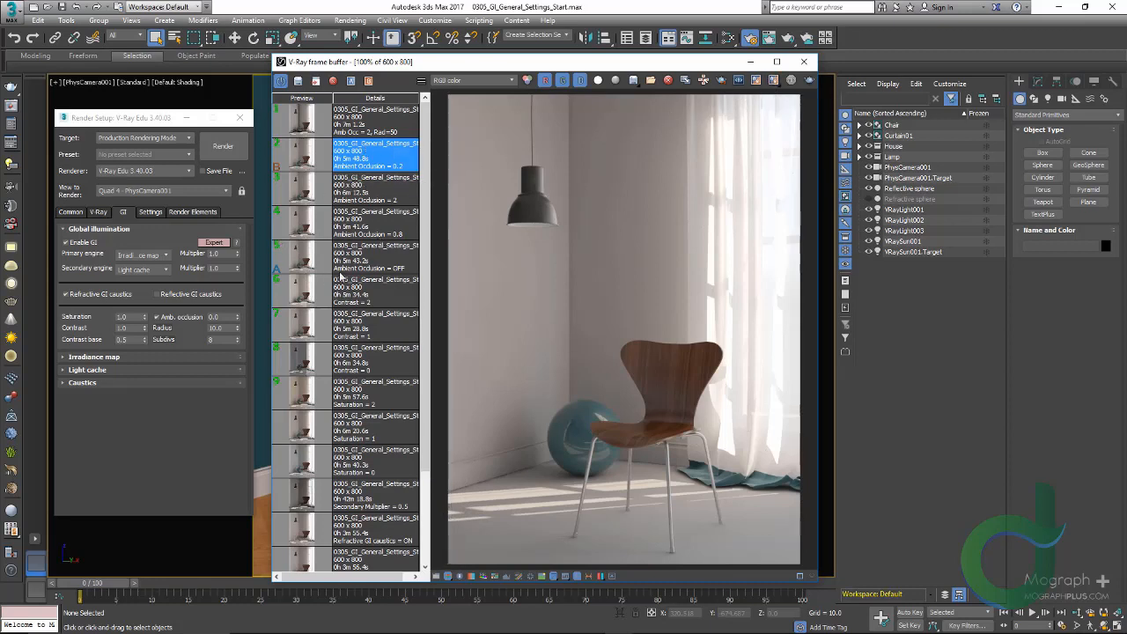
Set the ambient occlusion amount to 0.8 and compare the "Amb Occ = 2, Rad=50" and "Ambient Occlusion = 2" history renders
{"action": "left_click", "coordinate": [227, 317]}
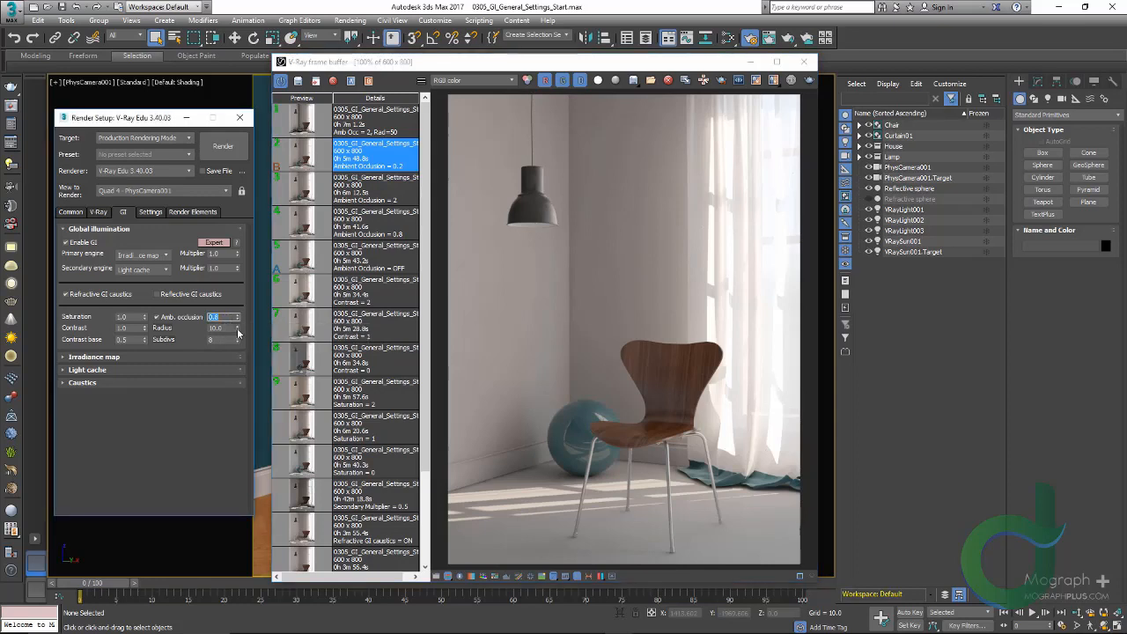
{"action": "left_click", "coordinate": [304, 125]}
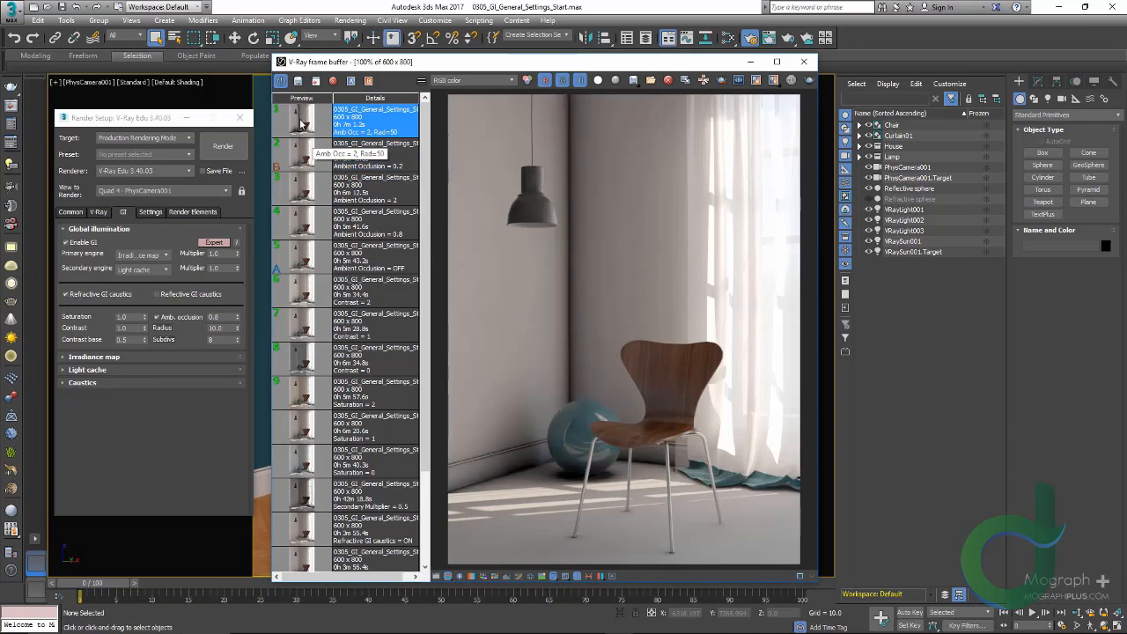
{"action": "left_click", "coordinate": [306, 192]}
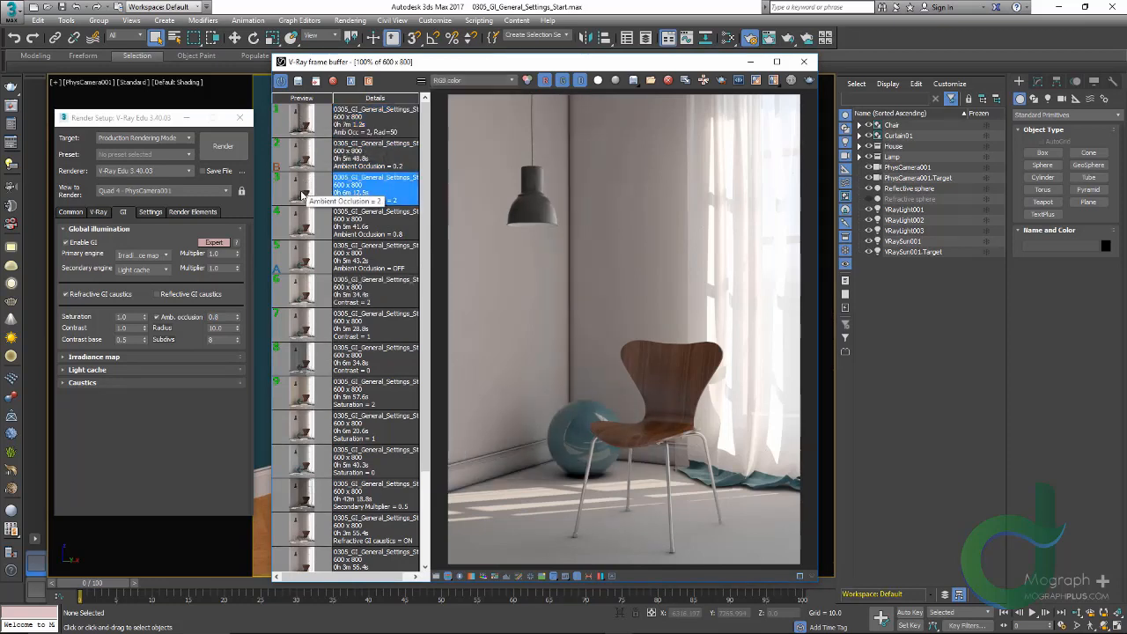
{"action": "left_click", "coordinate": [298, 129]}
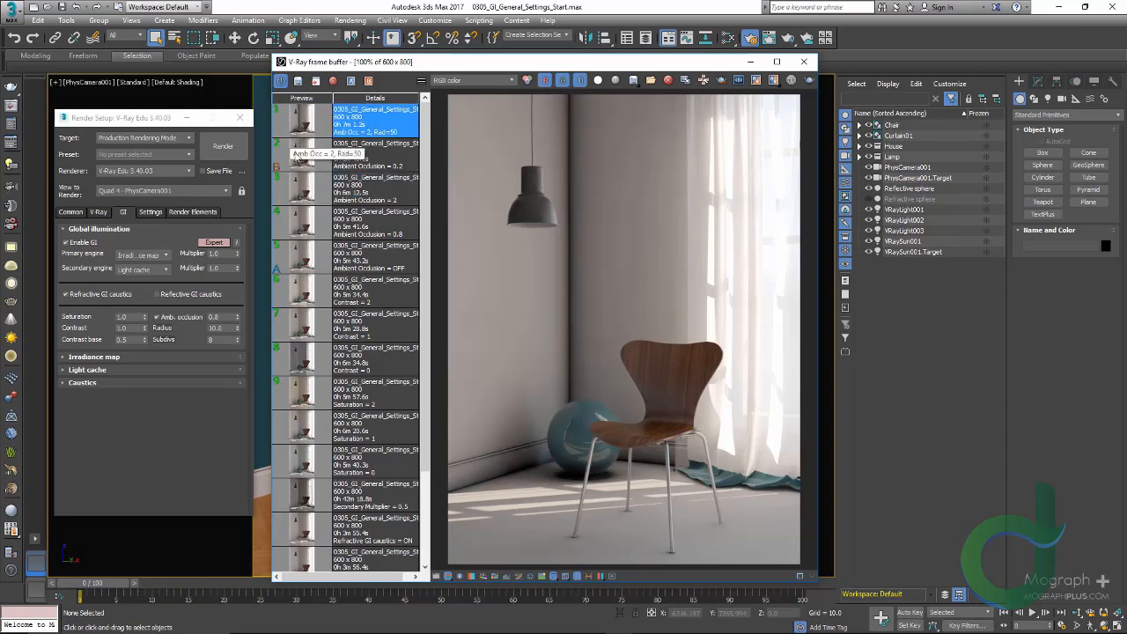
{"action": "left_click", "coordinate": [300, 180]}
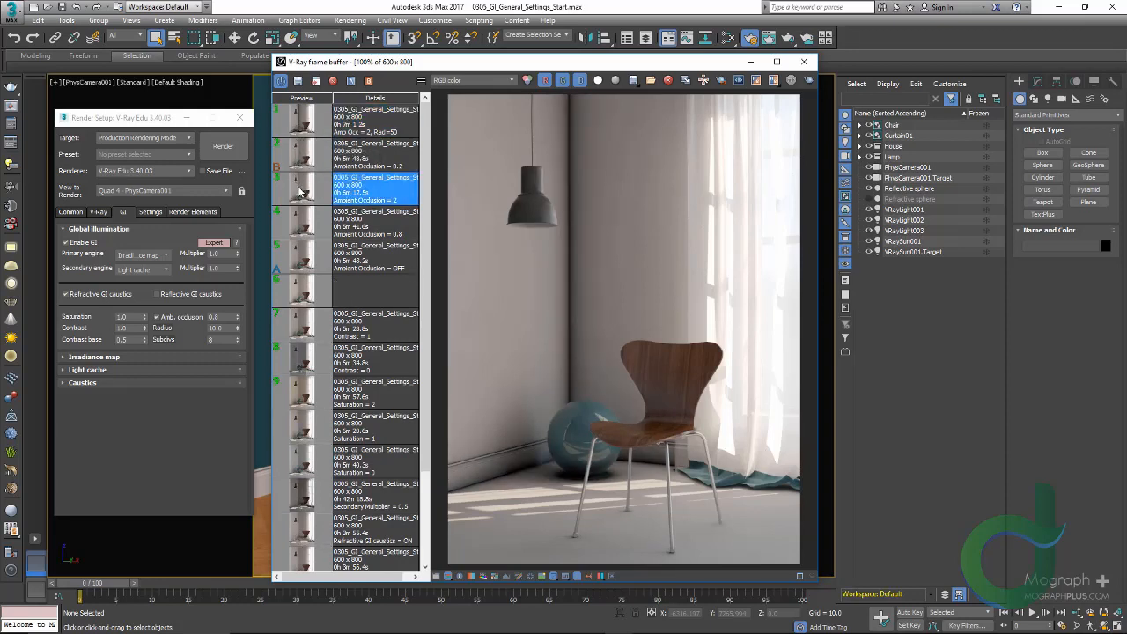
{"action": "left_click", "coordinate": [299, 128]}
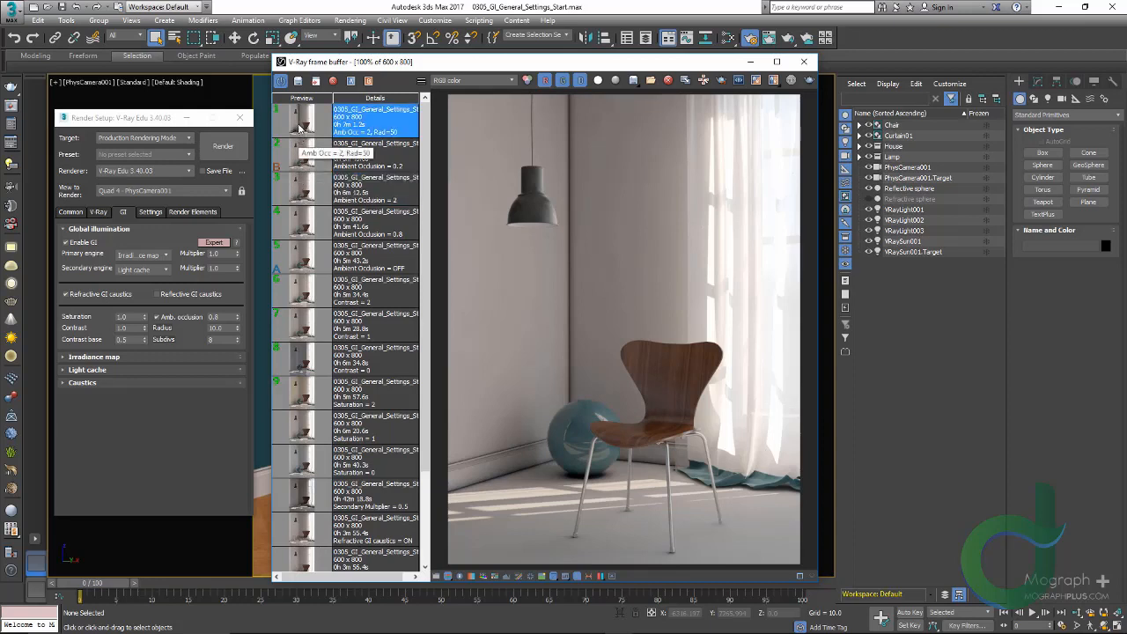
{"action": "left_click", "coordinate": [215, 340]}
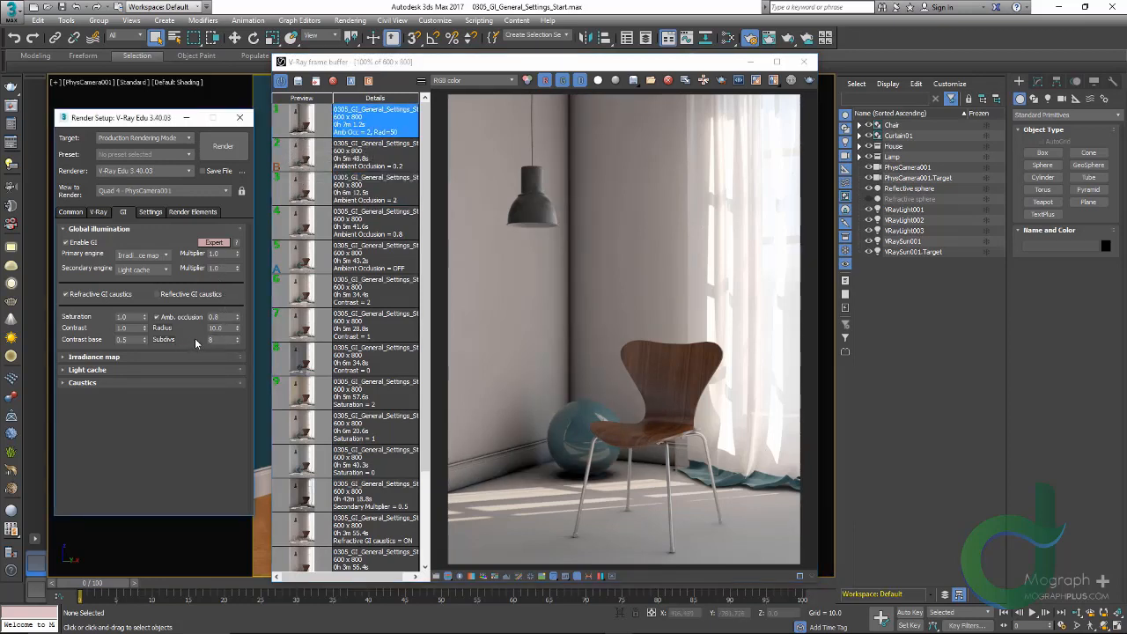
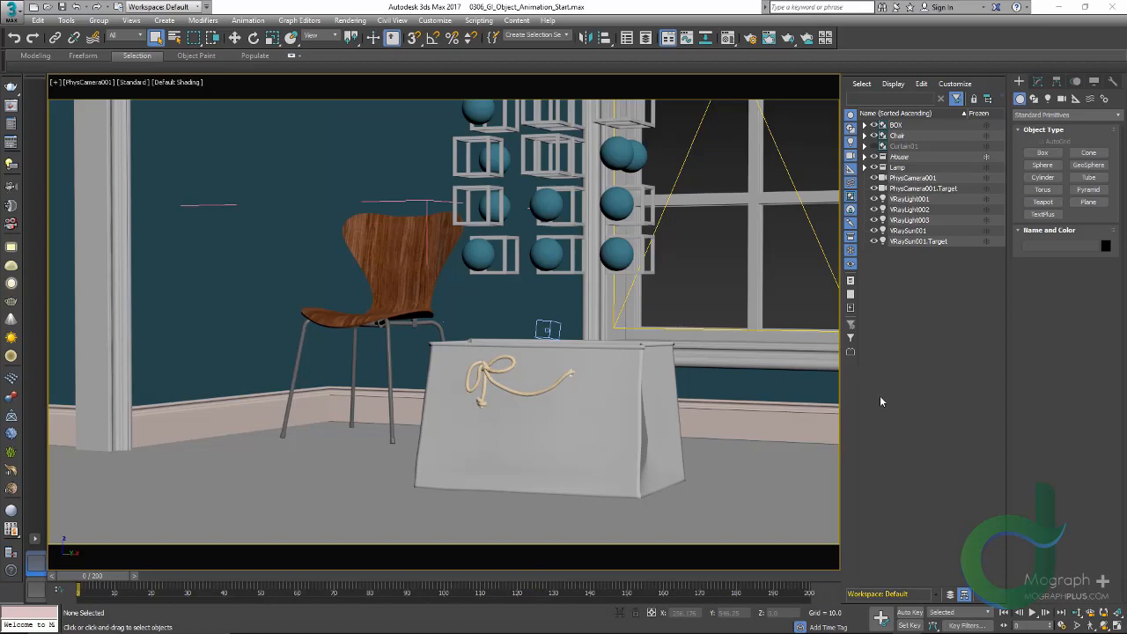
Play the animation of spheres and cubes falling into the box, stop it, and move the timeline to frame 120
{"action": "left_click", "coordinate": [1036, 612]}
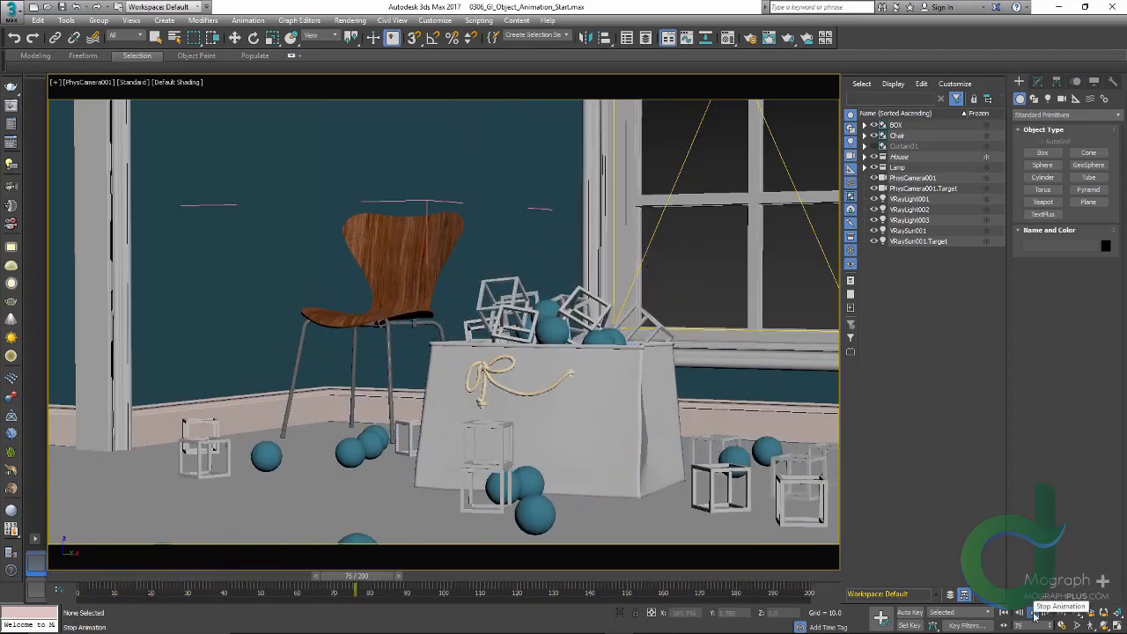
{"action": "key", "text": "/"}
{"action": "left_click_drag", "start_coordinate": [369, 577], "coordinate": [517, 596]}
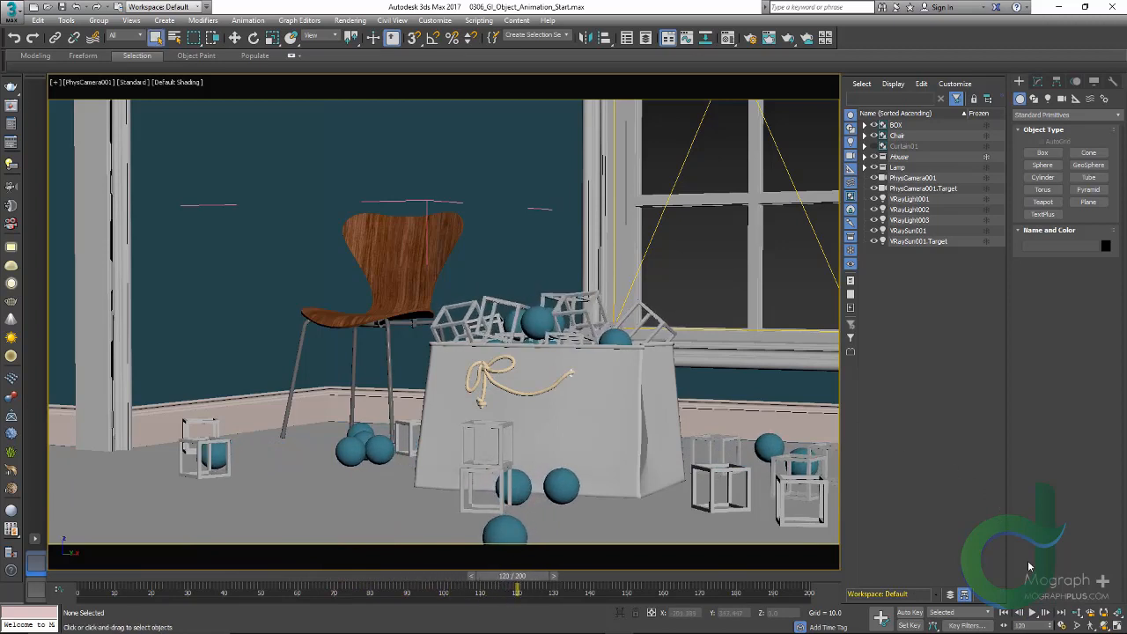
Set the animation's start time to frame 120 in the Time Configuration
{"action": "left_click", "coordinate": [1062, 625]}
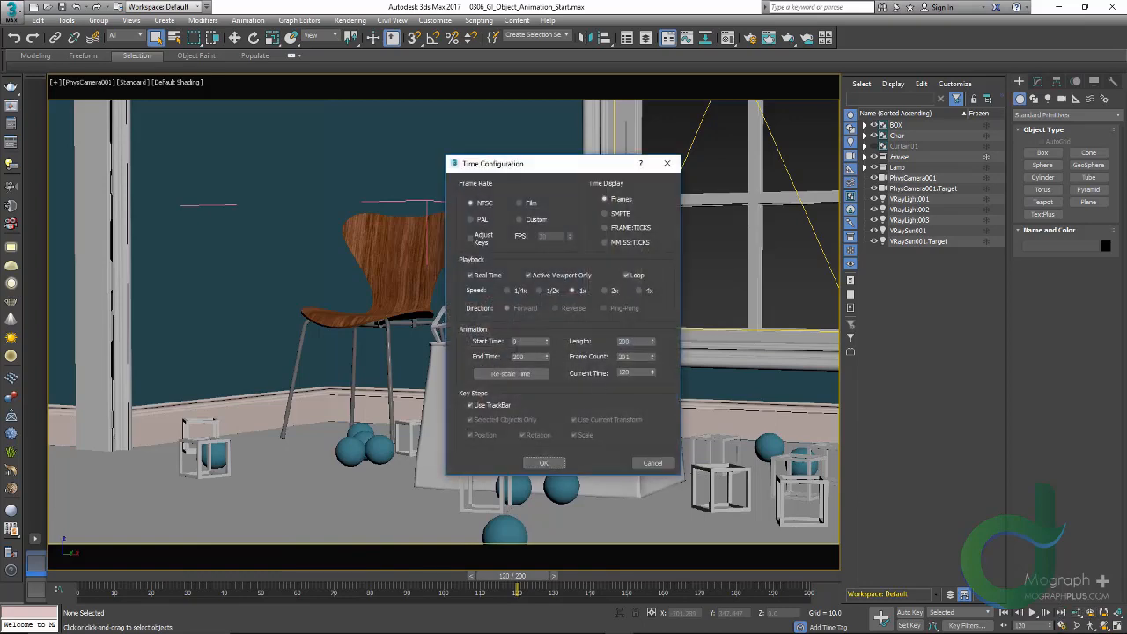
{"action": "double_click", "coordinate": [517, 342]}
{"action": "type", "text": "120"}
{"action": "left_click", "coordinate": [566, 466]}
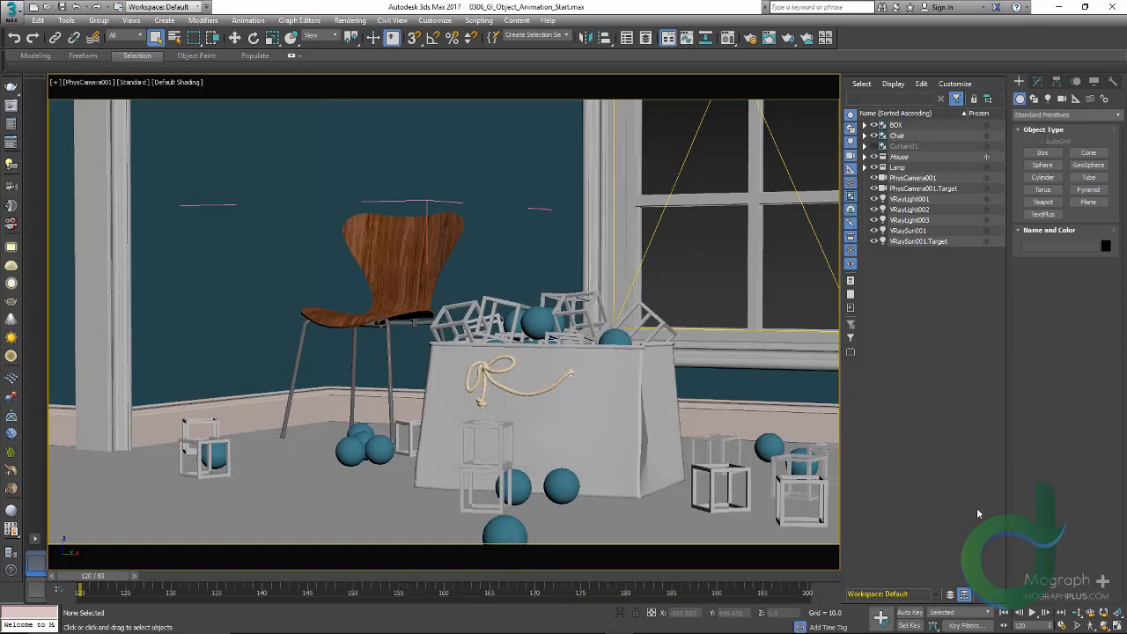
Play the animation from frame 120, stop it, and return to the first frame
{"action": "left_click", "coordinate": [1033, 613]}
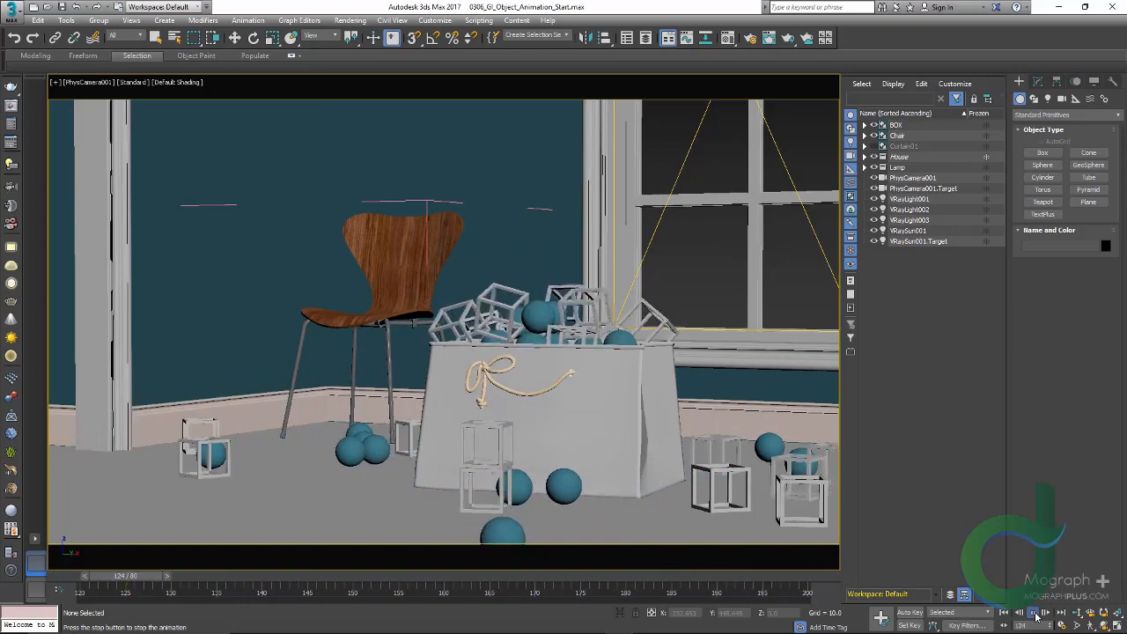
{"action": "left_click", "coordinate": [1036, 614]}
{"action": "key", "text": "Home"}
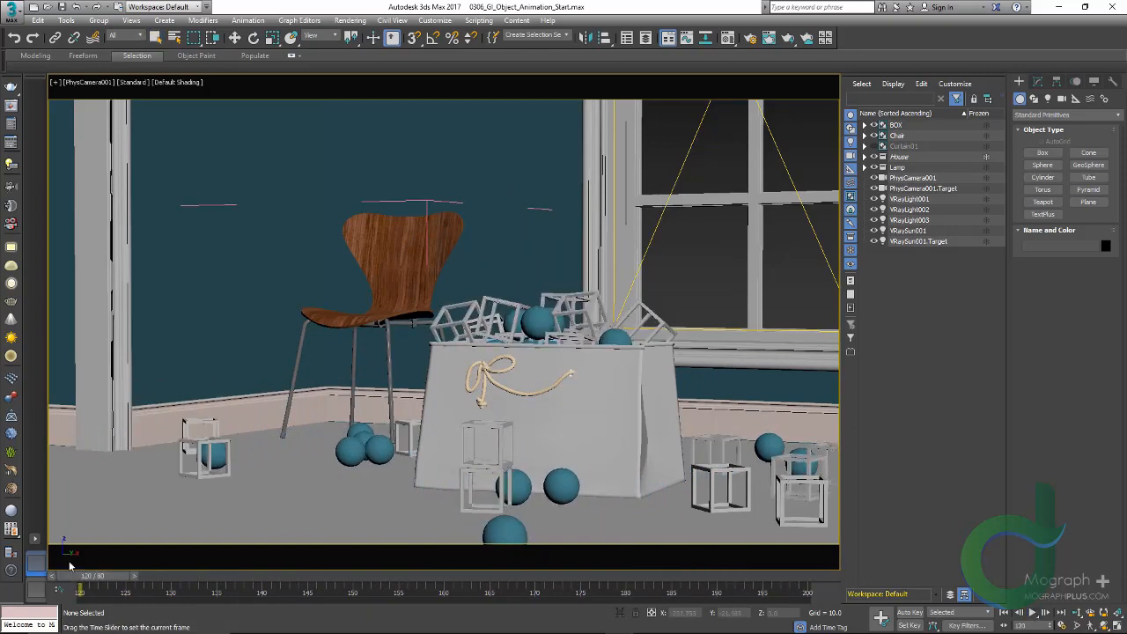
In the render setup's GI settings, keep Light cache as the secondary engine and set the irradiance map preset to Medium
{"action": "key", "text": "F10"}
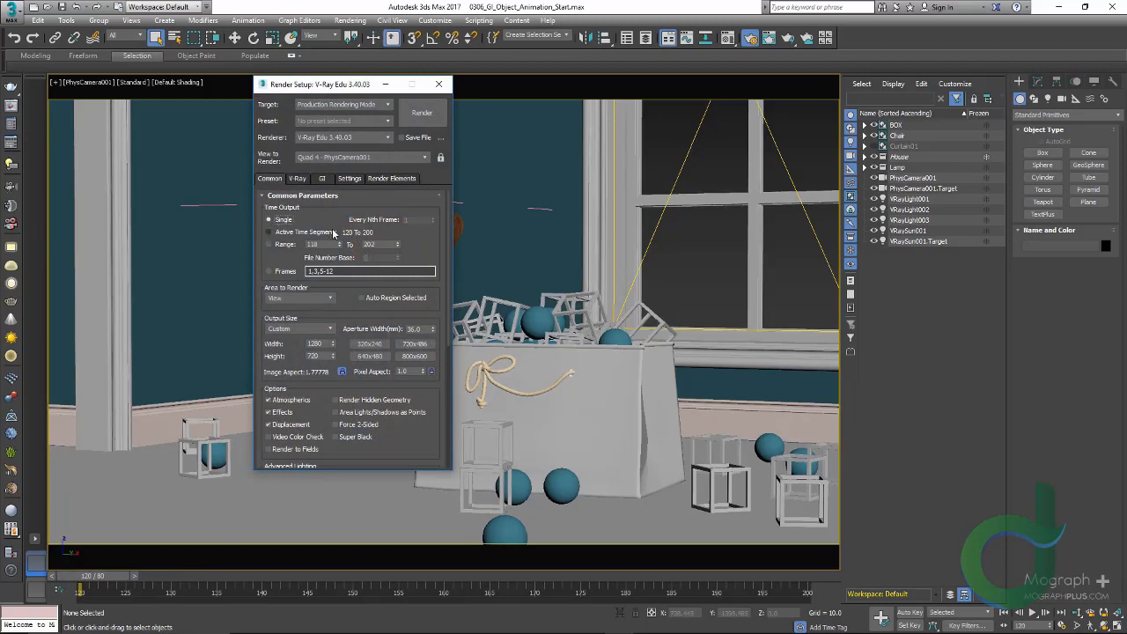
{"action": "left_click", "coordinate": [322, 178]}
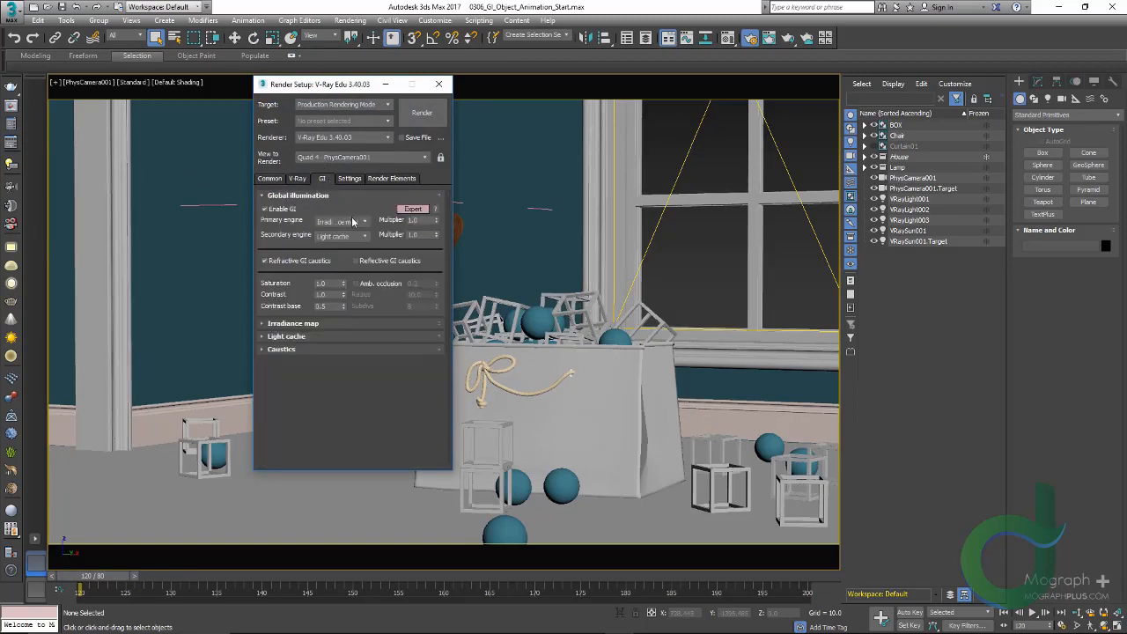
{"action": "left_click", "coordinate": [352, 236]}
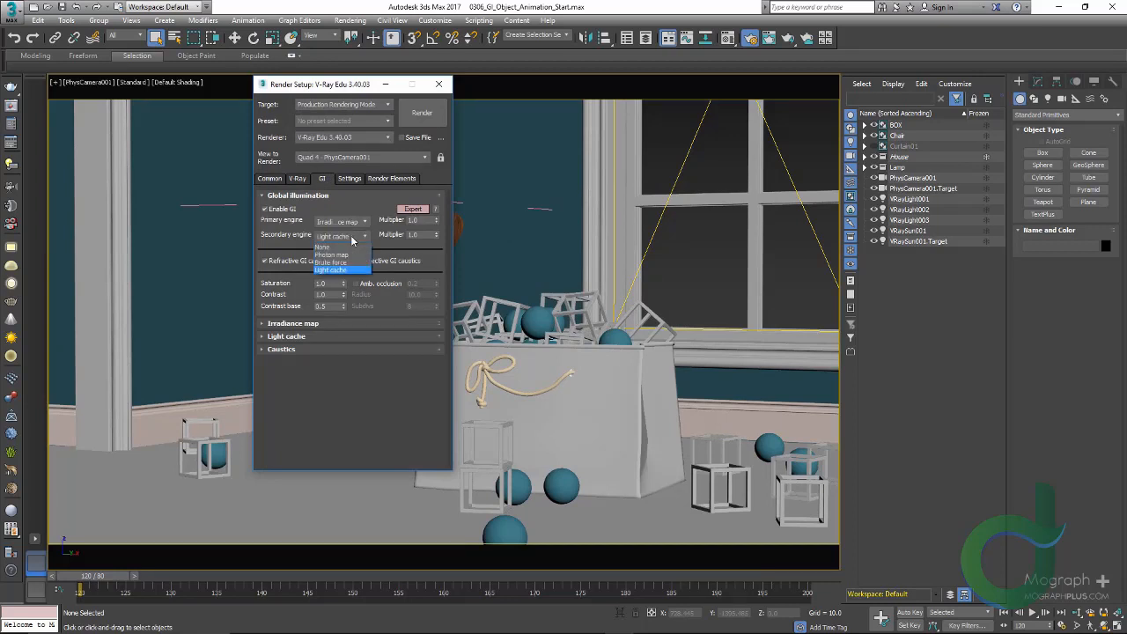
{"action": "left_click", "coordinate": [352, 238]}
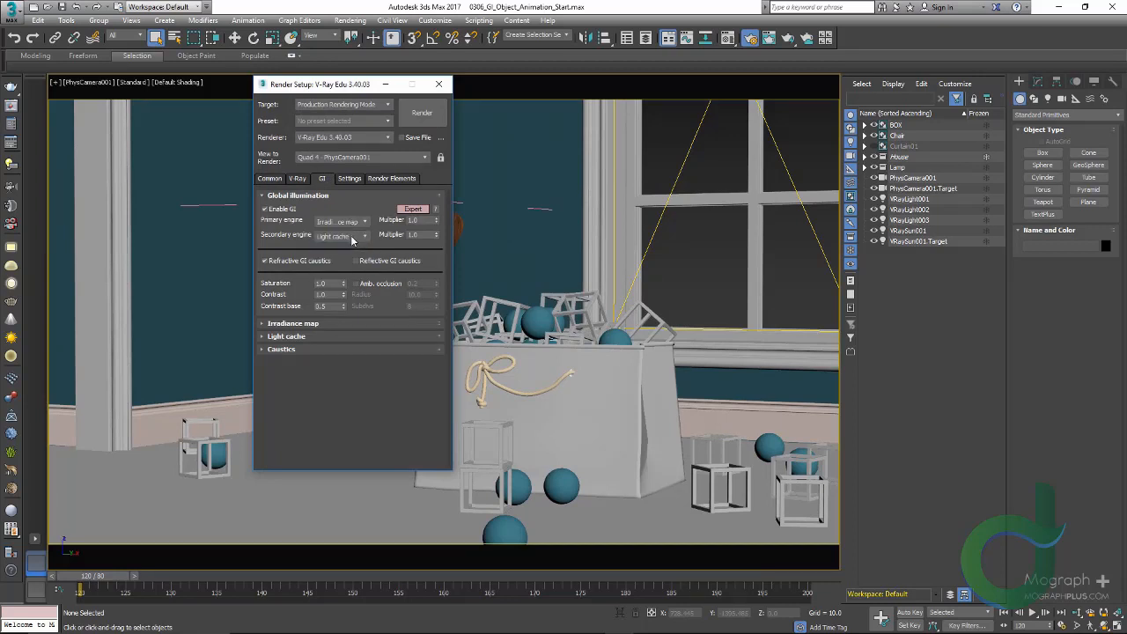
{"action": "left_click", "coordinate": [301, 196]}
{"action": "left_click", "coordinate": [305, 209]}
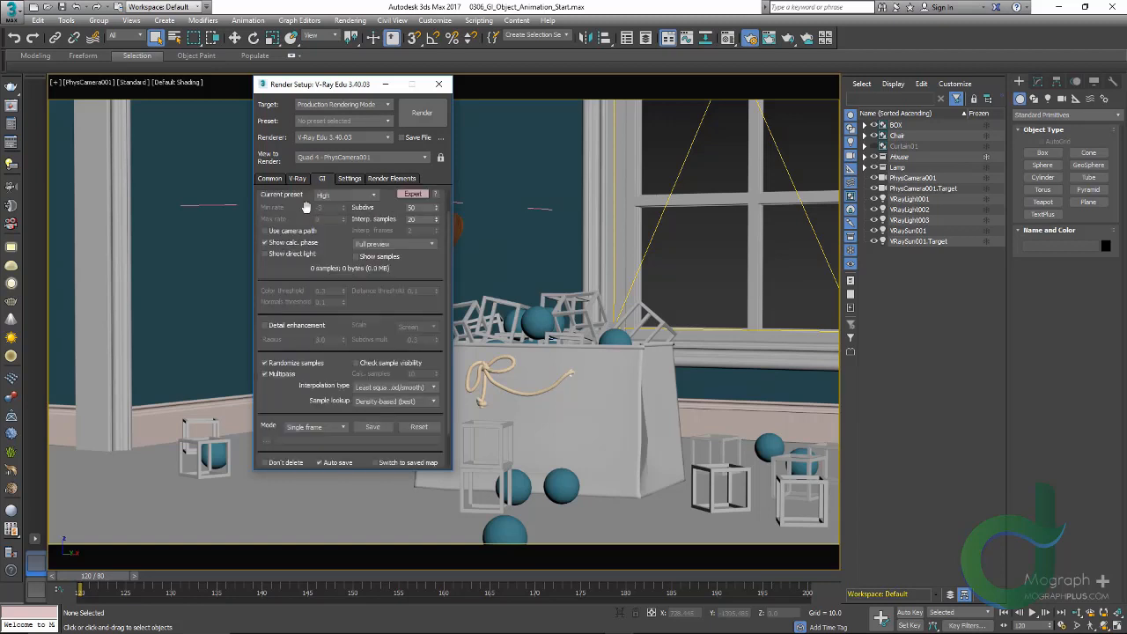
{"action": "scroll", "coordinate": [321, 221], "scroll_direction": "up", "scroll_amount": 1}
{"action": "left_click", "coordinate": [345, 223]}
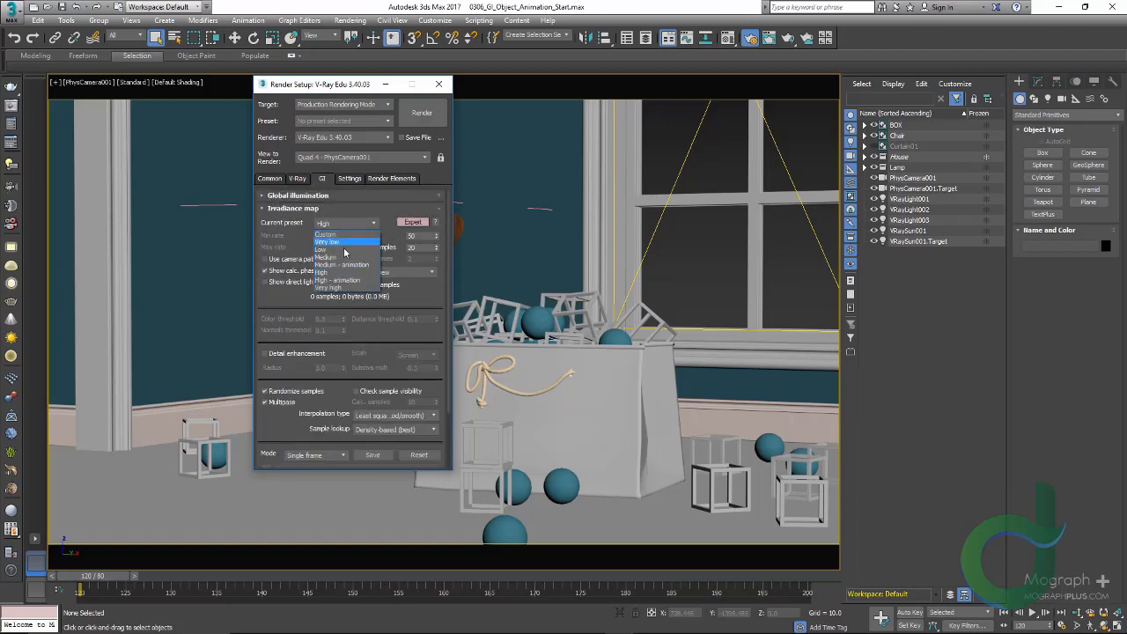
{"action": "left_click", "coordinate": [343, 256]}
{"action": "left_click", "coordinate": [308, 196]}
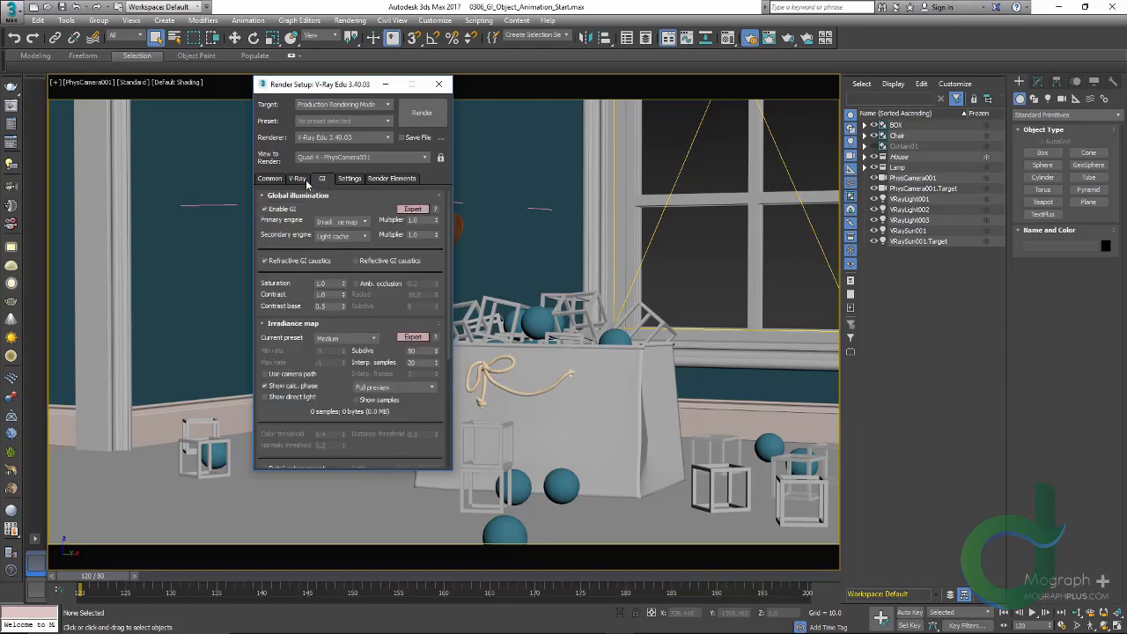
Add the VRayGlobalIllumination and VRayLighting render elements
{"action": "left_click", "coordinate": [391, 178]}
{"action": "left_click", "coordinate": [274, 225]}
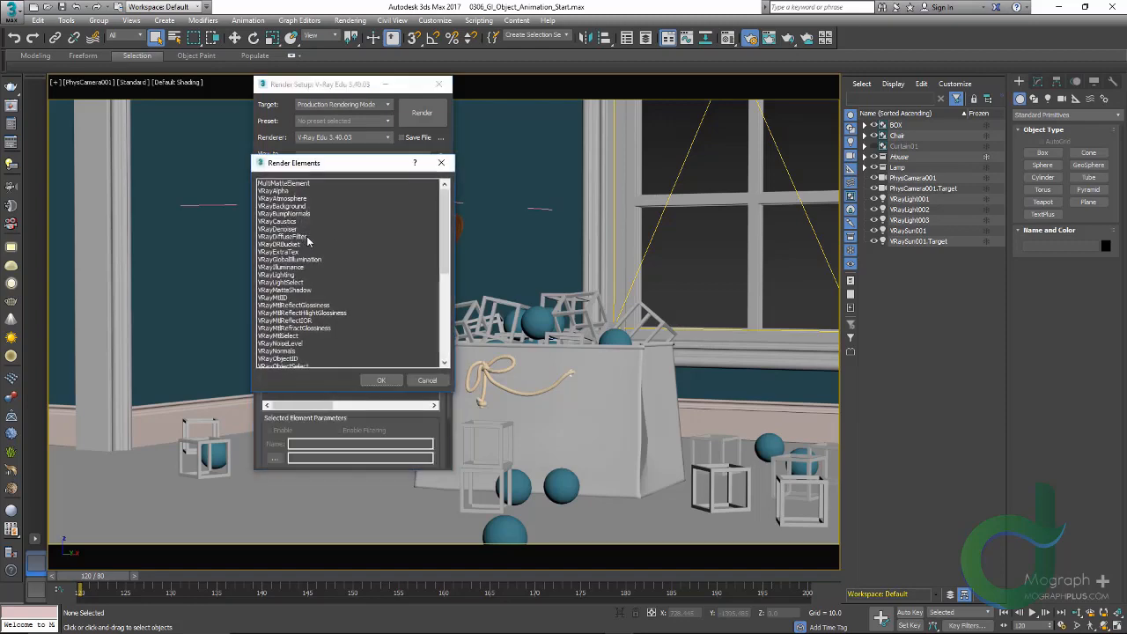
{"action": "left_click", "coordinate": [319, 259]}
{"action": "left_click", "coordinate": [305, 276], "text": "ctrl"}
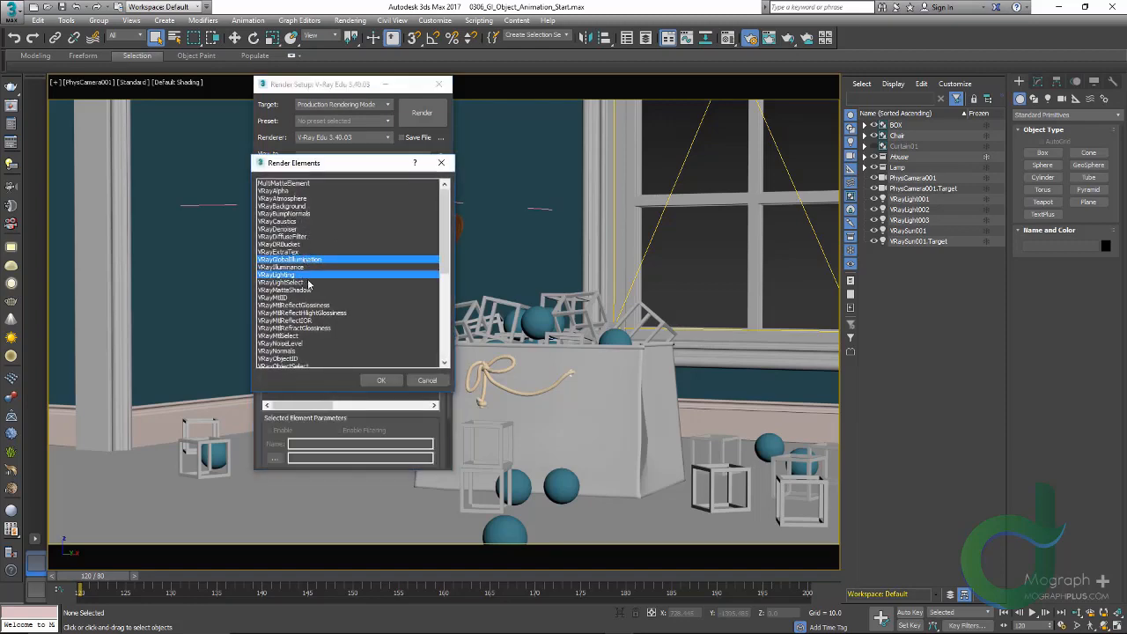
{"action": "left_click", "coordinate": [381, 380]}
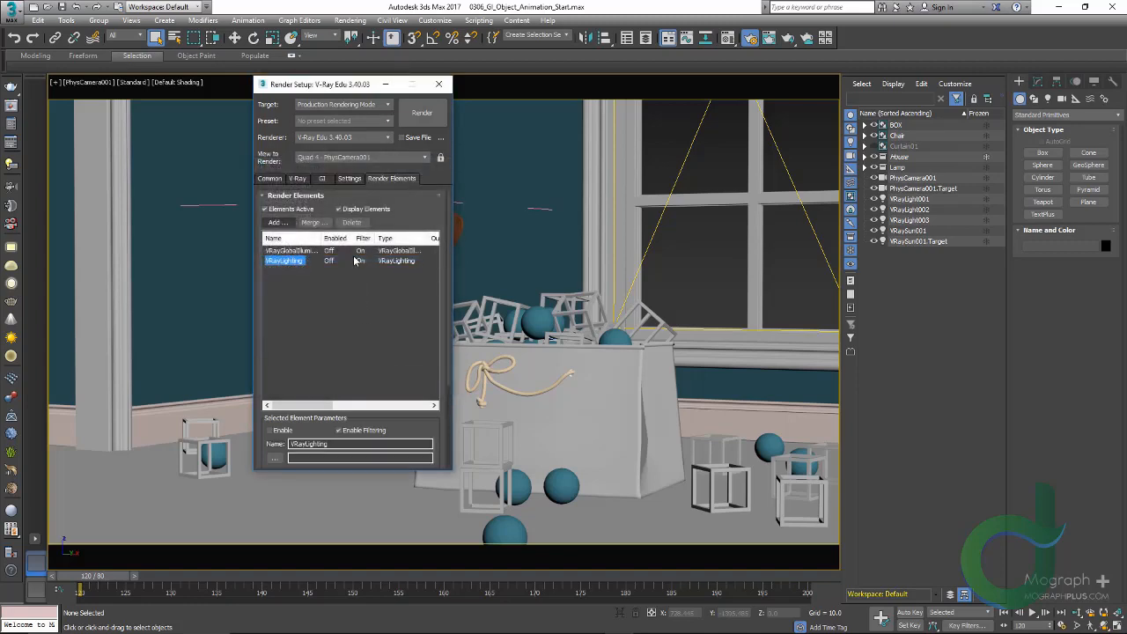
Move the Render Setup window clear of the scene and enlarge it to show the full irradiance map settings
{"action": "left_click_drag", "start_coordinate": [350, 95], "coordinate": [126, 105]}
{"action": "left_click", "coordinate": [97, 192]}
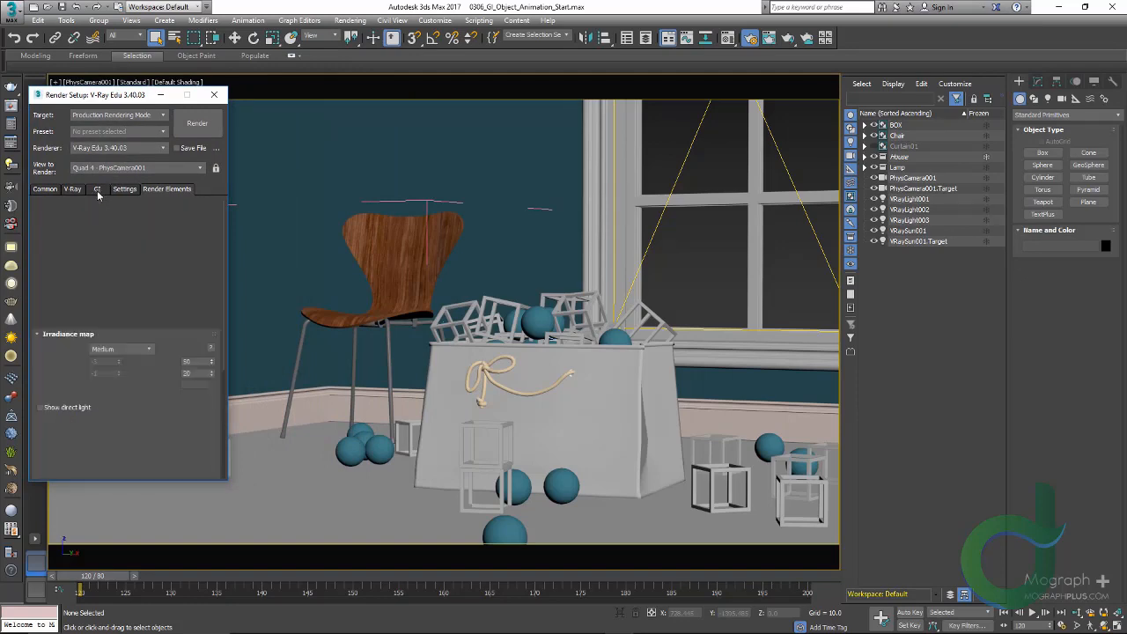
{"action": "left_click_drag", "start_coordinate": [109, 216], "coordinate": [109, 205]}
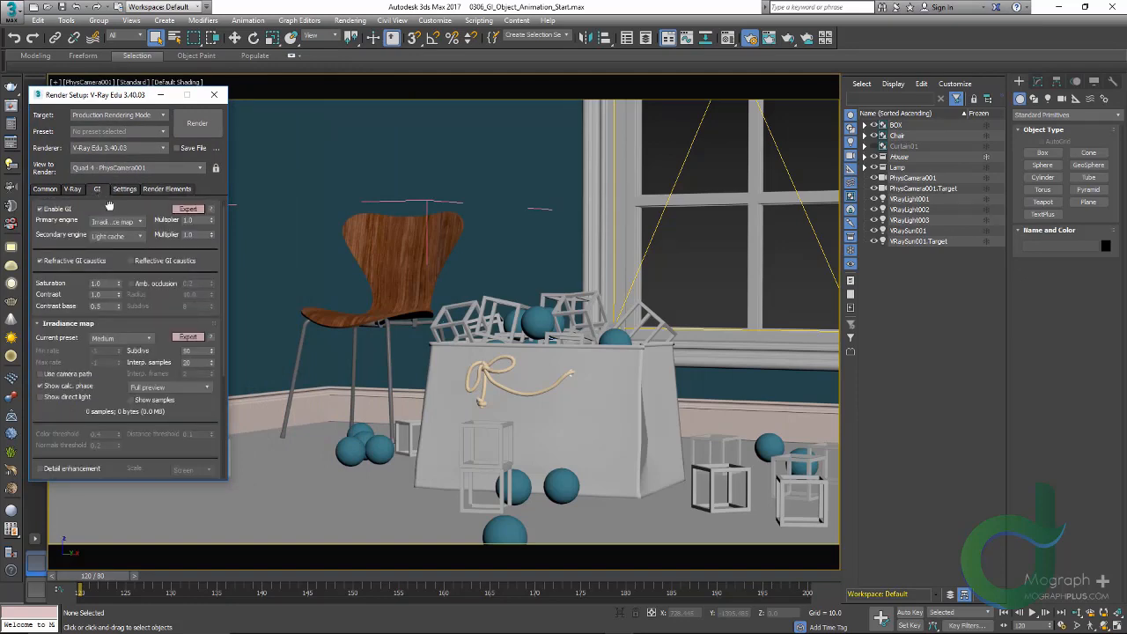
{"action": "left_click_drag", "start_coordinate": [100, 481], "coordinate": [88, 629]}
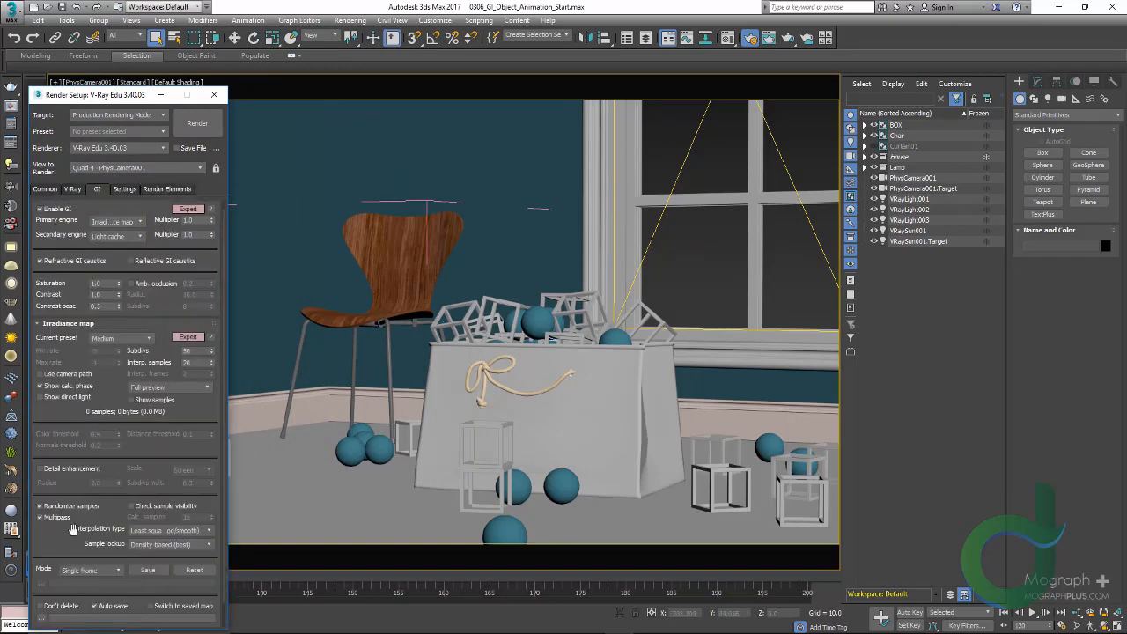
Open the V-Ray frame buffer and view the VRayGlobalIllumination element of history render 01
{"action": "left_click", "coordinate": [11, 106]}
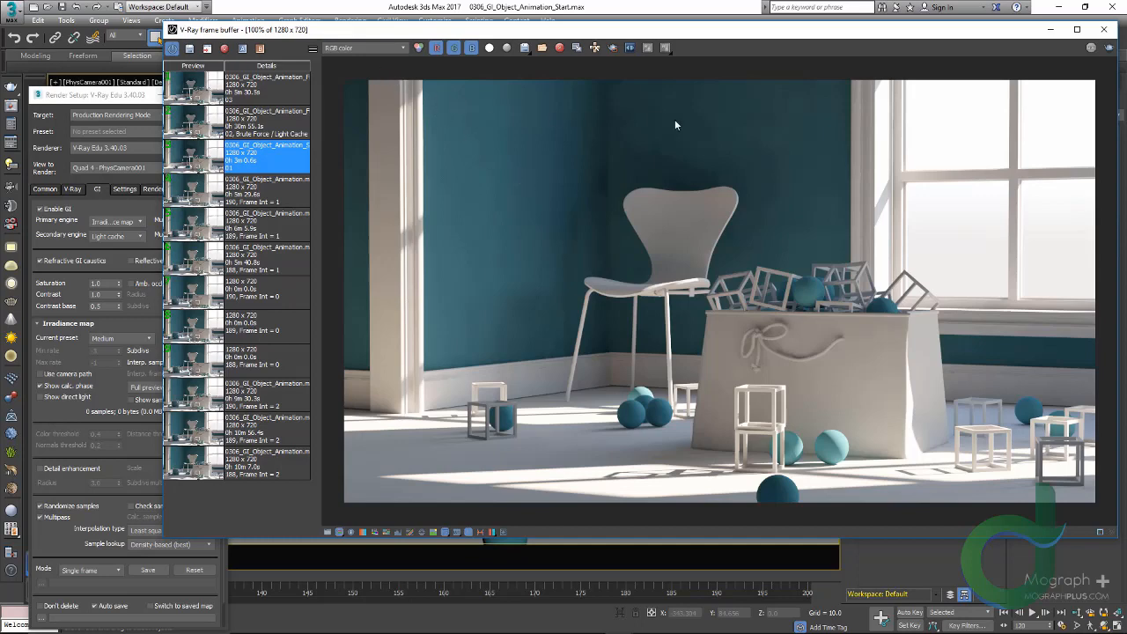
{"action": "scroll", "coordinate": [548, 175], "scroll_direction": "up", "scroll_amount": 1}
{"action": "scroll", "coordinate": [558, 181], "scroll_direction": "down", "scroll_amount": 1}
{"action": "left_click", "coordinate": [363, 48]}
{"action": "left_click", "coordinate": [371, 79]}
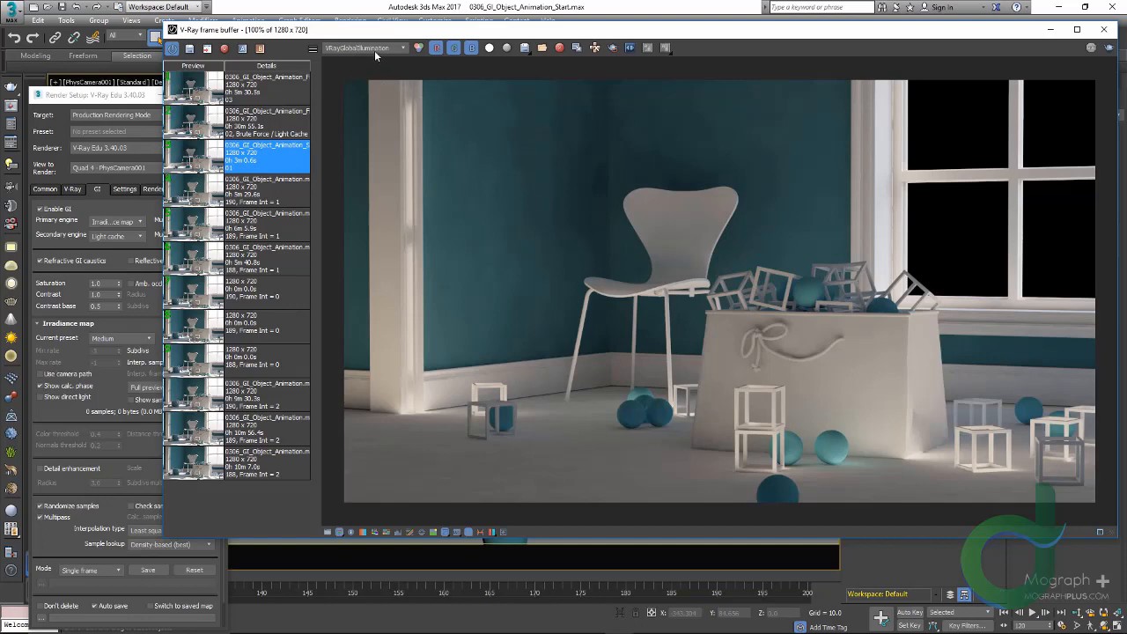
Inspect the VRayLighting element of the render up close, and return the display to RGB color
{"action": "left_click", "coordinate": [374, 49]}
{"action": "left_click", "coordinate": [379, 77]}
{"action": "scroll", "coordinate": [594, 247], "scroll_direction": "up", "scroll_amount": 1}
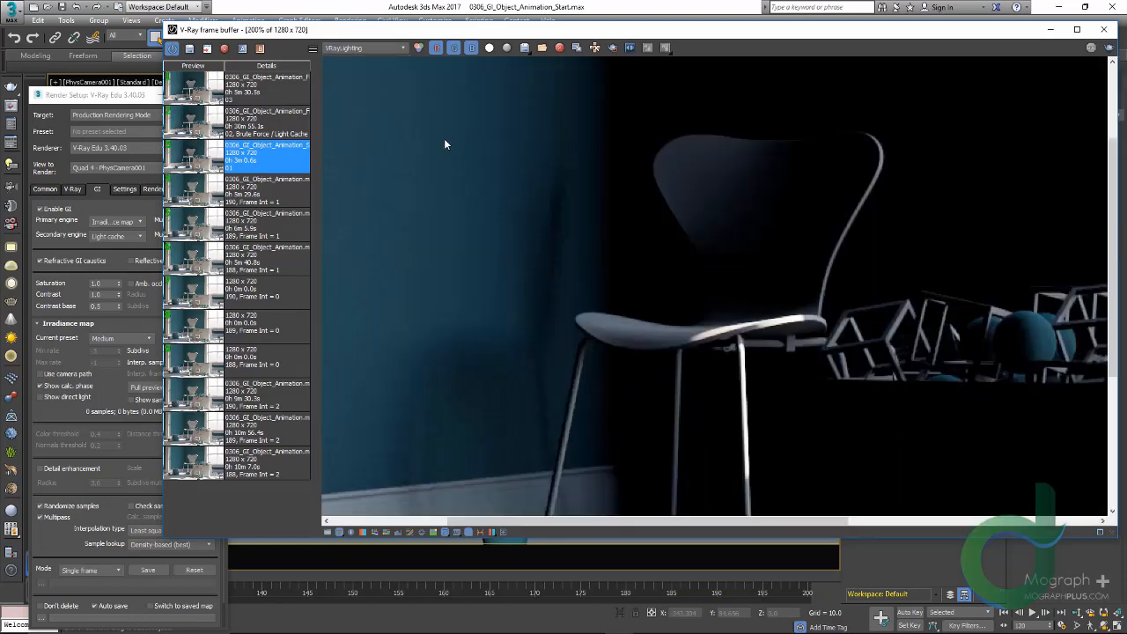
{"action": "scroll", "coordinate": [496, 165], "scroll_direction": "up", "scroll_amount": 1}
{"action": "scroll", "coordinate": [610, 178], "scroll_direction": "down", "scroll_amount": 2}
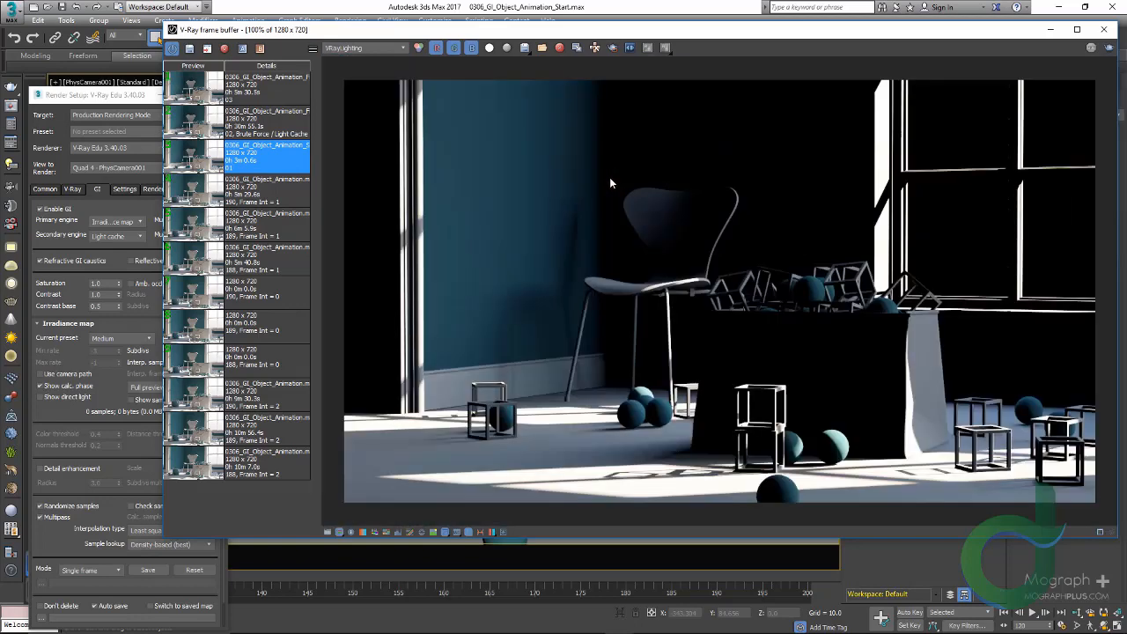
{"action": "left_click", "coordinate": [374, 48]}
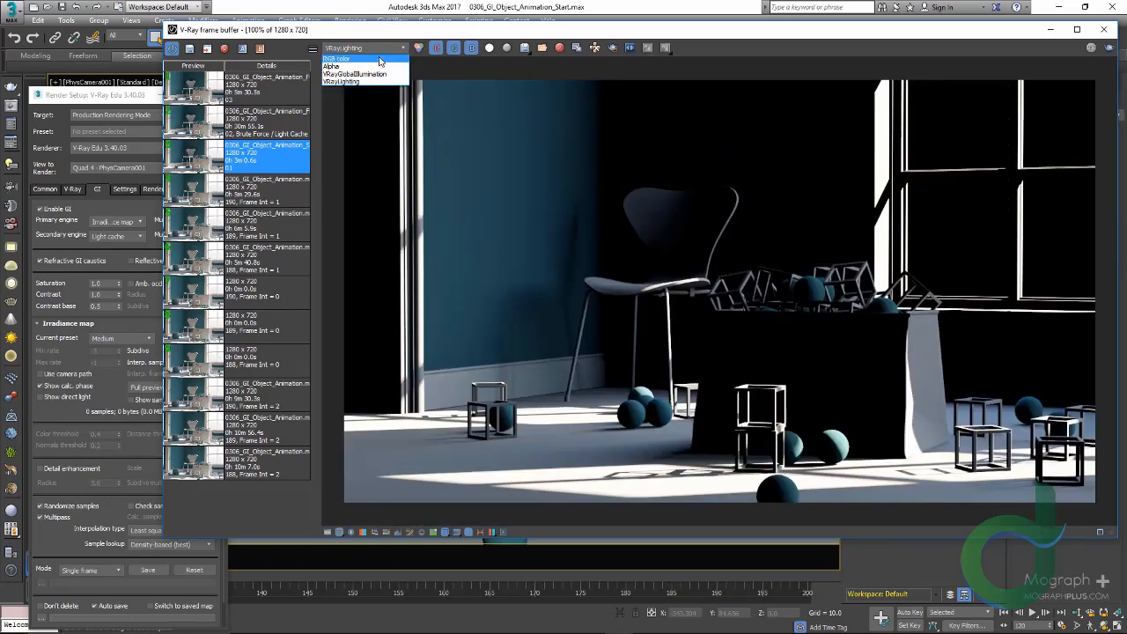
{"action": "left_click", "coordinate": [378, 58]}
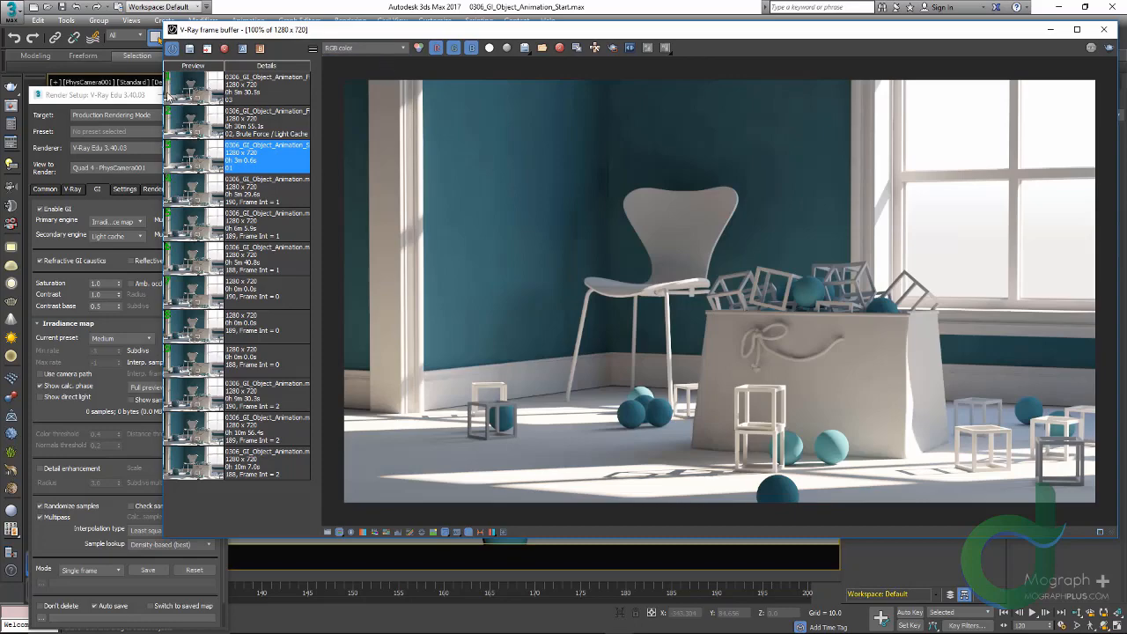
Arrange the frame buffer and Render Setup side by side, set the primary GI engine to Brute force, and expand its settings
{"action": "left_click_drag", "start_coordinate": [336, 37], "coordinate": [398, 43]}
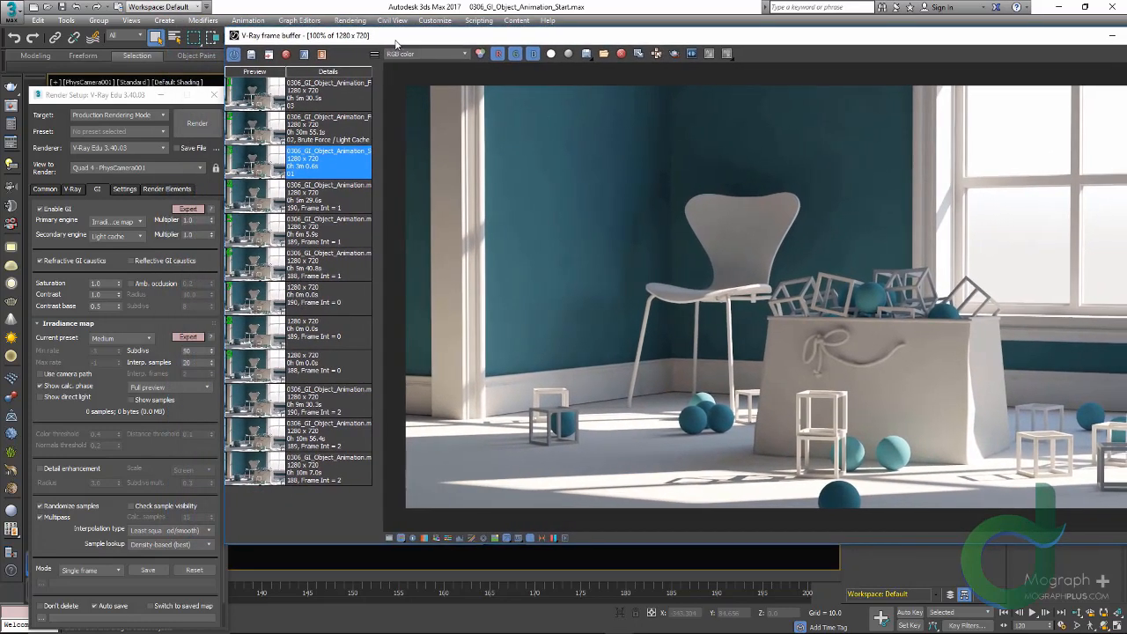
{"action": "left_click_drag", "start_coordinate": [89, 95], "coordinate": [79, 93]}
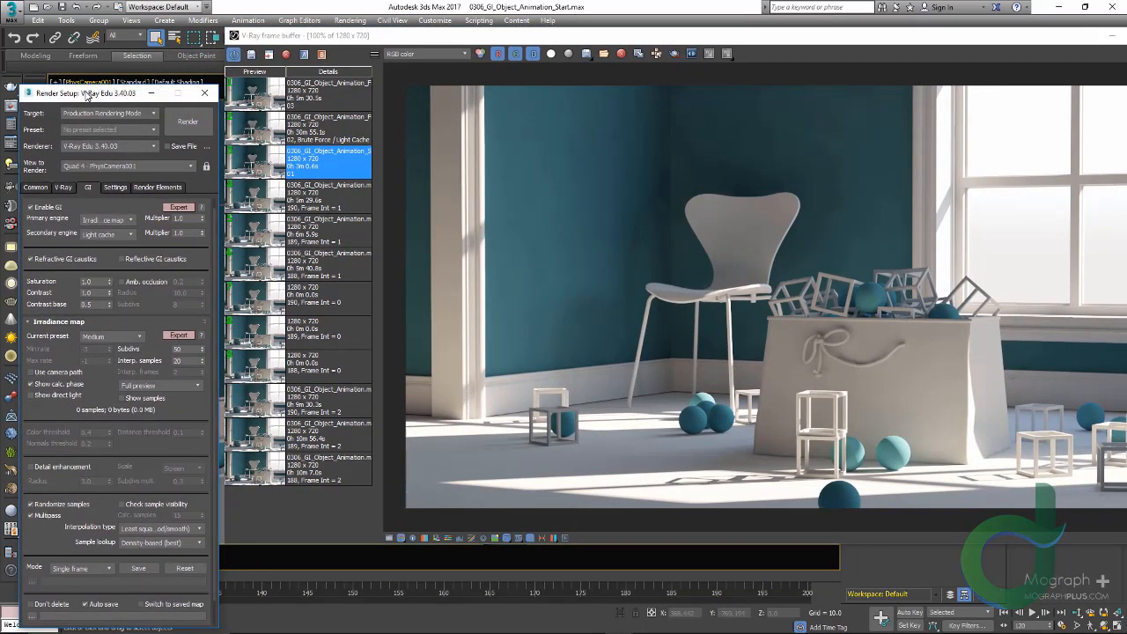
{"action": "left_click", "coordinate": [106, 220]}
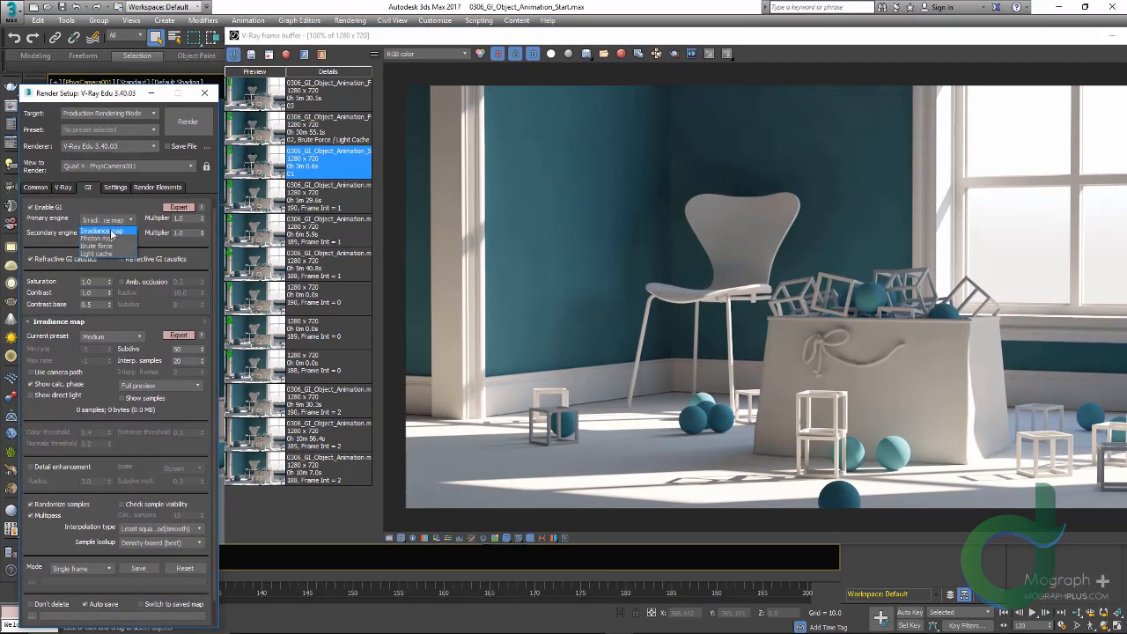
{"action": "left_click", "coordinate": [111, 250]}
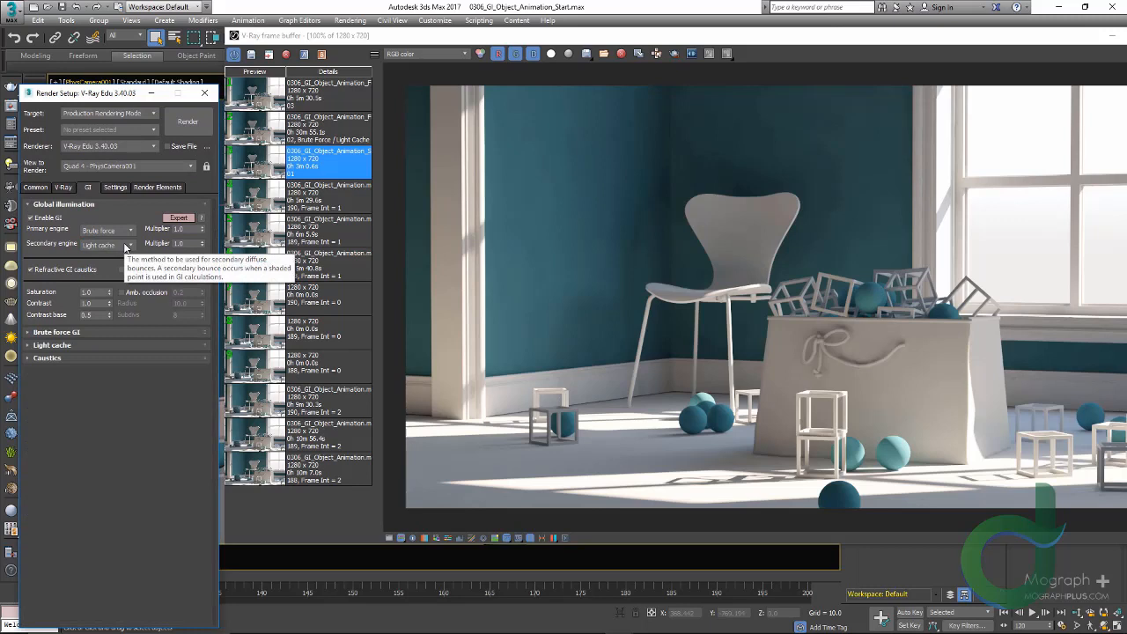
{"action": "left_click", "coordinate": [97, 333]}
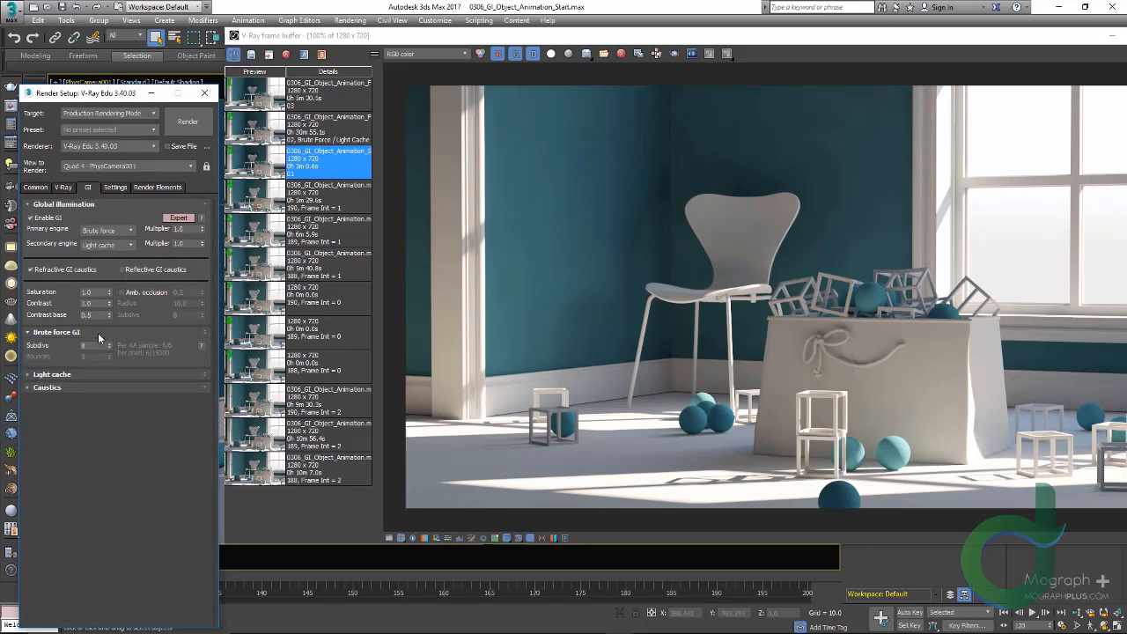
Try Brute force as the secondary GI engine, and switch it back to Light cache
{"action": "left_click", "coordinate": [121, 245]}
{"action": "left_click", "coordinate": [117, 274]}
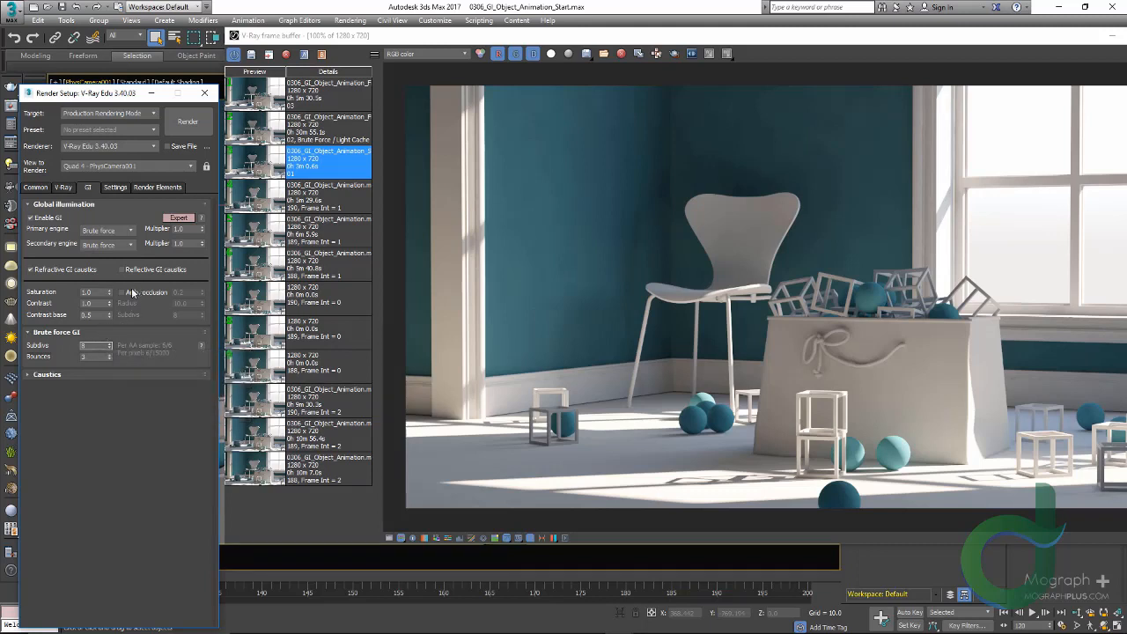
{"action": "left_click", "coordinate": [107, 246]}
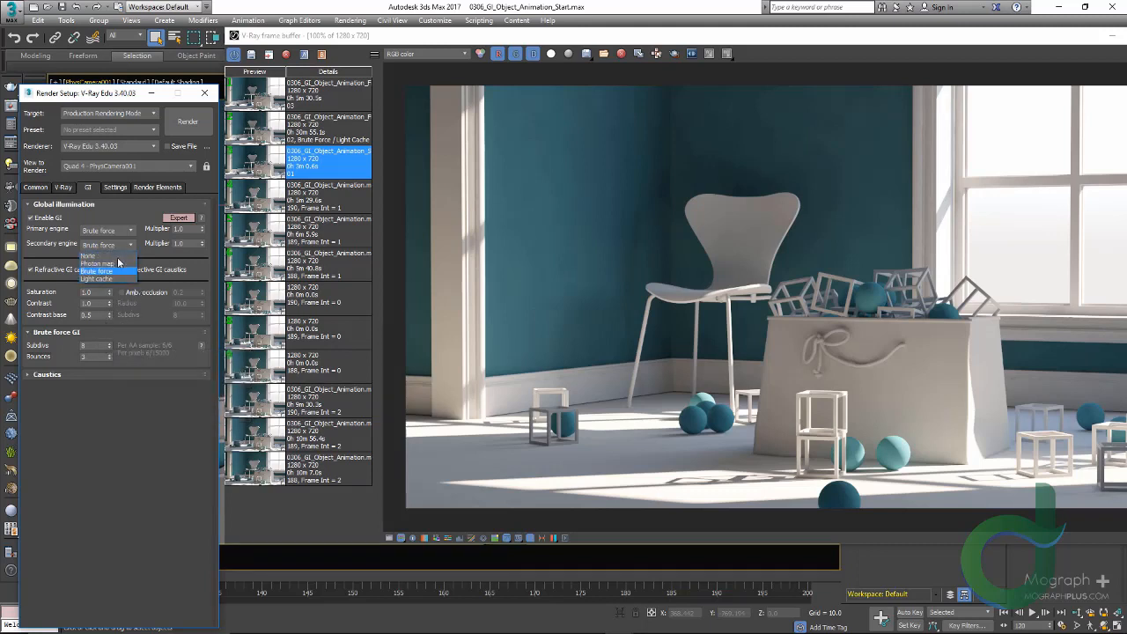
{"action": "left_click", "coordinate": [118, 279]}
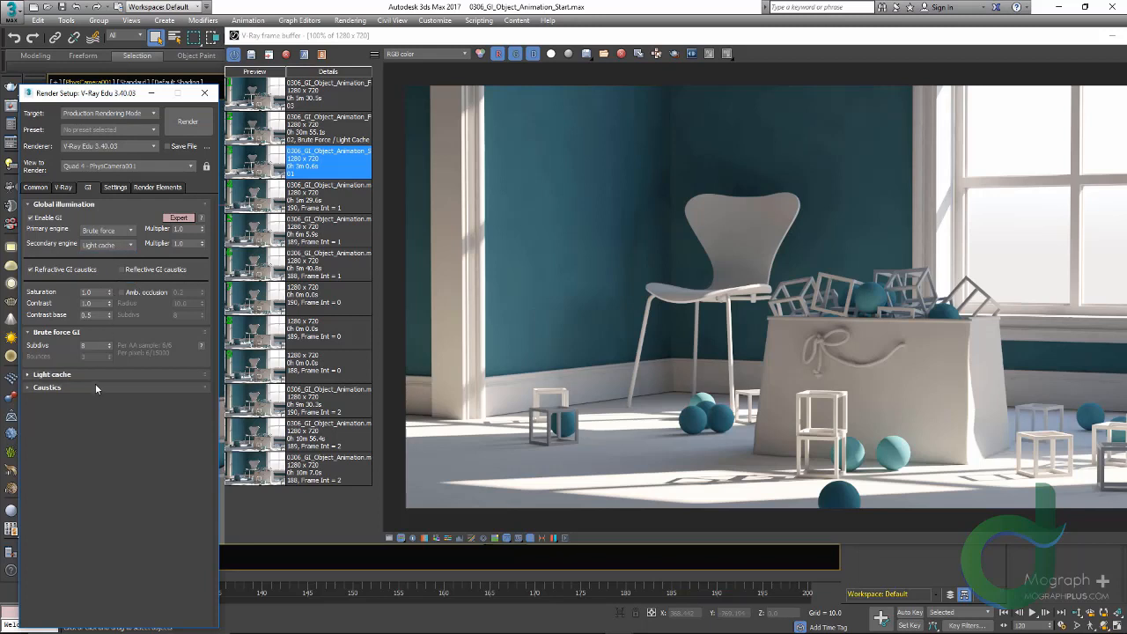
Expand the Light cache settings and review them alongside the Brute force GI settings
{"action": "left_click", "coordinate": [100, 372]}
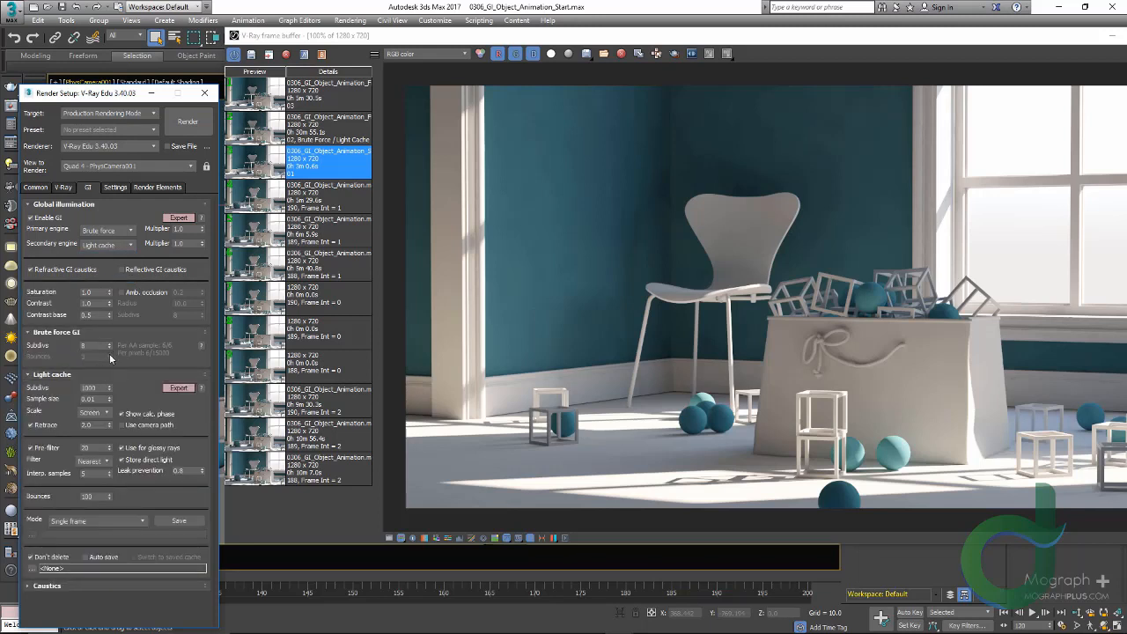
{"action": "left_click", "coordinate": [102, 332]}
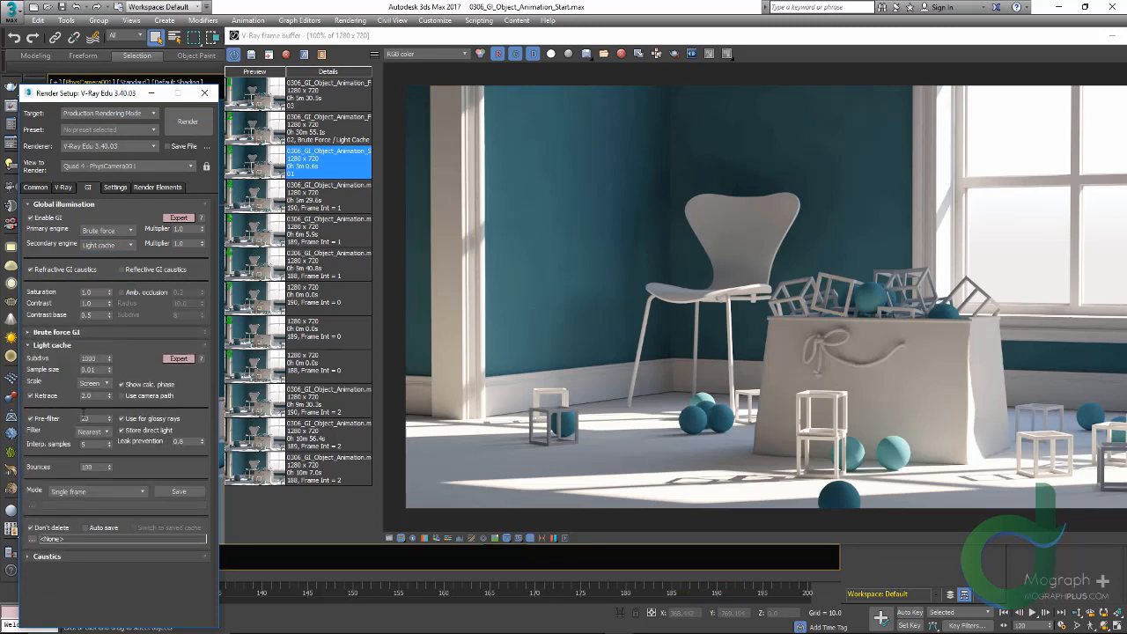
{"action": "left_click", "coordinate": [80, 333]}
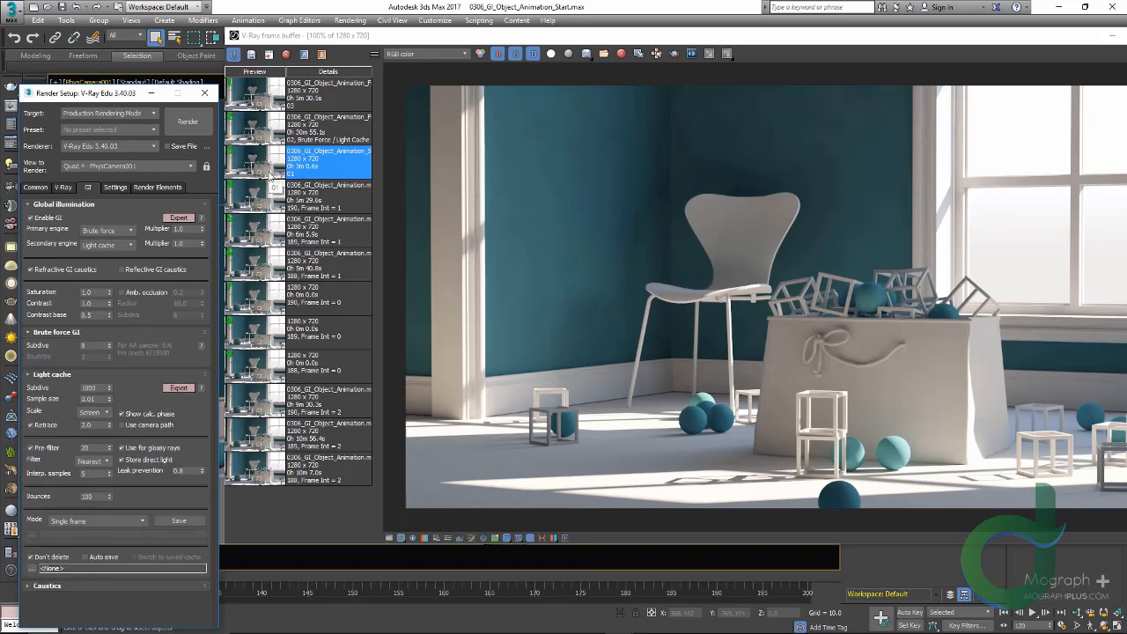
Alternate between history renders "01" and "02, Brute Force / Light Cache" to compare their GI quality
{"action": "left_click", "coordinate": [258, 133]}
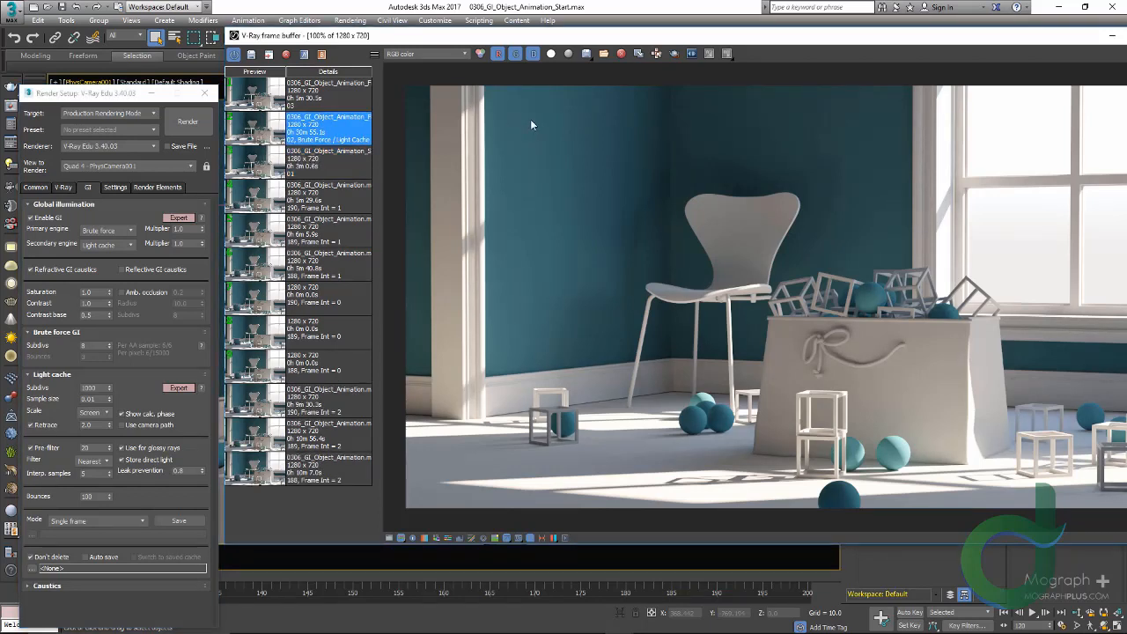
{"action": "left_click", "coordinate": [267, 169]}
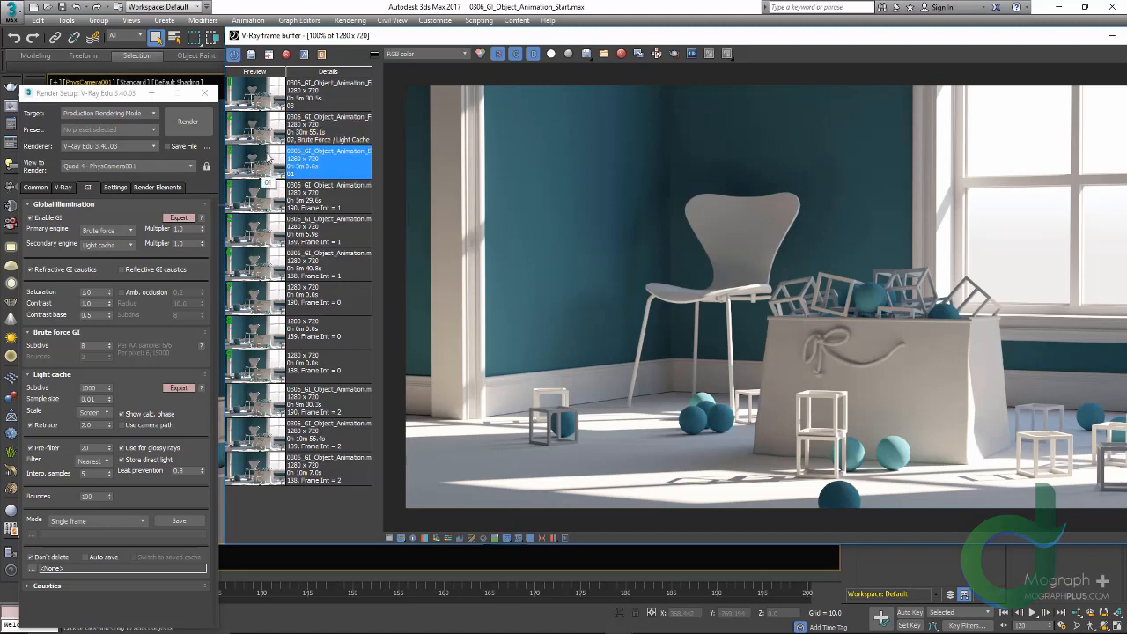
{"action": "left_click", "coordinate": [269, 140]}
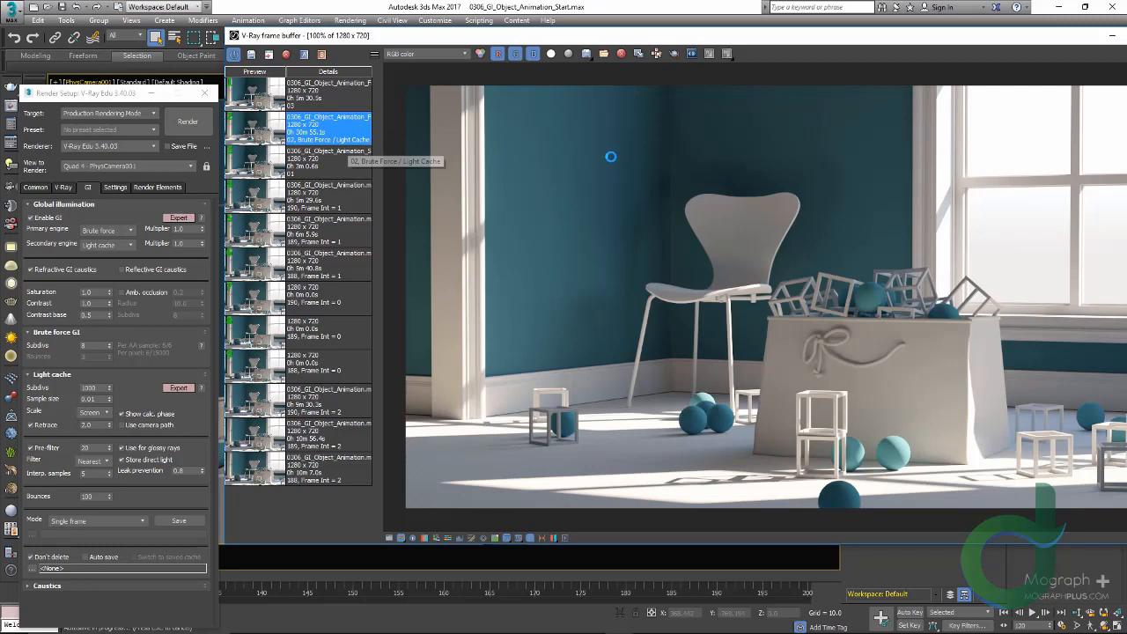
Examine the wall and chair in the "02, Brute Force / Light Cache" render up close in the VRayGlobalIllumination channel
{"action": "scroll", "coordinate": [610, 157], "scroll_direction": "up", "scroll_amount": 1}
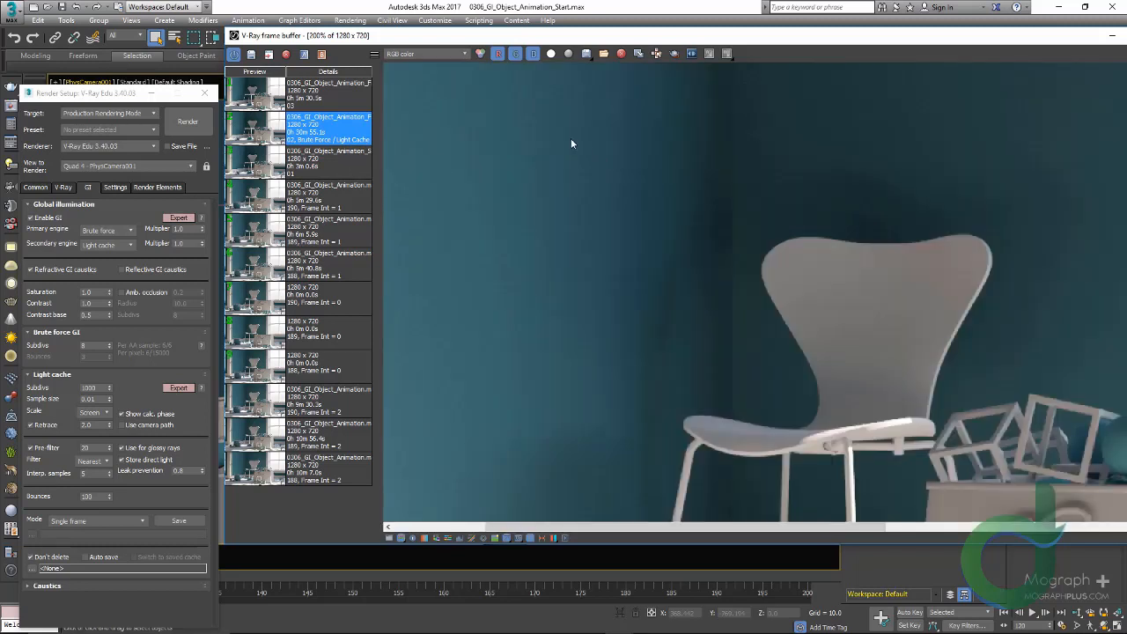
{"action": "left_click", "coordinate": [435, 53]}
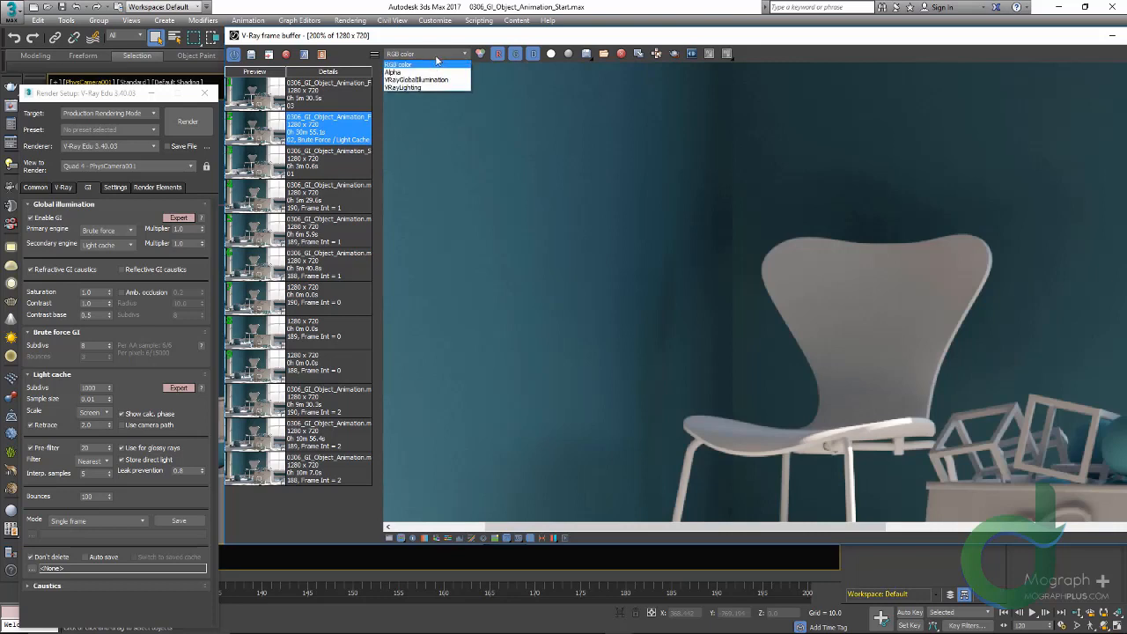
{"action": "left_click", "coordinate": [437, 80]}
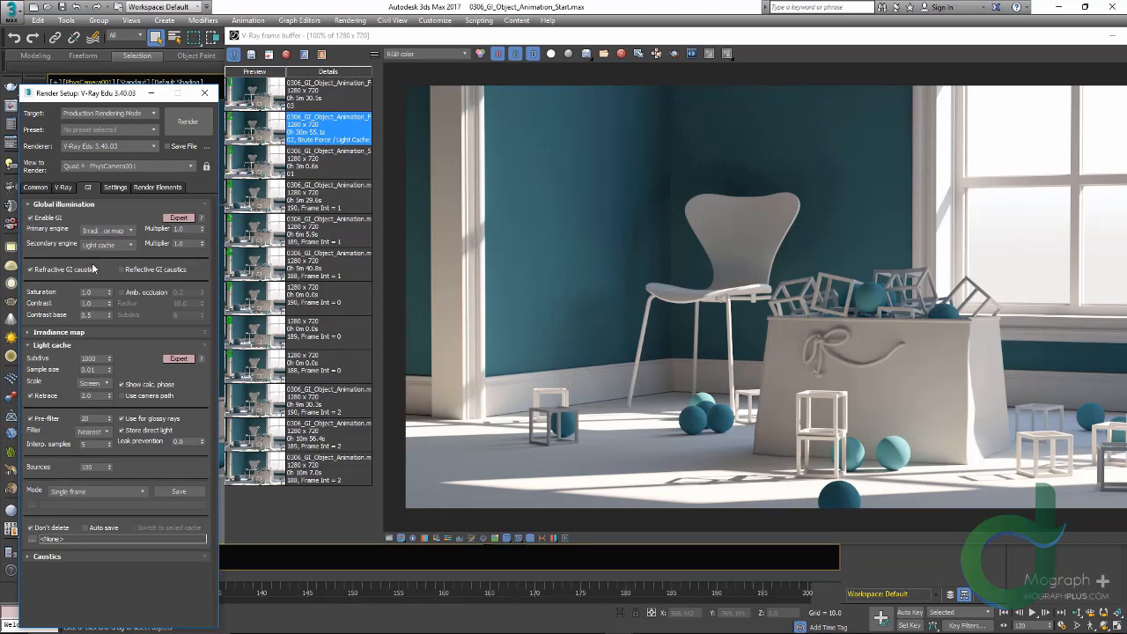
Collapse the Global illumination settings and set the irradiance map preset to High - animation
{"action": "left_click", "coordinate": [132, 203]}
{"action": "left_click", "coordinate": [120, 216]}
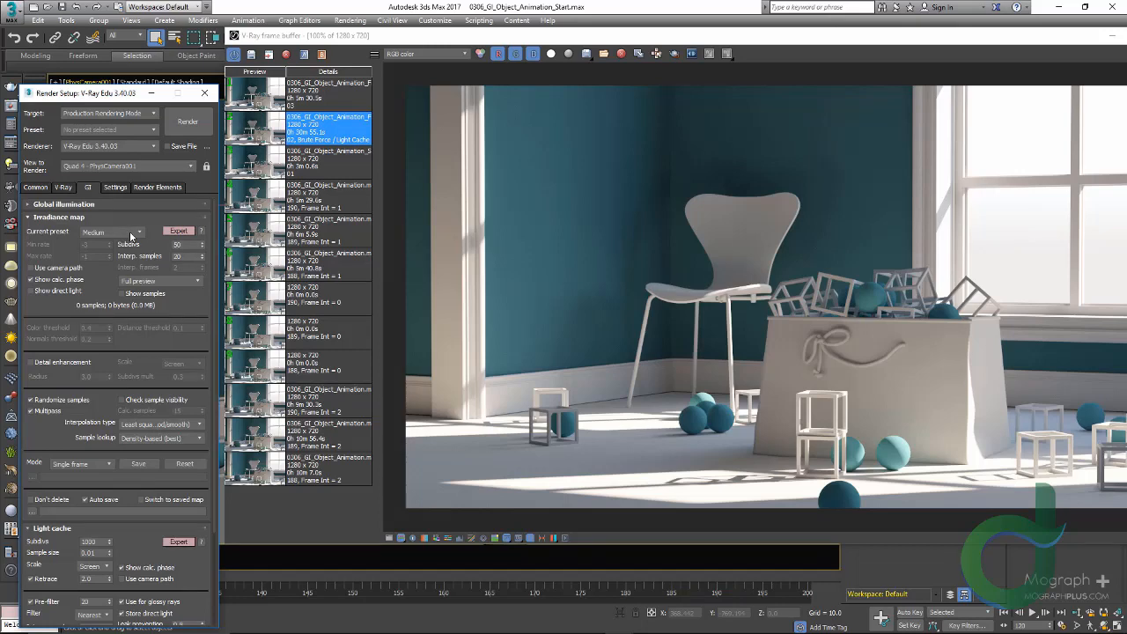
{"action": "left_click", "coordinate": [132, 233]}
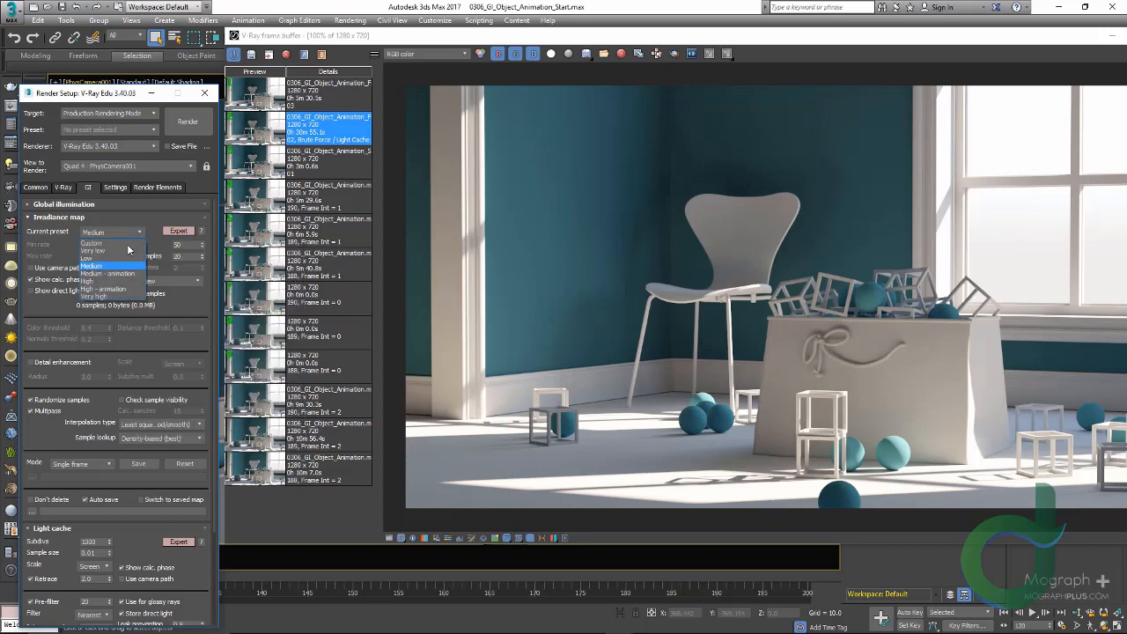
{"action": "left_click", "coordinate": [126, 290]}
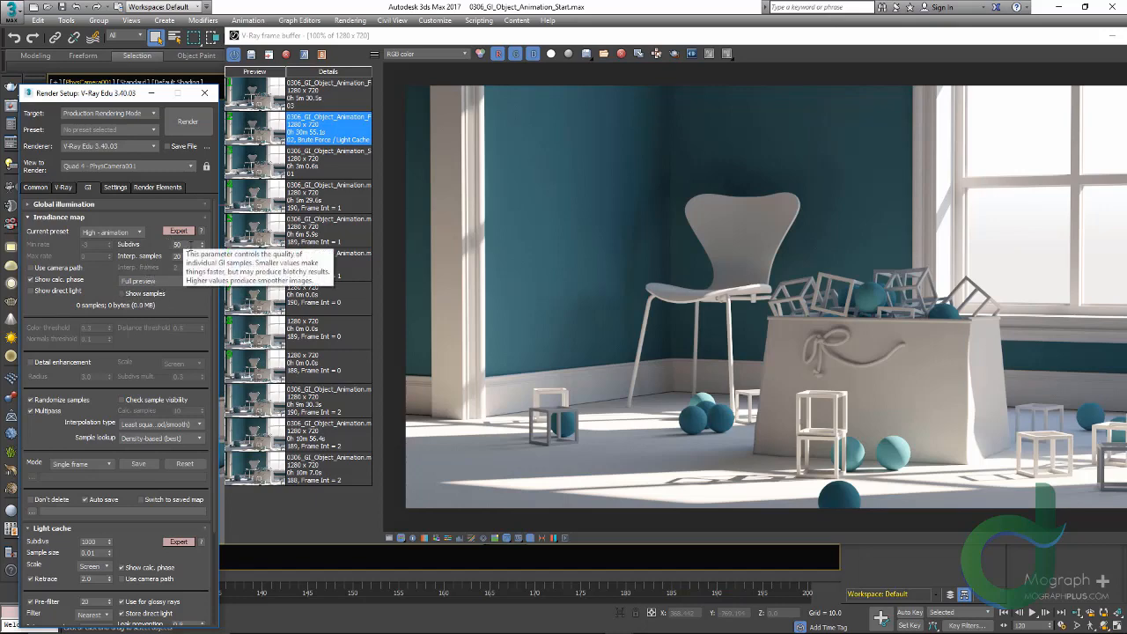
Set the irradiance map subdivs to 90 and the interpolation samples to 25
{"action": "double_click", "coordinate": [180, 245]}
{"action": "type", "text": "90"}
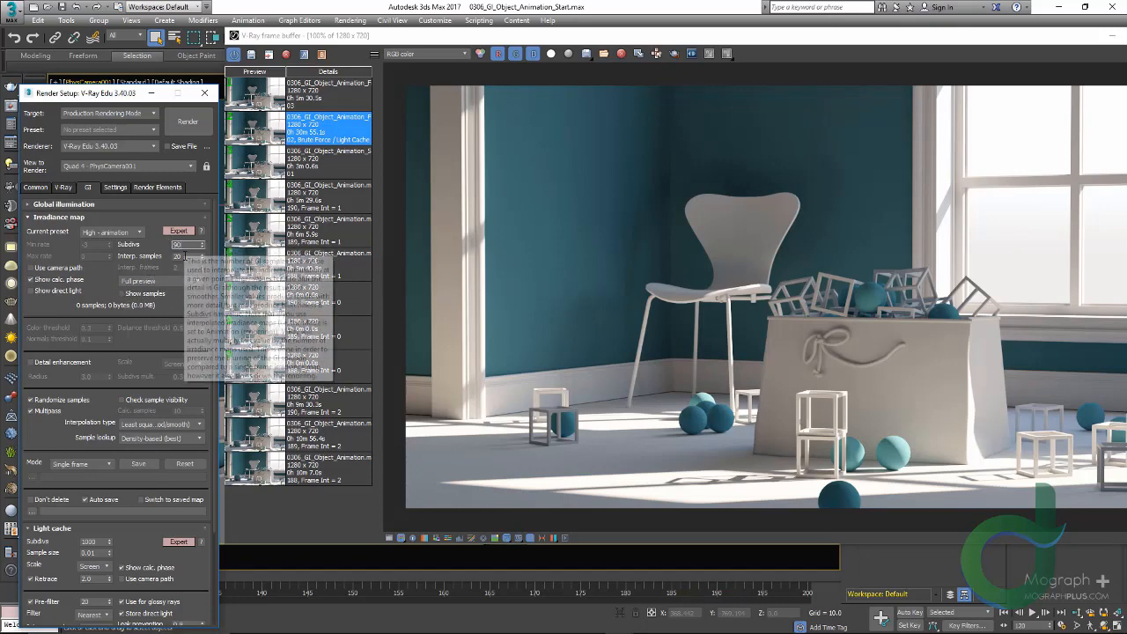
{"action": "key", "text": "Tab"}
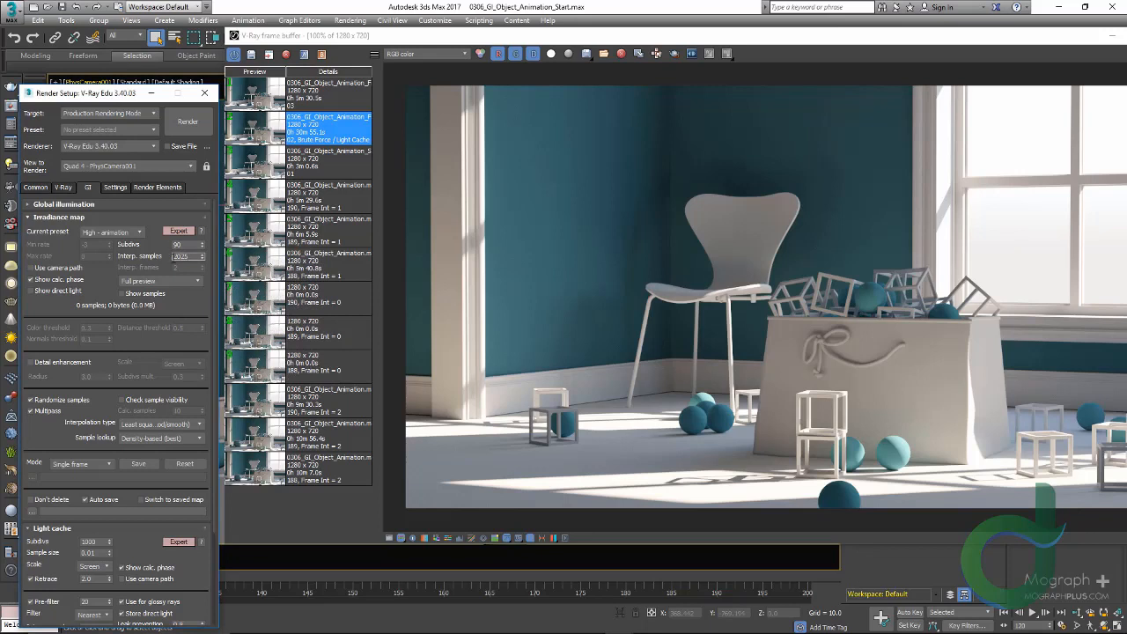
{"action": "type", "text": "25"}
{"action": "left_click_drag", "start_coordinate": [103, 261], "coordinate": [110, 267]}
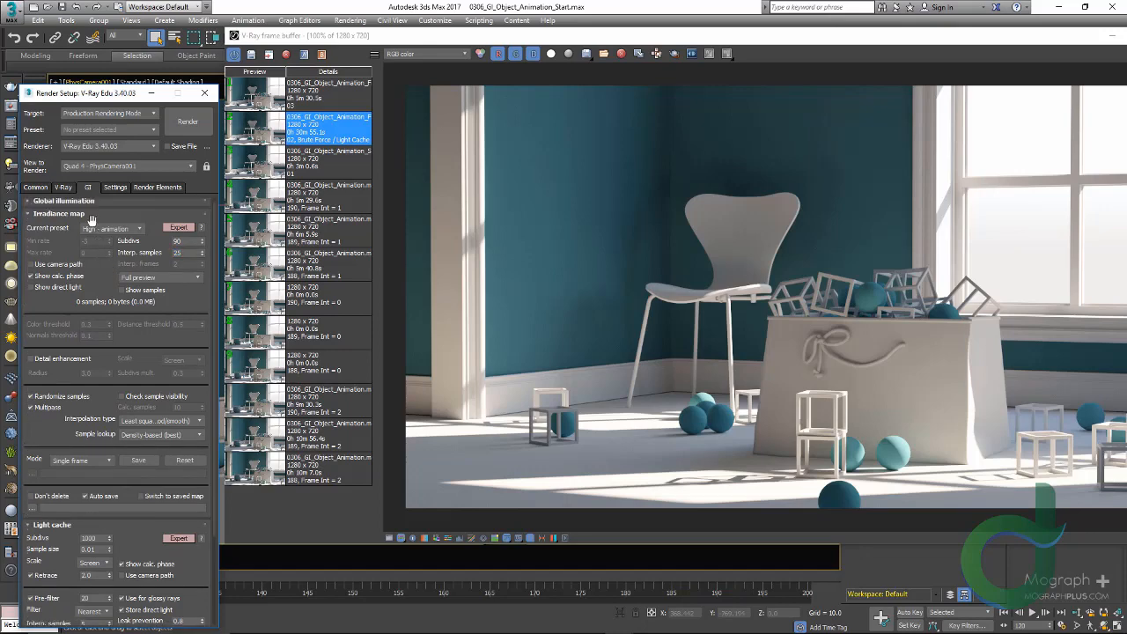
Set the light cache subdivs to 1200 and retrace to 8, and expand the irradiance map settings again
{"action": "left_click", "coordinate": [91, 216]}
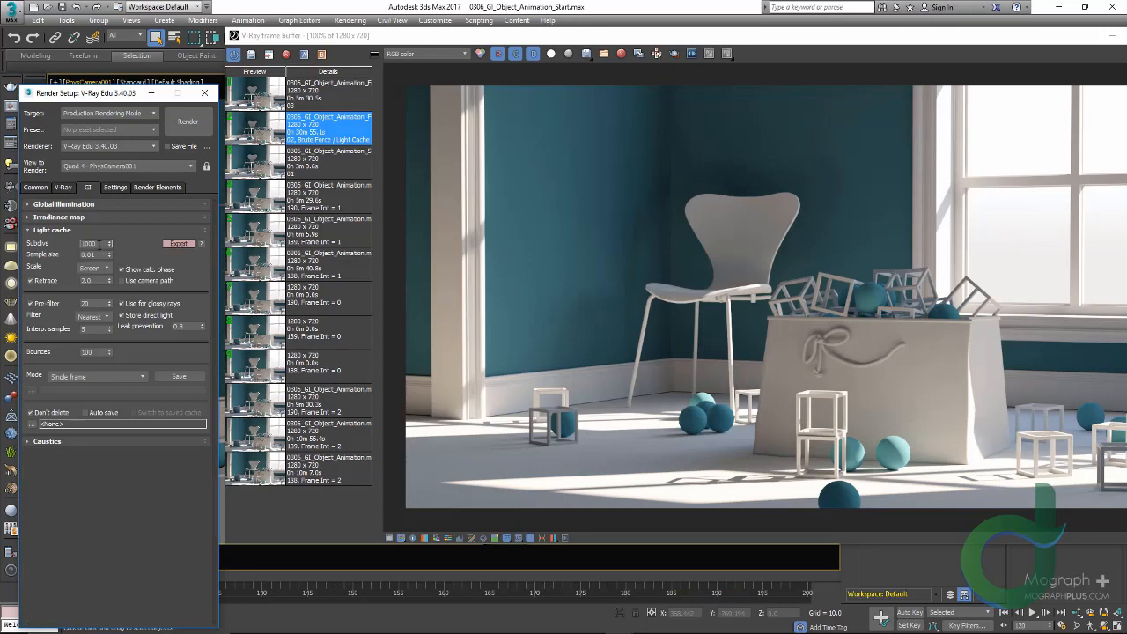
{"action": "double_click", "coordinate": [99, 245]}
{"action": "type", "text": "1200"}
{"action": "key", "text": "Return"}
{"action": "double_click", "coordinate": [95, 280]}
{"action": "type", "text": "3"}
{"action": "key", "text": "Return"}
{"action": "left_click", "coordinate": [82, 218]}
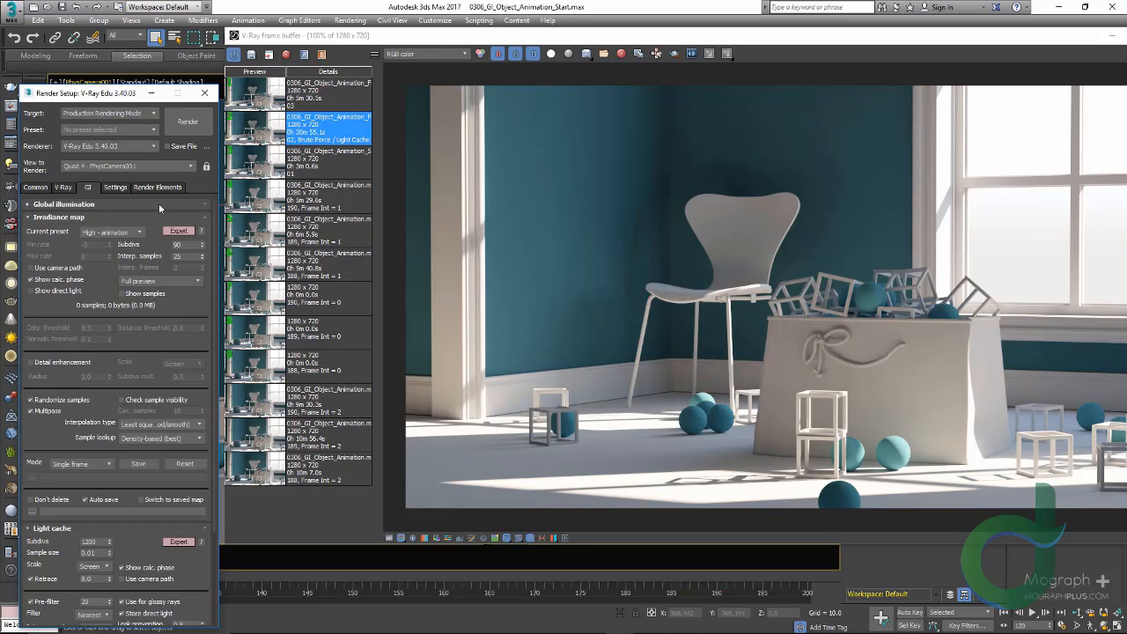
Alternate between history renders "03" and "01" to compare their GI quality
{"action": "left_click", "coordinate": [254, 104]}
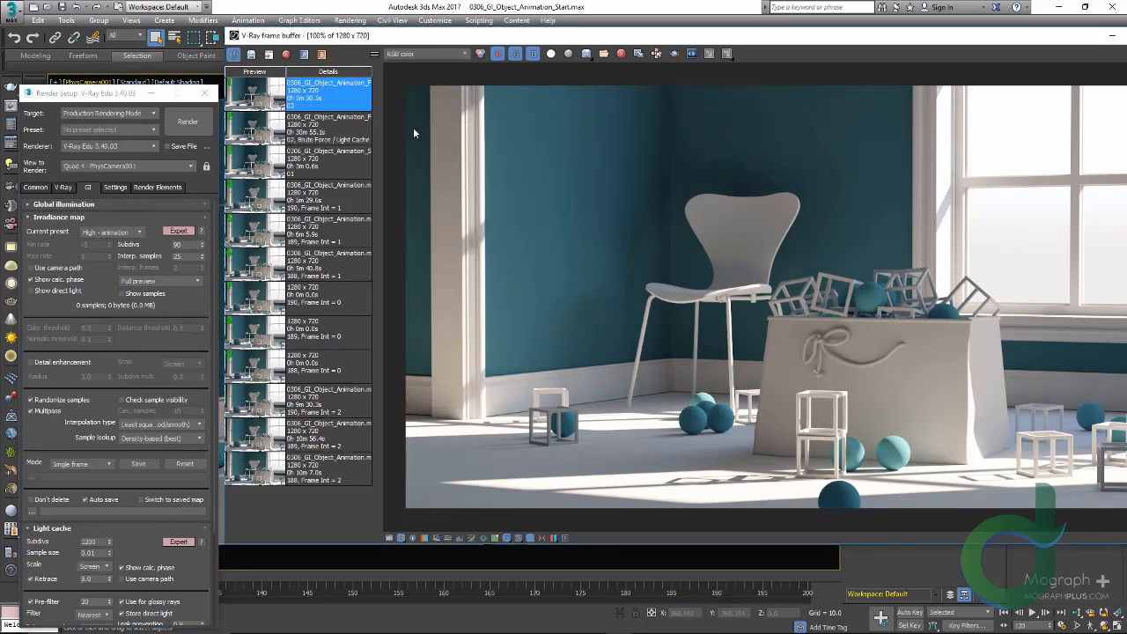
{"action": "left_click", "coordinate": [272, 165]}
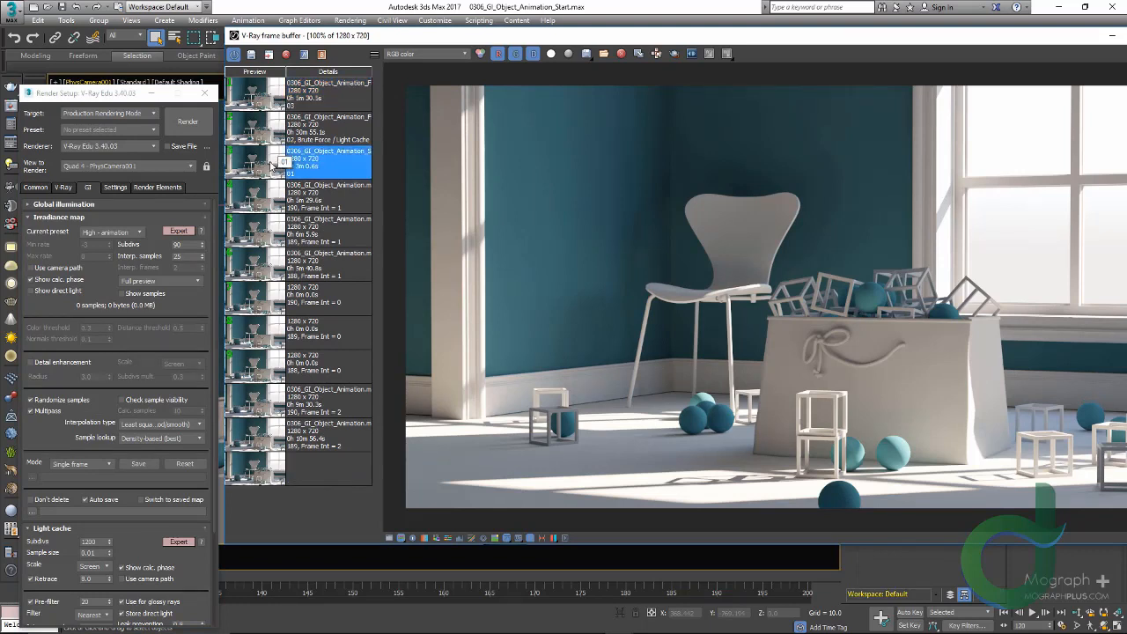
{"action": "left_click", "coordinate": [257, 101]}
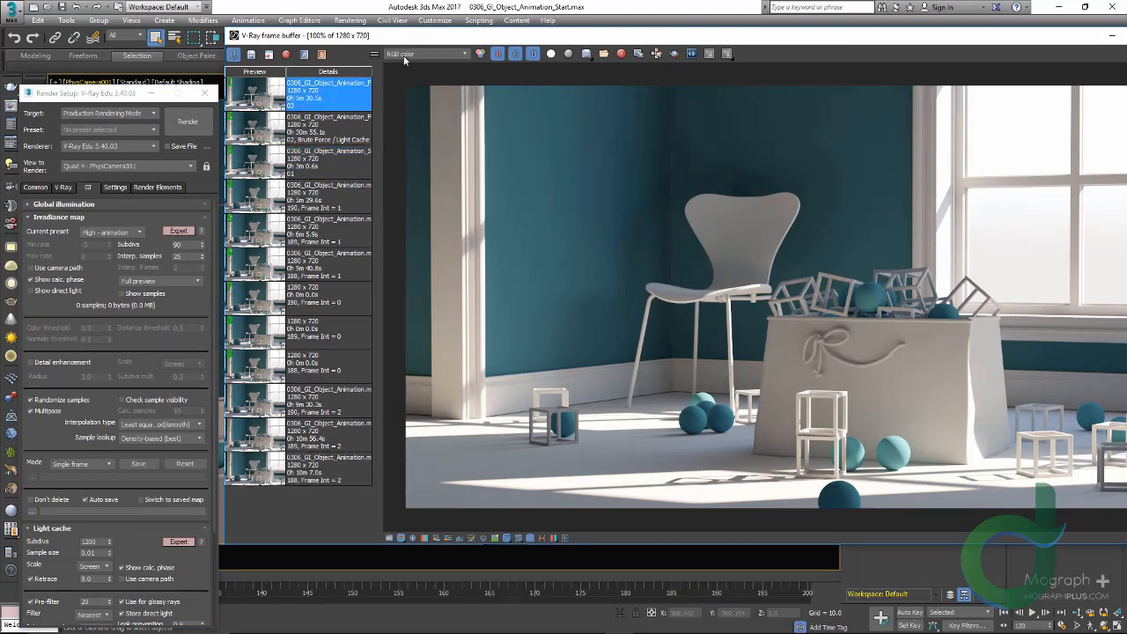
{"action": "left_click", "coordinate": [262, 166]}
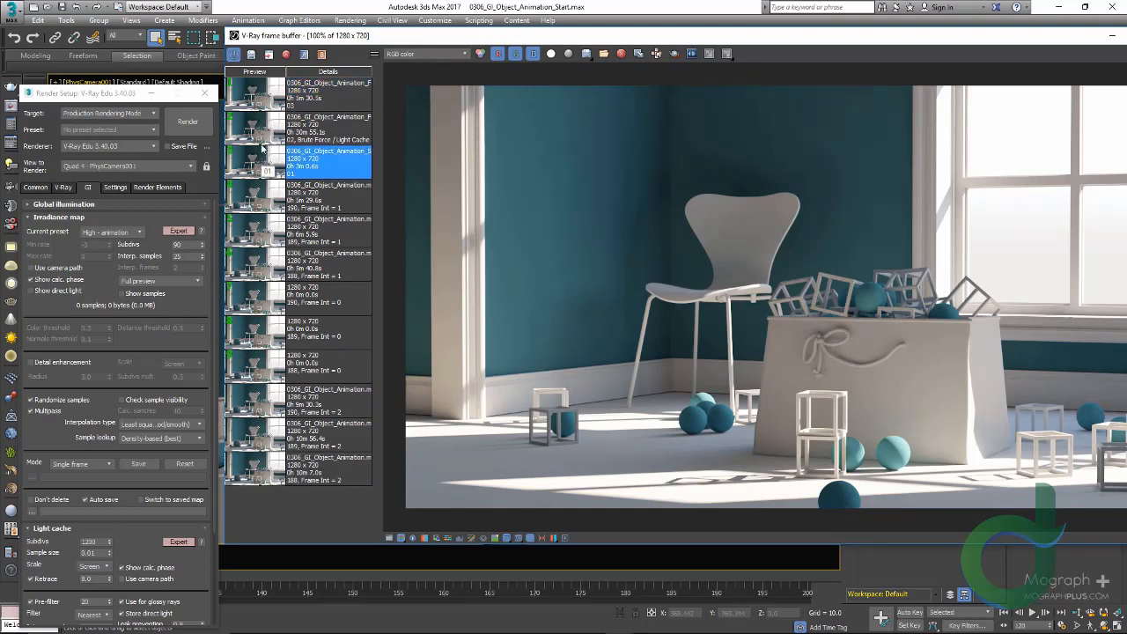
{"action": "left_click", "coordinate": [256, 99]}
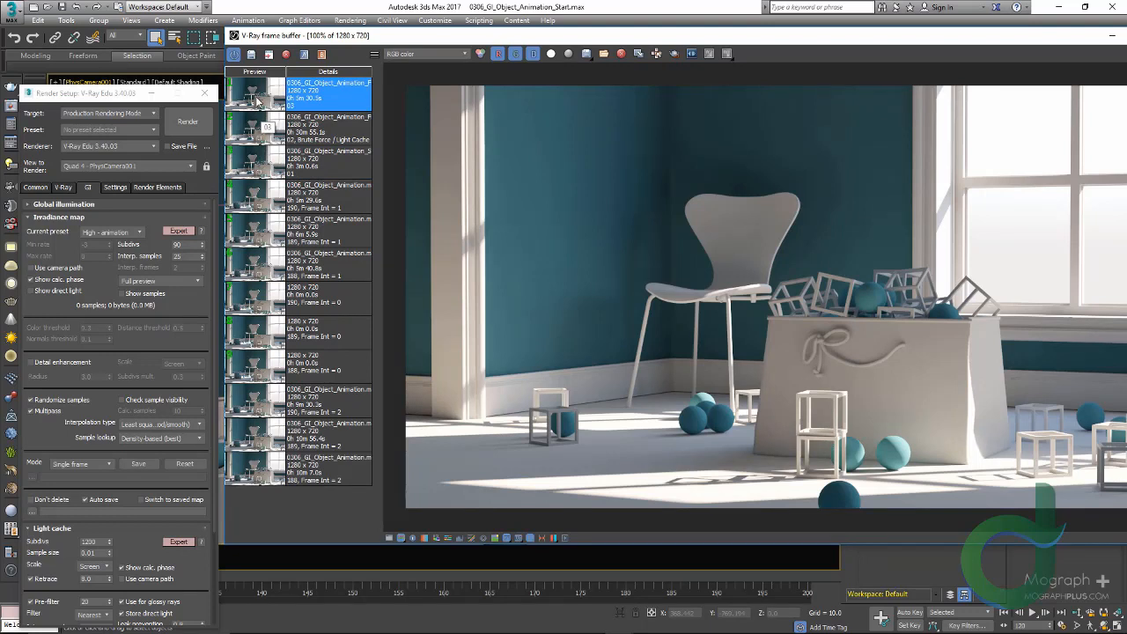
{"action": "left_click", "coordinate": [266, 165]}
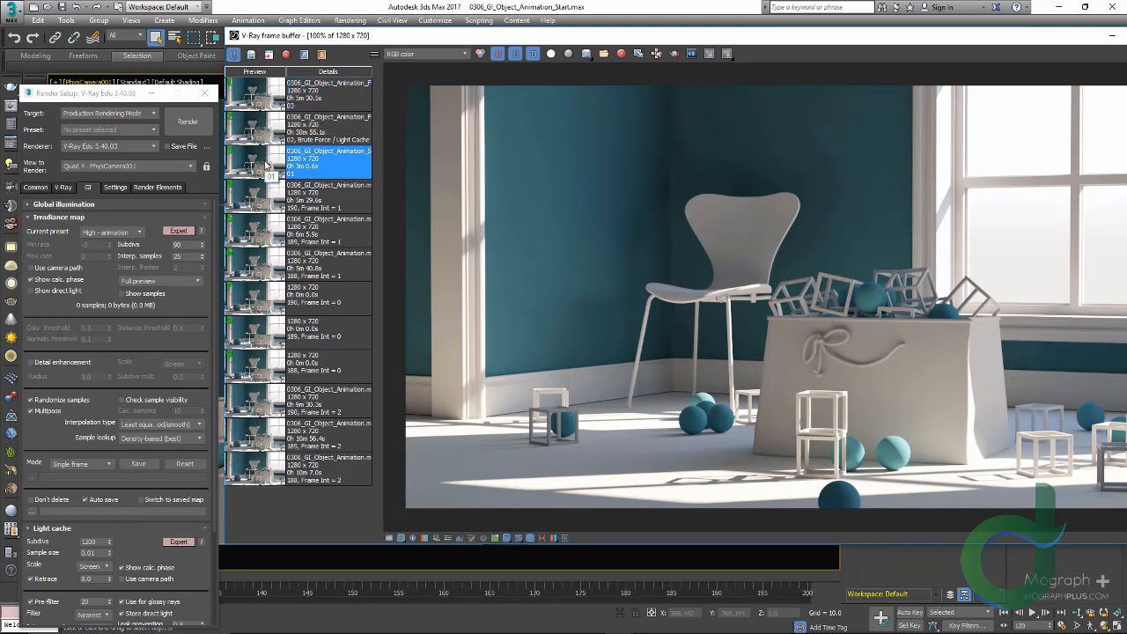
{"action": "left_click", "coordinate": [260, 97]}
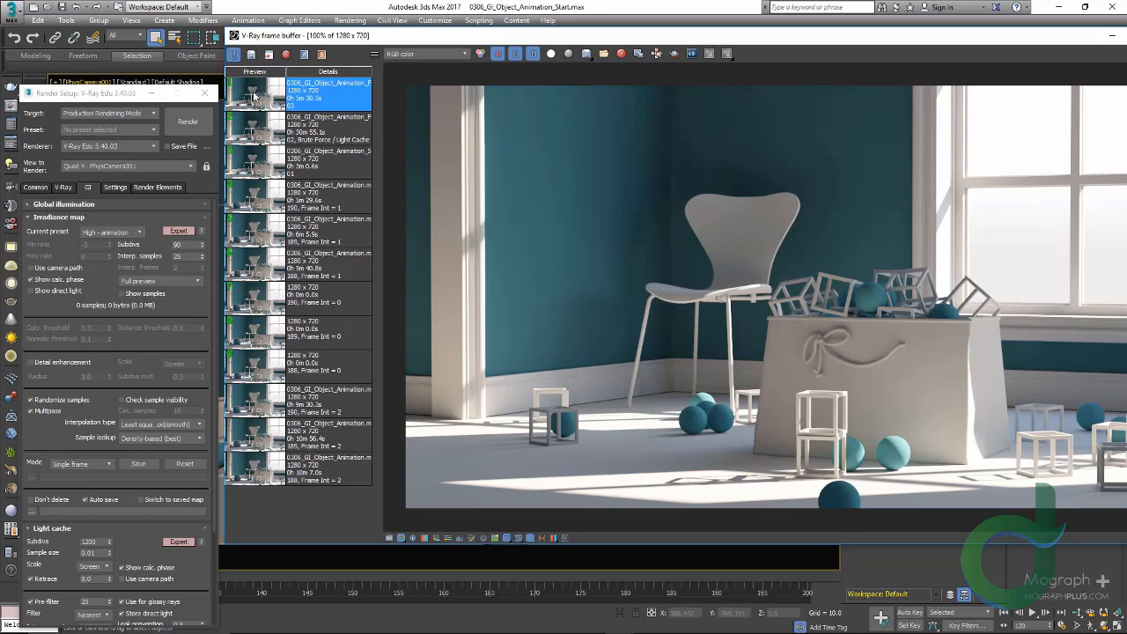
Open the render history settings and examine the history directory and saving options
{"action": "left_click_drag", "start_coordinate": [511, 33], "coordinate": [474, 34]}
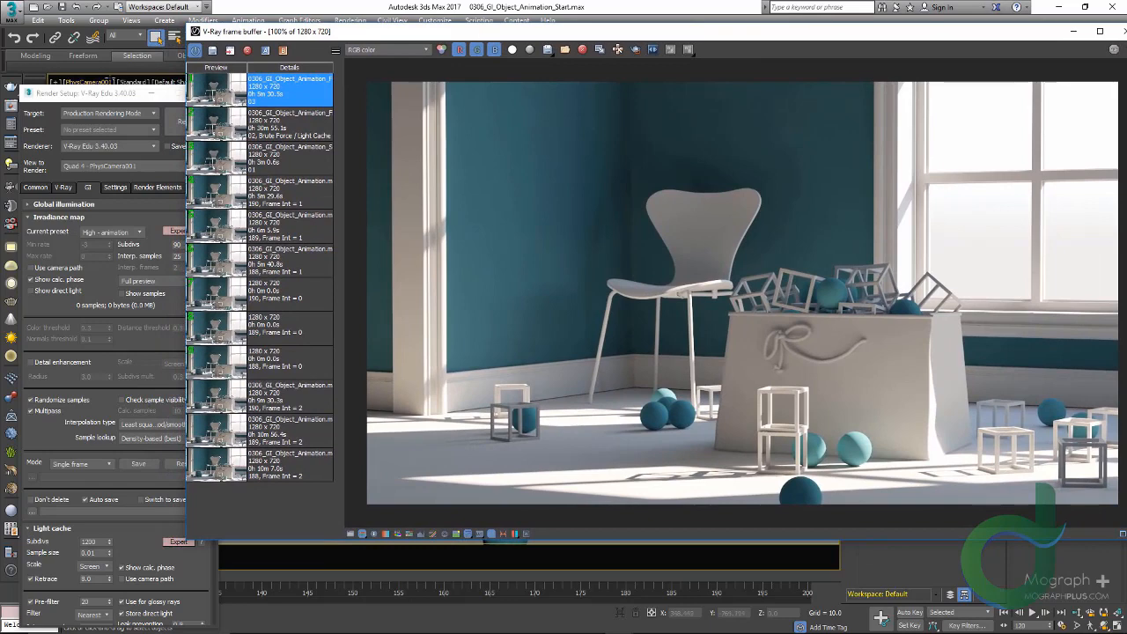
{"action": "mouse_move", "coordinate": [97, 92]}
{"action": "left_mouse_down"}
{"action": "mouse_move", "coordinate": [95, 74]}
{"action": "mouse_move", "coordinate": [107, 84]}
{"action": "mouse_move", "coordinate": [93, 79]}
{"action": "left_mouse_up"}
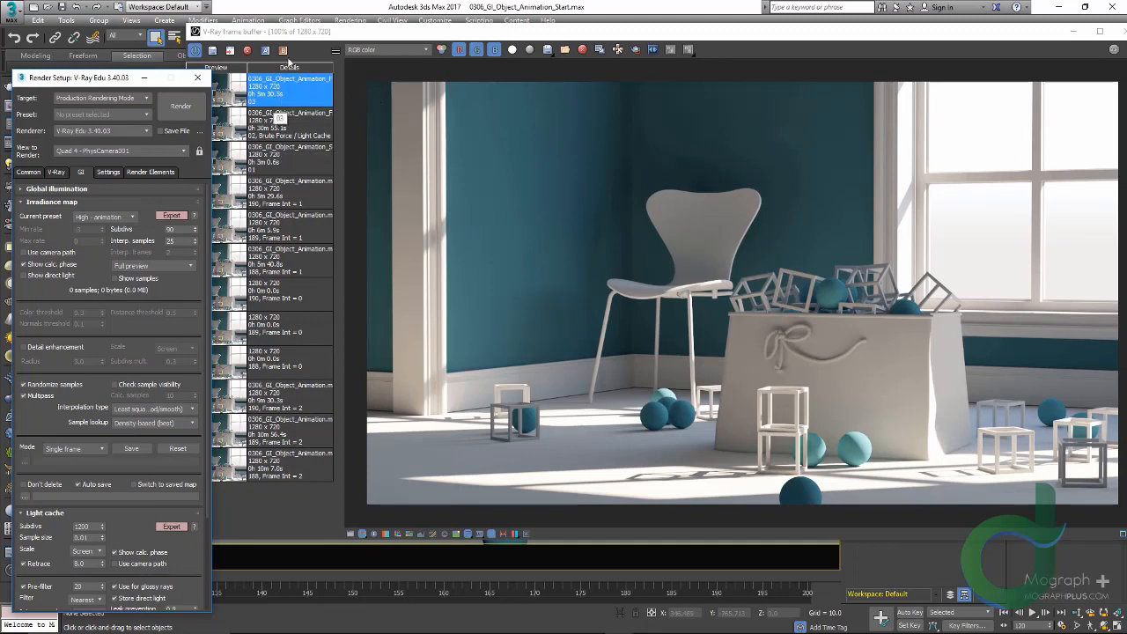
{"action": "left_click", "coordinate": [300, 37]}
{"action": "left_click", "coordinate": [335, 50]}
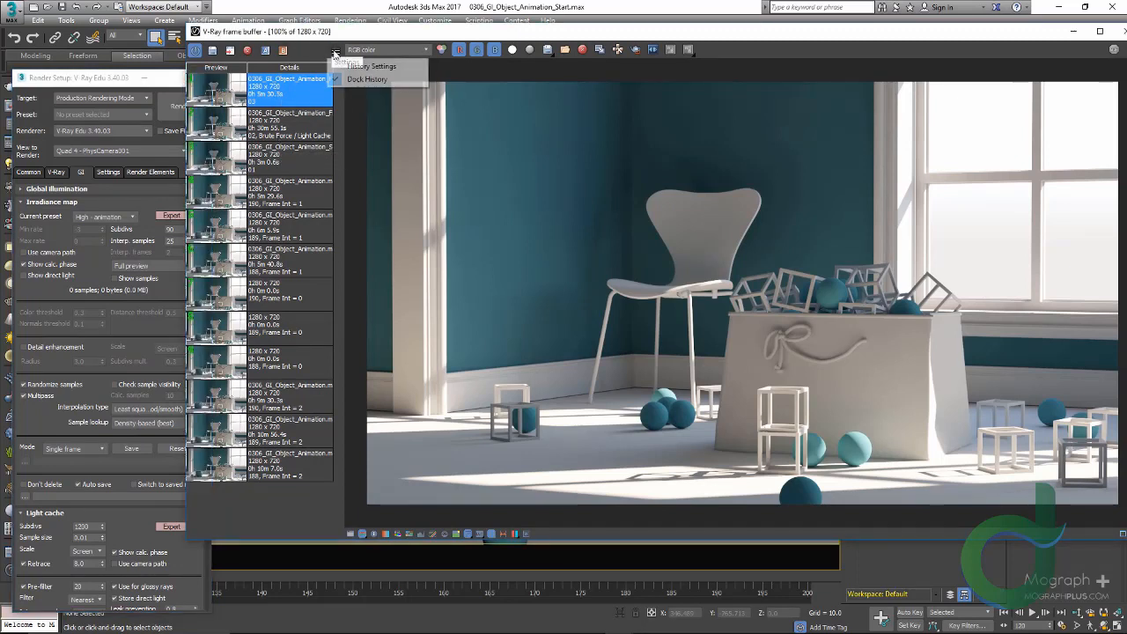
{"action": "left_click", "coordinate": [328, 35]}
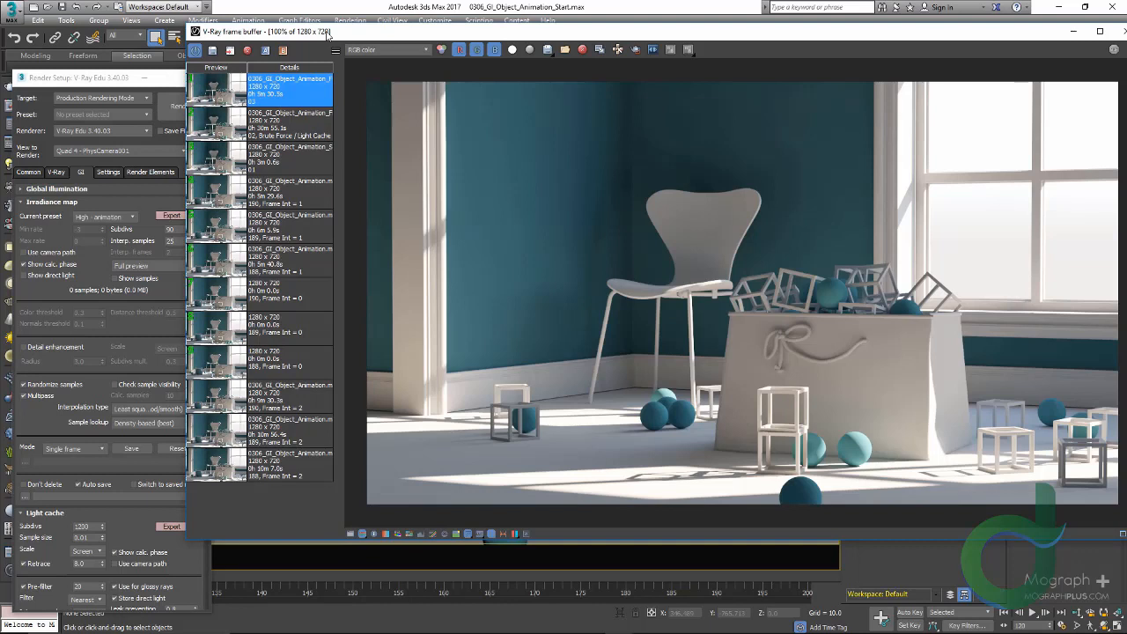
{"action": "left_click", "coordinate": [336, 50]}
{"action": "left_click", "coordinate": [354, 72]}
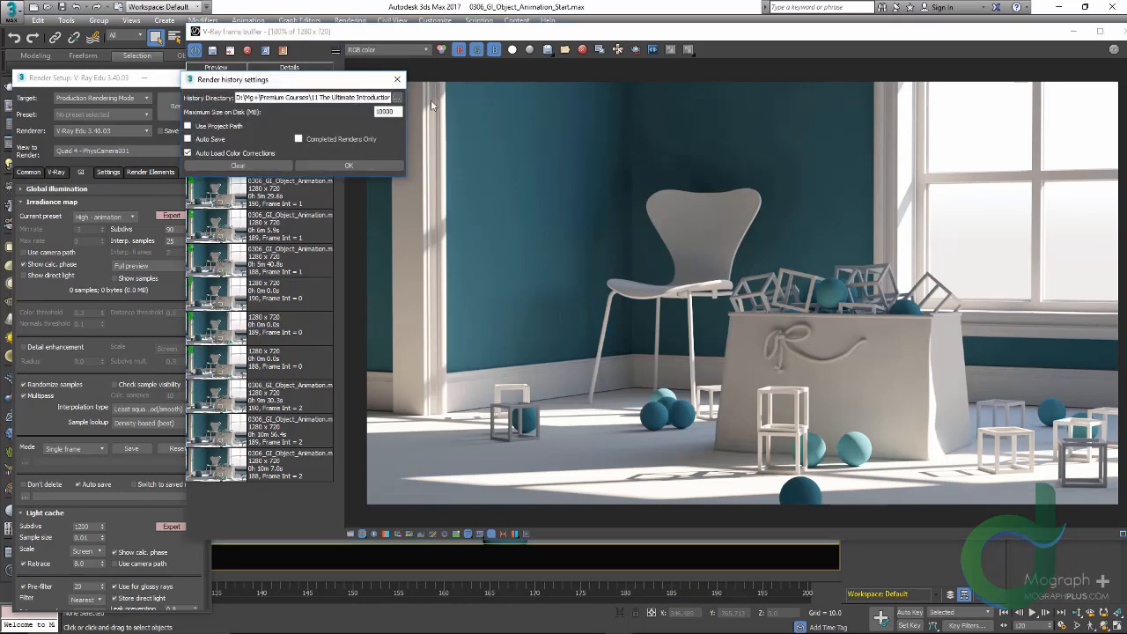
{"action": "left_click", "coordinate": [379, 97]}
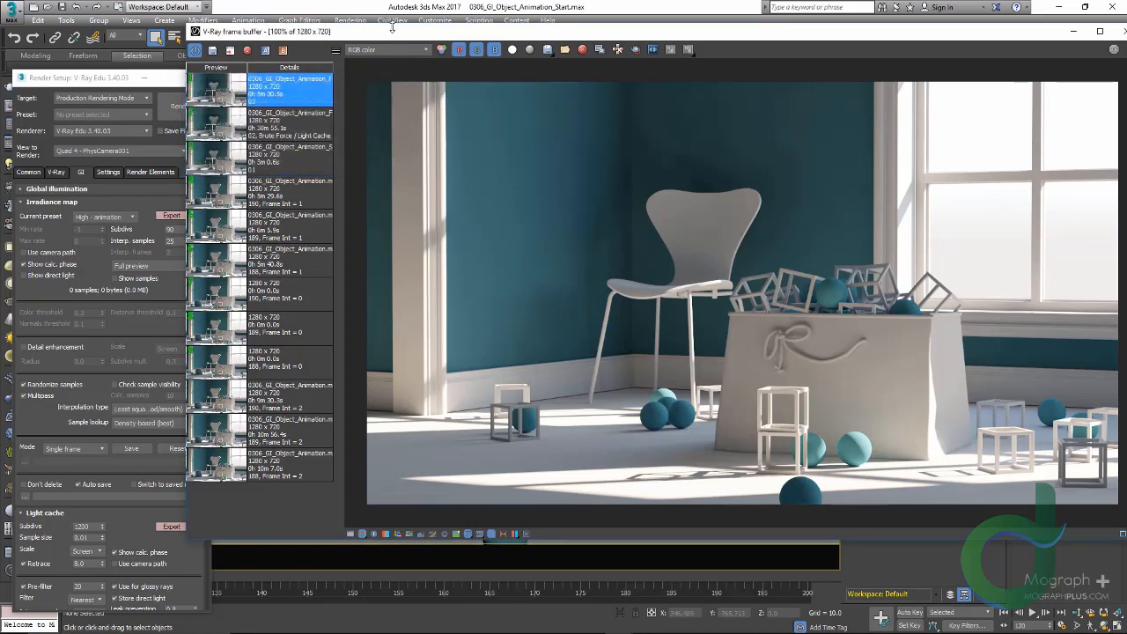
Arrange the frame buffer and Render Setup windows, and set the irradiance map mode to Animation (prepass)
{"action": "left_click_drag", "start_coordinate": [419, 31], "coordinate": [467, 36]}
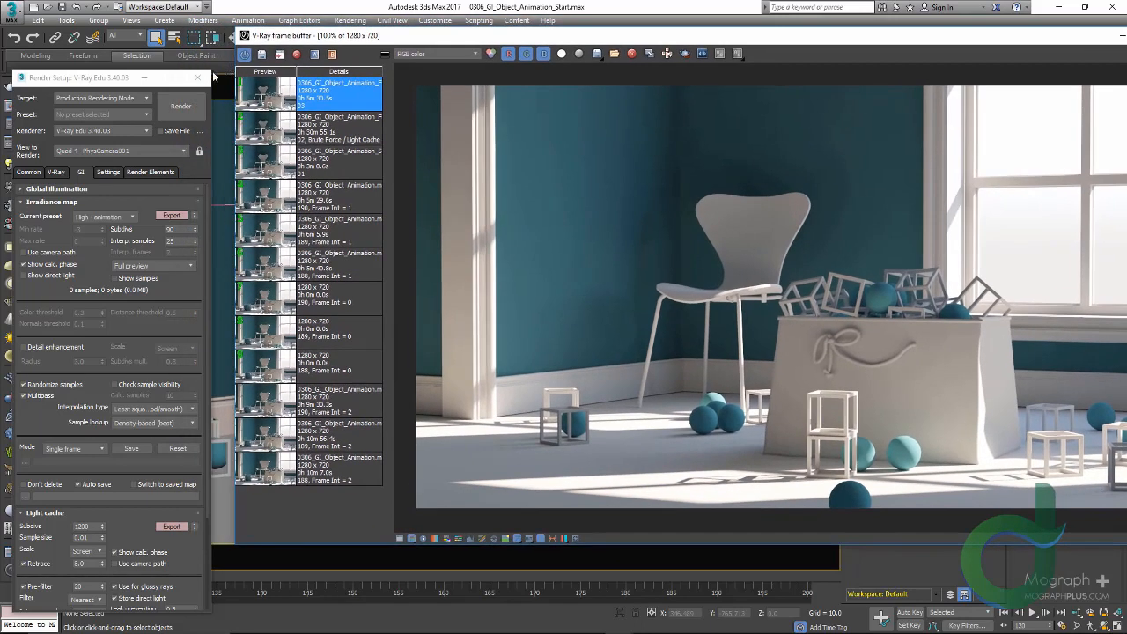
{"action": "left_click_drag", "start_coordinate": [108, 80], "coordinate": [148, 40]}
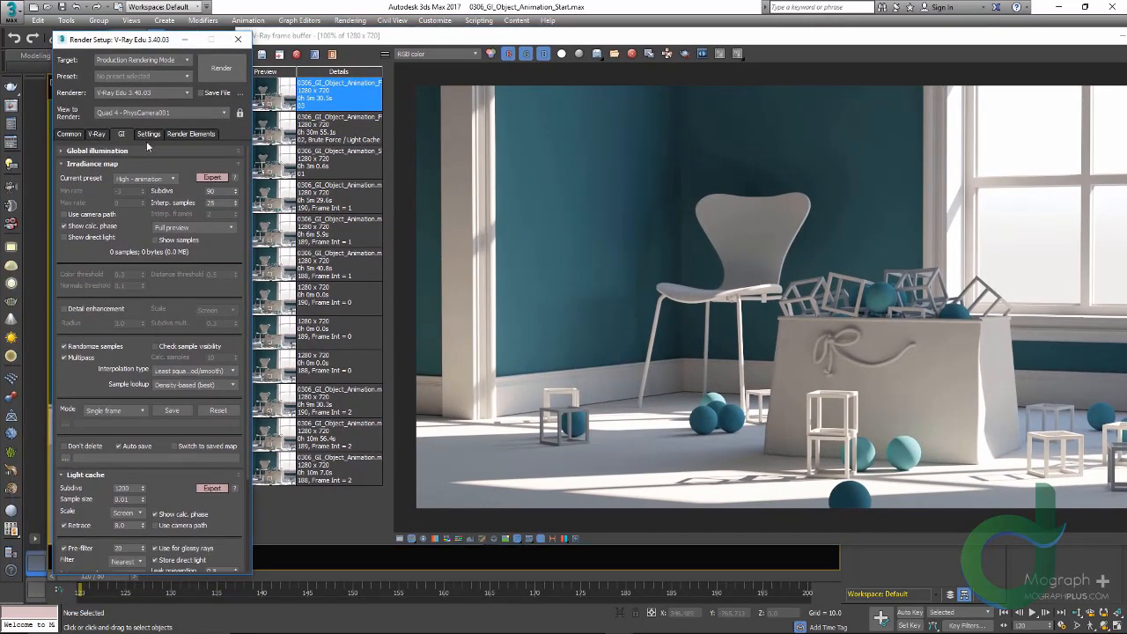
{"action": "left_click", "coordinate": [115, 412]}
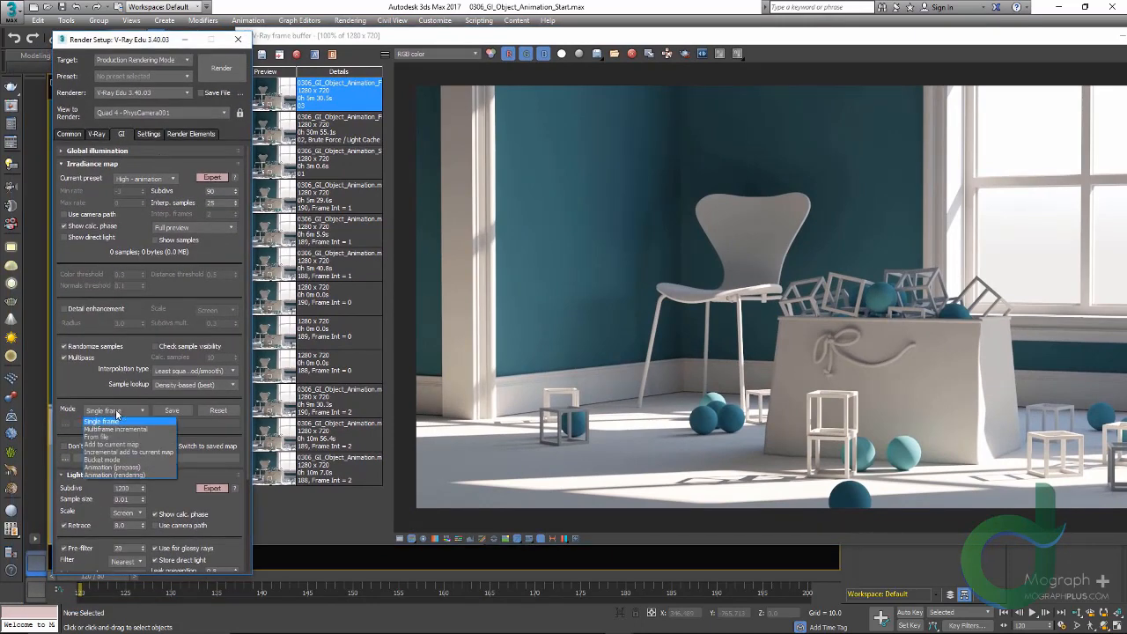
{"action": "left_click", "coordinate": [132, 469]}
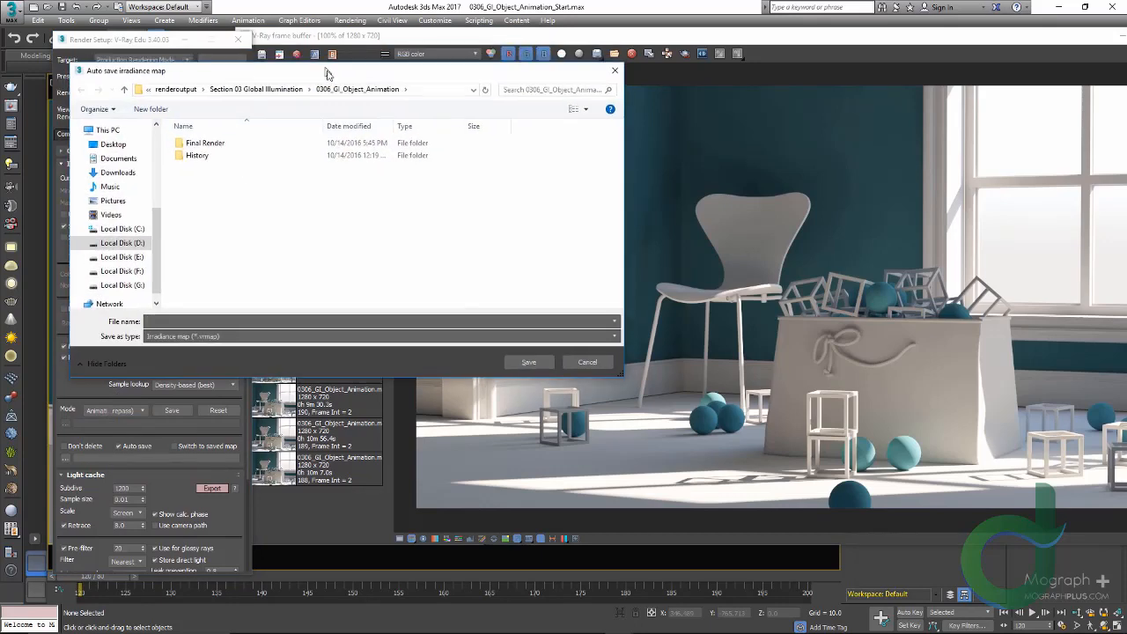
Create a folder named "Irradiance Map" inside 0306_GI_Object_Animation for the auto-saved irradiance map
{"action": "right_click", "coordinate": [244, 200]}
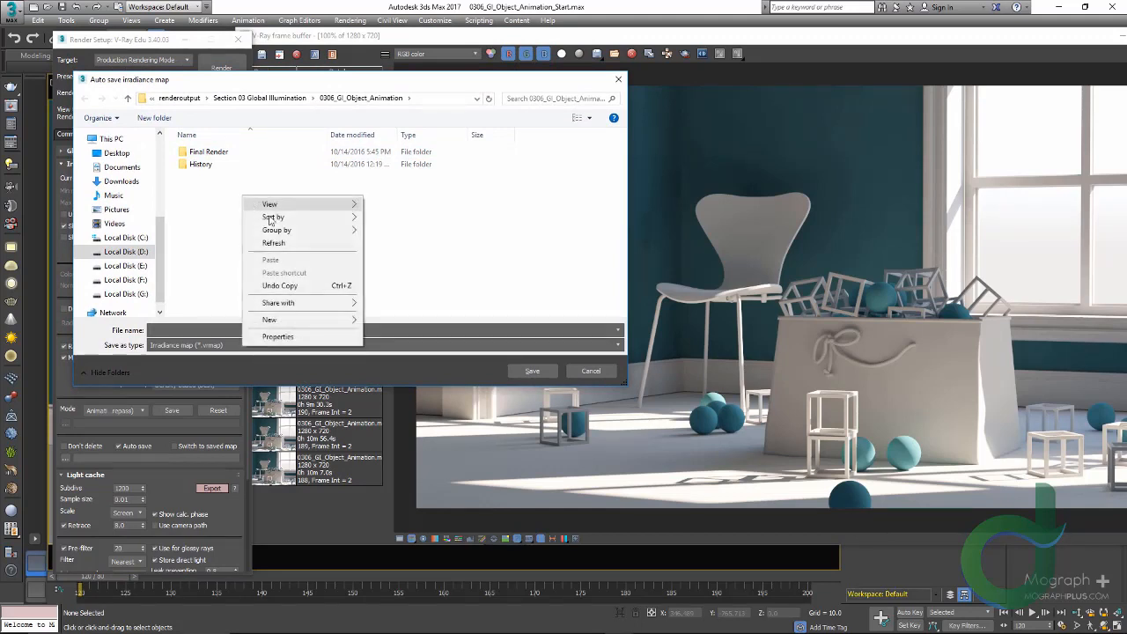
{"action": "mouse_move", "coordinate": [343, 322]}
{"action": "left_click", "coordinate": [388, 321]}
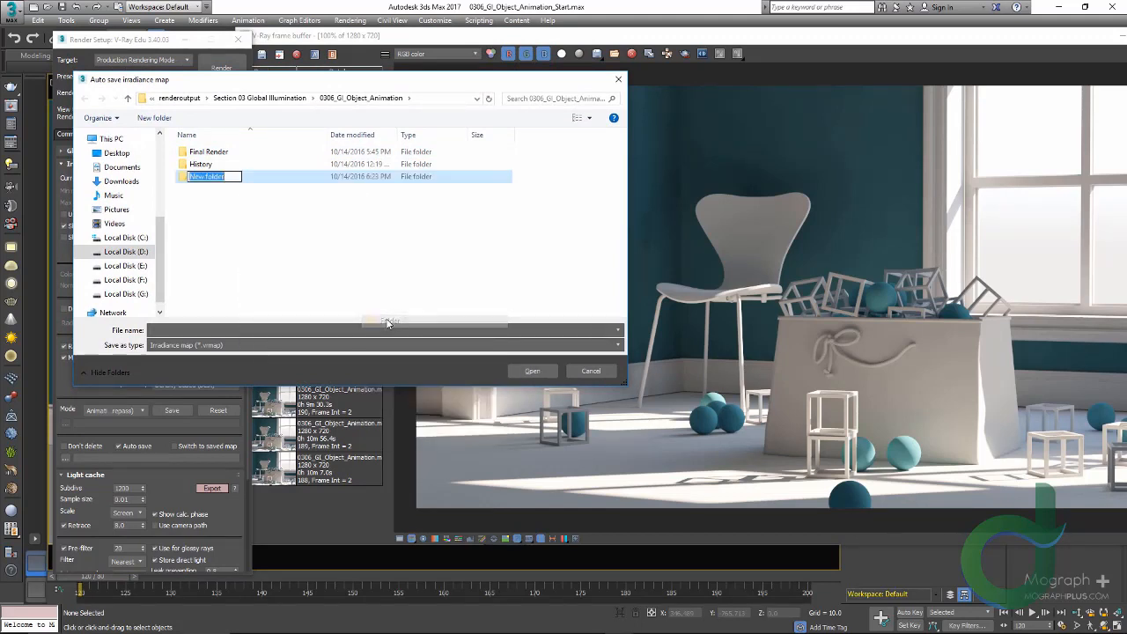
{"action": "type", "text": "Irr"}
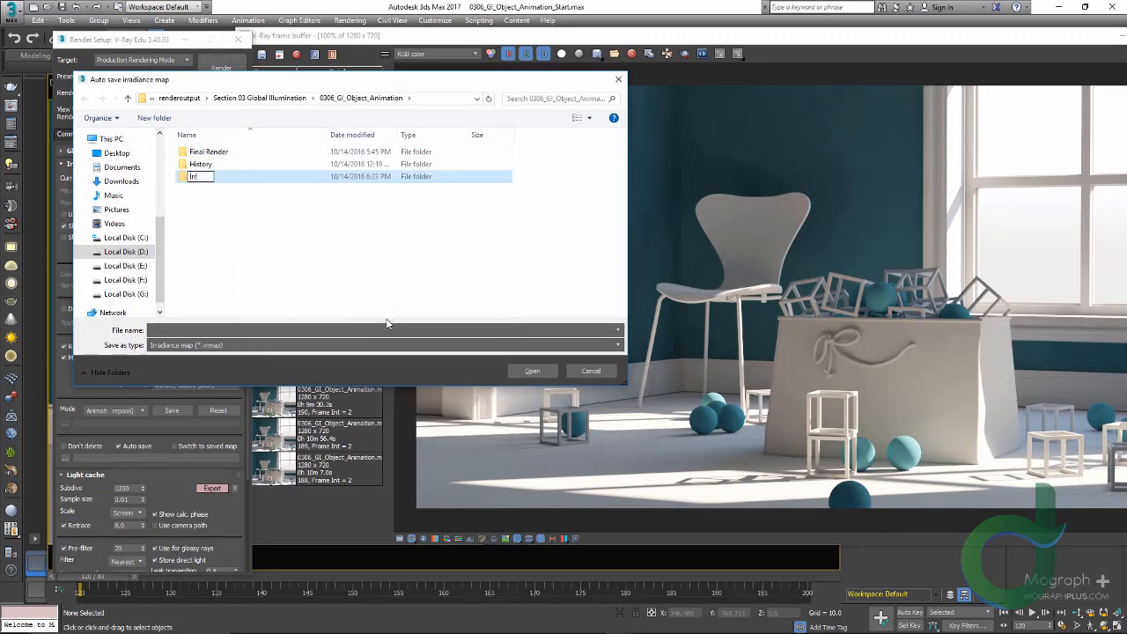
{"action": "type", "text": "adiance Map"}
{"action": "key", "text": "Return"}
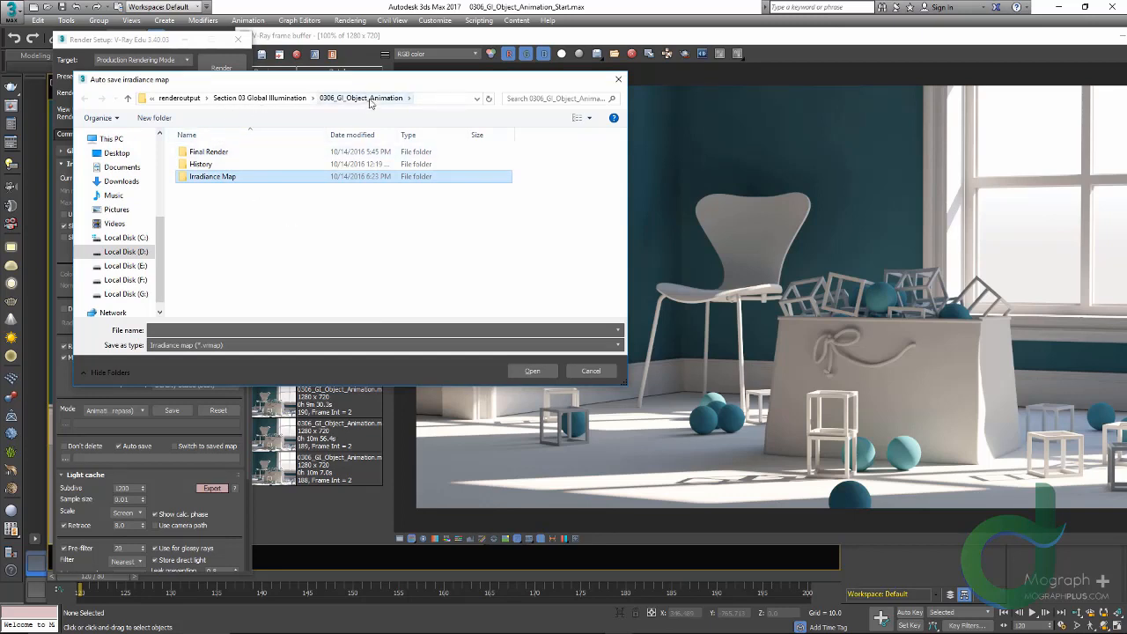
Set the irradiance map's auto-save file to BOX in the Irradiance Map folder inside 0306_GI_Object_Animation
{"action": "left_click", "coordinate": [180, 98]}
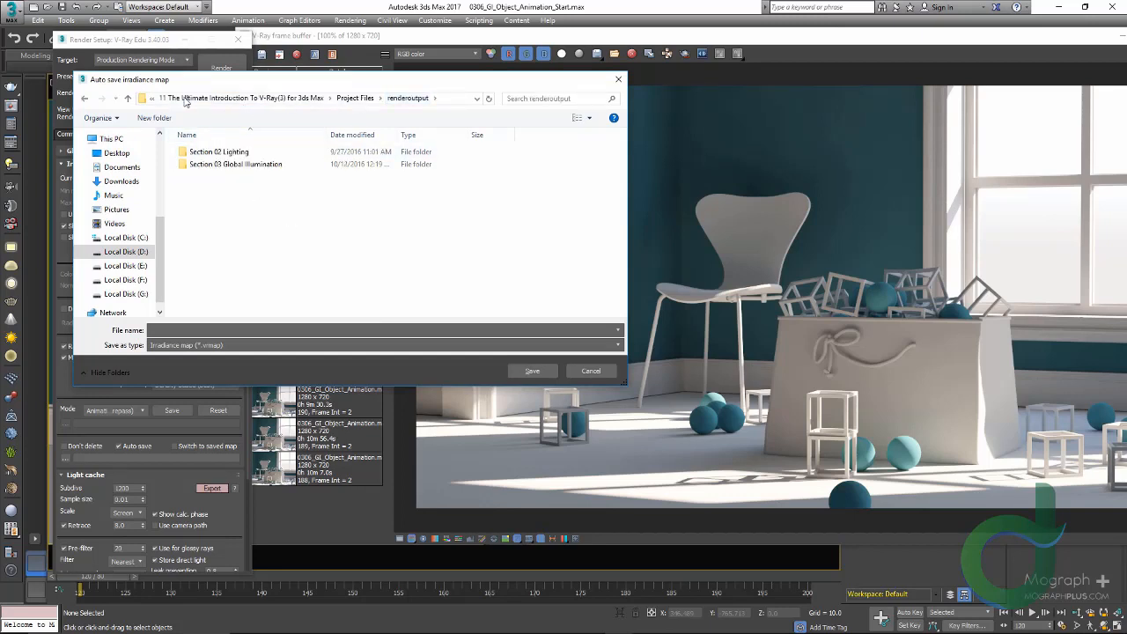
{"action": "left_click", "coordinate": [355, 98]}
{"action": "double_click", "coordinate": [245, 264]}
{"action": "double_click", "coordinate": [224, 164]}
{"action": "double_click", "coordinate": [244, 213]}
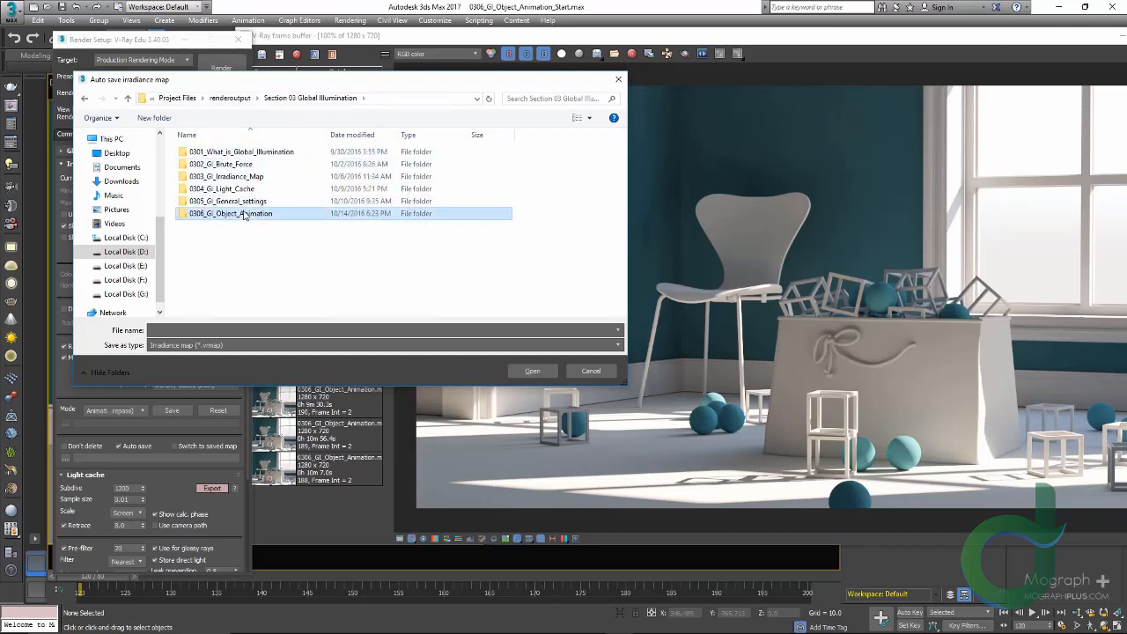
{"action": "double_click", "coordinate": [246, 179]}
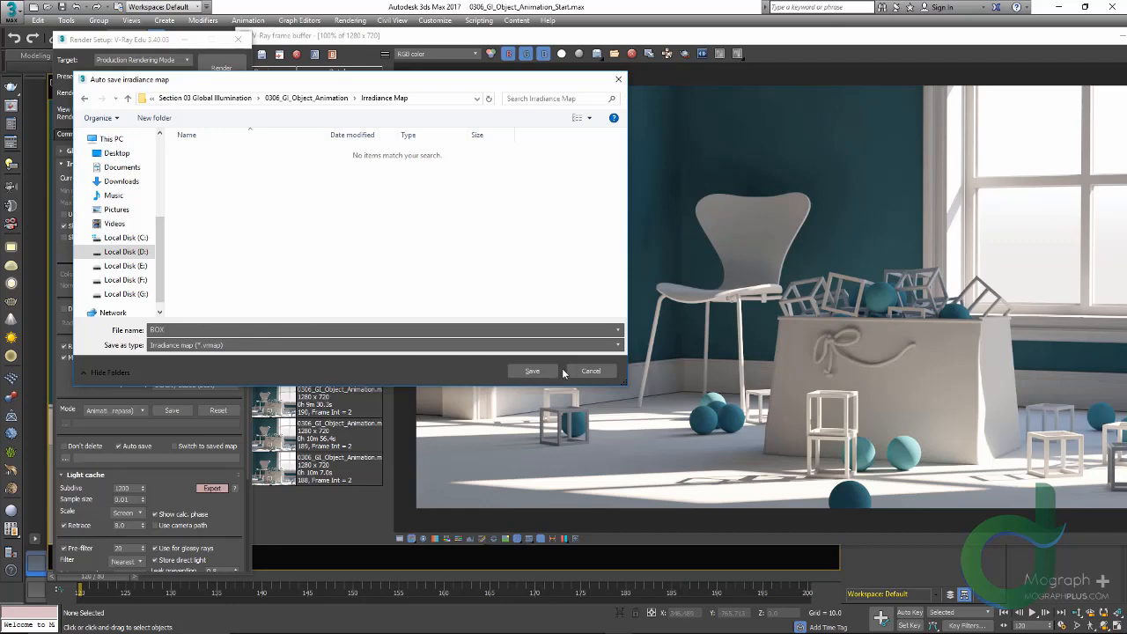
{"action": "left_click", "coordinate": [539, 370]}
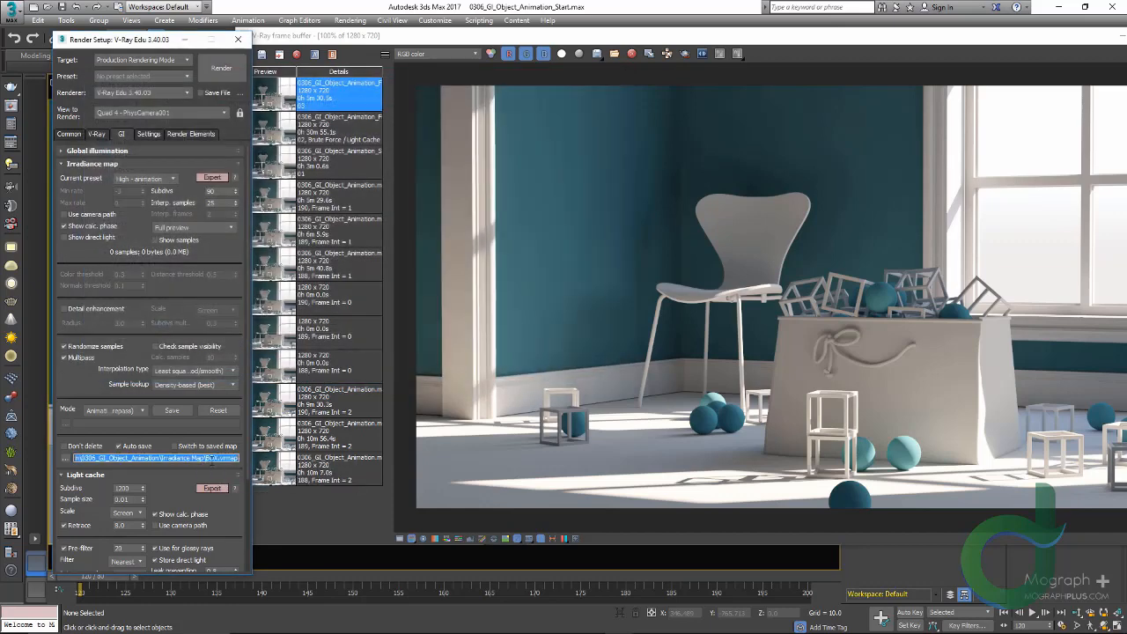
{"action": "left_click", "coordinate": [203, 460]}
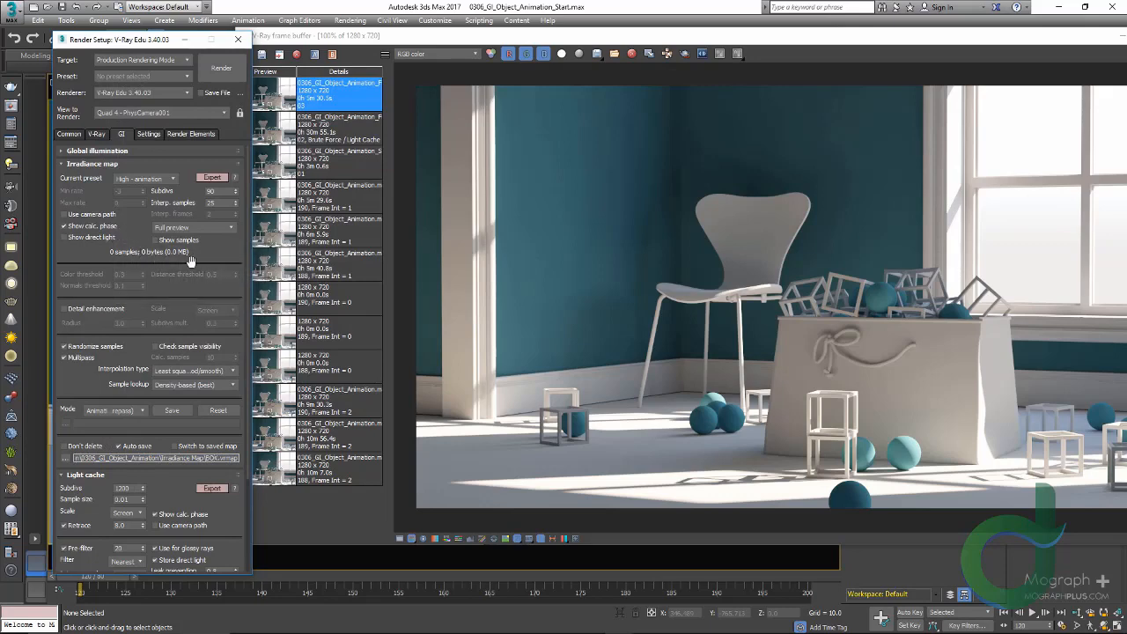
Check the Use camera path option for both the irradiance map and the light cache
{"action": "mouse_move", "coordinate": [99, 220]}
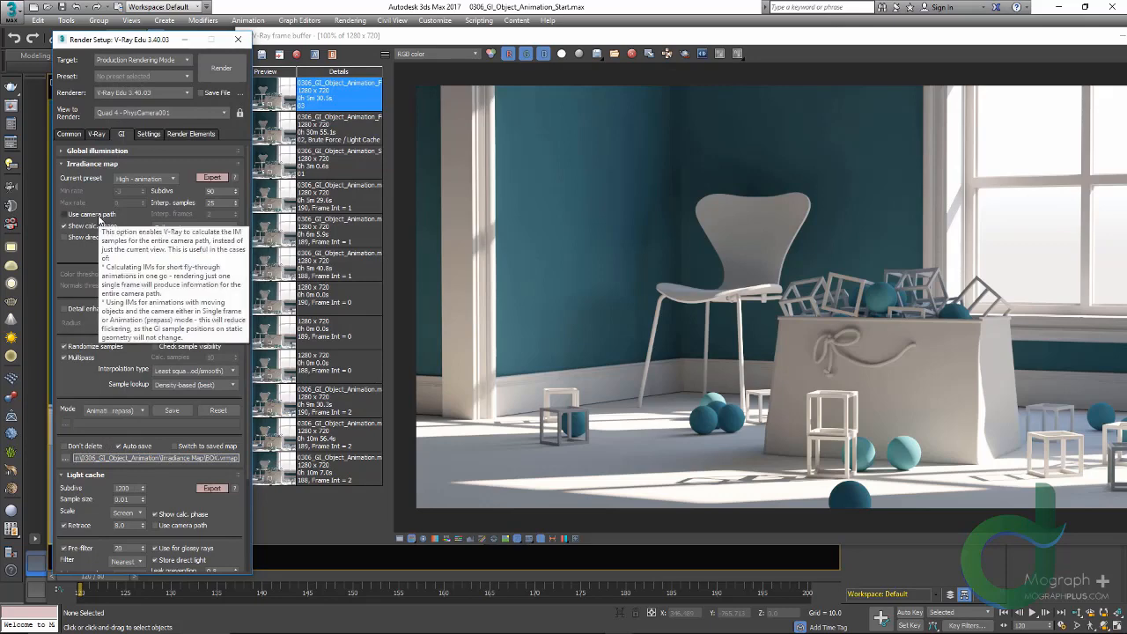
{"action": "left_click", "coordinate": [104, 164]}
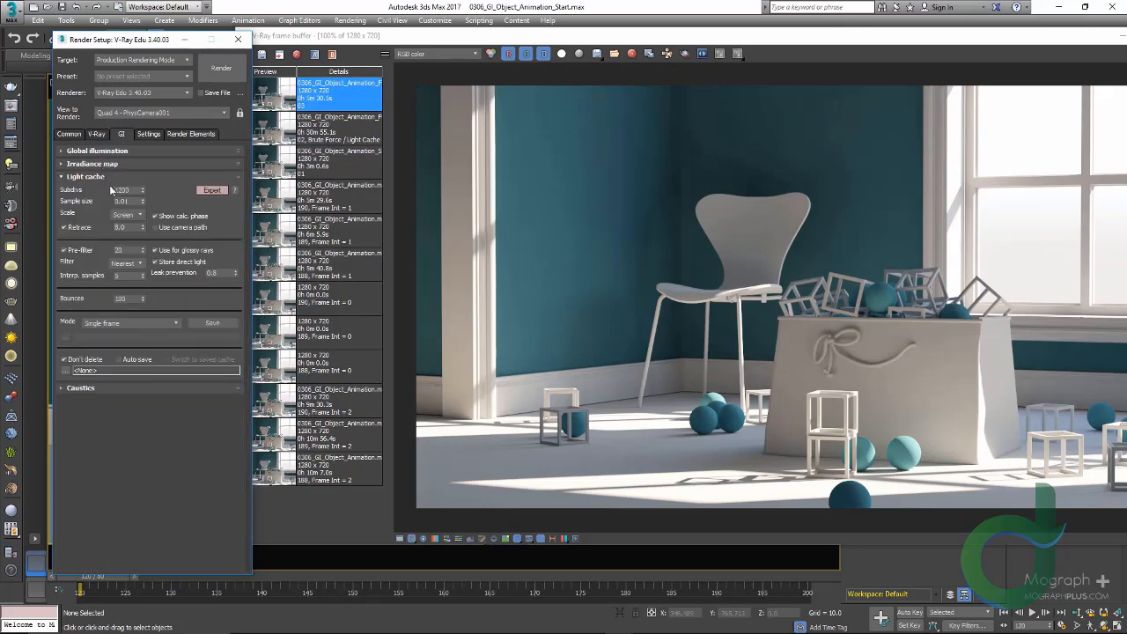
{"action": "mouse_move", "coordinate": [172, 234]}
{"action": "left_click", "coordinate": [96, 176]}
Set the render time range to frames 118 to 202 and review the irradiance map prepass settings
{"action": "left_click", "coordinate": [72, 135]}
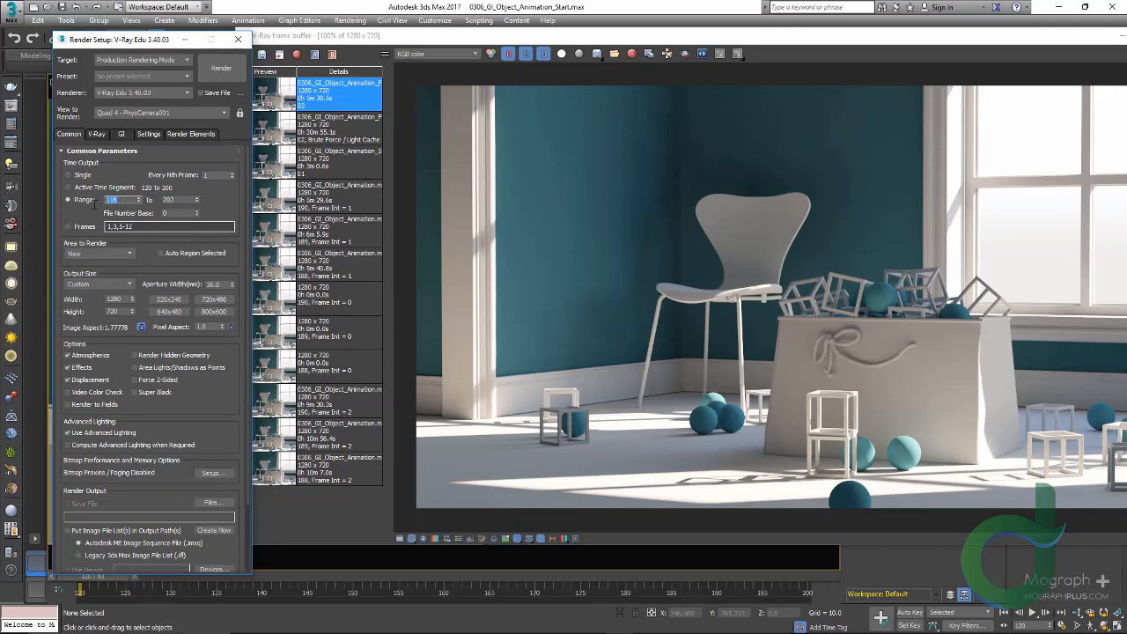
{"action": "key", "text": "Tab"}
{"action": "left_click", "coordinate": [118, 134]}
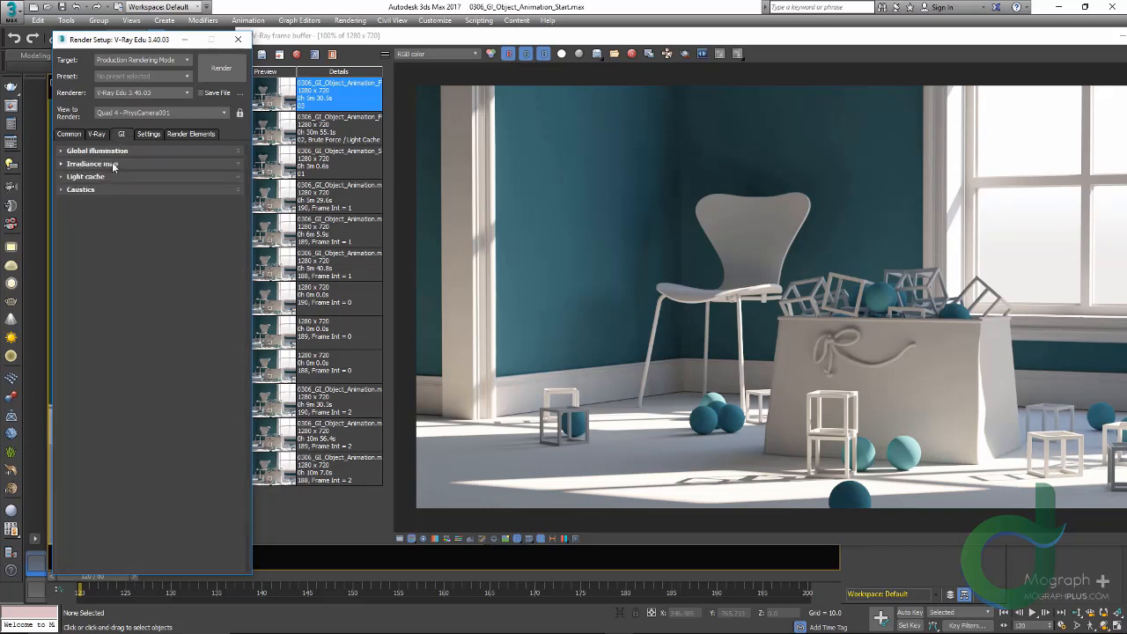
{"action": "left_click", "coordinate": [111, 163]}
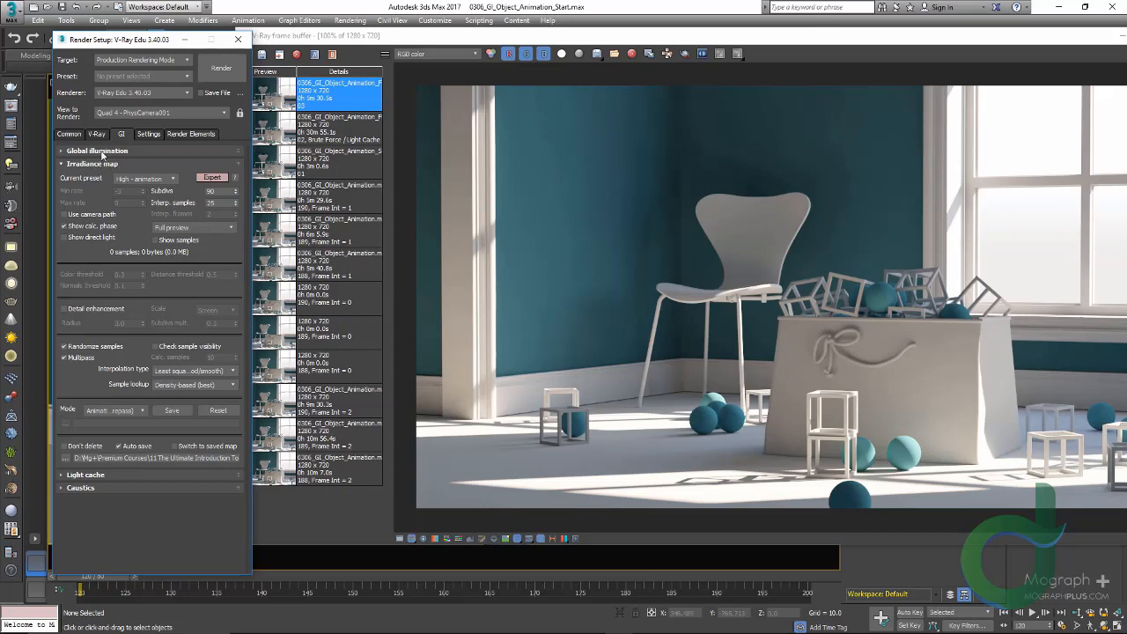
{"action": "left_click", "coordinate": [69, 134]}
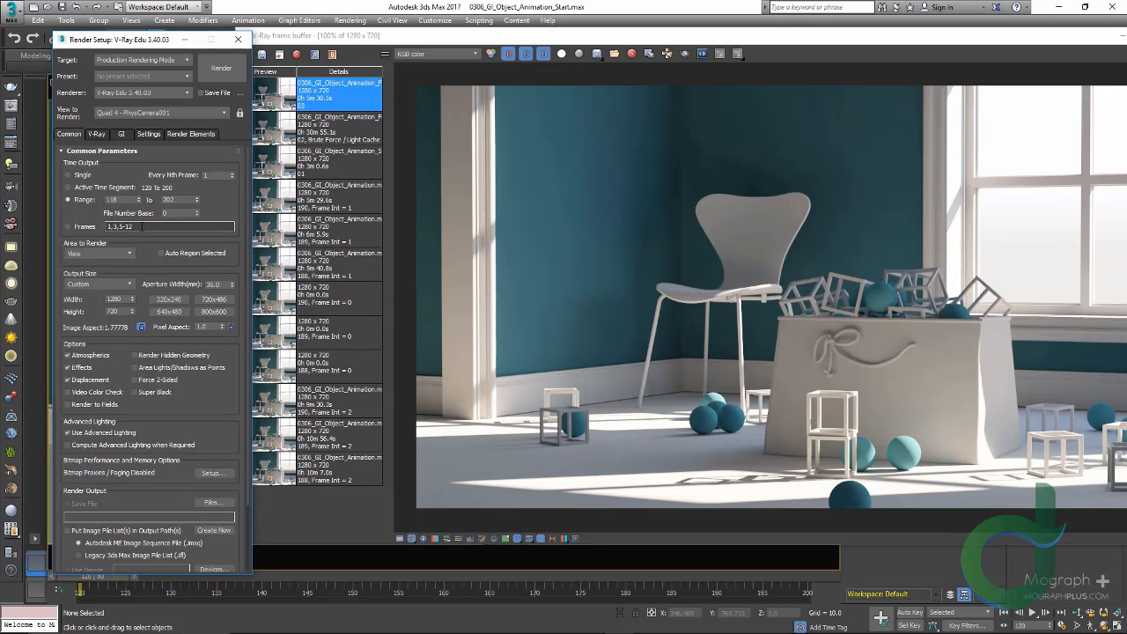
Delete the VRayGlobalIllumination and VRayLighting render elements
{"action": "left_click", "coordinate": [179, 134]}
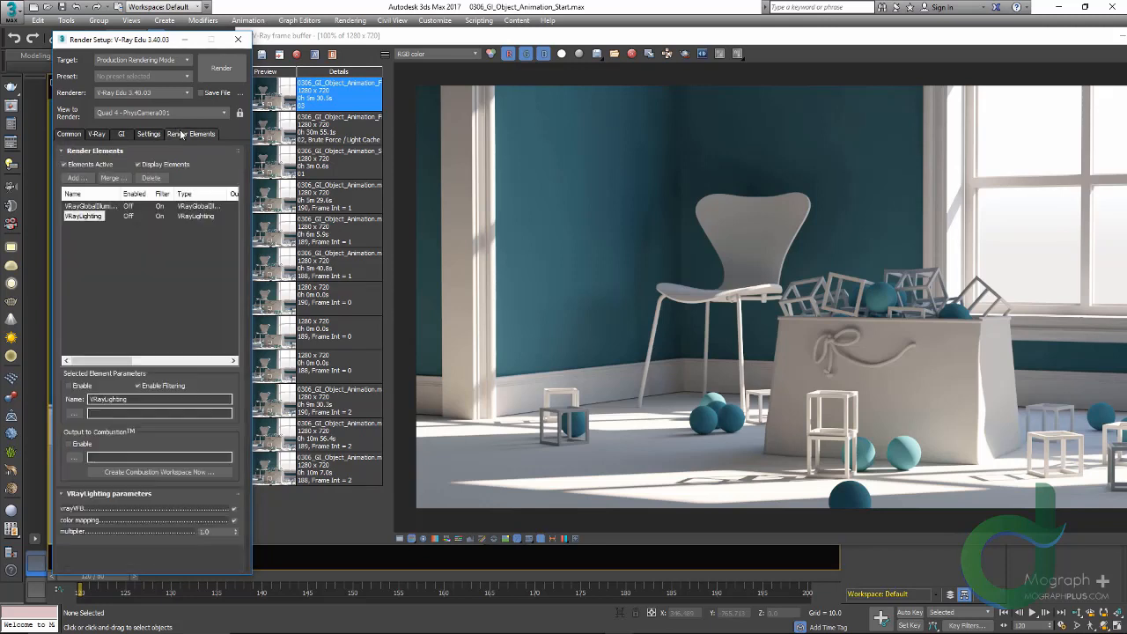
{"action": "left_click", "coordinate": [101, 206], "text": "shift"}
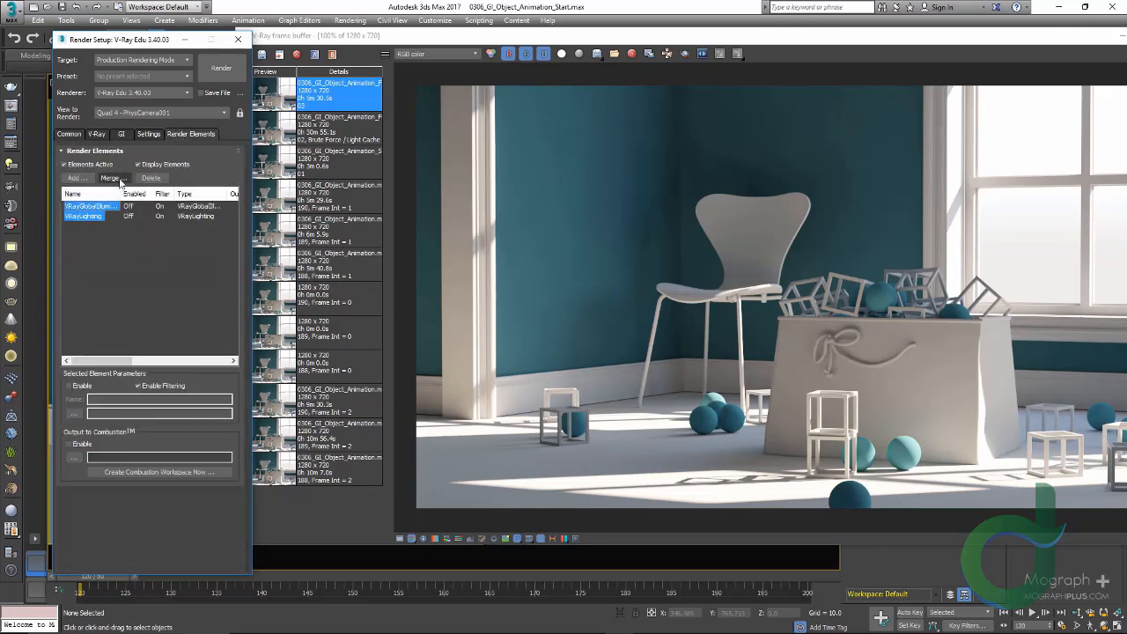
{"action": "left_click", "coordinate": [147, 177]}
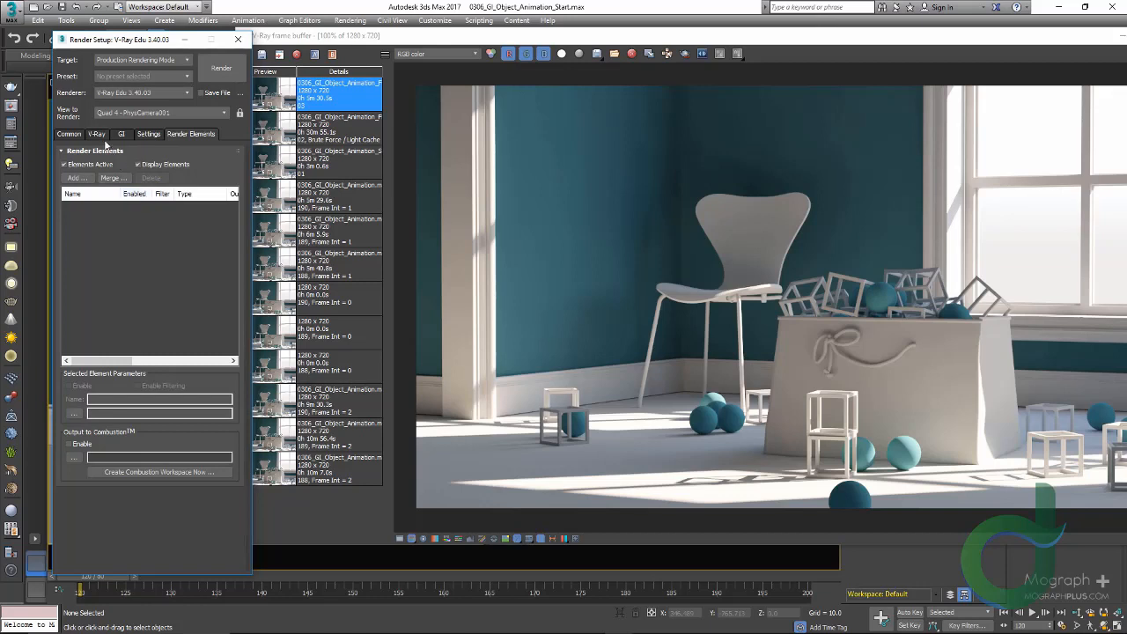
Render the irradiance map prepass, repositioning the frame buffer and bringing up the rendering progress dialog
{"action": "left_click", "coordinate": [121, 135]}
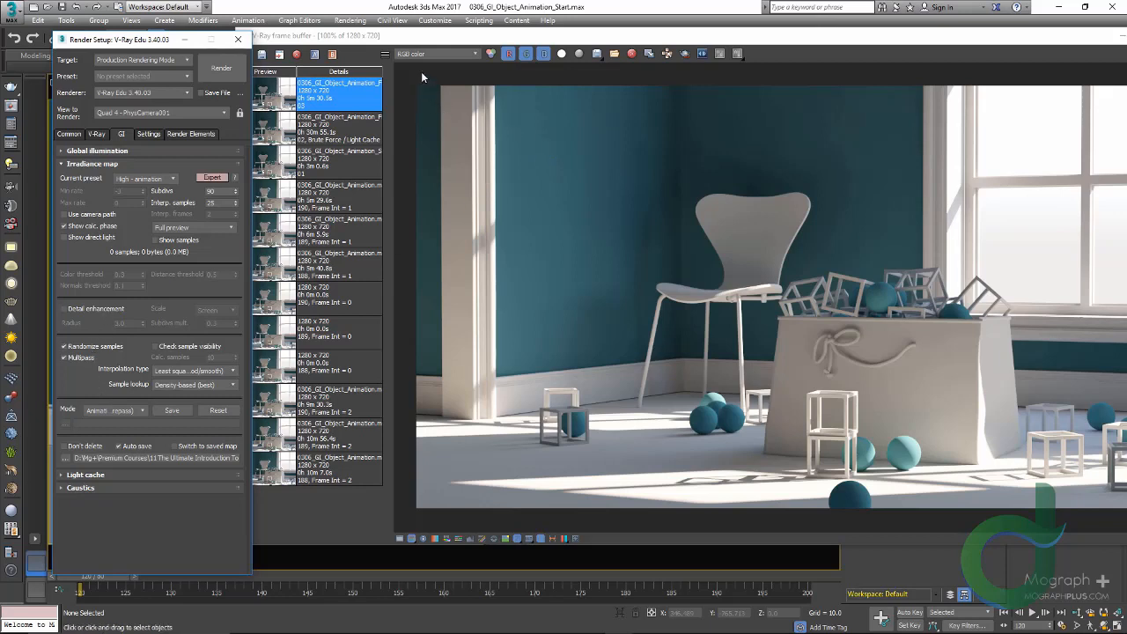
{"action": "left_click", "coordinate": [221, 68]}
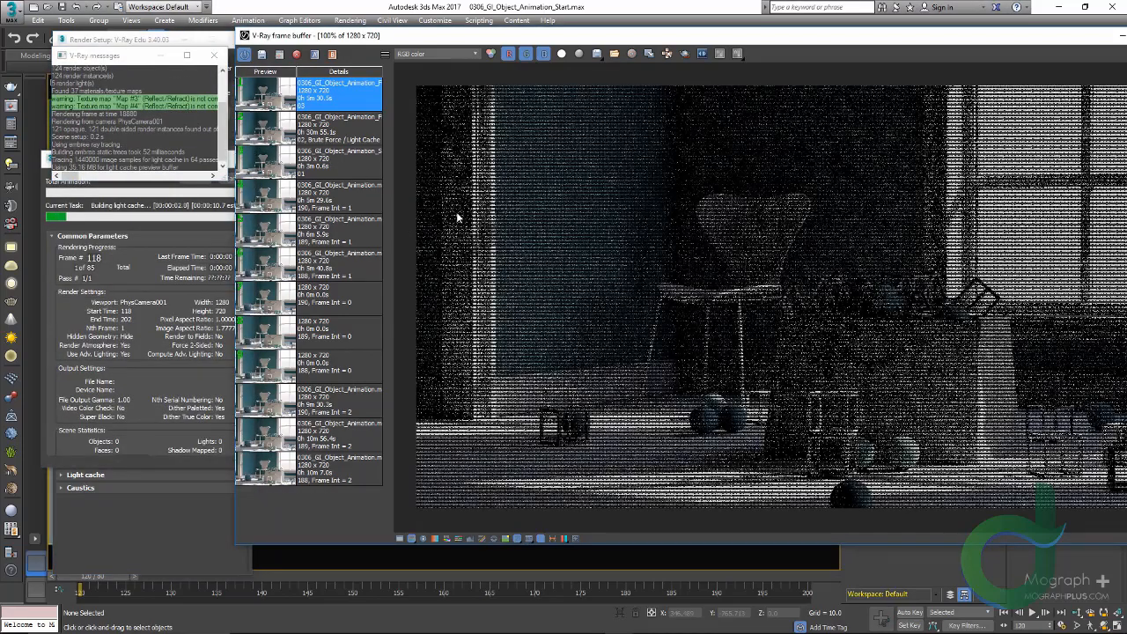
{"action": "left_click_drag", "start_coordinate": [586, 43], "coordinate": [502, 44]}
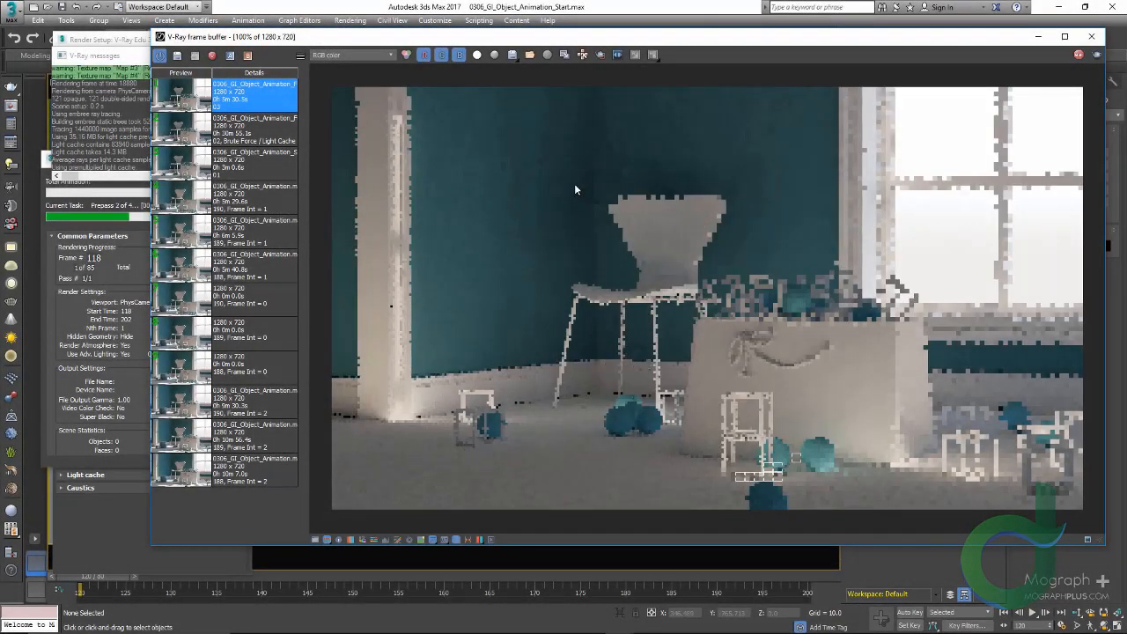
{"action": "left_click", "coordinate": [115, 252]}
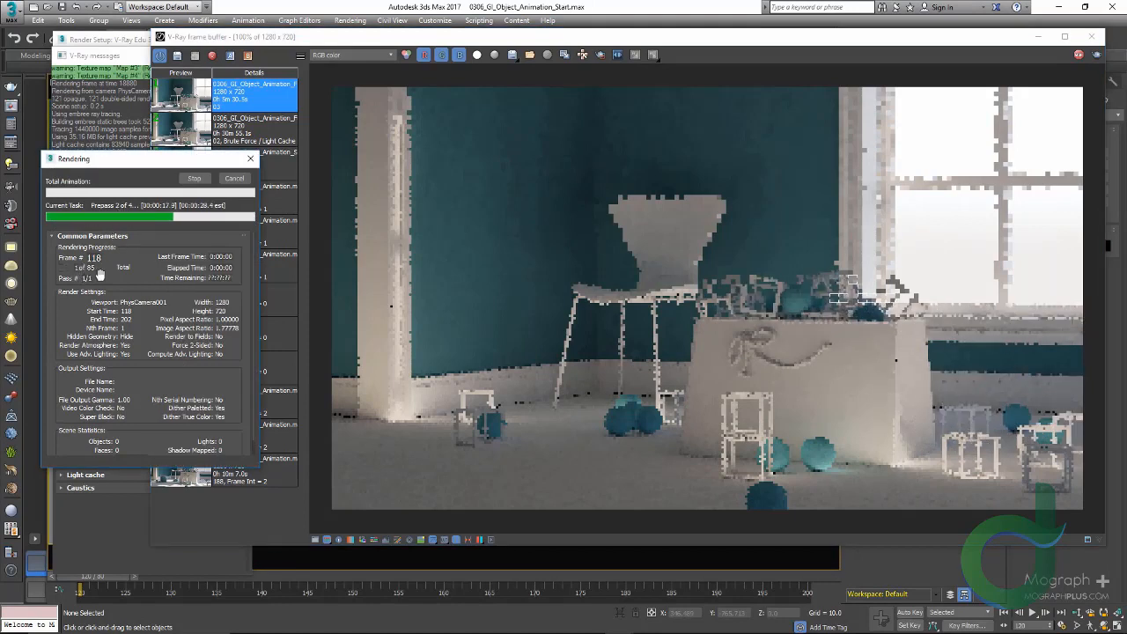
{"action": "left_click_drag", "start_coordinate": [114, 253], "coordinate": [70, 272]}
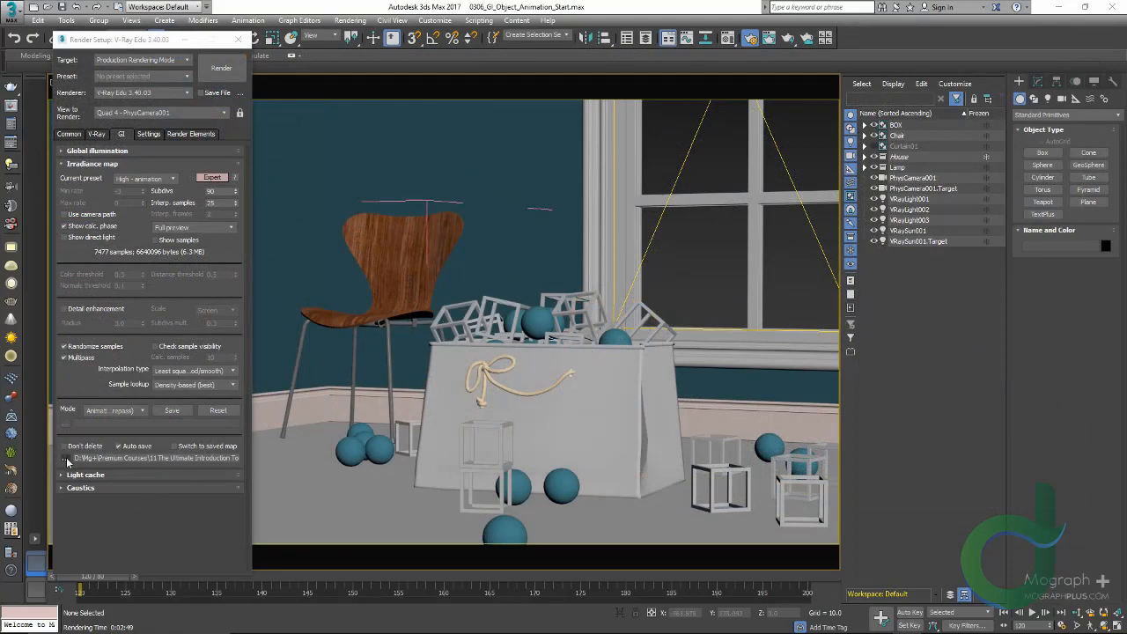
Examine the auto-saved per-frame .vrmap files in the Irradiance Map folder without changing the save path
{"action": "left_click", "coordinate": [63, 458]}
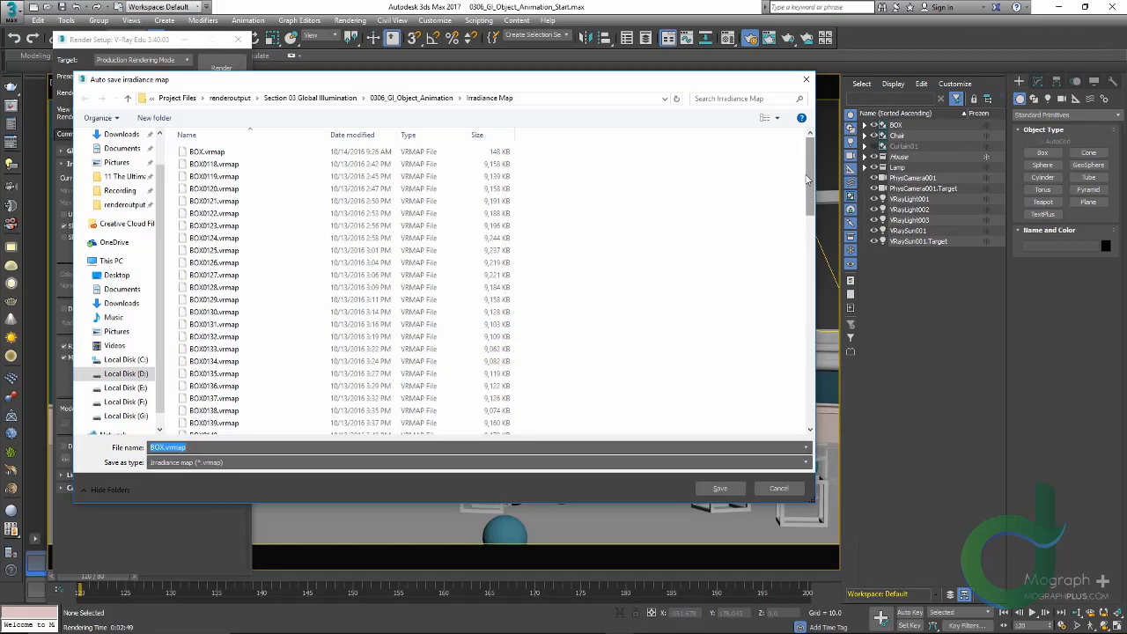
{"action": "left_click_drag", "start_coordinate": [815, 176], "coordinate": [852, 397]}
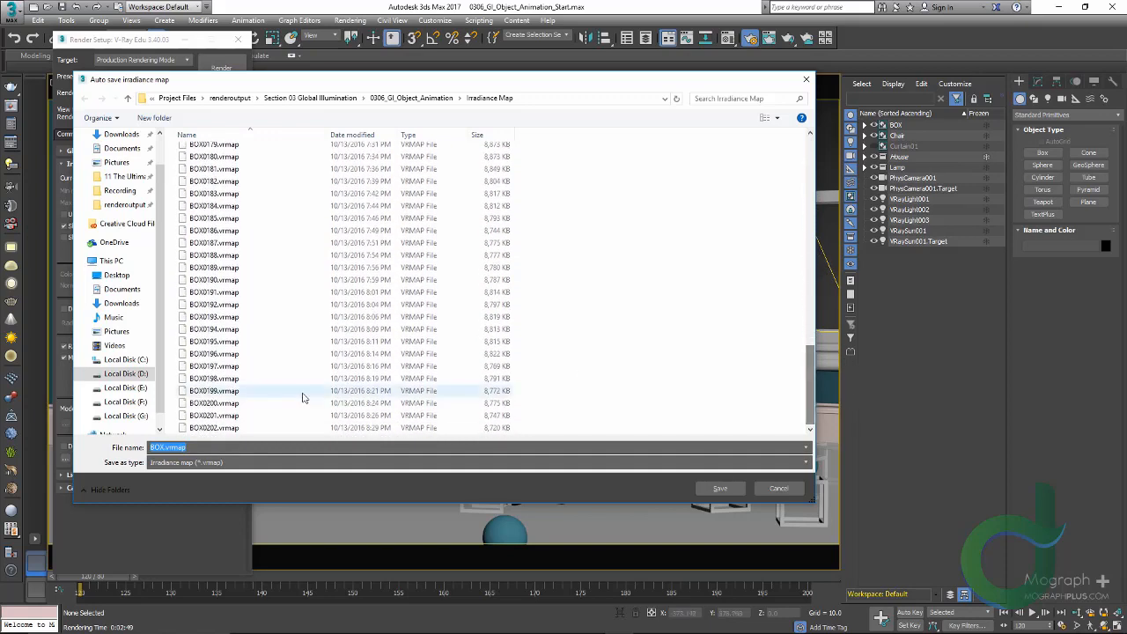
{"action": "left_click", "coordinate": [303, 392]}
{"action": "left_click", "coordinate": [252, 247]}
{"action": "scroll", "coordinate": [252, 246], "scroll_direction": "up", "scroll_amount": 6}
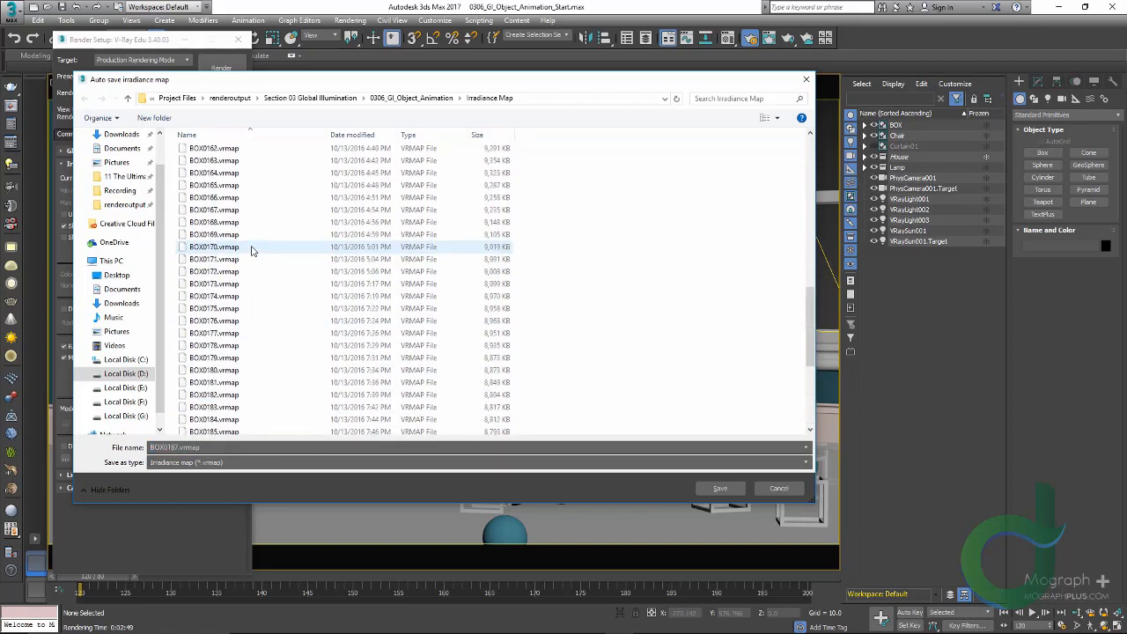
{"action": "left_click", "coordinate": [252, 246]}
{"action": "scroll", "coordinate": [250, 245], "scroll_direction": "up", "scroll_amount": 5}
{"action": "left_click", "coordinate": [247, 240]}
{"action": "scroll", "coordinate": [245, 236], "scroll_direction": "up", "scroll_amount": 5}
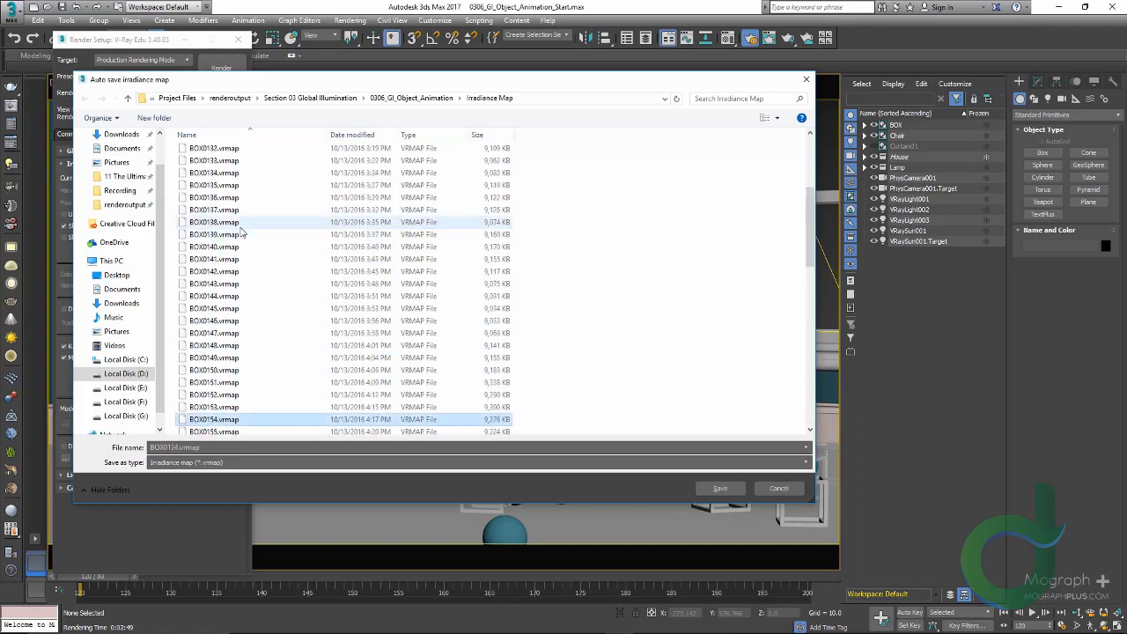
{"action": "left_click", "coordinate": [244, 222]}
{"action": "scroll", "coordinate": [241, 222], "scroll_direction": "up", "scroll_amount": 4}
{"action": "scroll", "coordinate": [238, 222], "scroll_direction": "up", "scroll_amount": 1}
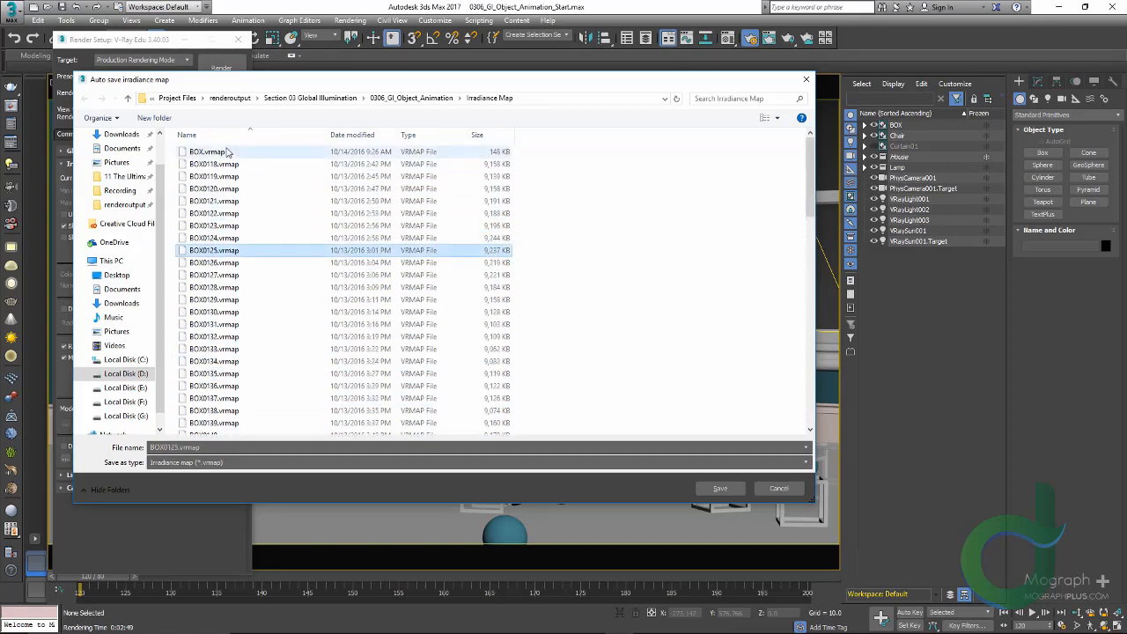
{"action": "left_click", "coordinate": [236, 166]}
{"action": "scroll", "coordinate": [282, 256], "scroll_direction": "down", "scroll_amount": 2}
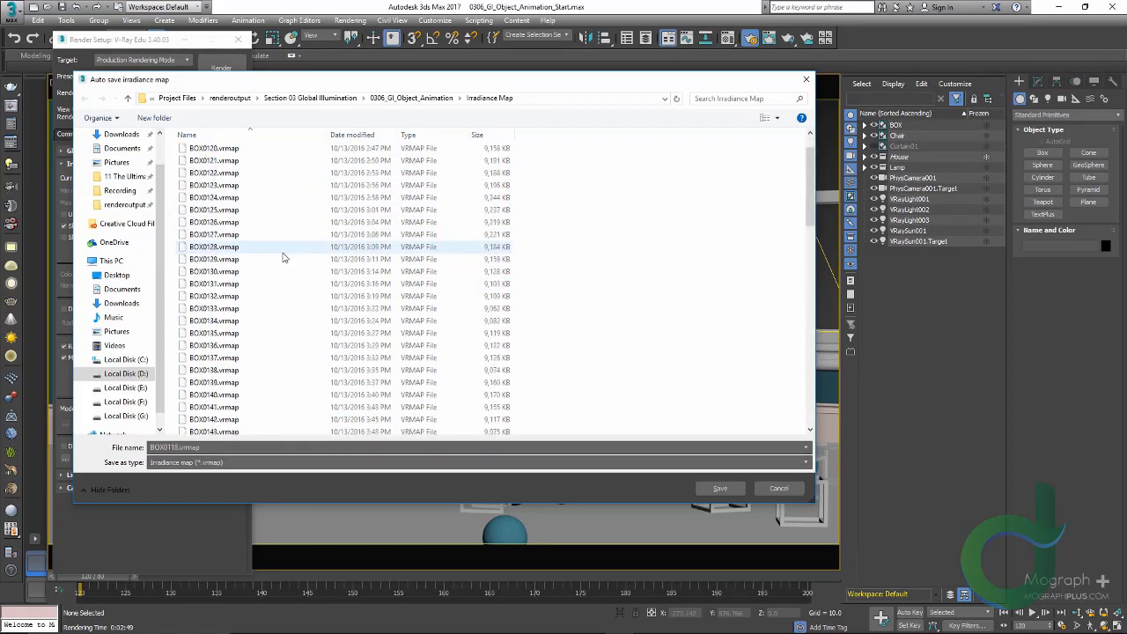
{"action": "scroll", "coordinate": [282, 256], "scroll_direction": "up", "scroll_amount": 3}
{"action": "left_click", "coordinate": [781, 489]}
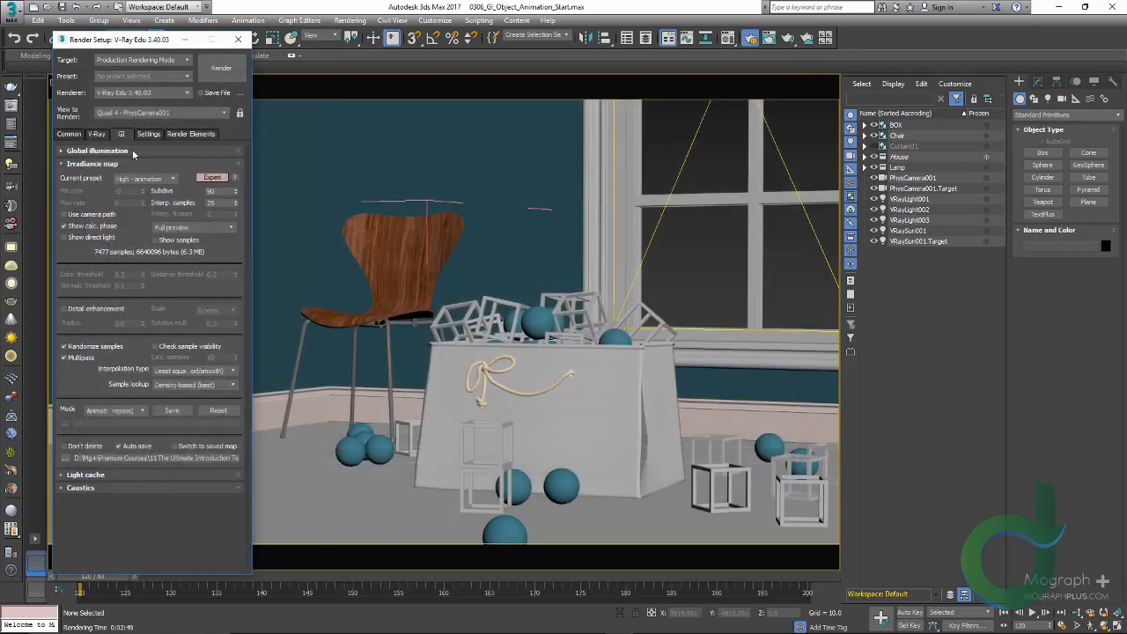
Set the secondary GI engine to None
{"action": "left_click", "coordinate": [134, 151]}
{"action": "left_click", "coordinate": [148, 191]}
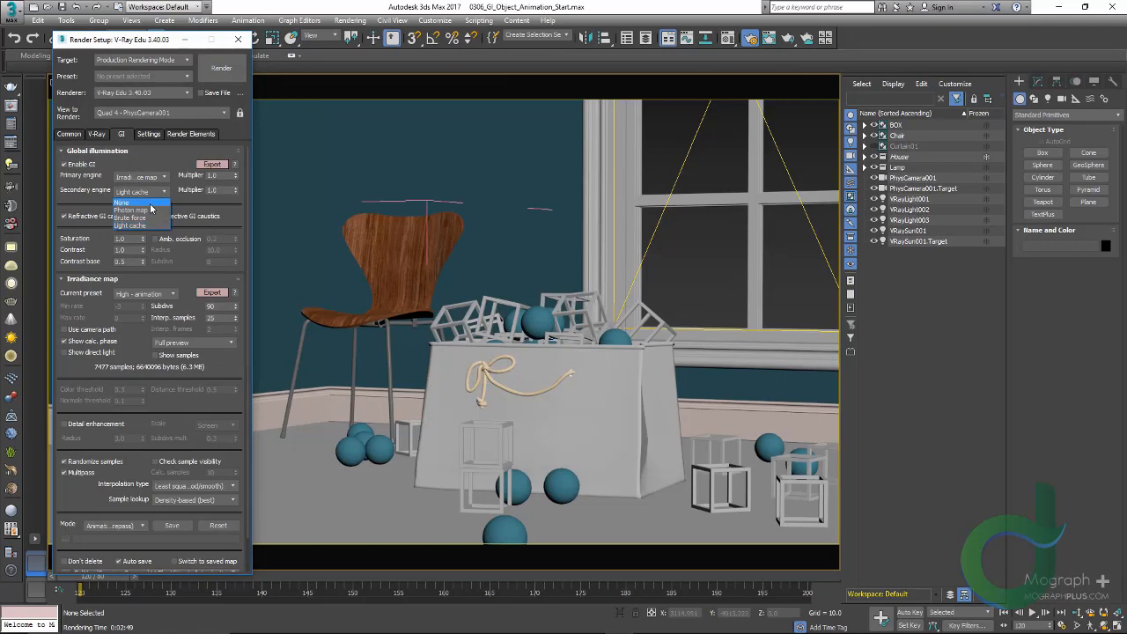
{"action": "left_click", "coordinate": [150, 203]}
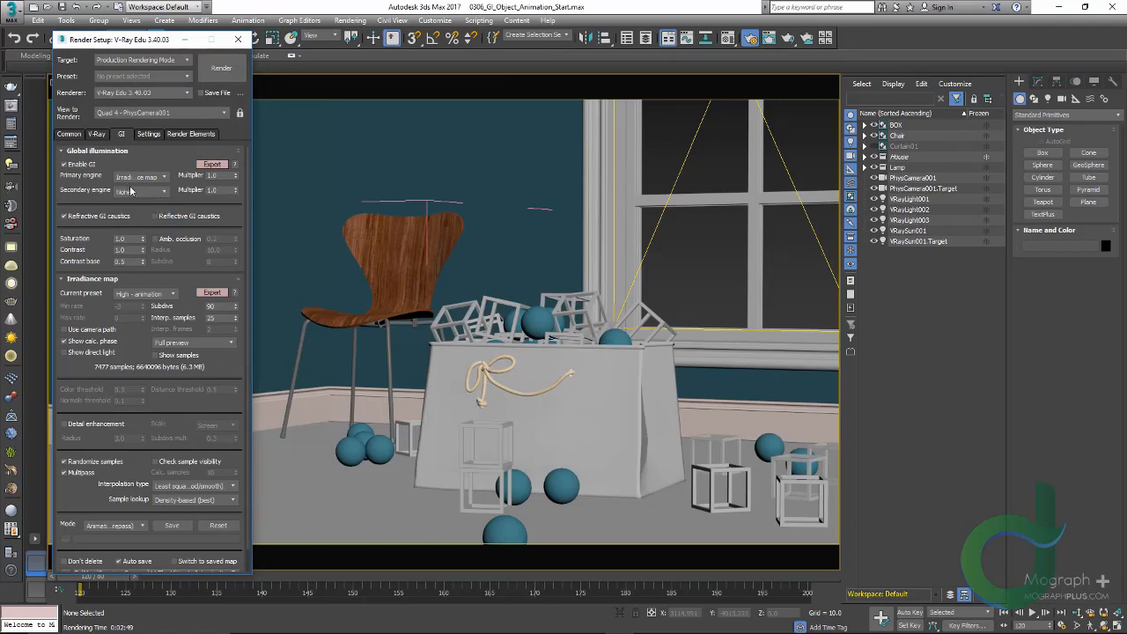
{"action": "left_click", "coordinate": [112, 155]}
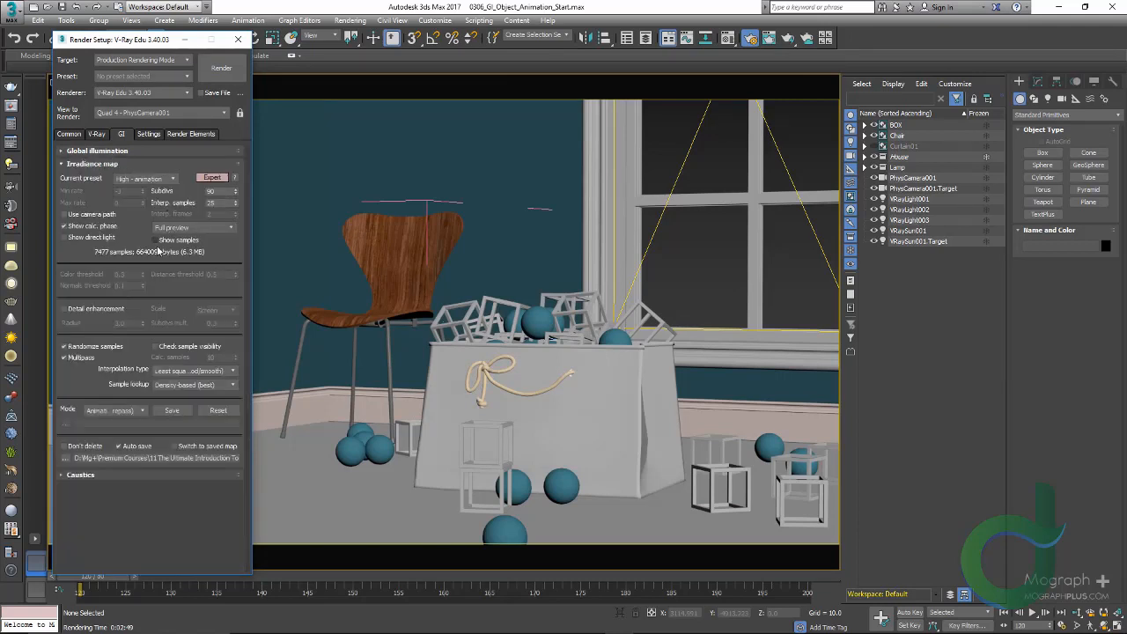
Set the irradiance map mode to Animation (rendering) with BOX.vrmap in the Irradiance Map folder as its source file
{"action": "left_click", "coordinate": [114, 411]}
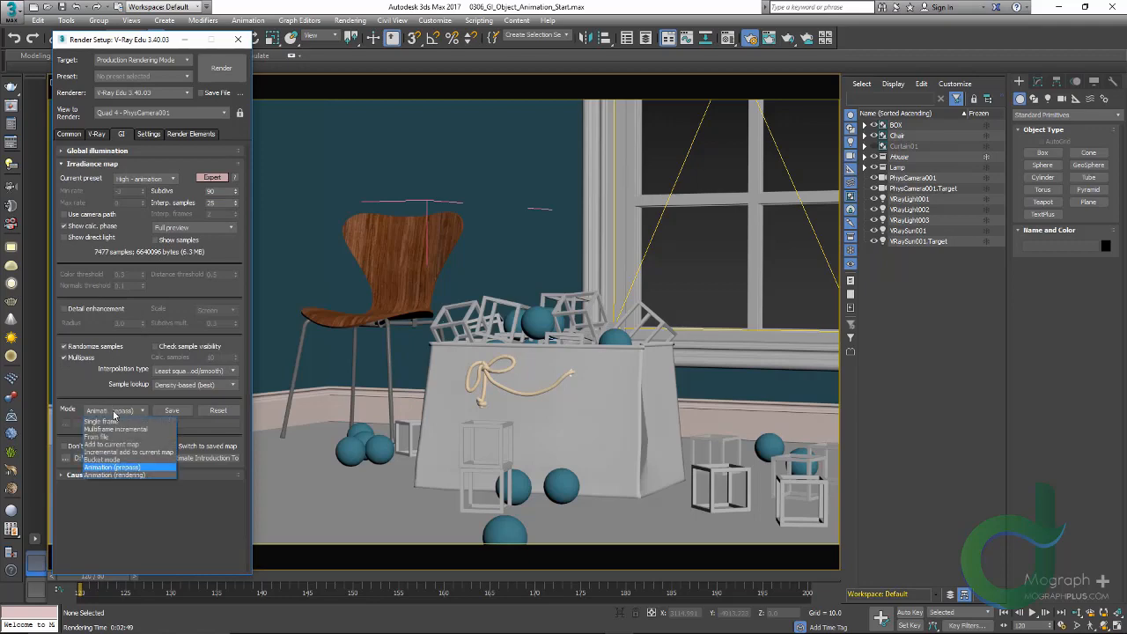
{"action": "left_click", "coordinate": [114, 437]}
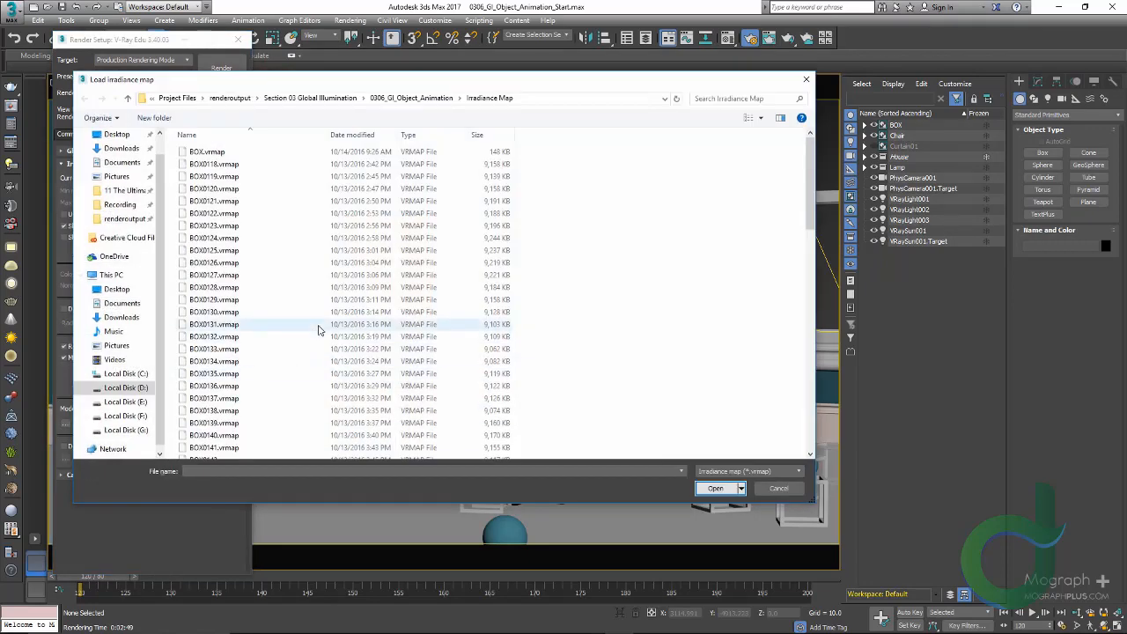
{"action": "left_click", "coordinate": [248, 169]}
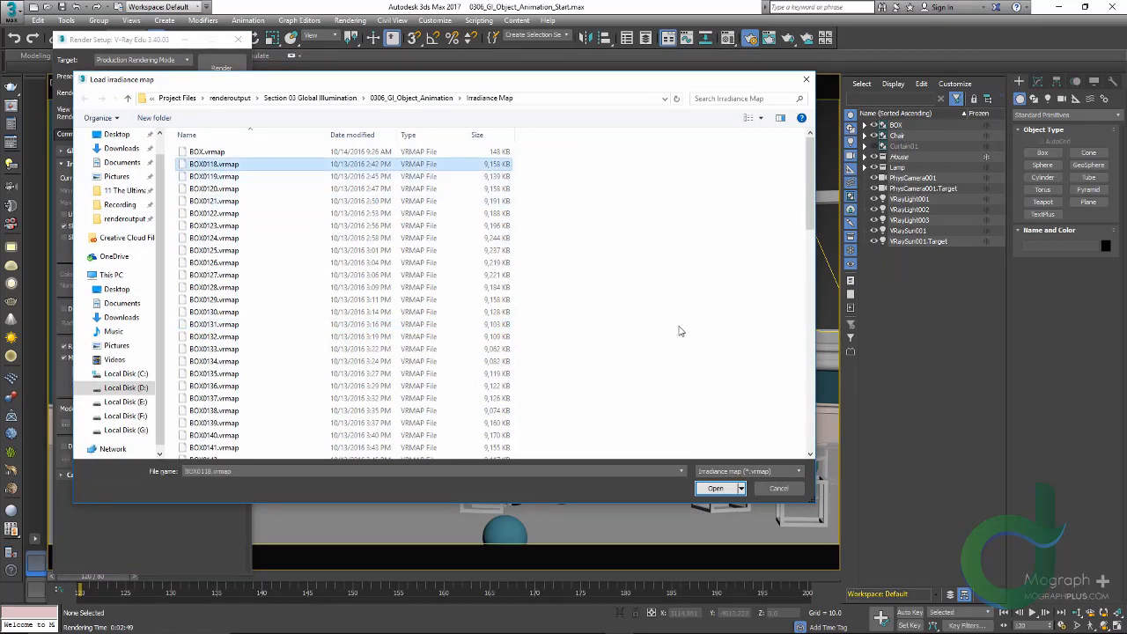
{"action": "left_click", "coordinate": [719, 488]}
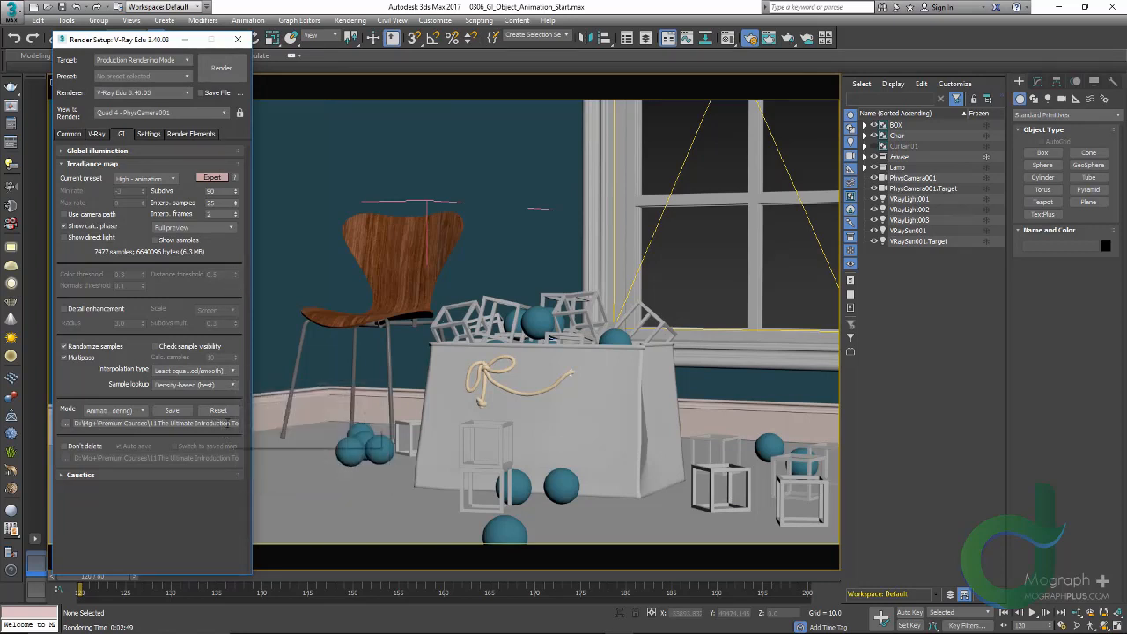
{"action": "left_click_drag", "start_coordinate": [227, 423], "coordinate": [263, 423]}
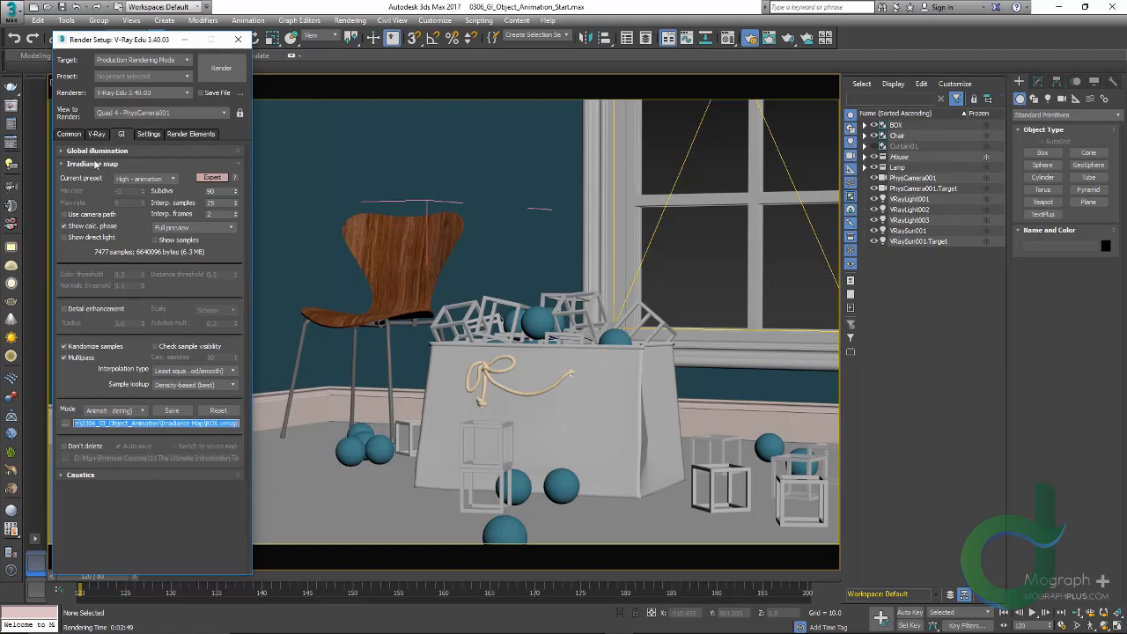
Add VRayDenoiser, VRayGlobalIllumination and VRayLighting render elements
{"action": "left_click", "coordinate": [80, 134]}
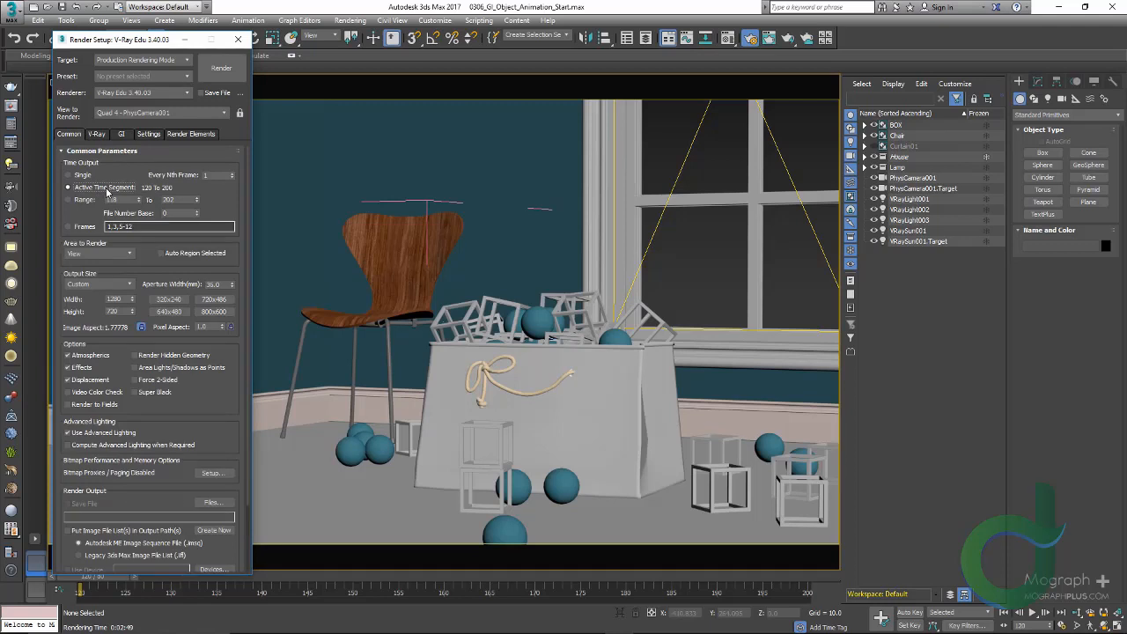
{"action": "left_click", "coordinate": [191, 134]}
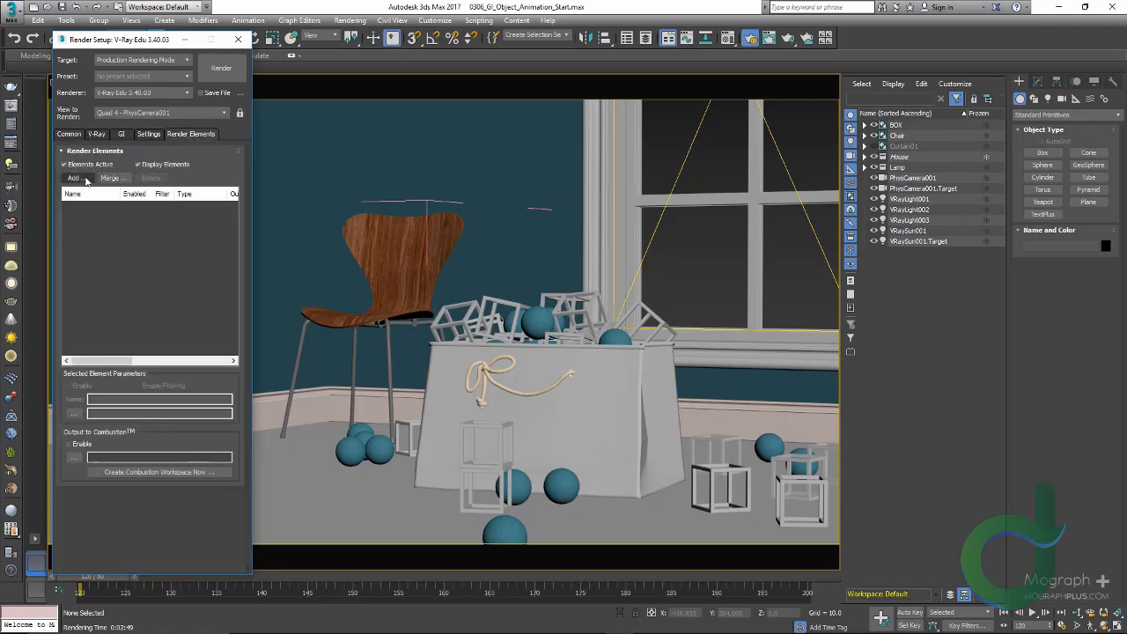
{"action": "left_click", "coordinate": [76, 177]}
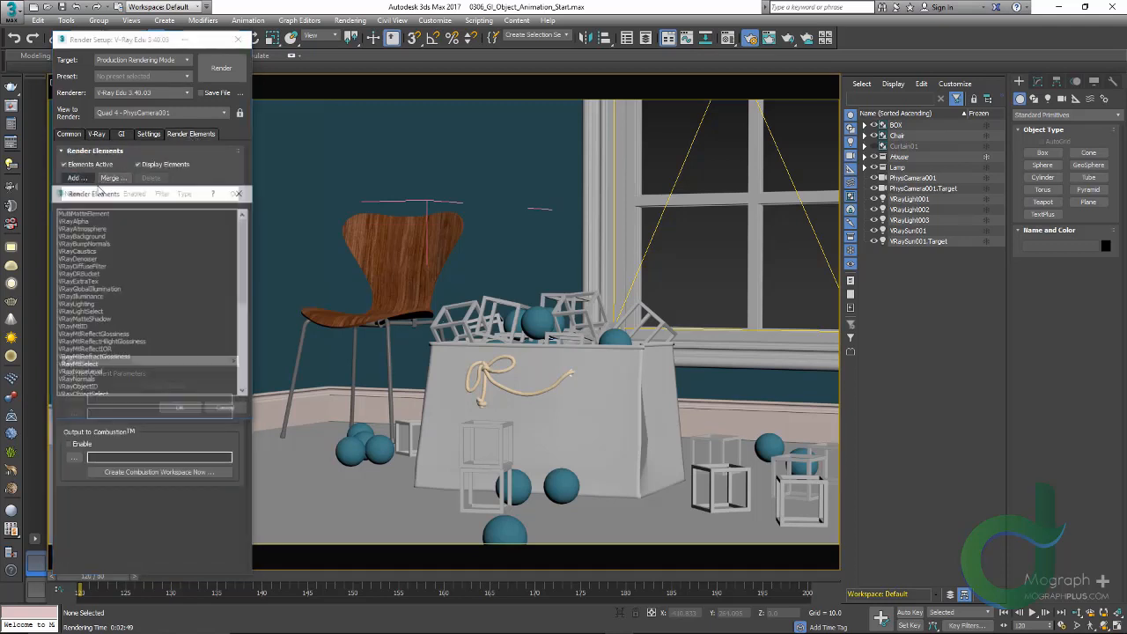
{"action": "left_click", "coordinate": [114, 258]}
{"action": "left_click", "coordinate": [110, 290], "text": "ctrl"}
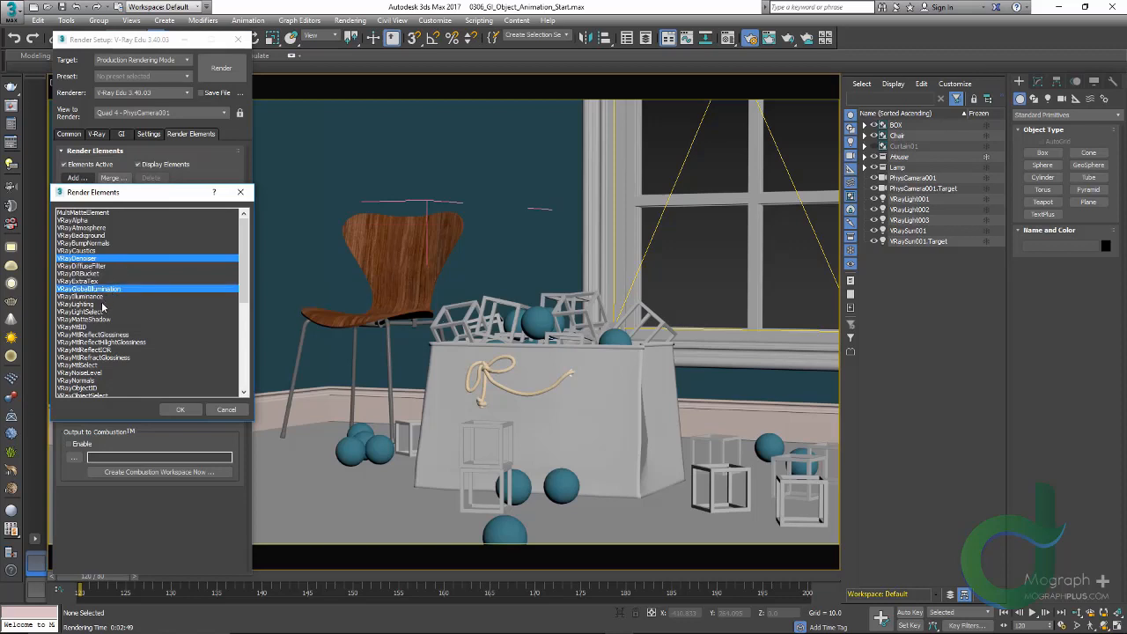
{"action": "left_click", "coordinate": [101, 304], "text": "ctrl"}
{"action": "left_click", "coordinate": [180, 410]}
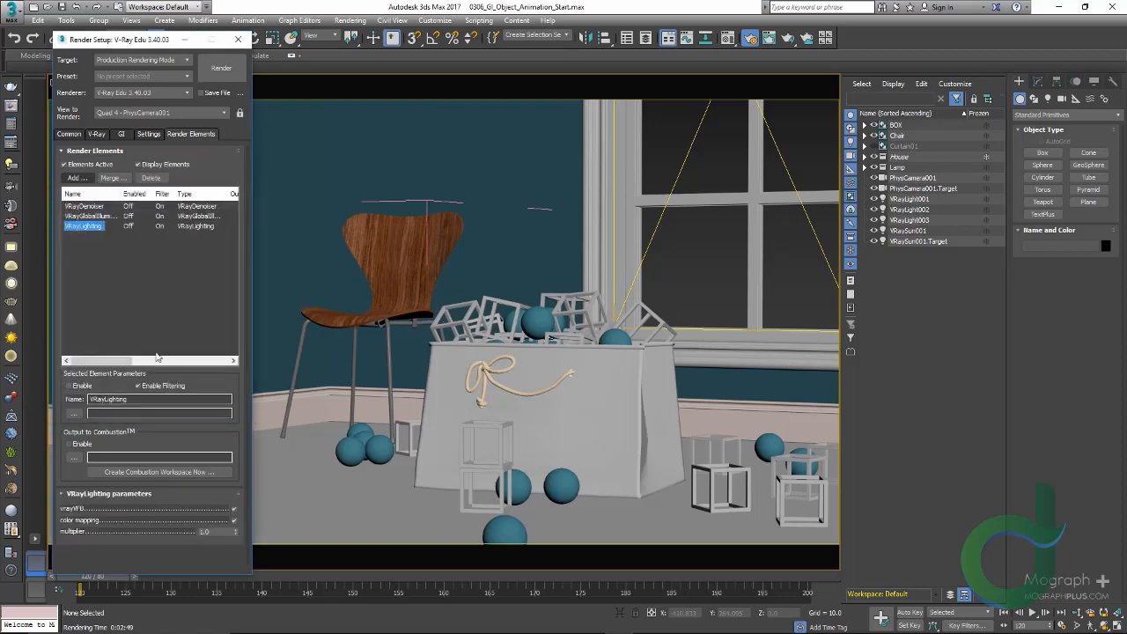
Check the VRayDenoiser render element's parameters, keeping its preset at Default
{"action": "left_click", "coordinate": [98, 206]}
{"action": "left_click", "coordinate": [114, 153]}
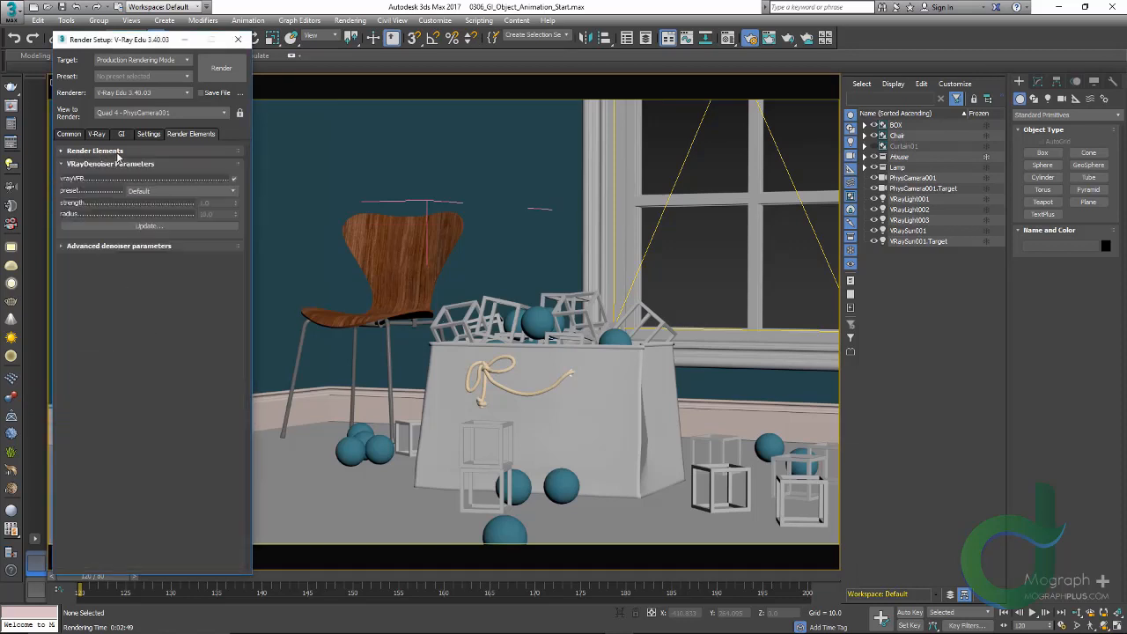
{"action": "left_click", "coordinate": [139, 191]}
{"action": "left_click", "coordinate": [145, 206]}
{"action": "left_click", "coordinate": [124, 166]}
{"action": "left_click", "coordinate": [118, 155]}
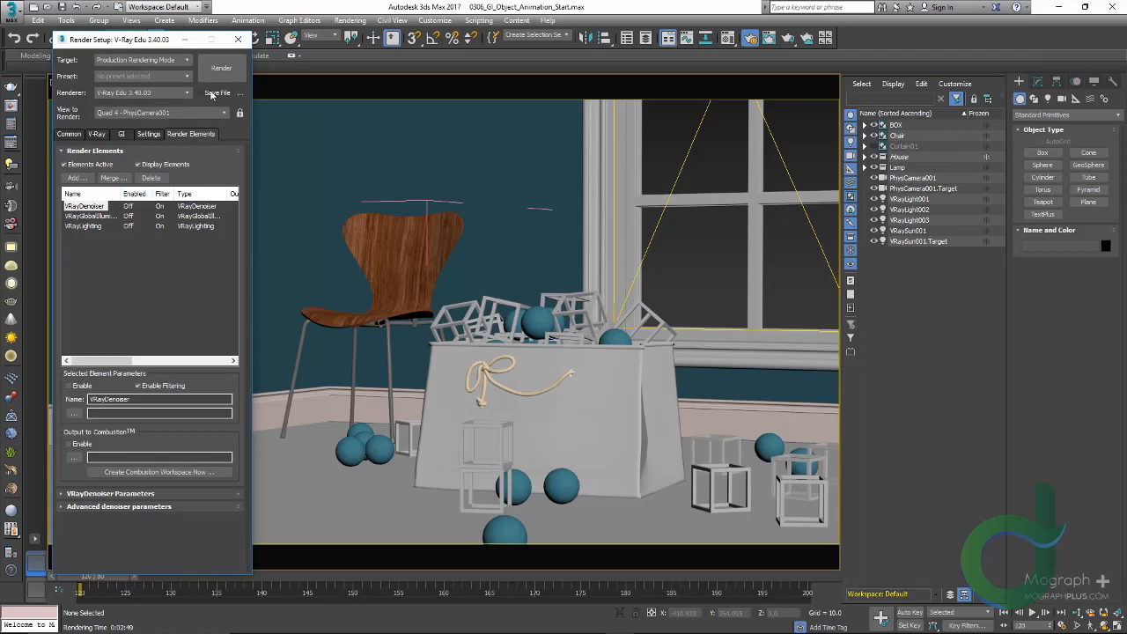
Examine the irradiance map's Interp. frames setting in the GI settings
{"action": "left_click_drag", "start_coordinate": [139, 46], "coordinate": [121, 42]}
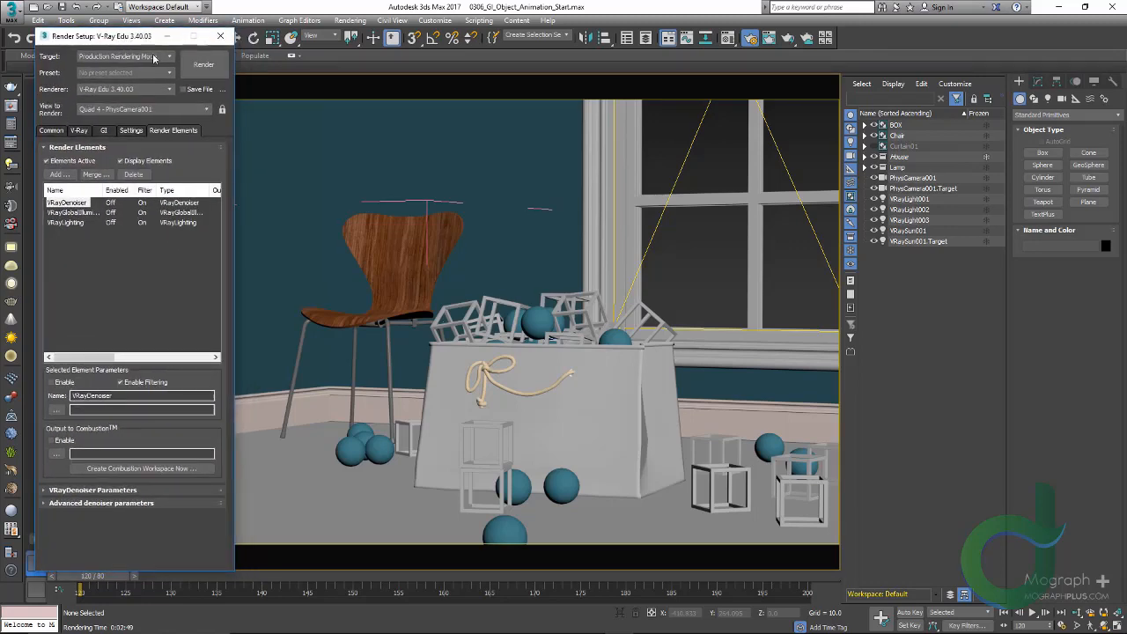
{"action": "left_click", "coordinate": [103, 130]}
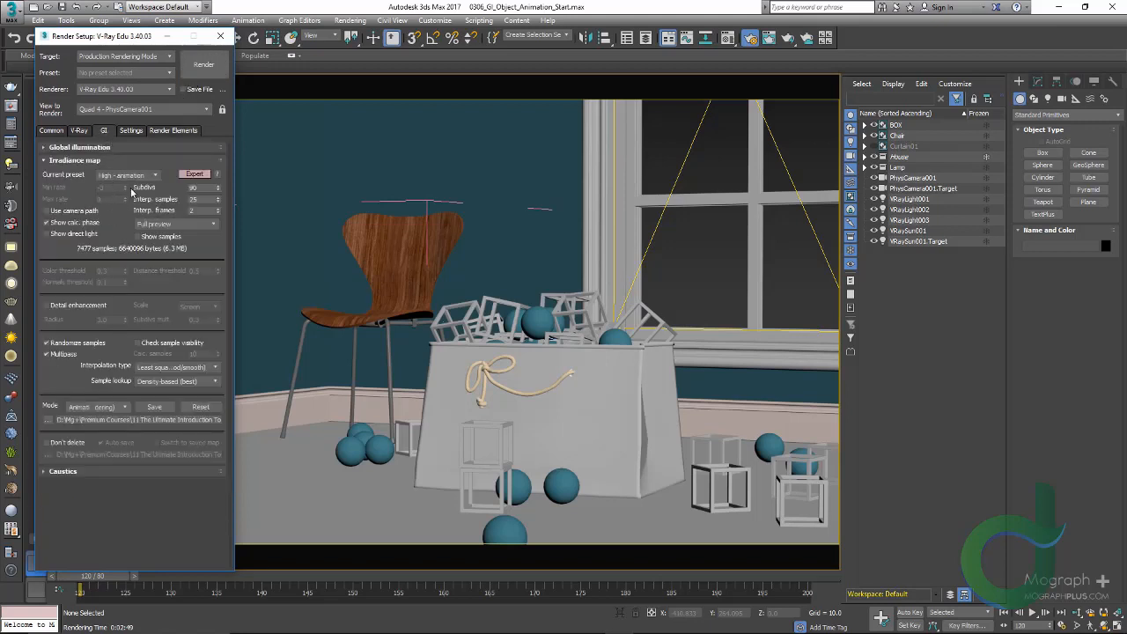
{"action": "double_click", "coordinate": [193, 211]}
Enable V-Ray raw image file output in the frame buffer settings instead of assigning a standard render output file
{"action": "left_click", "coordinate": [189, 91]}
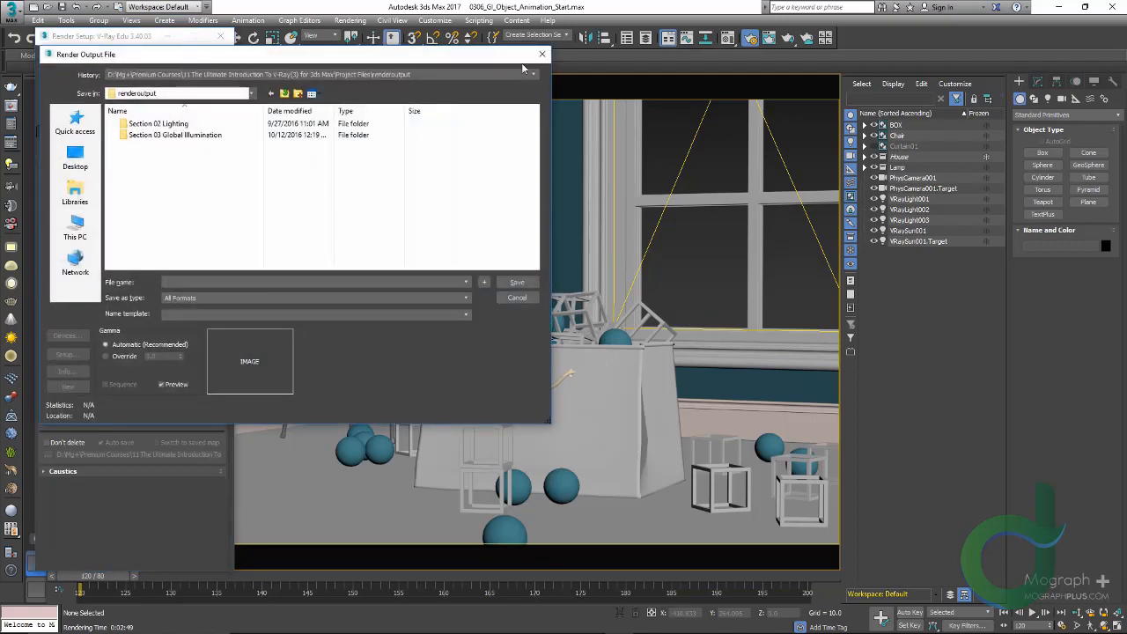
{"action": "left_click", "coordinate": [542, 56]}
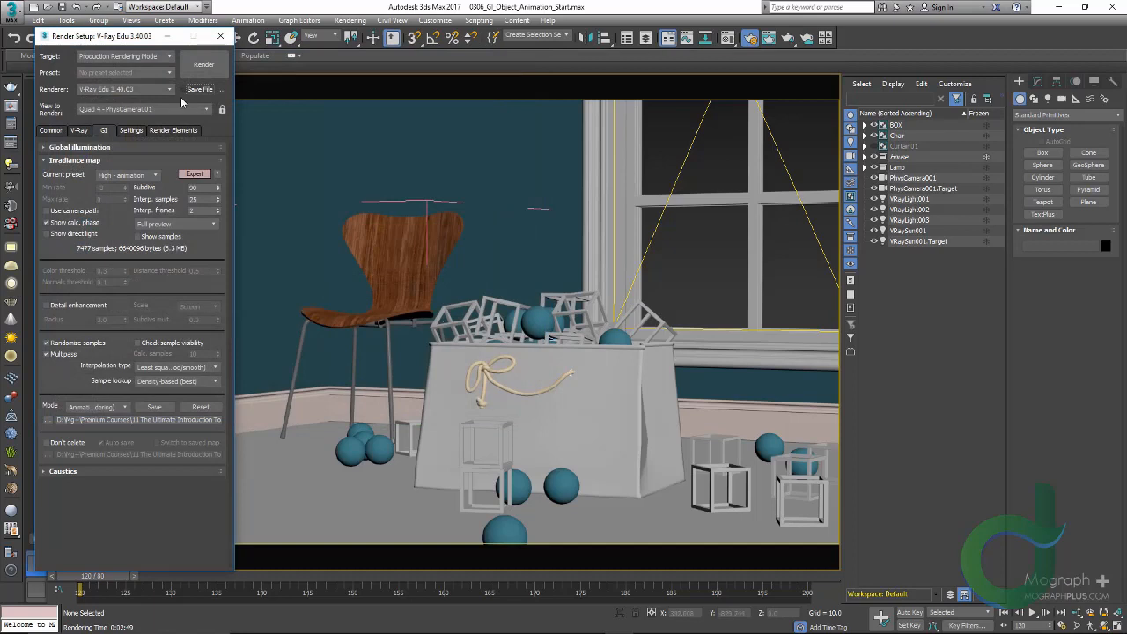
{"action": "left_click", "coordinate": [82, 132]}
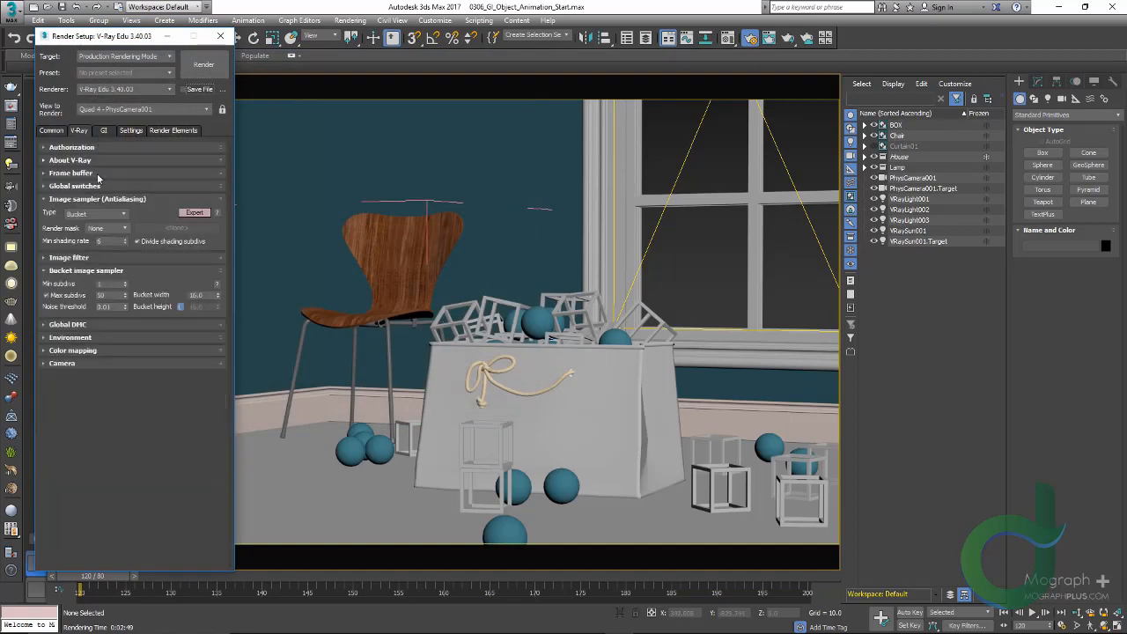
{"action": "left_click", "coordinate": [95, 175]}
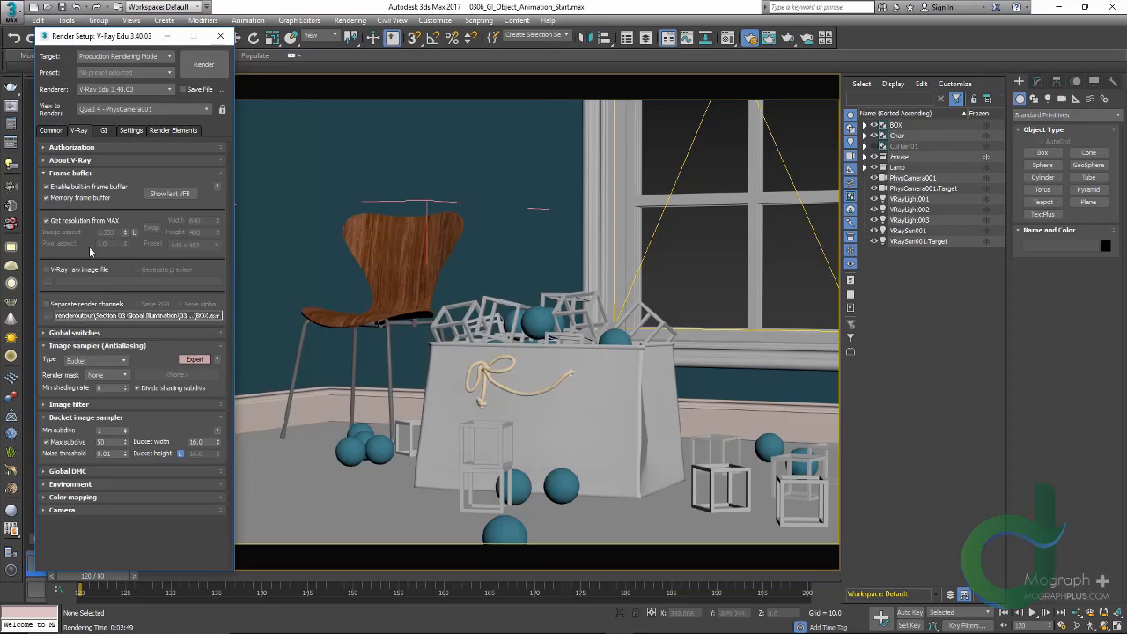
{"action": "left_click", "coordinate": [61, 275]}
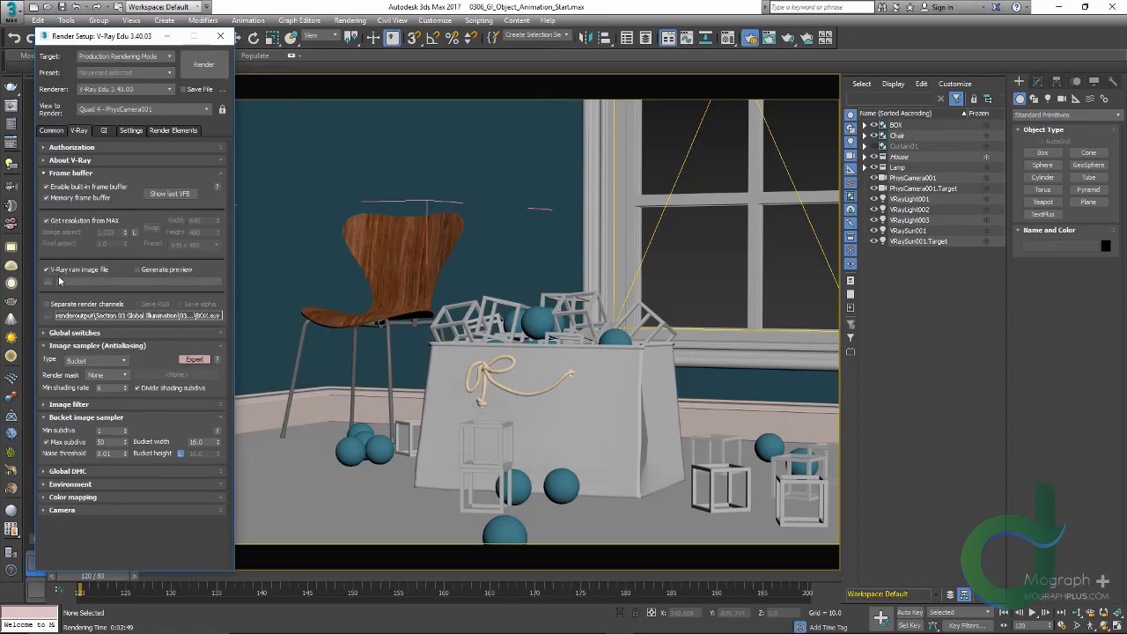
Set the raw image output to BOX.exr in the Final Render folder, using the OpenEXR image file type
{"action": "left_click", "coordinate": [50, 282]}
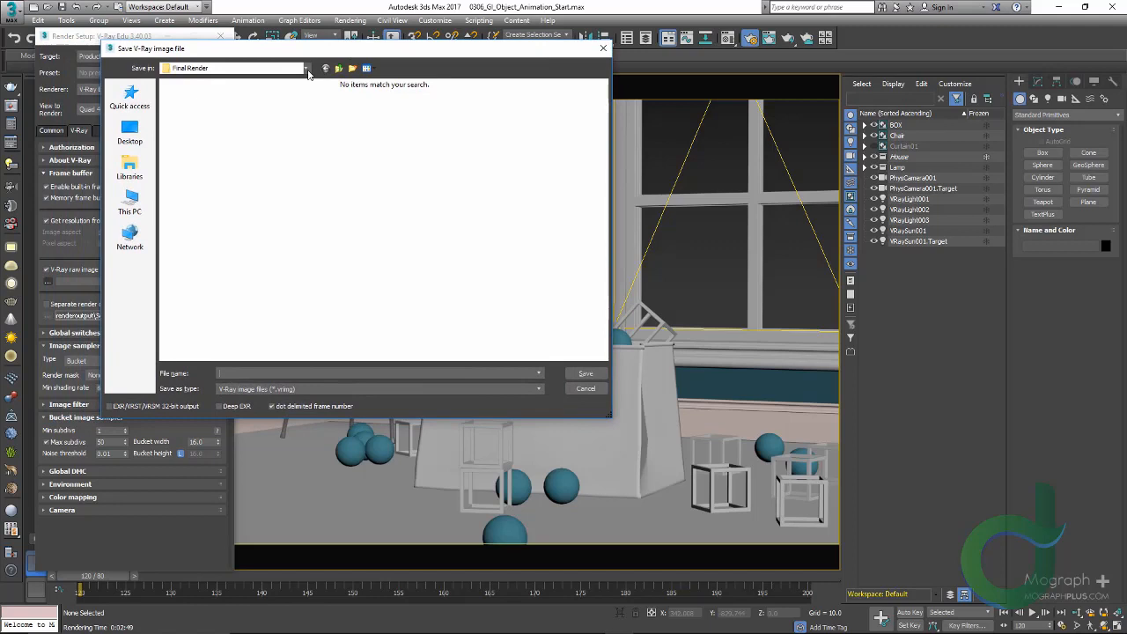
{"action": "left_click", "coordinate": [257, 373]}
{"action": "left_click", "coordinate": [287, 389]}
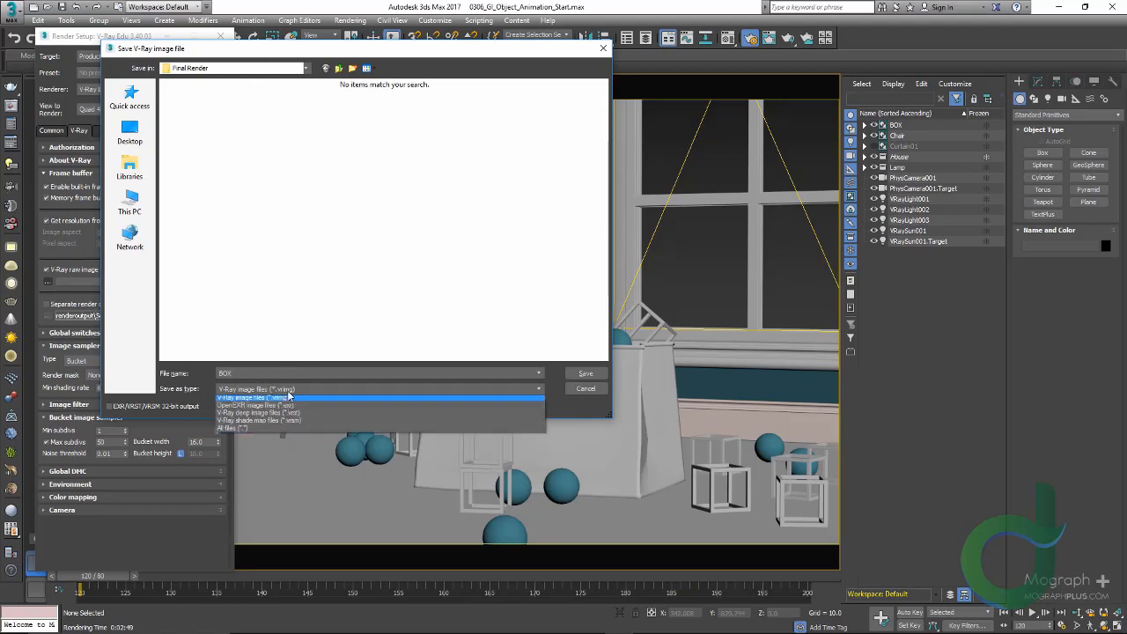
{"action": "left_click", "coordinate": [304, 408]}
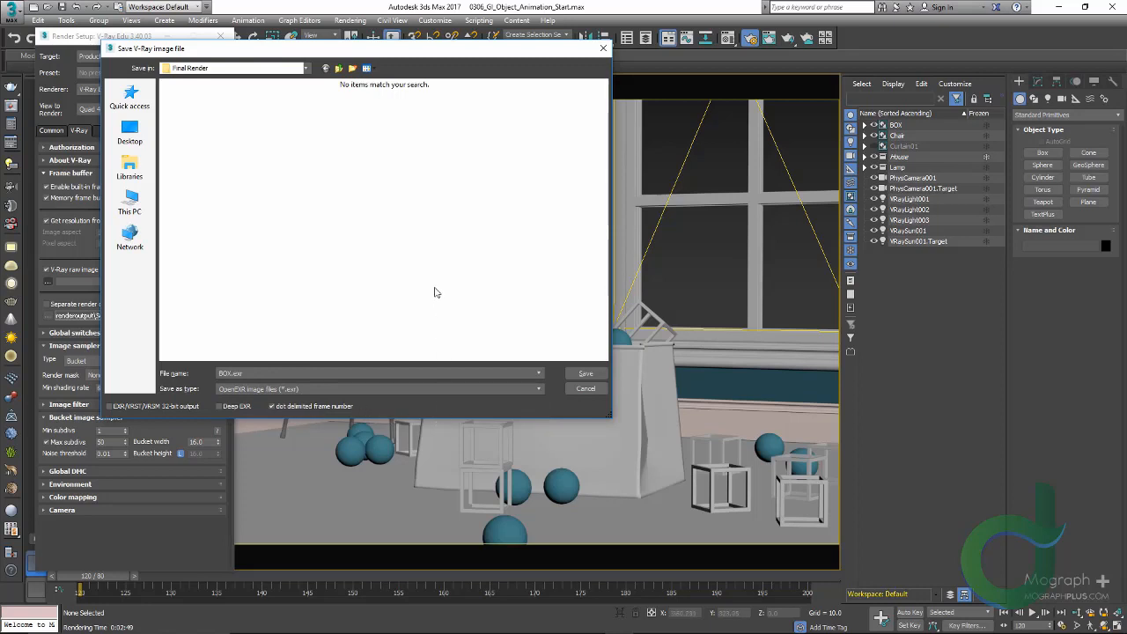
{"action": "left_click", "coordinate": [334, 389]}
{"action": "left_click", "coordinate": [337, 389]}
{"action": "left_click", "coordinate": [304, 377]}
{"action": "left_click", "coordinate": [569, 377]}
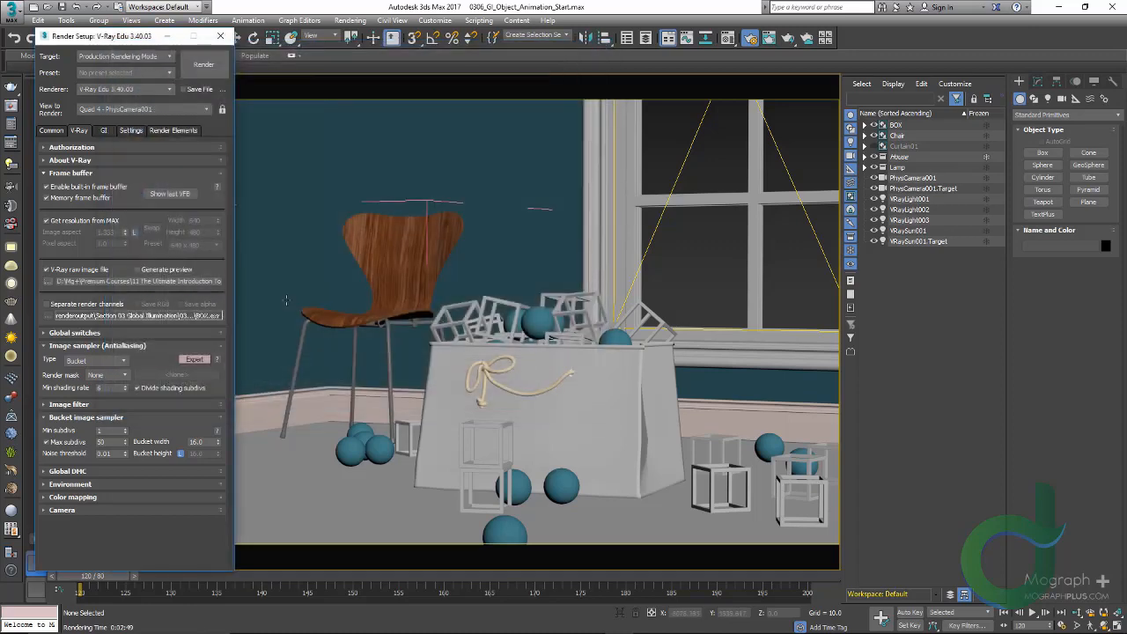
Render the final animation sequence, hiding the frame buffer history, closing the V-Ray messages window and repositioning the progress dialog
{"action": "left_click", "coordinate": [204, 64]}
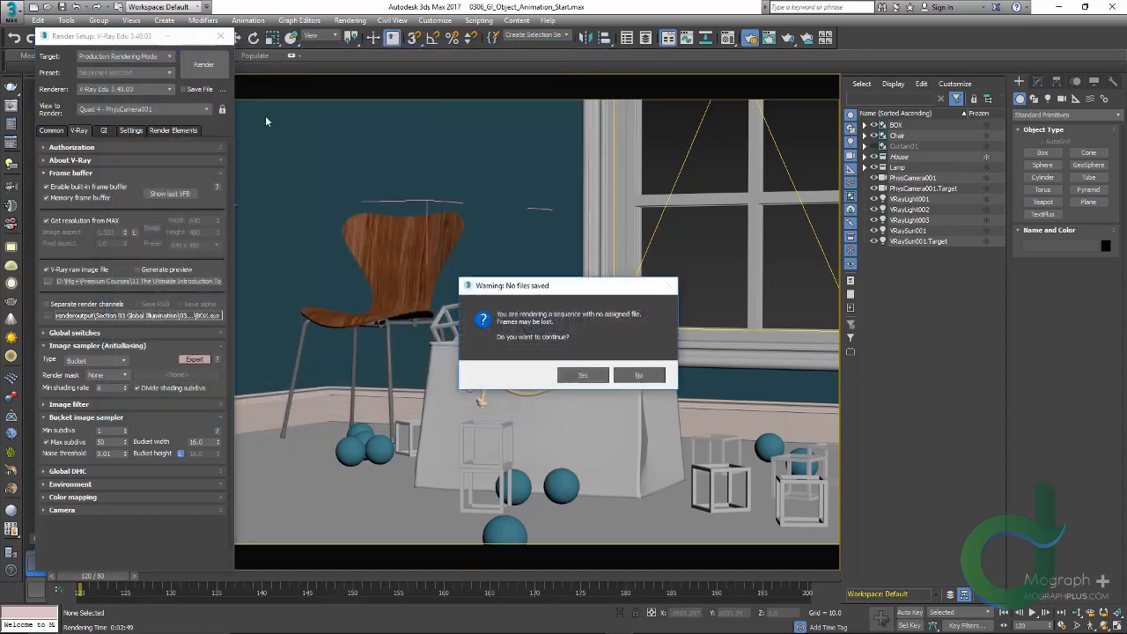
{"action": "left_click", "coordinate": [581, 376]}
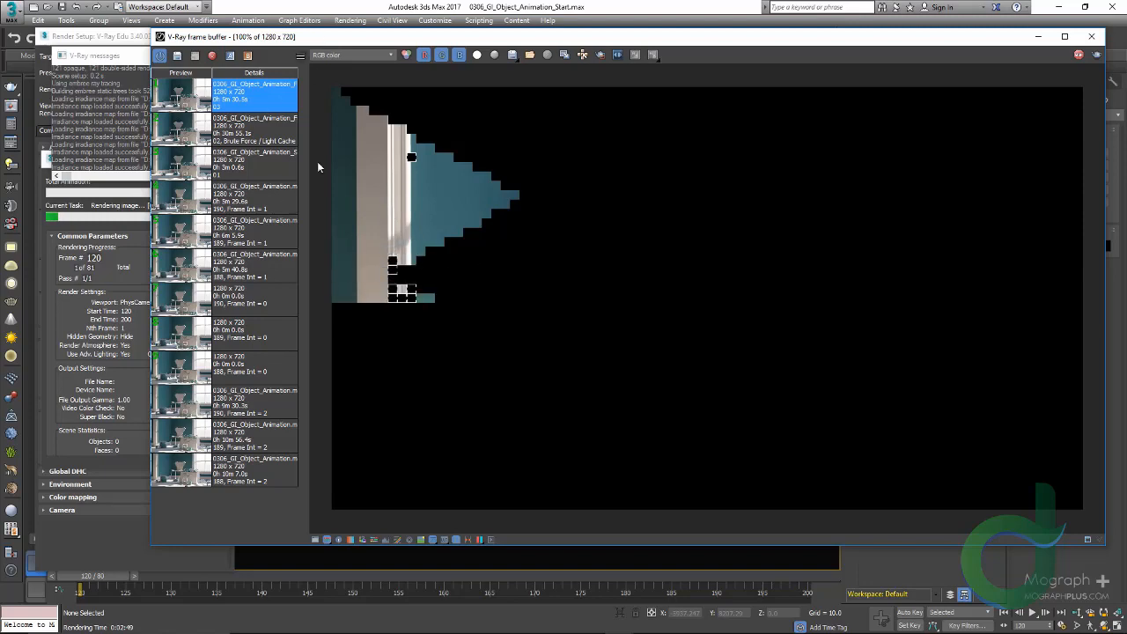
{"action": "left_click", "coordinate": [456, 540]}
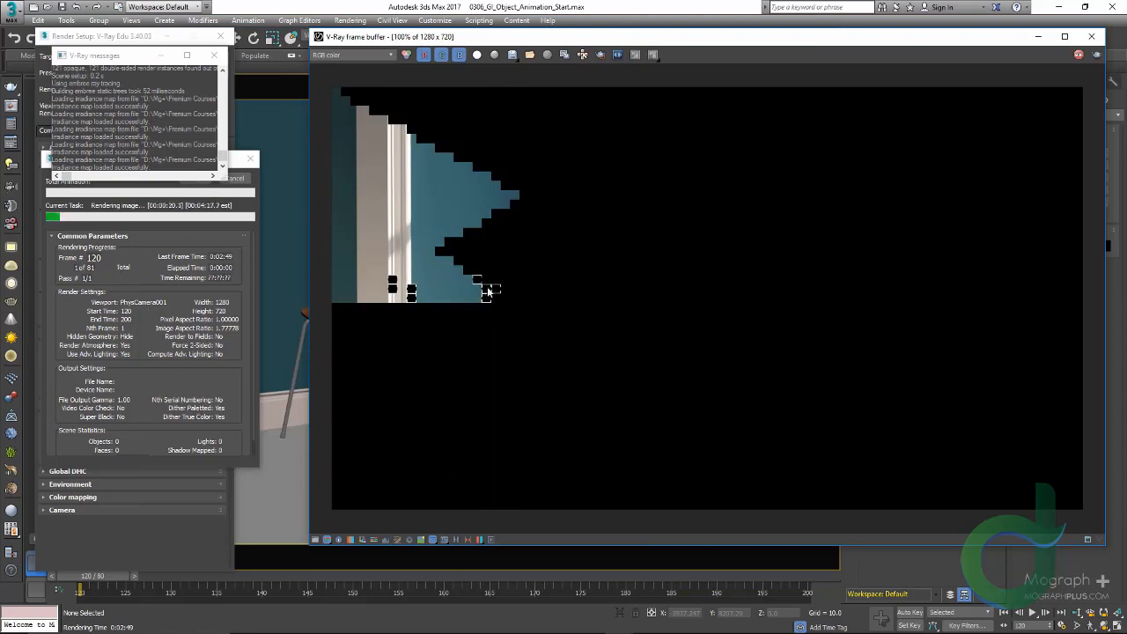
{"action": "left_click", "coordinate": [217, 59]}
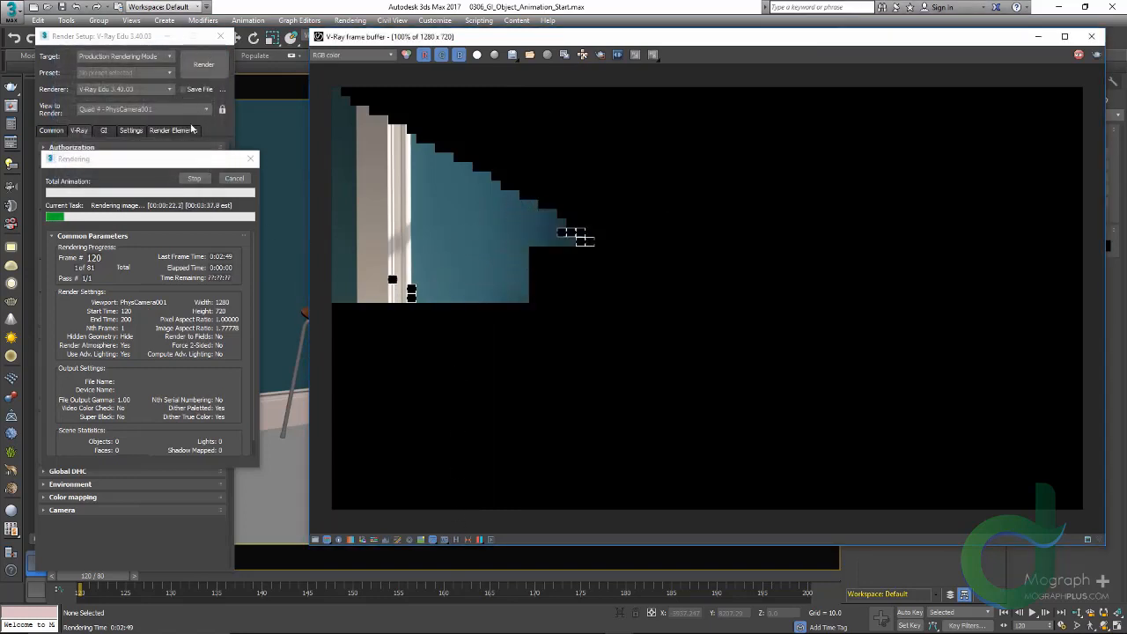
{"action": "left_click_drag", "start_coordinate": [154, 166], "coordinate": [180, 155]}
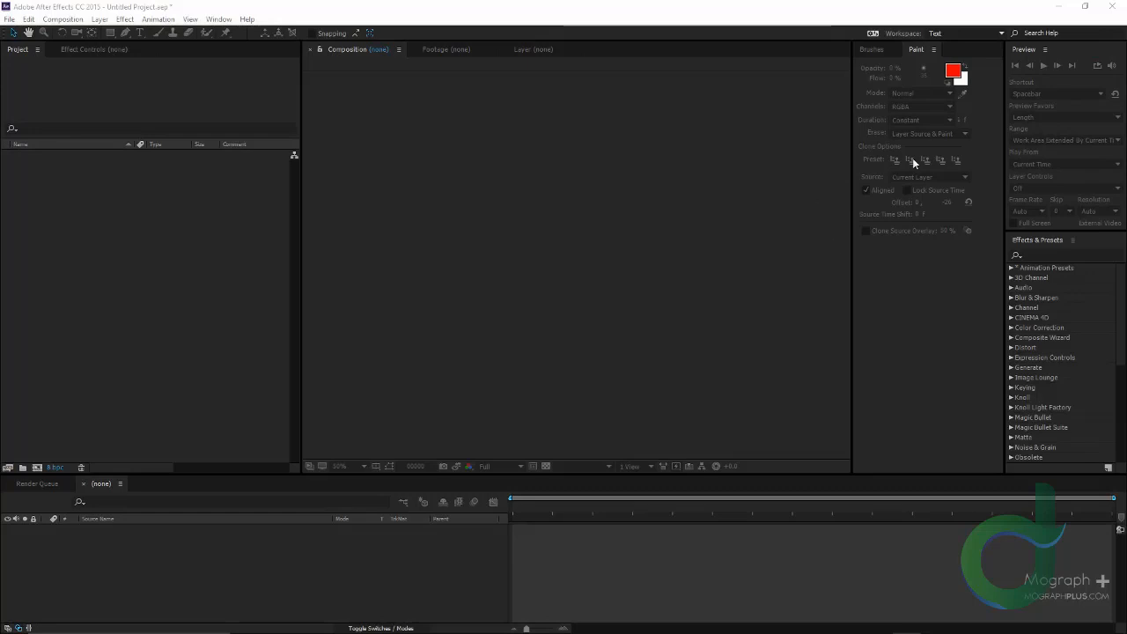
In After Effects, import the rendered BOX.0120.exr files from the Main folder as an OpenEXR sequence and create a composition from it
{"action": "left_click", "coordinate": [166, 218]}
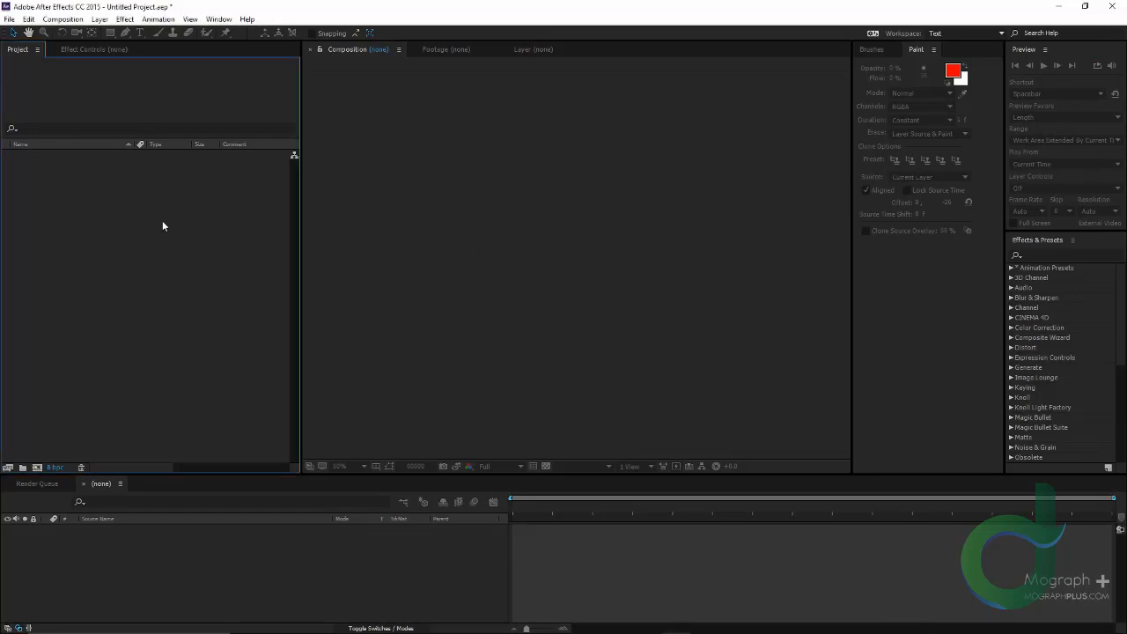
{"action": "double_click", "coordinate": [164, 221]}
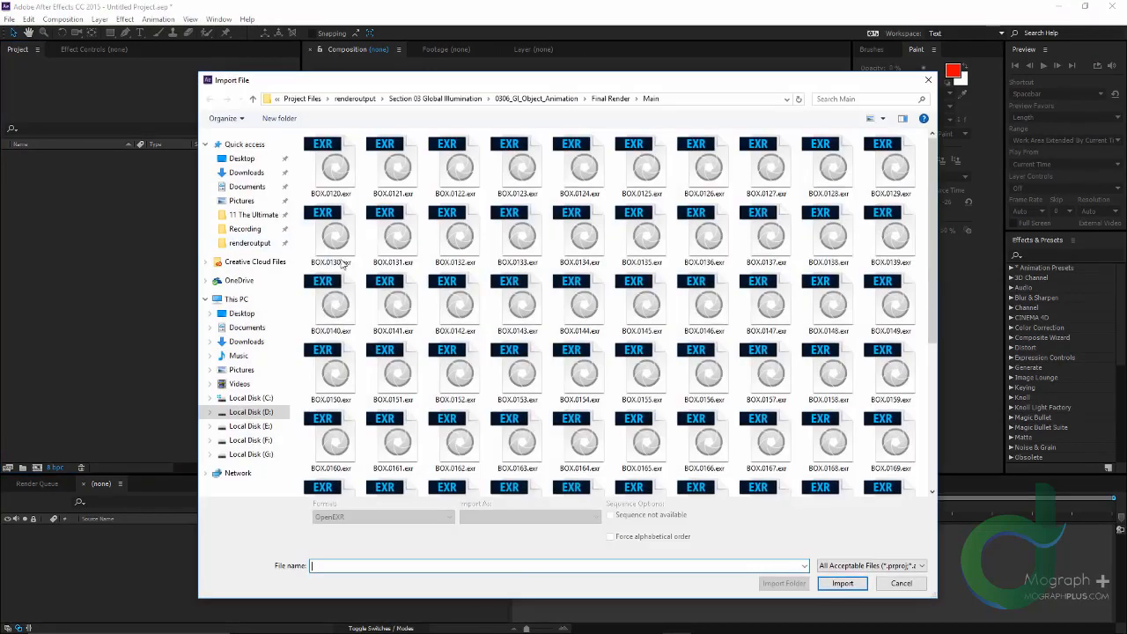
{"action": "left_click", "coordinate": [334, 171]}
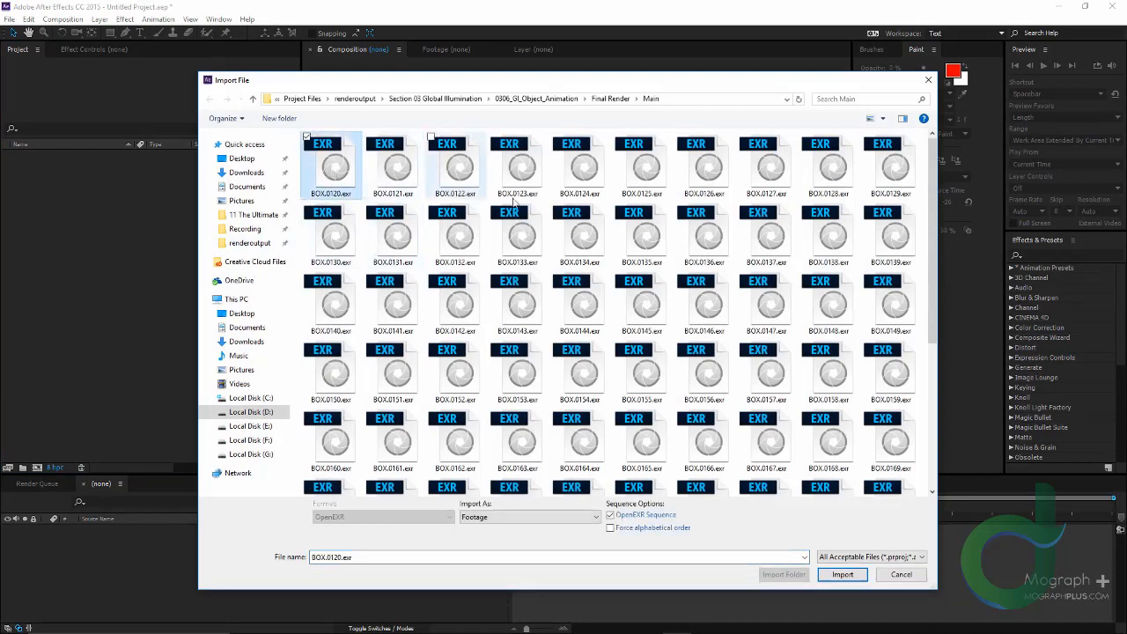
{"action": "left_click", "coordinate": [641, 519]}
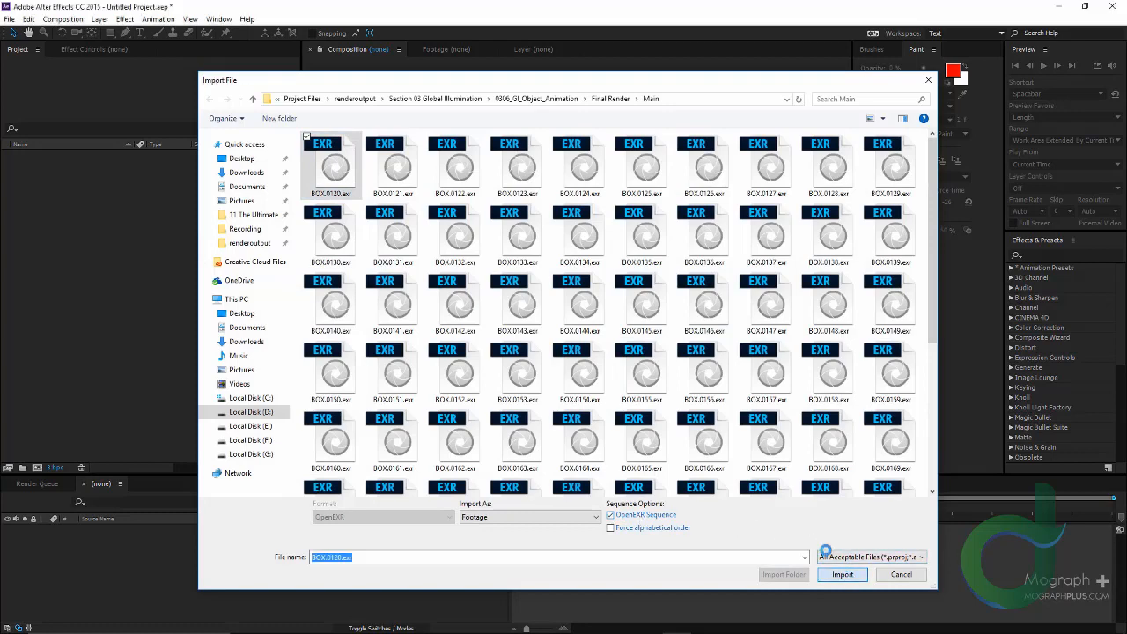
{"action": "left_click", "coordinate": [843, 574]}
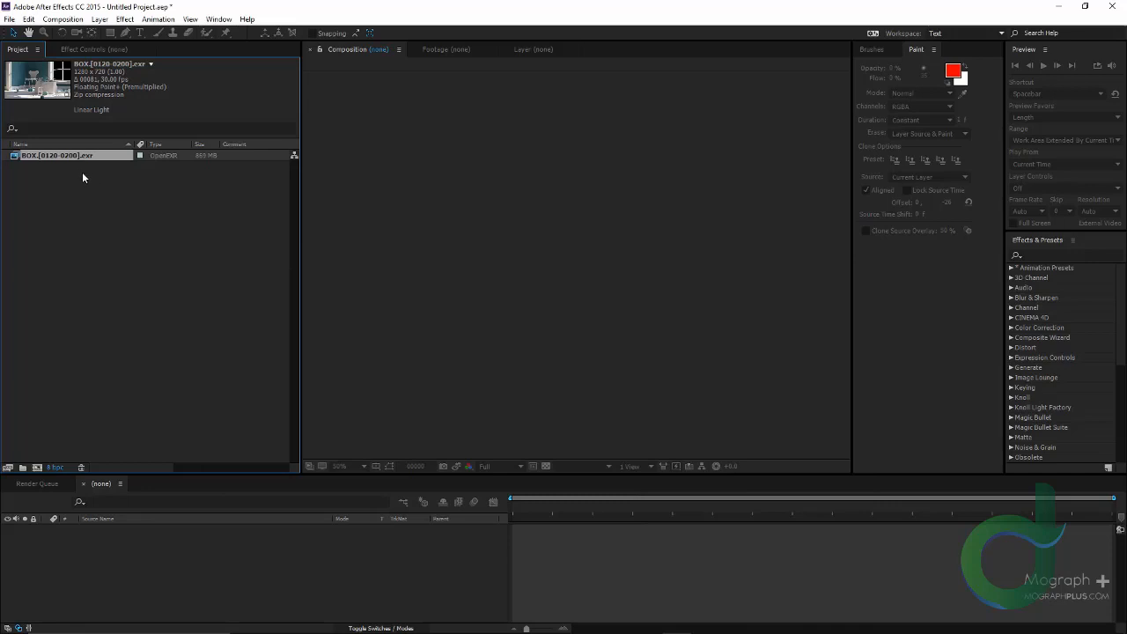
{"action": "left_click_drag", "start_coordinate": [80, 155], "coordinate": [560, 220]}
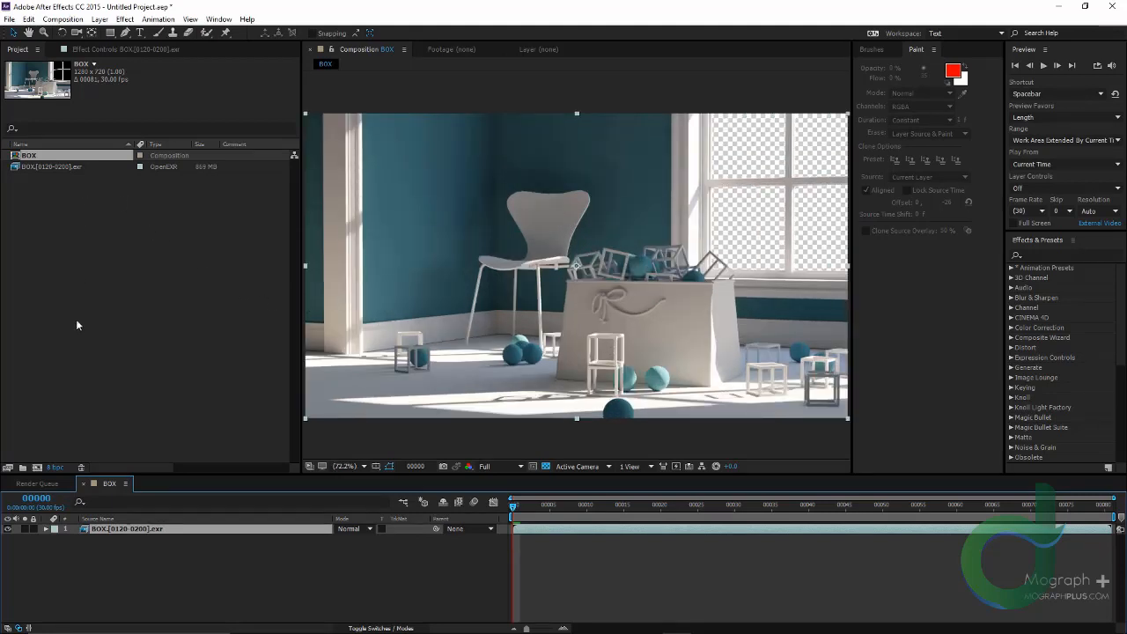
Set the project color depth to 16 bits per channel and the working space to sRGB IEC61966-2.1 with Linearize Working Space enabled
{"action": "left_click", "coordinate": [56, 468]}
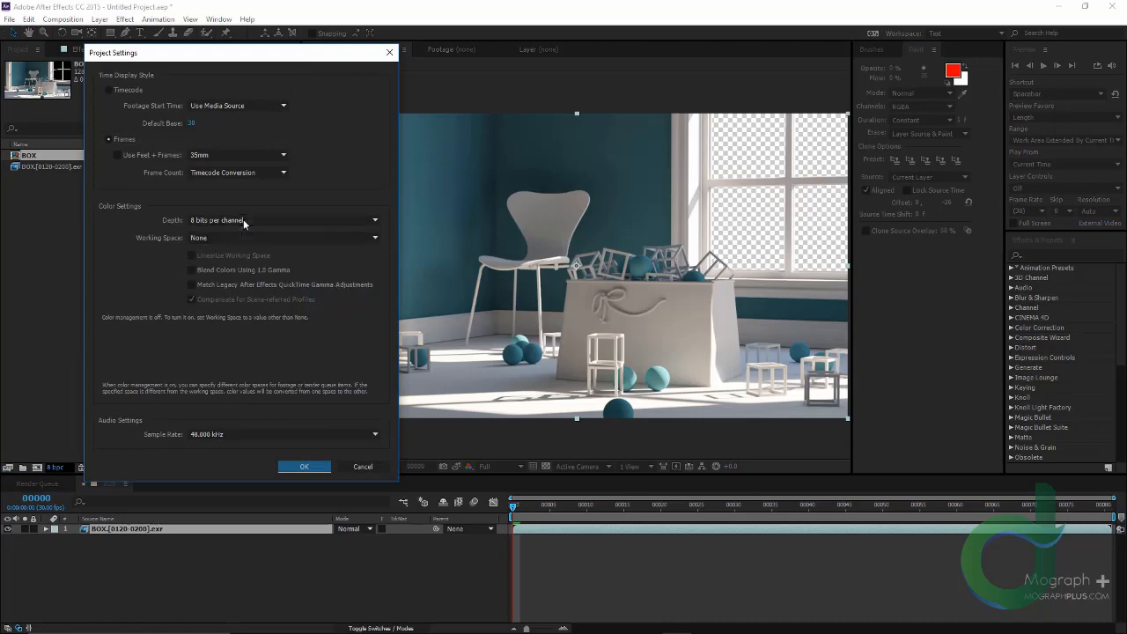
{"action": "left_click", "coordinate": [244, 220]}
{"action": "left_click", "coordinate": [247, 247]}
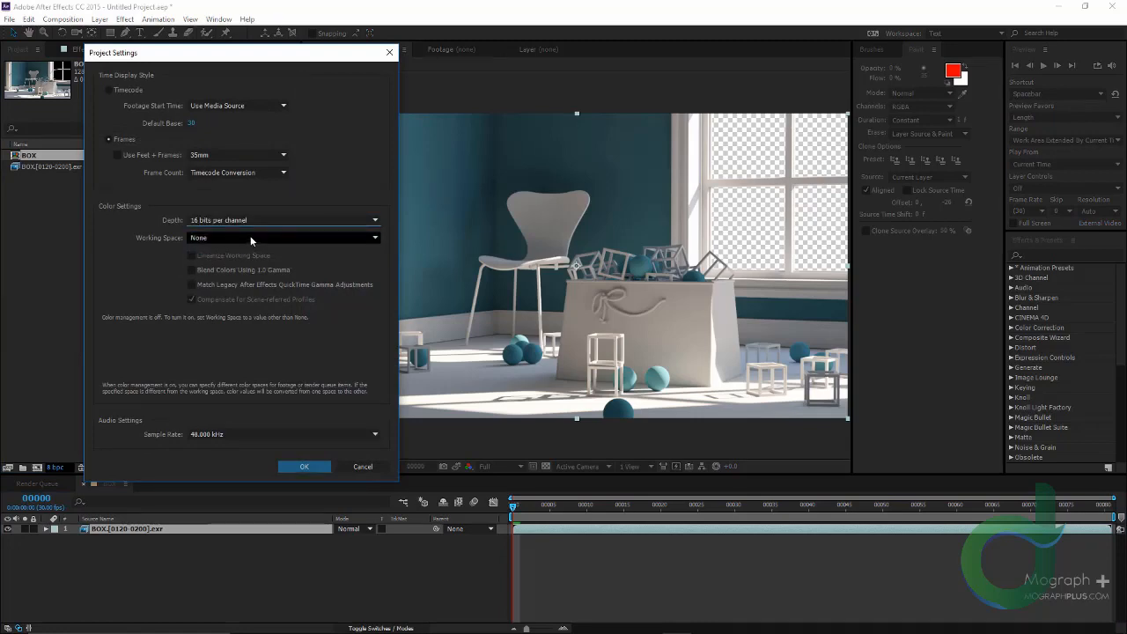
{"action": "left_click", "coordinate": [250, 236]}
{"action": "left_click", "coordinate": [236, 320]}
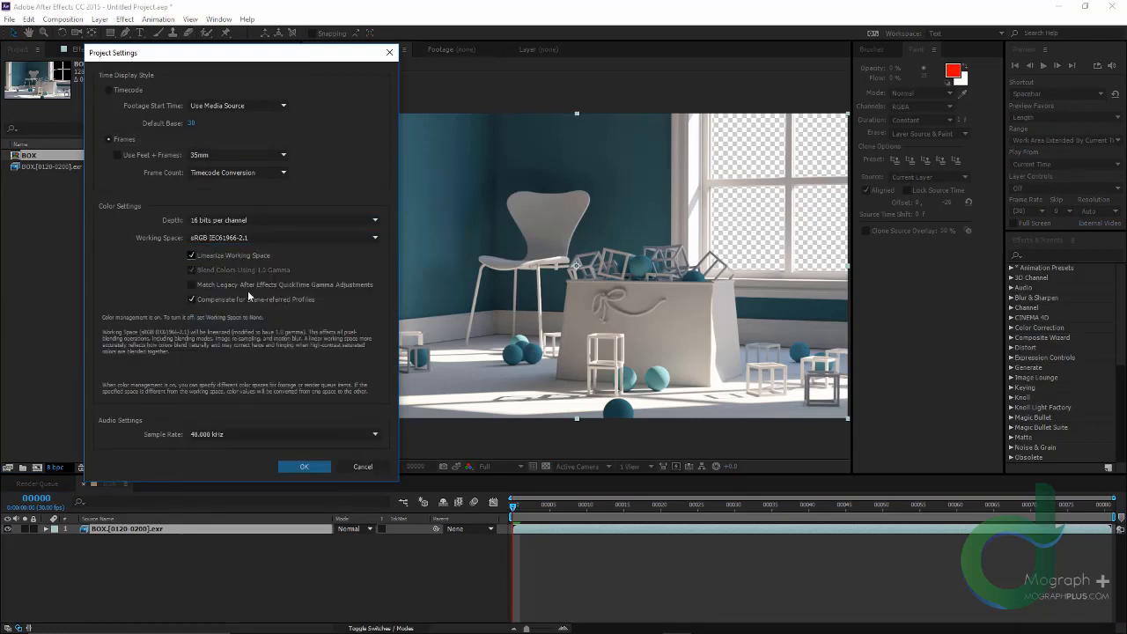
{"action": "left_click", "coordinate": [304, 466]}
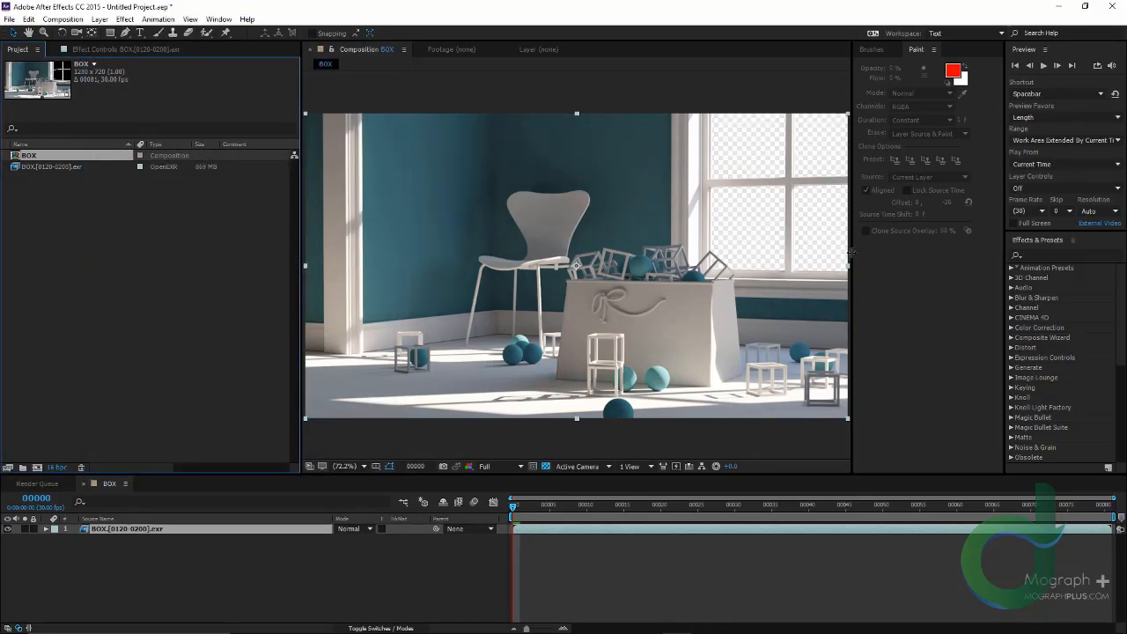
Widen the composition viewer and set the BOX.[0120-0200].exr footage interpretation to ignore its alpha channel
{"action": "left_click_drag", "start_coordinate": [852, 251], "coordinate": [962, 261]}
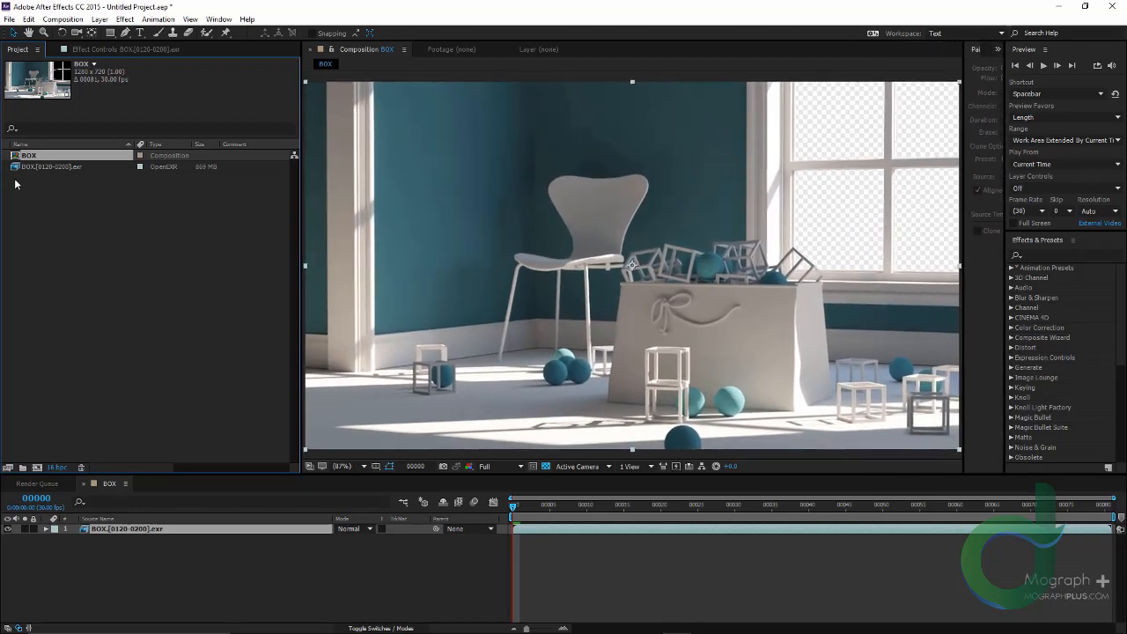
{"action": "right_click", "coordinate": [49, 170]}
{"action": "mouse_move", "coordinate": [143, 244]}
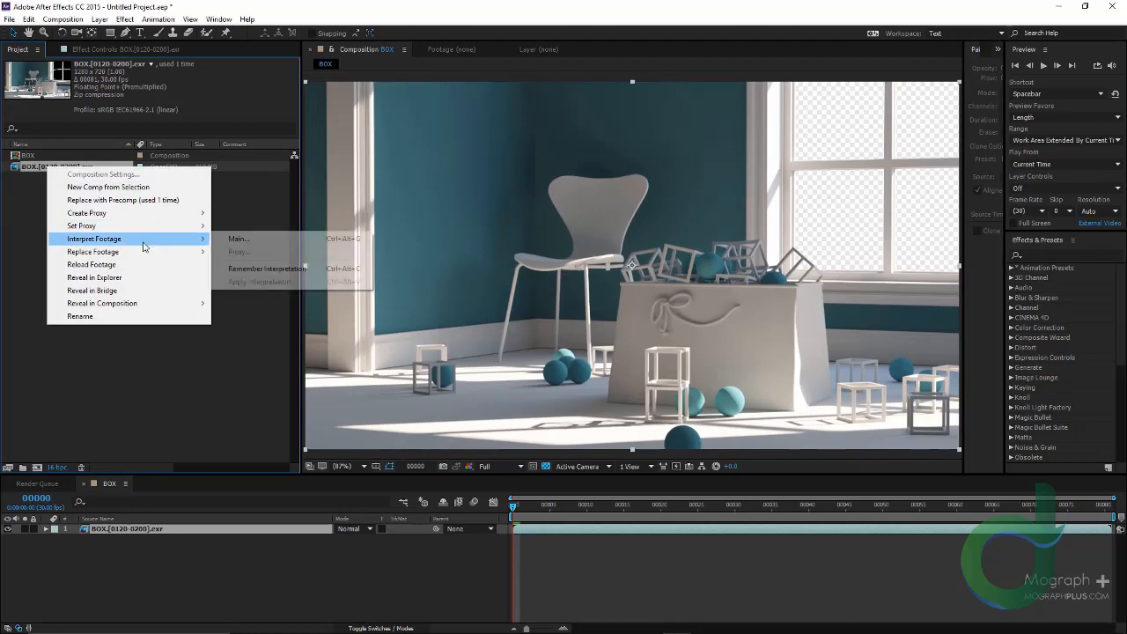
{"action": "left_click", "coordinate": [278, 244]}
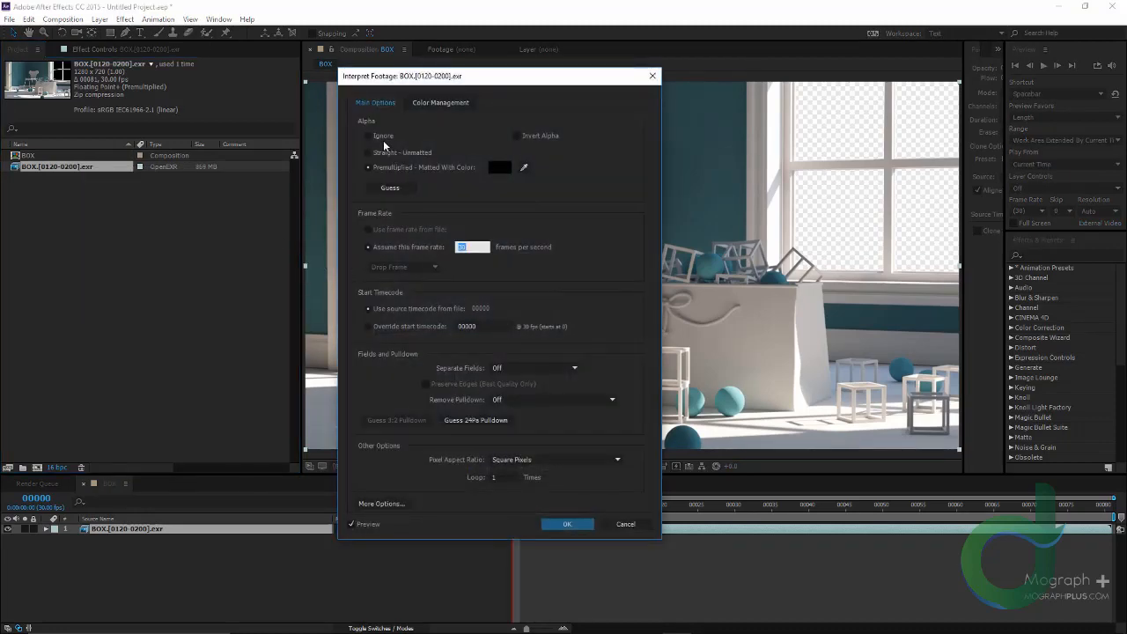
{"action": "left_click", "coordinate": [382, 136]}
{"action": "left_click", "coordinate": [570, 524]}
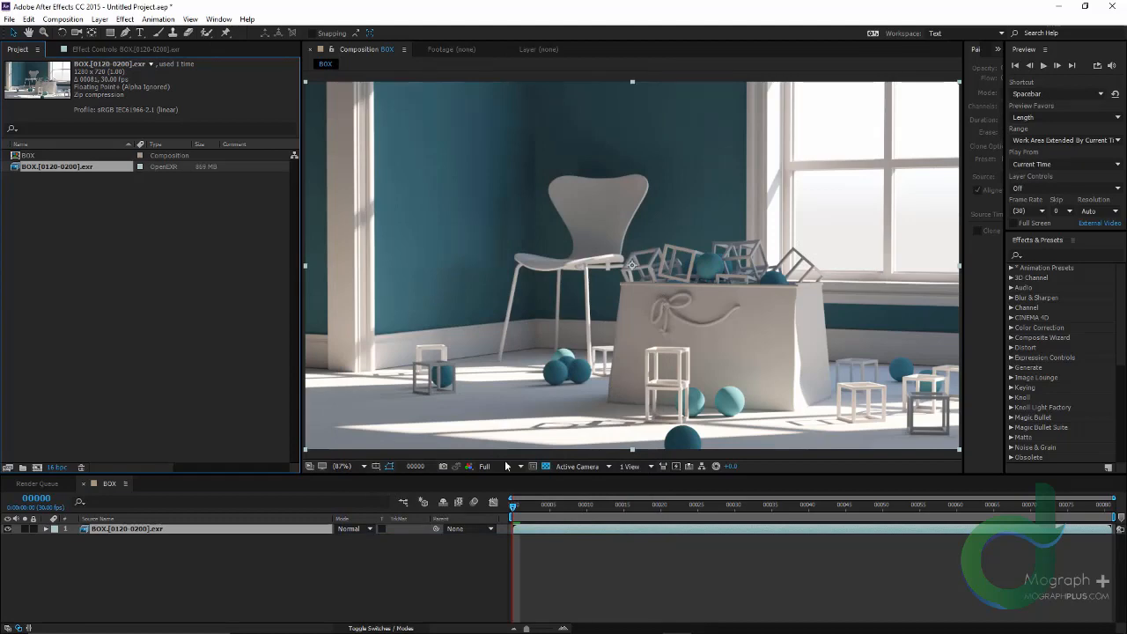
Give the composition viewer more height and briefly preview the BOX composition's playback
{"action": "left_click_drag", "start_coordinate": [360, 476], "coordinate": [360, 507]}
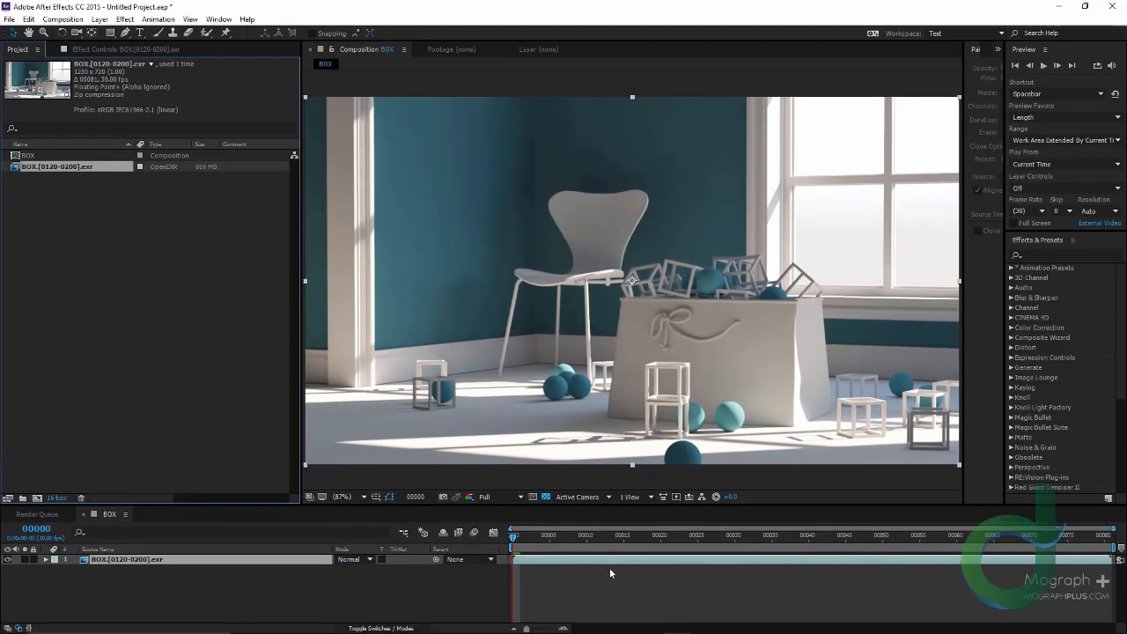
{"action": "key", "text": "space"}
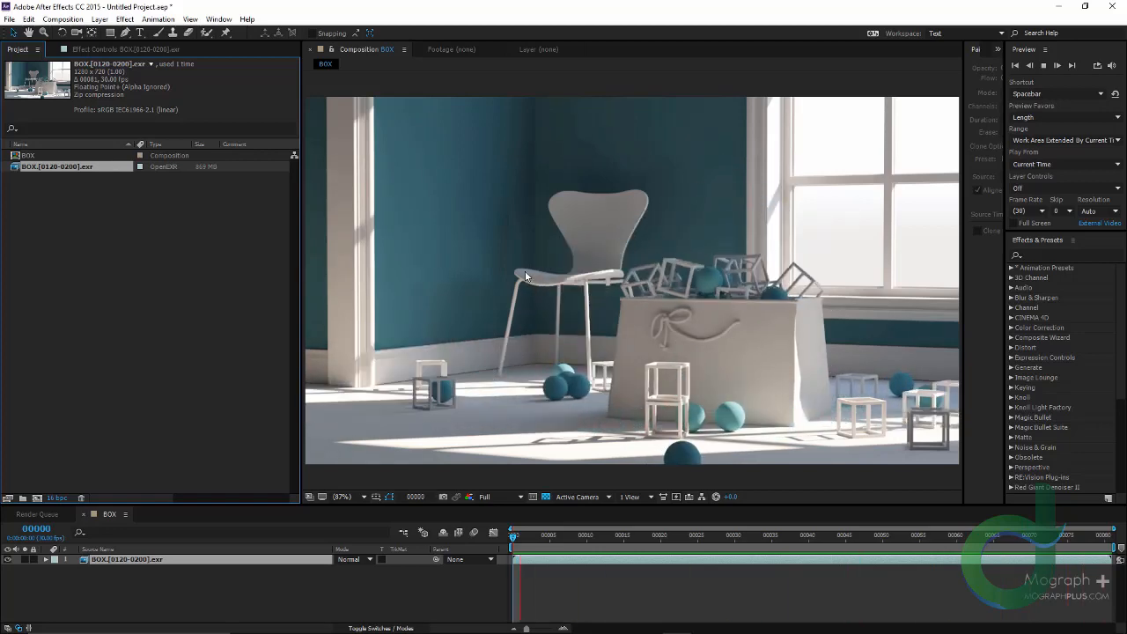
{"action": "key", "text": "space"}
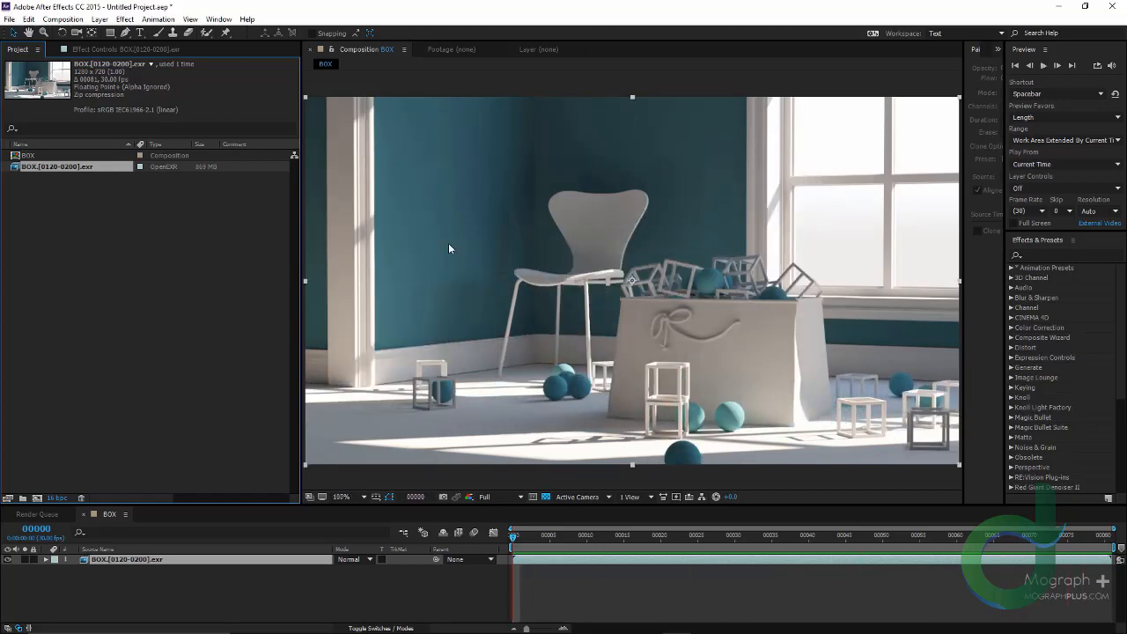
Examine the wall, chair and box in the first frame up close for render noise, and fit the composition to the viewer
{"action": "scroll", "coordinate": [451, 231], "scroll_direction": "up", "scroll_amount": 5}
{"action": "scroll", "coordinate": [451, 225], "scroll_direction": "down", "scroll_amount": 2}
{"action": "scroll", "coordinate": [452, 222], "scroll_direction": "down", "scroll_amount": 3}
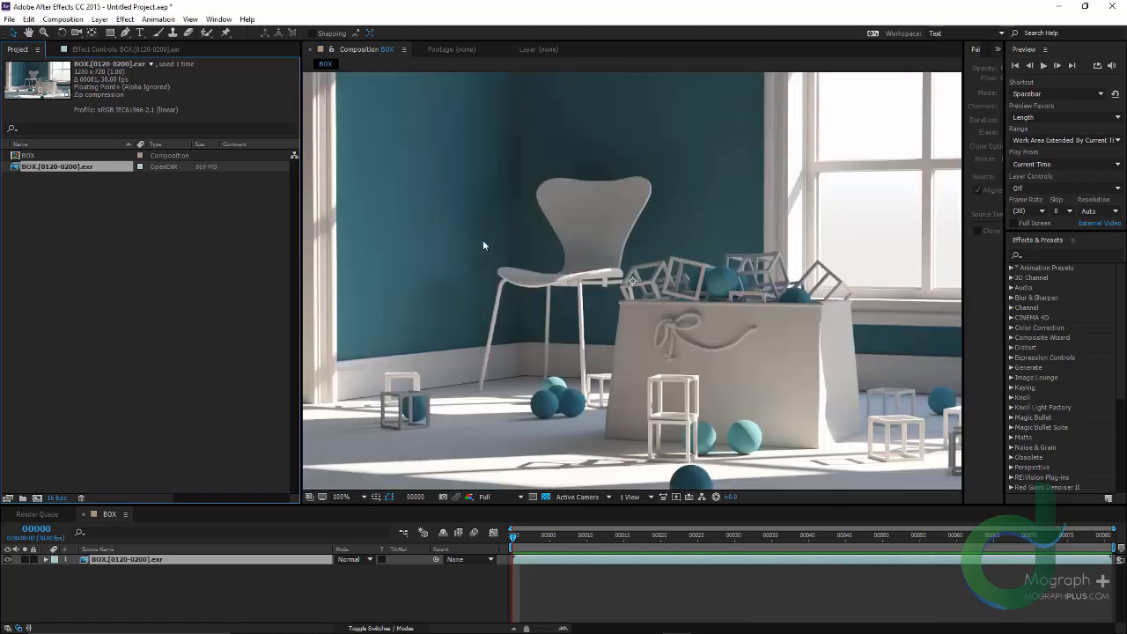
{"action": "scroll", "coordinate": [422, 212], "scroll_direction": "up", "scroll_amount": 3}
{"action": "scroll", "coordinate": [399, 222], "scroll_direction": "up", "scroll_amount": 2}
{"action": "left_click_drag", "start_coordinate": [399, 222], "coordinate": [815, 326]}
{"action": "scroll", "coordinate": [529, 202], "scroll_direction": "down", "scroll_amount": 2}
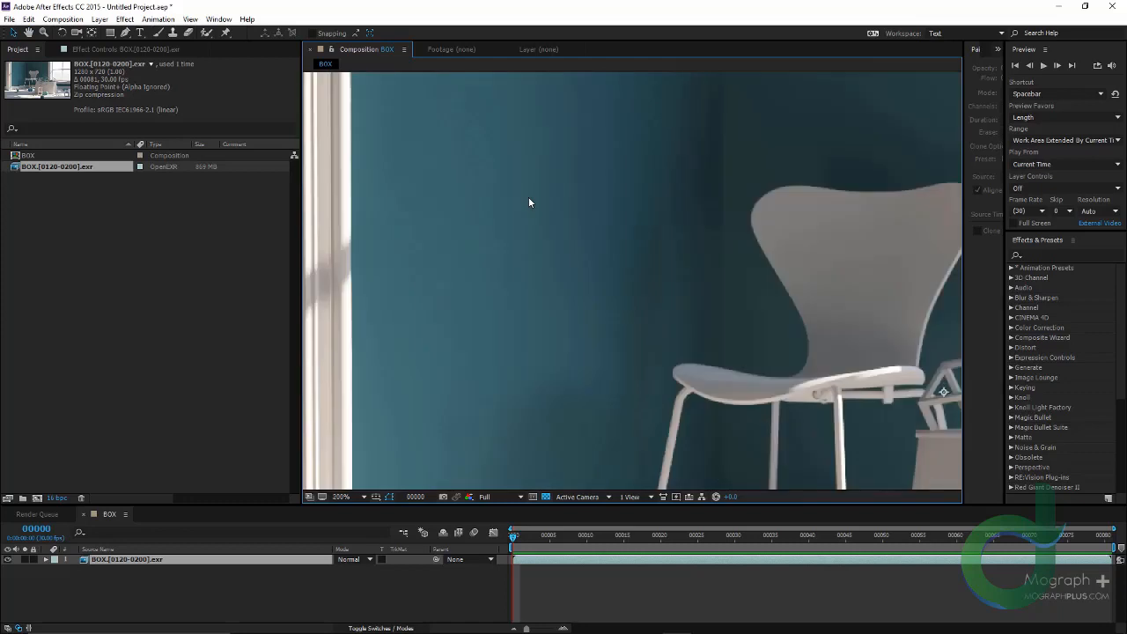
{"action": "scroll", "coordinate": [530, 203], "scroll_direction": "down", "scroll_amount": 1}
{"action": "middle_click_drag", "start_coordinate": [574, 236], "coordinate": [516, 158]}
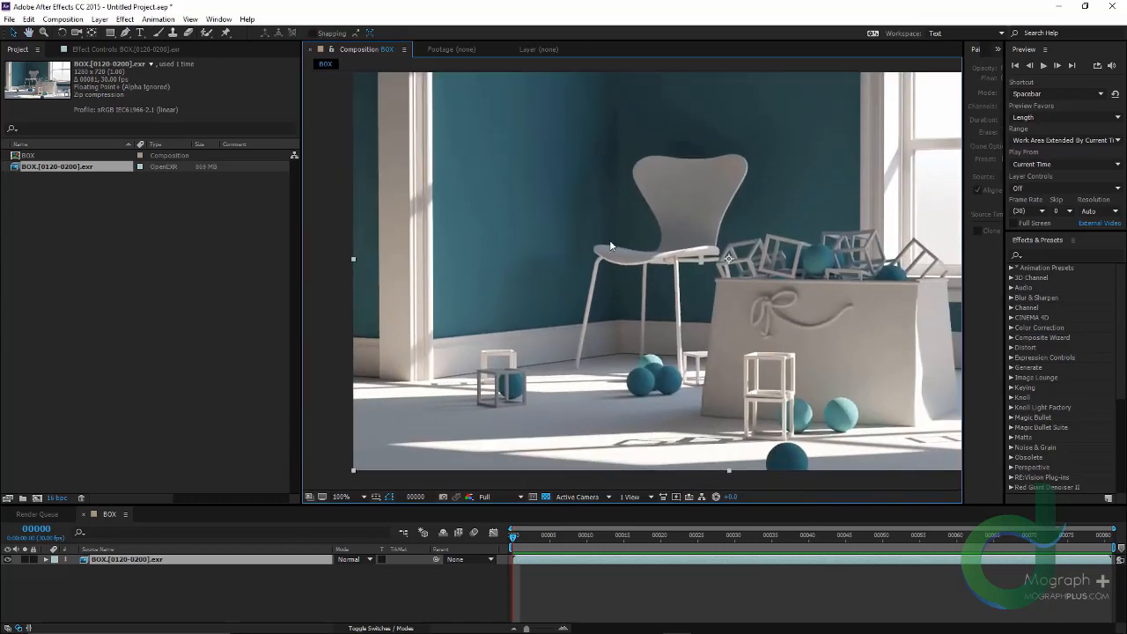
{"action": "scroll", "coordinate": [610, 246], "scroll_direction": "down", "scroll_amount": 3}
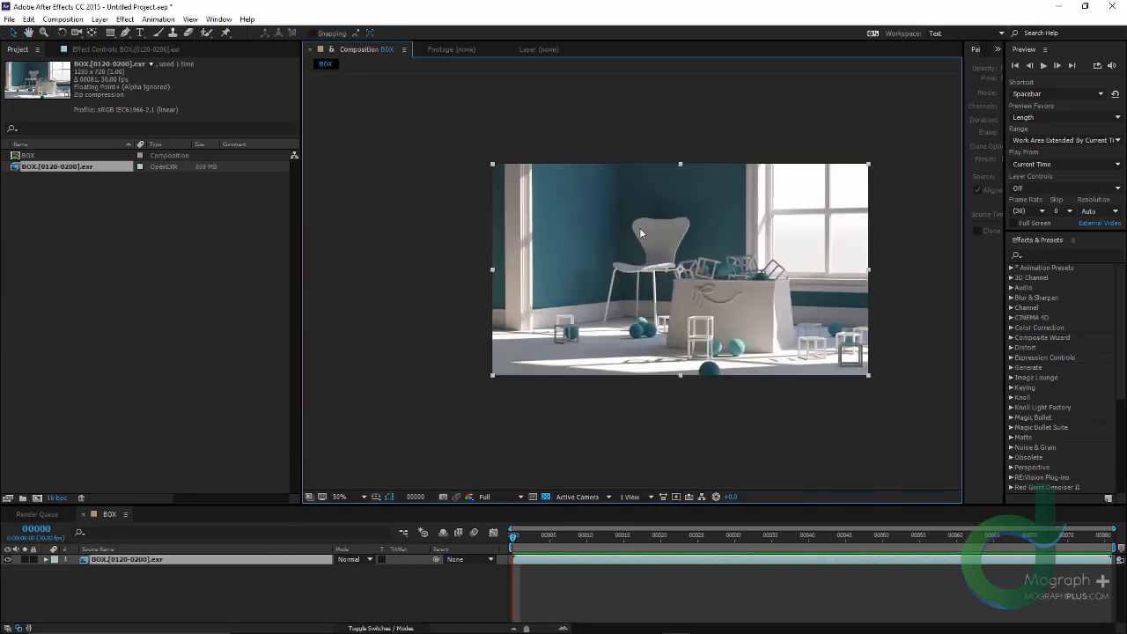
{"action": "left_click", "coordinate": [430, 428]}
{"action": "key", "text": "shift+slash"}
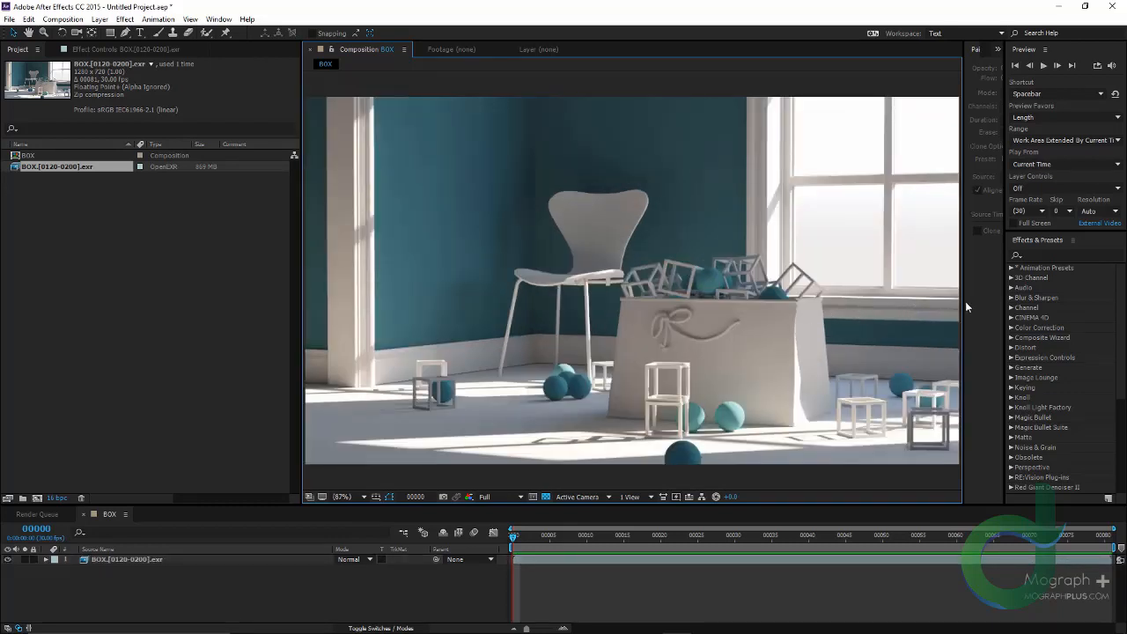
Search the effects for "extra" and apply the EXtractoR effect to the BOX.[0120-0200].exr layer
{"action": "left_click", "coordinate": [1077, 255]}
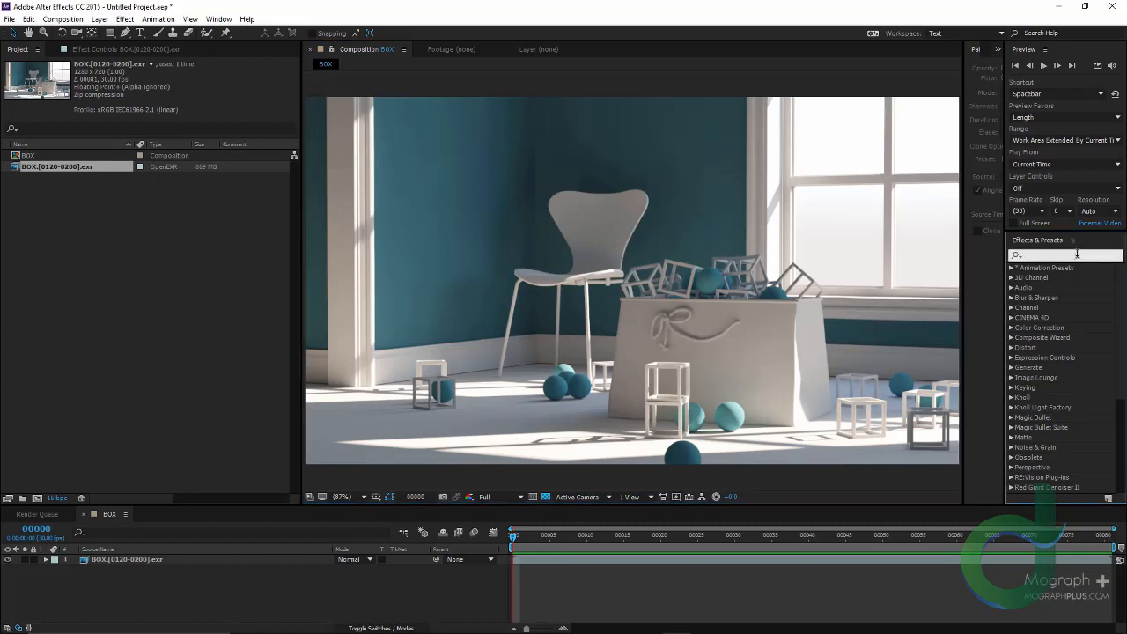
{"action": "type", "text": "extra"}
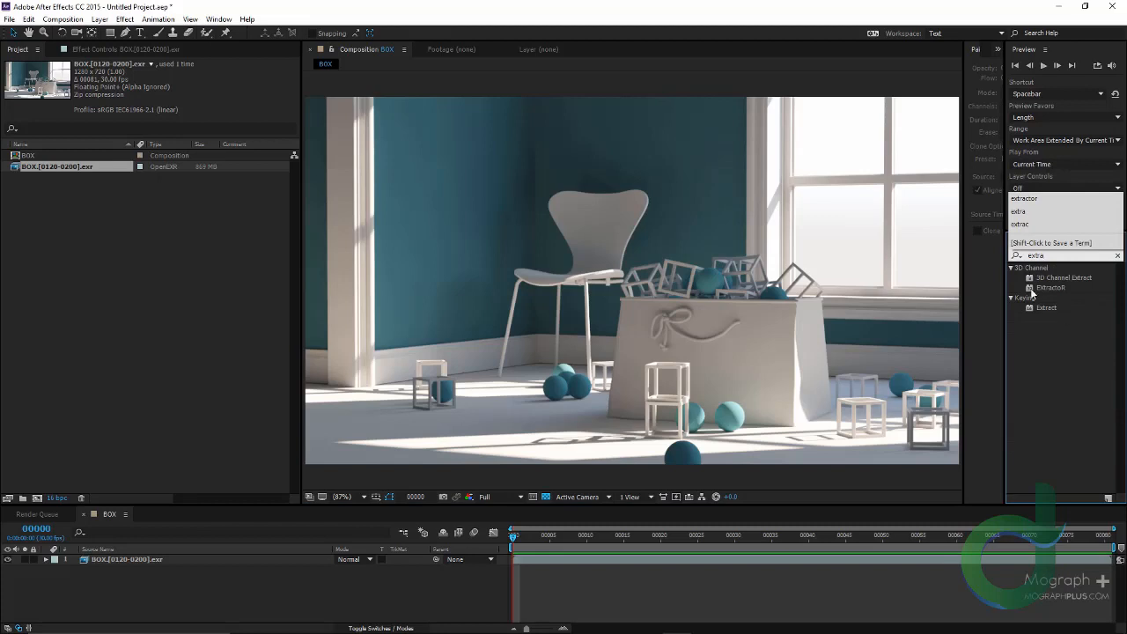
{"action": "left_click", "coordinate": [1032, 288]}
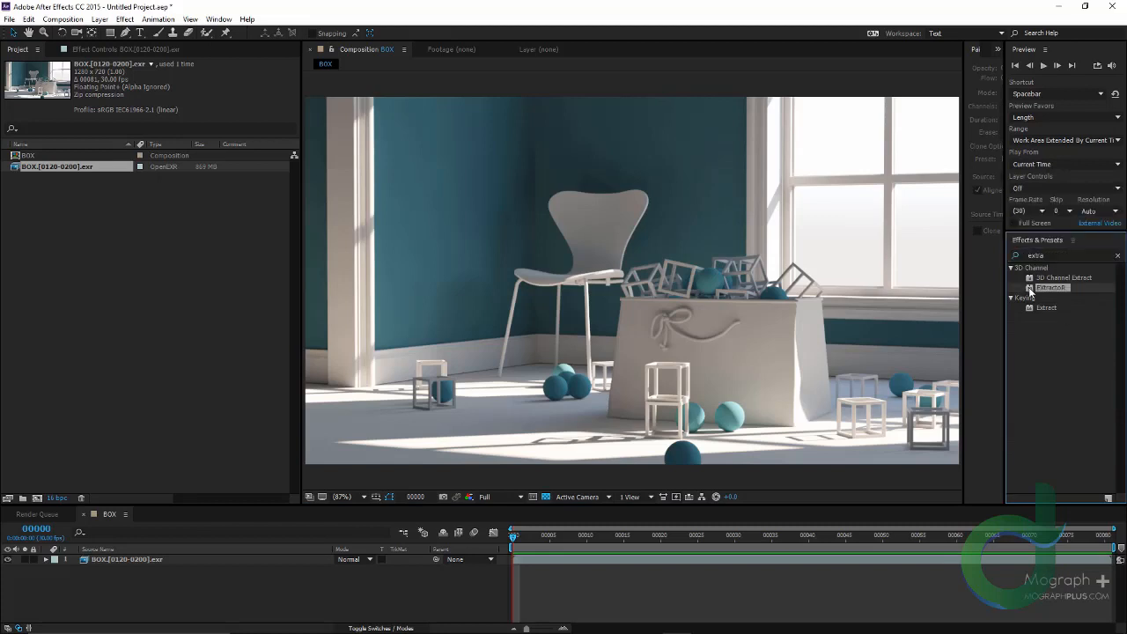
{"action": "left_click", "coordinate": [229, 561]}
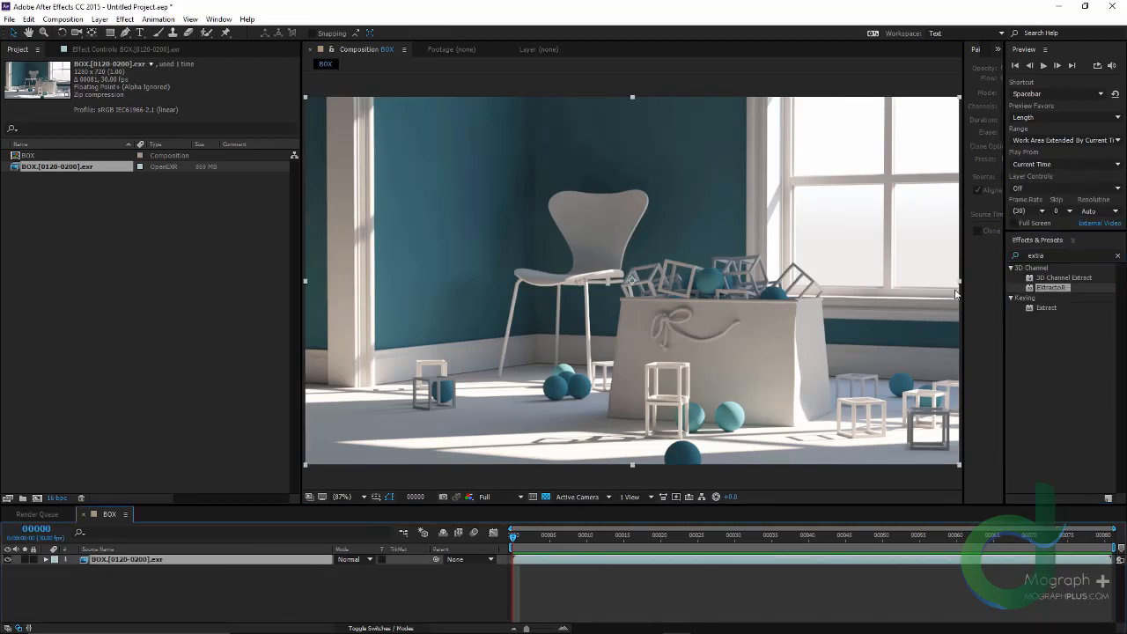
{"action": "left_click", "coordinate": [1032, 288]}
{"action": "left_click_drag", "start_coordinate": [602, 298], "coordinate": [573, 295]}
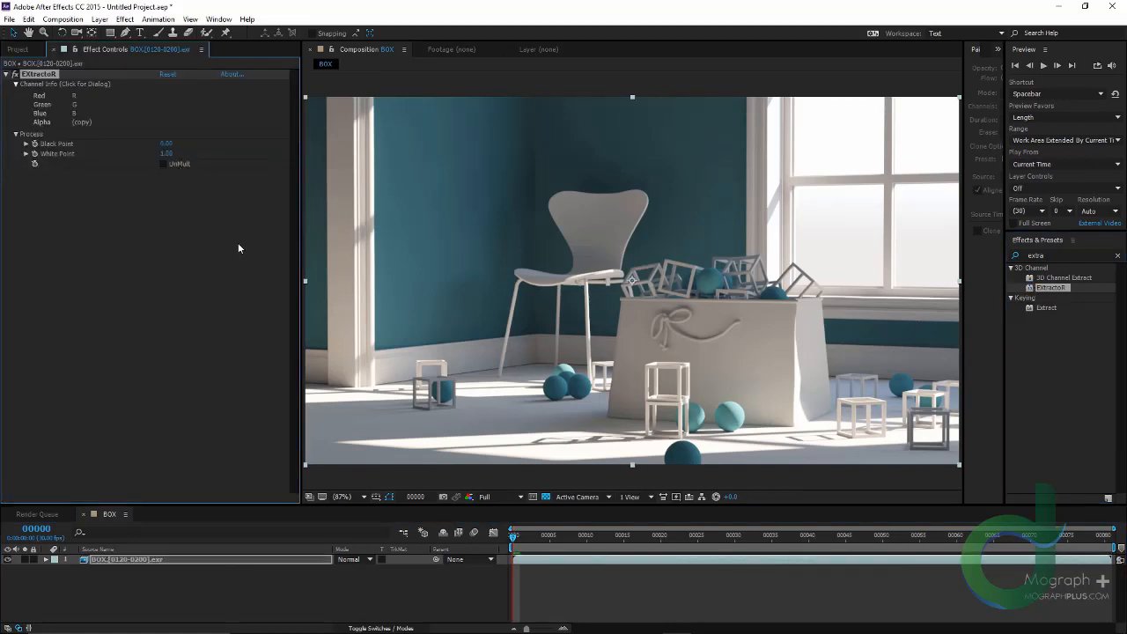
Set EXtractoR's red, green and blue channels to the VRayDenoiser layer and inspect the denoised image
{"action": "left_click", "coordinate": [210, 110]}
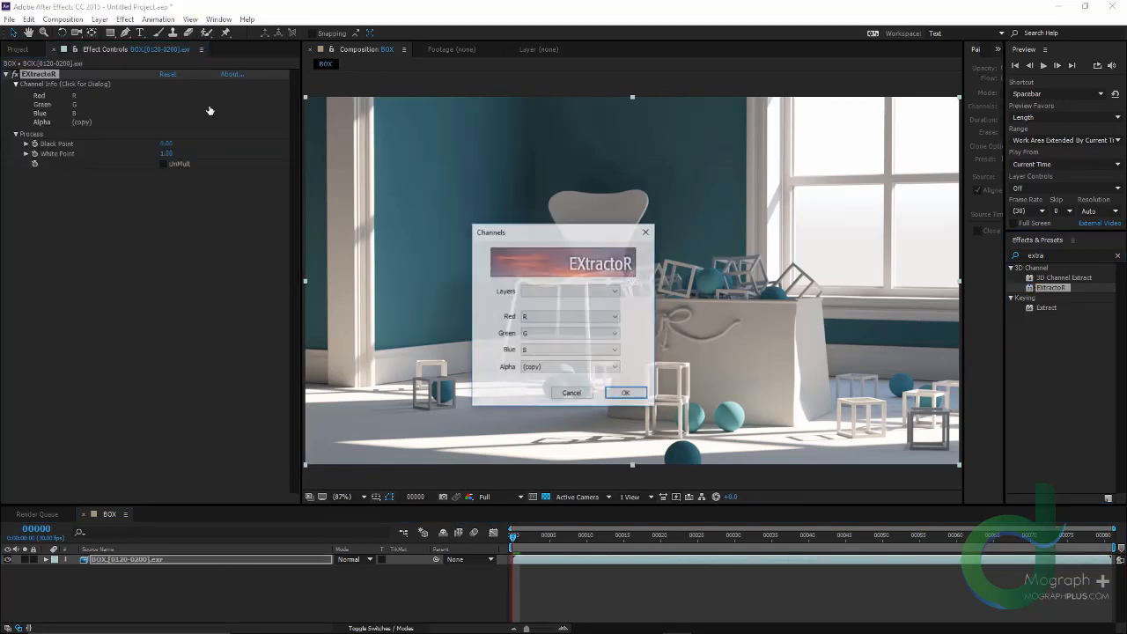
{"action": "left_click", "coordinate": [565, 291]}
{"action": "left_click", "coordinate": [581, 302]}
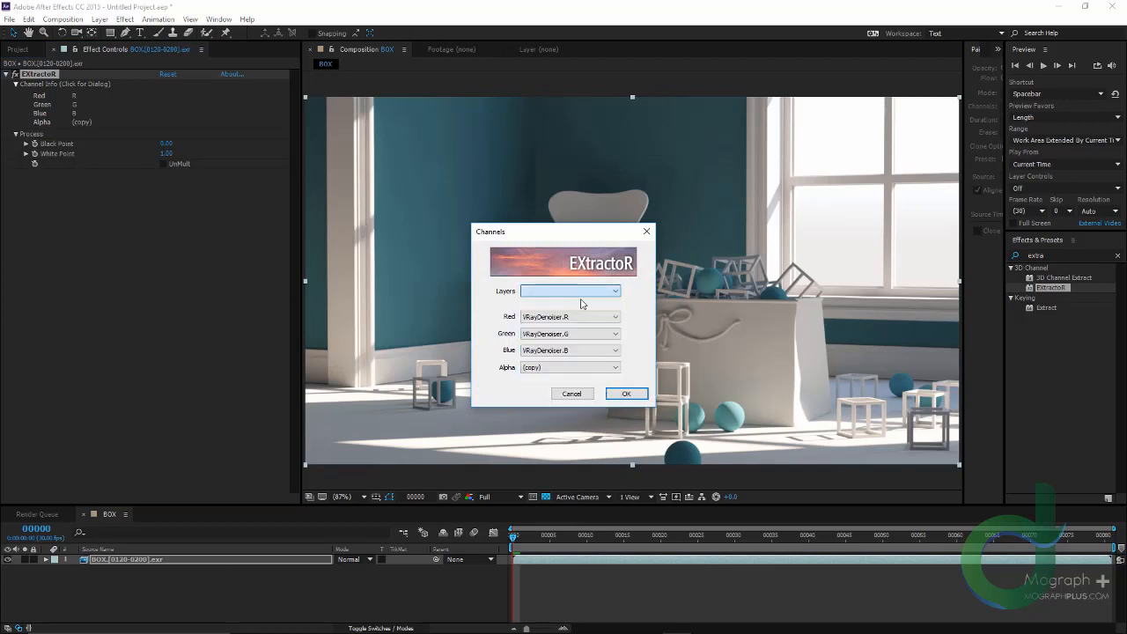
{"action": "left_click", "coordinate": [634, 393]}
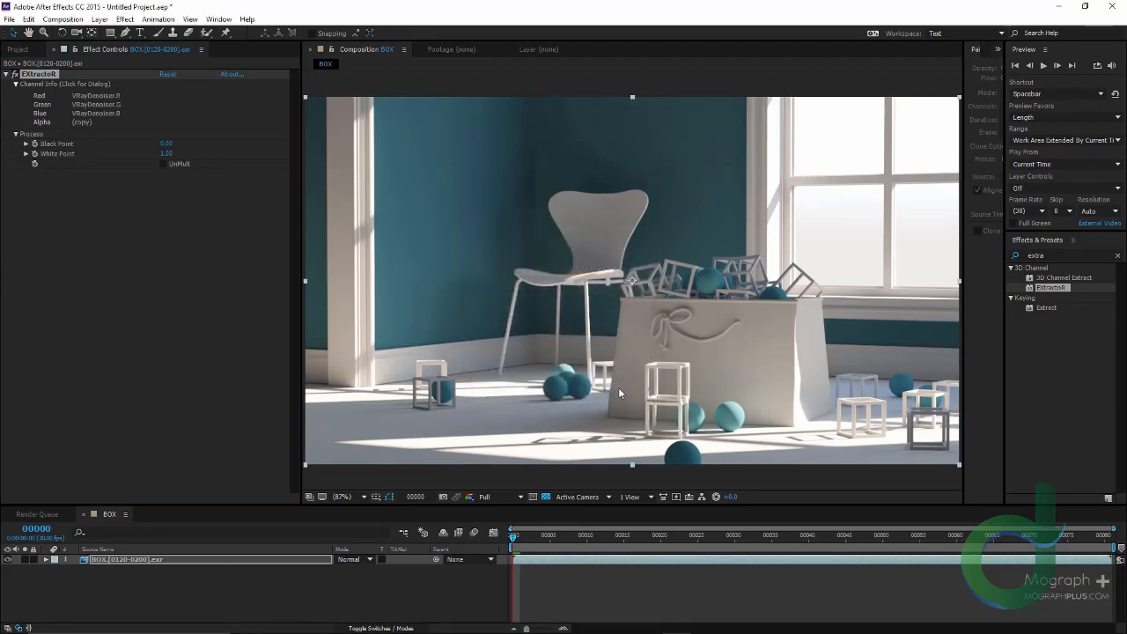
{"action": "scroll", "coordinate": [403, 157], "scroll_direction": "up", "scroll_amount": 4}
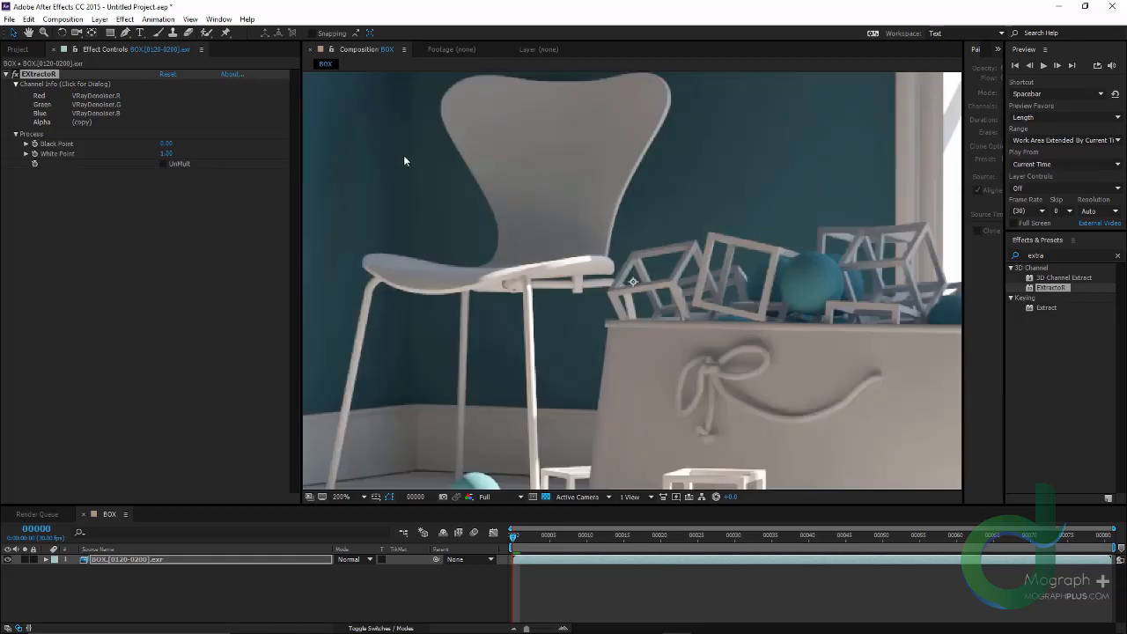
{"action": "scroll", "coordinate": [549, 192], "scroll_direction": "down", "scroll_amount": 4}
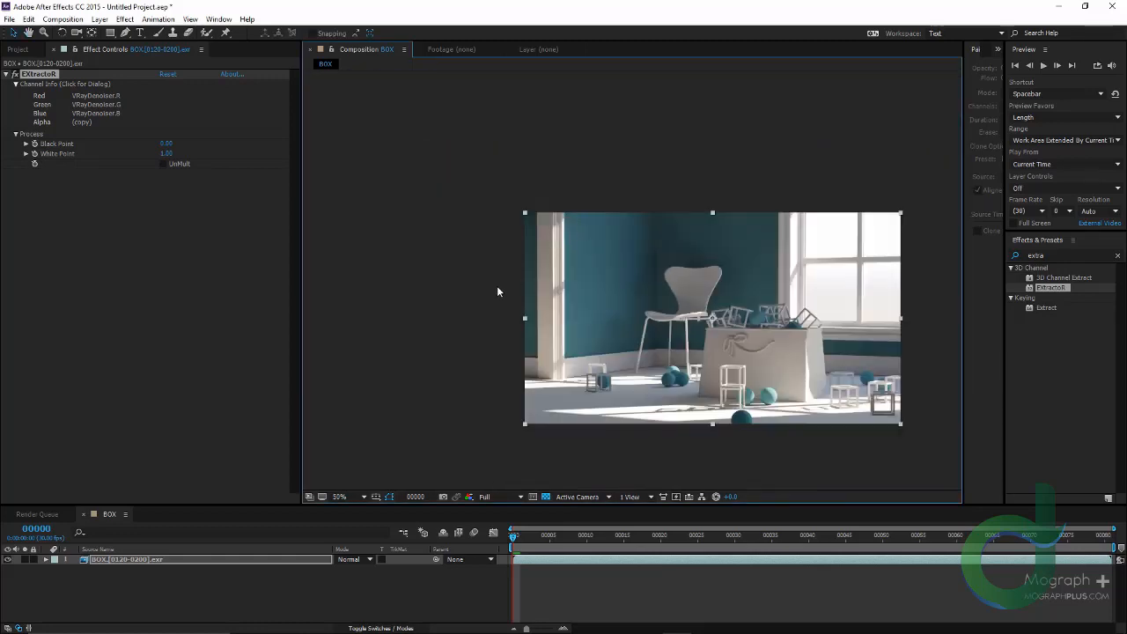
{"action": "key", "text": "grave"}
{"action": "scroll", "coordinate": [482, 298], "scroll_direction": "up", "scroll_amount": 1}
{"action": "middle_click_drag", "start_coordinate": [304, 276], "coordinate": [150, 204]}
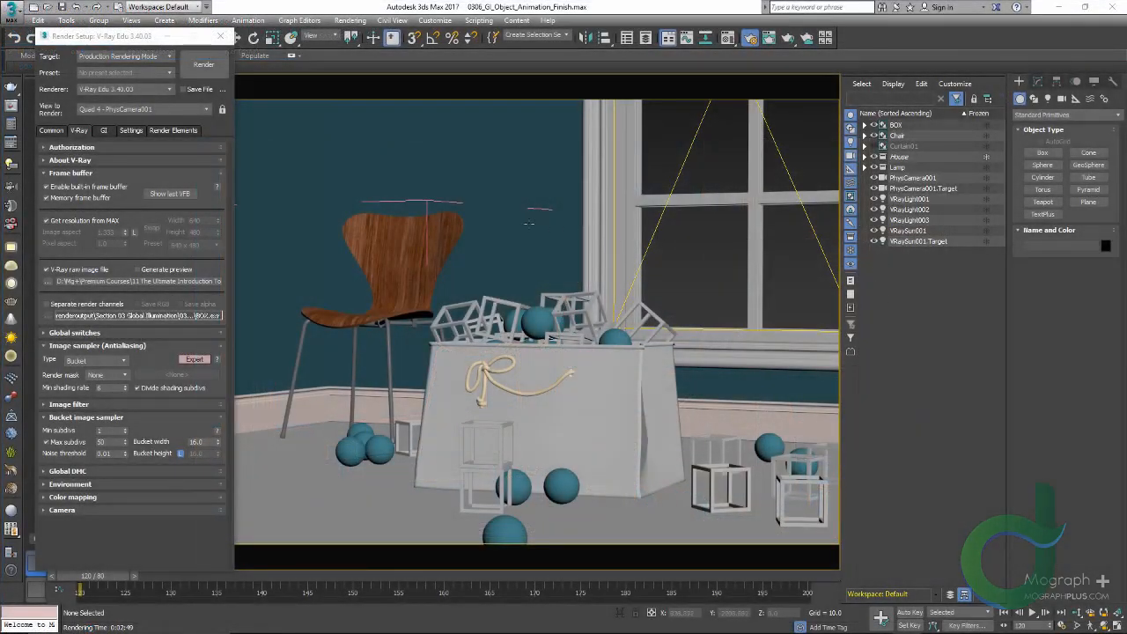
In 3ds Max, load the BOX.0120.exr sequence from the Final Render's Main folder into channel A of the RAM Player
{"action": "left_click", "coordinate": [351, 20]}
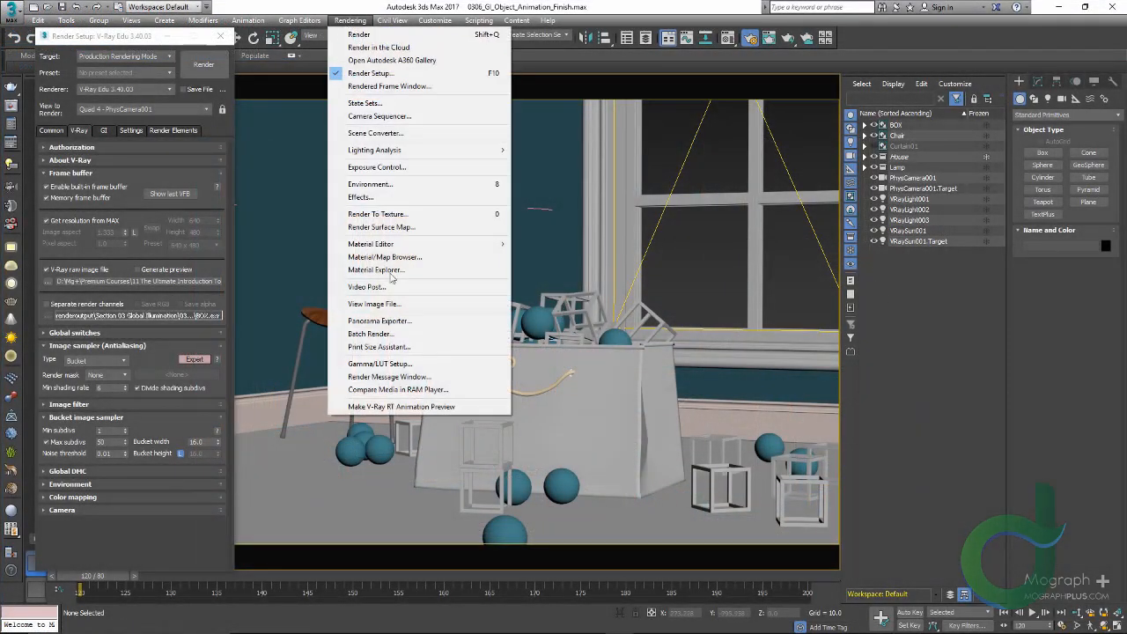
{"action": "left_click", "coordinate": [418, 389]}
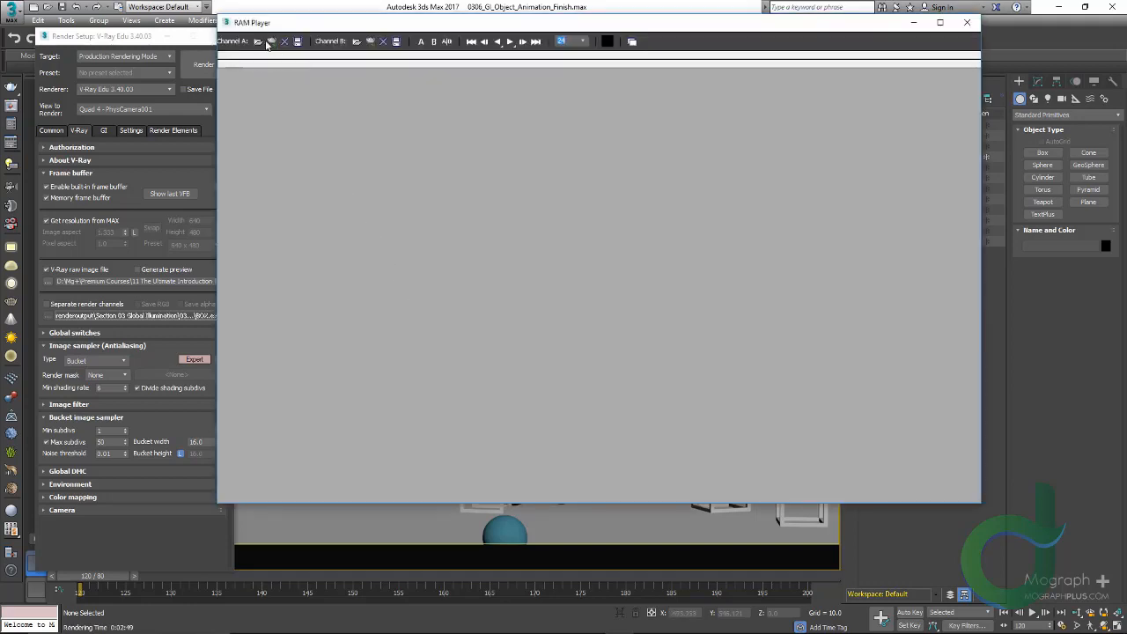
{"action": "left_click", "coordinate": [266, 44]}
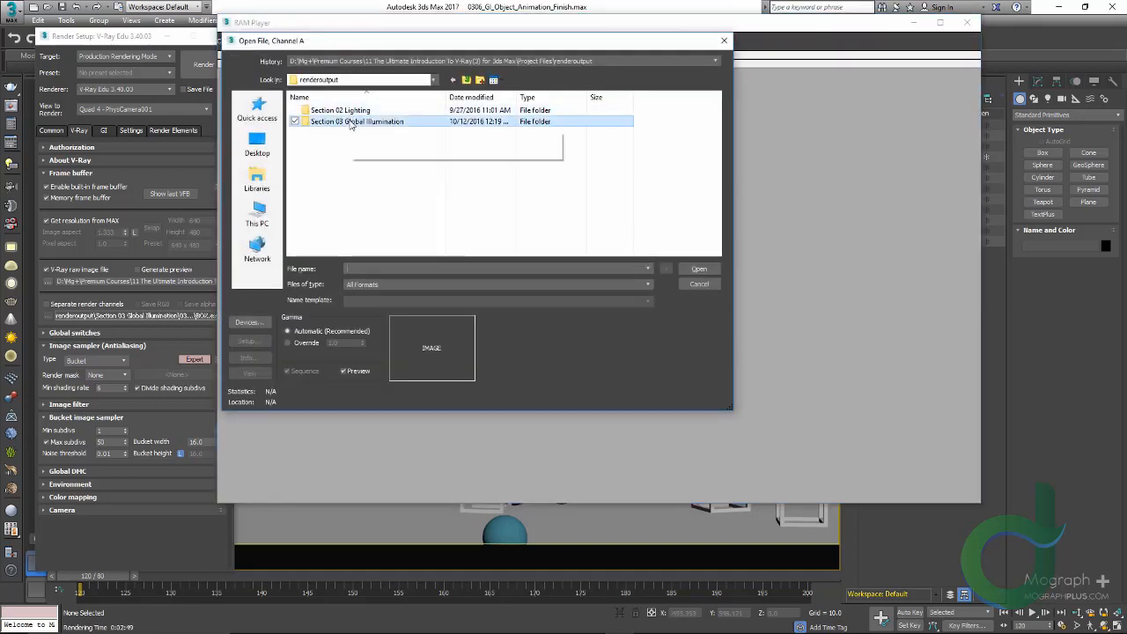
{"action": "double_click", "coordinate": [322, 122]}
{"action": "double_click", "coordinate": [336, 168]}
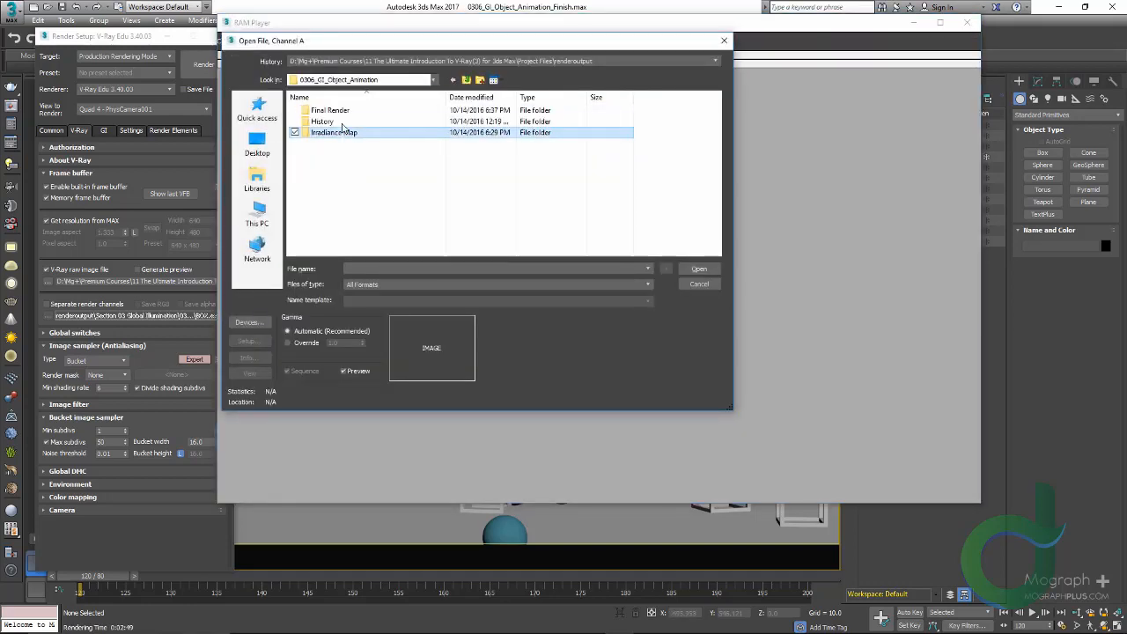
{"action": "double_click", "coordinate": [317, 132]}
{"action": "double_click", "coordinate": [315, 130]}
{"action": "double_click", "coordinate": [317, 128]}
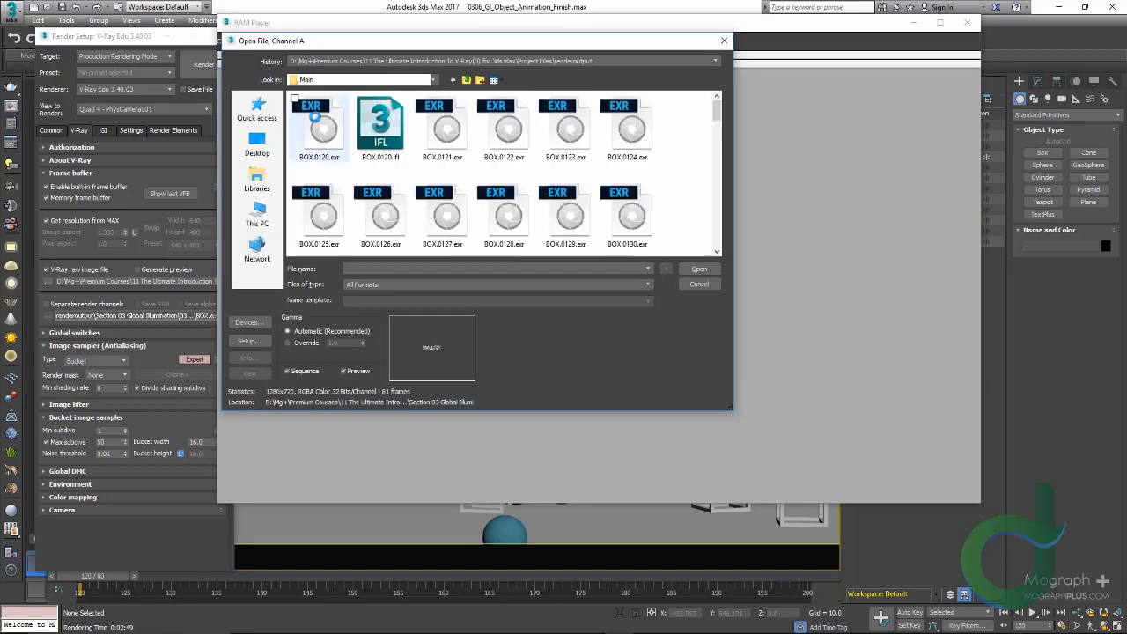
{"action": "left_click", "coordinate": [516, 272]}
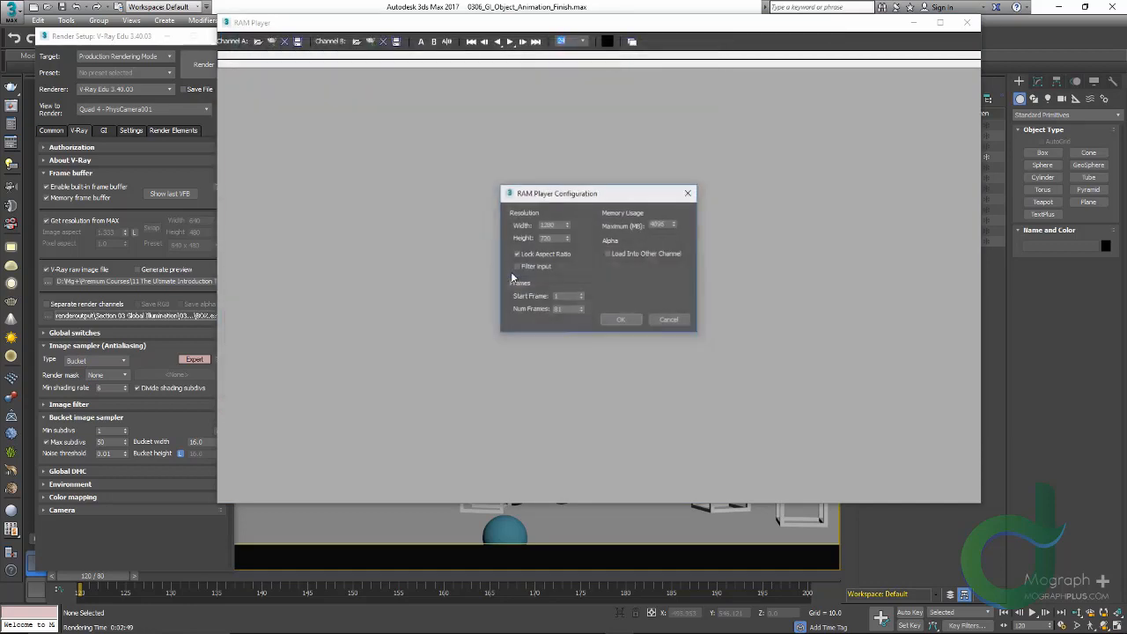
{"action": "left_click", "coordinate": [611, 322]}
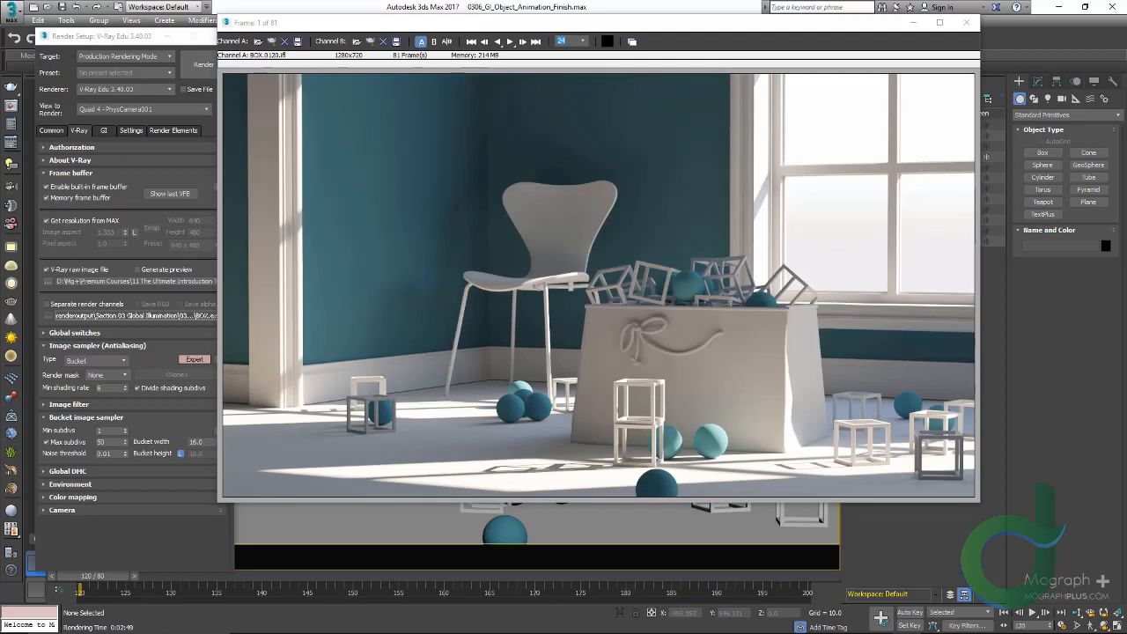
Play the loaded sequence at 24 frames per second in the maximized RAM Player, and close the player
{"action": "left_click", "coordinate": [583, 41]}
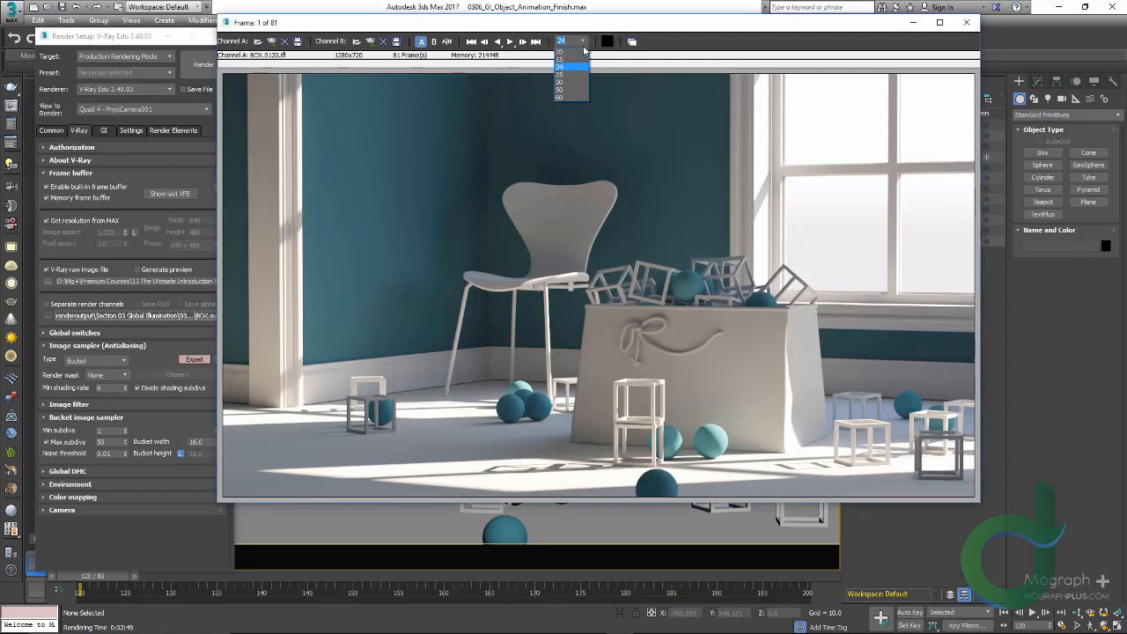
{"action": "left_click", "coordinate": [510, 41]}
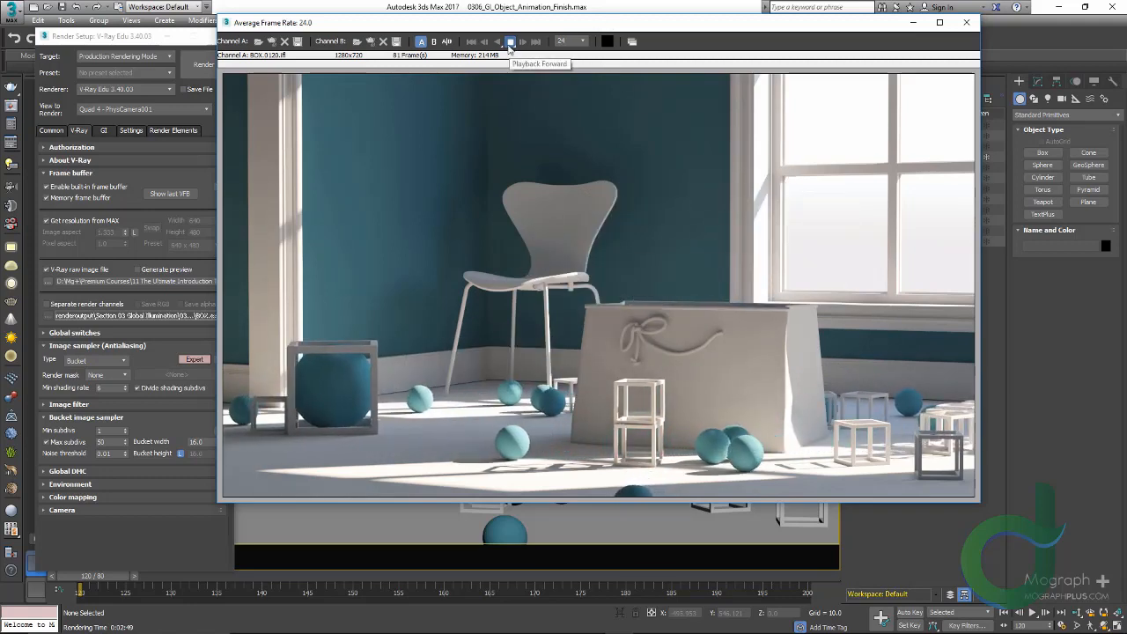
{"action": "double_click", "coordinate": [581, 24]}
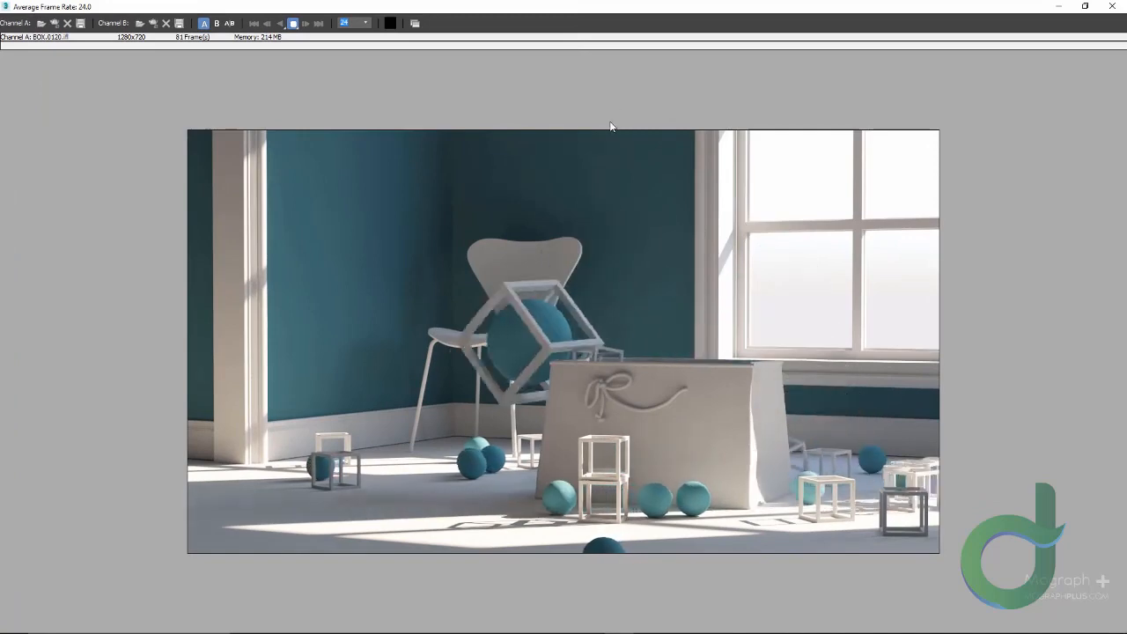
{"action": "left_click", "coordinate": [298, 26]}
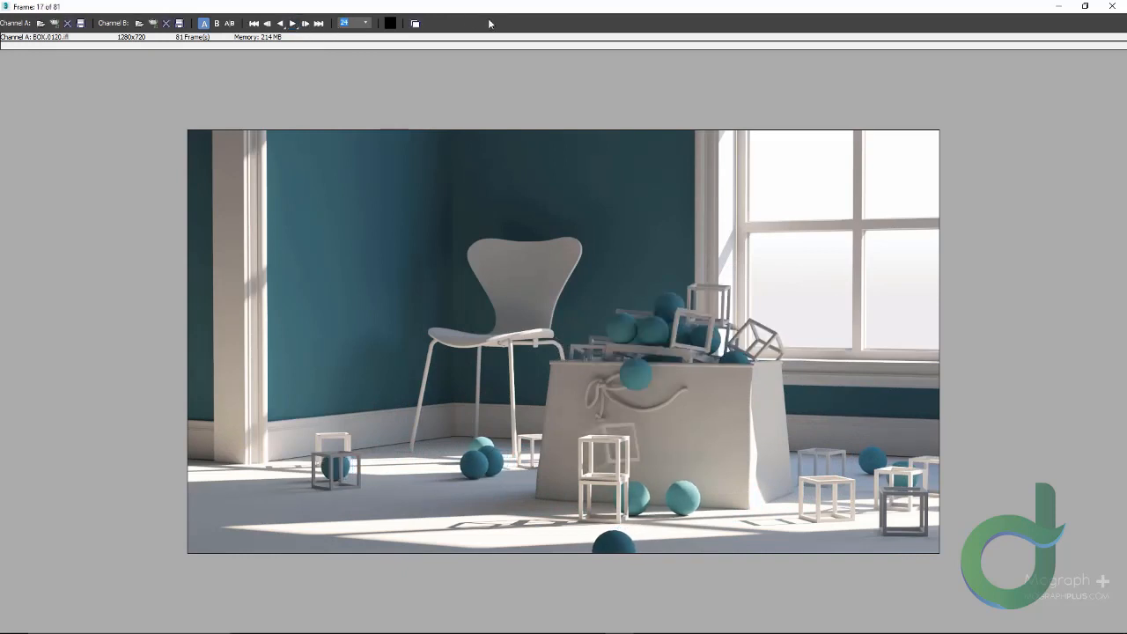
{"action": "left_click", "coordinate": [1109, 6]}
{"action": "left_click", "coordinate": [530, 346]}
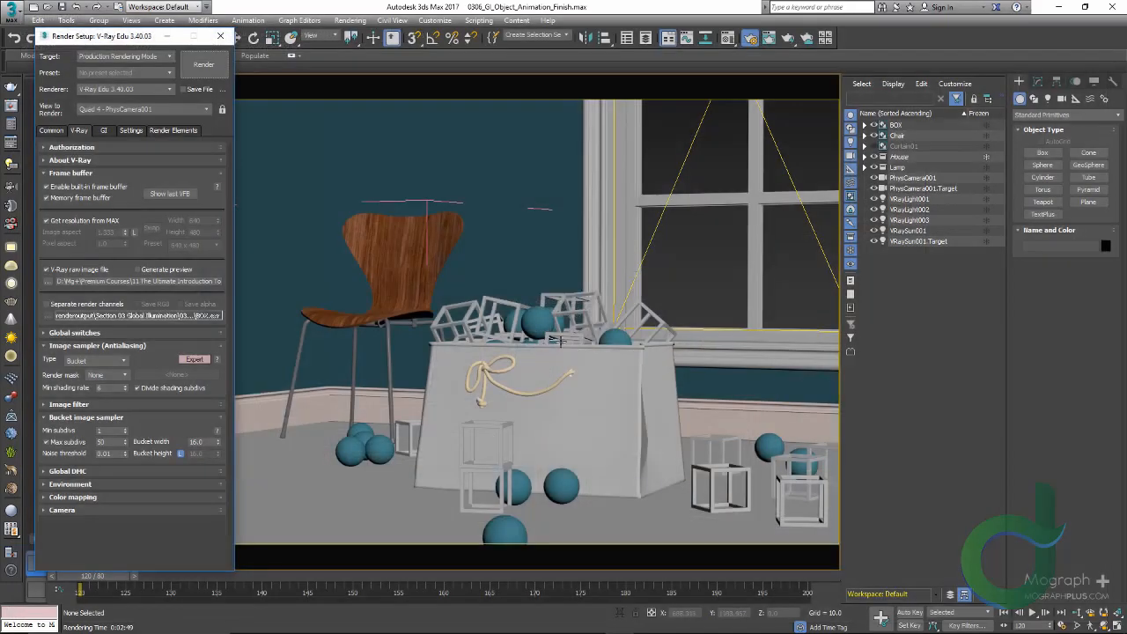
Open the V-Ray frame buffer with its render history, clear the current image, and arrange it beside Render Setup
{"action": "left_click", "coordinate": [12, 106]}
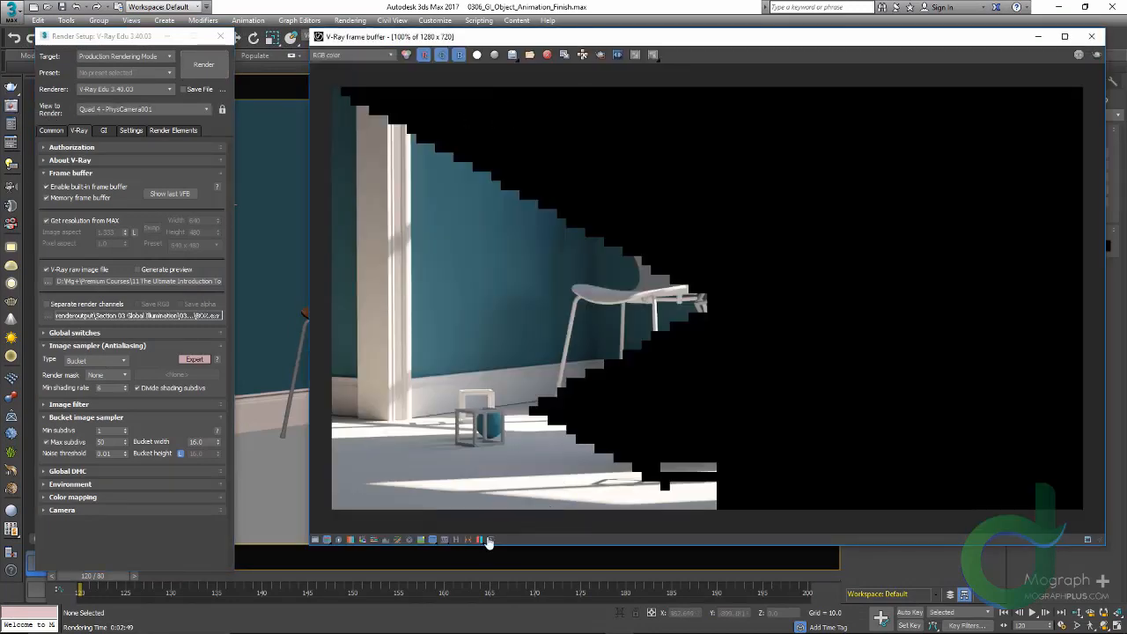
{"action": "left_click", "coordinate": [456, 540]}
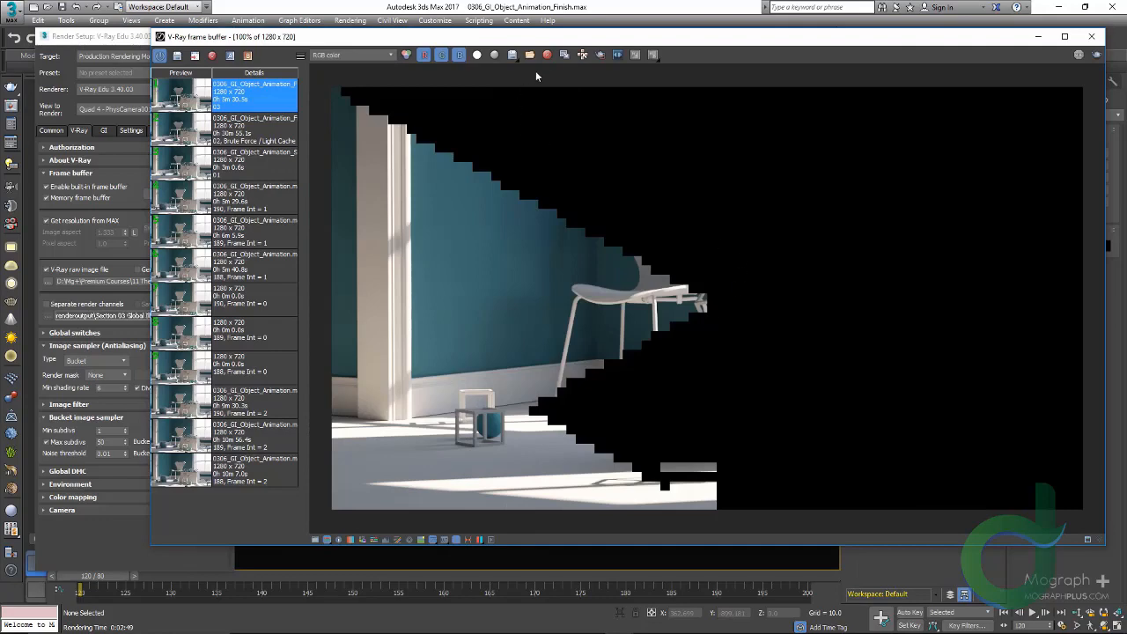
{"action": "left_click", "coordinate": [547, 55]}
{"action": "left_click", "coordinate": [566, 363]}
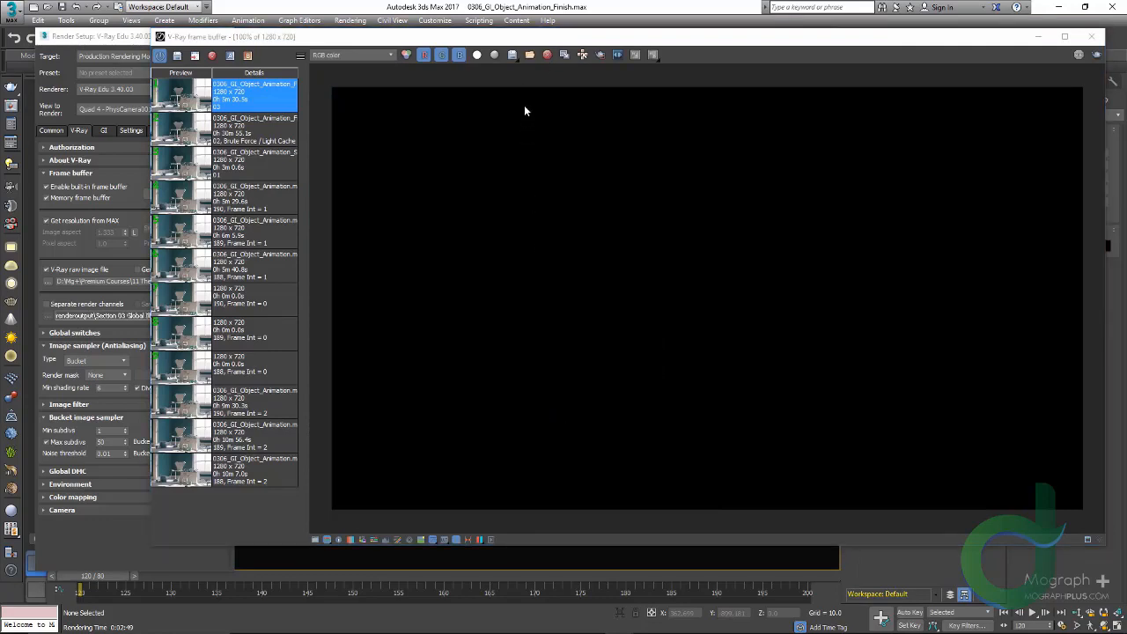
{"action": "left_click_drag", "start_coordinate": [546, 44], "coordinate": [586, 53]}
{"action": "left_click_drag", "start_coordinate": [108, 40], "coordinate": [64, 38]}
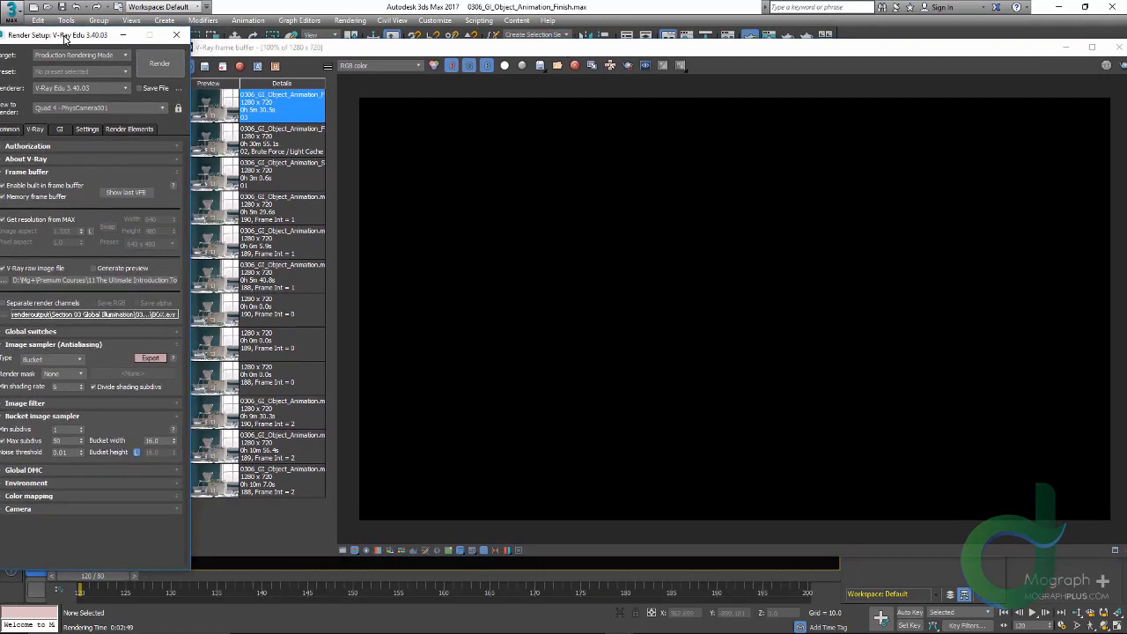
Check the irradiance map's Interp. frames setting and load the "188, Frame Int = 0" render from the history
{"action": "left_click", "coordinate": [60, 130]}
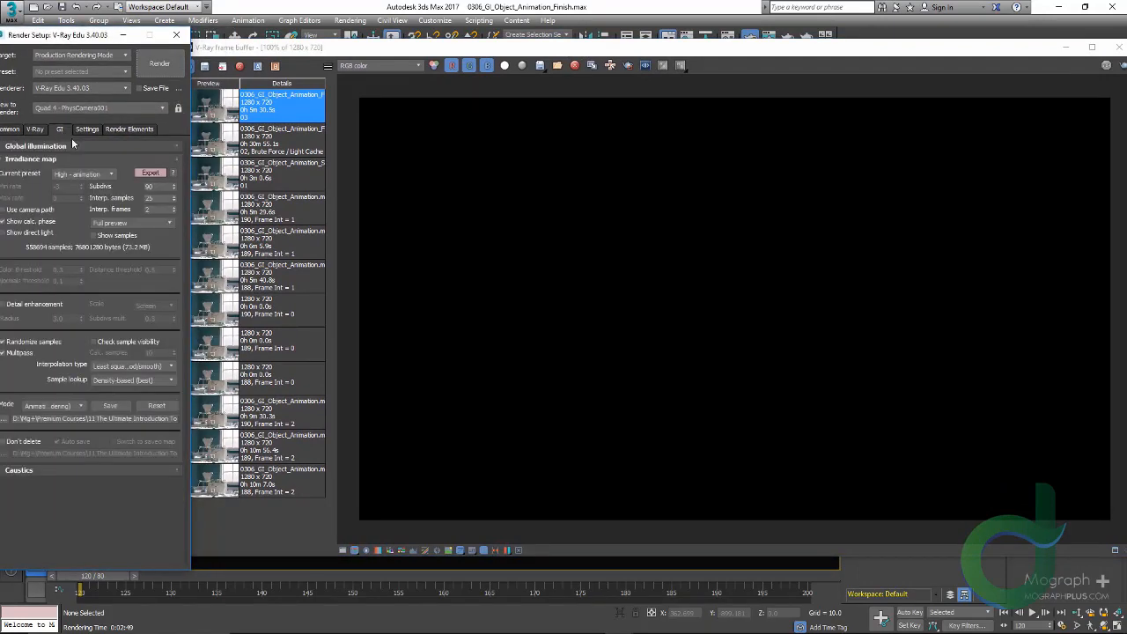
{"action": "left_click", "coordinate": [147, 210]}
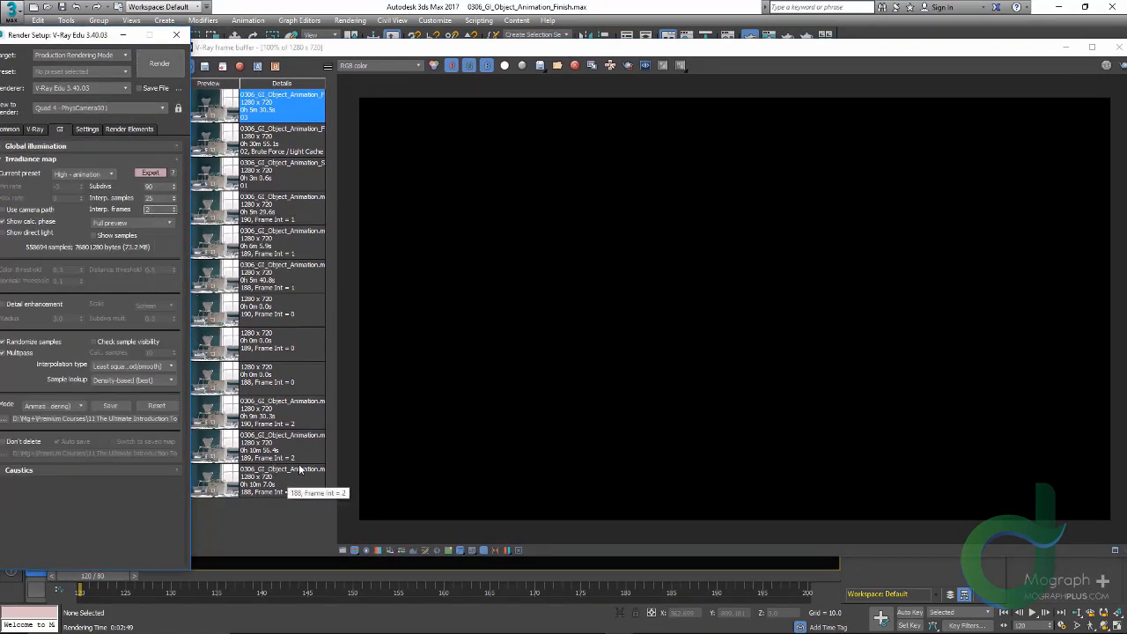
{"action": "left_click", "coordinate": [295, 380]}
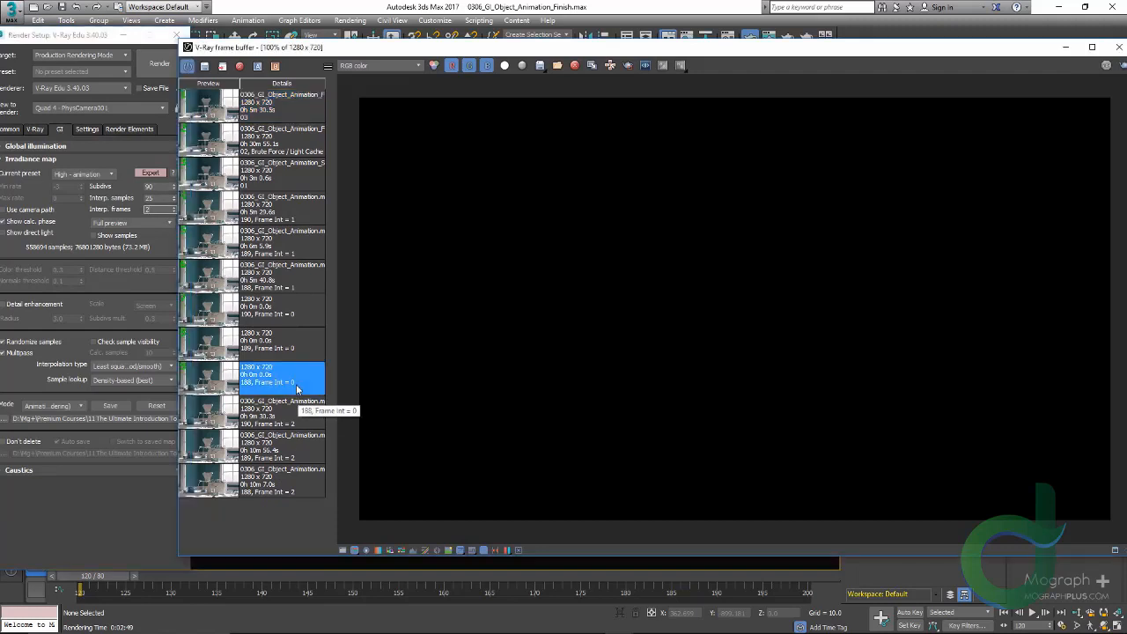
{"action": "left_click", "coordinate": [290, 313], "text": "shift"}
{"action": "left_click", "coordinate": [248, 375]}
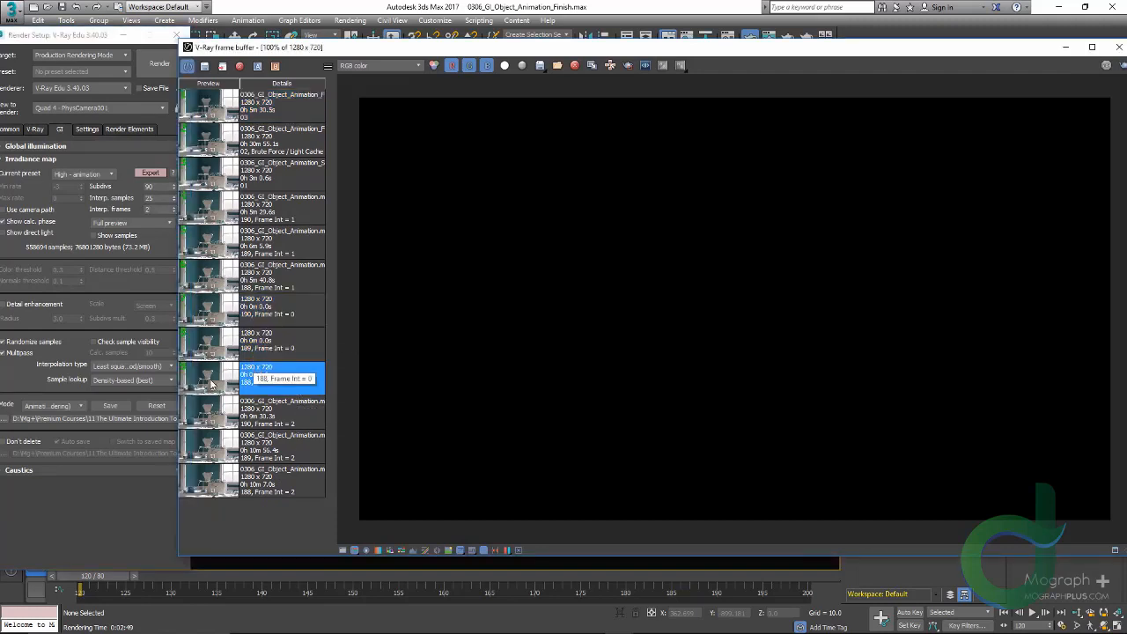
{"action": "double_click", "coordinate": [211, 383]}
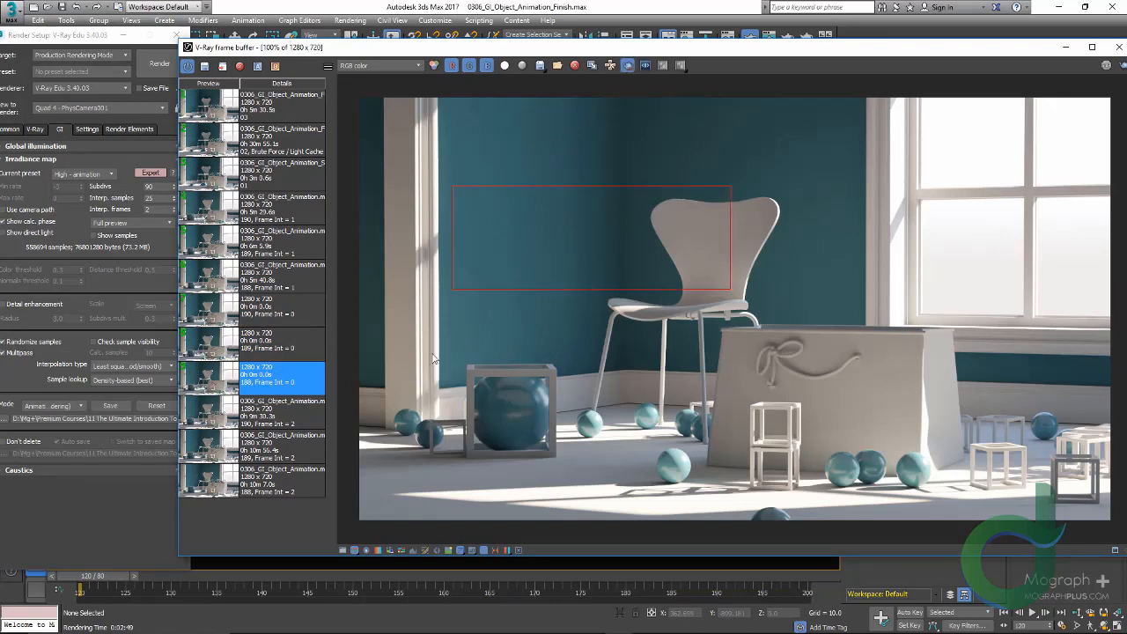
Mark a render region around the large sphere in its box frame and move the timeline to frame 188
{"action": "left_click_drag", "start_coordinate": [435, 323], "coordinate": [578, 510]}
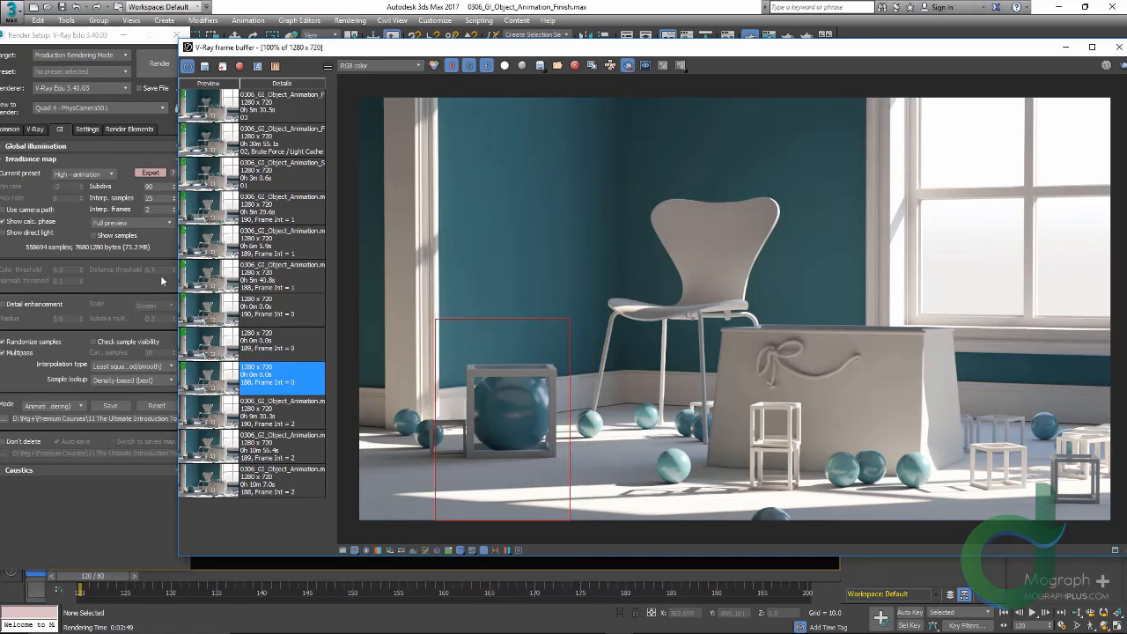
{"action": "left_click_drag", "start_coordinate": [622, 577], "coordinate": [631, 577]}
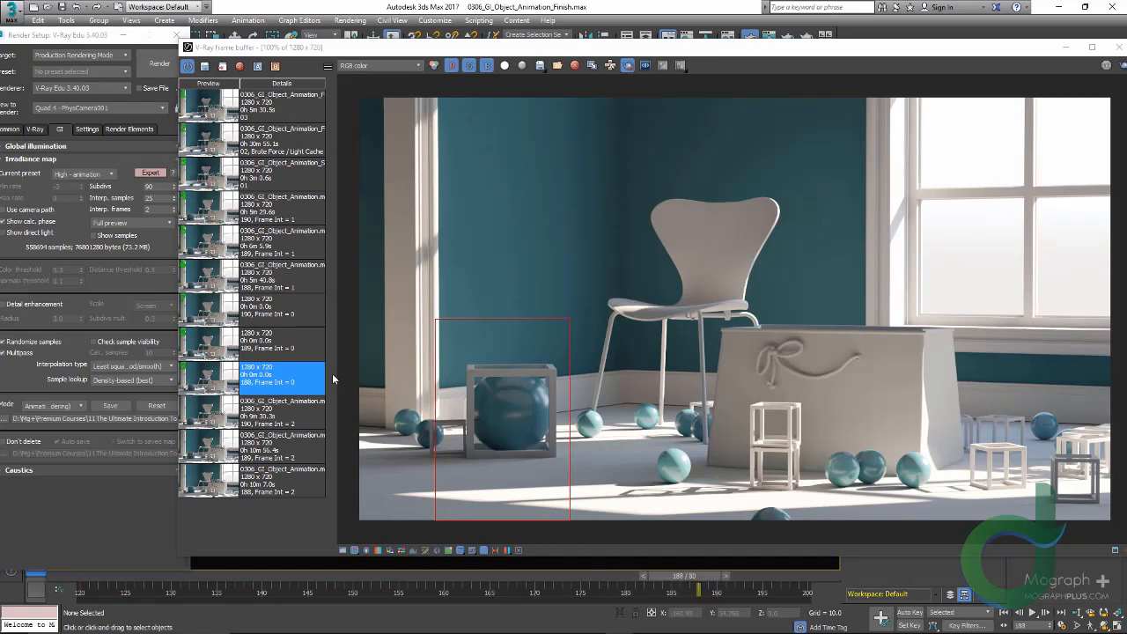
{"action": "left_click_drag", "start_coordinate": [371, 48], "coordinate": [372, 43]}
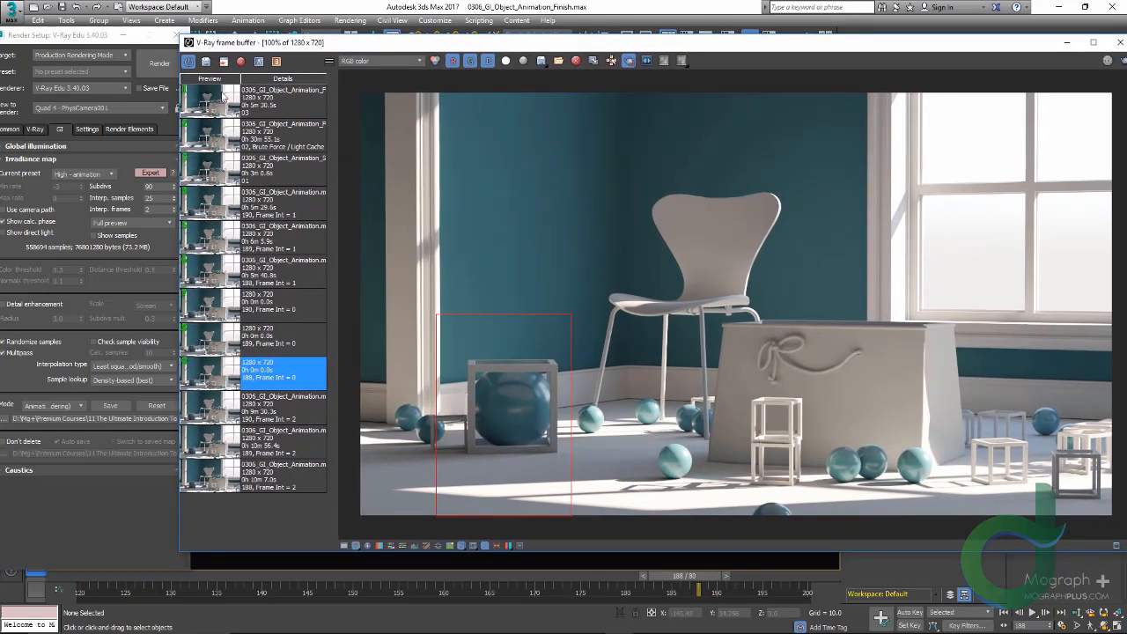
View the frame 189 and 190 history renders with Frame Int = 0 in close-up on the boxed sphere
{"action": "scroll", "coordinate": [474, 394], "scroll_direction": "up", "scroll_amount": 1}
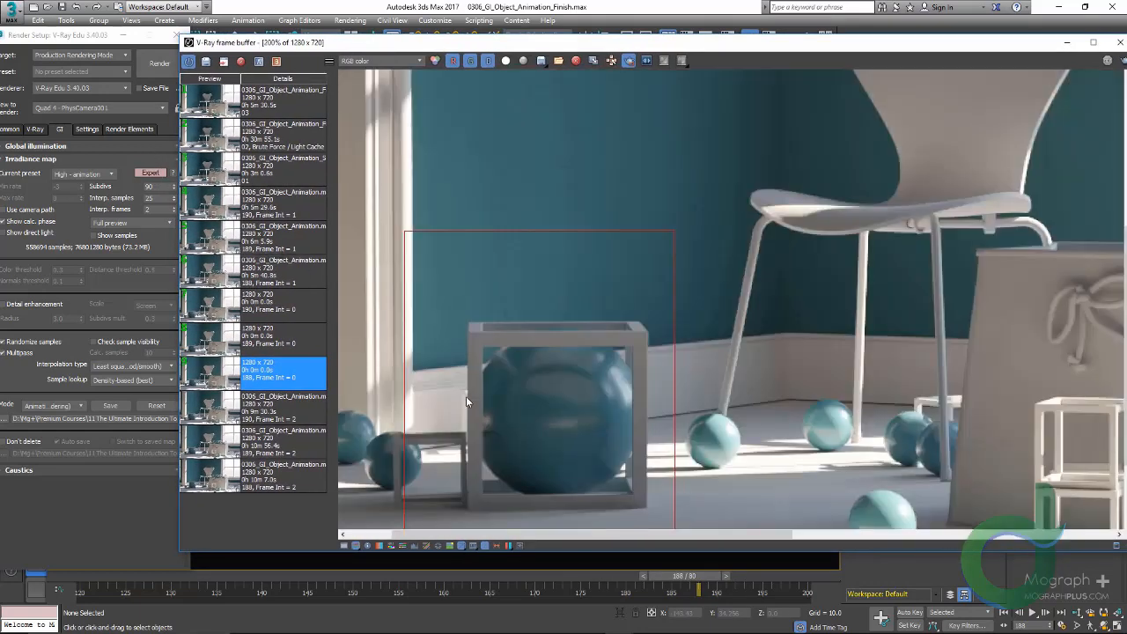
{"action": "left_click", "coordinate": [225, 339]}
{"action": "left_click", "coordinate": [220, 306]}
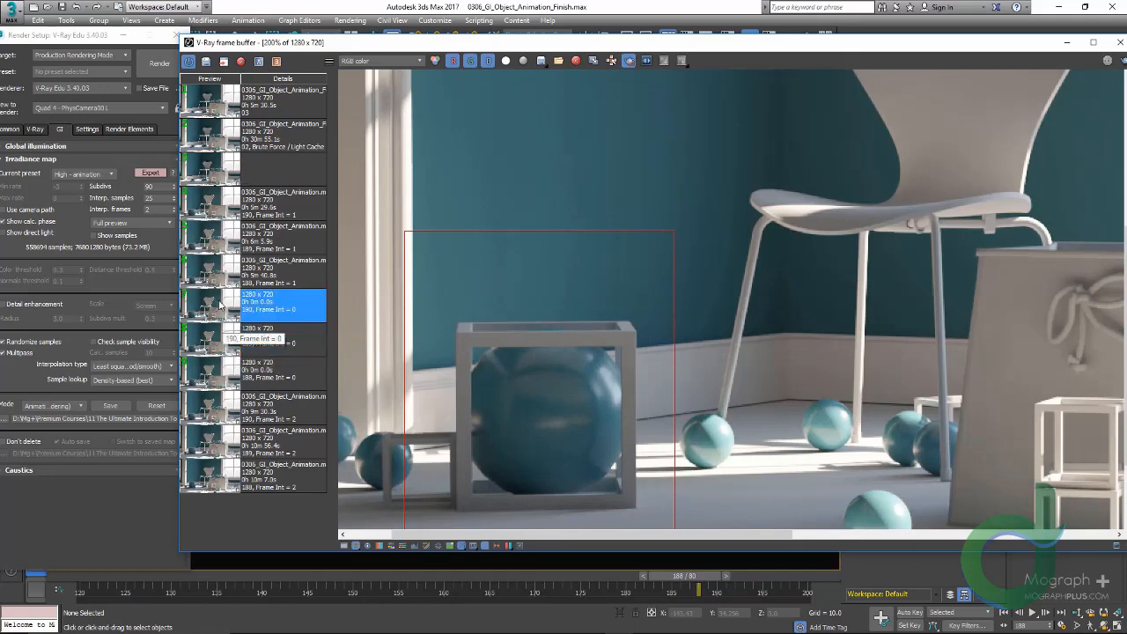
{"action": "scroll", "coordinate": [550, 424], "scroll_direction": "up", "scroll_amount": 2}
{"action": "scroll", "coordinate": [538, 424], "scroll_direction": "down", "scroll_amount": 1}
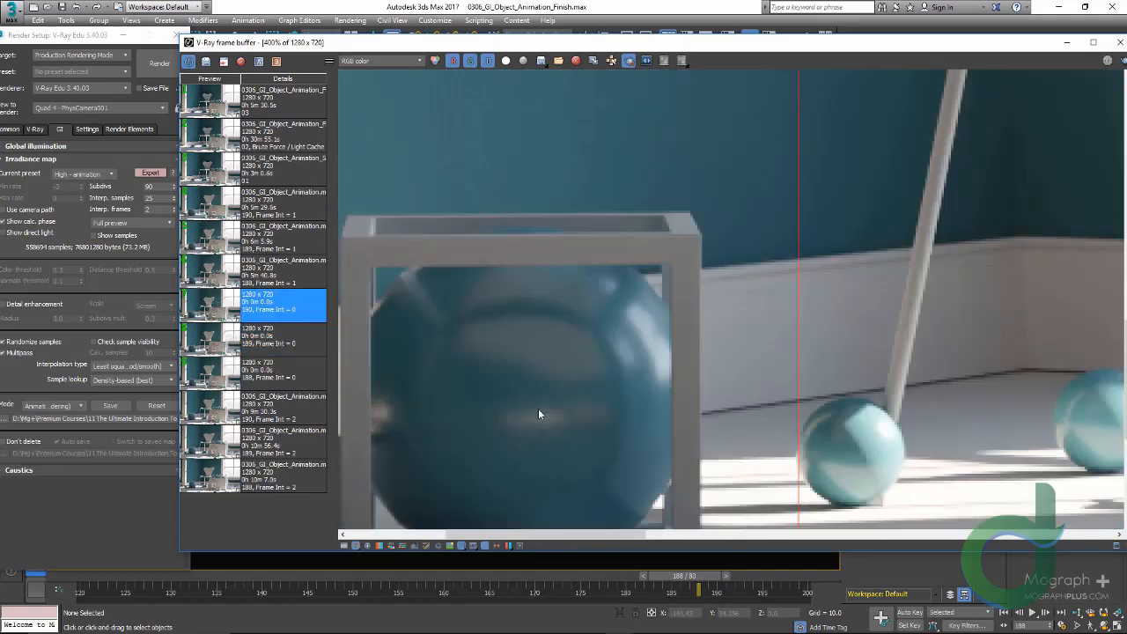
{"action": "middle_click_drag", "start_coordinate": [537, 418], "coordinate": [647, 331]}
Cycle repeatedly through the history renders of frames 188, 189 and 190 with Frame Int = 0 to compare the boxed sphere's shading
{"action": "left_click", "coordinate": [225, 377]}
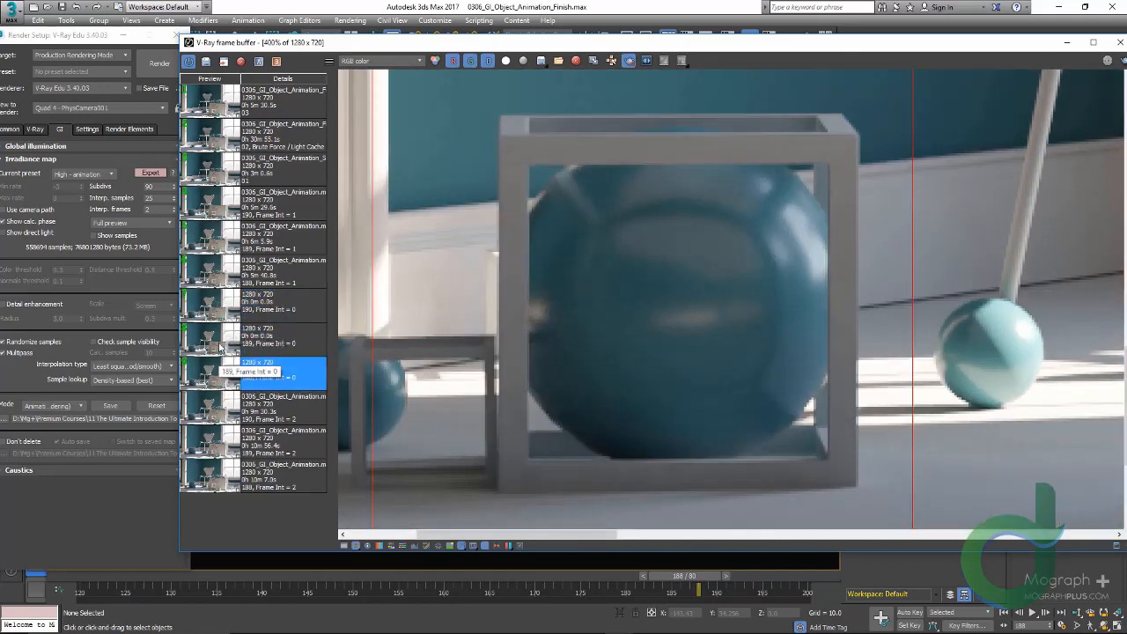
{"action": "left_click", "coordinate": [221, 341]}
{"action": "left_click", "coordinate": [220, 307]}
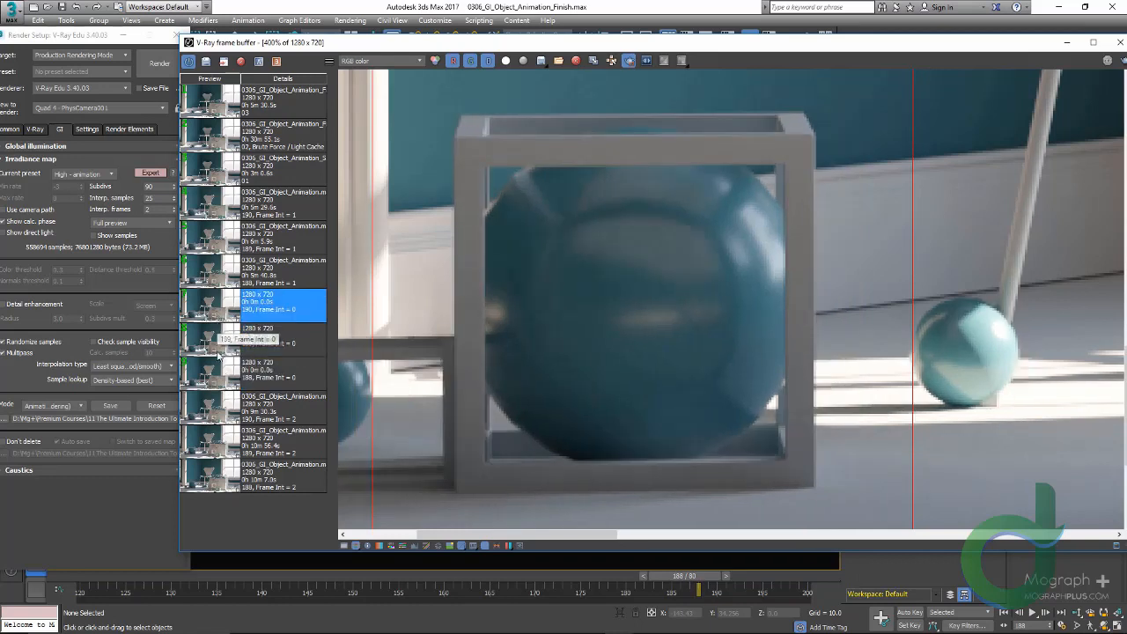
{"action": "left_click", "coordinate": [217, 379]}
{"action": "left_click", "coordinate": [221, 342]}
{"action": "left_click", "coordinate": [222, 317]}
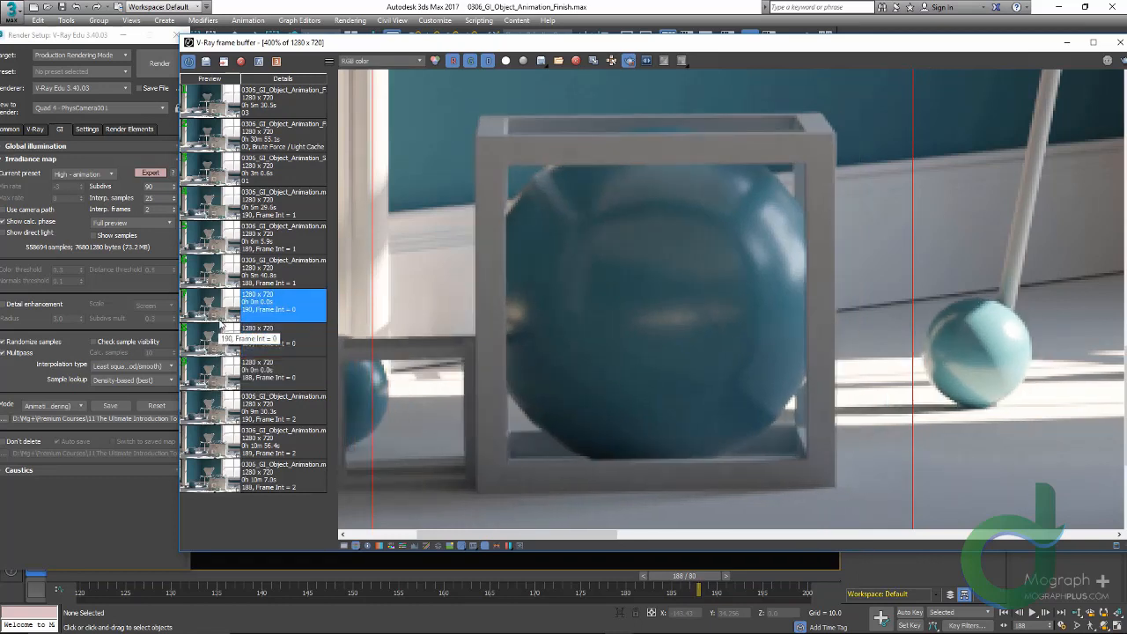
{"action": "left_click", "coordinate": [224, 380]}
{"action": "left_click", "coordinate": [222, 343]}
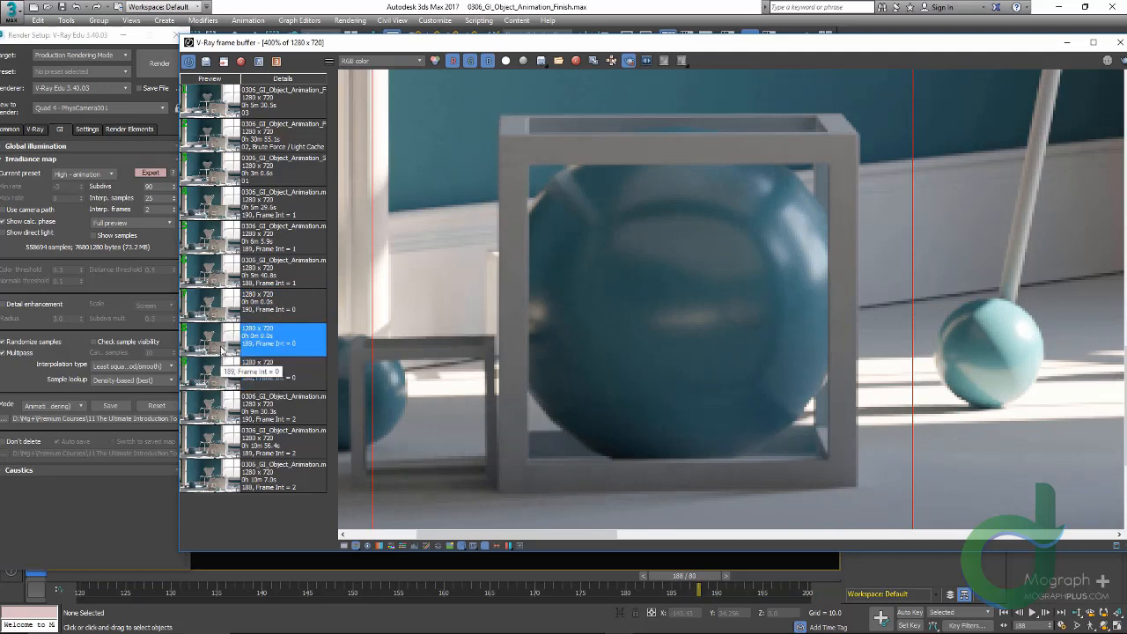
{"action": "left_click", "coordinate": [222, 320]}
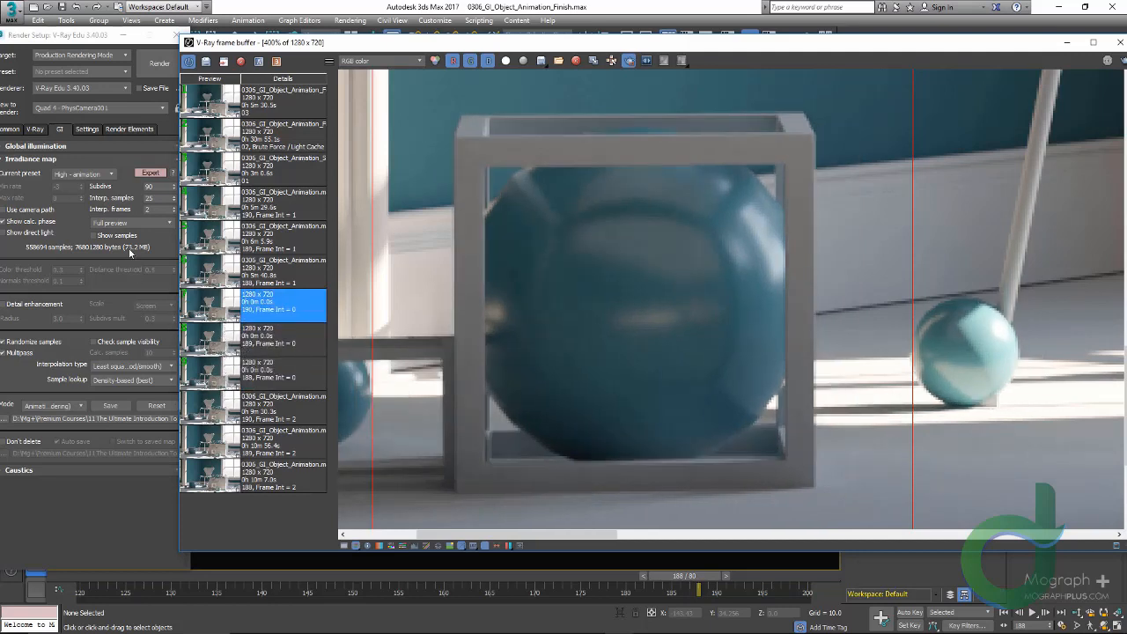
Compare the boxed sphere across the history renders of frames 188, 189 and 190 with Frame Int = 1
{"action": "left_click", "coordinate": [218, 283]}
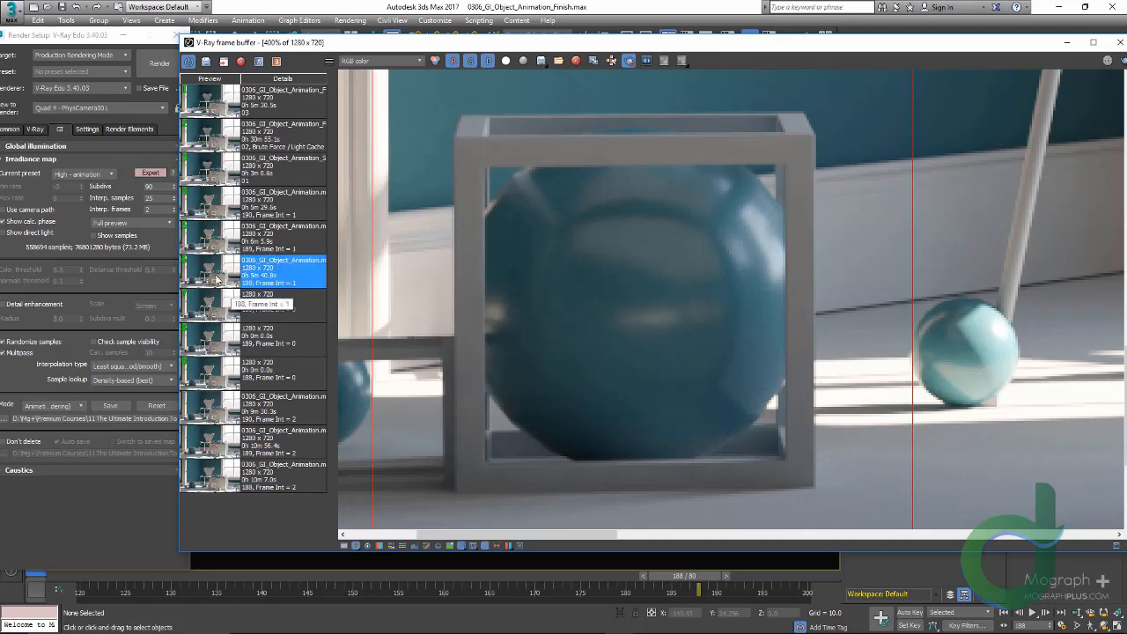
{"action": "left_click", "coordinate": [210, 228]}
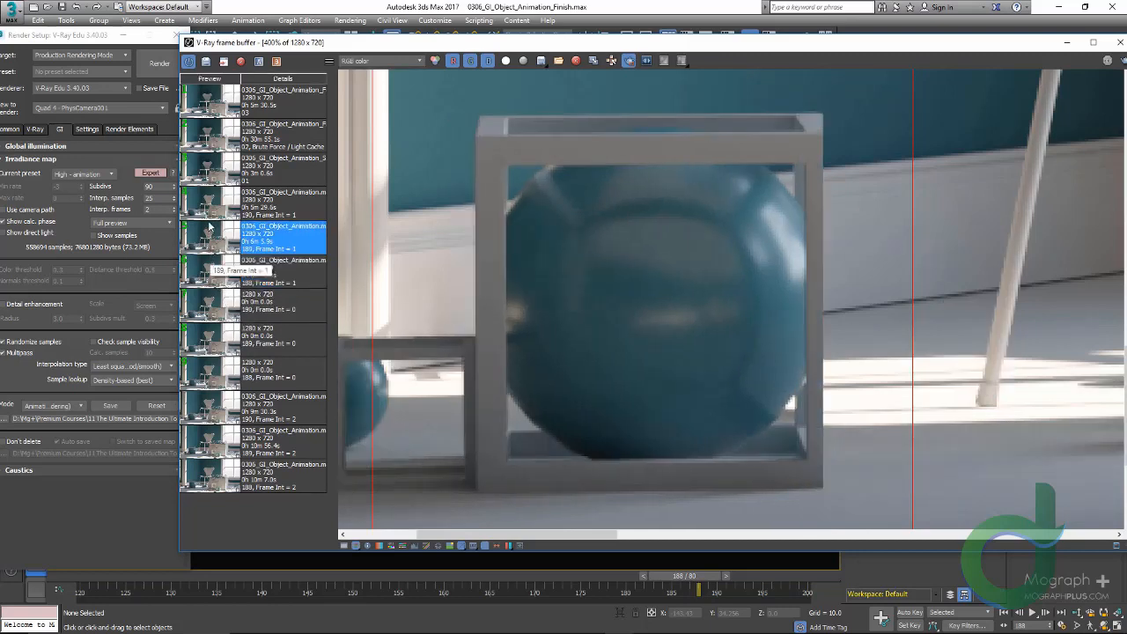
{"action": "left_click", "coordinate": [210, 213]}
{"action": "left_click", "coordinate": [213, 271]}
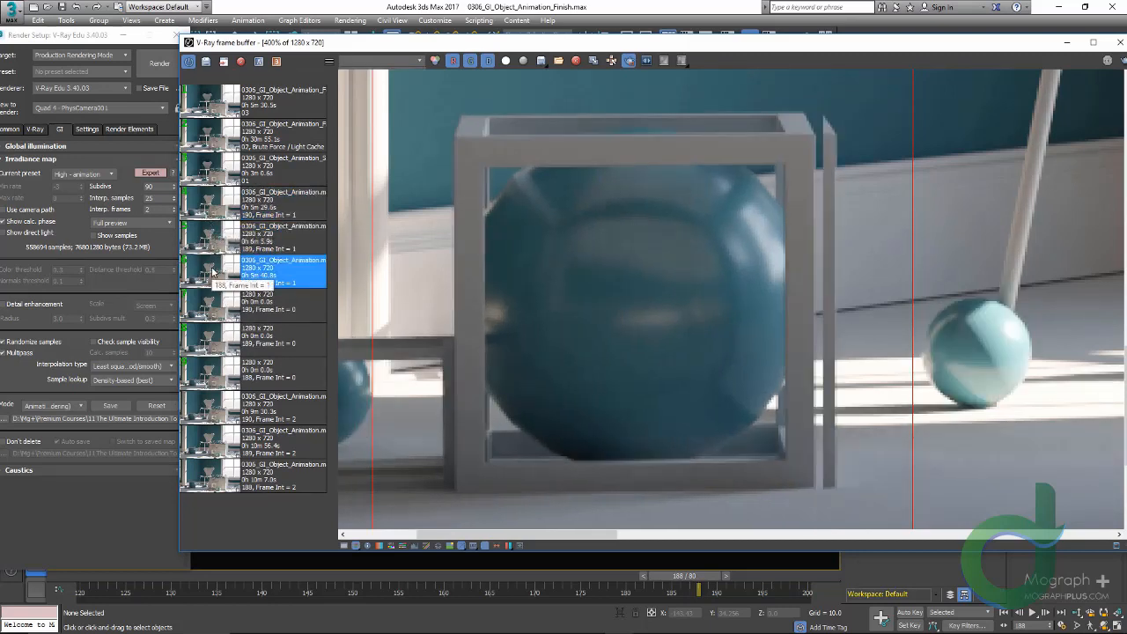
{"action": "left_click", "coordinate": [216, 242]}
{"action": "left_click", "coordinate": [219, 214]}
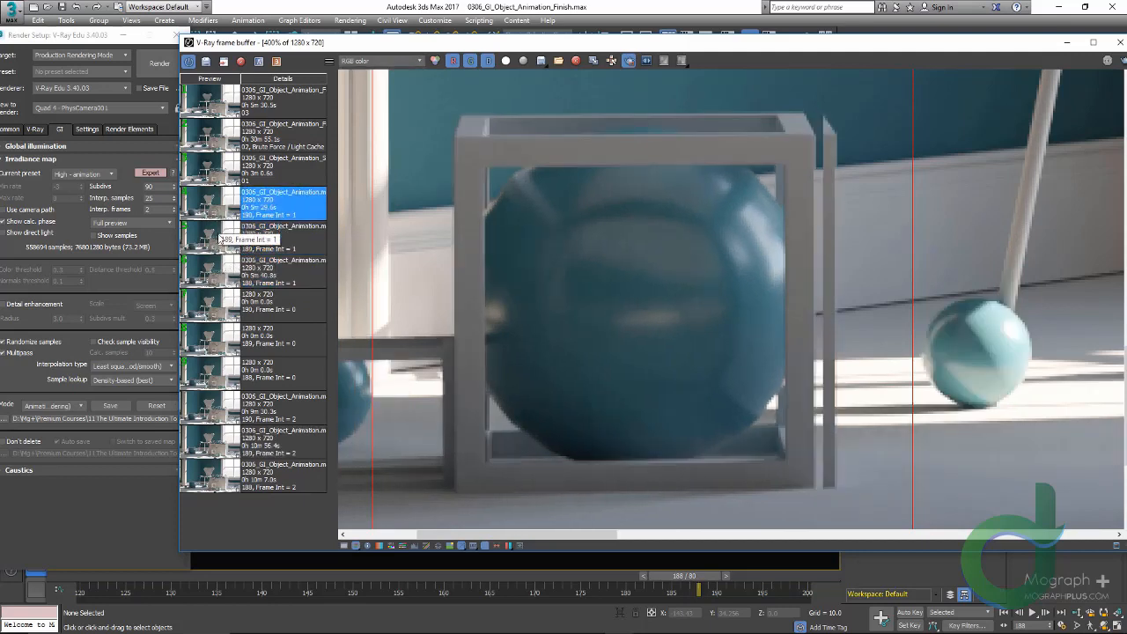
{"action": "left_click", "coordinate": [219, 238]}
{"action": "left_click", "coordinate": [194, 267]}
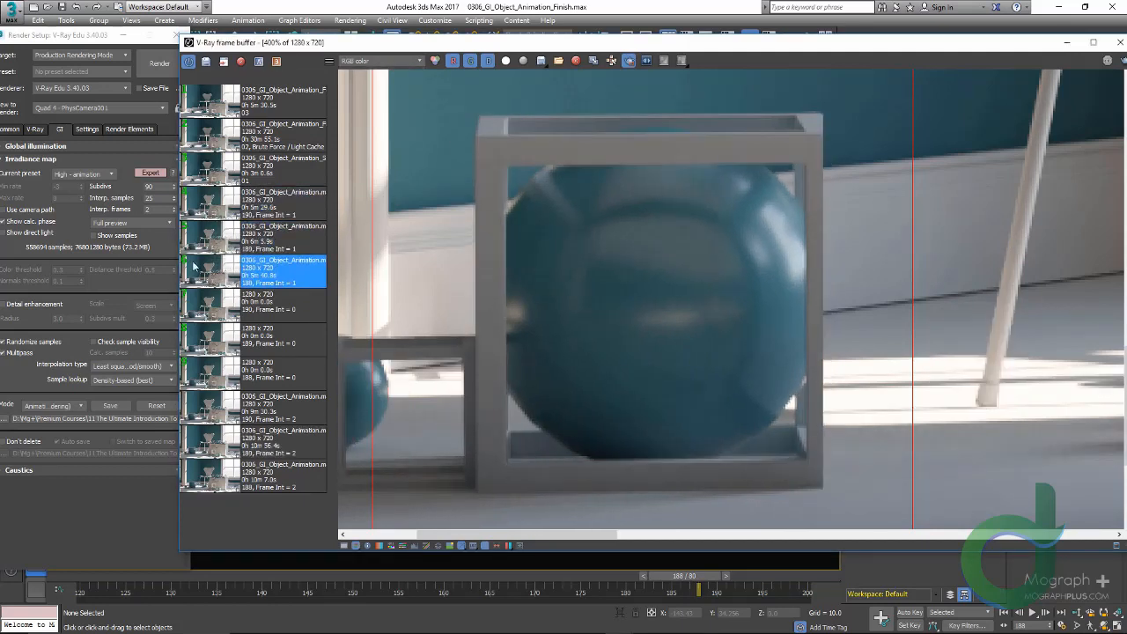
Check the Interp. frames setting again and compare the frame 188, 189 and 190 history renders with Frame Int = 2
{"action": "left_click", "coordinate": [166, 201]}
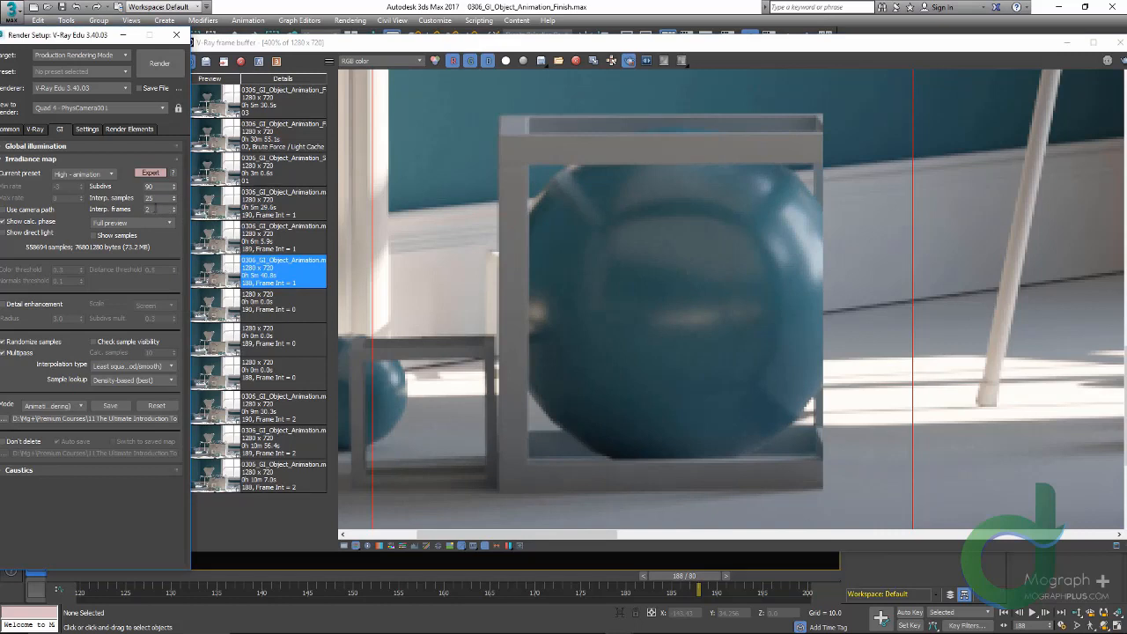
{"action": "left_click", "coordinate": [254, 373]}
{"action": "left_click", "coordinate": [220, 480]}
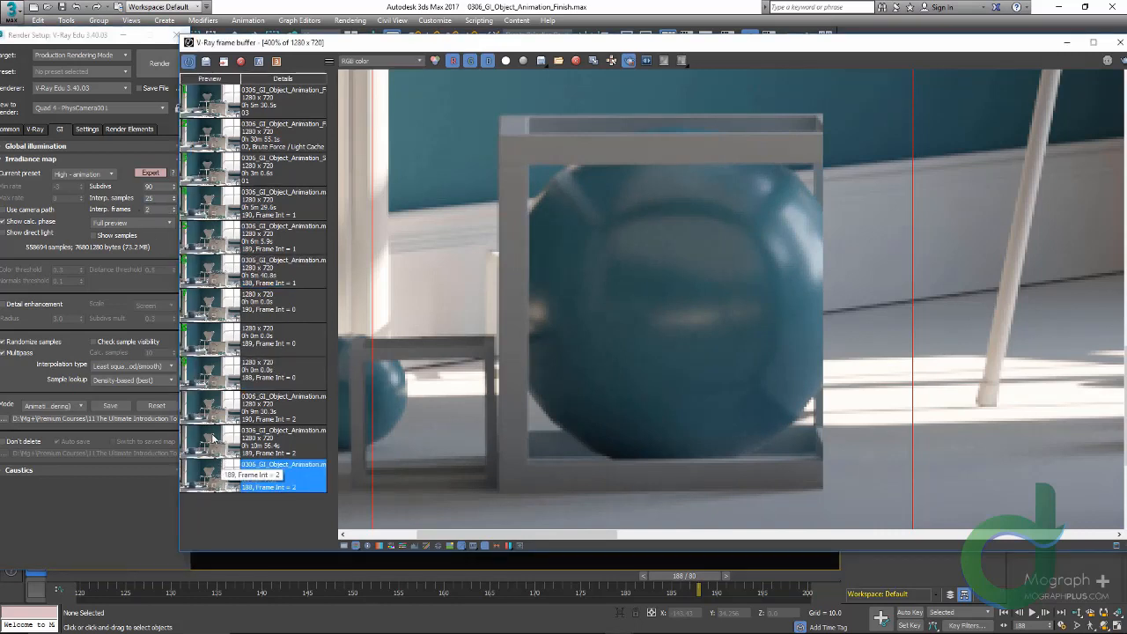
{"action": "left_click", "coordinate": [212, 440]}
{"action": "left_click", "coordinate": [210, 408]}
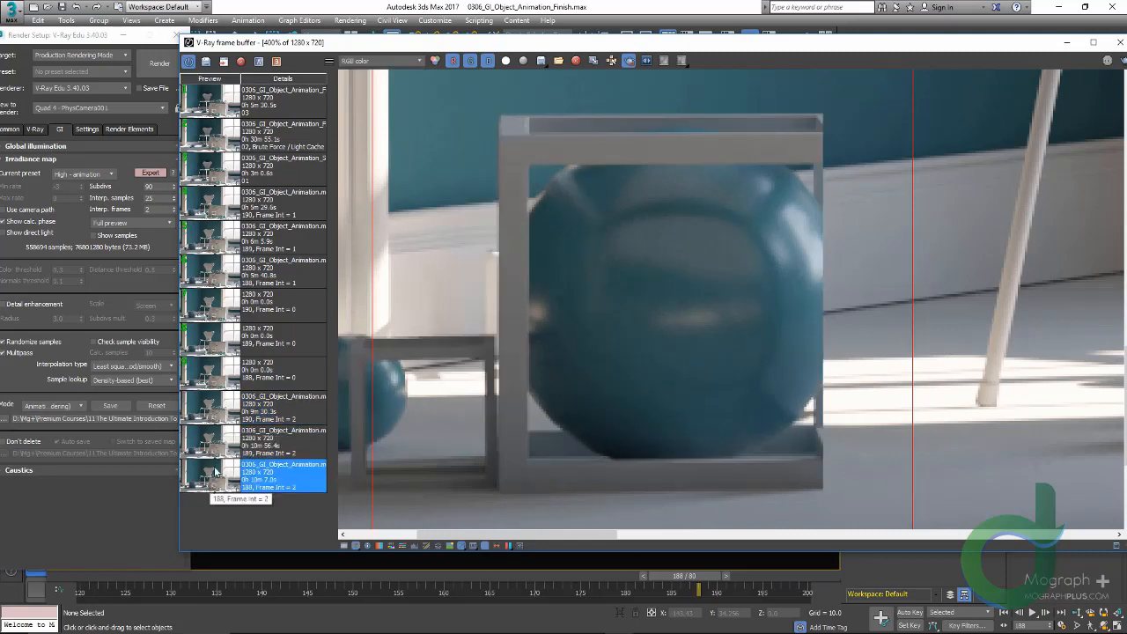
{"action": "left_click", "coordinate": [219, 433]}
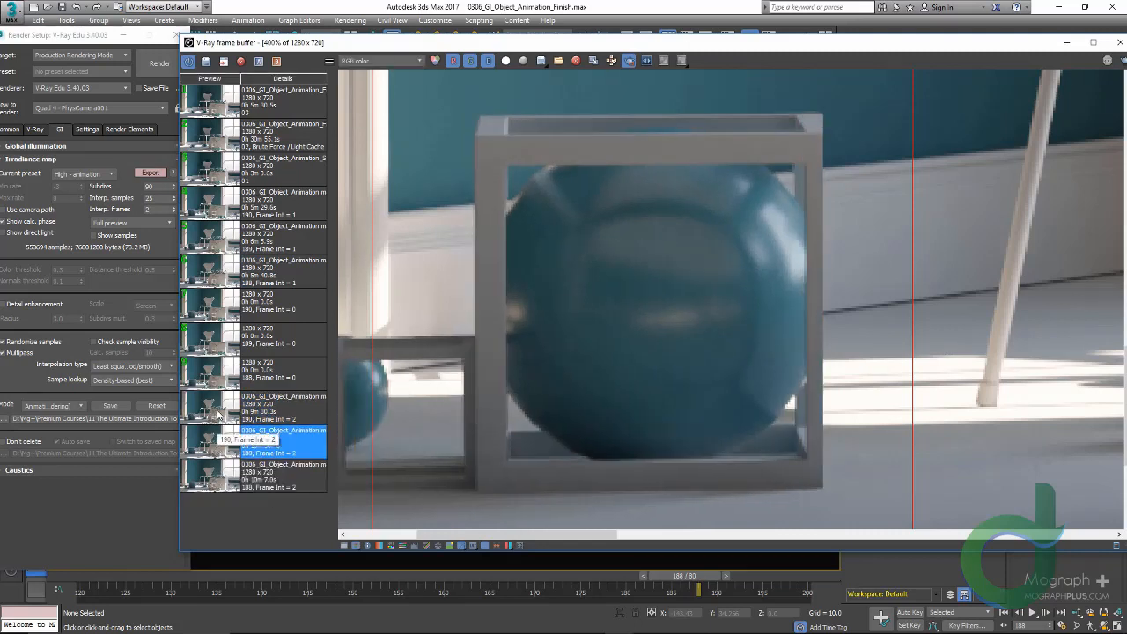
{"action": "left_click", "coordinate": [218, 414]}
{"action": "left_click", "coordinate": [216, 438]}
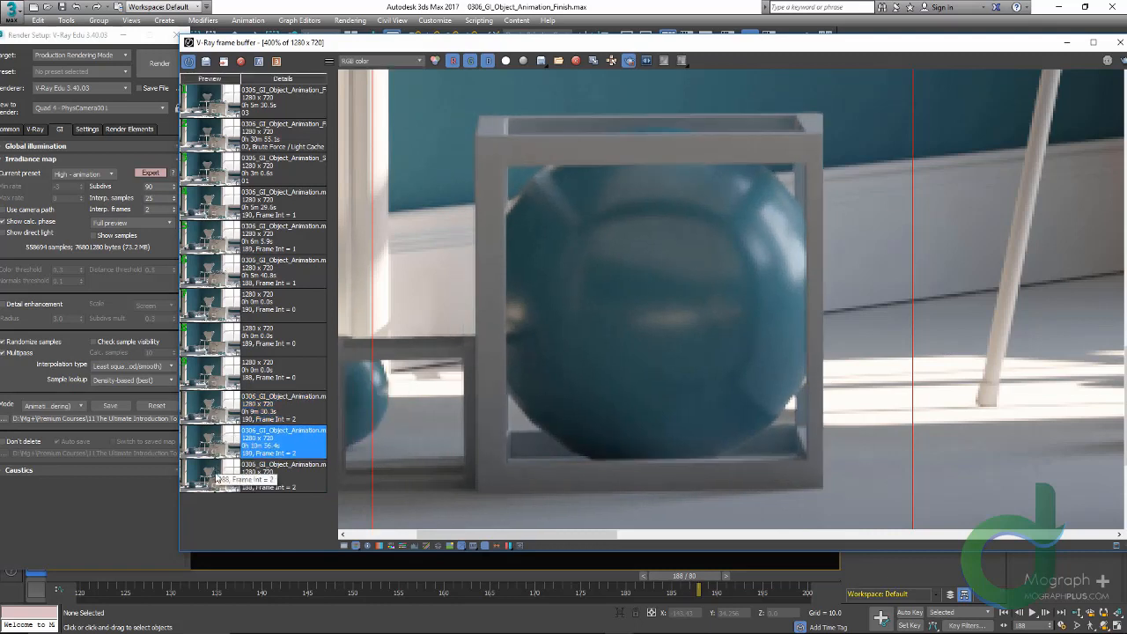
{"action": "left_click", "coordinate": [217, 476]}
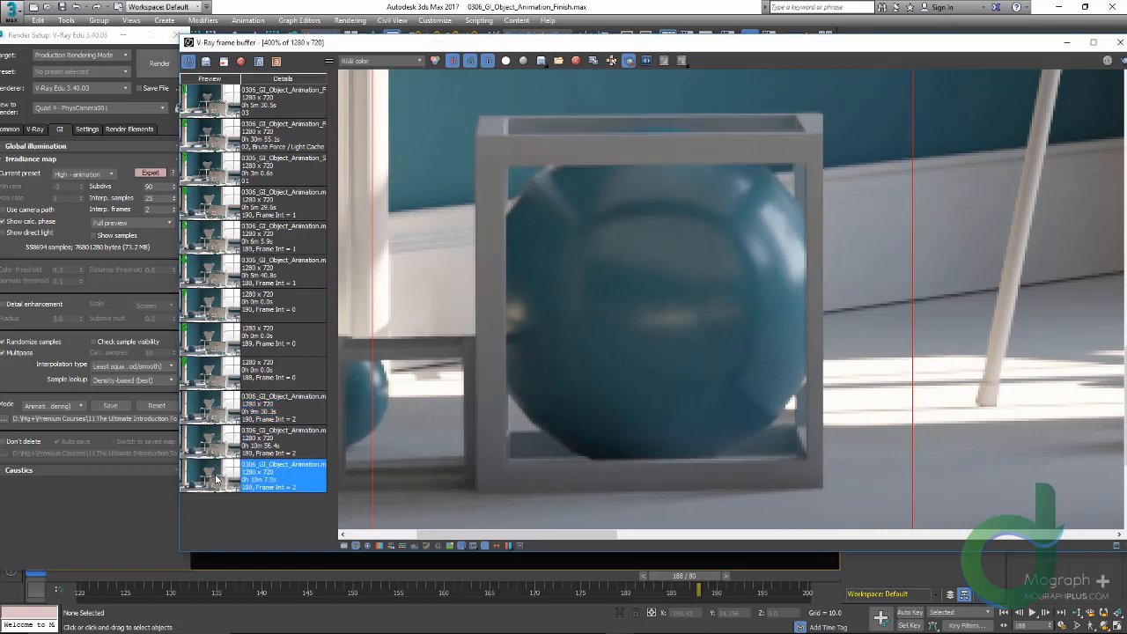
Expand the Caustics settings in Render Setup and close the V-Ray frame buffer
{"action": "left_click", "coordinate": [103, 472]}
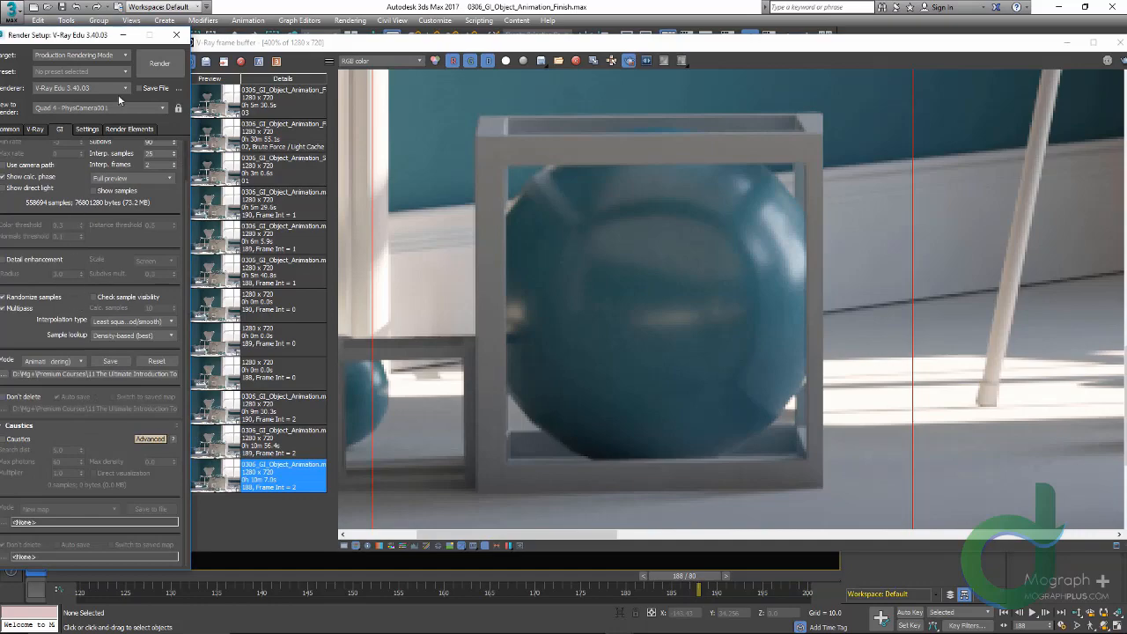
{"action": "left_click_drag", "start_coordinate": [104, 41], "coordinate": [132, 35]}
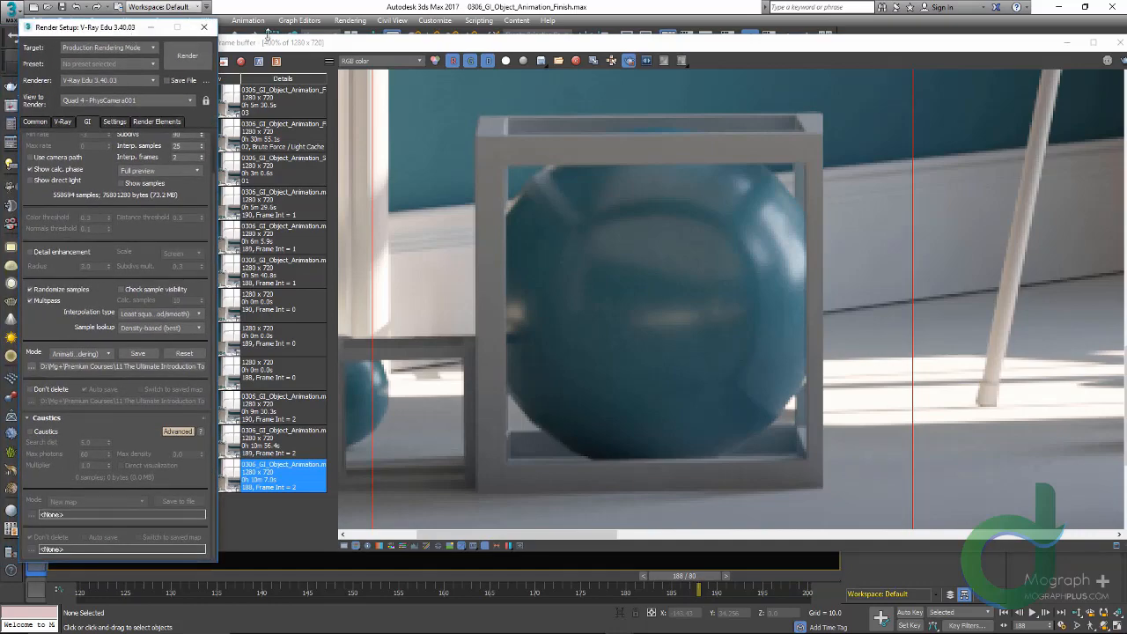
{"action": "left_click_drag", "start_coordinate": [291, 36], "coordinate": [216, 69]}
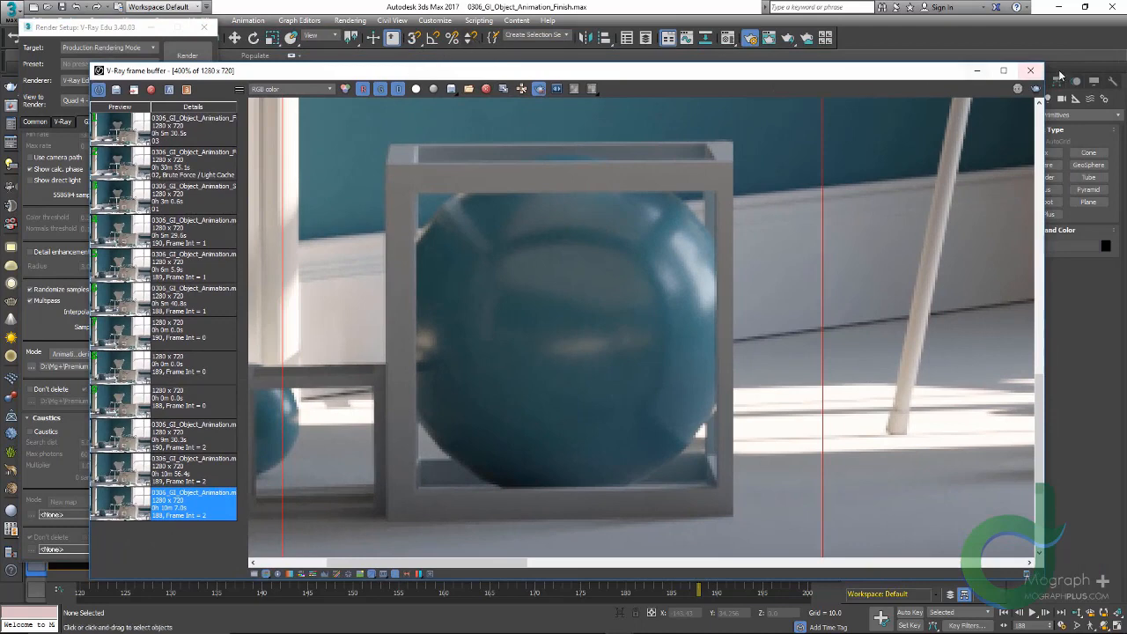
{"action": "left_click", "coordinate": [1032, 70]}
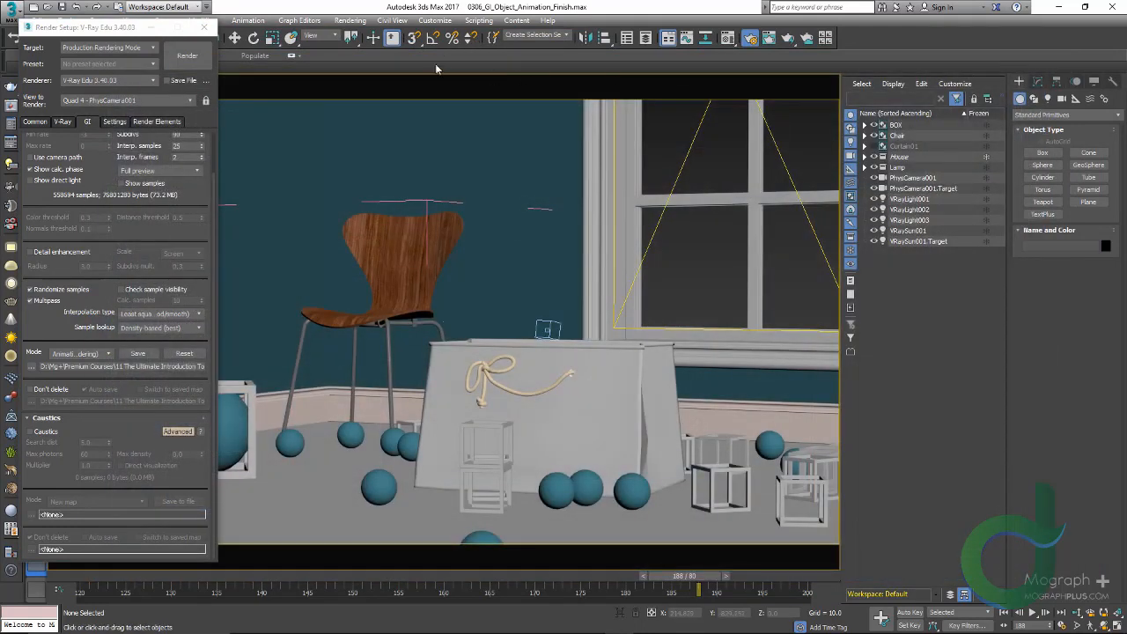
Open the RAM Player and browse for Channel A media in the With Reflection folder of 0306_GI_Object_Animation
{"action": "left_click", "coordinate": [350, 20]}
{"action": "left_click", "coordinate": [412, 390]}
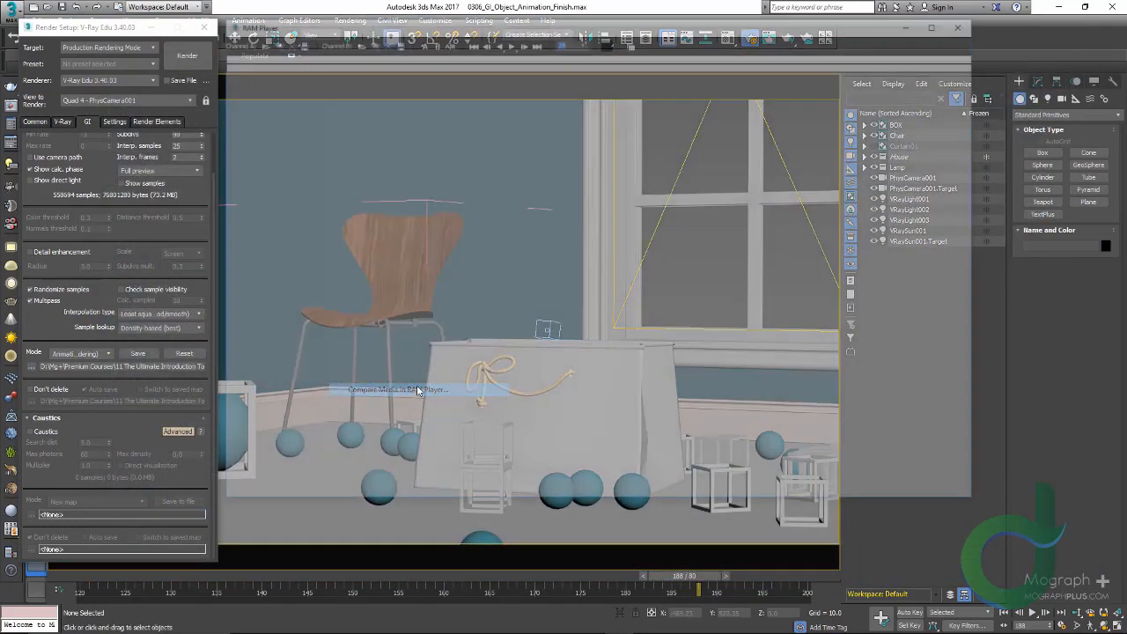
{"action": "left_click", "coordinate": [257, 42]}
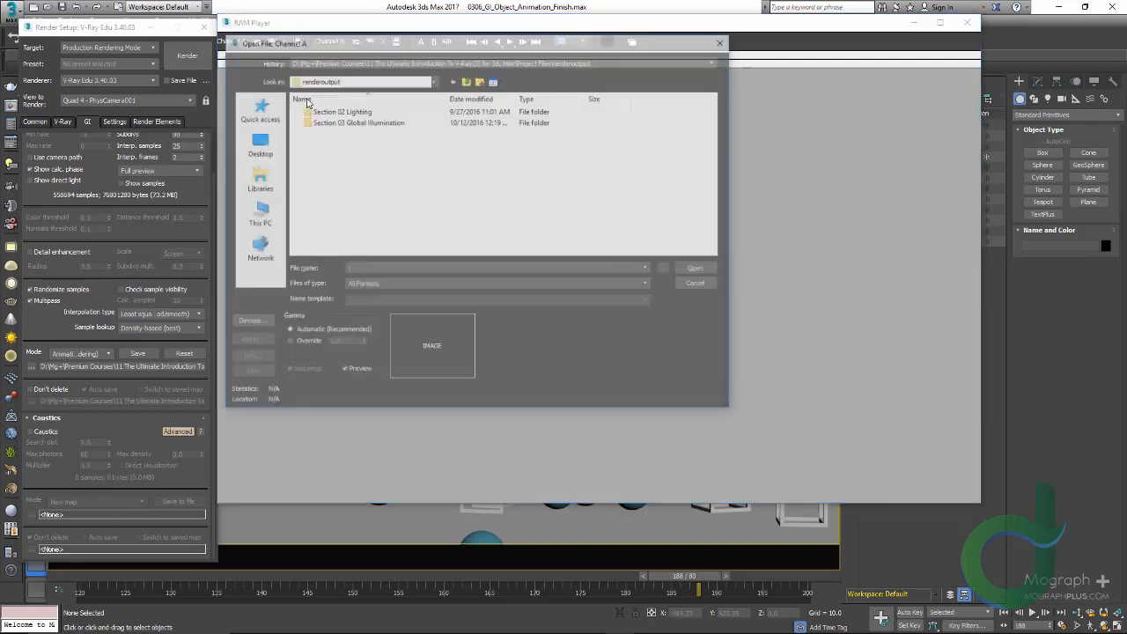
{"action": "double_click", "coordinate": [378, 126]}
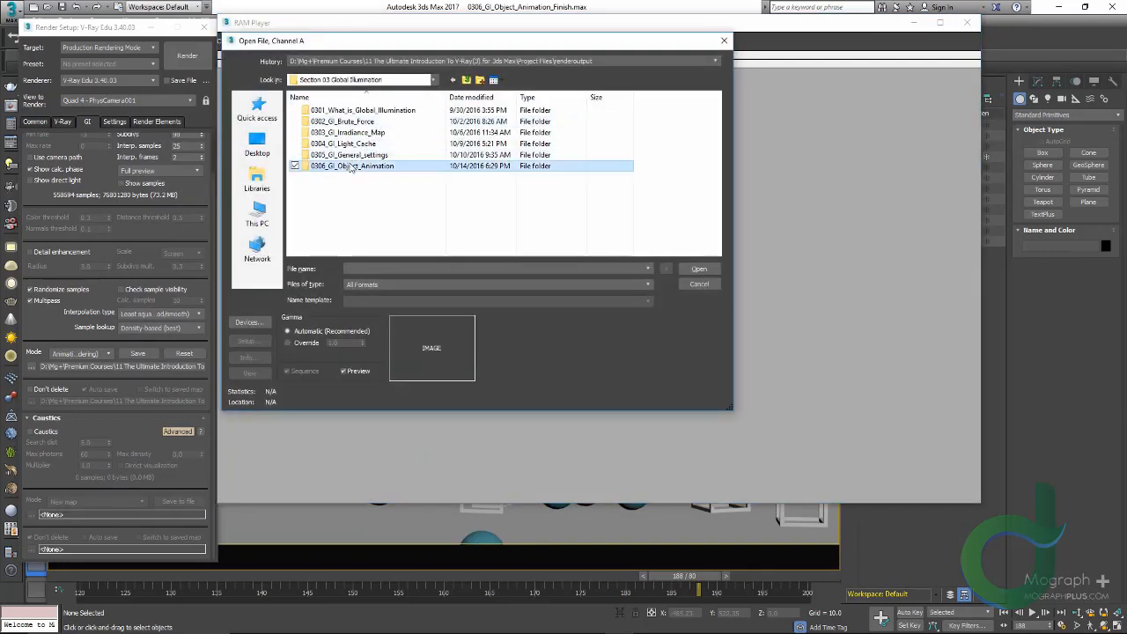
{"action": "double_click", "coordinate": [357, 166]}
{"action": "double_click", "coordinate": [333, 110]}
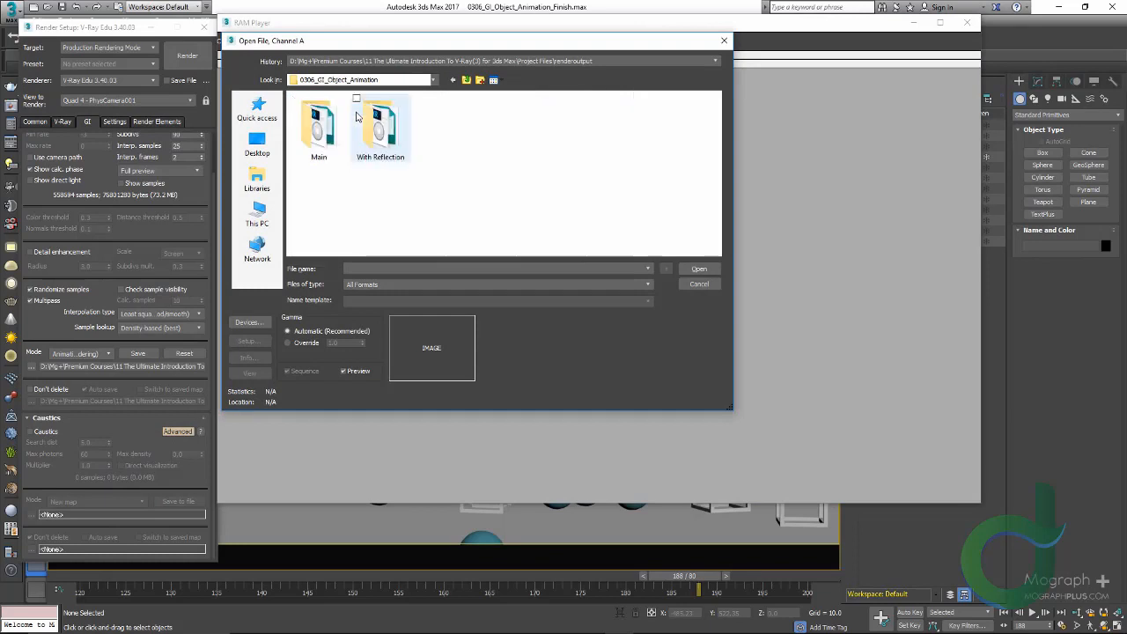
{"action": "double_click", "coordinate": [379, 131]}
Load the image sequence starting at BOX.0120.exr into Channel A, keeping the default file list and player configuration
{"action": "left_click", "coordinate": [328, 132]}
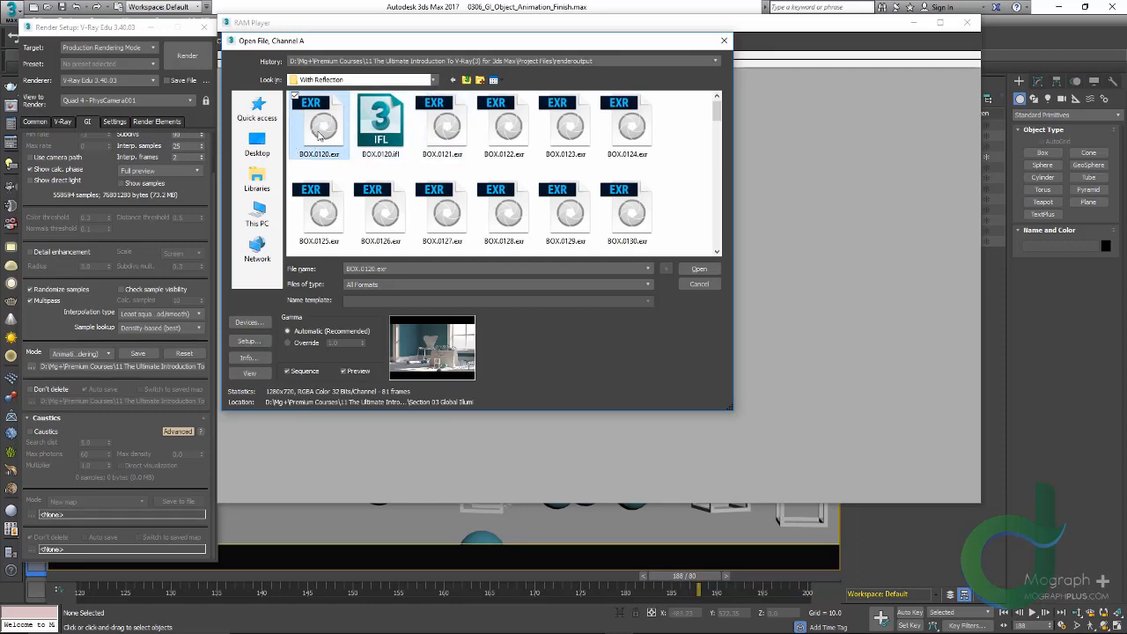
{"action": "double_click", "coordinate": [321, 133]}
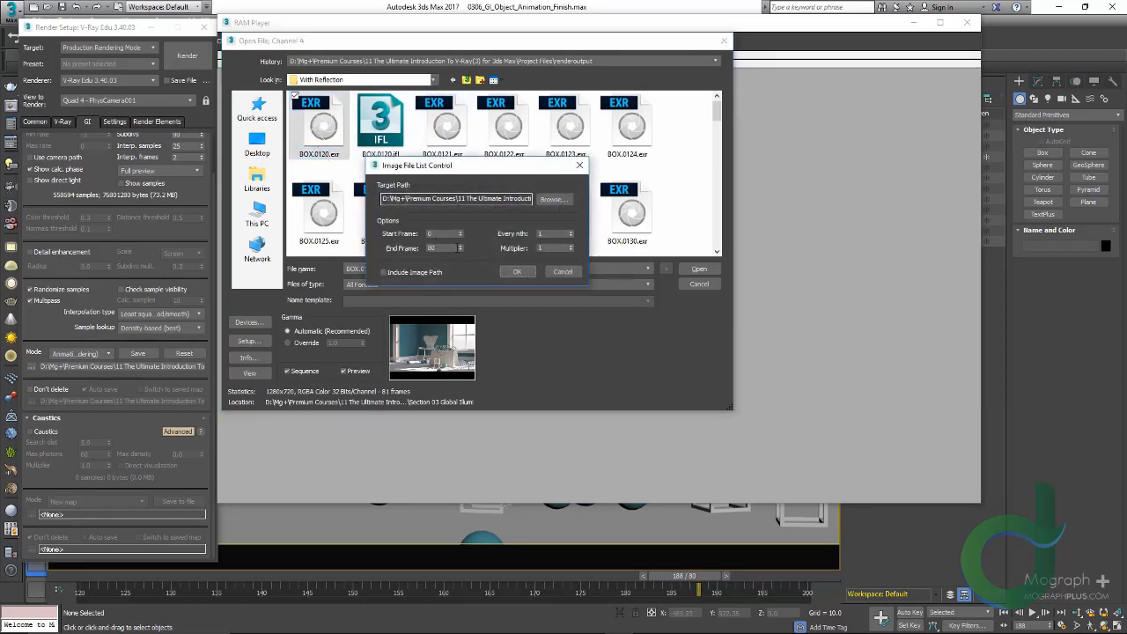
{"action": "left_click", "coordinate": [517, 271]}
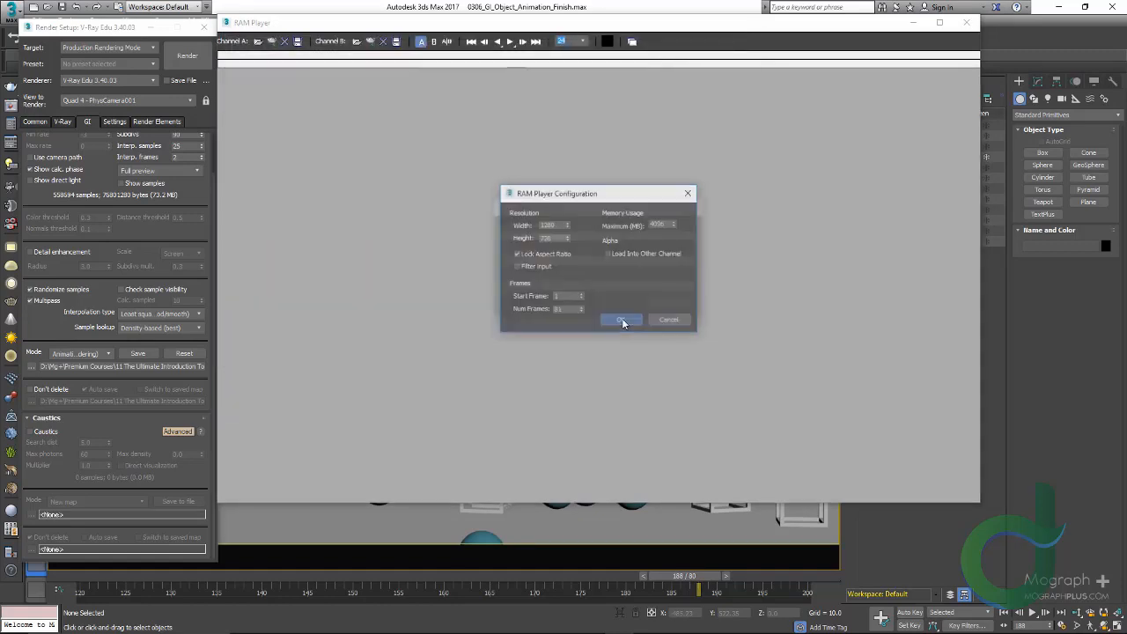
{"action": "left_click", "coordinate": [620, 320]}
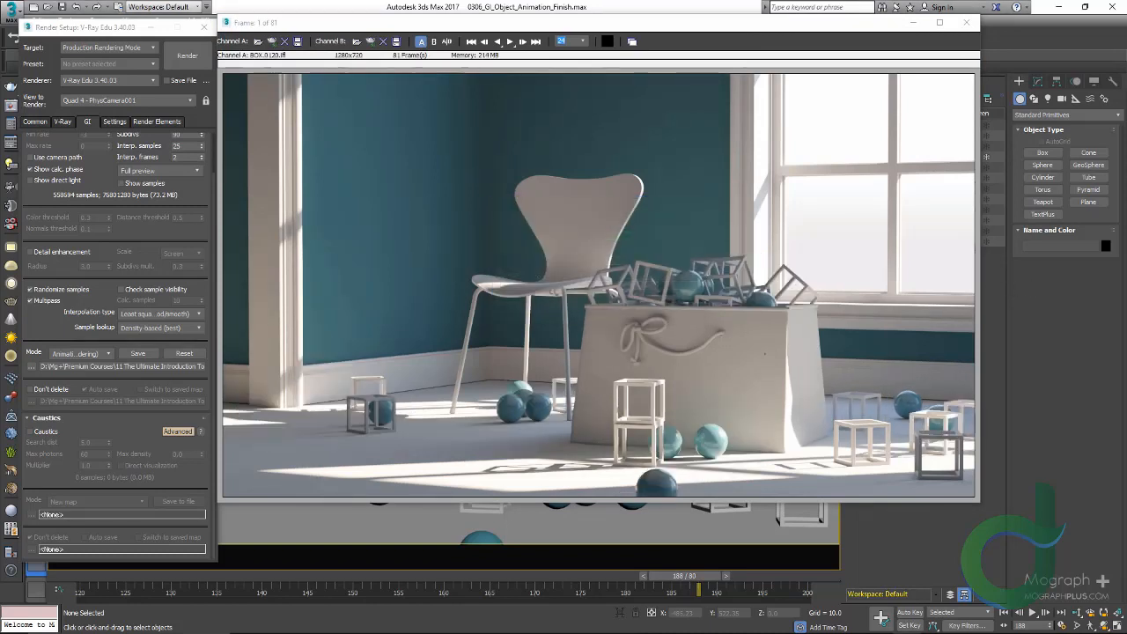
Play the loaded sequence, stop it, and step forward frame by frame to the end to examine the boxed sphere's shading
{"action": "left_click", "coordinate": [507, 43]}
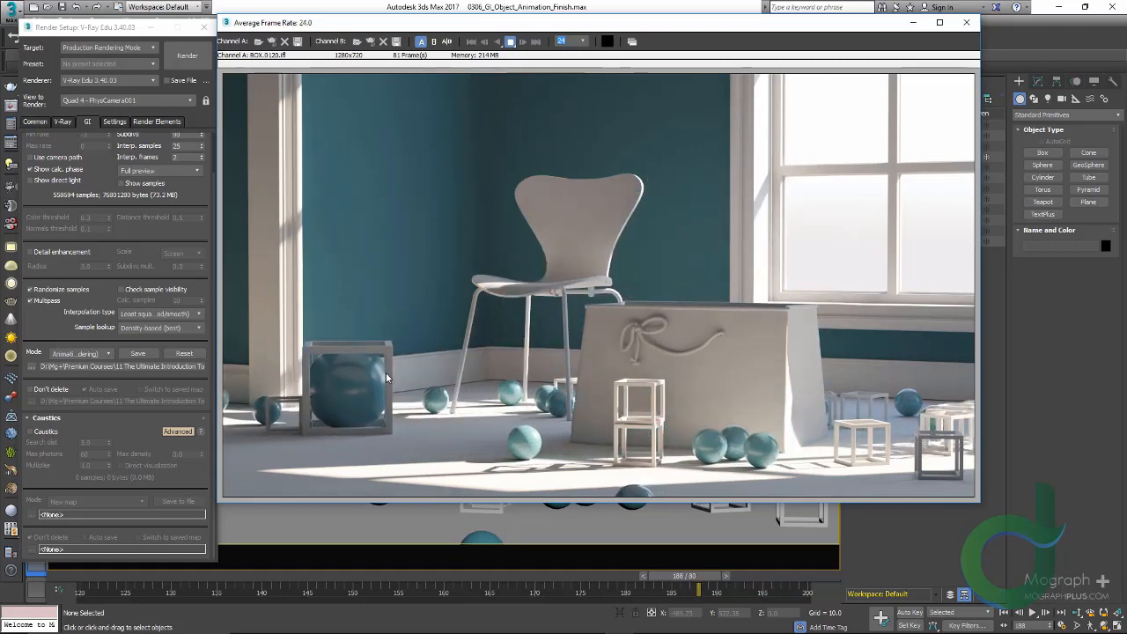
{"action": "left_click", "coordinate": [510, 41]}
{"action": "left_click", "coordinate": [523, 41]}
{"action": "left_click", "coordinate": [523, 42]}
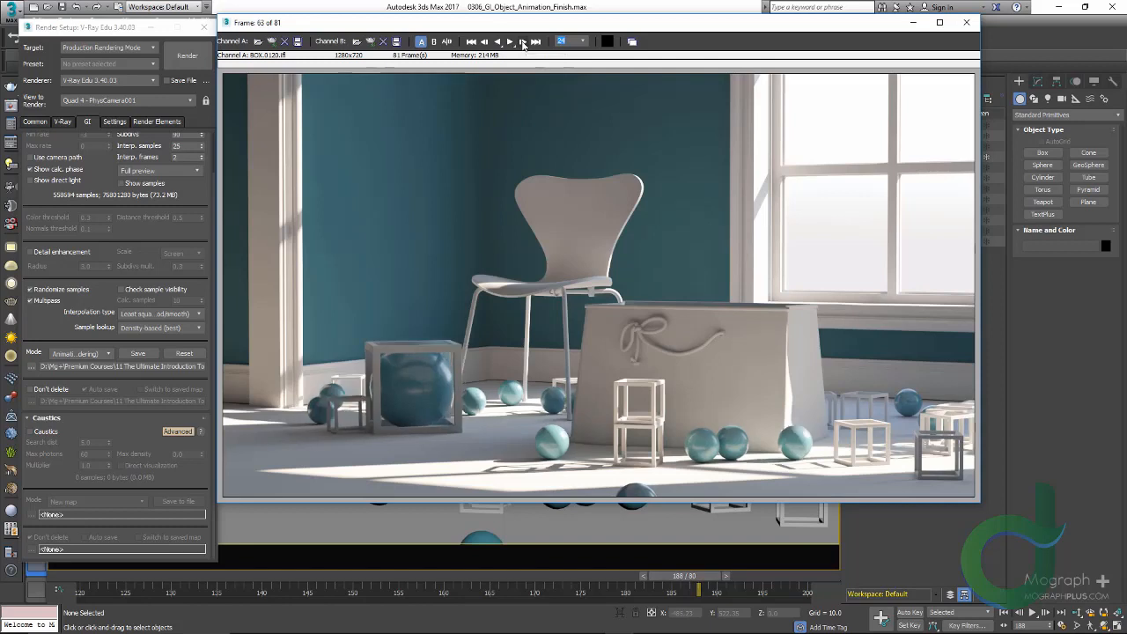
{"action": "left_click", "coordinate": [523, 41]}
{"action": "left_click", "coordinate": [523, 42]}
{"action": "left_click", "coordinate": [523, 41]}
{"action": "left_click", "coordinate": [523, 41]}
{"action": "left_click", "coordinate": [523, 42]}
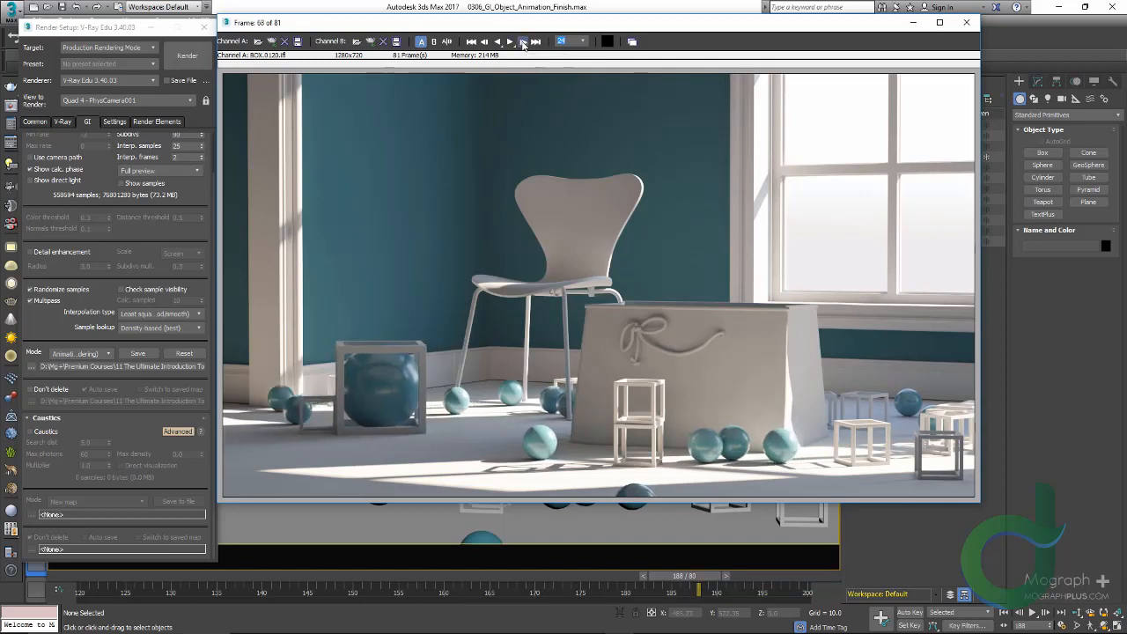
{"action": "left_click", "coordinate": [523, 41]}
{"action": "left_click", "coordinate": [523, 41]}
{"action": "left_click", "coordinate": [523, 41]}
{"action": "left_click", "coordinate": [523, 41]}
{"action": "left_click", "coordinate": [524, 41]}
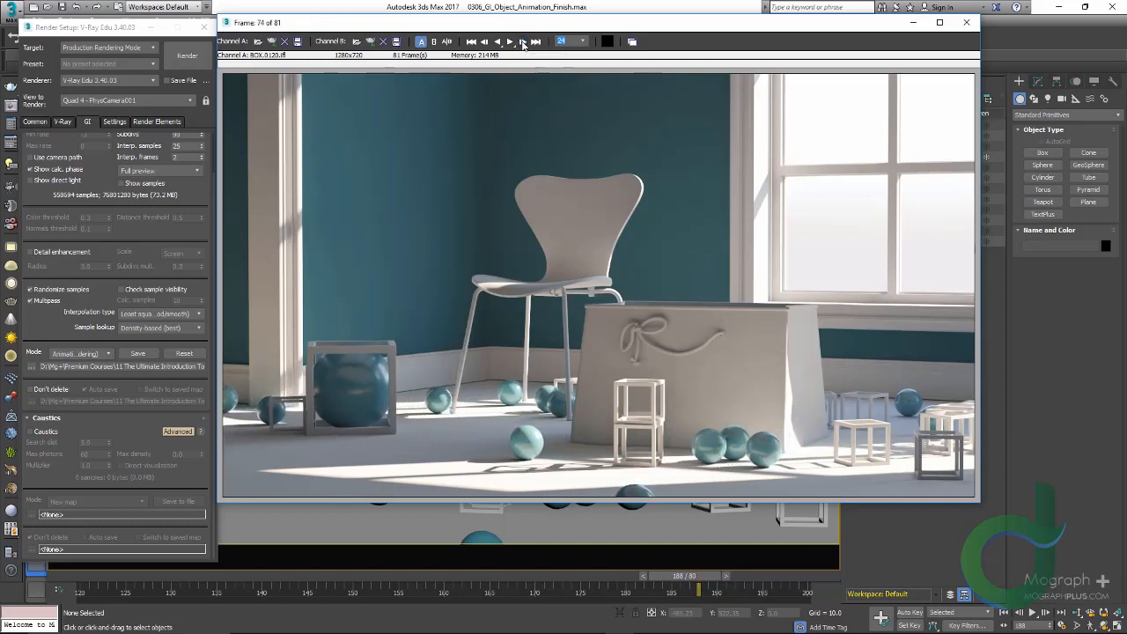
{"action": "left_click", "coordinate": [523, 42]}
{"action": "left_click", "coordinate": [523, 42]}
{"action": "left_click", "coordinate": [523, 42]}
{"action": "left_click", "coordinate": [523, 41]}
{"action": "left_click", "coordinate": [523, 41]}
{"action": "left_click", "coordinate": [523, 42]}
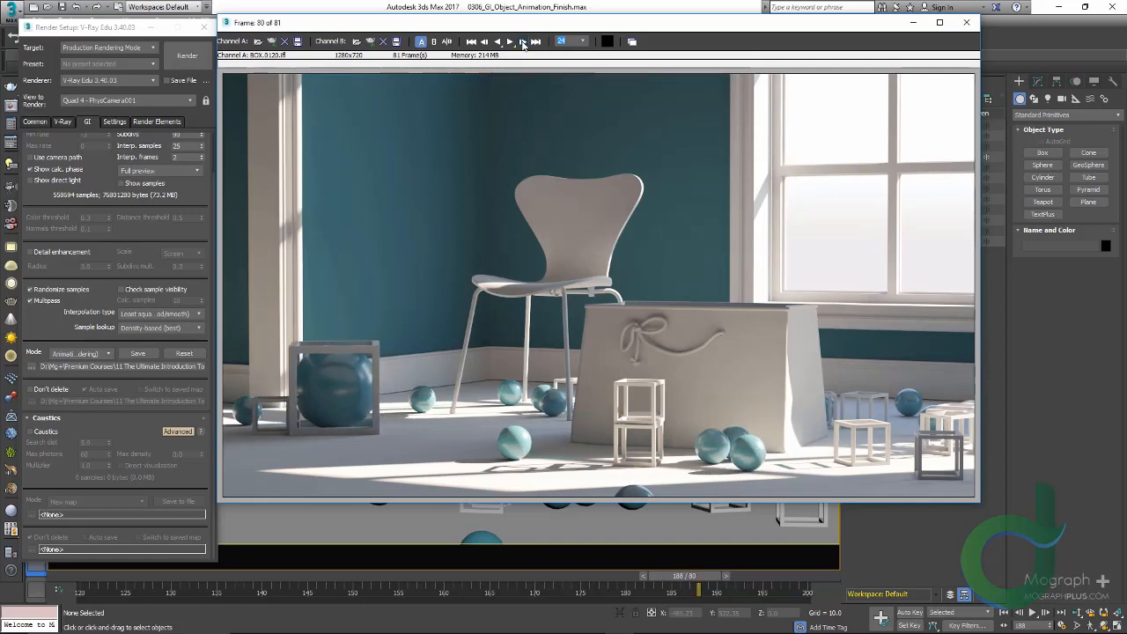
{"action": "left_click", "coordinate": [523, 42]}
Step backward through the sequence frame by frame to frame 53, examining the shading around the moving boxed sphere
{"action": "left_click", "coordinate": [485, 43]}
{"action": "left_click", "coordinate": [485, 43]}
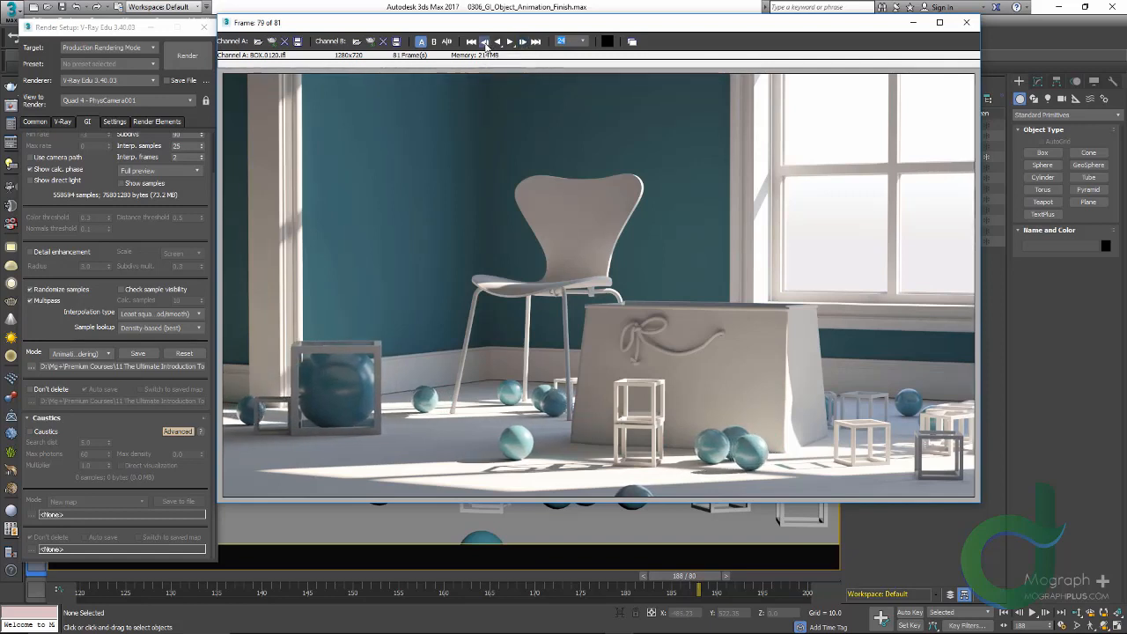
{"action": "left_click", "coordinate": [485, 42]}
{"action": "left_click", "coordinate": [485, 43]}
{"action": "left_click", "coordinate": [485, 42]}
{"action": "left_click", "coordinate": [486, 42]}
{"action": "left_click", "coordinate": [485, 42]}
{"action": "left_click", "coordinate": [485, 42]}
{"action": "left_click", "coordinate": [485, 42]}
{"action": "left_click", "coordinate": [486, 42]}
{"action": "left_click", "coordinate": [486, 42]}
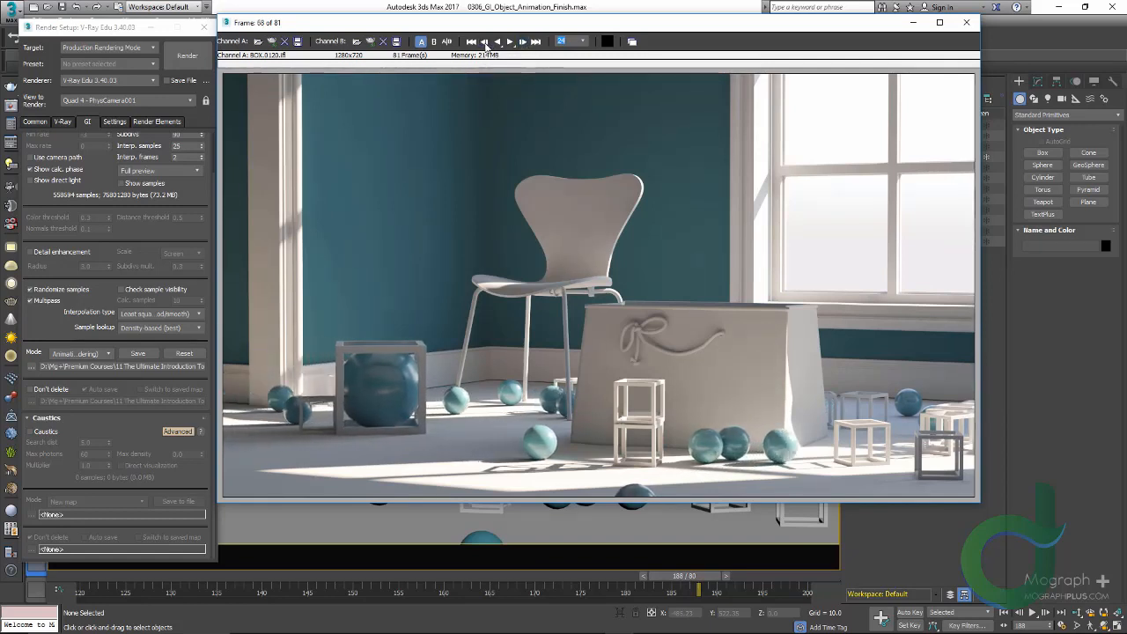
{"action": "left_click", "coordinate": [485, 42]}
{"action": "left_click", "coordinate": [485, 42]}
{"action": "left_click", "coordinate": [485, 42]}
{"action": "left_click", "coordinate": [485, 43]}
{"action": "left_click", "coordinate": [485, 43]}
{"action": "left_click", "coordinate": [486, 43]}
{"action": "left_click", "coordinate": [486, 42]}
{"action": "left_click", "coordinate": [485, 42]}
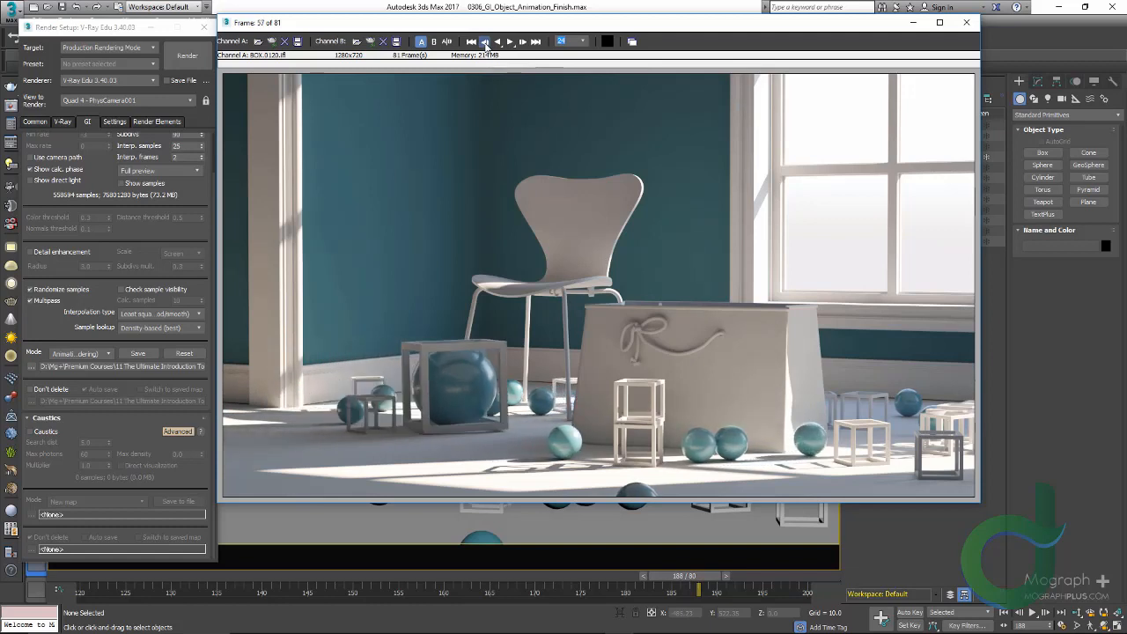
{"action": "left_click", "coordinate": [485, 43]}
{"action": "left_click", "coordinate": [486, 42]}
{"action": "left_click", "coordinate": [485, 42]}
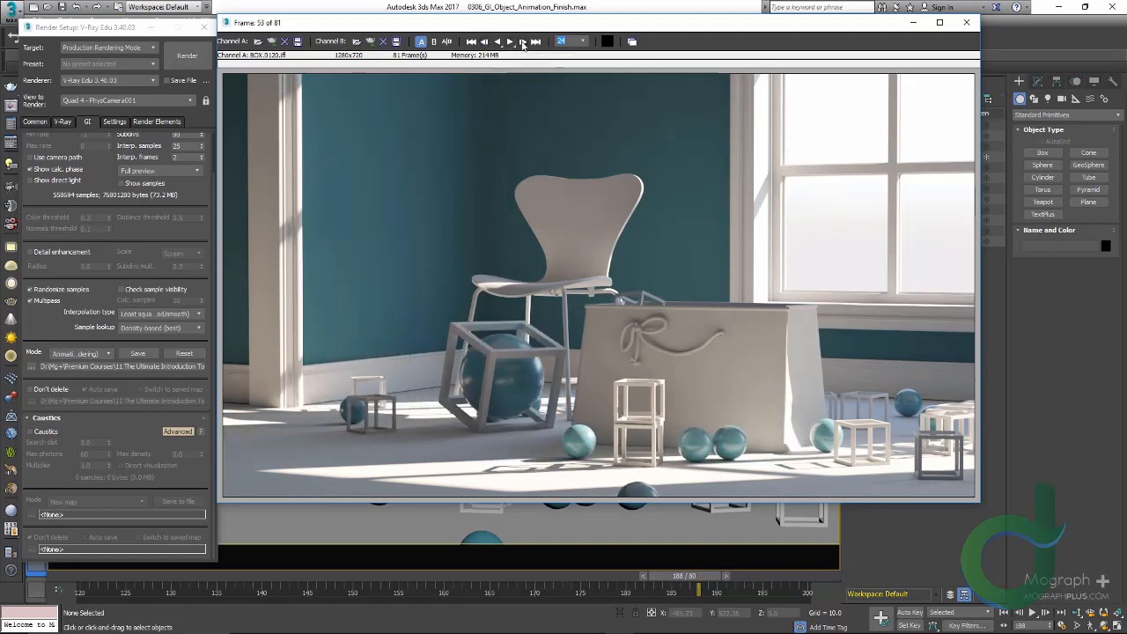
Step forward again from frame 53 to frame 74 to recheck the boxed sphere for flicker
{"action": "left_click", "coordinate": [523, 42]}
{"action": "left_click", "coordinate": [522, 42]}
{"action": "left_click", "coordinate": [522, 42]}
{"action": "left_click", "coordinate": [522, 42]}
{"action": "left_click", "coordinate": [523, 42]}
{"action": "left_click", "coordinate": [523, 42]}
{"action": "left_click", "coordinate": [523, 42]}
{"action": "left_click", "coordinate": [523, 42]}
{"action": "left_click", "coordinate": [522, 42]}
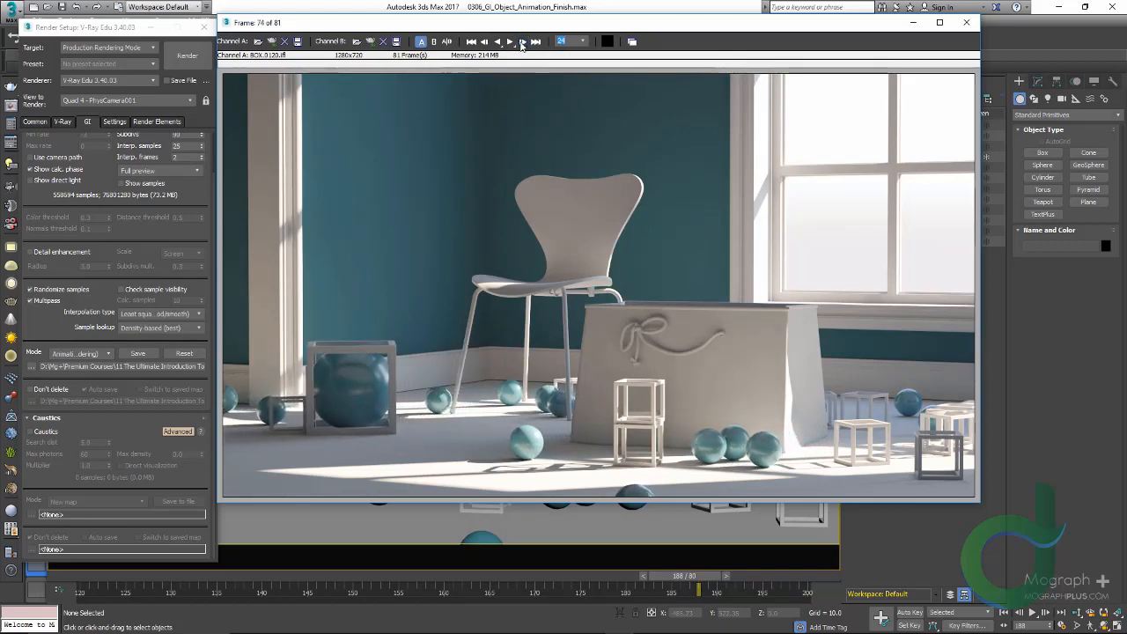
Play the sequence again at 24 fps, stop playback, and close the RAM Player
{"action": "left_click", "coordinate": [510, 43]}
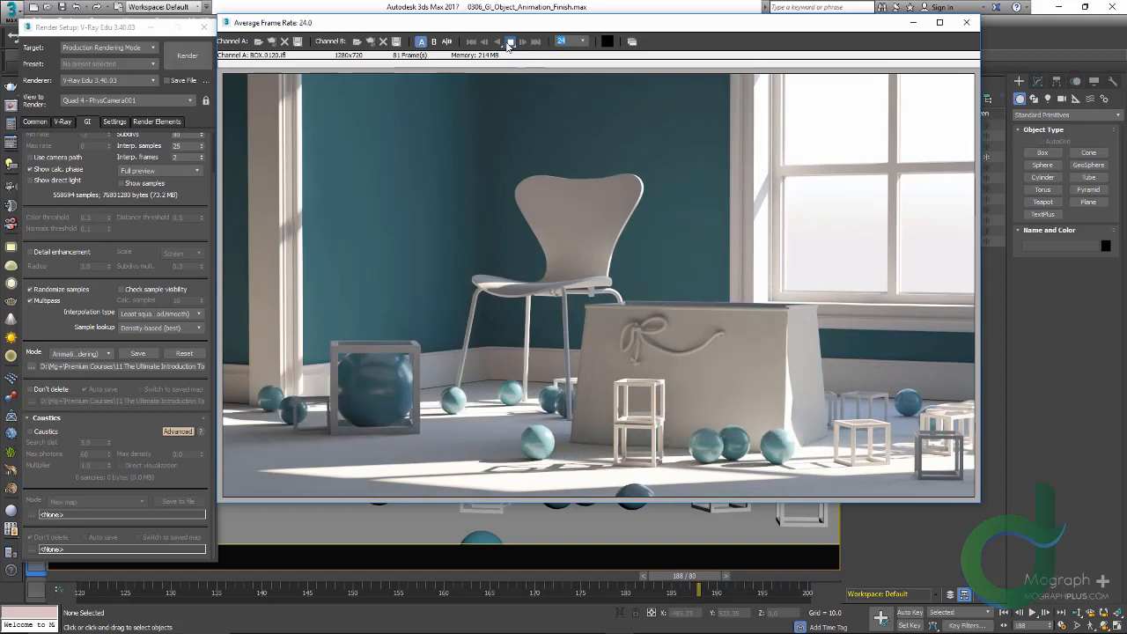
{"action": "left_click", "coordinate": [510, 41]}
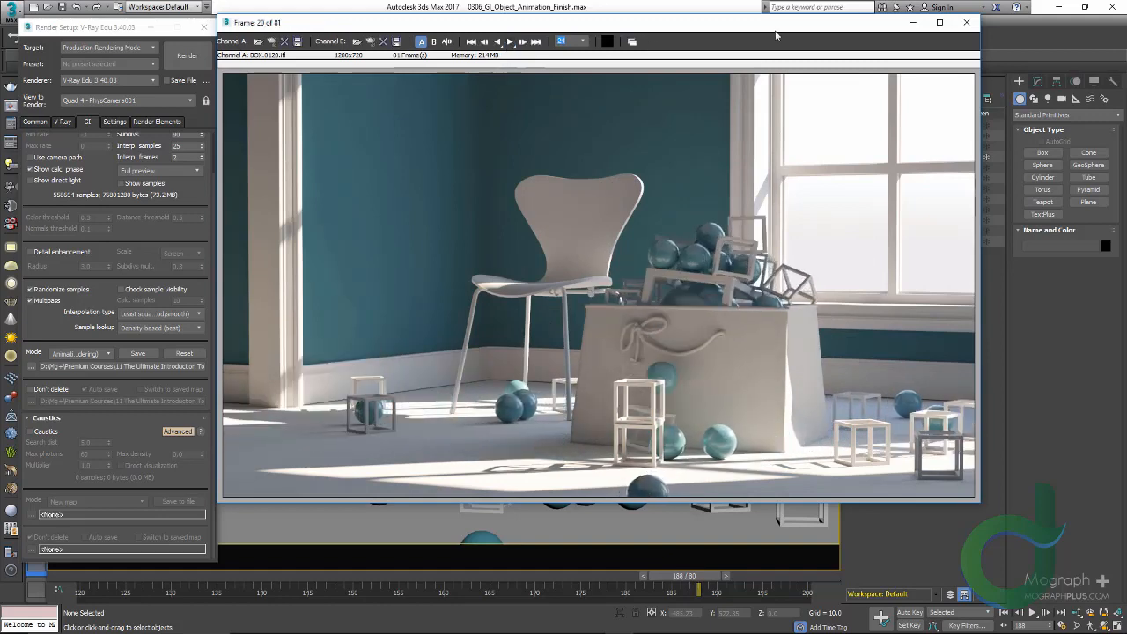
{"action": "left_click", "coordinate": [965, 23]}
{"action": "left_click", "coordinate": [564, 289]}
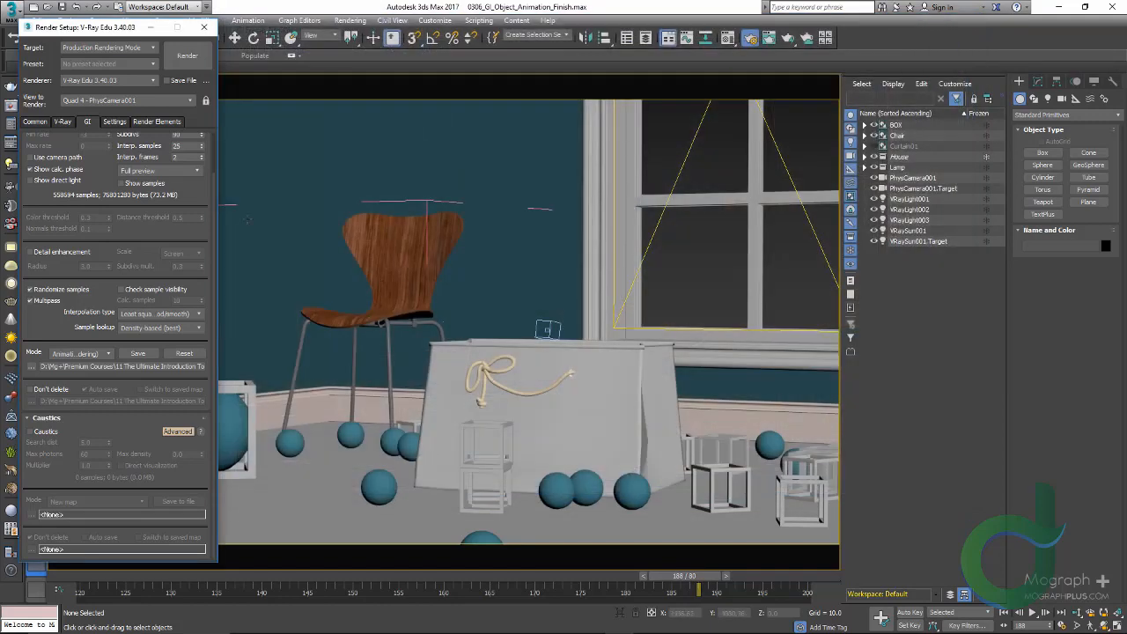
Expand the Global illumination settings and review them together with the Irradiance map settings in Render Setup
{"action": "scroll", "coordinate": [128, 271], "scroll_direction": "up", "scroll_amount": 2}
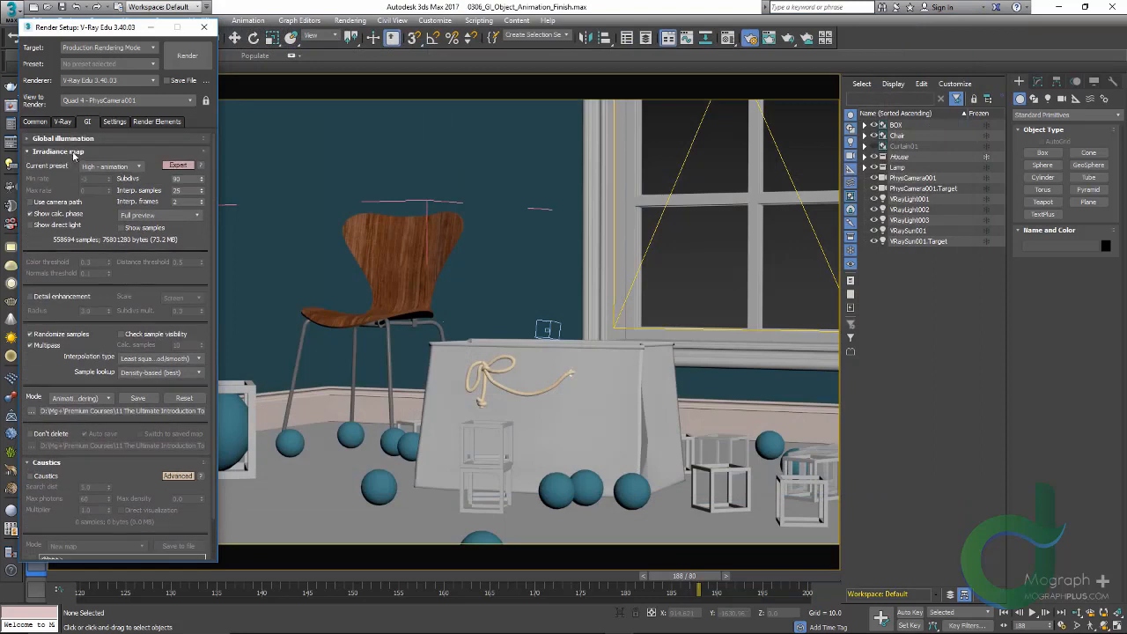
{"action": "left_click", "coordinate": [58, 151]}
{"action": "left_click", "coordinate": [83, 140]}
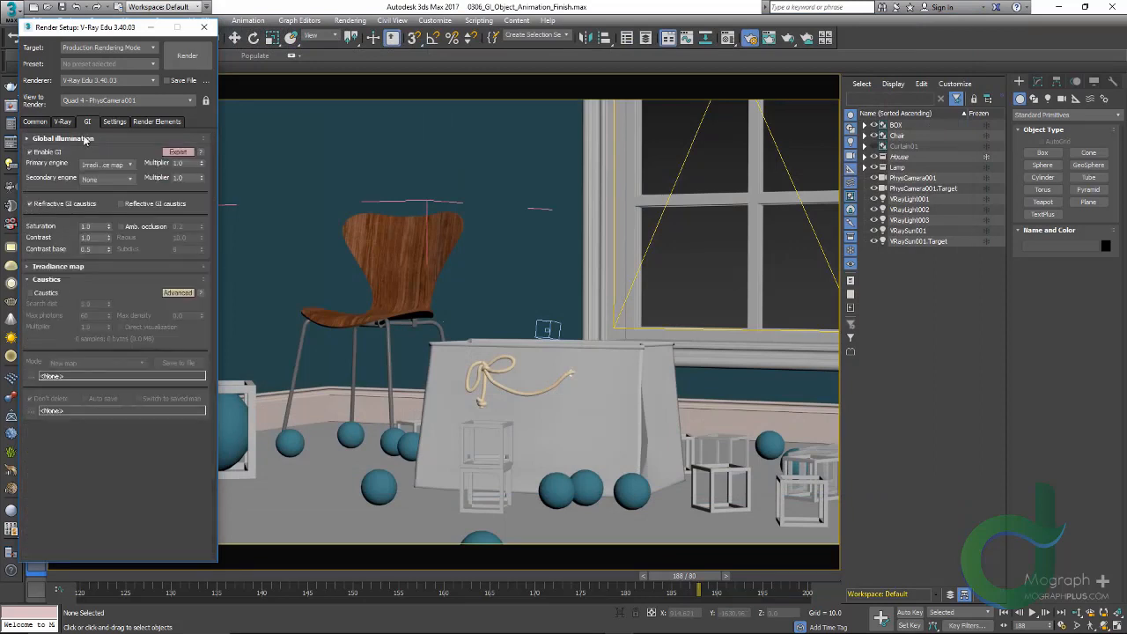
{"action": "left_click", "coordinate": [115, 266]}
{"action": "scroll", "coordinate": [106, 293], "scroll_direction": "down", "scroll_amount": 3}
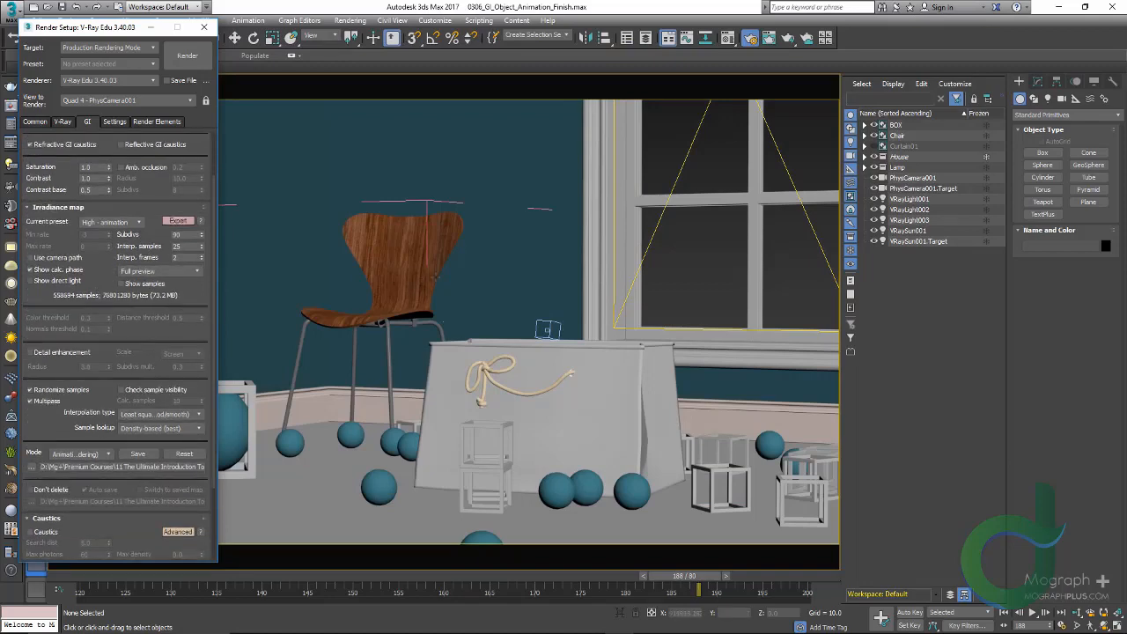